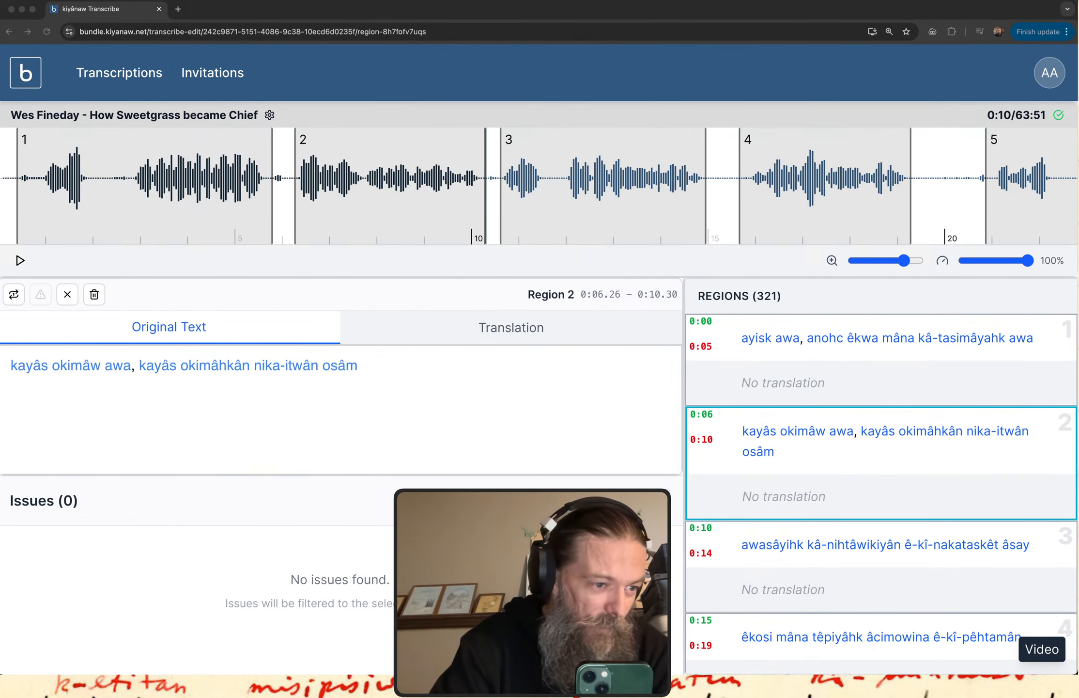
{"action": "key", "text": "ctrl+Up"}
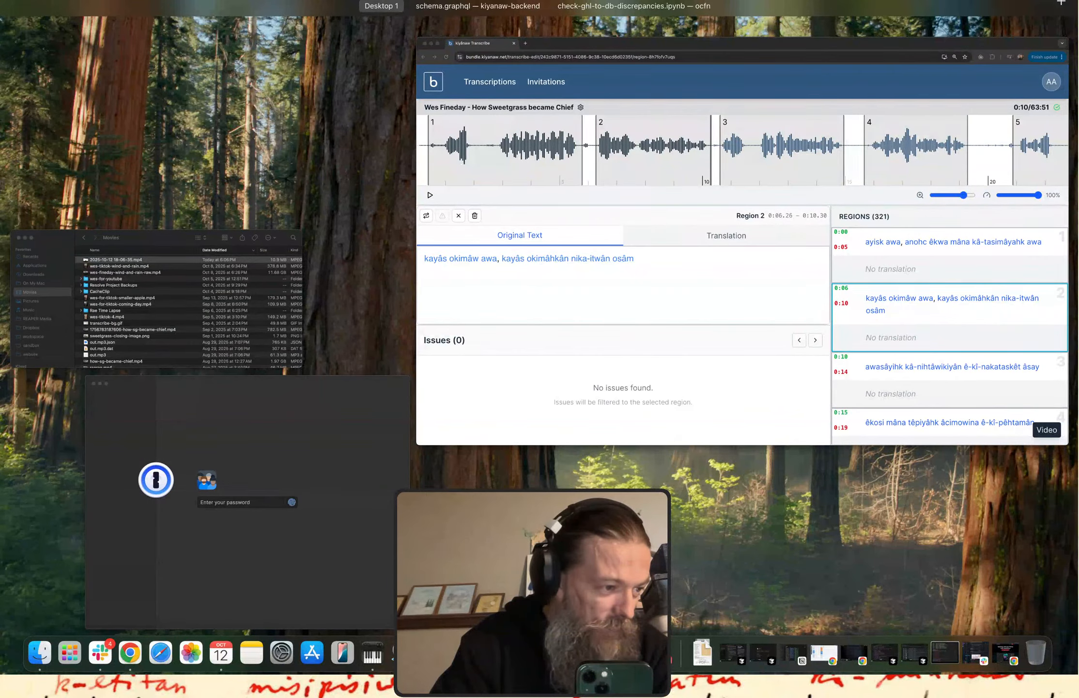
{"action": "key", "text": "ctrl+Up"}
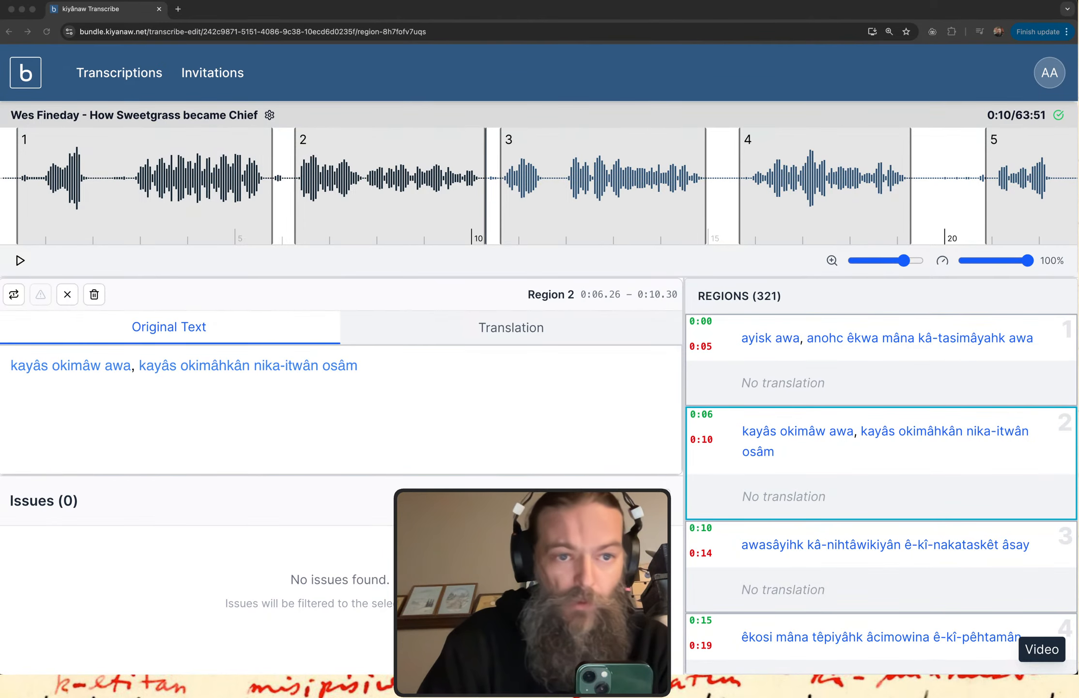
{"action": "left_click", "coordinate": [333, 301]}
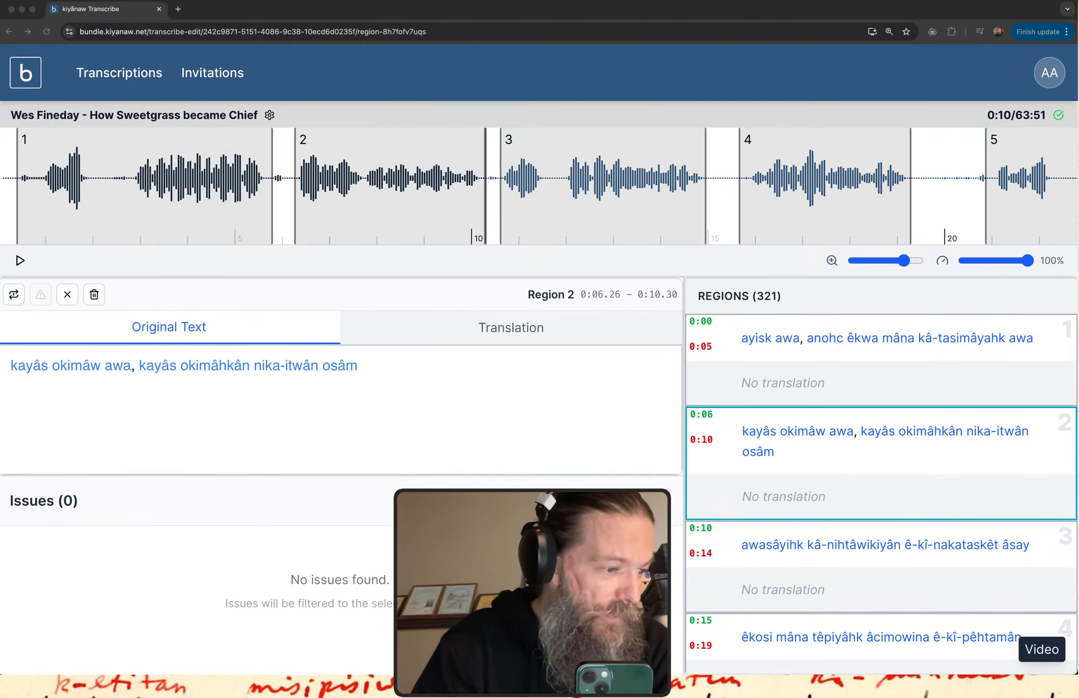
Detach the Linktree profile tab into its own window and narrow it to about two thirds of the screen width.
{"action": "left_click_drag", "start_coordinate": [241, 265], "coordinate": [390, 16]}
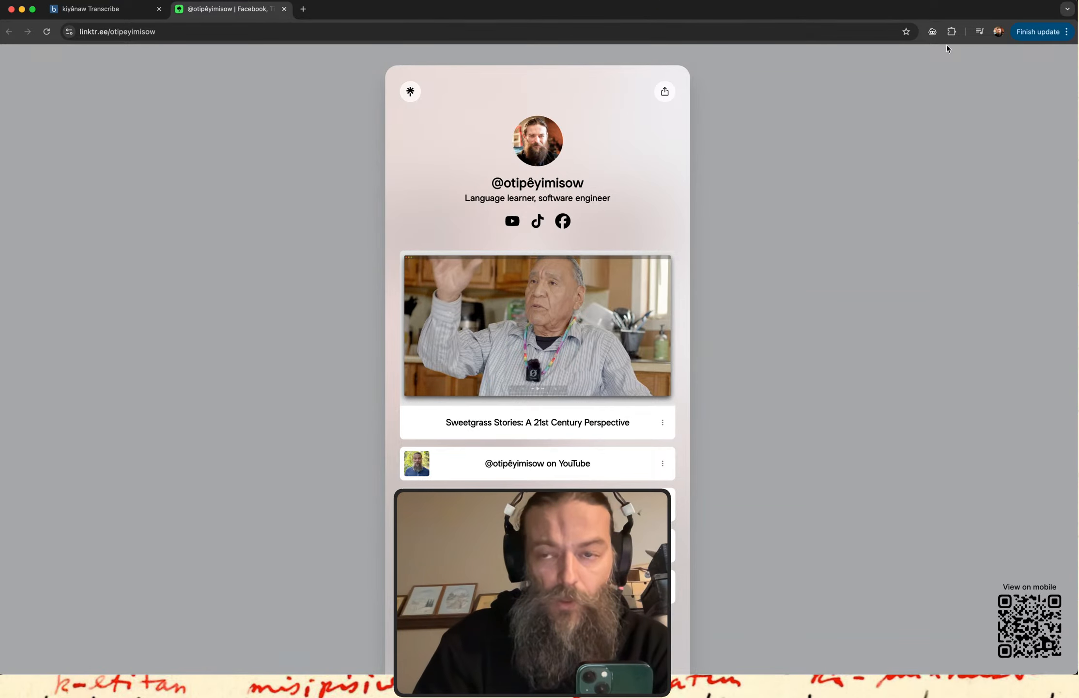
{"action": "left_click_drag", "start_coordinate": [211, 11], "coordinate": [200, 67]}
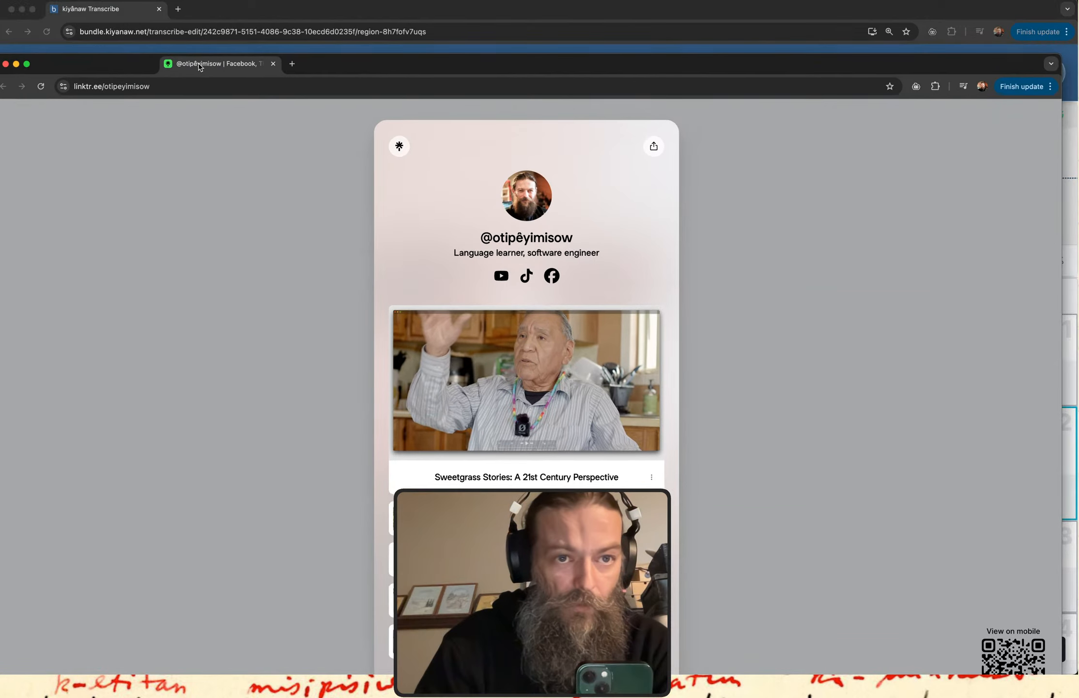
{"action": "key", "text": "ctrl+Up"}
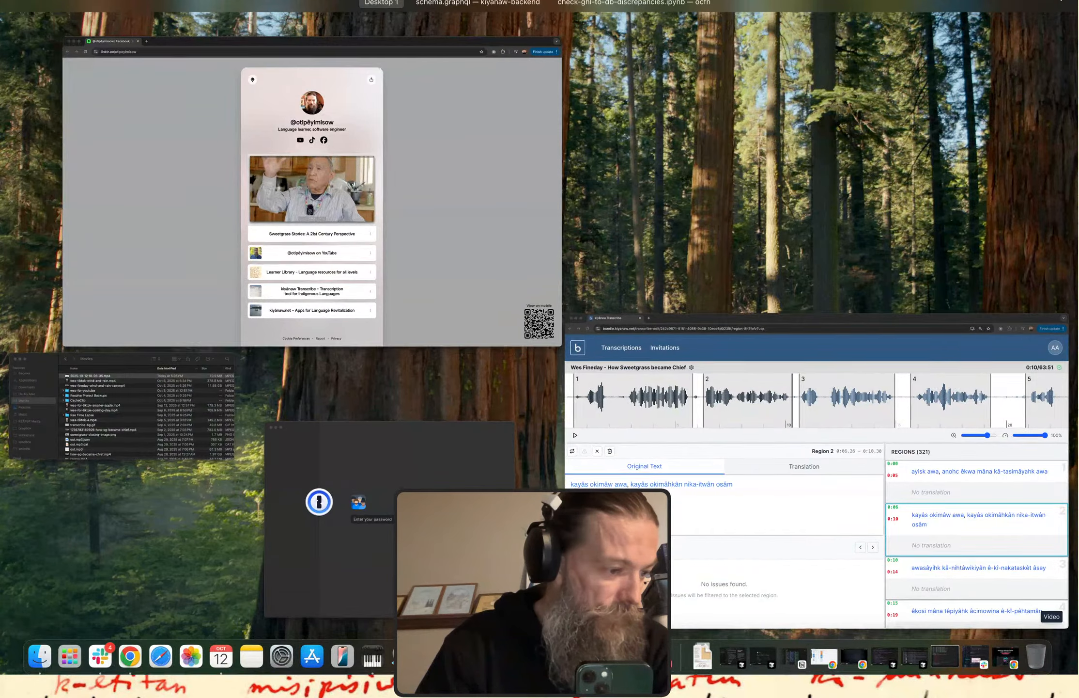
{"action": "key", "text": "ctrl+Up"}
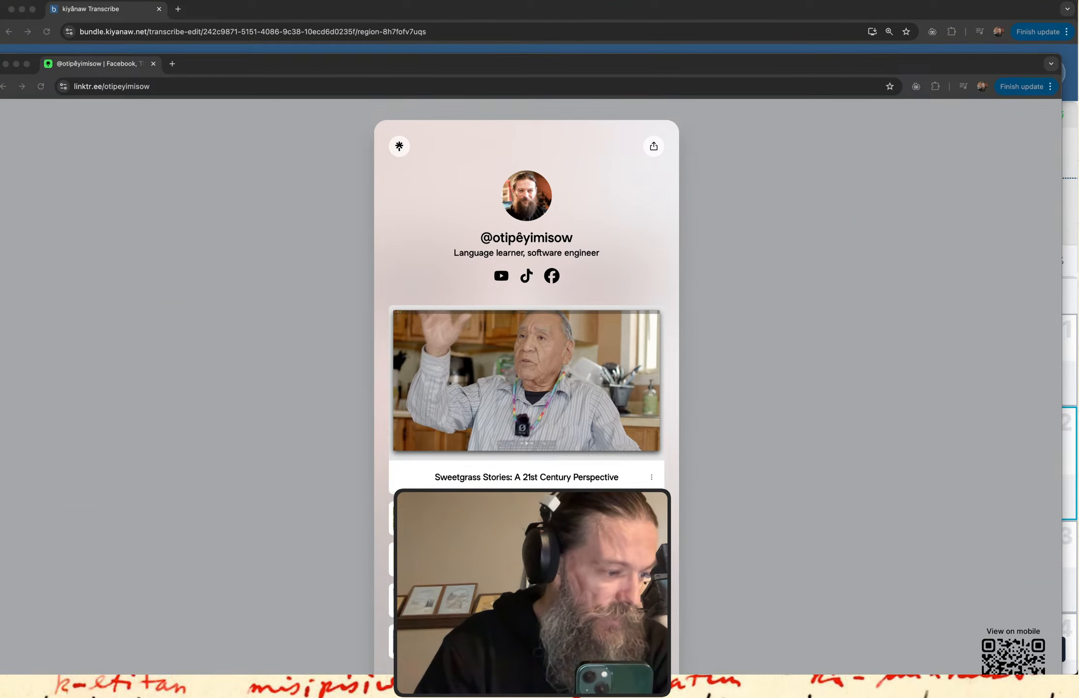
{"action": "left_click", "coordinate": [850, 427]}
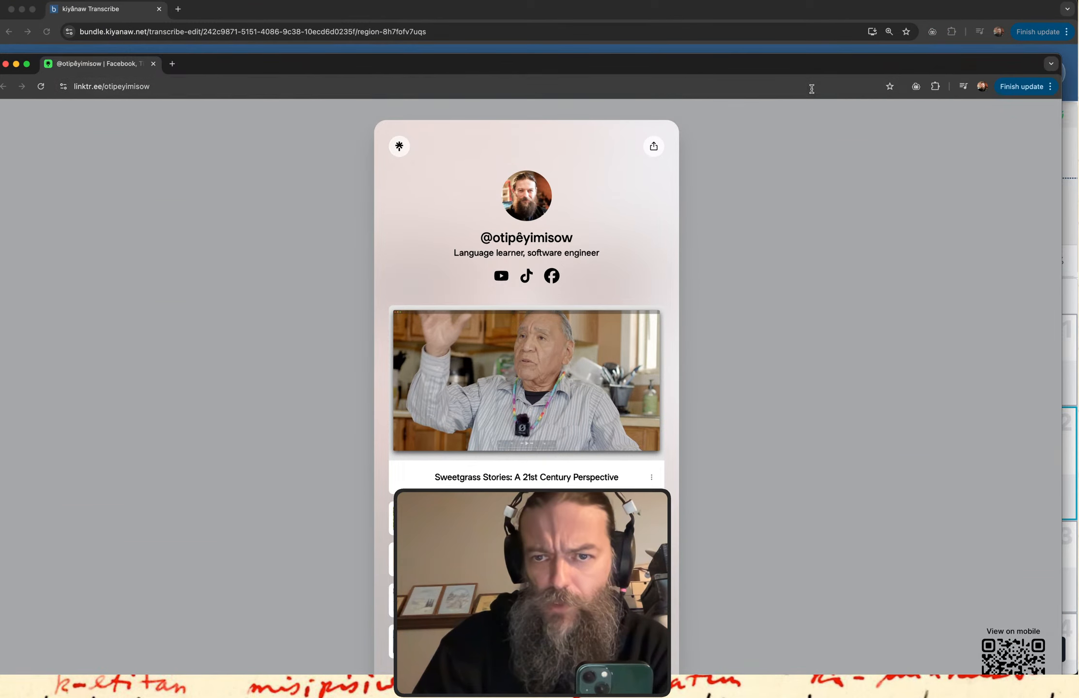
{"action": "left_click_drag", "start_coordinate": [776, 65], "coordinate": [783, 14]}
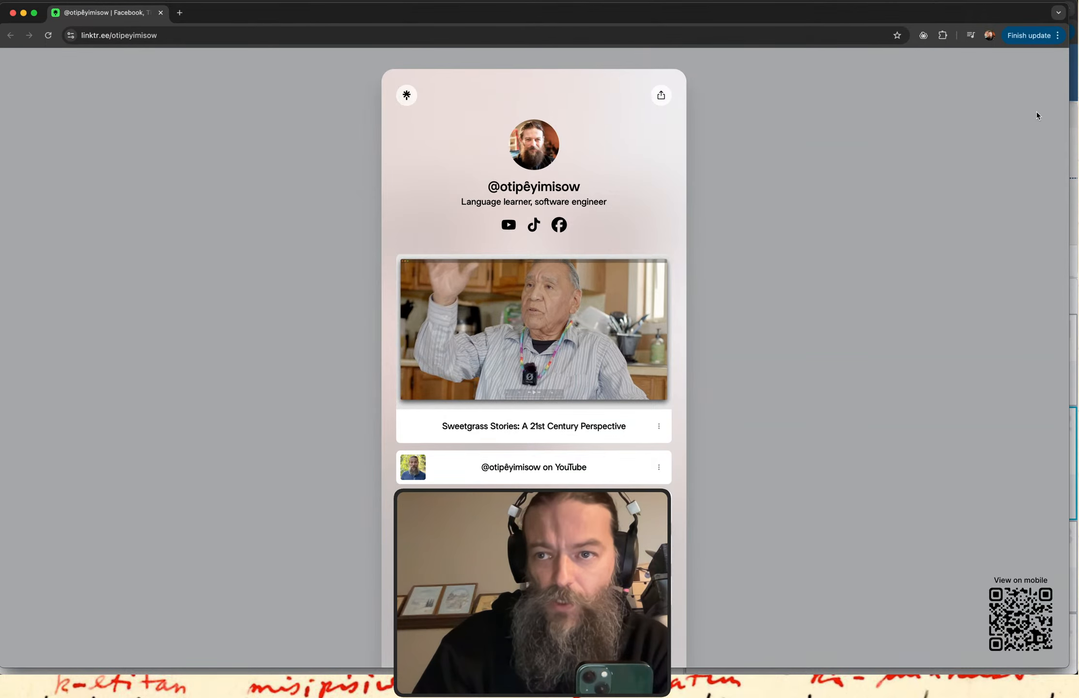
{"action": "left_click_drag", "start_coordinate": [1069, 114], "coordinate": [715, 172]}
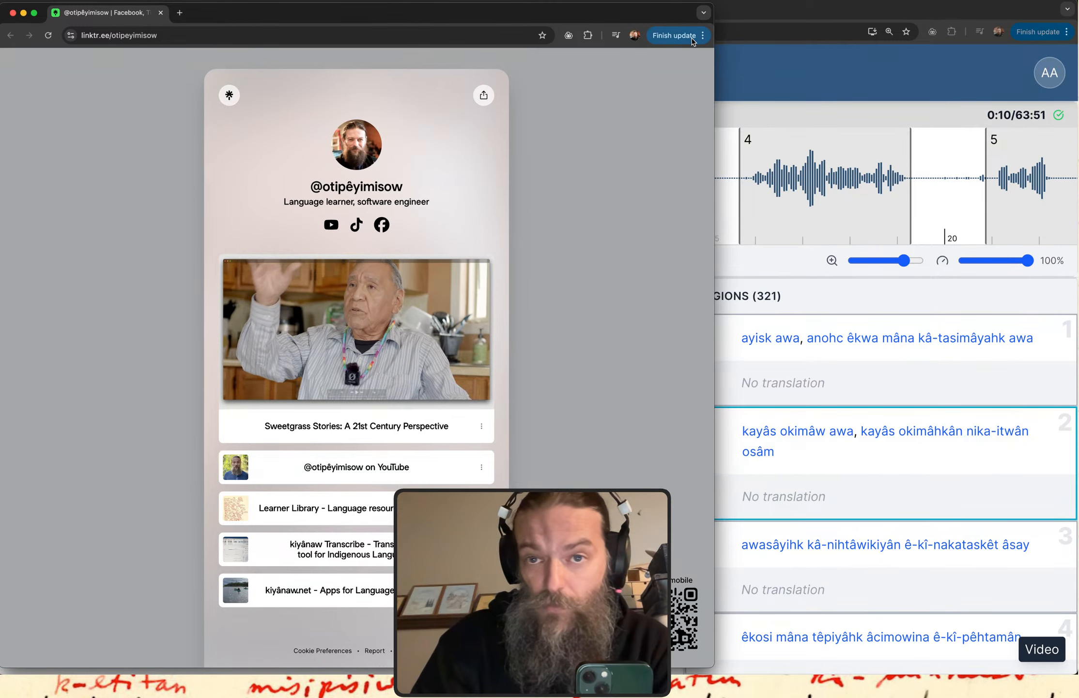
Launch ScreenBrush, show its drawing overlay and select the Brush Tool.
{"action": "key", "text": "super+space"}
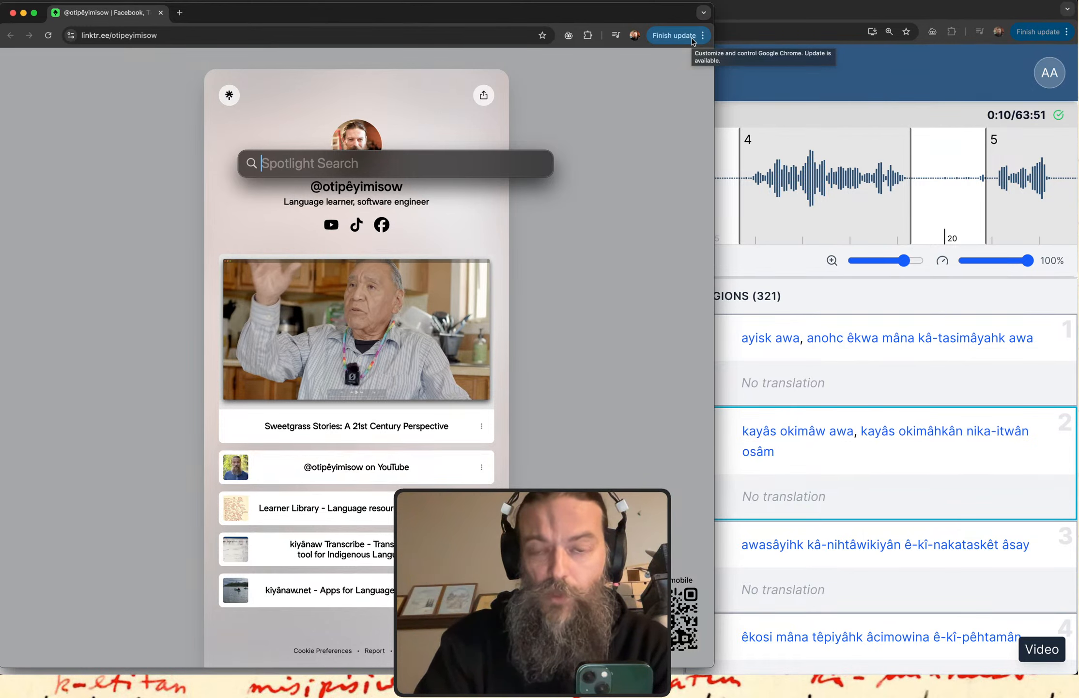
{"action": "type", "text": "sc"}
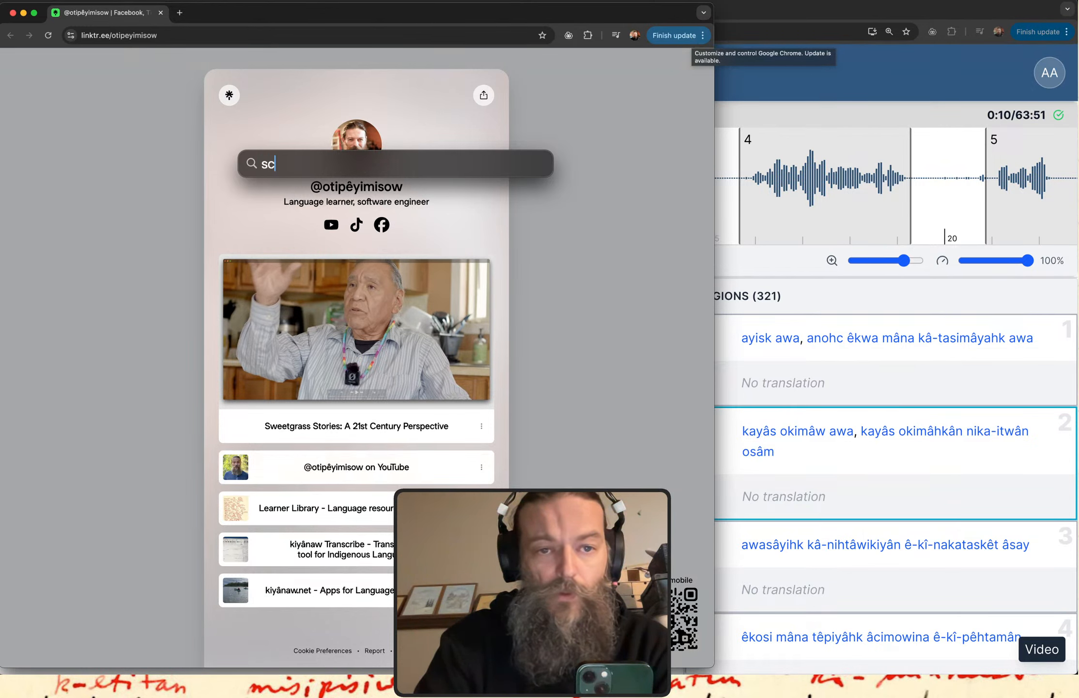
{"action": "type", "text": "reen"}
{"action": "key", "text": "Return"}
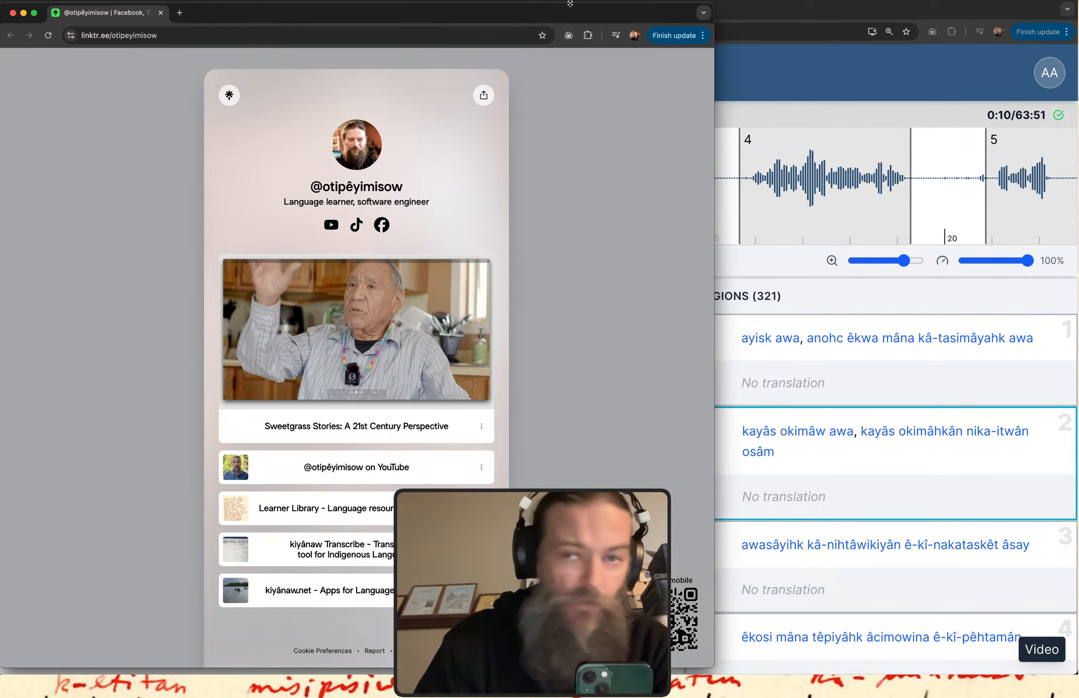
{"action": "left_click", "coordinate": [669, 0]}
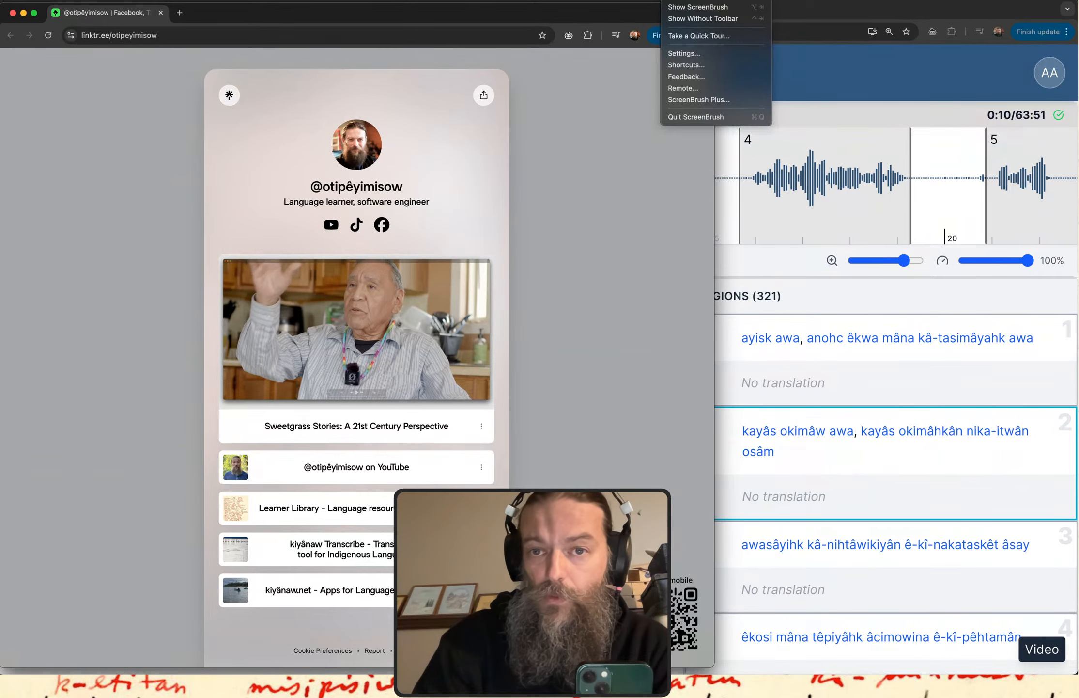
{"action": "left_click", "coordinate": [680, 7]}
{"action": "left_click", "coordinate": [678, 0]}
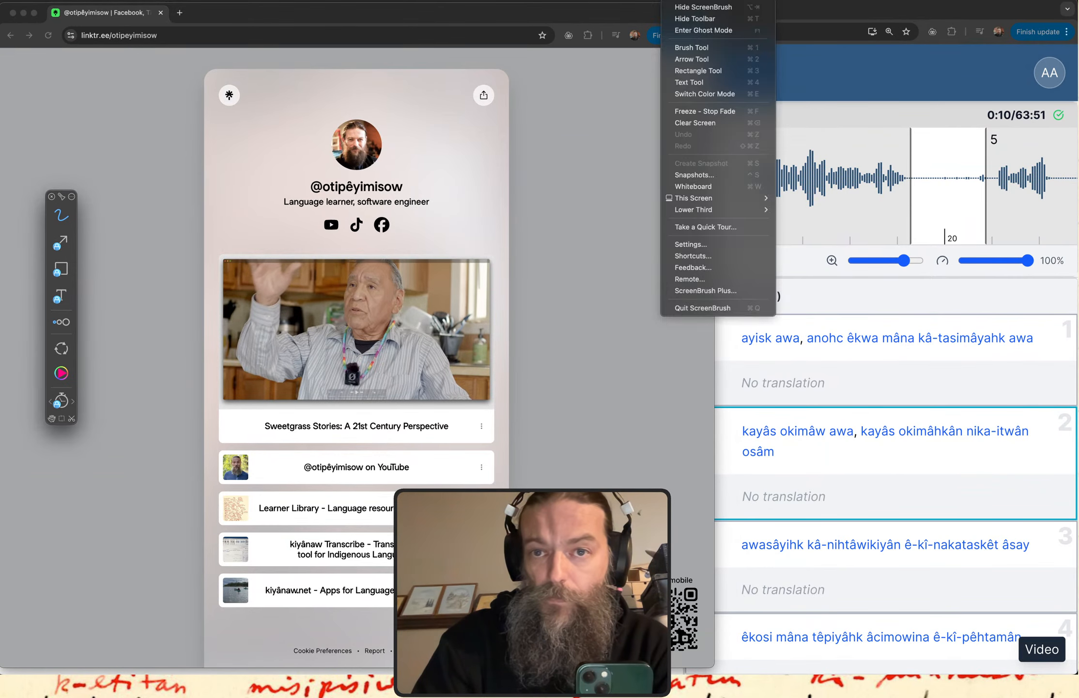
{"action": "left_click", "coordinate": [677, 48]}
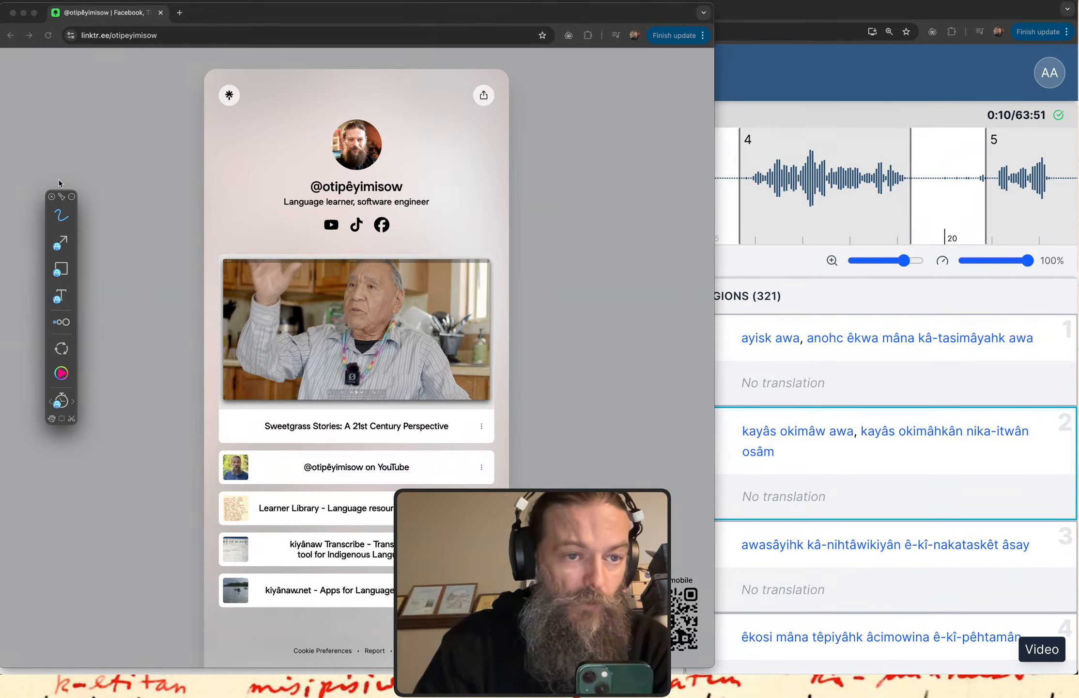
Hide the floating ScreenBrush toolbar and return to the Linktree profile window.
{"action": "left_click", "coordinate": [51, 196]}
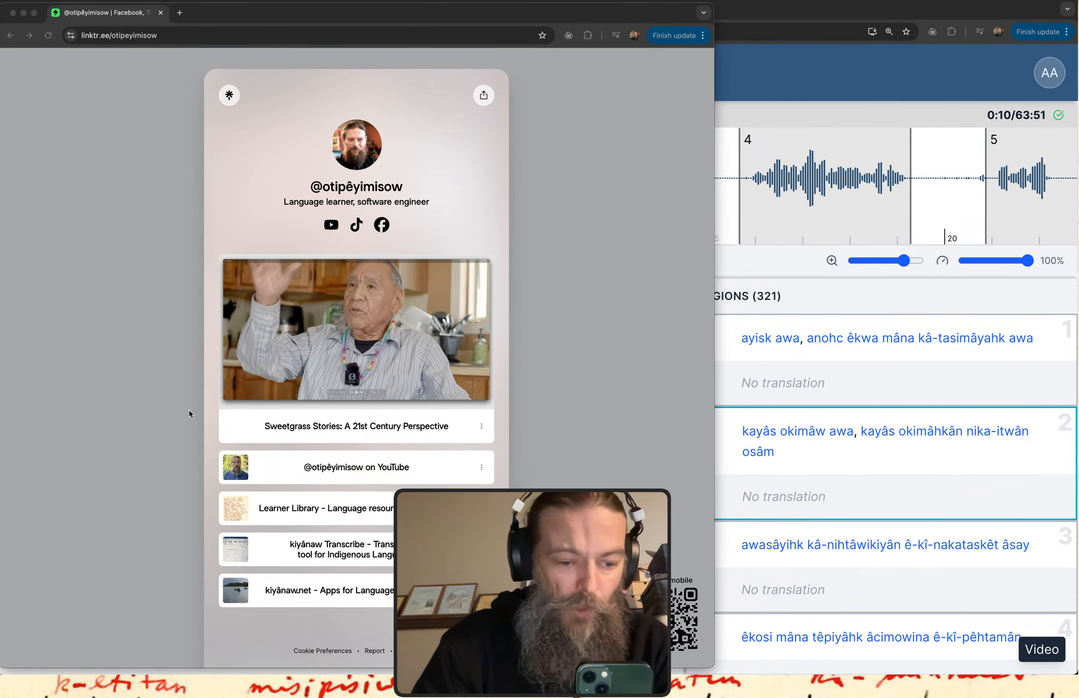
{"action": "mouse_move", "coordinate": [181, 372]}
{"action": "left_mouse_down"}
{"action": "mouse_move", "coordinate": [194, 448]}
{"action": "mouse_move", "coordinate": [233, 453]}
{"action": "mouse_move", "coordinate": [216, 457]}
{"action": "left_mouse_up"}
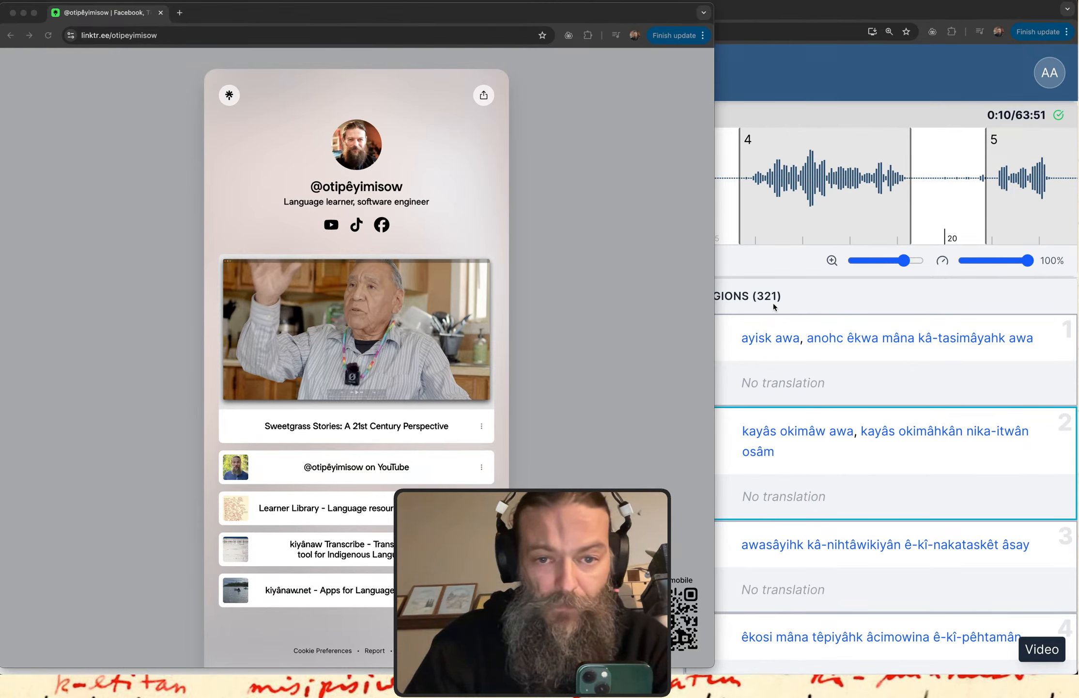
{"action": "left_click", "coordinate": [616, 287]}
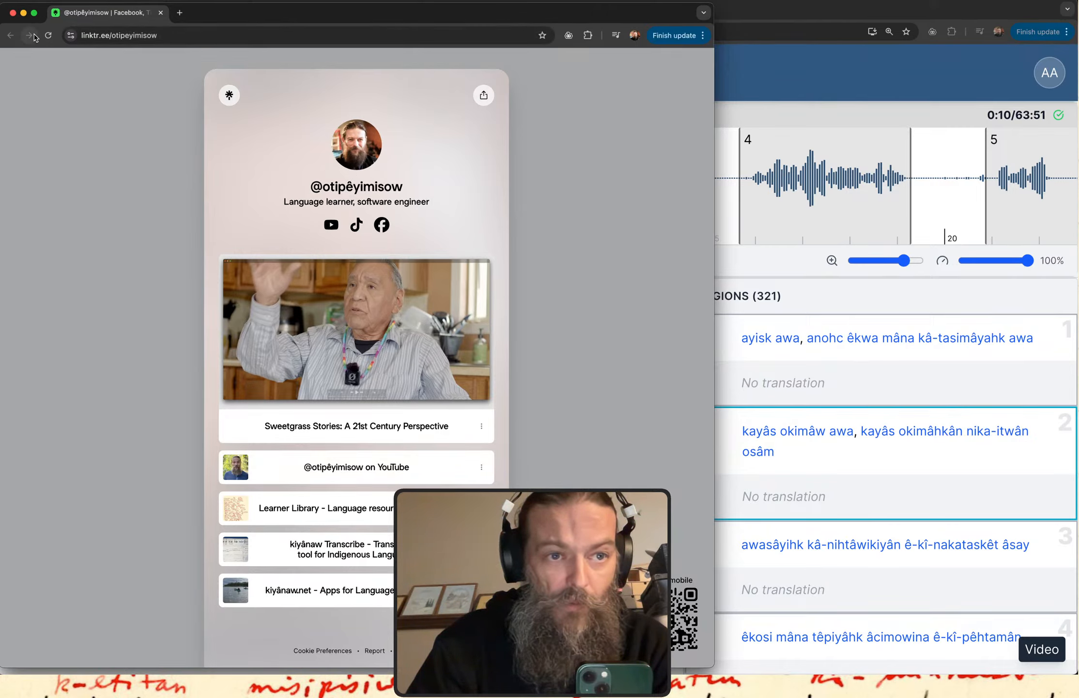
{"action": "left_click", "coordinate": [153, 36]}
{"action": "left_click", "coordinate": [155, 36]}
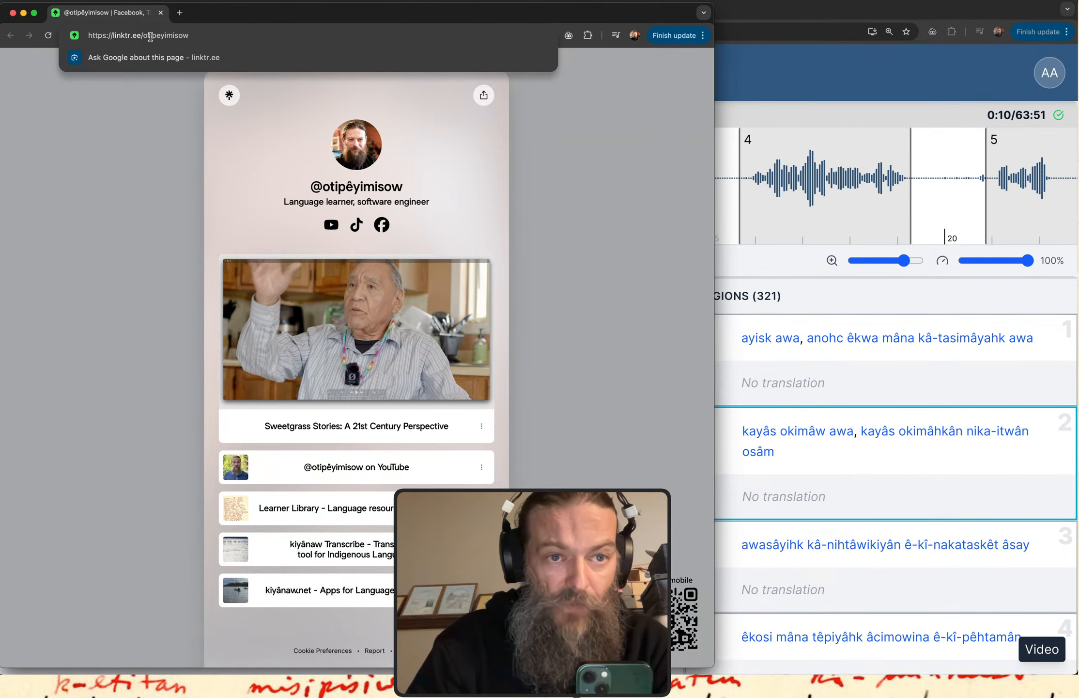
{"action": "left_click_drag", "start_coordinate": [143, 36], "coordinate": [252, 48]}
{"action": "key", "text": "BackSpace"}
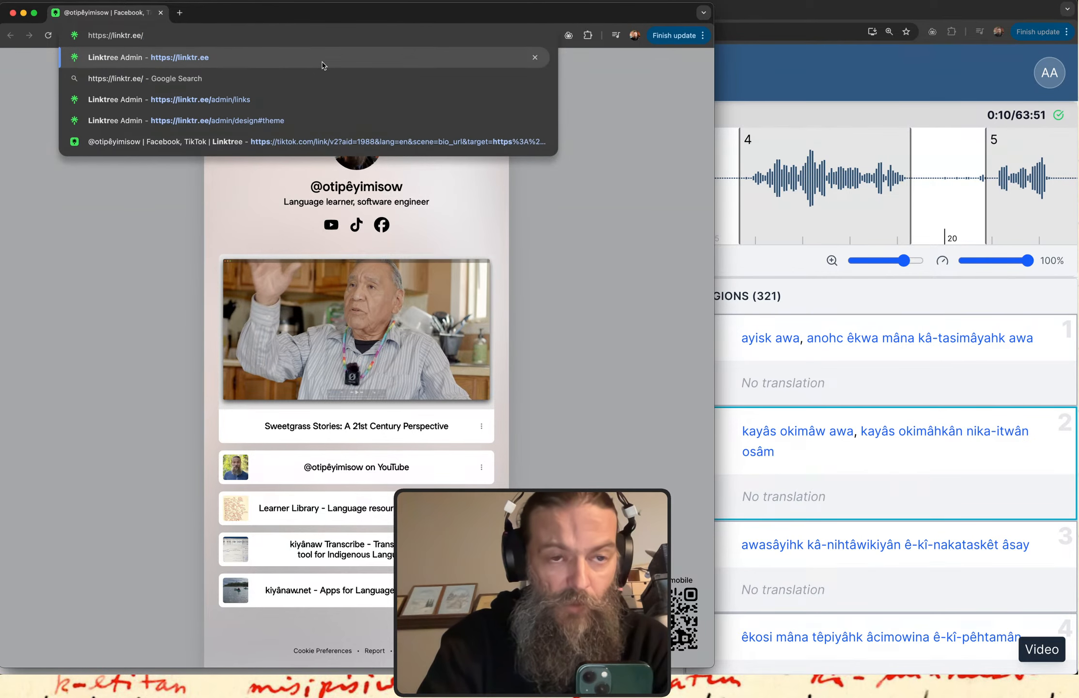
{"action": "left_click", "coordinate": [323, 64]}
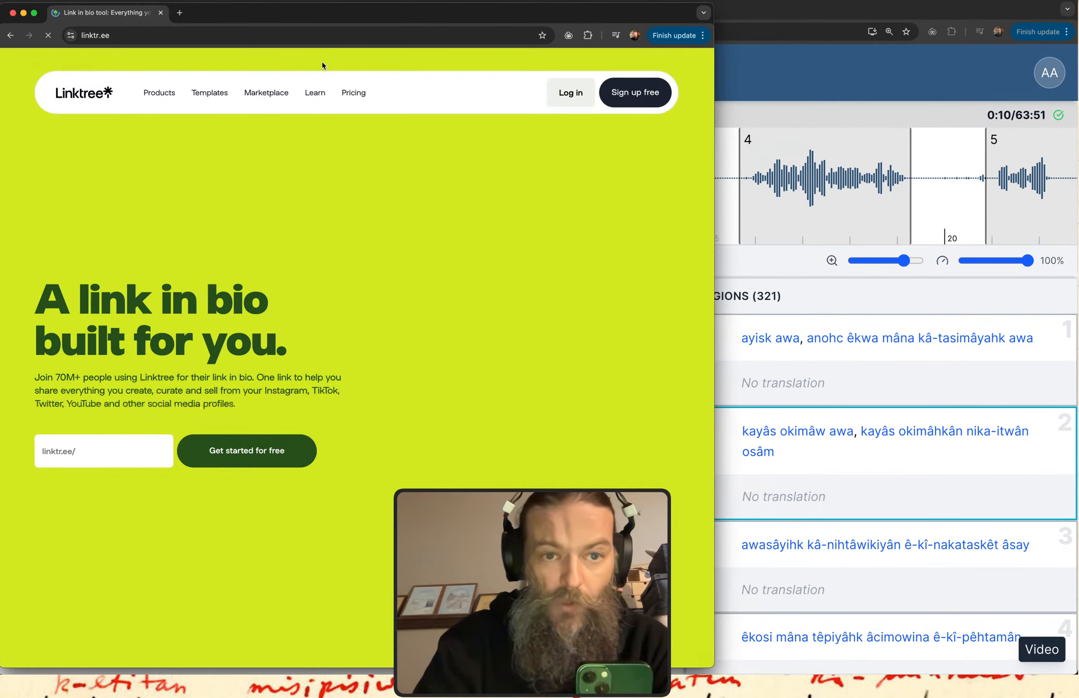
Log in to Linktree with the profile owner's Google account.
{"action": "left_click", "coordinate": [585, 99]}
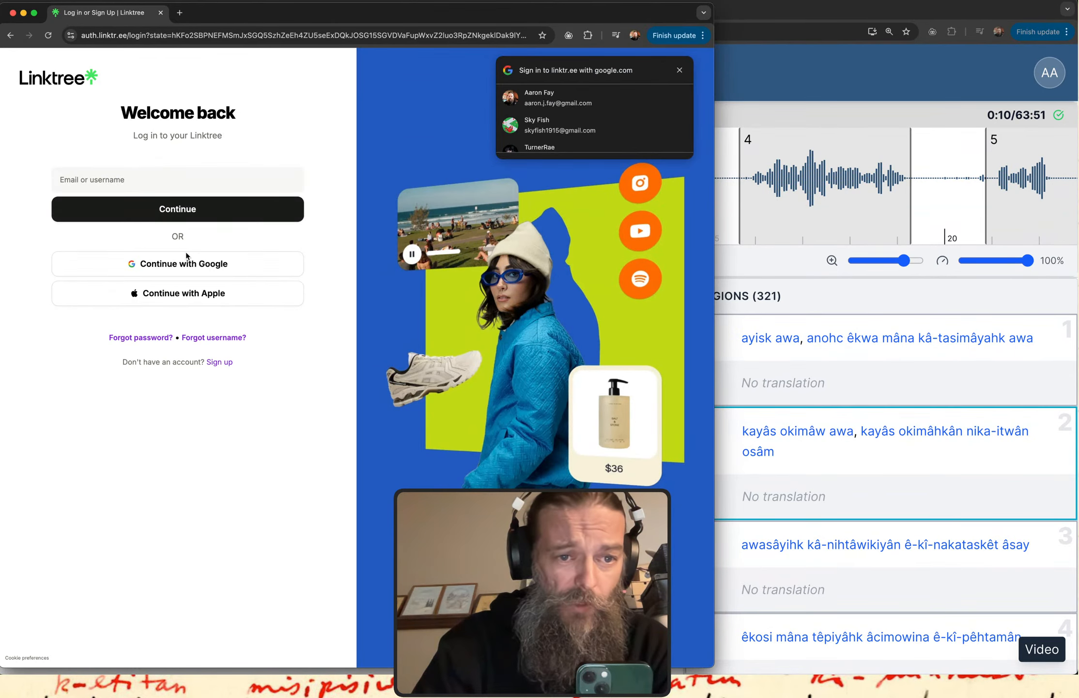
{"action": "left_click", "coordinate": [185, 254]}
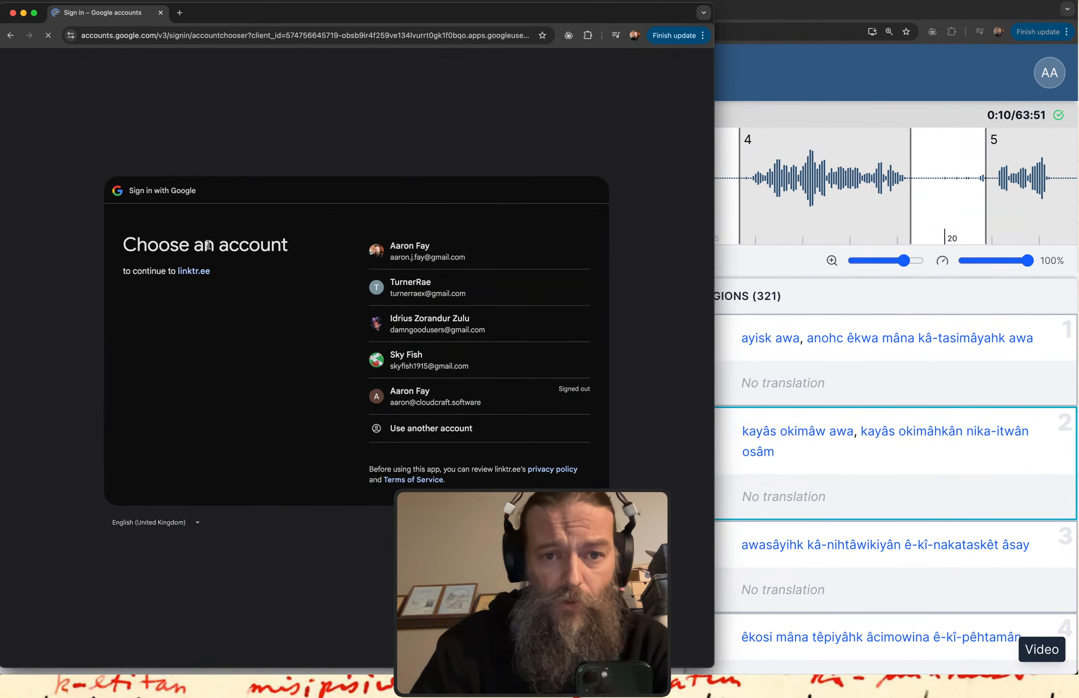
{"action": "left_click", "coordinate": [455, 248]}
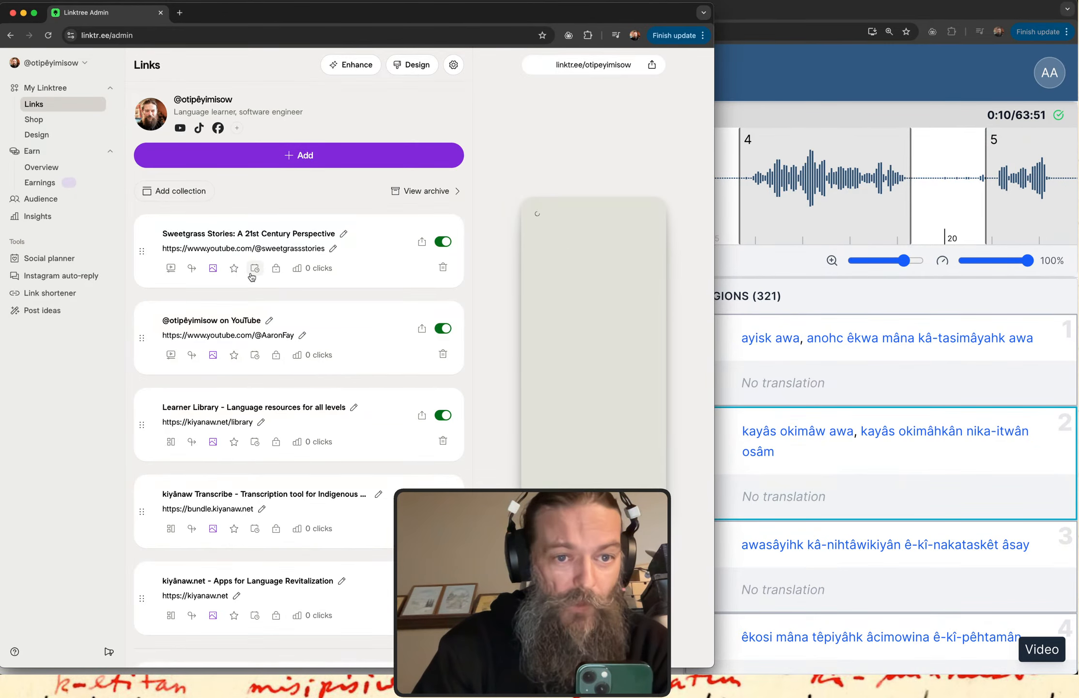
{"action": "left_click", "coordinate": [294, 165]}
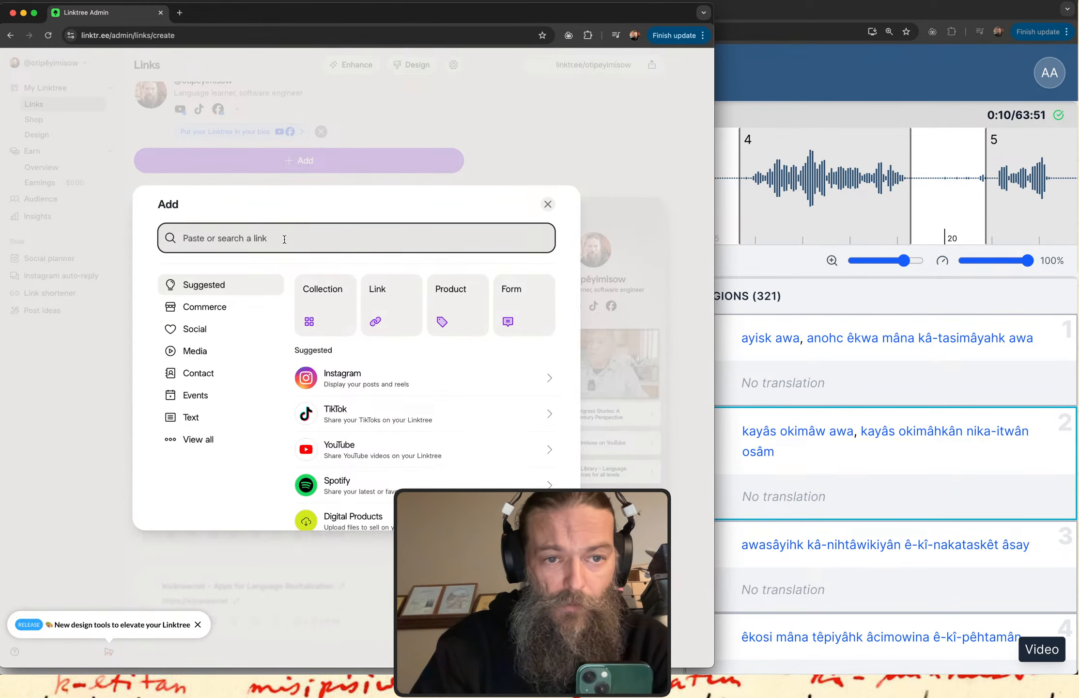
{"action": "type", "text": "https://www.twitch.tv/otipeyimisow"}
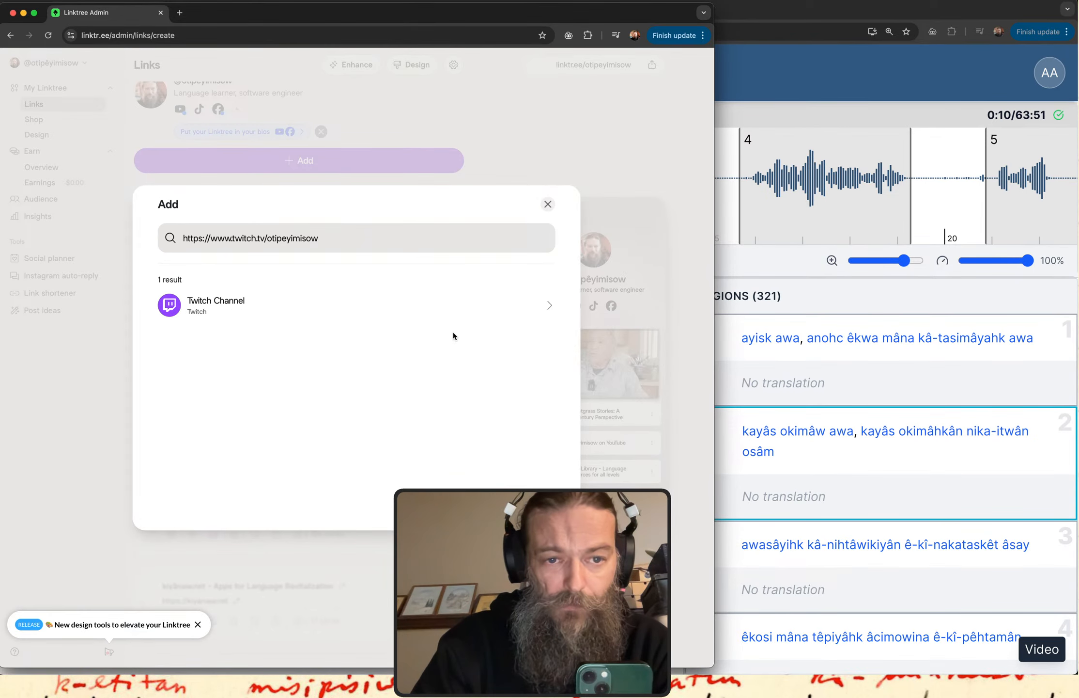
{"action": "left_click", "coordinate": [550, 310]}
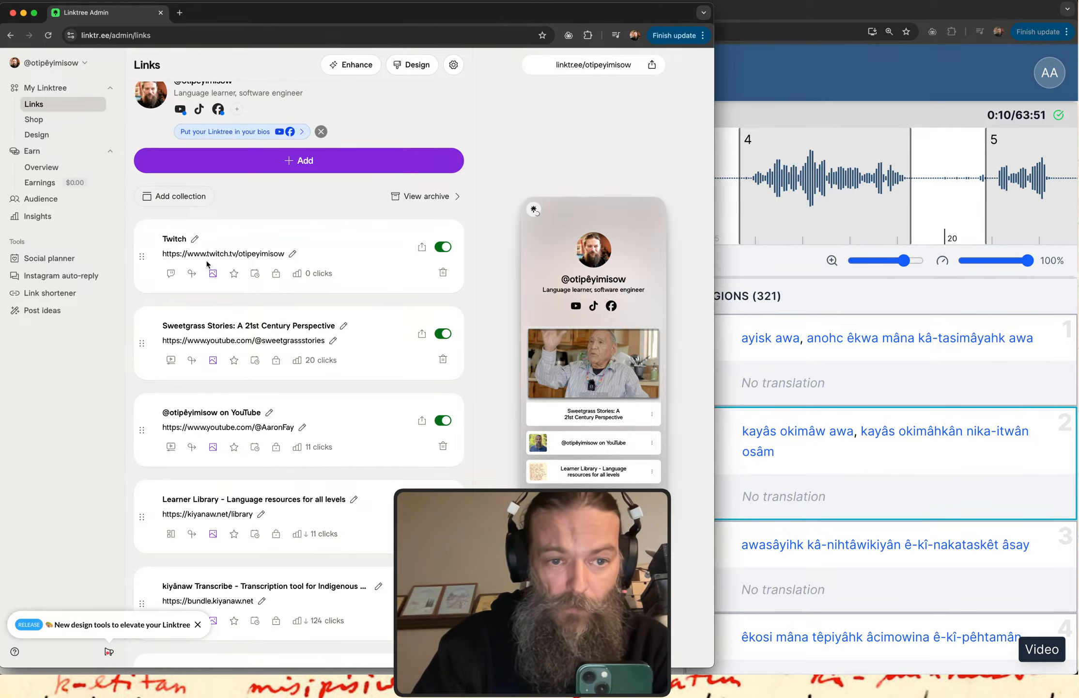
Move the Twitch link to the end of the links list, below the kiyânaw.net link.
{"action": "scroll", "coordinate": [208, 276], "scroll_direction": "down", "scroll_amount": 5}
{"action": "scroll", "coordinate": [209, 286], "scroll_direction": "up", "scroll_amount": 3}
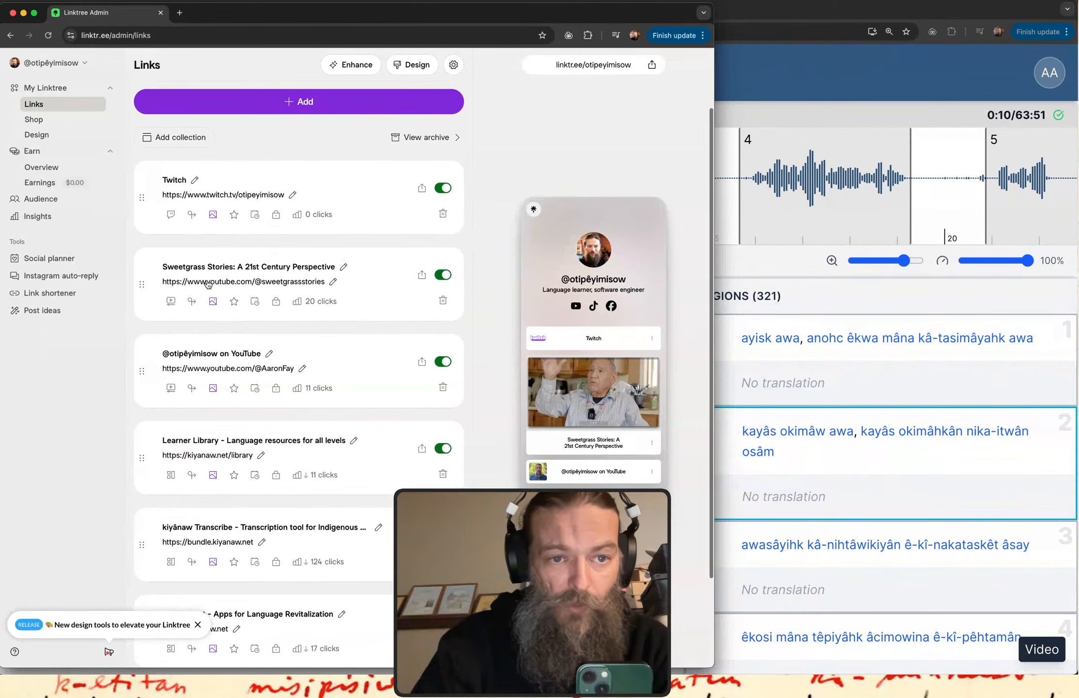
{"action": "left_click_drag", "start_coordinate": [141, 198], "coordinate": [144, 514]}
Rename the Twitch link as "Sunday LIVE Stream on Twitch".
{"action": "left_click", "coordinate": [196, 496]}
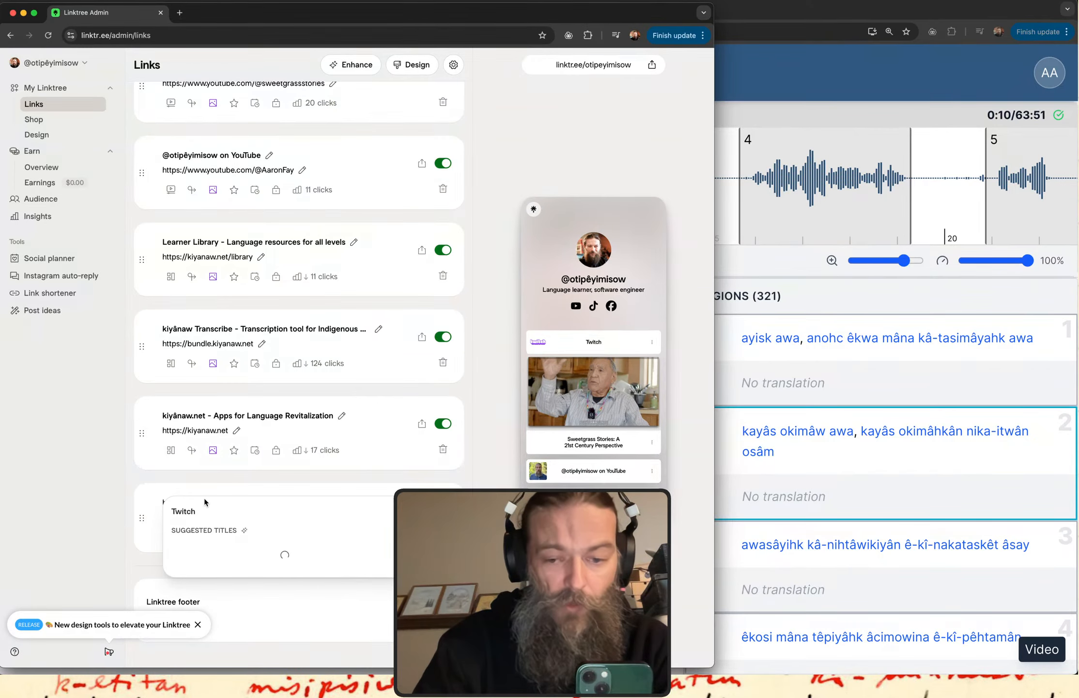
{"action": "type", "text": "Sundayt"}
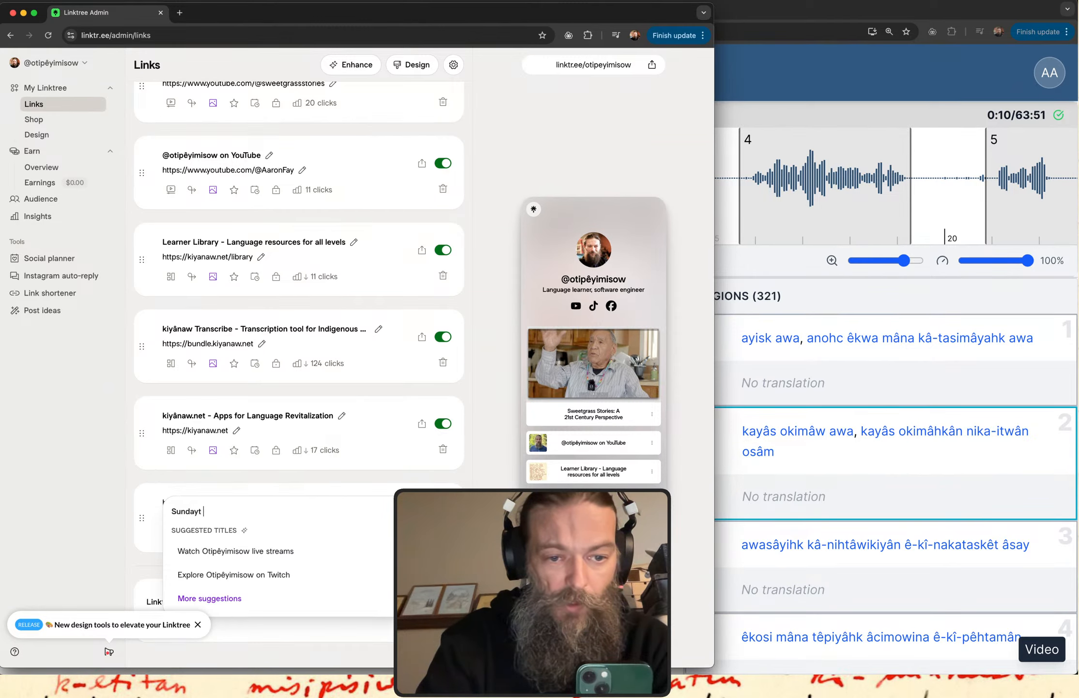
{"action": "key", "text": "BackSpace"}
{"action": "type", "text": "LIVE S"}
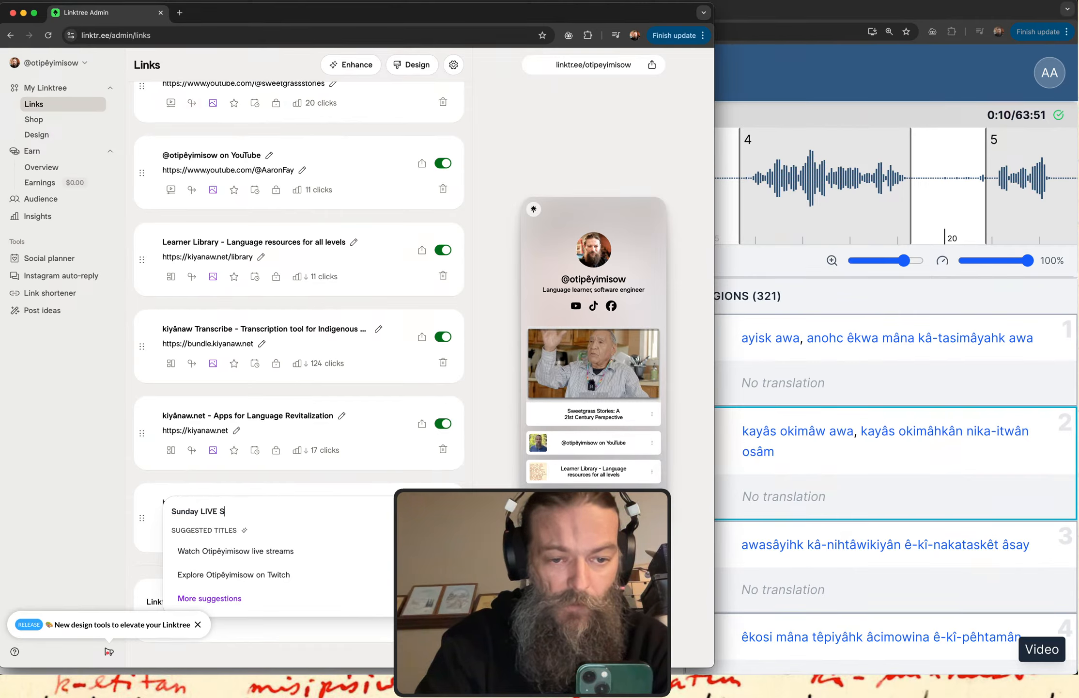
{"action": "type", "text": "tream on Twitch"}
{"action": "key", "text": "Return"}
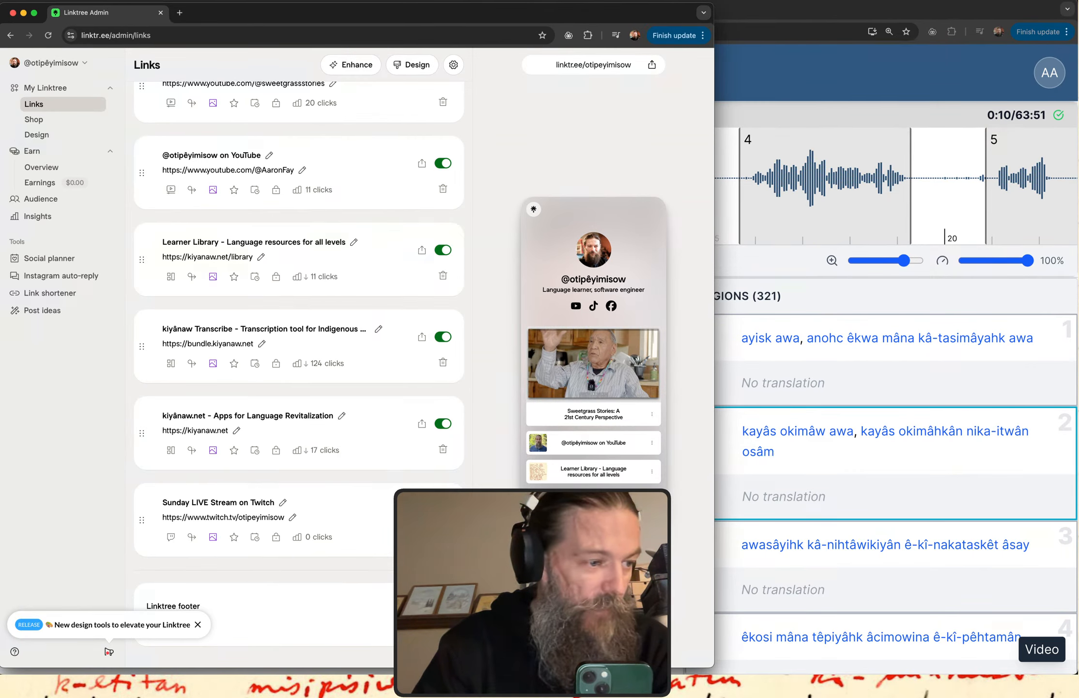
{"action": "key", "text": "super+Tab"}
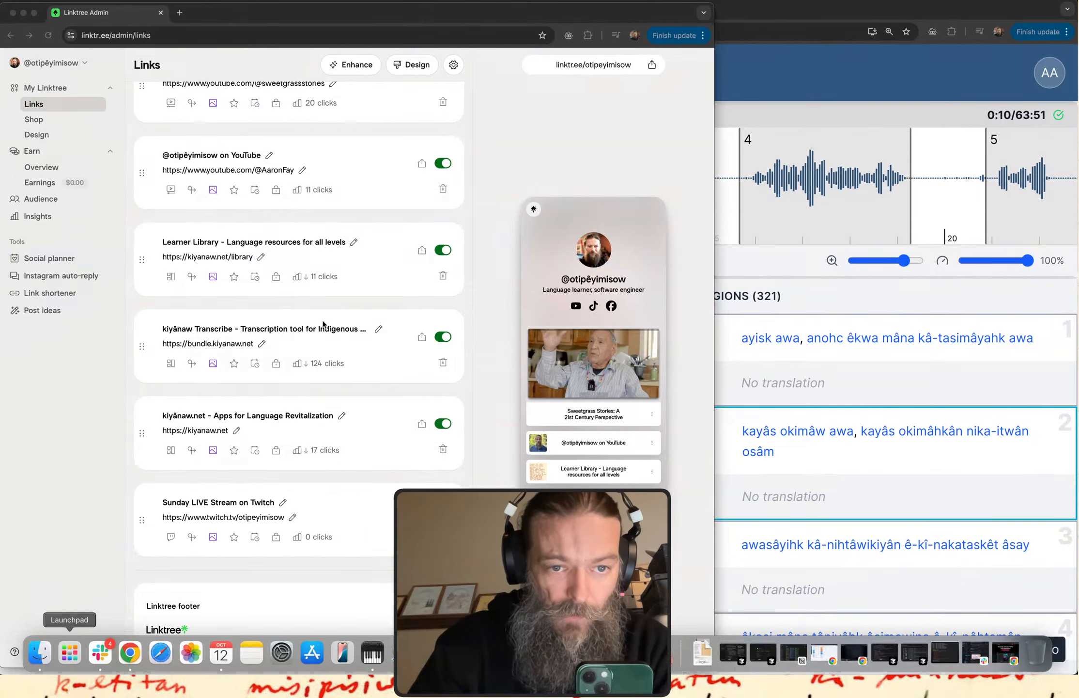
{"action": "scroll", "coordinate": [223, 472], "scroll_direction": "up", "scroll_amount": 5}
{"action": "left_click", "coordinate": [297, 206]}
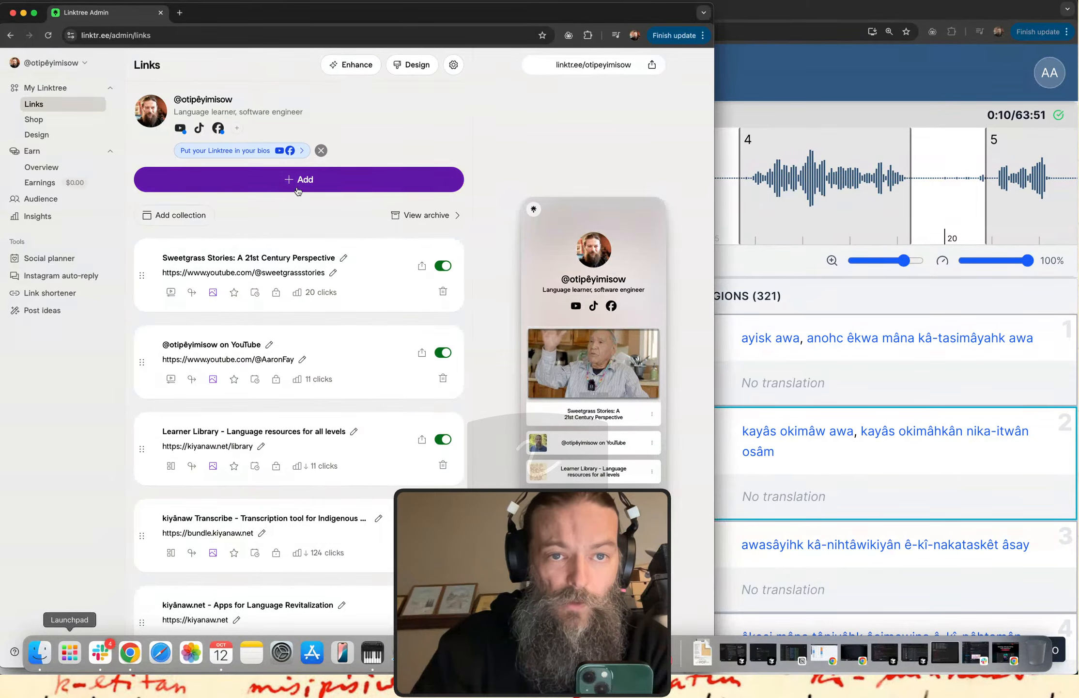
{"action": "left_click", "coordinate": [219, 128]}
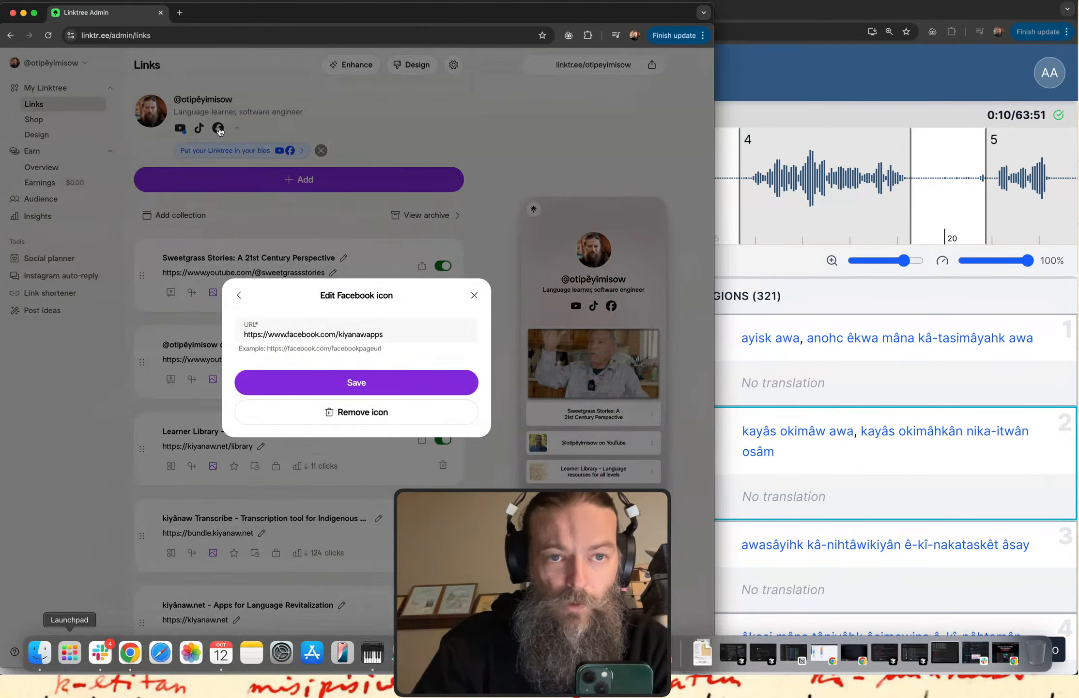
{"action": "left_click", "coordinate": [474, 295]}
{"action": "left_click", "coordinate": [289, 182]}
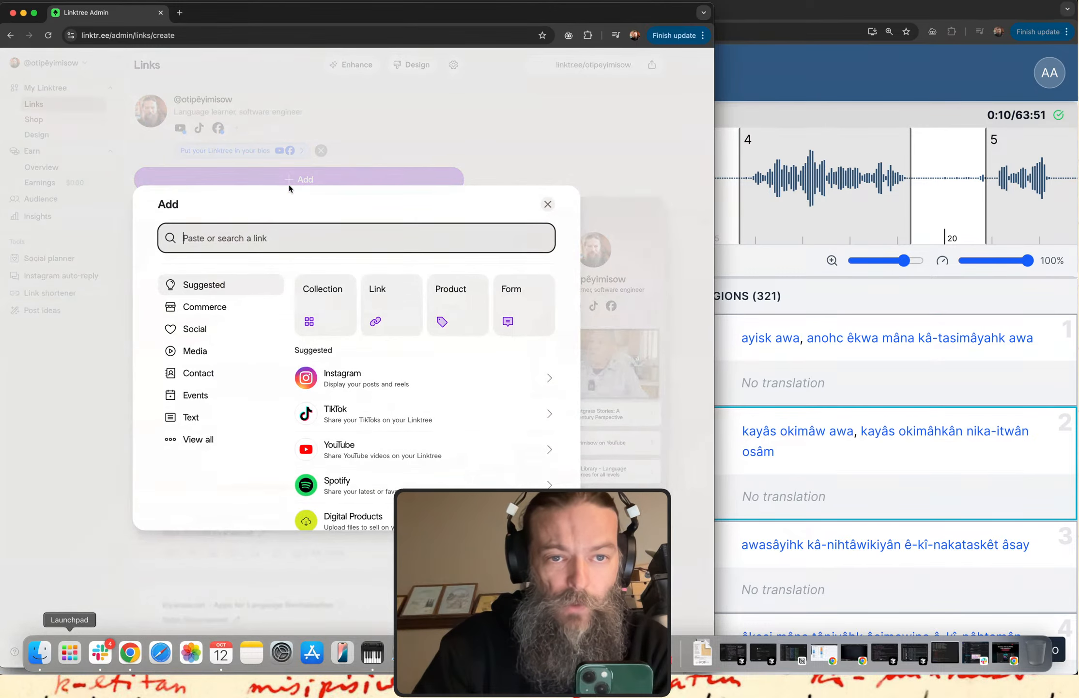
{"action": "type", "text": "https://www.facebook.com/kiyanawapps"}
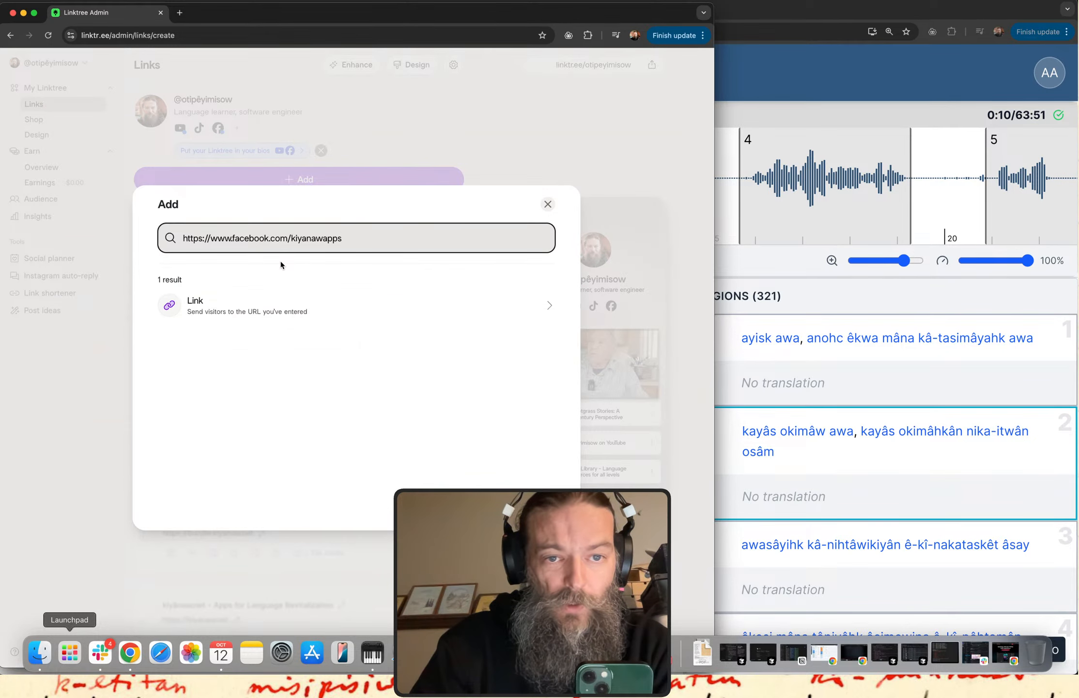
{"action": "left_click", "coordinate": [547, 308]}
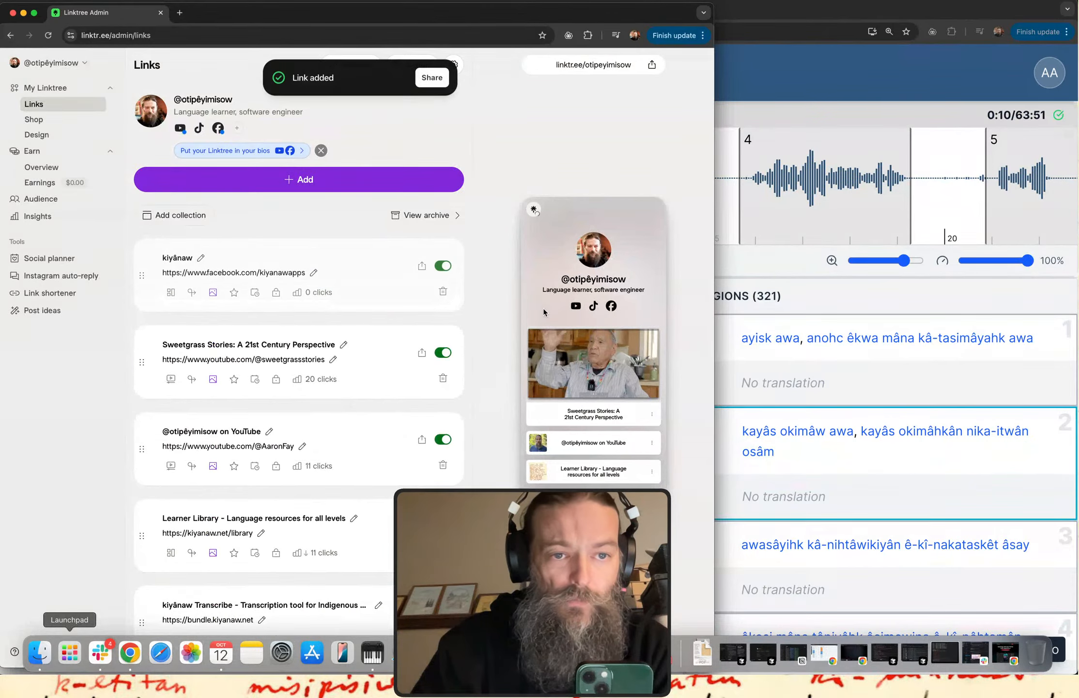
Rename the new Facebook link as "kiyânaw on Facebook" and move it to the end of the list, below the Twitch link.
{"action": "left_click", "coordinate": [200, 257]}
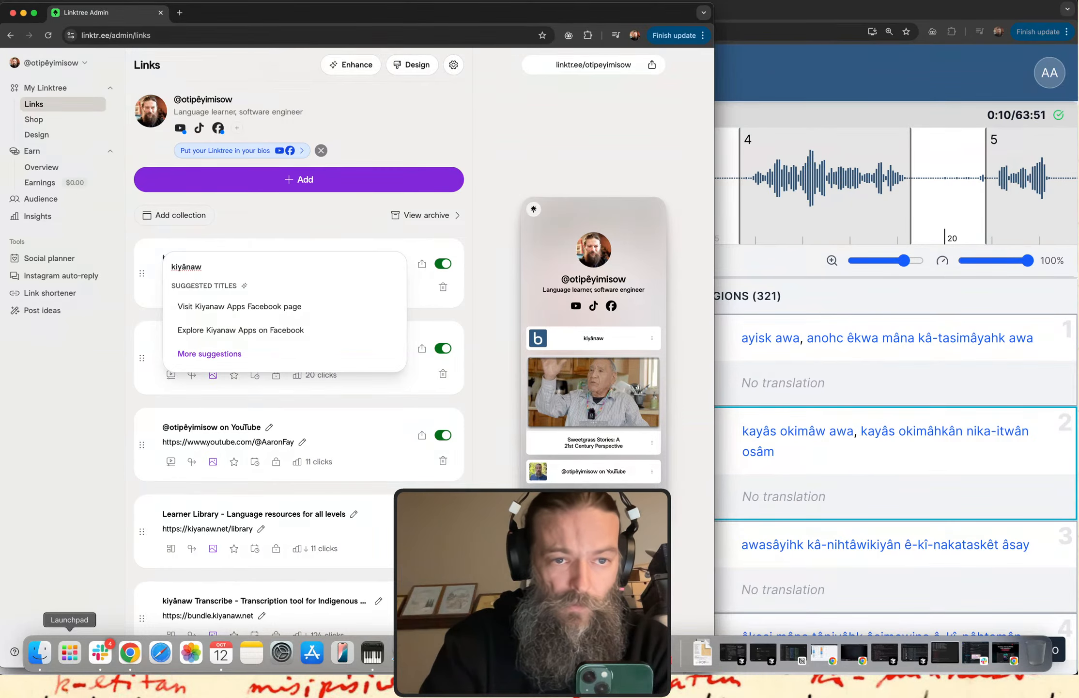
{"action": "type", "text": "on Facebook"}
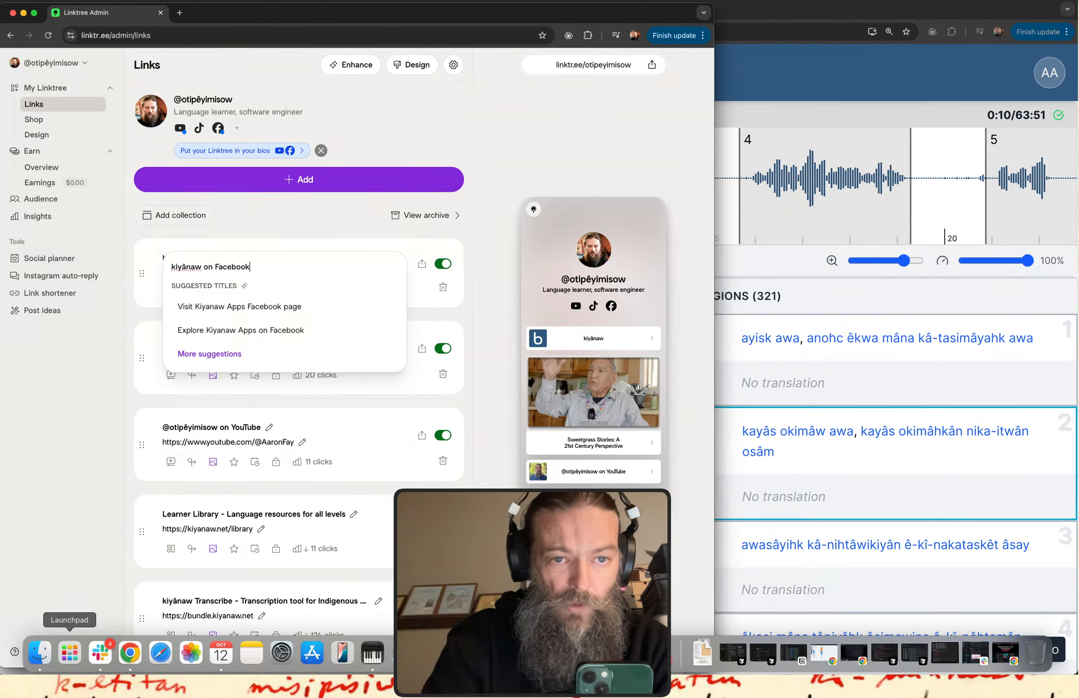
{"action": "key", "text": "Return"}
{"action": "left_click_drag", "start_coordinate": [142, 275], "coordinate": [149, 534]}
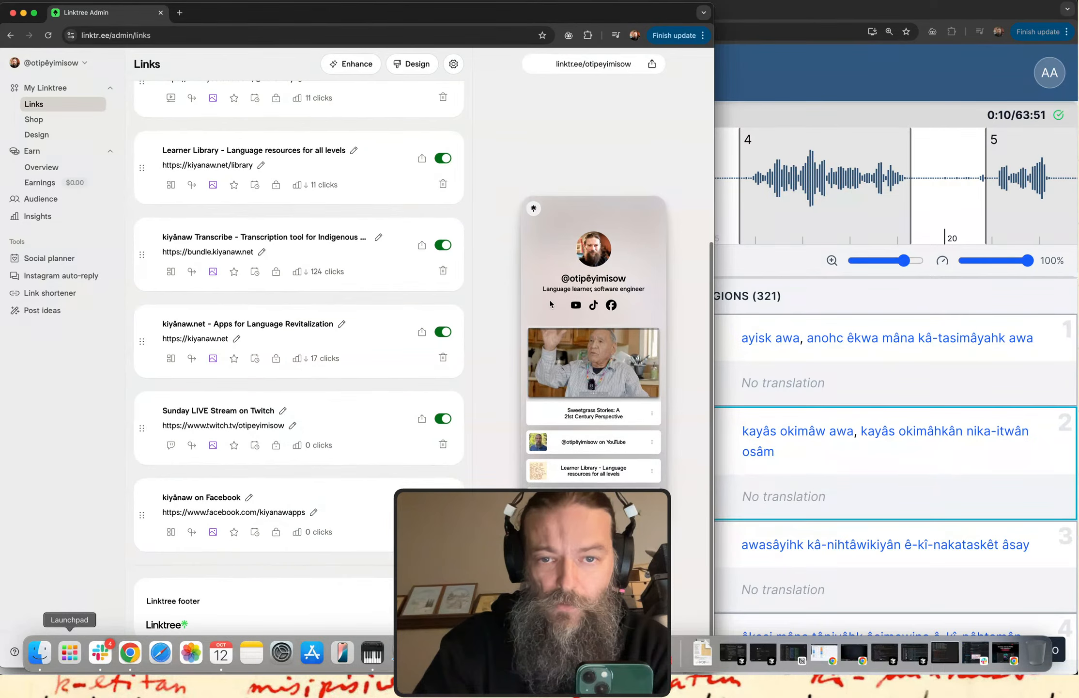
{"action": "scroll", "coordinate": [553, 304], "scroll_direction": "down", "scroll_amount": 4}
{"action": "scroll", "coordinate": [553, 304], "scroll_direction": "up", "scroll_amount": 4}
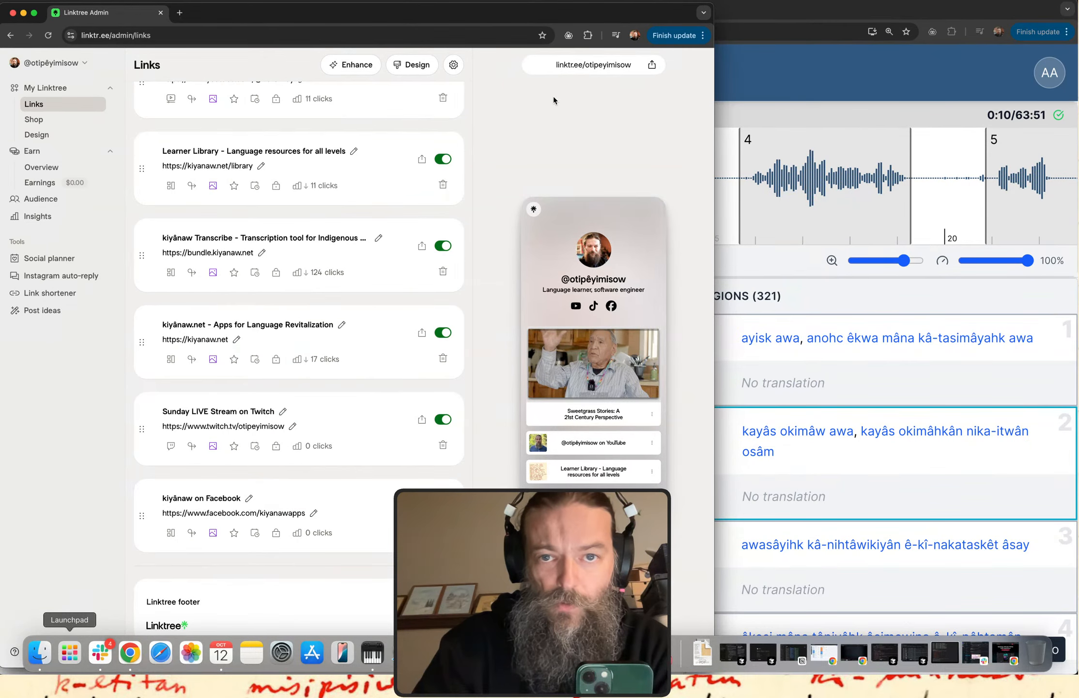
Copy the Linktree's share address and open the public page linktr.ee/otipeyimisow in a new tab.
{"action": "left_click", "coordinate": [622, 68]}
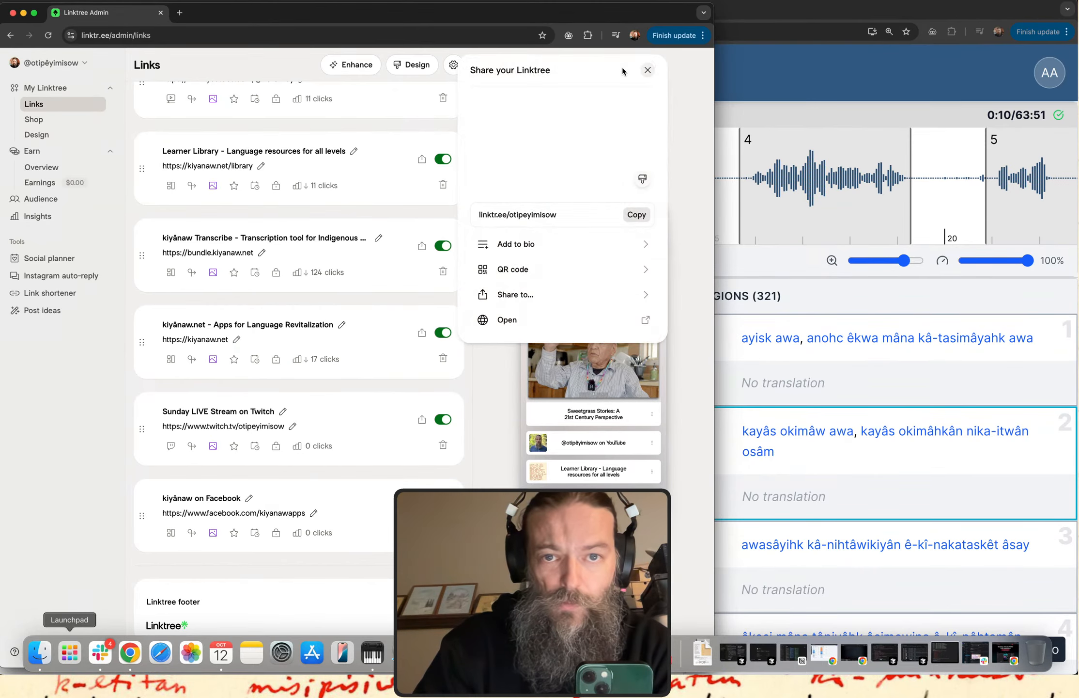
{"action": "left_click", "coordinate": [658, 76]}
{"action": "left_click", "coordinate": [659, 74]}
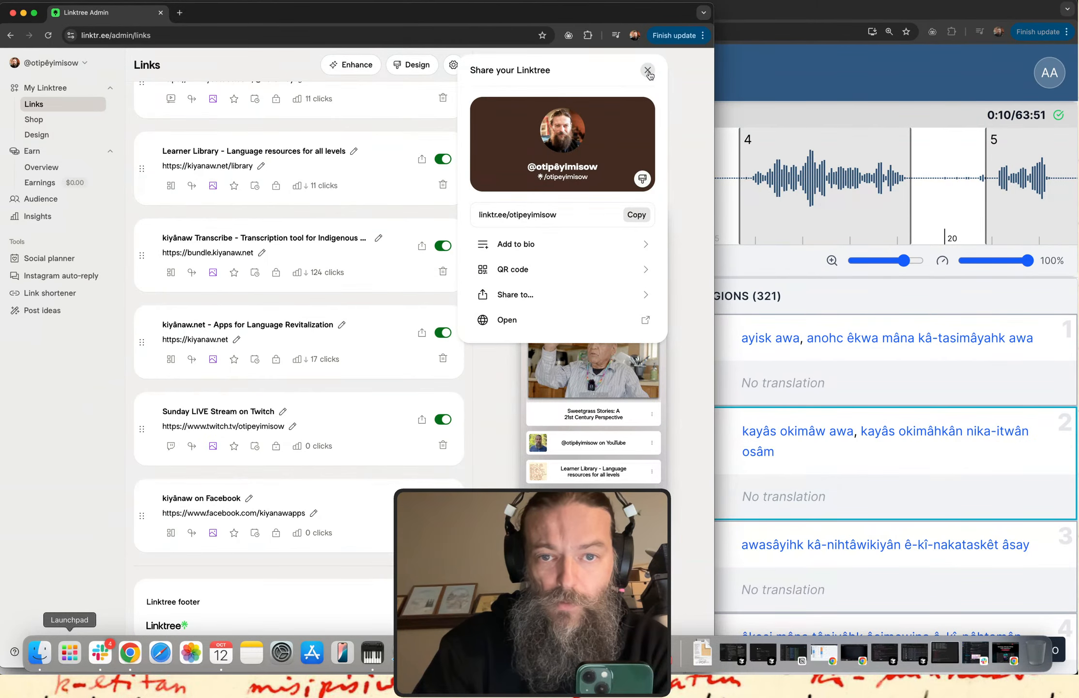
{"action": "left_click", "coordinate": [638, 215]}
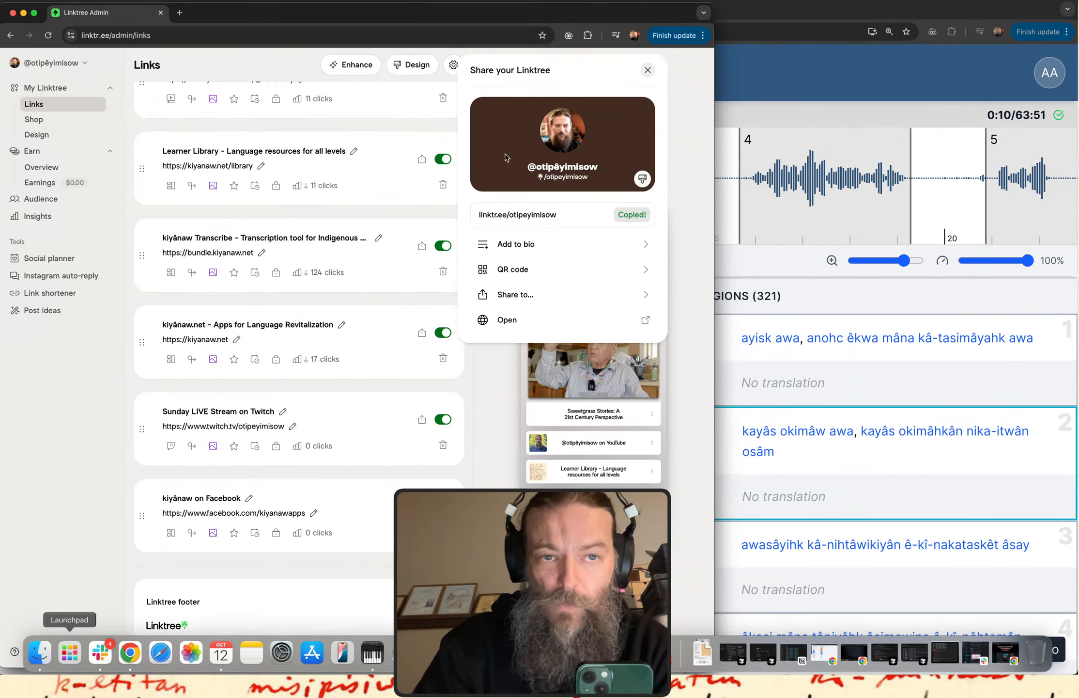
{"action": "left_click", "coordinate": [180, 13]}
{"action": "key", "text": "super+v"}
{"action": "key", "text": "Return"}
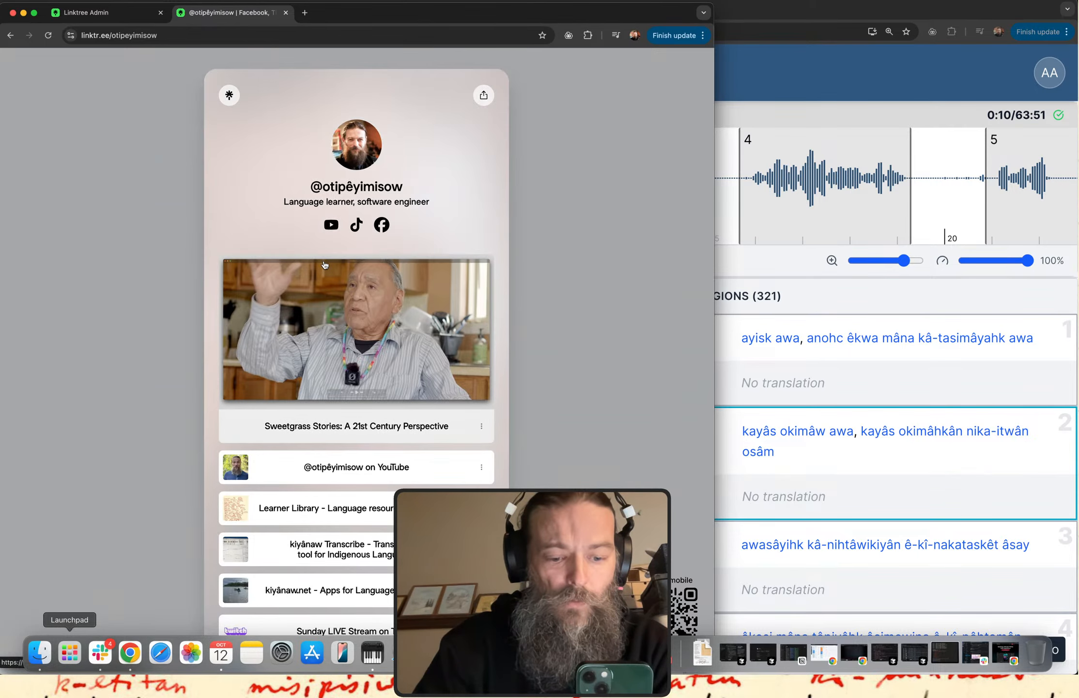
Check the links on the public Linktree page, and close both the public page and the Linktree admin page.
{"action": "scroll", "coordinate": [350, 402], "scroll_direction": "down", "scroll_amount": 5}
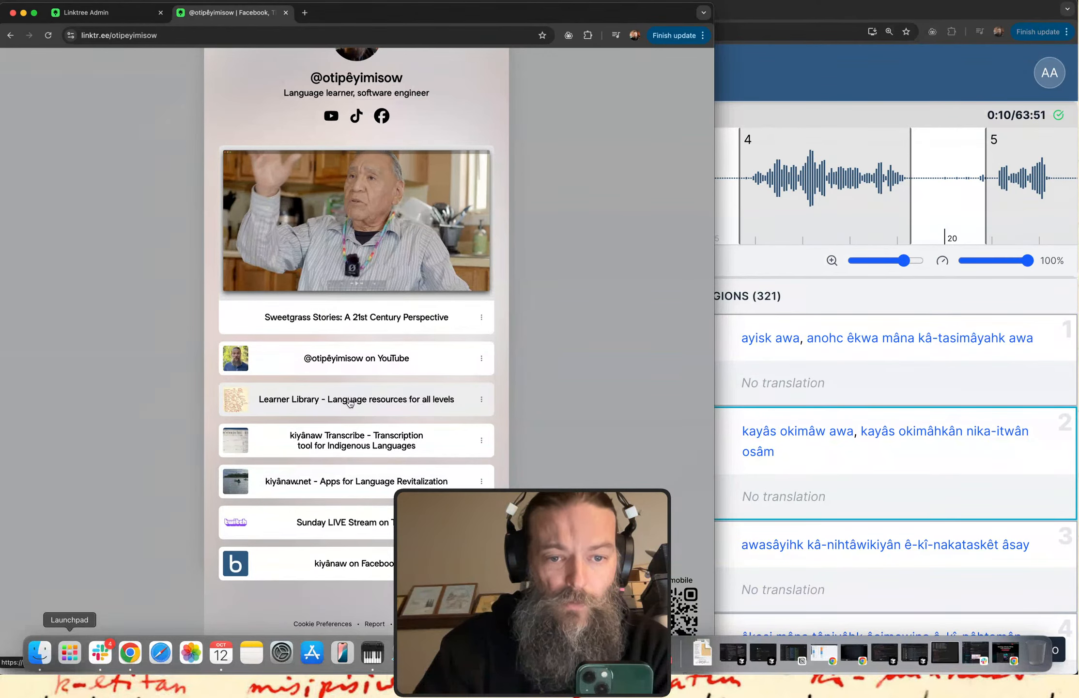
{"action": "scroll", "coordinate": [349, 403], "scroll_direction": "up", "scroll_amount": 4}
{"action": "scroll", "coordinate": [350, 403], "scroll_direction": "down", "scroll_amount": 2}
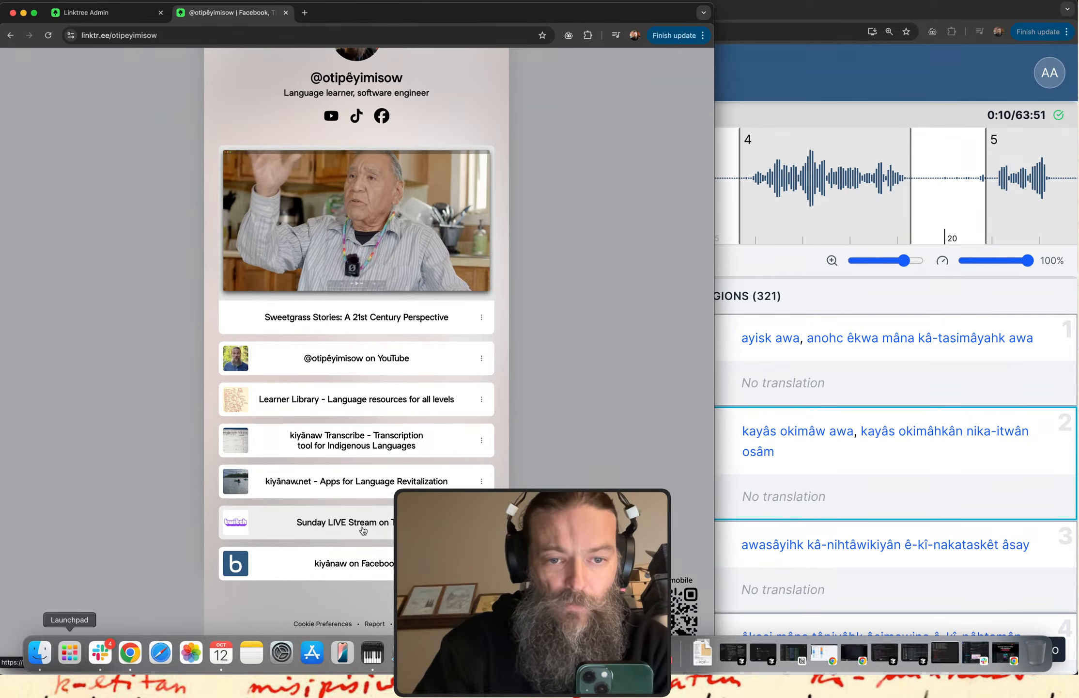
{"action": "left_click", "coordinate": [287, 14]}
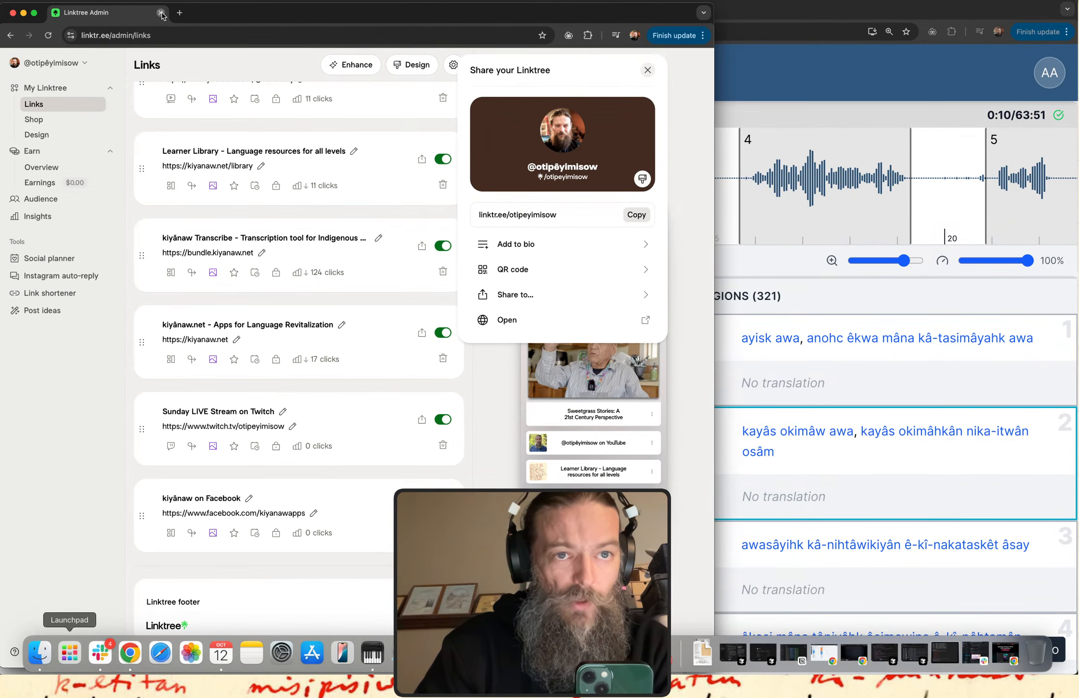
{"action": "left_click", "coordinate": [160, 12]}
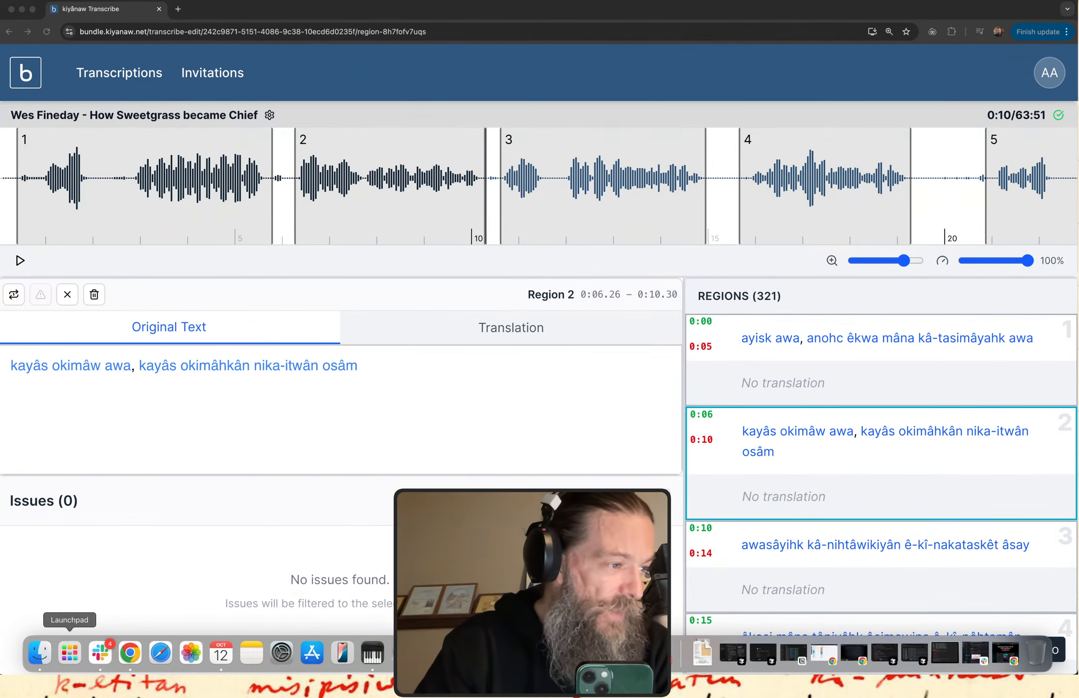
{"action": "key", "text": "ctrl+Up"}
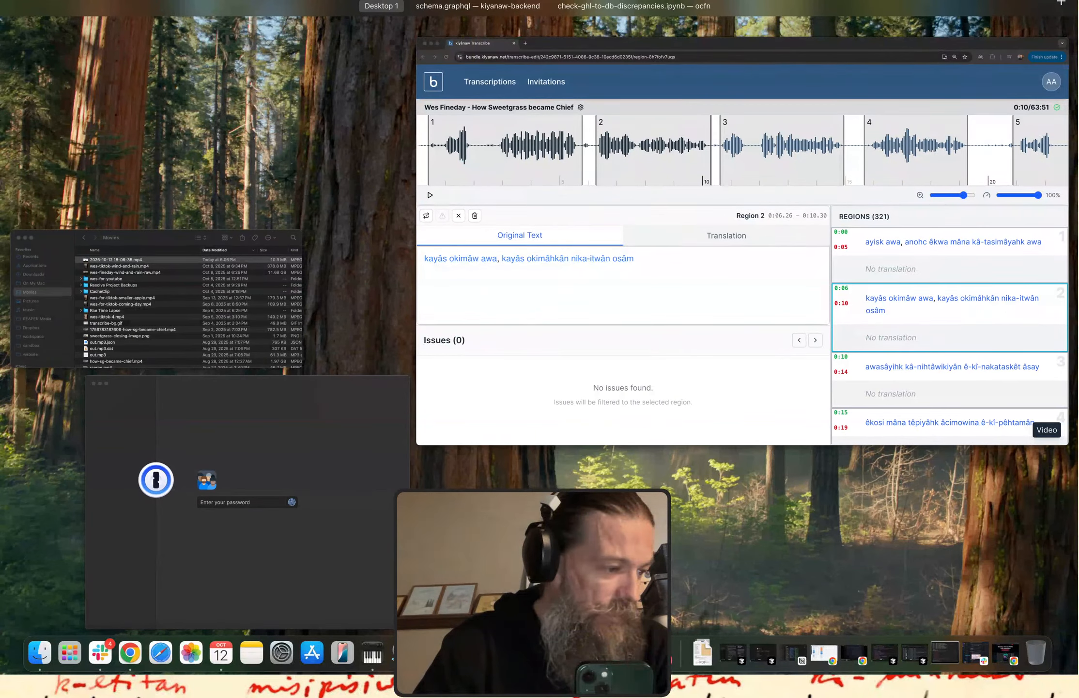
{"action": "key", "text": "ctrl+Up"}
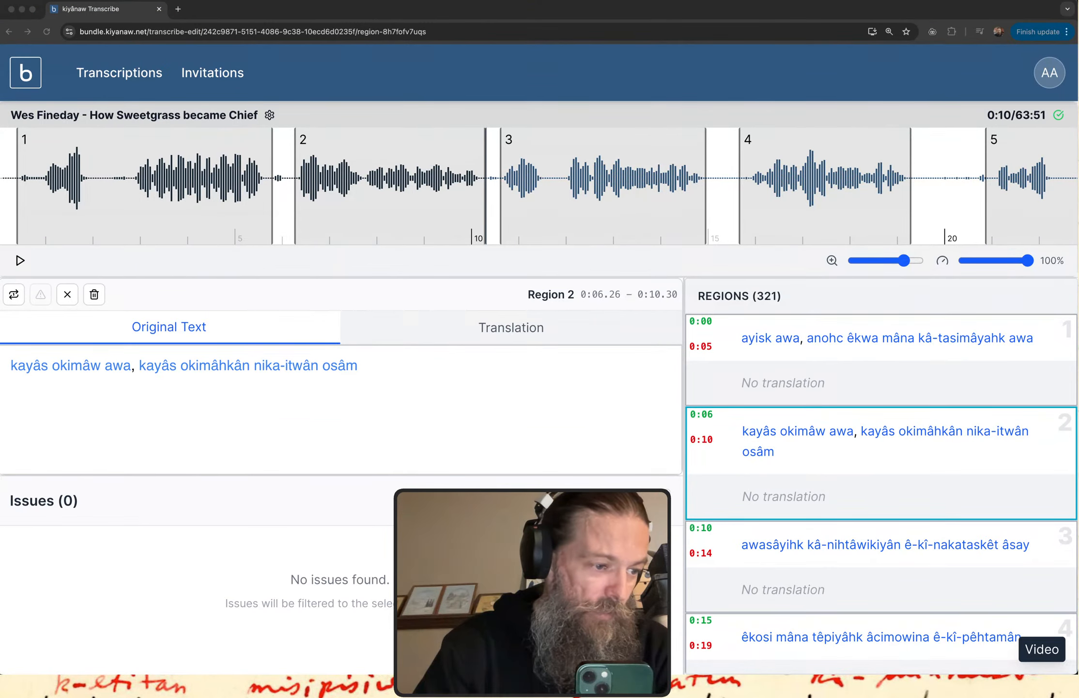
{"action": "key", "text": "ctrl+Up"}
{"action": "key", "text": "ctrl+Up"}
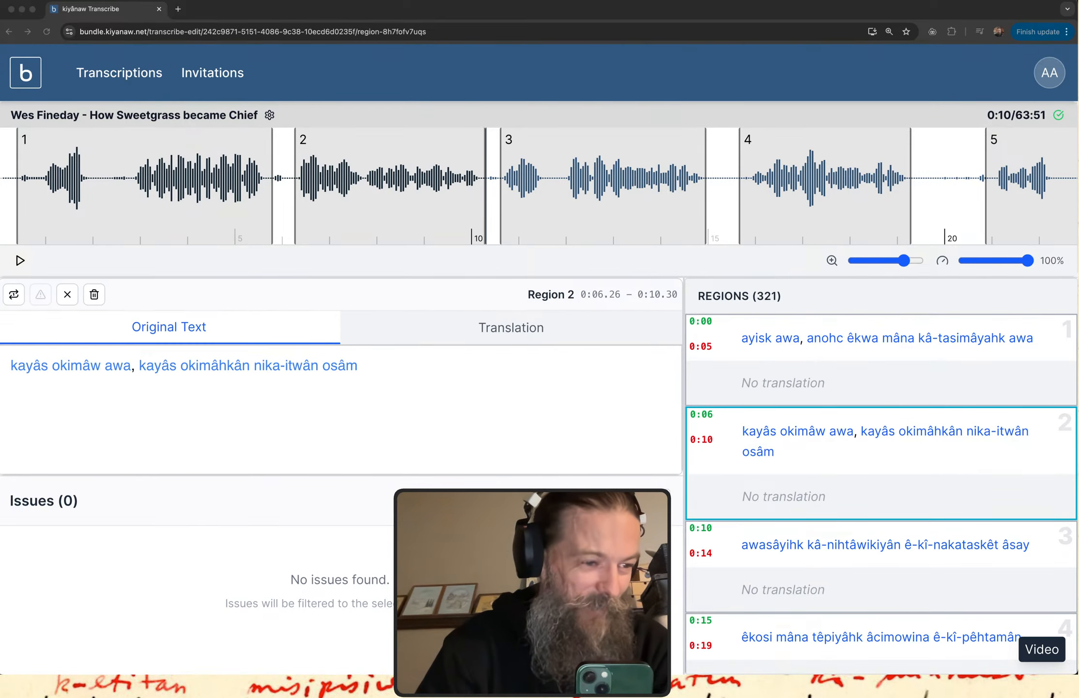
{"action": "key", "text": "ctrl+Up"}
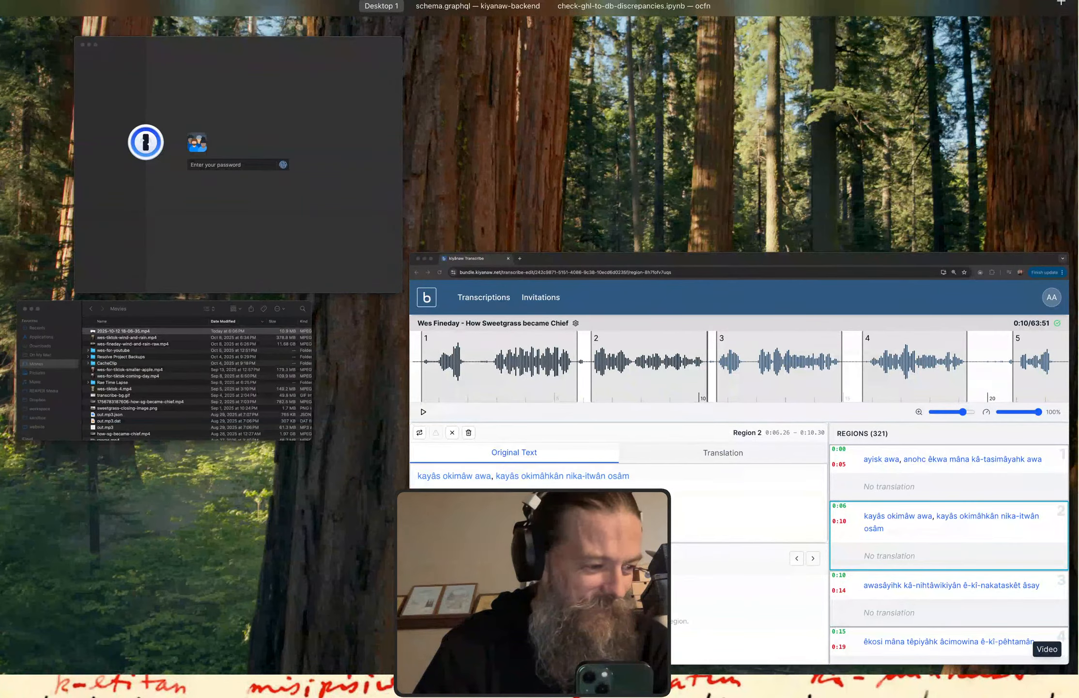
{"action": "key", "text": "ctrl+Up"}
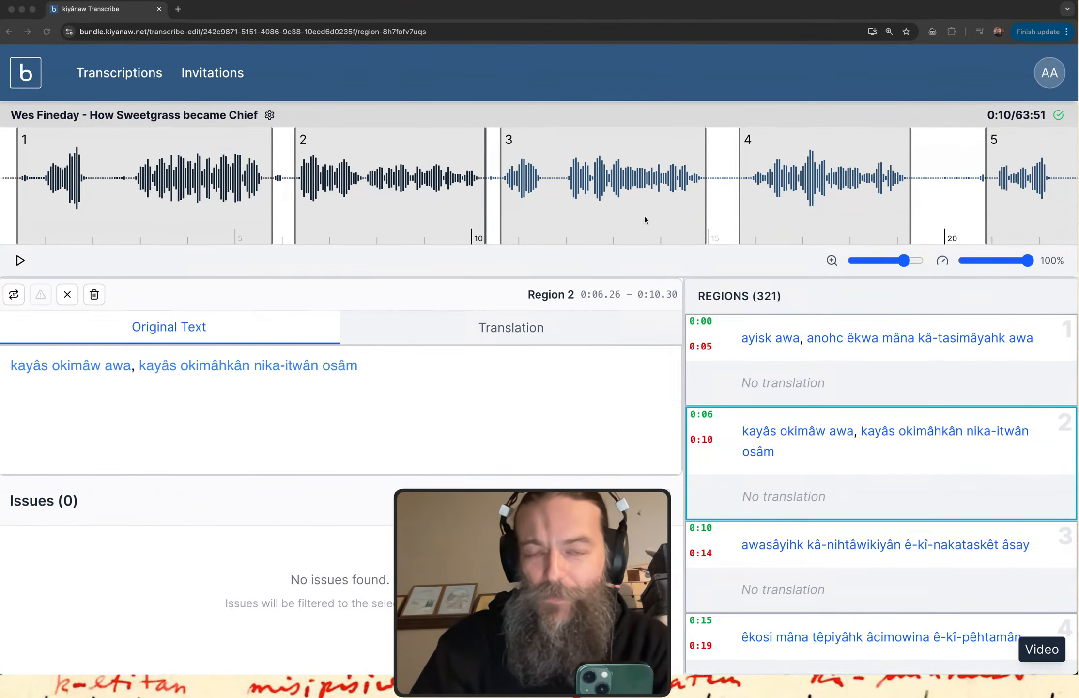
Deselect region 2 in the kiyânaw Transcribe window and read through the transcription's full issues list to its end.
{"action": "left_click", "coordinate": [250, 510]}
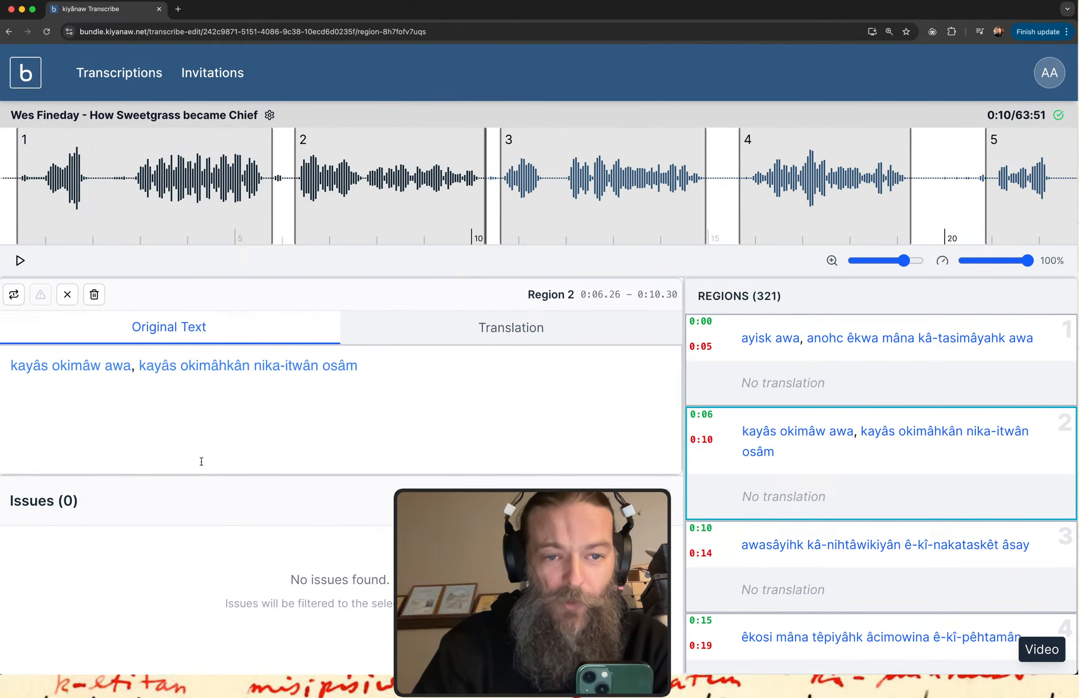
{"action": "left_click", "coordinate": [69, 295]}
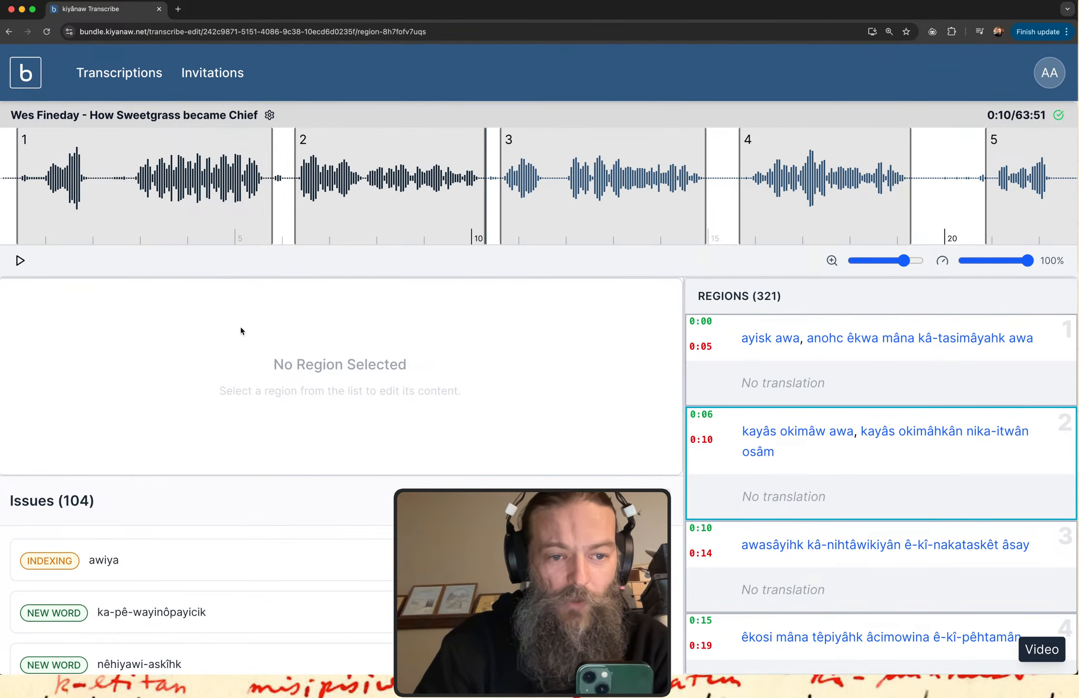
{"action": "scroll", "coordinate": [215, 558], "scroll_direction": "down", "scroll_amount": 10}
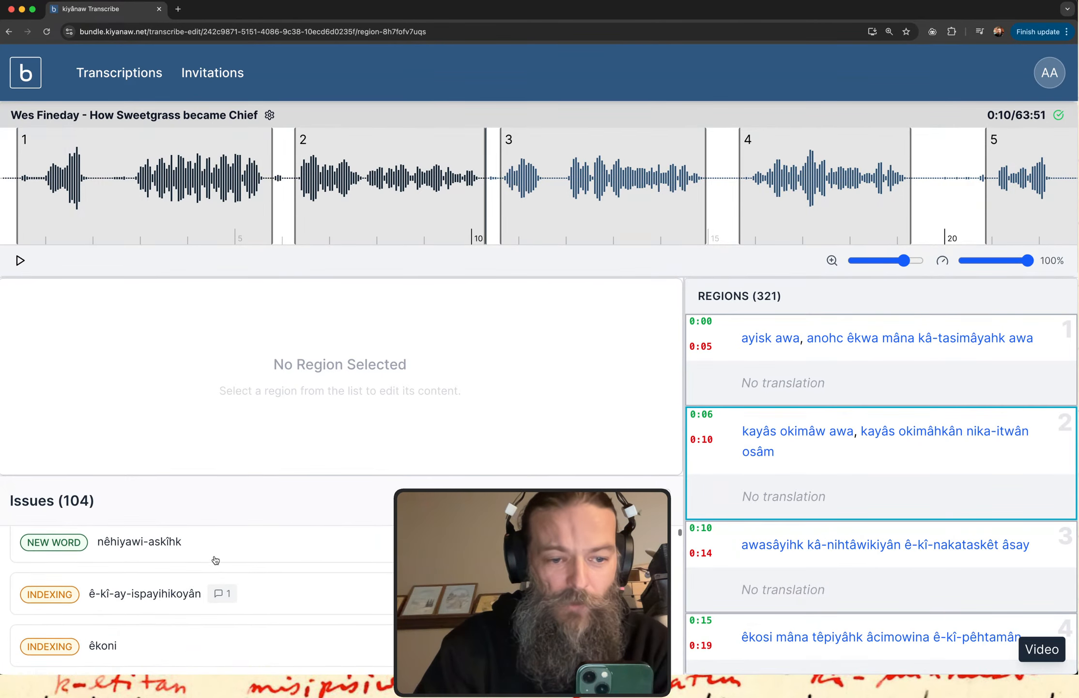
{"action": "scroll", "coordinate": [214, 555], "scroll_direction": "down", "scroll_amount": 10}
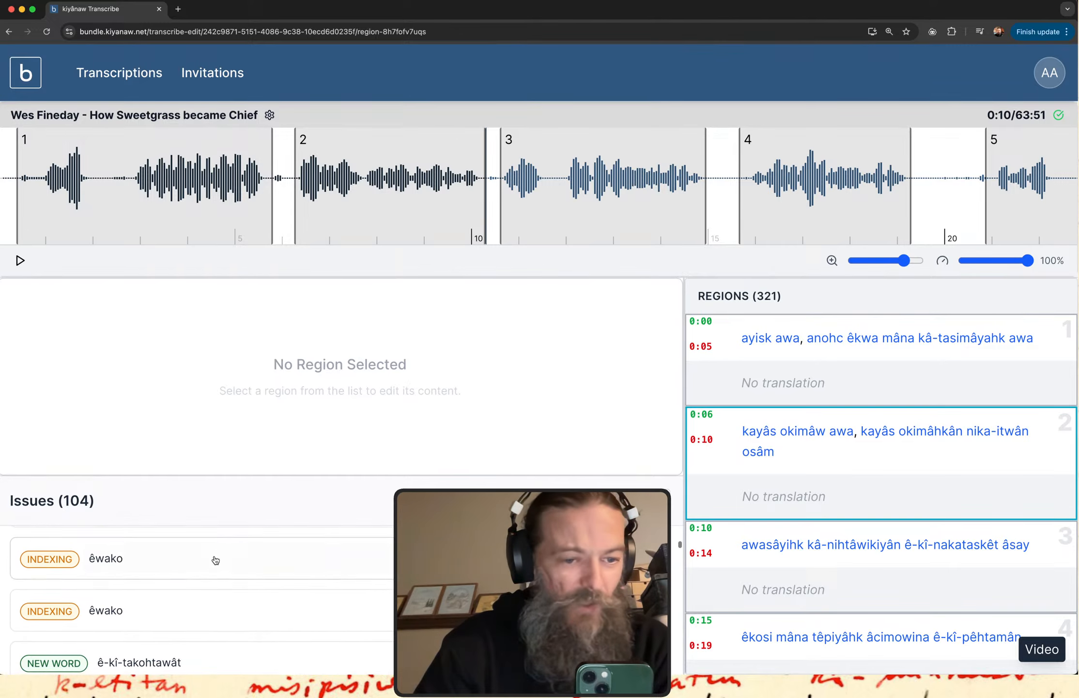
{"action": "scroll", "coordinate": [215, 560], "scroll_direction": "down", "scroll_amount": 8}
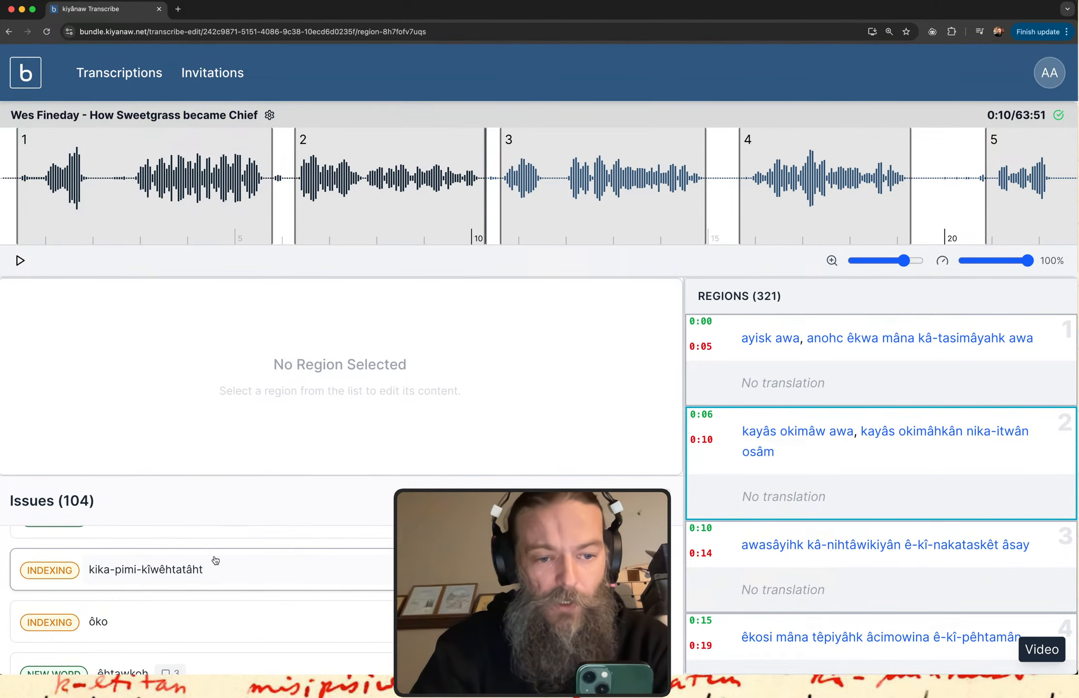
{"action": "scroll", "coordinate": [215, 559], "scroll_direction": "down", "scroll_amount": 8}
{"action": "scroll", "coordinate": [216, 560], "scroll_direction": "down", "scroll_amount": 10}
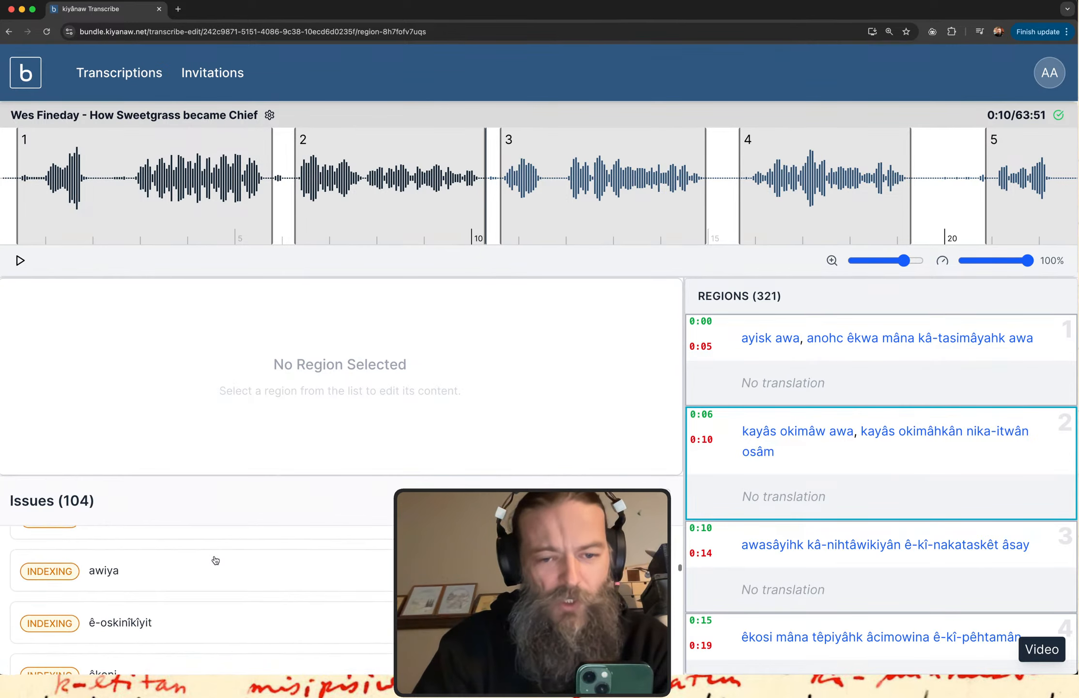
{"action": "scroll", "coordinate": [216, 560], "scroll_direction": "down", "scroll_amount": 8}
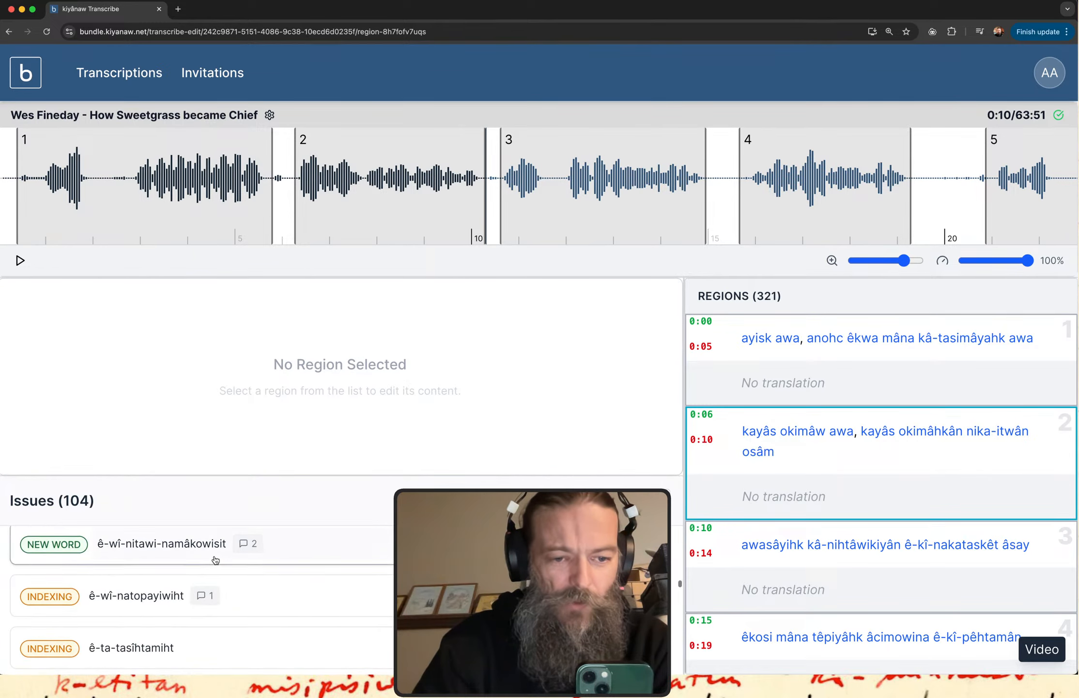
{"action": "scroll", "coordinate": [215, 559], "scroll_direction": "down", "scroll_amount": 10}
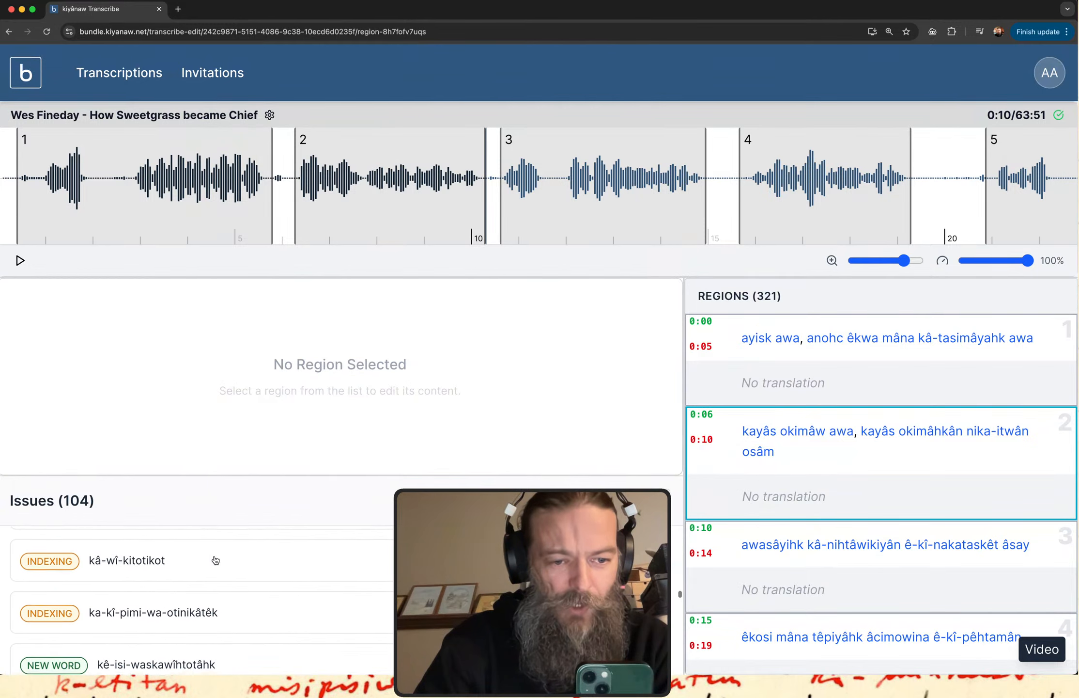
{"action": "scroll", "coordinate": [215, 557], "scroll_direction": "down", "scroll_amount": 10}
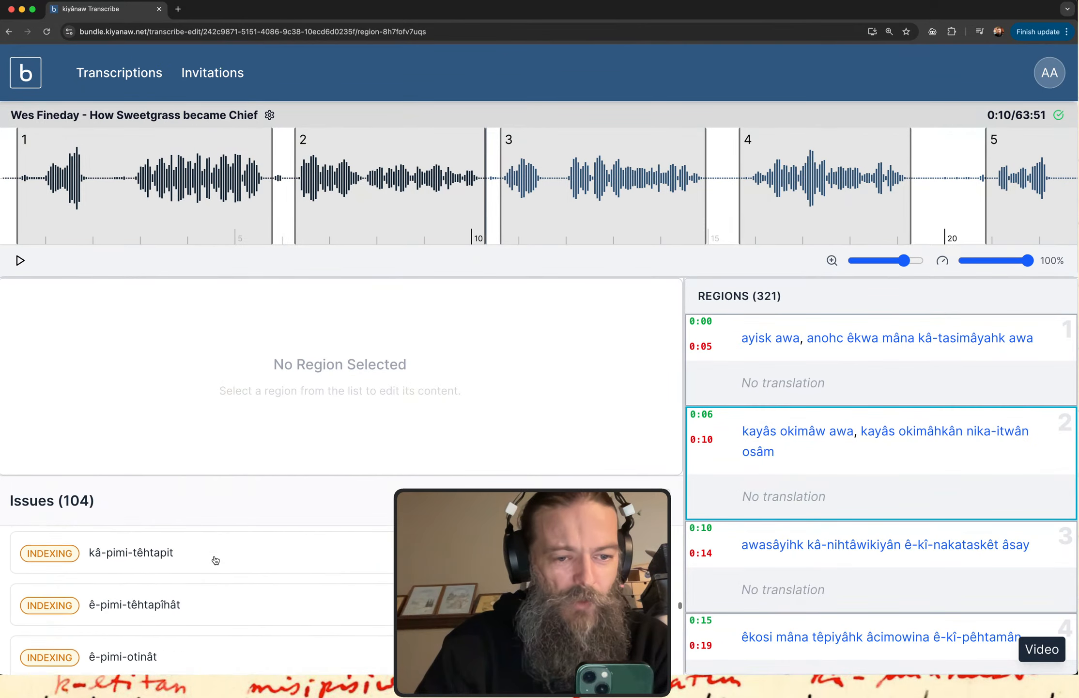
{"action": "scroll", "coordinate": [215, 560], "scroll_direction": "down", "scroll_amount": 10}
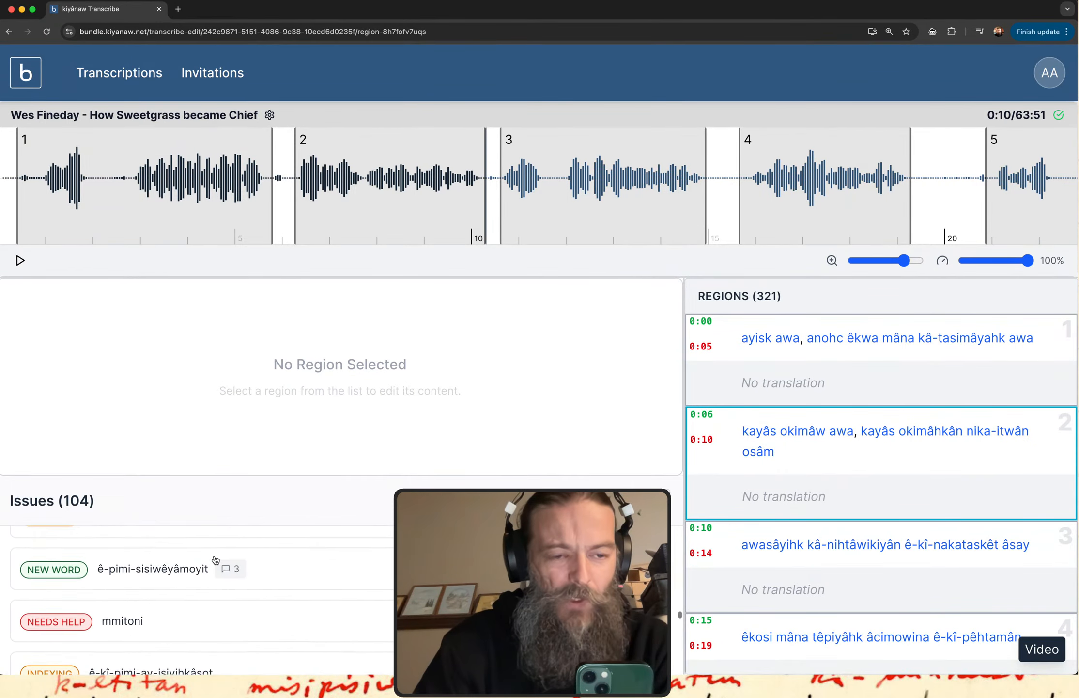
{"action": "scroll", "coordinate": [214, 560], "scroll_direction": "down", "scroll_amount": 3}
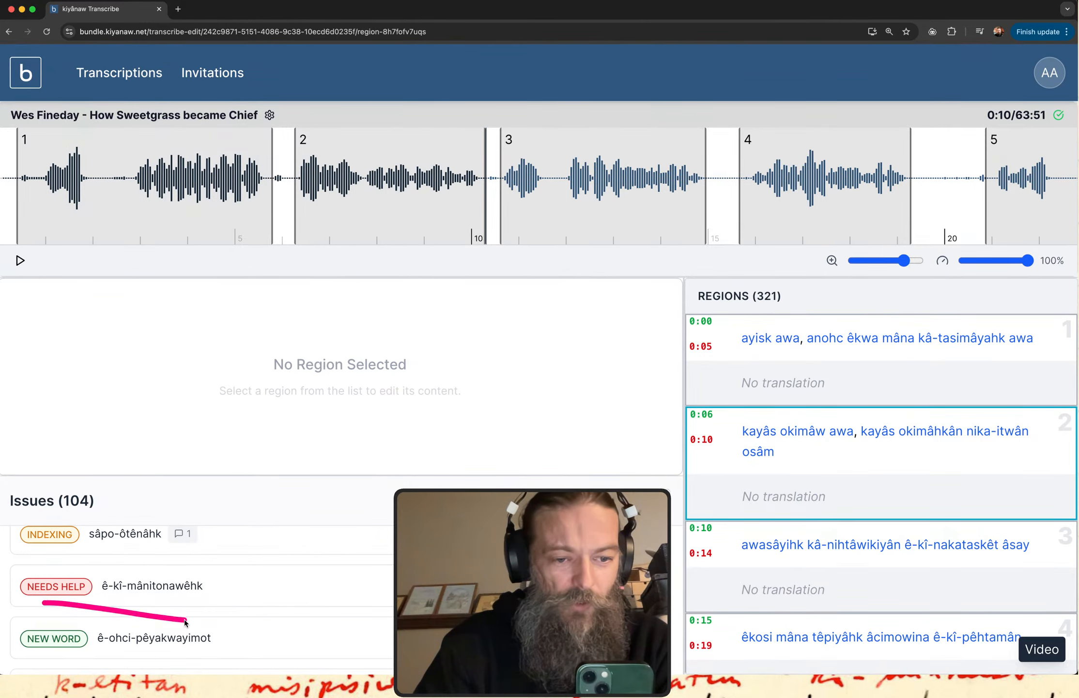
{"action": "scroll", "coordinate": [289, 643], "scroll_direction": "down", "scroll_amount": 10}
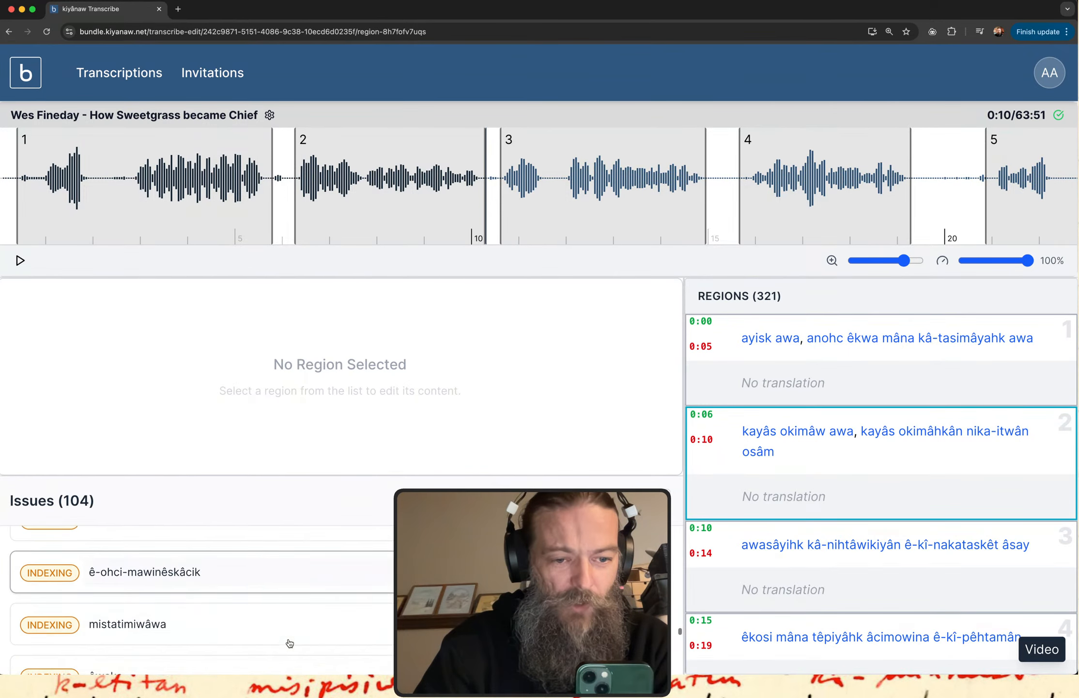
{"action": "scroll", "coordinate": [289, 643], "scroll_direction": "down", "scroll_amount": 10}
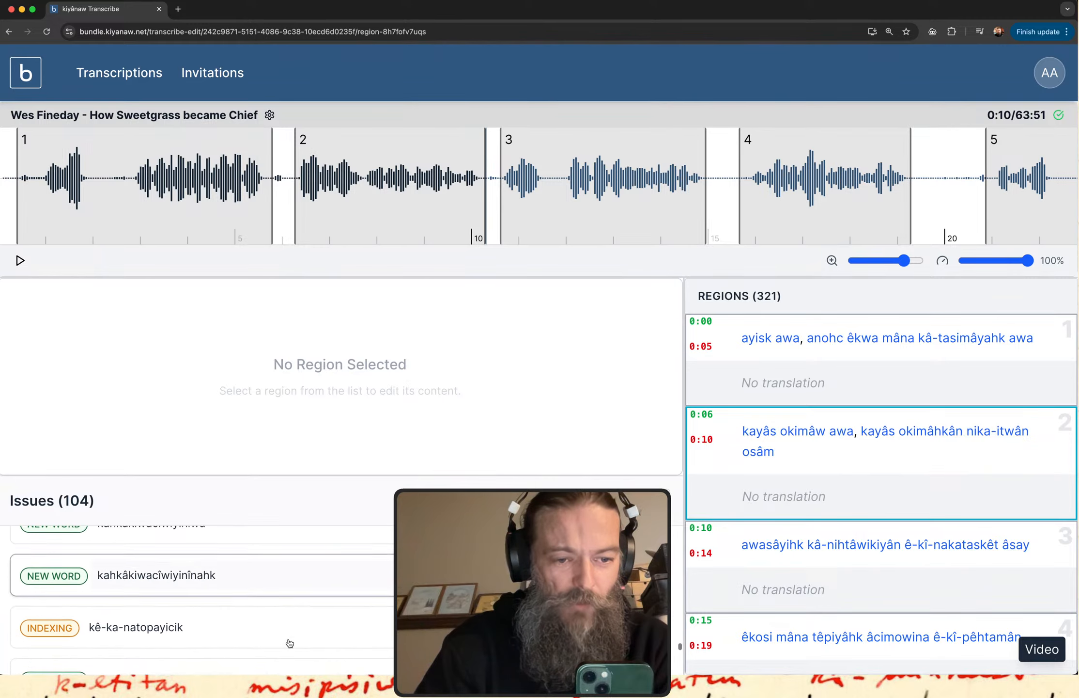
{"action": "scroll", "coordinate": [289, 643], "scroll_direction": "down", "scroll_amount": 10}
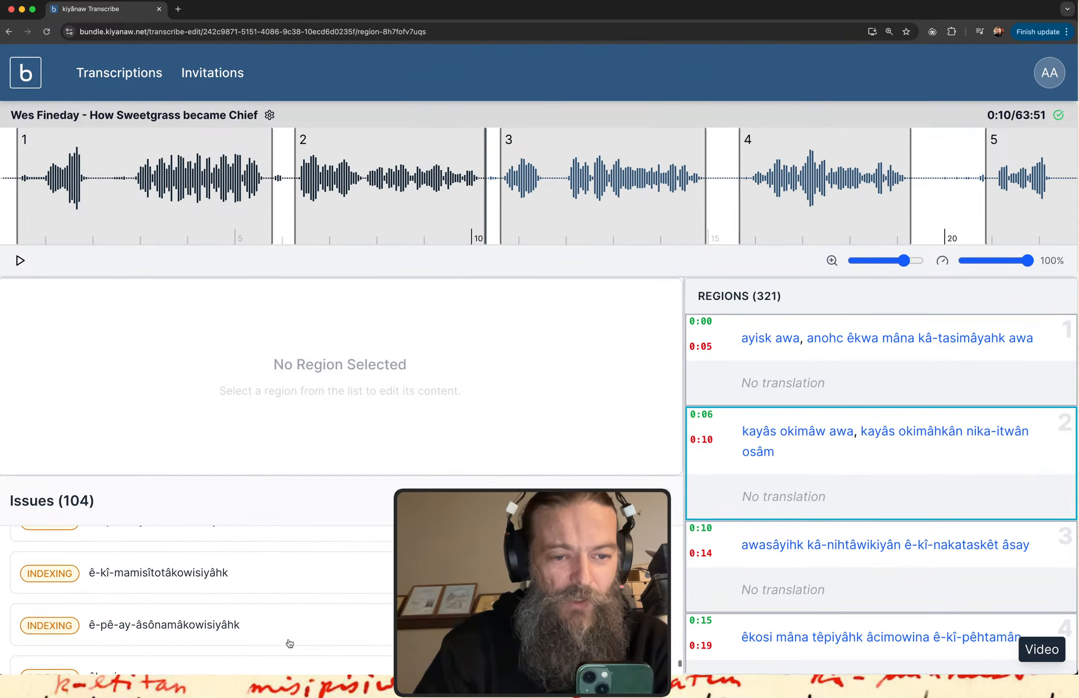
{"action": "scroll", "coordinate": [289, 643], "scroll_direction": "down", "scroll_amount": 5}
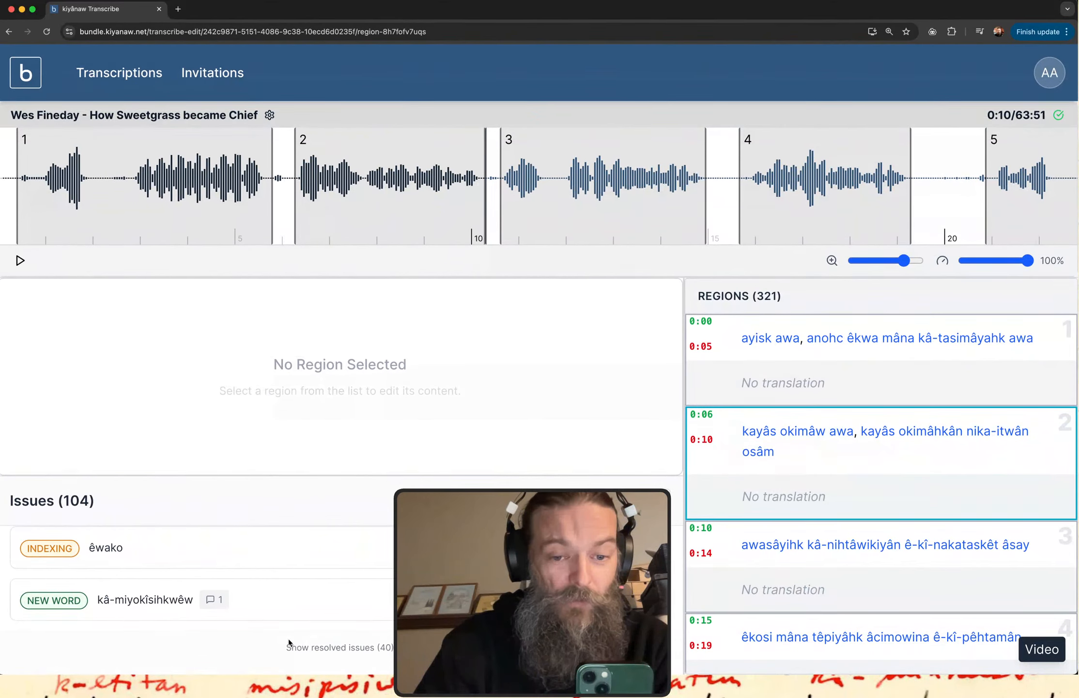
Examine the transcription's full issues list again, comparing the INDEXING, NEW WORD and NEEDS HELP entries.
{"action": "scroll", "coordinate": [262, 606], "scroll_direction": "up", "scroll_amount": 1}
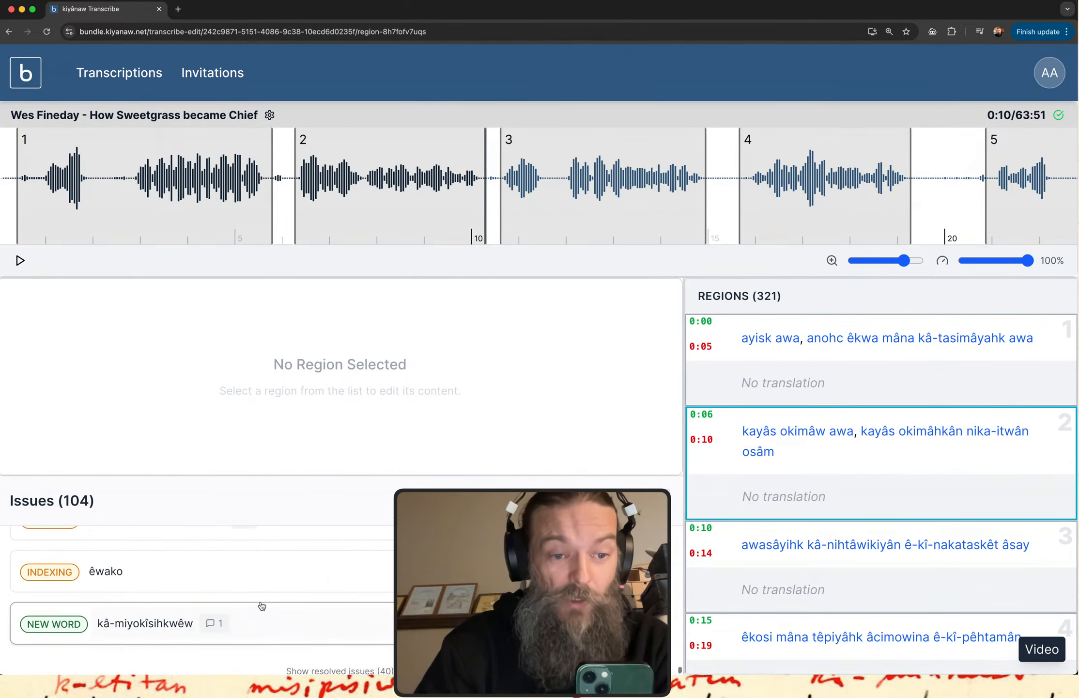
{"action": "scroll", "coordinate": [262, 606], "scroll_direction": "down", "scroll_amount": 1}
{"action": "scroll", "coordinate": [262, 606], "scroll_direction": "up", "scroll_amount": 15}
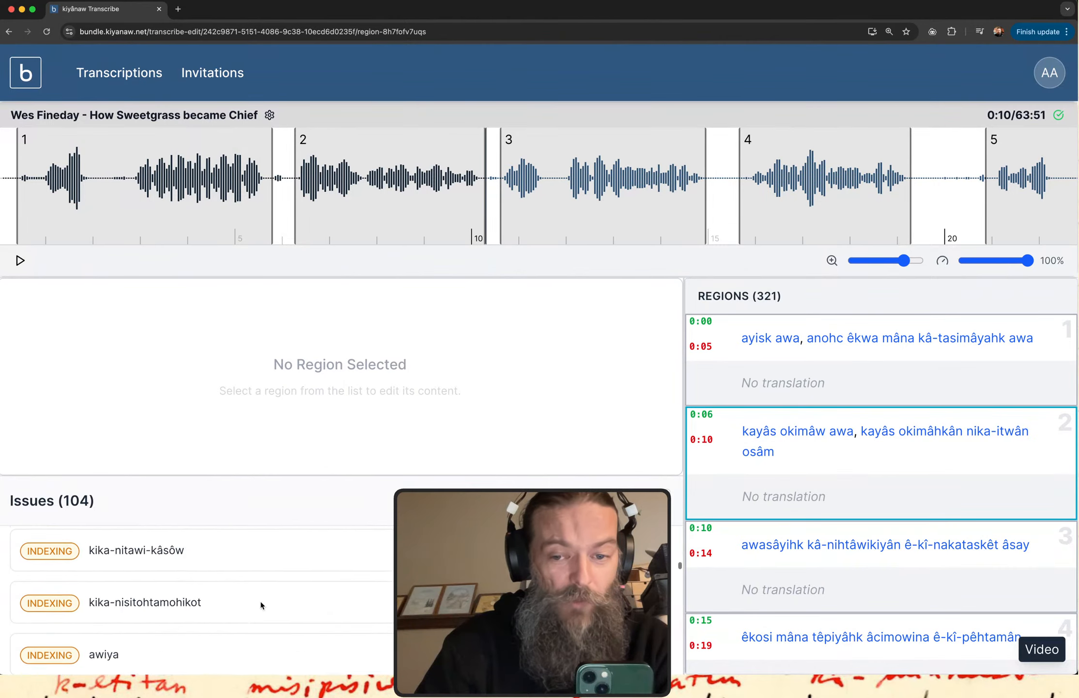
{"action": "scroll", "coordinate": [262, 606], "scroll_direction": "down", "scroll_amount": 10}
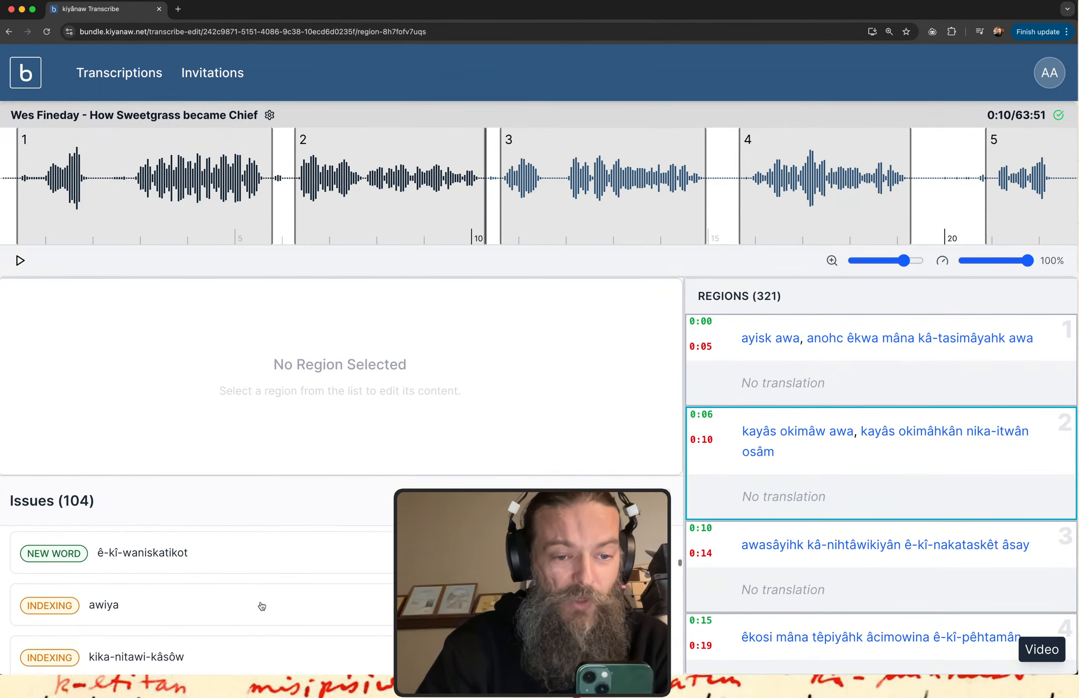
{"action": "scroll", "coordinate": [263, 607], "scroll_direction": "down", "scroll_amount": 5}
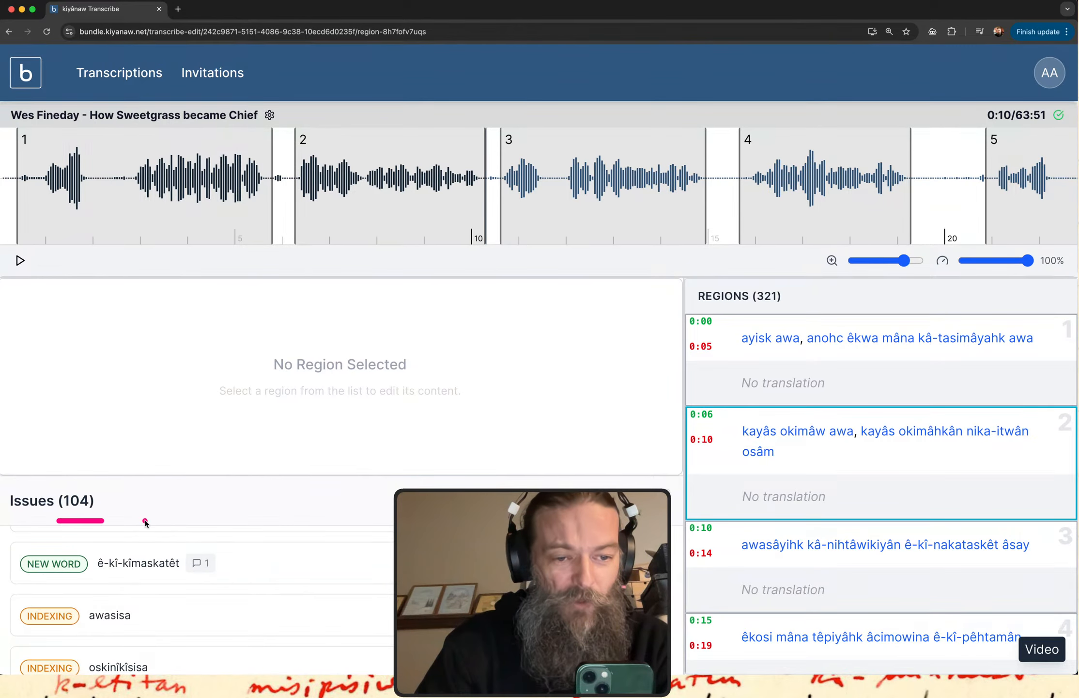
{"action": "left_click_drag", "start_coordinate": [114, 488], "coordinate": [210, 492]}
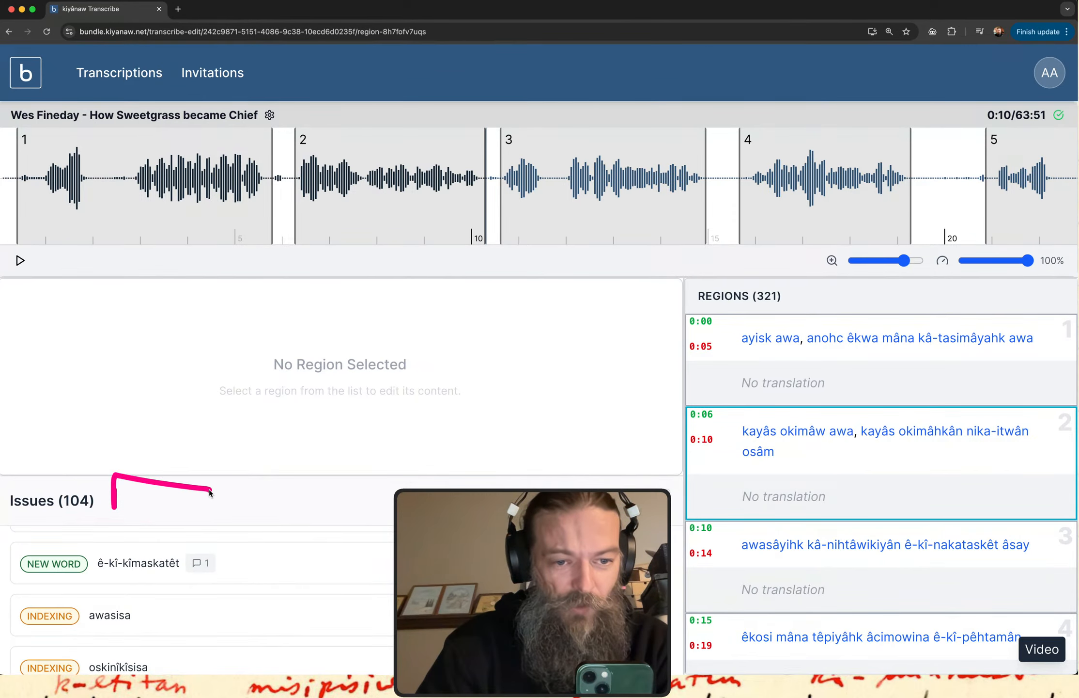
{"action": "scroll", "coordinate": [287, 609], "scroll_direction": "down", "scroll_amount": 3}
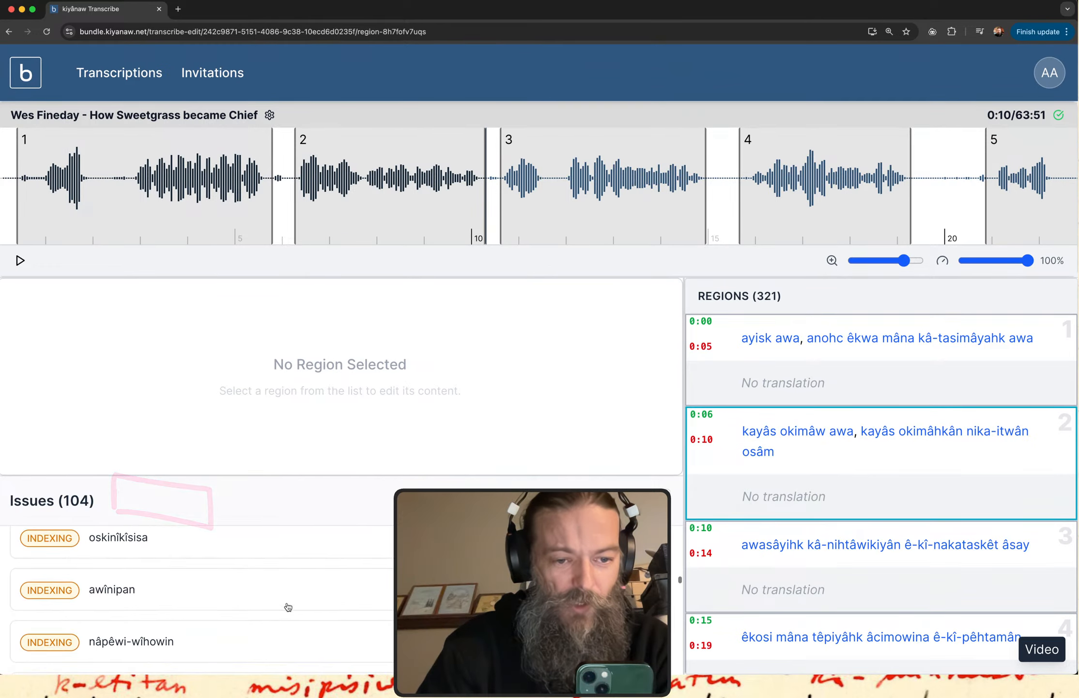
{"action": "scroll", "coordinate": [288, 607], "scroll_direction": "down", "scroll_amount": 10}
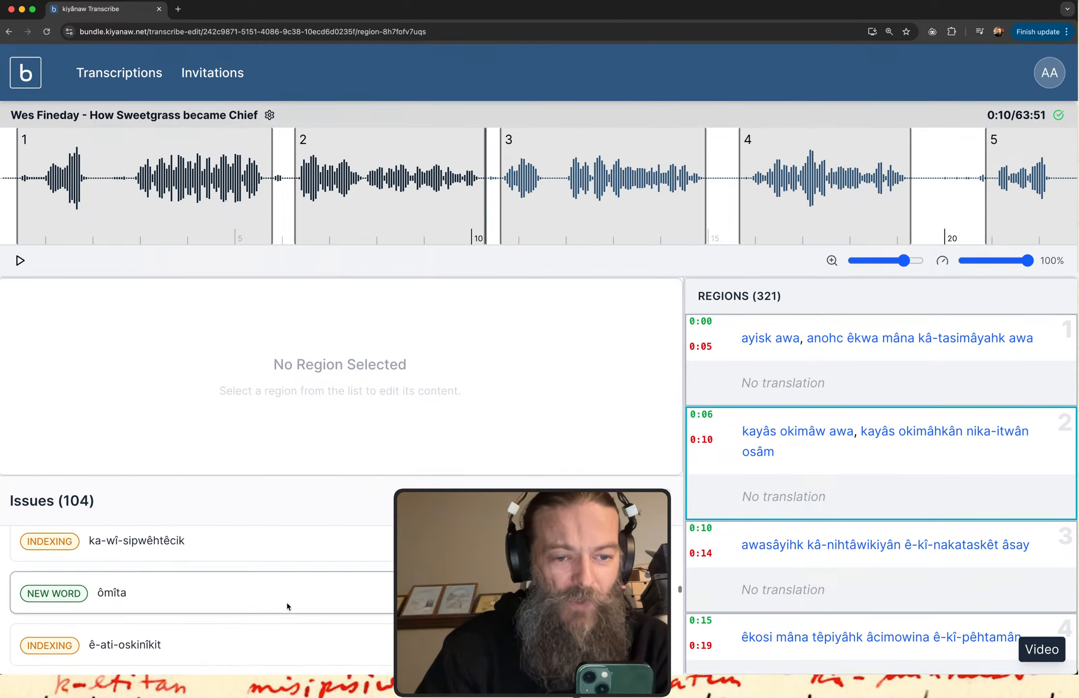
{"action": "scroll", "coordinate": [288, 607], "scroll_direction": "down", "scroll_amount": 10}
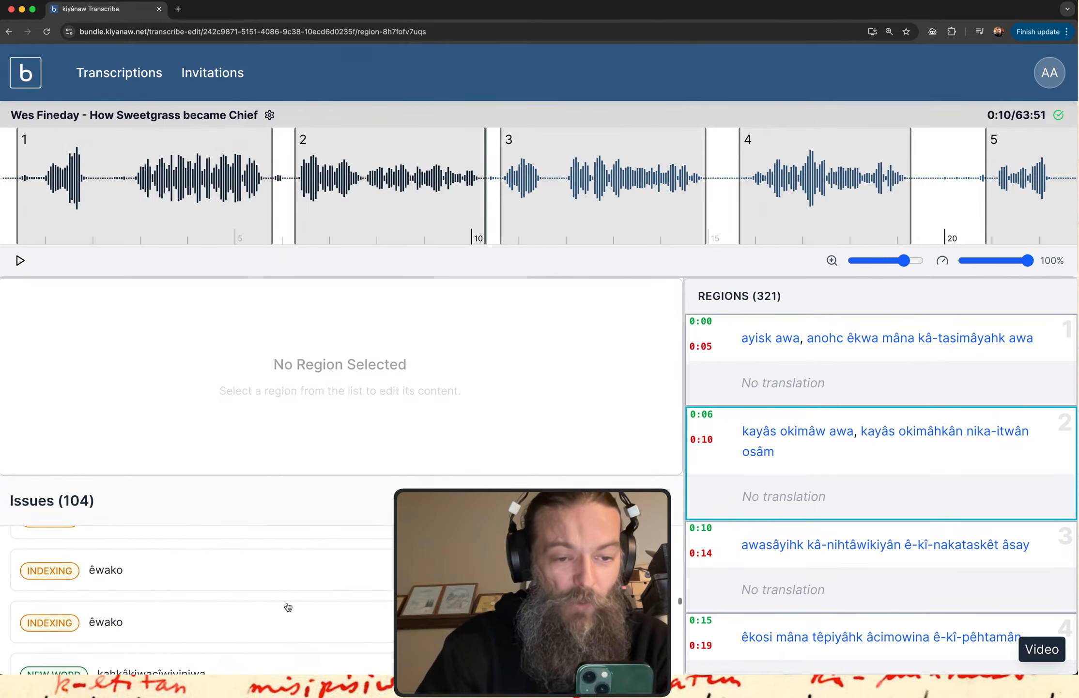
{"action": "scroll", "coordinate": [288, 607], "scroll_direction": "down", "scroll_amount": 10}
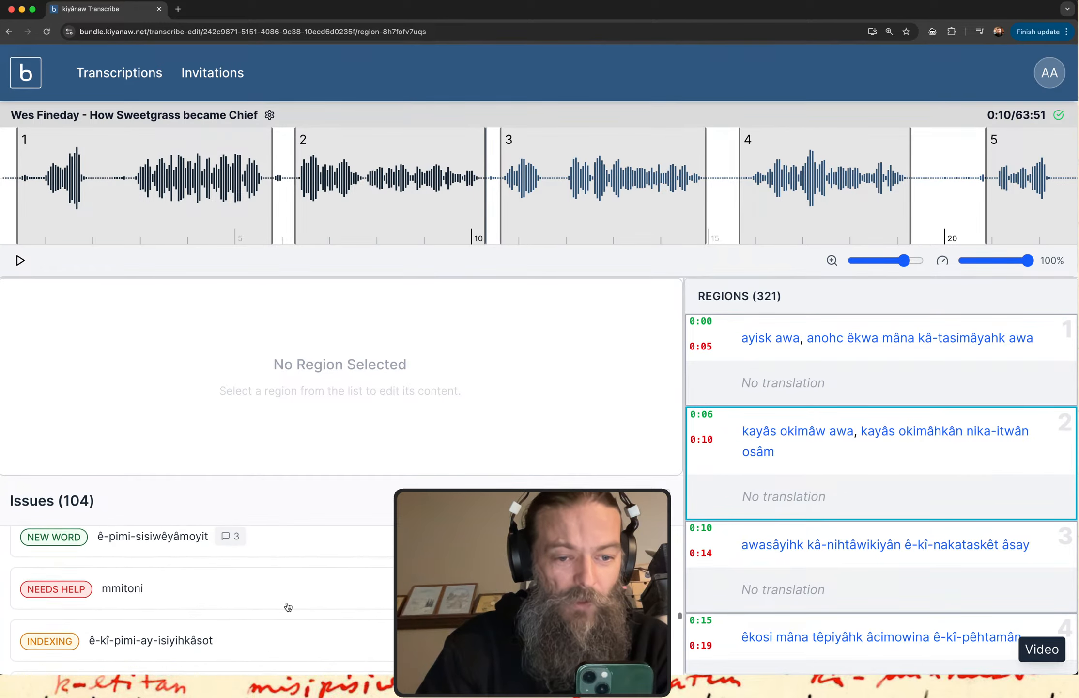
{"action": "scroll", "coordinate": [288, 606], "scroll_direction": "up", "scroll_amount": 1}
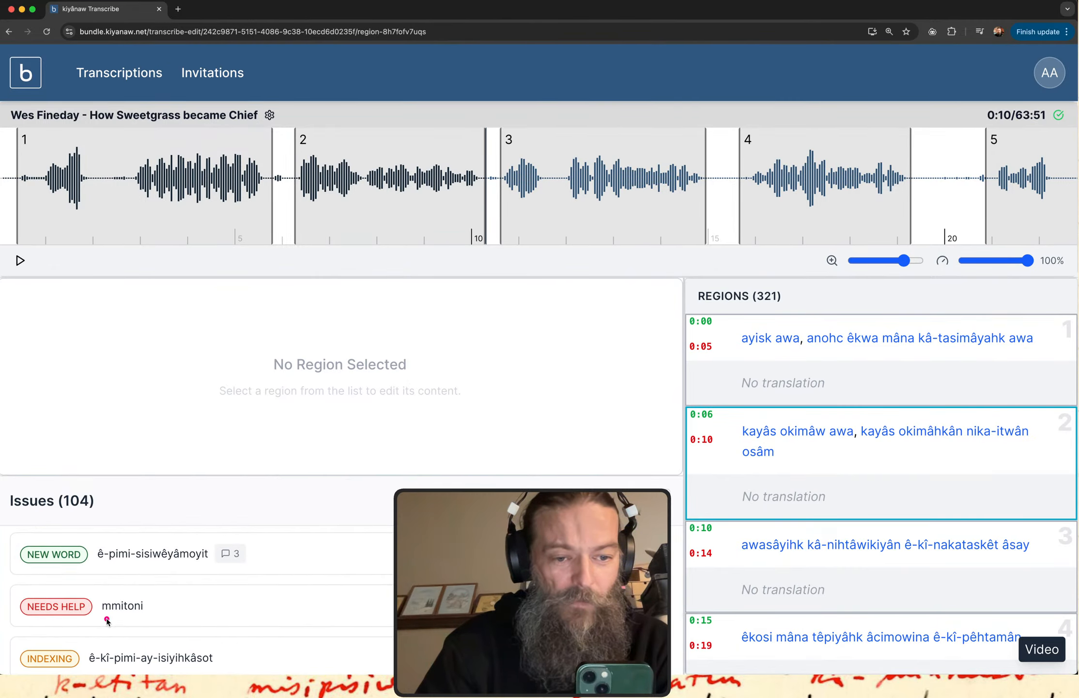
{"action": "left_click_drag", "start_coordinate": [104, 619], "coordinate": [179, 620]}
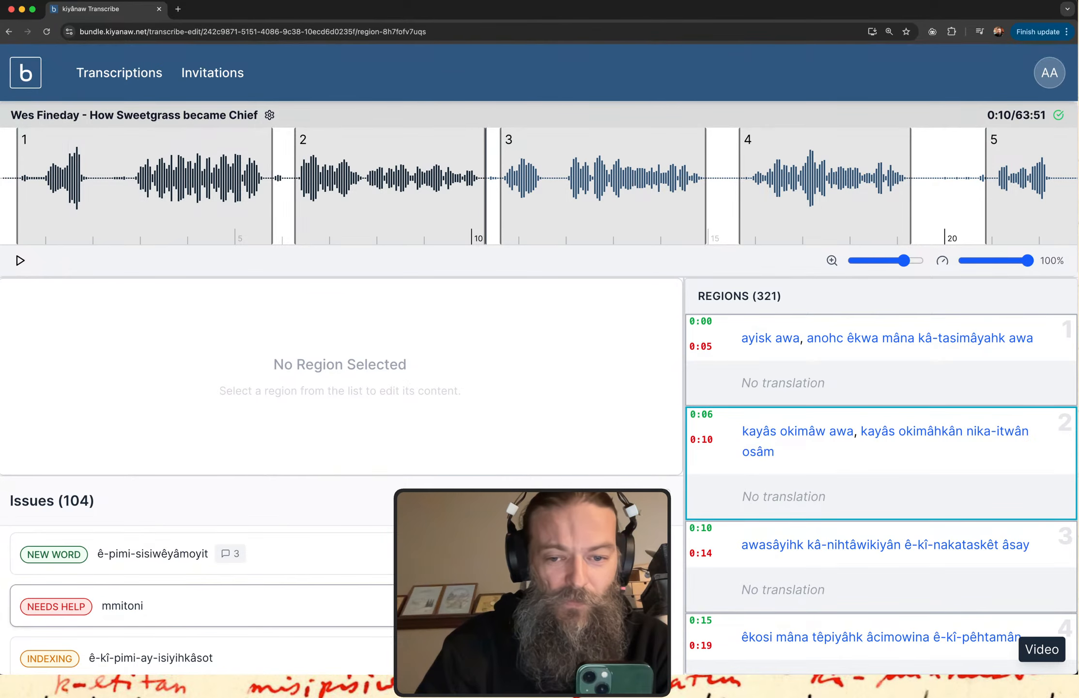
{"action": "scroll", "coordinate": [229, 632], "scroll_direction": "down", "scroll_amount": 1}
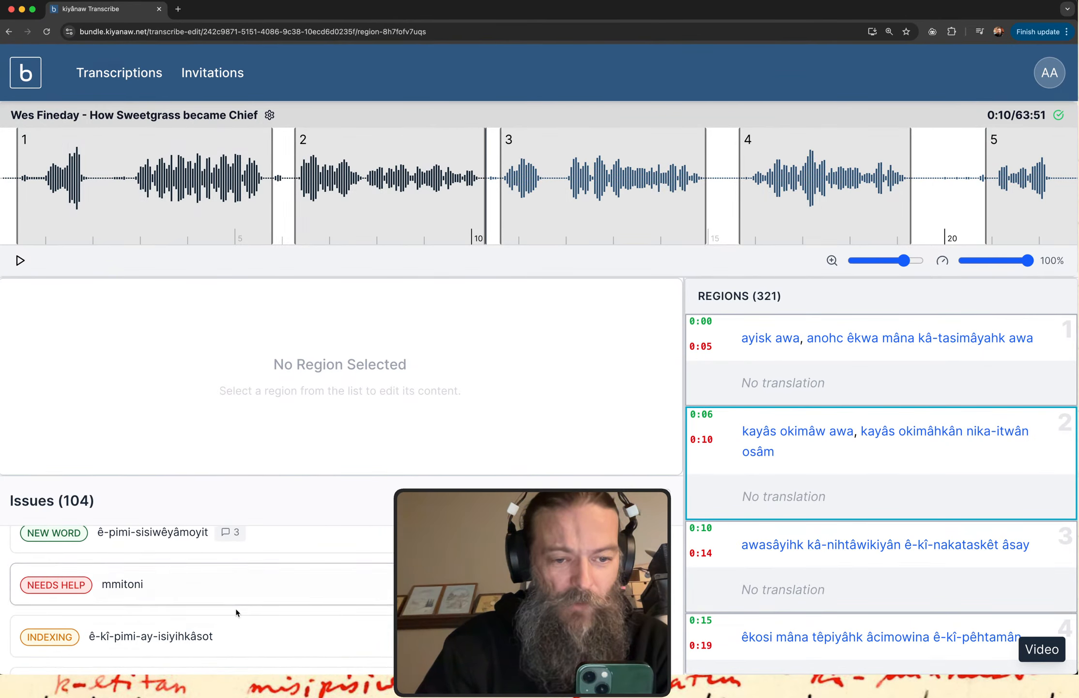
Underline the NEEDS HELP issue "ê-kî-mânitonawêhk" and open region 62, where the word occurs.
{"action": "scroll", "coordinate": [236, 613], "scroll_direction": "down", "scroll_amount": 5}
{"action": "scroll", "coordinate": [237, 613], "scroll_direction": "up", "scroll_amount": 3}
{"action": "left_click", "coordinate": [172, 596]}
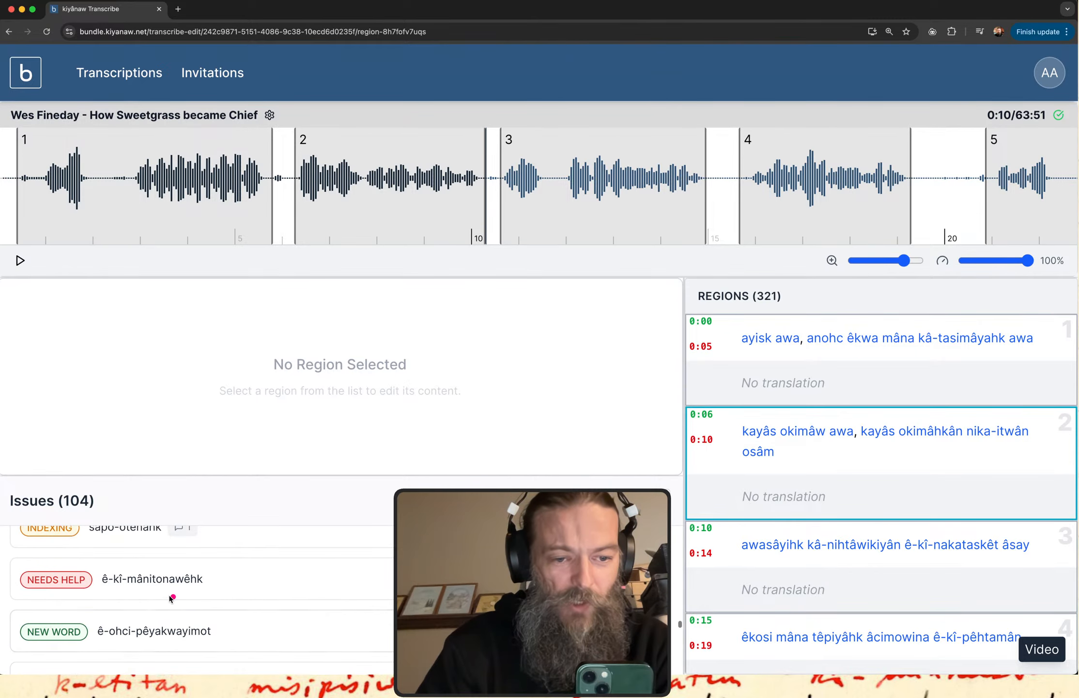
{"action": "left_click_drag", "start_coordinate": [112, 590], "coordinate": [190, 594]}
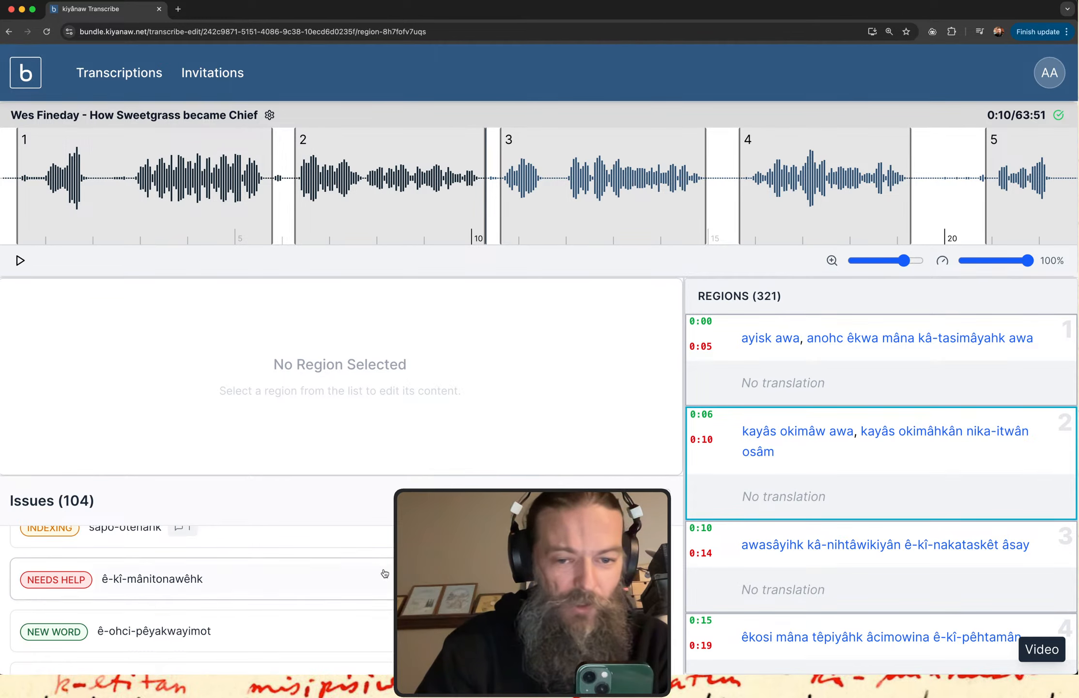
{"action": "left_click", "coordinate": [152, 579]}
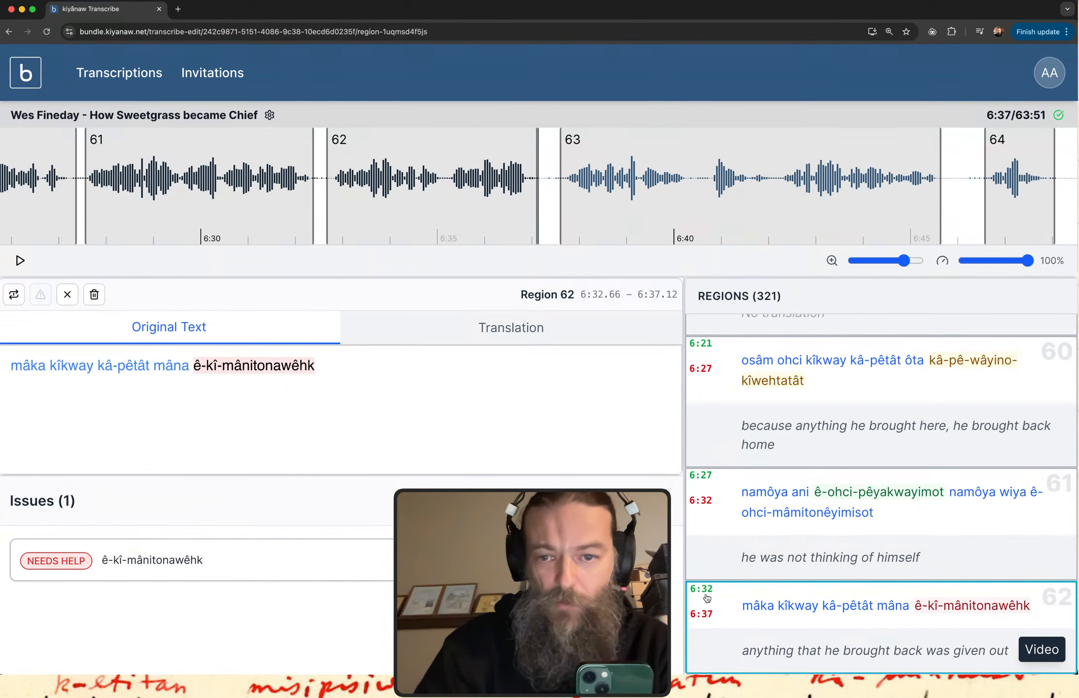
{"action": "left_click", "coordinate": [787, 627]}
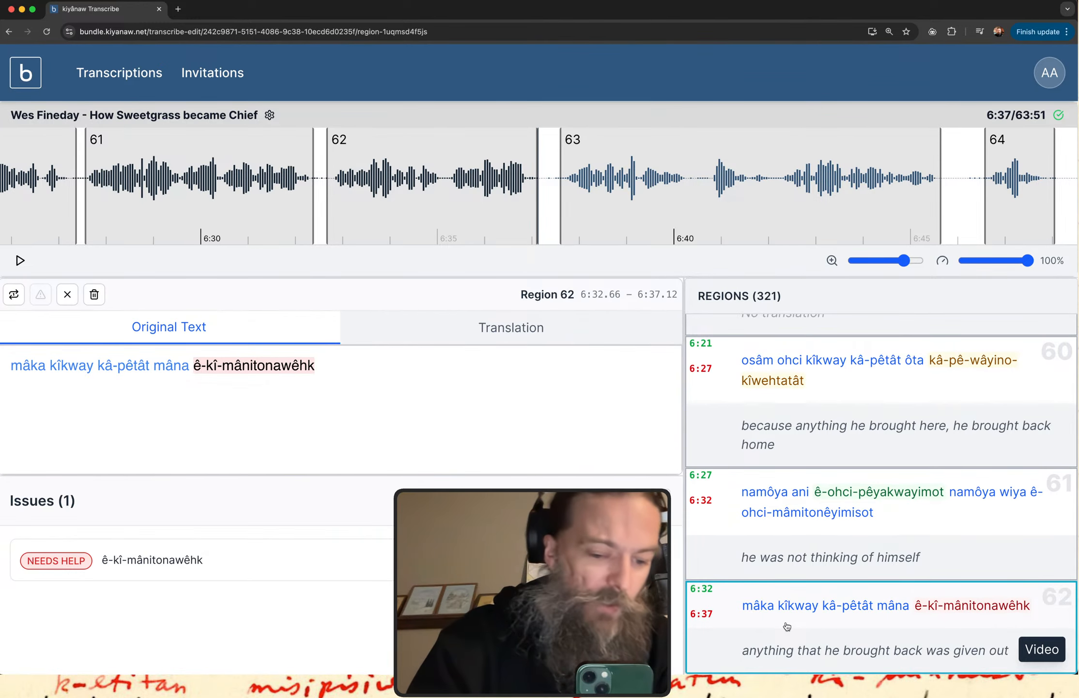
Open Audio MIDI Setup, make the Multi-Output Device the sound output, and close the utility.
{"action": "key", "text": "super+space"}
{"action": "type", "text": "au"}
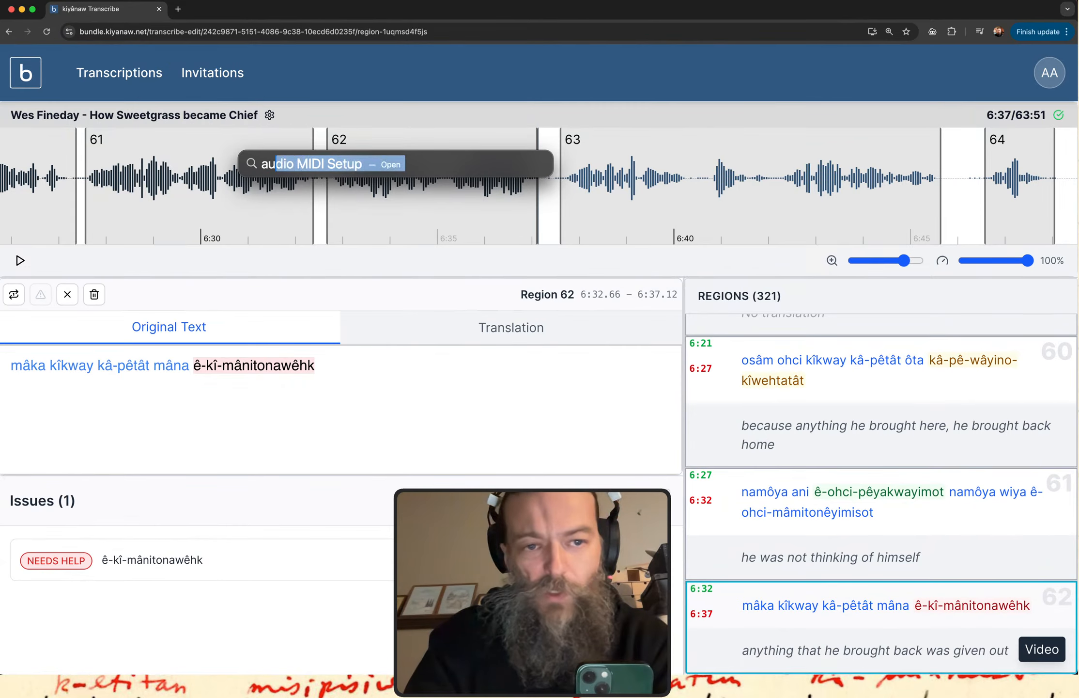
{"action": "key", "text": "Return"}
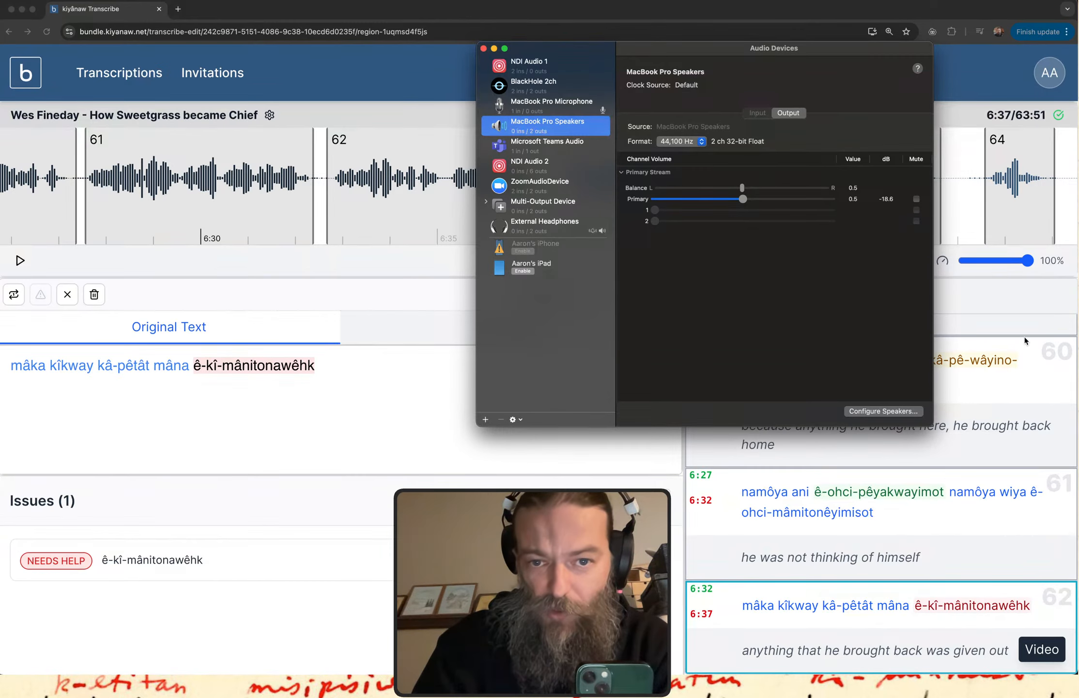
{"action": "left_click", "coordinate": [535, 204]}
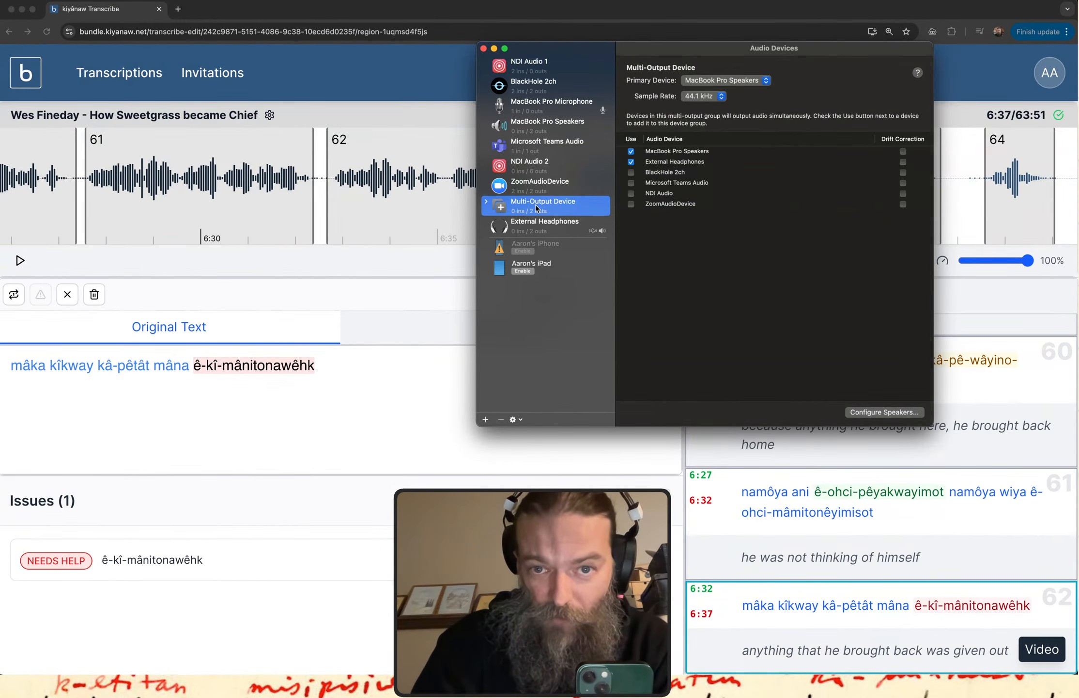
{"action": "right_click", "coordinate": [586, 209]}
{"action": "left_click", "coordinate": [650, 249]}
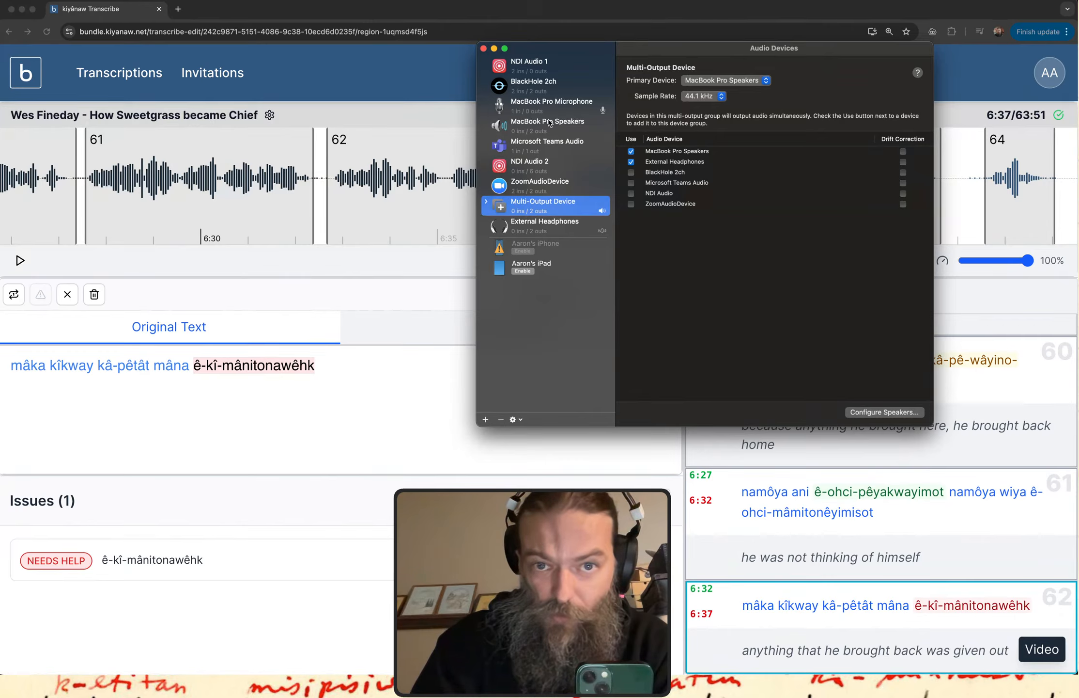
{"action": "left_click", "coordinate": [483, 49]}
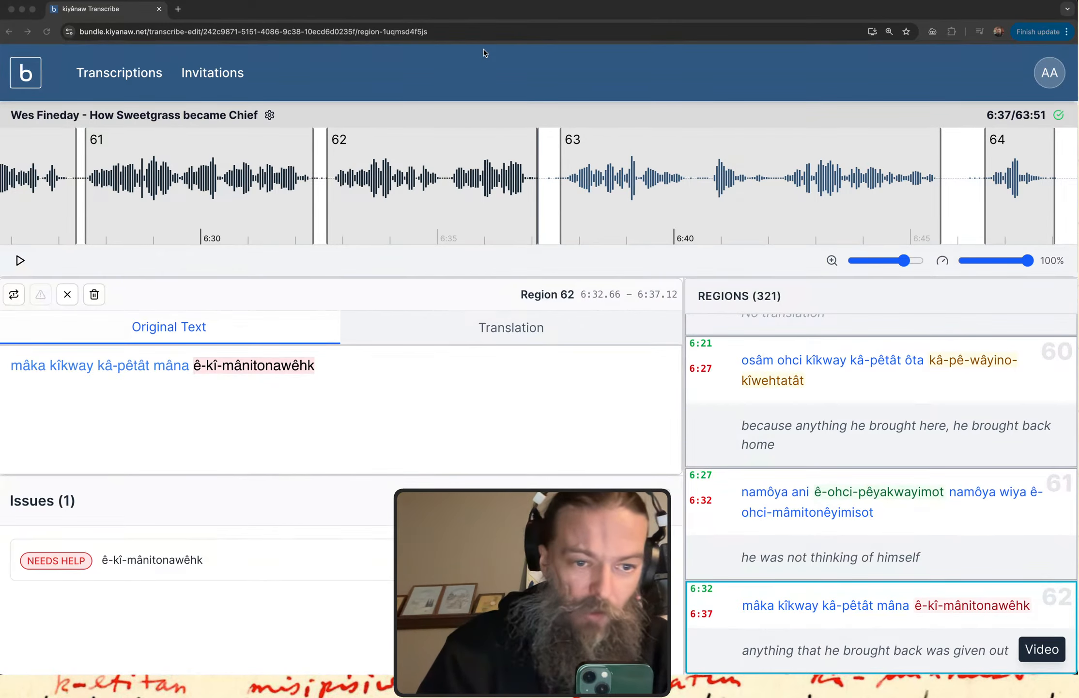
Play the audio of region 62 in kiyânaw Transcribe and deselect the region.
{"action": "left_click", "coordinate": [835, 601]}
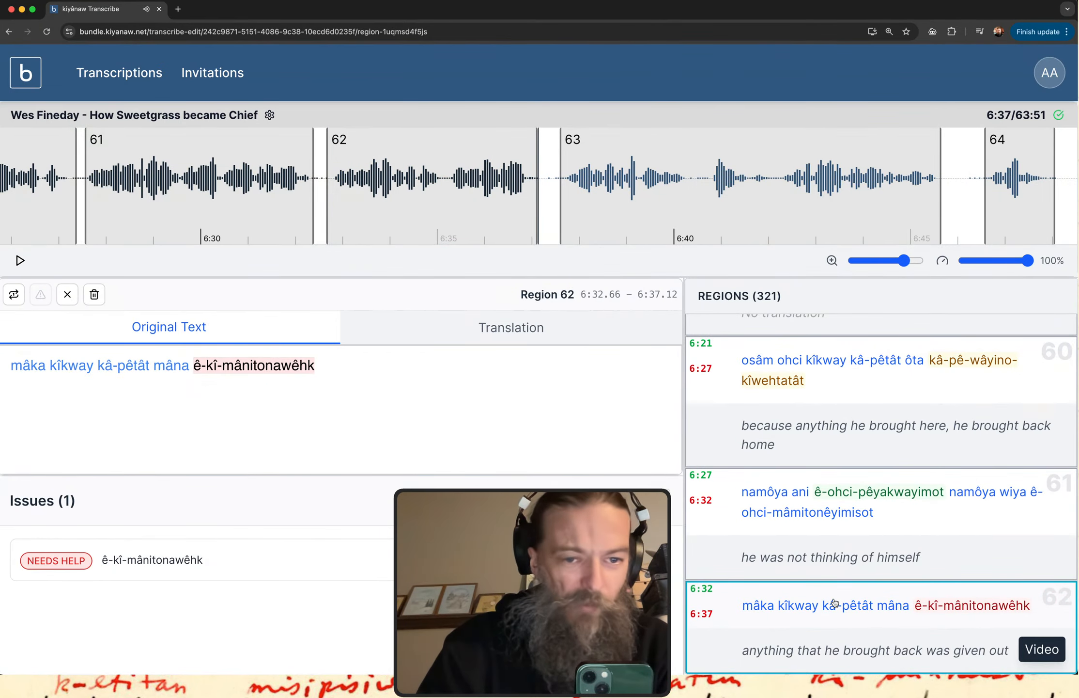
{"action": "key", "text": "ctrl+a"}
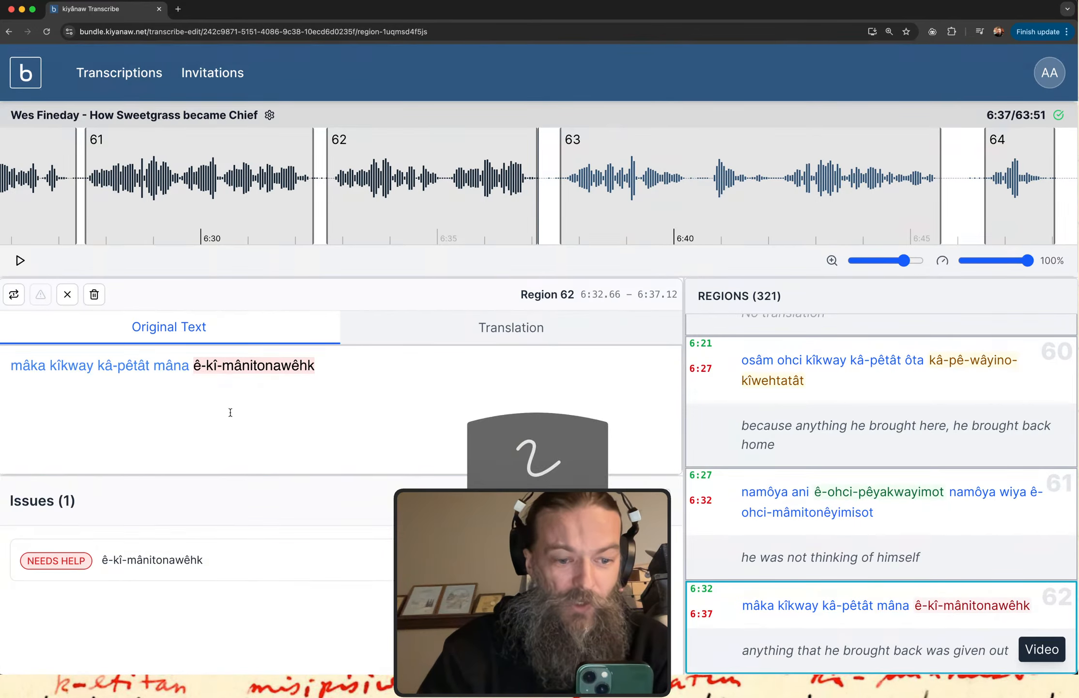
{"action": "mouse_move", "coordinate": [177, 402]}
{"action": "left_mouse_down"}
{"action": "mouse_move", "coordinate": [390, 399]}
{"action": "mouse_move", "coordinate": [359, 340]}
{"action": "mouse_move", "coordinate": [201, 334]}
{"action": "mouse_move", "coordinate": [182, 405]}
{"action": "left_mouse_up"}
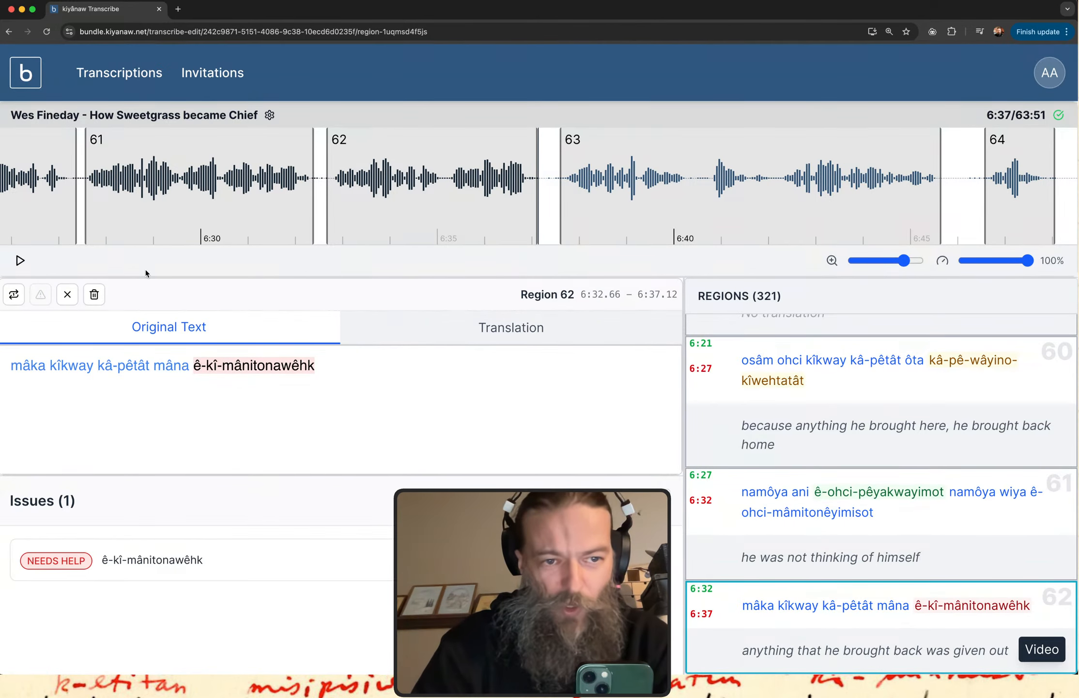
{"action": "left_click", "coordinate": [69, 295]}
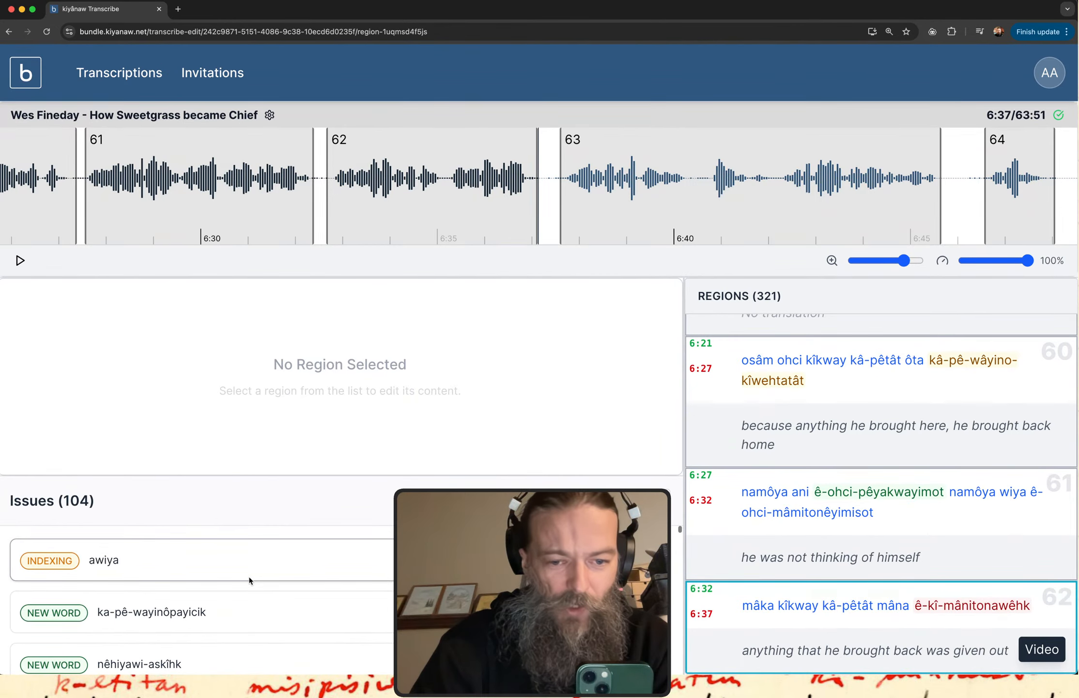
Draw an arrow from the Issues heading down to the entries and read on to the issue "êkoni".
{"action": "mouse_move", "coordinate": [113, 504]}
{"action": "left_mouse_down"}
{"action": "mouse_move", "coordinate": [187, 504]}
{"action": "mouse_move", "coordinate": [176, 616]}
{"action": "left_mouse_up"}
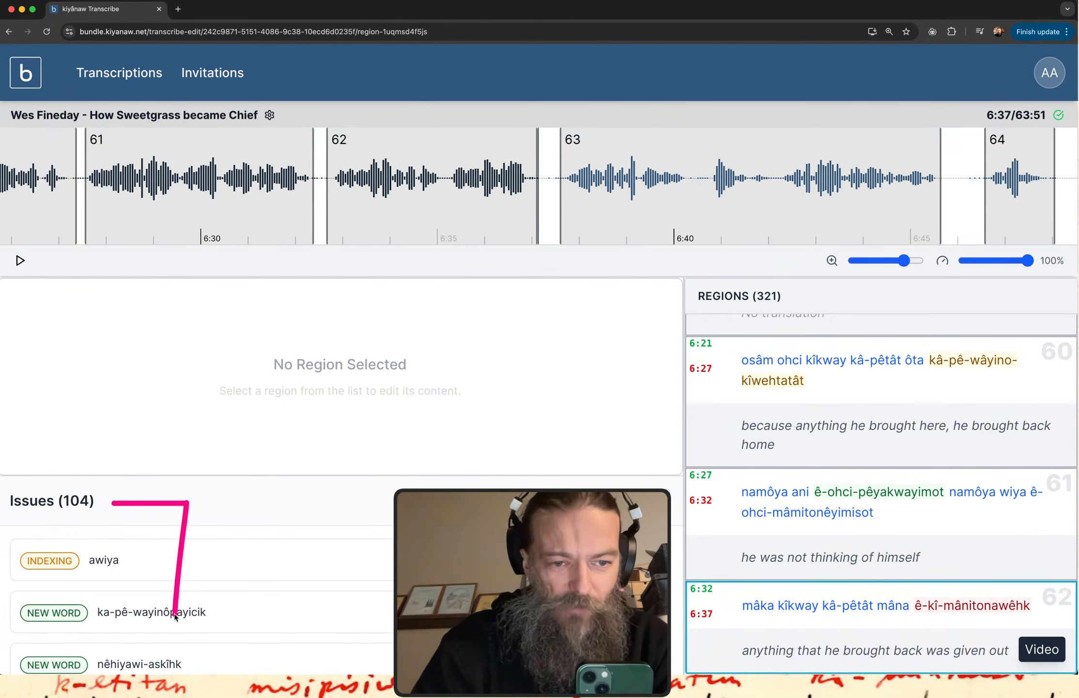
{"action": "scroll", "coordinate": [342, 616], "scroll_direction": "down", "scroll_amount": 2}
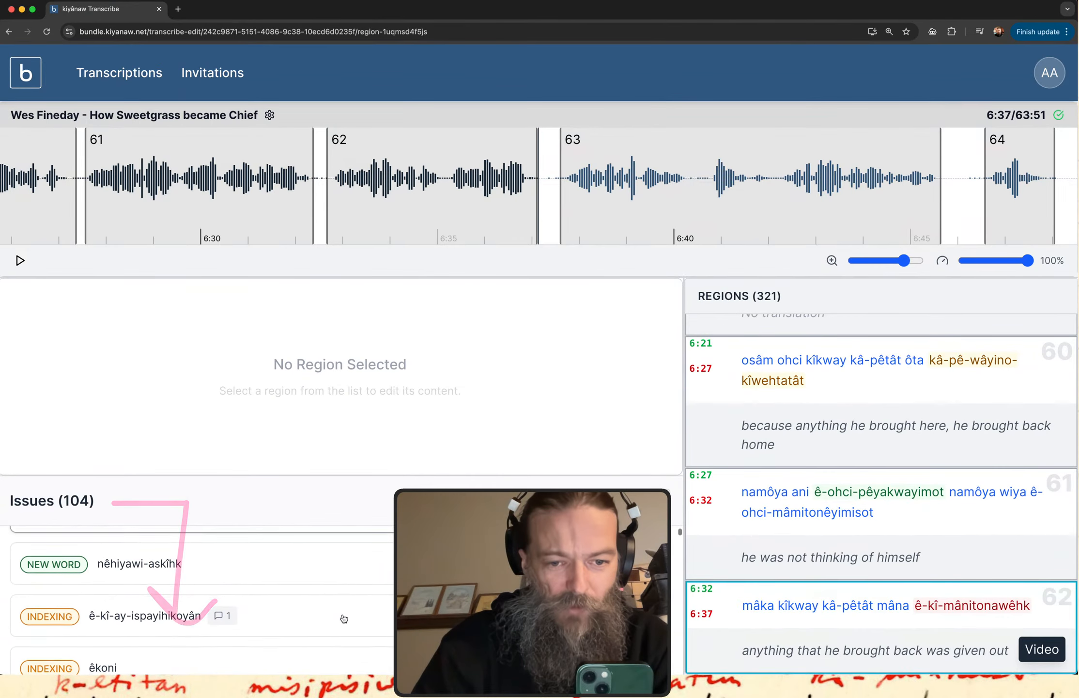
{"action": "scroll", "coordinate": [343, 618], "scroll_direction": "down", "scroll_amount": 1}
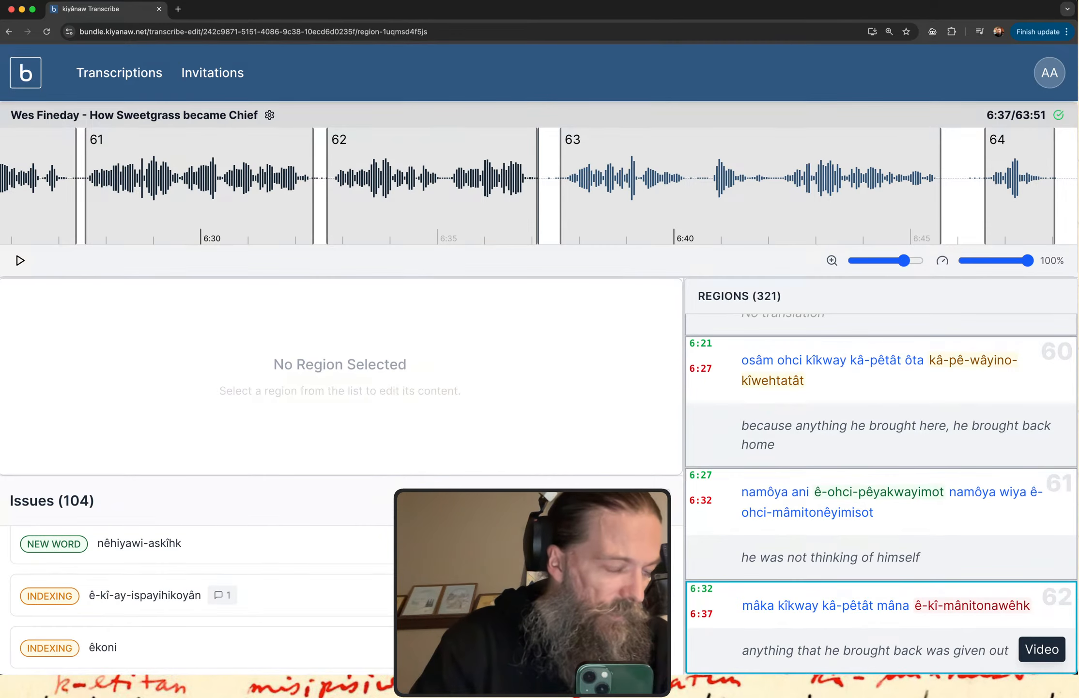
Switch to the "nêhiyawêwin May 25" Google Doc, separate it into its own window, and narrow it so the transcription's regions list remains uncovered.
{"action": "key", "text": "super+Tab"}
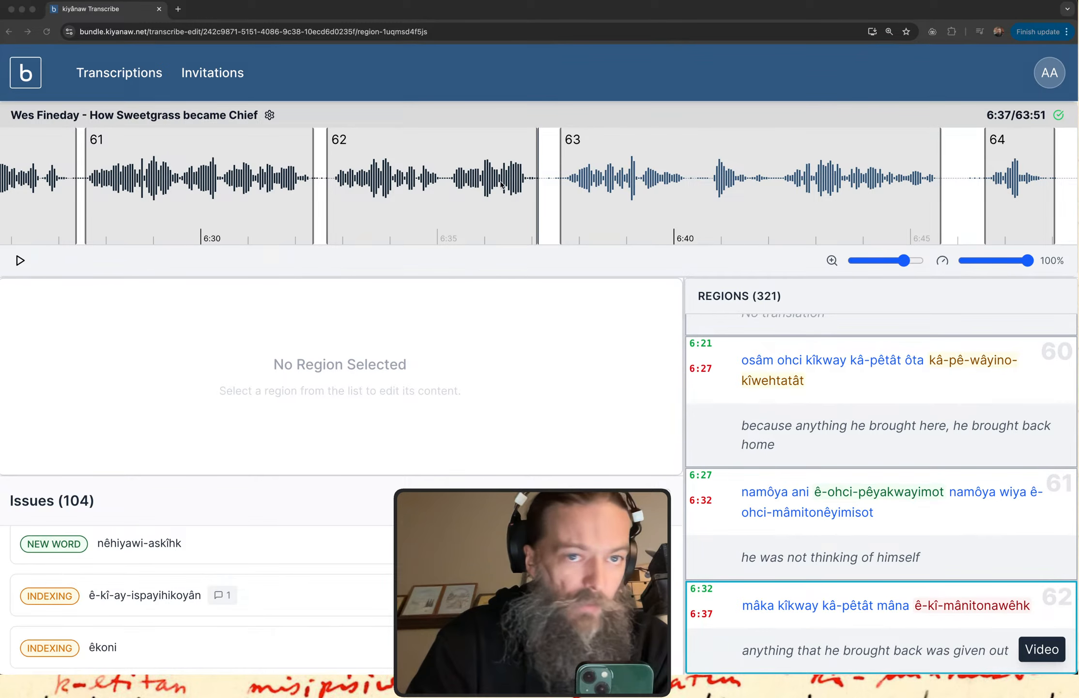
{"action": "left_click_drag", "start_coordinate": [501, 185], "coordinate": [248, 20]}
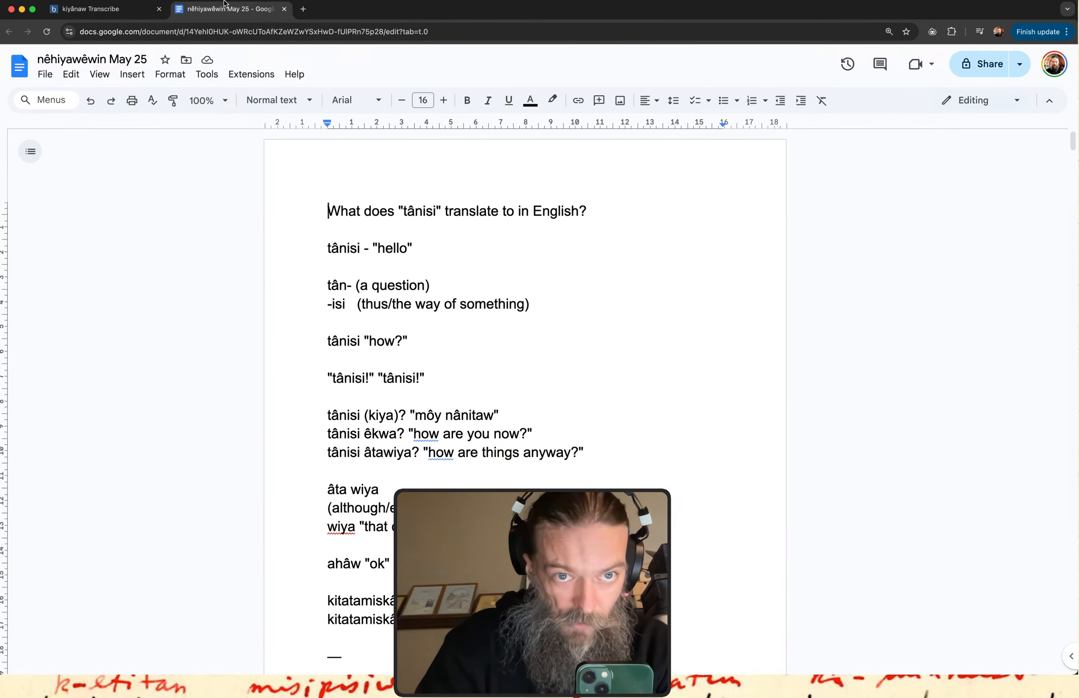
{"action": "left_click_drag", "start_coordinate": [221, 8], "coordinate": [258, 58]}
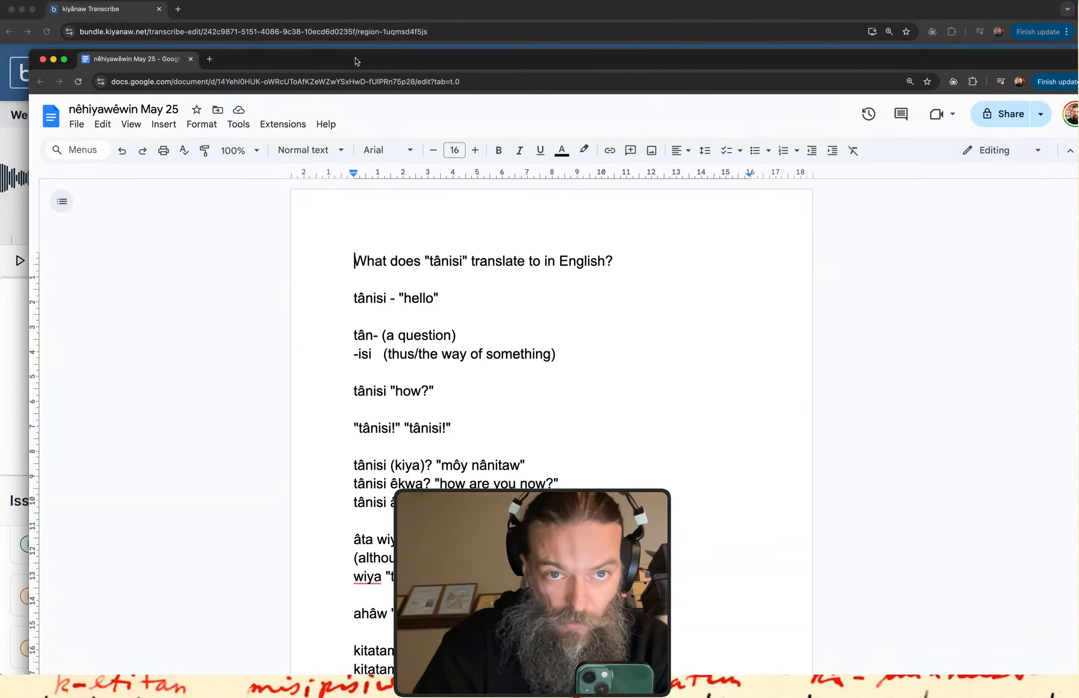
{"action": "left_click_drag", "start_coordinate": [420, 62], "coordinate": [398, 13]}
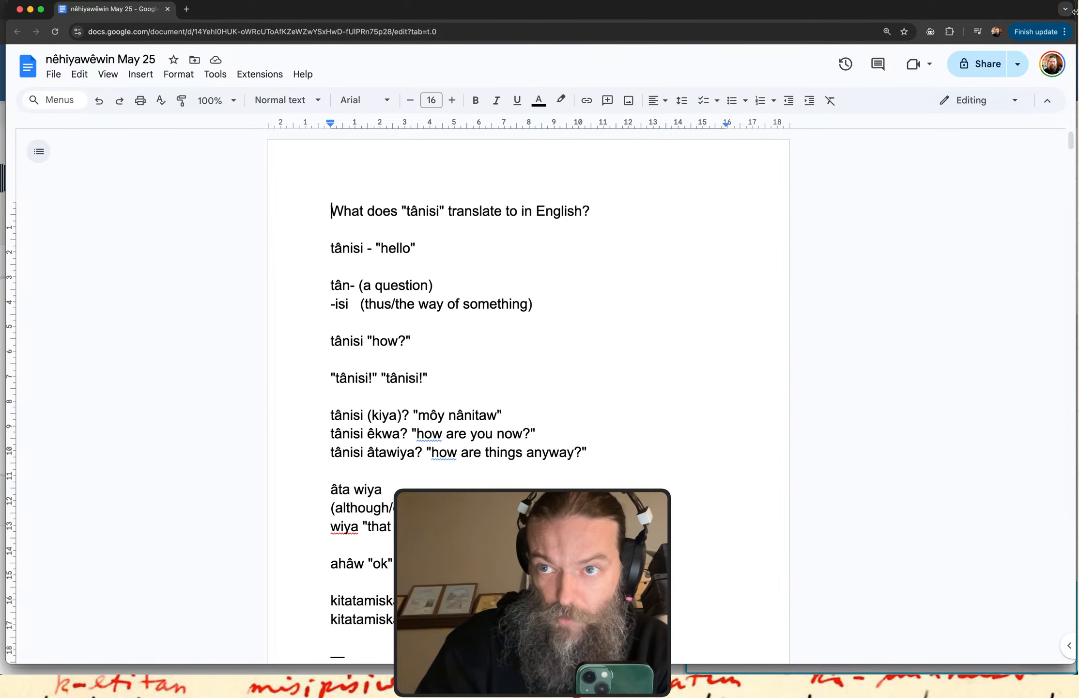
{"action": "left_click_drag", "start_coordinate": [1075, 12], "coordinate": [686, 28]}
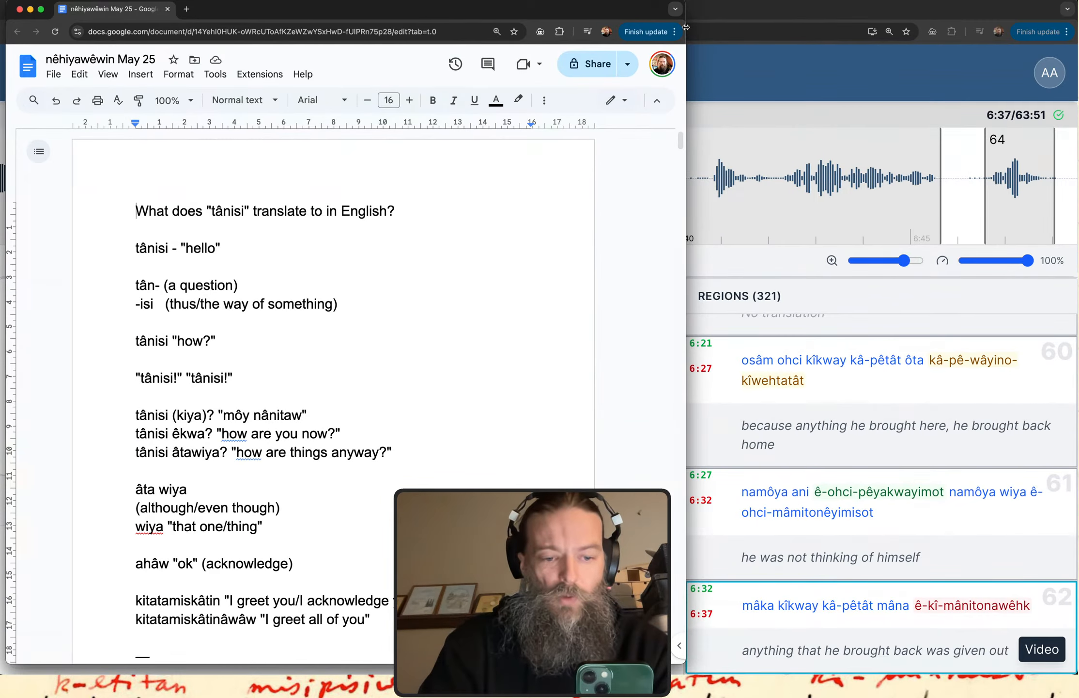
{"action": "left_click", "coordinate": [170, 100]}
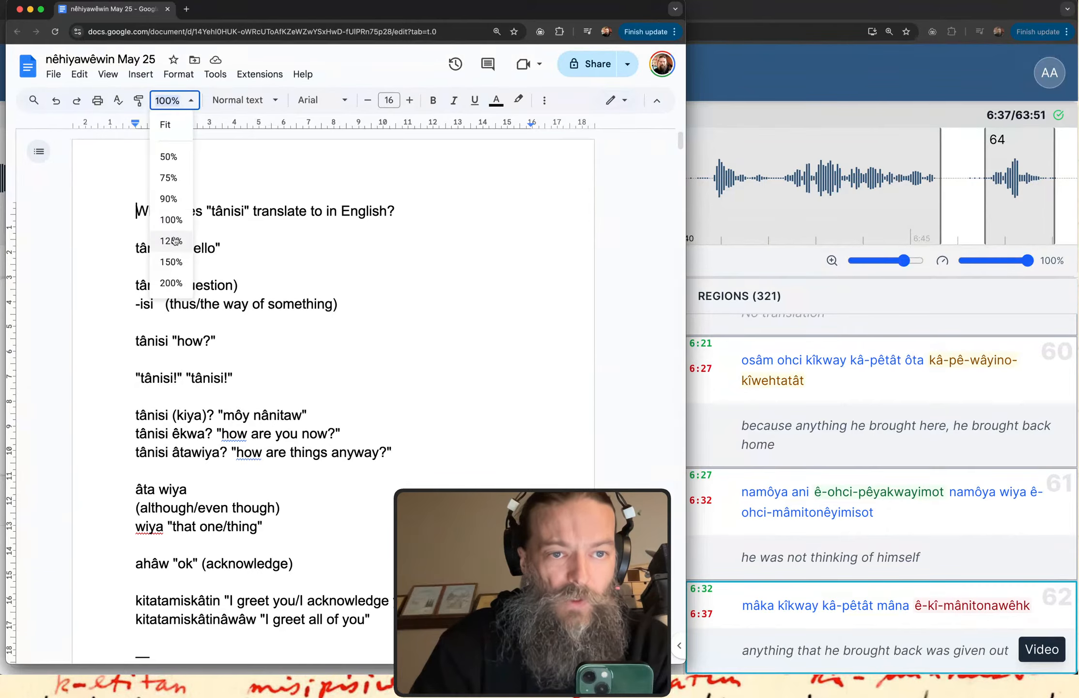
{"action": "left_click", "coordinate": [110, 183]}
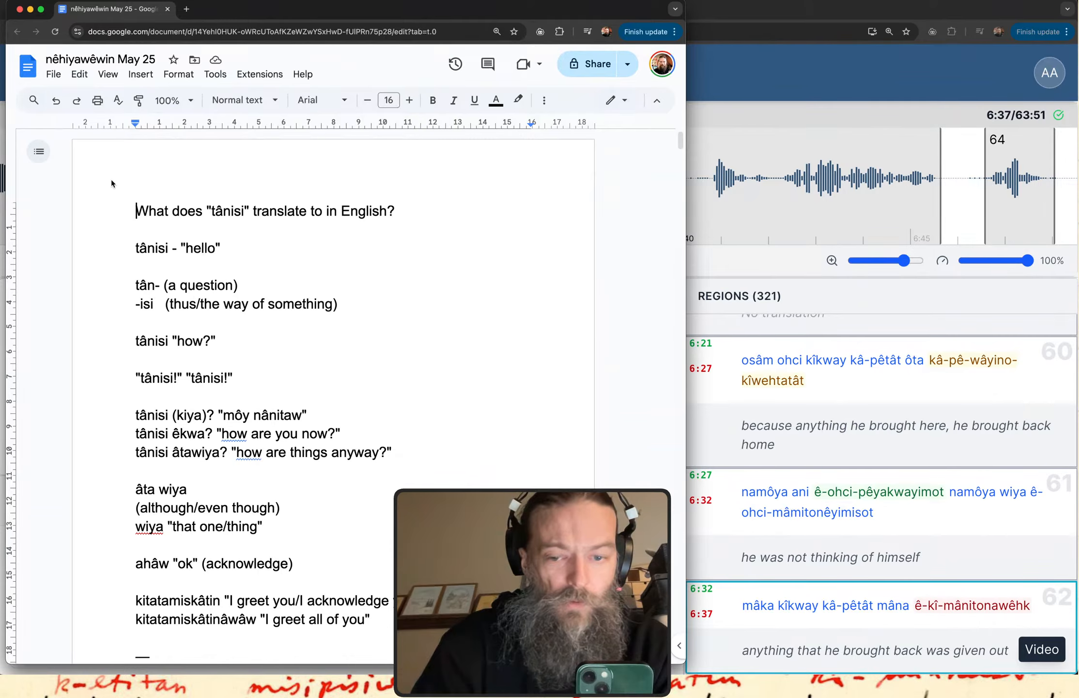
Enlarge the view of the "nêhiyawêwin May 25" document to 150%.
{"action": "key", "text": "super+plus"}
{"action": "key", "text": "super+plus"}
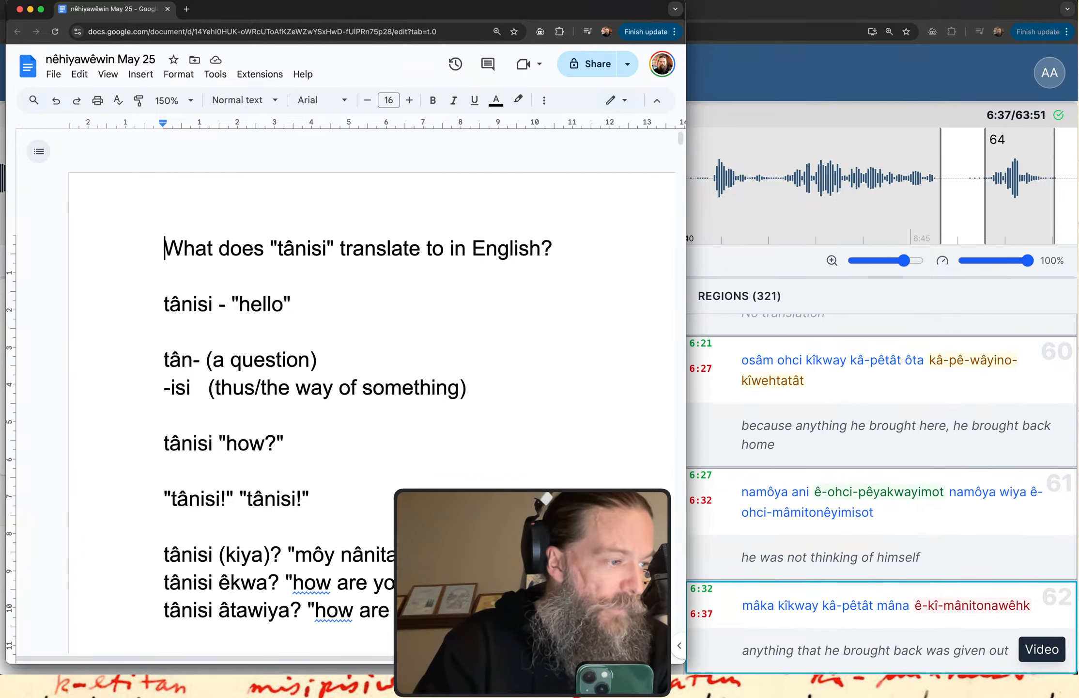
{"action": "key", "text": "super+Tab"}
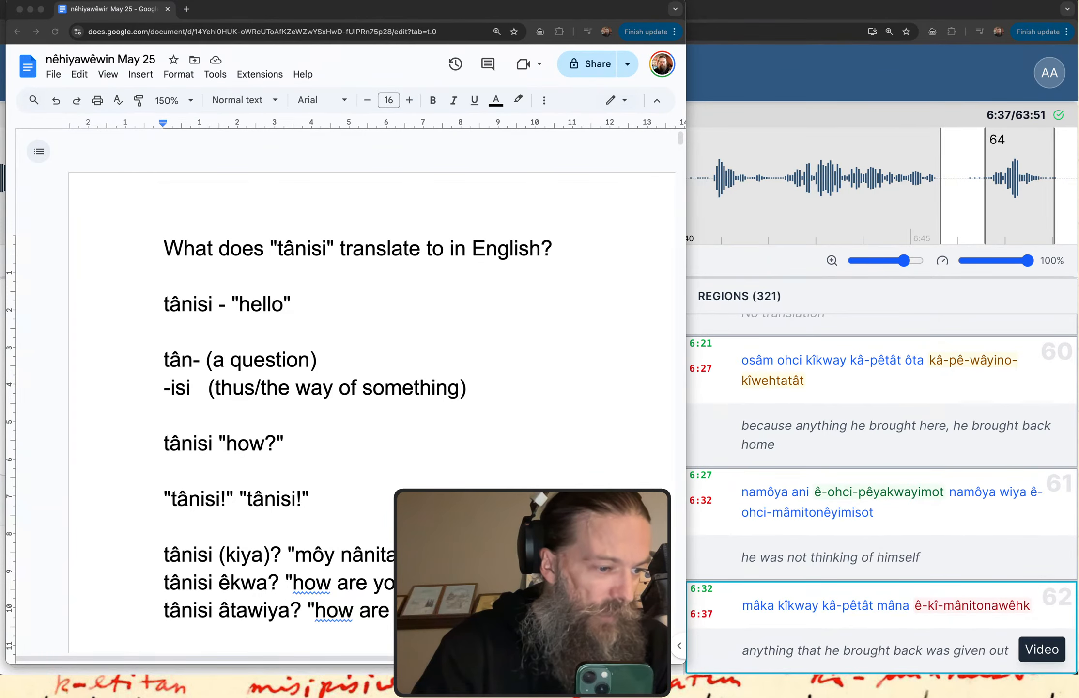
{"action": "key", "text": "ctrl+Up"}
{"action": "key", "text": "ctrl+Up"}
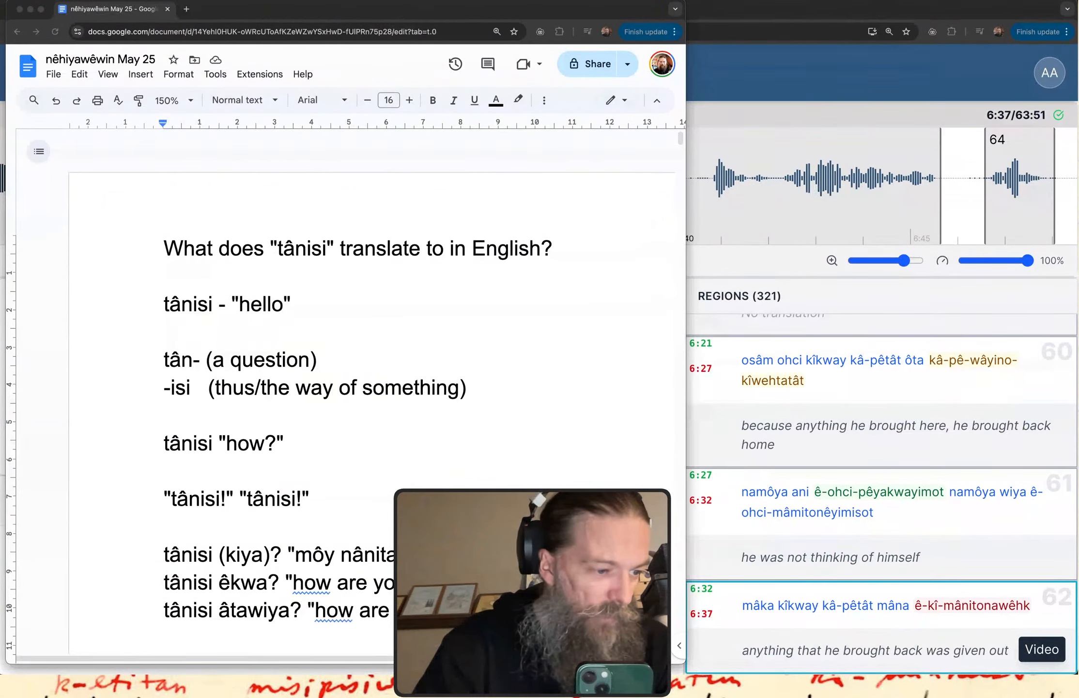
{"action": "scroll", "coordinate": [609, 378], "scroll_direction": "down", "scroll_amount": 3}
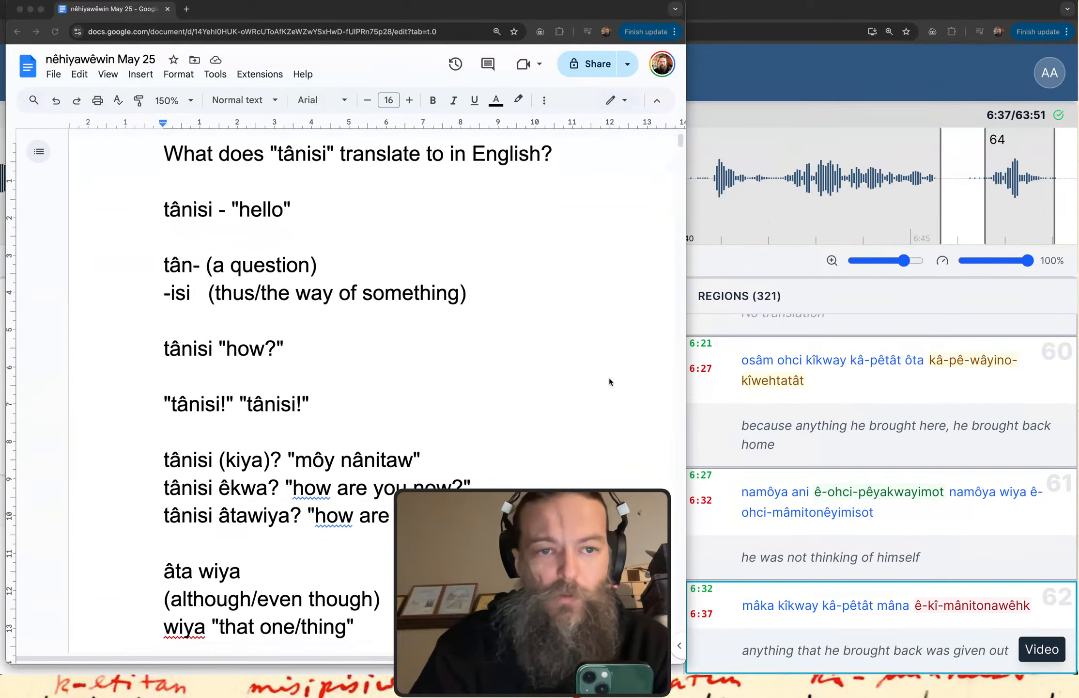
{"action": "scroll", "coordinate": [609, 378], "scroll_direction": "up", "scroll_amount": 3}
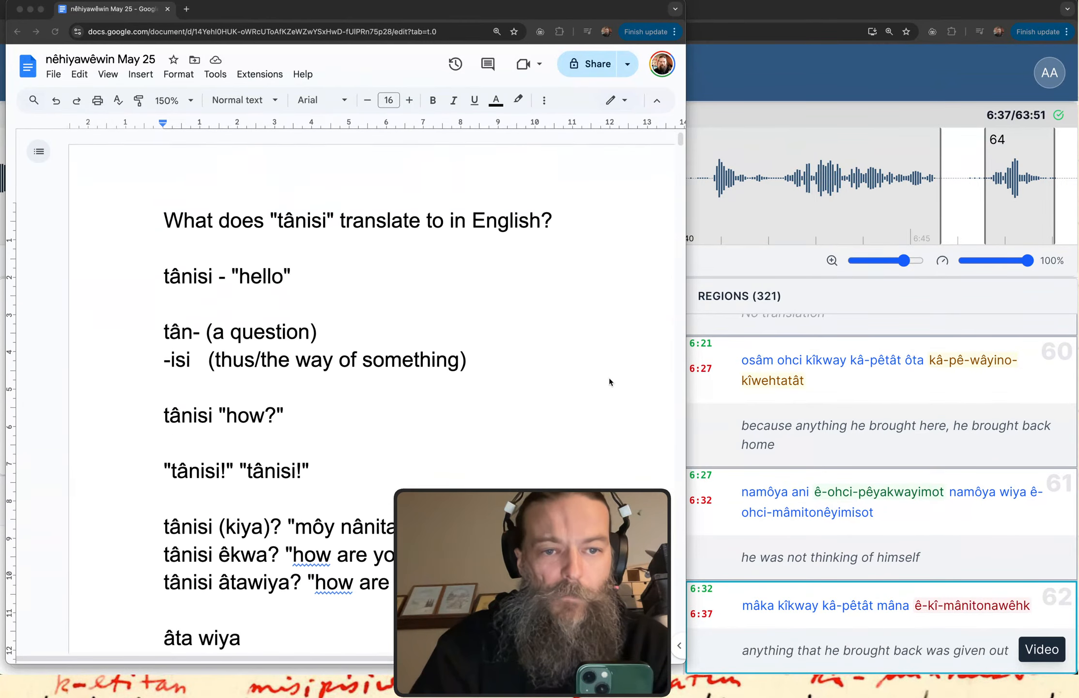
Load bloomfield.kiyanaw.net in a new browser tab and open the story "PCT 10: Four Cree resist the Blackfoot".
{"action": "left_click", "coordinate": [187, 9]}
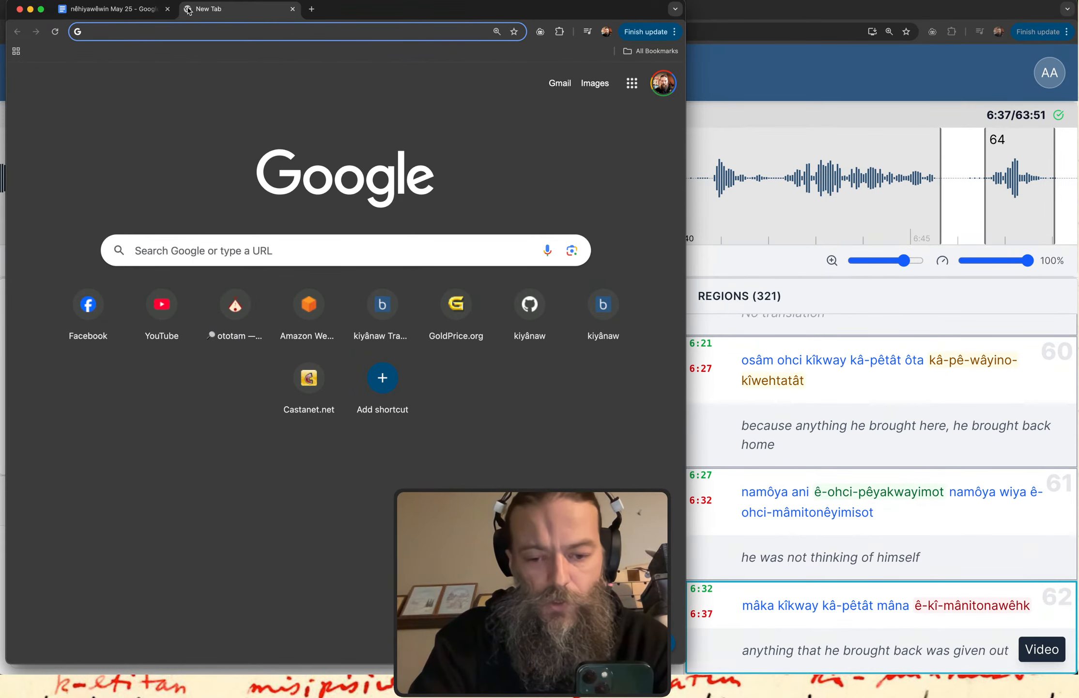
{"action": "type", "text": "bloomfield.kiyanaw.net"}
{"action": "key", "text": "Return"}
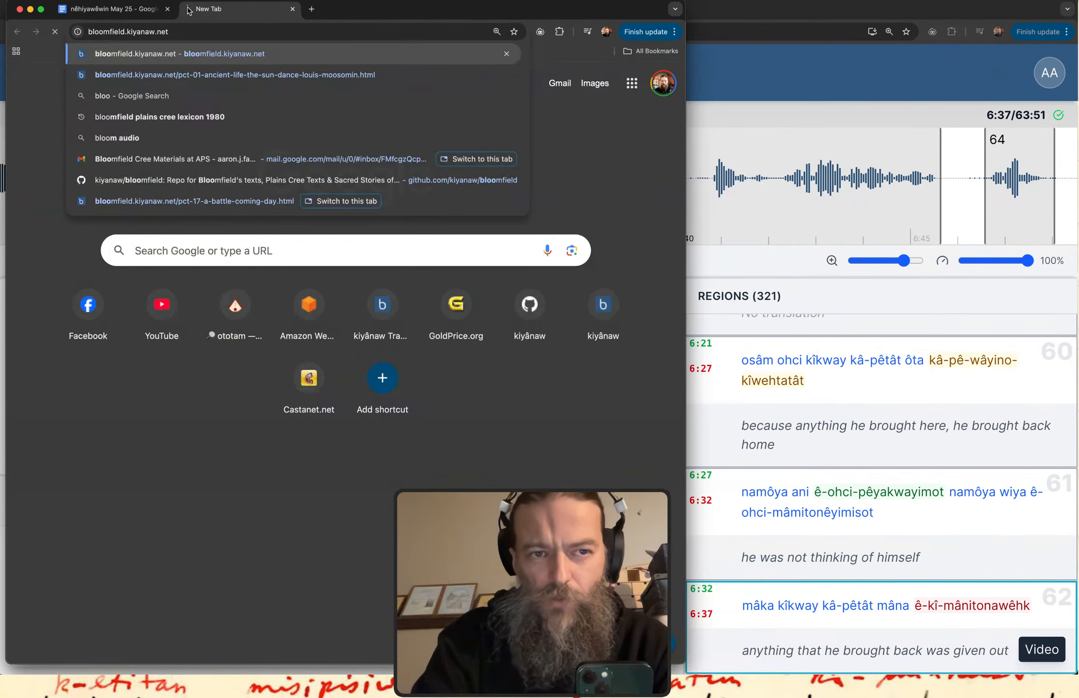
{"action": "scroll", "coordinate": [232, 290], "scroll_direction": "down", "scroll_amount": 5}
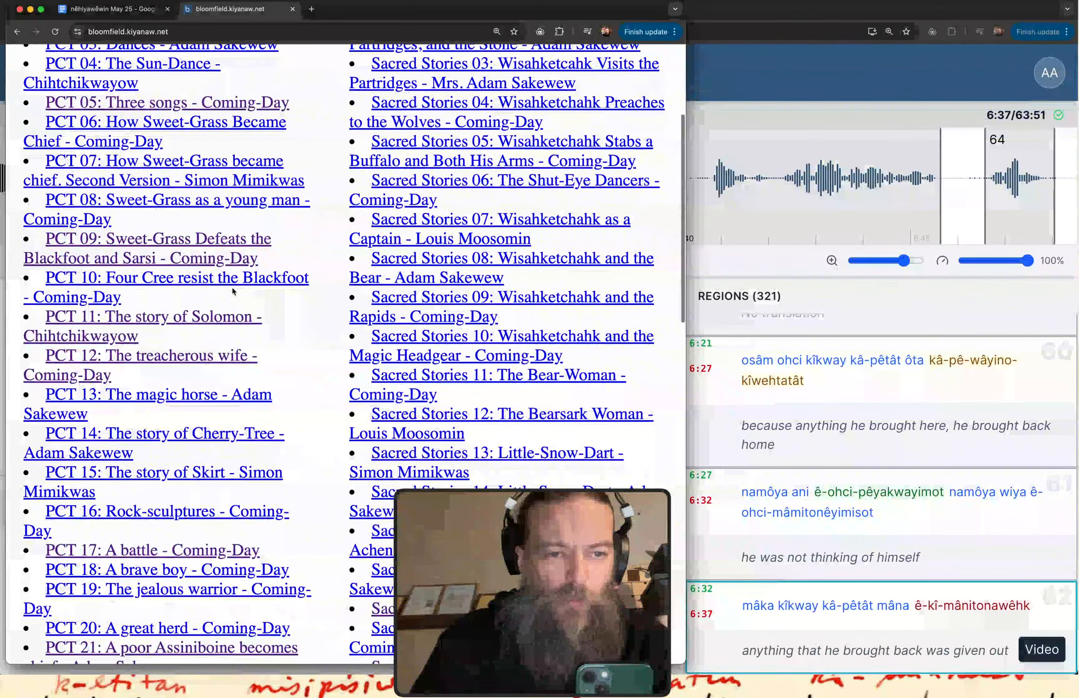
{"action": "left_click", "coordinate": [228, 280]}
Return to the "nêhiyawêwin May 25" document and write âcimow "that one tells a story" at its end, below "nipêpayiw".
{"action": "left_click", "coordinate": [126, 11]}
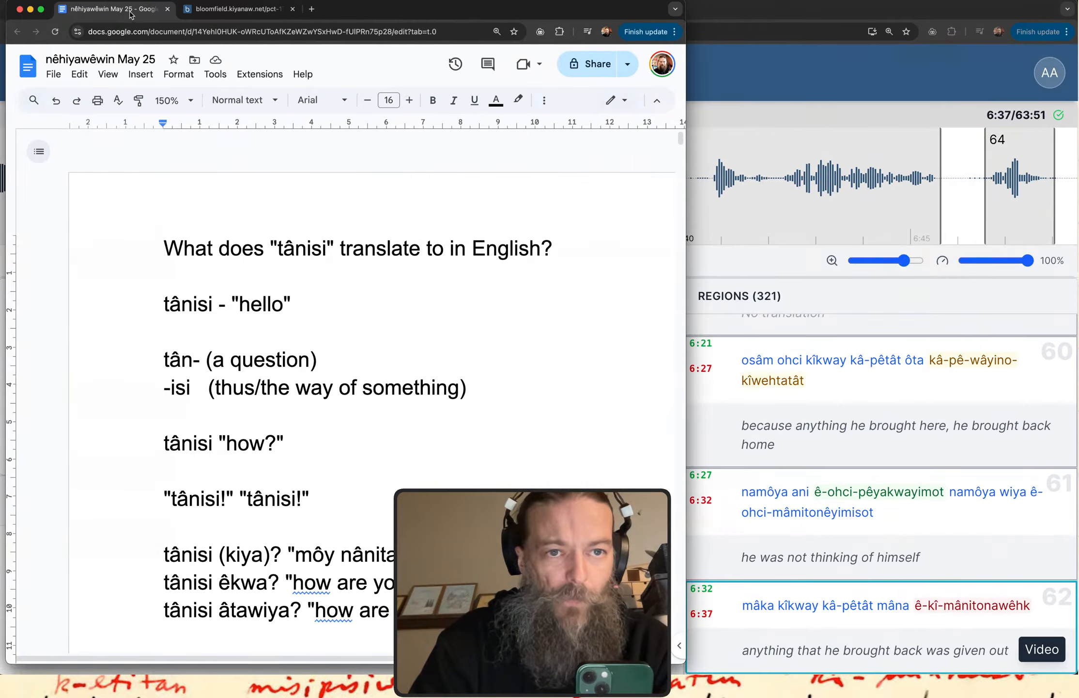
{"action": "scroll", "coordinate": [293, 353], "scroll_direction": "down", "scroll_amount": 8}
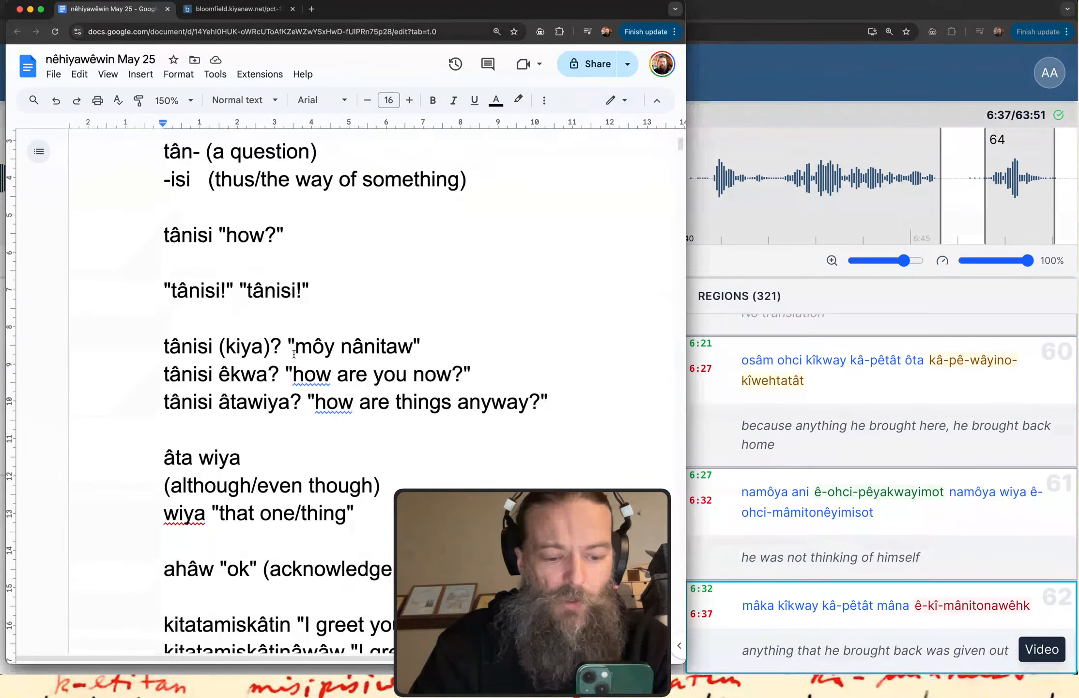
{"action": "scroll", "coordinate": [293, 353], "scroll_direction": "down", "scroll_amount": 20}
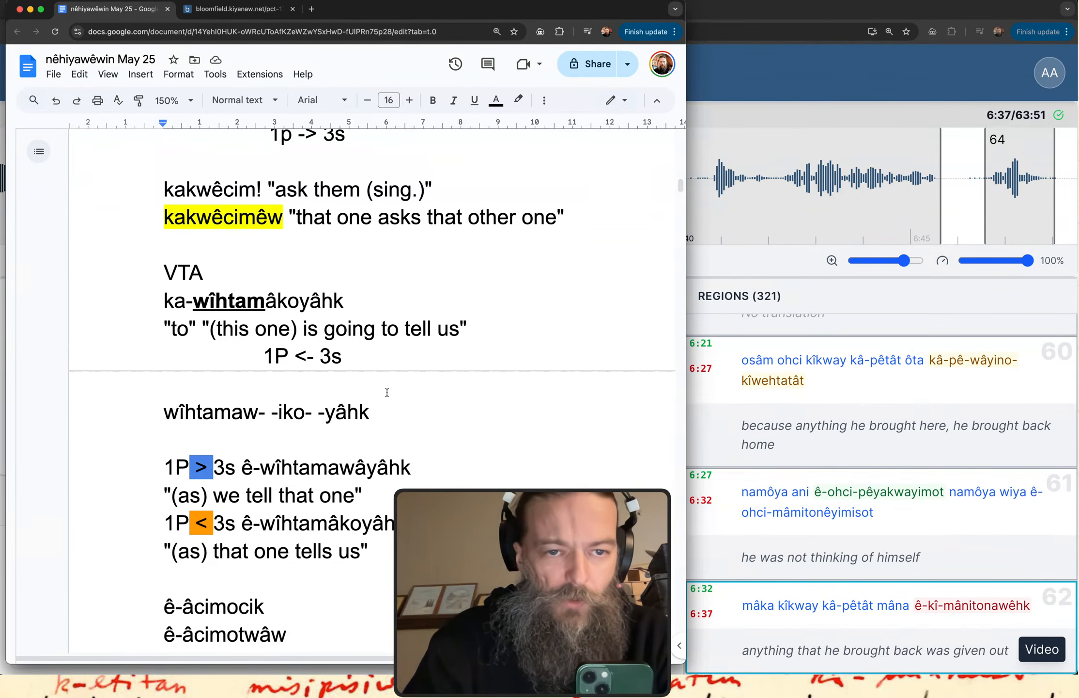
{"action": "scroll", "coordinate": [387, 391], "scroll_direction": "down", "scroll_amount": 20}
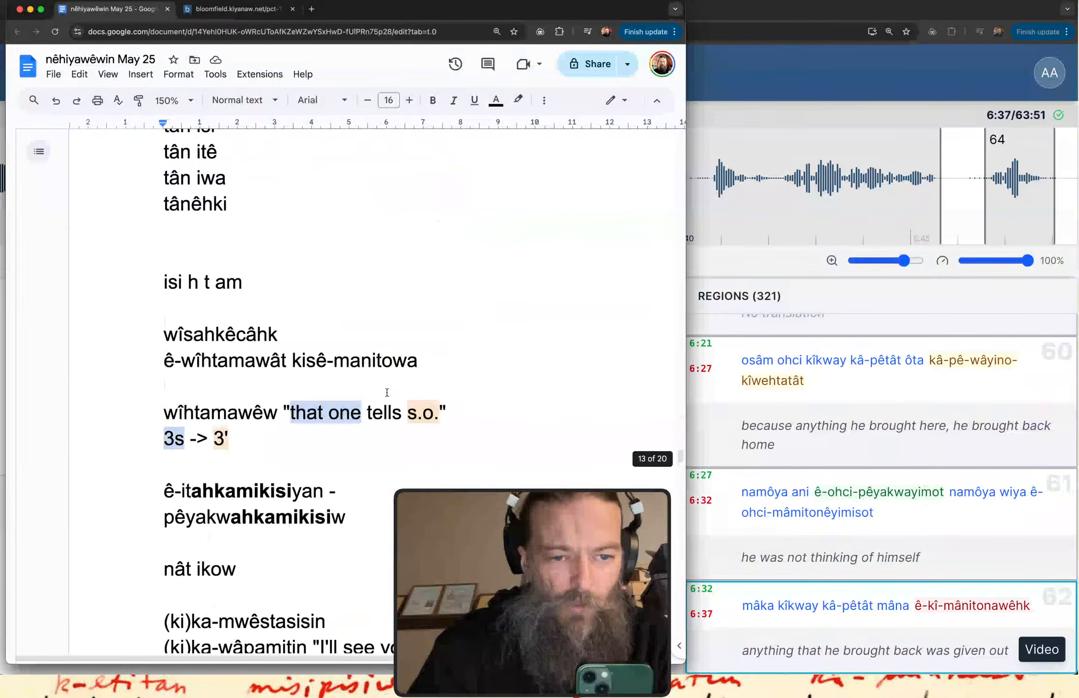
{"action": "scroll", "coordinate": [387, 392], "scroll_direction": "down", "scroll_amount": 20}
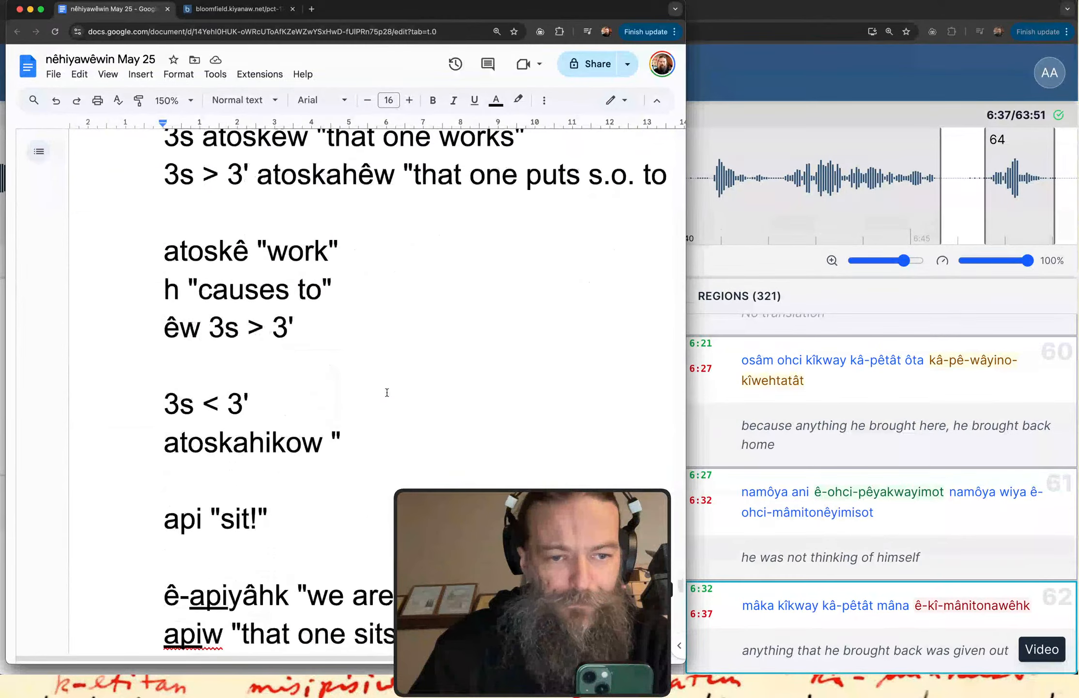
{"action": "scroll", "coordinate": [387, 392], "scroll_direction": "down", "scroll_amount": 15}
{"action": "left_click", "coordinate": [355, 408]}
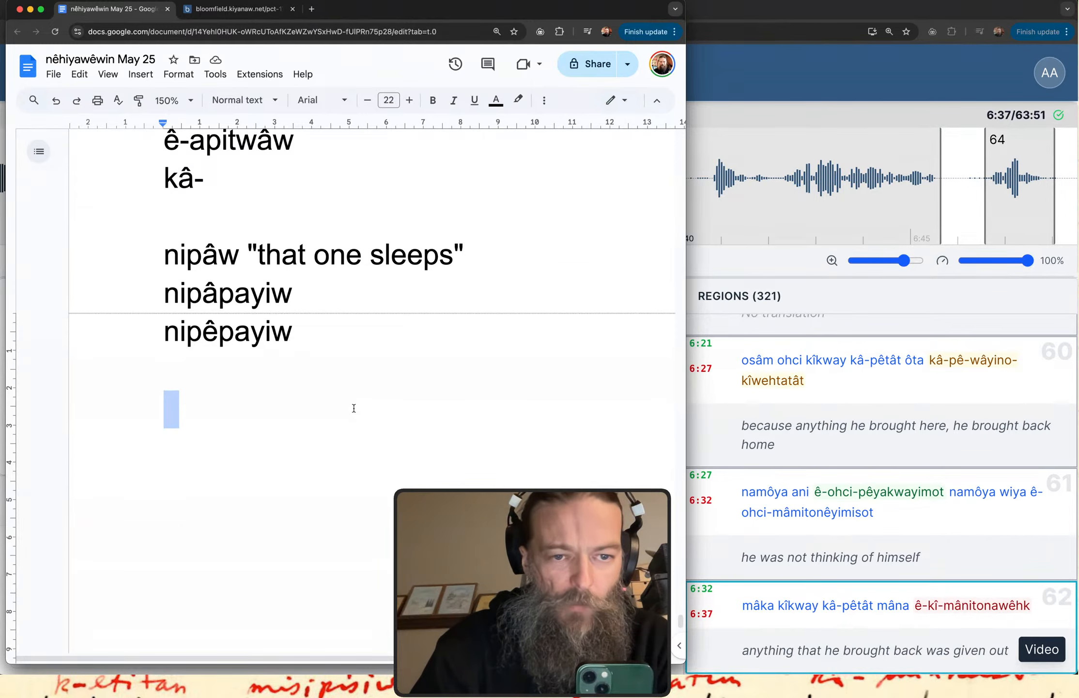
{"action": "key", "text": "Return"}
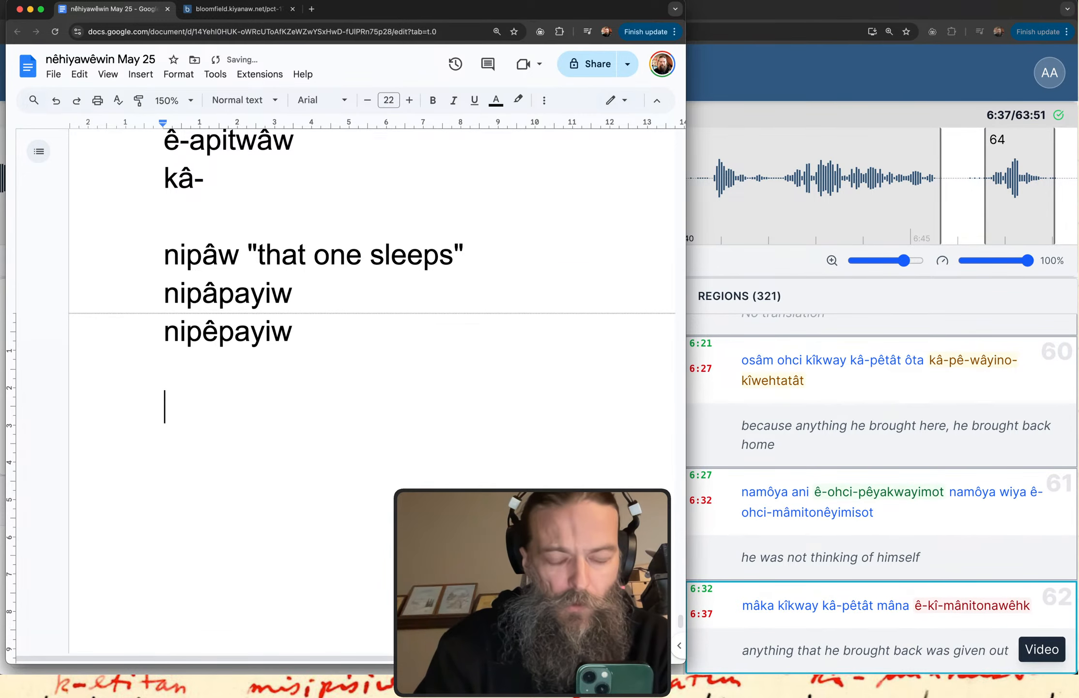
{"action": "type", "text": "a"}
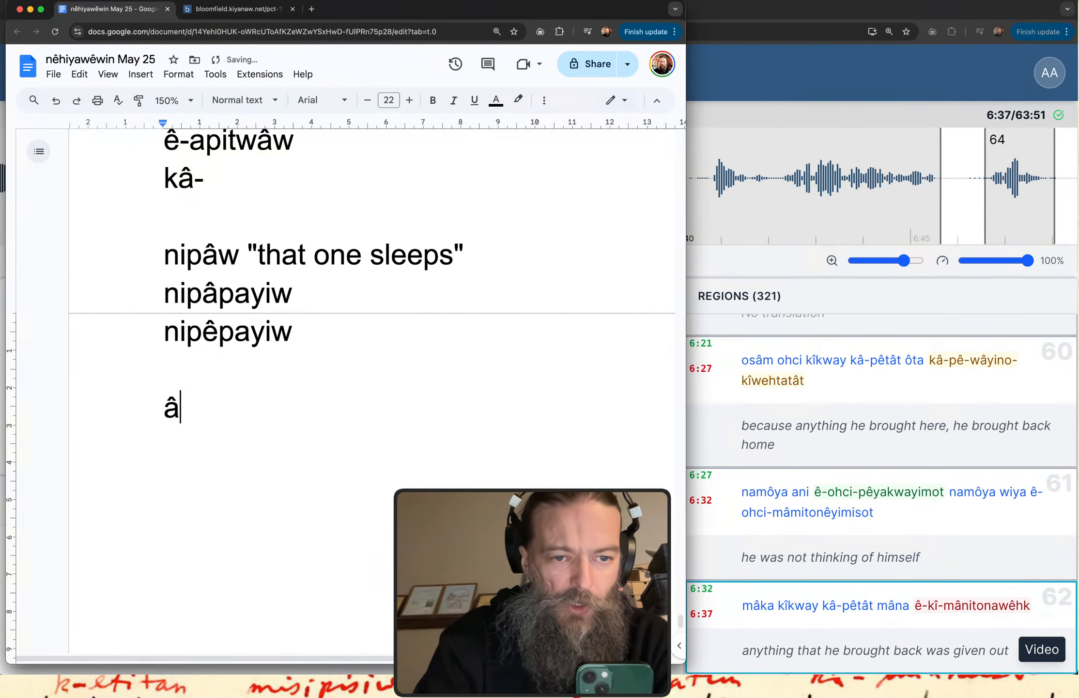
{"action": "type", "text": "cimo"}
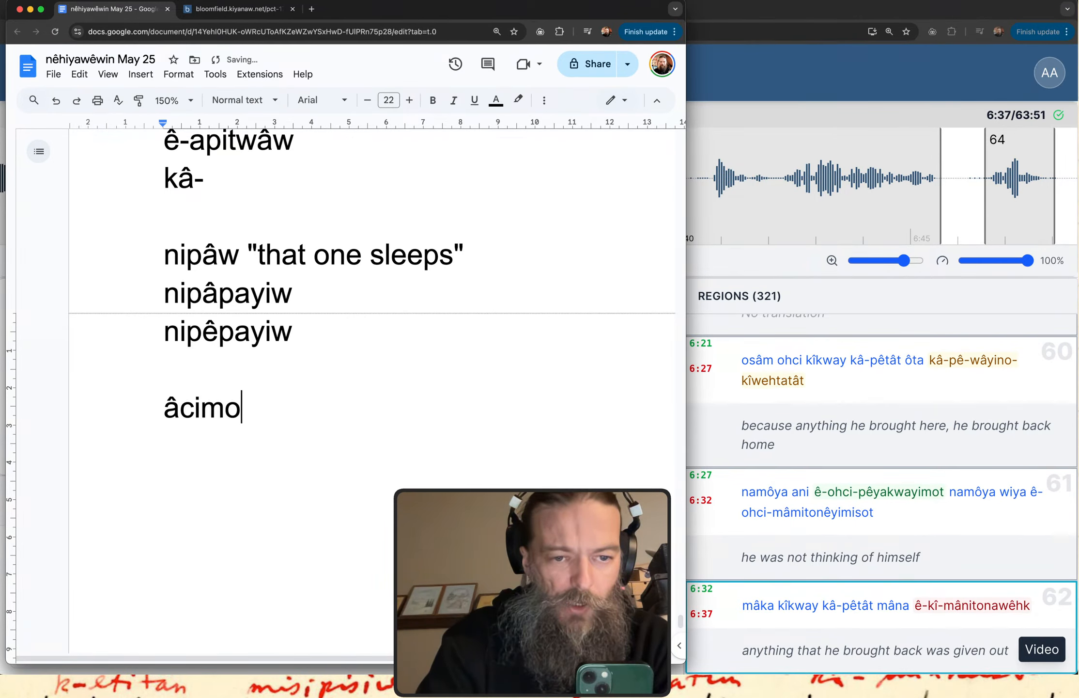
{"action": "type", "text": "w \""}
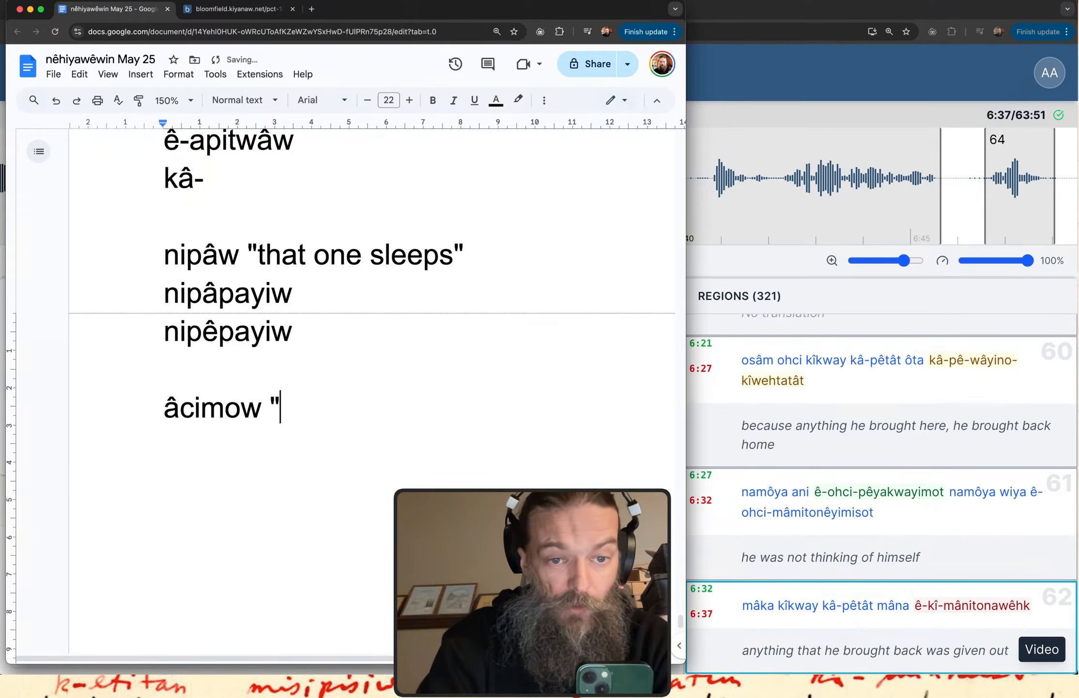
{"action": "type", "text": "tha"}
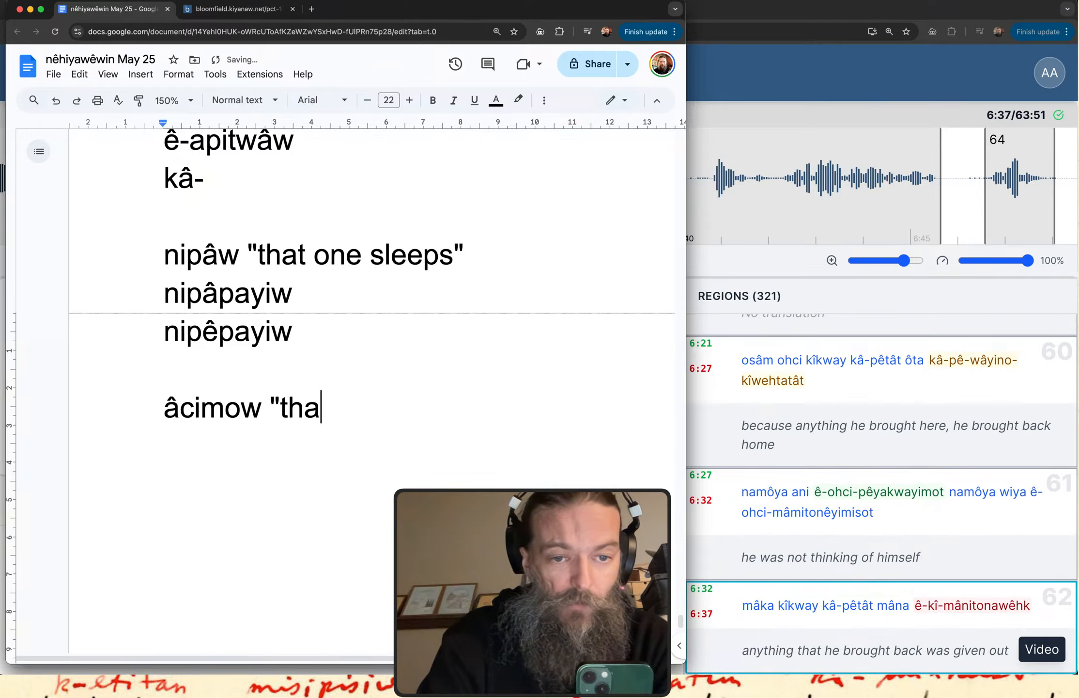
{"action": "type", "text": "t one tells a story\""}
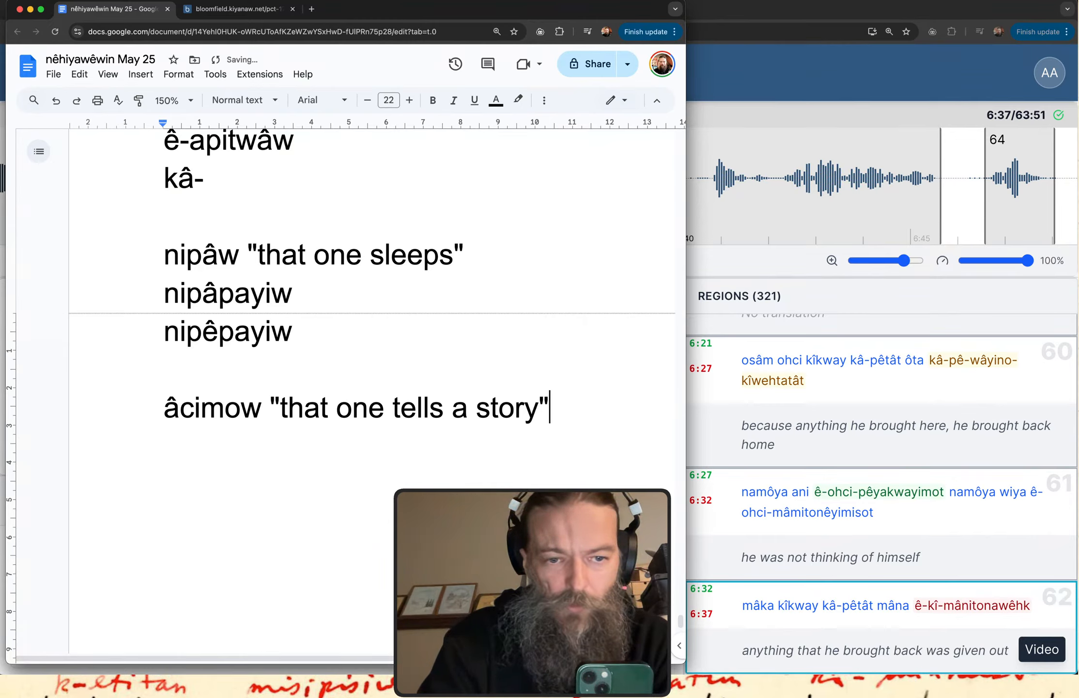
Add the form "ê-âcimot" on a new line beneath the âcimow entry.
{"action": "key", "text": "Return"}
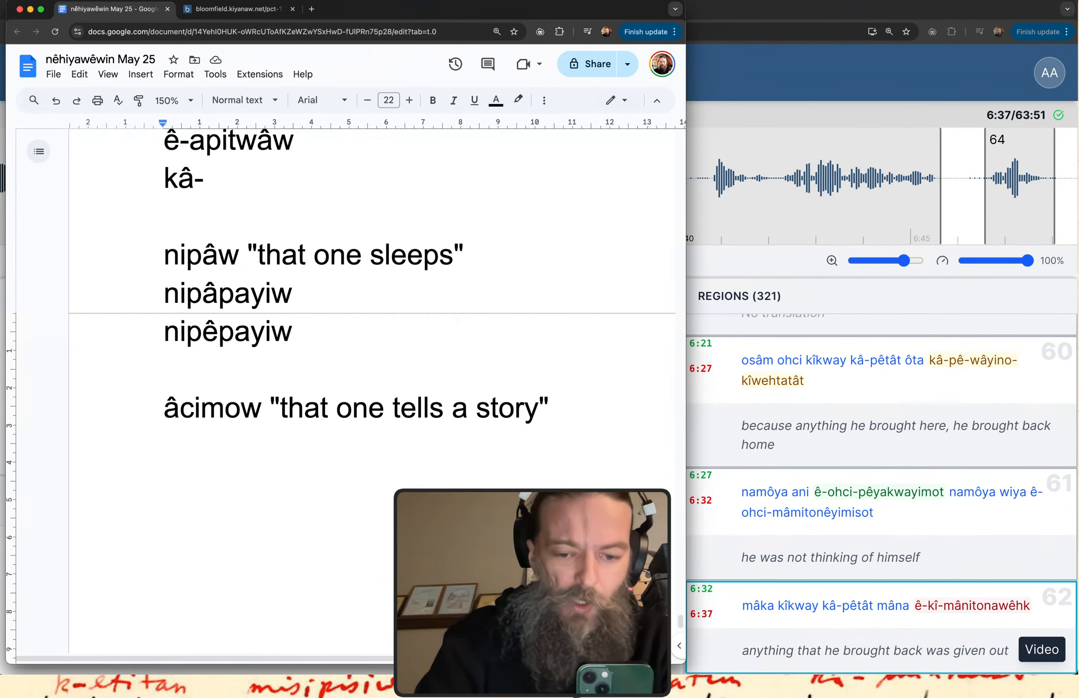
{"action": "type", "text": "ê"}
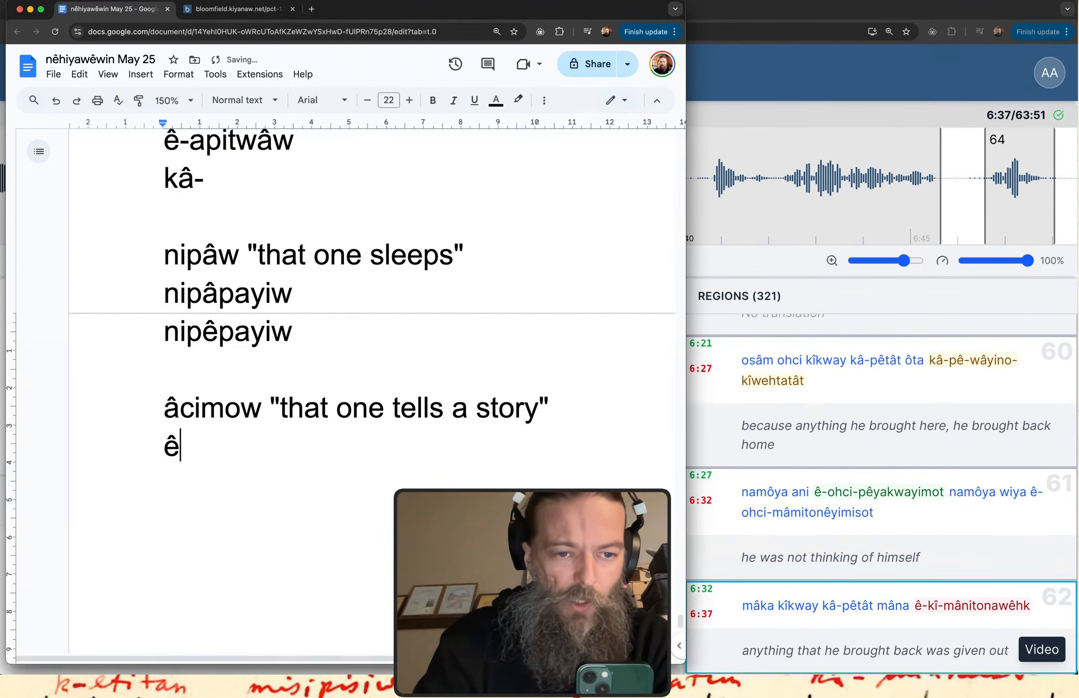
{"action": "type", "text": "-a3cmi"}
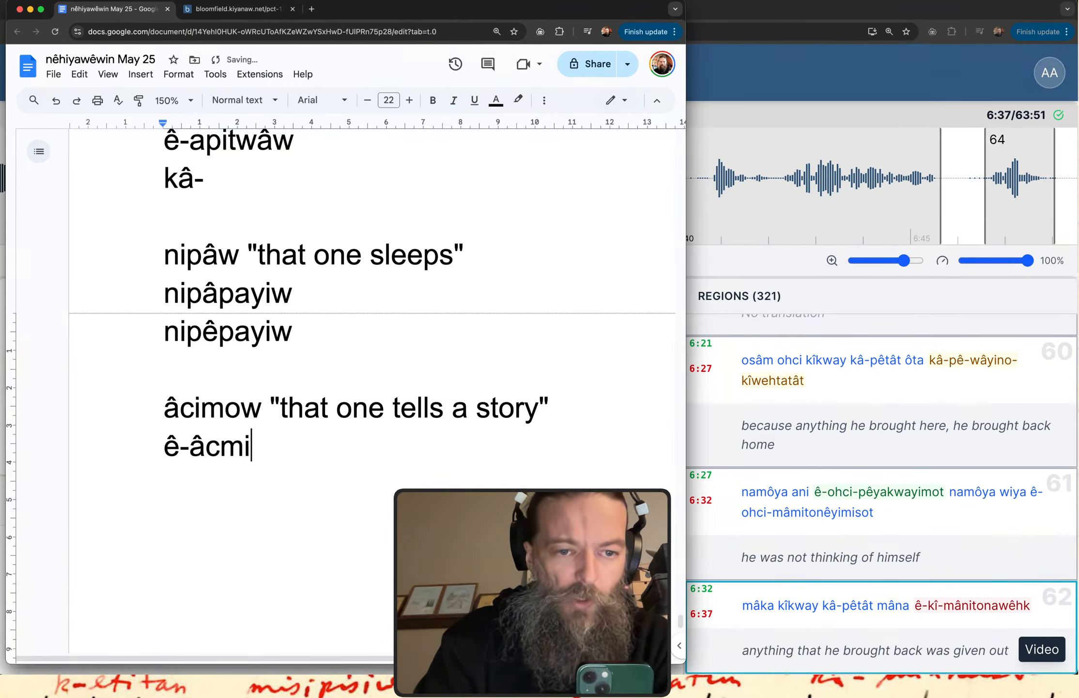
{"action": "key", "text": "BackSpace"}
{"action": "key", "text": "BackSpace"}
{"action": "type", "text": "om"}
{"action": "key", "text": "BackSpace"}
{"action": "key", "text": "BackSpace"}
{"action": "type", "text": "imot"}
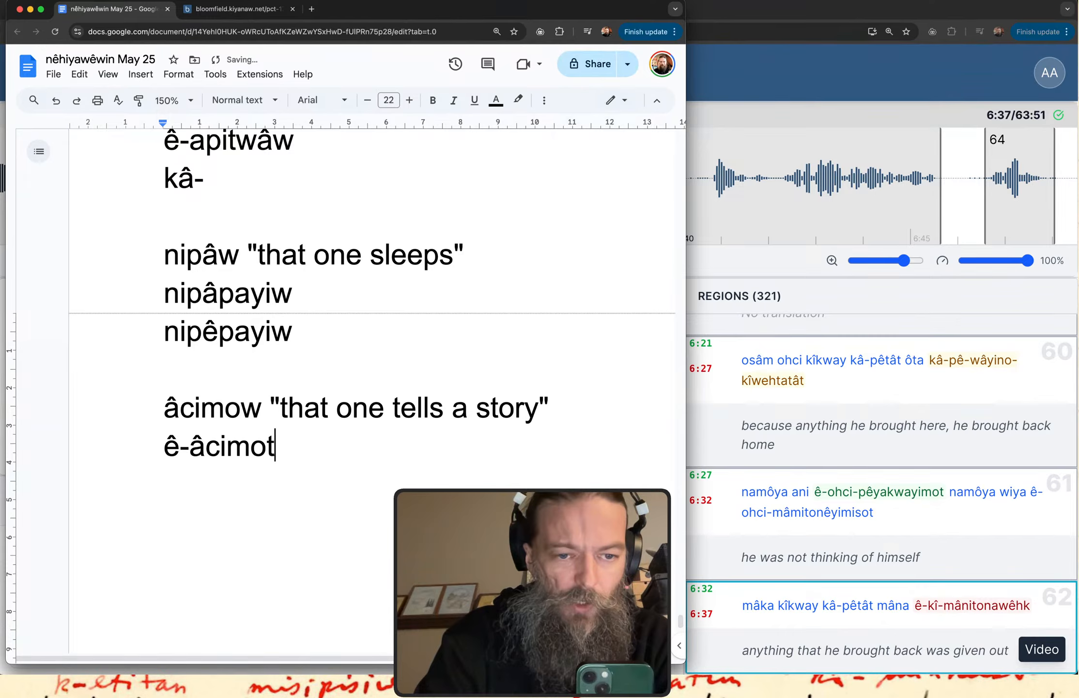
{"action": "type", "text": " \""}
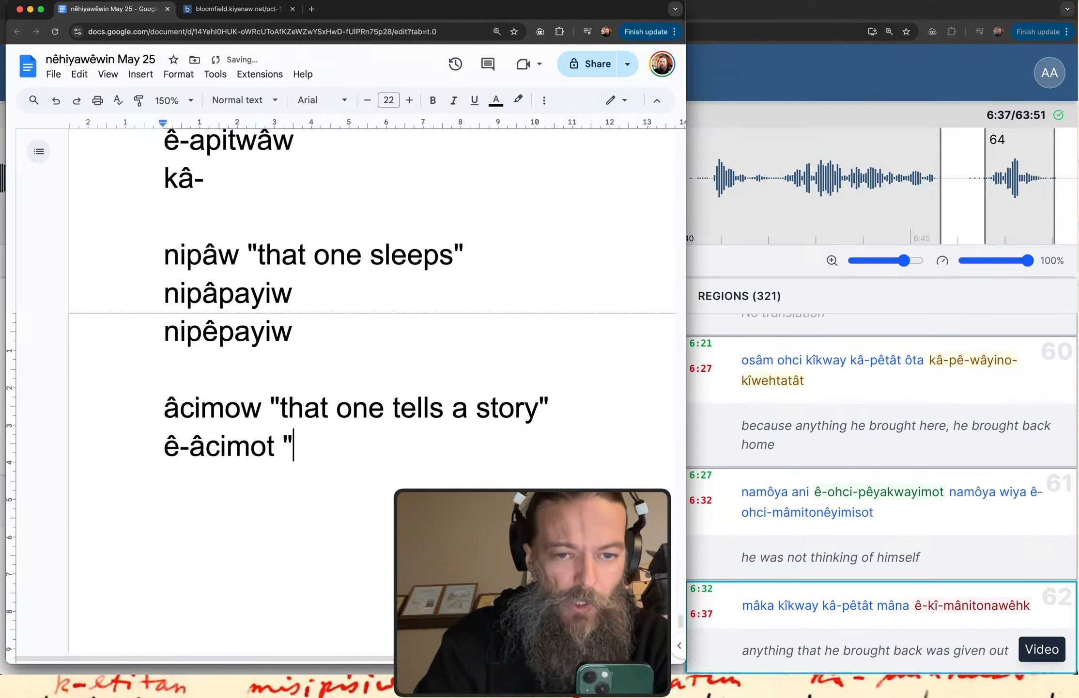
Append the note "(-ing)" after "ê-âcimot".
{"action": "key", "text": "BackSpace"}
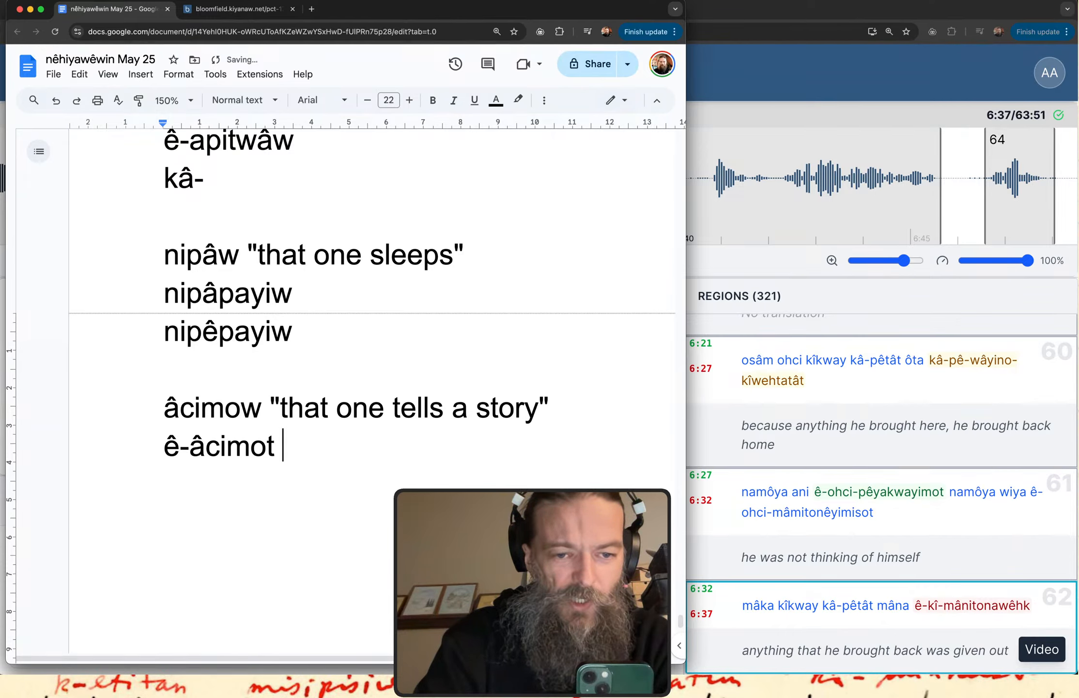
{"action": "type", "text": "(ing)"}
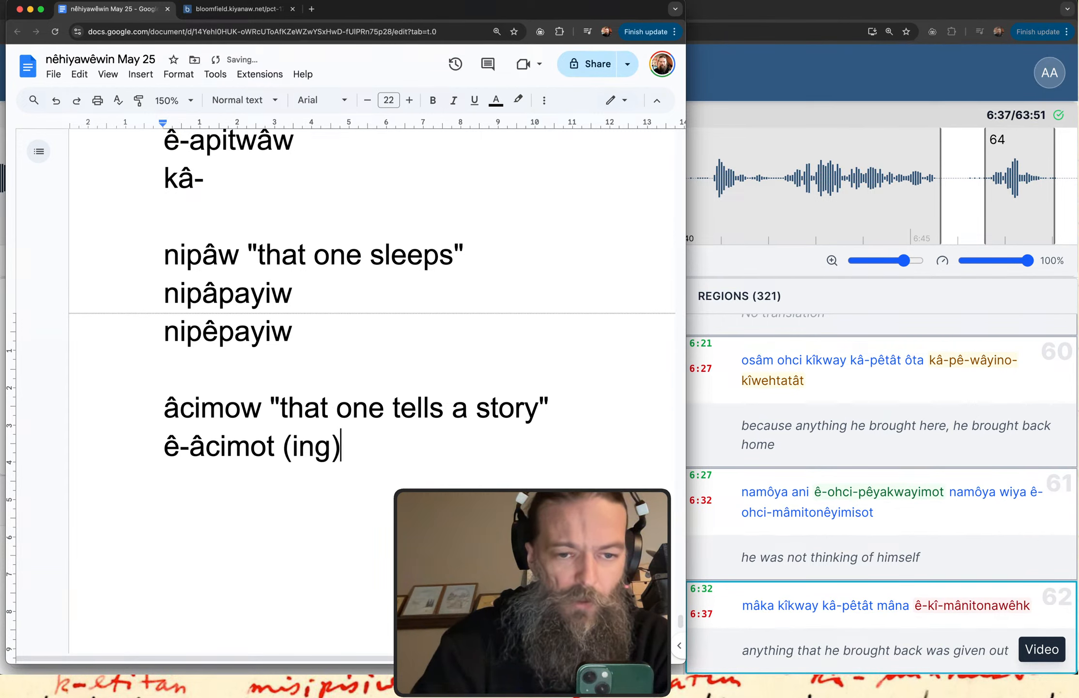
{"action": "key", "text": "Left"}
{"action": "key", "text": "Left"}
{"action": "key", "text": "Left"}
{"action": "key", "text": "Left"}
{"action": "type", "text": "-"}
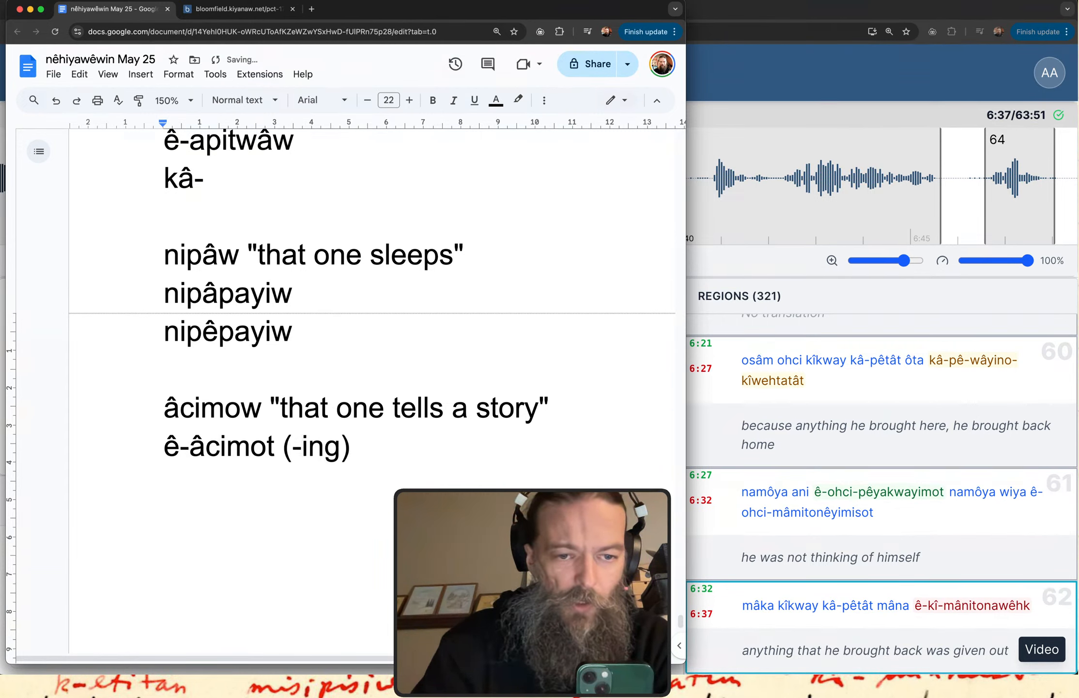
{"action": "key", "text": "Right"}
{"action": "key", "text": "Right"}
{"action": "key", "text": "Right"}
{"action": "key", "text": "Right"}
Add the translation "that one is telling a story", in quotation marks, on a new line under "ê-âcimot (-ing)".
{"action": "key", "text": "Return"}
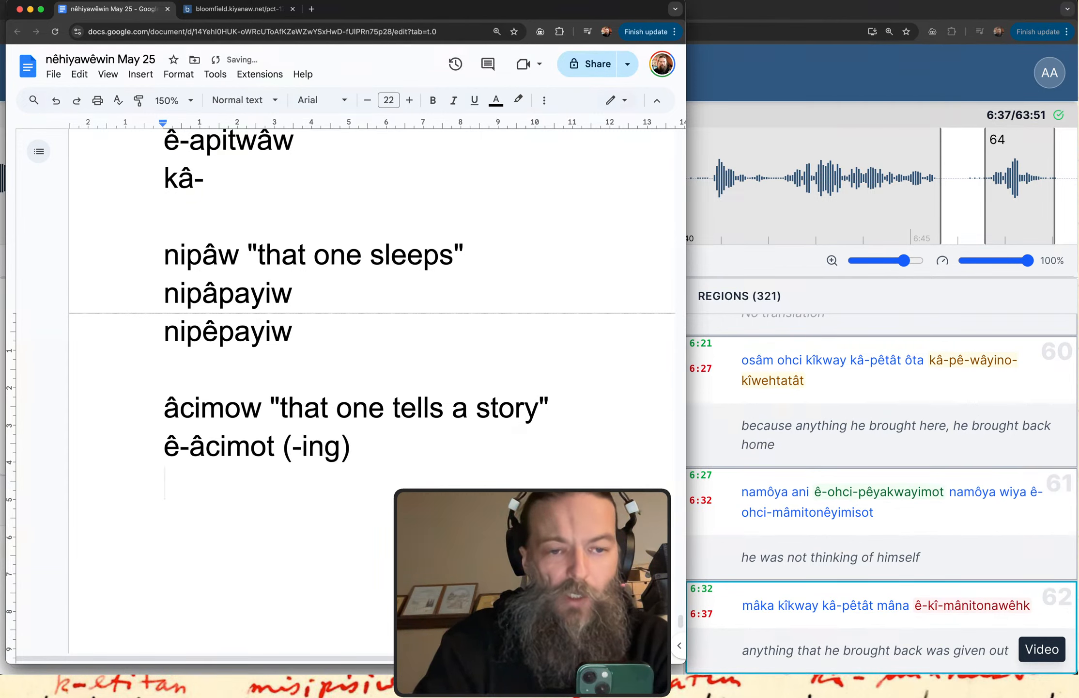
{"action": "type", "text": "\"that on "}
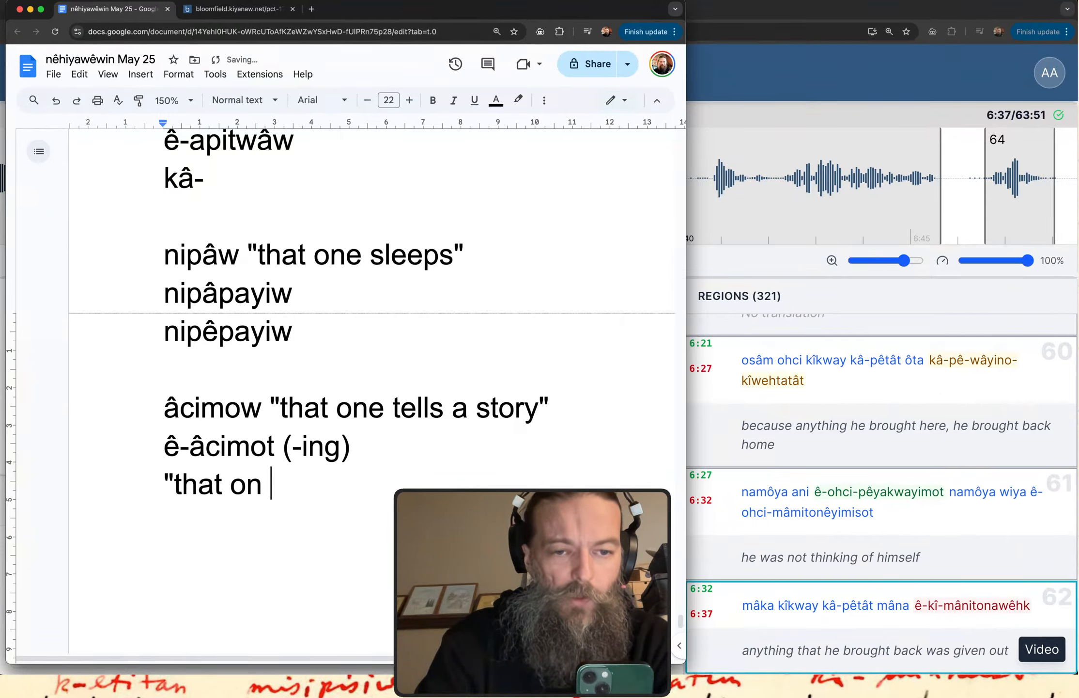
{"action": "type", "text": "e is tes"}
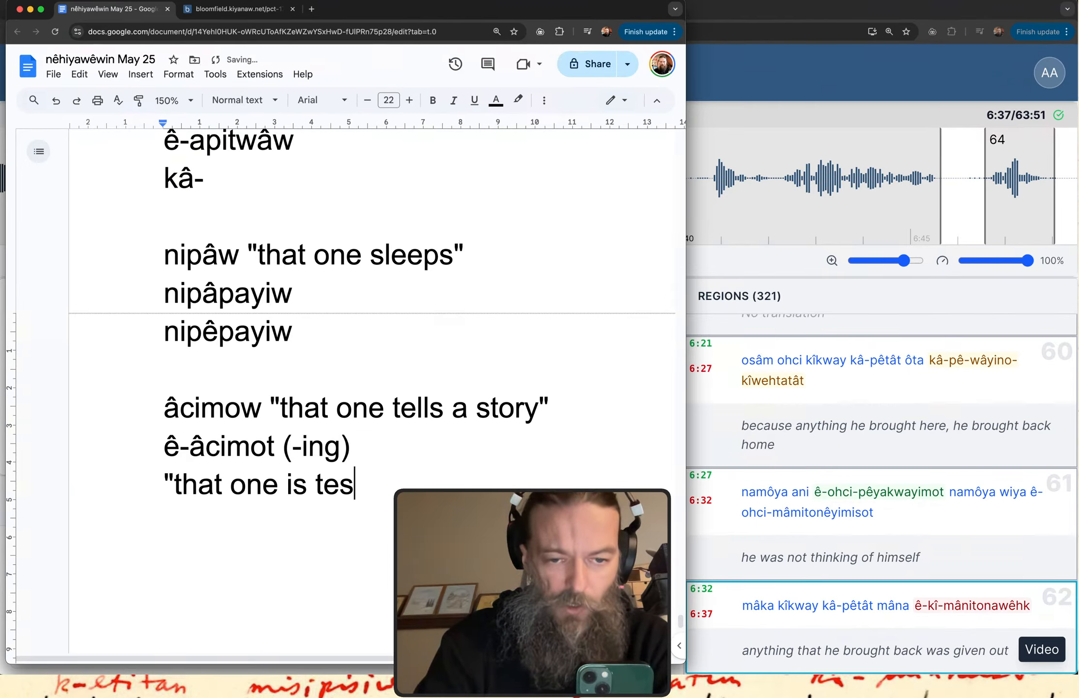
{"action": "key", "text": "BackSpace"}
{"action": "type", "text": "lling a story"}
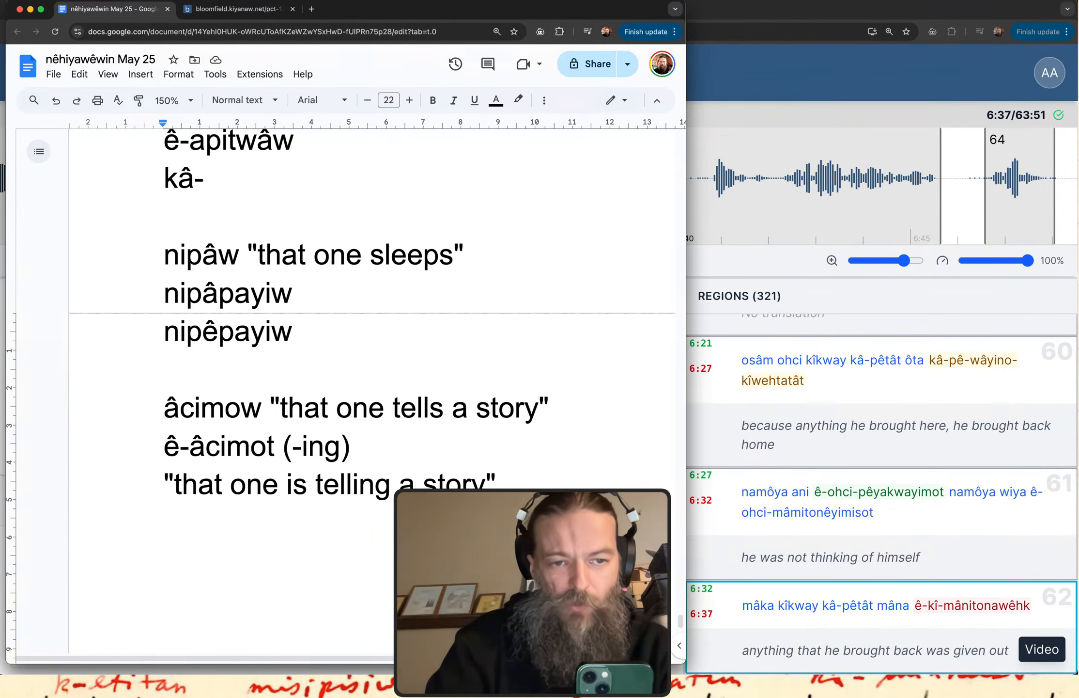
Mark the "ê-âcimot (-ing)" line with "<<<" at its end.
{"action": "left_click_drag", "start_coordinate": [160, 427], "coordinate": [280, 431]}
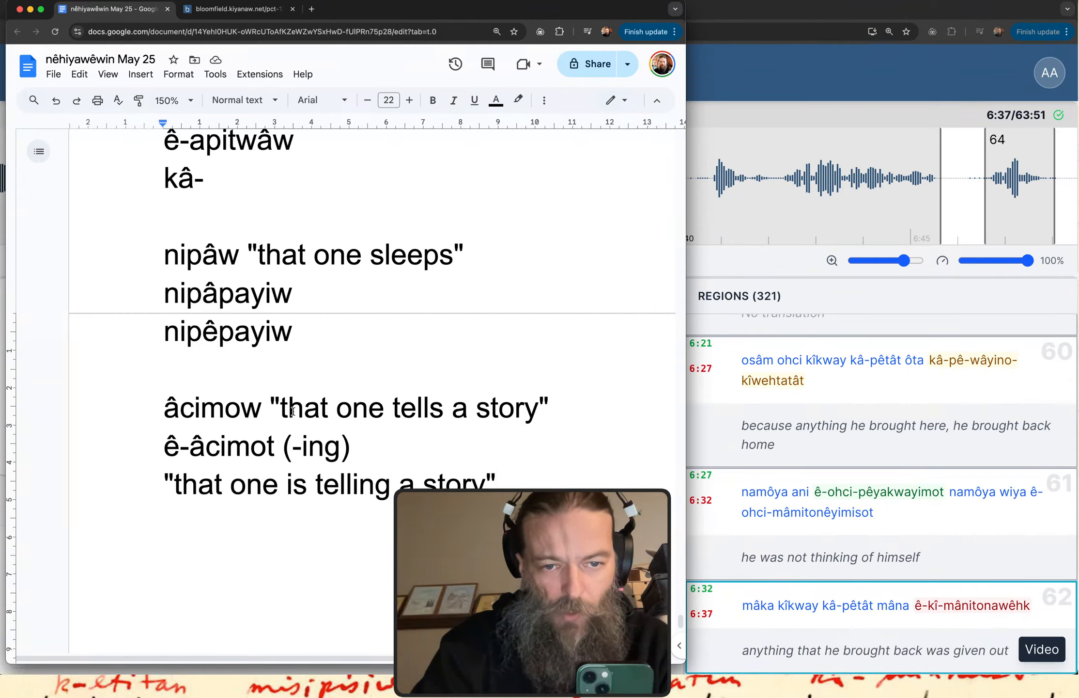
{"action": "left_click_drag", "start_coordinate": [164, 447], "coordinate": [279, 450]}
{"action": "left_click", "coordinate": [278, 451]}
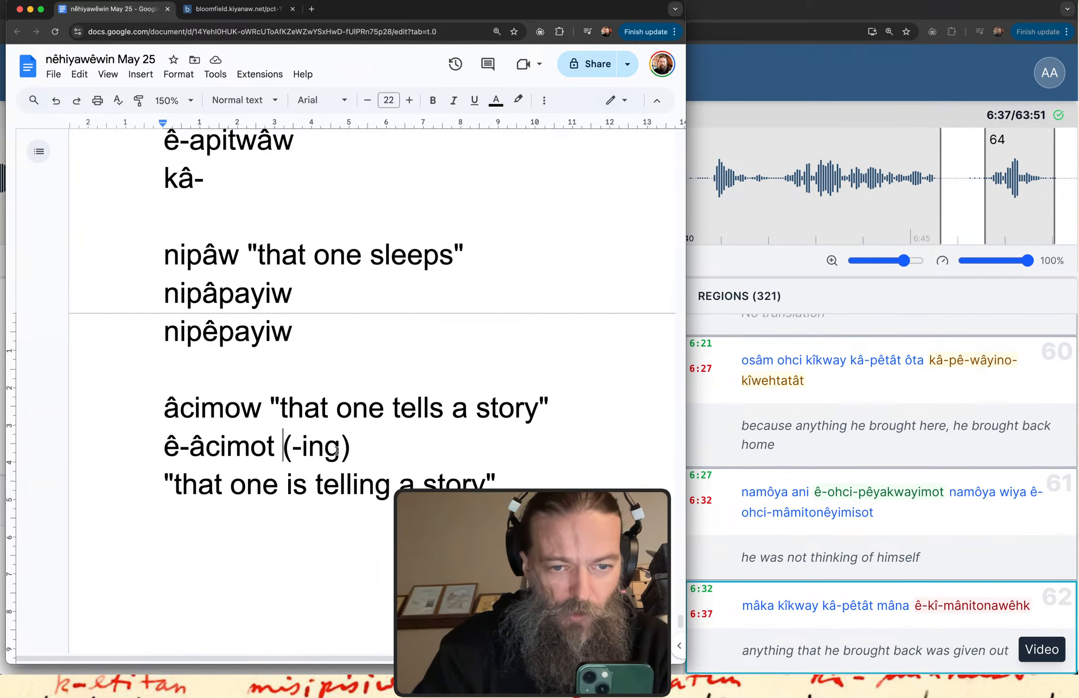
{"action": "left_click", "coordinate": [397, 450]}
{"action": "type", "text": "<<<"}
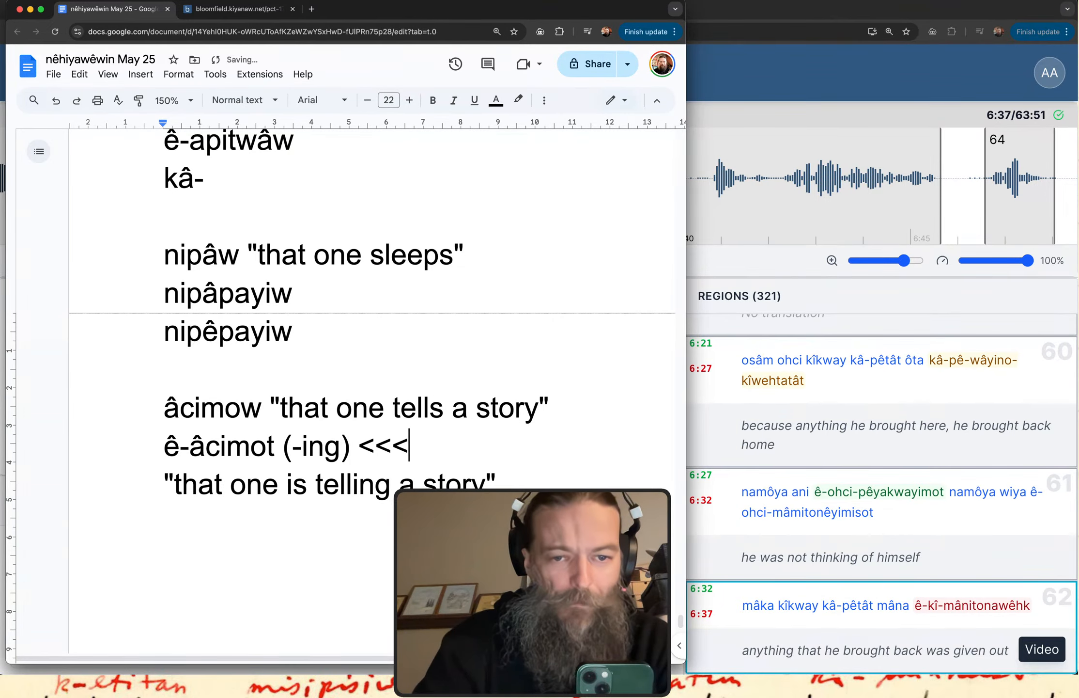
Add the translation "as that one tells a story", in quotation marks, on a new line under "that one is telling a story".
{"action": "scroll", "coordinate": [443, 458], "scroll_direction": "down", "scroll_amount": 1}
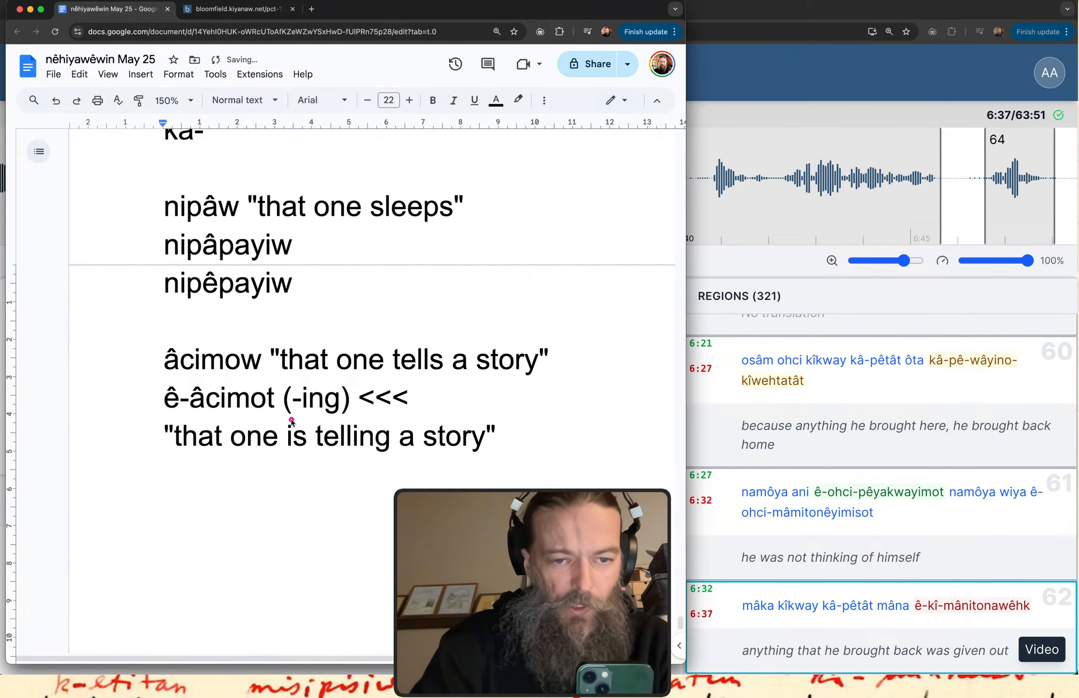
{"action": "left_click", "coordinate": [506, 440]}
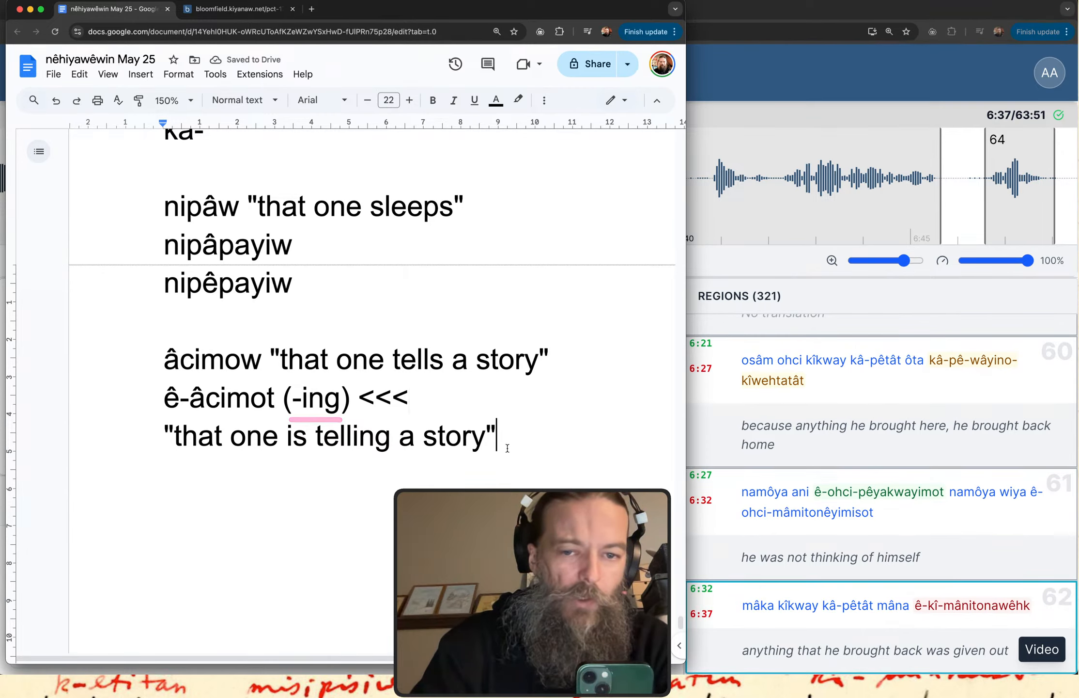
{"action": "key", "text": "Return"}
{"action": "type", "text": "\"as that one tes"}
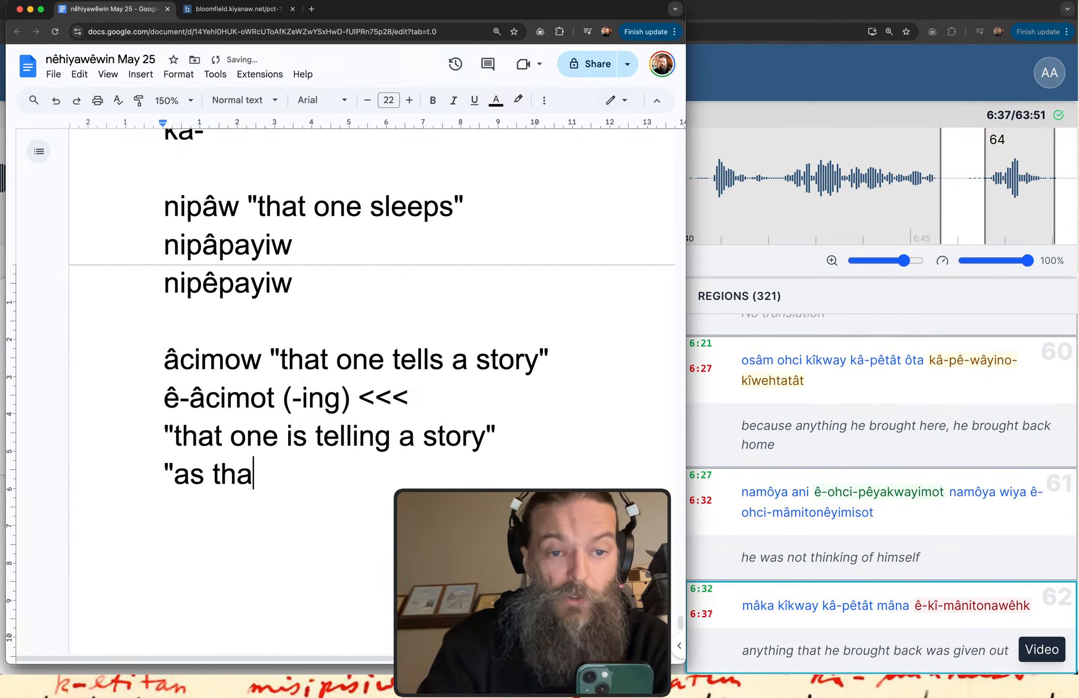
{"action": "key", "text": "BackSpace"}
{"action": "key", "text": "BackSpace"}
{"action": "type", "text": "ells a sl"}
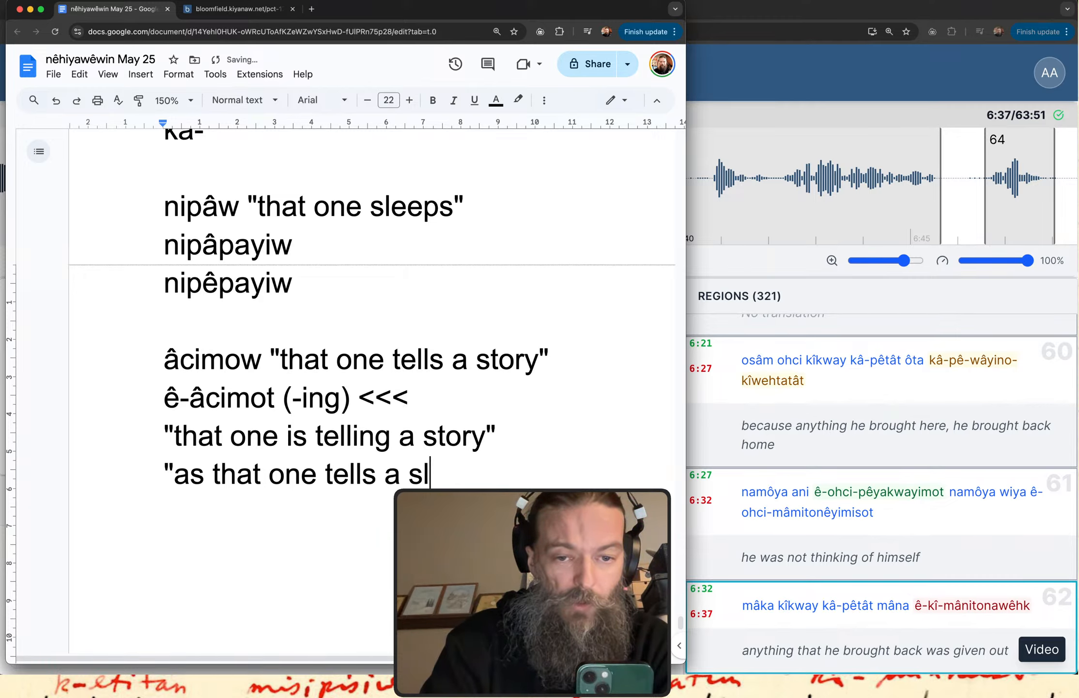
{"action": "key", "text": "BackSpace"}
{"action": "type", "text": "tory\""}
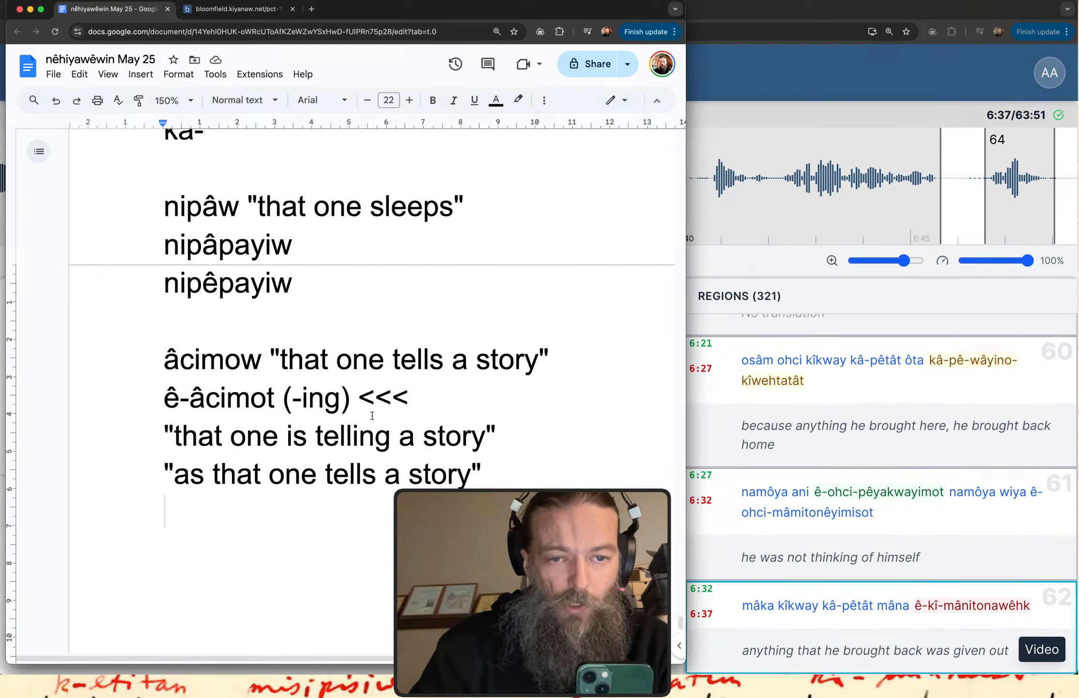
Label the ê-âcimot line "conjunct" after the "<<<" and separate it from the âcimow entry with a blank line.
{"action": "double_click", "coordinate": [425, 395]}
{"action": "type", "text": "con"}
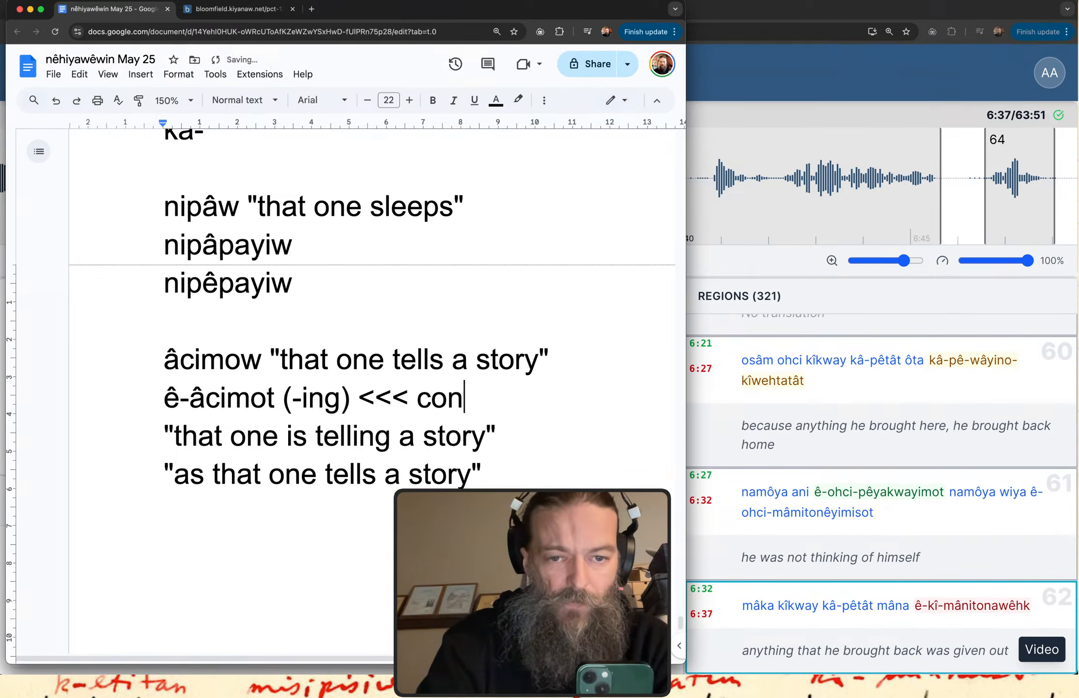
{"action": "type", "text": "junct"}
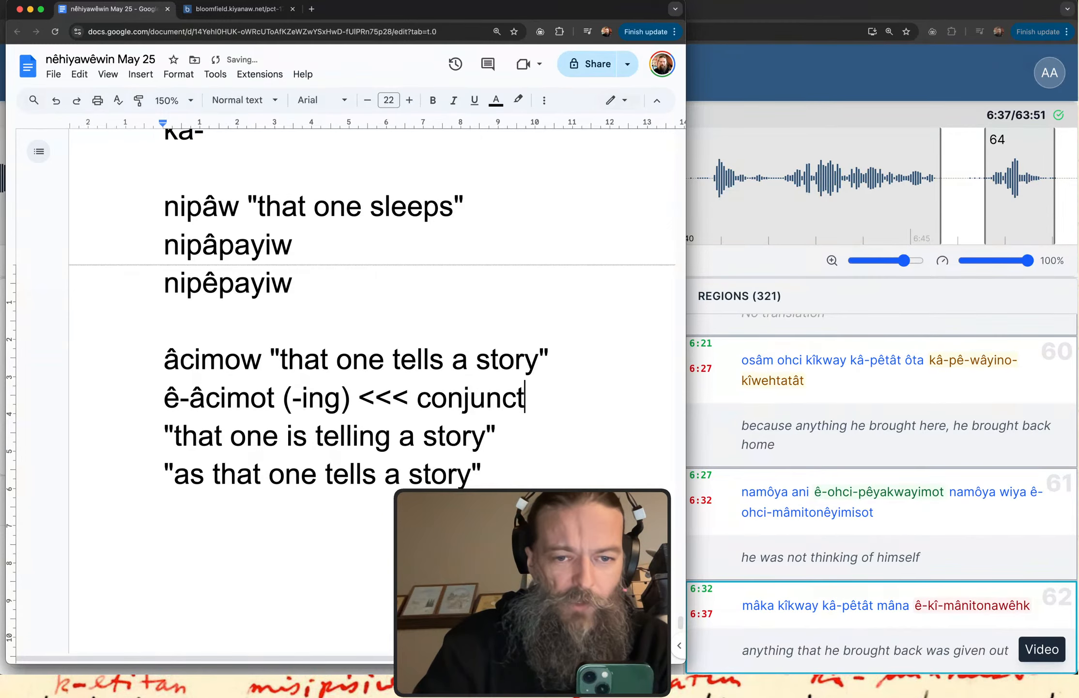
{"action": "left_click", "coordinate": [550, 356]}
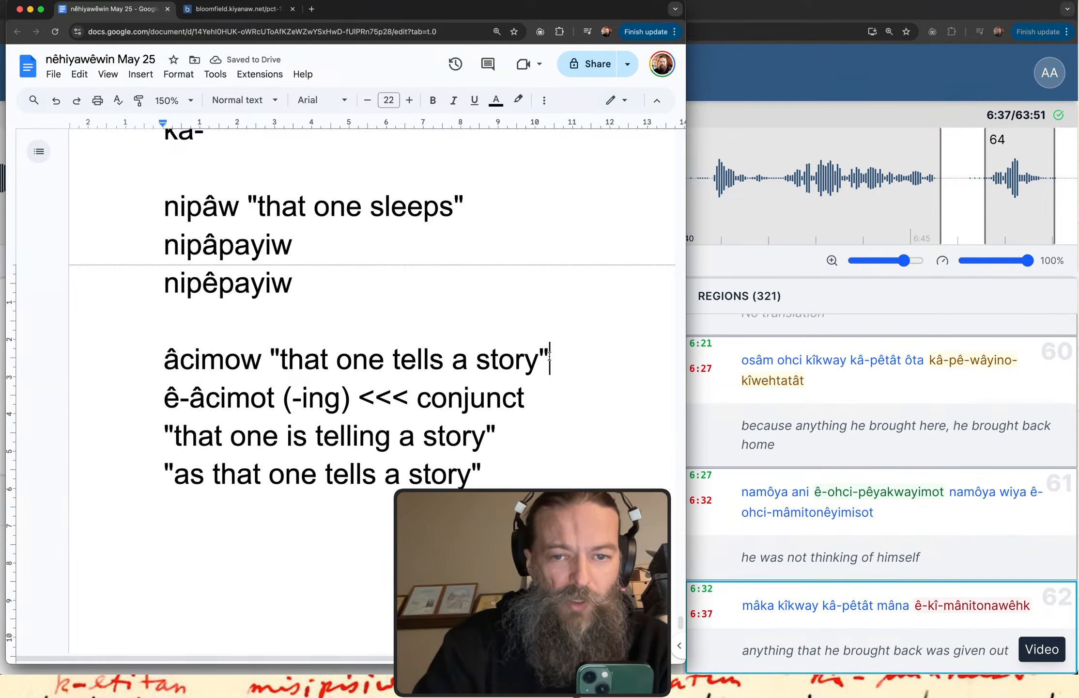
{"action": "key", "text": "Return"}
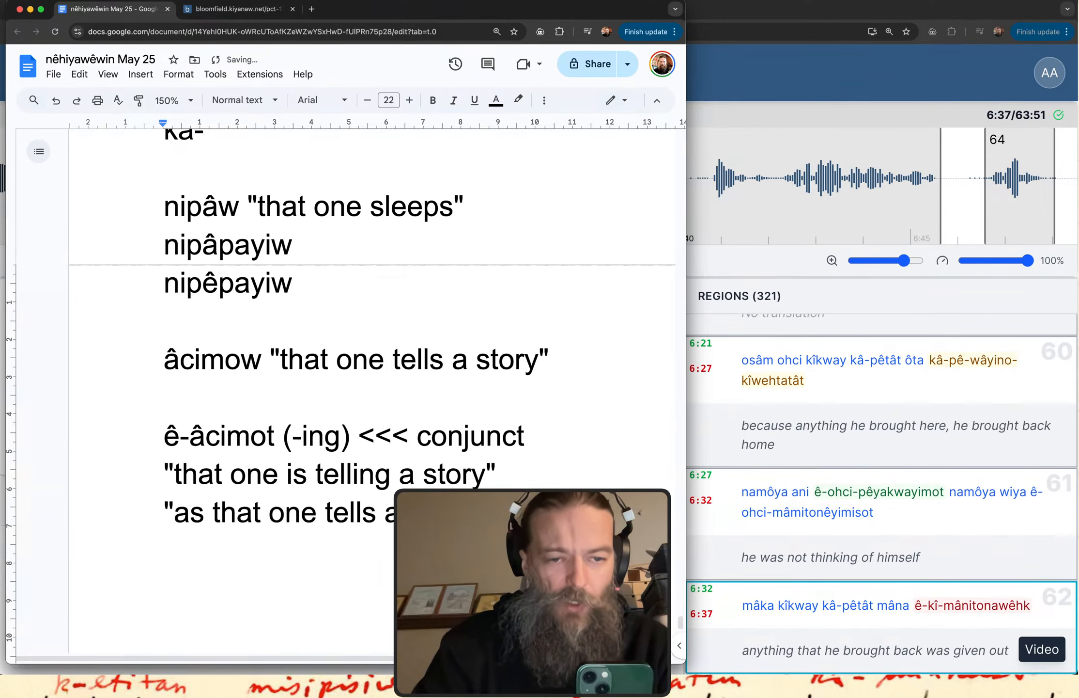
Add the translation "when they told a story", in quotation marks, on a new line under "as that one tells a story".
{"action": "scroll", "coordinate": [593, 436], "scroll_direction": "down", "scroll_amount": 5}
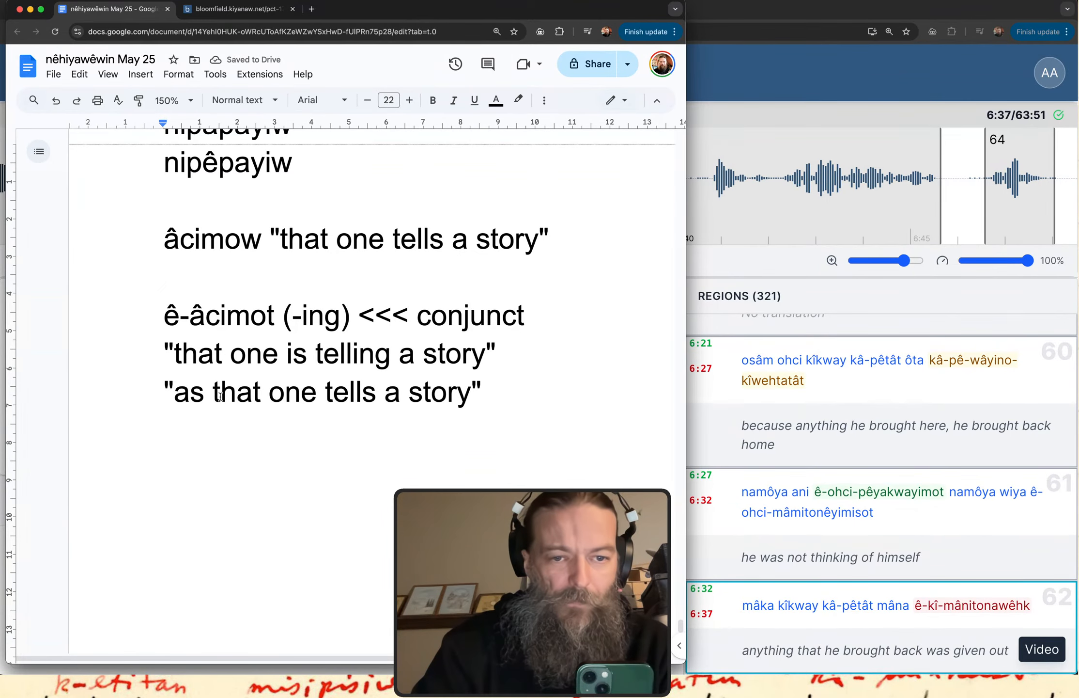
{"action": "left_click_drag", "start_coordinate": [164, 390], "coordinate": [482, 411]}
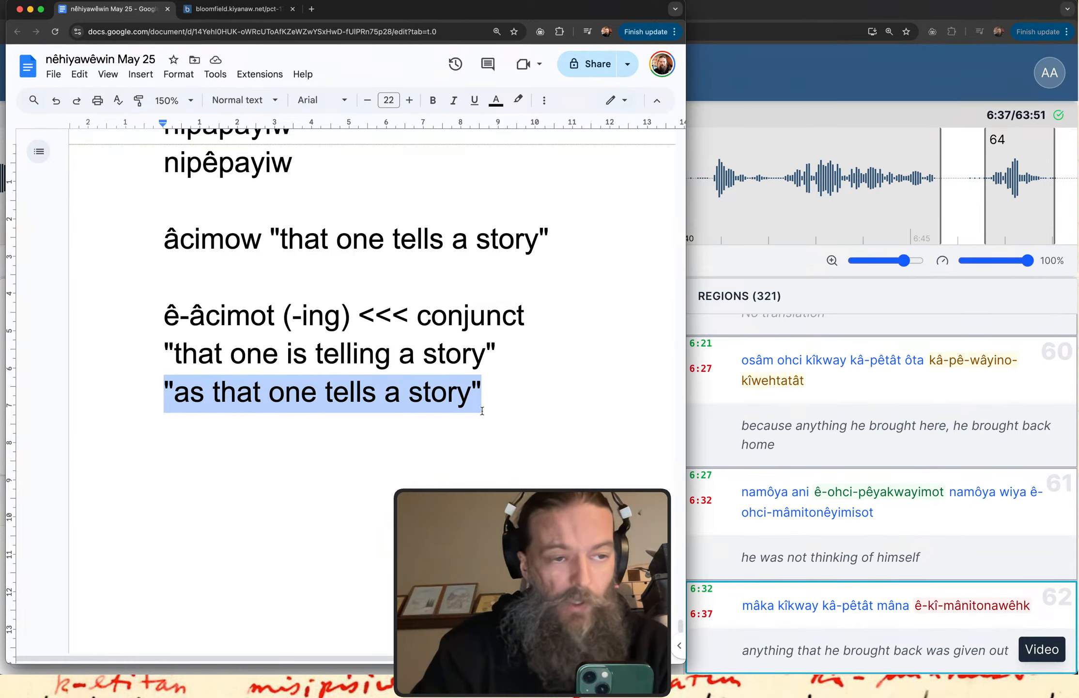
{"action": "left_click", "coordinate": [507, 408]}
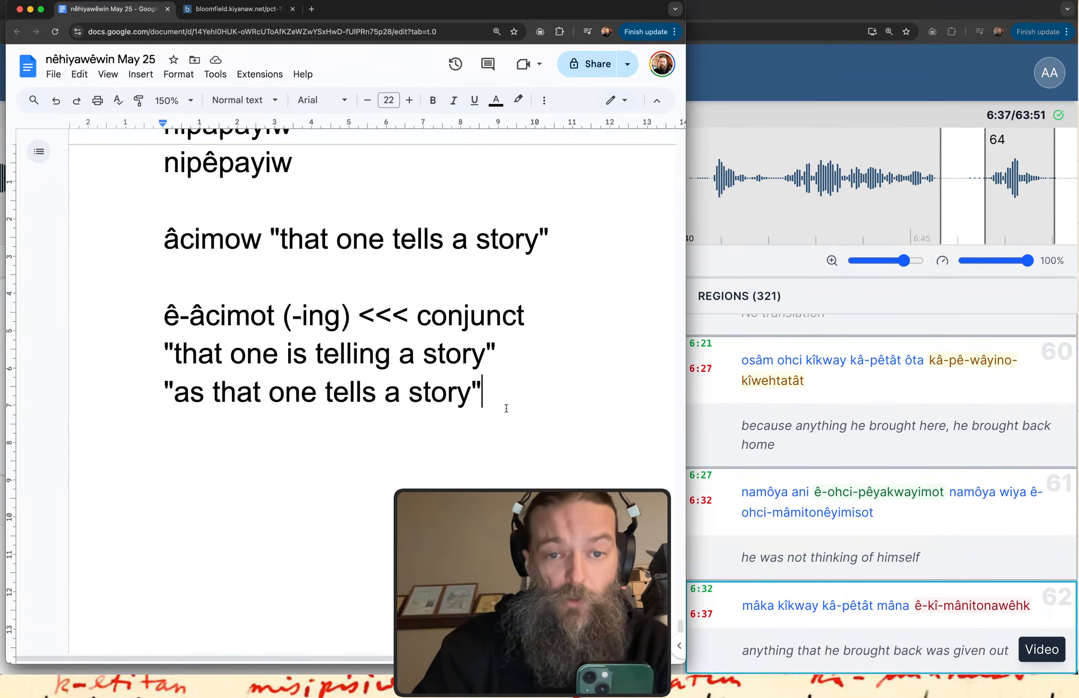
{"action": "key", "text": "Return"}
{"action": "type", "text": "\"when "}
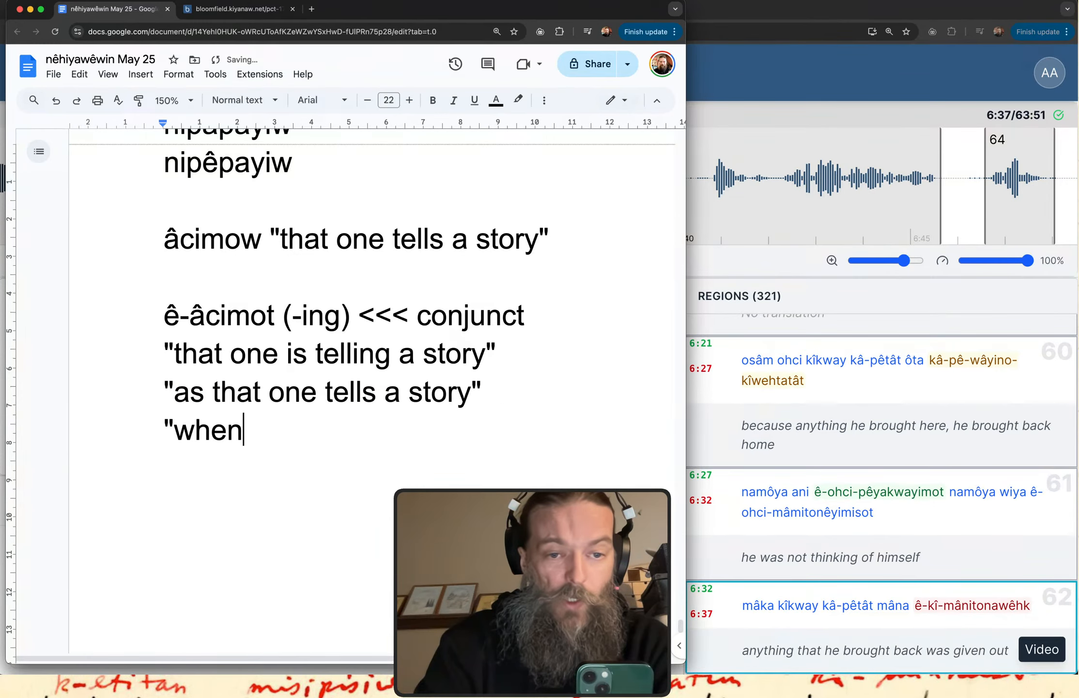
{"action": "type", "text": "they told"}
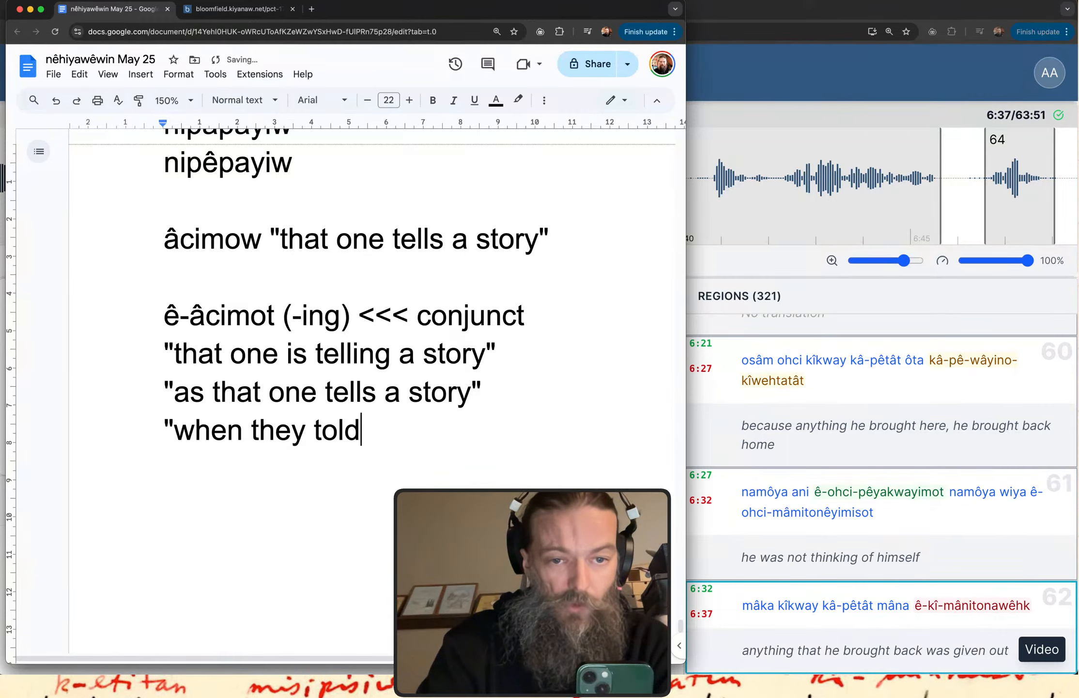
{"action": "type", "text": " a story\""}
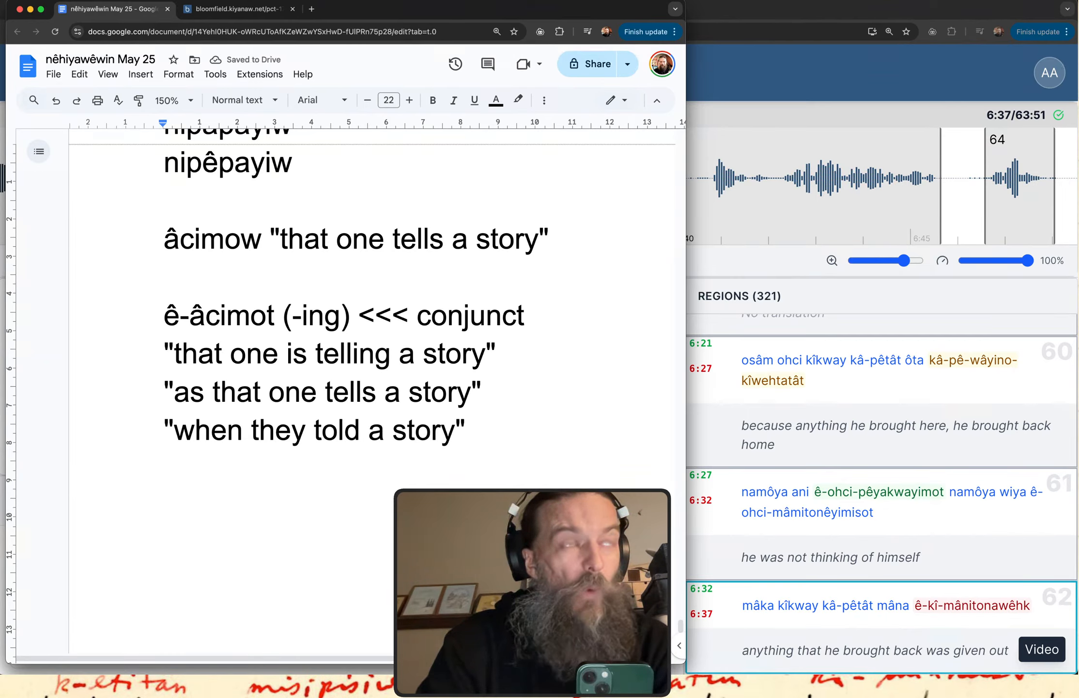
Reword the last translation as "when they were telling a story" and start a new line below it.
{"action": "left_click_drag", "start_coordinate": [456, 430], "coordinate": [287, 430]}
{"action": "type", "text": "y were telling a "}
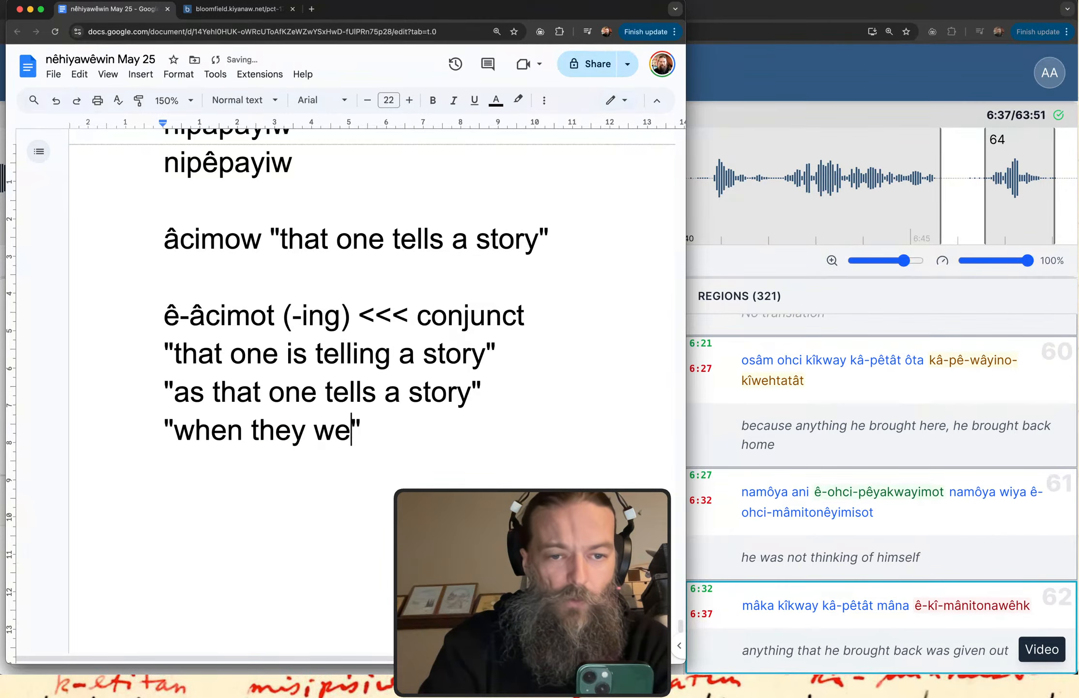
{"action": "type", "text": "story"}
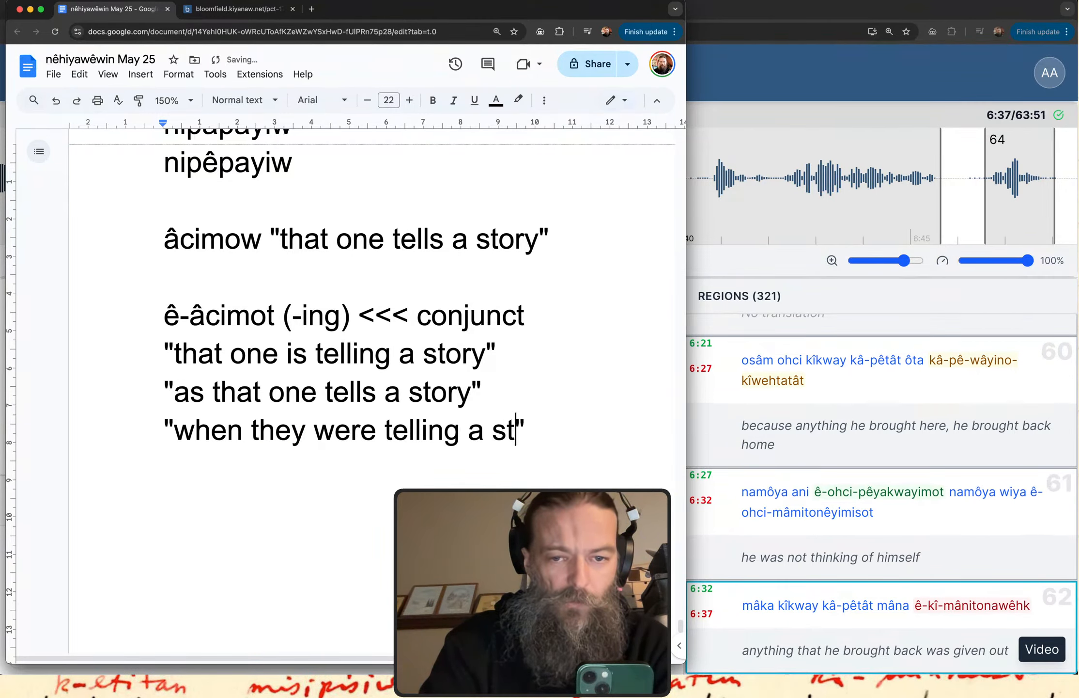
{"action": "key", "text": "Right"}
{"action": "key", "text": "Return"}
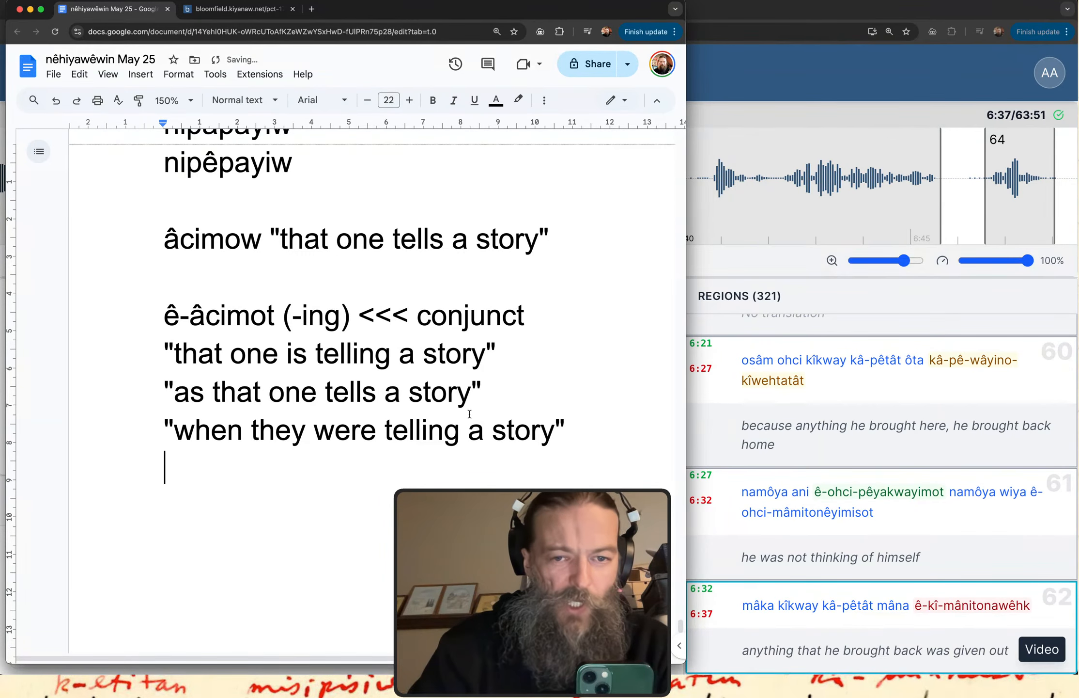
Insert the label "[b]" in front of "ê-âcimot" on the conjunct line.
{"action": "left_click_drag", "start_coordinate": [482, 392], "coordinate": [129, 392]}
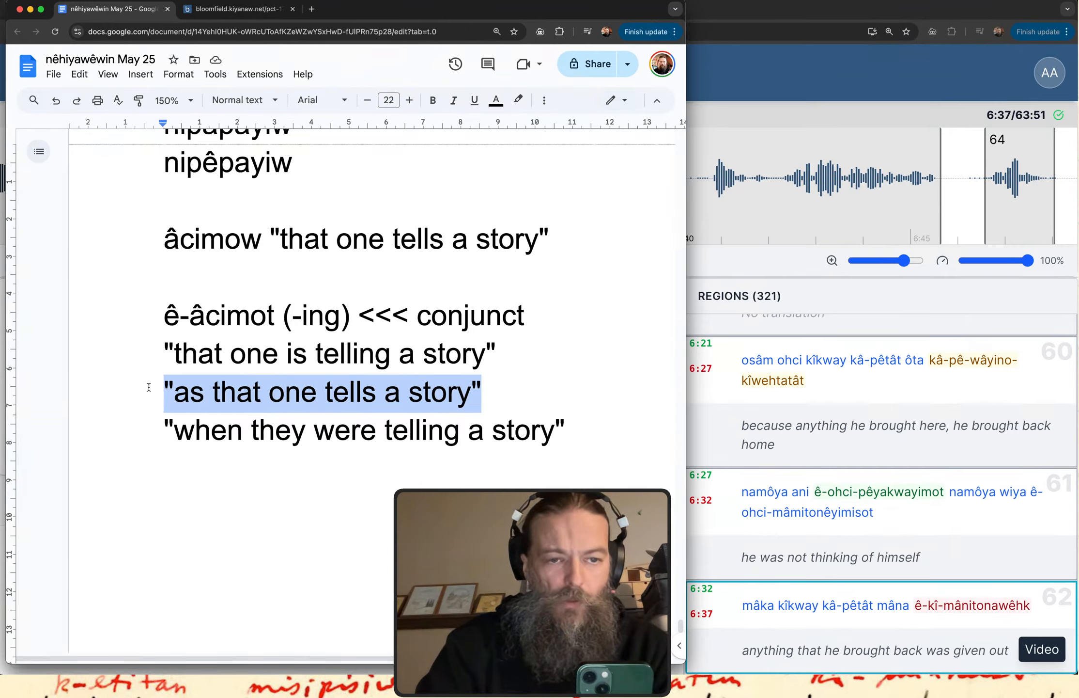
{"action": "left_click", "coordinate": [167, 314]}
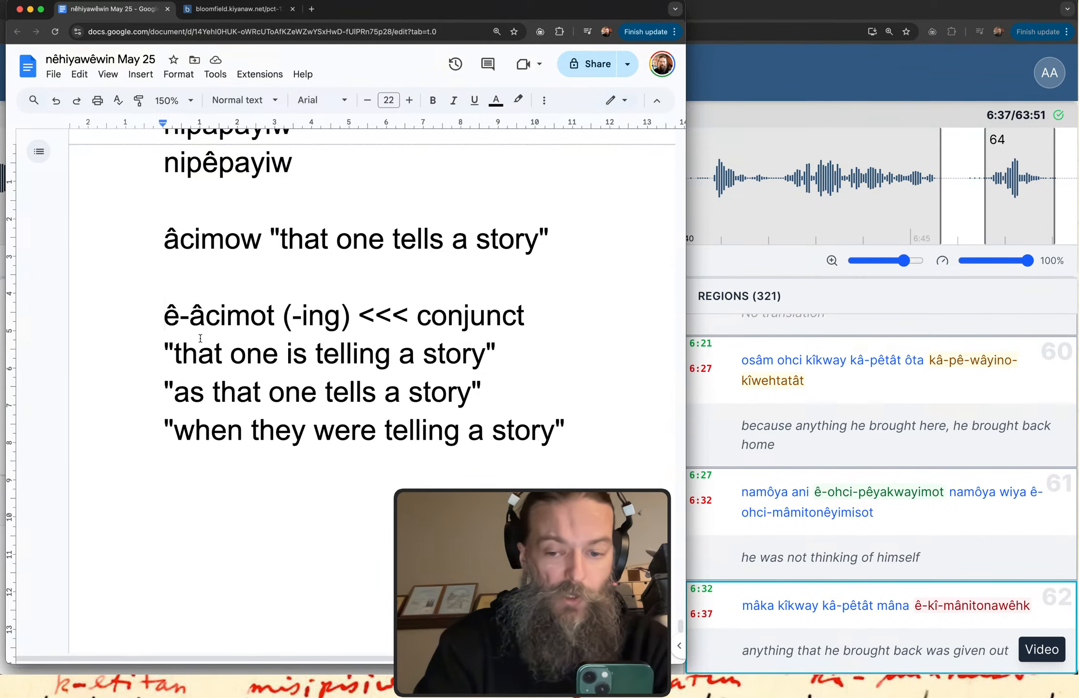
{"action": "type", "text": "[b"}
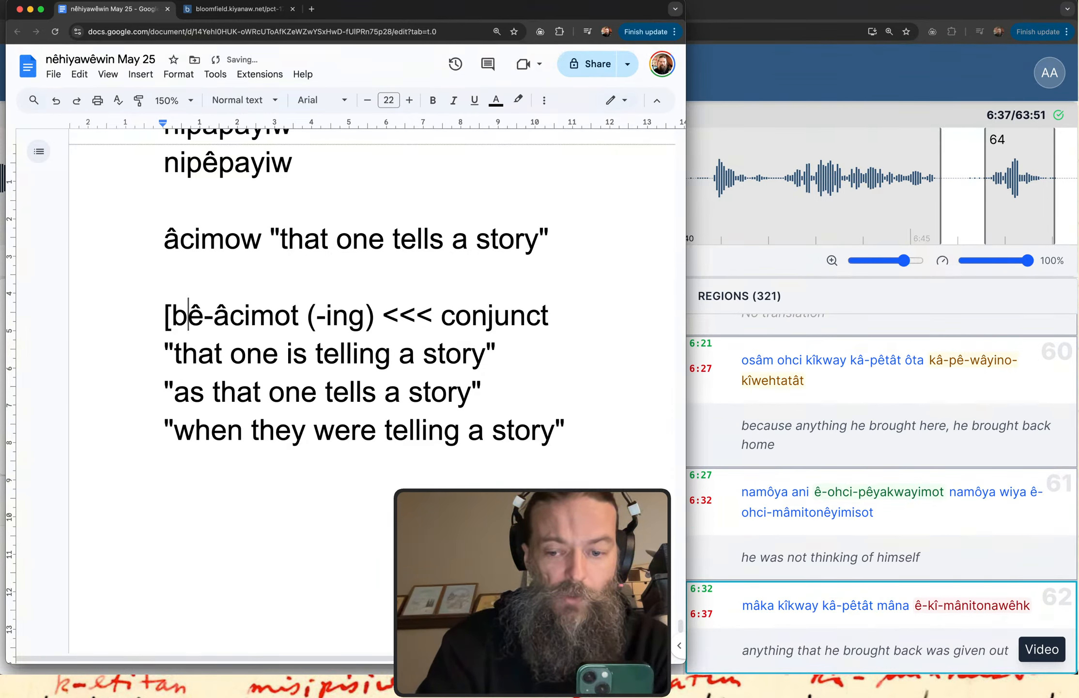
{"action": "type", "text": "]"}
{"action": "key", "text": "Left"}
{"action": "key", "text": "Left"}
{"action": "key", "text": "Left"}
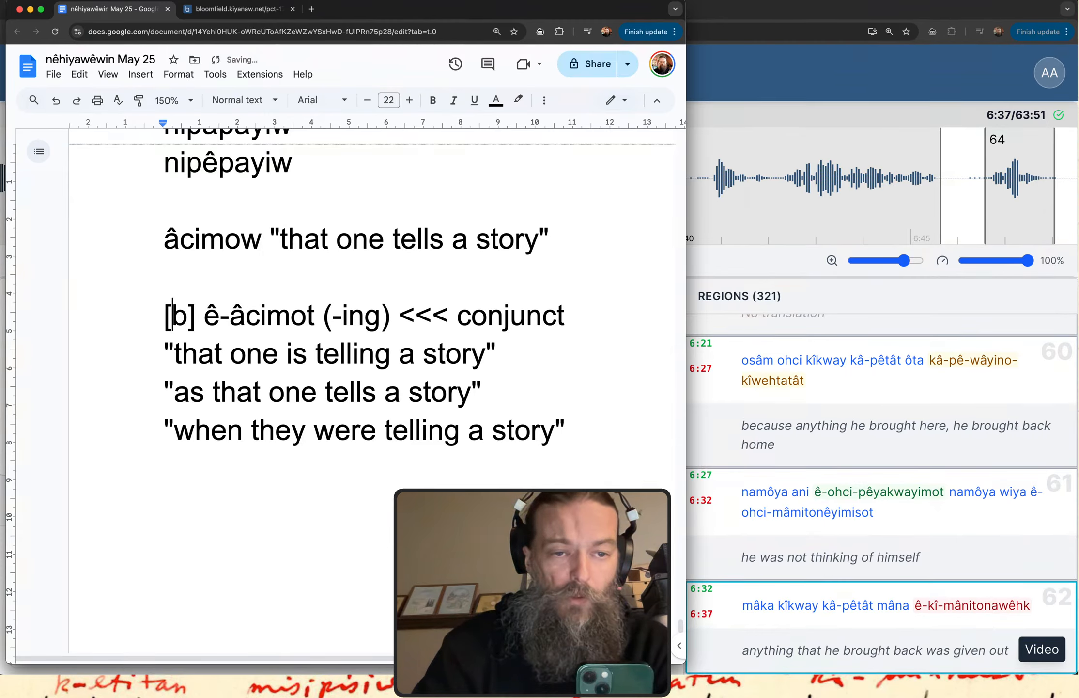
Make the "[b]" label before "ê-âcimot" bold.
{"action": "key", "text": "Right"}
{"action": "key", "text": "Right"}
{"action": "left_click_drag", "start_coordinate": [215, 322], "coordinate": [316, 319]}
{"action": "left_click_drag", "start_coordinate": [196, 318], "coordinate": [144, 317]}
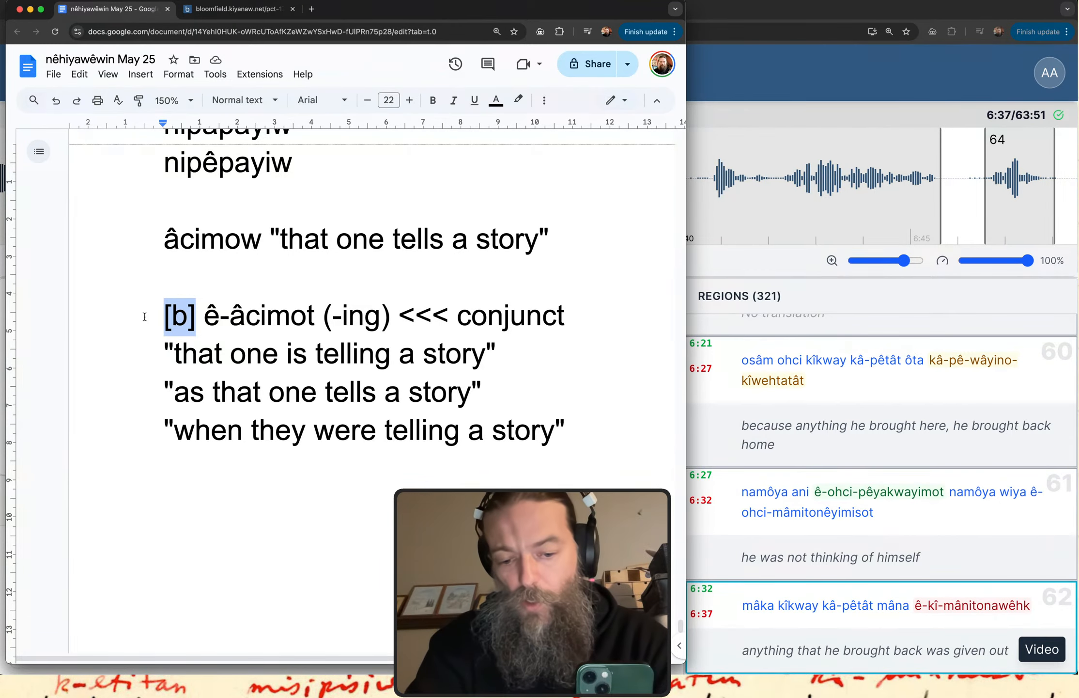
{"action": "key", "text": "super+b"}
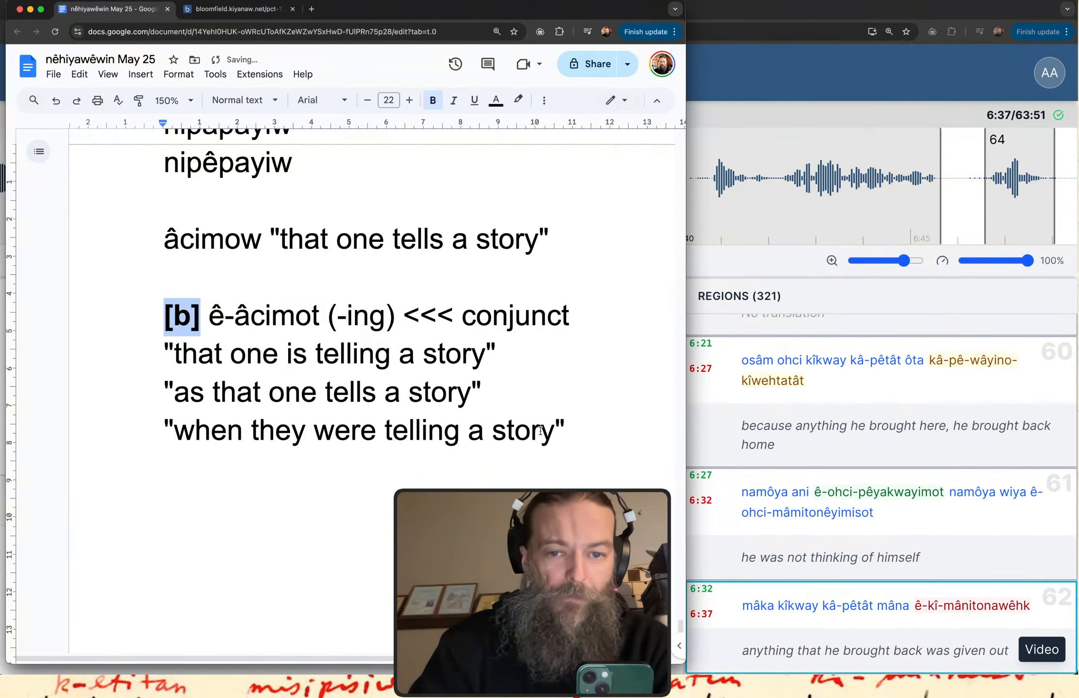
Add the nested clause pattern "[a [b]]" below the translations, after a blank line, and start a new line beneath it.
{"action": "left_click", "coordinate": [562, 430]}
{"action": "key", "text": "Return"}
{"action": "key", "text": "Return"}
{"action": "scroll", "coordinate": [339, 339], "scroll_direction": "down", "scroll_amount": 2}
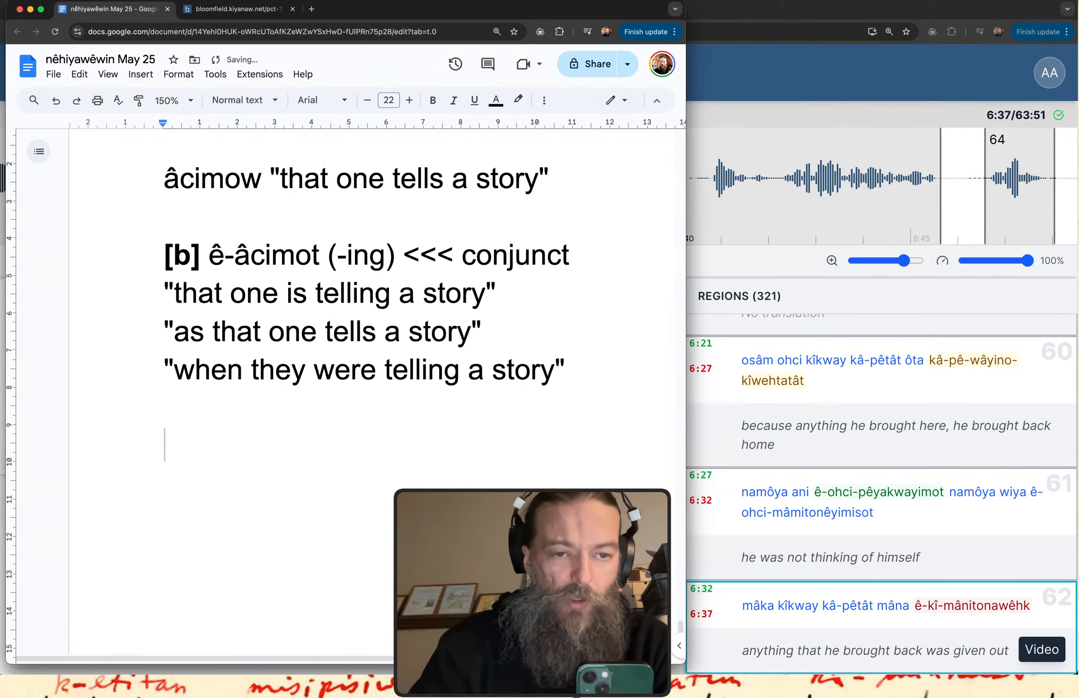
{"action": "type", "text": "[a [b["}
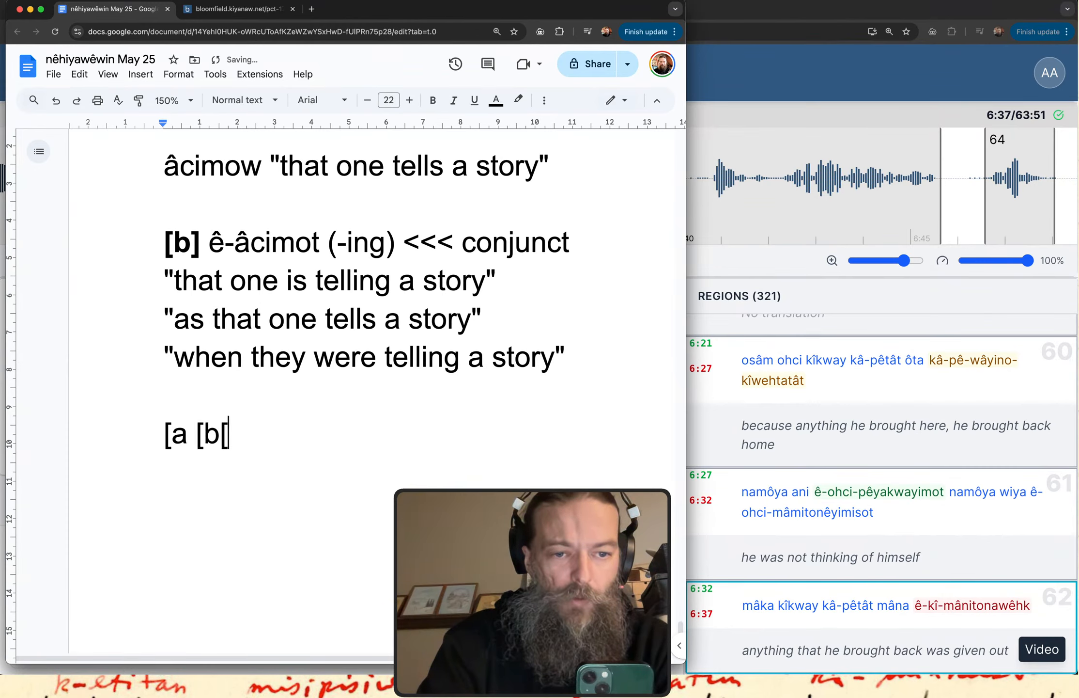
{"action": "key", "text": "BackSpace"}
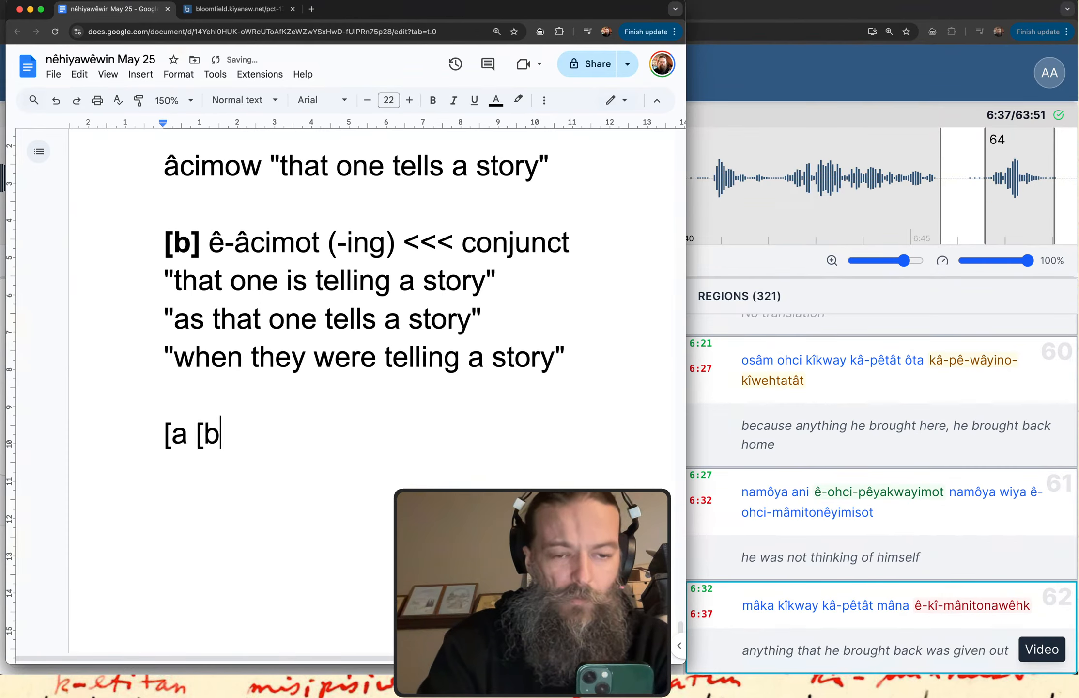
{"action": "type", "text": "]]"}
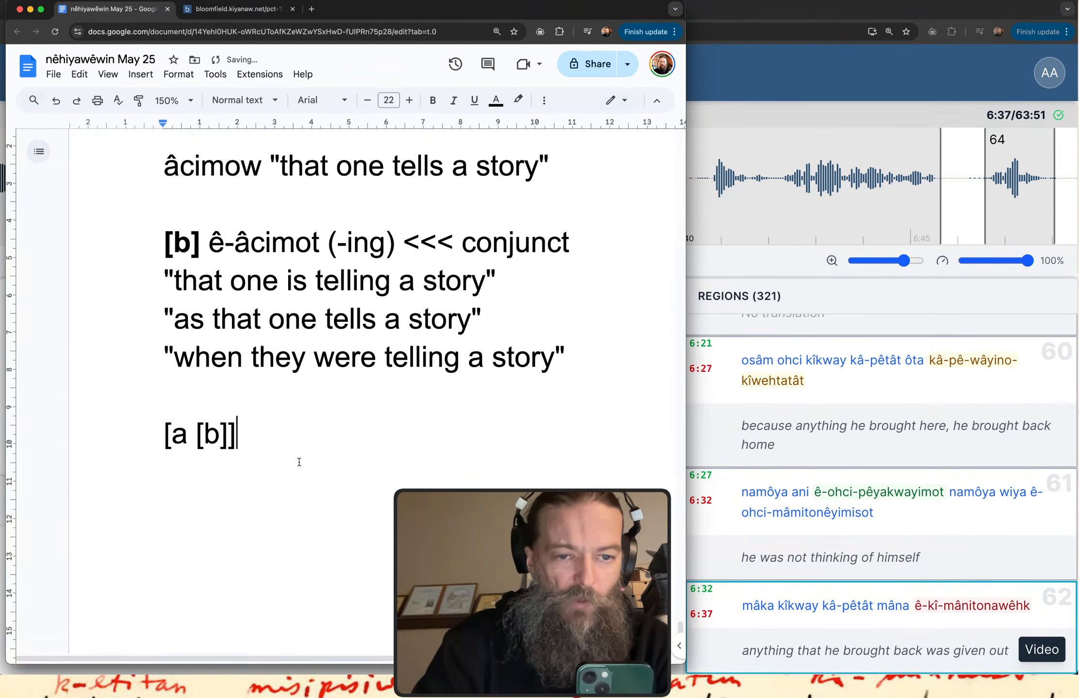
{"action": "left_click_drag", "start_coordinate": [165, 435], "coordinate": [244, 434]}
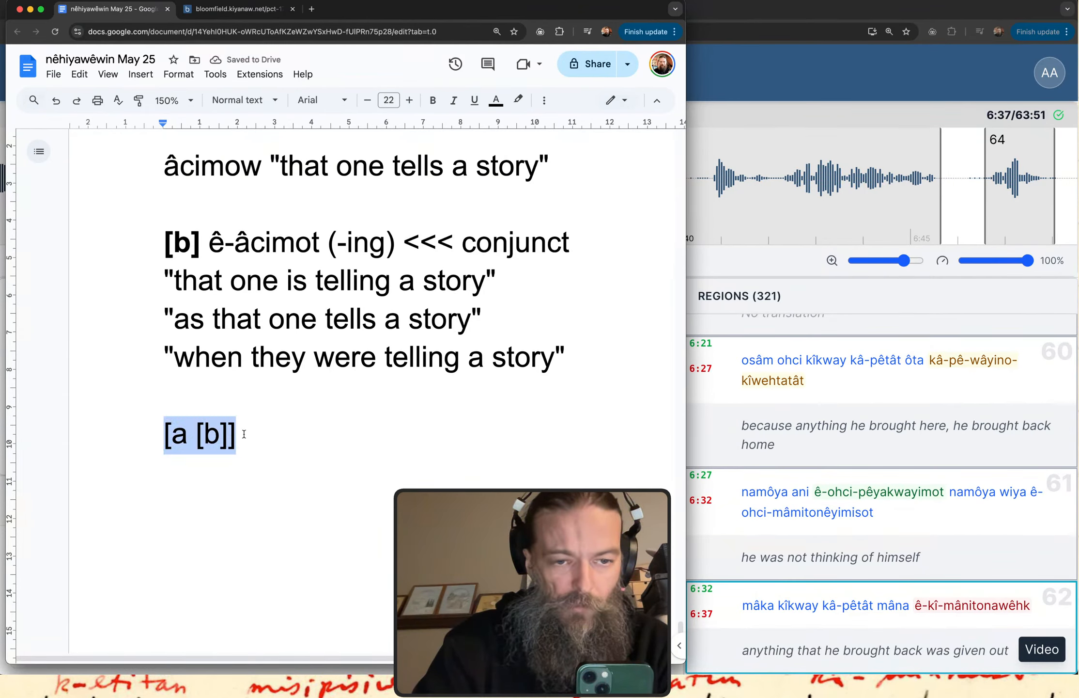
{"action": "left_click", "coordinate": [244, 433]}
{"action": "key", "text": "Return"}
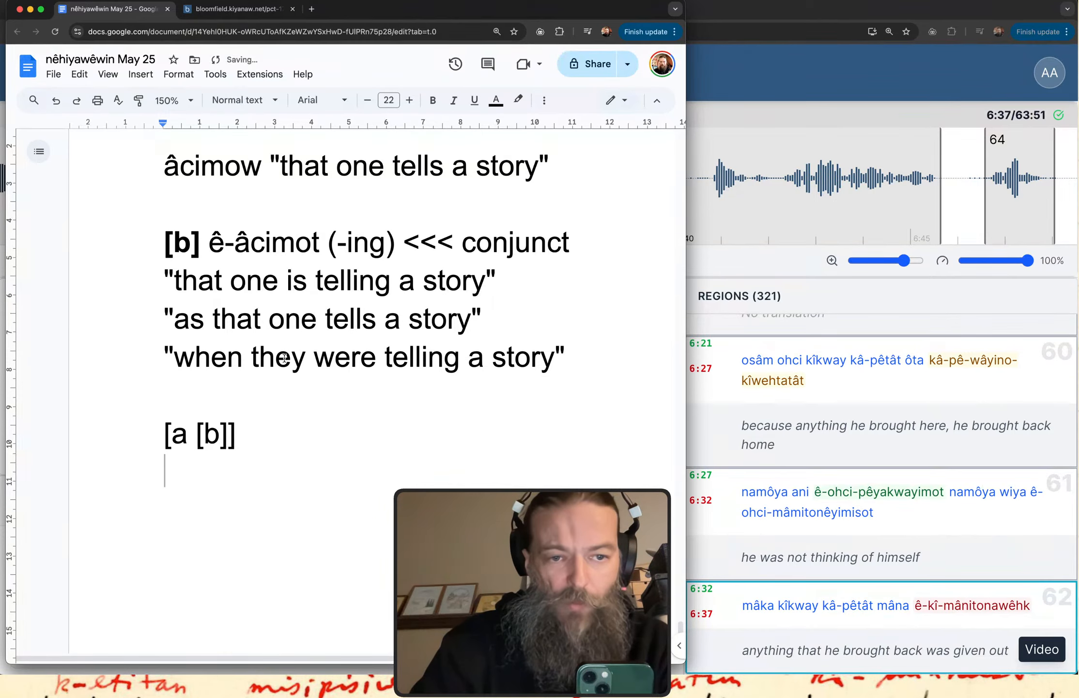
Insert the example line "[a] it started raining" directly above the "[a [b]]" pattern.
{"action": "left_click_drag", "start_coordinate": [174, 357], "coordinate": [558, 371]}
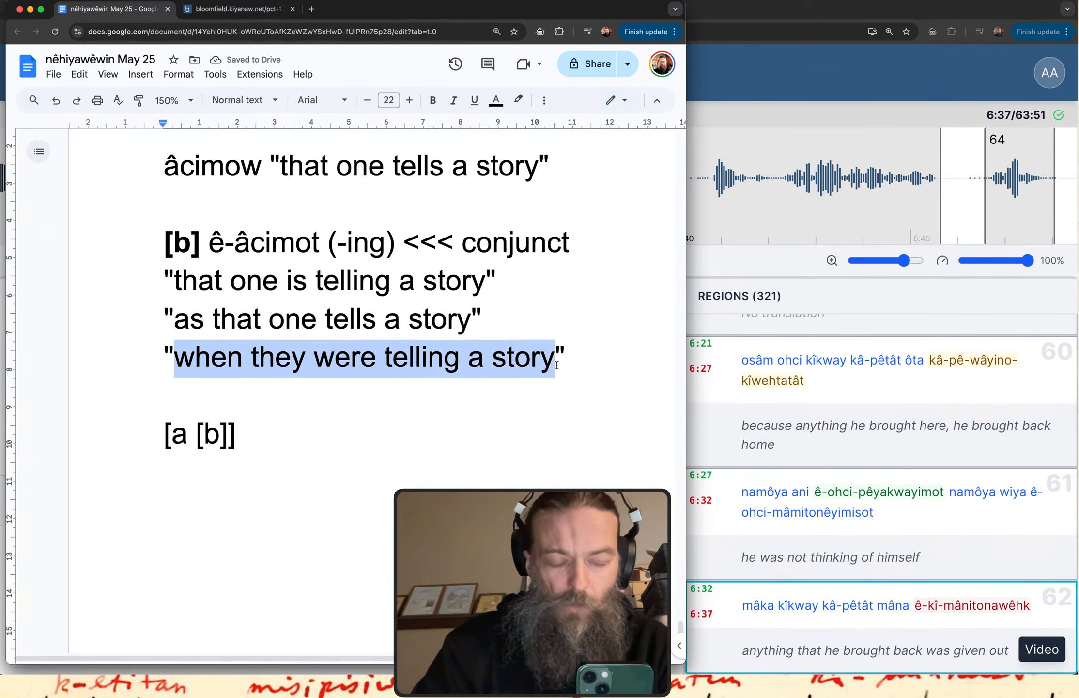
{"action": "left_click", "coordinate": [426, 405]}
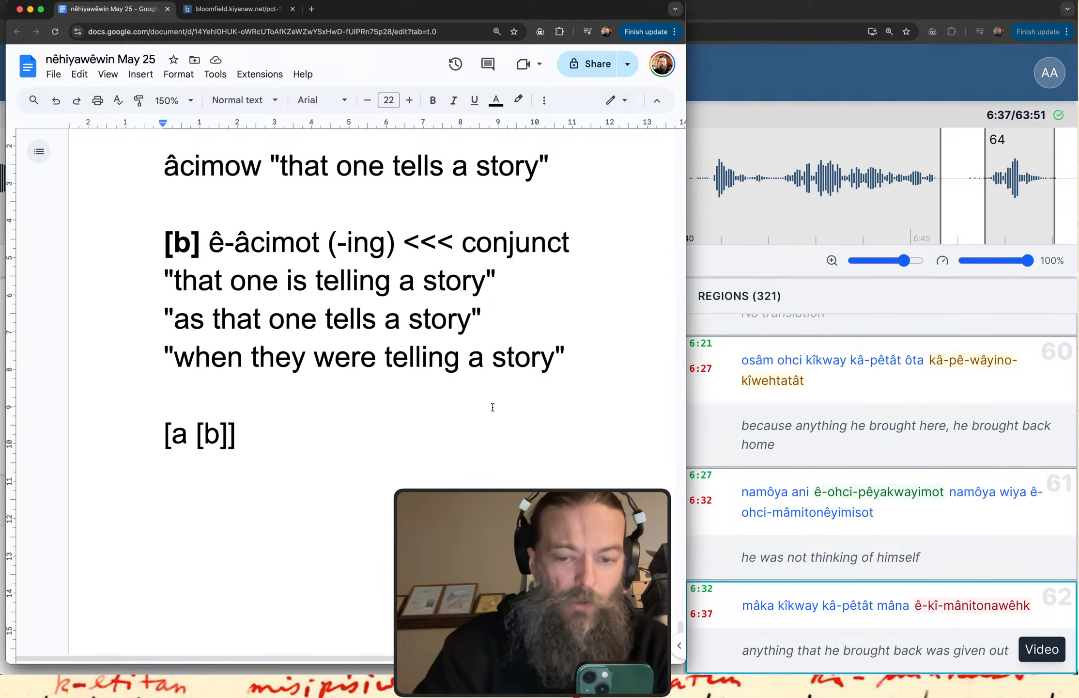
{"action": "key", "text": "Return"}
{"action": "type", "text": "it started re"}
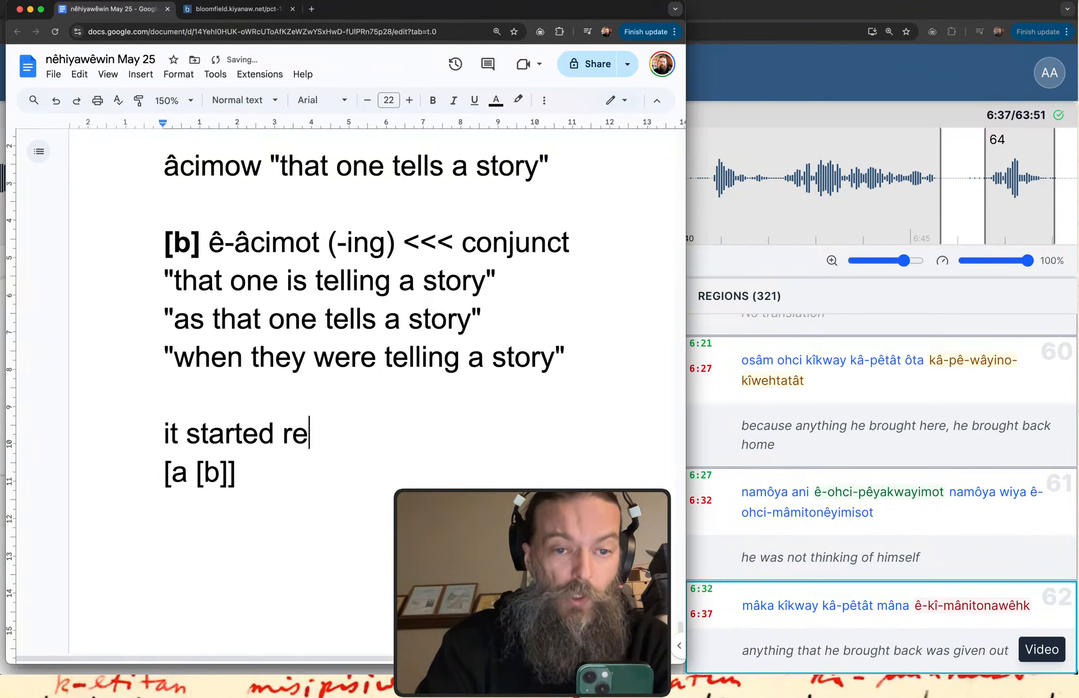
{"action": "key", "text": "BackSpace"}
{"action": "type", "text": "aining"}
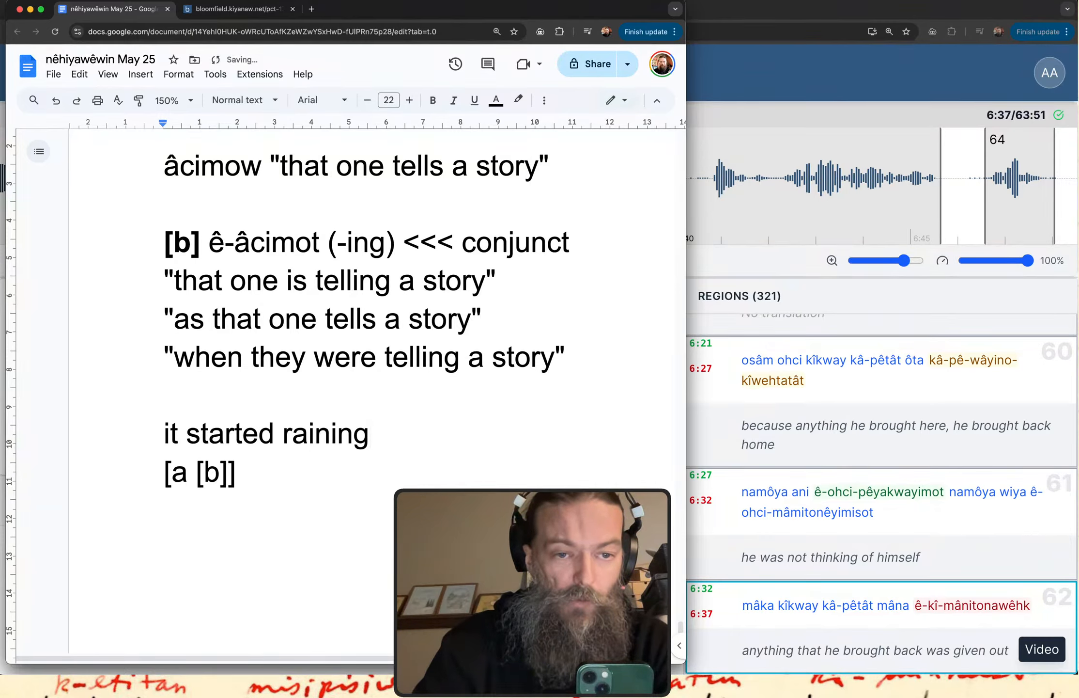
{"action": "key", "text": "super+Left"}
{"action": "type", "text": "[a]"}
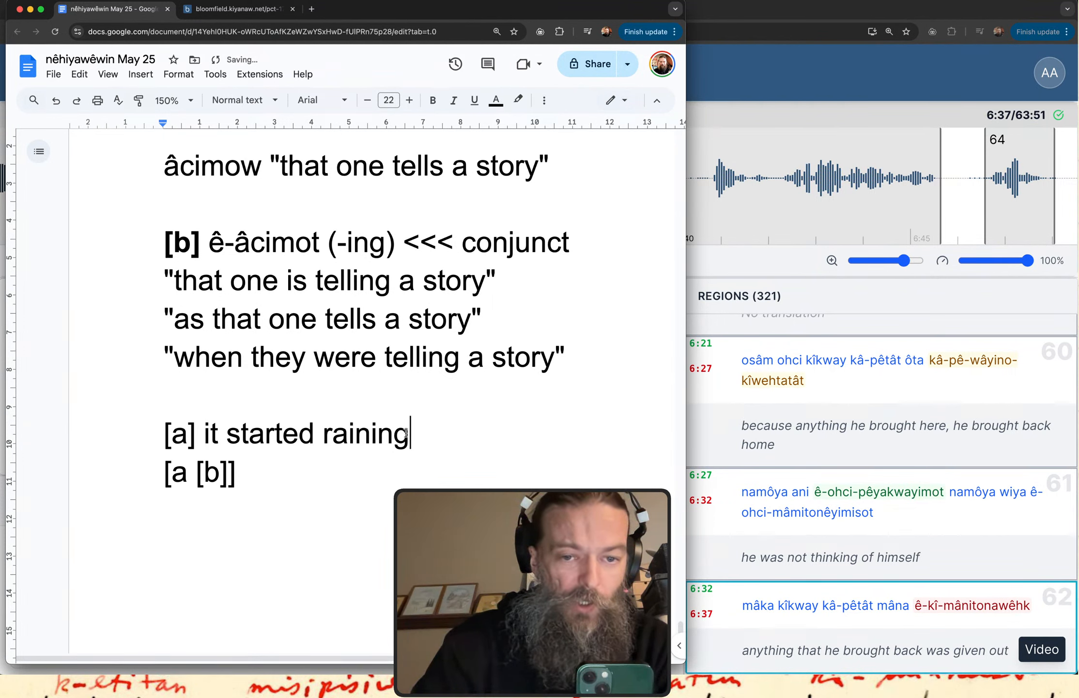
Highlight "it started raining" and the translation "when they were telling a story" in turn to compare the two clauses.
{"action": "left_click_drag", "start_coordinate": [406, 432], "coordinate": [203, 431]}
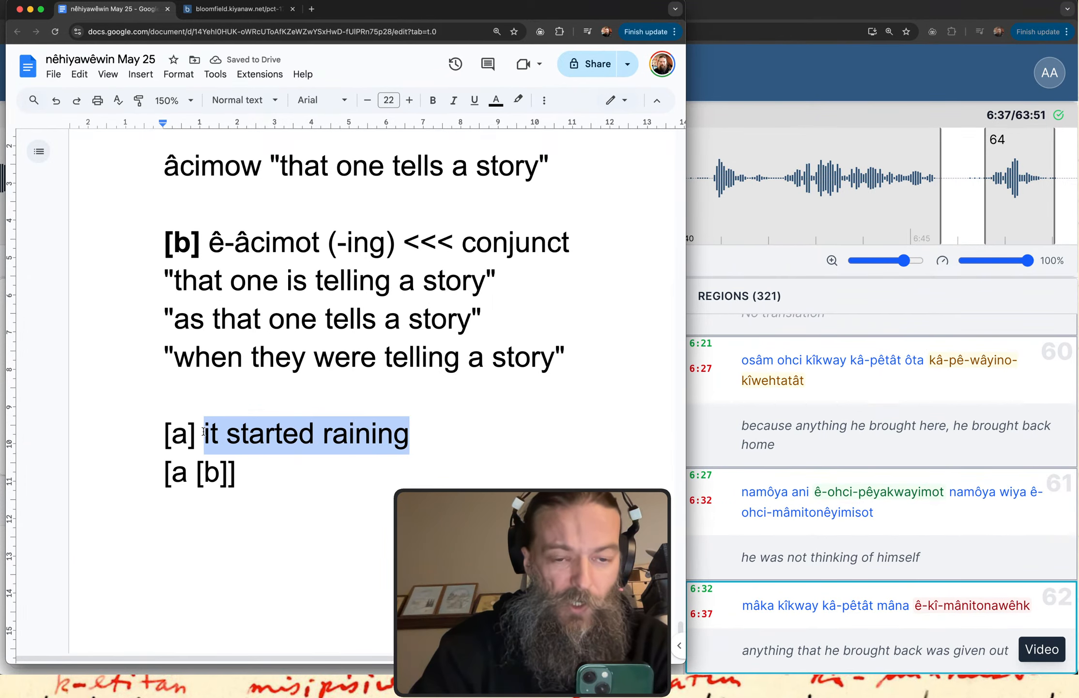
{"action": "left_click", "coordinate": [414, 441]}
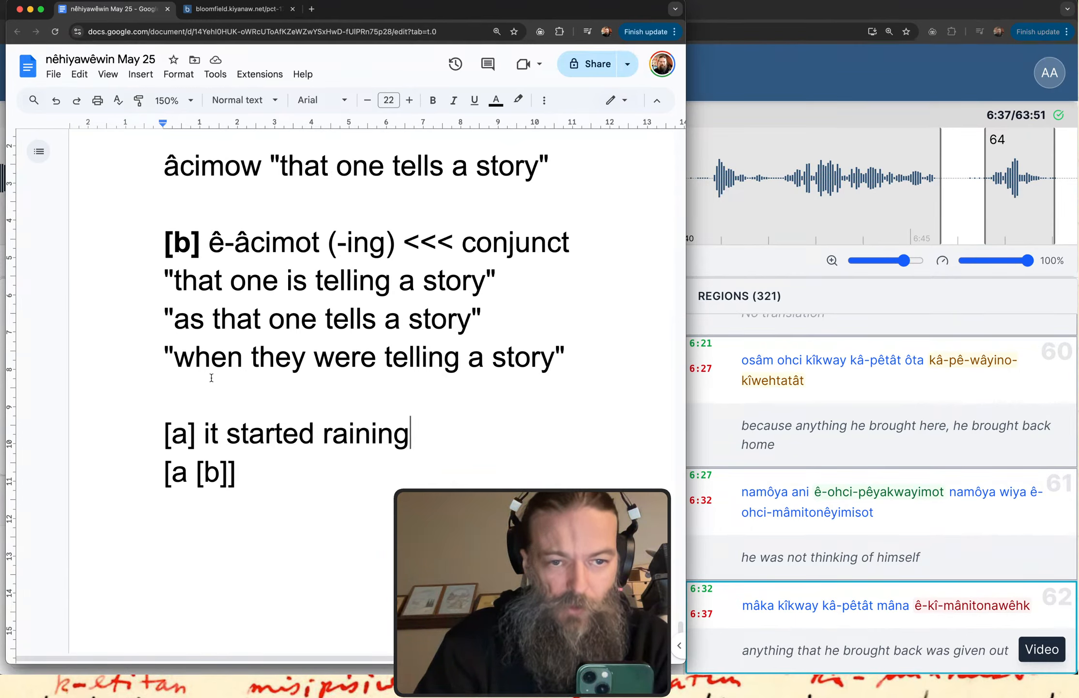
{"action": "left_click_drag", "start_coordinate": [173, 359], "coordinate": [553, 374]}
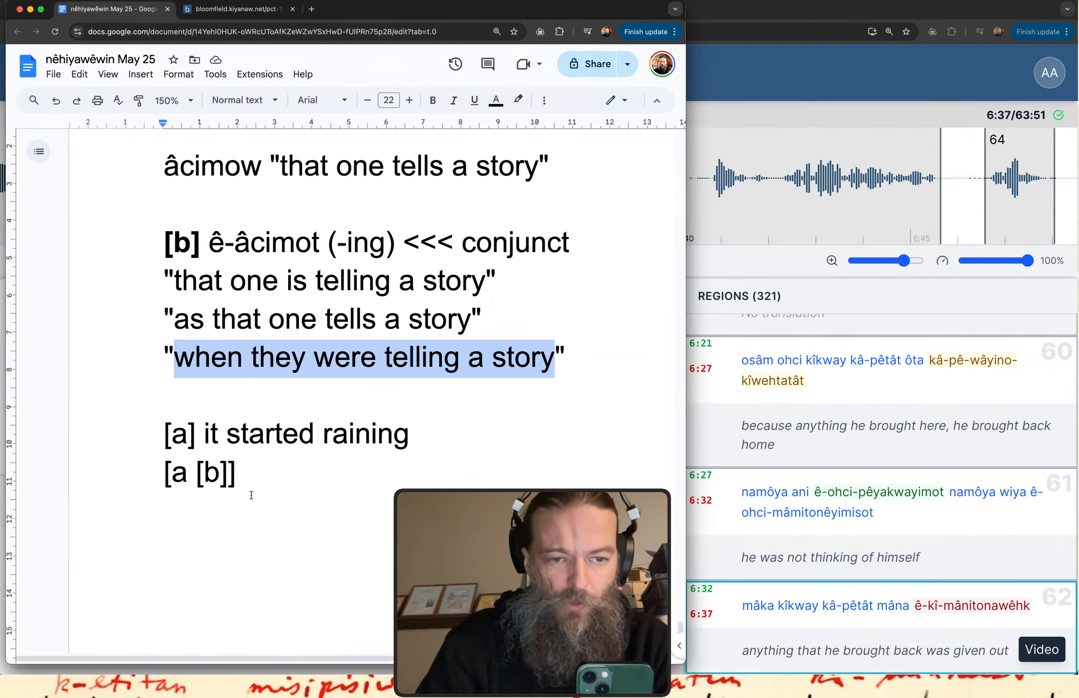
Change the clause pattern "[a [b]]" to "[[b] a]" so that the conjunct clause comes first.
{"action": "left_click", "coordinate": [229, 472]}
{"action": "key", "text": "BackSpace"}
{"action": "key", "text": "BackSpace"}
{"action": "key", "text": "BackSpace"}
{"action": "key", "text": "BackSpace"}
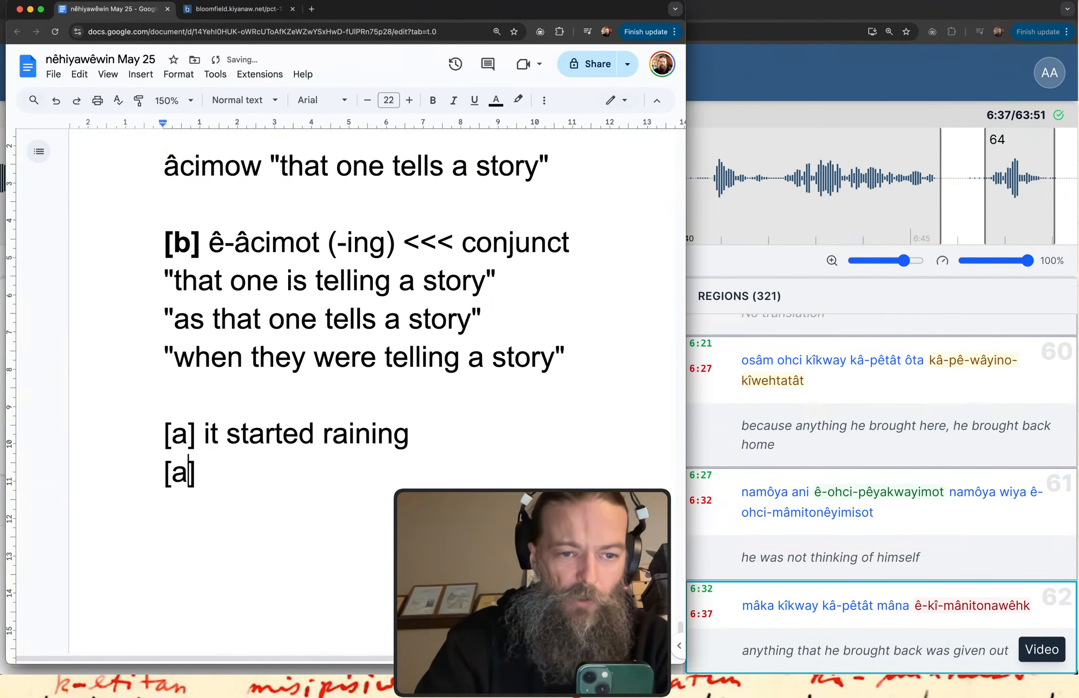
{"action": "key", "text": "Left"}
{"action": "type", "text": "[b]"}
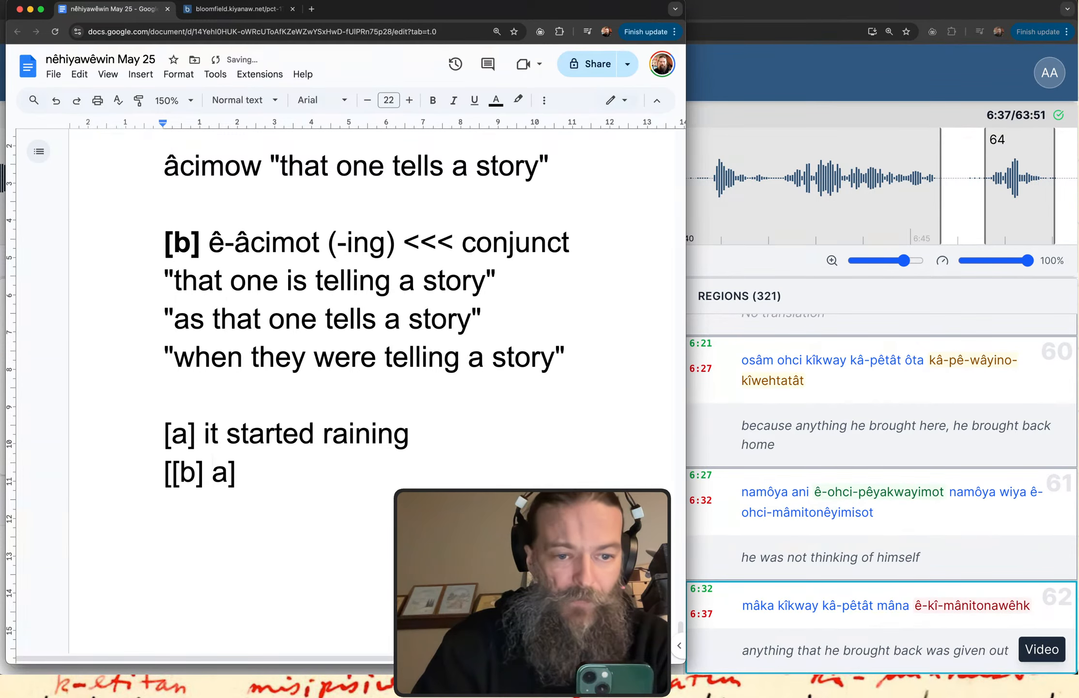
Start a new line below the "[[b] a]" pattern, leaving one blank line between them.
{"action": "scroll", "coordinate": [339, 339], "scroll_direction": "down", "scroll_amount": 2}
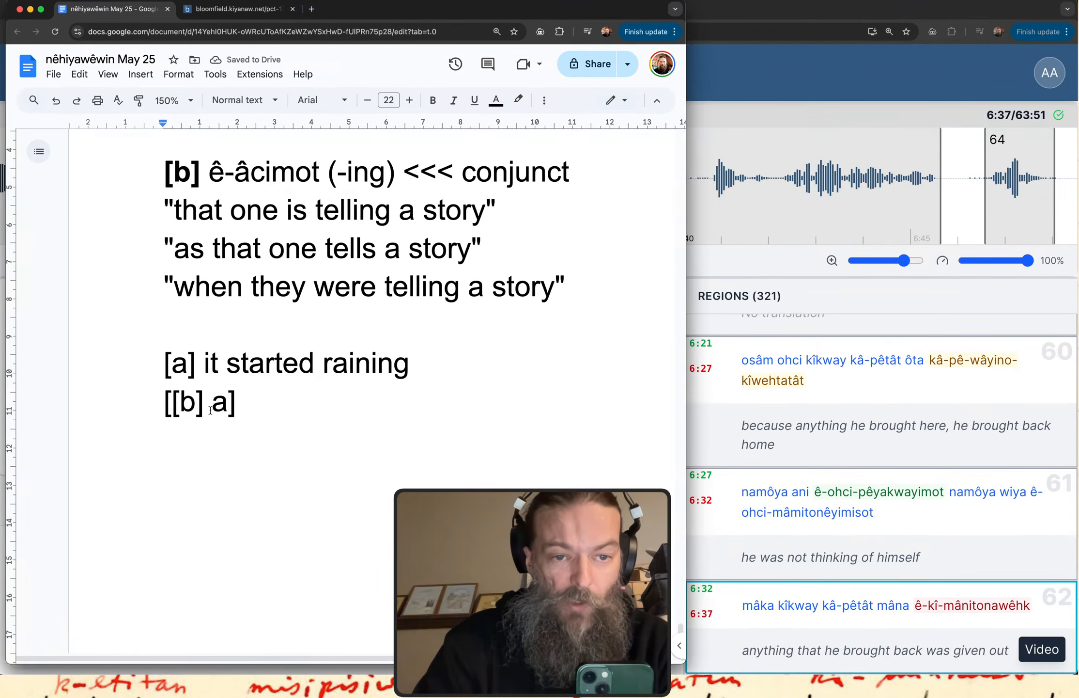
{"action": "double_click", "coordinate": [221, 406]}
{"action": "key", "text": "Left"}
{"action": "key", "text": "Left"}
{"action": "key", "text": "Left"}
{"action": "key", "text": "Left"}
{"action": "key", "text": "Left"}
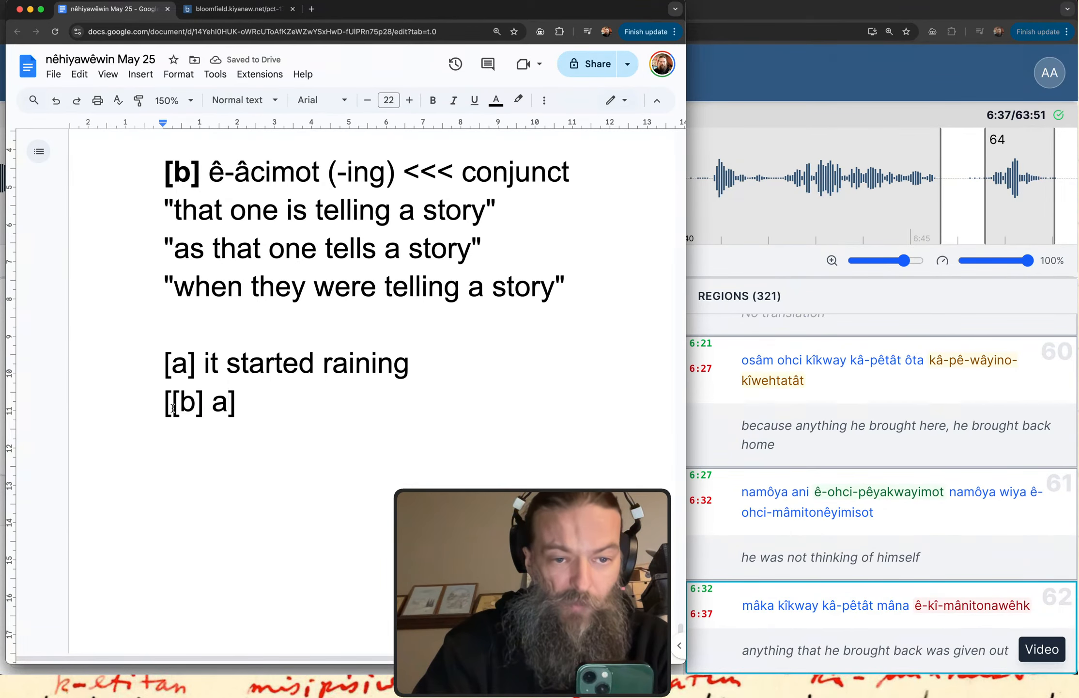
{"action": "key", "text": "shift+Right"}
{"action": "key", "text": "shift+Right"}
{"action": "key", "text": "shift+Right"}
{"action": "key", "text": "shift+Right"}
{"action": "key", "text": "shift+Right"}
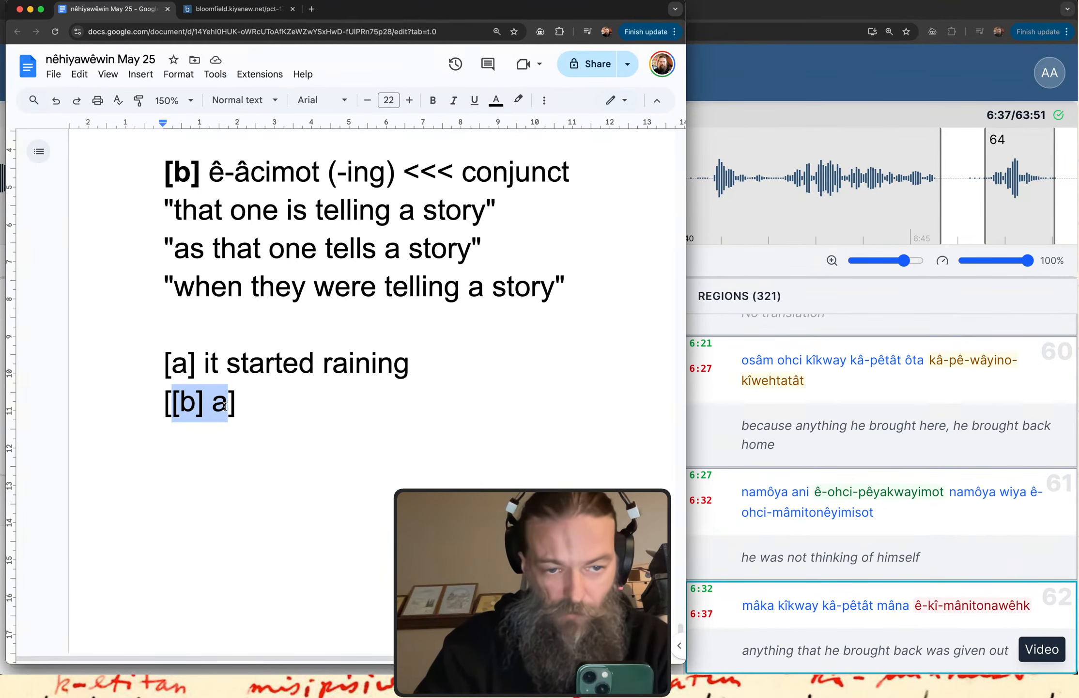
{"action": "key", "text": "End"}
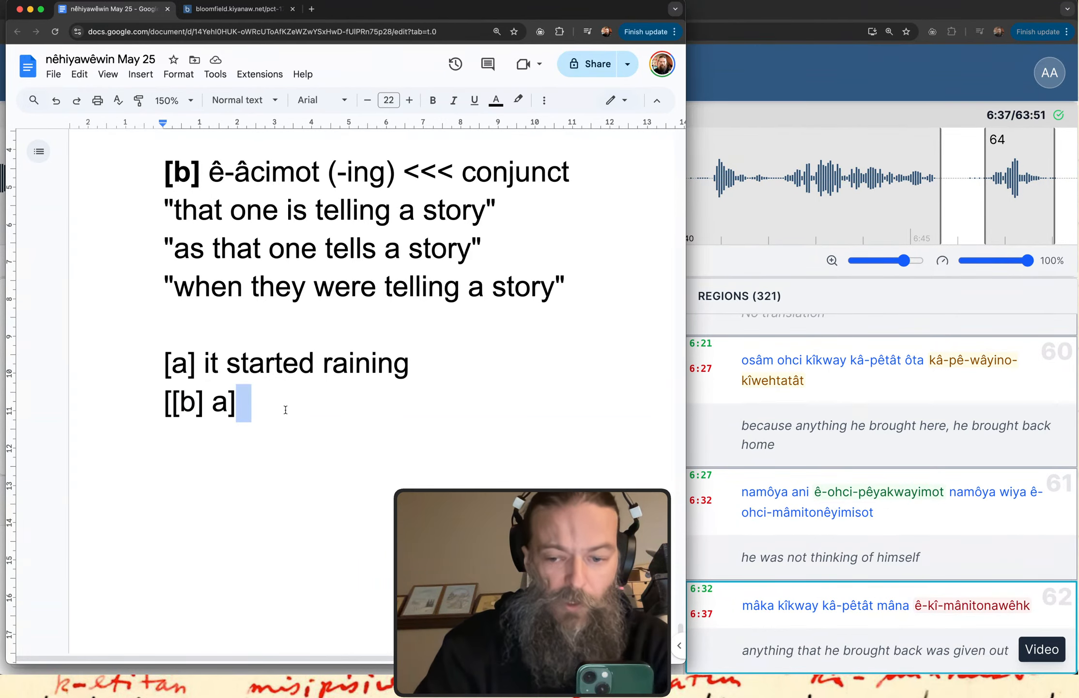
{"action": "key", "text": "Return"}
{"action": "key", "text": "Return"}
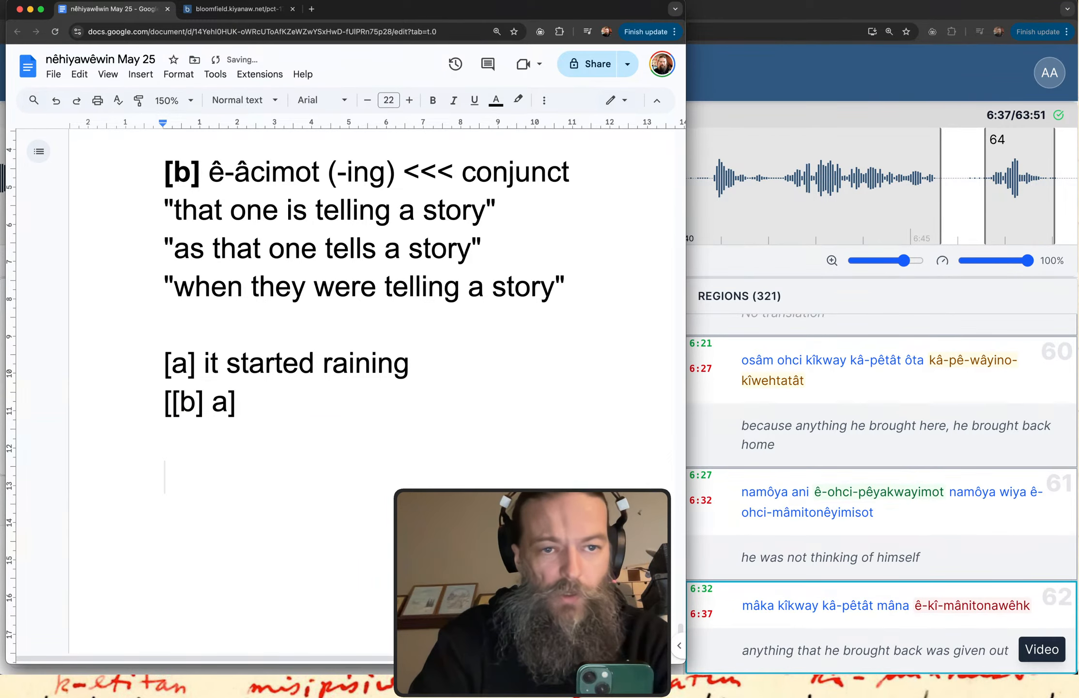
Write the Cree example "ê-acimot ati-kimiwan" on the new line below the pattern.
{"action": "type", "text": "ê-ac"}
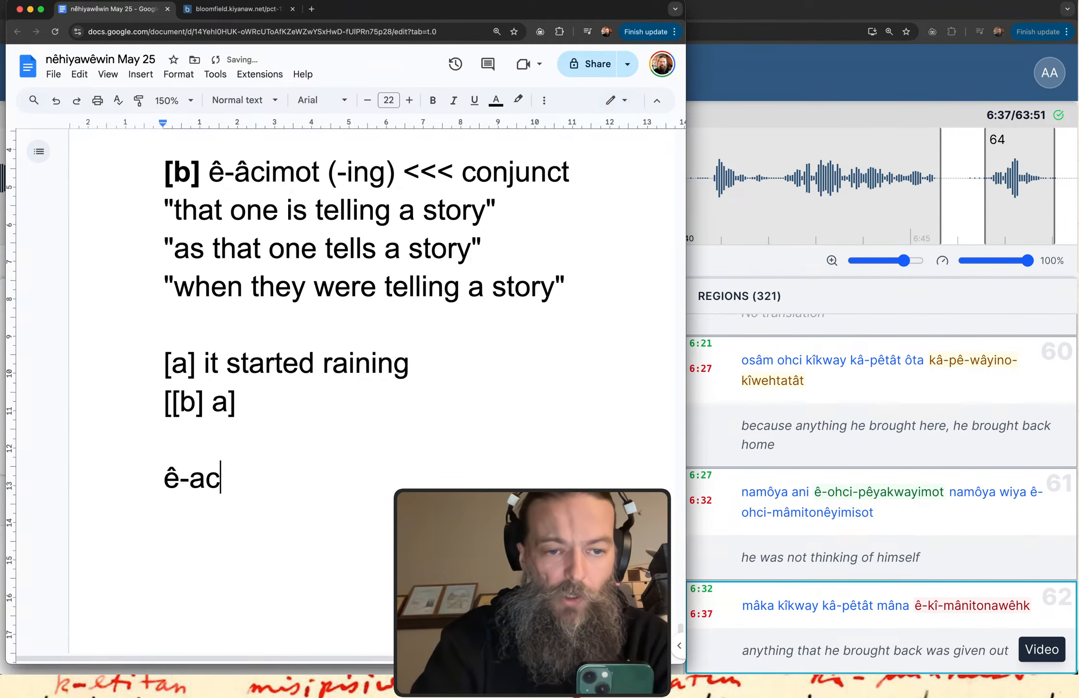
{"action": "type", "text": "imot "}
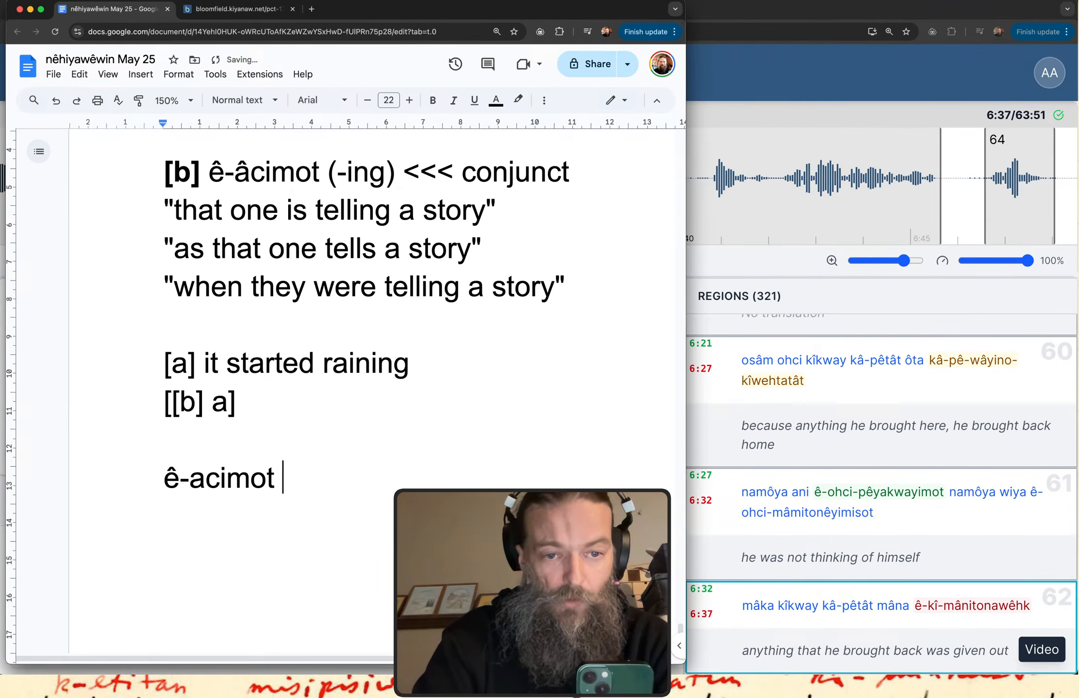
{"action": "type", "text": "ati-k"}
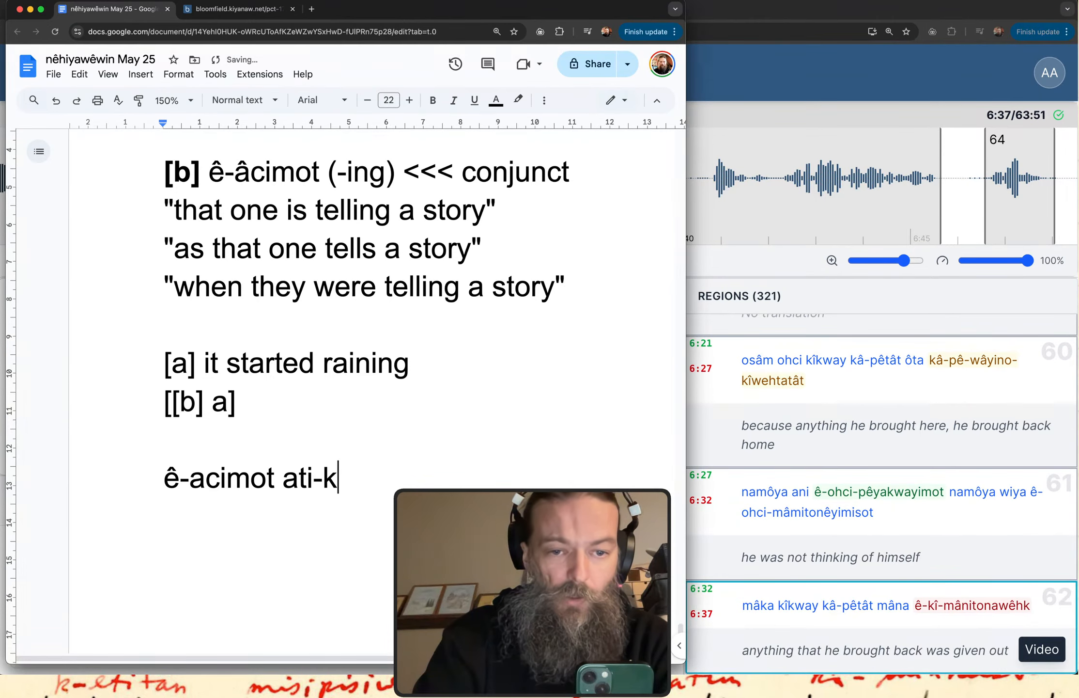
{"action": "type", "text": "imiwan"}
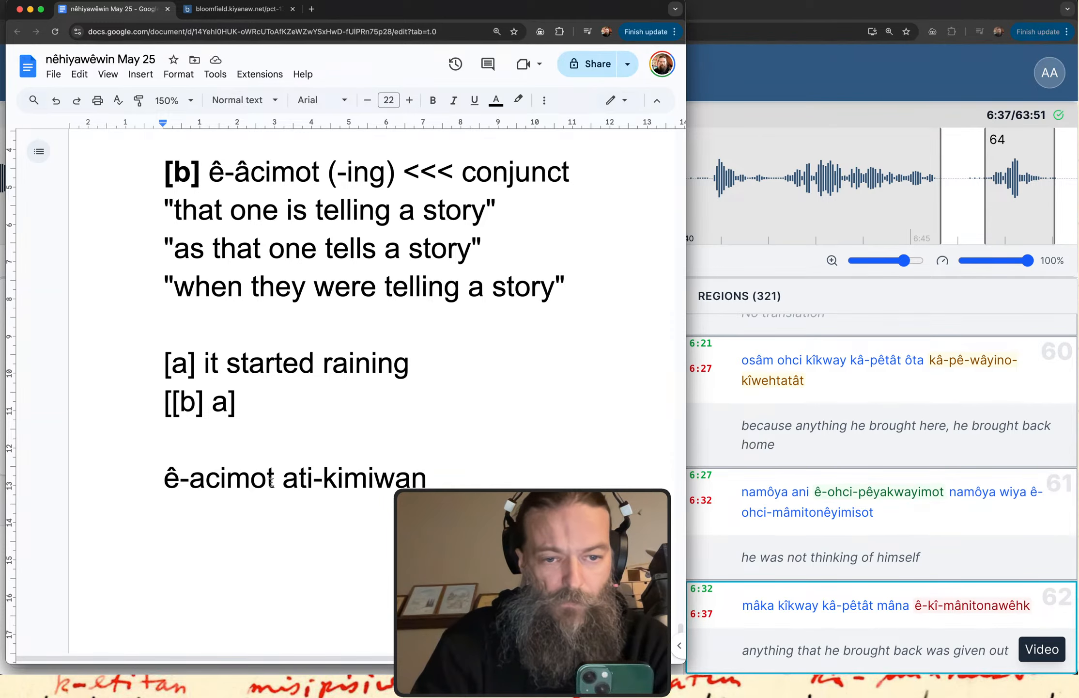
Highlight "ê-acimot" and "ati-kimiwan" in turn to examine the two clauses of the example.
{"action": "left_click_drag", "start_coordinate": [275, 479], "coordinate": [162, 481]}
{"action": "left_click", "coordinate": [306, 479]}
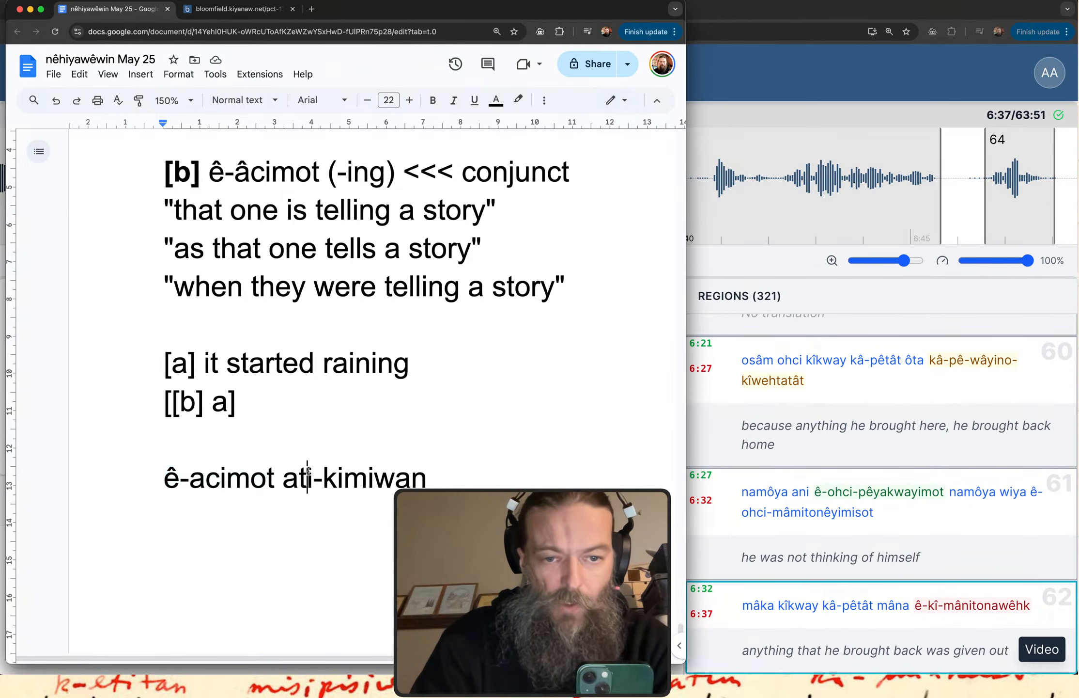
{"action": "left_click_drag", "start_coordinate": [283, 480], "coordinate": [430, 480]}
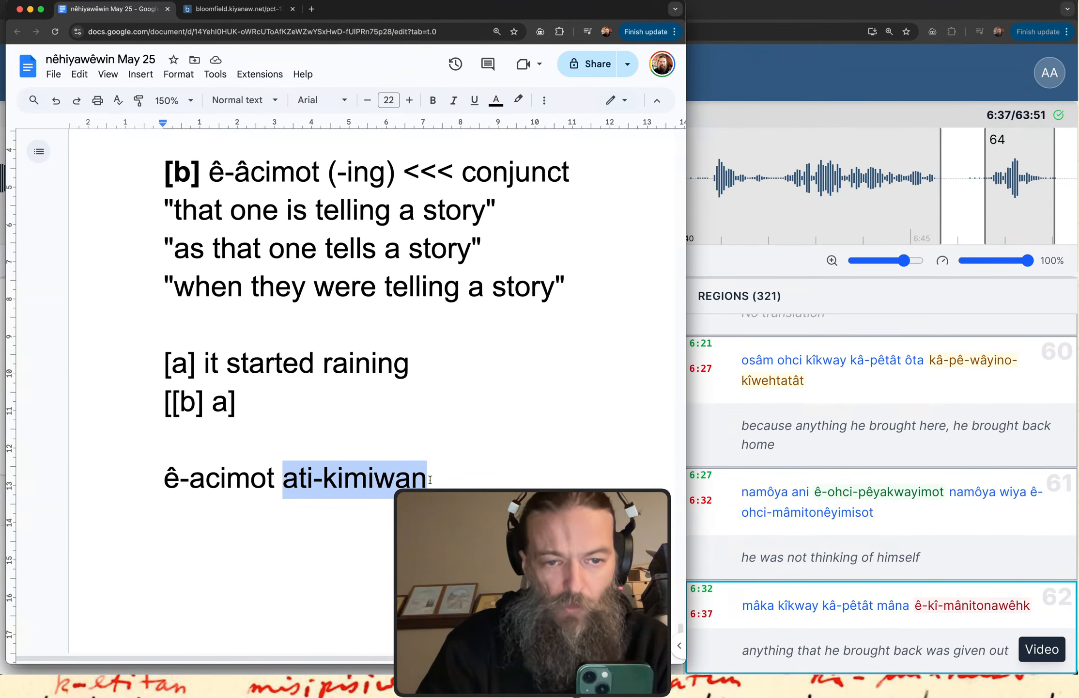
{"action": "left_click_drag", "start_coordinate": [280, 478], "coordinate": [165, 478]}
{"action": "left_click", "coordinate": [192, 478]}
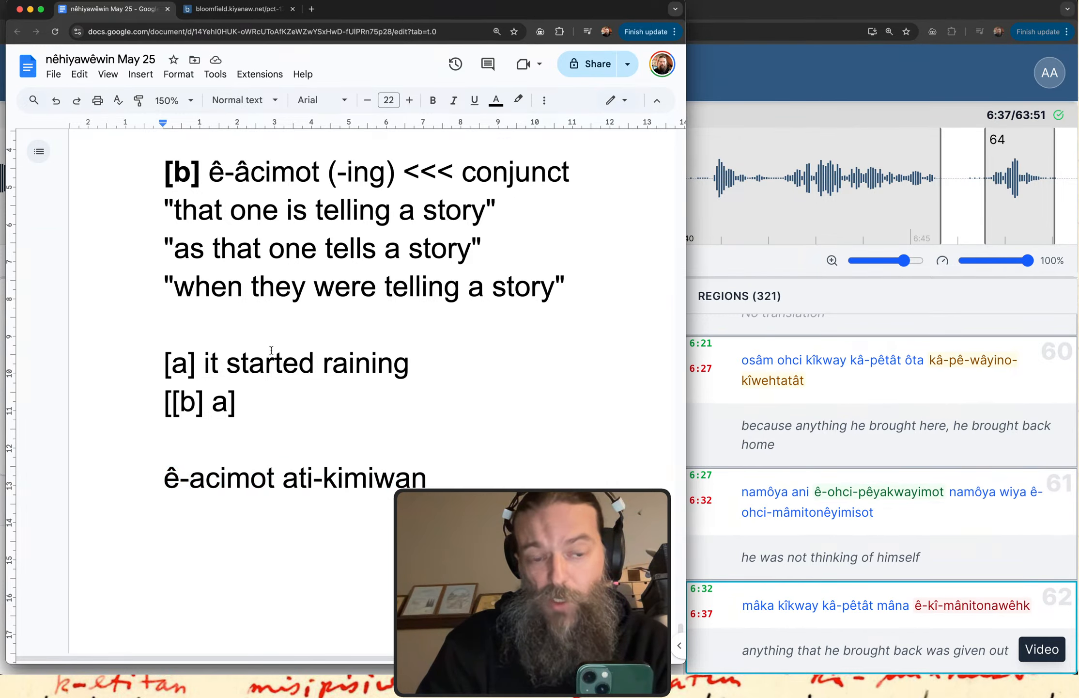
Delete the example "ê-acimot ati-kimiwan" from the line below the pattern, leaving the line empty.
{"action": "left_click_drag", "start_coordinate": [180, 479], "coordinate": [165, 480]}
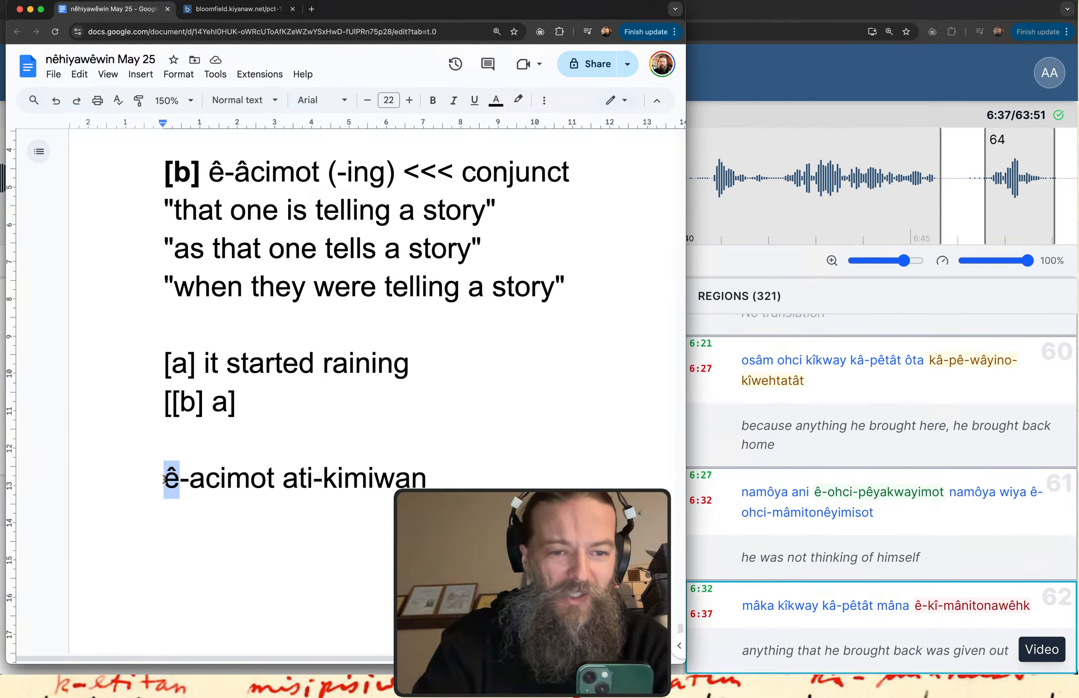
{"action": "key", "text": "BackSpace"}
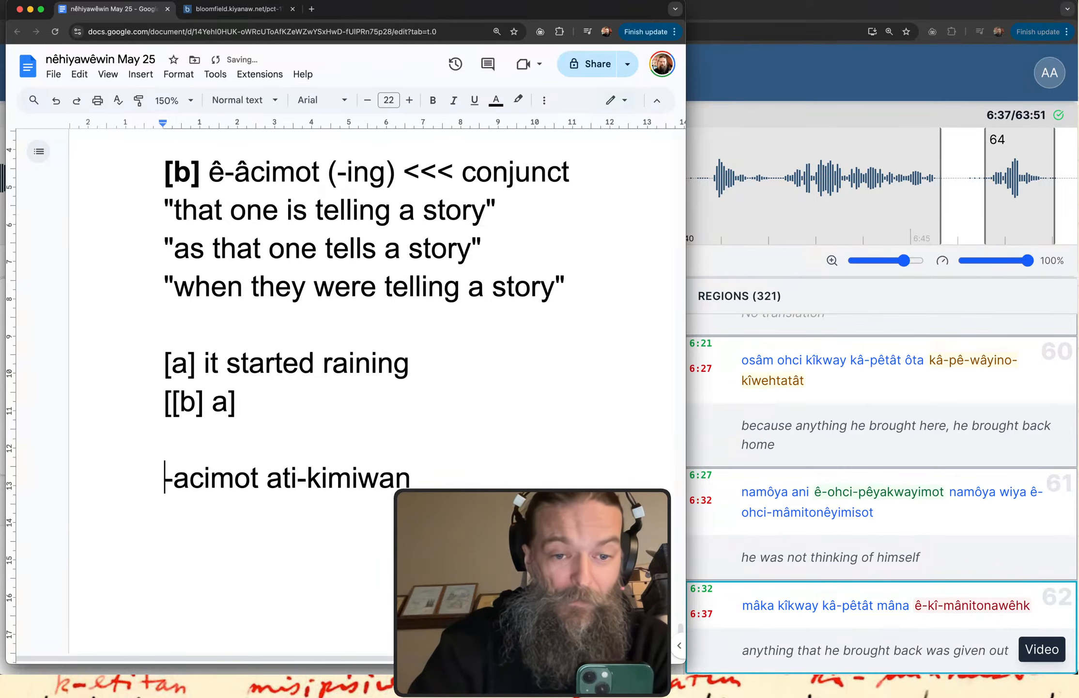
{"action": "scroll", "coordinate": [400, 340], "scroll_direction": "up", "scroll_amount": 1}
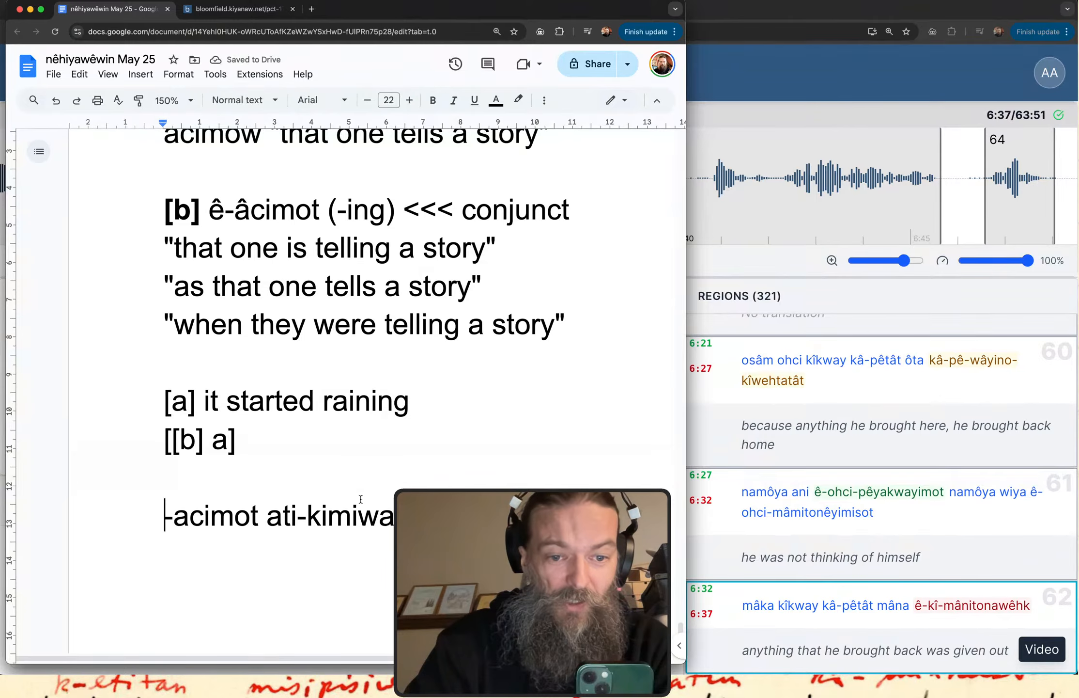
{"action": "left_click_drag", "start_coordinate": [426, 517], "coordinate": [131, 515]}
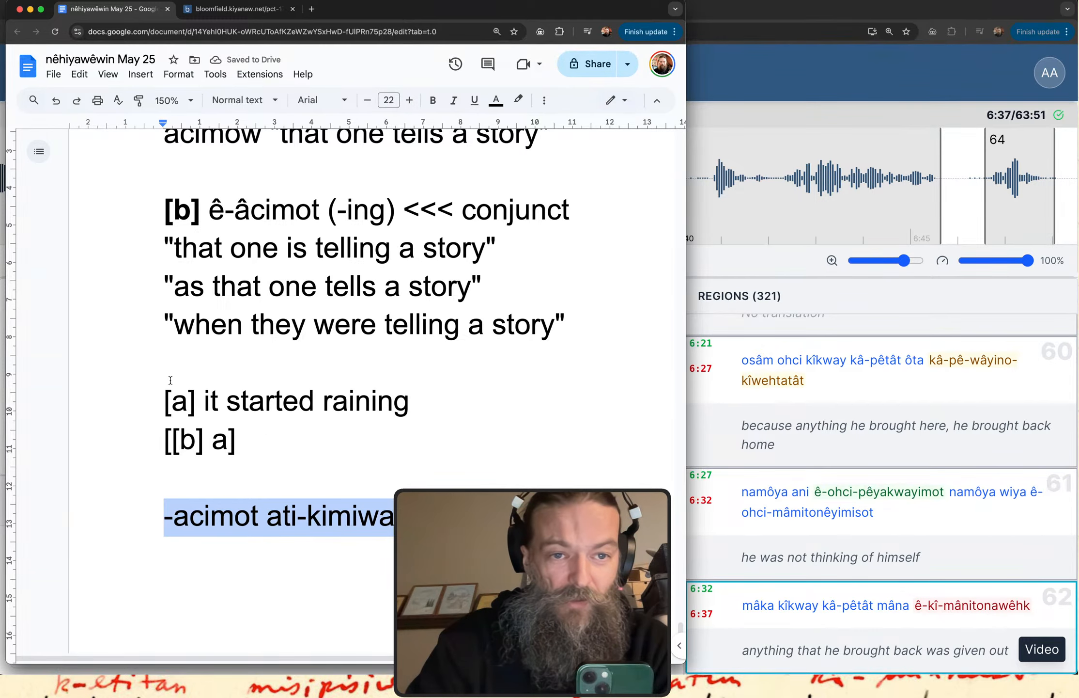
{"action": "key", "text": "BackSpace"}
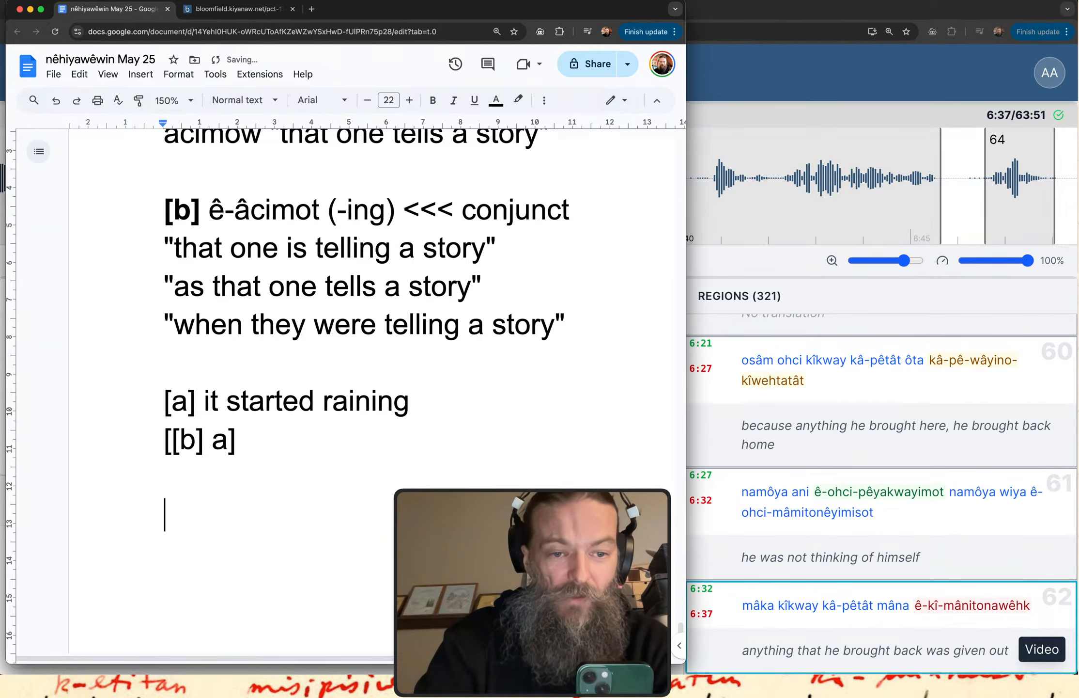
Start a new Cree example with the conjunct prefix "ê-" on the empty line.
{"action": "type", "text": "ê-"}
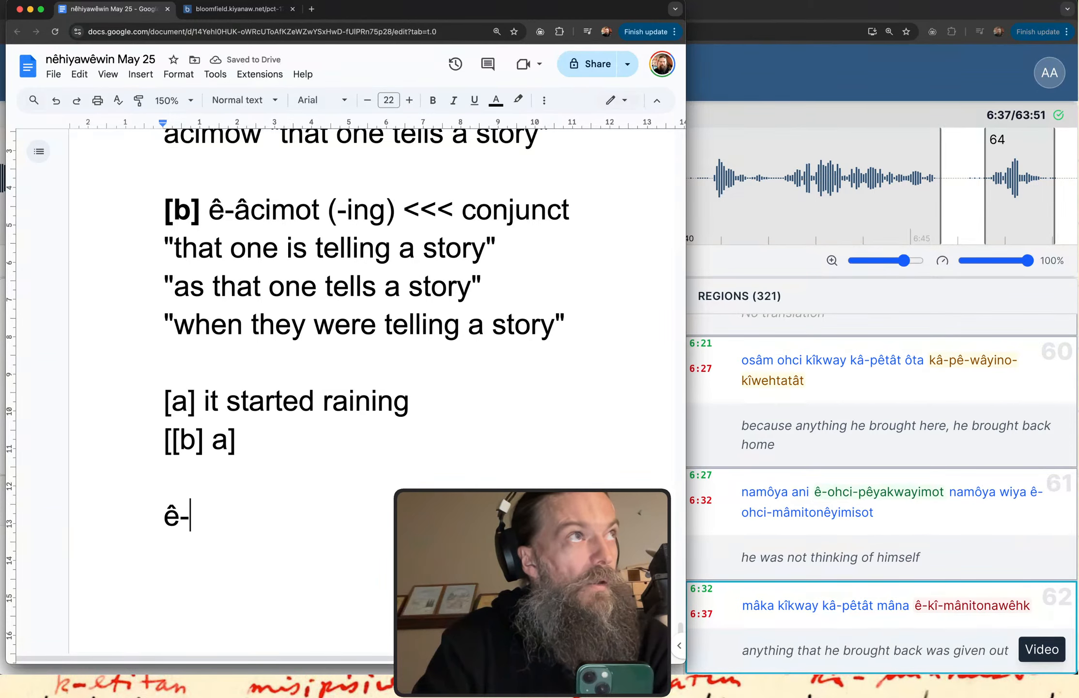
Open the itwêwina Plains Cree dictionary in a new browser tab and search it for "kimiwan".
{"action": "left_click", "coordinate": [312, 9]}
{"action": "type", "text": "i"}
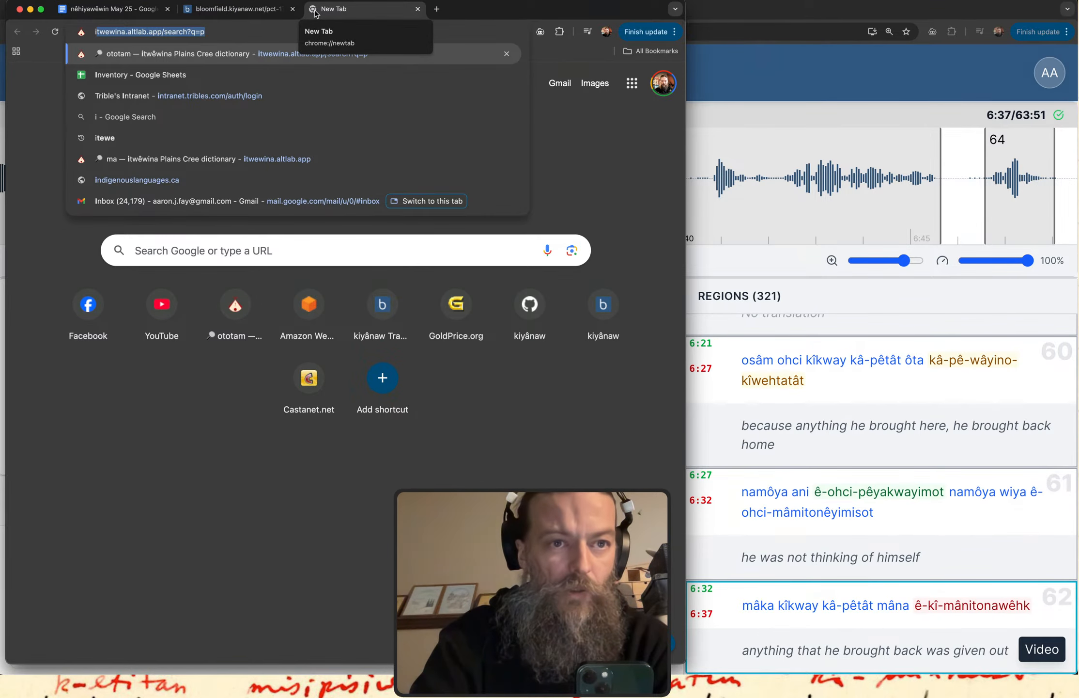
{"action": "key", "text": "Return"}
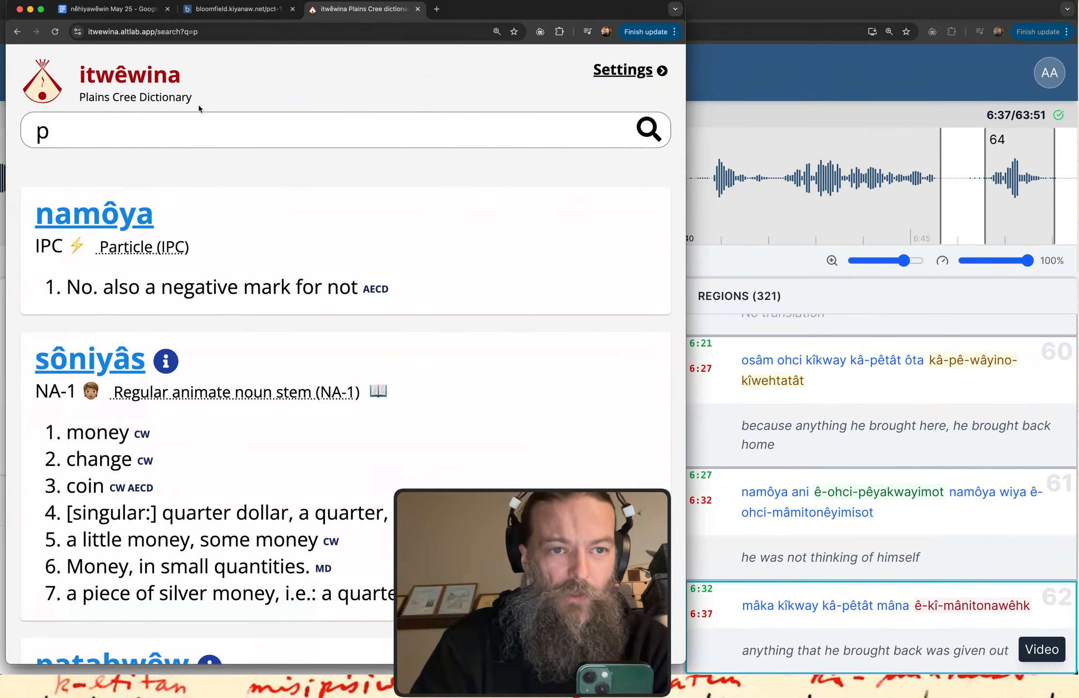
{"action": "type", "text": "k"}
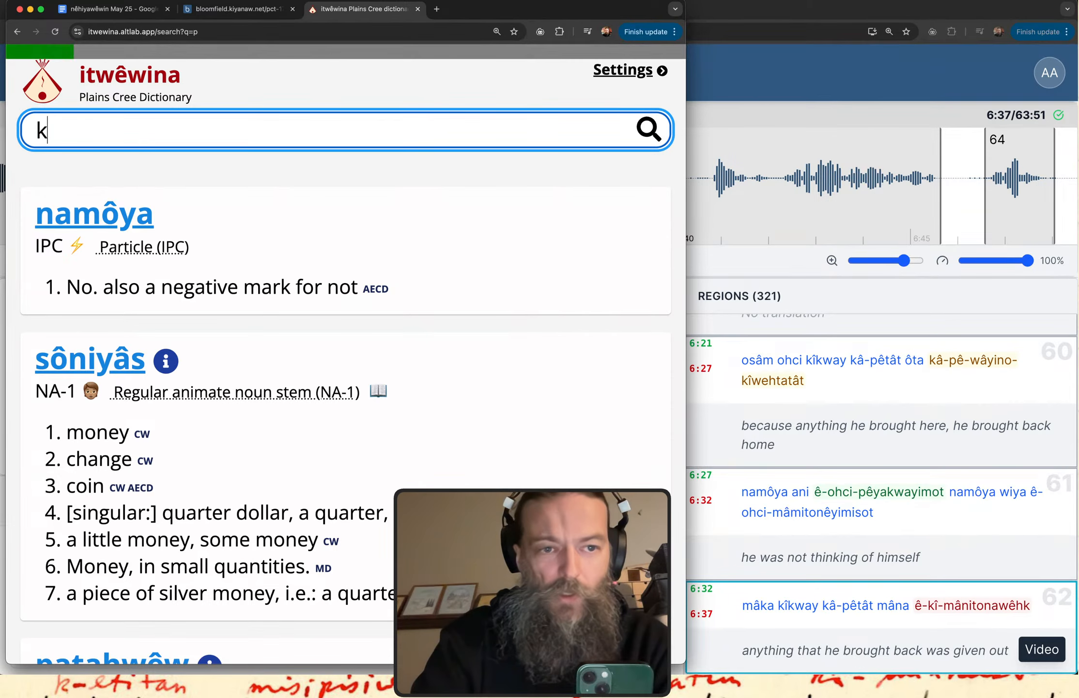
{"action": "type", "text": "imiwan"}
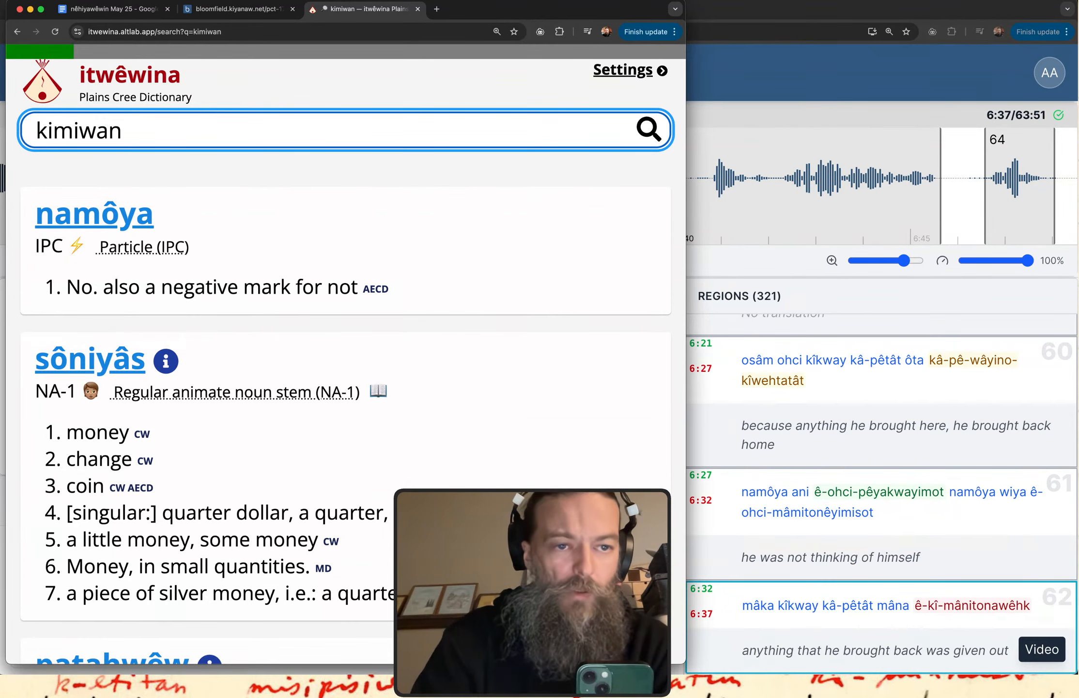
Examine the full paradigm of the noun entry "kimiwan" and return to the search results.
{"action": "left_click", "coordinate": [97, 216]}
{"action": "scroll", "coordinate": [249, 288], "scroll_direction": "down", "scroll_amount": 3}
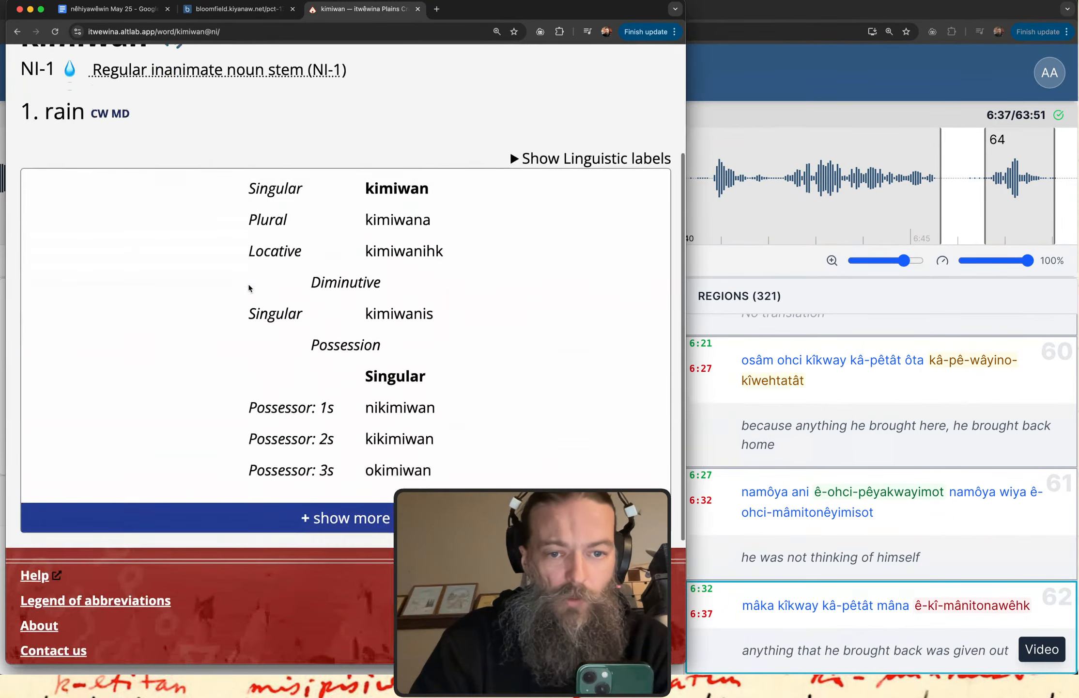
{"action": "scroll", "coordinate": [249, 288], "scroll_direction": "down", "scroll_amount": 1}
{"action": "left_click", "coordinate": [477, 506]}
{"action": "scroll", "coordinate": [546, 486], "scroll_direction": "down", "scroll_amount": 5}
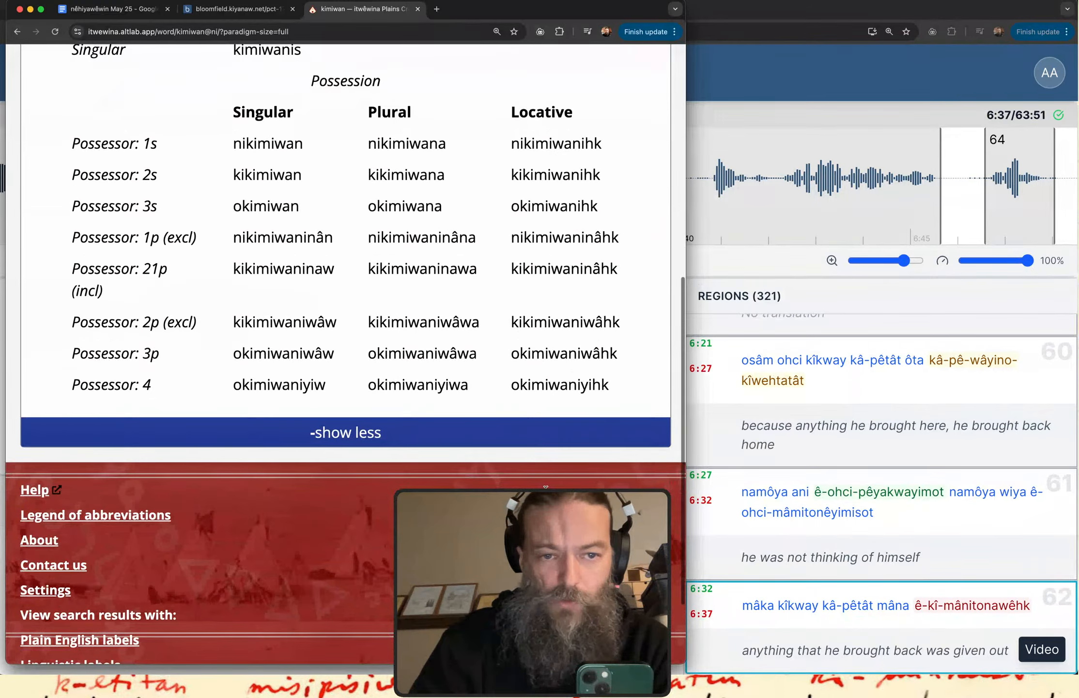
{"action": "scroll", "coordinate": [546, 487], "scroll_direction": "up", "scroll_amount": 1}
{"action": "scroll", "coordinate": [557, 332], "scroll_direction": "up", "scroll_amount": 3}
{"action": "key", "text": "super+Left"}
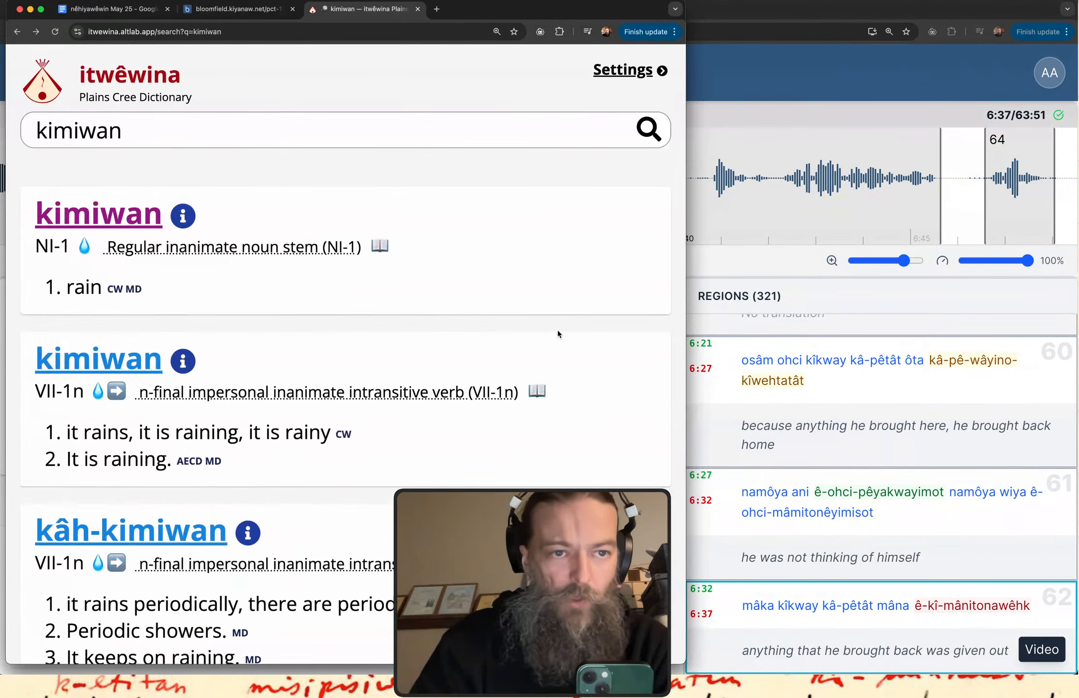
Open the full paradigm of the verb "kimiwan" and highlight the conjunct forms "ê-kî-kimiwaniyik" and "ê-kimiwaniyik".
{"action": "left_click", "coordinate": [119, 357]}
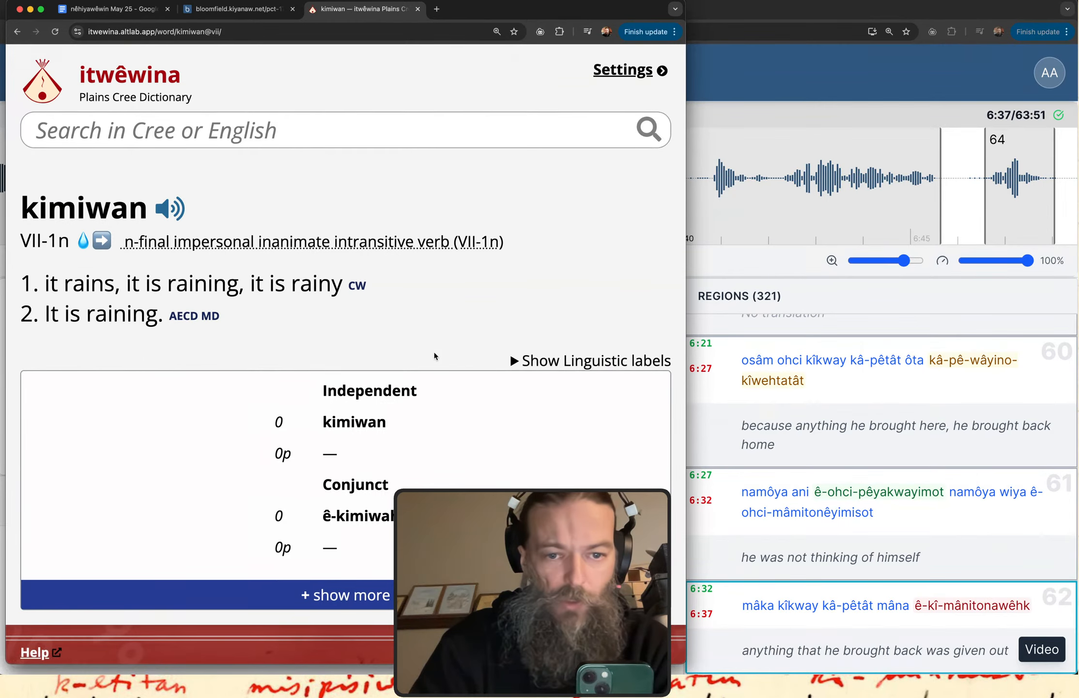
{"action": "scroll", "coordinate": [509, 507], "scroll_direction": "down", "scroll_amount": 2}
{"action": "left_click", "coordinate": [509, 507]}
{"action": "scroll", "coordinate": [510, 507], "scroll_direction": "down", "scroll_amount": 4}
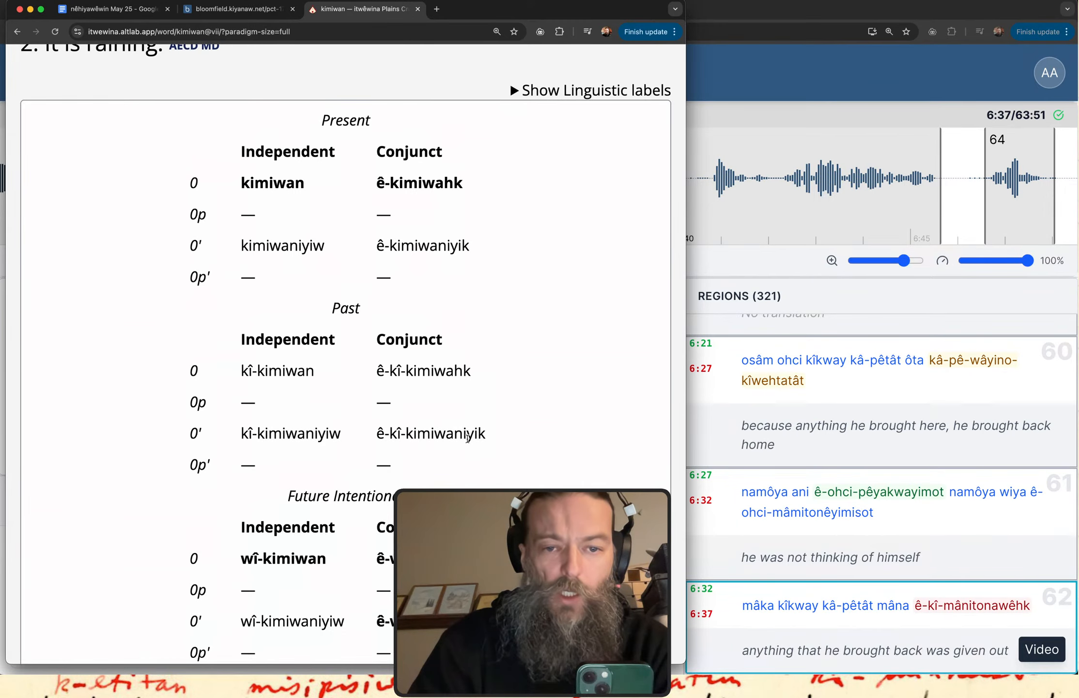
{"action": "left_click_drag", "start_coordinate": [485, 433], "coordinate": [376, 433]}
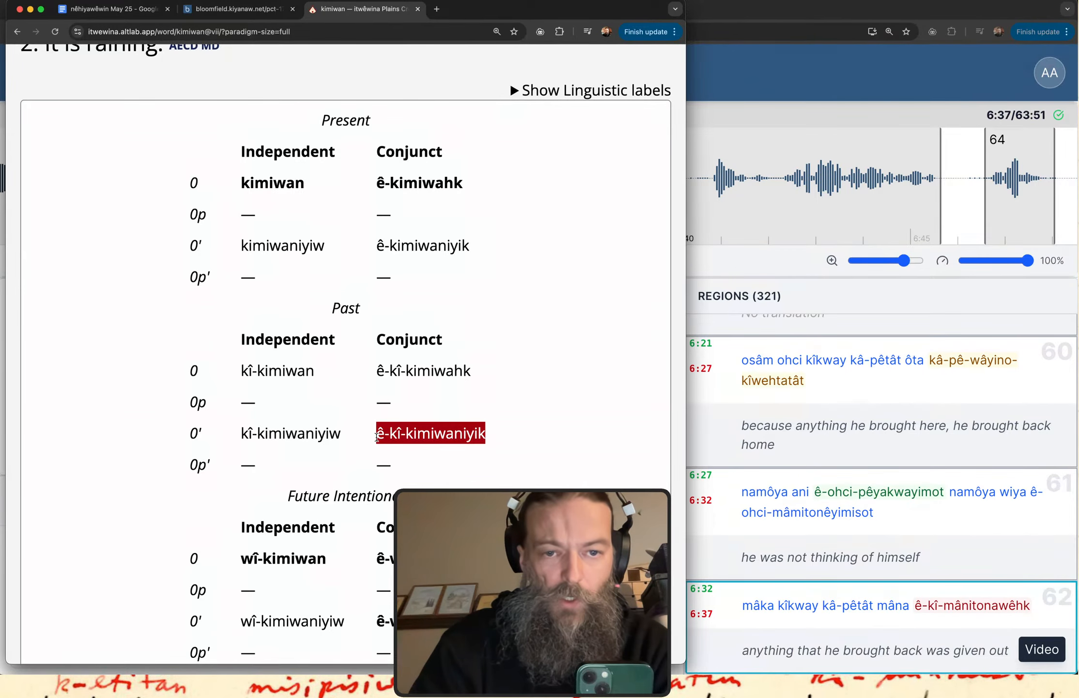
{"action": "left_click_drag", "start_coordinate": [470, 246], "coordinate": [376, 245]}
{"action": "key", "text": "super+c"}
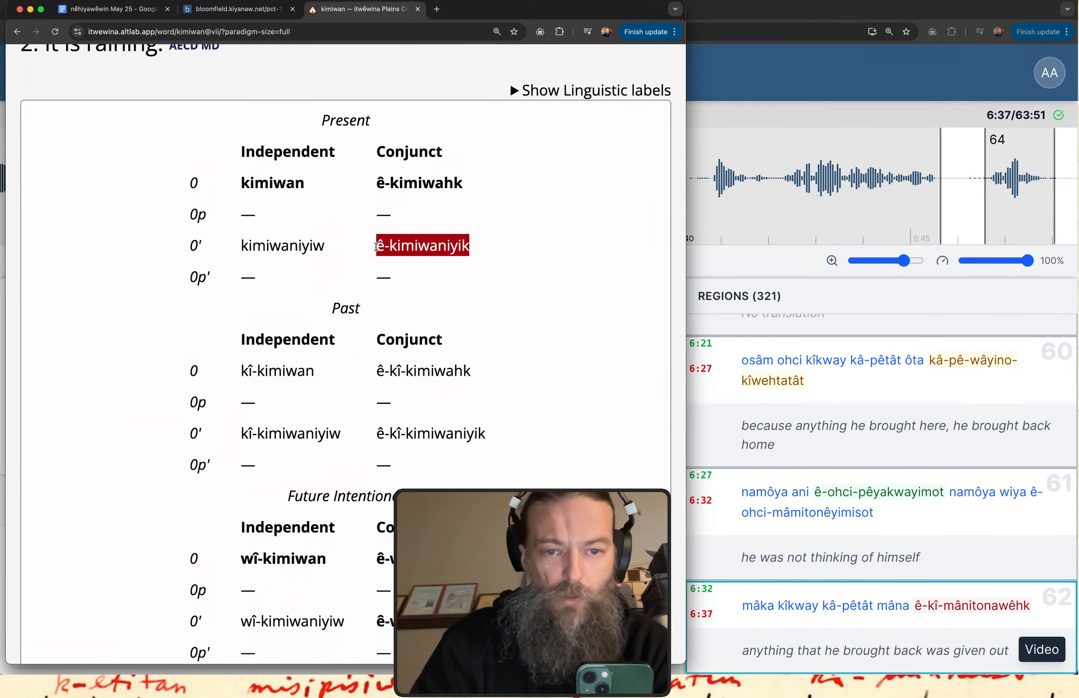
Return to the nêhiyawêwin May 25 document and replace the "ê-" under "[[b] a]" with the copied "ê-kimiwaniyik".
{"action": "left_click", "coordinate": [214, 9]}
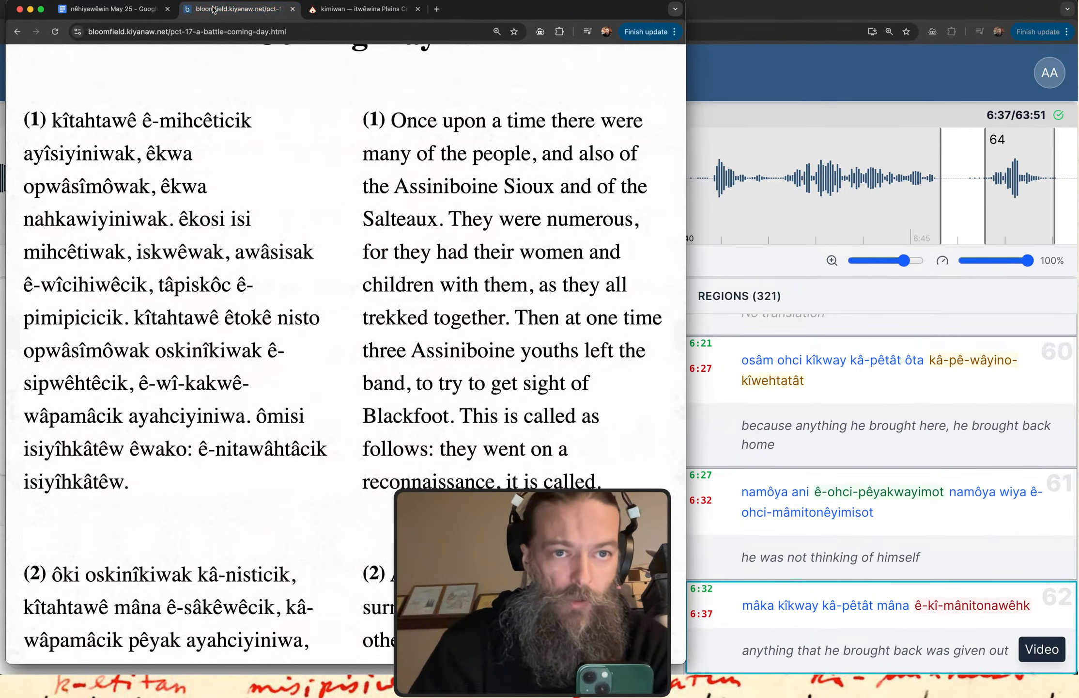
{"action": "left_click", "coordinate": [132, 10]}
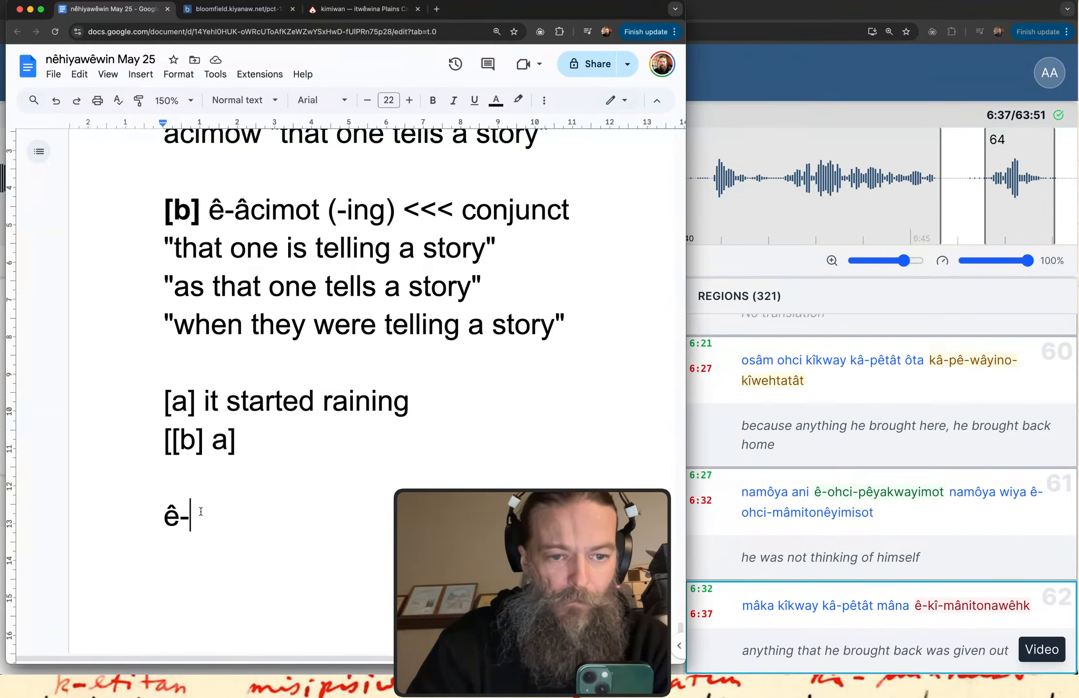
{"action": "left_click_drag", "start_coordinate": [193, 515], "coordinate": [154, 512]}
{"action": "key", "text": "super+v"}
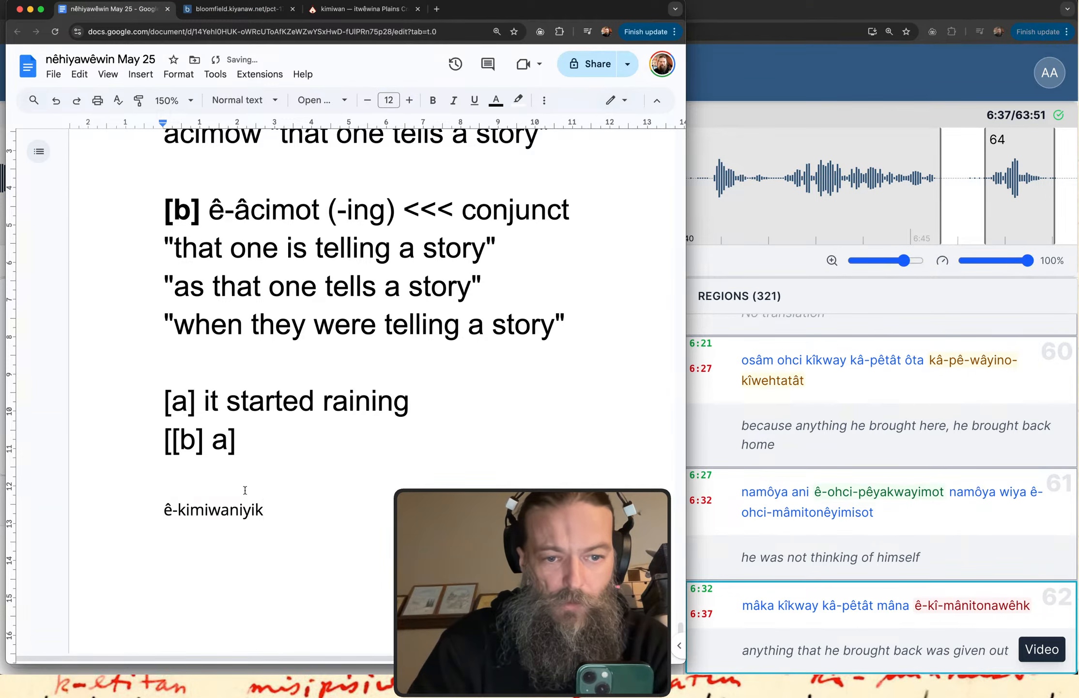
{"action": "key", "text": "super+z"}
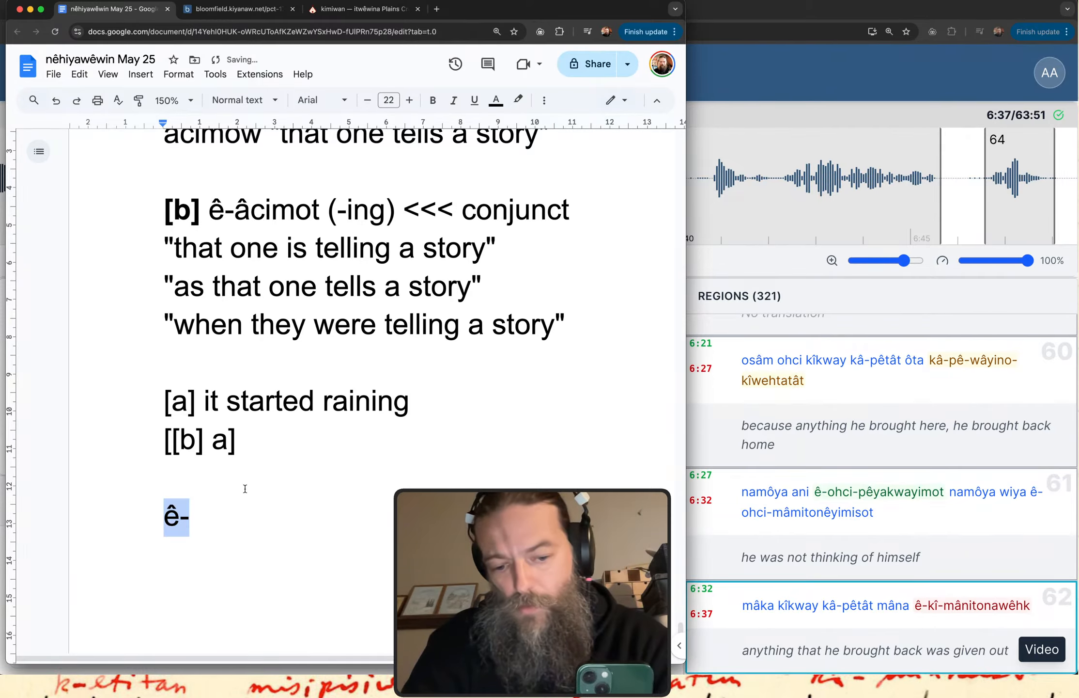
{"action": "key", "text": "super+v"}
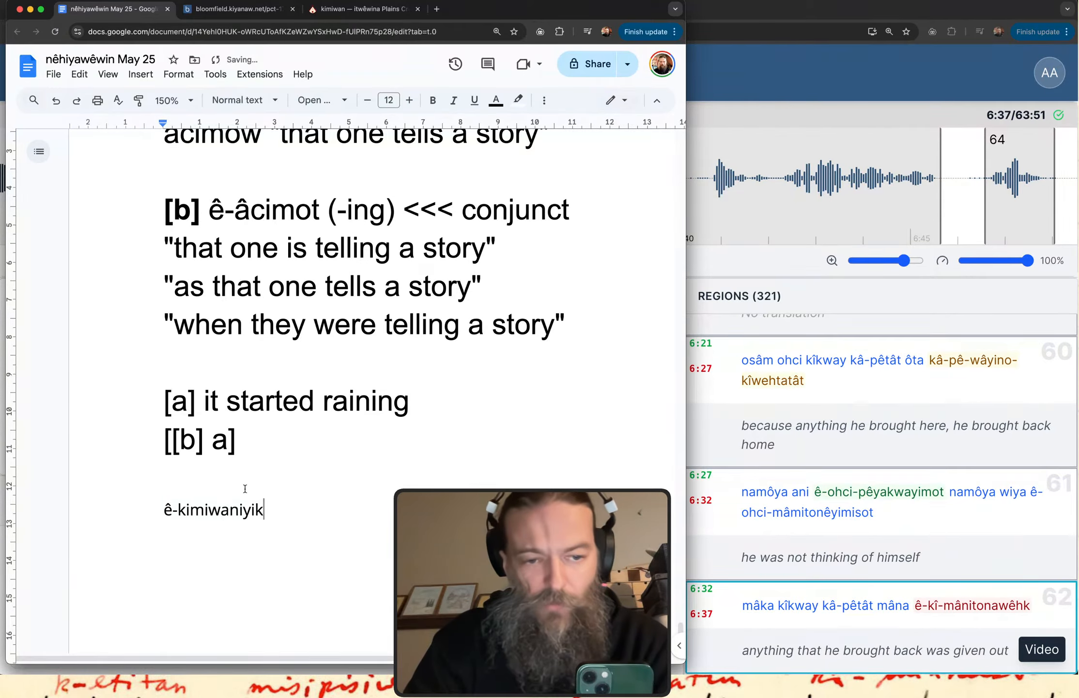
Write "ê-kimiwaniyik acimow" in the document's regular text size on a new line above the pasted word.
{"action": "double_click", "coordinate": [246, 490]}
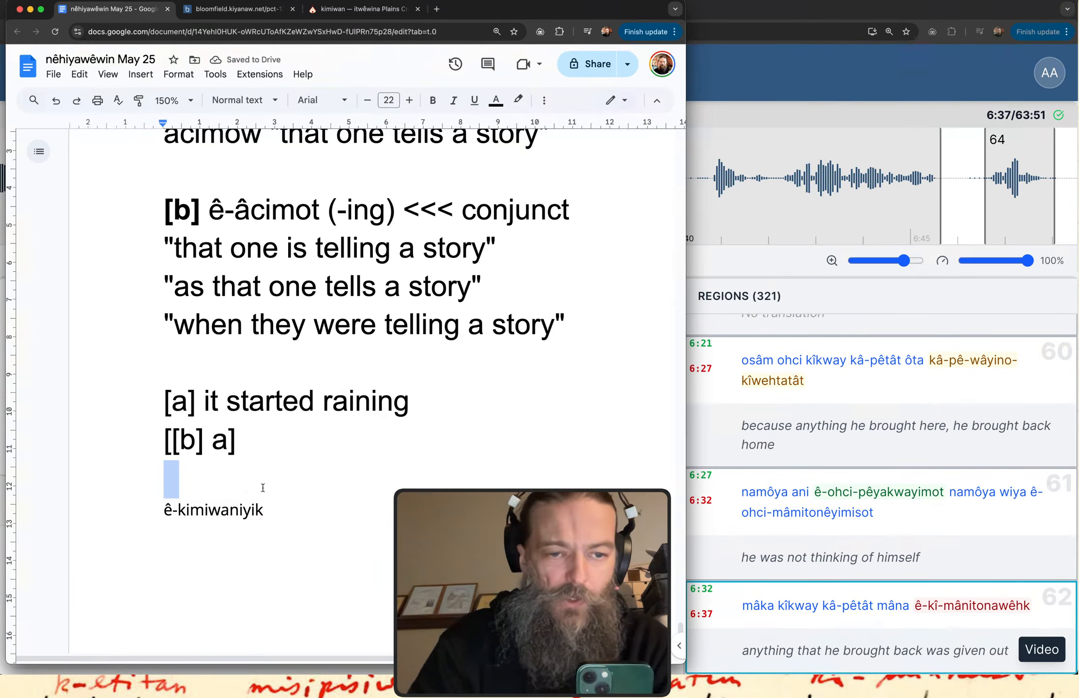
{"action": "key", "text": "Return"}
{"action": "type", "text": "ê-"}
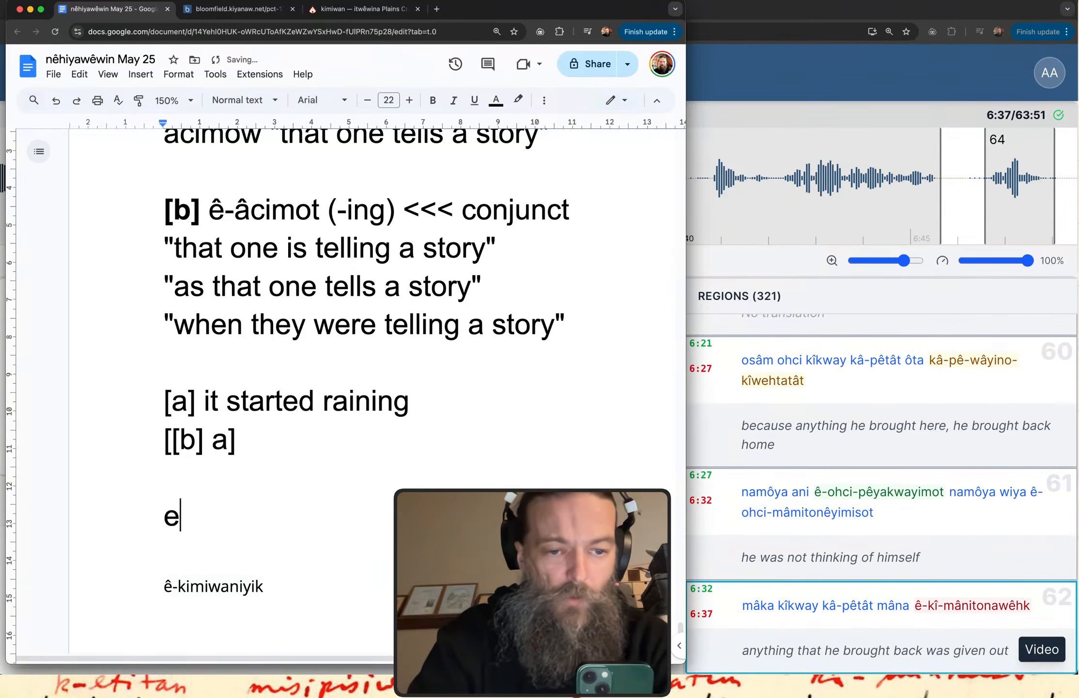
{"action": "type", "text": "kimiwa"}
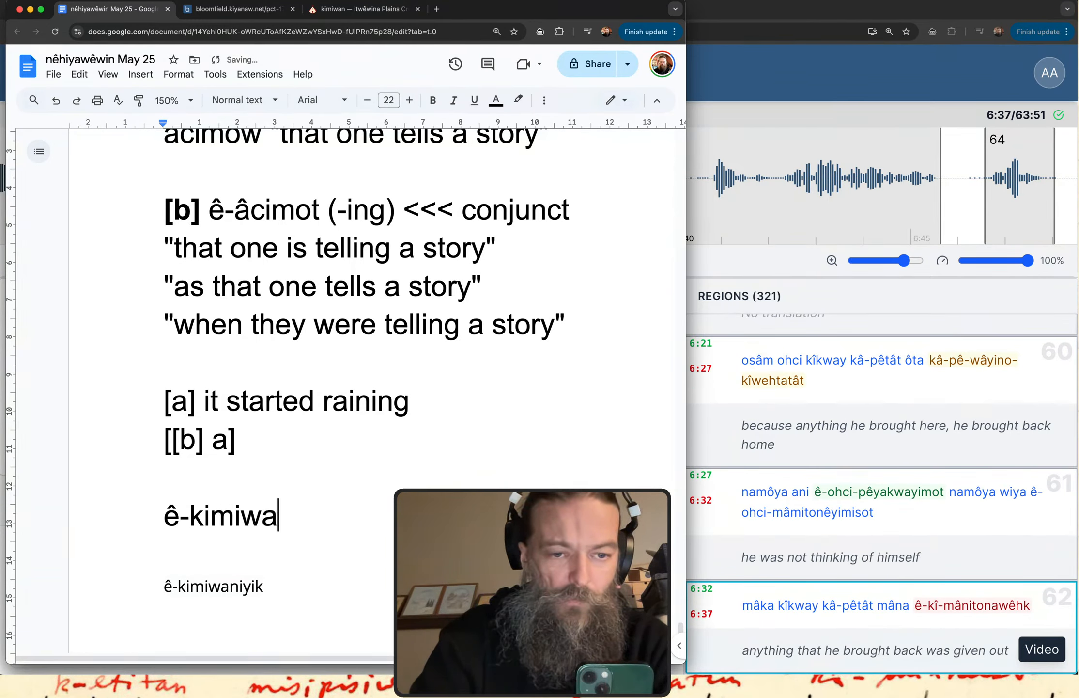
{"action": "type", "text": "niyik acin"}
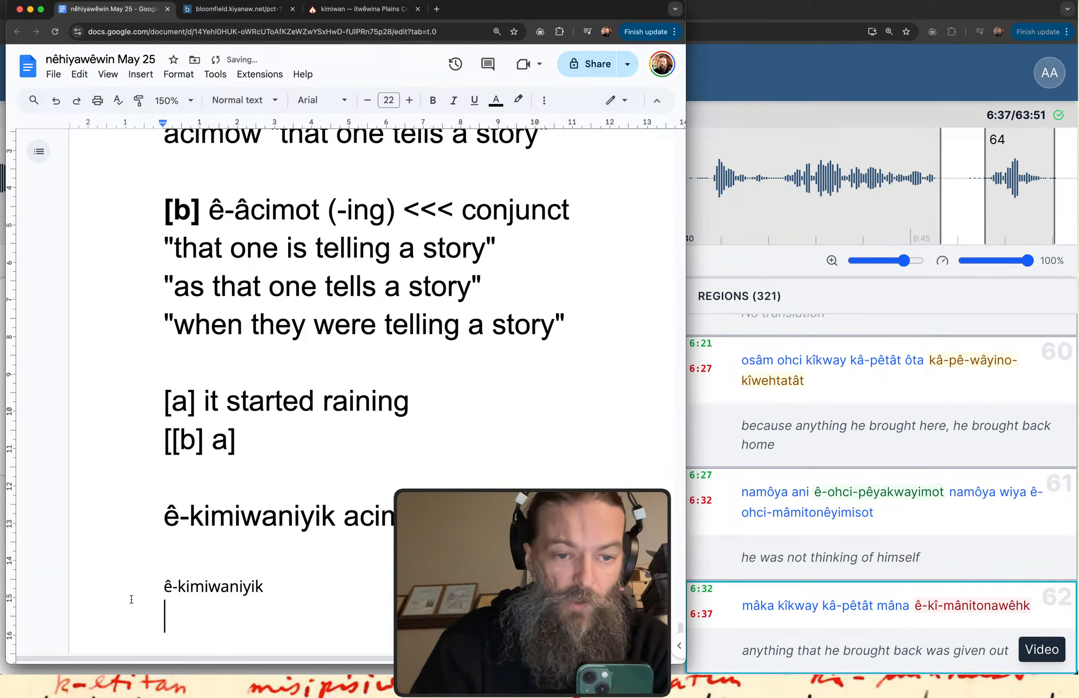
Delete the smaller pasted "ê-kimiwaniyik" and add a blank line above the new example.
{"action": "left_click_drag", "start_coordinate": [272, 590], "coordinate": [87, 594]}
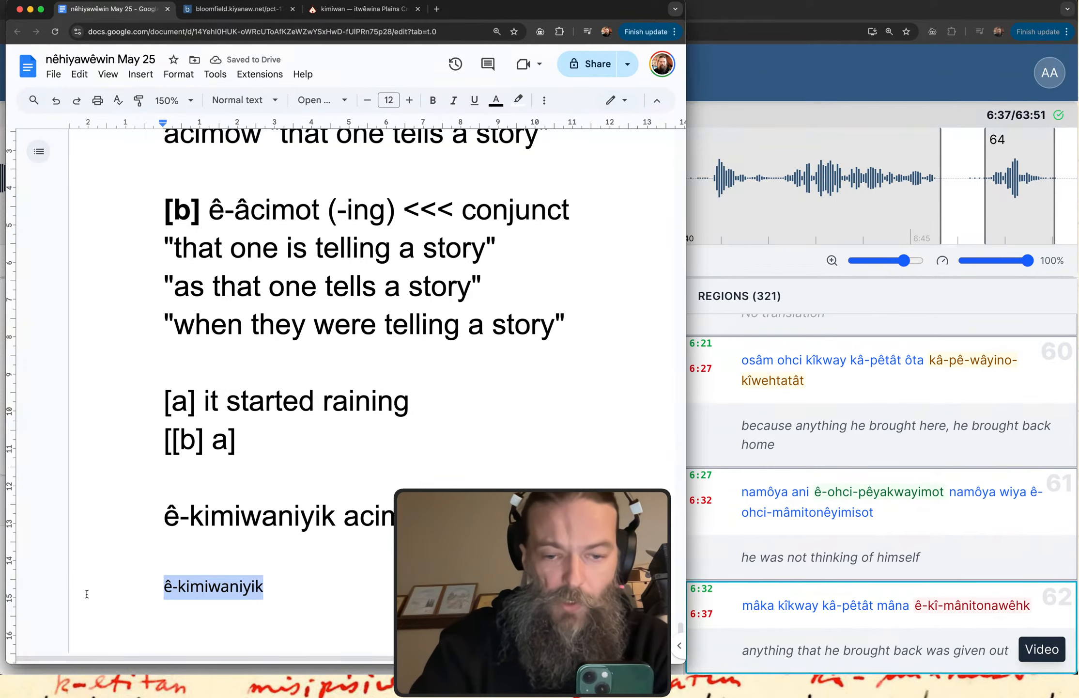
{"action": "key", "text": "BackSpace"}
{"action": "left_click", "coordinate": [165, 479]}
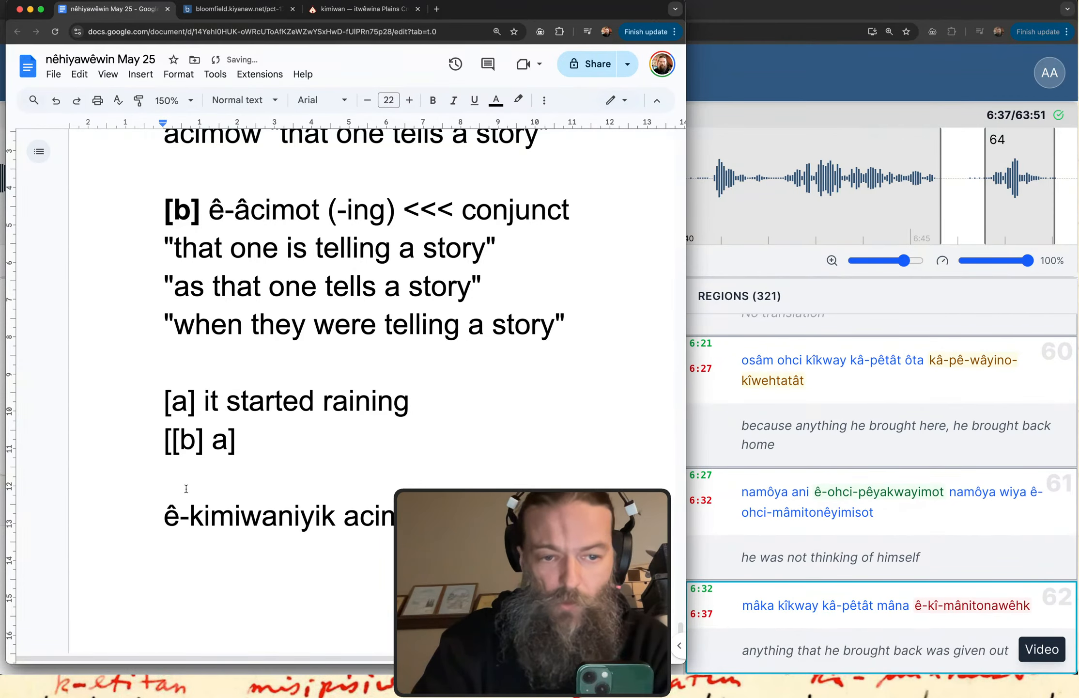
{"action": "key", "text": "Return"}
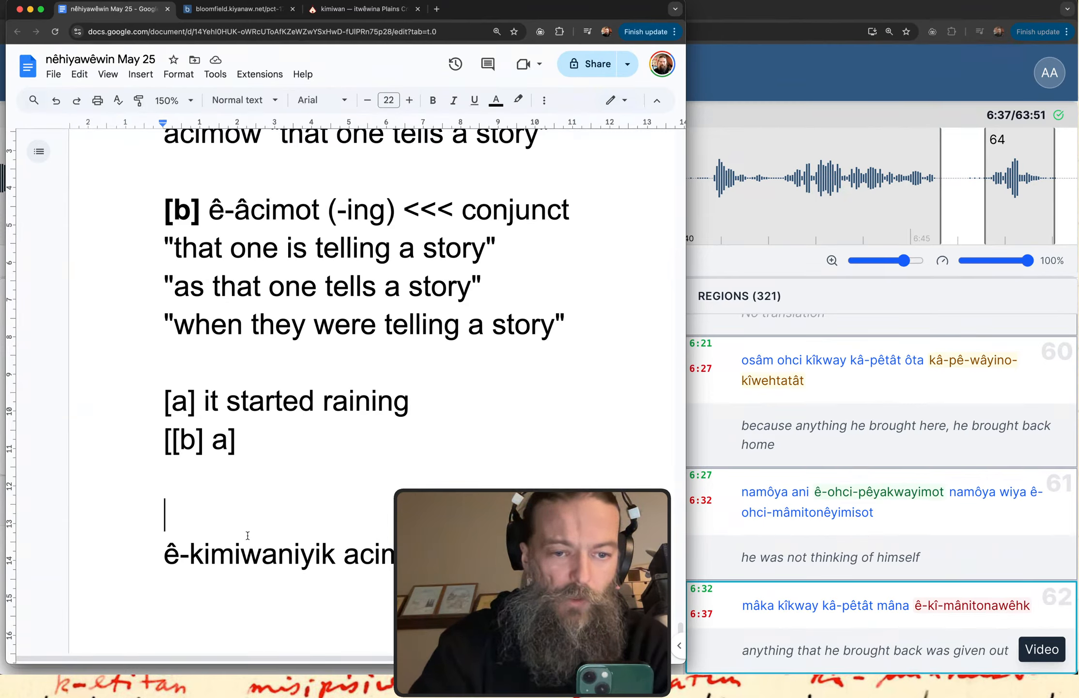
Highlight "ê-kimiwaniyik" and "acimow" in turn to point out the two parts of the example.
{"action": "left_click_drag", "start_coordinate": [336, 559], "coordinate": [149, 561]}
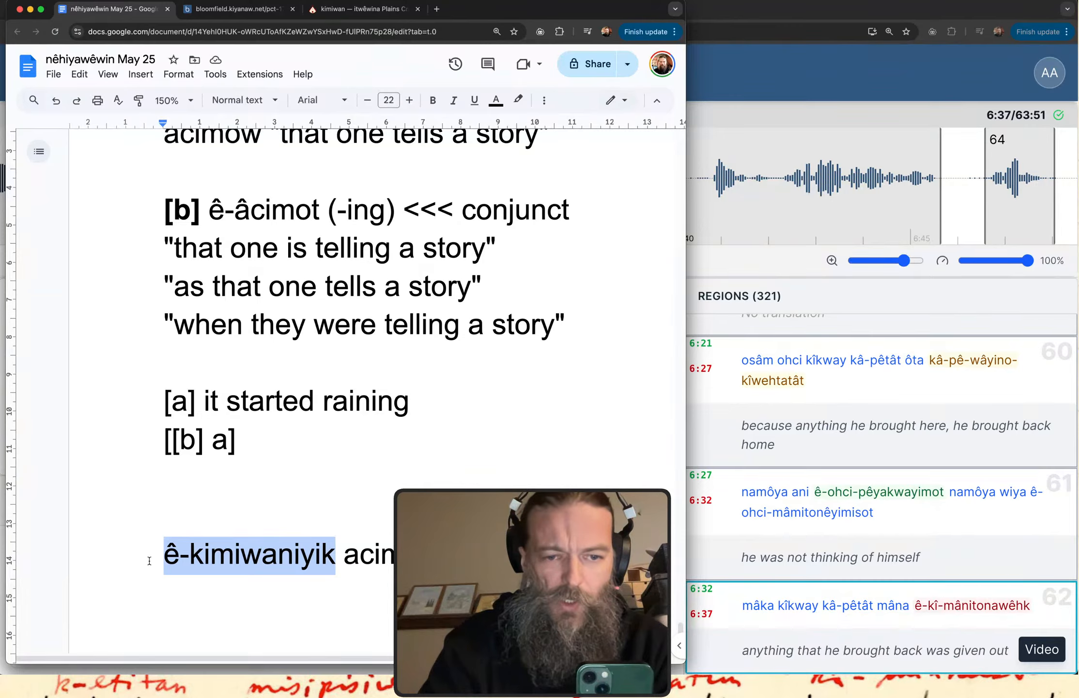
{"action": "scroll", "coordinate": [149, 560], "scroll_direction": "down", "scroll_amount": 7}
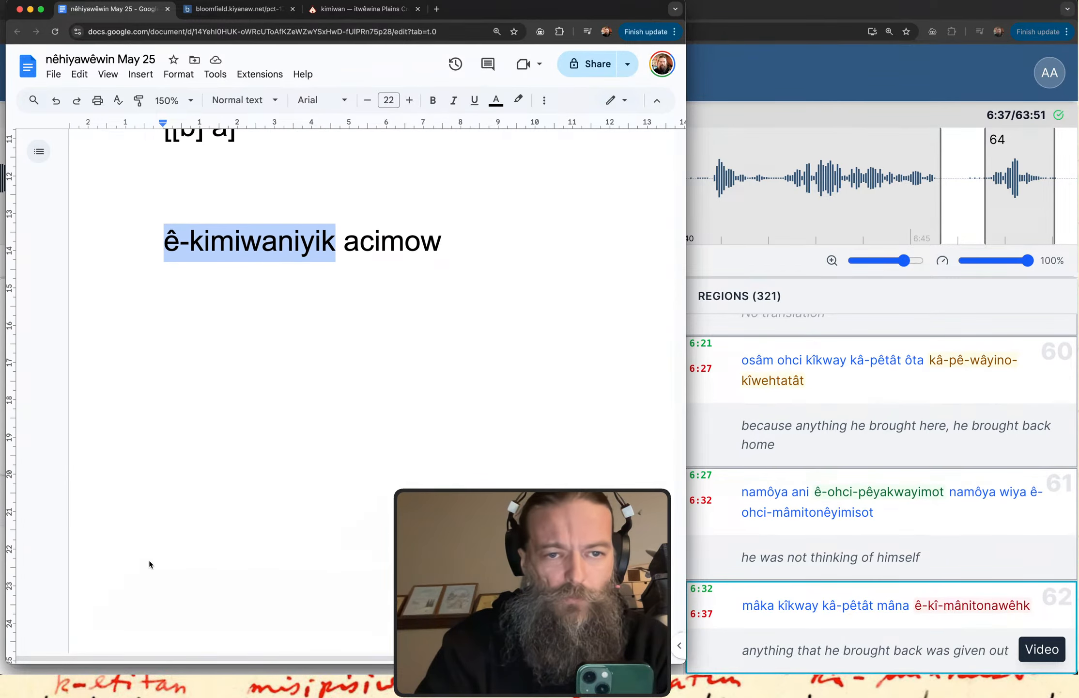
{"action": "scroll", "coordinate": [149, 564], "scroll_direction": "down", "scroll_amount": 1}
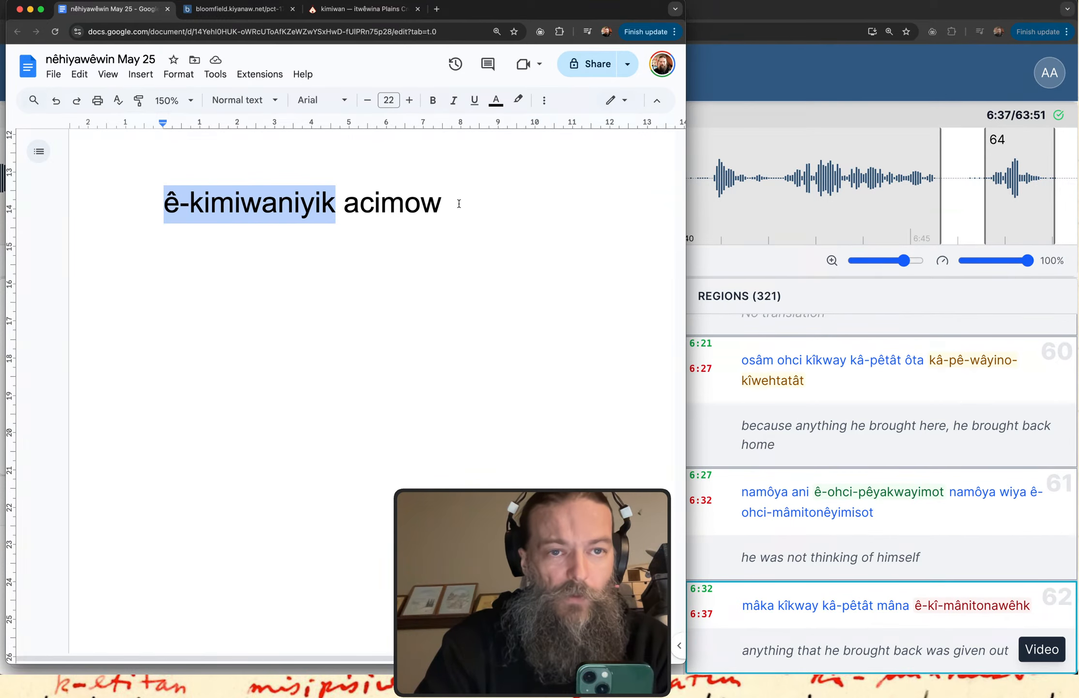
{"action": "double_click", "coordinate": [386, 206]}
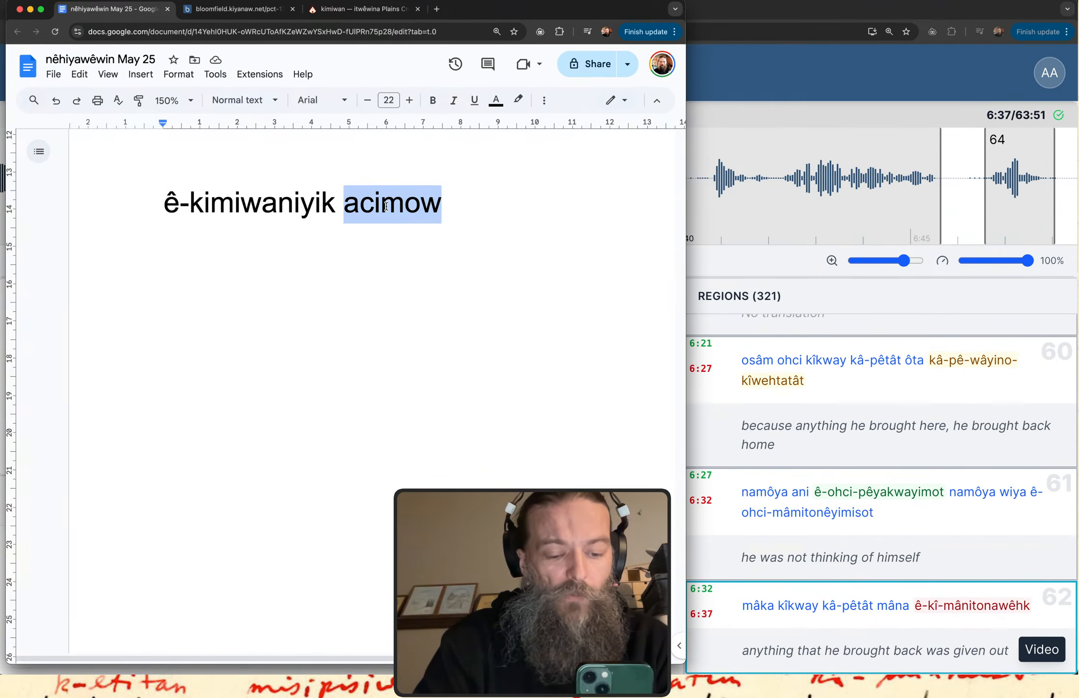
Look over paragraph (1) of the Bloomfield story page and return to the notes document.
{"action": "left_click", "coordinate": [238, 9]}
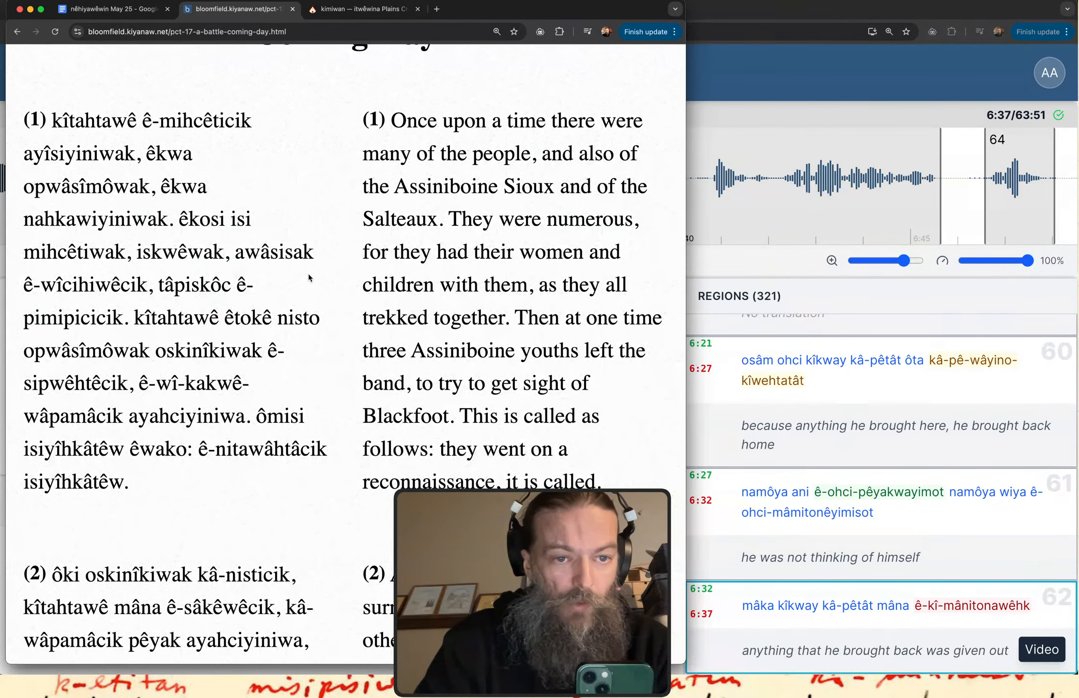
{"action": "scroll", "coordinate": [320, 310], "scroll_direction": "down", "scroll_amount": 1}
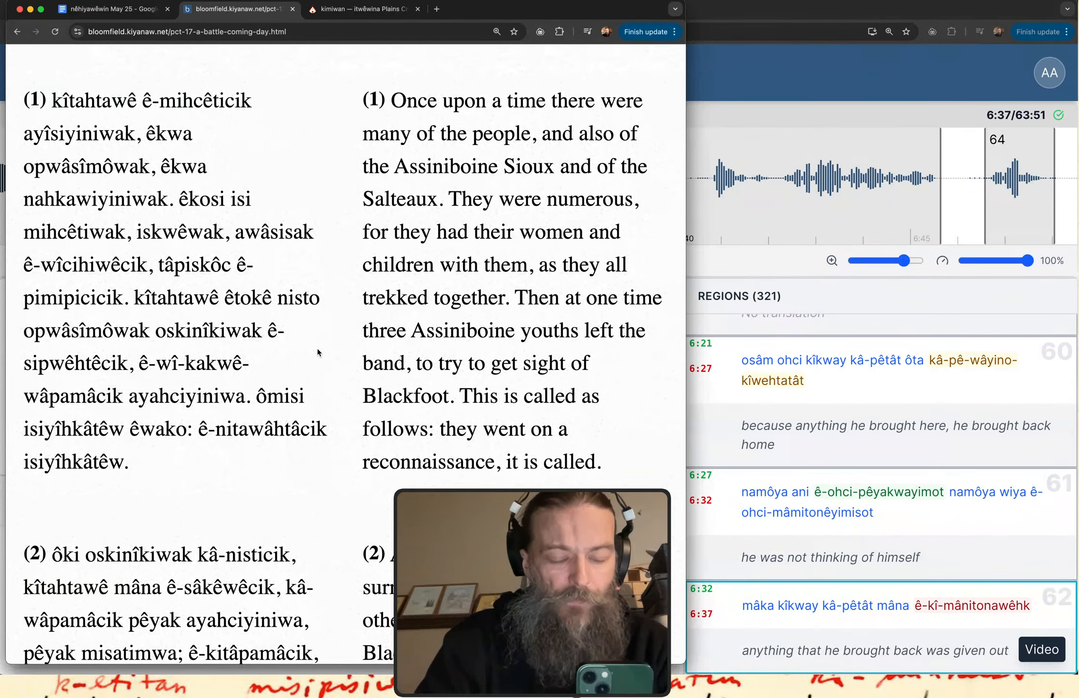
{"action": "left_click", "coordinate": [108, 10]}
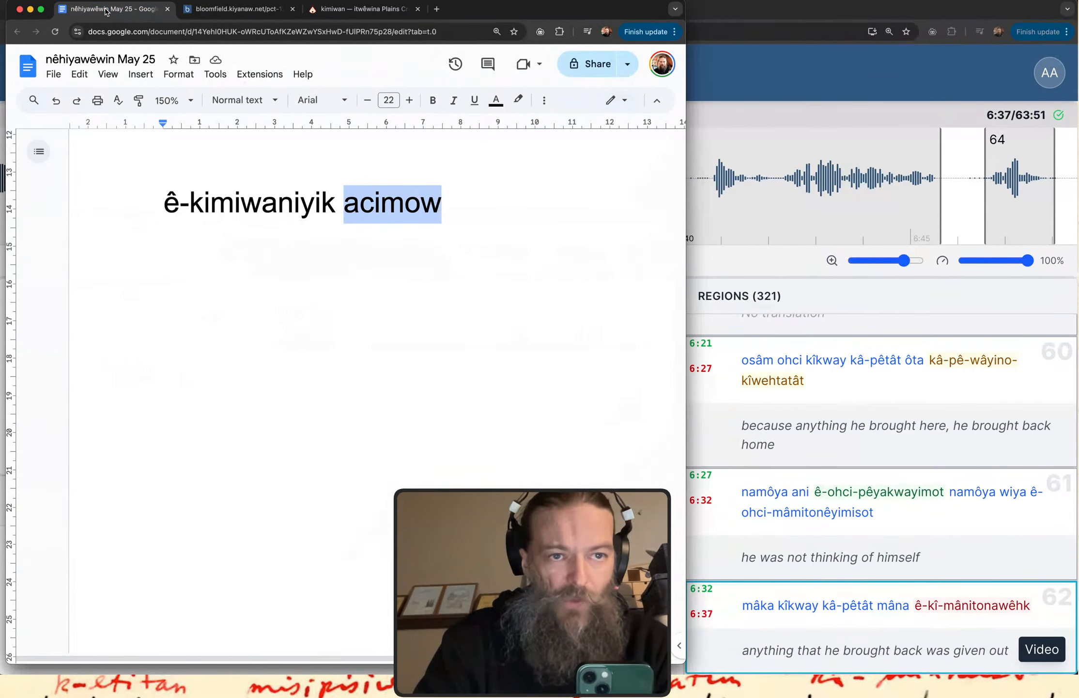
Sketch temporary curved strokes beneath the example linking "ê-kimiwaniyik" and "acimow", first forward with an arrowhead, then back.
{"action": "double_click", "coordinate": [337, 295]}
{"action": "scroll", "coordinate": [337, 295], "scroll_direction": "up", "scroll_amount": 5}
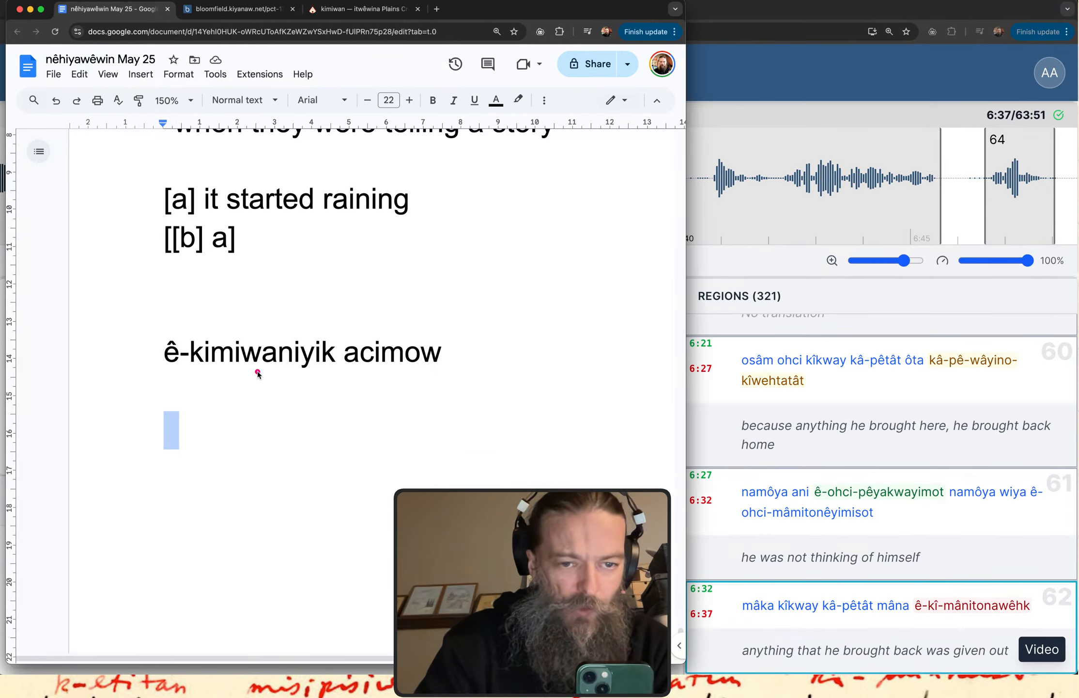
{"action": "mouse_move", "coordinate": [257, 371]}
{"action": "left_mouse_down"}
{"action": "mouse_move", "coordinate": [274, 396]}
{"action": "mouse_move", "coordinate": [318, 407]}
{"action": "mouse_move", "coordinate": [382, 386]}
{"action": "left_mouse_up"}
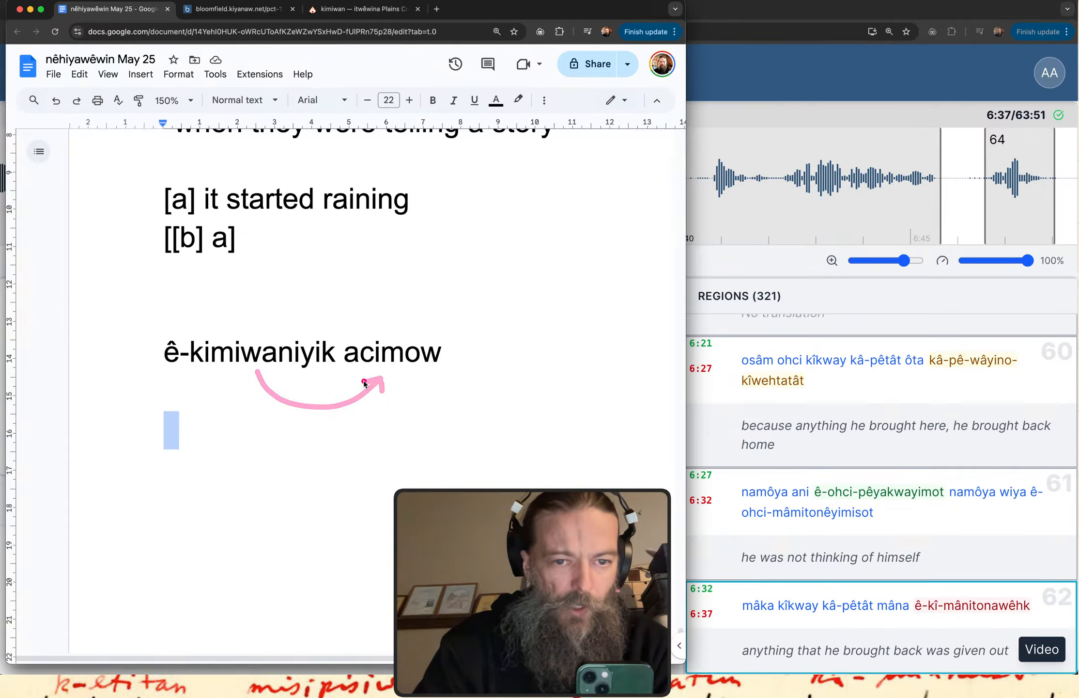
{"action": "mouse_move", "coordinate": [366, 379]}
{"action": "left_mouse_down"}
{"action": "mouse_move", "coordinate": [333, 405]}
{"action": "mouse_move", "coordinate": [276, 407]}
{"action": "mouse_move", "coordinate": [249, 378]}
{"action": "mouse_move", "coordinate": [248, 398]}
{"action": "mouse_move", "coordinate": [268, 389]}
{"action": "left_mouse_up"}
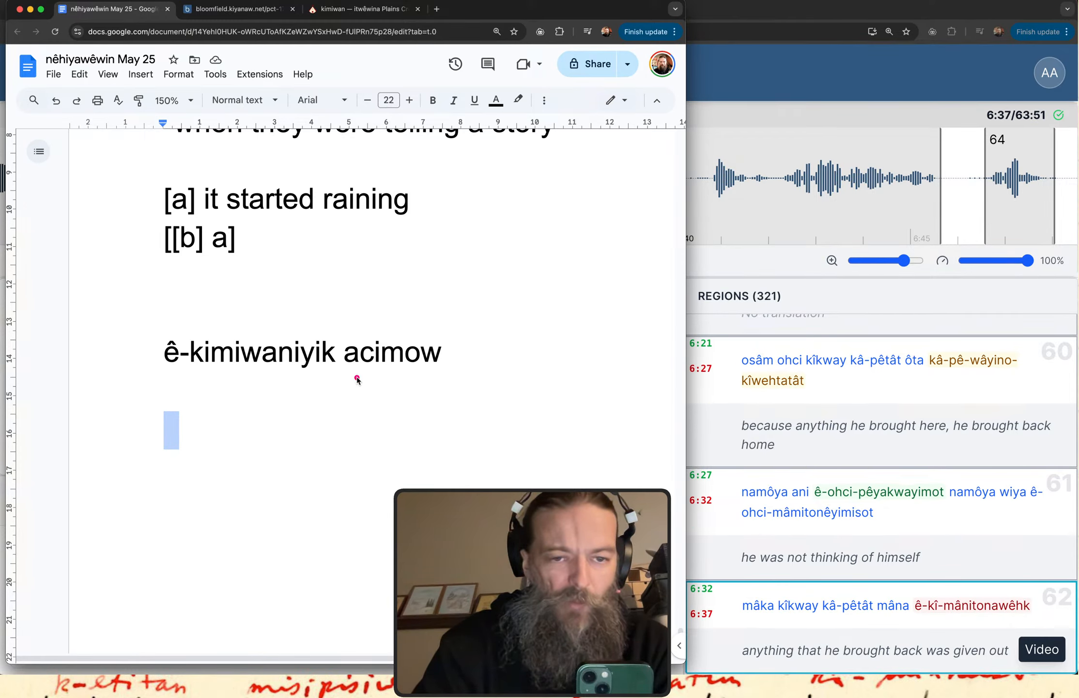
Mark "acimow" with temporary underlines and a box, and underline "âcimow" in the earlier example for comparison.
{"action": "left_click_drag", "start_coordinate": [347, 375], "coordinate": [434, 380]}
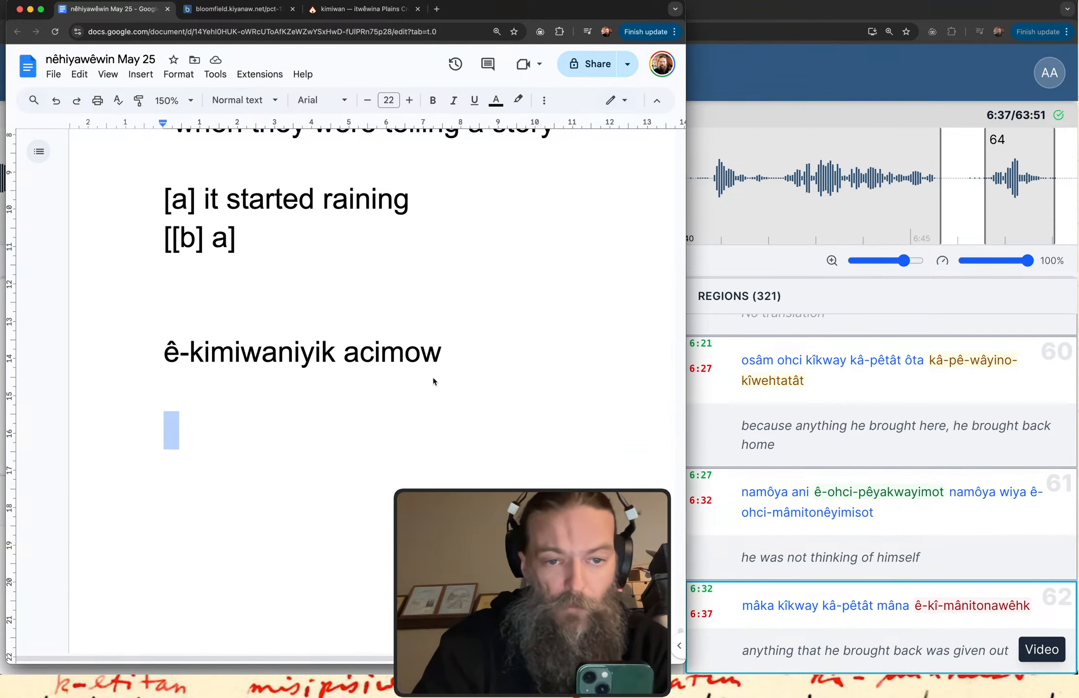
{"action": "left_click_drag", "start_coordinate": [352, 375], "coordinate": [442, 374]}
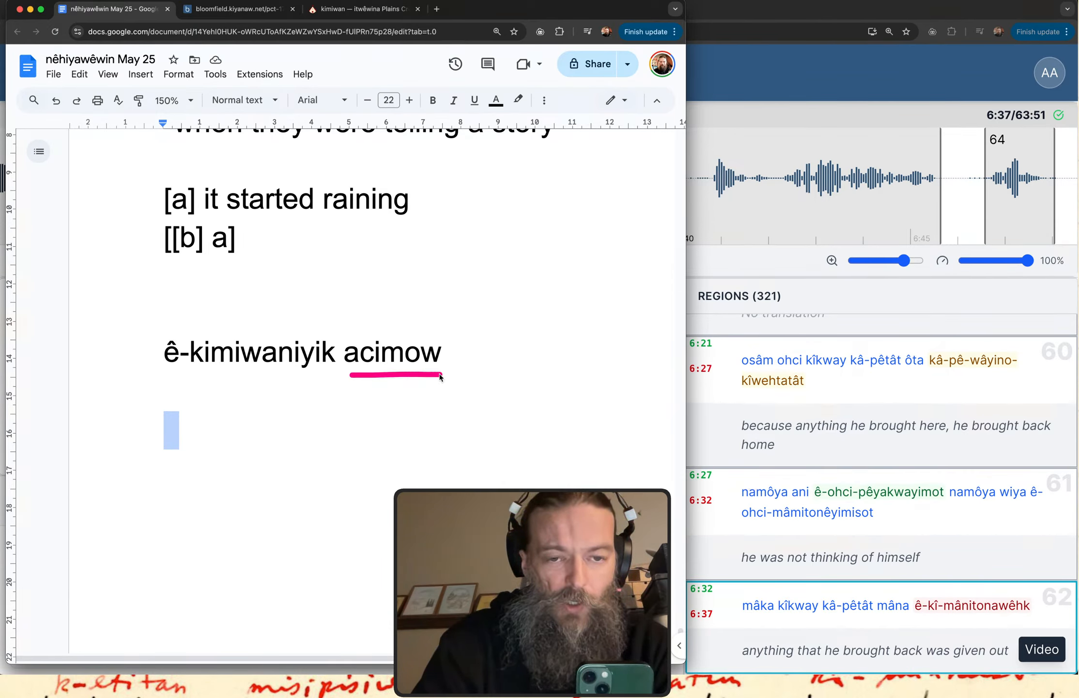
{"action": "mouse_move", "coordinate": [338, 338]}
{"action": "left_mouse_down"}
{"action": "mouse_move", "coordinate": [339, 377]}
{"action": "mouse_move", "coordinate": [451, 382]}
{"action": "mouse_move", "coordinate": [368, 330]}
{"action": "left_mouse_up"}
{"action": "scroll", "coordinate": [368, 329], "scroll_direction": "up", "scroll_amount": 5}
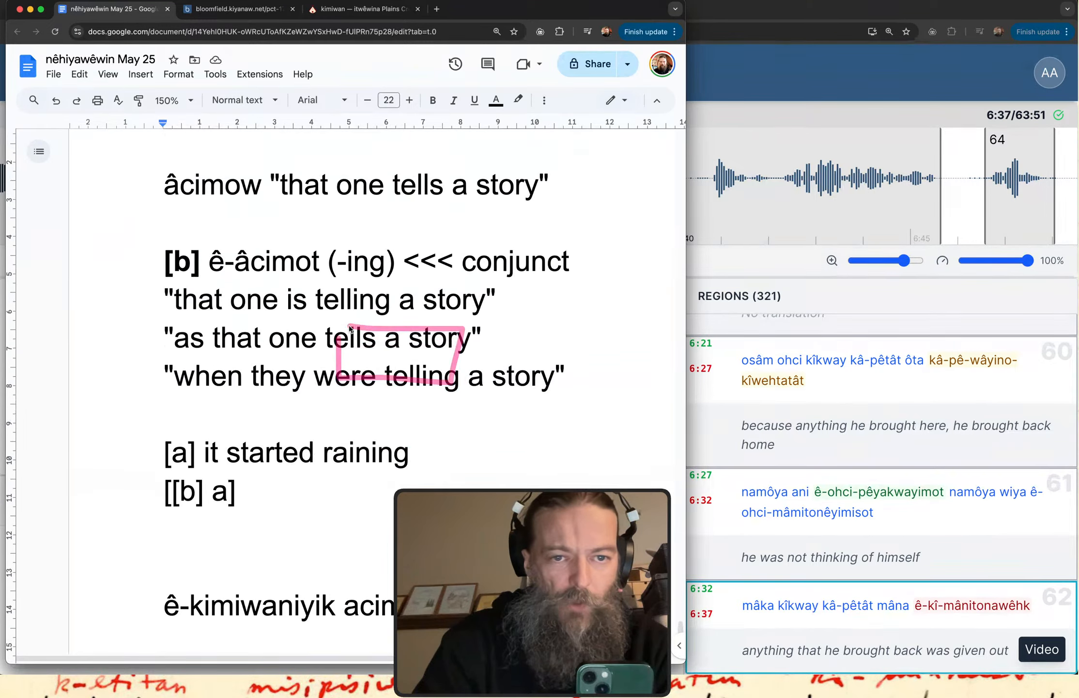
{"action": "left_click_drag", "start_coordinate": [175, 204], "coordinate": [236, 209]}
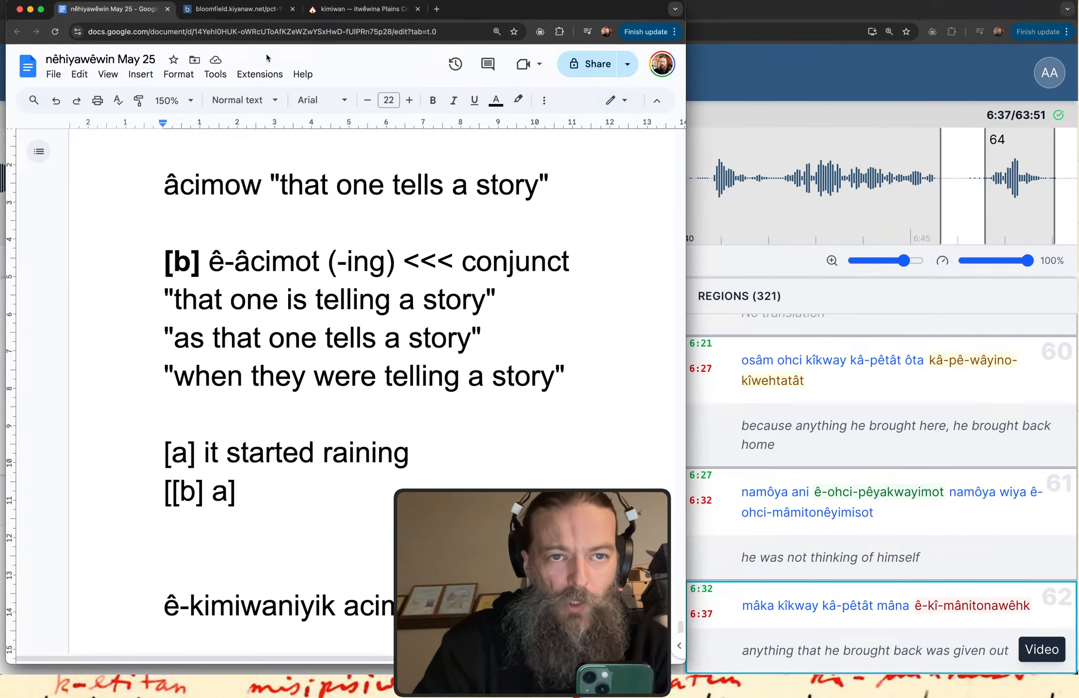
Copy the Cree paragraph (1) from the Bloomfield story page into the notes below "ê-kimiwaniyik acimow".
{"action": "left_click", "coordinate": [240, 9]}
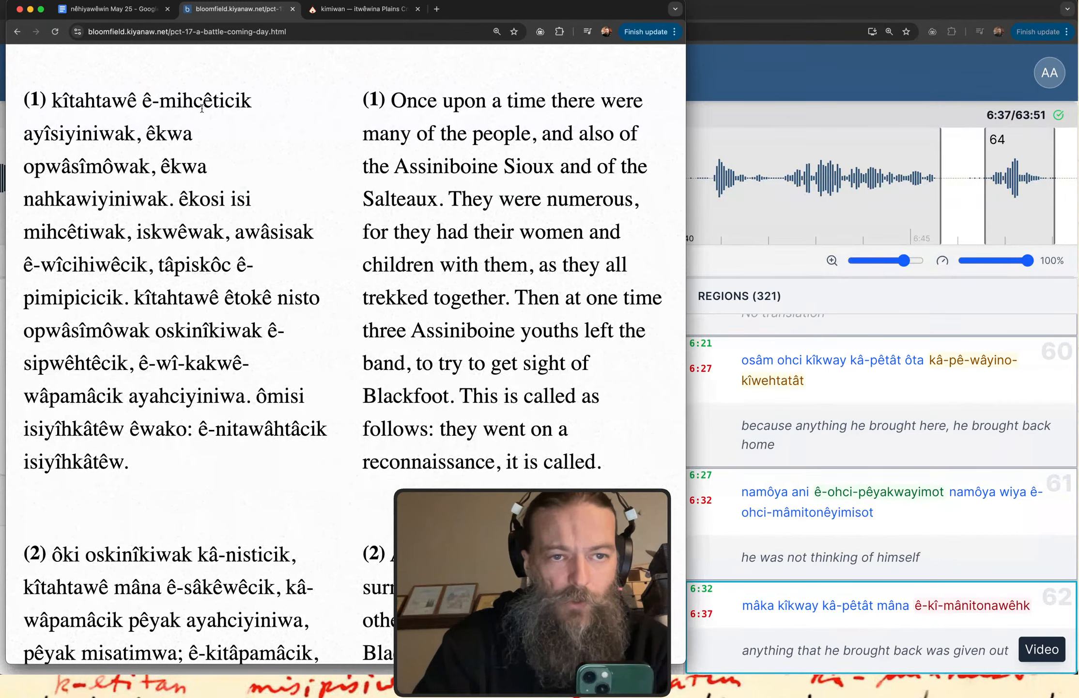
{"action": "left_click_drag", "start_coordinate": [135, 461], "coordinate": [15, 117]}
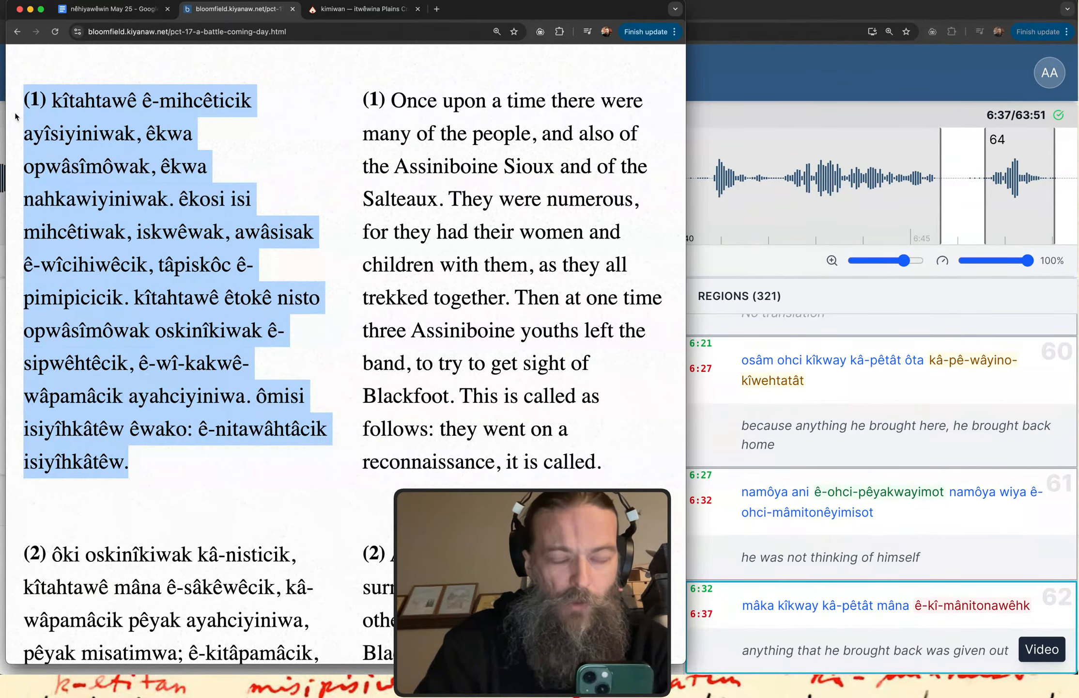
{"action": "left_click", "coordinate": [129, 13]}
{"action": "scroll", "coordinate": [271, 395], "scroll_direction": "down", "scroll_amount": 5}
{"action": "left_click", "coordinate": [271, 395]}
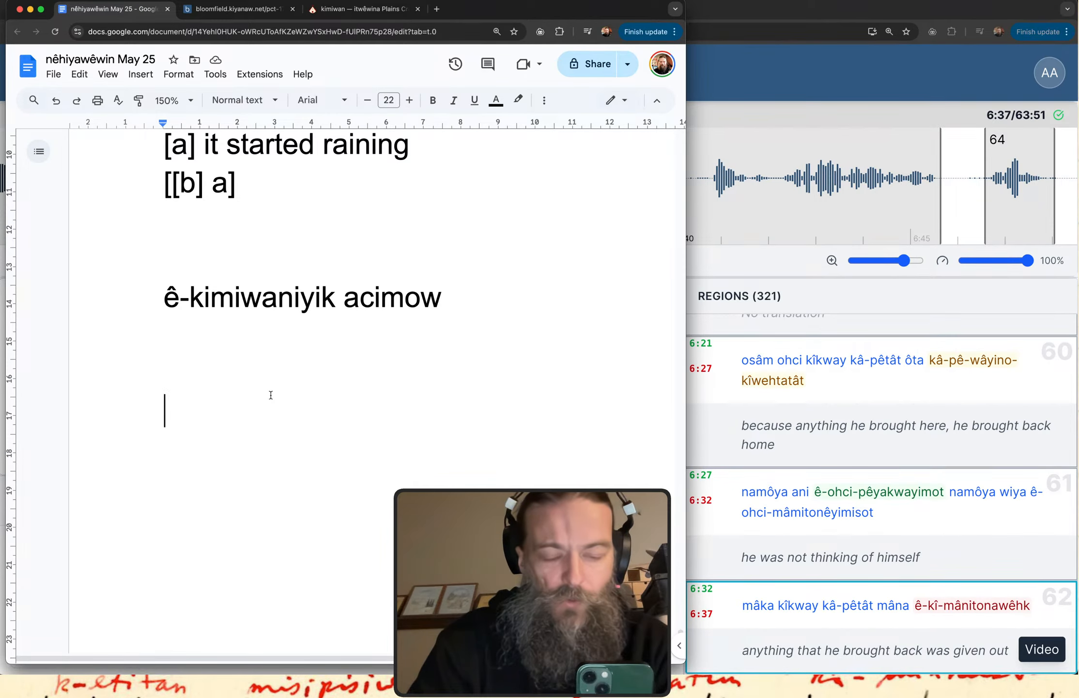
{"action": "key", "text": "super+v"}
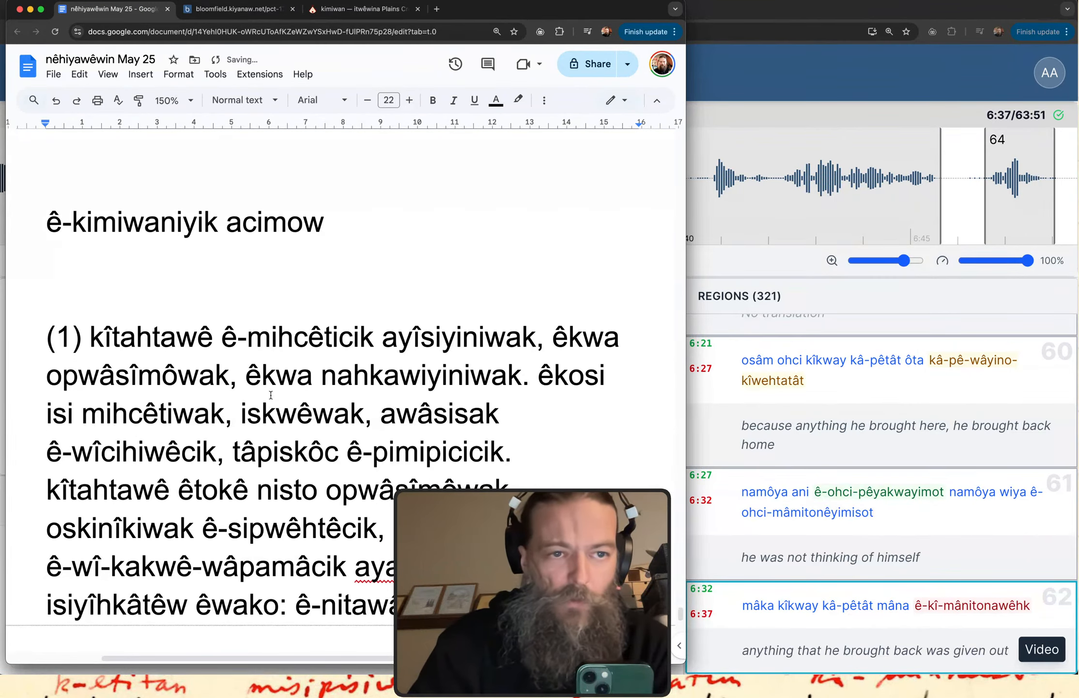
Underline the conjunct verb "ê-mihcêticik" in the first line of the pasted paragraph.
{"action": "scroll", "coordinate": [271, 395], "scroll_direction": "down", "scroll_amount": 3}
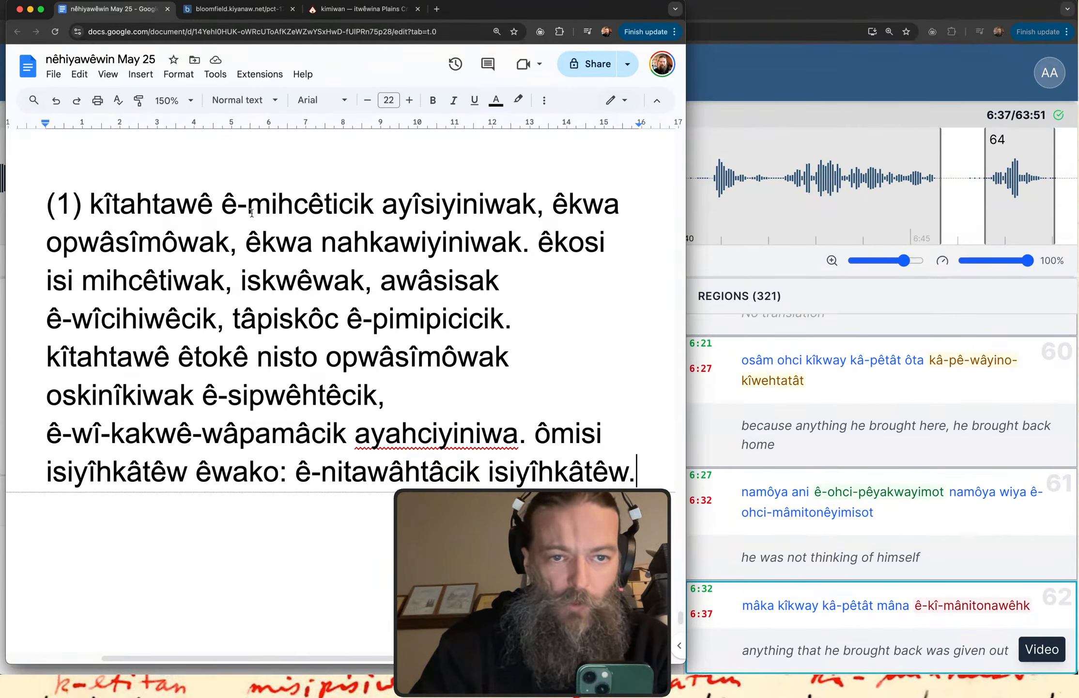
{"action": "left_click_drag", "start_coordinate": [225, 203], "coordinate": [372, 211]}
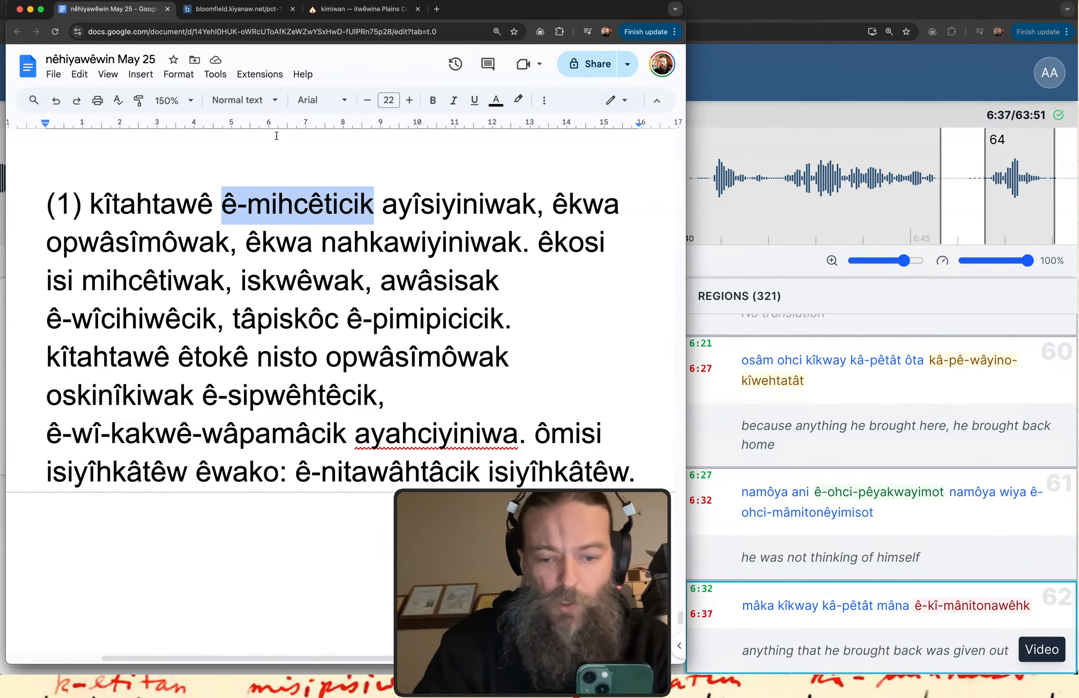
{"action": "key", "text": "cmd+u"}
{"action": "left_click", "coordinate": [276, 136]}
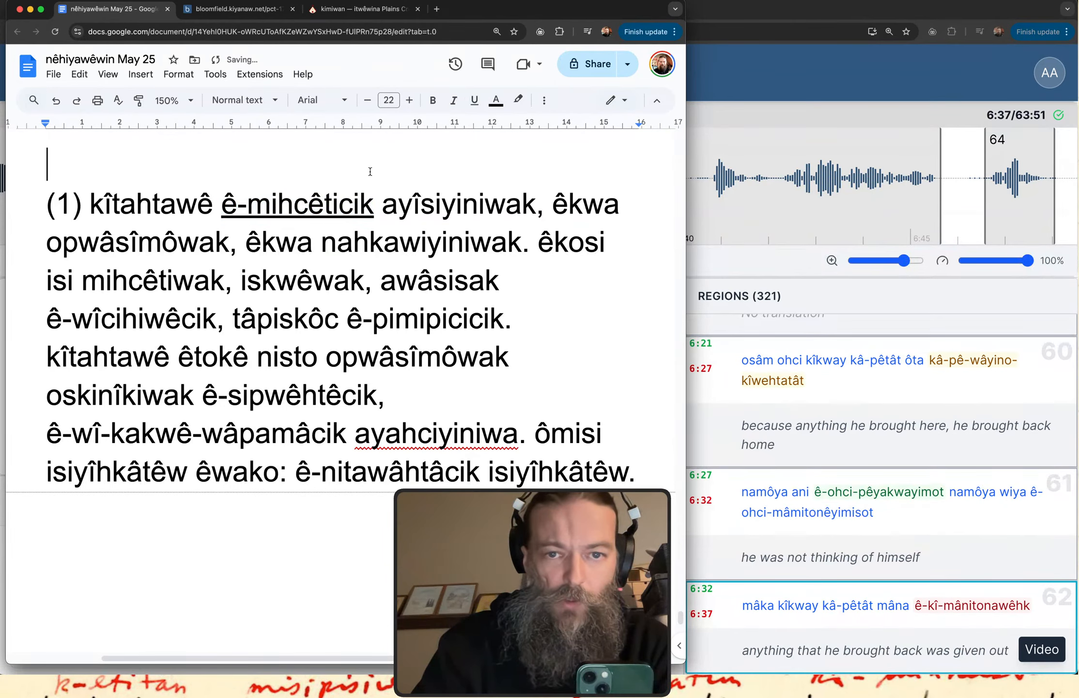
Split the story paragraph before "êkosi" so that the second sentence starts after a blank line.
{"action": "left_click", "coordinate": [522, 252]}
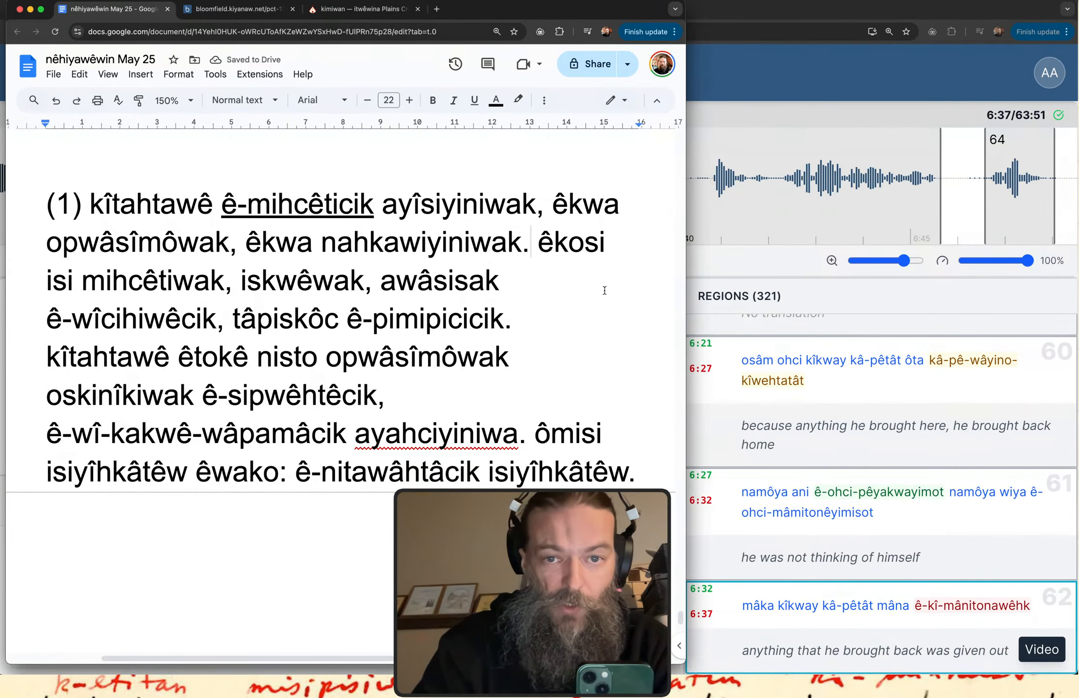
{"action": "left_click", "coordinate": [539, 242]}
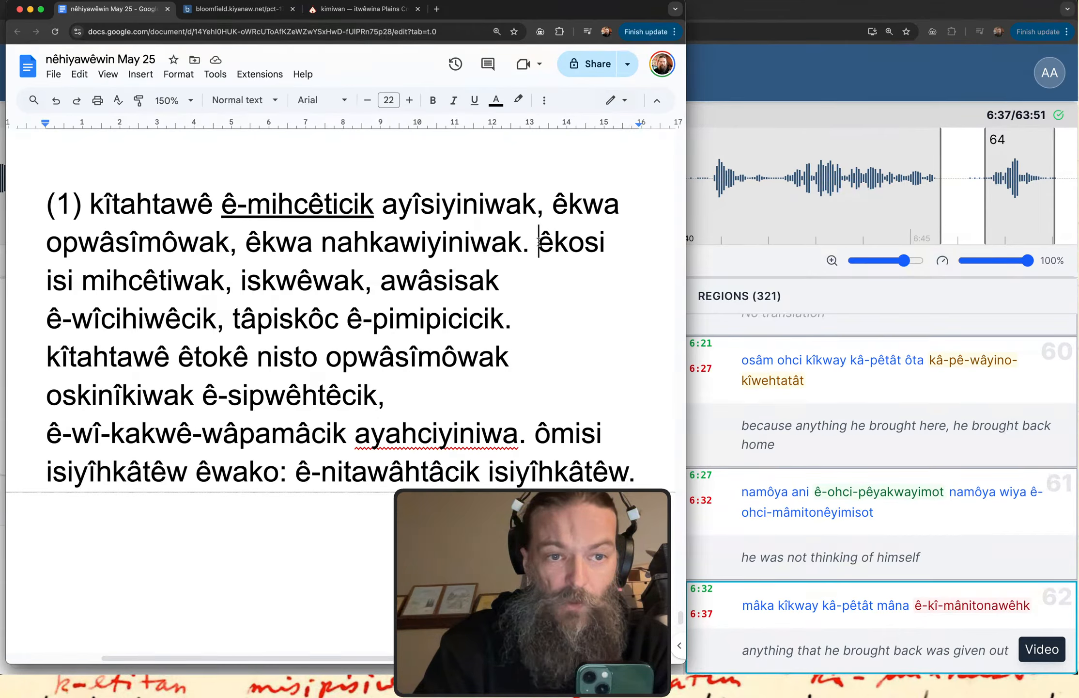
{"action": "key", "text": "Return"}
{"action": "key", "text": "Return"}
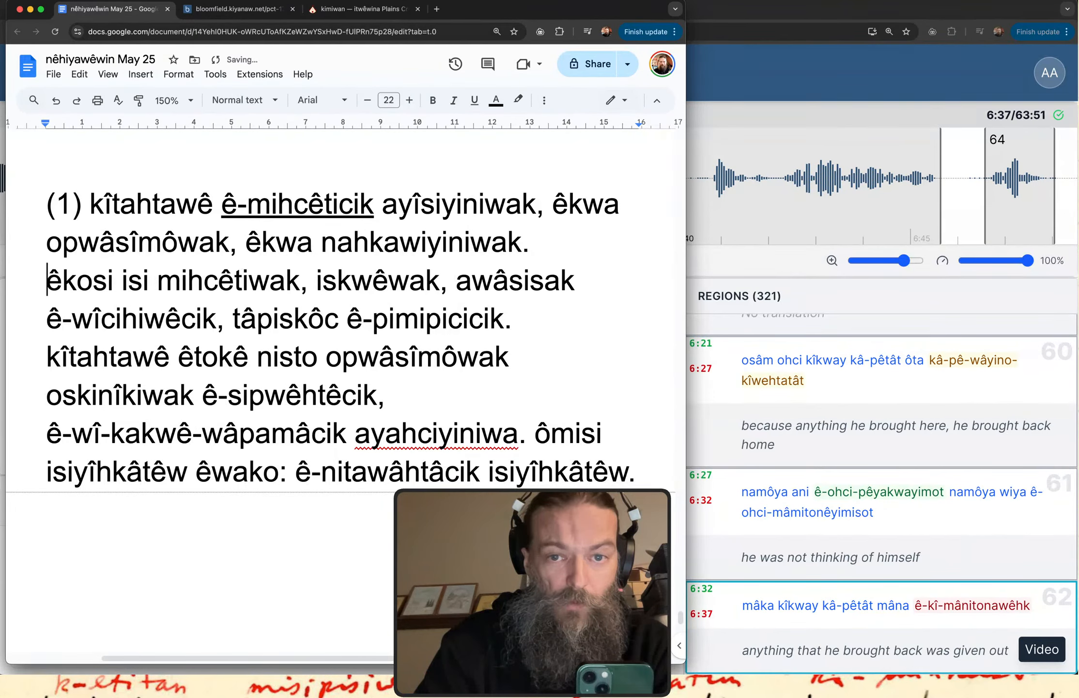
Separate the sentences starting with the second "kîtahtawê" and with "ômisi" into their own paragraphs, each preceded by a blank line.
{"action": "scroll", "coordinate": [539, 242], "scroll_direction": "down", "scroll_amount": 3}
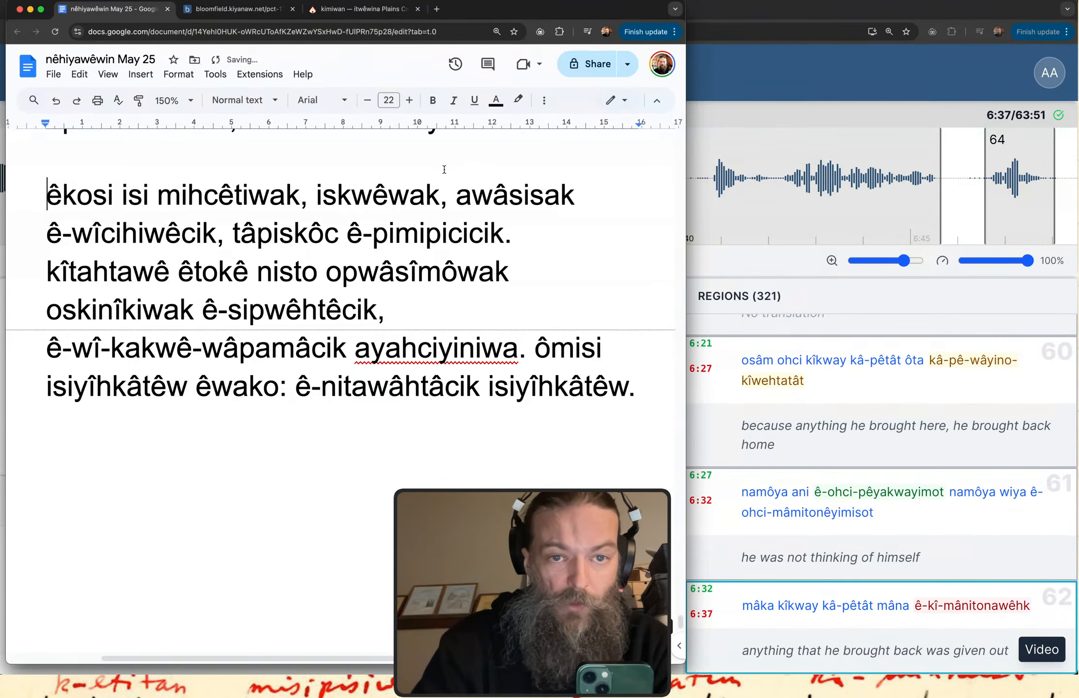
{"action": "left_click", "coordinate": [519, 234]}
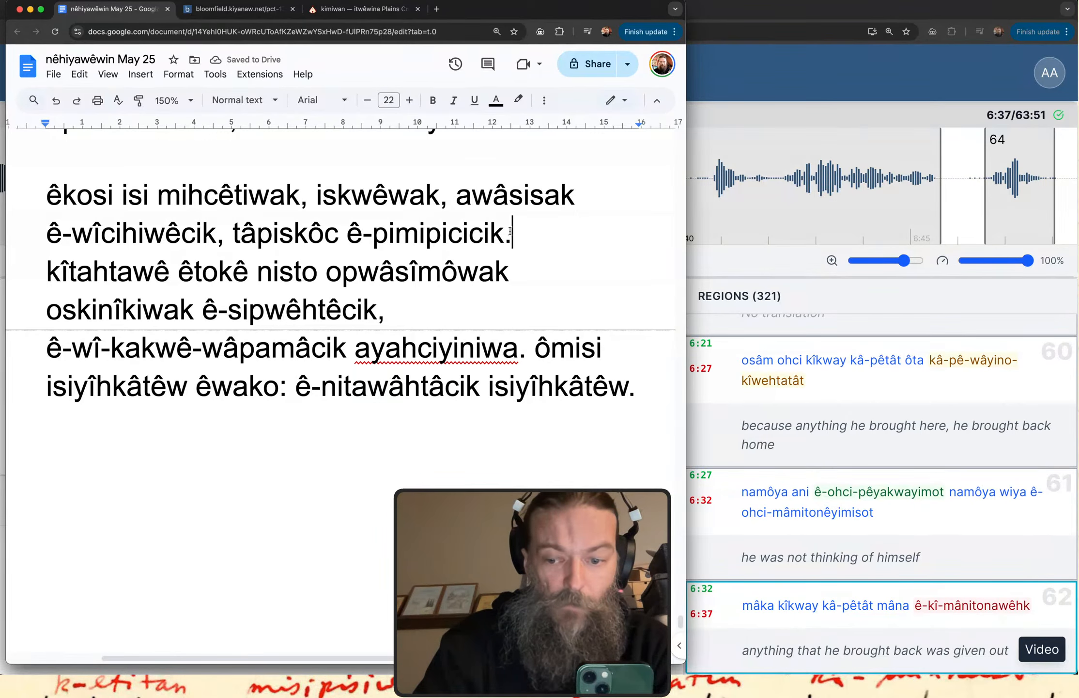
{"action": "key", "text": "Return"}
{"action": "key", "text": "Return"}
{"action": "key", "text": "Delete"}
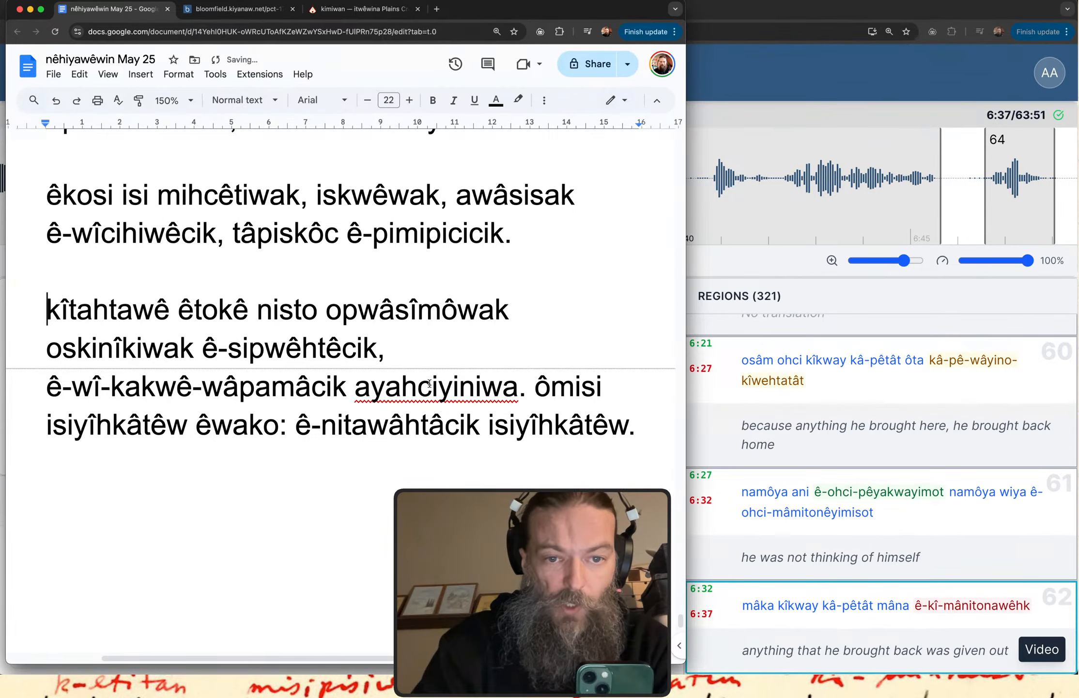
{"action": "left_click", "coordinate": [531, 390]}
{"action": "key", "text": "Return"}
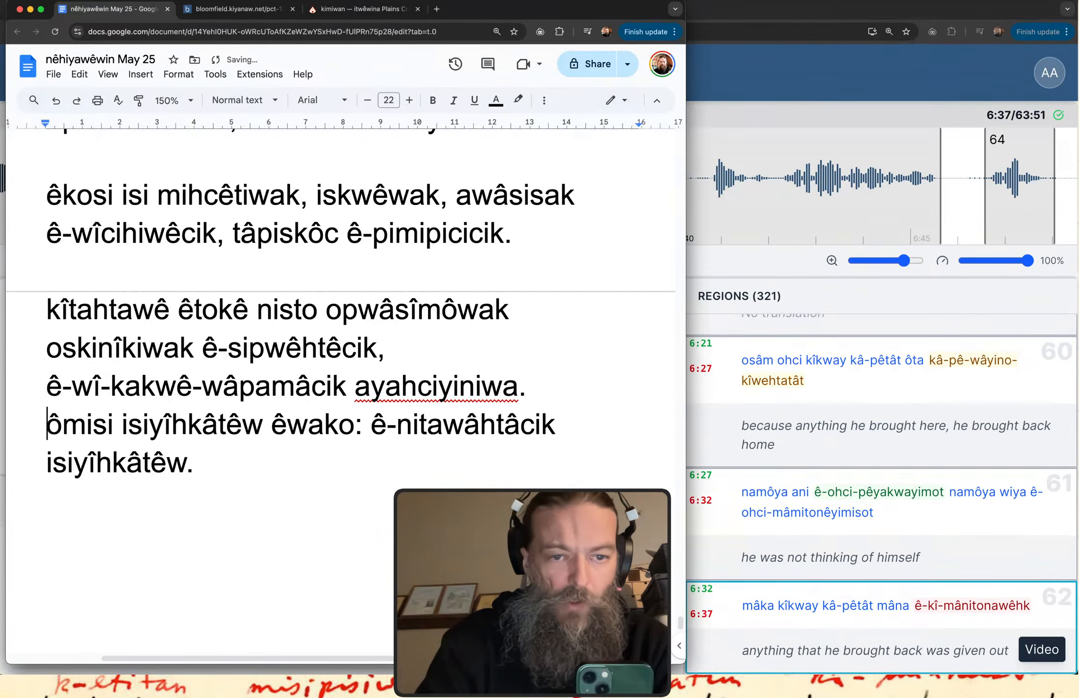
{"action": "key", "text": "Return"}
Make the independent verb "mihcêtiwak" in the "êkosi isi" sentence bold.
{"action": "scroll", "coordinate": [532, 390], "scroll_direction": "up", "scroll_amount": 3}
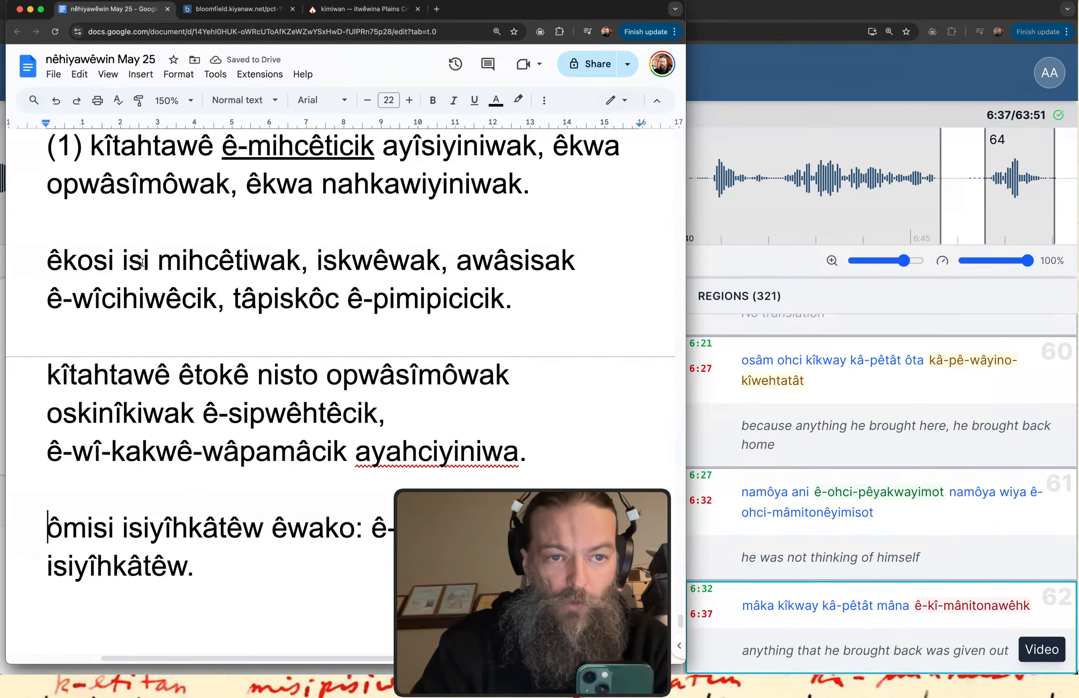
{"action": "left_click_drag", "start_coordinate": [164, 262], "coordinate": [296, 273]}
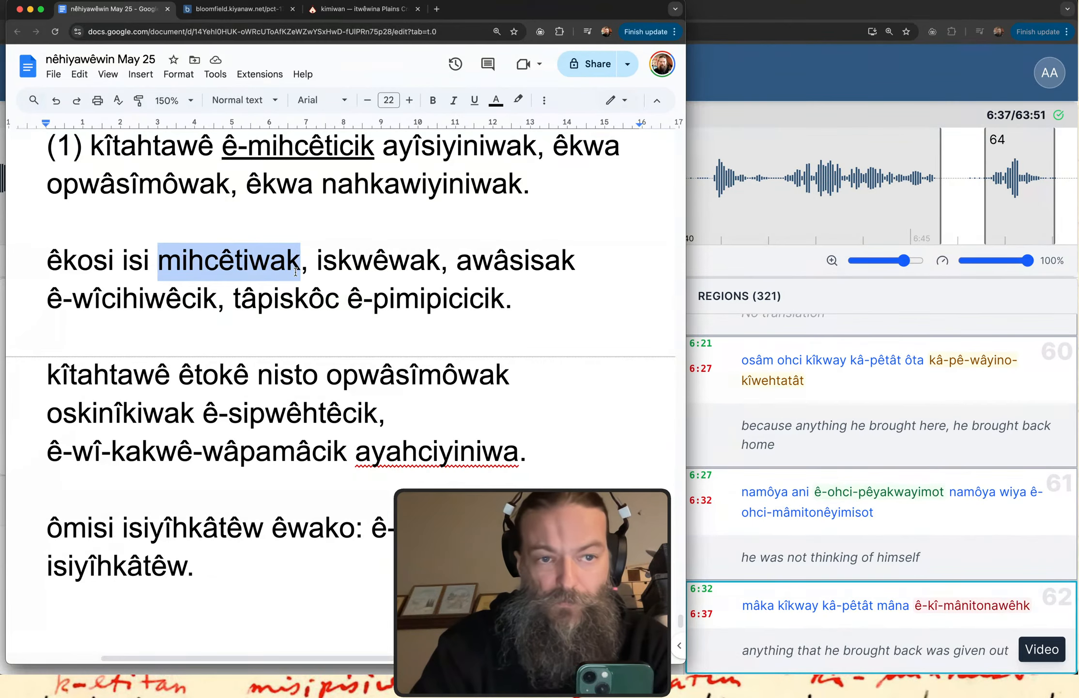
{"action": "key", "text": "cmd+b"}
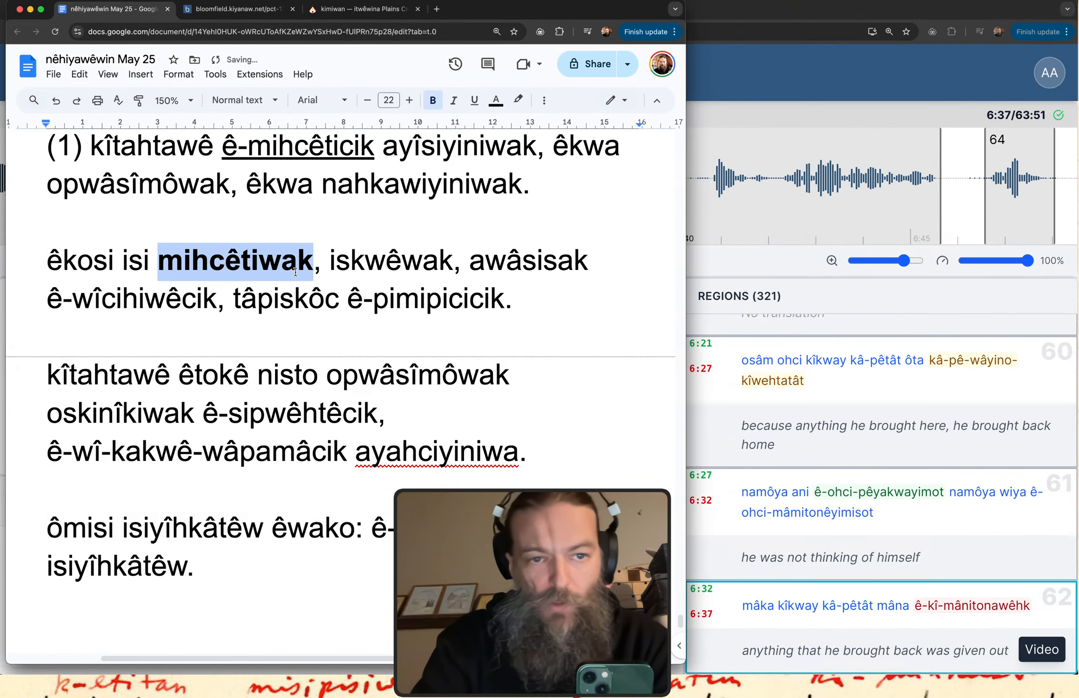
{"action": "left_click", "coordinate": [338, 284]}
Underline the conjunct verbs "ê-wîcihiwêcik" and "ê-pimipicicik" in the "êkosi isi" sentence.
{"action": "left_click_drag", "start_coordinate": [53, 300], "coordinate": [209, 306]}
{"action": "key", "text": "cmd+u"}
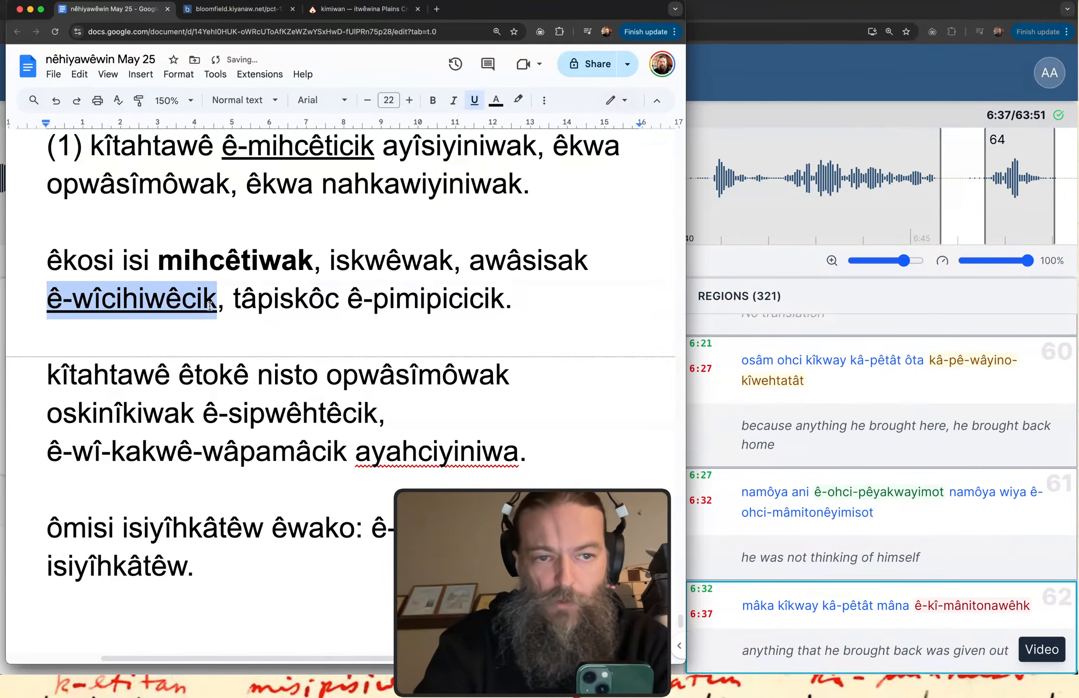
{"action": "left_click_drag", "start_coordinate": [348, 298], "coordinate": [500, 299]}
{"action": "key", "text": "super+u"}
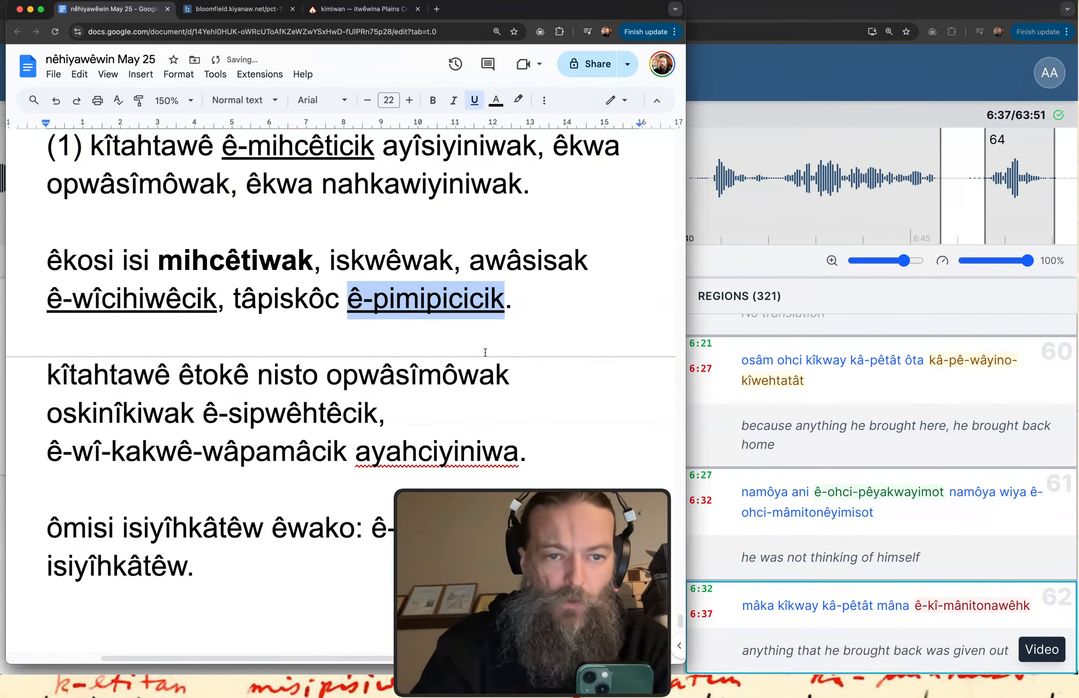
Underline the conjunct verbs "ê-sipwêhtêcik" and "ê-wî-kakwê-wâpamâcik" in the "kîtahtawê êtokê" sentence.
{"action": "scroll", "coordinate": [485, 352], "scroll_direction": "down", "scroll_amount": 3}
{"action": "left_click", "coordinate": [78, 255]}
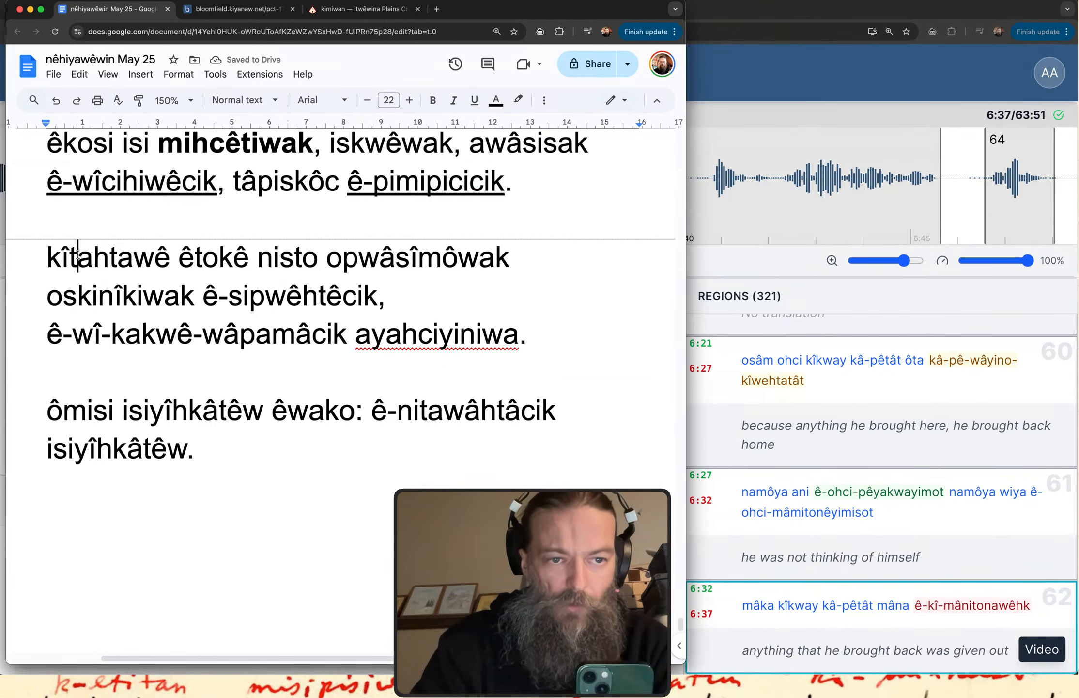
{"action": "left_click", "coordinate": [116, 265]}
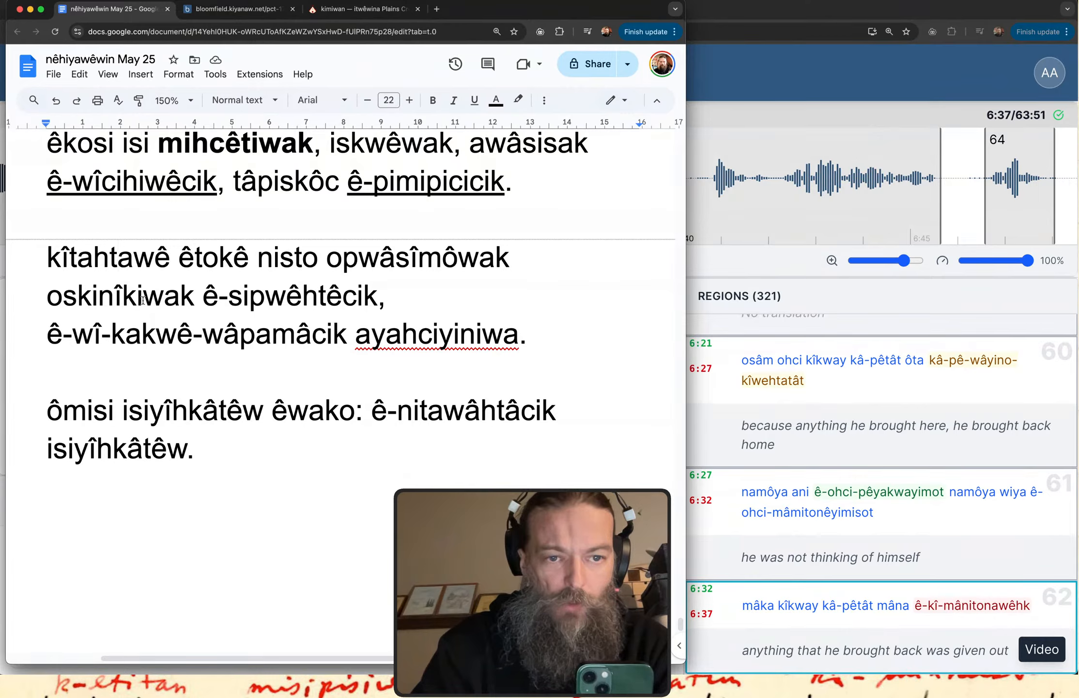
{"action": "left_click_drag", "start_coordinate": [203, 297], "coordinate": [377, 295]}
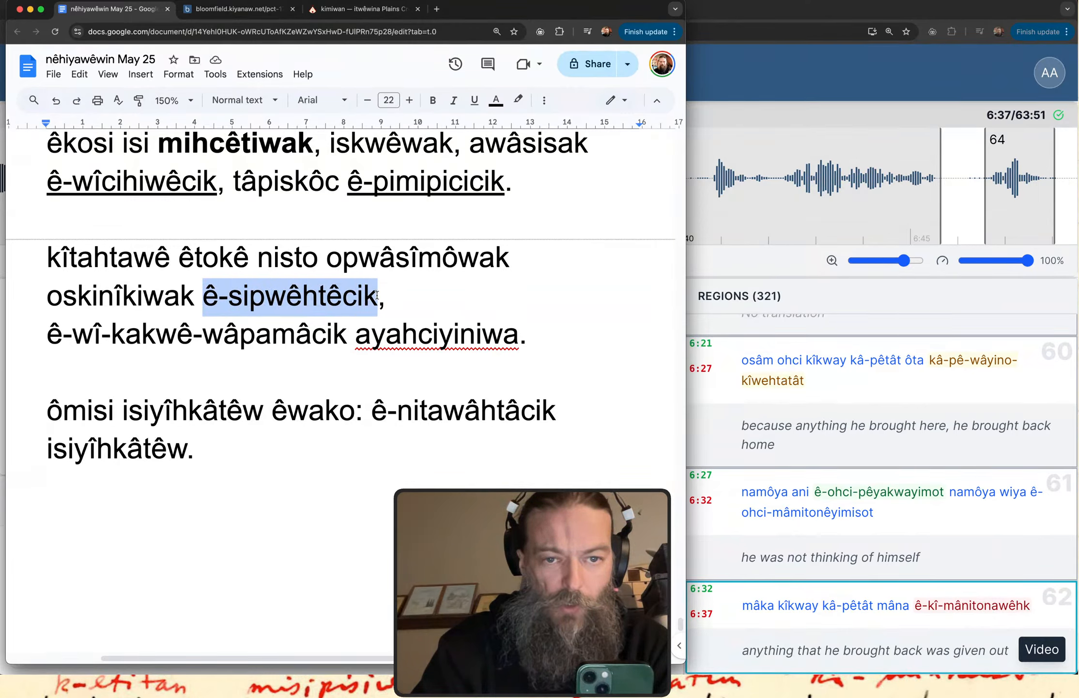
{"action": "key", "text": "super+u"}
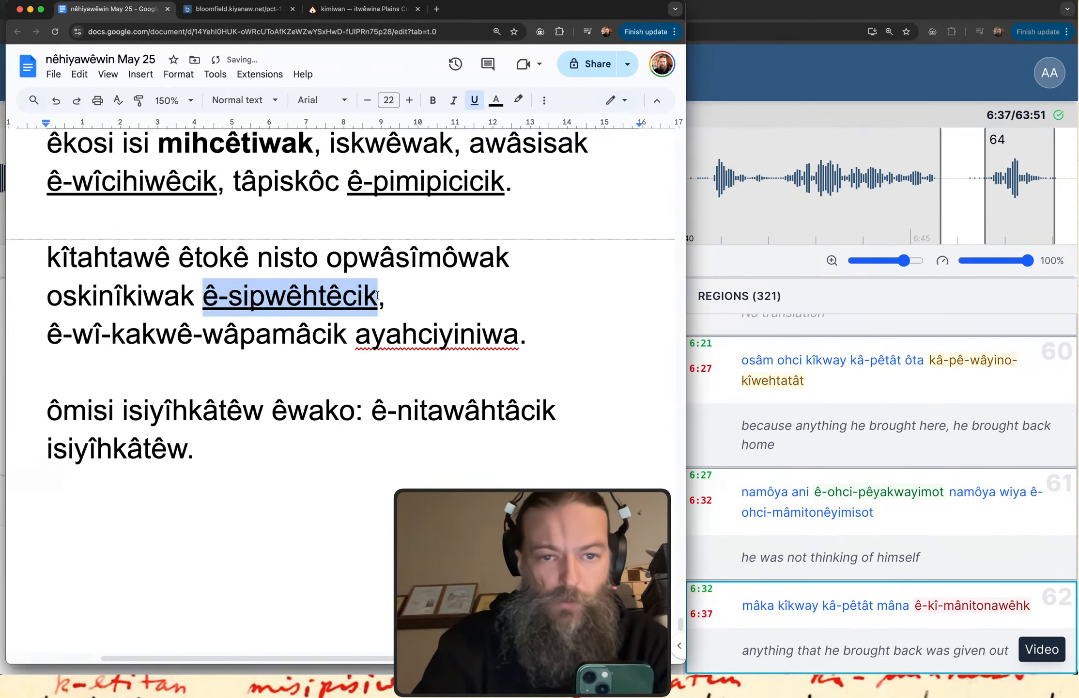
{"action": "left_click_drag", "start_coordinate": [57, 329], "coordinate": [342, 349]}
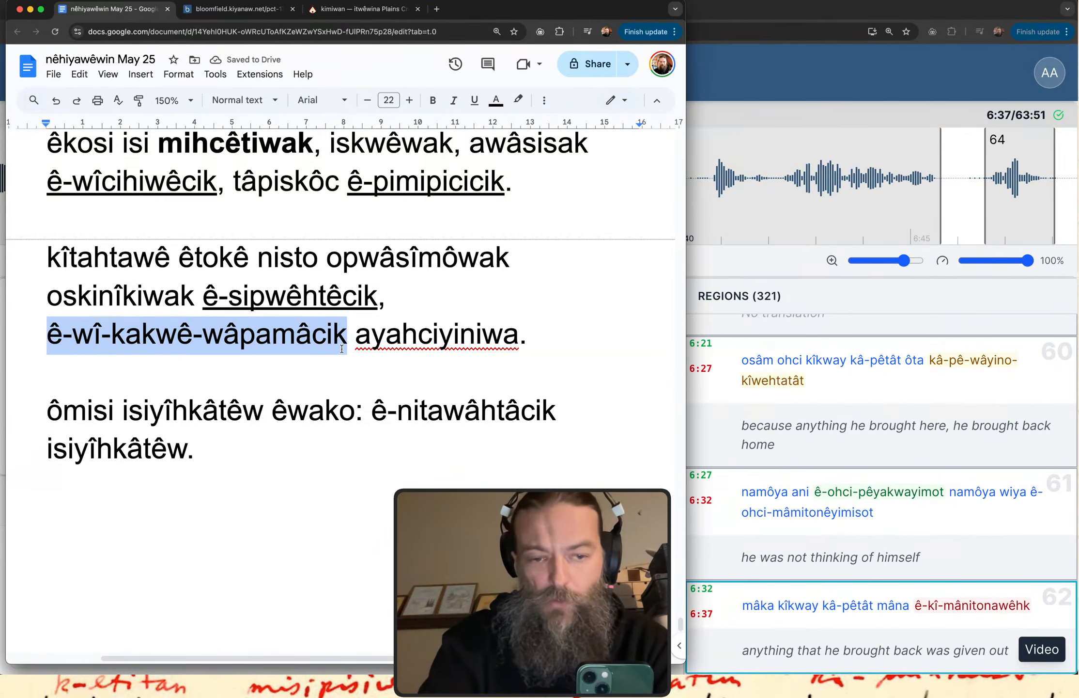
{"action": "key", "text": "super+u"}
In the "ômisi" sentence, make both occurrences of "isiyîhkâtêw" bold and underline "ê-nitawâhtâcik".
{"action": "scroll", "coordinate": [344, 412], "scroll_direction": "down", "scroll_amount": 2}
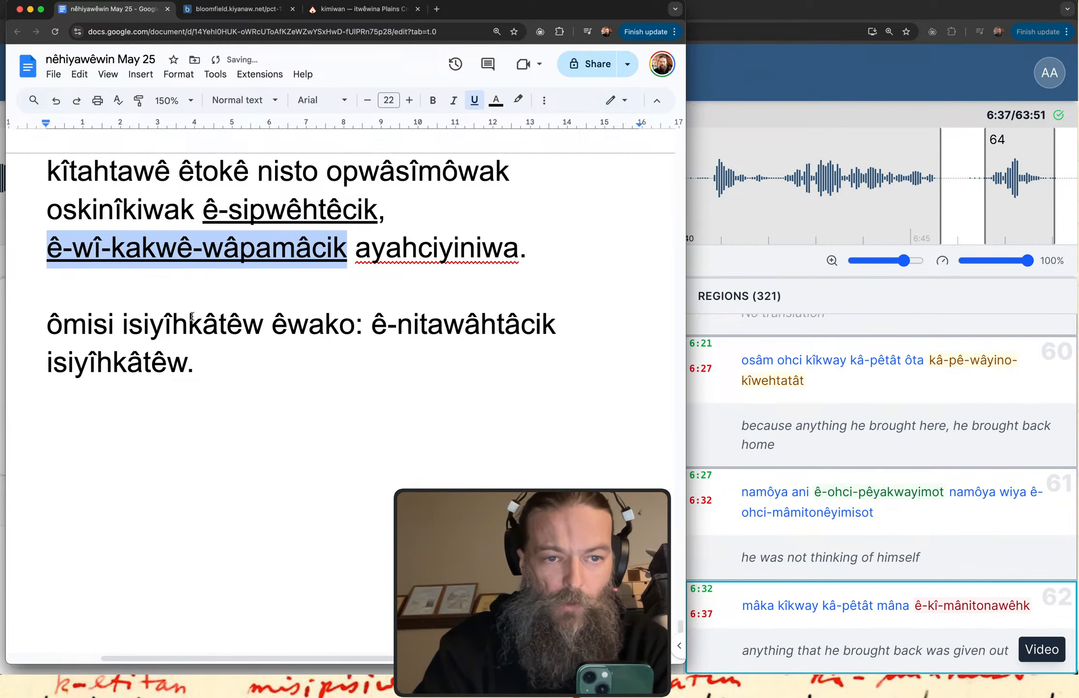
{"action": "left_click_drag", "start_coordinate": [123, 324], "coordinate": [263, 329]}
{"action": "left_click", "coordinate": [173, 351]}
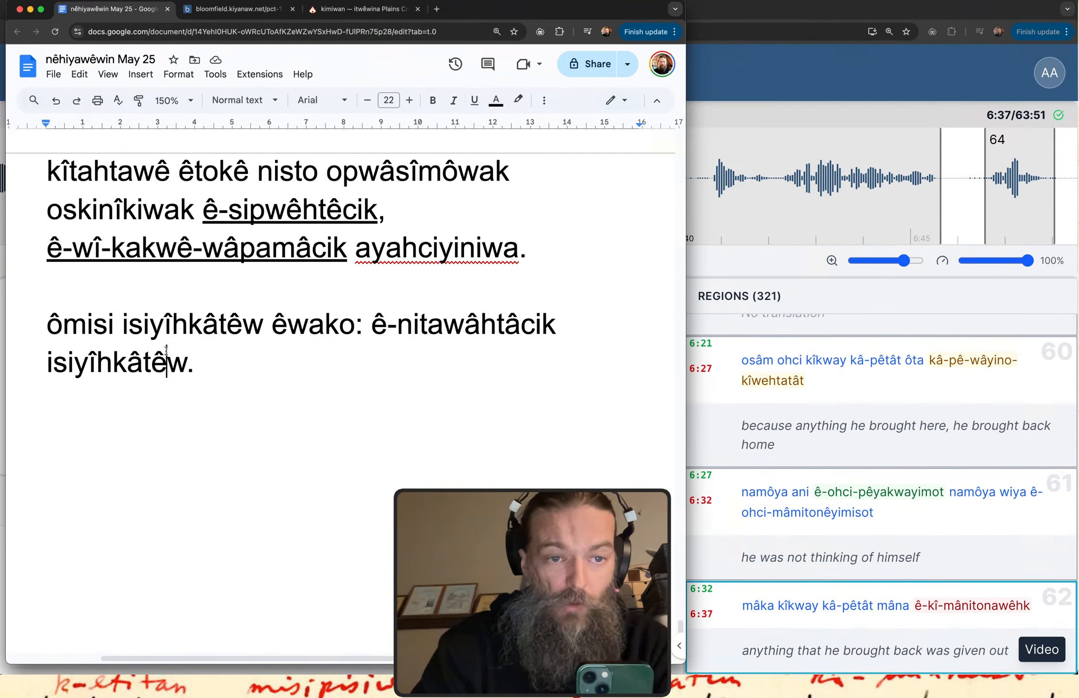
{"action": "double_click", "coordinate": [197, 320]}
{"action": "key", "text": "ctrl+b"}
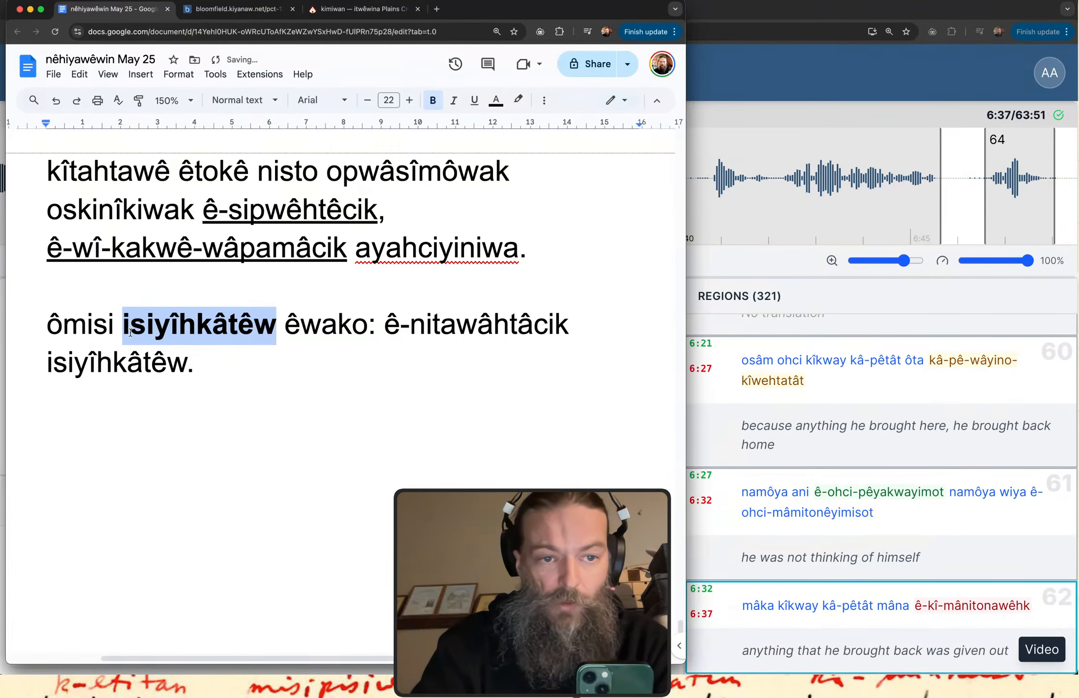
{"action": "double_click", "coordinate": [92, 360]}
{"action": "key", "text": "ctrl+b"}
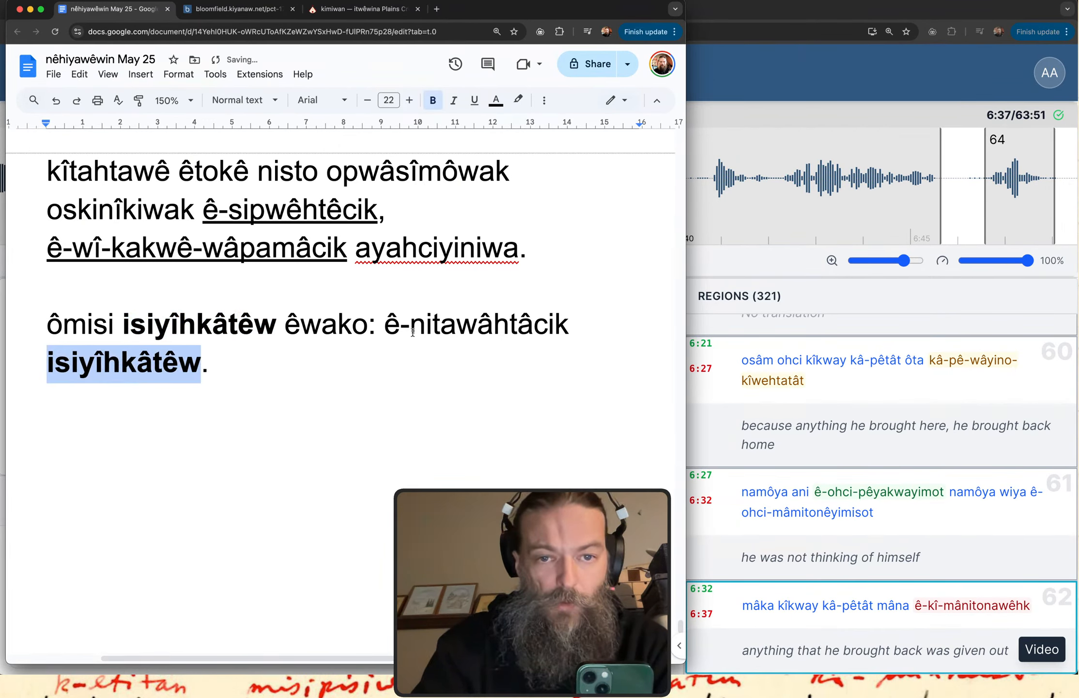
{"action": "left_click_drag", "start_coordinate": [391, 326], "coordinate": [568, 330]}
{"action": "key", "text": "ctrl+u"}
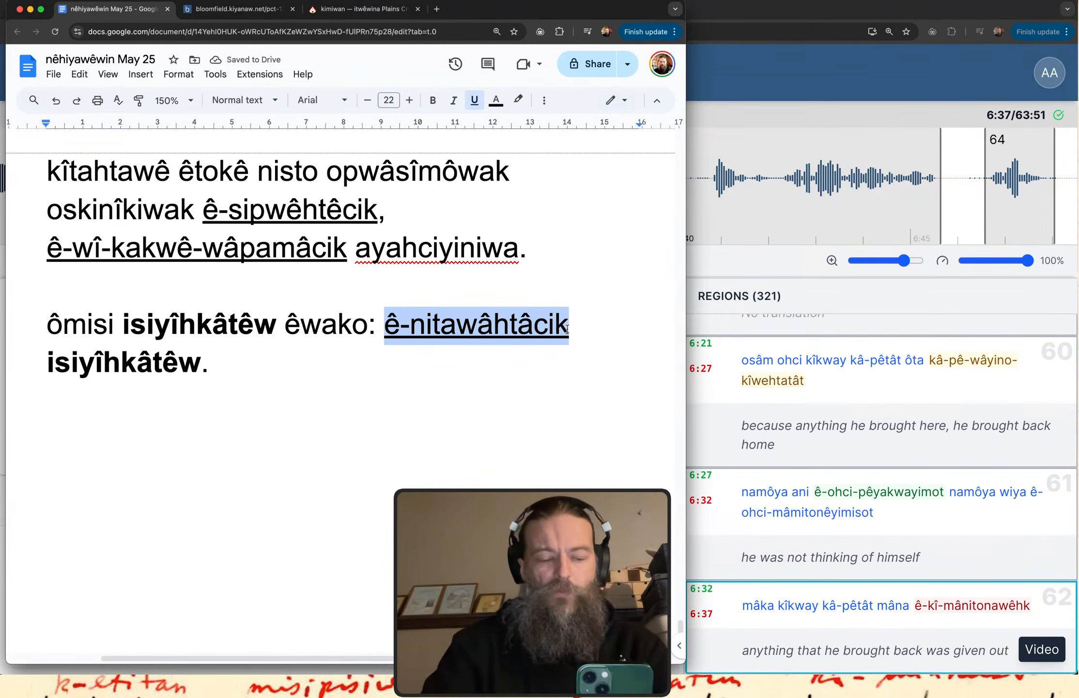
Review the marked story, selecting "mihcêtiwak", "ê-wîcihiwêcik" and "ê-pimipicicik" in the second sentence to point them out.
{"action": "scroll", "coordinate": [567, 329], "scroll_direction": "up", "scroll_amount": 5}
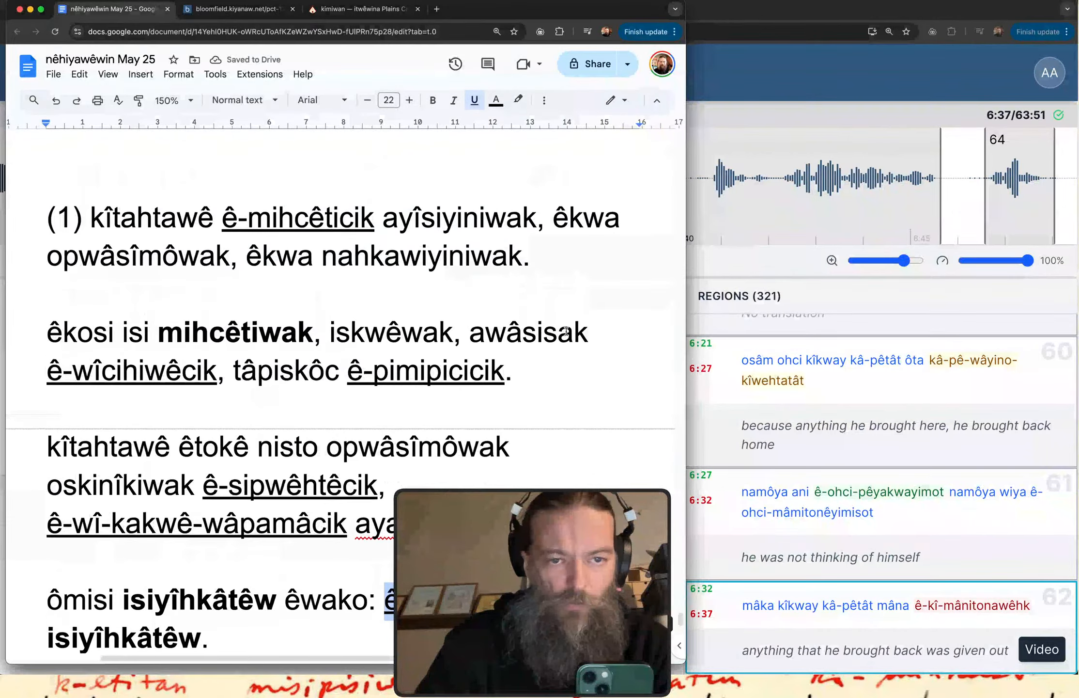
{"action": "scroll", "coordinate": [566, 331], "scroll_direction": "down", "scroll_amount": 2}
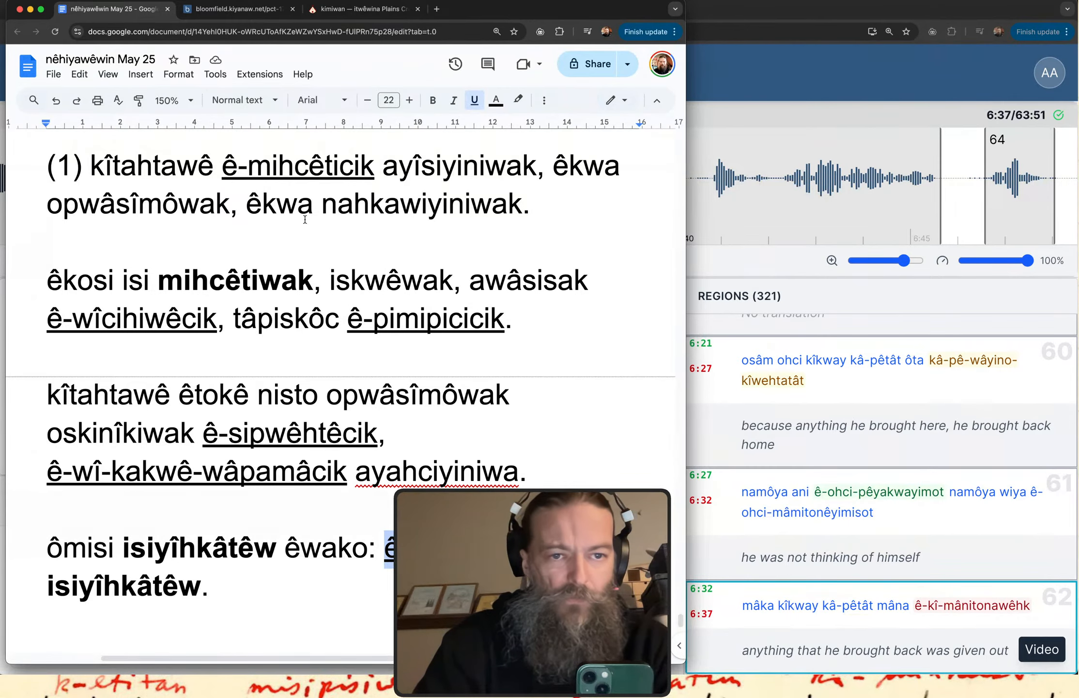
{"action": "left_click_drag", "start_coordinate": [165, 276], "coordinate": [309, 283]}
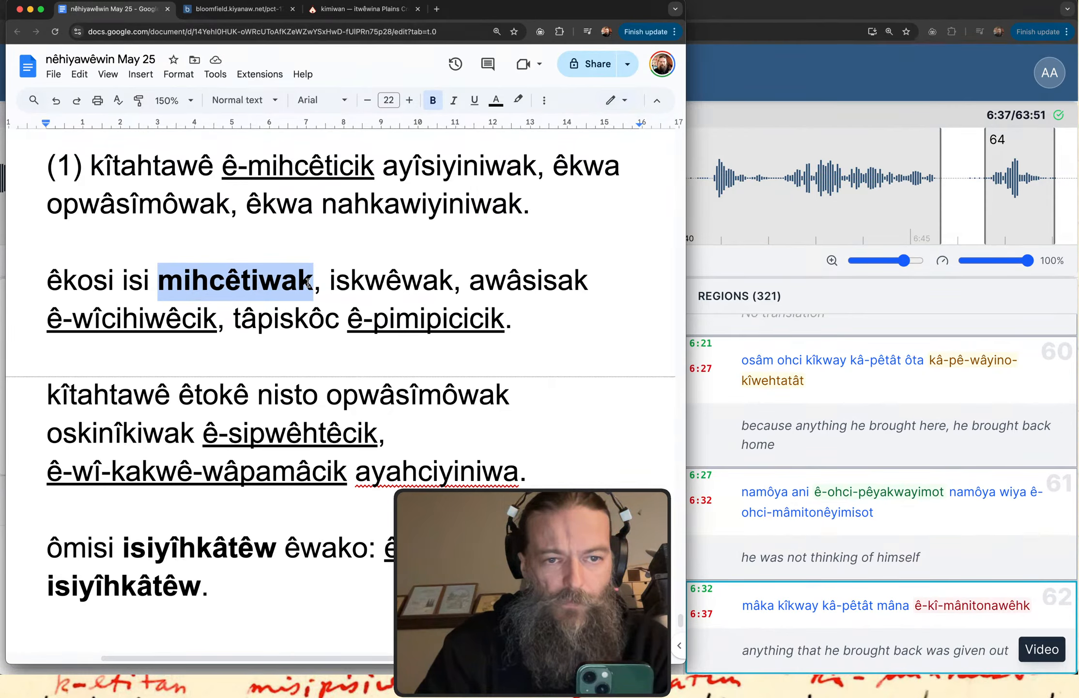
{"action": "left_click", "coordinate": [243, 290]}
{"action": "left_click_drag", "start_coordinate": [158, 281], "coordinate": [309, 279]}
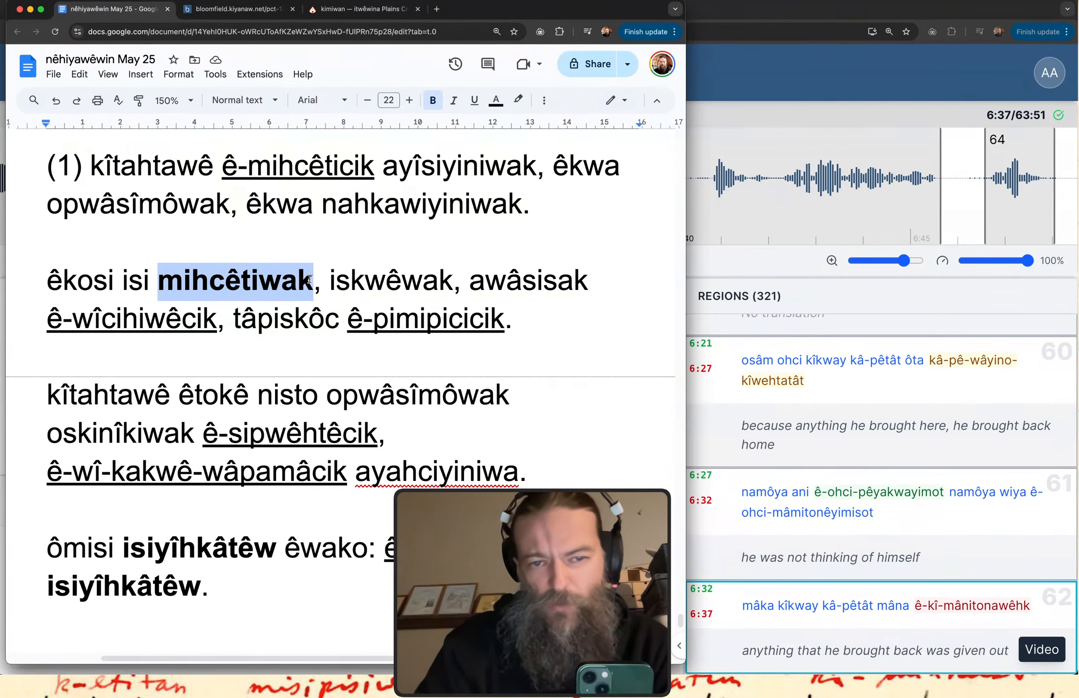
{"action": "left_click", "coordinate": [377, 281]}
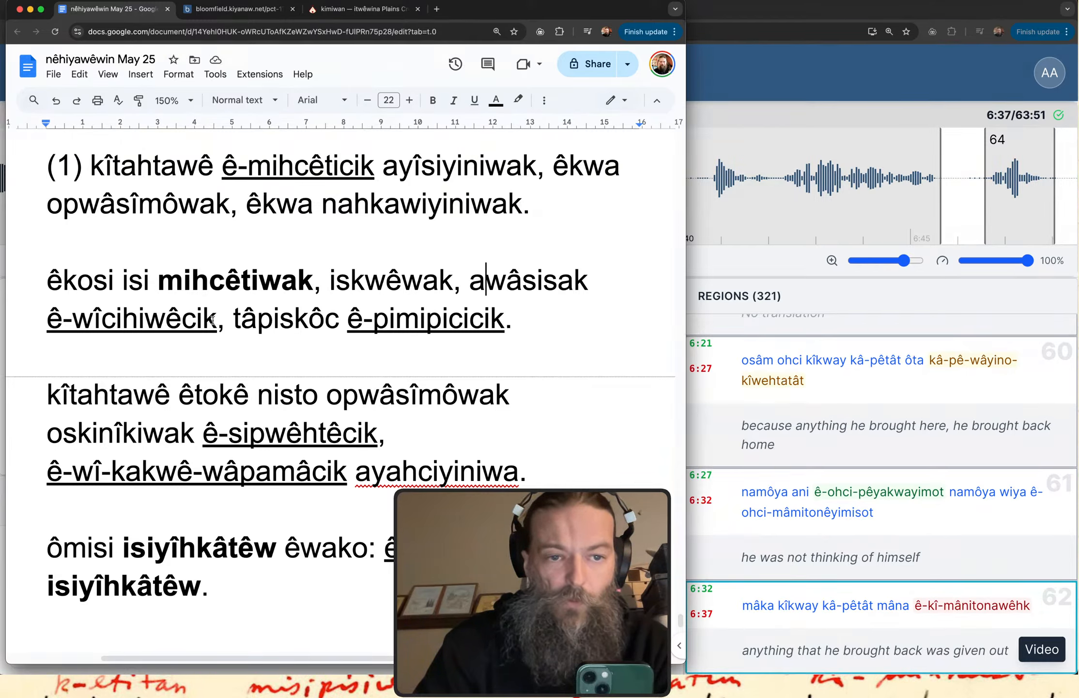
{"action": "left_click_drag", "start_coordinate": [216, 318], "coordinate": [47, 318]}
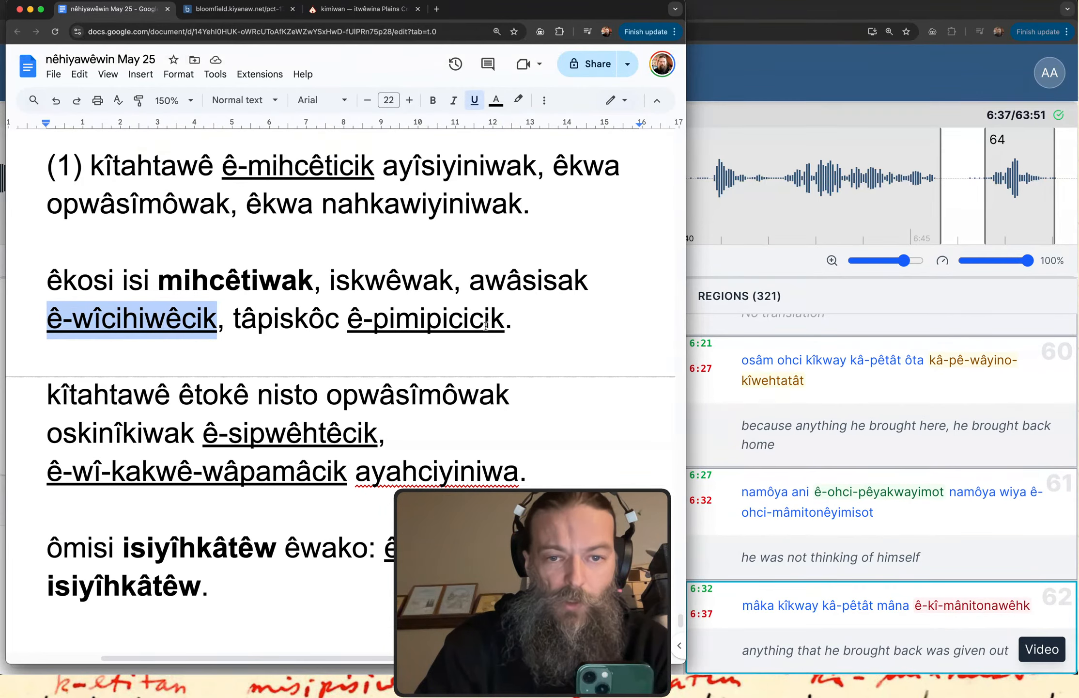
{"action": "left_click_drag", "start_coordinate": [507, 319], "coordinate": [352, 319]}
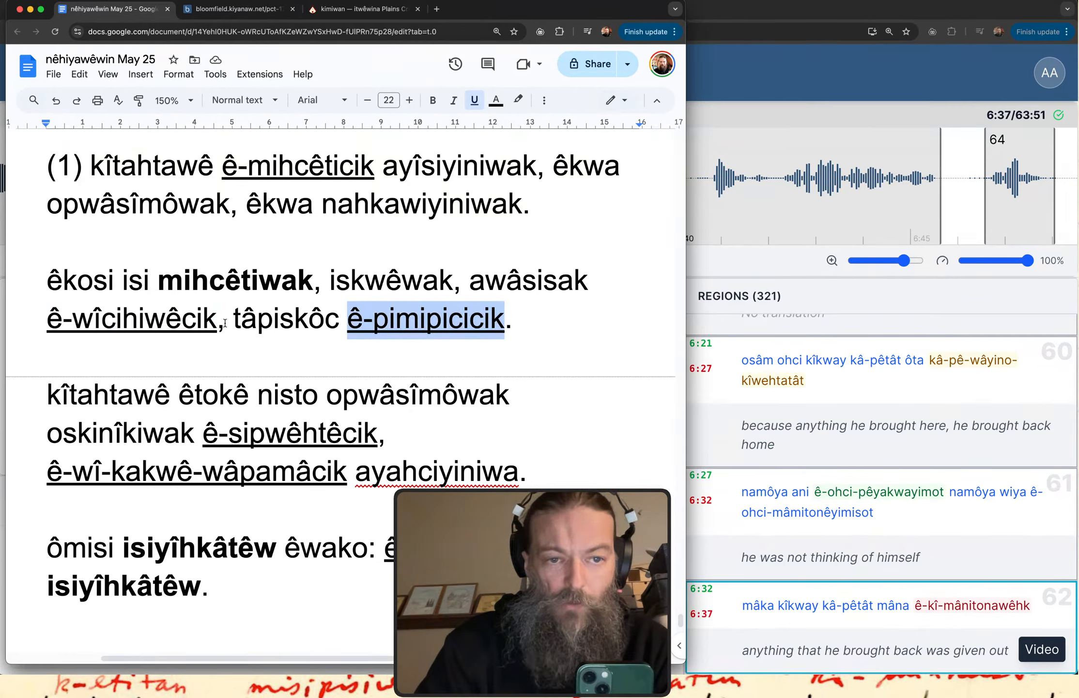
Look up "ê-wîcihiwêcik" from the notes in the itwêwina Plains Cree dictionary and return to the document.
{"action": "left_click_drag", "start_coordinate": [217, 318], "coordinate": [43, 318]}
{"action": "key", "text": "super+c"}
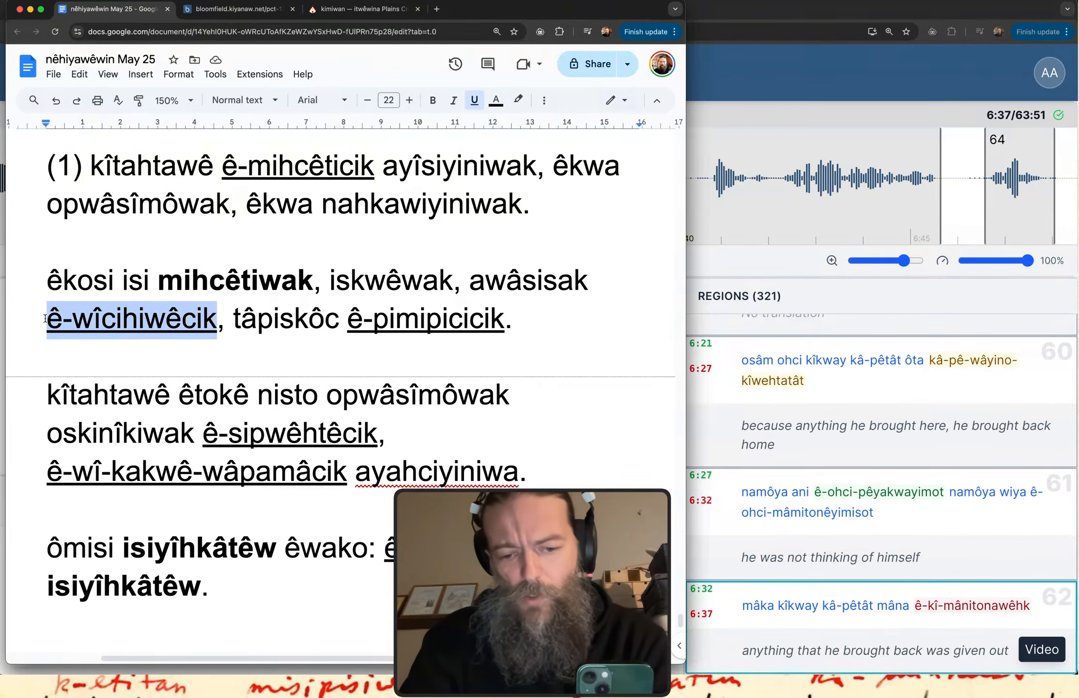
{"action": "key", "text": "super+t"}
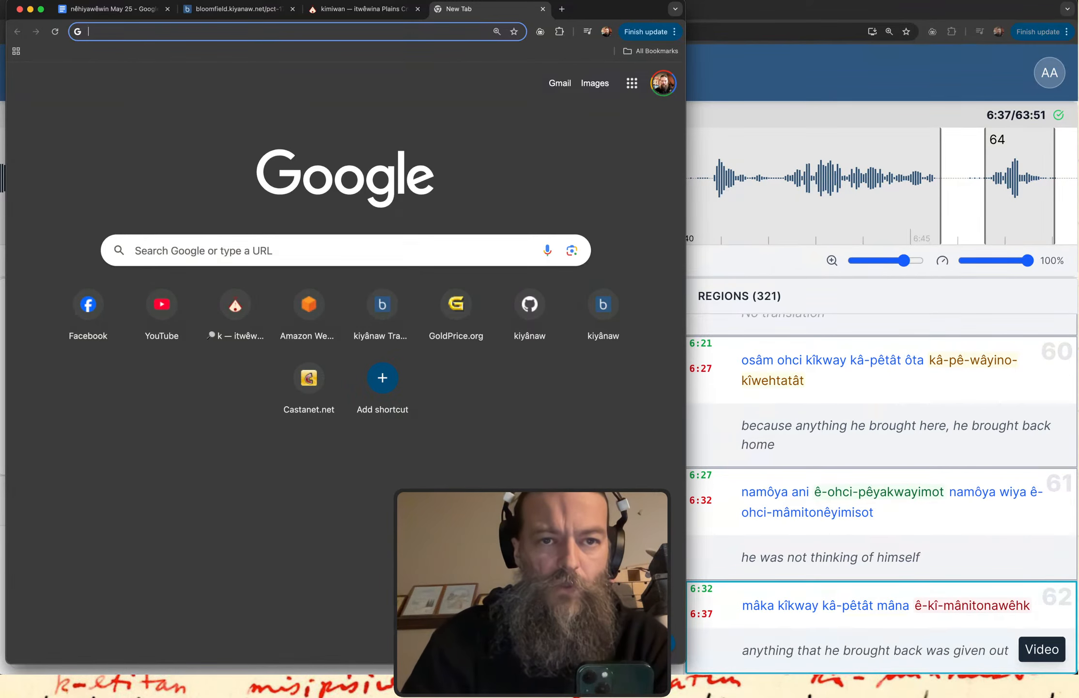
{"action": "left_click", "coordinate": [367, 10]}
{"action": "scroll", "coordinate": [259, 72], "scroll_direction": "up", "scroll_amount": 5}
{"action": "left_click", "coordinate": [210, 130]}
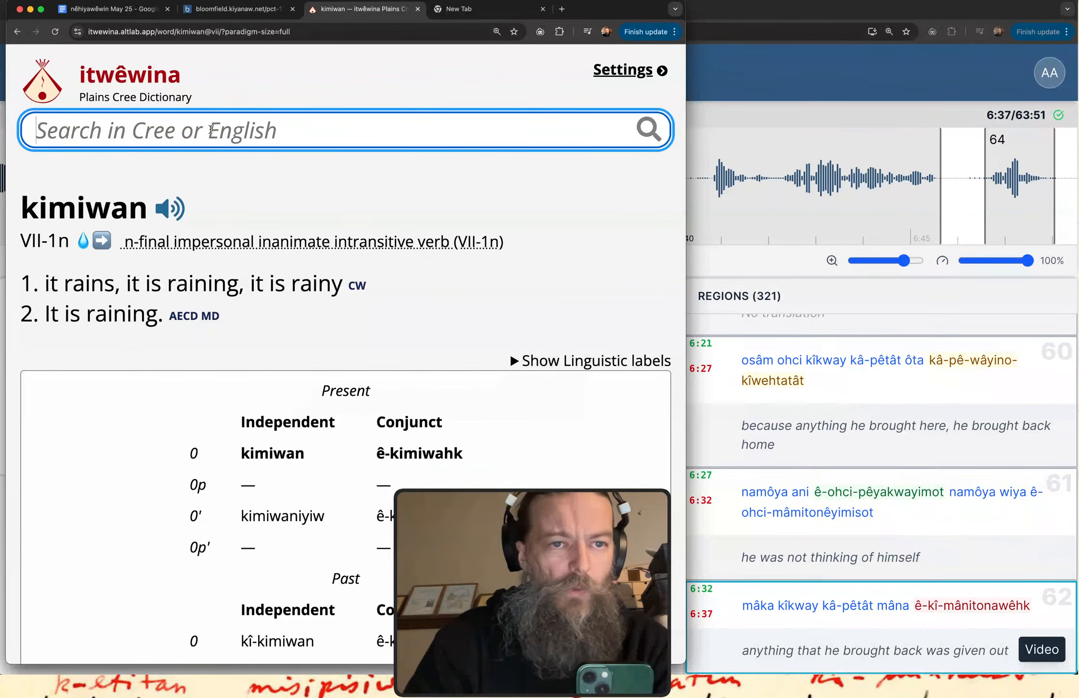
{"action": "key", "text": "super+v"}
{"action": "key", "text": "Return"}
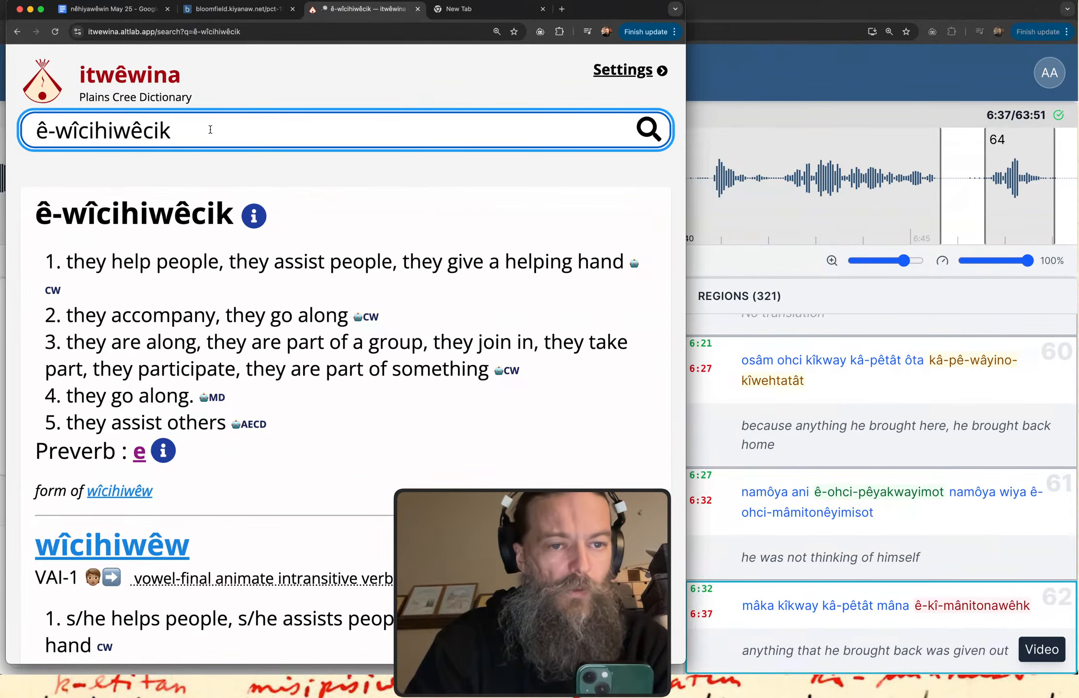
{"action": "left_click", "coordinate": [127, 11]}
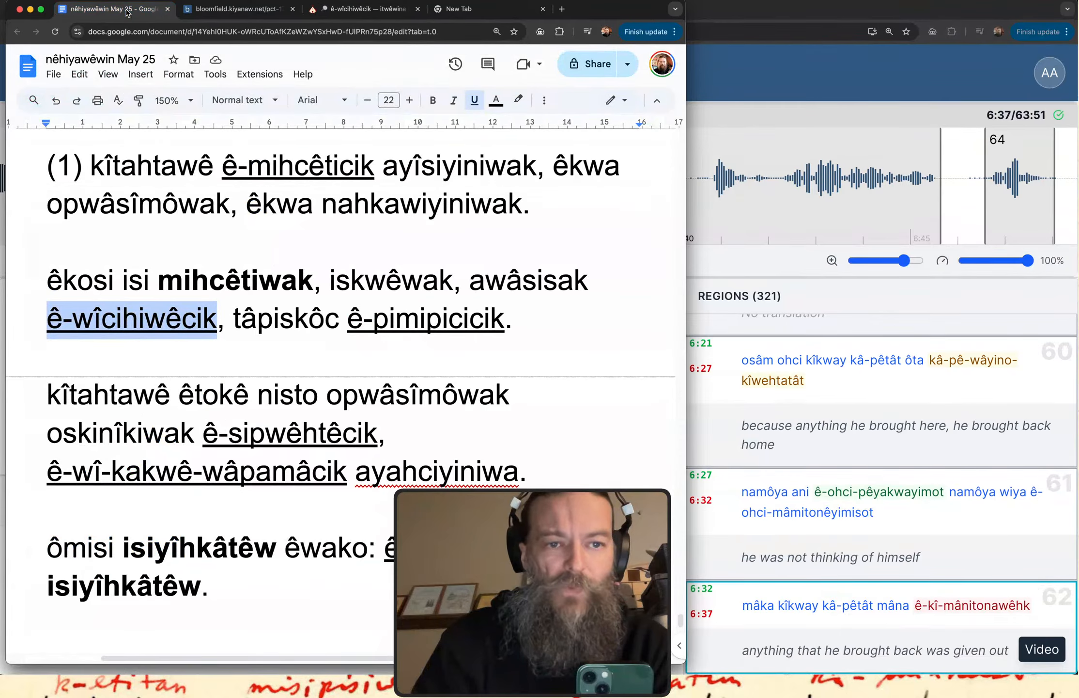
{"action": "left_click", "coordinate": [130, 320]}
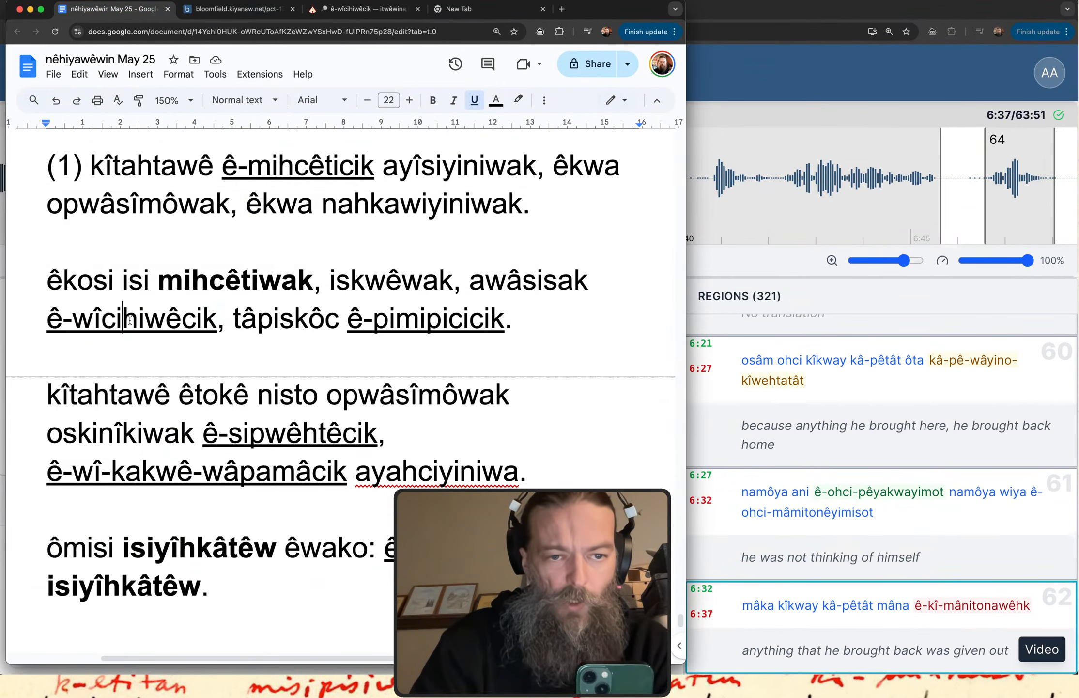
Select "pimipicicik", its full line, and the span from "ê-sipwêhtêcik" to "ê-wî-kakwê-wâpamâcik" to point out the conjunct verbs.
{"action": "double_click", "coordinate": [406, 333]}
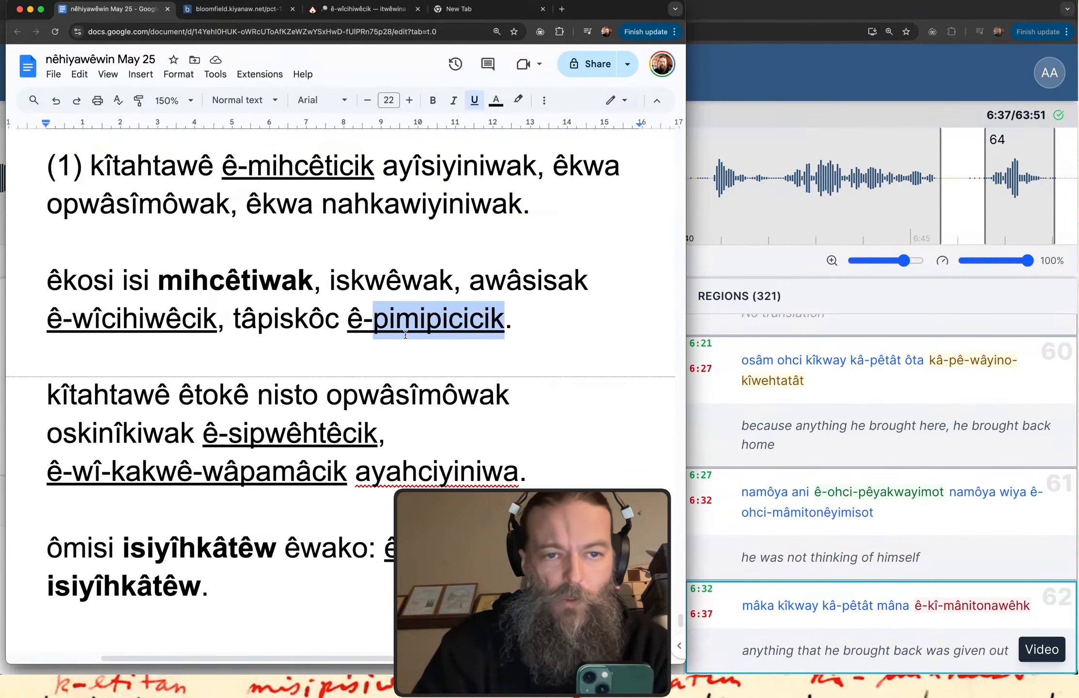
{"action": "left_click", "coordinate": [388, 318]}
{"action": "left_click_drag", "start_coordinate": [512, 319], "coordinate": [53, 318]}
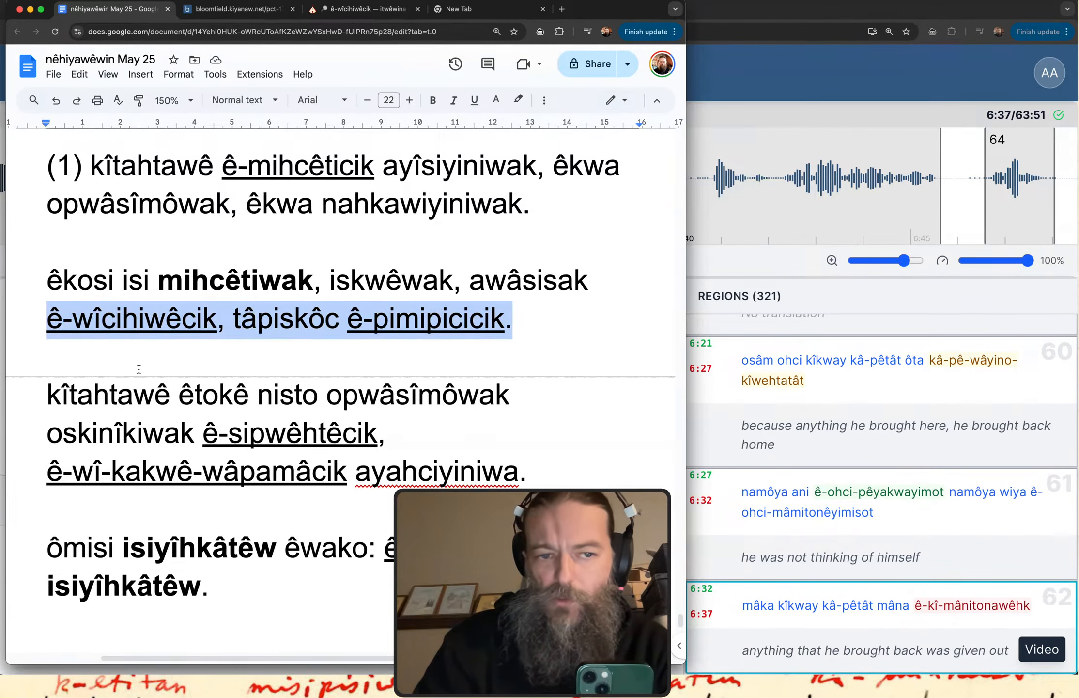
{"action": "scroll", "coordinate": [139, 369], "scroll_direction": "down", "scroll_amount": 3}
{"action": "left_click", "coordinate": [328, 390]}
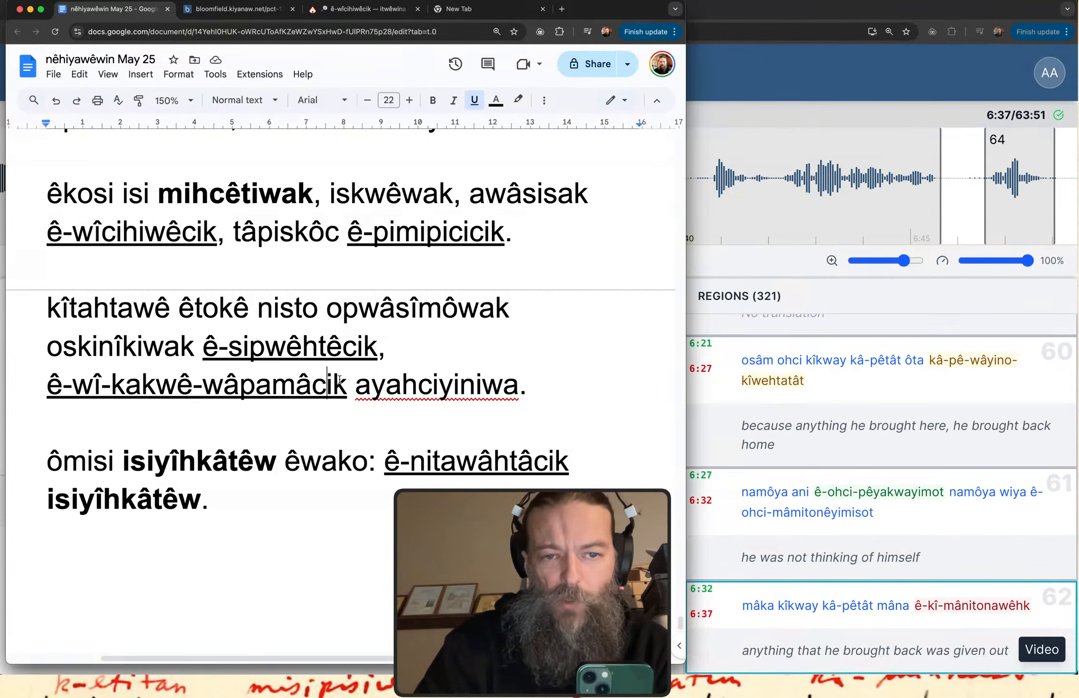
{"action": "left_click_drag", "start_coordinate": [348, 387], "coordinate": [204, 347]}
Point out the independent verb "mihcêtiwak" and the conjunct verb "ê-wîcihiwêcik" in the "êkosi isi" sentence by selecting each.
{"action": "left_click_drag", "start_coordinate": [160, 192], "coordinate": [310, 199]}
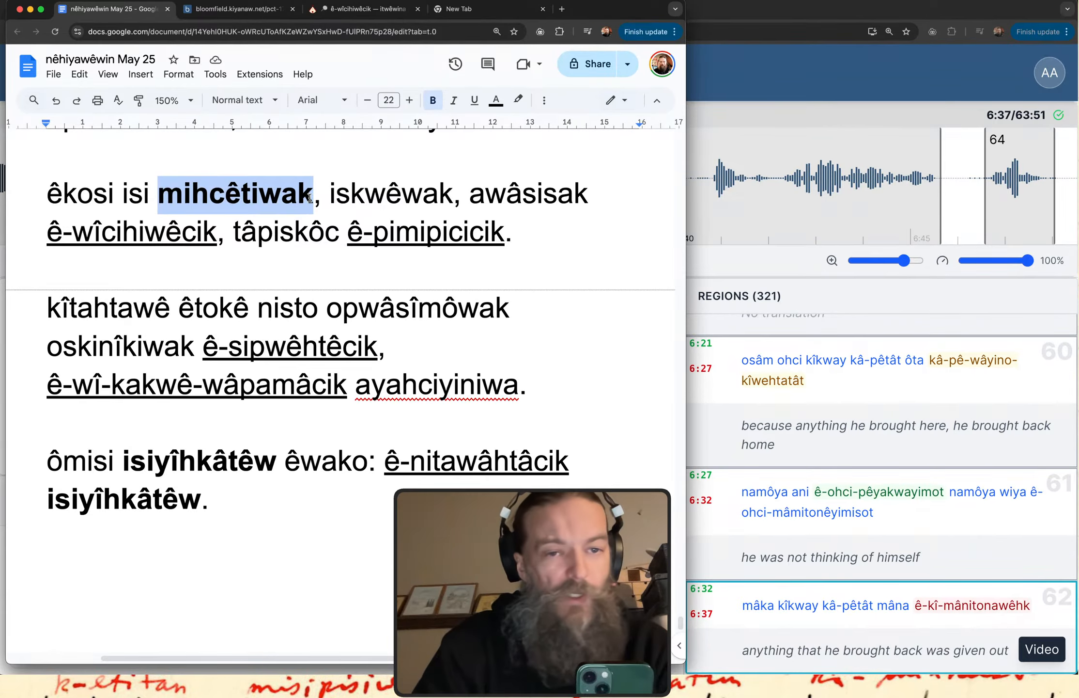
{"action": "scroll", "coordinate": [310, 198], "scroll_direction": "down", "scroll_amount": 1}
{"action": "scroll", "coordinate": [272, 488], "scroll_direction": "down", "scroll_amount": 3}
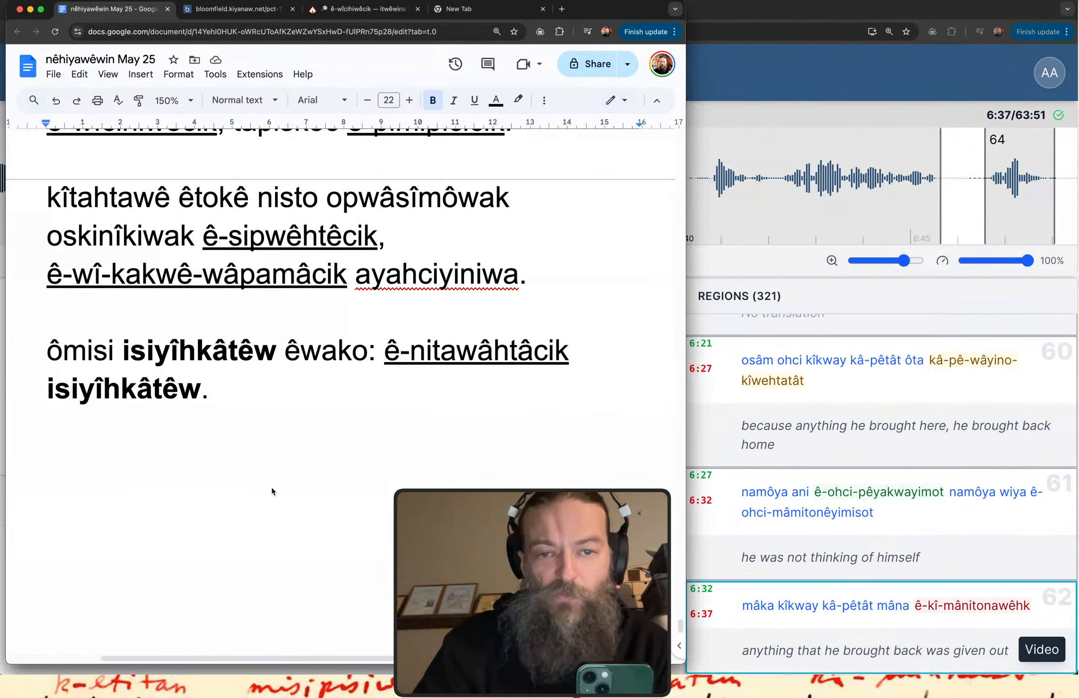
{"action": "scroll", "coordinate": [272, 487], "scroll_direction": "up", "scroll_amount": 3}
{"action": "left_click", "coordinate": [274, 429]}
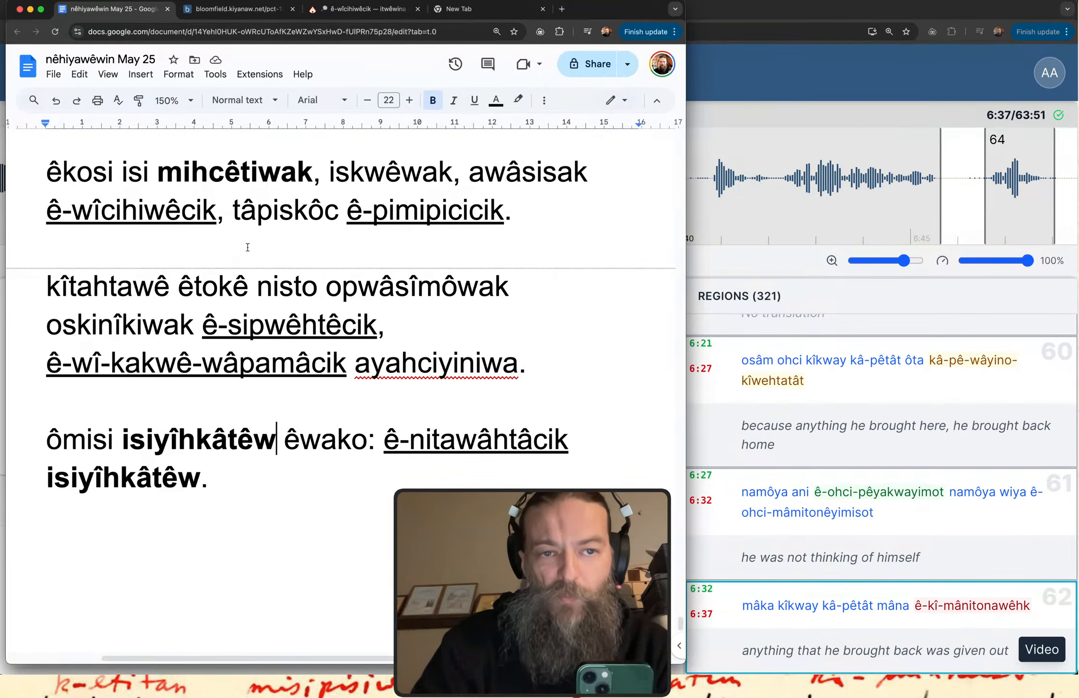
{"action": "double_click", "coordinate": [222, 167]}
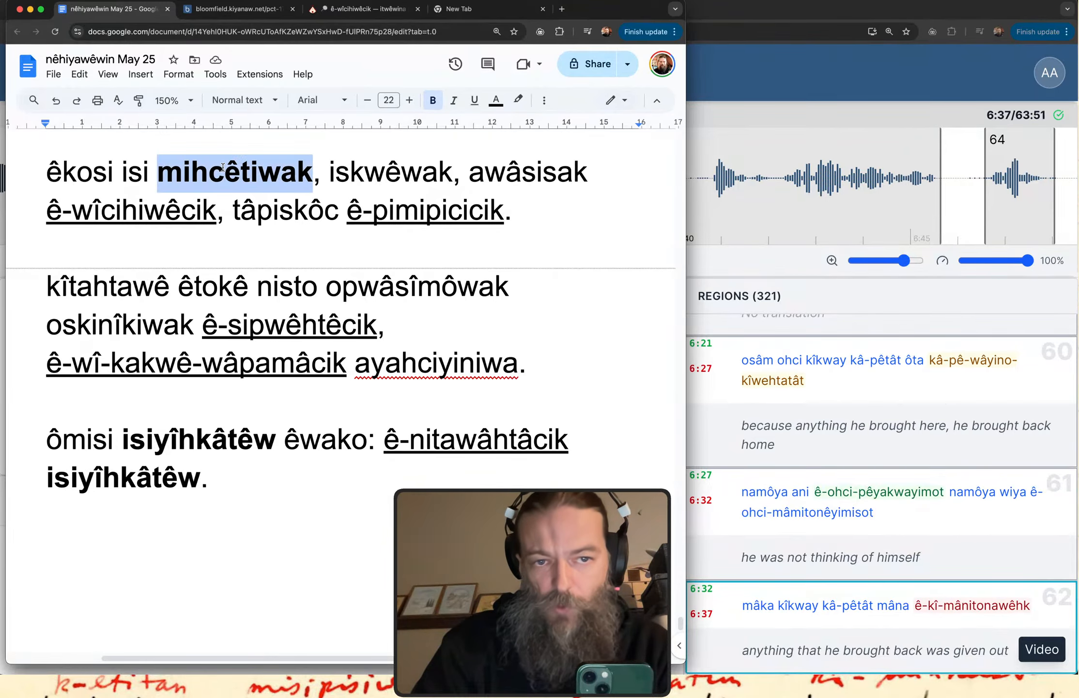
{"action": "left_click", "coordinate": [151, 167]}
{"action": "double_click", "coordinate": [258, 167]}
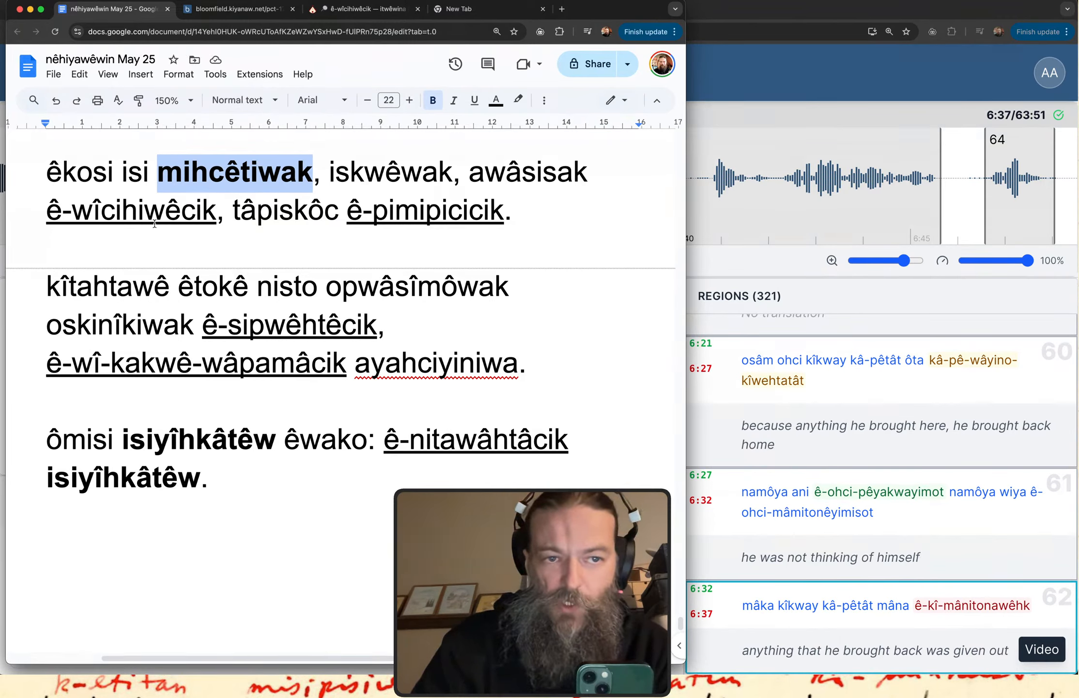
{"action": "mouse_move", "coordinate": [217, 218]}
{"action": "left_mouse_down"}
{"action": "mouse_move", "coordinate": [49, 214]}
{"action": "mouse_move", "coordinate": [64, 221]}
{"action": "mouse_move", "coordinate": [33, 232]}
{"action": "mouse_move", "coordinate": [30, 201]}
{"action": "mouse_move", "coordinate": [102, 148]}
{"action": "mouse_move", "coordinate": [192, 164]}
{"action": "mouse_move", "coordinate": [174, 165]}
{"action": "mouse_move", "coordinate": [198, 157]}
{"action": "mouse_move", "coordinate": [194, 161]}
{"action": "left_mouse_up"}
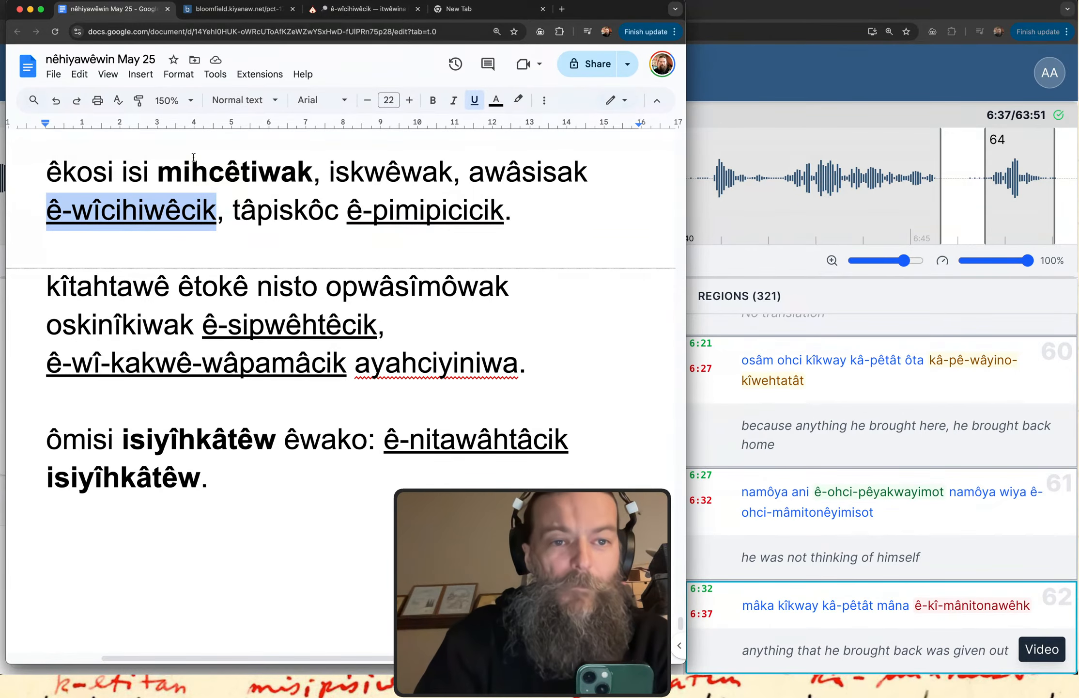
Switch to the Bloomfield story page and trace under the opening line of paragraph (2), "ôki oskinîkiwak kâ-nisticik".
{"action": "left_click", "coordinate": [217, 14]}
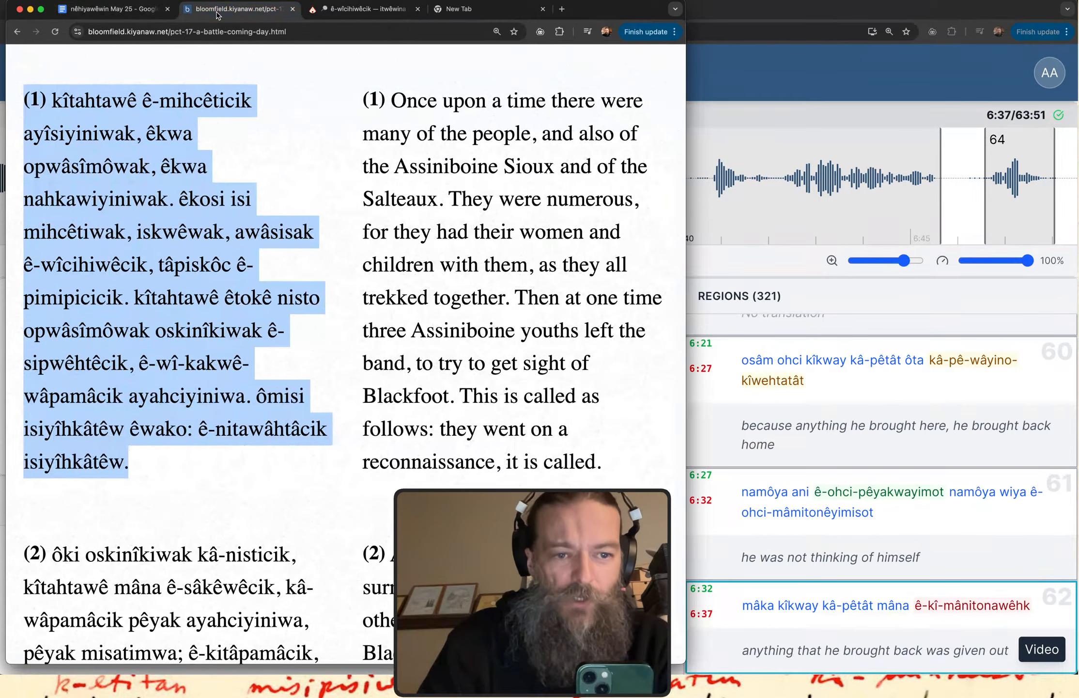
{"action": "scroll", "coordinate": [271, 389], "scroll_direction": "down", "scroll_amount": 5}
{"action": "scroll", "coordinate": [271, 389], "scroll_direction": "down", "scroll_amount": 10}
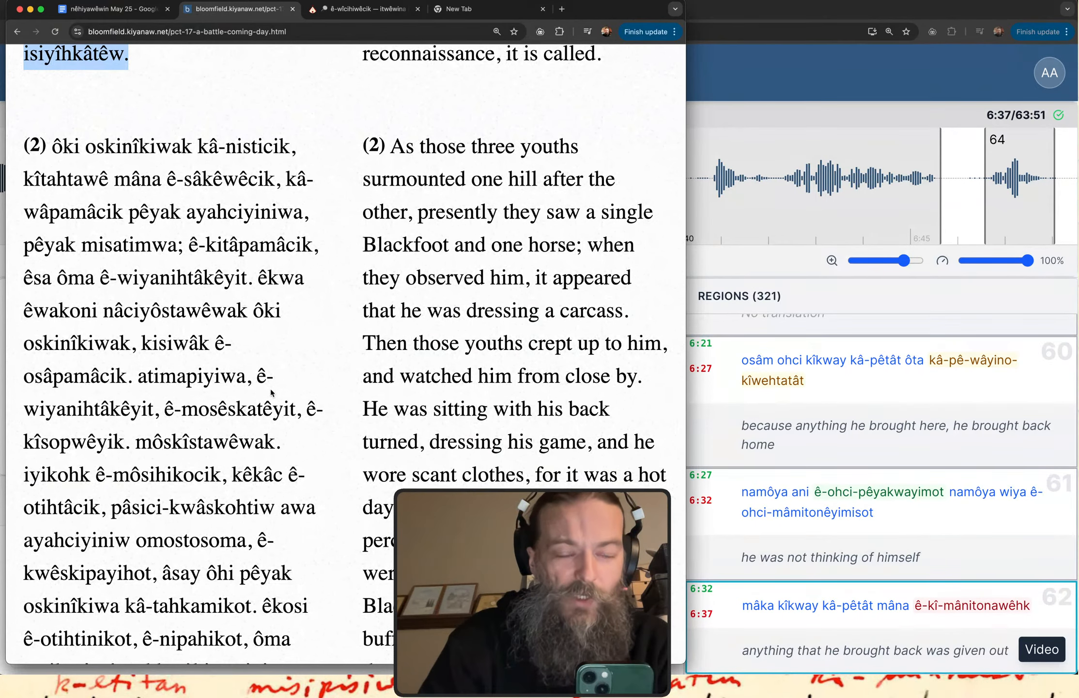
{"action": "scroll", "coordinate": [271, 391], "scroll_direction": "down", "scroll_amount": 1}
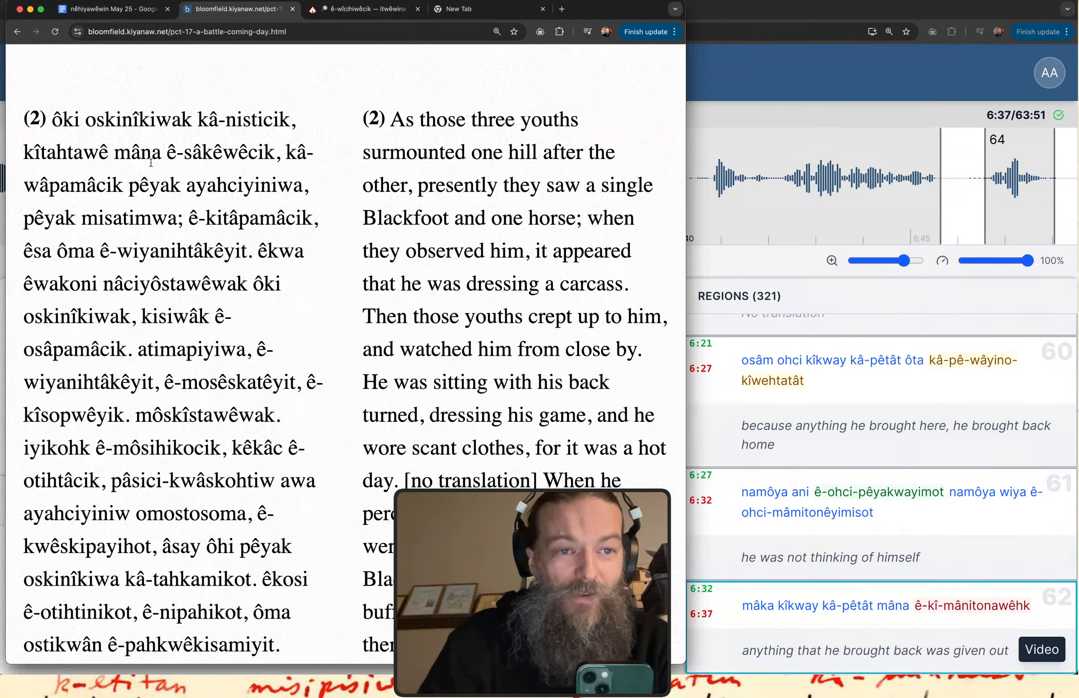
{"action": "left_click_drag", "start_coordinate": [71, 133], "coordinate": [276, 138]}
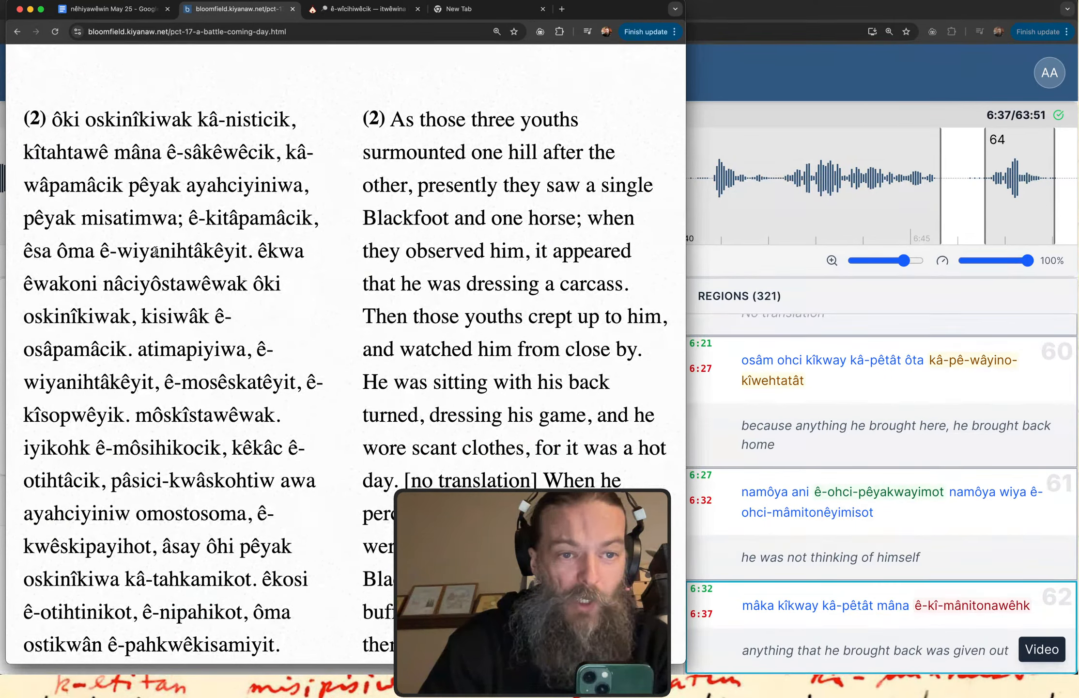
Read through paragraph (2) of the story and select and mark the independent verb "nâciyôstawêwak".
{"action": "scroll", "coordinate": [134, 275], "scroll_direction": "down", "scroll_amount": 1}
{"action": "scroll", "coordinate": [134, 275], "scroll_direction": "down", "scroll_amount": 1}
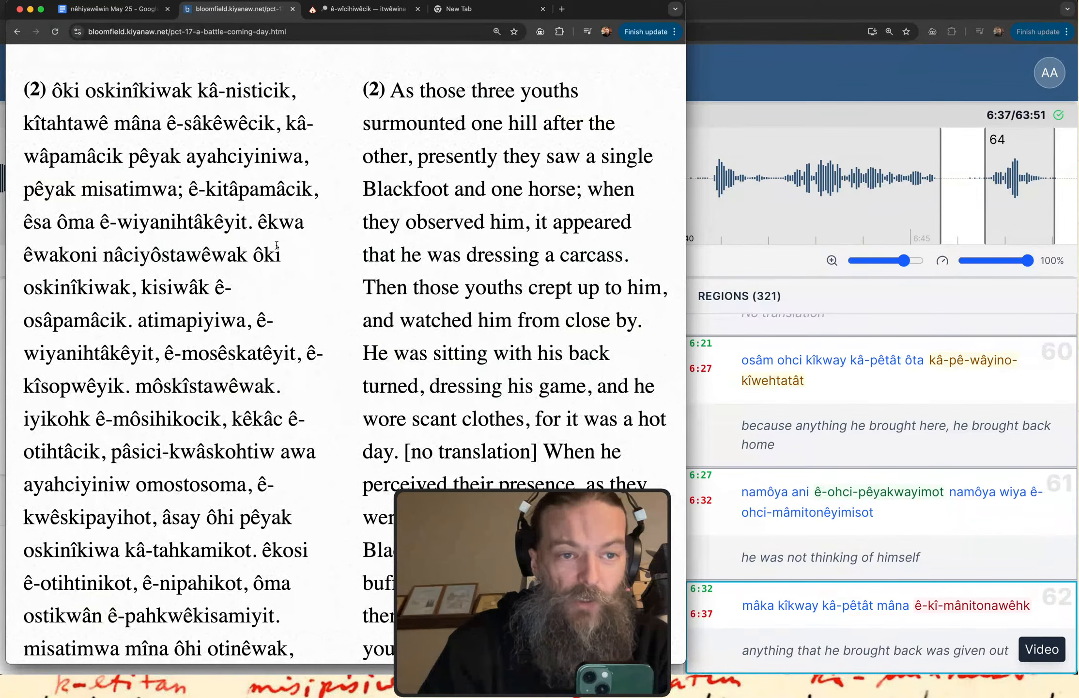
{"action": "scroll", "coordinate": [60, 269], "scroll_direction": "down", "scroll_amount": 2}
{"action": "scroll", "coordinate": [61, 270], "scroll_direction": "up", "scroll_amount": 1}
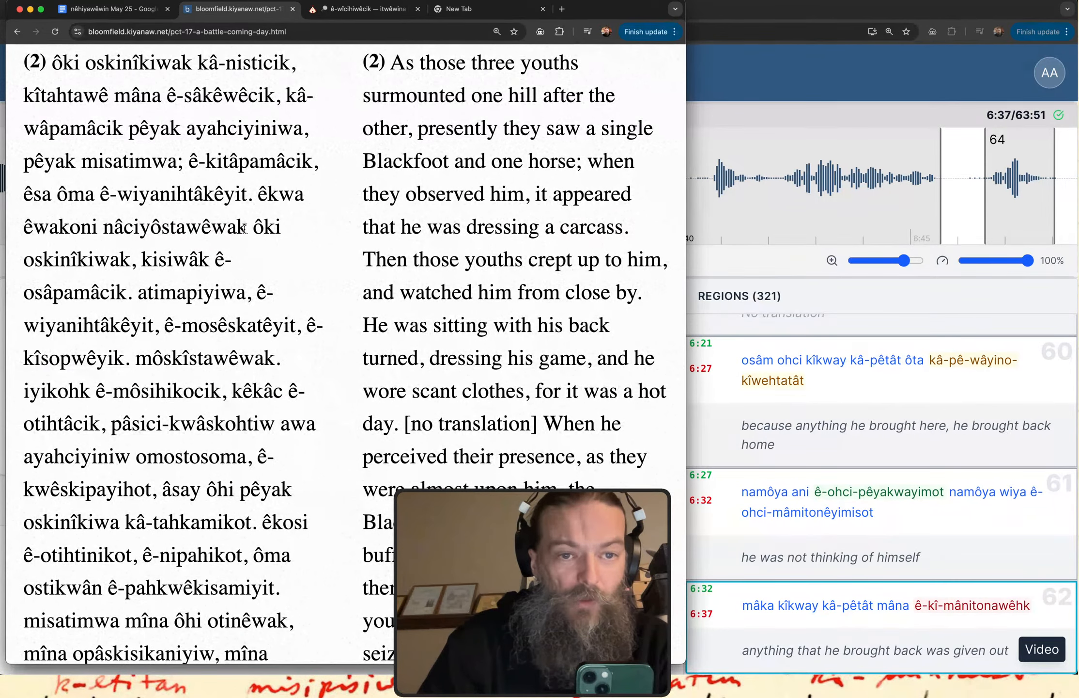
{"action": "mouse_move", "coordinate": [248, 226]}
{"action": "left_mouse_down"}
{"action": "mouse_move", "coordinate": [106, 227]}
{"action": "mouse_move", "coordinate": [113, 243]}
{"action": "mouse_move", "coordinate": [238, 249]}
{"action": "left_mouse_up"}
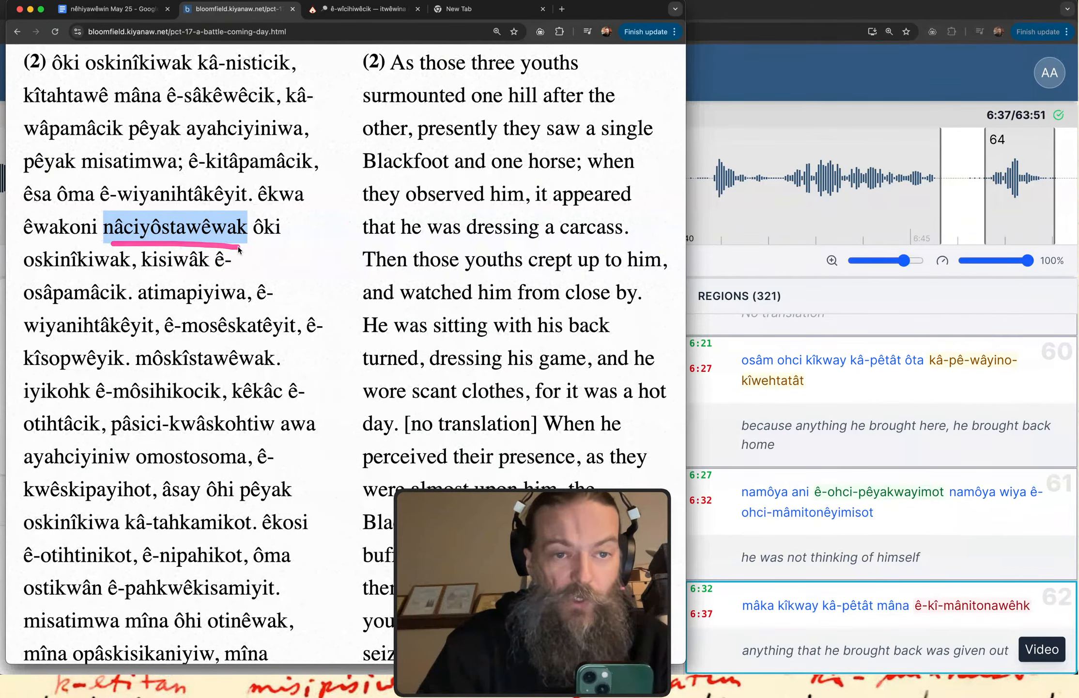
{"action": "scroll", "coordinate": [239, 250], "scroll_direction": "up", "scroll_amount": 2}
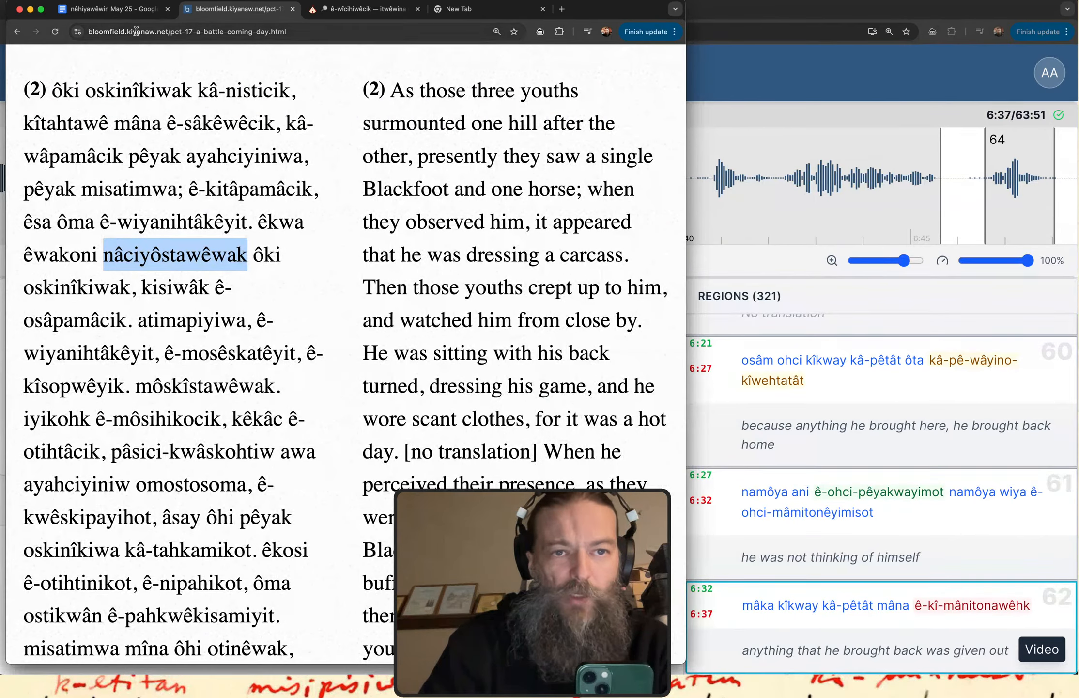
Return to the Google Doc notes and point out "ê-âcimot" in the [b] conjunct entry with an on-screen underline stroke.
{"action": "left_click", "coordinate": [124, 15]}
{"action": "scroll", "coordinate": [174, 253], "scroll_direction": "up", "scroll_amount": 5}
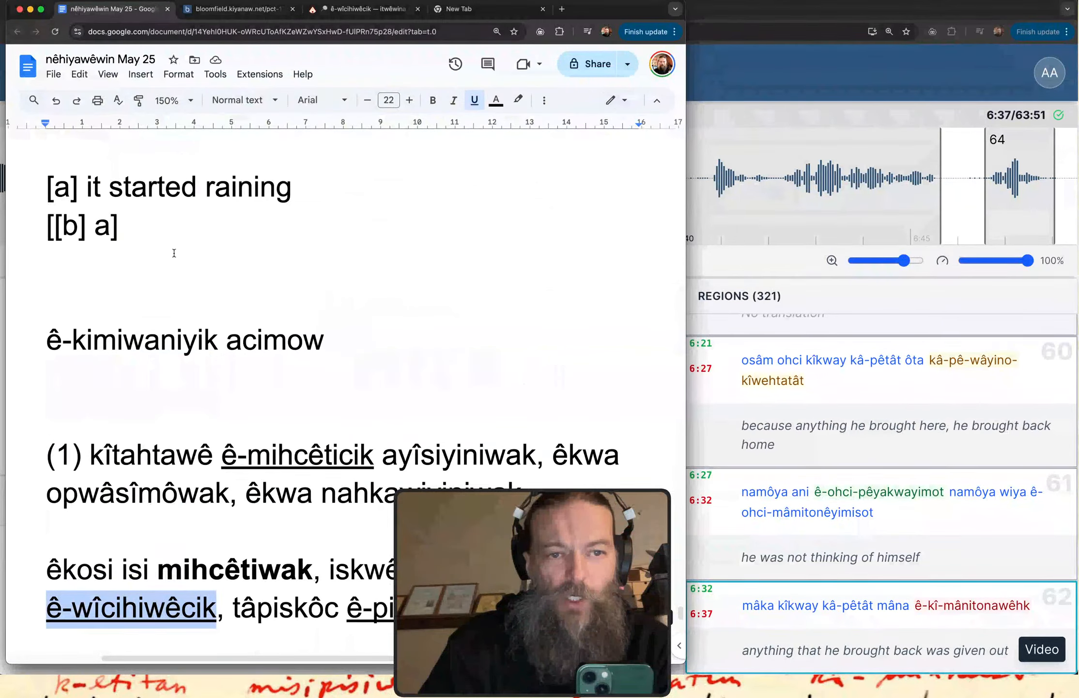
{"action": "scroll", "coordinate": [174, 253], "scroll_direction": "down", "scroll_amount": 2}
{"action": "scroll", "coordinate": [174, 253], "scroll_direction": "up", "scroll_amount": 8}
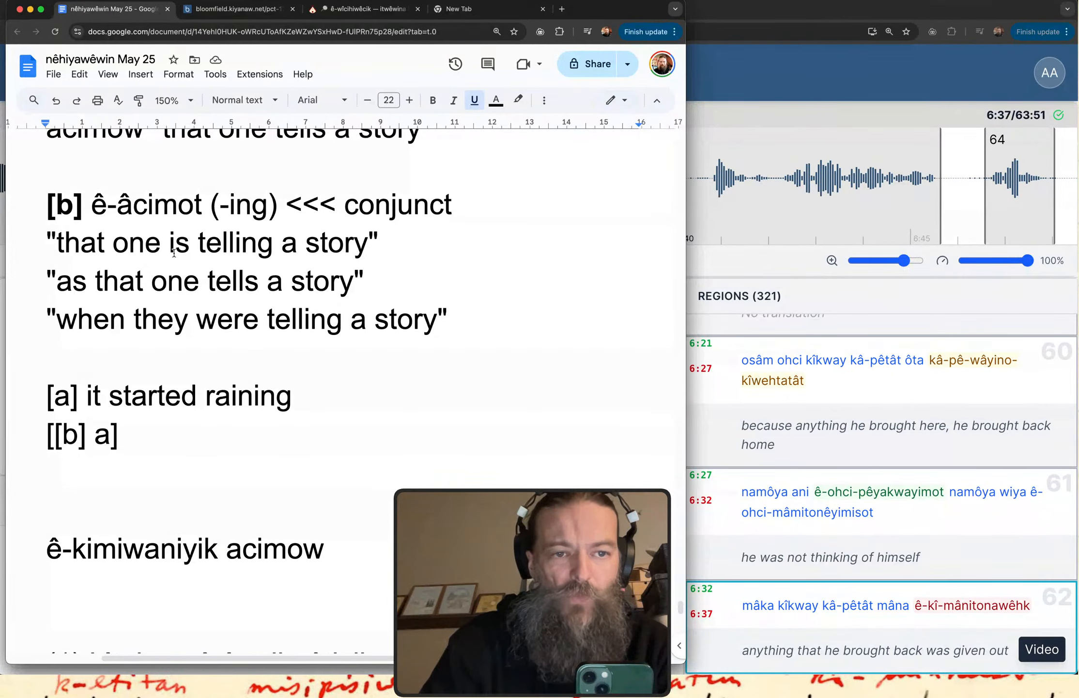
{"action": "scroll", "coordinate": [165, 349], "scroll_direction": "up", "scroll_amount": 4}
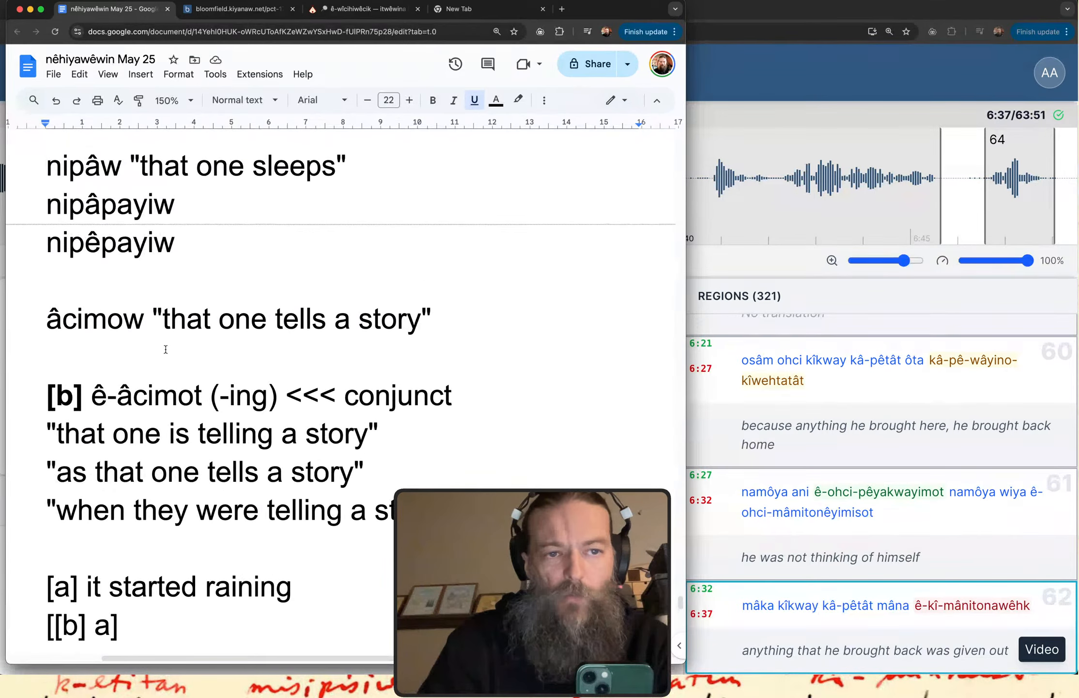
{"action": "scroll", "coordinate": [166, 349], "scroll_direction": "down", "scroll_amount": 5}
{"action": "scroll", "coordinate": [166, 350], "scroll_direction": "up", "scroll_amount": 1}
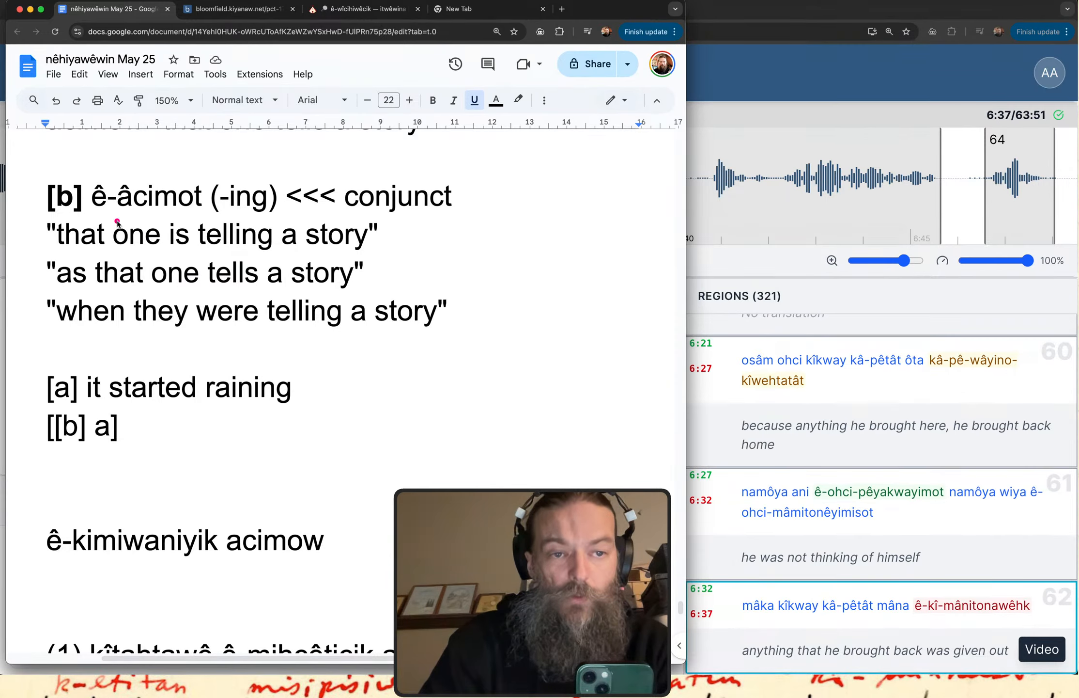
{"action": "left_click_drag", "start_coordinate": [100, 217], "coordinate": [209, 218]}
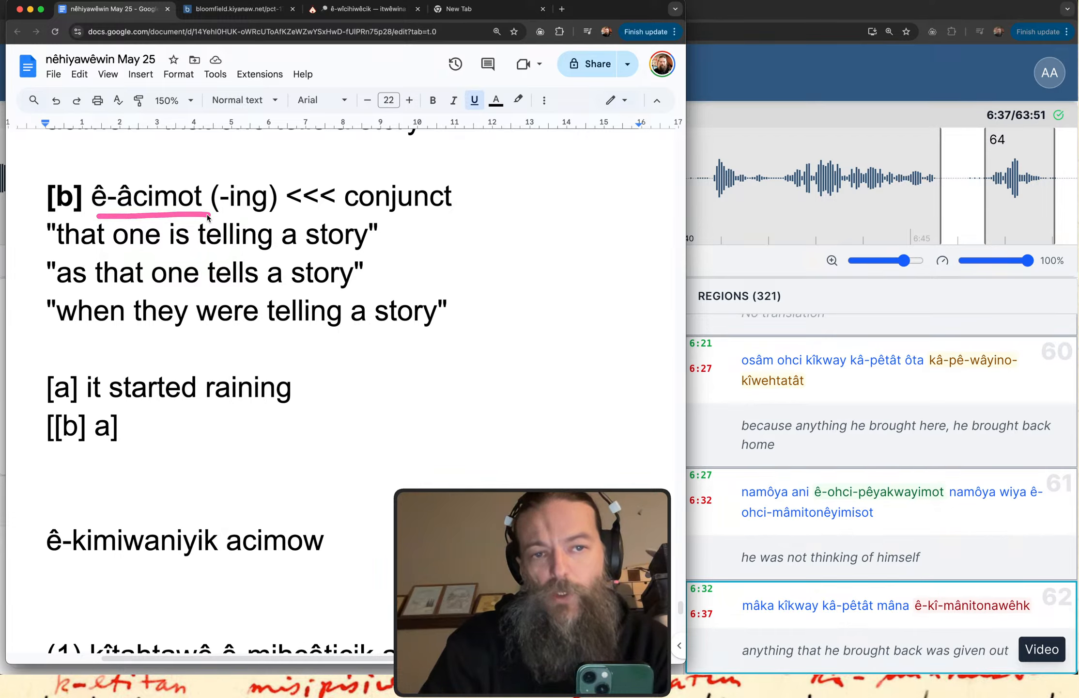
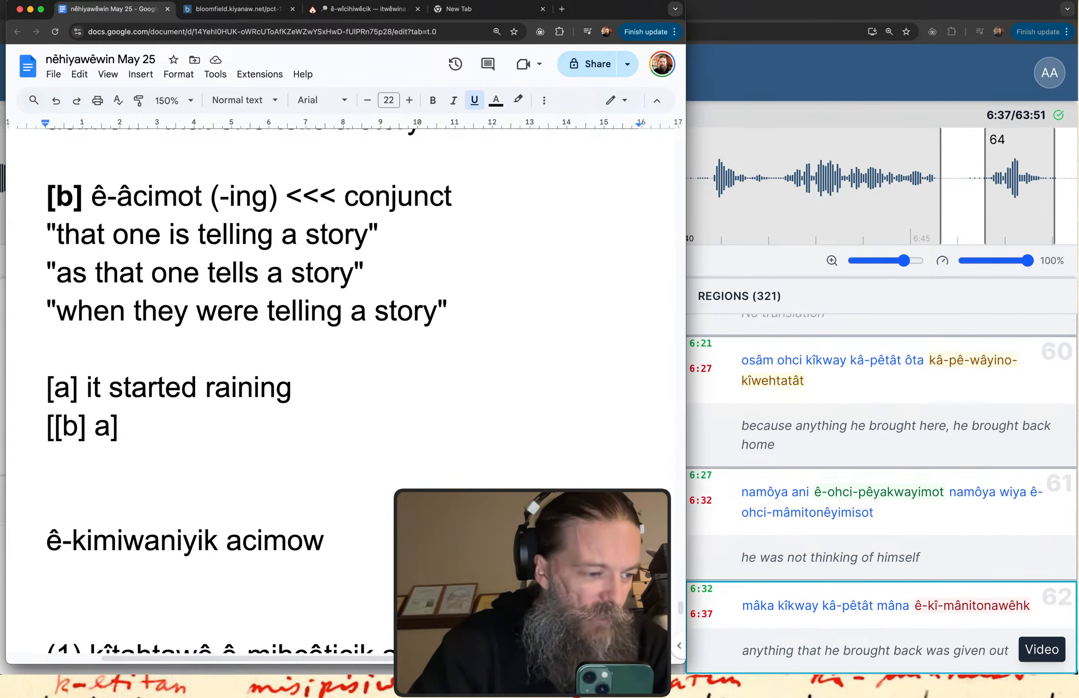
{"action": "key", "text": "super+Tab"}
{"action": "key", "text": "ctrl+Up"}
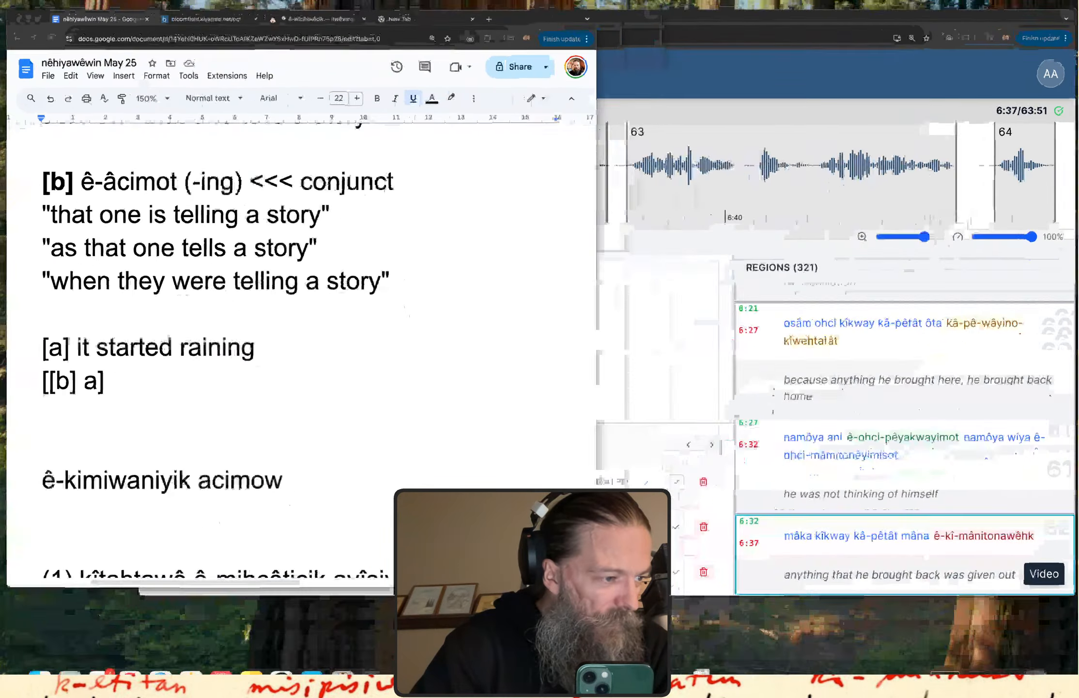
{"action": "key", "text": "ctrl+Up"}
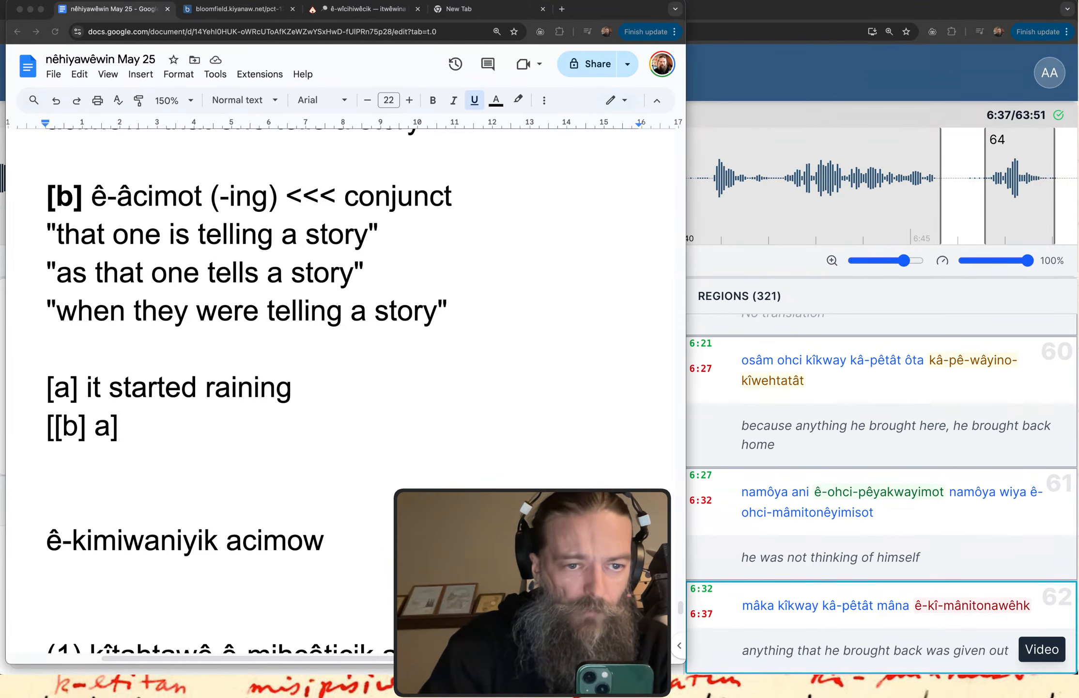
{"action": "scroll", "coordinate": [364, 386], "scroll_direction": "down", "scroll_amount": 5}
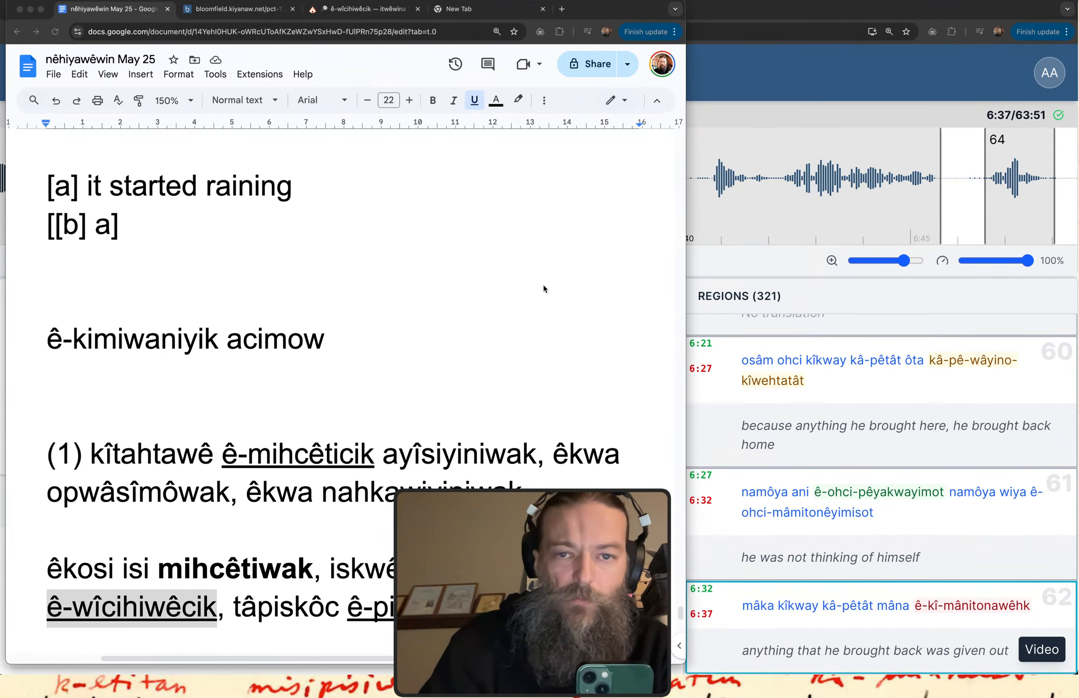
Switch to the kiyânaw Transcribe window and look through the story's transcribed regions 56 to 73.
{"action": "left_click", "coordinate": [744, 77]}
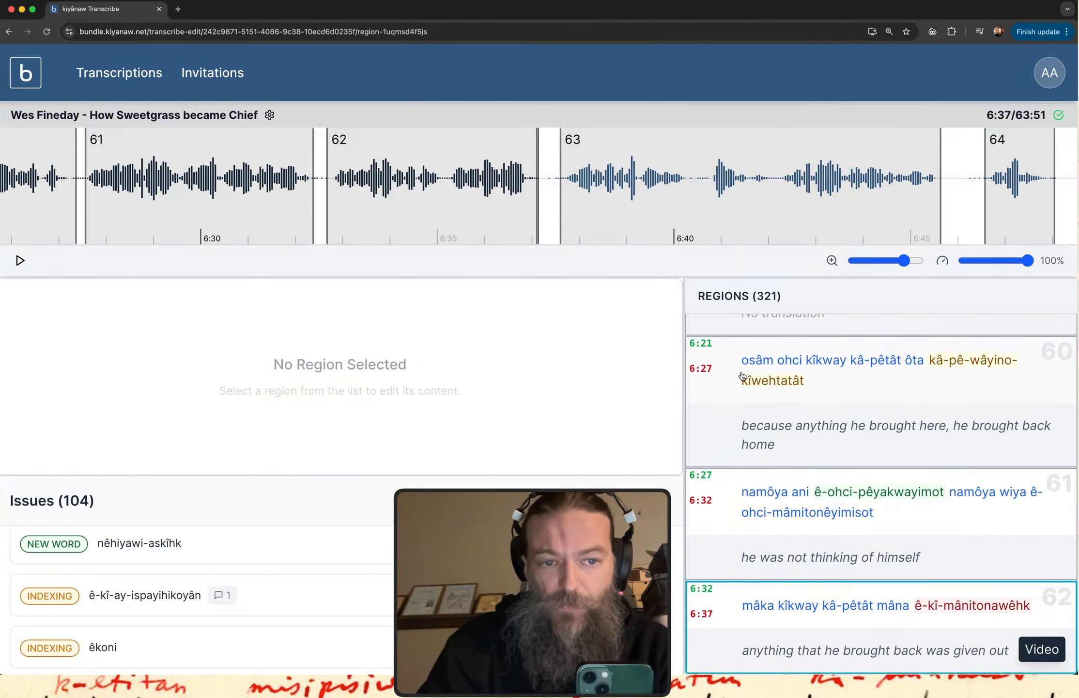
{"action": "scroll", "coordinate": [777, 443], "scroll_direction": "down", "scroll_amount": 2}
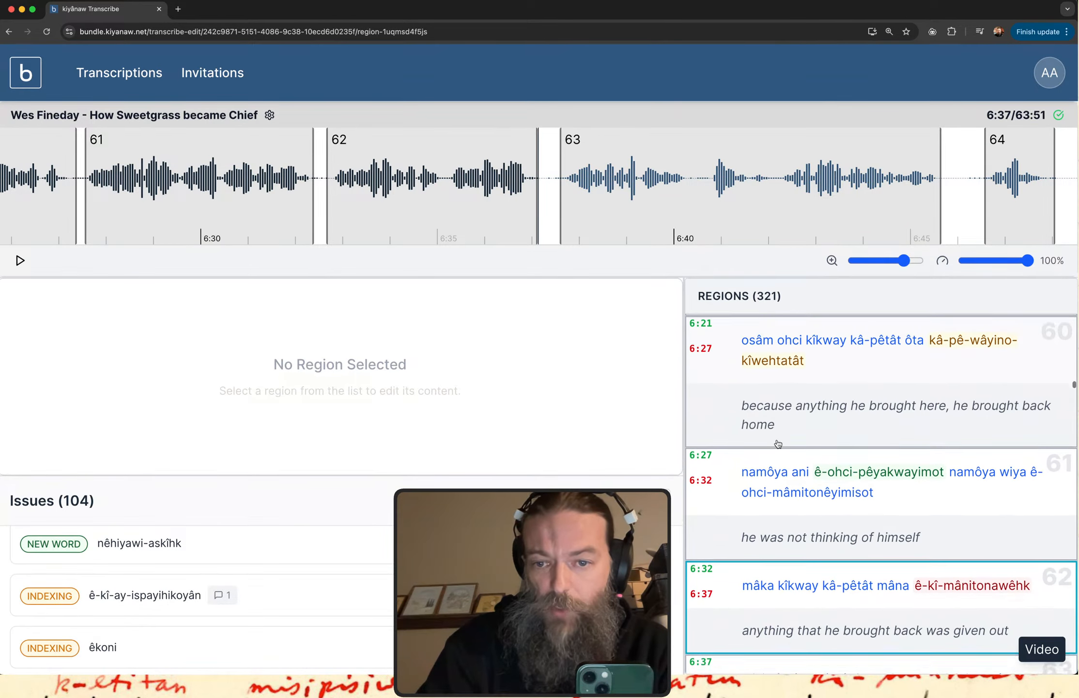
{"action": "scroll", "coordinate": [777, 443], "scroll_direction": "up", "scroll_amount": 1}
{"action": "scroll", "coordinate": [777, 444], "scroll_direction": "up", "scroll_amount": 3}
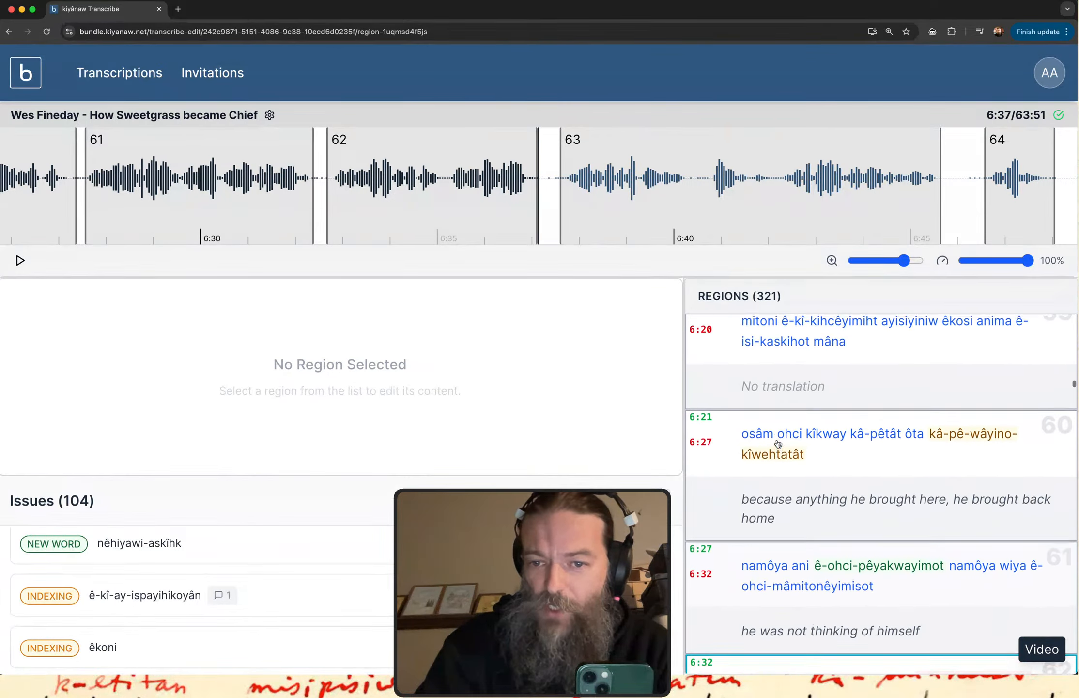
{"action": "scroll", "coordinate": [777, 443], "scroll_direction": "up", "scroll_amount": 6}
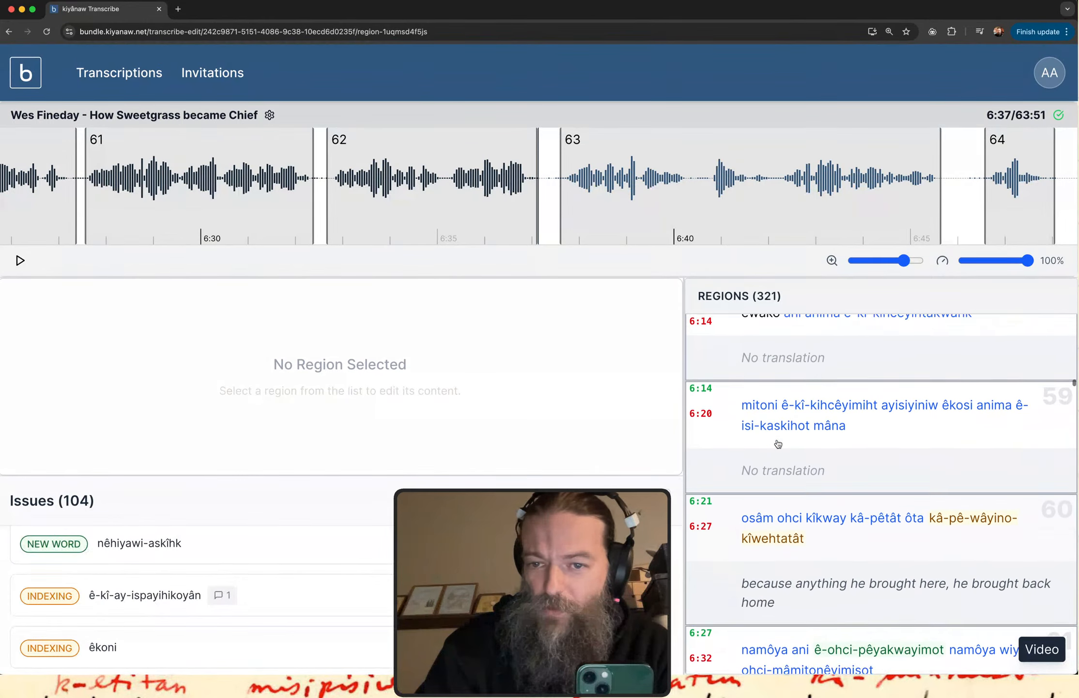
{"action": "scroll", "coordinate": [777, 443], "scroll_direction": "up", "scroll_amount": 3}
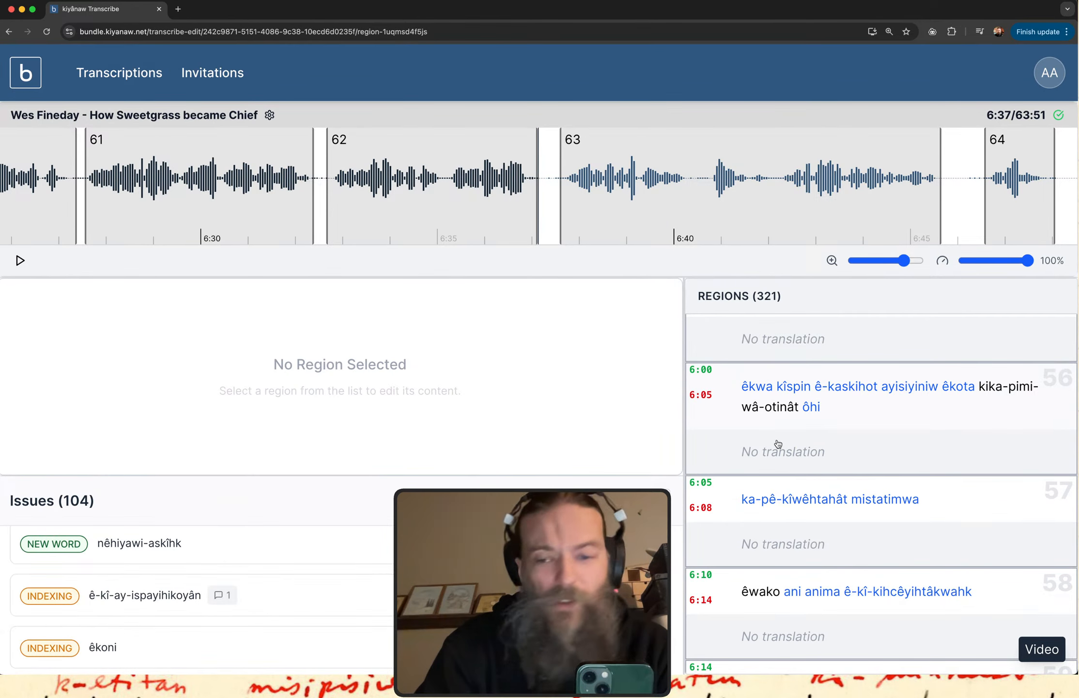
{"action": "scroll", "coordinate": [777, 444], "scroll_direction": "down", "scroll_amount": 8}
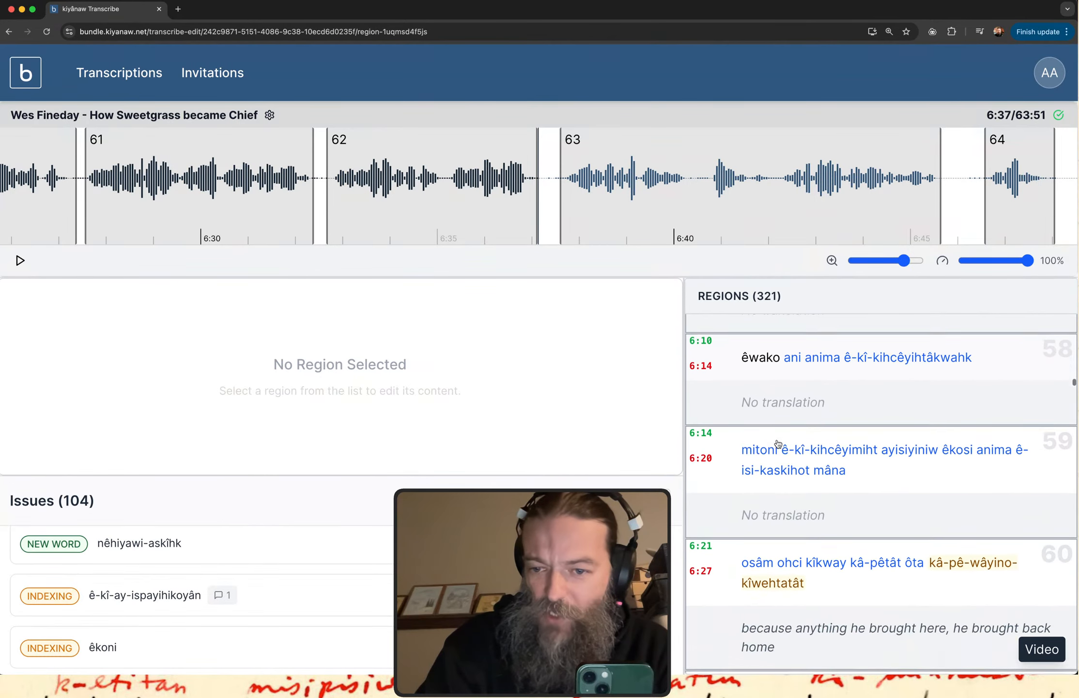
{"action": "scroll", "coordinate": [778, 444], "scroll_direction": "down", "scroll_amount": 6}
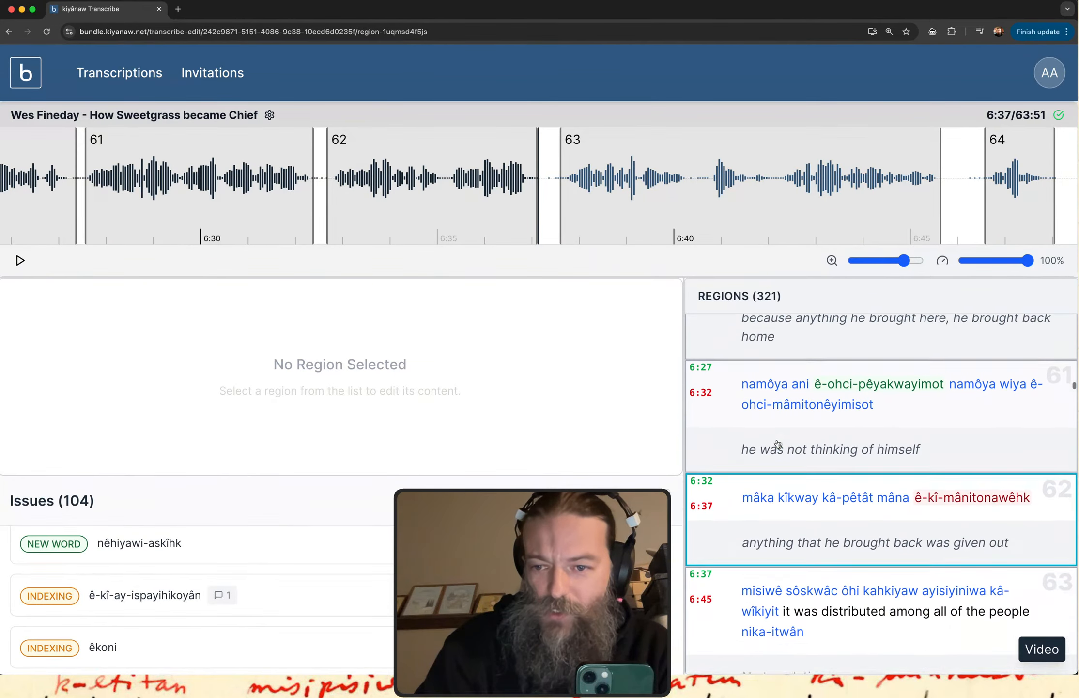
{"action": "scroll", "coordinate": [778, 443], "scroll_direction": "down", "scroll_amount": 4}
{"action": "scroll", "coordinate": [778, 443], "scroll_direction": "down", "scroll_amount": 4}
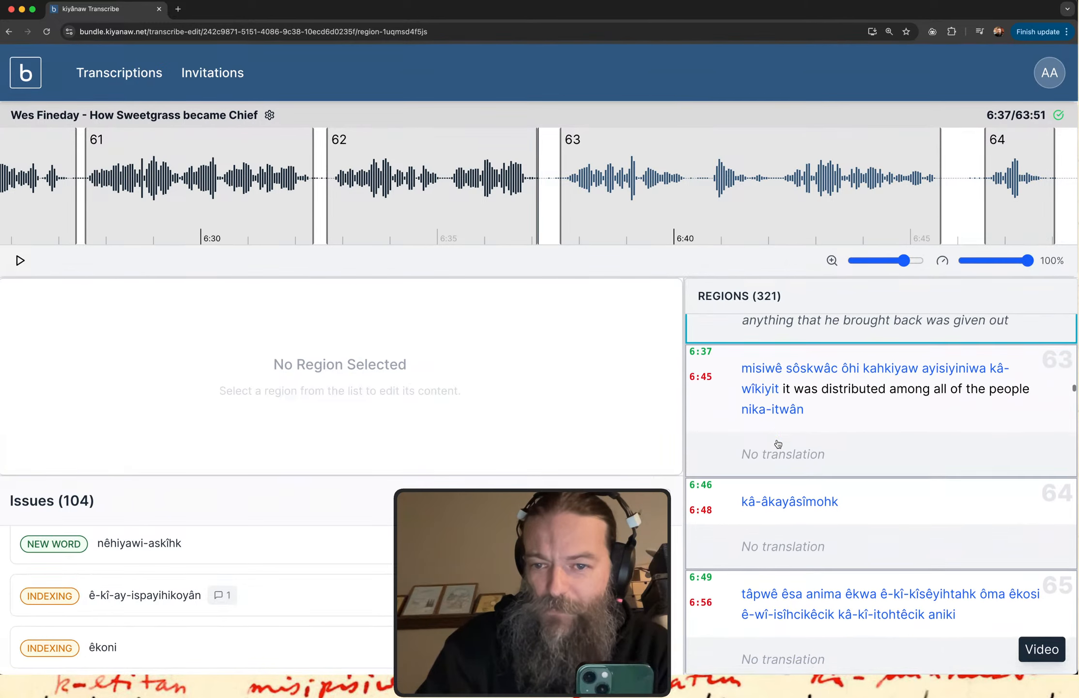
{"action": "scroll", "coordinate": [777, 444], "scroll_direction": "down", "scroll_amount": 10}
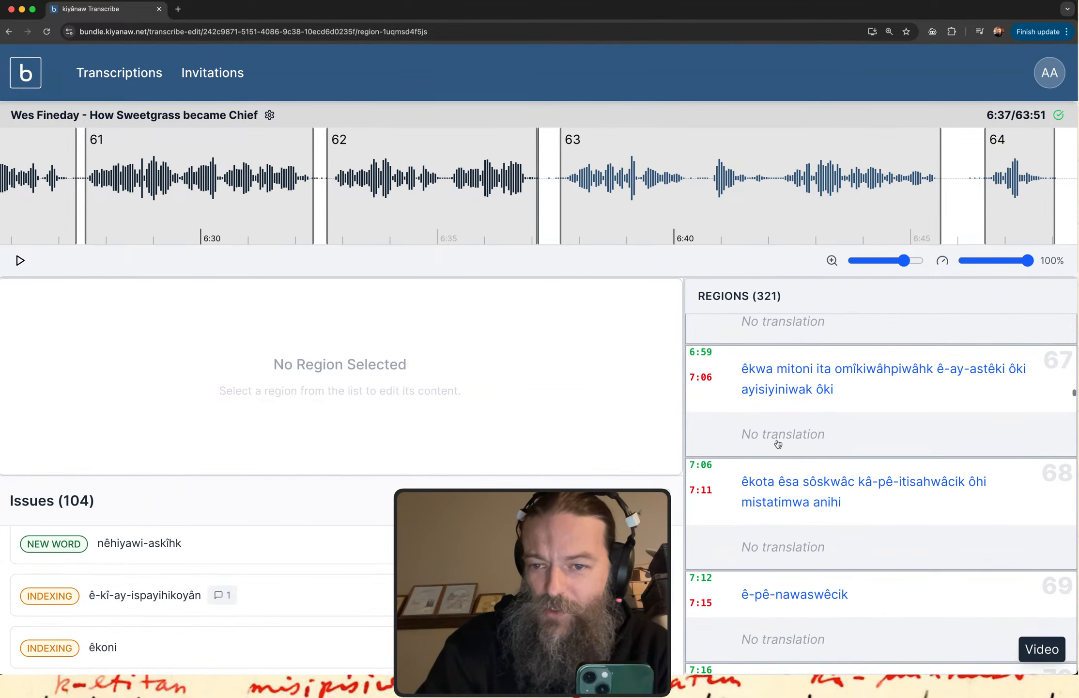
{"action": "scroll", "coordinate": [778, 443], "scroll_direction": "down", "scroll_amount": 3}
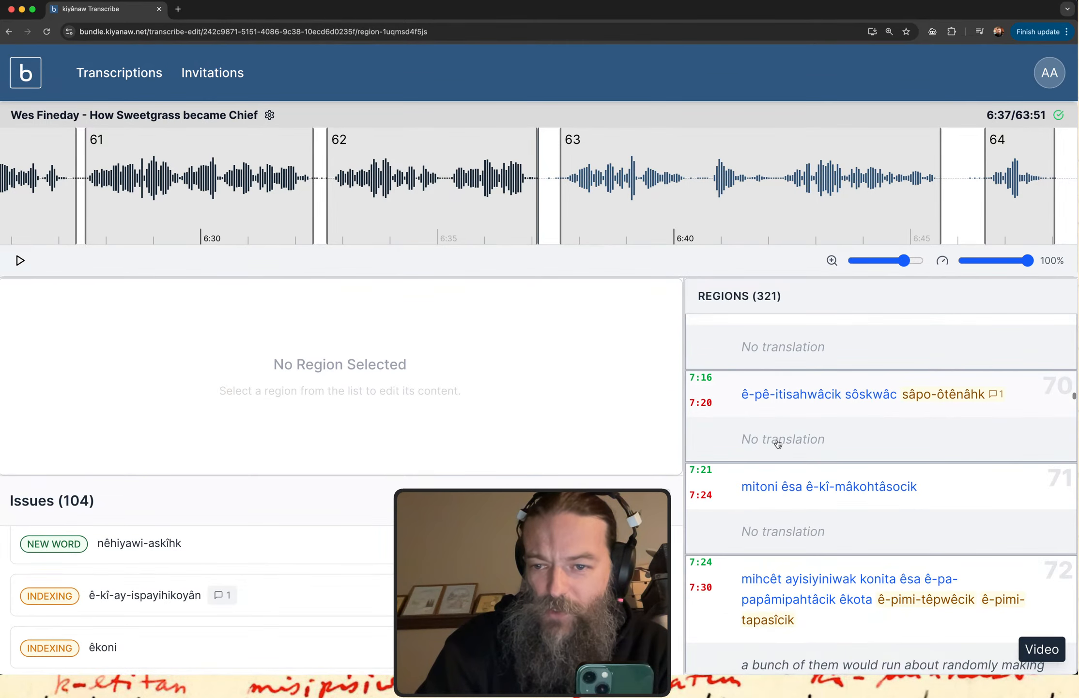
{"action": "scroll", "coordinate": [777, 443], "scroll_direction": "down", "scroll_amount": 3}
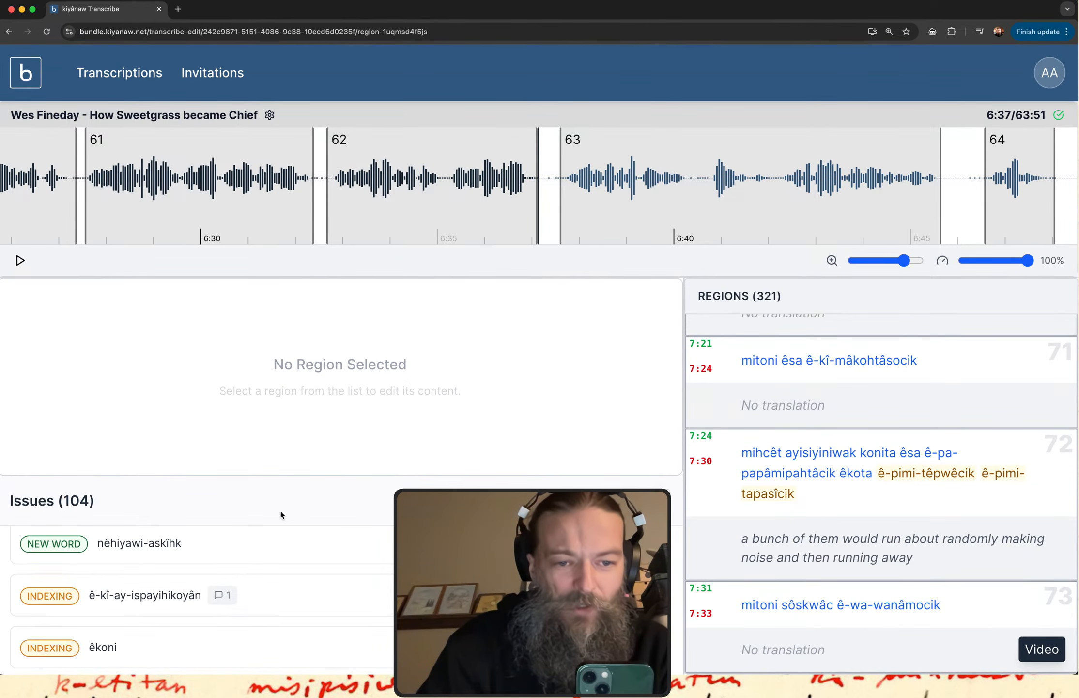
Show the resolved issues and read the comment in the details of the "kâ-pimi-otamihtâsohk" issue.
{"action": "scroll", "coordinate": [293, 577], "scroll_direction": "down", "scroll_amount": 15}
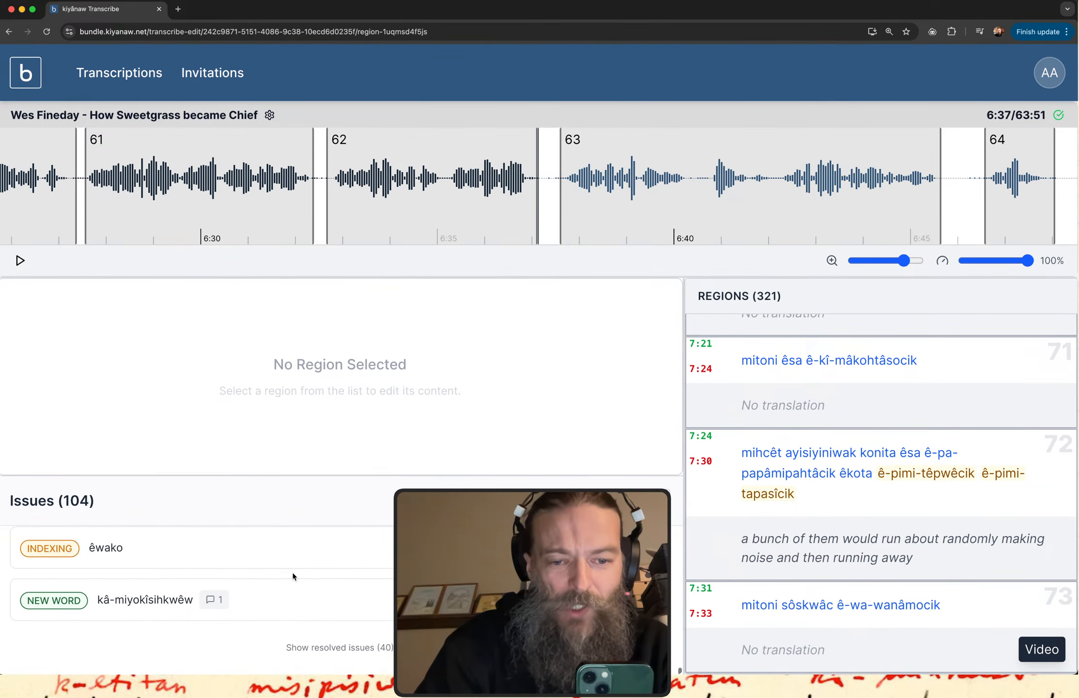
{"action": "left_click", "coordinate": [332, 648]}
{"action": "scroll", "coordinate": [375, 596], "scroll_direction": "down", "scroll_amount": 5}
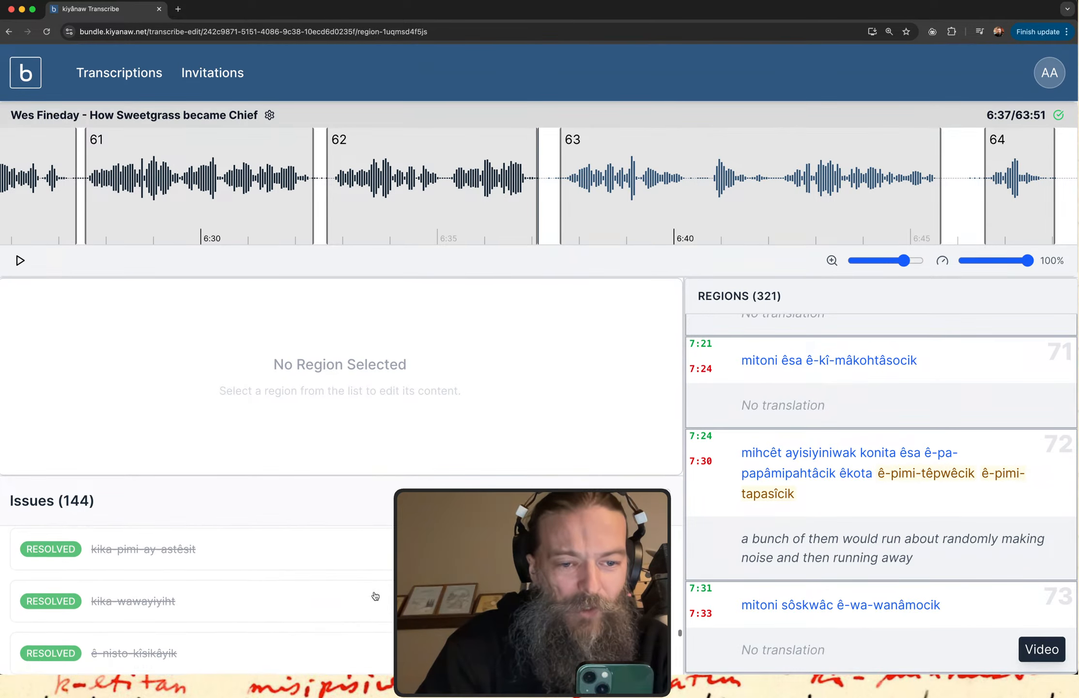
{"action": "scroll", "coordinate": [376, 596], "scroll_direction": "down", "scroll_amount": 5}
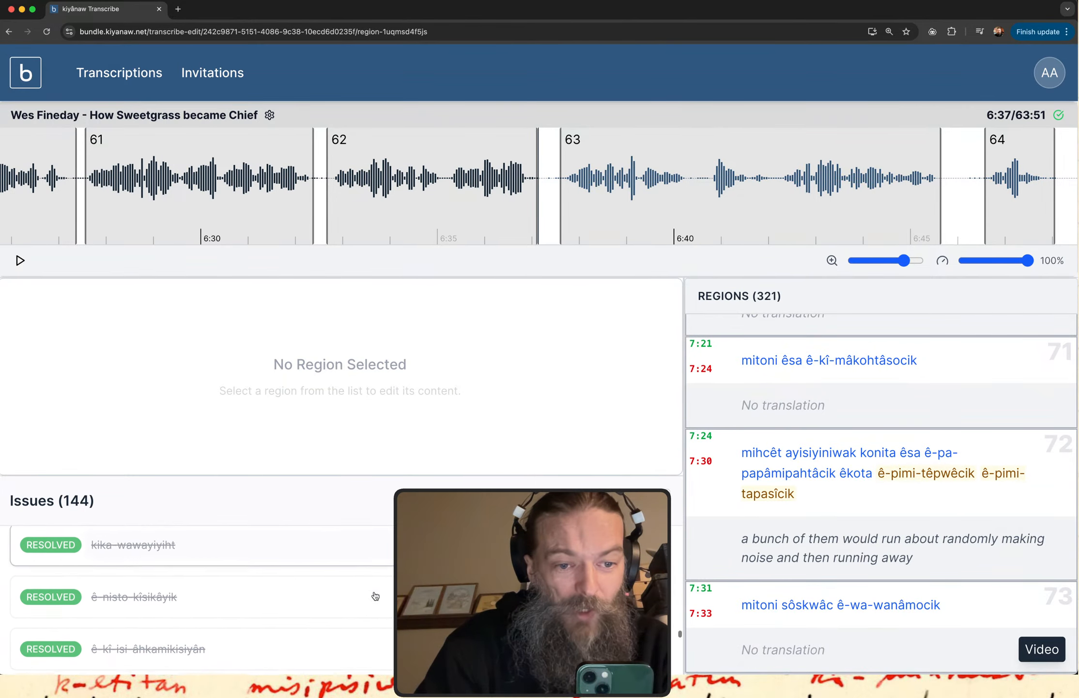
{"action": "scroll", "coordinate": [375, 595], "scroll_direction": "down", "scroll_amount": 5}
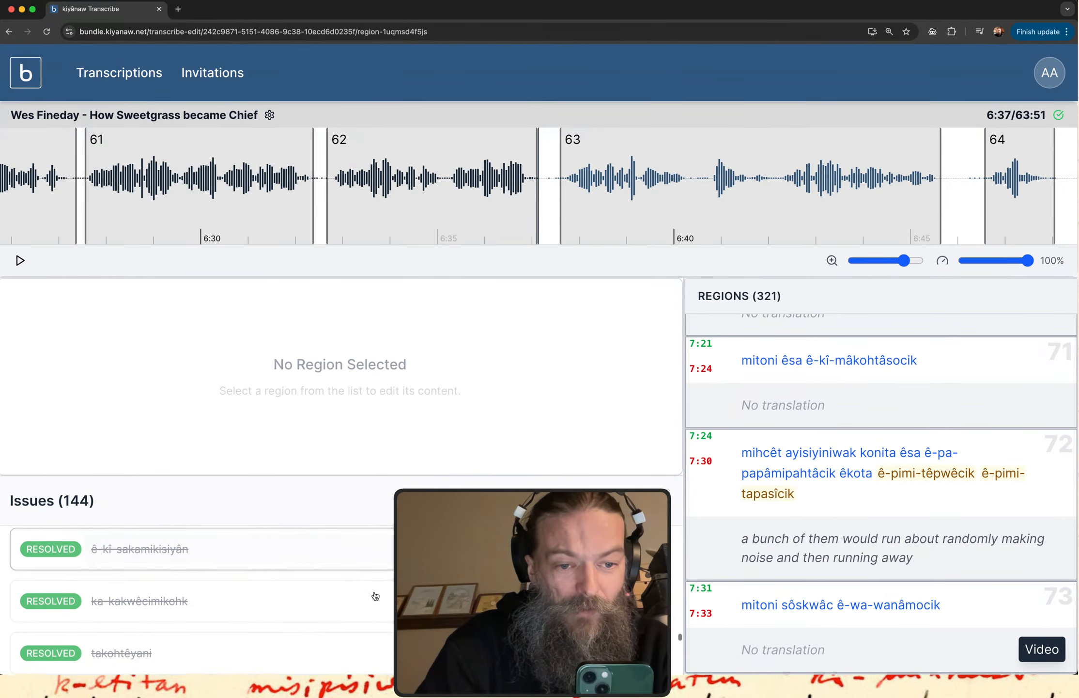
{"action": "scroll", "coordinate": [374, 591], "scroll_direction": "down", "scroll_amount": 3}
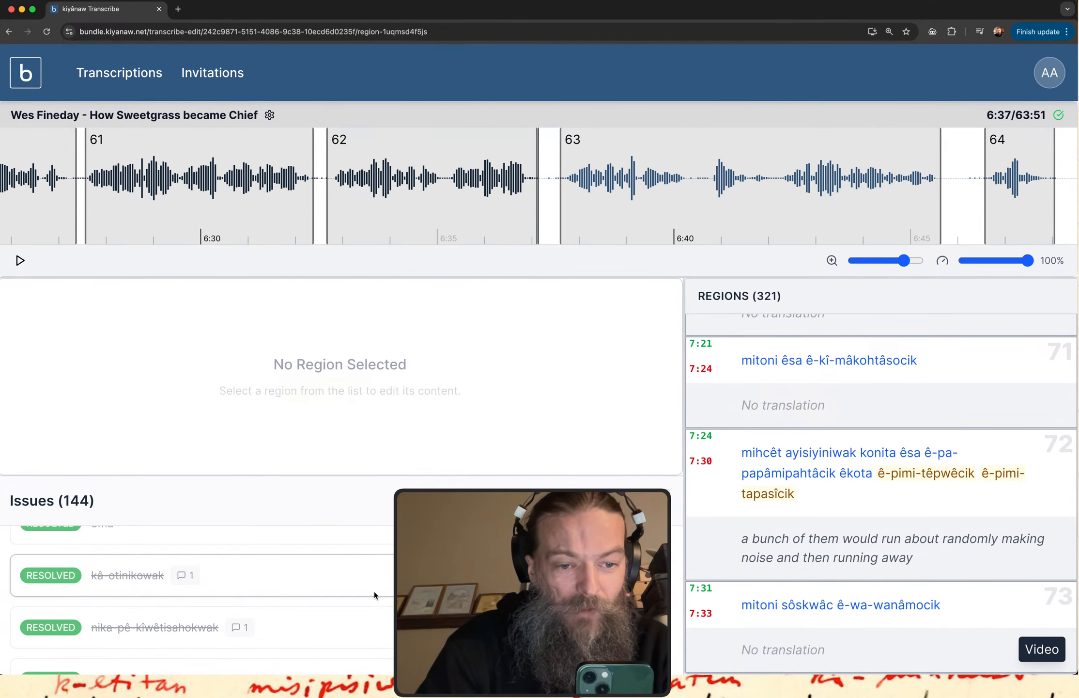
{"action": "scroll", "coordinate": [375, 591], "scroll_direction": "down", "scroll_amount": 4}
{"action": "scroll", "coordinate": [375, 596], "scroll_direction": "up", "scroll_amount": 1}
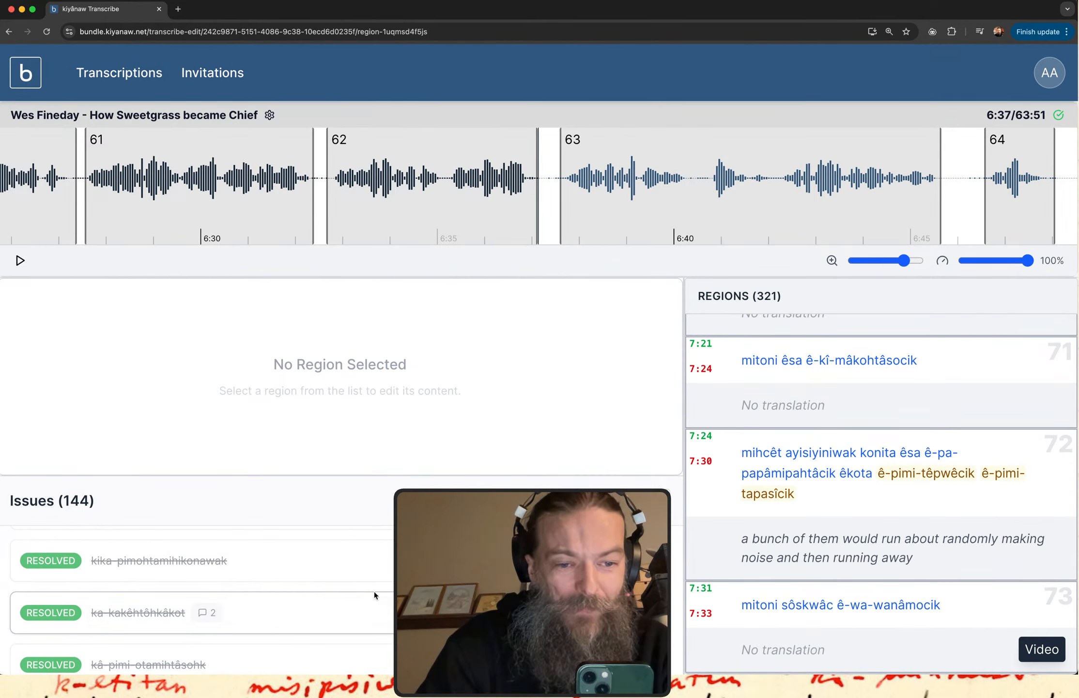
{"action": "scroll", "coordinate": [375, 591], "scroll_direction": "down", "scroll_amount": 5}
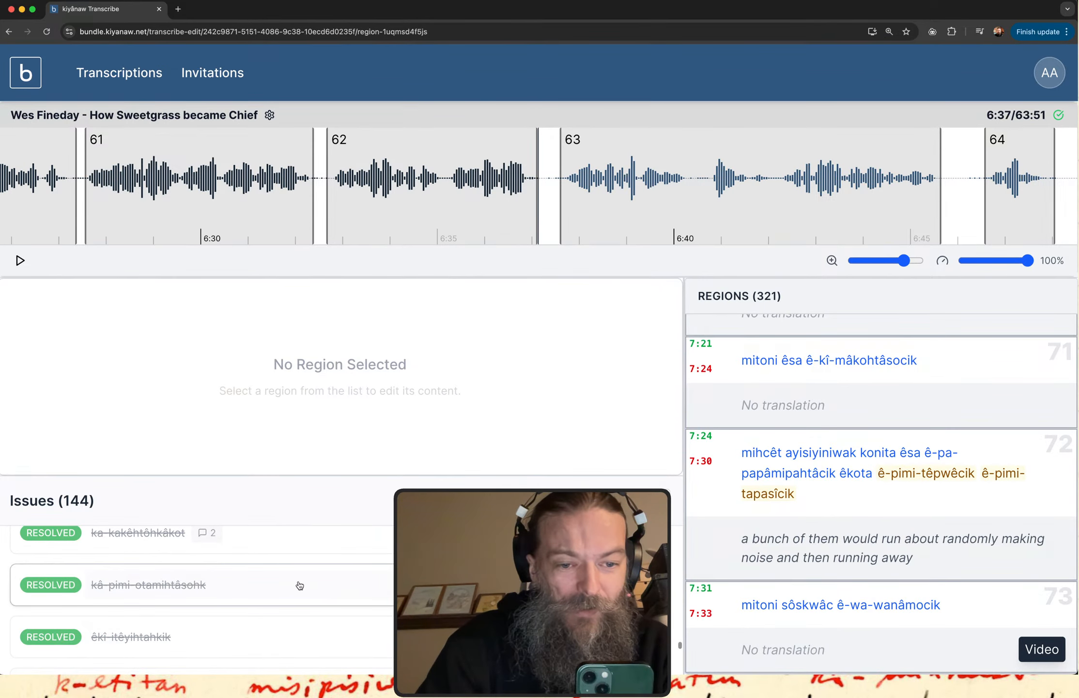
{"action": "left_click", "coordinate": [260, 585]}
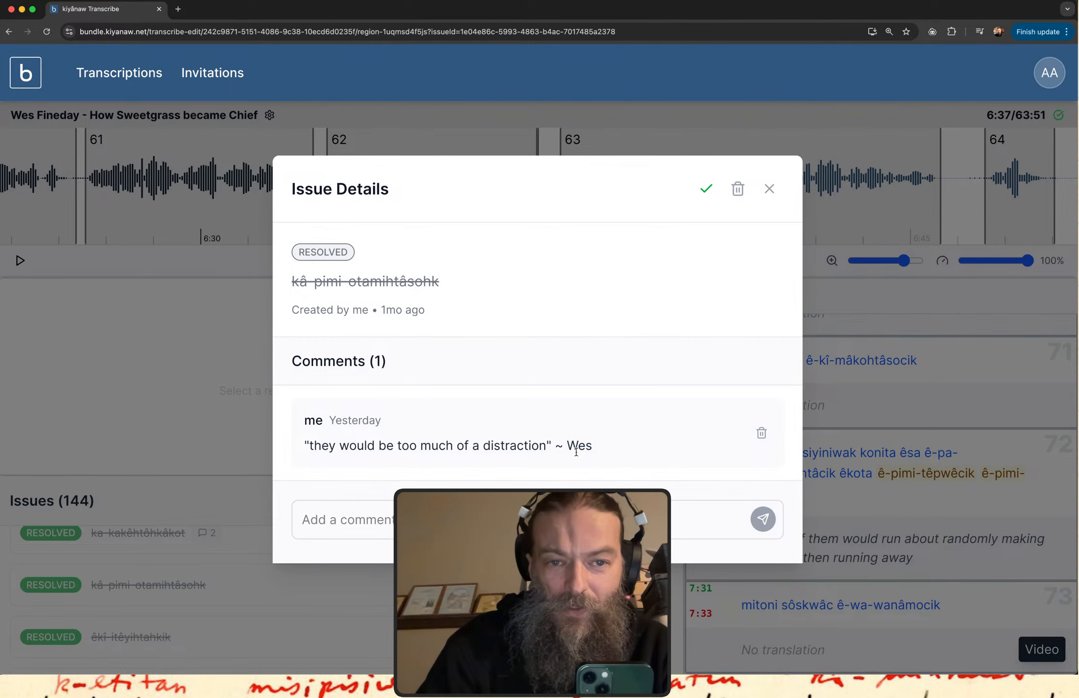
{"action": "left_click", "coordinate": [769, 189]}
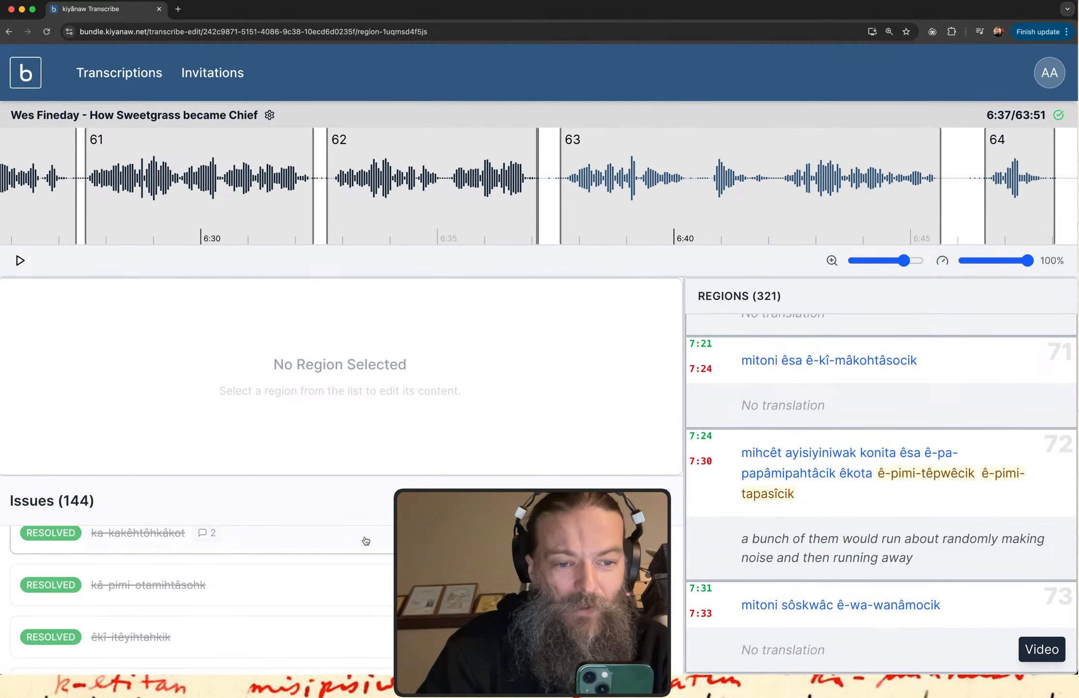
Look through the remaining resolved issues after "kâ-pimi-otamihtâsohk" to the end of the list.
{"action": "scroll", "coordinate": [366, 540], "scroll_direction": "down", "scroll_amount": 3}
{"action": "scroll", "coordinate": [366, 541], "scroll_direction": "down", "scroll_amount": 3}
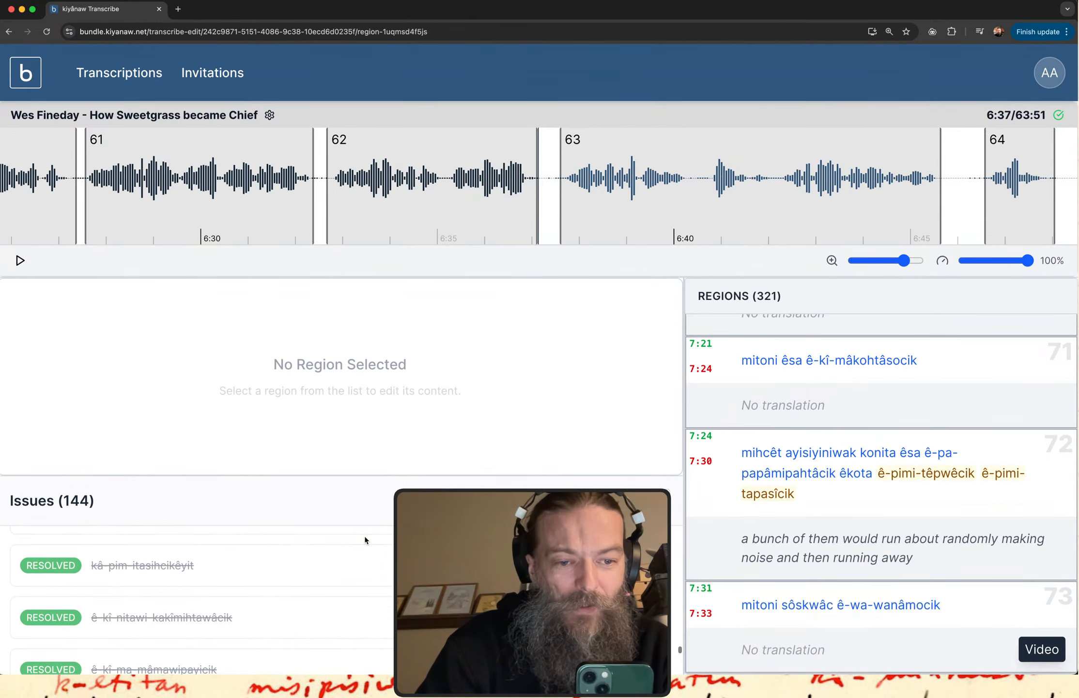
{"action": "scroll", "coordinate": [366, 540], "scroll_direction": "down", "scroll_amount": 3}
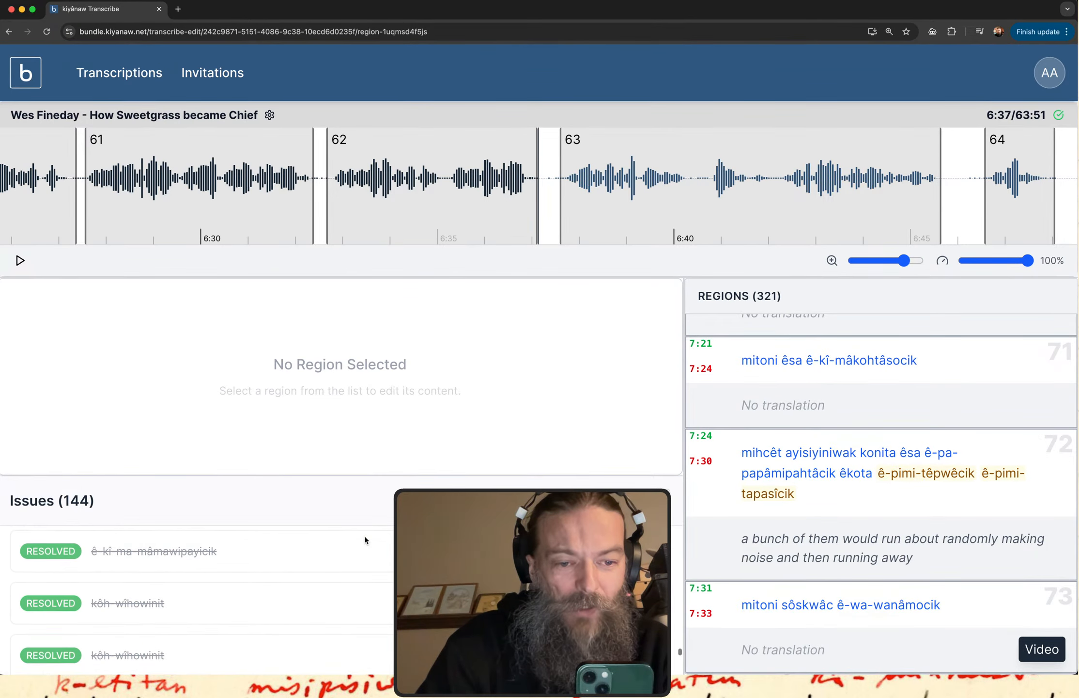
{"action": "scroll", "coordinate": [366, 540], "scroll_direction": "down", "scroll_amount": 2}
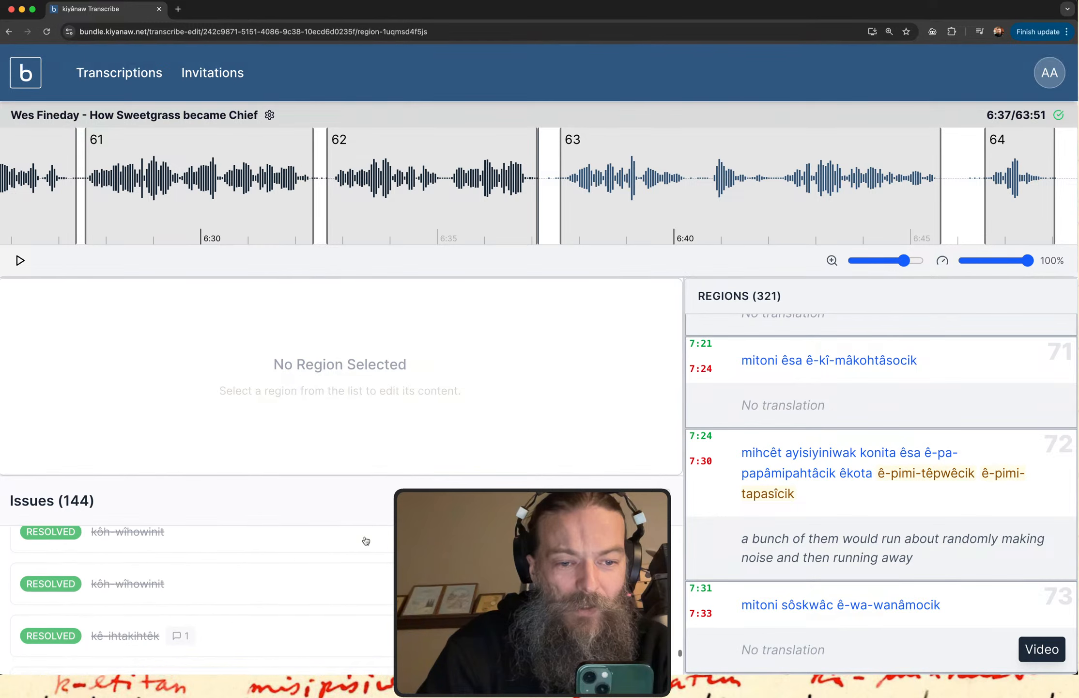
{"action": "scroll", "coordinate": [365, 540], "scroll_direction": "down", "scroll_amount": 1}
{"action": "scroll", "coordinate": [366, 540], "scroll_direction": "down", "scroll_amount": 5}
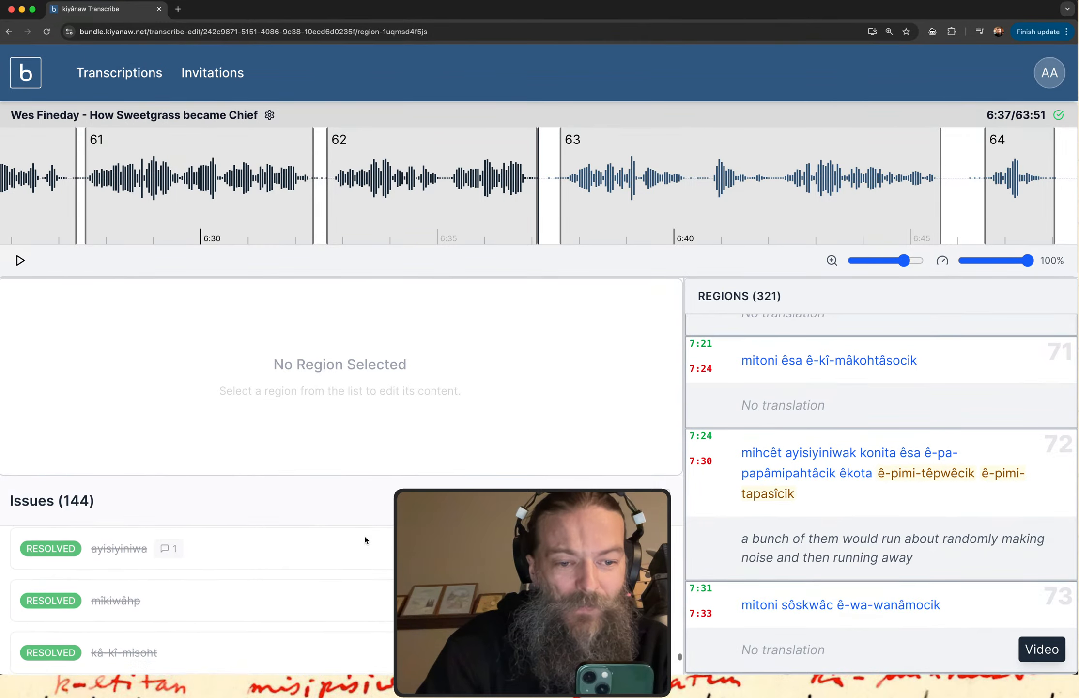
{"action": "scroll", "coordinate": [366, 540], "scroll_direction": "down", "scroll_amount": 5}
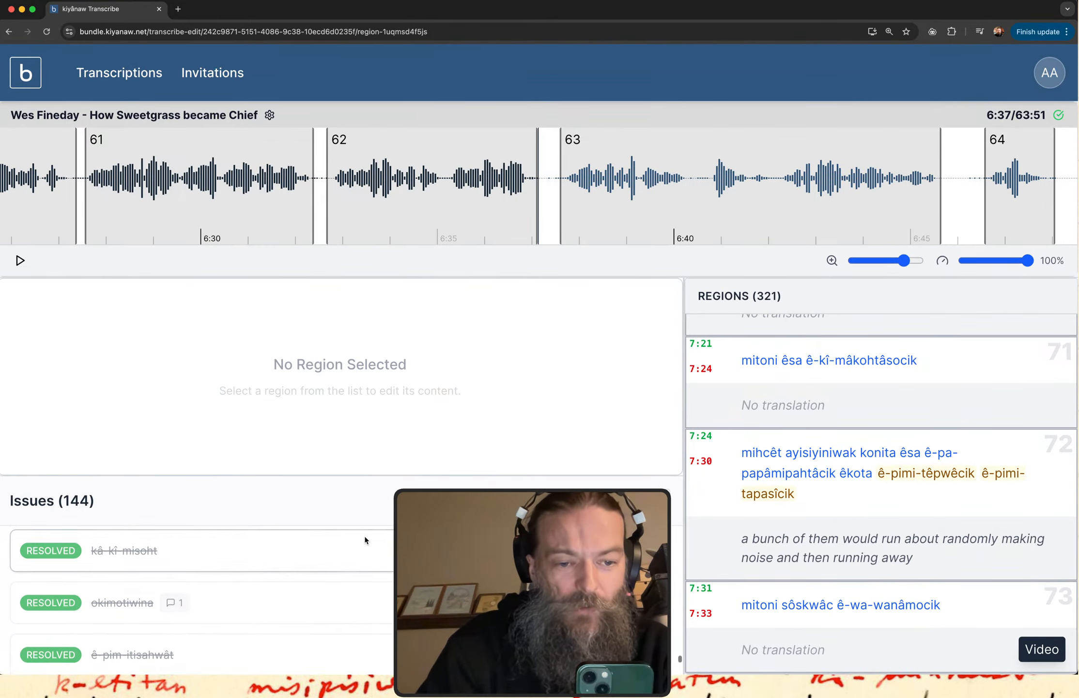
{"action": "scroll", "coordinate": [366, 540], "scroll_direction": "down", "scroll_amount": 5}
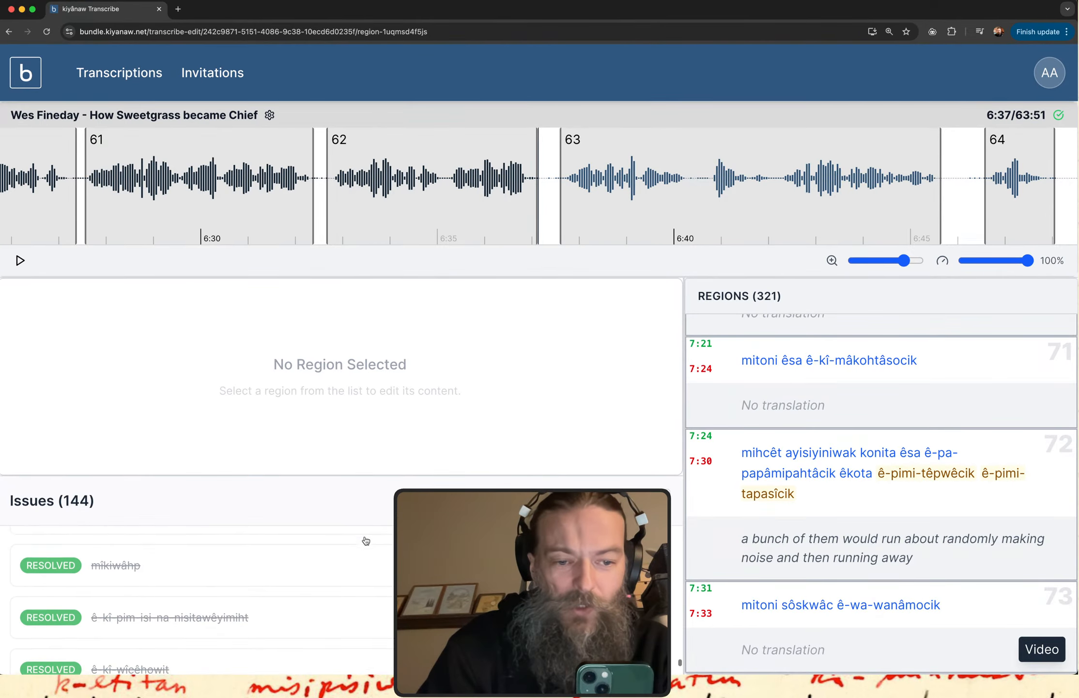
{"action": "scroll", "coordinate": [366, 540], "scroll_direction": "down", "scroll_amount": 5}
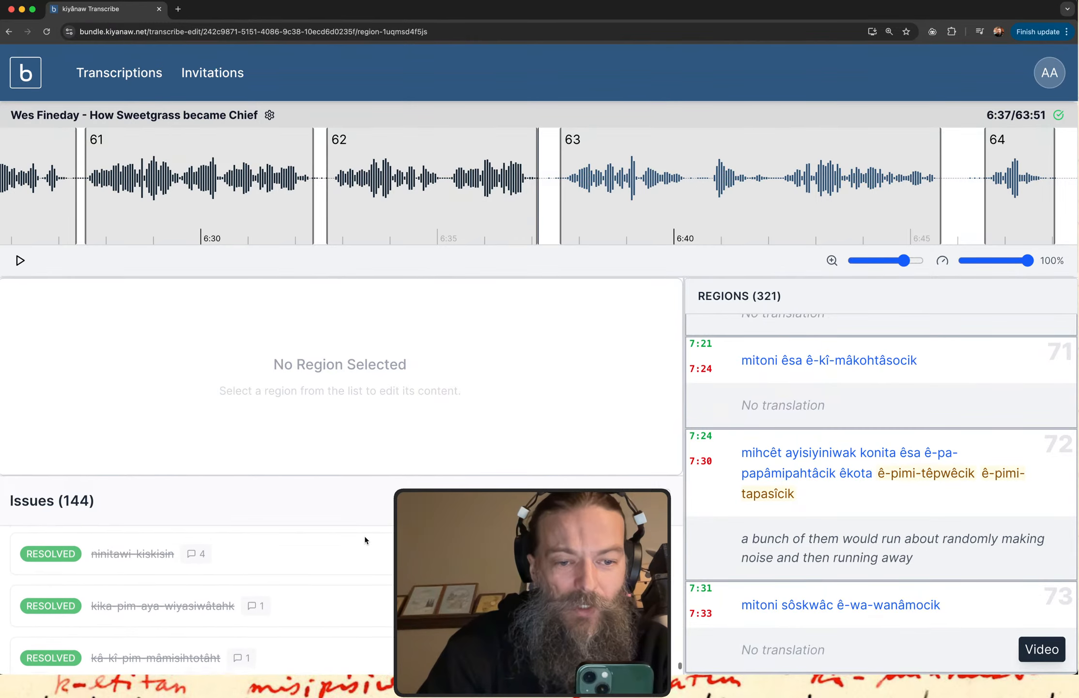
{"action": "scroll", "coordinate": [366, 540], "scroll_direction": "down", "scroll_amount": 1}
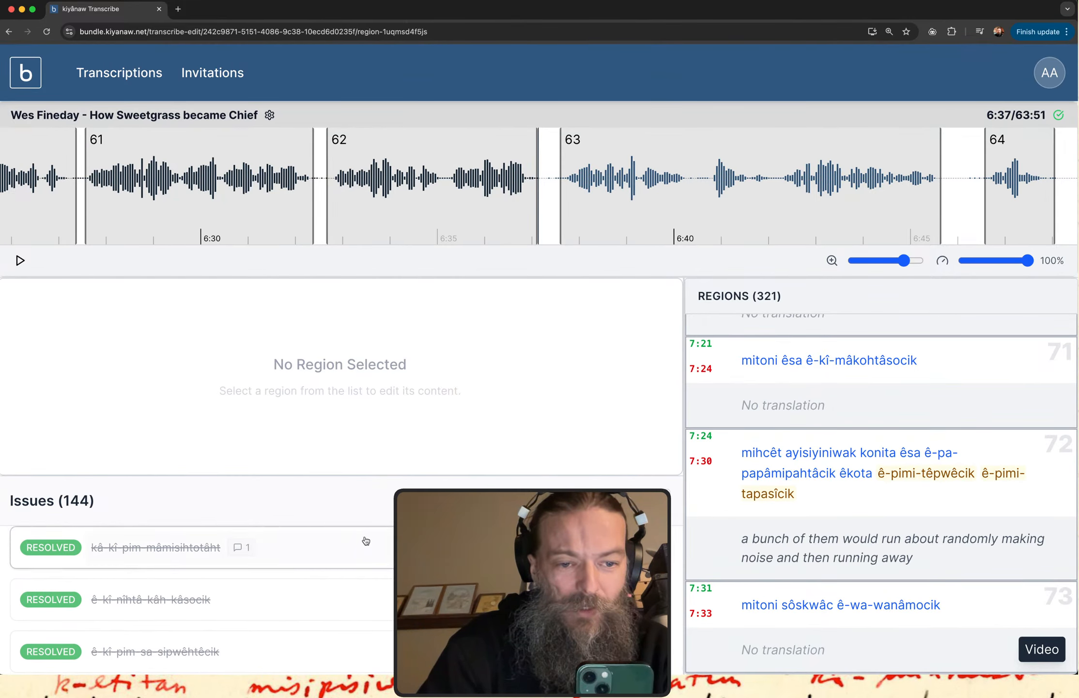
{"action": "scroll", "coordinate": [365, 540], "scroll_direction": "down", "scroll_amount": 4}
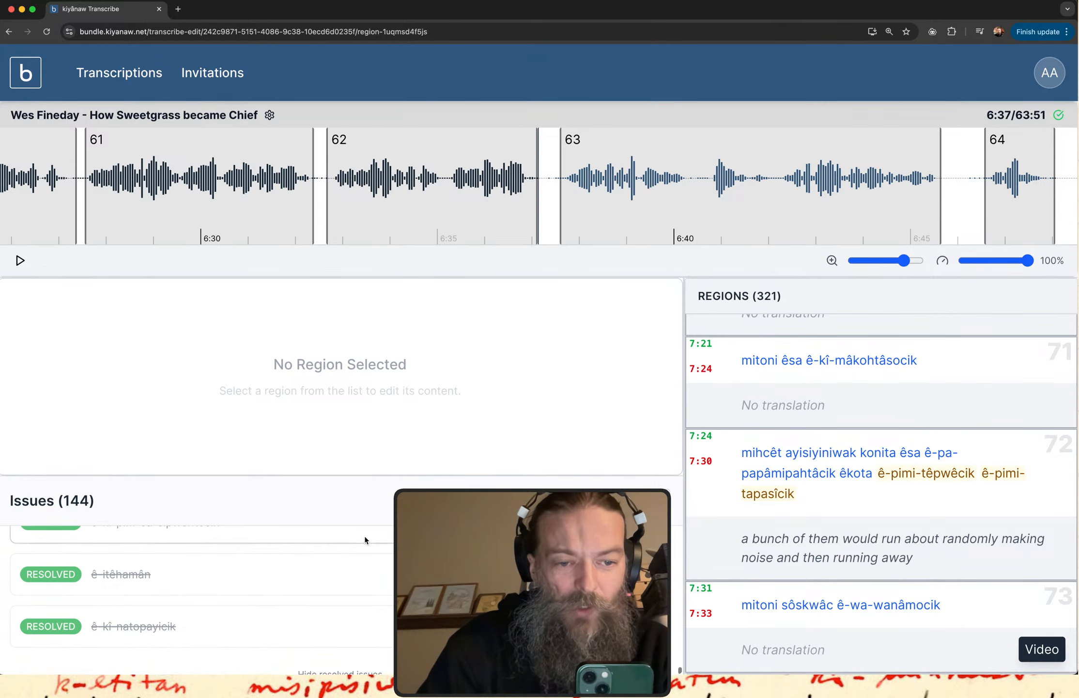
{"action": "scroll", "coordinate": [366, 541], "scroll_direction": "up", "scroll_amount": 3}
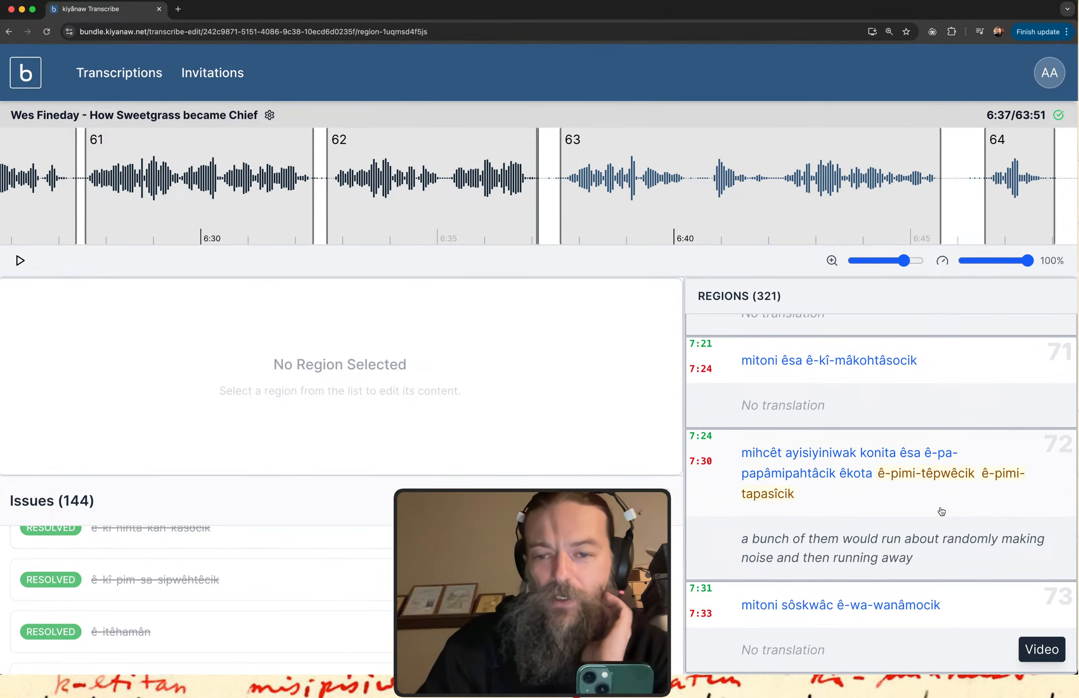
Look through the story's transcribed regions from 73 to 122 for examples of verb forms.
{"action": "scroll", "coordinate": [941, 512], "scroll_direction": "down", "scroll_amount": 10}
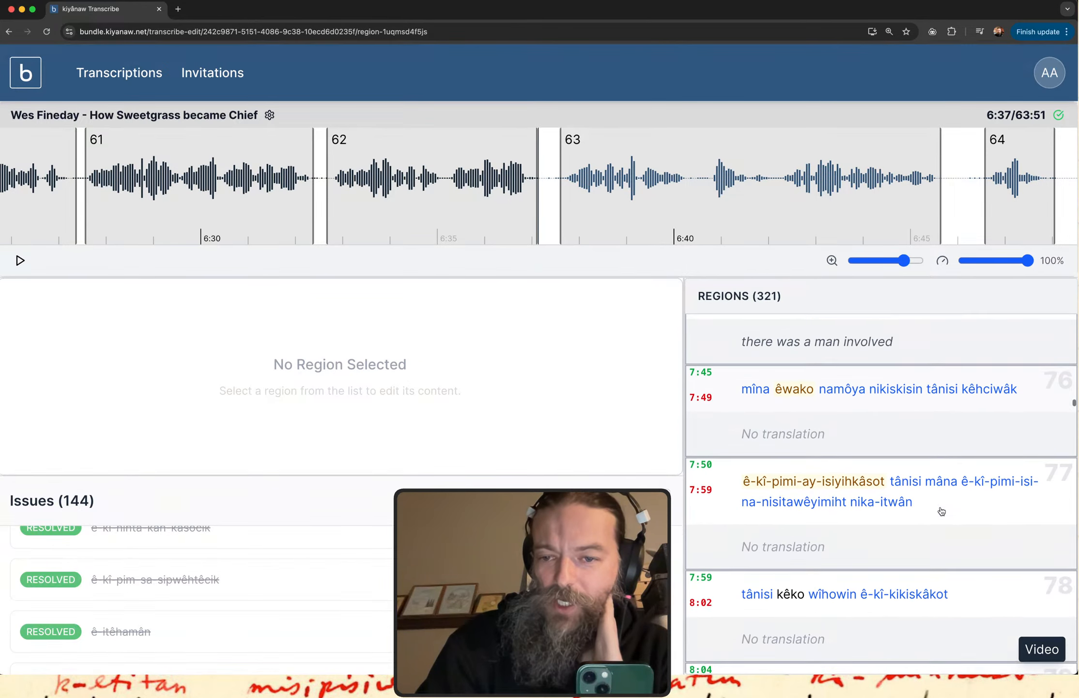
{"action": "scroll", "coordinate": [942, 511], "scroll_direction": "down", "scroll_amount": 3}
{"action": "scroll", "coordinate": [942, 511], "scroll_direction": "down", "scroll_amount": 8}
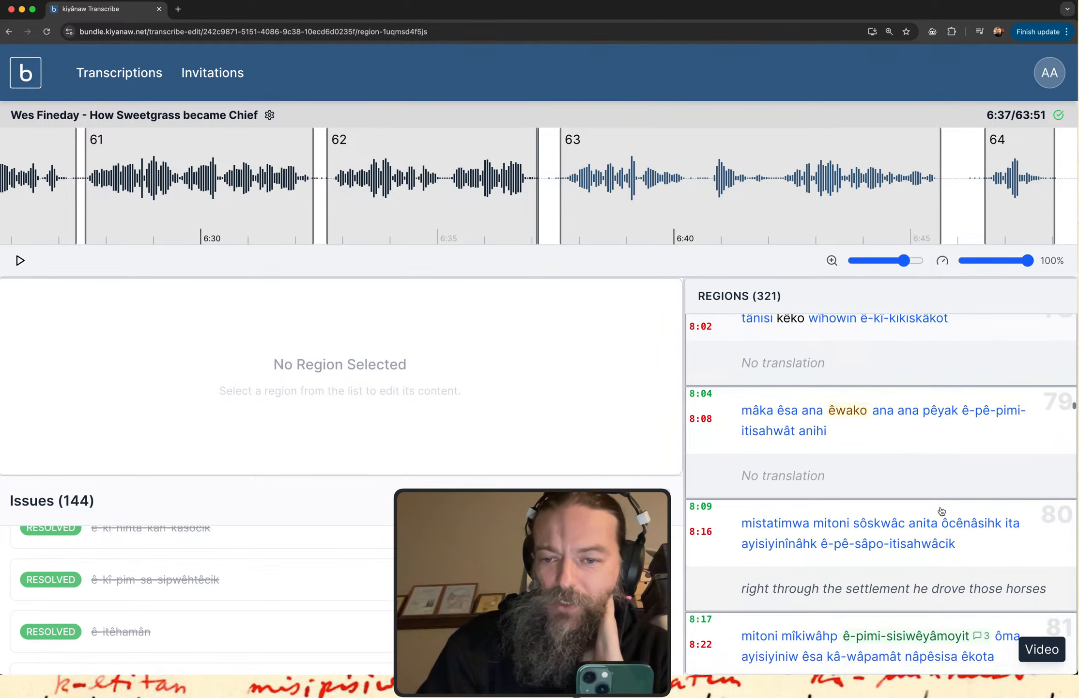
{"action": "scroll", "coordinate": [941, 511], "scroll_direction": "down", "scroll_amount": 8}
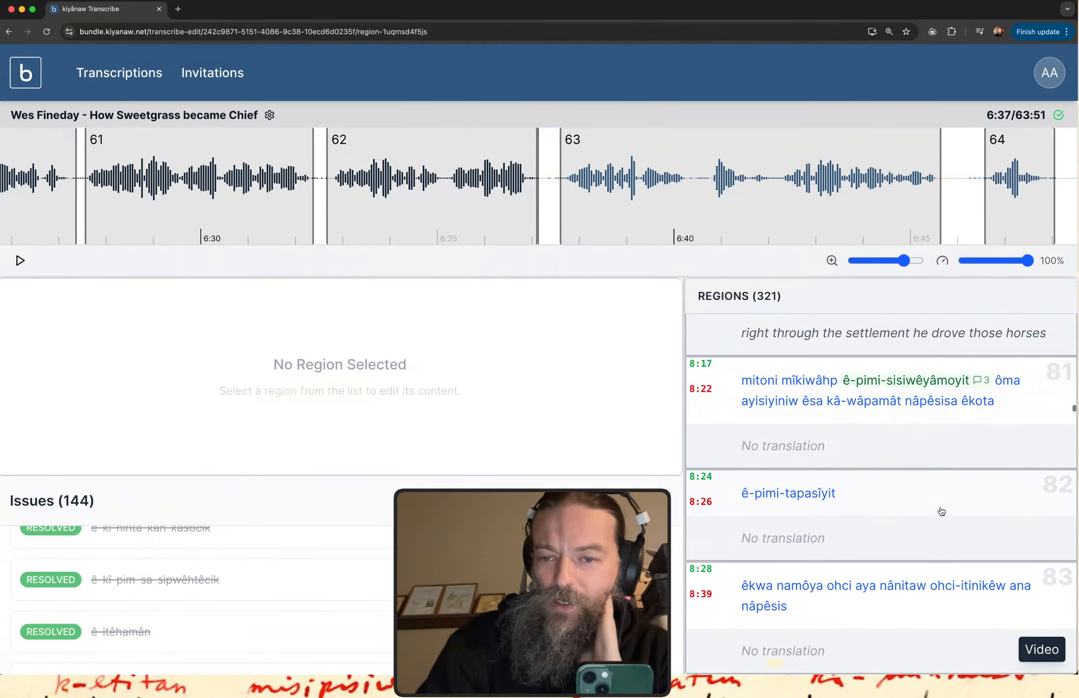
{"action": "scroll", "coordinate": [941, 511], "scroll_direction": "down", "scroll_amount": 8}
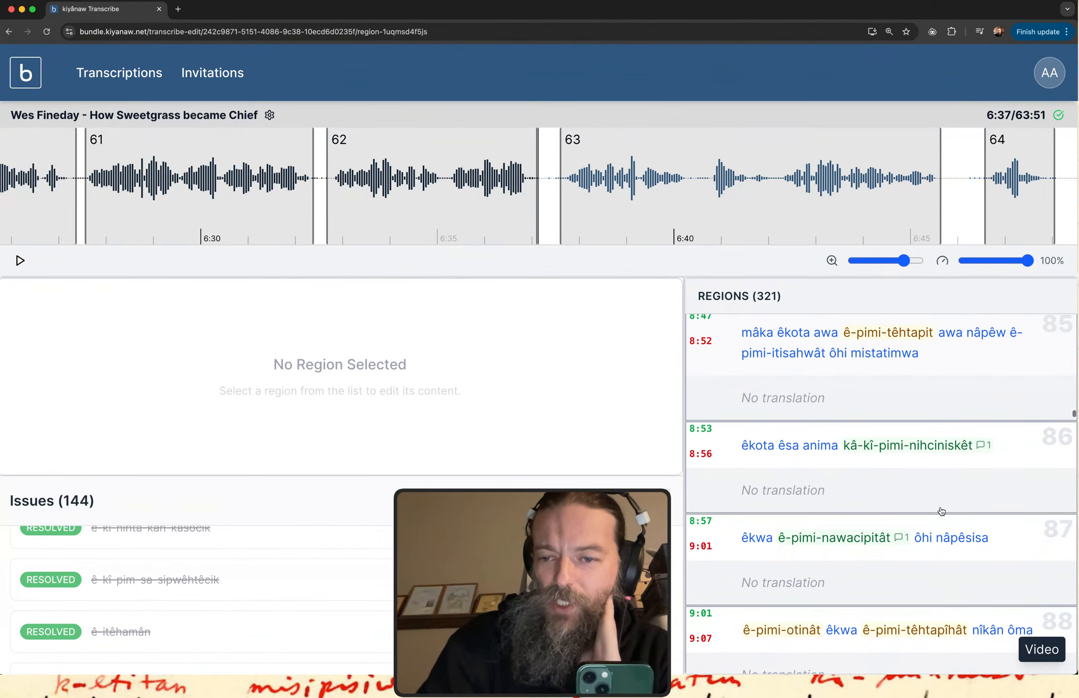
{"action": "scroll", "coordinate": [942, 511], "scroll_direction": "down", "scroll_amount": 3}
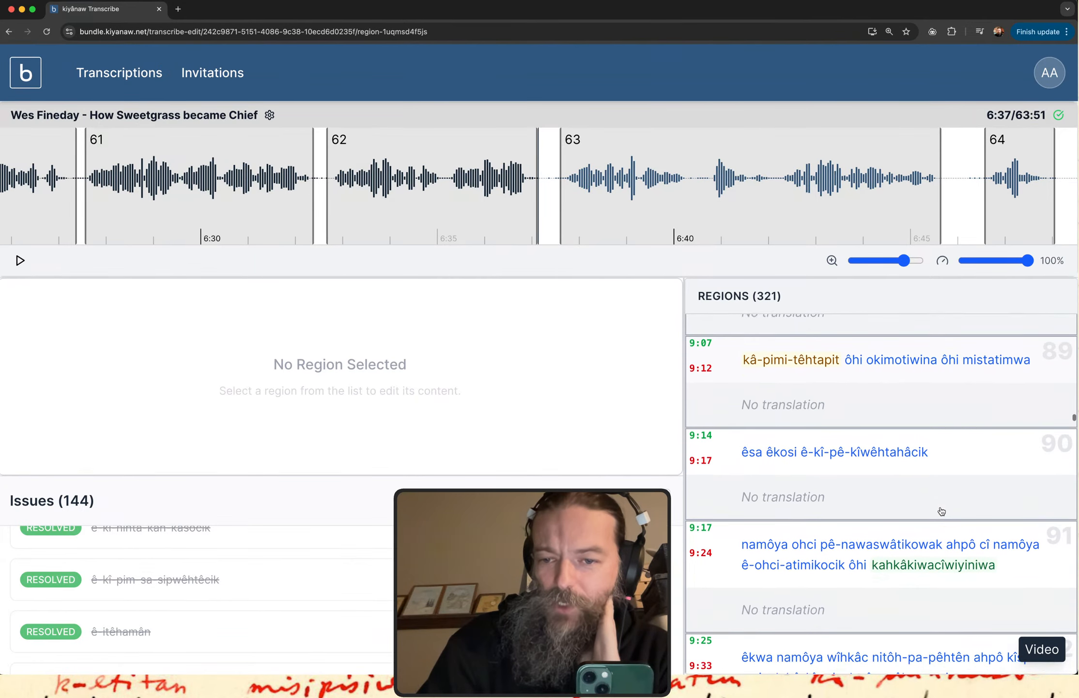
{"action": "scroll", "coordinate": [941, 511], "scroll_direction": "down", "scroll_amount": 8}
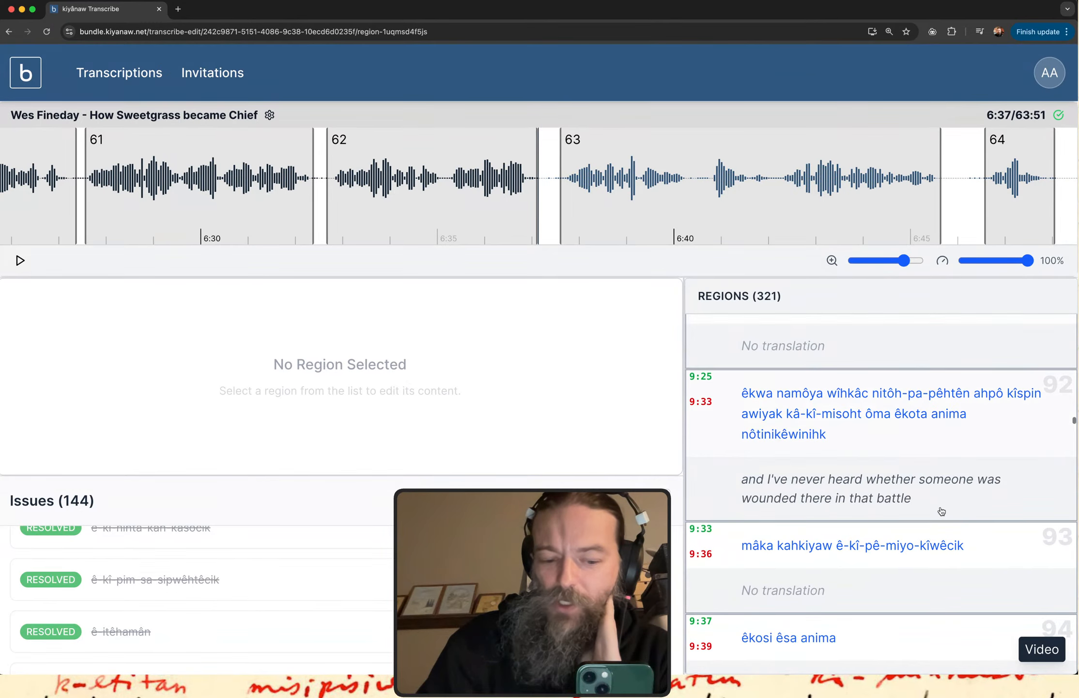
{"action": "scroll", "coordinate": [941, 511], "scroll_direction": "down", "scroll_amount": 6}
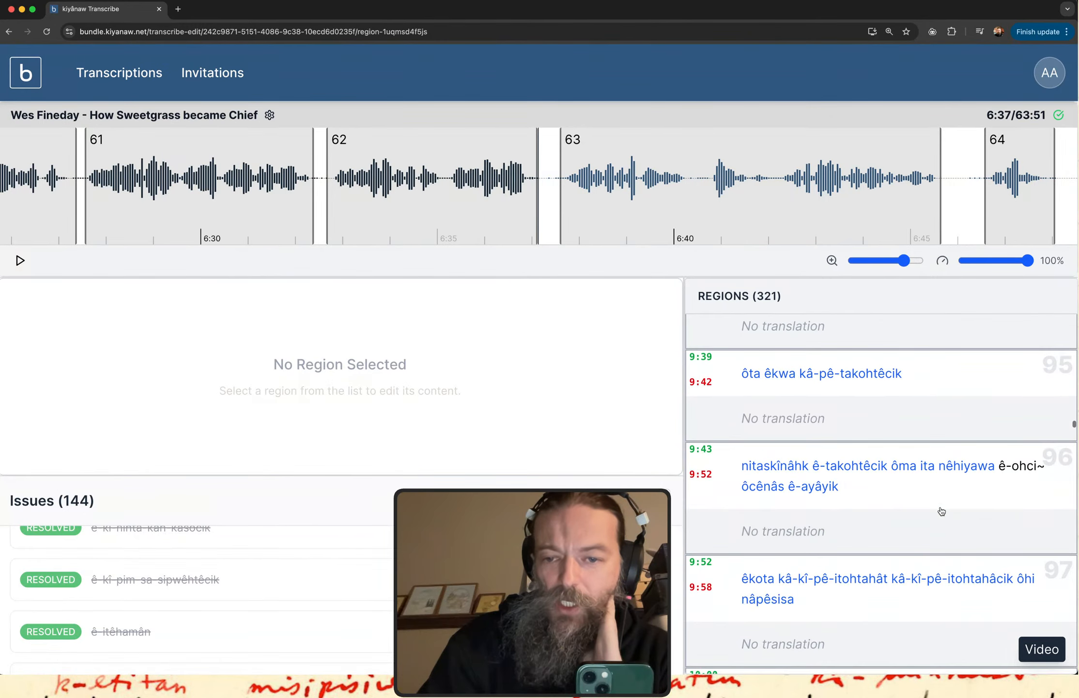
{"action": "scroll", "coordinate": [941, 511], "scroll_direction": "down", "scroll_amount": 2}
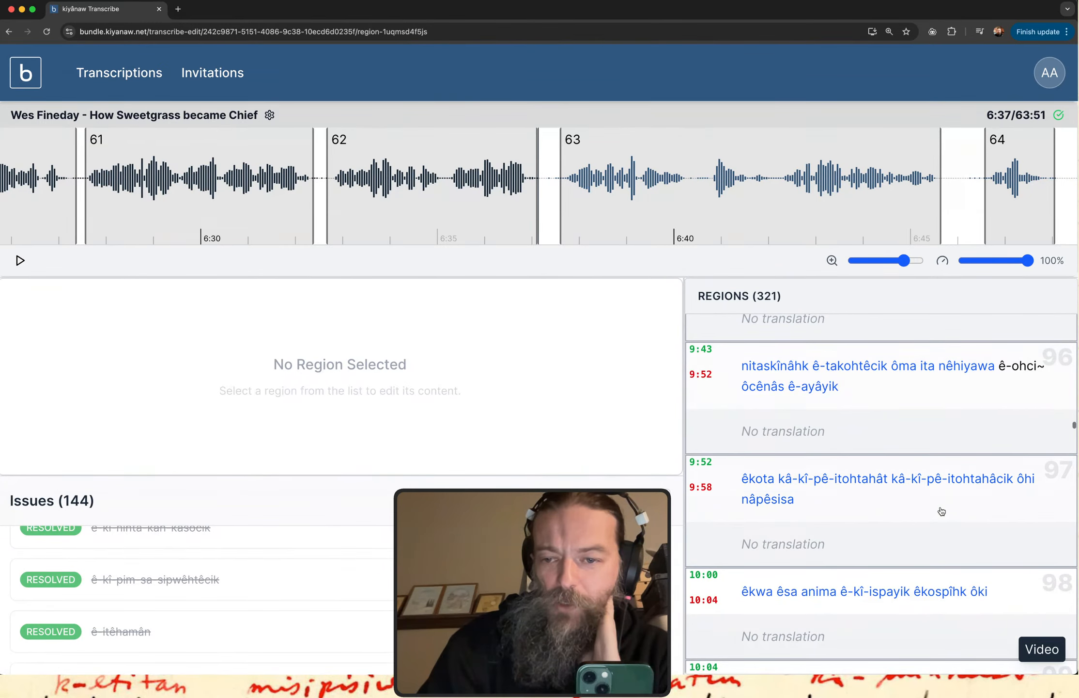
{"action": "scroll", "coordinate": [942, 512], "scroll_direction": "down", "scroll_amount": 5}
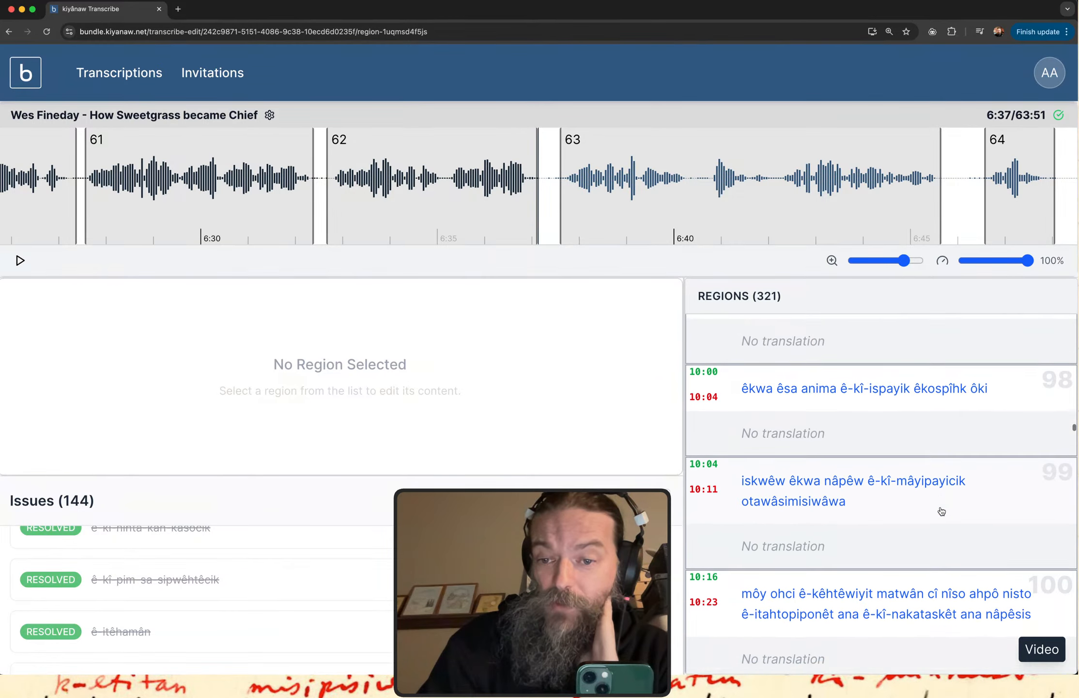
{"action": "scroll", "coordinate": [942, 511], "scroll_direction": "down", "scroll_amount": 5}
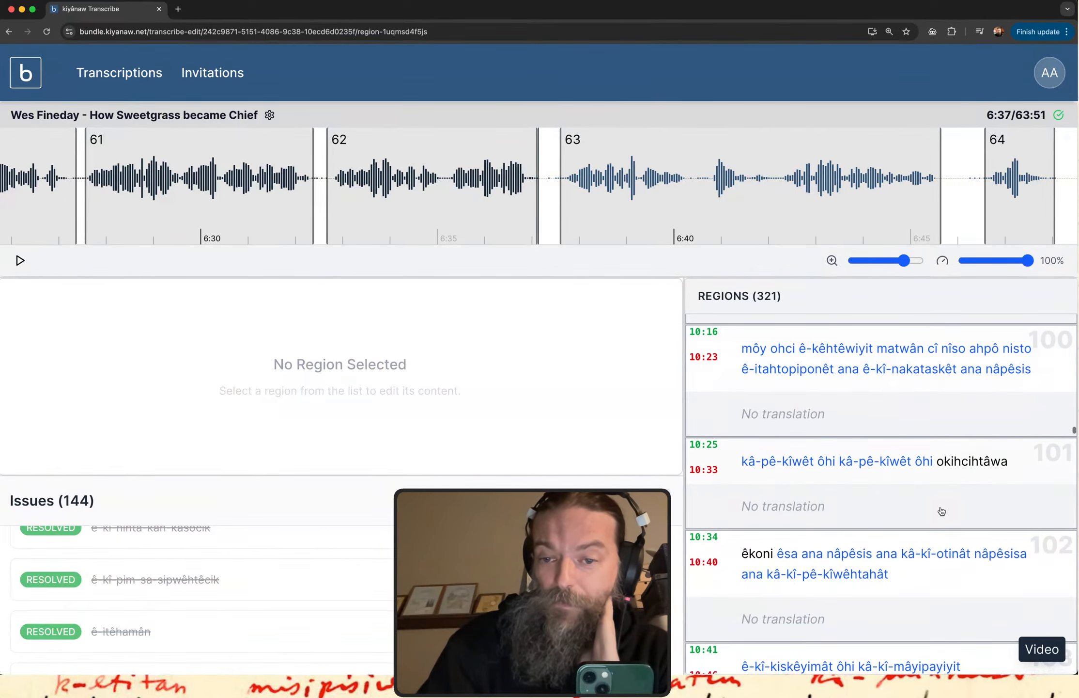
{"action": "scroll", "coordinate": [941, 511], "scroll_direction": "down", "scroll_amount": 1}
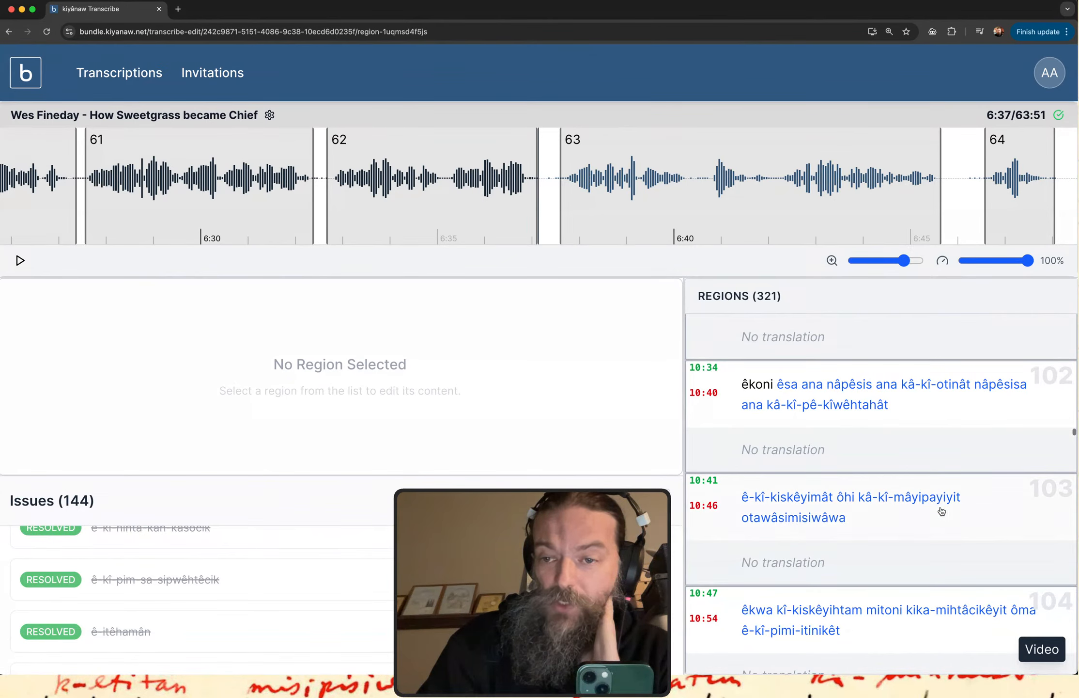
{"action": "scroll", "coordinate": [941, 511], "scroll_direction": "down", "scroll_amount": 1}
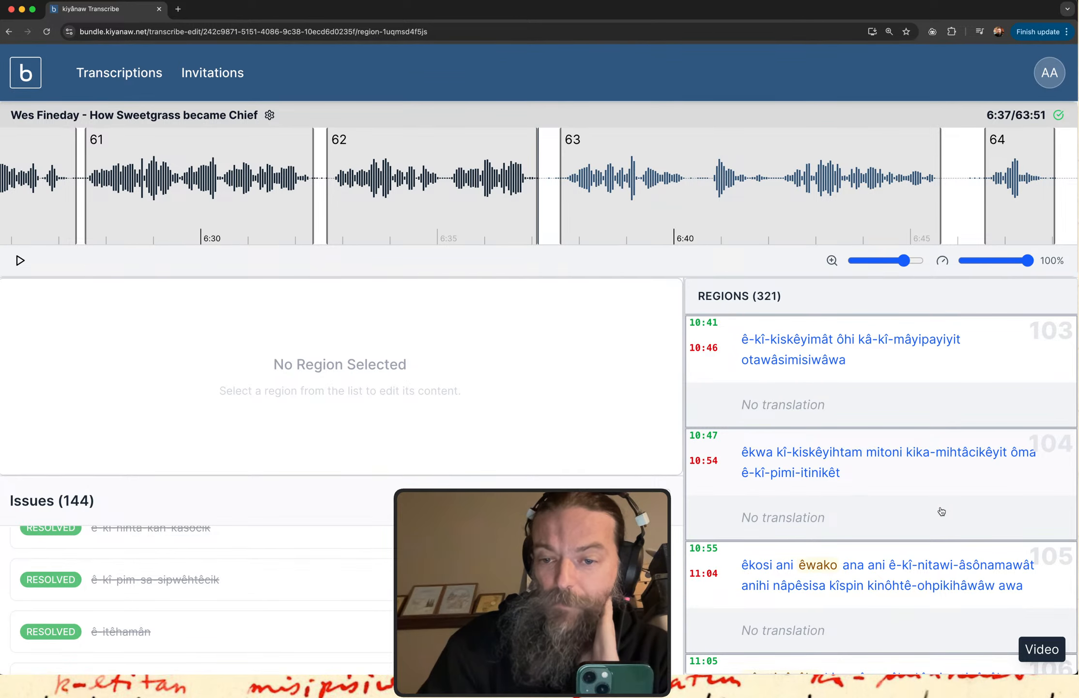
{"action": "scroll", "coordinate": [942, 511], "scroll_direction": "down", "scroll_amount": 4}
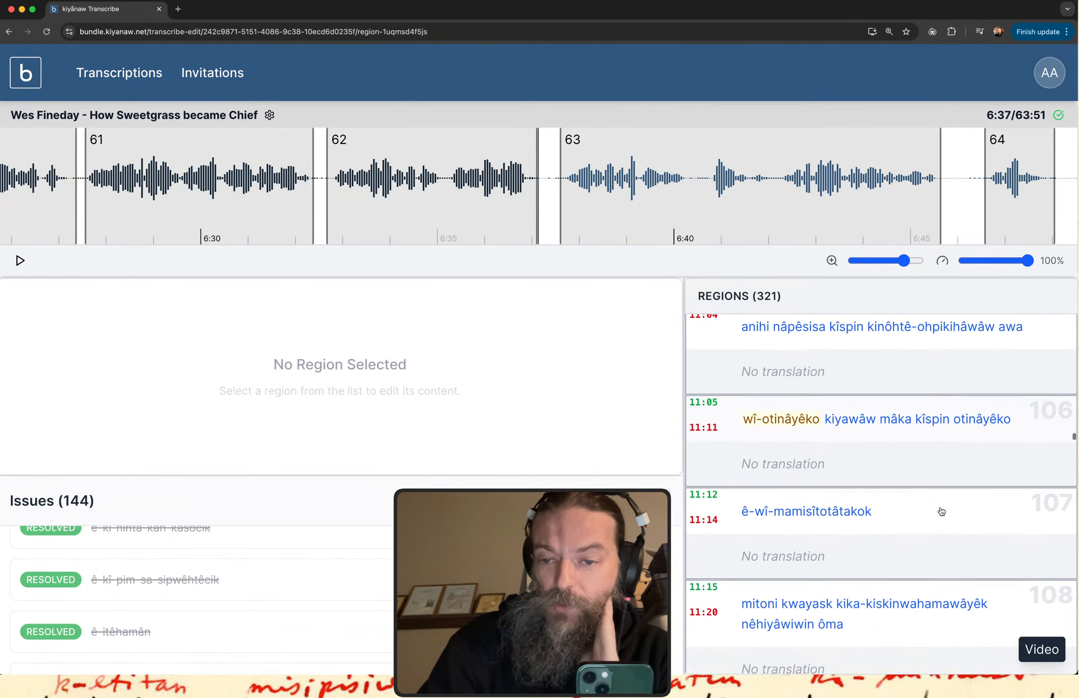
{"action": "scroll", "coordinate": [941, 511], "scroll_direction": "down", "scroll_amount": 4}
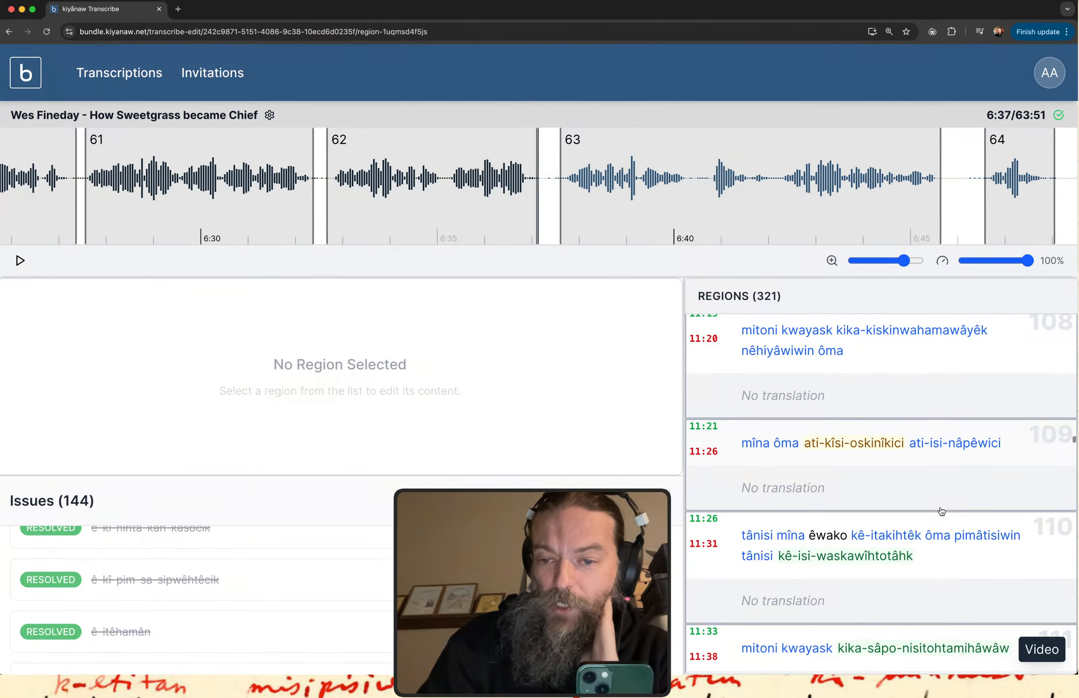
{"action": "scroll", "coordinate": [942, 511], "scroll_direction": "down", "scroll_amount": 3}
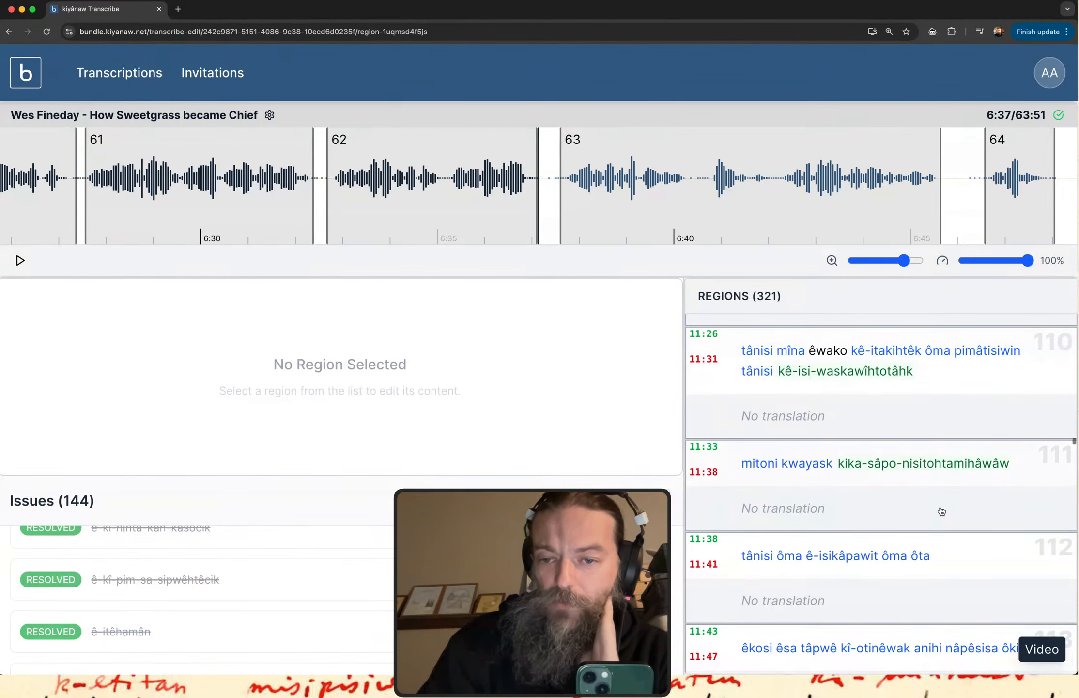
{"action": "scroll", "coordinate": [941, 512], "scroll_direction": "down", "scroll_amount": 1}
{"action": "scroll", "coordinate": [941, 511], "scroll_direction": "down", "scroll_amount": 5}
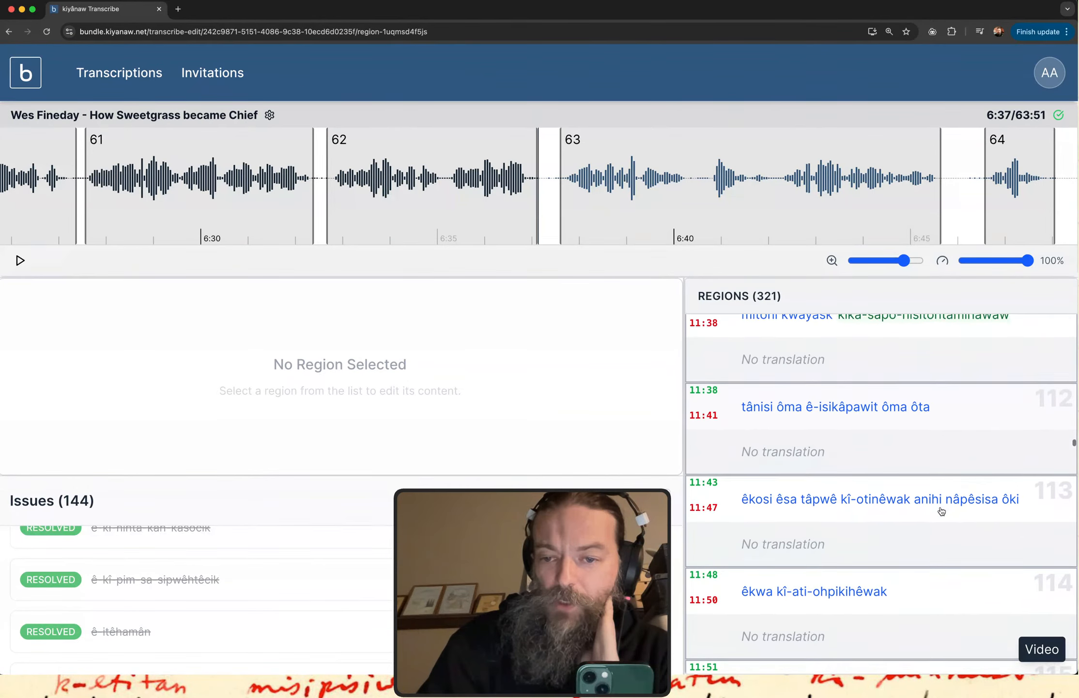
{"action": "scroll", "coordinate": [941, 511], "scroll_direction": "down", "scroll_amount": 5}
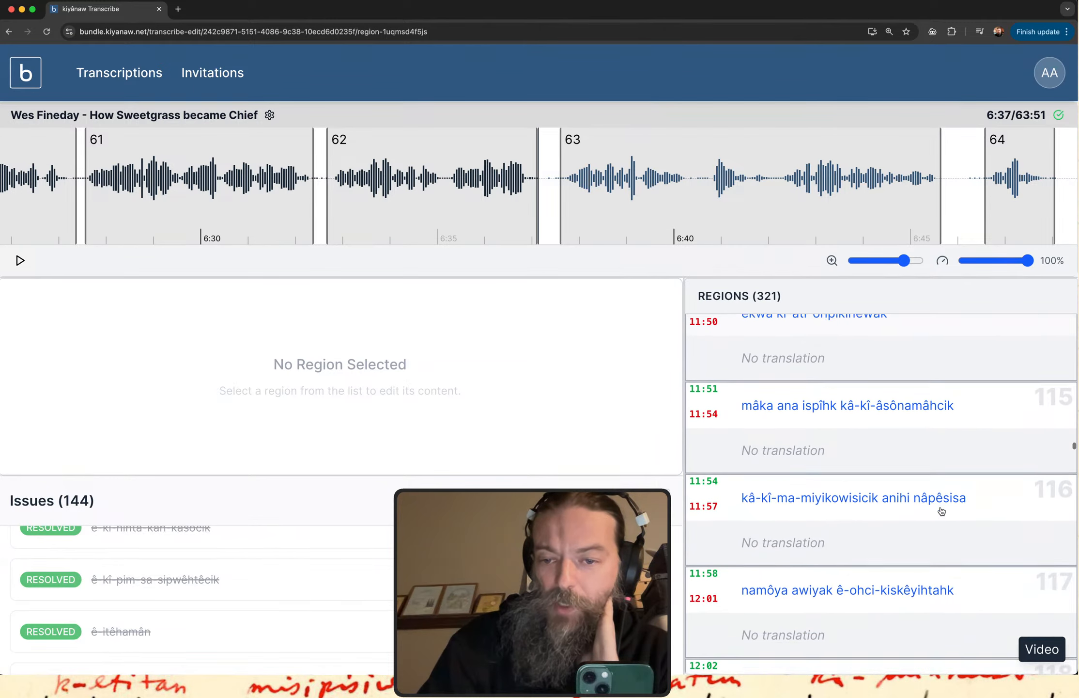
{"action": "scroll", "coordinate": [942, 511], "scroll_direction": "down", "scroll_amount": 3}
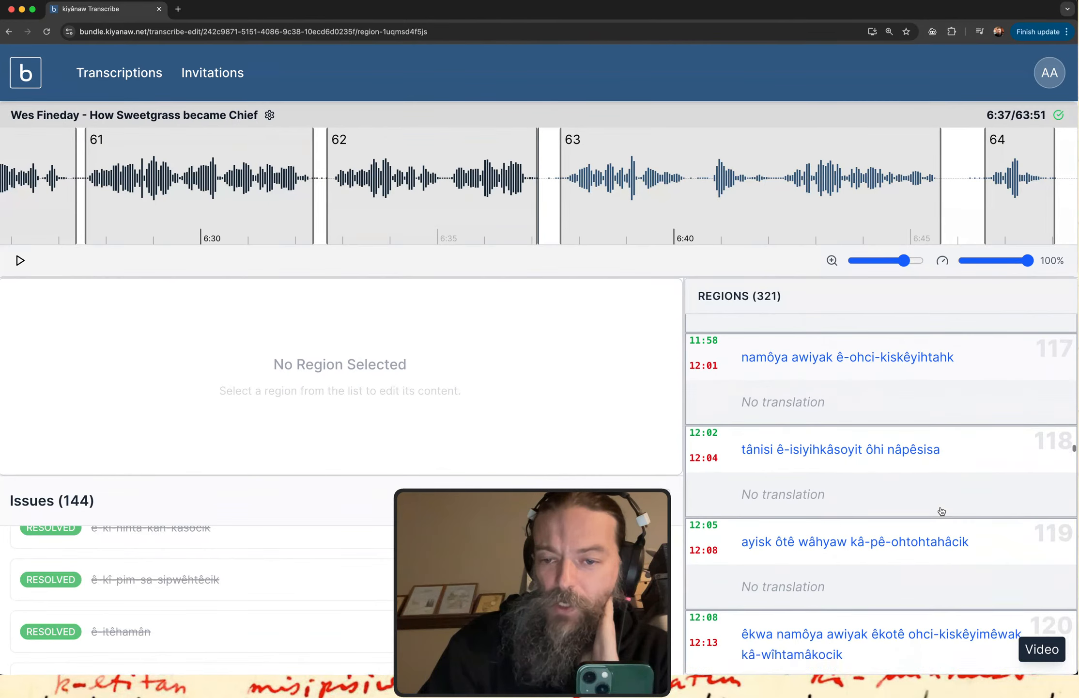
{"action": "scroll", "coordinate": [941, 511], "scroll_direction": "down", "scroll_amount": 4}
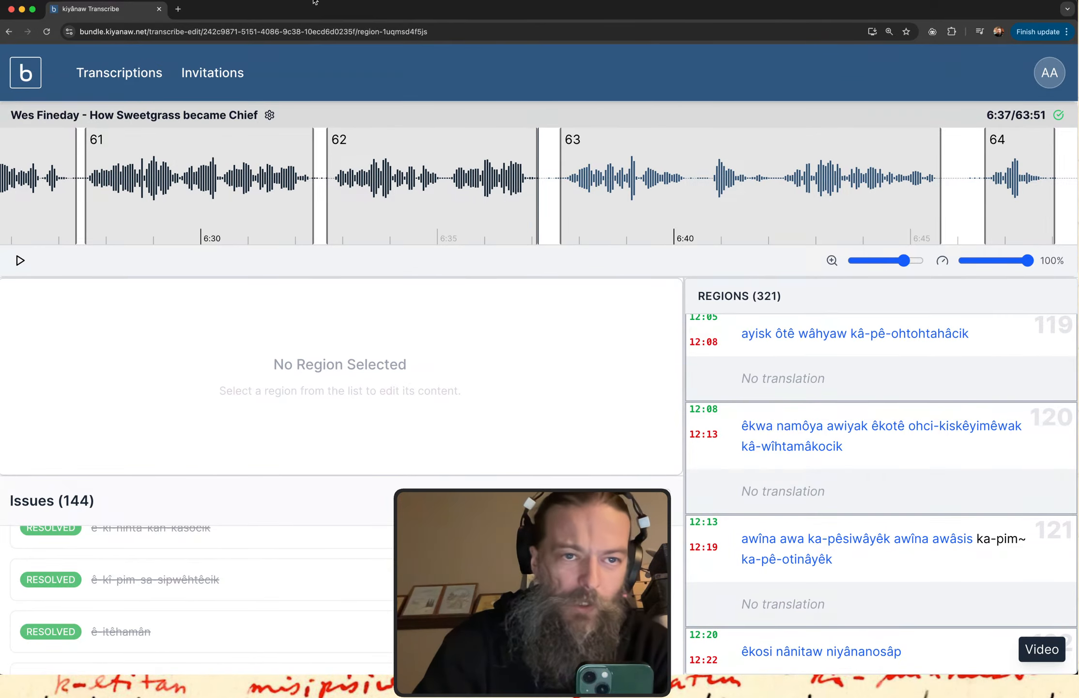
Open the itwêwina Plains Cree Dictionary in a new tab and search it for "pimi-".
{"action": "left_click", "coordinate": [178, 9]}
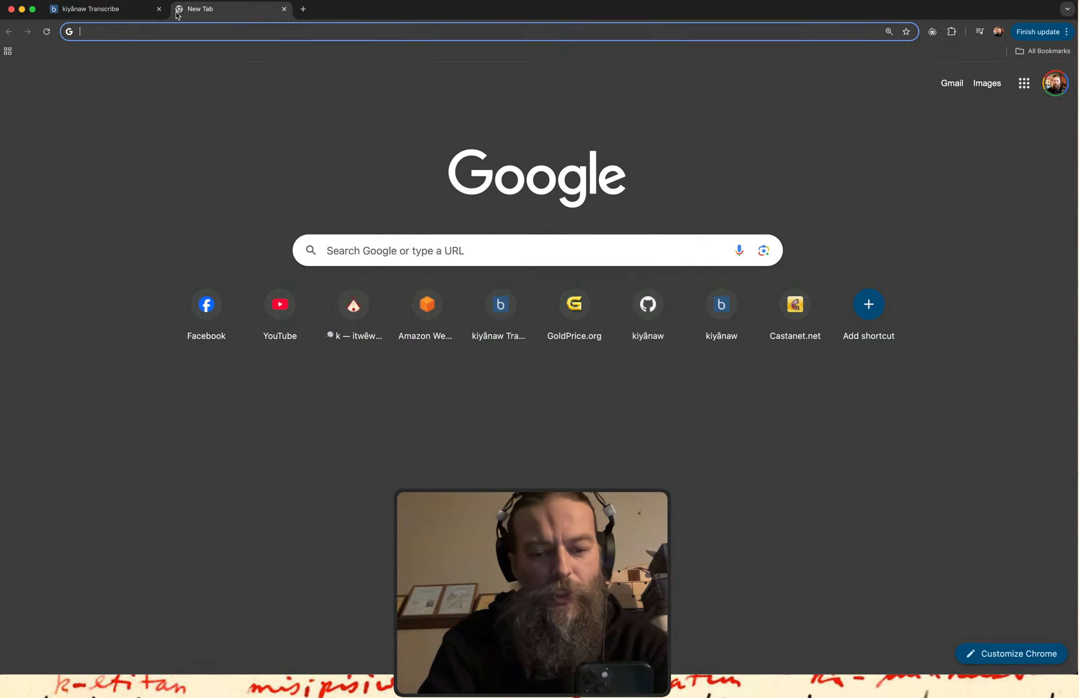
{"action": "type", "text": "itwewina.altlab.app/search?q=p"}
{"action": "key", "text": "Return"}
{"action": "double_click", "coordinate": [250, 92]}
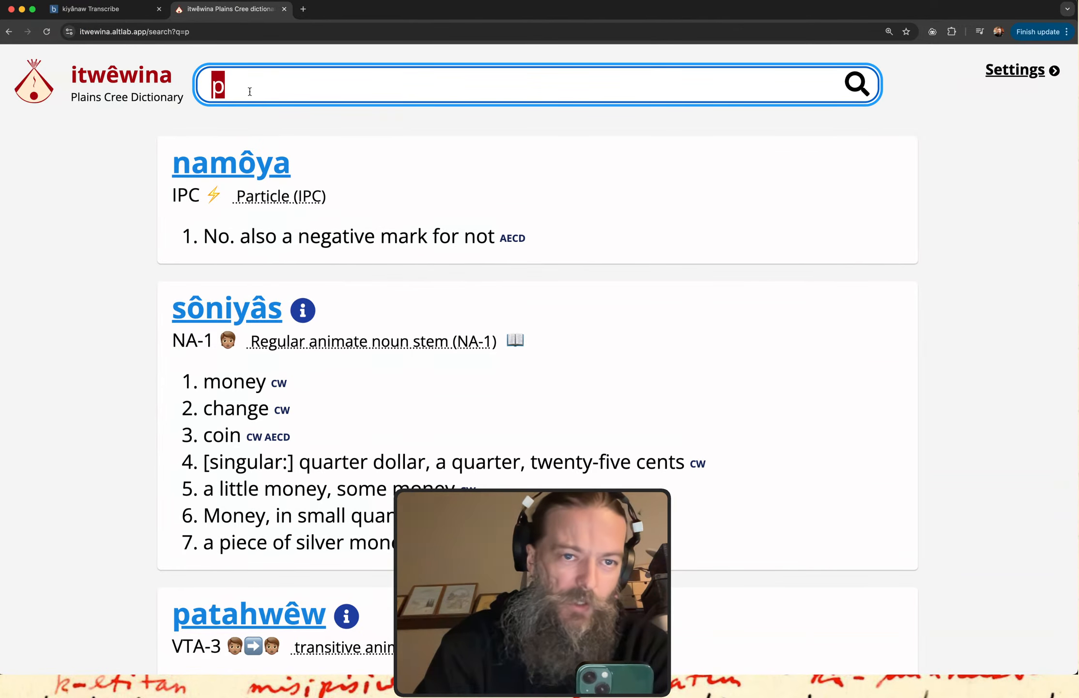
{"action": "type", "text": "pimi-"}
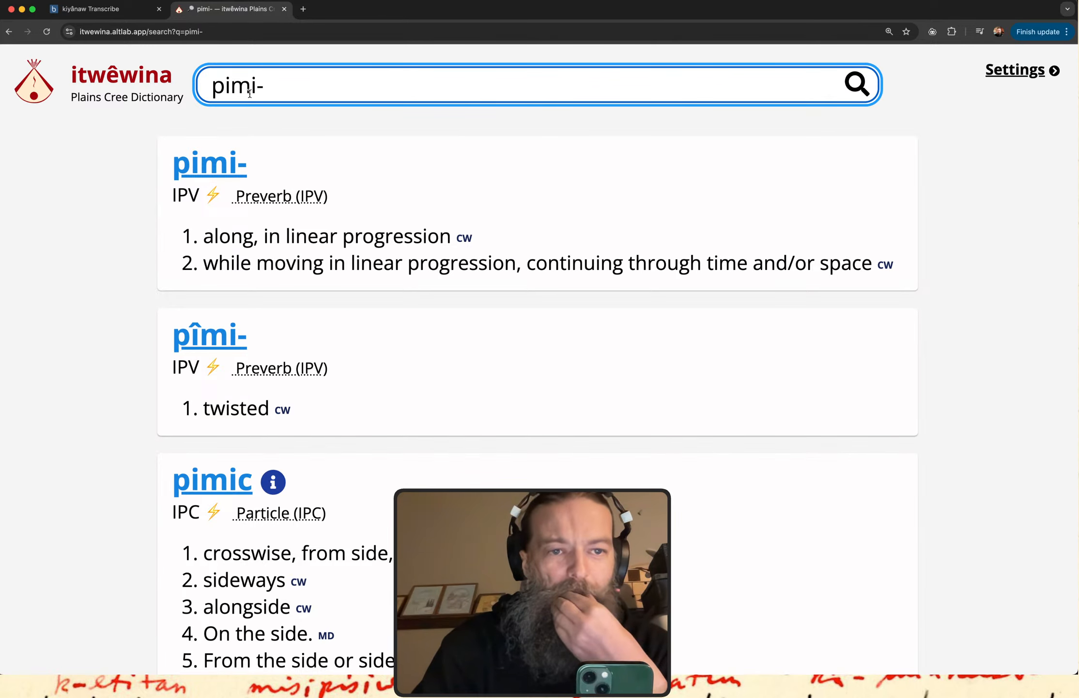
Point out the definitions of the preverb "pimi-" by highlighting their text, including "continuing through" in the second one.
{"action": "left_click_drag", "start_coordinate": [227, 242], "coordinate": [416, 264]}
{"action": "left_click", "coordinate": [442, 272]}
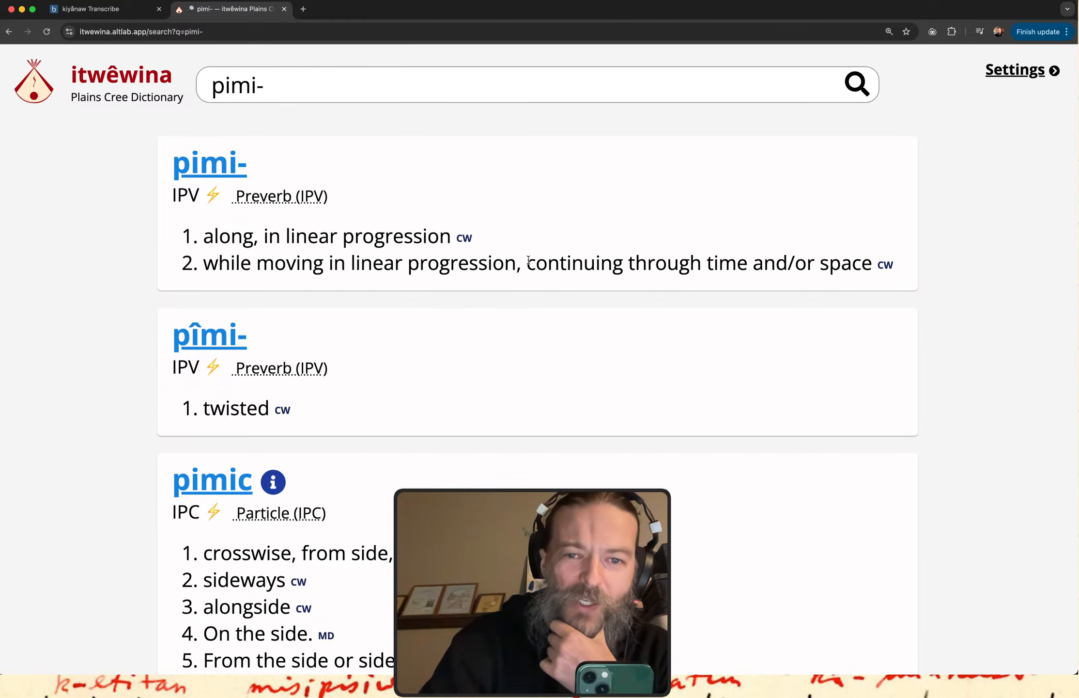
{"action": "left_click_drag", "start_coordinate": [528, 262], "coordinate": [694, 264]}
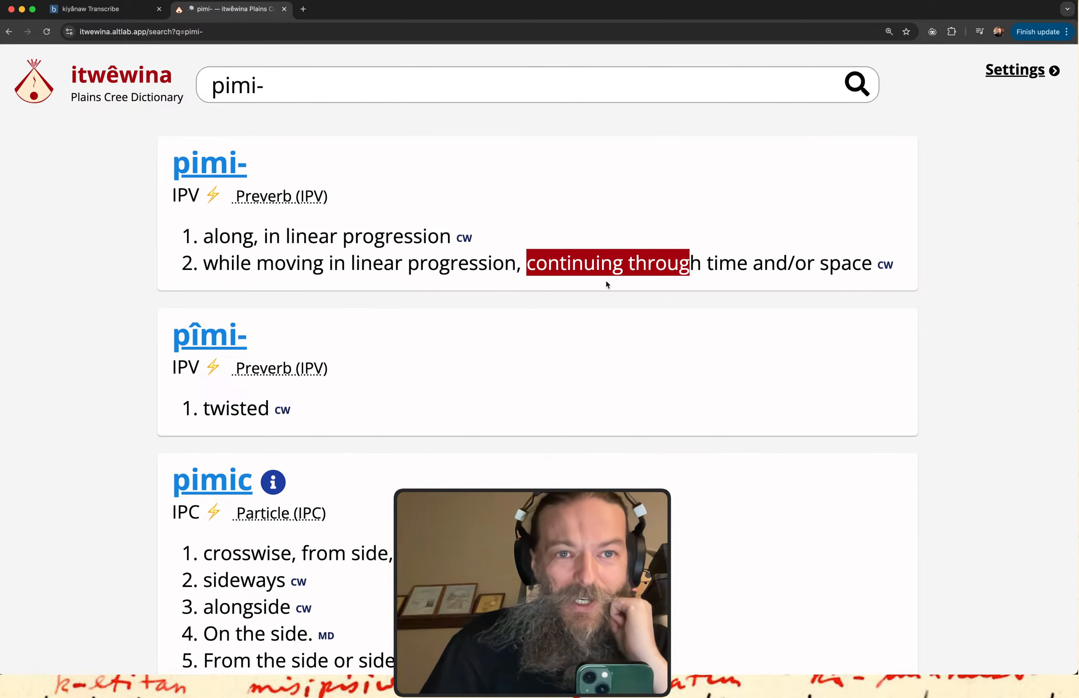
Return to the kiyânaw Transcribe page and look through regions 119 to 125 of the story.
{"action": "left_click", "coordinate": [77, 15]}
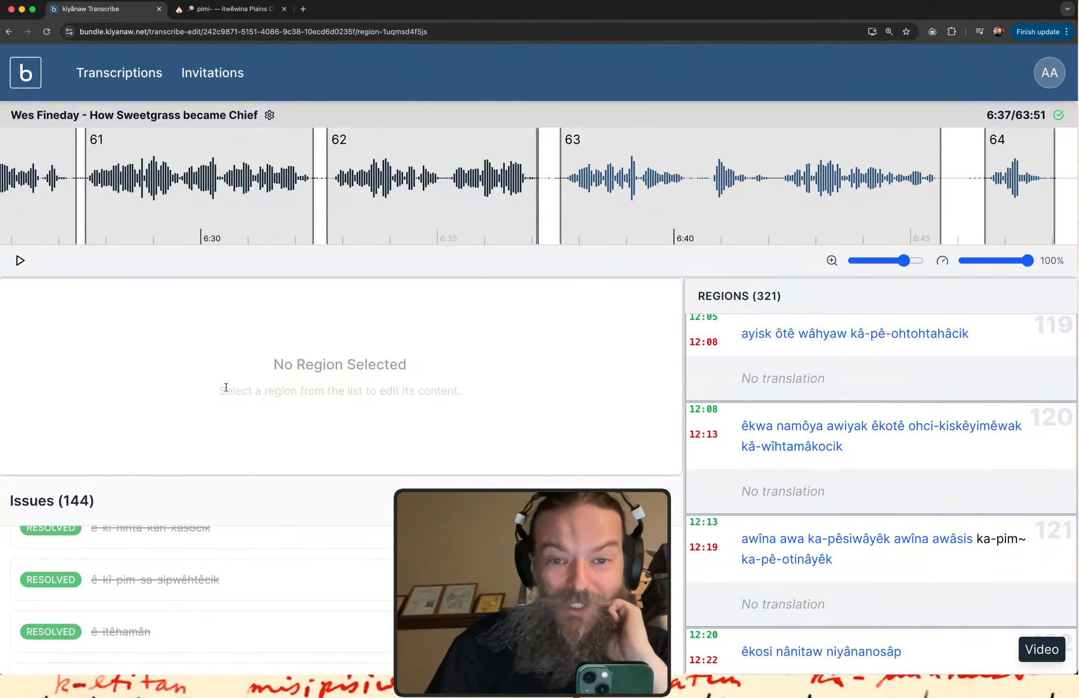
{"action": "scroll", "coordinate": [831, 556], "scroll_direction": "down", "scroll_amount": 6}
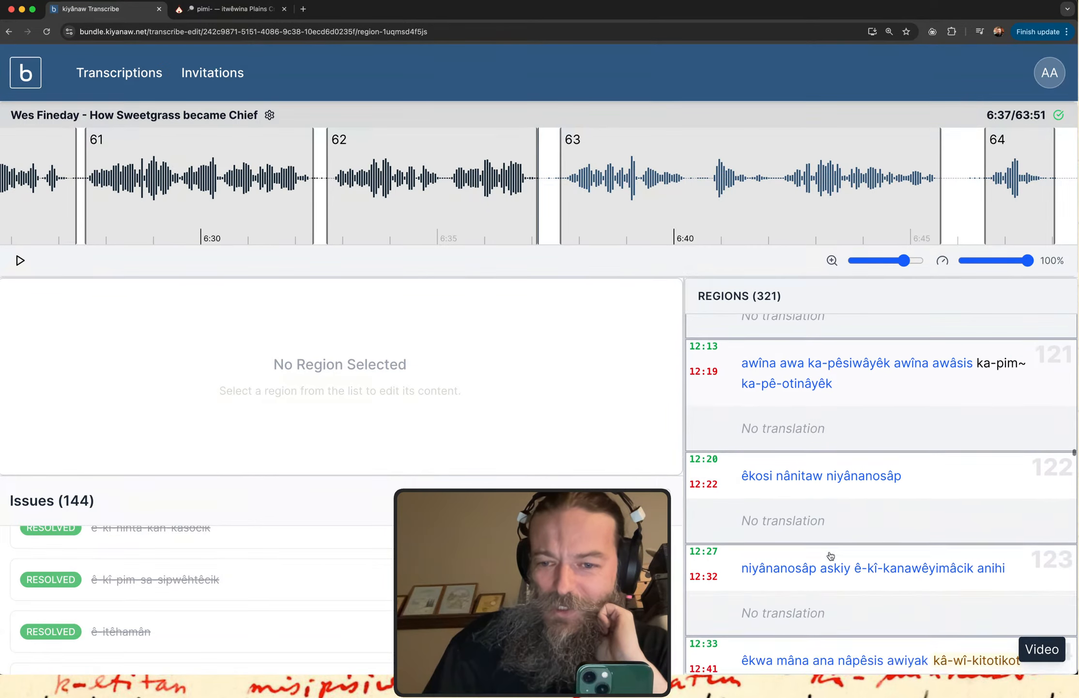
{"action": "scroll", "coordinate": [830, 556], "scroll_direction": "down", "scroll_amount": 2}
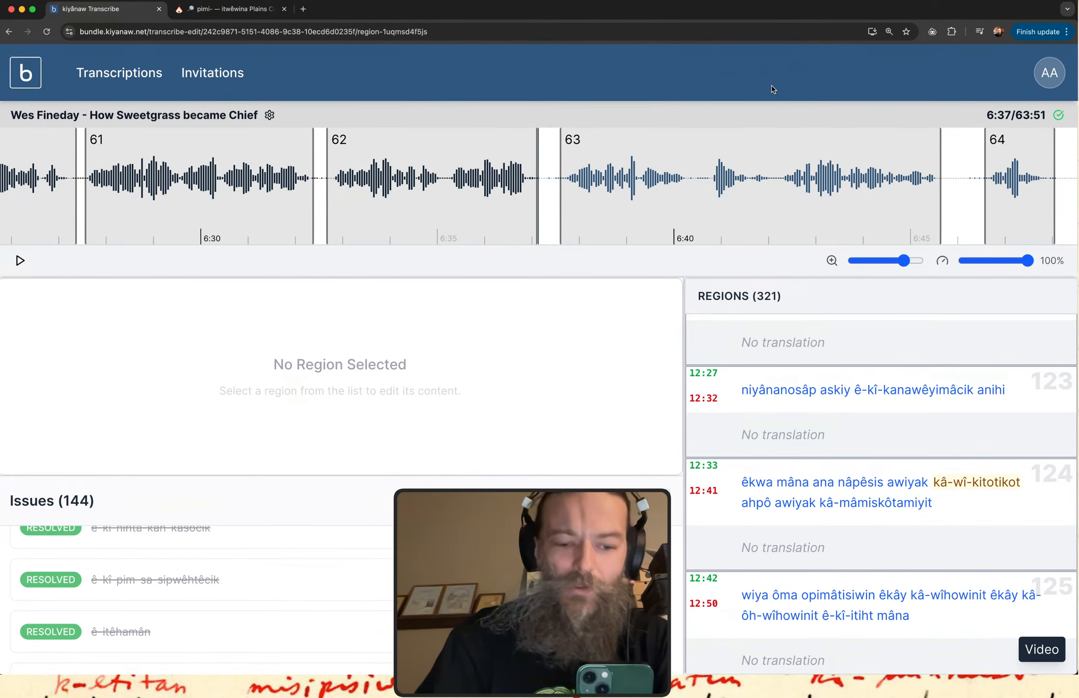
Find "ka-pim" on the page and step through the matches to the one in region 11.
{"action": "key", "text": "super+f"}
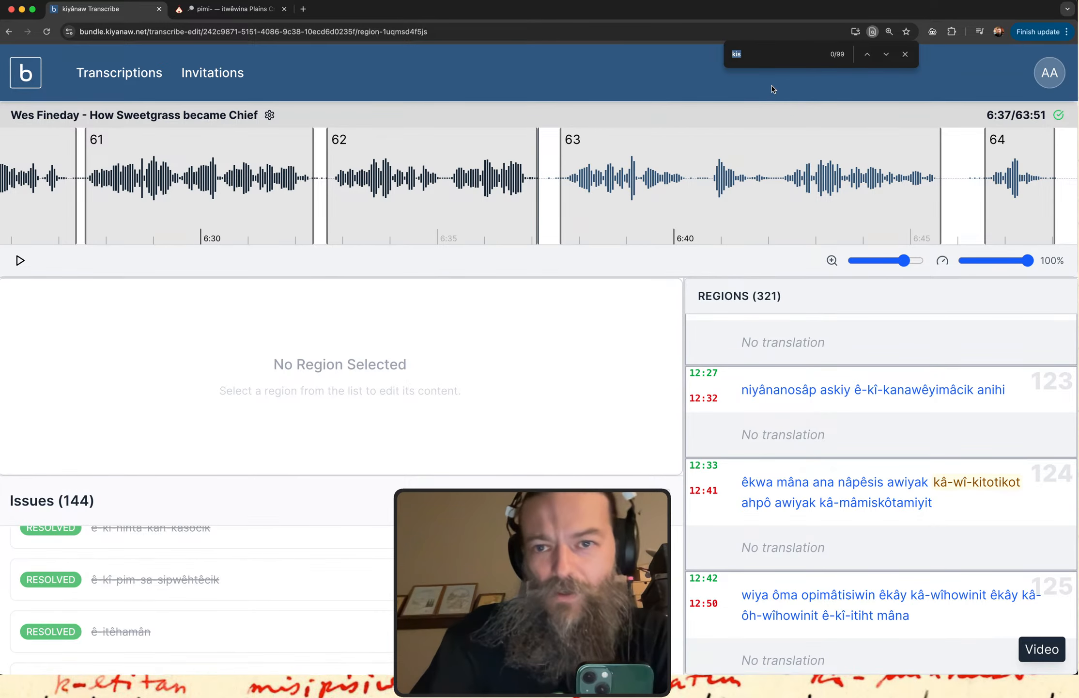
{"action": "type", "text": "ka-pim"}
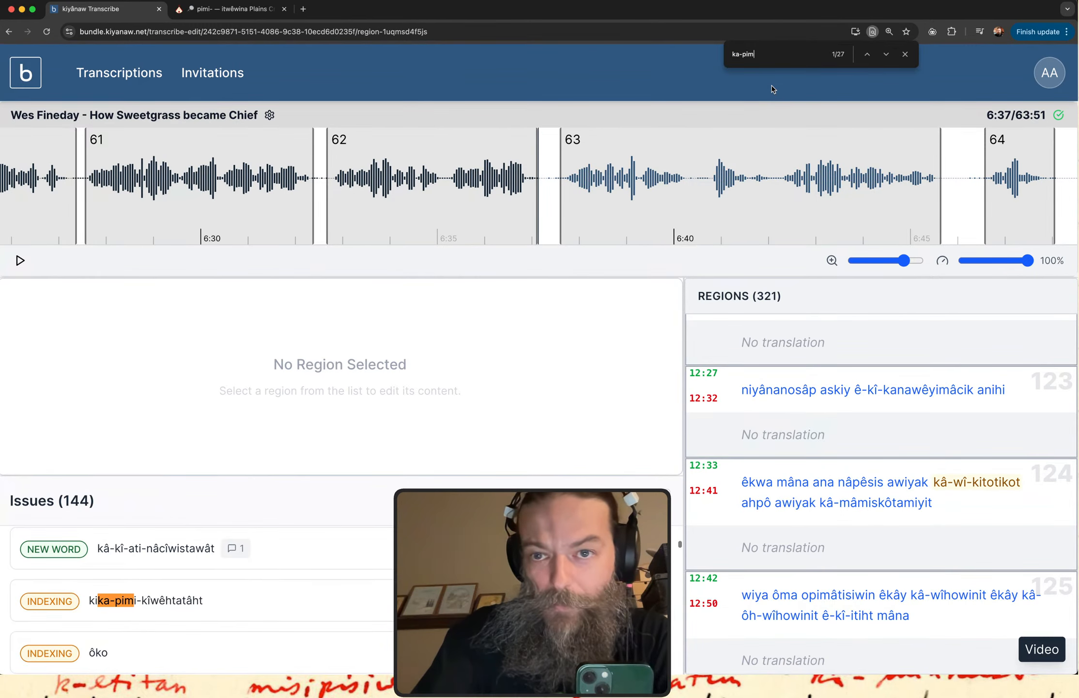
{"action": "key", "text": "Return"}
{"action": "key", "text": "Return"}
{"action": "key", "text": "Return"}
{"action": "key", "text": "Return"}
{"action": "key", "text": "Return"}
{"action": "key", "text": "Return"}
{"action": "key", "text": "Return"}
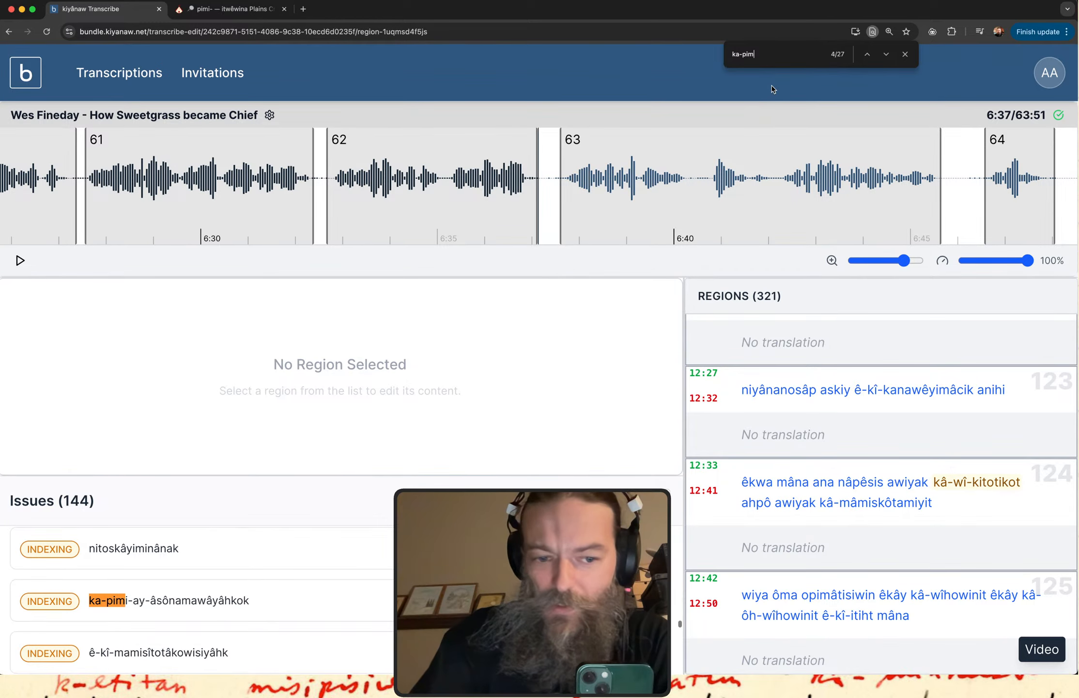
{"action": "key", "text": "Return"}
{"action": "key", "text": "Return"}
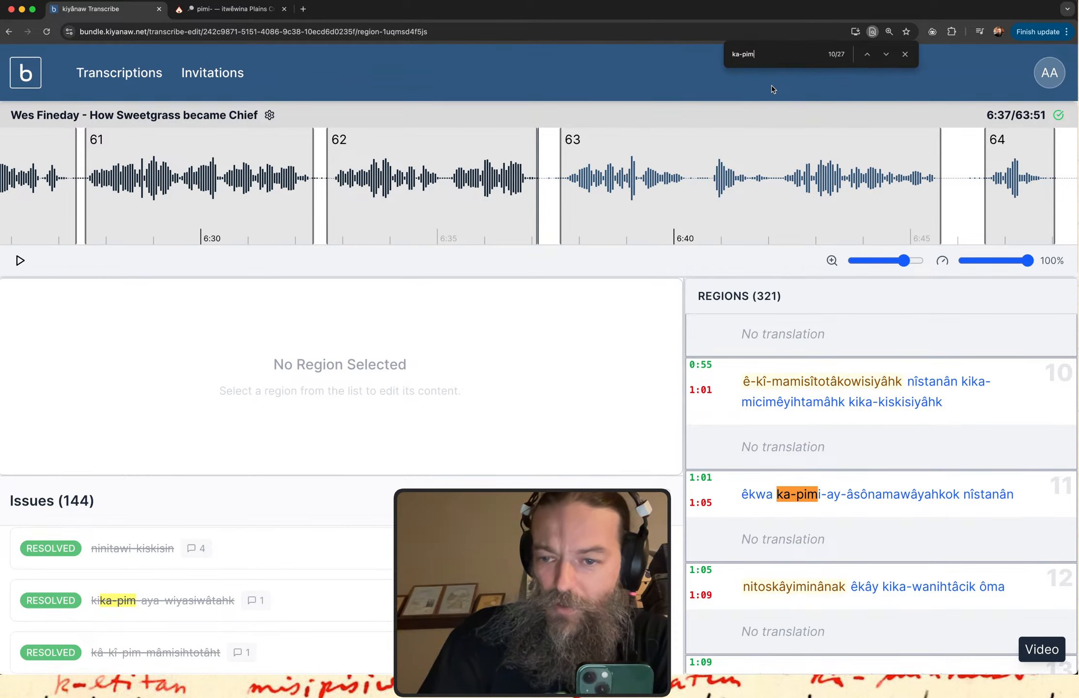
Open region 11 and add "ki" to the second word of its original text, making it "kika-pimi-ay-âsônamawâyahkok".
{"action": "left_click", "coordinate": [941, 484]}
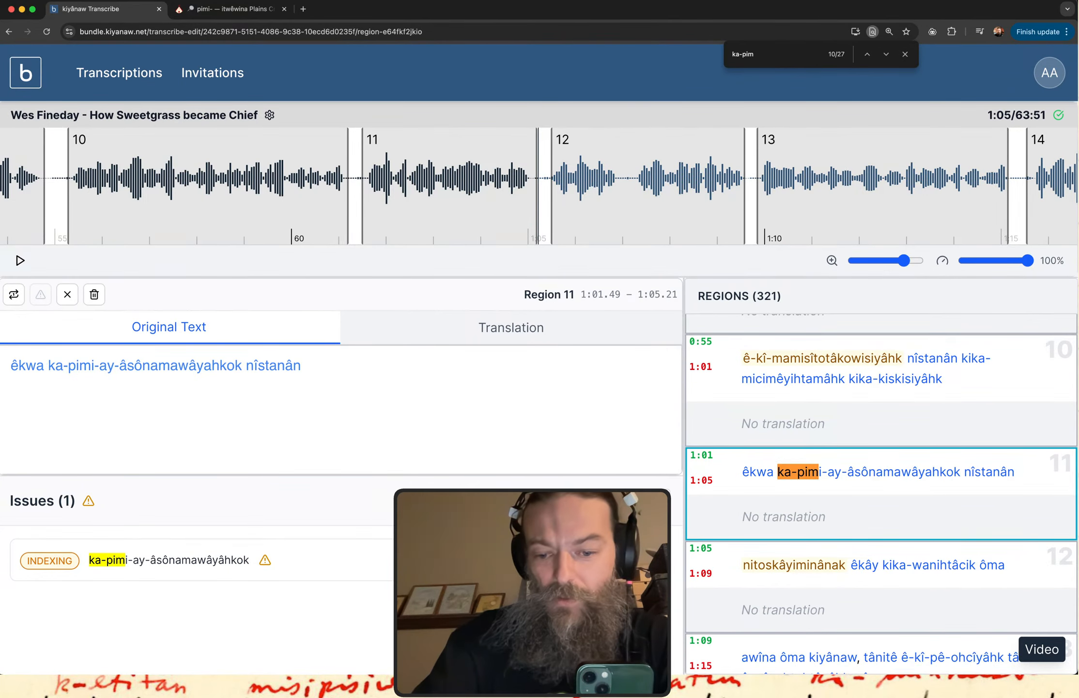
{"action": "type", "text": "j"}
{"action": "key", "text": "BackSpace"}
{"action": "type", "text": "ki"}
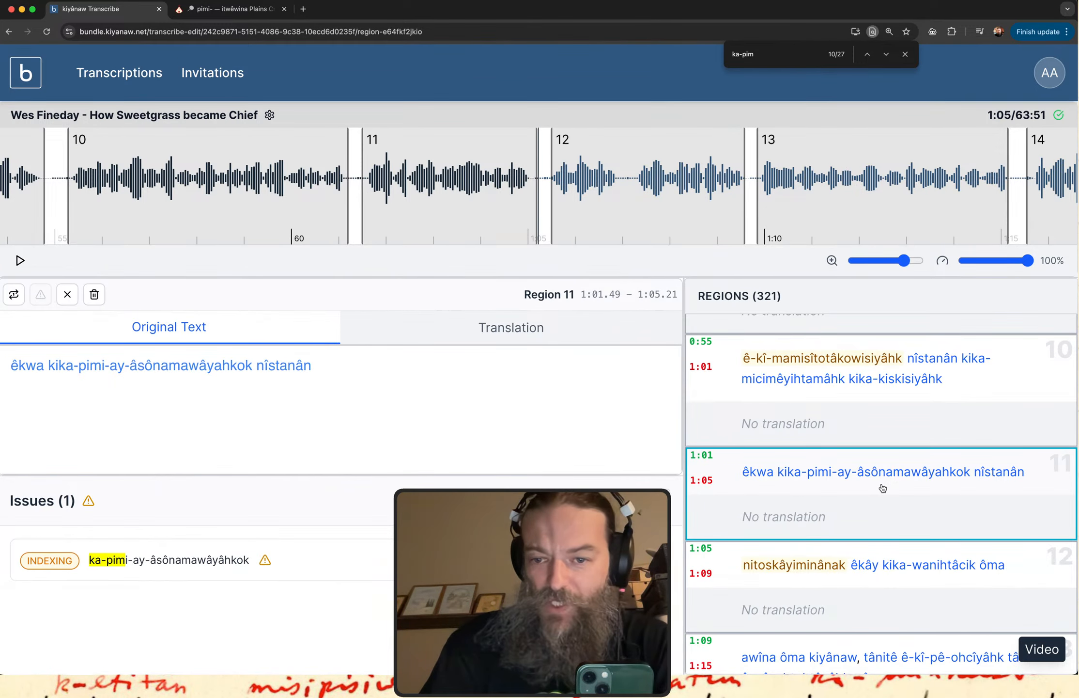
Step forward through the "ka-pim" matches on the page to the one in region 46.
{"action": "scroll", "coordinate": [883, 488], "scroll_direction": "down", "scroll_amount": 5}
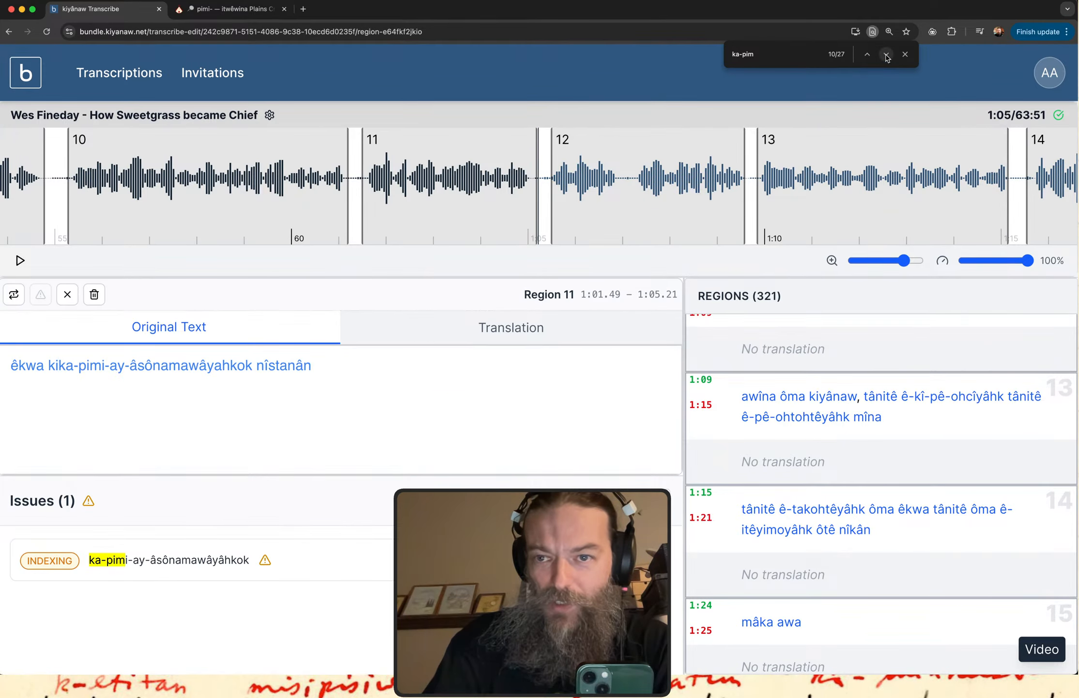
{"action": "left_click", "coordinate": [887, 54]}
{"action": "left_click", "coordinate": [887, 55]}
{"action": "left_click", "coordinate": [887, 54]}
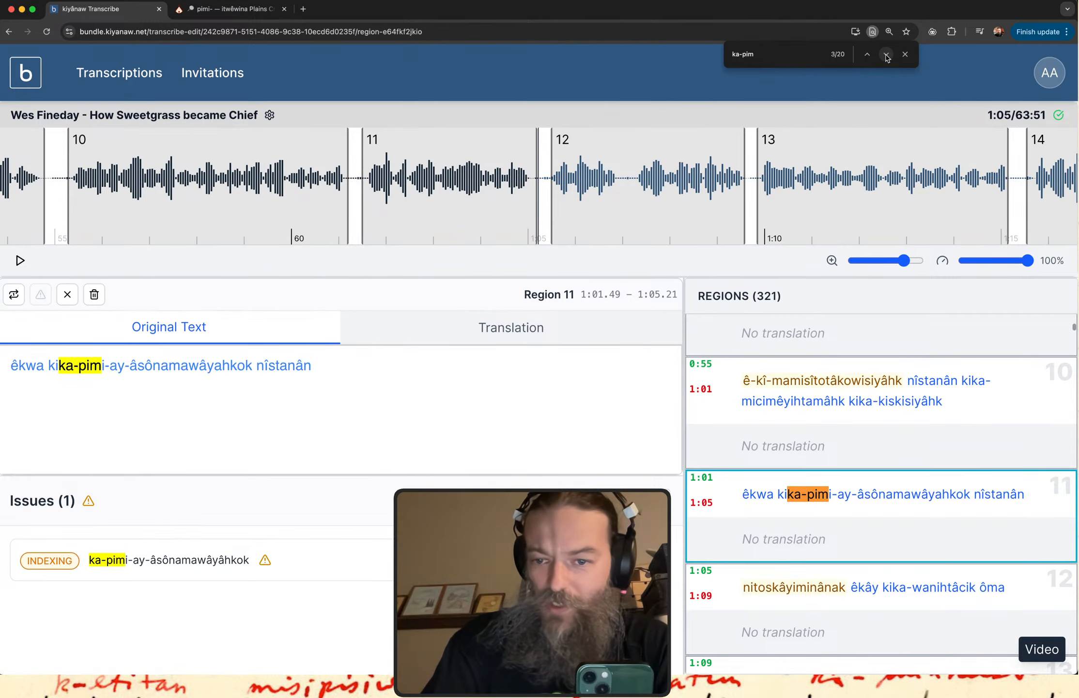
{"action": "left_click", "coordinate": [887, 54]}
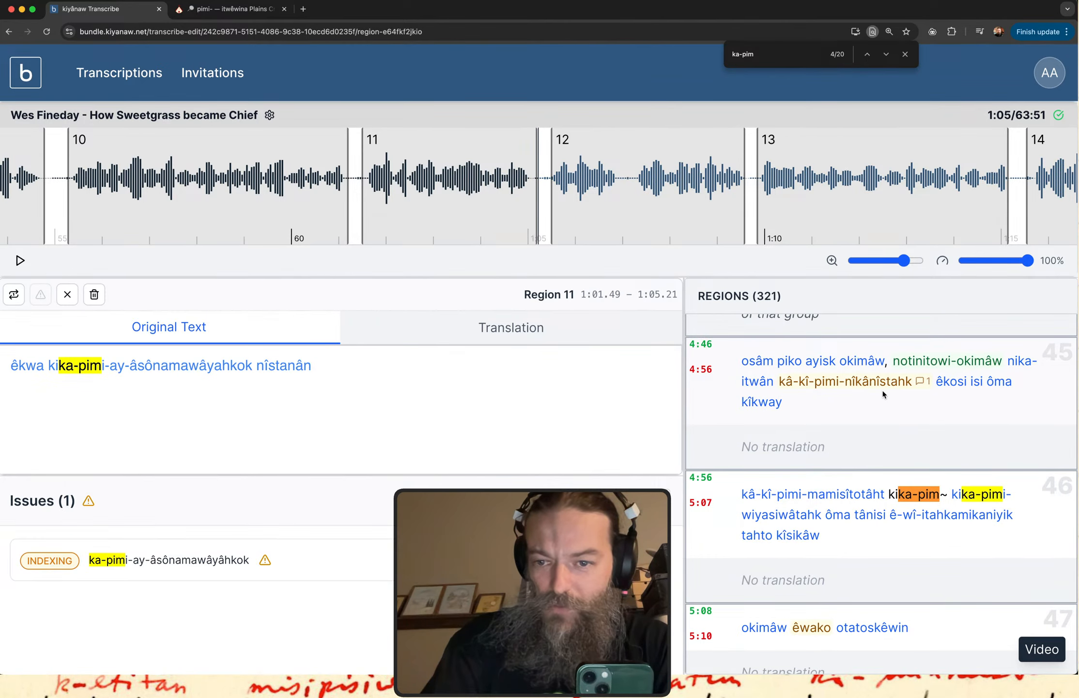
Open region 45, highlight "pimi" in "kâ-kî-pimi-nîkânîstahk", and look on to regions 46 to 48.
{"action": "left_click", "coordinate": [870, 400]}
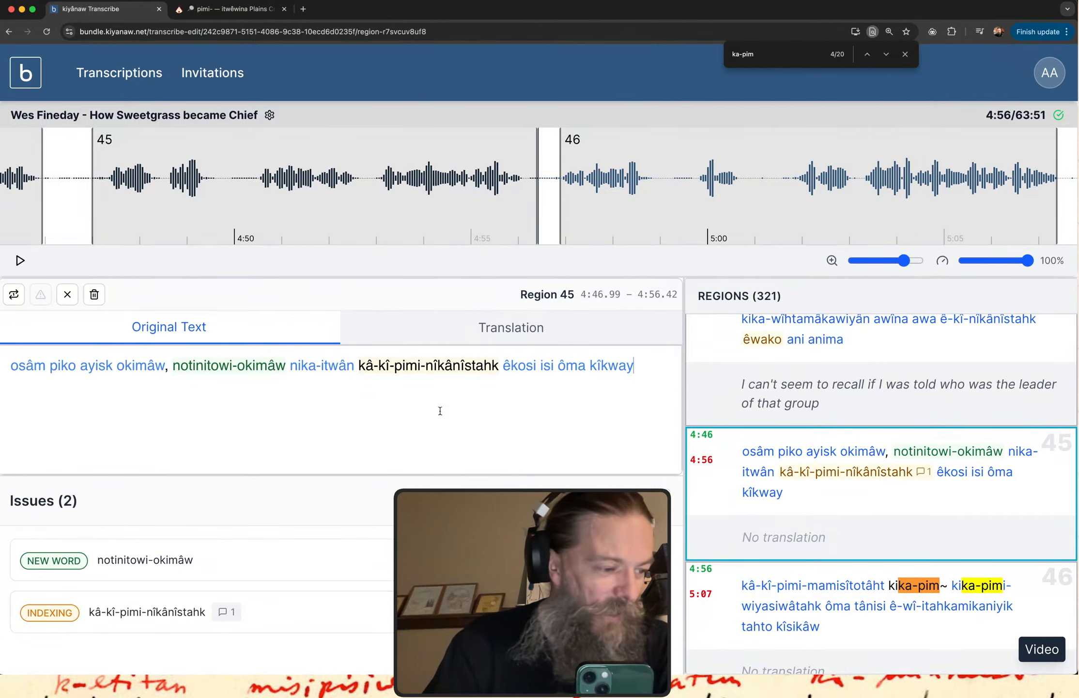
{"action": "double_click", "coordinate": [412, 380]}
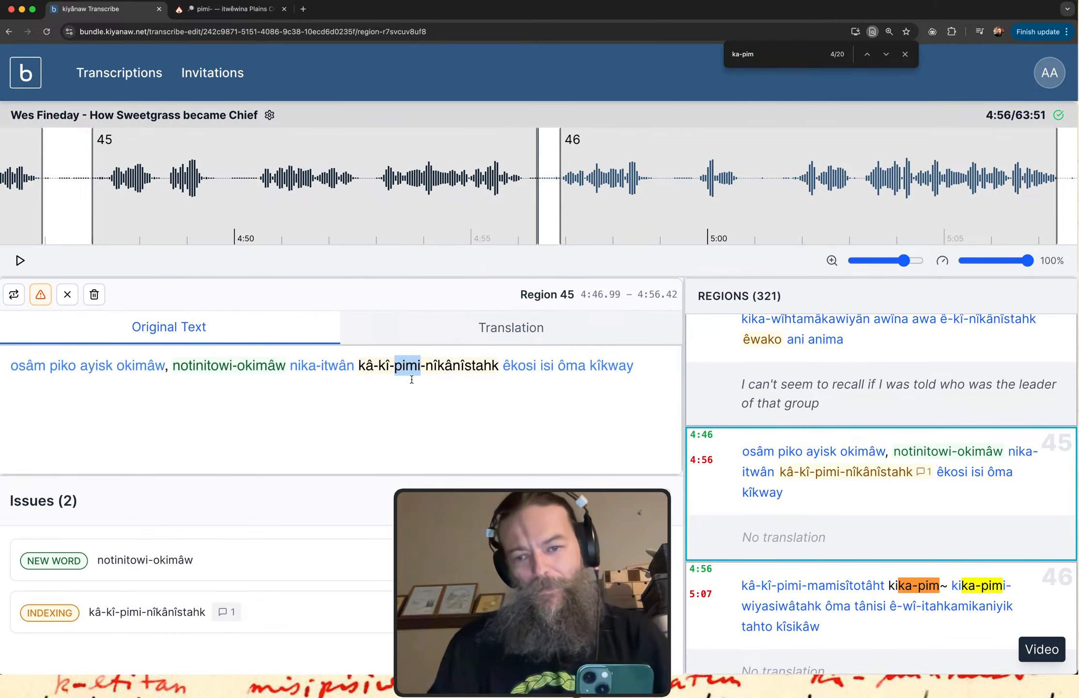
{"action": "scroll", "coordinate": [858, 470], "scroll_direction": "down", "scroll_amount": 4}
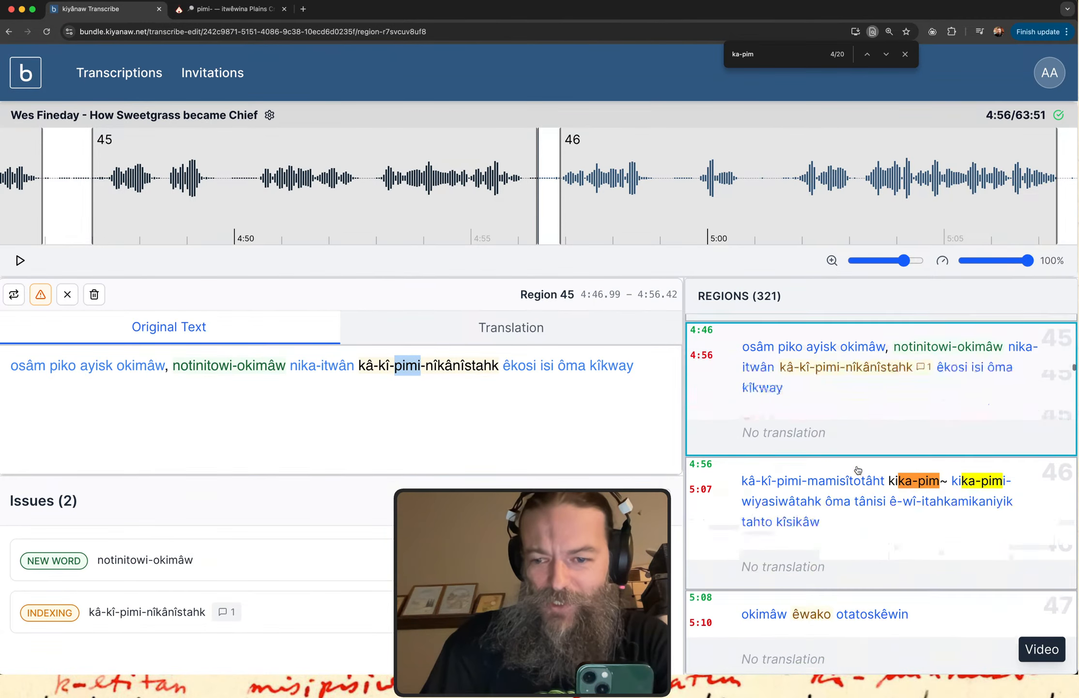
{"action": "scroll", "coordinate": [858, 470], "scroll_direction": "down", "scroll_amount": 2}
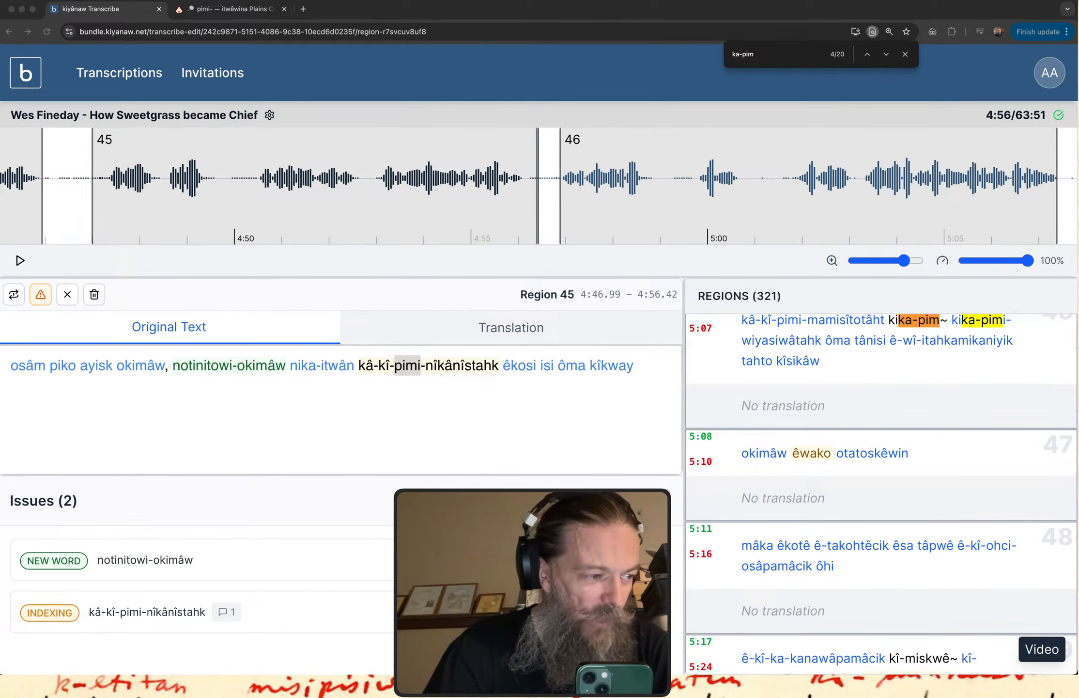
Close the page search for "ka-pim".
{"action": "key", "text": "ctrl+Up"}
{"action": "key", "text": "ctrl+Up"}
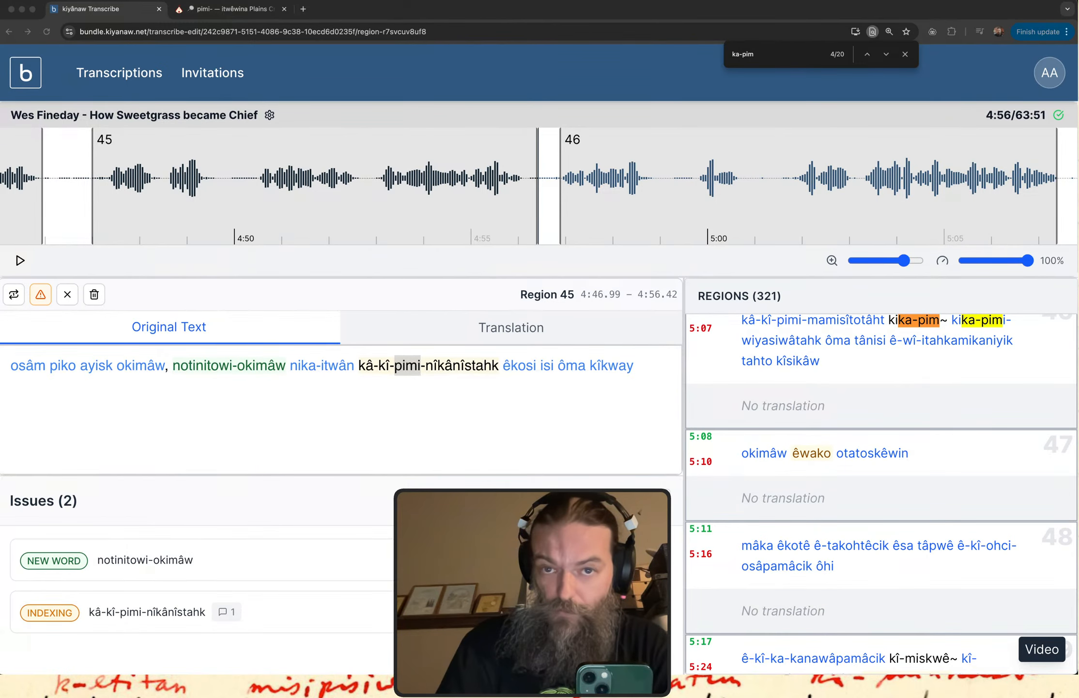
{"action": "left_click", "coordinate": [515, 113]}
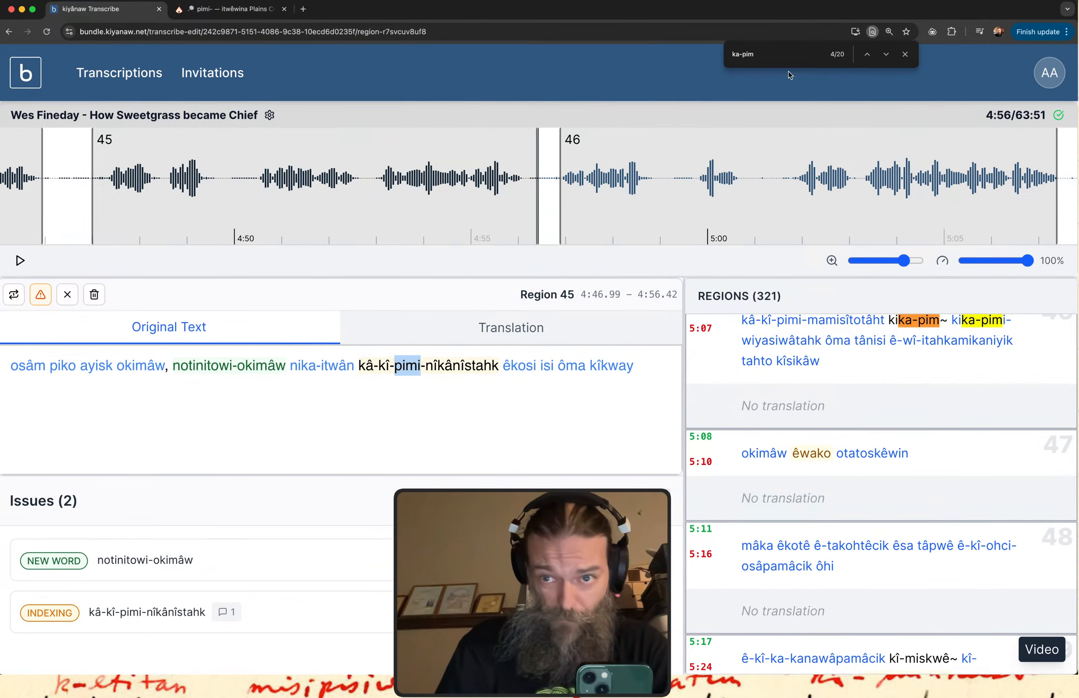
{"action": "left_click", "coordinate": [905, 54]}
{"action": "left_click", "coordinate": [905, 54]}
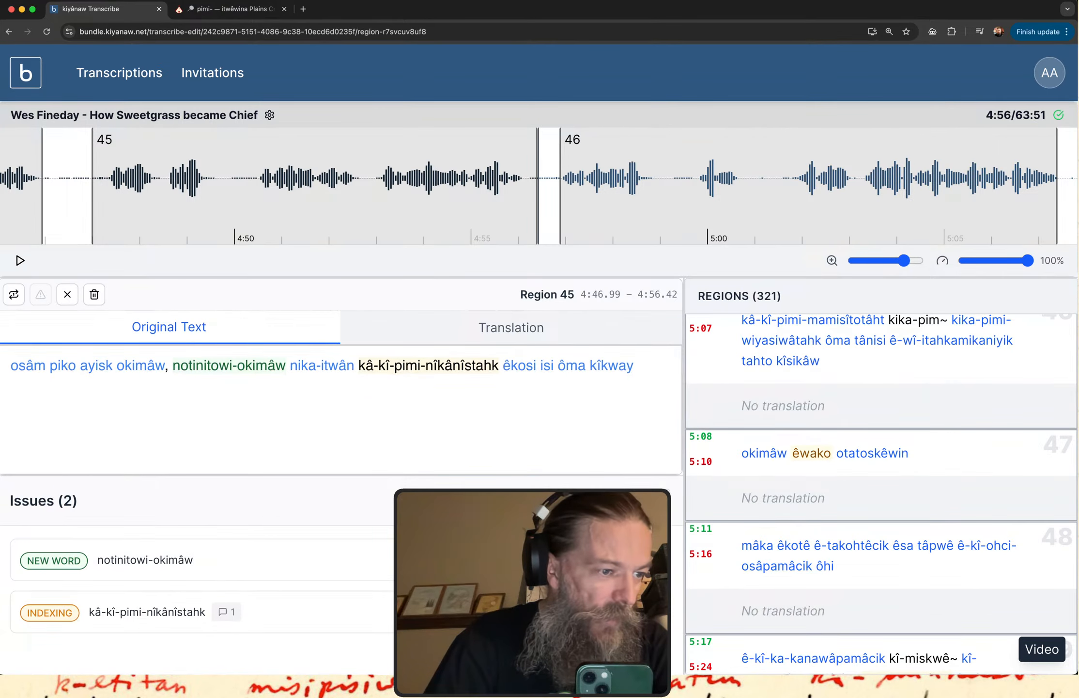
Switch to the Google Docs window with the notes "nêhiyawêwin May 25".
{"action": "key", "text": "super+Tab"}
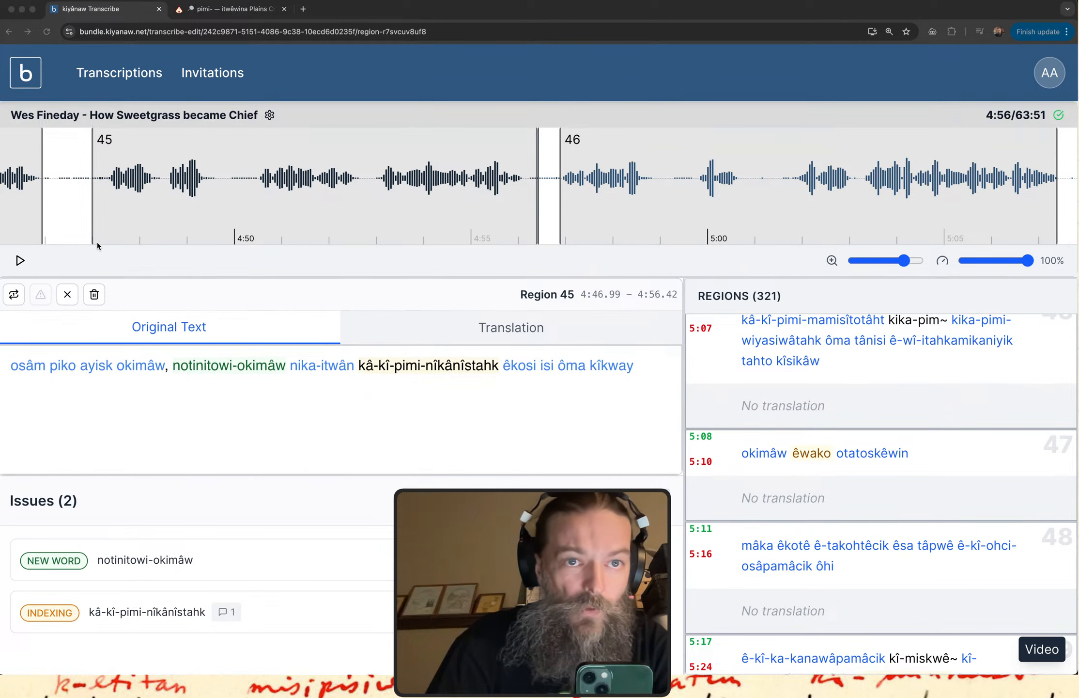
{"action": "key", "text": "ctrl+Up"}
{"action": "key", "text": "ctrl+Up"}
{"action": "key", "text": "ctrl+Up"}
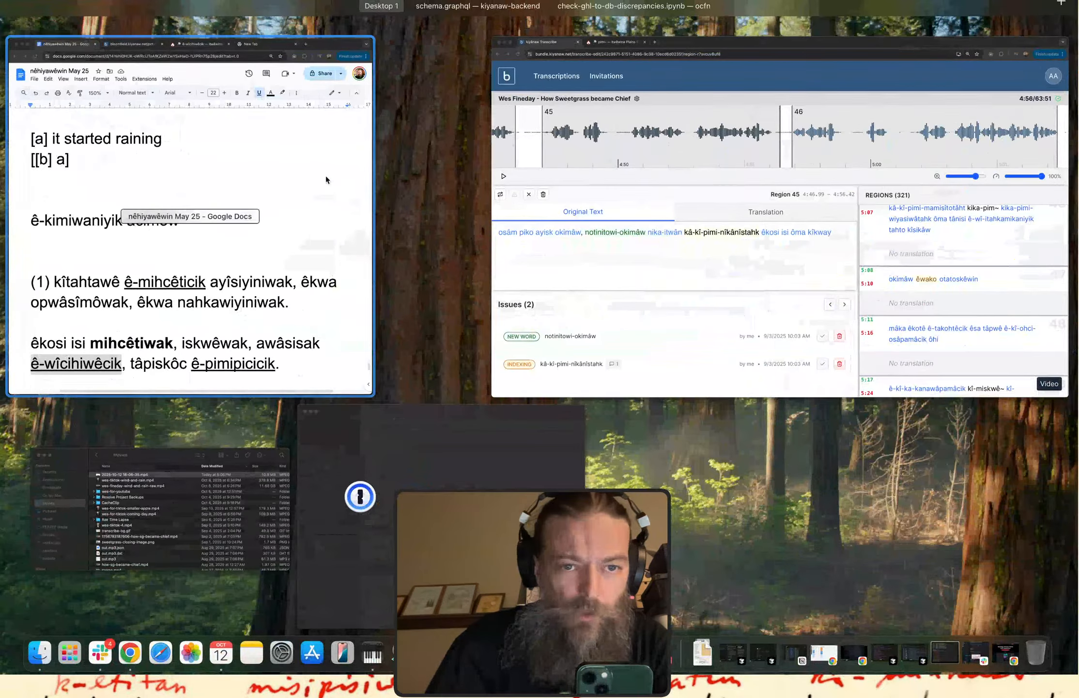
{"action": "left_click", "coordinate": [325, 176]}
Add the word "têhtapiwin" on its own line at the end of the notes and highlight its "têhtapi" part.
{"action": "scroll", "coordinate": [329, 339], "scroll_direction": "down", "scroll_amount": 10}
{"action": "scroll", "coordinate": [330, 397], "scroll_direction": "down", "scroll_amount": 4}
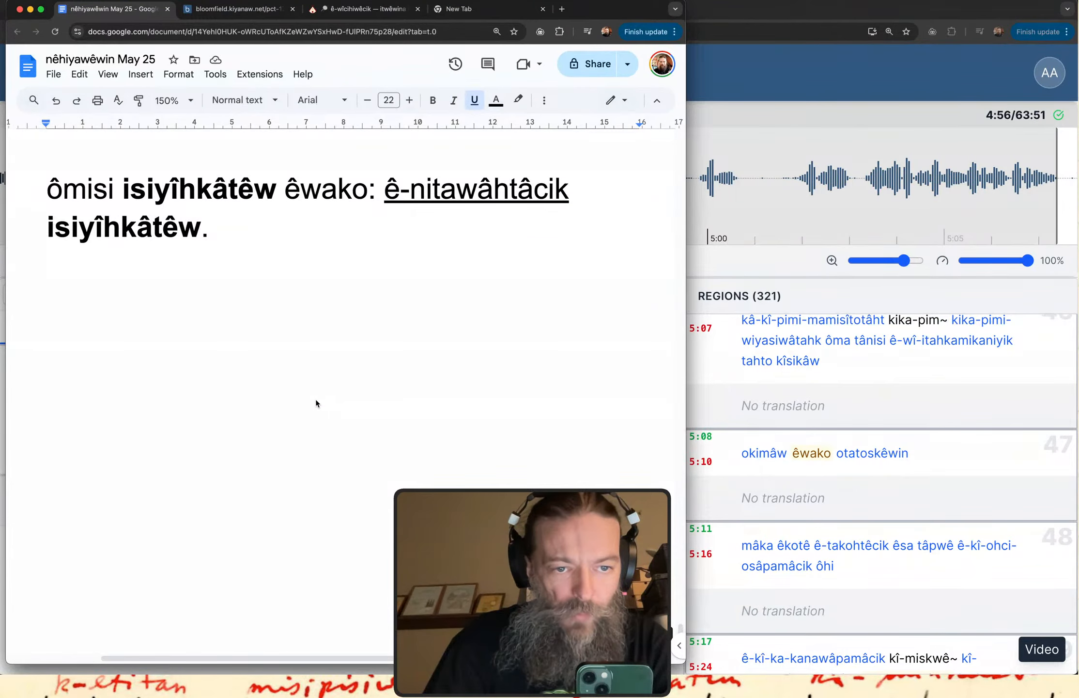
{"action": "left_click", "coordinate": [315, 398]}
{"action": "type", "text": "te"}
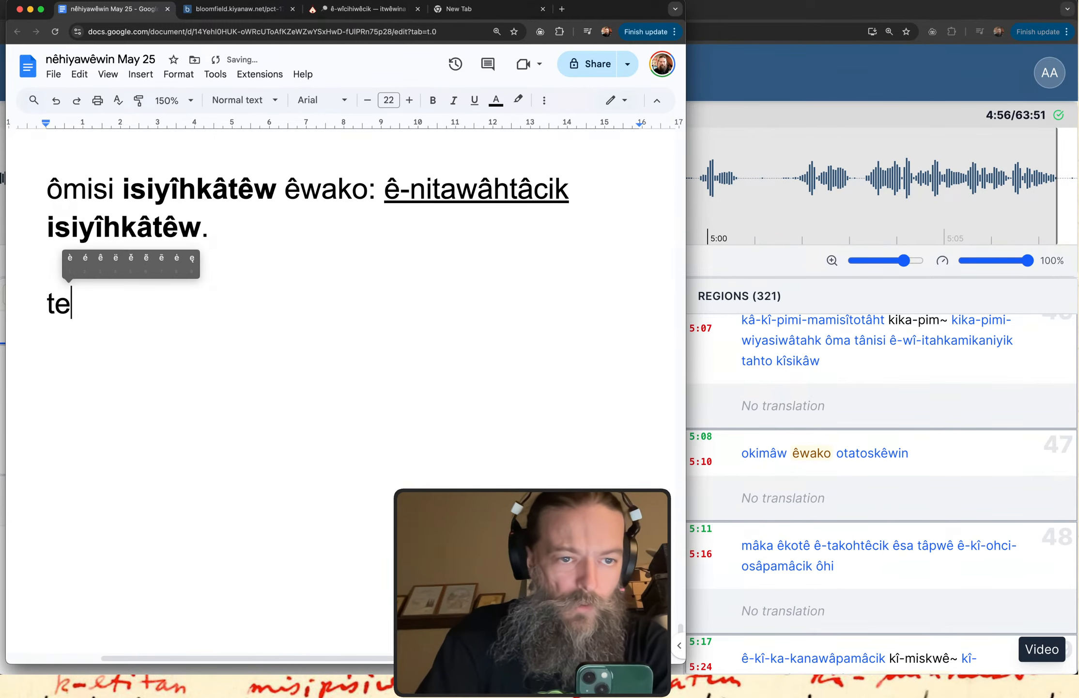
{"action": "type", "text": "3htapi"}
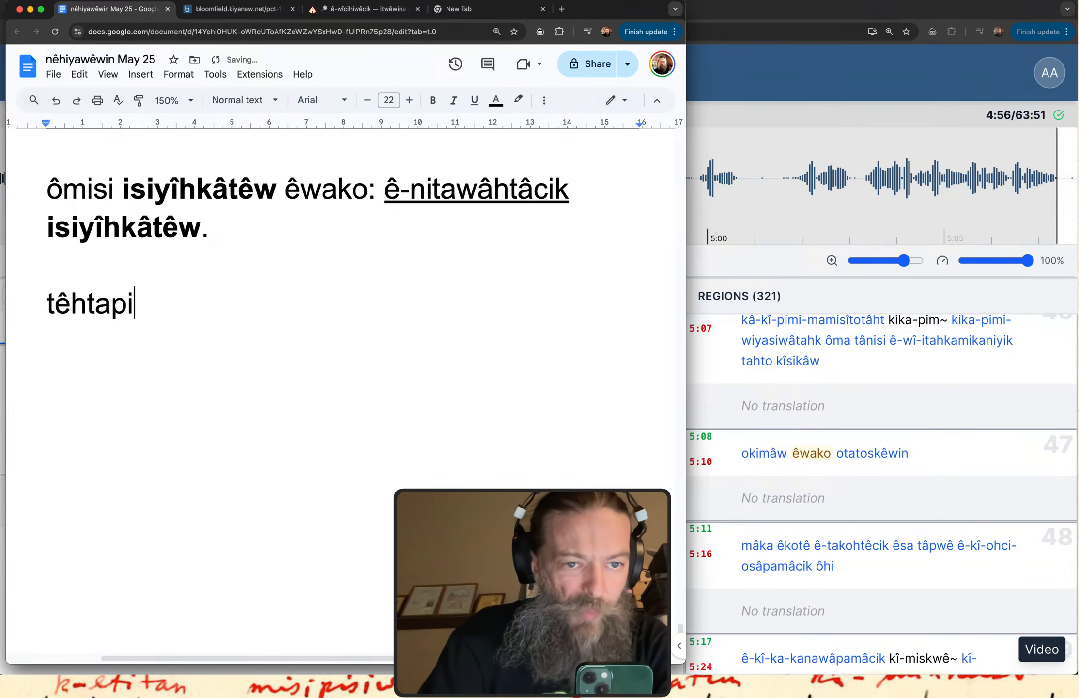
{"action": "type", "text": "win"}
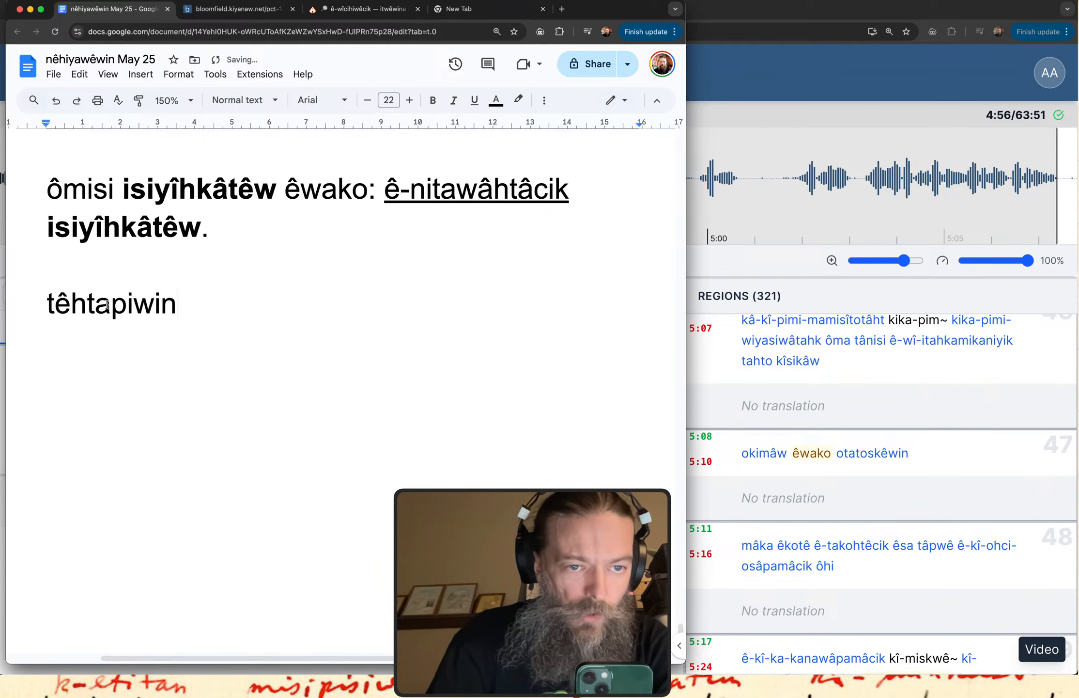
{"action": "left_click", "coordinate": [96, 304]}
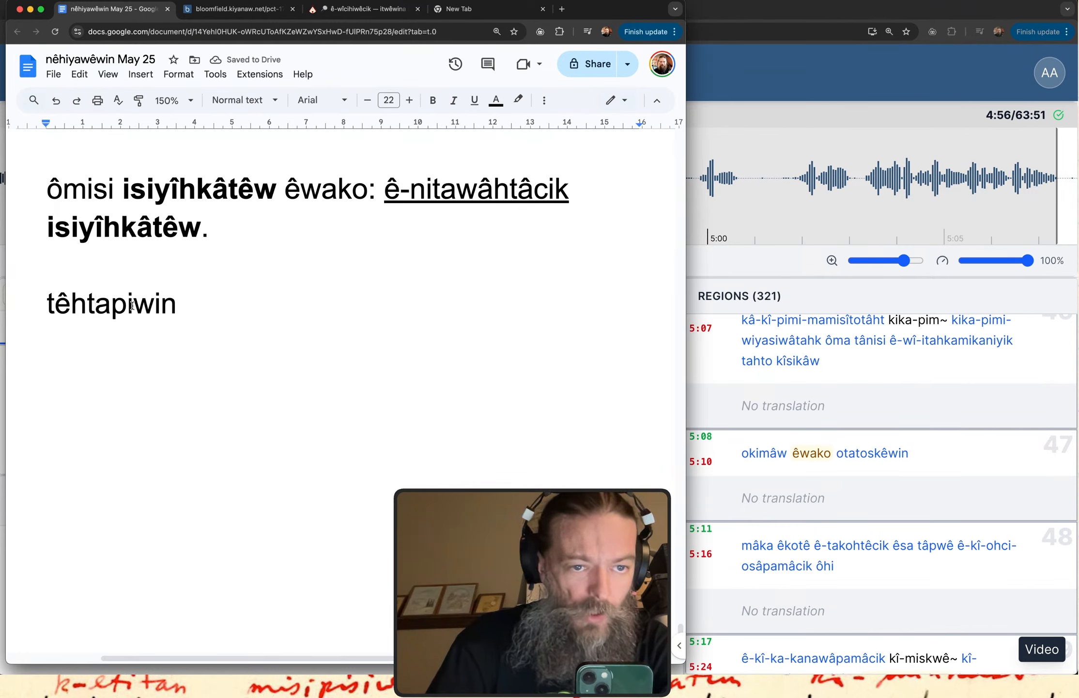
{"action": "left_click_drag", "start_coordinate": [132, 305], "coordinate": [35, 302]}
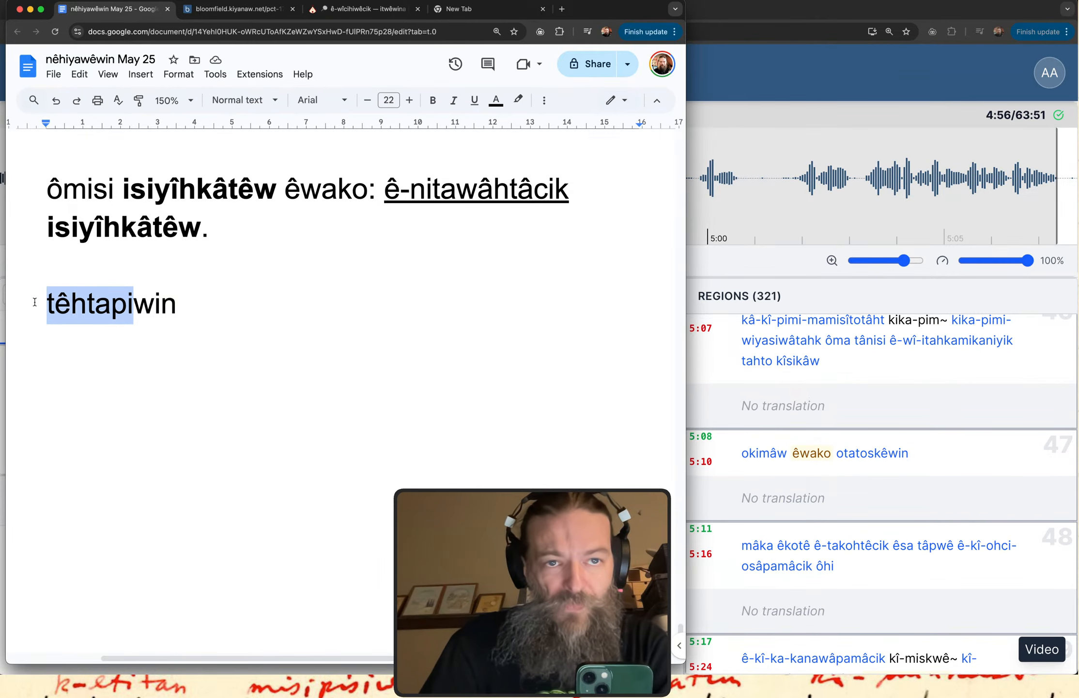
Look up "tehtapiw" in the itwêwina Plains Cree dictionary.
{"action": "left_click", "coordinate": [343, 8]}
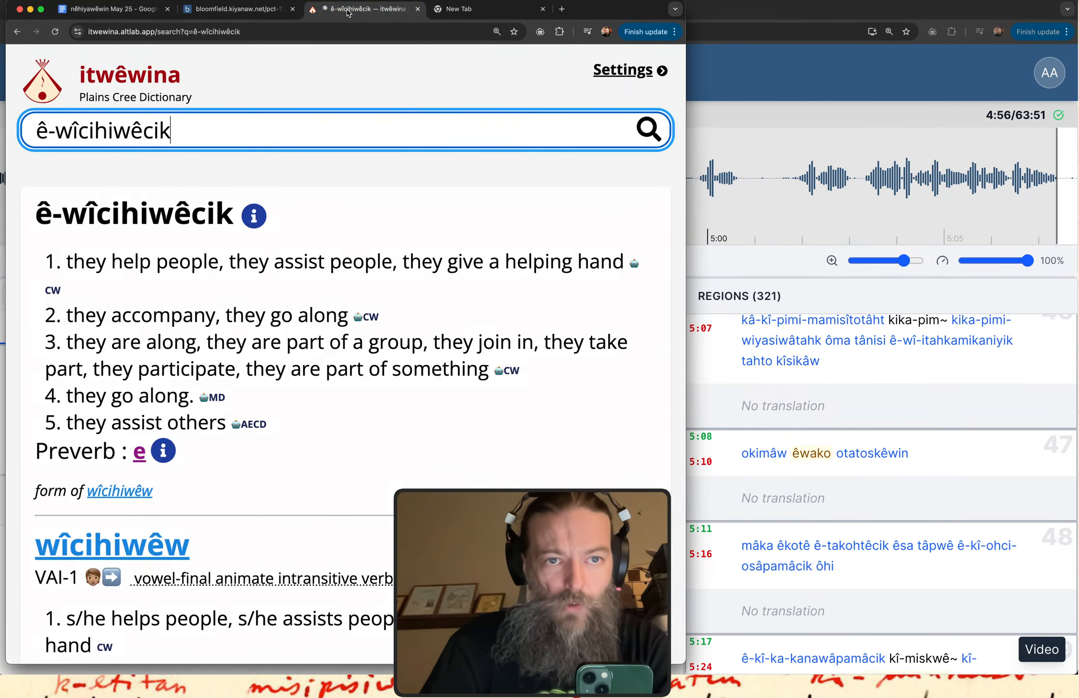
{"action": "triple_click", "coordinate": [178, 119]}
{"action": "type", "text": "tehtup"}
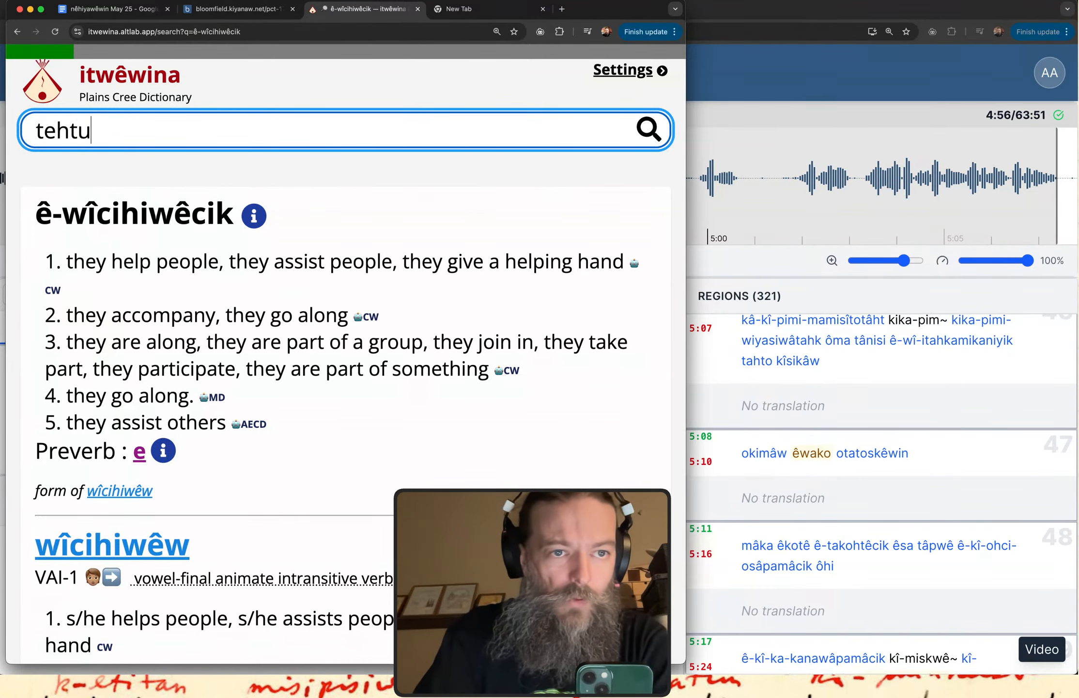
{"action": "key", "text": "BackSpace"}
{"action": "key", "text": "BackSpace"}
{"action": "type", "text": "apiwin"}
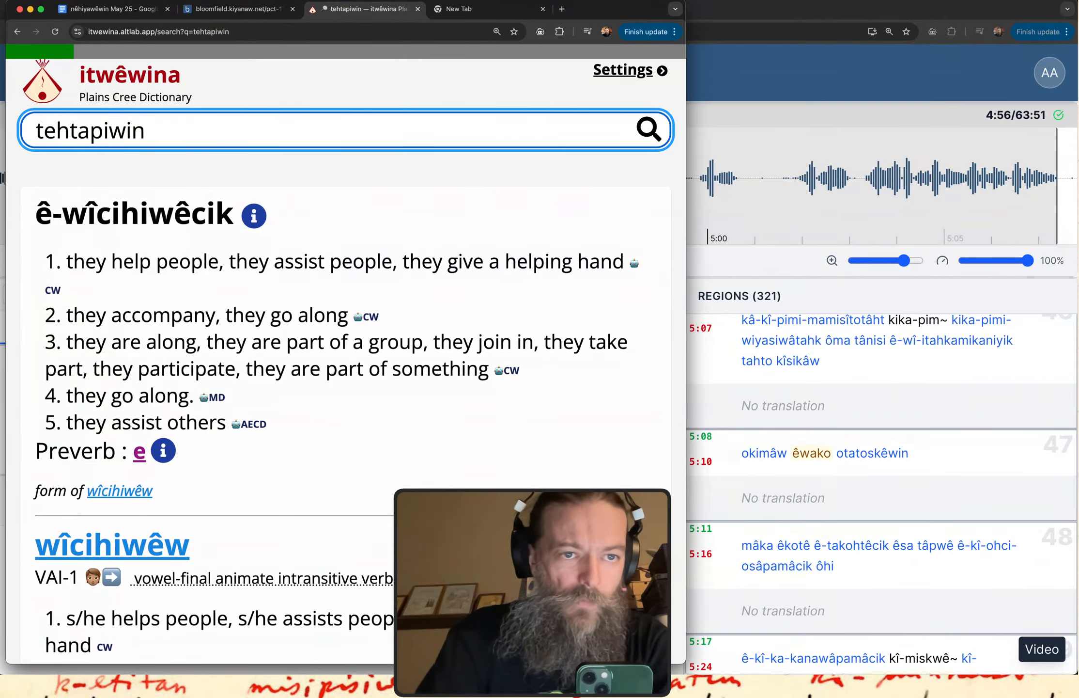
{"action": "key", "text": "BackSpace"}
{"action": "key", "text": "BackSpace"}
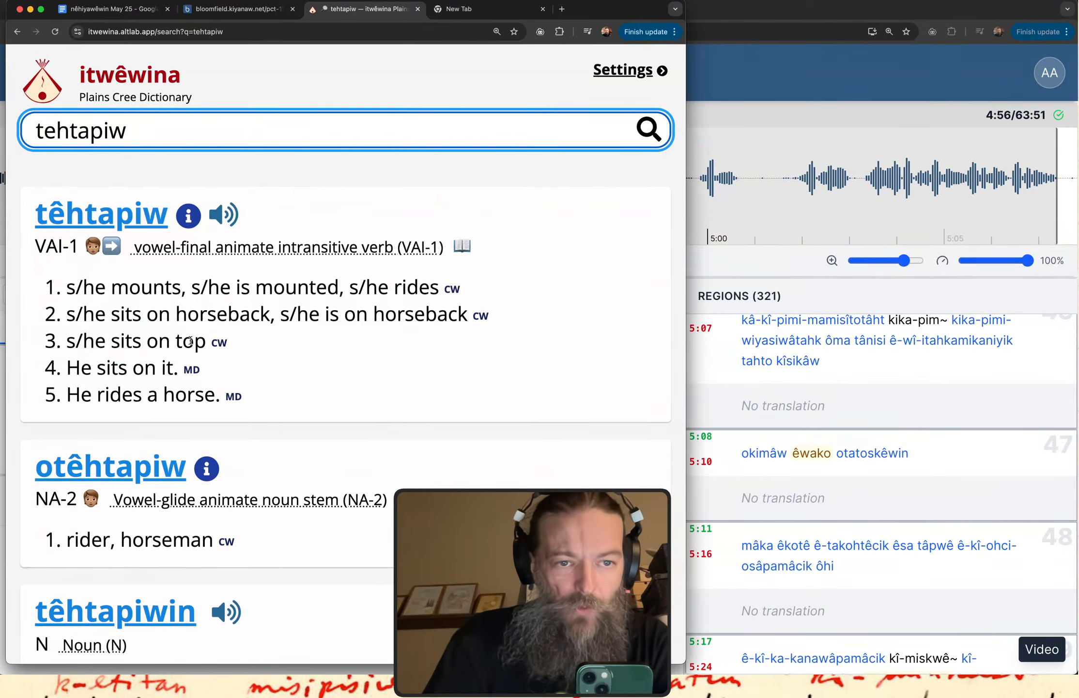
Point out the horseback and "He sits on it" definitions of "têhtapiw" by highlighting parts of their text.
{"action": "left_click_drag", "start_coordinate": [198, 302], "coordinate": [308, 301]}
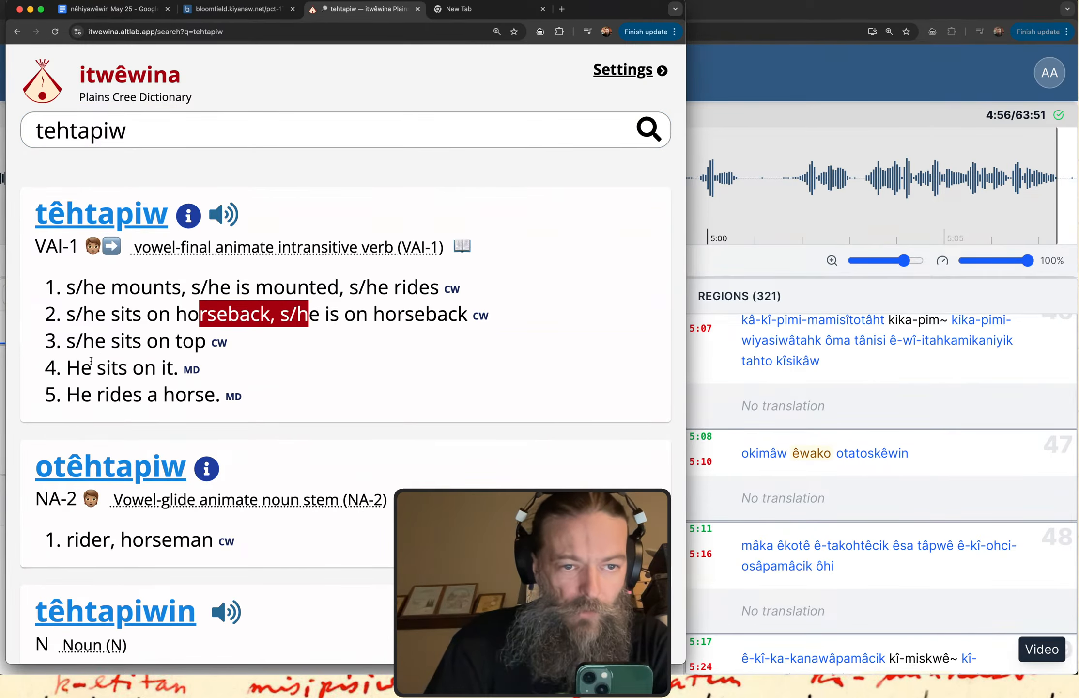
{"action": "left_click_drag", "start_coordinate": [91, 360], "coordinate": [187, 366]}
{"action": "left_click", "coordinate": [328, 343]}
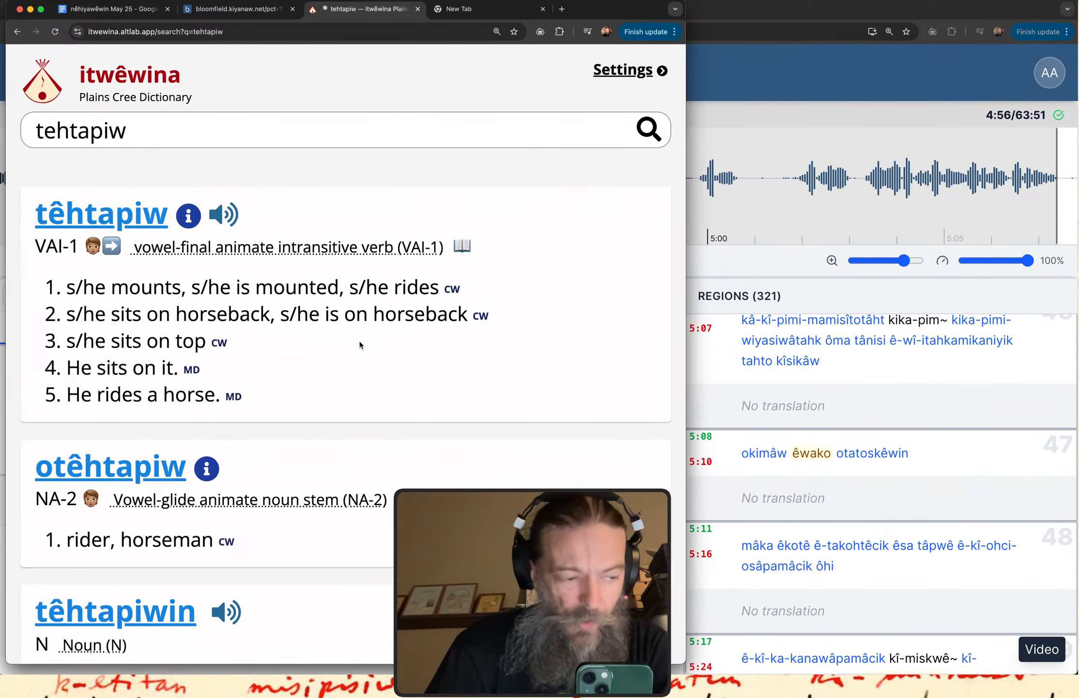
Return to kiyânaw Transcribe and look through the story's regions down to regions 305 to 307.
{"action": "left_click", "coordinate": [749, 66]}
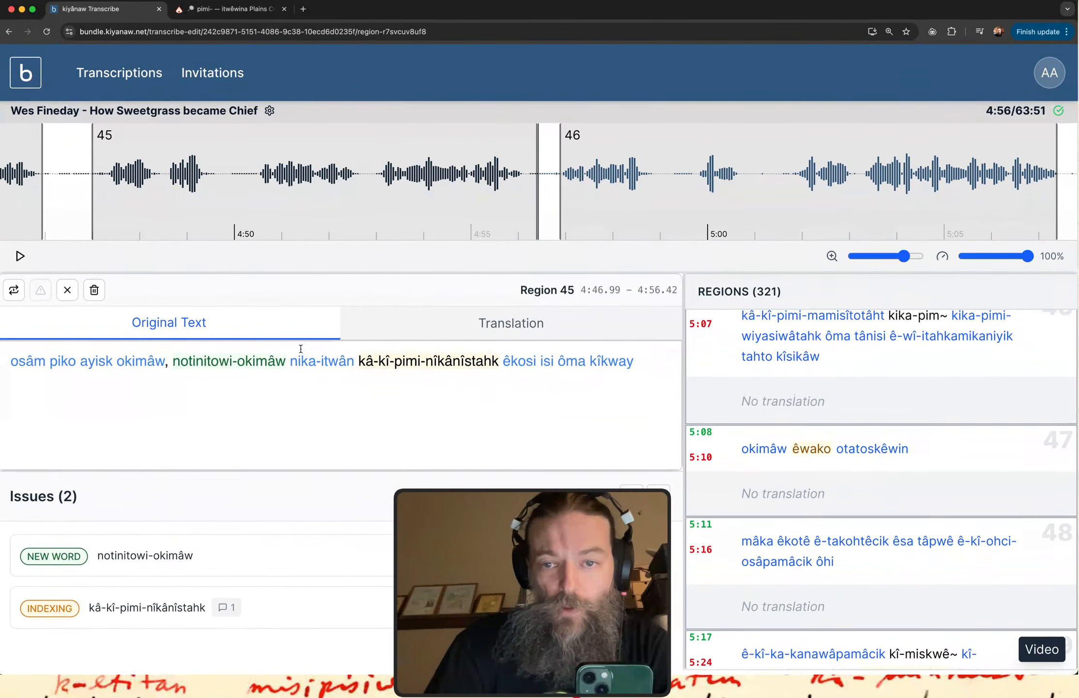
{"action": "scroll", "coordinate": [810, 449], "scroll_direction": "down", "scroll_amount": 20}
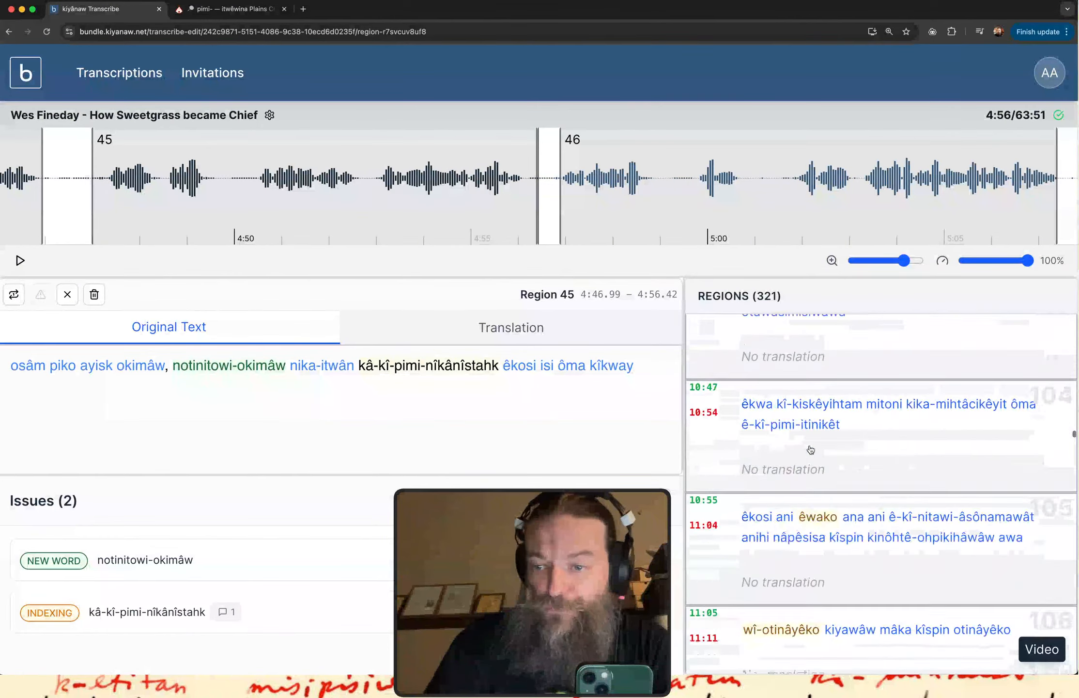
{"action": "scroll", "coordinate": [810, 449], "scroll_direction": "down", "scroll_amount": 20}
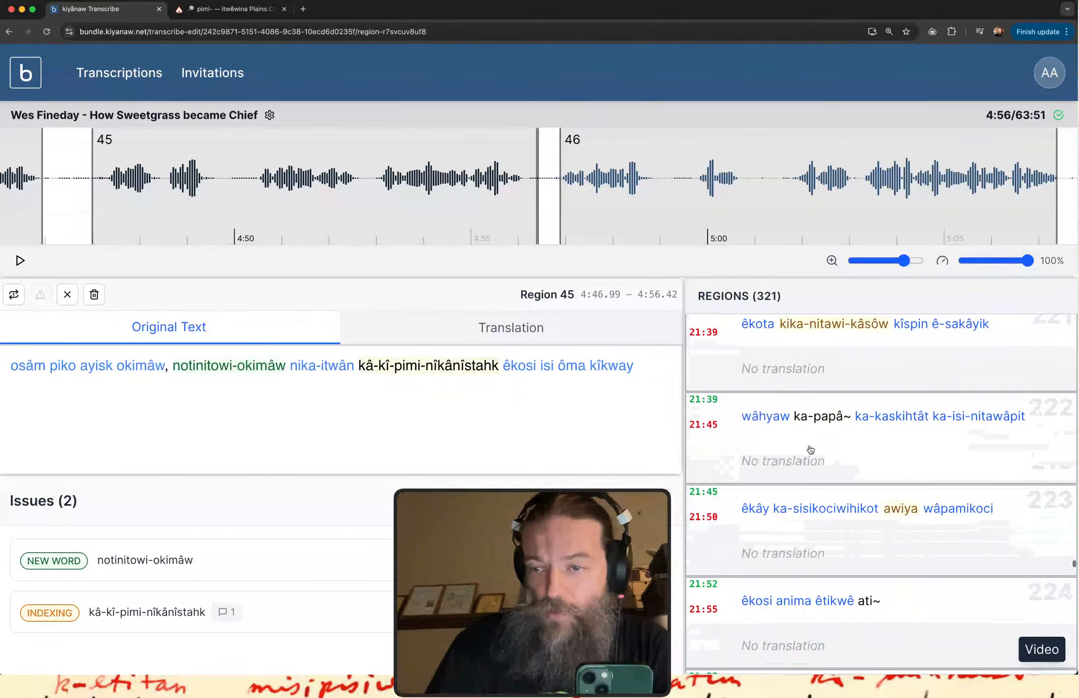
{"action": "scroll", "coordinate": [810, 449], "scroll_direction": "down", "scroll_amount": 20}
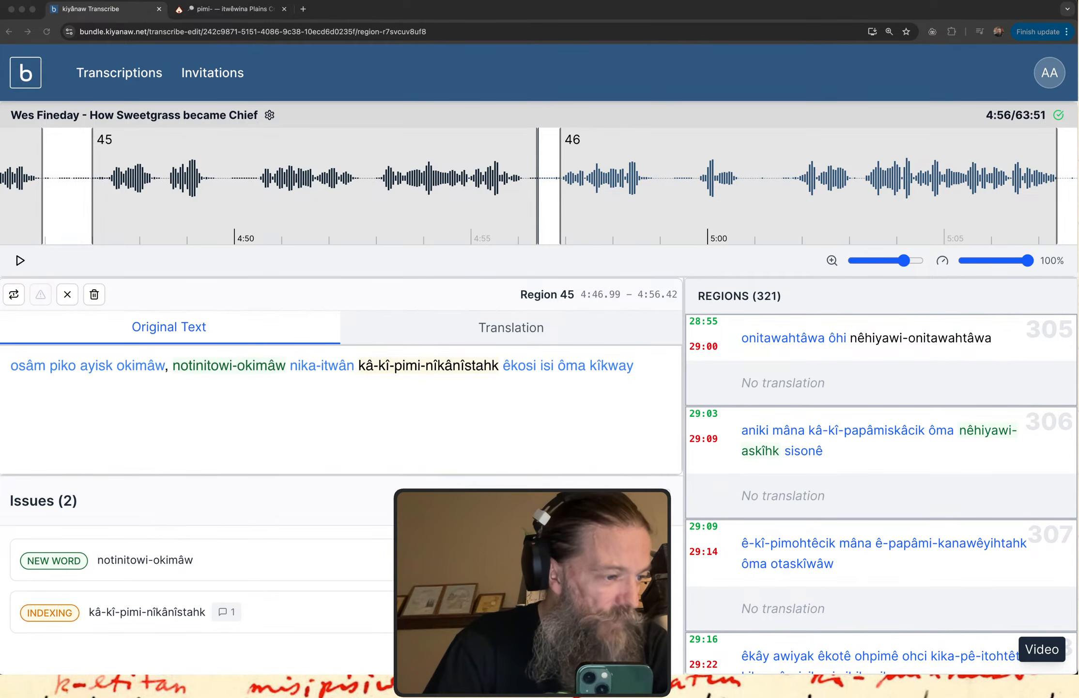
Switch back to the "nêhiyawêwin May 25" notes in Google Docs.
{"action": "key", "text": "ctrl+Up"}
{"action": "key", "text": "ctrl+Up"}
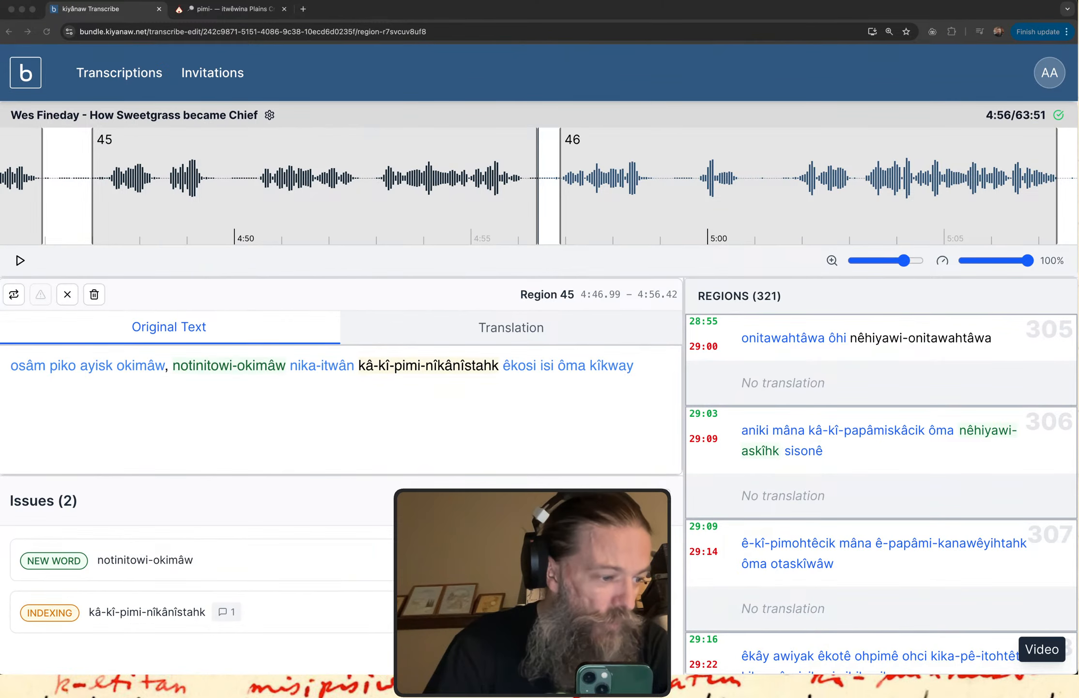
{"action": "key", "text": "ctrl+Up"}
{"action": "key", "text": "ctrl+Up"}
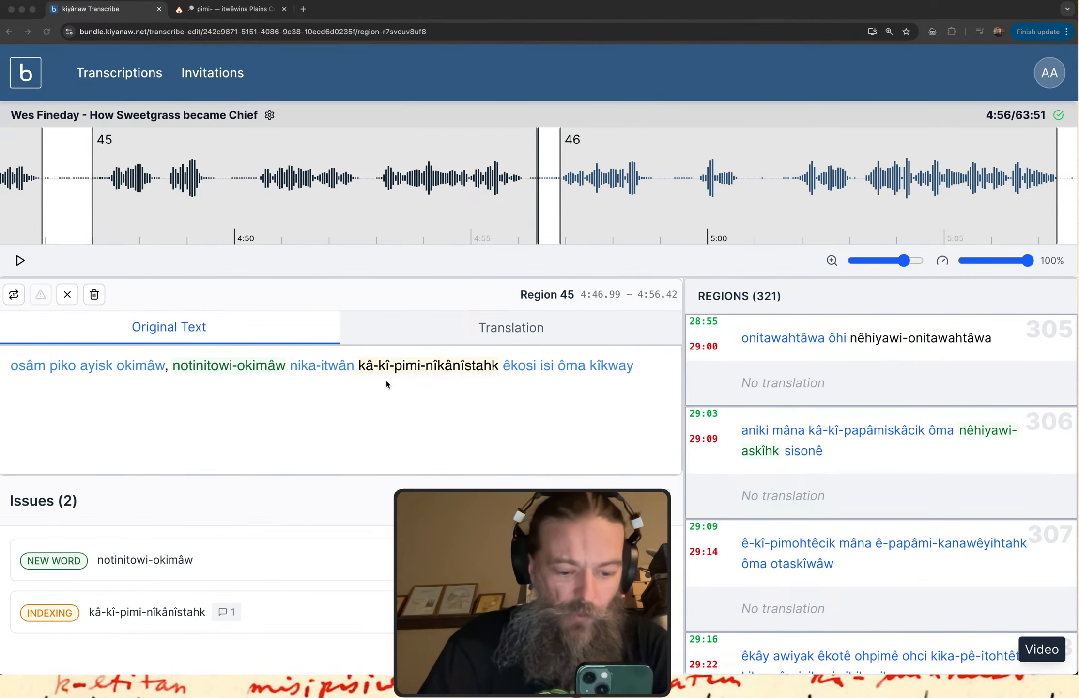
{"action": "key", "text": "ctrl+Up"}
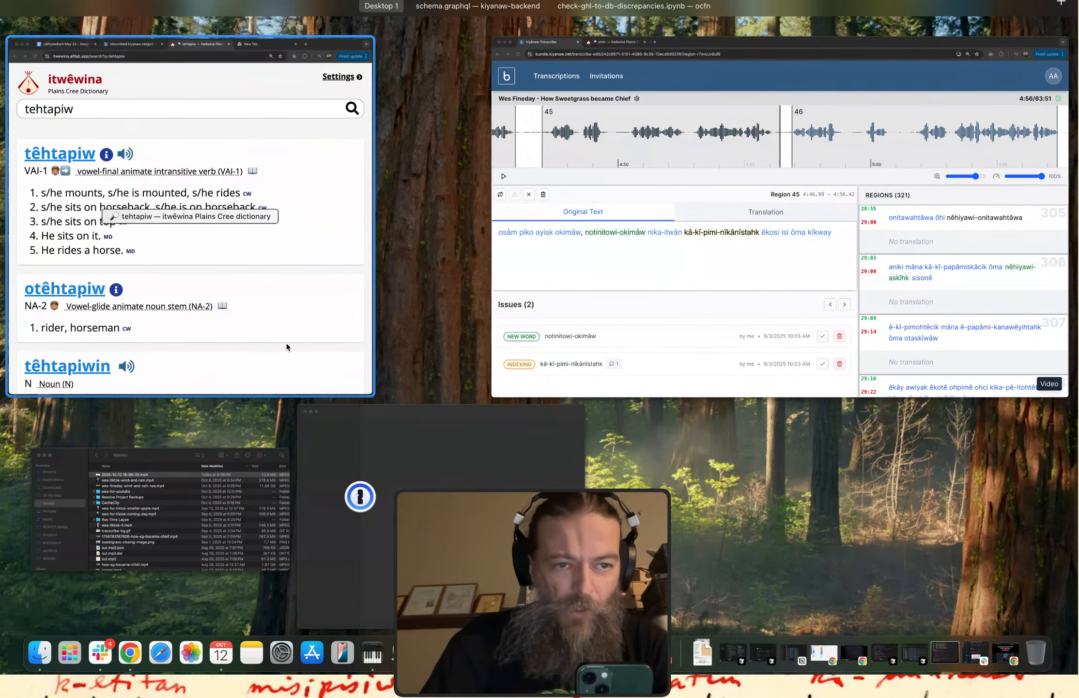
{"action": "left_click", "coordinate": [286, 347]}
{"action": "key", "text": "super+1"}
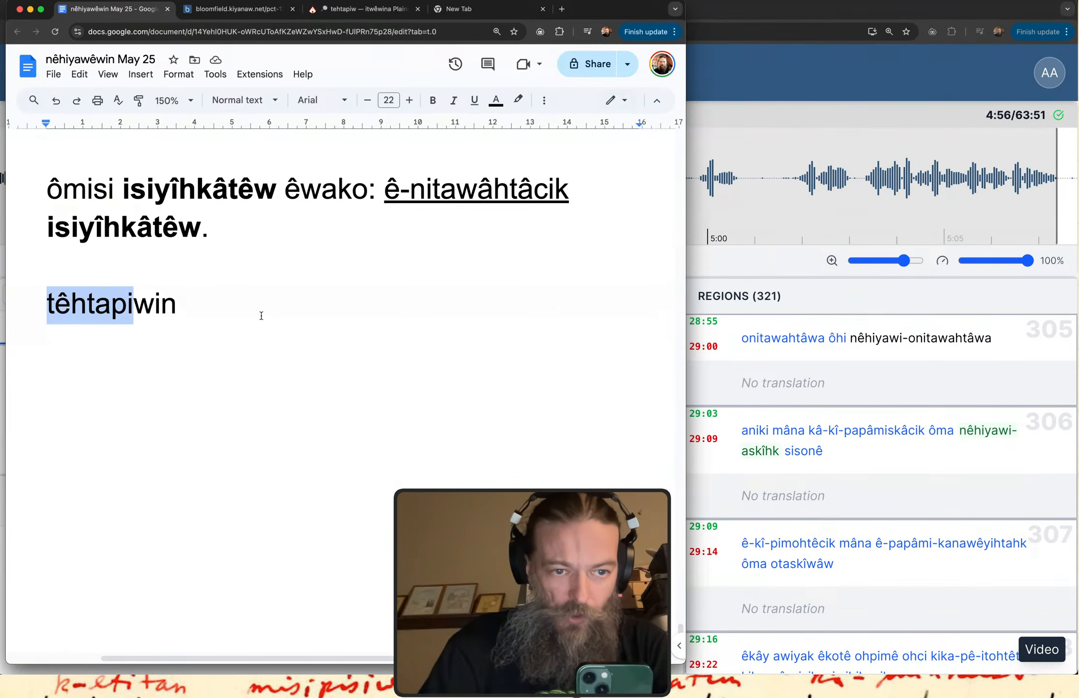
Below "têhtapiwin", leave a blank line and add the example ê-têhtapiyân "as I ride".
{"action": "scroll", "coordinate": [262, 316], "scroll_direction": "down", "scroll_amount": 2}
{"action": "left_click", "coordinate": [261, 316]}
{"action": "key", "text": "Return"}
{"action": "key", "text": "Return"}
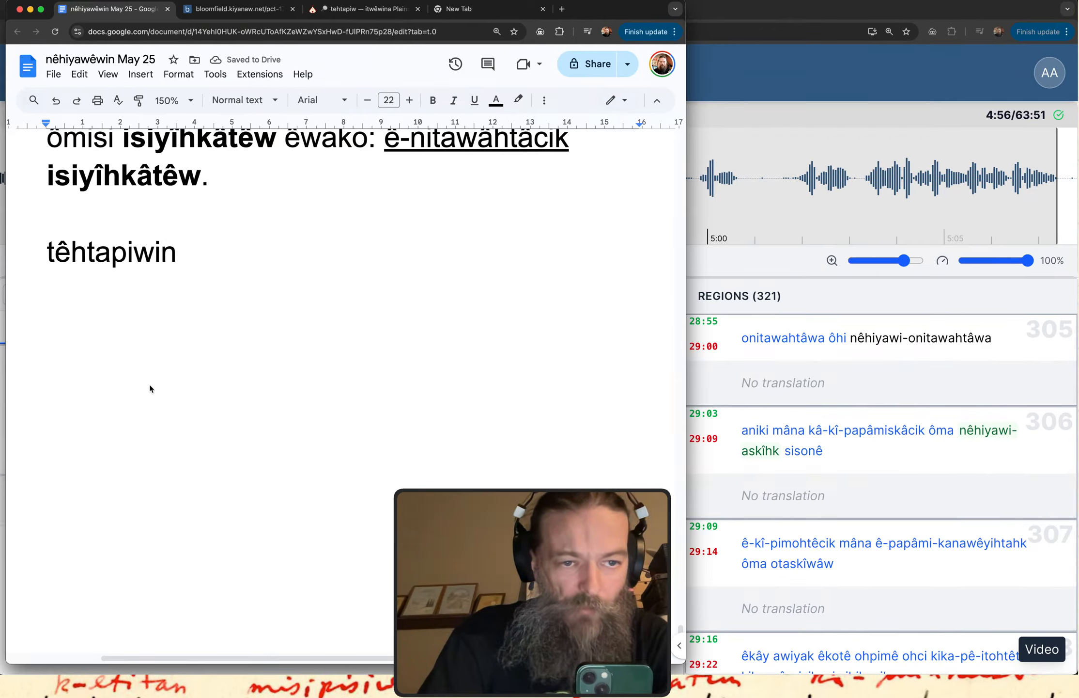
{"action": "type", "text": "ê-t"}
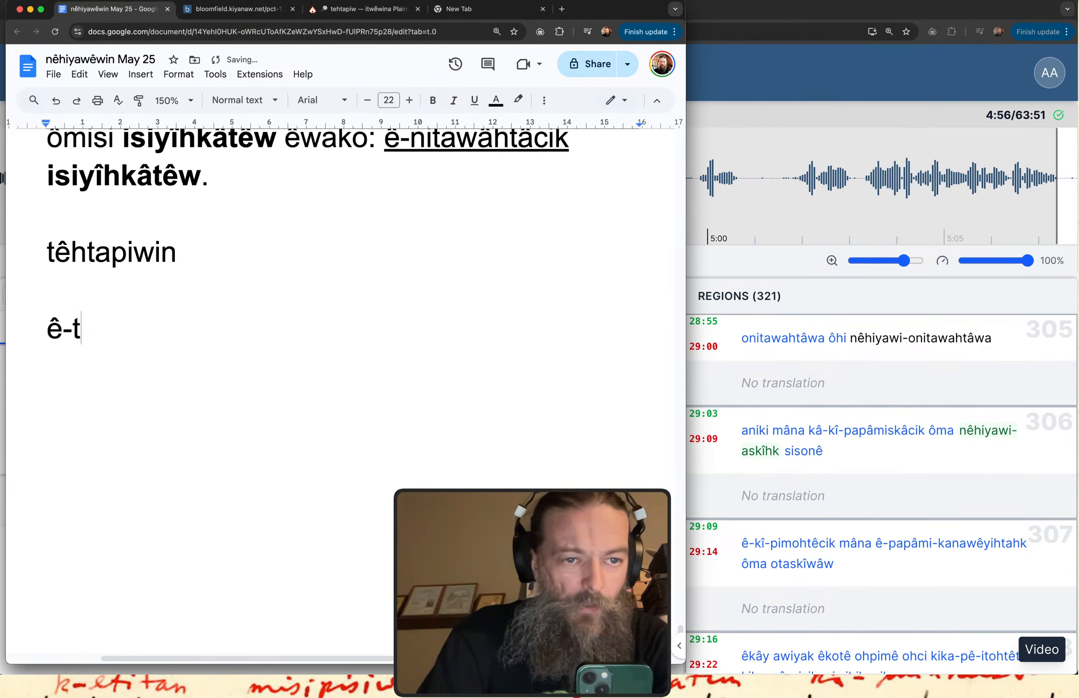
{"action": "type", "text": "êhtapi"}
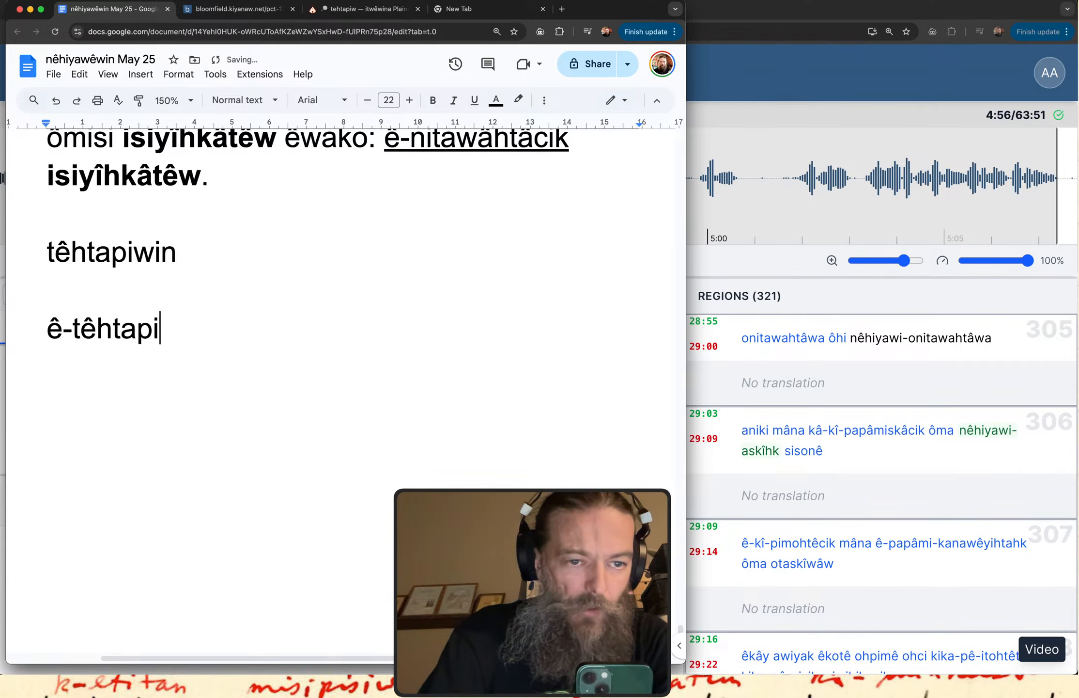
{"action": "type", "text": "yân"}
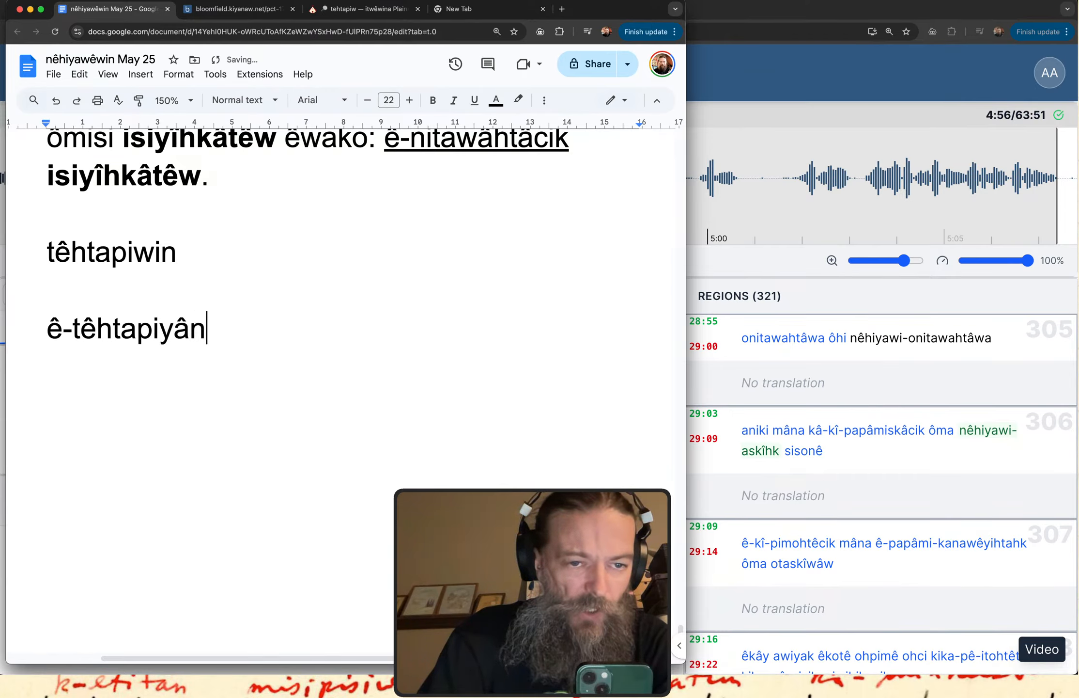
{"action": "key", "text": "Return"}
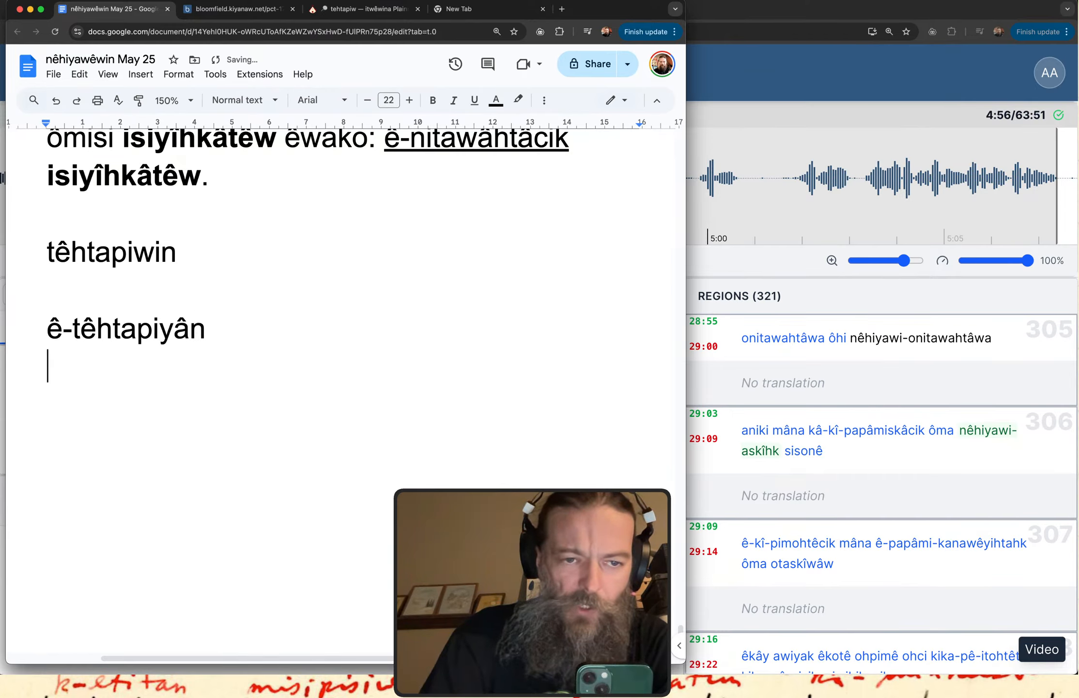
{"action": "left_click_drag", "start_coordinate": [216, 326], "coordinate": [36, 325]}
{"action": "left_click", "coordinate": [219, 334]}
{"action": "type", "text": "\"as "}
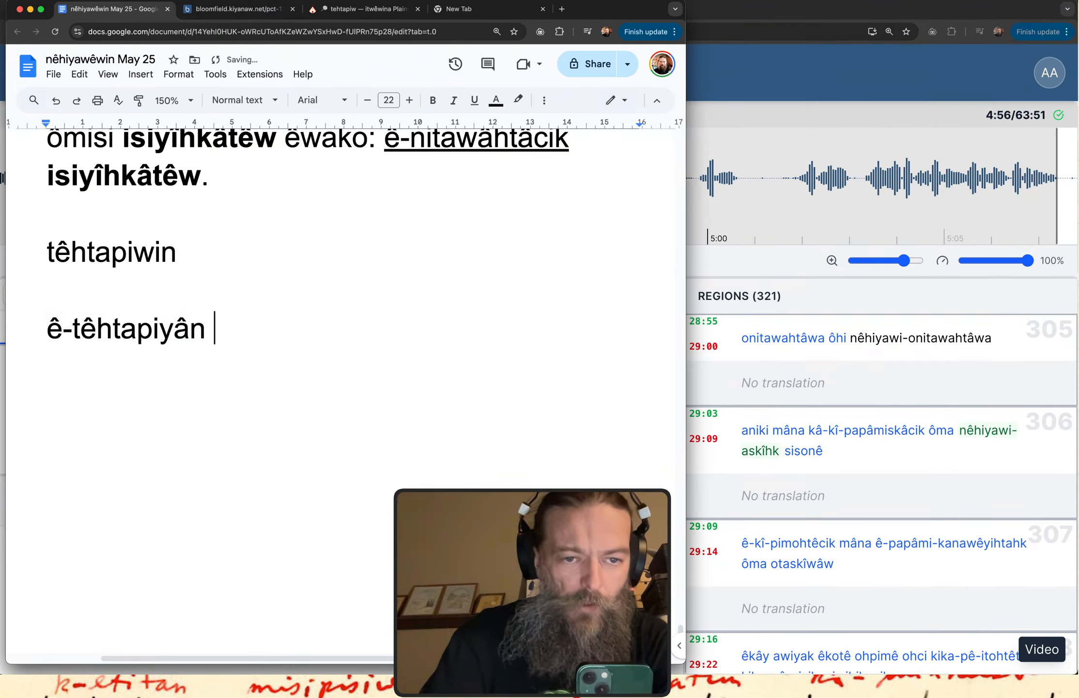
{"action": "type", "text": "I ride\""}
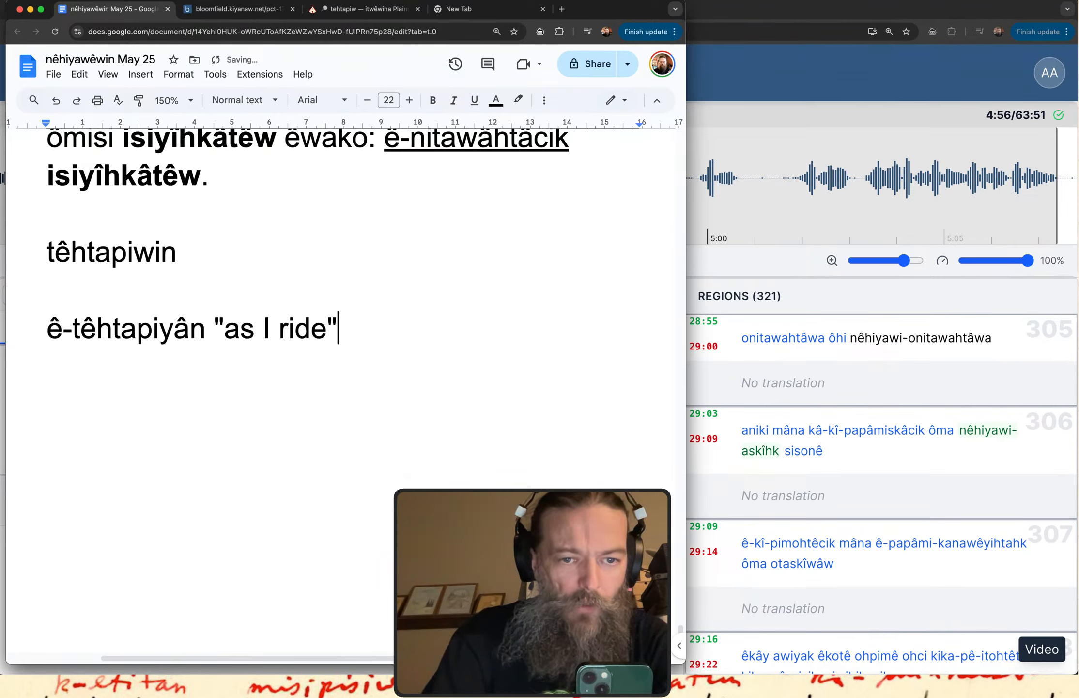
Add a second line reusing the verb form, changed to ê-têhtapiyan "as you ride".
{"action": "key", "text": "Return"}
{"action": "left_click_drag", "start_coordinate": [211, 336], "coordinate": [31, 334]}
{"action": "key", "text": "super+c"}
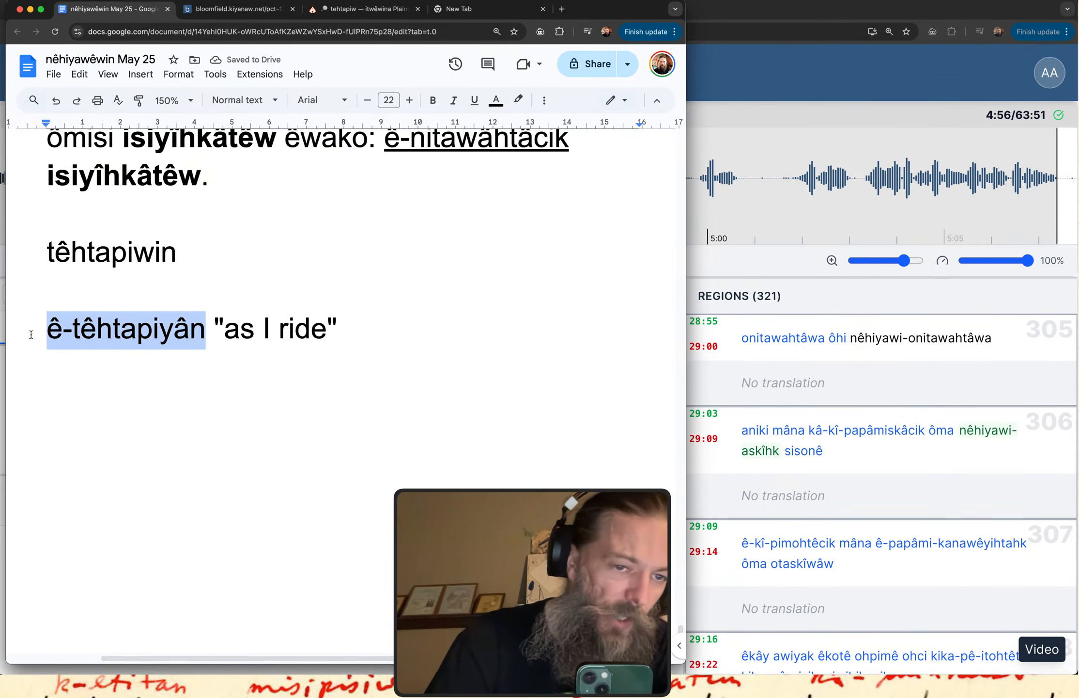
{"action": "left_click", "coordinate": [72, 376]}
{"action": "key", "text": "super+v"}
{"action": "left_click", "coordinate": [189, 371]}
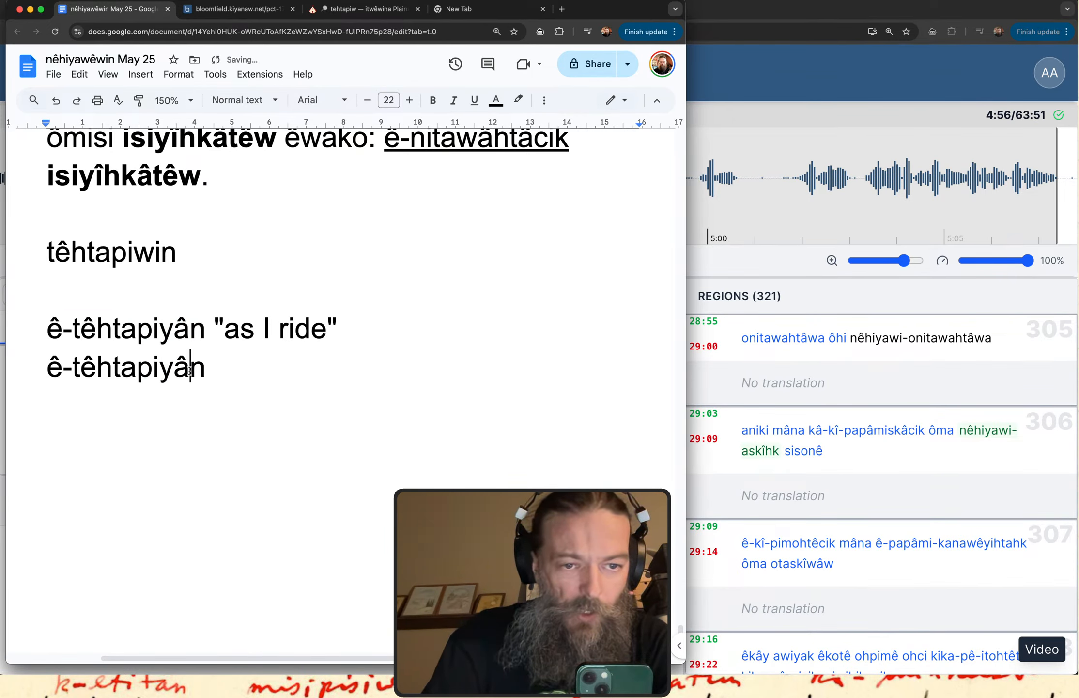
{"action": "key", "text": "Right"}
{"action": "type", "text": "\""}
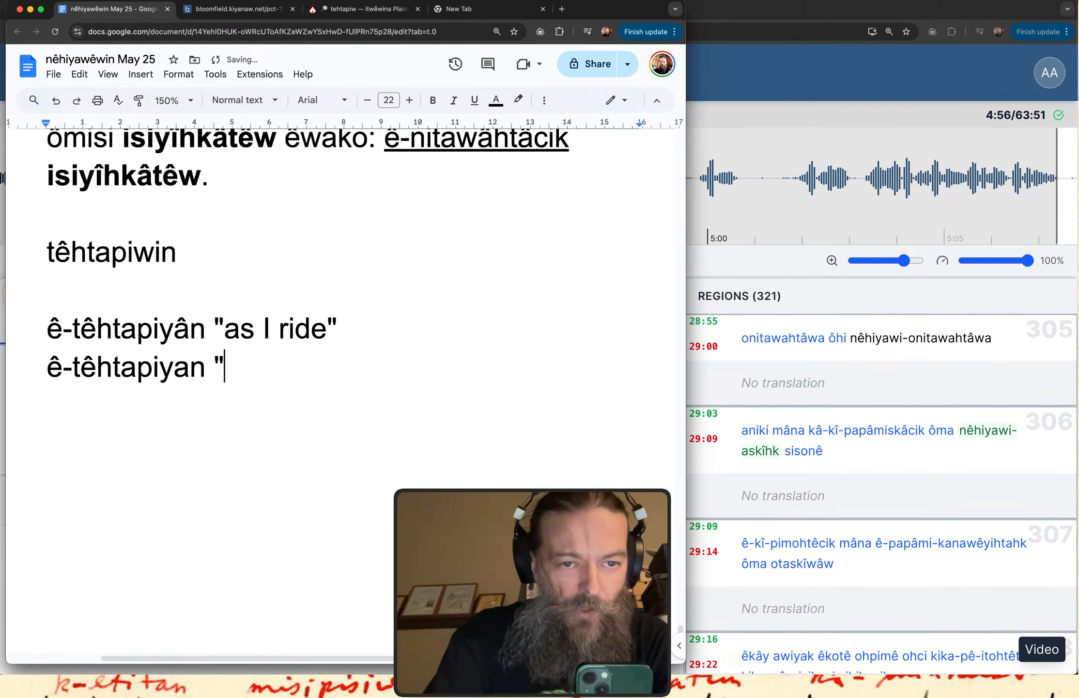
{"action": "type", "text": "as you ride\""}
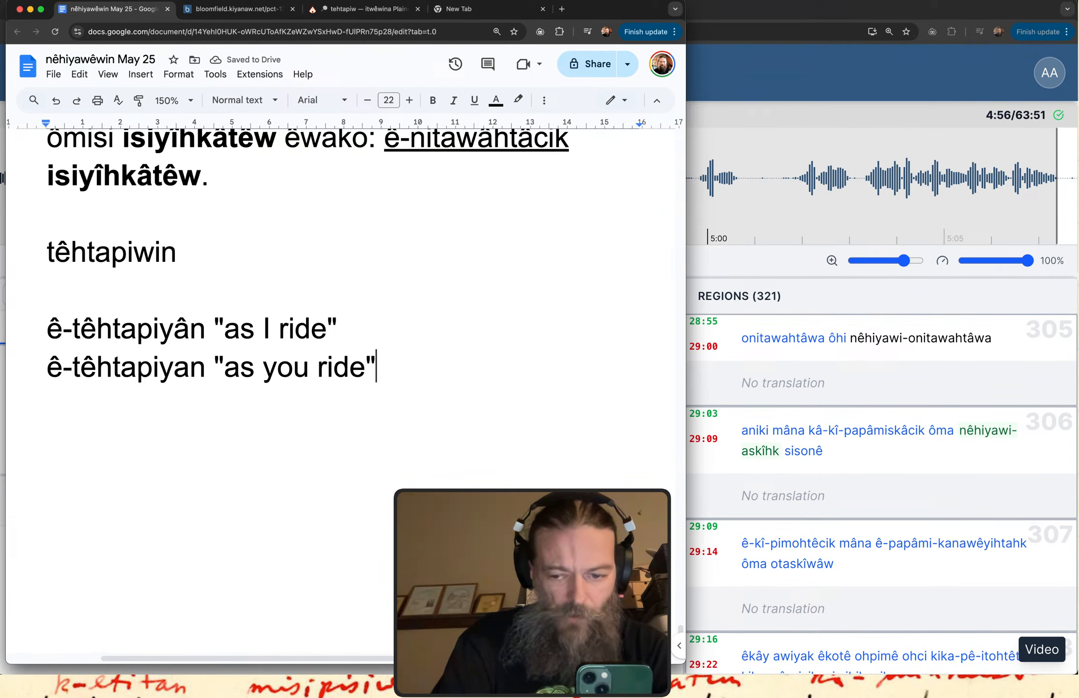
Add a third line with the form ê-têhtapit "as that one rides".
{"action": "key", "text": "Return"}
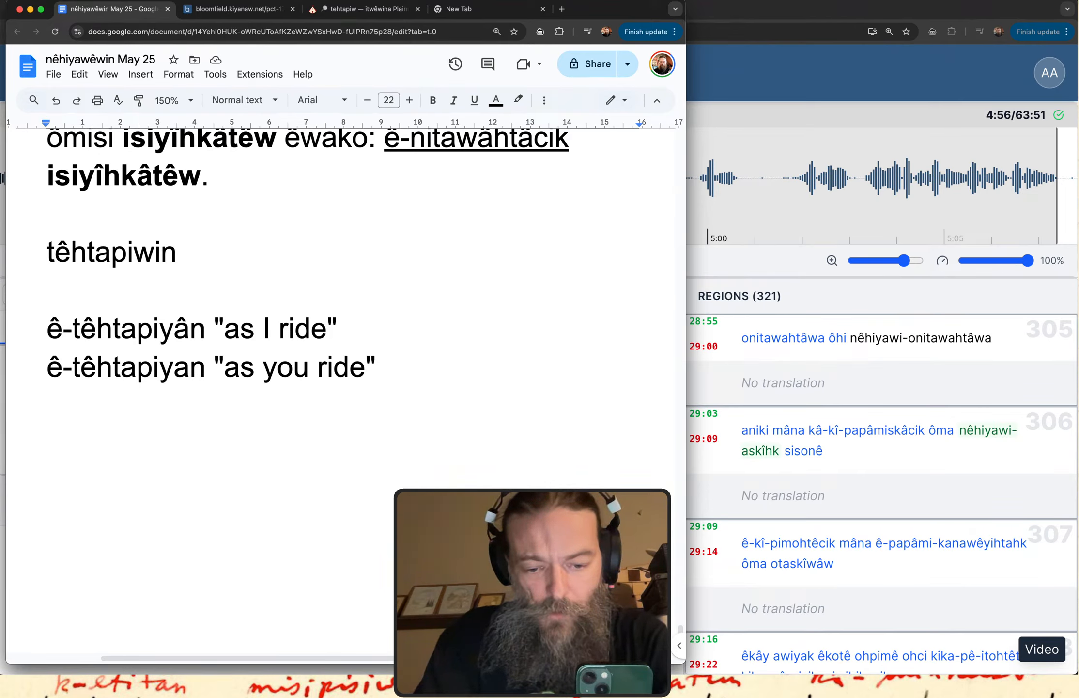
{"action": "type", "text": "ê-têhtapiyân"}
{"action": "key", "text": "BackSpace"}
{"action": "key", "text": "BackSpace"}
{"action": "key", "text": "BackSpace"}
{"action": "type", "text": "t "}
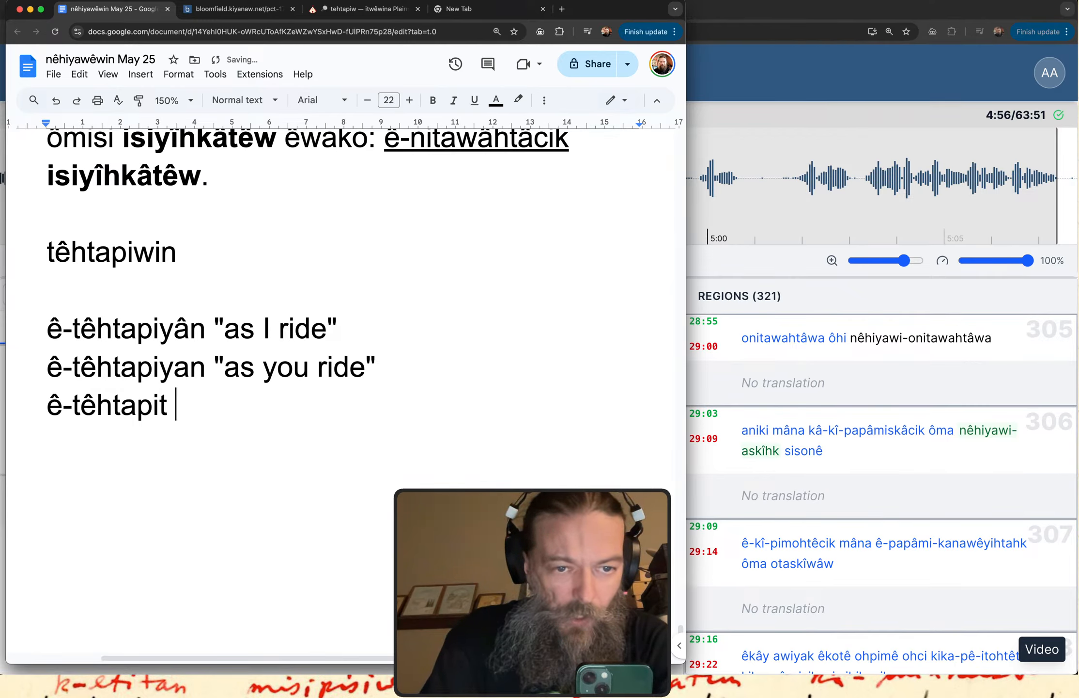
{"action": "type", "text": "\"as th"}
{"action": "key", "text": "BackSpace"}
{"action": "type", "text": "that one "}
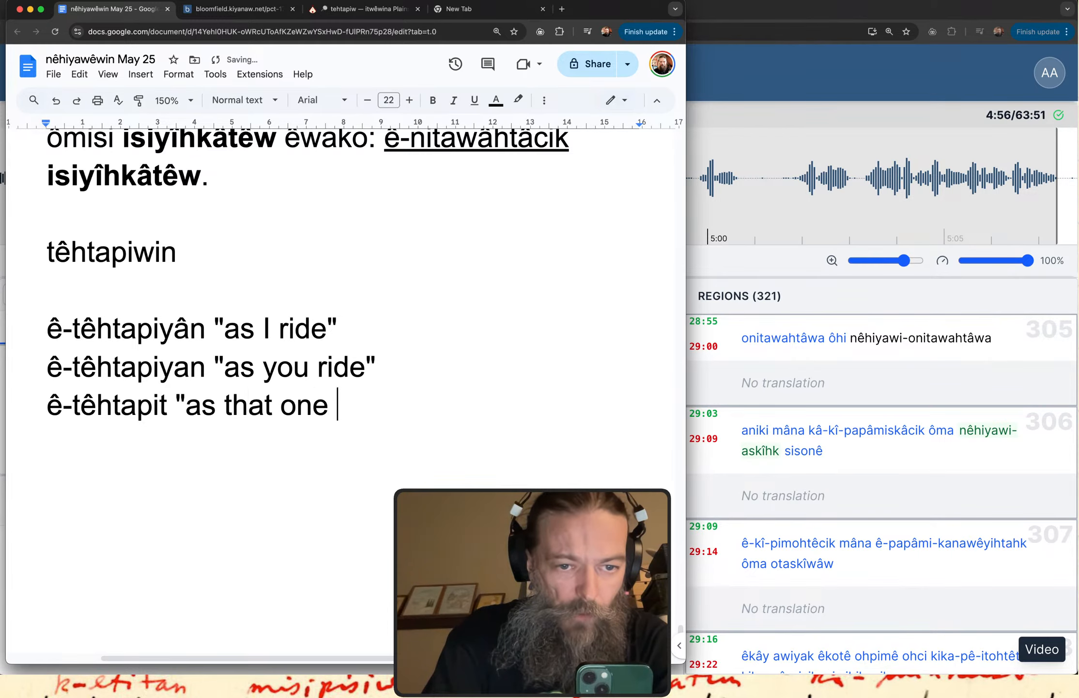
{"action": "type", "text": "rides\""}
Add a fourth line with the form ê-têhtapiyâhk "as we ride".
{"action": "key", "text": "Return"}
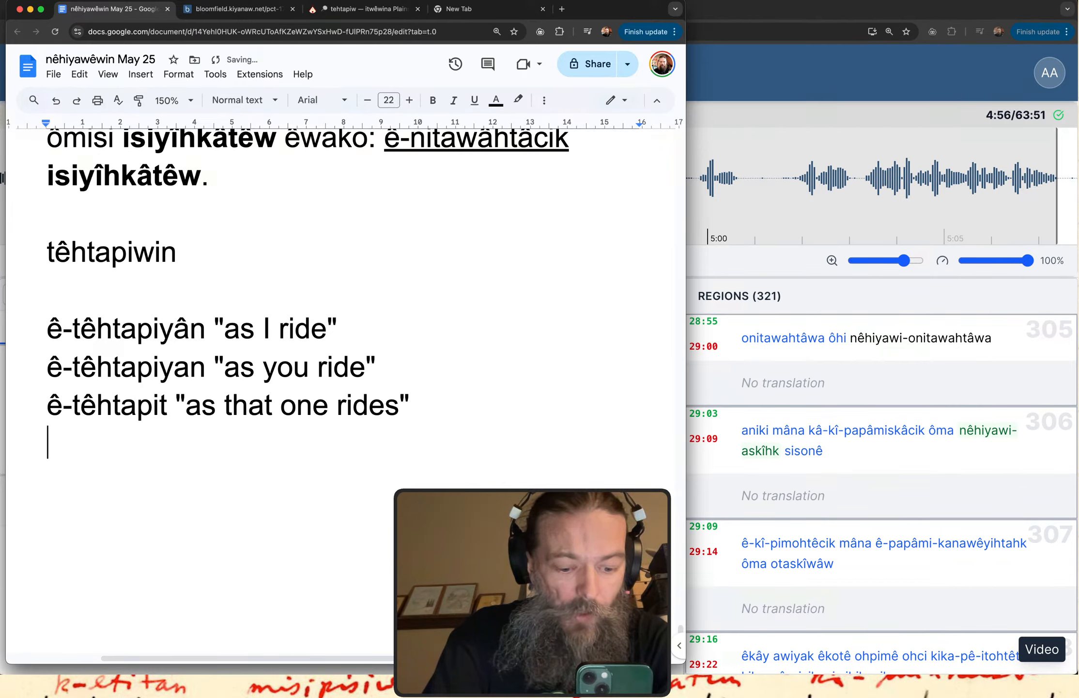
{"action": "key", "text": "super+v"}
{"action": "key", "text": "BackSpace"}
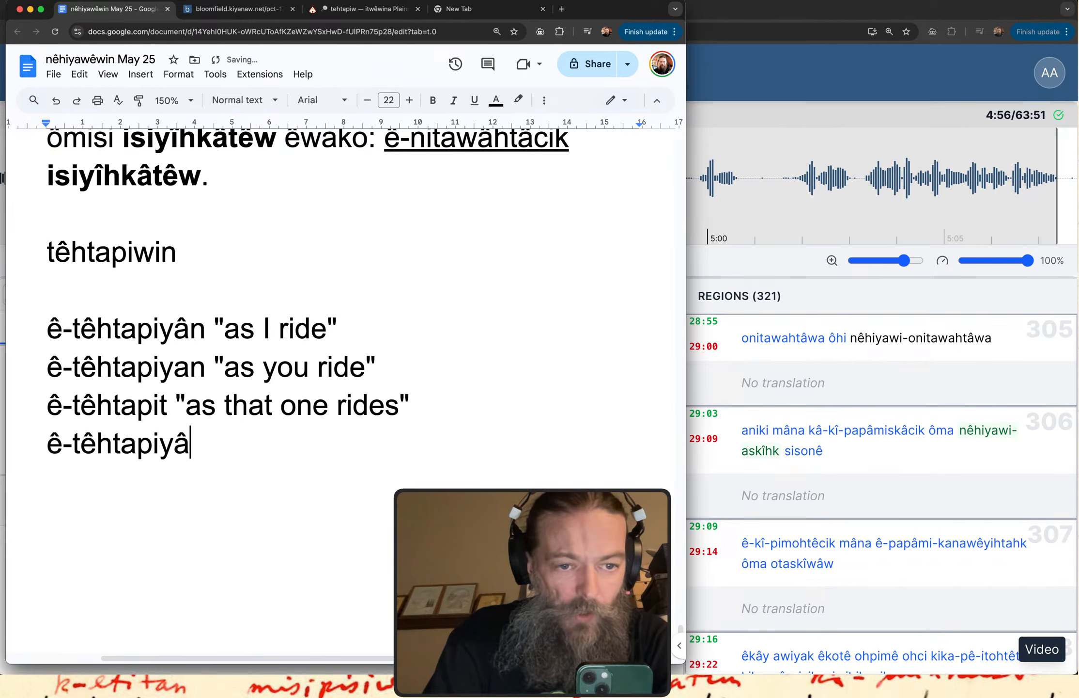
{"action": "type", "text": "hk \"as we ride\""}
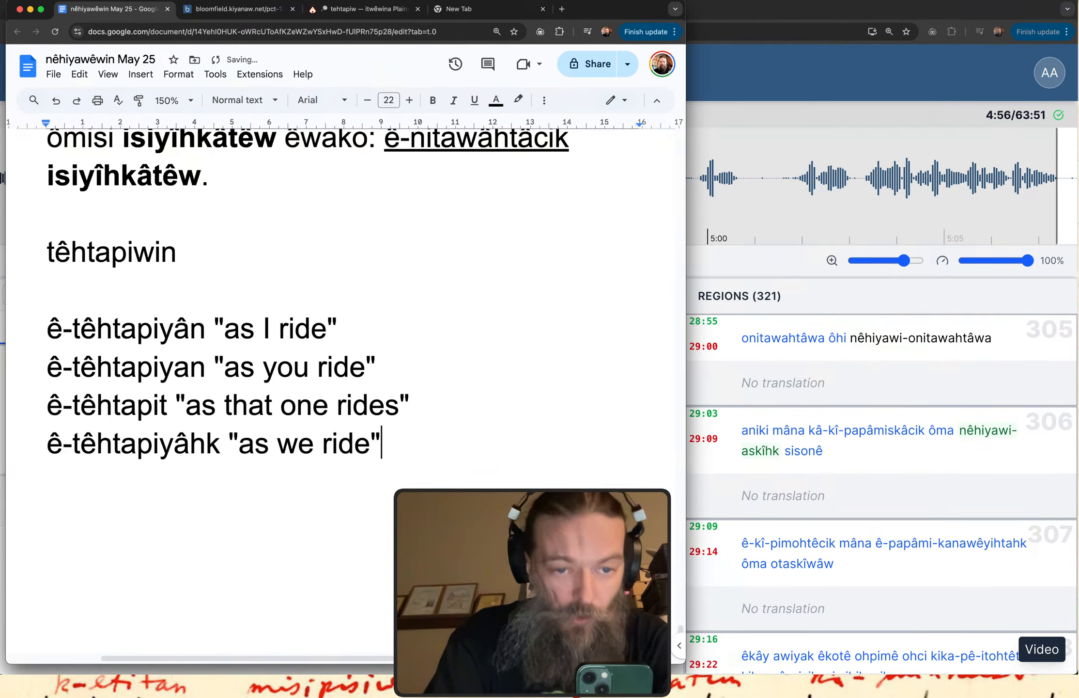
Prefix the "as I ride", "as you ride" and "as that one rides" lines with the person labels 1s, 2s and 3s.
{"action": "left_click", "coordinate": [52, 333]}
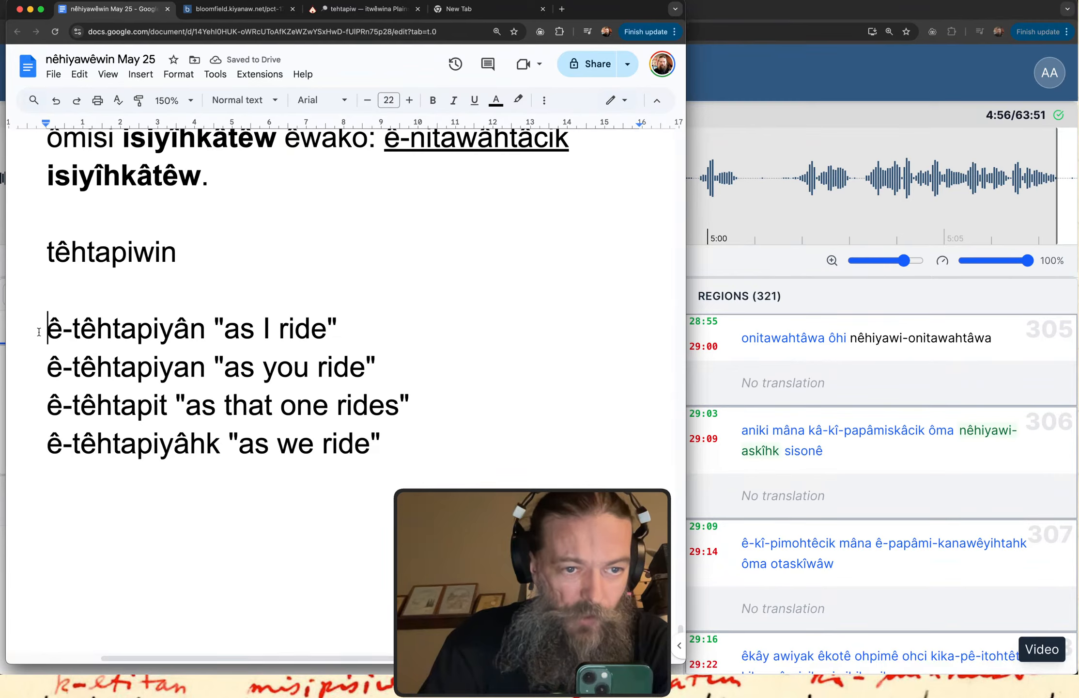
{"action": "type", "text": "1s"}
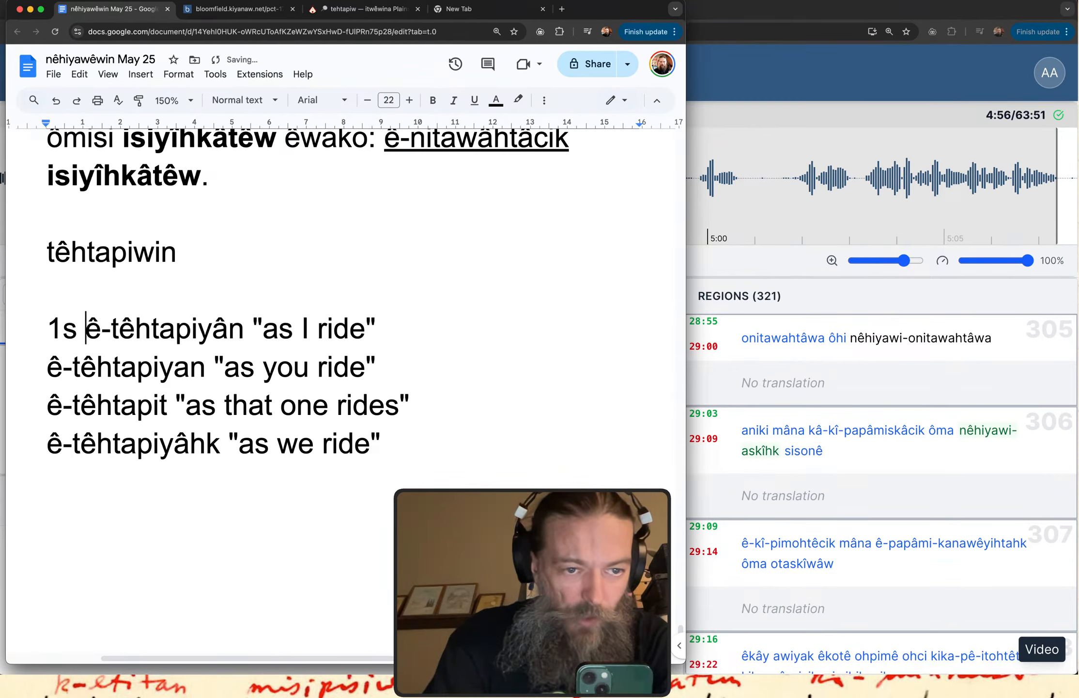
{"action": "key", "text": "Down"}
{"action": "key", "text": "super+Left"}
{"action": "type", "text": "2s"}
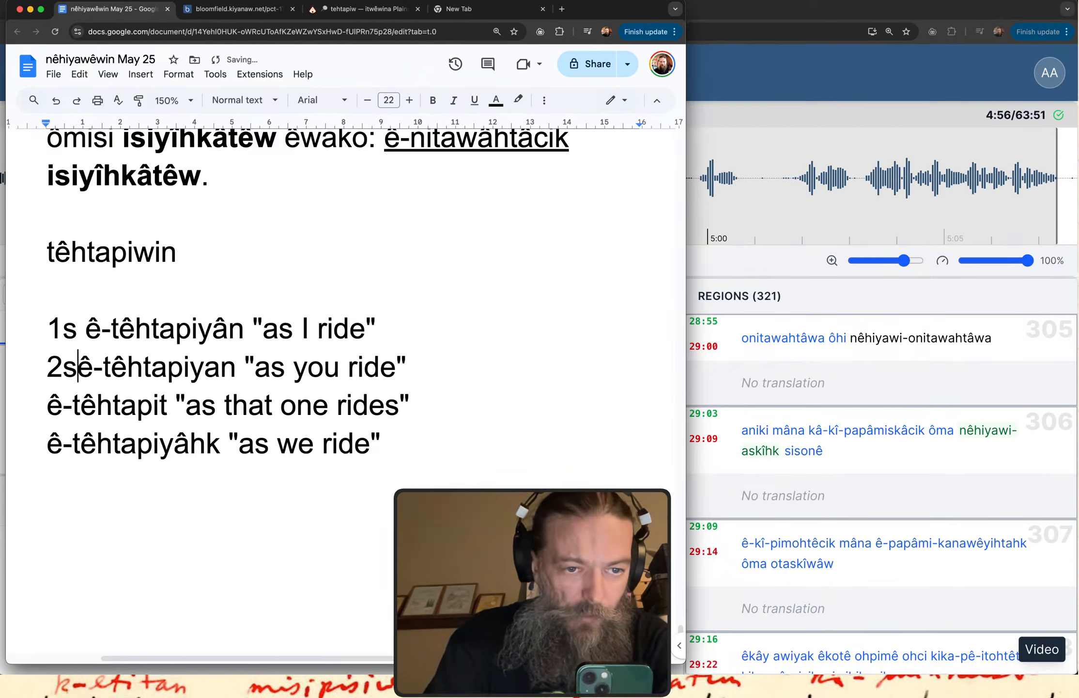
{"action": "key", "text": "Down"}
{"action": "key", "text": "Down"}
{"action": "key", "text": "Down"}
{"action": "key", "text": "Up"}
{"action": "key", "text": "super+Left"}
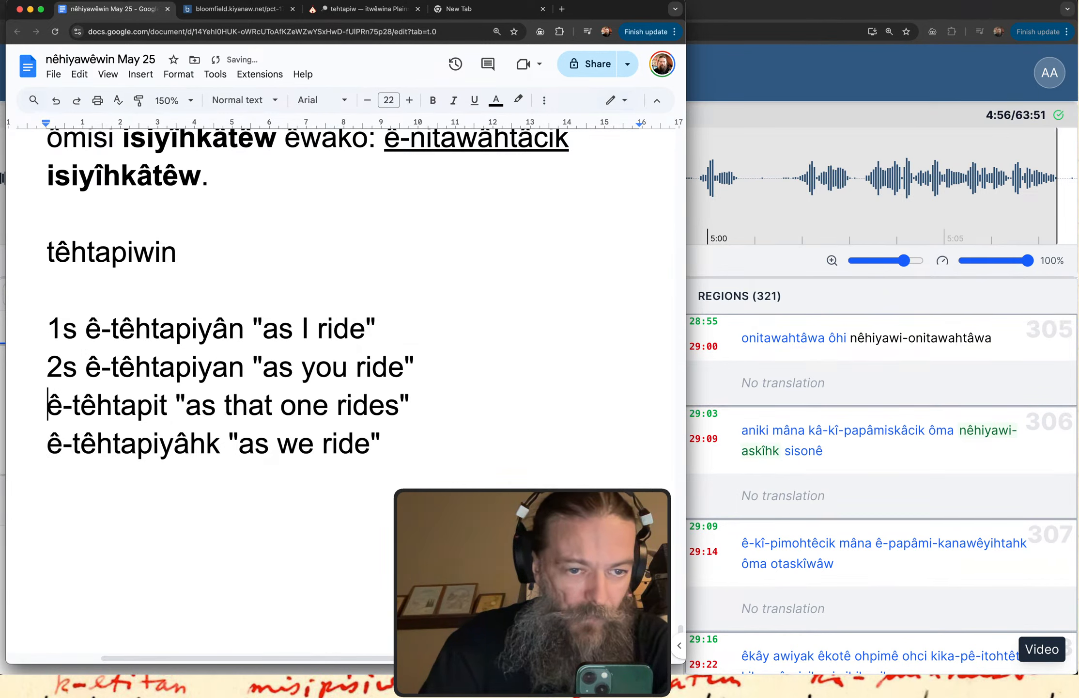
{"action": "type", "text": "3s"}
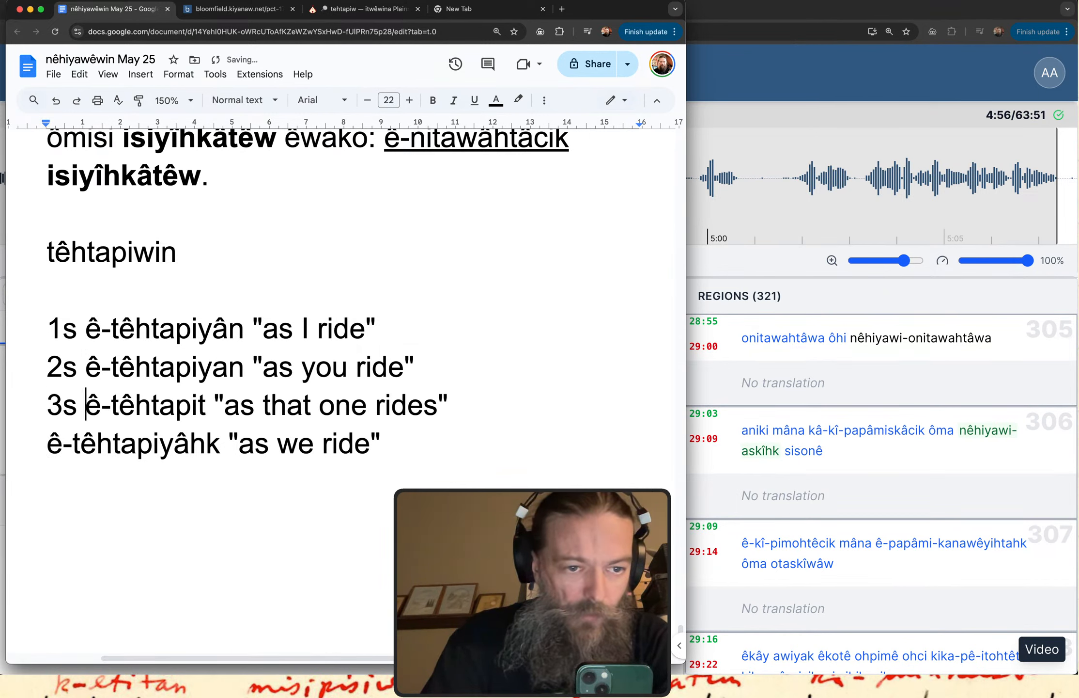
{"action": "key", "text": "Down"}
{"action": "key", "text": "super+Left"}
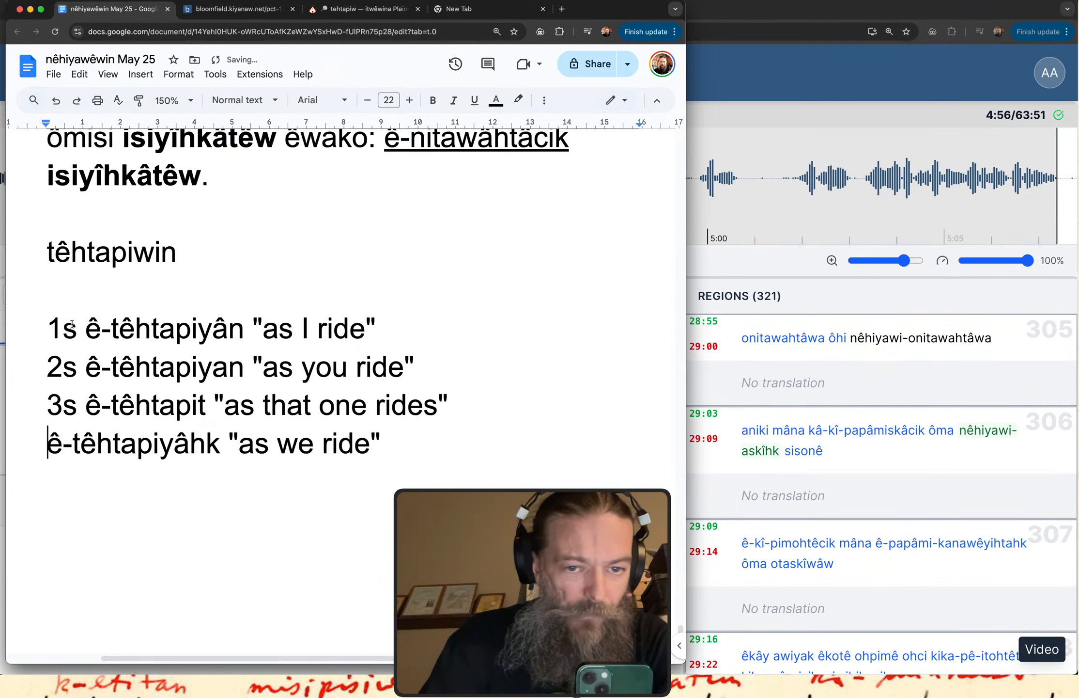
Insert a 3p line under the 3s line reading ê-têhtapicik "as they (pl) ride", based on a copy of ê-têhtapit.
{"action": "left_click", "coordinate": [492, 416]}
{"action": "key", "text": "Return"}
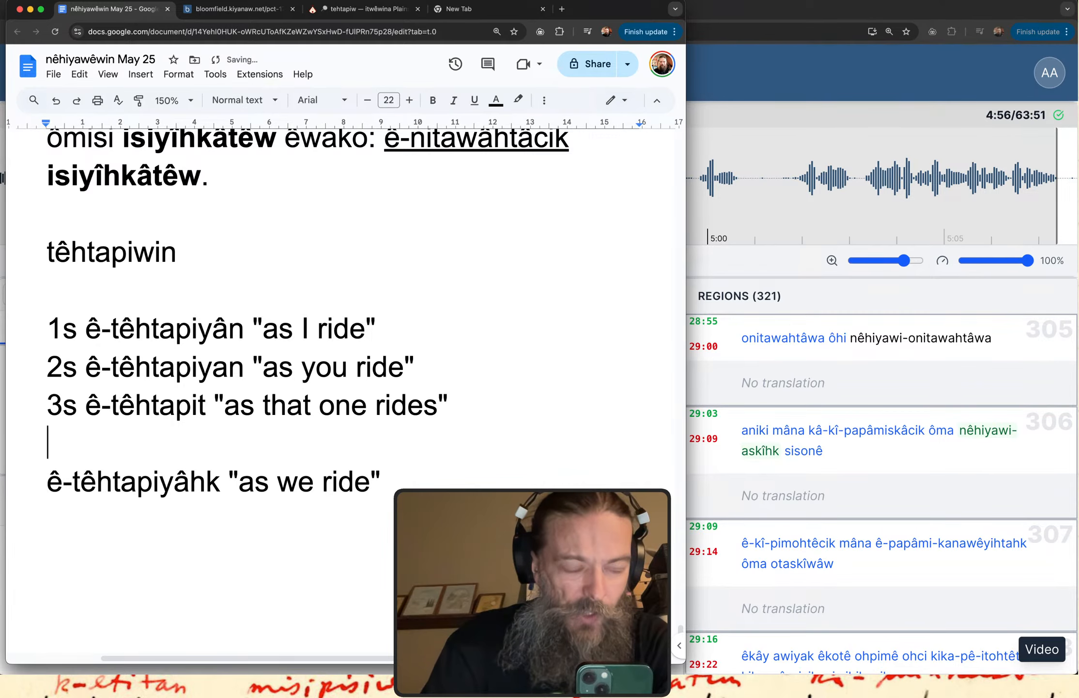
{"action": "type", "text": "3p"}
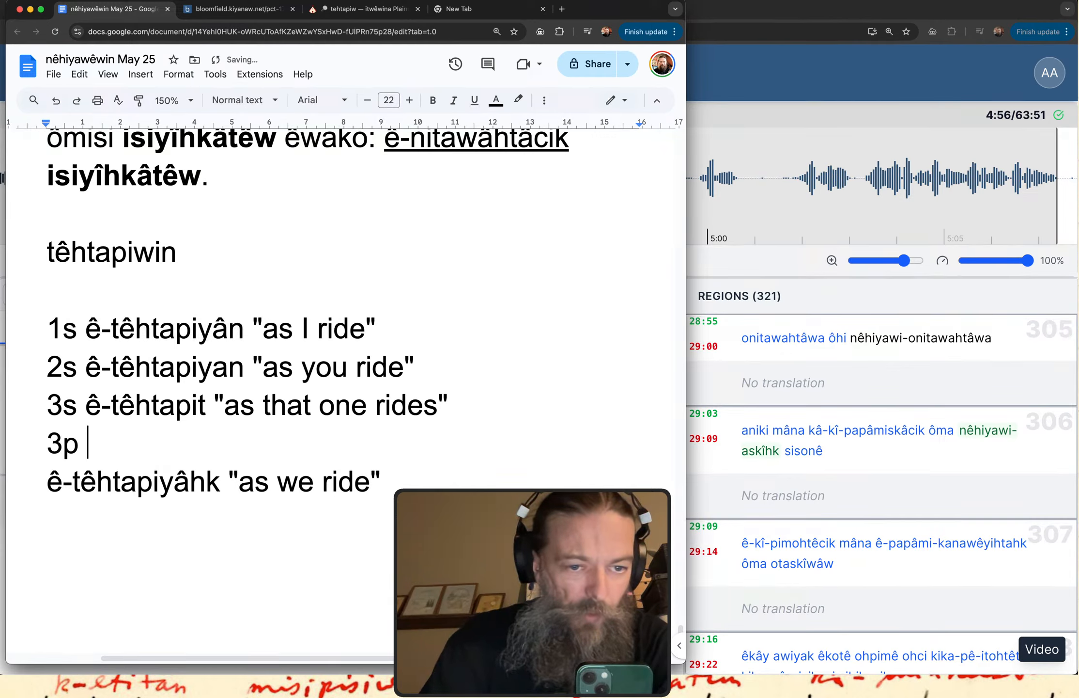
{"action": "left_click_drag", "start_coordinate": [206, 405], "coordinate": [88, 406]}
{"action": "key", "text": "cmd+c"}
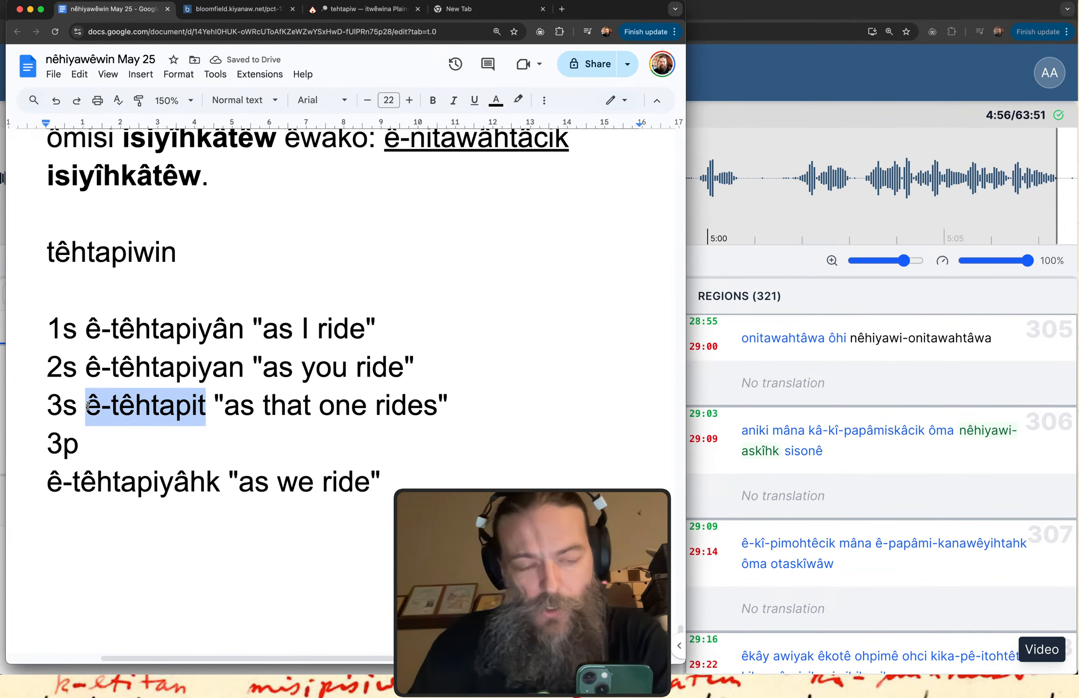
{"action": "left_click", "coordinate": [92, 444]}
{"action": "key", "text": "cmd+v"}
{"action": "key", "text": "BackSpace"}
{"action": "type", "text": "c"}
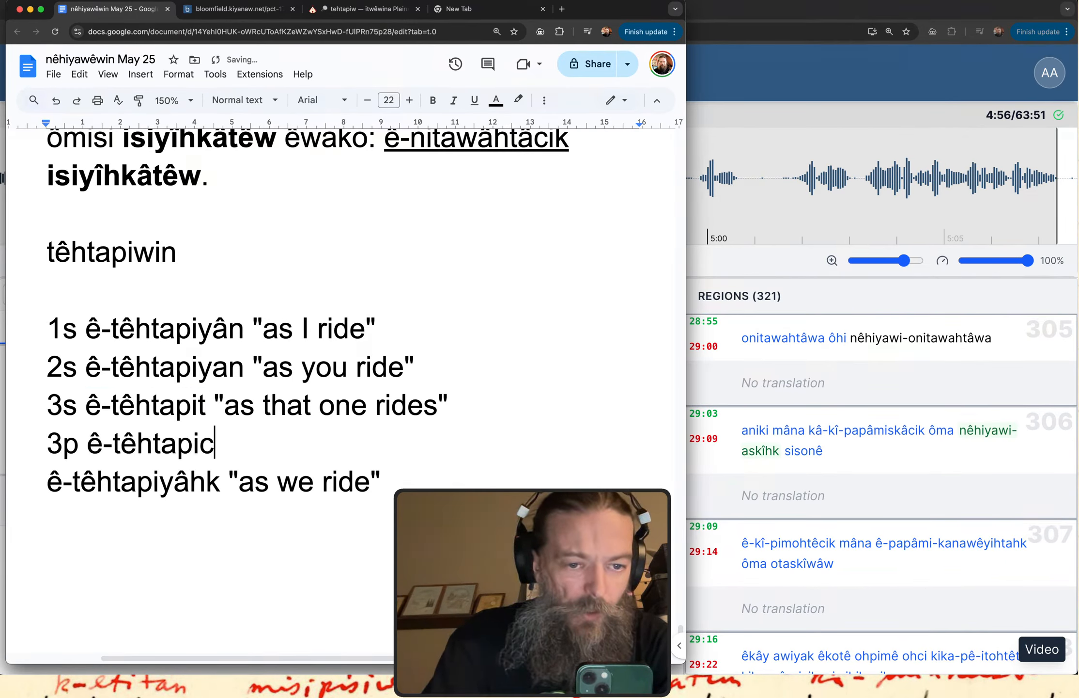
{"action": "type", "text": "ik \""}
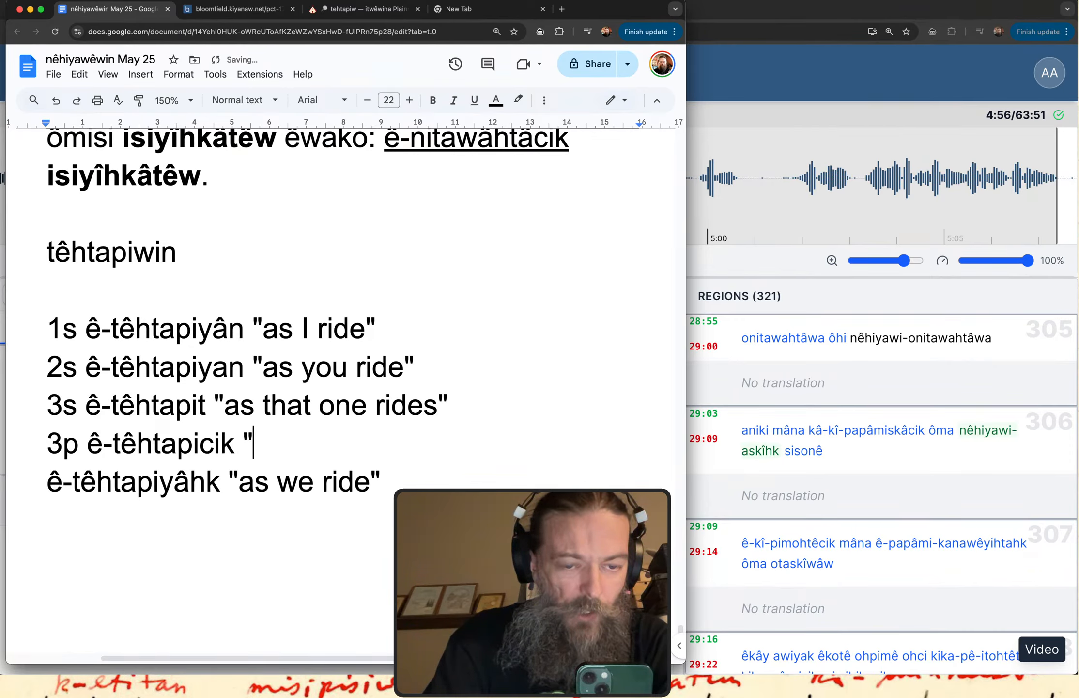
{"action": "type", "text": "as"}
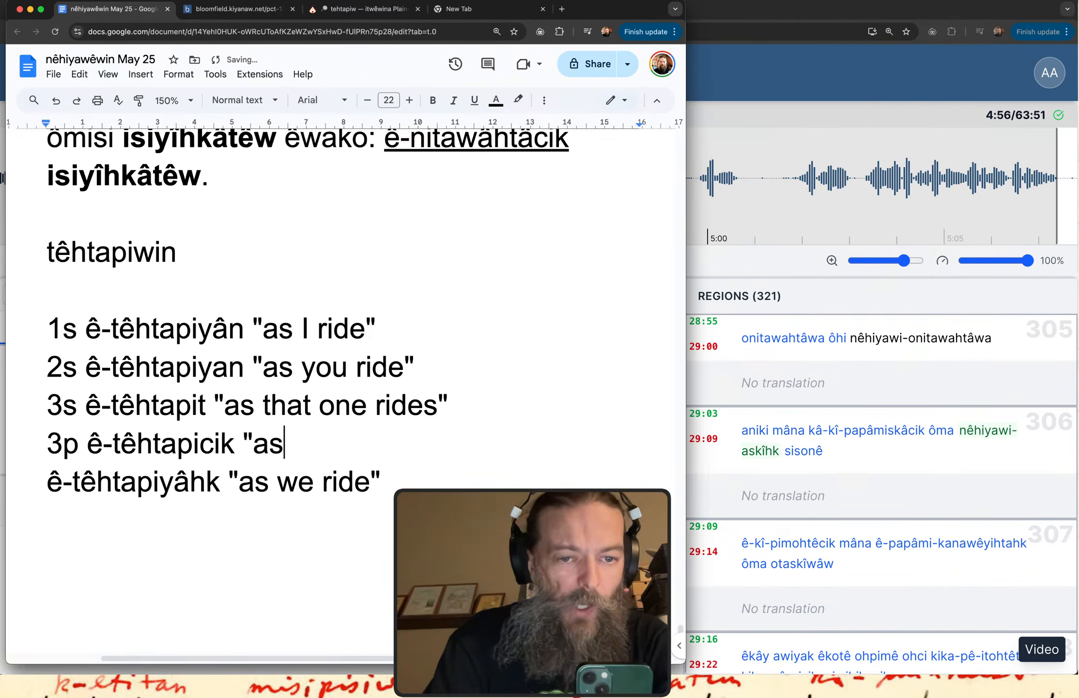
{"action": "type", "text": " they (pl) ride"}
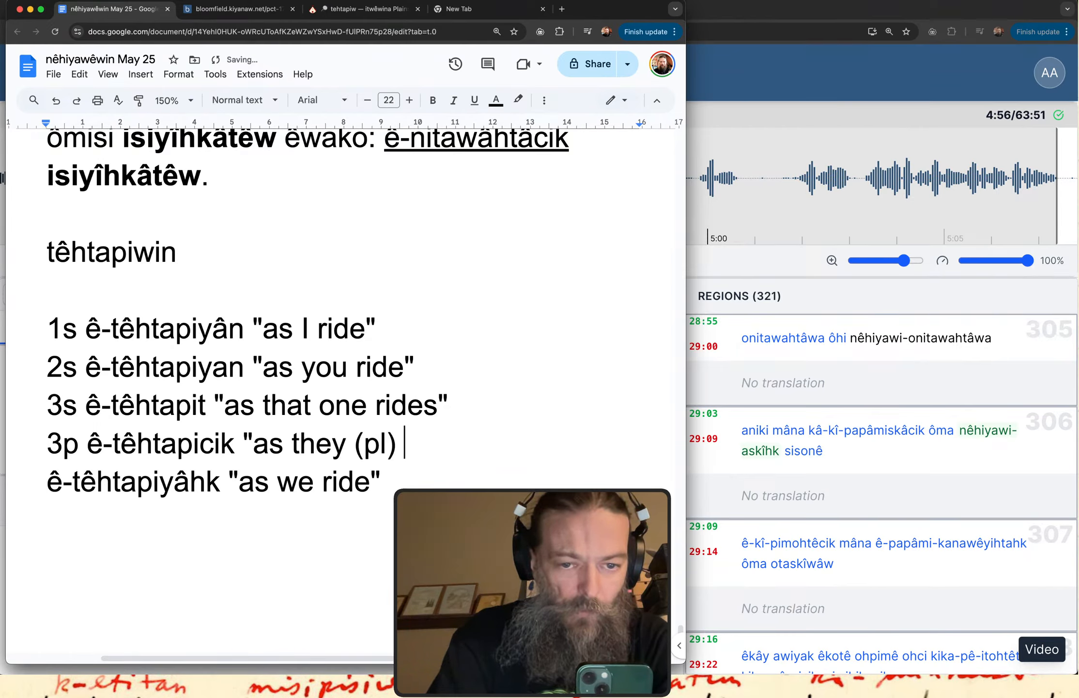
{"action": "type", "text": "\""}
Add the alternative 3p form ê-têhtapitwâw without a translation, indented on its own line below ê-têhtapicik.
{"action": "key", "text": "Return"}
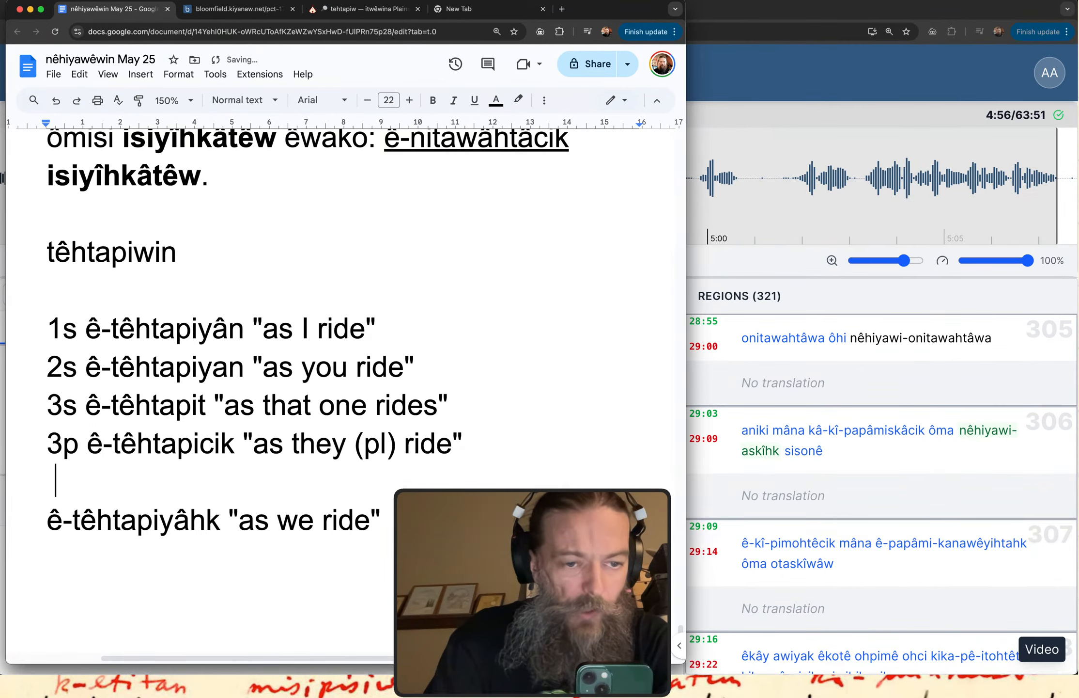
{"action": "type", "text": "ê-têhtapit"}
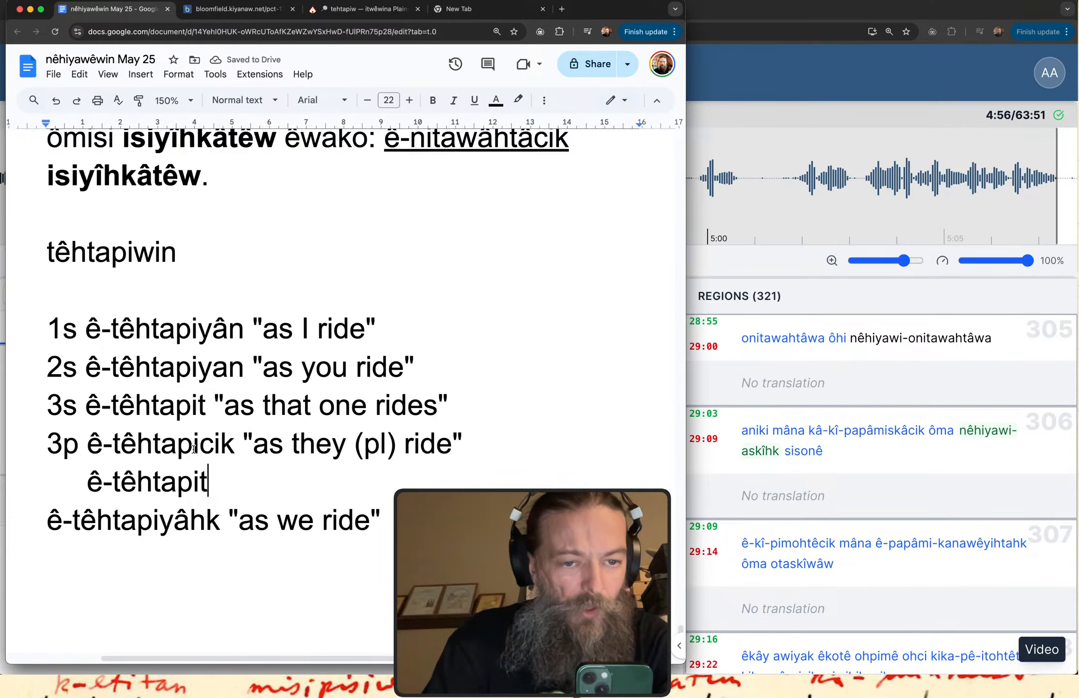
{"action": "type", "text": "wa"}
{"action": "key", "text": "BackSpace"}
{"action": "type", "text": "âw"}
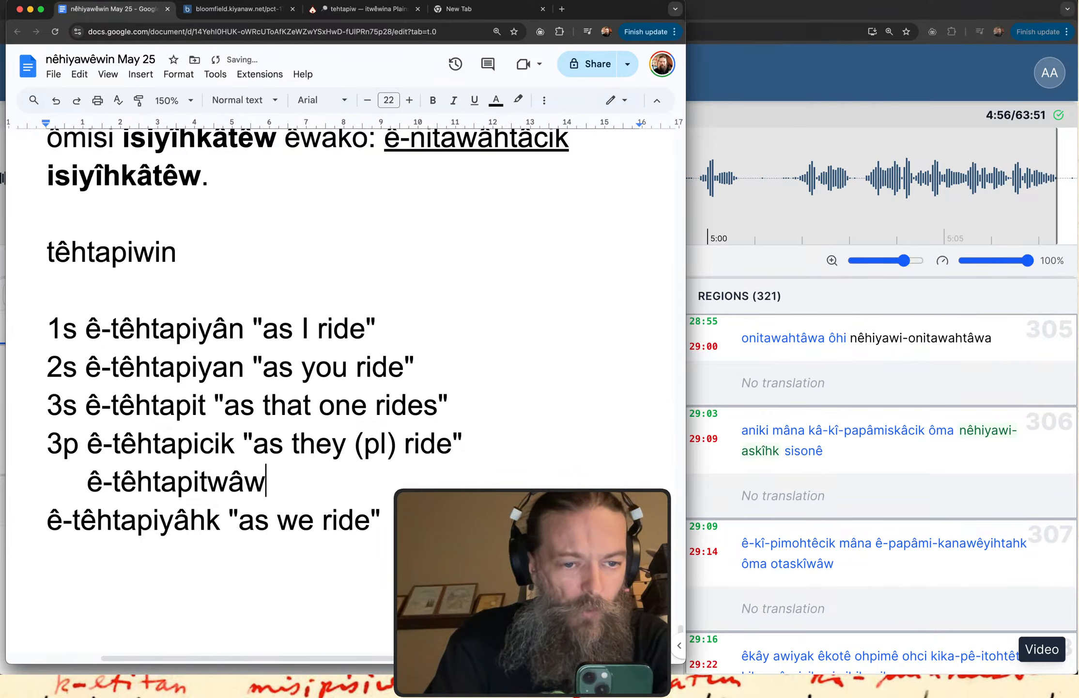
{"action": "type", "text": " \""}
{"action": "key", "text": "BackSpace"}
{"action": "key", "text": "BackSpace"}
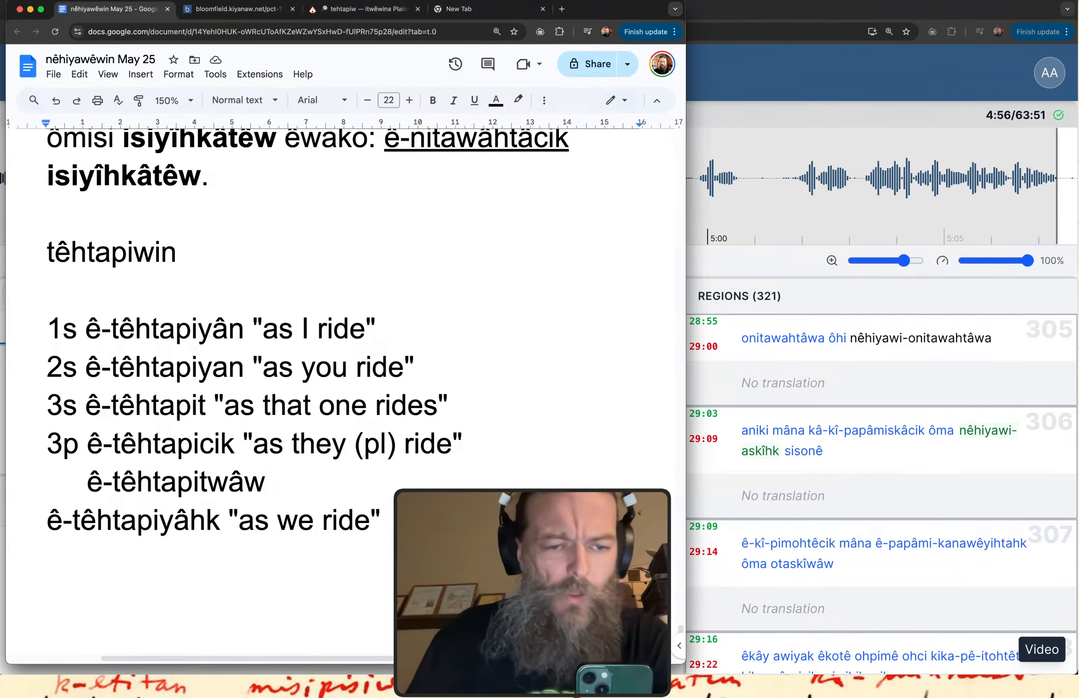
Prefix the ê-têhtapiyâhk "as we ride" line with the person label 1p.
{"action": "left_click", "coordinate": [51, 520]}
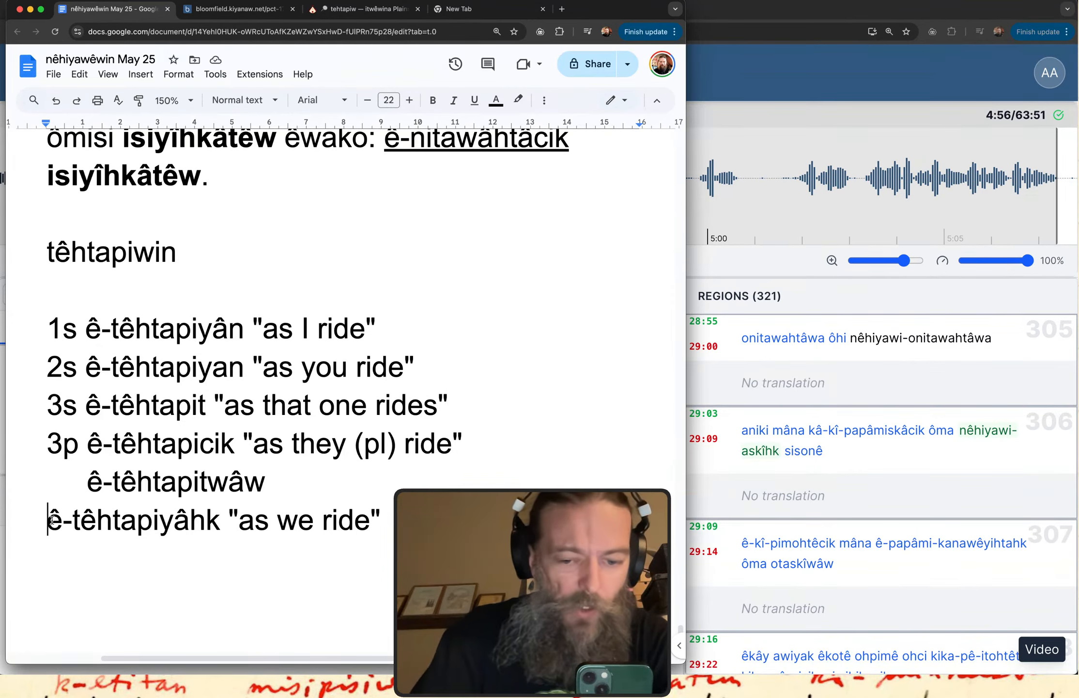
{"action": "type", "text": "1"}
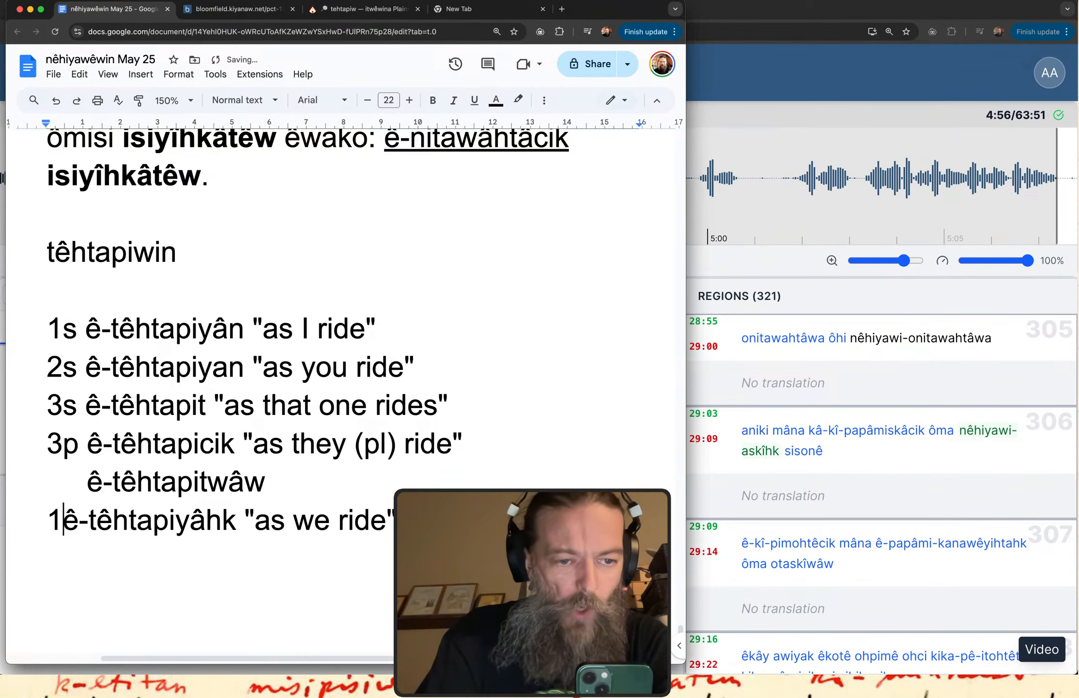
{"action": "type", "text": "p"}
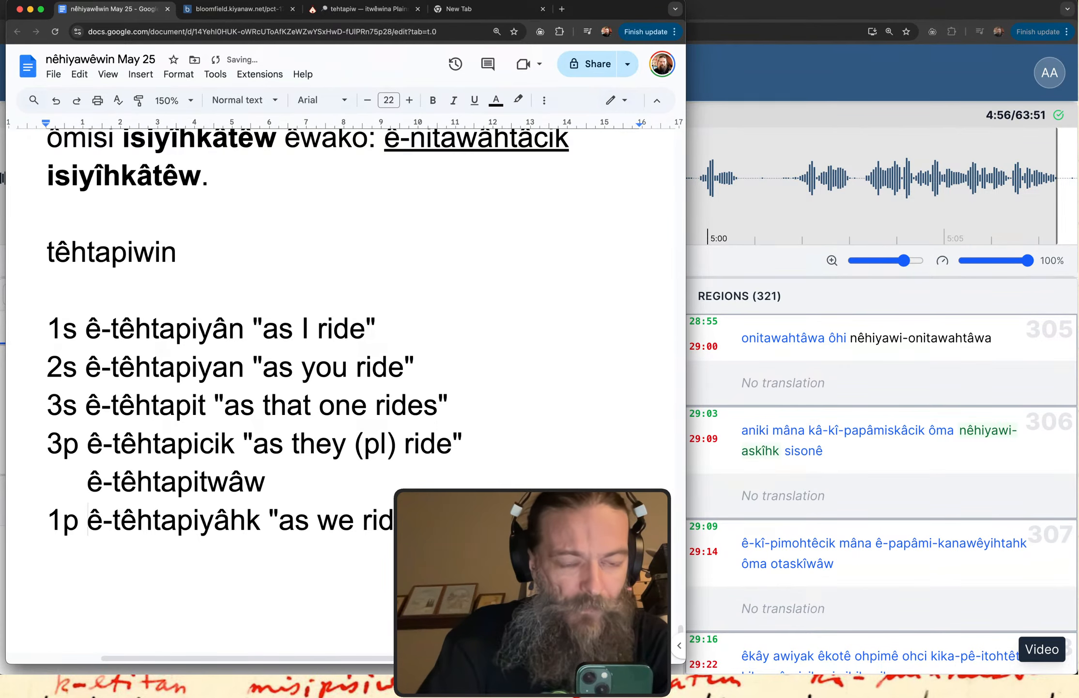
Duplicate the whole 1p ê-têhtapiyâhk "as we ride" line onto a new line directly below it.
{"action": "scroll", "coordinate": [201, 513], "scroll_direction": "down", "scroll_amount": 2}
{"action": "double_click", "coordinate": [449, 423]}
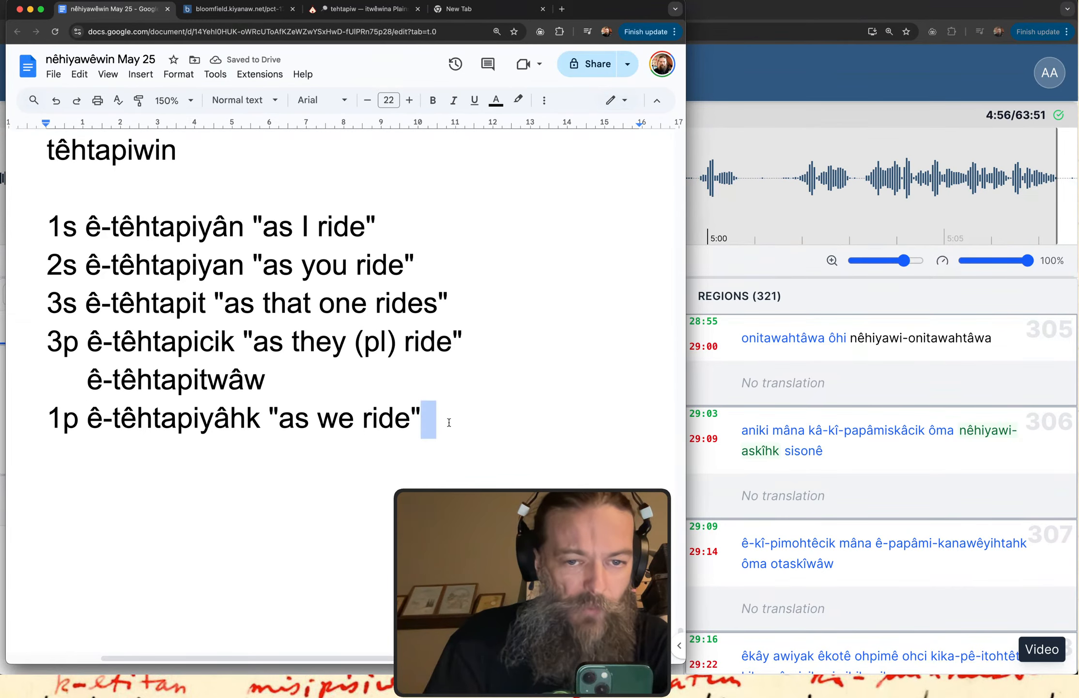
{"action": "key", "text": "super+shift+Left"}
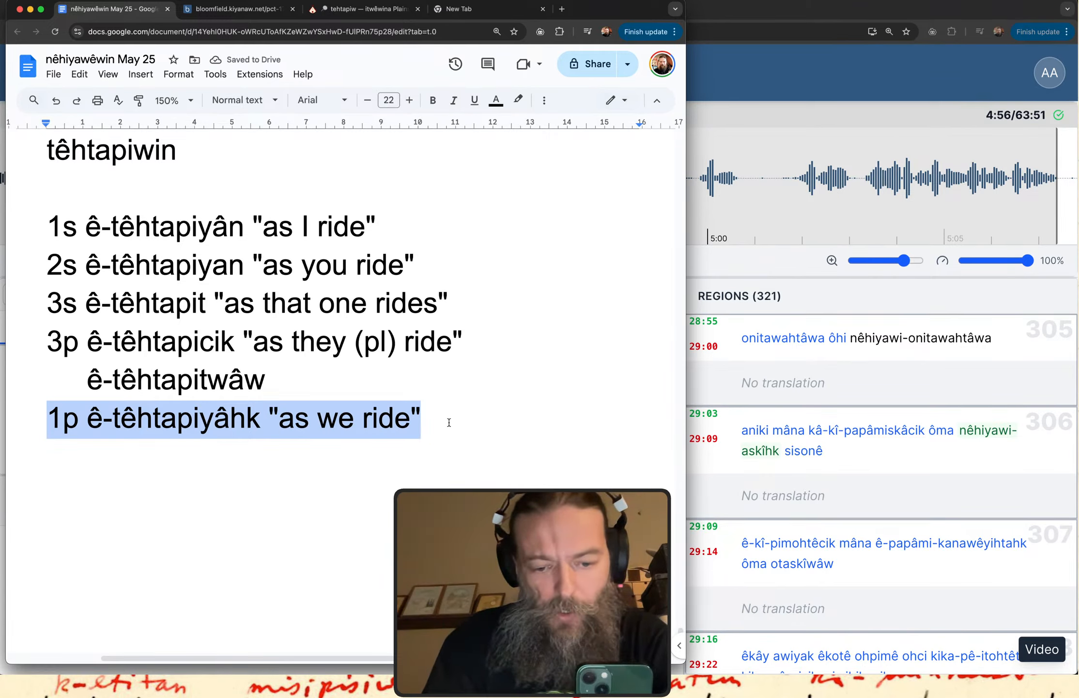
{"action": "key", "text": "super+c"}
{"action": "key", "text": "Right"}
{"action": "key", "text": "Return"}
{"action": "key", "text": "super+v"}
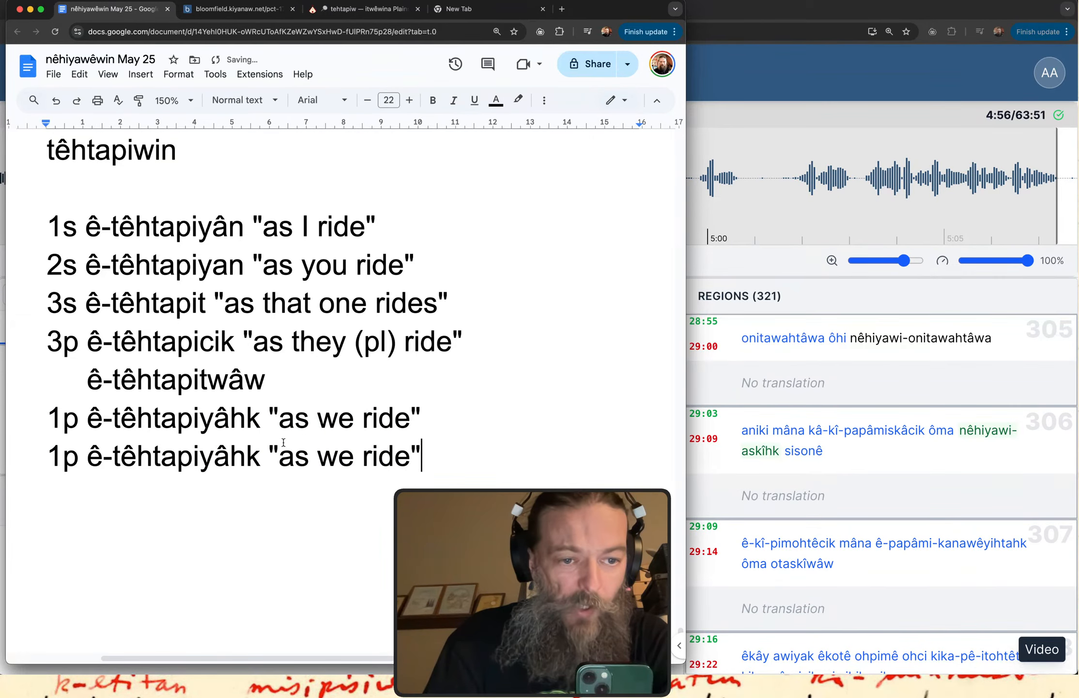
Relabel the duplicated line 21 and change its verb form to ê-têhtapiyahk with a short a.
{"action": "left_click", "coordinate": [78, 457]}
{"action": "key", "text": "BackSpace"}
{"action": "key", "text": "BackSpace"}
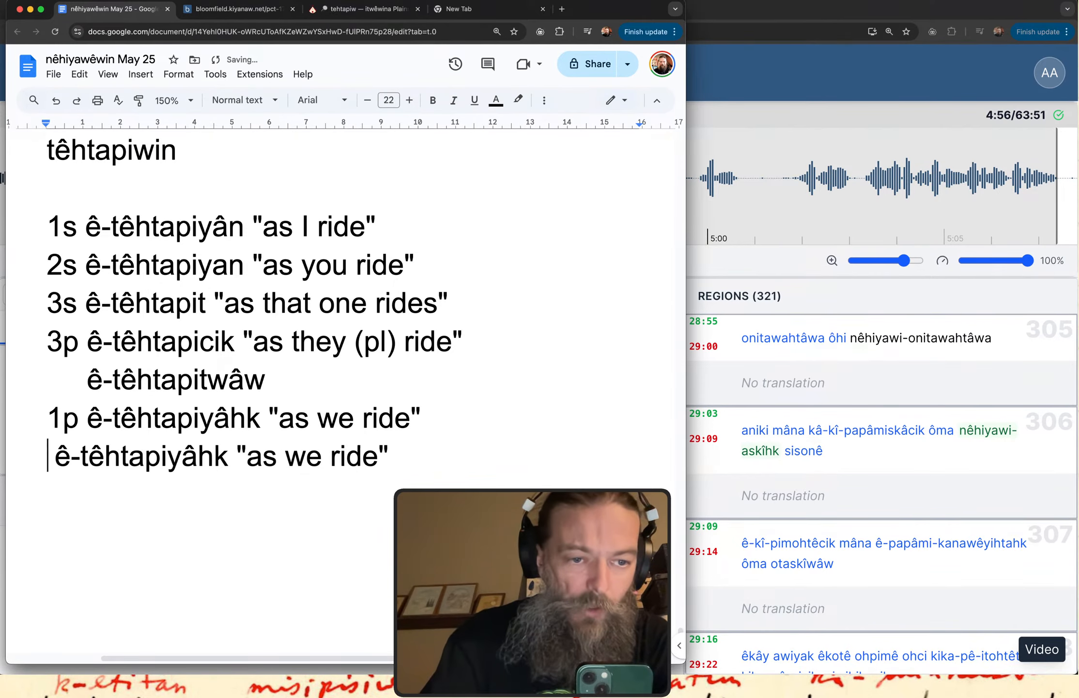
{"action": "type", "text": "21"}
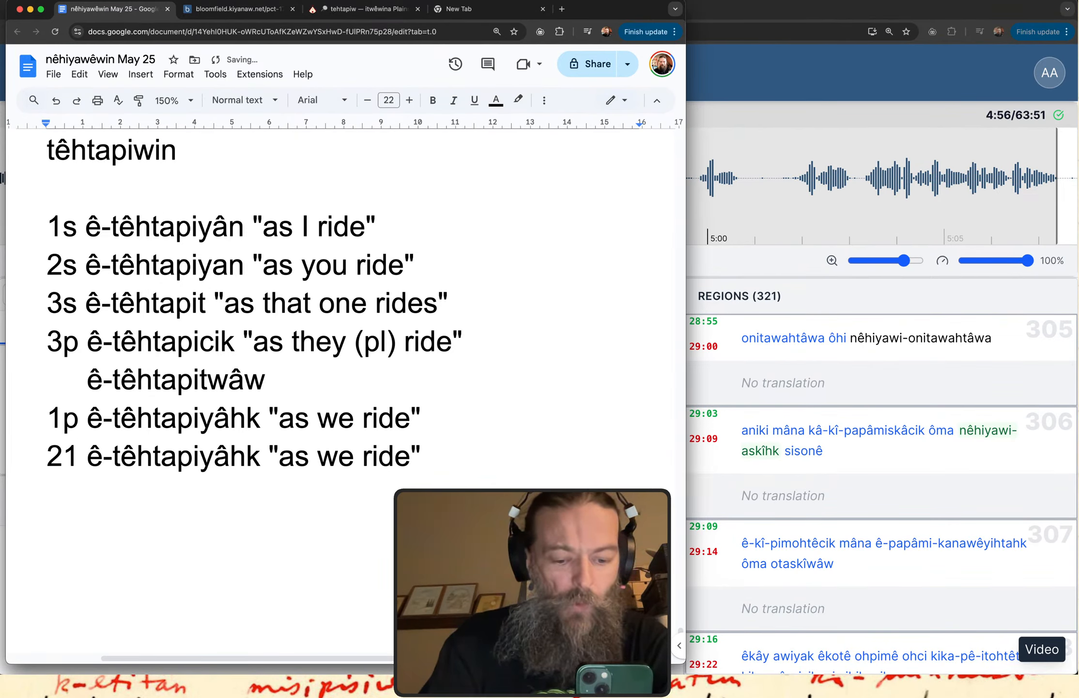
{"action": "left_click", "coordinate": [230, 456]}
{"action": "key", "text": "BackSpace"}
{"action": "type", "text": "a"}
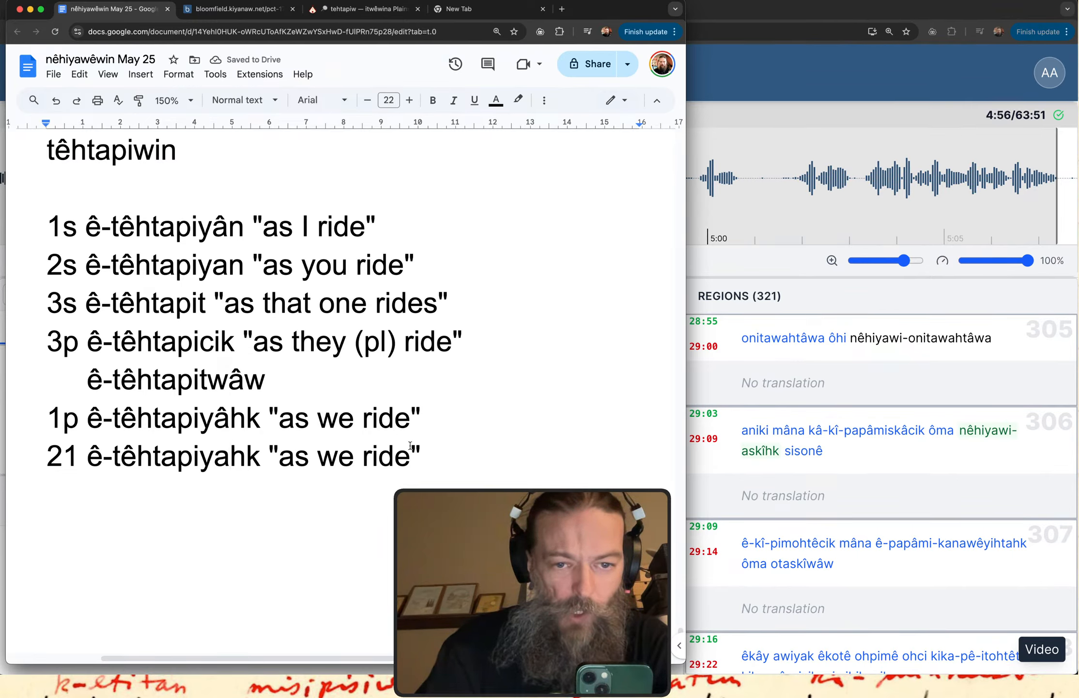
Add (excl) after "as we ride" in the 1p translation and (incl) in the 21 translation, inside the quotation marks.
{"action": "left_click", "coordinate": [411, 419]}
{"action": "type", "text": "(ex"}
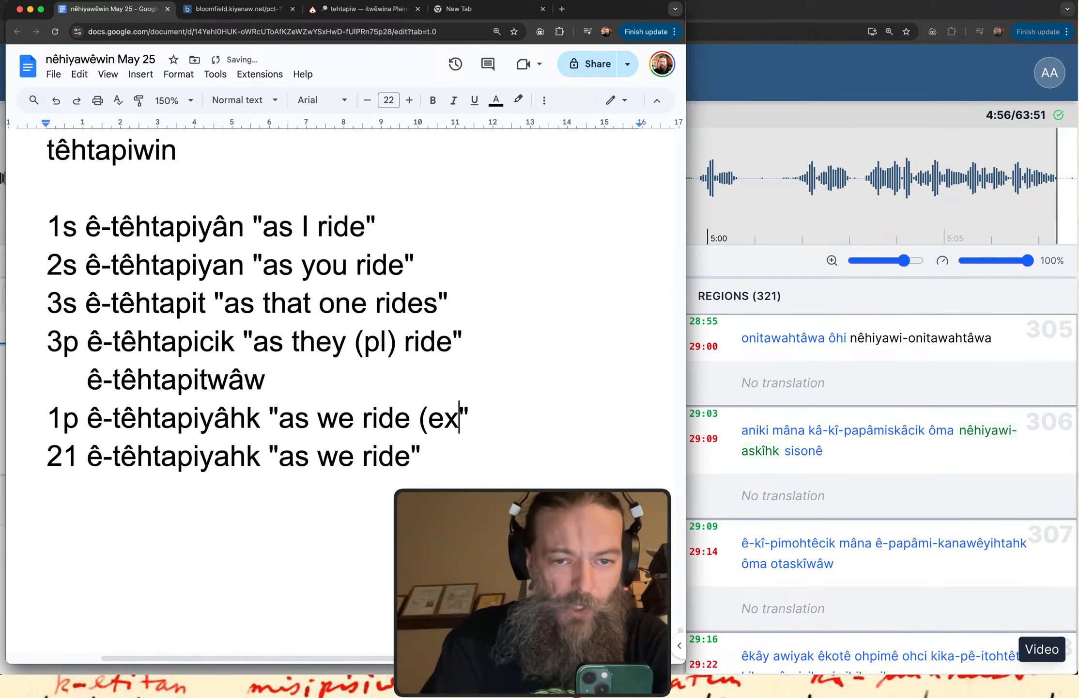
{"action": "type", "text": "cl)"}
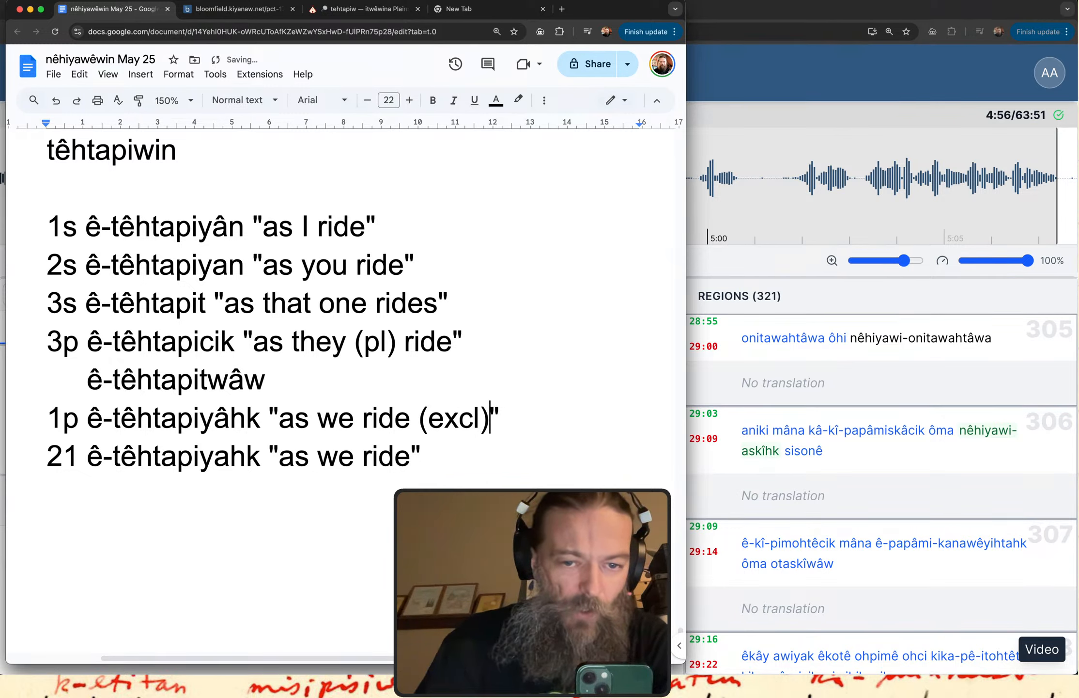
{"action": "key", "text": "Down"}
{"action": "key", "text": "Left"}
{"action": "type", "text": "(inc"}
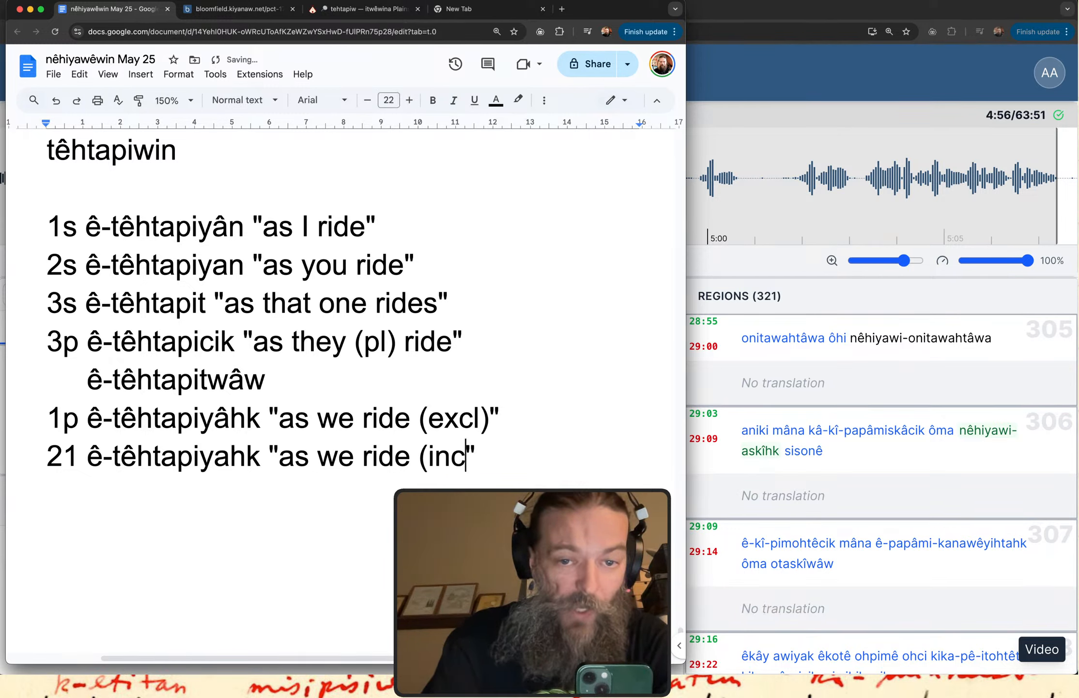
{"action": "type", "text": "l)"}
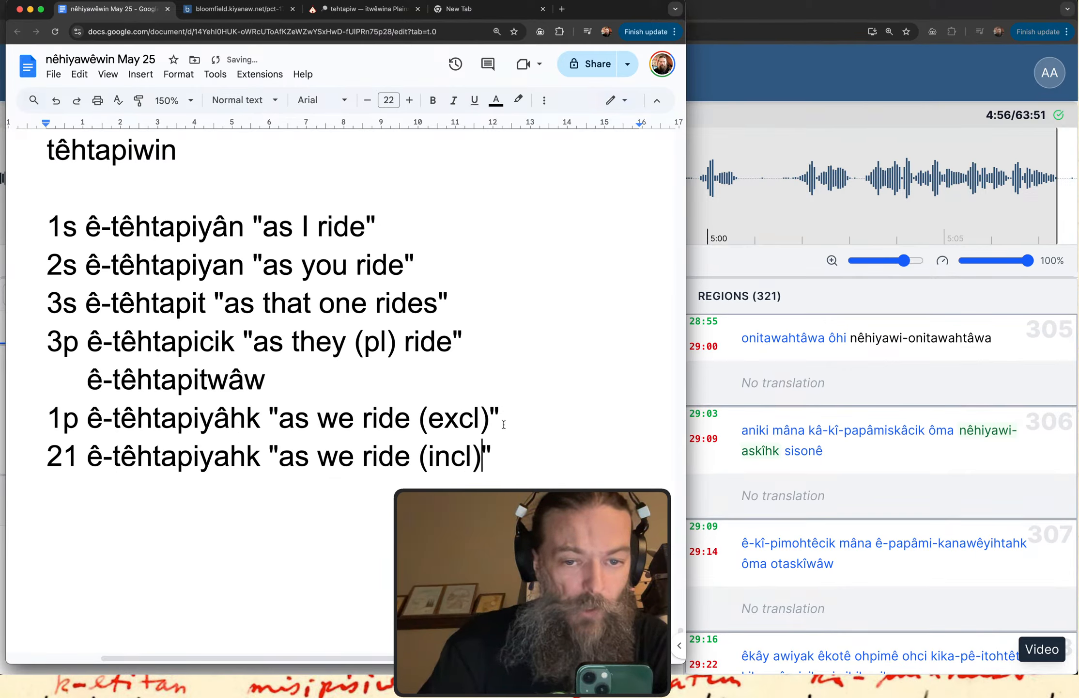
Add a 2p line below the 21 line from the copied "as we ride" text, removing the pasted 1p label.
{"action": "left_click", "coordinate": [499, 449]}
{"action": "key", "text": "Return"}
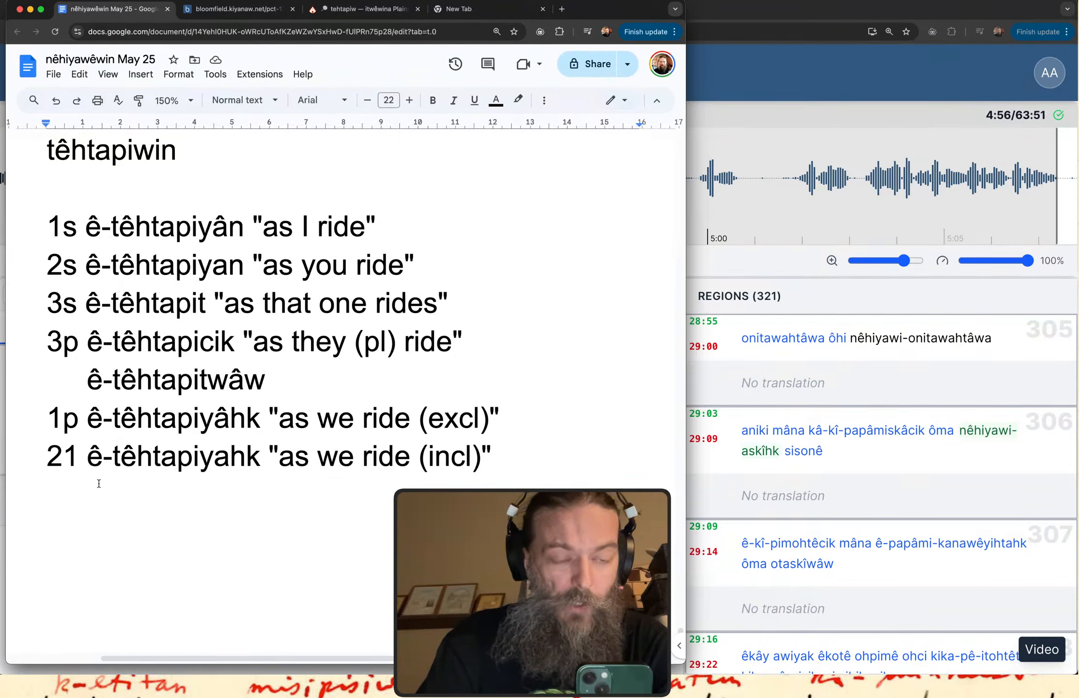
{"action": "type", "text": "23"}
{"action": "key", "text": "BackSpace"}
{"action": "type", "text": "p"}
{"action": "key", "text": "super+v"}
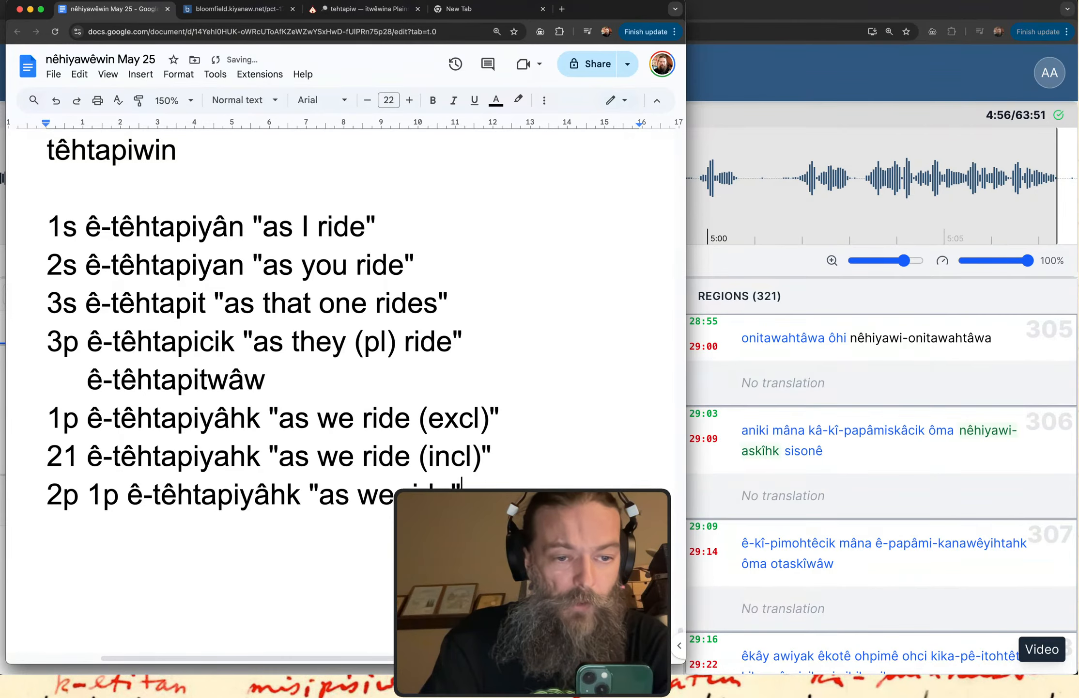
{"action": "key", "text": "BackSpace"}
{"action": "key", "text": "BackSpace"}
{"action": "key", "text": "BackSpace"}
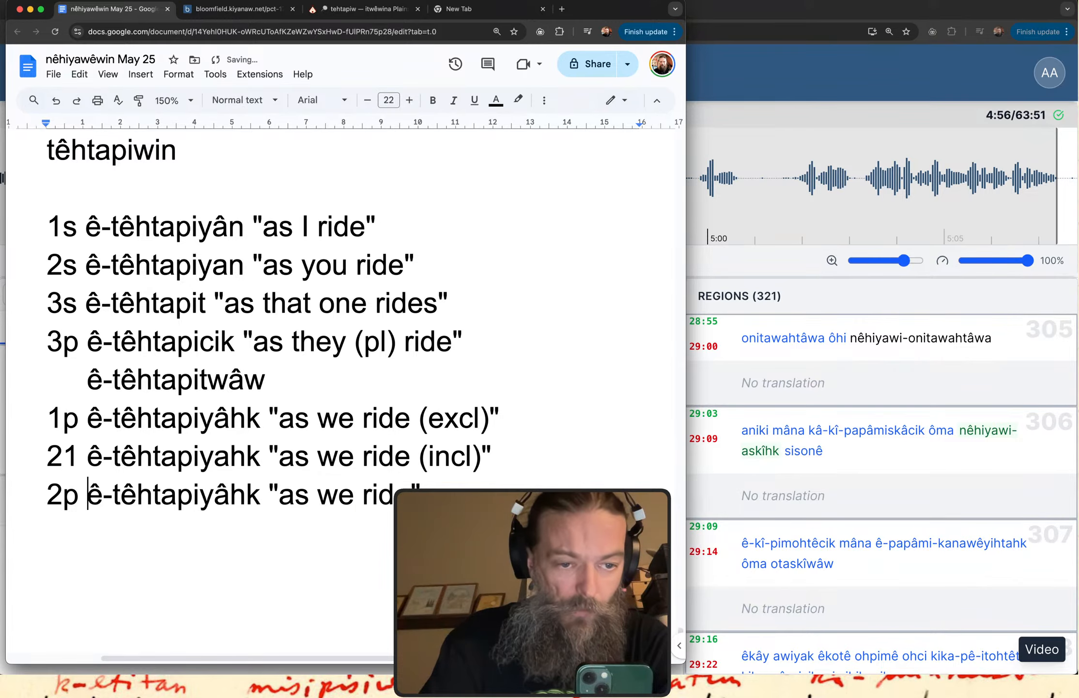
Change the verb form in the 2p line to ê-têhtapiyêk.
{"action": "left_click", "coordinate": [255, 493]}
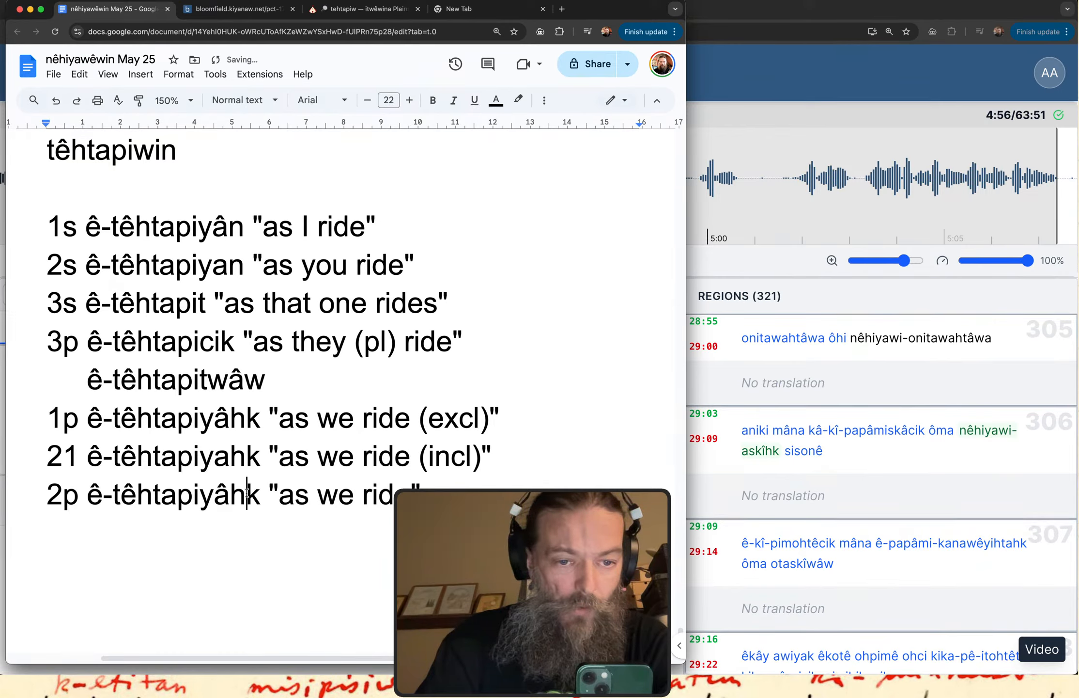
{"action": "key", "text": "BackSpace"}
{"action": "key", "text": "BackSpace"}
{"action": "type", "text": "ê"}
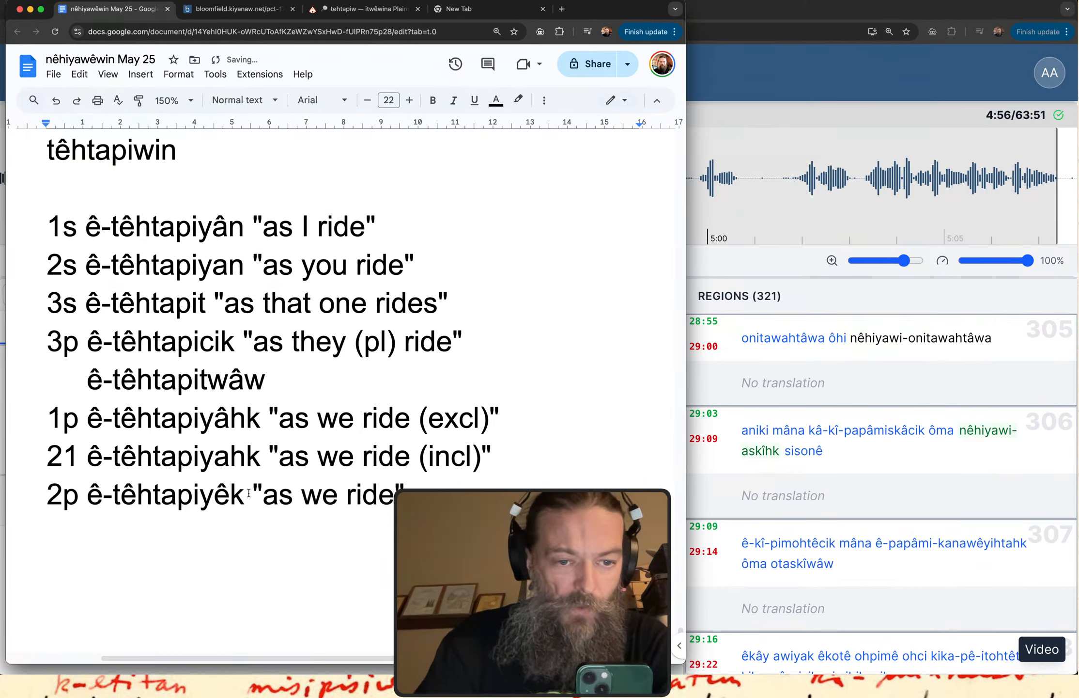
Paste the copied "as we ride" line below the 2p line and relabel it 3'.
{"action": "left_click", "coordinate": [406, 494]}
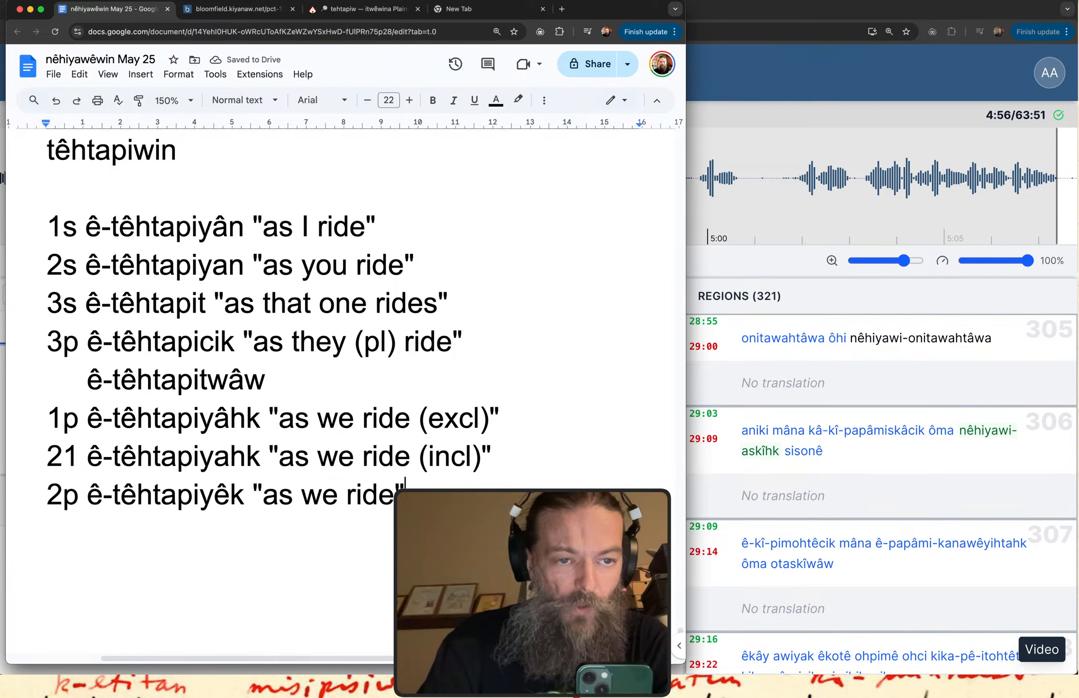
{"action": "key", "text": "Return"}
{"action": "key", "text": "super+v"}
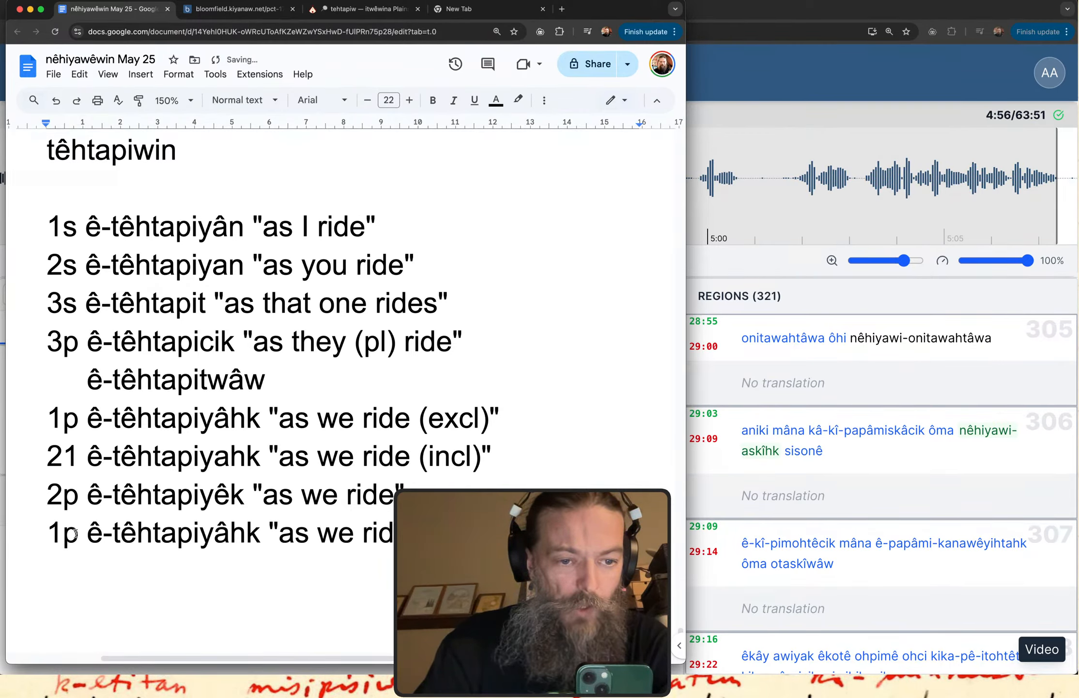
{"action": "left_click_drag", "start_coordinate": [75, 533], "coordinate": [9, 533]}
{"action": "type", "text": "3'"}
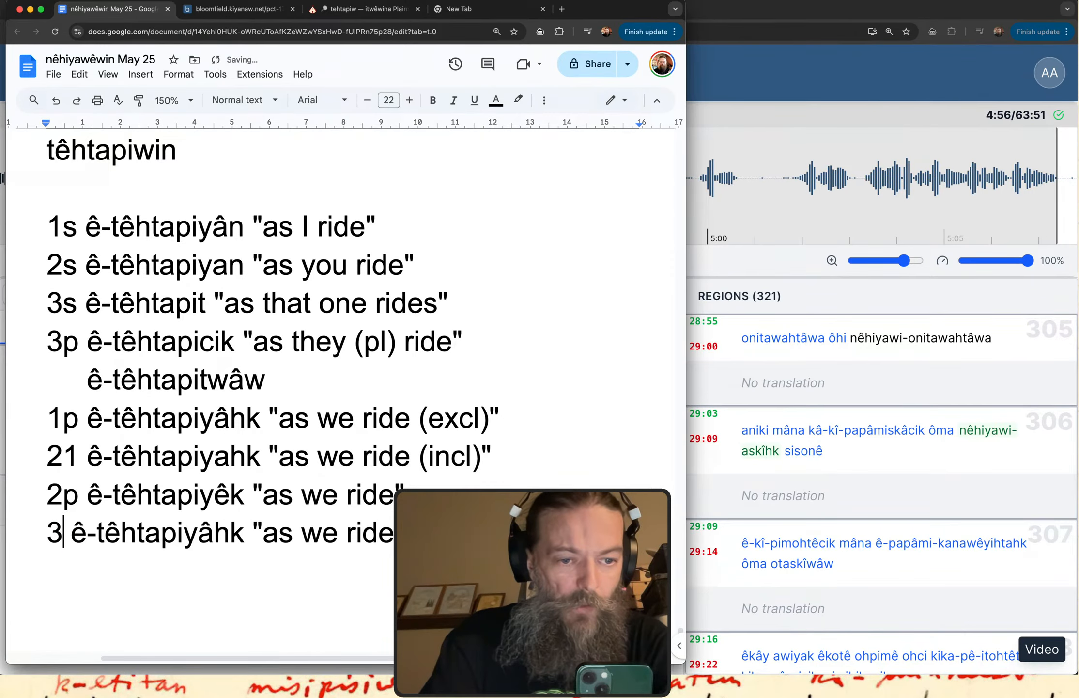
Change the verb form in the 3' line to ê-têhtapiyit.
{"action": "left_click", "coordinate": [250, 538]}
{"action": "key", "text": "BackSpace"}
{"action": "key", "text": "BackSpace"}
{"action": "key", "text": "BackSpace"}
{"action": "type", "text": "ut"}
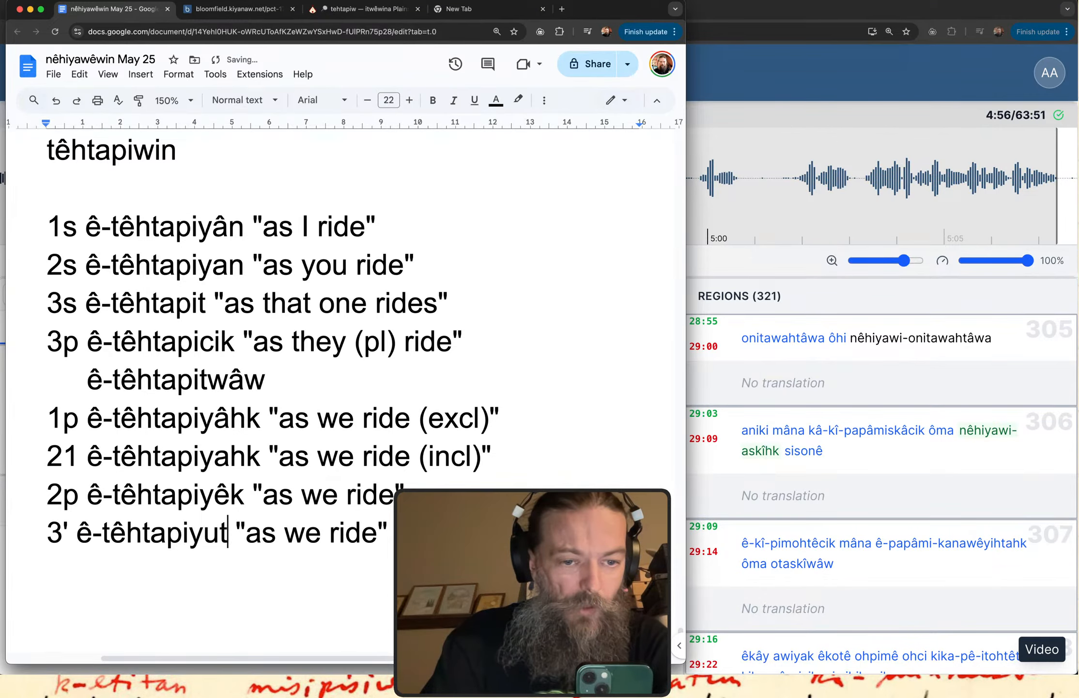
{"action": "key", "text": "BackSpace"}
{"action": "key", "text": "BackSpace"}
{"action": "type", "text": "it"}
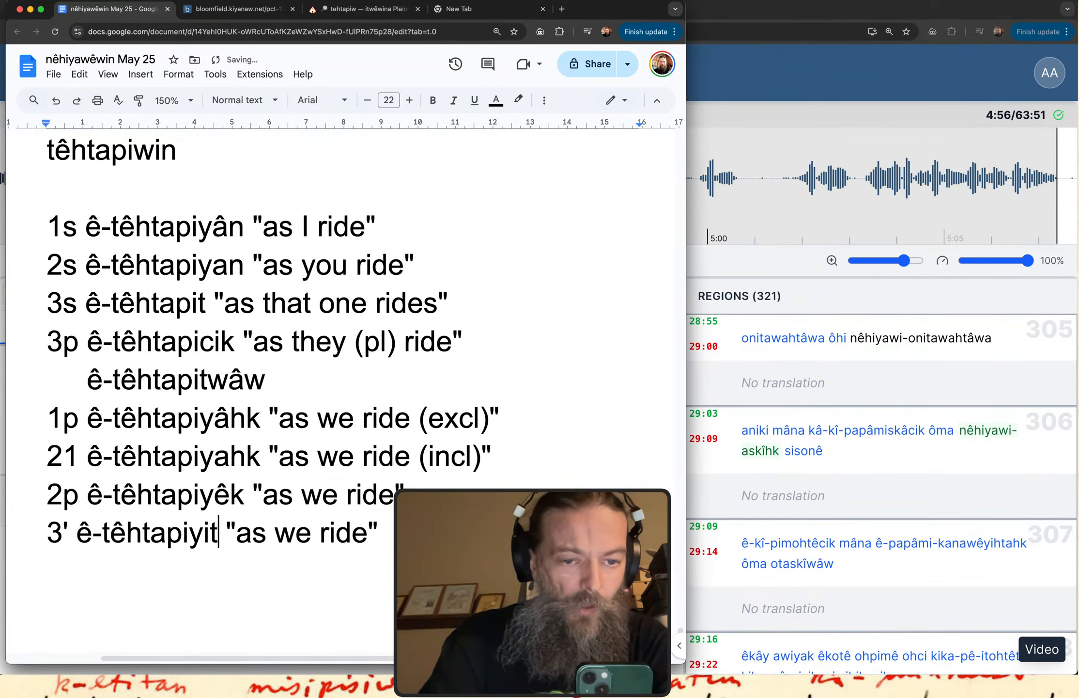
Replace "we" with "that other" in the 3' translation and with "y'all" in the 2p translation.
{"action": "double_click", "coordinate": [291, 536]}
{"action": "type", "text": "that other"}
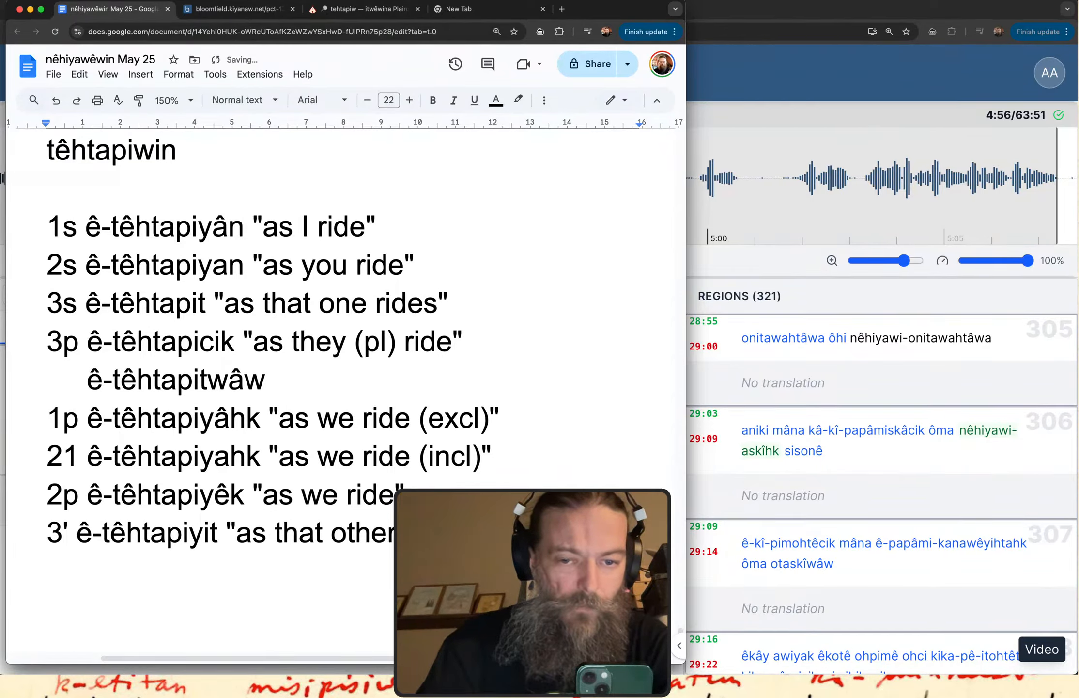
{"action": "double_click", "coordinate": [325, 496]}
{"action": "type", "text": "y'all"}
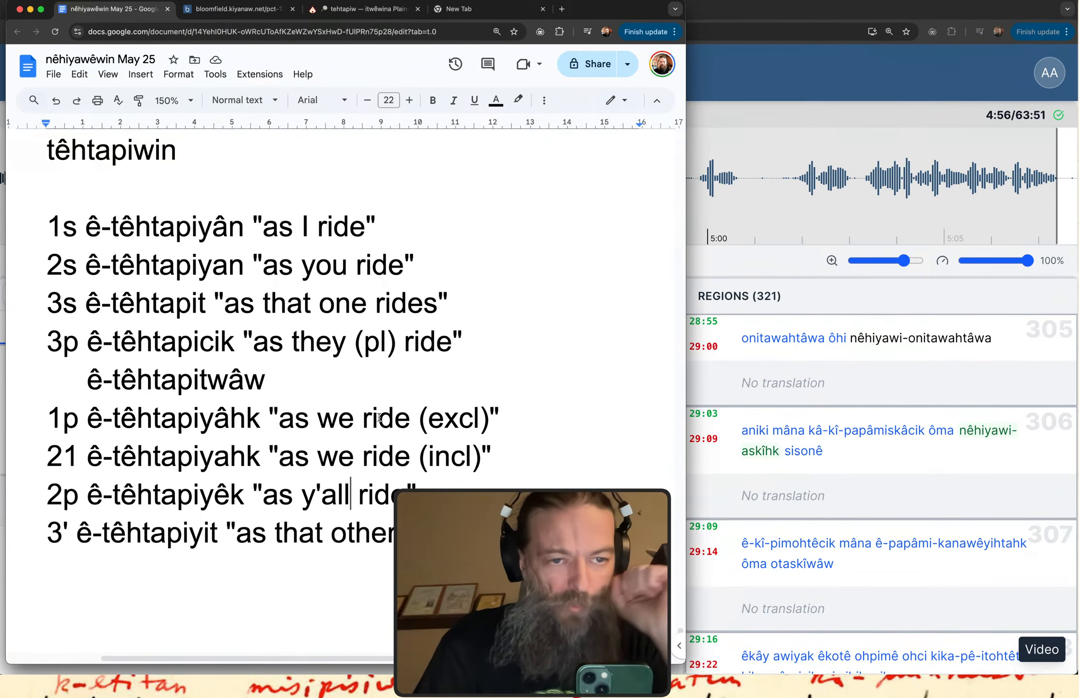
Review the conjugated têhtapi- verb forms by highlighting them line by line from 1s to 3'.
{"action": "double_click", "coordinate": [166, 221]}
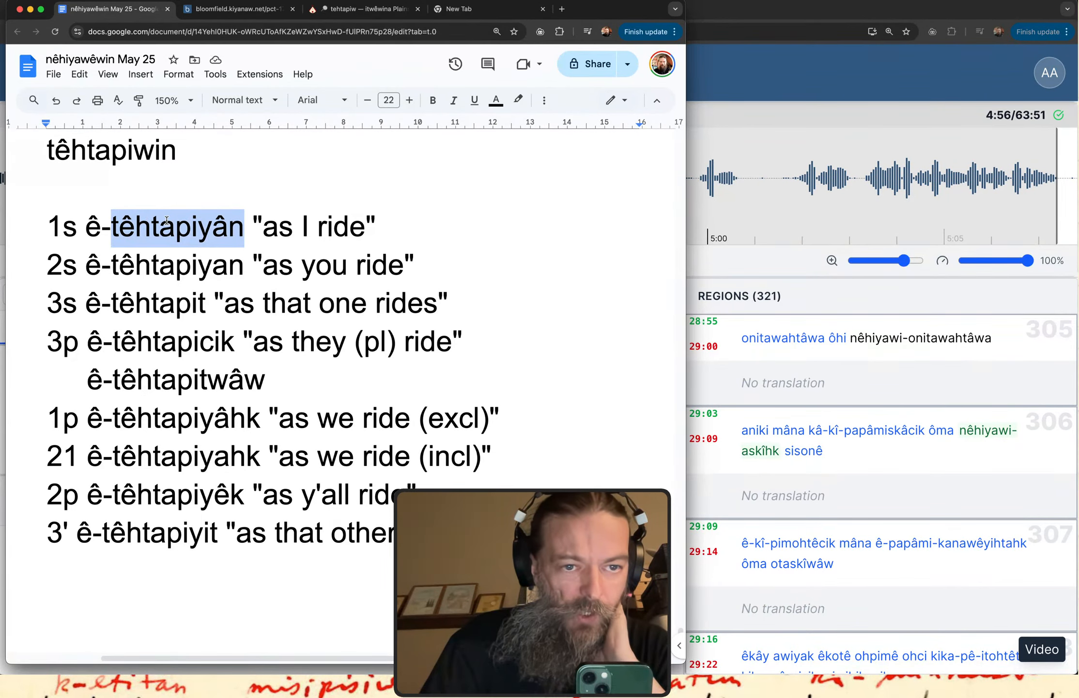
{"action": "double_click", "coordinate": [150, 262]}
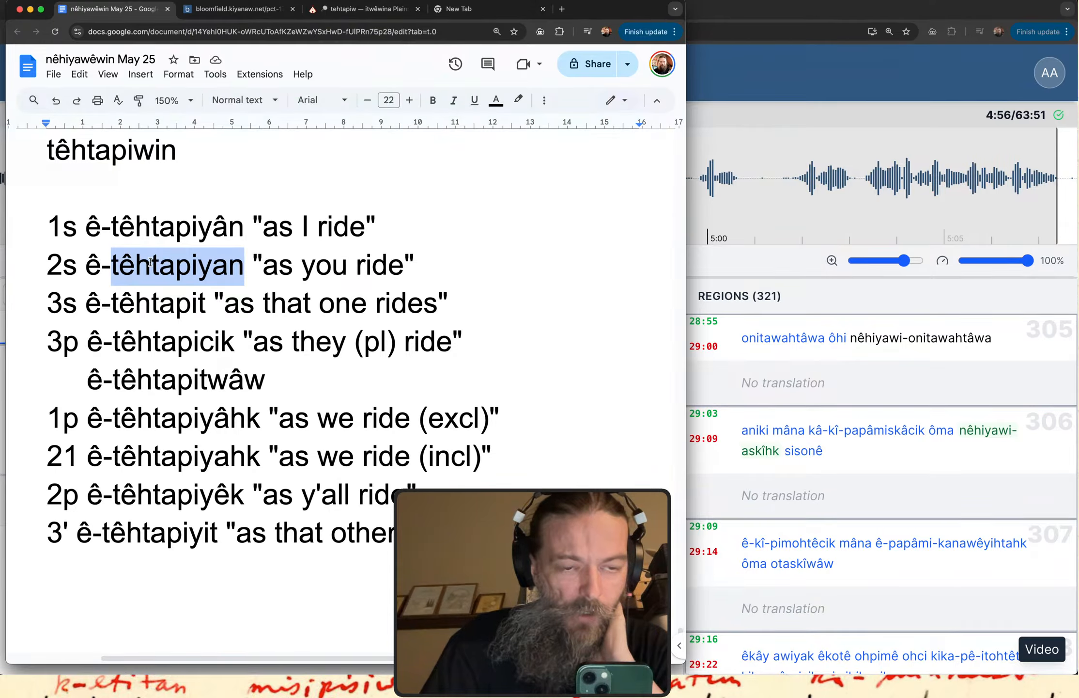
{"action": "double_click", "coordinate": [148, 300]}
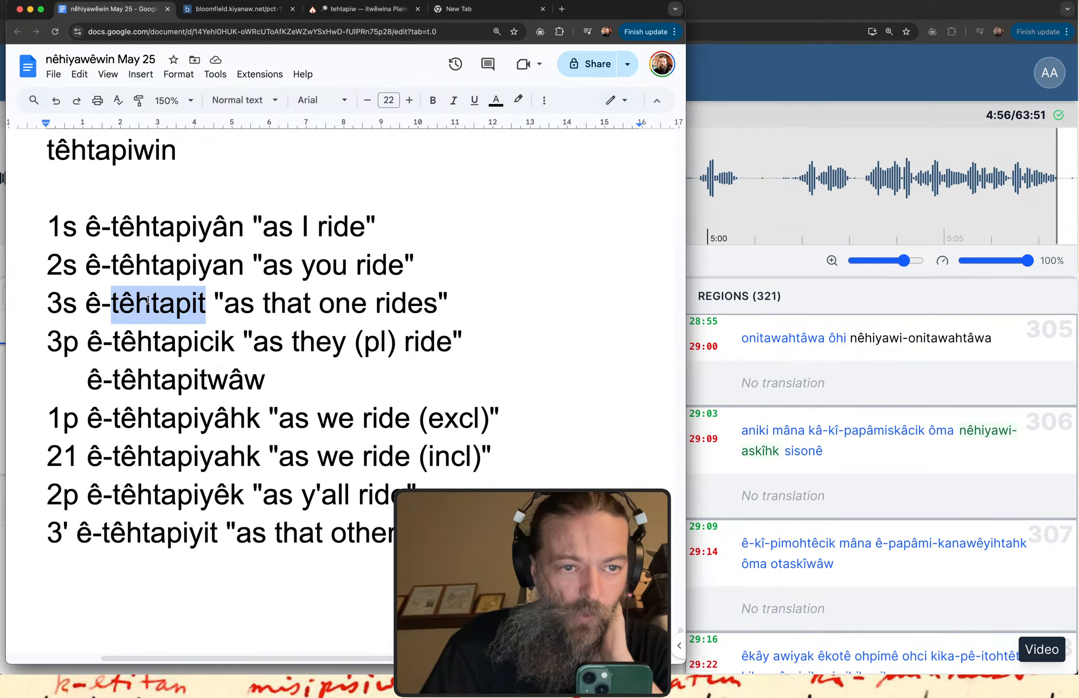
{"action": "double_click", "coordinate": [151, 338]}
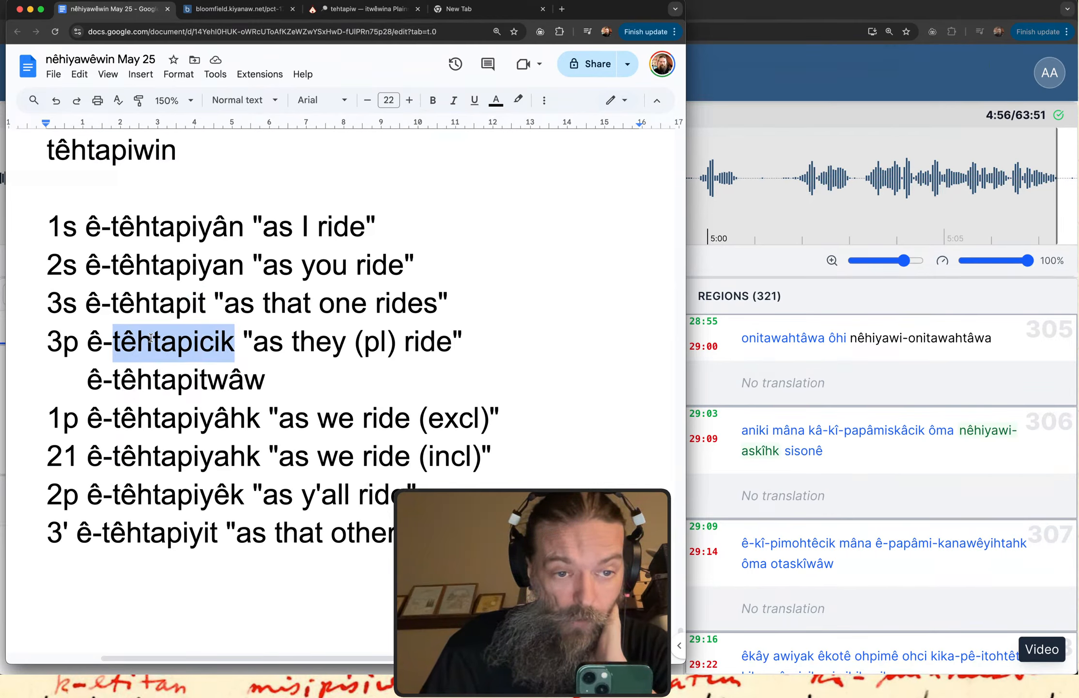
{"action": "double_click", "coordinate": [154, 420]}
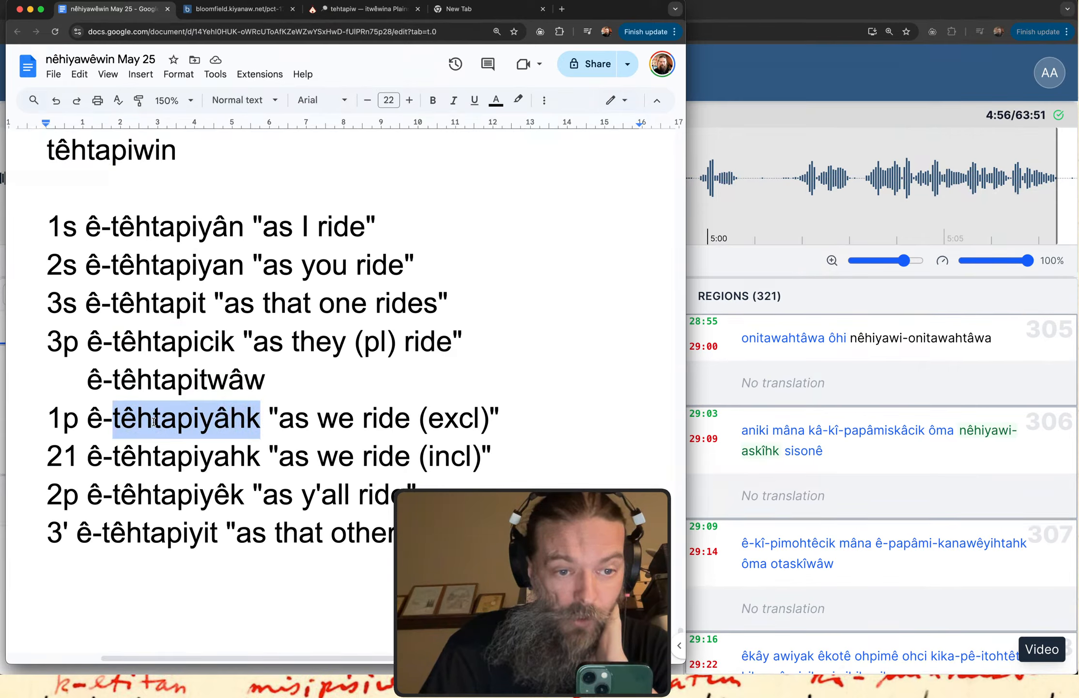
{"action": "double_click", "coordinate": [153, 461]}
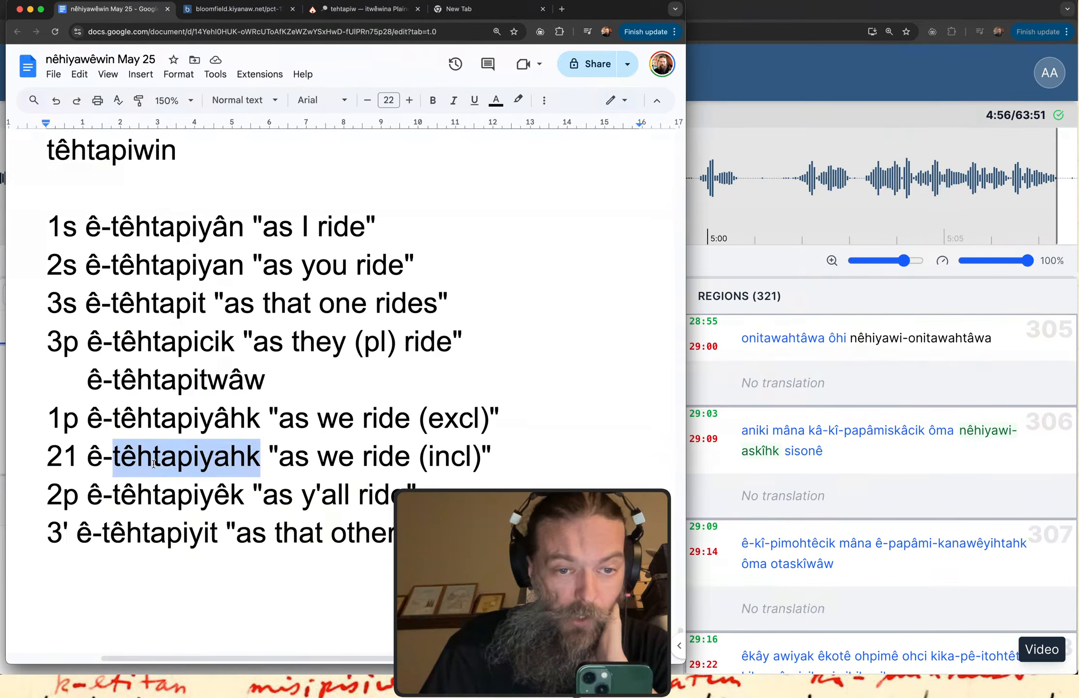
{"action": "double_click", "coordinate": [141, 493]}
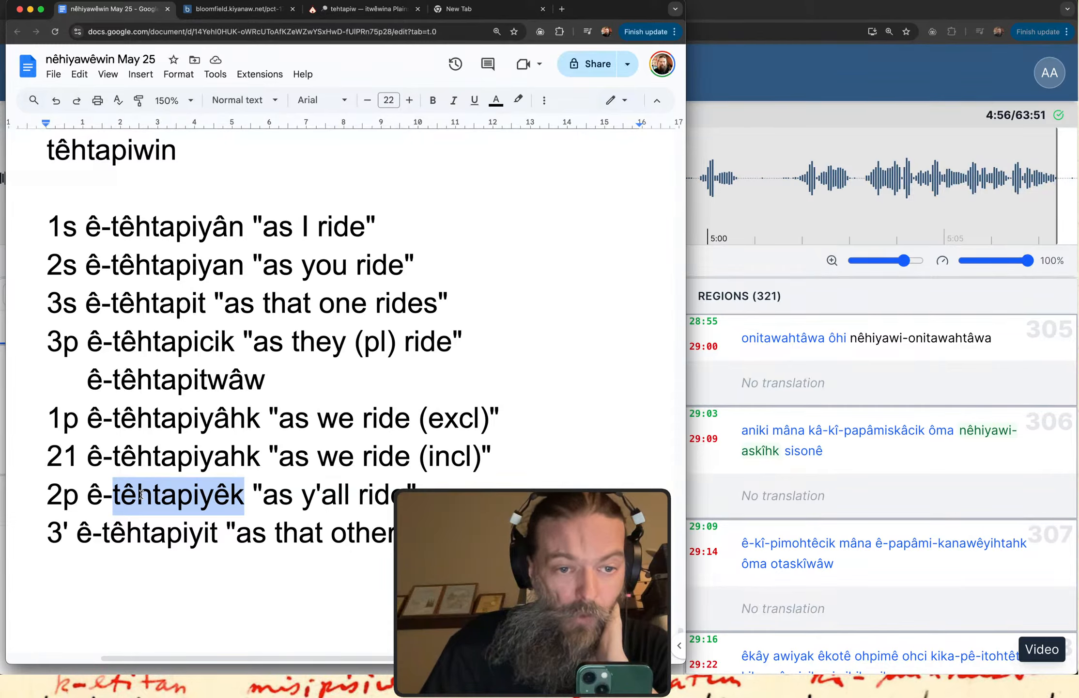
{"action": "left_click_drag", "start_coordinate": [216, 536], "coordinate": [6, 537]}
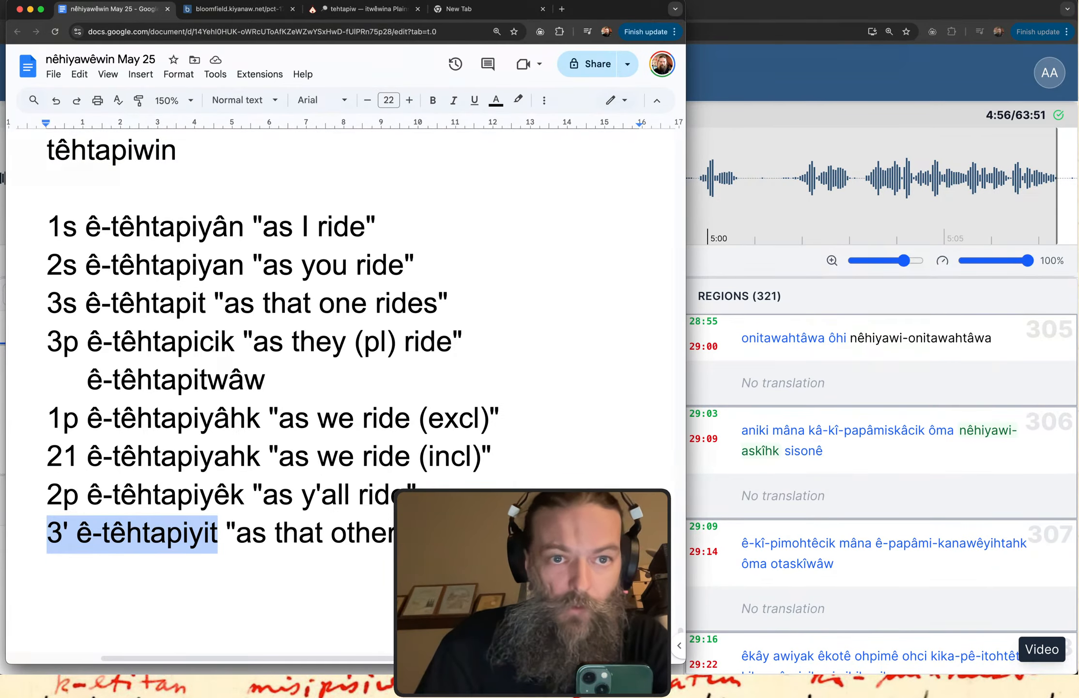
Search the web for "cree decode ring" in the empty new browser tab.
{"action": "left_click", "coordinate": [506, 10]}
{"action": "left_click", "coordinate": [403, 32]}
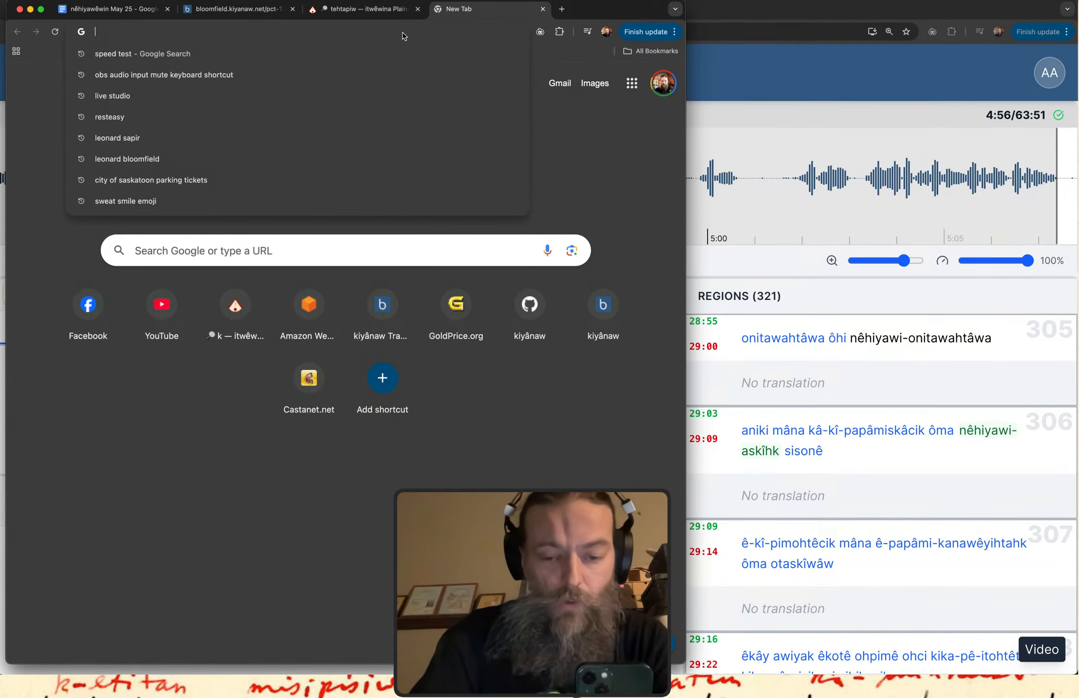
{"action": "type", "text": "cree de"}
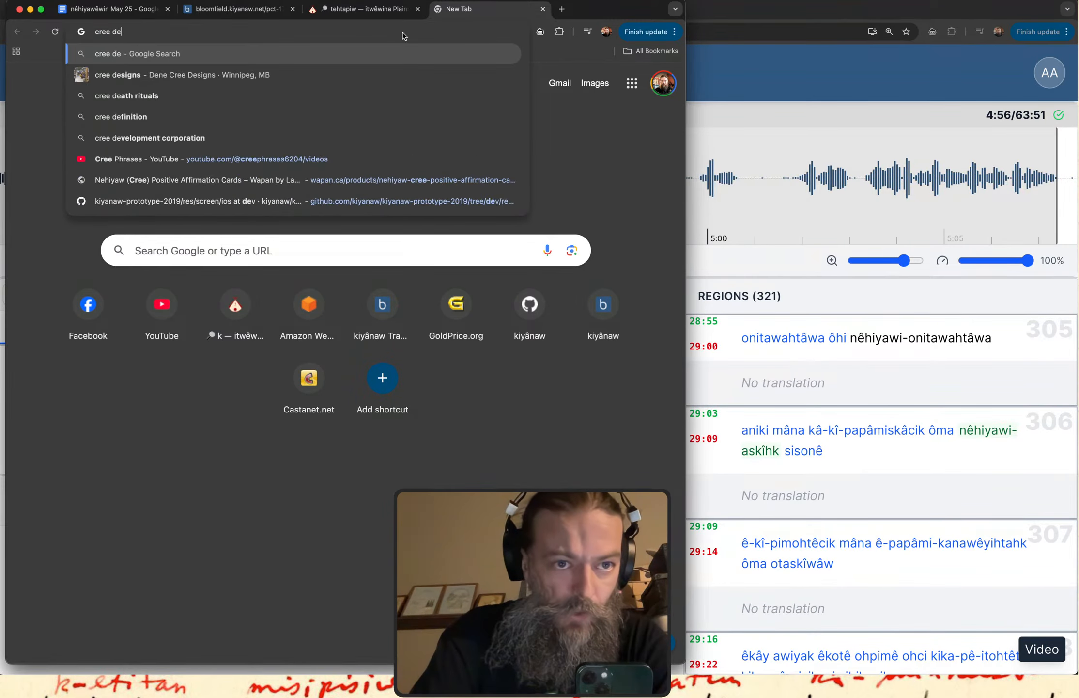
{"action": "type", "text": "code ring"}
{"action": "key", "text": "Return"}
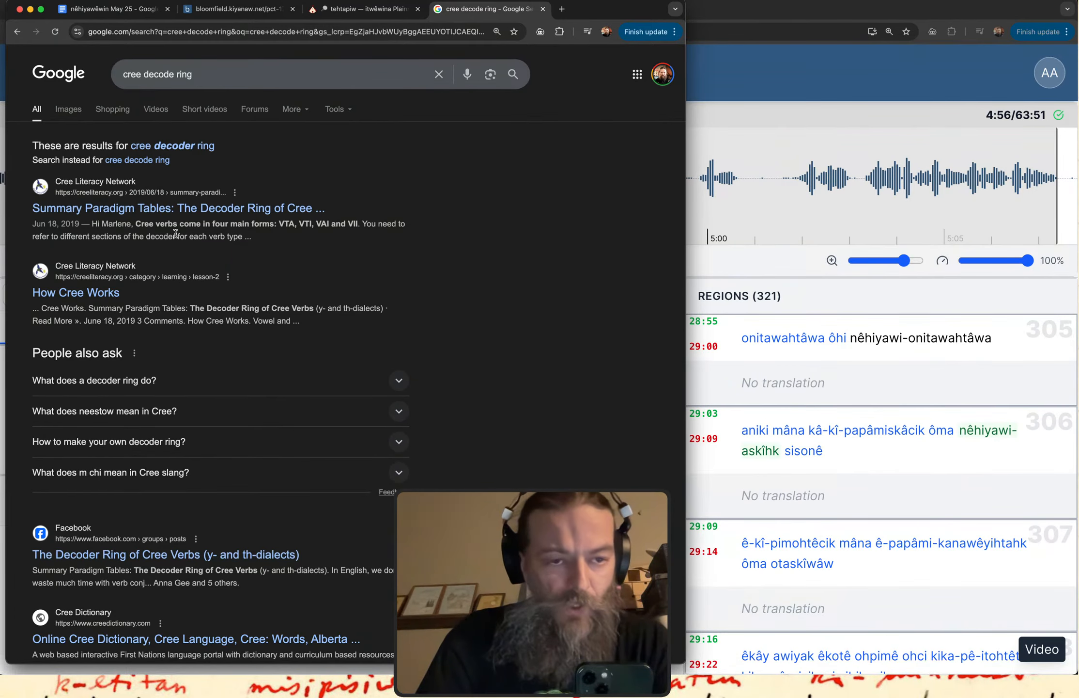
Open the Cree Literacy Network result "Summary Paradigm Tables: The Decoder Ring of Cree Verbs".
{"action": "scroll", "coordinate": [175, 233], "scroll_direction": "down", "scroll_amount": 1}
{"action": "mouse_move", "coordinate": [86, 213]}
{"action": "left_mouse_down"}
{"action": "mouse_move", "coordinate": [375, 160]}
{"action": "mouse_move", "coordinate": [148, 156]}
{"action": "left_mouse_up"}
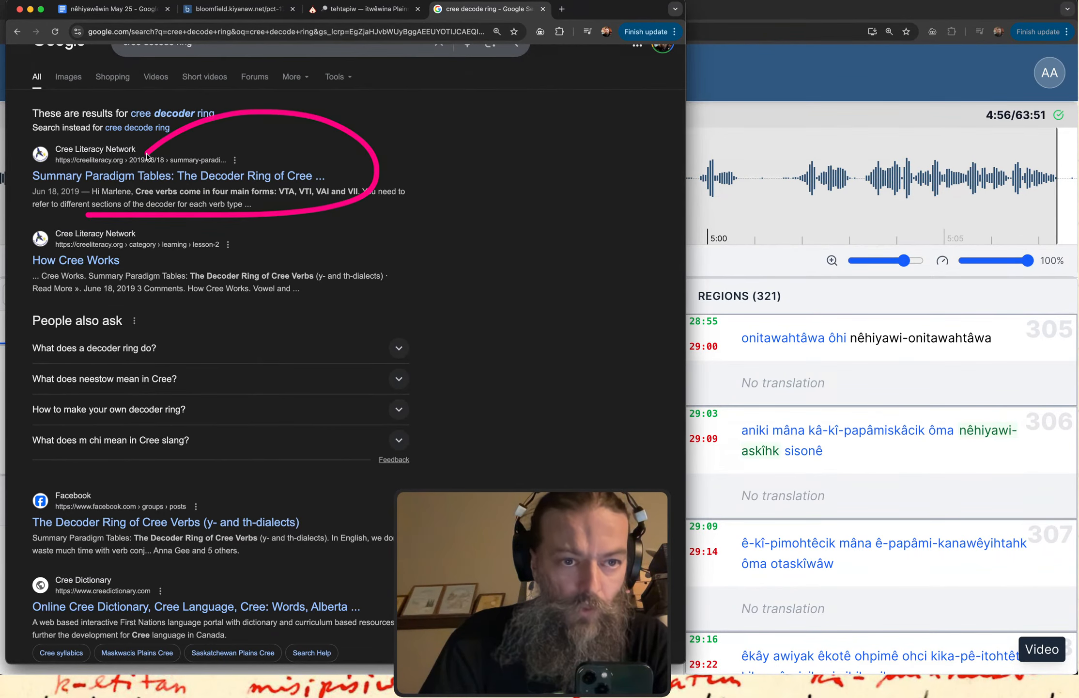
{"action": "left_click", "coordinate": [145, 177]}
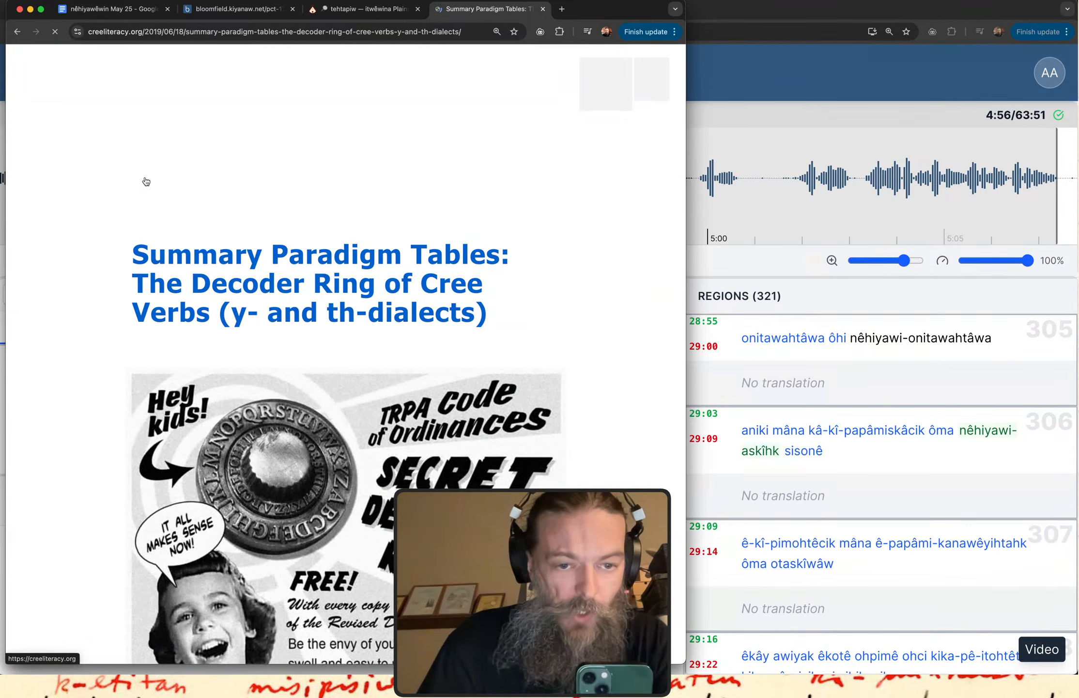
Find the VAI section of the paradigm chart and underline its ē- forms one by one, from 1s ē-_yān to 3' ē-_ỳit.
{"action": "scroll", "coordinate": [376, 426], "scroll_direction": "down", "scroll_amount": 10}
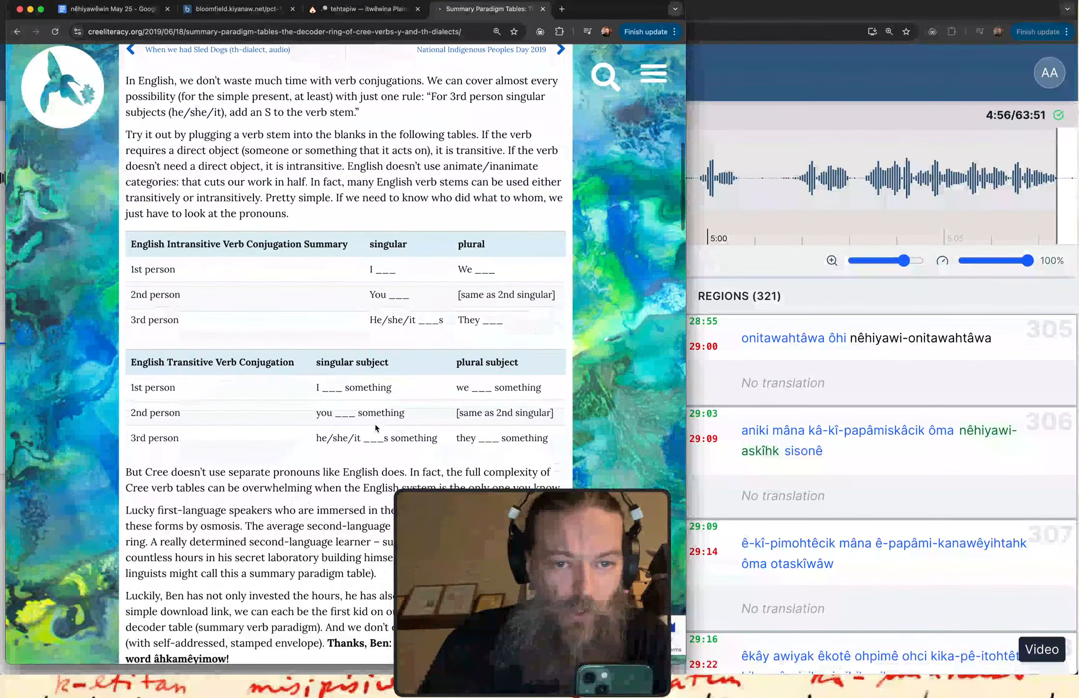
{"action": "scroll", "coordinate": [376, 424], "scroll_direction": "down", "scroll_amount": 10}
{"action": "scroll", "coordinate": [538, 479], "scroll_direction": "up", "scroll_amount": 10}
{"action": "scroll", "coordinate": [538, 479], "scroll_direction": "right", "scroll_amount": 5}
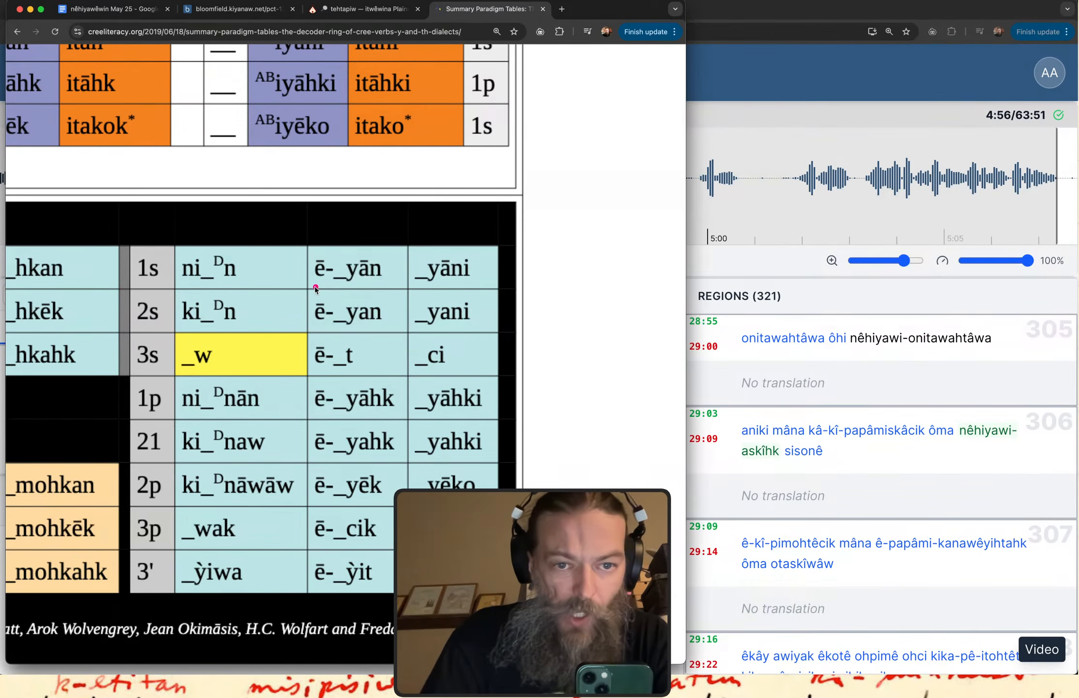
{"action": "left_click_drag", "start_coordinate": [315, 289], "coordinate": [387, 286]}
{"action": "left_click_drag", "start_coordinate": [320, 332], "coordinate": [369, 331]}
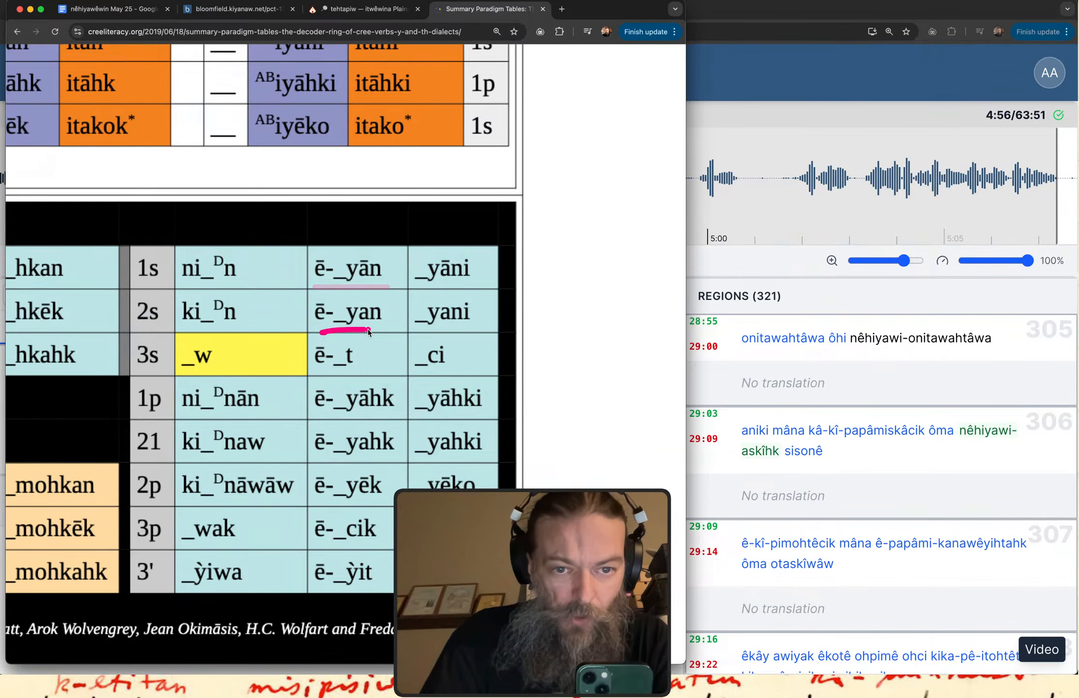
{"action": "left_click_drag", "start_coordinate": [311, 379], "coordinate": [383, 379]}
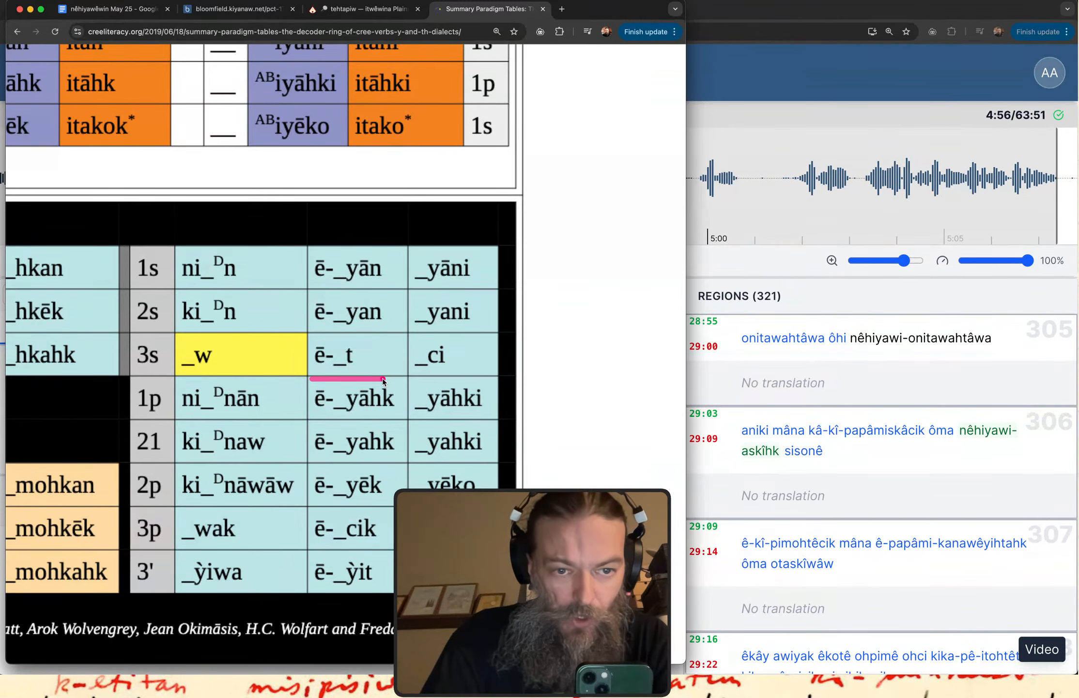
{"action": "left_click_drag", "start_coordinate": [315, 421], "coordinate": [403, 421]}
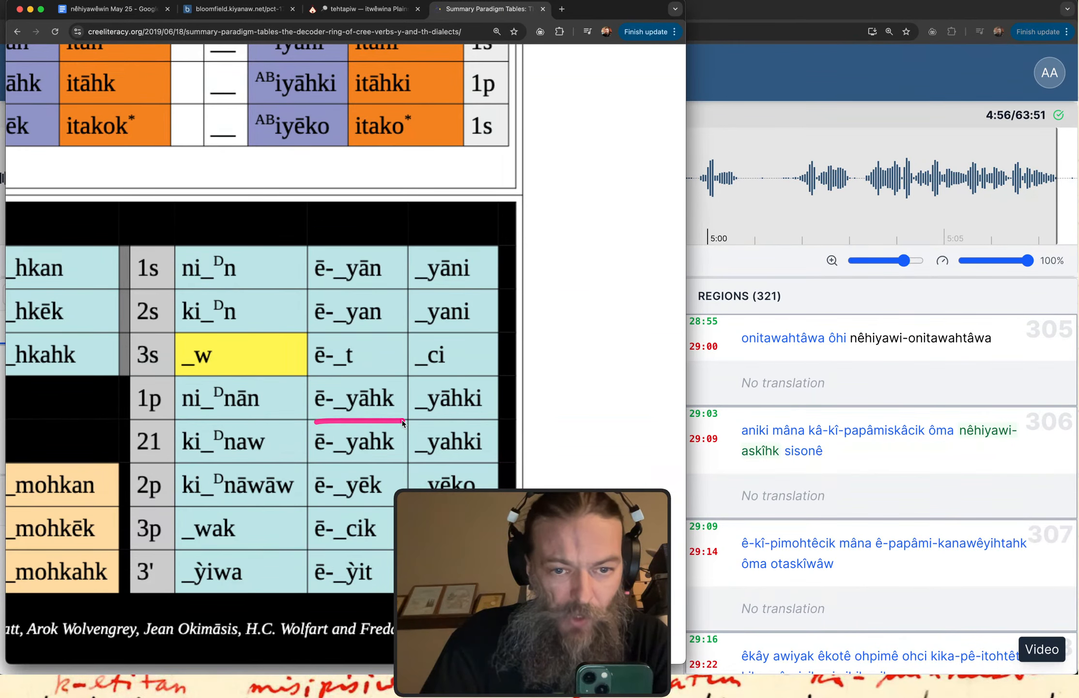
{"action": "left_click_drag", "start_coordinate": [352, 465], "coordinate": [392, 466]}
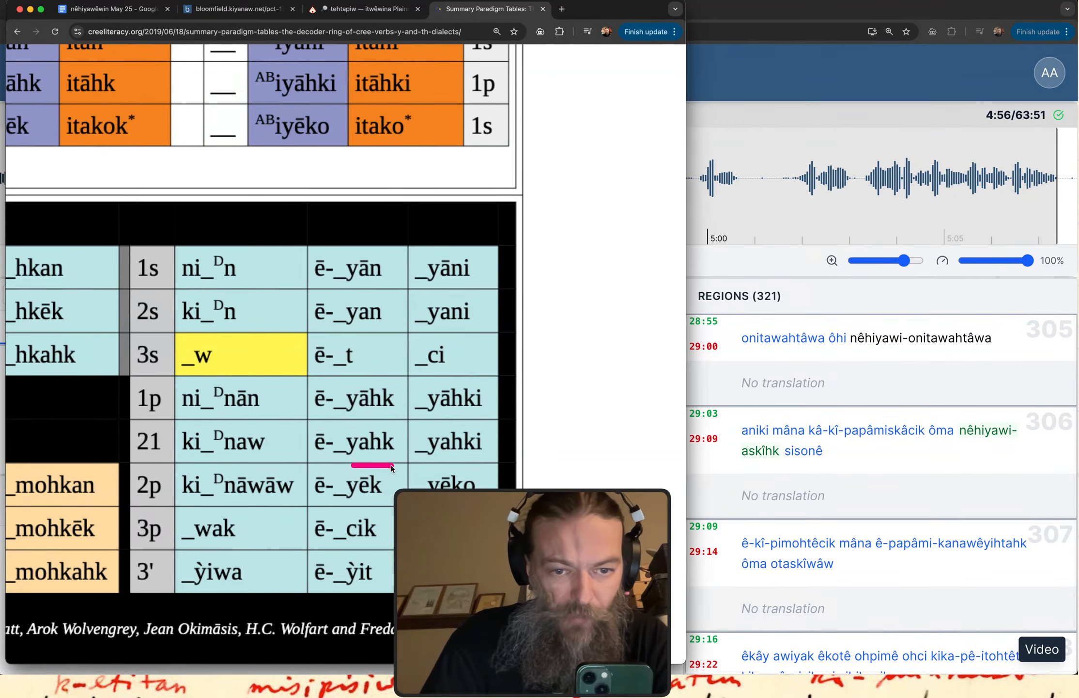
{"action": "left_click_drag", "start_coordinate": [314, 507], "coordinate": [395, 507]}
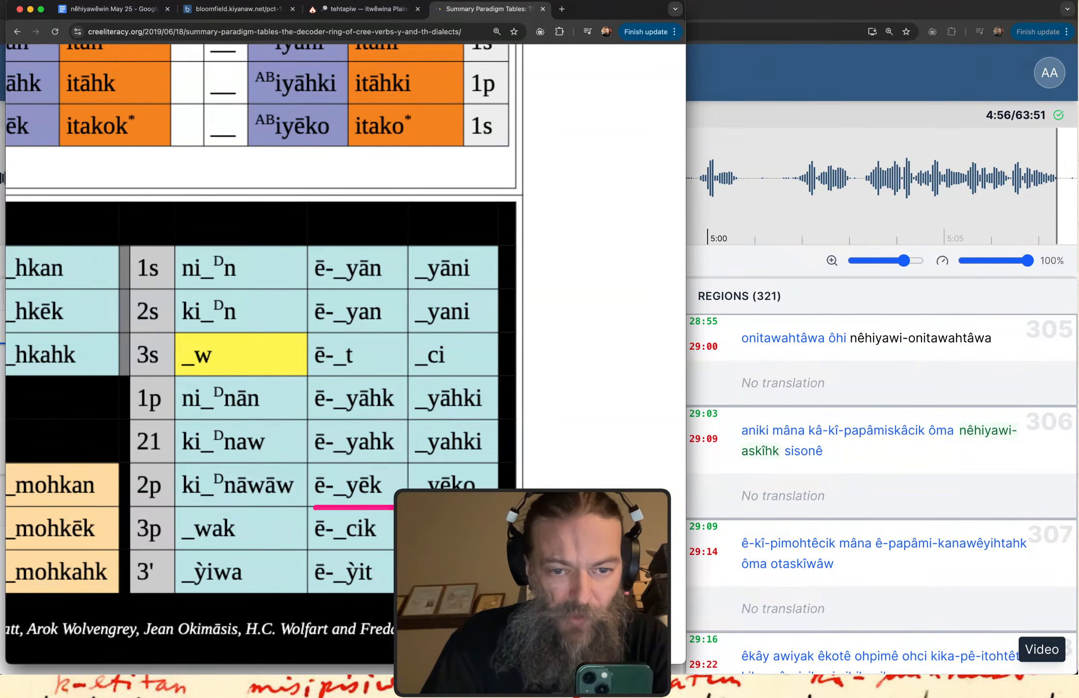
{"action": "mouse_move", "coordinate": [309, 550]}
{"action": "left_mouse_down"}
{"action": "mouse_move", "coordinate": [386, 551]}
{"action": "mouse_move", "coordinate": [352, 517]}
{"action": "mouse_move", "coordinate": [318, 525]}
{"action": "mouse_move", "coordinate": [315, 547]}
{"action": "left_mouse_up"}
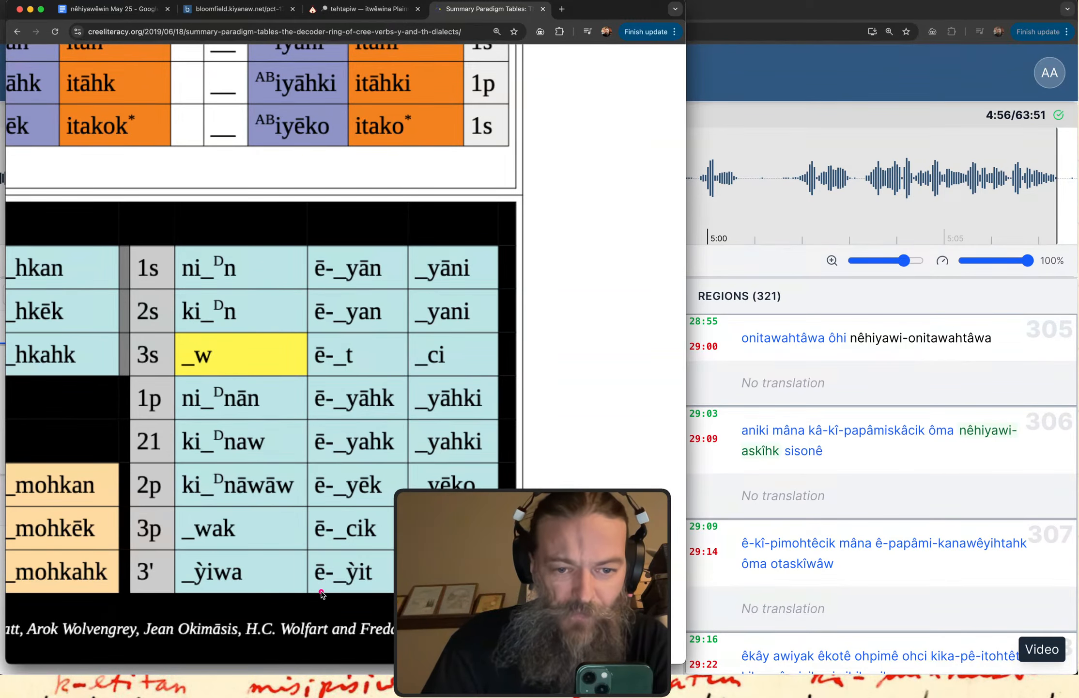
{"action": "left_click_drag", "start_coordinate": [322, 594], "coordinate": [395, 592]}
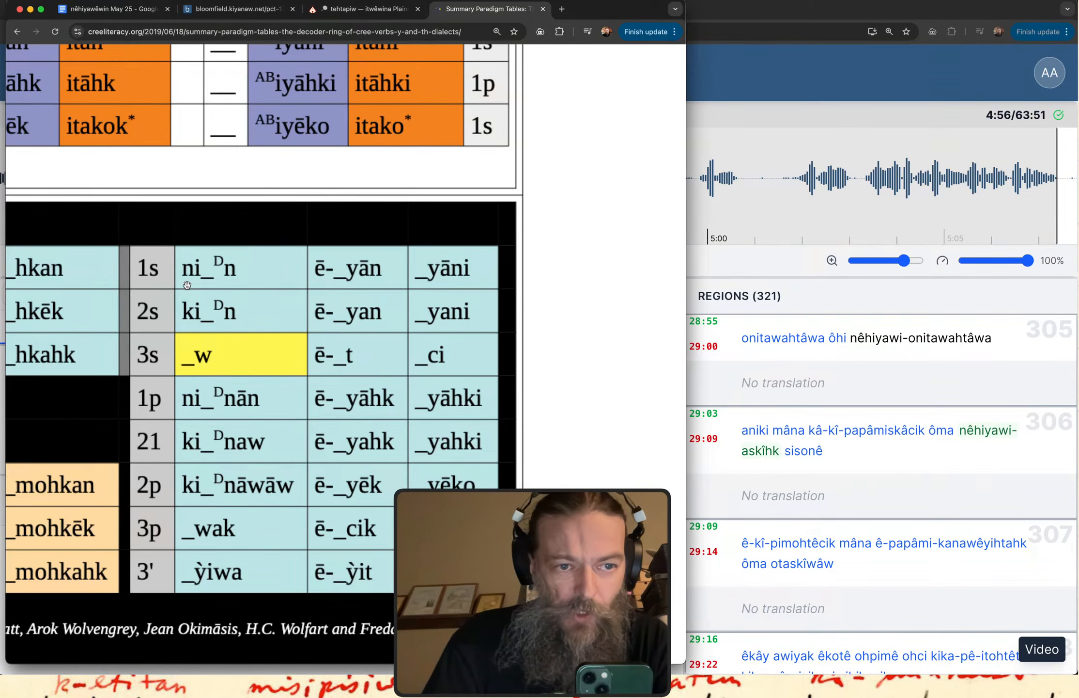
Bring the whole VAI table into view and underline its first-column forms for 1s, 2s and 3s.
{"action": "left_click_drag", "start_coordinate": [173, 199], "coordinate": [374, 195]}
{"action": "scroll", "coordinate": [374, 195], "scroll_direction": "down", "scroll_amount": 5}
{"action": "scroll", "coordinate": [400, 442], "scroll_direction": "up", "scroll_amount": 5}
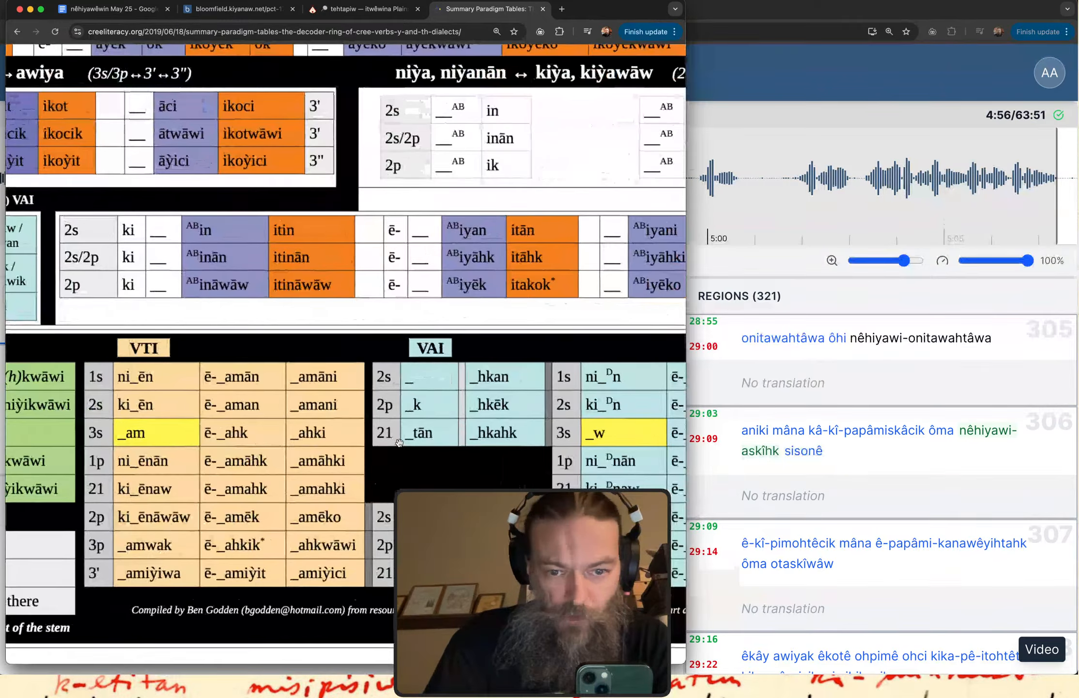
{"action": "scroll", "coordinate": [400, 441], "scroll_direction": "right", "scroll_amount": 3}
{"action": "scroll", "coordinate": [400, 442], "scroll_direction": "down", "scroll_amount": 5}
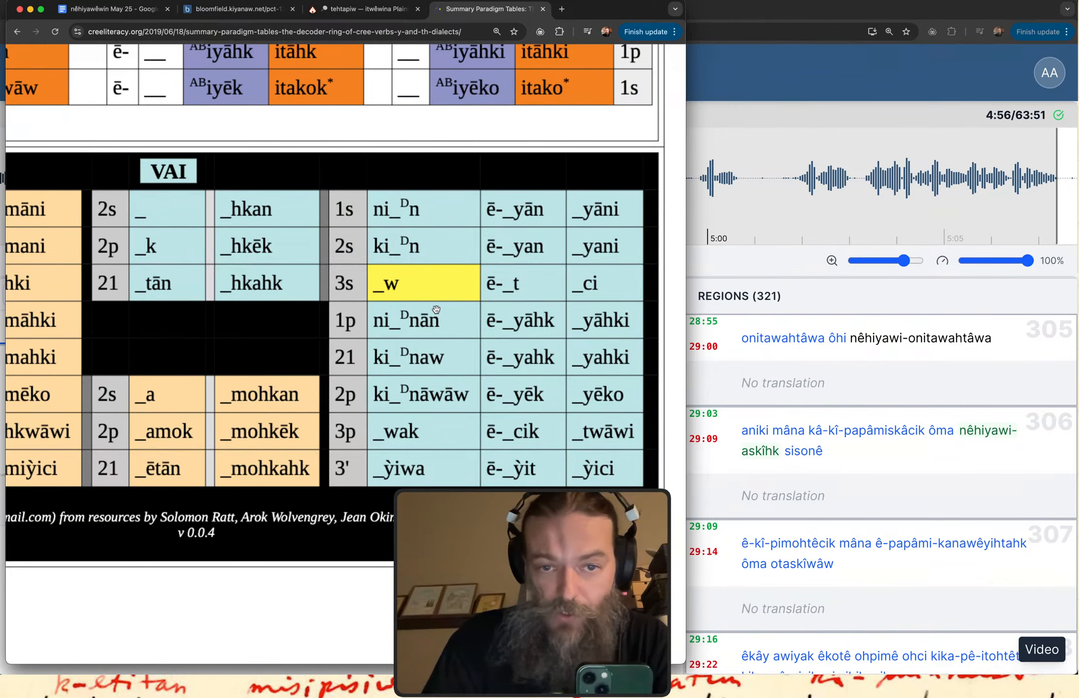
{"action": "left_click_drag", "start_coordinate": [369, 225], "coordinate": [450, 226]}
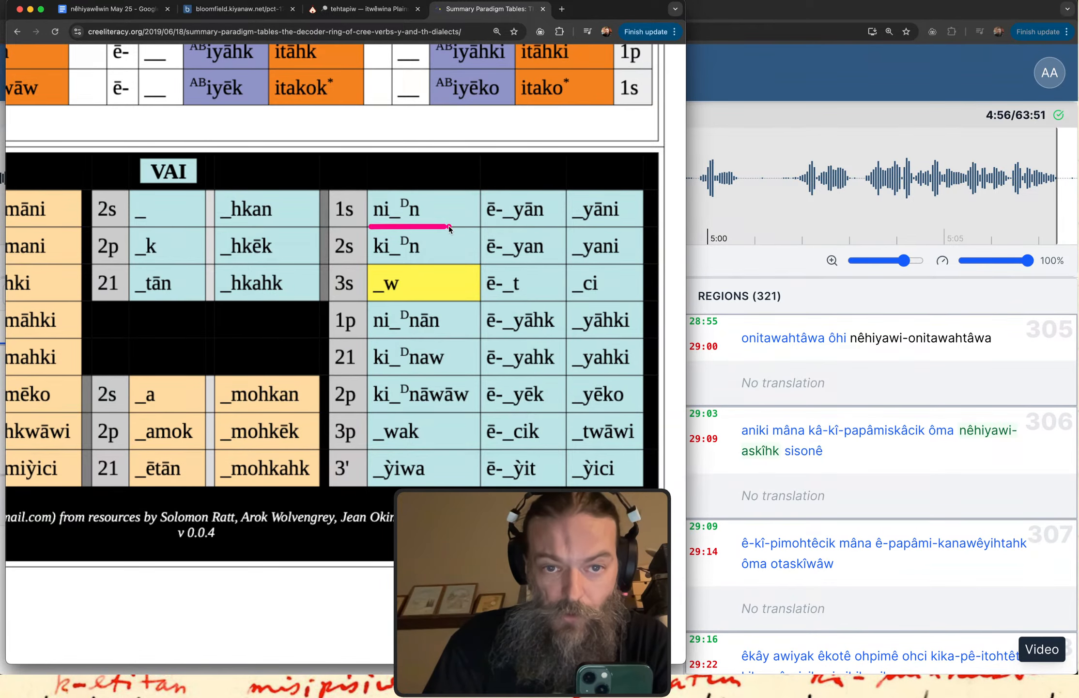
{"action": "left_click_drag", "start_coordinate": [379, 261], "coordinate": [447, 261]}
{"action": "left_click_drag", "start_coordinate": [374, 299], "coordinate": [447, 299]}
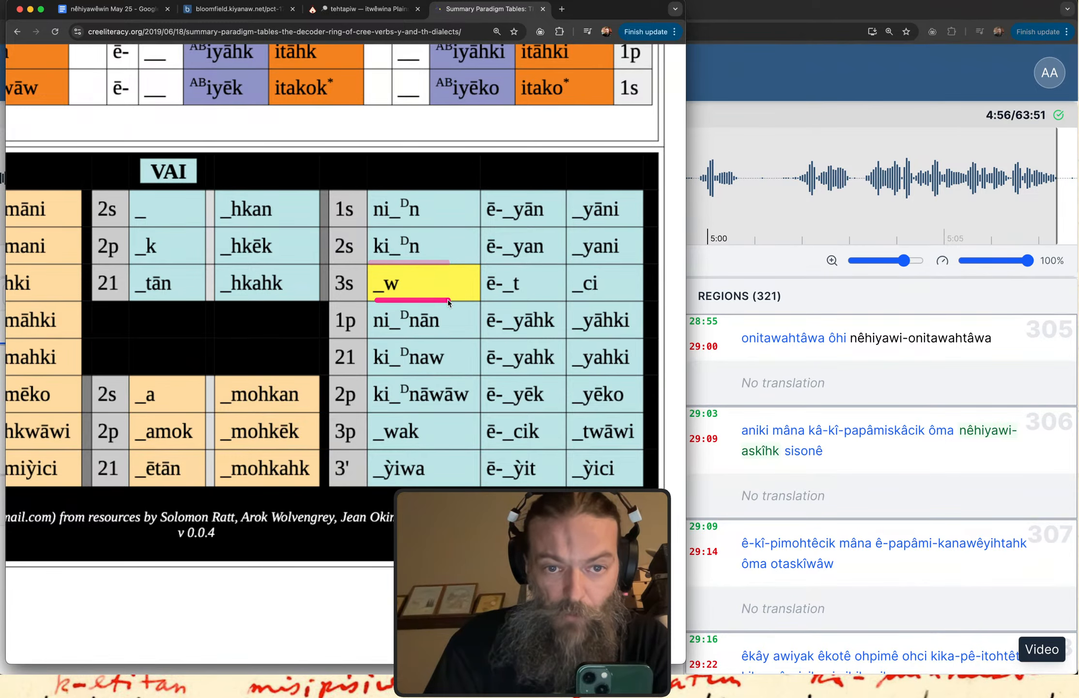
Point out the last-column VAI forms against the ē- forms, marking entries down to _yēko and _twāwi.
{"action": "mouse_move", "coordinate": [477, 192]}
{"action": "left_mouse_down"}
{"action": "mouse_move", "coordinate": [516, 217]}
{"action": "mouse_move", "coordinate": [483, 221]}
{"action": "mouse_move", "coordinate": [516, 192]}
{"action": "left_mouse_up"}
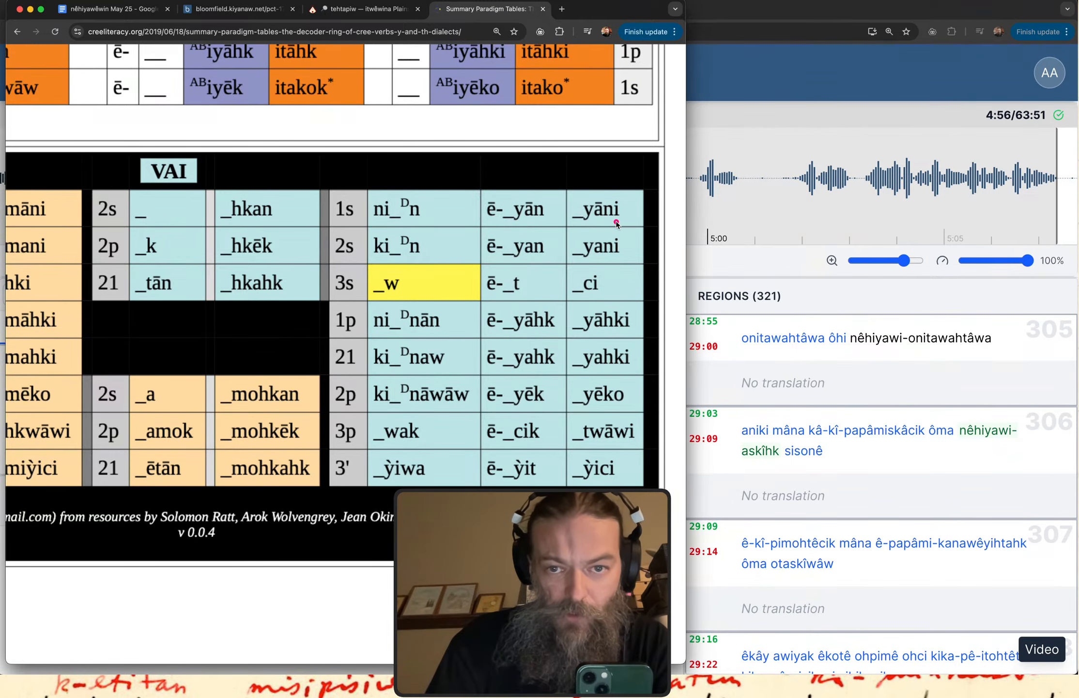
{"action": "left_click_drag", "start_coordinate": [519, 224], "coordinate": [545, 224]}
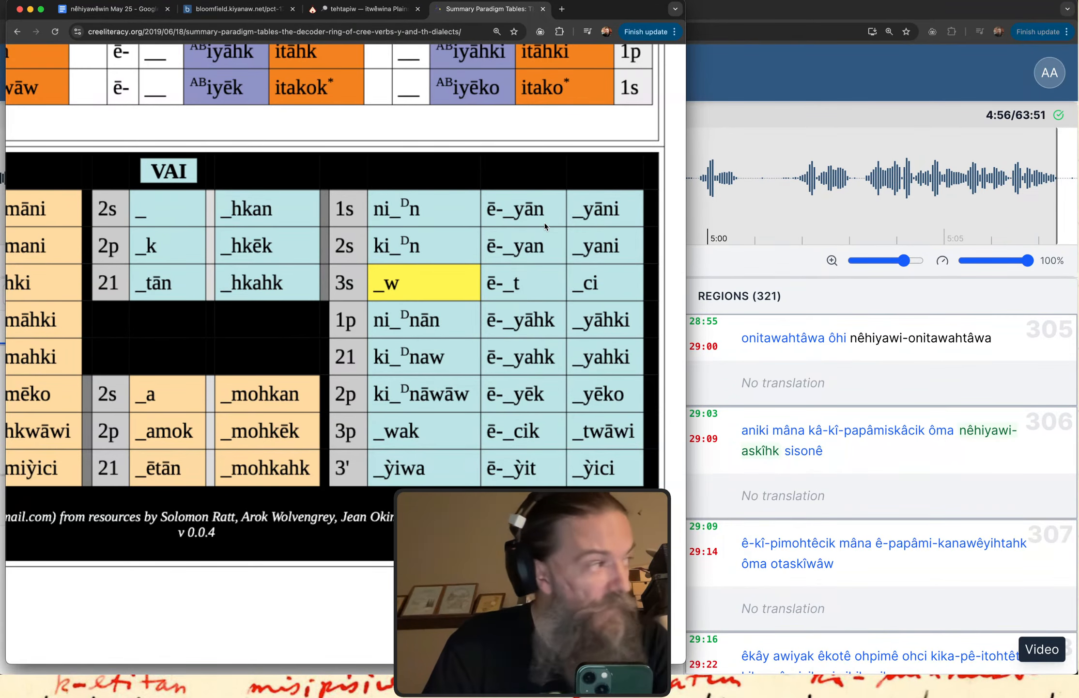
{"action": "mouse_move", "coordinate": [584, 261]}
{"action": "left_mouse_down"}
{"action": "mouse_move", "coordinate": [623, 268]}
{"action": "mouse_move", "coordinate": [586, 299]}
{"action": "mouse_move", "coordinate": [602, 299]}
{"action": "mouse_move", "coordinate": [591, 336]}
{"action": "mouse_move", "coordinate": [616, 336]}
{"action": "left_mouse_up"}
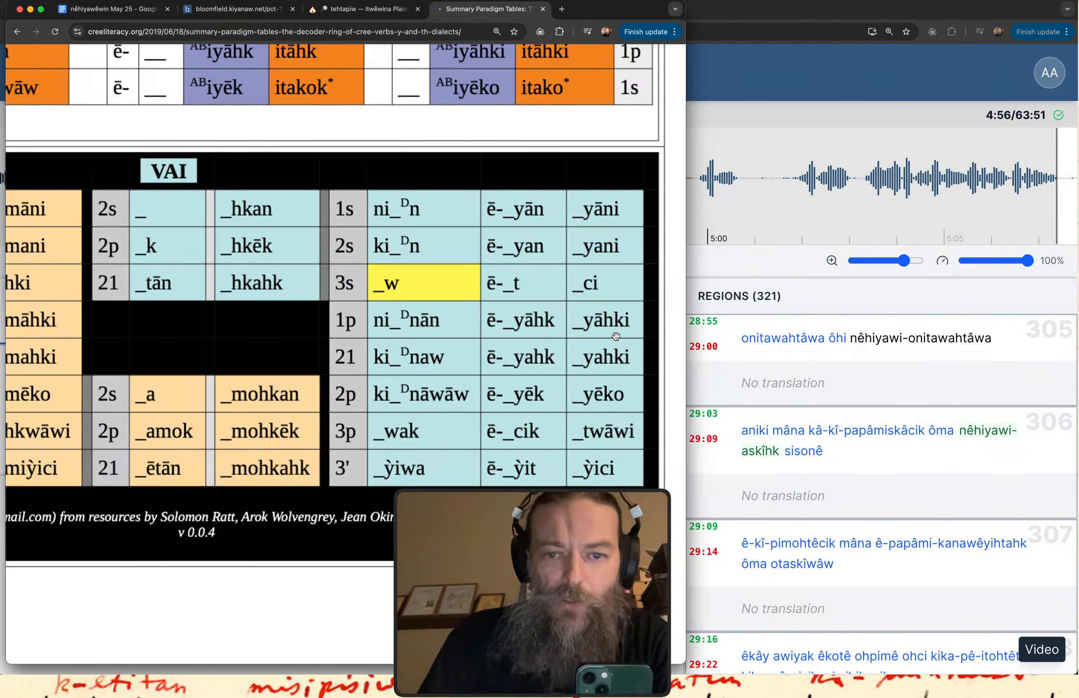
{"action": "mouse_move", "coordinate": [588, 378]}
{"action": "left_mouse_down"}
{"action": "mouse_move", "coordinate": [618, 379]}
{"action": "mouse_move", "coordinate": [615, 412]}
{"action": "left_mouse_up"}
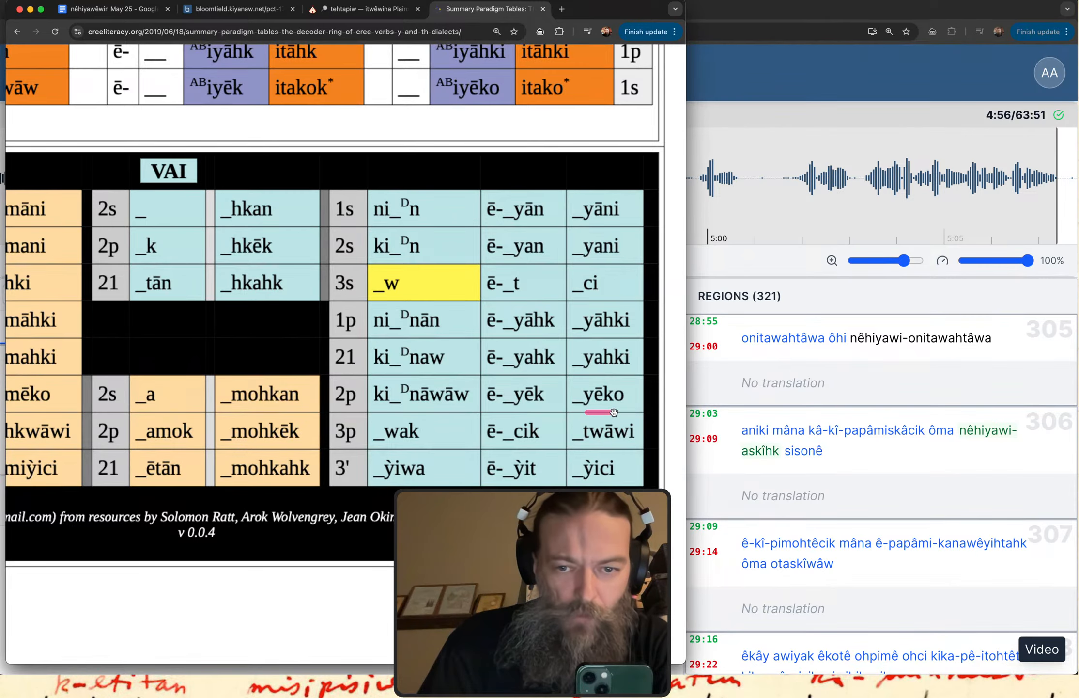
{"action": "left_click_drag", "start_coordinate": [583, 448], "coordinate": [611, 448]}
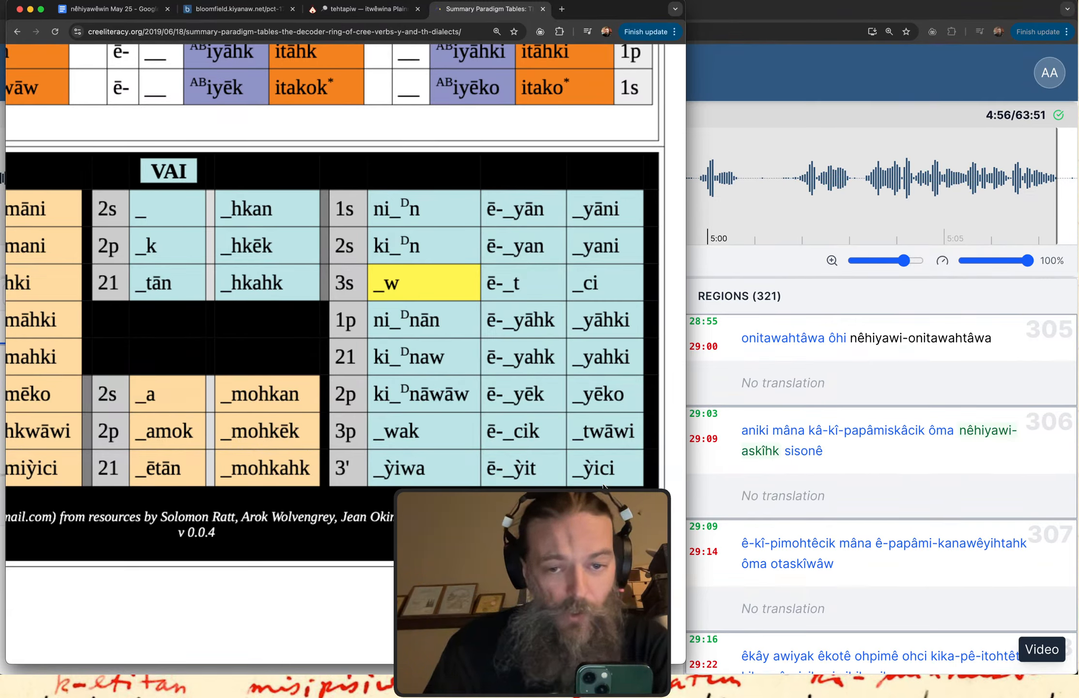
Circle the ē- columns of the VAI and VTI tables and underline the VTI 1s form _amāni.
{"action": "mouse_move", "coordinate": [486, 280]}
{"action": "left_mouse_down"}
{"action": "mouse_move", "coordinate": [437, 387]}
{"action": "mouse_move", "coordinate": [435, 289]}
{"action": "left_mouse_up"}
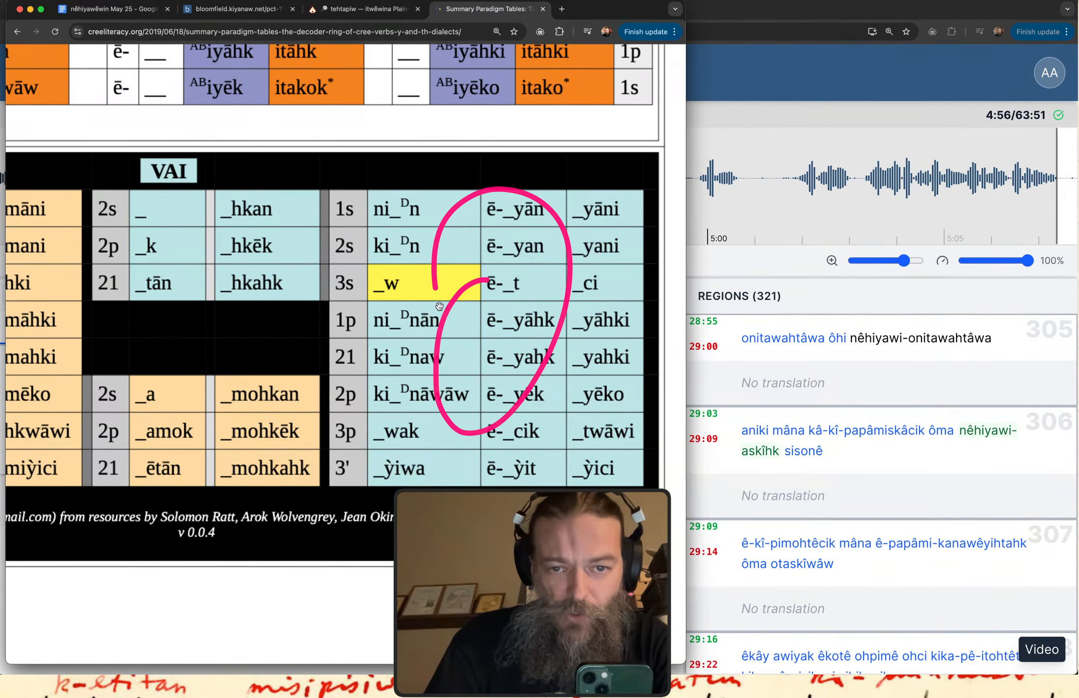
{"action": "scroll", "coordinate": [439, 306], "scroll_direction": "left", "scroll_amount": 2}
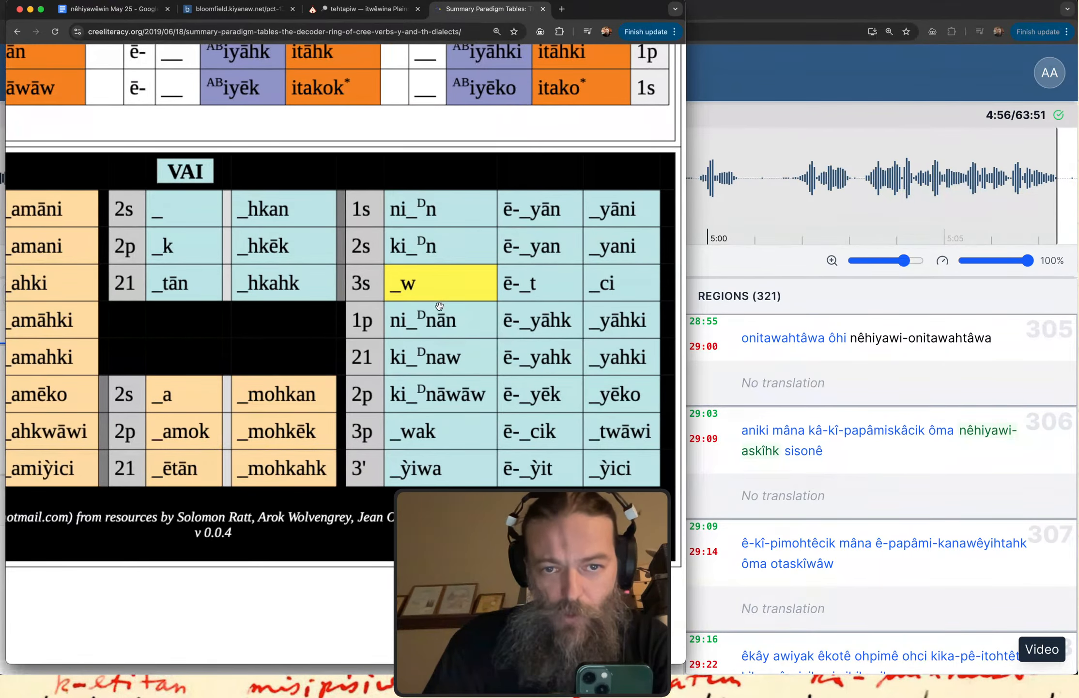
{"action": "scroll", "coordinate": [439, 306], "scroll_direction": "left", "scroll_amount": 10}
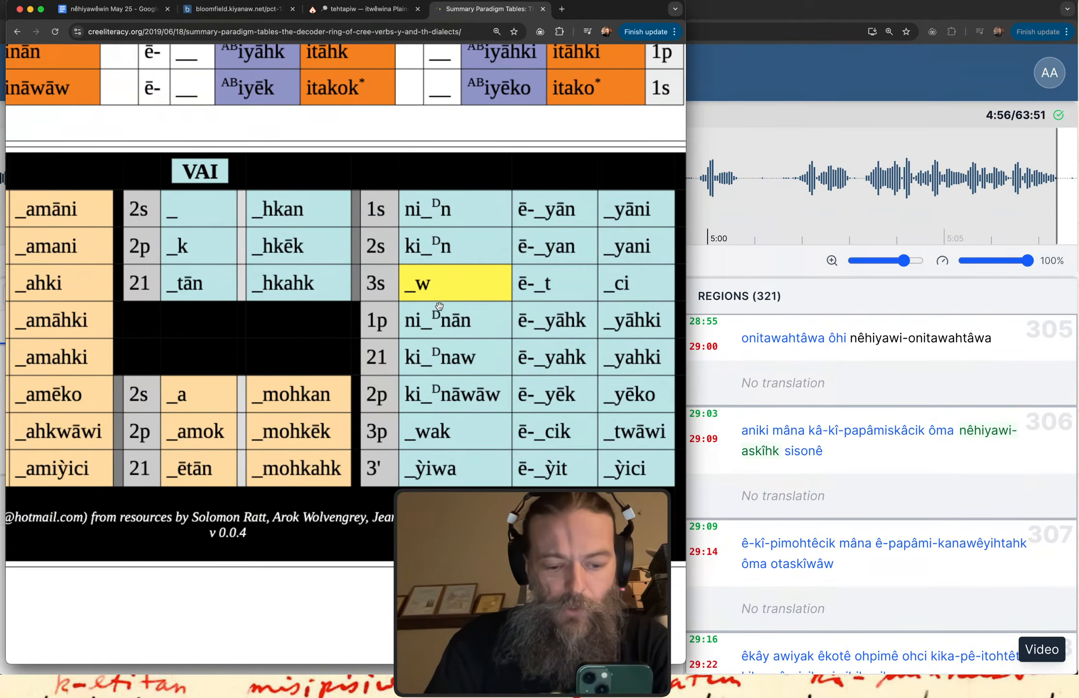
{"action": "scroll", "coordinate": [439, 305], "scroll_direction": "left", "scroll_amount": 5}
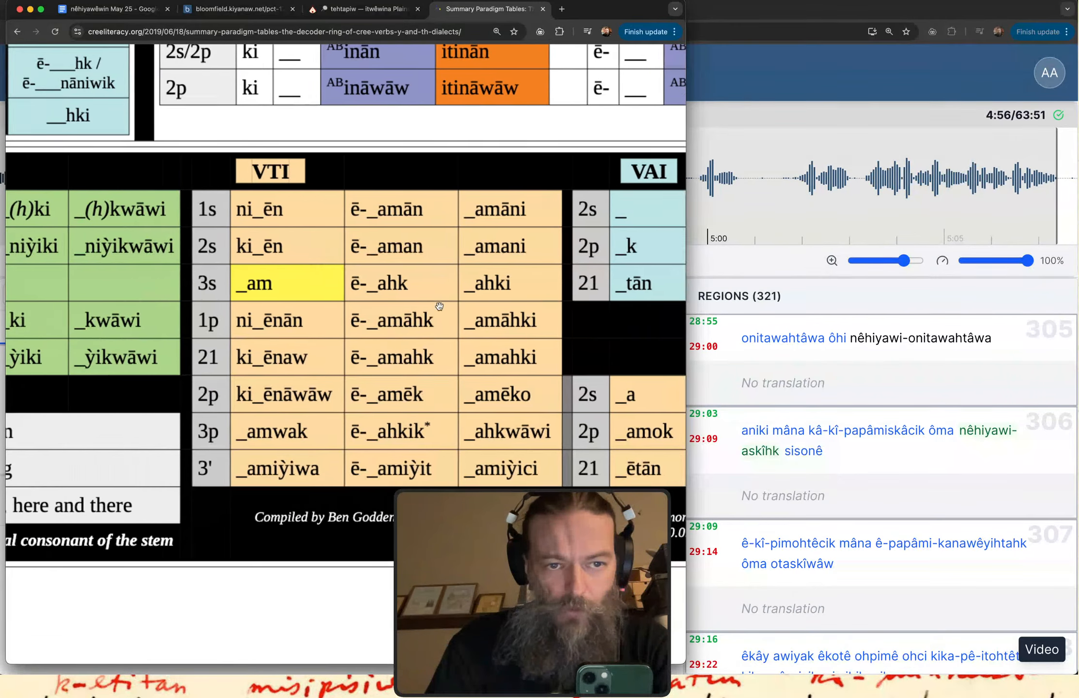
{"action": "scroll", "coordinate": [439, 306], "scroll_direction": "right", "scroll_amount": 2}
{"action": "mouse_move", "coordinate": [329, 233]}
{"action": "left_mouse_down"}
{"action": "mouse_move", "coordinate": [278, 271]}
{"action": "mouse_move", "coordinate": [308, 231]}
{"action": "left_mouse_up"}
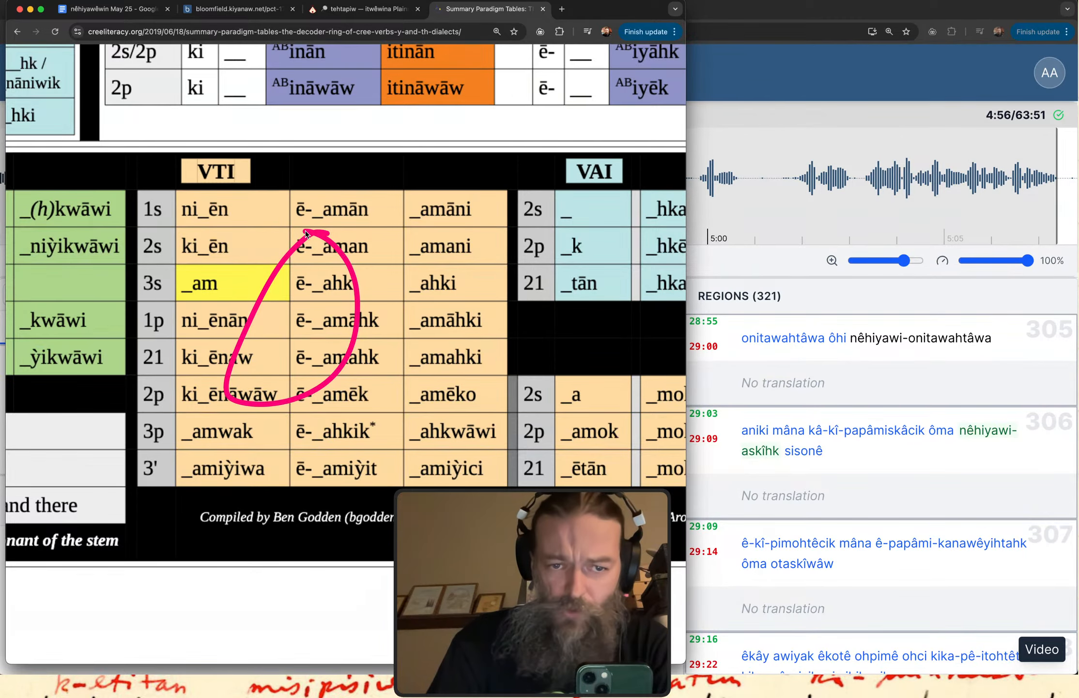
{"action": "mouse_move", "coordinate": [471, 220]}
{"action": "left_mouse_down"}
{"action": "mouse_move", "coordinate": [454, 378]}
{"action": "mouse_move", "coordinate": [428, 352]}
{"action": "mouse_move", "coordinate": [492, 317]}
{"action": "left_mouse_up"}
{"action": "left_click_drag", "start_coordinate": [321, 229], "coordinate": [503, 233]}
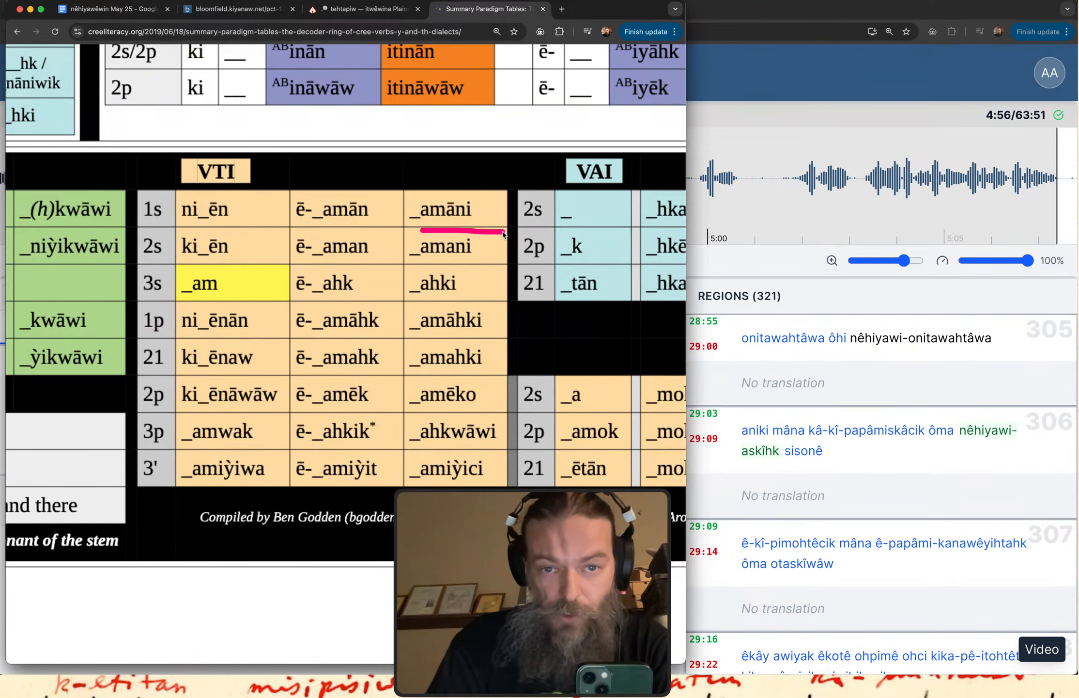
Circle the ē- forms in the VII table, first around ē-_niỳik and then around ē-_k.
{"action": "scroll", "coordinate": [261, 344], "scroll_direction": "left", "scroll_amount": 8}
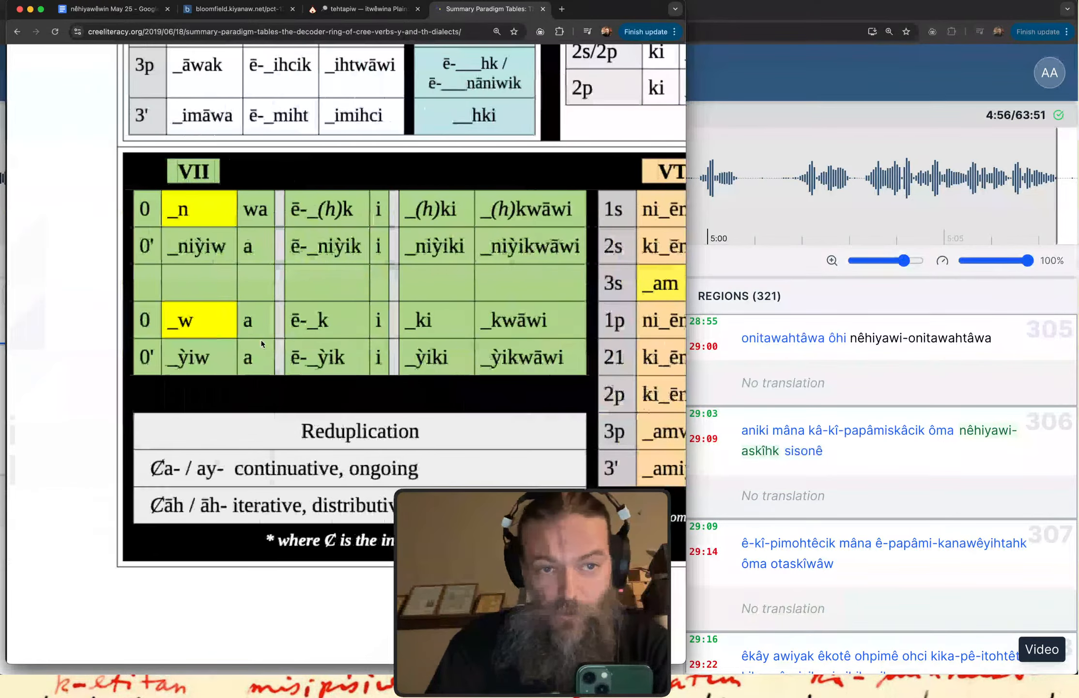
{"action": "mouse_move", "coordinate": [274, 236]}
{"action": "left_mouse_down"}
{"action": "mouse_move", "coordinate": [319, 272]}
{"action": "mouse_move", "coordinate": [199, 303]}
{"action": "left_mouse_up"}
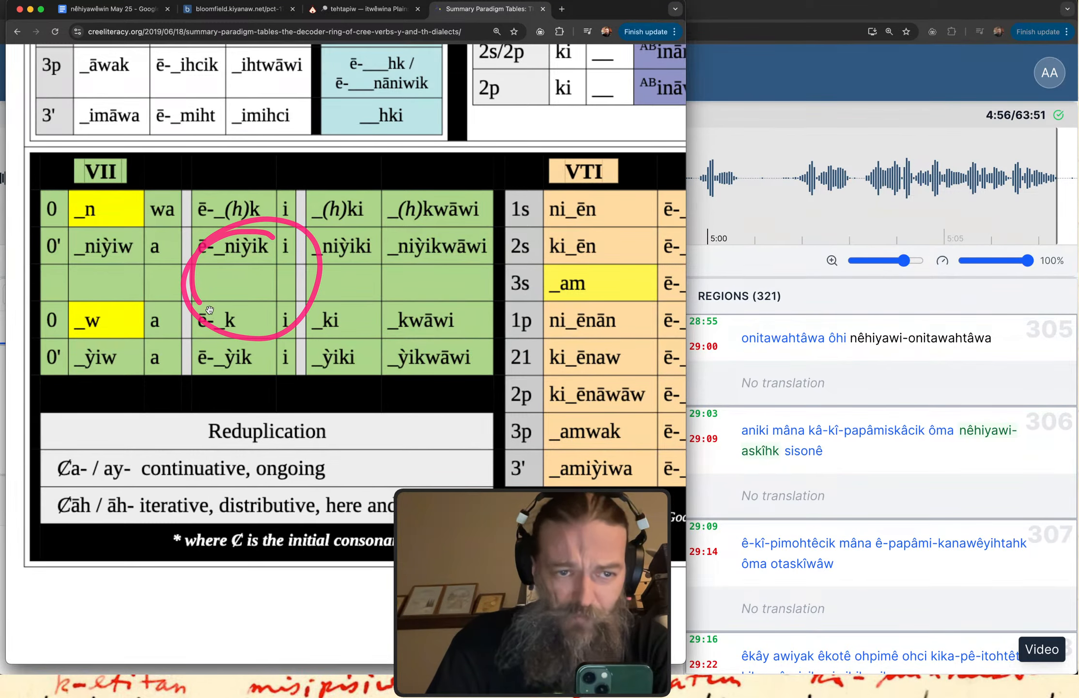
{"action": "mouse_move", "coordinate": [147, 345]}
{"action": "left_mouse_down"}
{"action": "mouse_move", "coordinate": [217, 247]}
{"action": "mouse_move", "coordinate": [104, 348]}
{"action": "left_mouse_up"}
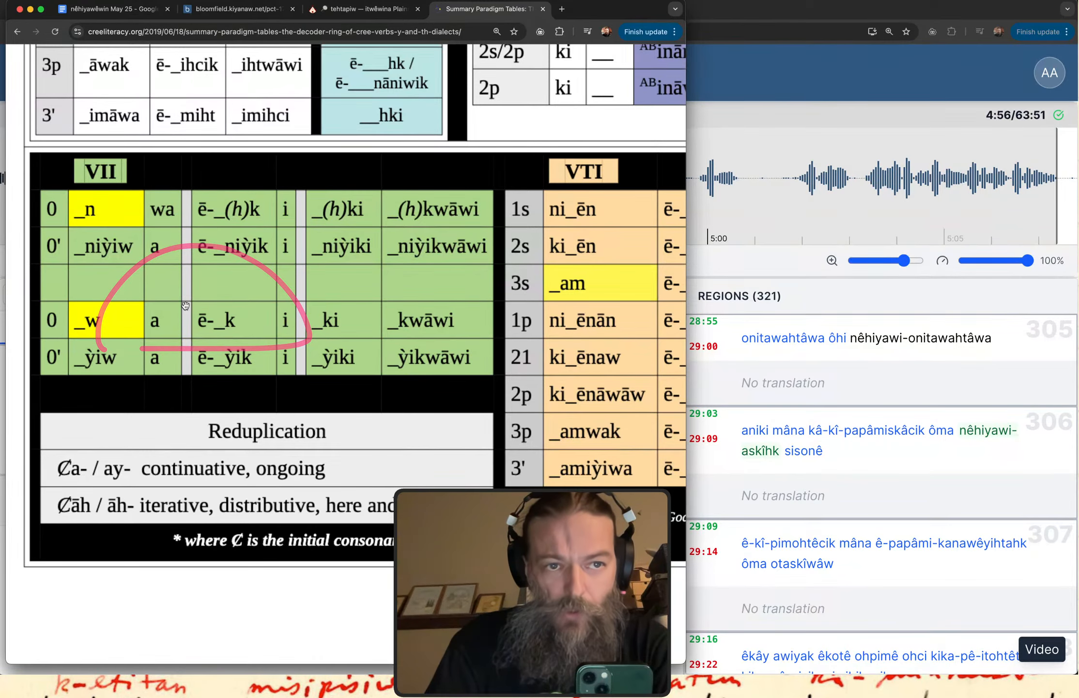
Show the full chart, circle its VTA section and draw an arrow across the VTA rows towards the 3s/3p columns.
{"action": "scroll", "coordinate": [185, 306], "scroll_direction": "down", "scroll_amount": 8}
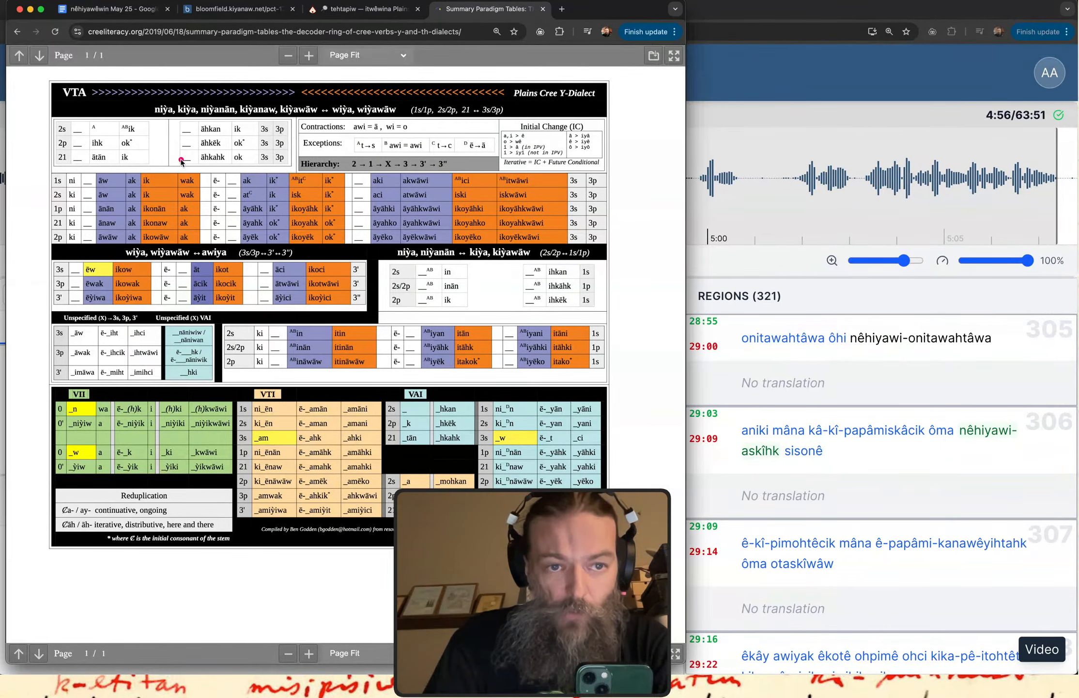
{"action": "mouse_move", "coordinate": [181, 163]}
{"action": "left_mouse_down"}
{"action": "mouse_move", "coordinate": [421, 370]}
{"action": "mouse_move", "coordinate": [164, 176]}
{"action": "left_mouse_up"}
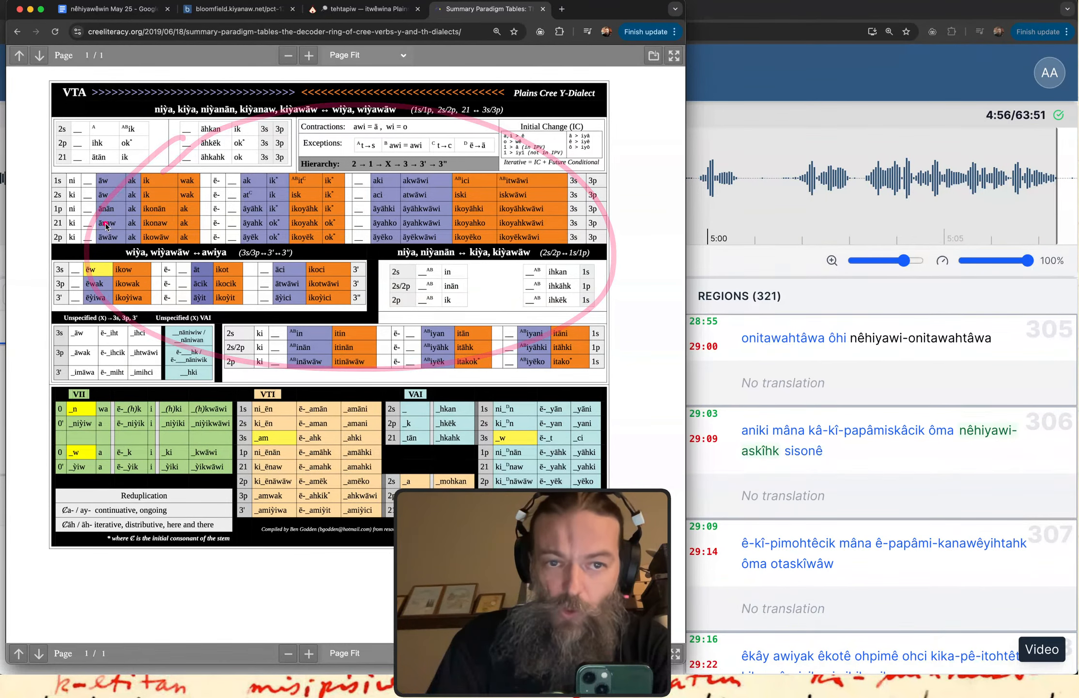
{"action": "mouse_move", "coordinate": [94, 196]}
{"action": "left_mouse_down"}
{"action": "mouse_move", "coordinate": [501, 200]}
{"action": "mouse_move", "coordinate": [475, 170]}
{"action": "mouse_move", "coordinate": [478, 226]}
{"action": "left_mouse_up"}
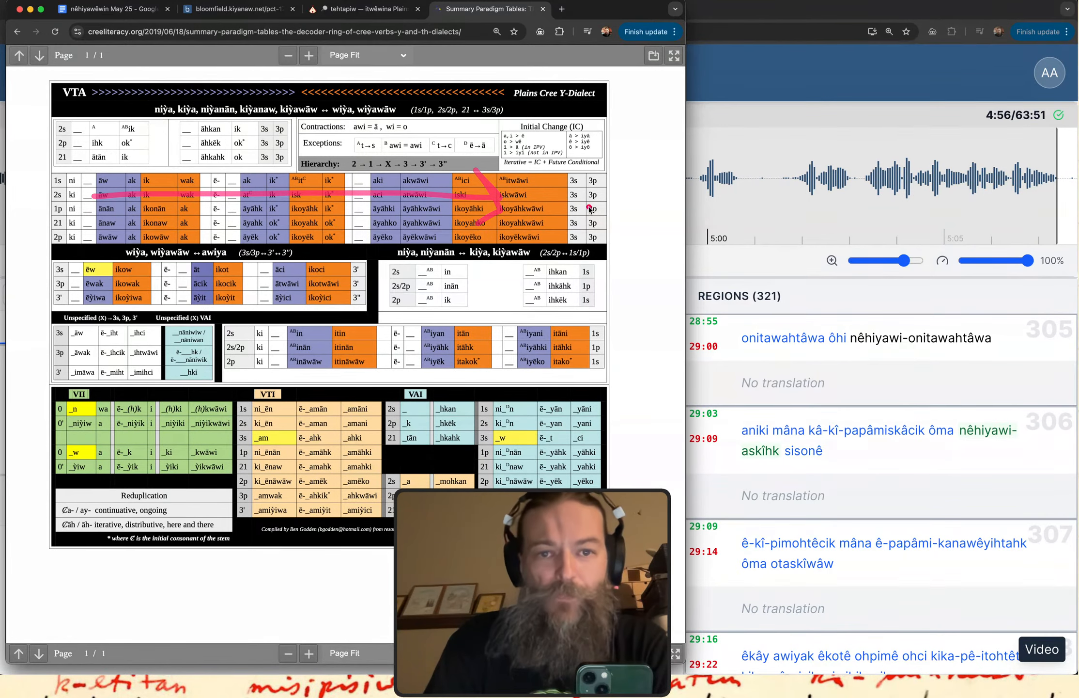
Draw an arrow across the VTA rows from the 3s/3p columns back to the ni/ki forms.
{"action": "mouse_move", "coordinate": [599, 206]}
{"action": "left_mouse_down"}
{"action": "mouse_move", "coordinate": [137, 215]}
{"action": "mouse_move", "coordinate": [182, 183]}
{"action": "left_mouse_up"}
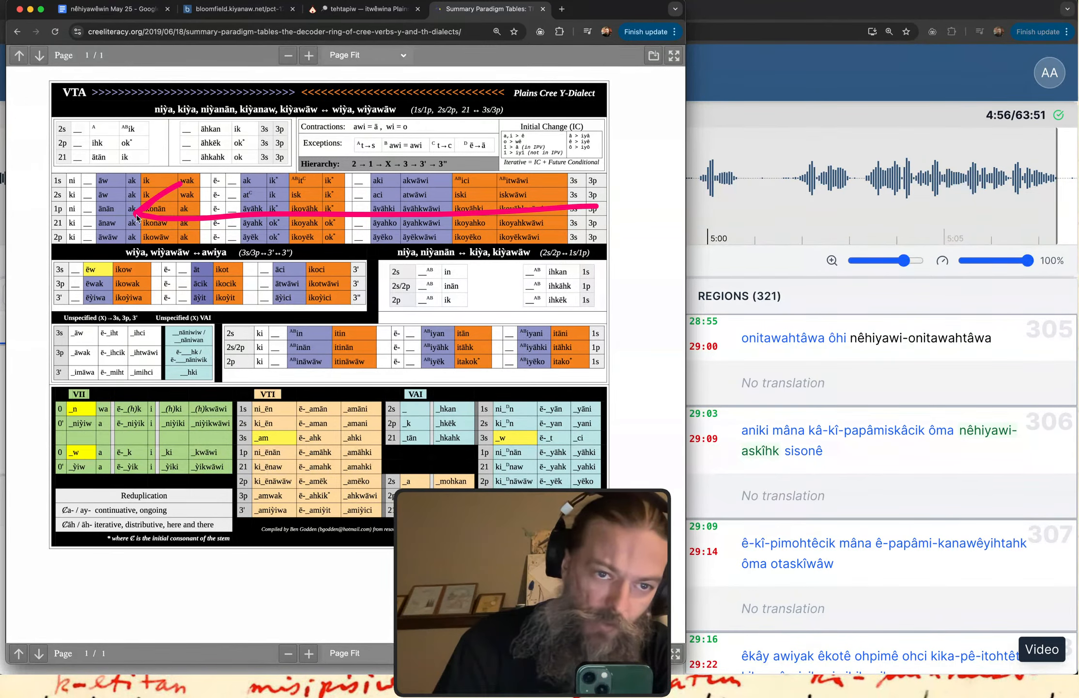
{"action": "left_click_drag", "start_coordinate": [137, 218], "coordinate": [165, 241]}
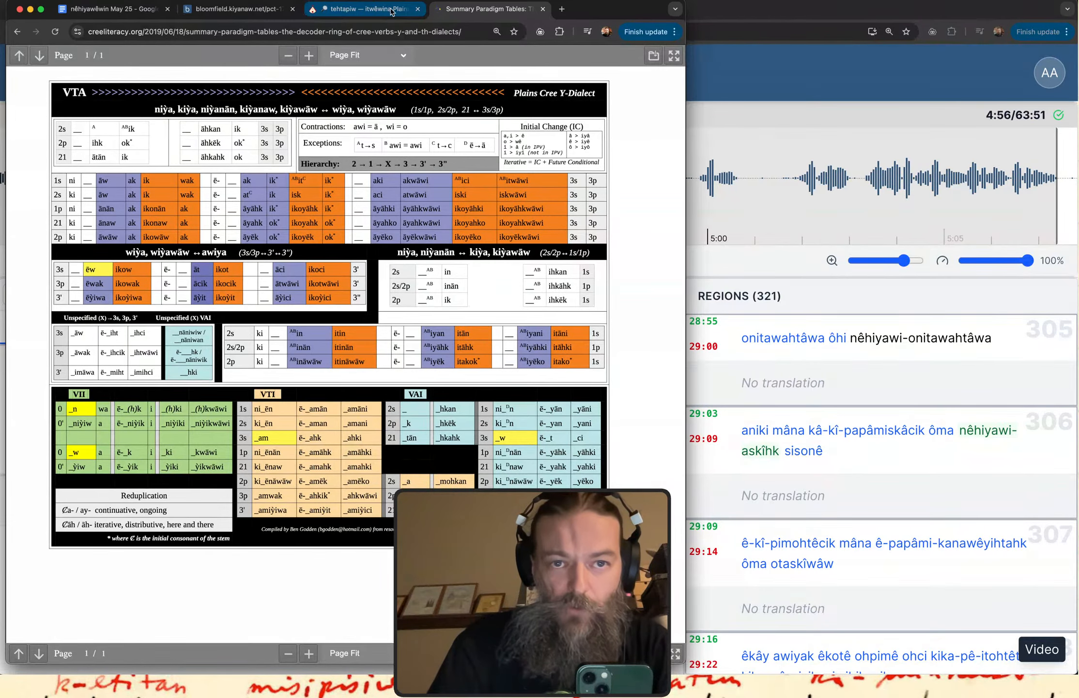
Open a blank browser tab and add the line "Google: Cree decoder ring" below the 3' form in the nêhiyawêwin May 25 notes.
{"action": "key", "text": "super+t"}
{"action": "left_click", "coordinate": [116, 7]}
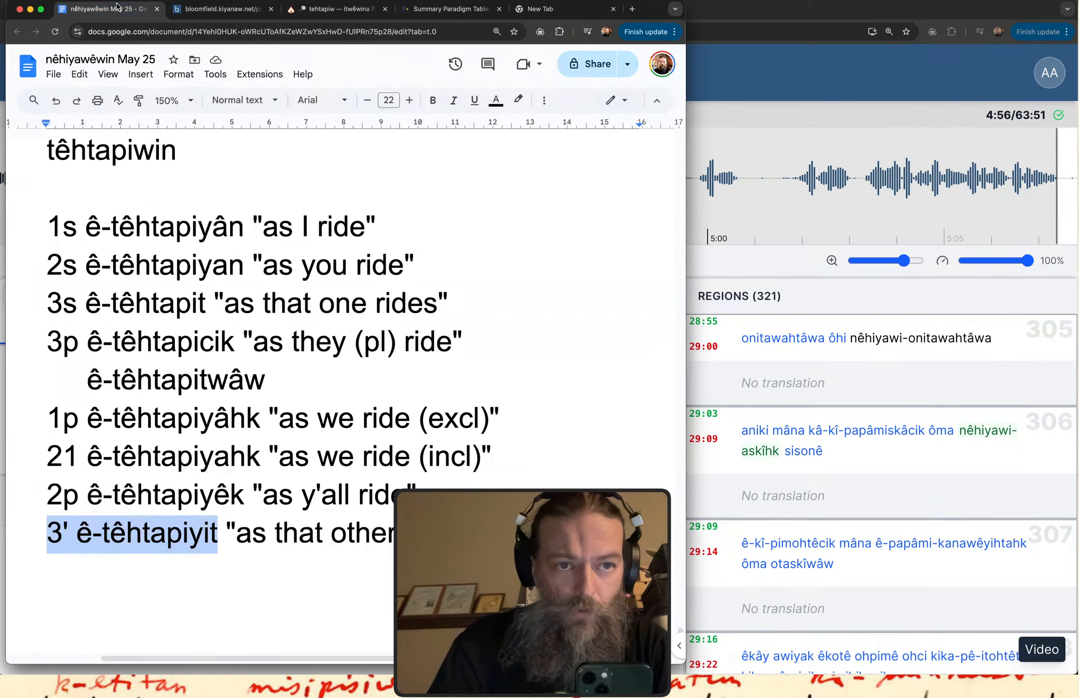
{"action": "scroll", "coordinate": [210, 348], "scroll_direction": "down", "scroll_amount": 7}
{"action": "left_click", "coordinate": [212, 351]}
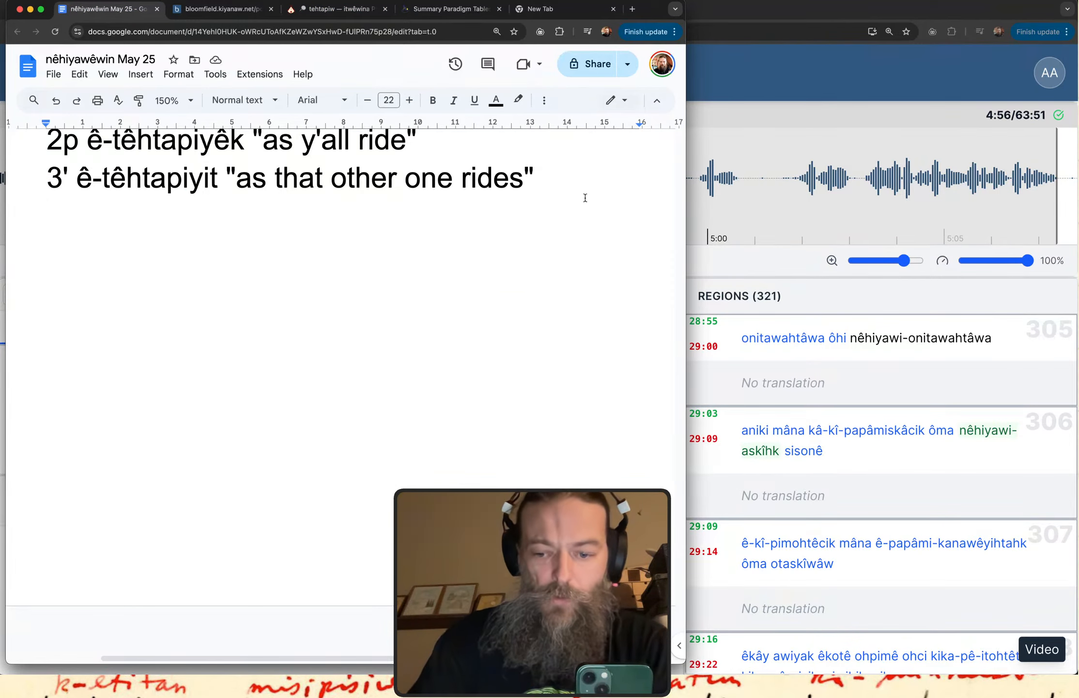
{"action": "key", "text": "Return"}
{"action": "type", "text": "GHo="}
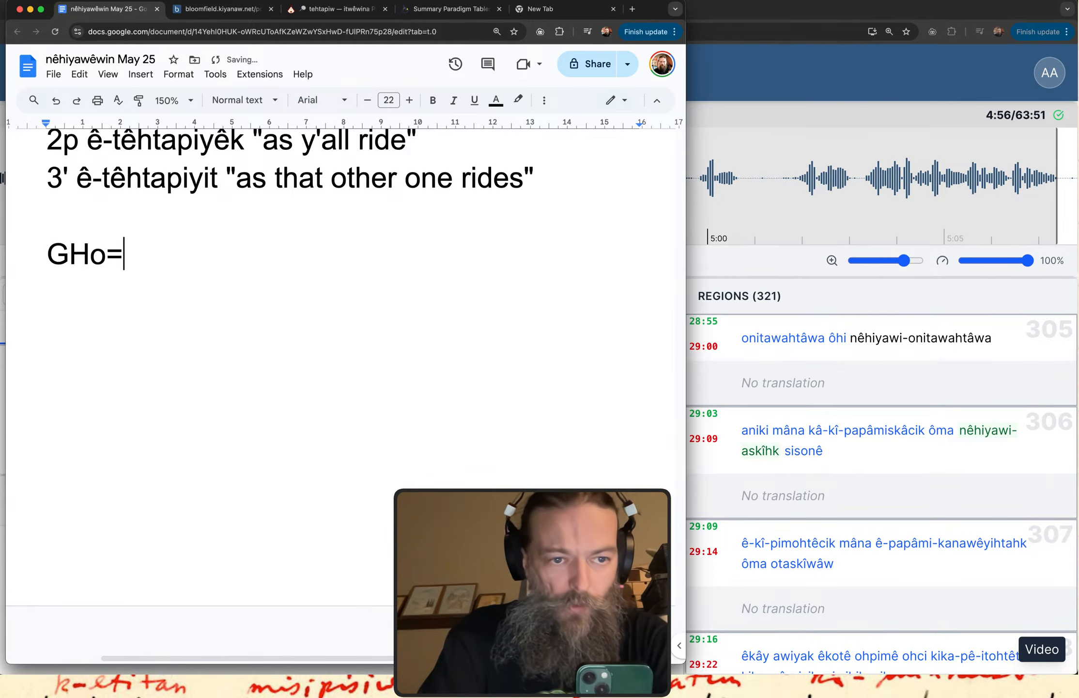
{"action": "key", "text": "BackSpace"}
{"action": "key", "text": "BackSpace"}
{"action": "key", "text": "BackSpace"}
{"action": "type", "text": "oogle"}
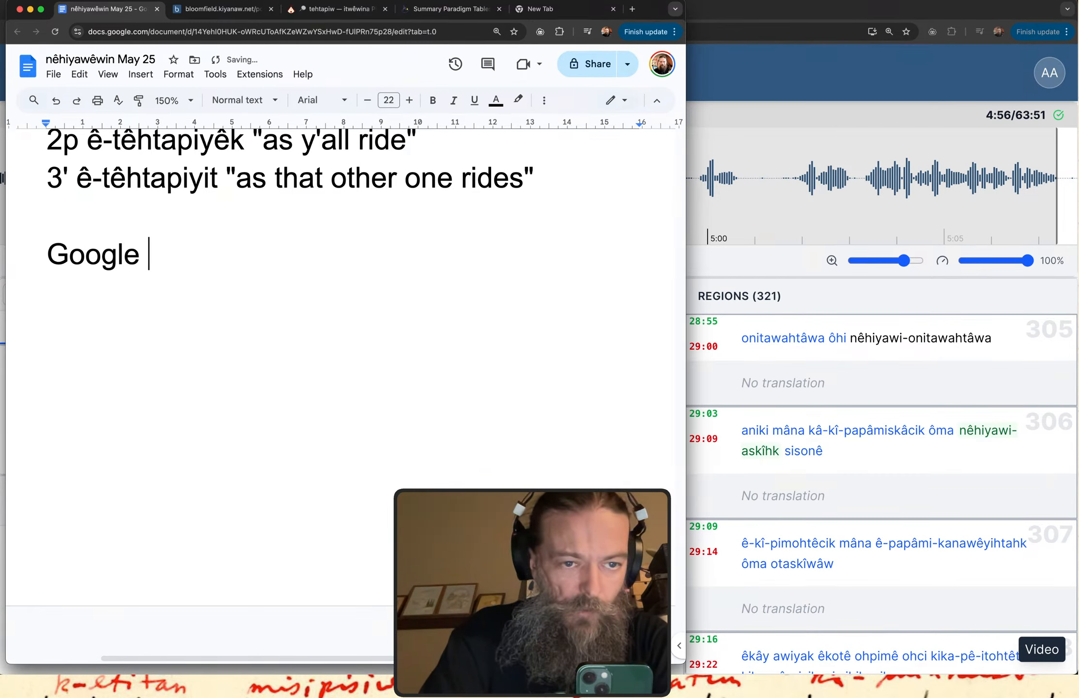
{"action": "key", "text": "BackSpace"}
{"action": "type", "text": ": Gree"}
{"action": "key", "text": "BackSpace"}
{"action": "key", "text": "BackSpace"}
{"action": "key", "text": "BackSpace"}
{"action": "key", "text": "BackSpace"}
{"action": "type", "text": "C"}
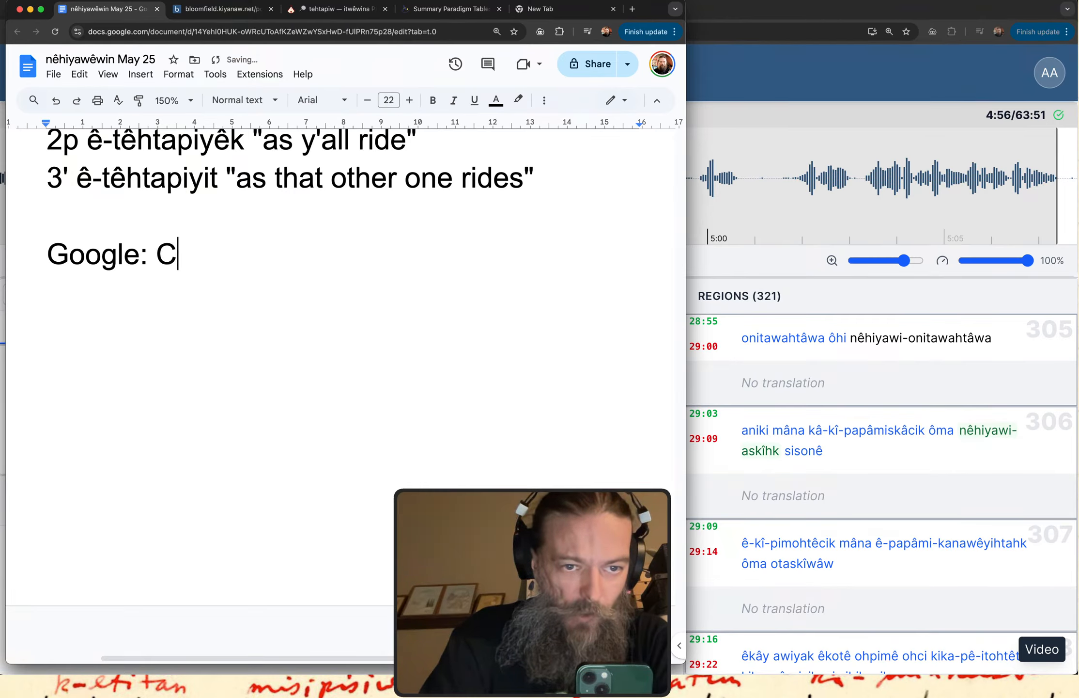
{"action": "type", "text": "ree decoder rin"}
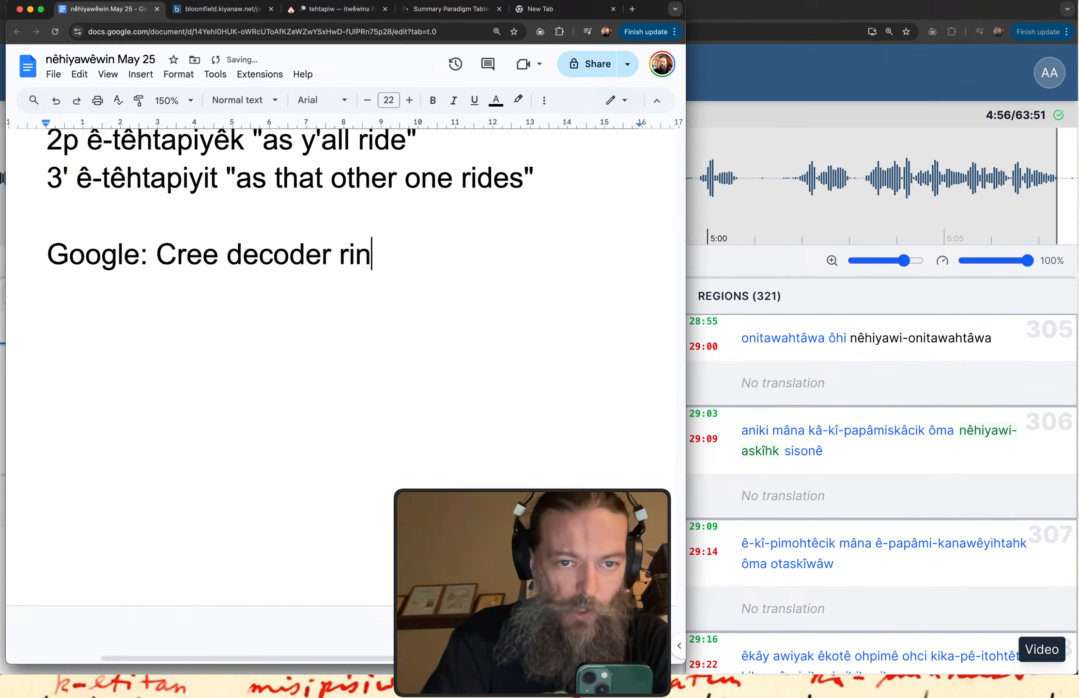
{"action": "type", "text": "g"}
Search Google for "cree decoder ring" in the blank tab.
{"action": "left_click", "coordinate": [541, 8]}
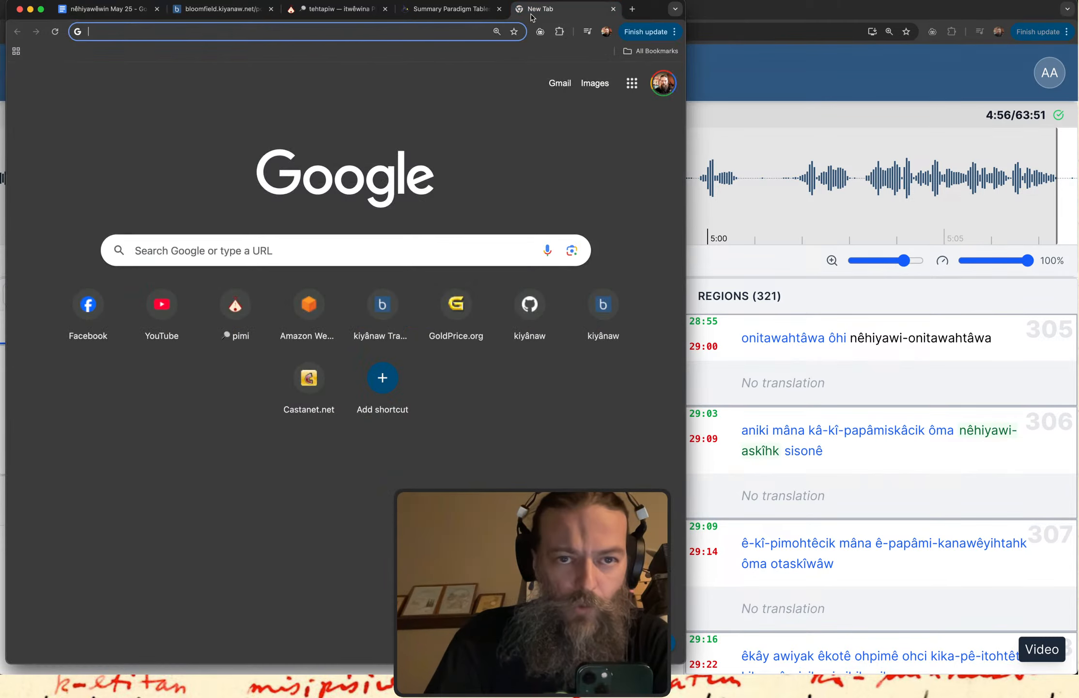
{"action": "left_click", "coordinate": [358, 32]}
{"action": "type", "text": "cree decoder ring"}
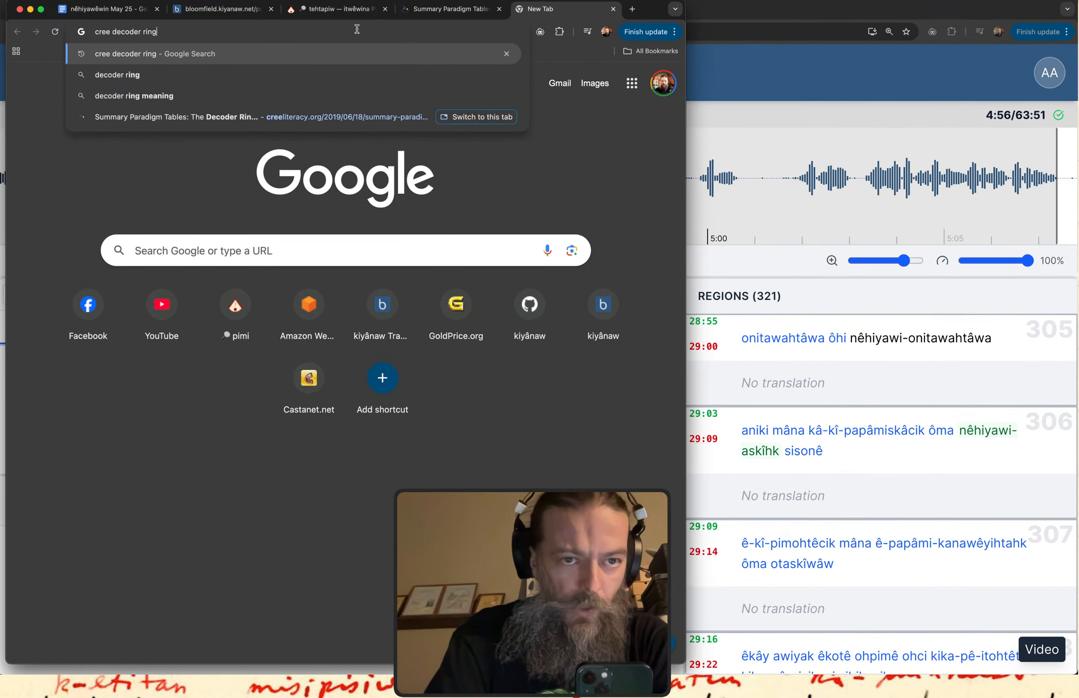
{"action": "key", "text": "Return"}
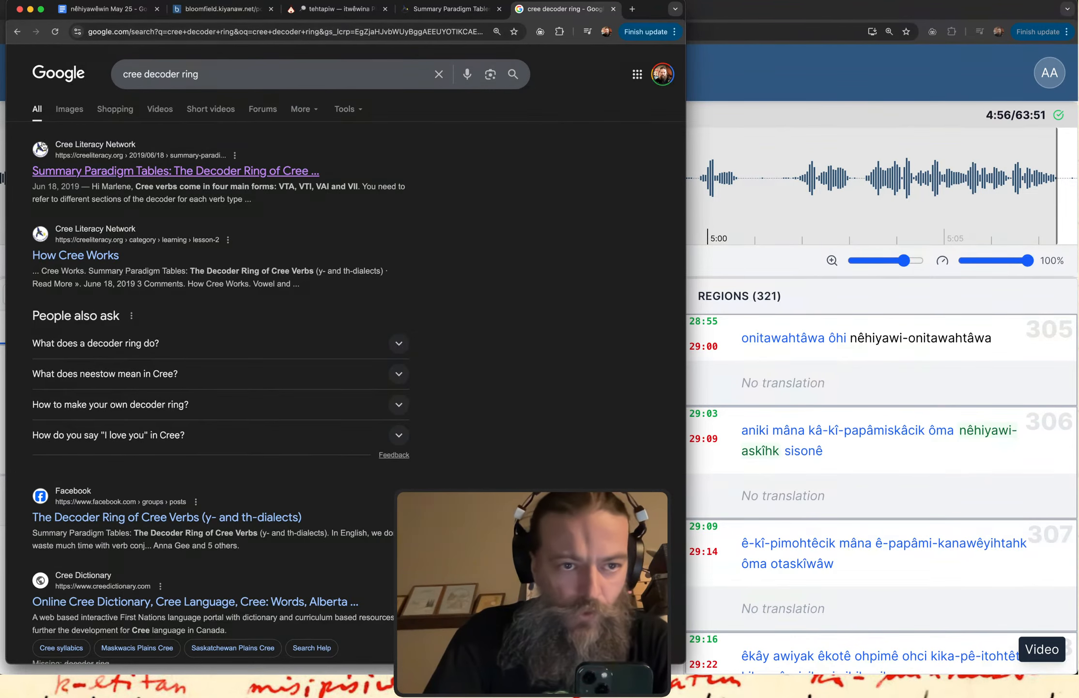
Underline the first search result, the Cree Literacy Network's Summary Paradigm Tables, and open it.
{"action": "mouse_move", "coordinate": [57, 189]}
{"action": "left_mouse_down"}
{"action": "mouse_move", "coordinate": [249, 125]}
{"action": "mouse_move", "coordinate": [19, 140]}
{"action": "mouse_move", "coordinate": [60, 181]}
{"action": "left_mouse_up"}
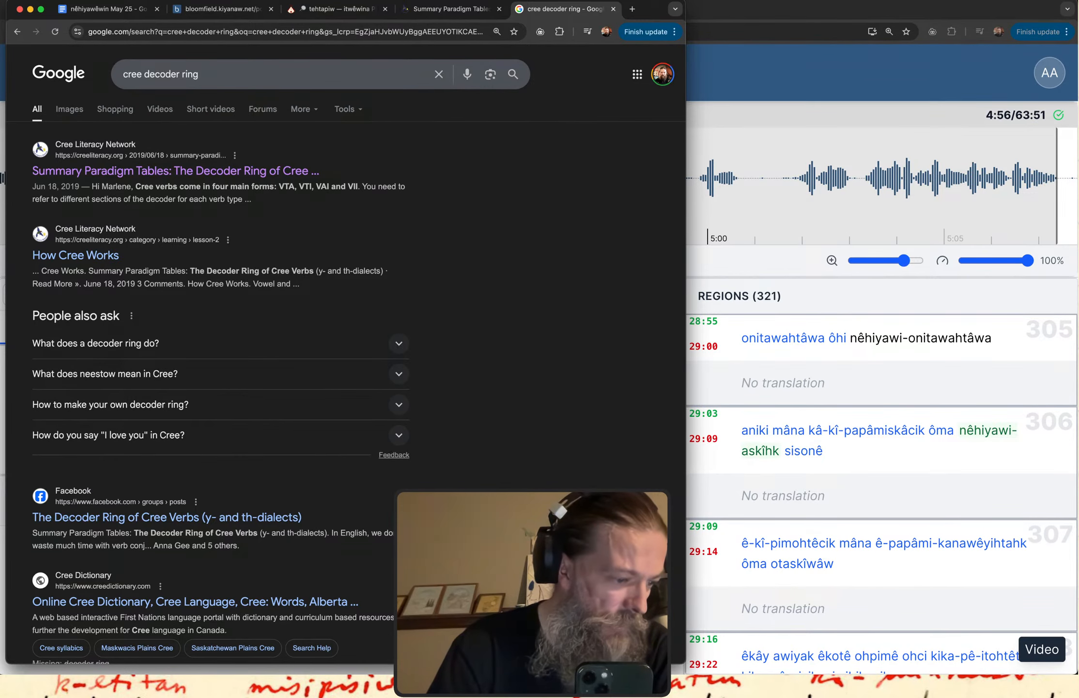
{"action": "key", "text": "ctrl+Up"}
{"action": "key", "text": "ctrl+Up"}
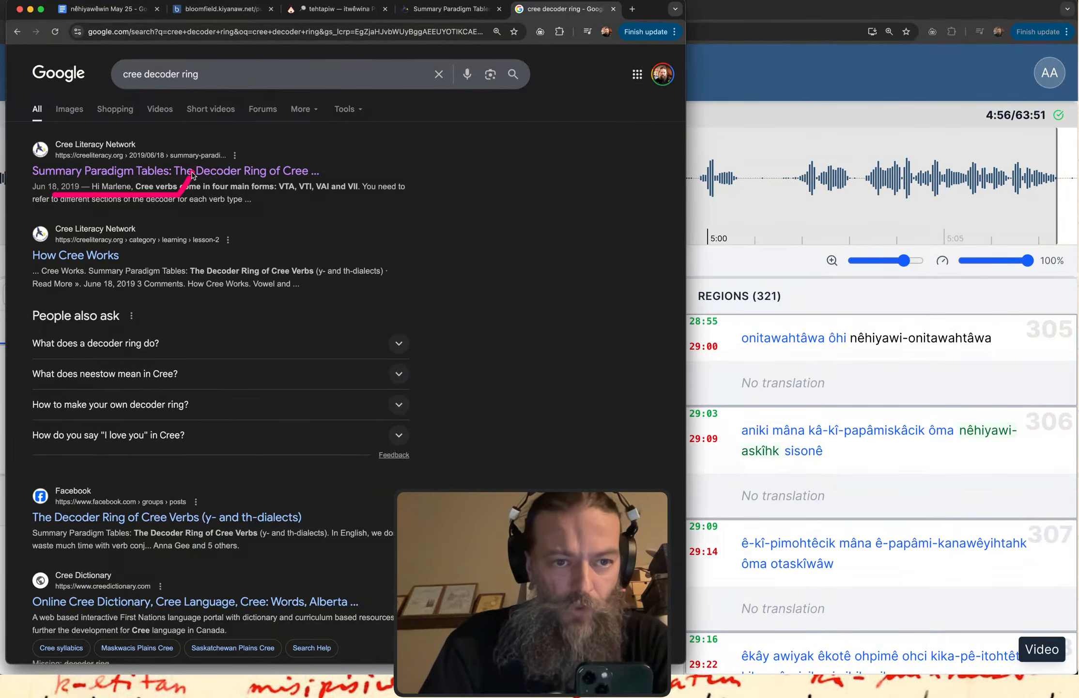
{"action": "left_click", "coordinate": [148, 176]}
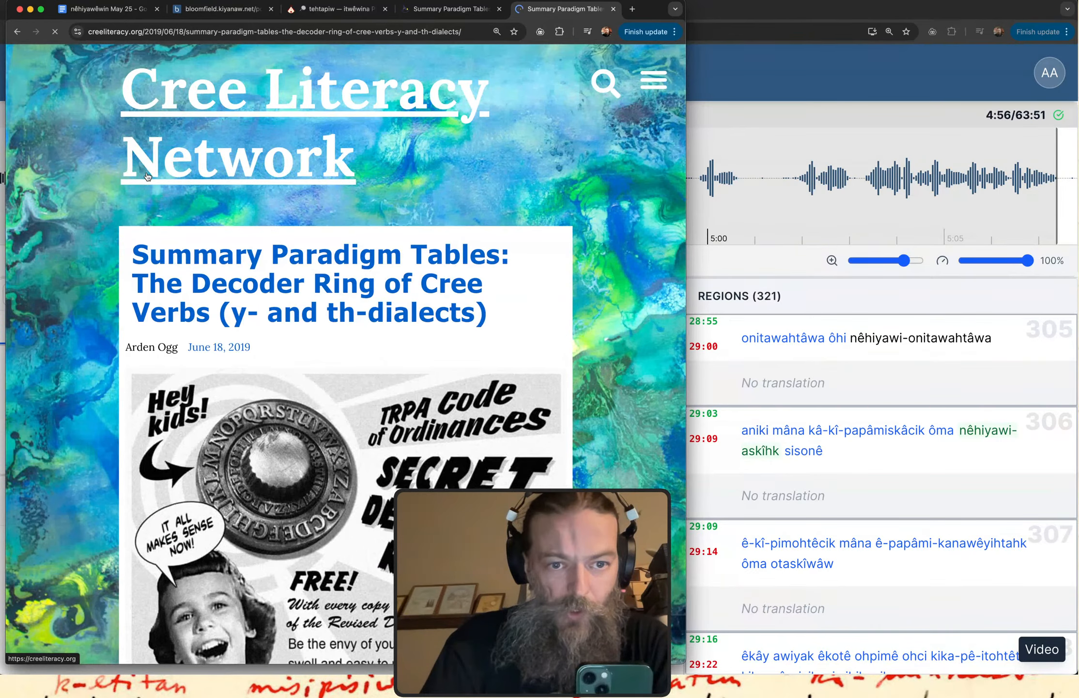
Circle the first embedded Y-dialect chart on the Summary Paradigm Tables page and expand it to full view.
{"action": "scroll", "coordinate": [148, 176], "scroll_direction": "down", "scroll_amount": 15}
{"action": "scroll", "coordinate": [196, 358], "scroll_direction": "down", "scroll_amount": 5}
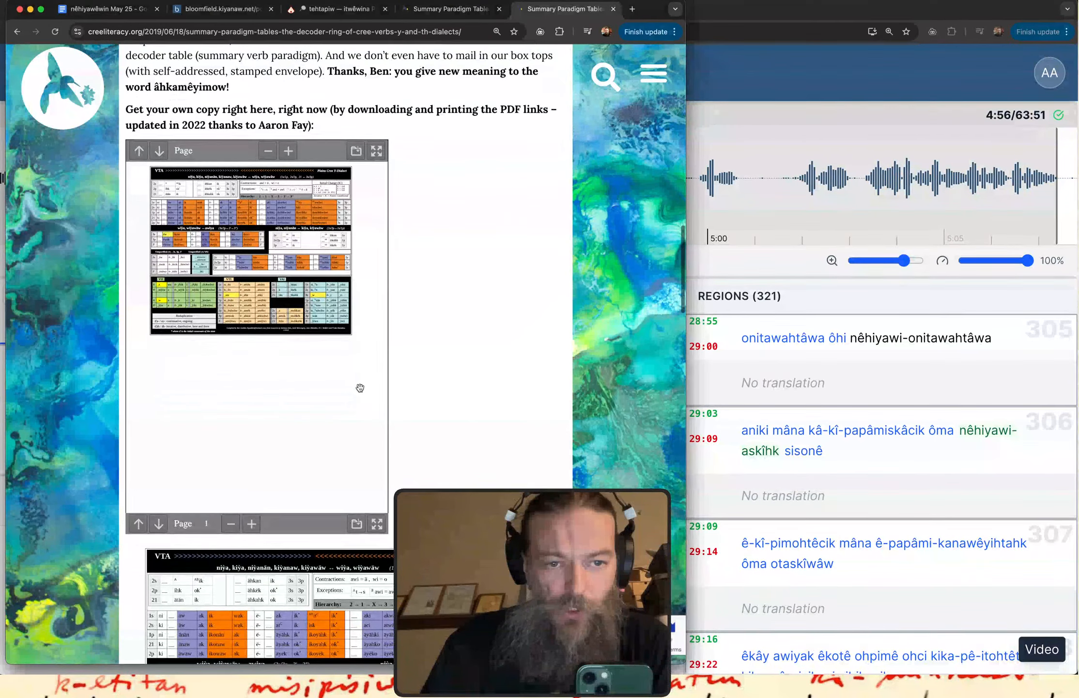
{"action": "key", "text": "ctrl+super+space"}
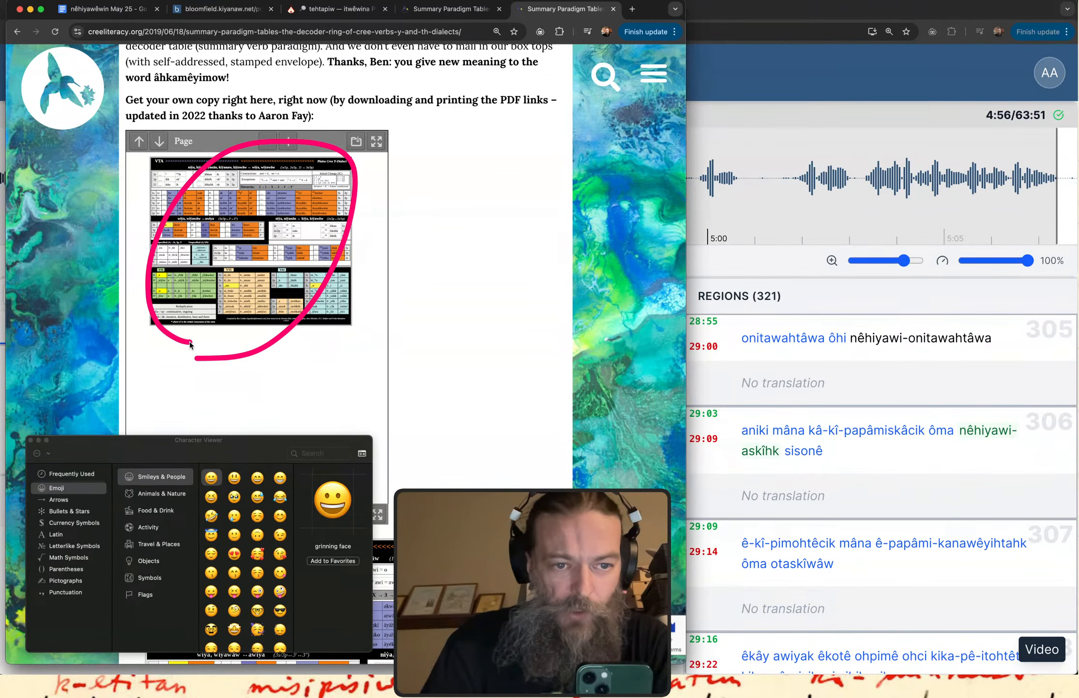
{"action": "left_click", "coordinate": [30, 440]}
{"action": "scroll", "coordinate": [195, 308], "scroll_direction": "down", "scroll_amount": 10}
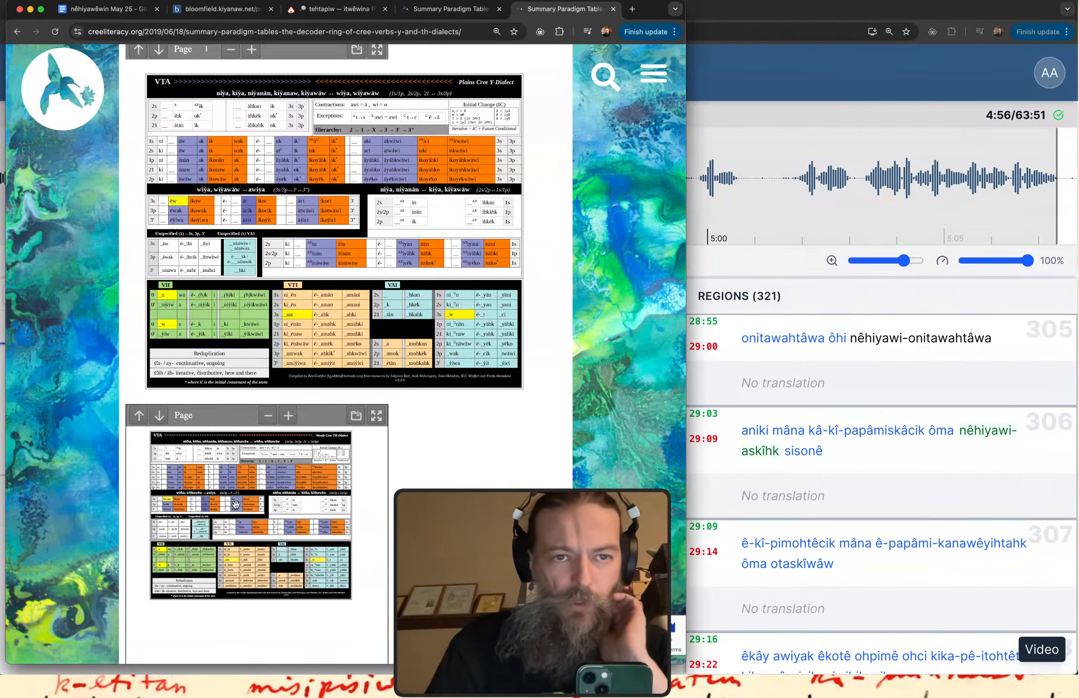
{"action": "scroll", "coordinate": [549, 177], "scroll_direction": "up", "scroll_amount": 10}
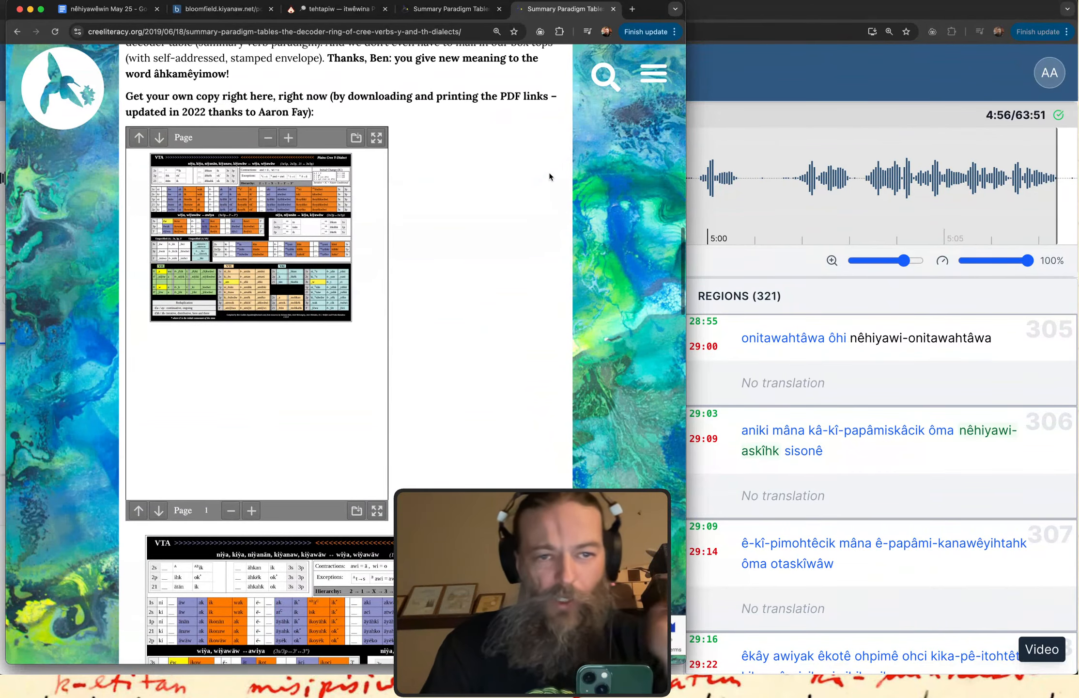
{"action": "left_click", "coordinate": [377, 510]}
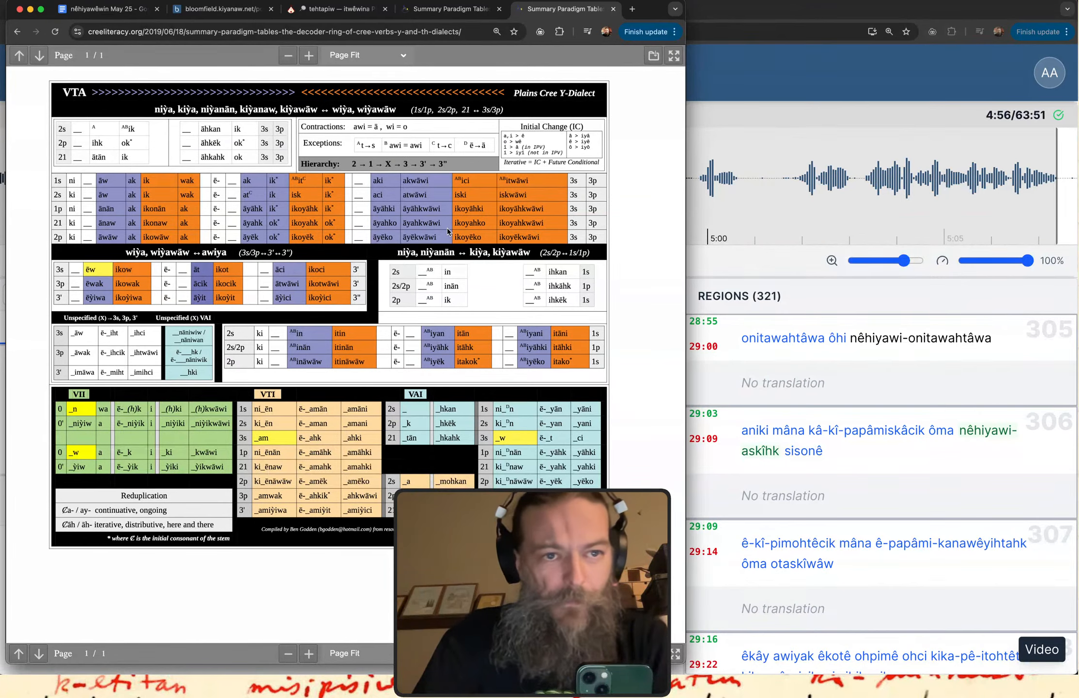
Highlight the word "ê-kitâpamâcik" in paragraph (2) of the Bloomfield story text.
{"action": "left_click", "coordinate": [225, 10]}
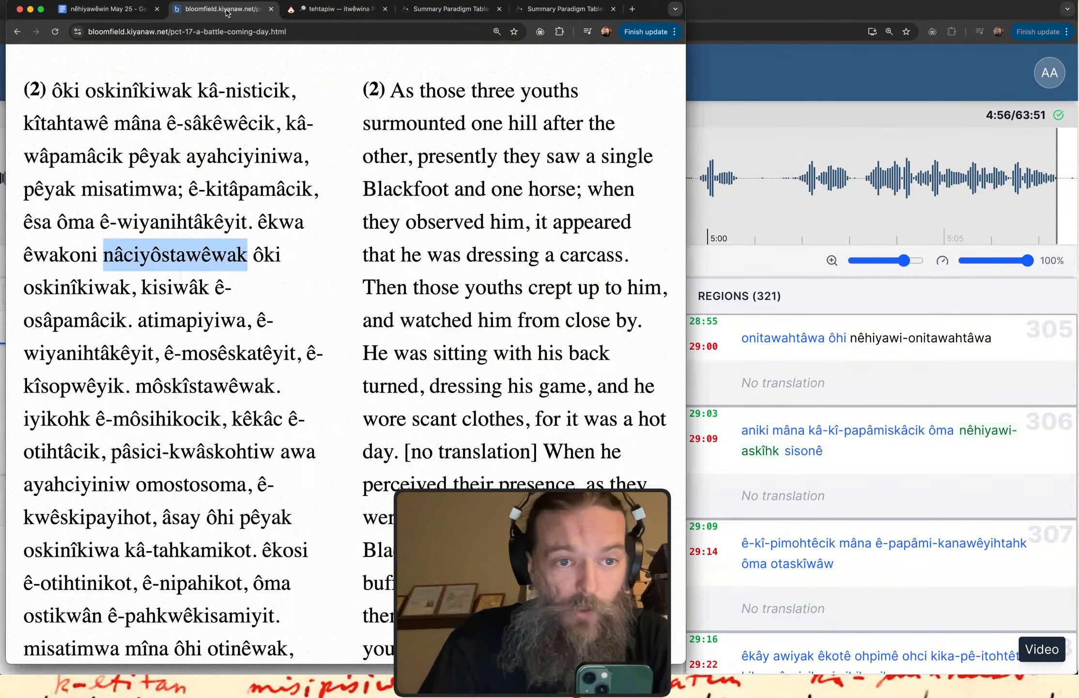
{"action": "left_click", "coordinate": [250, 262]}
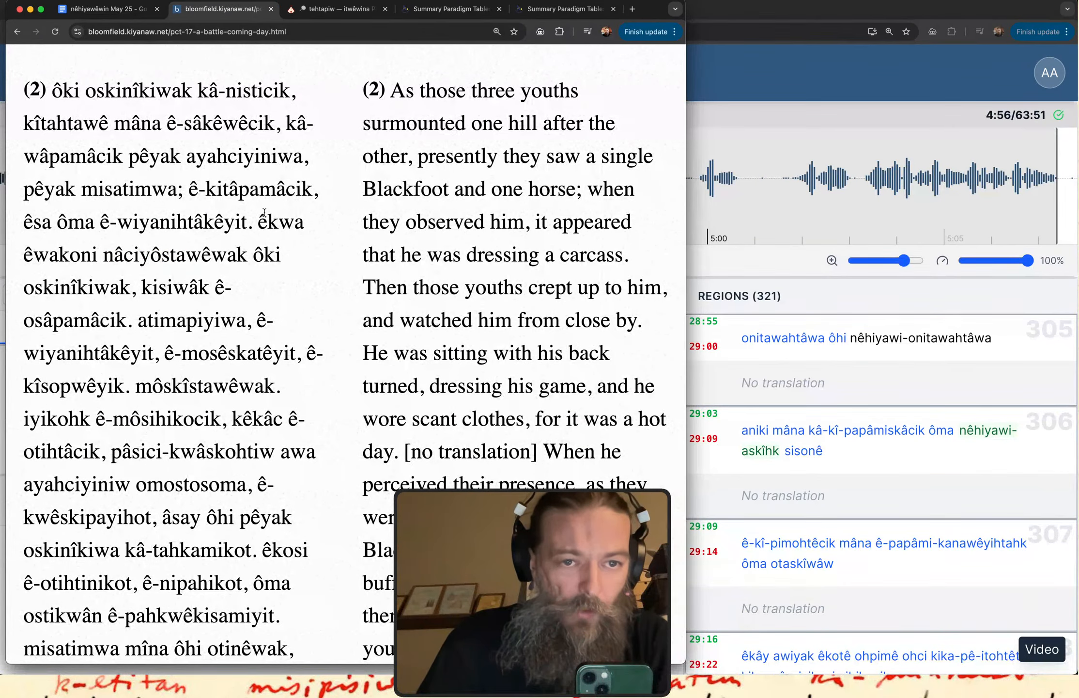
{"action": "mouse_move", "coordinate": [203, 213]}
{"action": "left_mouse_down"}
{"action": "mouse_move", "coordinate": [288, 208]}
{"action": "mouse_move", "coordinate": [189, 190]}
{"action": "left_mouse_up"}
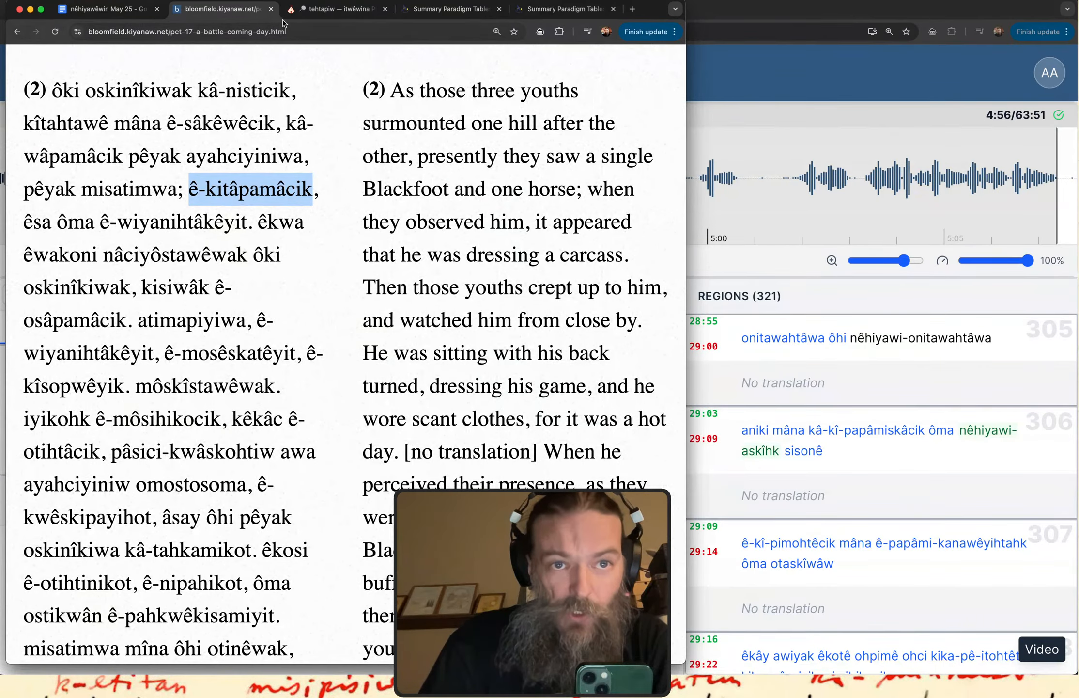
Look up "kitapamew" in the itwêwina dictionary.
{"action": "left_click", "coordinate": [322, 13]}
{"action": "left_click_drag", "start_coordinate": [148, 137], "coordinate": [1, 144]}
{"action": "type", "text": "kitapa"}
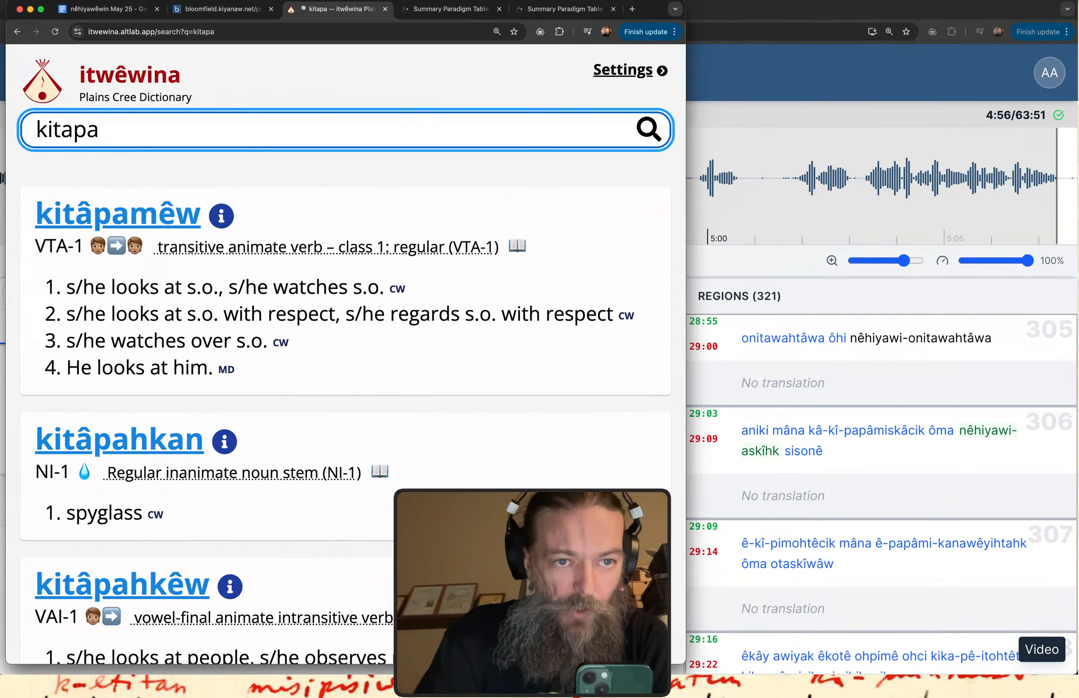
{"action": "type", "text": "mwe"}
{"action": "key", "text": "BackSpace"}
{"action": "key", "text": "BackSpace"}
{"action": "type", "text": "ew"}
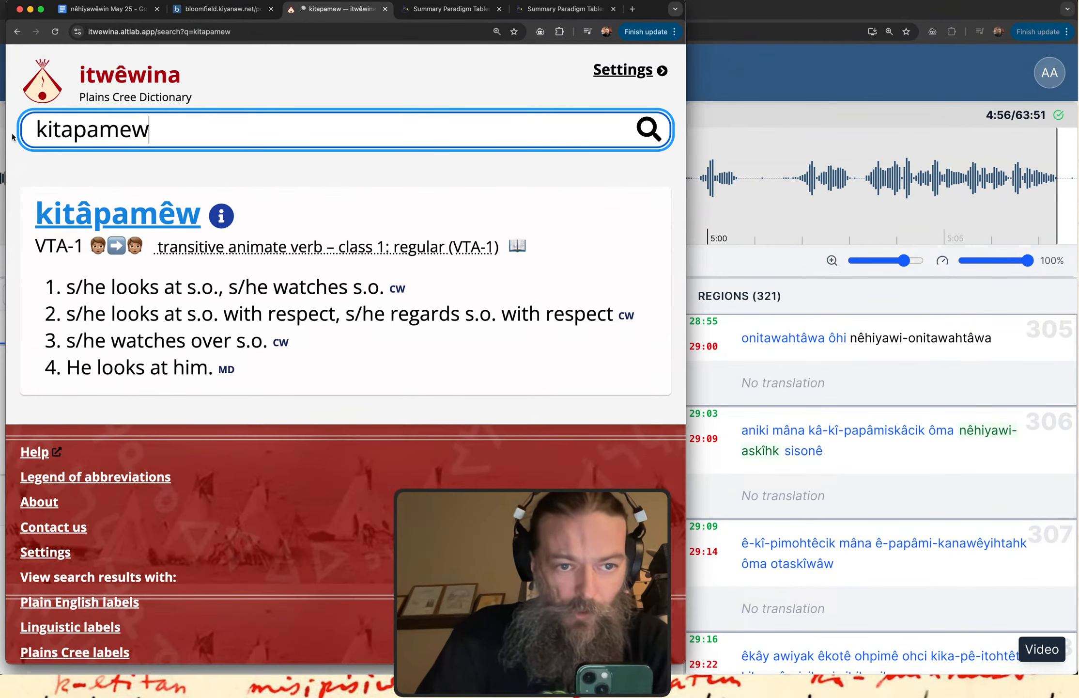
Highlight the "s/he watches s.o." meaning of kitâpamêw, check the full paradigm chart, and return to the dictionary entry.
{"action": "left_click_drag", "start_coordinate": [224, 313], "coordinate": [375, 286]}
{"action": "left_click", "coordinate": [277, 279]}
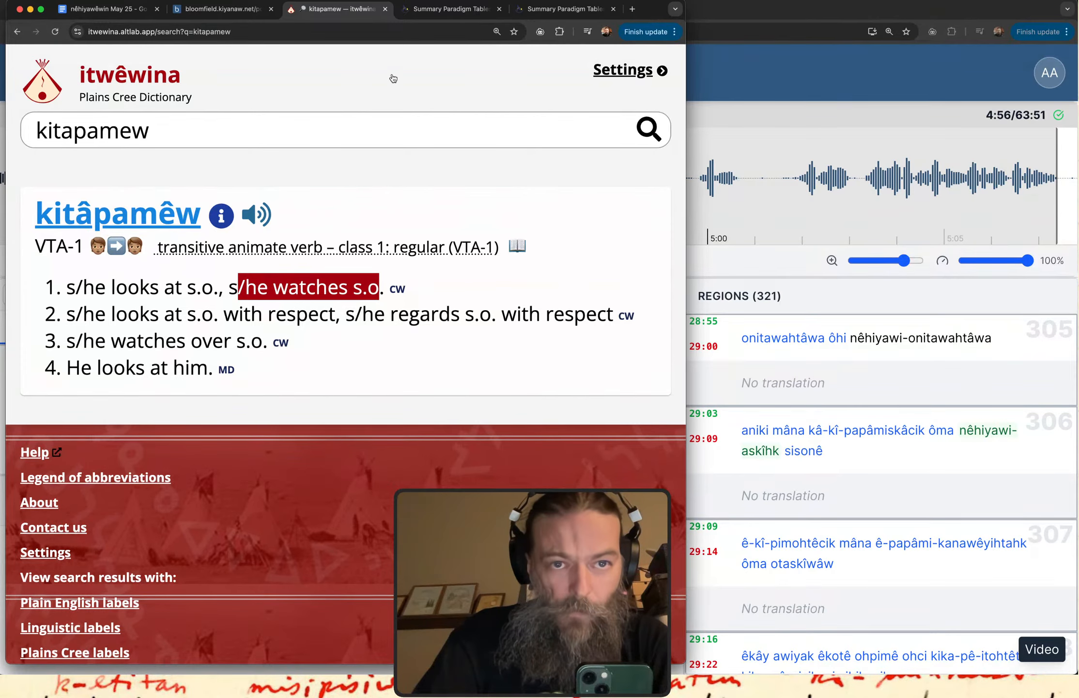
{"action": "left_click", "coordinate": [555, 14]}
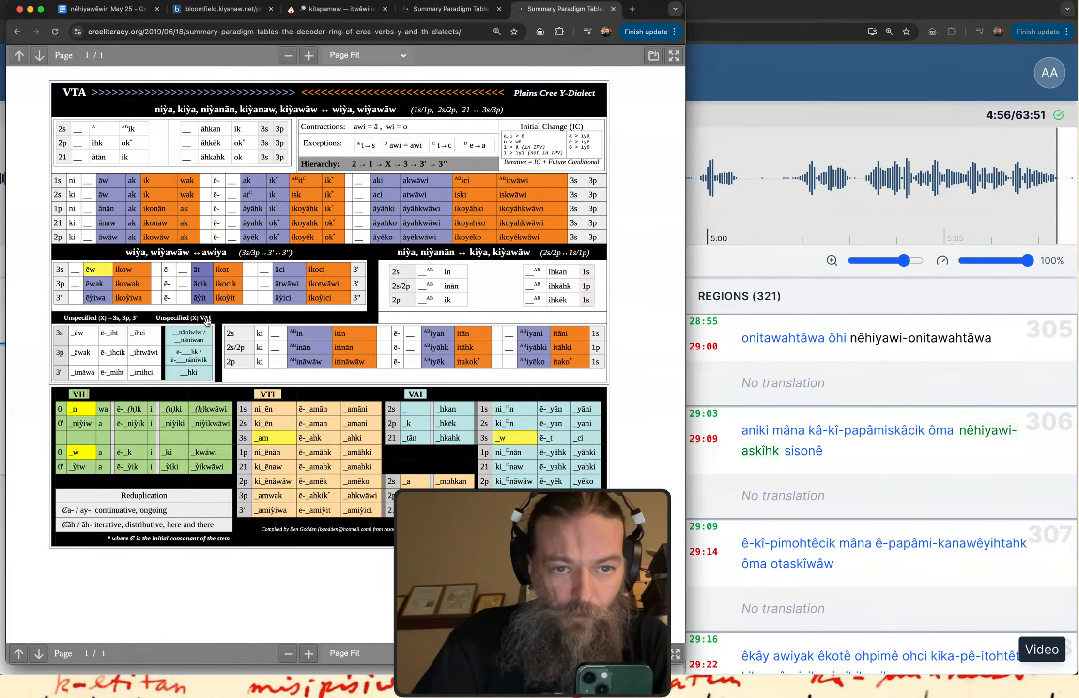
{"action": "left_click", "coordinate": [337, 13]}
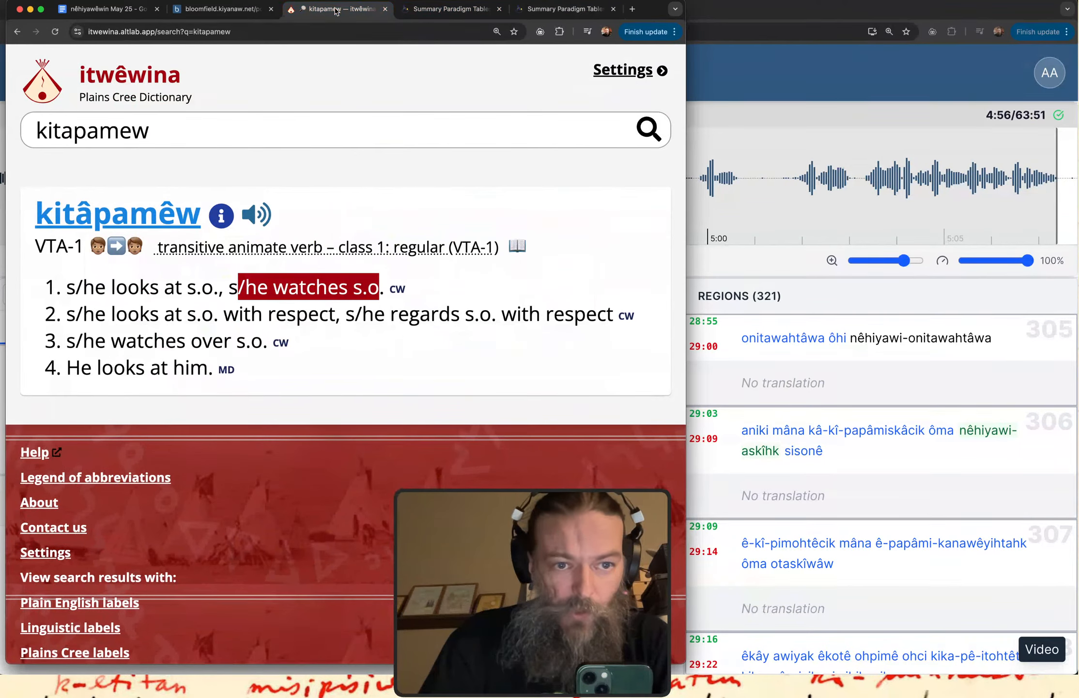
{"action": "left_click", "coordinate": [213, 311]}
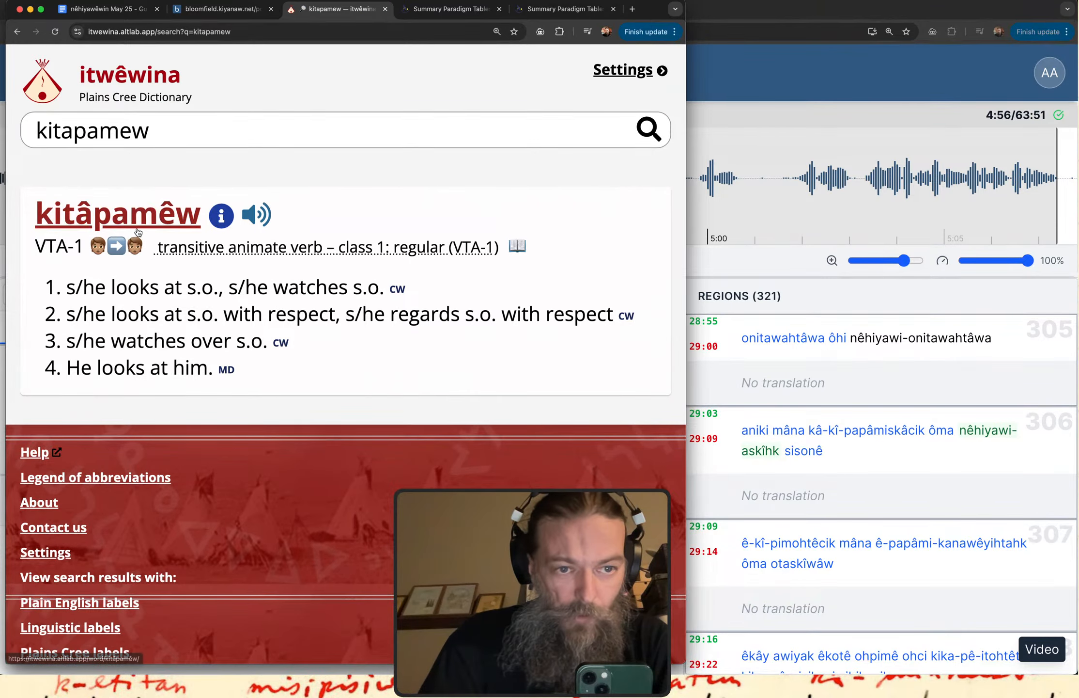
Add a "VTA" heading below the Google line in the notes, review the ê-têhtapi- forms, and start a new line under the heading.
{"action": "left_click", "coordinate": [109, 10]}
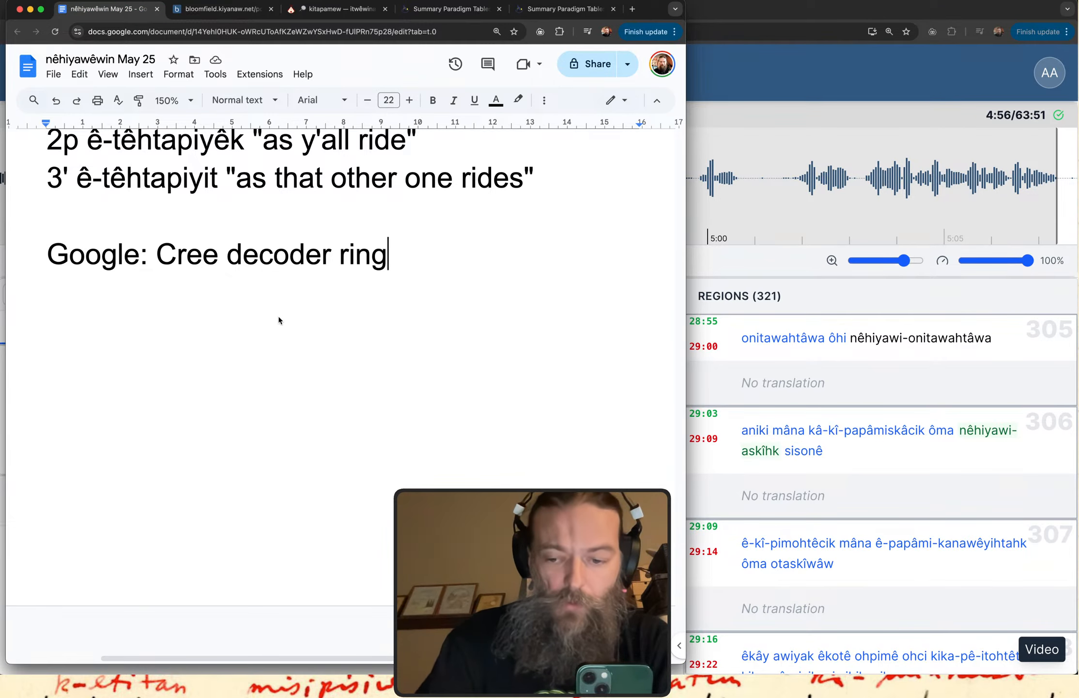
{"action": "key", "text": "Return"}
{"action": "key", "text": "Return"}
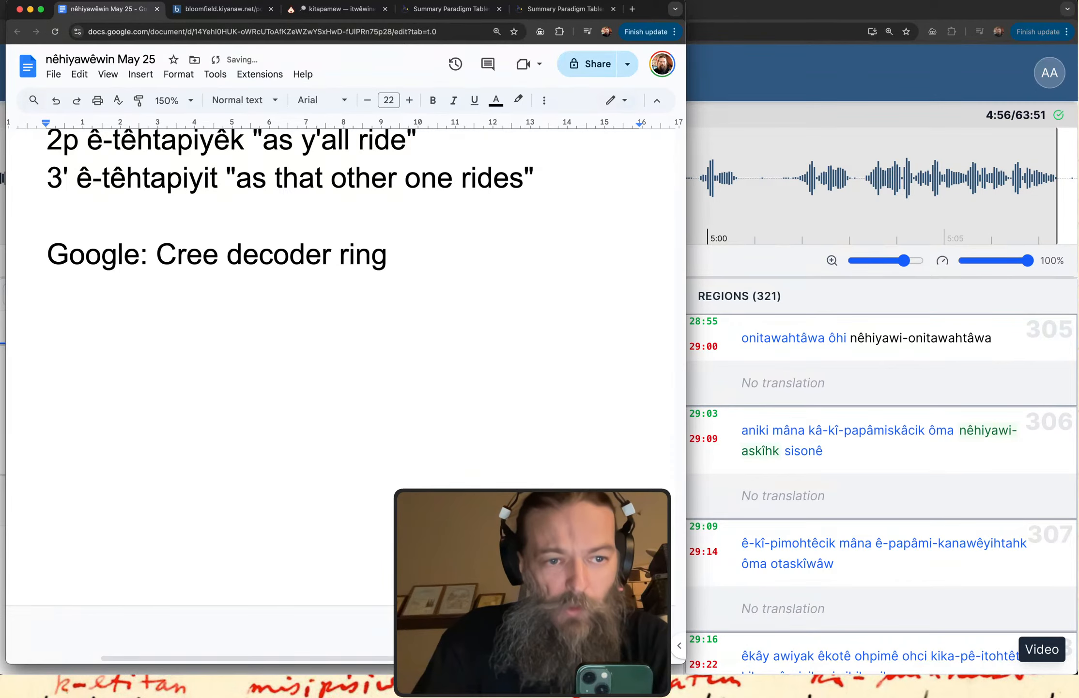
{"action": "type", "text": "VTA"}
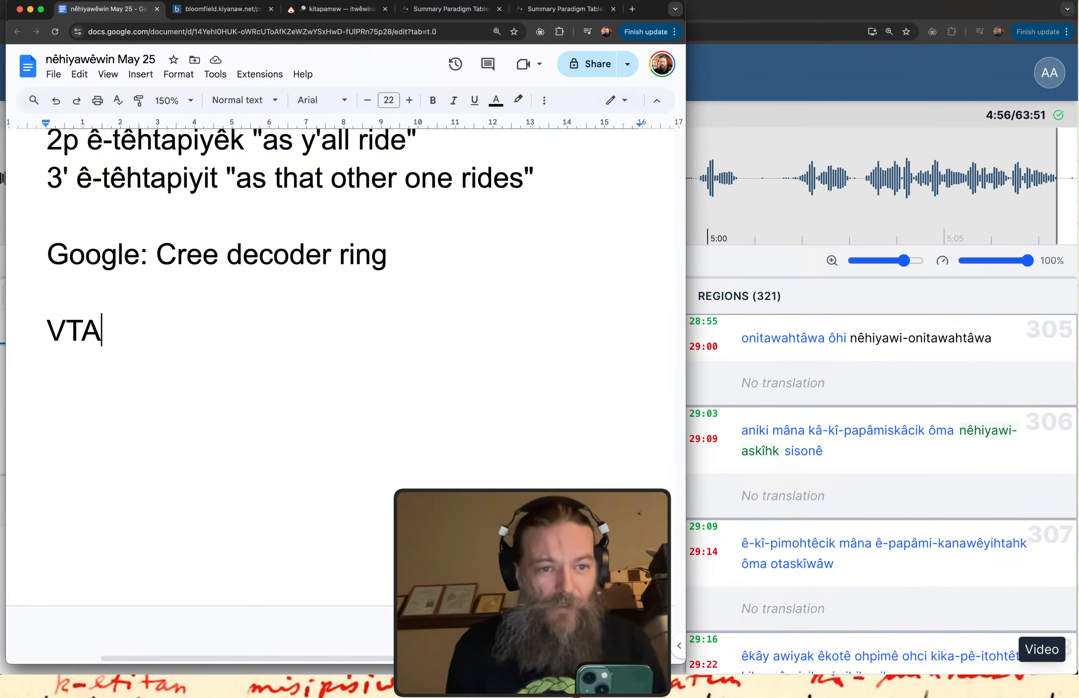
{"action": "scroll", "coordinate": [339, 339], "scroll_direction": "up", "scroll_amount": 7}
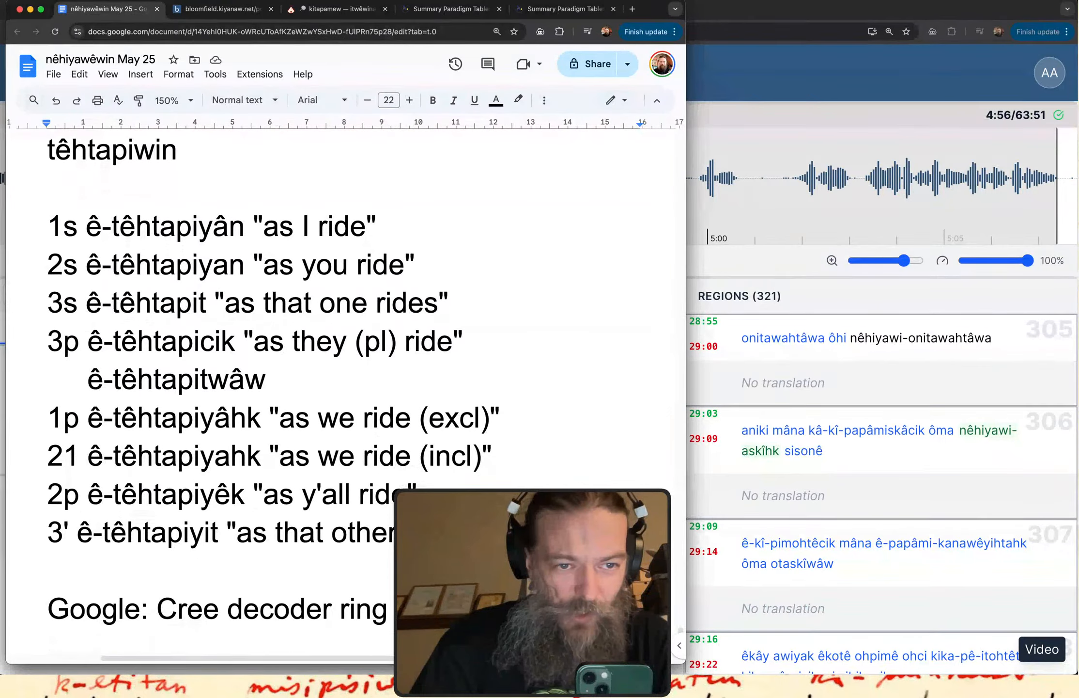
{"action": "mouse_move", "coordinate": [57, 202]}
{"action": "left_mouse_down"}
{"action": "mouse_move", "coordinate": [90, 204]}
{"action": "mouse_move", "coordinate": [93, 418]}
{"action": "mouse_move", "coordinate": [83, 544]}
{"action": "mouse_move", "coordinate": [76, 560]}
{"action": "mouse_move", "coordinate": [42, 562]}
{"action": "mouse_move", "coordinate": [26, 297]}
{"action": "mouse_move", "coordinate": [32, 199]}
{"action": "mouse_move", "coordinate": [60, 203]}
{"action": "left_mouse_up"}
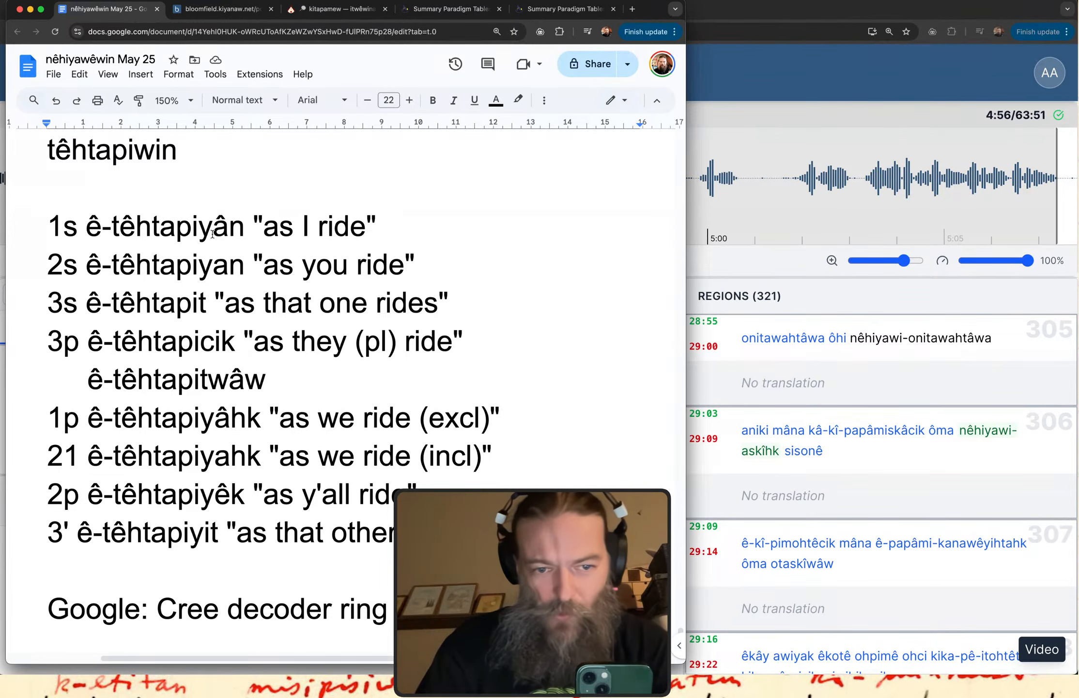
{"action": "scroll", "coordinate": [212, 234], "scroll_direction": "down", "scroll_amount": 7}
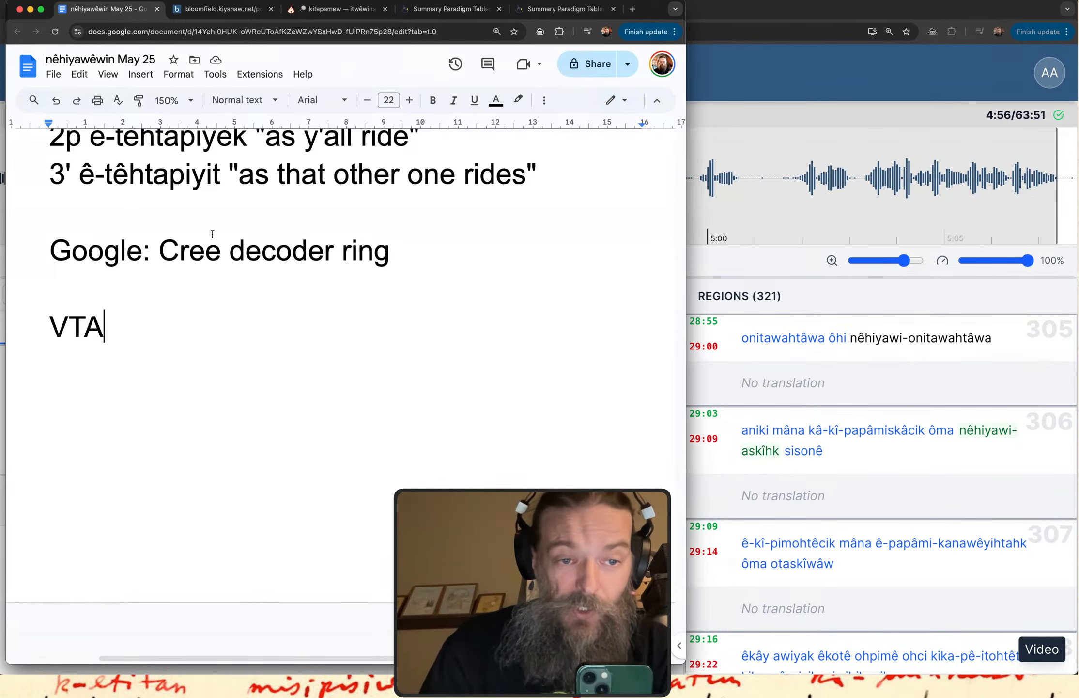
{"action": "key", "text": "Return"}
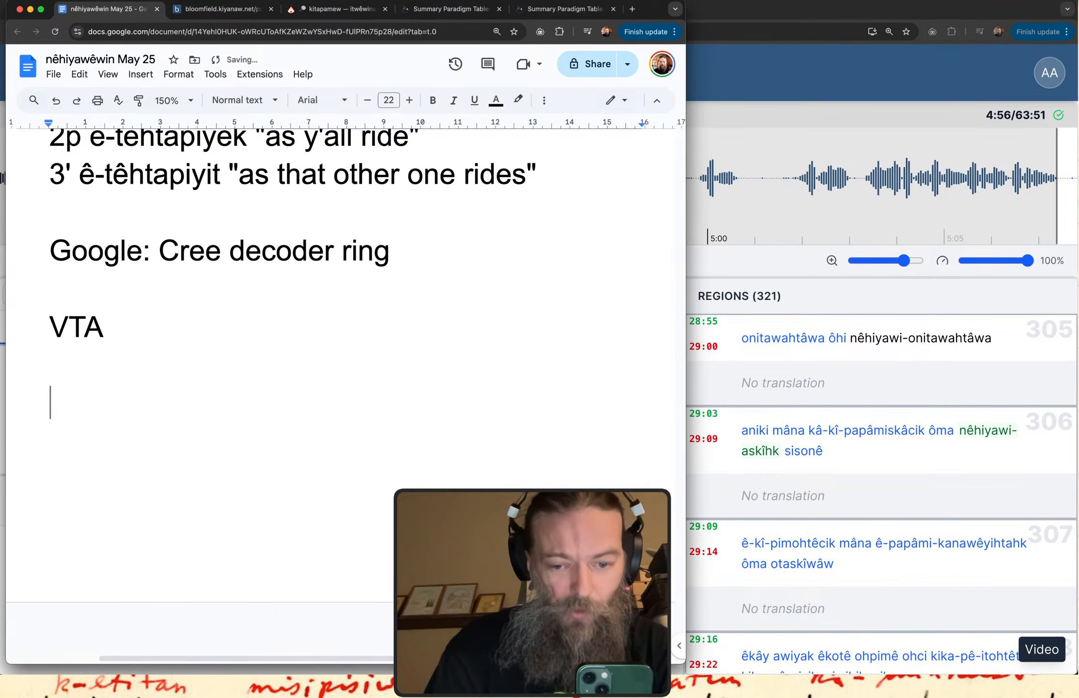
Write "1s > 2s" and "1s < 2s" on separate lines under the VTA heading in the notes.
{"action": "type", "text": "1s"}
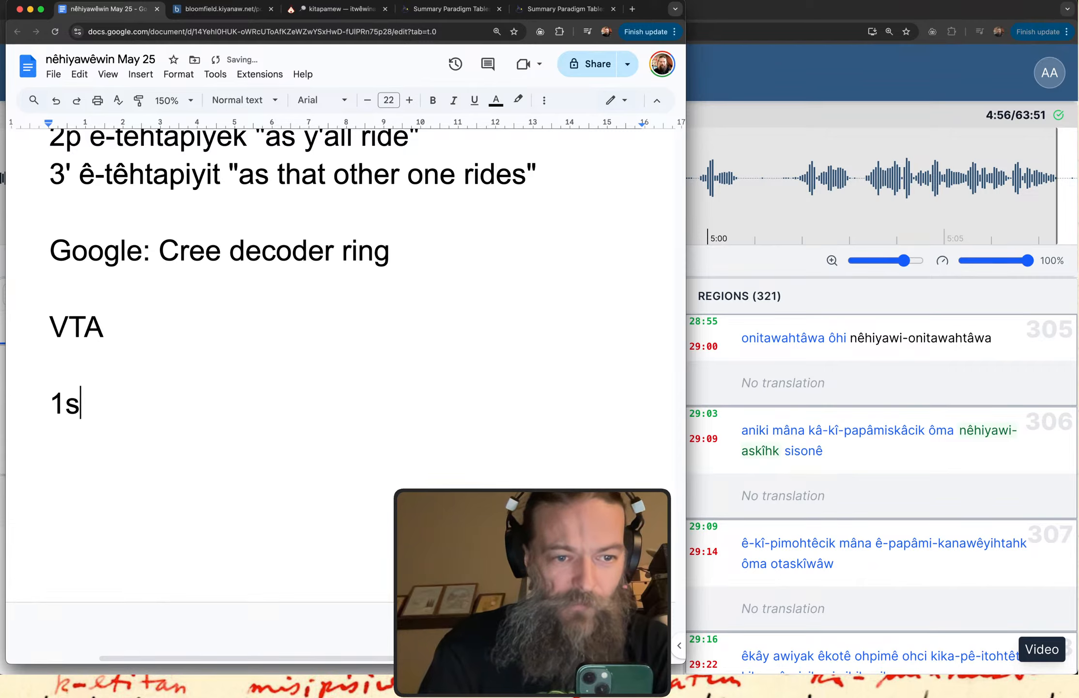
{"action": "type", "text": " > 2x"}
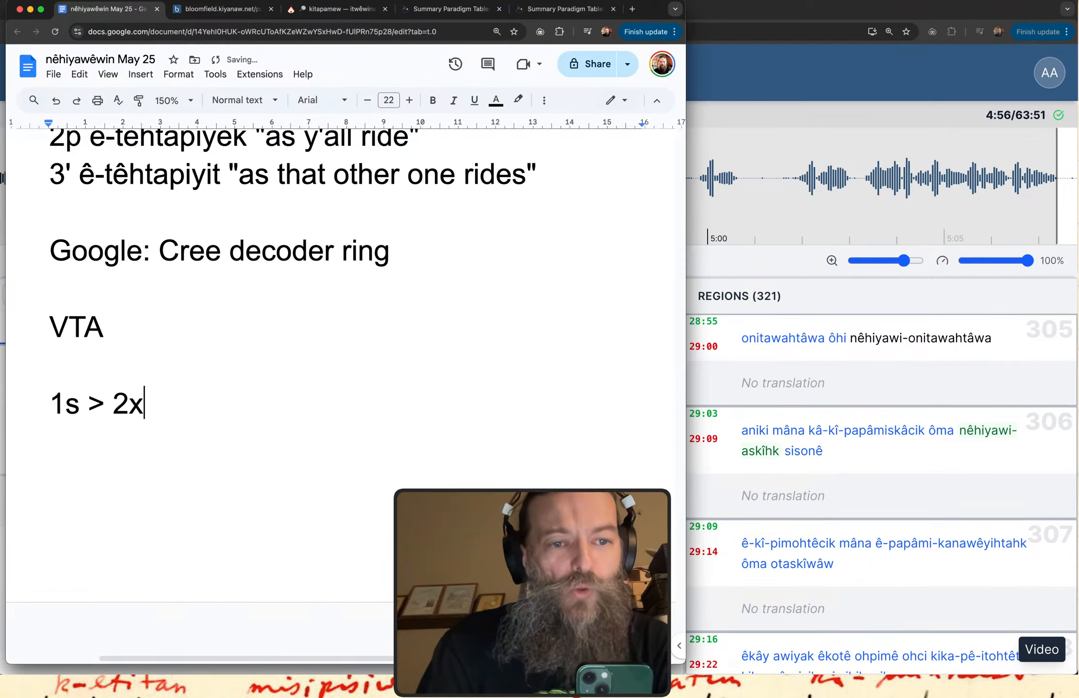
{"action": "key", "text": "BackSpace"}
{"action": "type", "text": "w"}
{"action": "key", "text": "BackSpace"}
{"action": "type", "text": "s"}
{"action": "key", "text": "BackSpace"}
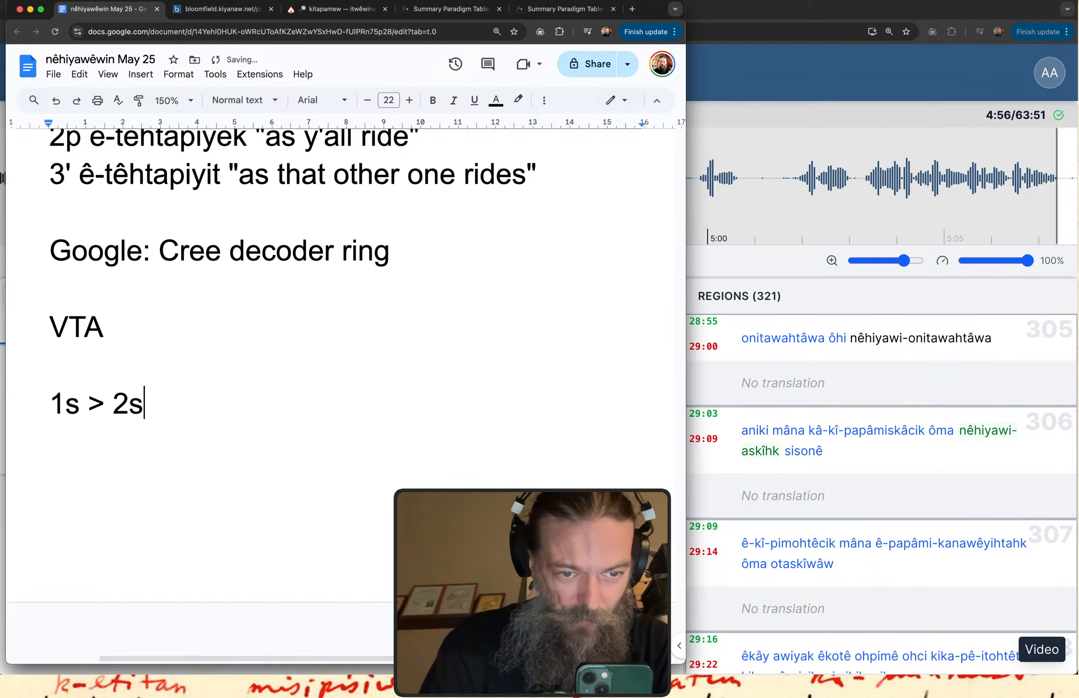
{"action": "type", "text": "1s <"}
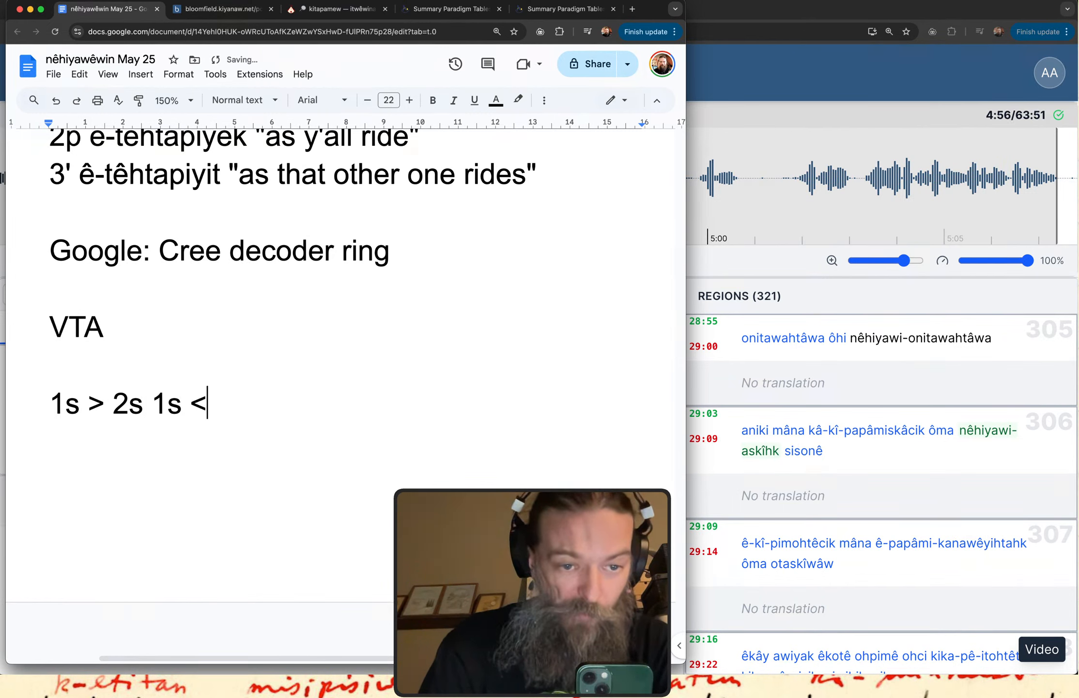
{"action": "type", "text": " 2s"}
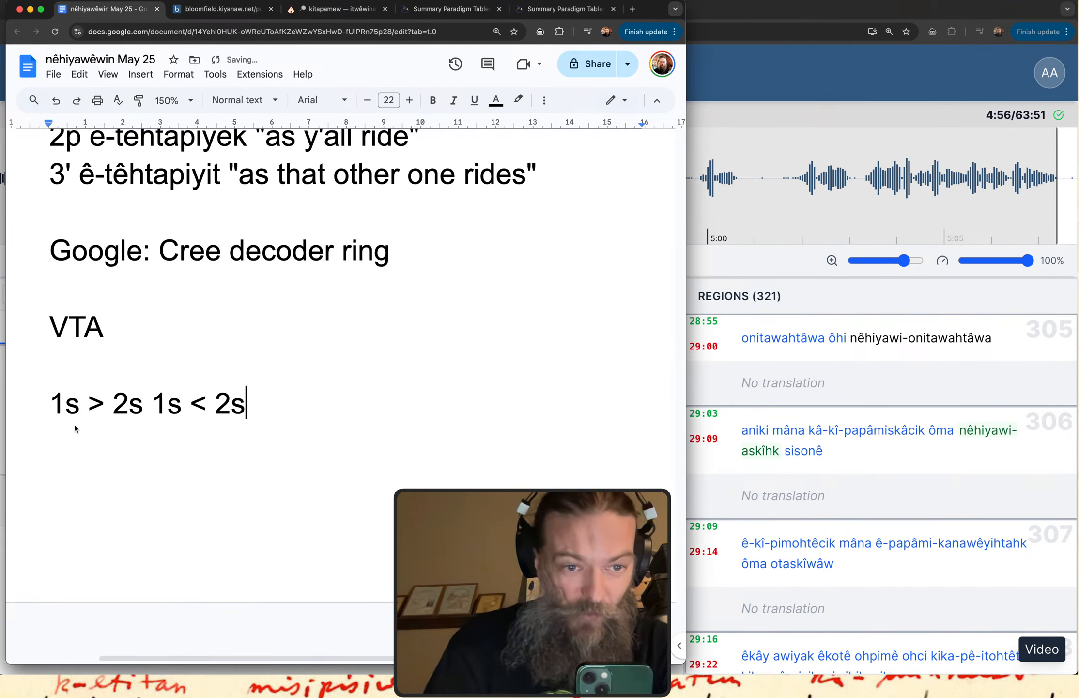
{"action": "left_click", "coordinate": [154, 405]}
{"action": "key", "text": "Return"}
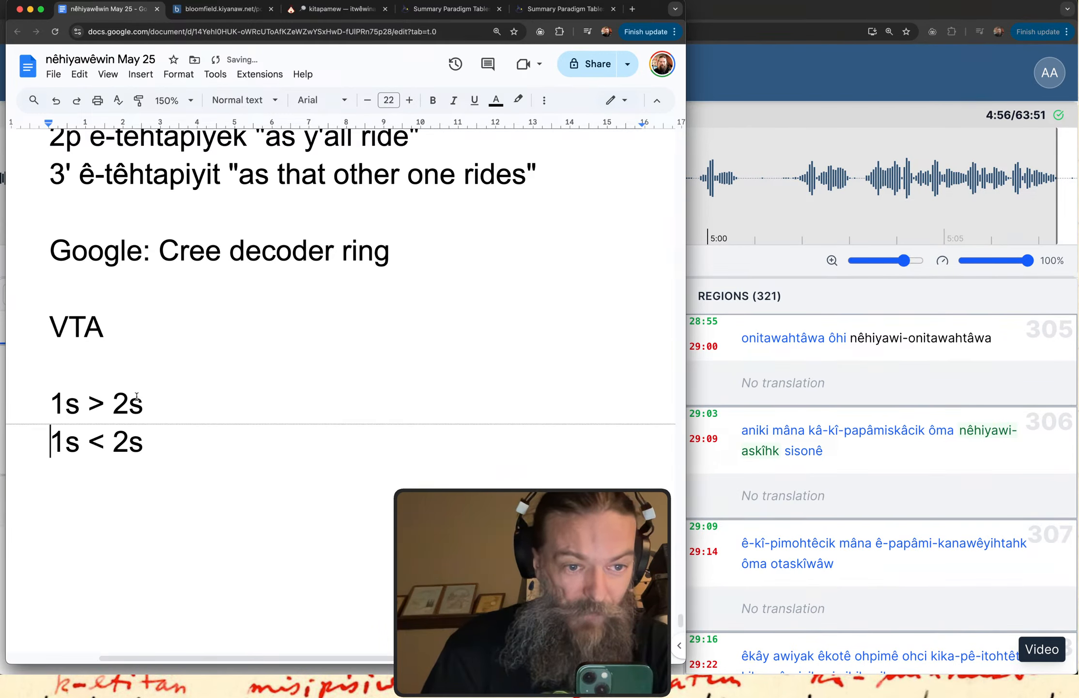
Highlight the "1s > 2s" line and the "1s < 2s" line one after the other.
{"action": "left_click_drag", "start_coordinate": [66, 404], "coordinate": [150, 405]}
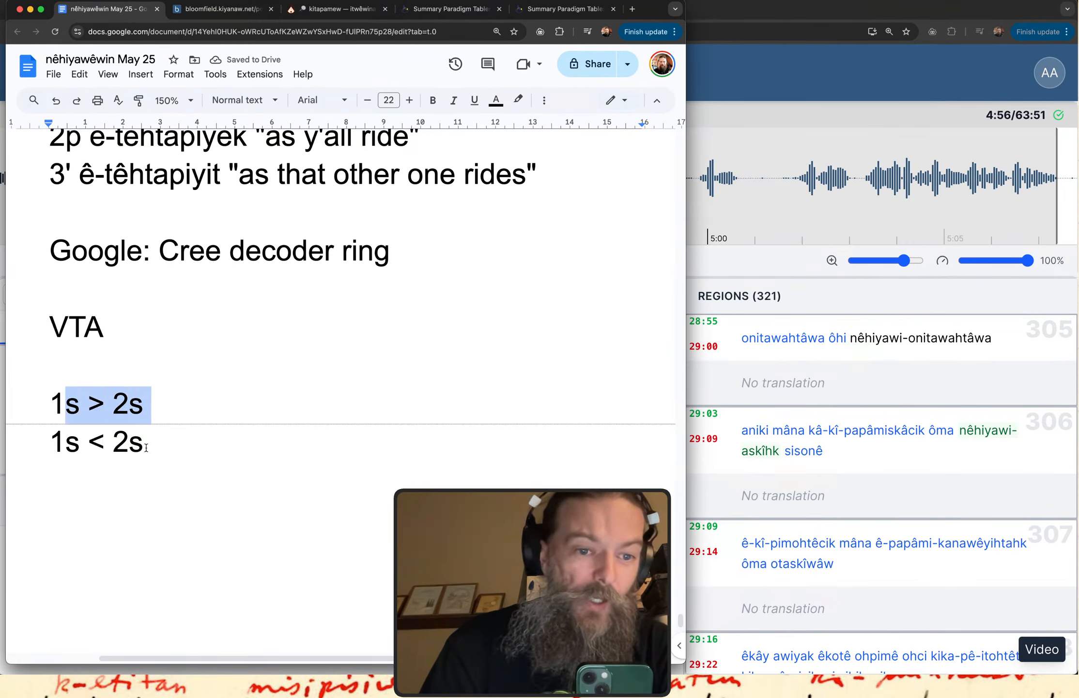
{"action": "left_click_drag", "start_coordinate": [146, 447], "coordinate": [38, 444]}
{"action": "scroll", "coordinate": [43, 449], "scroll_direction": "down", "scroll_amount": 2}
{"action": "left_click", "coordinate": [75, 434]}
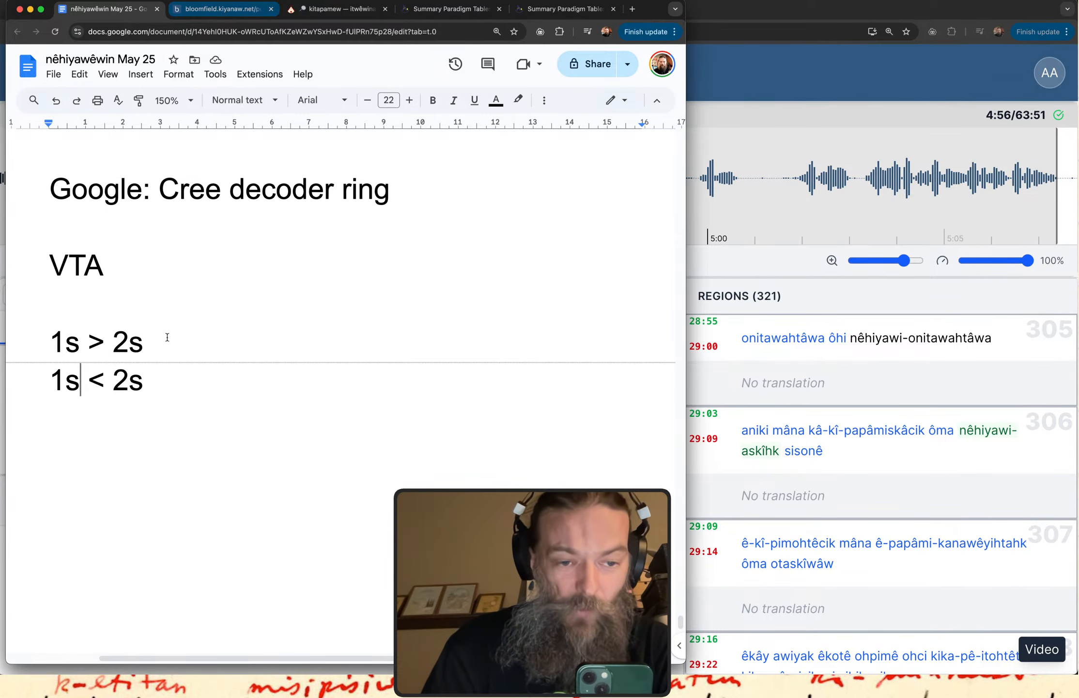
Add the verb form "ê-kitâpamâcik" below the direction lines, separated by a blank line.
{"action": "left_click", "coordinate": [175, 395]}
{"action": "key", "text": "Return"}
{"action": "key", "text": "Return"}
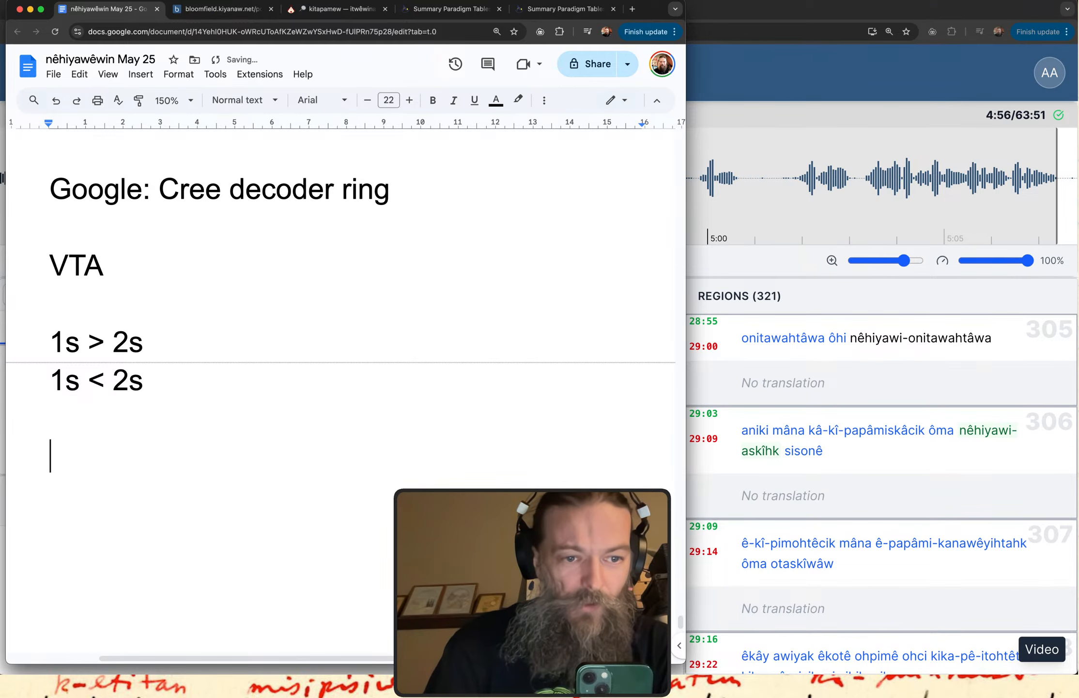
{"action": "type", "text": "ê-"}
{"action": "type", "text": "kitâpama"}
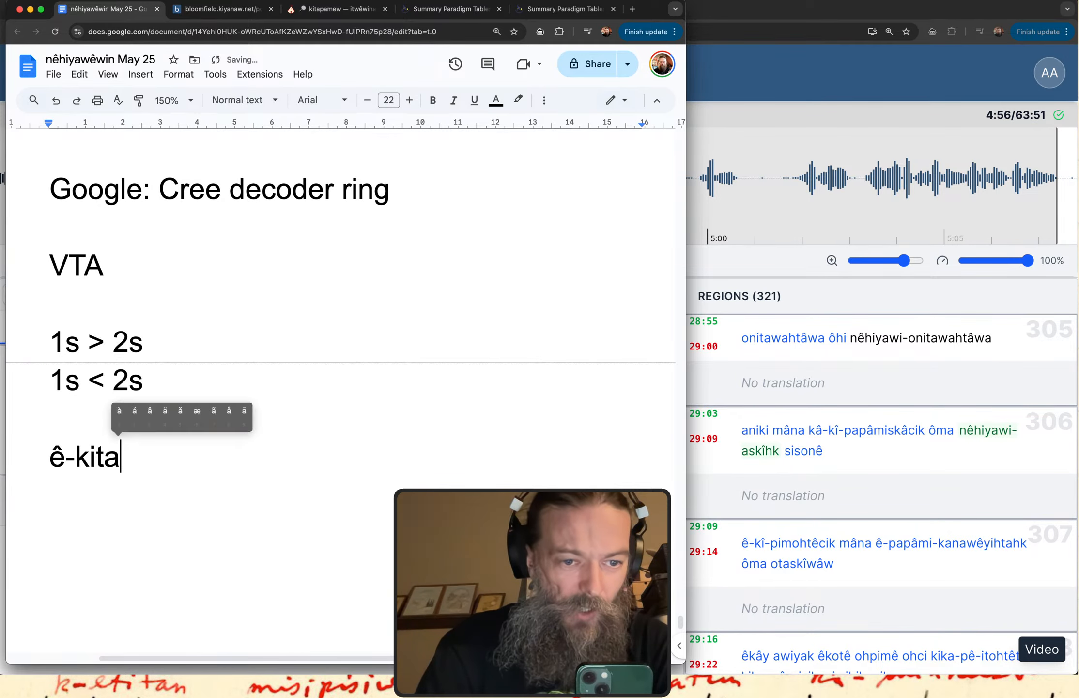
{"action": "type", "text": "cik"}
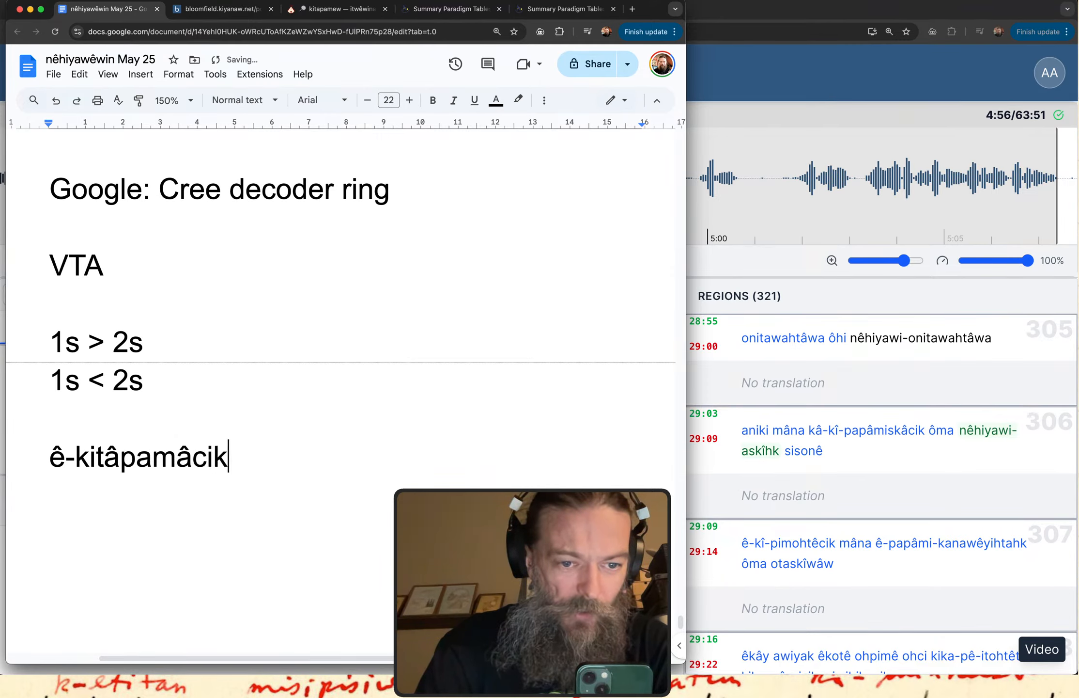
{"action": "key", "text": "Return"}
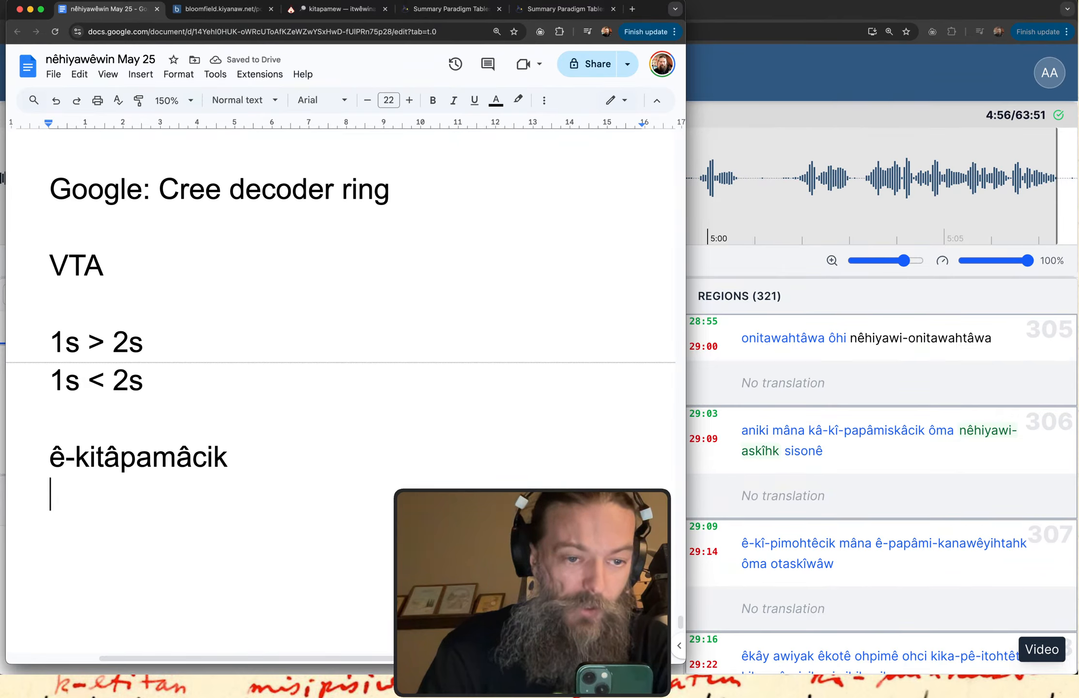
Write the notation "3p > 3'" on the line under "ê-kitâpamâcik".
{"action": "type", "text": "3s"}
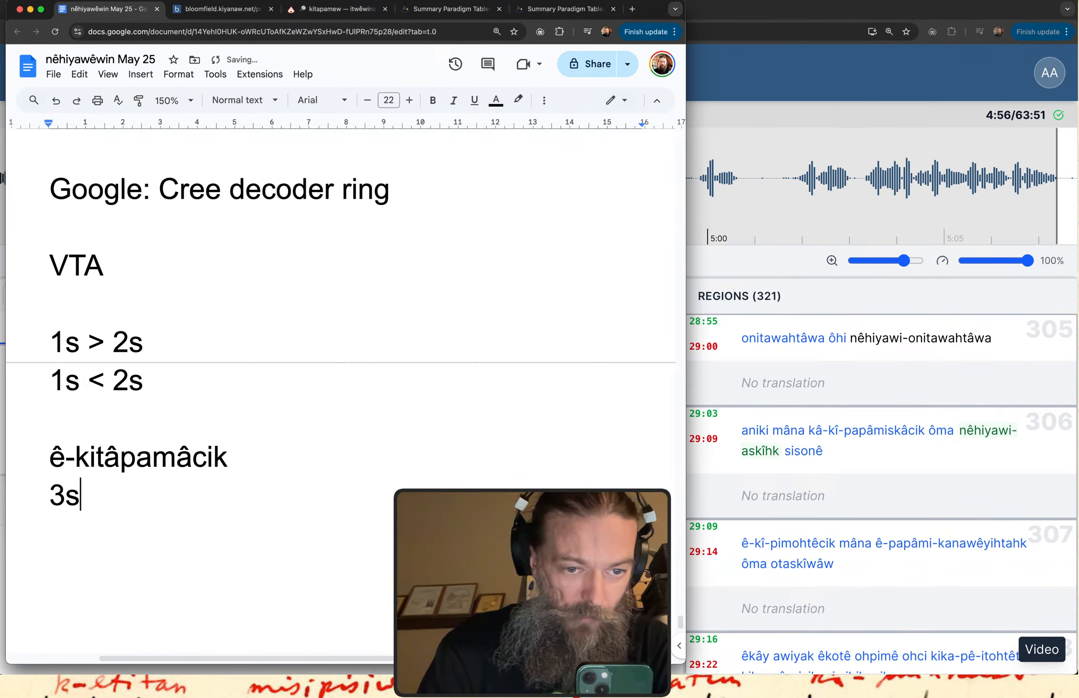
{"action": "key", "text": "BackSpace"}
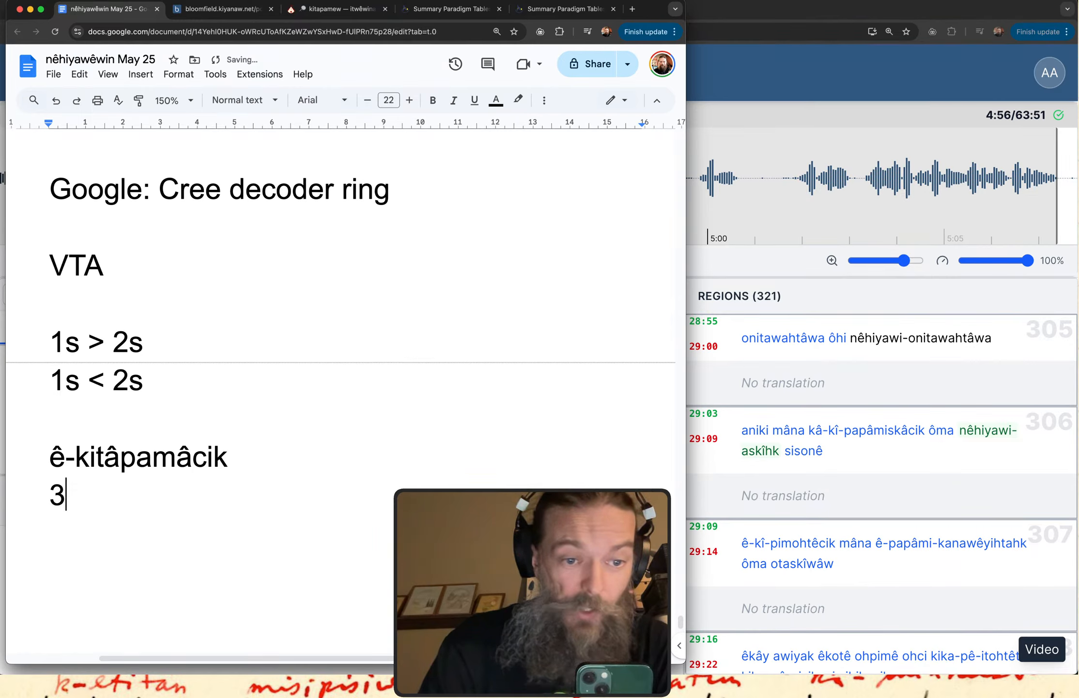
{"action": "type", "text": "p >"}
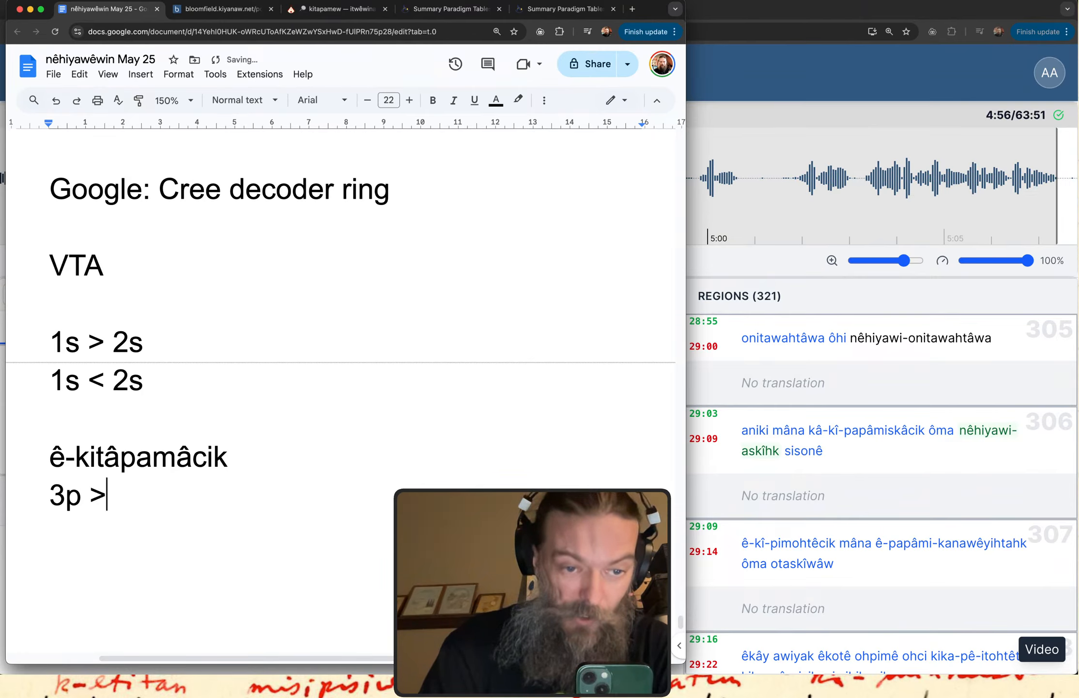
{"action": "type", "text": "3"}
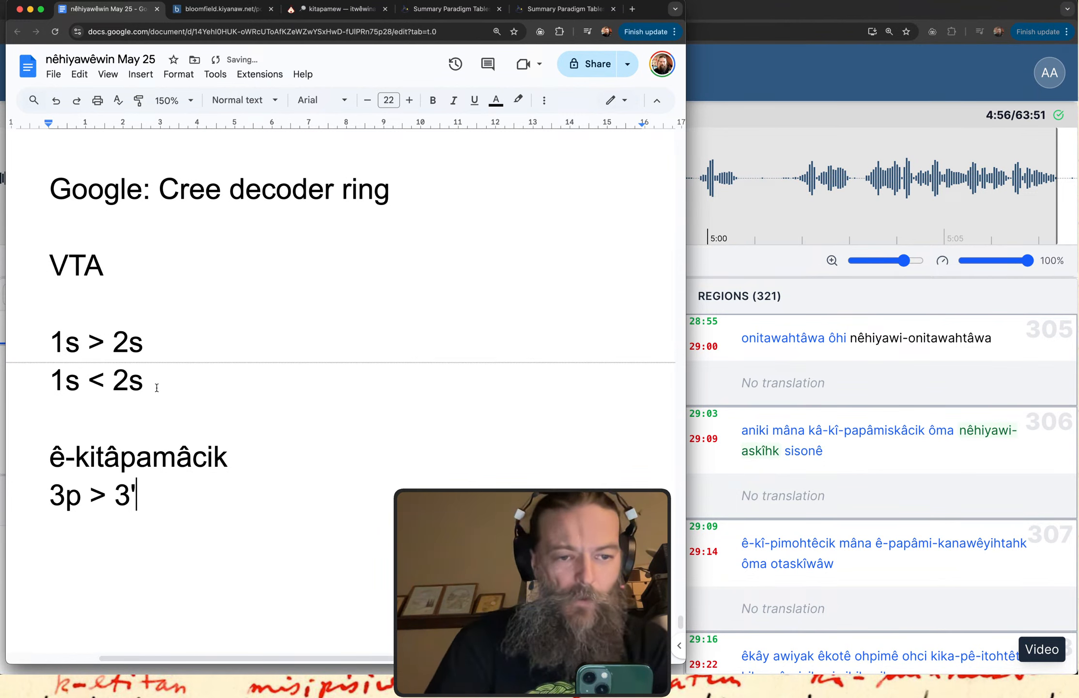
Point out "3p >" in the notes and mark the third-person rows of the VTA paradigm chart.
{"action": "mouse_move", "coordinate": [62, 488]}
{"action": "left_mouse_down"}
{"action": "mouse_move", "coordinate": [63, 518]}
{"action": "mouse_move", "coordinate": [78, 486]}
{"action": "mouse_move", "coordinate": [59, 474]}
{"action": "mouse_move", "coordinate": [117, 520]}
{"action": "mouse_move", "coordinate": [152, 494]}
{"action": "mouse_move", "coordinate": [103, 494]}
{"action": "left_mouse_up"}
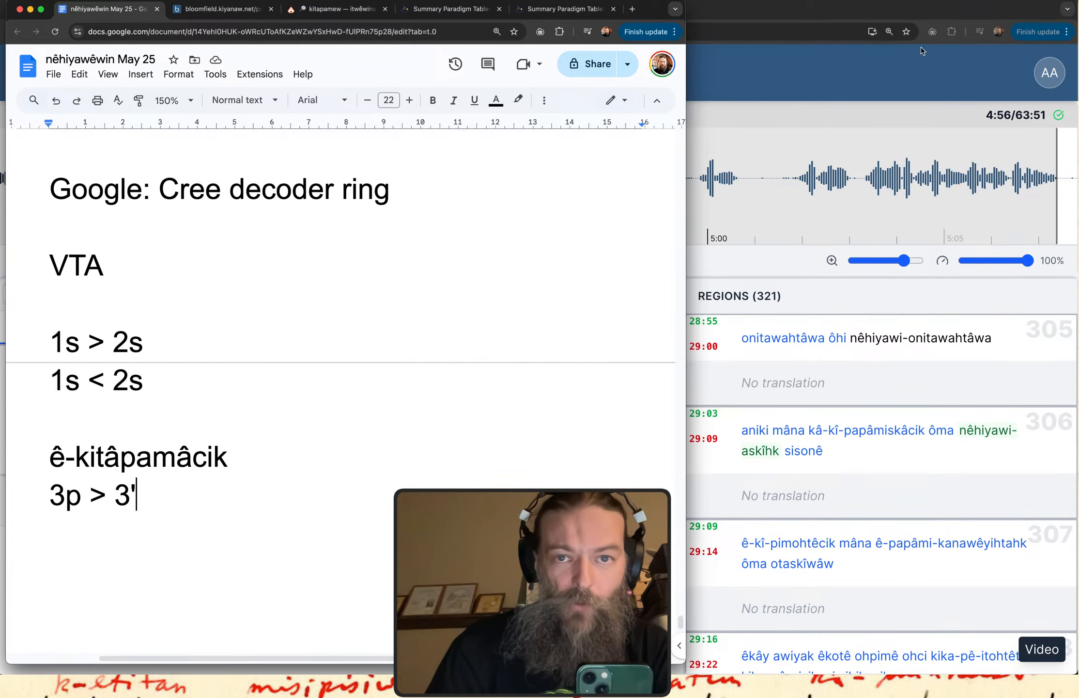
{"action": "left_click", "coordinate": [529, 16]}
{"action": "mouse_move", "coordinate": [125, 300]}
{"action": "left_mouse_down"}
{"action": "mouse_move", "coordinate": [387, 344]}
{"action": "mouse_move", "coordinate": [178, 114]}
{"action": "mouse_move", "coordinate": [66, 287]}
{"action": "left_mouse_up"}
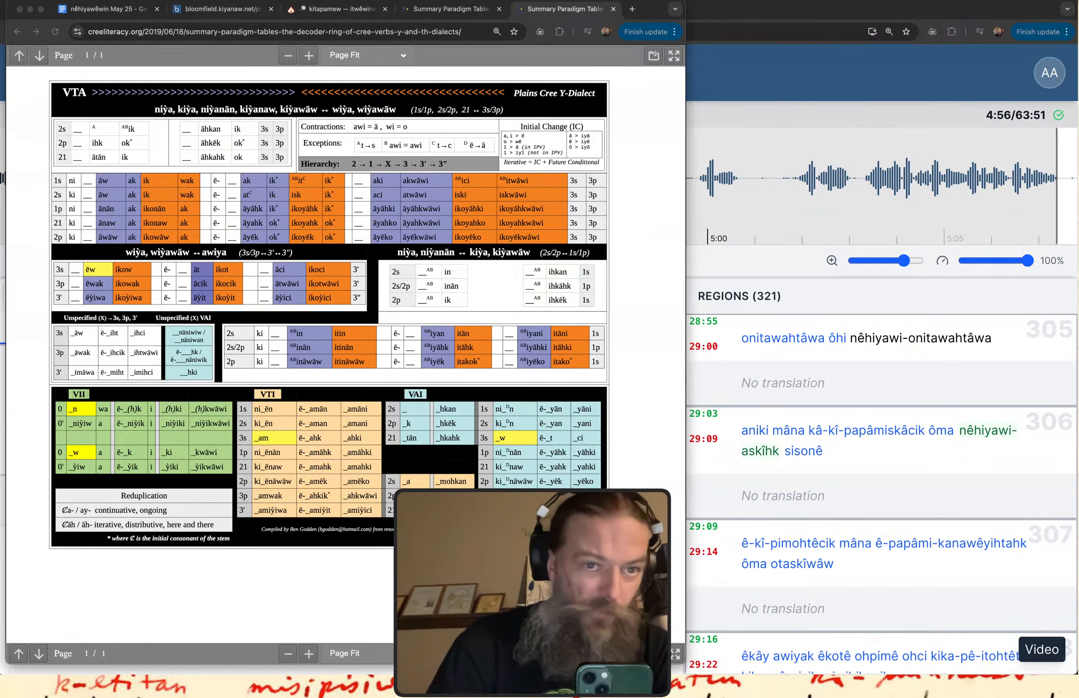
Find "VTA Verb Conjugation in nêhiyawêwin (Plains Cree)" among the YouTube channel's videos and draw an arrow pointing to it.
{"action": "left_click_drag", "start_coordinate": [0, 271], "coordinate": [617, 21]}
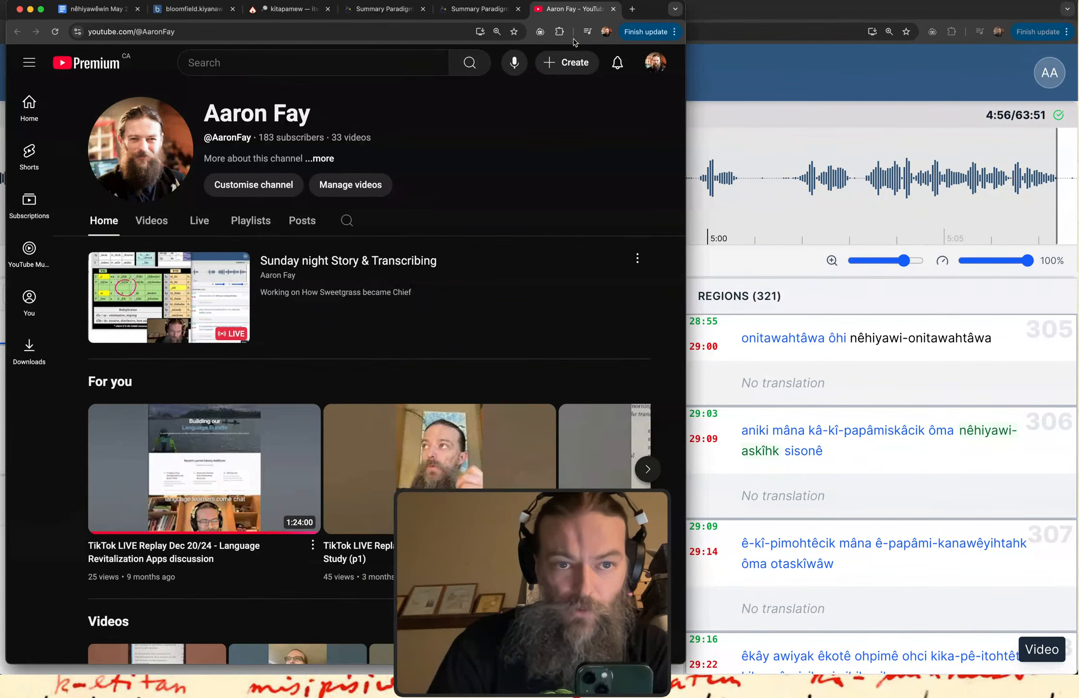
{"action": "scroll", "coordinate": [392, 274], "scroll_direction": "down", "scroll_amount": 6}
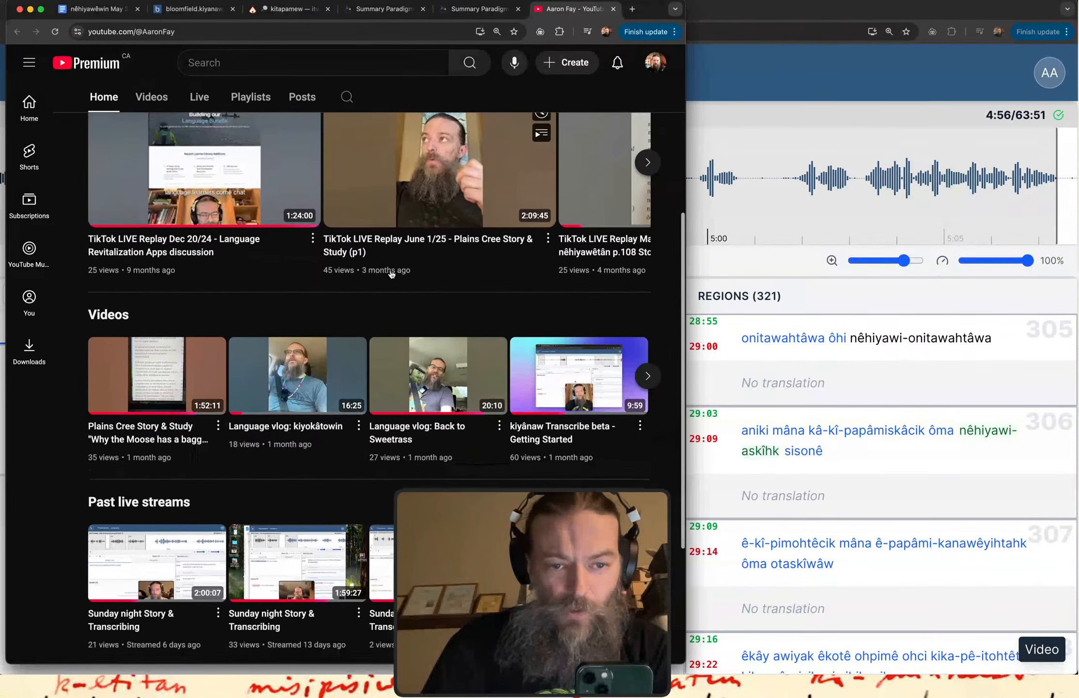
{"action": "scroll", "coordinate": [391, 275], "scroll_direction": "up", "scroll_amount": 6}
{"action": "left_click", "coordinate": [150, 176]}
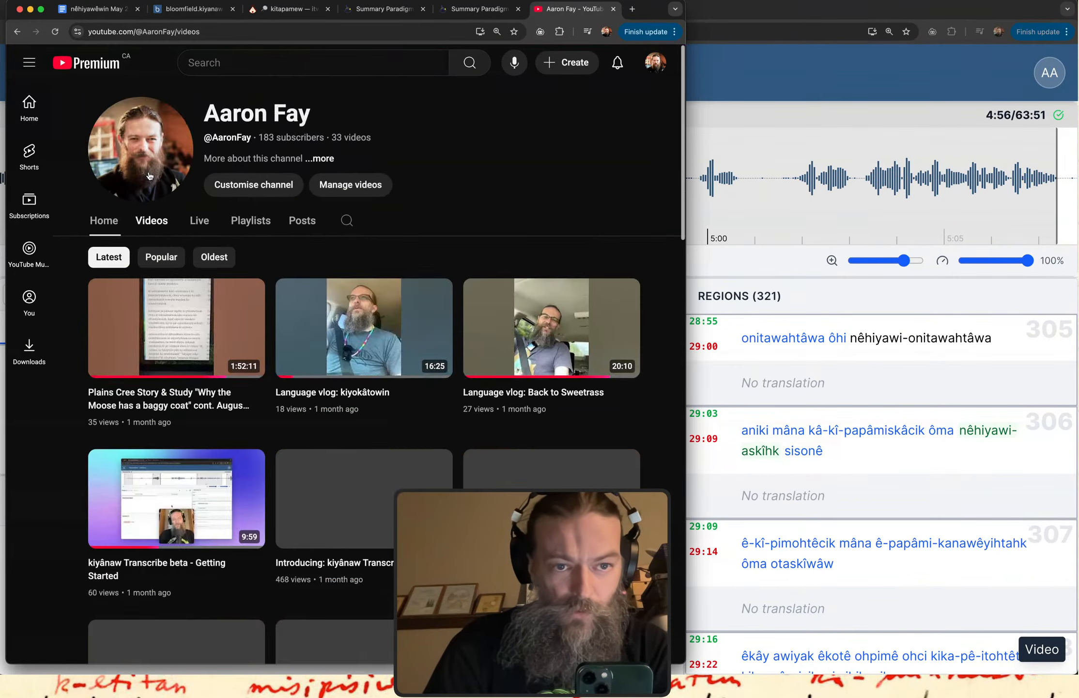
{"action": "scroll", "coordinate": [416, 342], "scroll_direction": "down", "scroll_amount": 8}
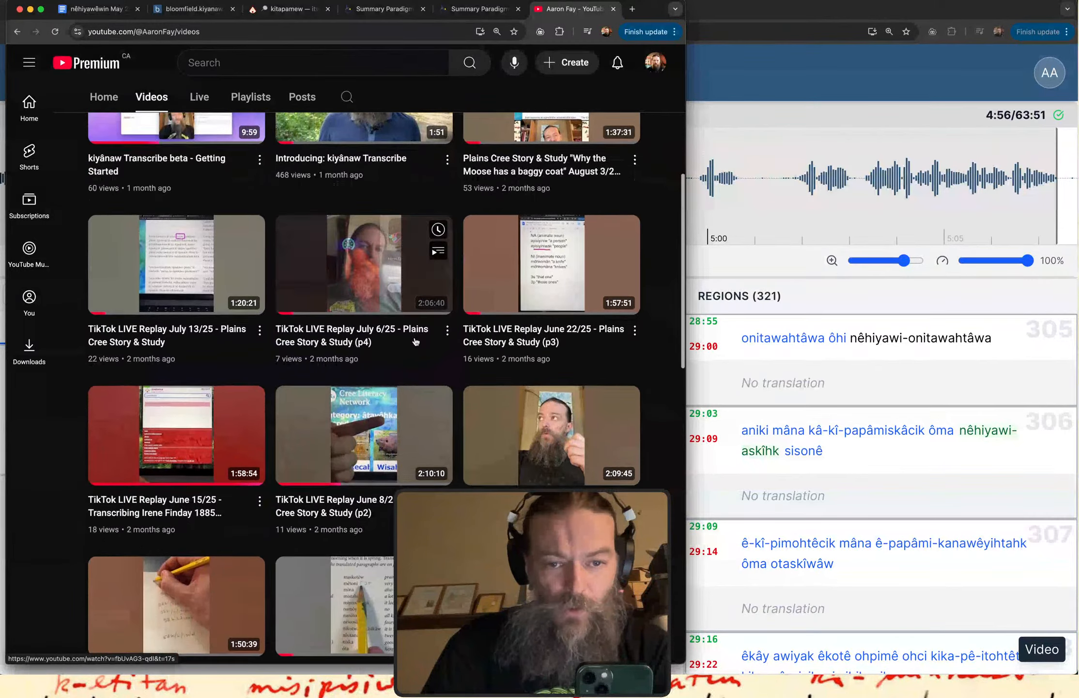
{"action": "scroll", "coordinate": [416, 342], "scroll_direction": "down", "scroll_amount": 20}
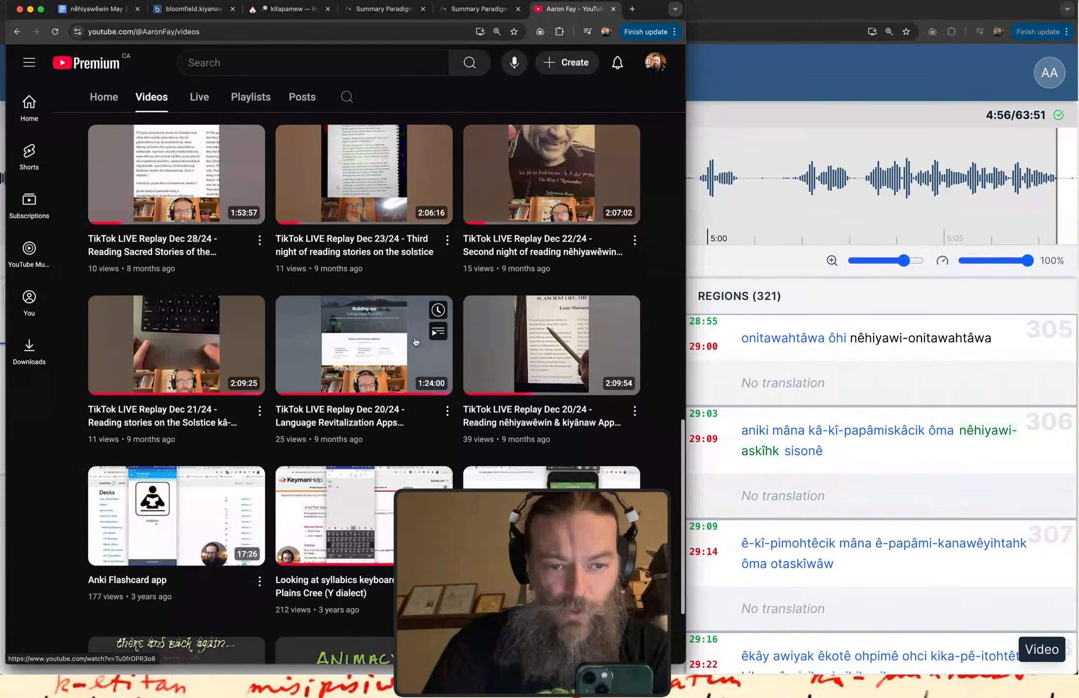
{"action": "scroll", "coordinate": [415, 342], "scroll_direction": "down", "scroll_amount": 3}
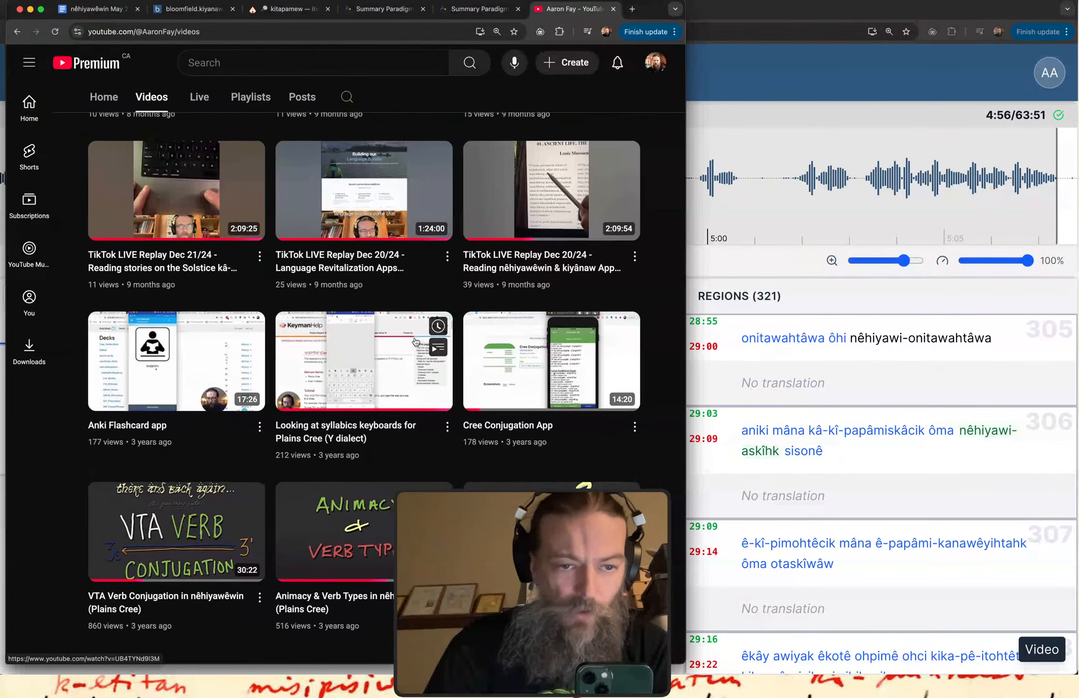
{"action": "mouse_move", "coordinate": [482, 182]}
{"action": "left_mouse_down"}
{"action": "mouse_move", "coordinate": [350, 279]}
{"action": "mouse_move", "coordinate": [208, 469]}
{"action": "mouse_move", "coordinate": [197, 444]}
{"action": "mouse_move", "coordinate": [207, 473]}
{"action": "mouse_move", "coordinate": [255, 448]}
{"action": "left_mouse_up"}
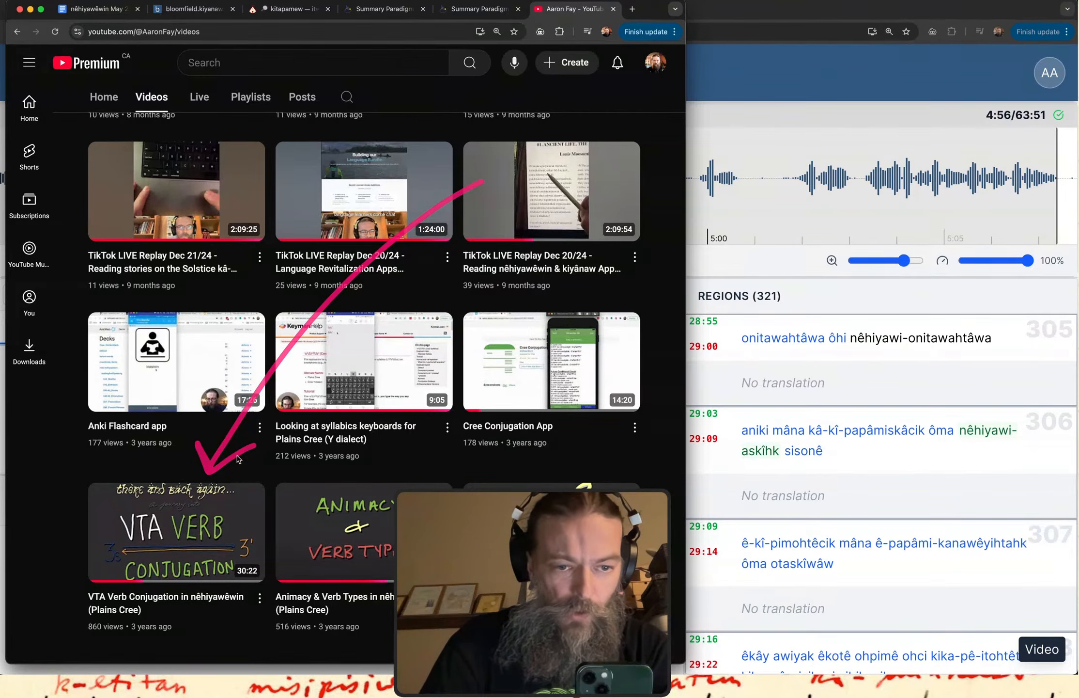
Open the "VTA Verb Conjugation in nêhiyawêwin (Plains Cree)" video and mute the site.
{"action": "left_click", "coordinate": [178, 532]}
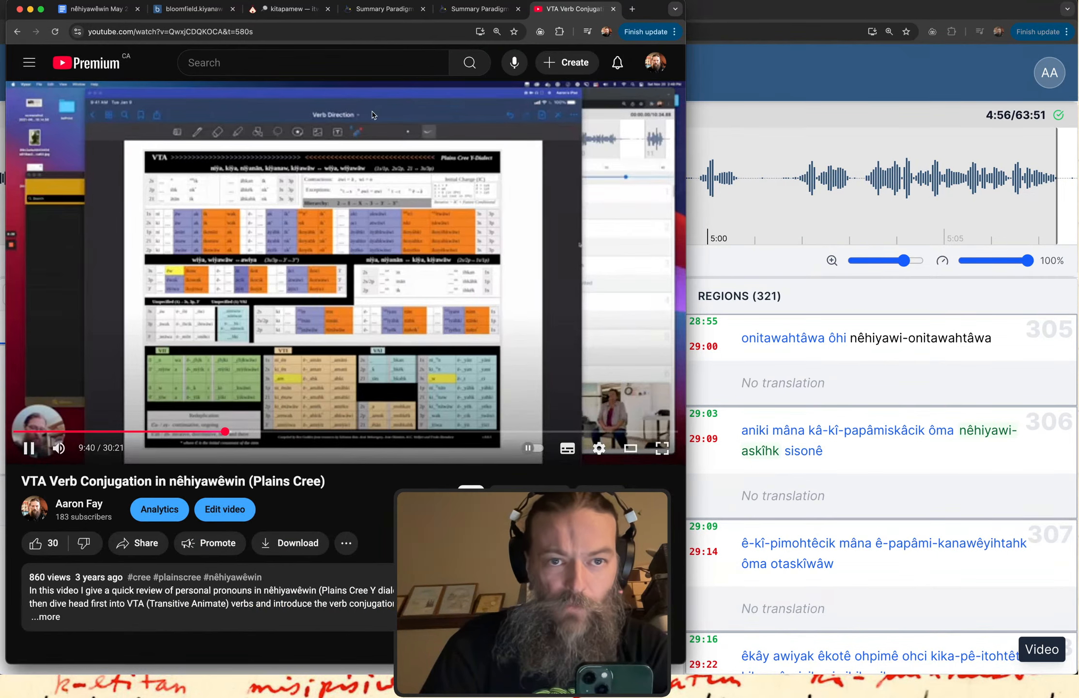
{"action": "right_click", "coordinate": [570, 9]}
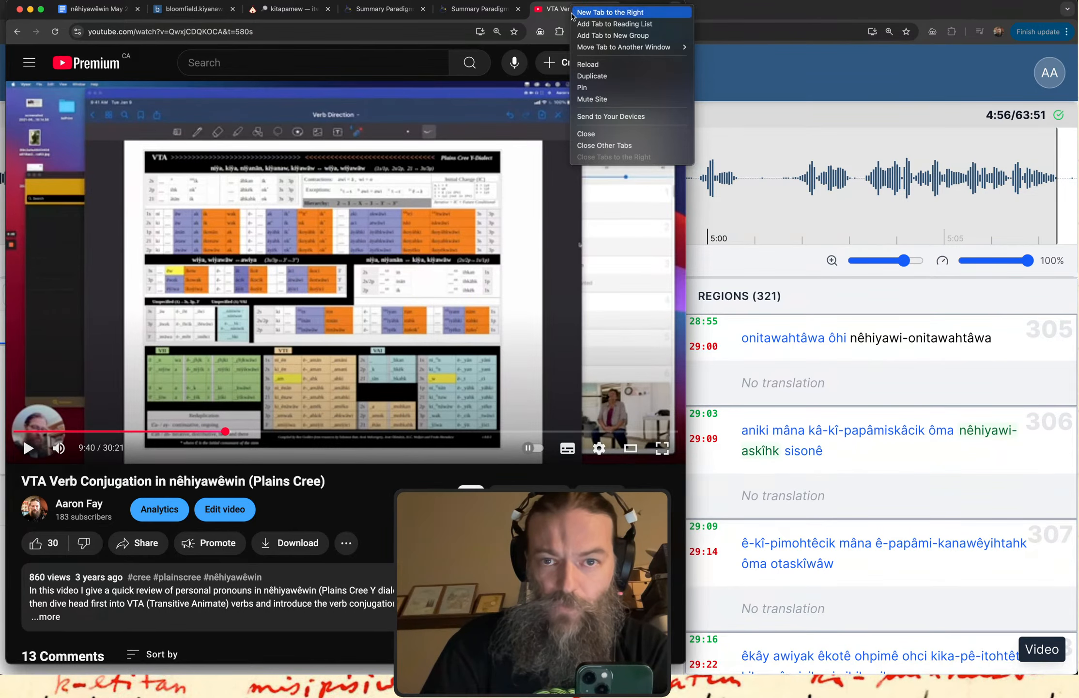
{"action": "left_click", "coordinate": [610, 100]}
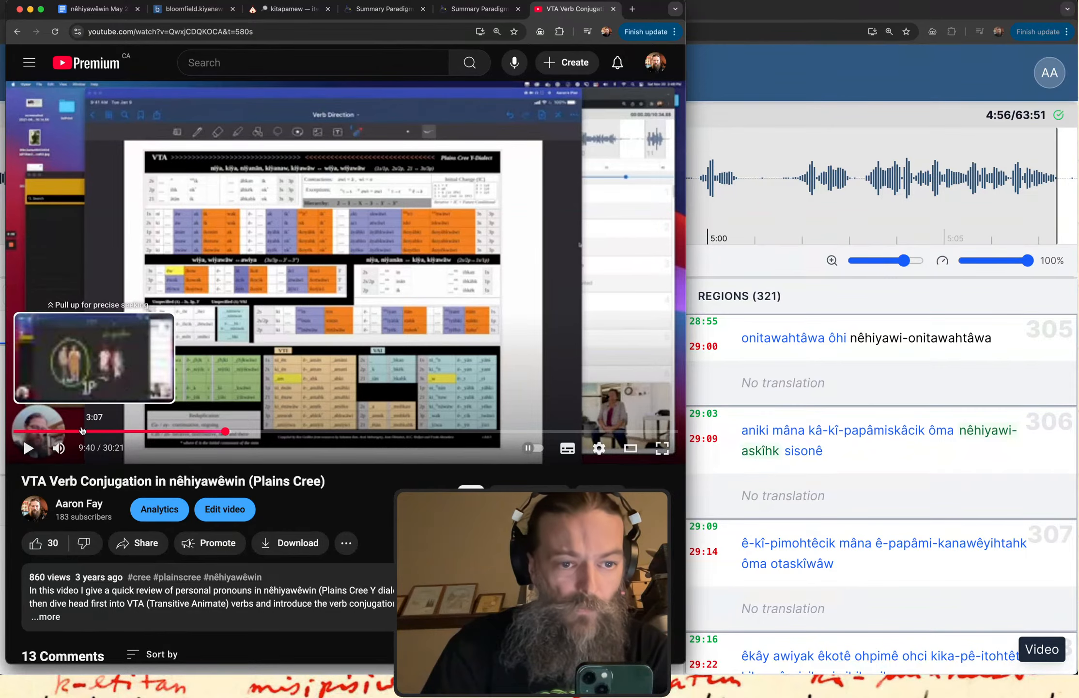
Jump back to about 1:12 in the video, skip ahead to the 1P illustration, play it and circle the 1P label.
{"action": "left_click", "coordinate": [41, 430]}
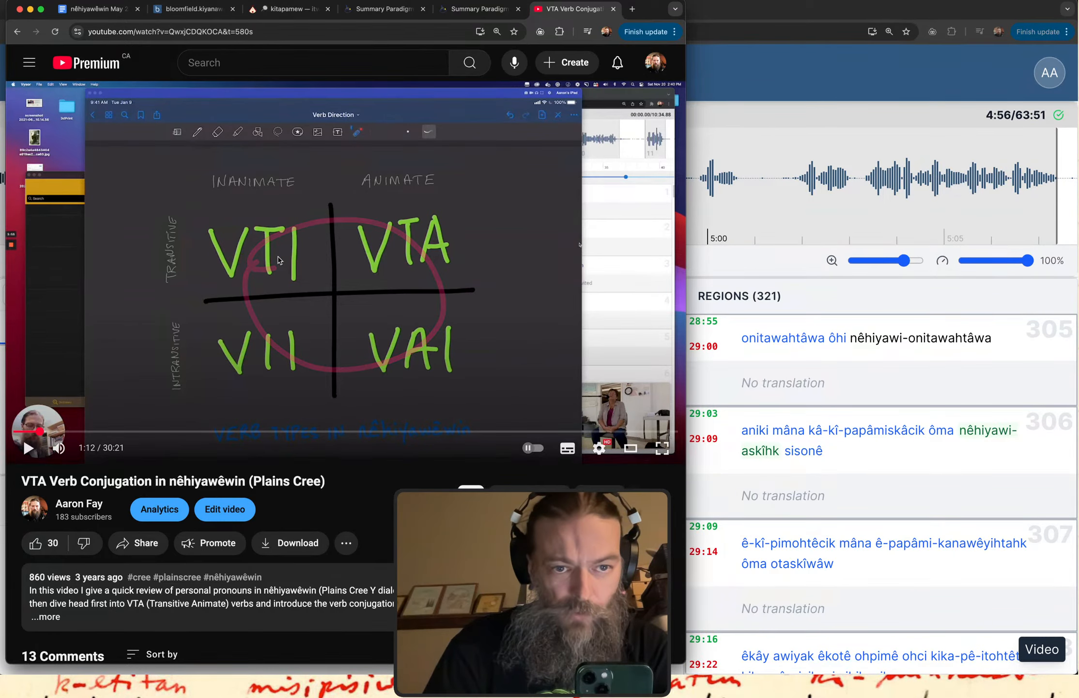
{"action": "key", "text": "Right"}
{"action": "key", "text": "Right"}
{"action": "key", "text": "Right"}
{"action": "key", "text": "Right"}
{"action": "key", "text": "Right"}
{"action": "key", "text": "Right"}
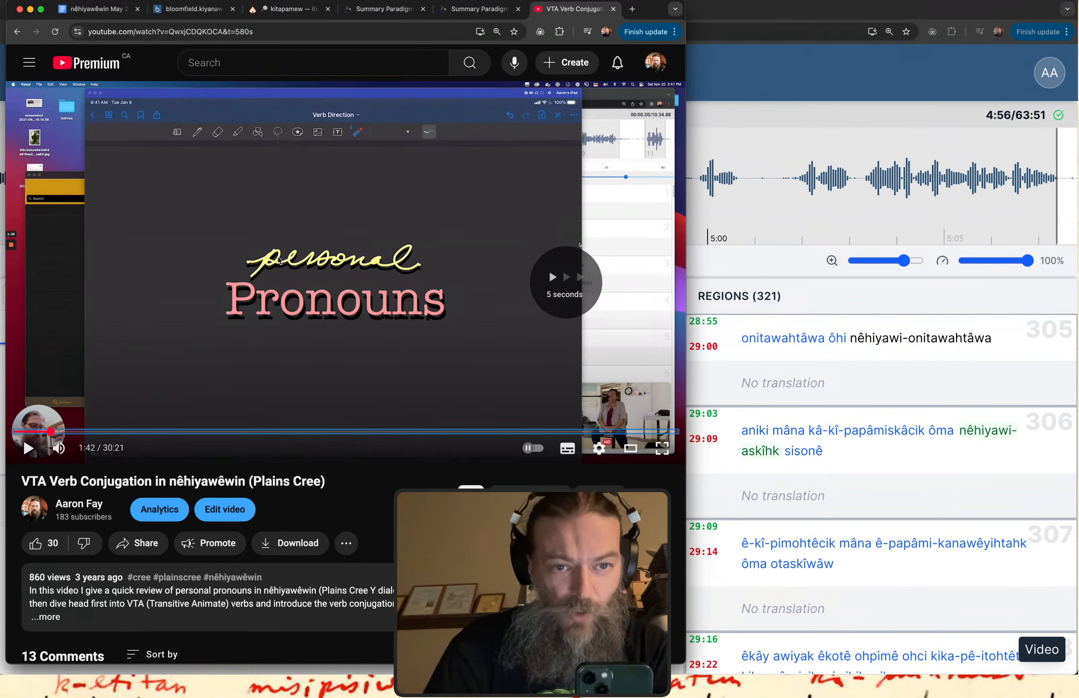
{"action": "key", "text": "Right"}
{"action": "key", "text": "Right"}
{"action": "key", "text": "Right"}
{"action": "key", "text": "Right"}
{"action": "key", "text": "Right"}
{"action": "key", "text": "Right"}
{"action": "key", "text": "Right"}
{"action": "key", "text": "Right"}
{"action": "key", "text": "Right"}
{"action": "key", "text": "Right"}
{"action": "key", "text": "Right"}
{"action": "key", "text": "Right"}
{"action": "key", "text": "Right"}
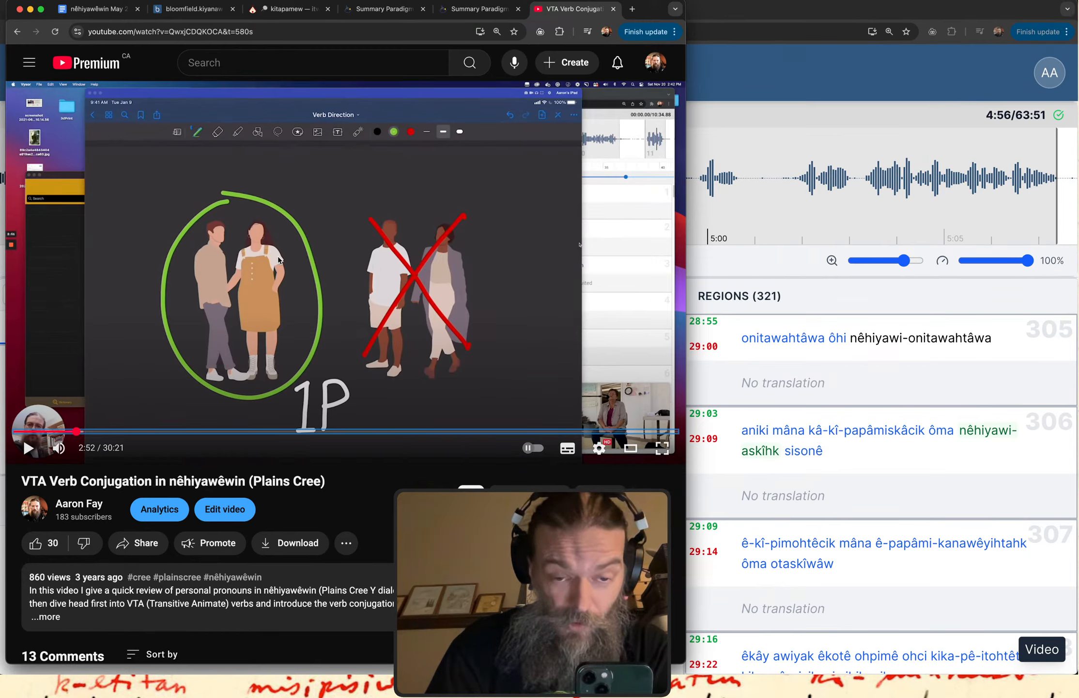
{"action": "key", "text": "space"}
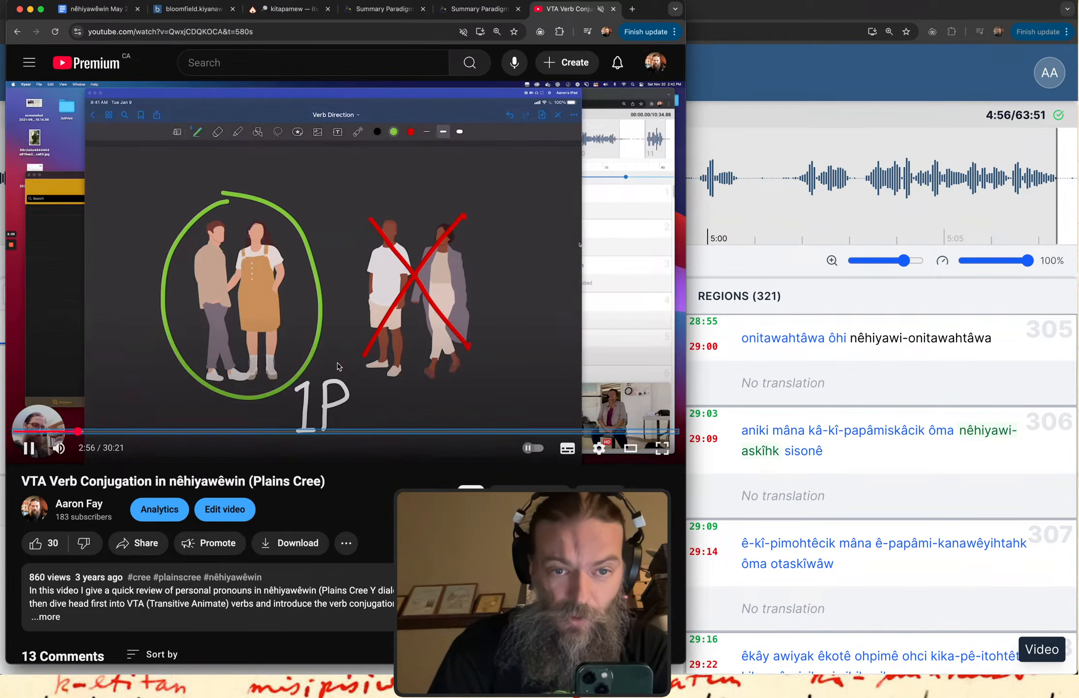
Pause the video and skip past the 21P illustration to the slide listing the personal pronouns from niya to wiyawâw.
{"action": "left_click", "coordinate": [272, 314]}
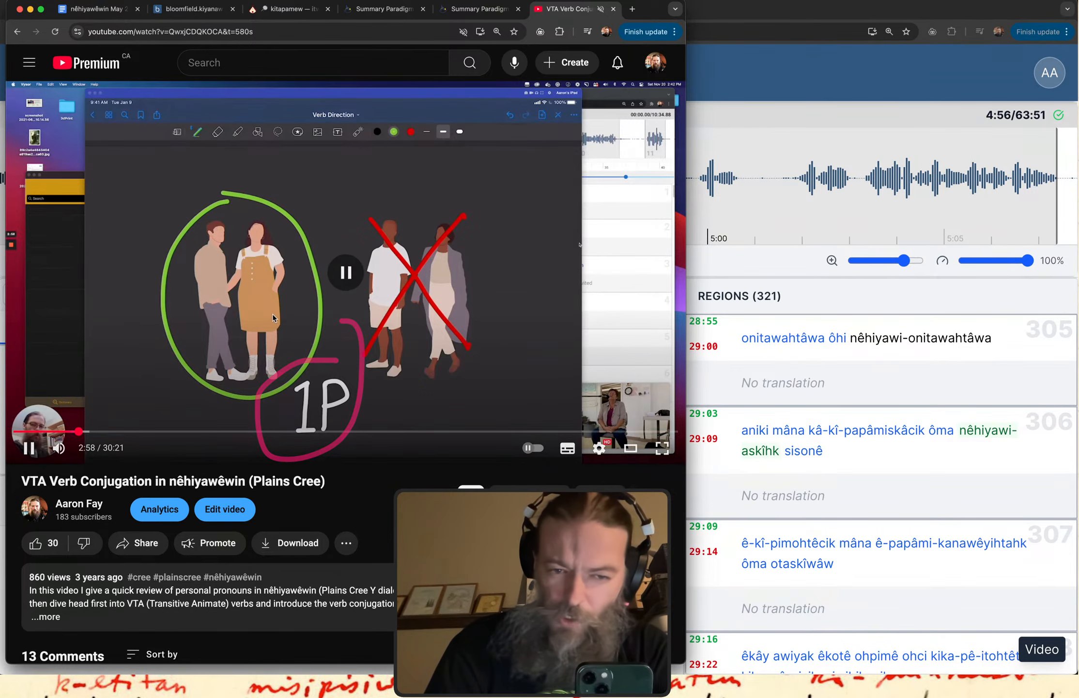
{"action": "key", "text": "Right"}
{"action": "key", "text": "Right"}
{"action": "key", "text": "Right"}
{"action": "key", "text": "Right"}
{"action": "key", "text": "Right"}
{"action": "key", "text": "Right"}
{"action": "key", "text": "Right"}
{"action": "key", "text": "Right"}
{"action": "key", "text": "Right"}
{"action": "key", "text": "Right"}
{"action": "key", "text": "Right"}
{"action": "key", "text": "Right"}
{"action": "key", "text": "Right"}
{"action": "key", "text": "Right"}
{"action": "key", "text": "Right"}
{"action": "key", "text": "Right"}
{"action": "key", "text": "Right"}
{"action": "key", "text": "Right"}
{"action": "key", "text": "Right"}
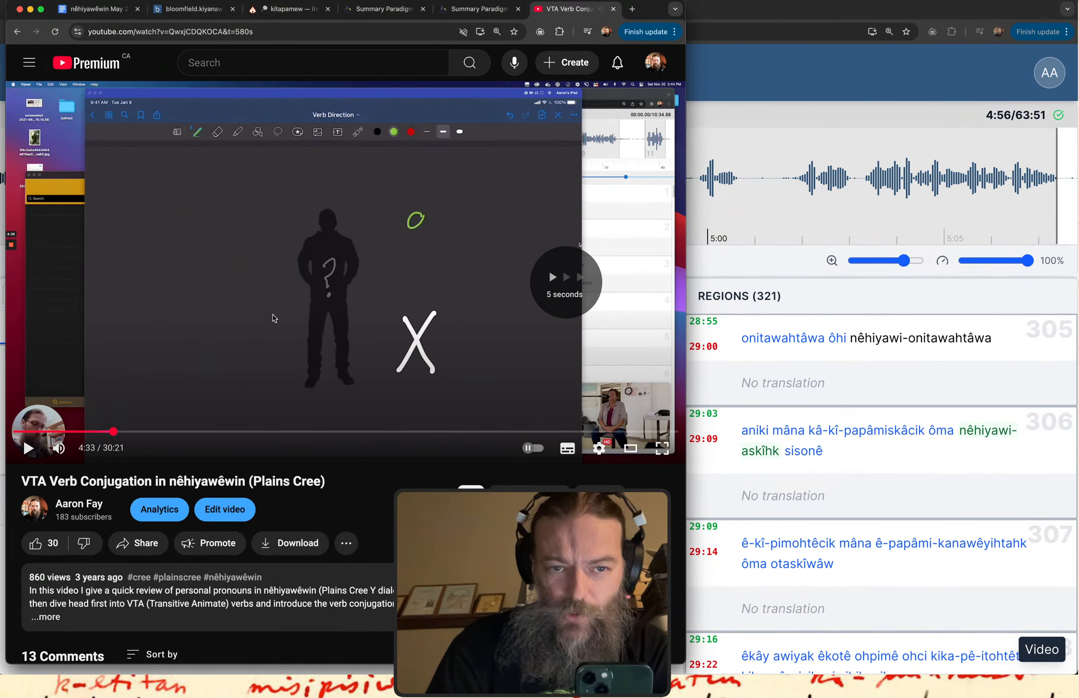
Skip ahead in the video to the 2→1 slide with "Kisâkihin" at about 6:13 and underline the person hierarchy.
{"action": "key", "text": "Right"}
{"action": "key", "text": "Right"}
{"action": "key", "text": "Right"}
{"action": "key", "text": "Right"}
{"action": "key", "text": "Right"}
{"action": "key", "text": "Right"}
{"action": "key", "text": "Right"}
{"action": "key", "text": "Right"}
{"action": "key", "text": "Right"}
{"action": "key", "text": "Right"}
{"action": "key", "text": "Right"}
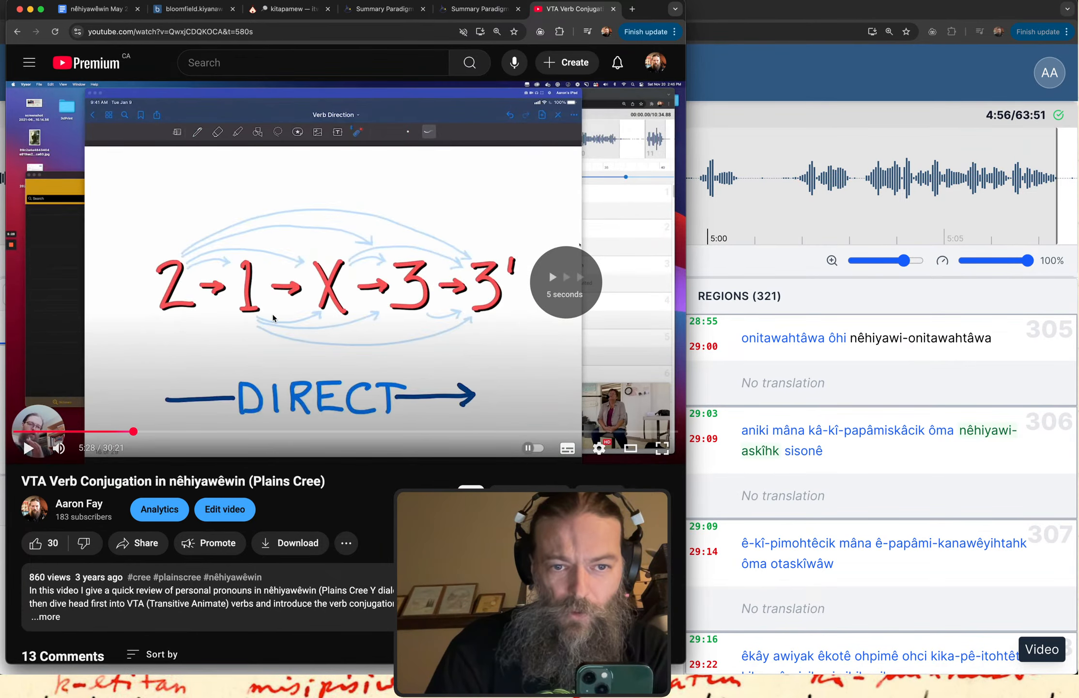
{"action": "key", "text": "Right"}
{"action": "key", "text": "Right"}
{"action": "key", "text": "Right"}
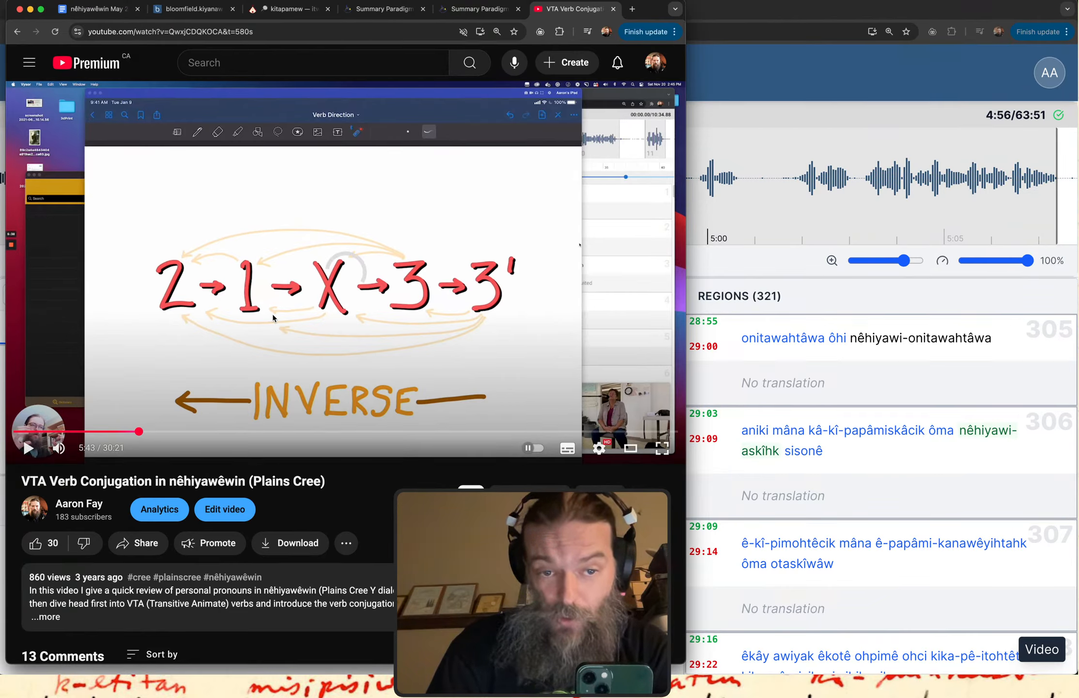
{"action": "key", "text": "Right"}
{"action": "key", "text": "Right"}
{"action": "key", "text": "Right"}
{"action": "key", "text": "Right"}
{"action": "key", "text": "Right"}
{"action": "key", "text": "Right"}
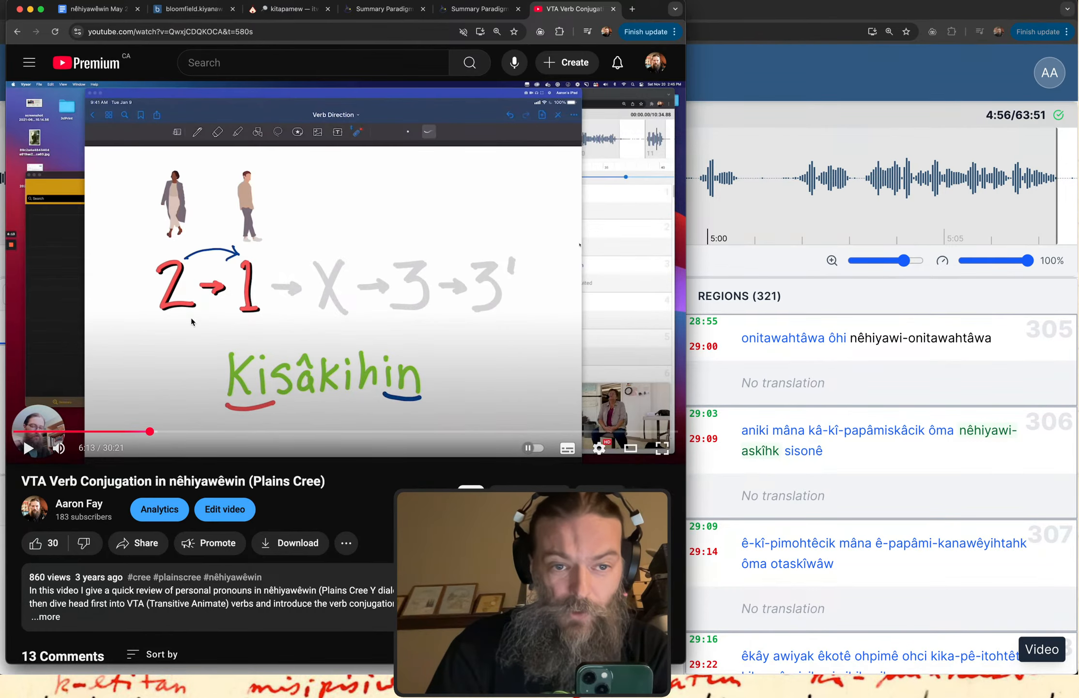
{"action": "mouse_move", "coordinate": [191, 321]}
{"action": "left_mouse_down"}
{"action": "mouse_move", "coordinate": [389, 315]}
{"action": "mouse_move", "coordinate": [181, 330]}
{"action": "left_mouse_up"}
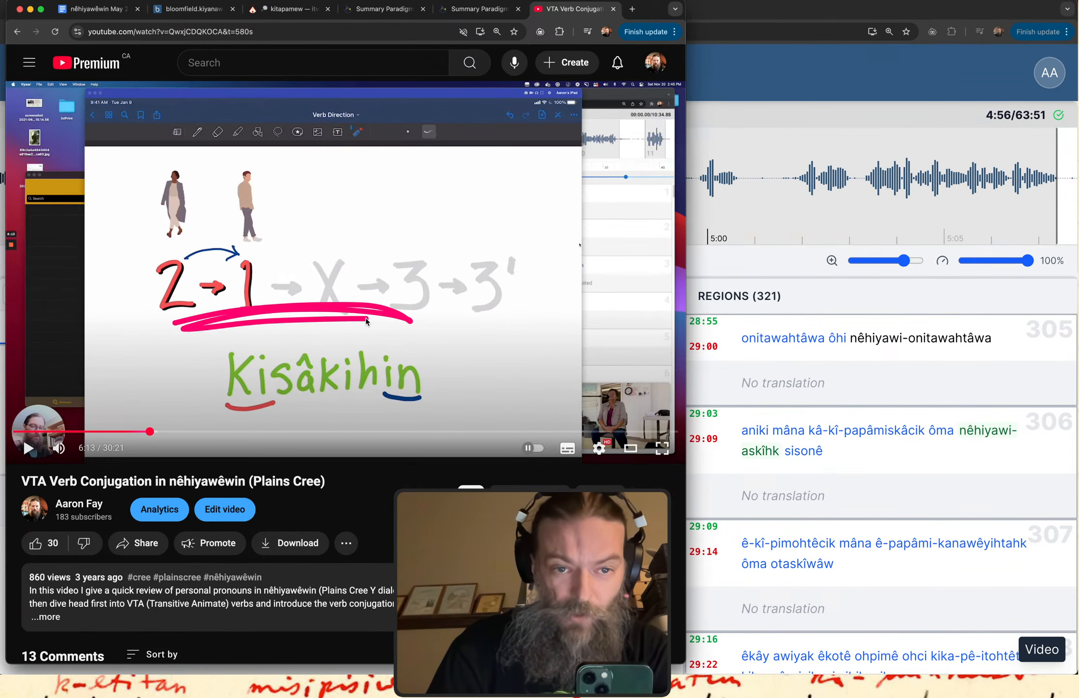
Switch to the VTA paradigm chart and box the 1s to 2p person labels with their ni and ki prefixes.
{"action": "left_click", "coordinate": [486, 14]}
{"action": "scroll", "coordinate": [106, 182], "scroll_direction": "up", "scroll_amount": 5}
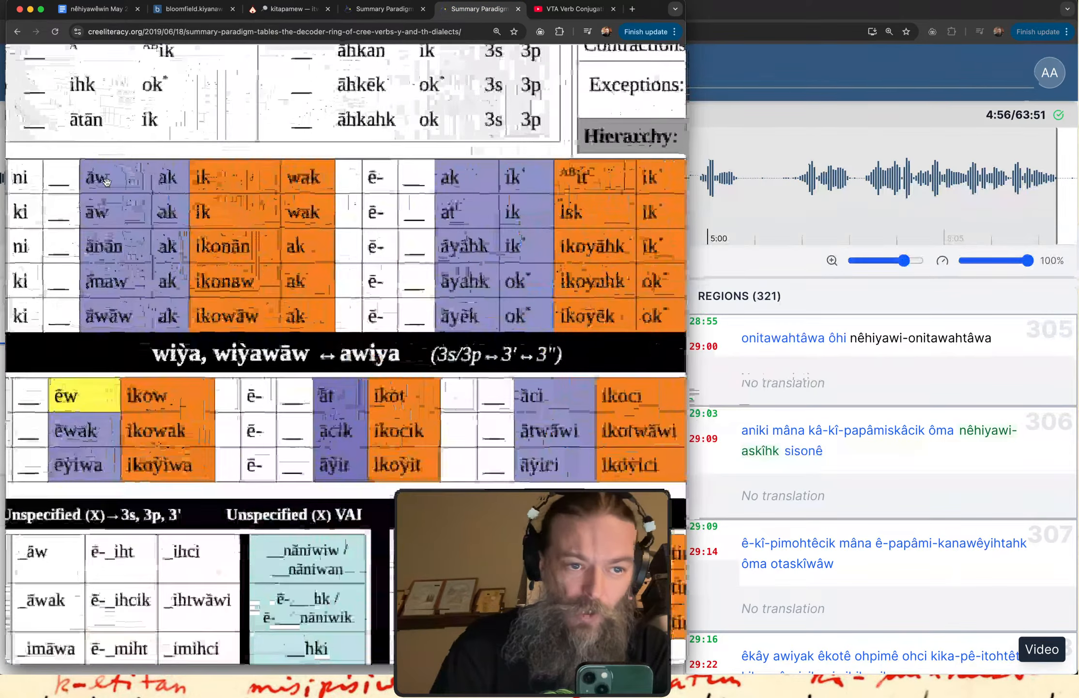
{"action": "scroll", "coordinate": [106, 181], "scroll_direction": "up", "scroll_amount": 2}
{"action": "mouse_move", "coordinate": [111, 150]}
{"action": "left_mouse_down"}
{"action": "mouse_move", "coordinate": [92, 383]}
{"action": "mouse_move", "coordinate": [228, 228]}
{"action": "left_mouse_up"}
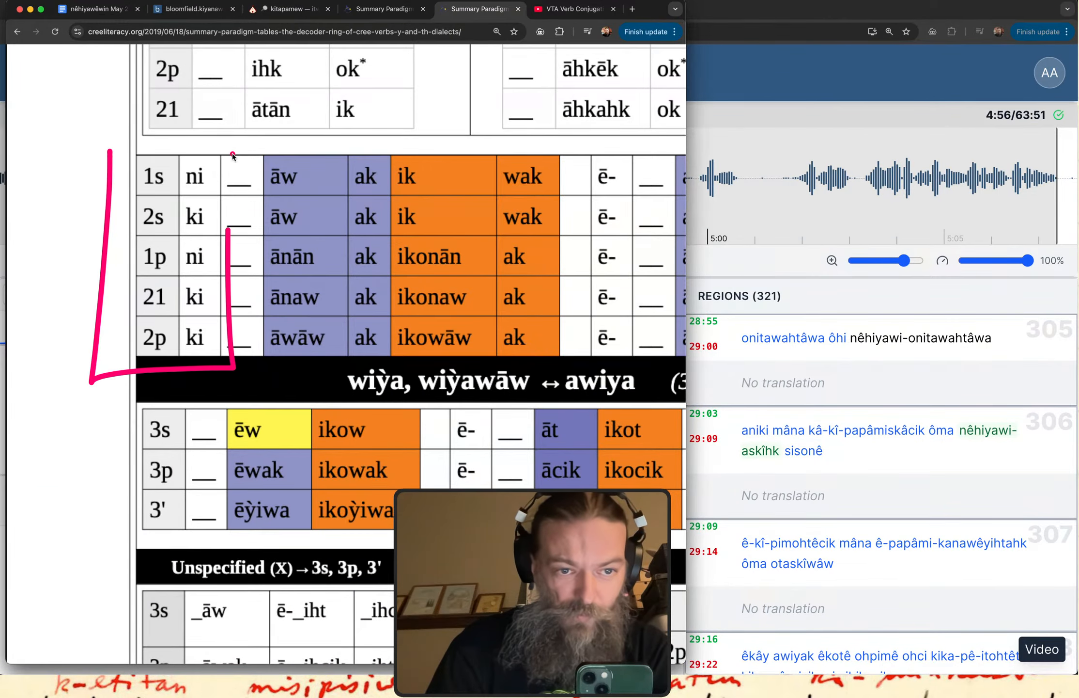
{"action": "mouse_move", "coordinate": [233, 155]}
{"action": "left_mouse_down"}
{"action": "mouse_move", "coordinate": [103, 118]}
{"action": "mouse_move", "coordinate": [90, 198]}
{"action": "left_mouse_up"}
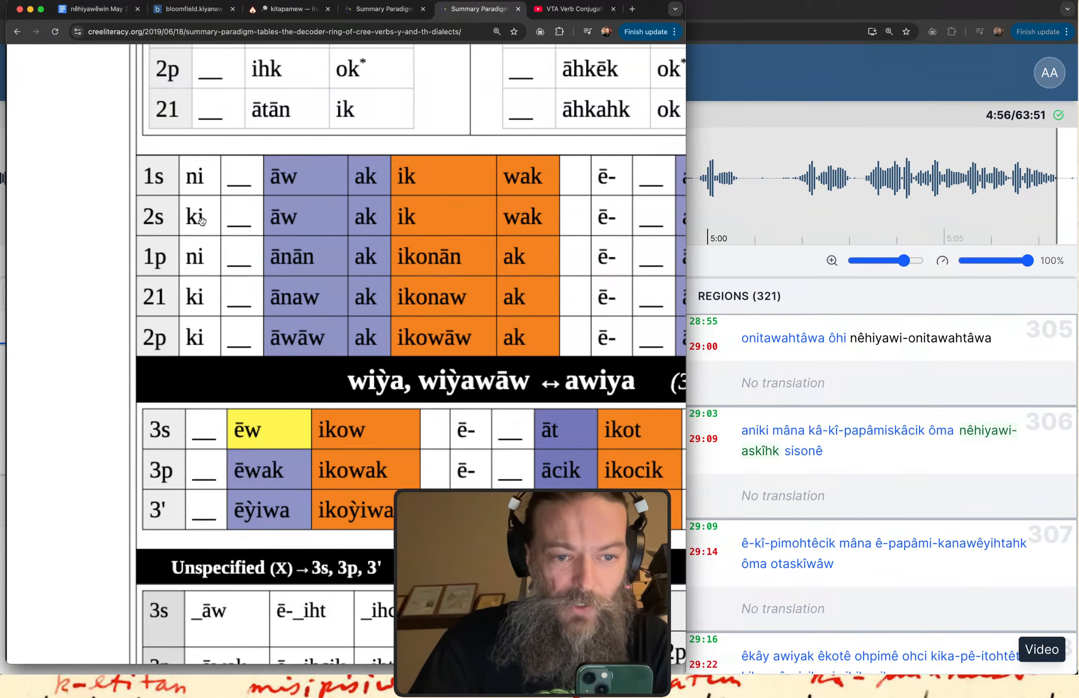
Return to the nêhiyawêwin May 25 notes and draw an arrow from 3p to 3' under ê-kitâpamâcik.
{"action": "scroll", "coordinate": [202, 220], "scroll_direction": "down", "scroll_amount": 5}
{"action": "left_click", "coordinate": [103, 9]}
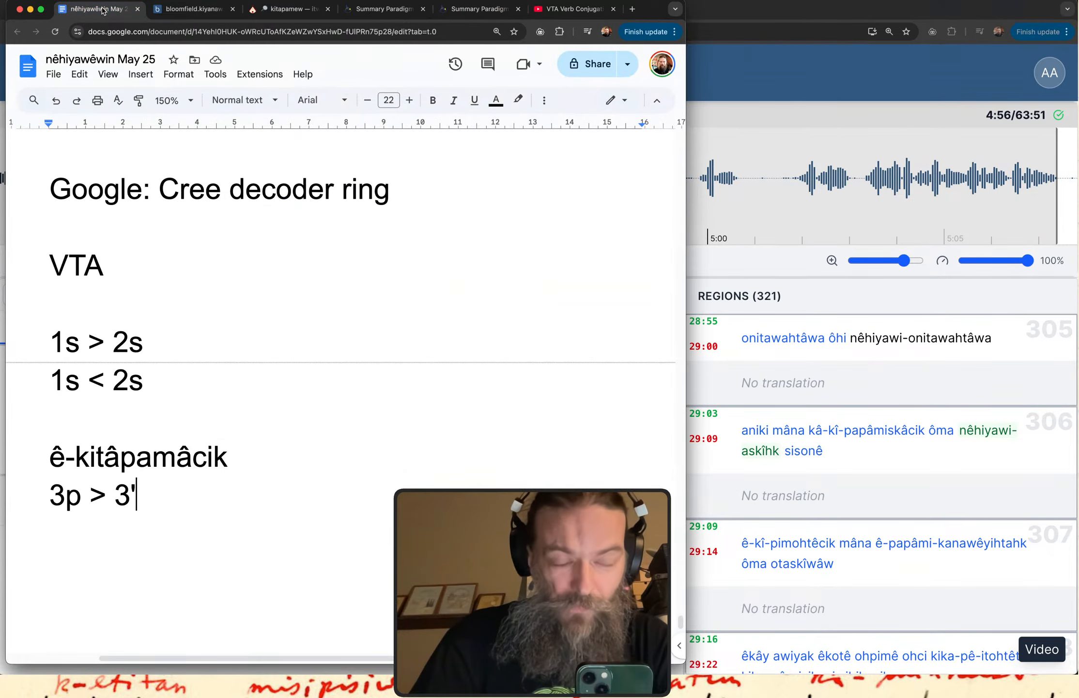
{"action": "left_click_drag", "start_coordinate": [44, 520], "coordinate": [55, 519]}
{"action": "mouse_move", "coordinate": [70, 519]}
{"action": "left_mouse_down"}
{"action": "mouse_move", "coordinate": [87, 474]}
{"action": "mouse_move", "coordinate": [44, 470]}
{"action": "mouse_move", "coordinate": [39, 521]}
{"action": "mouse_move", "coordinate": [97, 530]}
{"action": "mouse_move", "coordinate": [137, 530]}
{"action": "mouse_move", "coordinate": [150, 473]}
{"action": "mouse_move", "coordinate": [111, 466]}
{"action": "mouse_move", "coordinate": [98, 510]}
{"action": "mouse_move", "coordinate": [92, 469]}
{"action": "mouse_move", "coordinate": [180, 478]}
{"action": "mouse_move", "coordinate": [164, 457]}
{"action": "mouse_move", "coordinate": [182, 478]}
{"action": "mouse_move", "coordinate": [158, 480]}
{"action": "left_mouse_up"}
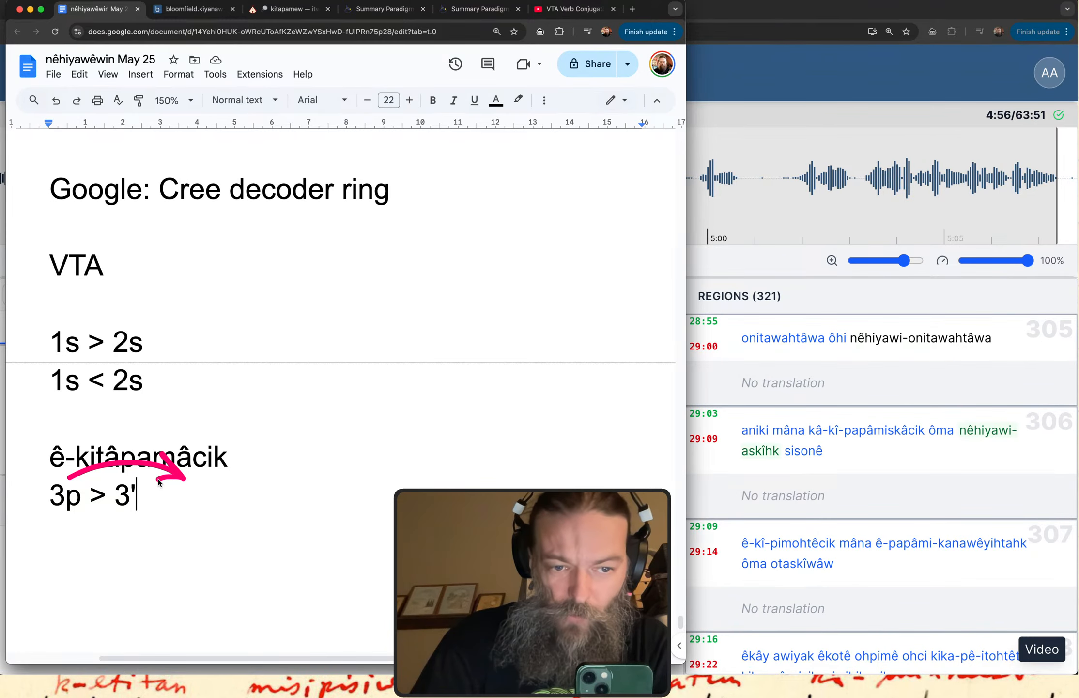
Open the full-page paradigm chart and circle the 3p label and its matching 3' label in the wiỳa, wiỳawāw ↔ awiya section.
{"action": "left_click", "coordinate": [379, 11]}
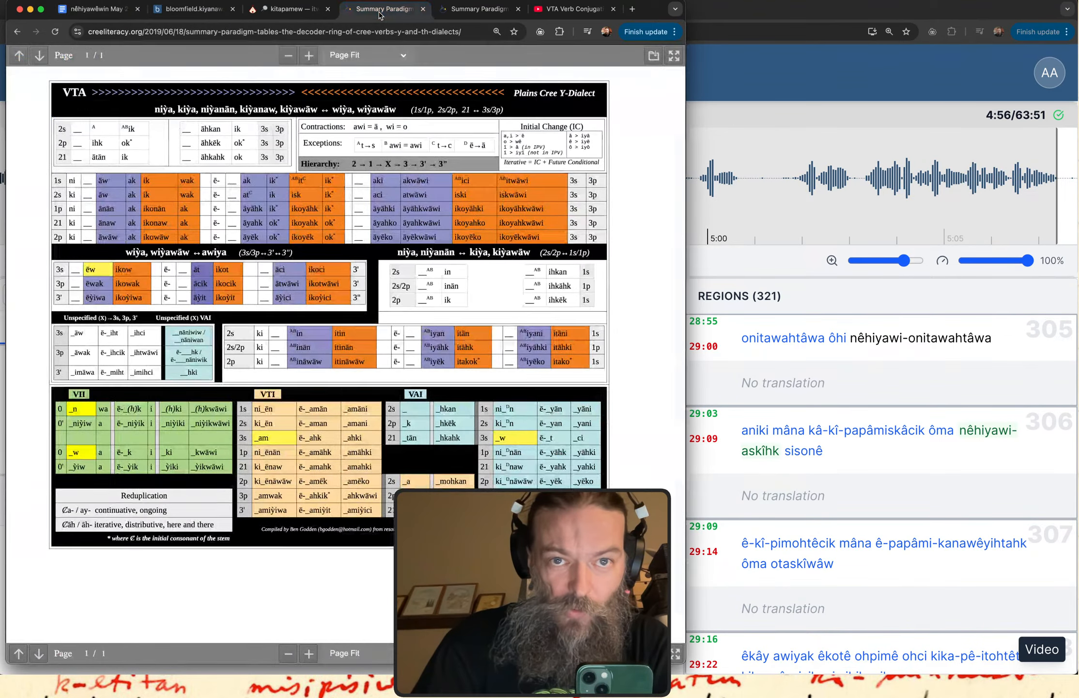
{"action": "scroll", "coordinate": [61, 263], "scroll_direction": "up", "scroll_amount": 5}
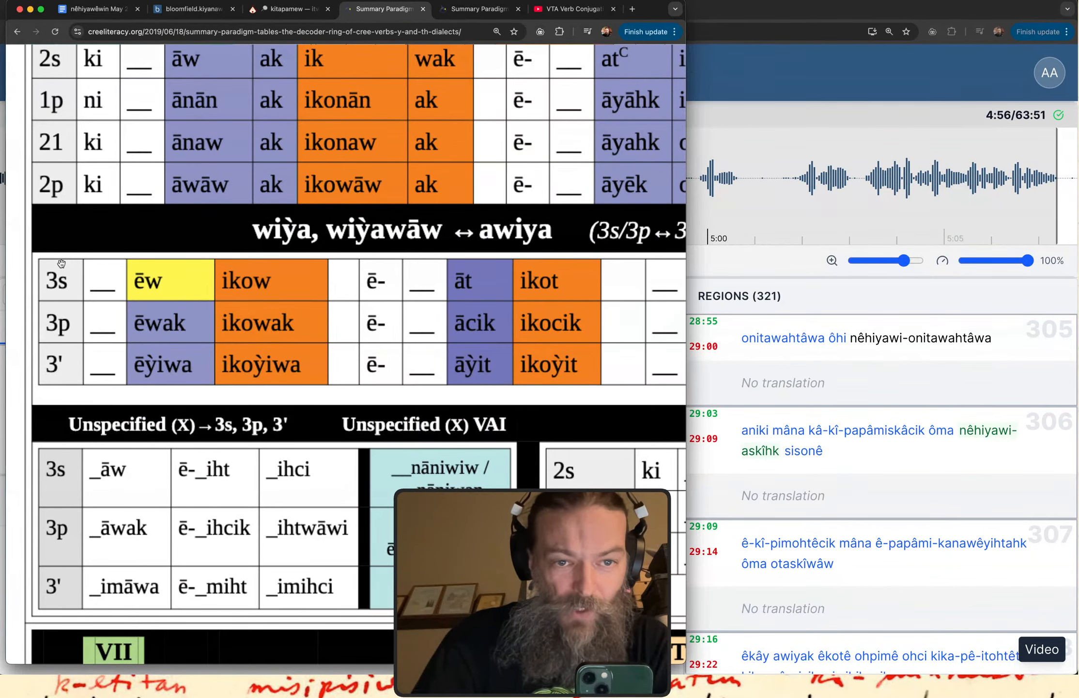
{"action": "mouse_move", "coordinate": [420, 184]}
{"action": "left_mouse_down"}
{"action": "mouse_move", "coordinate": [432, 260]}
{"action": "mouse_move", "coordinate": [402, 254]}
{"action": "mouse_move", "coordinate": [453, 244]}
{"action": "mouse_move", "coordinate": [469, 223]}
{"action": "left_mouse_up"}
{"action": "mouse_move", "coordinate": [72, 303]}
{"action": "left_mouse_down"}
{"action": "mouse_move", "coordinate": [37, 304]}
{"action": "mouse_move", "coordinate": [39, 343]}
{"action": "left_mouse_up"}
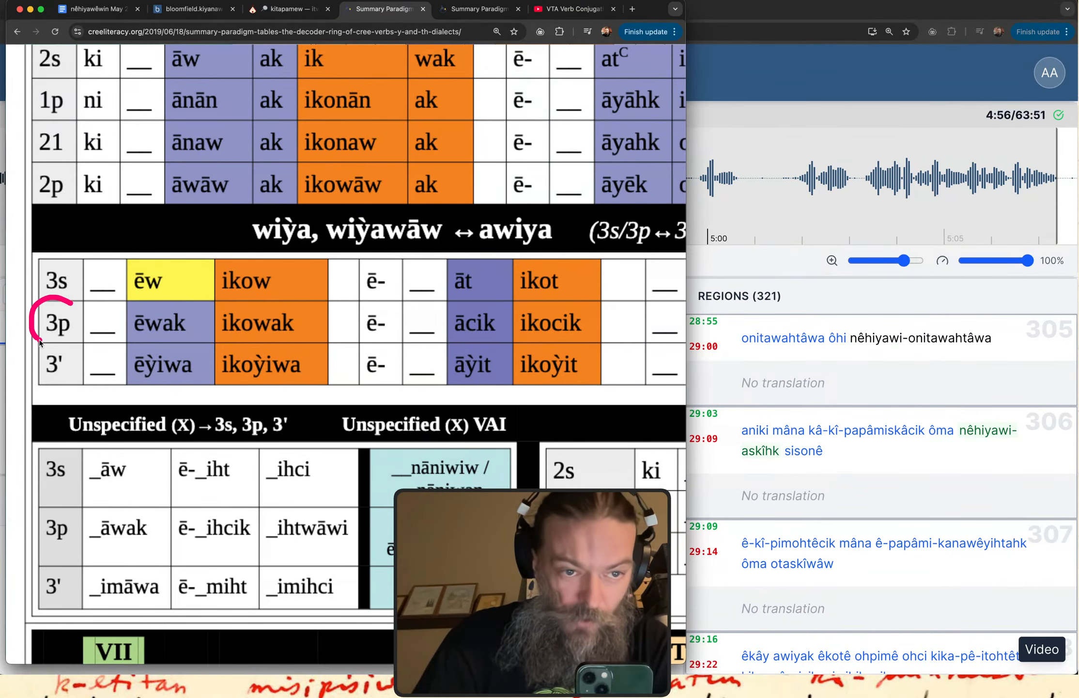
{"action": "scroll", "coordinate": [441, 307], "scroll_direction": "right", "scroll_amount": 10}
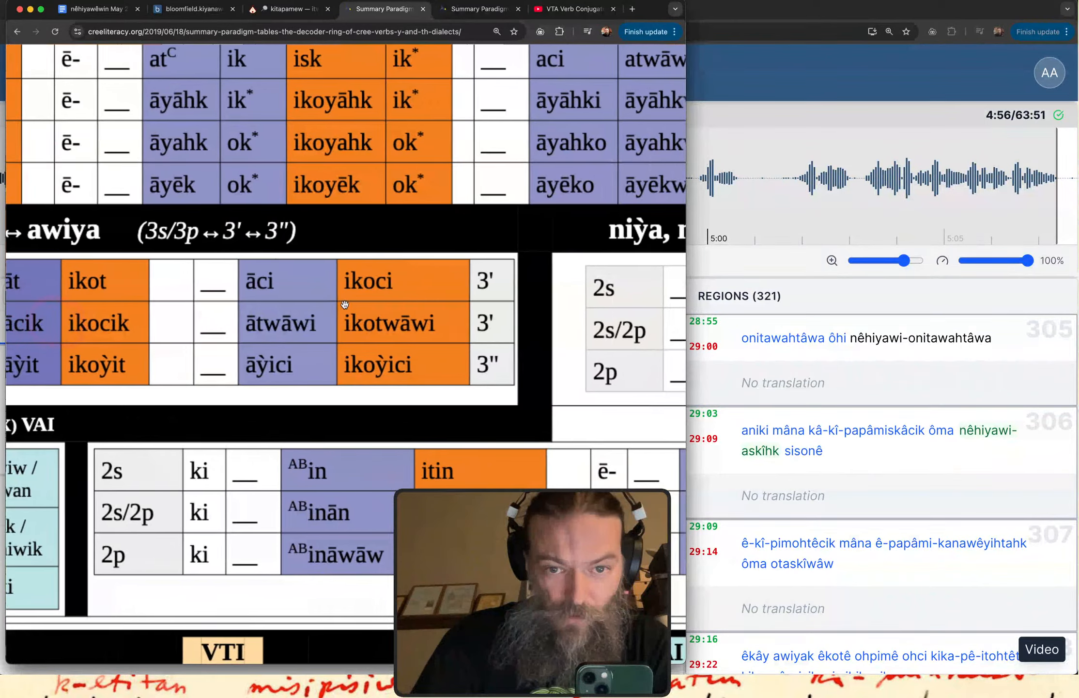
{"action": "mouse_move", "coordinate": [437, 316]}
{"action": "left_mouse_down"}
{"action": "mouse_move", "coordinate": [469, 283]}
{"action": "mouse_move", "coordinate": [448, 286]}
{"action": "left_mouse_up"}
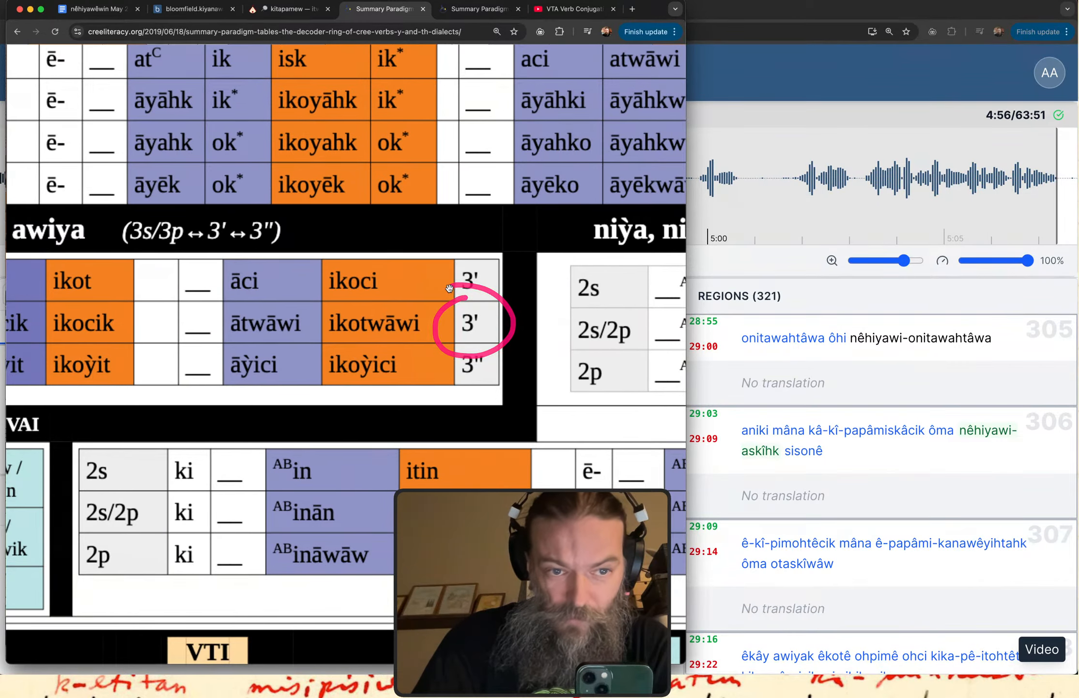
Draw an arrow along the 3p row to the ācik ending and underline its ē- and stem cells.
{"action": "scroll", "coordinate": [163, 320], "scroll_direction": "left", "scroll_amount": 6}
{"action": "left_click_drag", "start_coordinate": [112, 318], "coordinate": [287, 326]}
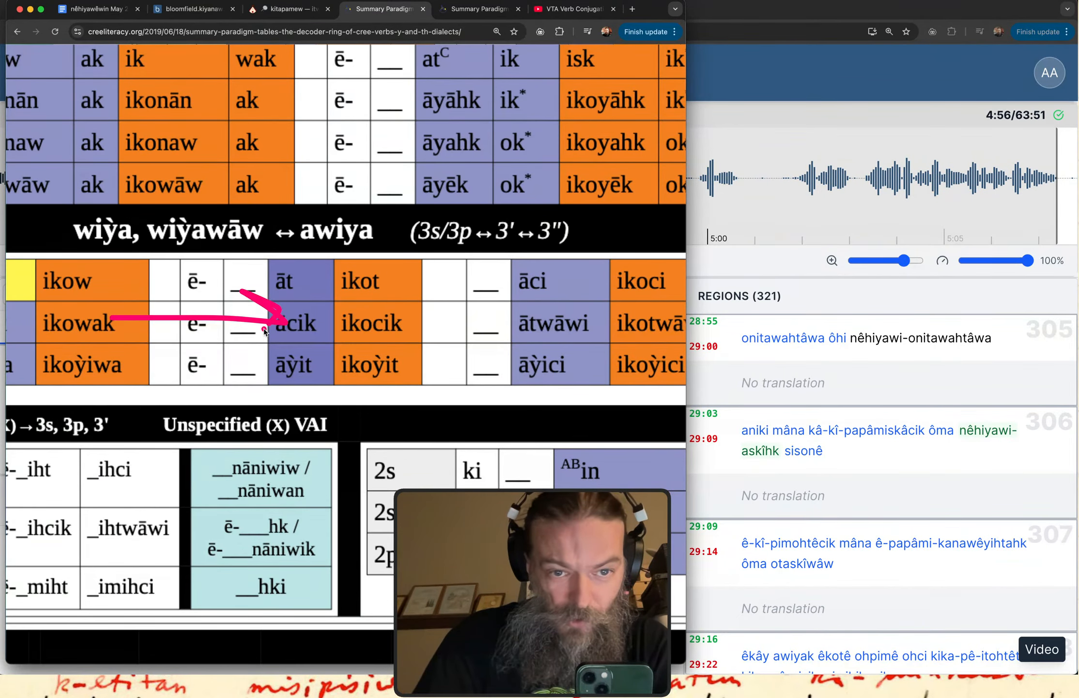
{"action": "left_click_drag", "start_coordinate": [180, 346], "coordinate": [271, 348]}
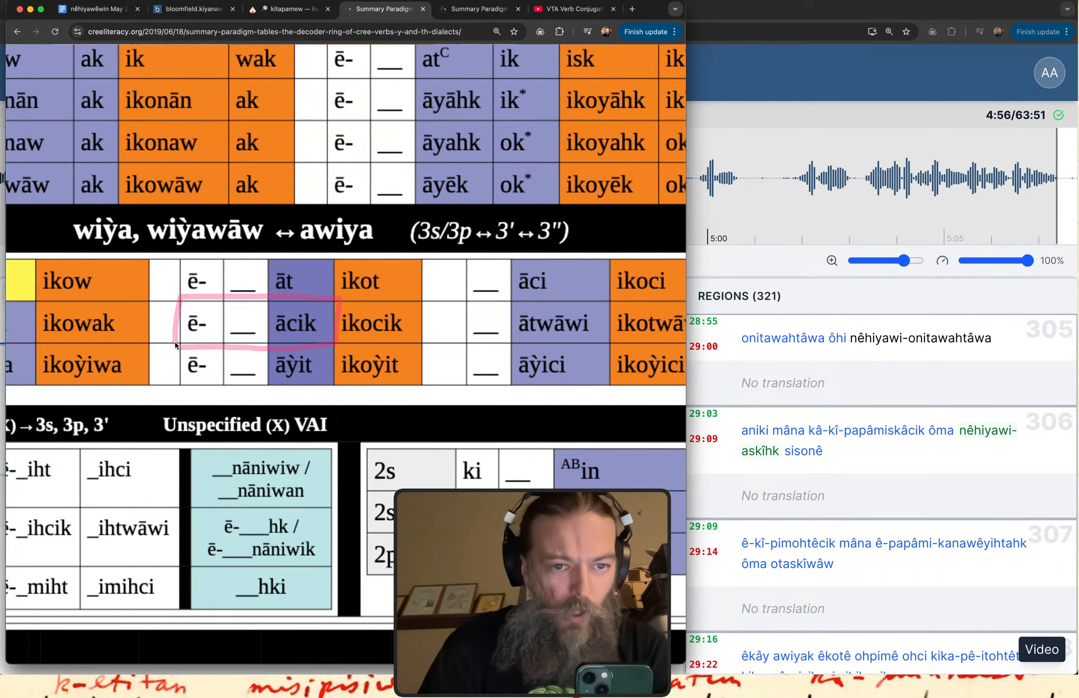
Add "3p < 3'" to the notes, one blank line below "3p > 3'", and draw an arrow showing each direction.
{"action": "left_click", "coordinate": [97, 9]}
{"action": "key", "text": "Return"}
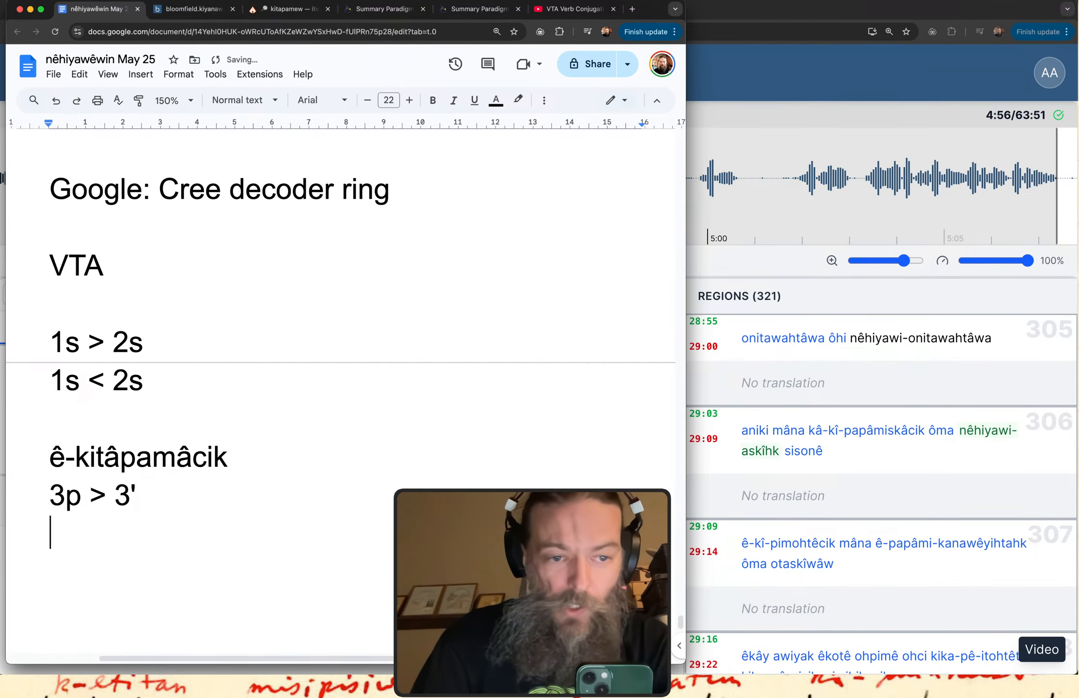
{"action": "type", "text": "3p "}
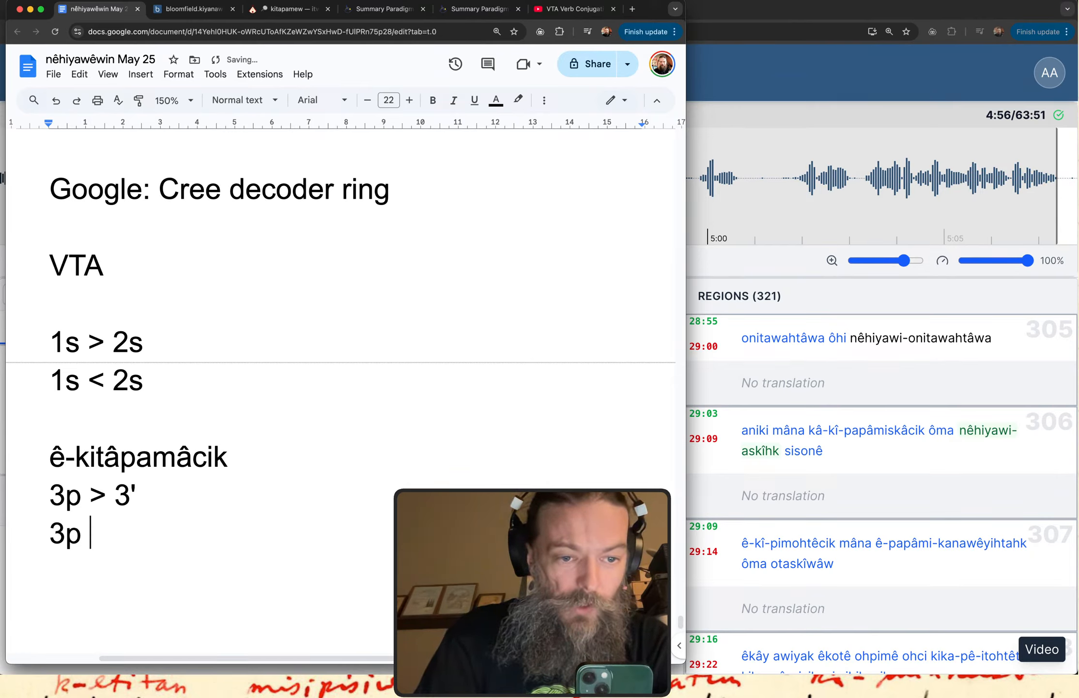
{"action": "type", "text": "< 3"}
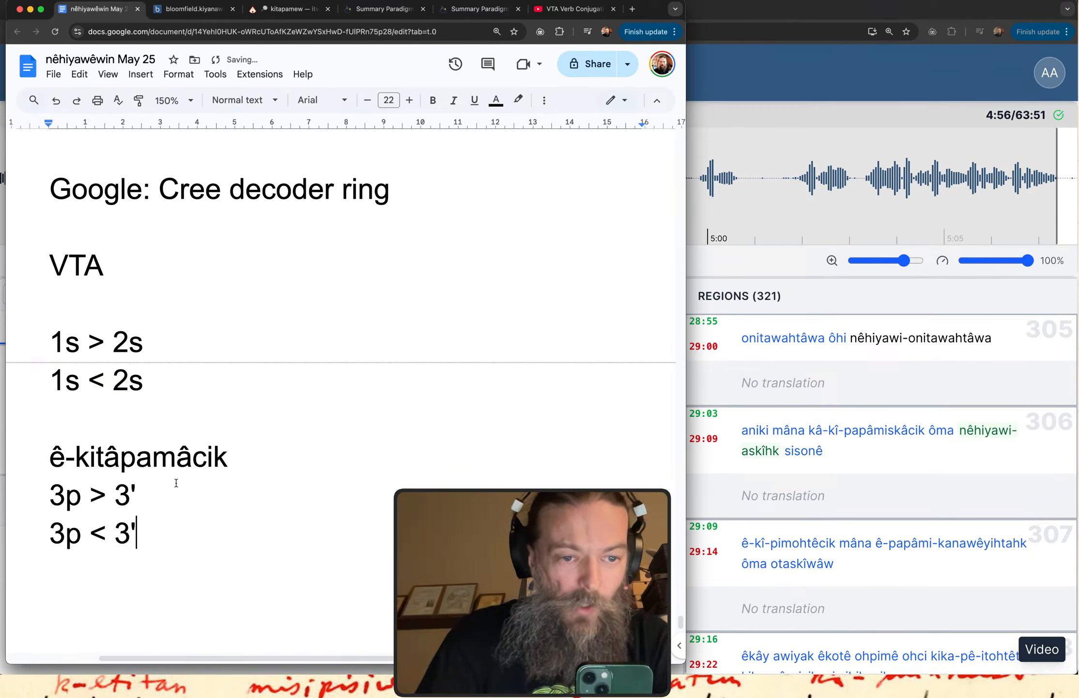
{"action": "type", "text": "'"}
{"action": "left_click", "coordinate": [176, 483]}
{"action": "key", "text": "Return"}
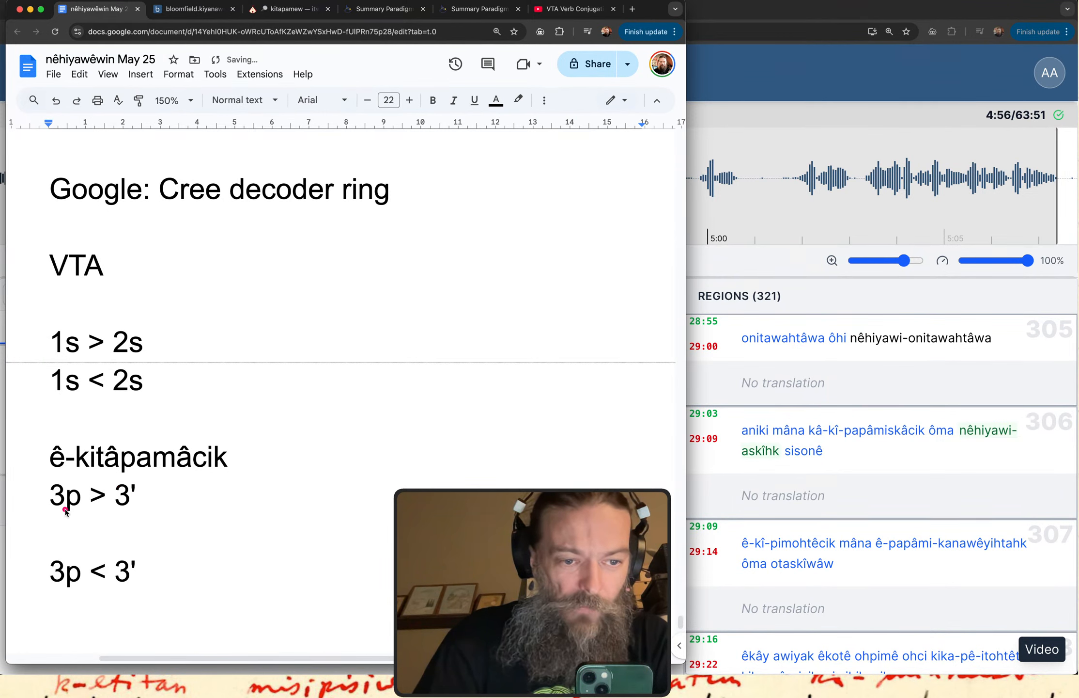
{"action": "mouse_move", "coordinate": [54, 515]}
{"action": "left_mouse_down"}
{"action": "mouse_move", "coordinate": [103, 507]}
{"action": "mouse_move", "coordinate": [105, 518]}
{"action": "left_mouse_up"}
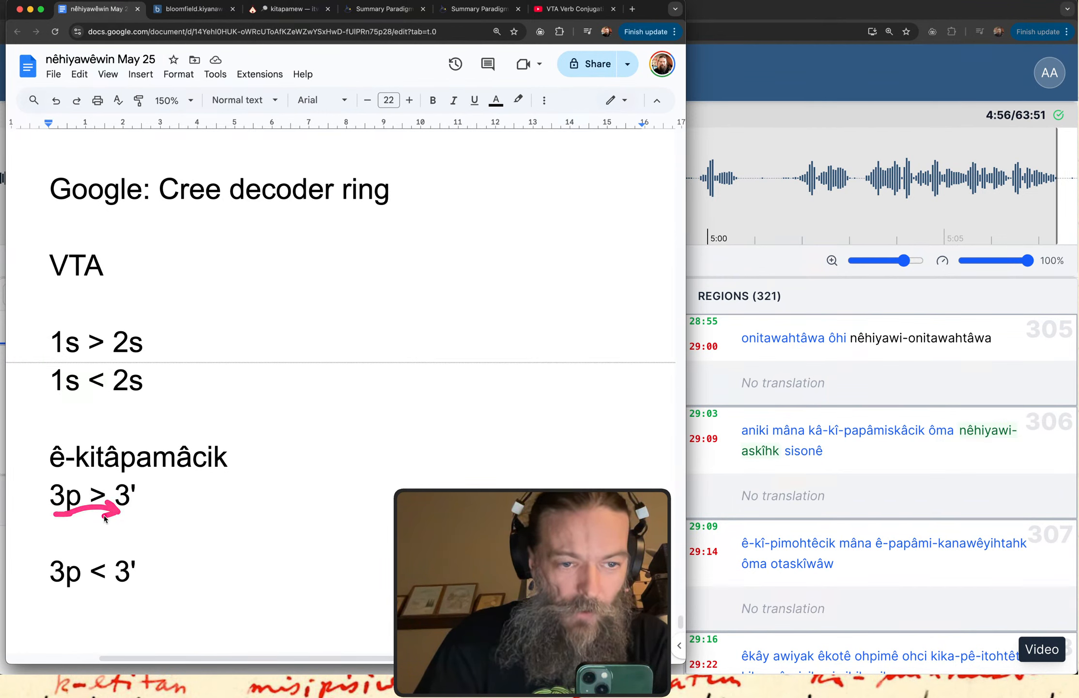
{"action": "left_click_drag", "start_coordinate": [125, 555], "coordinate": [71, 558]}
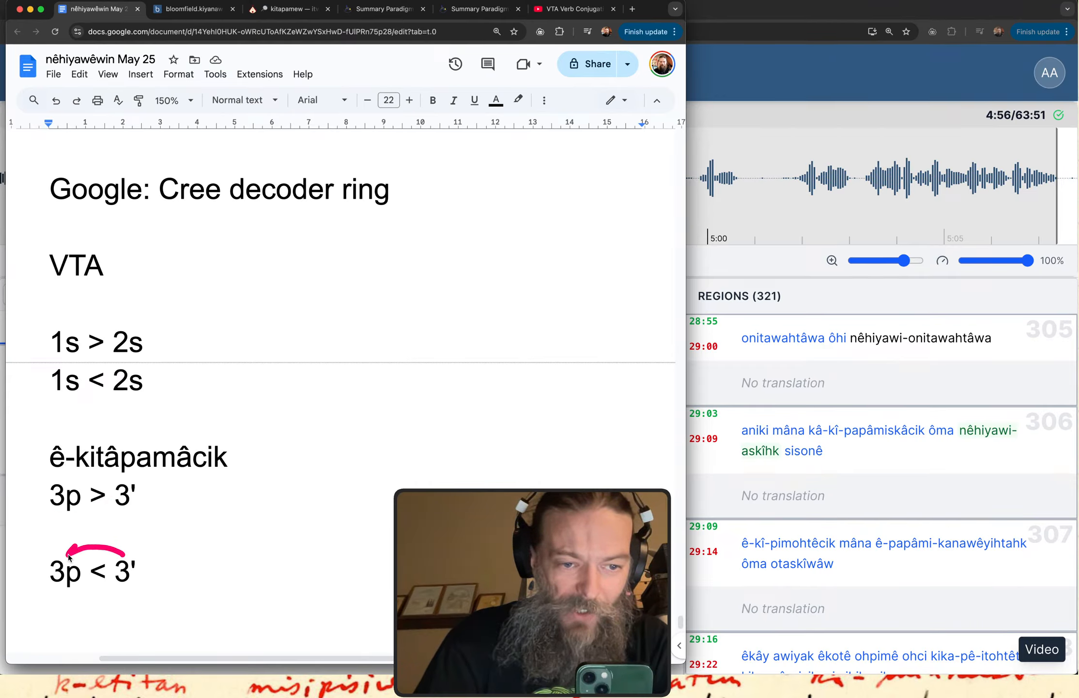
Return to the paradigm chart and box the inverse endings ikot, ikocik and ikoỳit, plus the 3' label matching the 3p row.
{"action": "left_click", "coordinate": [385, 9]}
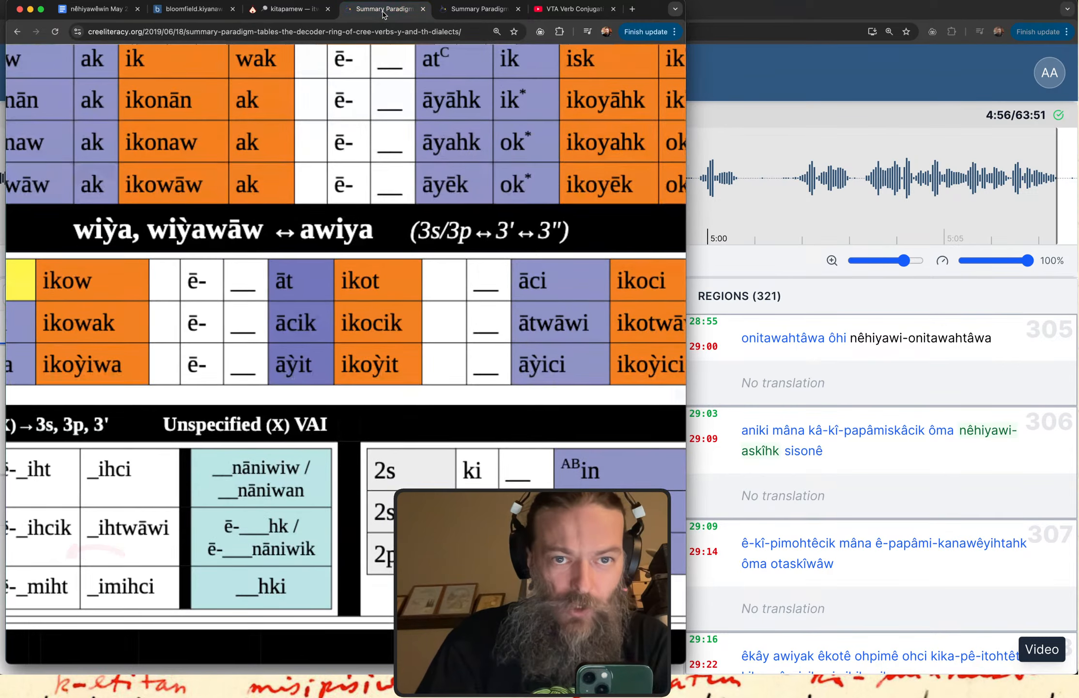
{"action": "mouse_move", "coordinate": [332, 256]}
{"action": "left_mouse_down"}
{"action": "mouse_move", "coordinate": [323, 393]}
{"action": "mouse_move", "coordinate": [409, 391]}
{"action": "mouse_move", "coordinate": [429, 228]}
{"action": "left_mouse_up"}
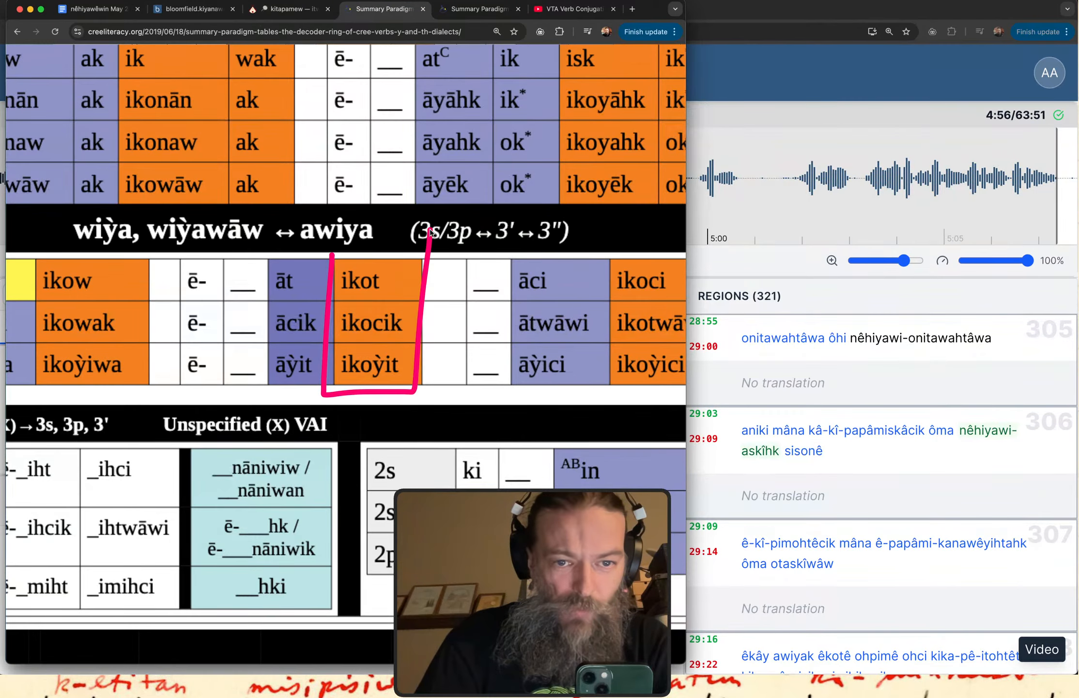
{"action": "mouse_move", "coordinate": [92, 272]}
{"action": "left_mouse_down"}
{"action": "mouse_move", "coordinate": [465, 278]}
{"action": "mouse_move", "coordinate": [404, 214]}
{"action": "mouse_move", "coordinate": [435, 309]}
{"action": "left_mouse_up"}
{"action": "mouse_move", "coordinate": [541, 329]}
{"action": "left_mouse_down"}
{"action": "mouse_move", "coordinate": [218, 328]}
{"action": "mouse_move", "coordinate": [234, 309]}
{"action": "mouse_move", "coordinate": [232, 355]}
{"action": "left_mouse_up"}
{"action": "scroll", "coordinate": [195, 354], "scroll_direction": "right", "scroll_amount": 10}
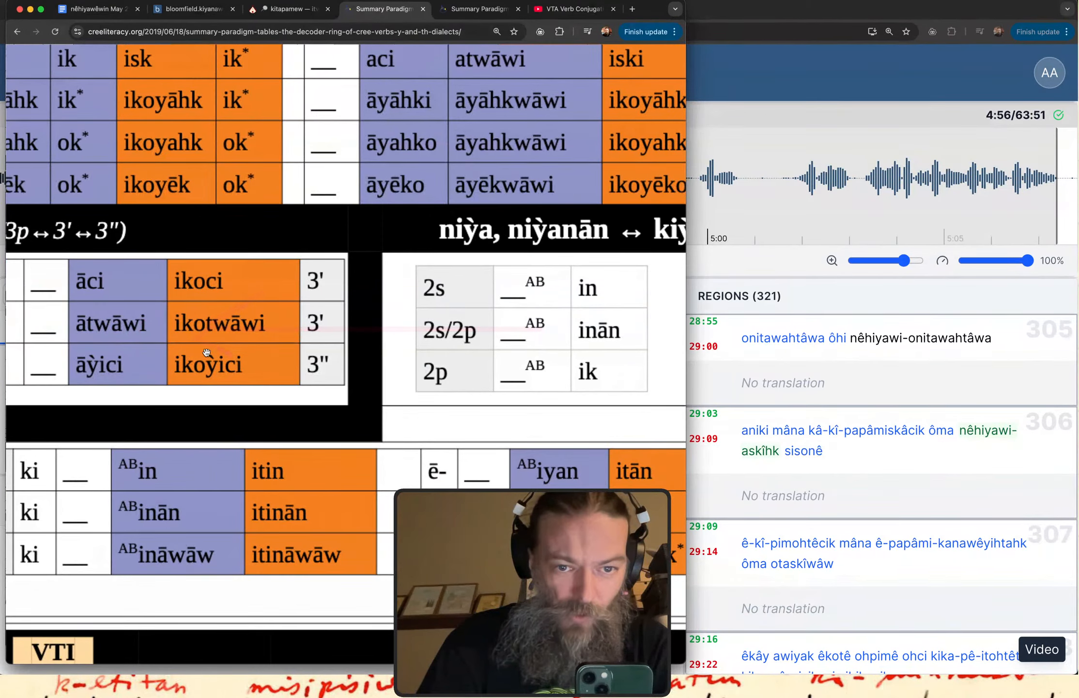
{"action": "mouse_move", "coordinate": [291, 303]}
{"action": "left_mouse_down"}
{"action": "mouse_move", "coordinate": [343, 345]}
{"action": "mouse_move", "coordinate": [356, 300]}
{"action": "mouse_move", "coordinate": [289, 298]}
{"action": "left_mouse_up"}
Outline the ē- and stem cells, the ācik ending and the ikocik ending in the 3p row.
{"action": "scroll", "coordinate": [288, 298], "scroll_direction": "left", "scroll_amount": 10}
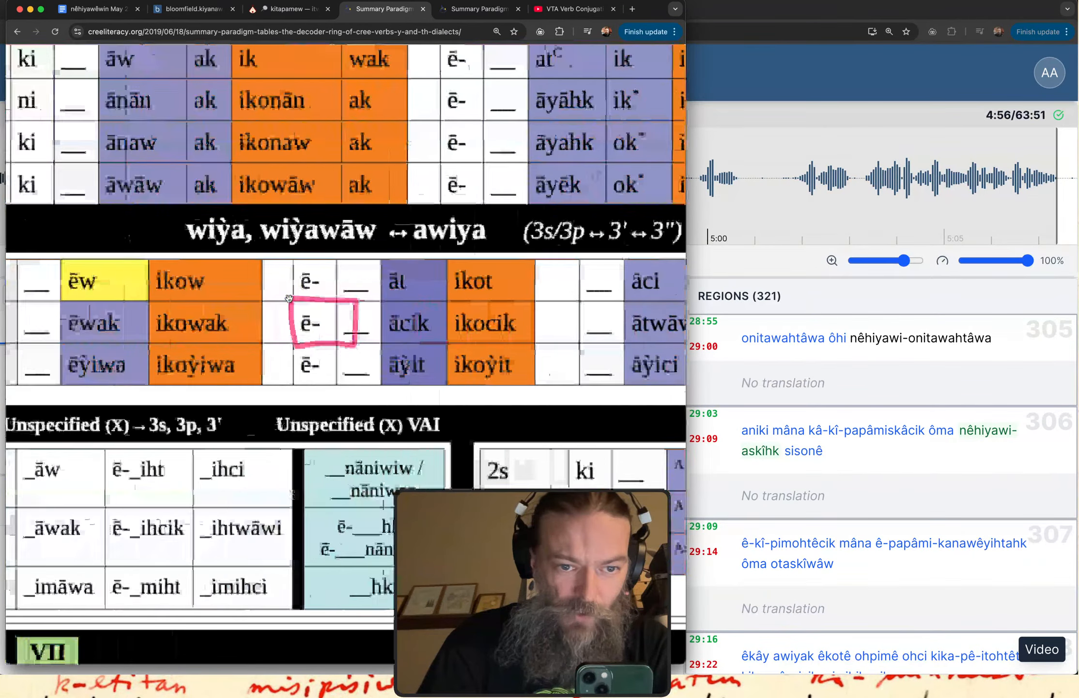
{"action": "mouse_move", "coordinate": [113, 296]}
{"action": "left_mouse_down"}
{"action": "mouse_move", "coordinate": [112, 347]}
{"action": "mouse_move", "coordinate": [183, 358]}
{"action": "mouse_move", "coordinate": [134, 299]}
{"action": "mouse_move", "coordinate": [99, 393]}
{"action": "mouse_move", "coordinate": [319, 412]}
{"action": "mouse_move", "coordinate": [363, 280]}
{"action": "mouse_move", "coordinate": [366, 206]}
{"action": "left_mouse_up"}
{"action": "scroll", "coordinate": [107, 286], "scroll_direction": "right", "scroll_amount": 10}
{"action": "mouse_move", "coordinate": [254, 300]}
{"action": "left_mouse_down"}
{"action": "mouse_move", "coordinate": [245, 348]}
{"action": "mouse_move", "coordinate": [330, 350]}
{"action": "left_mouse_up"}
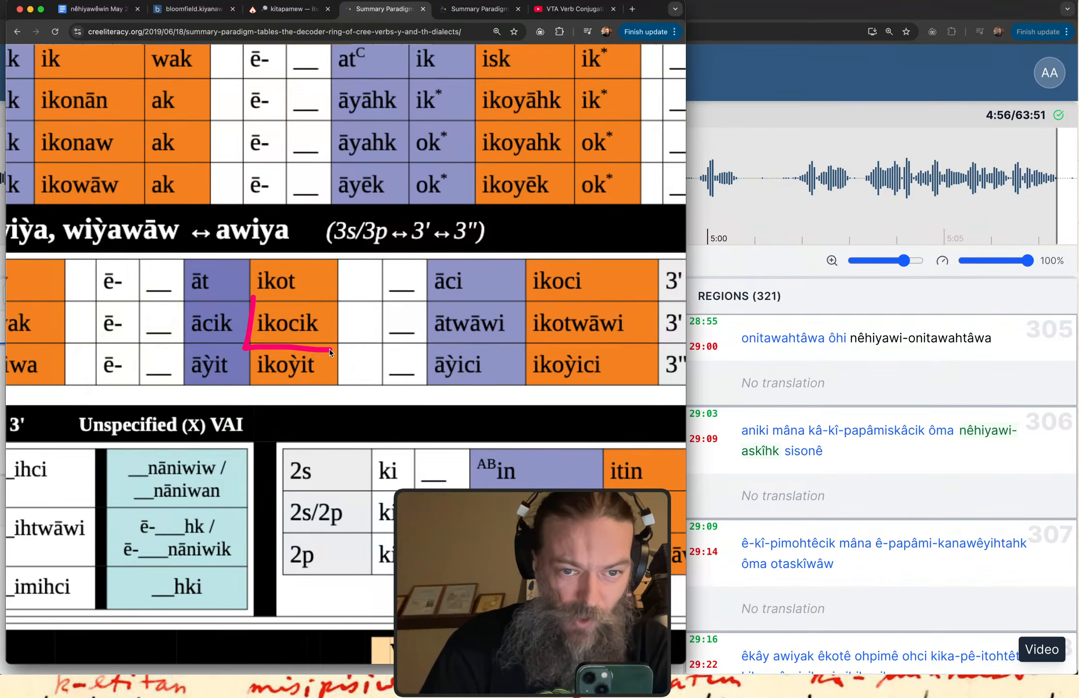
{"action": "mouse_move", "coordinate": [99, 301]}
{"action": "left_mouse_down"}
{"action": "mouse_move", "coordinate": [152, 351]}
{"action": "mouse_move", "coordinate": [194, 339]}
{"action": "mouse_move", "coordinate": [162, 301]}
{"action": "left_mouse_up"}
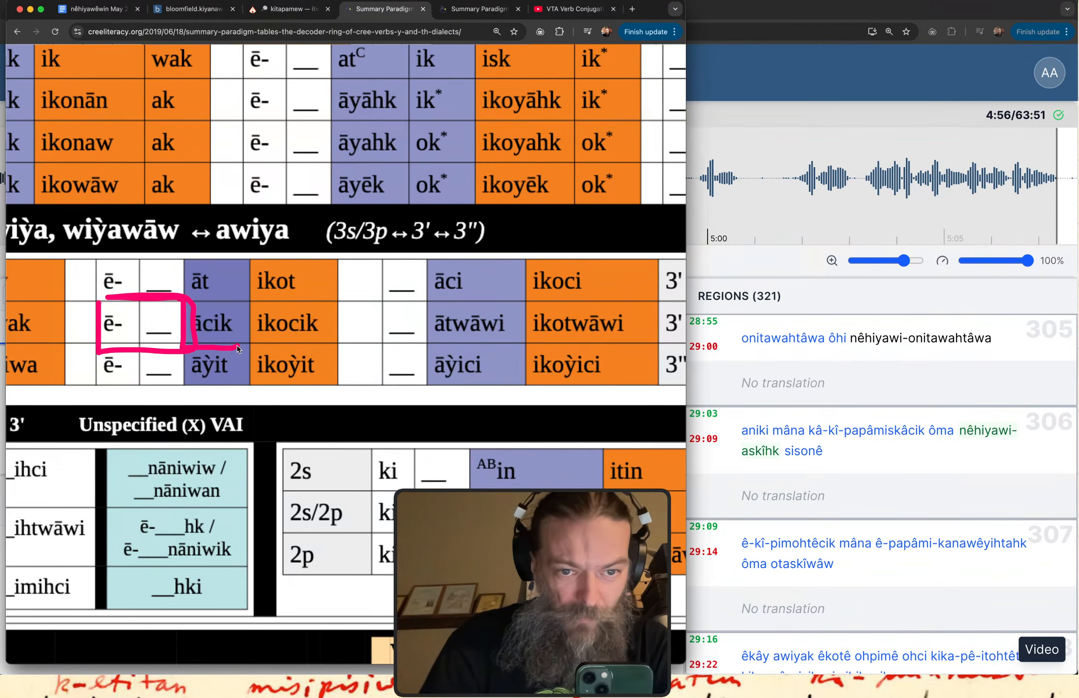
{"action": "mouse_move", "coordinate": [237, 345]}
{"action": "left_mouse_down"}
{"action": "mouse_move", "coordinate": [254, 296]}
{"action": "mouse_move", "coordinate": [310, 299]}
{"action": "left_mouse_up"}
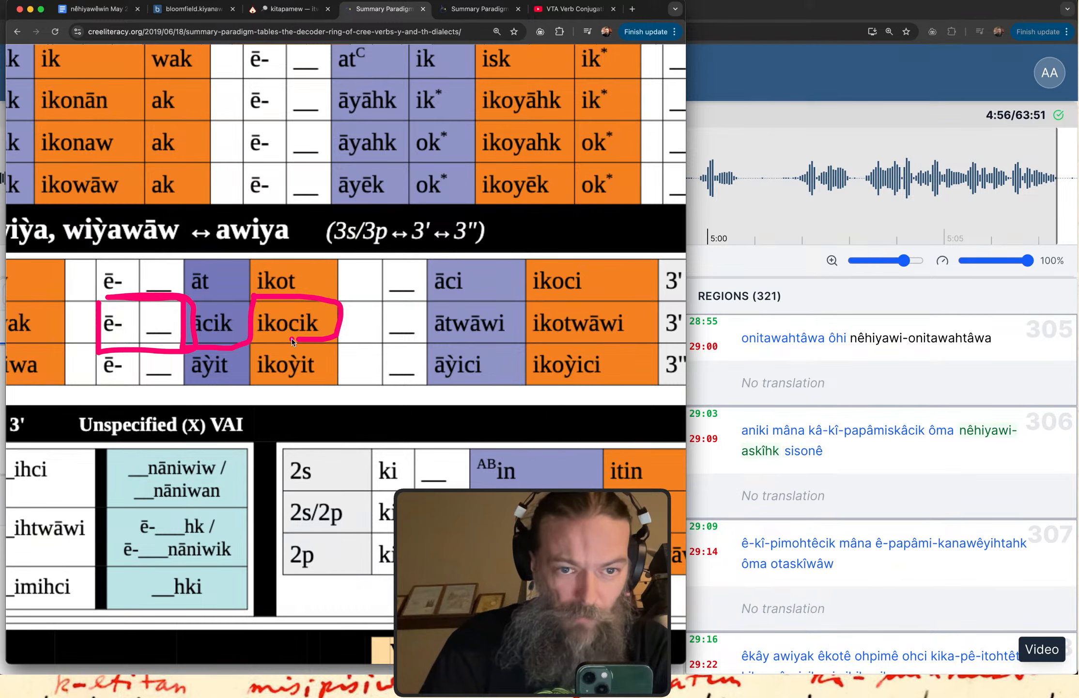
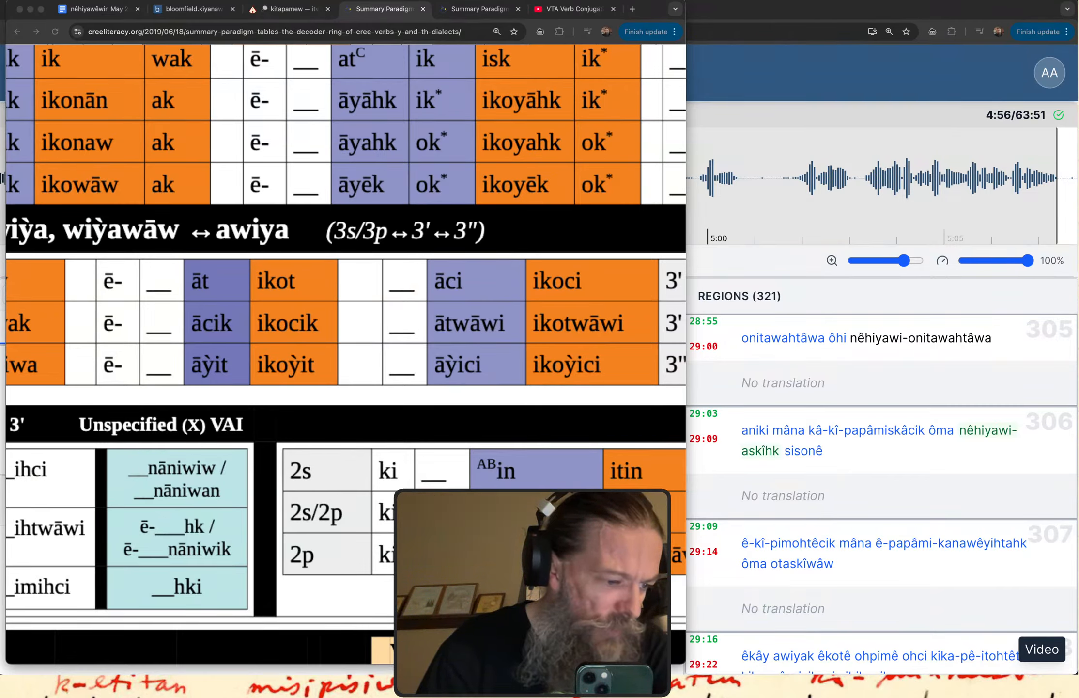
Look up "napew" in the itwêwina dictionary and review its definitions and related entries.
{"action": "key", "text": "ctrl+Up"}
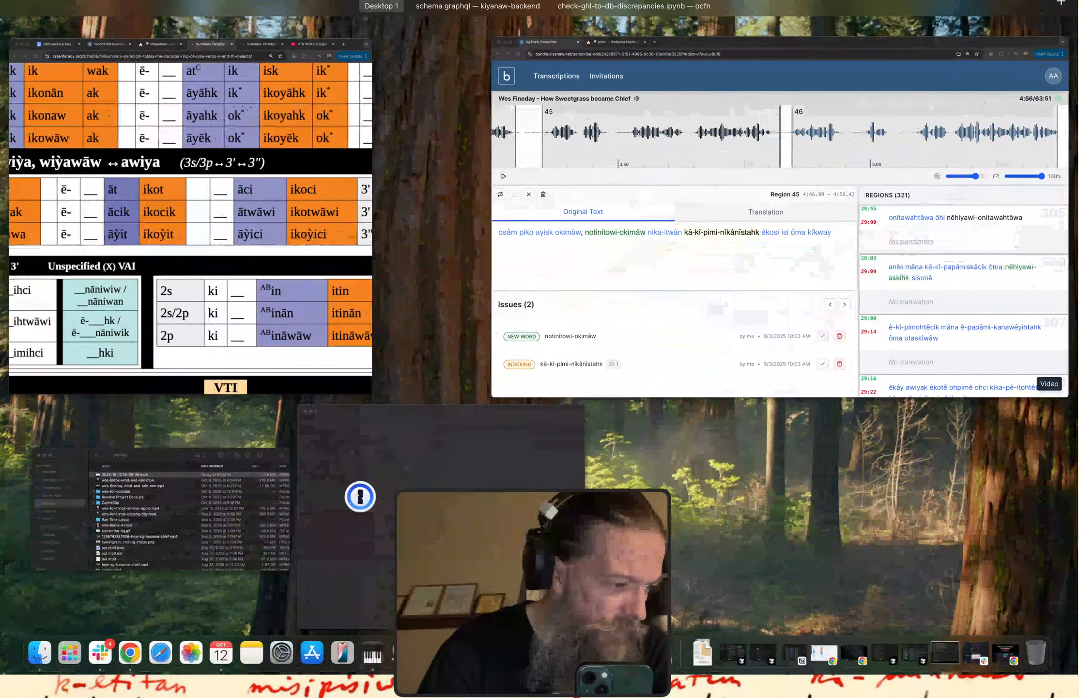
{"action": "left_click", "coordinate": [190, 216]}
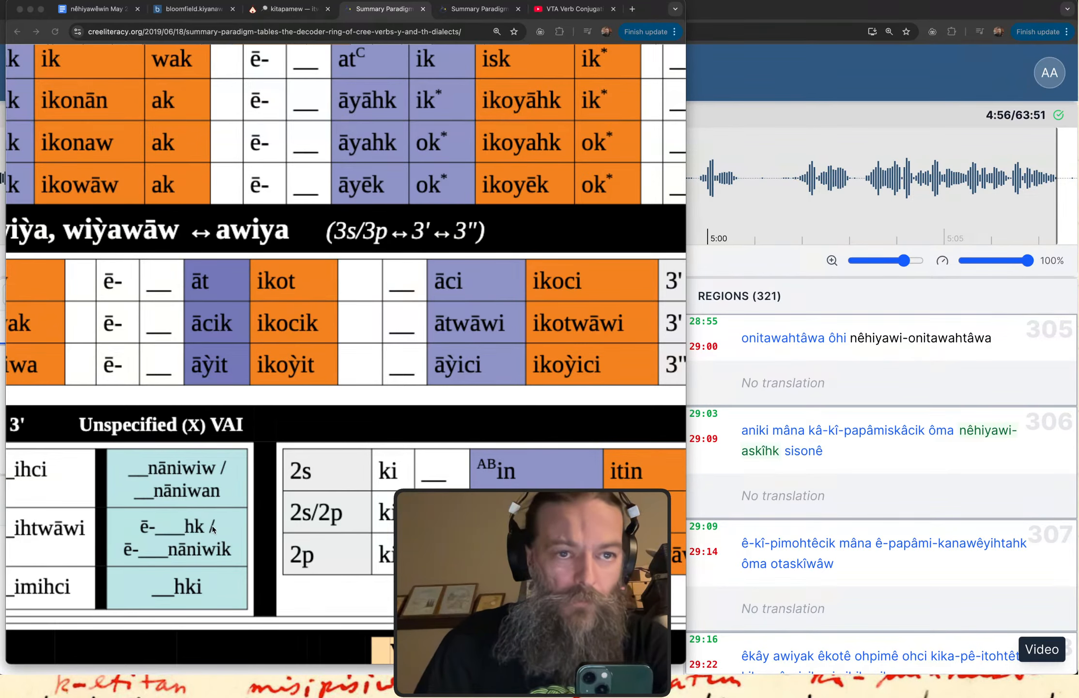
{"action": "left_click", "coordinate": [391, 17]}
{"action": "left_click", "coordinate": [282, 17]}
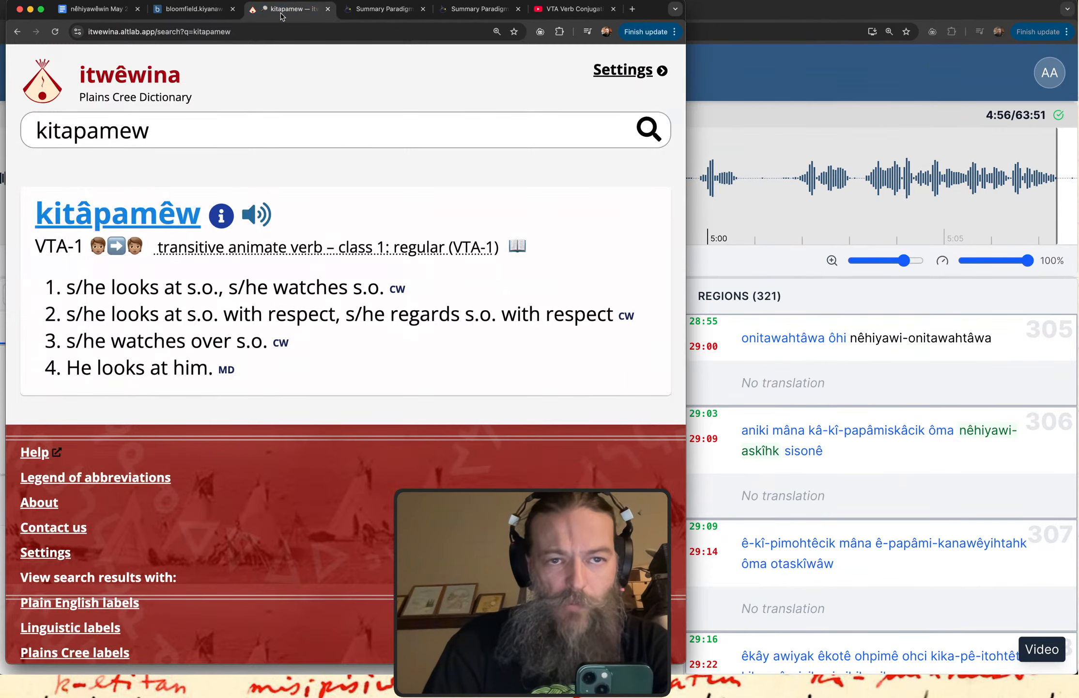
{"action": "double_click", "coordinate": [161, 129]}
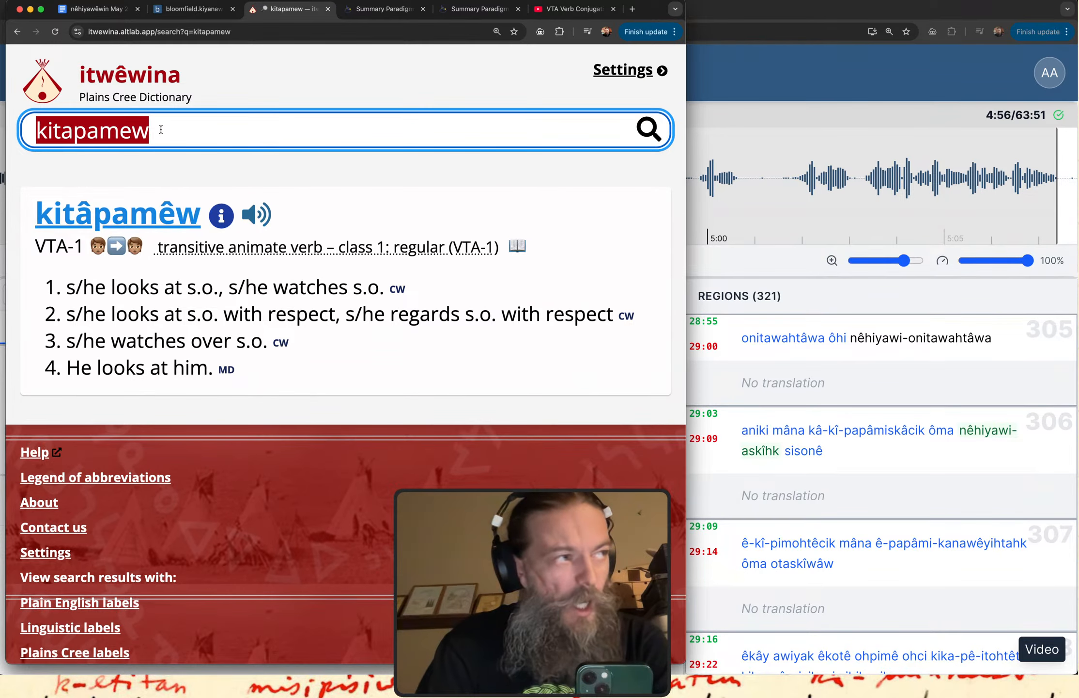
{"action": "type", "text": "napew"}
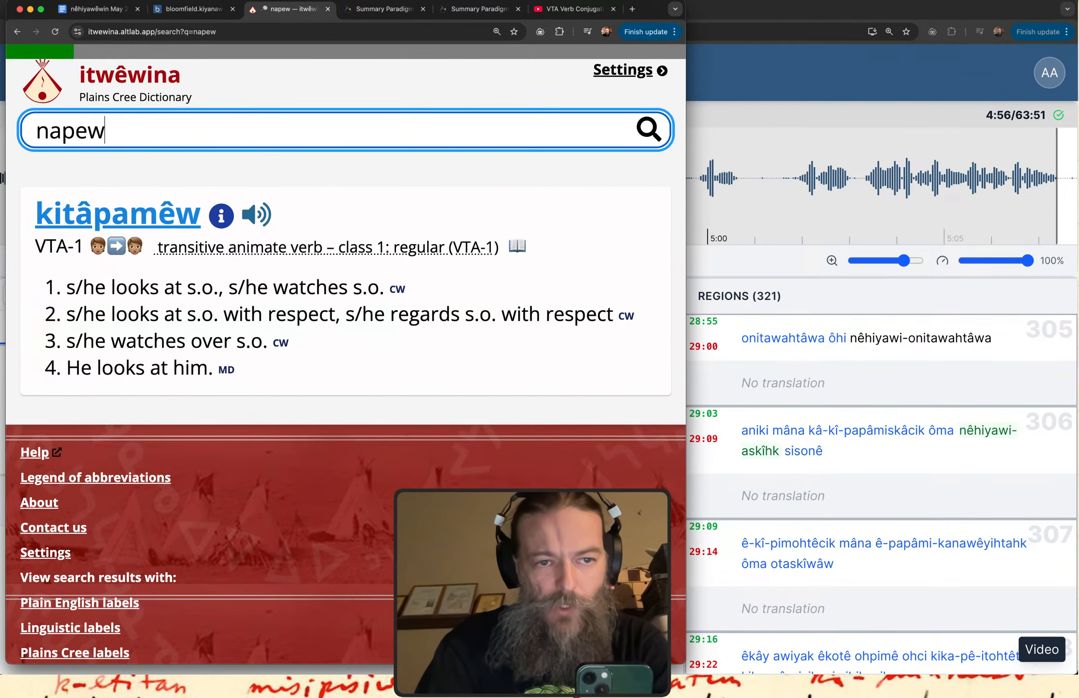
{"action": "left_click_drag", "start_coordinate": [85, 290], "coordinate": [55, 302]}
{"action": "left_click", "coordinate": [227, 293]}
{"action": "left_click", "coordinate": [200, 287]}
{"action": "scroll", "coordinate": [253, 359], "scroll_direction": "down", "scroll_amount": 1}
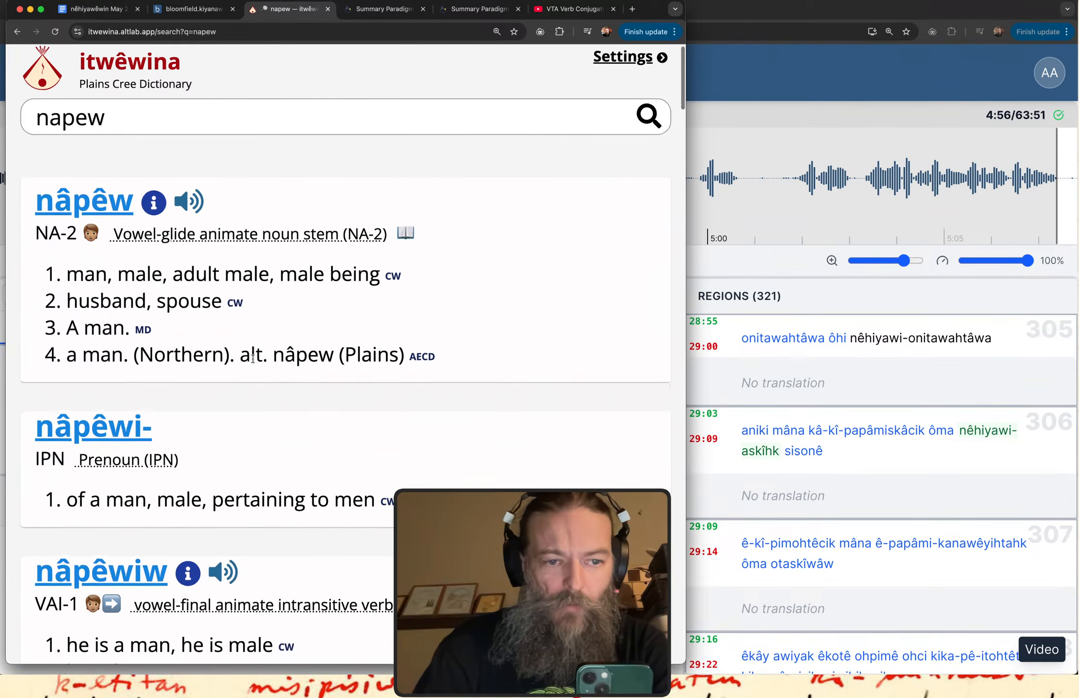
{"action": "scroll", "coordinate": [253, 359], "scroll_direction": "down", "scroll_amount": 1}
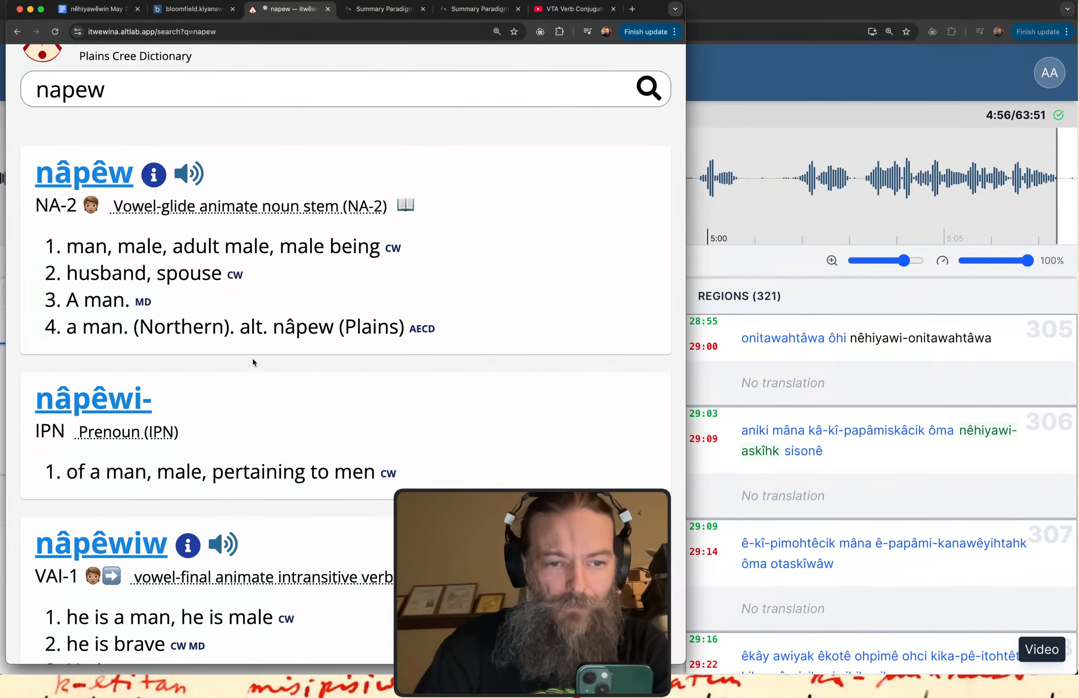
{"action": "scroll", "coordinate": [252, 359], "scroll_direction": "up", "scroll_amount": 2}
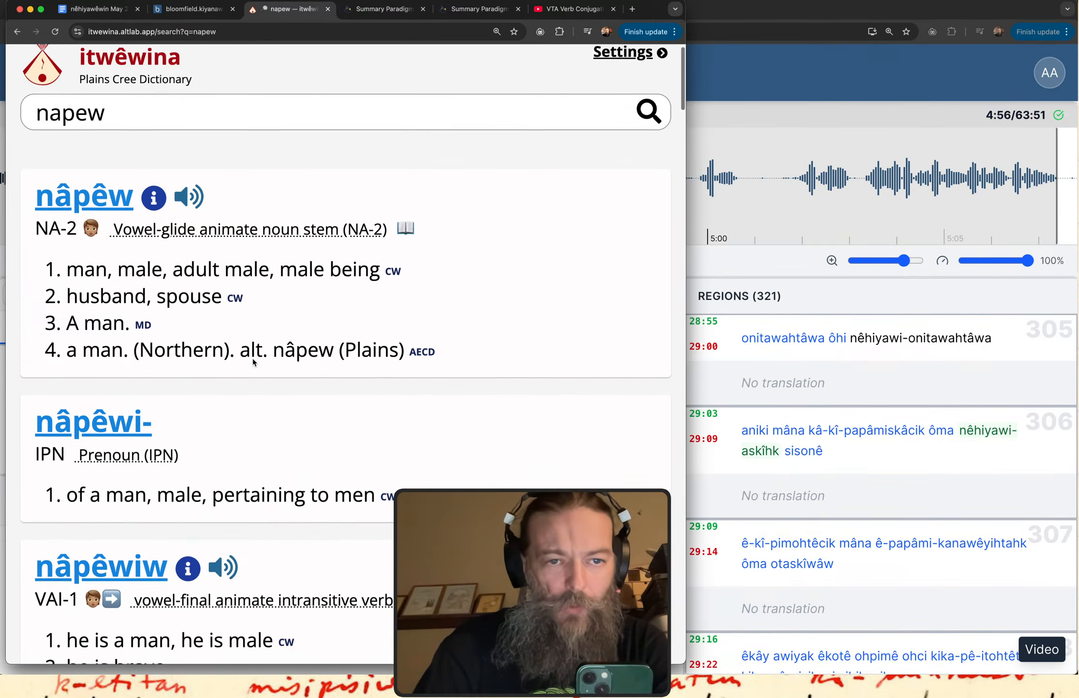
Look up "napehkasow" in the dictionary and highlight wording in the first and fifth definitions of nâpêhkâsow.
{"action": "left_click", "coordinate": [128, 130]}
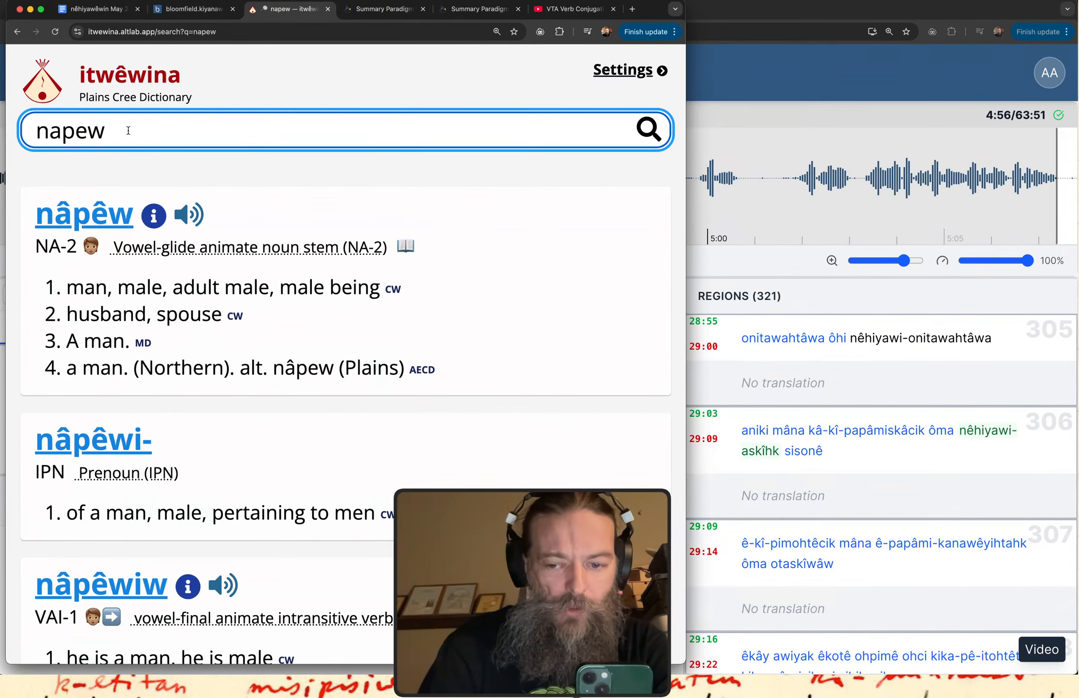
{"action": "key", "text": "BackSpace"}
{"action": "type", "text": "hkasow"}
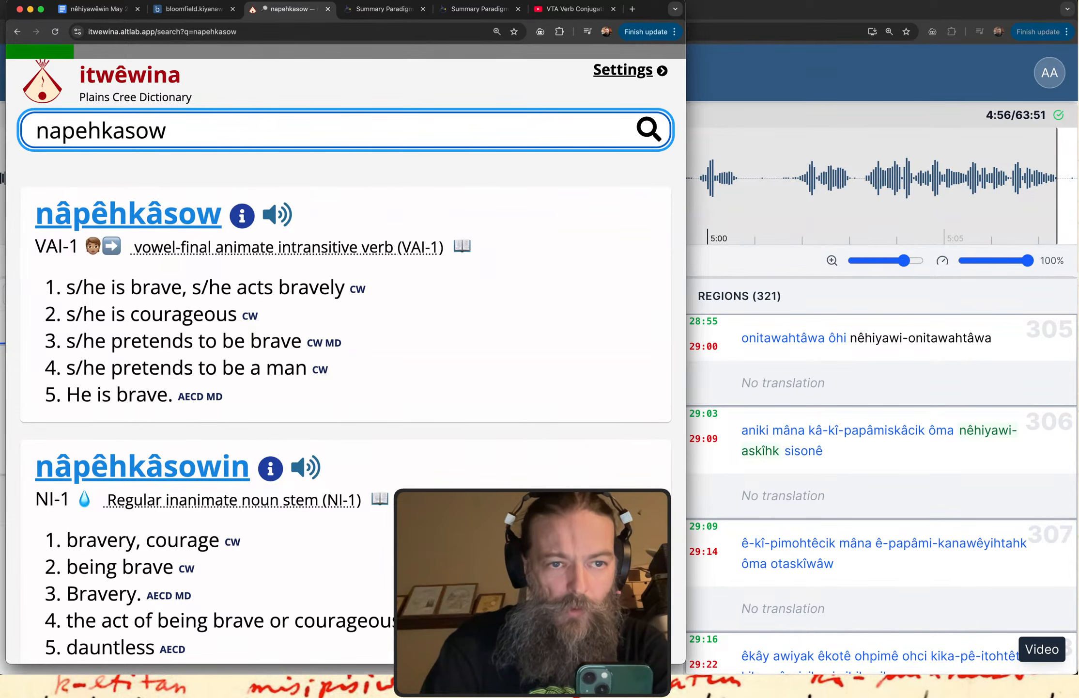
{"action": "left_click_drag", "start_coordinate": [67, 287], "coordinate": [266, 289]}
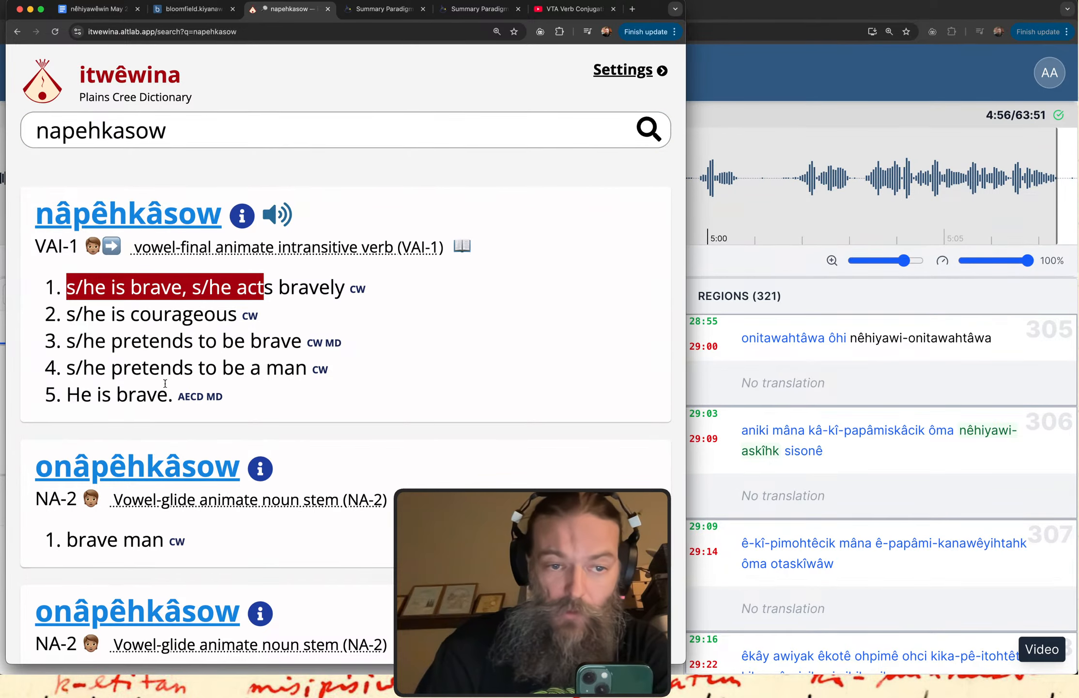
{"action": "left_click_drag", "start_coordinate": [92, 395], "coordinate": [155, 389]}
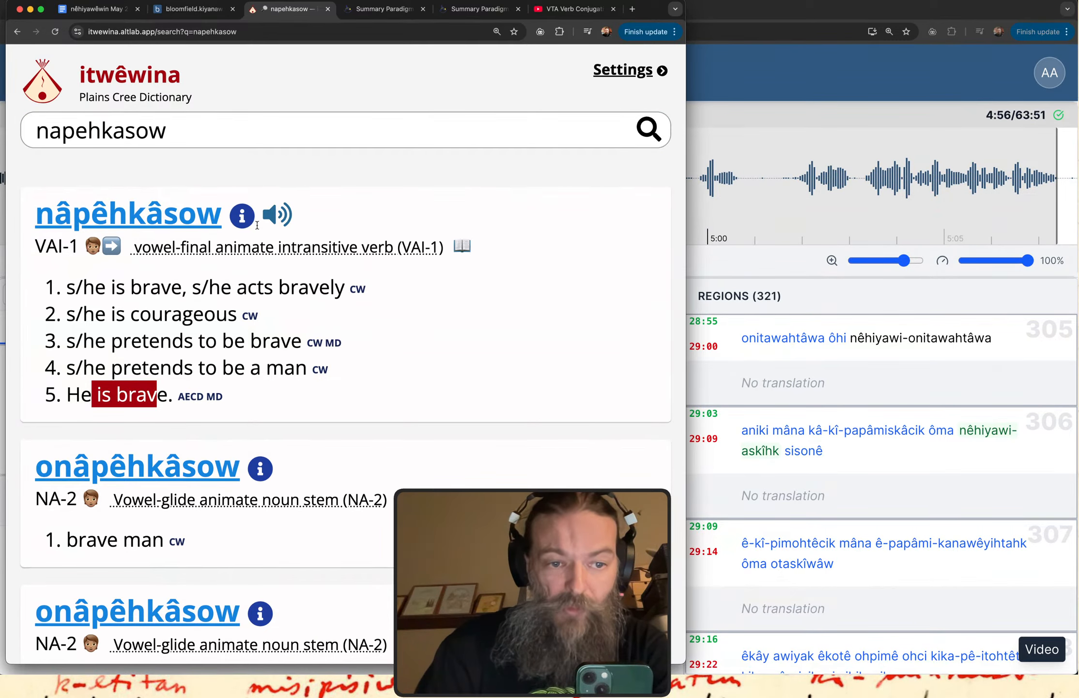
Review the related entries for napehkasow down to nâpêhkâsowiyiniw at the end of the results.
{"action": "left_click", "coordinate": [176, 132]}
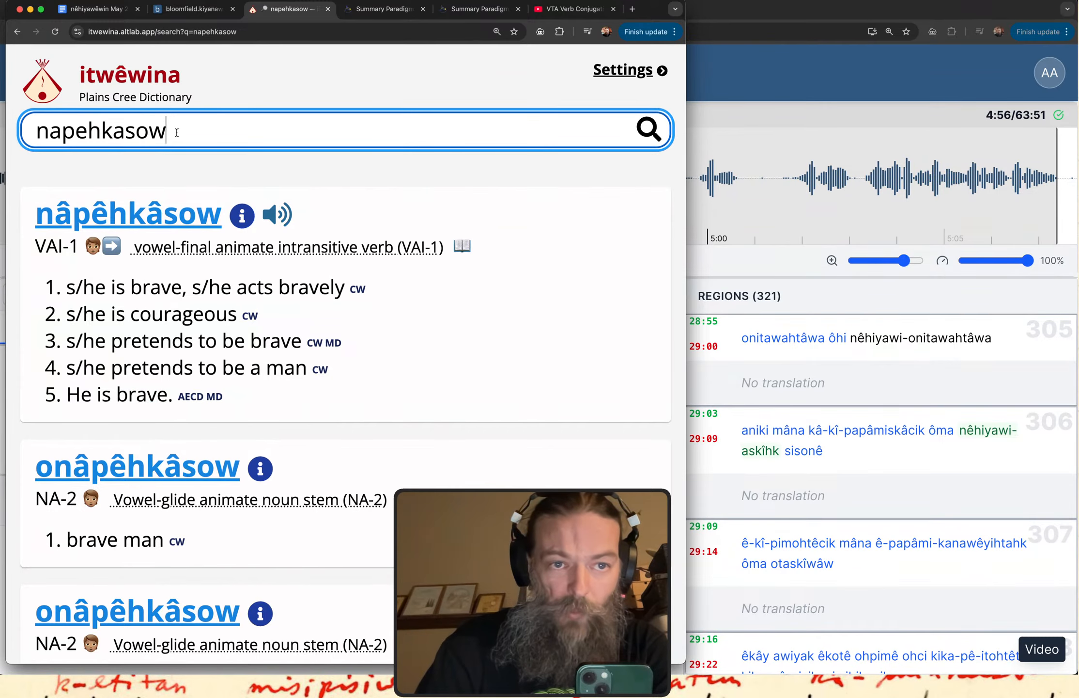
{"action": "scroll", "coordinate": [331, 287], "scroll_direction": "down", "scroll_amount": 10}
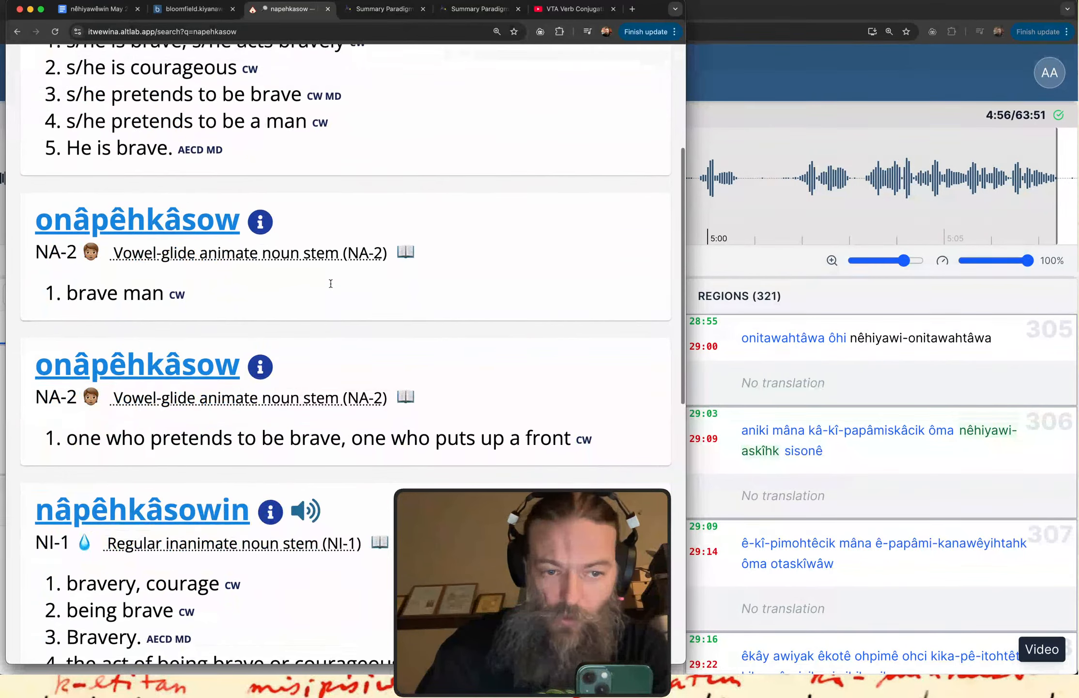
{"action": "scroll", "coordinate": [331, 287], "scroll_direction": "down", "scroll_amount": 5}
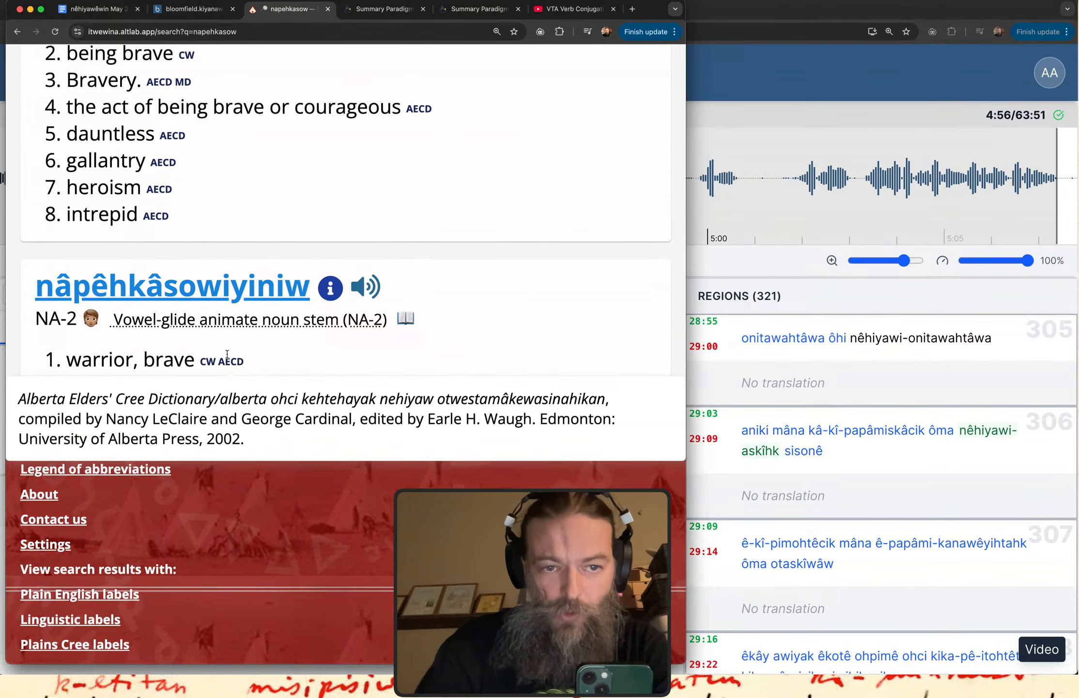
{"action": "scroll", "coordinate": [203, 371], "scroll_direction": "down", "scroll_amount": 1}
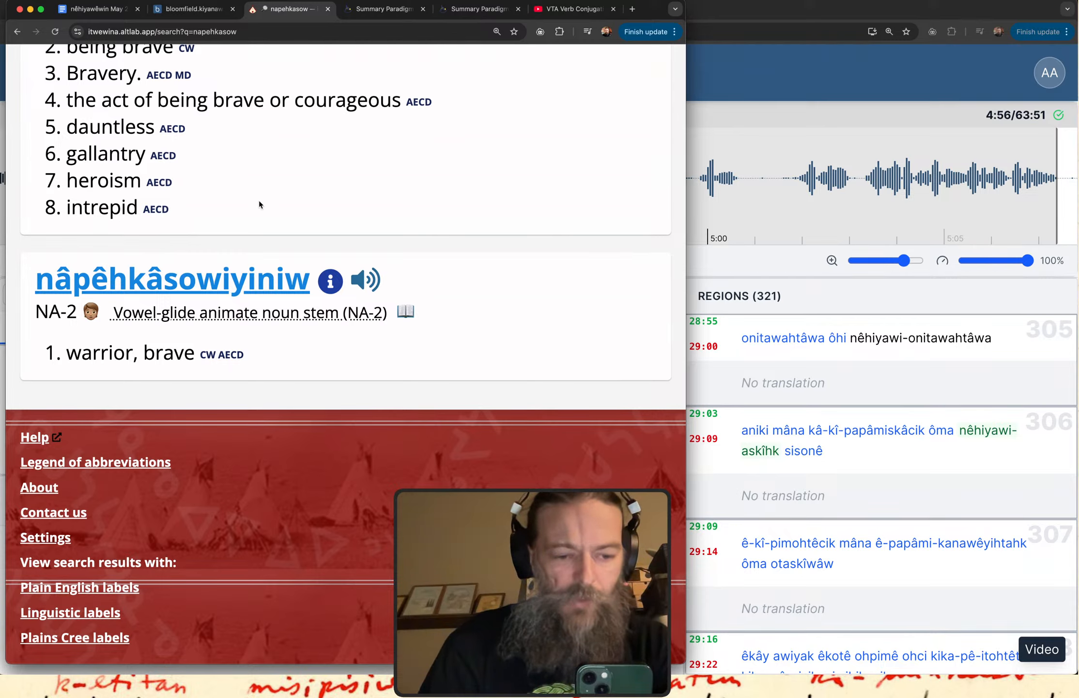
{"action": "mouse_move", "coordinate": [333, 161]}
{"action": "left_mouse_down"}
{"action": "mouse_move", "coordinate": [235, 248]}
{"action": "mouse_move", "coordinate": [311, 231]}
{"action": "left_mouse_up"}
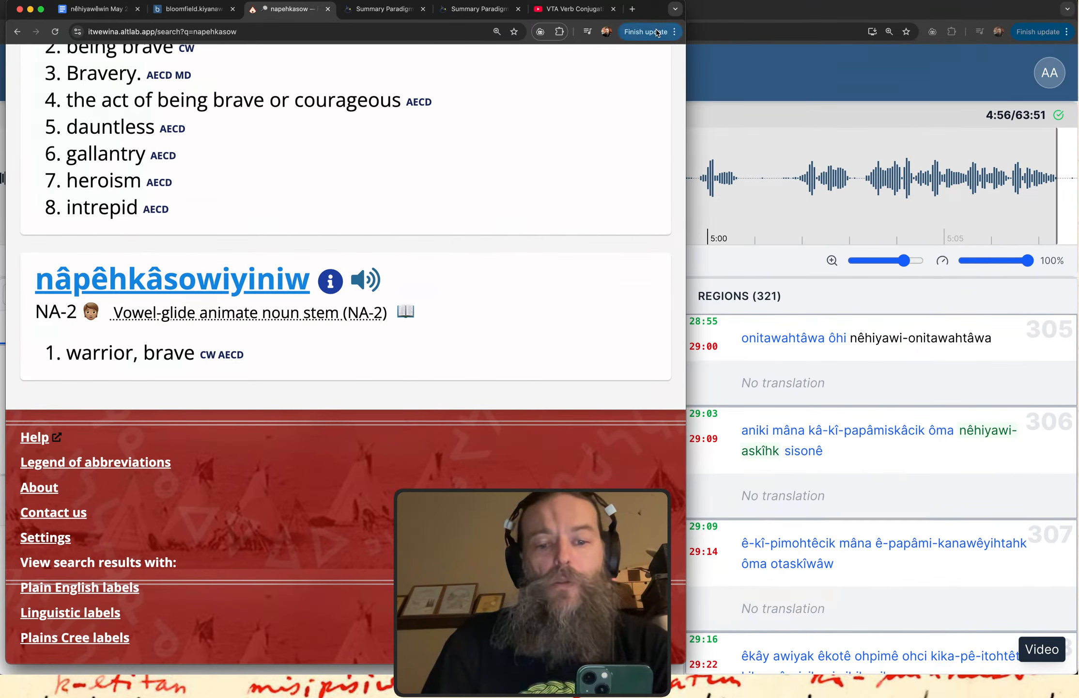
Switch to the kiyânaw Transcribe window, reload the transcription page and play region 321.
{"action": "left_click", "coordinate": [571, 14]}
{"action": "left_click", "coordinate": [84, 17]}
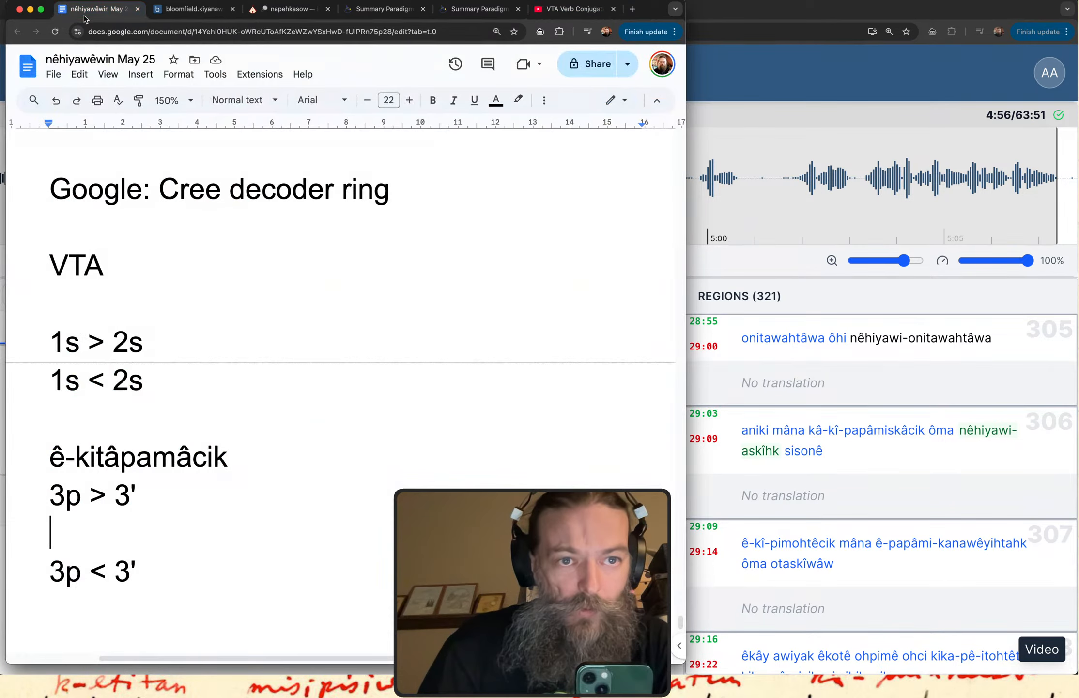
{"action": "left_click", "coordinate": [731, 90]}
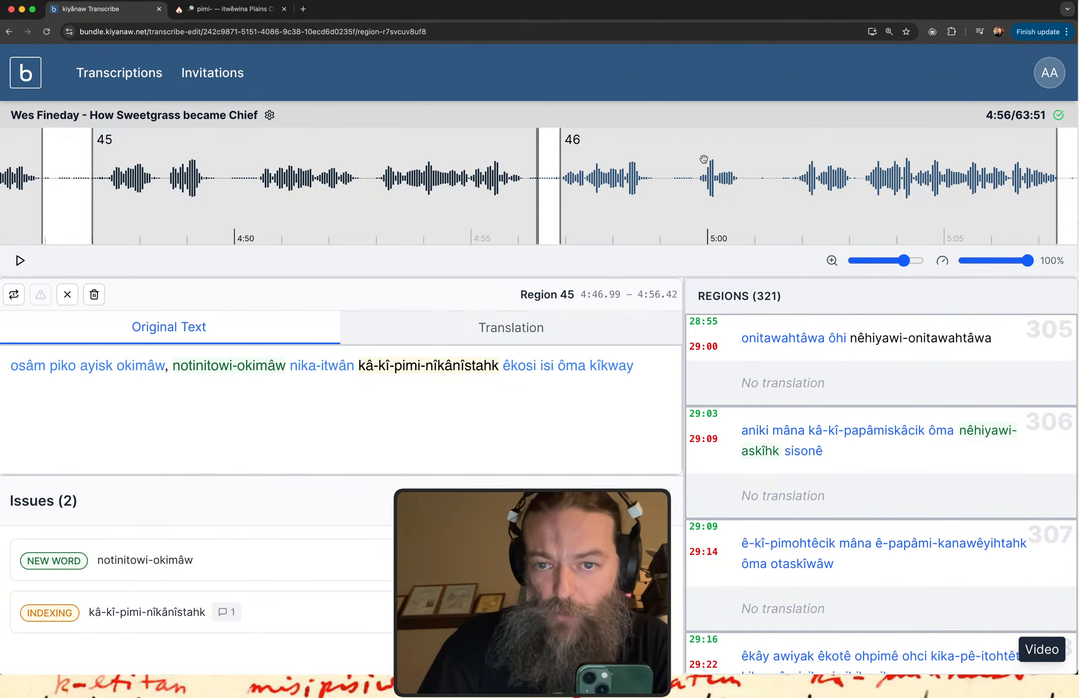
{"action": "scroll", "coordinate": [766, 412], "scroll_direction": "down", "scroll_amount": 20}
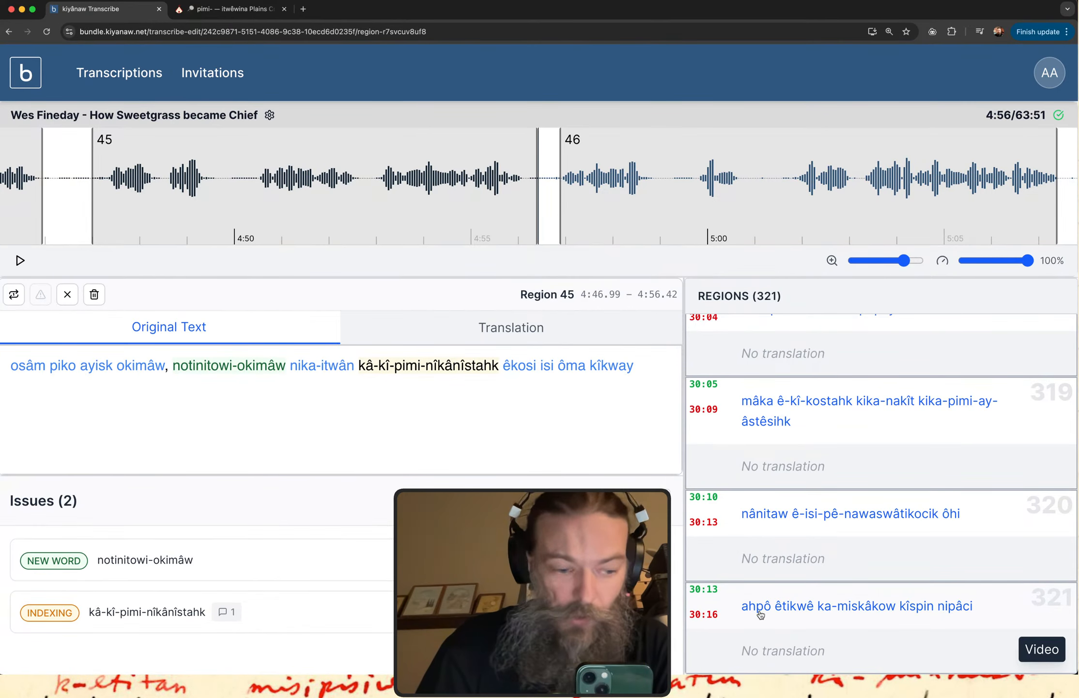
{"action": "left_click", "coordinate": [760, 614]}
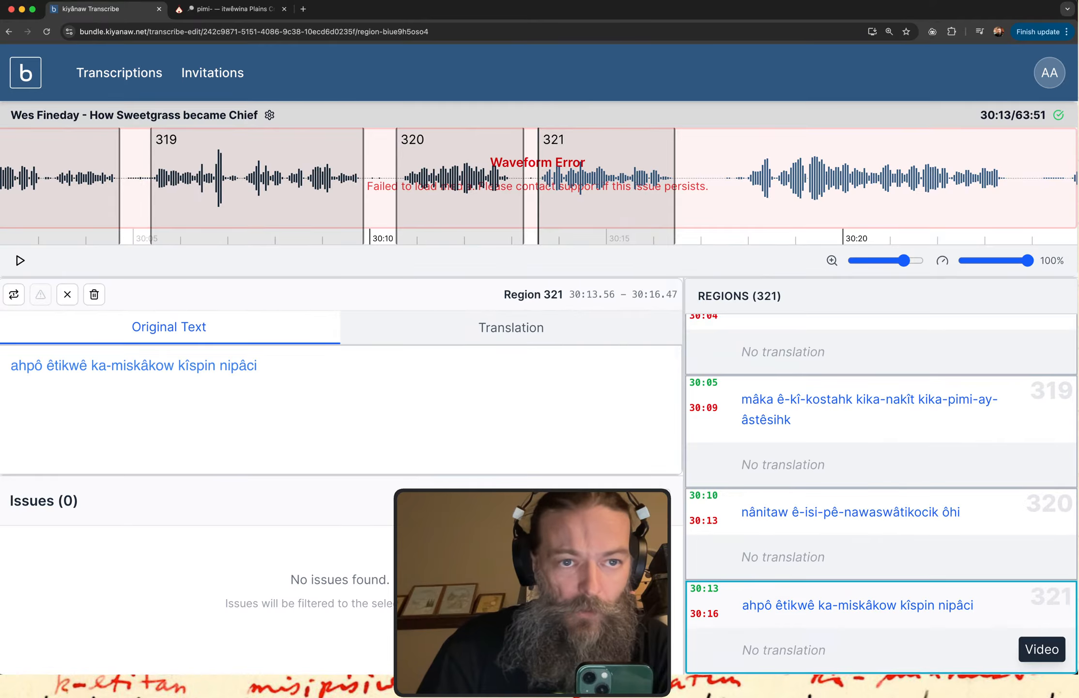
{"action": "left_click", "coordinate": [48, 32]}
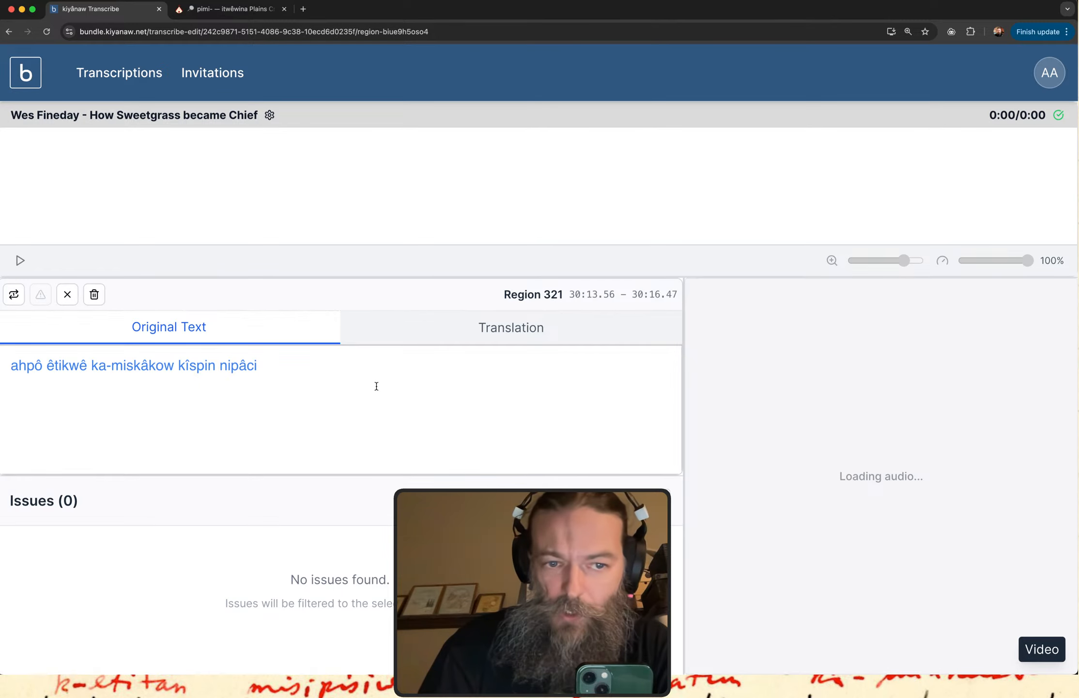
{"action": "left_click", "coordinate": [770, 628]}
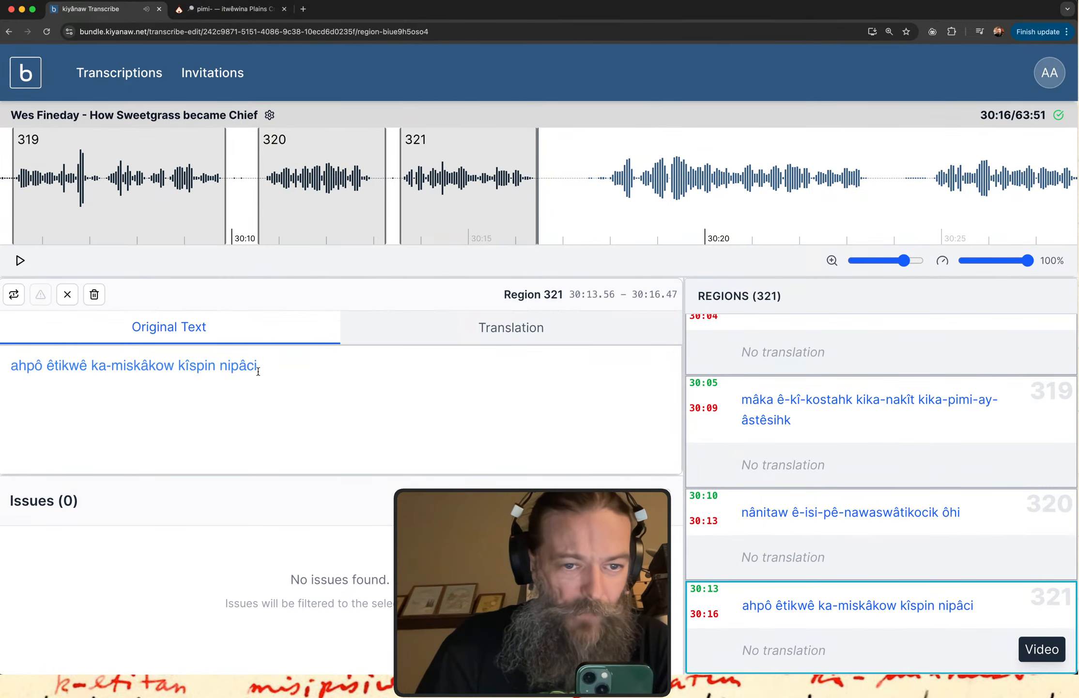
Copy the word "nipâci" from region 321 and look it up in the itwêwina dictionary.
{"action": "left_click_drag", "start_coordinate": [227, 378], "coordinate": [264, 381]}
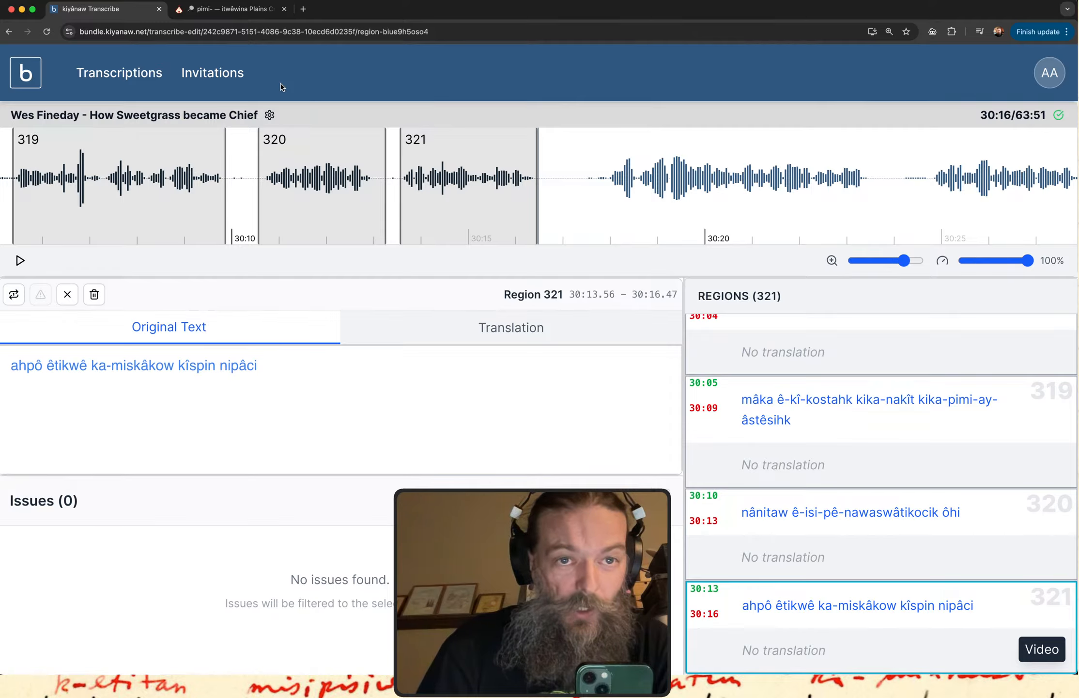
{"action": "double_click", "coordinate": [232, 366]}
{"action": "key", "text": "super+c"}
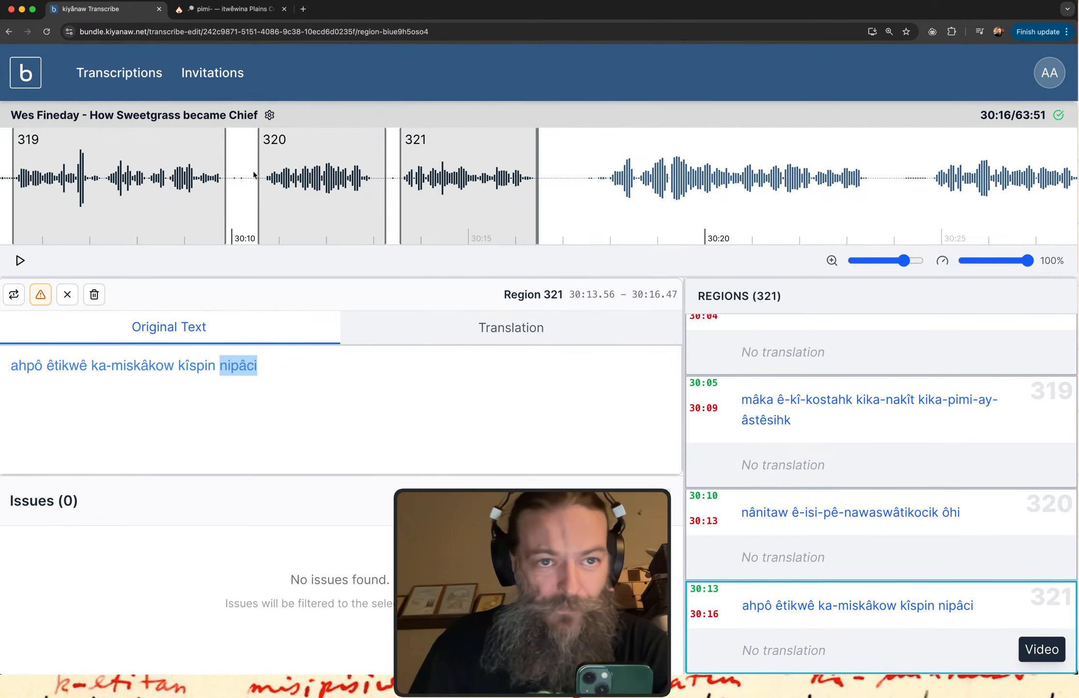
{"action": "left_click", "coordinate": [233, 8]}
{"action": "triple_click", "coordinate": [248, 83]}
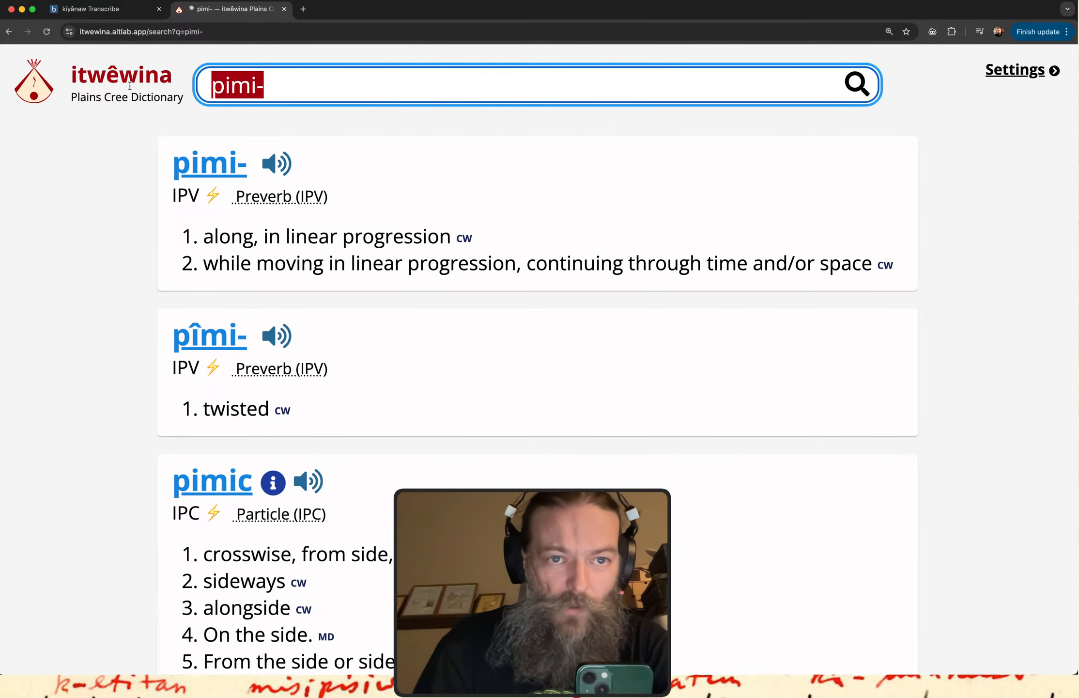
{"action": "key", "text": "super+v"}
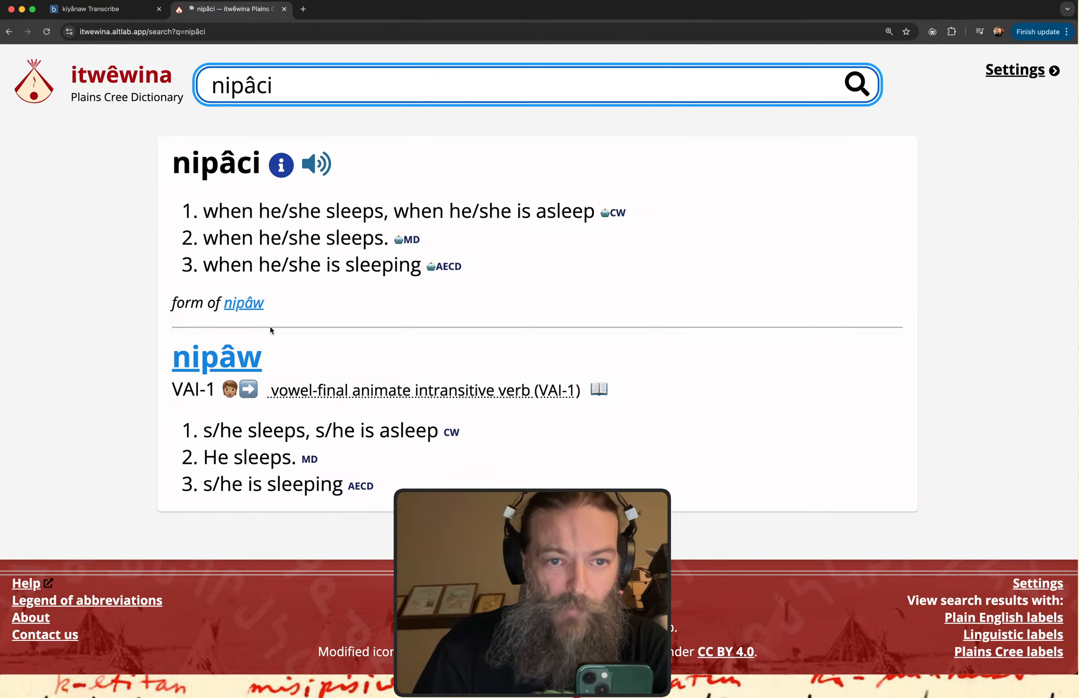
Open the nipâw entry, look over its paradigm table and close that dictionary page.
{"action": "left_click", "coordinate": [213, 364]}
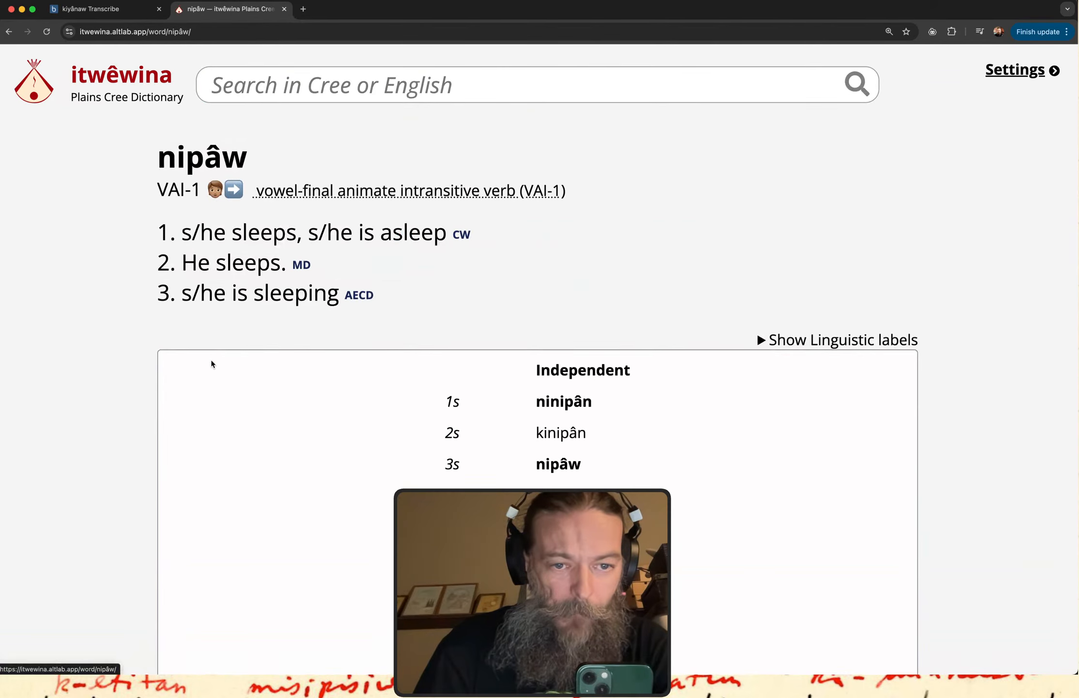
{"action": "scroll", "coordinate": [390, 484], "scroll_direction": "down", "scroll_amount": 3}
{"action": "scroll", "coordinate": [620, 457], "scroll_direction": "down", "scroll_amount": 3}
{"action": "scroll", "coordinate": [619, 458], "scroll_direction": "up", "scroll_amount": 5}
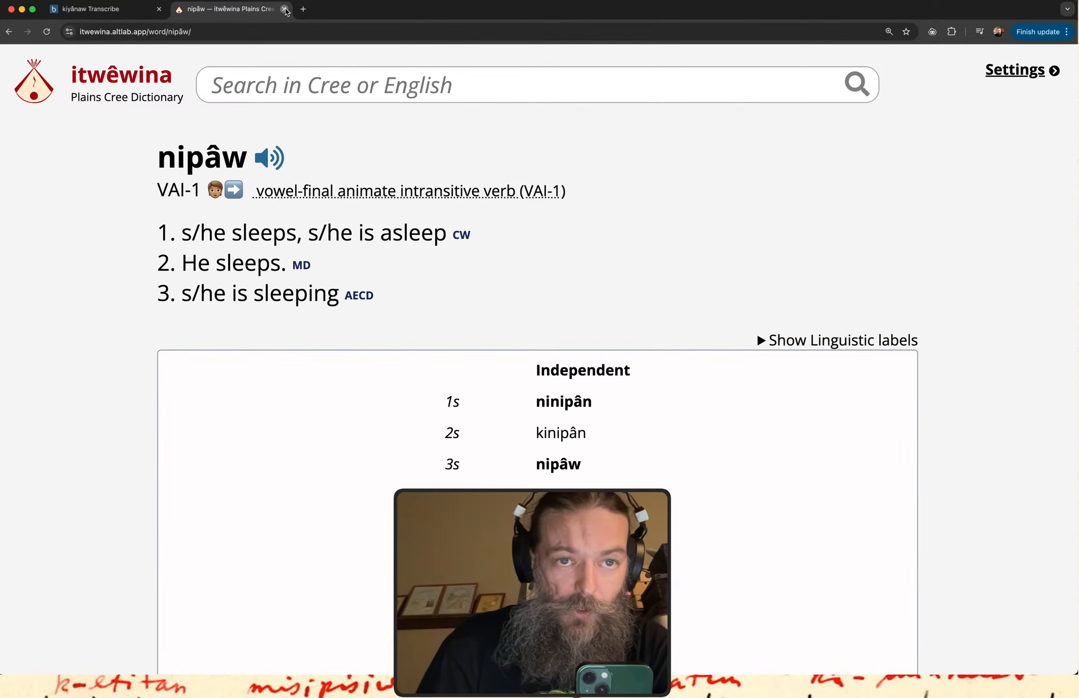
{"action": "left_click", "coordinate": [284, 9]}
Return to the browser window holding the notes and search its itwêwina page for "nipaw".
{"action": "key", "text": "ctrl+Up"}
{"action": "left_click", "coordinate": [164, 249]}
{"action": "left_click", "coordinate": [271, 14]}
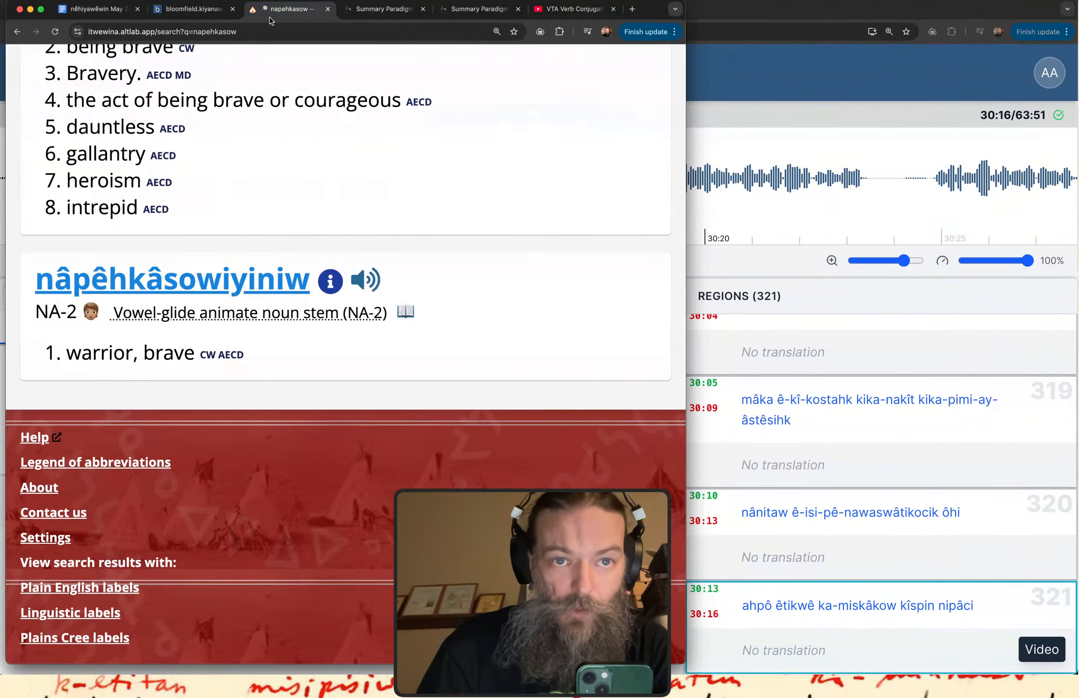
{"action": "scroll", "coordinate": [210, 180], "scroll_direction": "up", "scroll_amount": 10}
{"action": "double_click", "coordinate": [187, 125]}
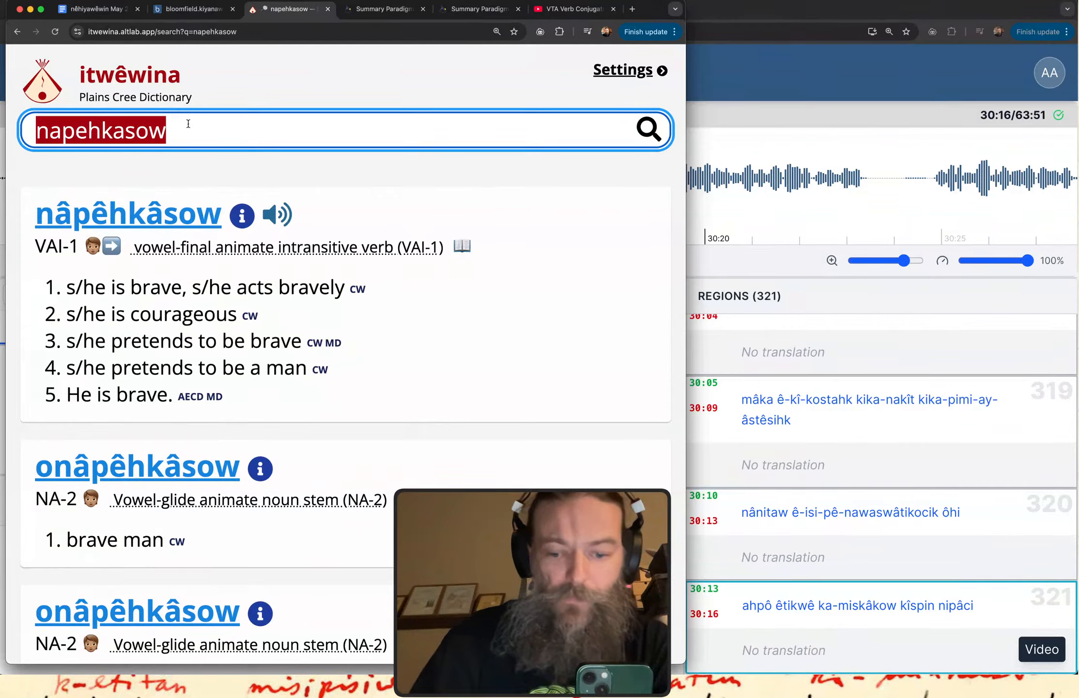
{"action": "type", "text": "nipaw"}
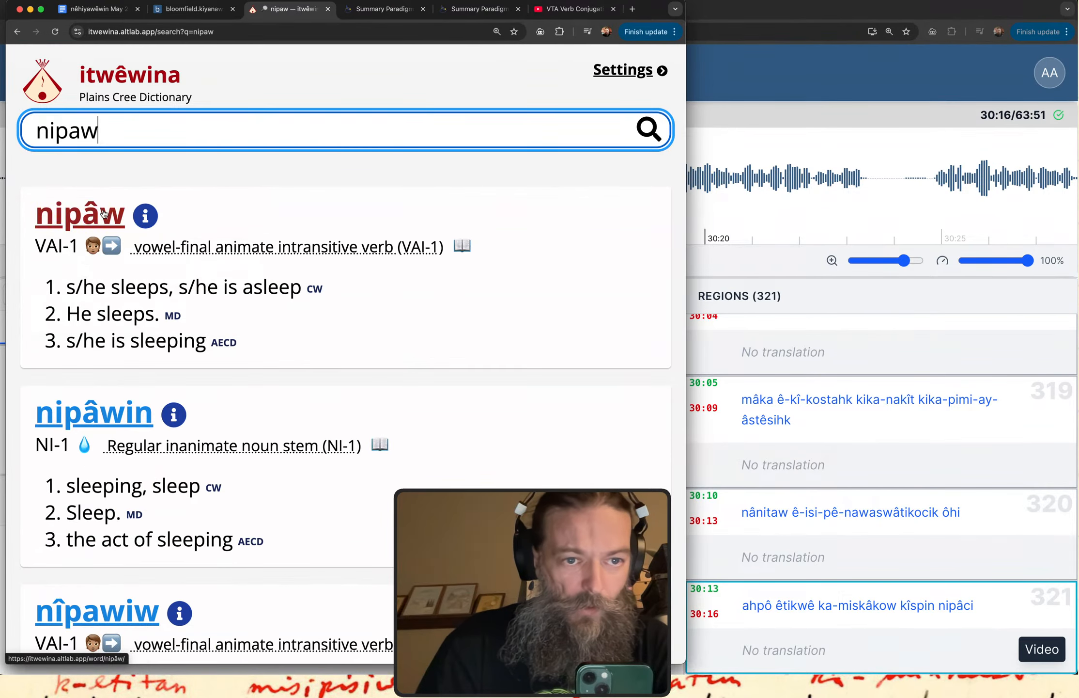
Open the nipâw entry, expand it to the full paradigm and examine the Future Conditional forms for nipâci.
{"action": "left_click", "coordinate": [306, 284]}
{"action": "scroll", "coordinate": [306, 284], "scroll_direction": "down", "scroll_amount": 5}
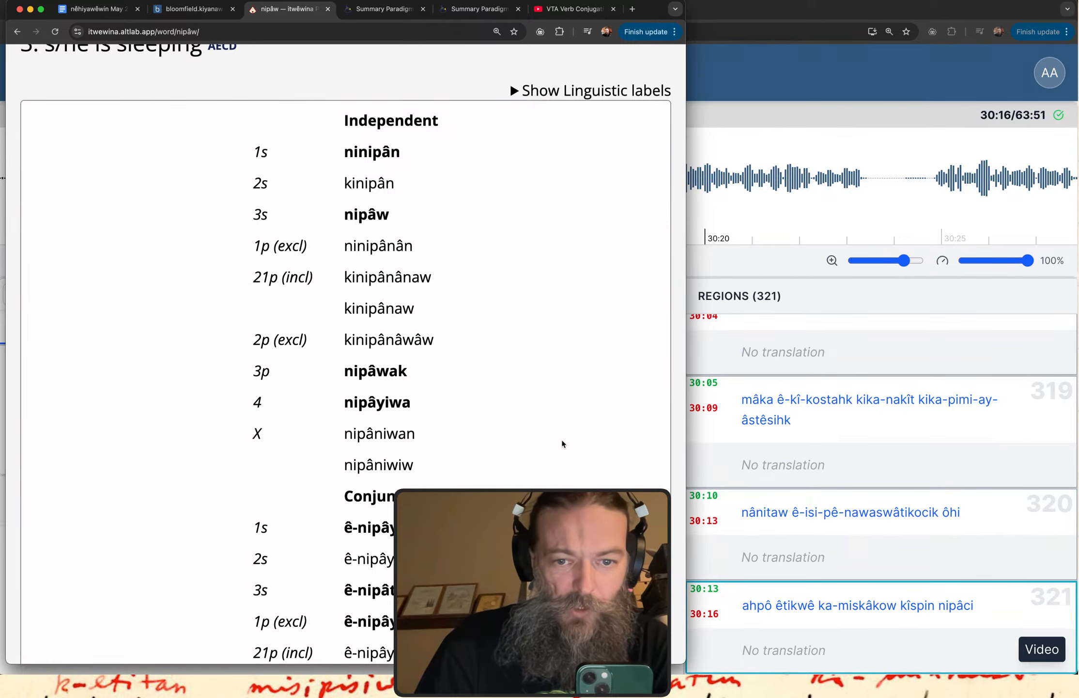
{"action": "scroll", "coordinate": [561, 440], "scroll_direction": "down", "scroll_amount": 10}
{"action": "scroll", "coordinate": [562, 441], "scroll_direction": "up", "scroll_amount": 1}
{"action": "left_click", "coordinate": [453, 315]}
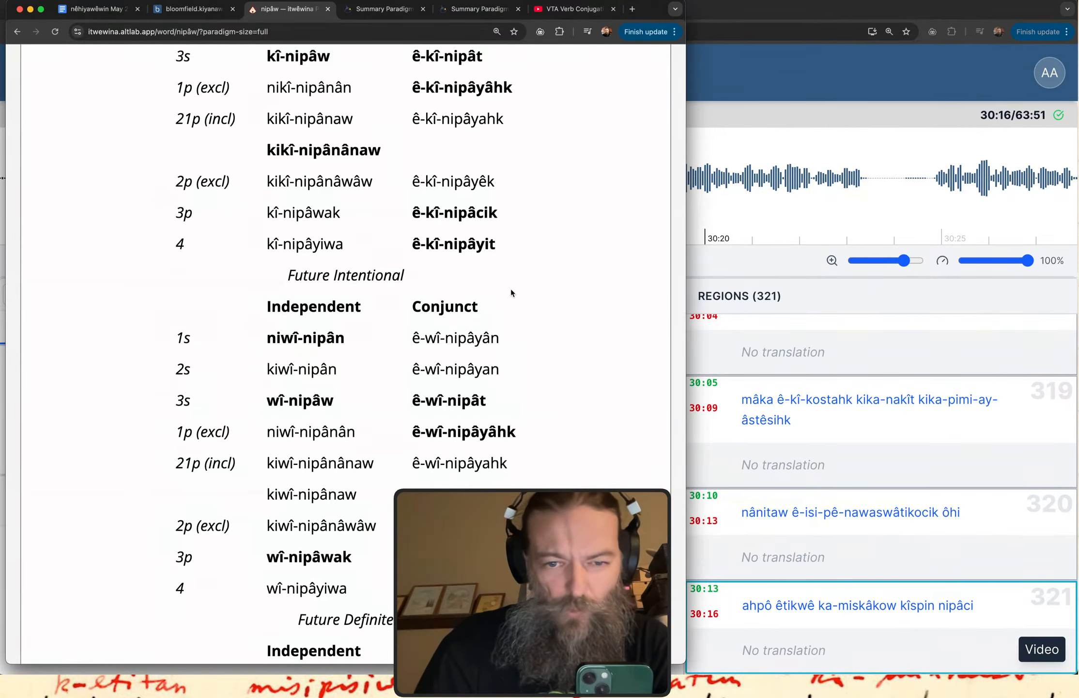
{"action": "scroll", "coordinate": [522, 285], "scroll_direction": "down", "scroll_amount": 20}
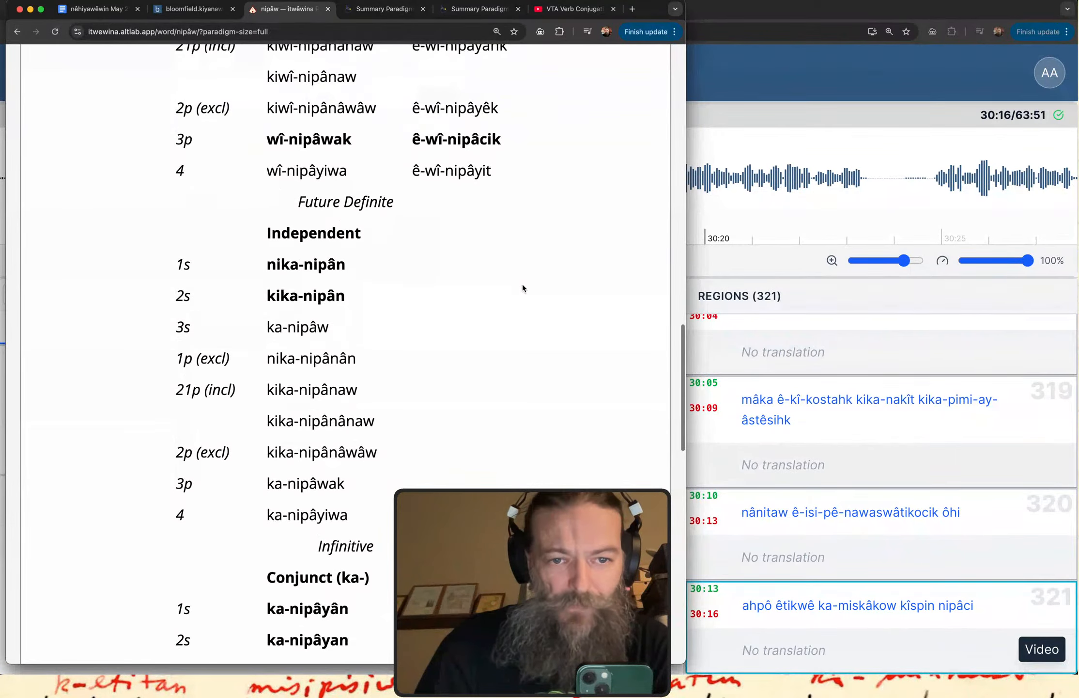
{"action": "scroll", "coordinate": [522, 285], "scroll_direction": "down", "scroll_amount": 6}
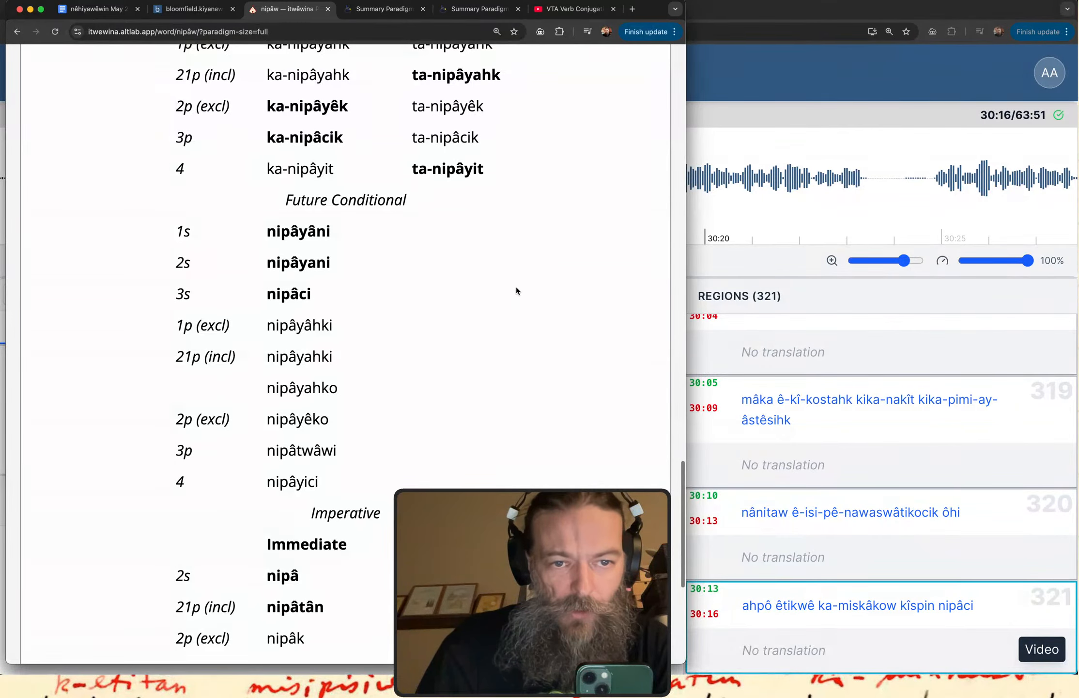
{"action": "mouse_move", "coordinate": [267, 310]}
{"action": "left_mouse_down"}
{"action": "mouse_move", "coordinate": [316, 309]}
{"action": "mouse_move", "coordinate": [329, 279]}
{"action": "mouse_move", "coordinate": [268, 282]}
{"action": "mouse_move", "coordinate": [263, 316]}
{"action": "left_mouse_up"}
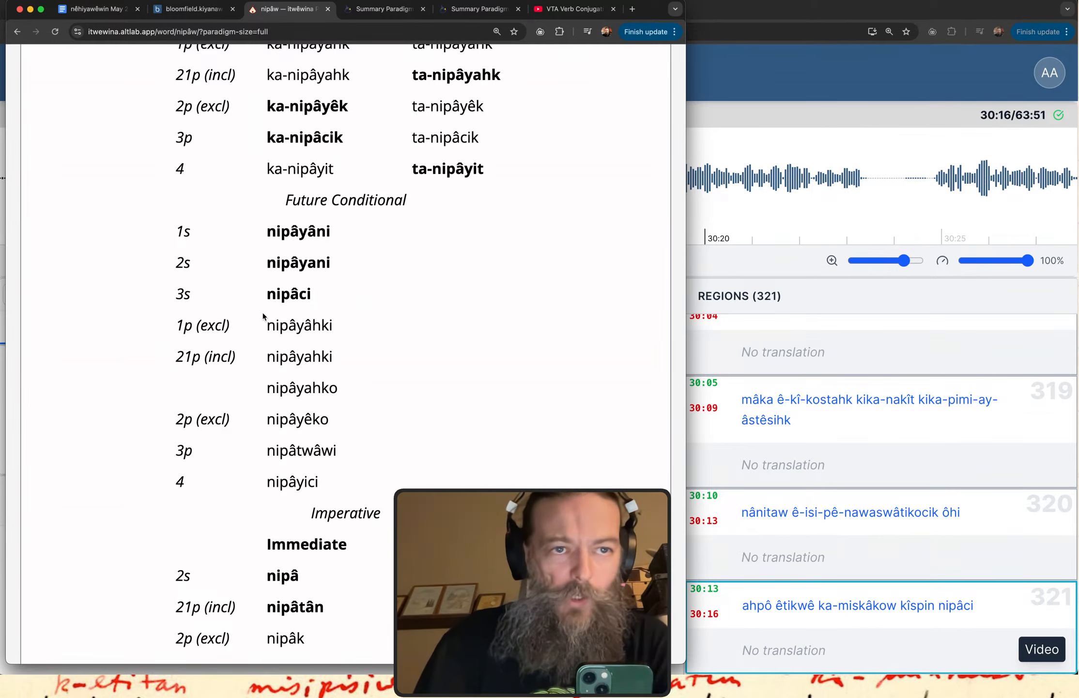
Switch back to the kiyânaw Transcribe window and create a region after region 321, from about 30:17 to 30:23.
{"action": "left_click", "coordinate": [741, 78]}
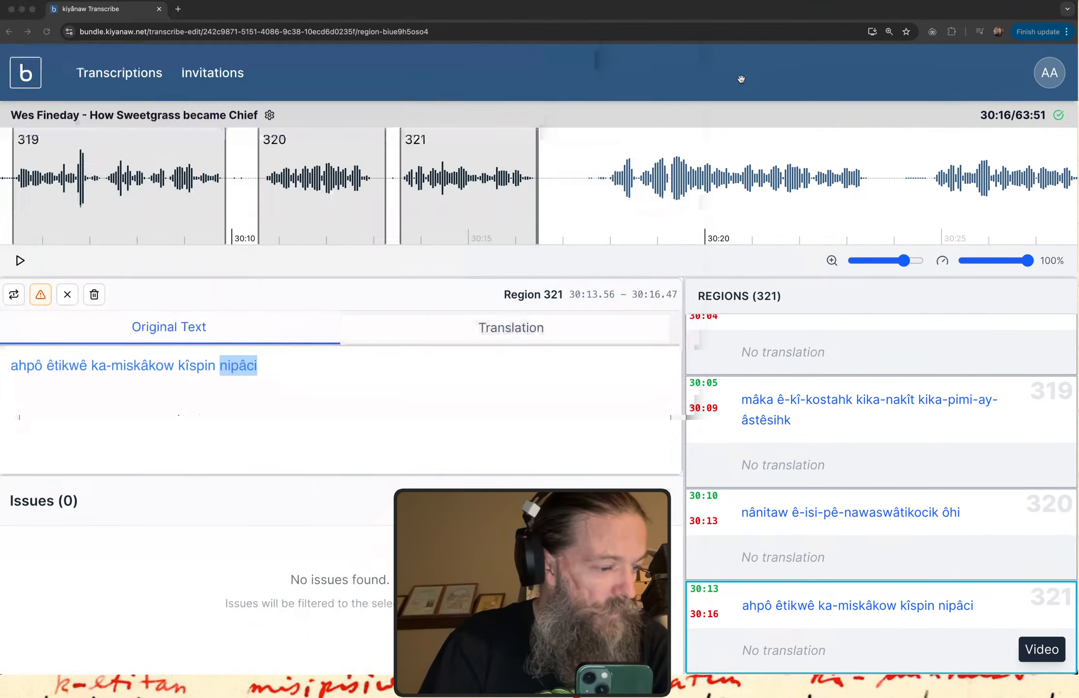
{"action": "left_click", "coordinate": [378, 406]}
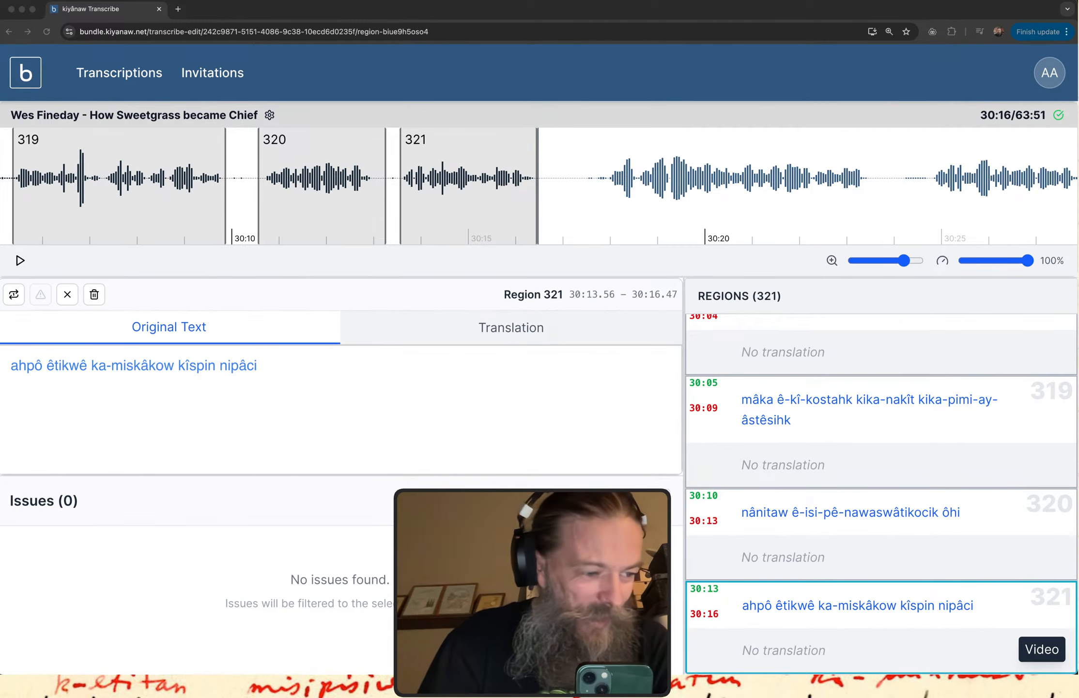
{"action": "key", "text": "ctrl+Up"}
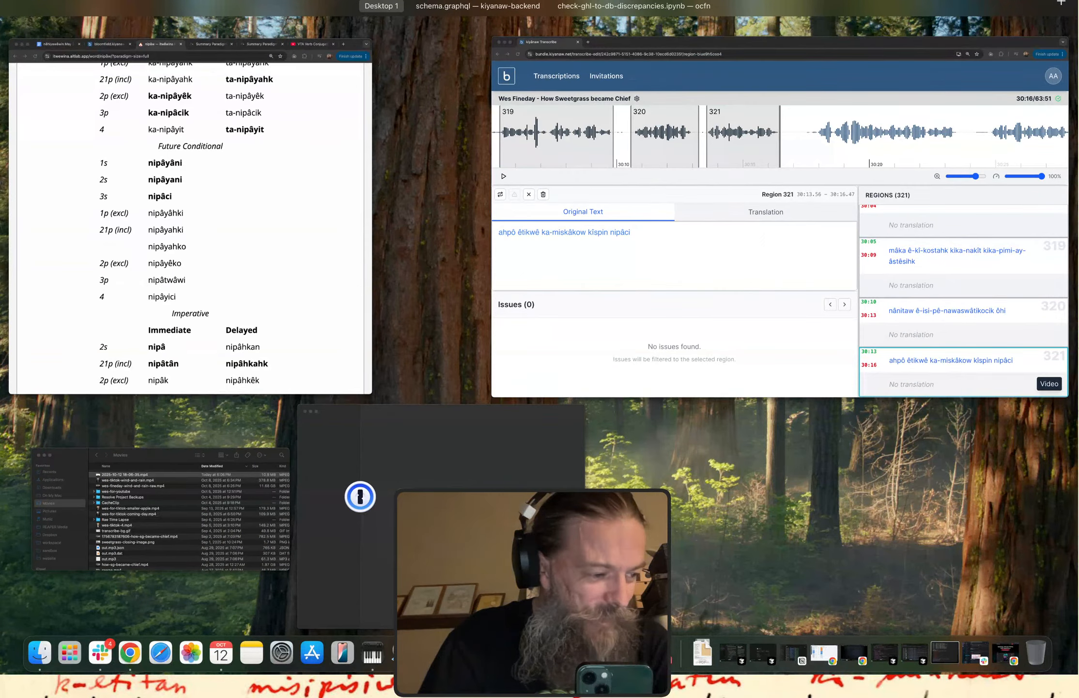
{"action": "key", "text": "ctrl+Up"}
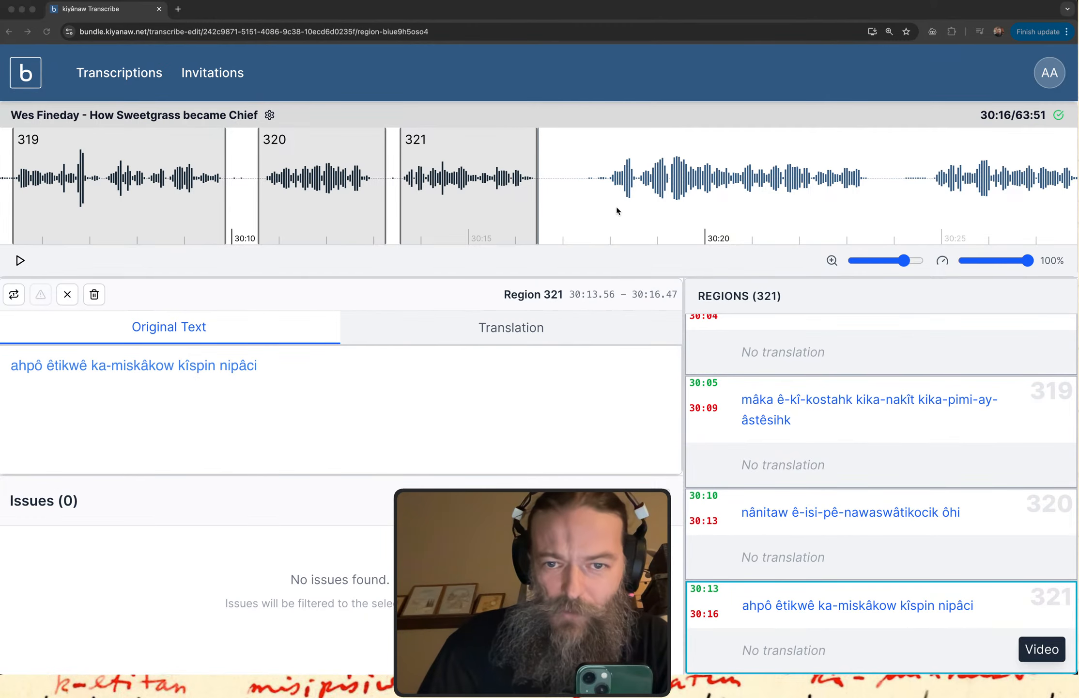
{"action": "left_click", "coordinate": [622, 191]}
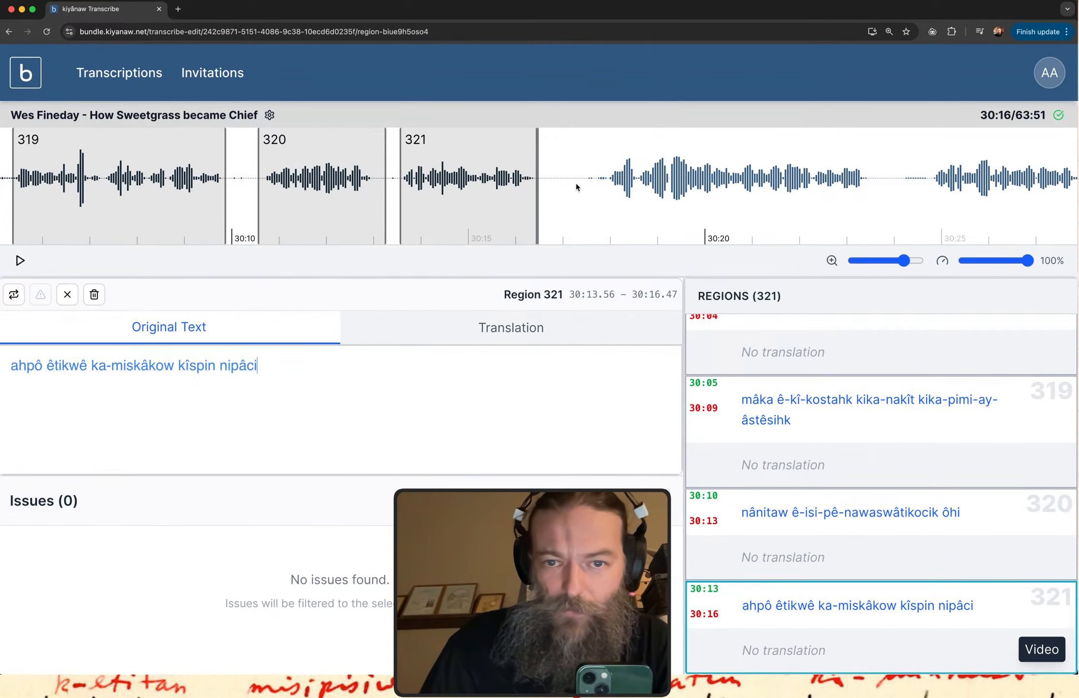
{"action": "left_click_drag", "start_coordinate": [577, 186], "coordinate": [874, 187]}
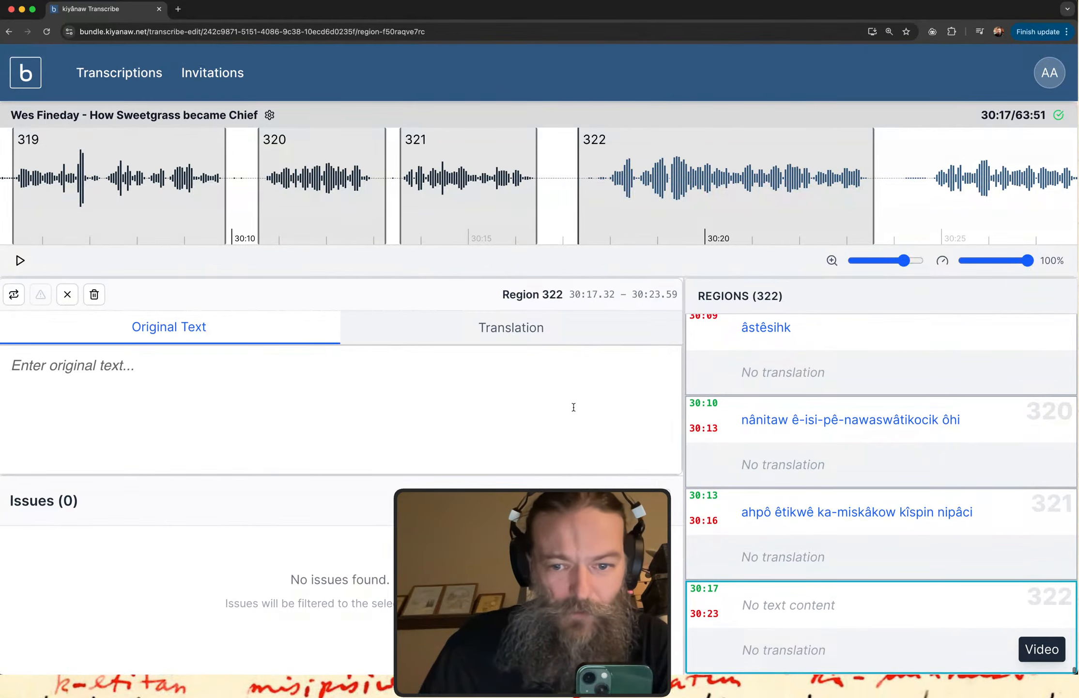
Play region 322, pause partway through and enter "mâka onitawâhtawa" as its original text.
{"action": "left_click", "coordinate": [775, 619]}
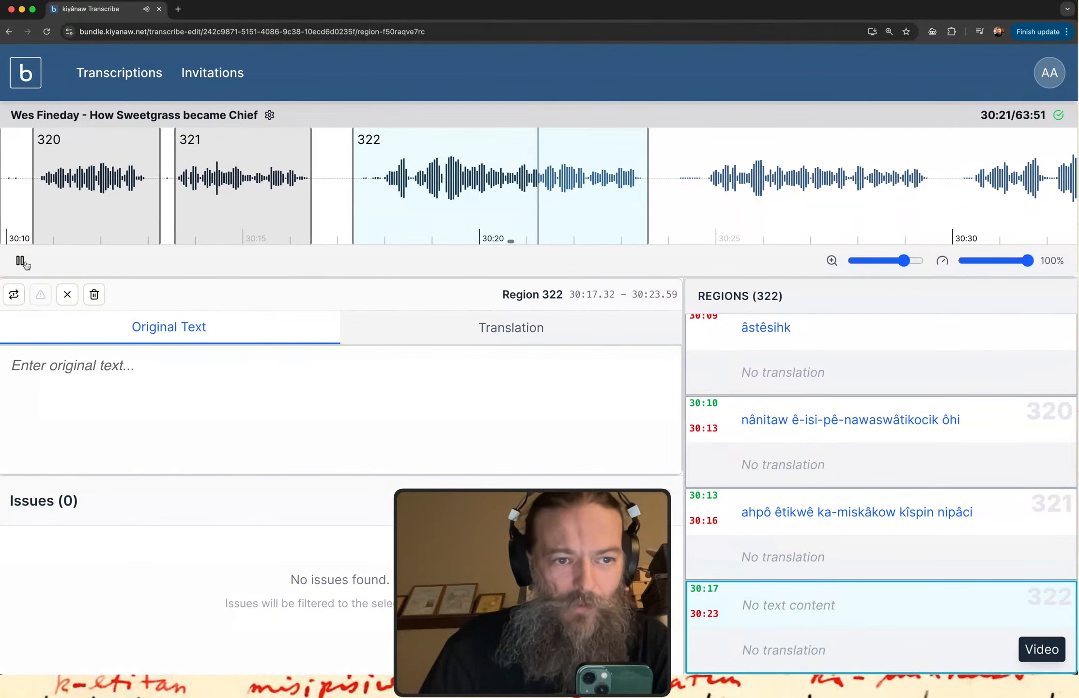
{"action": "left_click", "coordinate": [789, 613]}
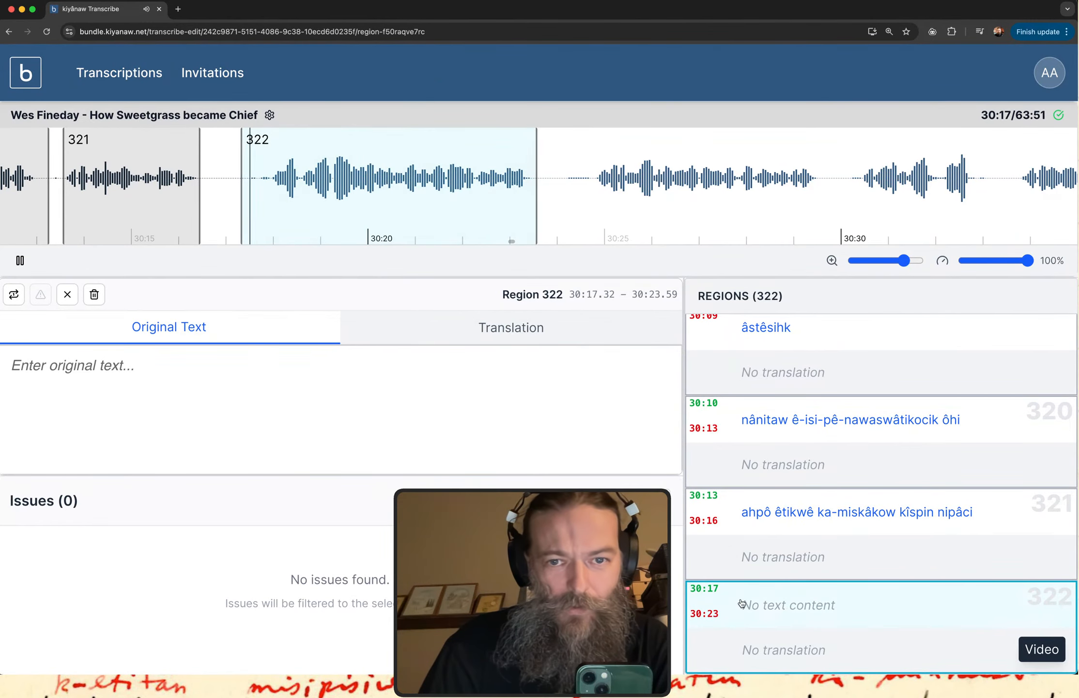
{"action": "left_click", "coordinate": [20, 263]}
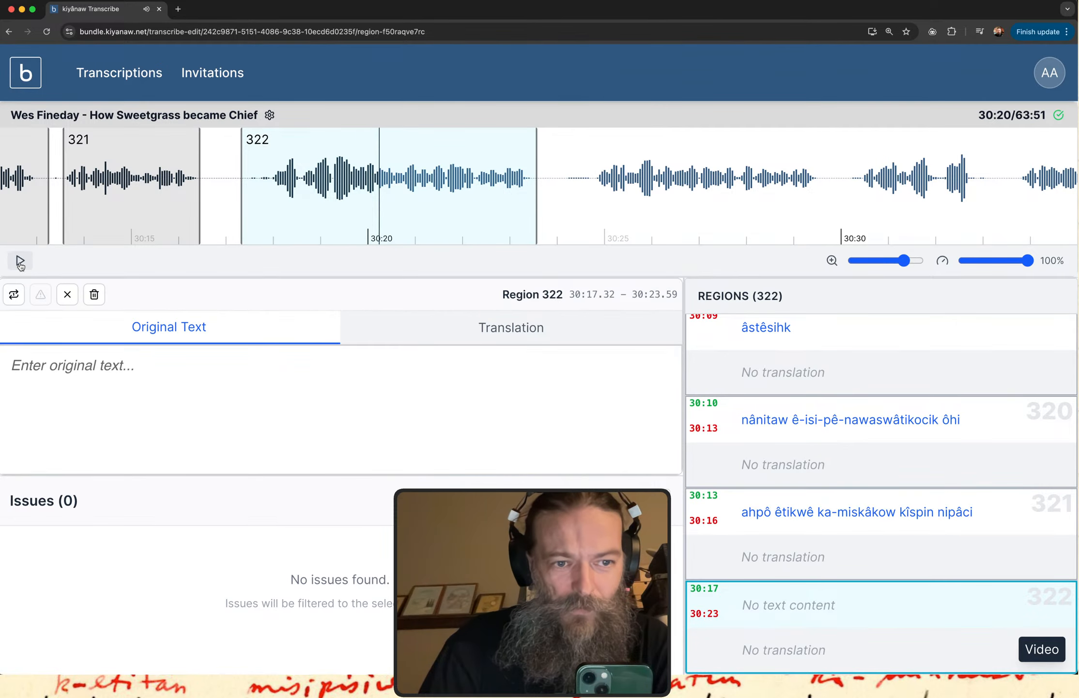
{"action": "left_click", "coordinate": [115, 418]}
{"action": "type", "text": "mâka"}
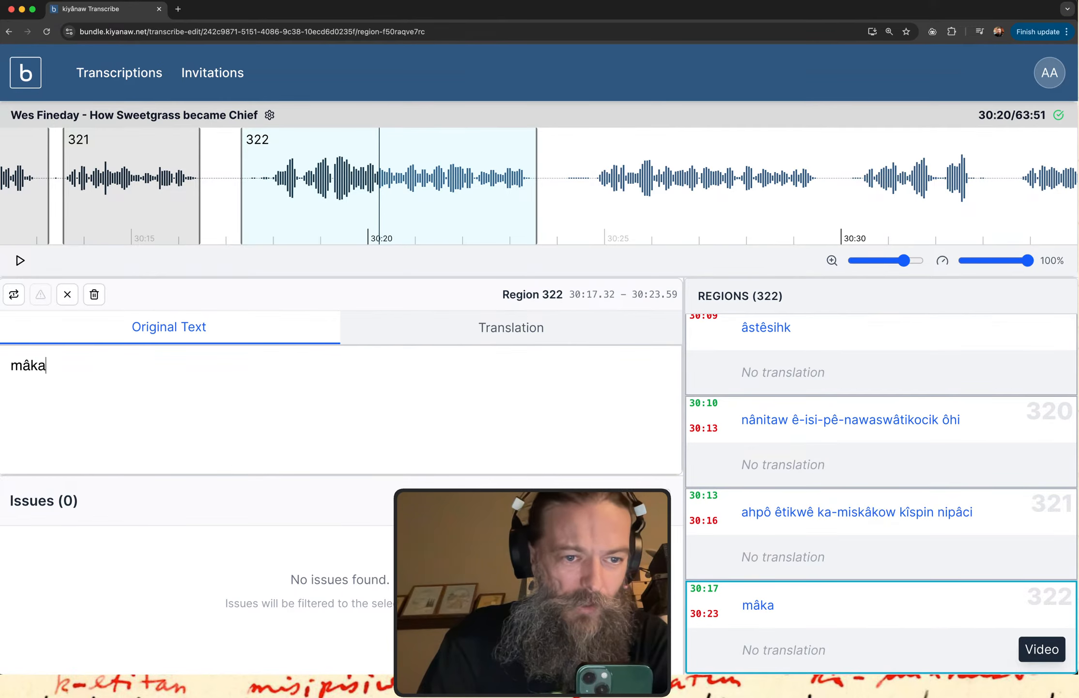
{"action": "type", "text": " onitaw"}
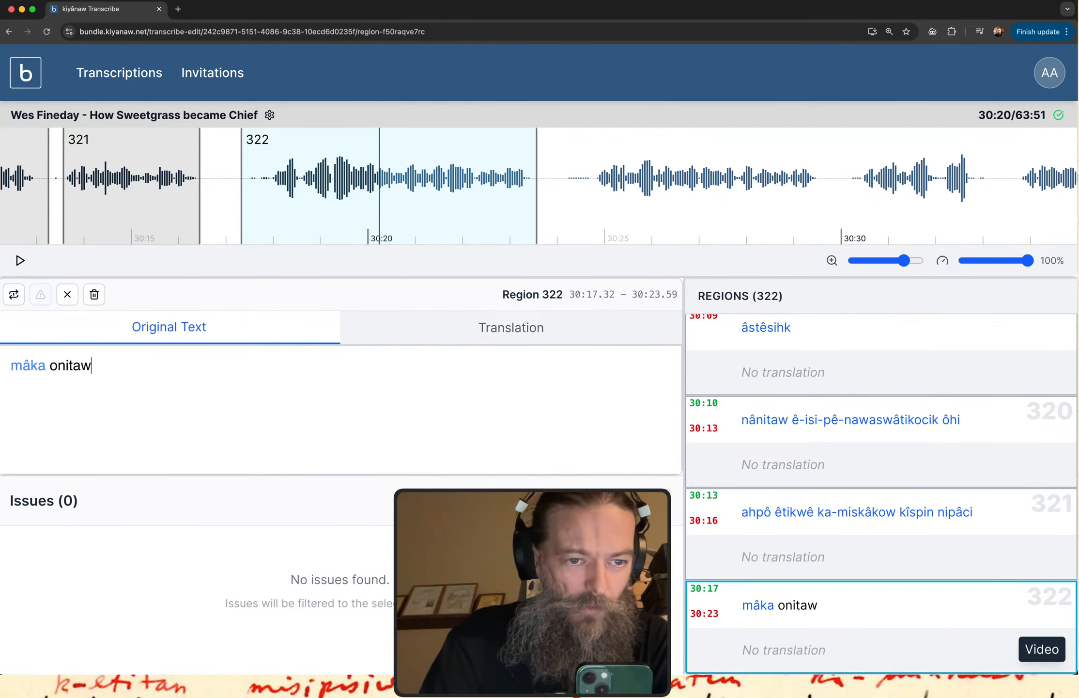
{"action": "type", "text": "âhtawa"}
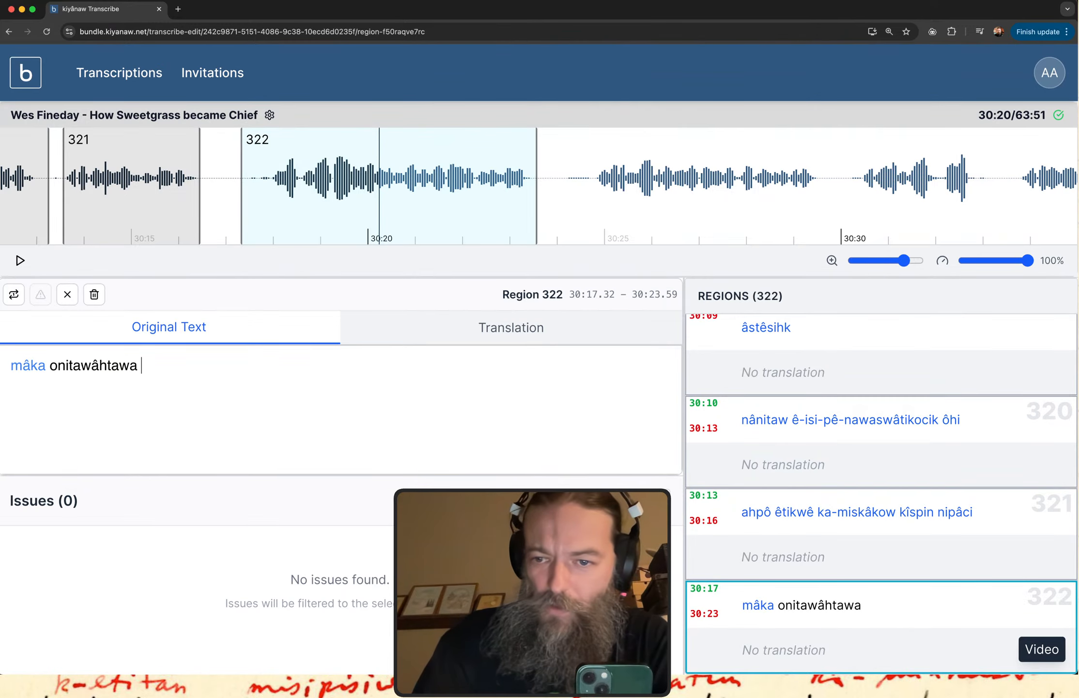
Copy the word "onitawâhtawa" from region 322 and look it up in the itwêwina dictionary.
{"action": "scroll", "coordinate": [838, 439], "scroll_direction": "up", "scroll_amount": 3}
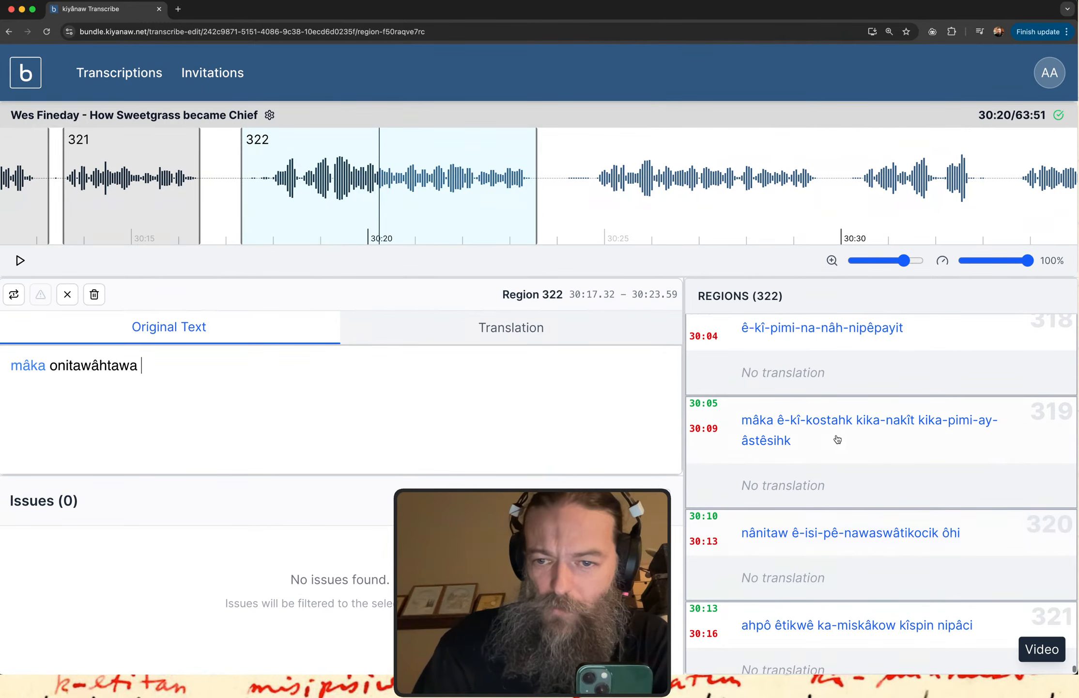
{"action": "scroll", "coordinate": [837, 439], "scroll_direction": "up", "scroll_amount": 2}
{"action": "scroll", "coordinate": [838, 439], "scroll_direction": "up", "scroll_amount": 3}
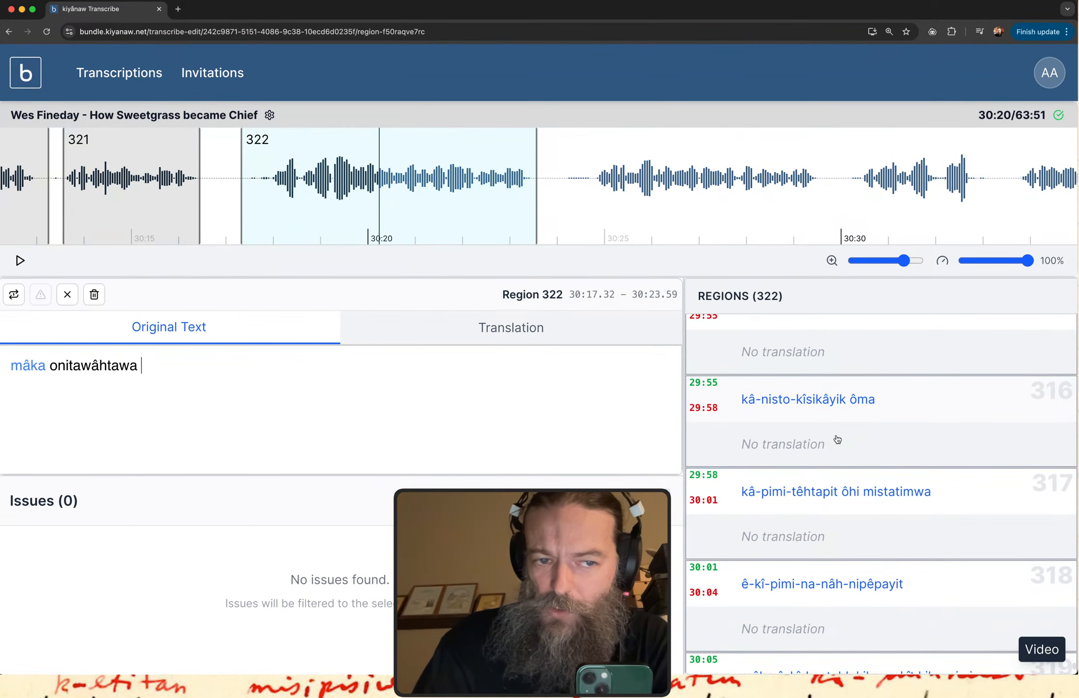
{"action": "scroll", "coordinate": [823, 440], "scroll_direction": "down", "scroll_amount": 3}
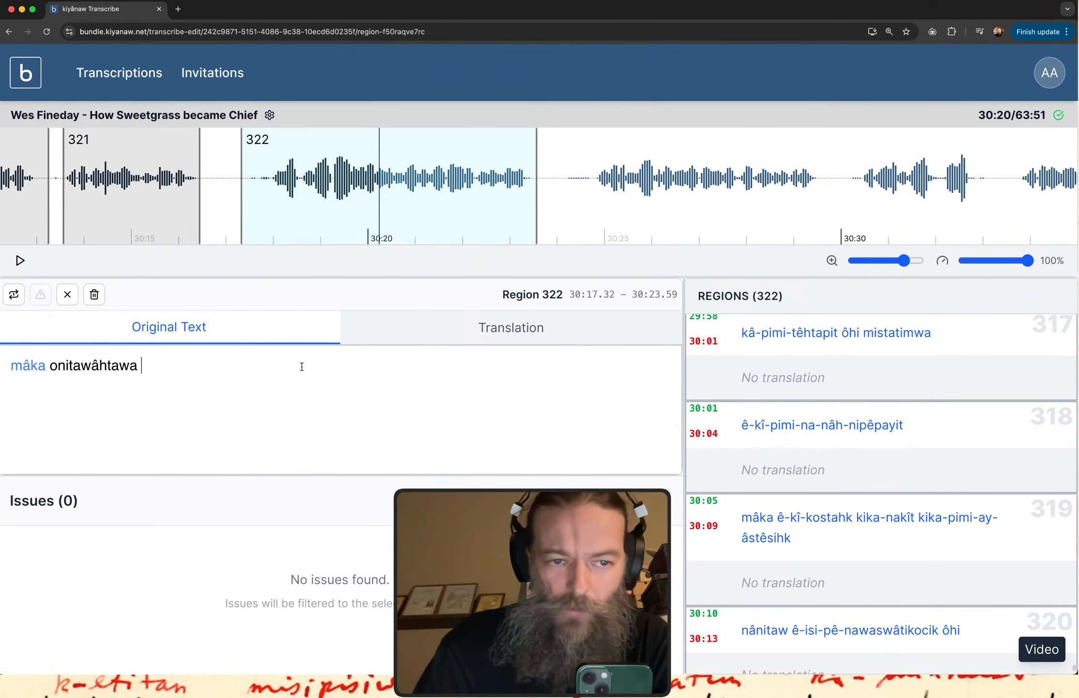
{"action": "double_click", "coordinate": [90, 367]}
{"action": "key", "text": "super+c"}
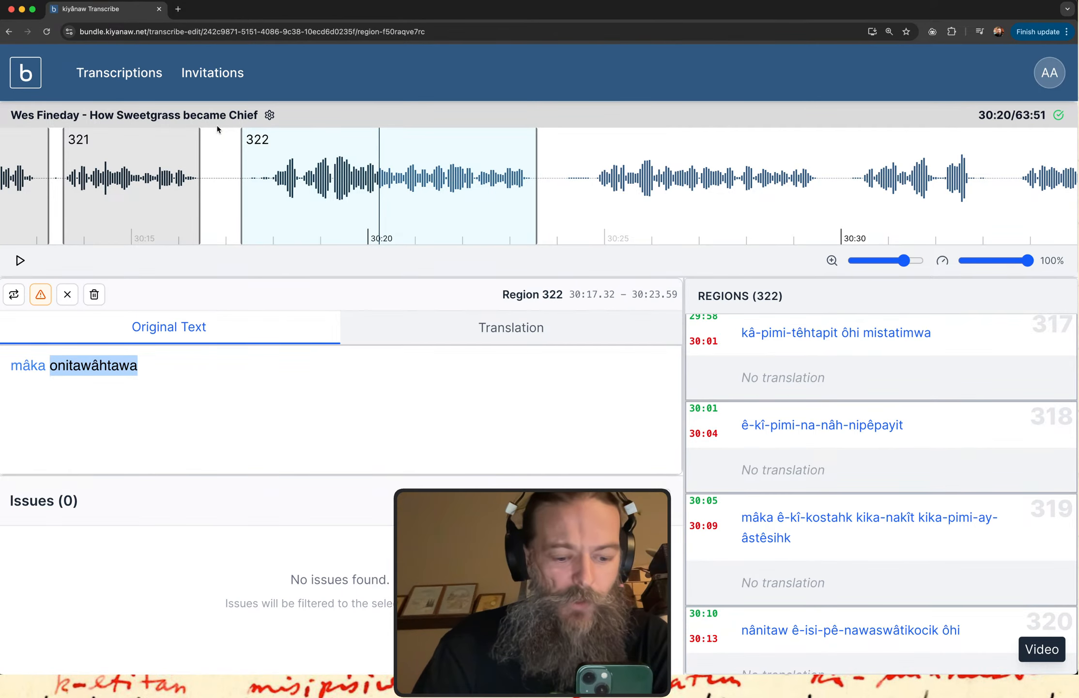
{"action": "key", "text": "ctrl+Up"}
{"action": "left_click", "coordinate": [177, 188]}
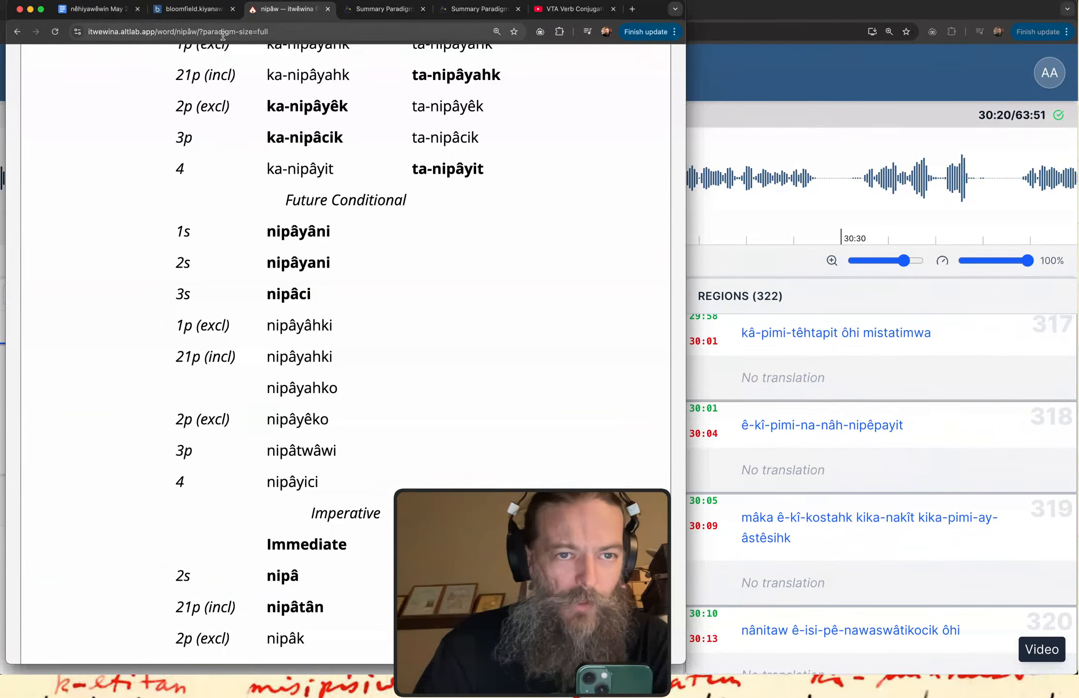
{"action": "scroll", "coordinate": [195, 126], "scroll_direction": "up", "scroll_amount": 20}
{"action": "left_click", "coordinate": [201, 124]}
{"action": "key", "text": "super+v"}
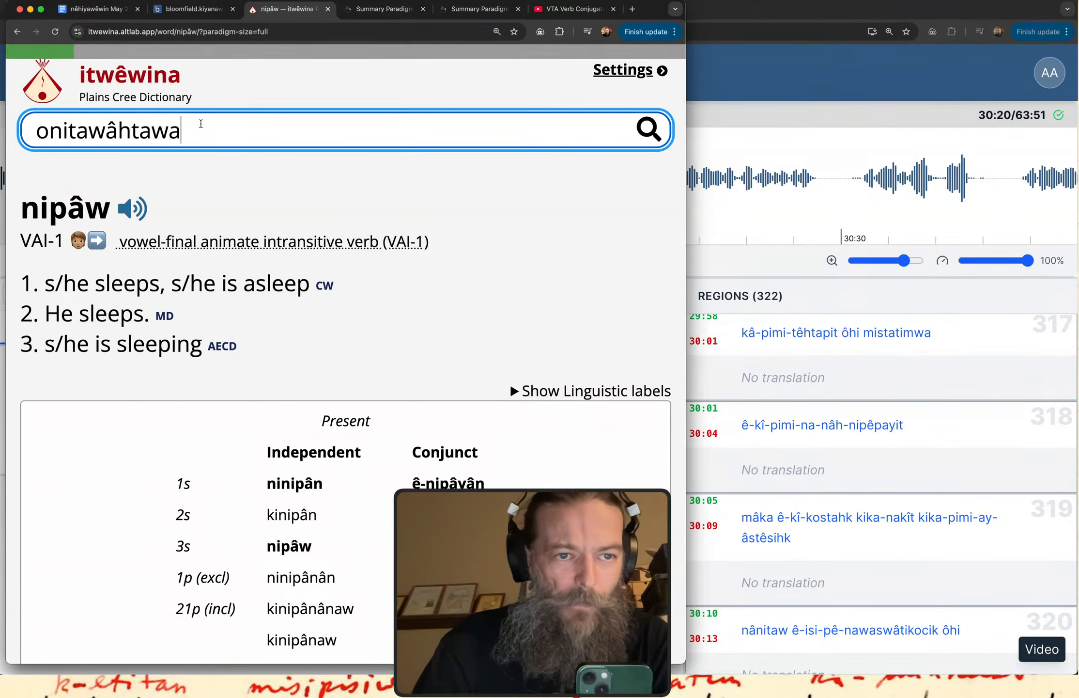
{"action": "left_click", "coordinate": [41, 127]}
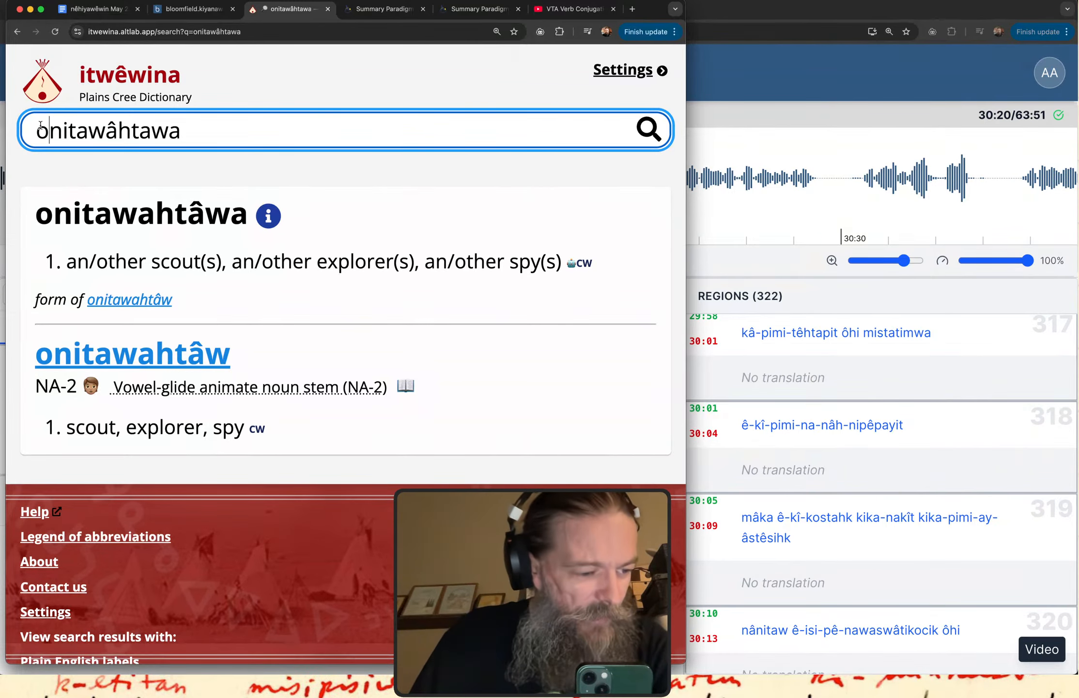
Recheck the dictionary spelling and correct the second word of region 322 to "onitawahtâwa" in the transcription.
{"action": "left_click", "coordinate": [710, 74]}
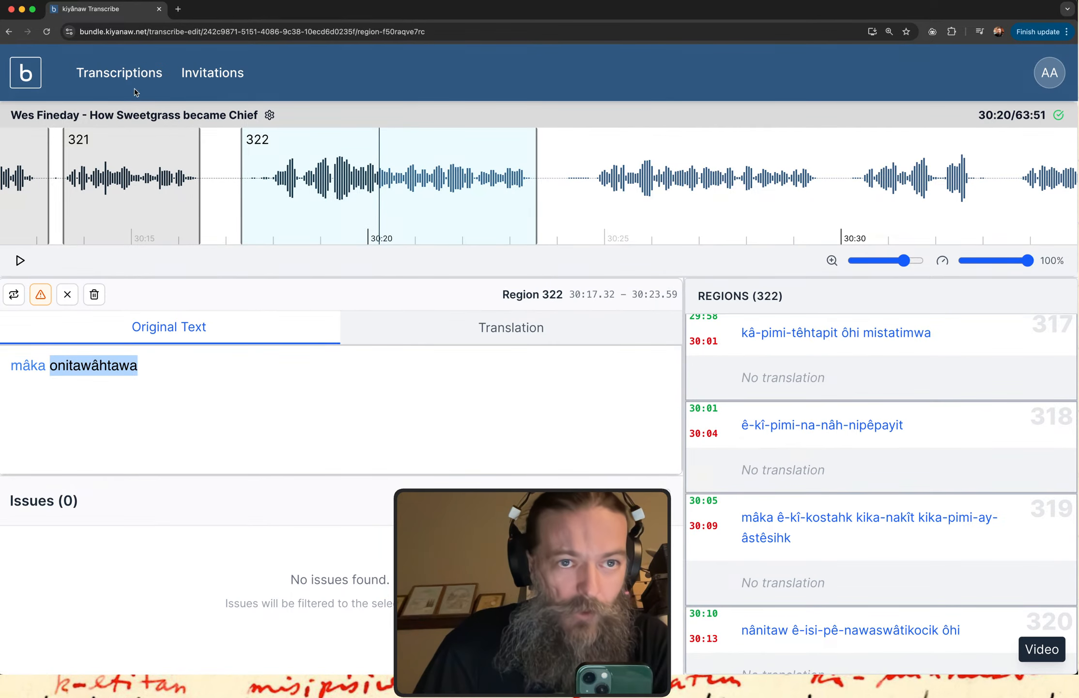
{"action": "key", "text": "ctrl+Up"}
{"action": "left_click", "coordinate": [167, 250]}
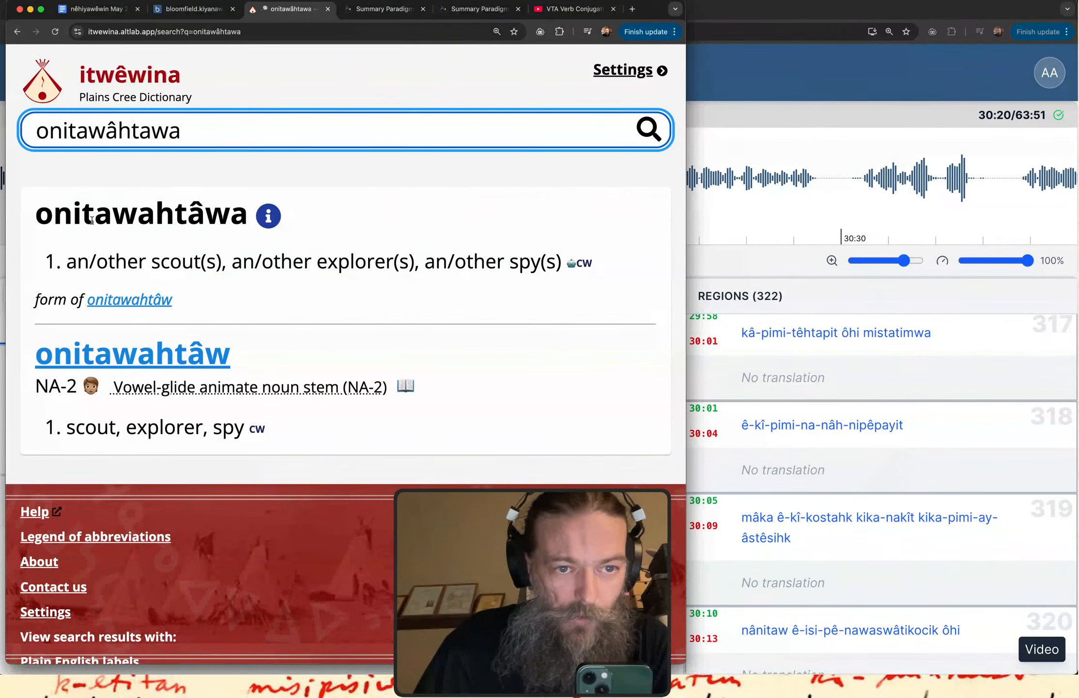
{"action": "left_click", "coordinate": [745, 121]}
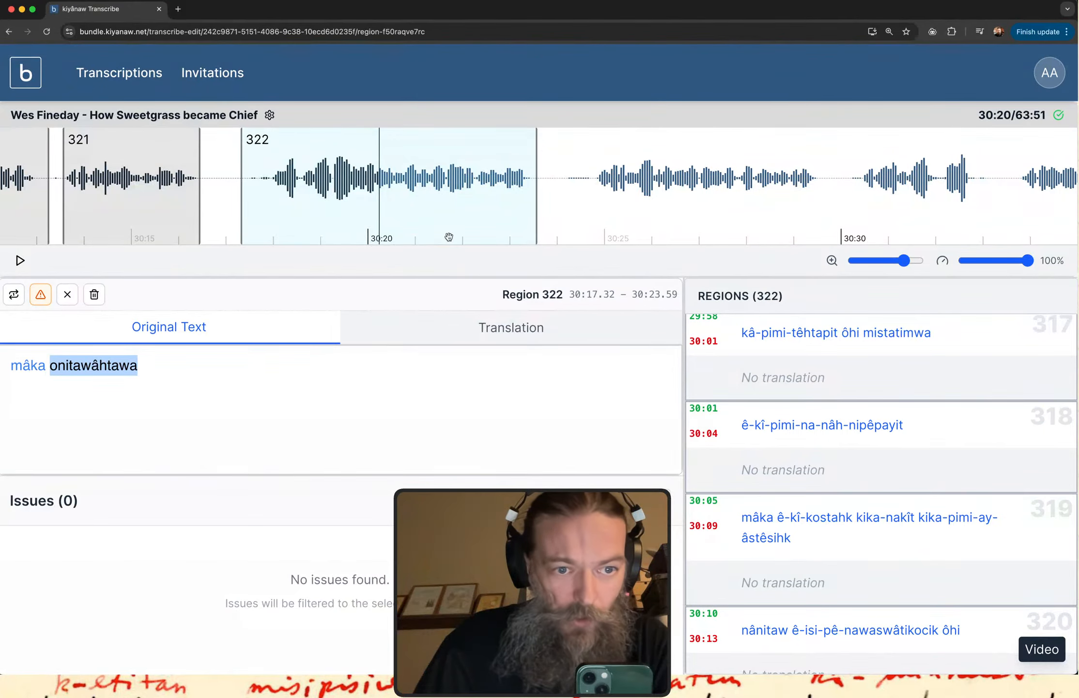
{"action": "left_click", "coordinate": [104, 366]}
{"action": "key", "text": "BackSpace"}
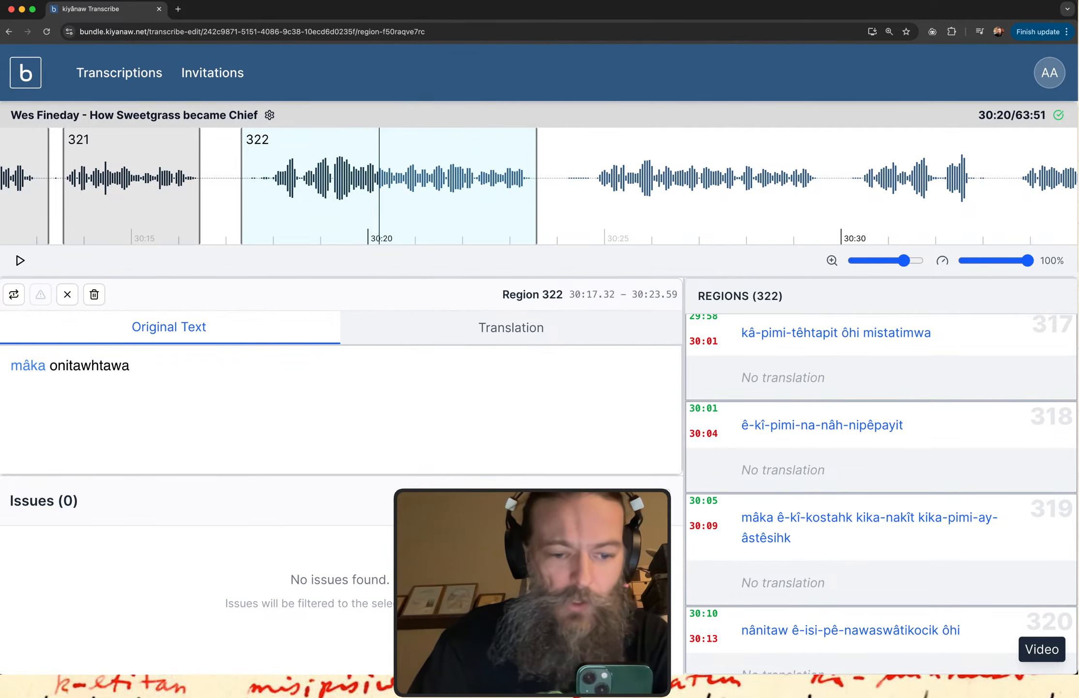
{"action": "type", "text": "a"}
{"action": "key", "text": "BackSpace"}
{"action": "type", "text": "â"}
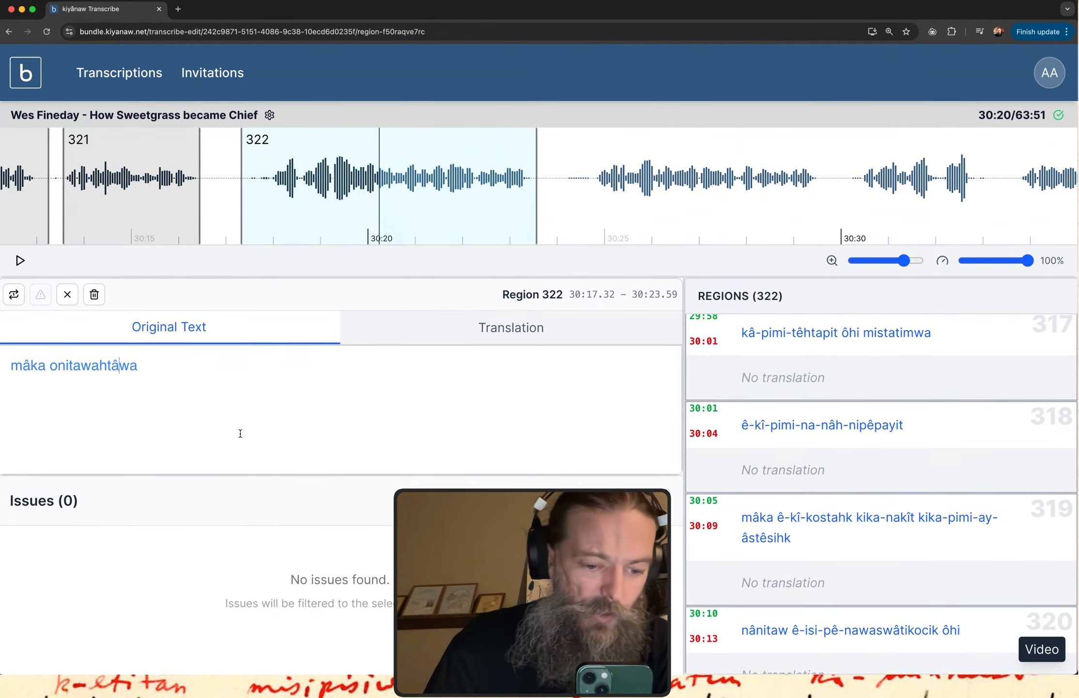
Replay region 322 and add the word "ôhi" to the end of its original text.
{"action": "scroll", "coordinate": [777, 615], "scroll_direction": "down", "scroll_amount": 5}
{"action": "left_click", "coordinate": [786, 614]}
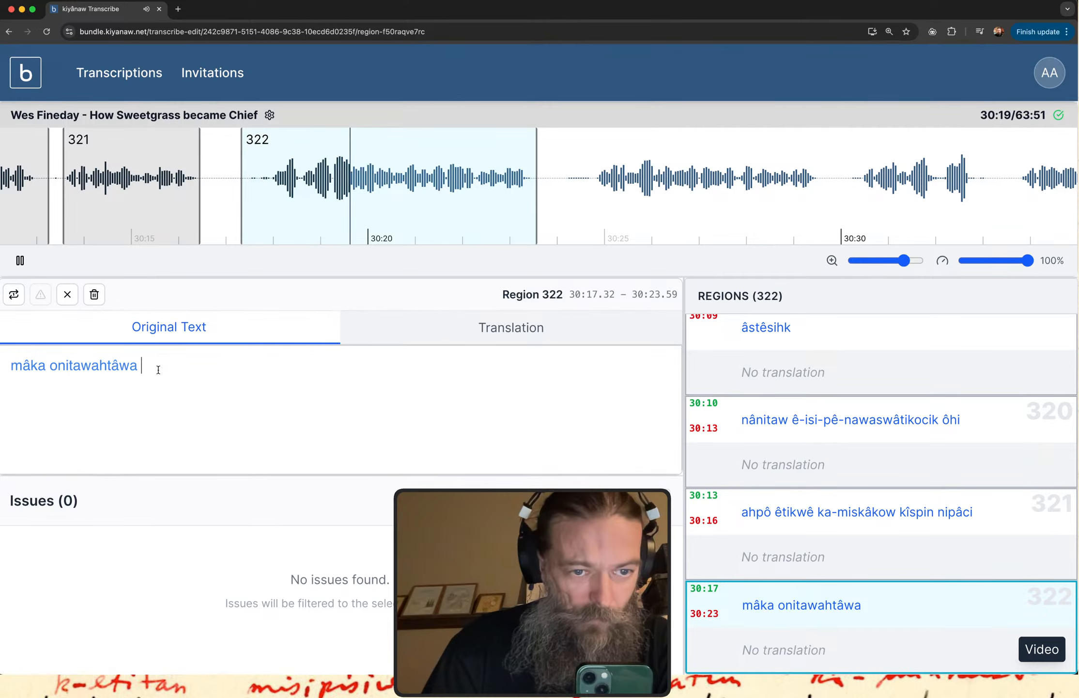
{"action": "type", "text": "o"}
{"action": "type", "text": "3hi"}
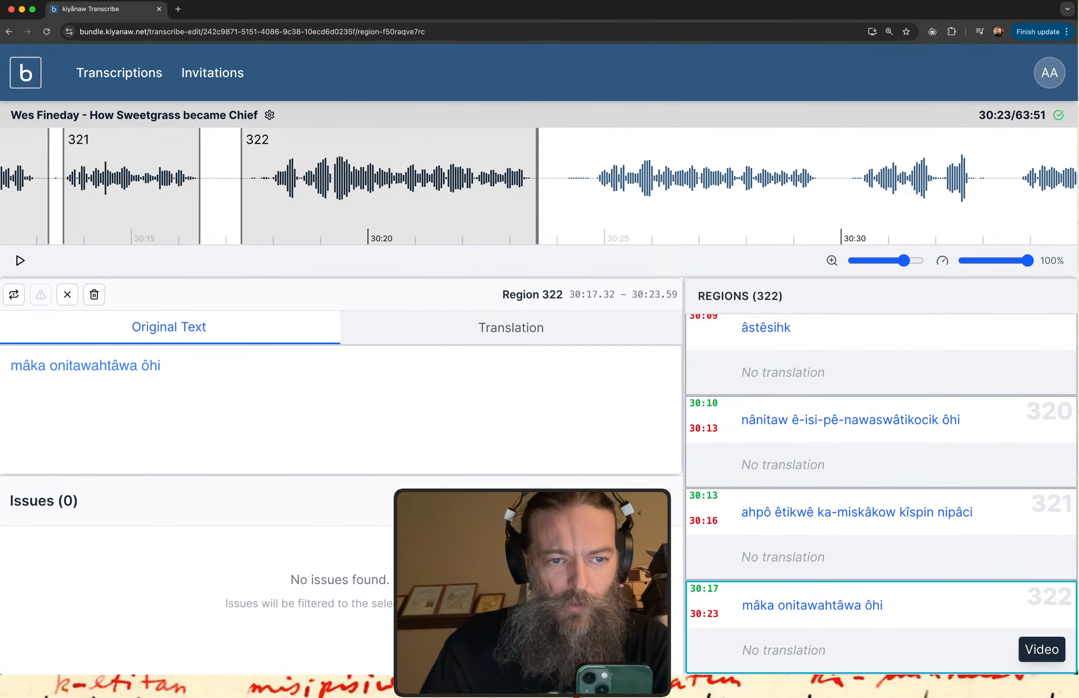
Replay region 322 and add the word "kâ-pê-nakiskawât" to the end of its original text.
{"action": "left_click", "coordinate": [795, 625]}
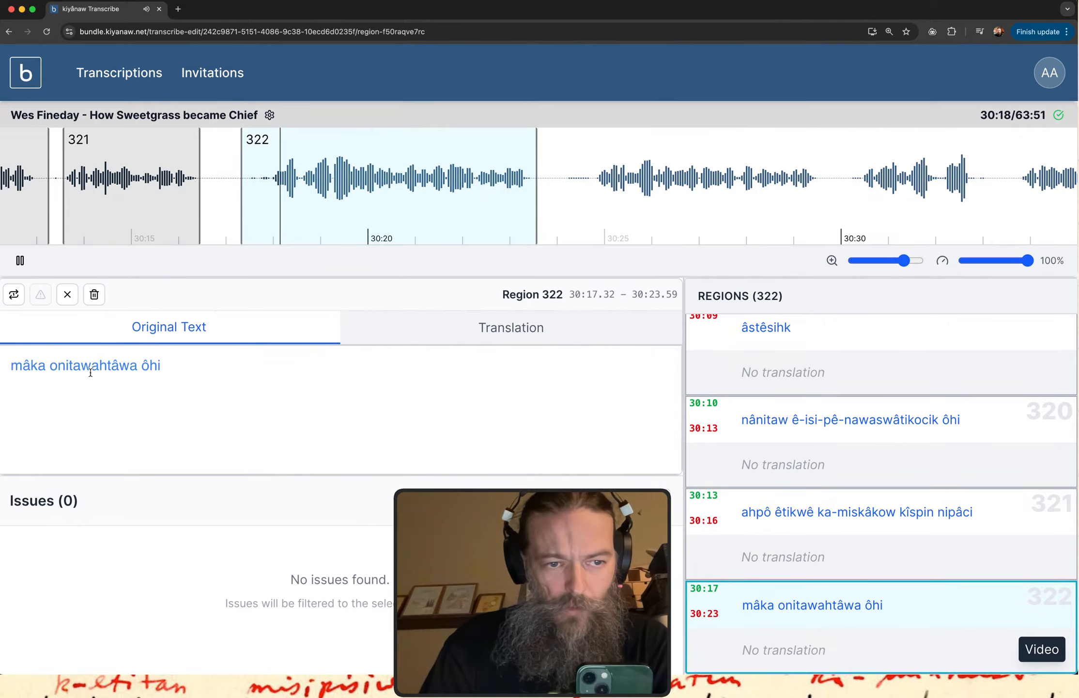
{"action": "left_click", "coordinate": [168, 366]}
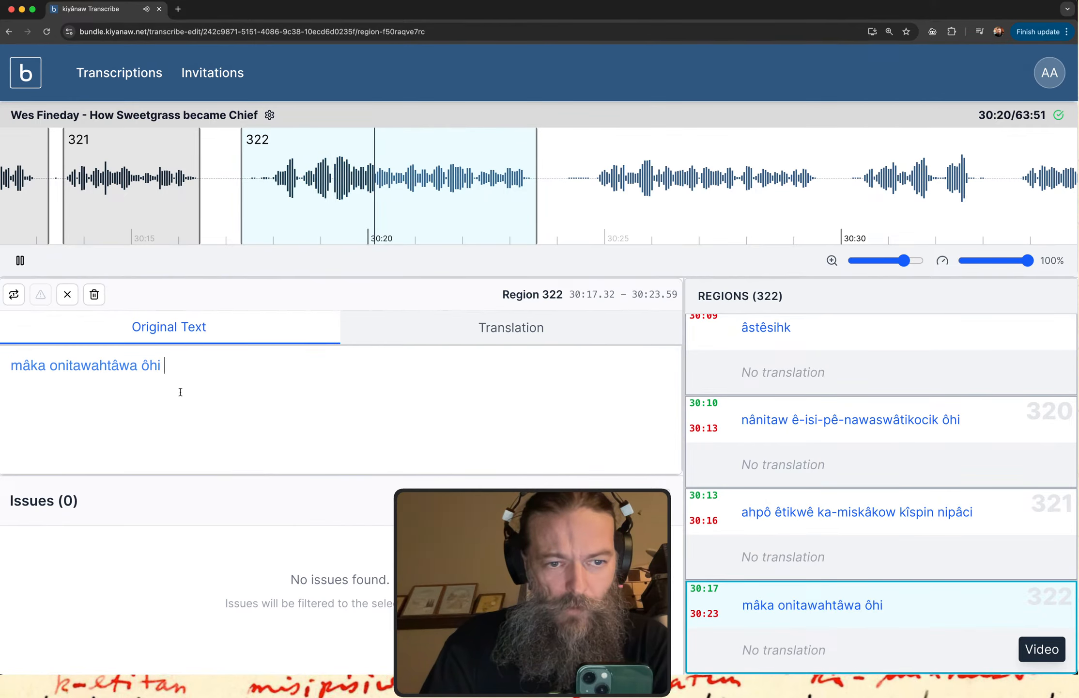
{"action": "type", "text": "kâ-p"}
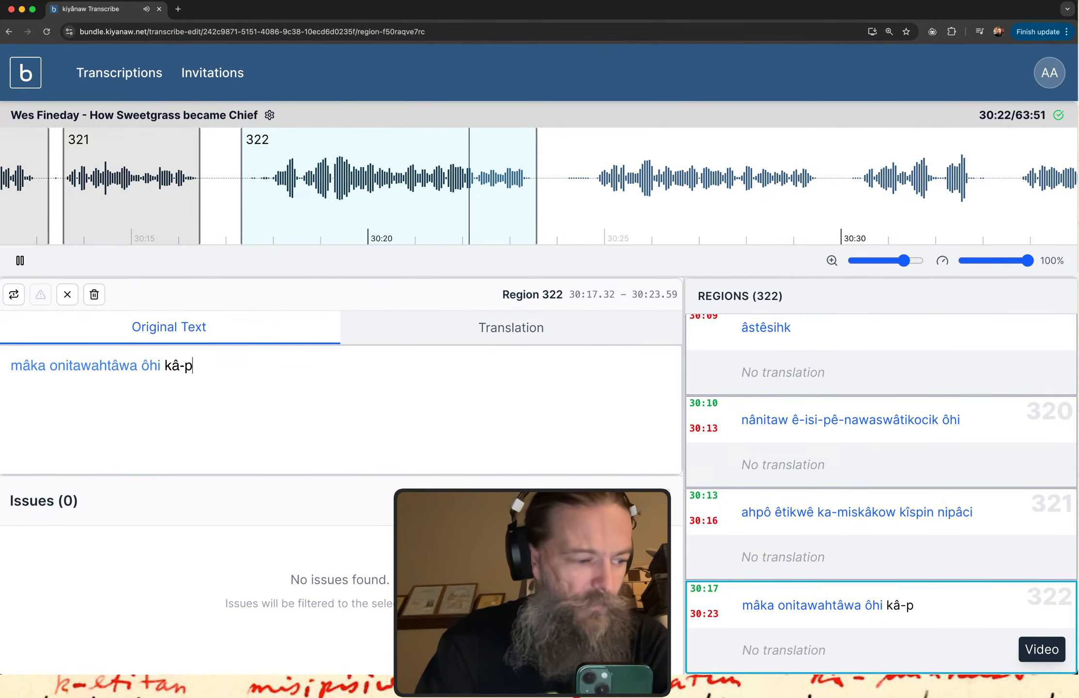
{"action": "type", "text": "ê-nak"}
{"action": "key", "text": "BackSpace"}
{"action": "key", "text": "BackSpace"}
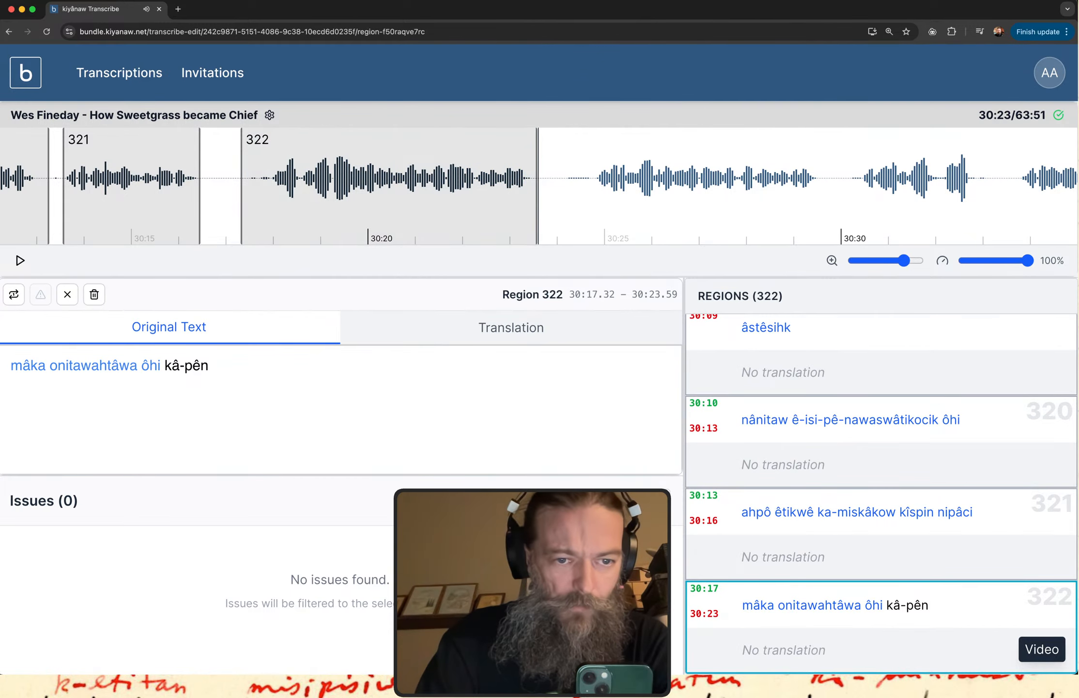
{"action": "key", "text": "BackSpace"}
{"action": "type", "text": "-nakis"}
{"action": "type", "text": "kawa"}
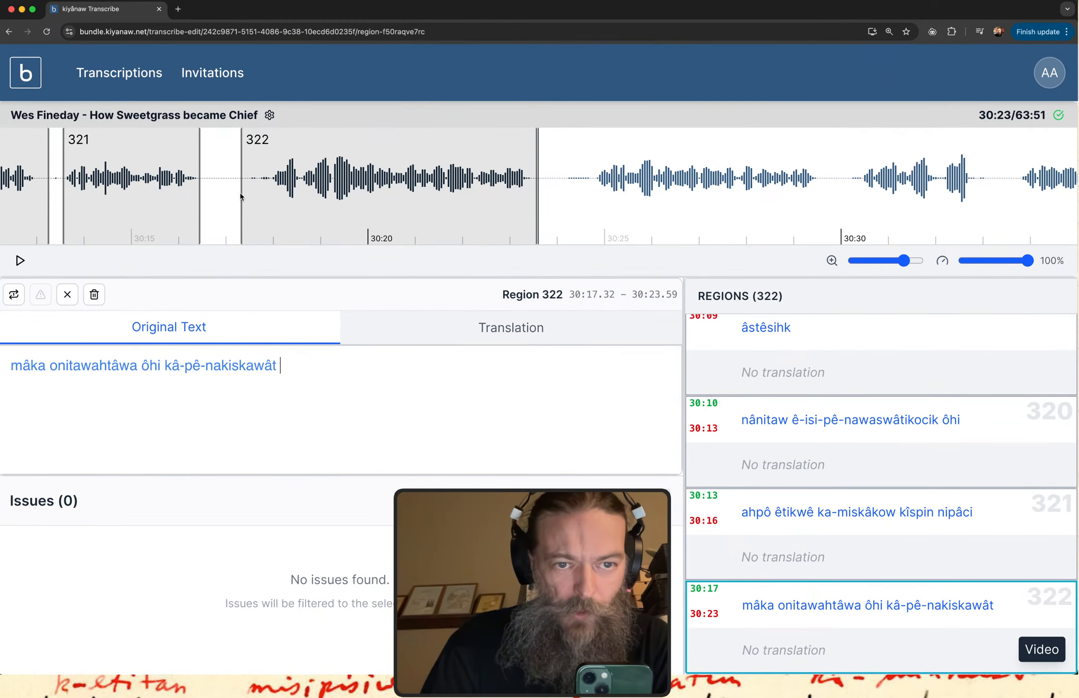
Move the start of region 322 to 30:20.48, replay the shortened part and append "onitawahtâwa" to its original text.
{"action": "left_click_drag", "start_coordinate": [241, 193], "coordinate": [392, 201]}
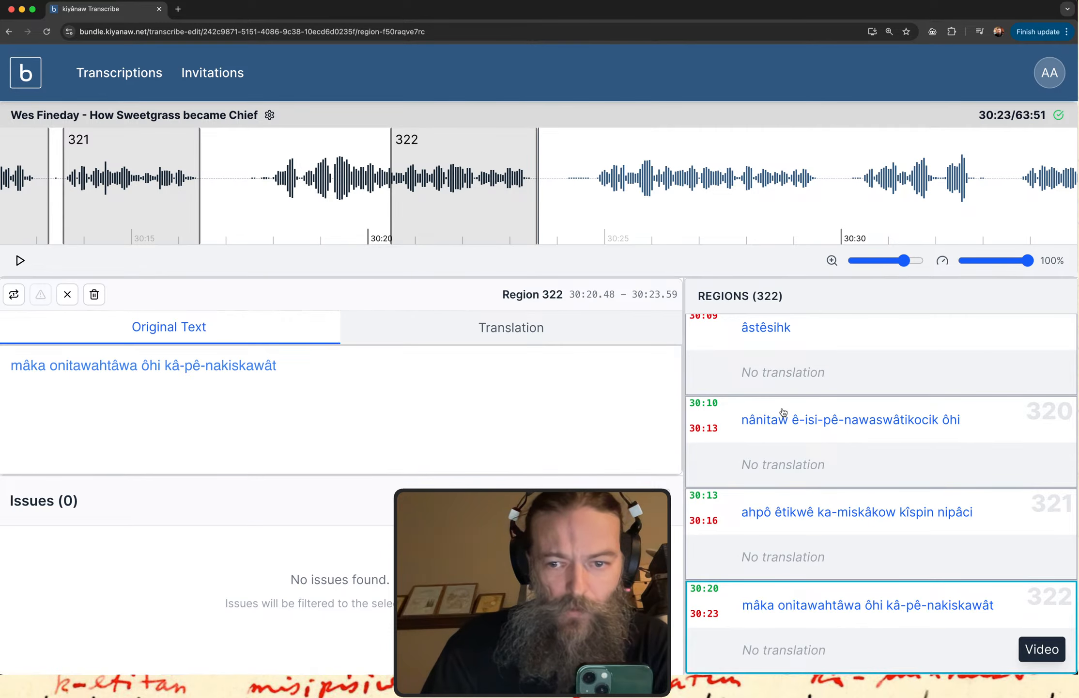
{"action": "left_click", "coordinate": [839, 615]}
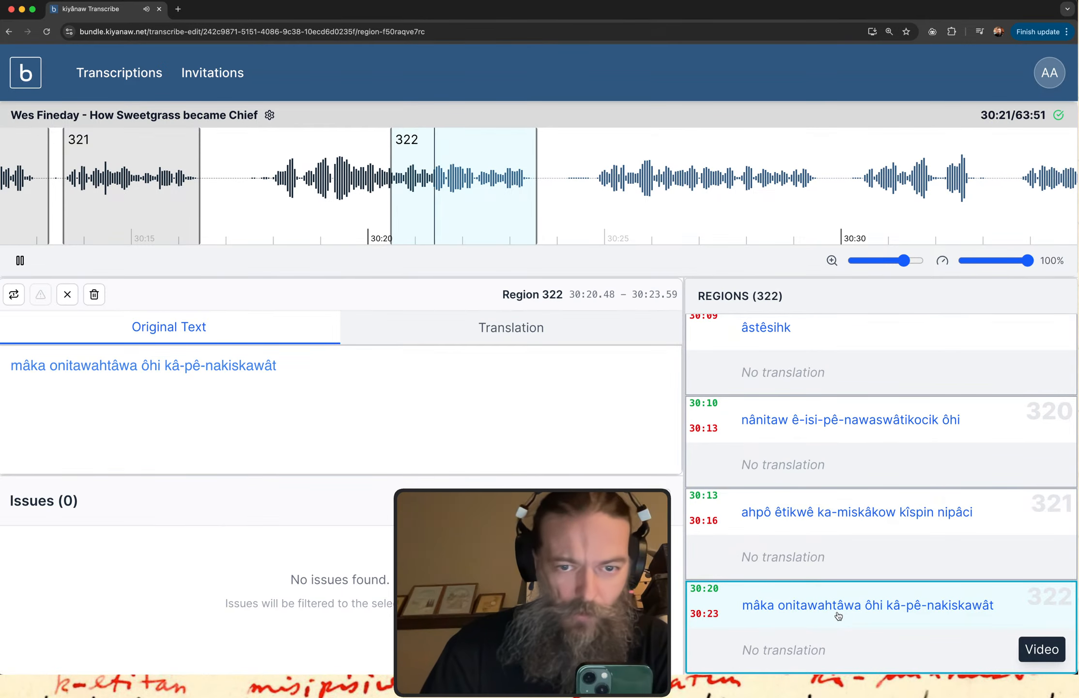
{"action": "left_click", "coordinate": [354, 369]}
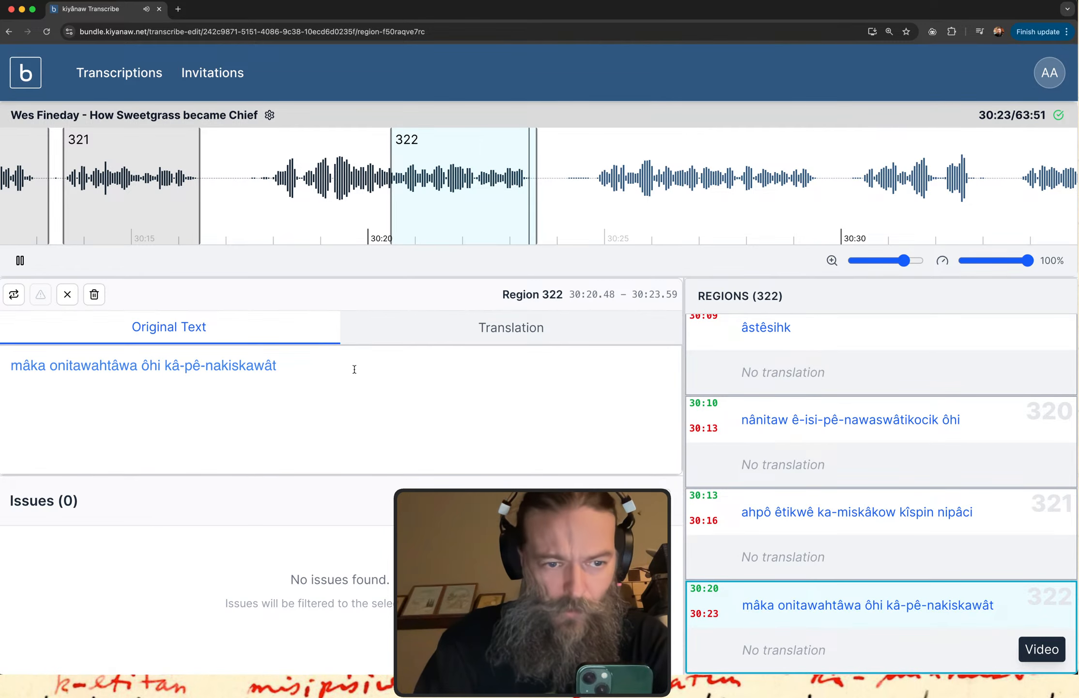
{"action": "type", "text": "onit"}
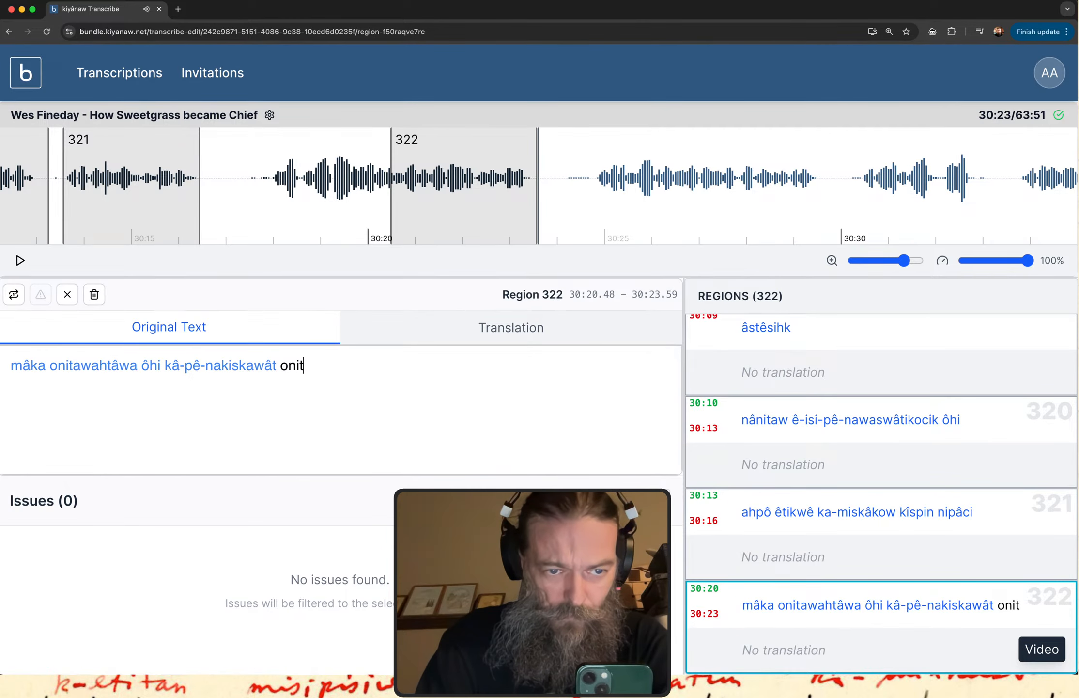
{"action": "type", "text": "awahta"}
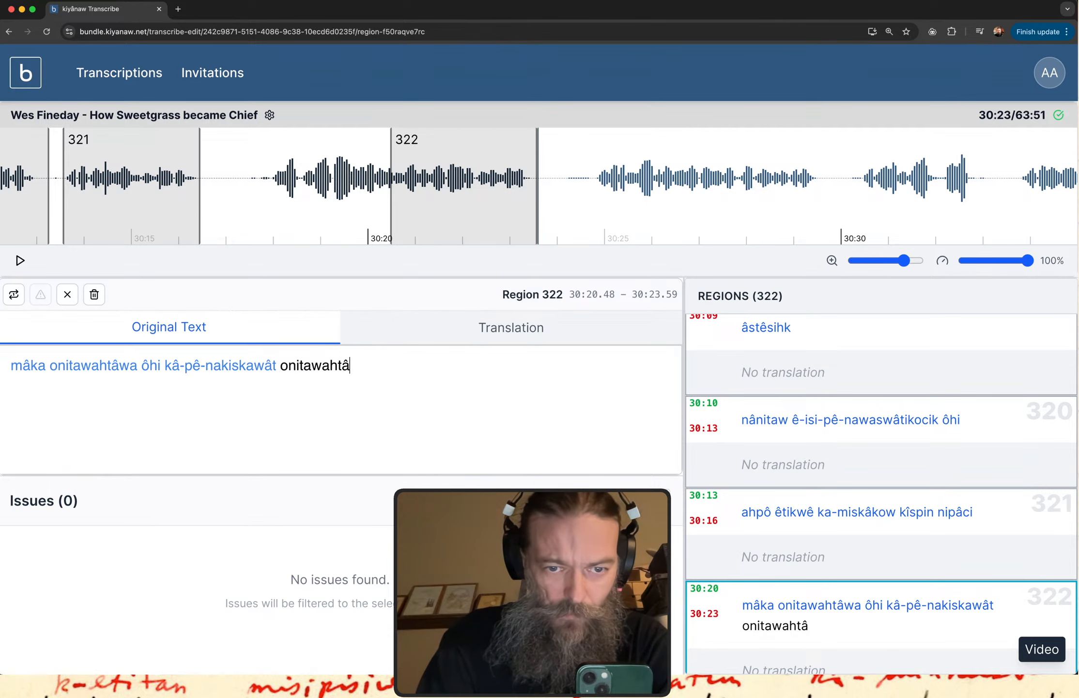
{"action": "type", "text": "wa"}
Replay the shortened region 322 and append "kî-pê-ispayiwak" to its original text.
{"action": "left_click", "coordinate": [789, 615]}
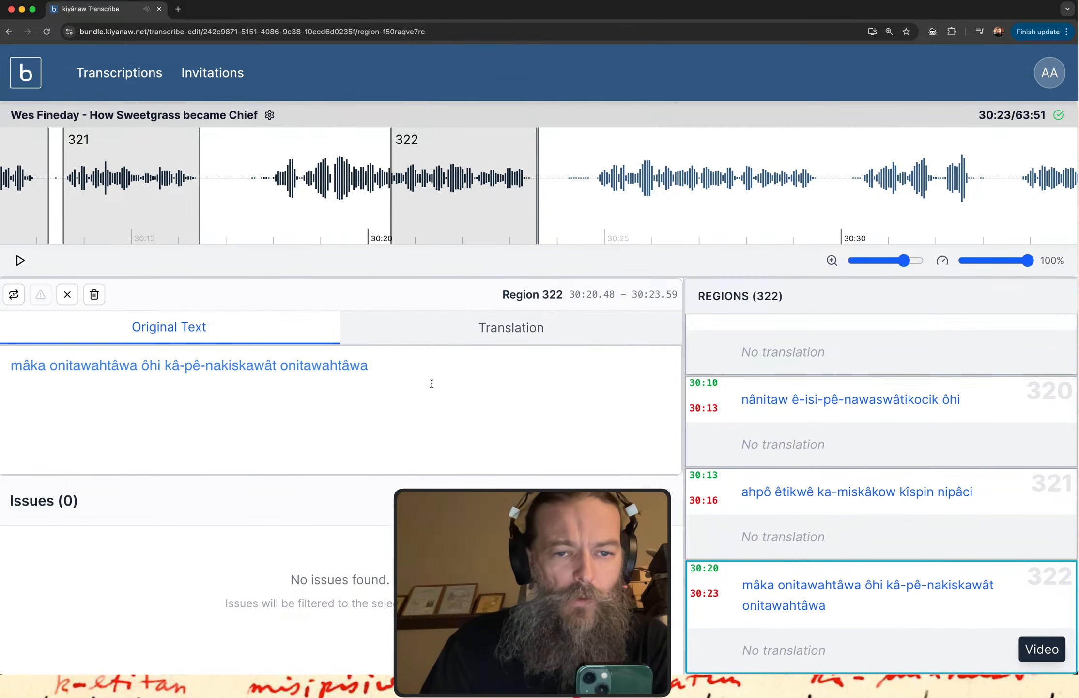
{"action": "type", "text": "kî-pe"}
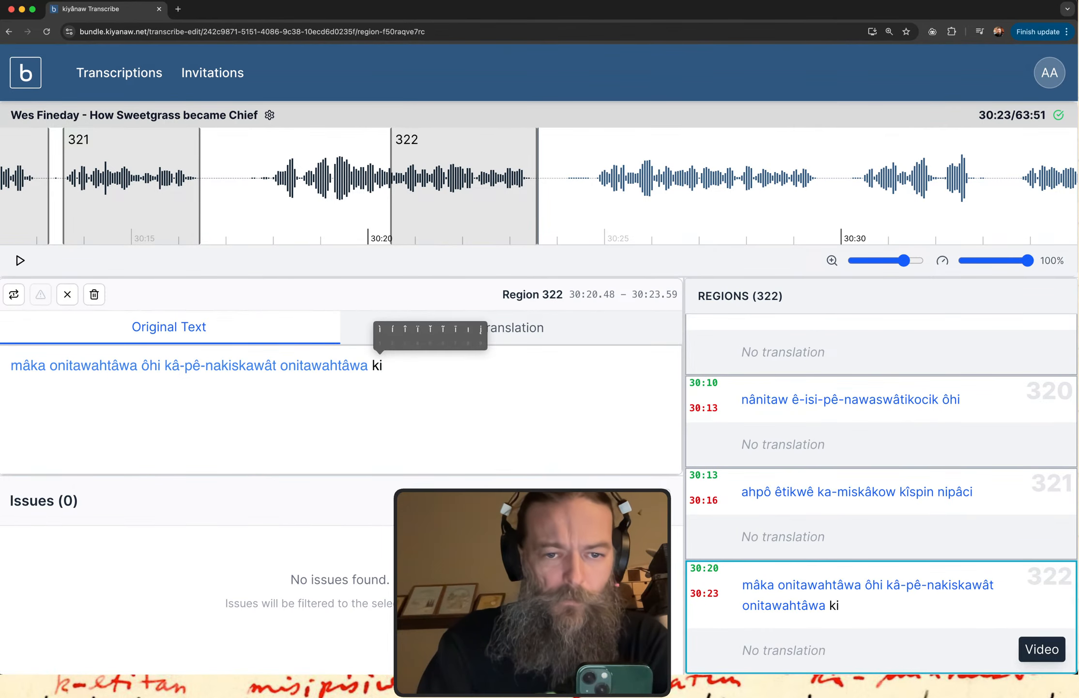
{"action": "type", "text": "3"}
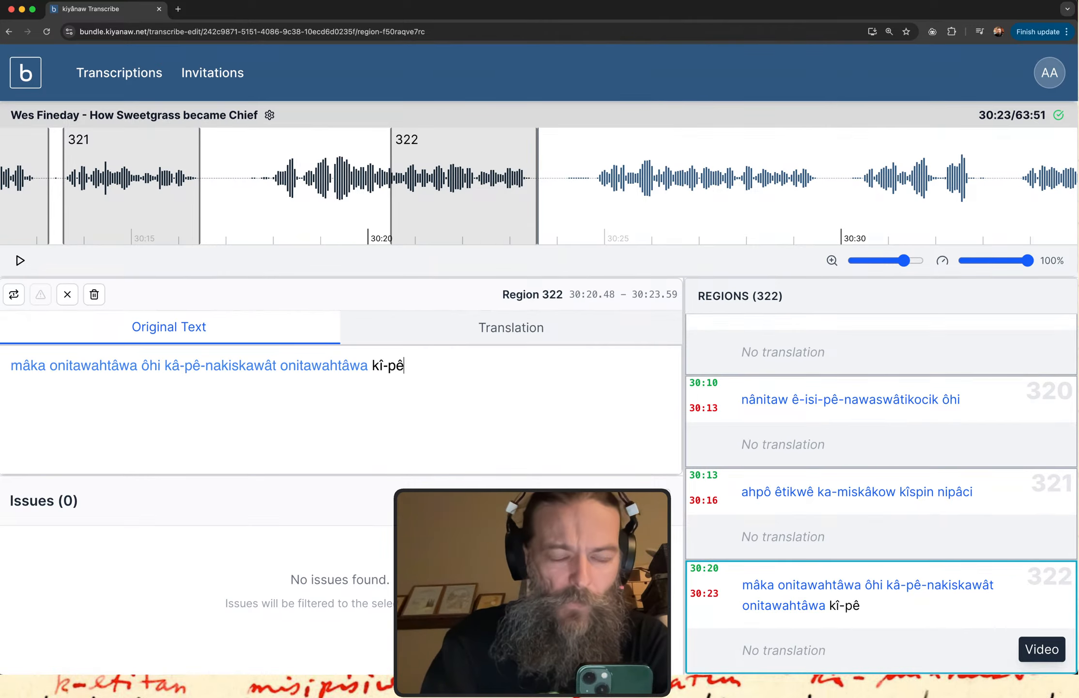
{"action": "type", "text": "-ispayiwak"}
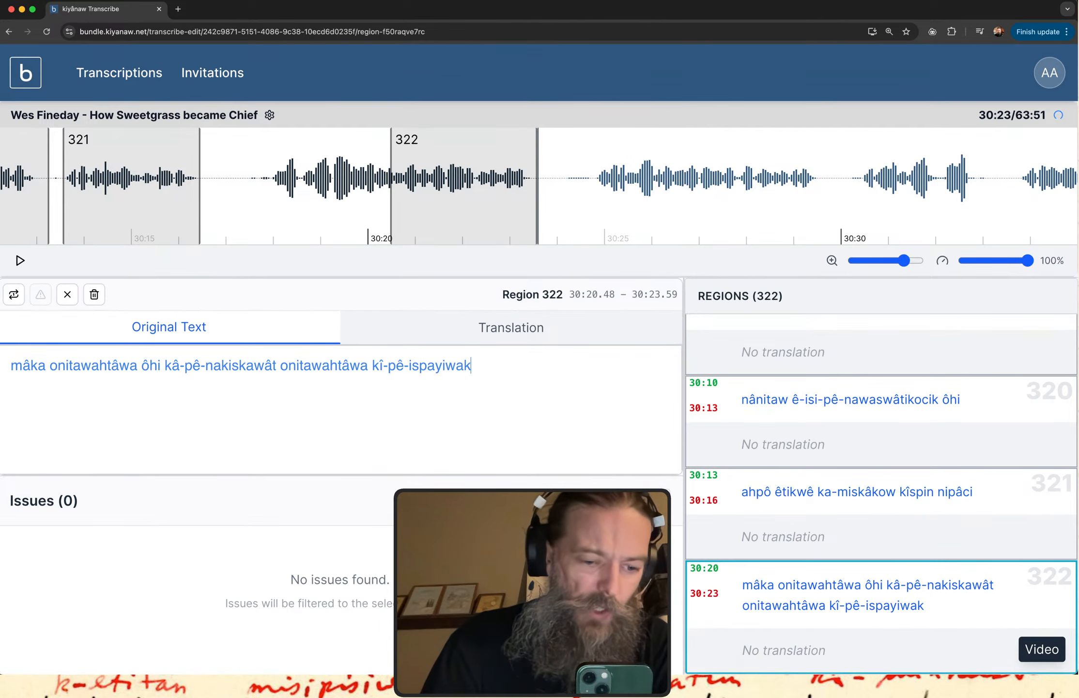
Switch to the itwêwina dictionary and look up the word "ispayiwak".
{"action": "key", "text": "ctrl+Up"}
{"action": "left_click", "coordinate": [300, 236]}
{"action": "double_click", "coordinate": [280, 136]}
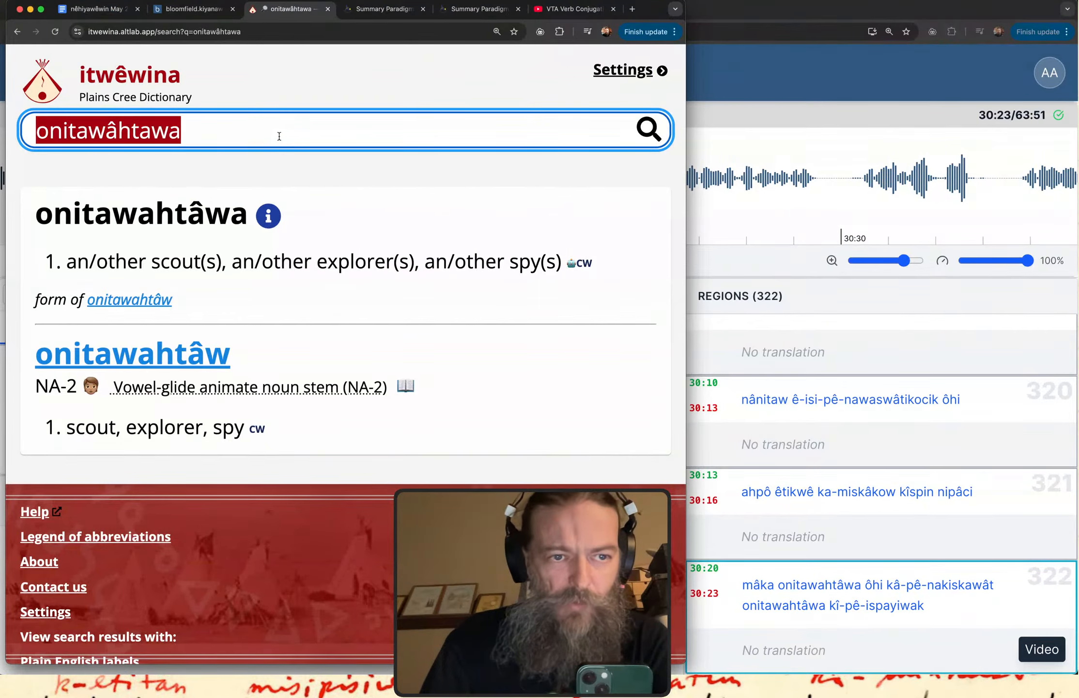
{"action": "type", "text": "ispayiwak"}
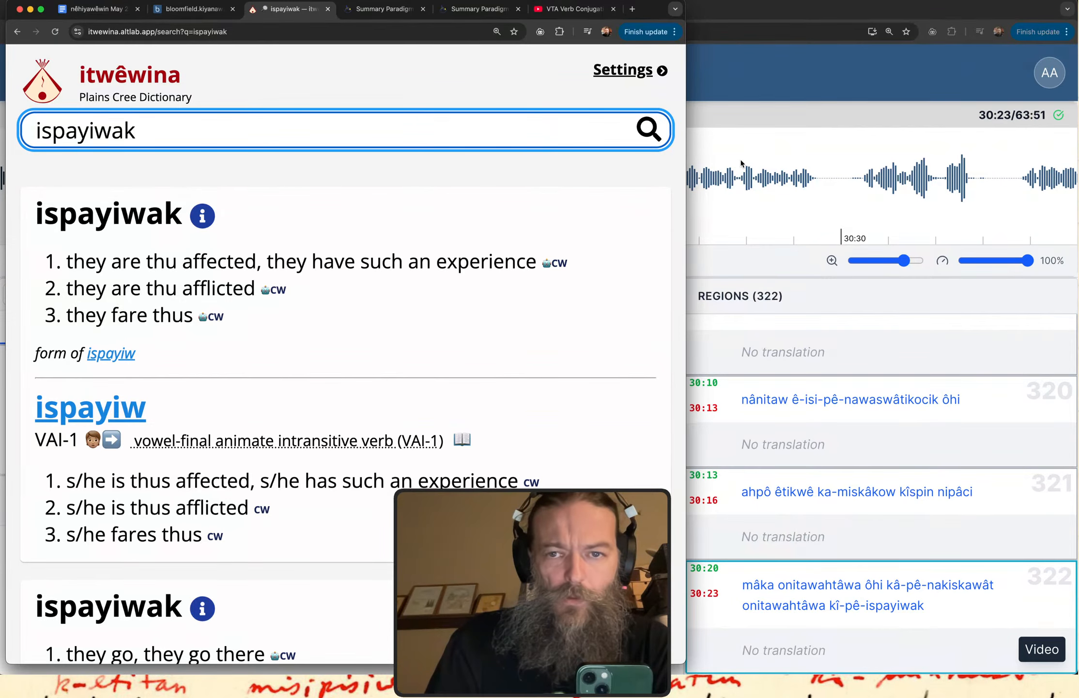
Return to kiyânaw Transcribe and move the start of region 322 back to 30:17.74.
{"action": "left_click", "coordinate": [784, 81]}
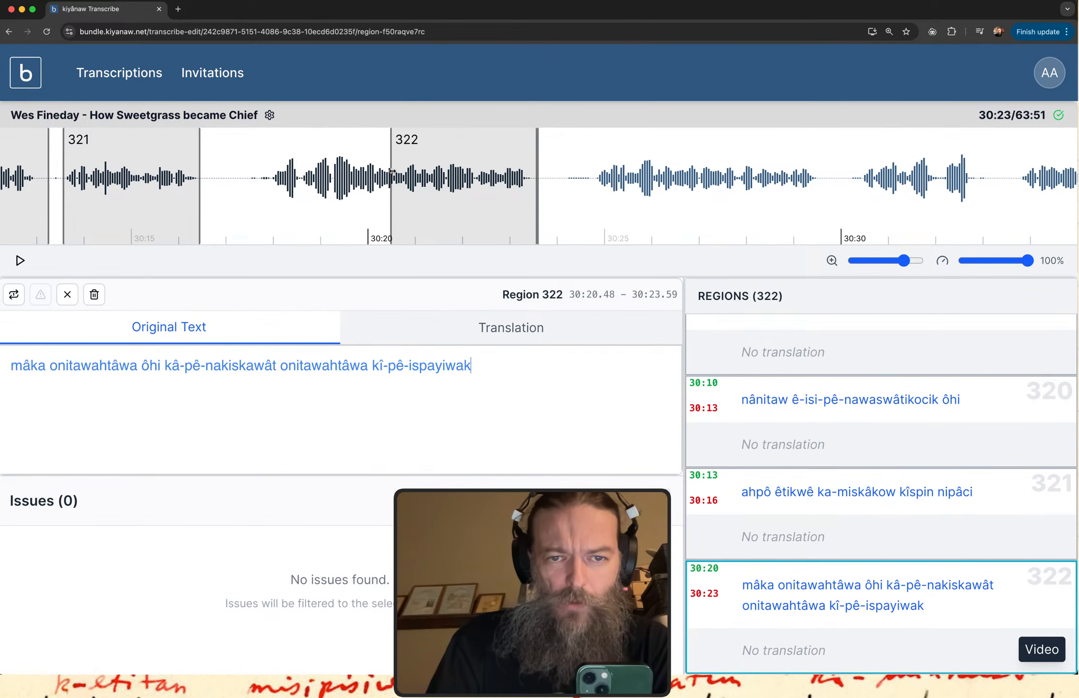
{"action": "left_click_drag", "start_coordinate": [393, 167], "coordinate": [264, 166]}
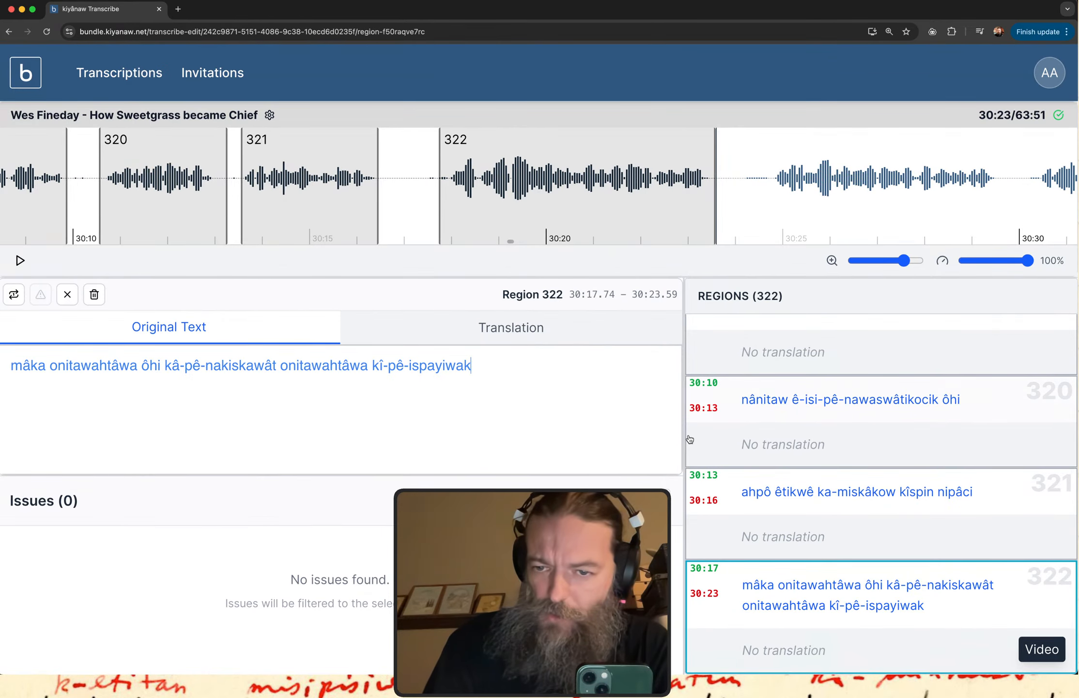
Read back through the transcribed text of the earlier regions, from region 321 up to region 299.
{"action": "scroll", "coordinate": [690, 439], "scroll_direction": "up", "scroll_amount": 2}
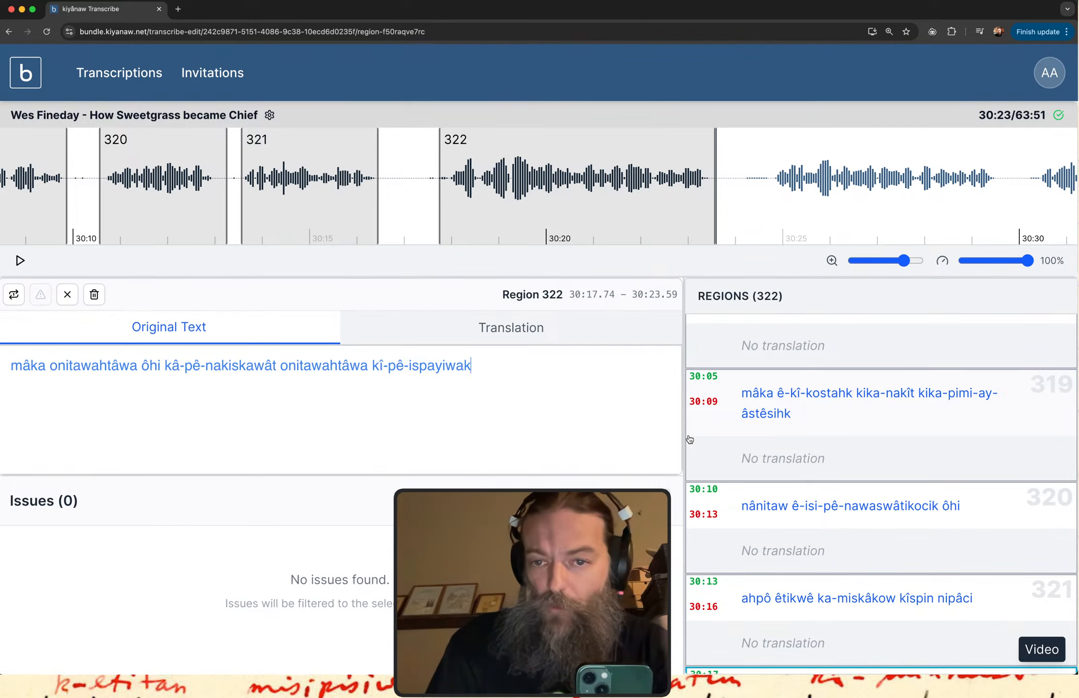
{"action": "scroll", "coordinate": [690, 439], "scroll_direction": "up", "scroll_amount": 3}
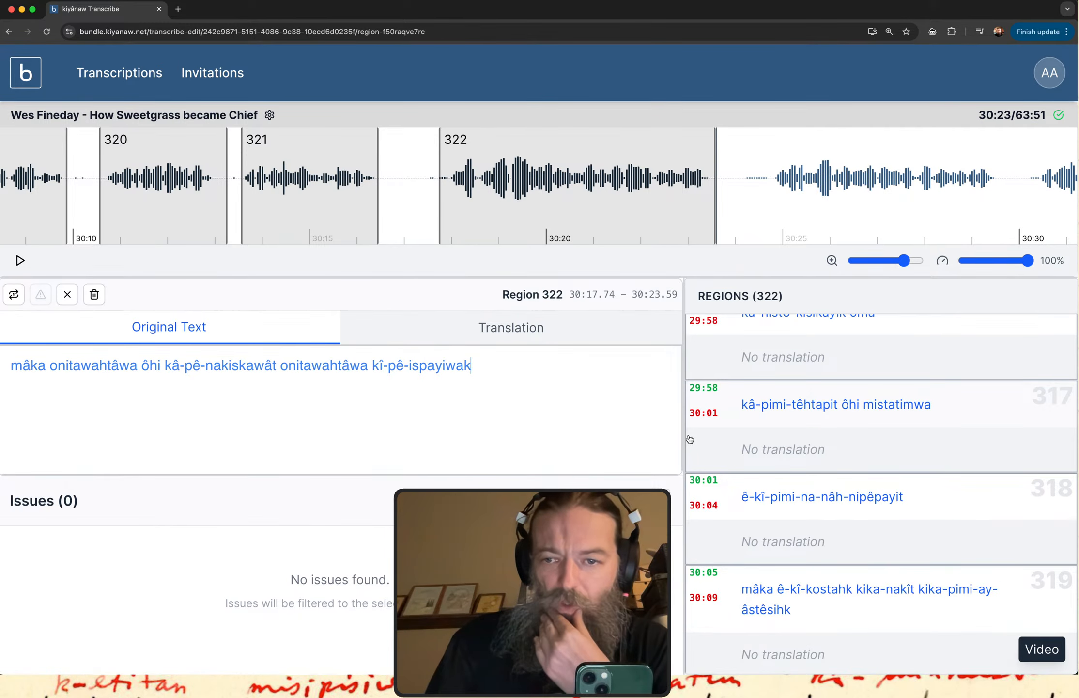
{"action": "scroll", "coordinate": [690, 439], "scroll_direction": "up", "scroll_amount": 5}
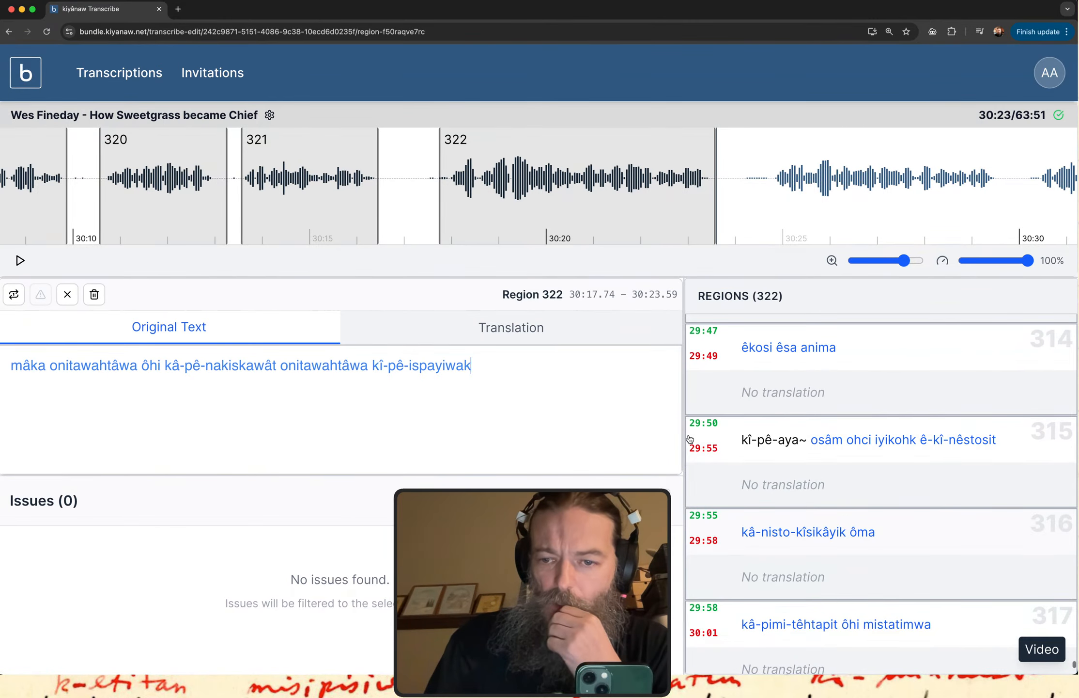
{"action": "scroll", "coordinate": [690, 439], "scroll_direction": "up", "scroll_amount": 3}
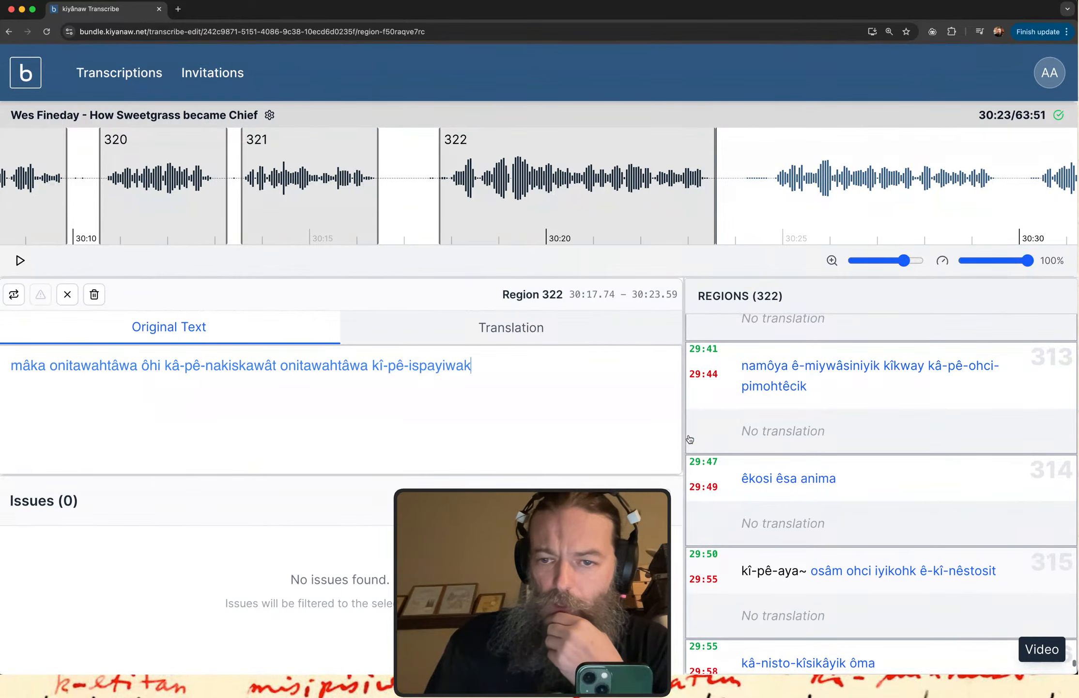
{"action": "scroll", "coordinate": [690, 439], "scroll_direction": "up", "scroll_amount": 5}
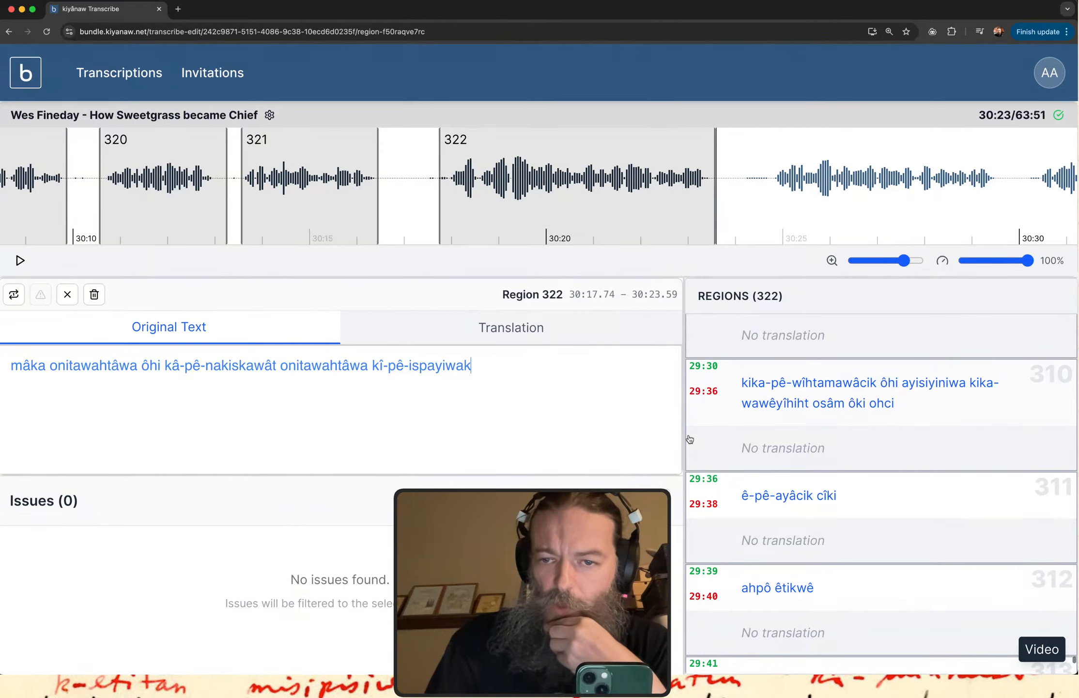
{"action": "scroll", "coordinate": [690, 439], "scroll_direction": "up", "scroll_amount": 4}
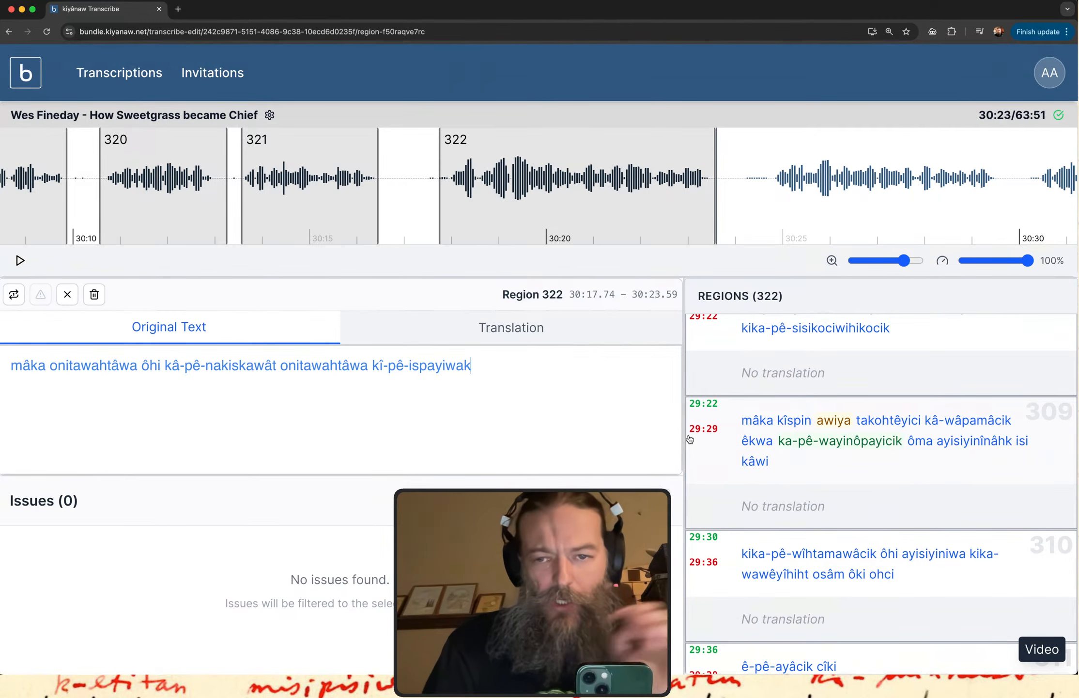
{"action": "scroll", "coordinate": [690, 439], "scroll_direction": "up", "scroll_amount": 4}
{"action": "scroll", "coordinate": [690, 439], "scroll_direction": "up", "scroll_amount": 4}
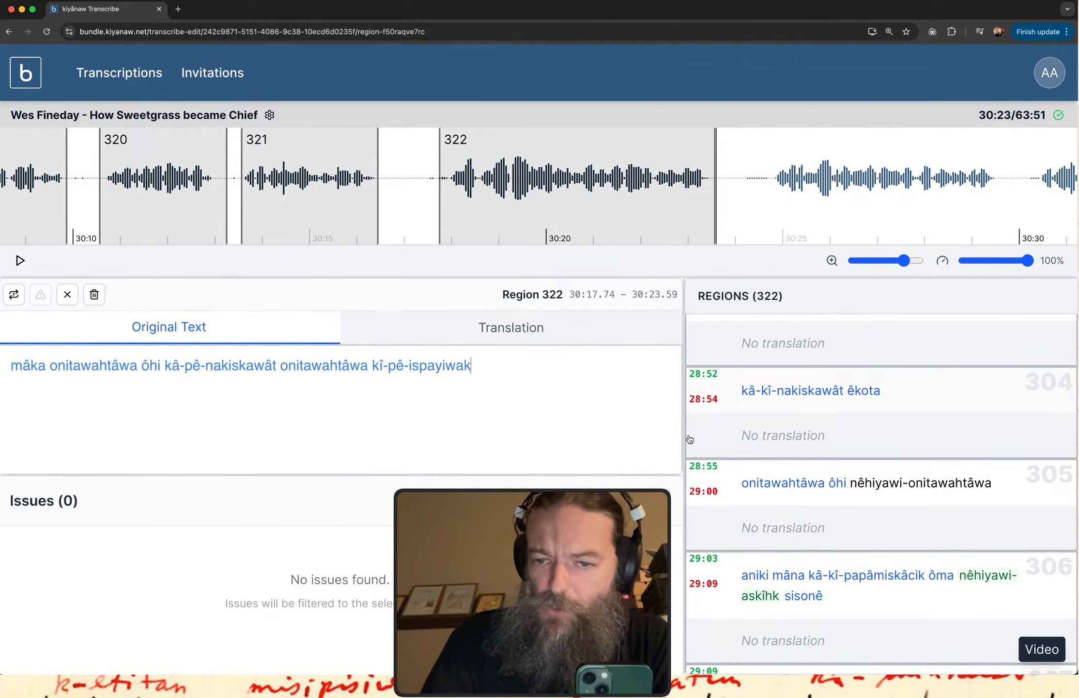
{"action": "scroll", "coordinate": [690, 439], "scroll_direction": "up", "scroll_amount": 5}
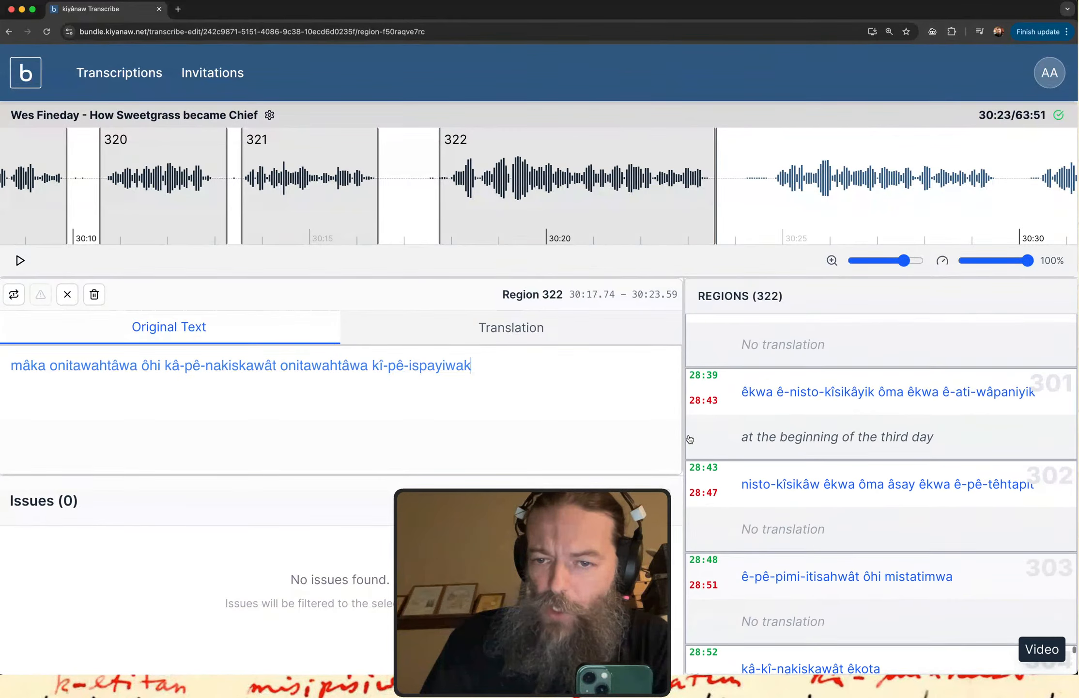
{"action": "scroll", "coordinate": [690, 438], "scroll_direction": "up", "scroll_amount": 4}
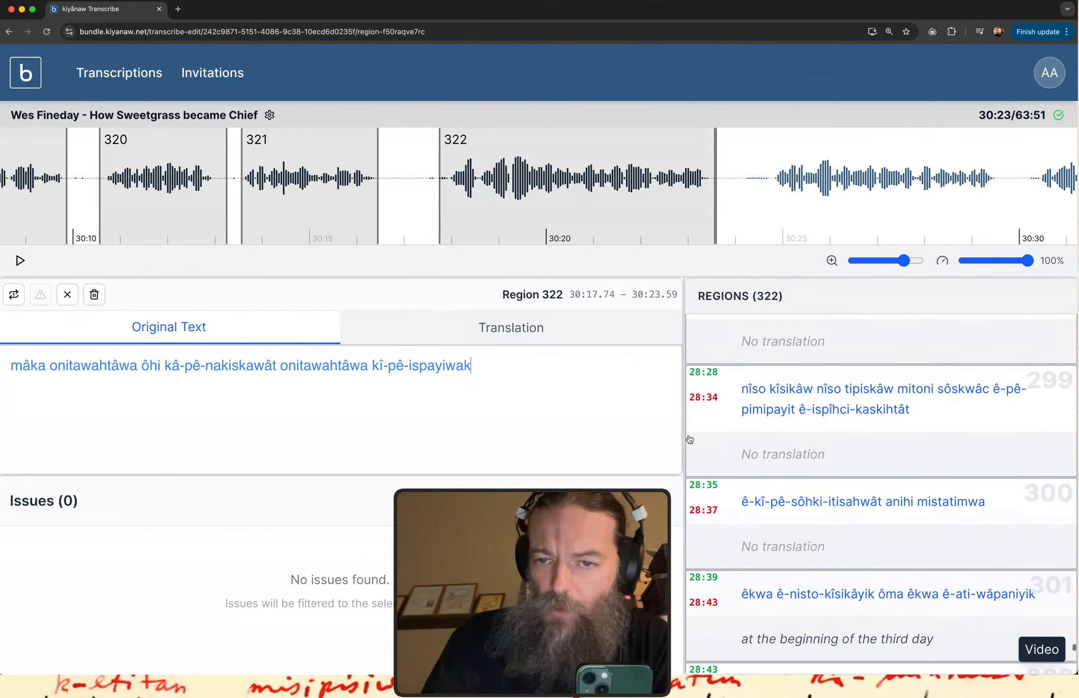
{"action": "scroll", "coordinate": [690, 439], "scroll_direction": "up", "scroll_amount": 2}
{"action": "scroll", "coordinate": [689, 439], "scroll_direction": "down", "scroll_amount": 2}
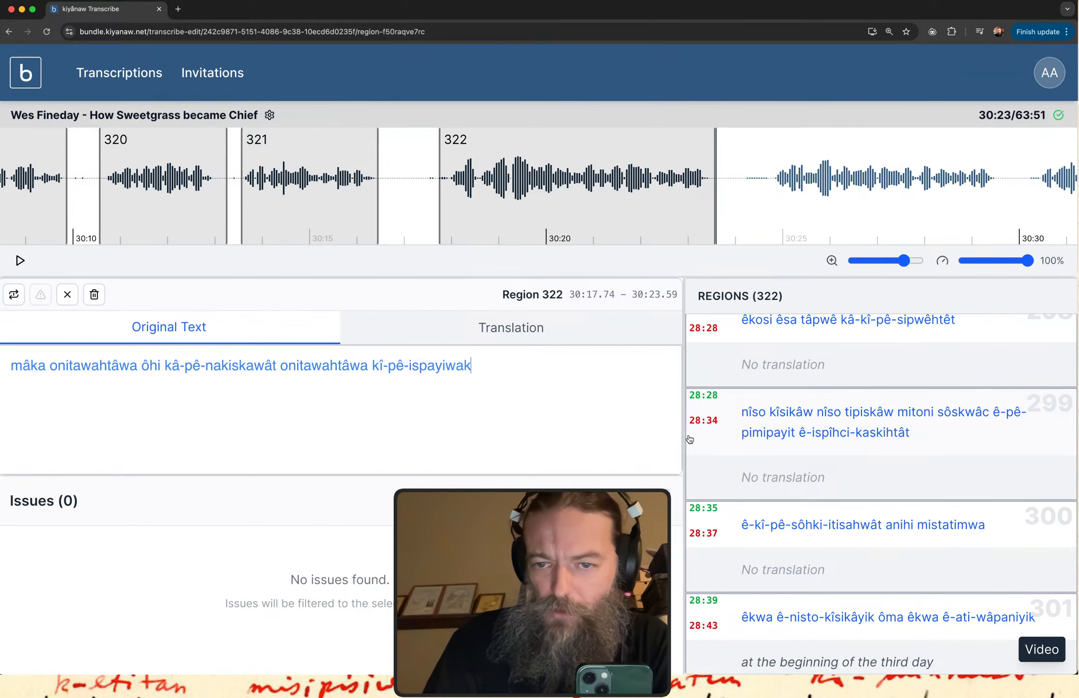
Play the recording from region 299 up to region 318, following the transcribed text of each region, and pause there.
{"action": "left_click", "coordinate": [690, 439]}
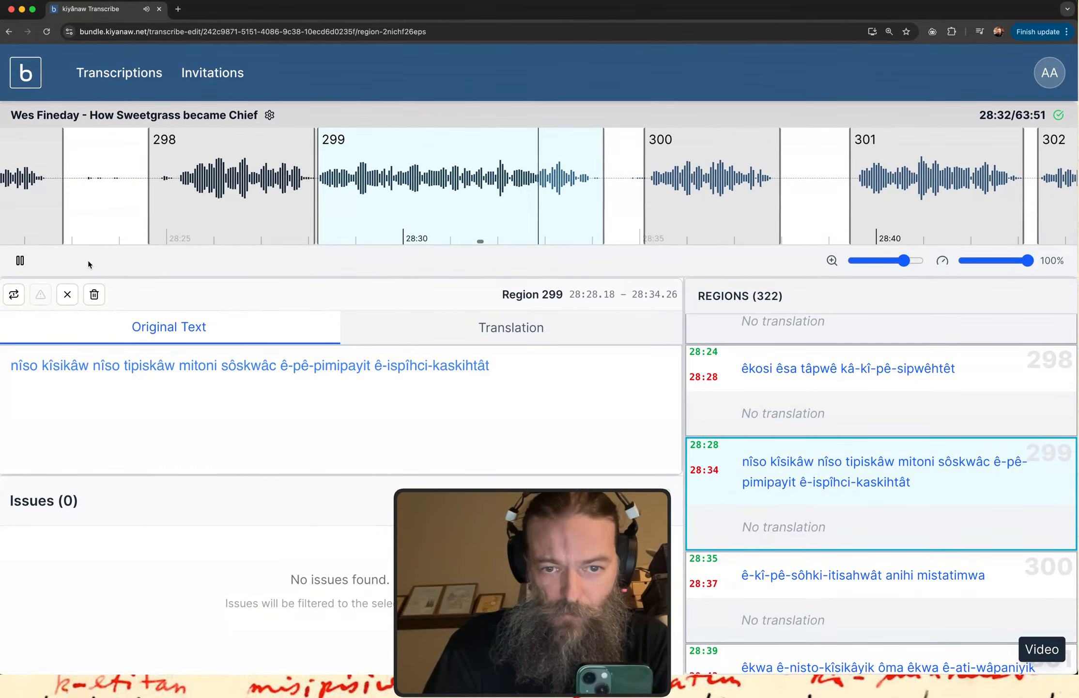
{"action": "key", "text": "space"}
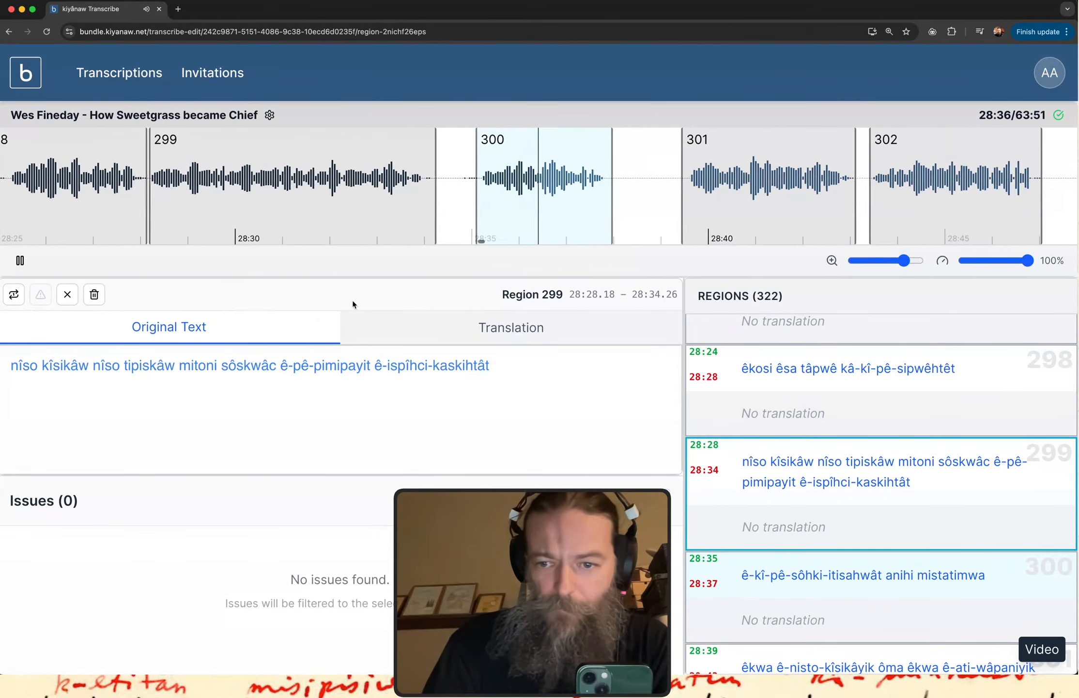
{"action": "scroll", "coordinate": [713, 519], "scroll_direction": "down", "scroll_amount": 2}
{"action": "scroll", "coordinate": [713, 520], "scroll_direction": "down", "scroll_amount": 4}
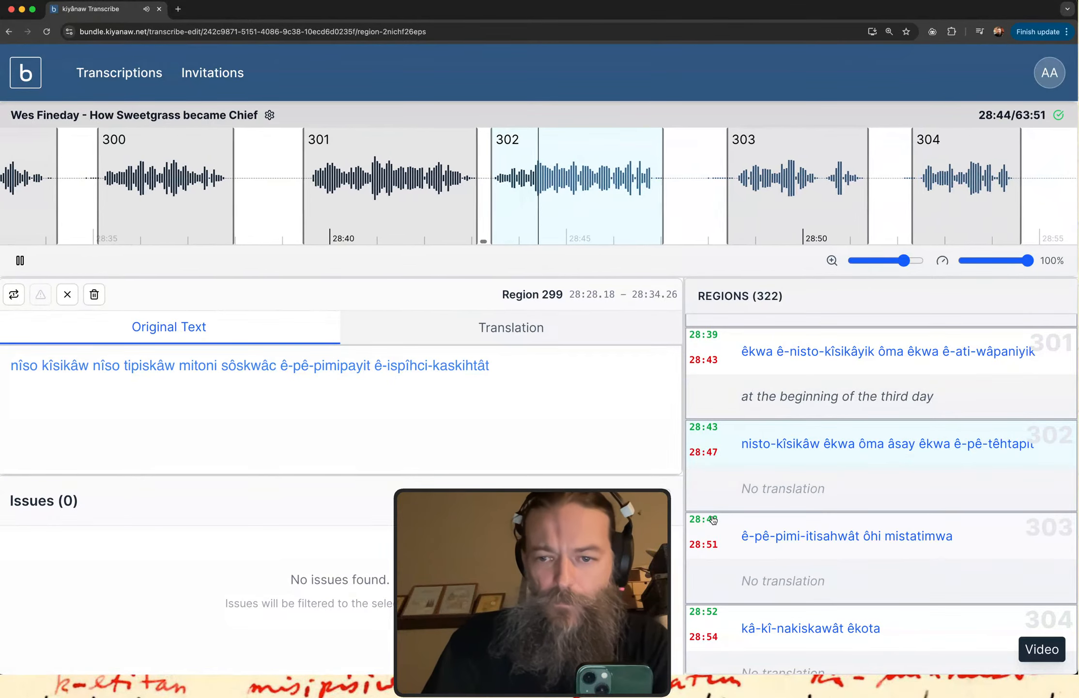
{"action": "scroll", "coordinate": [808, 518], "scroll_direction": "down", "scroll_amount": 1}
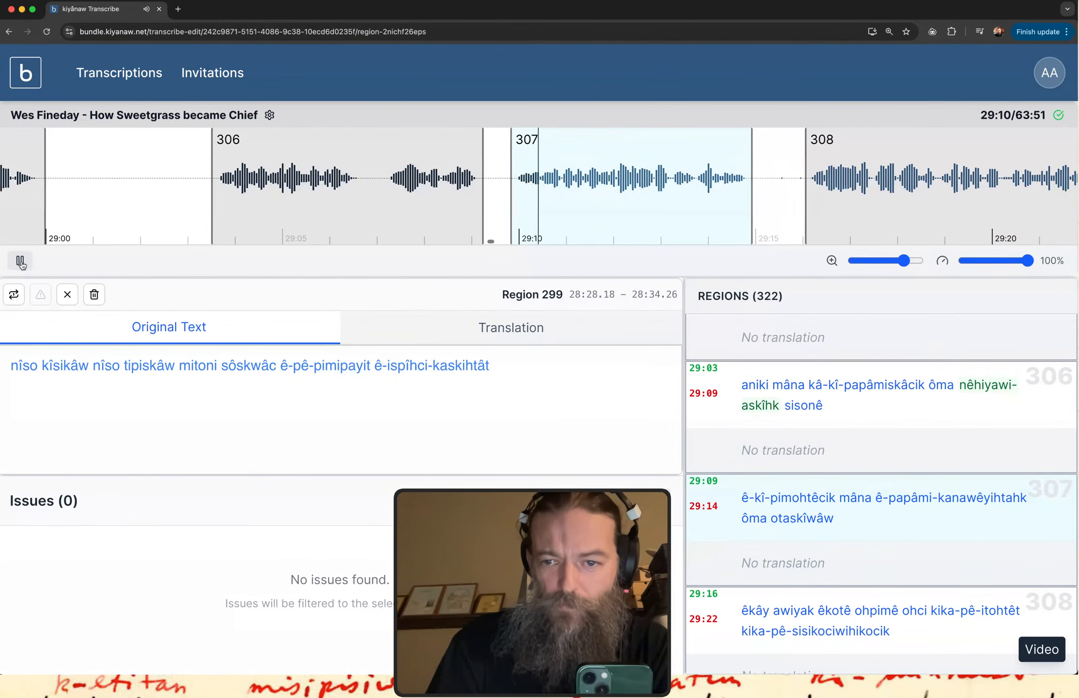
{"action": "scroll", "coordinate": [777, 508], "scroll_direction": "down", "scroll_amount": 3}
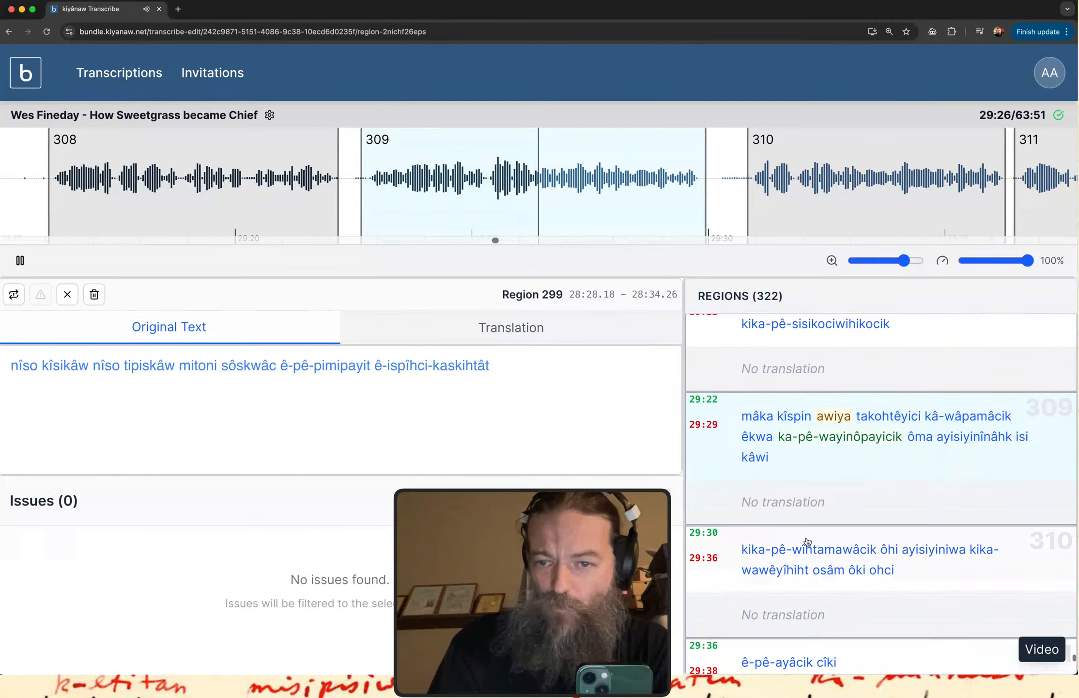
{"action": "scroll", "coordinate": [807, 541], "scroll_direction": "down", "scroll_amount": 2}
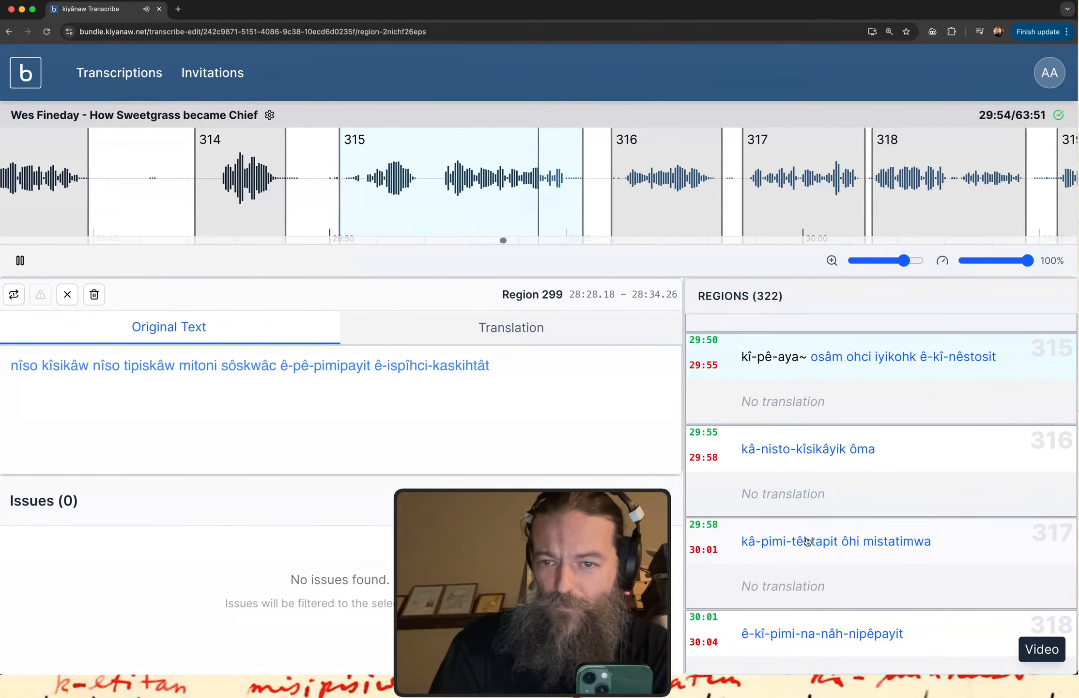
{"action": "scroll", "coordinate": [808, 541], "scroll_direction": "down", "scroll_amount": 1}
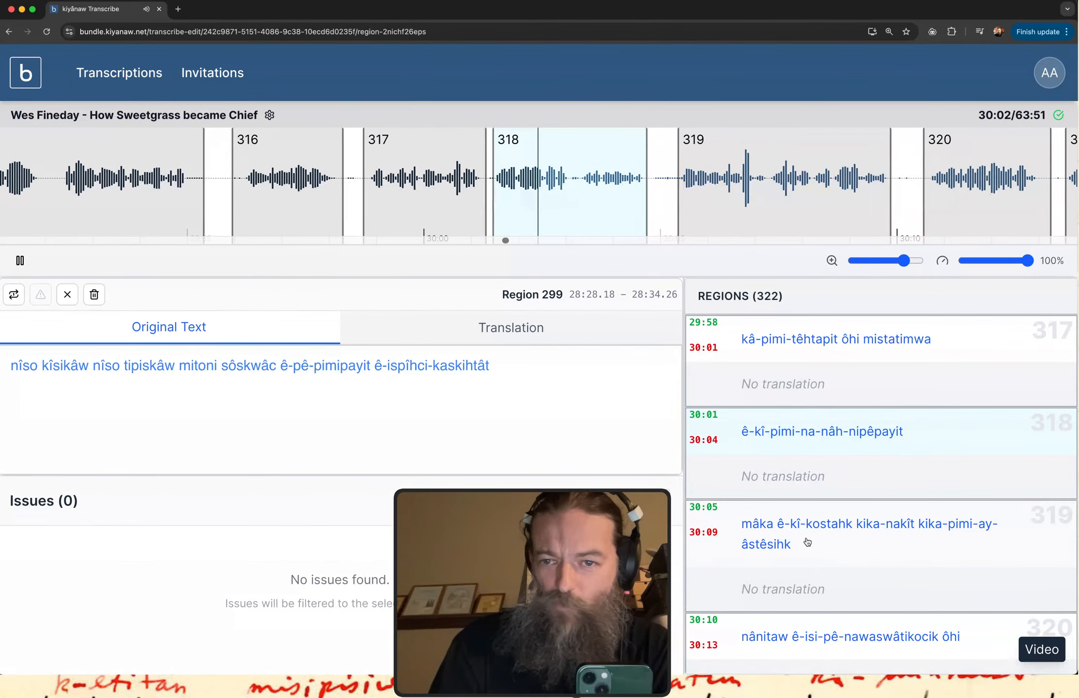
{"action": "scroll", "coordinate": [802, 541], "scroll_direction": "down", "scroll_amount": 1}
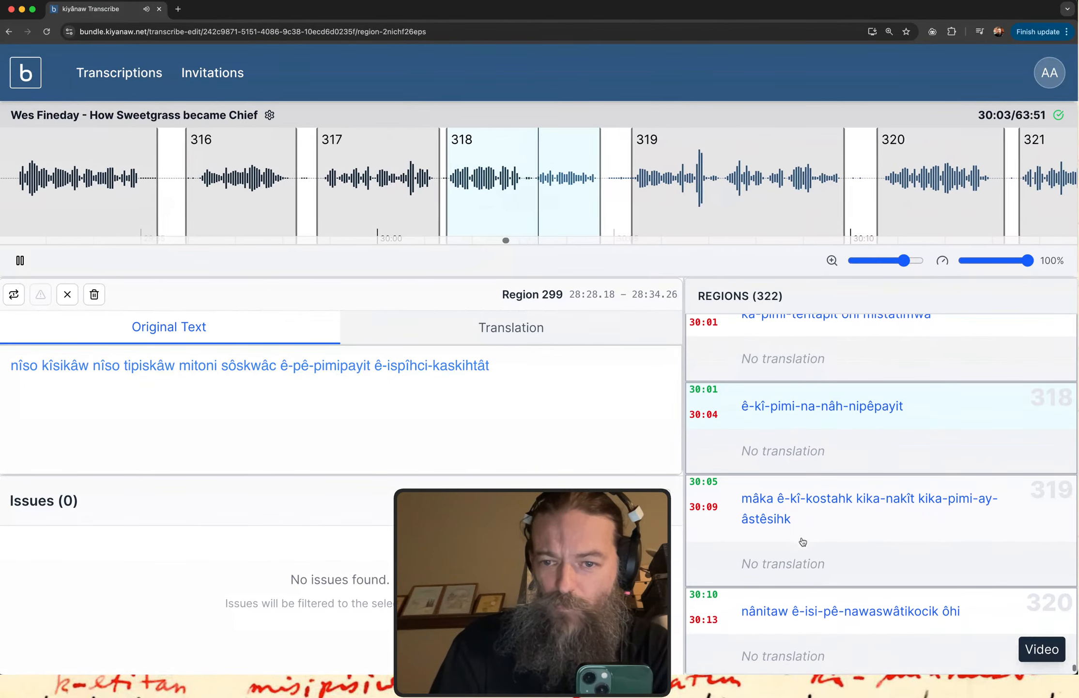
{"action": "left_click", "coordinate": [20, 261]}
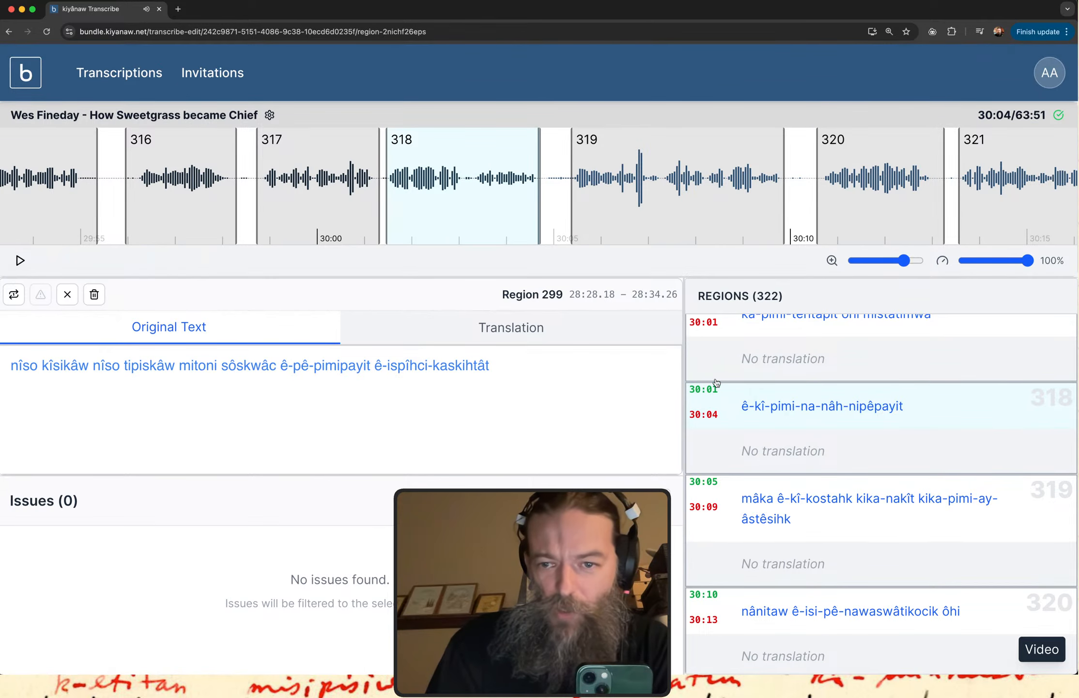
Open region 317 and highlight the word "kâ-pimi-têhtapit" in its original text.
{"action": "scroll", "coordinate": [860, 407], "scroll_direction": "up", "scroll_amount": 3}
{"action": "left_click", "coordinate": [860, 407]}
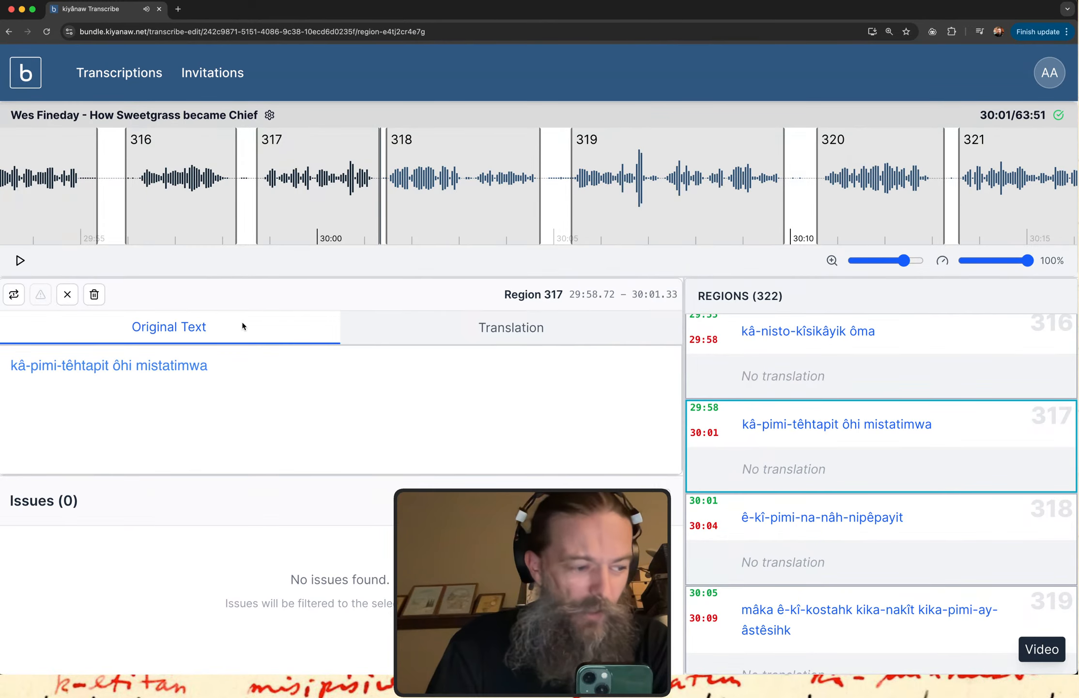
{"action": "left_click_drag", "start_coordinate": [13, 365], "coordinate": [111, 365]}
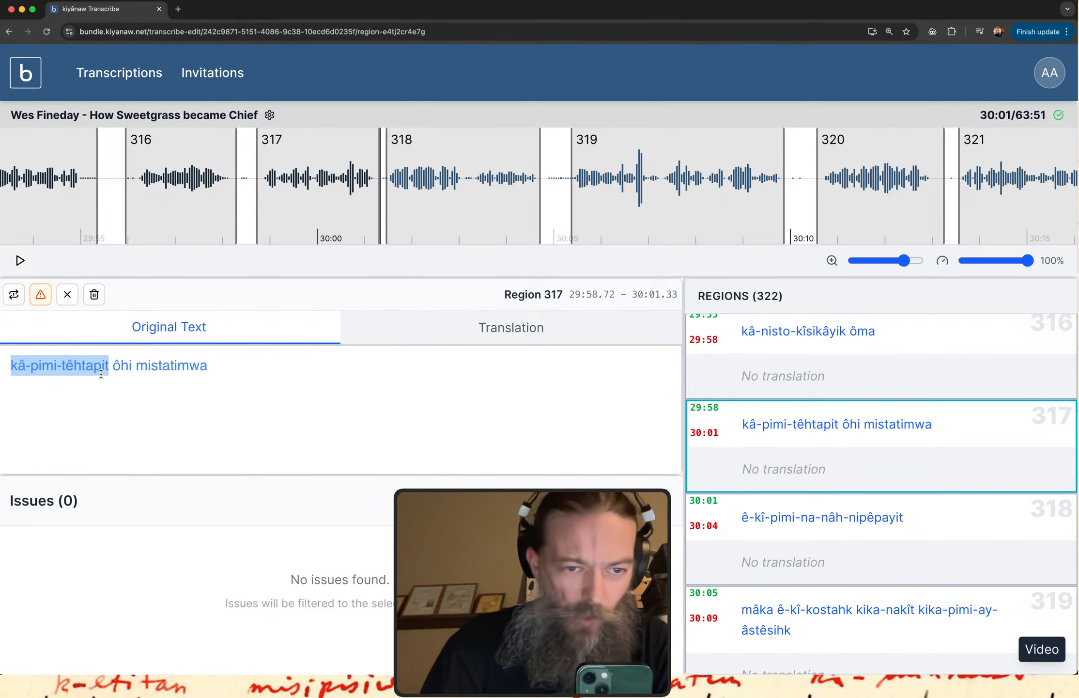
Resume playback from the end of region 317, follow the text through region 322, and pause just past it.
{"action": "left_click", "coordinate": [20, 261]}
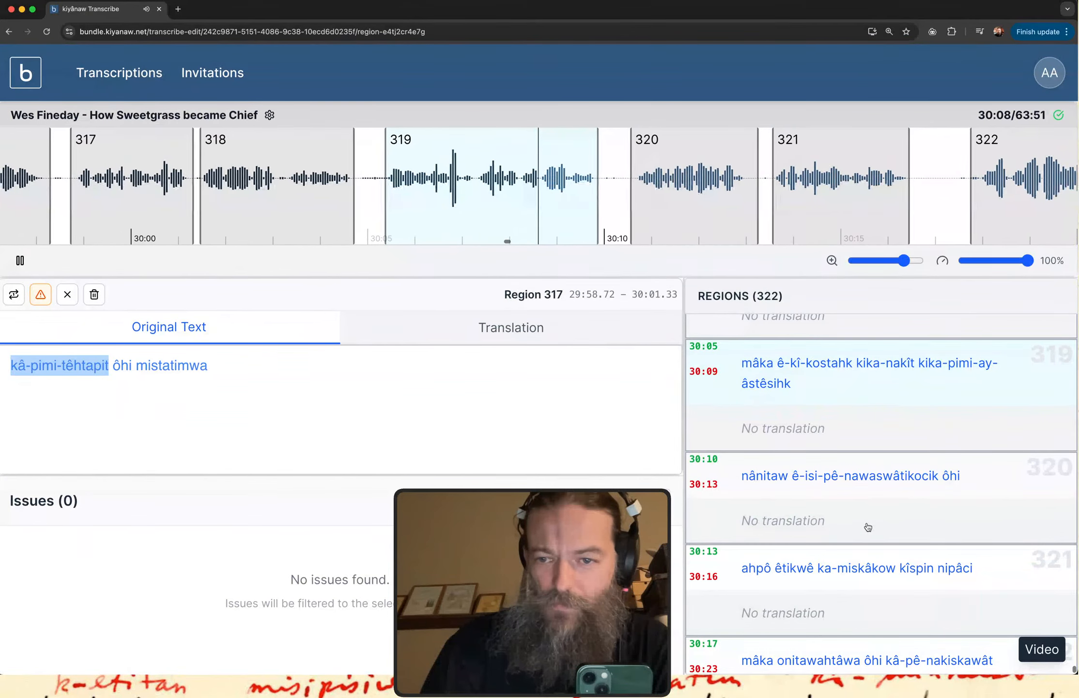
{"action": "left_click", "coordinate": [21, 261]}
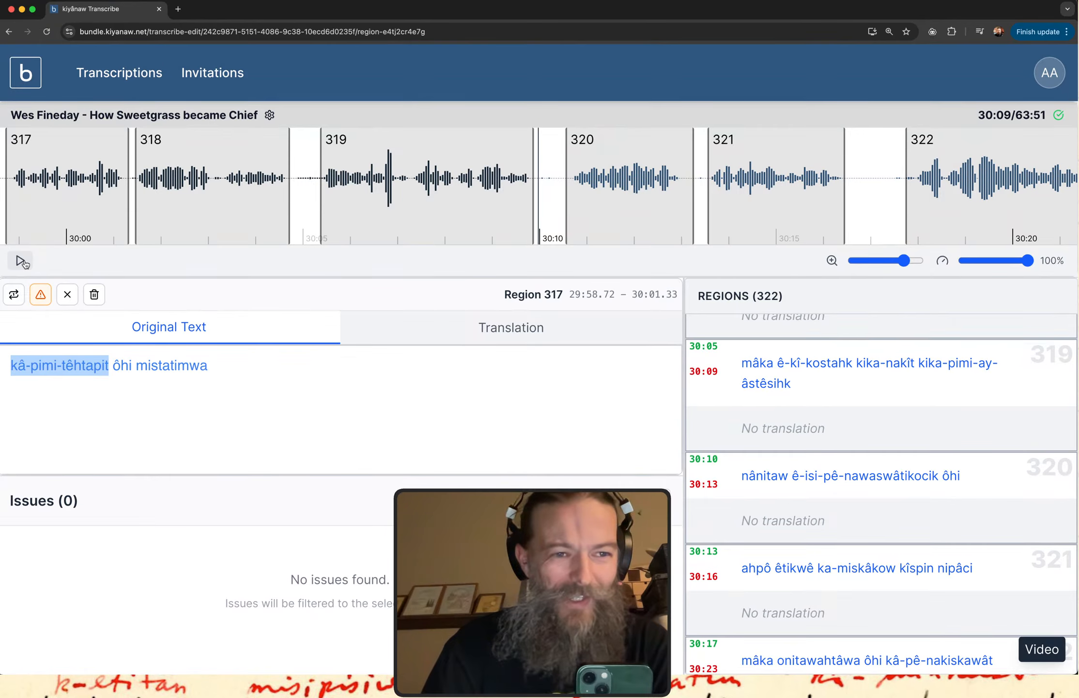
{"action": "left_click", "coordinate": [20, 261]}
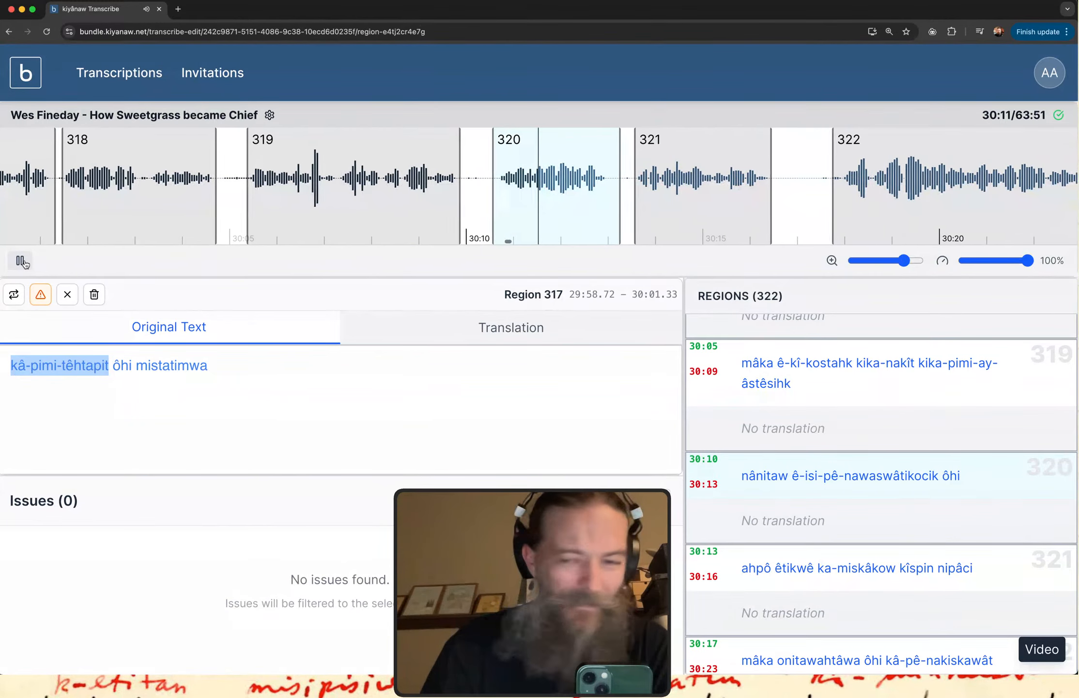
{"action": "scroll", "coordinate": [851, 541], "scroll_direction": "down", "scroll_amount": 3}
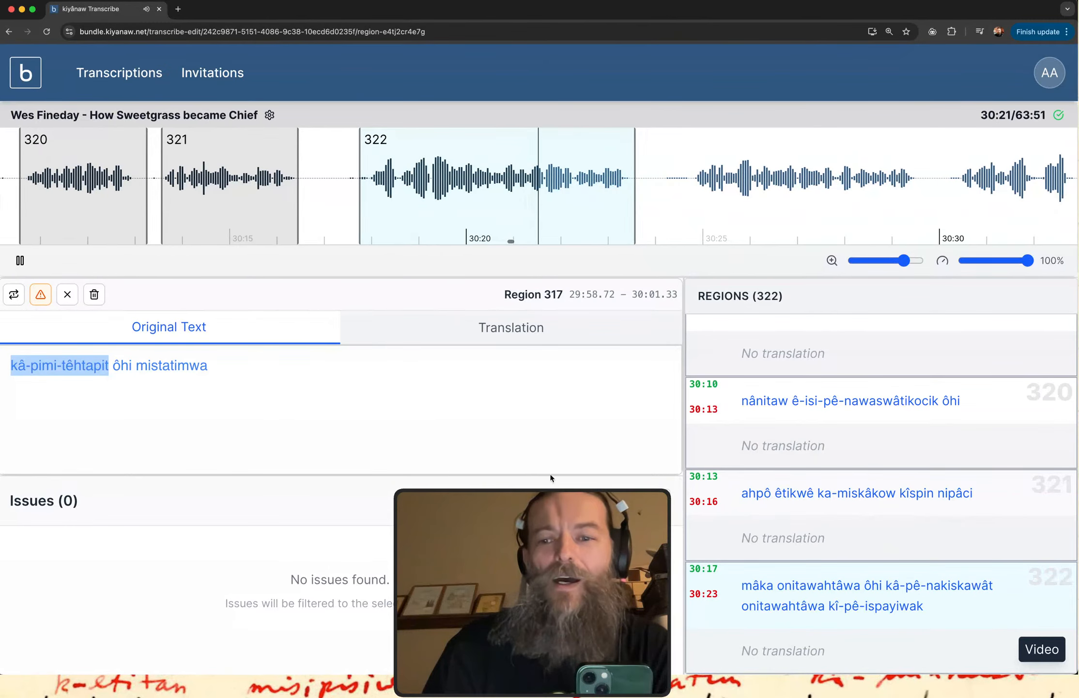
{"action": "left_click", "coordinate": [22, 260]}
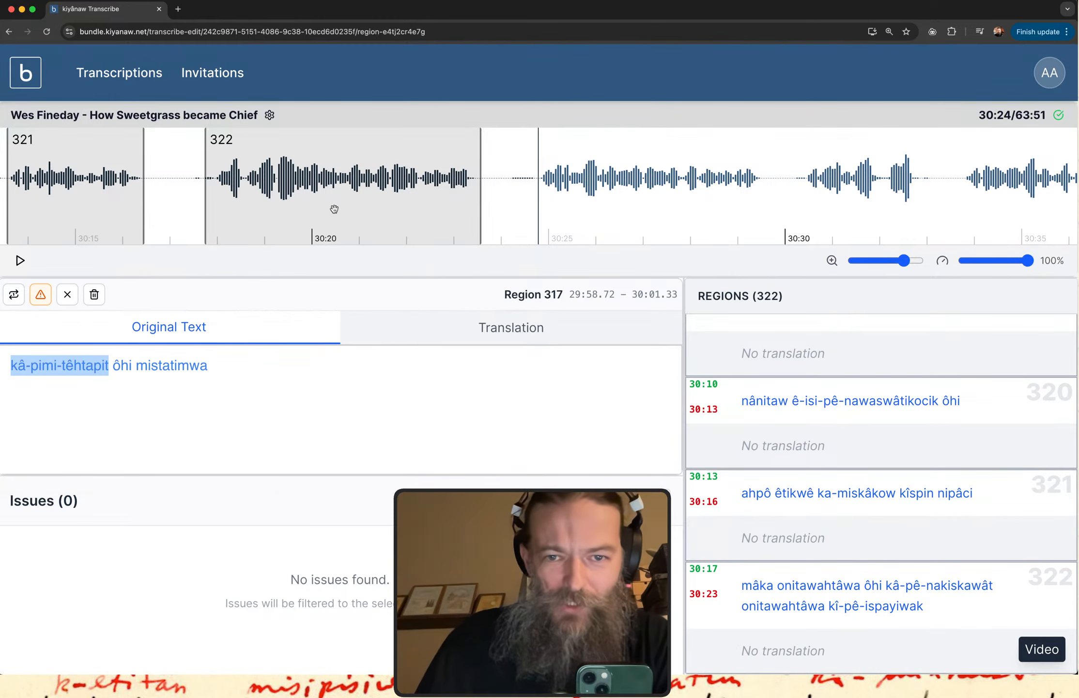
Create a new region after region 322 spanning 30:24.70 to 30:29.67, play it and ready its original text for entry.
{"action": "left_click_drag", "start_coordinate": [534, 195], "coordinate": [766, 188]}
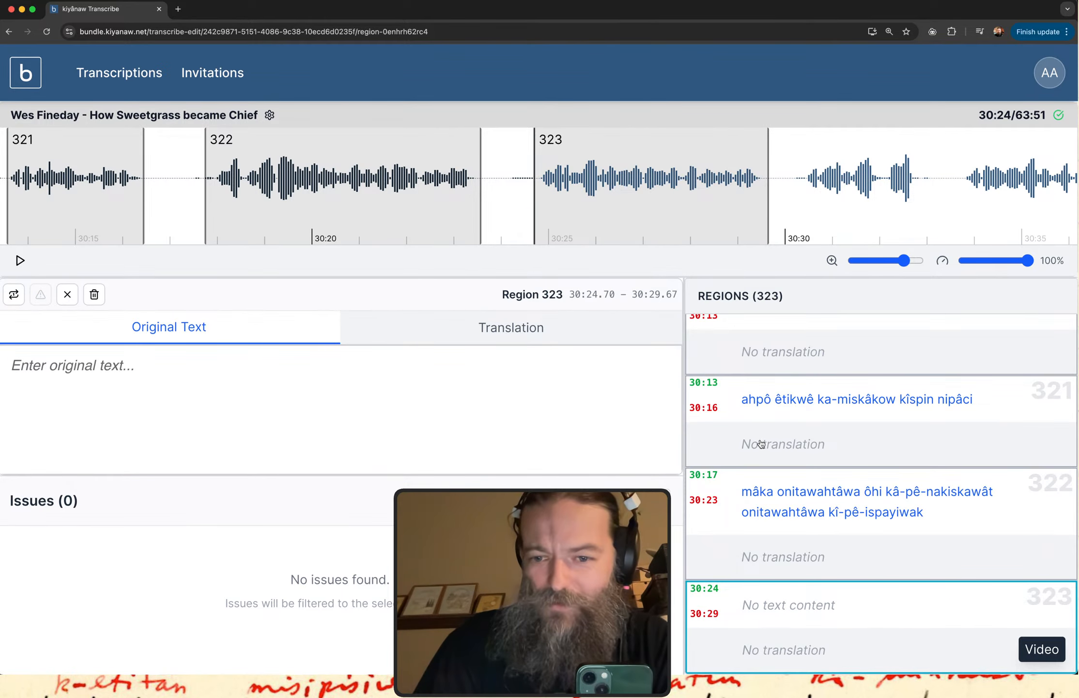
{"action": "left_click", "coordinate": [760, 625]}
{"action": "left_click", "coordinate": [113, 368]}
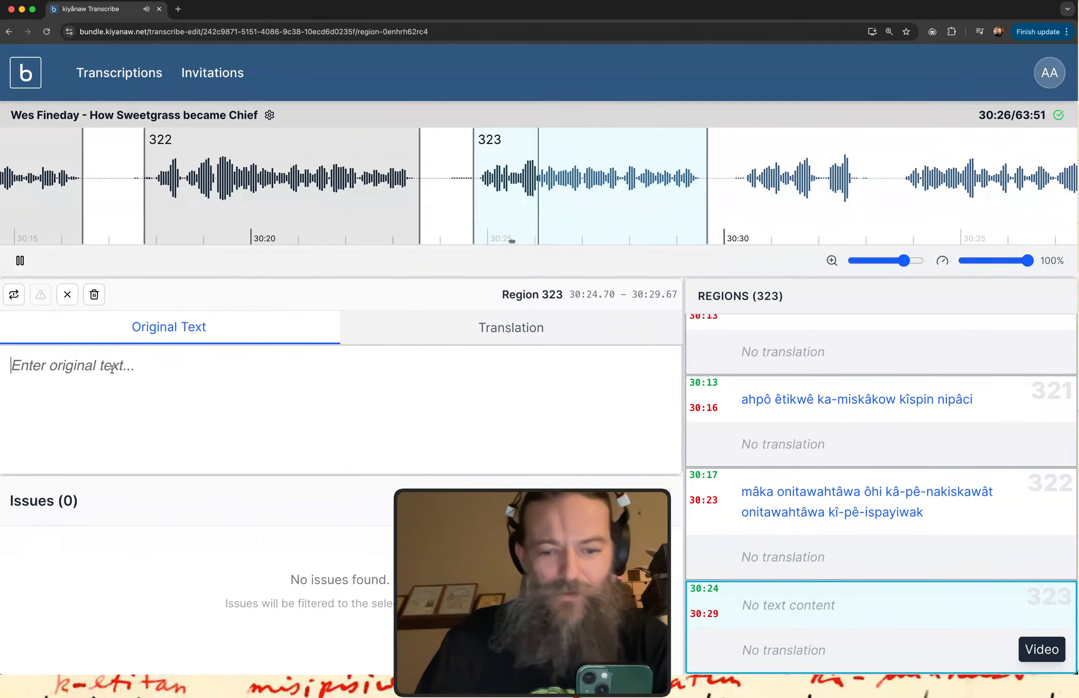
Transcribe the opening word of region 323 as "ê-pê-nakiskawâcik", replaying the audio partway through.
{"action": "type", "text": "ê-"}
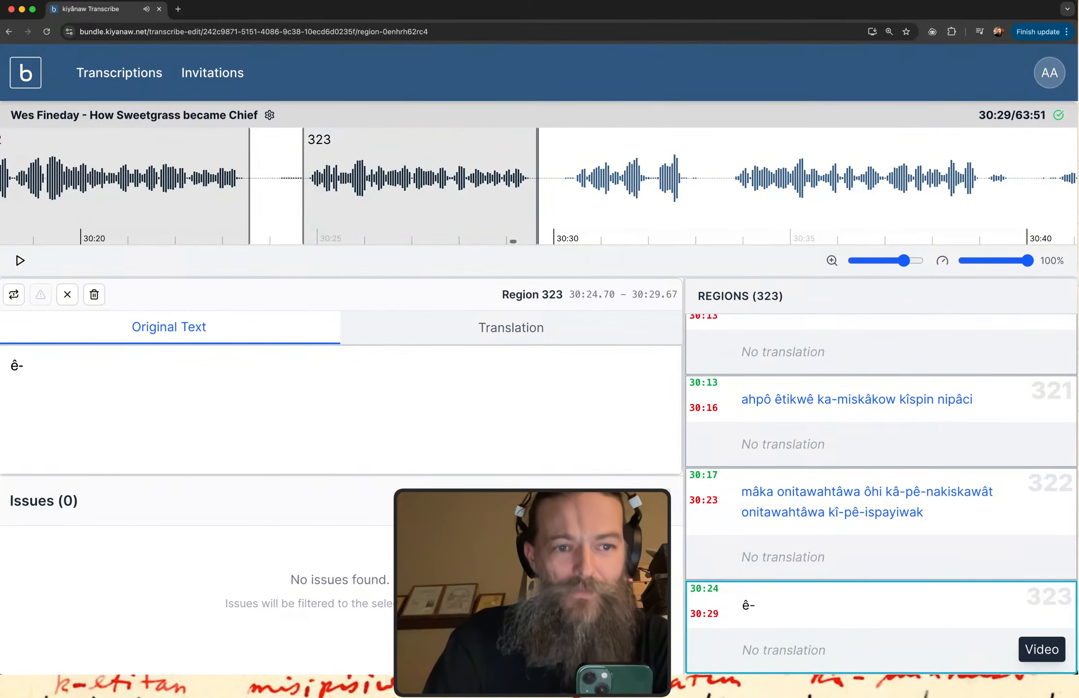
{"action": "type", "text": "pe"}
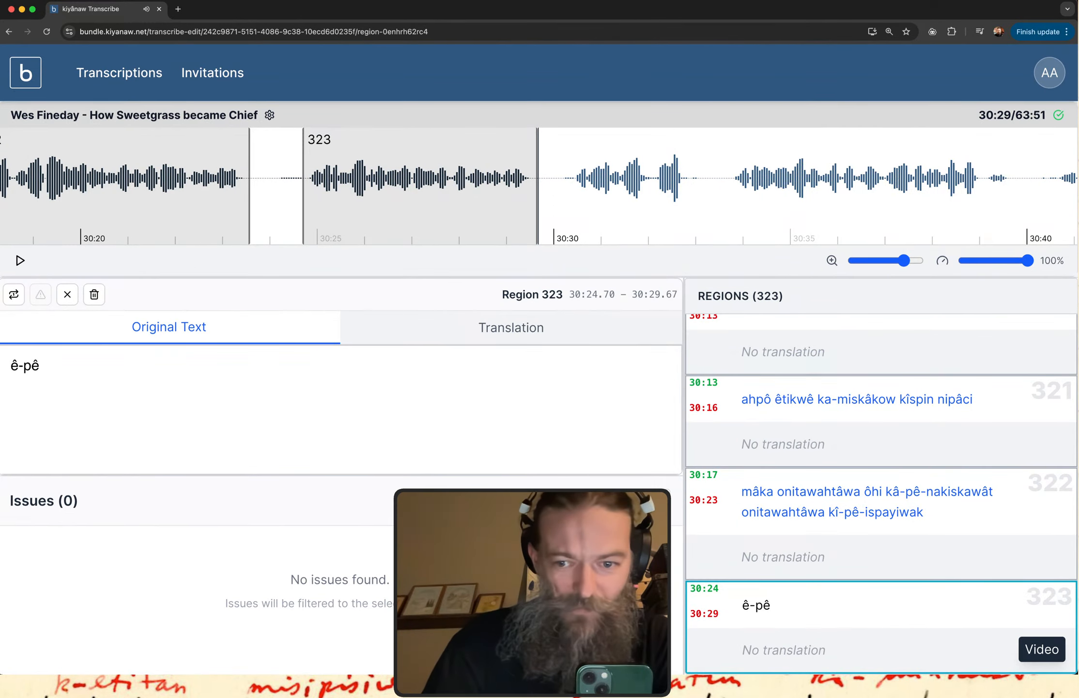
{"action": "left_click", "coordinate": [743, 639]}
{"action": "left_click", "coordinate": [88, 365]}
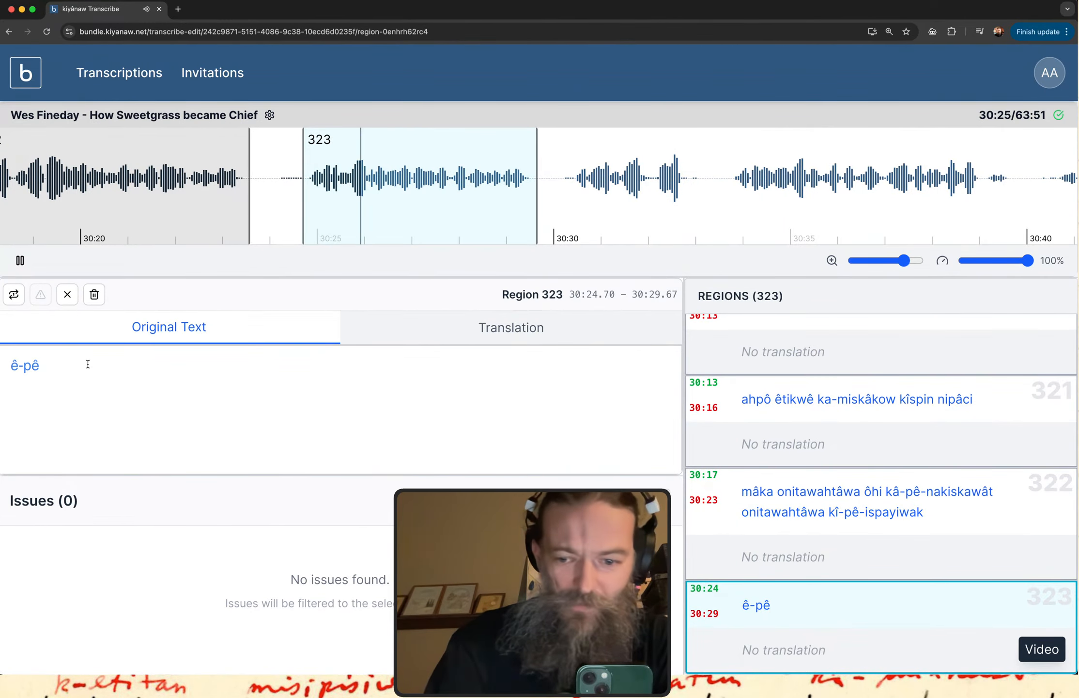
{"action": "type", "text": "-"}
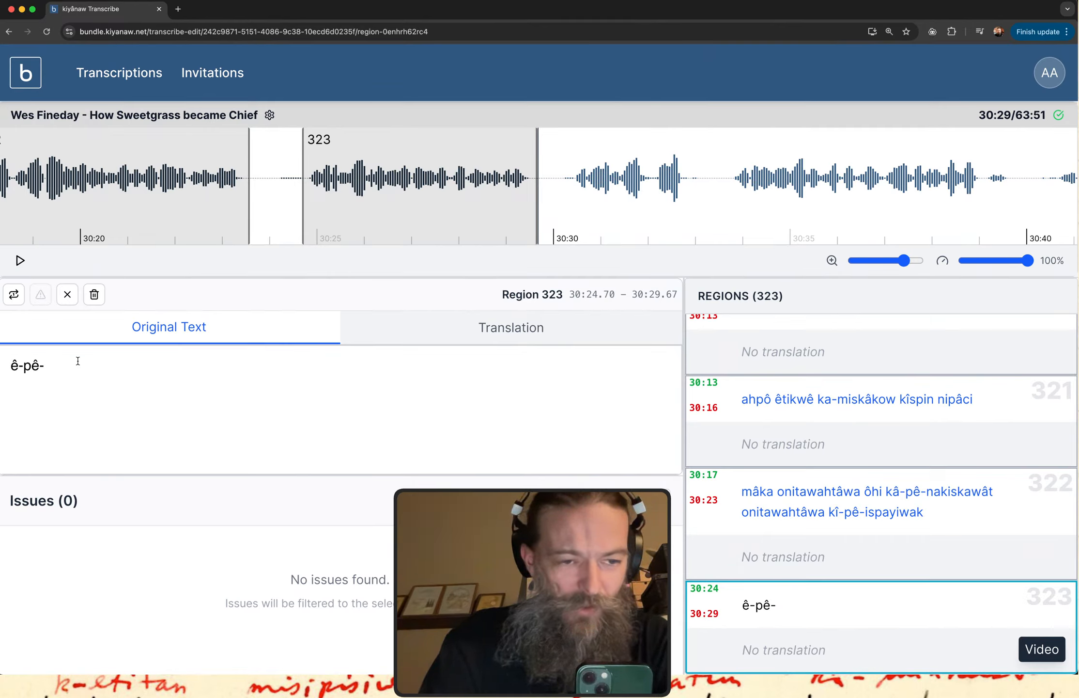
{"action": "type", "text": "nakisk"}
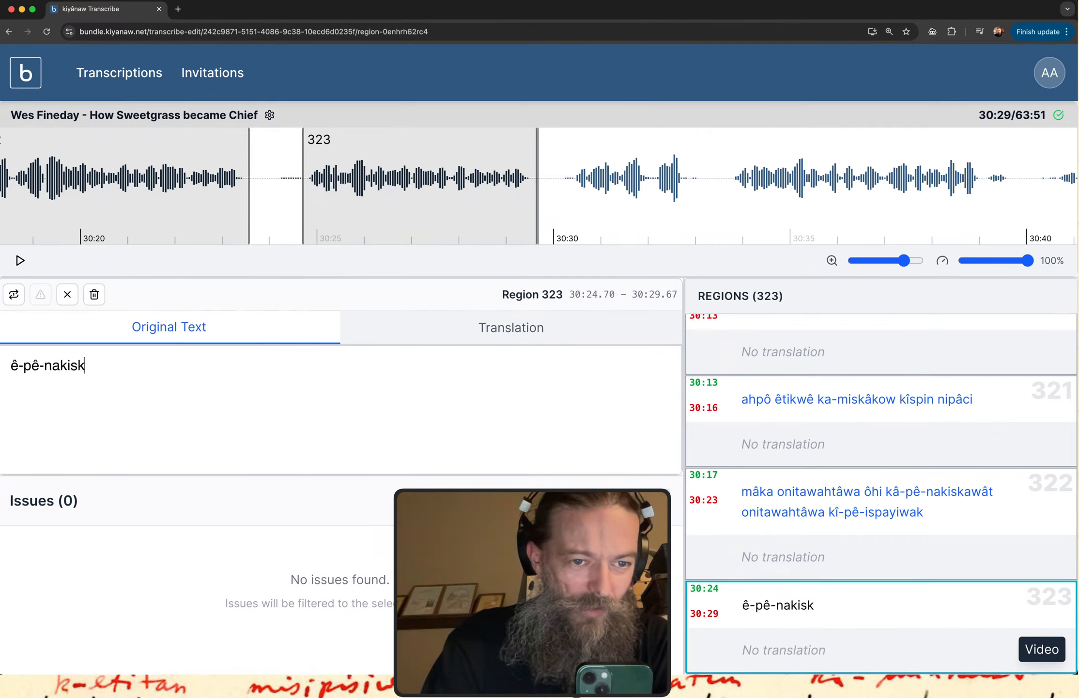
{"action": "type", "text": "awâcik"}
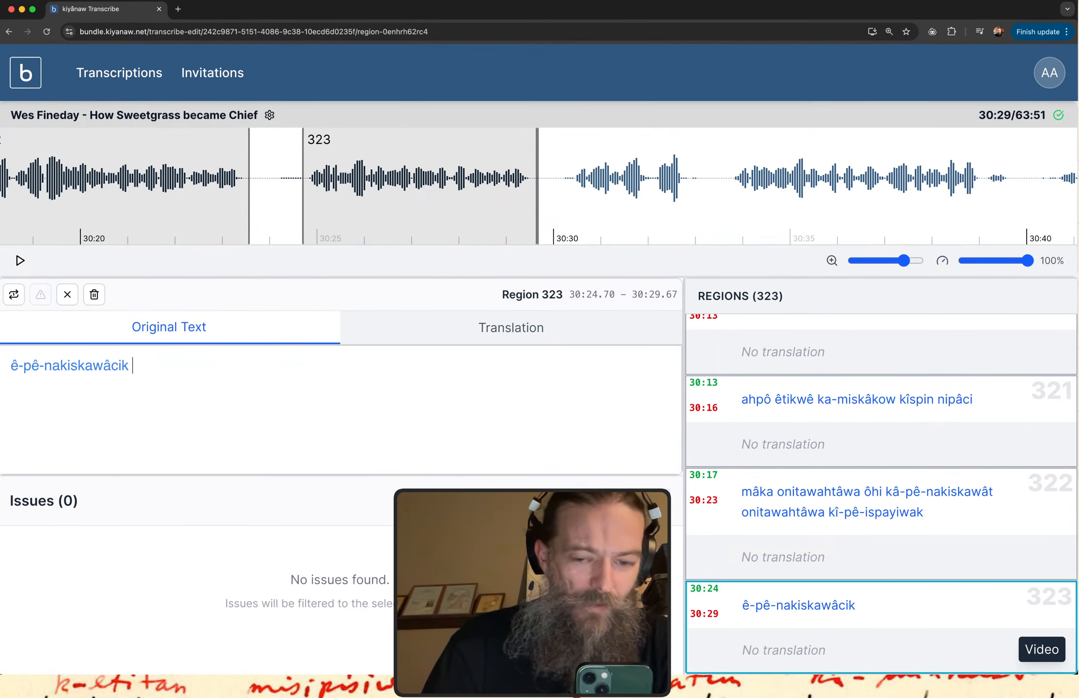
Replay region 323, pausing at 30:28, and append "ôhi êkây" to its original text.
{"action": "left_click", "coordinate": [703, 601]}
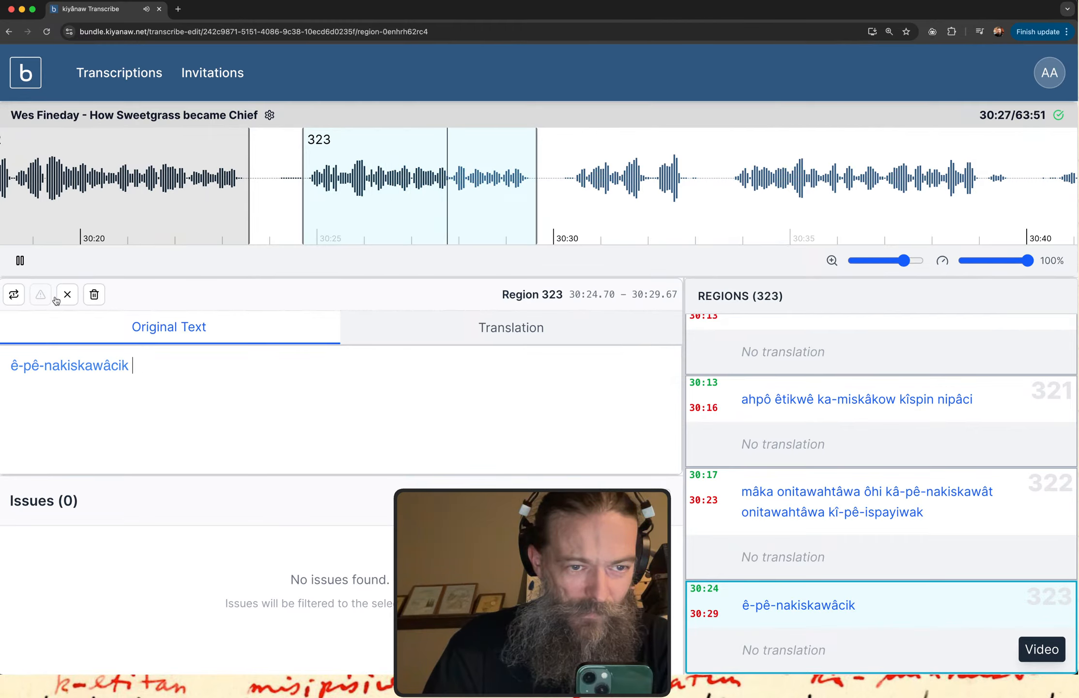
{"action": "left_click", "coordinate": [21, 261]}
{"action": "left_click", "coordinate": [163, 364]}
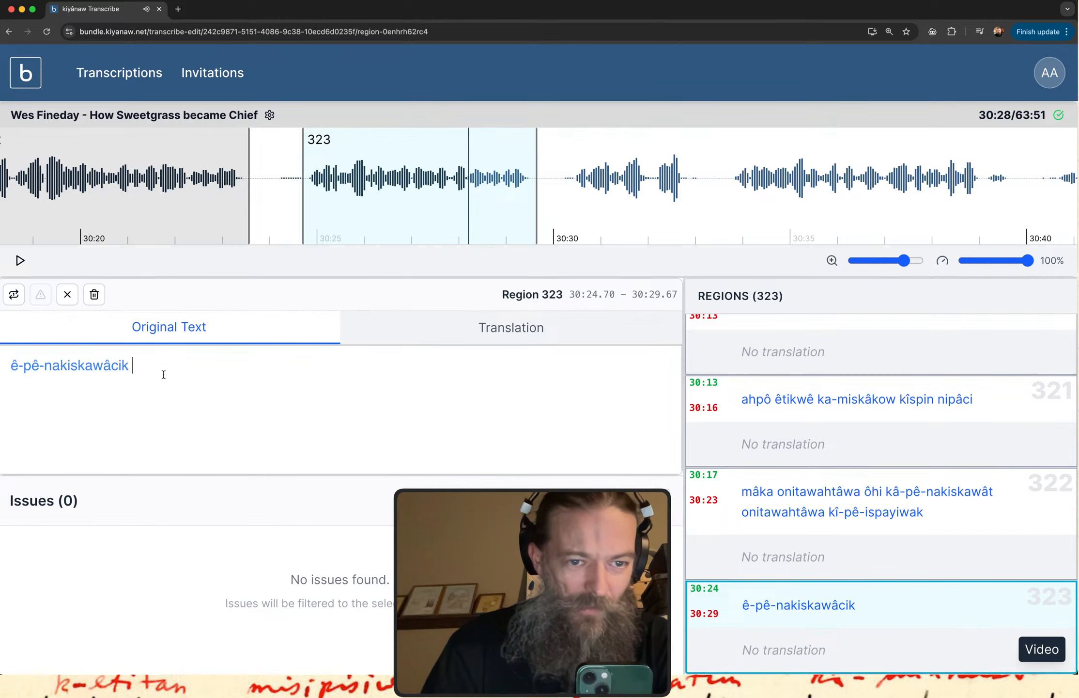
{"action": "type", "text": "o"}
{"action": "key", "text": "BackSpace"}
{"action": "type", "text": "ôhi"}
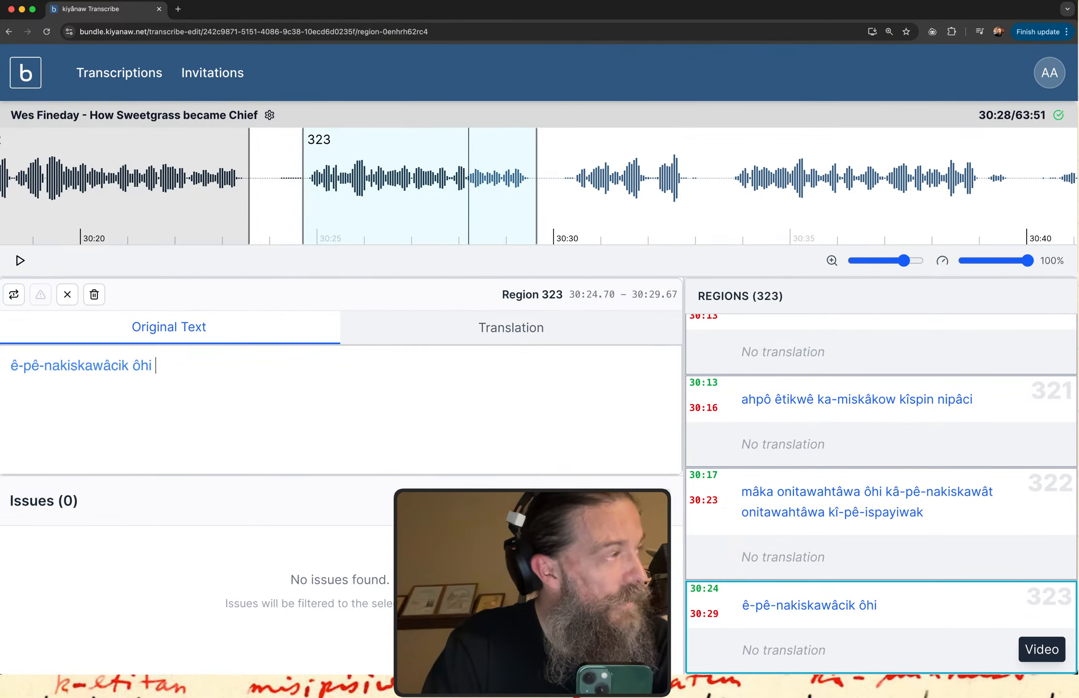
{"action": "type", "text": "ê"}
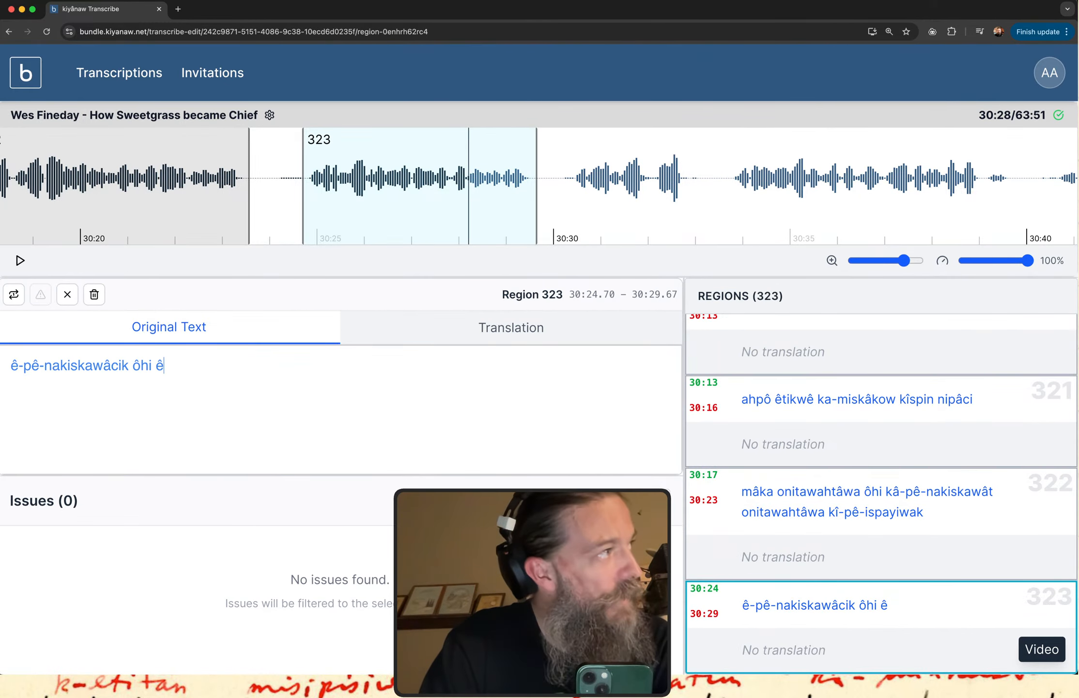
{"action": "type", "text": "ka"}
{"action": "type", "text": "ây"}
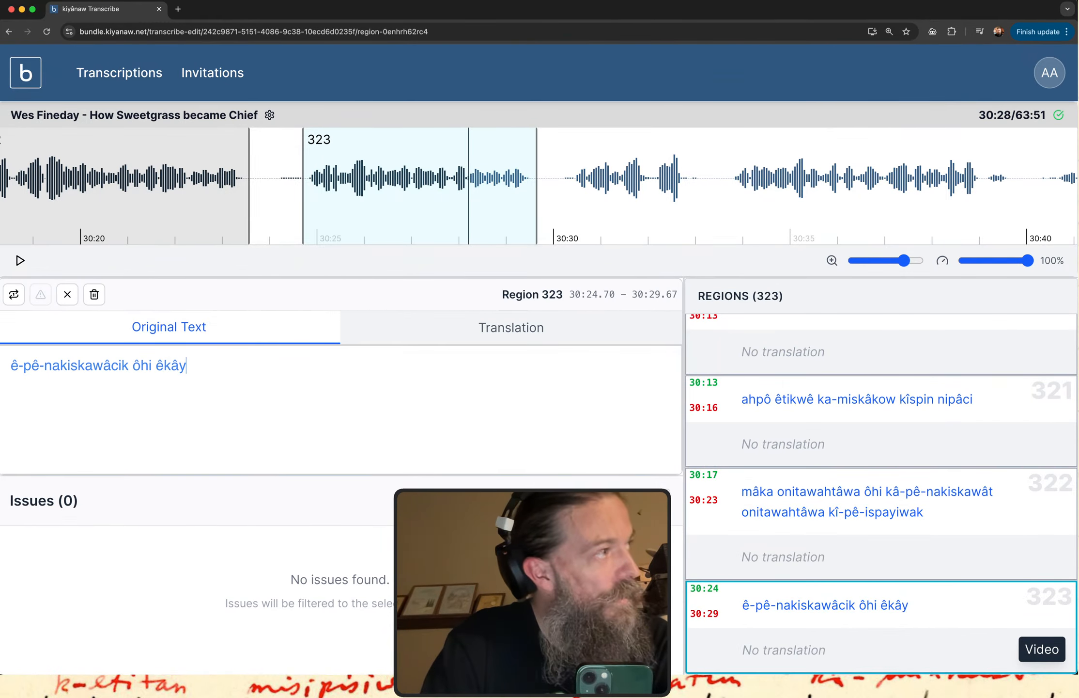
{"action": "type", "text": " k"}
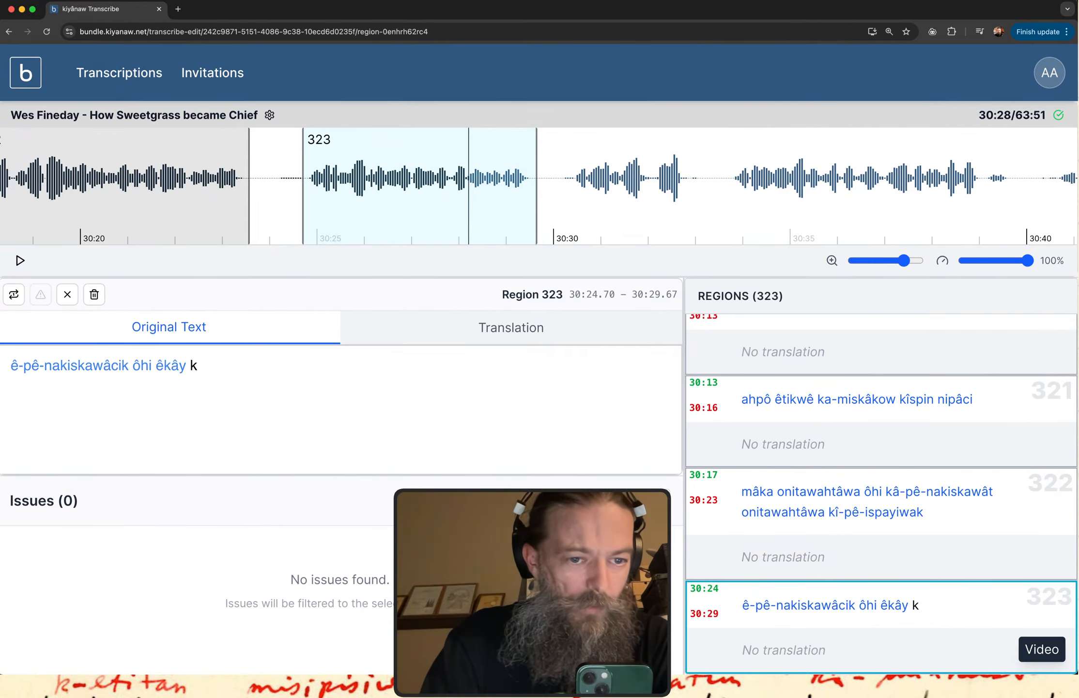
{"action": "type", "text": "â-o"}
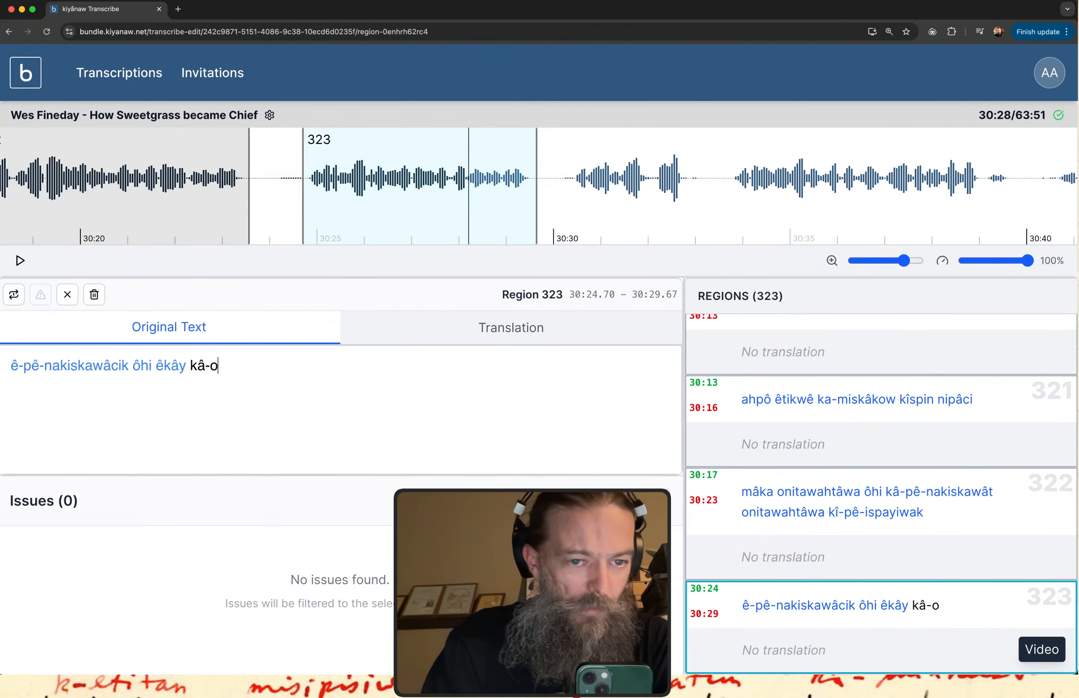
Append "kâ-ôh-wîhowinit" to the original text of region 323 and replay the region to check it.
{"action": "key", "text": "BackSpace"}
{"action": "type", "text": "ôh-wî"}
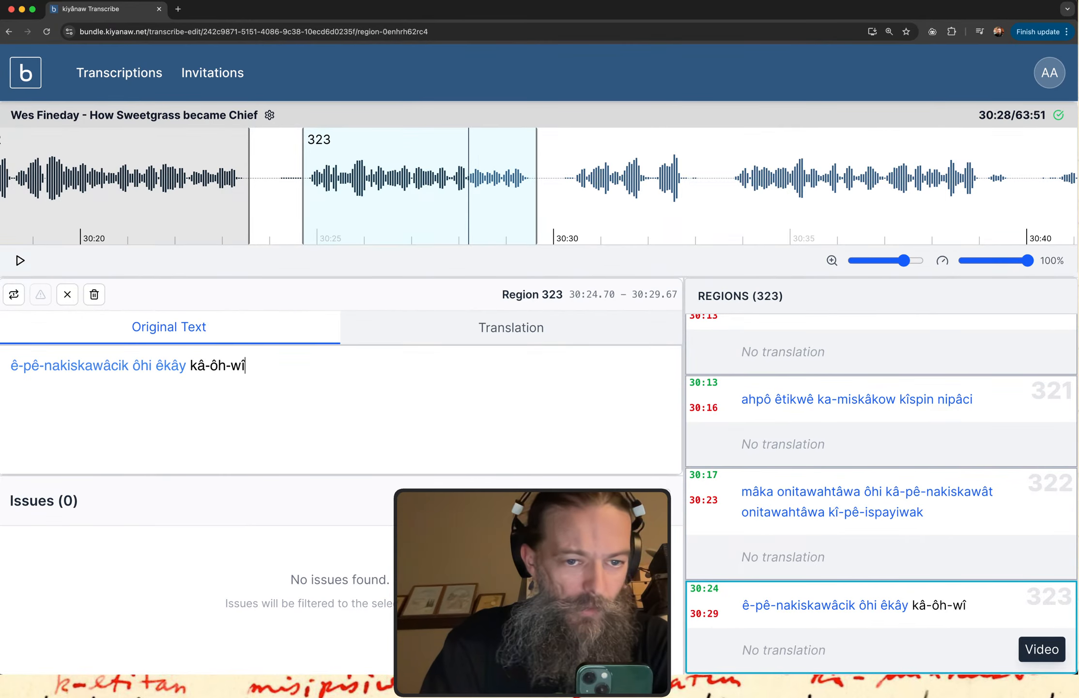
{"action": "type", "text": "howinit"}
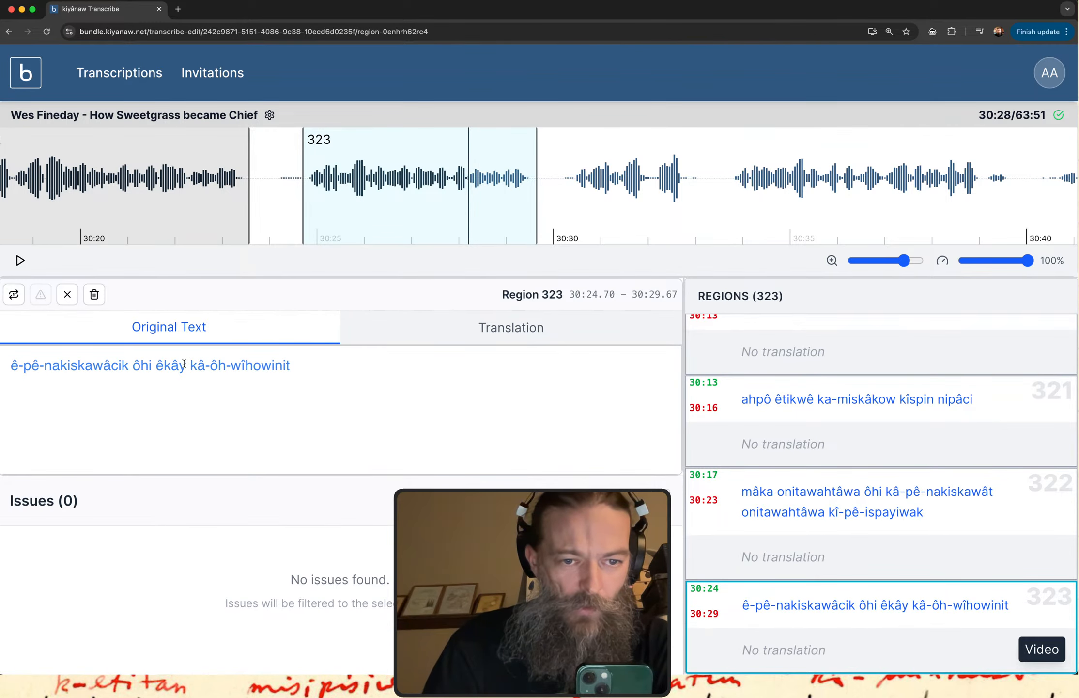
{"action": "left_click_drag", "start_coordinate": [190, 365], "coordinate": [293, 367]}
{"action": "left_click", "coordinate": [298, 366]}
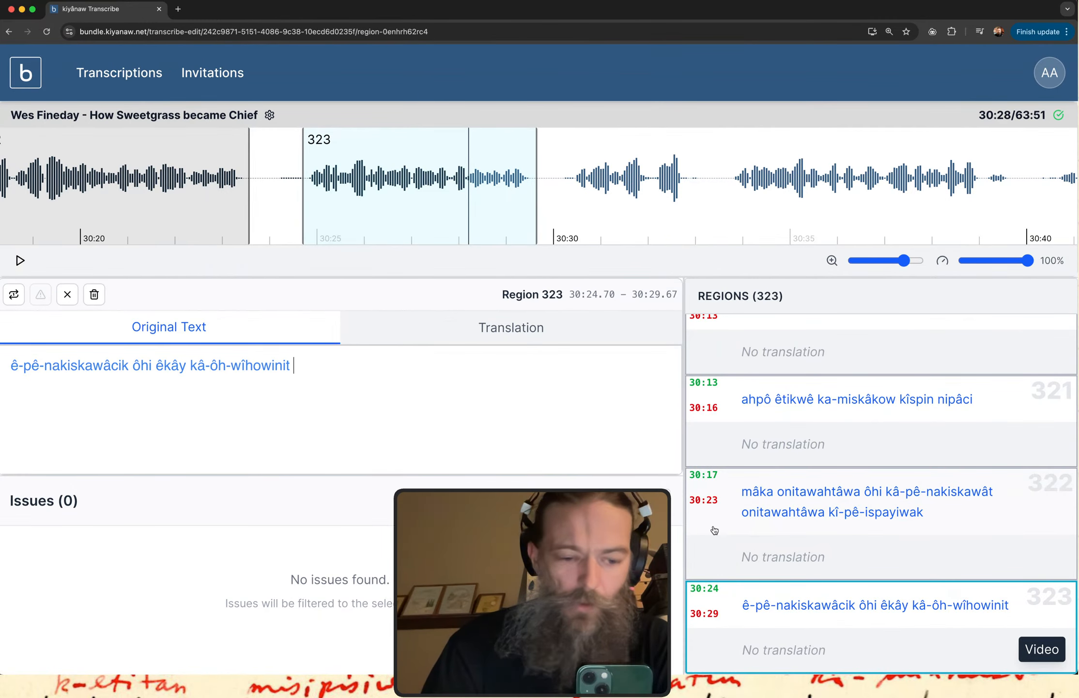
{"action": "left_click", "coordinate": [14, 295]}
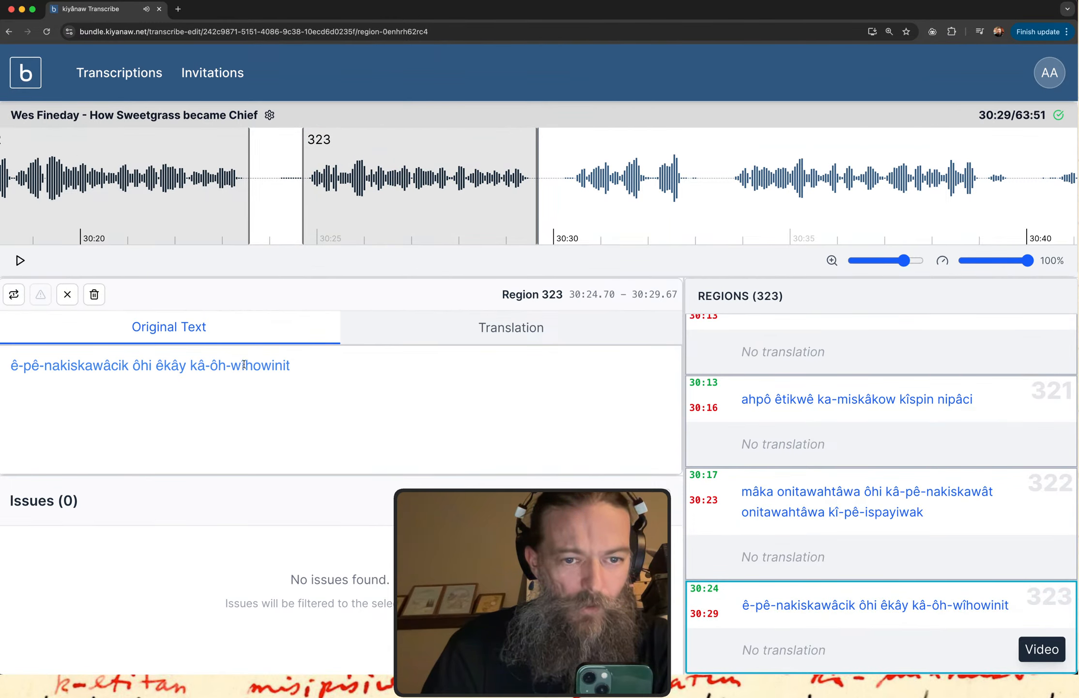
Append "kâ-pimi-ay-itakowisit awa" to the original text of region 323 and replay the region to check it.
{"action": "type", "text": "kâ-p"}
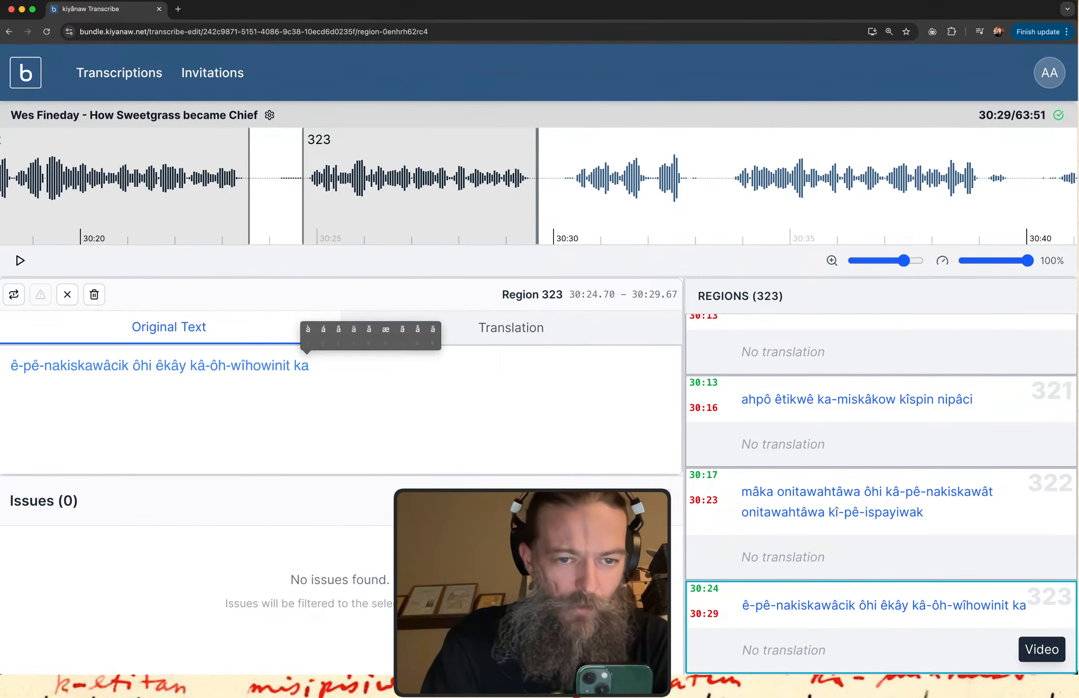
{"action": "type", "text": "imi-ay-i"}
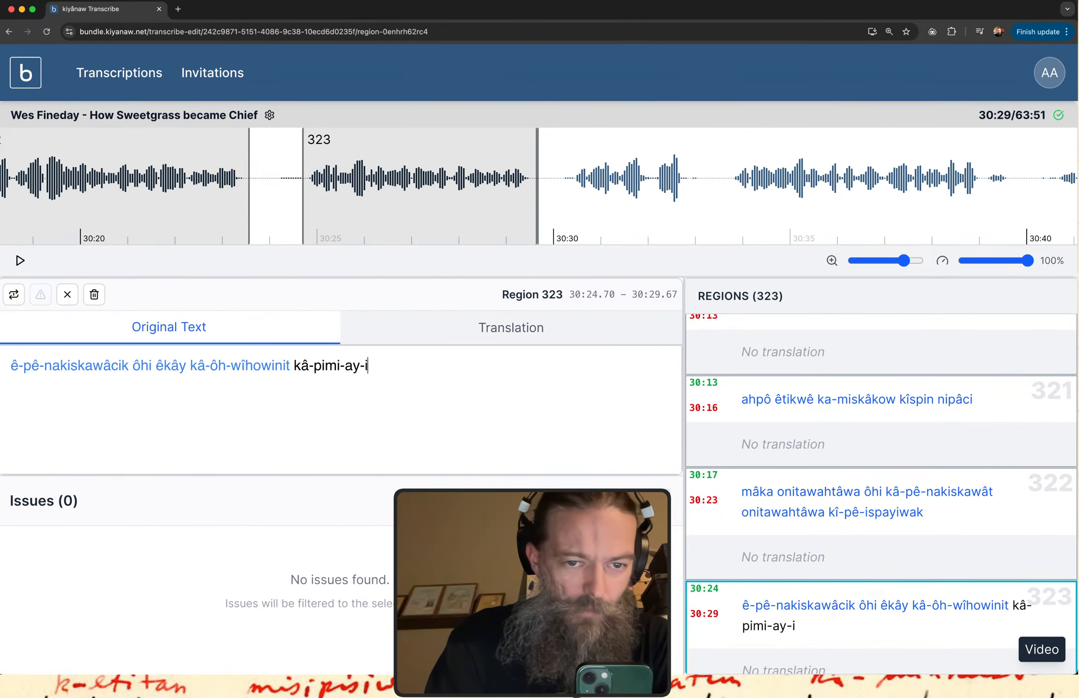
{"action": "type", "text": "takowisit"}
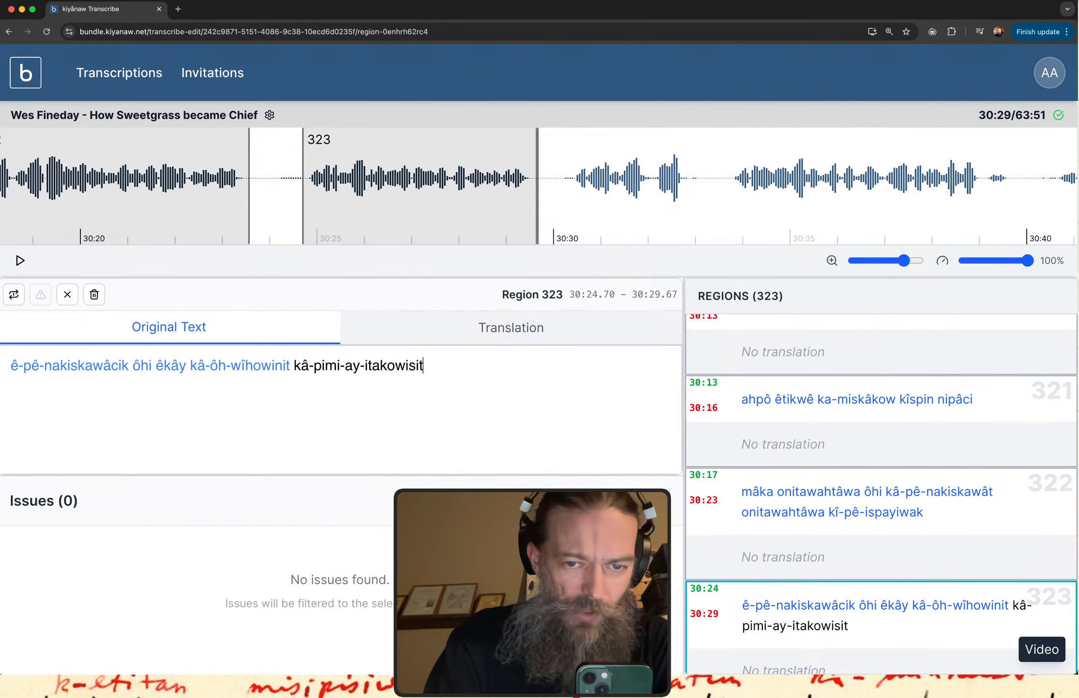
{"action": "type", "text": " awa"}
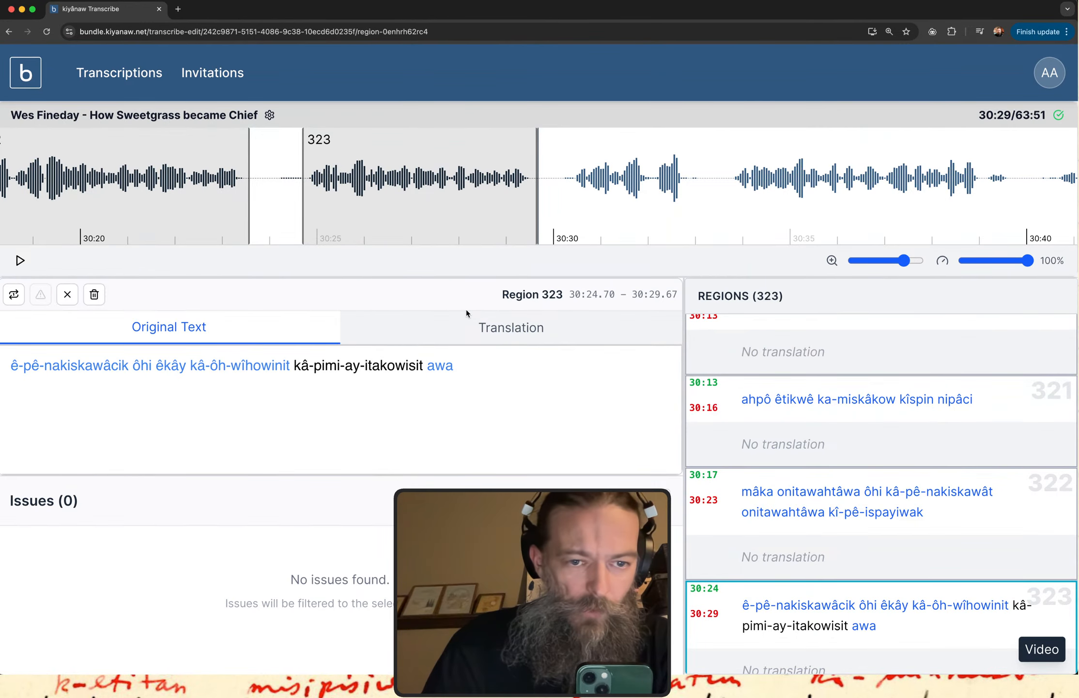
{"action": "left_click", "coordinate": [15, 294]}
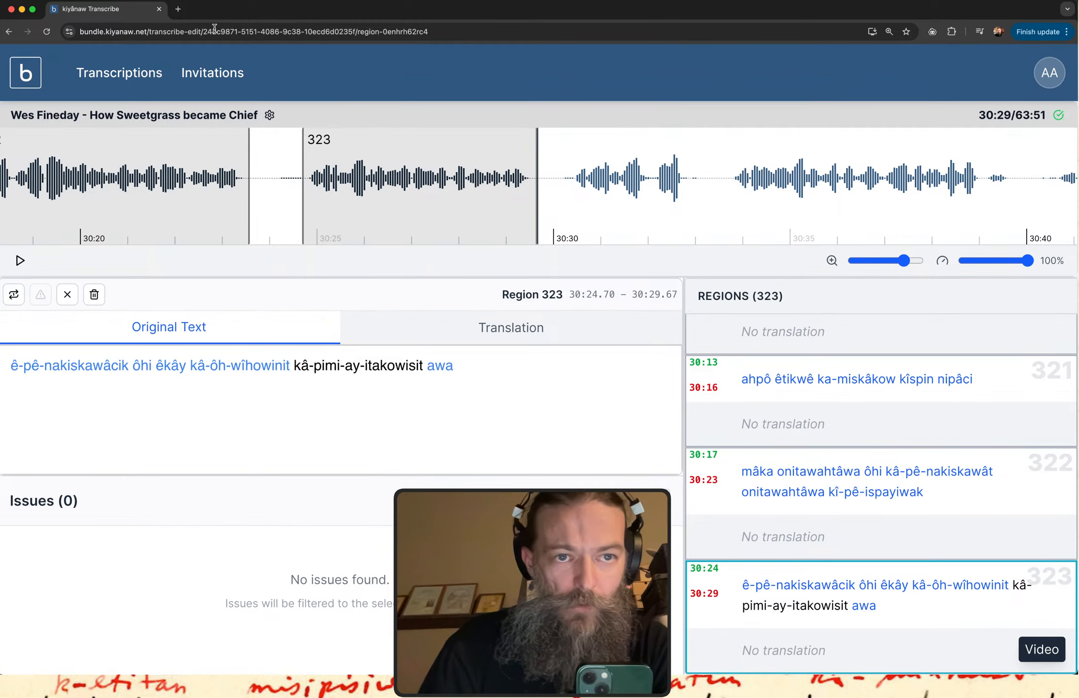
Look up "itakow" in the itwêwina Plains Cree dictionary, and return to the transcription.
{"action": "key", "text": "super+grave"}
{"action": "key", "text": "super+a"}
{"action": "type", "text": "itakow"}
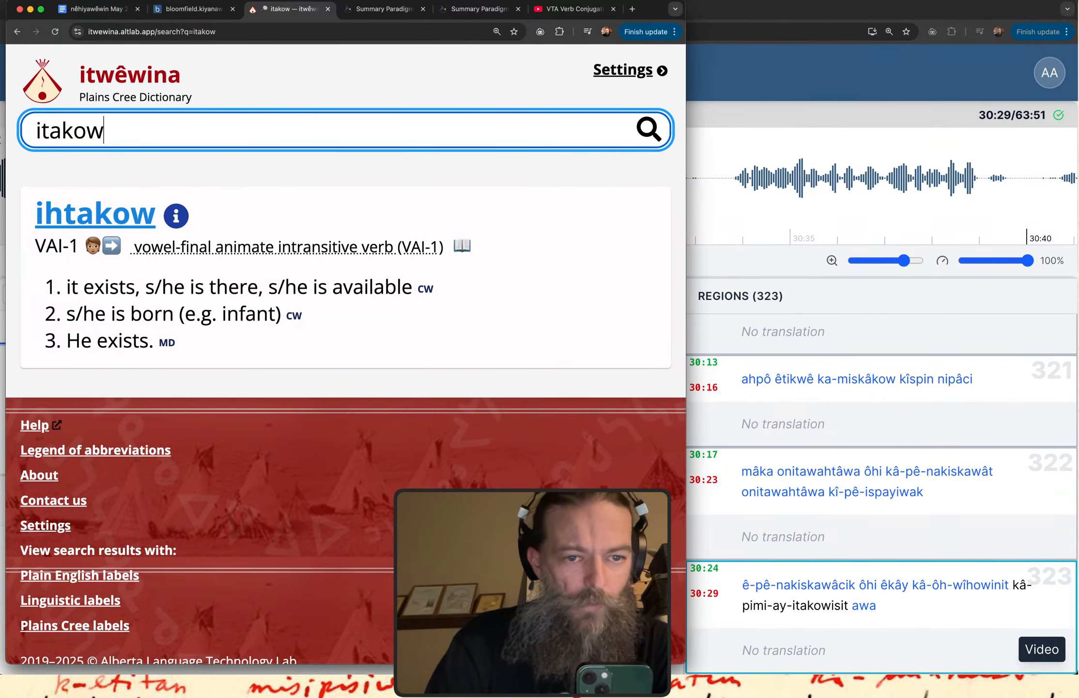
{"action": "left_click", "coordinate": [807, 54]}
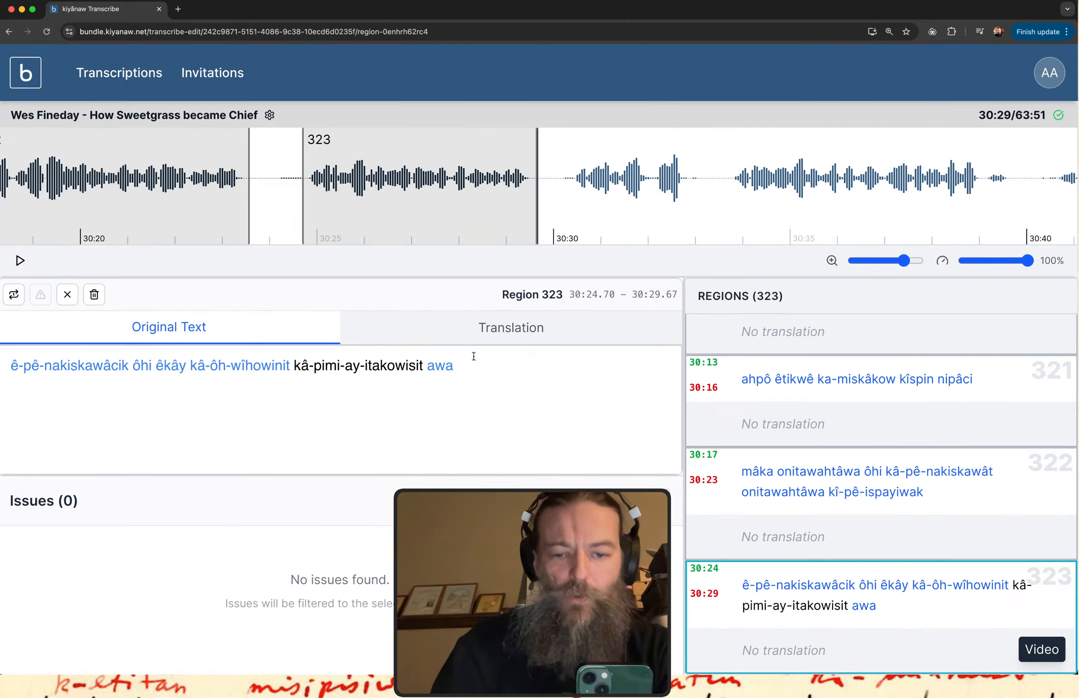
Flag the word "kâ-pimi-ay-itakowisit" in region 323 as a needs-help issue.
{"action": "left_click_drag", "start_coordinate": [422, 365], "coordinate": [295, 361]}
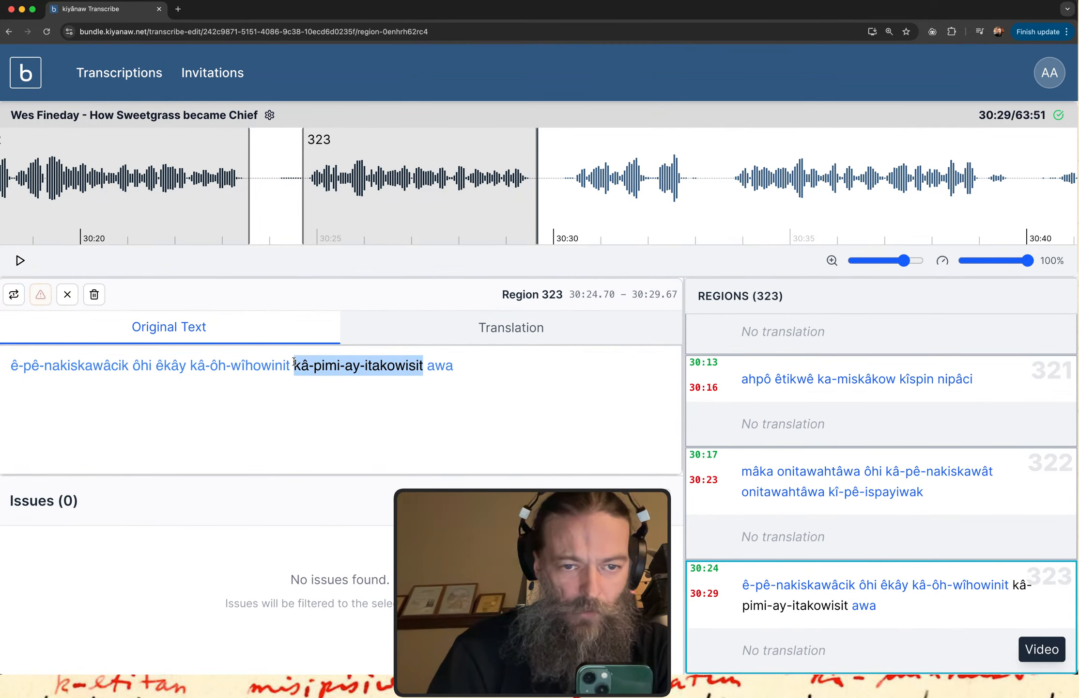
{"action": "left_click", "coordinate": [41, 296]}
{"action": "left_click", "coordinate": [327, 430]}
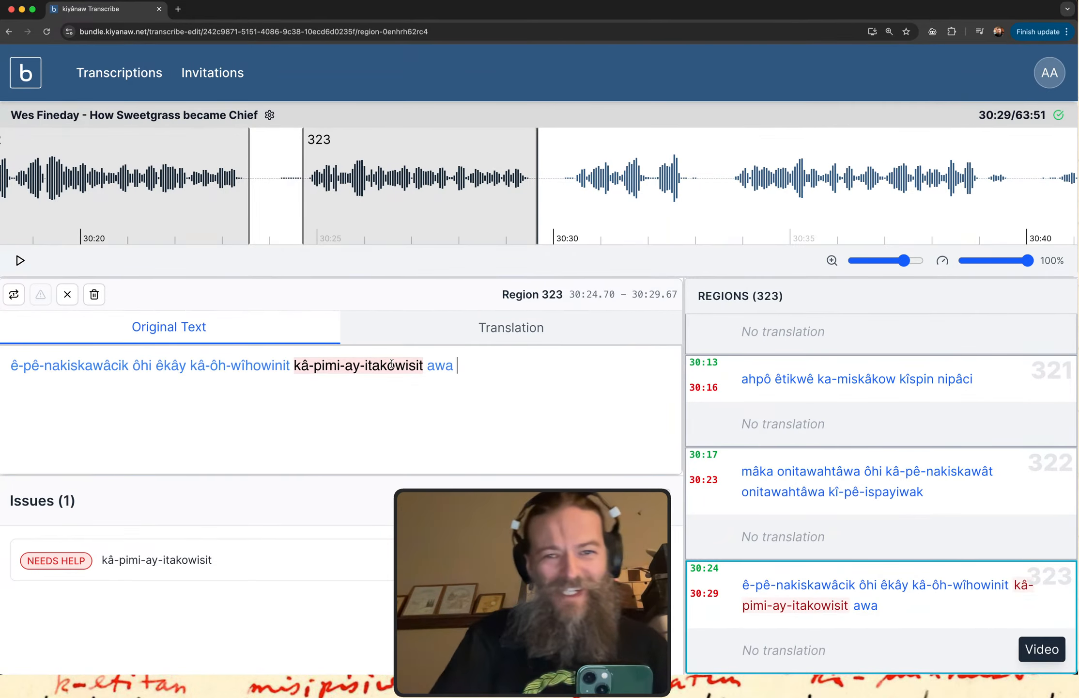
Create a new region after region 323 spanning 30:30.36 to 30:33.04 and play it.
{"action": "scroll", "coordinate": [635, 202], "scroll_direction": "right", "scroll_amount": 5}
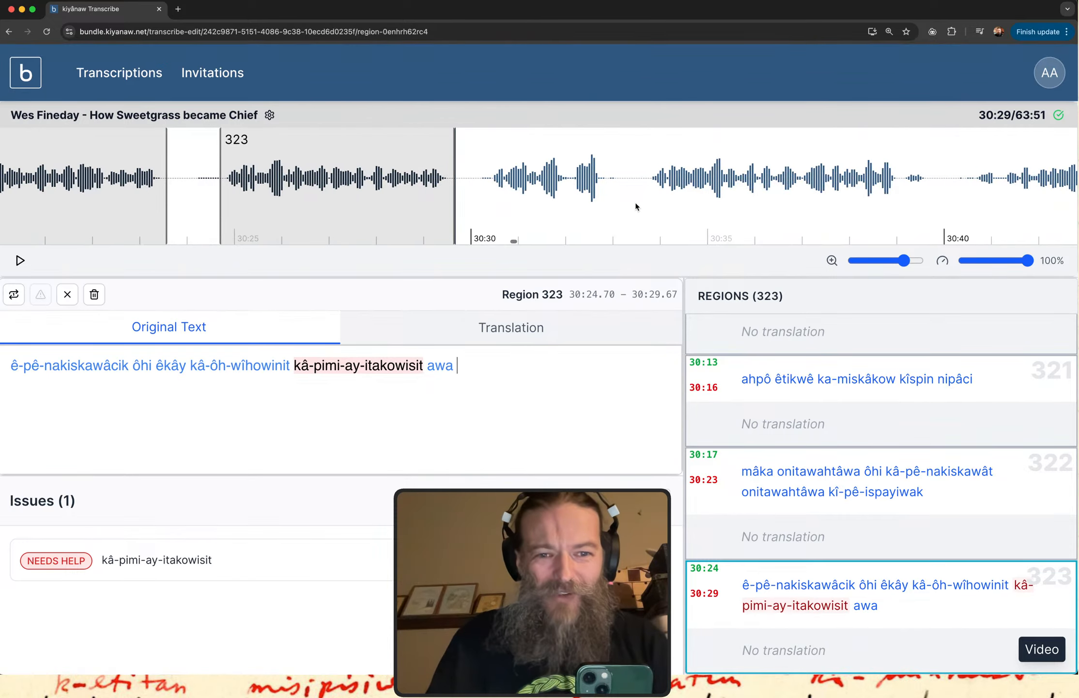
{"action": "scroll", "coordinate": [635, 203], "scroll_direction": "right", "scroll_amount": 2}
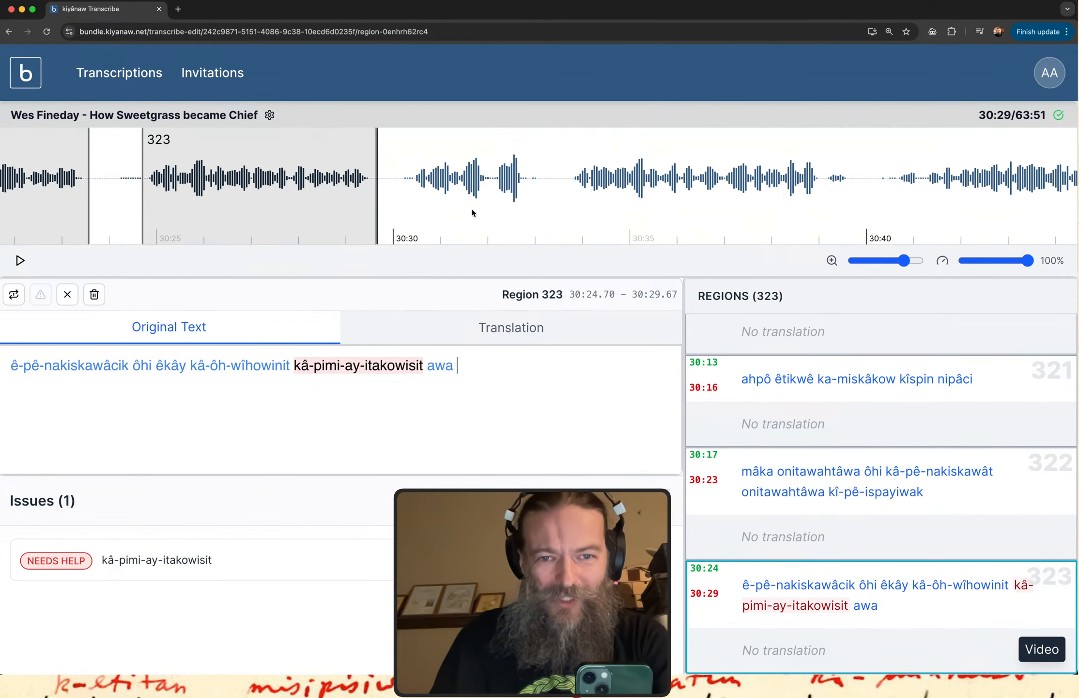
{"action": "left_click_drag", "start_coordinate": [410, 203], "coordinate": [532, 201]}
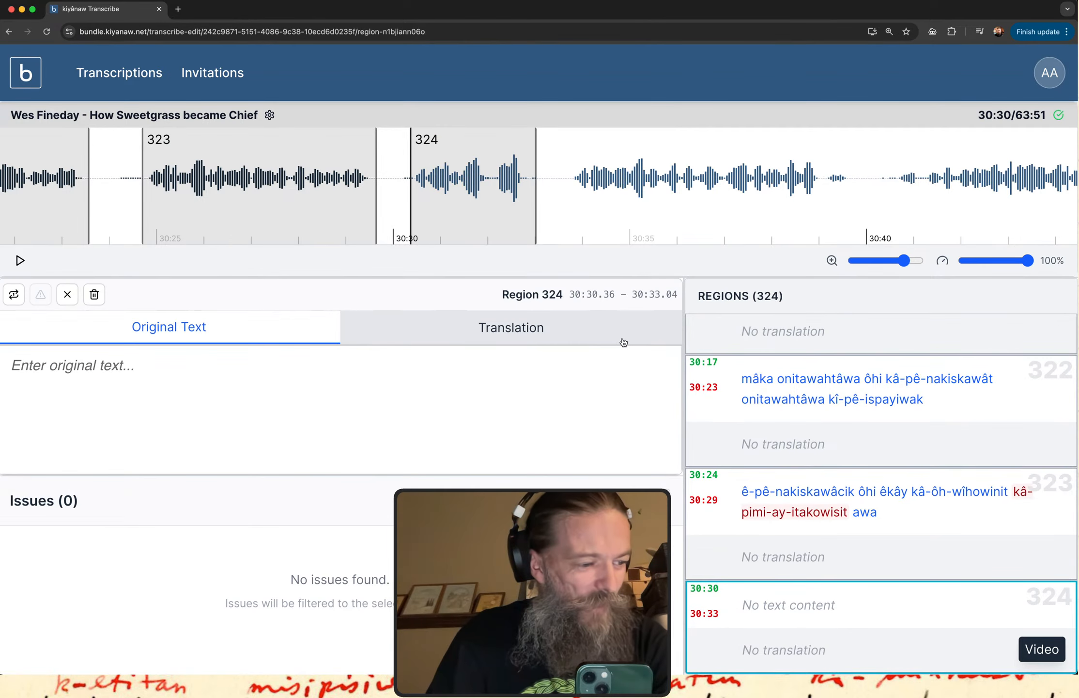
{"action": "left_click", "coordinate": [772, 607]}
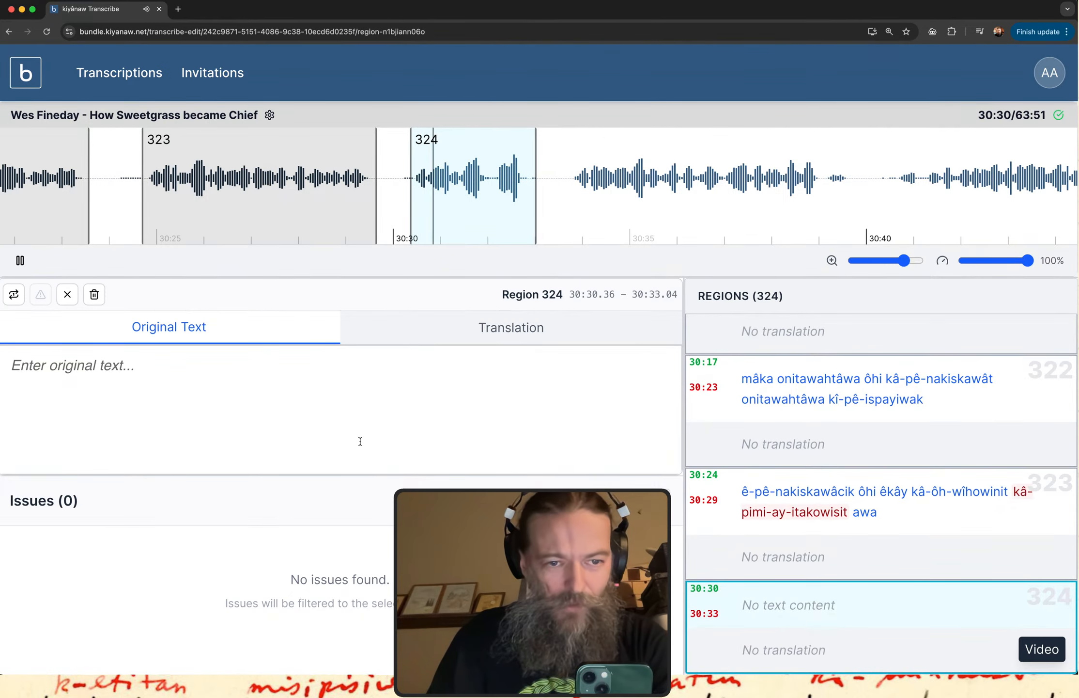
Transcribe the start of region 324 as "êkosi êsa kî-itêwak", replaying the region after the first word.
{"action": "type", "text": "êko"}
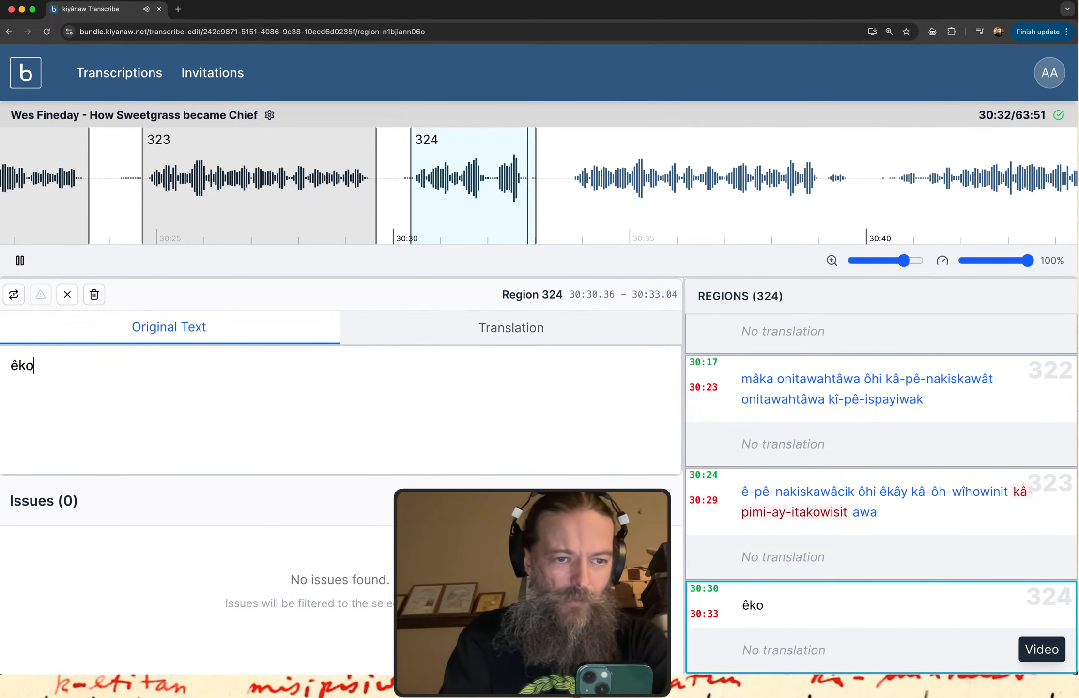
{"action": "type", "text": "si a"}
{"action": "key", "text": "BackSpace"}
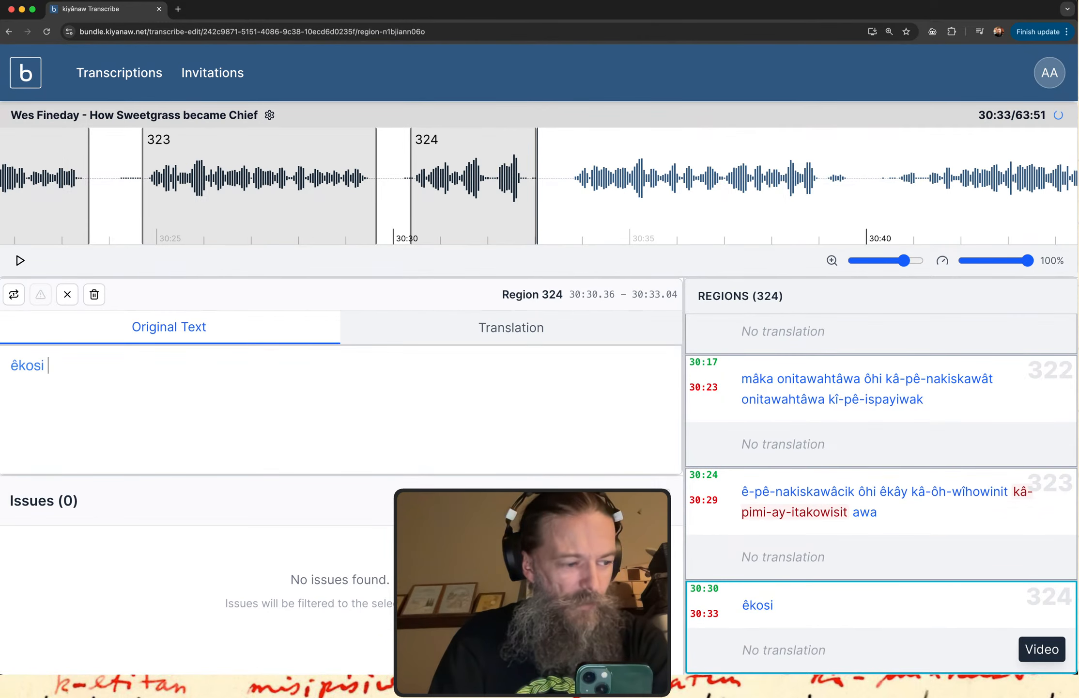
{"action": "left_click", "coordinate": [850, 623]}
{"action": "left_click", "coordinate": [183, 355]}
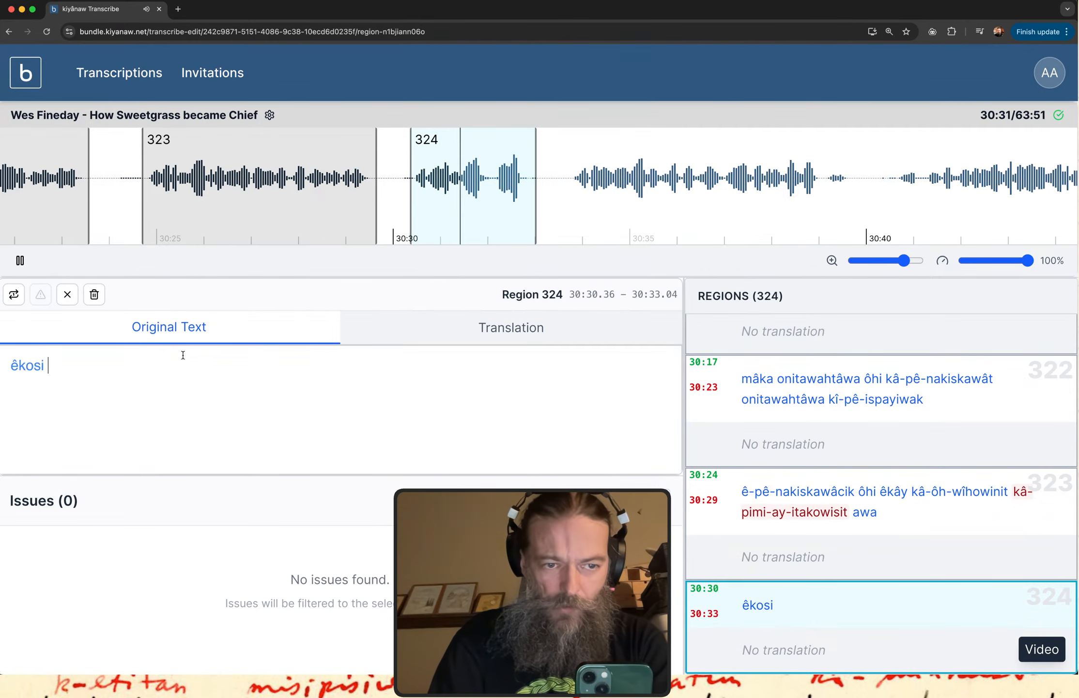
{"action": "type", "text": "ê"}
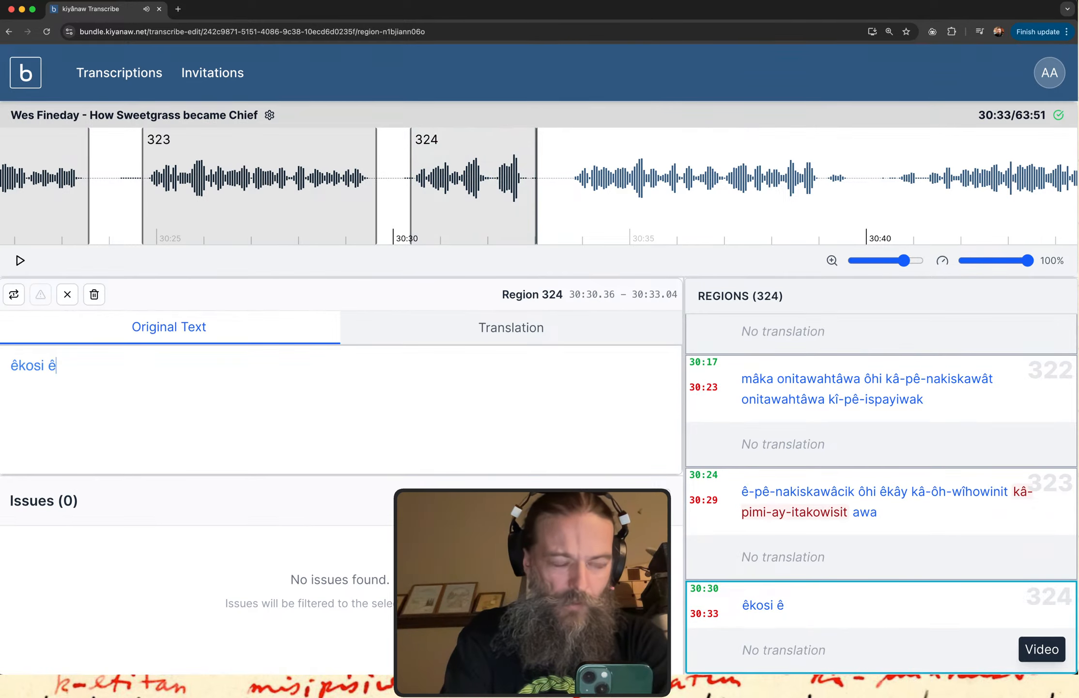
{"action": "type", "text": "sa "}
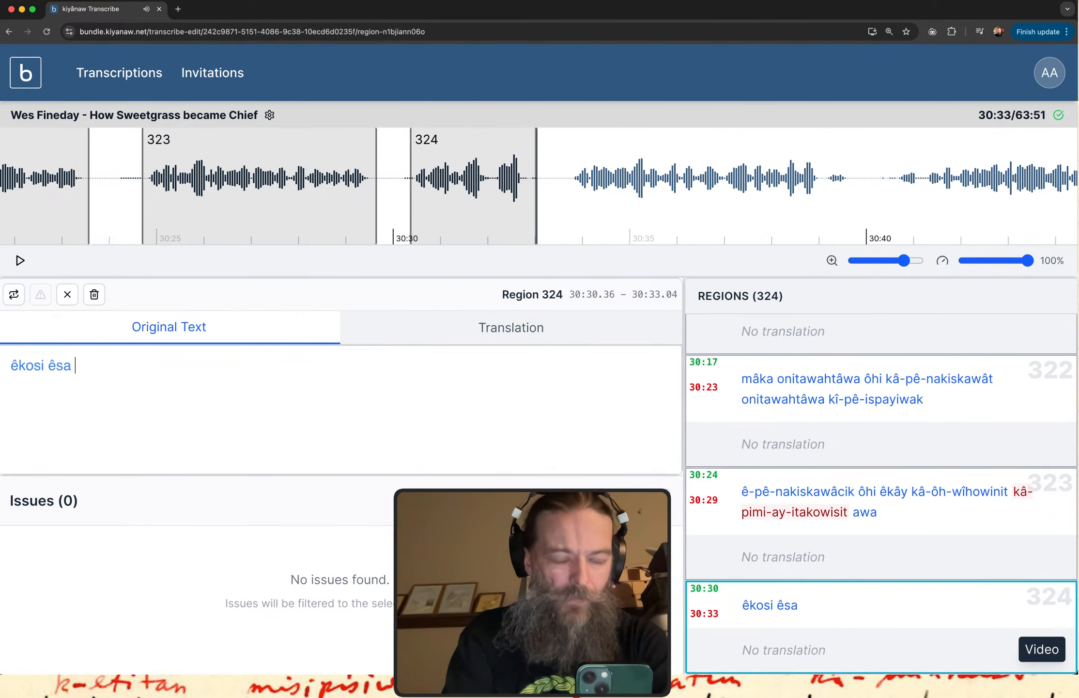
{"action": "type", "text": "kî-it"}
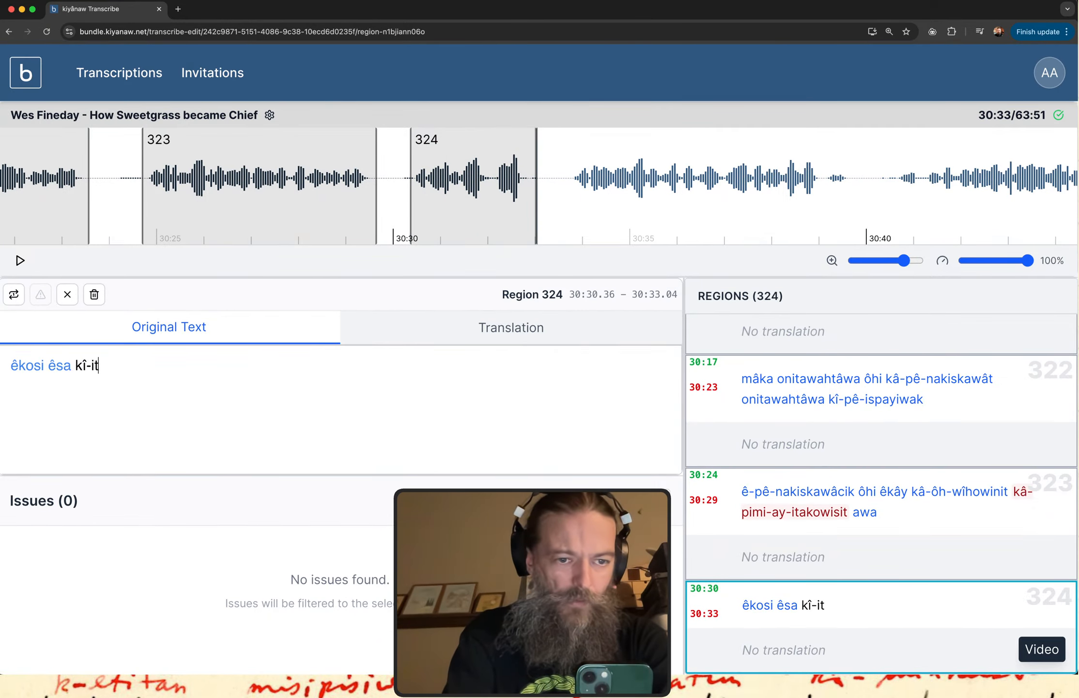
{"action": "type", "text": "e"}
{"action": "type", "text": "wak"}
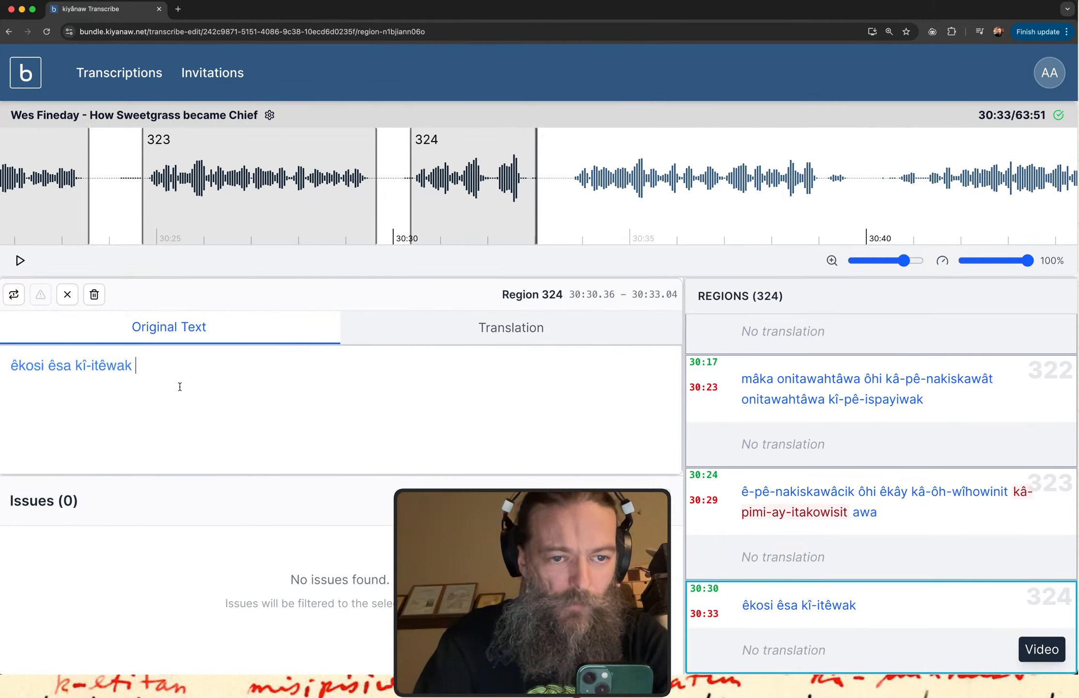
Append the quoted word "'kîwê!'" to the original text of region 324, replaying the region before adding the exclamation mark.
{"action": "type", "text": "k"}
{"action": "key", "text": "BackSpace"}
{"action": "type", "text": "'"}
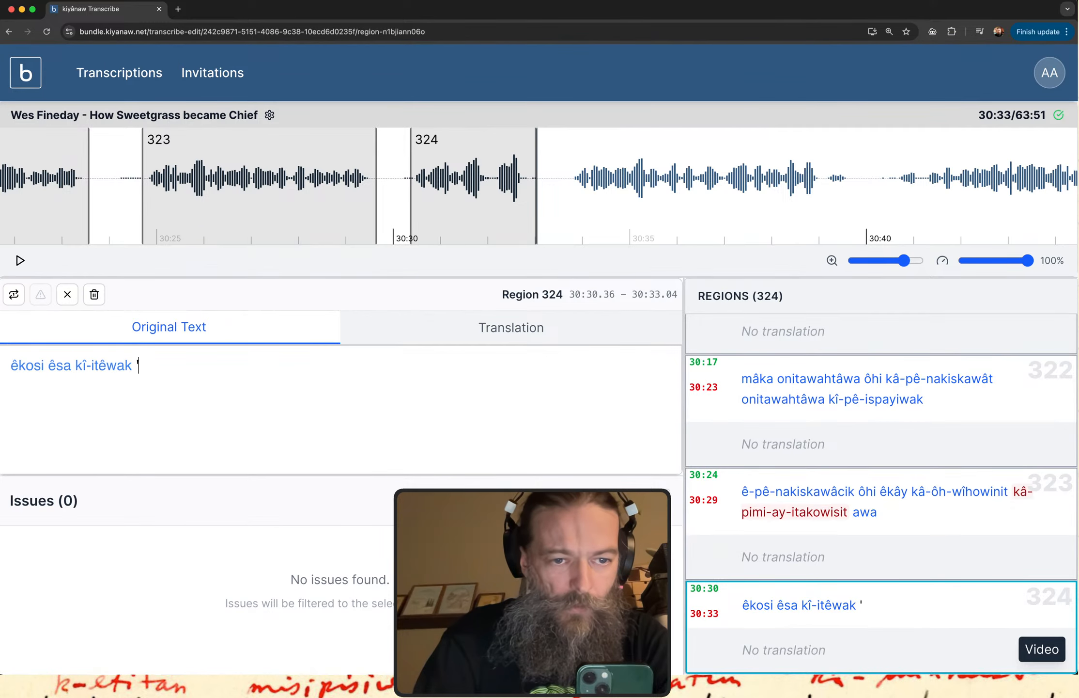
{"action": "type", "text": "K"}
{"action": "key", "text": "BackSpace"}
{"action": "type", "text": "kî"}
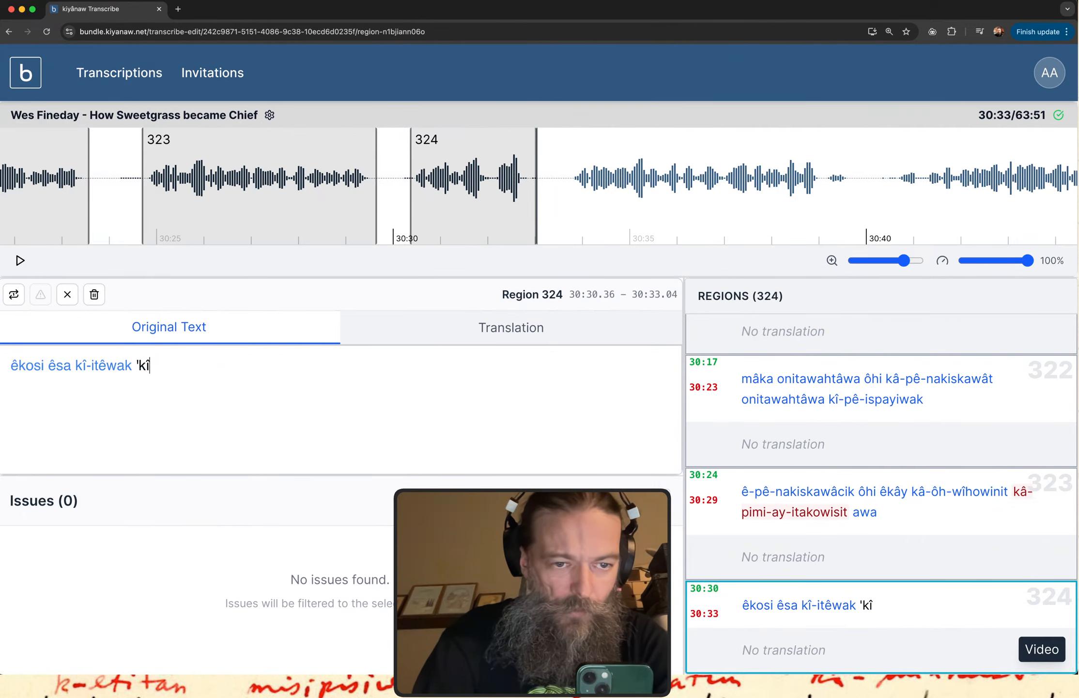
{"action": "type", "text": "we3'"}
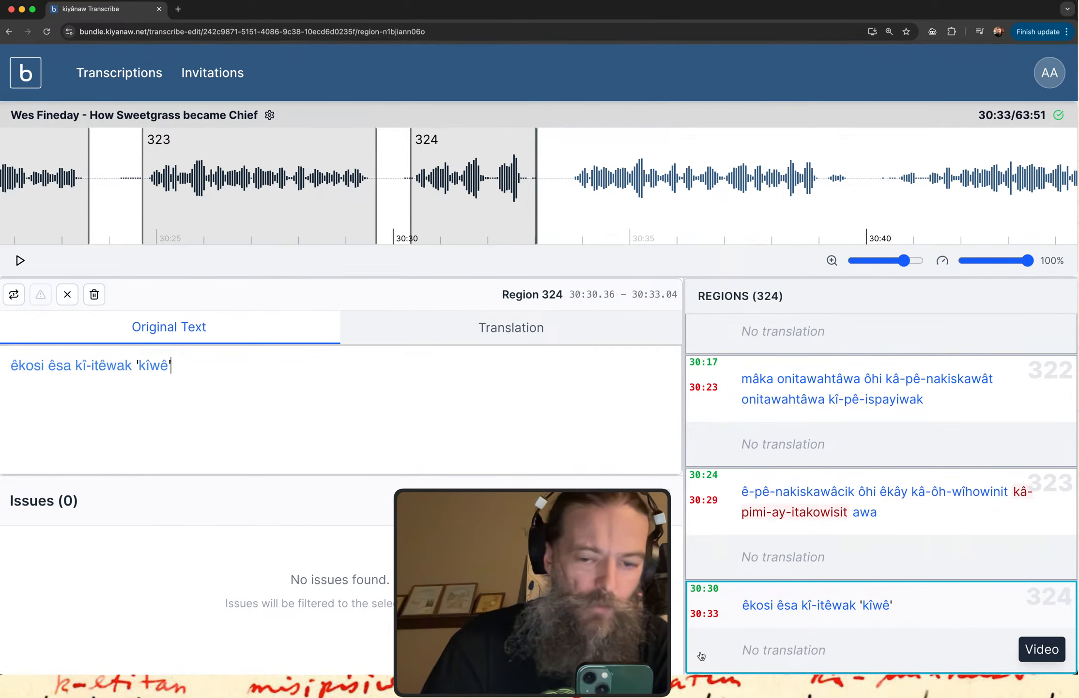
{"action": "left_click", "coordinate": [841, 627]}
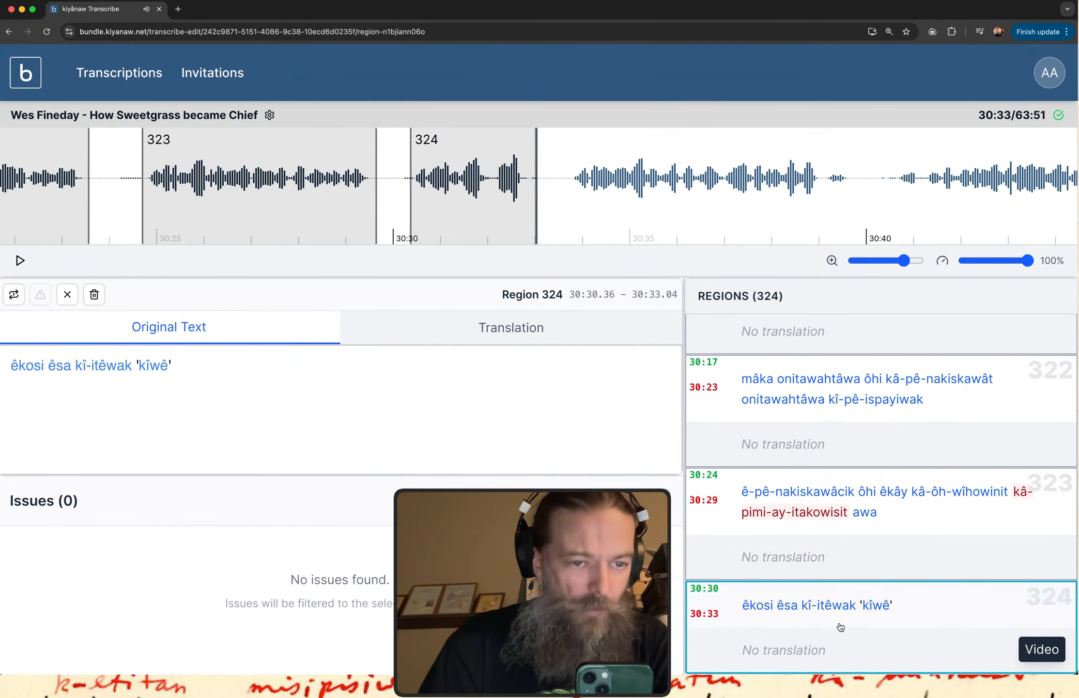
{"action": "left_click", "coordinate": [213, 374]}
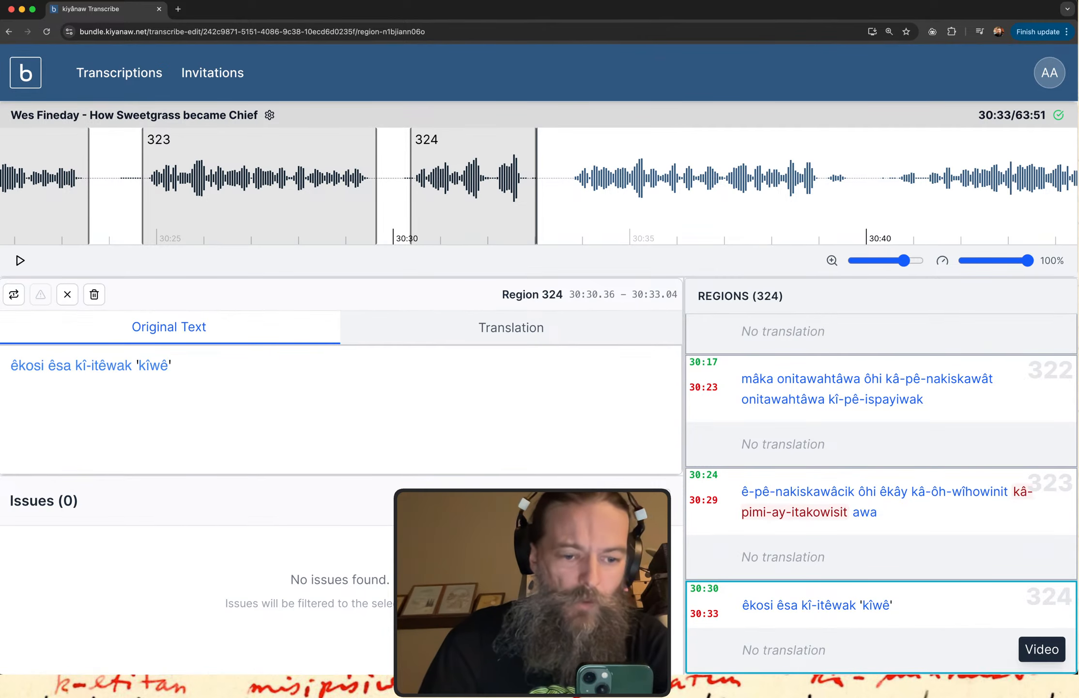
{"action": "type", "text": "!"}
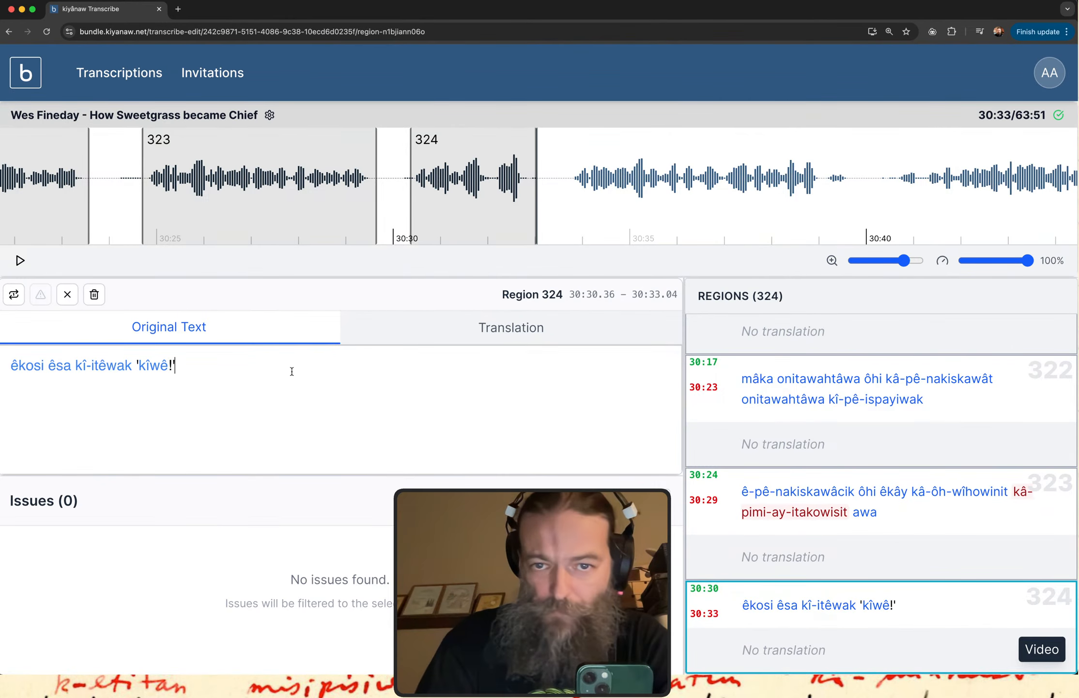
Create a new region after region 324 spanning 30:33.56 to 30:39.71, play it and ready its original text for entry.
{"action": "left_click_drag", "start_coordinate": [561, 184], "coordinate": [848, 197]}
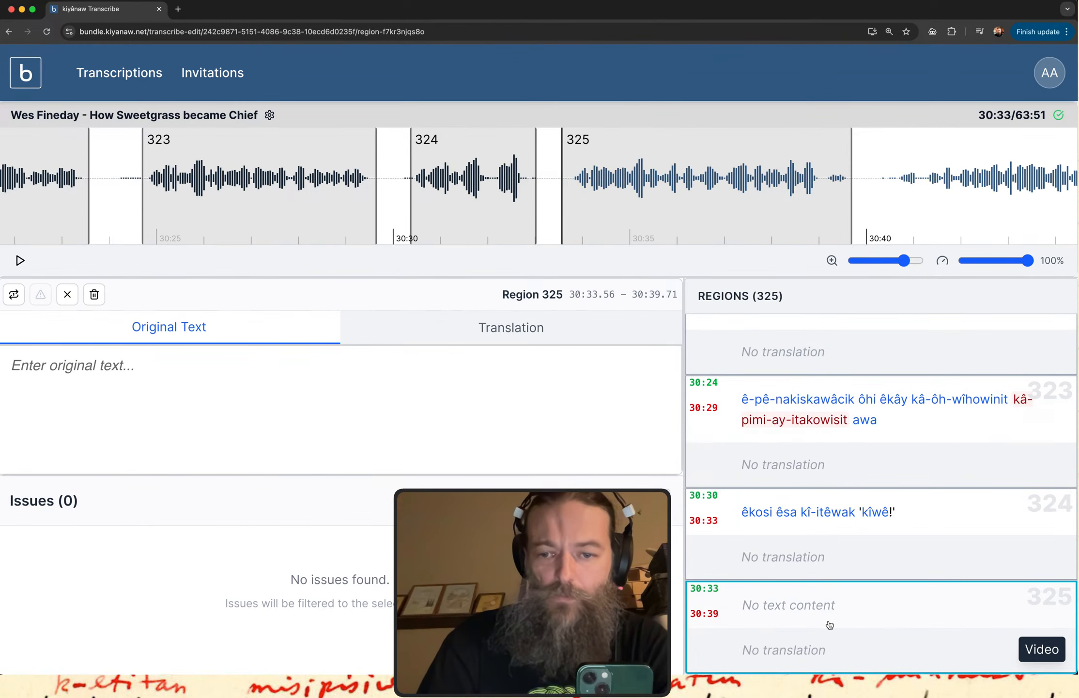
{"action": "left_click", "coordinate": [830, 625]}
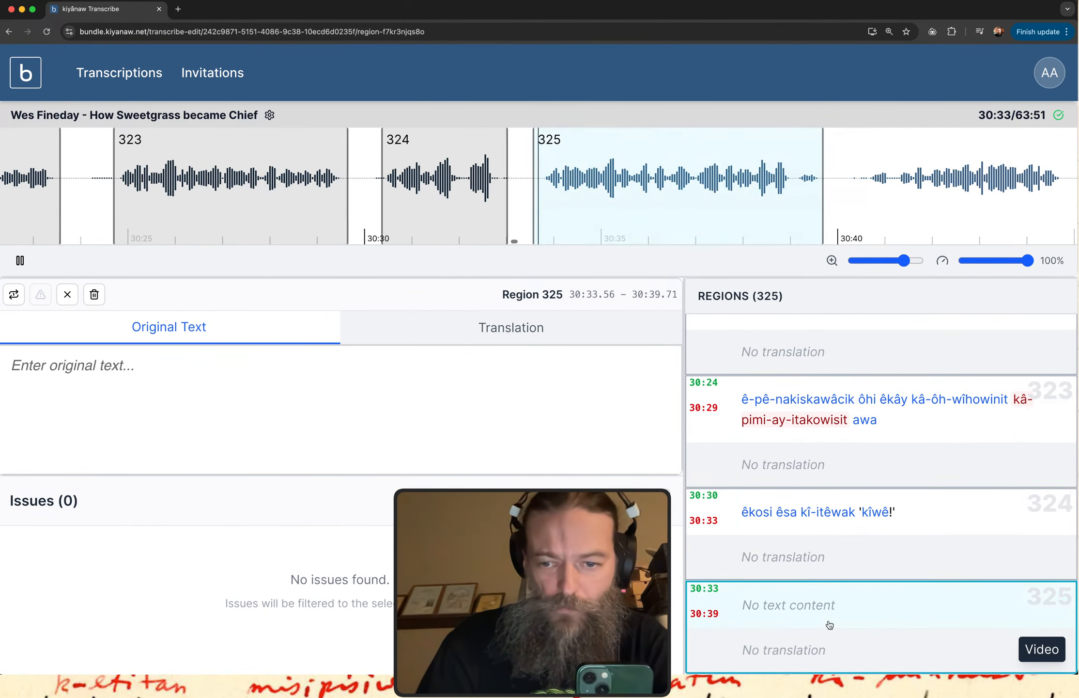
{"action": "left_click", "coordinate": [303, 431]}
Enter "kôhkom omihkiwâhpim" as the opening words of region 325's original text.
{"action": "type", "text": "kôh"}
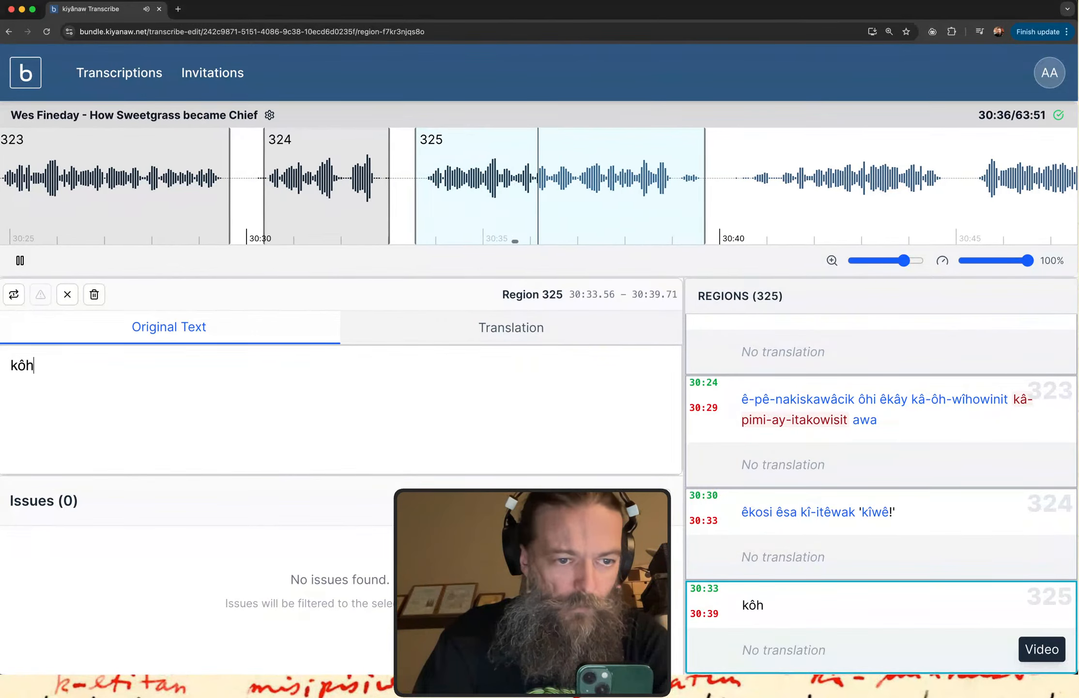
{"action": "type", "text": "kom omihko"}
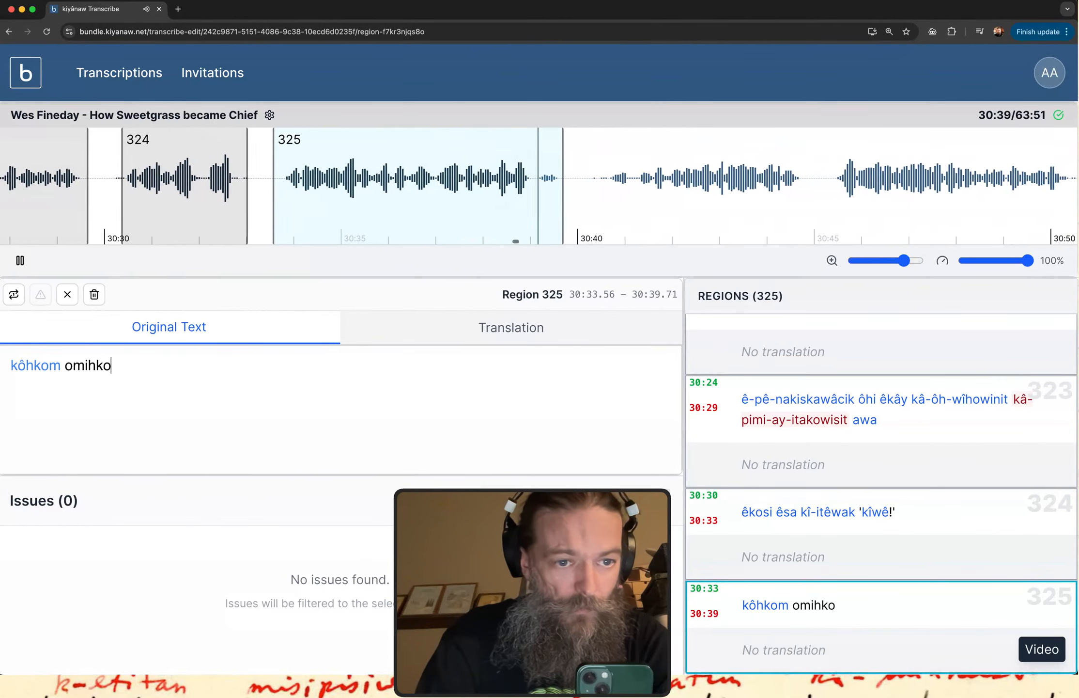
{"action": "key", "text": "BackSpace"}
{"action": "type", "text": "iwahpim"}
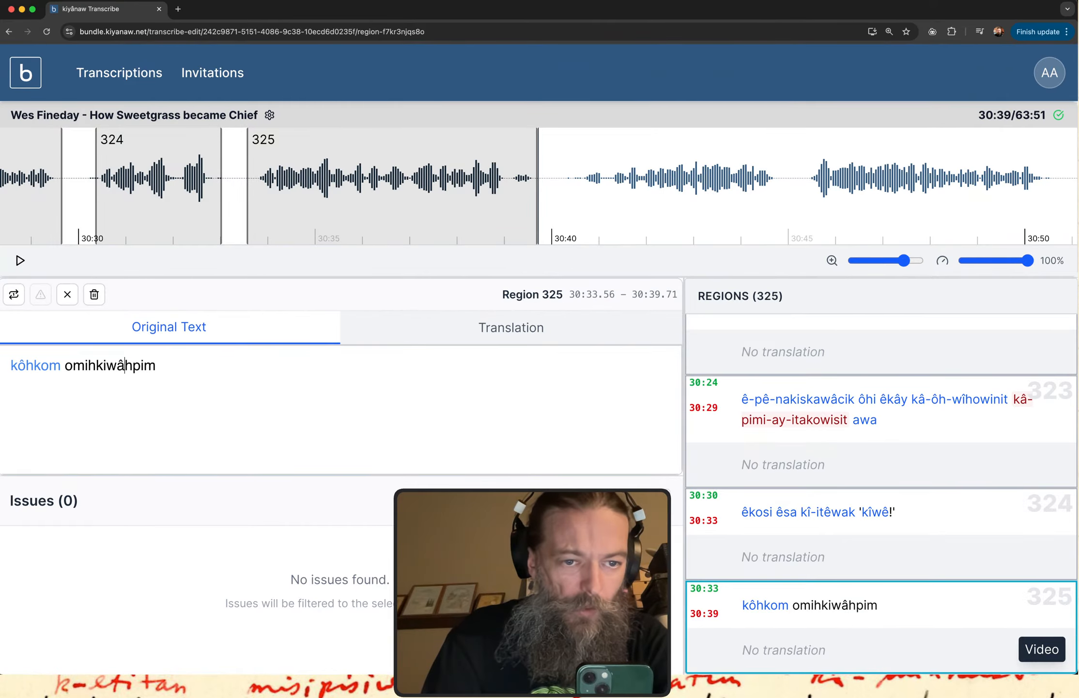
Copy "omihkiwâhpim" from region 325 and look it up in the itwêwina Plains Cree dictionary.
{"action": "double_click", "coordinate": [123, 365]}
{"action": "key", "text": "super+c"}
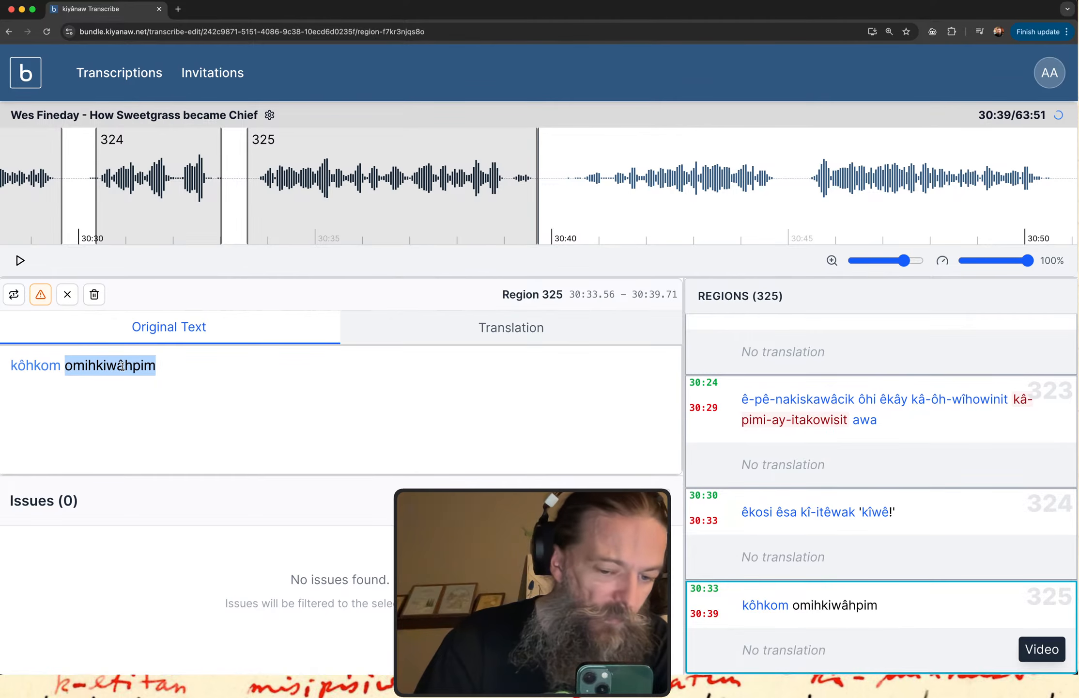
{"action": "key", "text": "super+Tab"}
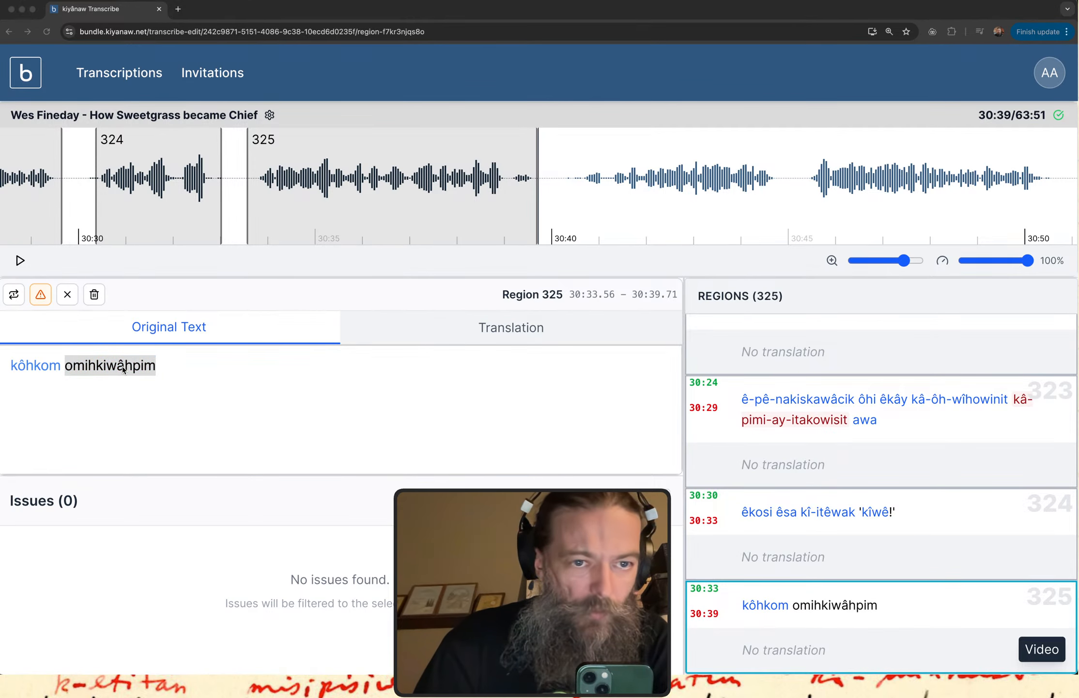
{"action": "key", "text": "ctrl+Up"}
{"action": "left_click", "coordinate": [188, 308]}
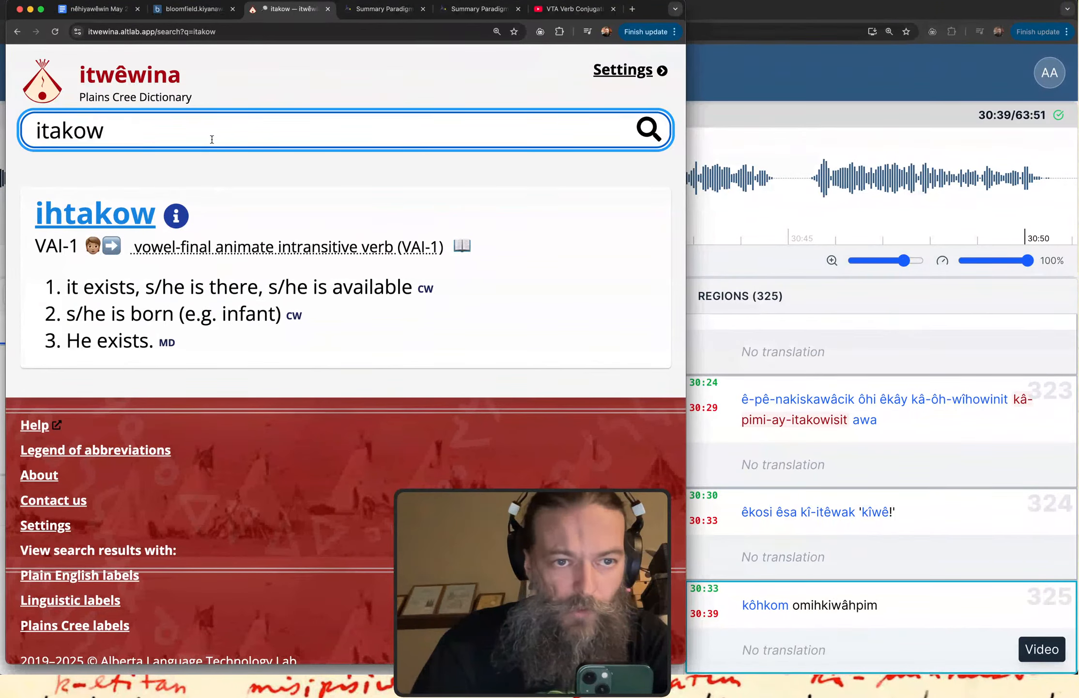
{"action": "double_click", "coordinate": [203, 130]}
{"action": "key", "text": "super+v"}
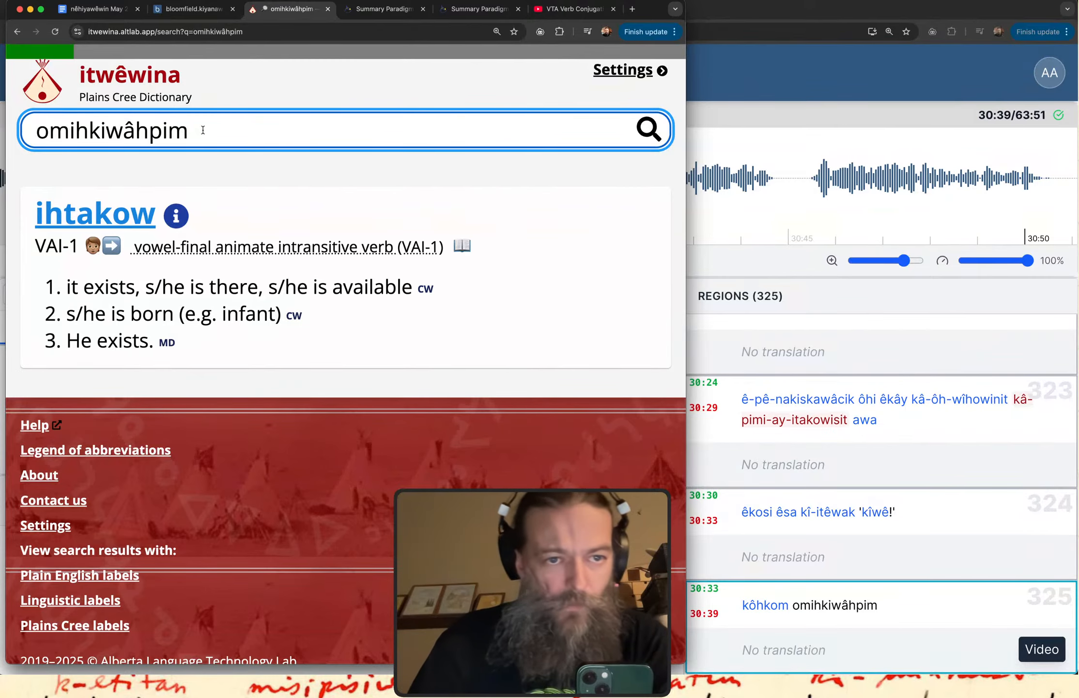
Shorten the dictionary search to "omihkiwâhp" by removing the ending "im".
{"action": "left_click", "coordinate": [125, 130]}
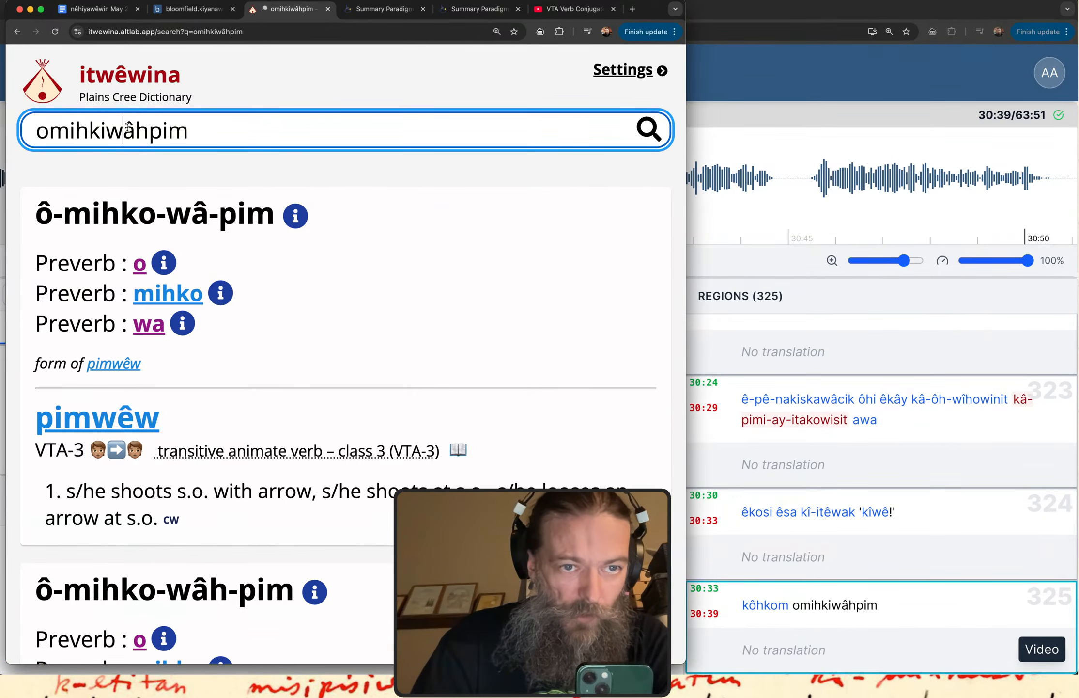
{"action": "left_click_drag", "start_coordinate": [162, 130], "coordinate": [383, 135]}
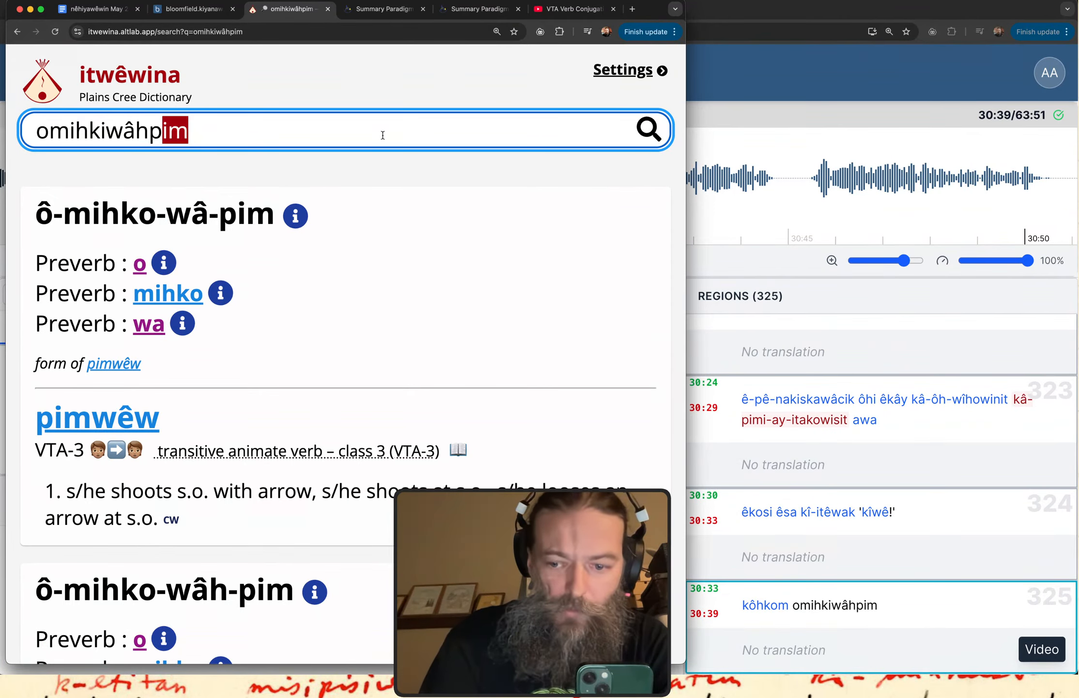
{"action": "key", "text": "BackSpace"}
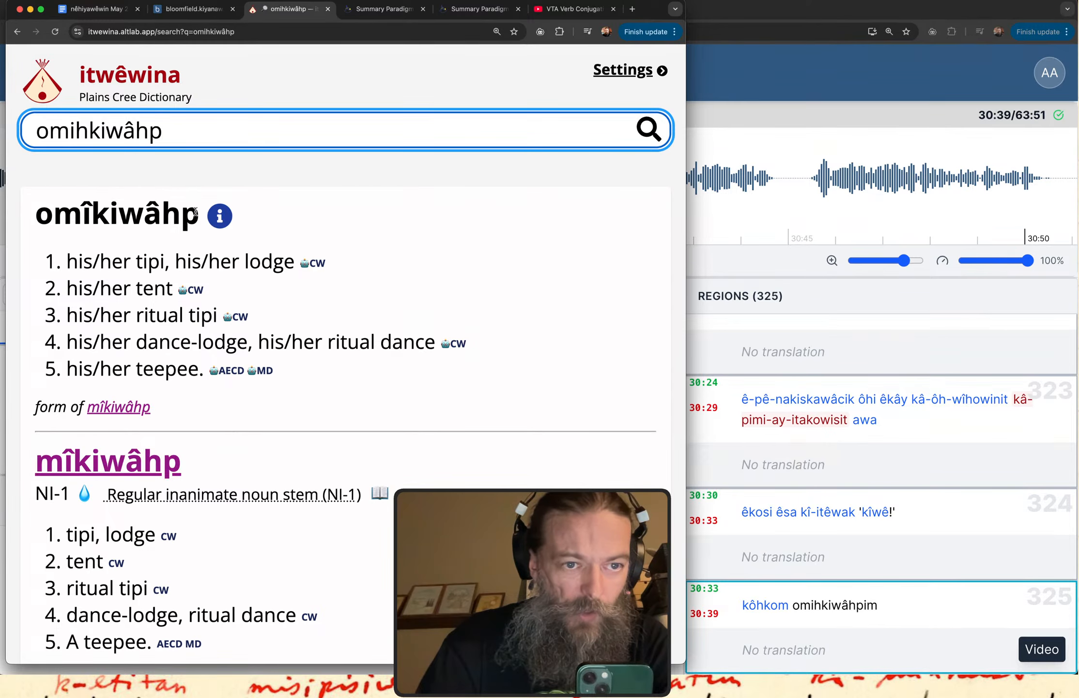
Return to kiyânaw Transcribe, replay region 325 and correct its second word to "omîkiwâhpim".
{"action": "left_click", "coordinate": [706, 109]}
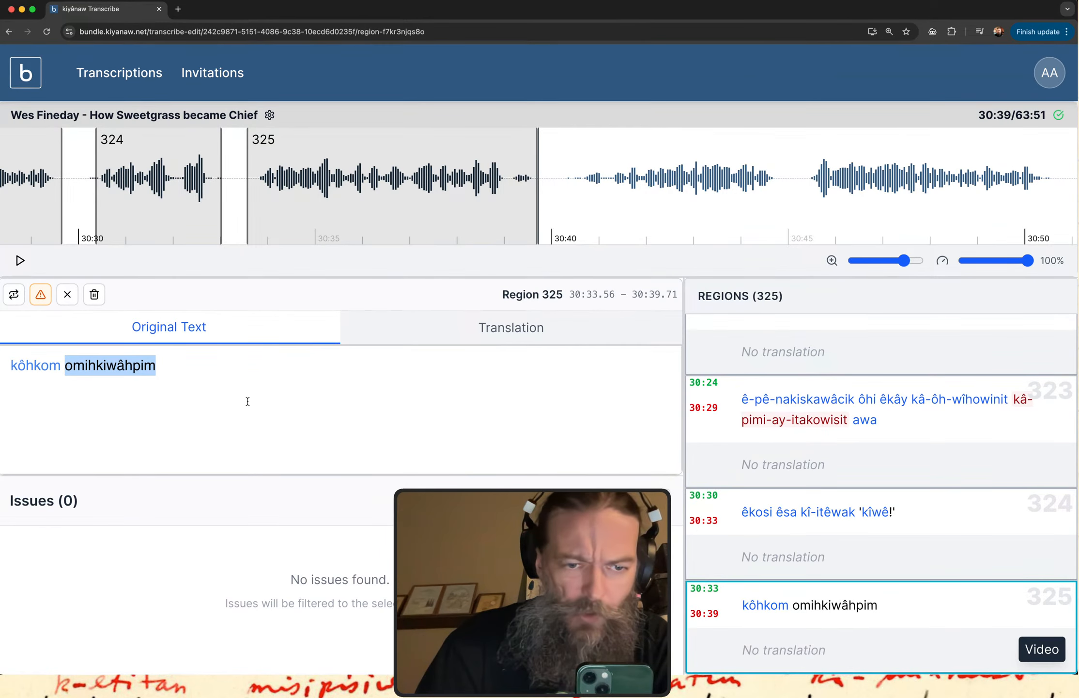
{"action": "left_click", "coordinate": [819, 630]}
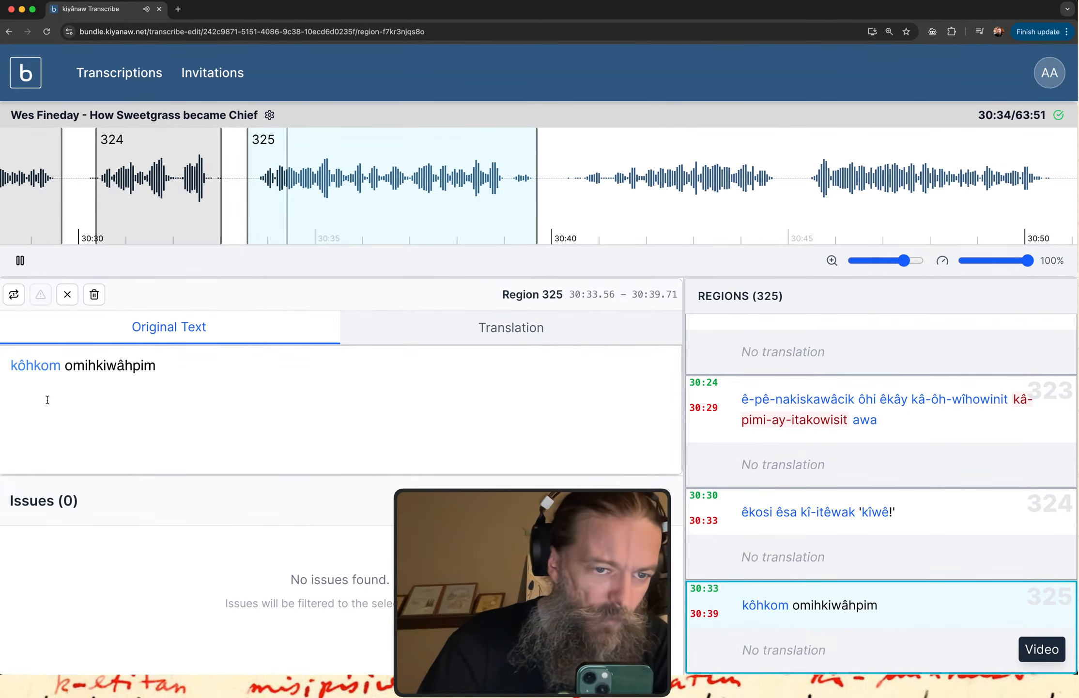
{"action": "left_click", "coordinate": [92, 365]}
{"action": "key", "text": "BackSpace"}
{"action": "key", "text": "BackSpace"}
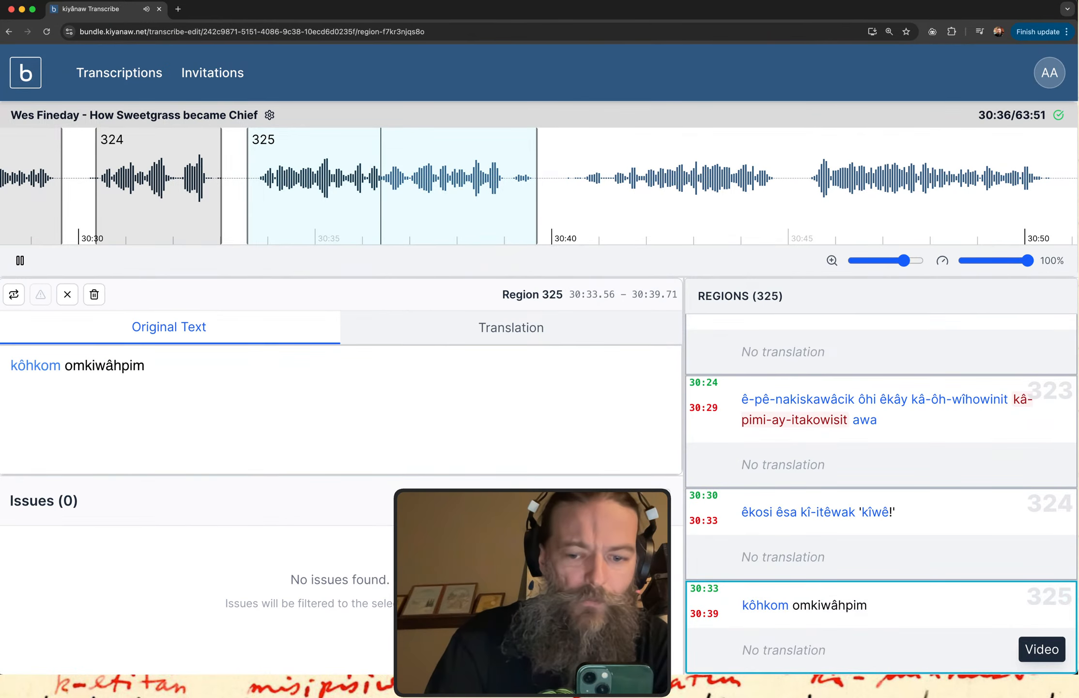
{"action": "type", "text": "i"}
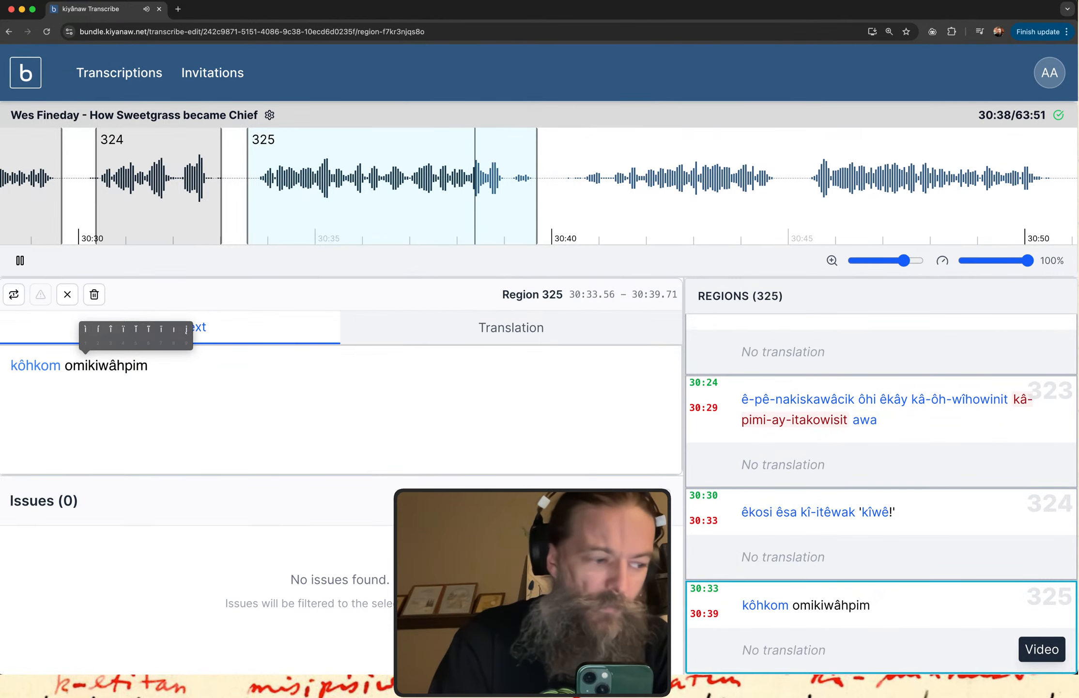
{"action": "type", "text": "i"}
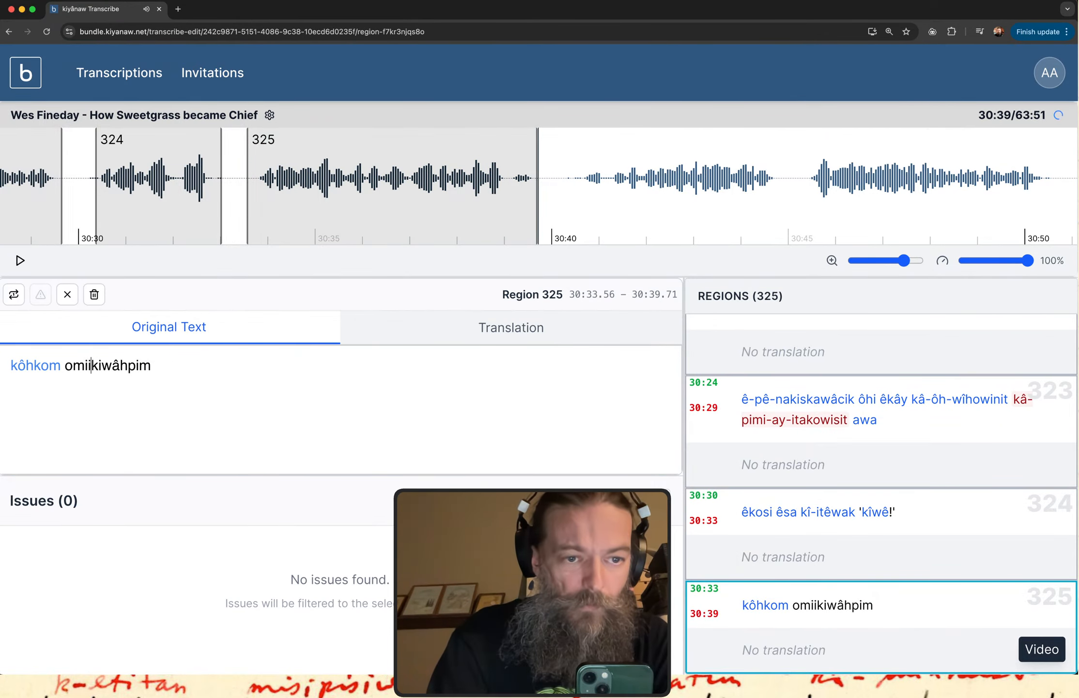
{"action": "key", "text": "BackSpace"}
{"action": "key", "text": "BackSpace"}
{"action": "type", "text": "i"}
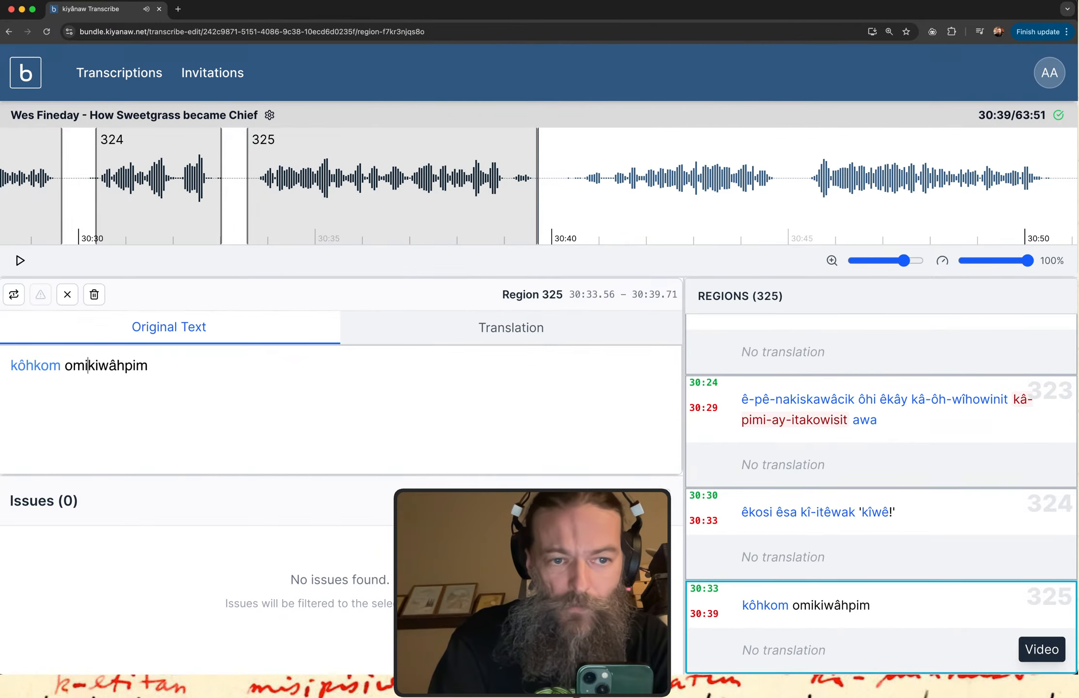
{"action": "type", "text": "3"}
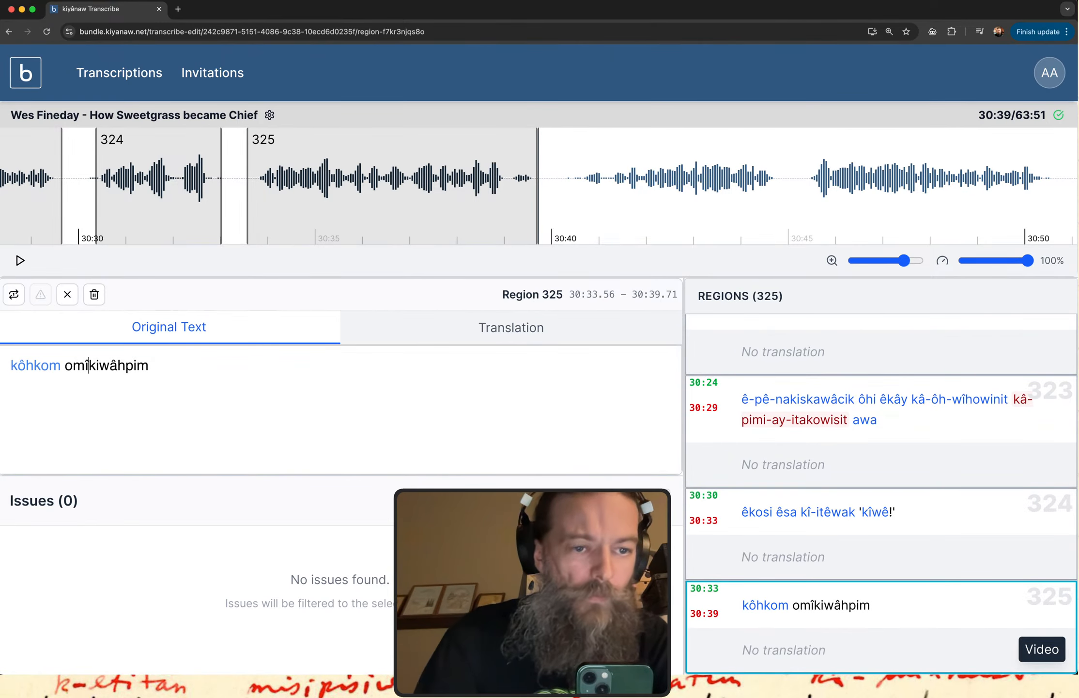
Replay region 325 and append "itohtê, nitawi-astêsini" to its original text.
{"action": "left_click", "coordinate": [851, 610]}
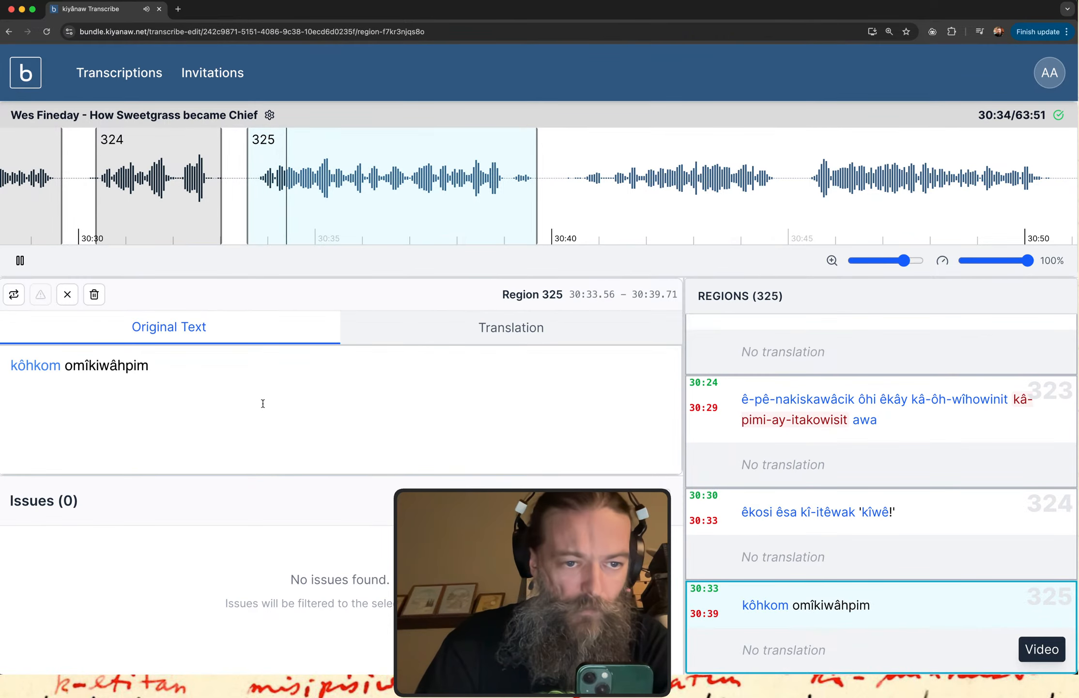
{"action": "left_click", "coordinate": [224, 380]}
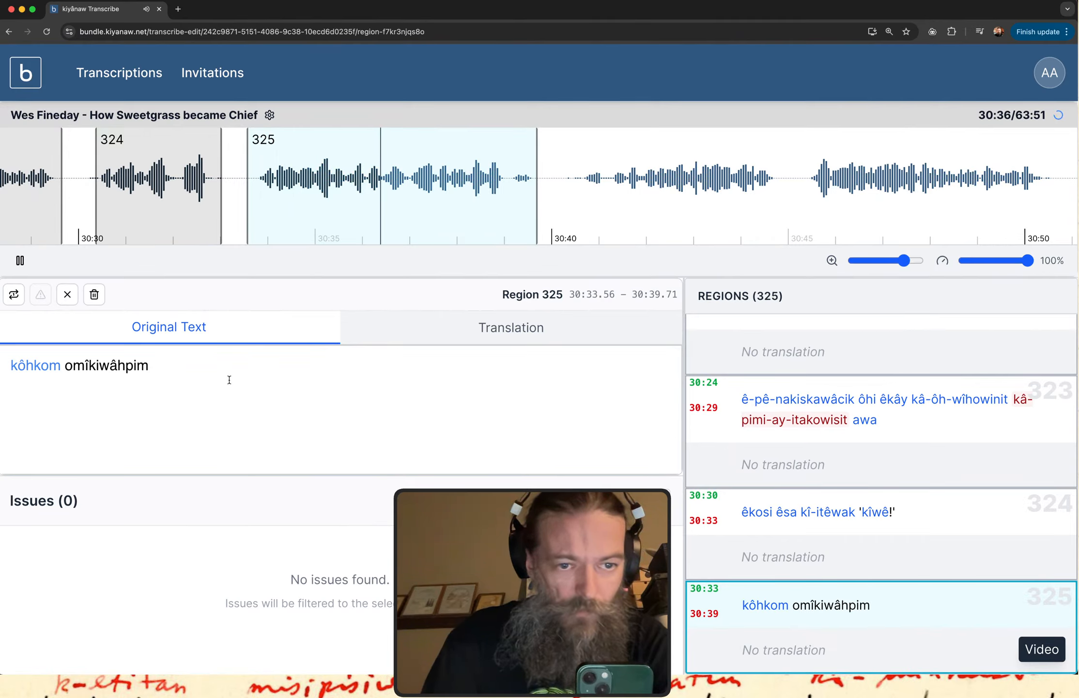
{"action": "type", "text": "itohte"}
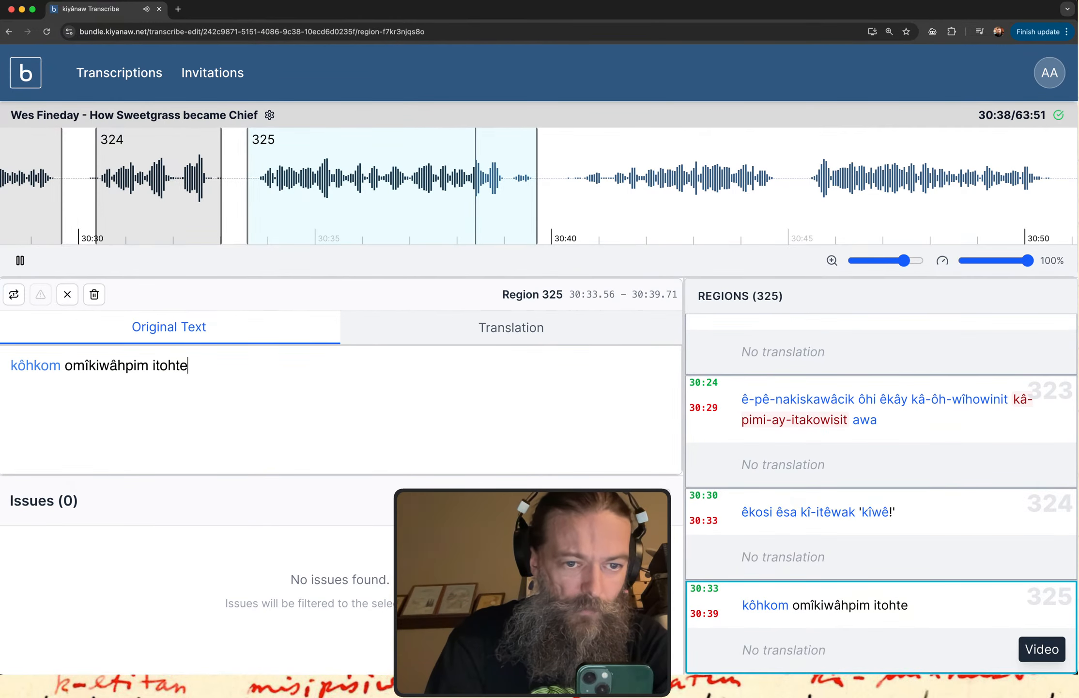
{"action": "type", "text": "3, nitawe-"}
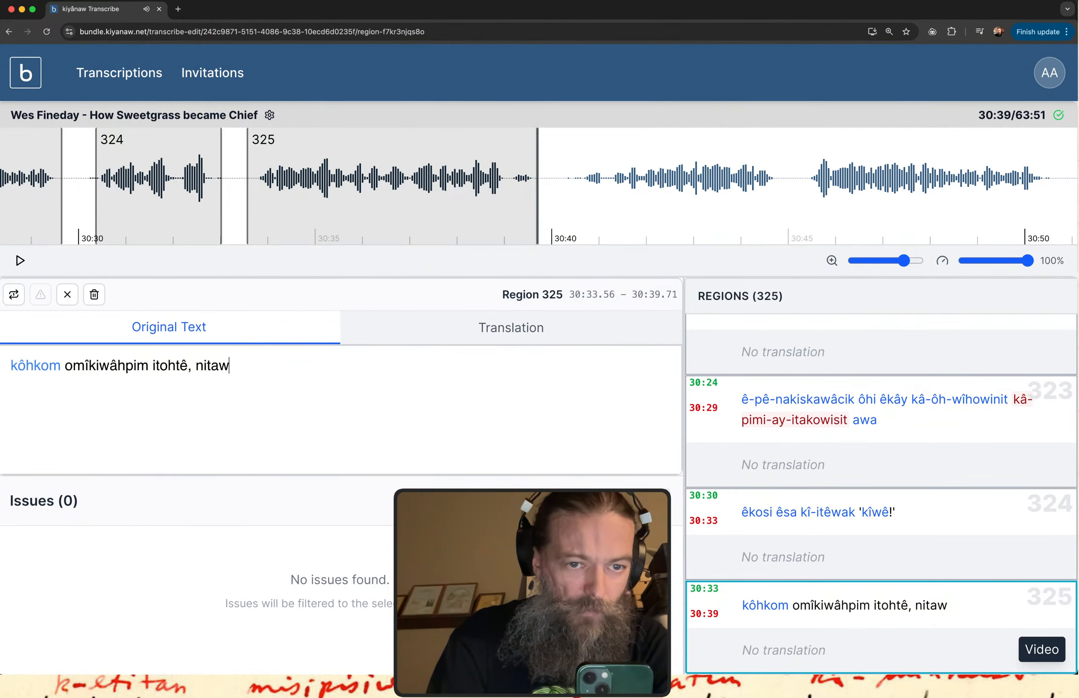
{"action": "key", "text": "BackSpace"}
{"action": "key", "text": "BackSpace"}
{"action": "type", "text": "i-aste"}
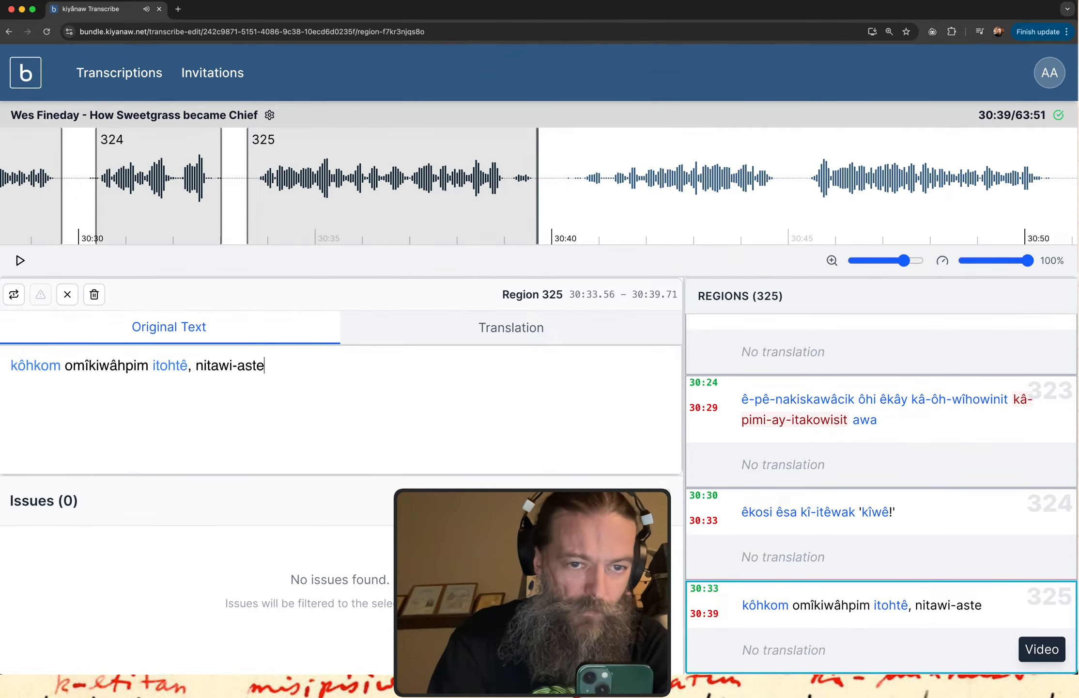
{"action": "type", "text": "3sinin"}
{"action": "key", "text": "BackSpace"}
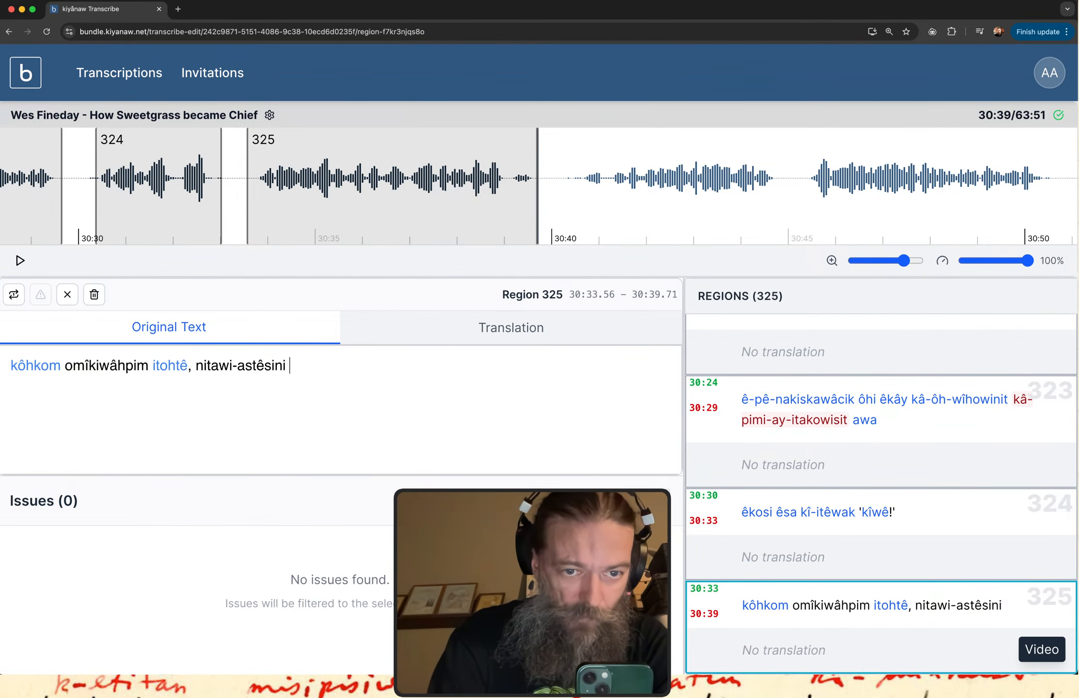
Finish region 325's original text with ", nitawi-nipâ!".
{"action": "type", "text": ", nitawi-"}
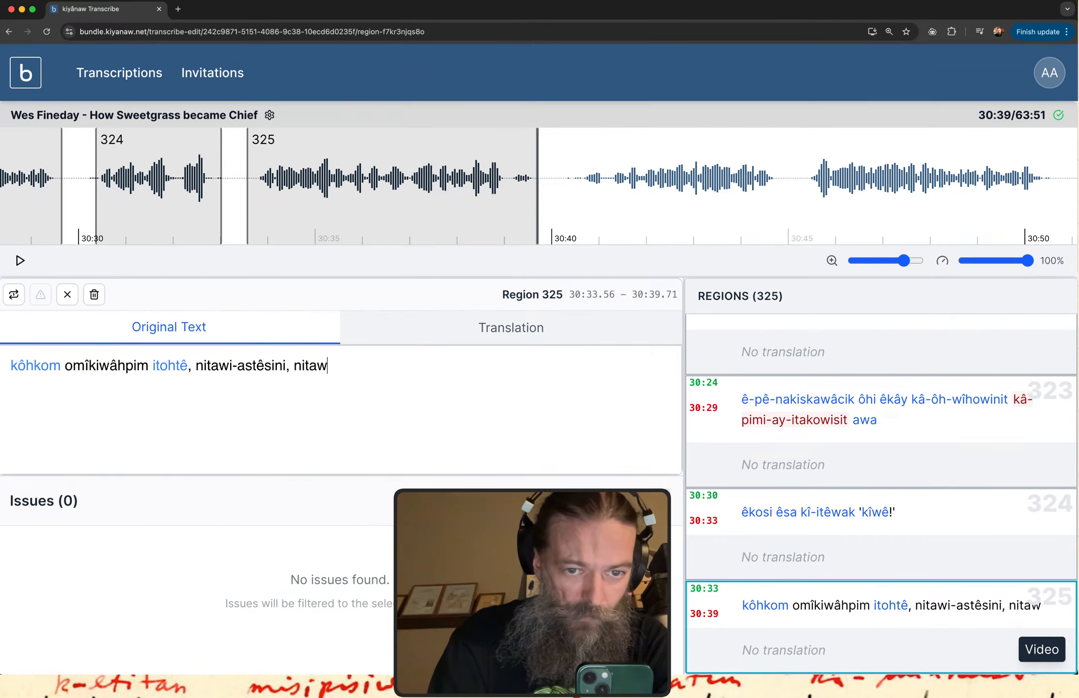
{"action": "type", "text": "nipoa"}
{"action": "key", "text": "BackSpace"}
{"action": "key", "text": "BackSpace"}
{"action": "type", "text": "a"}
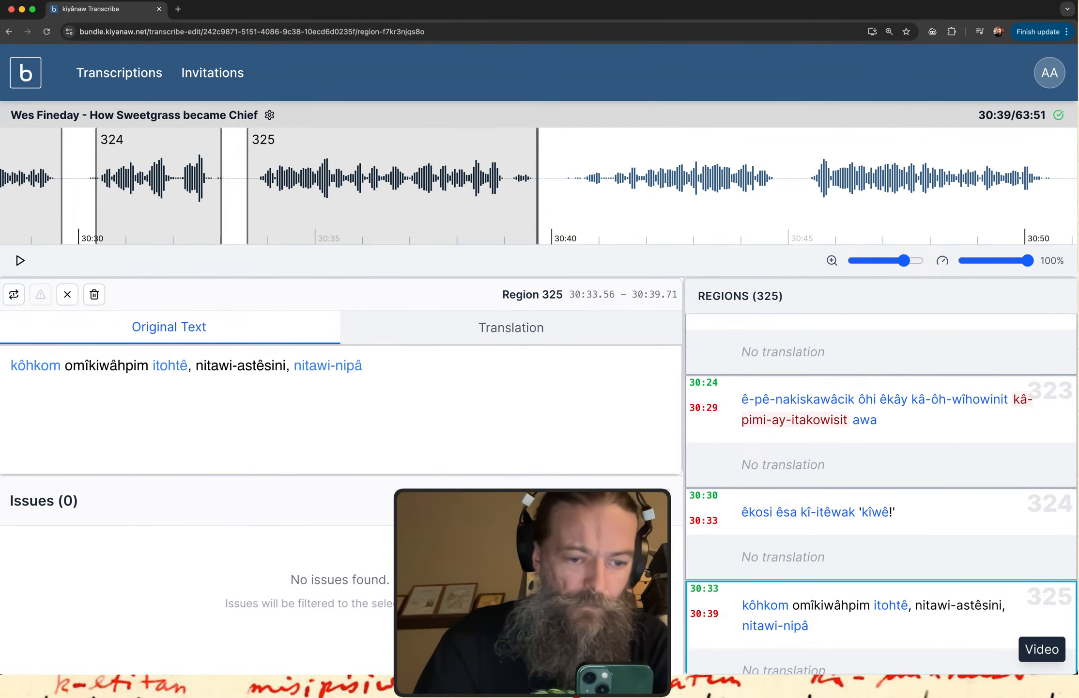
{"action": "type", "text": "~"}
{"action": "key", "text": "BackSpace"}
{"action": "type", "text": "!"}
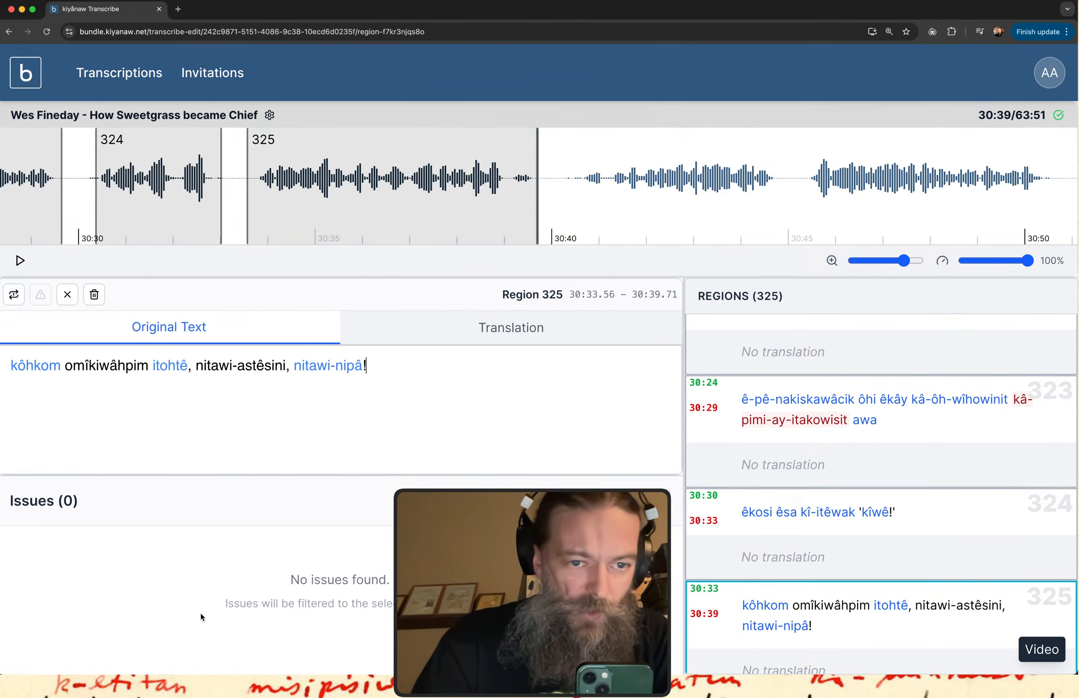
Look up region 325's word "omîkiwâhpim" in the itwêwina dictionary and check the search results.
{"action": "double_click", "coordinate": [107, 369]}
{"action": "key", "text": "super+c"}
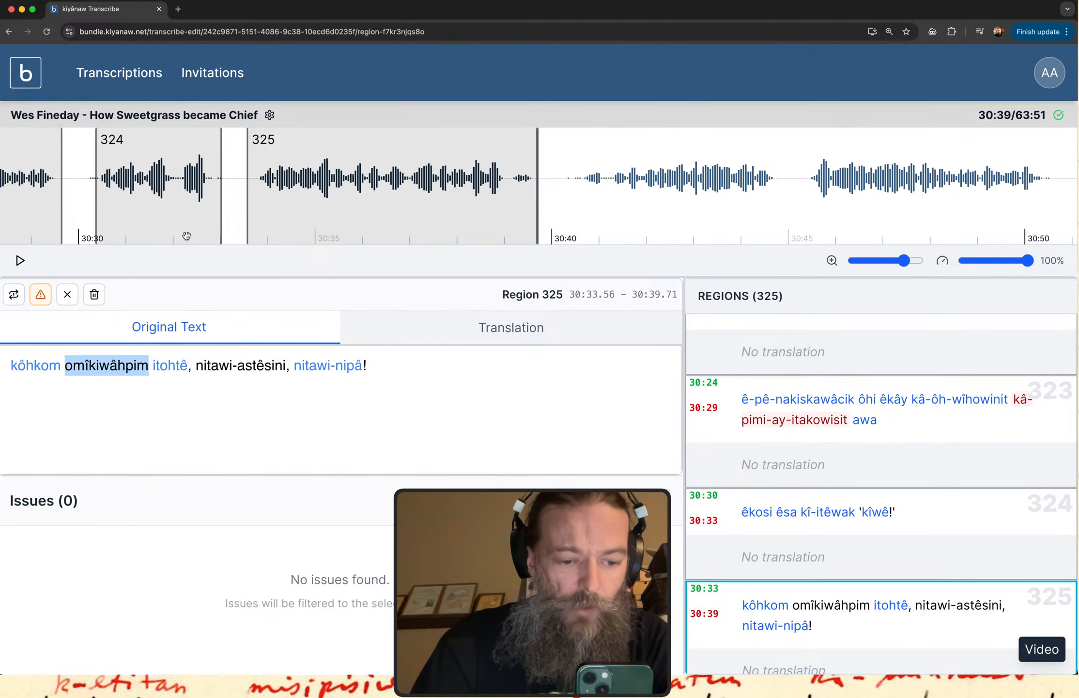
{"action": "key", "text": "ctrl+Up"}
{"action": "left_click", "coordinate": [215, 232]}
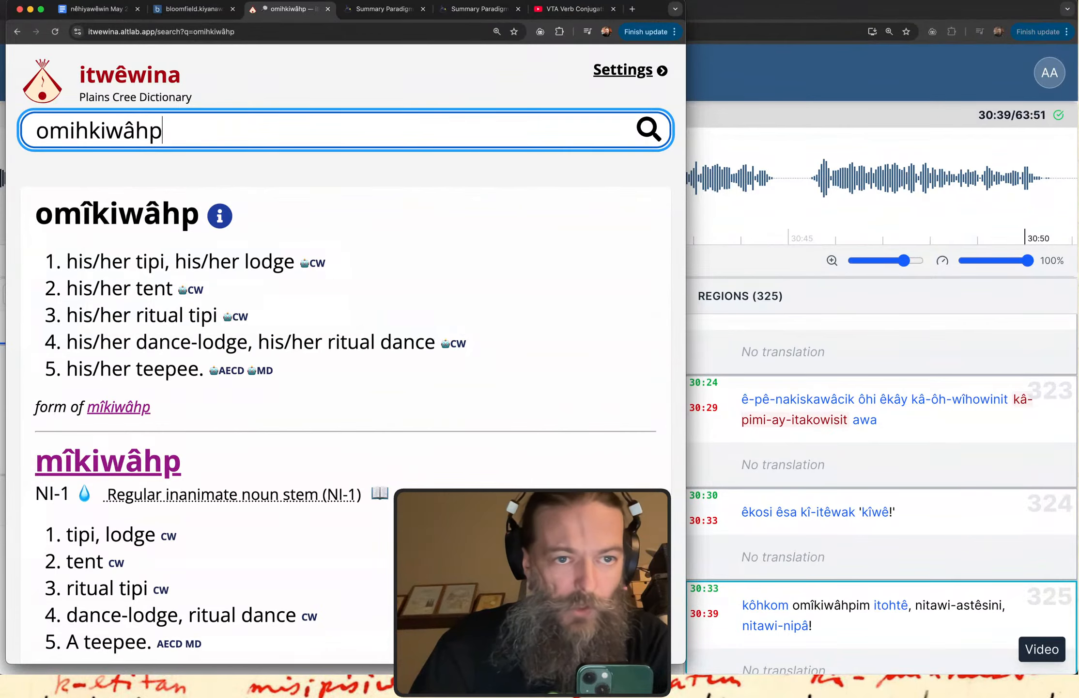
{"action": "double_click", "coordinate": [174, 127]}
{"action": "key", "text": "super+v"}
{"action": "key", "text": "Return"}
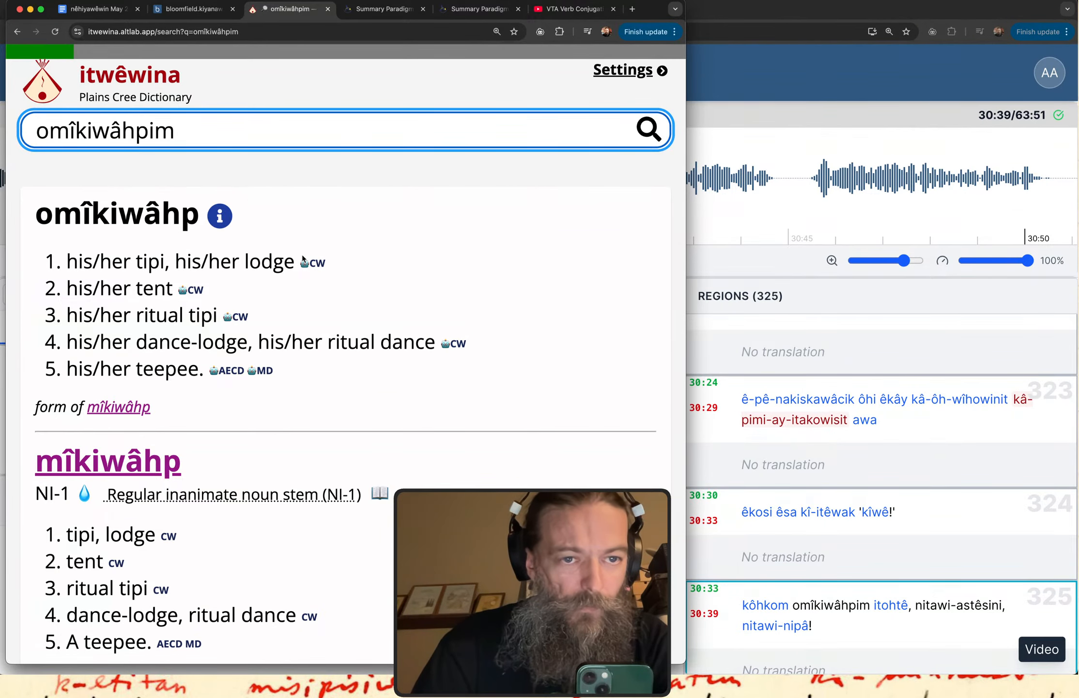
{"action": "scroll", "coordinate": [90, 328], "scroll_direction": "down", "scroll_amount": 5}
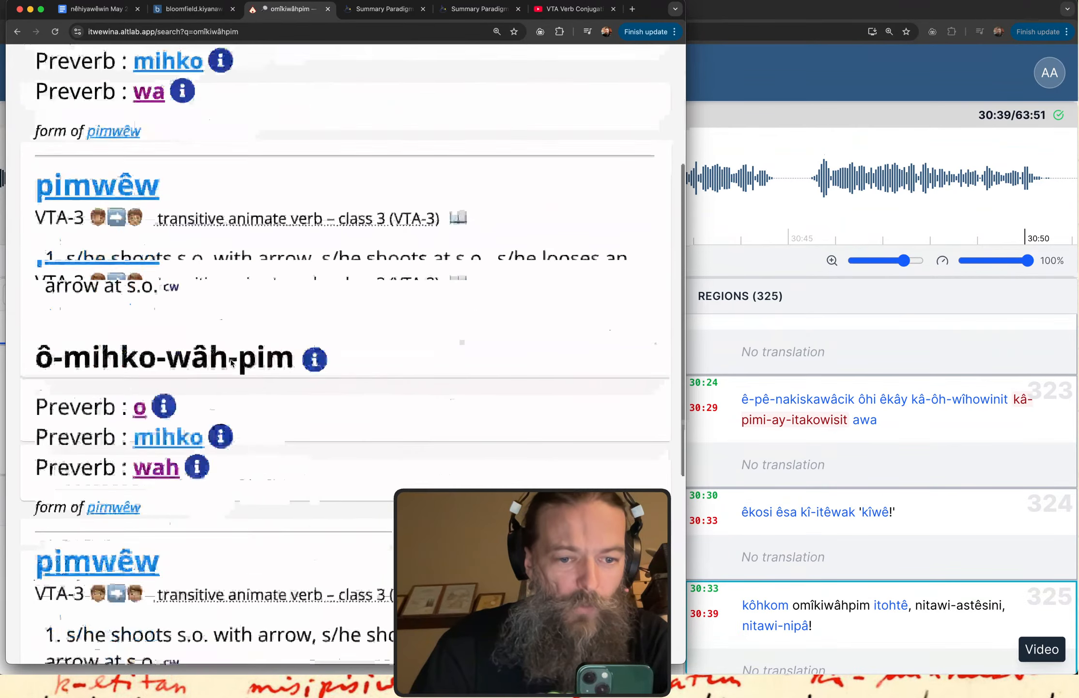
{"action": "scroll", "coordinate": [231, 361], "scroll_direction": "up", "scroll_amount": 5}
Search the dictionary for "omîkiwâhp", leaving off the ending "im".
{"action": "left_click", "coordinate": [146, 127]}
{"action": "left_click_drag", "start_coordinate": [146, 128], "coordinate": [363, 159]}
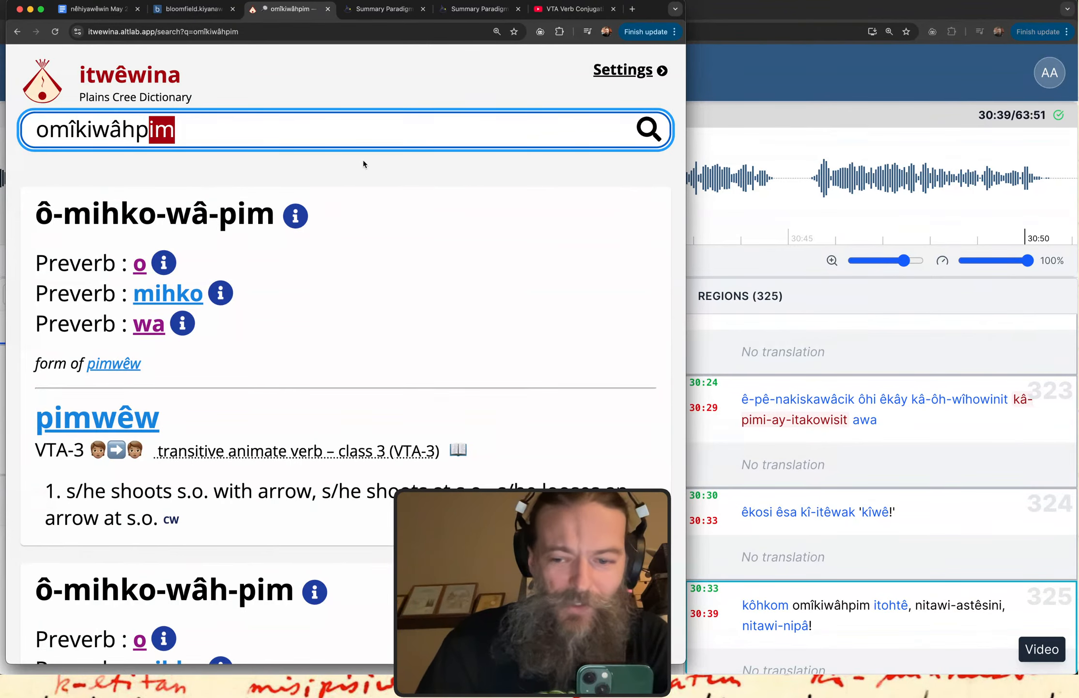
{"action": "key", "text": "BackSpace"}
{"action": "key", "text": "Return"}
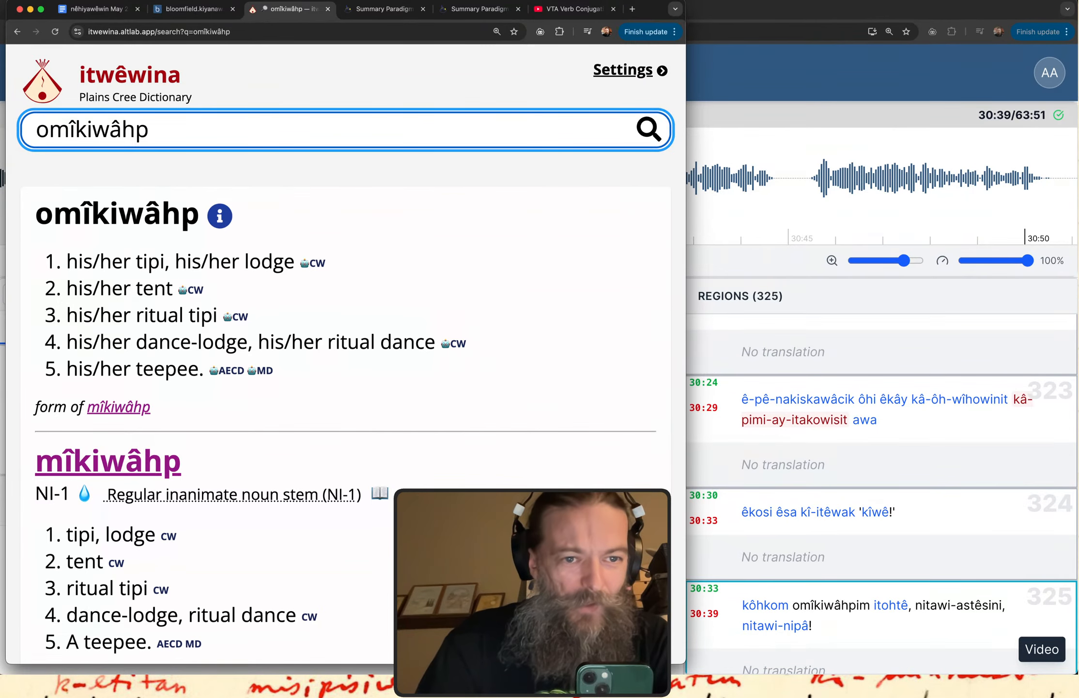
Open the dictionary entry for "mîkiwâhp" and examine the possessed forms in its full paradigm.
{"action": "left_click", "coordinate": [117, 466]}
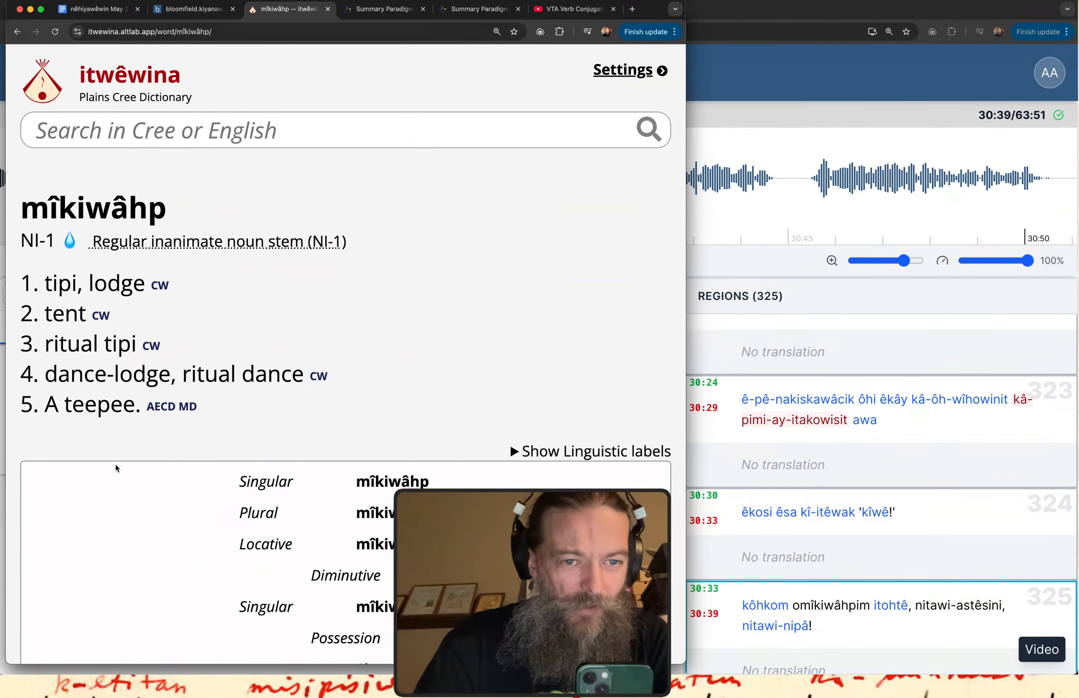
{"action": "scroll", "coordinate": [411, 413], "scroll_direction": "down", "scroll_amount": 4}
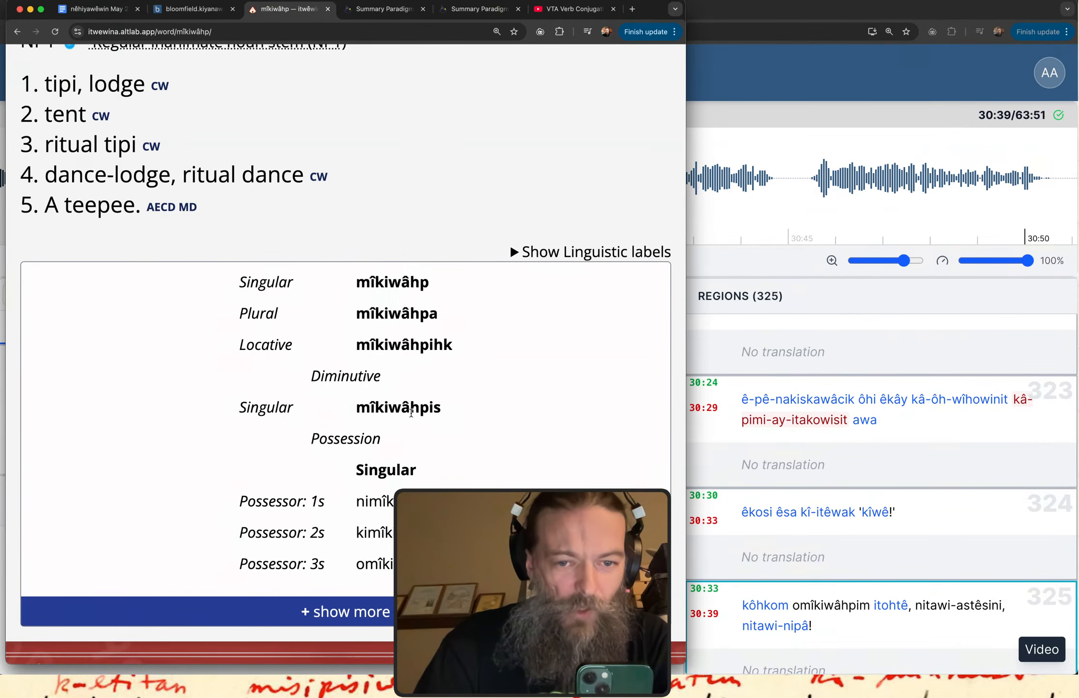
{"action": "left_click", "coordinate": [380, 615]}
{"action": "scroll", "coordinate": [584, 262], "scroll_direction": "down", "scroll_amount": 3}
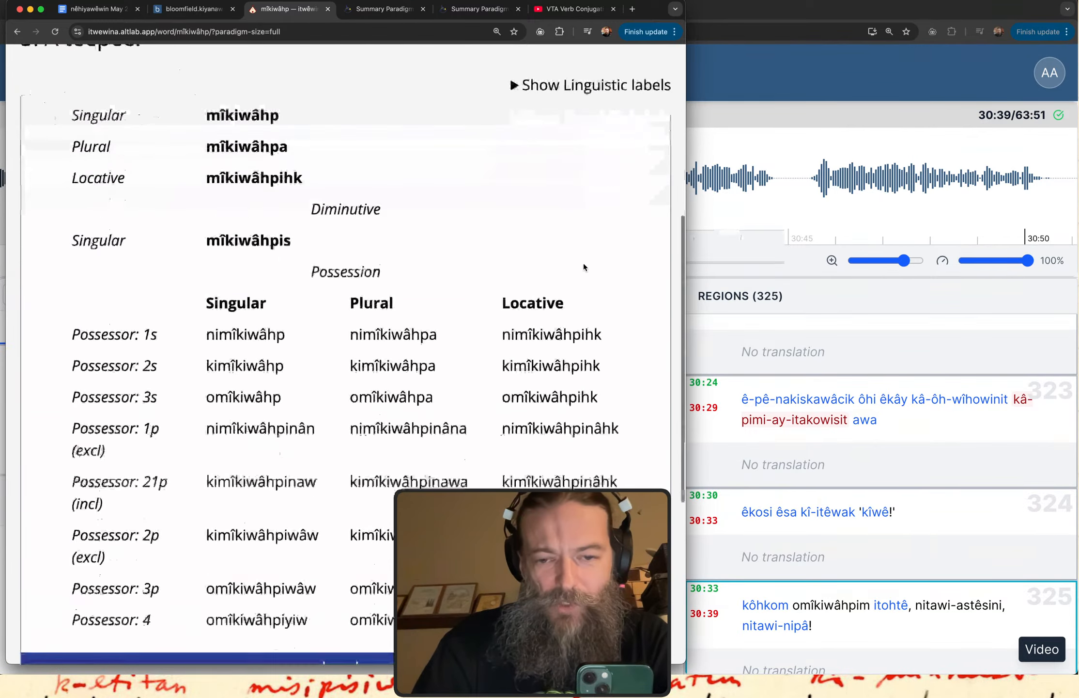
{"action": "scroll", "coordinate": [583, 266], "scroll_direction": "up", "scroll_amount": 1}
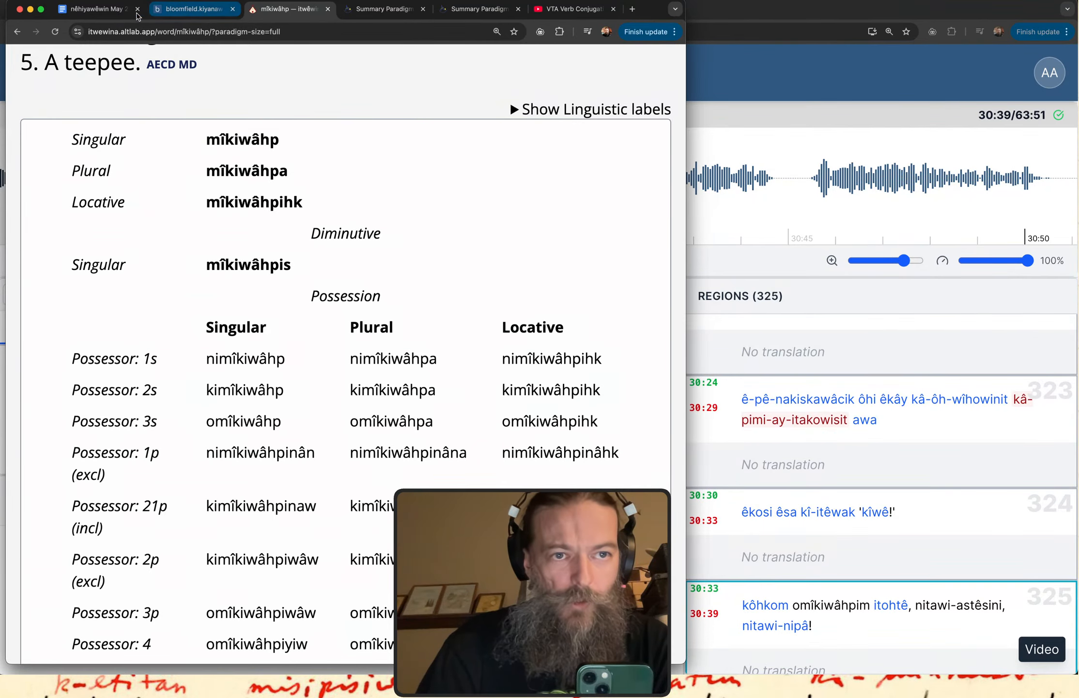
{"action": "left_click", "coordinate": [96, 9]}
Back in kiyânaw Transcribe, flag "omîkiwâhpim" in region 325 as an issue and set the issue type to Indexing.
{"action": "left_click", "coordinate": [737, 64]}
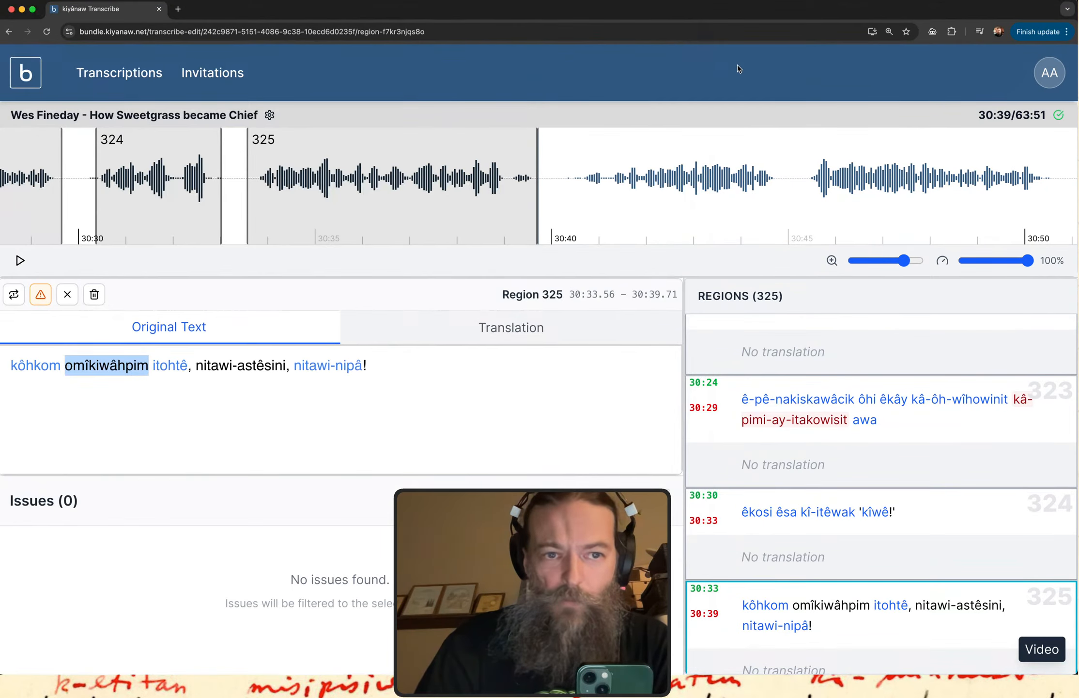
{"action": "left_click", "coordinate": [94, 367]}
{"action": "double_click", "coordinate": [94, 366]}
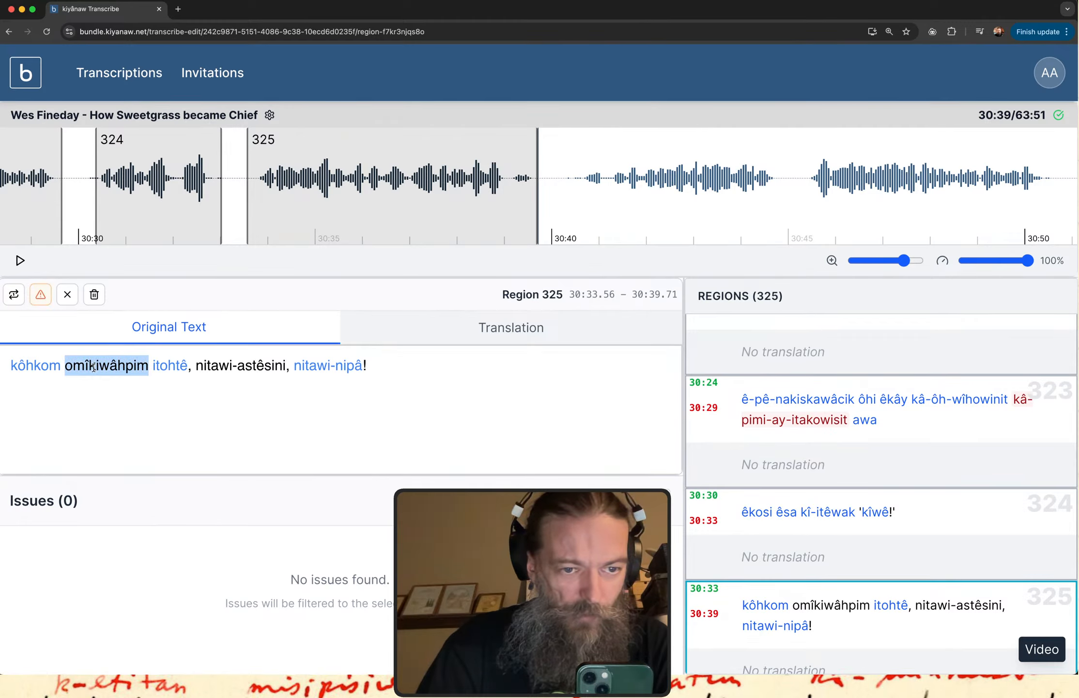
{"action": "left_click", "coordinate": [40, 294]}
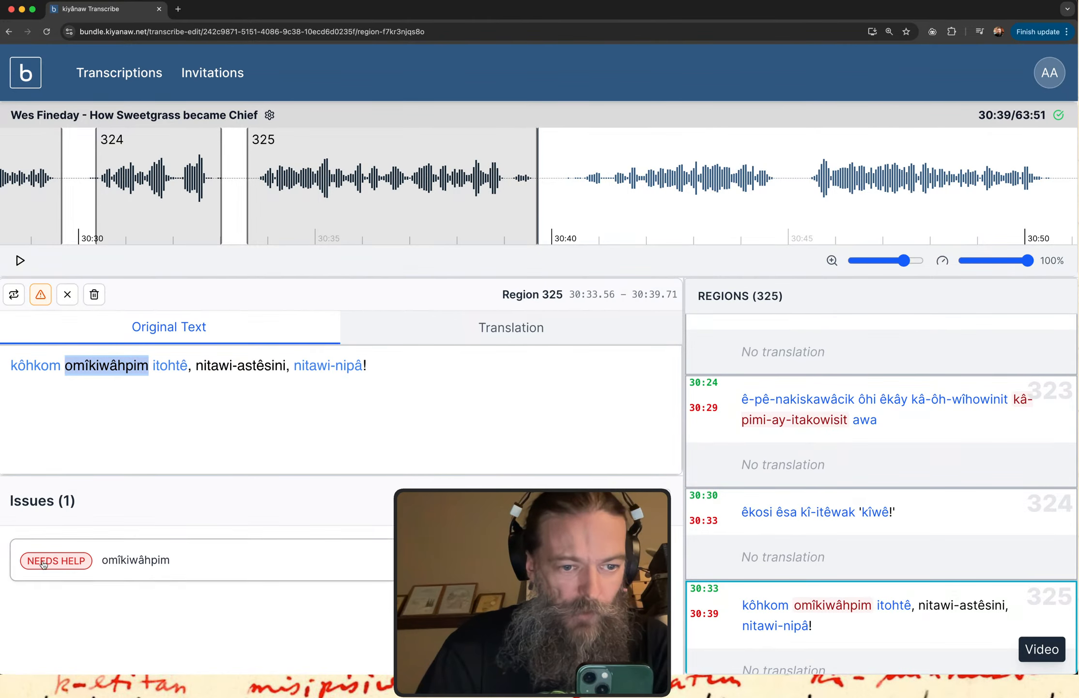
{"action": "left_click", "coordinate": [121, 559]}
{"action": "left_click", "coordinate": [208, 421]}
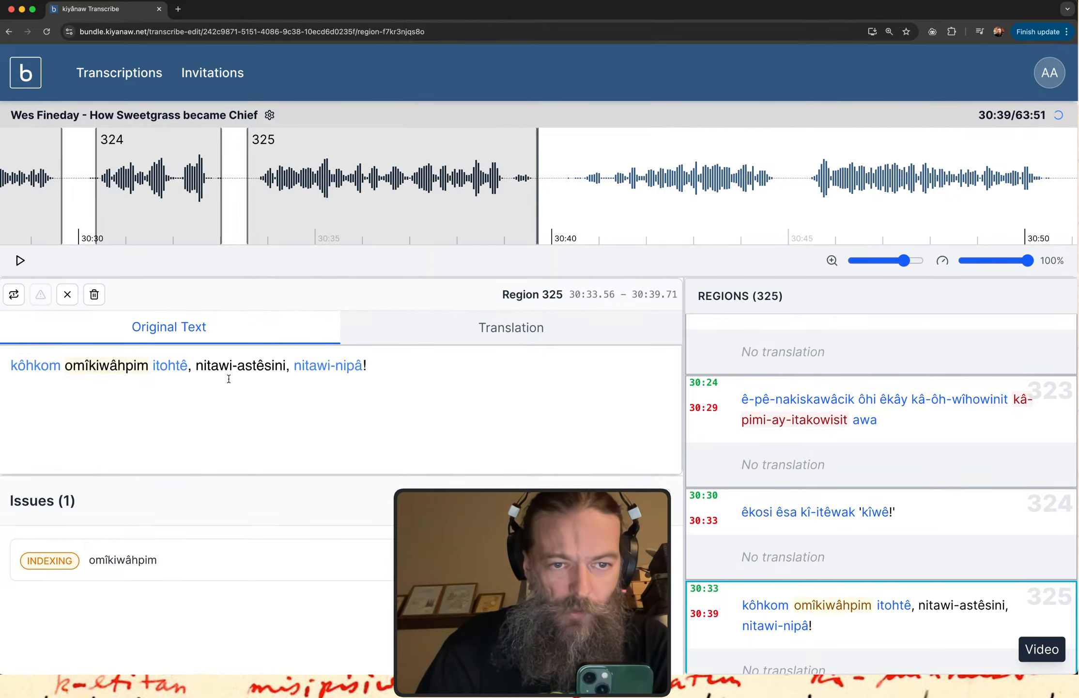
Look up "astêsini" from region 325 in the itwêwina dictionary and return to kiyânaw Transcribe.
{"action": "double_click", "coordinate": [257, 366]}
{"action": "key", "text": "super+c"}
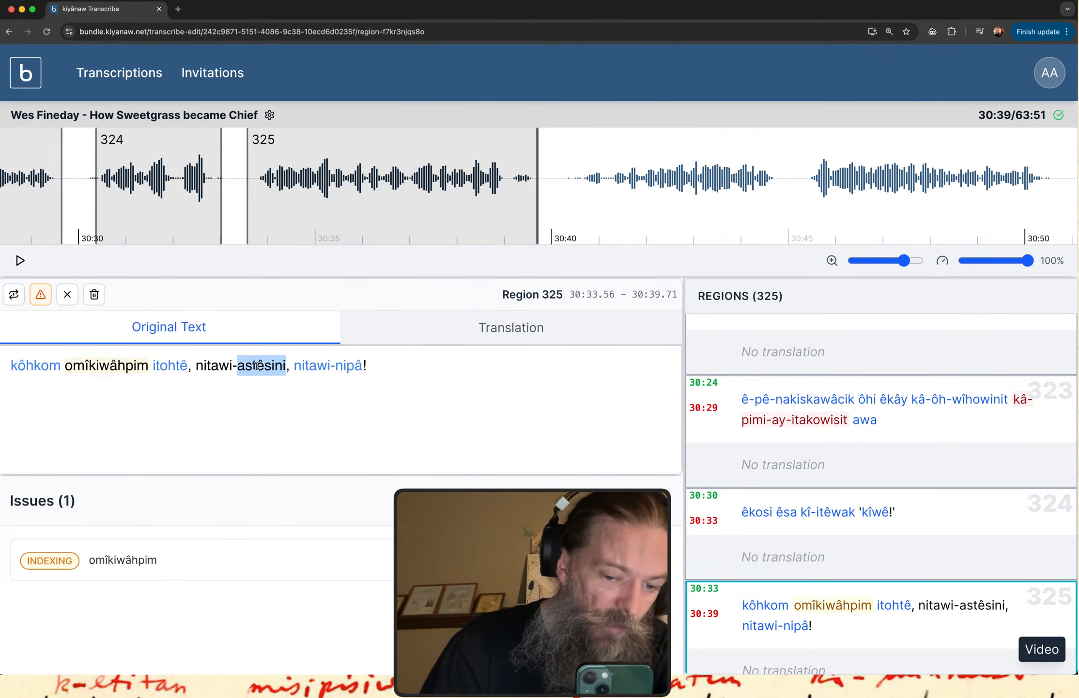
{"action": "key", "text": "ctrl+Up"}
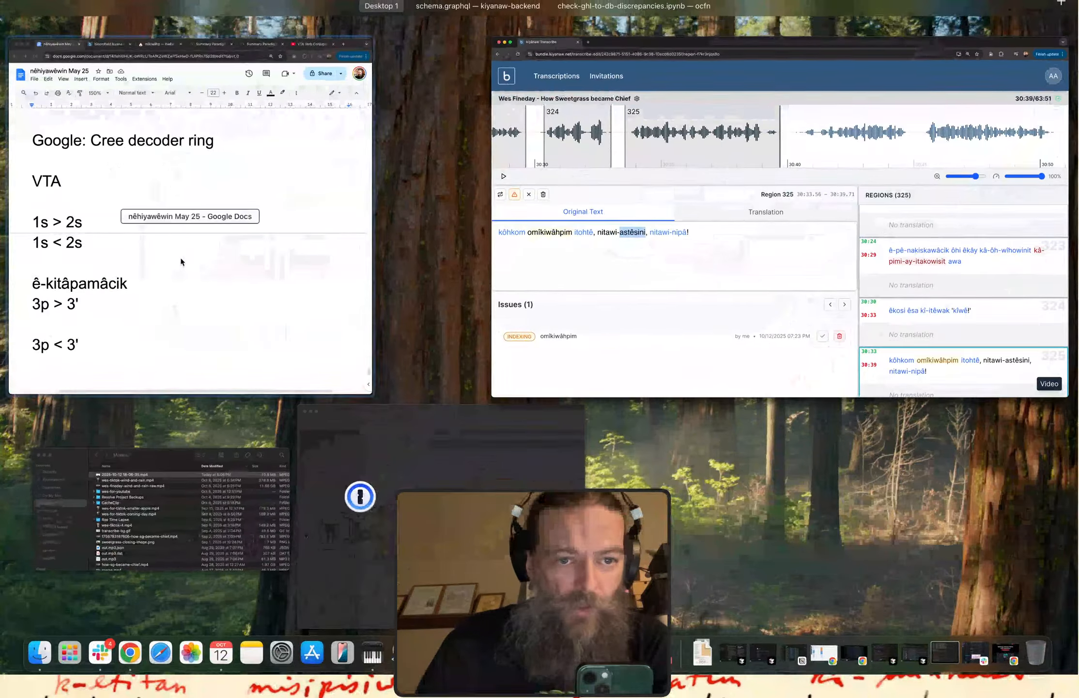
{"action": "left_click", "coordinate": [180, 258]}
{"action": "scroll", "coordinate": [174, 142], "scroll_direction": "up", "scroll_amount": 10}
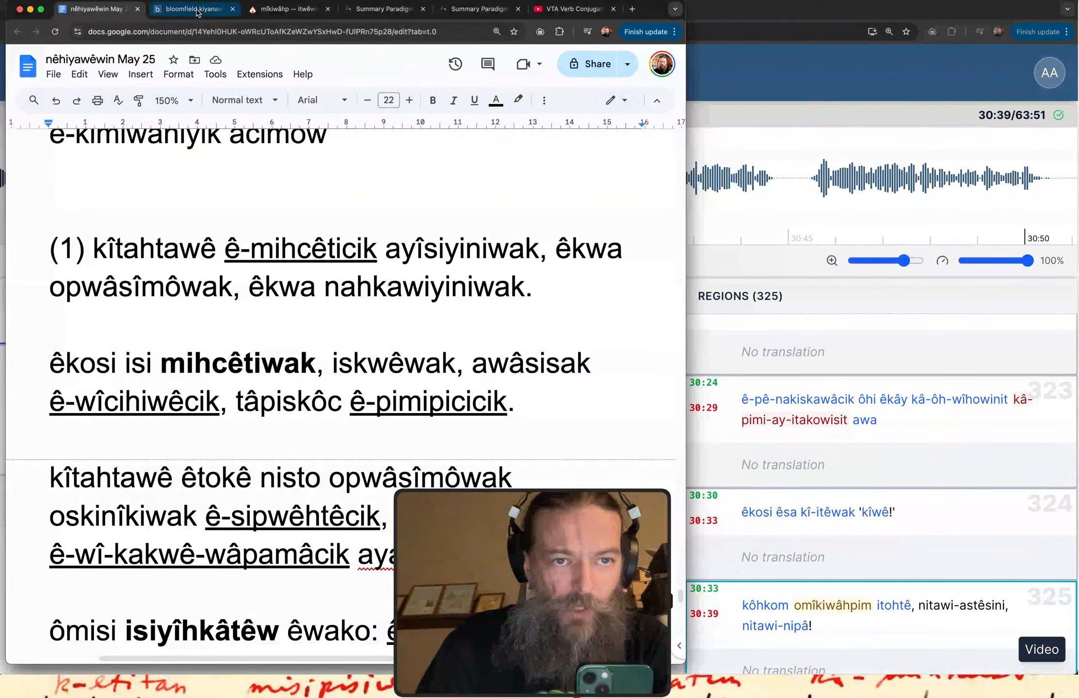
{"action": "left_click", "coordinate": [196, 11]}
{"action": "left_click", "coordinate": [286, 10]}
{"action": "scroll", "coordinate": [207, 59], "scroll_direction": "up", "scroll_amount": 10}
{"action": "left_click", "coordinate": [252, 131]}
{"action": "key", "text": "super+v"}
{"action": "left_click", "coordinate": [736, 76]}
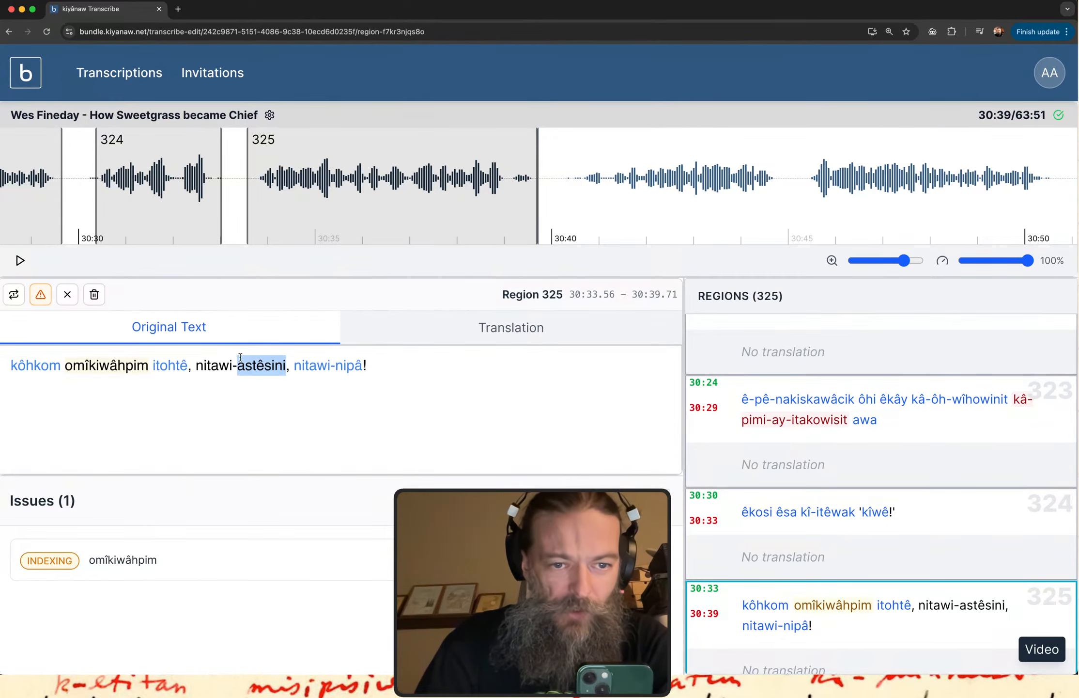
Correct region 325's word to "nitawi-âstêsini", replay the region and append "you know" to its original text.
{"action": "left_click", "coordinate": [249, 373]}
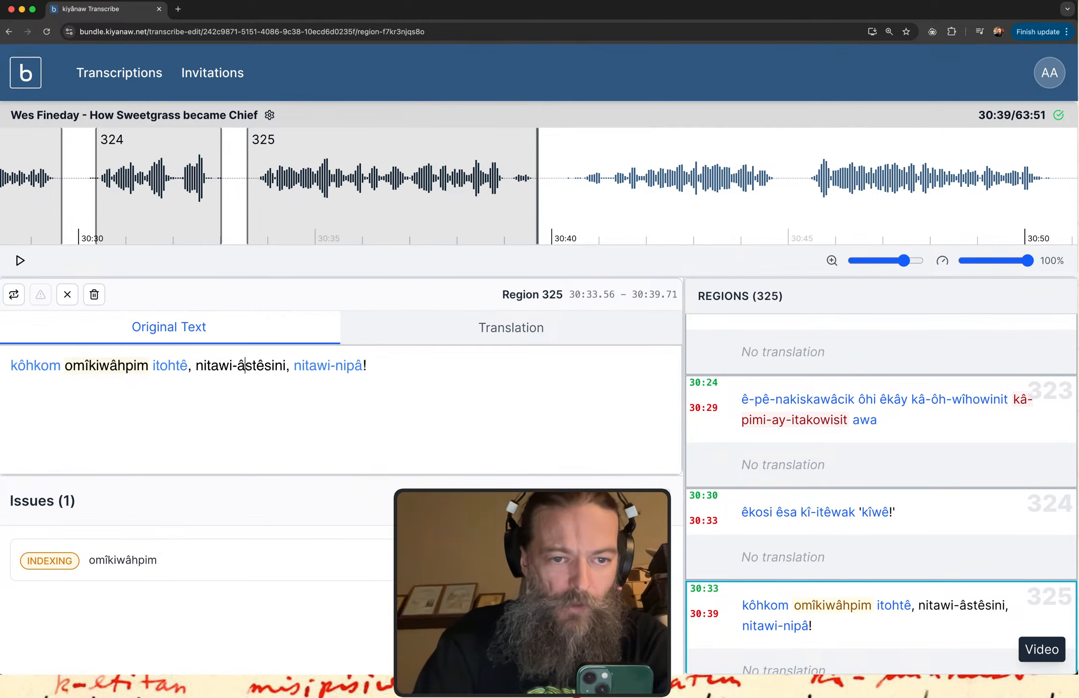
{"action": "key", "text": "BackSpace"}
{"action": "type", "text": "â"}
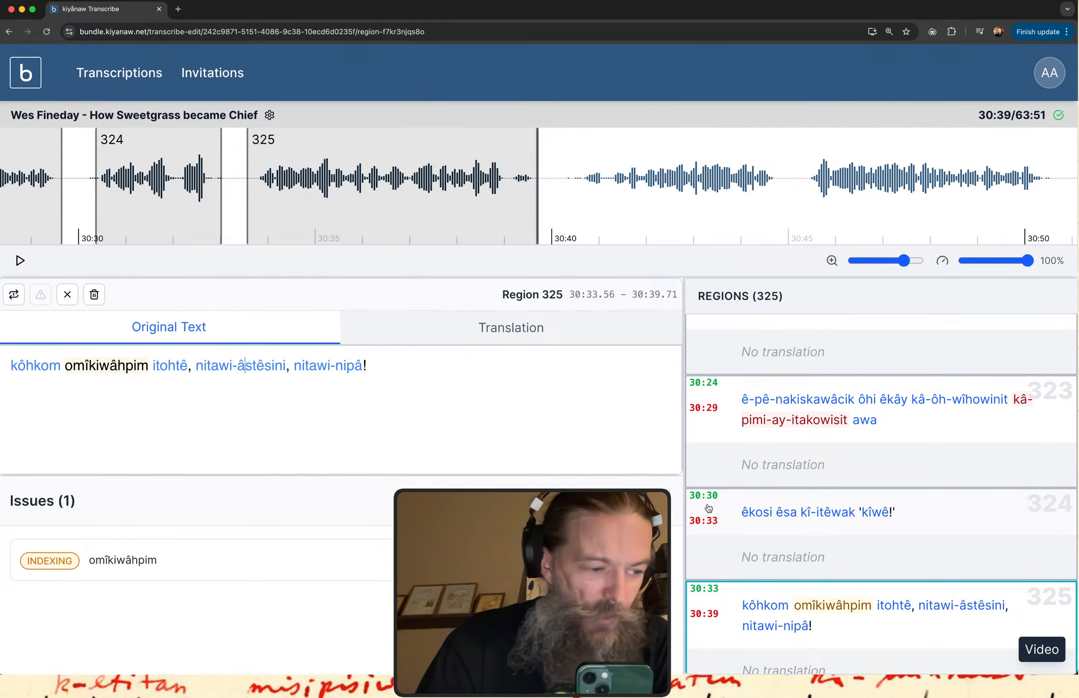
{"action": "left_click", "coordinate": [915, 658]}
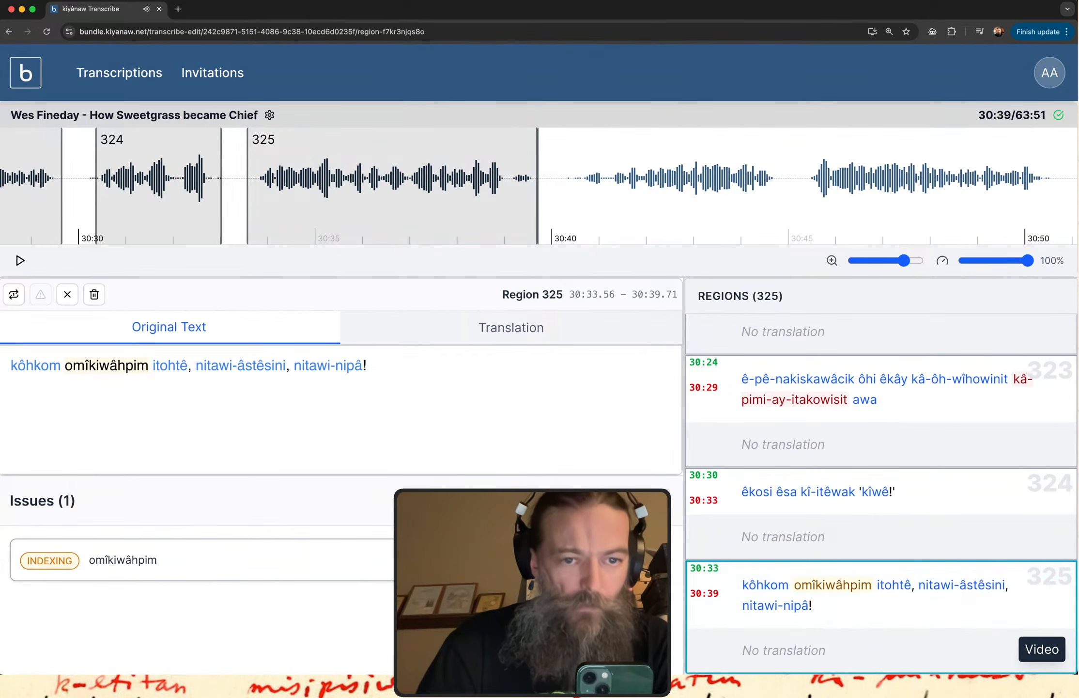
{"action": "left_click", "coordinate": [419, 356]}
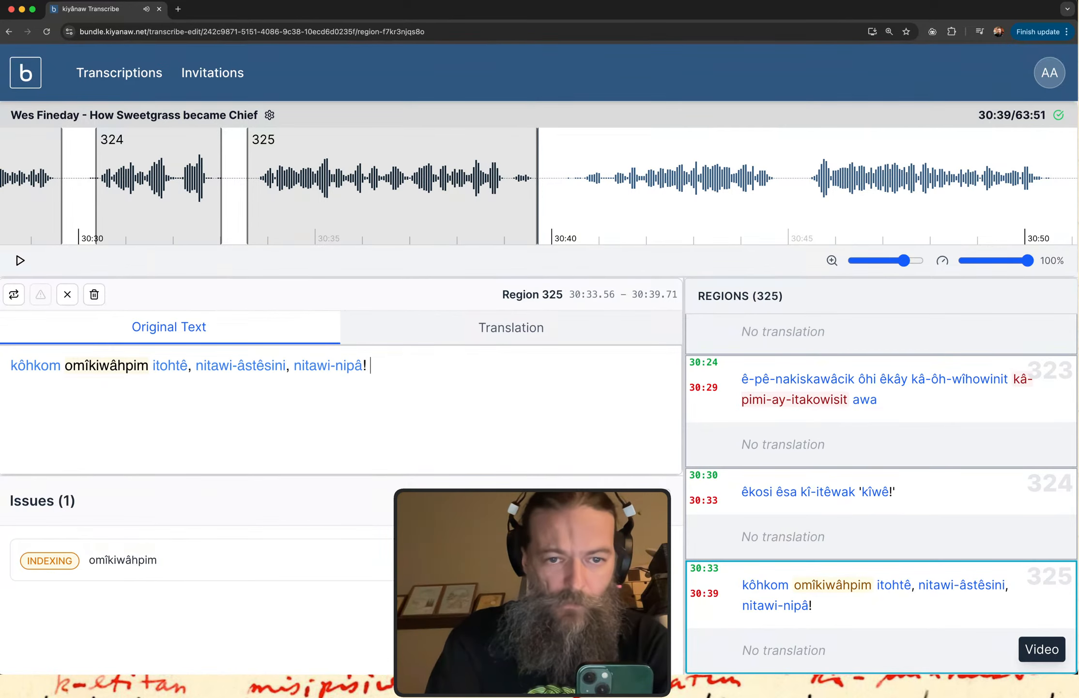
{"action": "type", "text": "you know"}
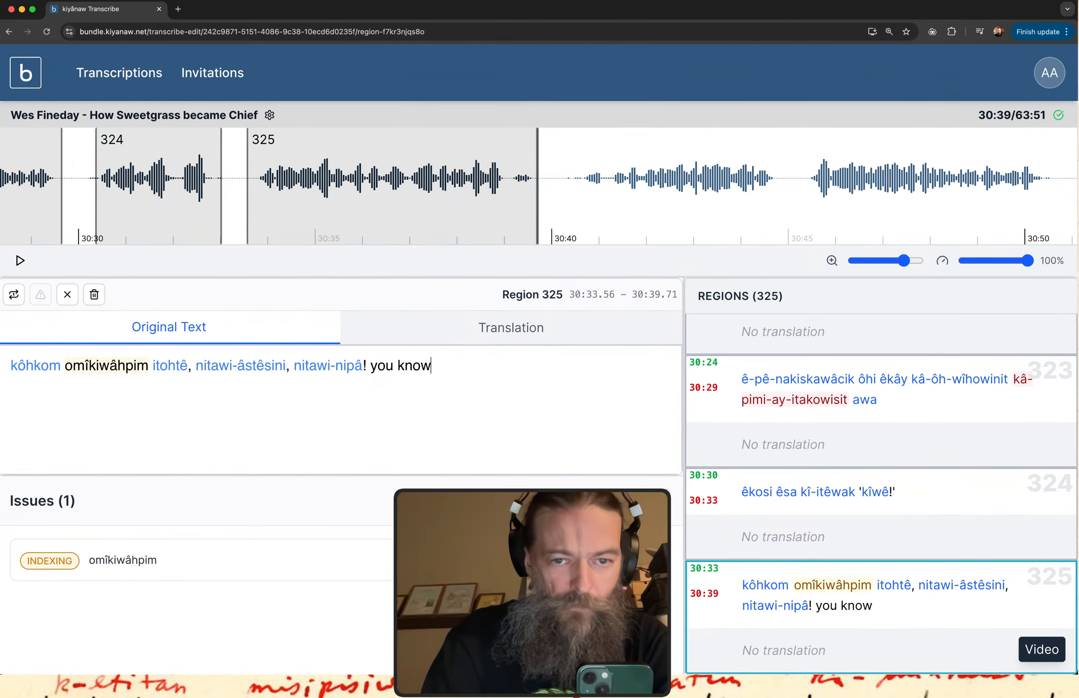
Create region 326 from 30:40.56 to 30:44.80, play it and transcribe its opening words as "mitoni tâpiskôc".
{"action": "left_click_drag", "start_coordinate": [579, 185], "coordinate": [775, 191]}
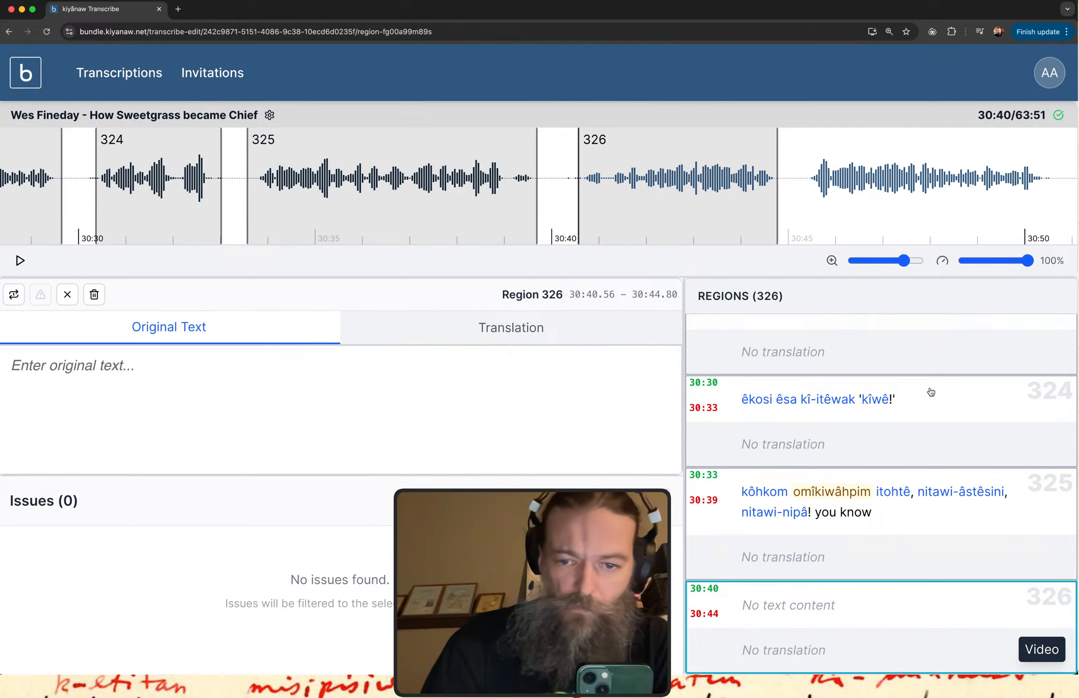
{"action": "left_click", "coordinate": [806, 617]}
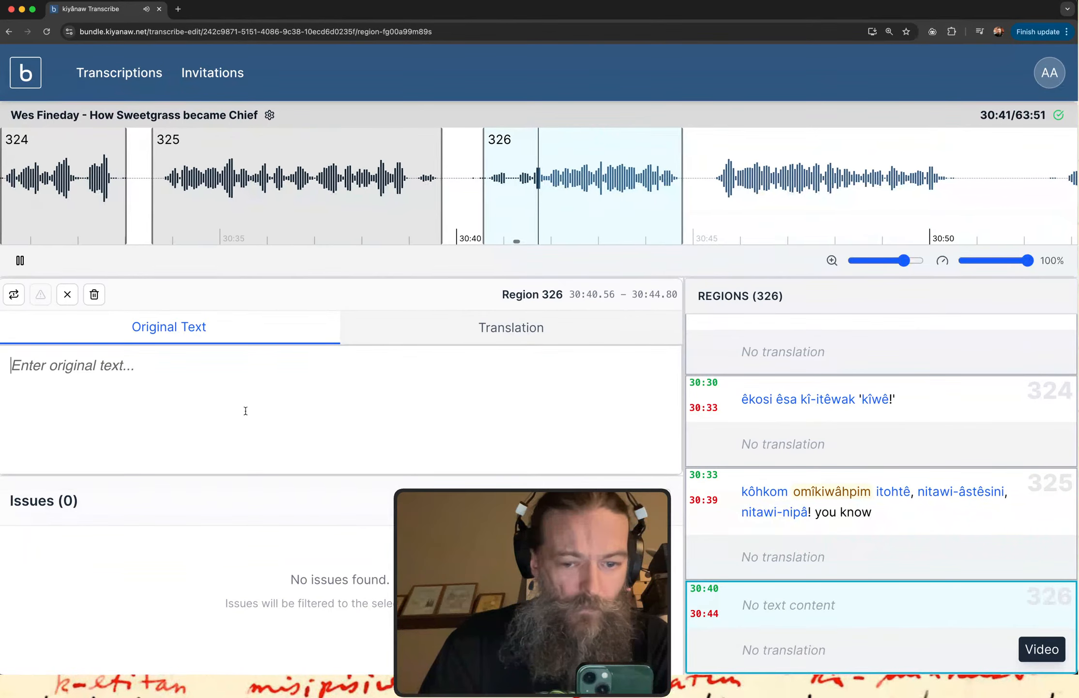
{"action": "type", "text": "mitoni"}
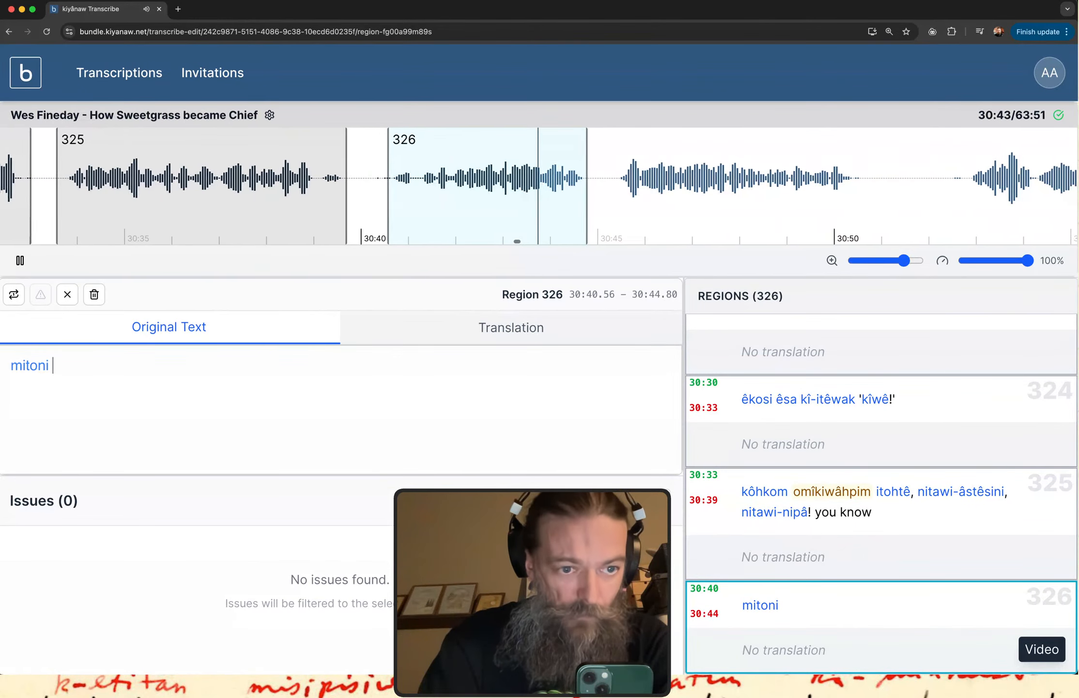
{"action": "type", "text": " ta"}
{"action": "type", "text": "pi"}
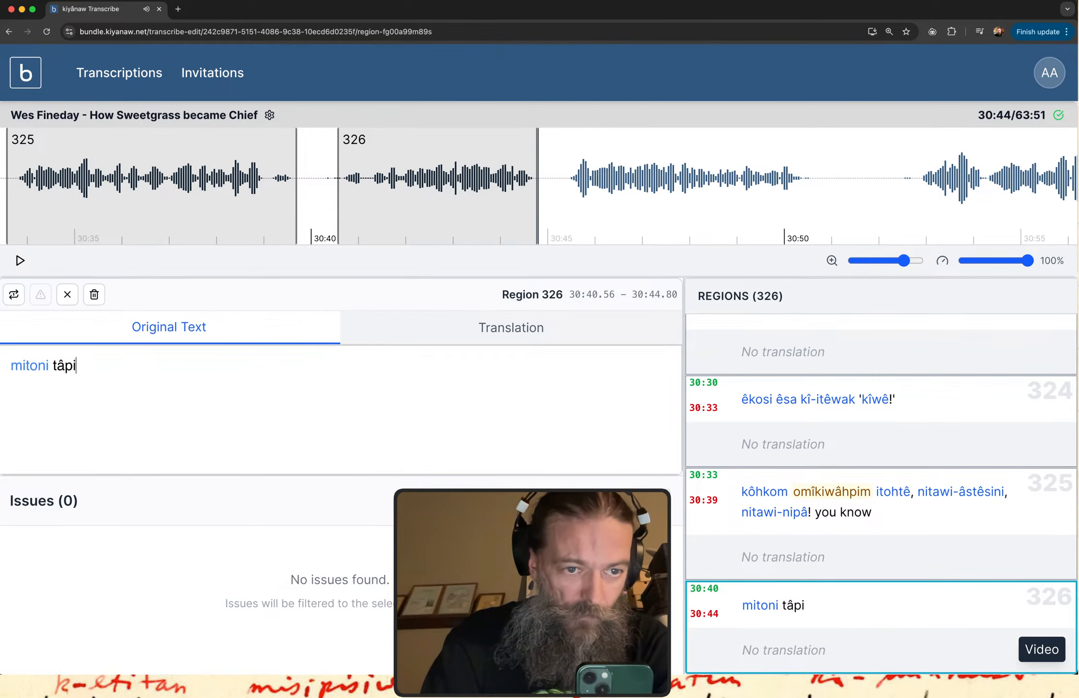
{"action": "type", "text": "skôc"}
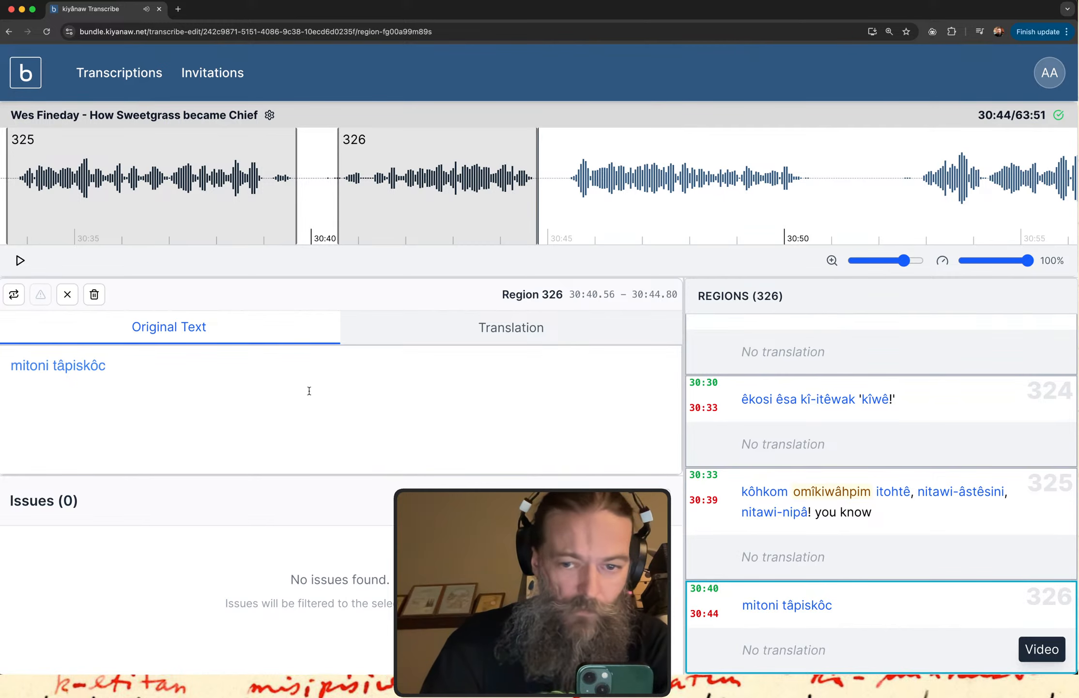
Replay region 326 and add "ôma ê-nêstosiyan" to the end of its original text.
{"action": "left_click", "coordinate": [762, 620]}
{"action": "left_click", "coordinate": [174, 371]}
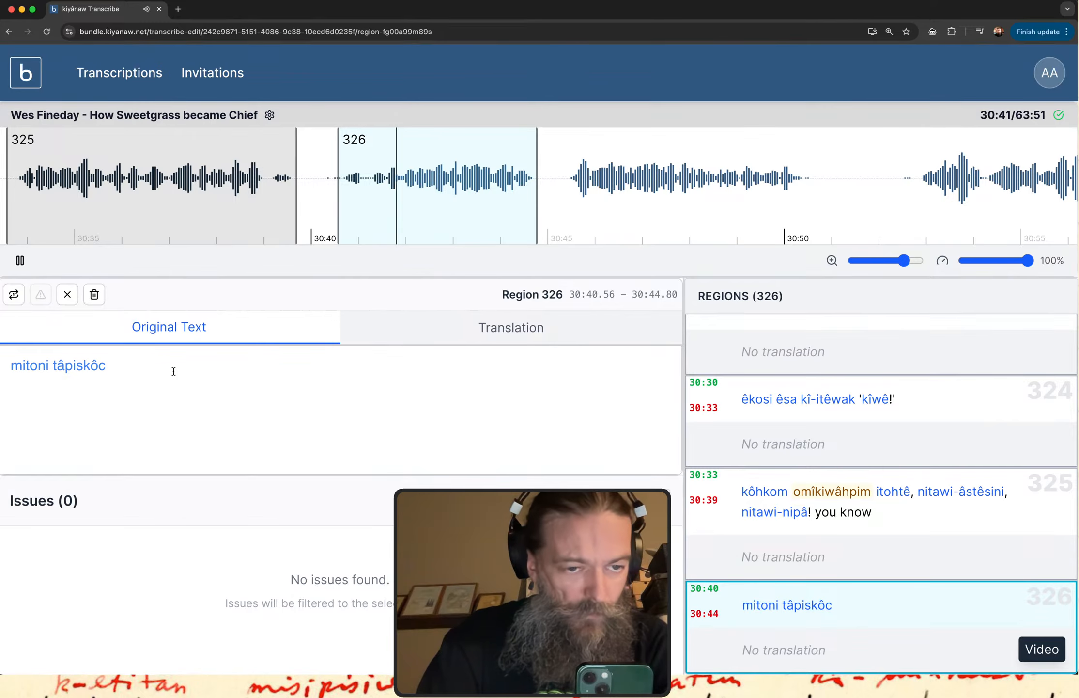
{"action": "type", "text": "ôm"}
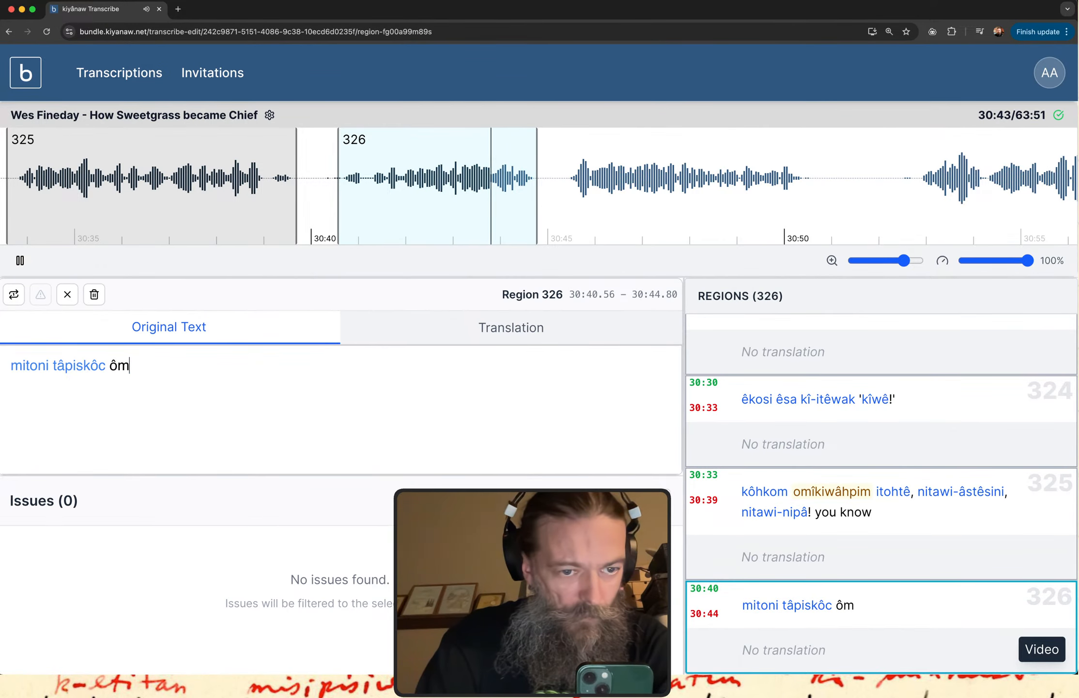
{"action": "type", "text": "a ê-"}
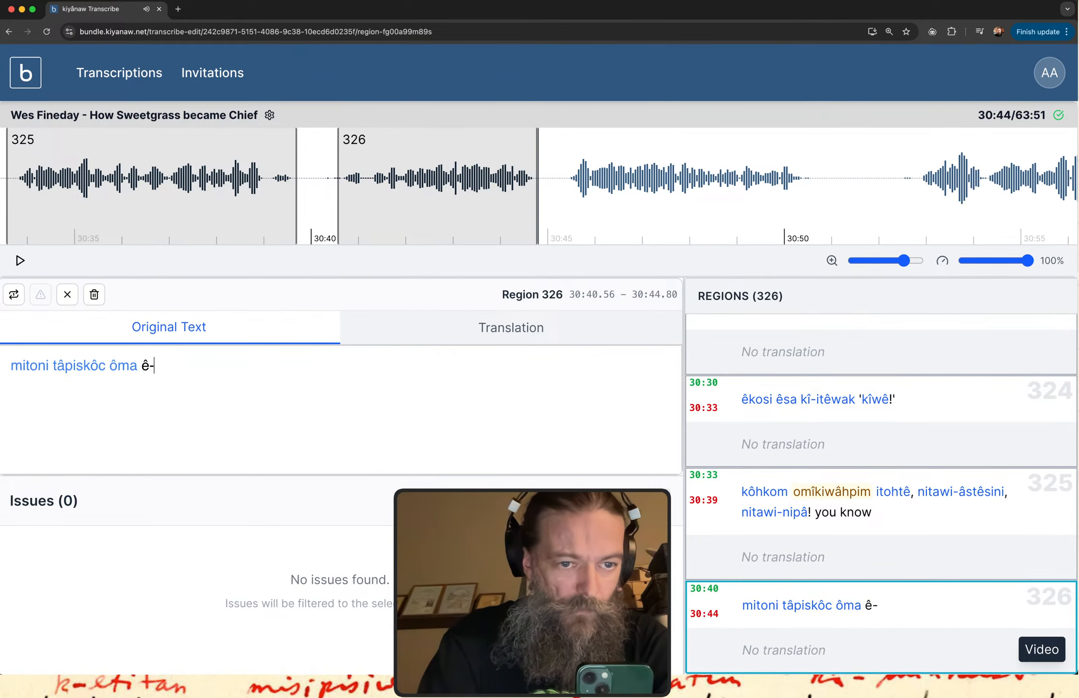
{"action": "type", "text": "ne3stos"}
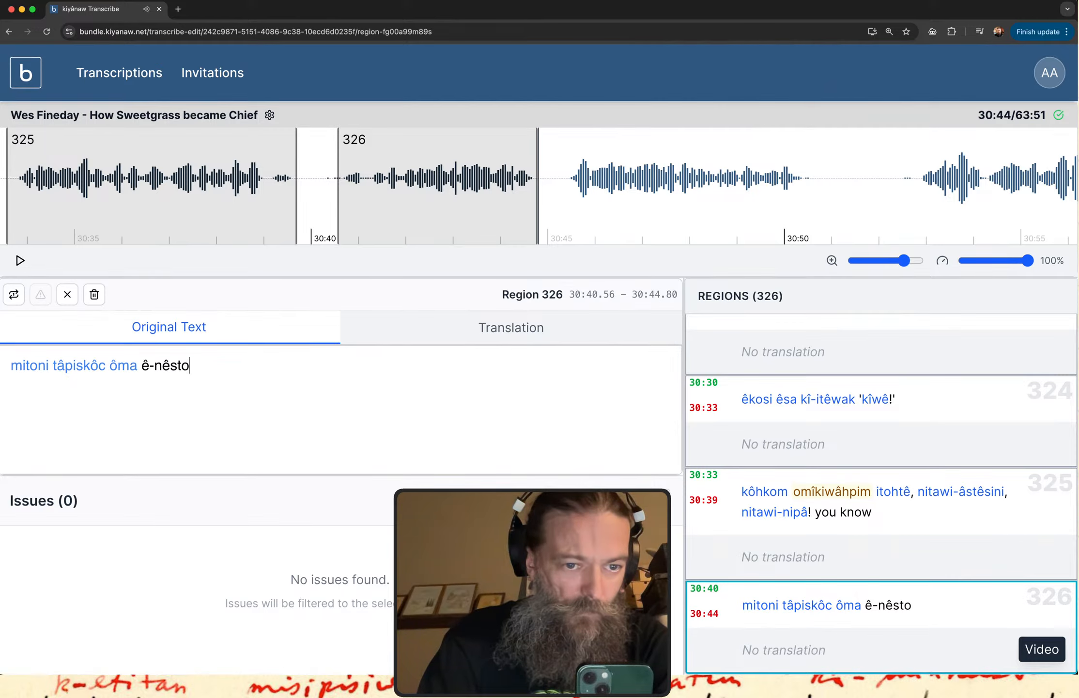
{"action": "type", "text": "iyan"}
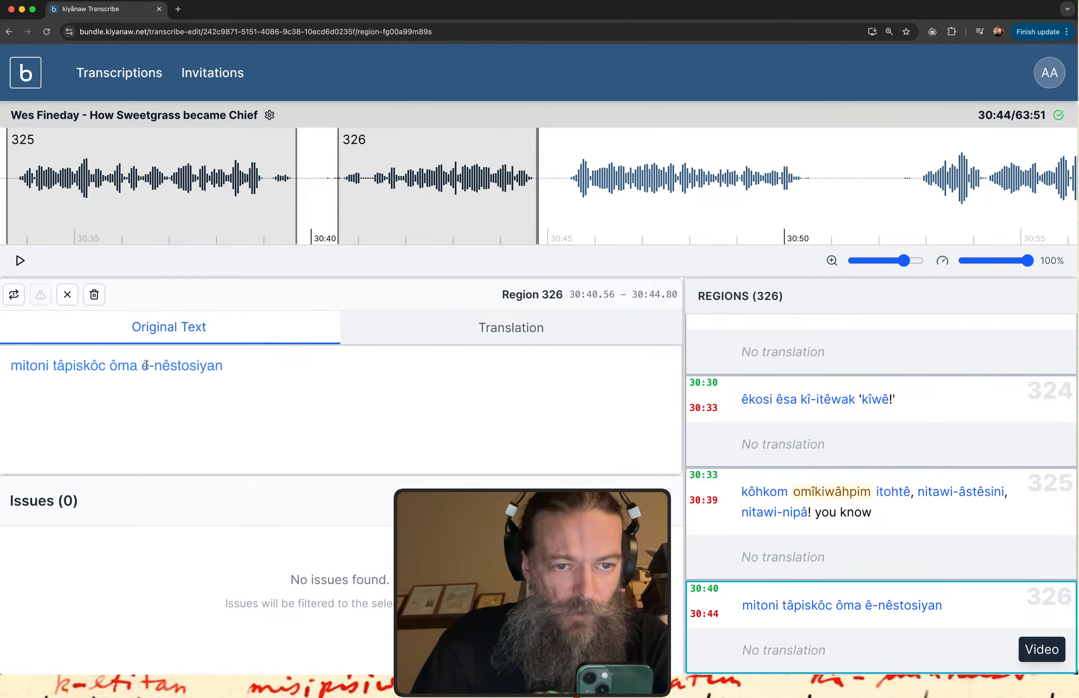
{"action": "left_click_drag", "start_coordinate": [142, 365], "coordinate": [224, 367]}
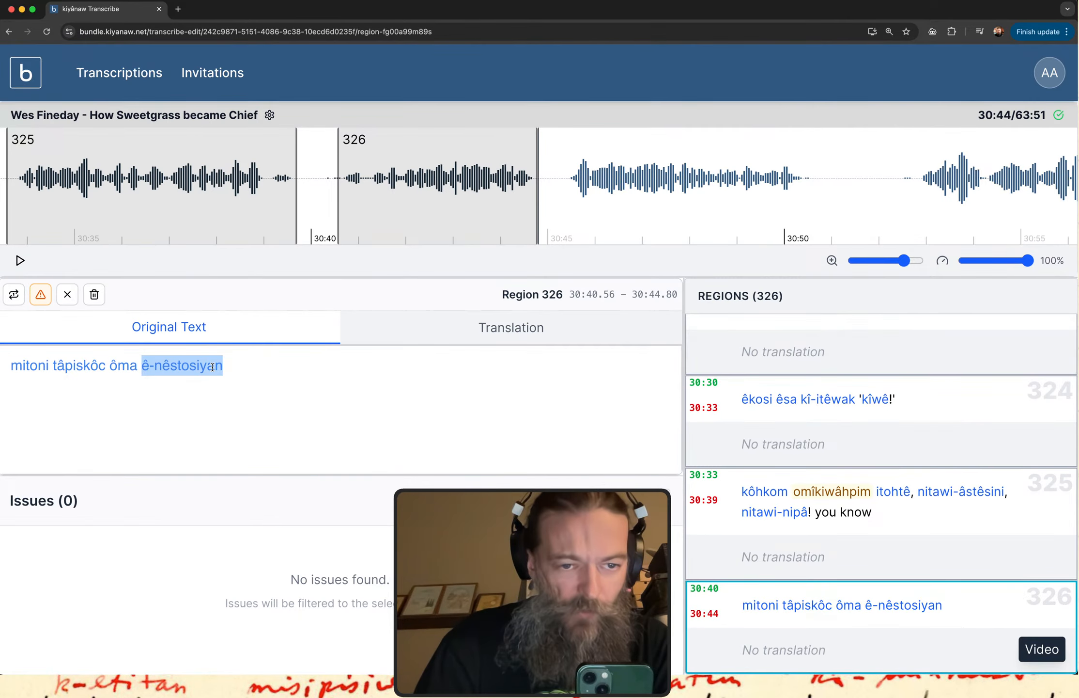
{"action": "left_click", "coordinate": [214, 367]}
{"action": "left_click_drag", "start_coordinate": [141, 366], "coordinate": [207, 366]}
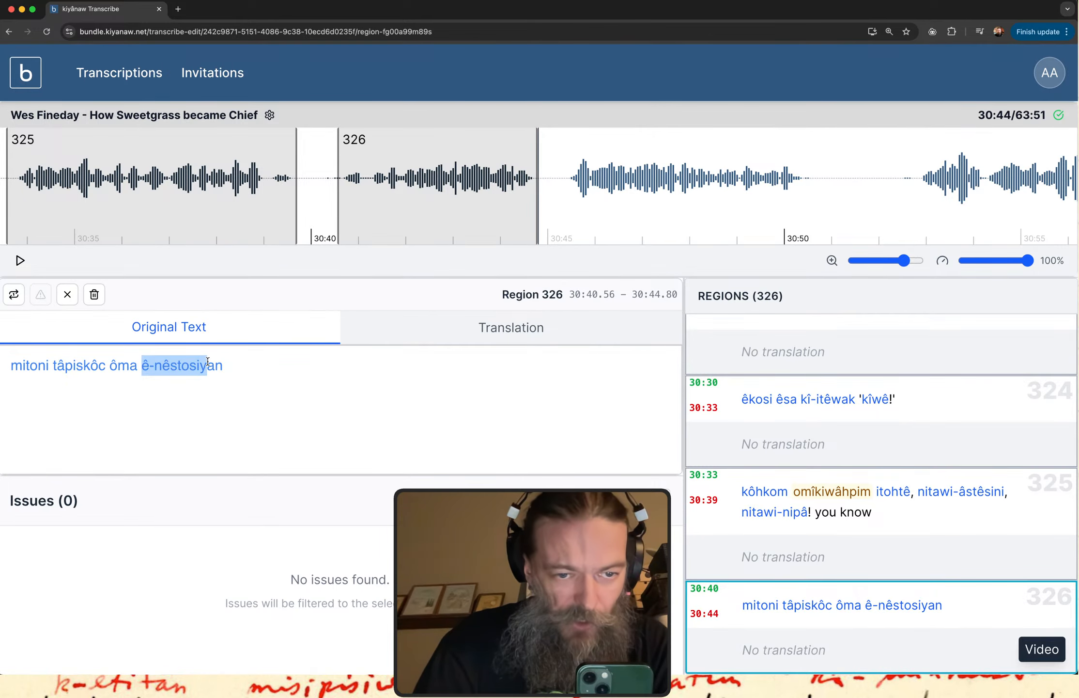
{"action": "left_click", "coordinate": [219, 362]}
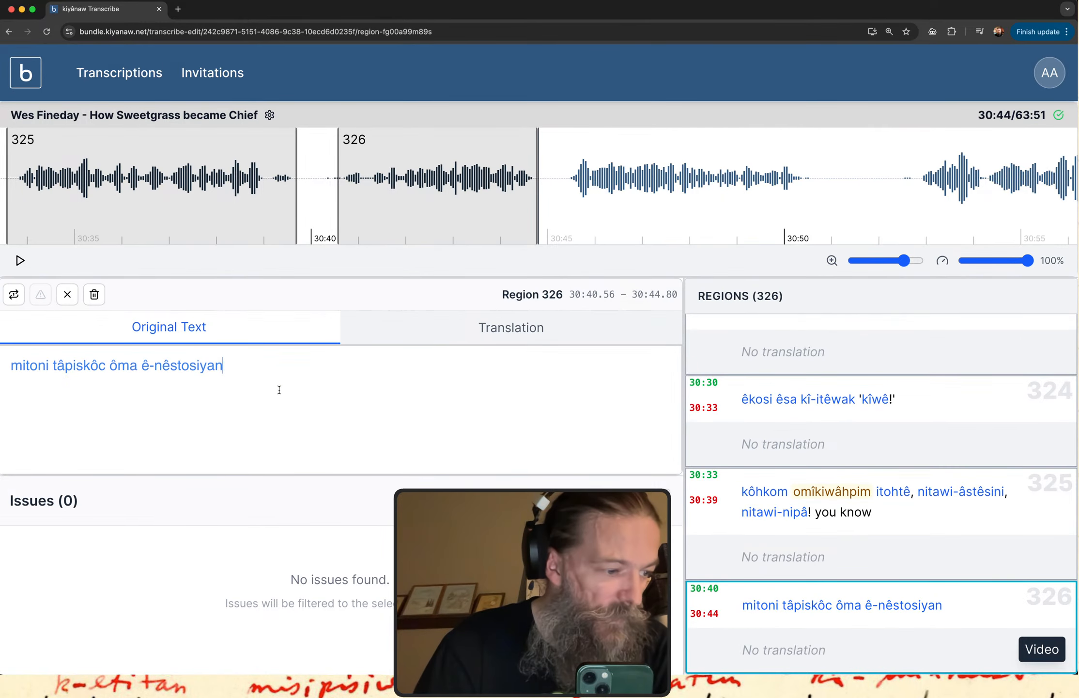
Replay region 326, complete its original text with "ôma ê-isinâkosiyan" and check it against the audio.
{"action": "left_click", "coordinate": [877, 627]}
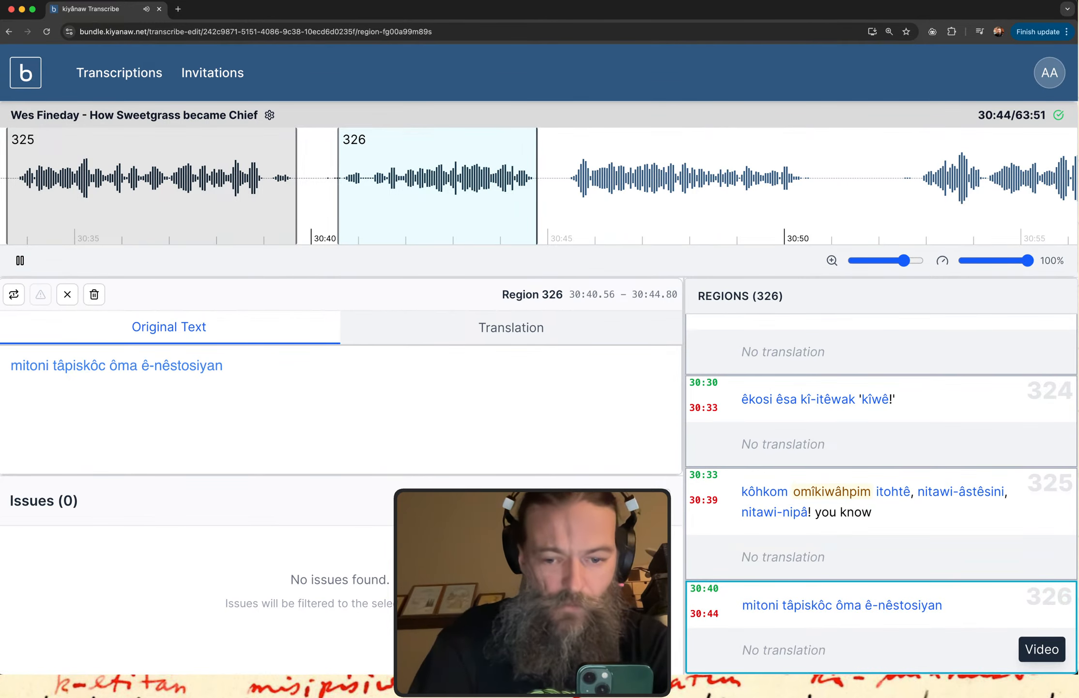
{"action": "type", "text": "o"}
{"action": "type", "text": "1ma"}
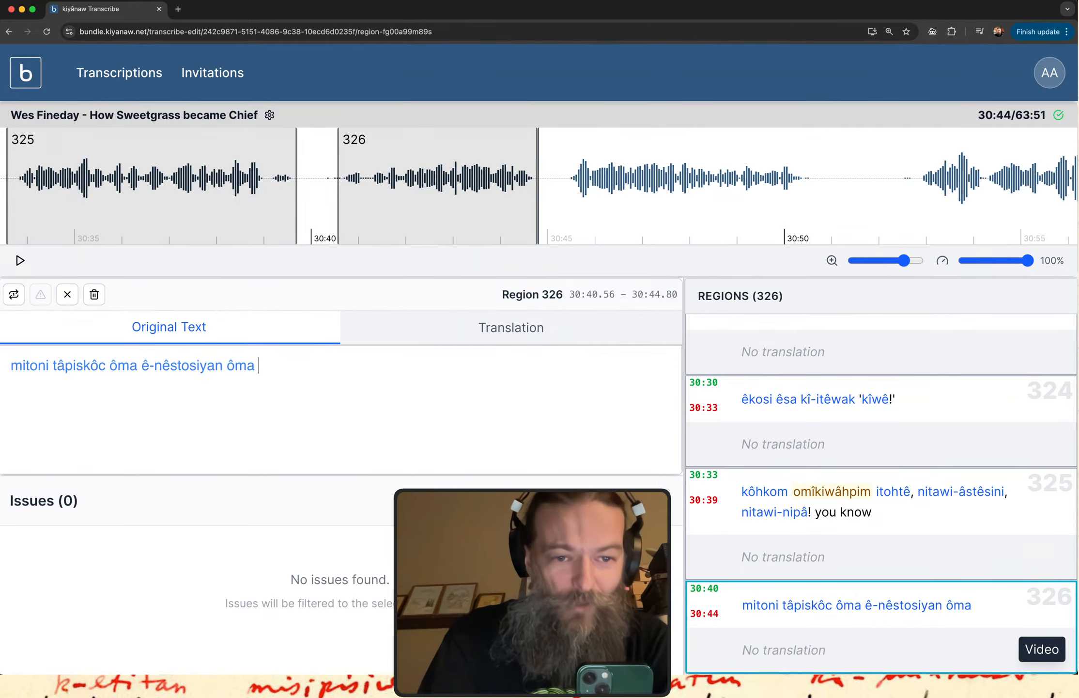
{"action": "type", "text": "e3"}
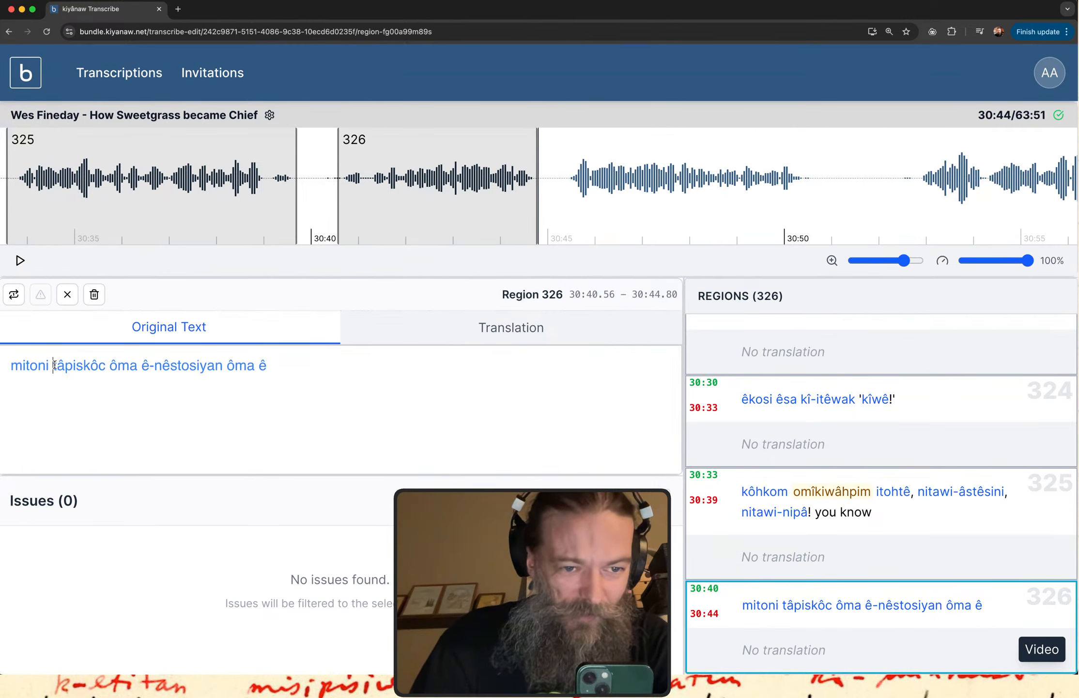
{"action": "left_click_drag", "start_coordinate": [53, 364], "coordinate": [250, 366]}
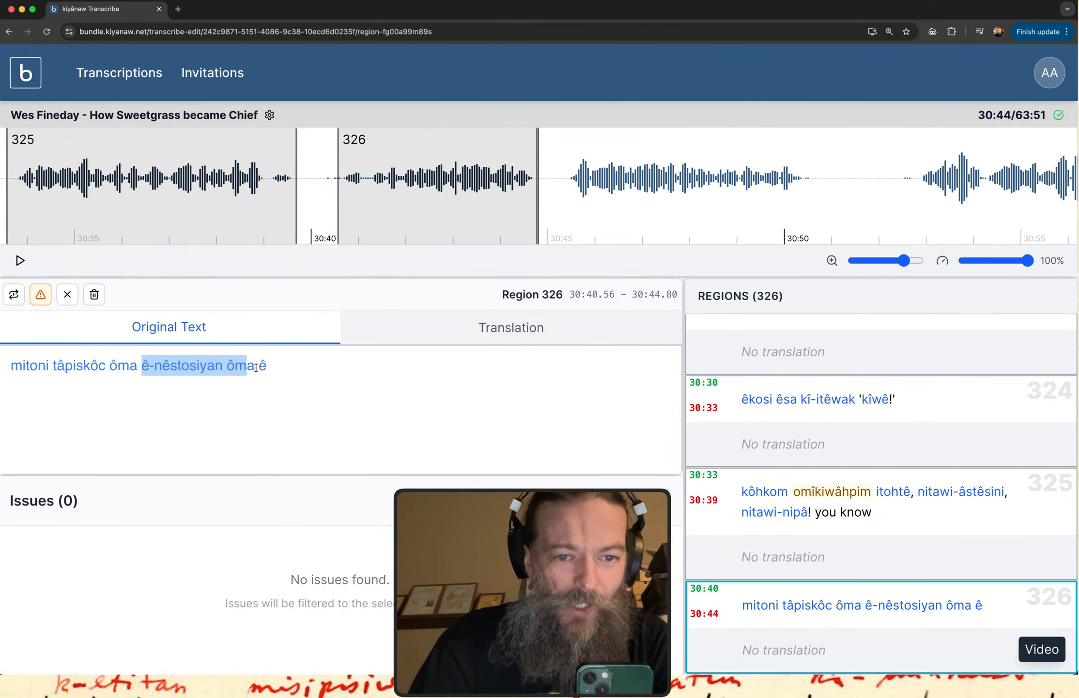
{"action": "left_click", "coordinate": [275, 367]}
{"action": "type", "text": "-"}
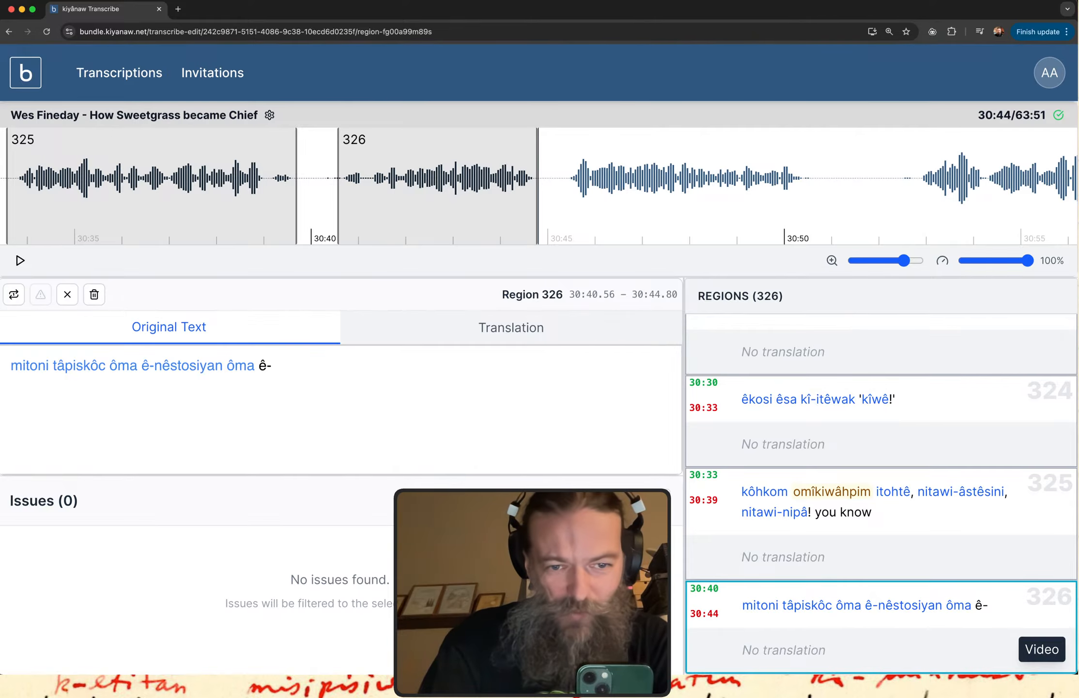
{"action": "type", "text": "isina"}
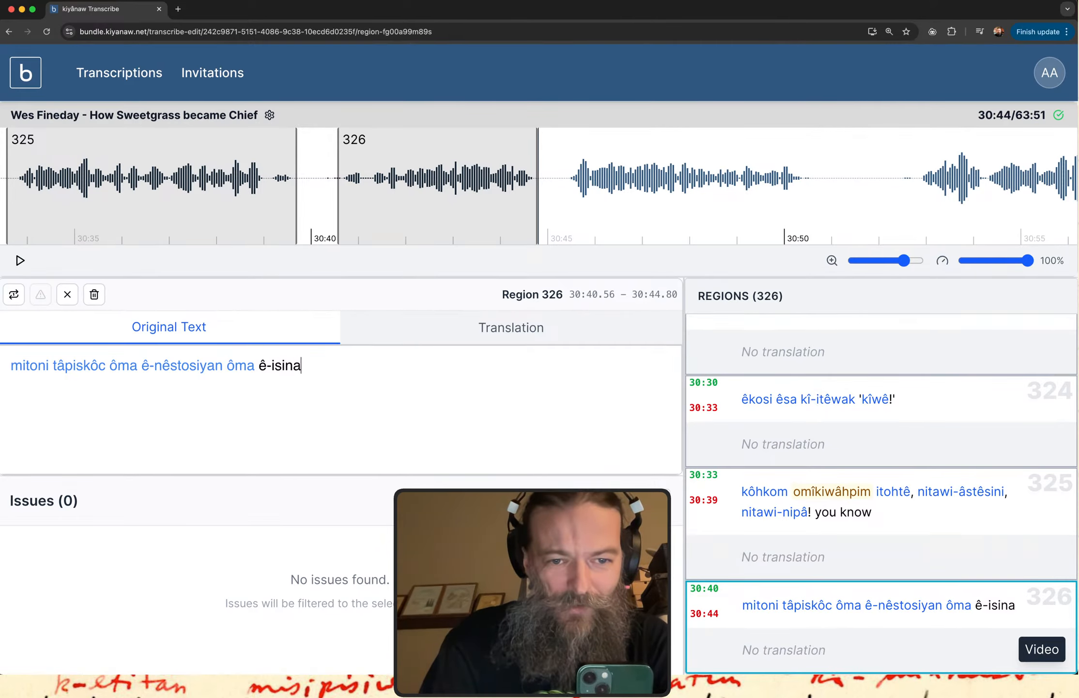
{"action": "key", "text": "BackSpace"}
{"action": "type", "text": "âkosiyan"}
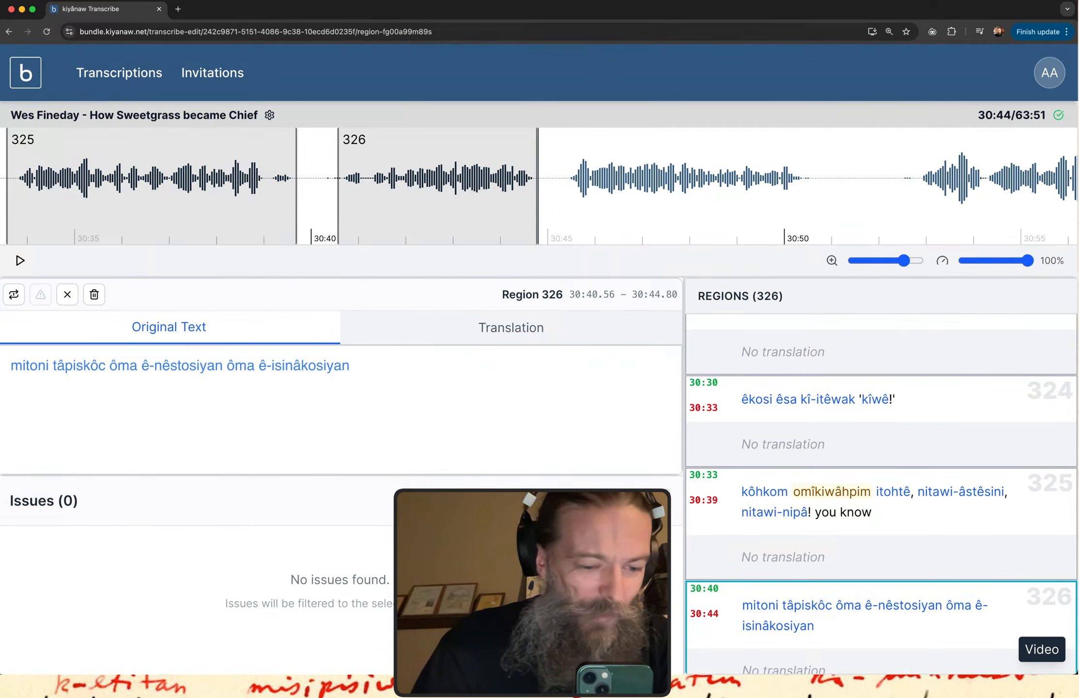
{"action": "left_click", "coordinate": [818, 625]}
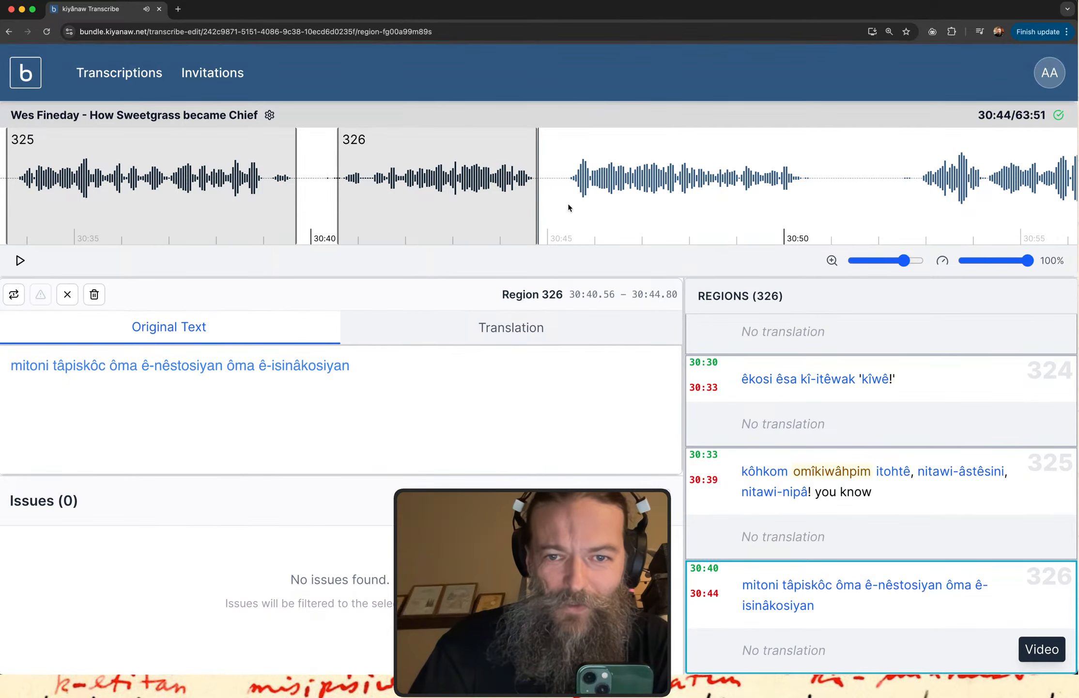
Create region 327 from 30:45.40 to 30:50.63, play it and transcribe its opening word as "misiwâc".
{"action": "left_click_drag", "start_coordinate": [568, 209], "coordinate": [813, 197]}
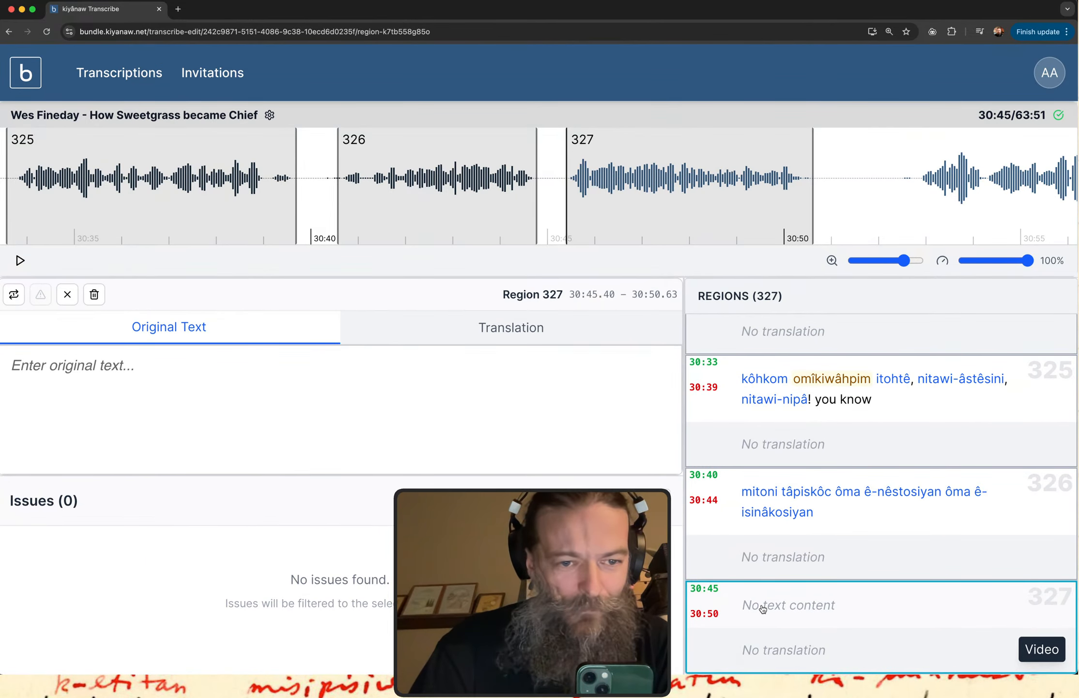
{"action": "left_click", "coordinate": [763, 609]}
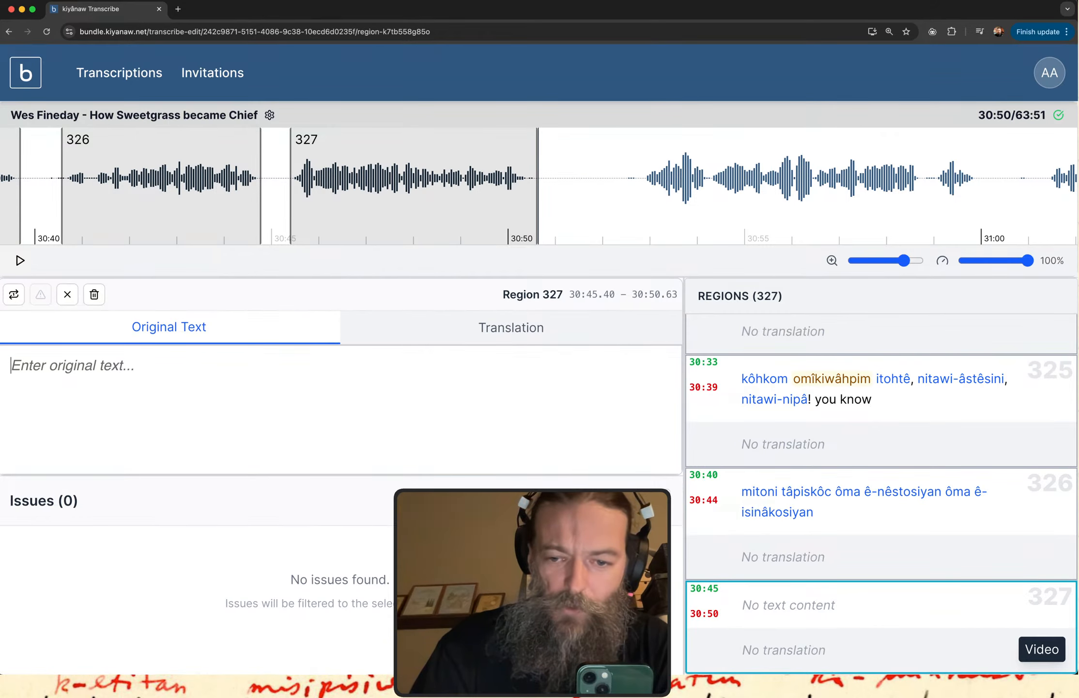
{"action": "left_click", "coordinate": [774, 617]}
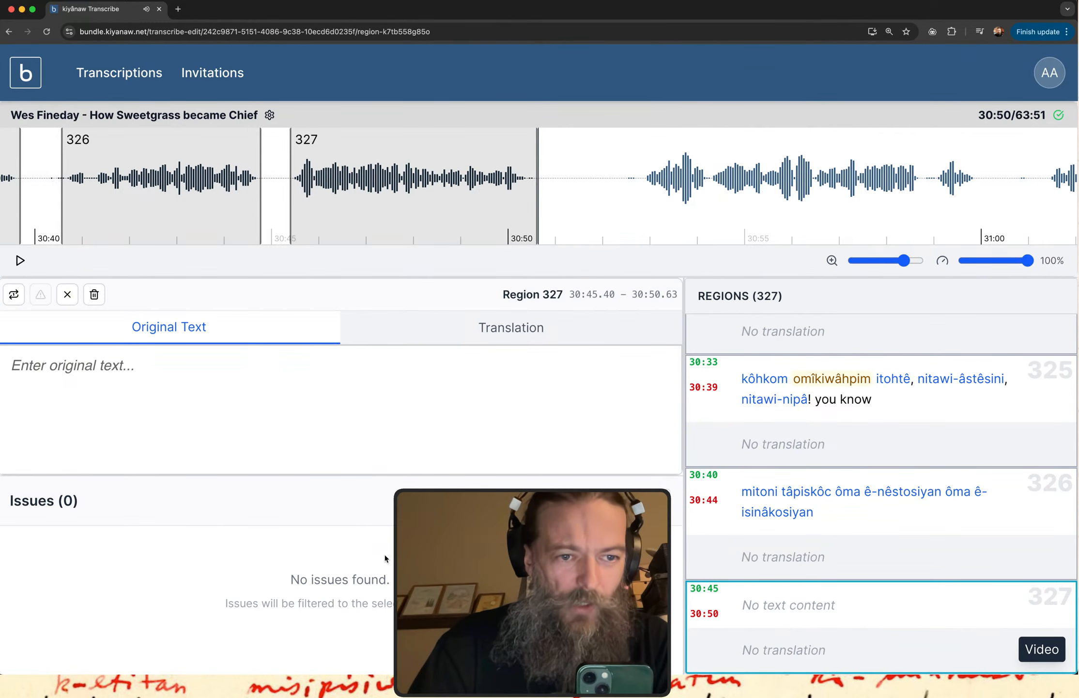
{"action": "type", "text": "m"}
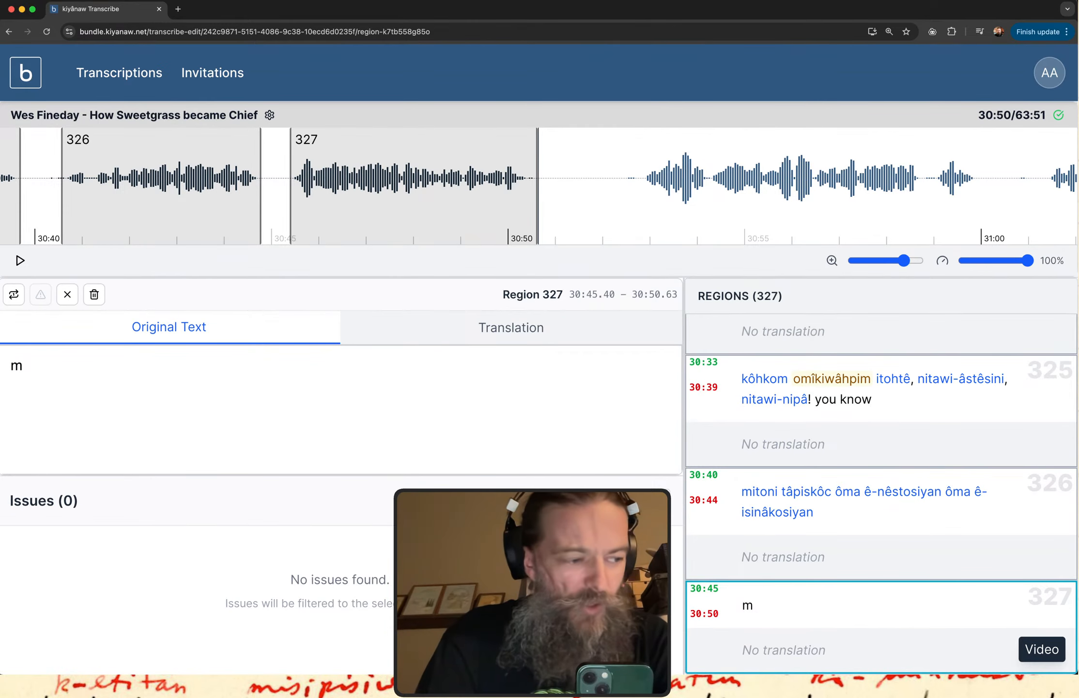
{"action": "type", "text": "isiwa"}
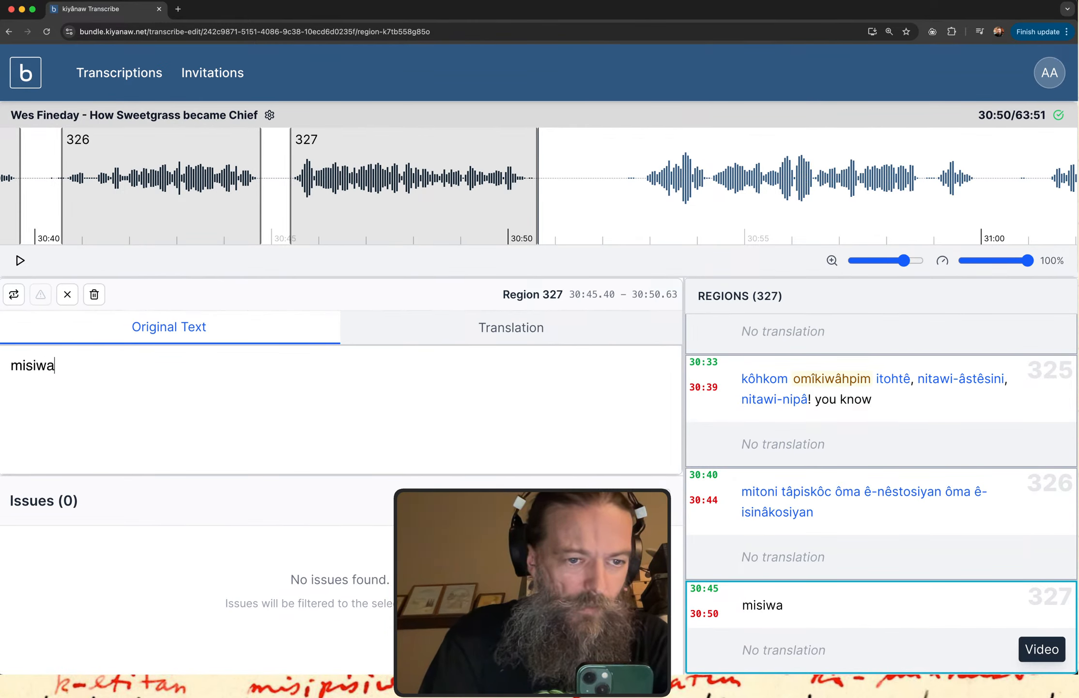
{"action": "type", "text": "3c"}
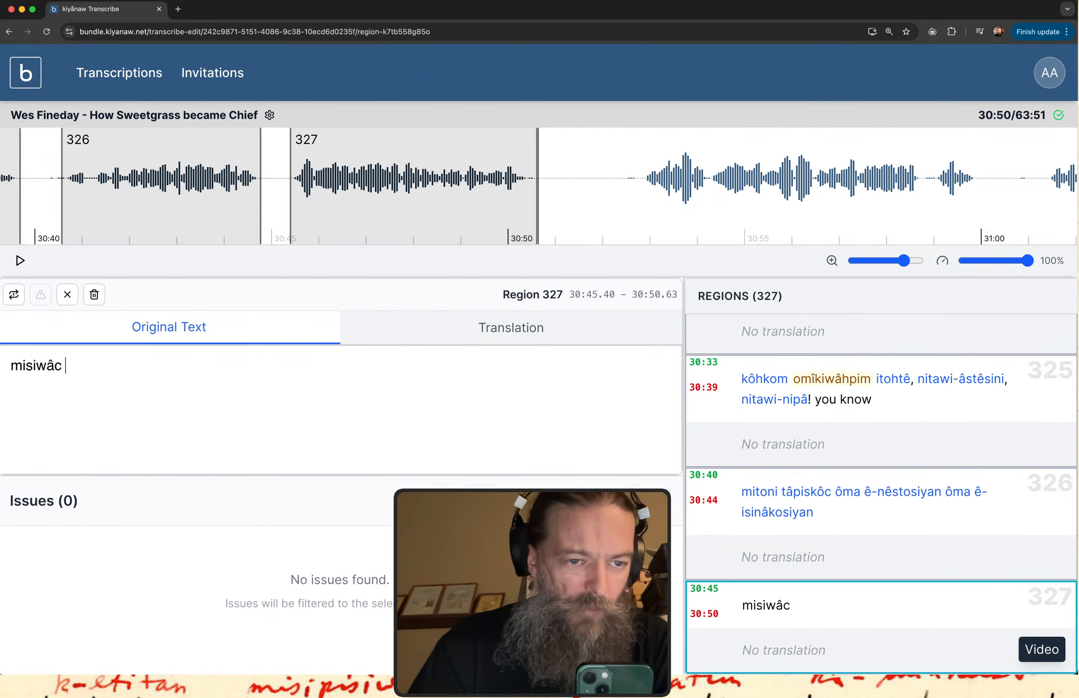
Copy "misiwâc" from region 327 and search for it in the itwêwina Plains Cree dictionary.
{"action": "double_click", "coordinate": [36, 365]}
{"action": "key", "text": "super+c"}
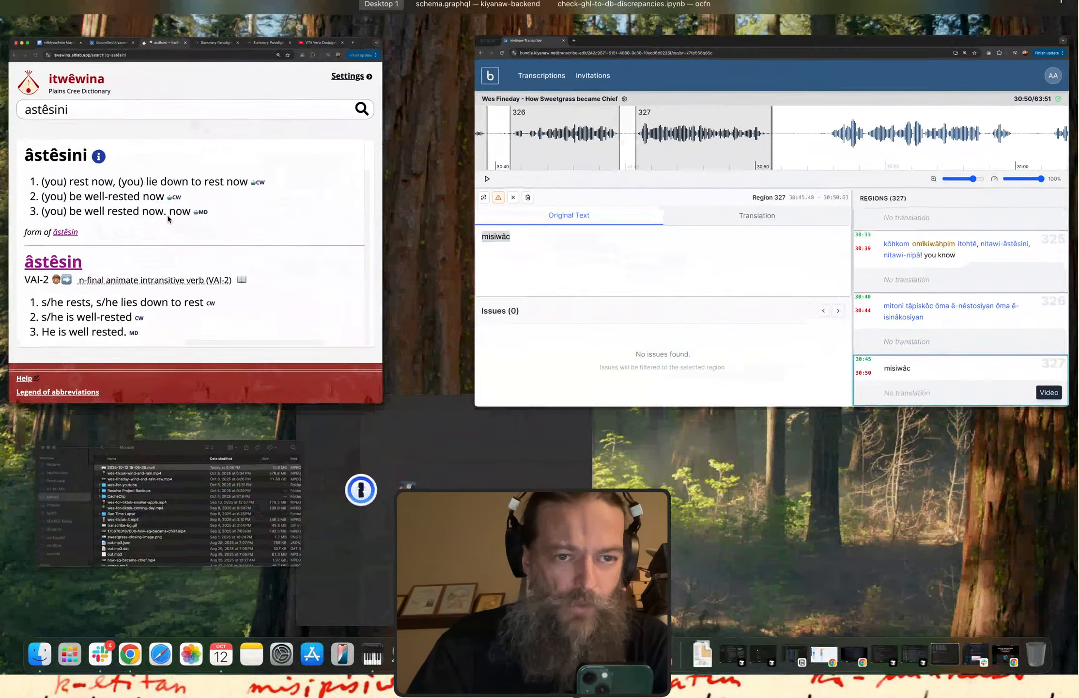
{"action": "left_click", "coordinate": [164, 123]}
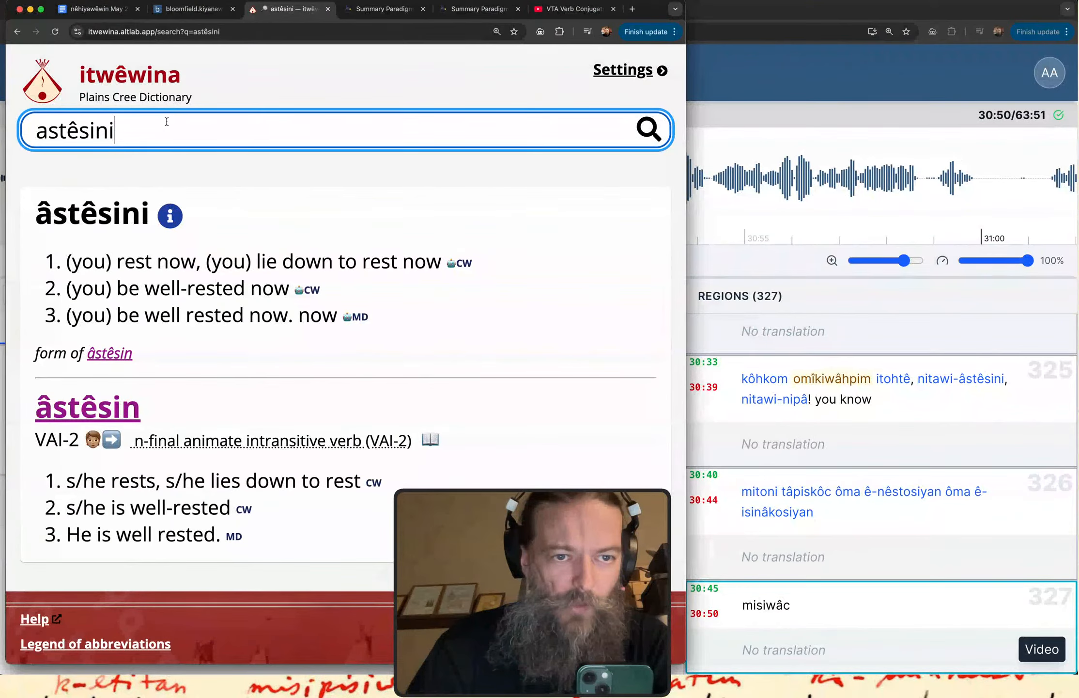
{"action": "key", "text": "super+a"}
{"action": "key", "text": "super+v"}
{"action": "key", "text": "Return"}
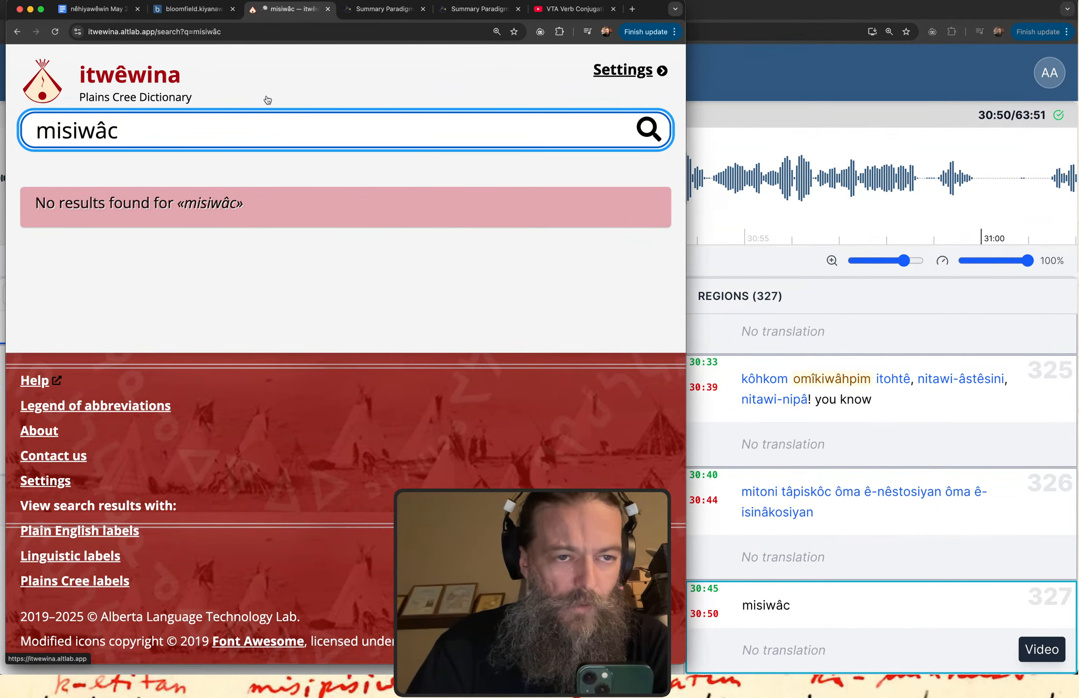
Try the dictionary search with the initial "m" replaced by "n" and removed, and restore the query "misiwâc".
{"action": "left_click_drag", "start_coordinate": [57, 131], "coordinate": [35, 131]}
{"action": "type", "text": "n"}
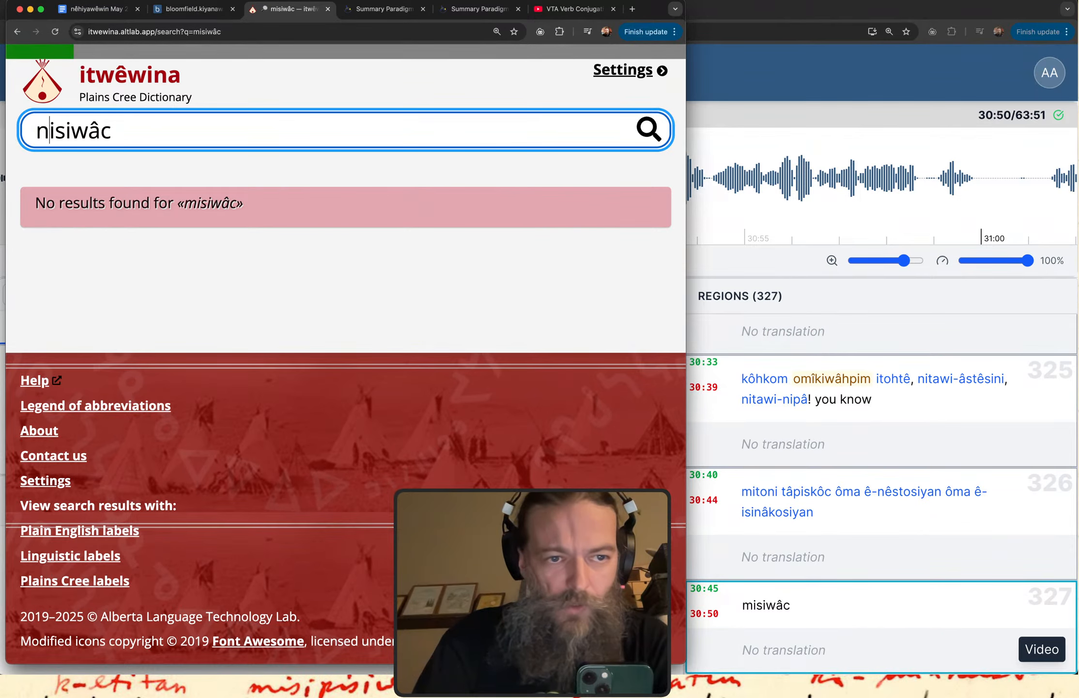
{"action": "key", "text": "BackSpace"}
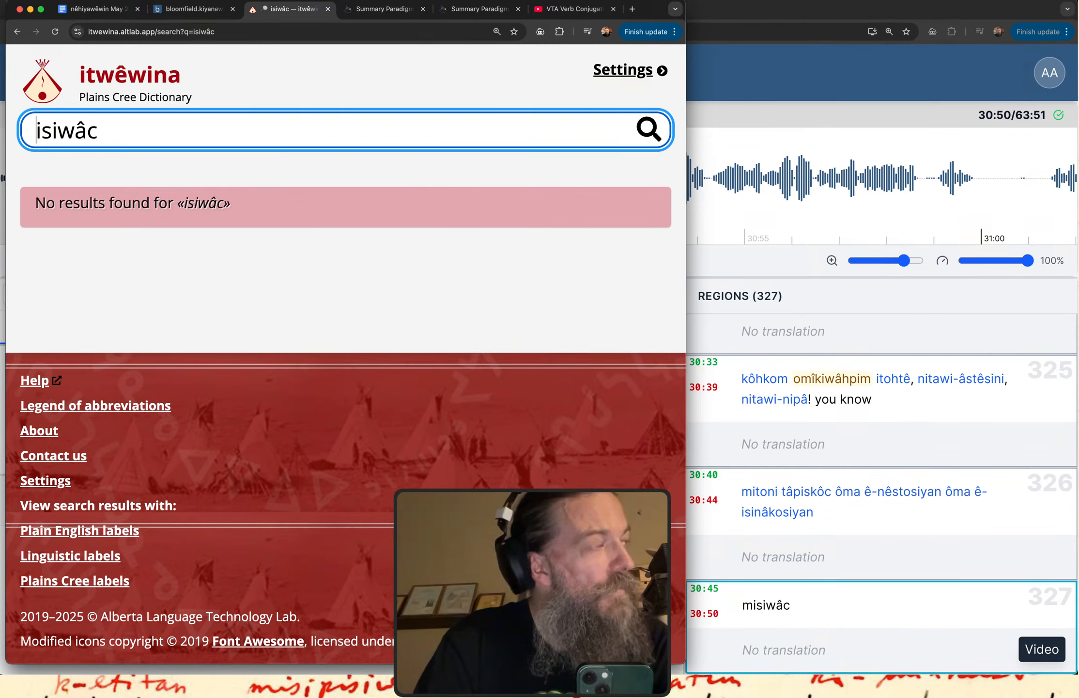
{"action": "type", "text": "m"}
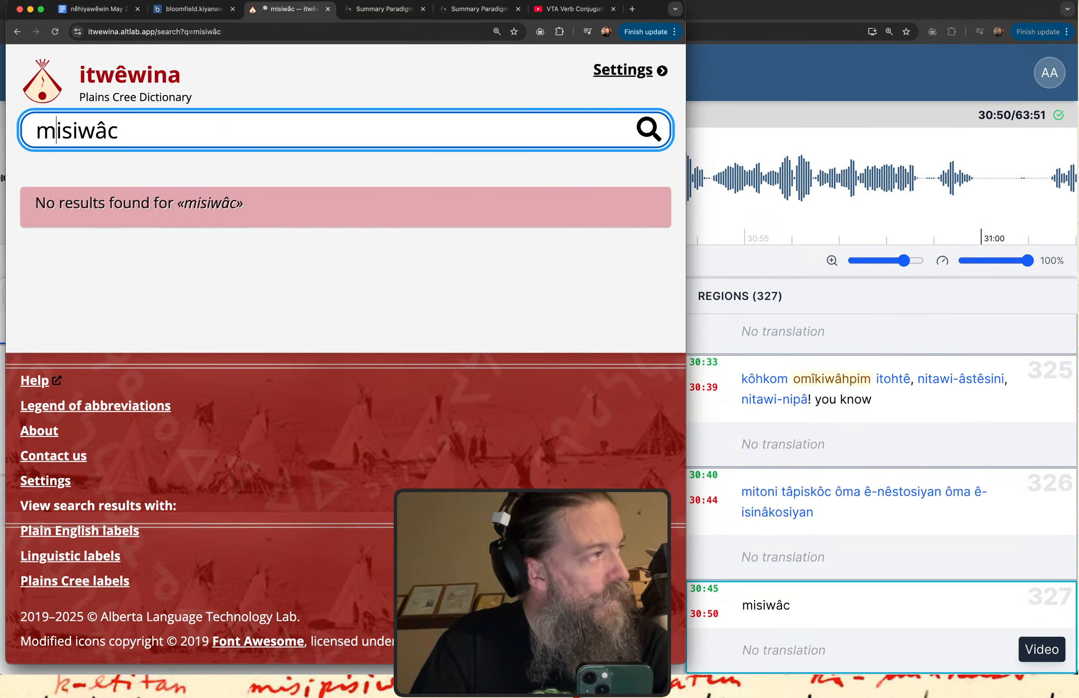
Change the dictionary query to "misawac" and read the first definition of the matching entry.
{"action": "key", "text": "Right"}
{"action": "key", "text": "Right"}
{"action": "key", "text": "Right"}
{"action": "key", "text": "Right"}
{"action": "key", "text": "Right"}
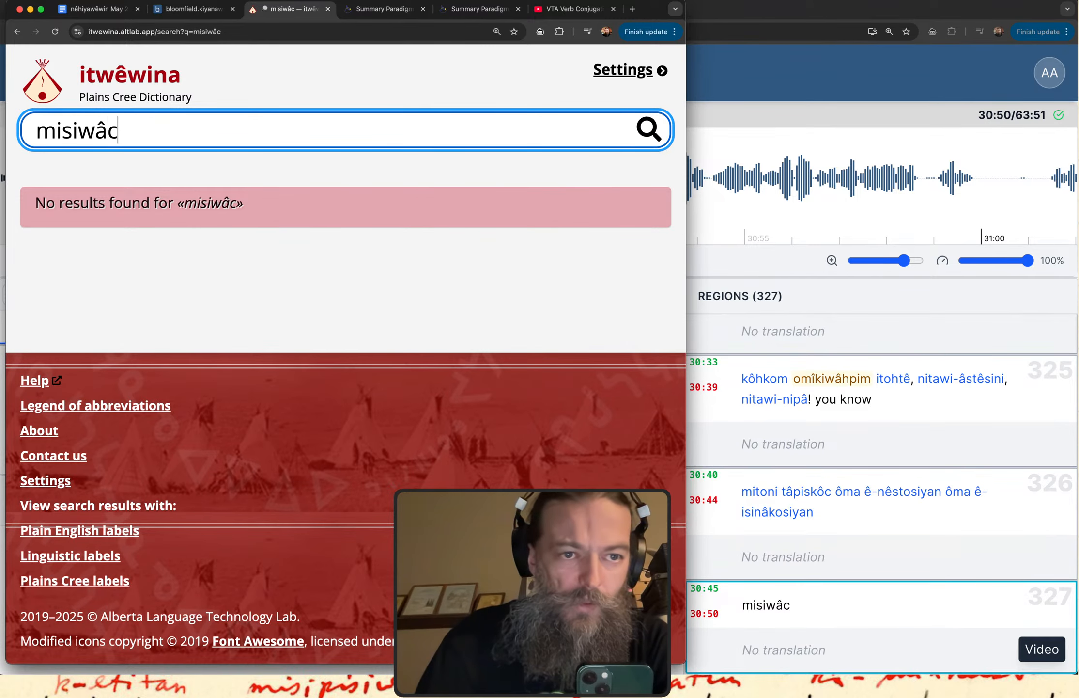
{"action": "key", "text": "BackSpace"}
{"action": "key", "text": "BackSpace"}
{"action": "key", "text": "BackSpace"}
{"action": "key", "text": "BackSpace"}
{"action": "type", "text": "awa"}
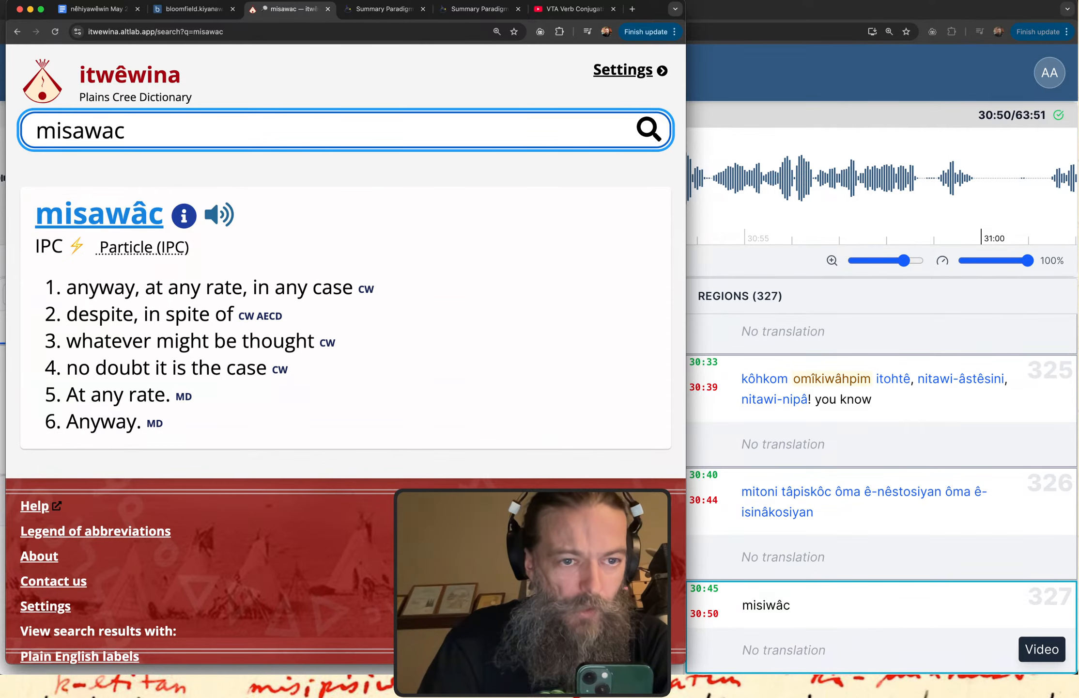
{"action": "left_click_drag", "start_coordinate": [77, 287], "coordinate": [237, 291]}
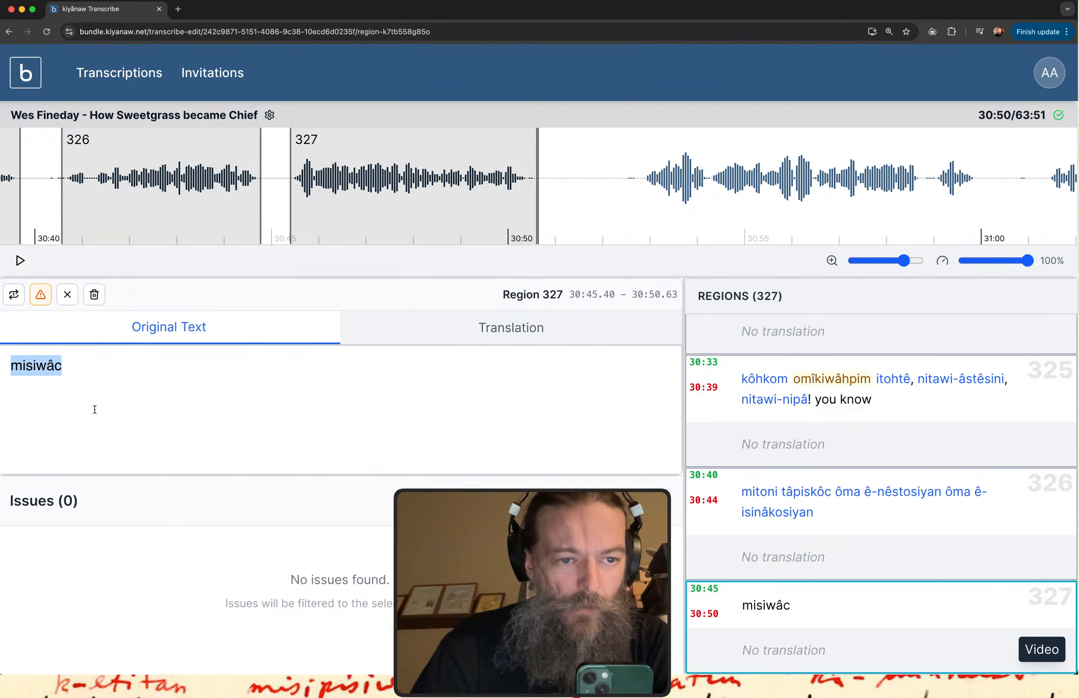
Back in kiyânaw Transcribe, correct region 327's opening word to "misawâc", replay the region and append "niyanân ôki ninâkatohkânak".
{"action": "left_click", "coordinate": [36, 365]}
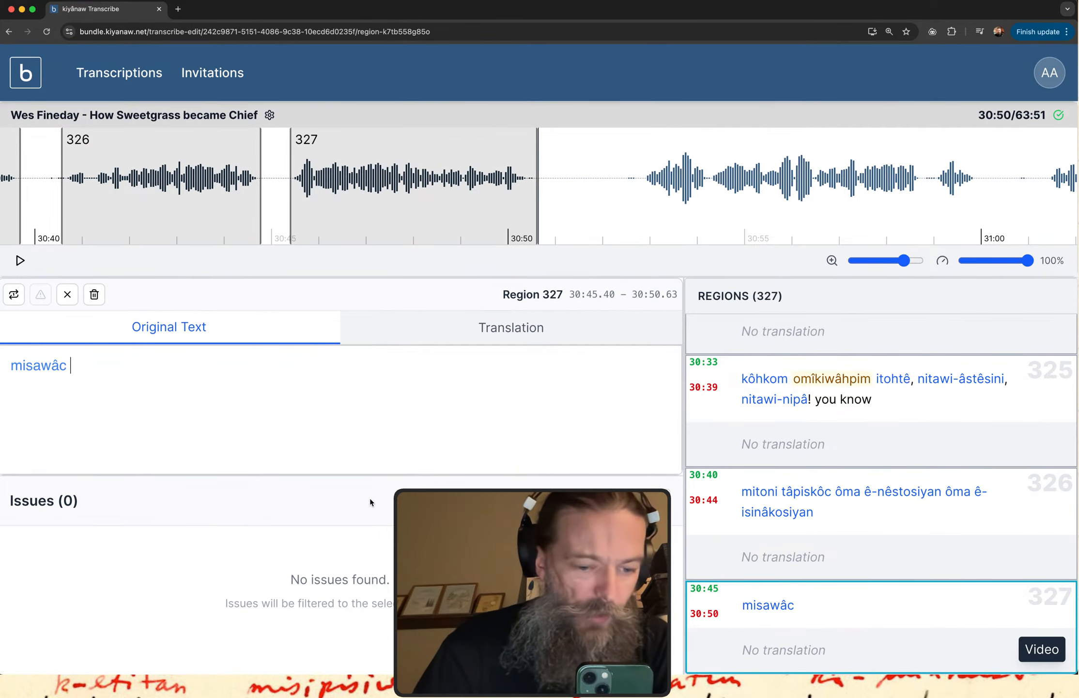
{"action": "left_click", "coordinate": [772, 623]}
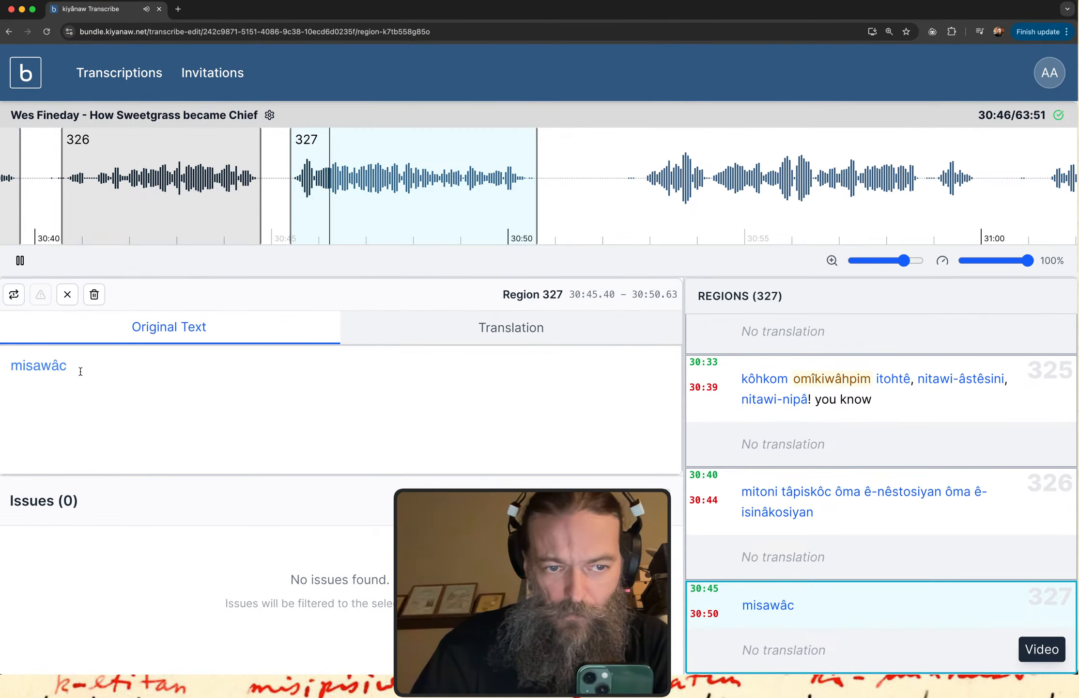
{"action": "left_click", "coordinate": [80, 371]}
{"action": "type", "text": "ni"}
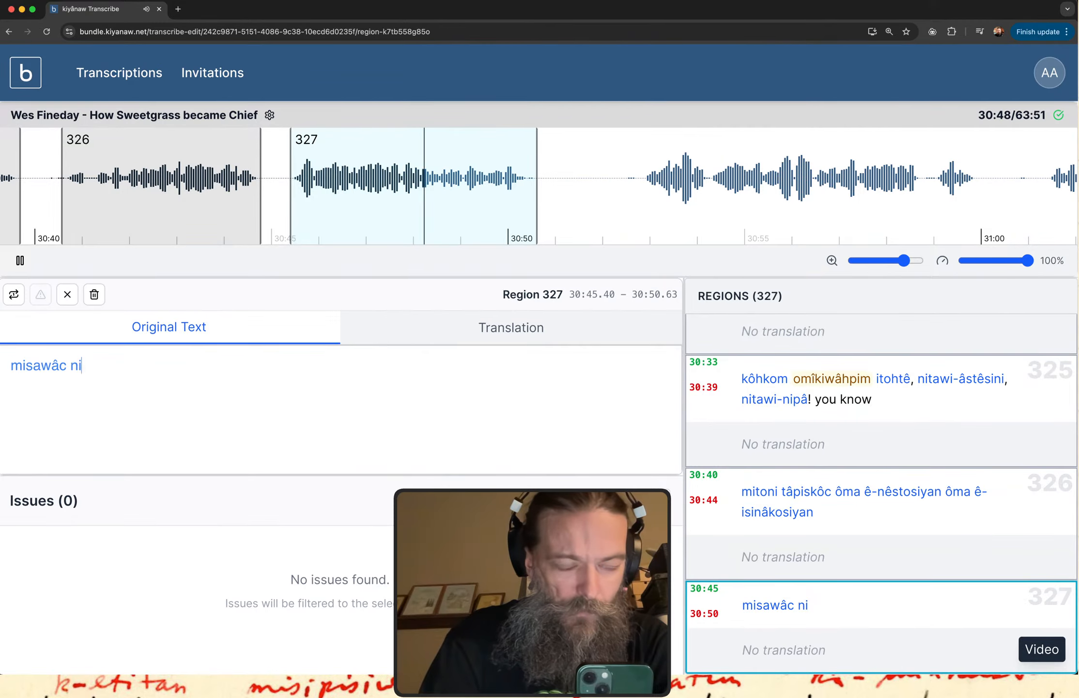
{"action": "type", "text": "yanân"}
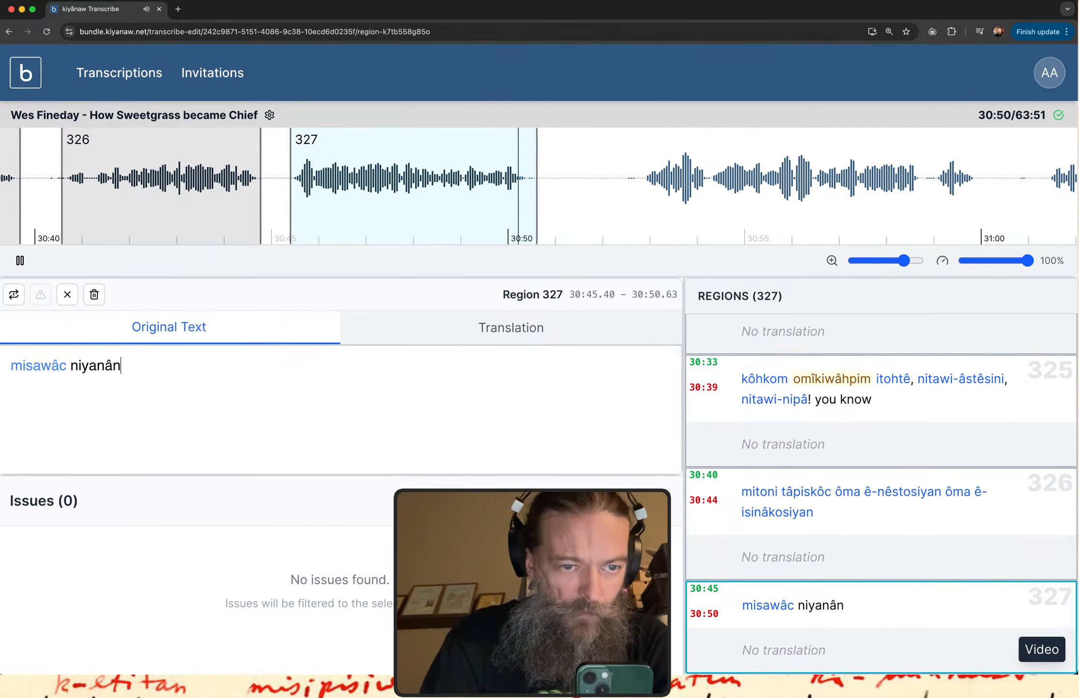
{"action": "type", "text": " ôki nin"}
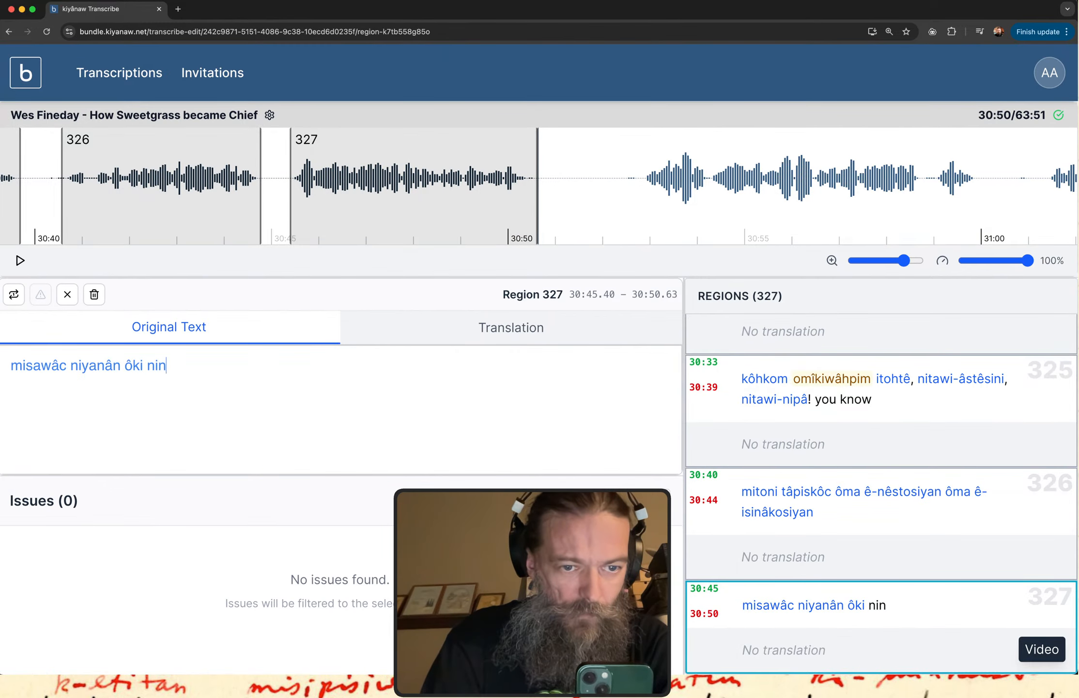
{"action": "type", "text": "âkatohkânak"}
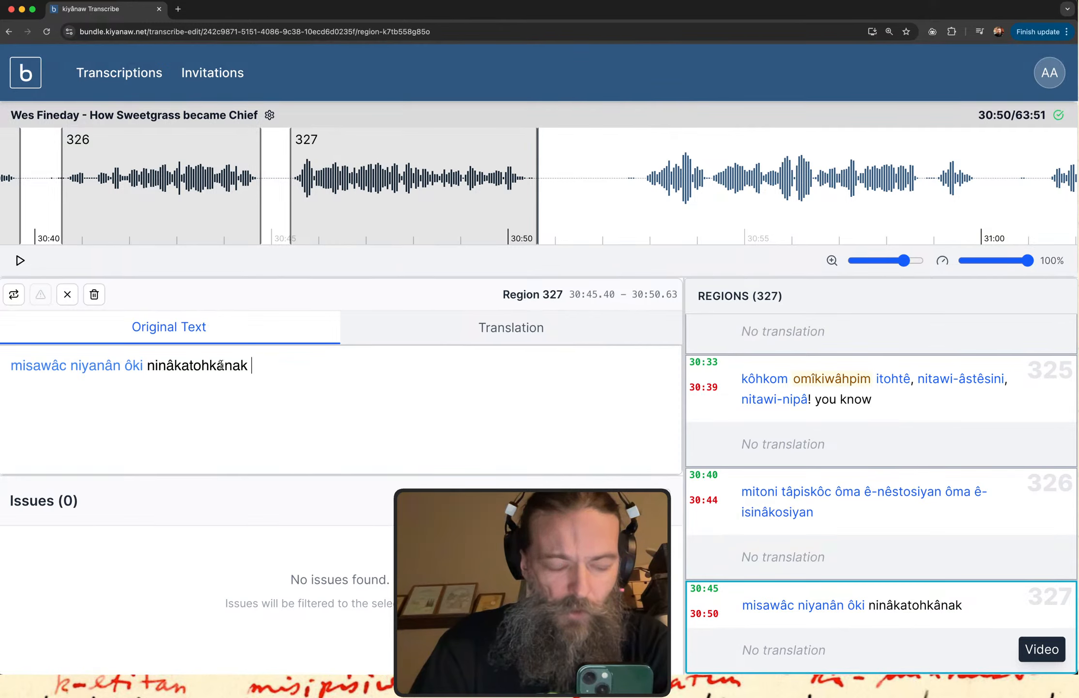
Replay region 327 and append "mistatimwak kâ-" to its original text.
{"action": "left_click", "coordinate": [851, 596]}
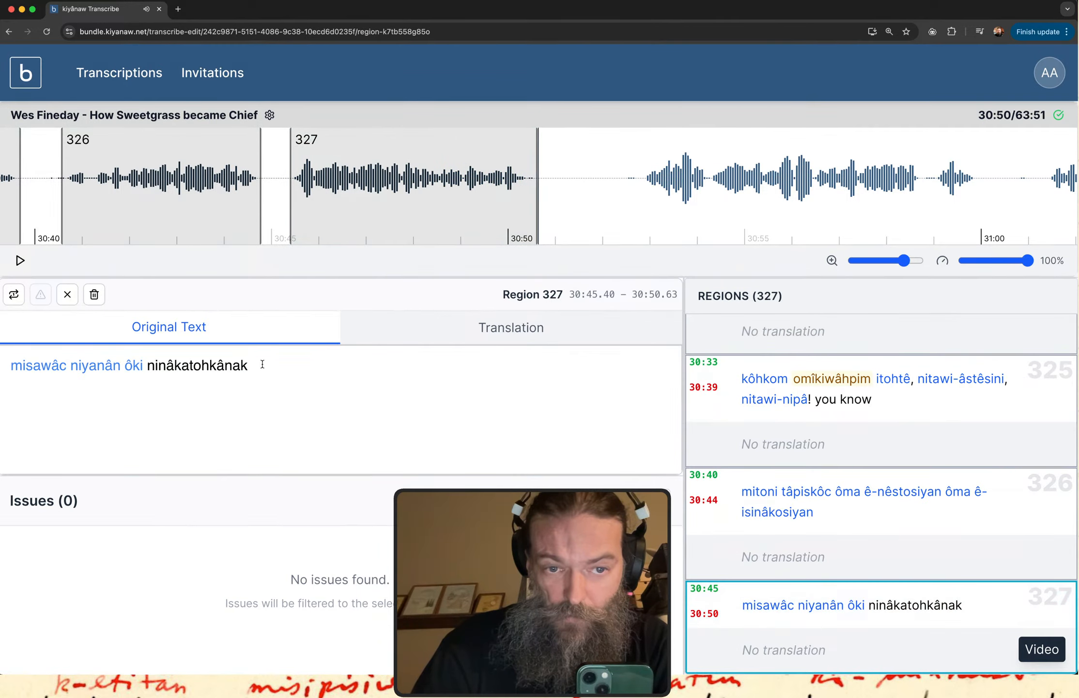
{"action": "type", "text": "mista"}
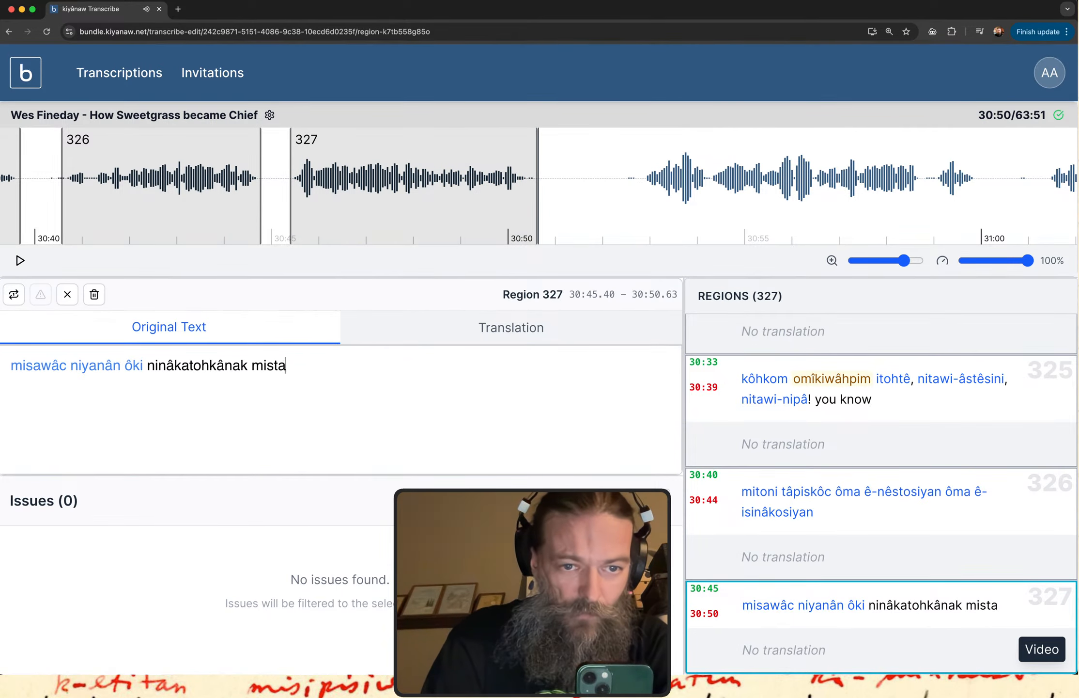
{"action": "type", "text": "timwak k"}
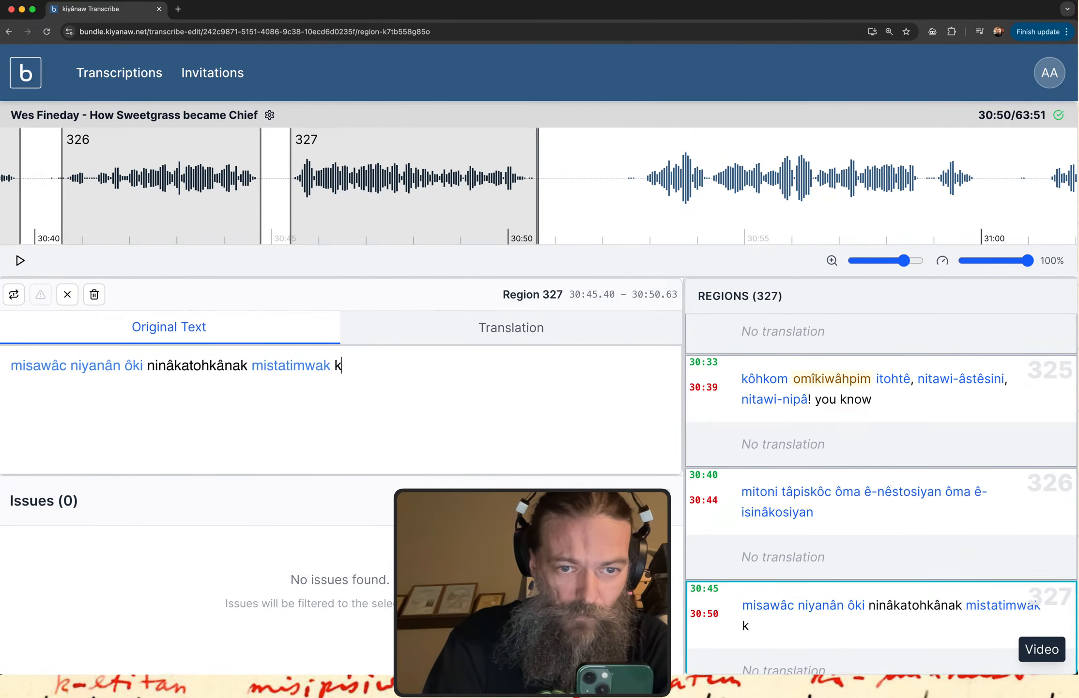
{"action": "type", "text": "a"}
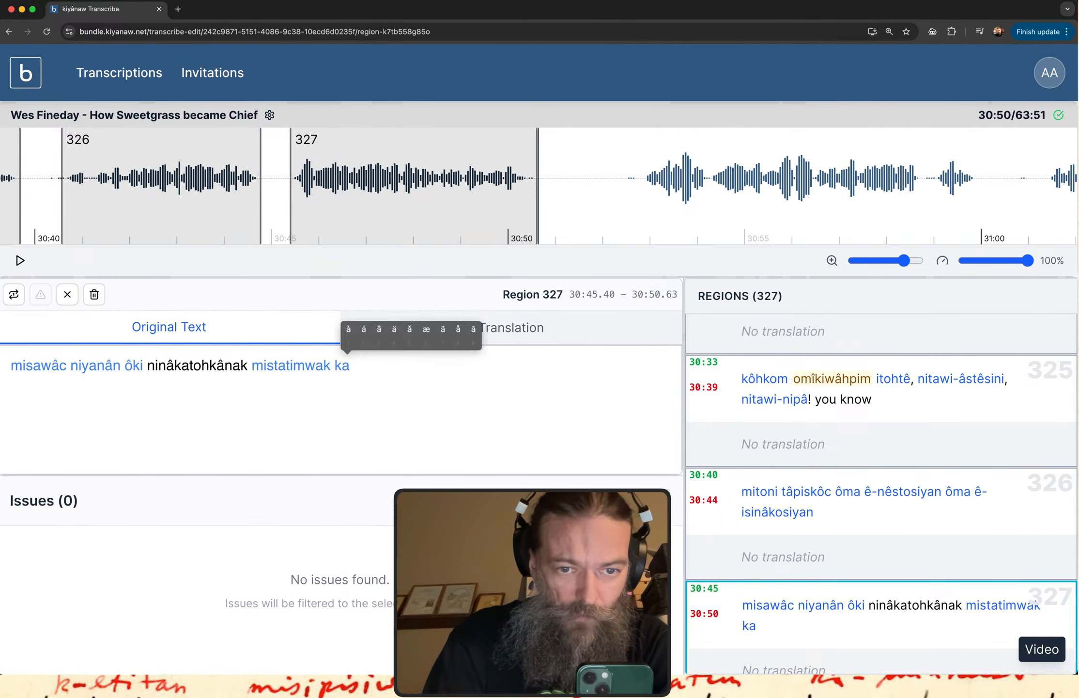
{"action": "type", "text": "3-"}
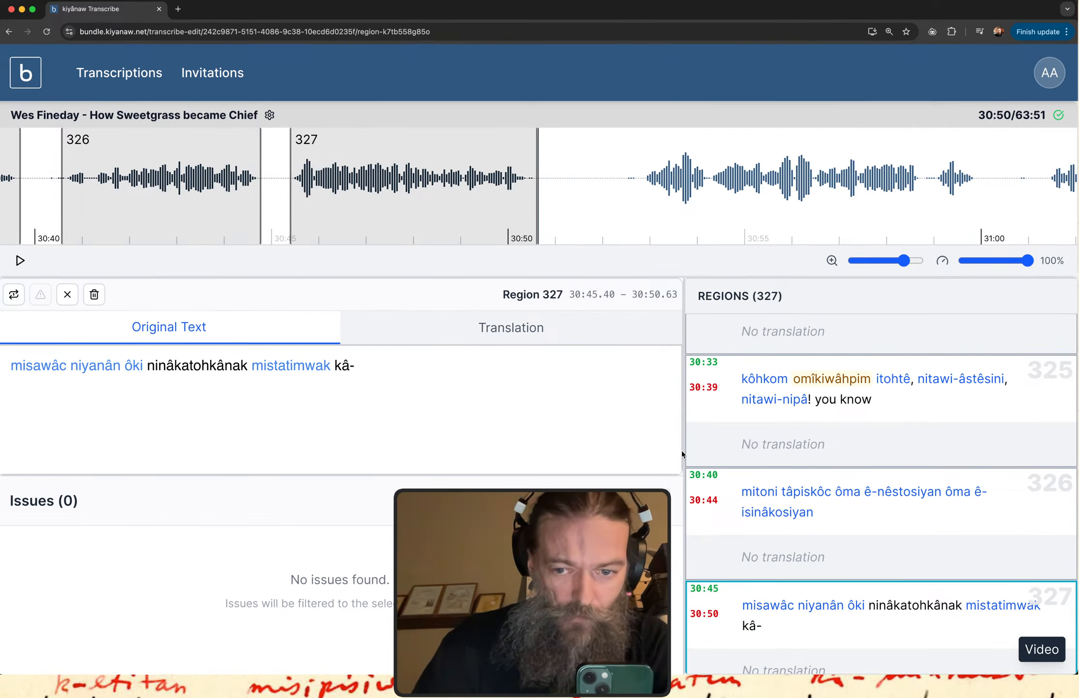
Replay region 327 and complete its last word as "kâ-pê-kiwêhtahacik".
{"action": "left_click", "coordinate": [847, 608]}
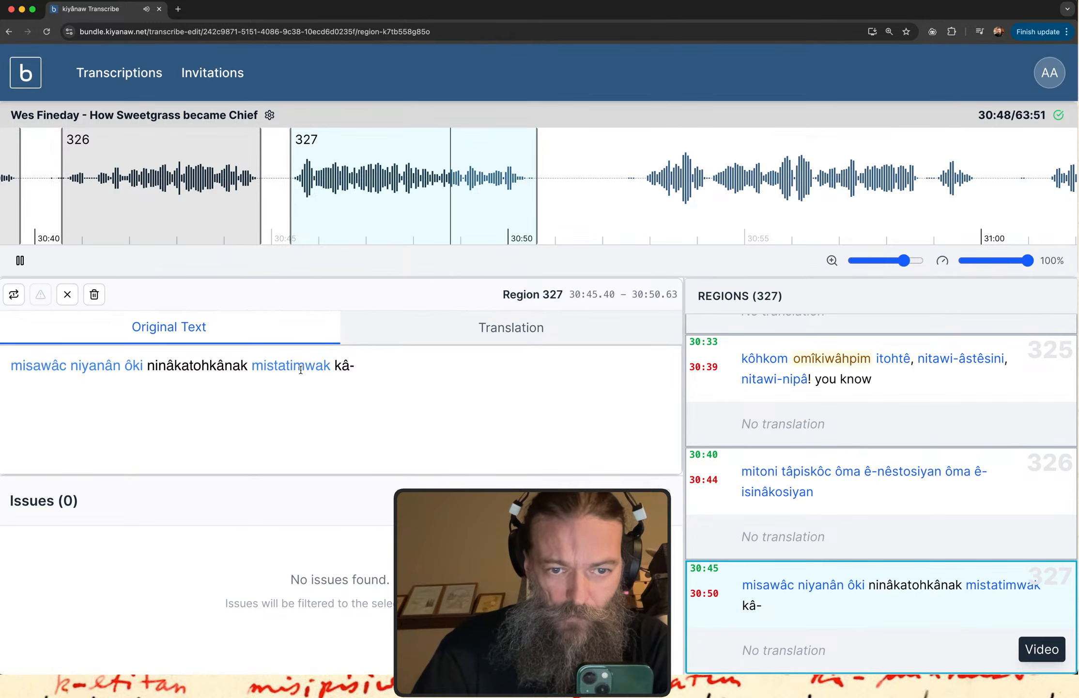
{"action": "type", "text": "pe"}
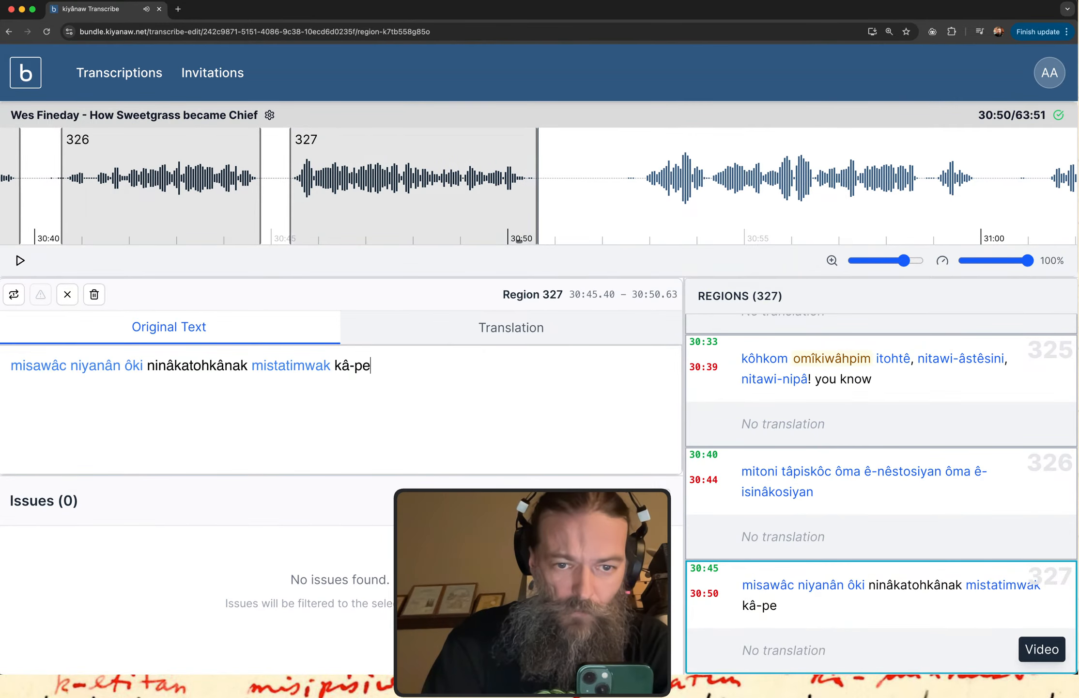
{"action": "type", "text": "3"}
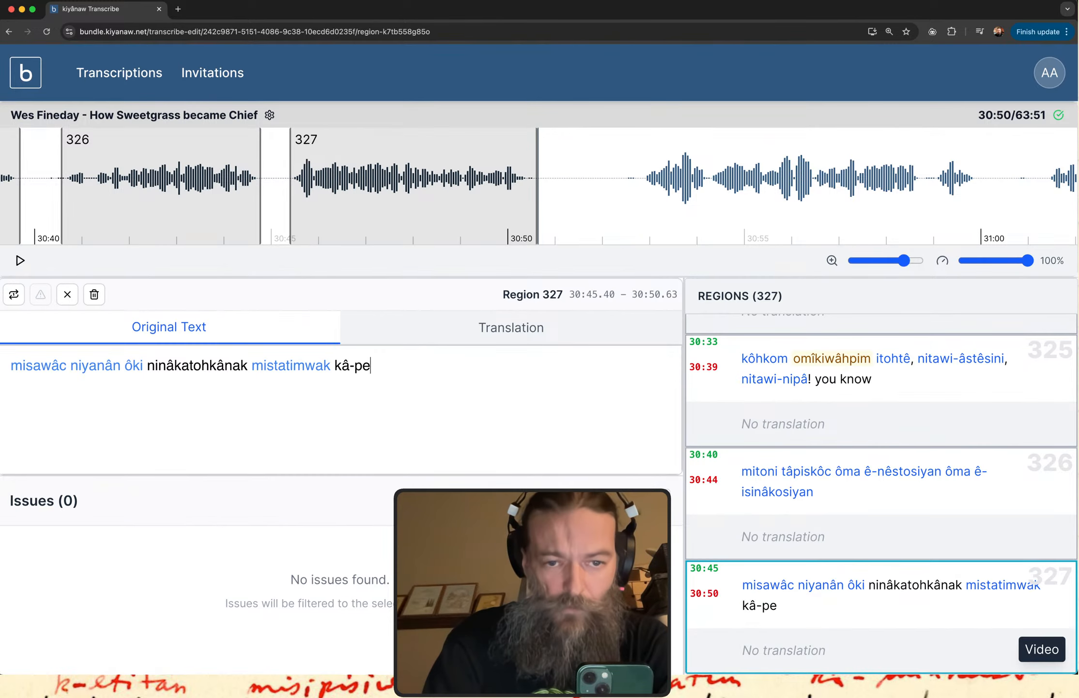
{"action": "type", "text": "-k"}
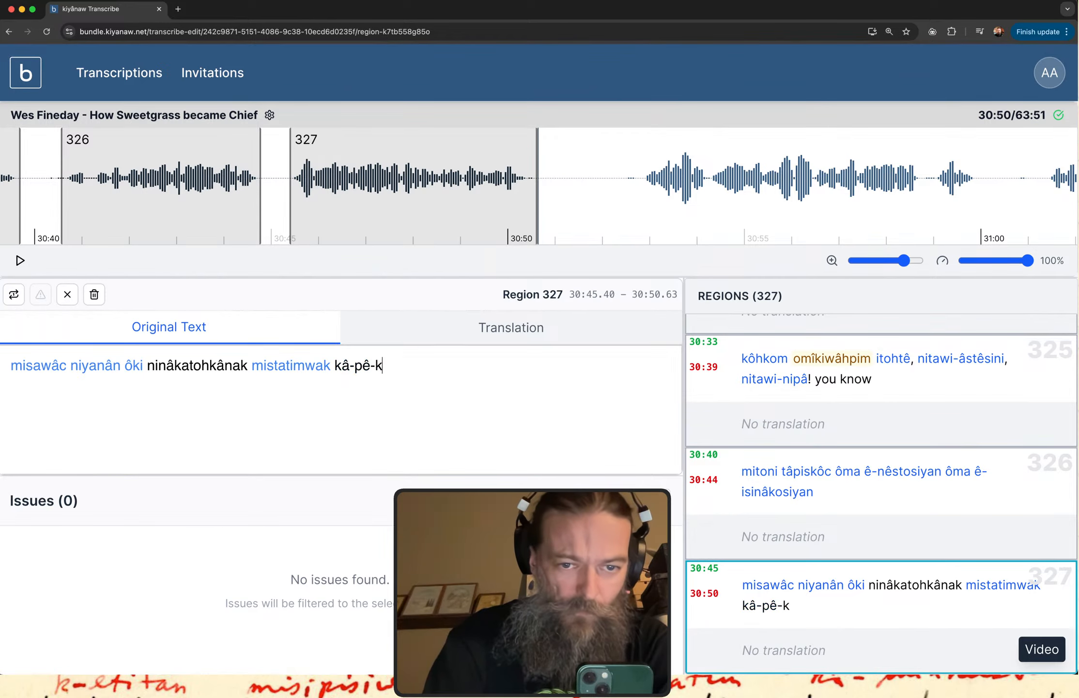
{"action": "type", "text": "iwe3hta"}
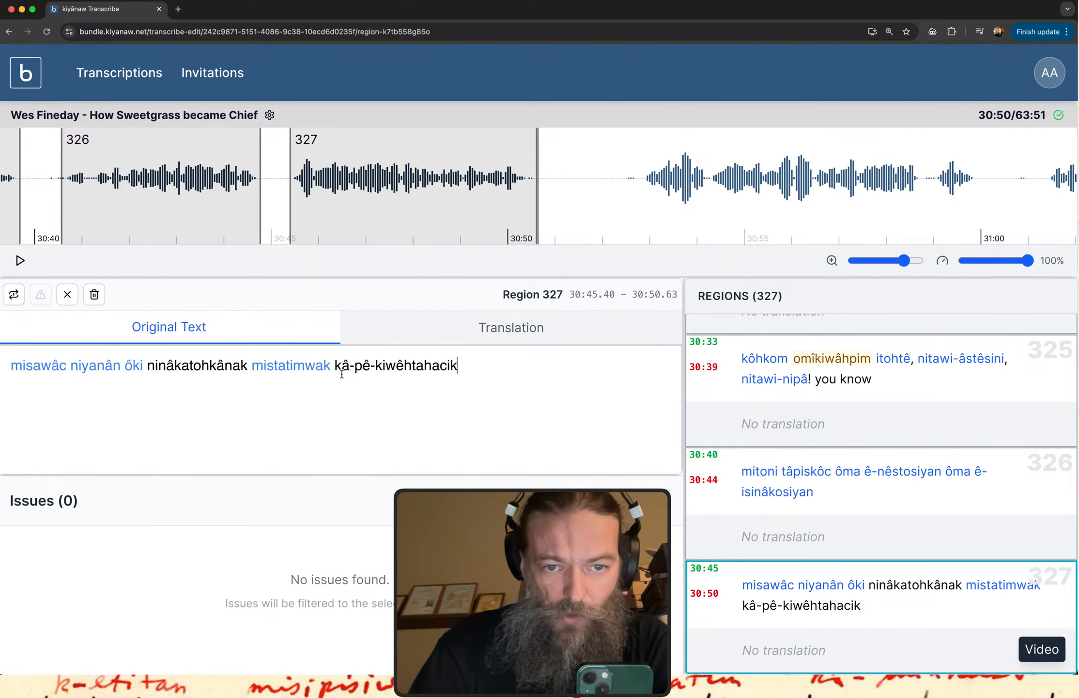
Correct the short i in region 327's last word so it reads "kâ-pê-kîwêhtahacik".
{"action": "left_click", "coordinate": [386, 366]}
{"action": "key", "text": "BackSpace"}
{"action": "type", "text": "i"}
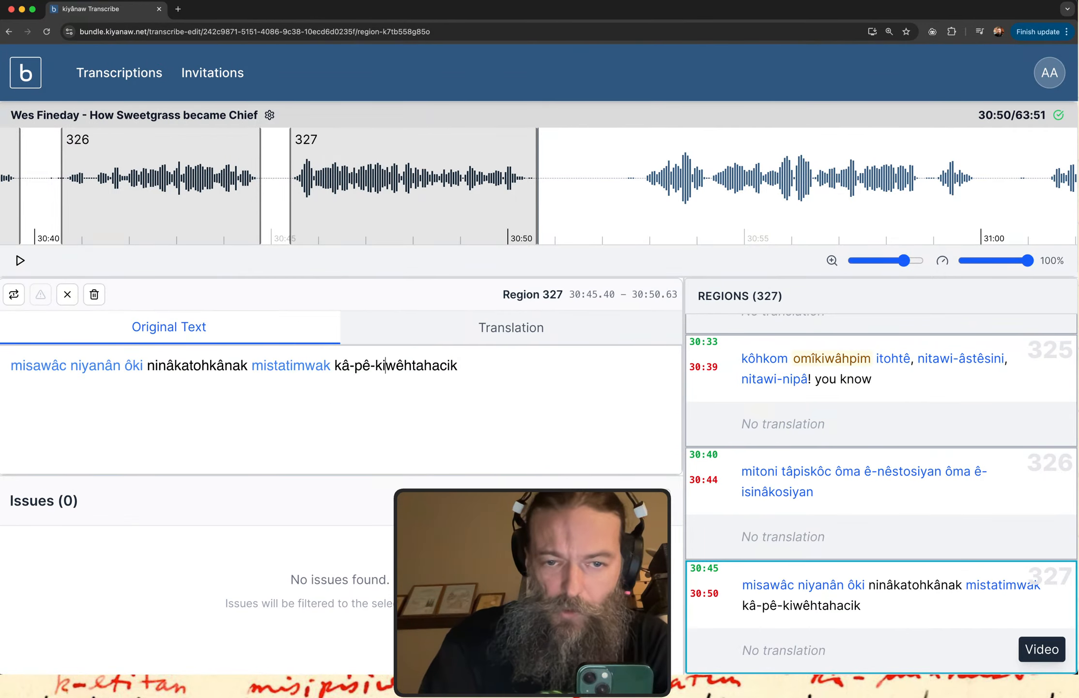
{"action": "type", "text": "3"}
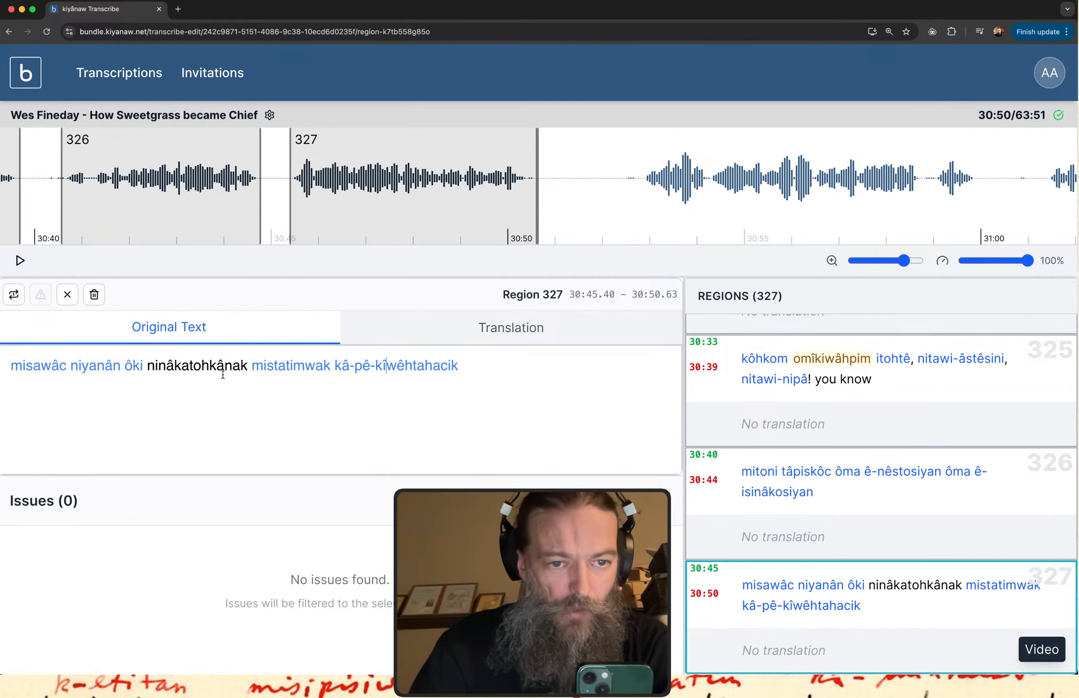
Change "ninâkatohkânak" in region 327 to "nika-nâkatohkânak" and select the whole word.
{"action": "left_click", "coordinate": [158, 367]}
{"action": "type", "text": "ka-"}
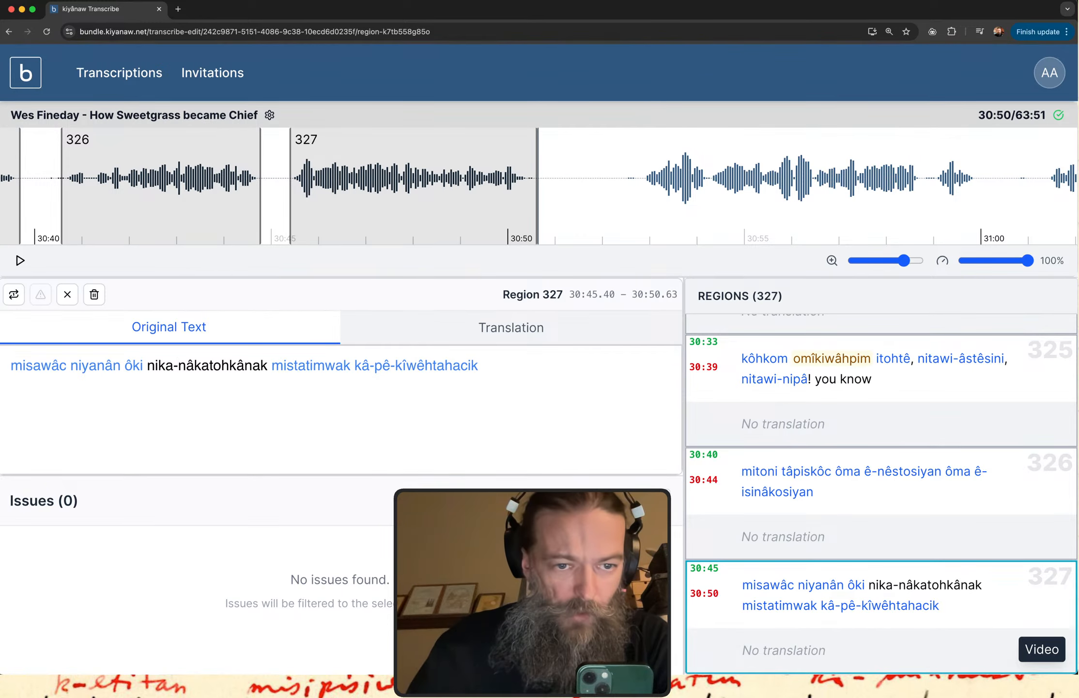
{"action": "left_click_drag", "start_coordinate": [148, 366], "coordinate": [228, 366]}
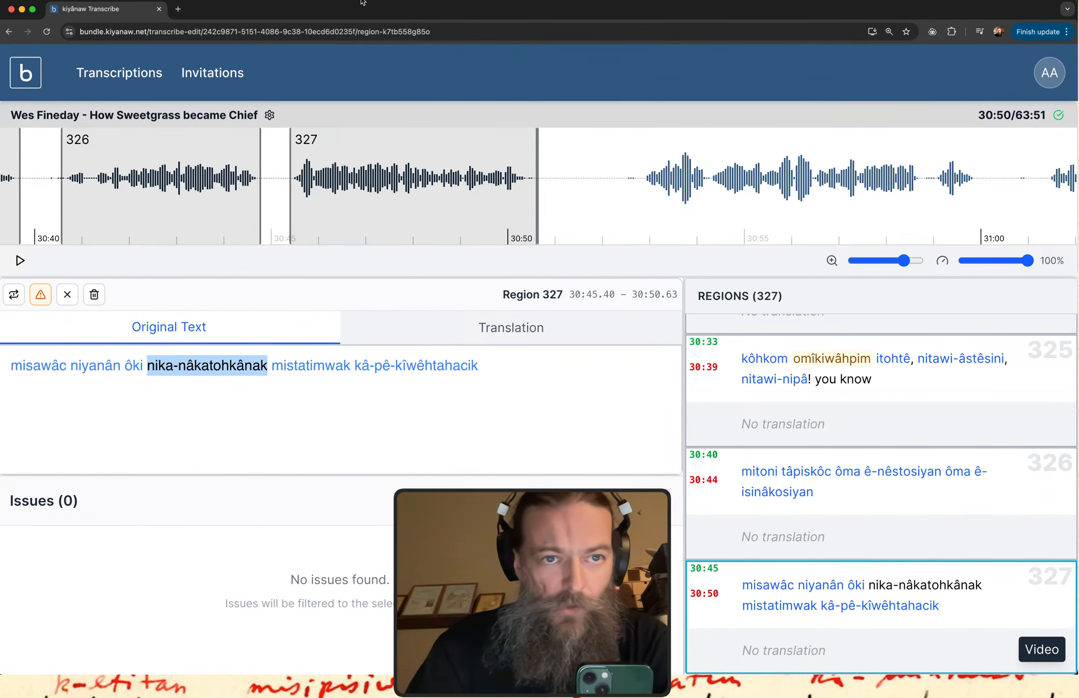
Switch to the itwêwina dictionary and search for "nika-nâkatohkânak".
{"action": "key", "text": "ctrl+Up"}
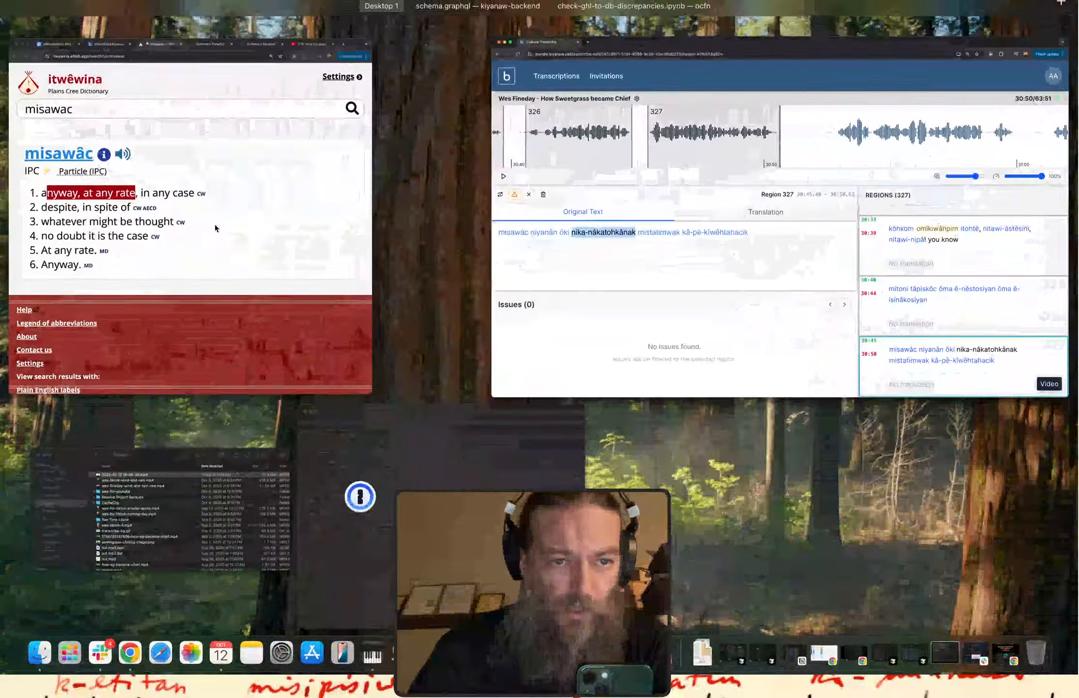
{"action": "left_click", "coordinate": [215, 224]}
{"action": "left_click_drag", "start_coordinate": [162, 133], "coordinate": [6, 134]}
{"action": "type", "text": "nika-nâkatohkânak"}
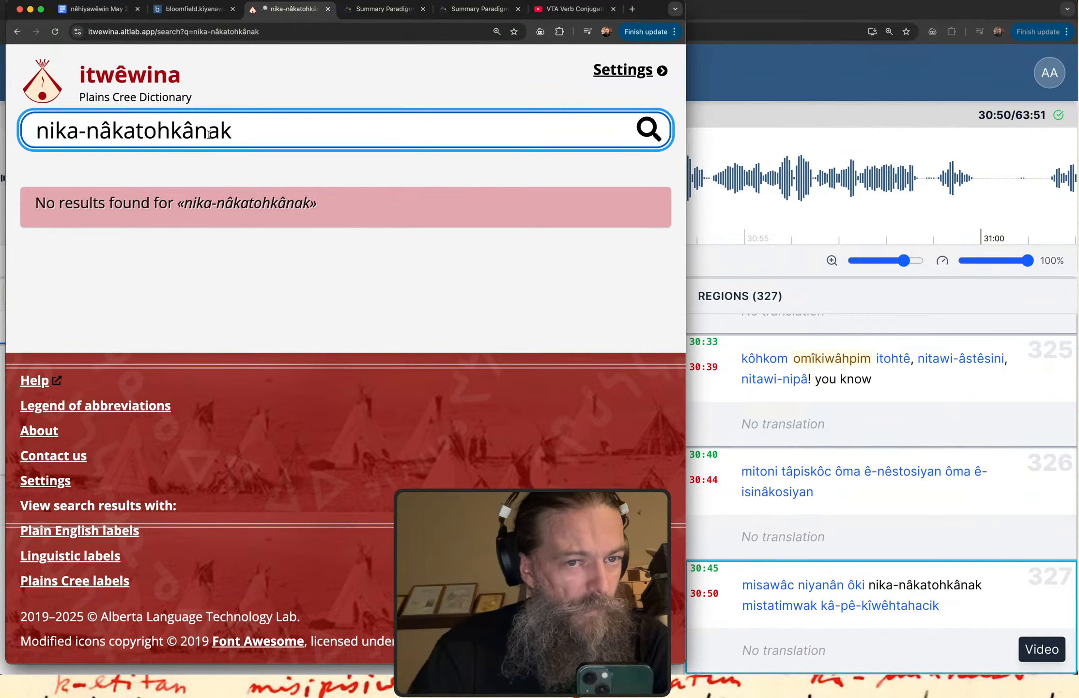
Shorten the dictionary search to "nika-nâkatohkân" and read the definitions of the form and its base verb.
{"action": "left_click_drag", "start_coordinate": [209, 135], "coordinate": [470, 183]}
{"action": "key", "text": "BackSpace"}
{"action": "key", "text": "Return"}
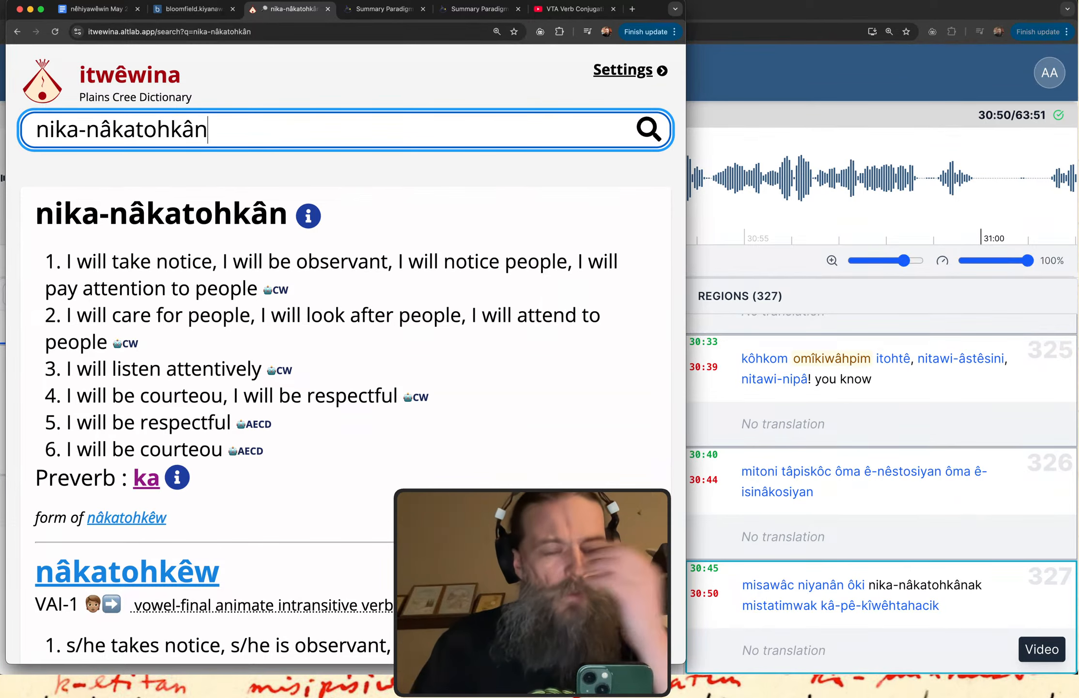
{"action": "scroll", "coordinate": [601, 465], "scroll_direction": "down", "scroll_amount": 10}
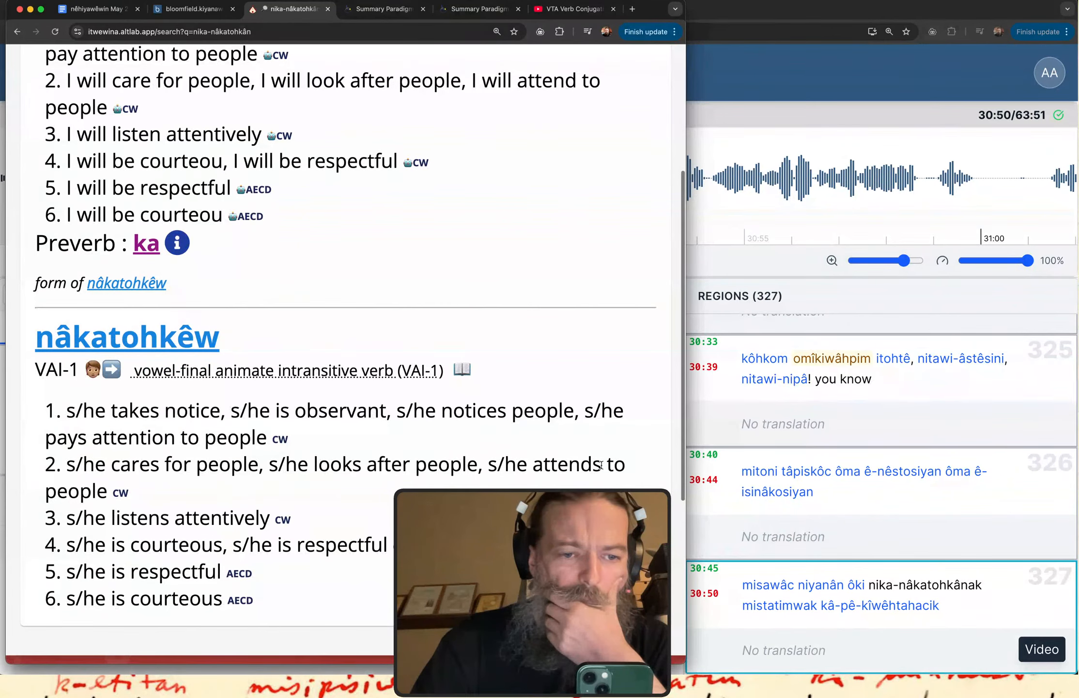
{"action": "scroll", "coordinate": [601, 465], "scroll_direction": "up", "scroll_amount": 10}
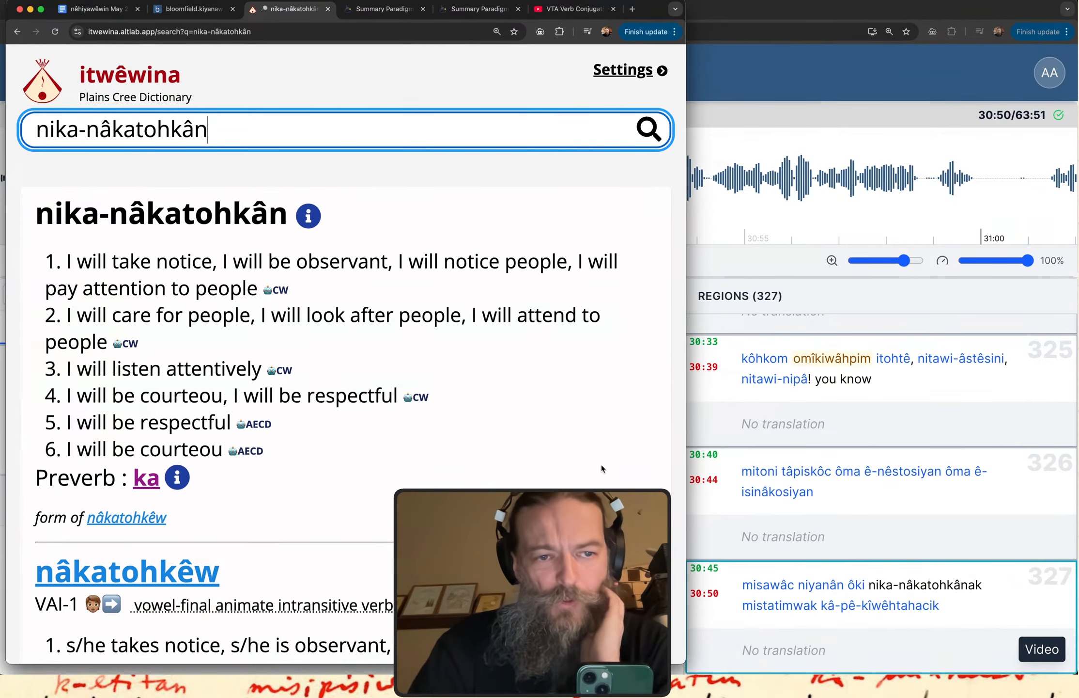
Return to the transcript, replay region 327, reselect "nika-nâkatohkânak" and compare it with the dictionary entry.
{"action": "left_click", "coordinate": [835, 73]}
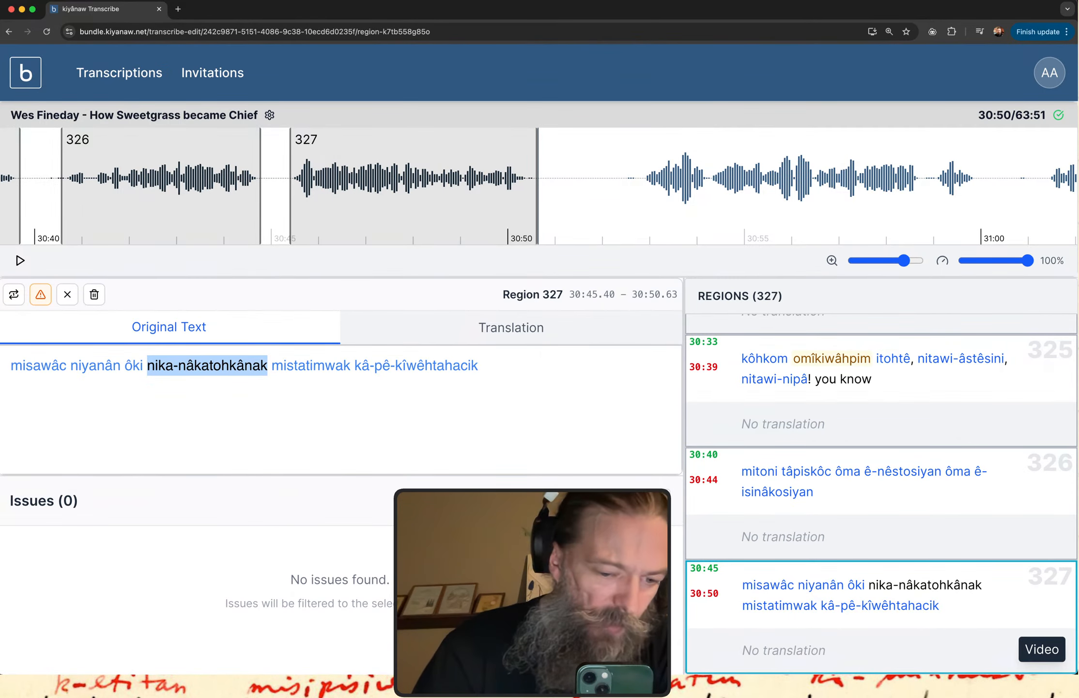
{"action": "left_click", "coordinate": [846, 599]}
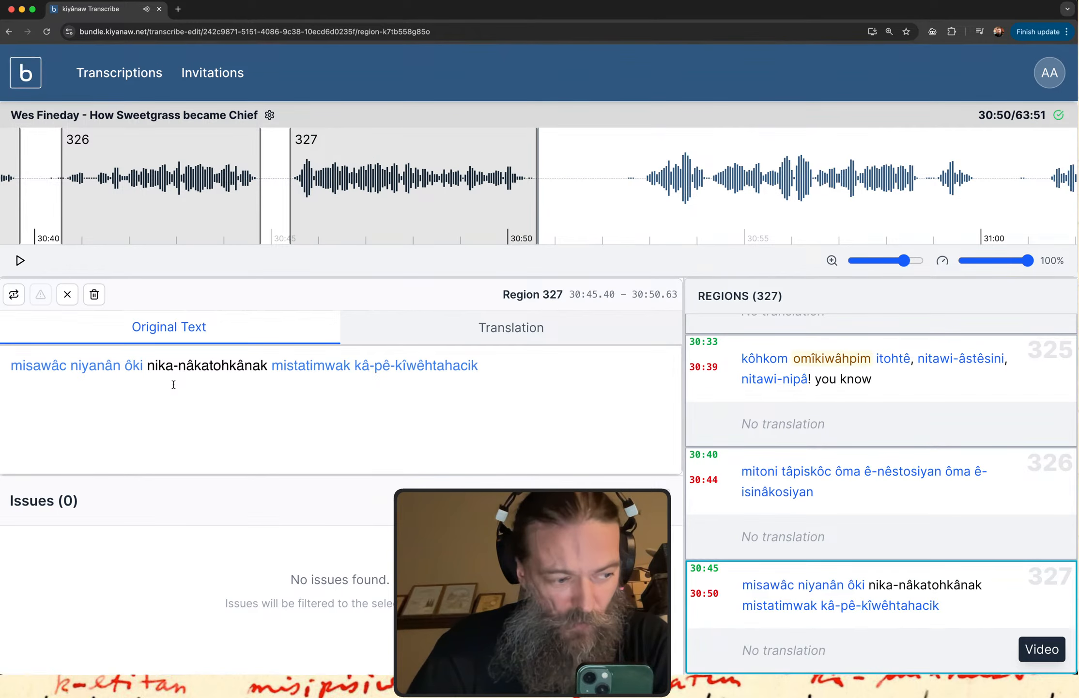
{"action": "left_click_drag", "start_coordinate": [267, 367], "coordinate": [150, 369]}
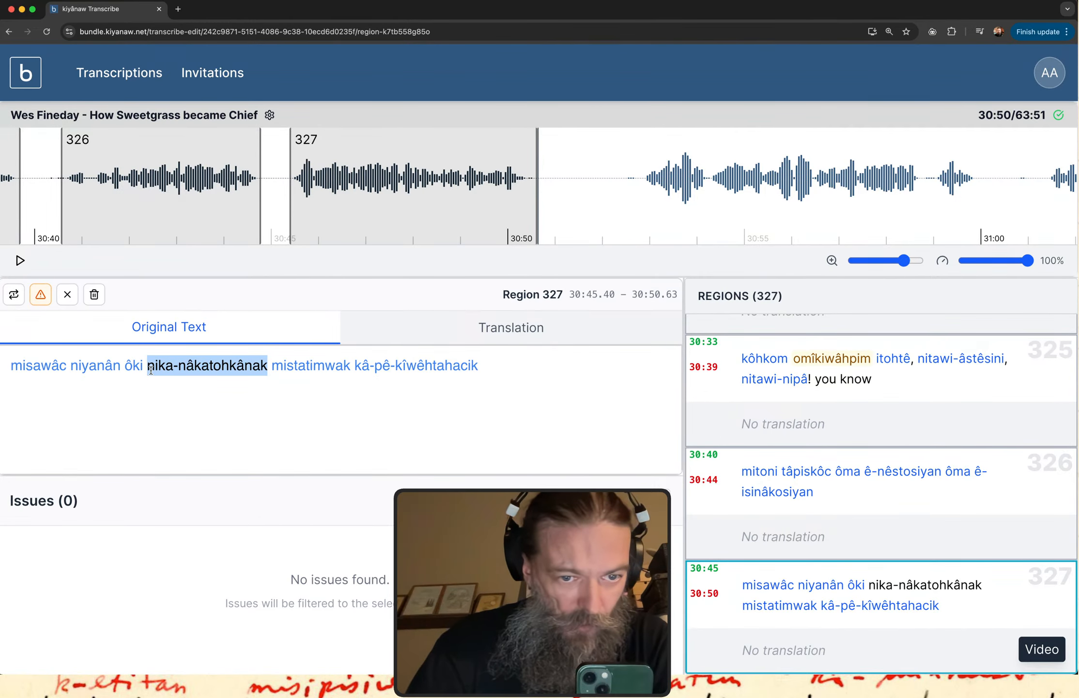
{"action": "key", "text": "ctrl+Up"}
{"action": "left_click", "coordinate": [195, 201]}
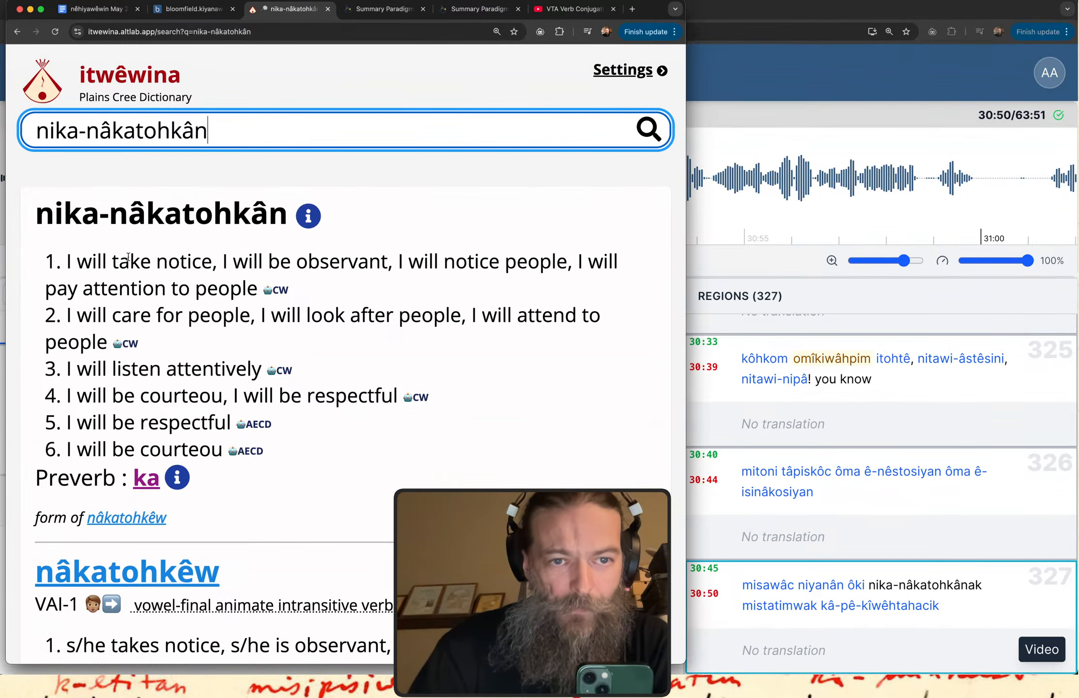
{"action": "left_click", "coordinate": [802, 77]}
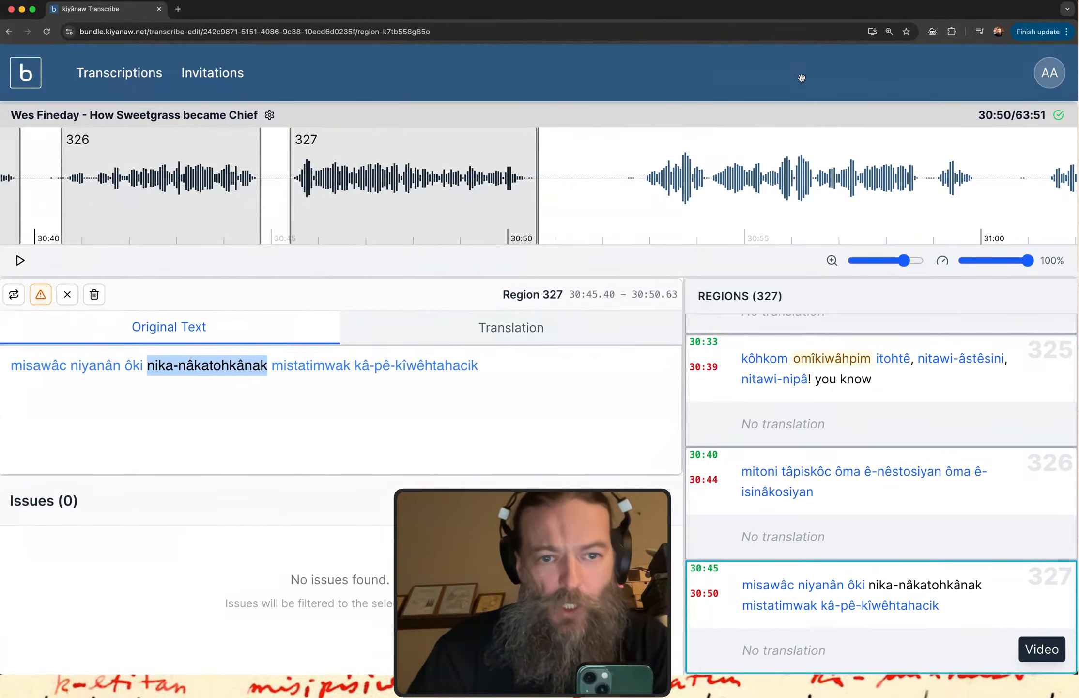
Highlight "niyanân", "nika-nâkatohkânak" and finally only its stem "nâkatohkânak" in region 327's original text to examine the verb form.
{"action": "double_click", "coordinate": [99, 364]}
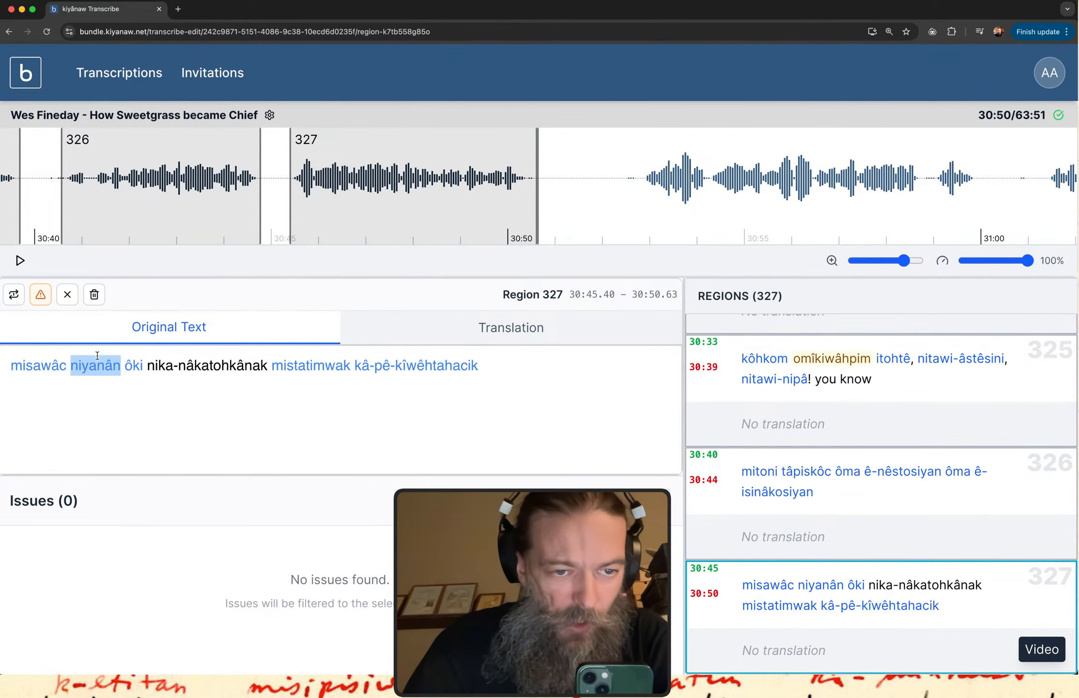
{"action": "left_click", "coordinate": [159, 365]}
{"action": "left_click", "coordinate": [149, 367]}
{"action": "left_click_drag", "start_coordinate": [149, 367], "coordinate": [268, 373]}
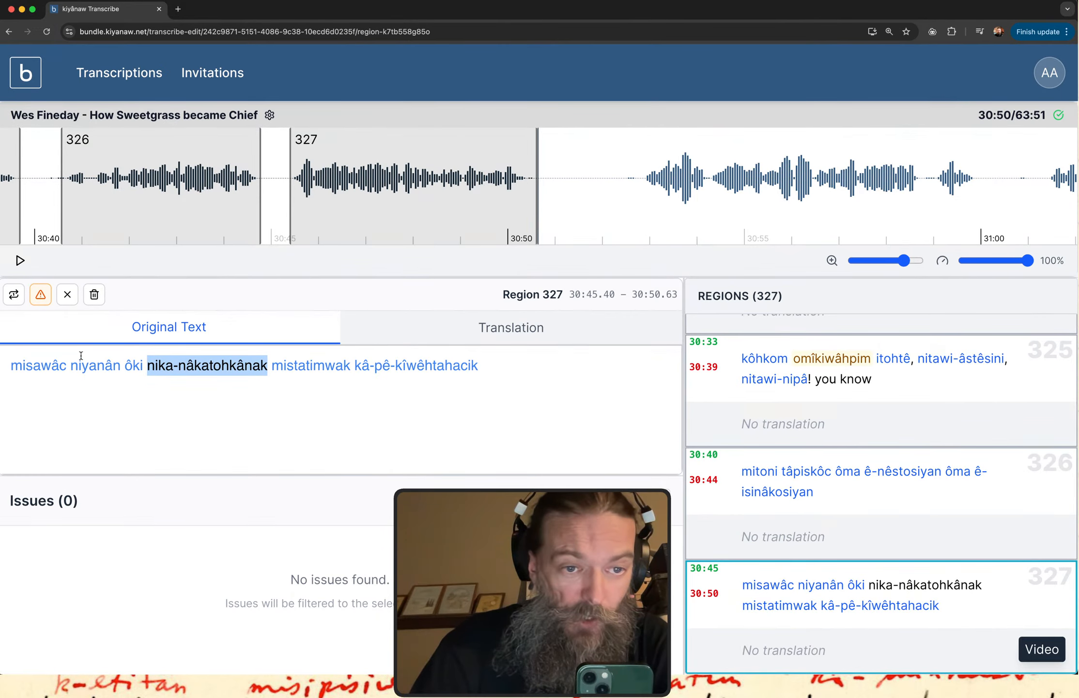
{"action": "double_click", "coordinate": [257, 368]}
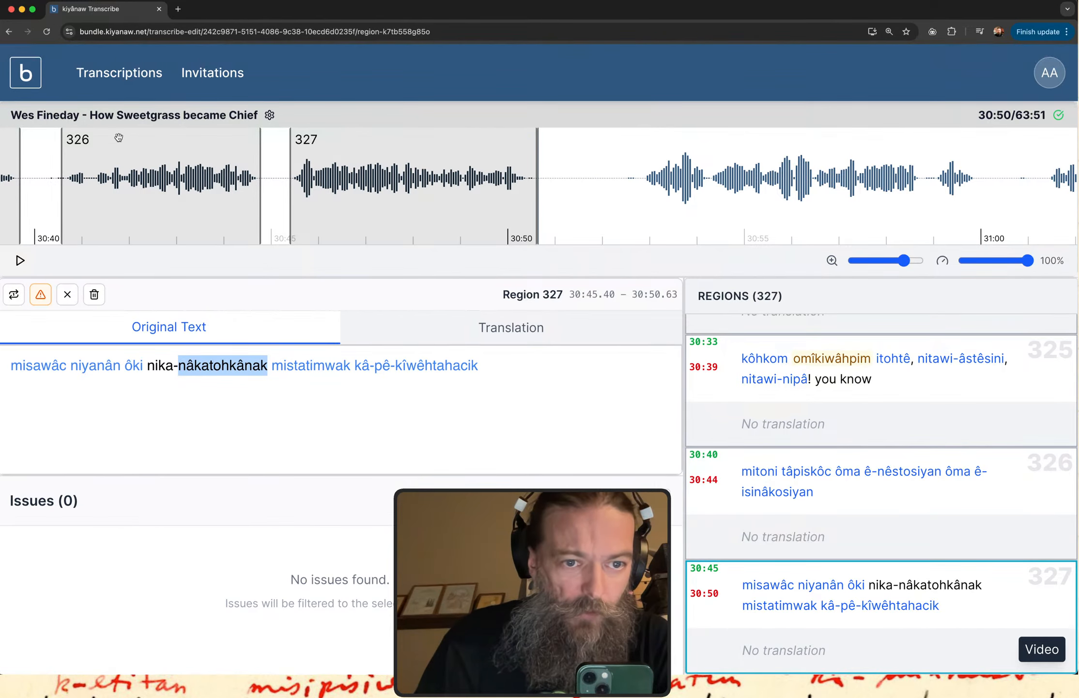
Switch to itwêwina and remove the "nika-" prefix from the search to look up "nâkatohkân".
{"action": "key", "text": "ctrl+Up"}
{"action": "left_click", "coordinate": [141, 177]}
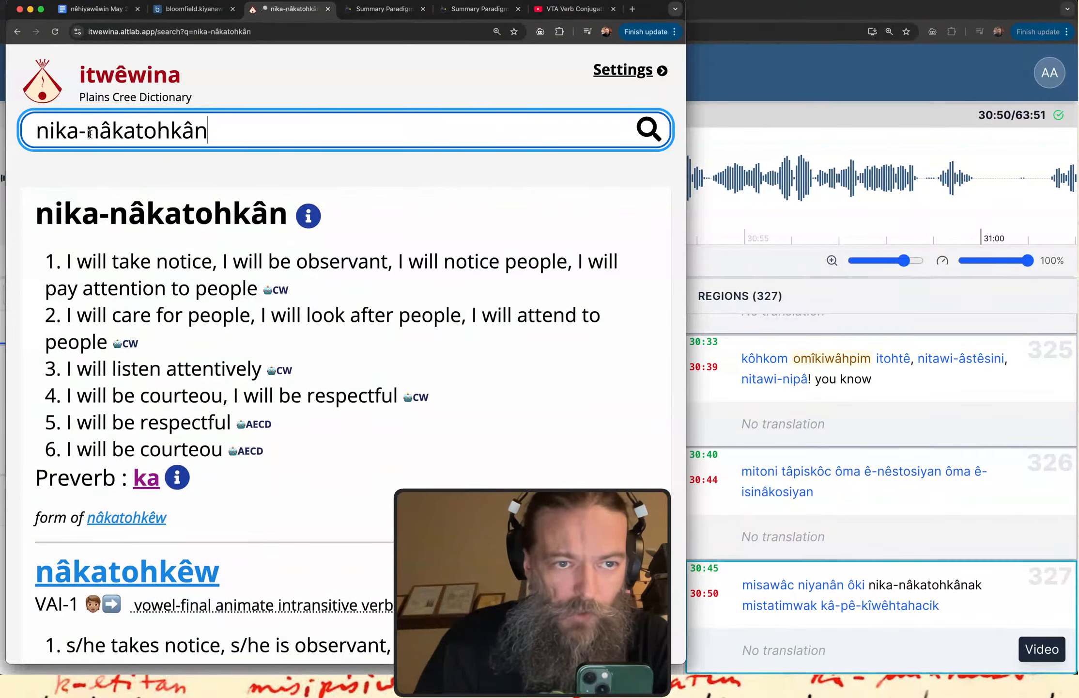
{"action": "left_click_drag", "start_coordinate": [86, 132], "coordinate": [1, 138]}
{"action": "key", "text": "BackSpace"}
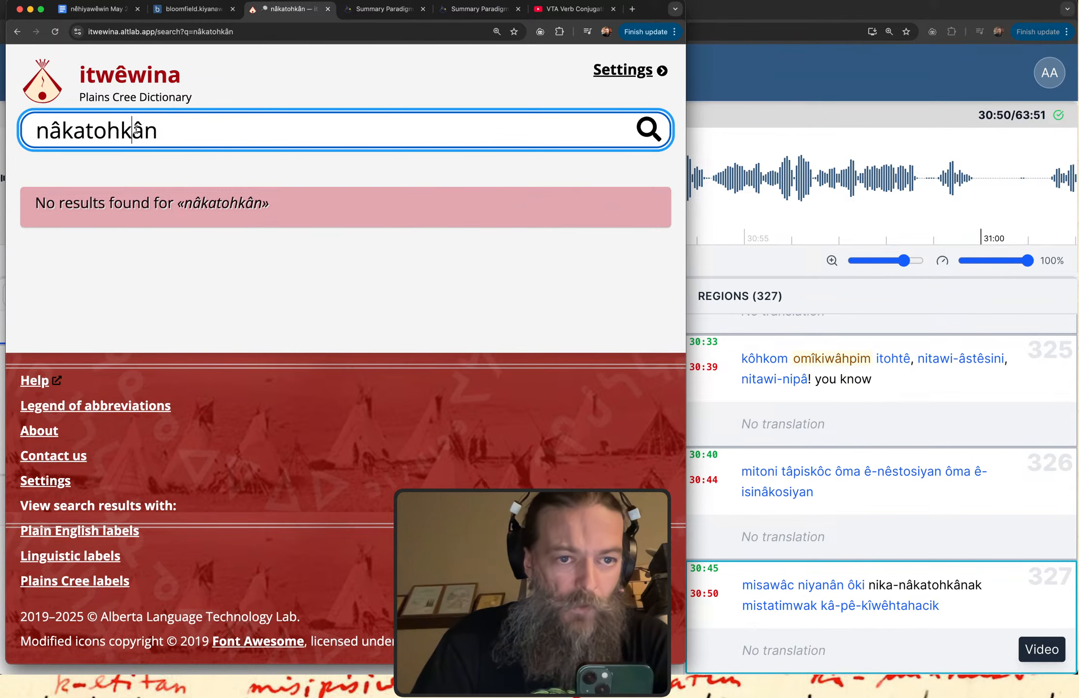
Replace the ending "ân" in the dictionary search to look up "nâkatohkew".
{"action": "key", "text": "shift+Left"}
{"action": "key", "text": "shift+Left"}
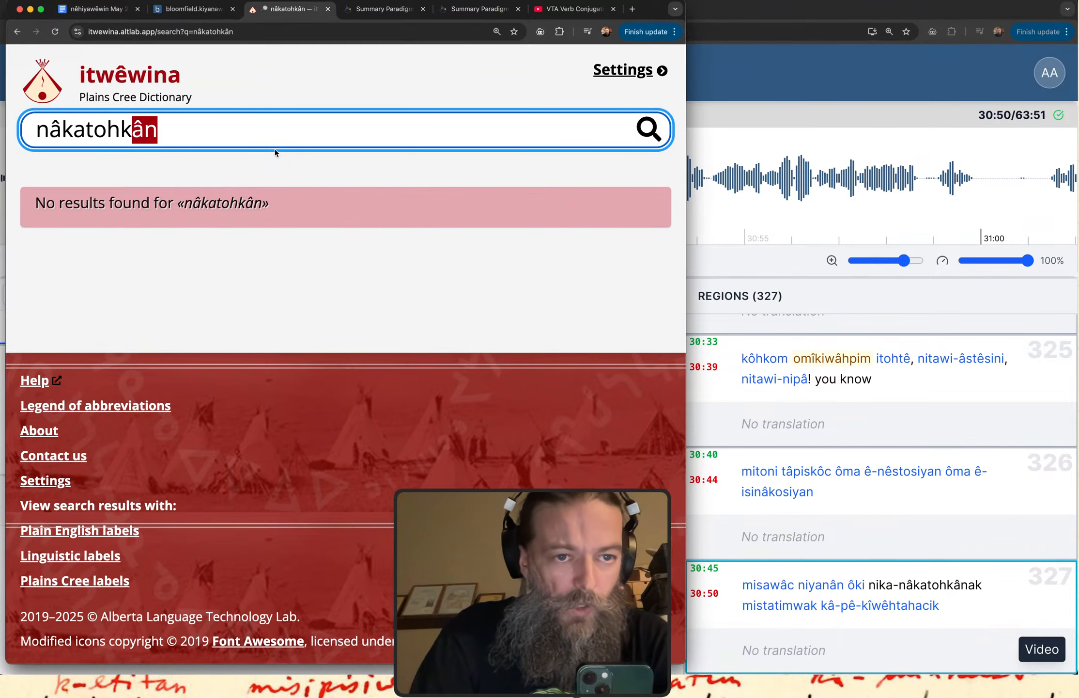
{"action": "type", "text": "ew"}
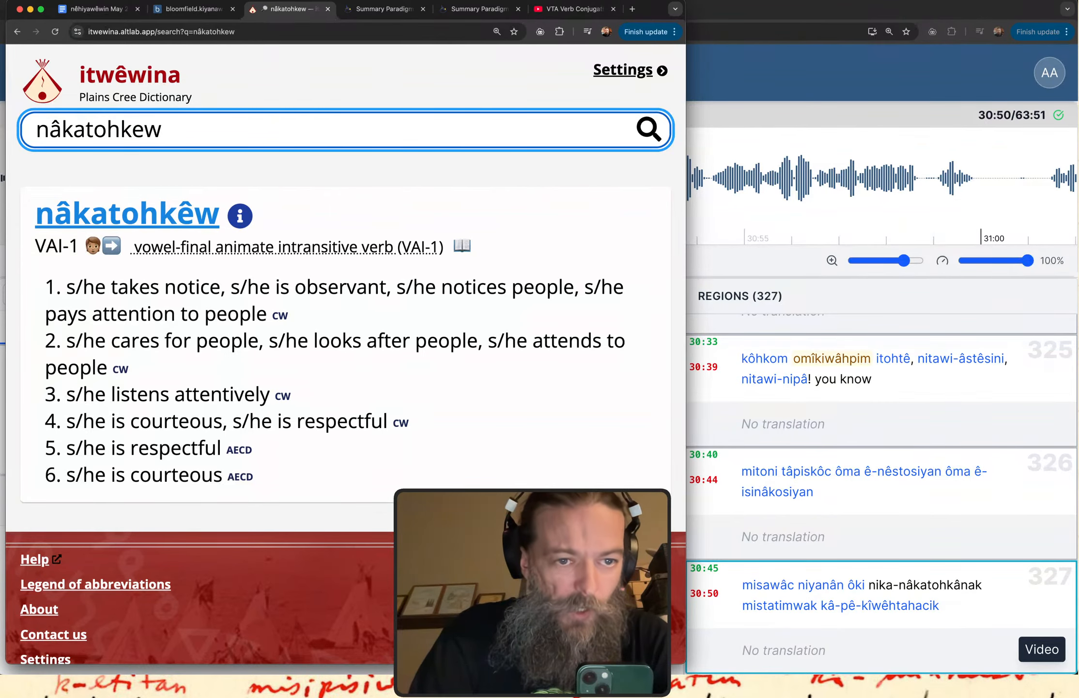
Change the ending of the dictionary search to look up "nâkatohkaw".
{"action": "key", "text": "BackSpace"}
{"action": "key", "text": "BackSpace"}
{"action": "type", "text": "ae"}
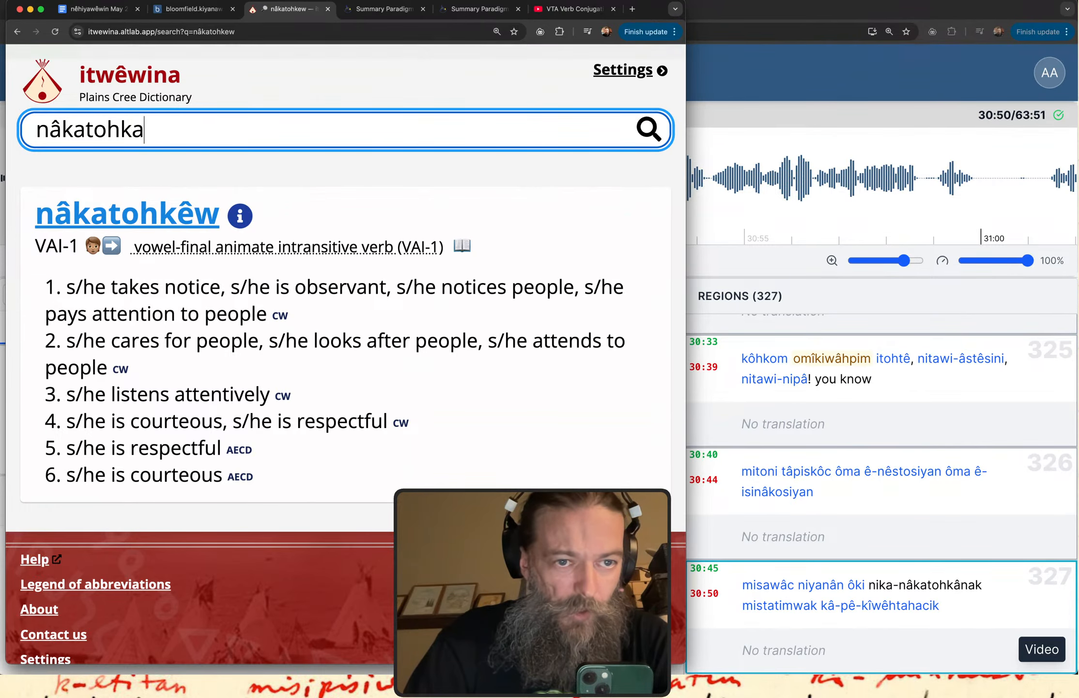
{"action": "key", "text": "BackSpace"}
{"action": "type", "text": "w"}
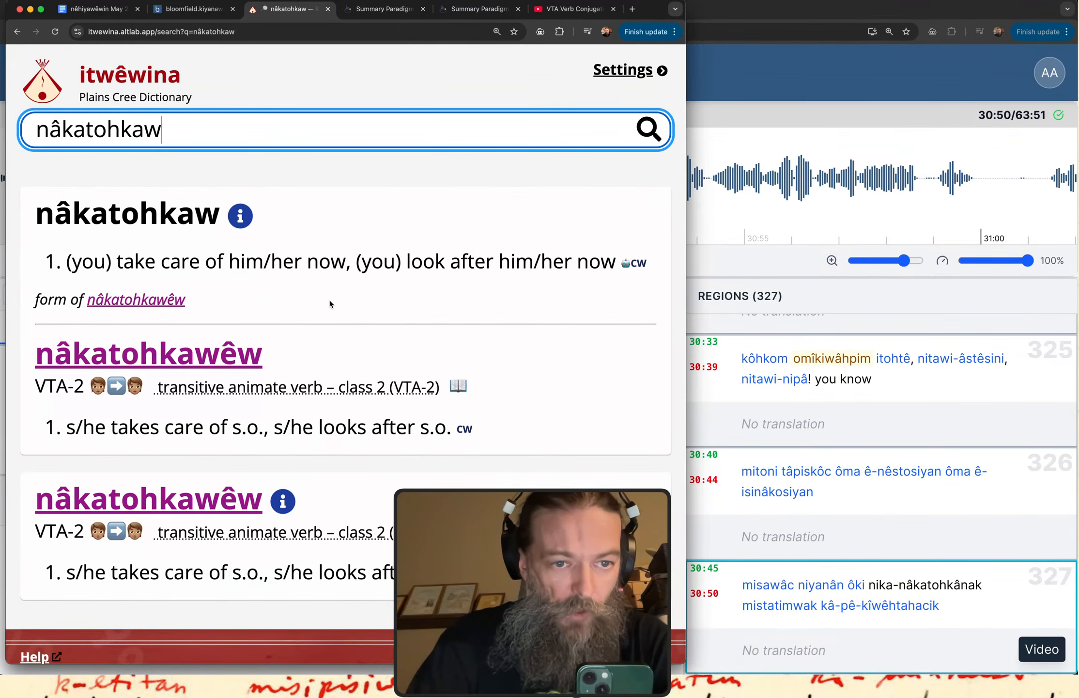
Open the dictionary entry for "nâkatohkawêw" and expand its conjugation table to the full paradigm.
{"action": "scroll", "coordinate": [330, 303], "scroll_direction": "down", "scroll_amount": 3}
{"action": "mouse_move", "coordinate": [330, 307]}
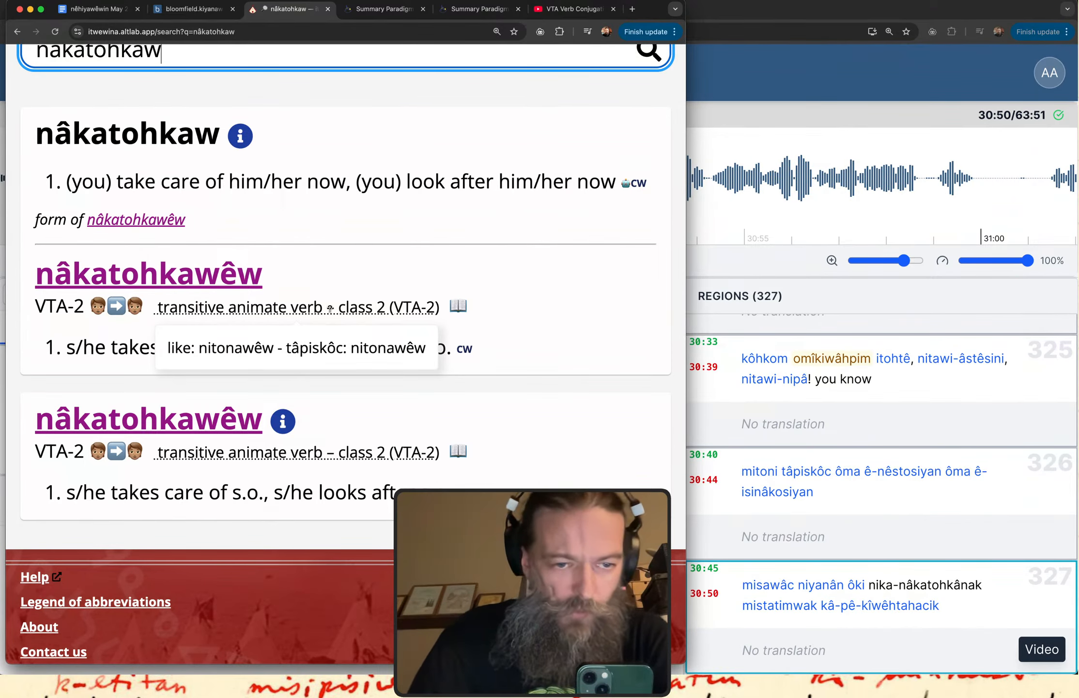
{"action": "left_click", "coordinate": [215, 271]}
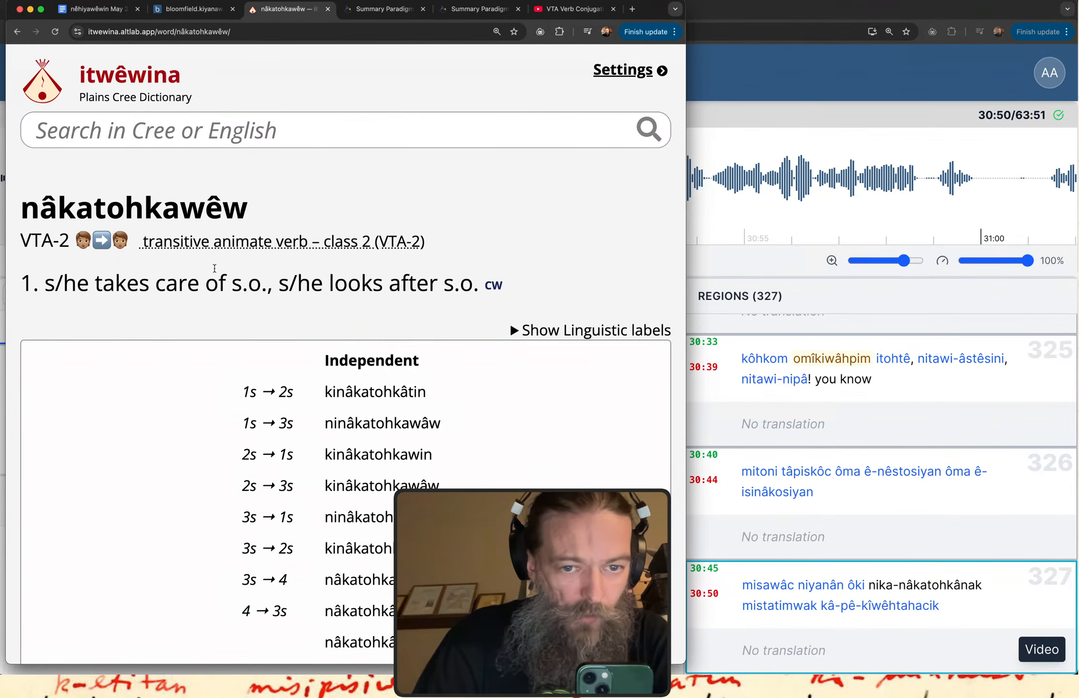
{"action": "scroll", "coordinate": [214, 268], "scroll_direction": "down", "scroll_amount": 3}
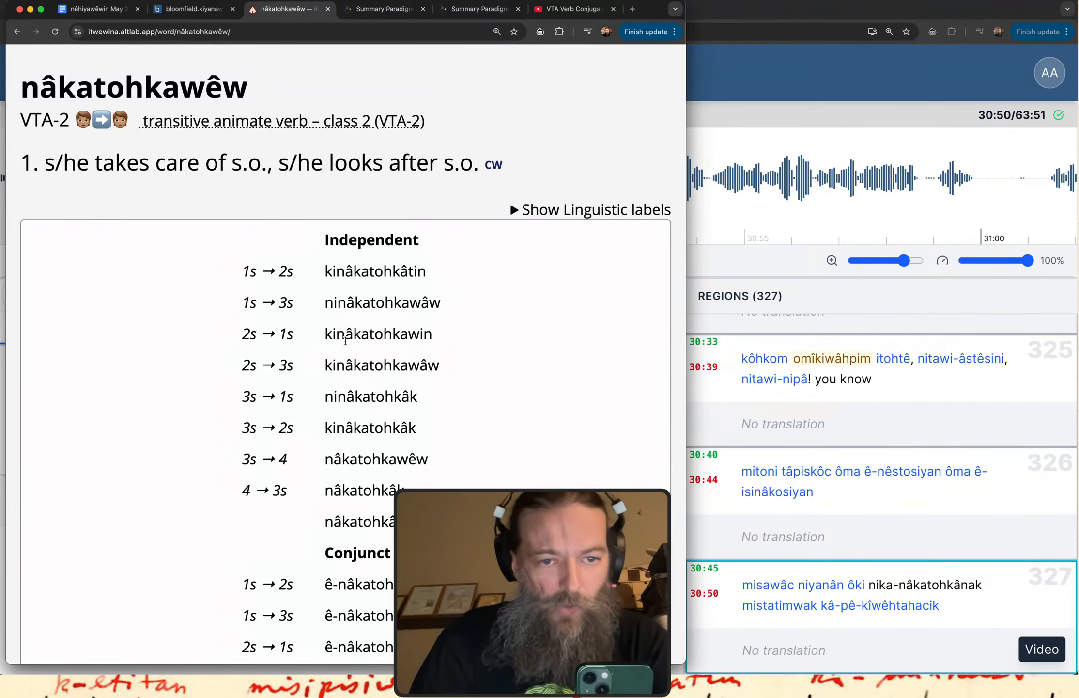
{"action": "scroll", "coordinate": [346, 340], "scroll_direction": "down", "scroll_amount": 5}
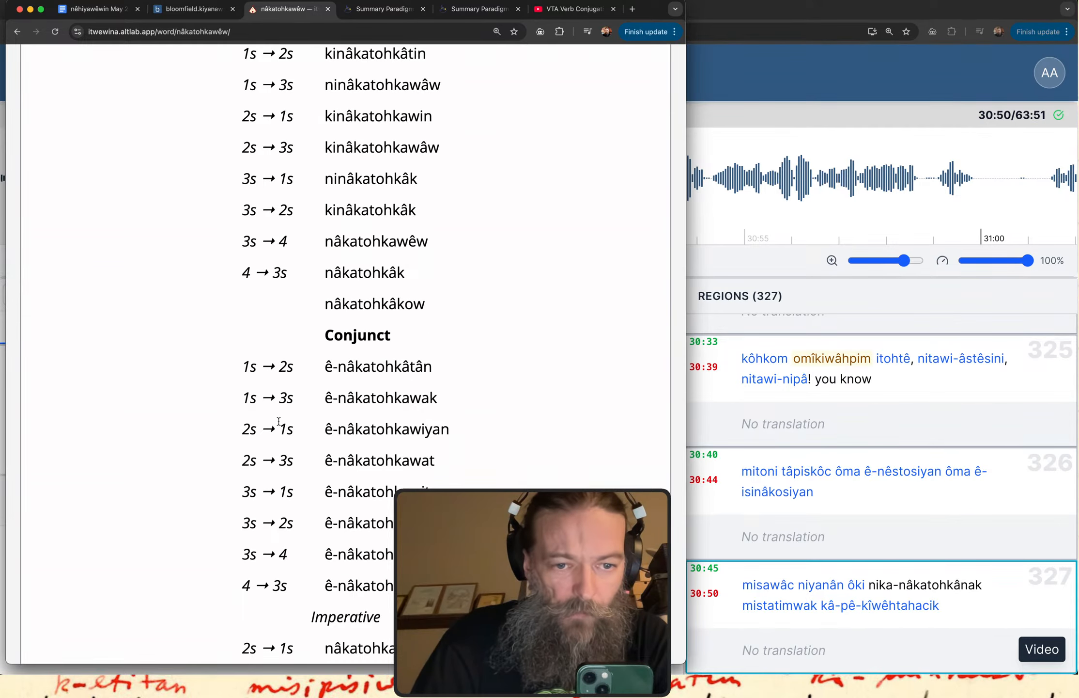
{"action": "scroll", "coordinate": [279, 420], "scroll_direction": "down", "scroll_amount": 5}
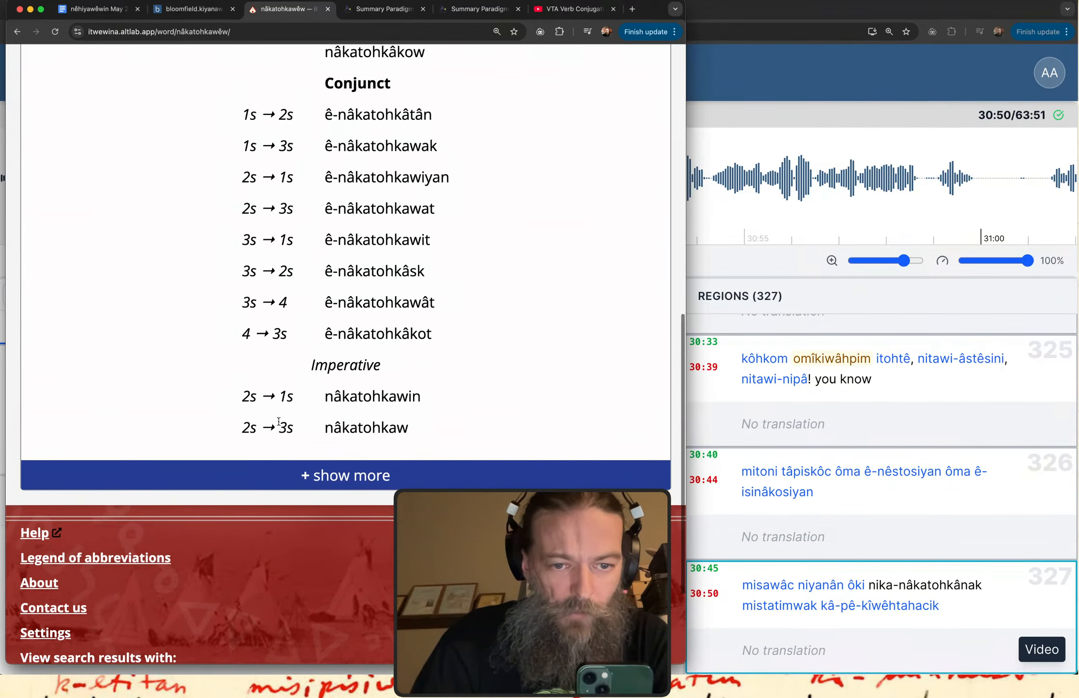
{"action": "left_click", "coordinate": [293, 474]}
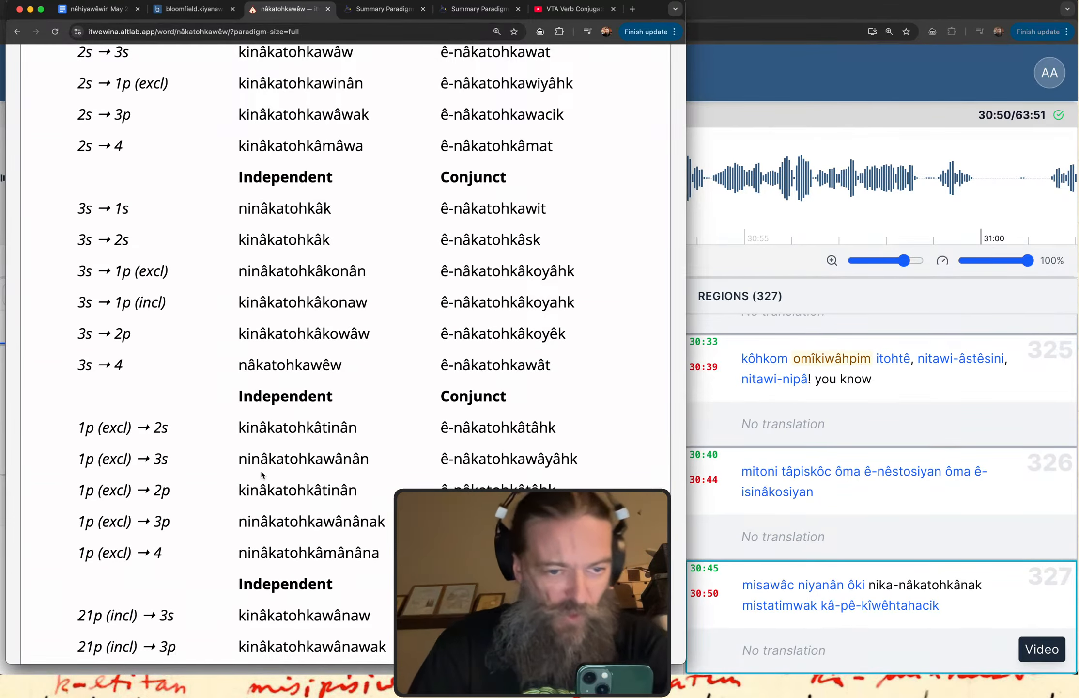
Find and highlight the independent 1p (excl) → 3p form "ninâkatohkawânânak" in the paradigm, then return to region 327's transcript and clear the selection.
{"action": "scroll", "coordinate": [53, 538], "scroll_direction": "down", "scroll_amount": 3}
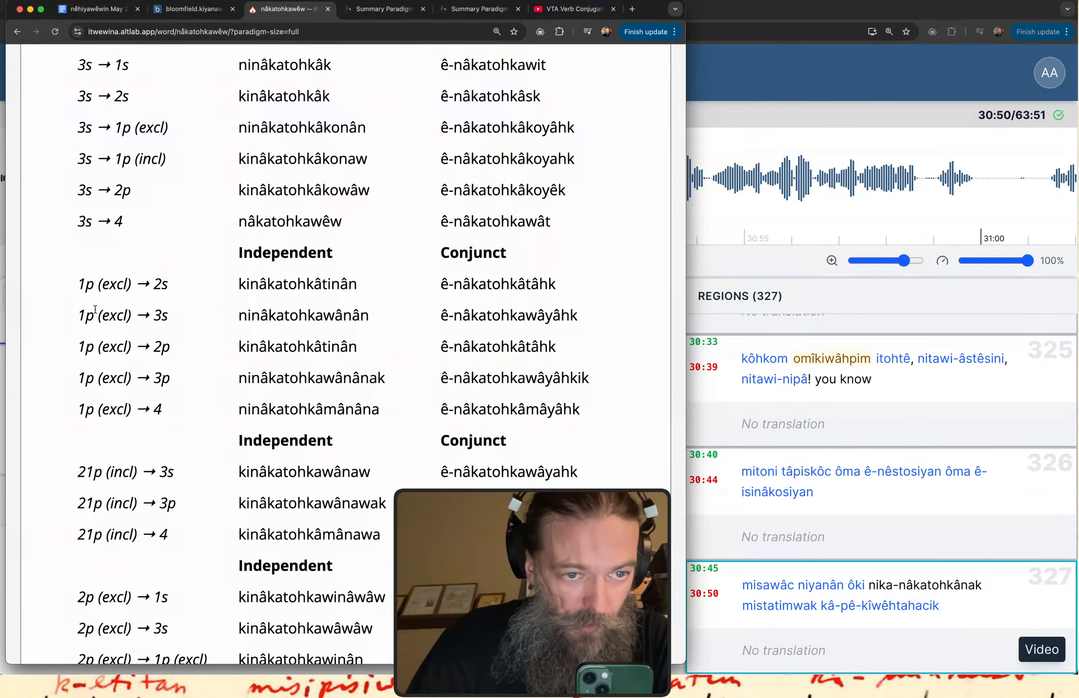
{"action": "left_click_drag", "start_coordinate": [78, 290], "coordinate": [108, 286]}
{"action": "scroll", "coordinate": [138, 399], "scroll_direction": "down", "scroll_amount": 12}
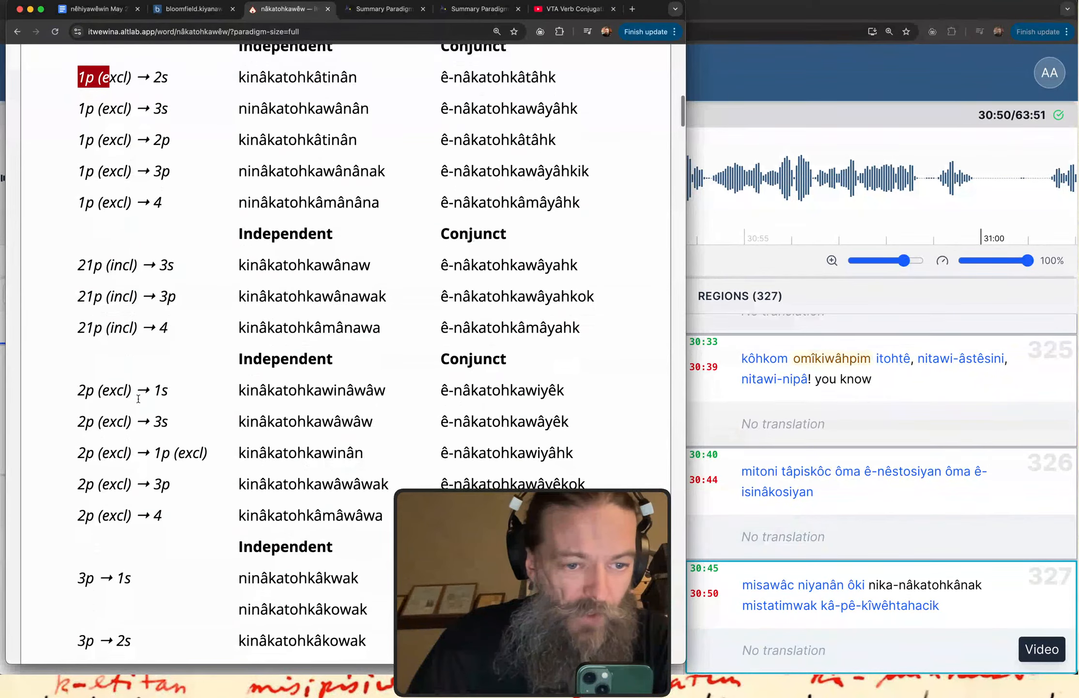
{"action": "scroll", "coordinate": [138, 398], "scroll_direction": "up", "scroll_amount": 18}
{"action": "scroll", "coordinate": [138, 398], "scroll_direction": "up", "scroll_amount": 9}
{"action": "scroll", "coordinate": [138, 398], "scroll_direction": "down", "scroll_amount": 14}
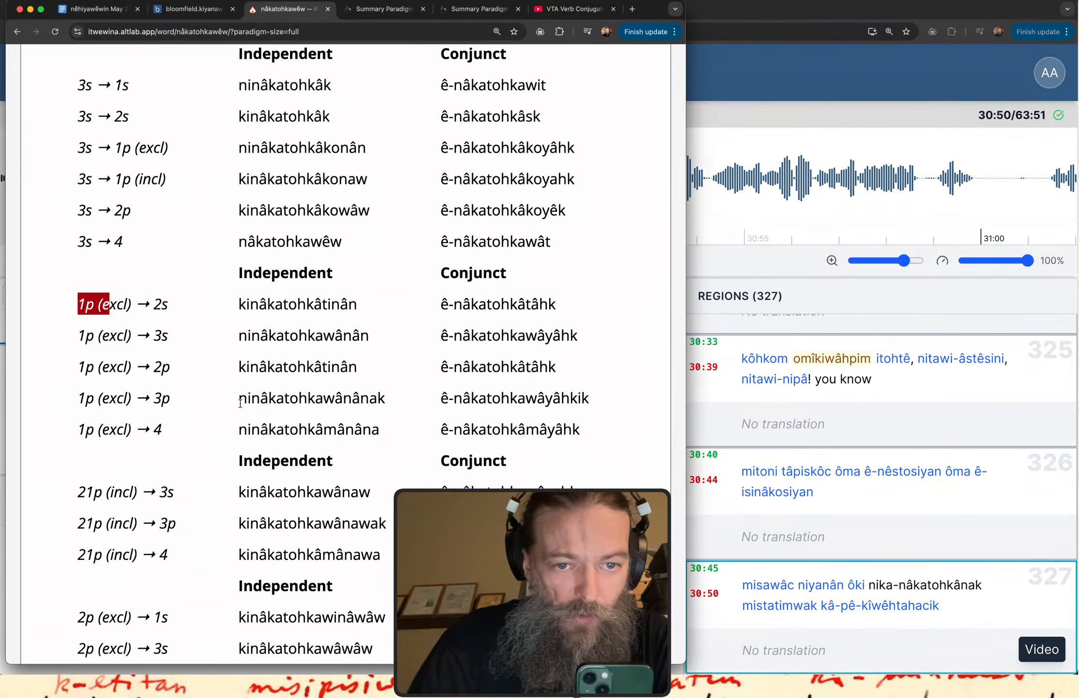
{"action": "left_click_drag", "start_coordinate": [238, 398], "coordinate": [341, 396]}
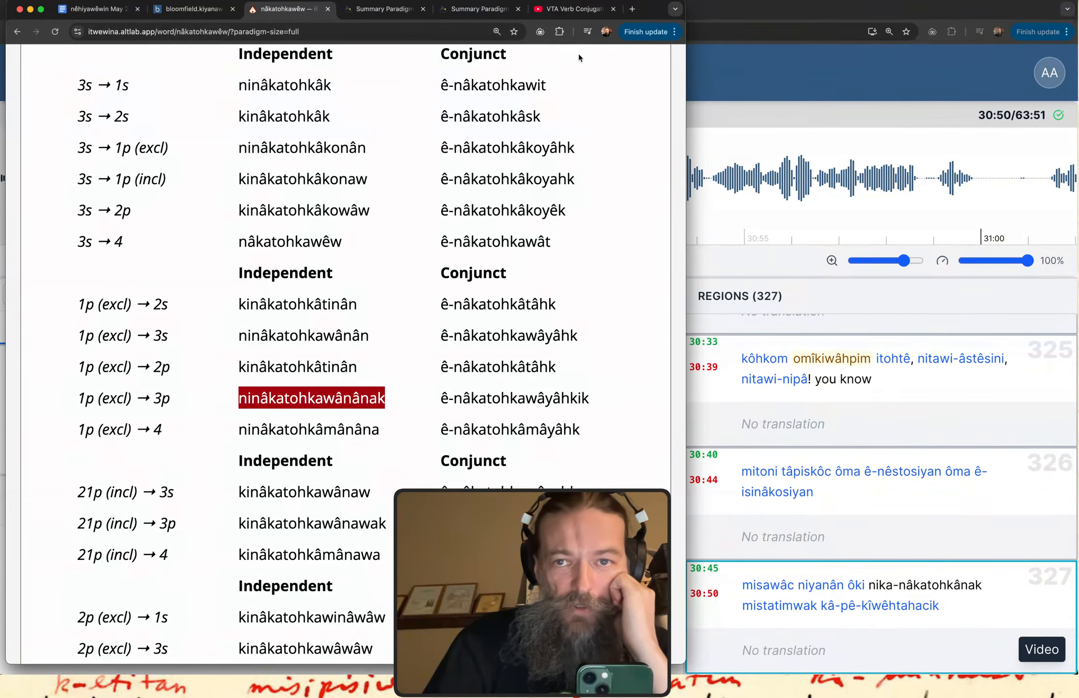
{"action": "left_click", "coordinate": [757, 72]}
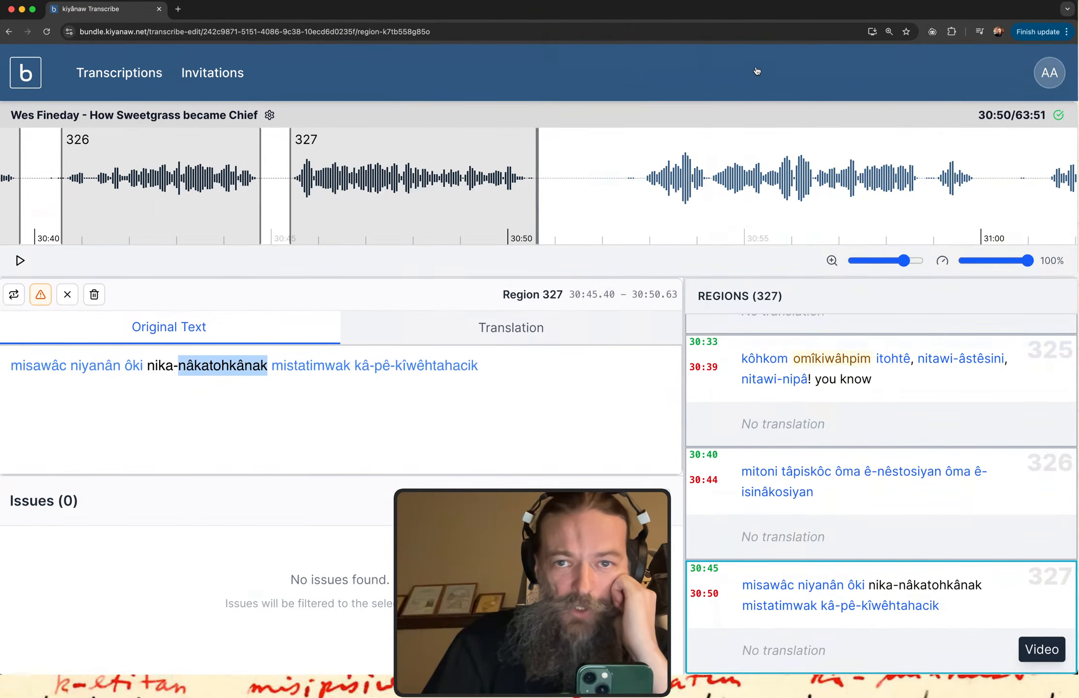
{"action": "left_click", "coordinate": [243, 302]}
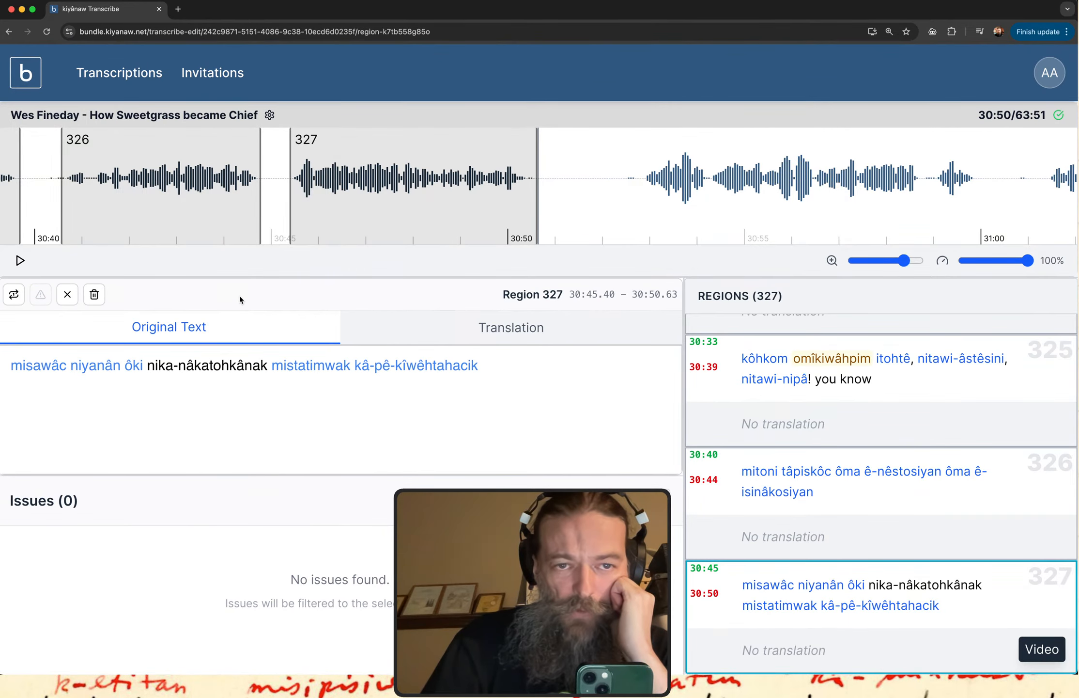
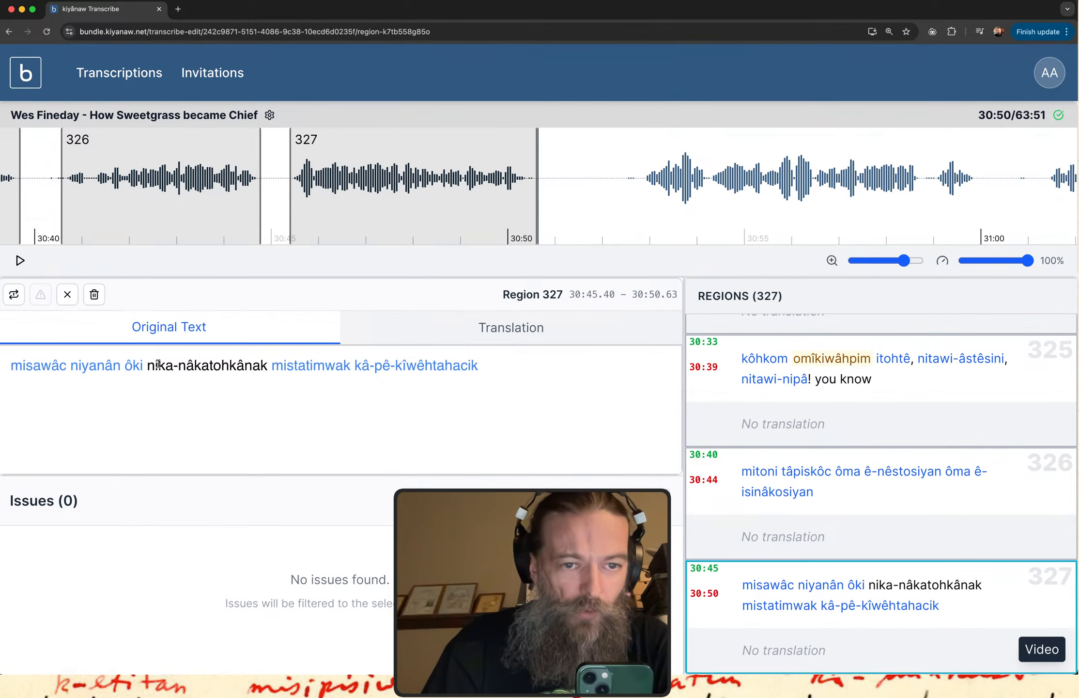
Check the 1p (excl) → 3p independent form in the nâkatohkawêw paradigm on itwêwina, and return to the transcription.
{"action": "key", "text": "ctrl+Up"}
{"action": "left_click", "coordinate": [179, 188]}
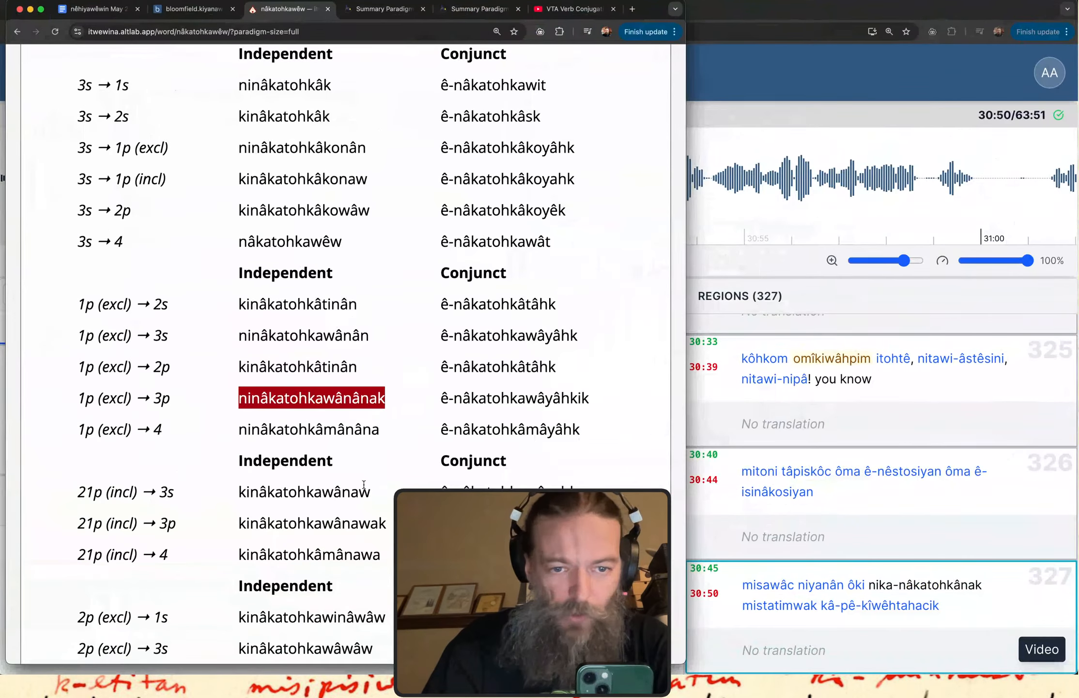
{"action": "left_click", "coordinate": [357, 416]}
{"action": "left_click_drag", "start_coordinate": [240, 399], "coordinate": [392, 404]}
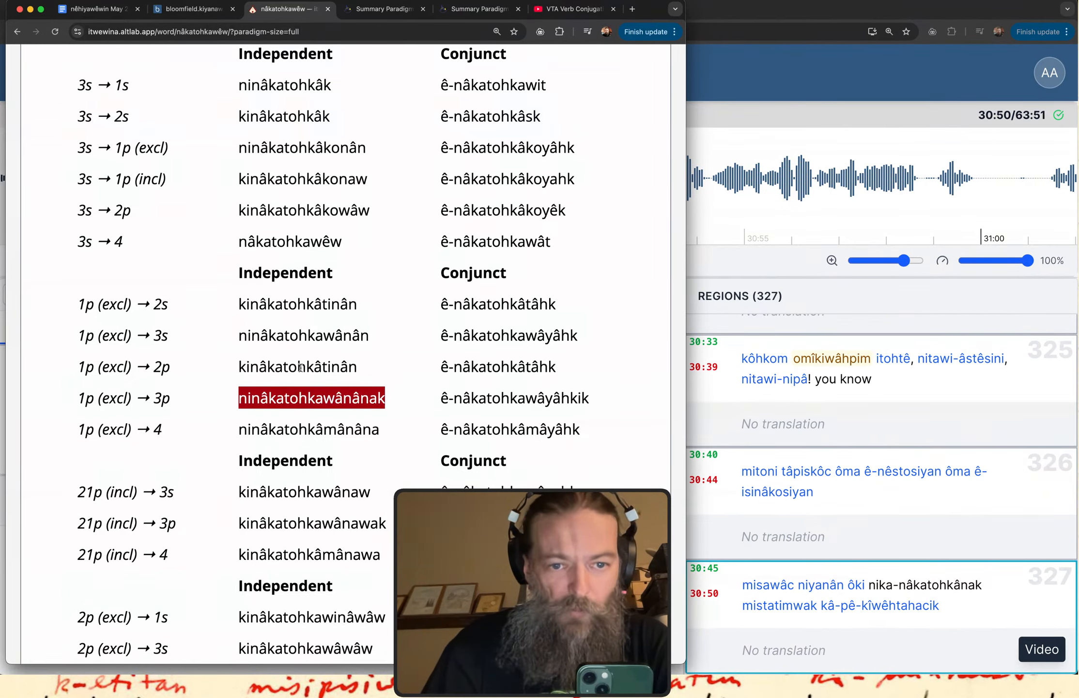
{"action": "left_click", "coordinate": [739, 271]}
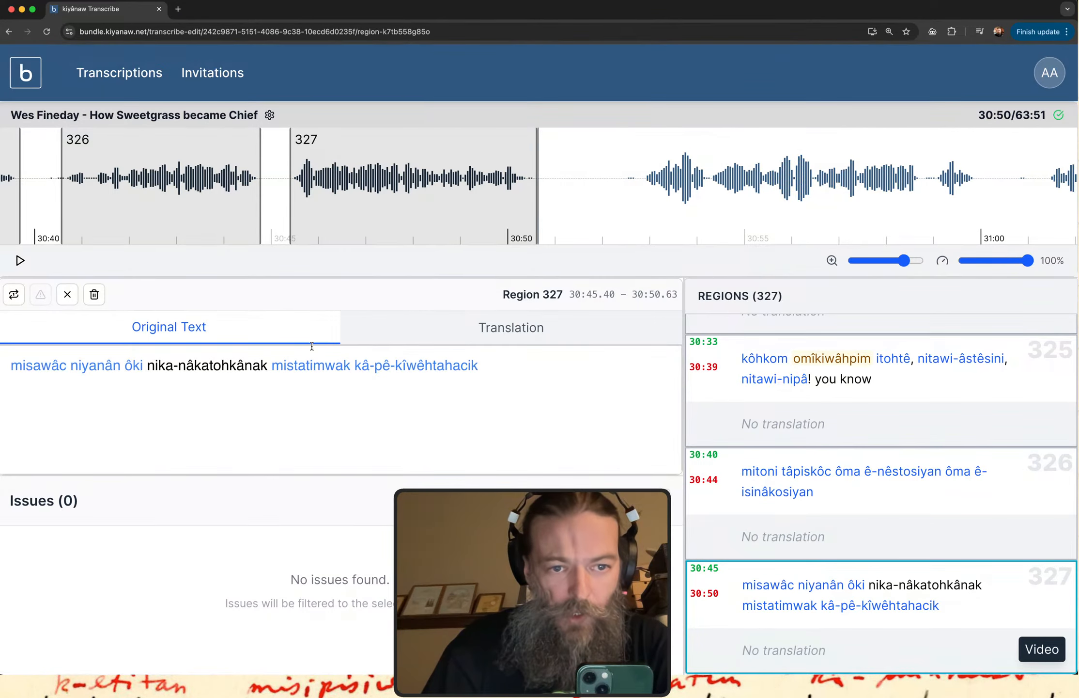
Flag the word "nika-nâkatohkânak" in region 327's original text as an issue.
{"action": "left_click", "coordinate": [236, 367]}
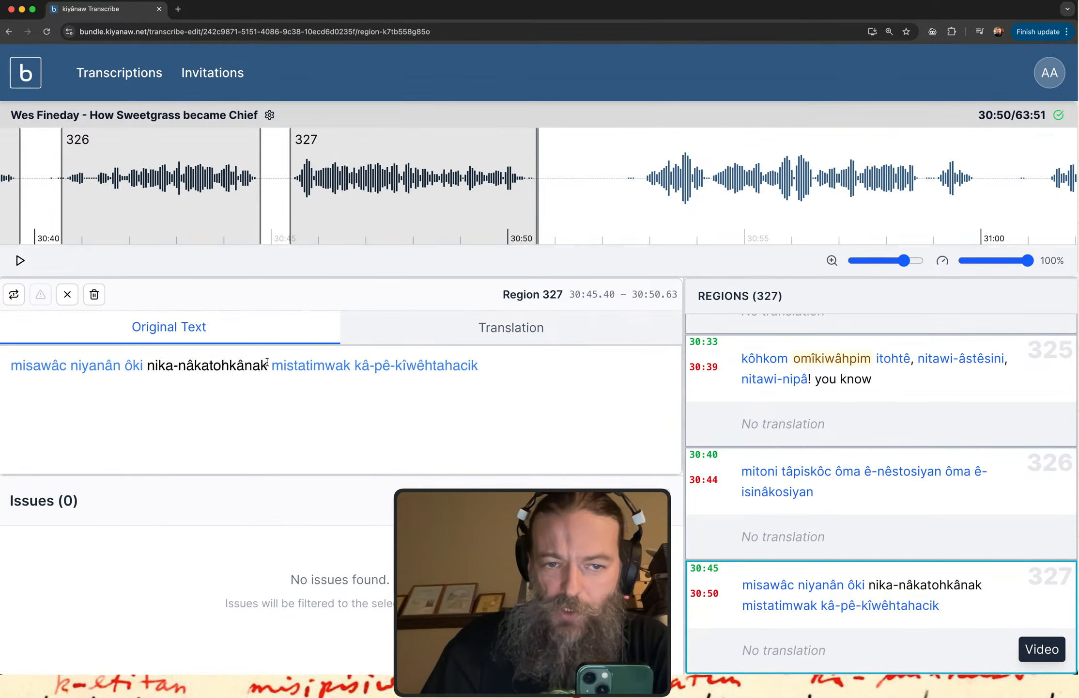
{"action": "left_click_drag", "start_coordinate": [267, 367], "coordinate": [149, 364]}
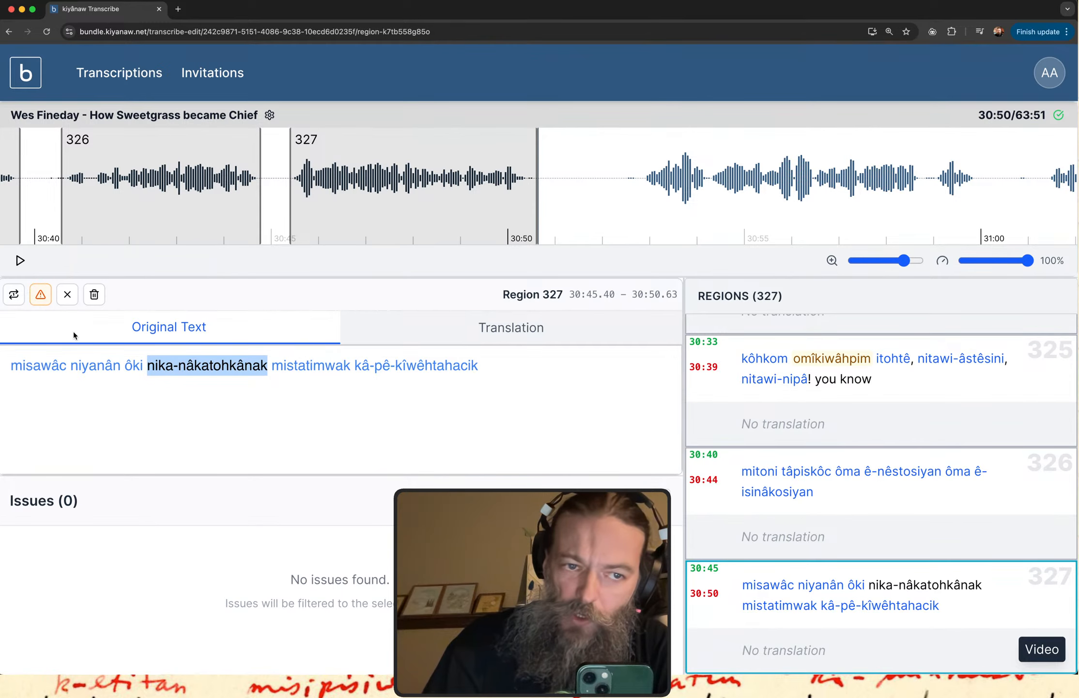
{"action": "left_click", "coordinate": [41, 296]}
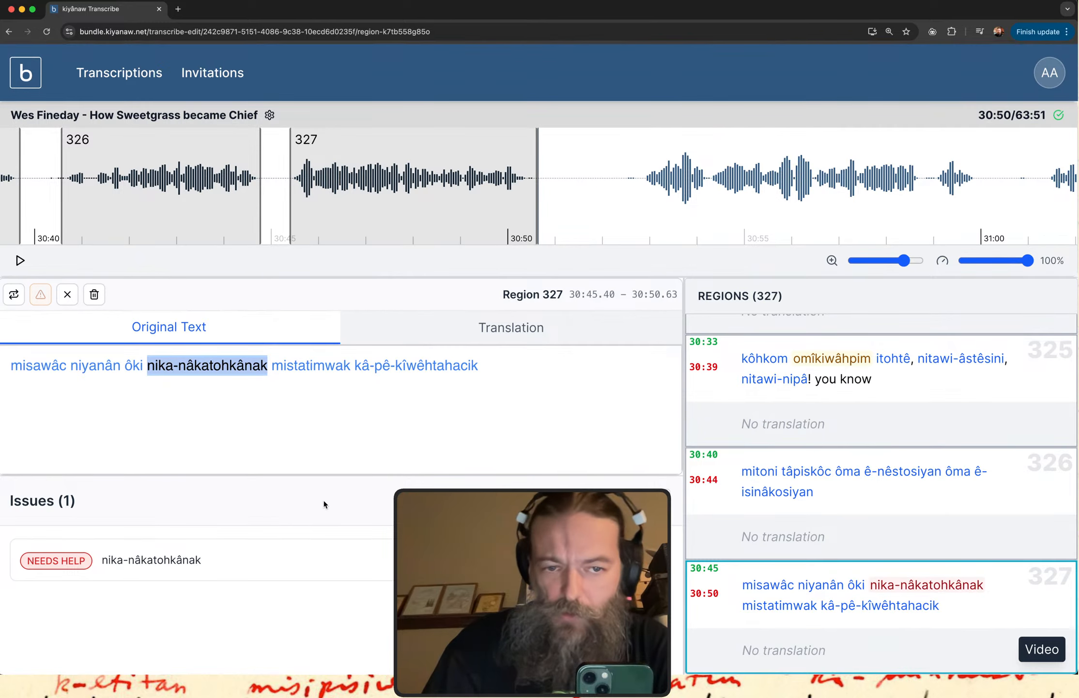
{"action": "left_click", "coordinate": [333, 404]}
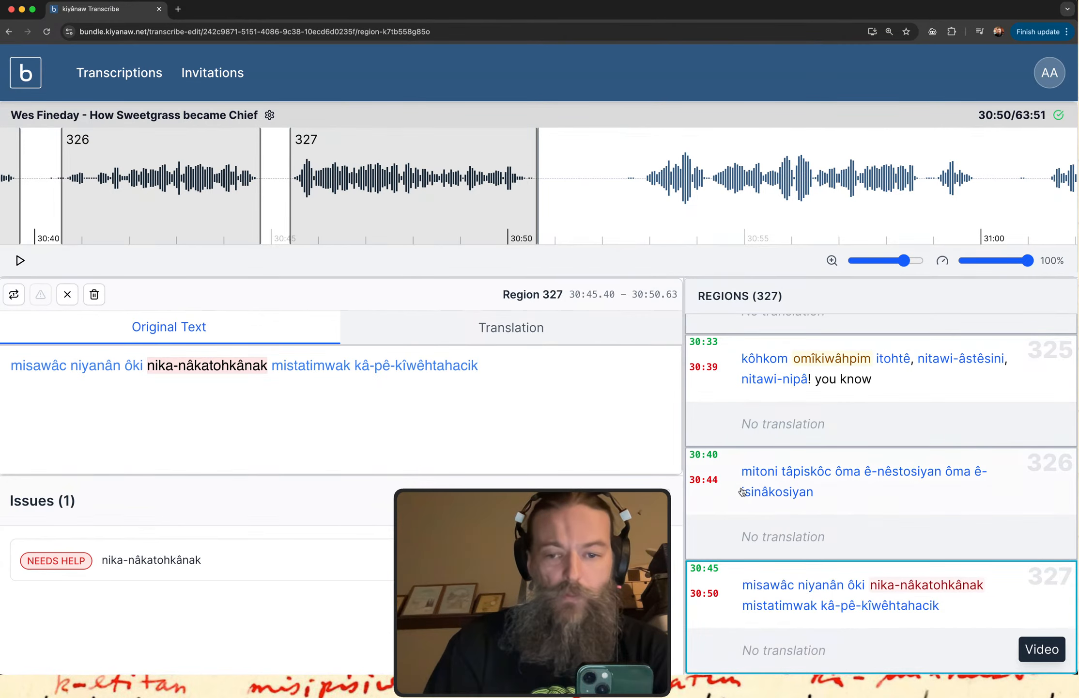
Replay region 327 and insert "ôki" before "mistatimwak" in its original text.
{"action": "left_click", "coordinate": [781, 633]}
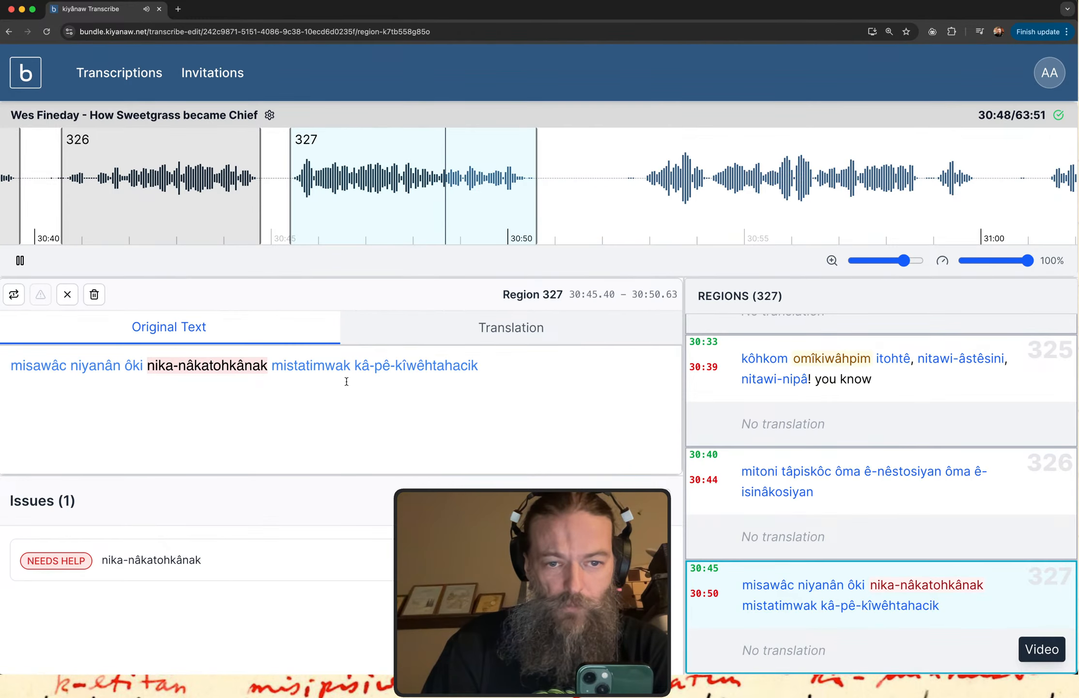
{"action": "left_click", "coordinate": [273, 368]}
{"action": "type", "text": "op"}
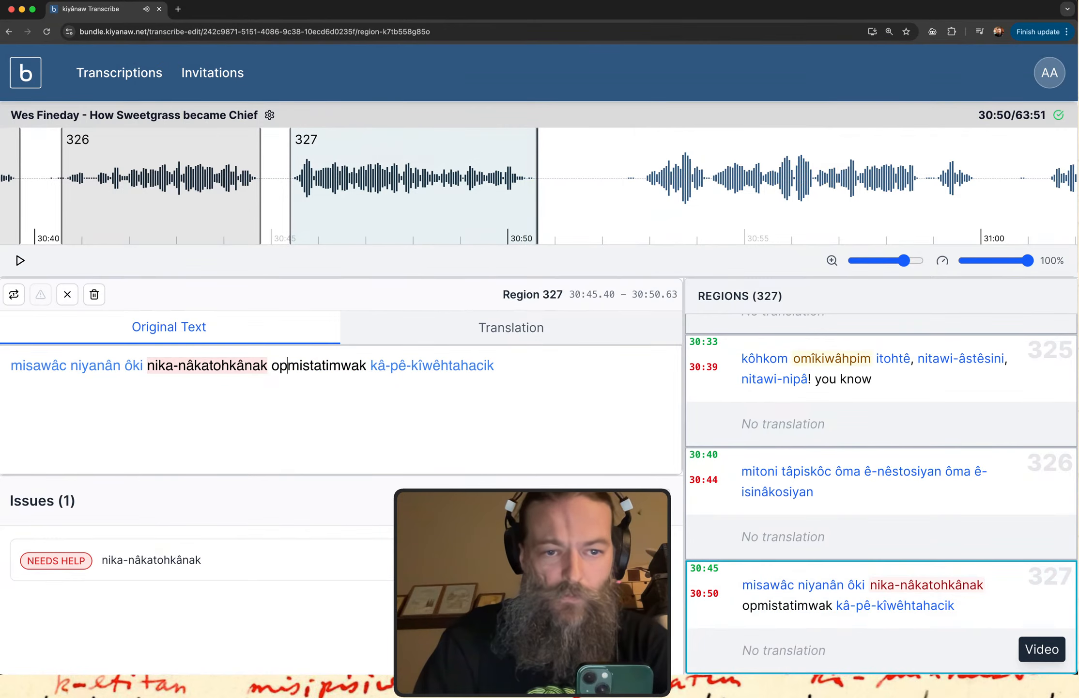
{"action": "key", "text": "BackSpace"}
{"action": "key", "text": "BackSpace"}
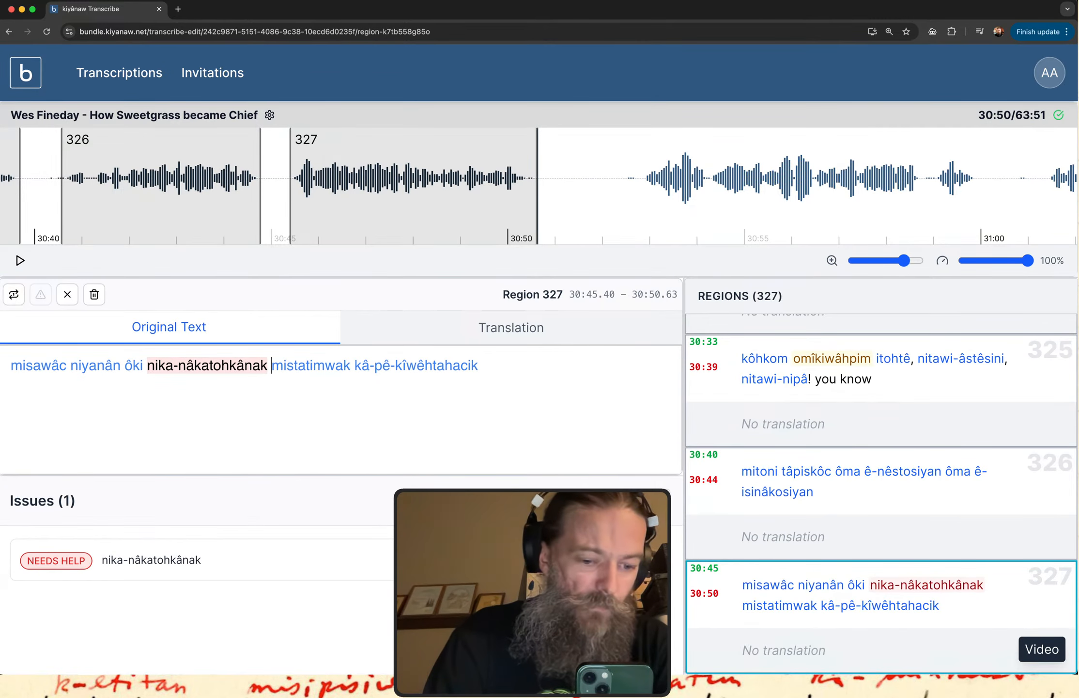
{"action": "type", "text": "o"}
{"action": "type", "text": "1ki"}
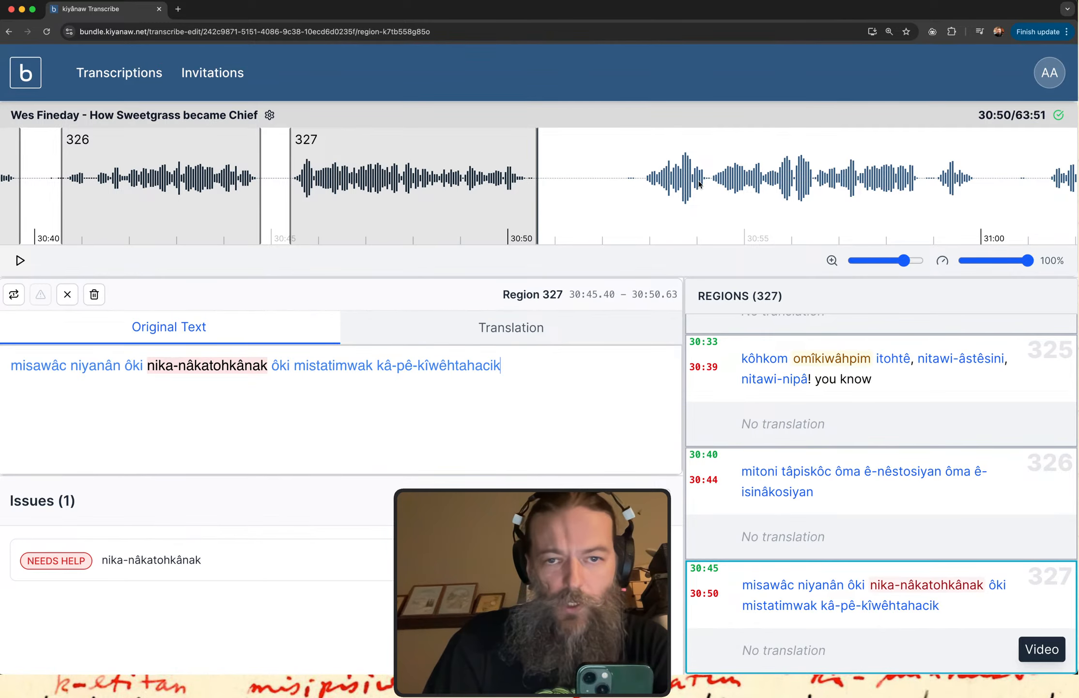
Create a new region over the next stretch of speech in the waveform, from about 30:52.78 to 31:00.00.
{"action": "scroll", "coordinate": [705, 178], "scroll_direction": "right", "scroll_amount": 5}
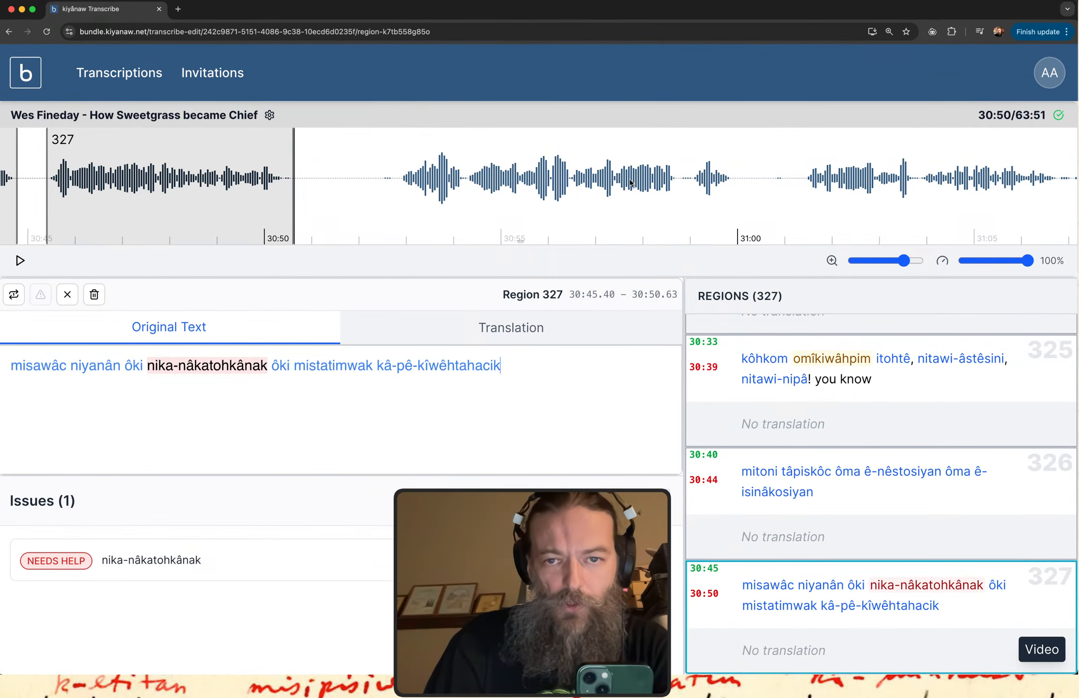
{"action": "scroll", "coordinate": [631, 182], "scroll_direction": "right", "scroll_amount": 2}
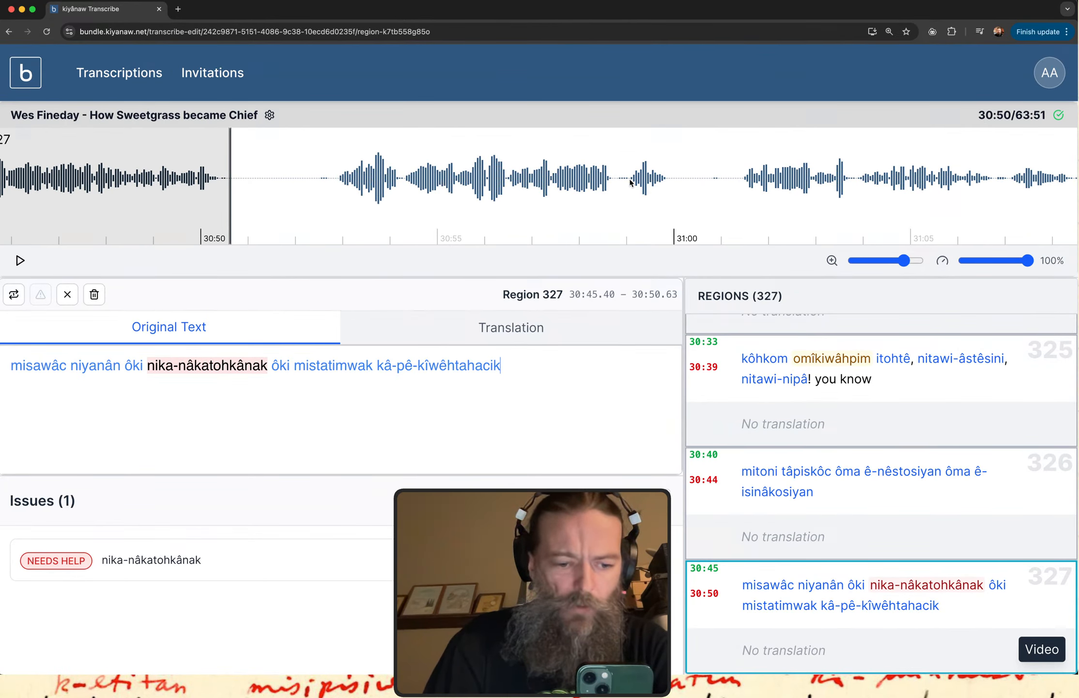
{"action": "left_click_drag", "start_coordinate": [332, 187], "coordinate": [673, 187]}
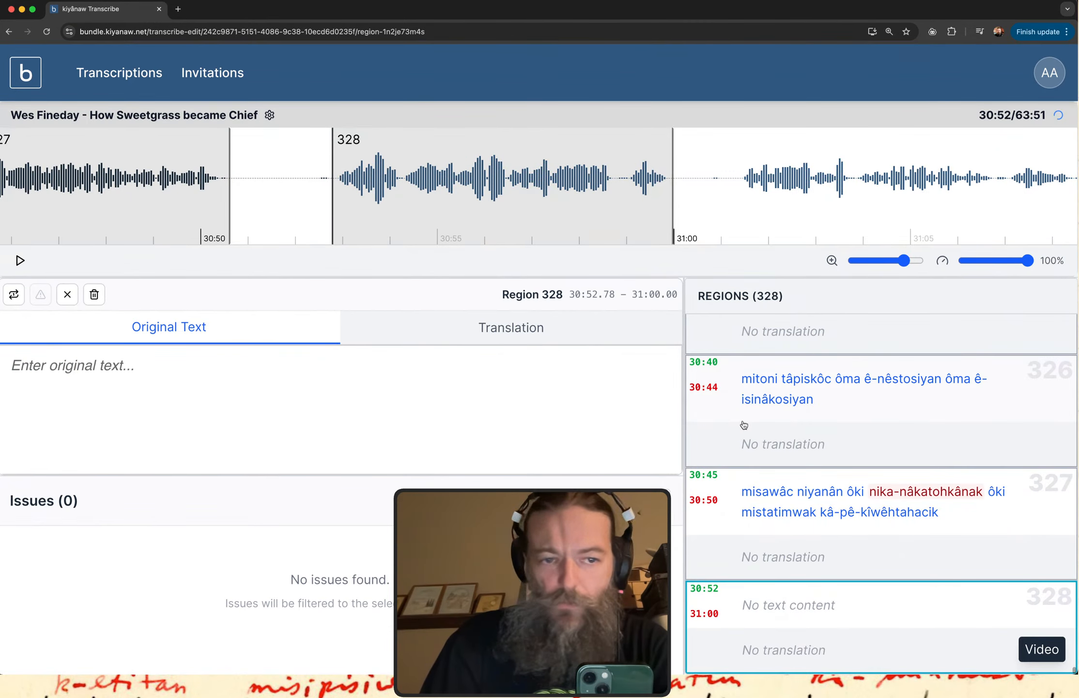
Play region 328 and enter "êkosi êsa tâpwê" as its original text.
{"action": "left_click", "coordinate": [776, 628]}
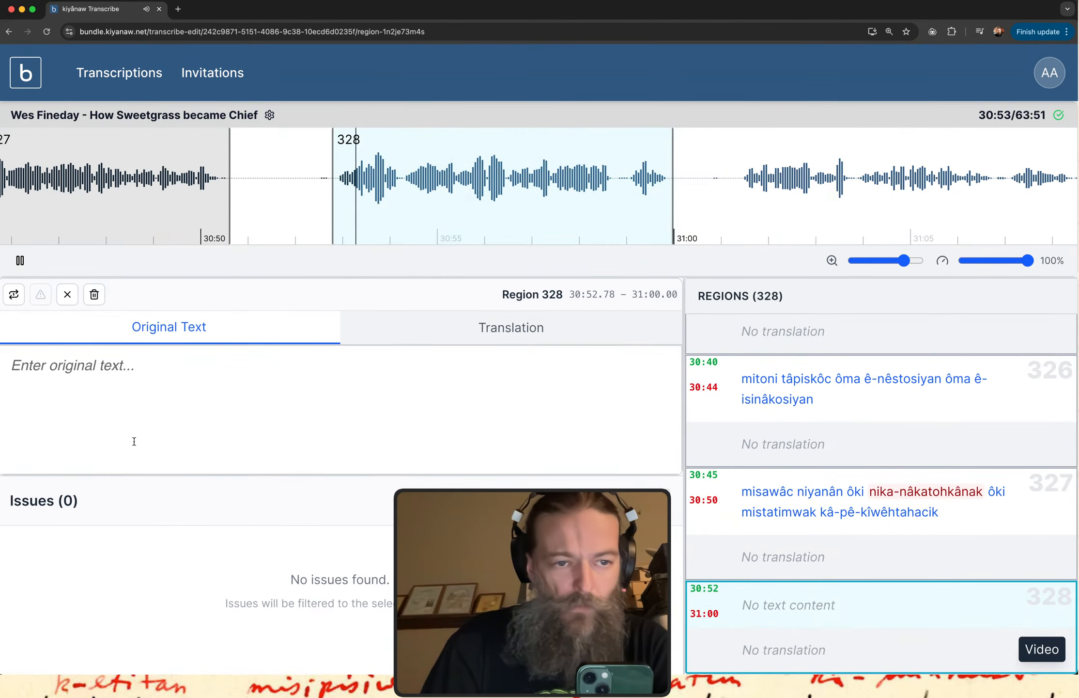
{"action": "left_click", "coordinate": [132, 396]}
{"action": "type", "text": "êkos"}
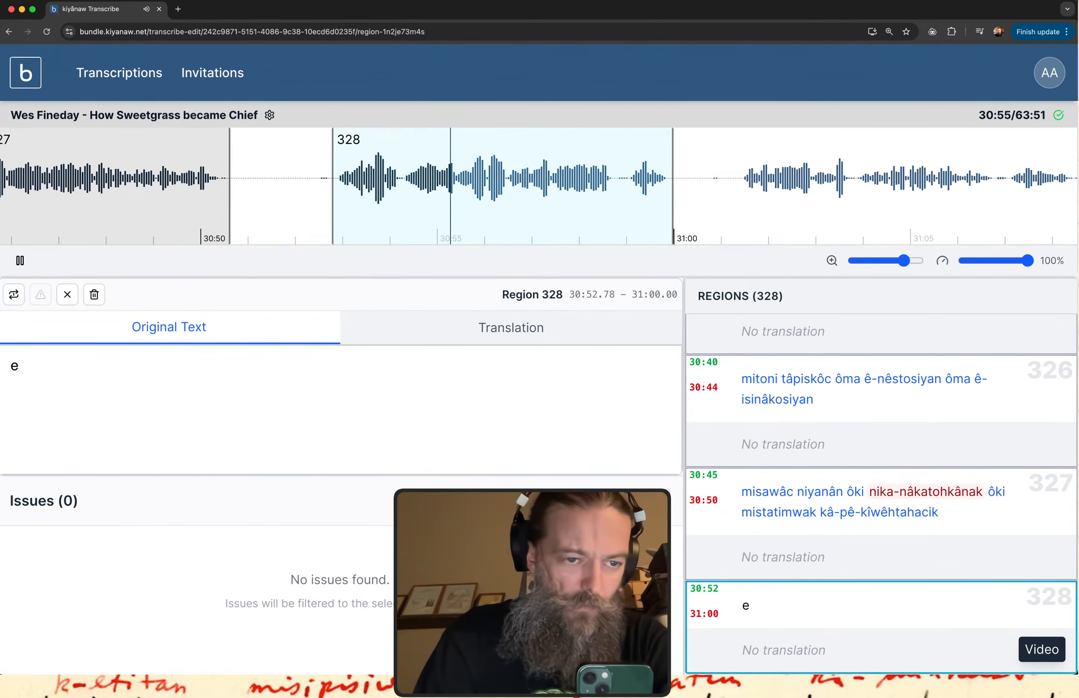
{"action": "type", "text": "i ês"}
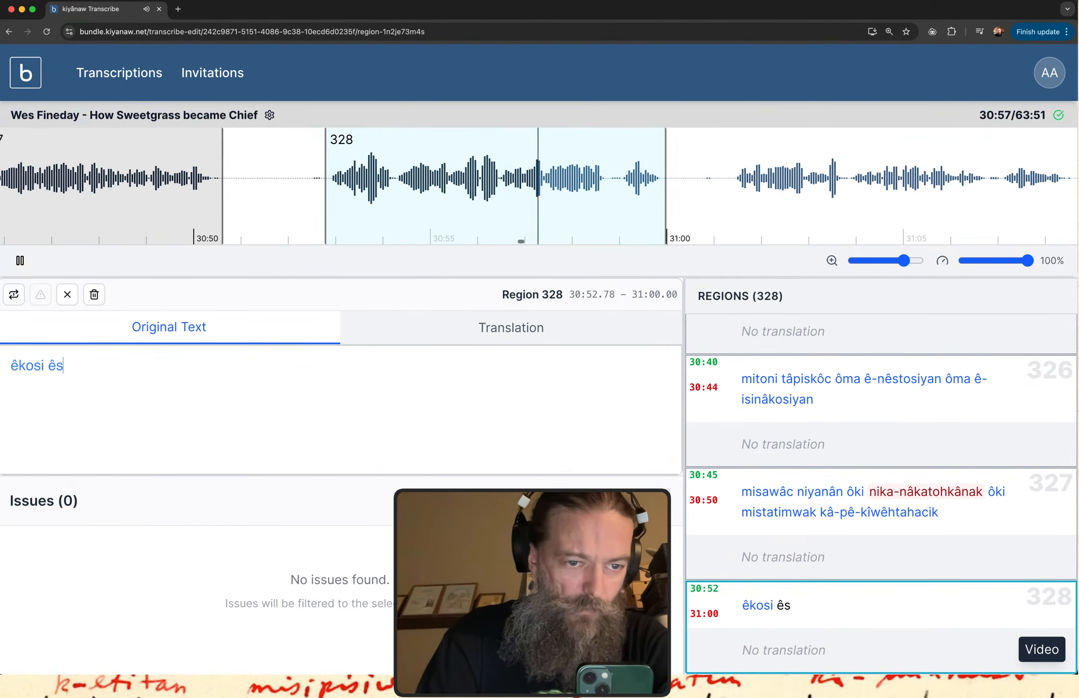
{"action": "type", "text": "a tâpwe"}
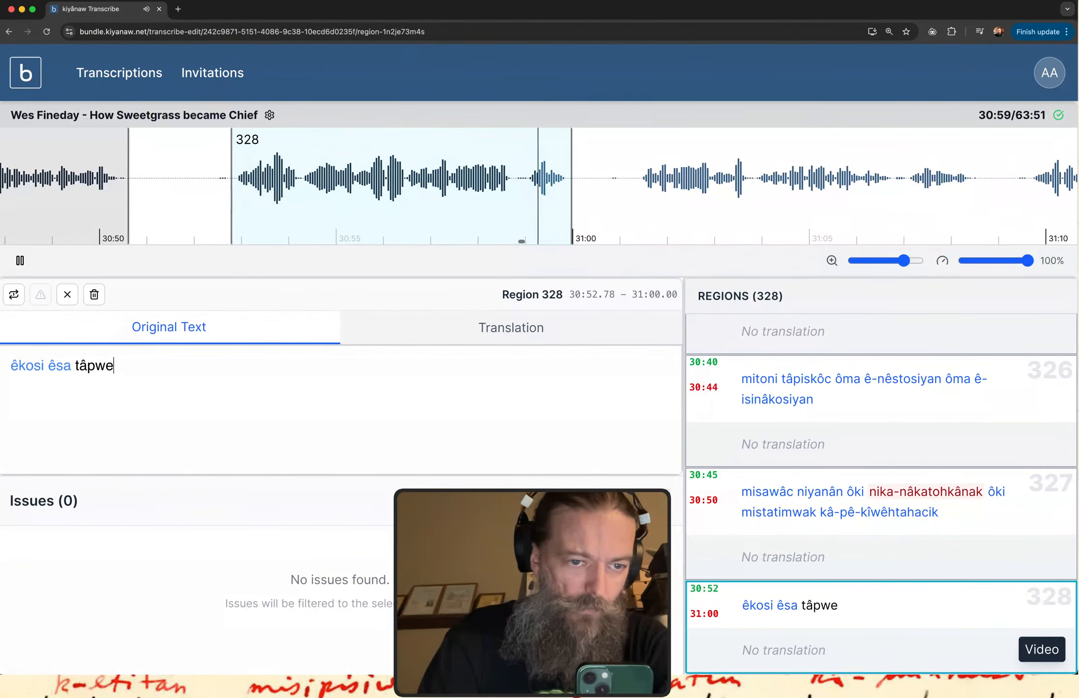
{"action": "type", "text": "3"}
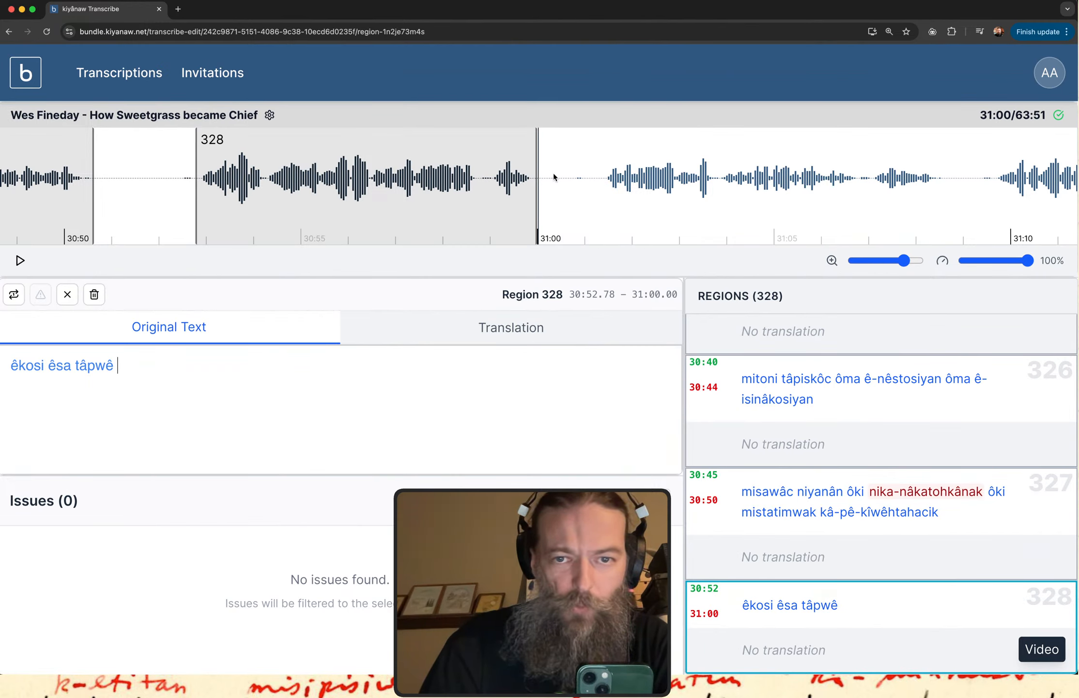
Shorten region 328 to end at about 30:56.51 and play it at 90% speed.
{"action": "left_click_drag", "start_coordinate": [536, 194], "coordinate": [371, 193]}
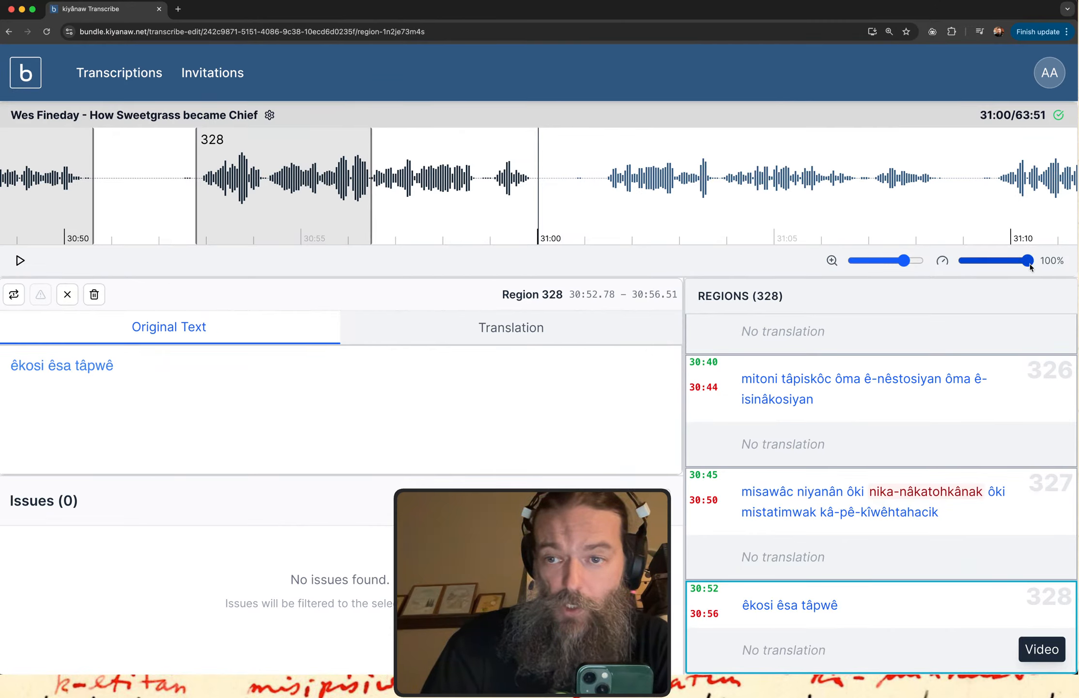
{"action": "left_click_drag", "start_coordinate": [1027, 266], "coordinate": [1012, 270]}
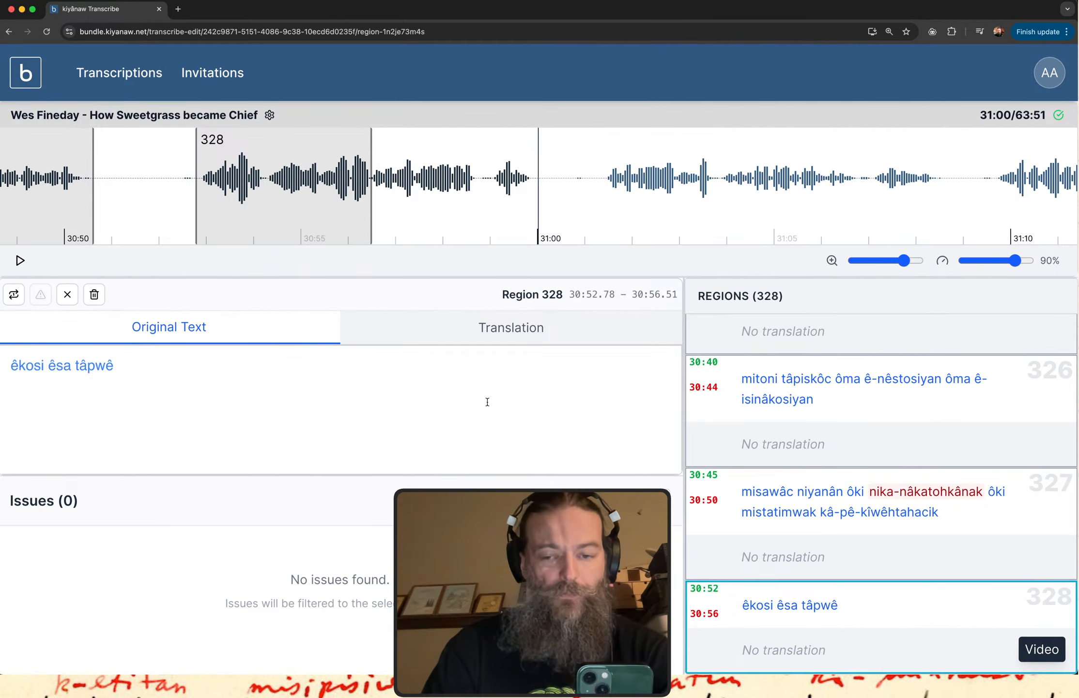
{"action": "left_click", "coordinate": [875, 616]}
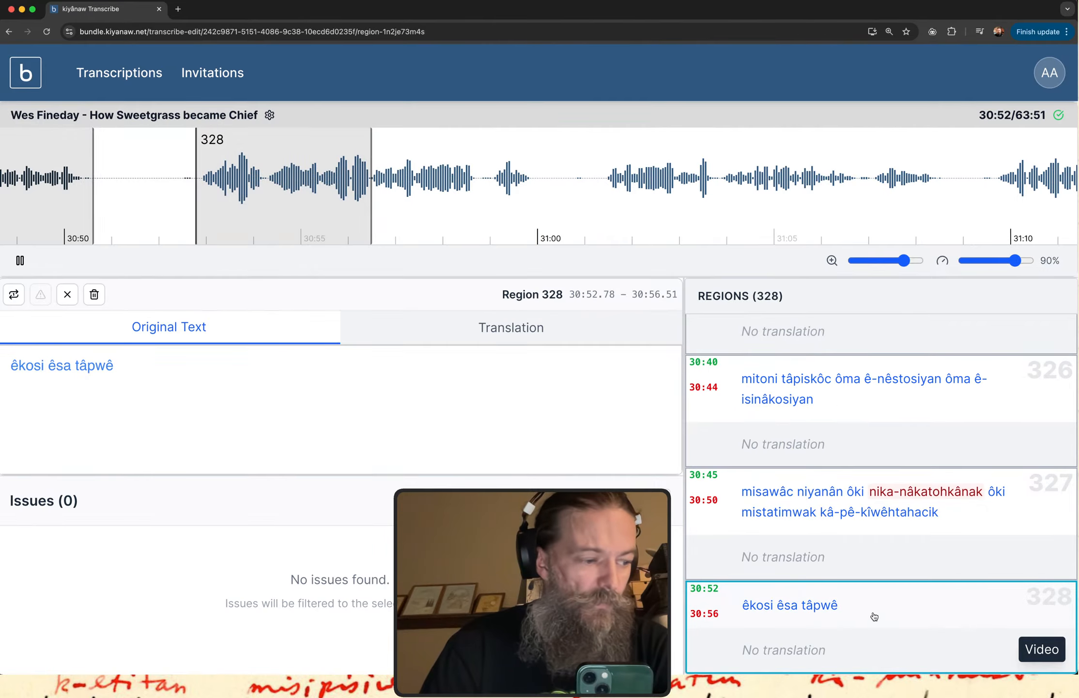
Append "wiyawâw aniki onitawahtâwak" to region 328's original text.
{"action": "left_click", "coordinate": [133, 373]}
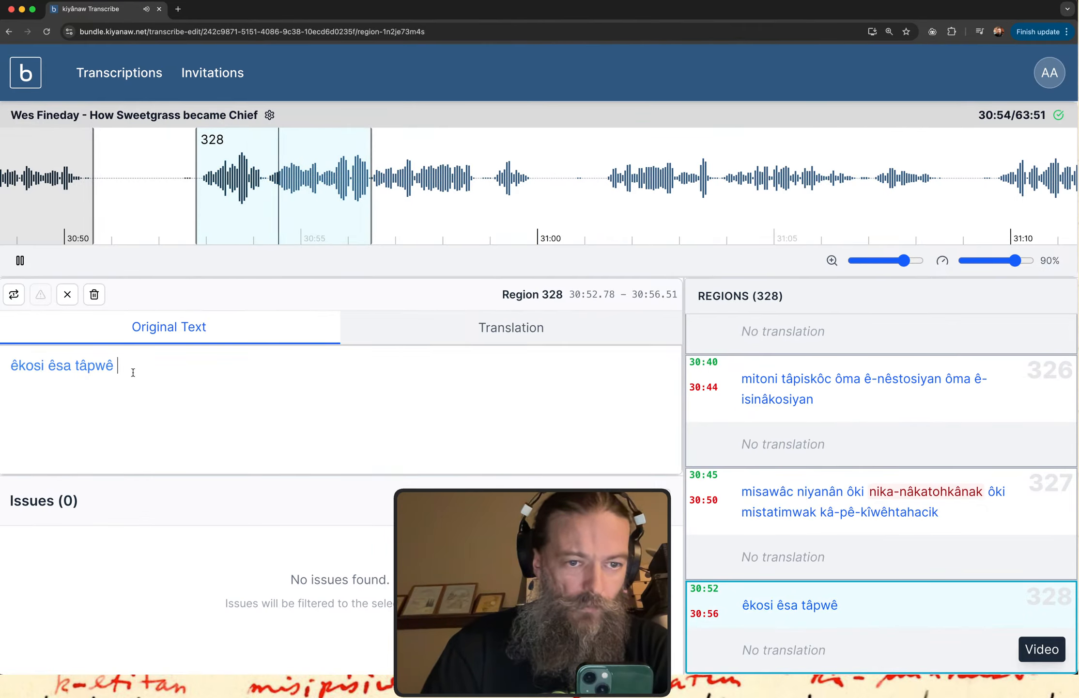
{"action": "type", "text": "wi"}
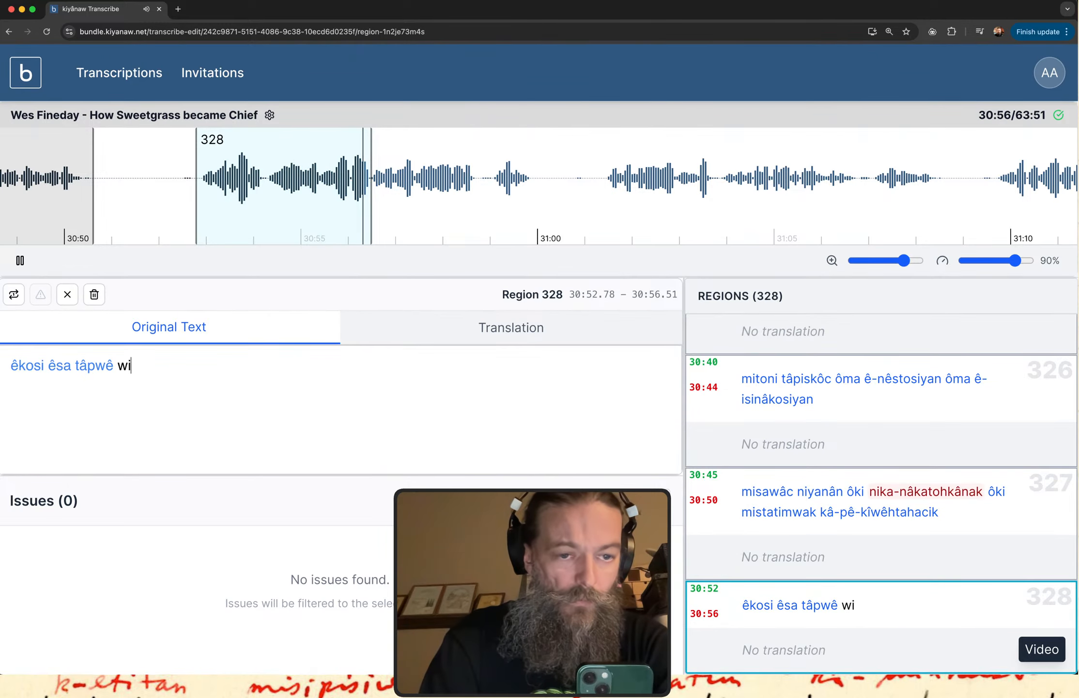
{"action": "type", "text": "yawa"}
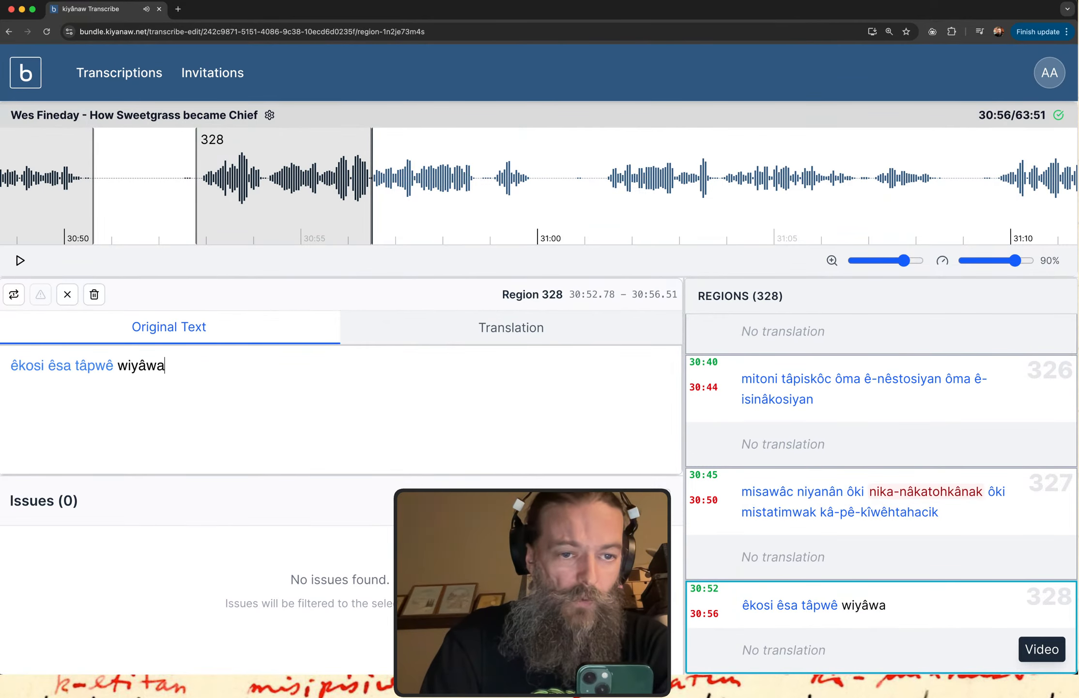
{"action": "key", "text": "BackSpace"}
{"action": "key", "text": "BackSpace"}
{"action": "key", "text": "BackSpace"}
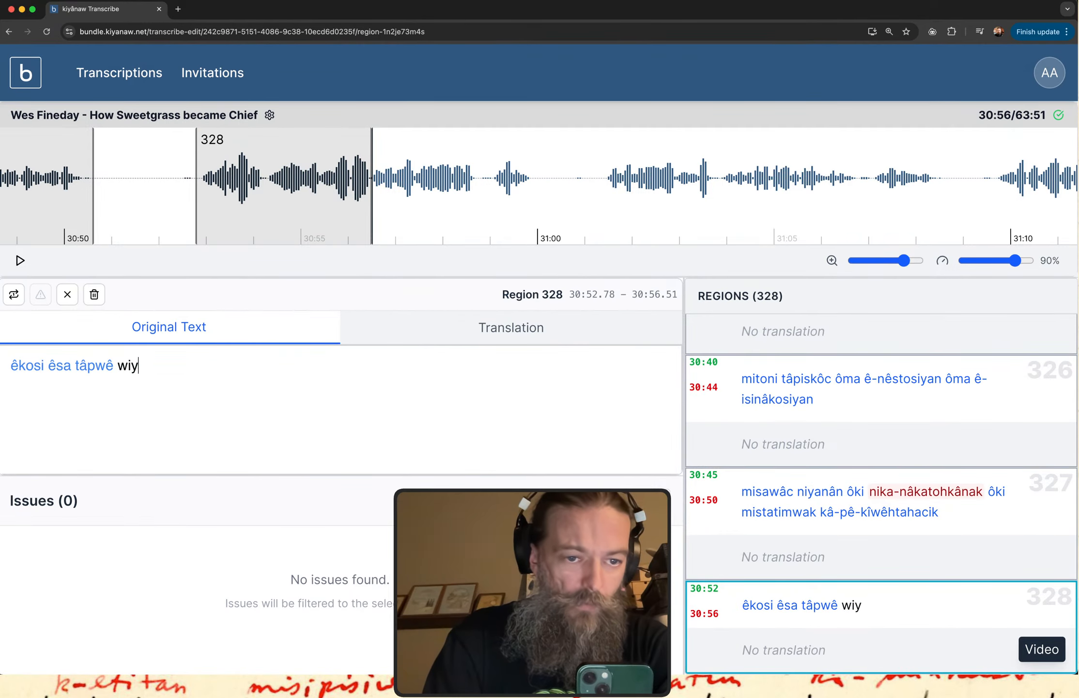
{"action": "type", "text": "a tâpwê wiyawâw ani"}
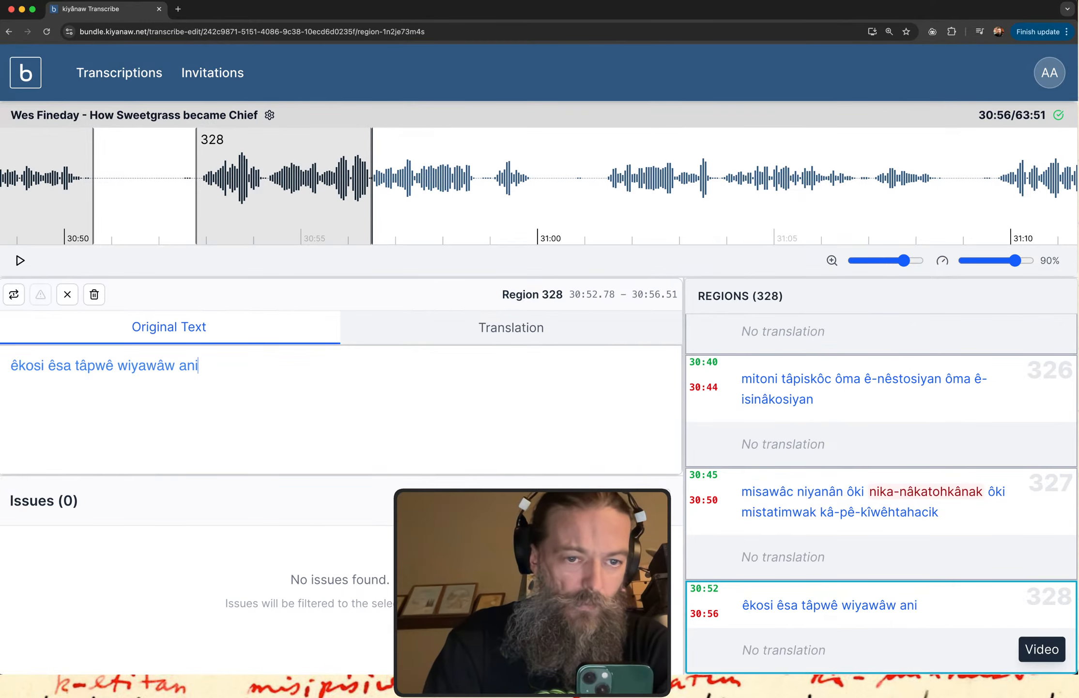
{"action": "type", "text": "ki oni"}
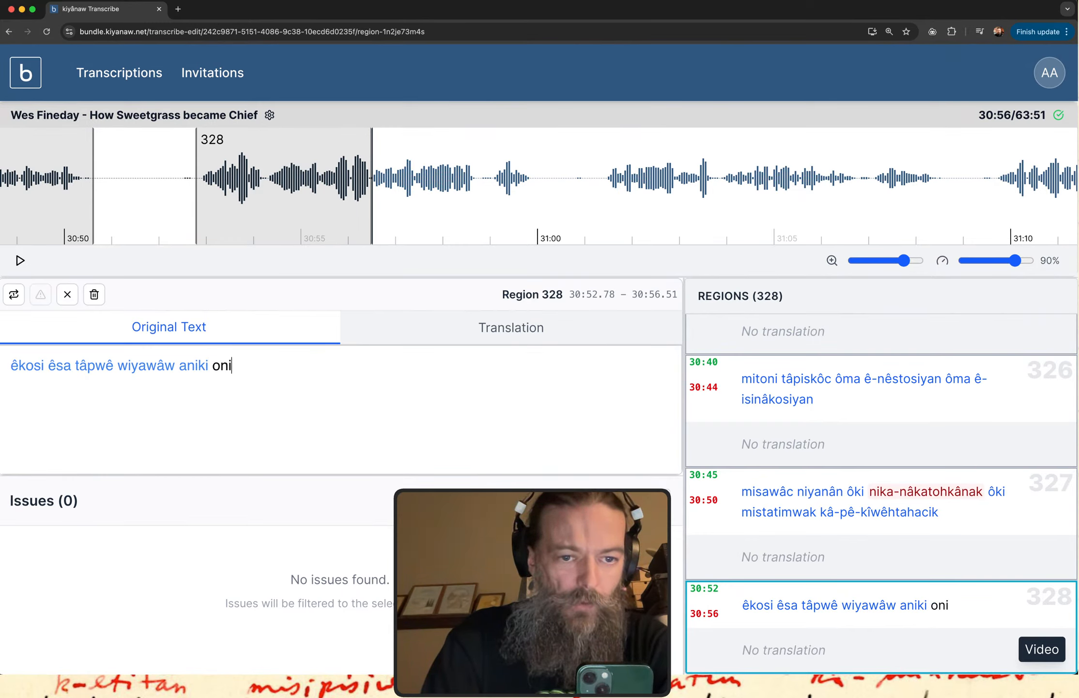
{"action": "type", "text": "tawa"}
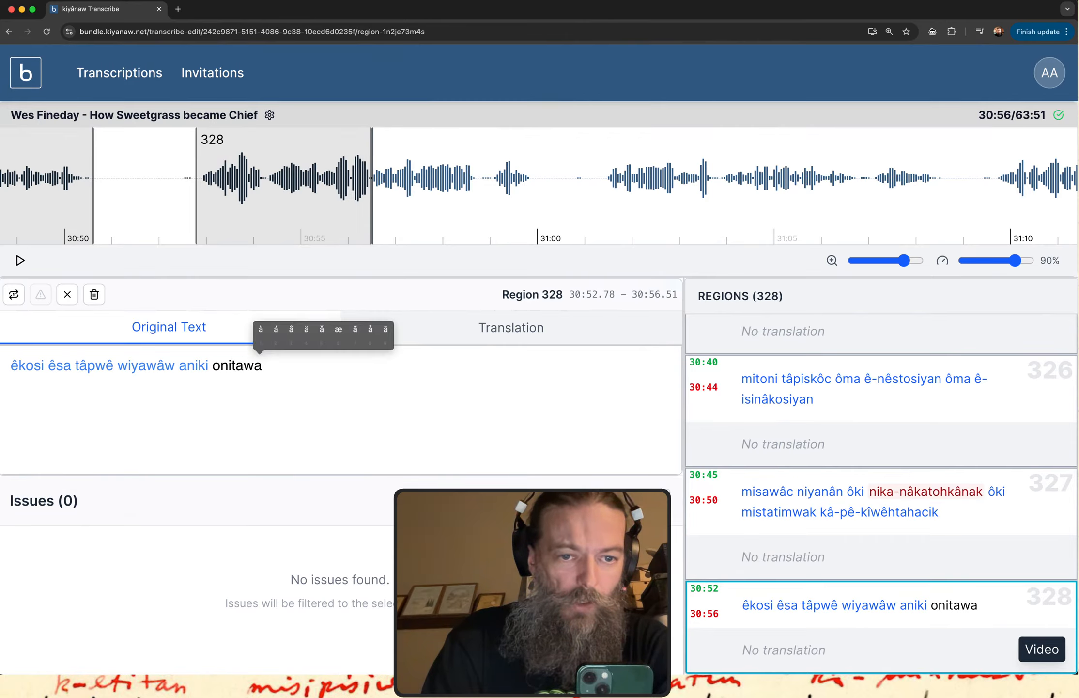
{"action": "type", "text": "htâwak"}
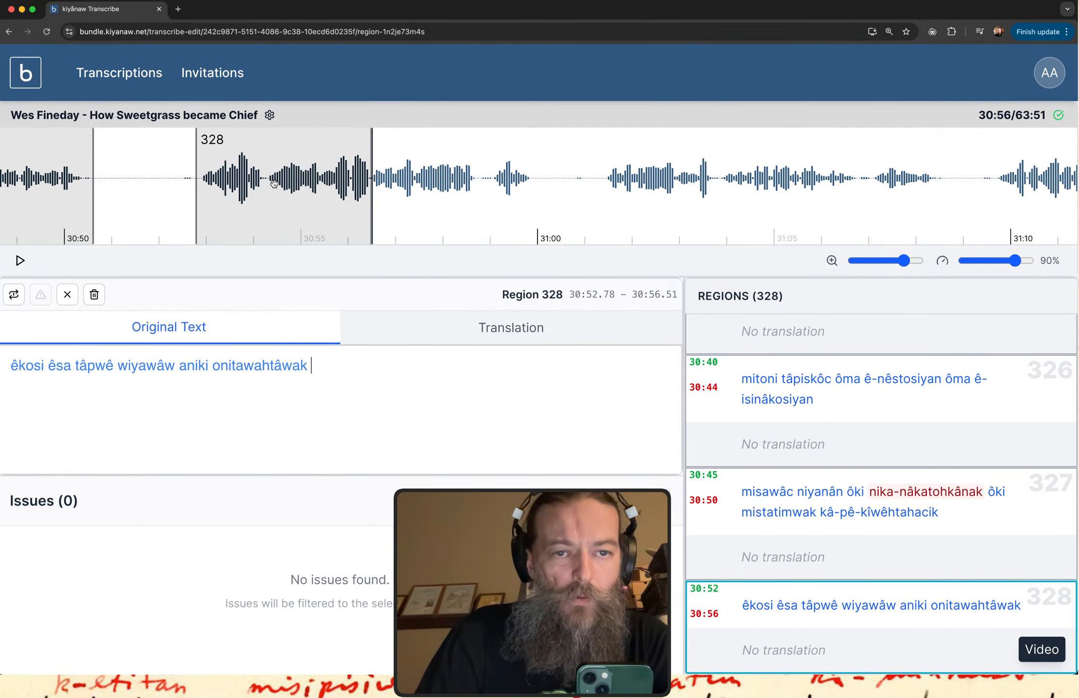
Shift region 328 to about 30:54.19–30:57.92 on the waveform and play it.
{"action": "left_click_drag", "start_coordinate": [267, 192], "coordinate": [333, 193]}
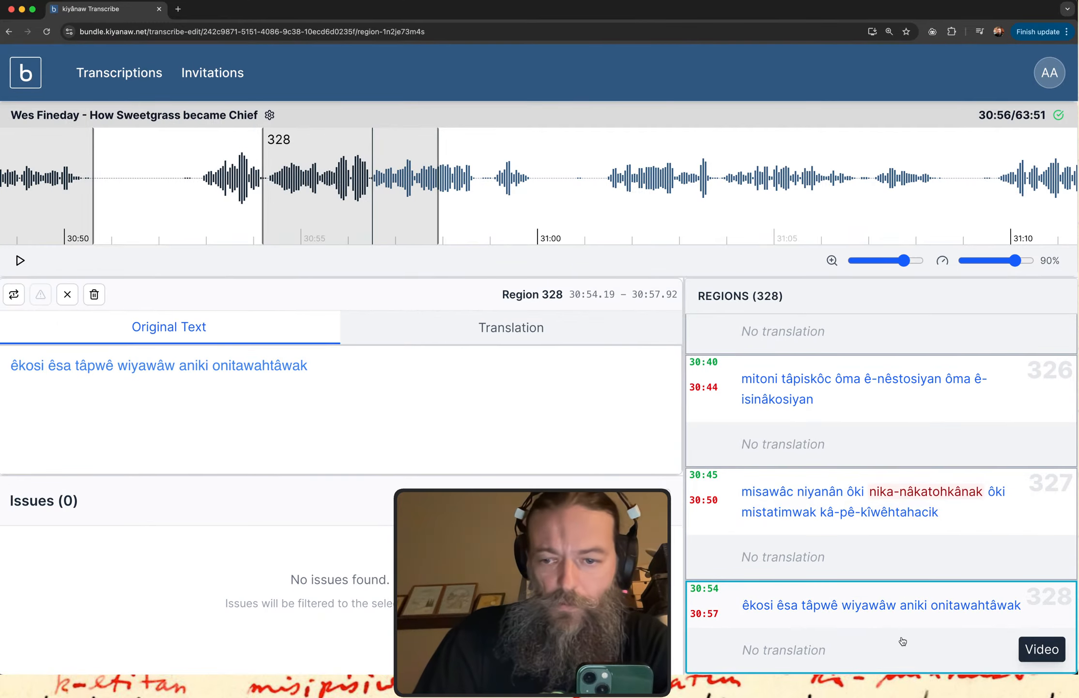
{"action": "left_click", "coordinate": [900, 638]}
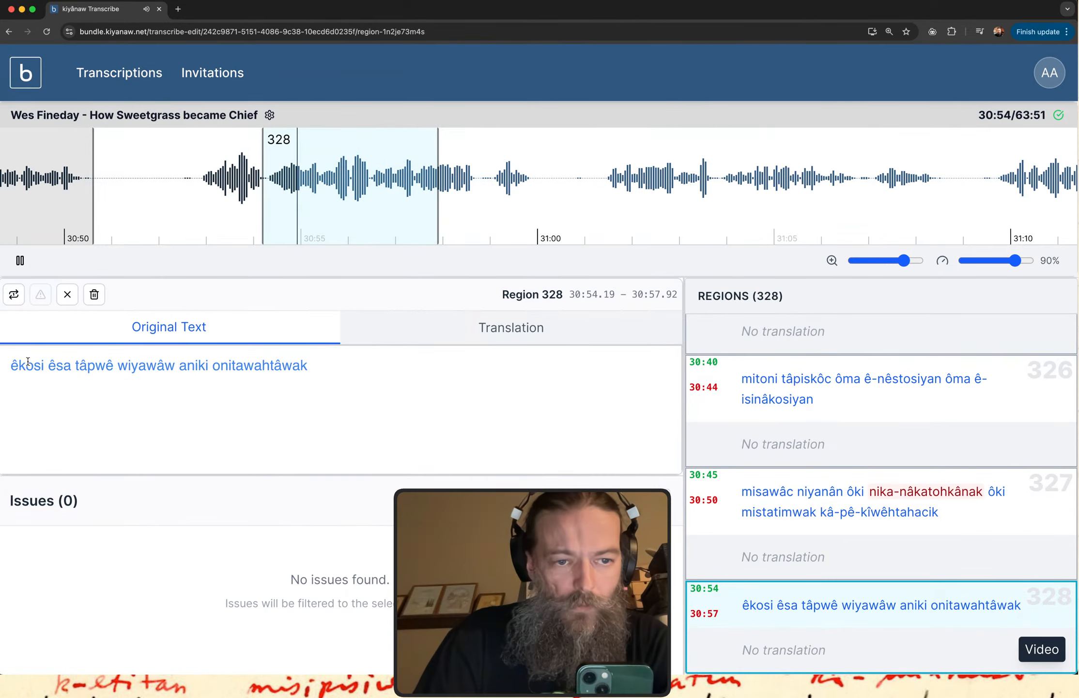
Append "kî-pê-" to the end of region 328's original text.
{"action": "left_click", "coordinate": [317, 367]}
{"action": "type", "text": "kî"}
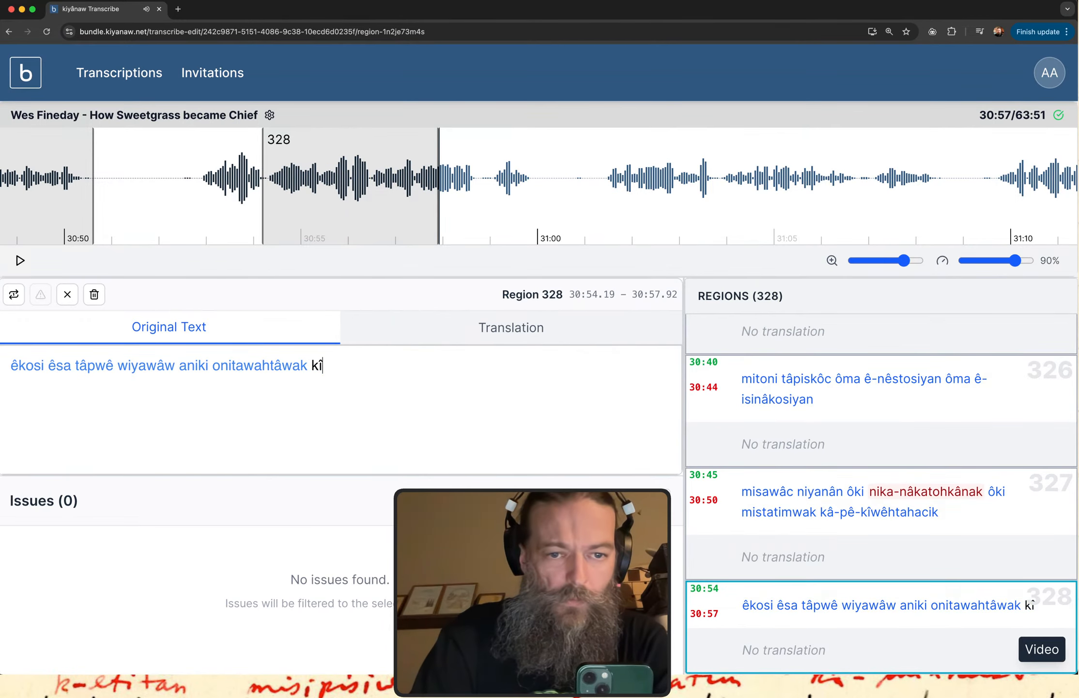
{"action": "type", "text": "-p"}
{"action": "key", "text": "BackSpace"}
{"action": "type", "text": "-pe"}
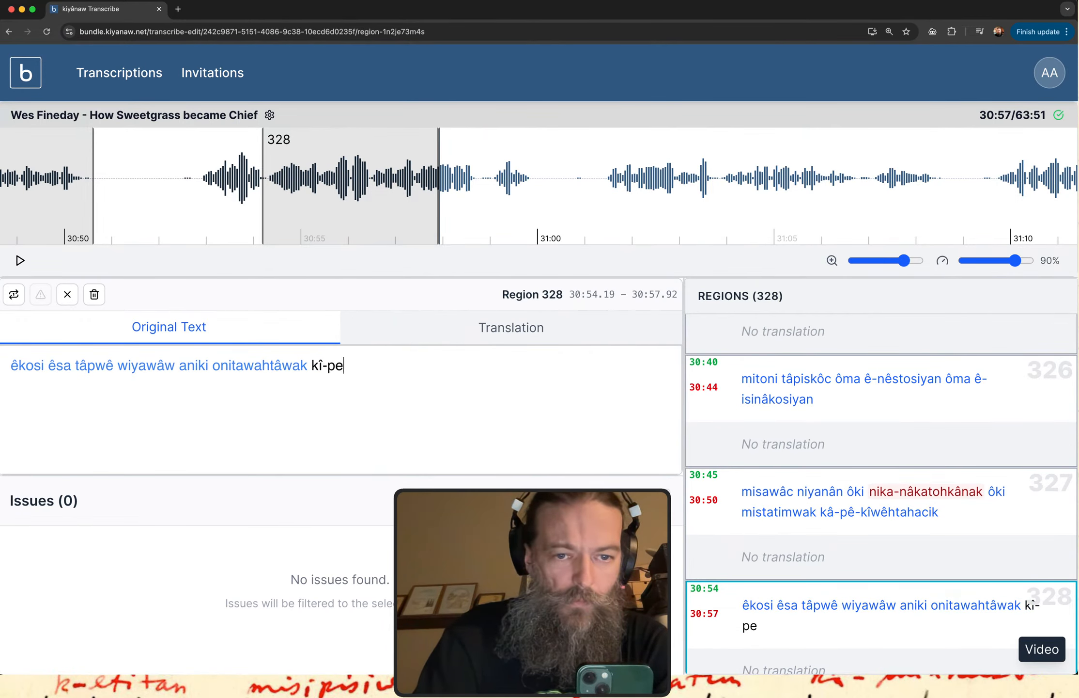
{"action": "type", "text": "3"}
{"action": "key", "text": "BackSpace"}
{"action": "key", "text": "BackSpace"}
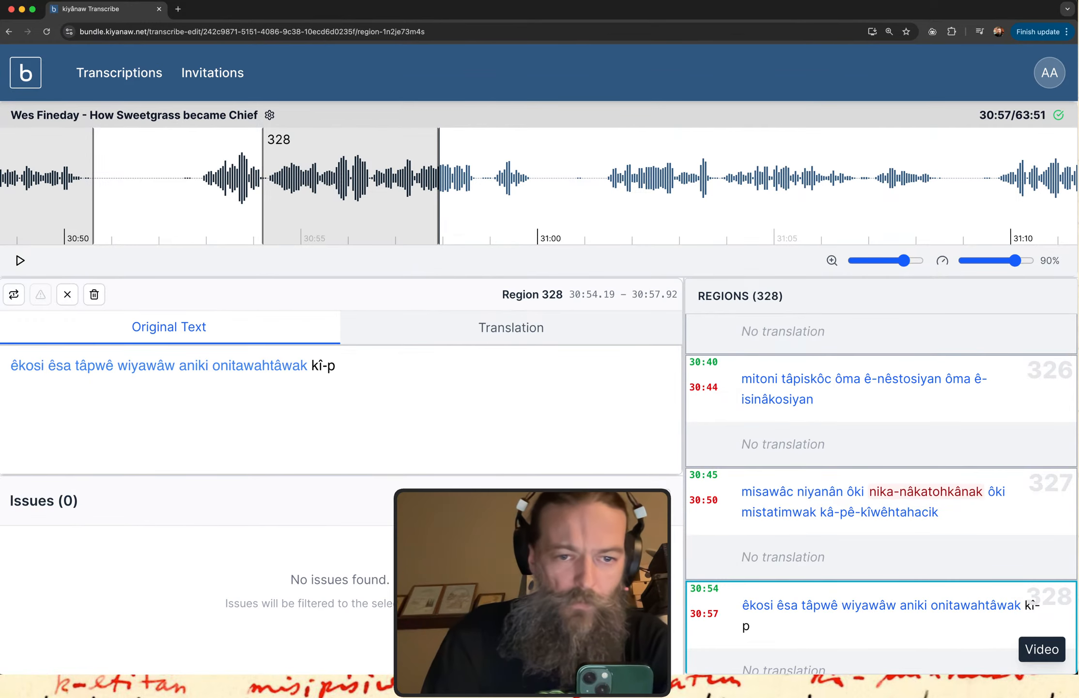
{"action": "type", "text": "ê-"}
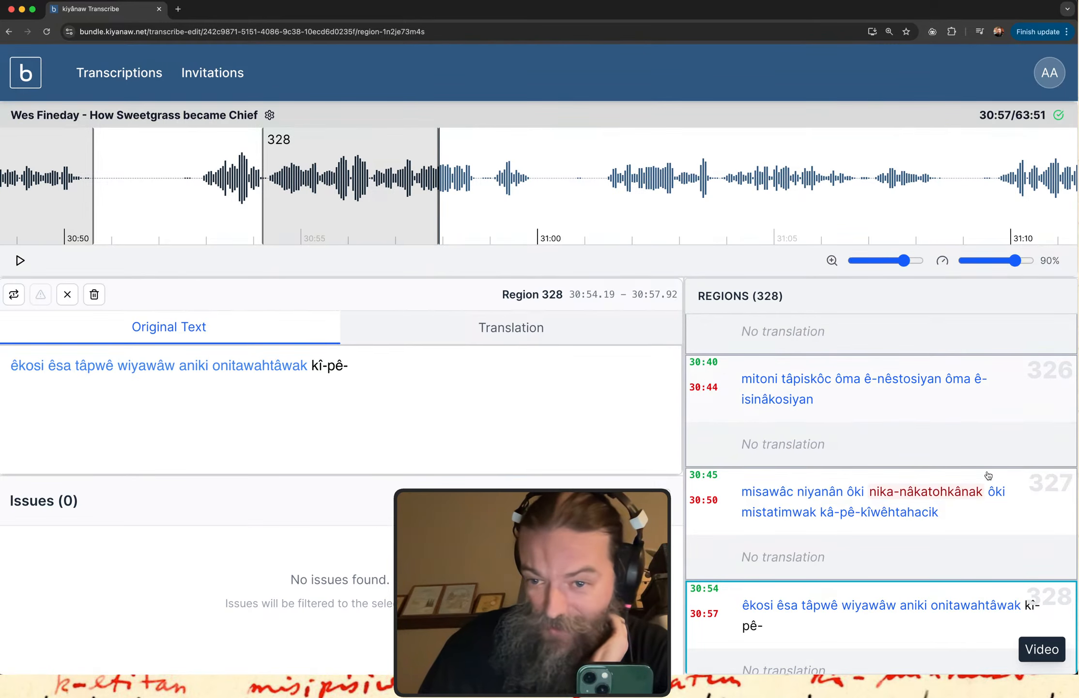
Review region 327's flagged word "nika-nâkatohkânak" against the open dictionary conjugation table.
{"action": "left_click", "coordinate": [873, 525]}
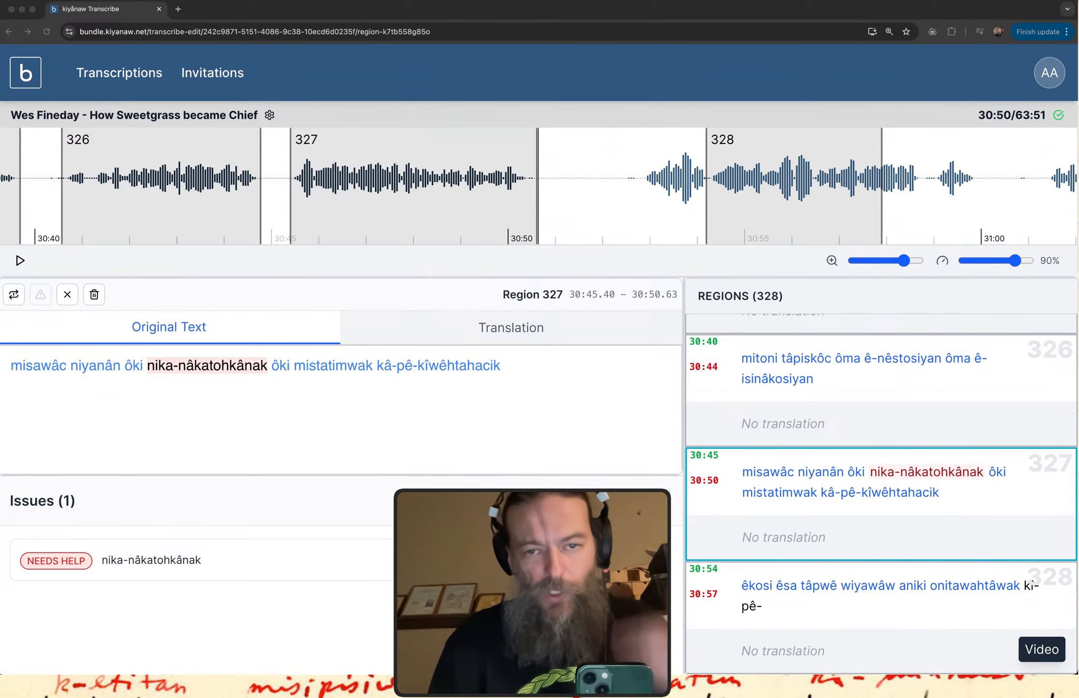
{"action": "key", "text": "ctrl+Up"}
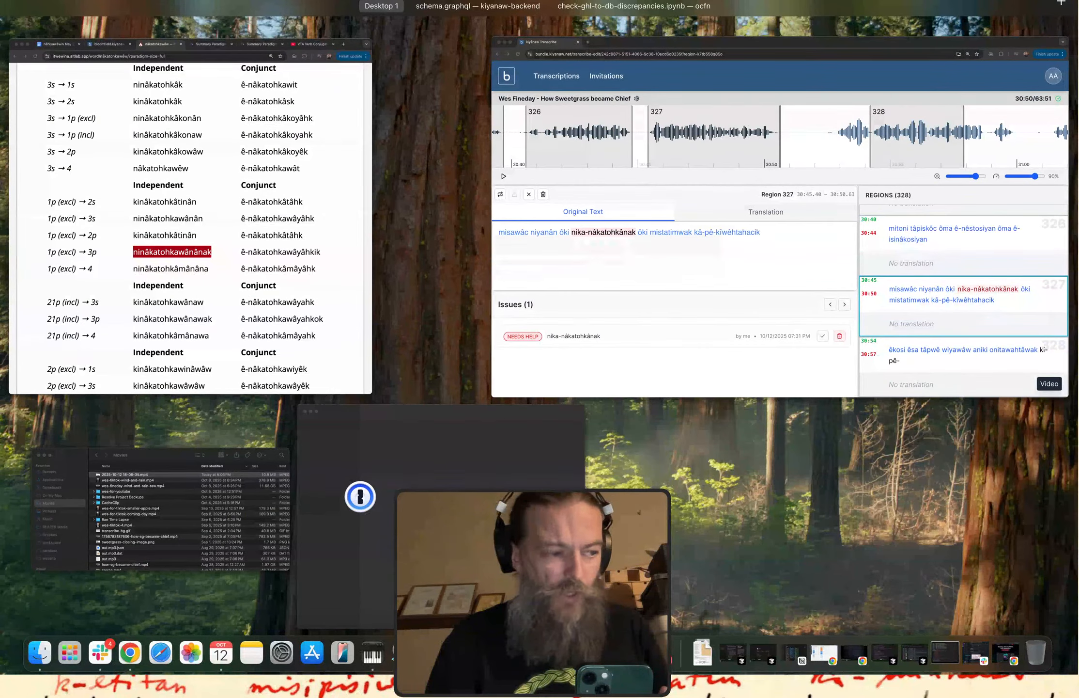
{"action": "key", "text": "ctrl+Up"}
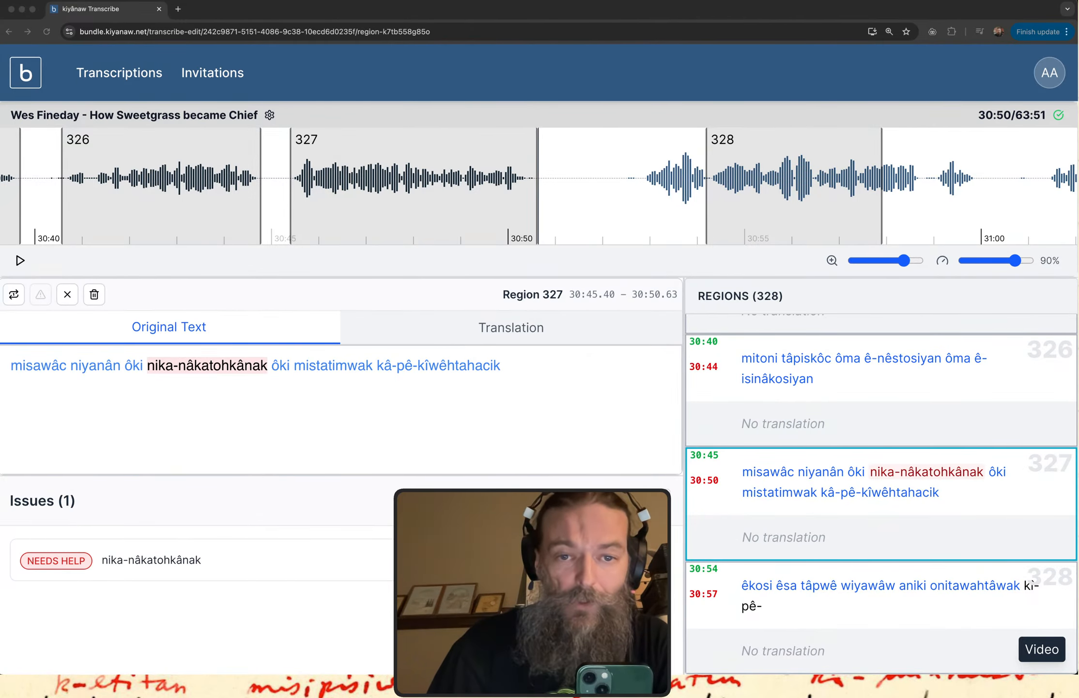
{"action": "scroll", "coordinate": [642, 181], "scroll_direction": "right", "scroll_amount": 10}
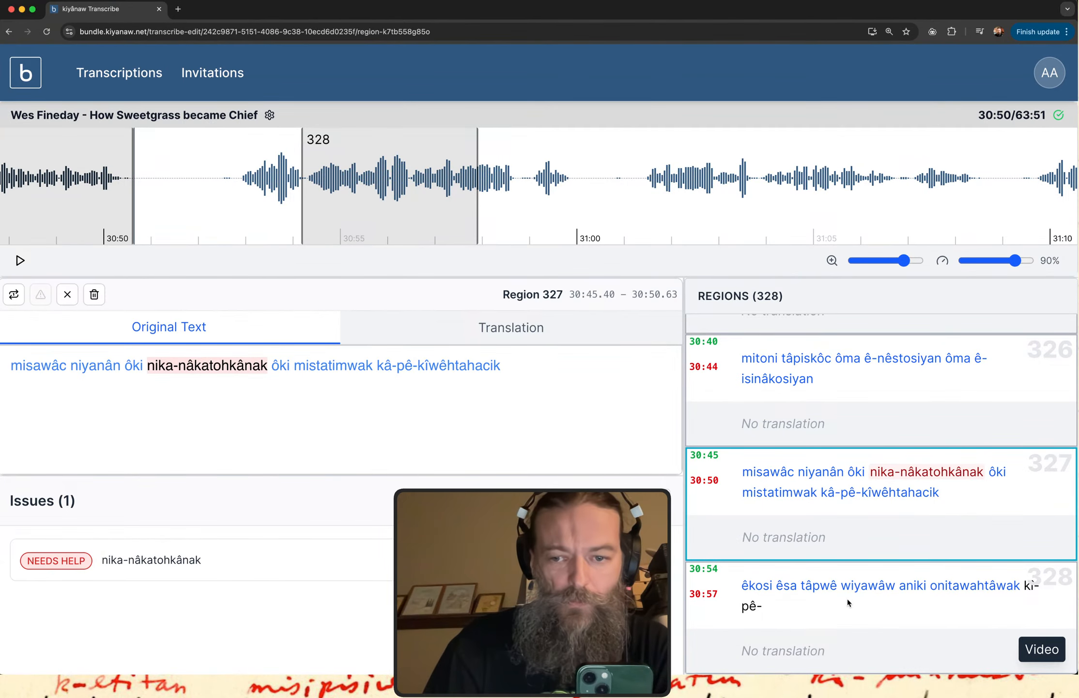
Play region 328 and extend its unfinished last word to "kî-pê-itisah".
{"action": "left_click", "coordinate": [817, 598]}
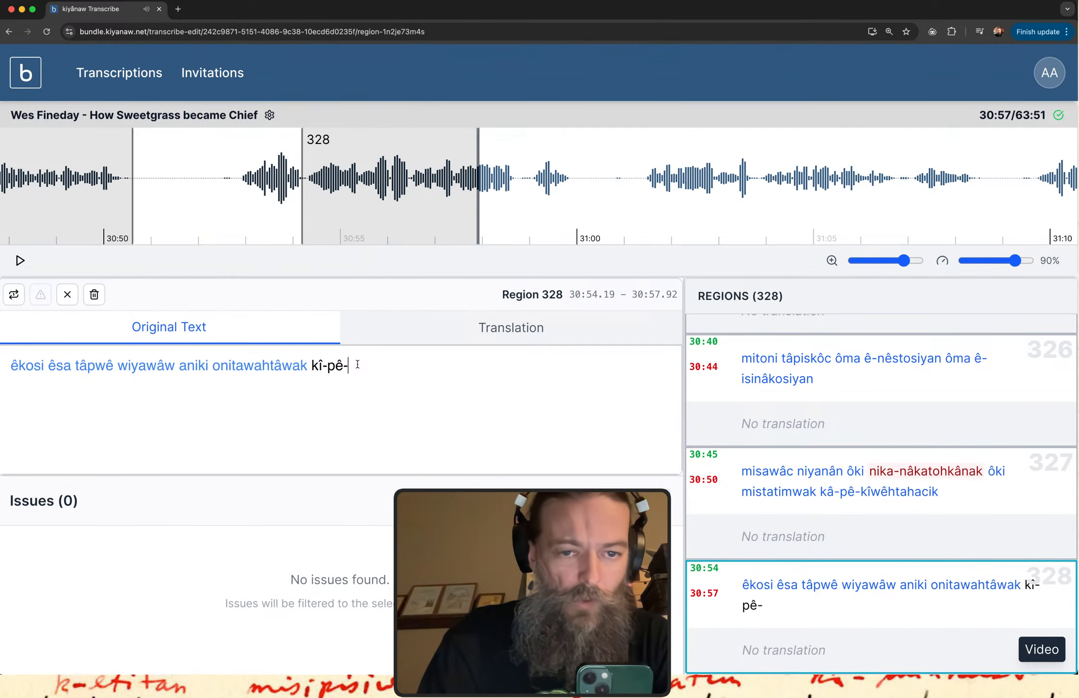
{"action": "type", "text": "itisa"}
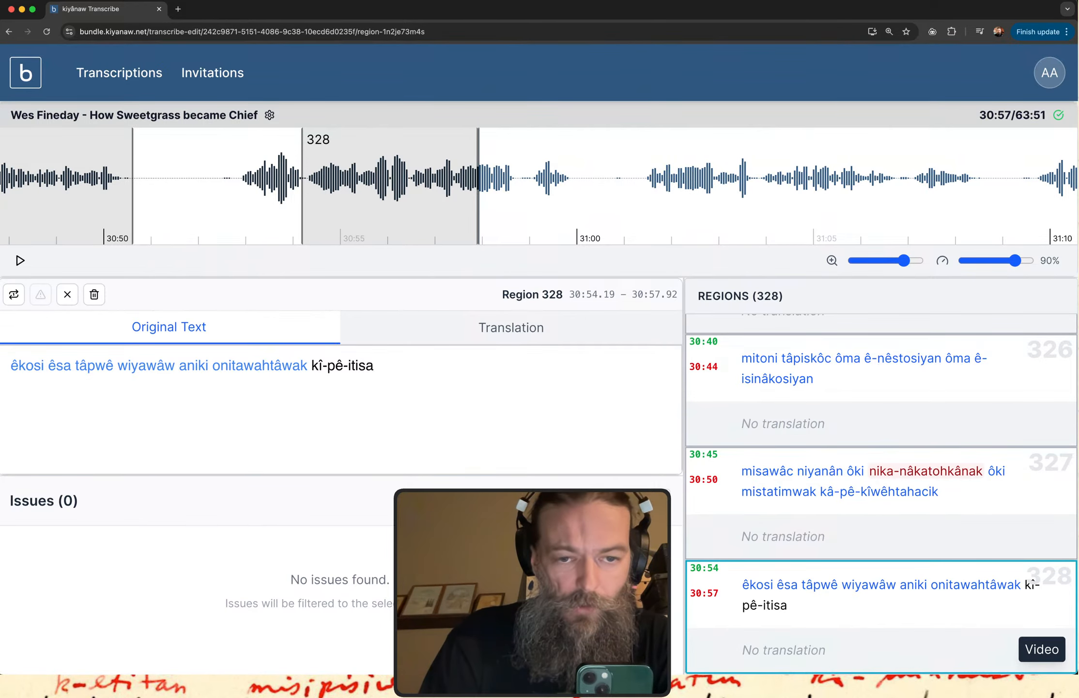
{"action": "type", "text": "h"}
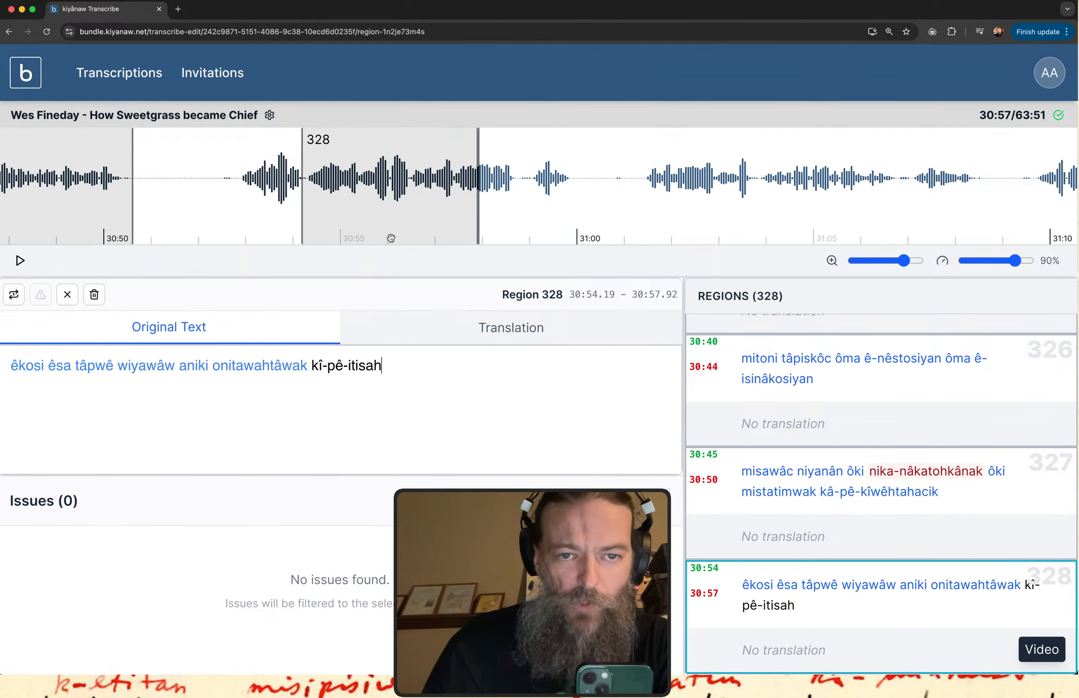
Shift region 328 to about 30:55.00–30:58.73 for another listen and insert "kîwê-" before "itisah" in its text.
{"action": "left_click_drag", "start_coordinate": [381, 227], "coordinate": [419, 227]}
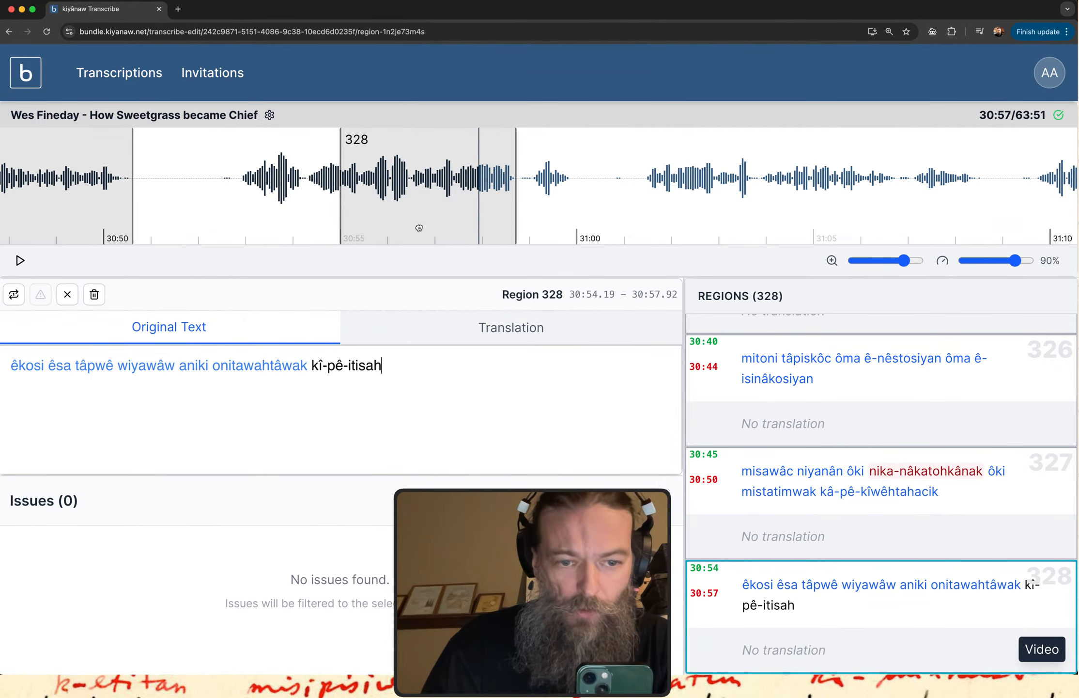
{"action": "left_click", "coordinate": [869, 592]}
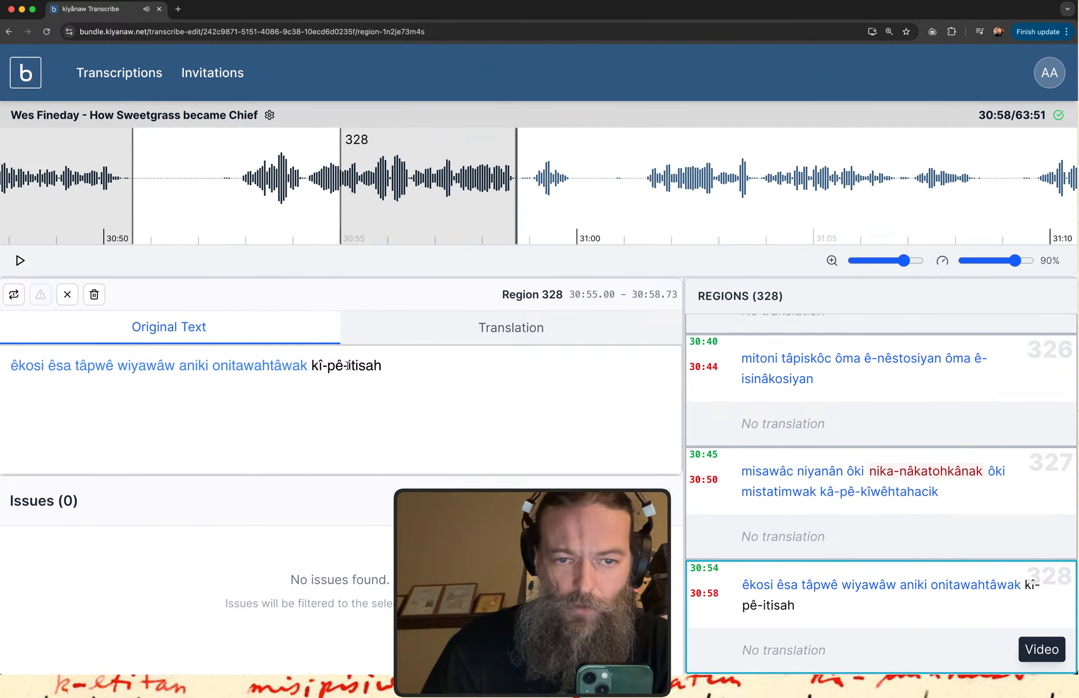
{"action": "left_click", "coordinate": [349, 366]}
{"action": "type", "text": "kîwe"}
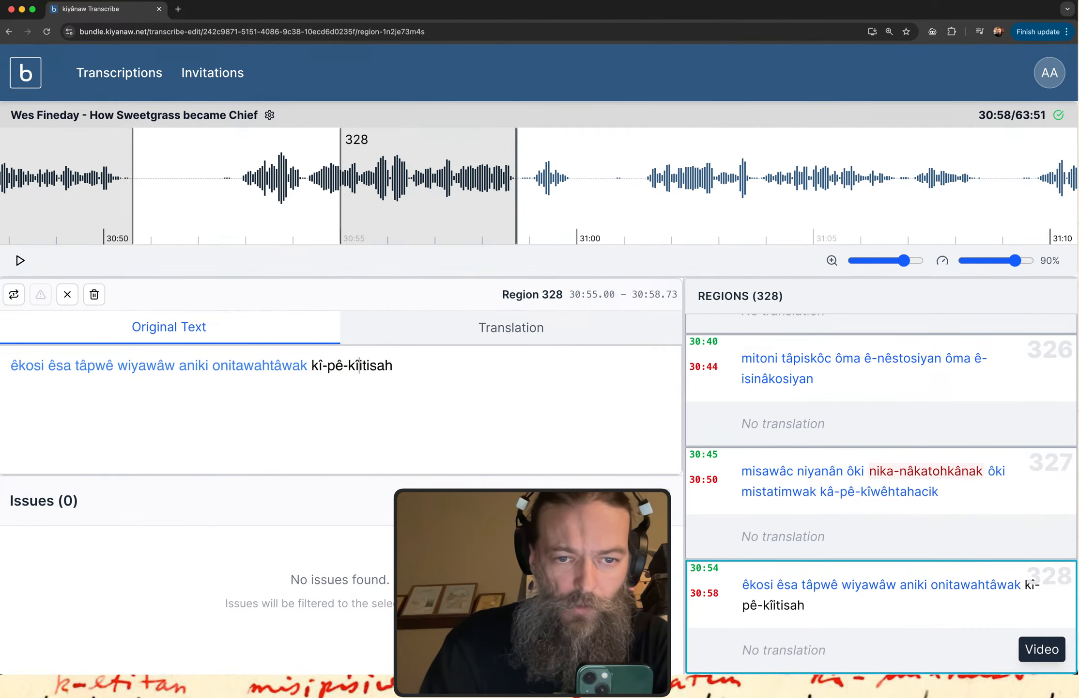
{"action": "key", "text": "BackSpace"}
{"action": "type", "text": "ê-"}
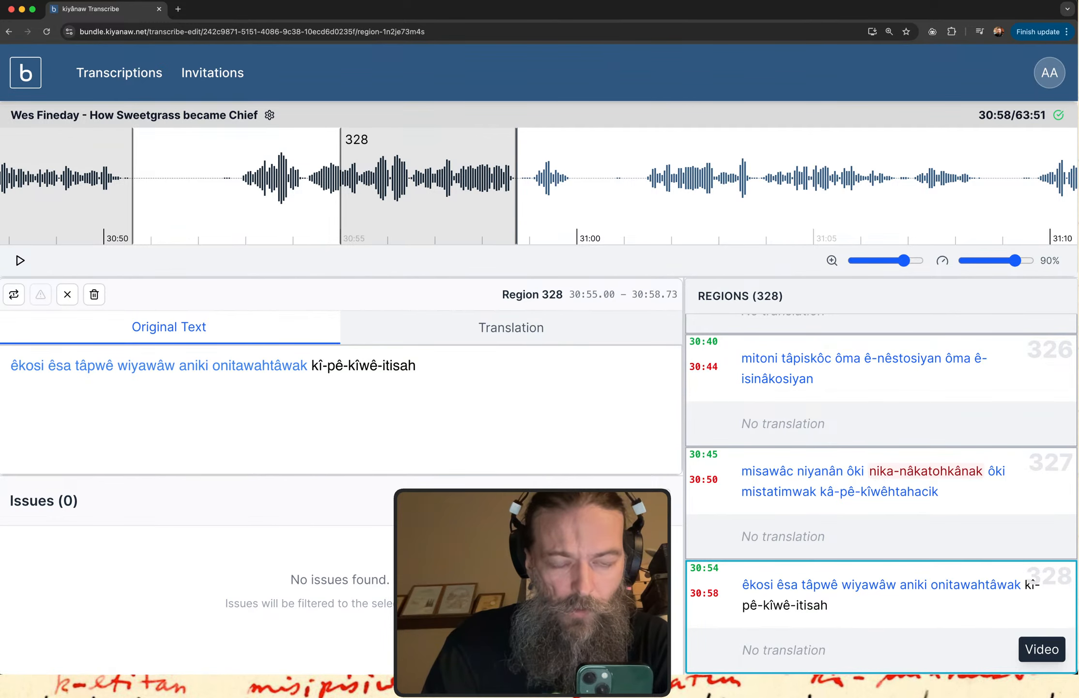
Switch to the itwêwina dictionary and search for "kiwetisahiwew".
{"action": "key", "text": "super+grave"}
{"action": "left_click", "coordinate": [368, 130]}
{"action": "type", "text": "kli"}
{"action": "key", "text": "BackSpace"}
{"action": "key", "text": "BackSpace"}
{"action": "type", "text": "is"}
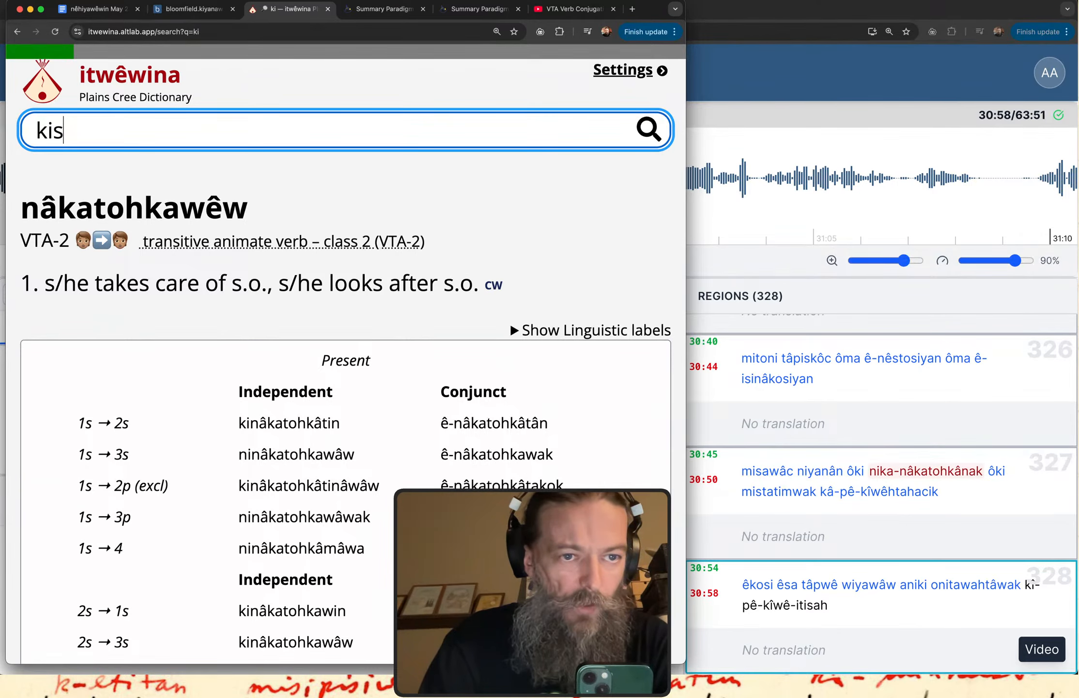
{"action": "key", "text": "BackSpace"}
{"action": "type", "text": "we"}
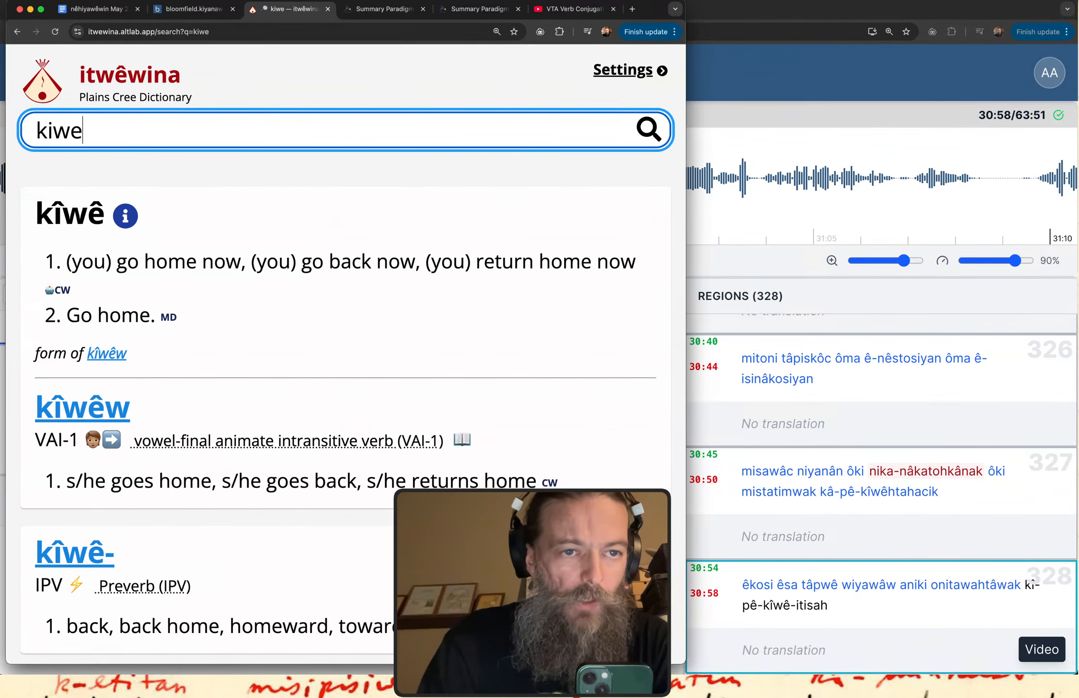
{"action": "type", "text": "tis"}
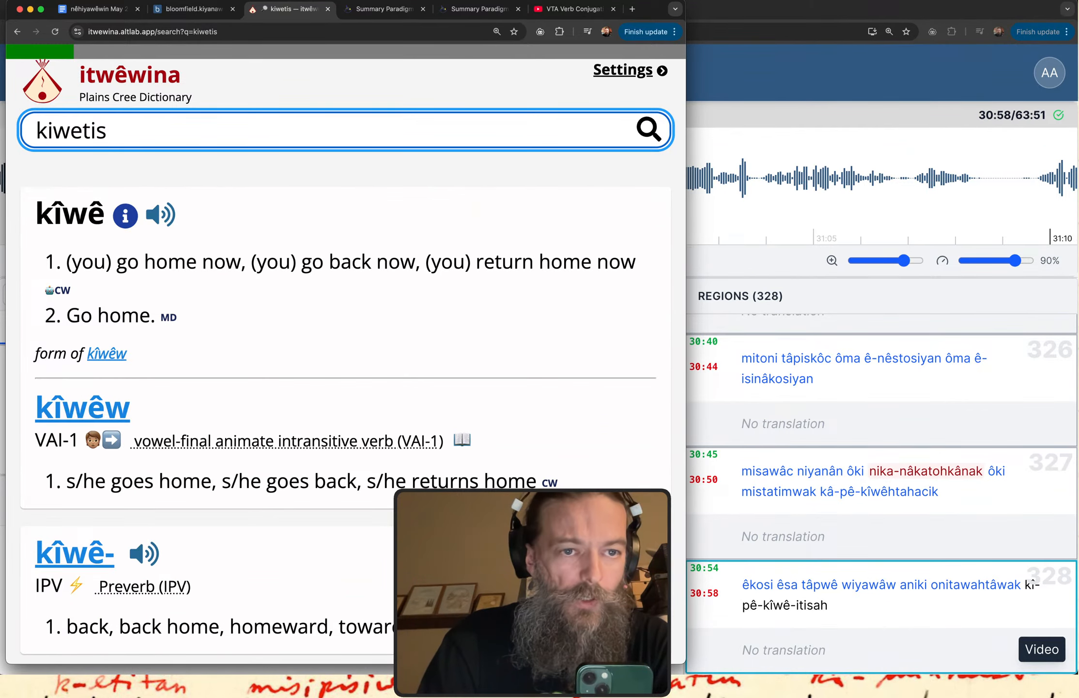
{"action": "type", "text": "ahiwew"}
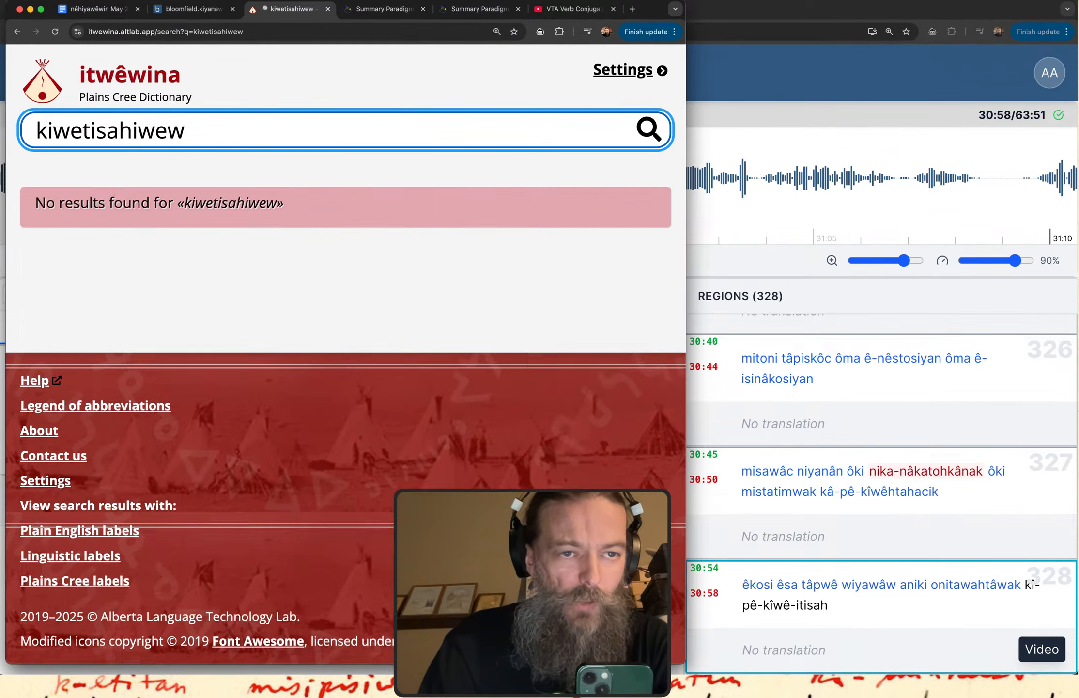
Shorten the dictionary search to "kiwetisah" and read through the matching entries.
{"action": "key", "text": "BackSpace"}
{"action": "key", "text": "BackSpace"}
{"action": "key", "text": "BackSpace"}
{"action": "key", "text": "BackSpace"}
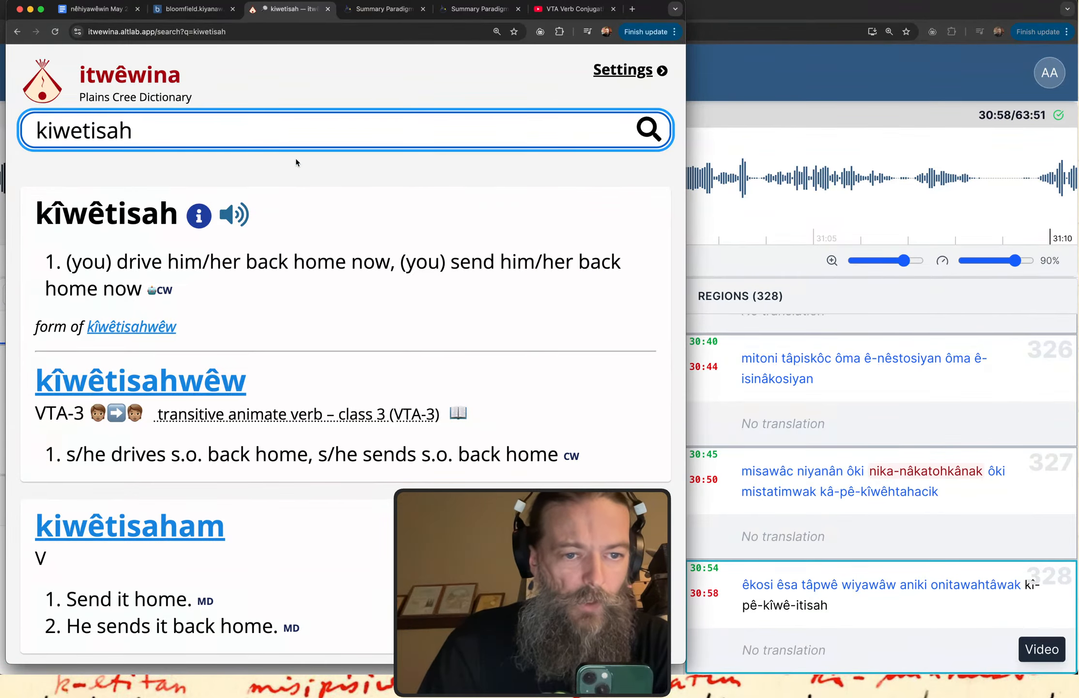
{"action": "scroll", "coordinate": [402, 298], "scroll_direction": "down", "scroll_amount": 3}
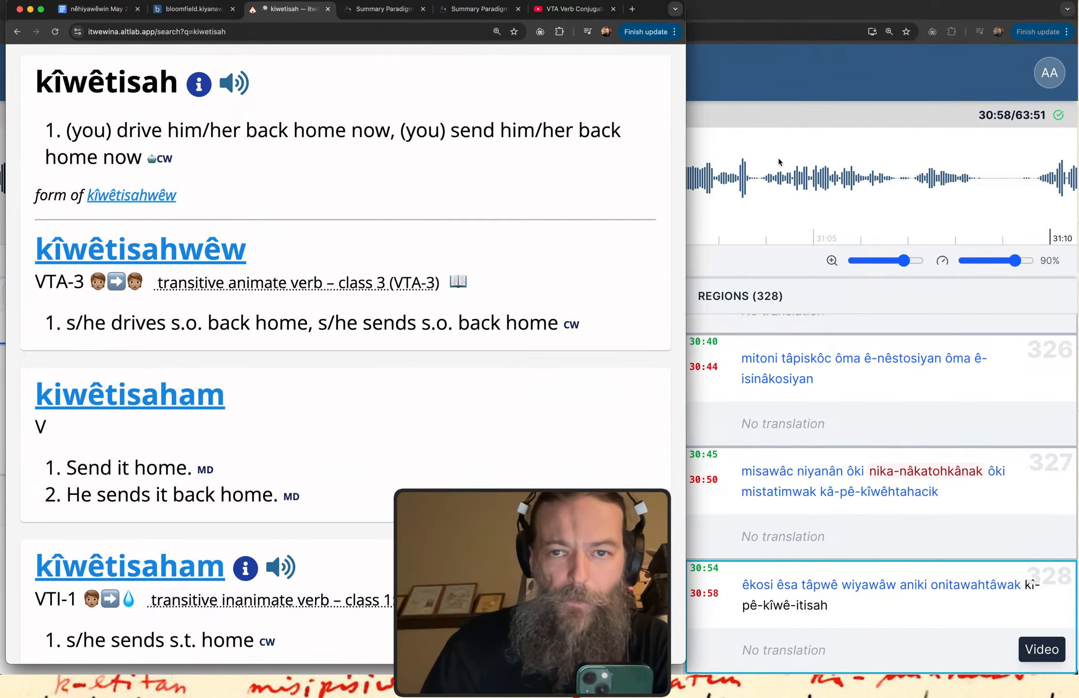
Return to the transcription and change region 328's last word to "kî-pê-kîwêtisahwêw".
{"action": "left_click", "coordinate": [756, 66]}
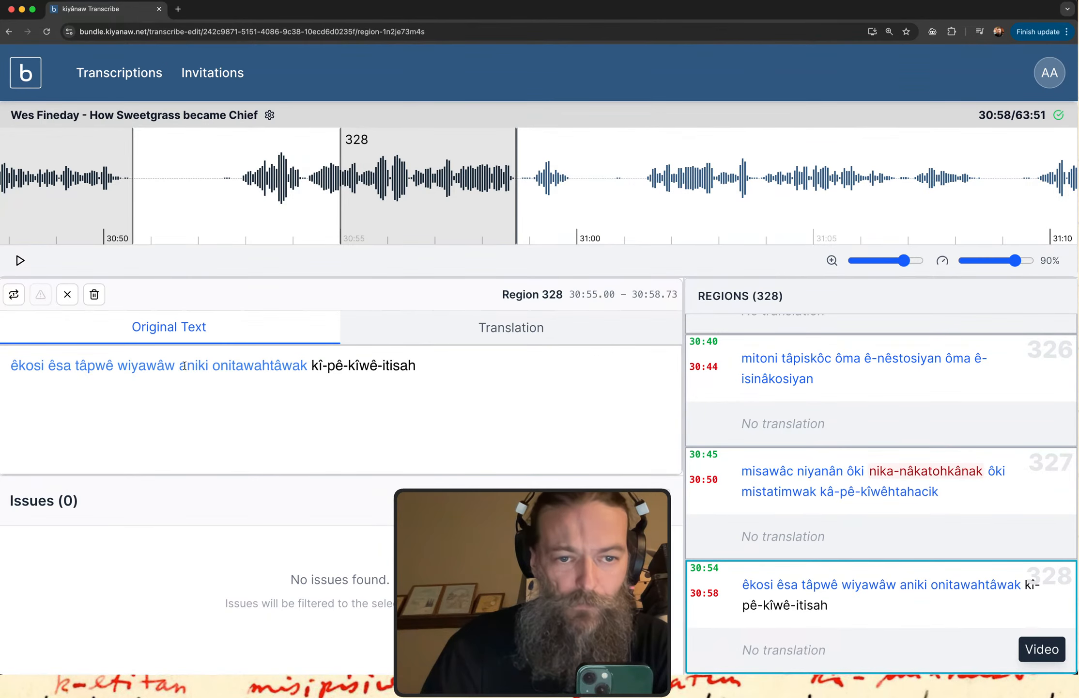
{"action": "left_click", "coordinate": [385, 365]}
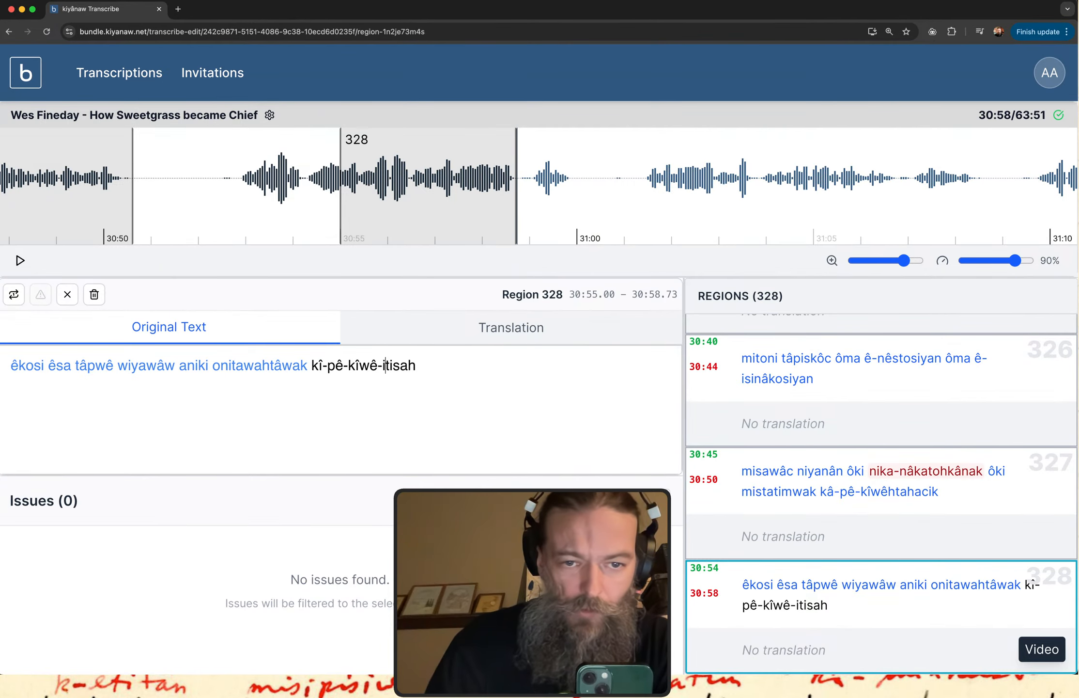
{"action": "key", "text": "BackSpace"}
{"action": "key", "text": "BackSpace"}
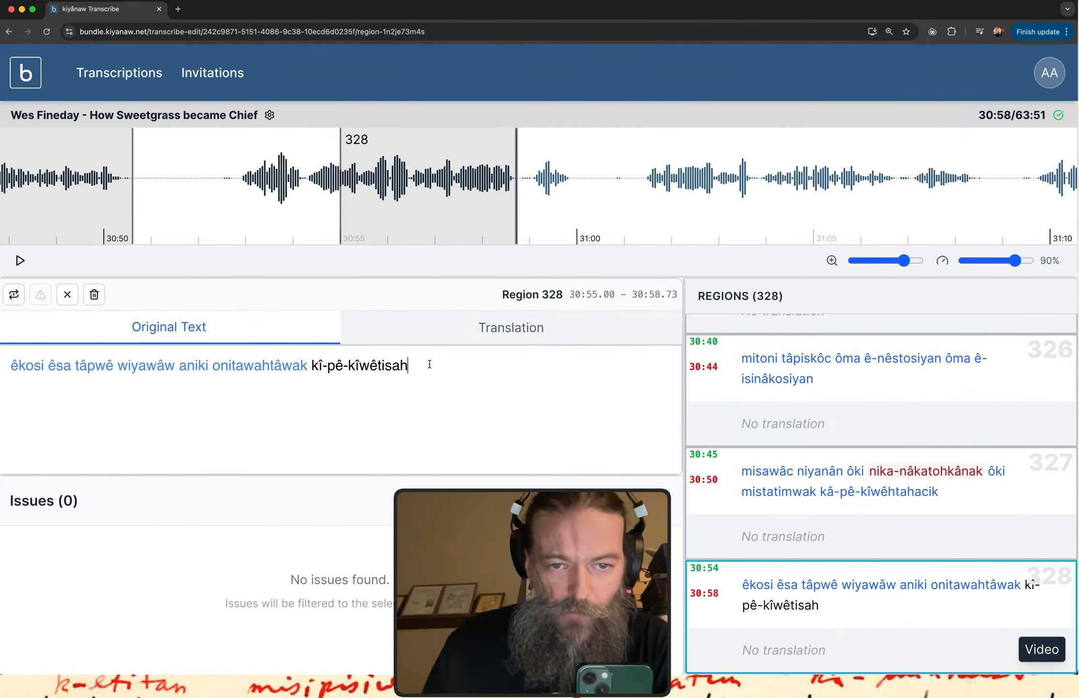
{"action": "type", "text": "wêw"}
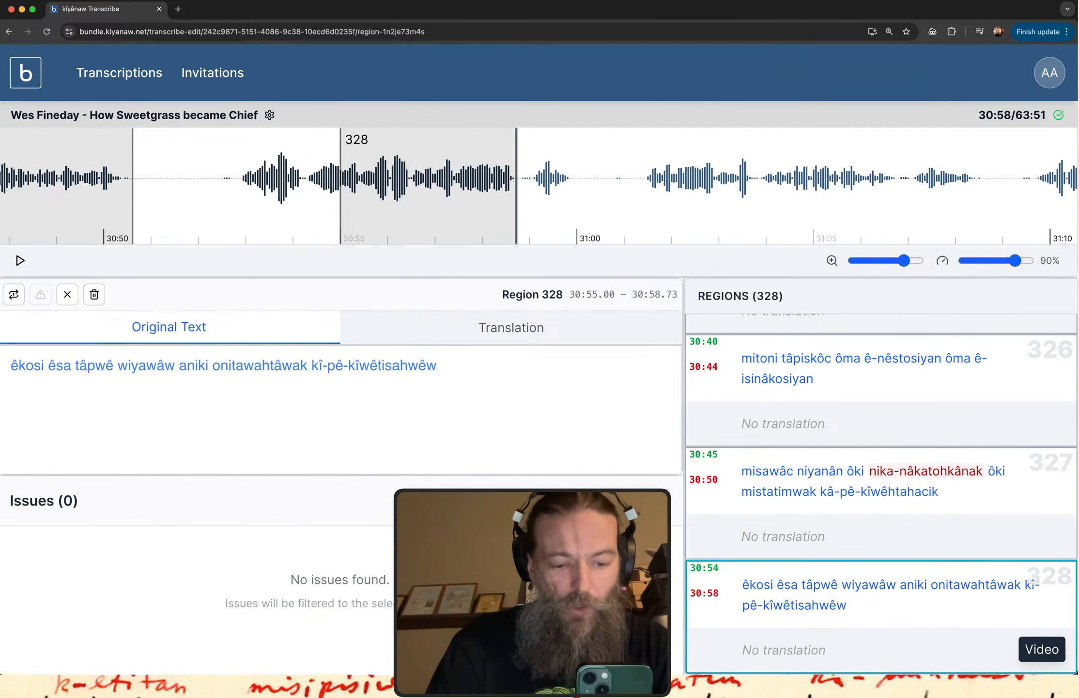
Copy "kîwêtisahwêw" from region 328 and look it up in the itwêwina dictionary.
{"action": "double_click", "coordinate": [393, 365]}
{"action": "key", "text": "super+c"}
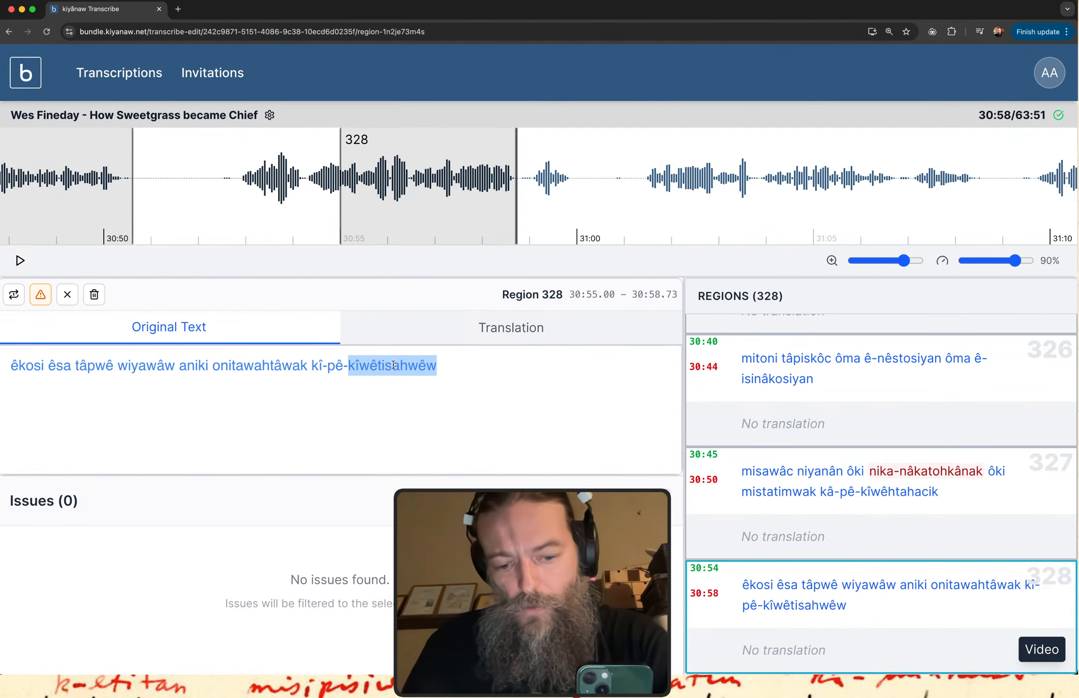
{"action": "key", "text": "ctrl+Up"}
{"action": "left_click", "coordinate": [293, 255]}
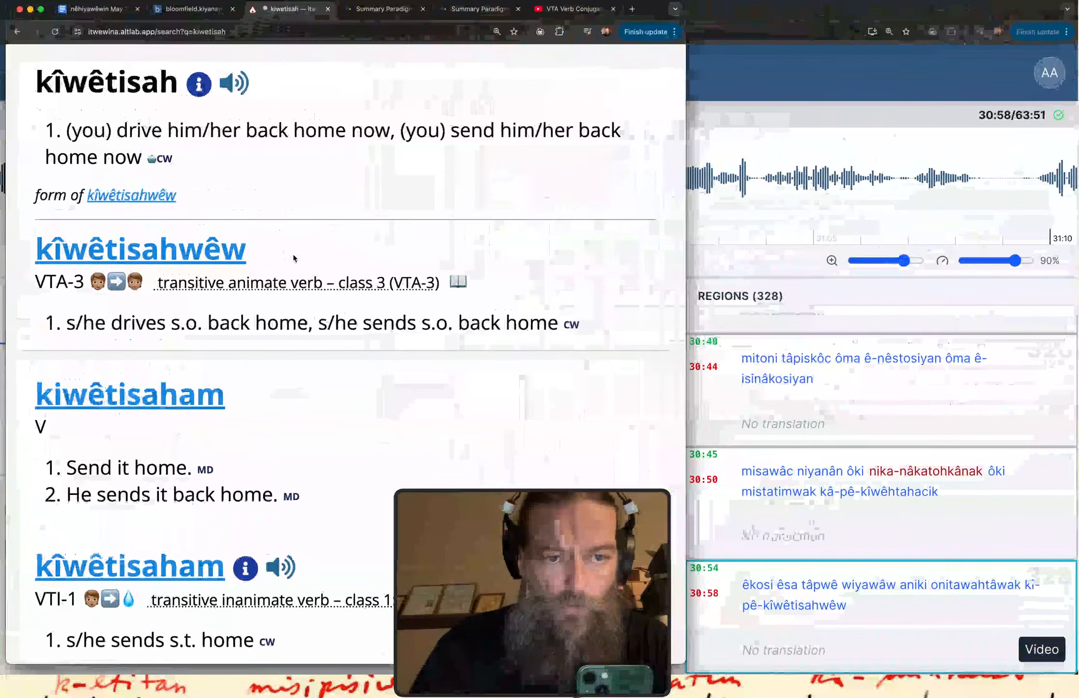
{"action": "scroll", "coordinate": [294, 254], "scroll_direction": "up", "scroll_amount": 5}
{"action": "left_click_drag", "start_coordinate": [140, 130], "coordinate": [1, 133]}
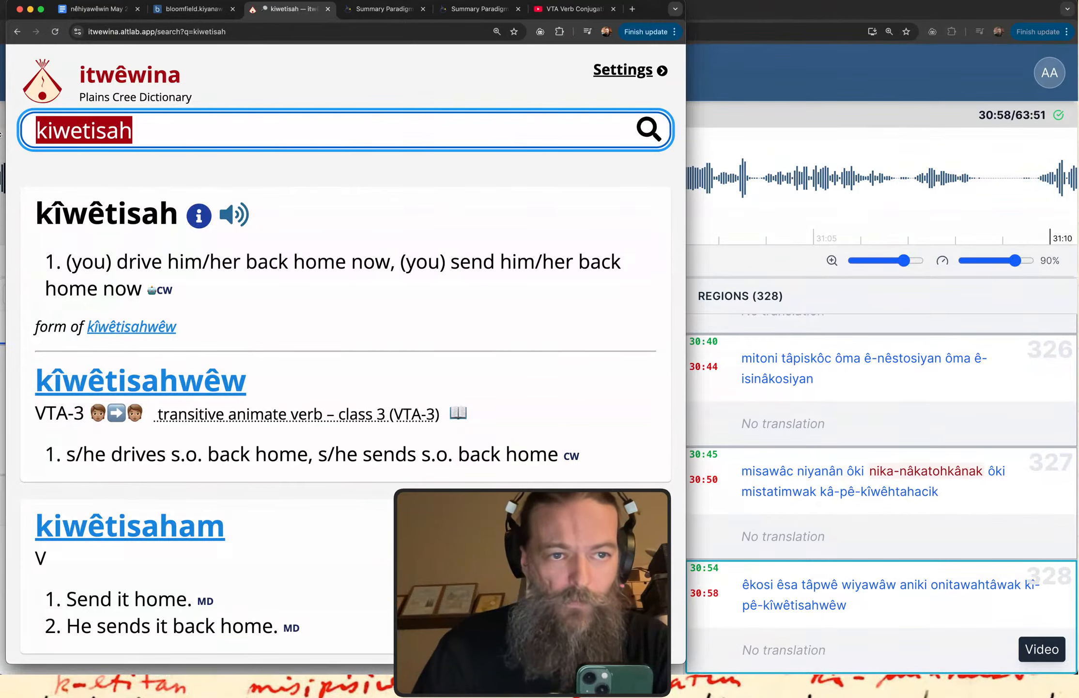
{"action": "key", "text": "super+v"}
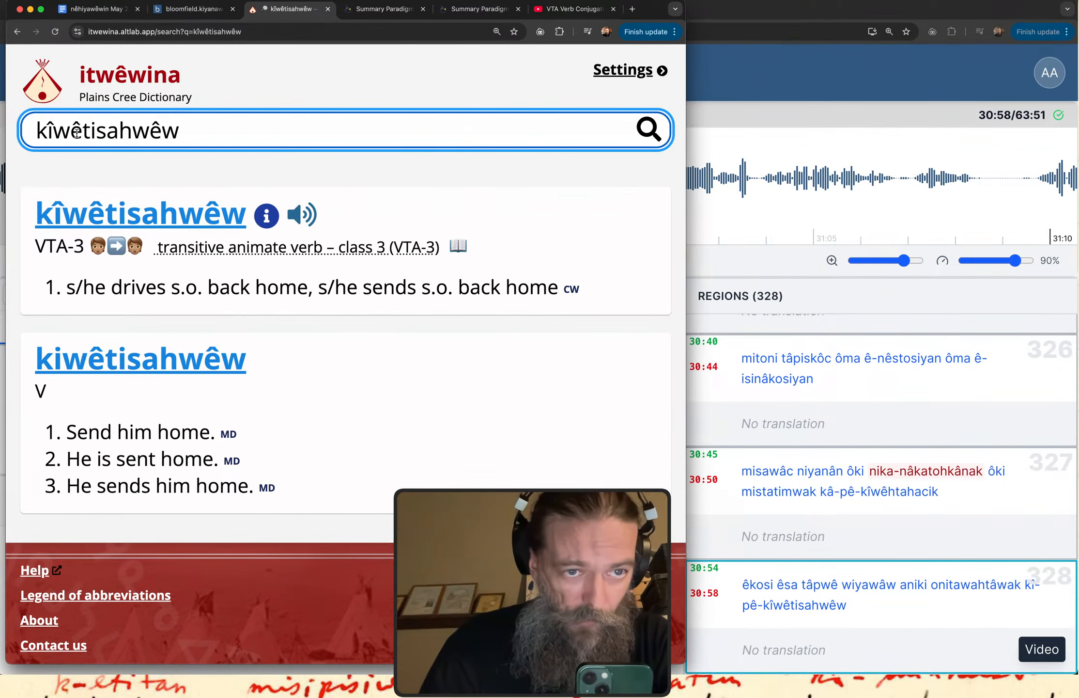
Search the dictionary for "itisahwêw" and examine its definitions and related verbs.
{"action": "left_click_drag", "start_coordinate": [91, 132], "coordinate": [35, 132]}
{"action": "type", "text": "it"}
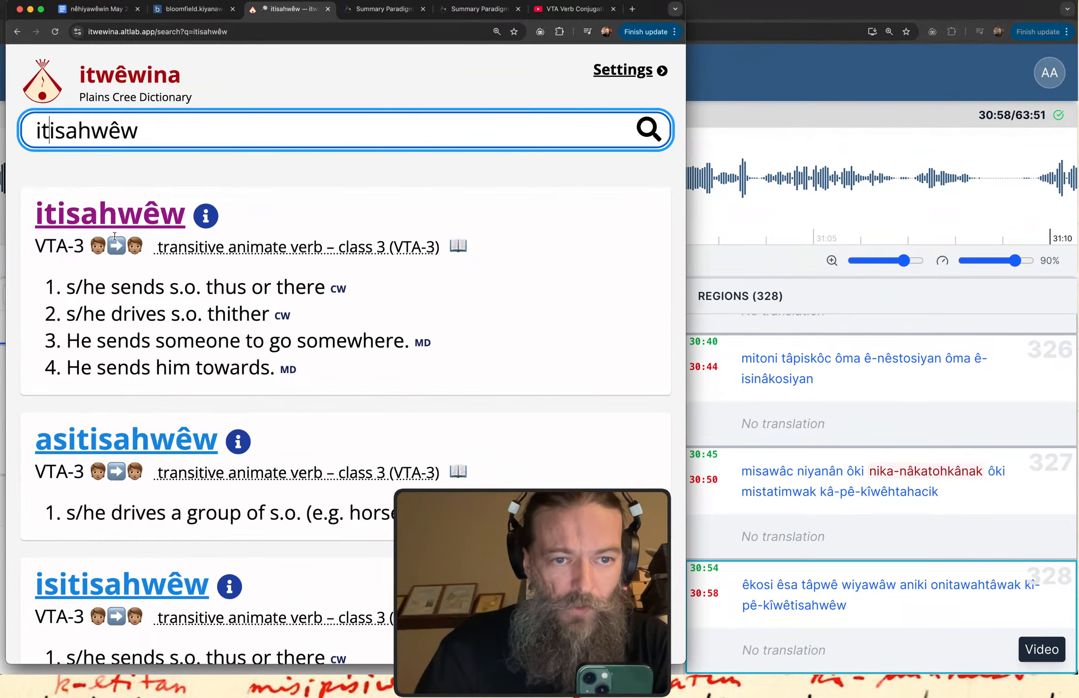
{"action": "scroll", "coordinate": [115, 236], "scroll_direction": "down", "scroll_amount": 3}
{"action": "left_click_drag", "start_coordinate": [76, 248], "coordinate": [267, 248]}
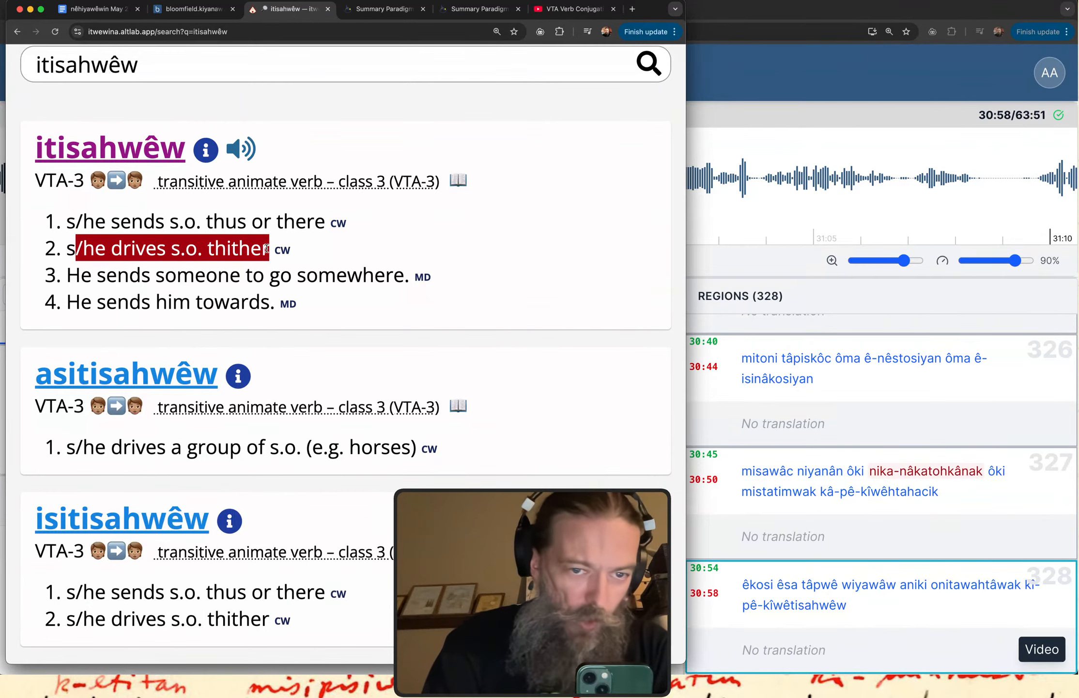
{"action": "left_click", "coordinate": [320, 245]}
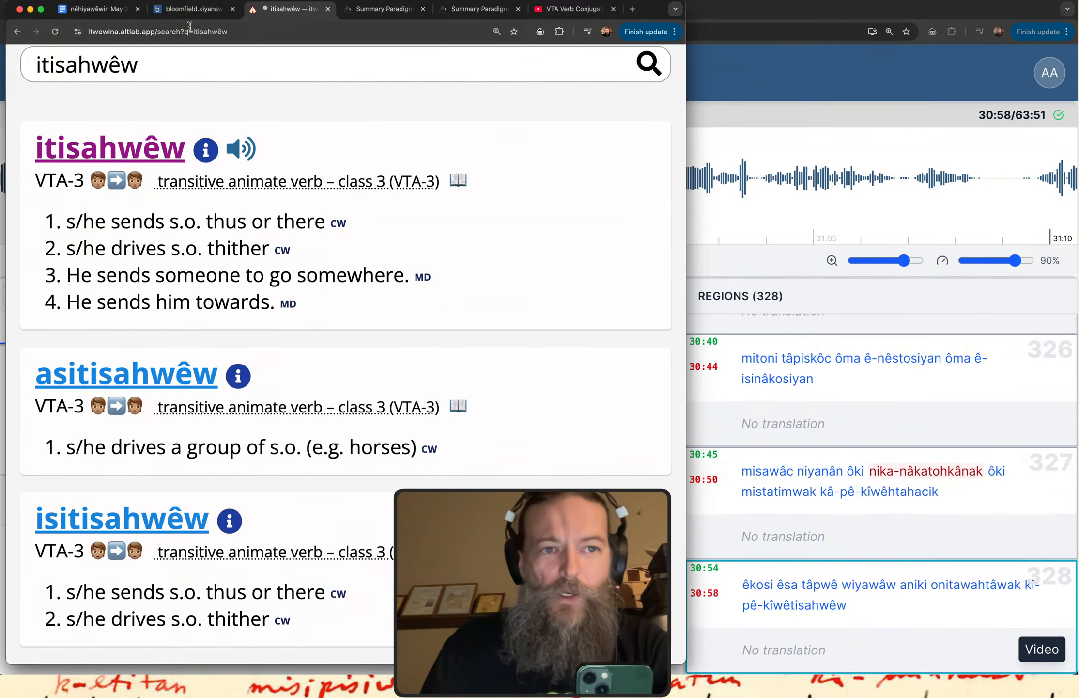
{"action": "scroll", "coordinate": [197, 152], "scroll_direction": "up", "scroll_amount": 3}
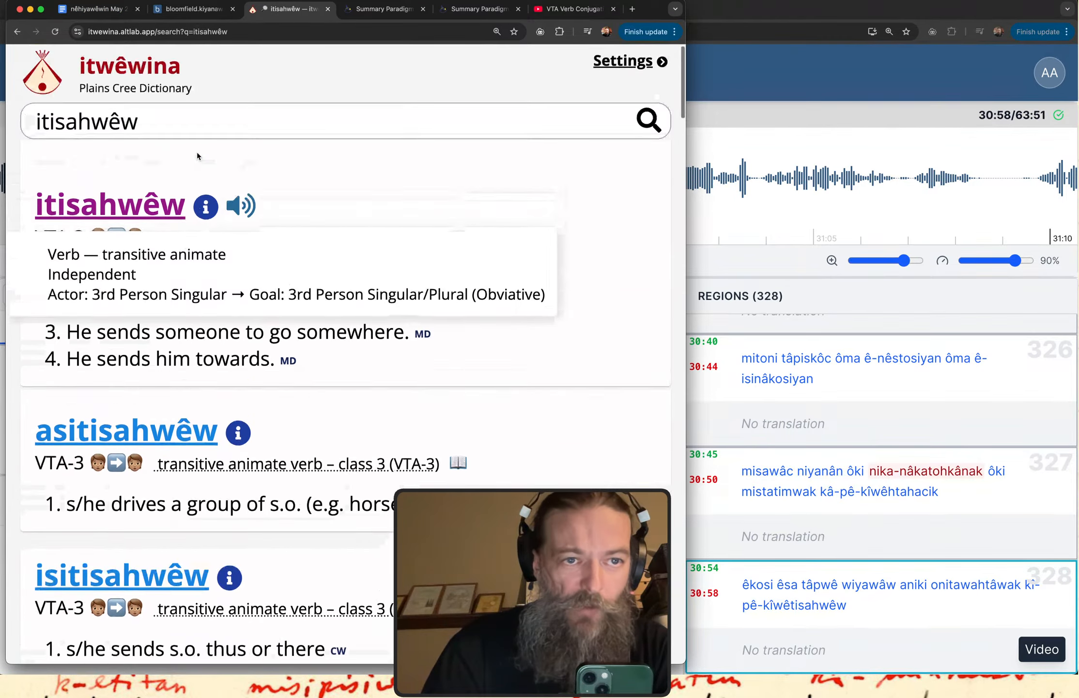
Copy the ending "isahwêw" from the itwêwina query and search for it in the Vite App Cree dictionary on a new page.
{"action": "left_click_drag", "start_coordinate": [140, 133], "coordinate": [45, 131]}
{"action": "key", "text": "super+c"}
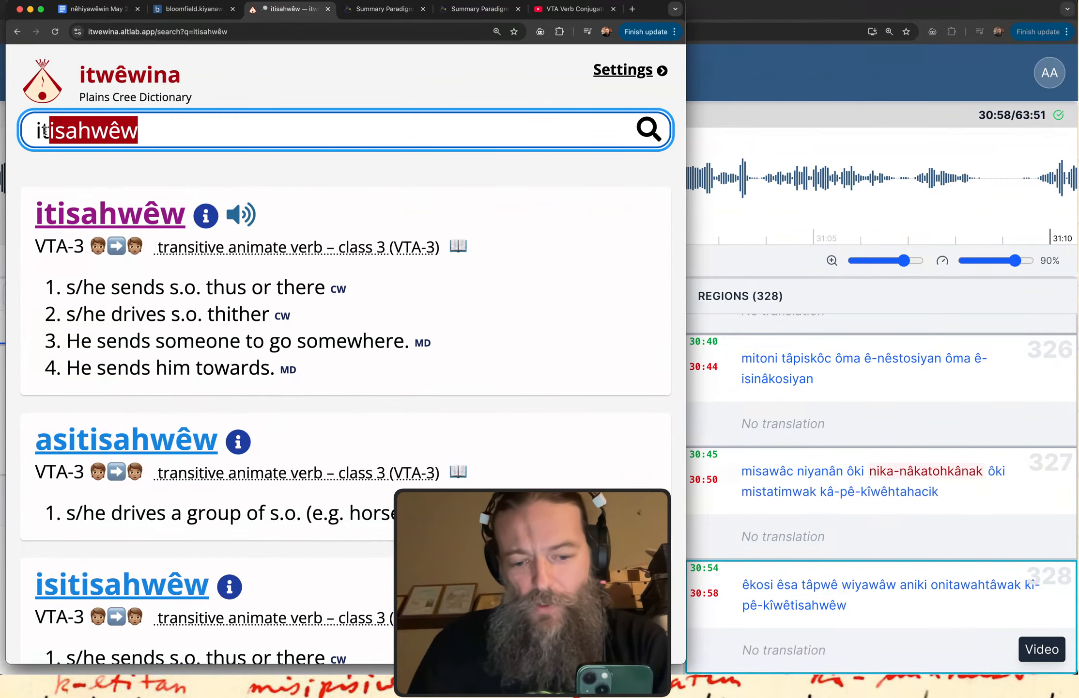
{"action": "key", "text": "super+t"}
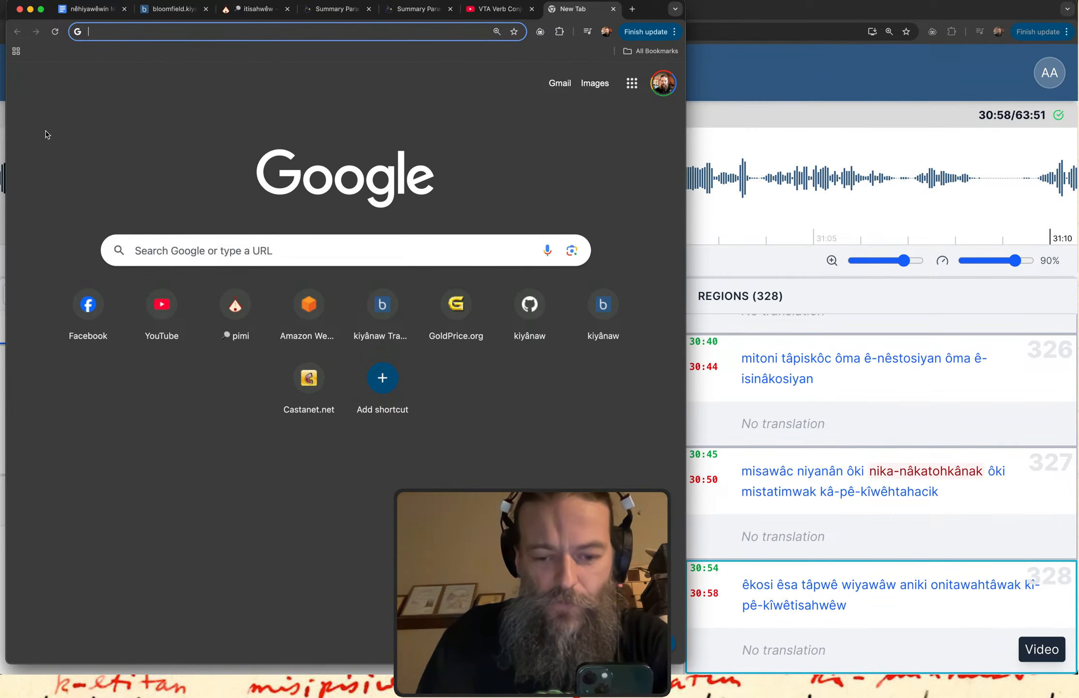
{"action": "type", "text": "ben"}
{"action": "key", "text": "Return"}
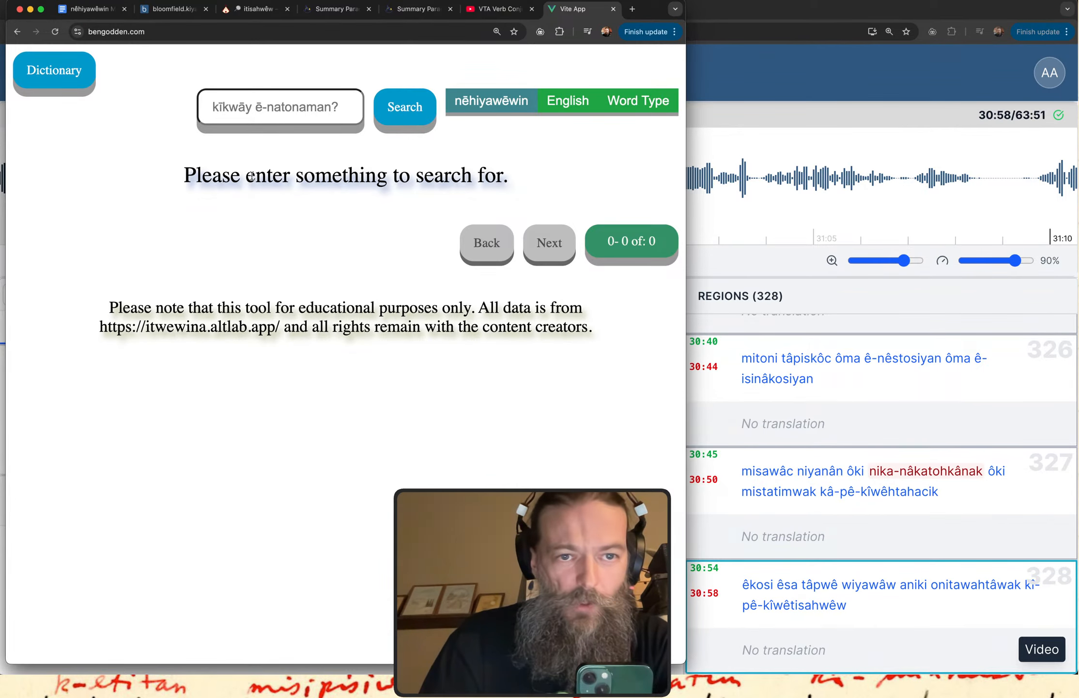
{"action": "left_click", "coordinate": [248, 107]}
{"action": "key", "text": "super+v"}
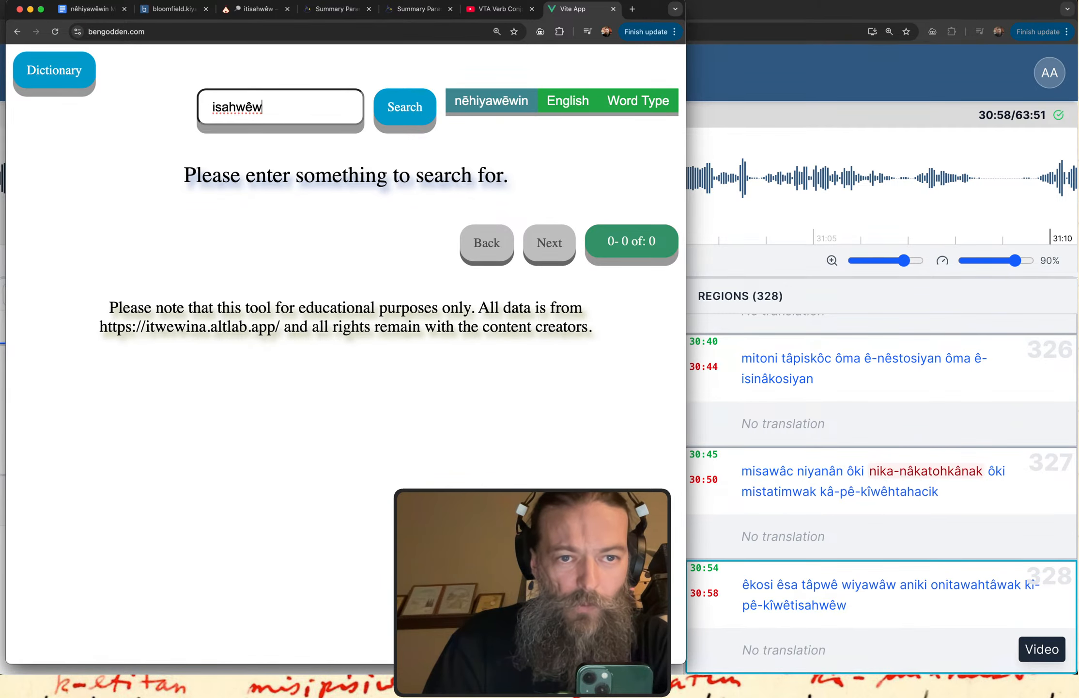
{"action": "key", "text": "Return"}
Enlarge the results page to 250% and read through the matching verbs as far as the entry "kîwêtisahwêw".
{"action": "scroll", "coordinate": [294, 372], "scroll_direction": "down", "scroll_amount": 15}
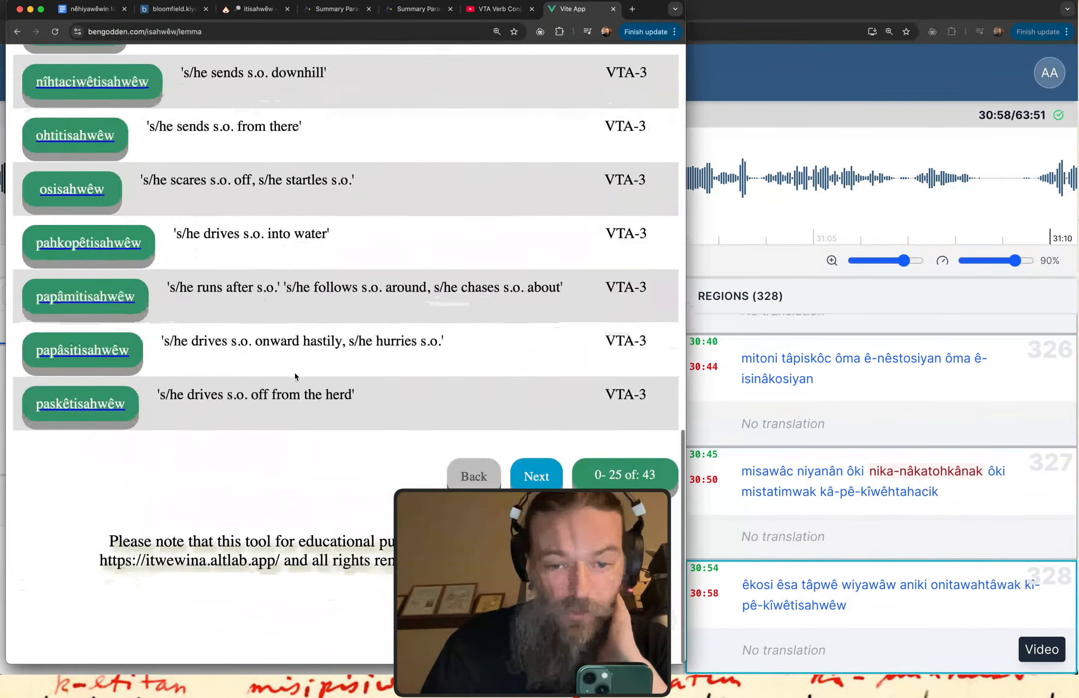
{"action": "scroll", "coordinate": [356, 472], "scroll_direction": "up", "scroll_amount": 15}
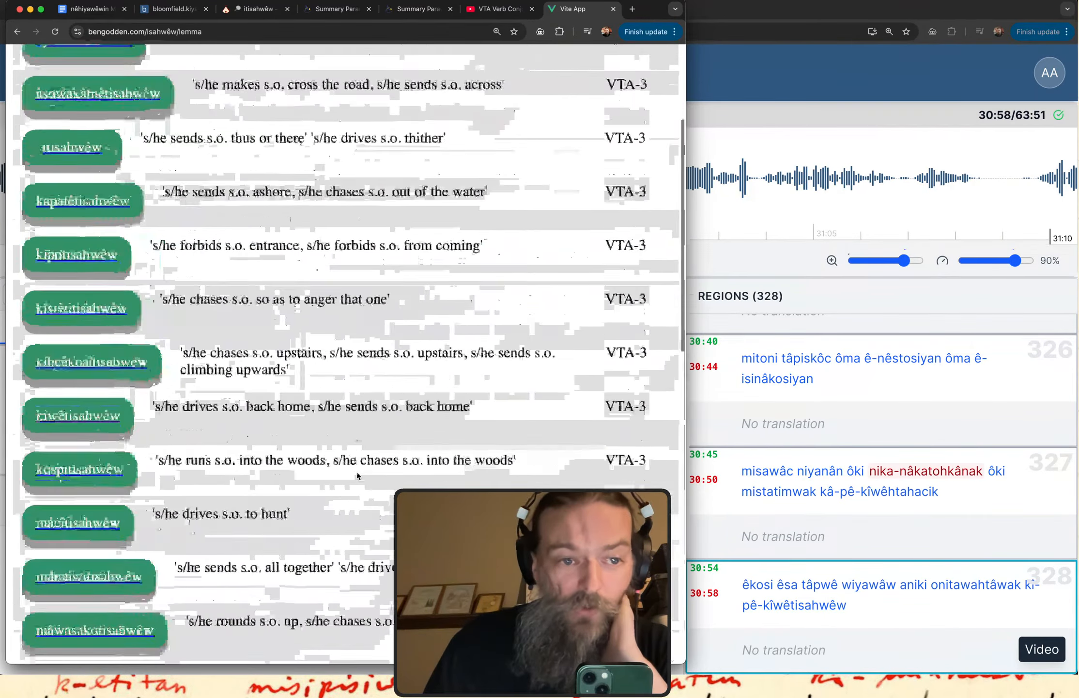
{"action": "key", "text": "super+equal"}
{"action": "key", "text": "super+equal"}
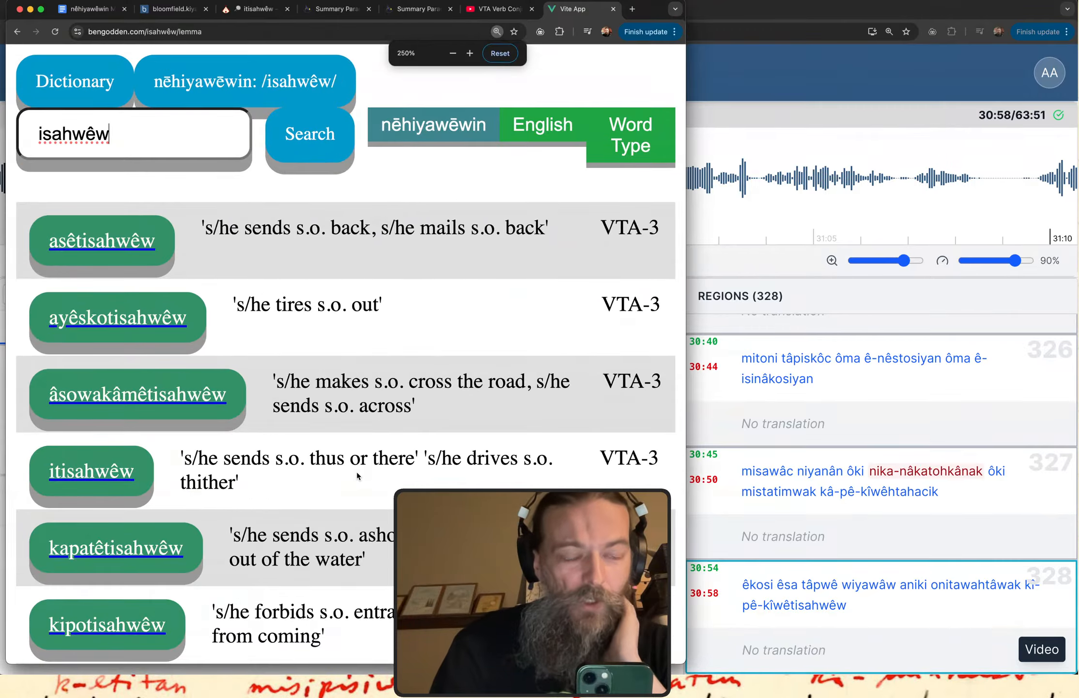
{"action": "scroll", "coordinate": [357, 472], "scroll_direction": "down", "scroll_amount": 8}
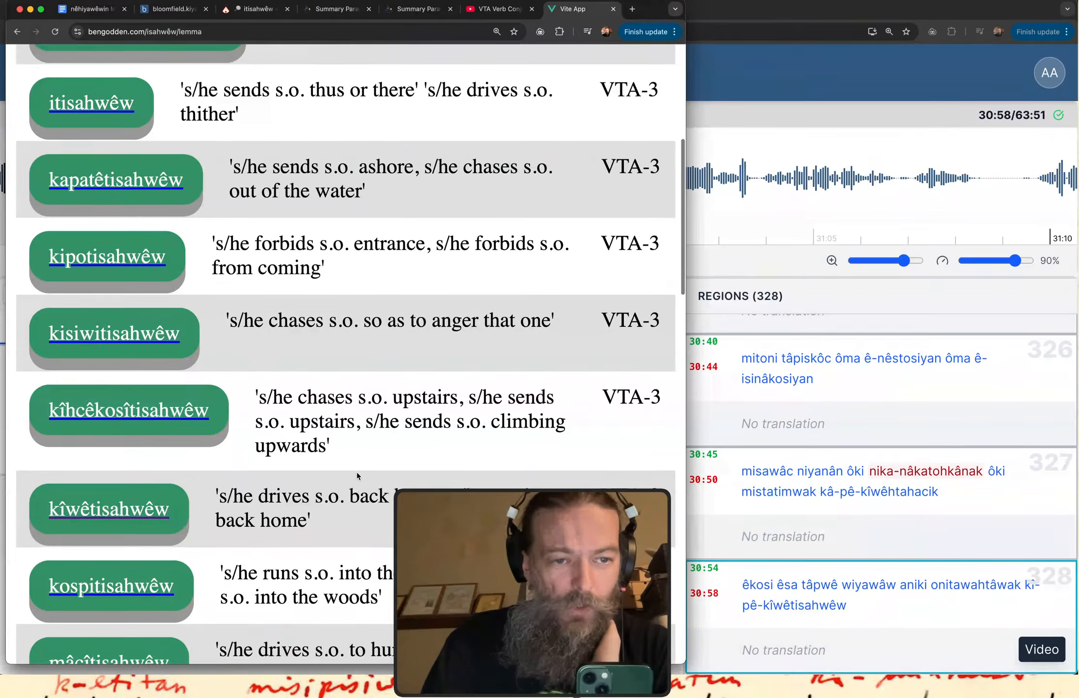
{"action": "scroll", "coordinate": [357, 475], "scroll_direction": "down", "scroll_amount": 4}
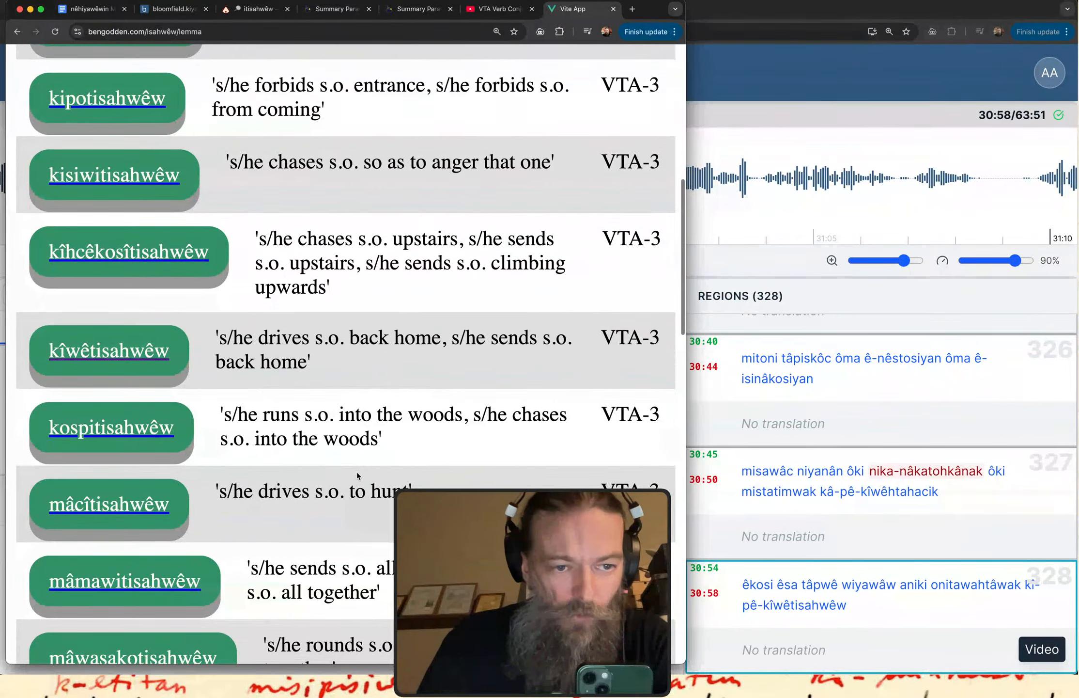
{"action": "left_click", "coordinate": [57, 369]}
{"action": "mouse_move", "coordinate": [56, 368]}
{"action": "left_mouse_down"}
{"action": "mouse_move", "coordinate": [97, 329]}
{"action": "mouse_move", "coordinate": [46, 323]}
{"action": "mouse_move", "coordinate": [41, 374]}
{"action": "left_mouse_up"}
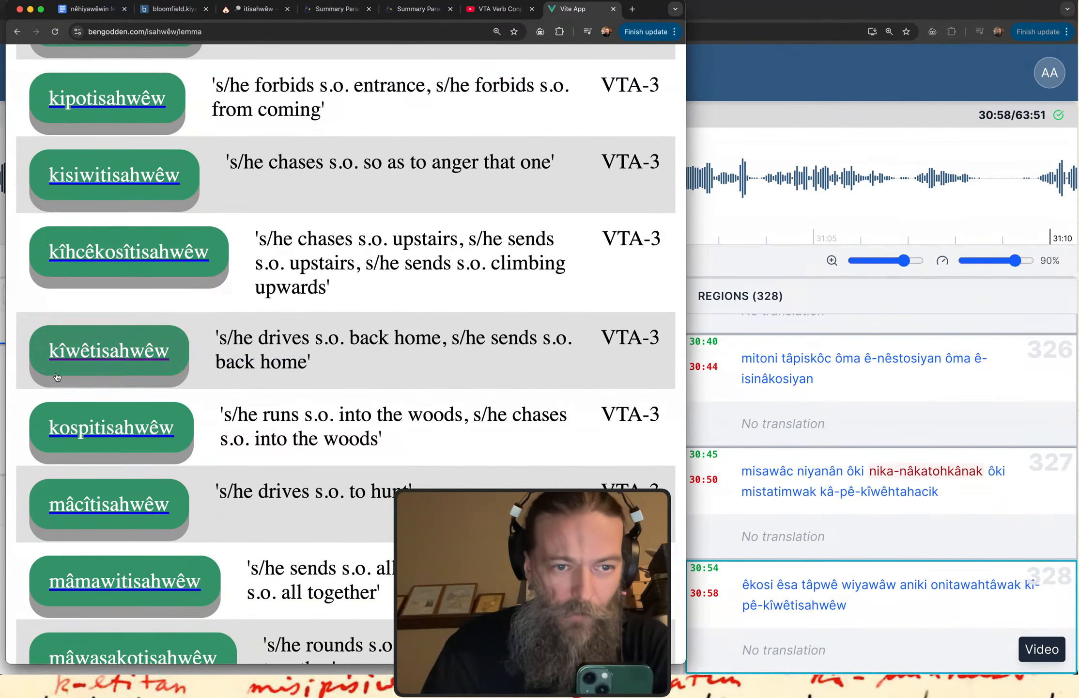
Compare the ending "isahwêw" in the itwêwina query with the "kîwêtisahwêw" entry in the Vite App results.
{"action": "left_click", "coordinate": [244, 11]}
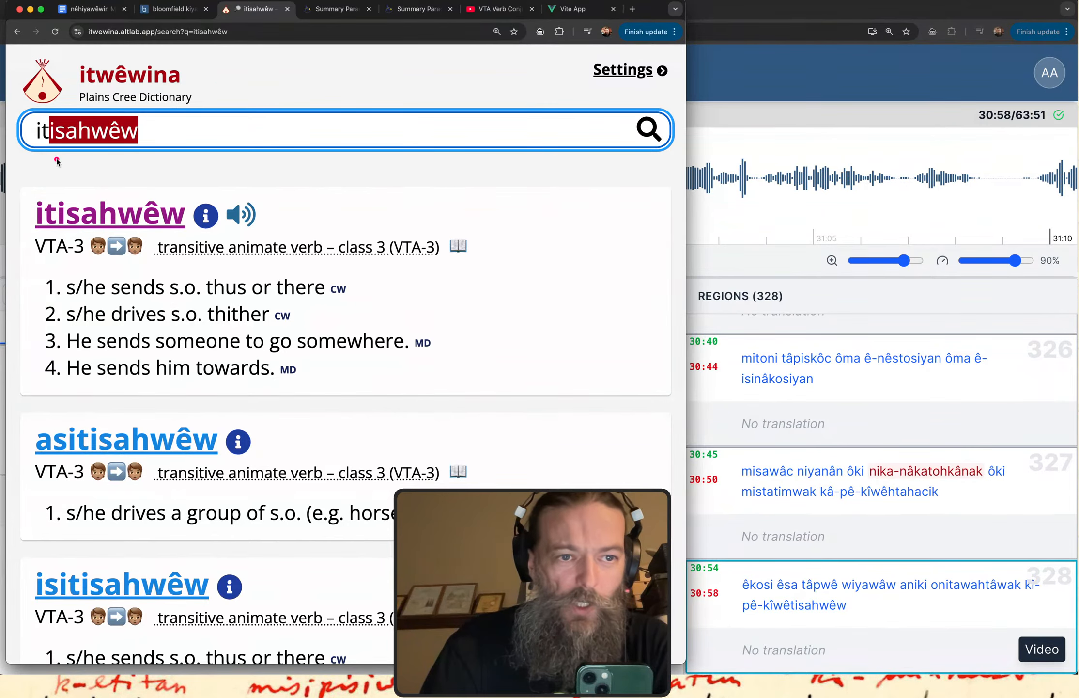
{"action": "left_click_drag", "start_coordinate": [57, 159], "coordinate": [150, 154]}
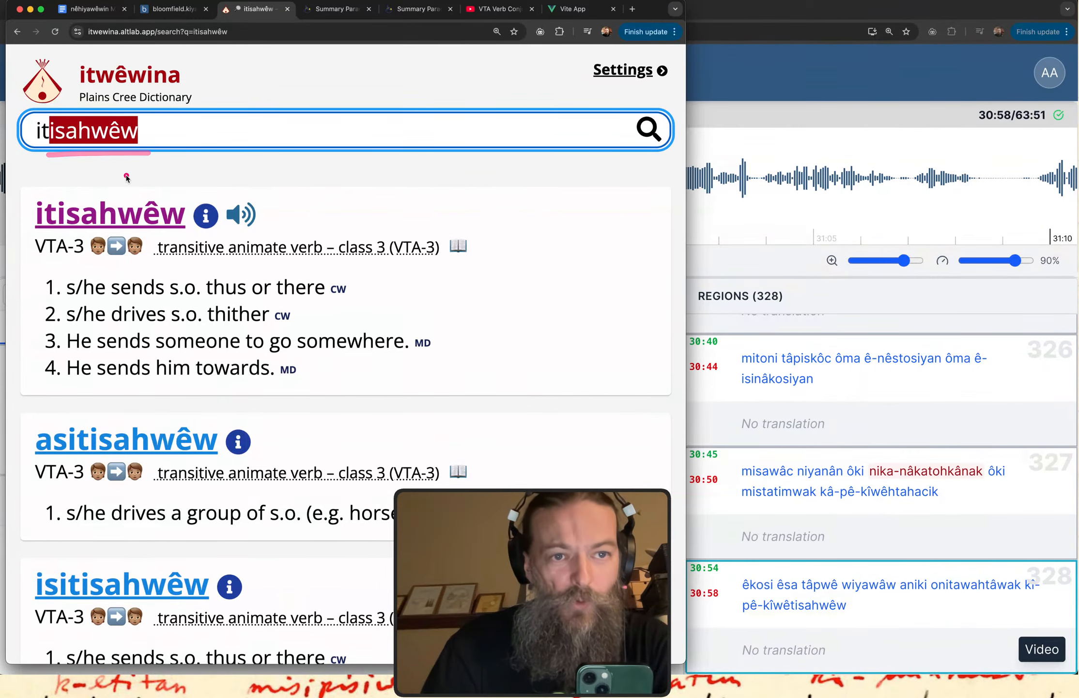
{"action": "left_click_drag", "start_coordinate": [50, 176], "coordinate": [133, 177]}
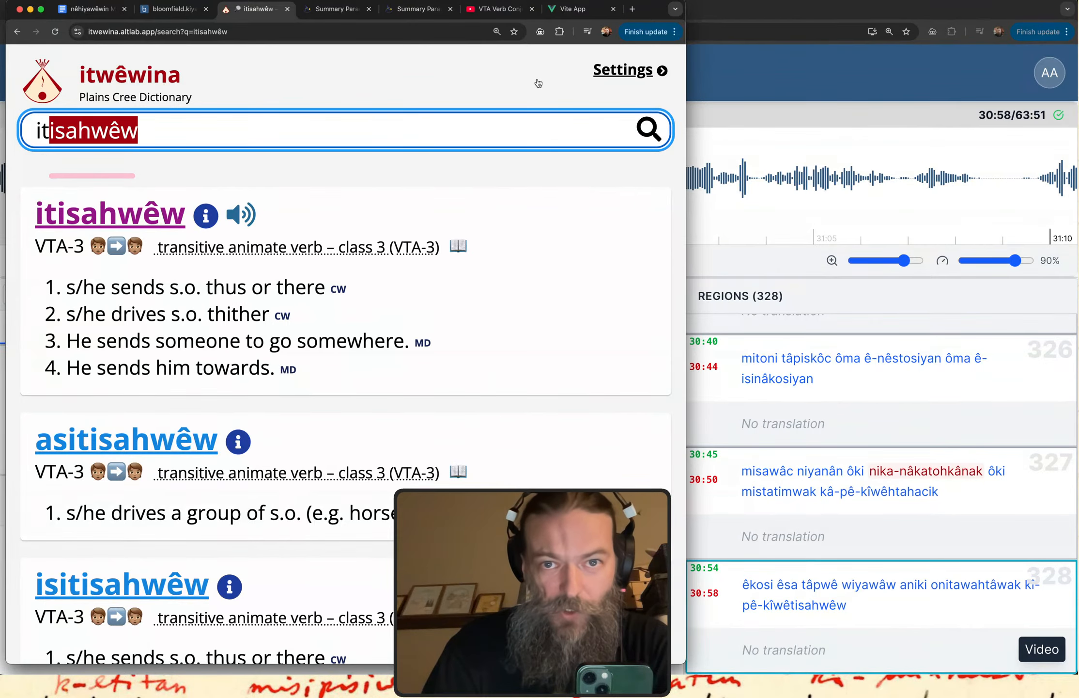
{"action": "left_click", "coordinate": [574, 10]}
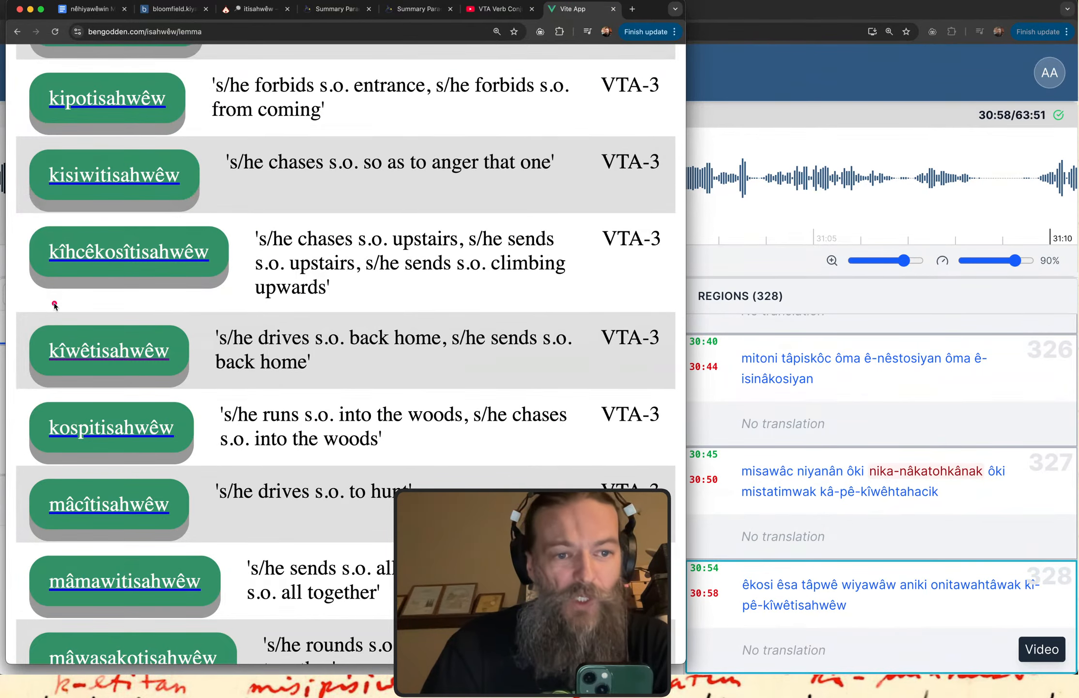
{"action": "left_click_drag", "start_coordinate": [38, 383], "coordinate": [183, 382]}
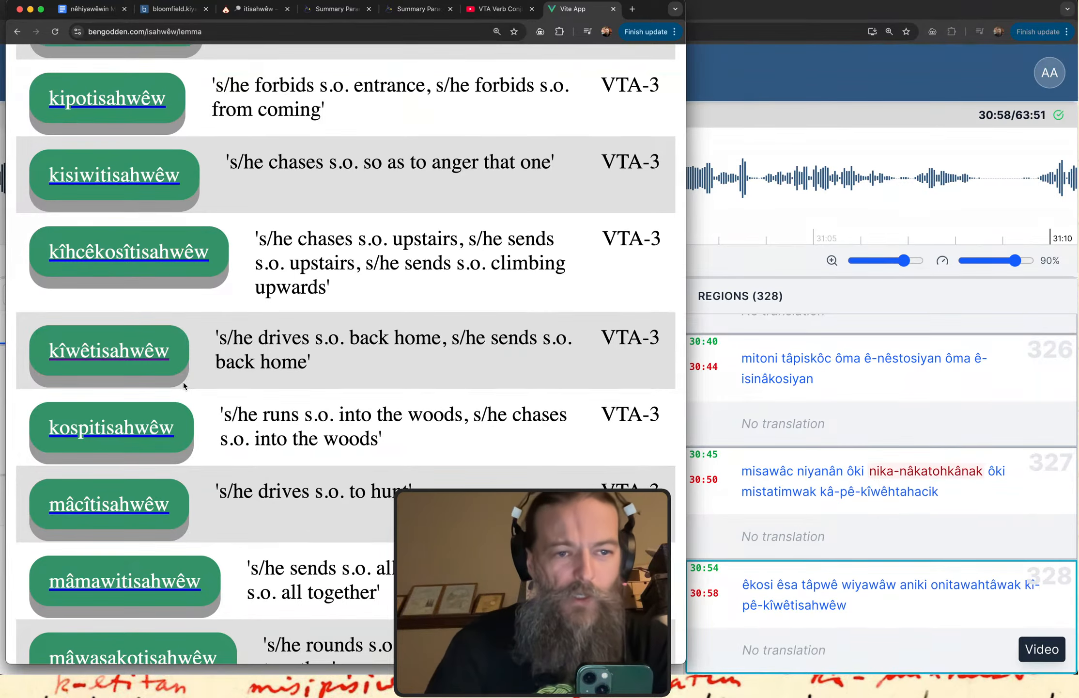
Review the "isahwêw" results from the beginning, examining the parts and definitions of "asêtisahwêw" and "ayêskotisahwêw".
{"action": "scroll", "coordinate": [183, 382], "scroll_direction": "down", "scroll_amount": 3}
{"action": "scroll", "coordinate": [177, 217], "scroll_direction": "up", "scroll_amount": 10}
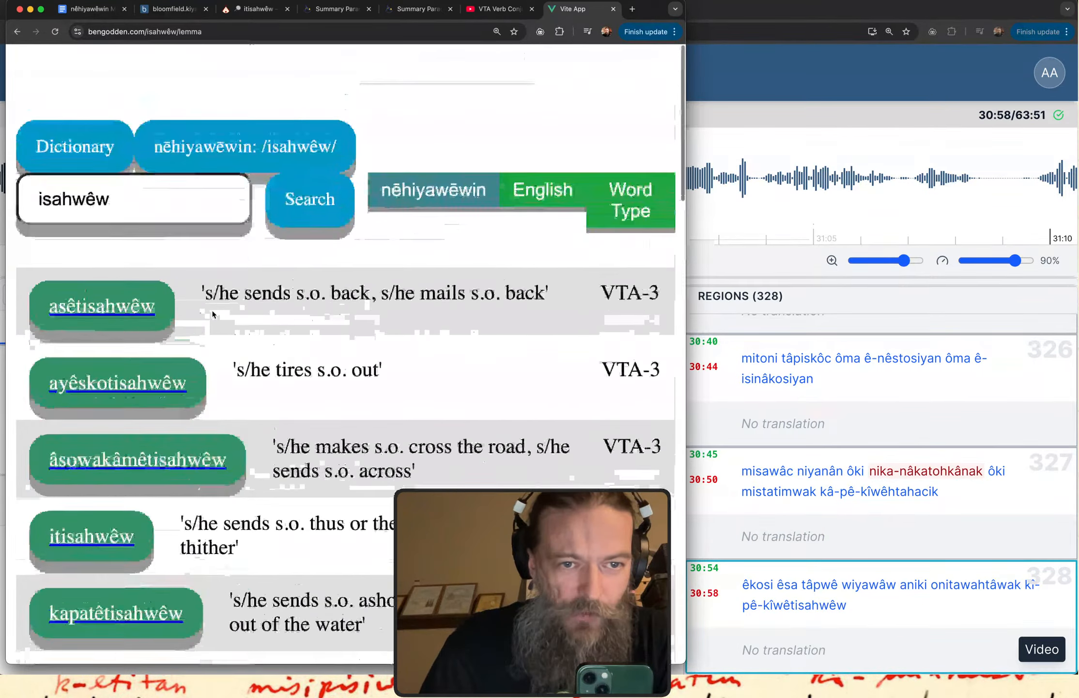
{"action": "left_click_drag", "start_coordinate": [34, 151], "coordinate": [116, 152]}
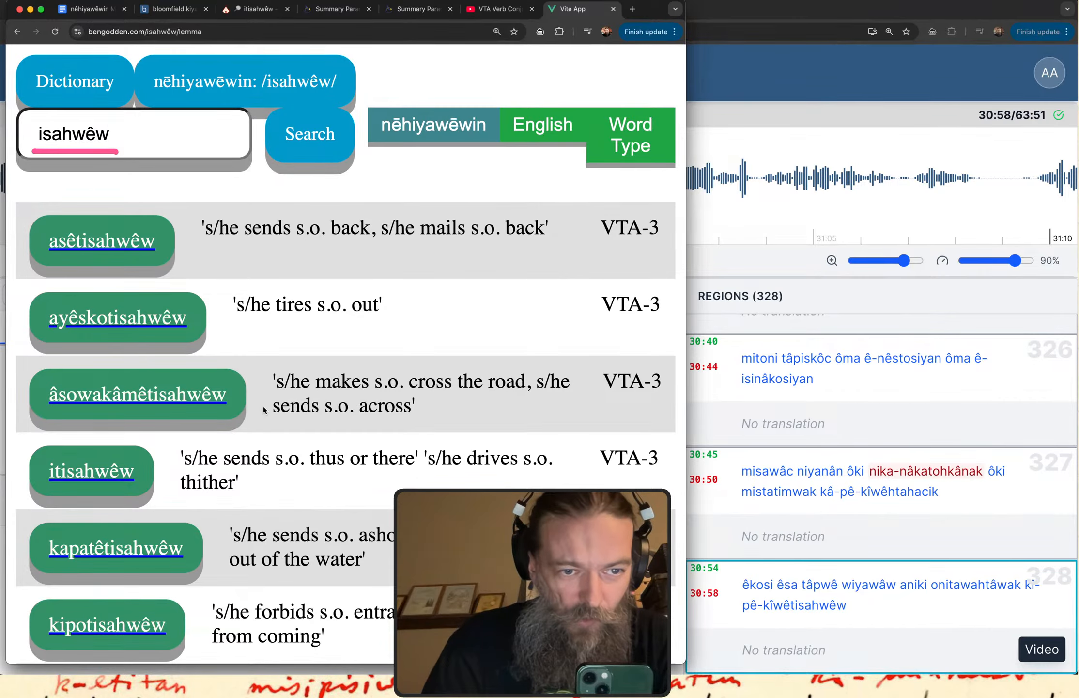
{"action": "scroll", "coordinate": [286, 476], "scroll_direction": "down", "scroll_amount": 3}
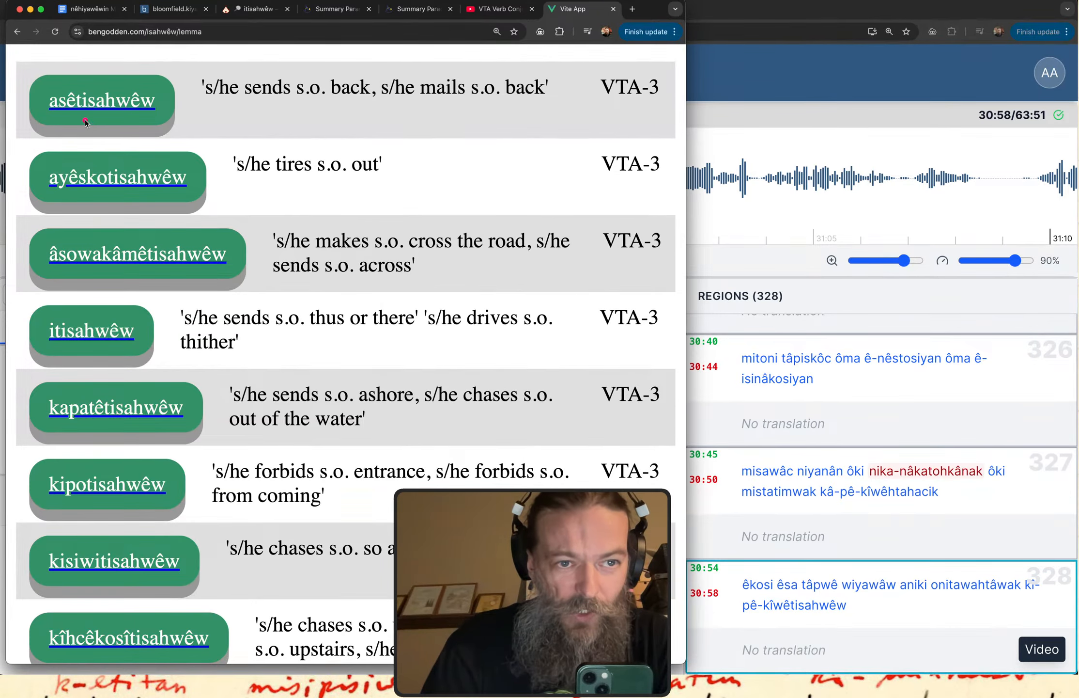
{"action": "left_click_drag", "start_coordinate": [47, 119], "coordinate": [98, 119]}
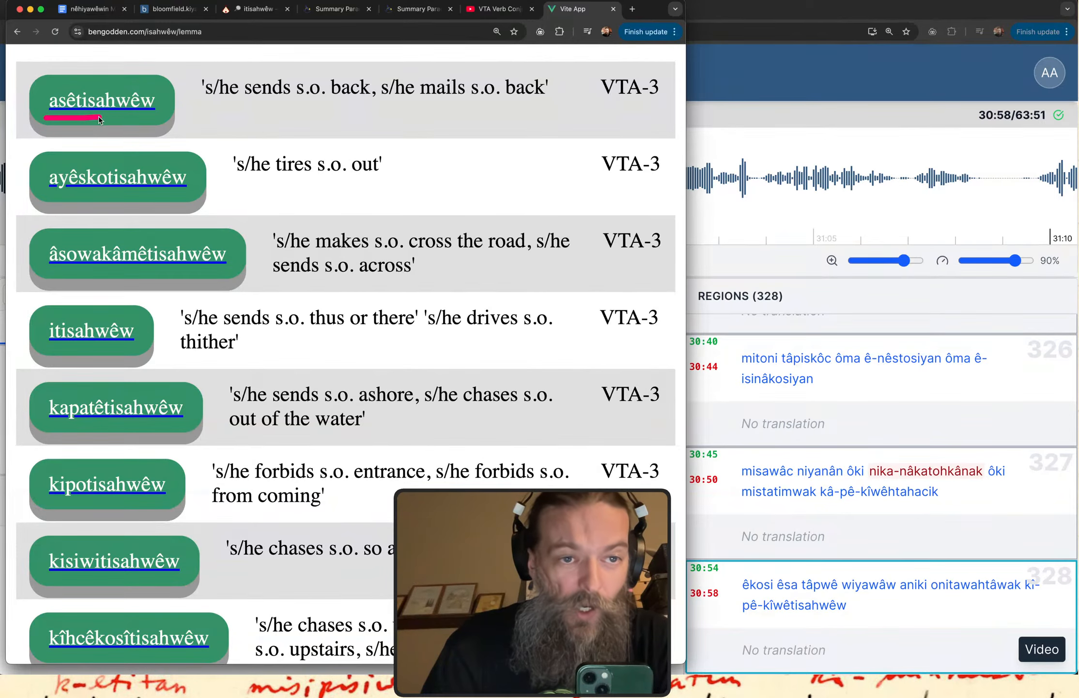
{"action": "scroll", "coordinate": [98, 119], "scroll_direction": "up", "scroll_amount": 1}
{"action": "left_click_drag", "start_coordinate": [73, 161], "coordinate": [74, 163]}
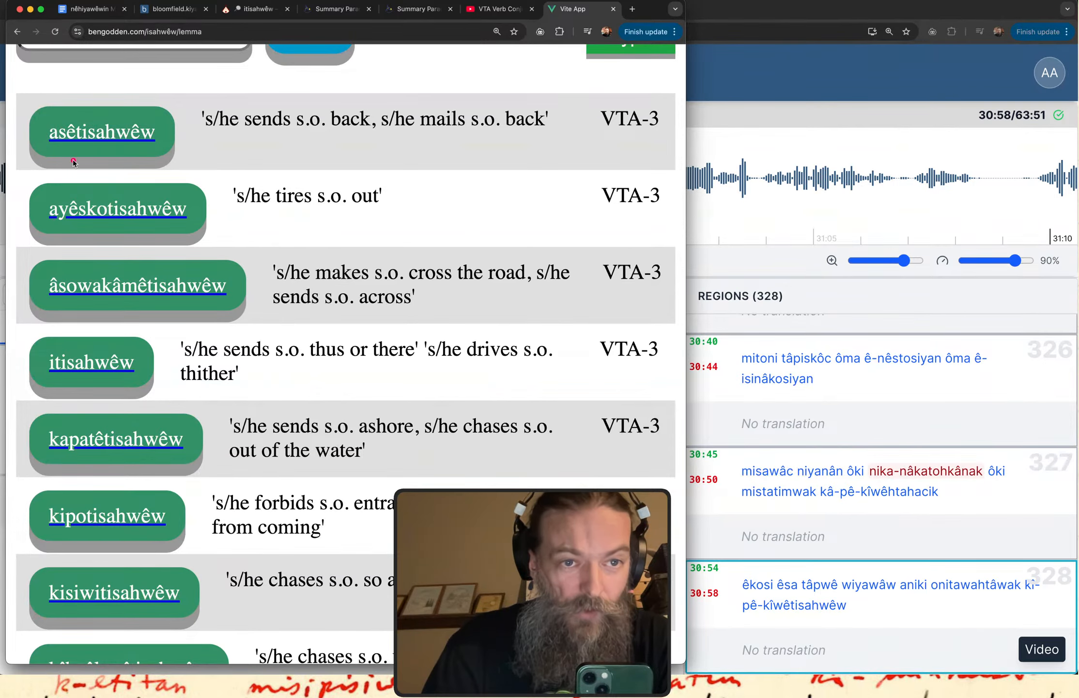
{"action": "left_click_drag", "start_coordinate": [269, 135], "coordinate": [367, 134]}
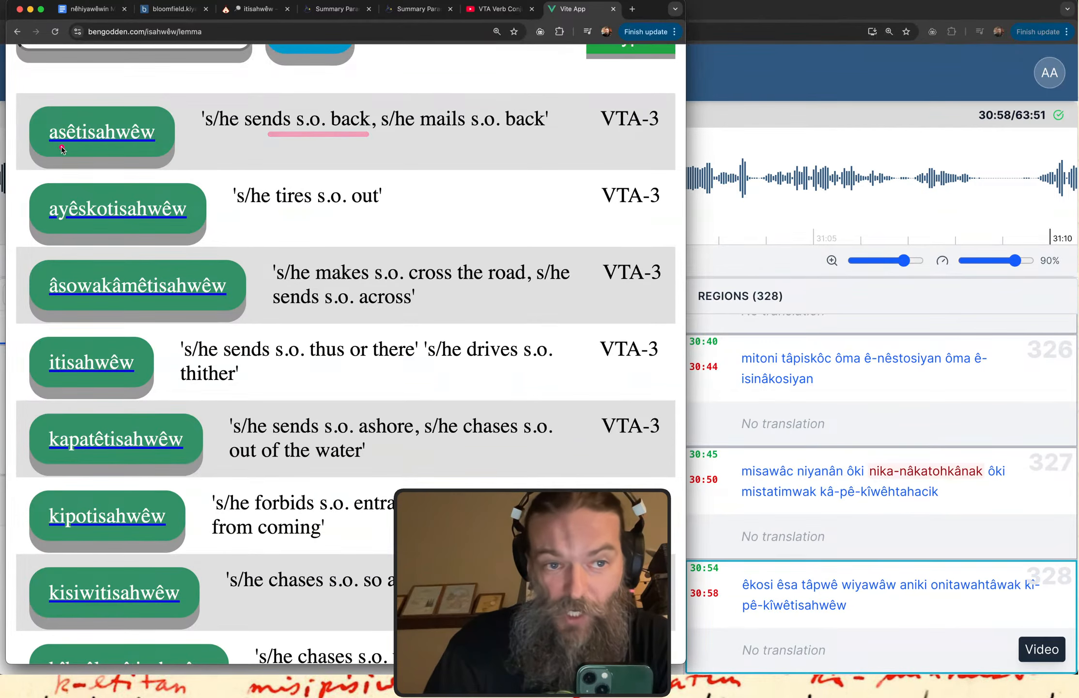
{"action": "mouse_move", "coordinate": [61, 145]}
{"action": "left_mouse_down"}
{"action": "mouse_move", "coordinate": [90, 139]}
{"action": "mouse_move", "coordinate": [78, 116]}
{"action": "mouse_move", "coordinate": [42, 113]}
{"action": "mouse_move", "coordinate": [36, 150]}
{"action": "left_mouse_up"}
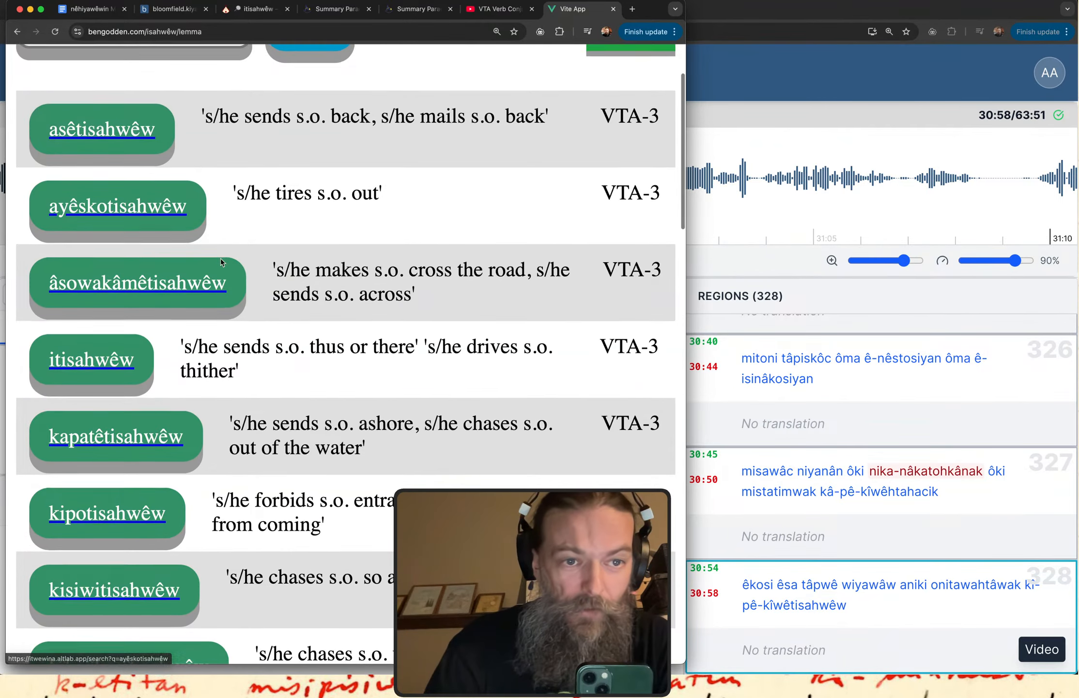
{"action": "scroll", "coordinate": [187, 182], "scroll_direction": "down", "scroll_amount": 2}
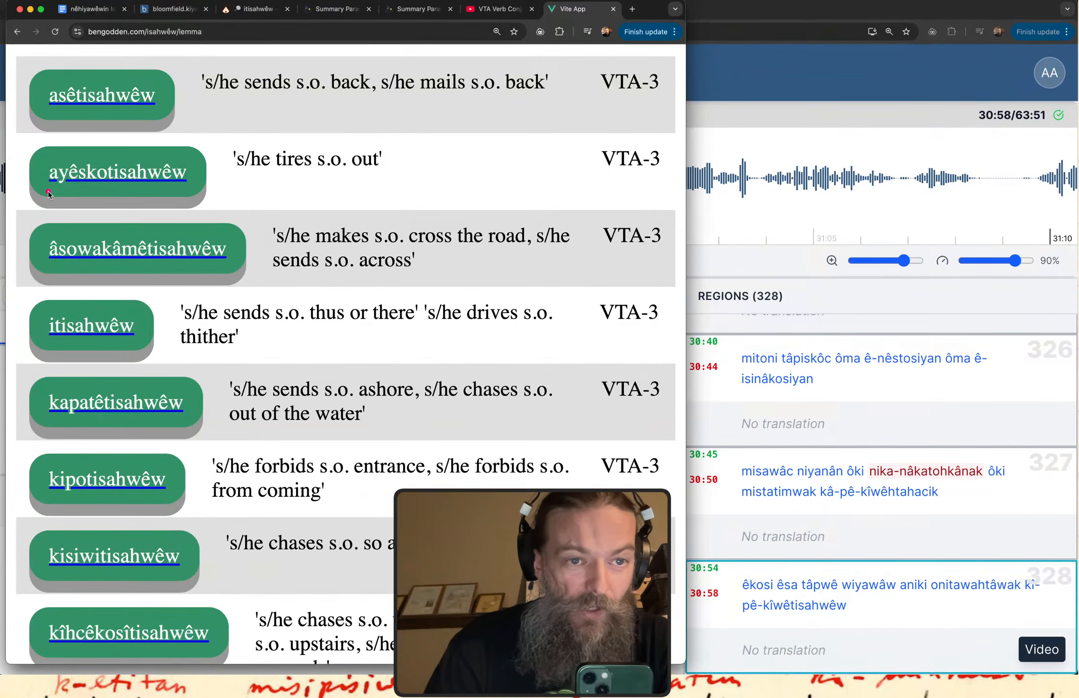
{"action": "left_click_drag", "start_coordinate": [254, 182], "coordinate": [367, 181]}
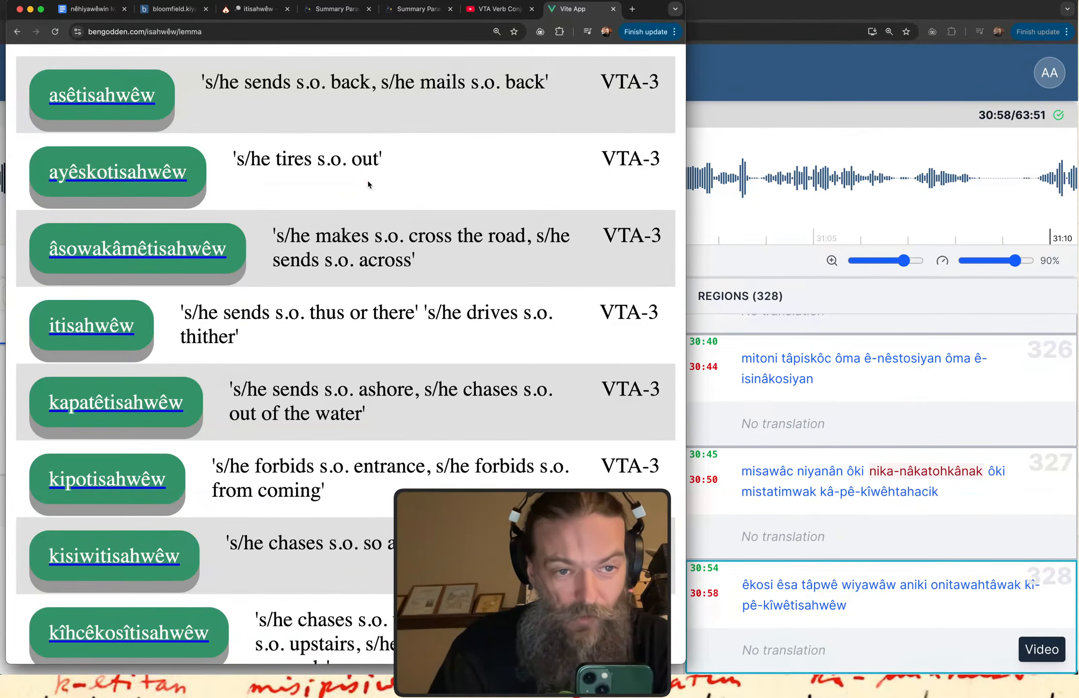
Examine the entry "kapatêtisahwêw", relating its stem to the meanings of sending ashore and chasing out of the water.
{"action": "scroll", "coordinate": [368, 180], "scroll_direction": "down", "scroll_amount": 7}
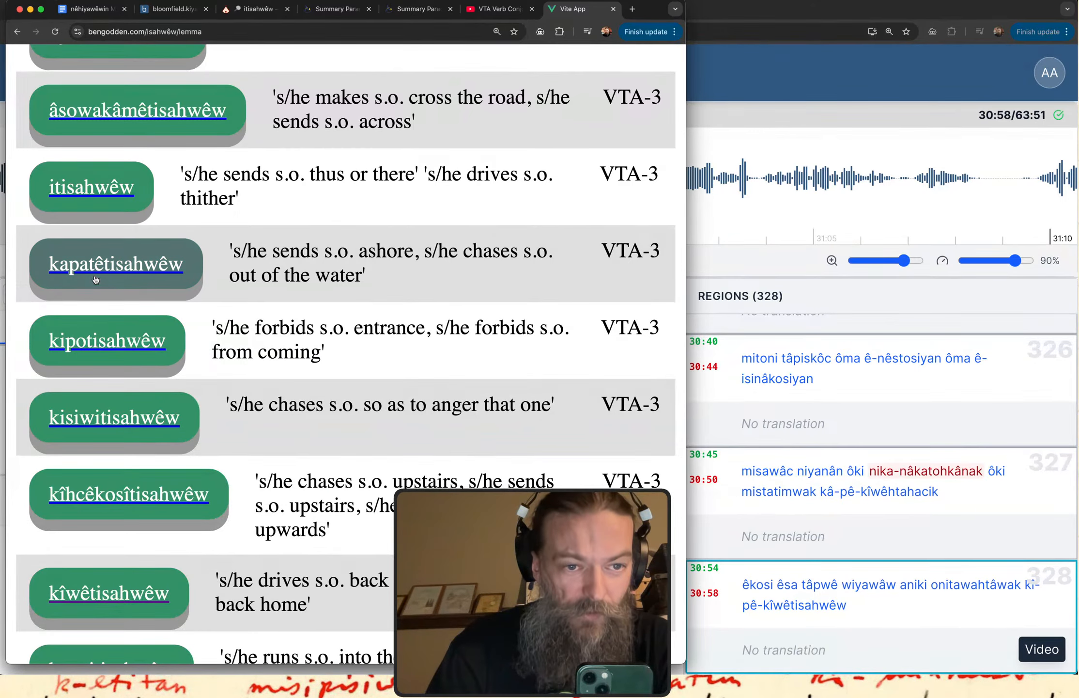
{"action": "left_click_drag", "start_coordinate": [104, 275], "coordinate": [180, 284]}
{"action": "left_click_drag", "start_coordinate": [277, 271], "coordinate": [393, 272]}
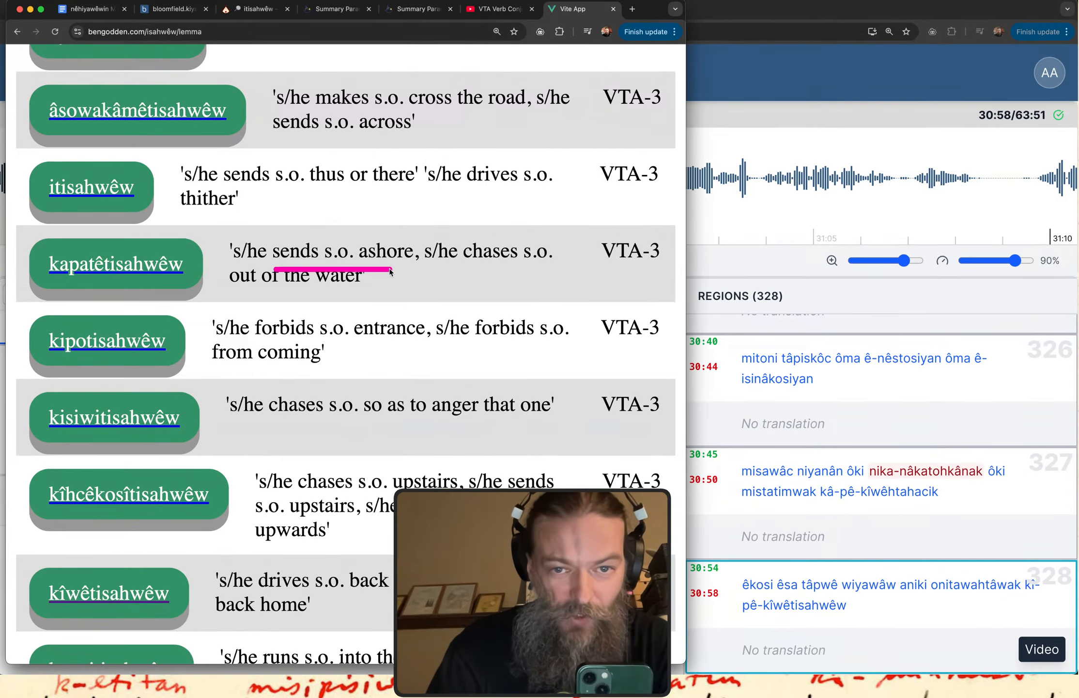
{"action": "left_click_drag", "start_coordinate": [251, 280], "coordinate": [401, 281]}
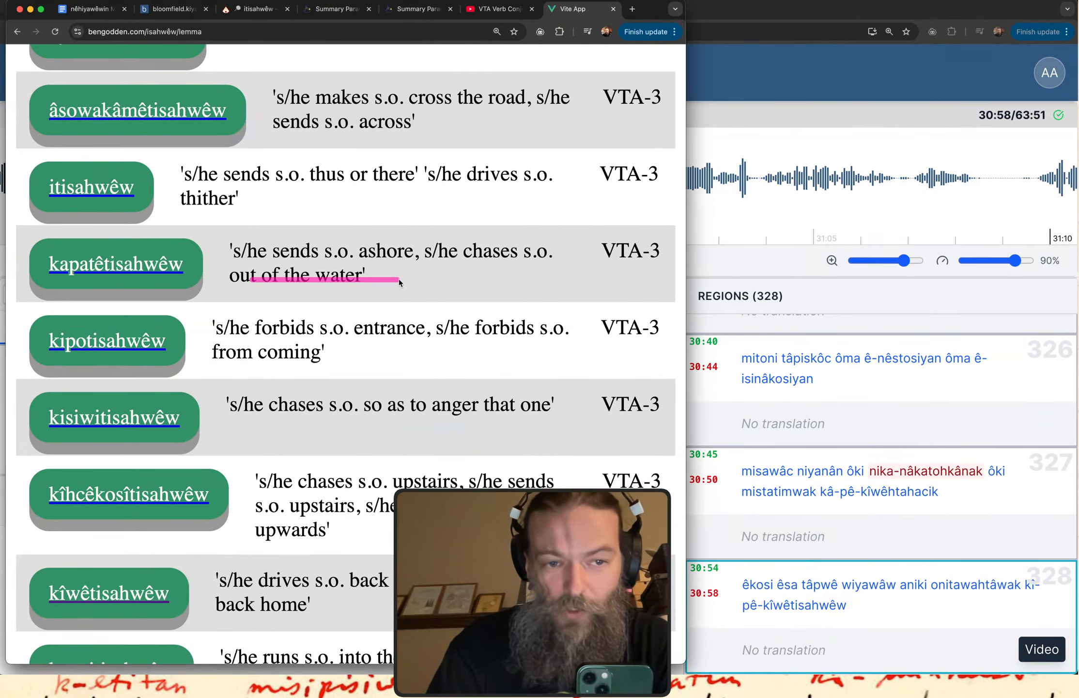
{"action": "left_click", "coordinate": [80, 284]}
{"action": "mouse_move", "coordinate": [80, 284]}
{"action": "left_mouse_down"}
{"action": "mouse_move", "coordinate": [48, 280]}
{"action": "mouse_move", "coordinate": [110, 282]}
{"action": "mouse_move", "coordinate": [111, 242]}
{"action": "mouse_move", "coordinate": [74, 232]}
{"action": "left_mouse_up"}
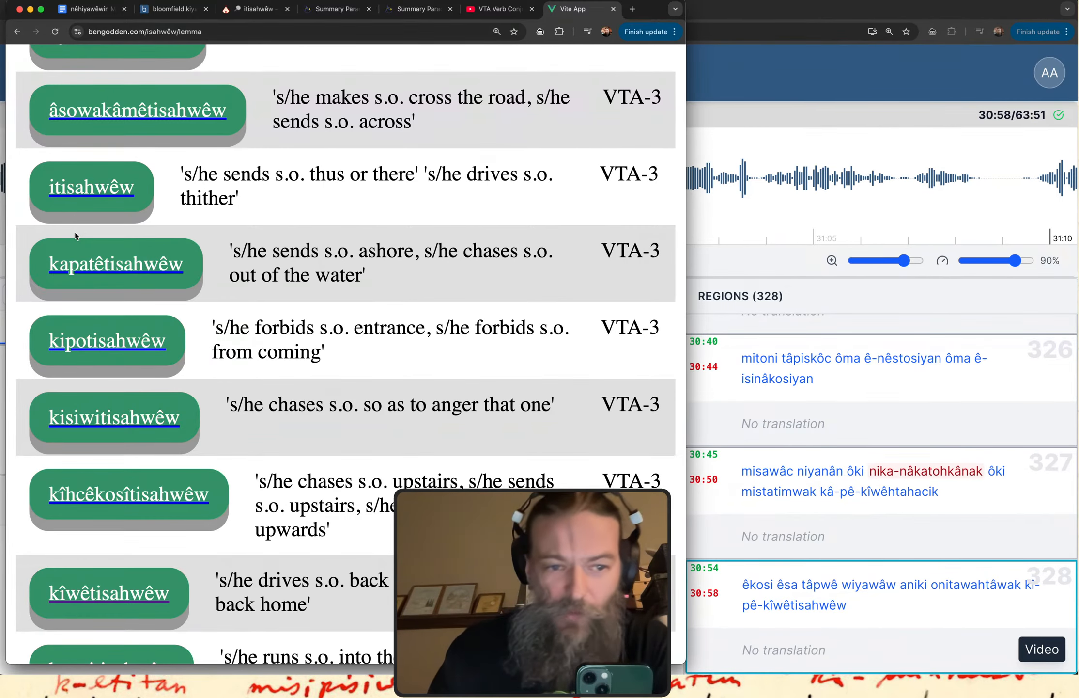
Read on through the "isahwêw" verbs and examine the definition of "mâmawitisahwêw".
{"action": "scroll", "coordinate": [197, 334], "scroll_direction": "down", "scroll_amount": 5}
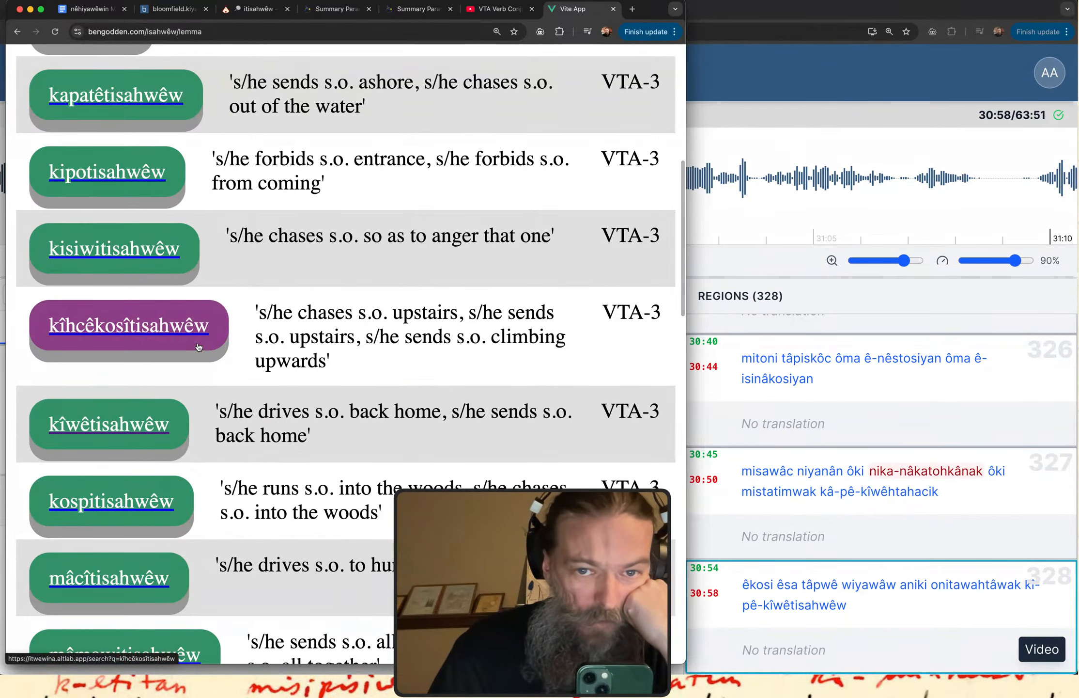
{"action": "scroll", "coordinate": [194, 336], "scroll_direction": "down", "scroll_amount": 2}
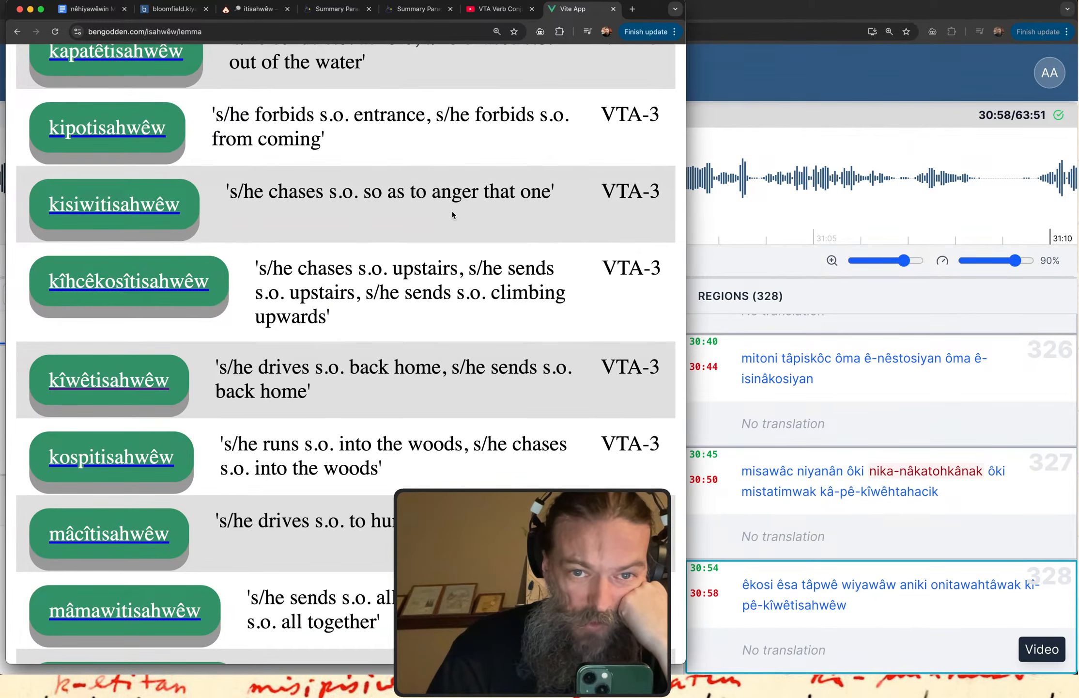
{"action": "scroll", "coordinate": [480, 215], "scroll_direction": "down", "scroll_amount": 2}
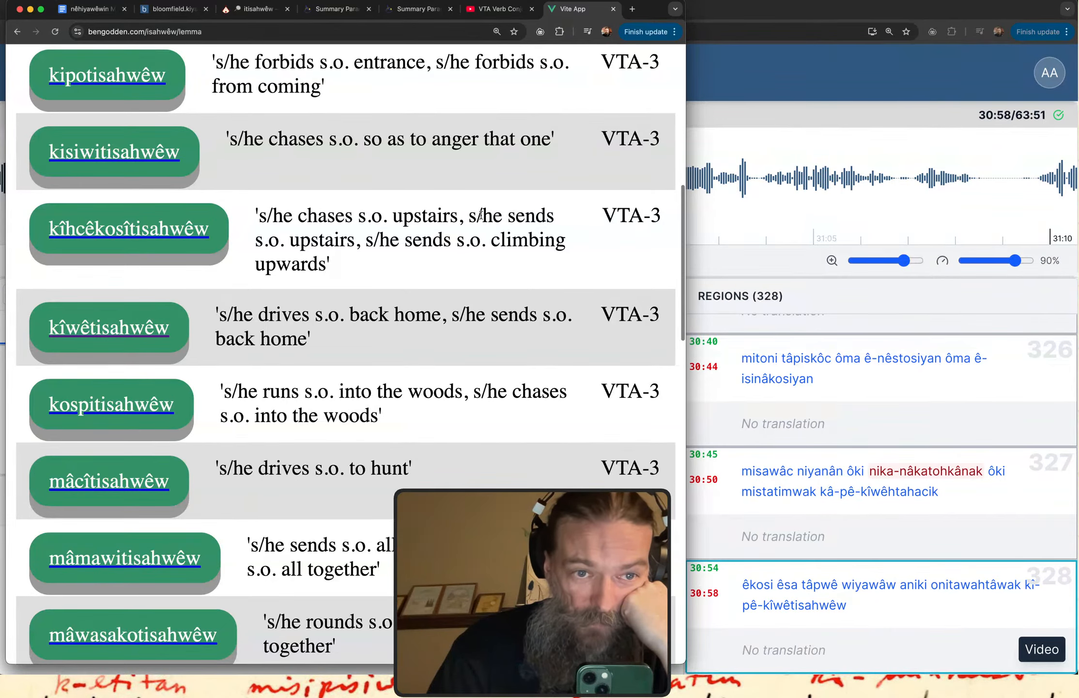
{"action": "scroll", "coordinate": [481, 215], "scroll_direction": "down", "scroll_amount": 5}
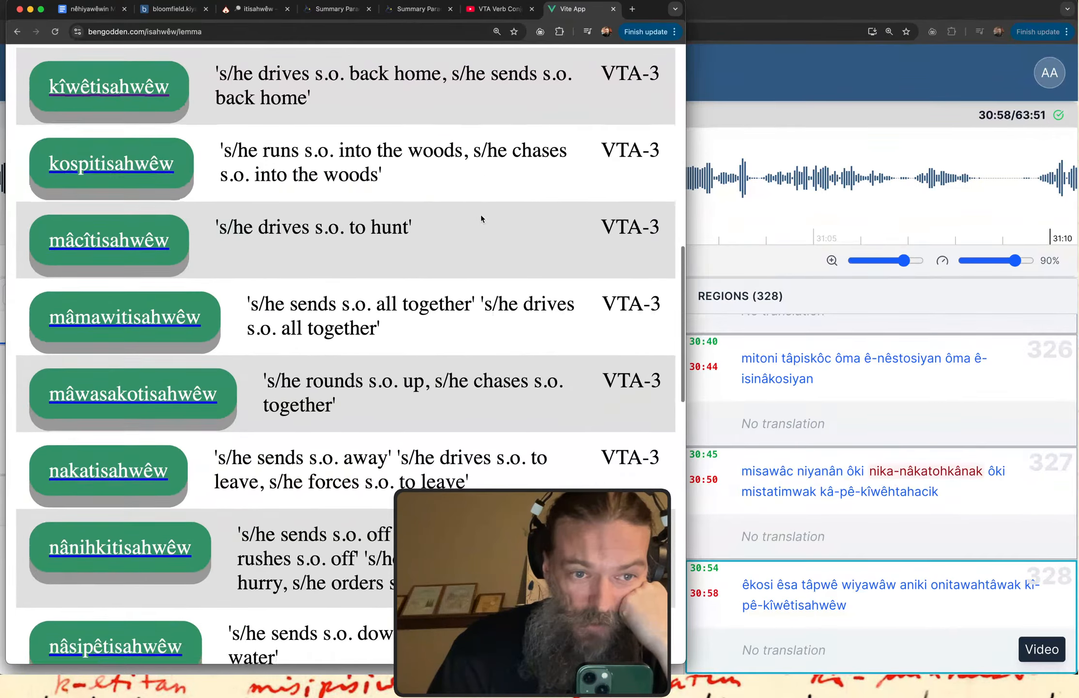
{"action": "scroll", "coordinate": [481, 214], "scroll_direction": "down", "scroll_amount": 2}
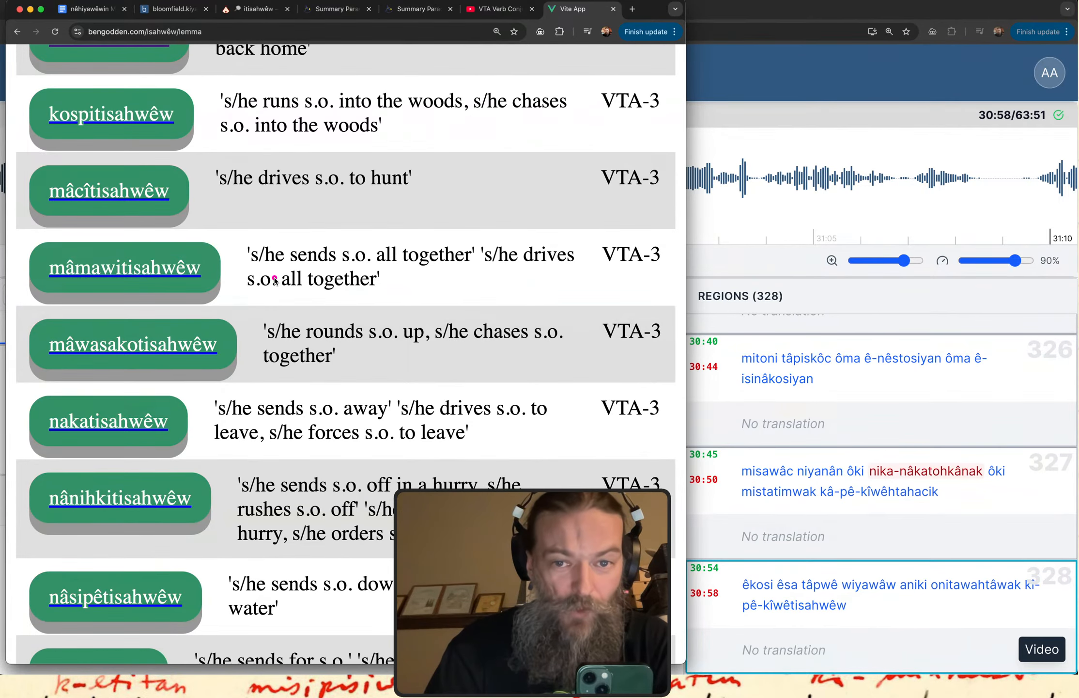
{"action": "mouse_move", "coordinate": [292, 299]}
{"action": "left_mouse_down"}
{"action": "mouse_move", "coordinate": [388, 265]}
{"action": "mouse_move", "coordinate": [282, 248]}
{"action": "mouse_move", "coordinate": [261, 320]}
{"action": "left_mouse_up"}
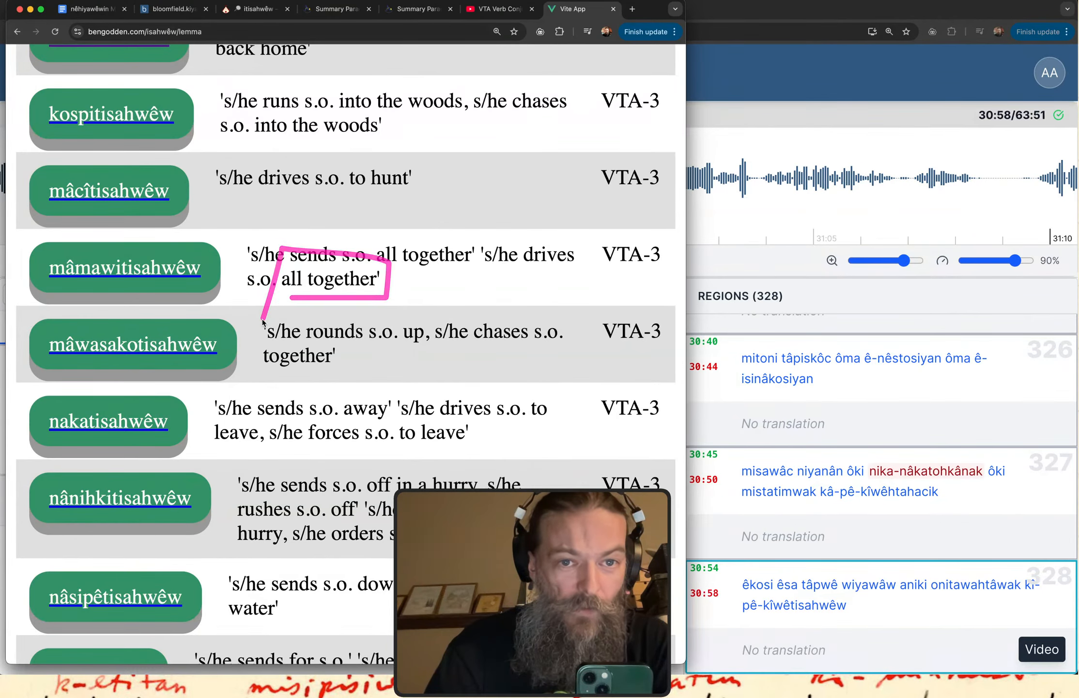
{"action": "scroll", "coordinate": [204, 266], "scroll_direction": "down", "scroll_amount": 2}
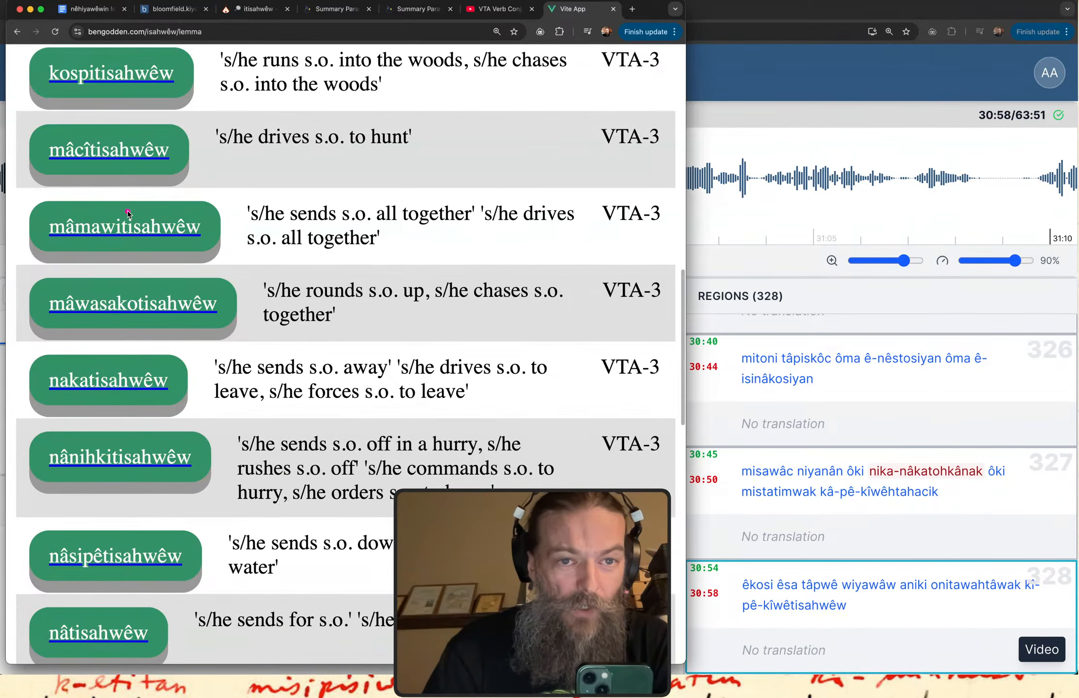
Examine the stem and definition of "mâcîtisahwêw", and read on to the meaning "s/he sends for s.o." of "nâtisahwêw".
{"action": "left_click_drag", "start_coordinate": [59, 180], "coordinate": [154, 177]}
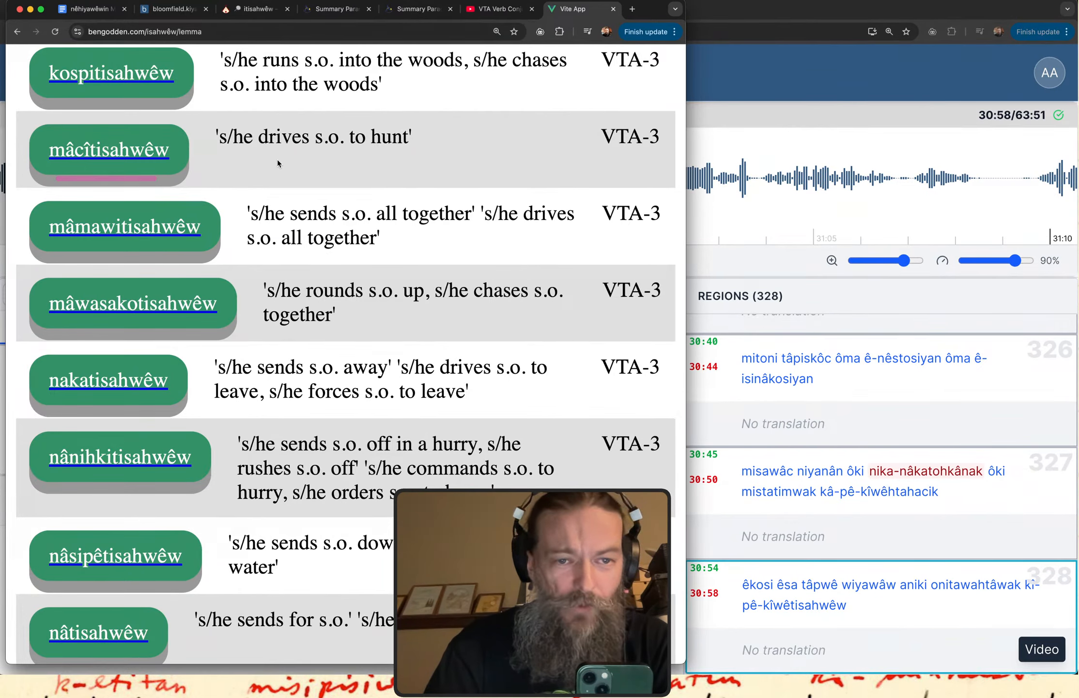
{"action": "left_click_drag", "start_coordinate": [252, 162], "coordinate": [475, 165]}
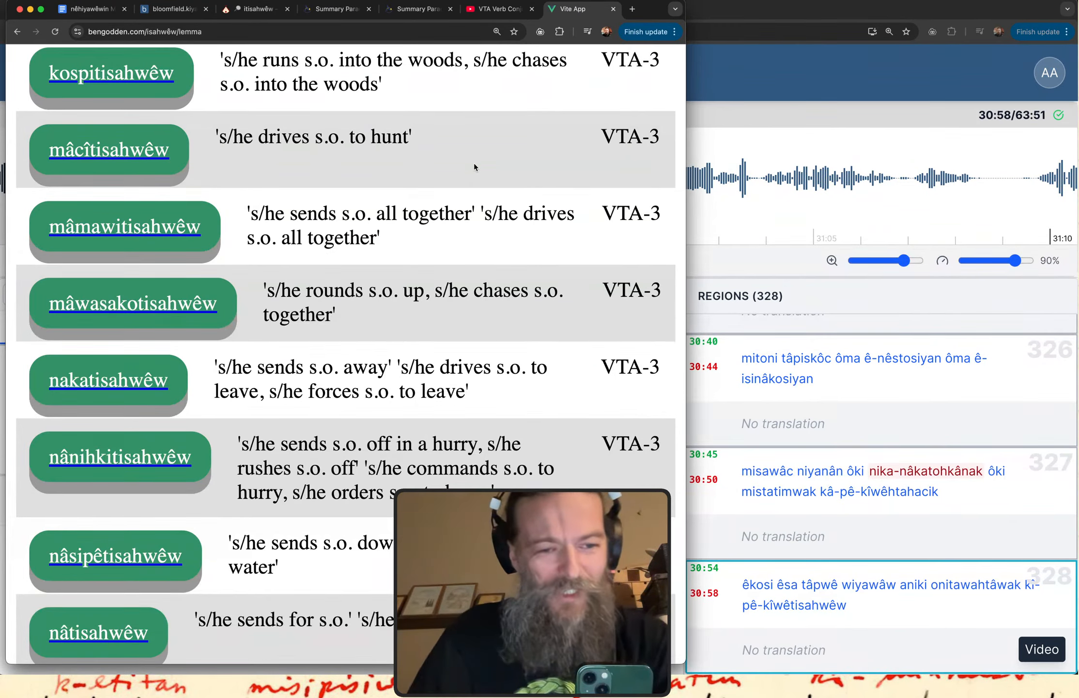
{"action": "scroll", "coordinate": [474, 163], "scroll_direction": "down", "scroll_amount": 10}
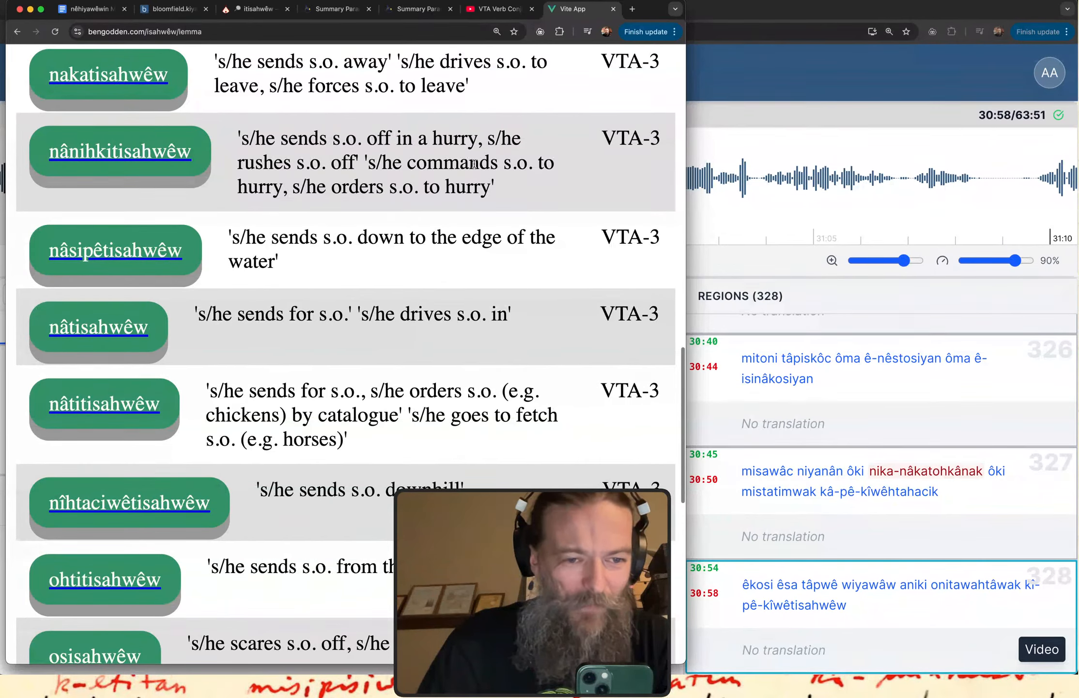
{"action": "scroll", "coordinate": [474, 163], "scroll_direction": "down", "scroll_amount": 2}
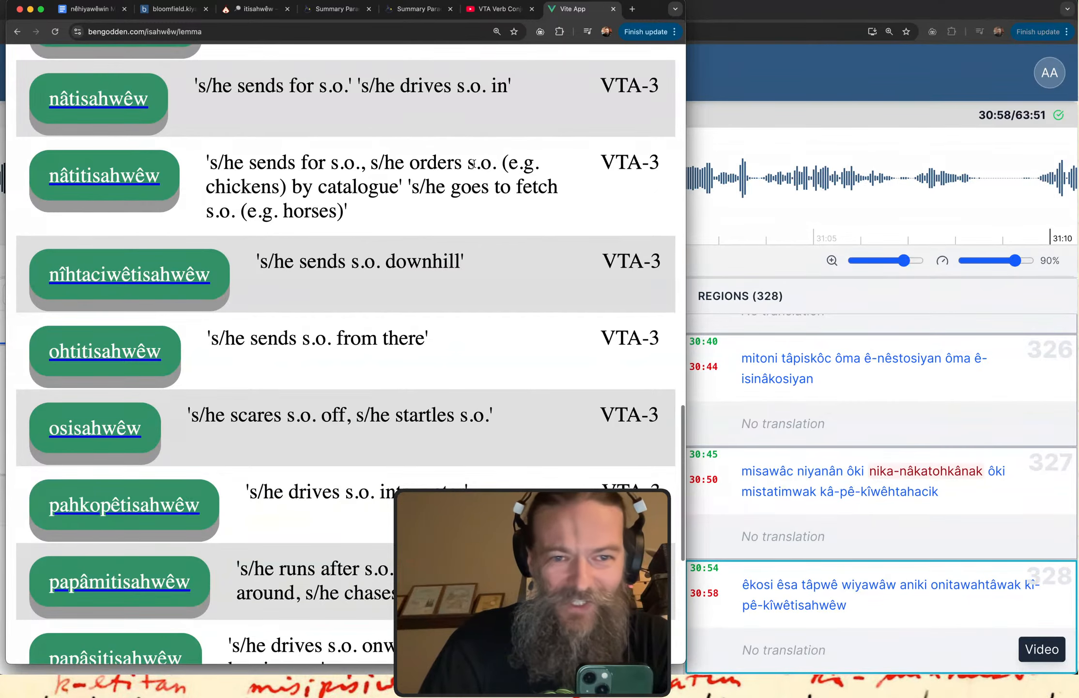
{"action": "scroll", "coordinate": [474, 162], "scroll_direction": "up", "scroll_amount": 2}
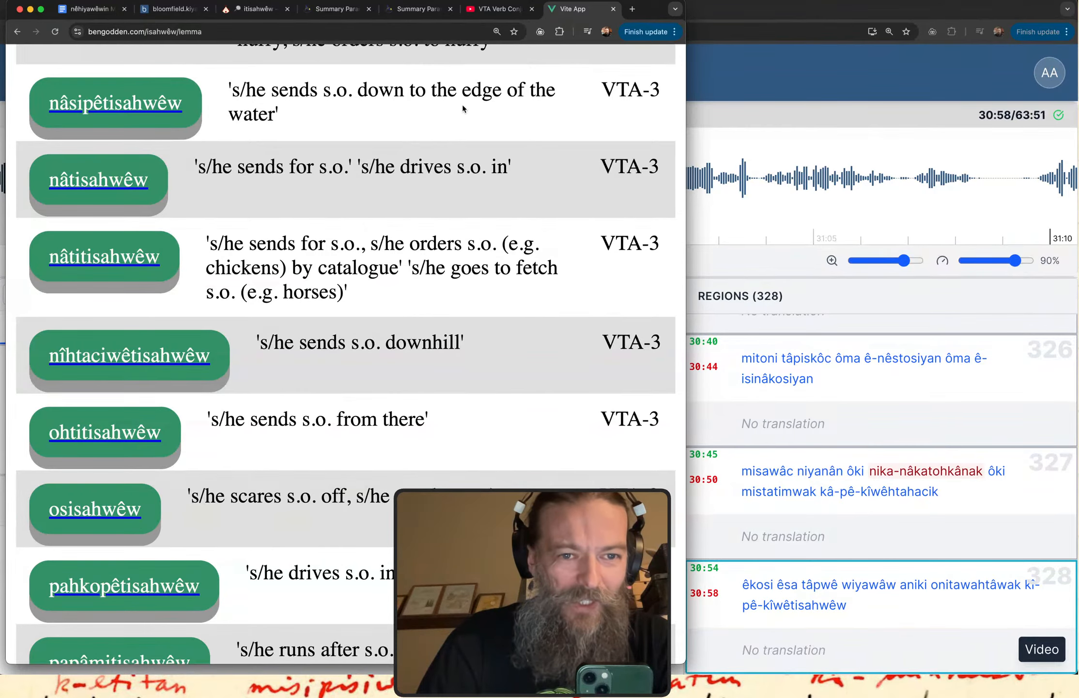
{"action": "left_click_drag", "start_coordinate": [224, 185], "coordinate": [340, 186]}
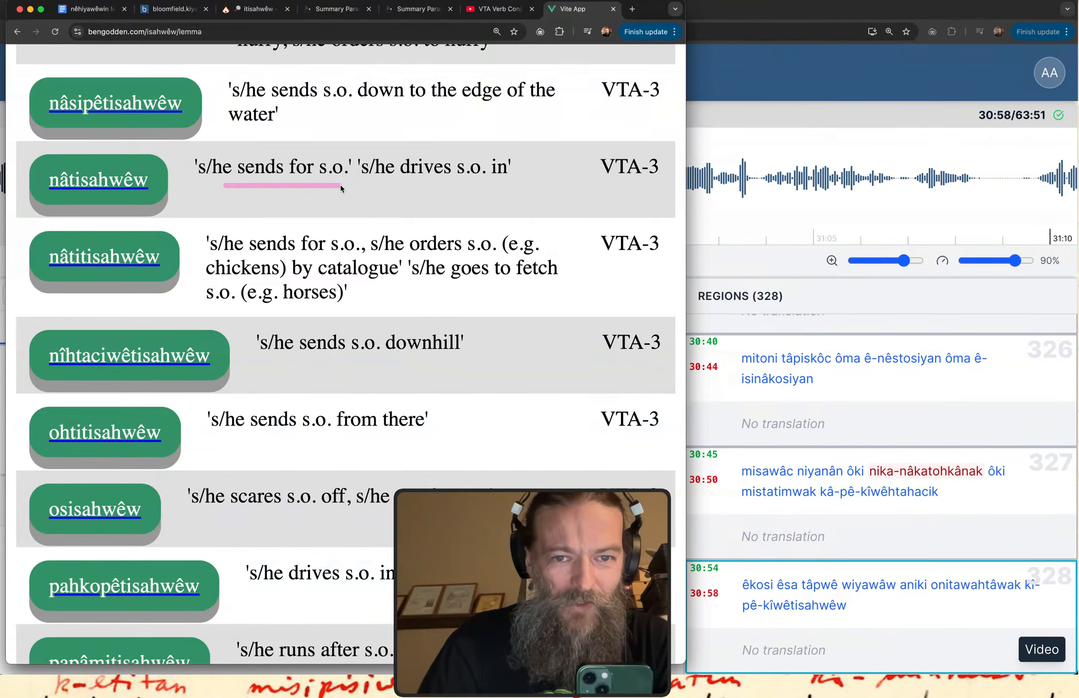
Read the remaining "isahwêw" verbs on this results page, examining the definition of "papâmitisahwêw".
{"action": "scroll", "coordinate": [341, 188], "scroll_direction": "down", "scroll_amount": 5}
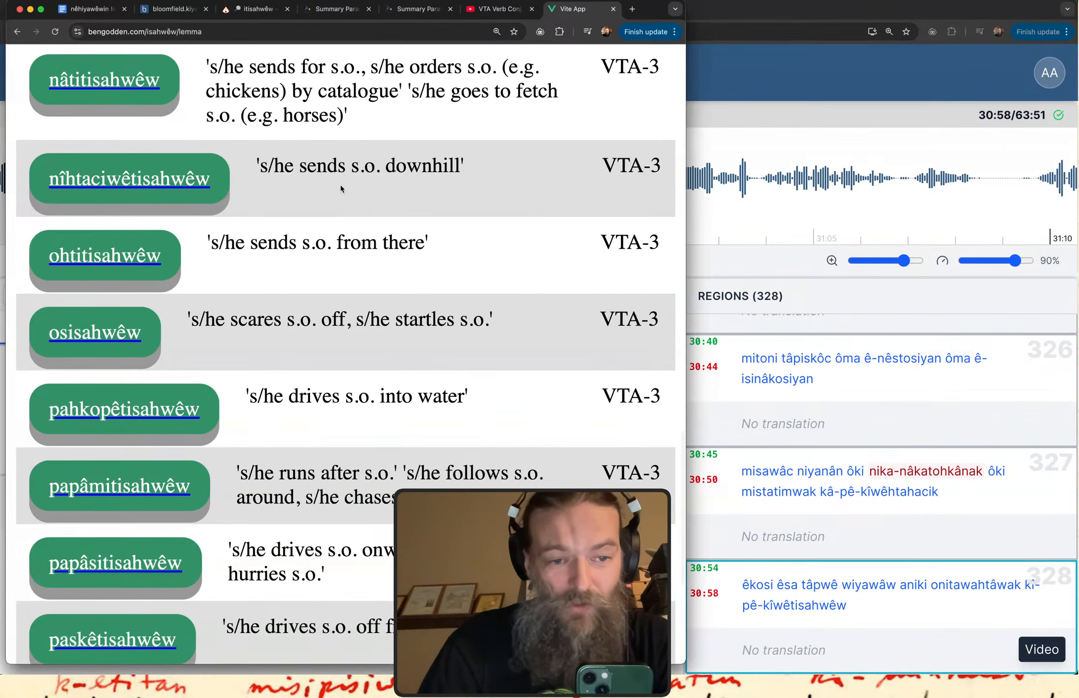
{"action": "scroll", "coordinate": [340, 188], "scroll_direction": "down", "scroll_amount": 5}
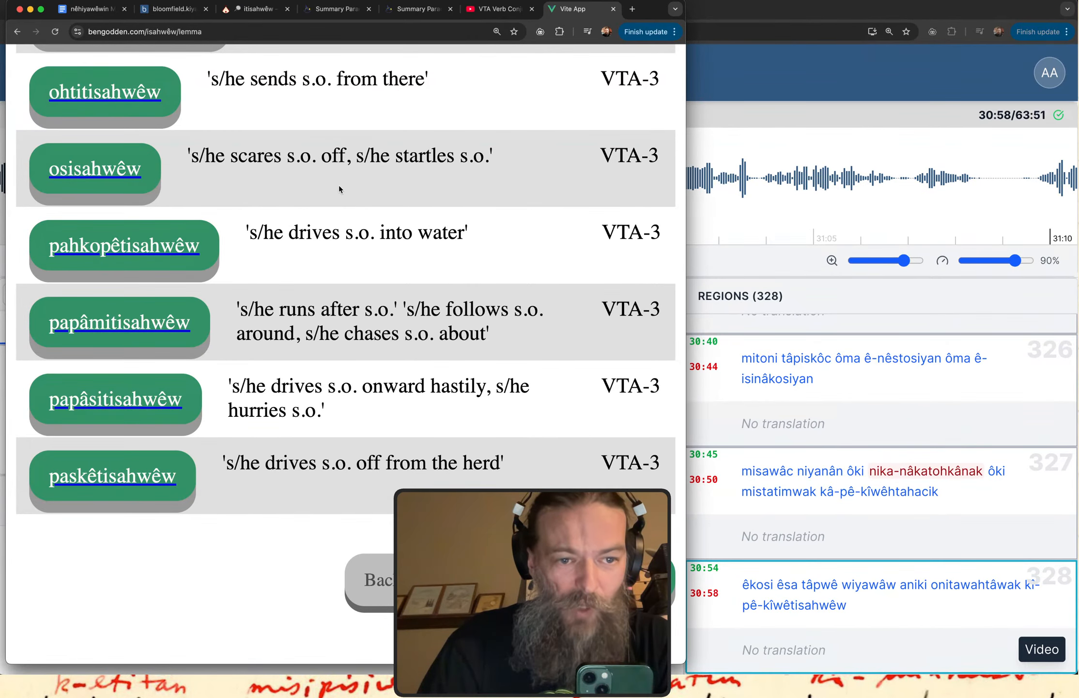
{"action": "mouse_move", "coordinate": [274, 337]}
{"action": "left_mouse_down"}
{"action": "mouse_move", "coordinate": [426, 337]}
{"action": "mouse_move", "coordinate": [356, 319]}
{"action": "mouse_move", "coordinate": [425, 356]}
{"action": "left_mouse_up"}
{"action": "scroll", "coordinate": [434, 357], "scroll_direction": "down", "scroll_amount": 3}
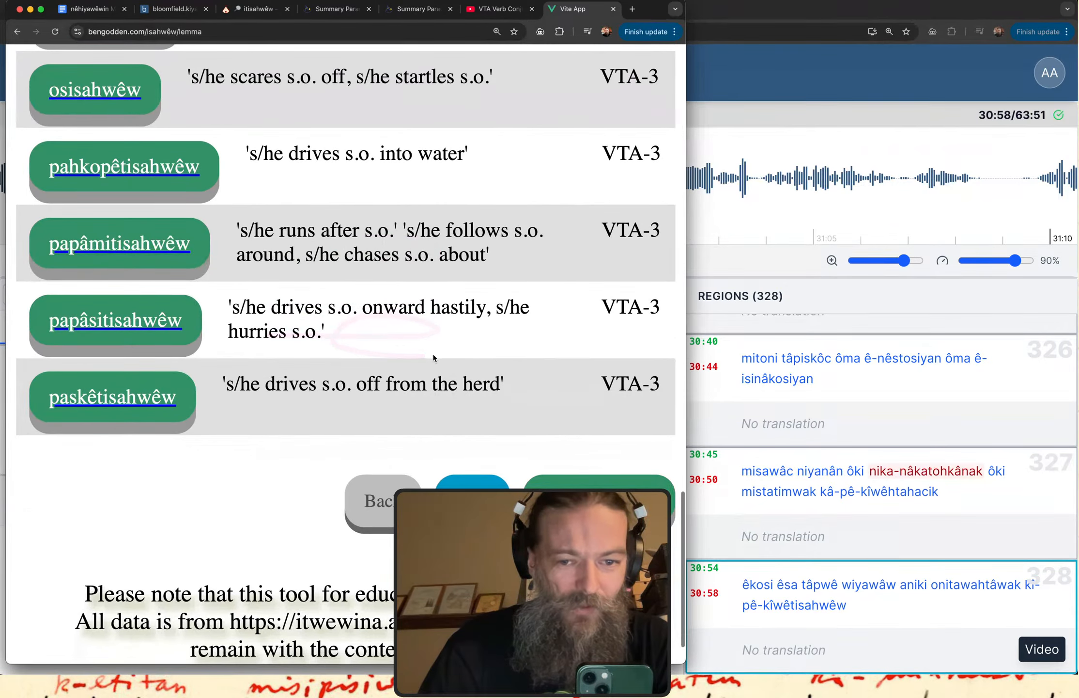
Open the next page of "isahwêw" results and examine the entries "yahkitisahwêw" and "wâsakâtisahwêw".
{"action": "left_click", "coordinate": [462, 499]}
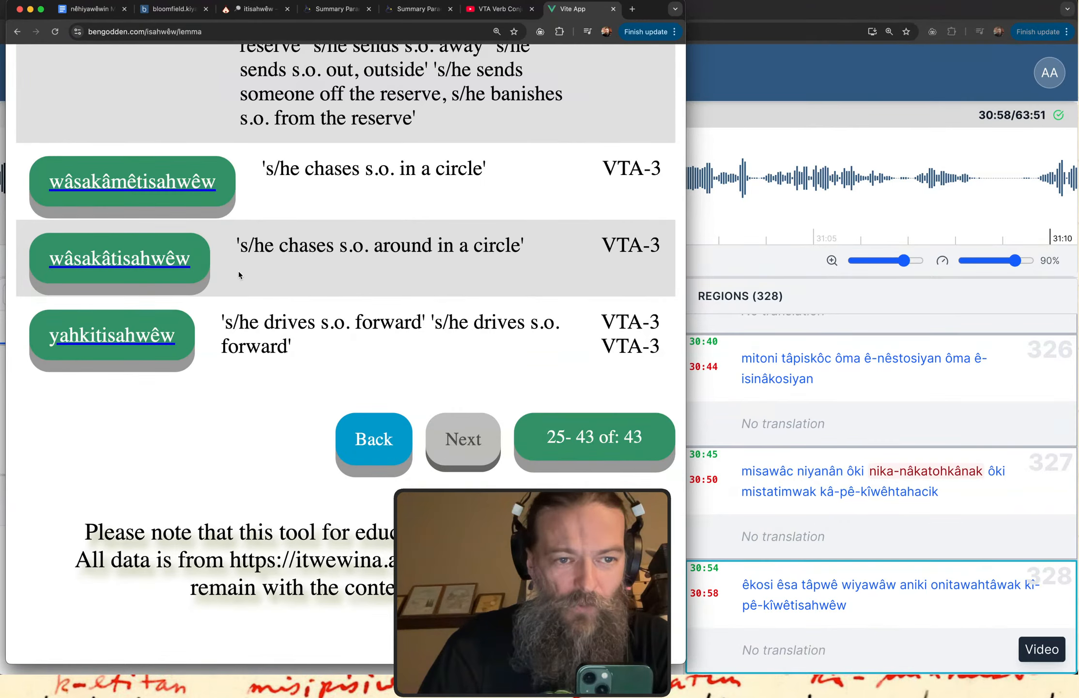
{"action": "mouse_move", "coordinate": [48, 367]}
{"action": "left_mouse_down"}
{"action": "mouse_move", "coordinate": [114, 373]}
{"action": "mouse_move", "coordinate": [218, 307]}
{"action": "mouse_move", "coordinate": [187, 233]}
{"action": "mouse_move", "coordinate": [70, 223]}
{"action": "mouse_move", "coordinate": [1, 322]}
{"action": "mouse_move", "coordinate": [53, 431]}
{"action": "left_mouse_up"}
{"action": "left_click_drag", "start_coordinate": [49, 360], "coordinate": [96, 358]}
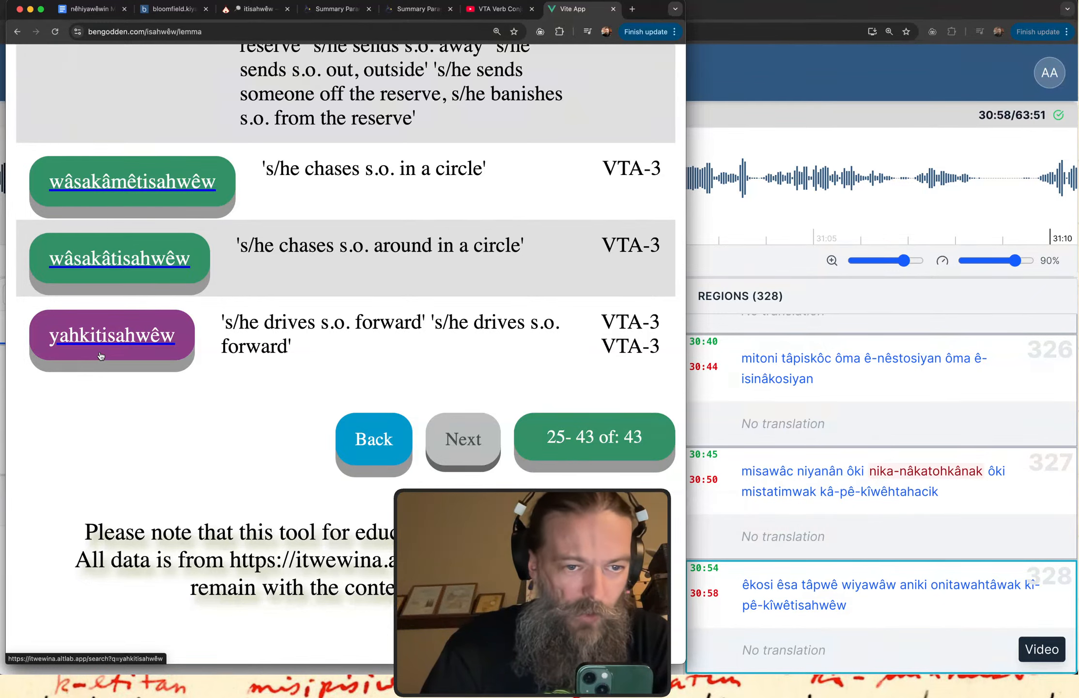
{"action": "left_click_drag", "start_coordinate": [95, 350], "coordinate": [204, 364]}
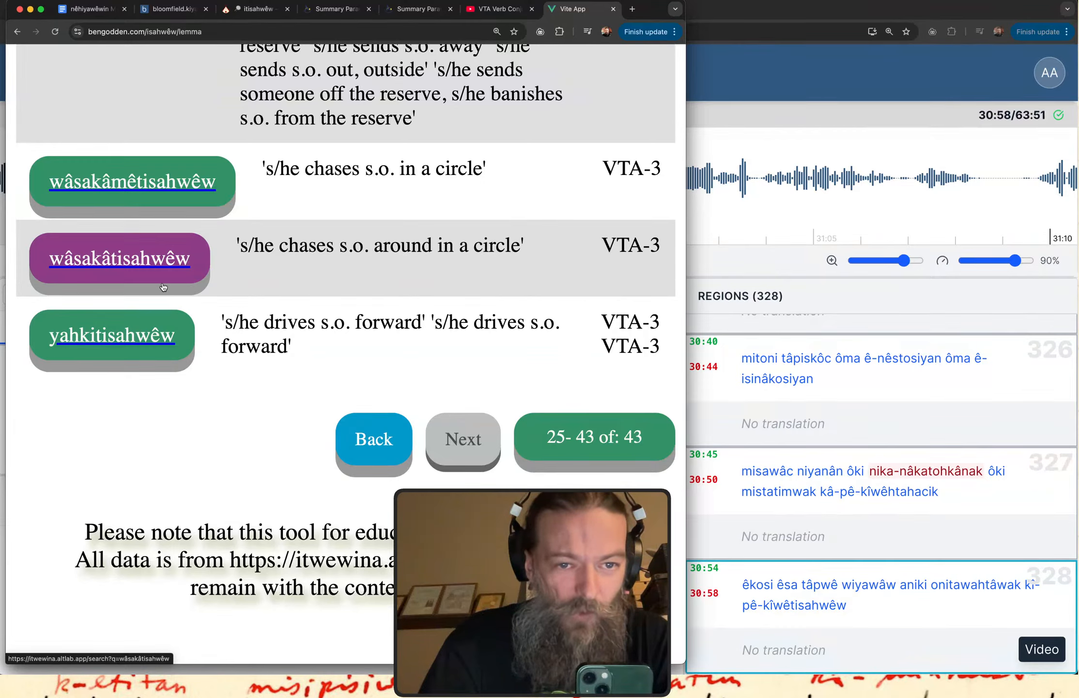
{"action": "left_click_drag", "start_coordinate": [260, 279], "coordinate": [570, 280]}
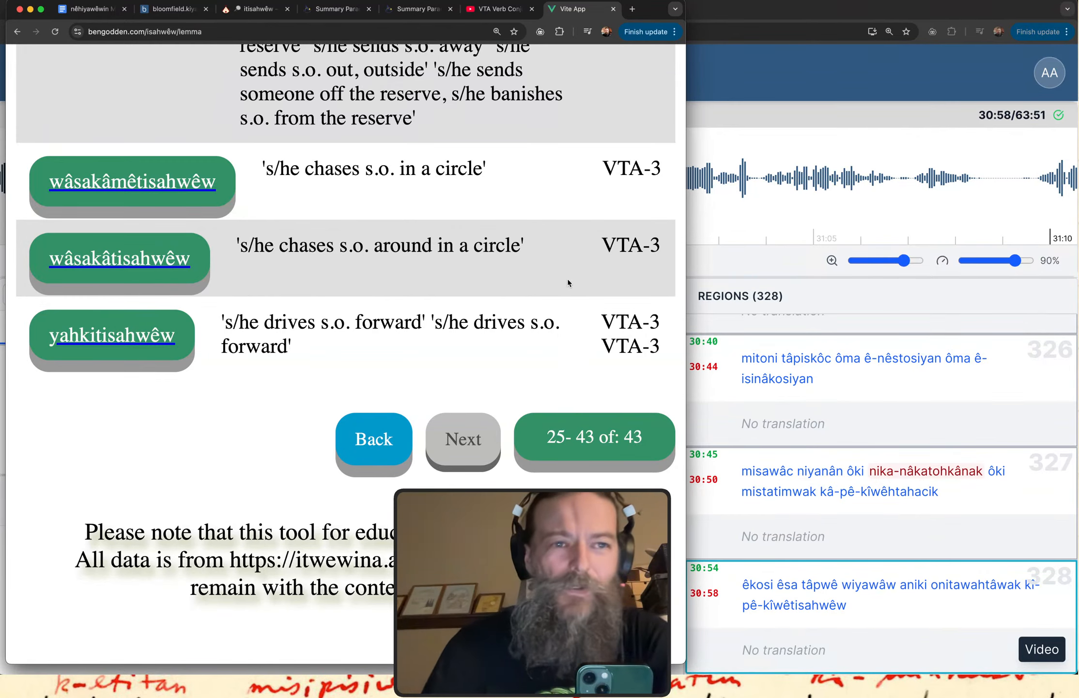
Return to the Kiyânaw transcription, shift region 328 to span 30:56.57 to 31:00.31, and play it.
{"action": "left_click", "coordinate": [763, 78]}
{"action": "left_click", "coordinate": [499, 386]}
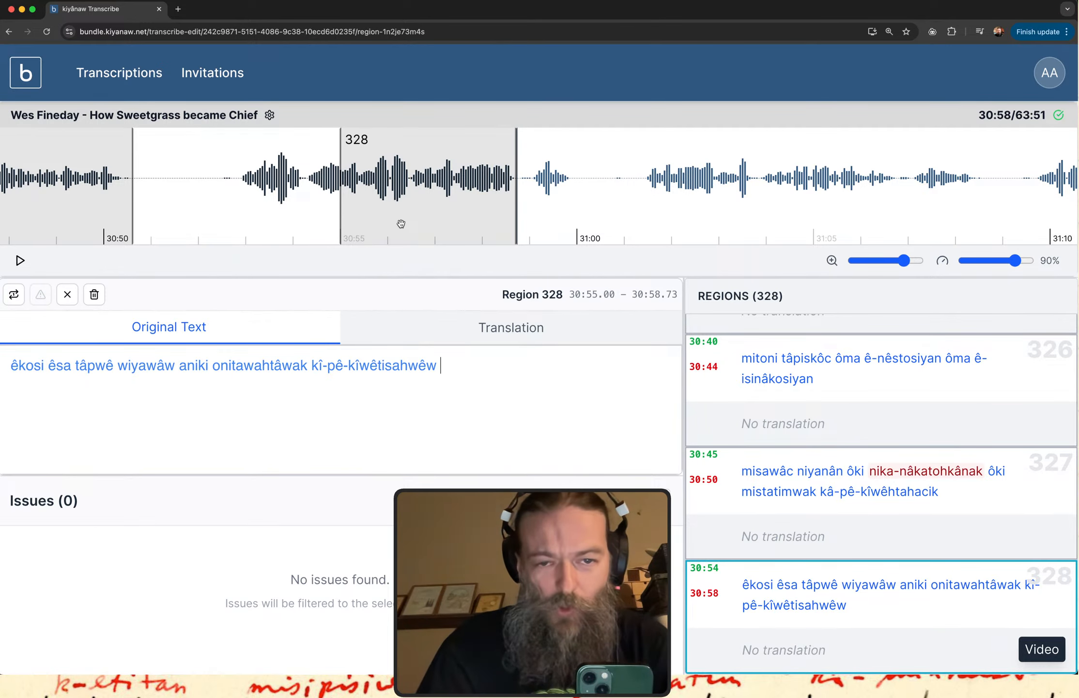
{"action": "left_click_drag", "start_coordinate": [401, 223], "coordinate": [476, 226]}
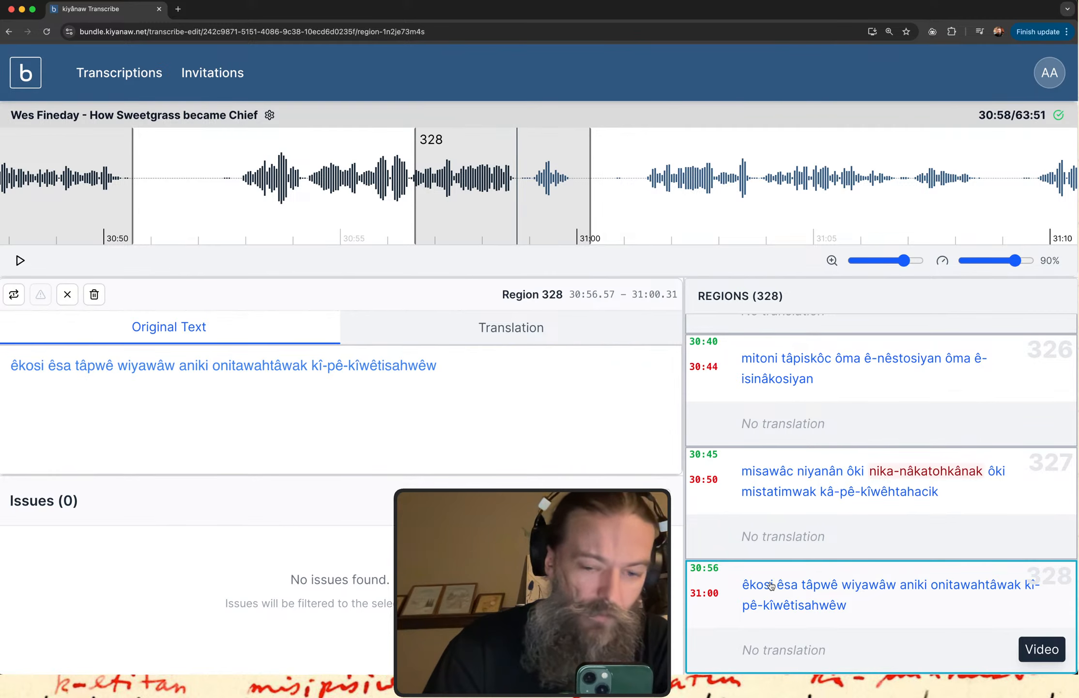
{"action": "left_click", "coordinate": [827, 614]}
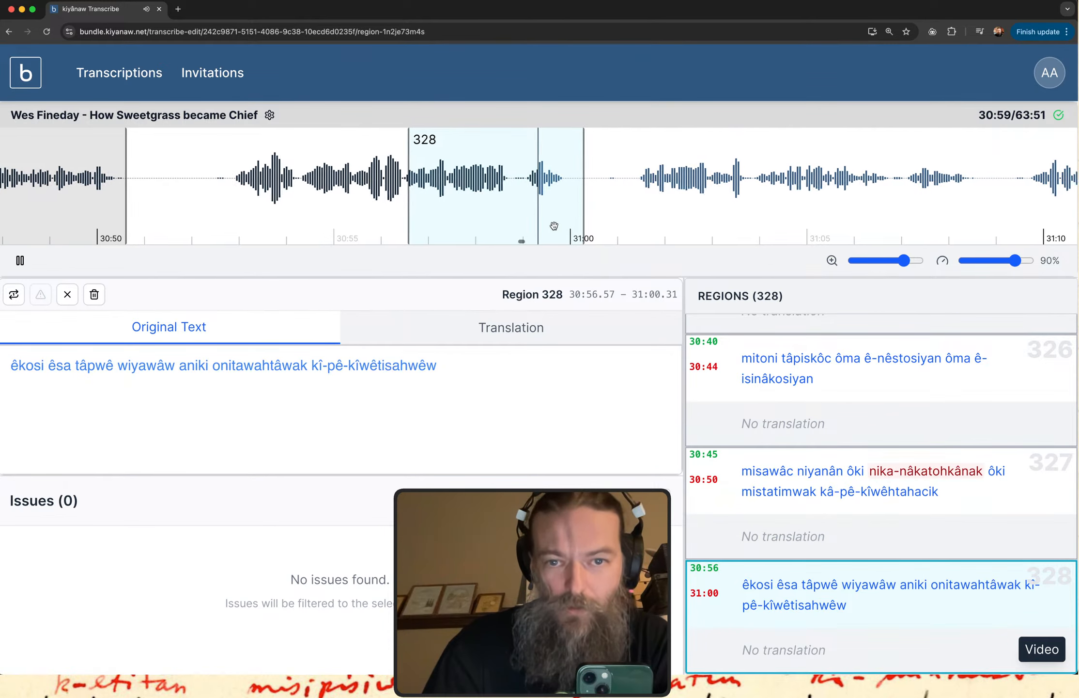
Append "misatimwa" to region 328's original text and extend the region's start back to 30:52.76.
{"action": "left_click", "coordinate": [470, 365]}
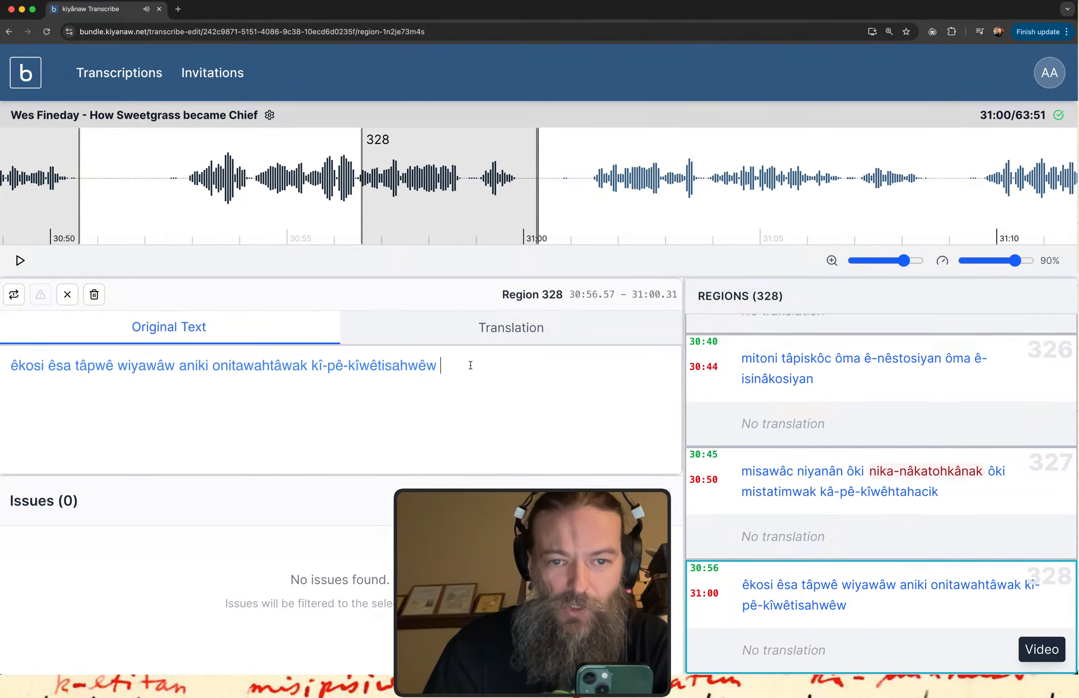
{"action": "type", "text": "misa"}
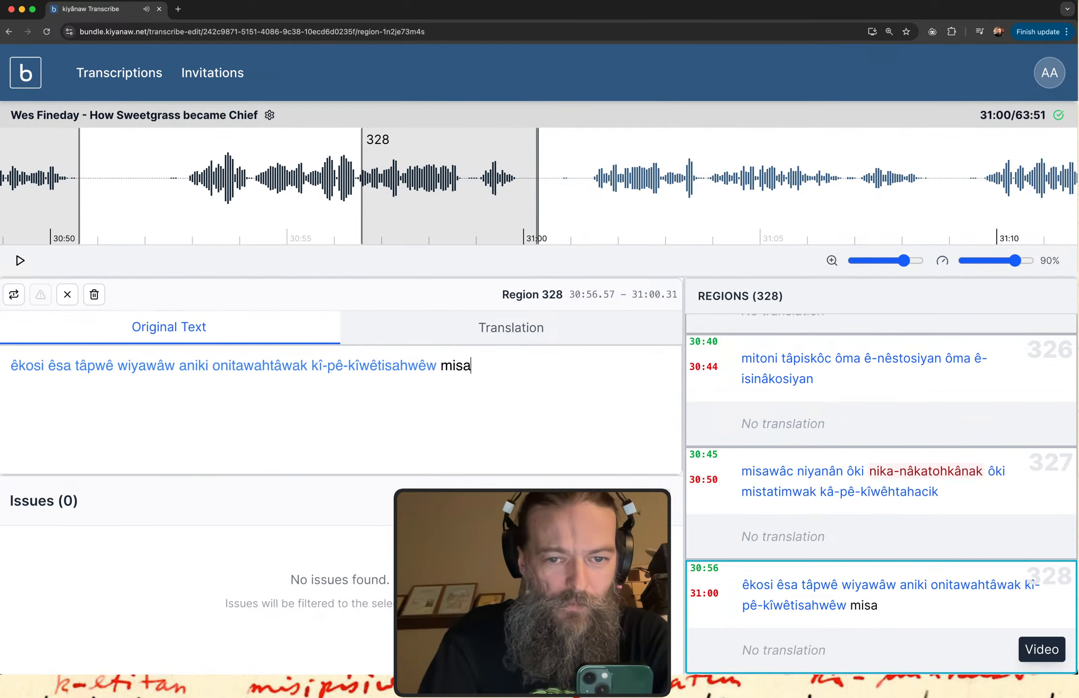
{"action": "type", "text": "timwa"}
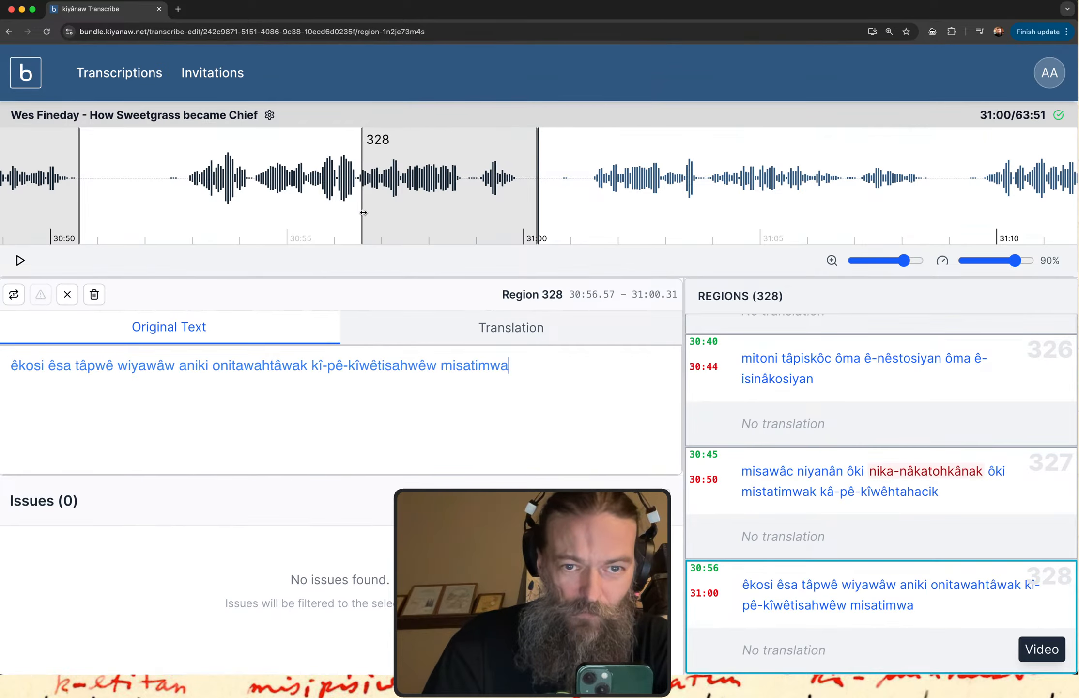
{"action": "left_click_drag", "start_coordinate": [363, 213], "coordinate": [184, 213]}
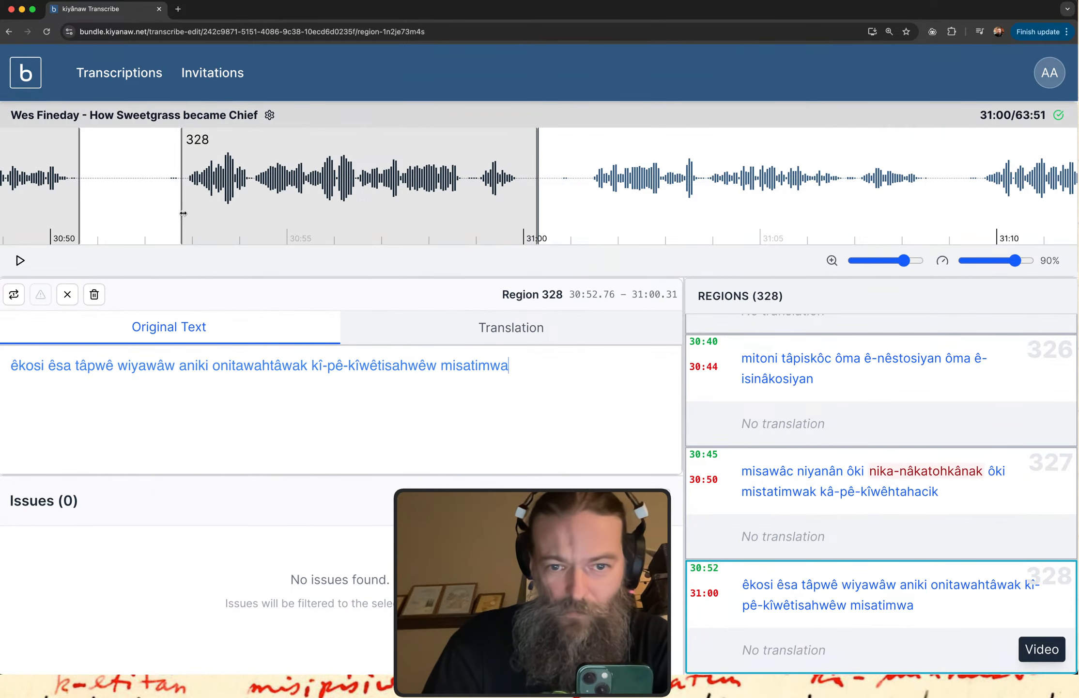
Create a new region from 31:01.19 to 31:08.66 over the next stretch of speech and play it.
{"action": "scroll", "coordinate": [470, 201], "scroll_direction": "right", "scroll_amount": 5}
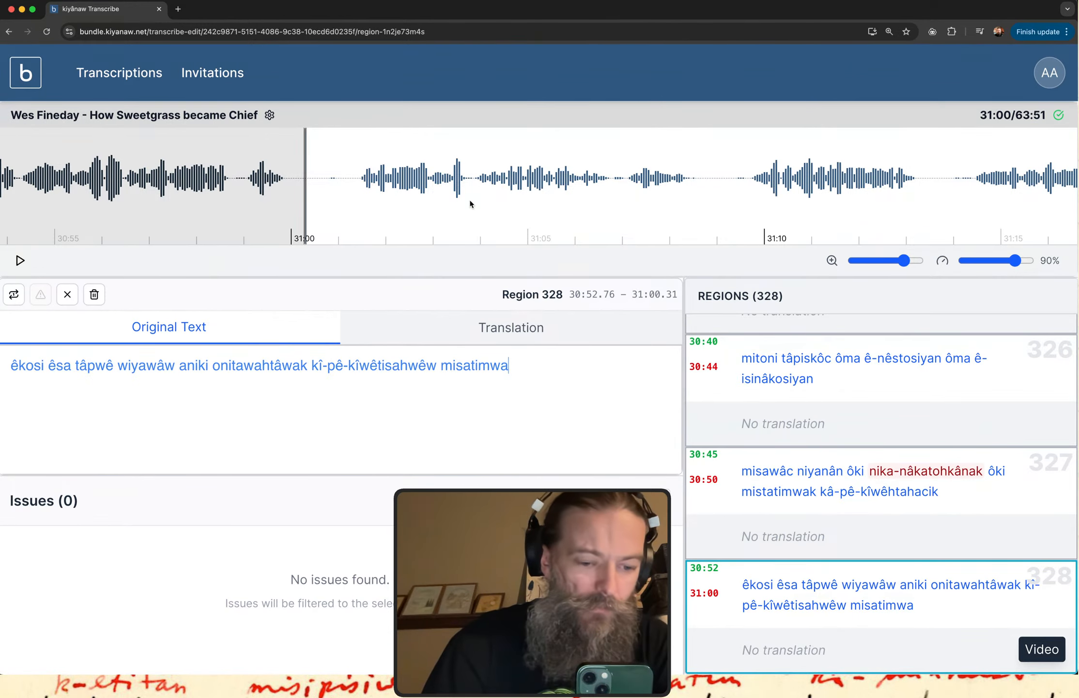
{"action": "left_click_drag", "start_coordinate": [347, 199], "coordinate": [700, 200]}
{"action": "left_click", "coordinate": [775, 610]}
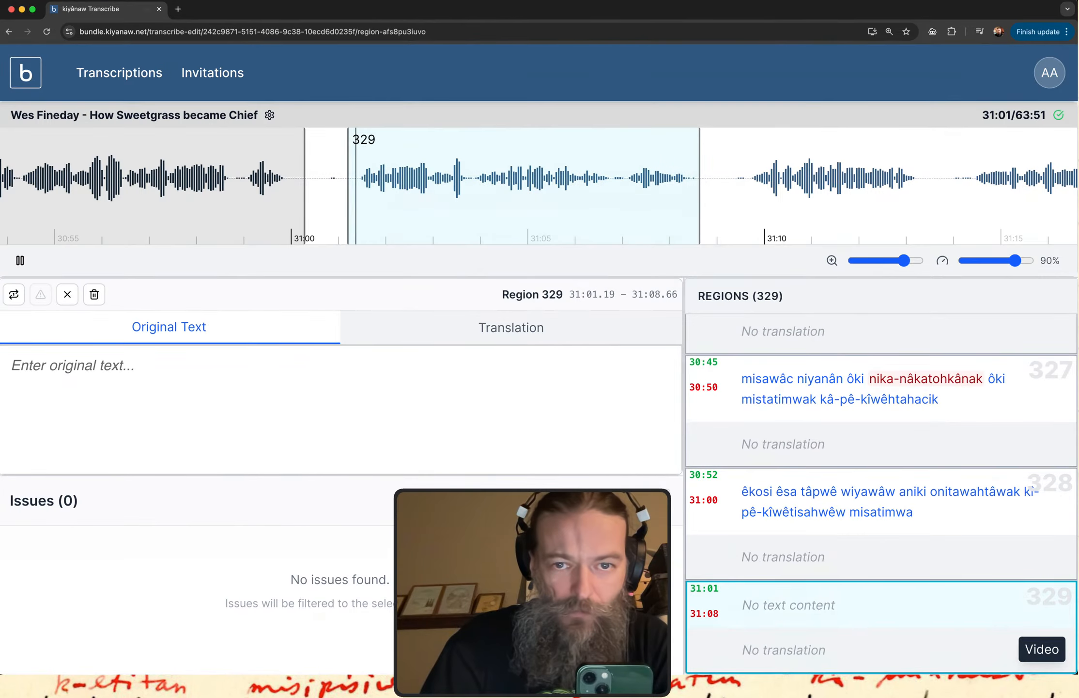
Enter "nistomitanaw ayiwâk" as the original text of region 329.
{"action": "left_click", "coordinate": [142, 361]}
{"action": "type", "text": "nito"}
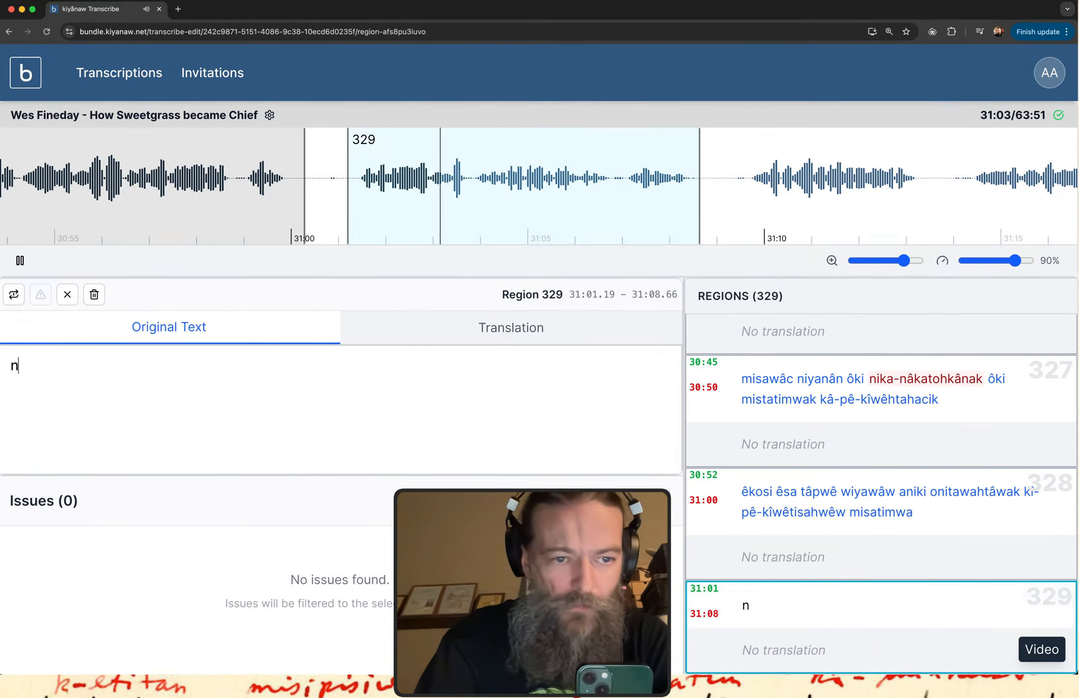
{"action": "key", "text": "BackSpace"}
{"action": "key", "text": "BackSpace"}
{"action": "type", "text": "stomi"}
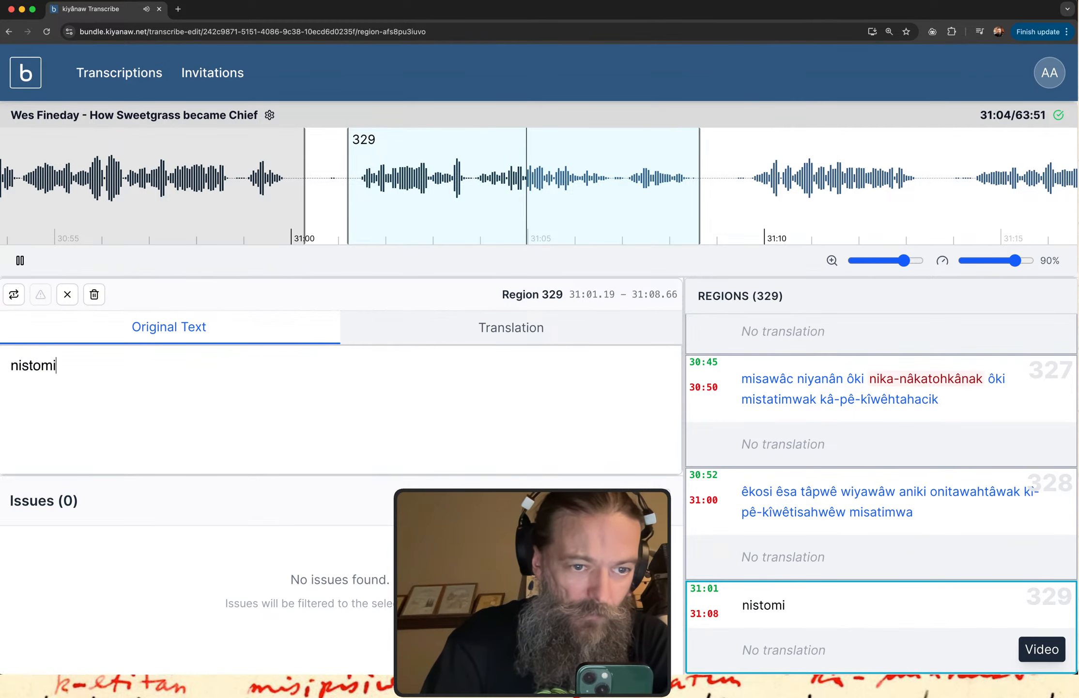
{"action": "type", "text": "tanaw a"}
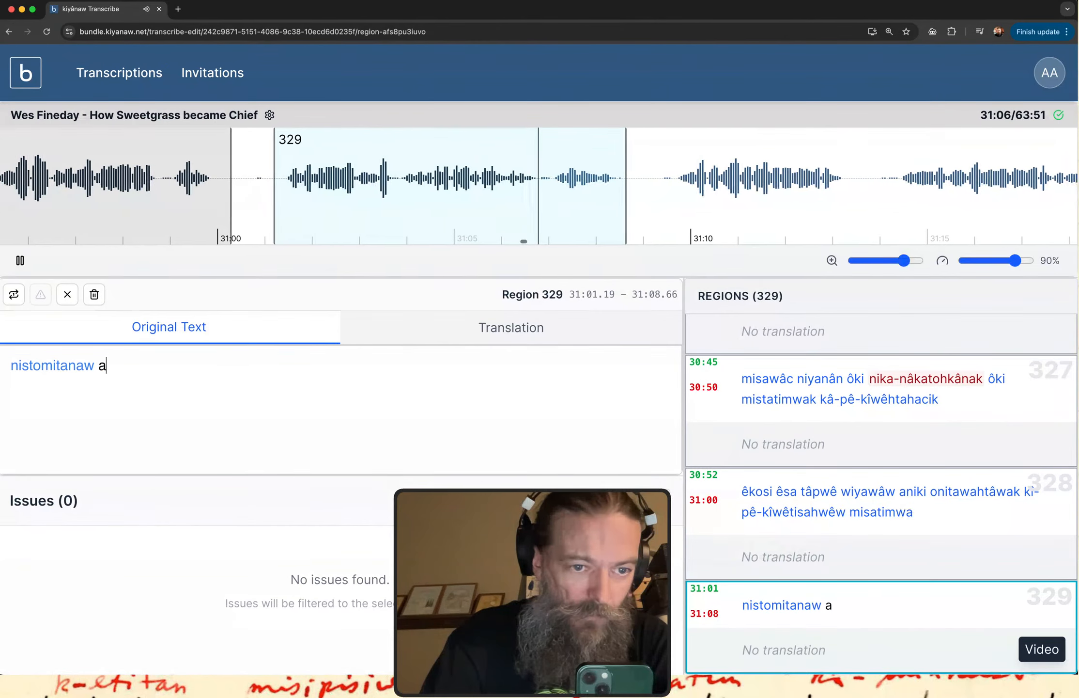
{"action": "type", "text": "yiwâk"}
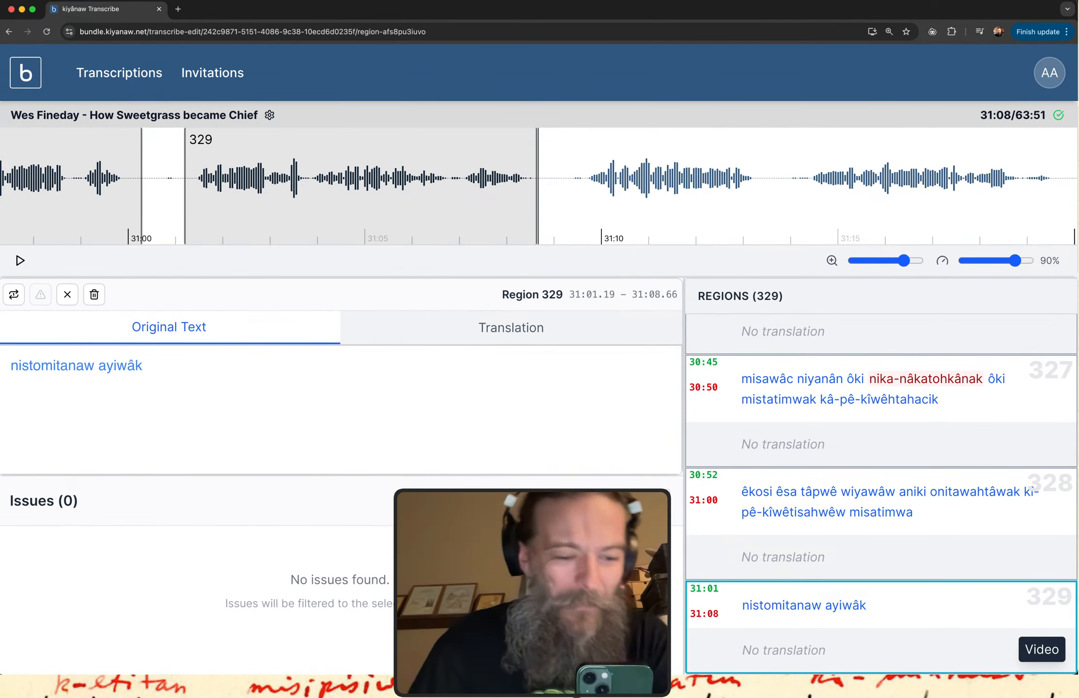
Replay region 329 and append "nisto" to its original text.
{"action": "left_click", "coordinate": [790, 603]}
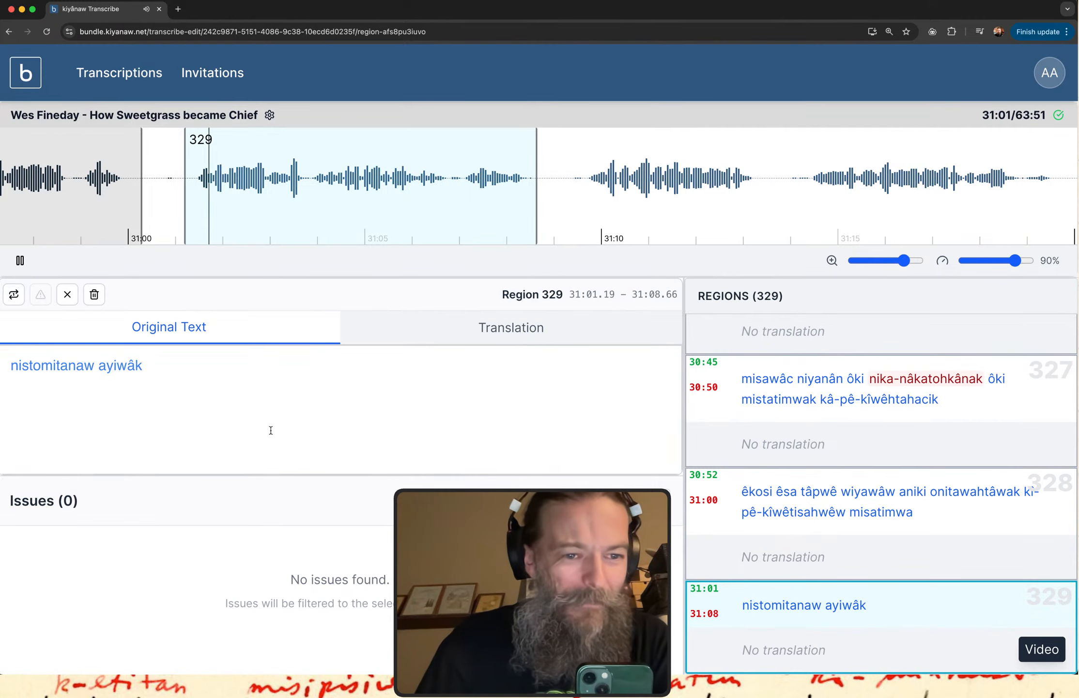
{"action": "left_click", "coordinate": [199, 372]}
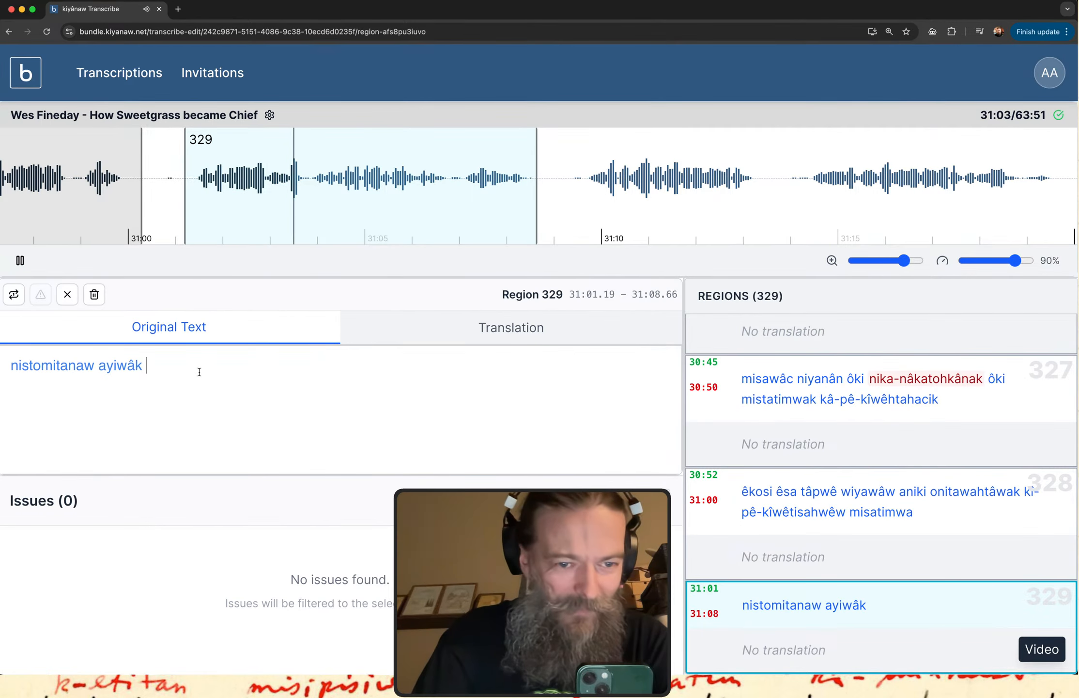
{"action": "type", "text": "nist"}
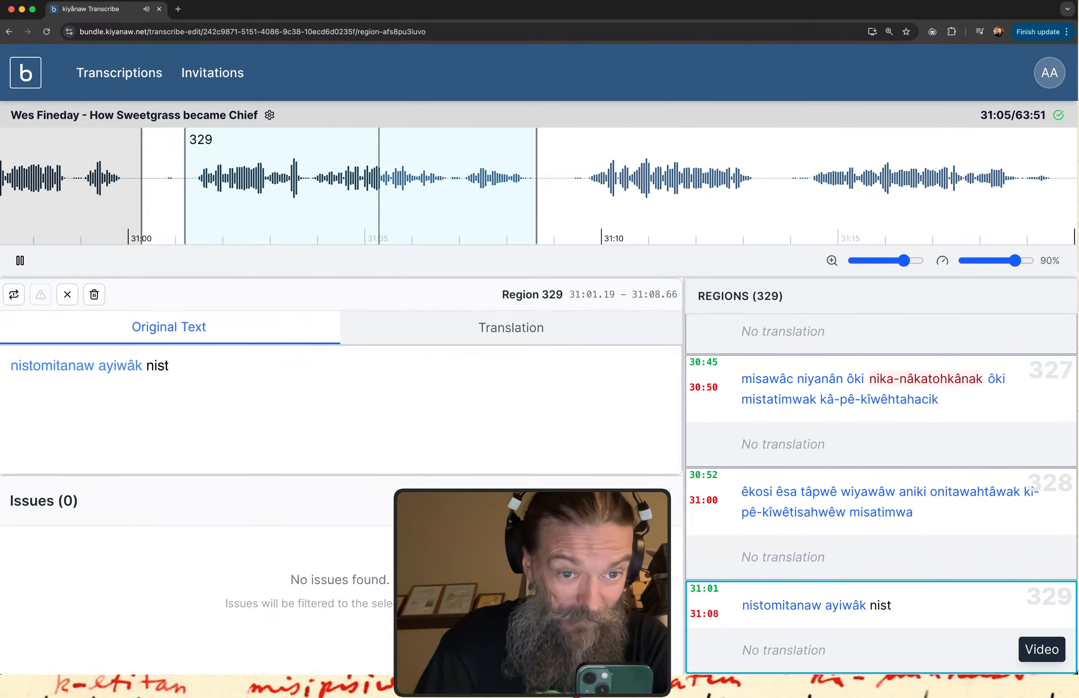
{"action": "type", "text": "o"}
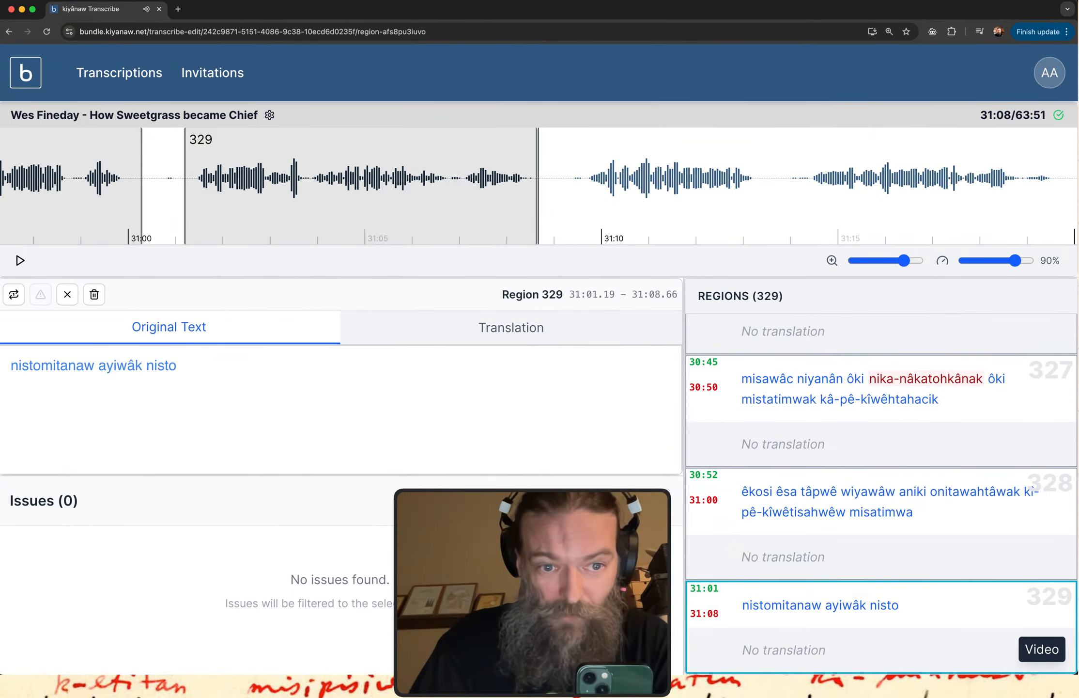
Replay region 329 and append "ê-kî-isi-itohtahât mistatimwa" to its original text.
{"action": "left_click", "coordinate": [783, 611]}
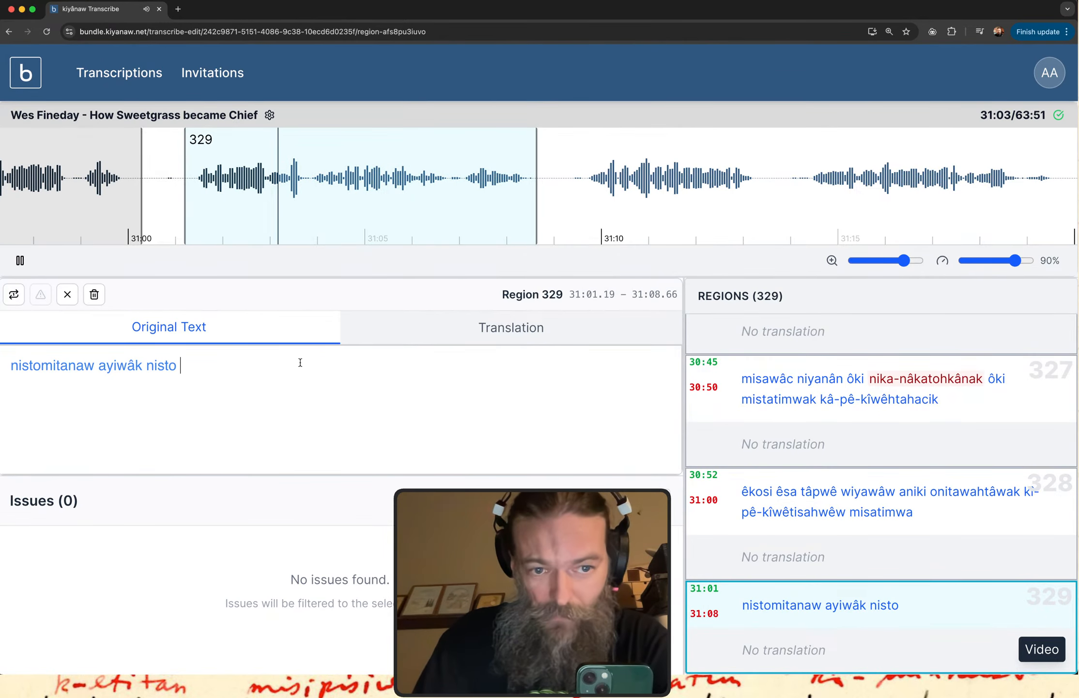
{"action": "type", "text": "ê"}
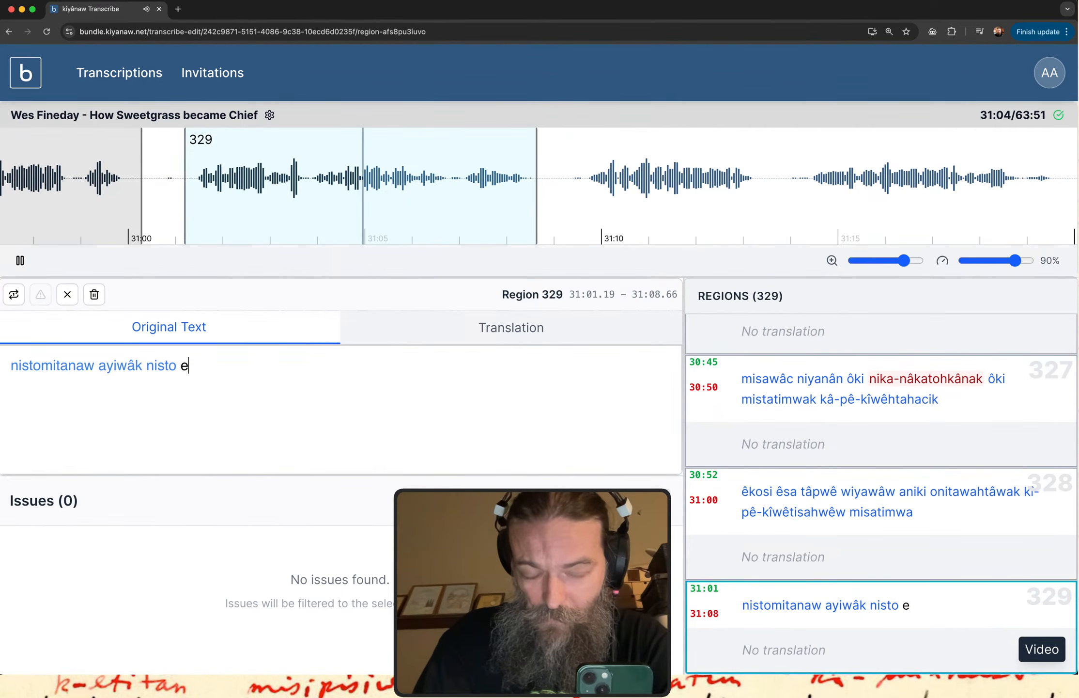
{"action": "type", "text": "-kî-"}
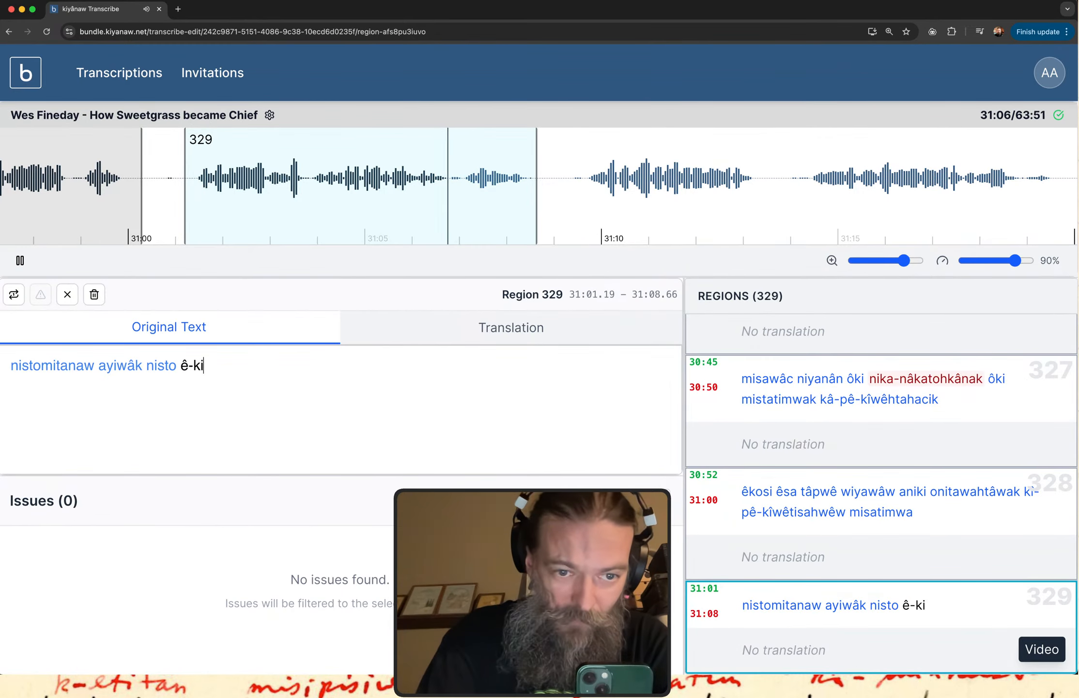
{"action": "type", "text": "isi"}
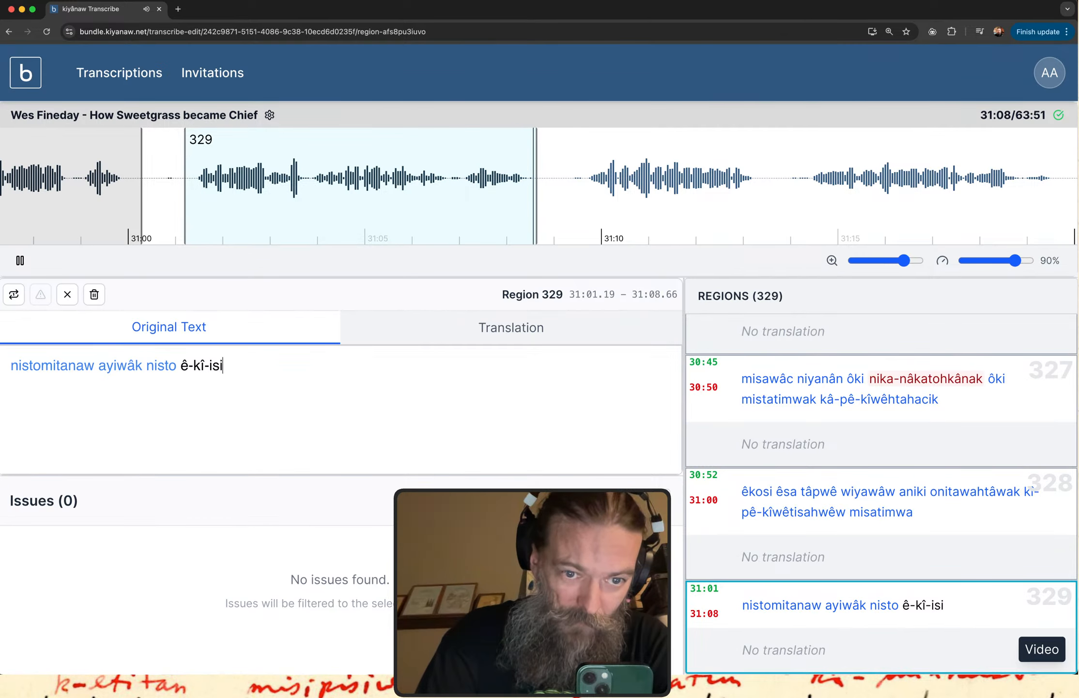
{"action": "type", "text": "-itoh"}
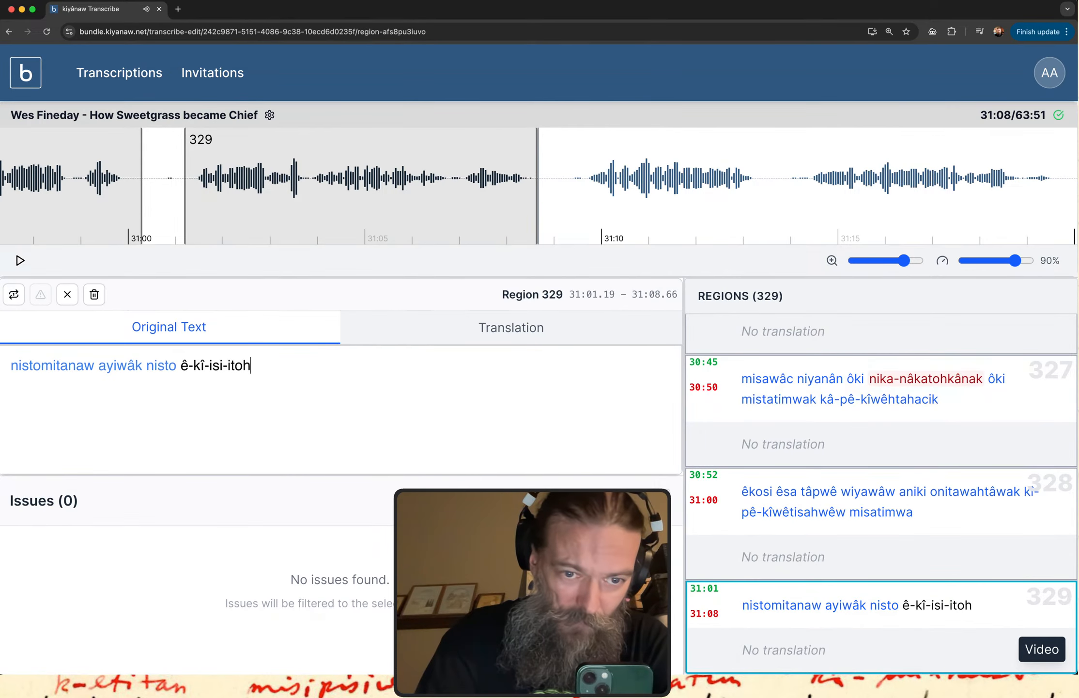
{"action": "type", "text": "tahaât mis"}
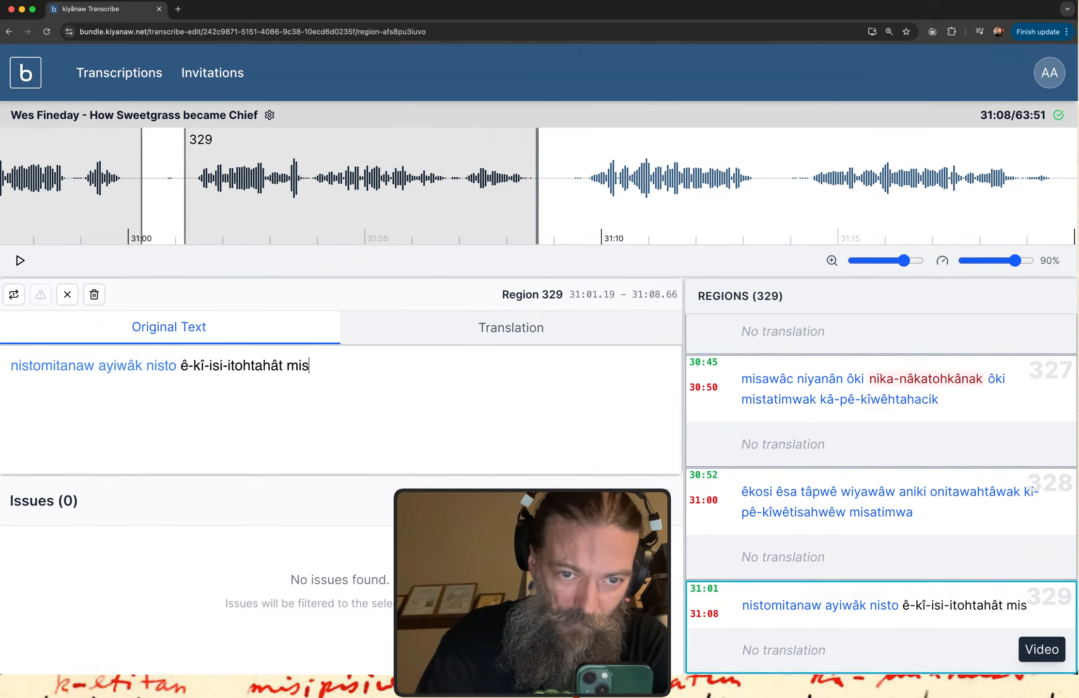
{"action": "type", "text": "tatimwa"}
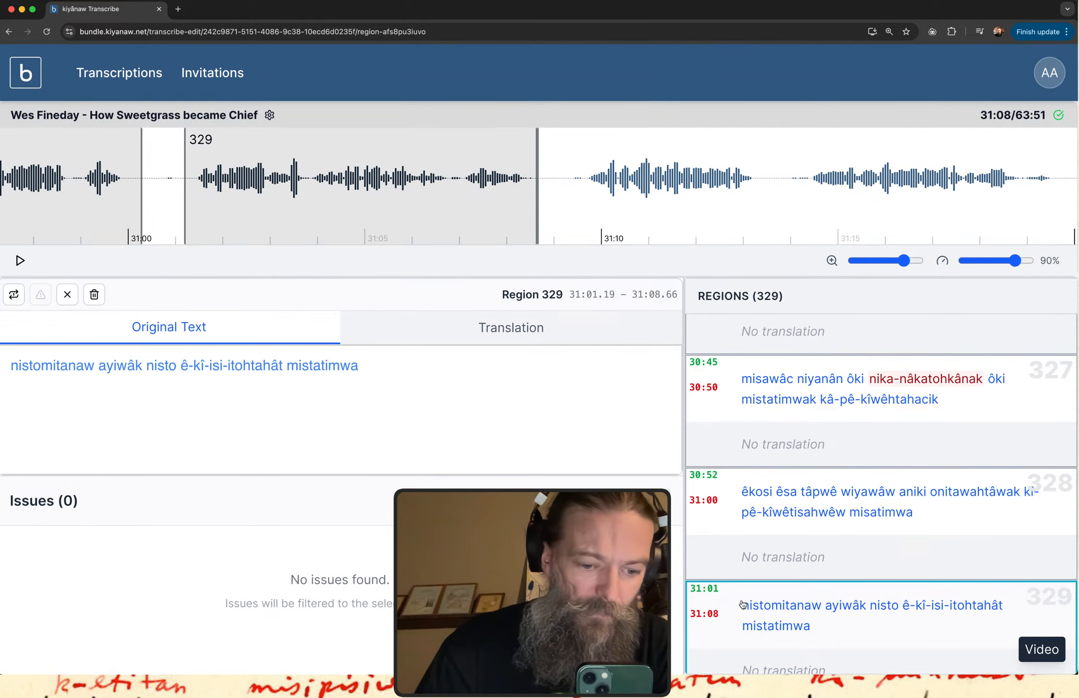
Move region 329's start to 31:03.72 and replay the shortened region several times to check the verb.
{"action": "left_click", "coordinate": [716, 602]}
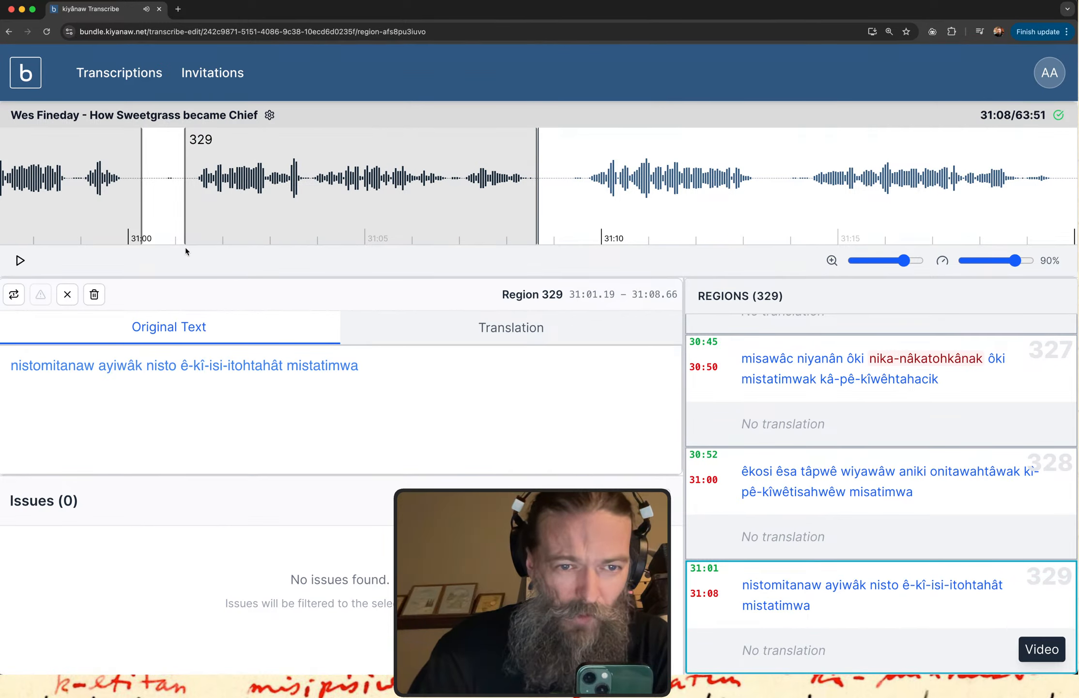
{"action": "left_click_drag", "start_coordinate": [185, 214], "coordinate": [304, 215]}
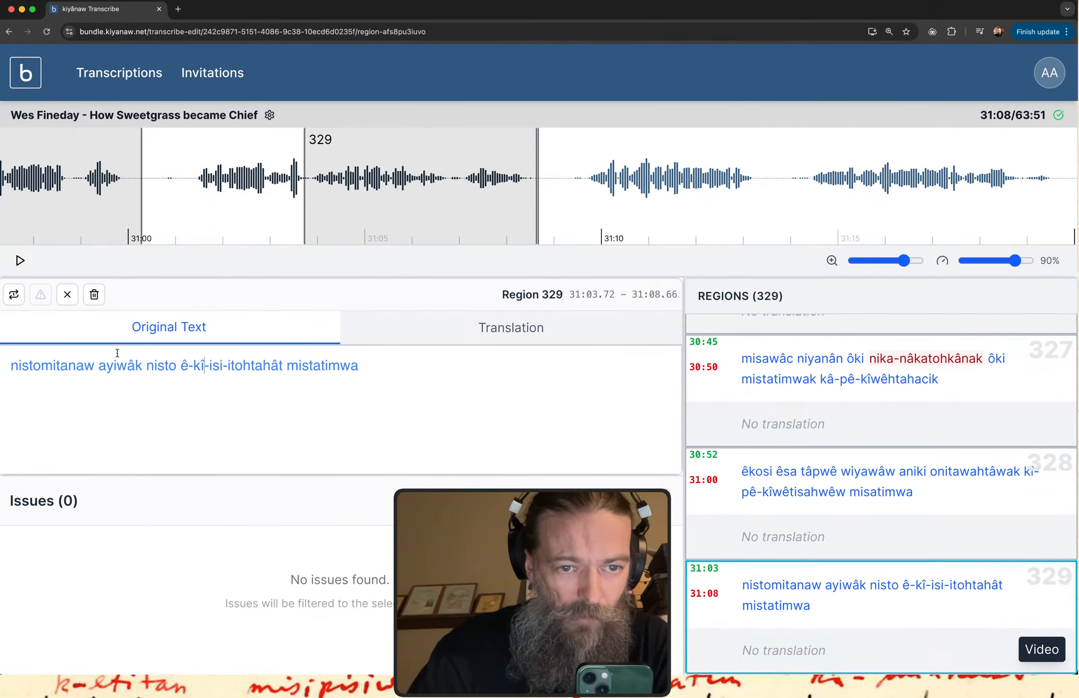
{"action": "left_click", "coordinate": [14, 295]}
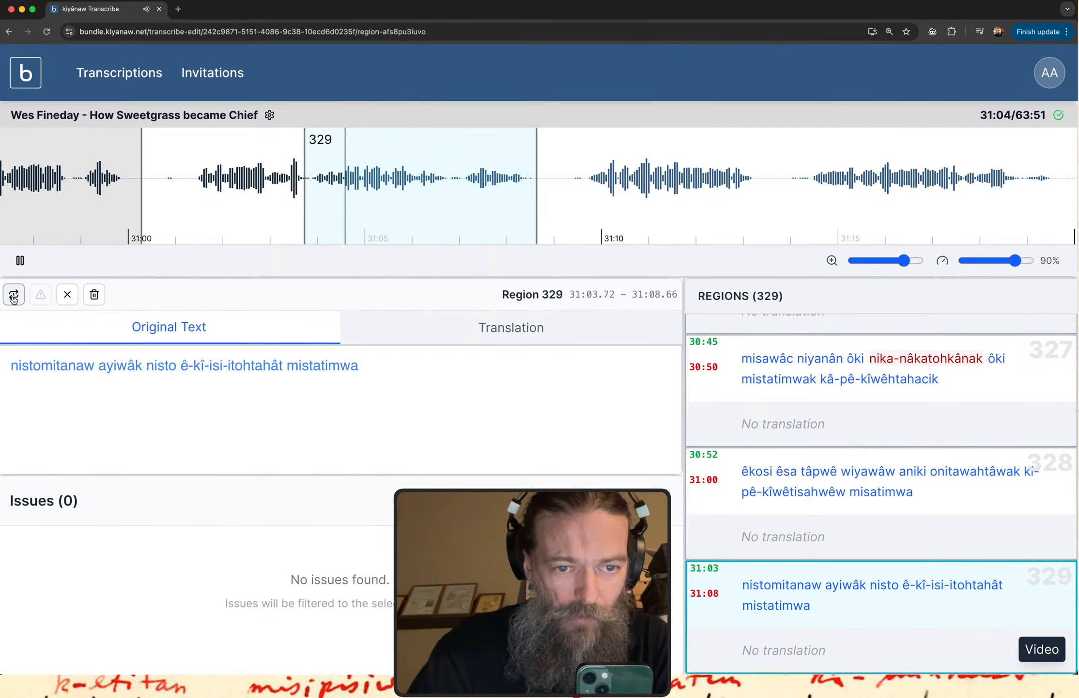
{"action": "left_click", "coordinate": [14, 296]}
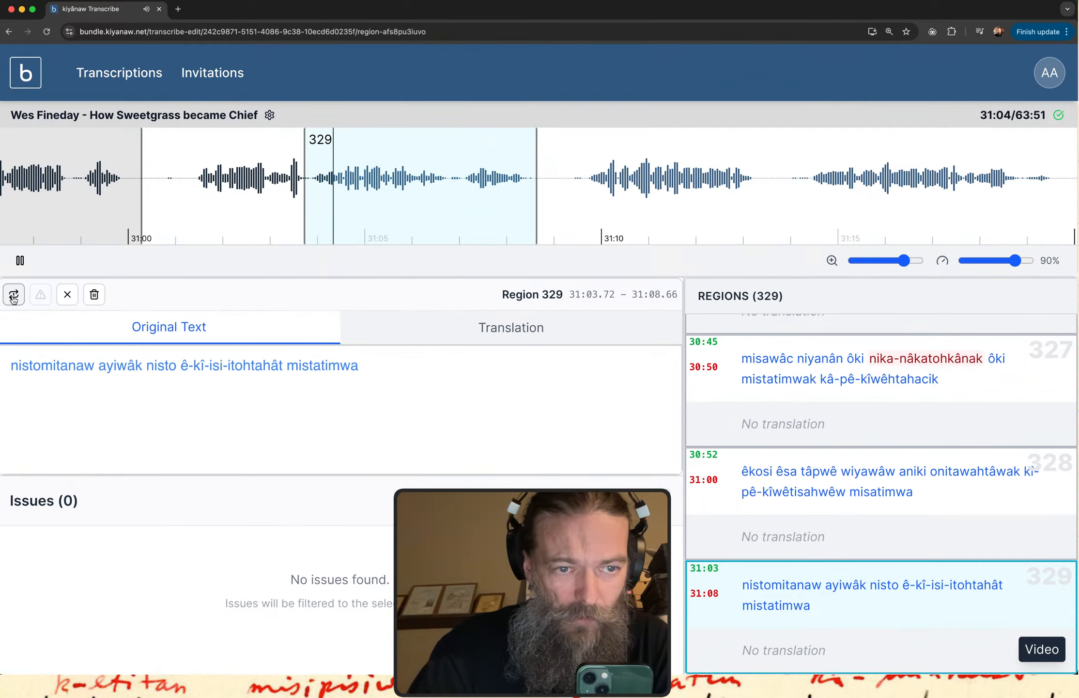
{"action": "left_click", "coordinate": [13, 295]}
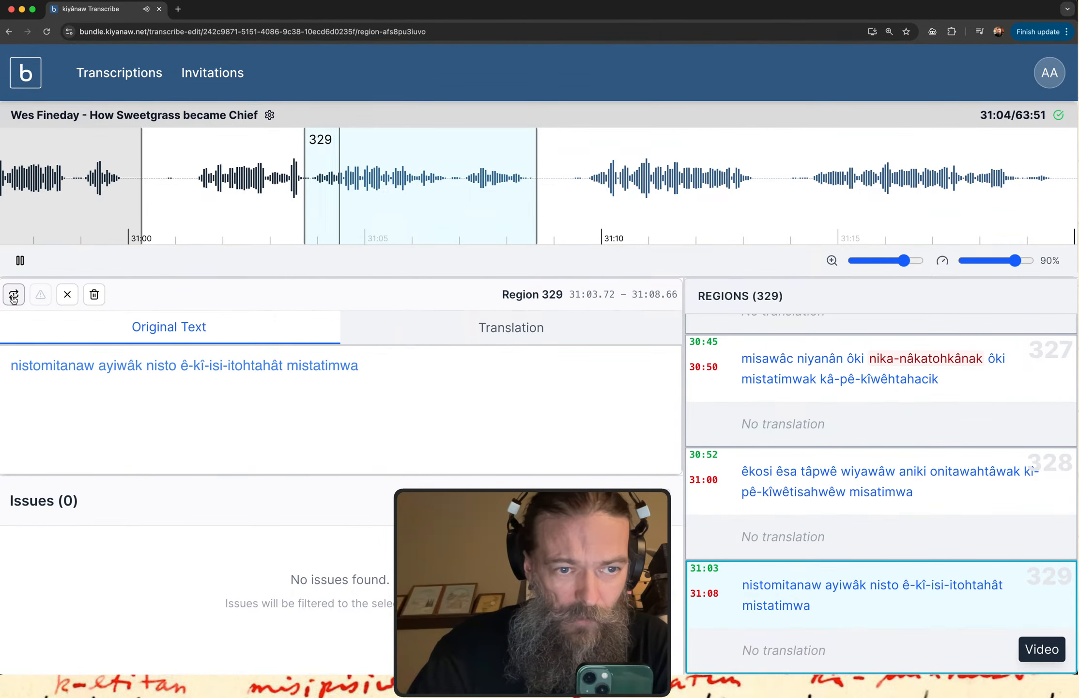
{"action": "left_click", "coordinate": [20, 260]}
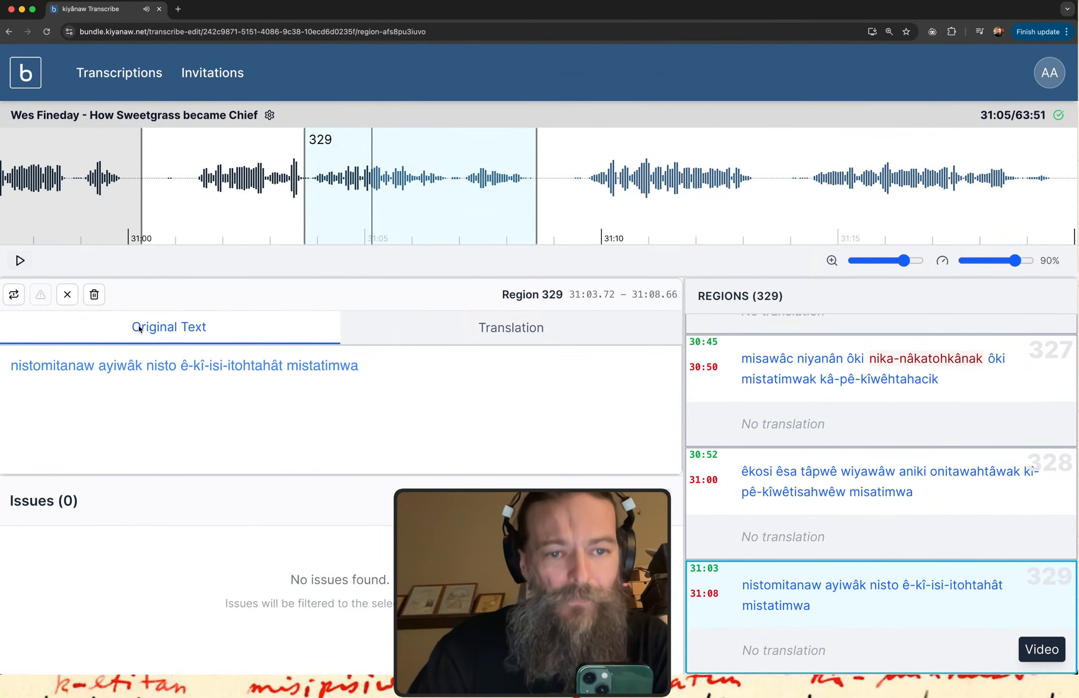
Remove "isi-" from the verb in region 329 and insert "êsa" before it, giving "êsa ê-kî-itohtahât".
{"action": "left_click", "coordinate": [224, 368]}
{"action": "key", "text": "BackSpace"}
{"action": "key", "text": "BackSpace"}
{"action": "key", "text": "BackSpace"}
{"action": "key", "text": "BackSpace"}
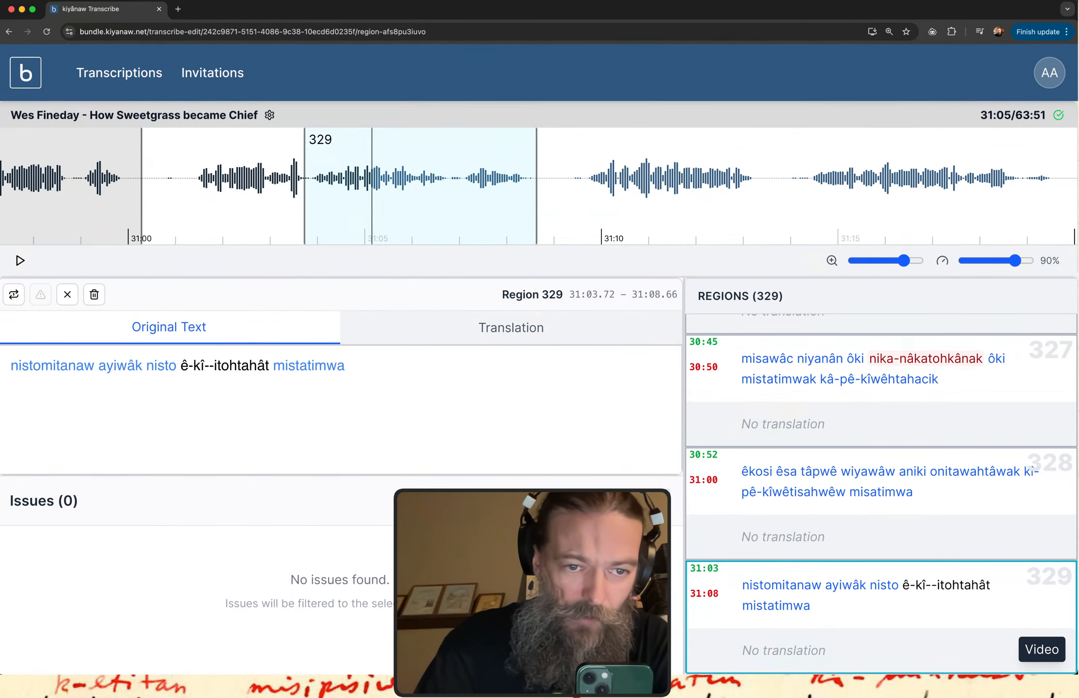
{"action": "key", "text": "Left"}
{"action": "key", "text": "Left"}
{"action": "key", "text": "Left"}
{"action": "key", "text": "Left"}
{"action": "key", "text": "Left"}
{"action": "type", "text": "êsw"}
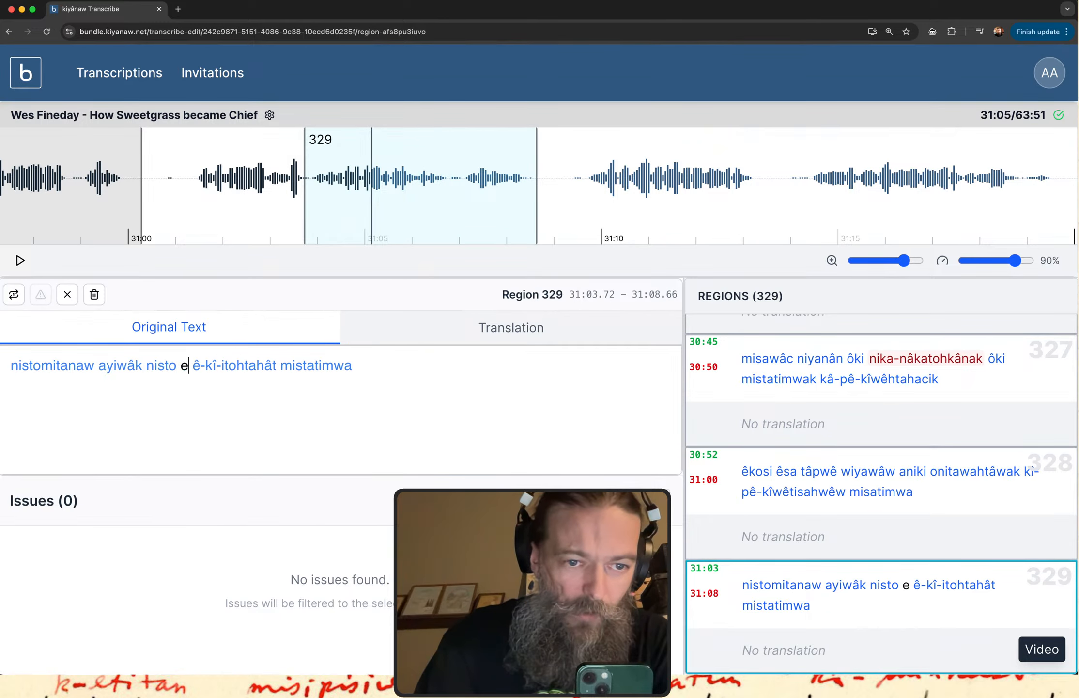
{"action": "key", "text": "BackSpace"}
{"action": "type", "text": "a"}
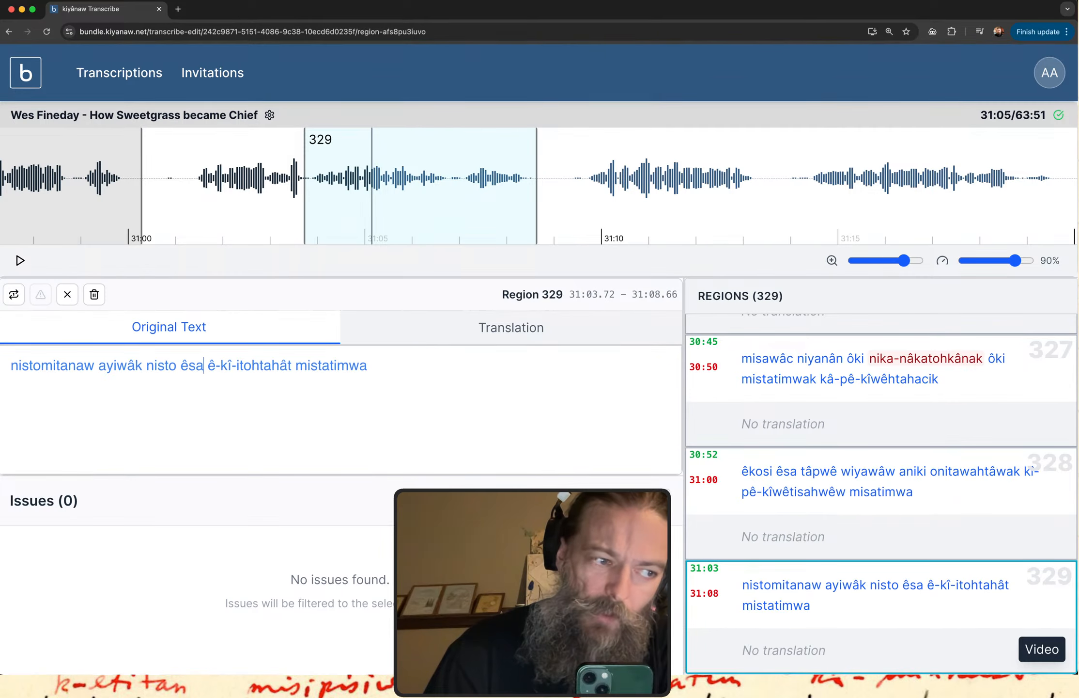
{"action": "key", "text": "super+Tab"}
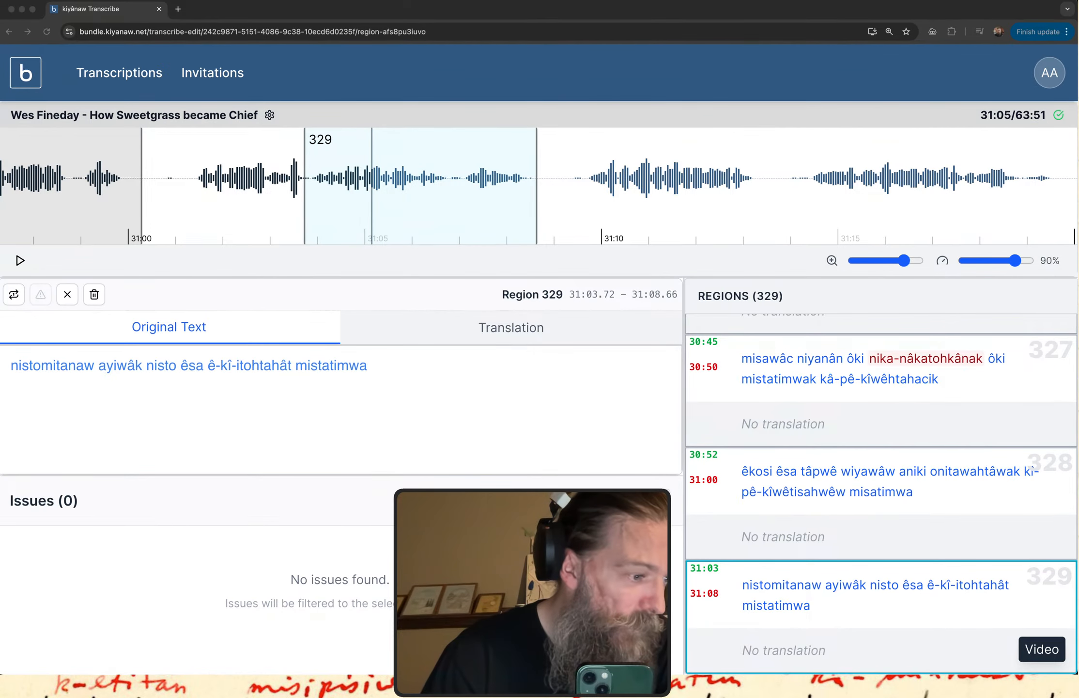
{"action": "key", "text": "ctrl+Up"}
{"action": "key", "text": "ctrl+Up"}
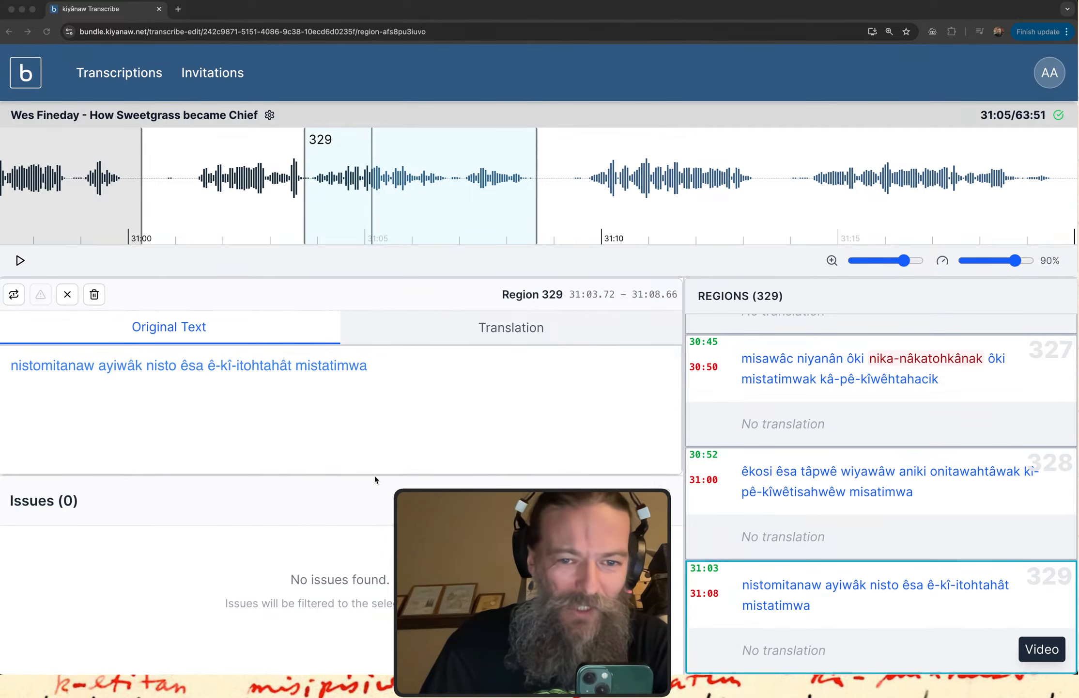
{"action": "left_click", "coordinate": [405, 364]}
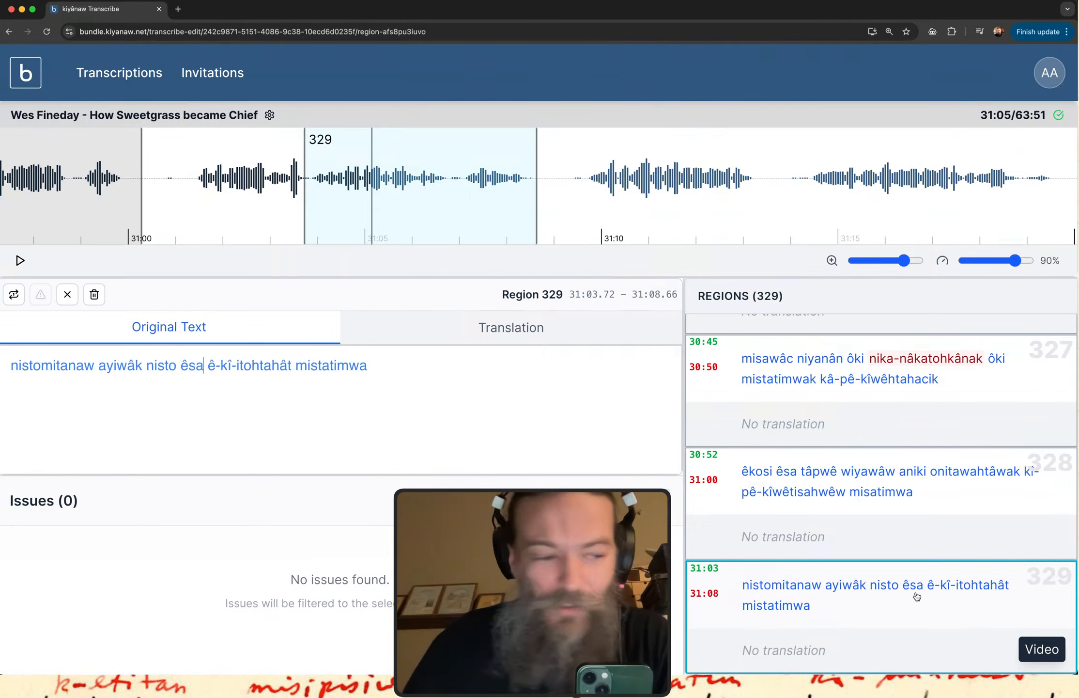
Replay region 329 and change its verb to "ê-kî-takohtahât".
{"action": "left_click", "coordinate": [887, 596]}
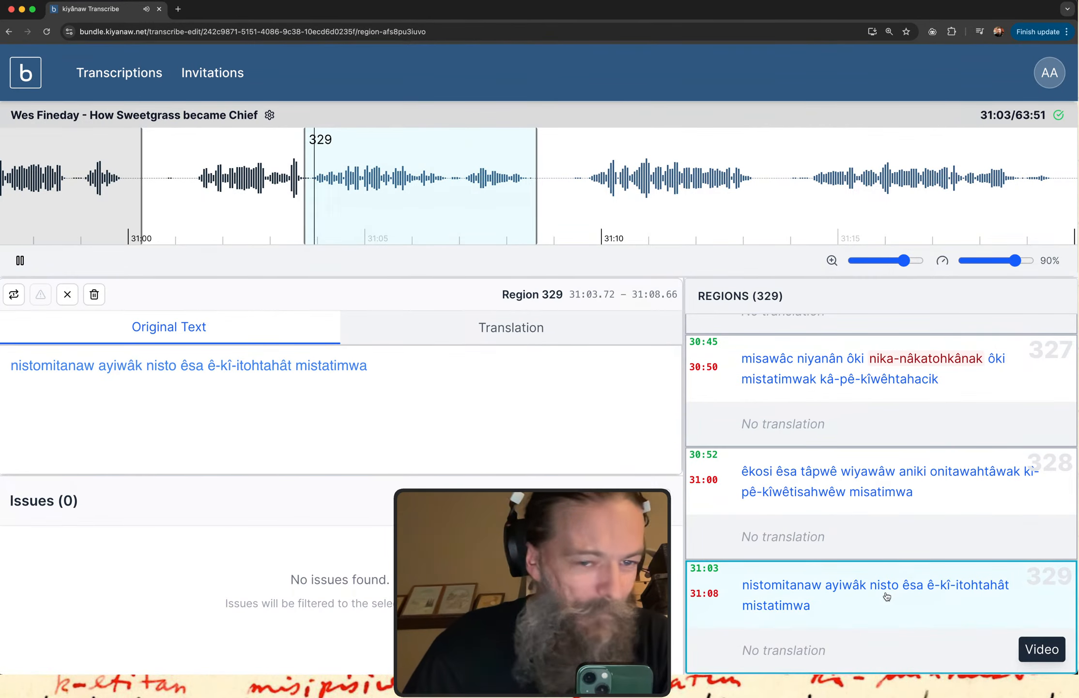
{"action": "left_click", "coordinate": [243, 367]}
{"action": "key", "text": "BackSpace"}
{"action": "key", "text": "BackSpace"}
{"action": "type", "text": "t"}
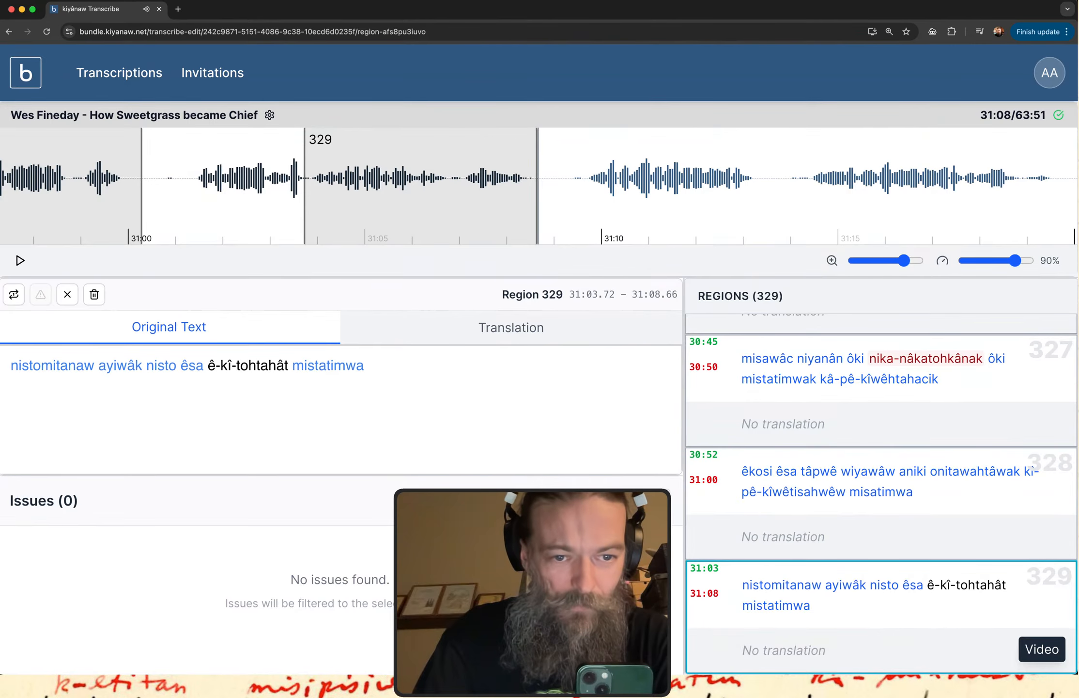
{"action": "type", "text": "ak"}
{"action": "key", "text": "BackSpace"}
{"action": "type", "text": "k"}
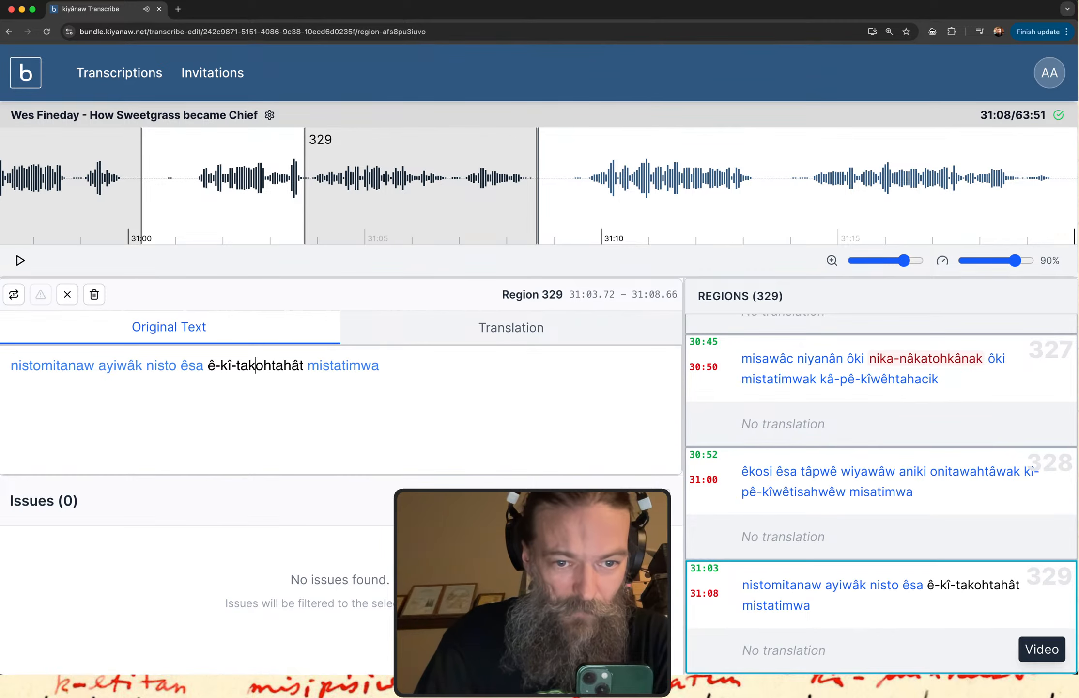
Append "êkây kâ-wîhowinit" to the end of region 329's original text.
{"action": "left_click", "coordinate": [408, 358]}
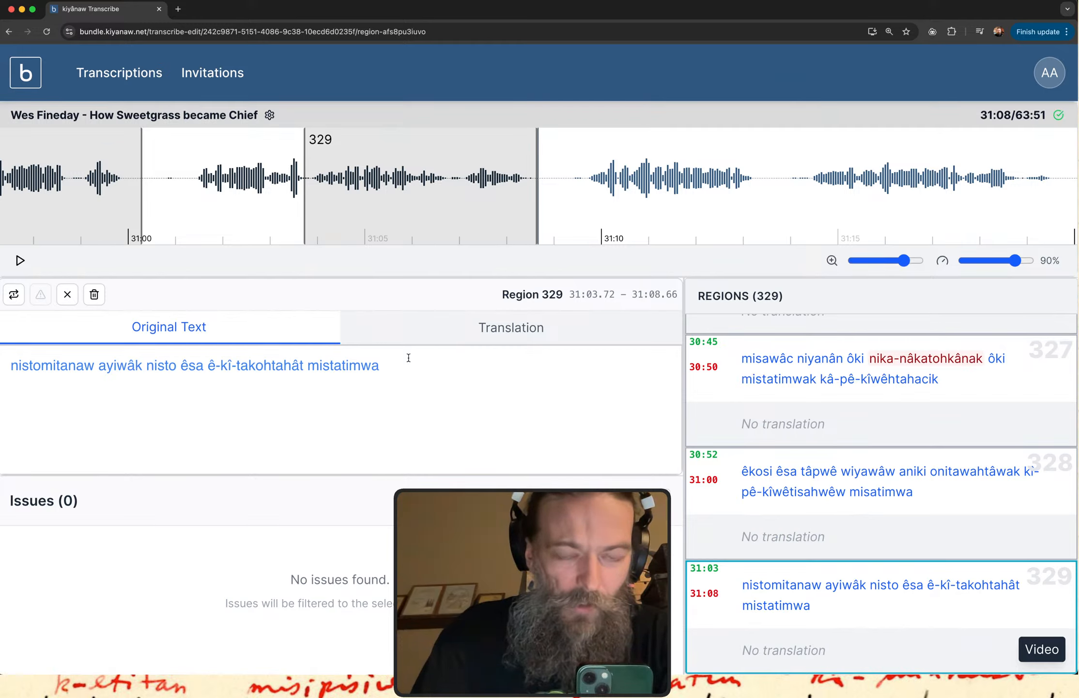
{"action": "type", "text": "e"}
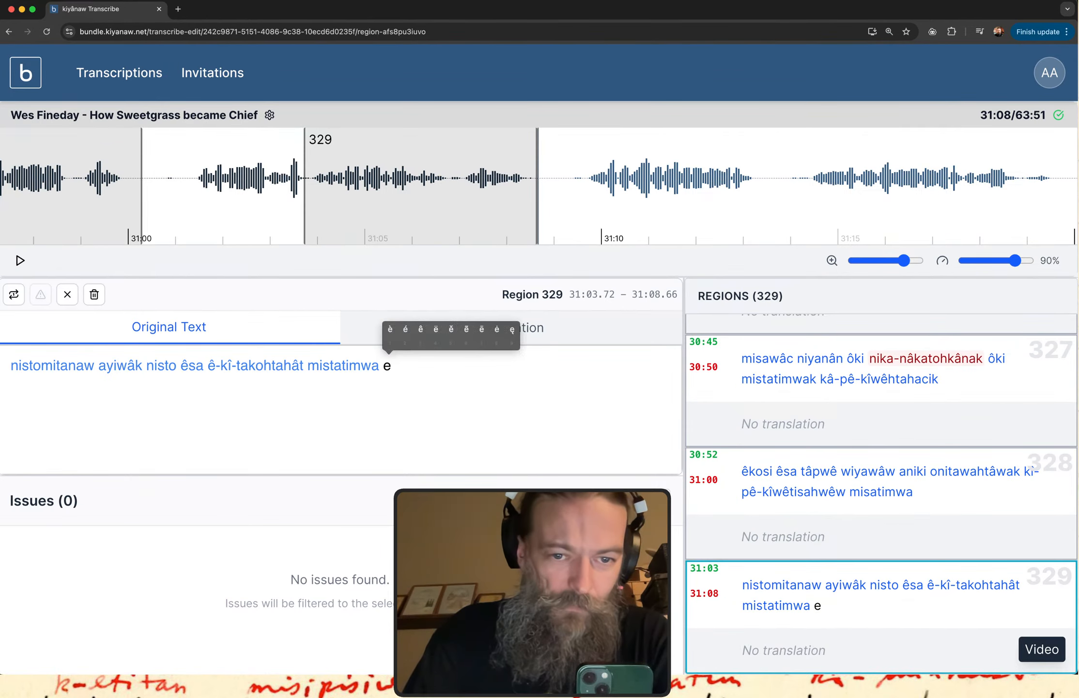
{"action": "type", "text": "3kay ka"}
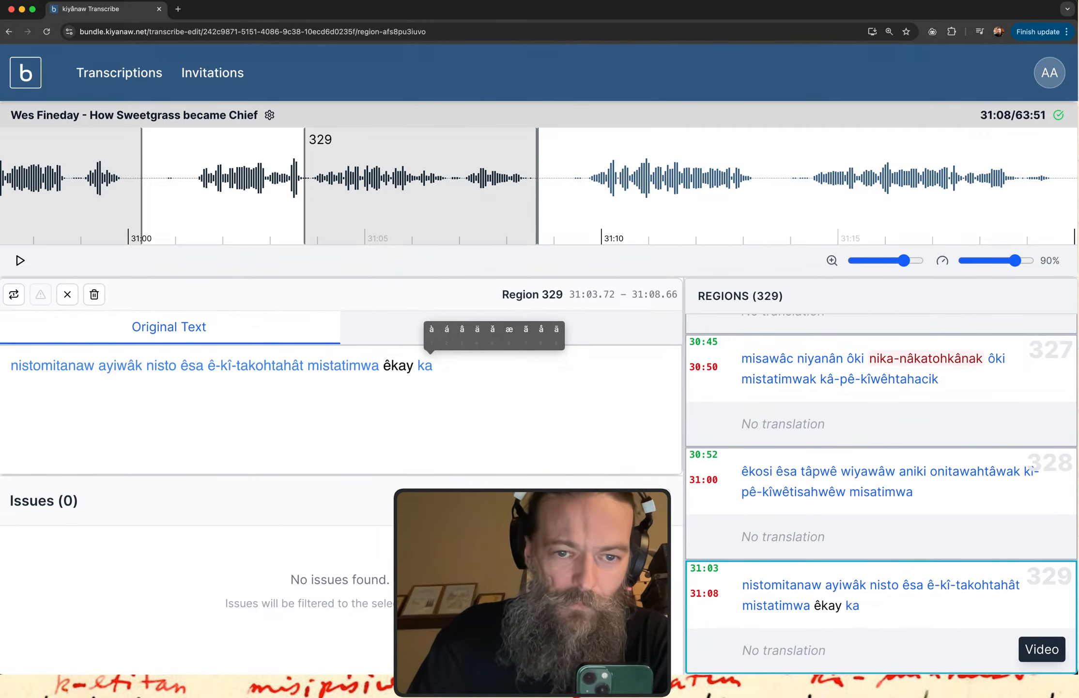
{"action": "type", "text": "3-"}
{"action": "key", "text": "Left"}
{"action": "key", "text": "Left"}
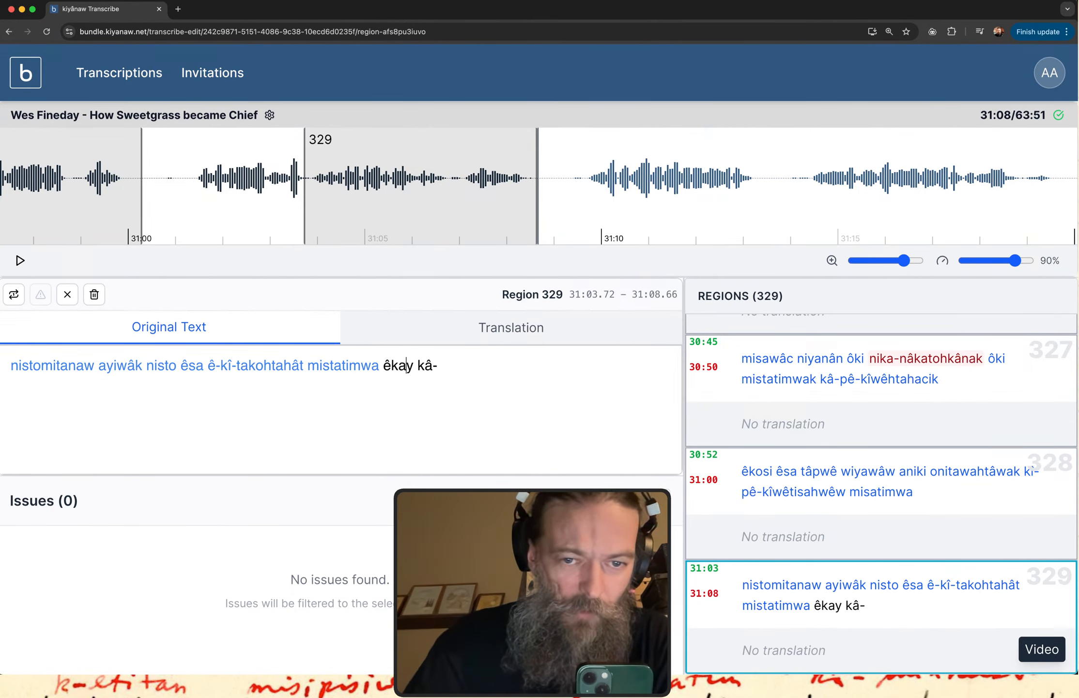
{"action": "key", "text": "BackSpace"}
{"action": "type", "text": "â"}
{"action": "key", "text": "Right"}
{"action": "key", "text": "Right"}
{"action": "key", "text": "Right"}
{"action": "key", "text": "Right"}
{"action": "key", "text": "Right"}
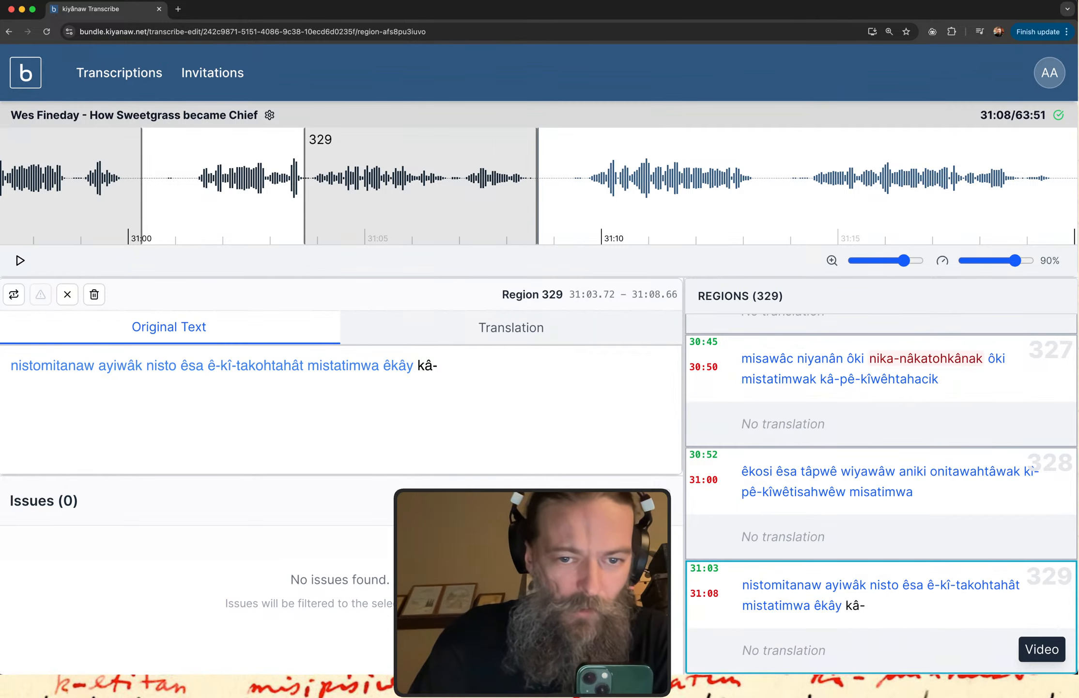
{"action": "type", "text": "wîhowini"}
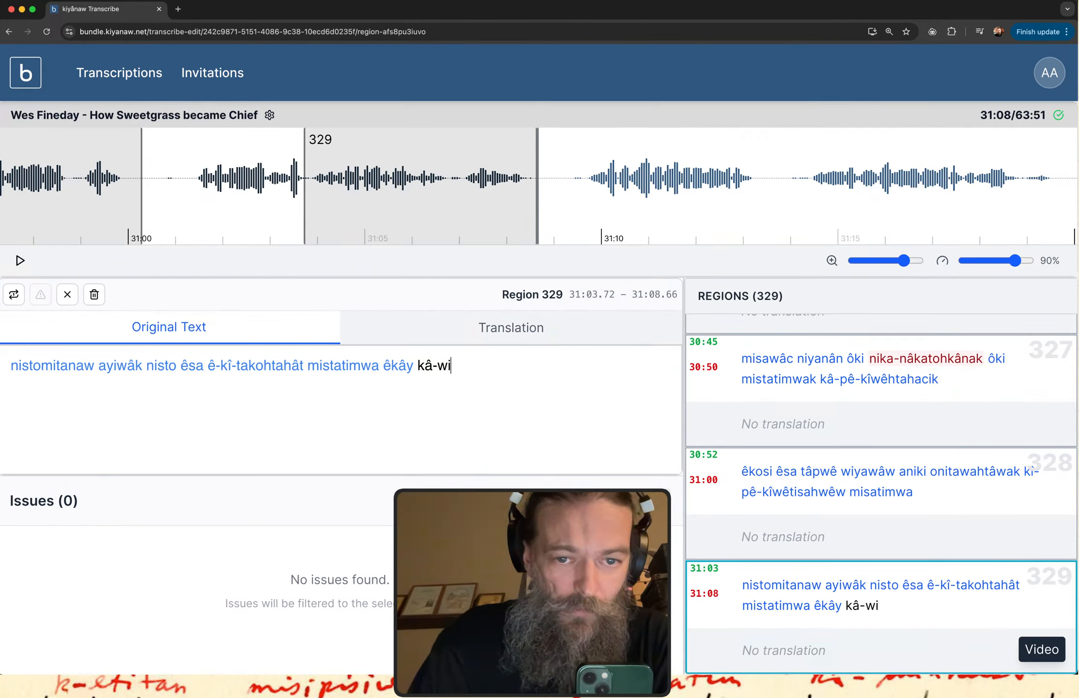
{"action": "type", "text": "t"}
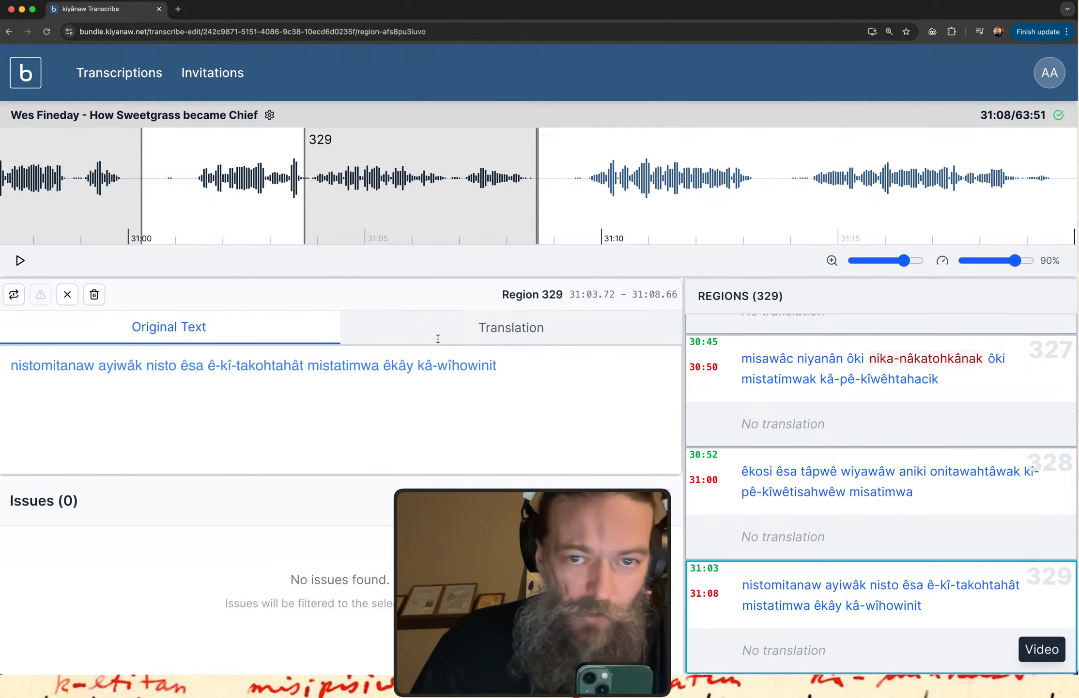
Extend region 329's start back to 31:01.27 and replay the whole region.
{"action": "left_click_drag", "start_coordinate": [304, 192], "coordinate": [188, 198]}
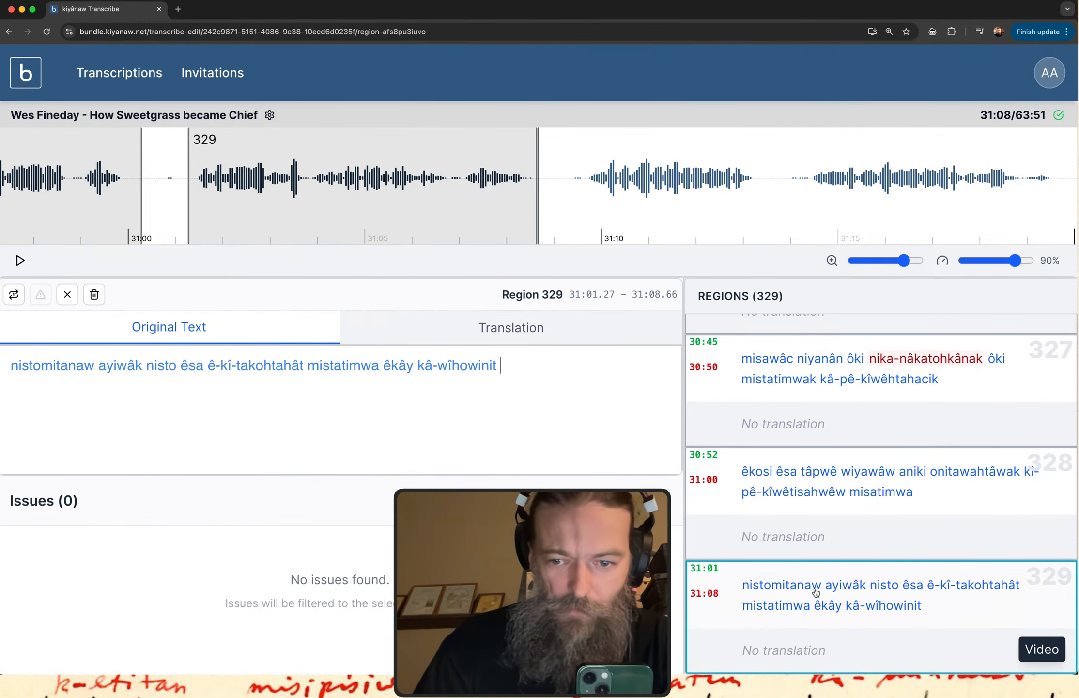
{"action": "left_click", "coordinate": [816, 592]}
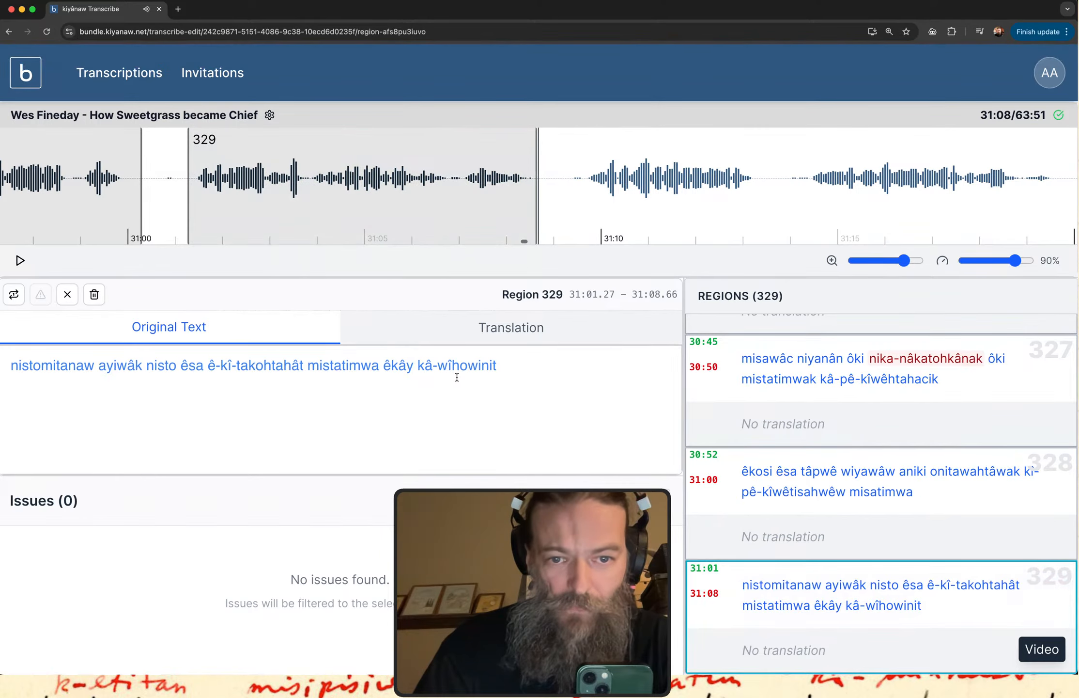
Insert "-ôh(ci)" after "kâ" in region 329's last word, giving "kâ-ôh(ci)-wîhowinit".
{"action": "left_click", "coordinate": [432, 366]}
{"action": "type", "text": "o"}
{"action": "key", "text": "BackSpace"}
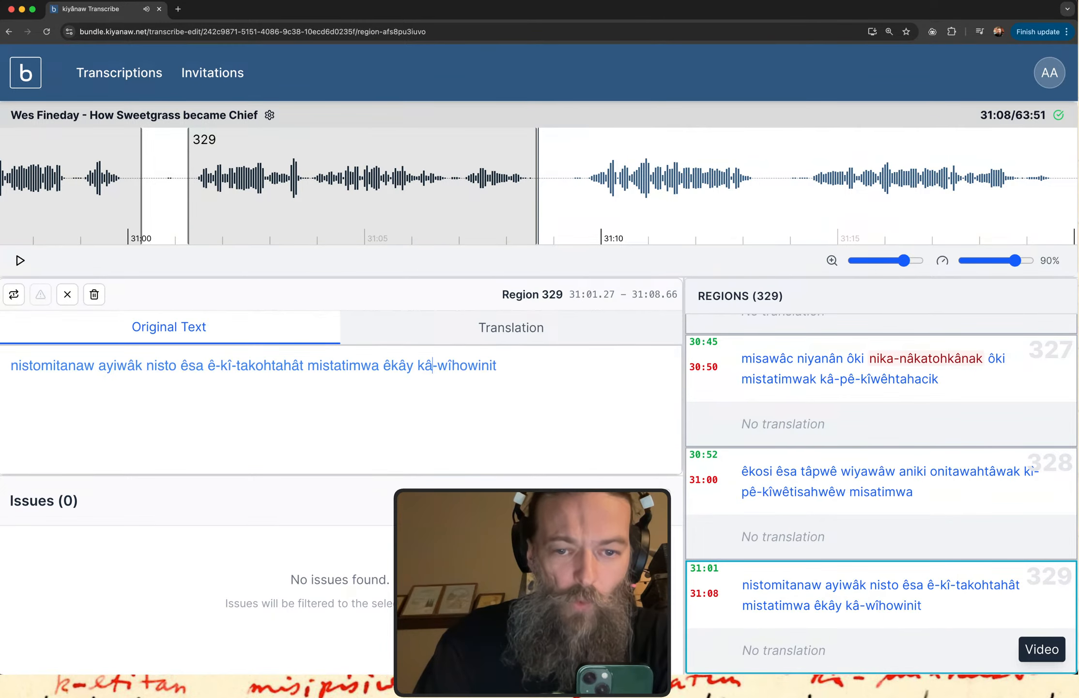
{"action": "type", "text": "-o1"}
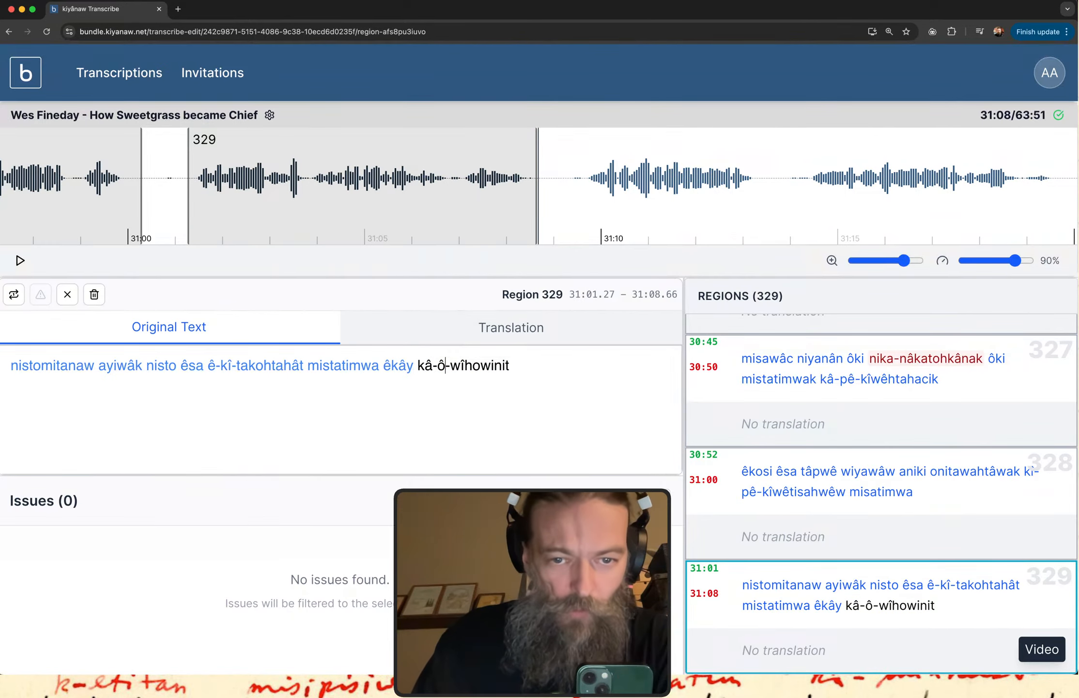
{"action": "type", "text": "h"}
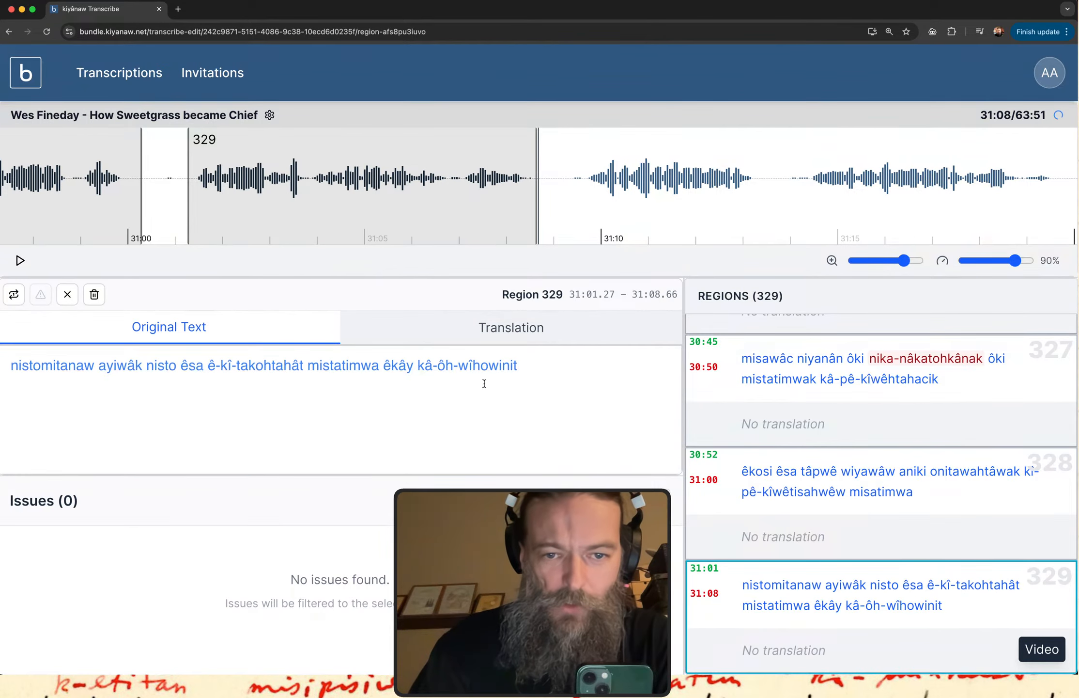
{"action": "type", "text": "(ci)"}
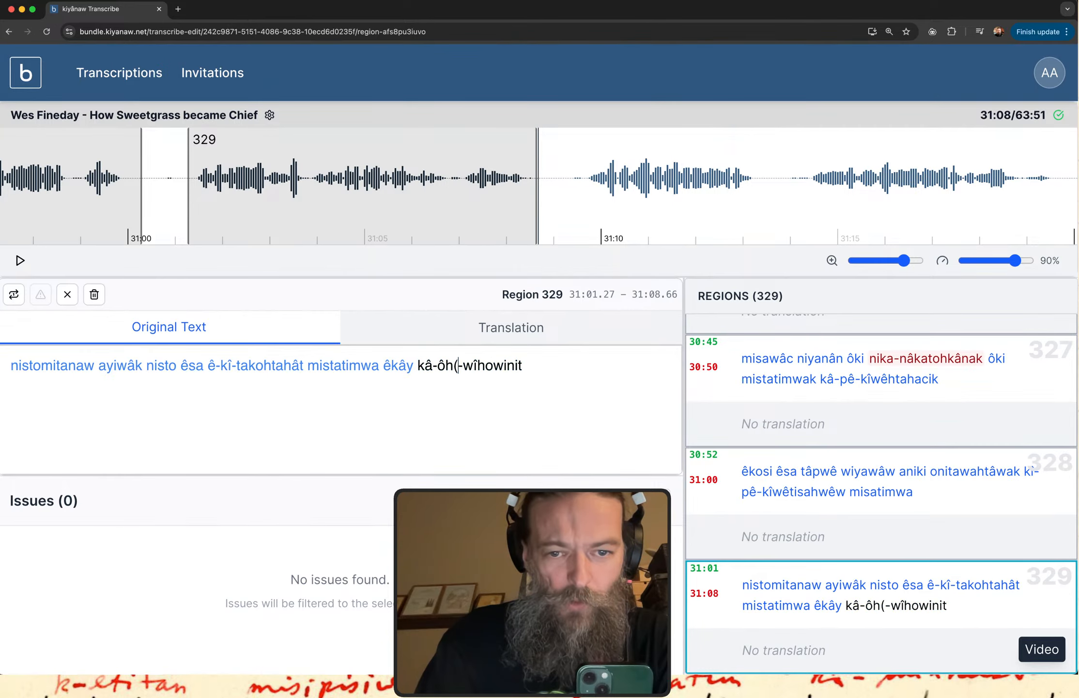
Remove the bracketed ending from region 329's last word so it reads "kâ-ôh-wîhowinit".
{"action": "key", "text": "BackSpace"}
{"action": "key", "text": "BackSpace"}
{"action": "key", "text": "BackSpace"}
{"action": "key", "text": "BackSpace"}
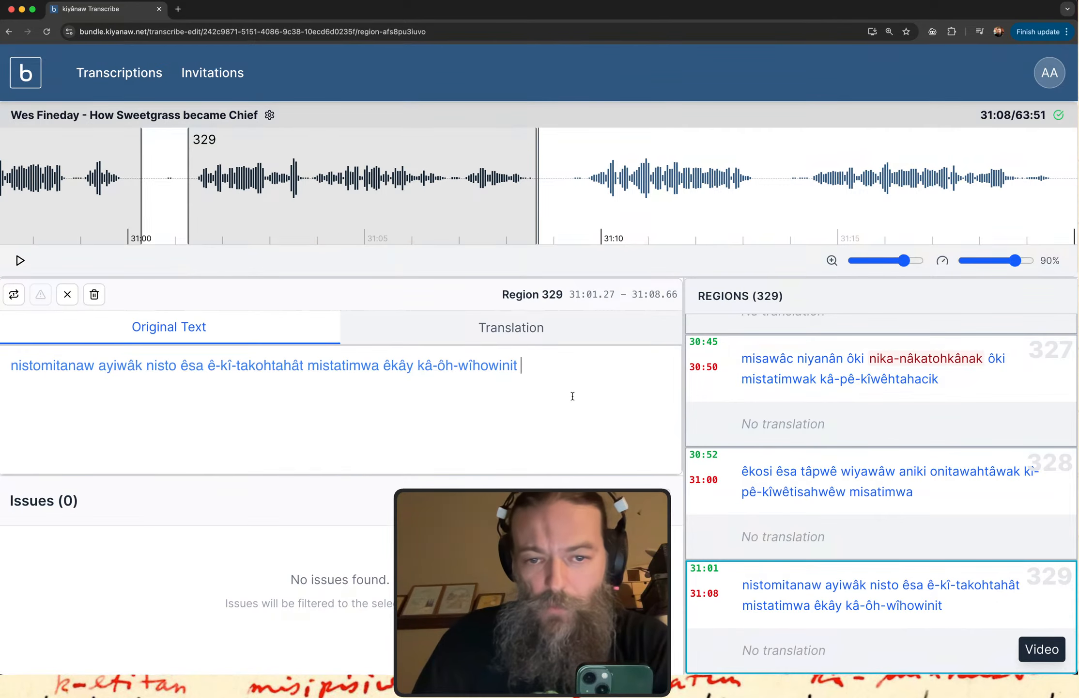
Create a new region from 31:09.52 to 31:13.42 after region 329 and play it at 100% speed.
{"action": "left_click_drag", "start_coordinate": [578, 190], "coordinate": [763, 190]}
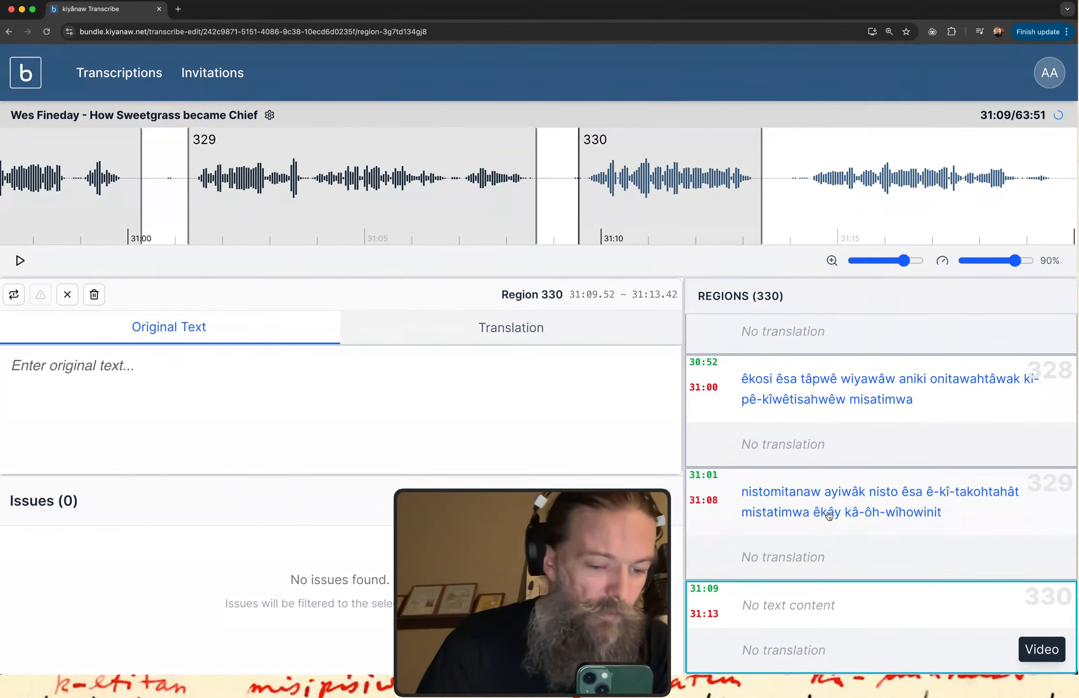
{"action": "left_click", "coordinate": [786, 621]}
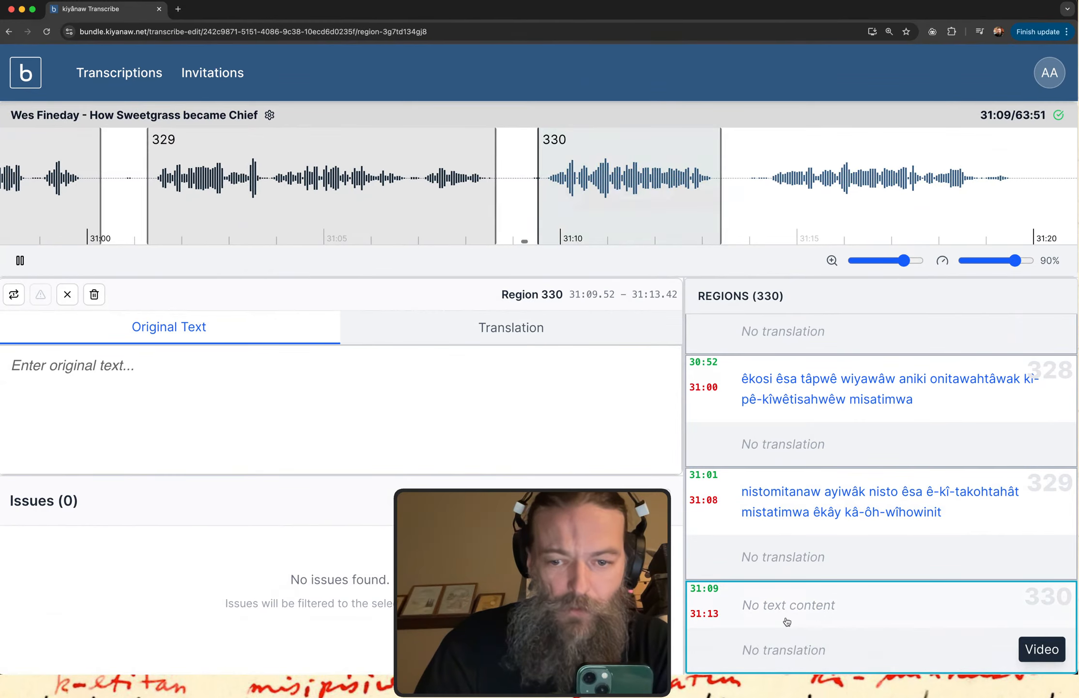
{"action": "left_click", "coordinate": [254, 446]}
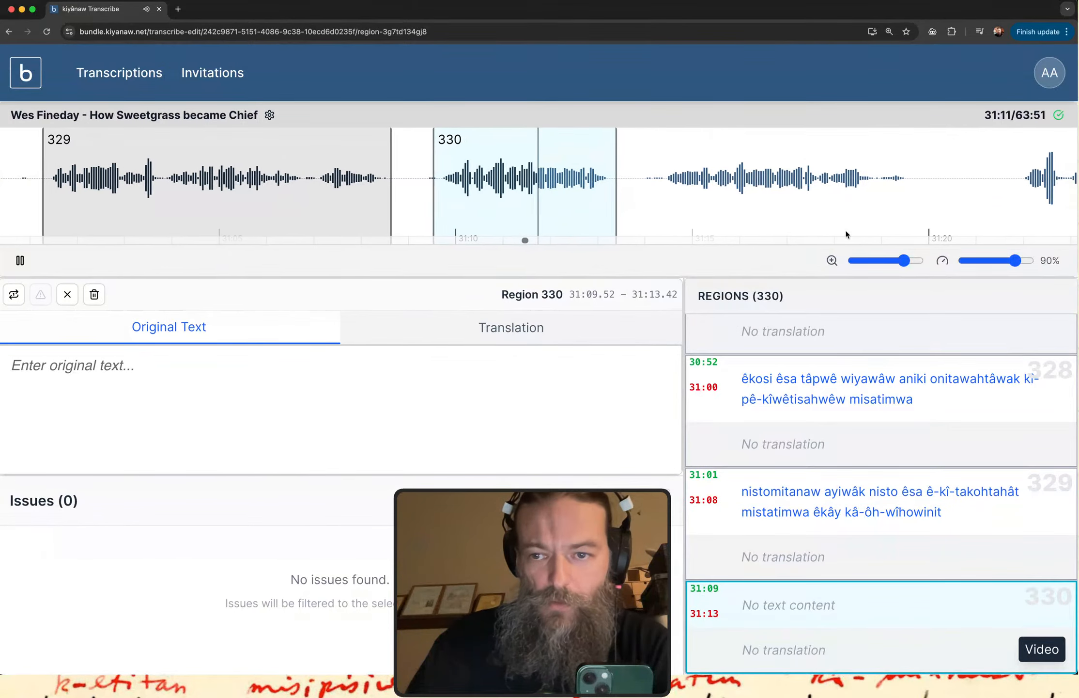
{"action": "left_click", "coordinate": [946, 263]}
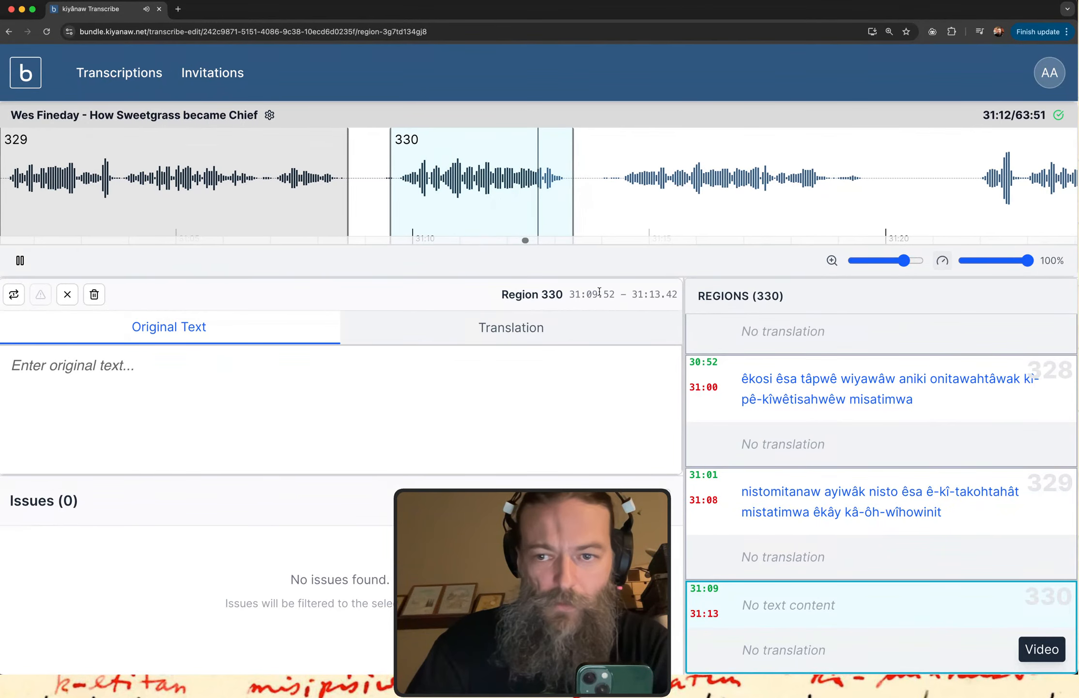
{"action": "left_click", "coordinate": [747, 626]}
Enter "êkwa têpiyahk ê-ati-oskinîkit" as region 330's original text.
{"action": "left_click", "coordinate": [245, 385]}
{"action": "type", "text": "êk"}
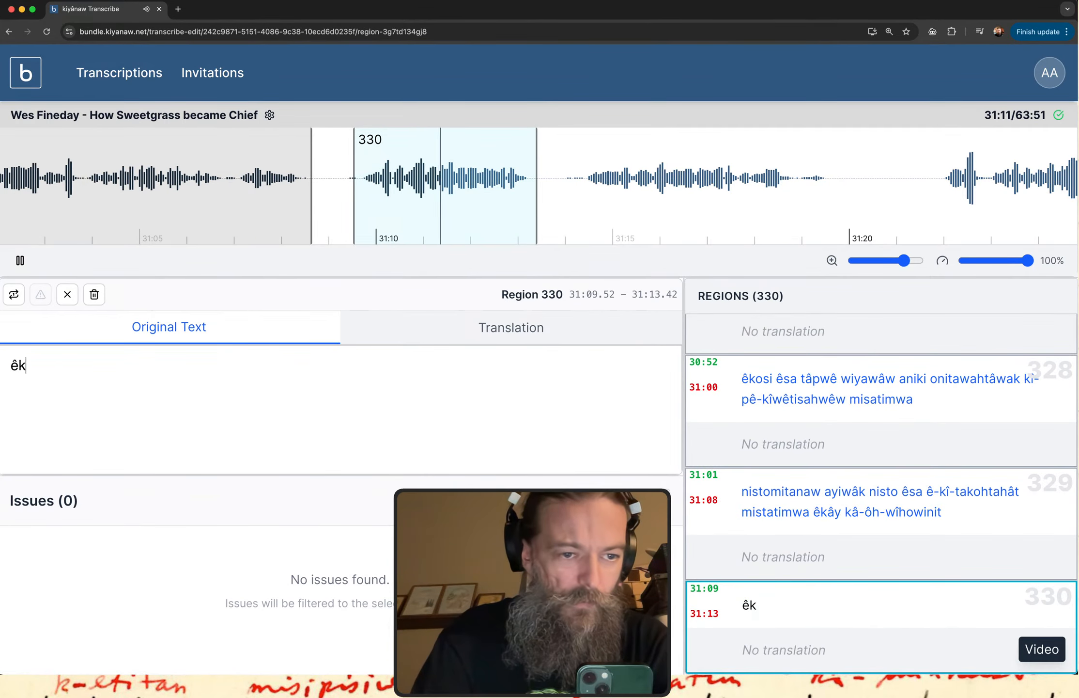
{"action": "type", "text": "wa têp"}
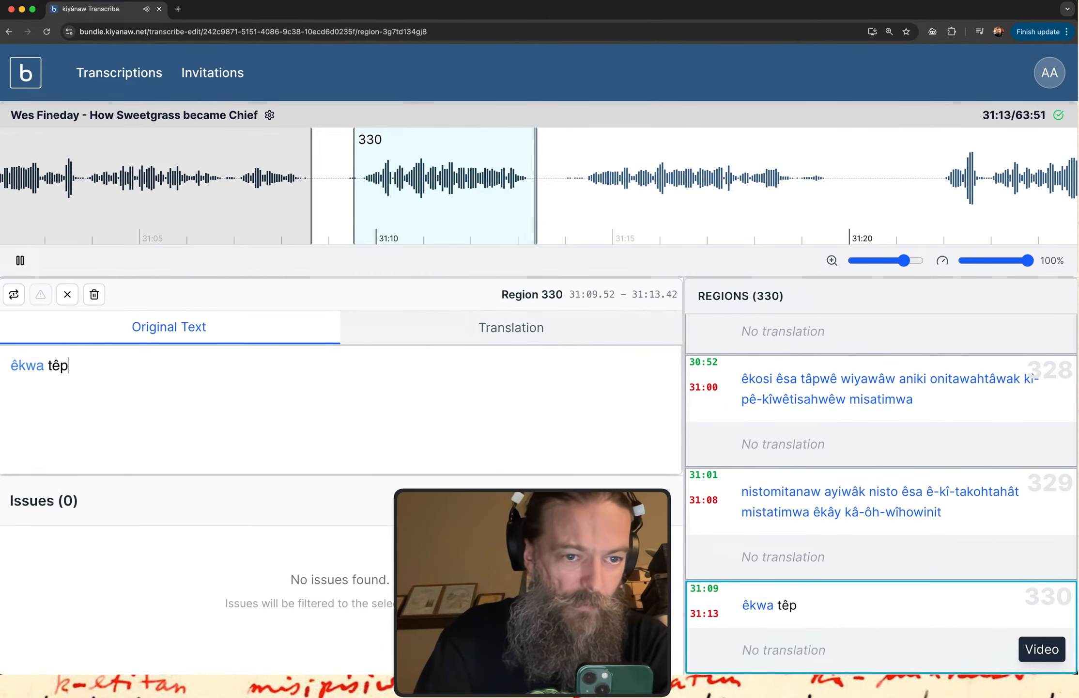
{"action": "type", "text": "iyahk e"}
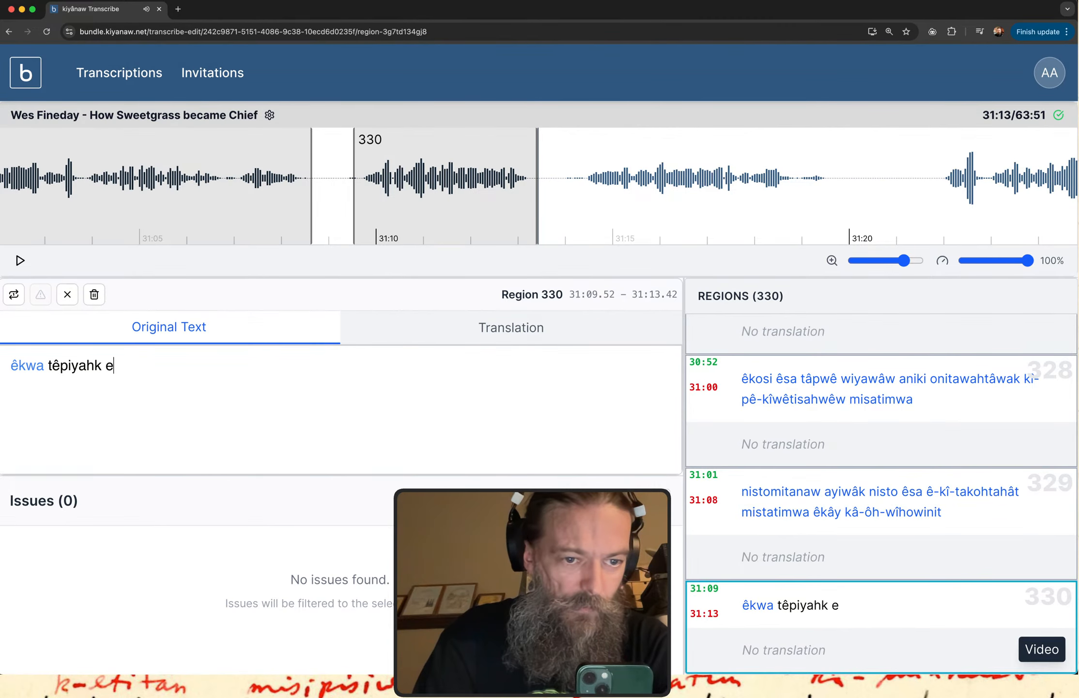
{"action": "key", "text": "BackSpace"}
{"action": "type", "text": "ê-ati-"}
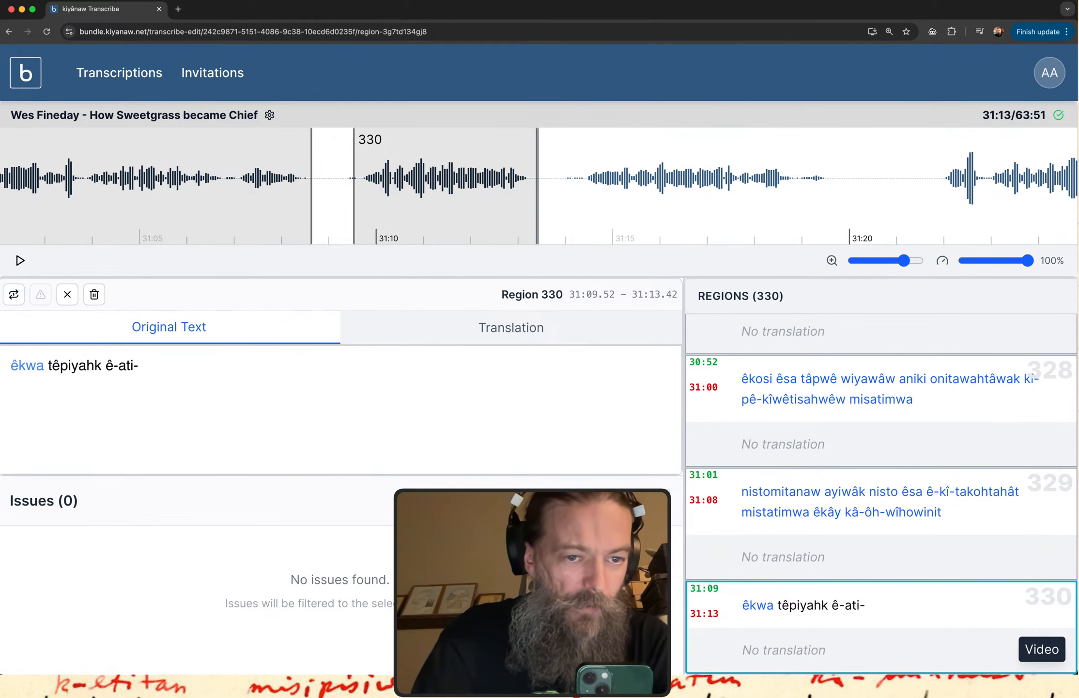
{"action": "type", "text": "o"}
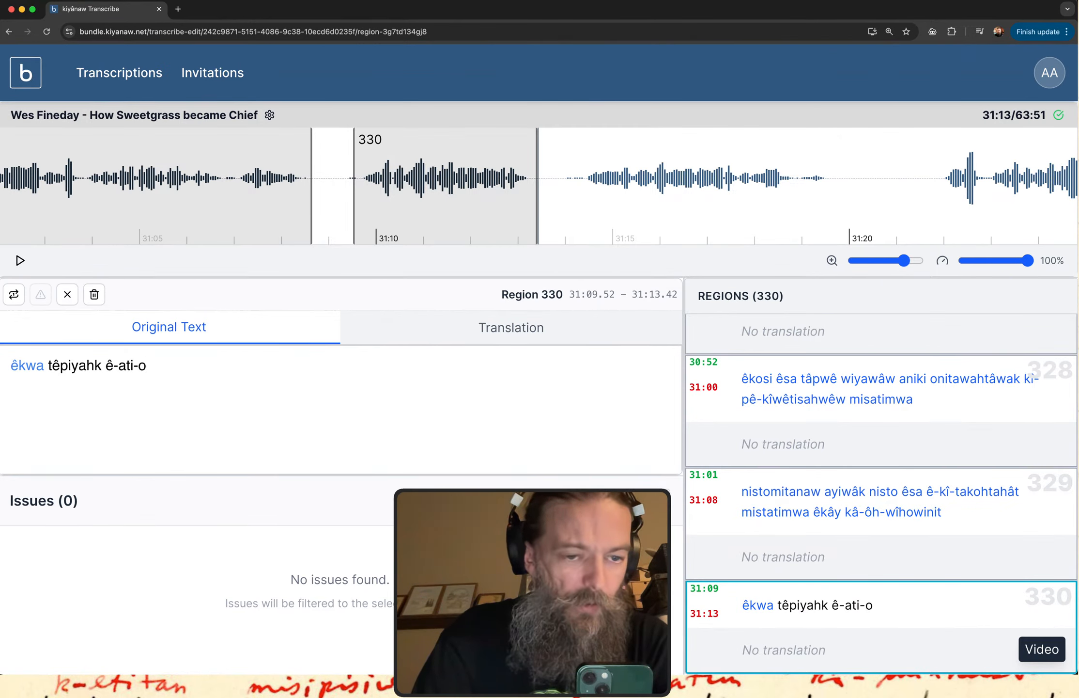
{"action": "type", "text": "skini"}
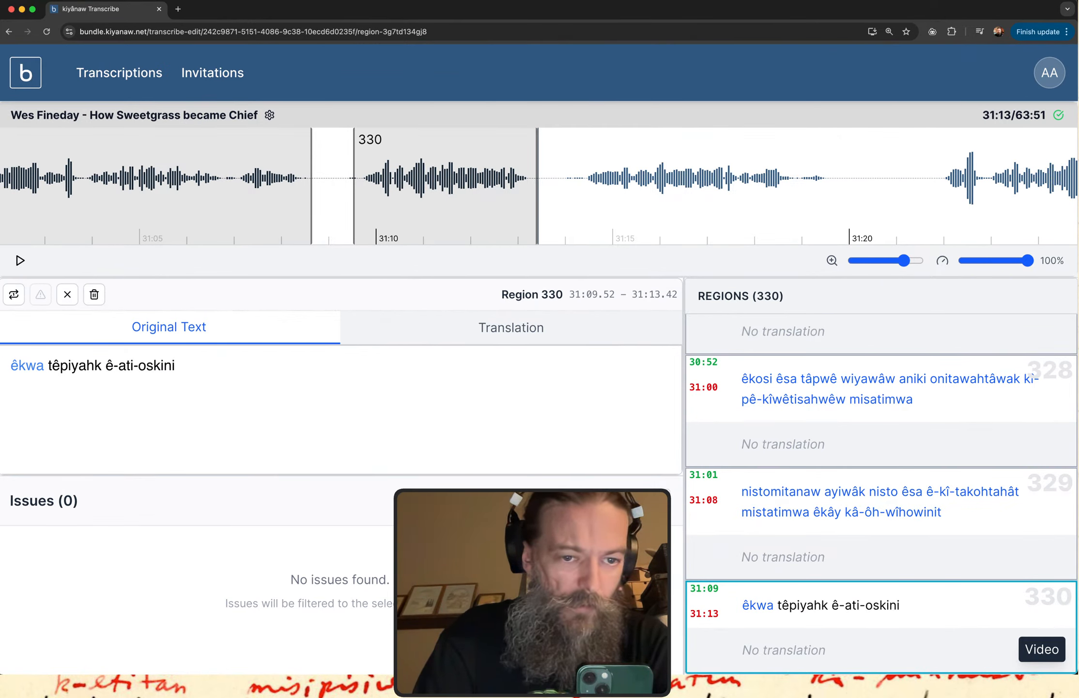
{"action": "key", "text": "BackSpace"}
{"action": "type", "text": "îkit"}
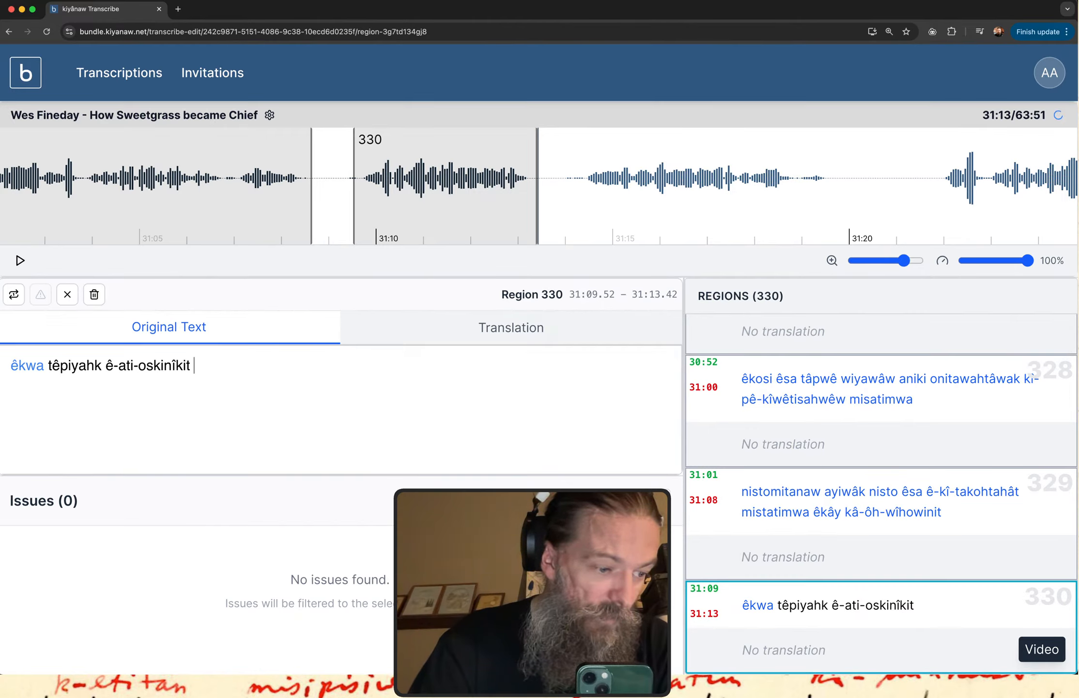
Replay region 330 and insert "-ka-kîsi" after "ati" in its verb, giving "ê-ati-ka-kîsi-oskinîkit".
{"action": "left_click", "coordinate": [768, 611]}
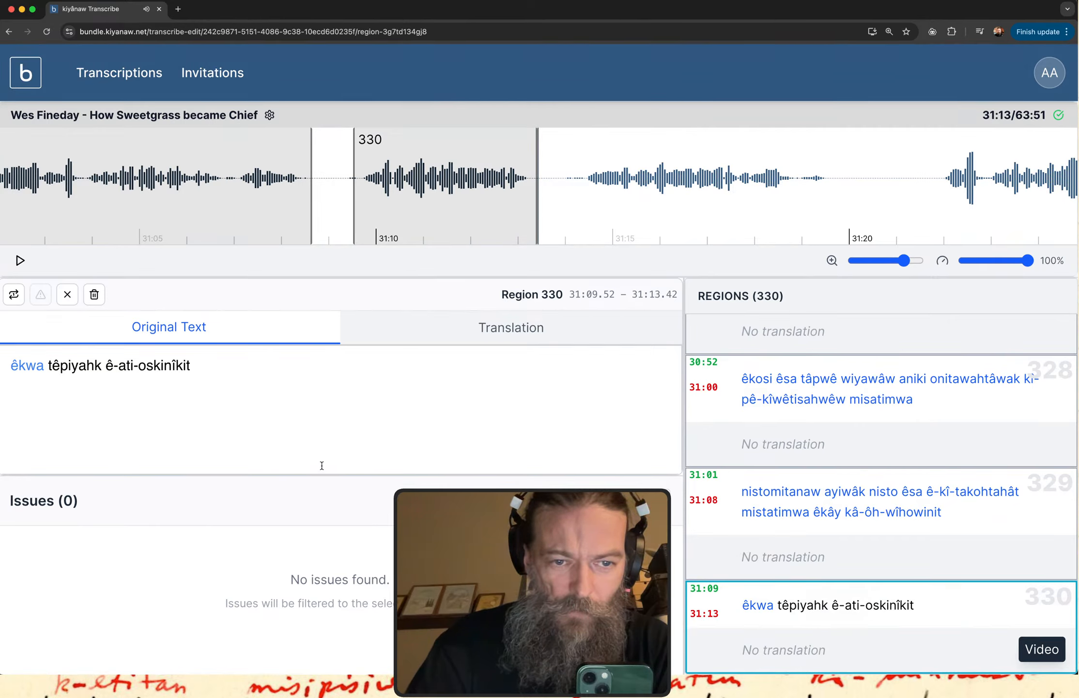
{"action": "left_click", "coordinate": [135, 365]}
{"action": "type", "text": "-ka-"}
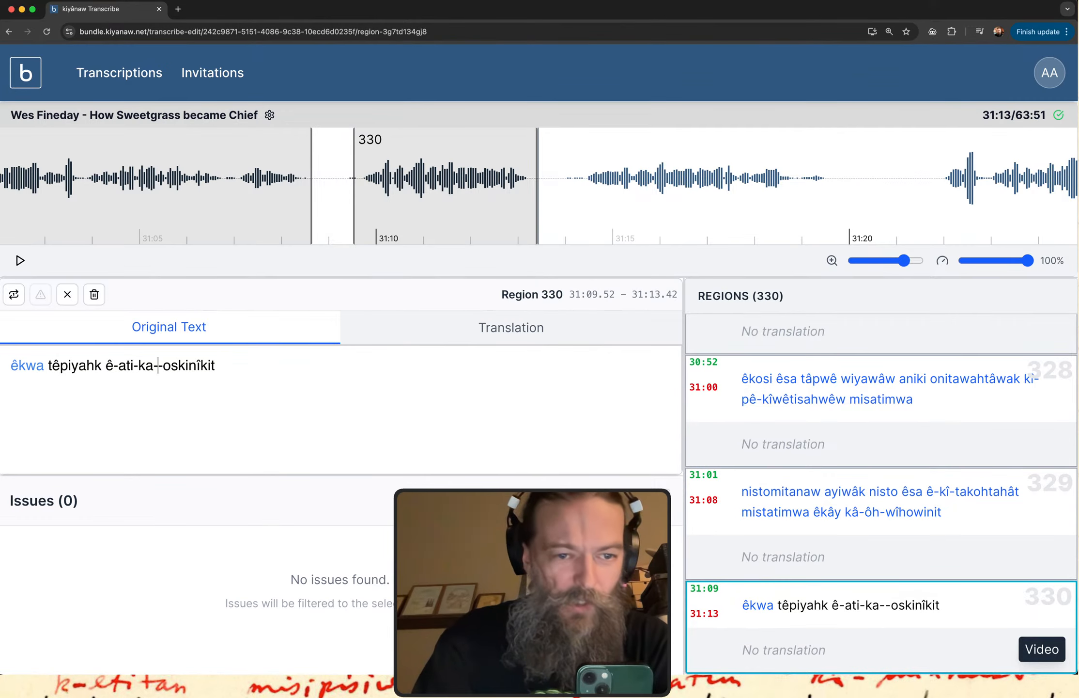
{"action": "type", "text": "kîsi"}
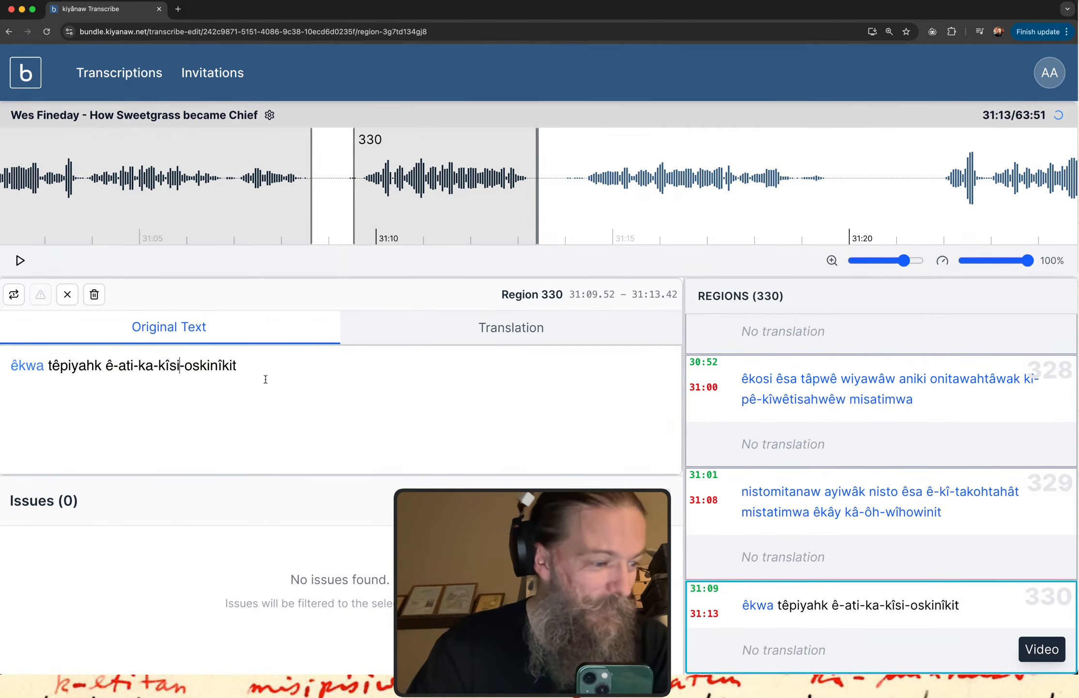
Replay region 330, append "ôma" to its text and correct the second word to "têpiyâhk".
{"action": "left_click", "coordinate": [768, 610]}
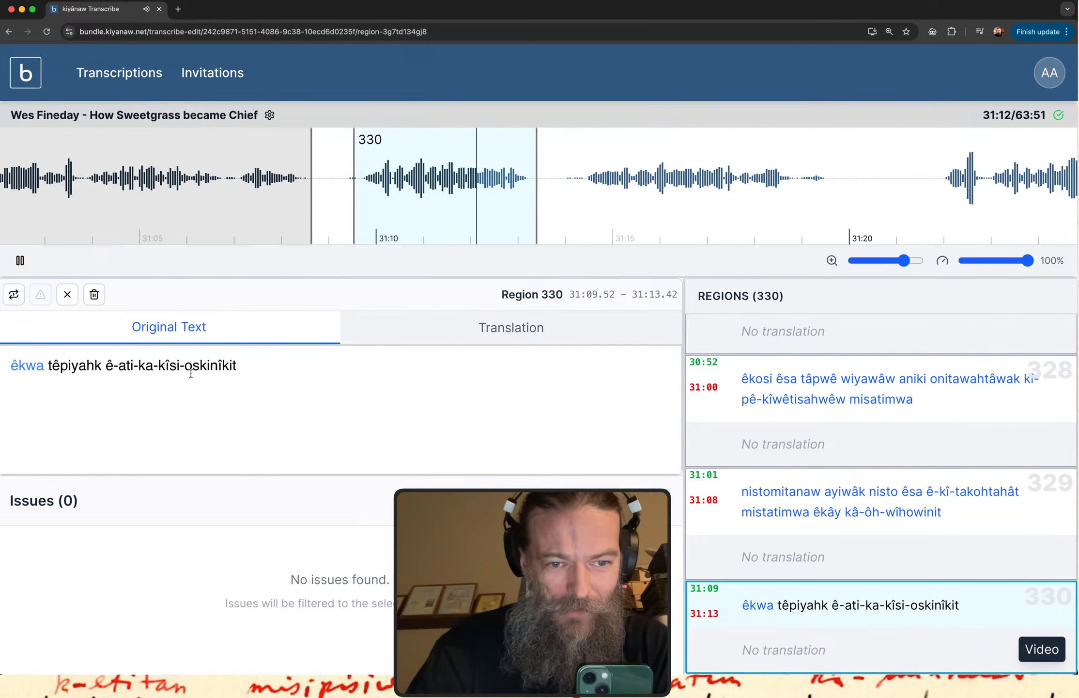
{"action": "left_click", "coordinate": [254, 367]}
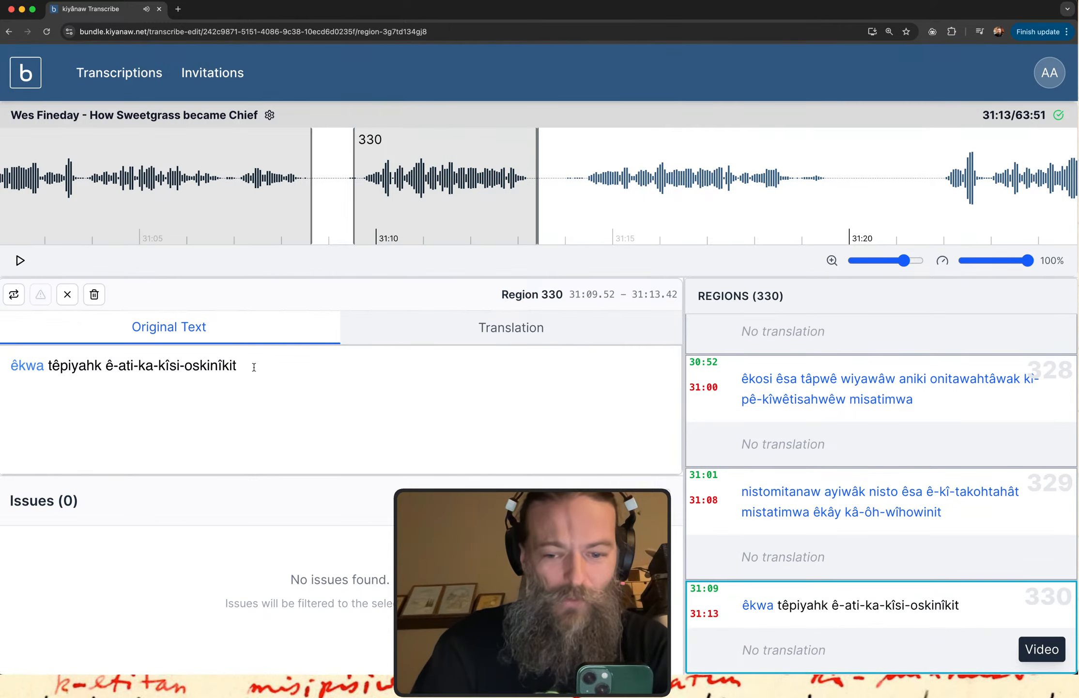
{"action": "key", "text": "BackSpace"}
{"action": "type", "text": "ôma"}
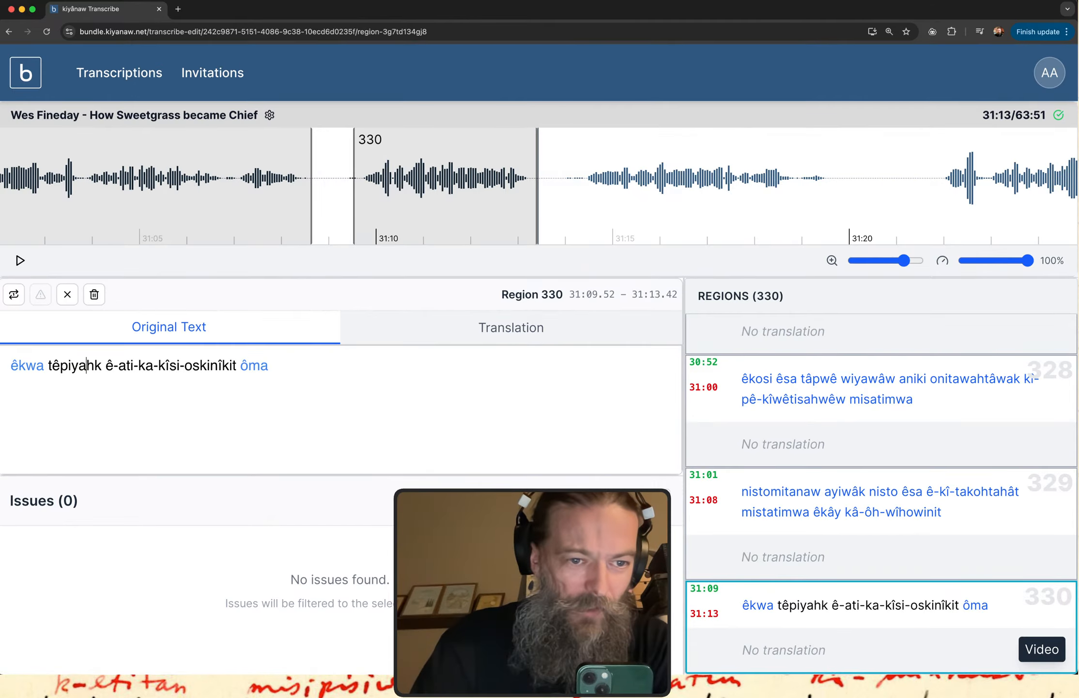
{"action": "key", "text": "BackSpace"}
{"action": "type", "text": "â"}
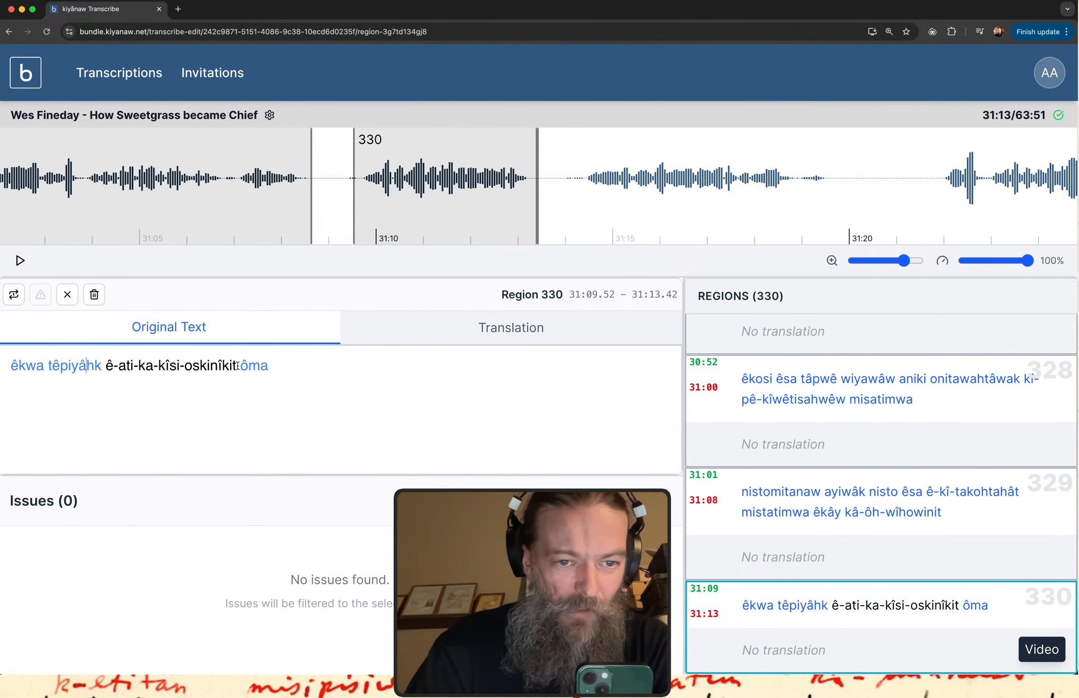
Copy "ê-ati-ka-kîsi-oskinîkit" from region 330 and look it up in the itwêwina Plains Cree Dictionary.
{"action": "left_click_drag", "start_coordinate": [237, 365], "coordinate": [106, 368]}
{"action": "key", "text": "super+c"}
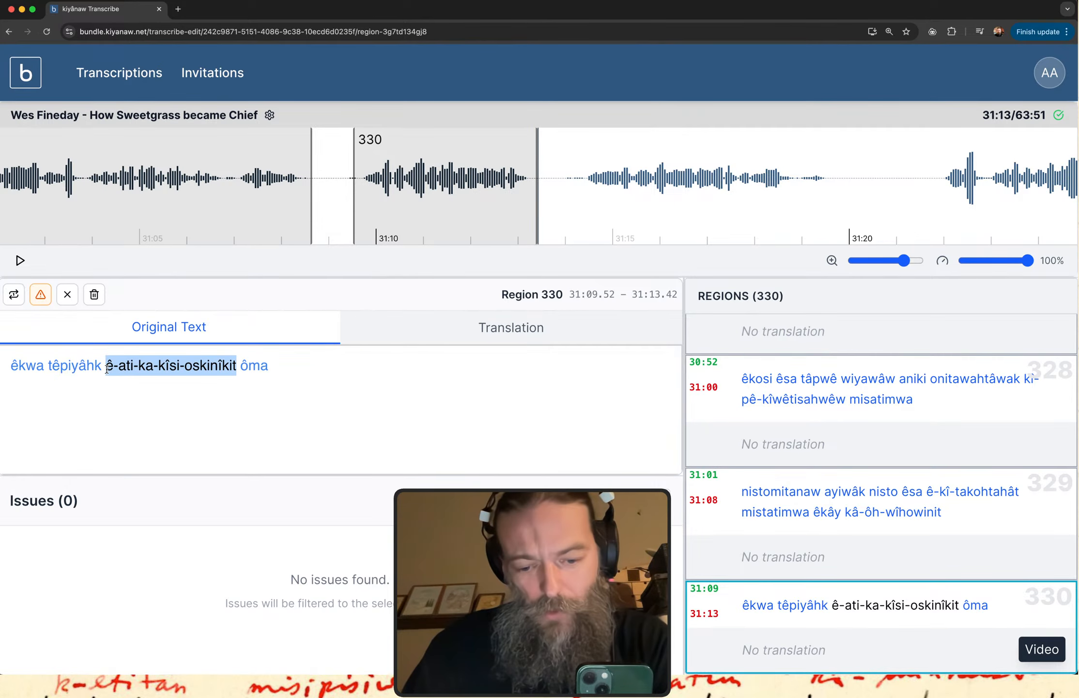
{"action": "key", "text": "ctrl+Up"}
{"action": "left_click", "coordinate": [161, 244]}
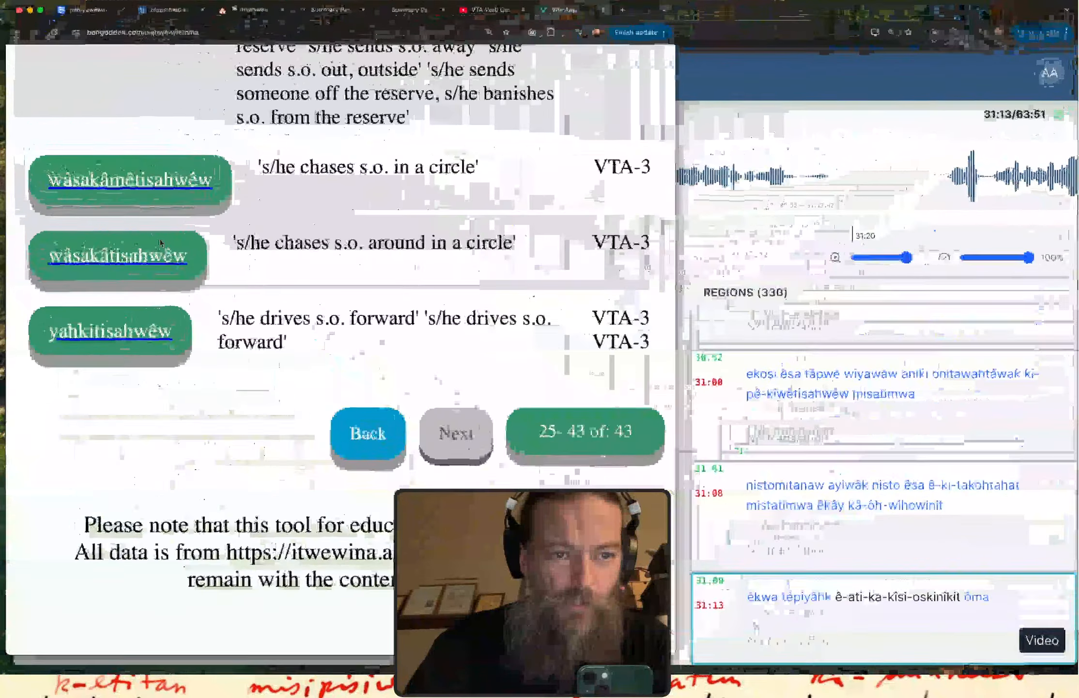
{"action": "left_click", "coordinate": [236, 14]}
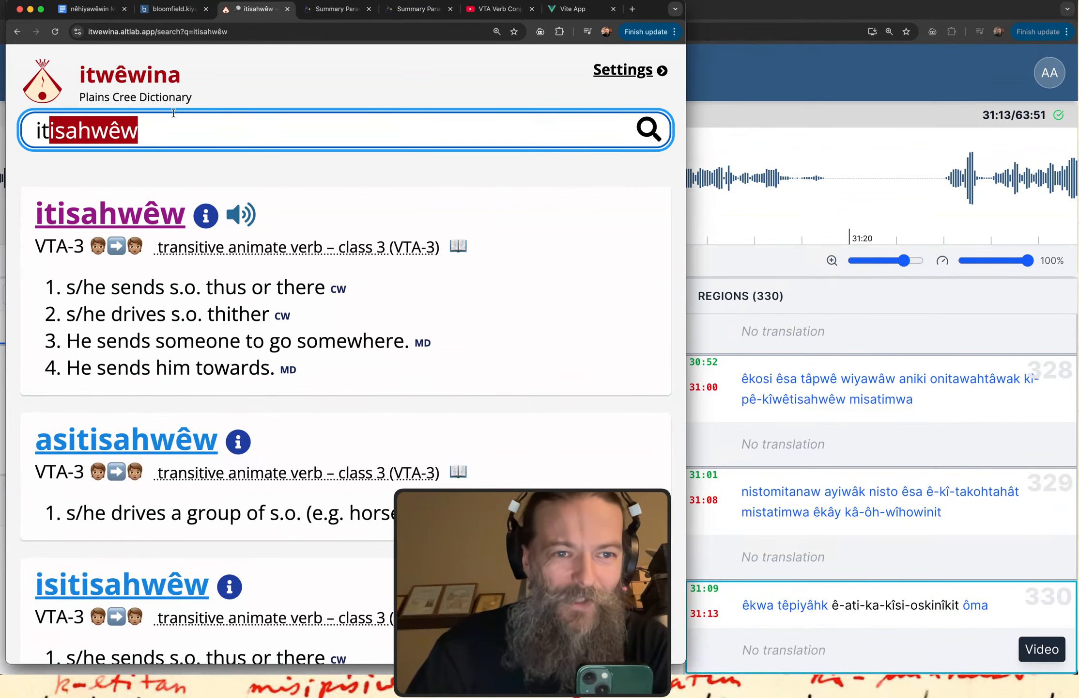
{"action": "double_click", "coordinate": [156, 130]}
{"action": "key", "text": "super+v"}
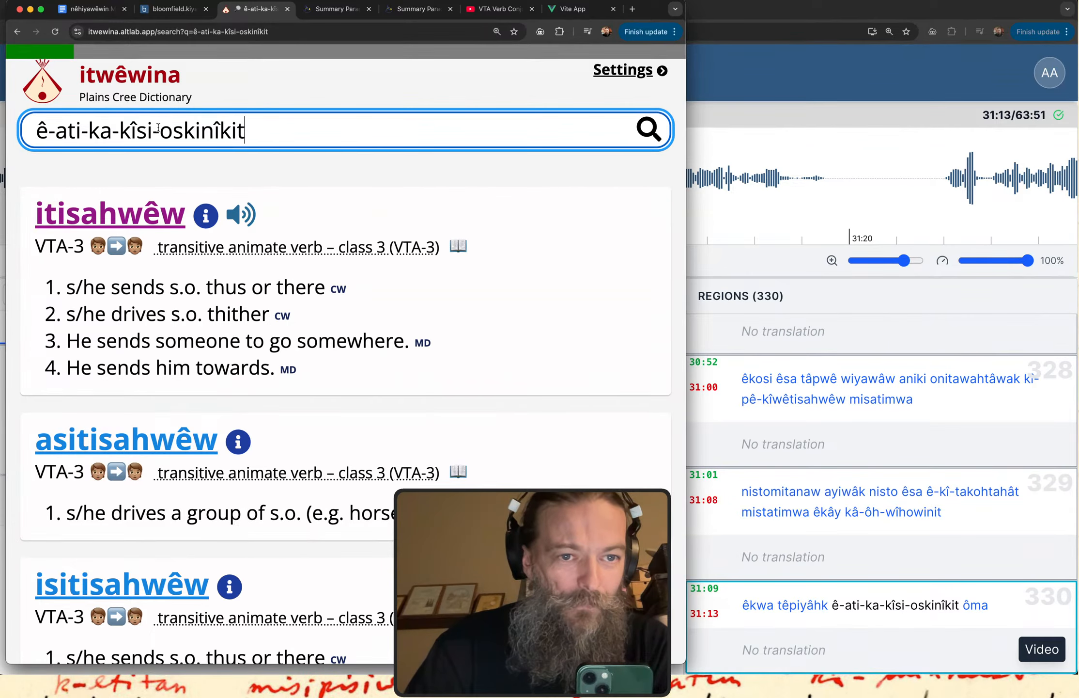
Compare the dictionary analyses of "ê-ati-ka-kîsi-oskinîkit", examining its preverbs, the "ka-" reduplication and the base verb.
{"action": "scroll", "coordinate": [330, 347], "scroll_direction": "down", "scroll_amount": 3}
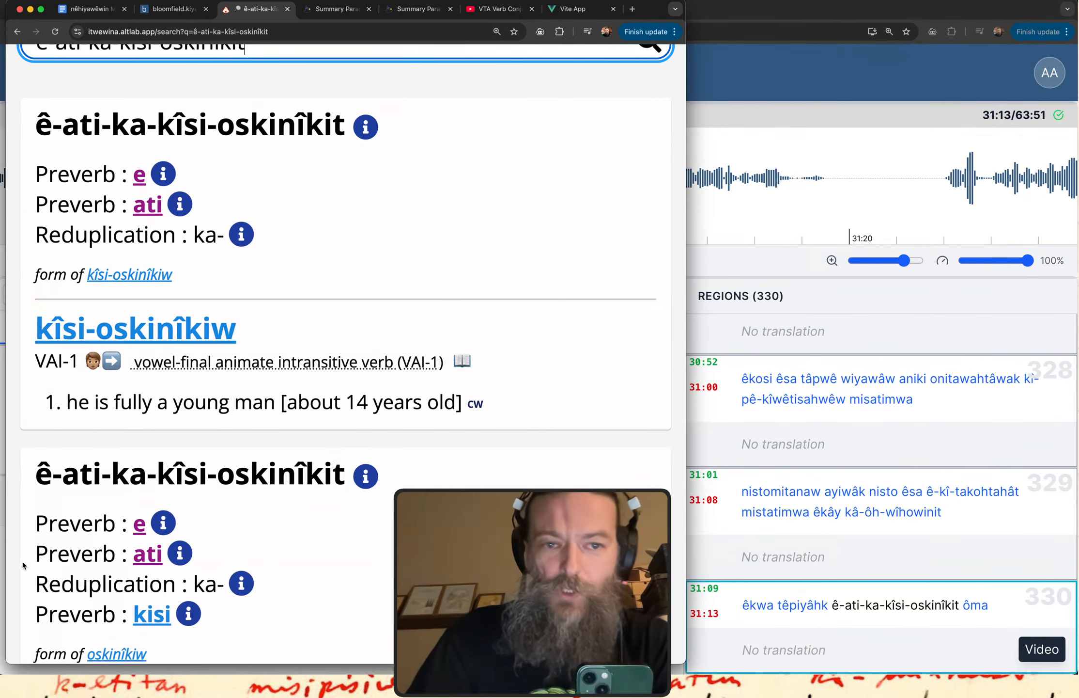
{"action": "scroll", "coordinate": [388, 332], "scroll_direction": "up", "scroll_amount": 3}
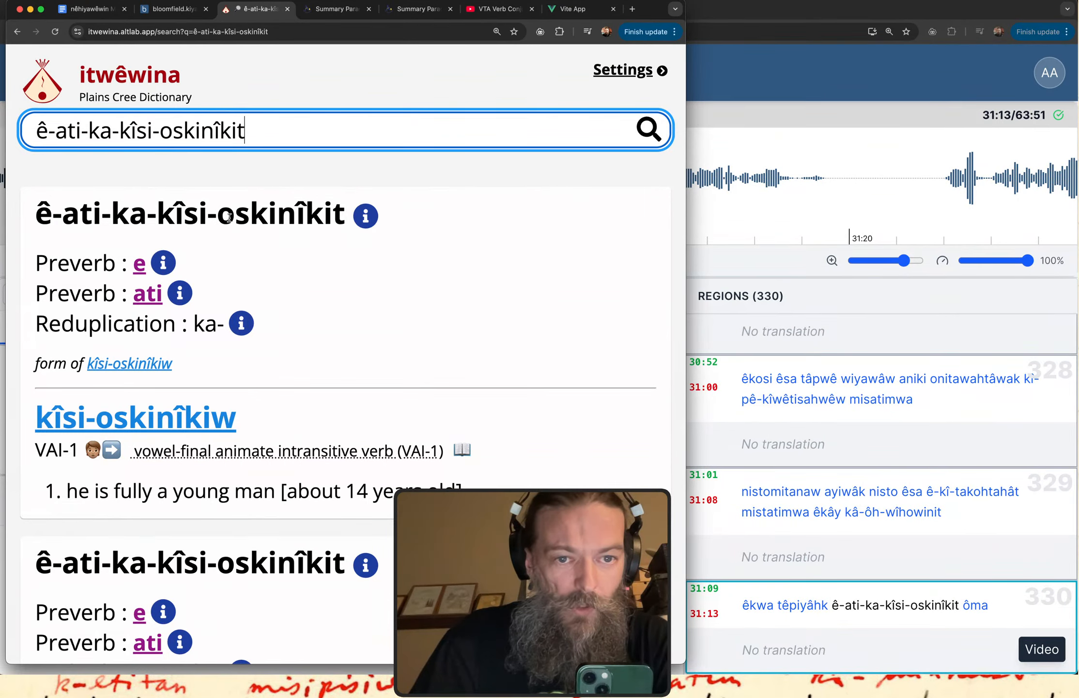
{"action": "scroll", "coordinate": [376, 244], "scroll_direction": "down", "scroll_amount": 1}
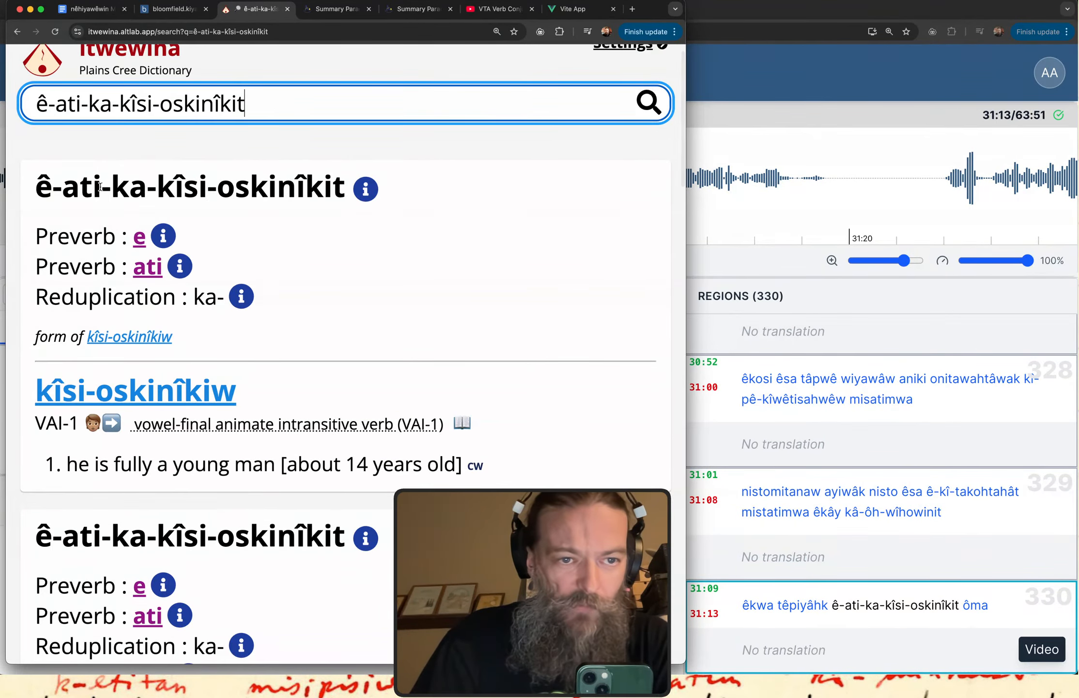
{"action": "left_click_drag", "start_coordinate": [62, 187], "coordinate": [268, 186]}
{"action": "scroll", "coordinate": [454, 317], "scroll_direction": "down", "scroll_amount": 2}
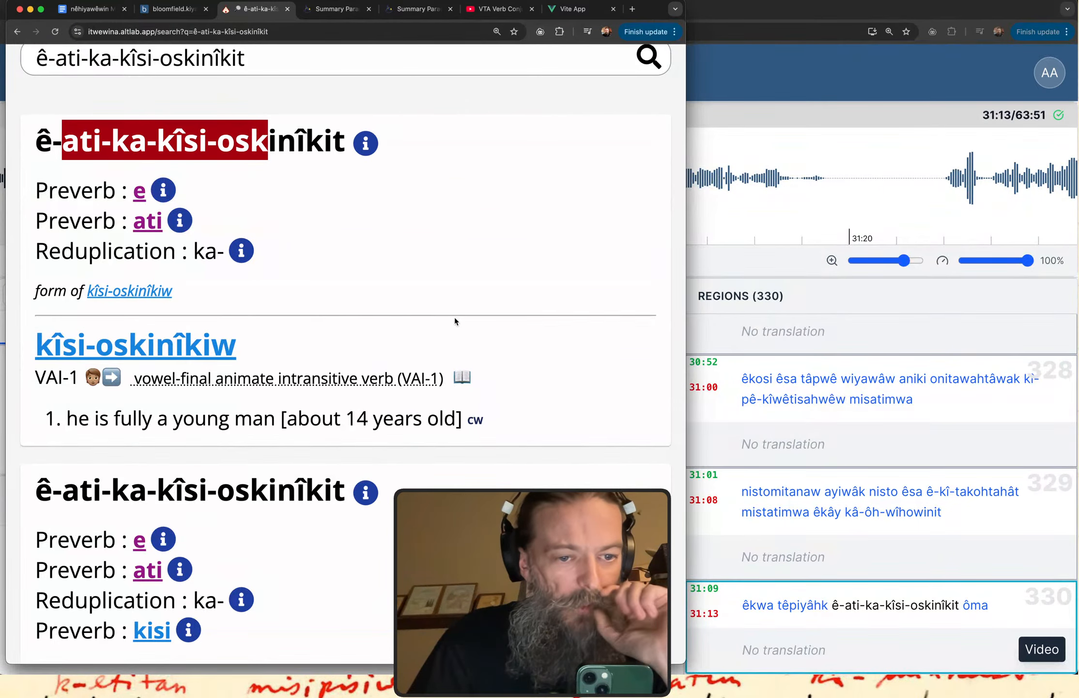
{"action": "scroll", "coordinate": [454, 317], "scroll_direction": "down", "scroll_amount": 2}
{"action": "left_click_drag", "start_coordinate": [112, 451], "coordinate": [207, 451]}
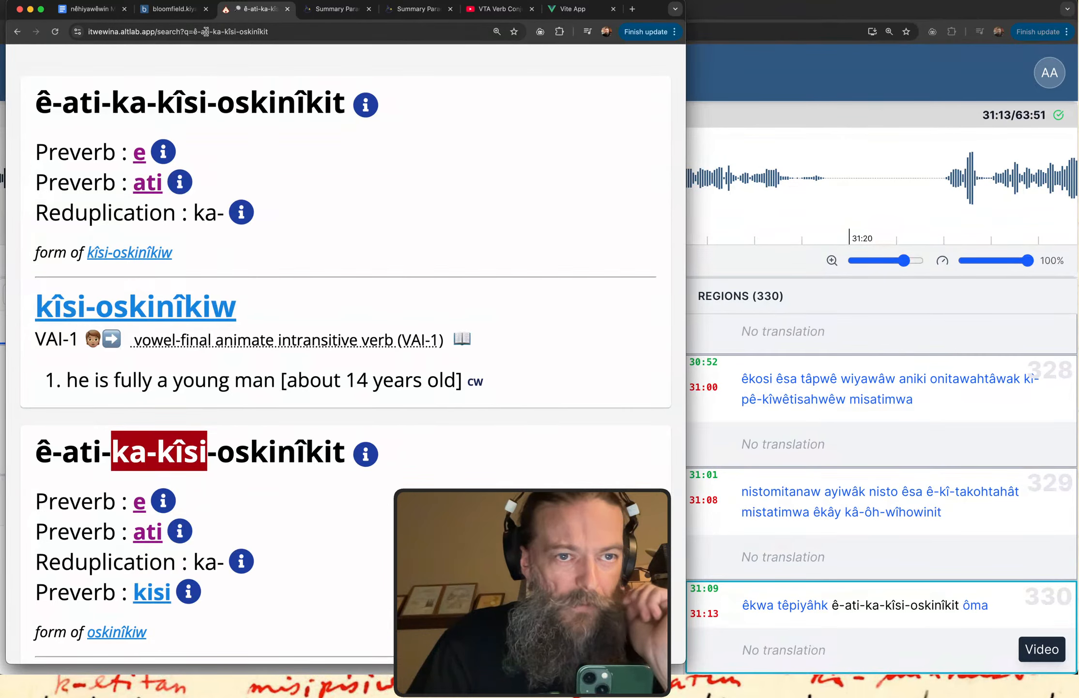
Return to the kiyânaw transcription and highlight the "ka-" element within region 330's verb.
{"action": "left_click", "coordinate": [705, 76]}
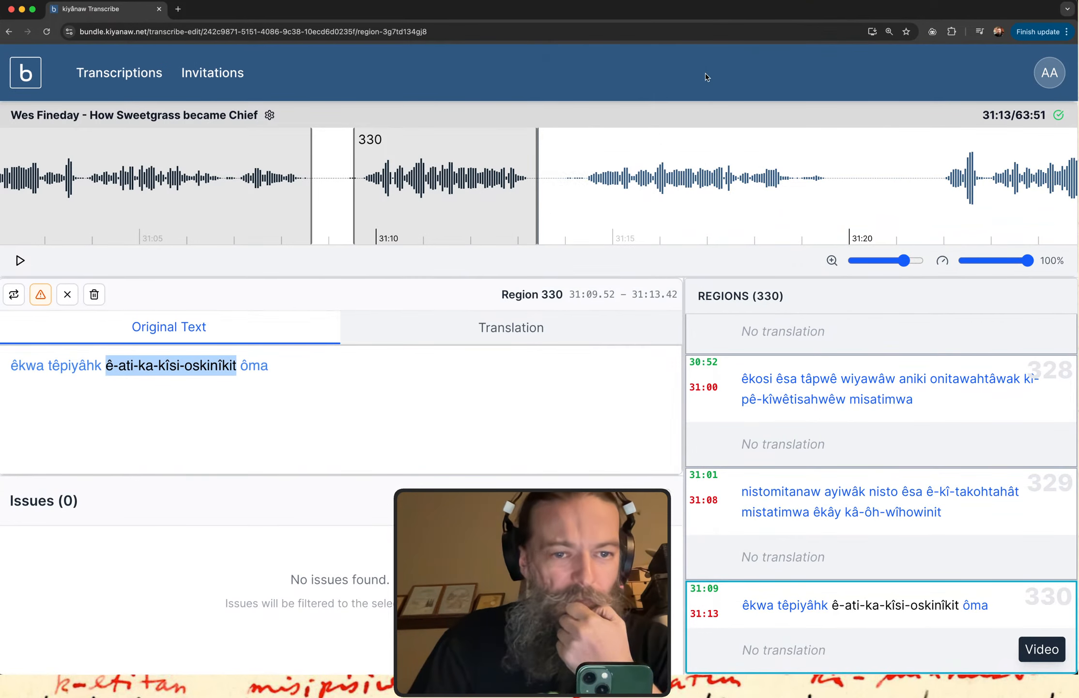
{"action": "left_click", "coordinate": [281, 390]}
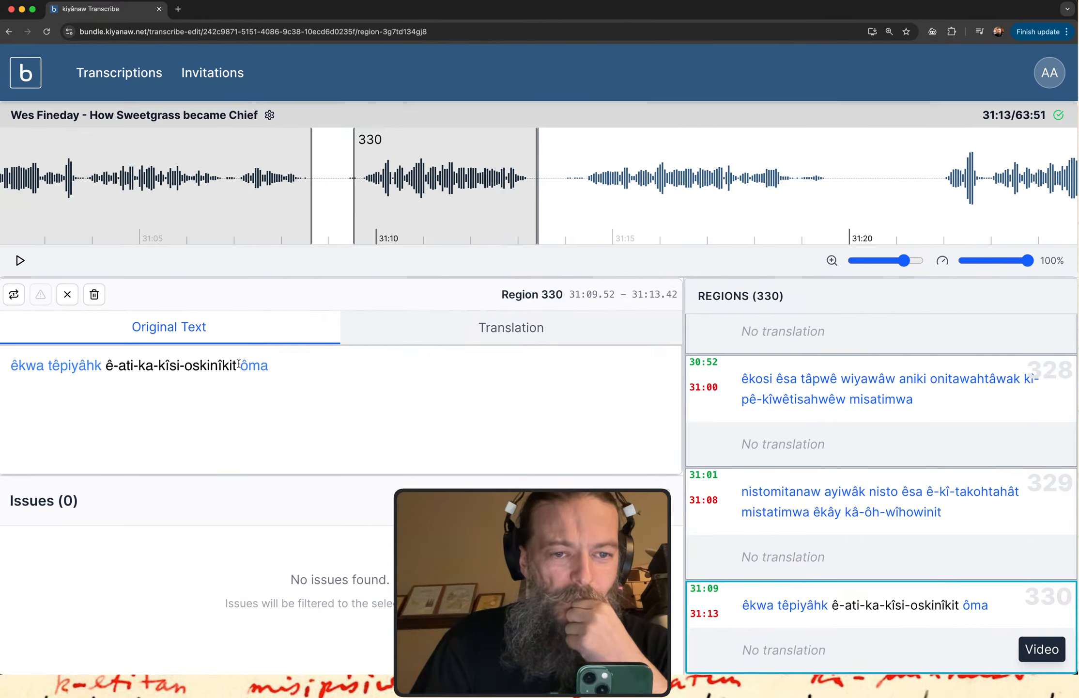
{"action": "left_click_drag", "start_coordinate": [139, 367], "coordinate": [159, 367]}
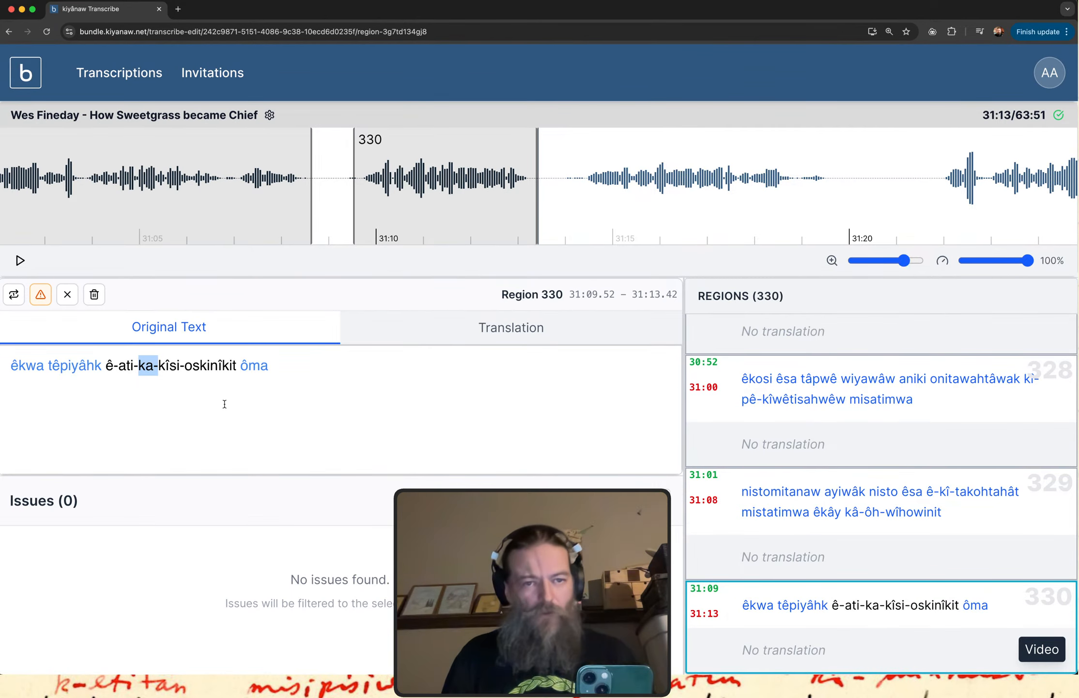
Switch to the "nêhiyawêwin May 25" document in Google Docs and add new lines at its end, below "3p < 3'".
{"action": "key", "text": "ctrl+Up"}
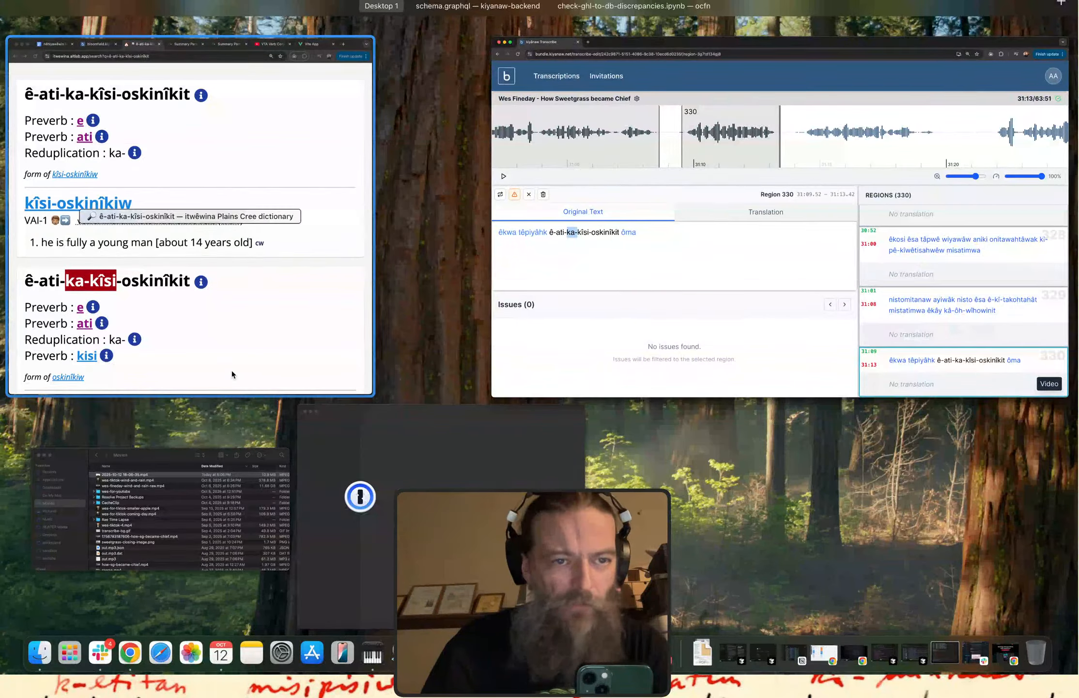
{"action": "left_click", "coordinate": [231, 373]}
{"action": "left_click", "coordinate": [92, 9]}
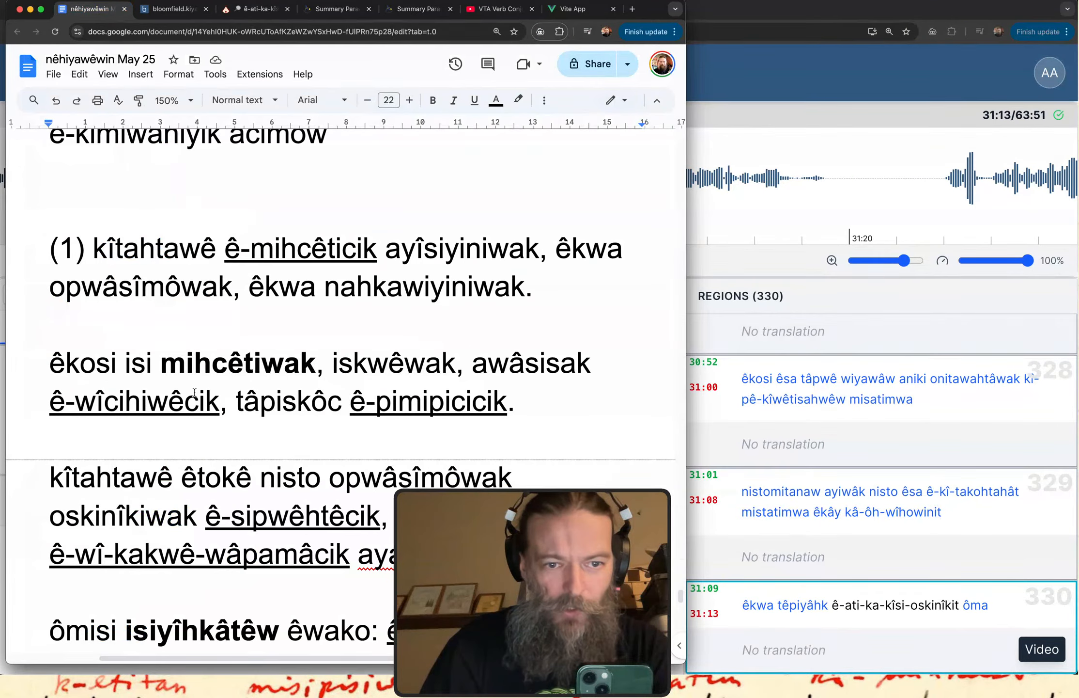
{"action": "scroll", "coordinate": [194, 392], "scroll_direction": "down", "scroll_amount": 15}
{"action": "scroll", "coordinate": [194, 392], "scroll_direction": "down", "scroll_amount": 10}
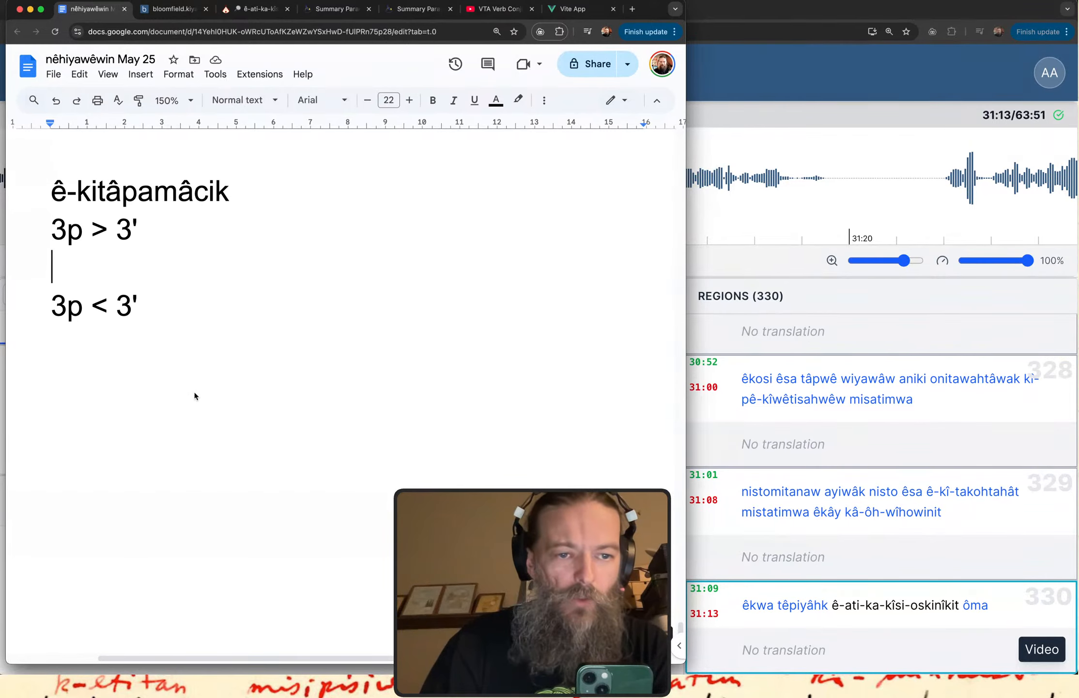
{"action": "left_click", "coordinate": [195, 395]}
{"action": "key", "text": "Return"}
{"action": "key", "text": "Return"}
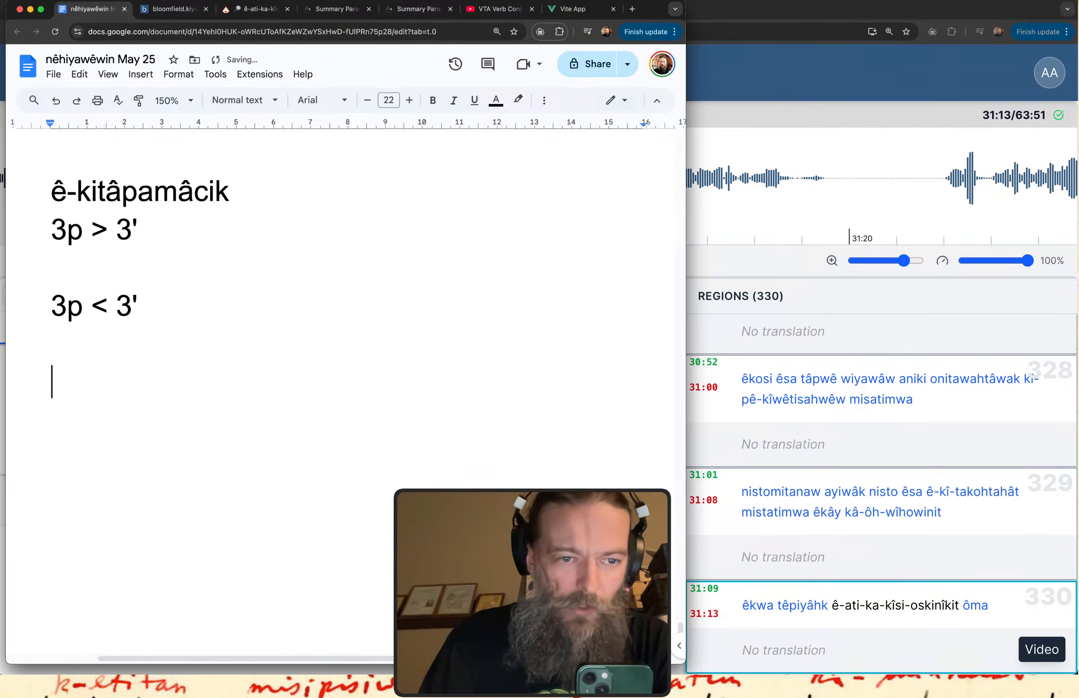
Write the example verb "ê-natopayicik" on the new last line of the notes.
{"action": "type", "text": "ek"}
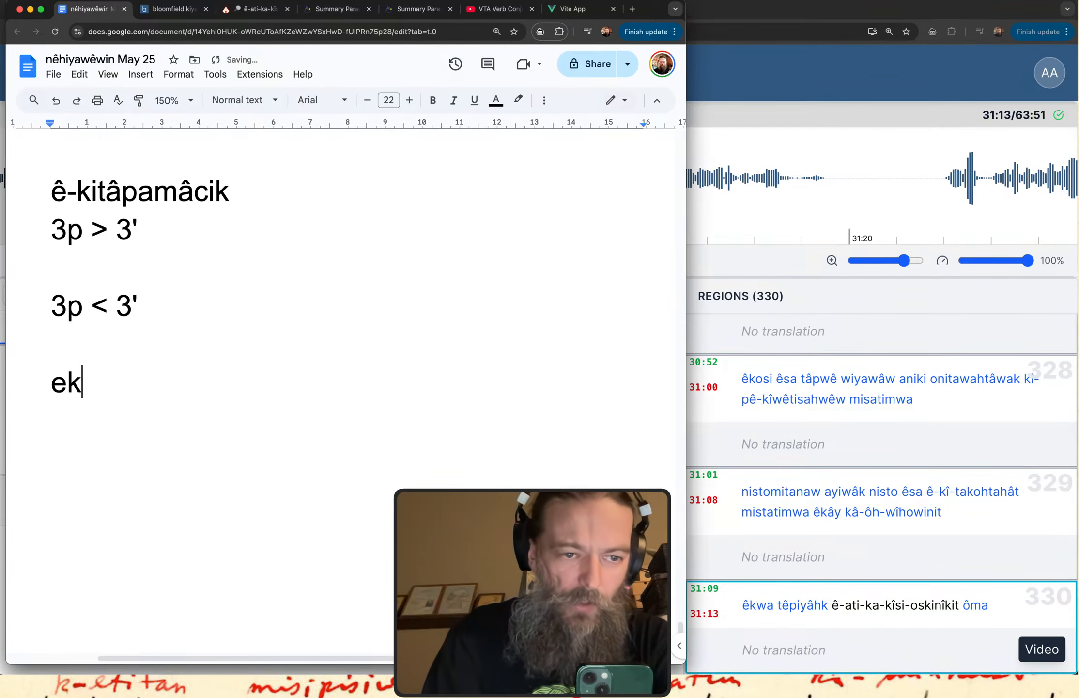
{"action": "key", "text": "BackSpace"}
{"action": "key", "text": "BackSpace"}
{"action": "type", "text": "e3-nat"}
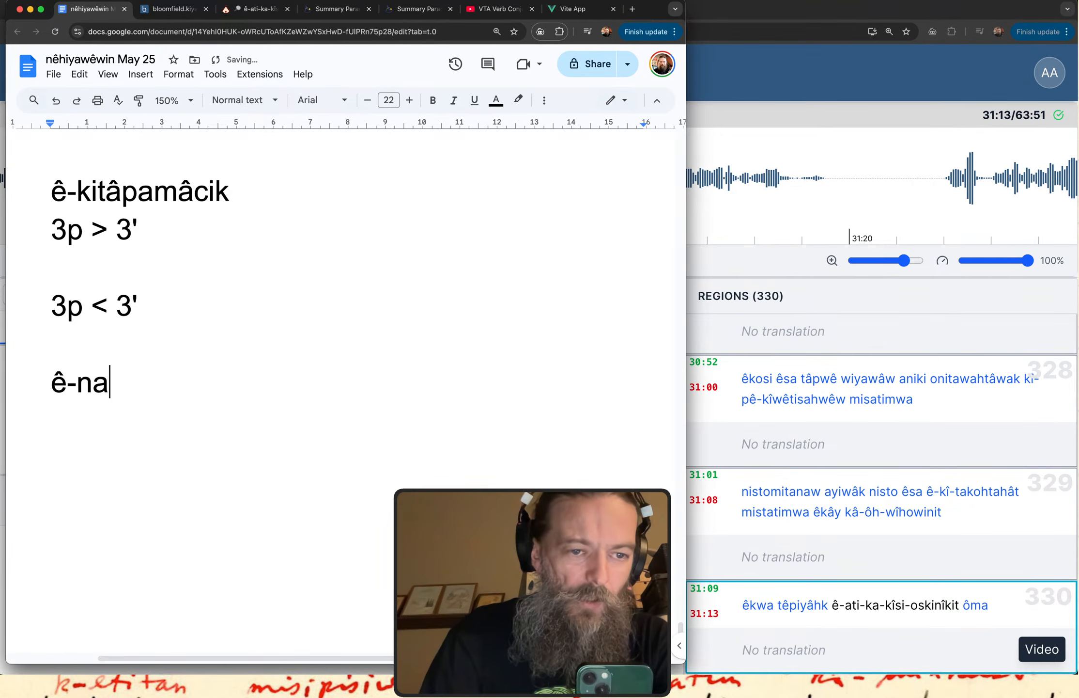
{"action": "type", "text": "op"}
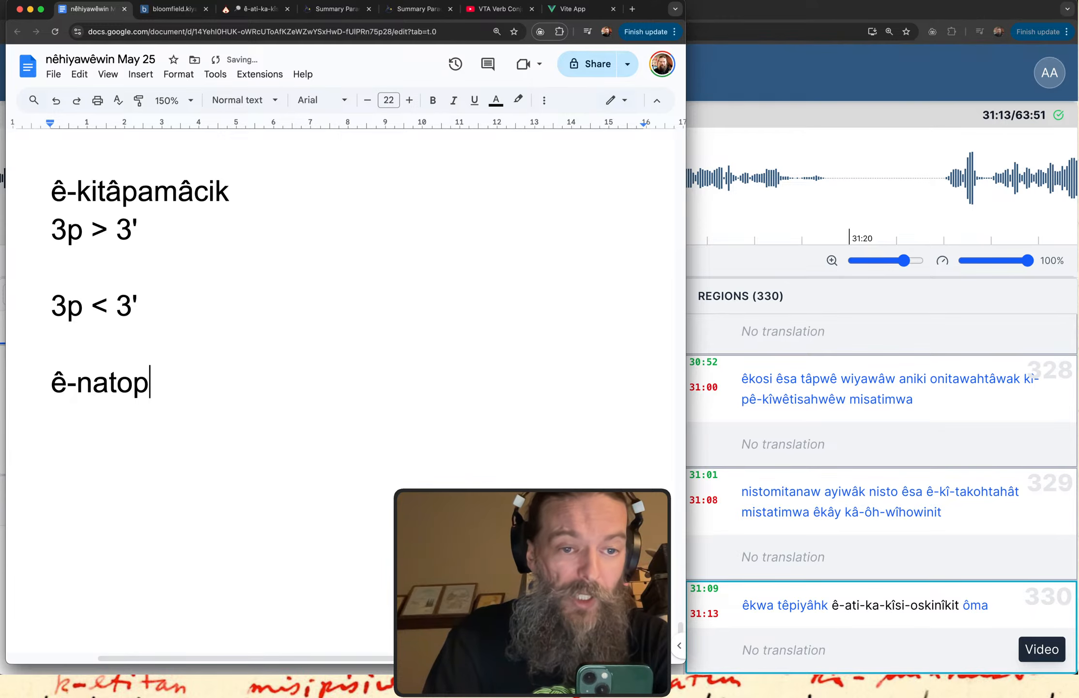
{"action": "type", "text": "ayicik"}
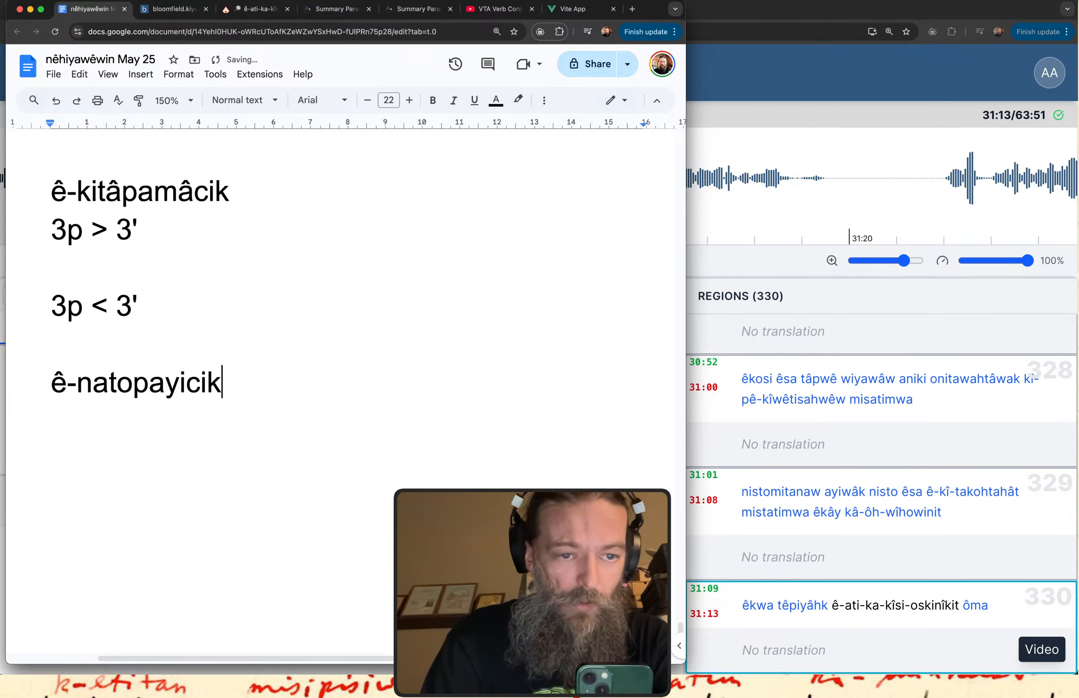
Add the reduplicated form "ê-nâ-natopayicik" on the line below "ê-natopayicik" and point out the start of its stem.
{"action": "key", "text": "Return"}
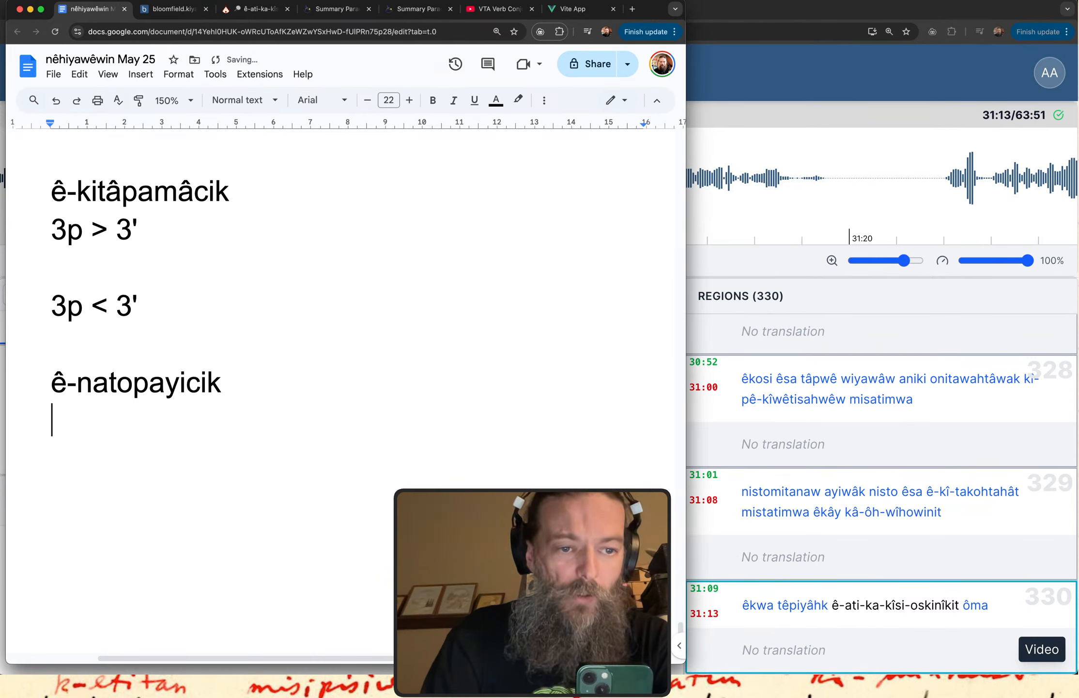
{"action": "type", "text": "e3-na"}
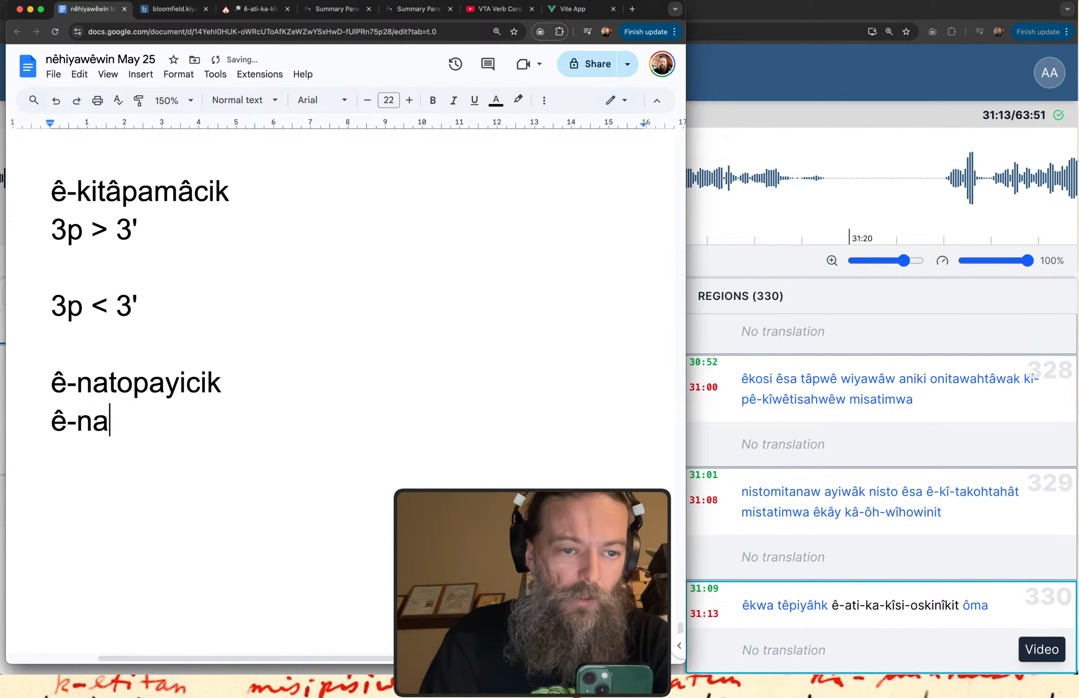
{"action": "type", "text": "3-natopya"}
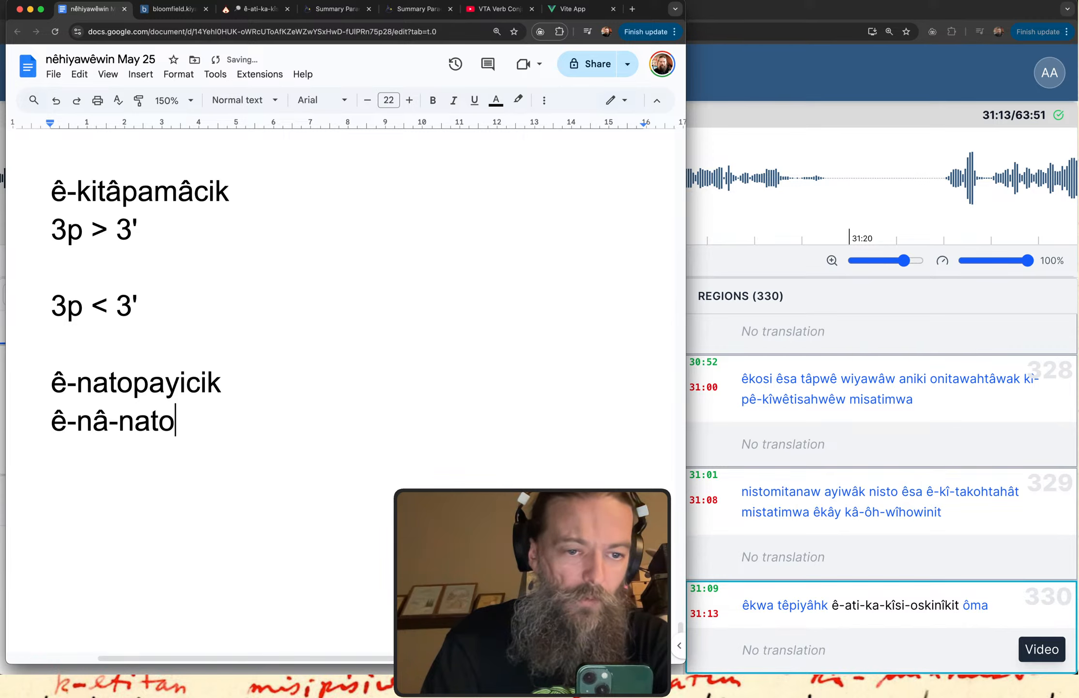
{"action": "key", "text": "BackSpace"}
{"action": "key", "text": "BackSpace"}
{"action": "type", "text": "ayicik"}
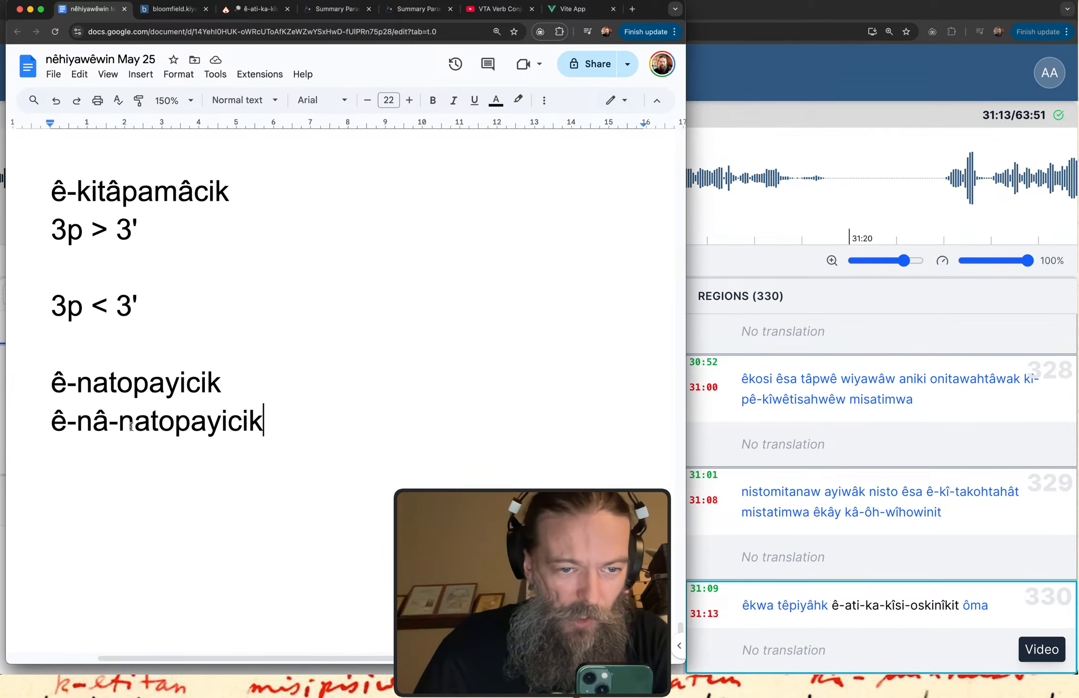
{"action": "left_click_drag", "start_coordinate": [135, 420], "coordinate": [150, 421]}
{"action": "left_click", "coordinate": [267, 429]}
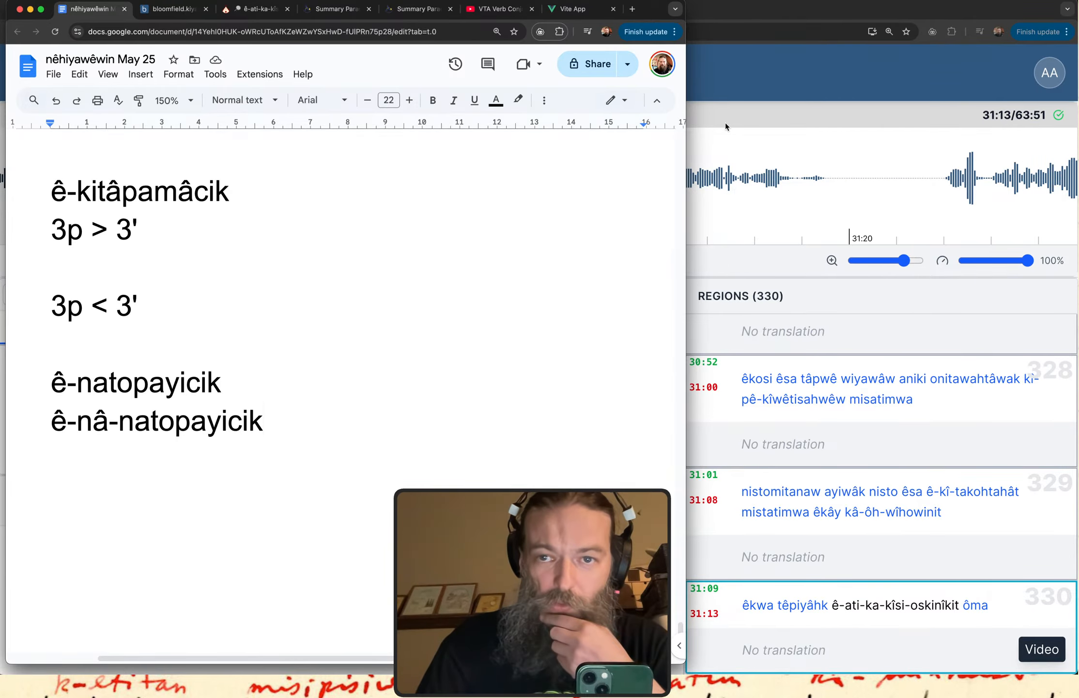
Return to the kiyânaw transcription and review the text of regions 326 to 330 in the region list.
{"action": "left_click", "coordinate": [754, 77]}
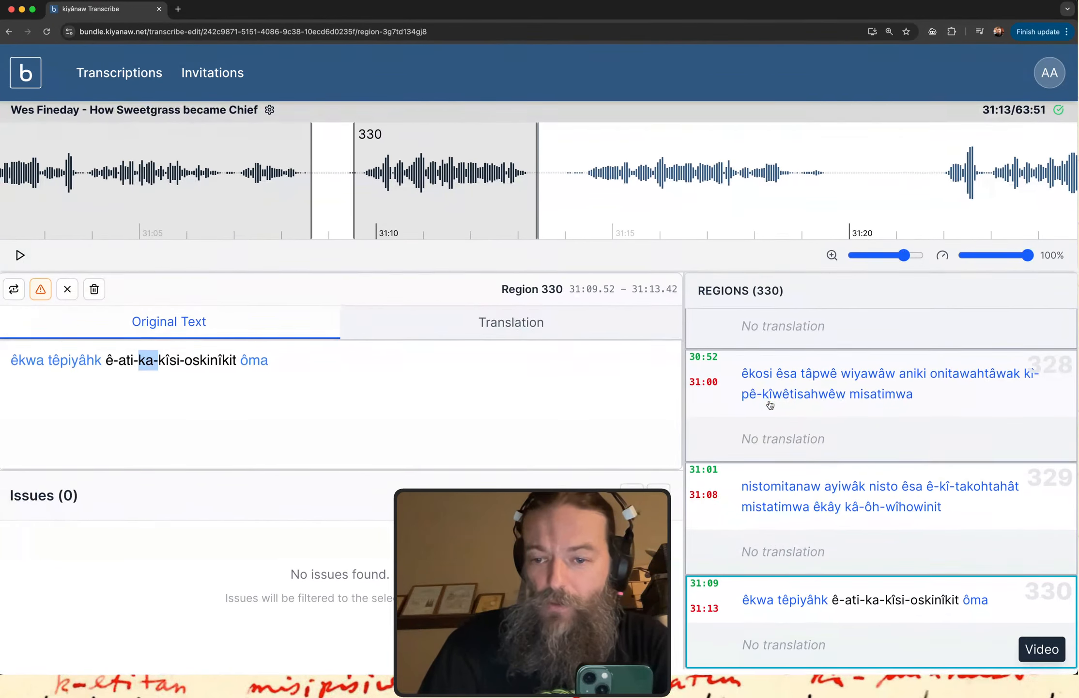
{"action": "scroll", "coordinate": [837, 429], "scroll_direction": "up", "scroll_amount": 3}
{"action": "scroll", "coordinate": [837, 429], "scroll_direction": "down", "scroll_amount": 3}
{"action": "scroll", "coordinate": [837, 429], "scroll_direction": "up", "scroll_amount": 5}
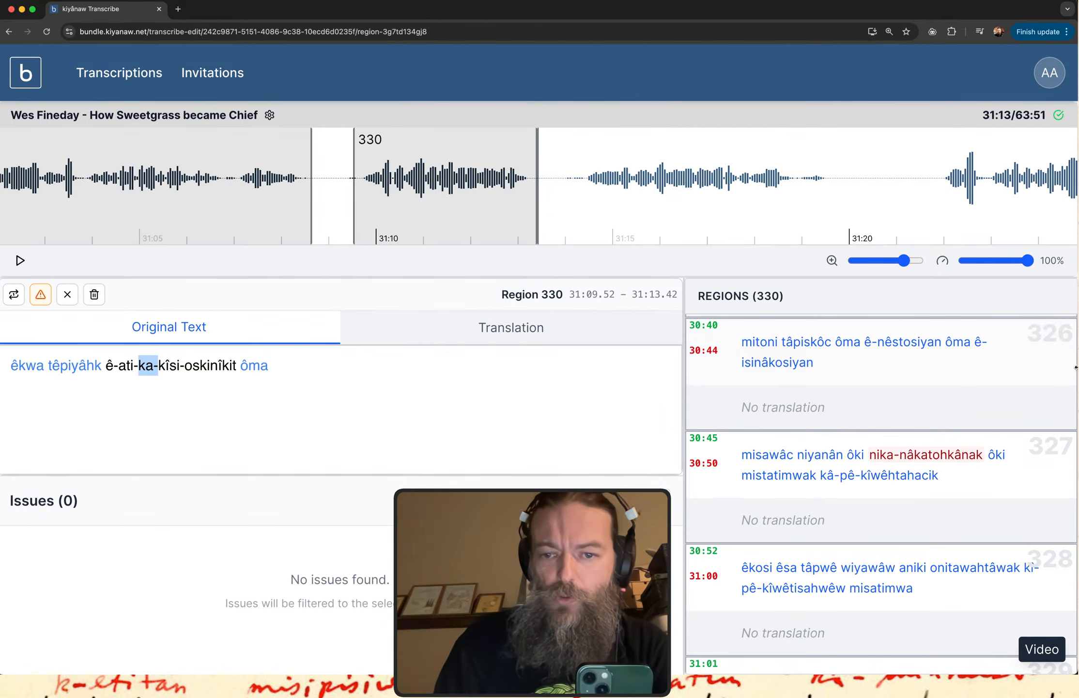
{"action": "scroll", "coordinate": [795, 557], "scroll_direction": "down", "scroll_amount": 4}
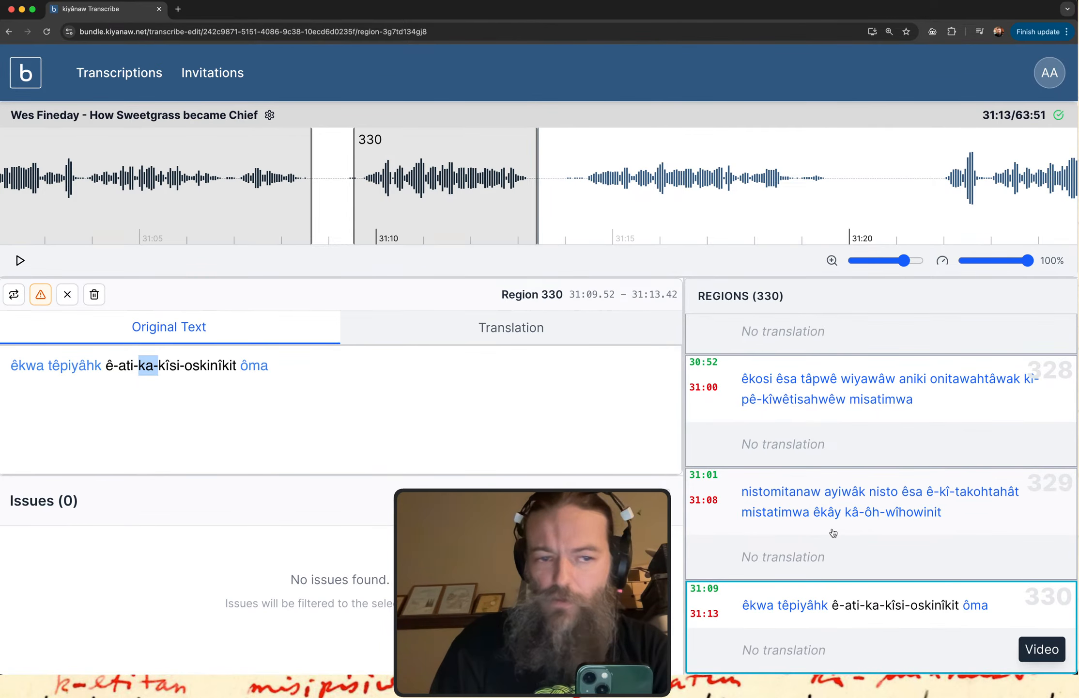
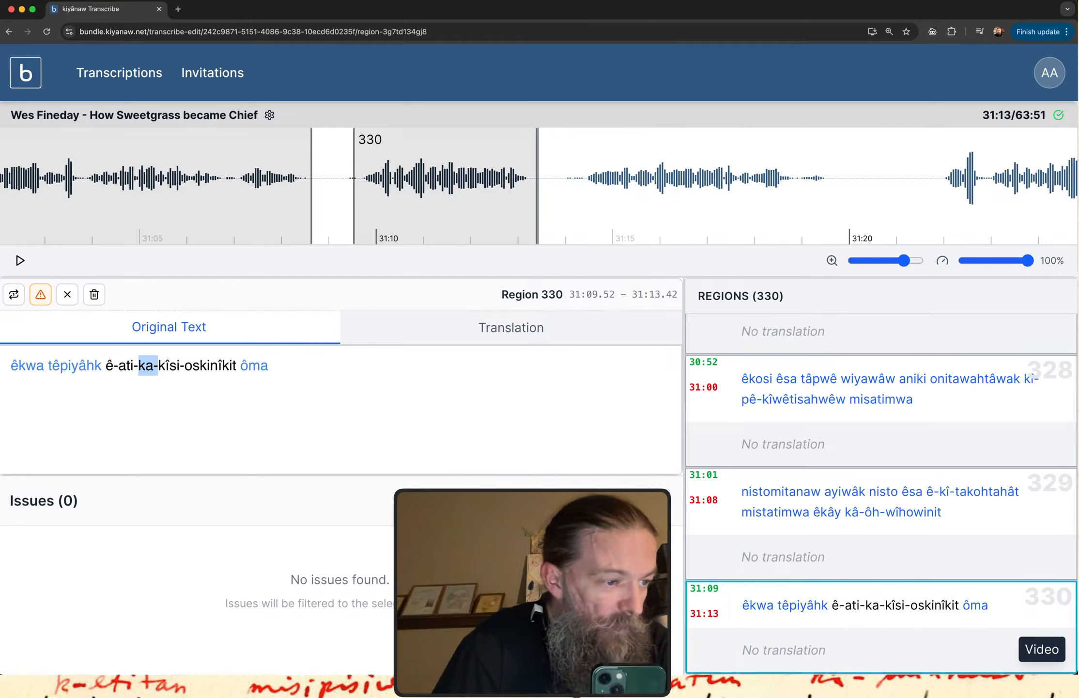
{"action": "key", "text": "super+Tab"}
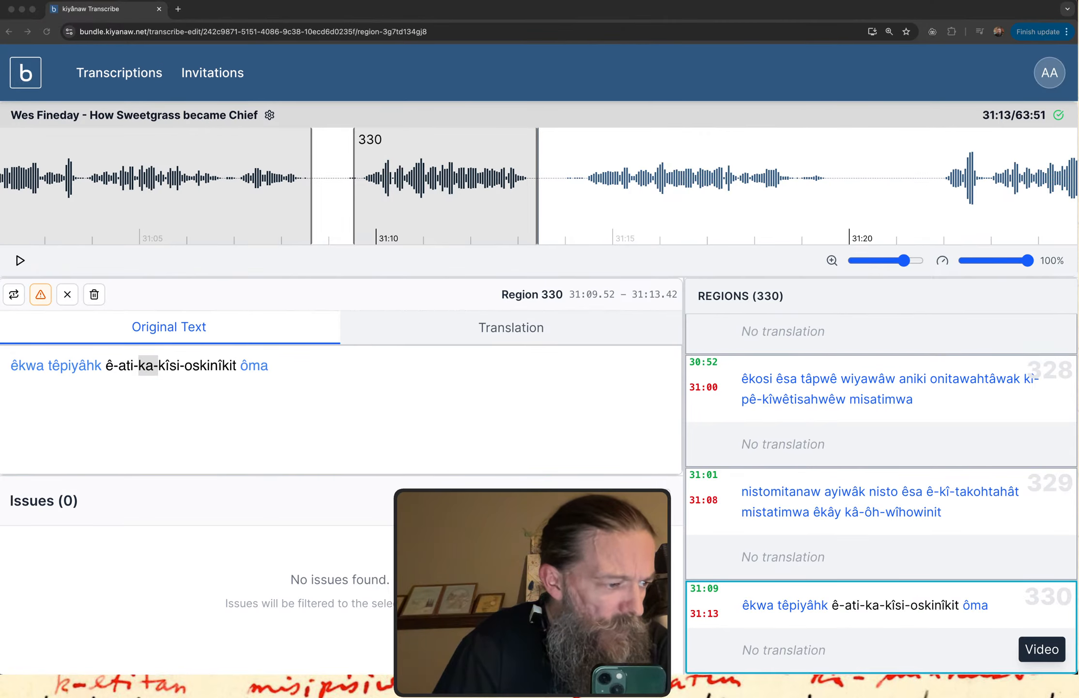
{"action": "key", "text": "ctrl+Up"}
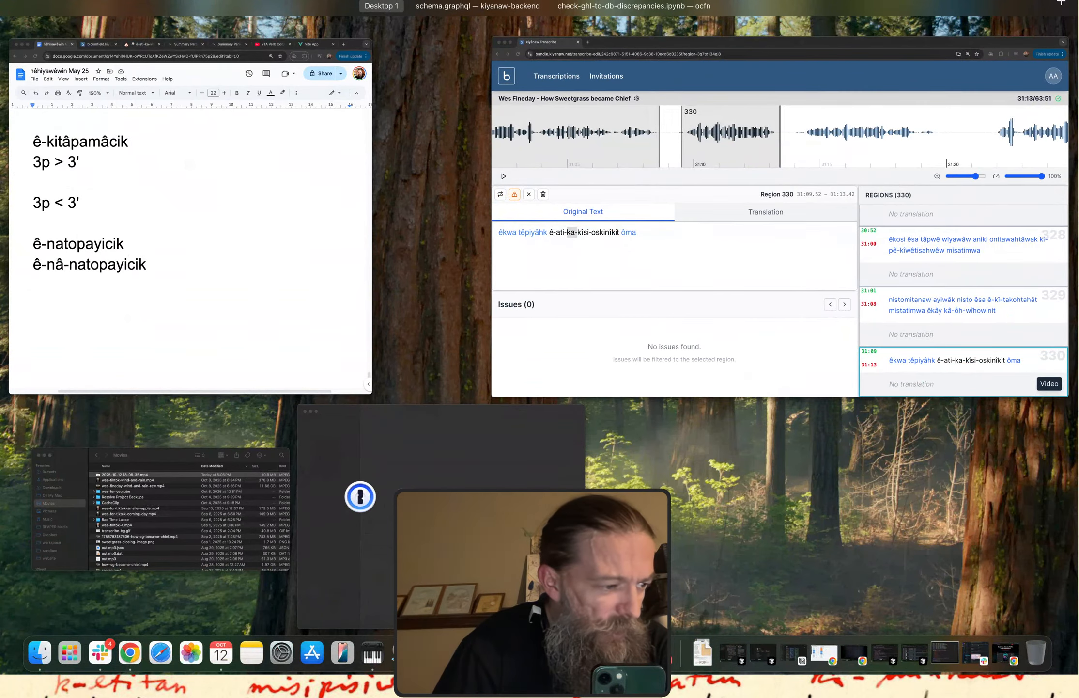
{"action": "key", "text": "ctrl+Up"}
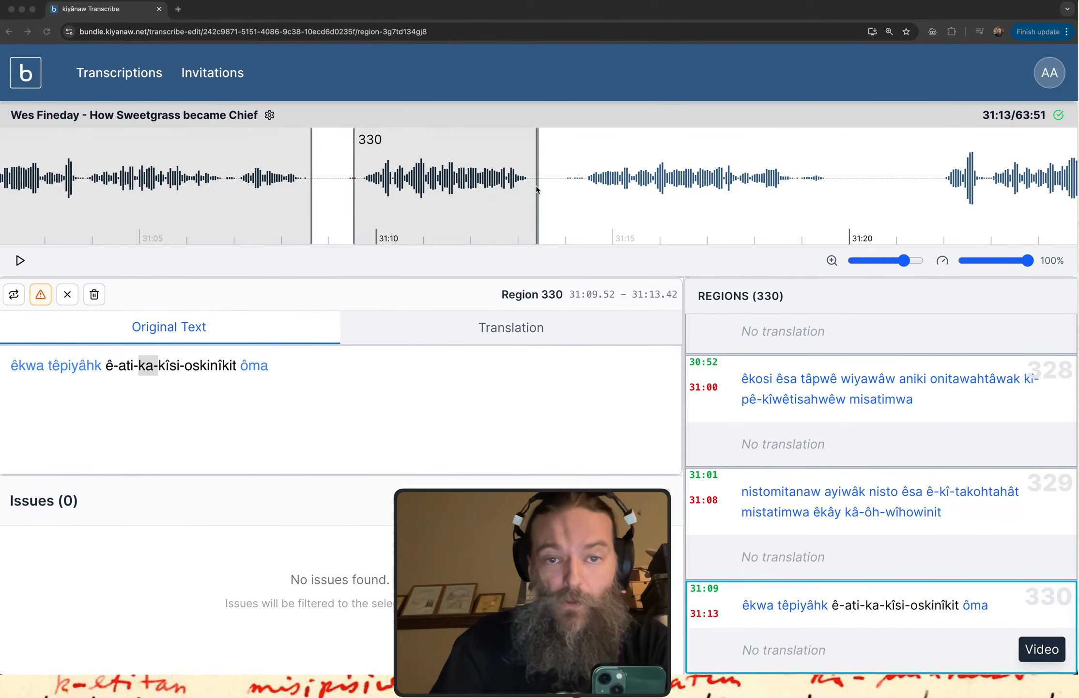
Flag "ê-ati-ka-kîsi-oskinîkit" in region 330 as an issue and set the issue's type to Indexing.
{"action": "scroll", "coordinate": [537, 189], "scroll_direction": "right", "scroll_amount": 5}
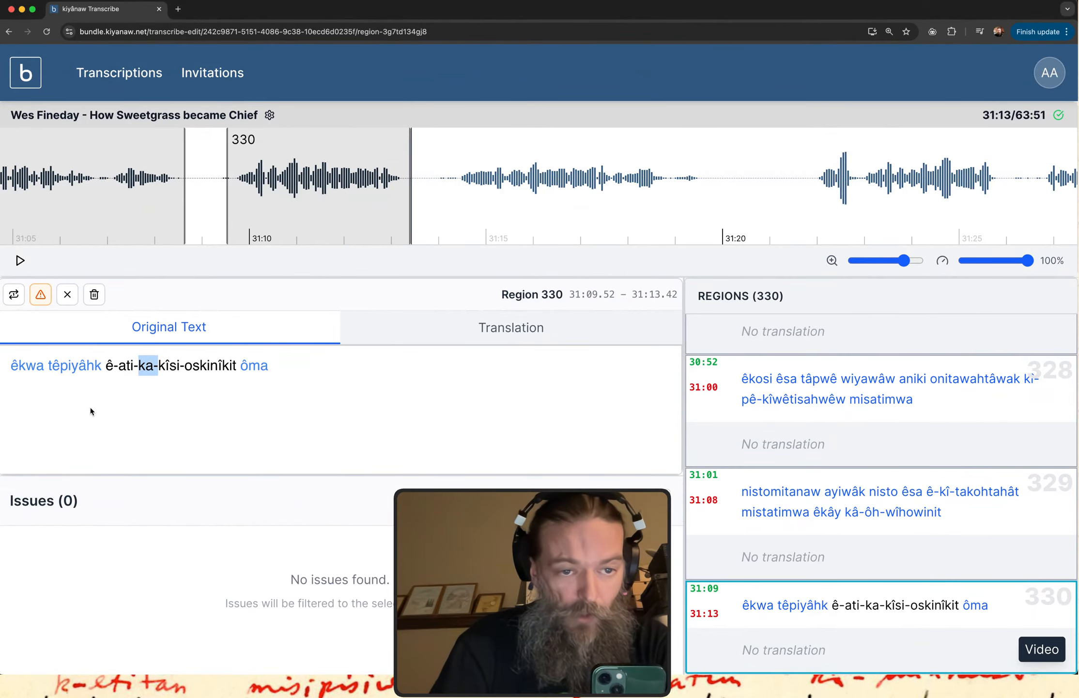
{"action": "left_click_drag", "start_coordinate": [106, 369], "coordinate": [236, 374]}
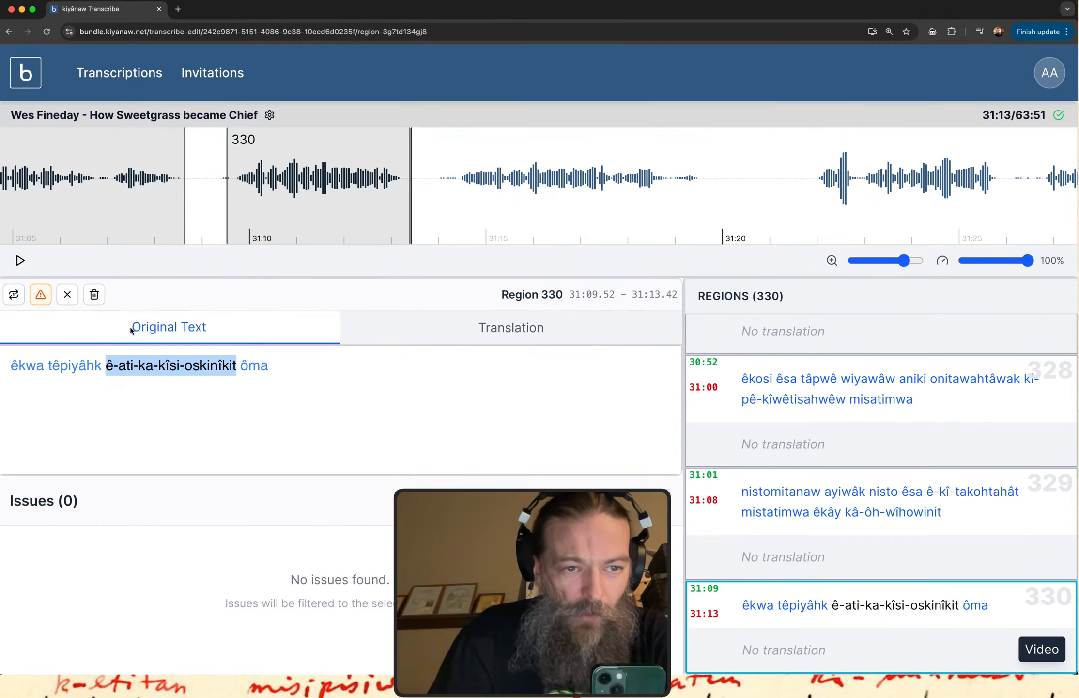
{"action": "left_click", "coordinate": [40, 294]}
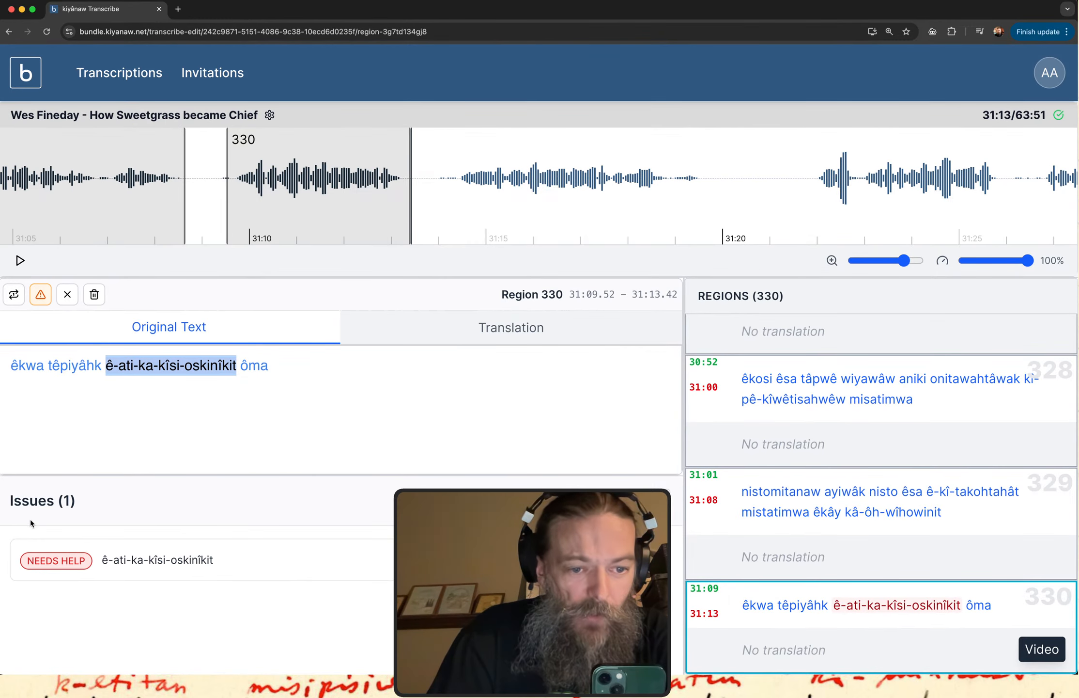
{"action": "left_click", "coordinate": [83, 562]}
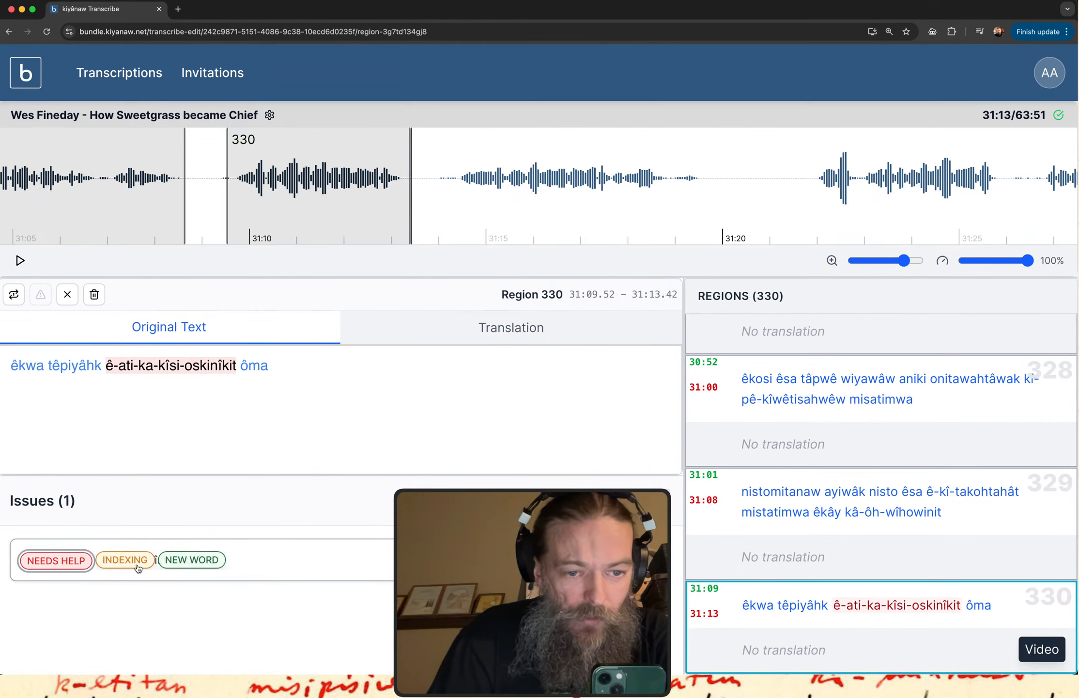
{"action": "left_click", "coordinate": [137, 561]}
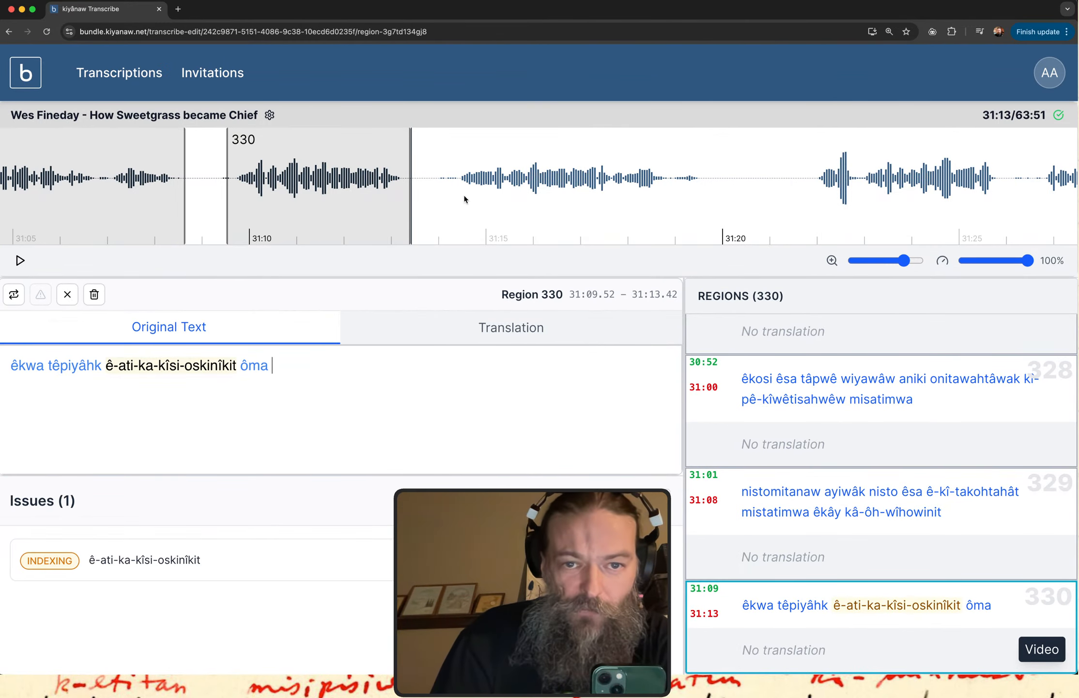
Create region 331 over the next stretch of speech on the waveform, from about 31:14.29 to 31:19.63.
{"action": "left_click_drag", "start_coordinate": [451, 194], "coordinate": [701, 192]}
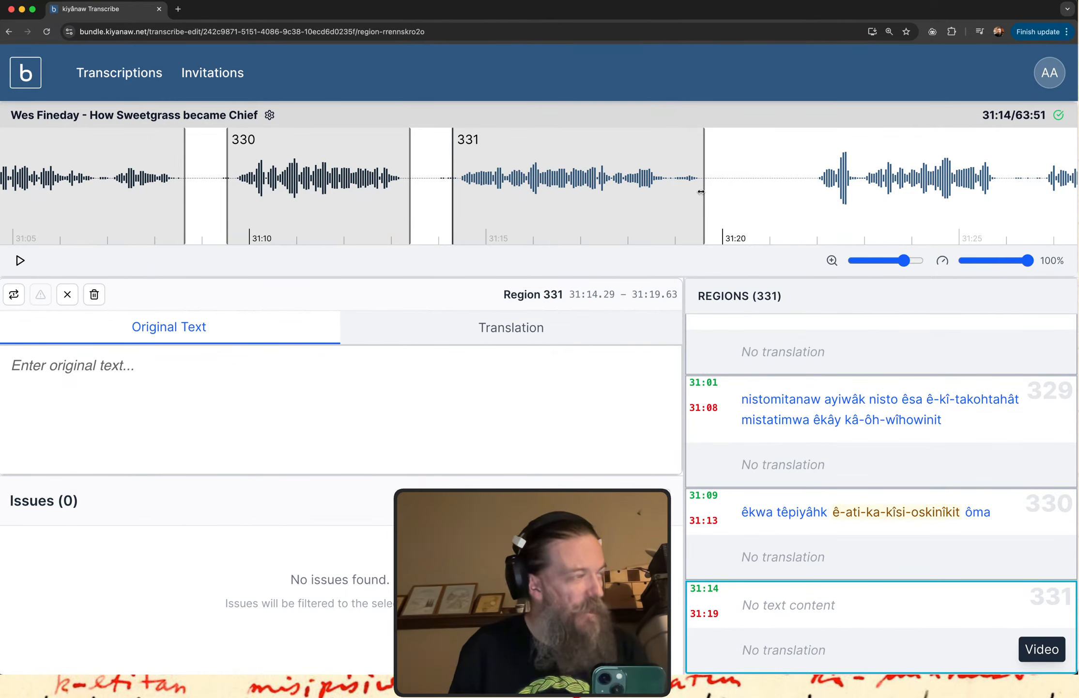
Reopen region 330 and point out the word "ôma" at the end of its text.
{"action": "left_click", "coordinate": [749, 497]}
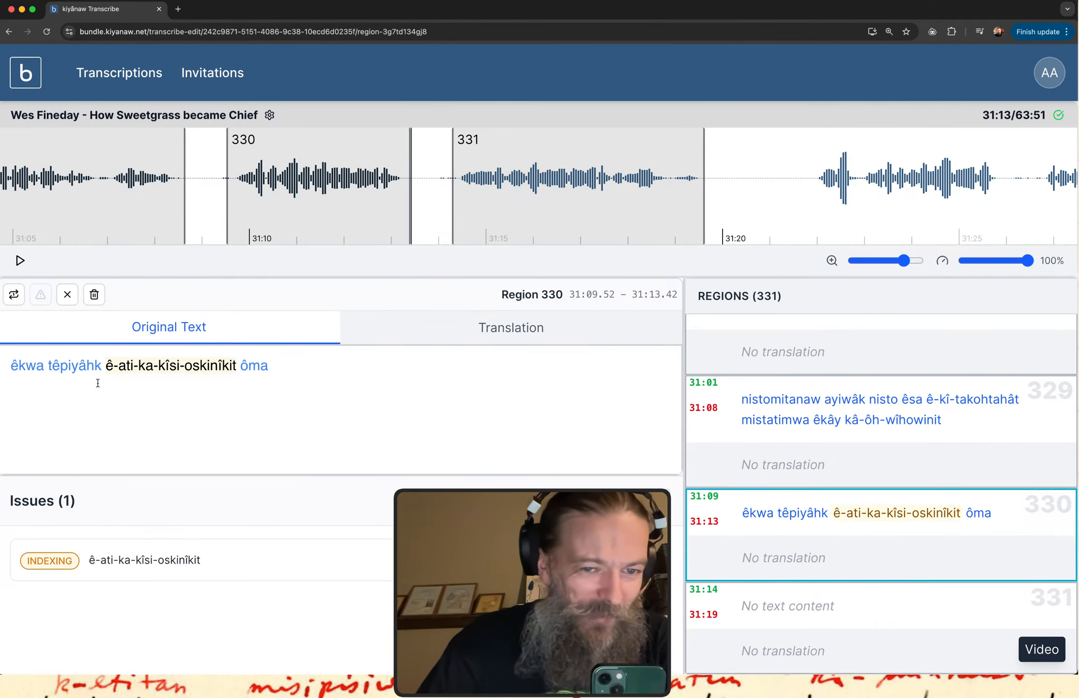
{"action": "double_click", "coordinate": [250, 362]}
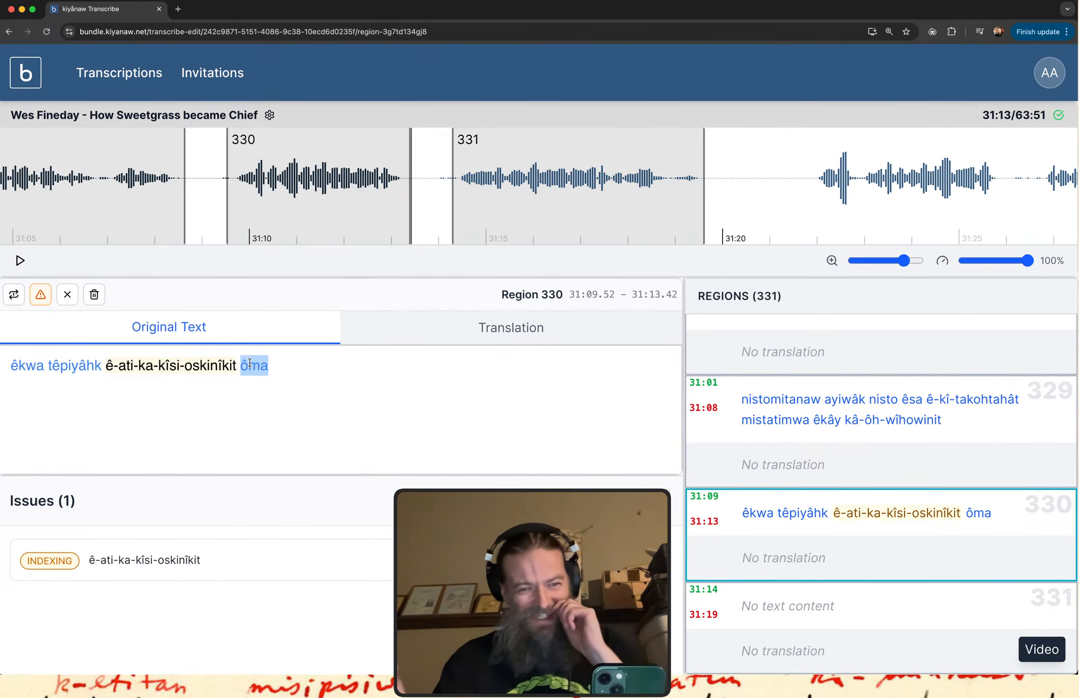
{"action": "left_click", "coordinate": [334, 379]}
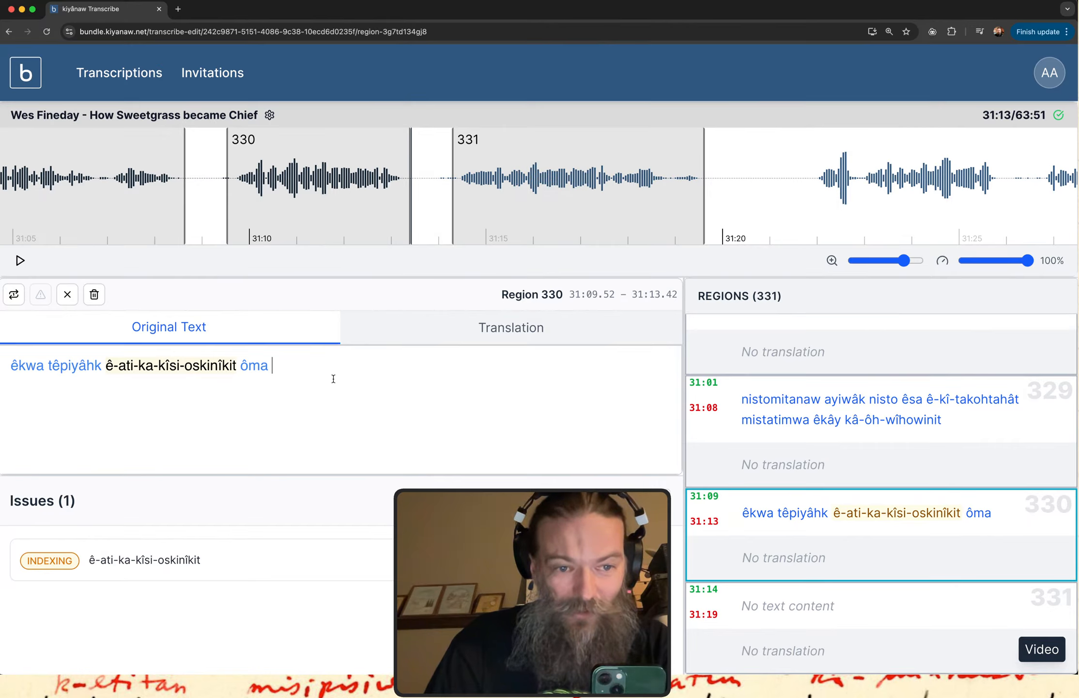
Look up "têpiyâhk" from region 330 in the itwêwina dictionary and examine its listed meanings, especially the third one.
{"action": "double_click", "coordinate": [81, 365]}
{"action": "key", "text": "super+c"}
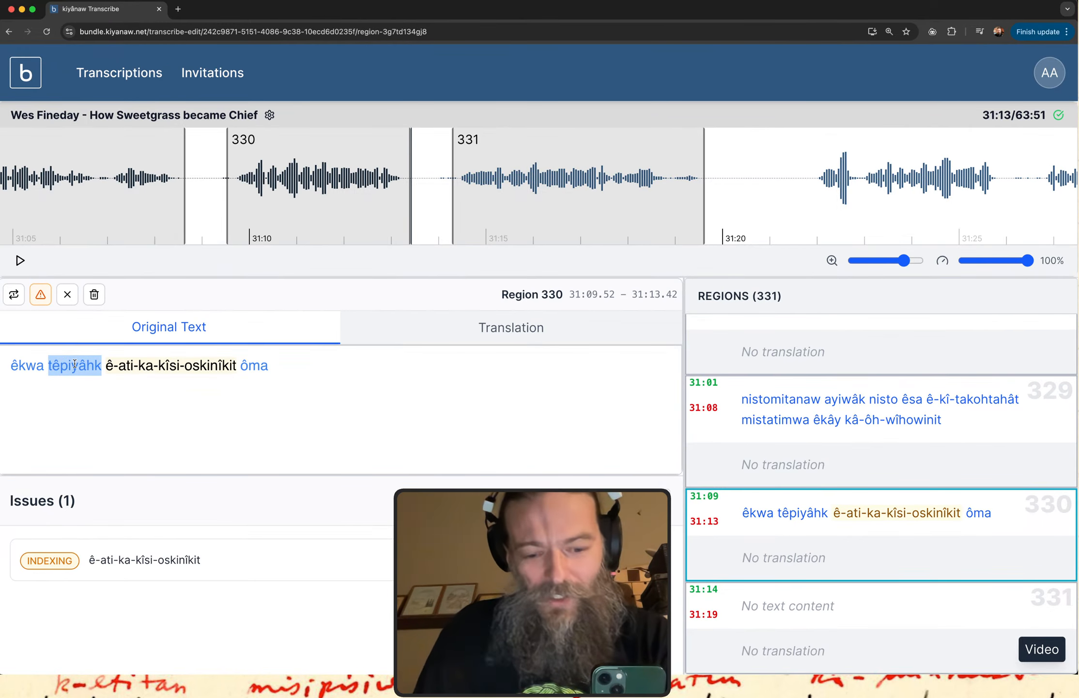
{"action": "key", "text": "ctrl+Up"}
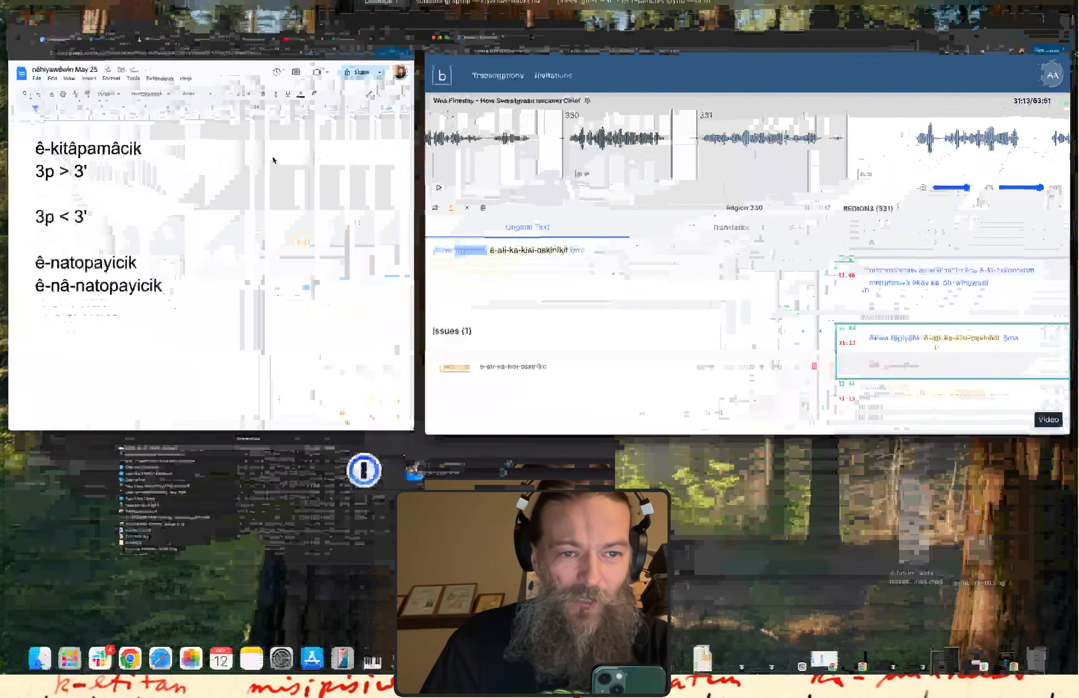
{"action": "left_click", "coordinate": [272, 159]}
{"action": "left_click", "coordinate": [246, 11]}
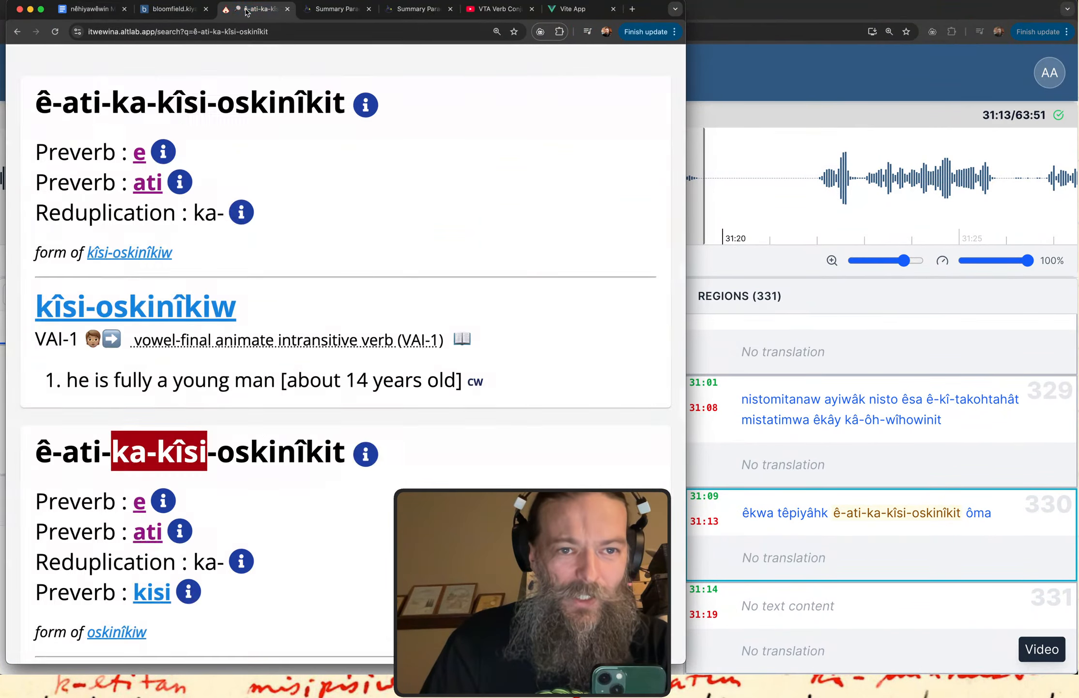
{"action": "scroll", "coordinate": [155, 103], "scroll_direction": "up", "scroll_amount": 4}
{"action": "scroll", "coordinate": [155, 103], "scroll_direction": "down", "scroll_amount": 1}
{"action": "triple_click", "coordinate": [139, 131]}
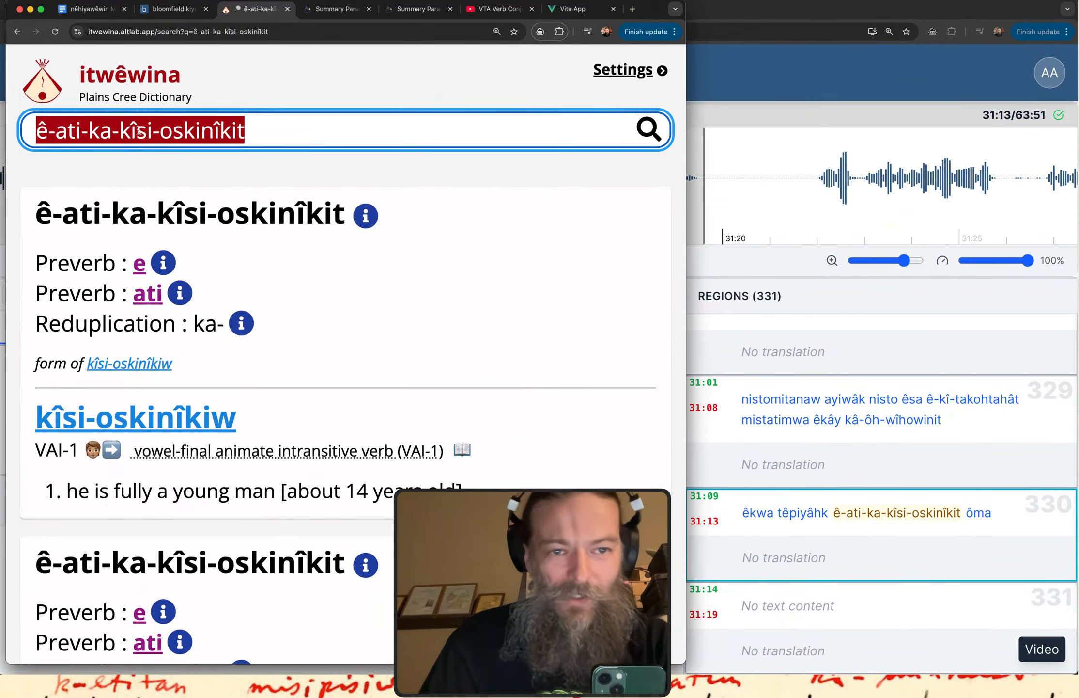
{"action": "key", "text": "super+v"}
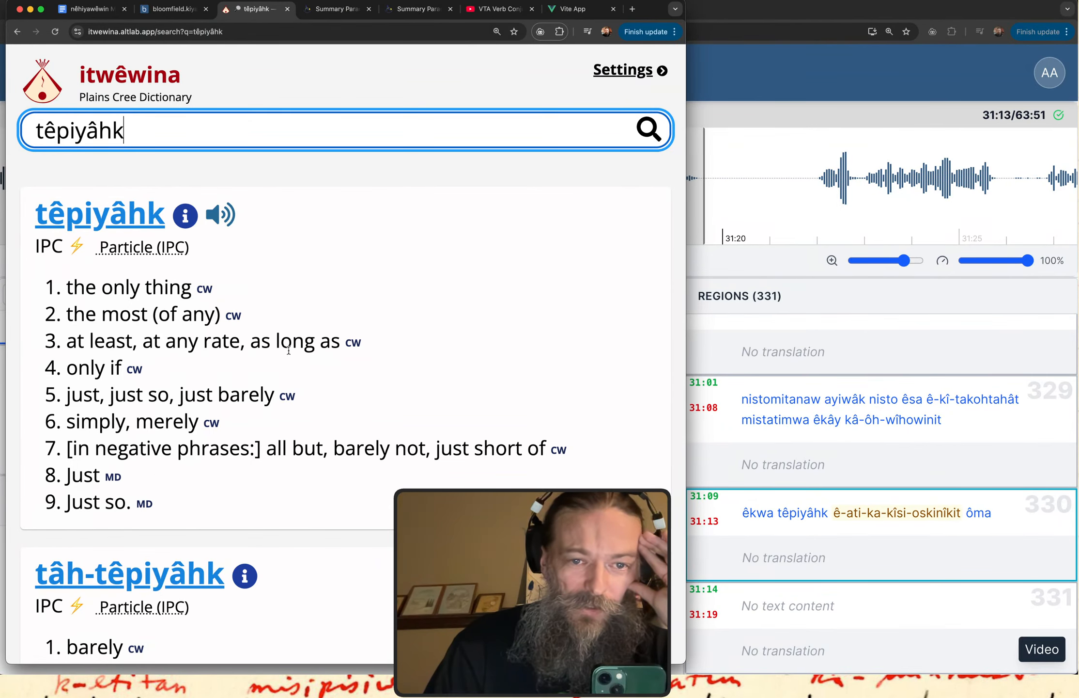
{"action": "left_click_drag", "start_coordinate": [118, 342], "coordinate": [272, 344]}
Return to the kiyânaw transcription and point out "têpiyâhk" in the text of region 330.
{"action": "left_click", "coordinate": [782, 98]}
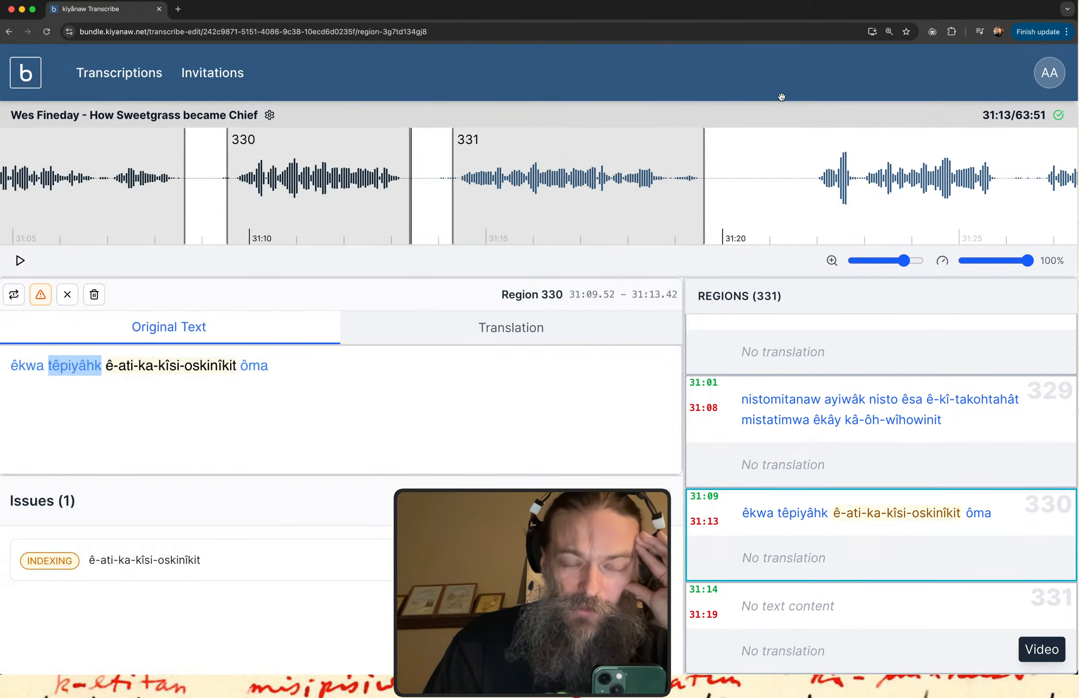
{"action": "left_click", "coordinate": [104, 368]}
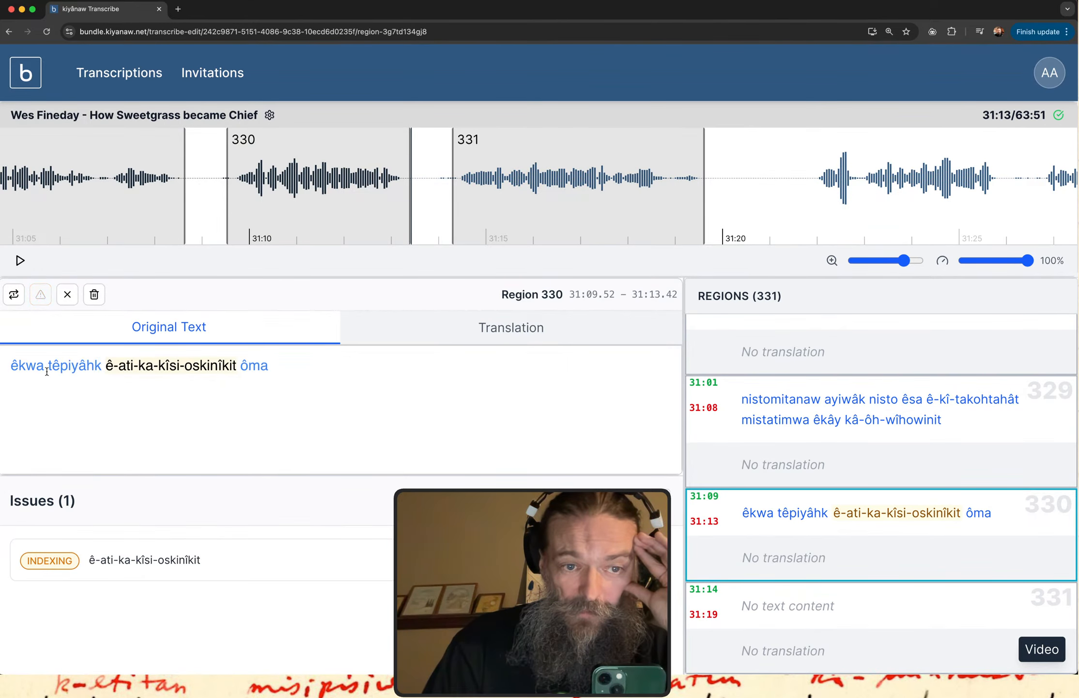
{"action": "left_click_drag", "start_coordinate": [47, 368], "coordinate": [92, 366]}
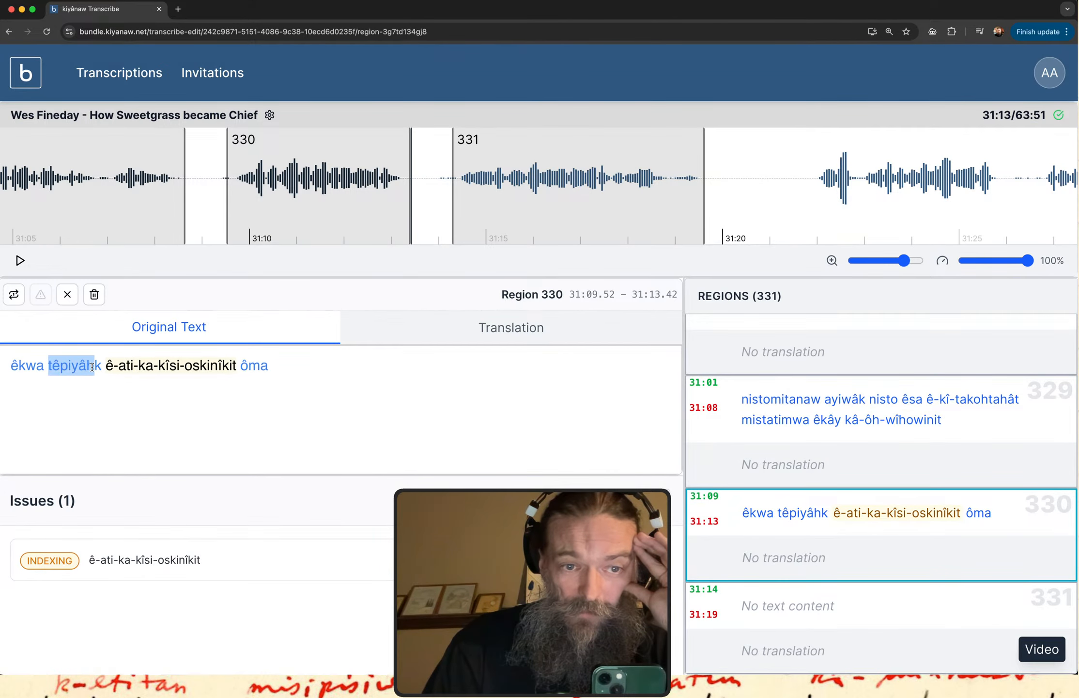
{"action": "left_click", "coordinate": [38, 376]}
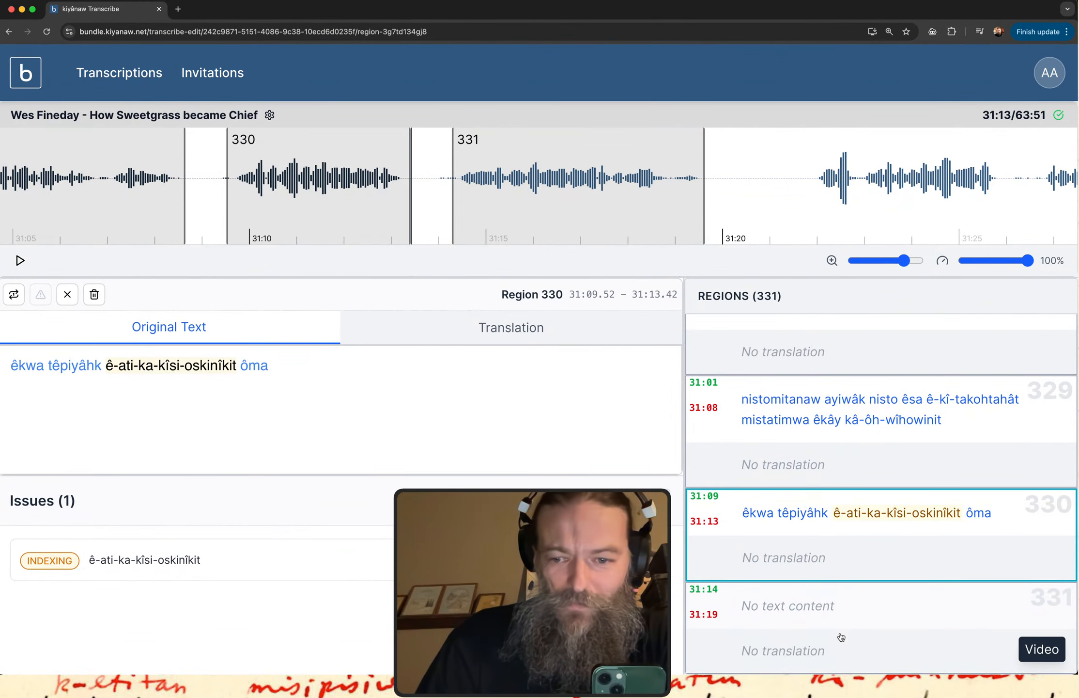
Play region 331 and enter "namôya" as the first word of its original text.
{"action": "left_click", "coordinate": [832, 597]}
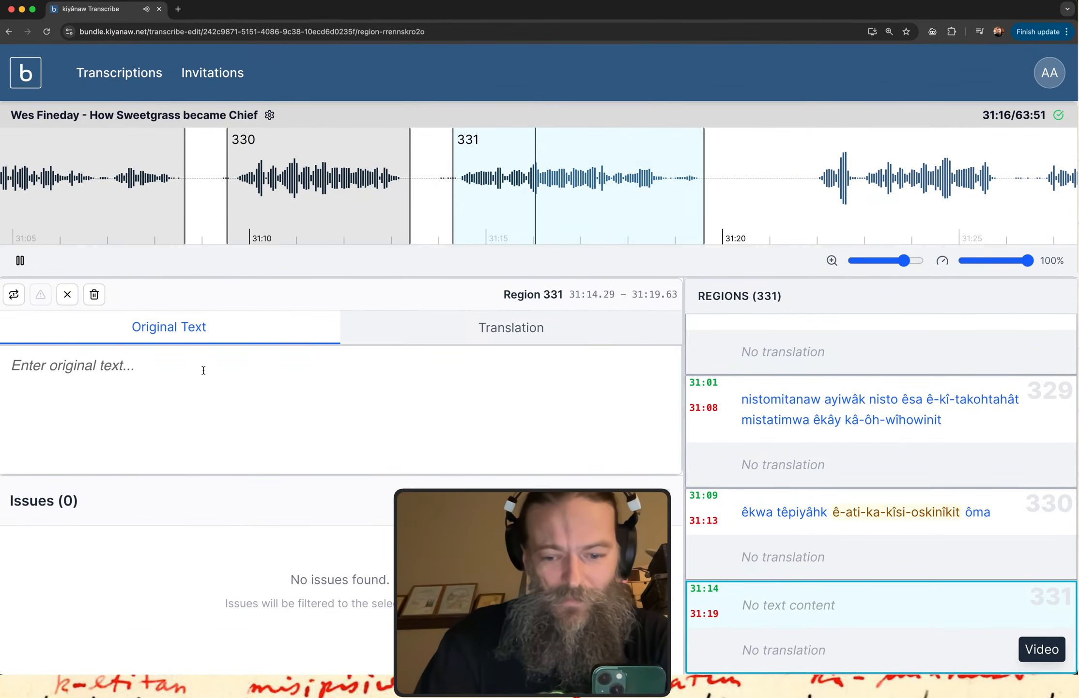
{"action": "type", "text": "namôya"}
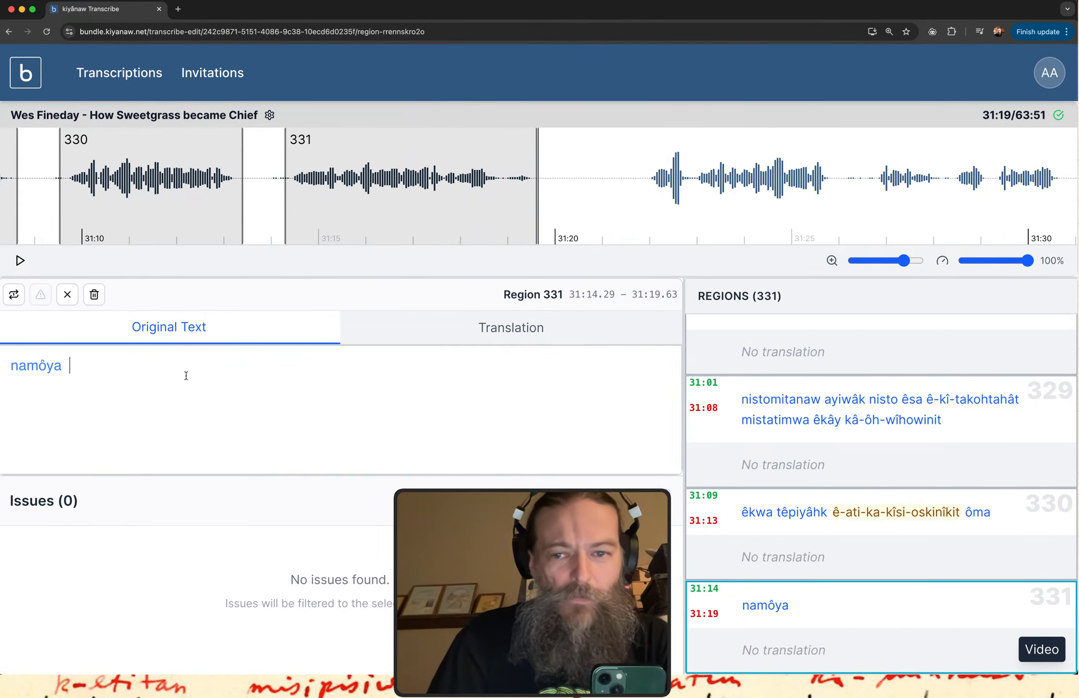
{"action": "key", "text": "BackSpace"}
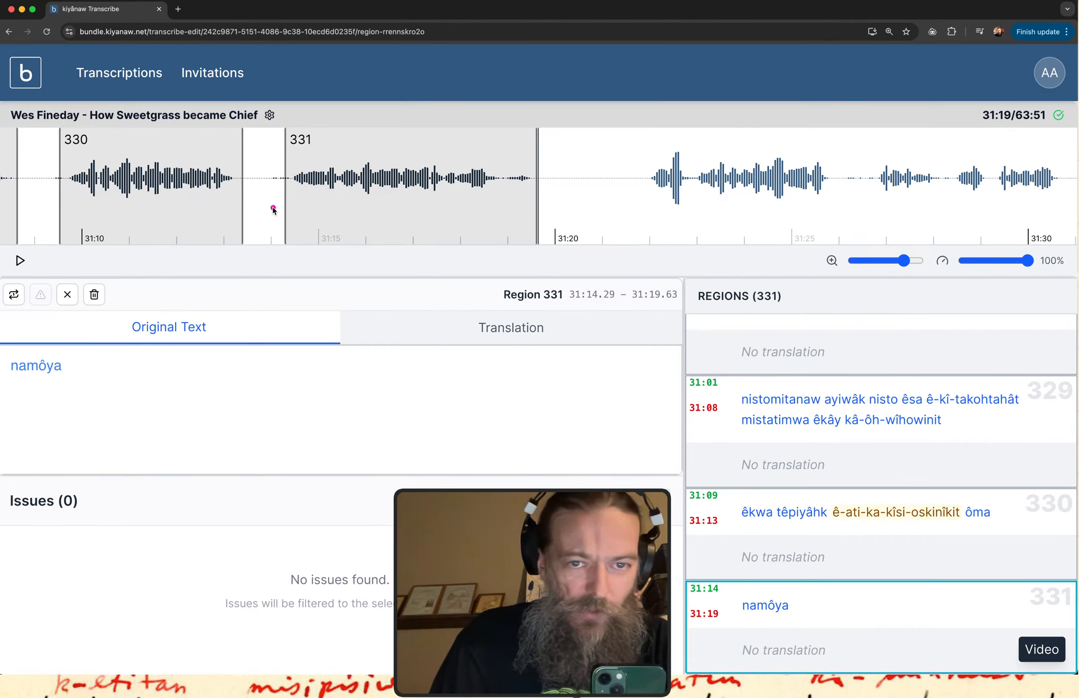
Replay region 331 and add "wî-kâh-kî-itwâniwiw" after "namôya" in its original text.
{"action": "mouse_move", "coordinate": [283, 203]}
{"action": "left_mouse_down"}
{"action": "mouse_move", "coordinate": [527, 202]}
{"action": "mouse_move", "coordinate": [284, 201]}
{"action": "mouse_move", "coordinate": [293, 212]}
{"action": "left_mouse_up"}
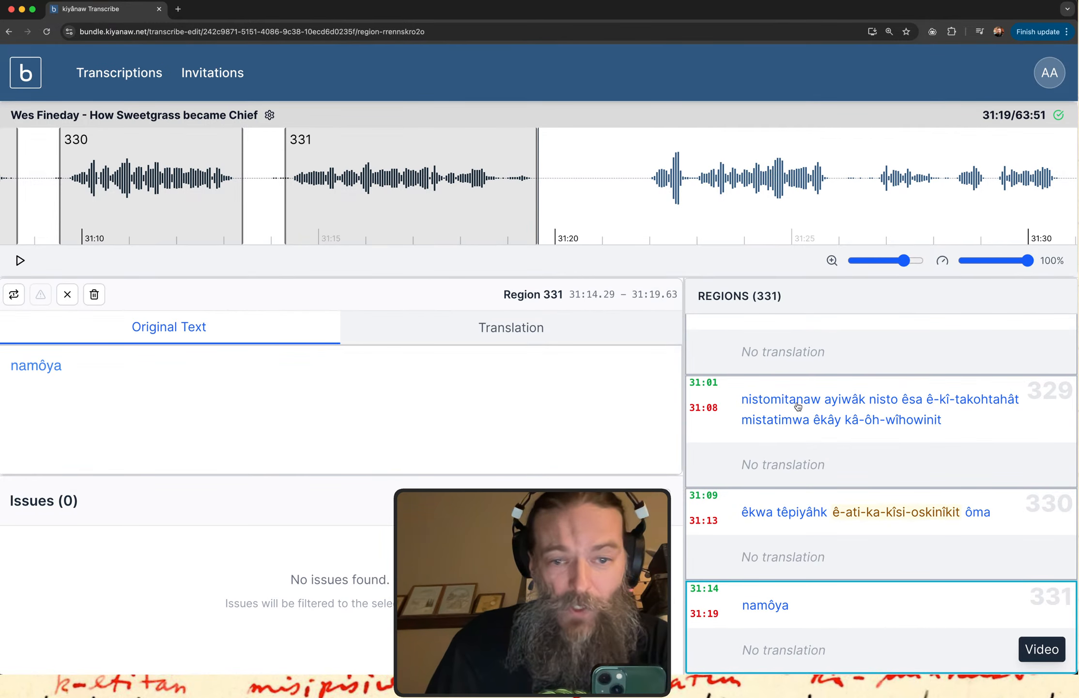
{"action": "left_click", "coordinate": [807, 614]}
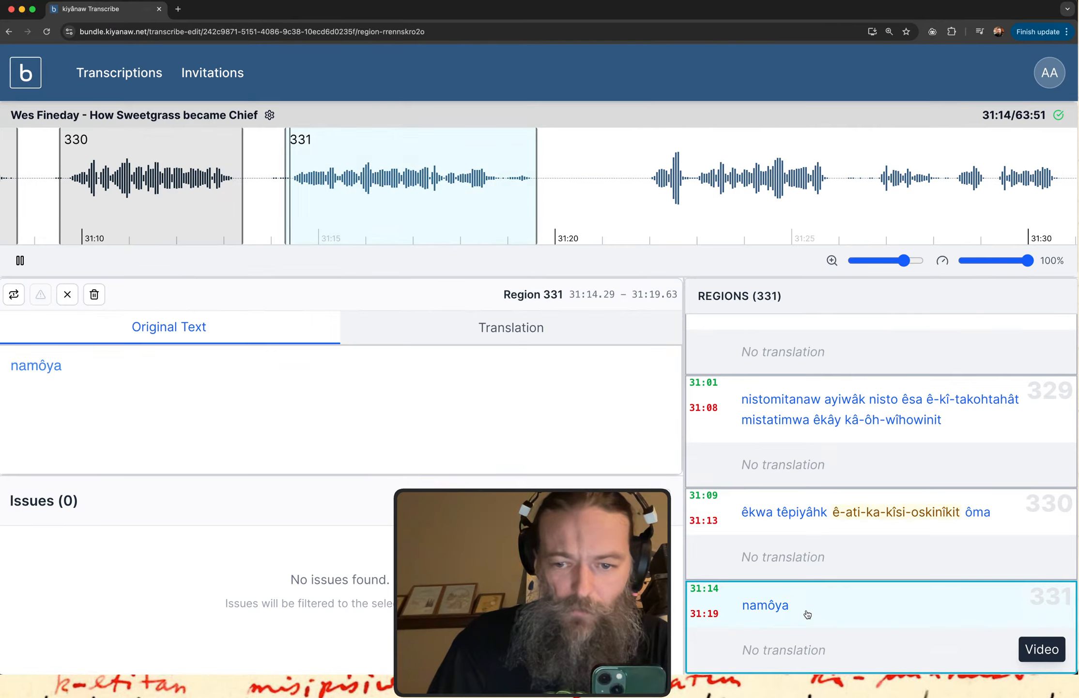
{"action": "left_click", "coordinate": [152, 357]}
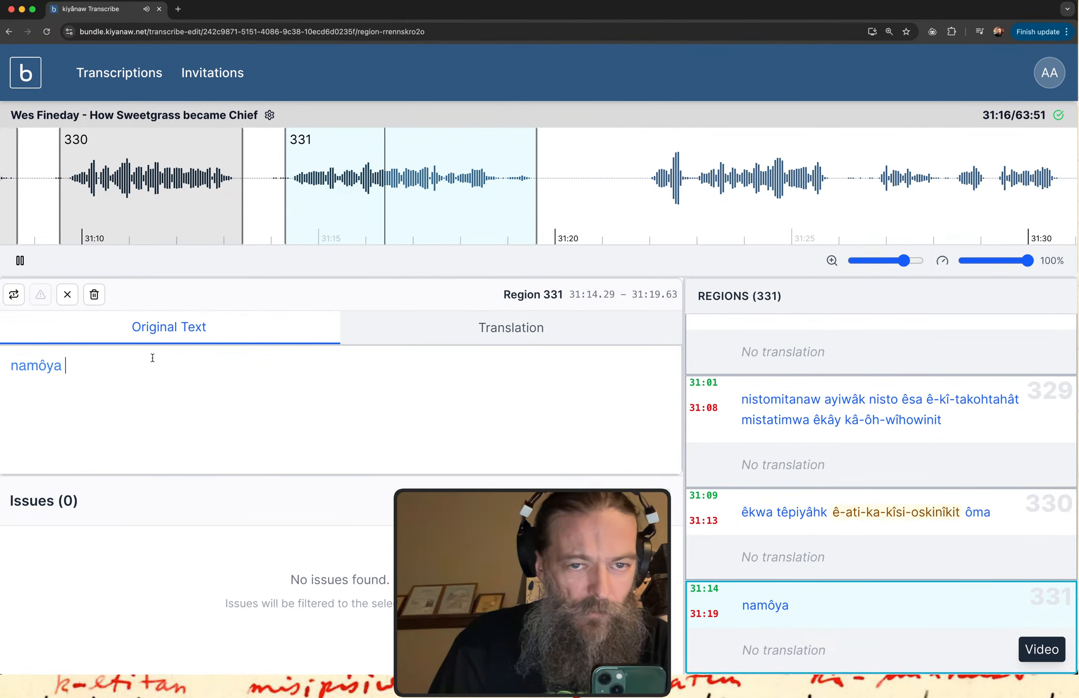
{"action": "left_click", "coordinate": [825, 617]}
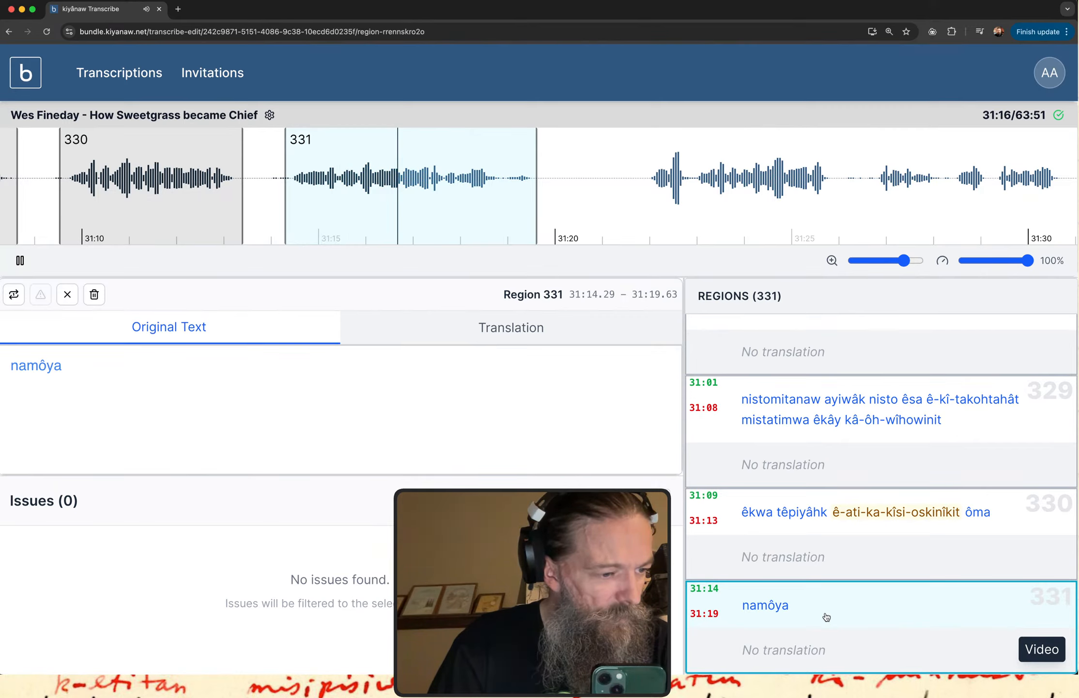
{"action": "left_click", "coordinate": [826, 616]}
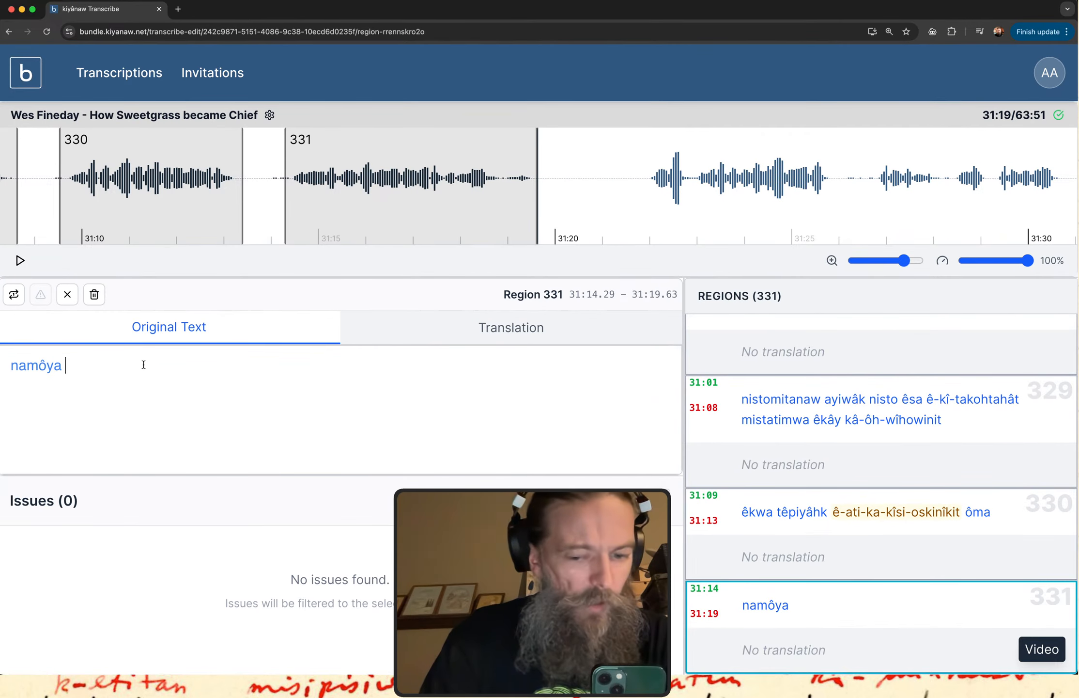
{"action": "type", "text": "wî-ka"}
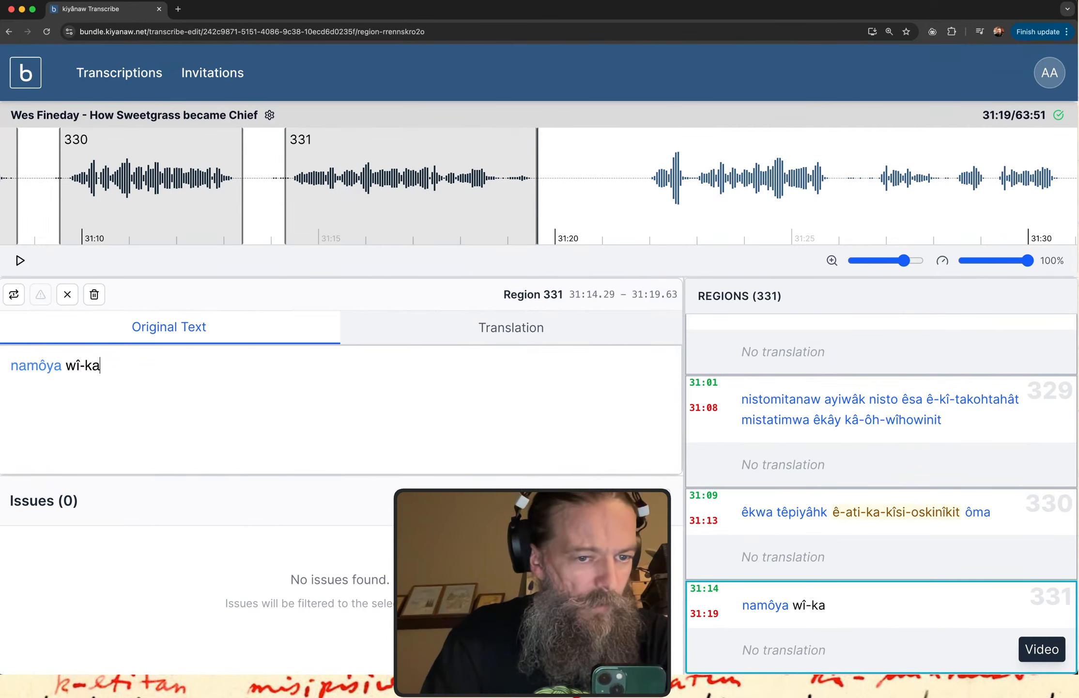
{"action": "key", "text": "BackSpace"}
{"action": "type", "text": "âh-kî-i"}
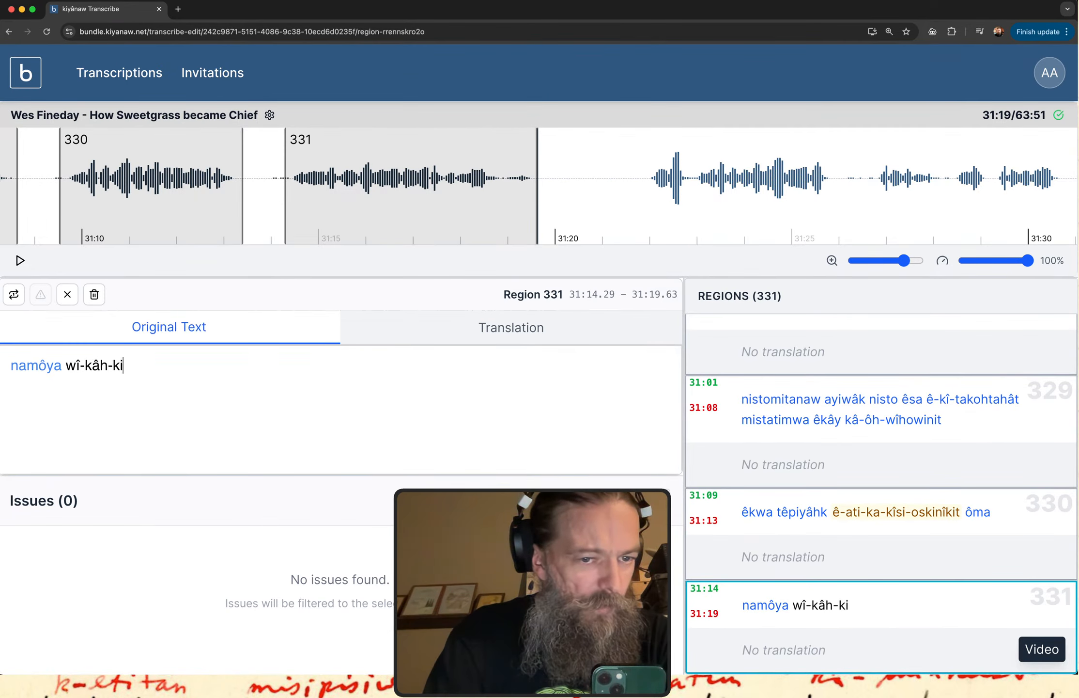
{"action": "type", "text": "twa"}
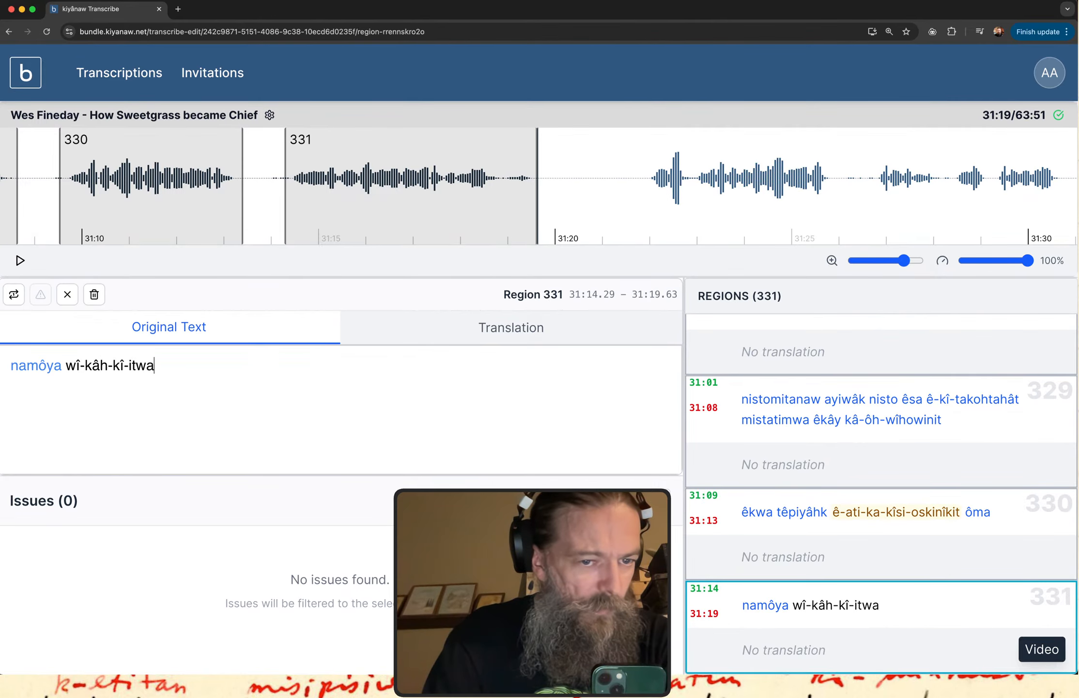
{"action": "key", "text": "BackSpace"}
{"action": "type", "text": "âniwiw"}
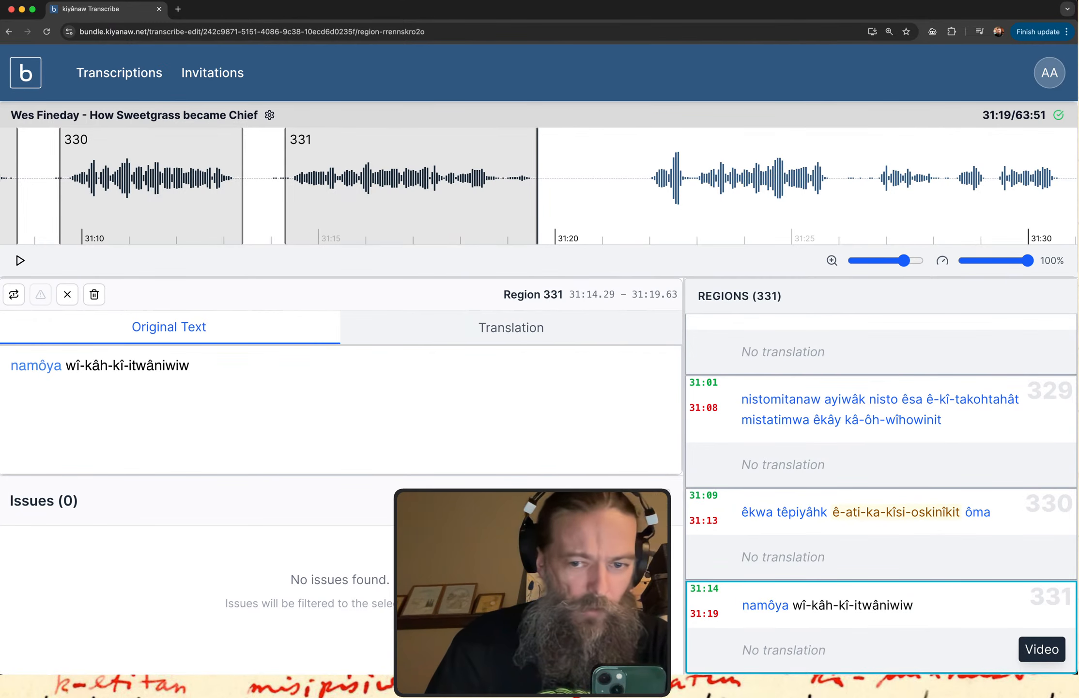
Replay region 331 and insert "-ay" before "-itwâniwiw", making the verb "wî-kâh-kî-ay-itwâniwiw".
{"action": "left_click", "coordinate": [780, 648]}
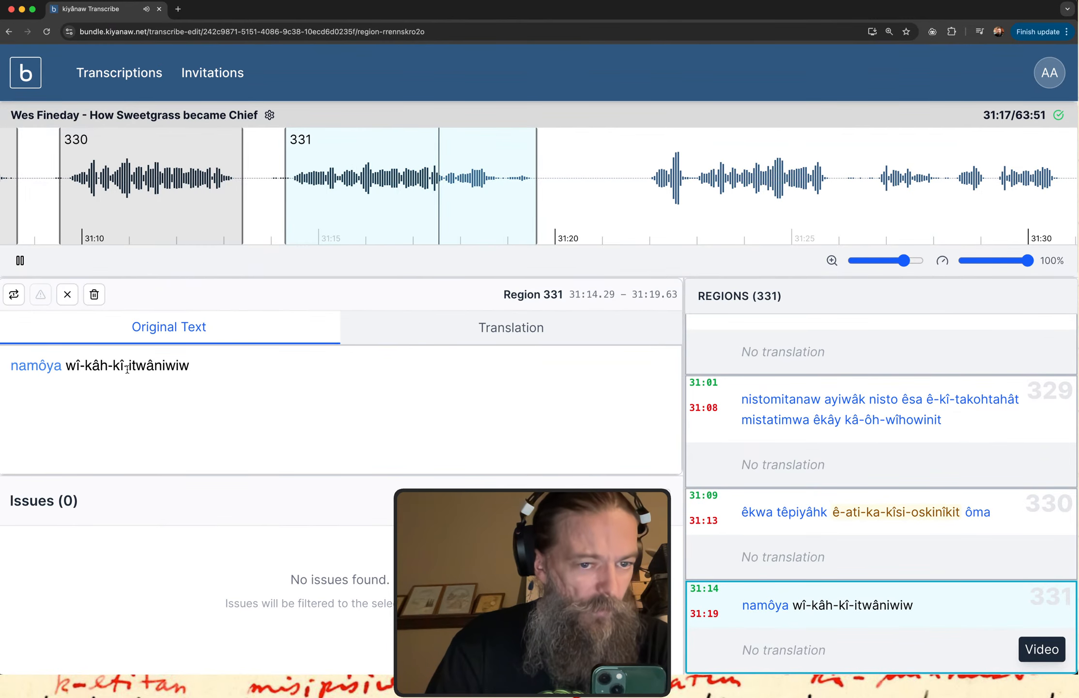
{"action": "type", "text": "-ay"}
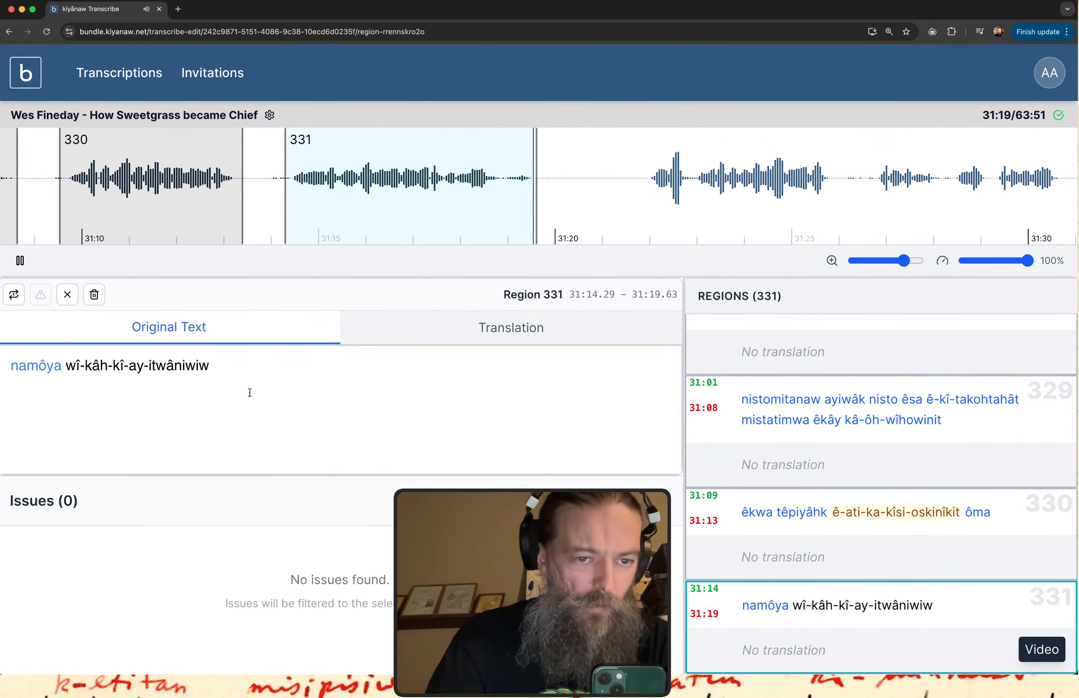
Replay region 331 and add "âsay ê-nâpêwit" after "wî-kâh-kî-ay-itwâniwiw" in its original text.
{"action": "left_click", "coordinate": [701, 615]}
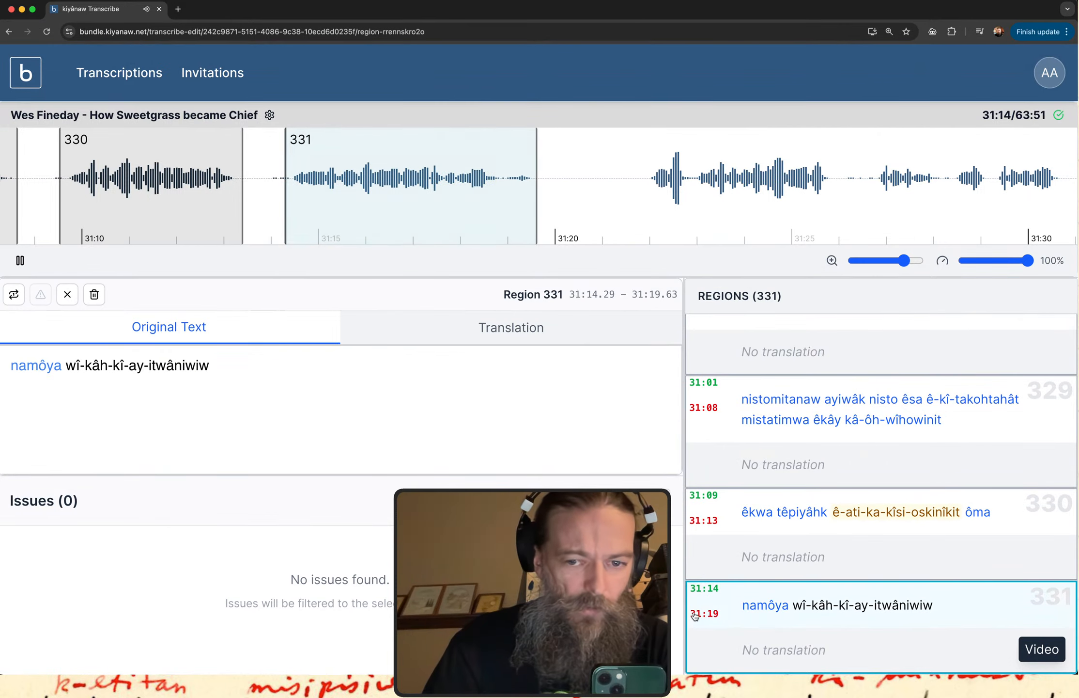
{"action": "left_click", "coordinate": [236, 375]}
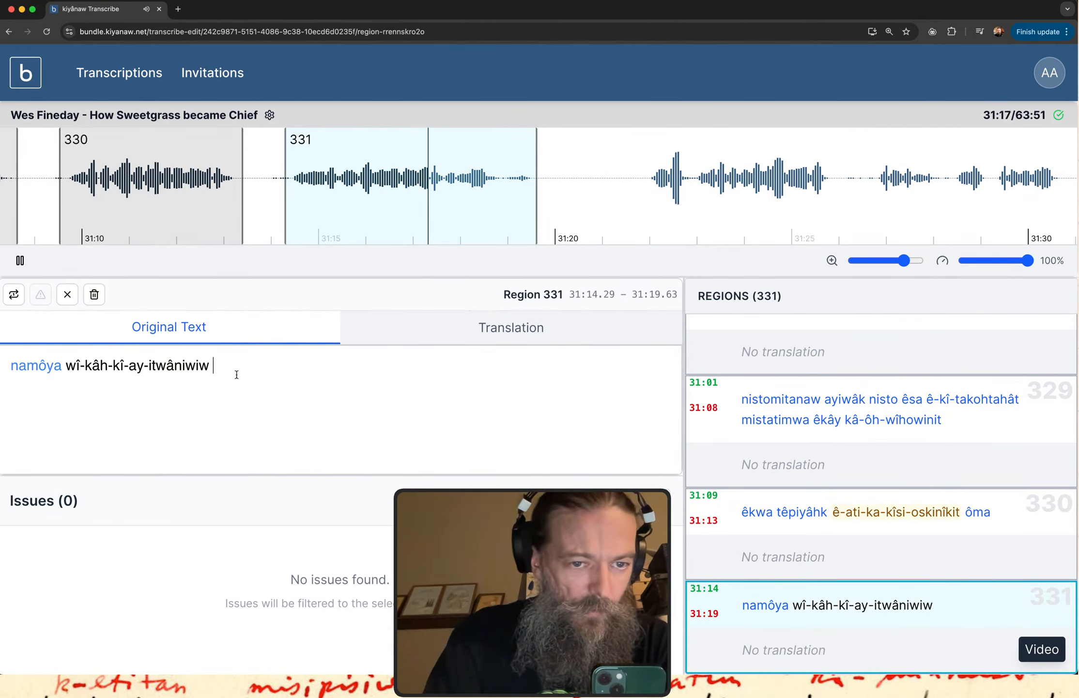
{"action": "type", "text": "âsay"}
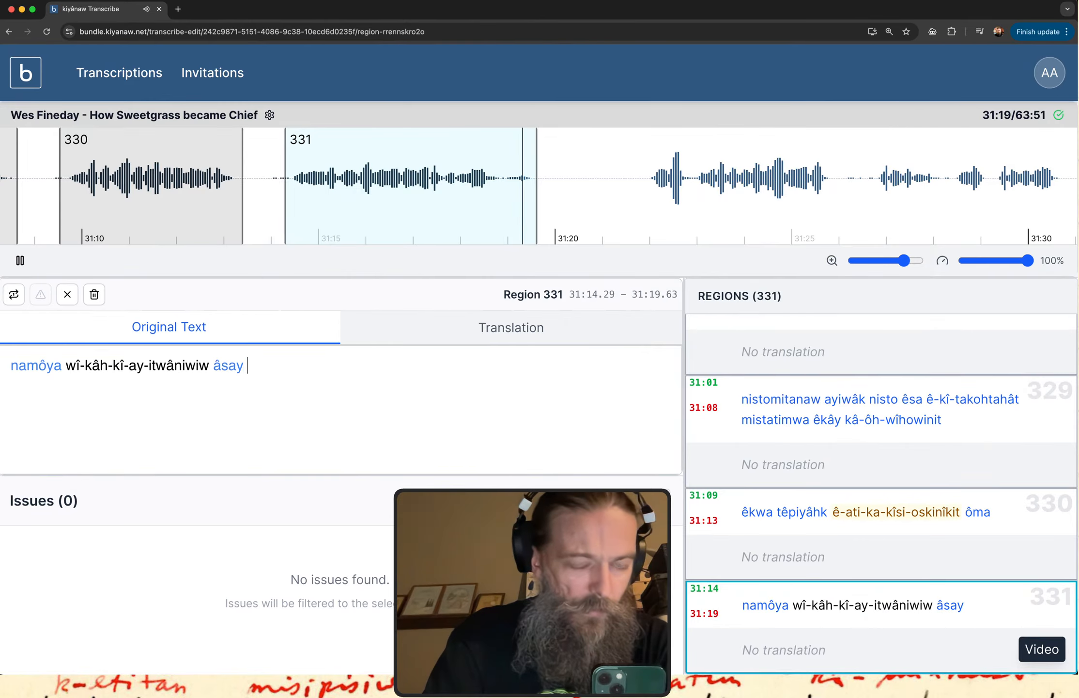
{"action": "type", "text": " e"}
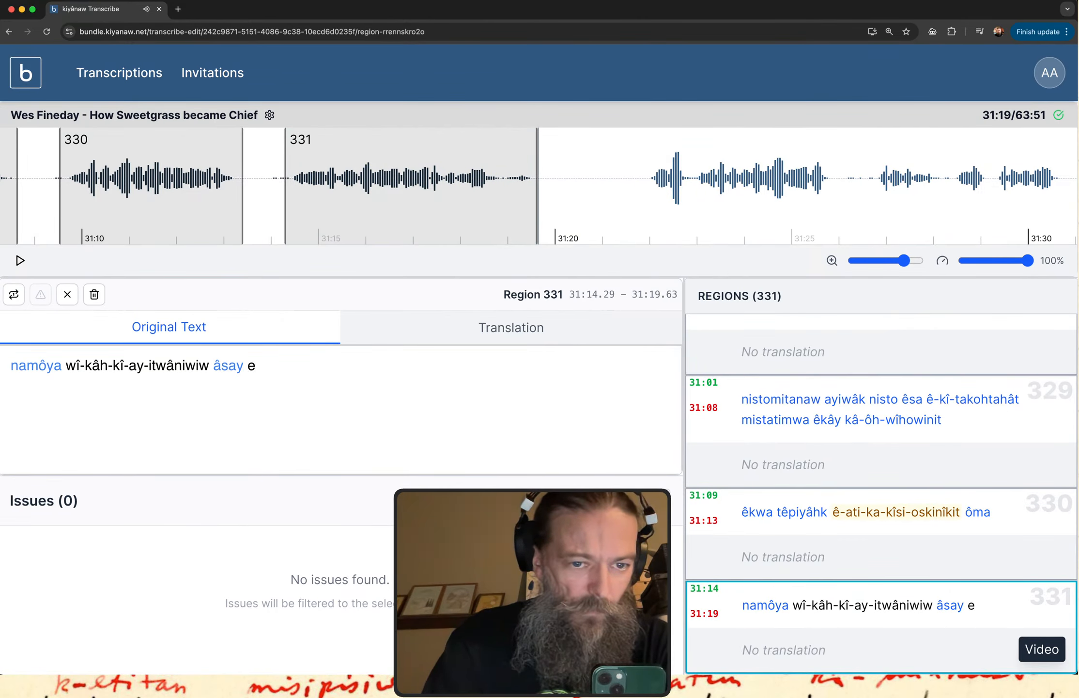
{"action": "key", "text": "BackSpace"}
{"action": "type", "text": "ê-nâp"}
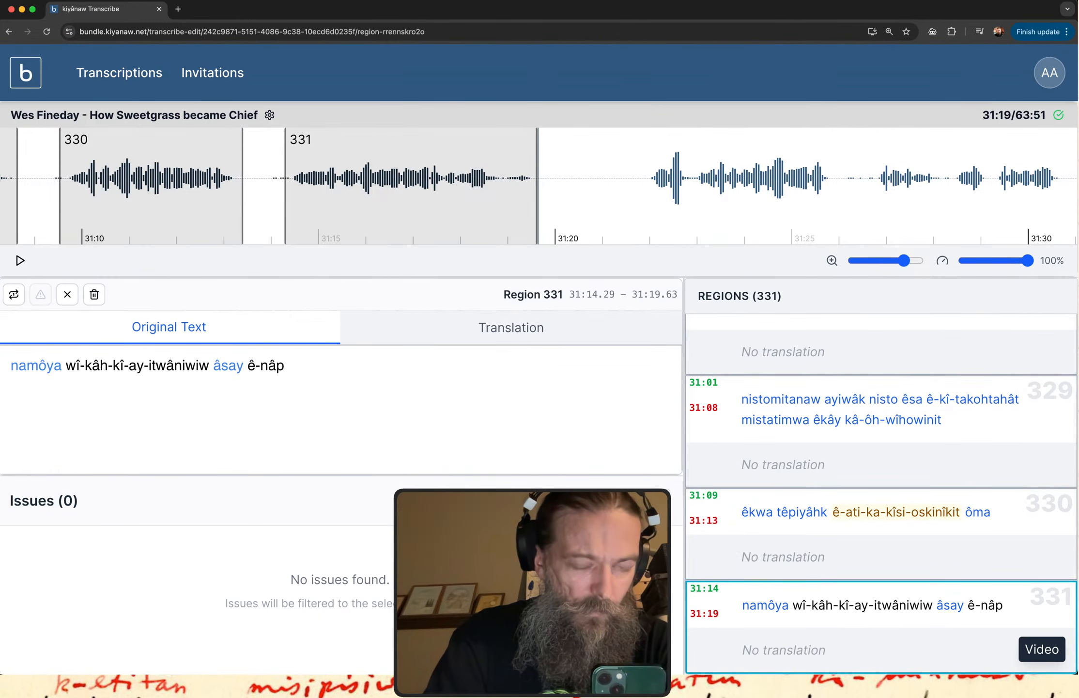
{"action": "type", "text": "ew"}
{"action": "key", "text": "BackSpace"}
{"action": "type", "text": "êw"}
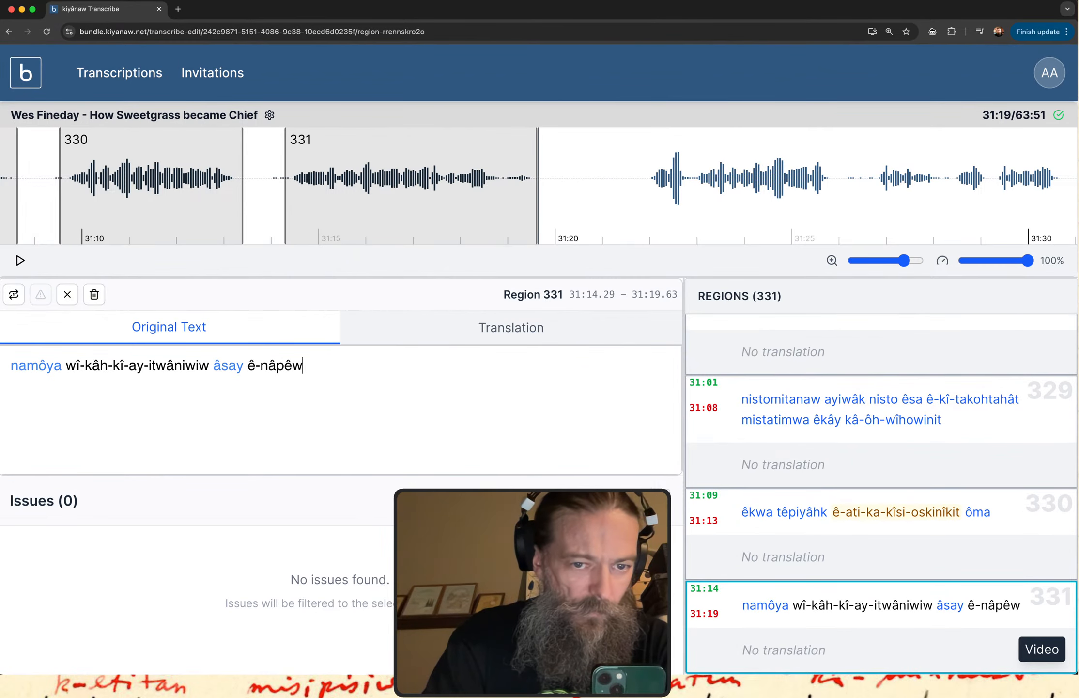
{"action": "type", "text": "it e3-"}
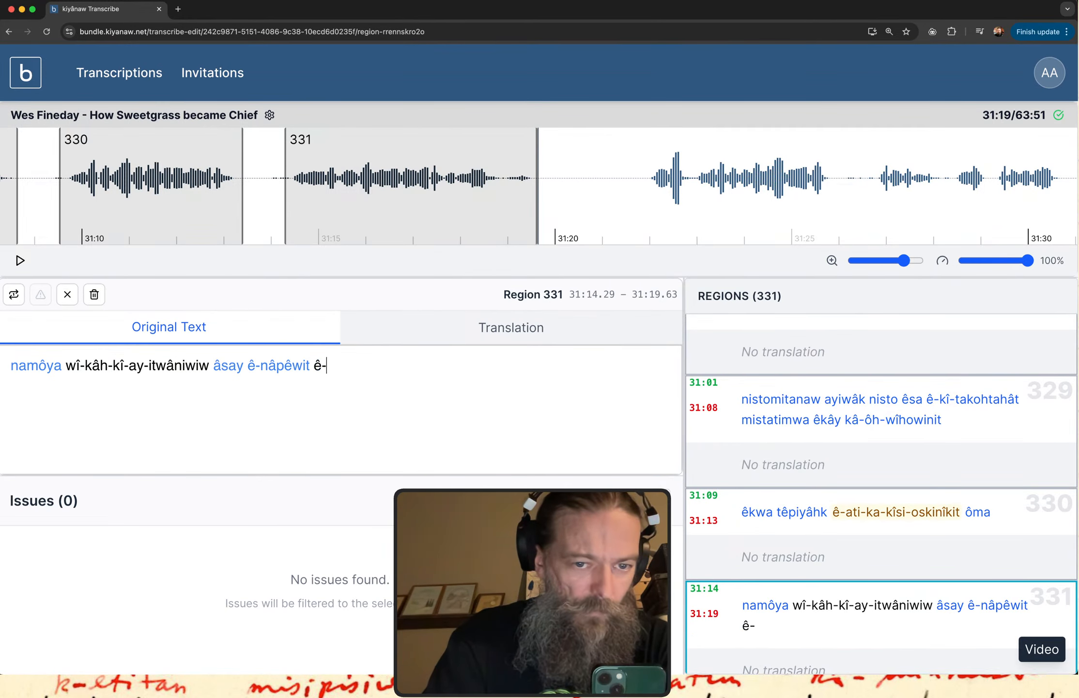
Add the verb "ê-kîsiyinîwit" at the end of region 331's original text, replaying the region to check the word.
{"action": "left_click", "coordinate": [771, 641]}
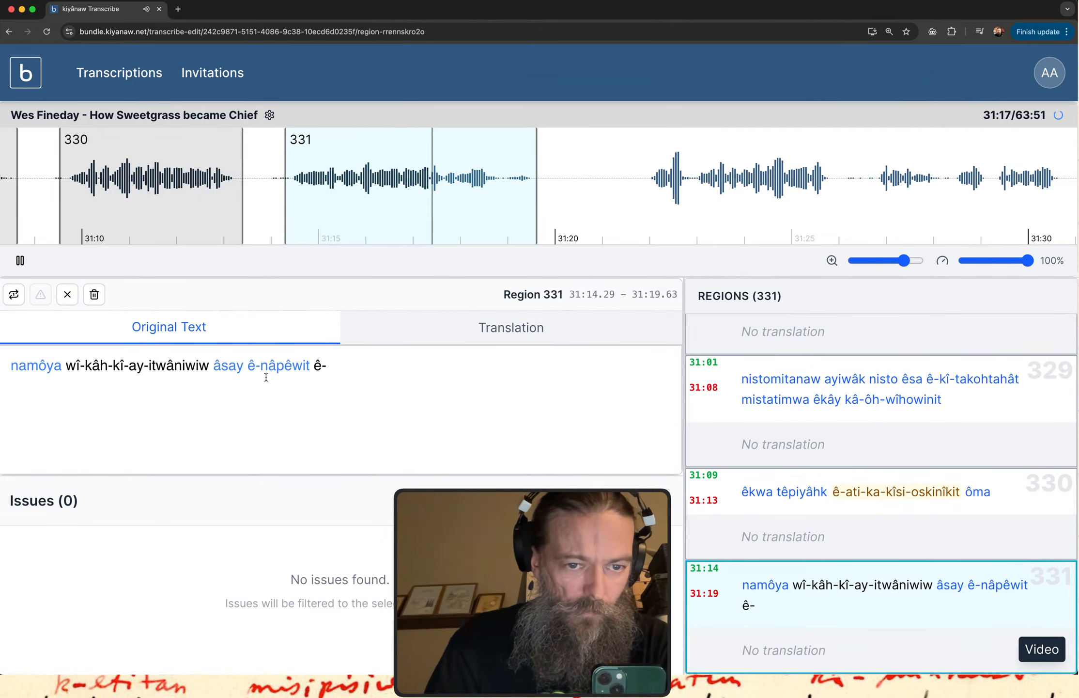
{"action": "type", "text": "ki"}
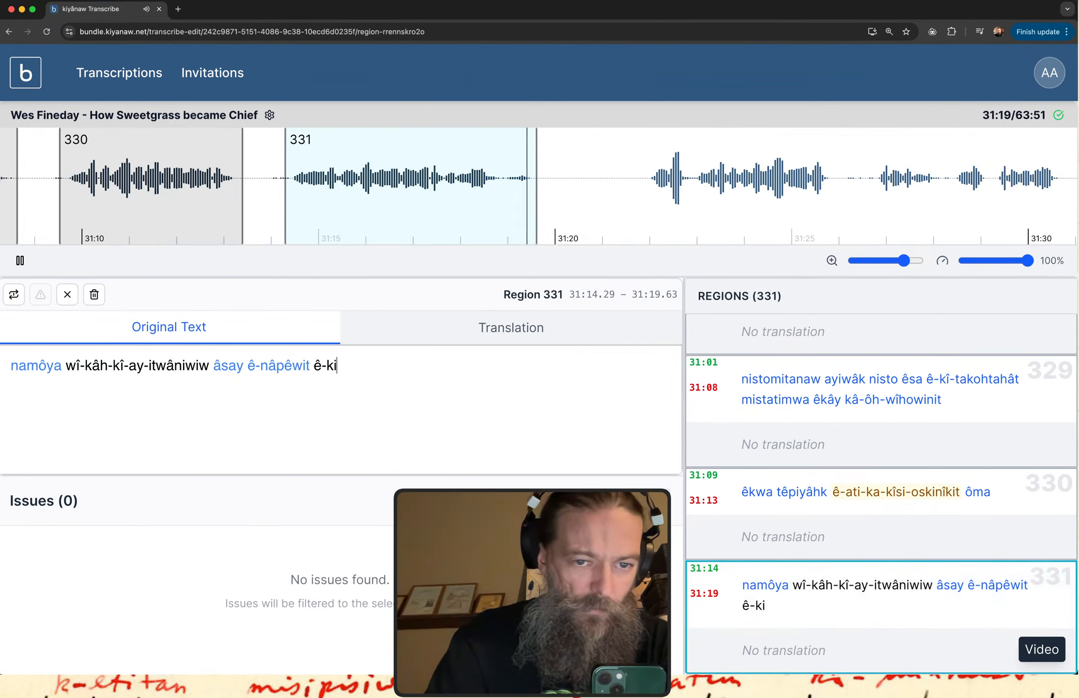
{"action": "type", "text": "3"}
{"action": "type", "text": "si"}
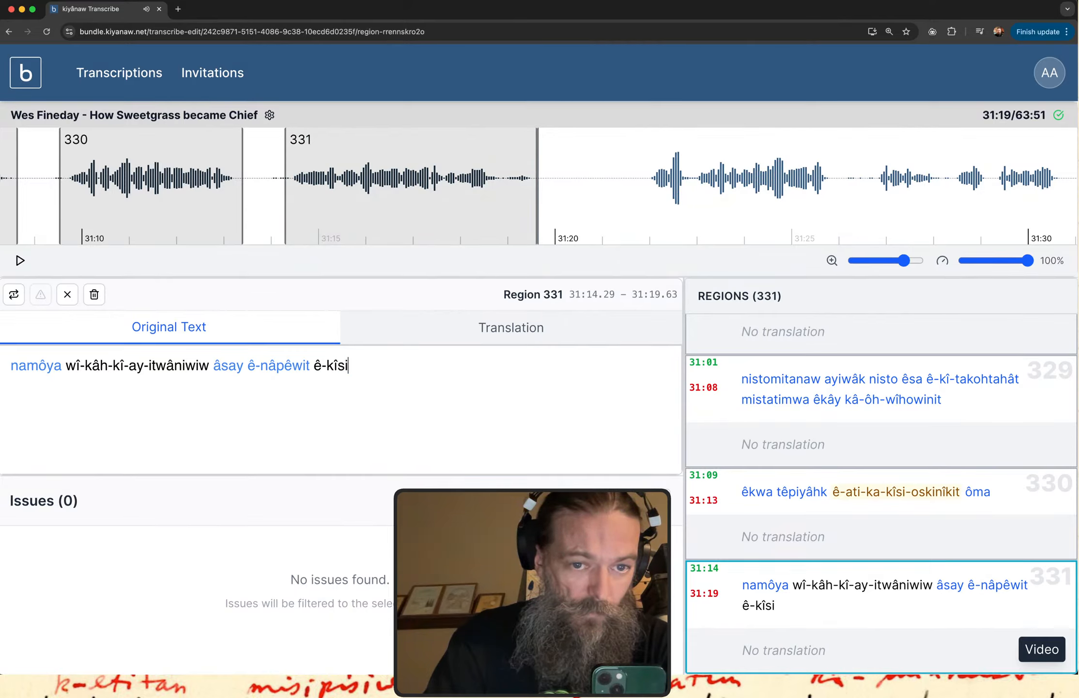
{"action": "type", "text": "yini3"}
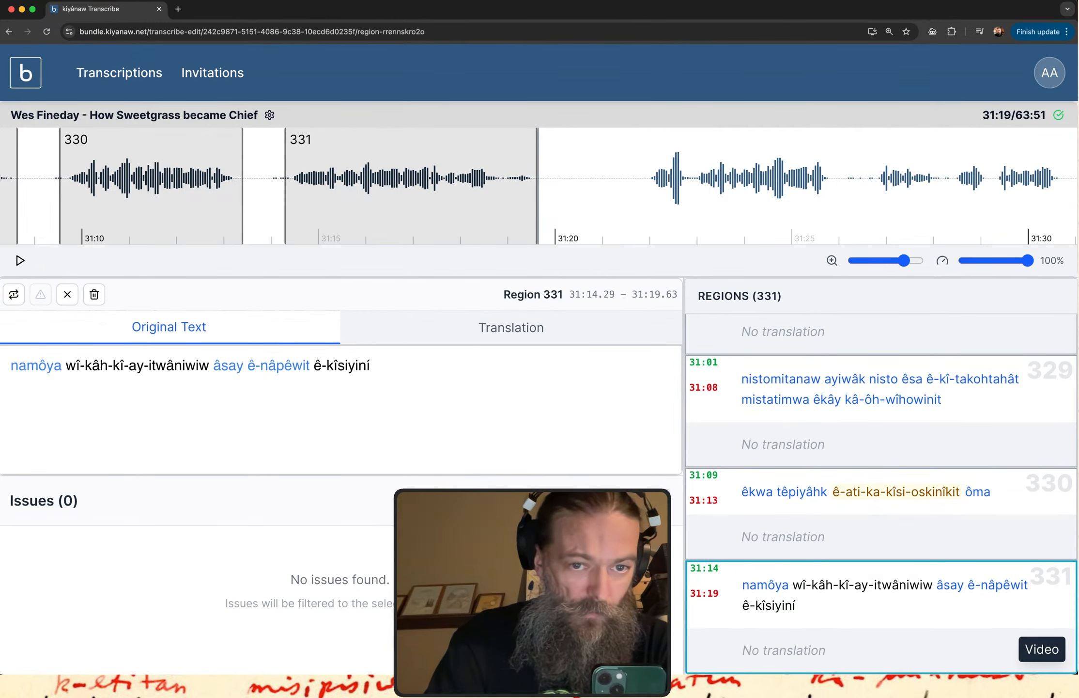
{"action": "type", "text": "wit"}
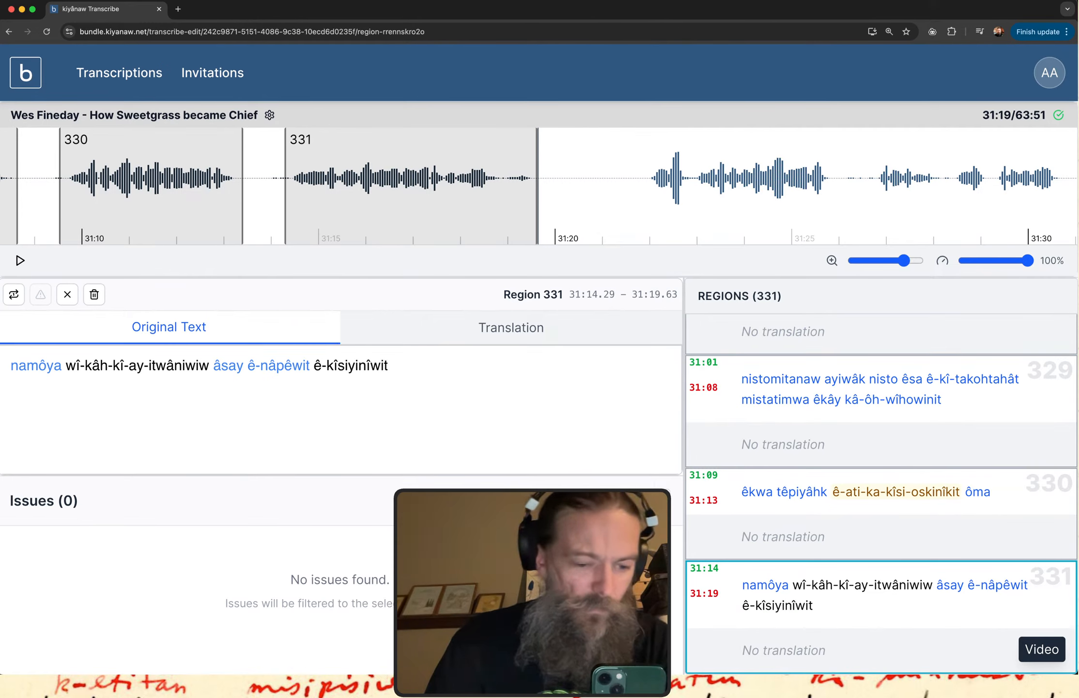
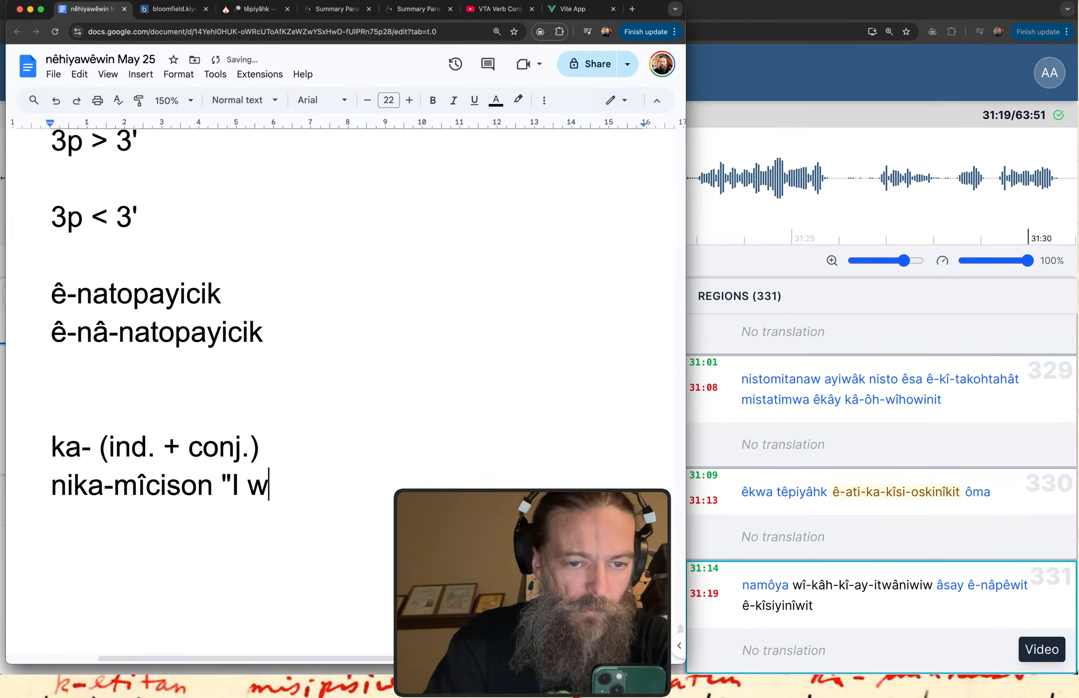
Complete the "nika-mîcison" example in the notes document with the gloss "I will eat" and start a new line.
{"action": "key", "text": "BackSpace"}
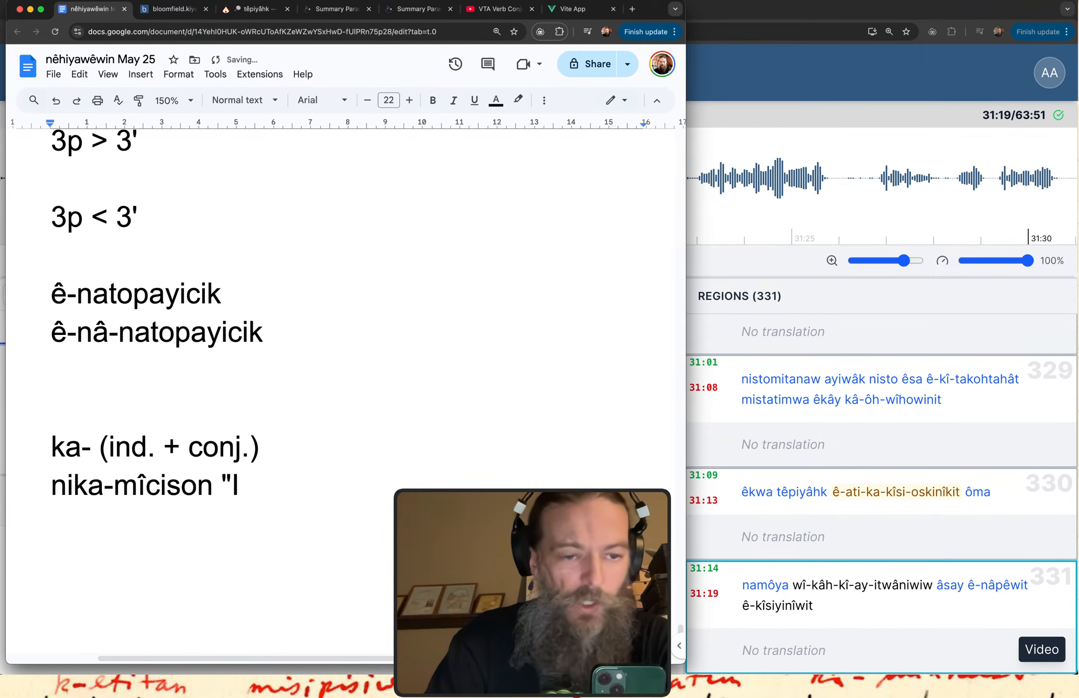
{"action": "type", "text": "will eat\""}
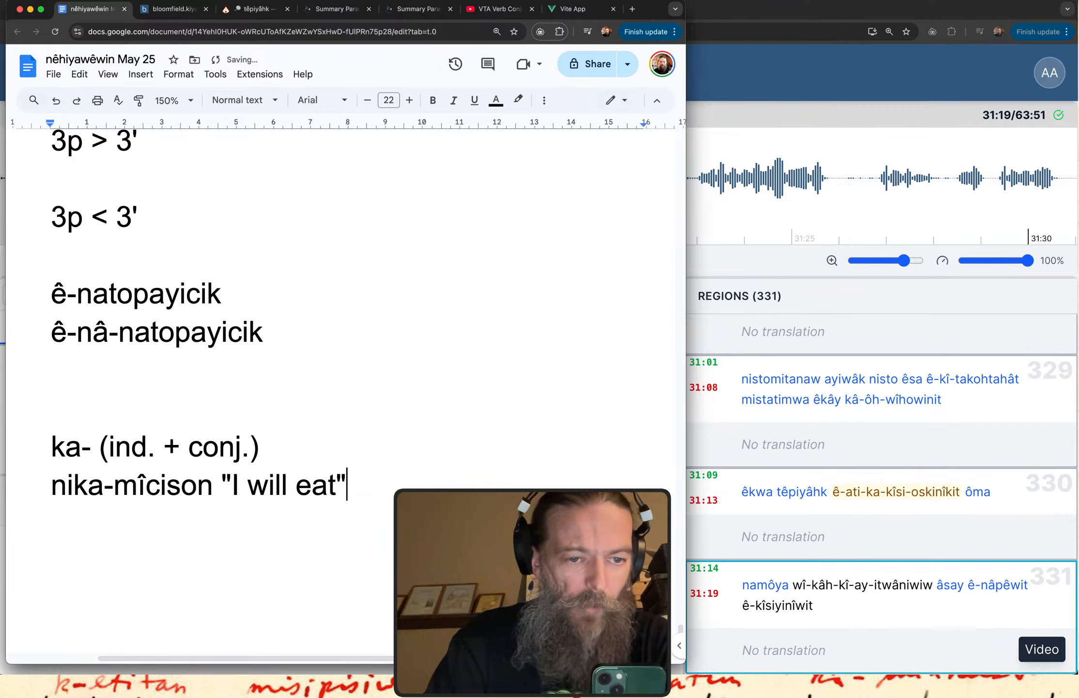
{"action": "key", "text": "Return"}
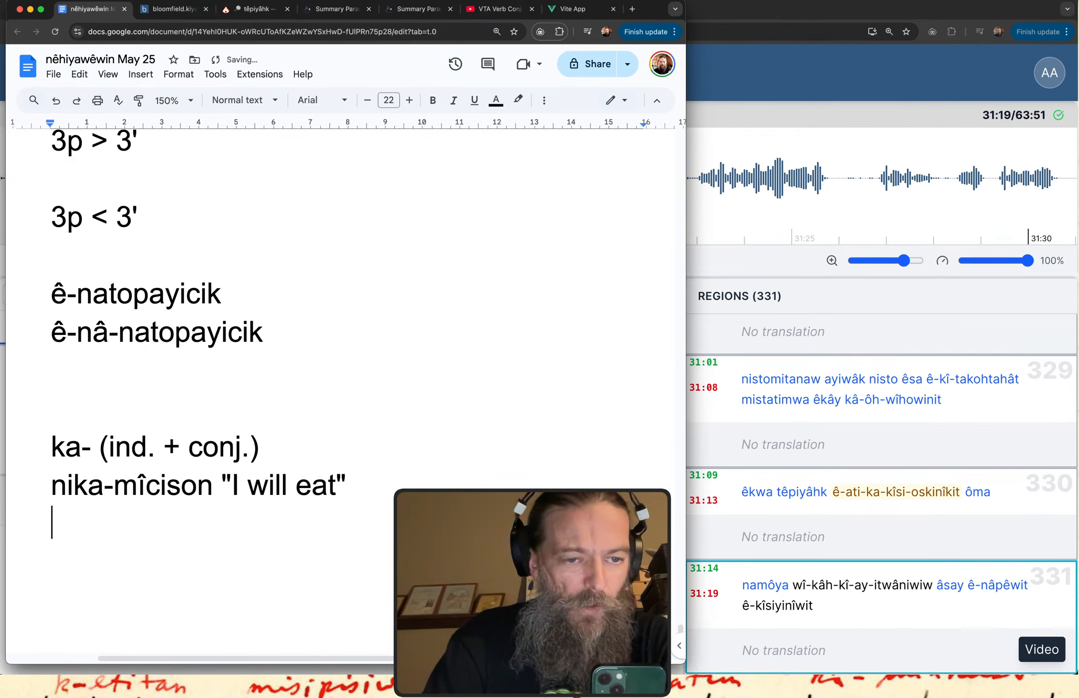
Add the conjunct form "ka-mîcisoyân" on the line below "nika-mîcison".
{"action": "type", "text": "ka-"}
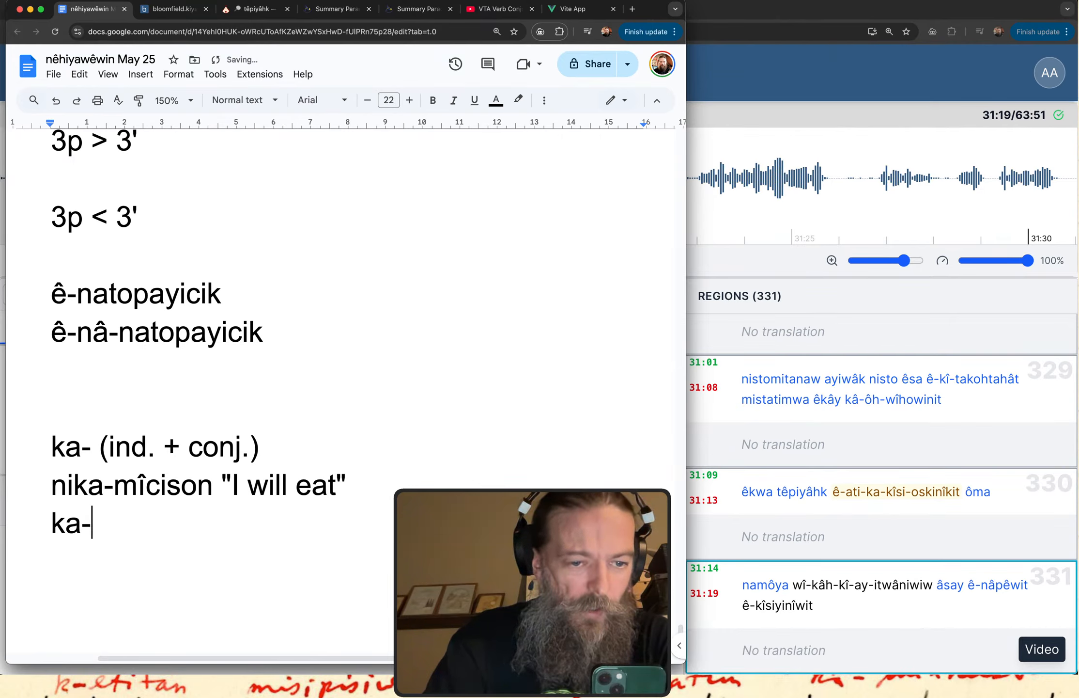
{"action": "type", "text": "k"}
{"action": "key", "text": "BackSpace"}
{"action": "type", "text": "mi1c"}
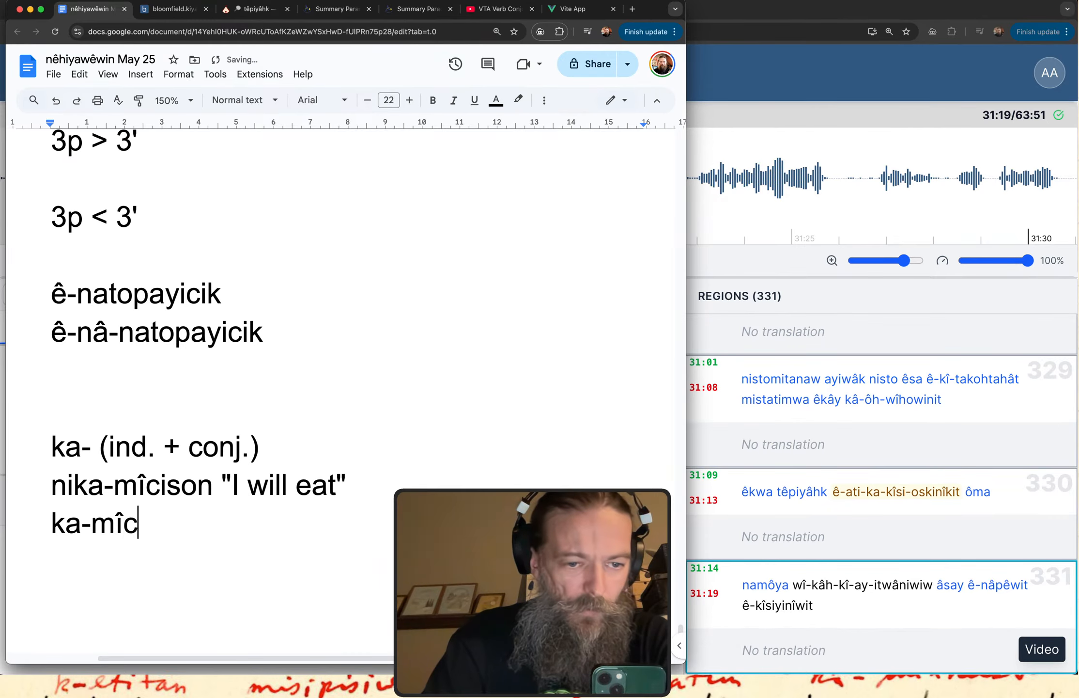
{"action": "type", "text": "isoya"}
{"action": "type", "text": "3n"}
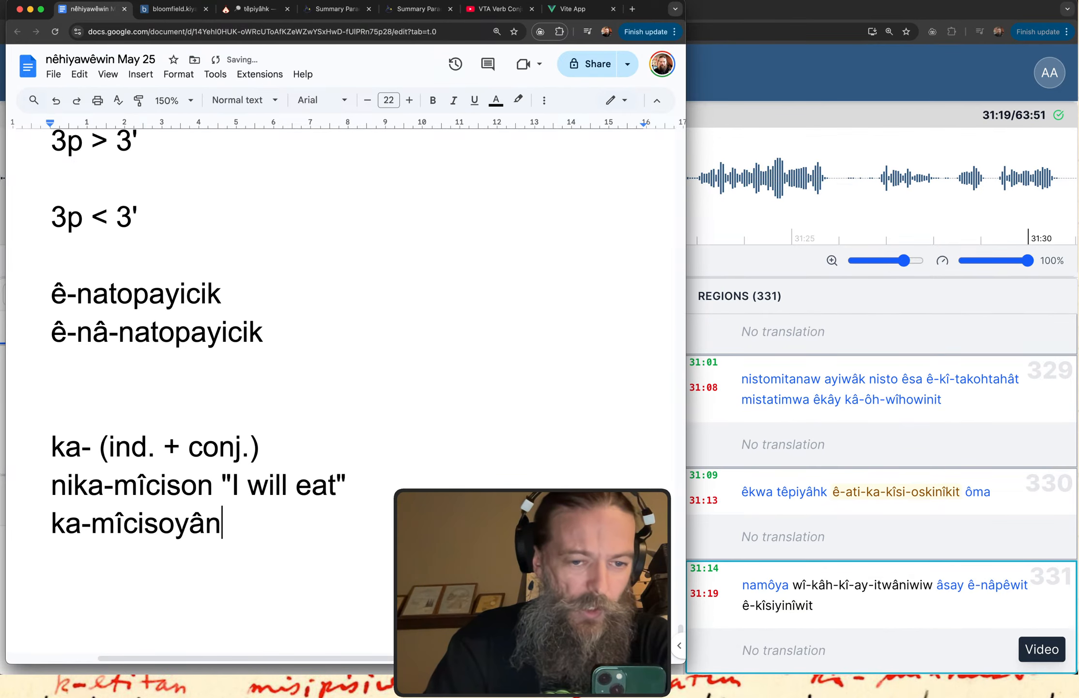
{"action": "type", "text": " \""}
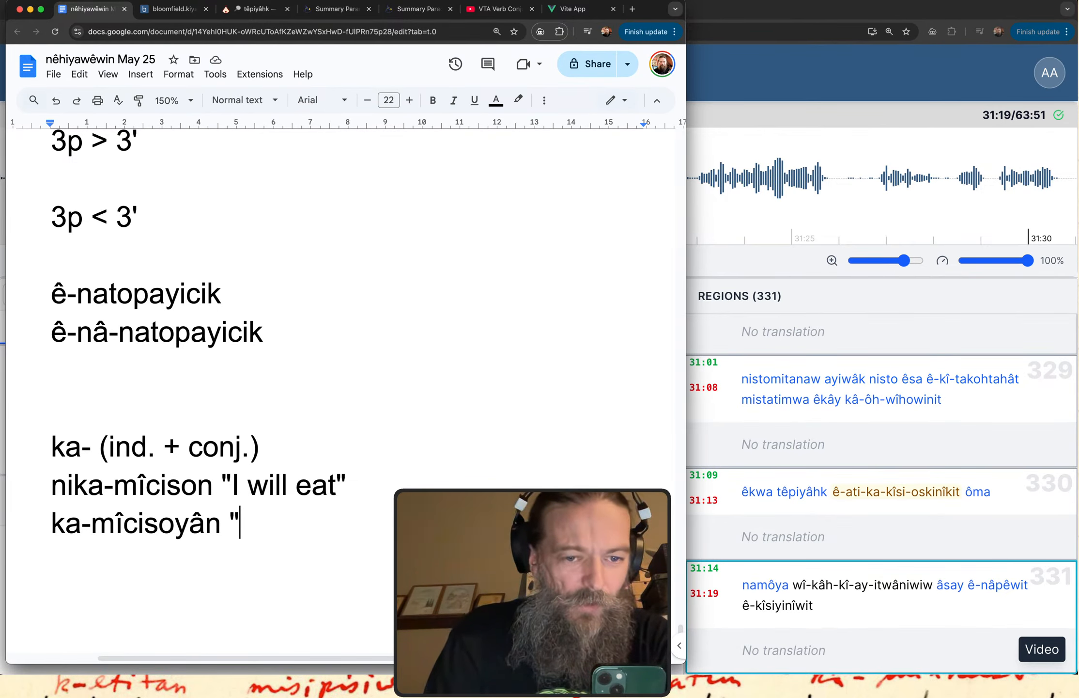
Gloss "ka-mîcisoyân" as "(me) to eat" in quotation marks on the same line.
{"action": "type", "text": "("}
{"action": "key", "text": "BackSpace"}
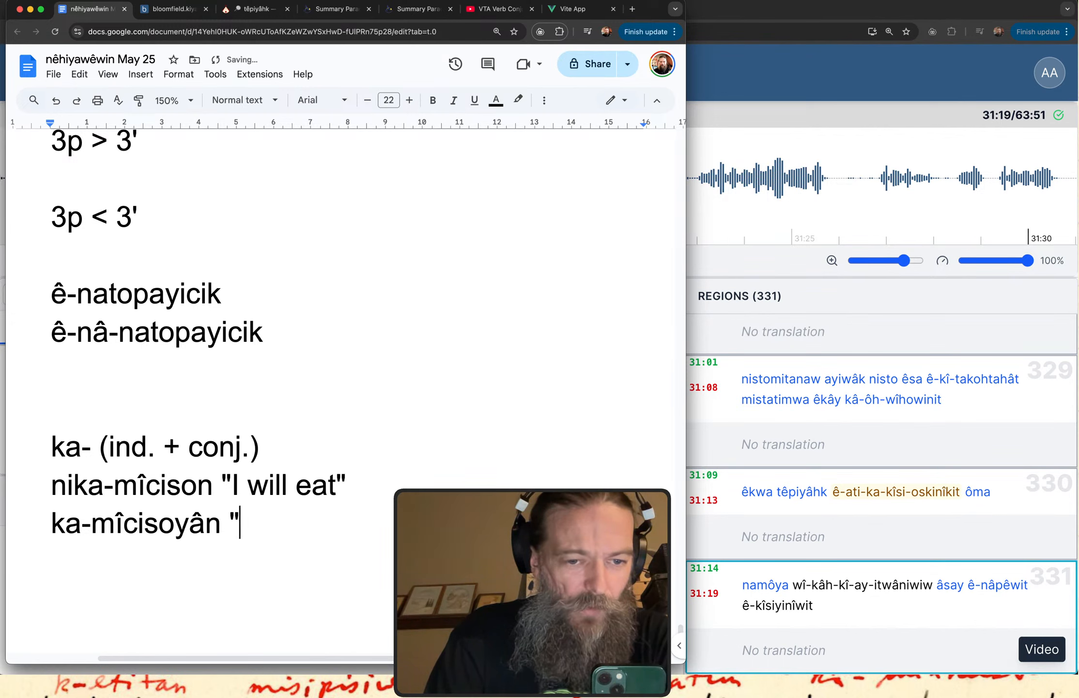
{"action": "type", "text": "(me) to eat)"}
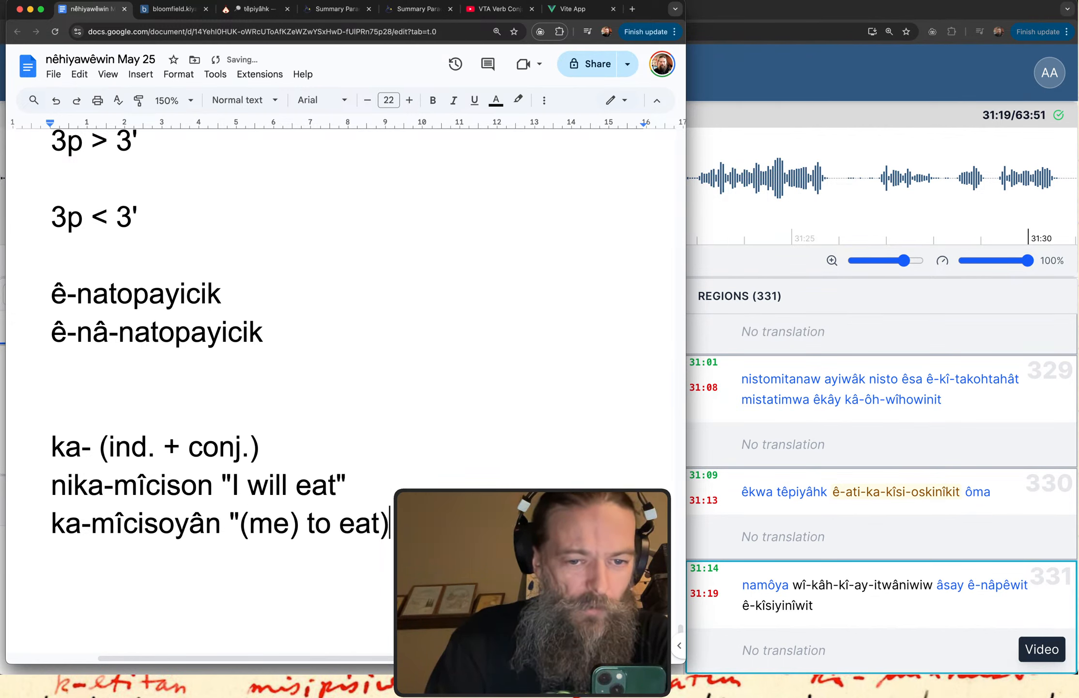
{"action": "key", "text": "BackSpace"}
{"action": "type", "text": "\""}
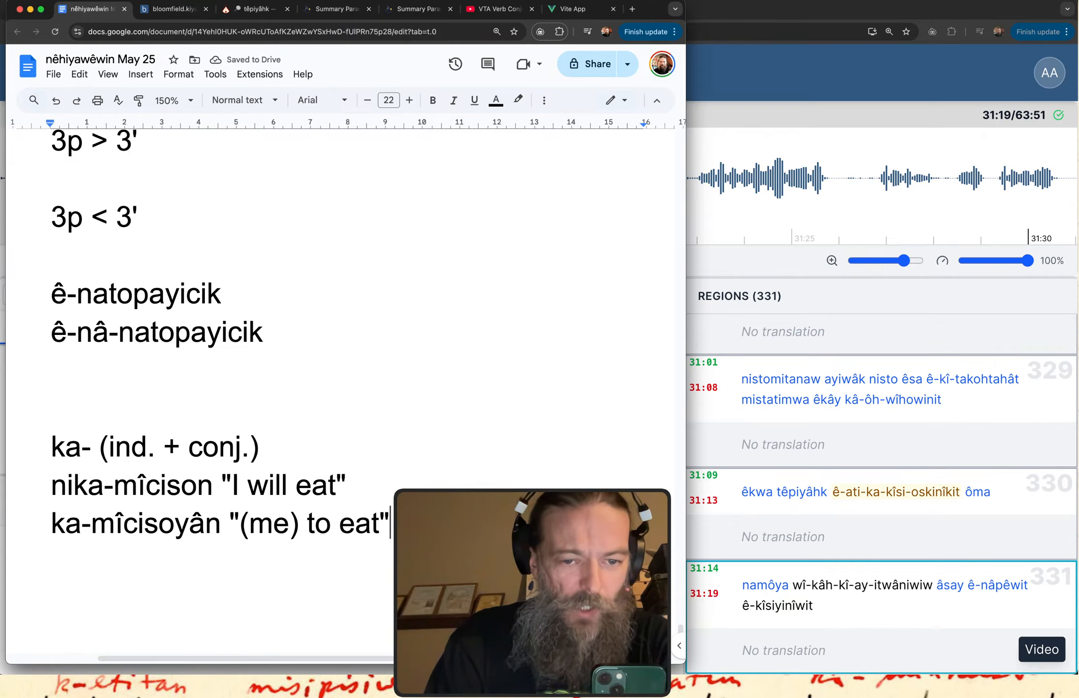
Leave a blank line under the "ka-mîcisoyân" example and add the contrasting form "kâ-mîcisoyân".
{"action": "key", "text": "Return"}
{"action": "scroll", "coordinate": [218, 340], "scroll_direction": "down", "scroll_amount": 5}
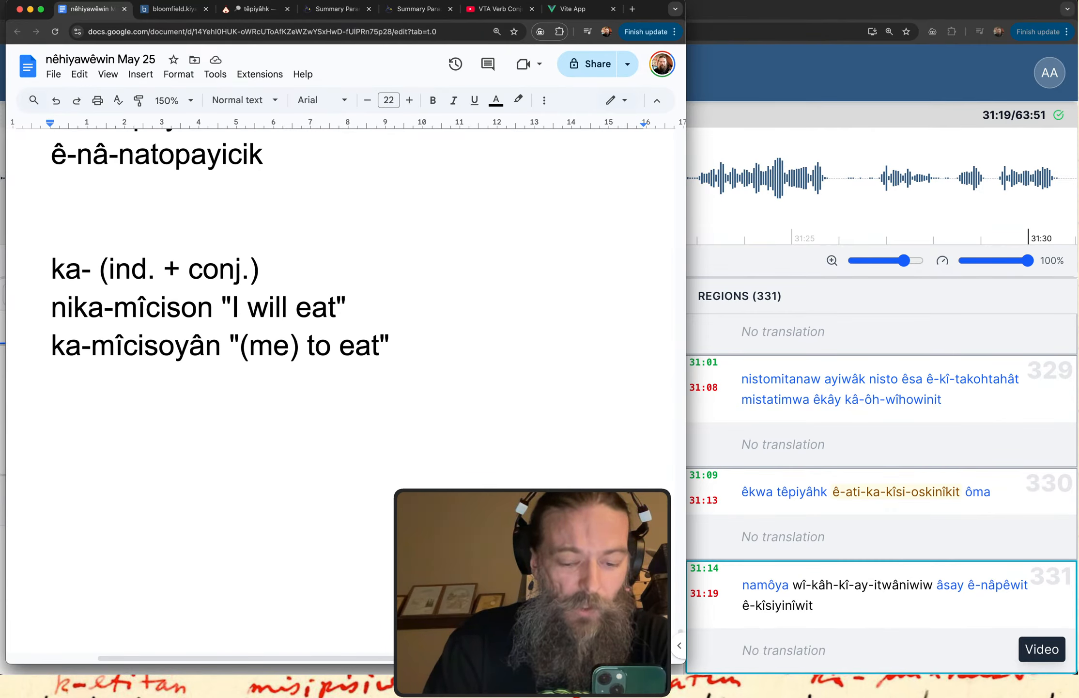
{"action": "key", "text": "Return"}
{"action": "type", "text": "ka"}
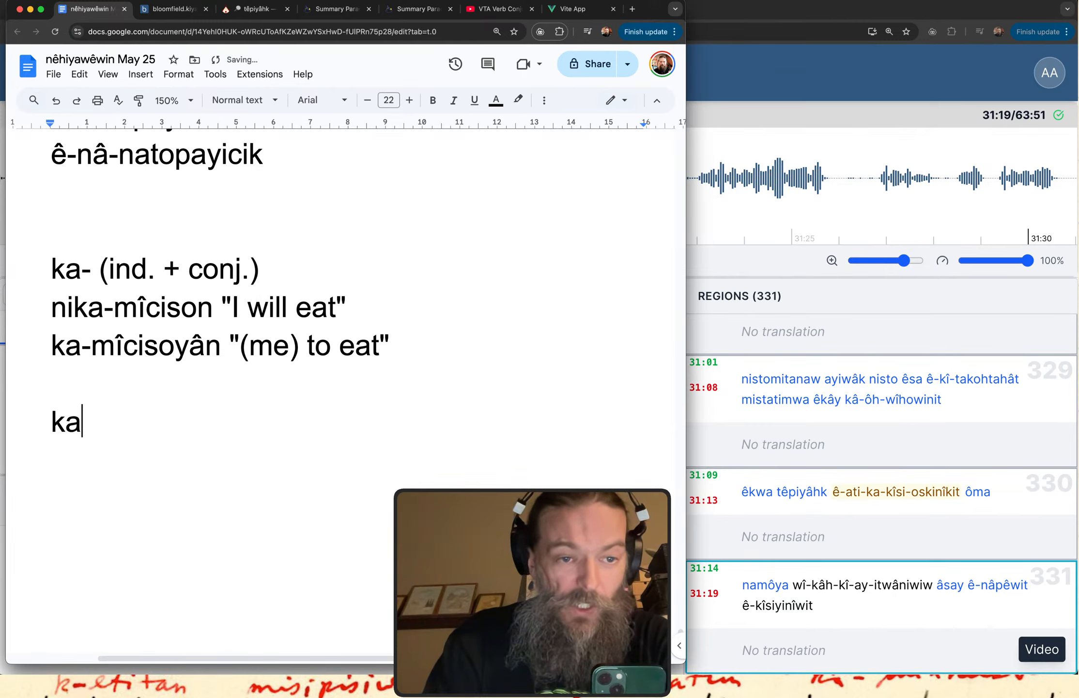
{"action": "type", "text": "3-mi"}
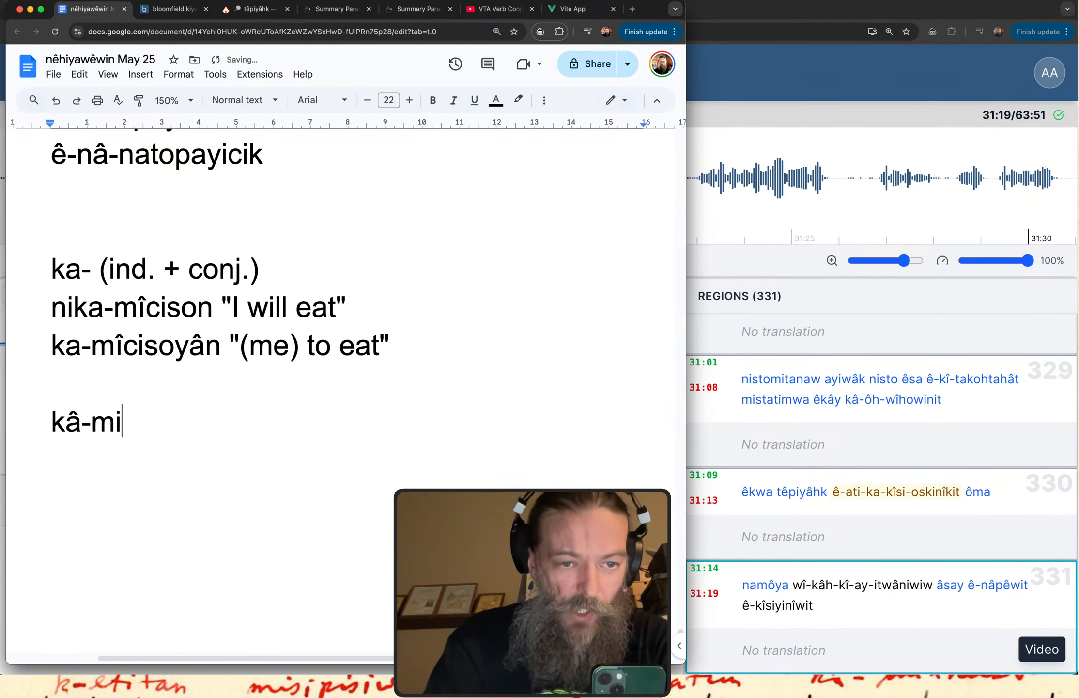
{"action": "type", "text": "3ciso"}
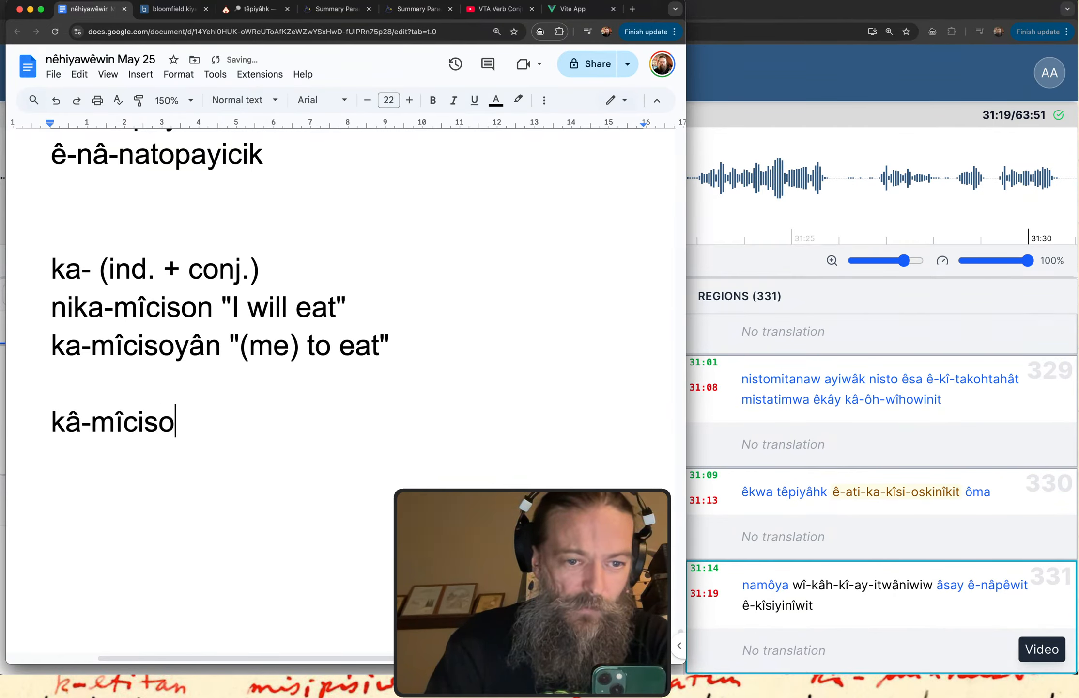
{"action": "type", "text": "ya"}
{"action": "type", "text": "n"}
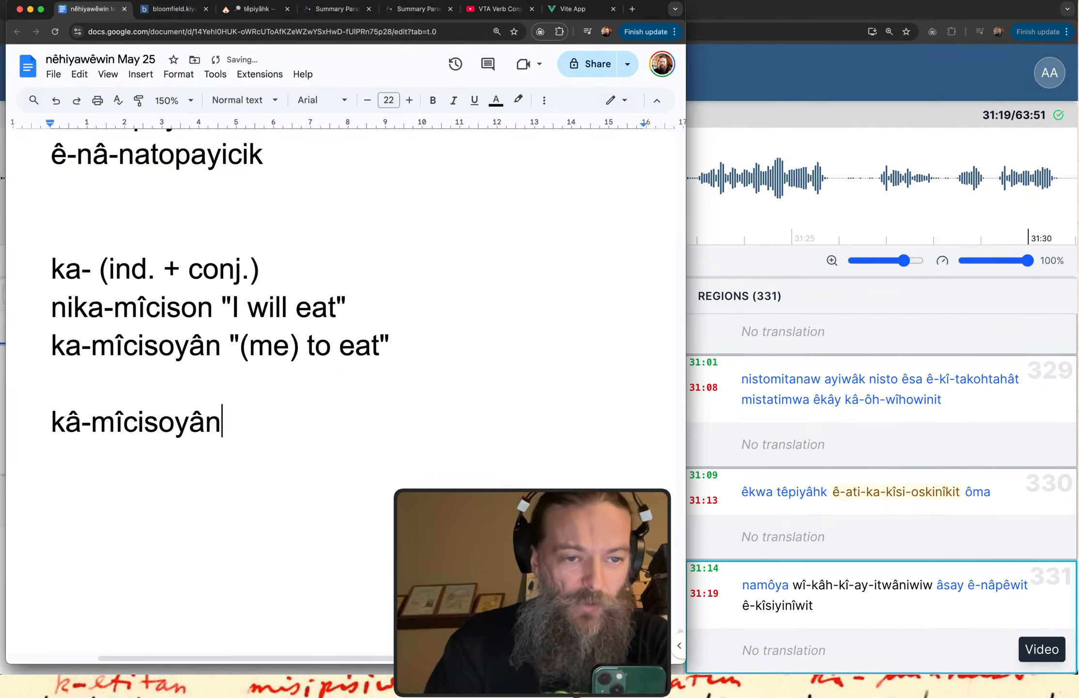
Insert an extra blank line above and below the "ka-mîcisoyân" example to set it apart.
{"action": "key", "text": "Up"}
{"action": "key", "text": "Return"}
{"action": "key", "text": "Up"}
{"action": "key", "text": "Up"}
{"action": "key", "text": "Return"}
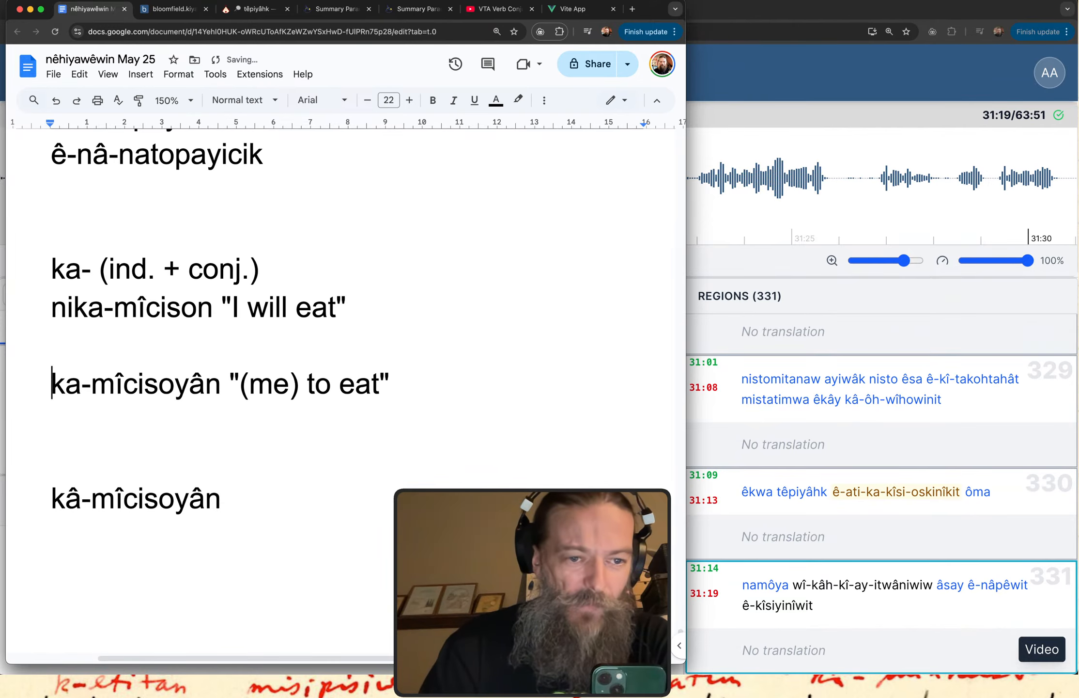
{"action": "key", "text": "Down"}
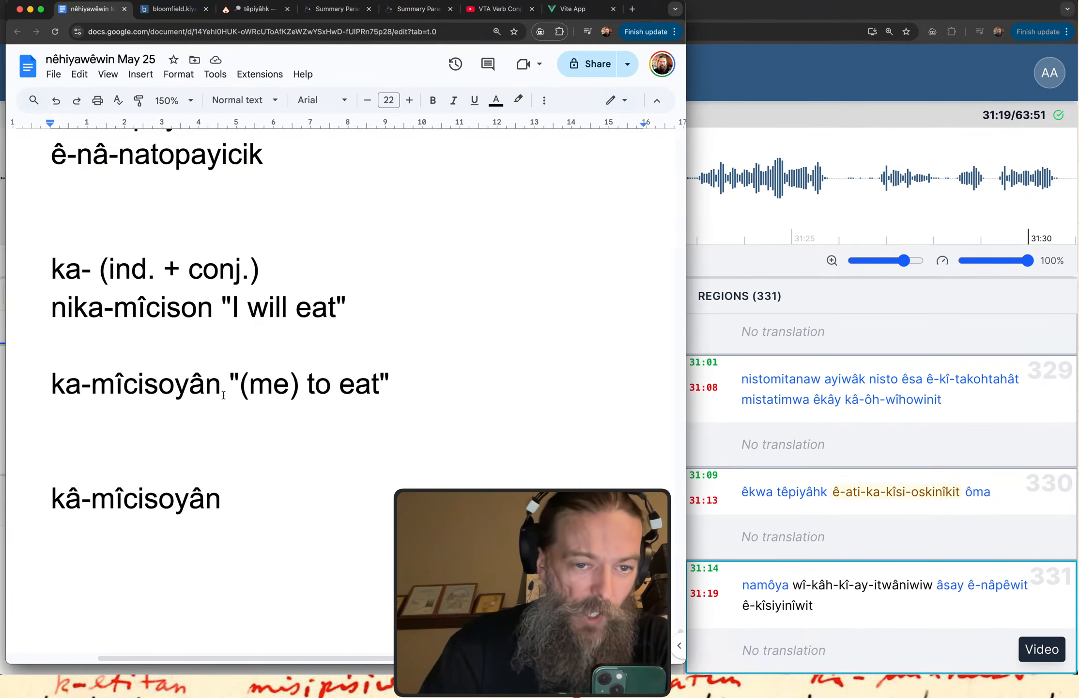
Copy "ka-mîcisoyân" to the line below its gloss and change the copy to "ta-mîcisoyân", followed by a new line.
{"action": "left_click_drag", "start_coordinate": [223, 388], "coordinate": [43, 391]}
{"action": "key", "text": "super+c"}
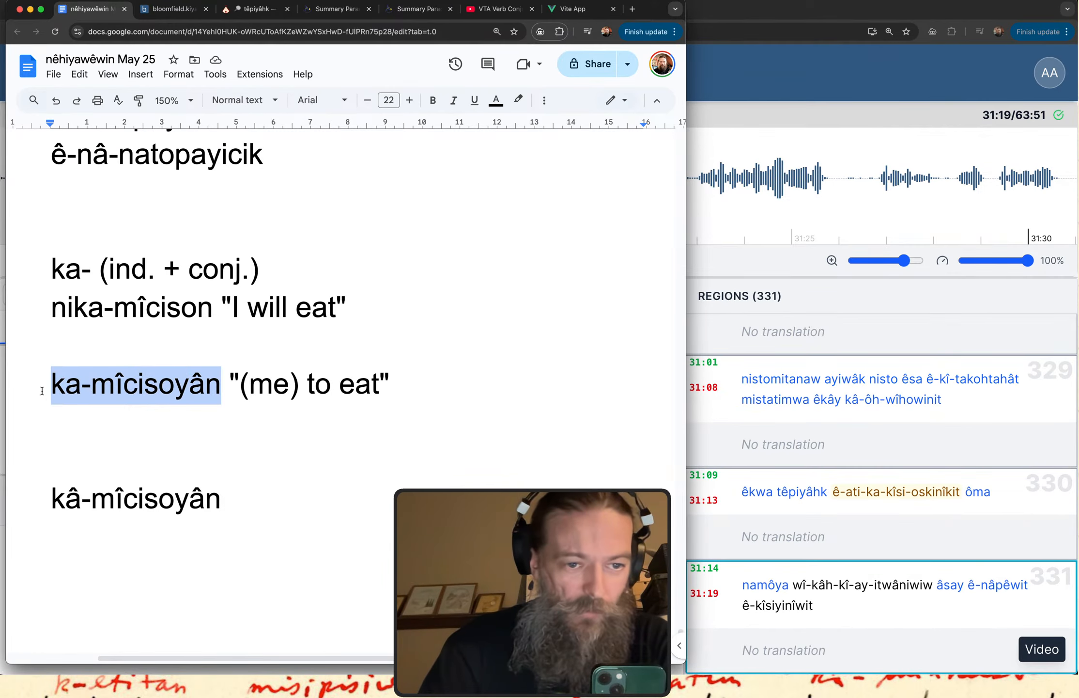
{"action": "double_click", "coordinate": [73, 424]}
{"action": "key", "text": "super+v"}
{"action": "key", "text": "Return"}
{"action": "key", "text": "Return"}
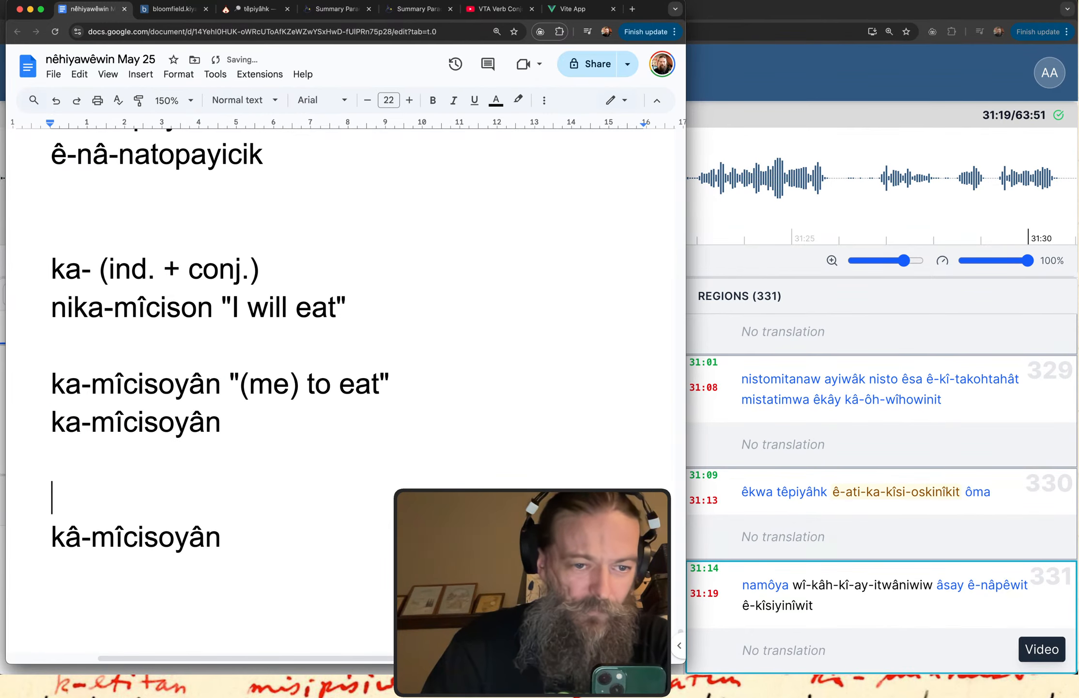
{"action": "key", "text": "Up"}
{"action": "key", "text": "Up"}
{"action": "key", "text": "Right"}
{"action": "key", "text": "BackSpace"}
{"action": "type", "text": "t"}
{"action": "key", "text": "End"}
{"action": "key", "text": "Return"}
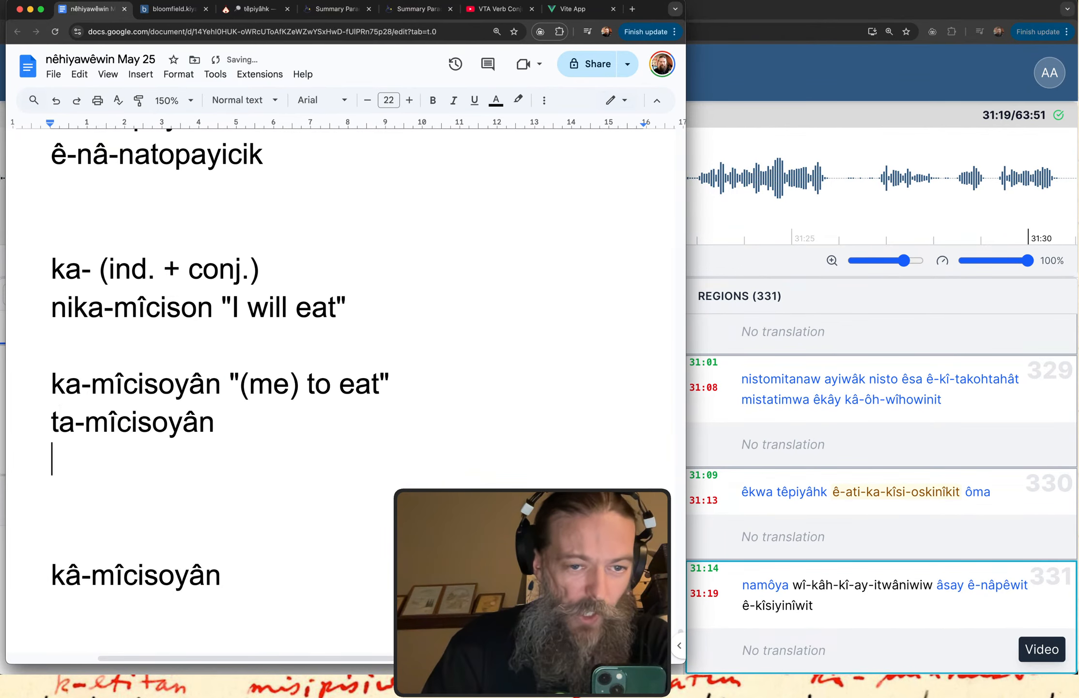
Add the variant "kita-mîcisoyân" under "ta-mîcisoyân", reusing the copied verb without its "ka-" prefix.
{"action": "type", "text": "ki"}
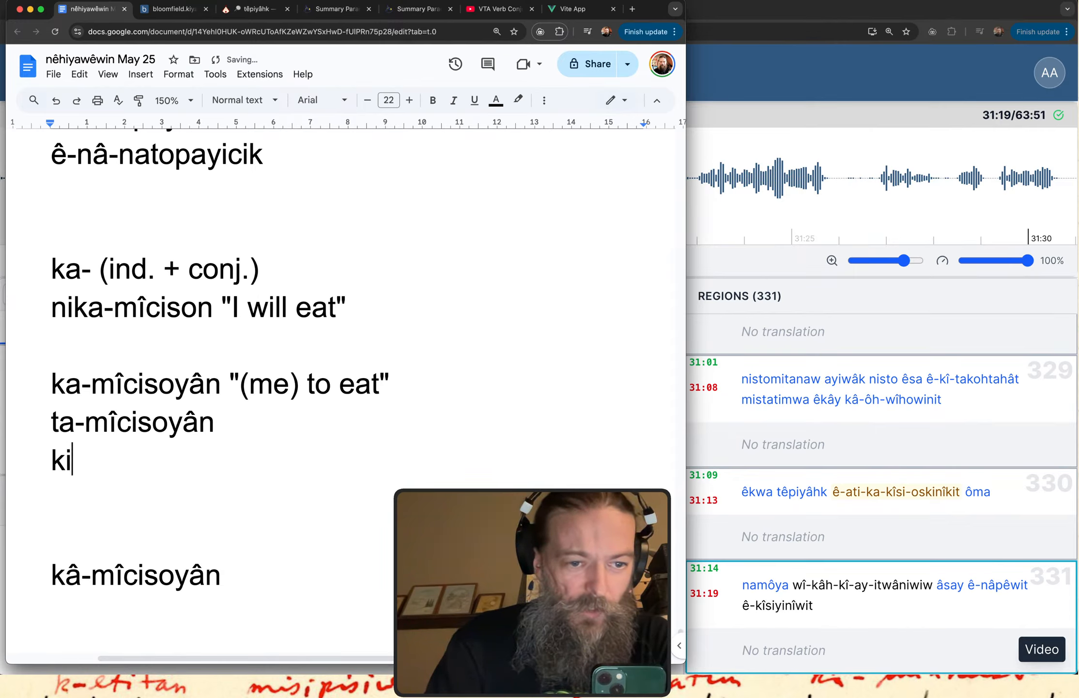
{"action": "type", "text": "ta-"}
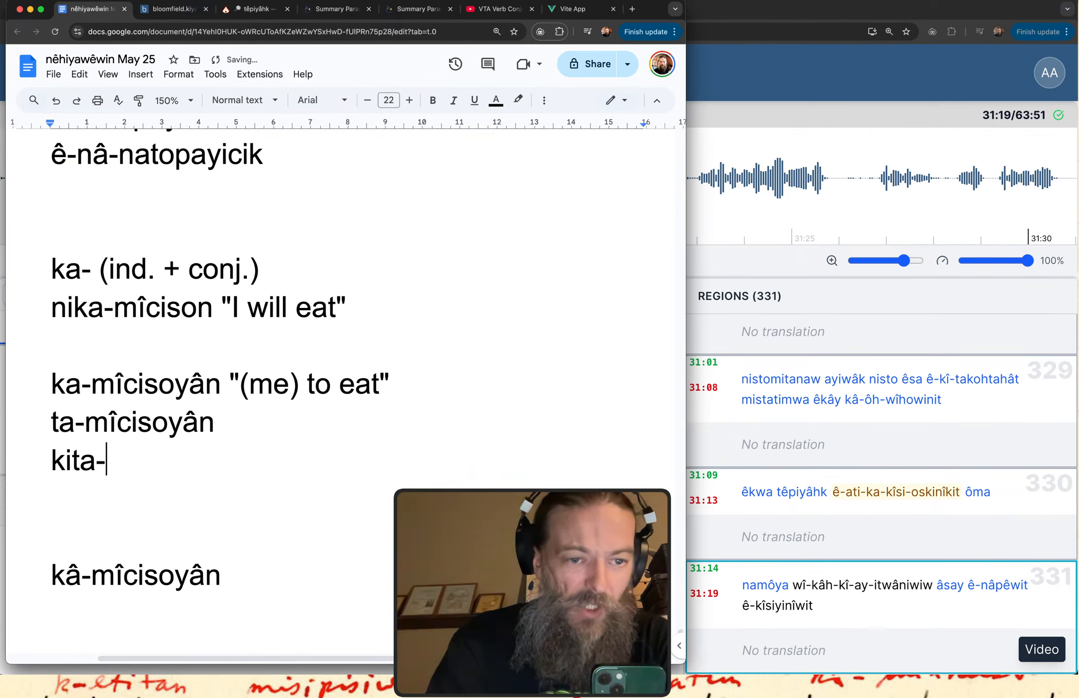
{"action": "key", "text": "super+v"}
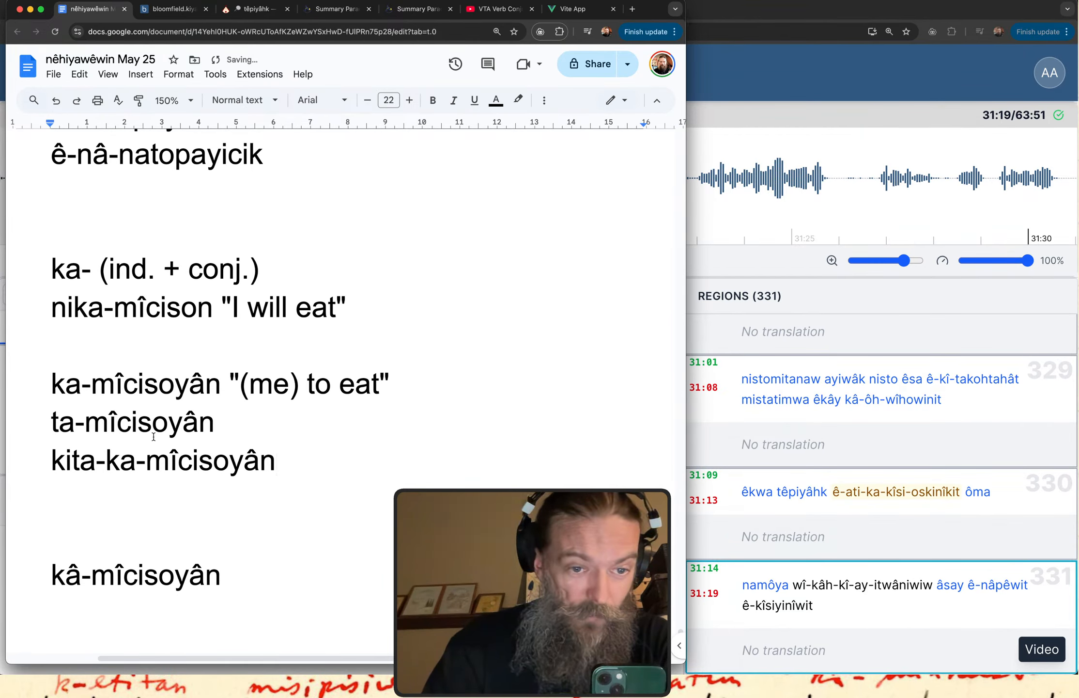
{"action": "left_click", "coordinate": [136, 476]}
{"action": "key", "text": "BackSpace"}
{"action": "key", "text": "BackSpace"}
{"action": "key", "text": "BackSpace"}
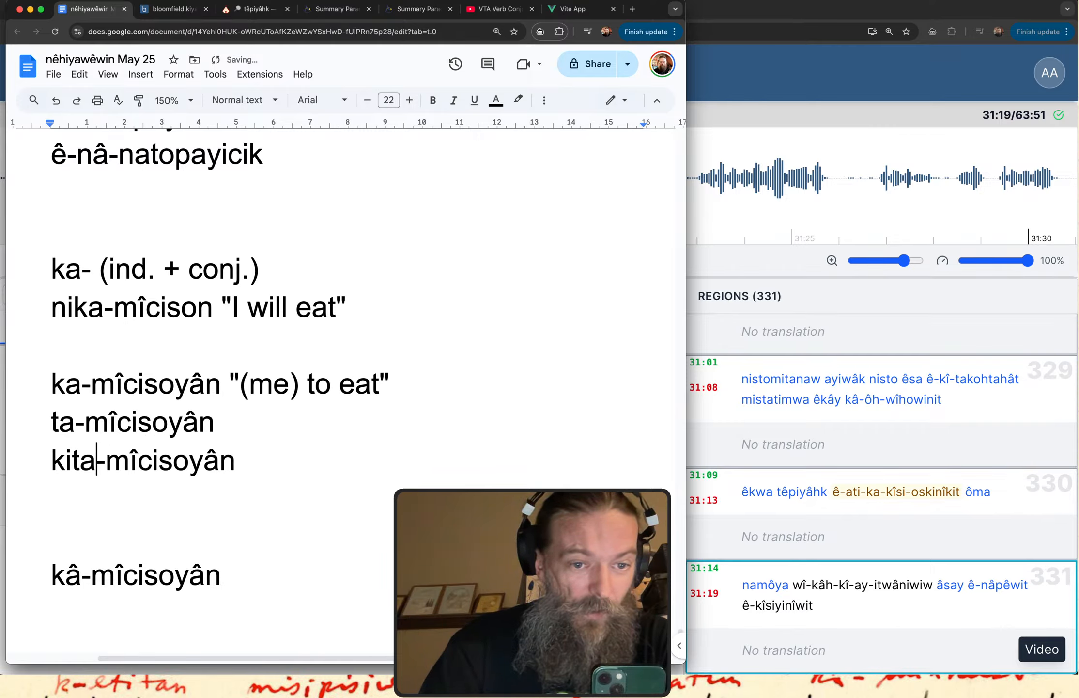
Add the variant "tita-mîcisoyân" under "kita-mîcisoyân", reusing the copied verb without its "ka-" prefix.
{"action": "key", "text": "super+Right"}
{"action": "key", "text": "Return"}
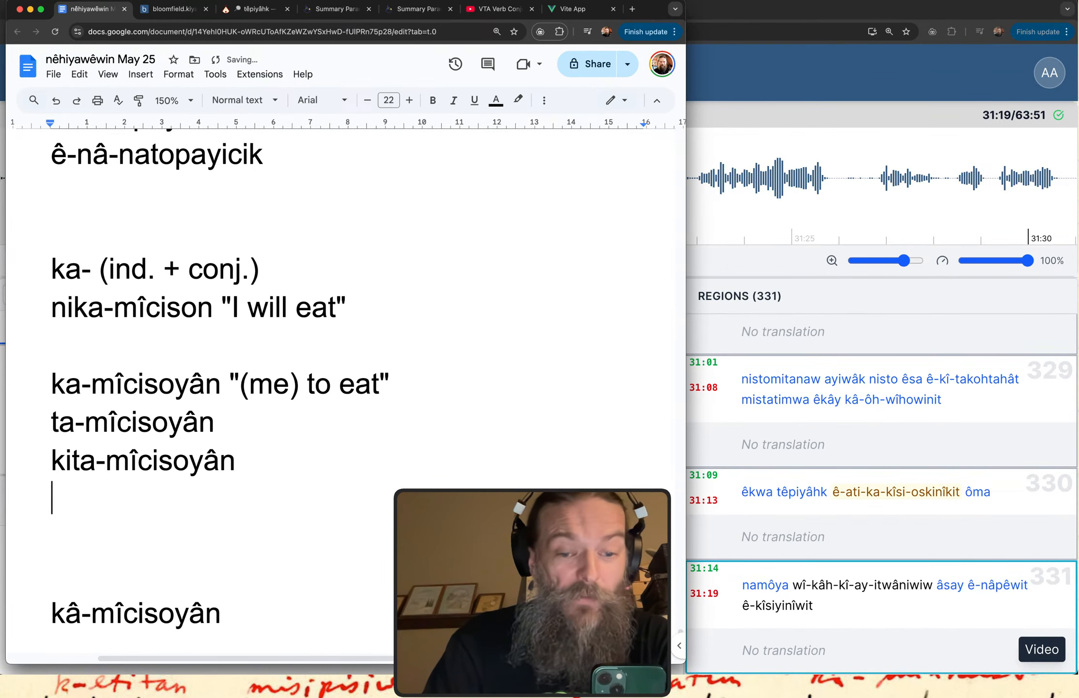
{"action": "type", "text": "k"}
{"action": "key", "text": "BackSpace"}
{"action": "type", "text": "t"}
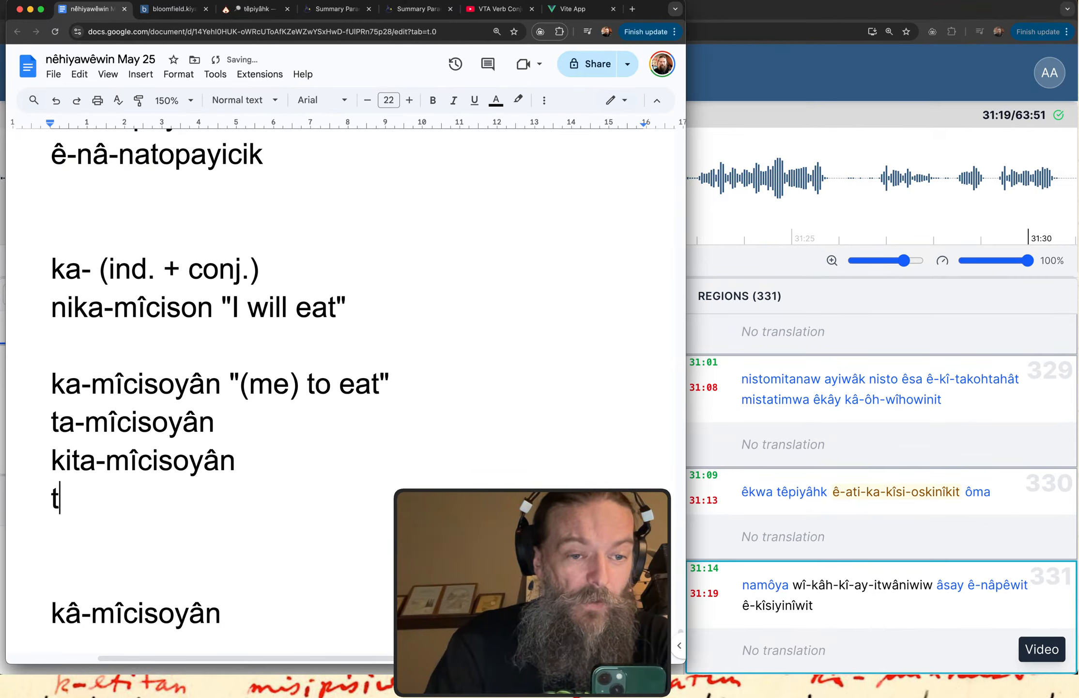
{"action": "type", "text": "ita-"}
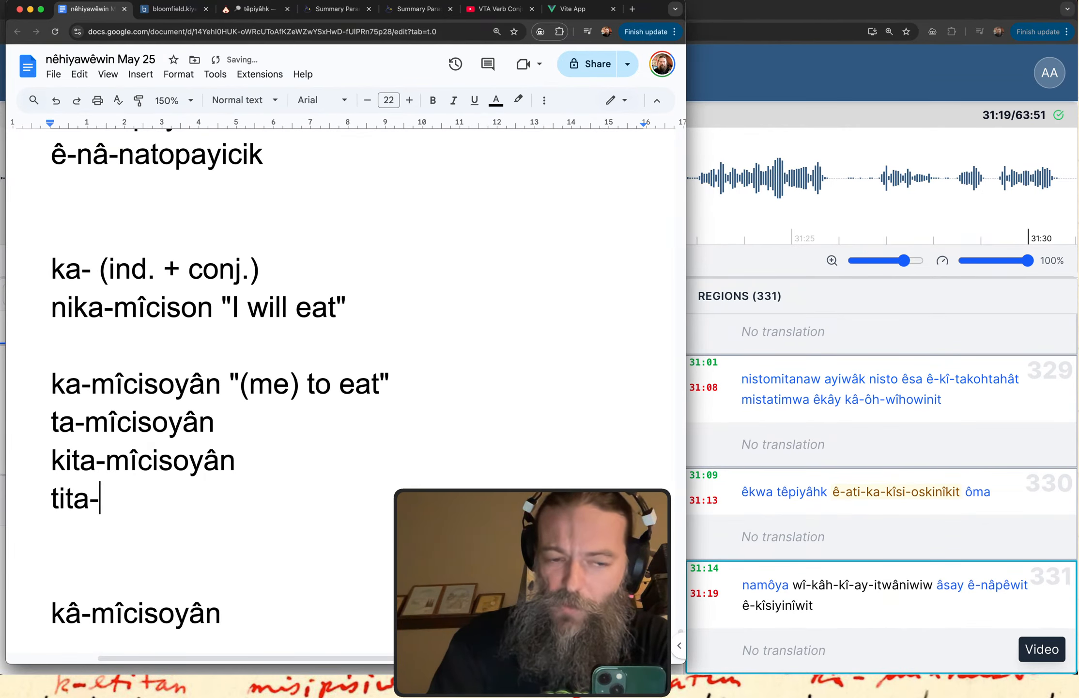
{"action": "key", "text": "super+v"}
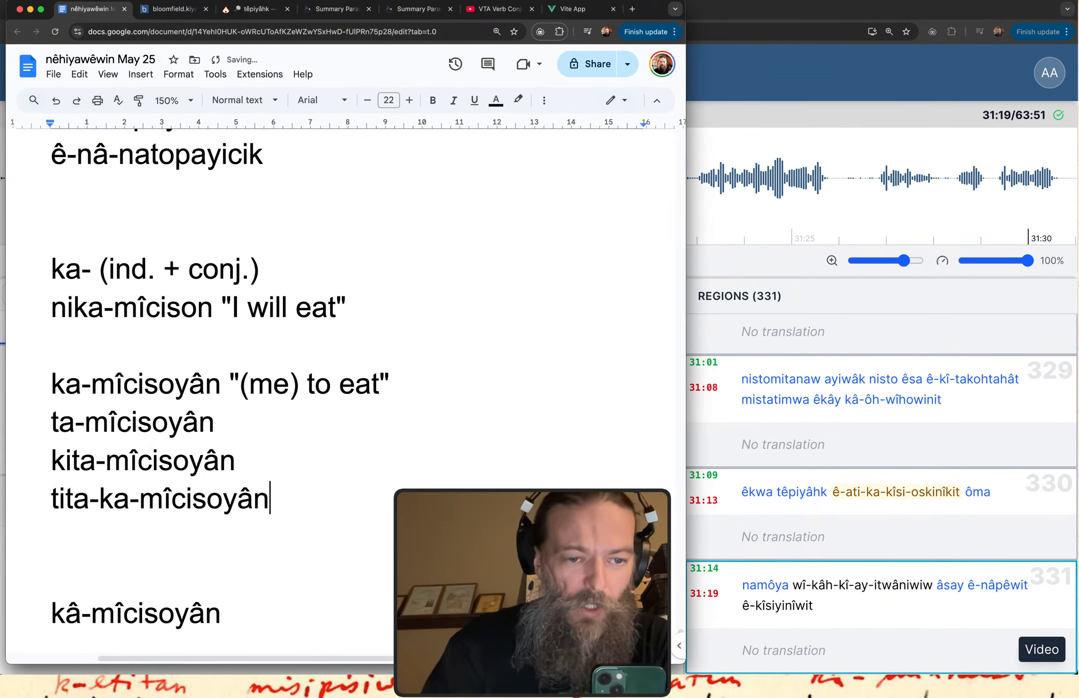
{"action": "left_click", "coordinate": [136, 491]}
{"action": "key", "text": "BackSpace"}
{"action": "key", "text": "BackSpace"}
{"action": "key", "text": "BackSpace"}
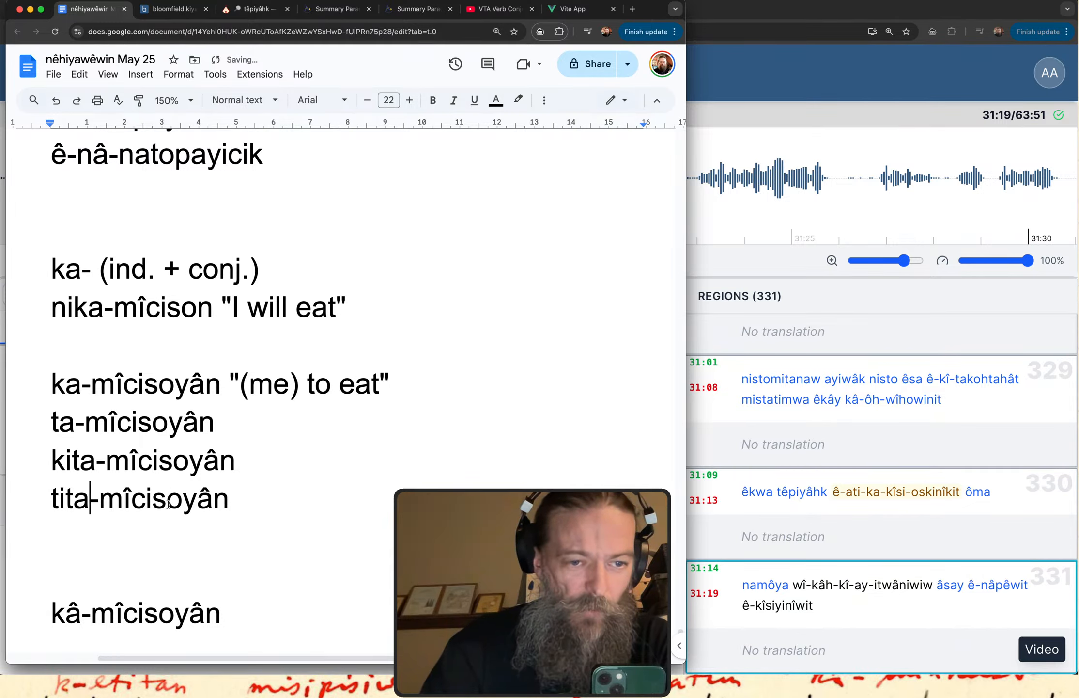
Paste the copied verb under "tita-mîcisoyân" and prefix it with "ki" to form "kika-mîcisoyân".
{"action": "scroll", "coordinate": [168, 505], "scroll_direction": "down", "scroll_amount": 3}
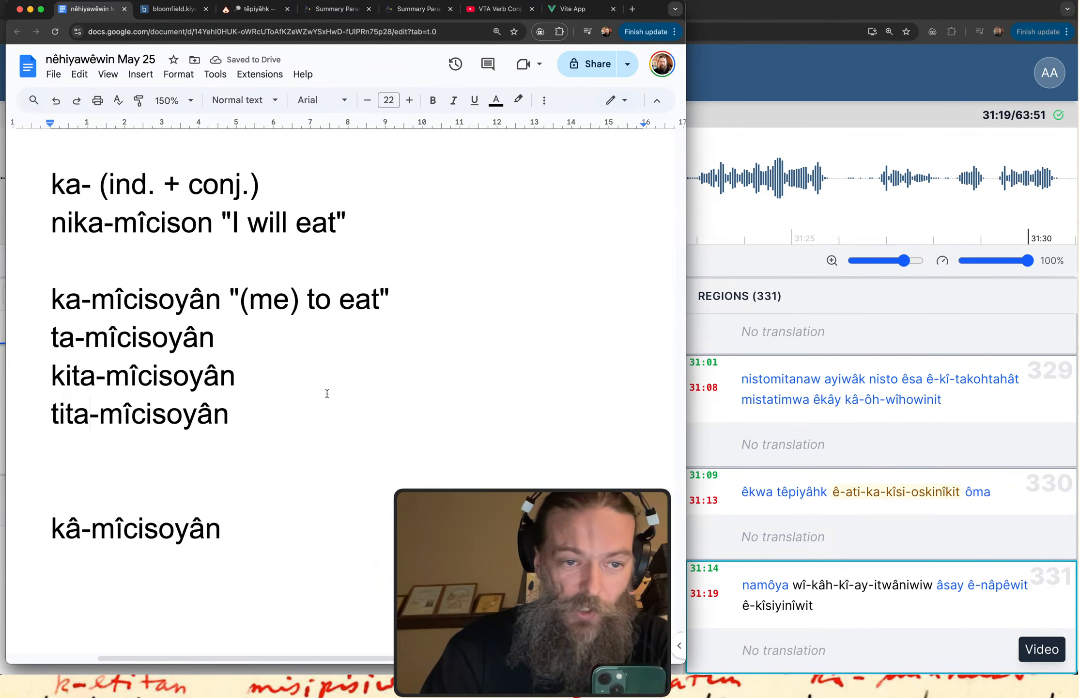
{"action": "double_click", "coordinate": [238, 417]}
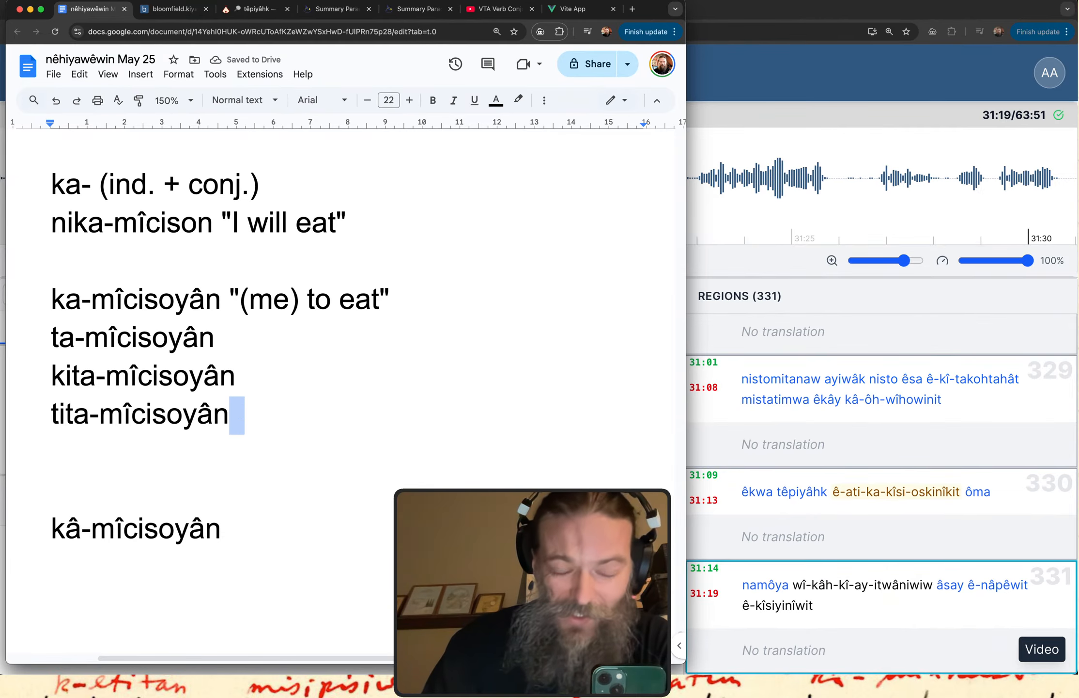
{"action": "key", "text": "Return"}
{"action": "key", "text": "super+v"}
{"action": "left_click", "coordinate": [51, 450]}
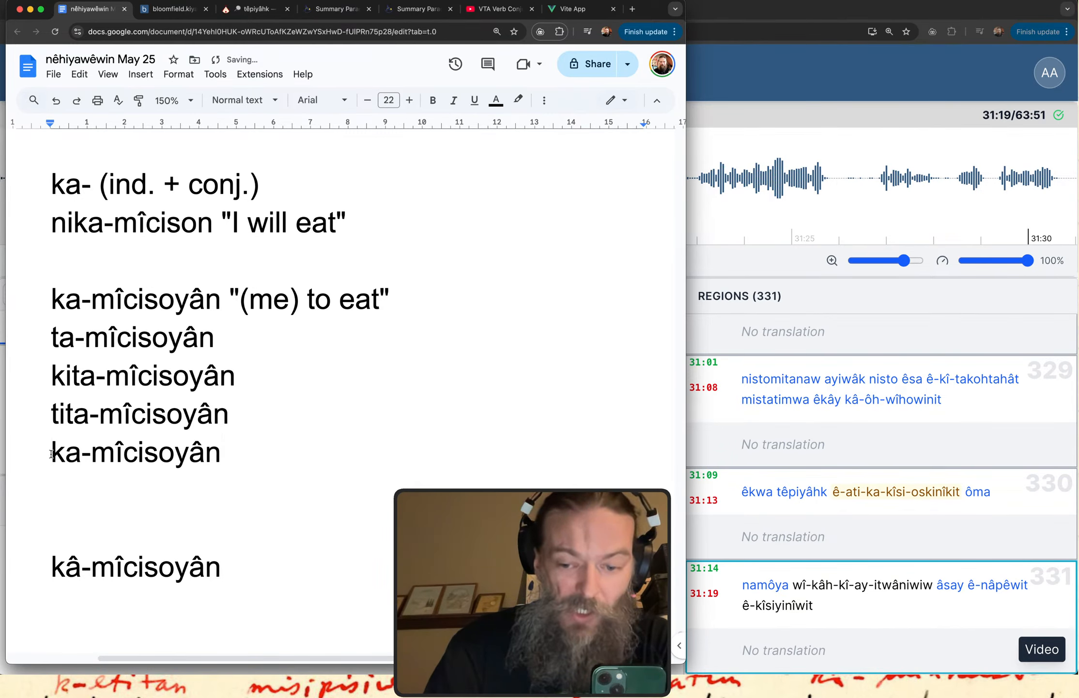
{"action": "type", "text": "ki"}
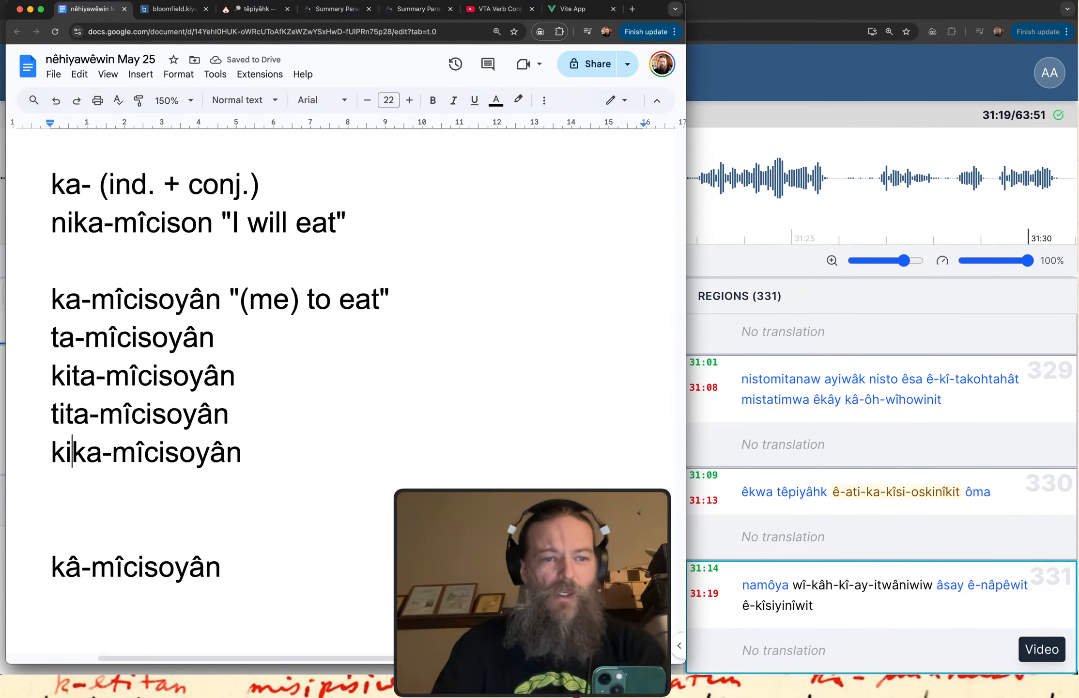
Delete the ta-, kita-, tita- and kika- variants listed beneath the "ka-mîcisoyân" example.
{"action": "left_click_drag", "start_coordinate": [248, 457], "coordinate": [209, 301]}
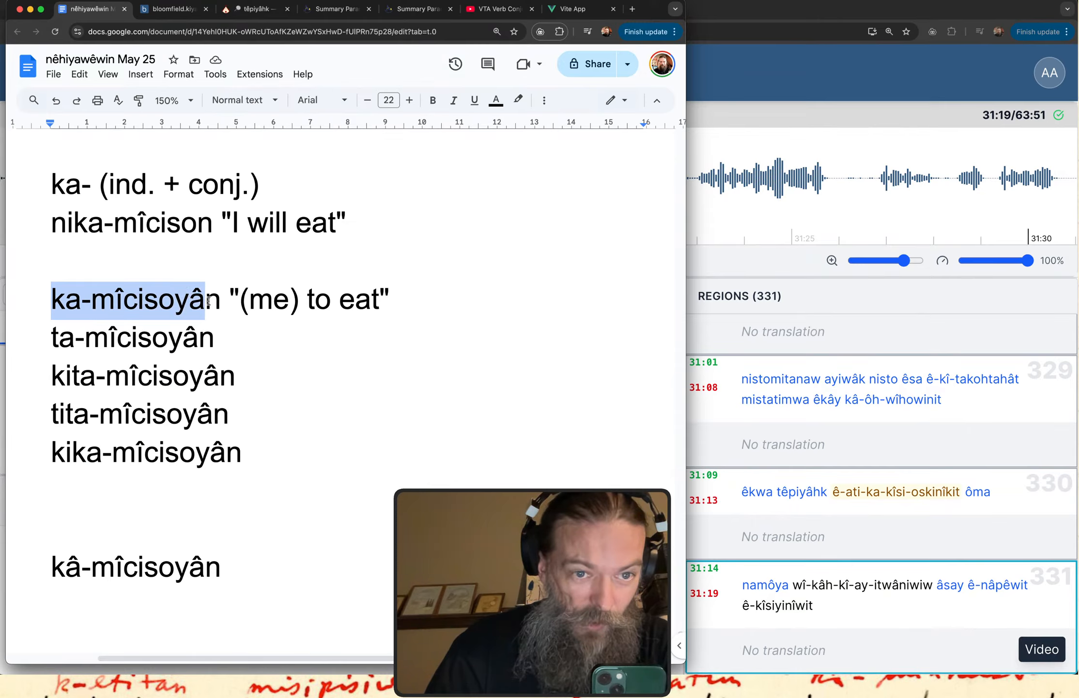
{"action": "left_click_drag", "start_coordinate": [264, 514], "coordinate": [41, 355]}
{"action": "key", "text": "BackSpace"}
{"action": "key", "text": "BackSpace"}
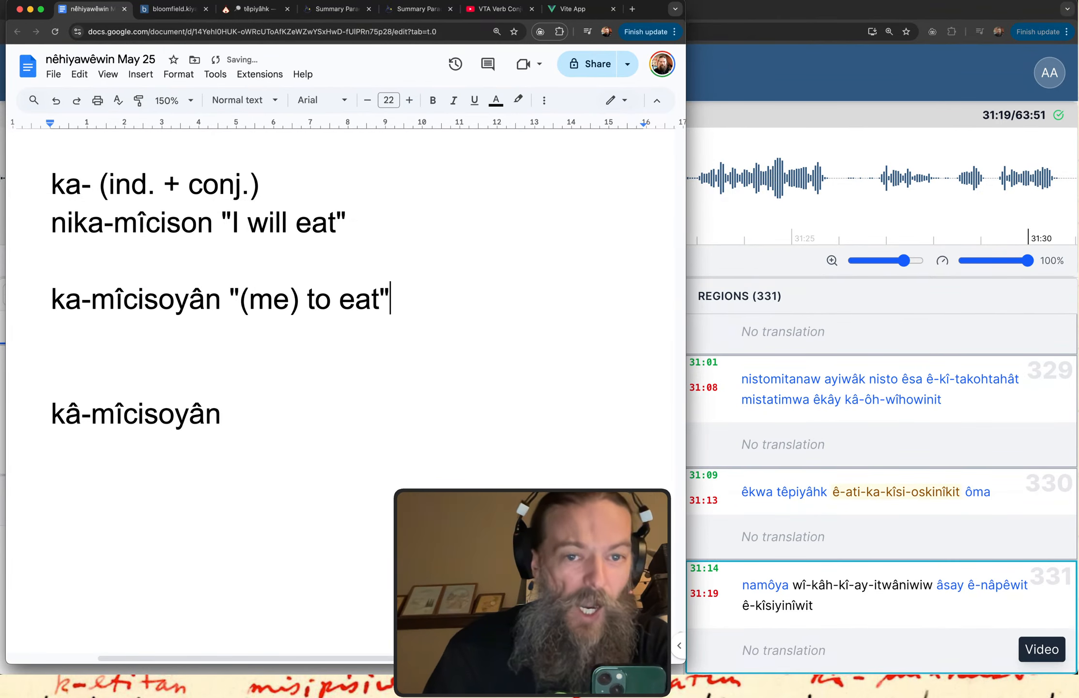
Remove the extra blank line above "kâ-mîcisoyân" and gloss that example as "when I eat/ate".
{"action": "left_click", "coordinate": [90, 374]}
{"action": "key", "text": "BackSpace"}
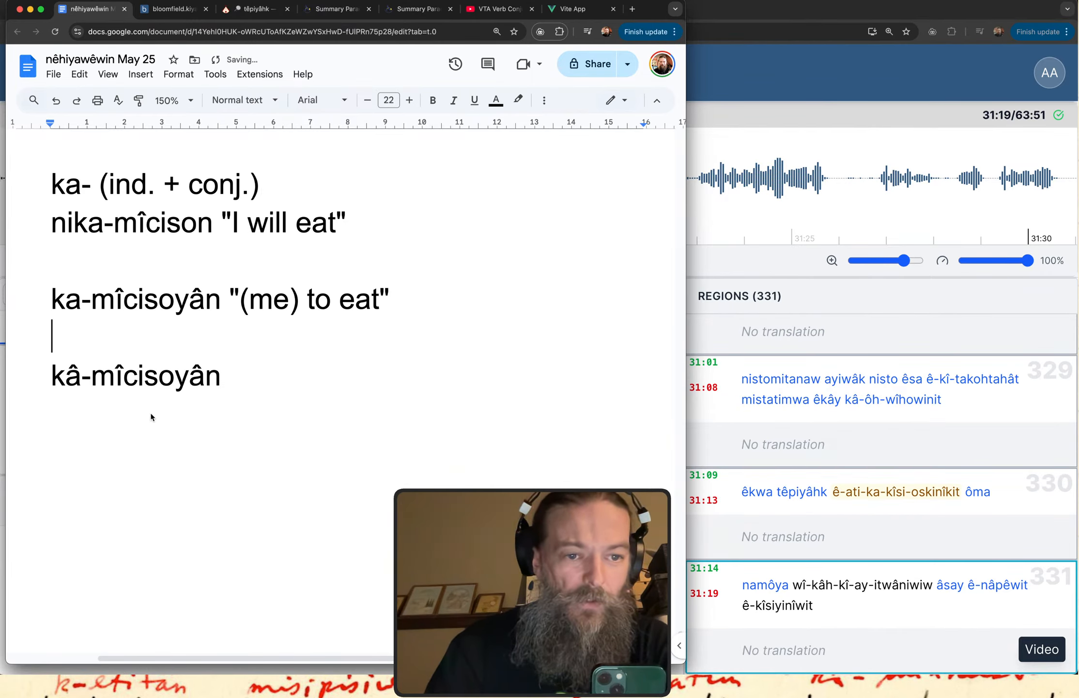
{"action": "left_click_drag", "start_coordinate": [51, 373], "coordinate": [203, 372]}
{"action": "left_click", "coordinate": [241, 374]}
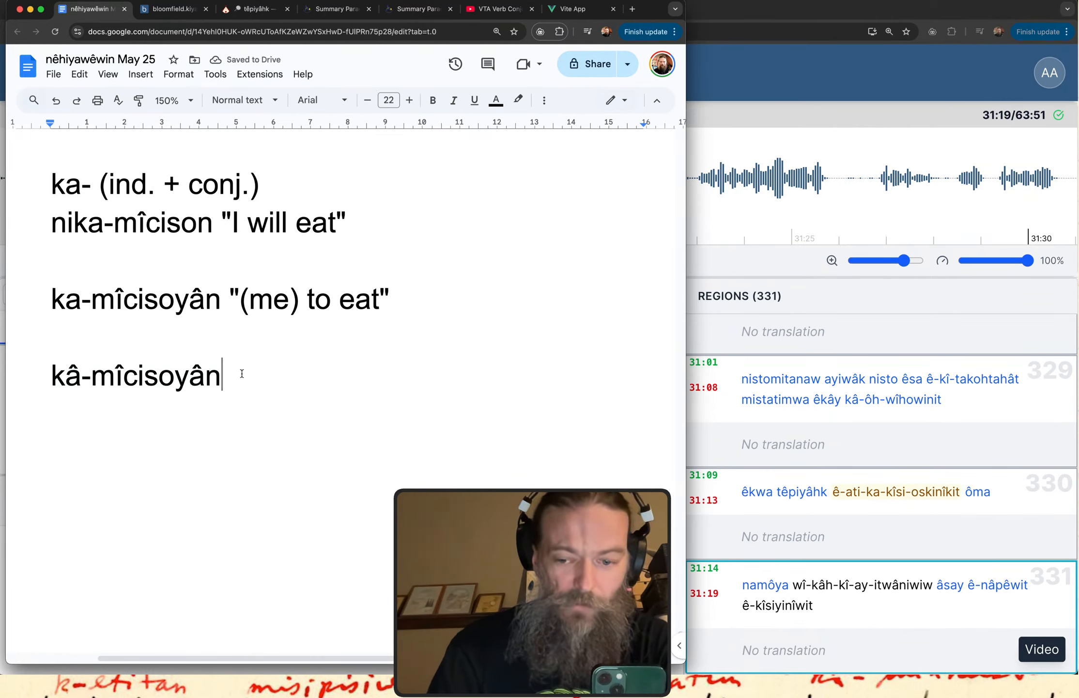
{"action": "type", "text": "\"when I eat\""}
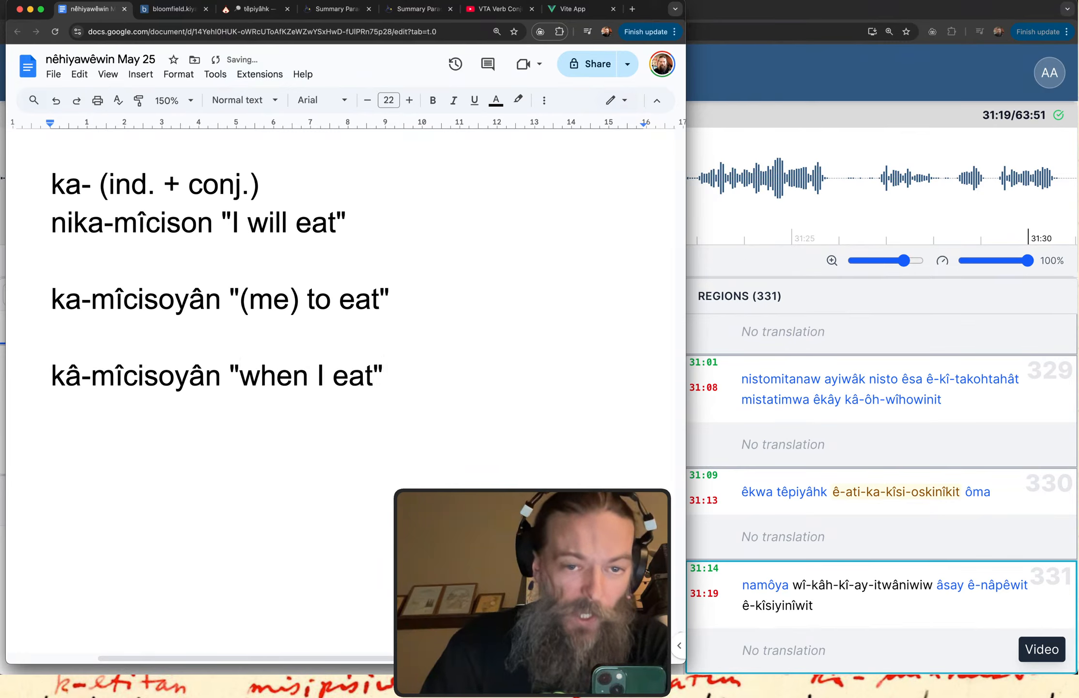
{"action": "type", "text": "/ate"}
{"action": "key", "text": "End"}
{"action": "key", "text": "Return"}
{"action": "key", "text": "Return"}
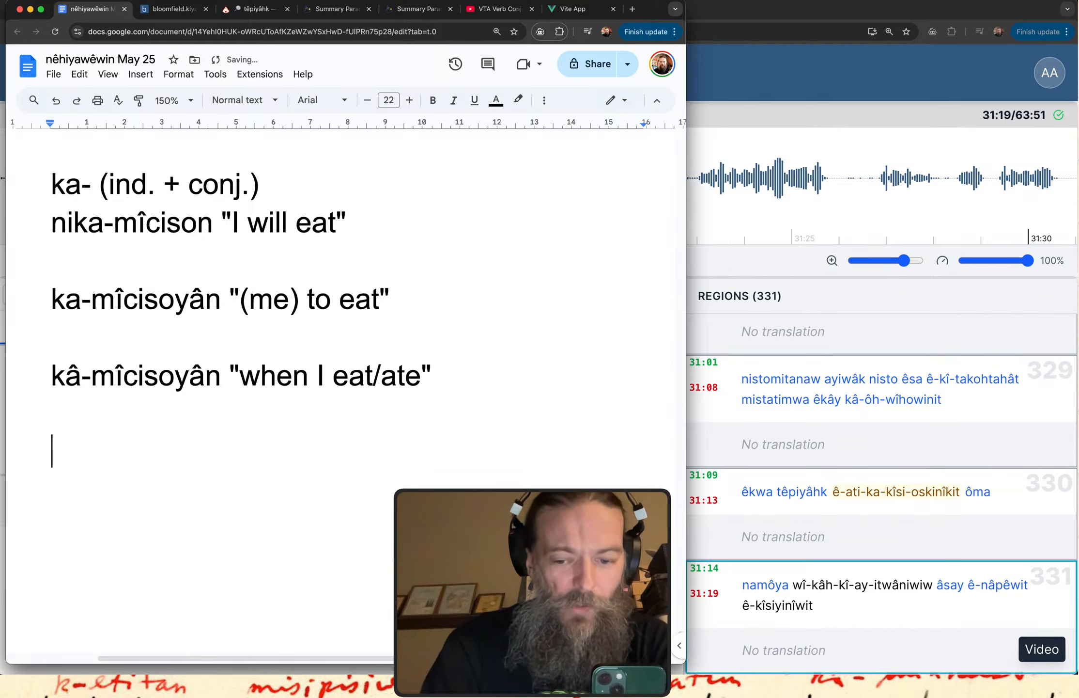
{"action": "type", "text": "kâ-"}
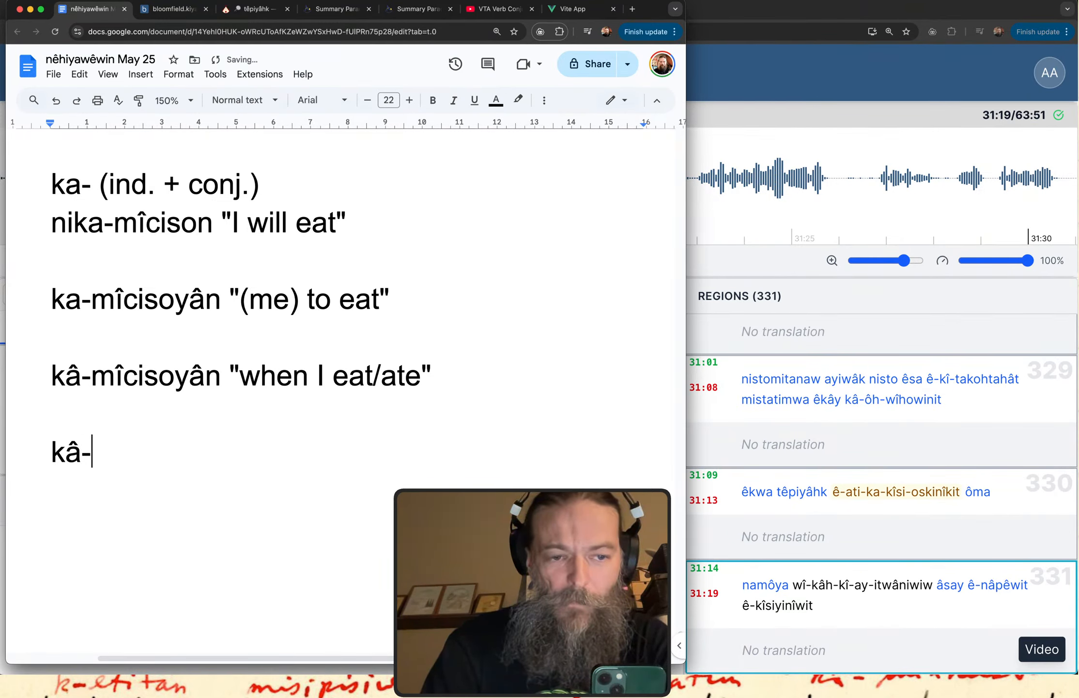
{"action": "key", "text": "BackSpace"}
{"action": "type", "text": "h"}
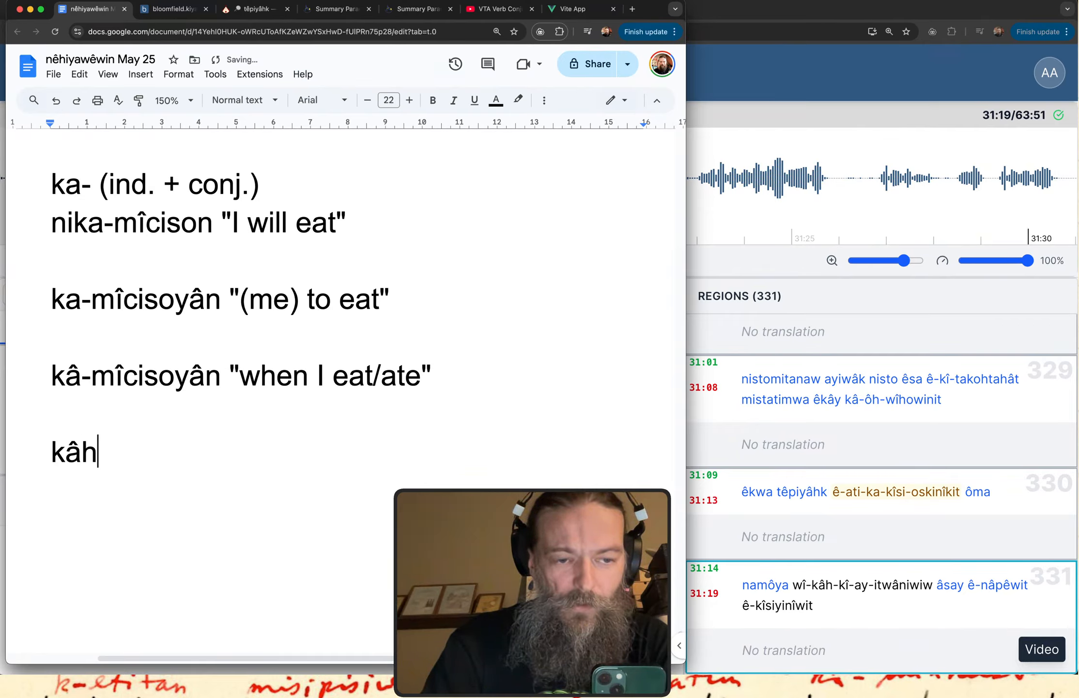
{"action": "key", "text": "BackSpace"}
{"action": "key", "text": "BackSpace"}
{"action": "key", "text": "BackSpace"}
Add the example nikâh-mîcison "I would eat" below the "kâ-mîcisoyân" line.
{"action": "type", "text": "nik"}
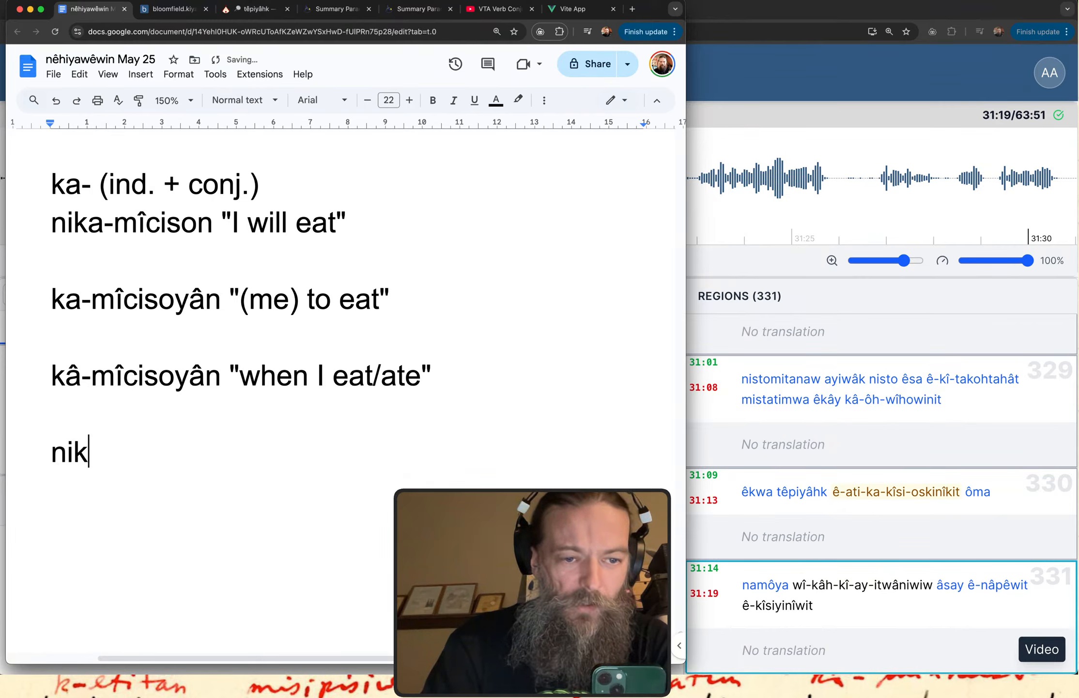
{"action": "type", "text": "âh-"}
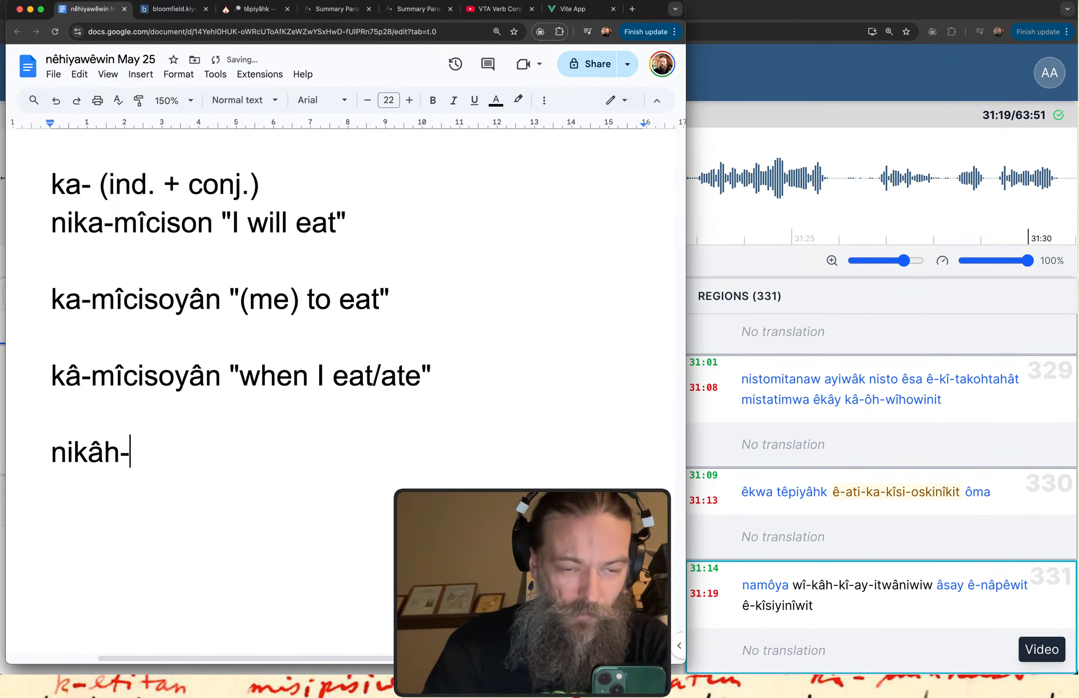
{"action": "type", "text": "mîci"}
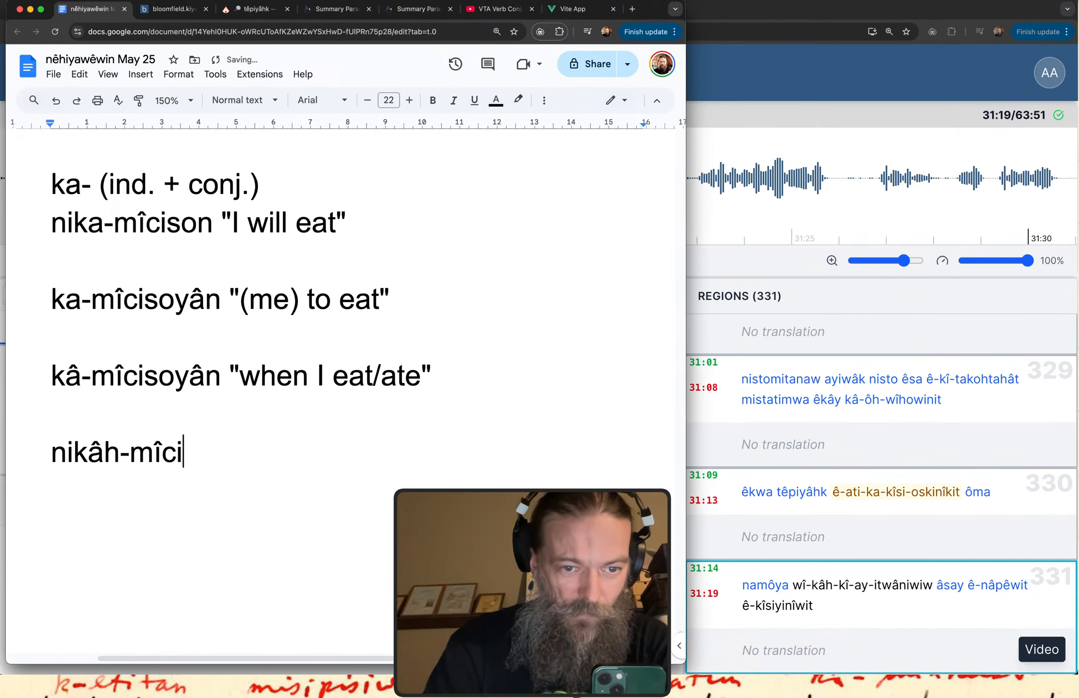
{"action": "type", "text": "son \""}
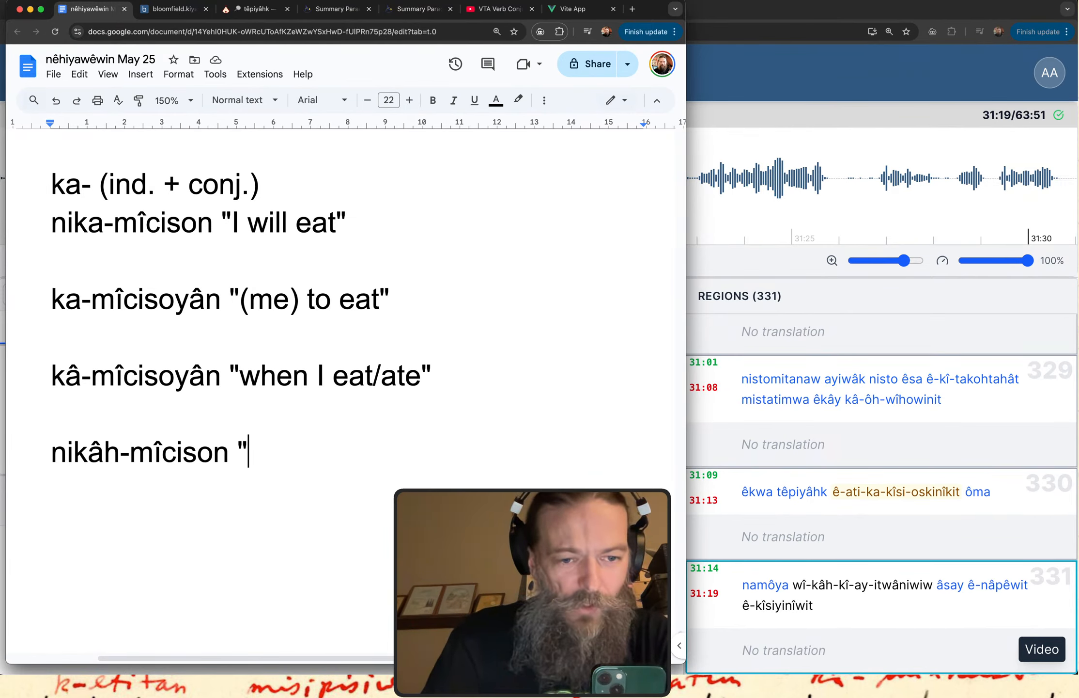
{"action": "type", "text": "I "}
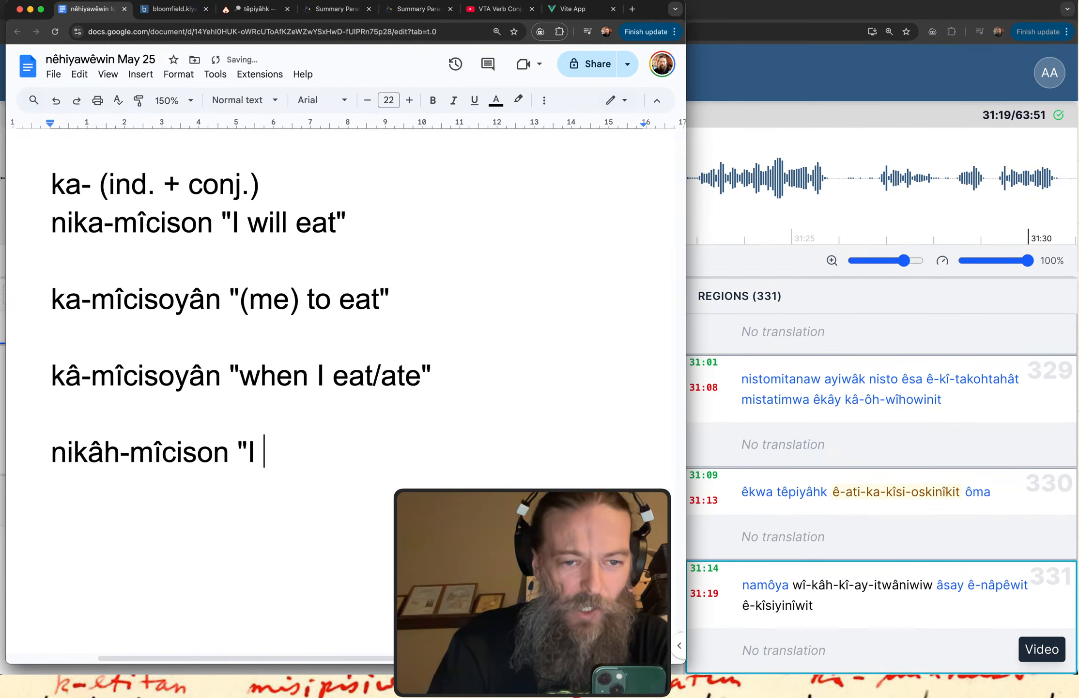
{"action": "type", "text": "would eat\""}
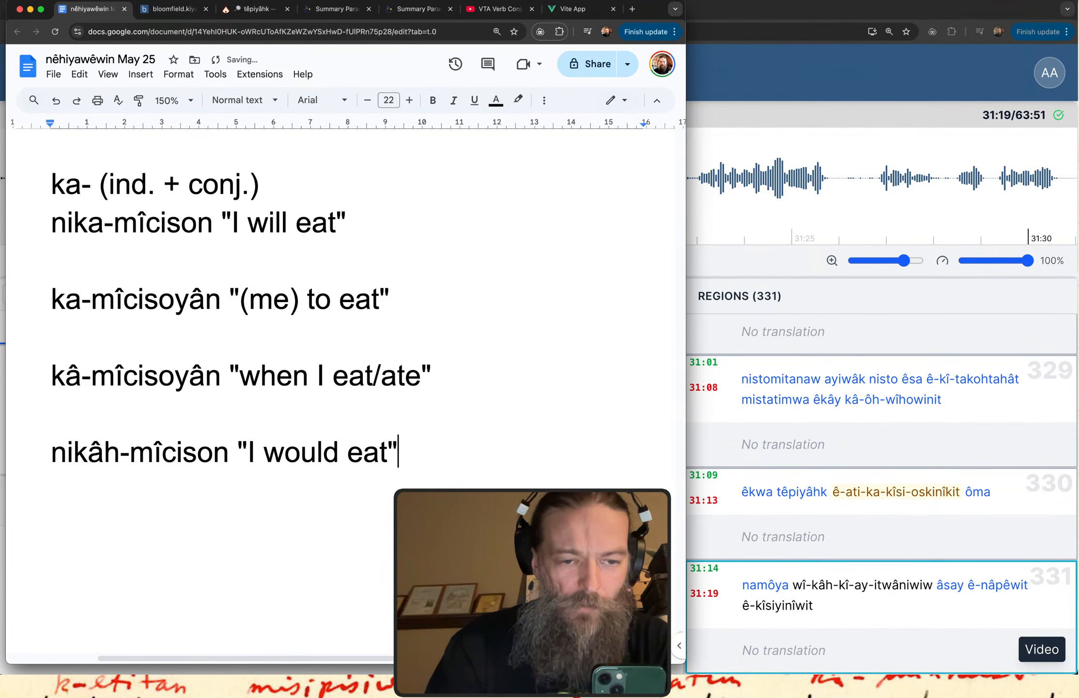
{"action": "key", "text": "Return"}
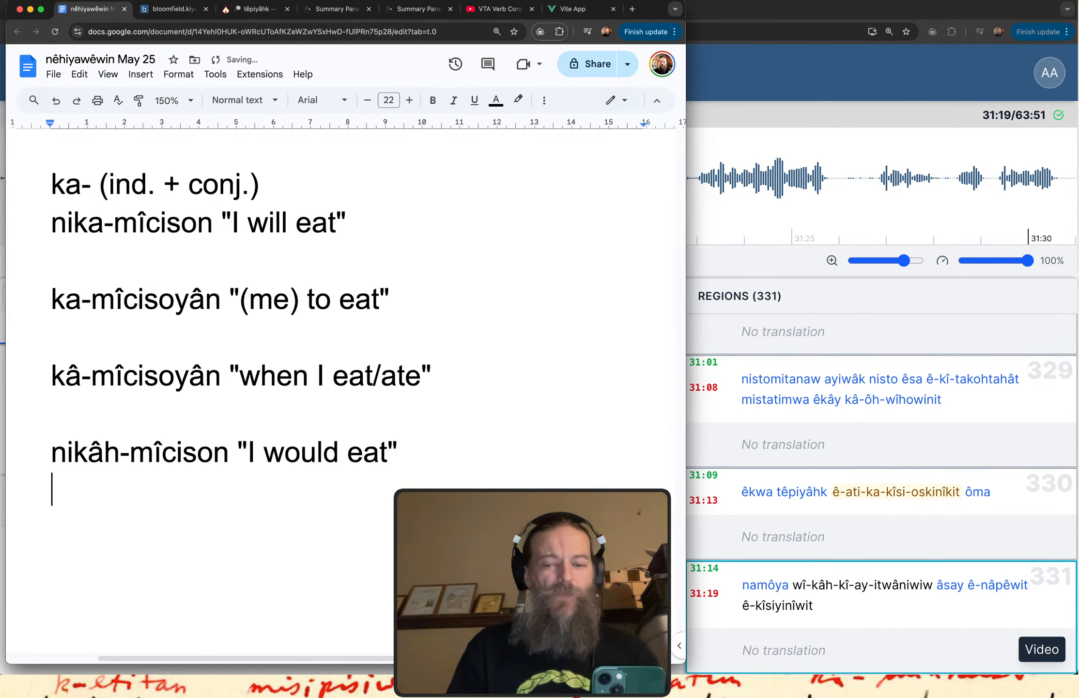
{"action": "key", "text": "Return"}
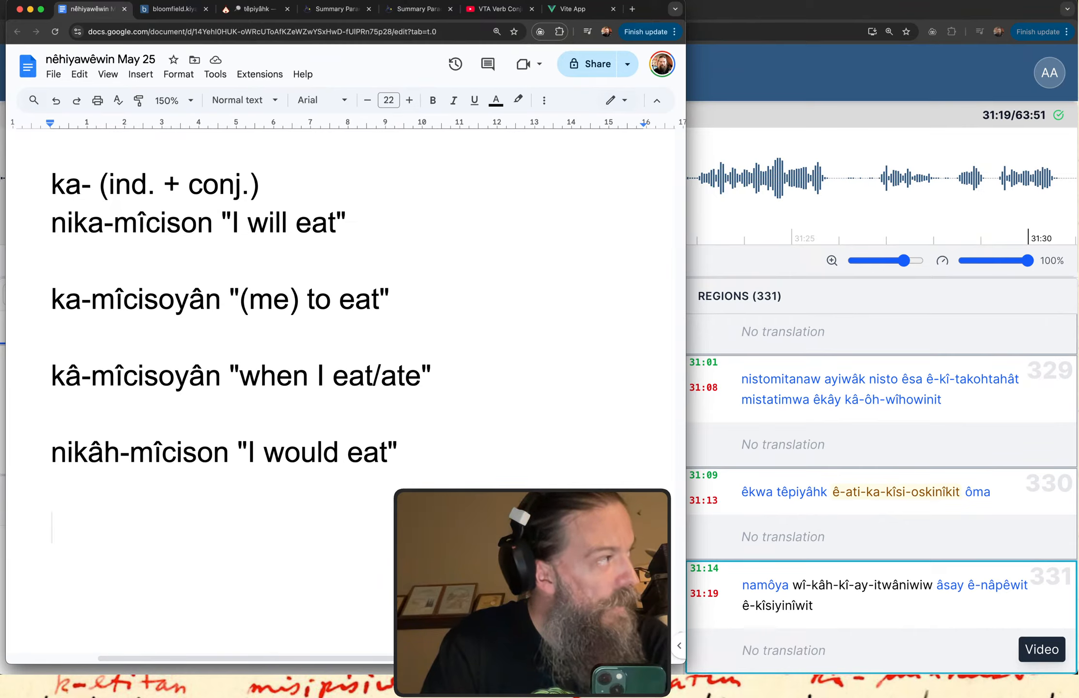
{"action": "type", "text": "ka3"}
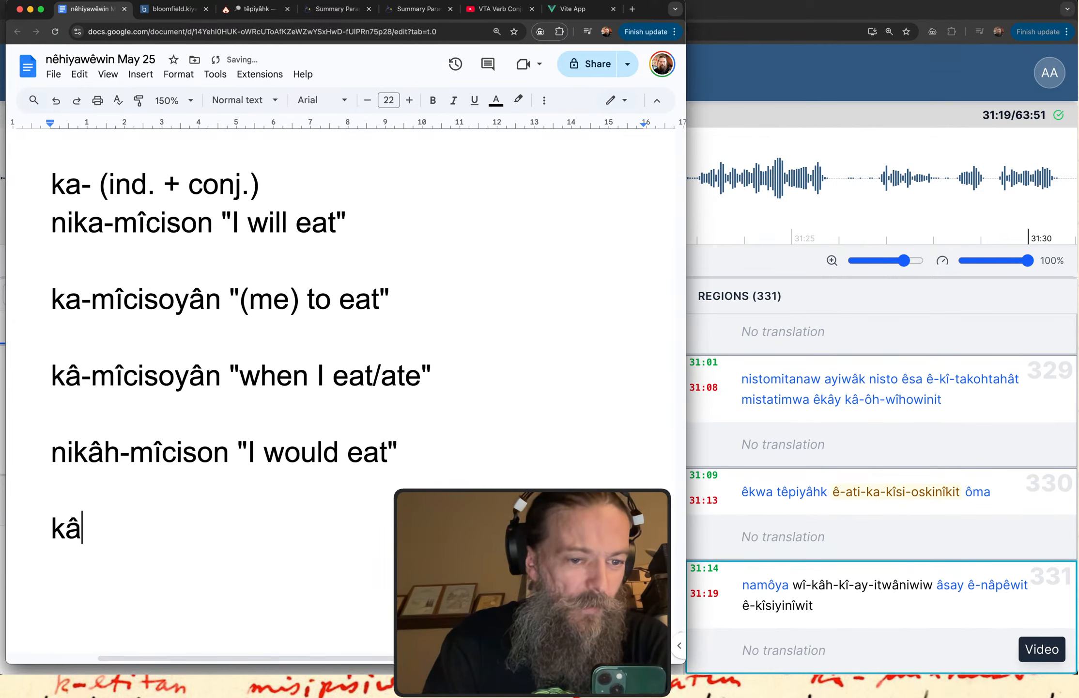
{"action": "type", "text": "h-i"}
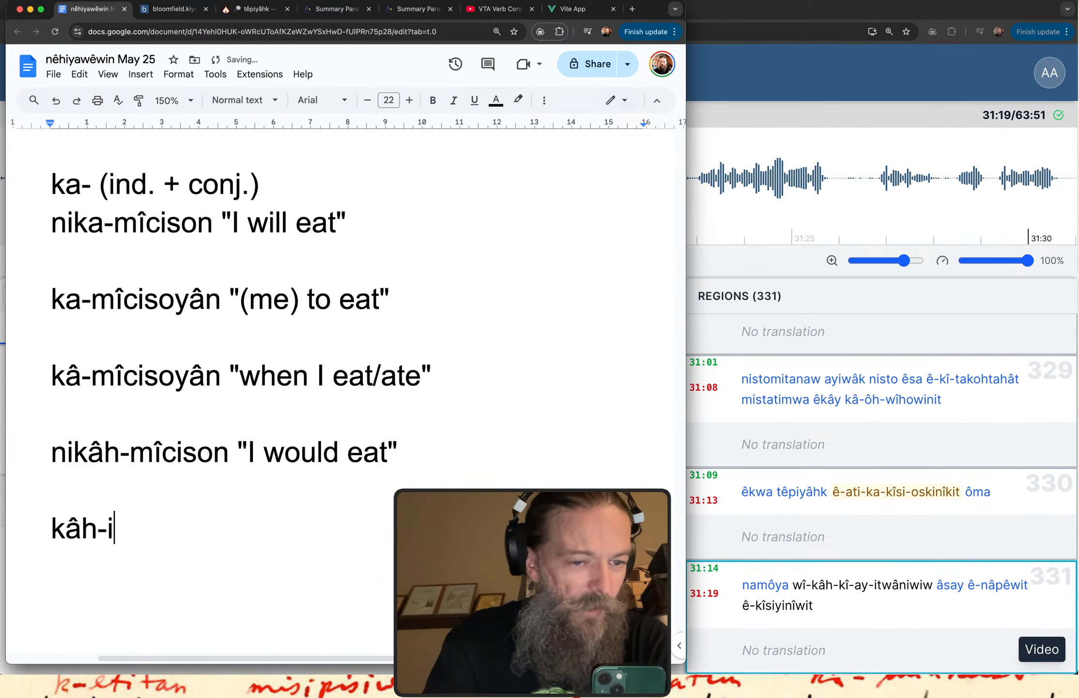
{"action": "type", "text": "twe3w"}
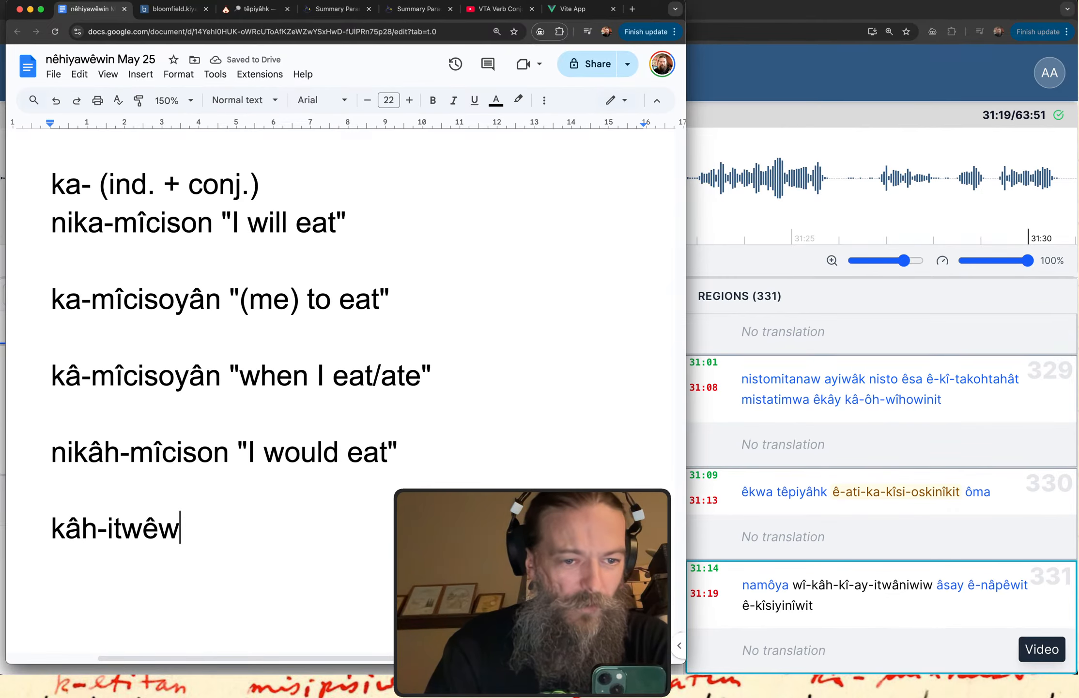
{"action": "key", "text": "super+BackSpace"}
{"action": "key", "text": "BackSpace"}
Compare the nika-, ka-, kâ- and nikâh- prefixes by marking each of the four example lines in turn.
{"action": "scroll", "coordinate": [230, 281], "scroll_direction": "down", "scroll_amount": 1}
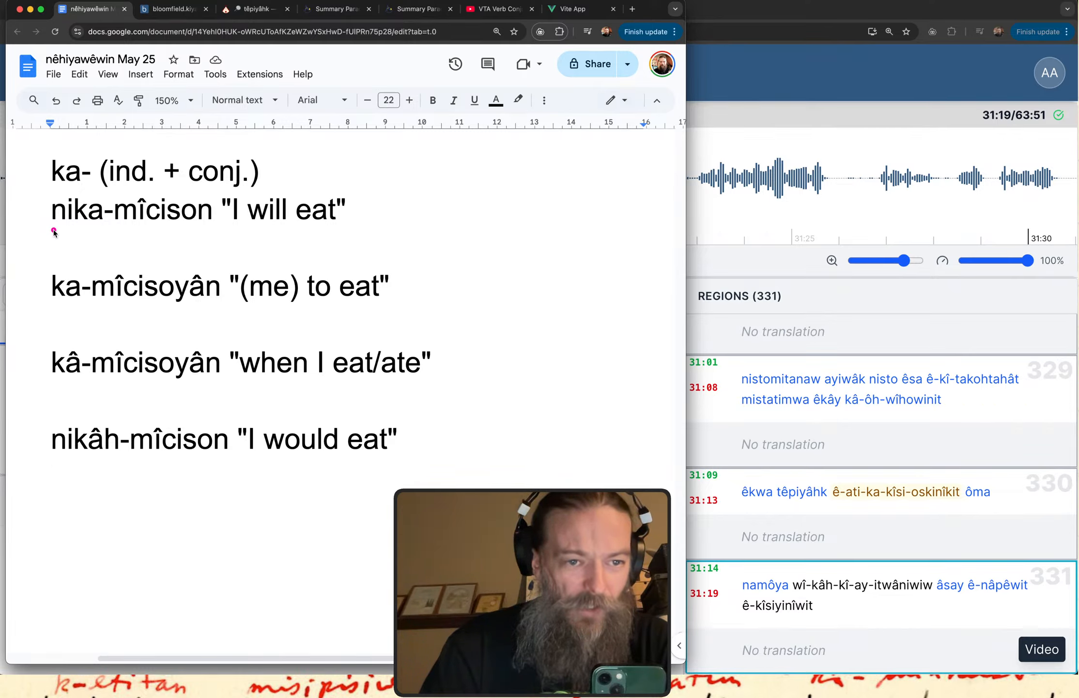
{"action": "left_click_drag", "start_coordinate": [51, 229], "coordinate": [233, 228]}
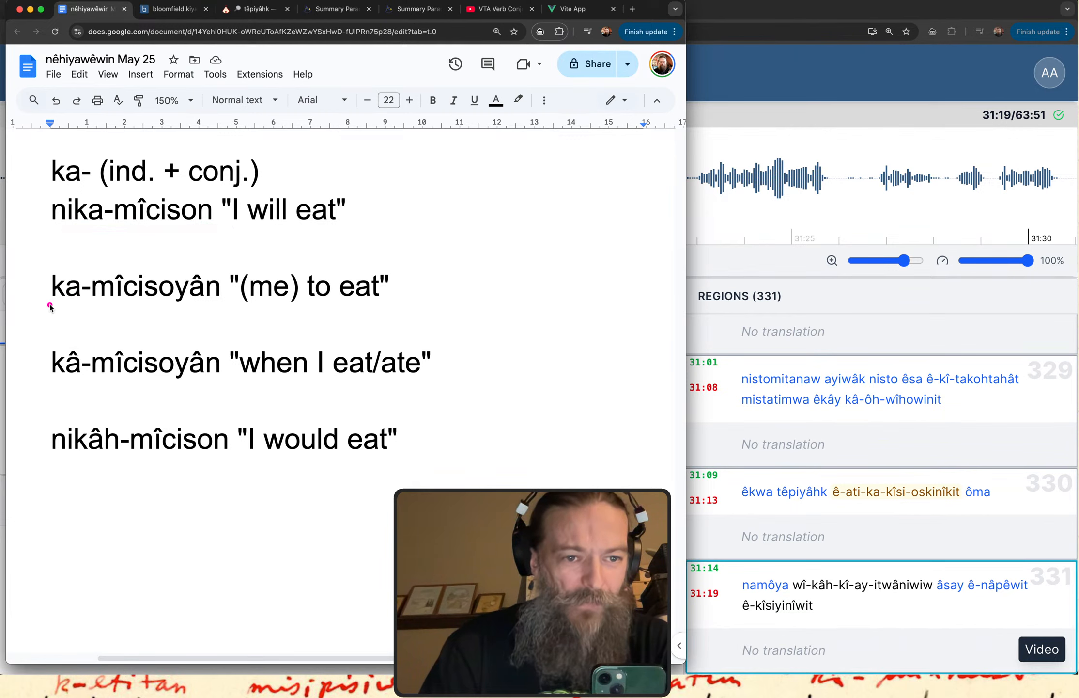
{"action": "left_click_drag", "start_coordinate": [48, 304], "coordinate": [122, 304]}
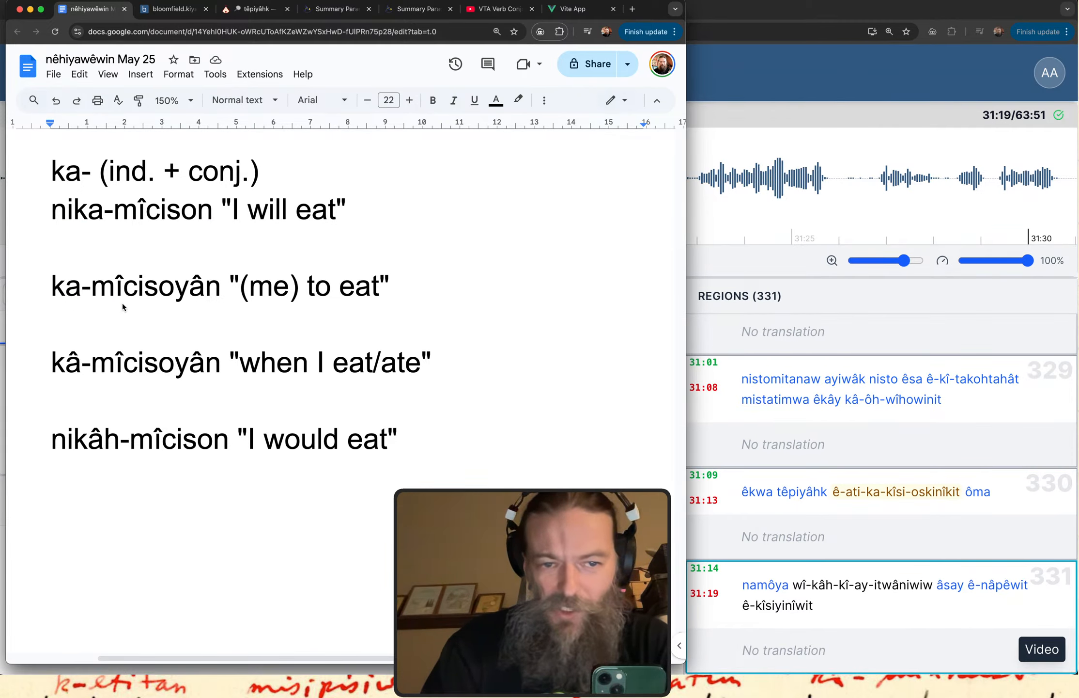
{"action": "left_click_drag", "start_coordinate": [53, 388], "coordinate": [169, 372]}
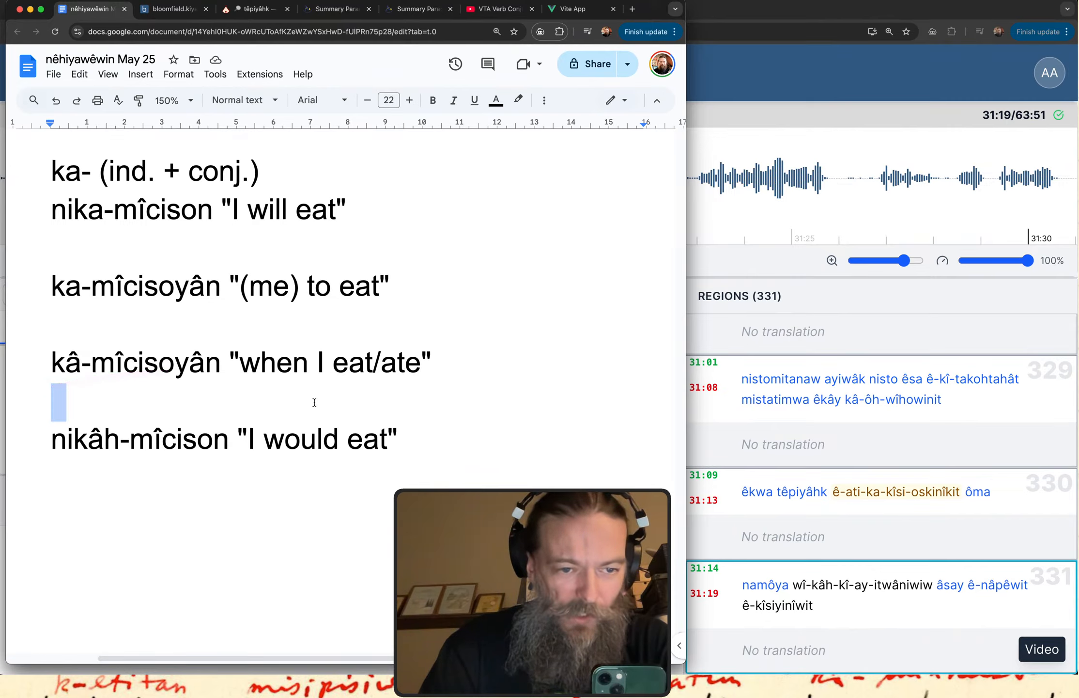
{"action": "left_click", "coordinate": [231, 438]}
{"action": "left_click_drag", "start_coordinate": [57, 454], "coordinate": [148, 466]}
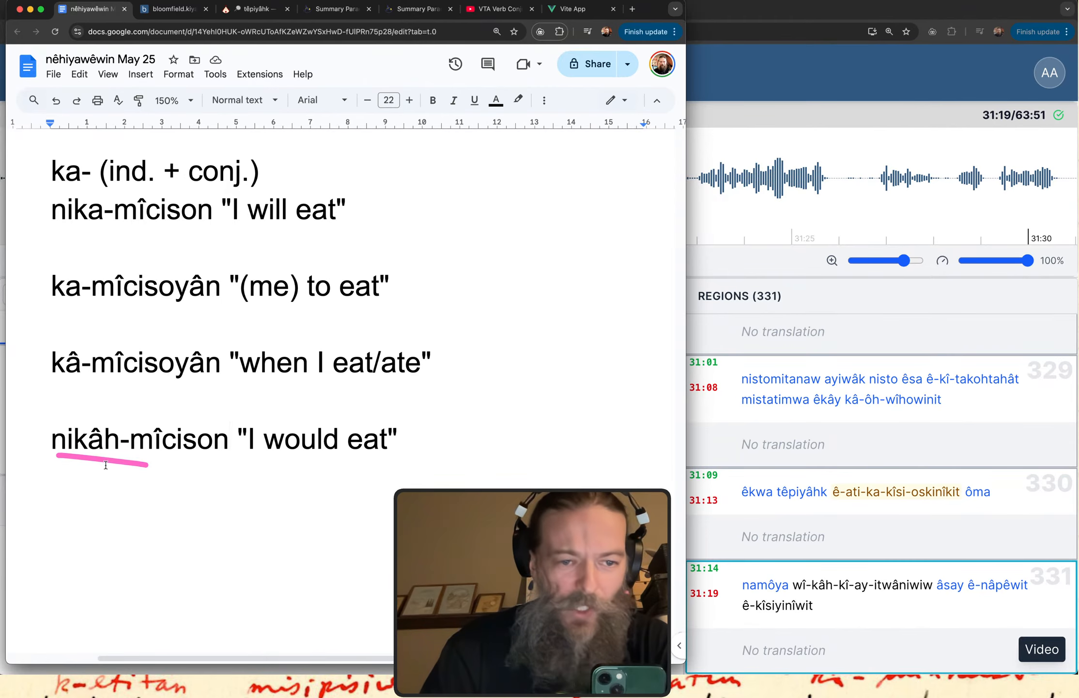
{"action": "left_click_drag", "start_coordinate": [76, 459], "coordinate": [121, 461]}
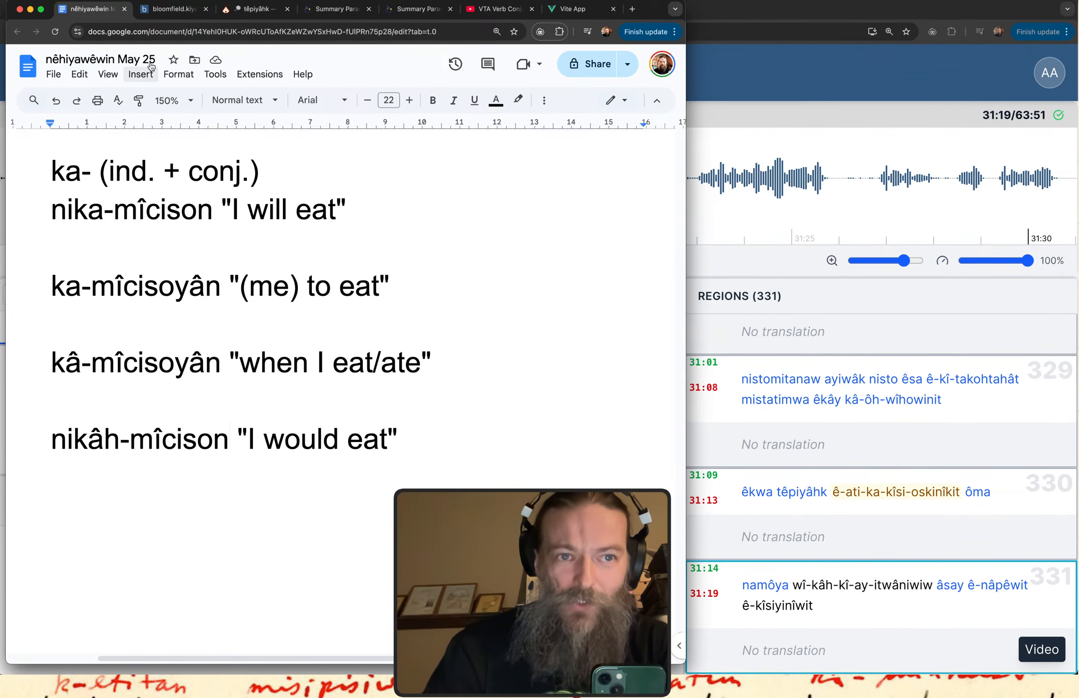
Return to the kiyânaw Transcribe window and examine the prefixes "wî-kâh-kî-" in region 331's original text.
{"action": "left_click", "coordinate": [718, 63]}
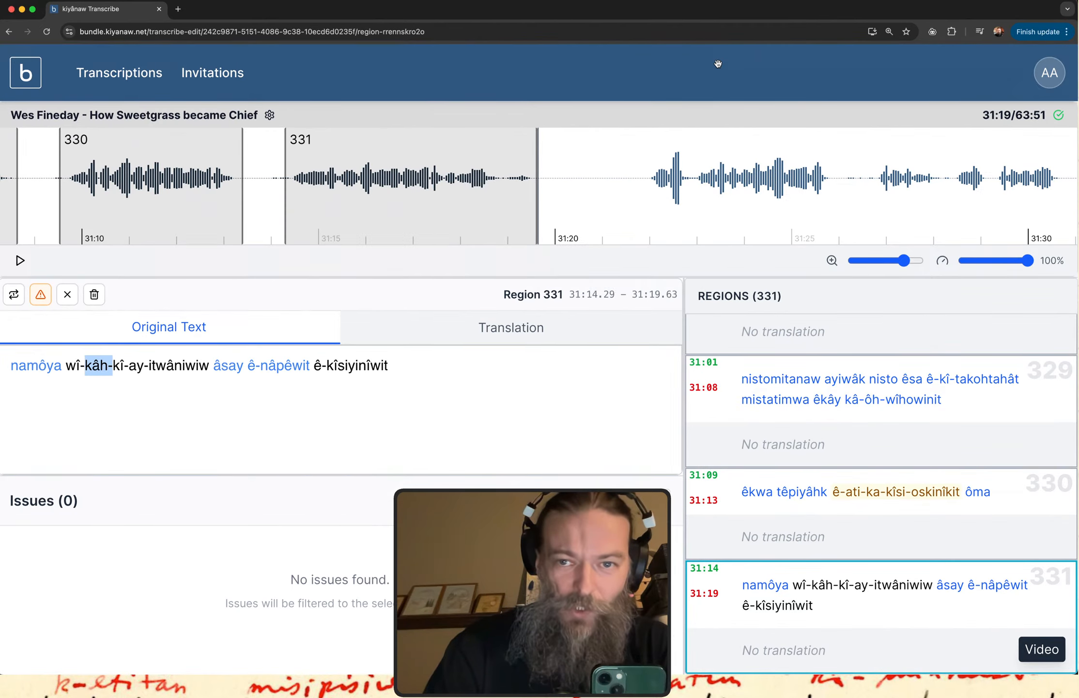
{"action": "left_click", "coordinate": [86, 374]}
{"action": "left_click_drag", "start_coordinate": [68, 366], "coordinate": [116, 366]}
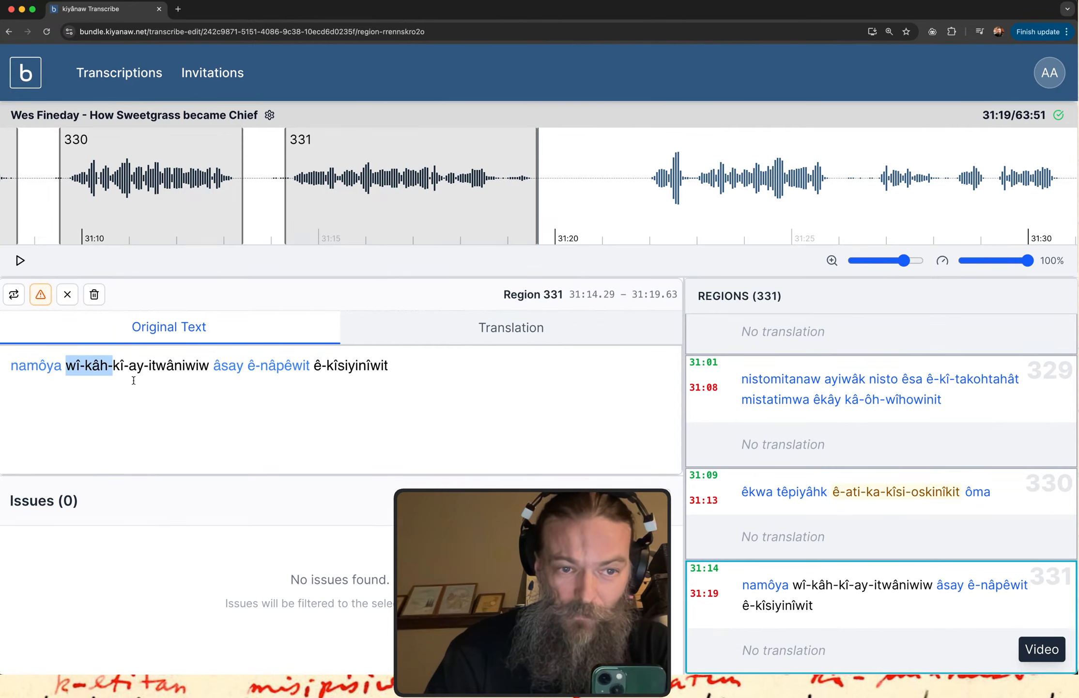
{"action": "left_click", "coordinate": [130, 385]}
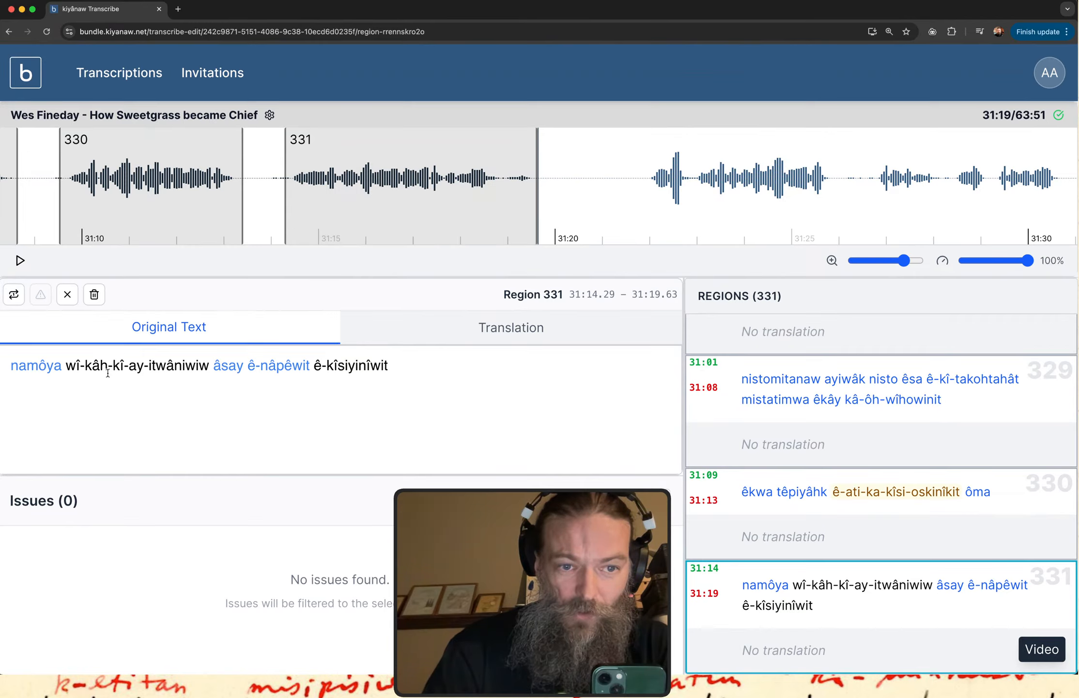
{"action": "left_click_drag", "start_coordinate": [124, 367], "coordinate": [120, 367]}
{"action": "left_click_drag", "start_coordinate": [80, 366], "coordinate": [83, 367]}
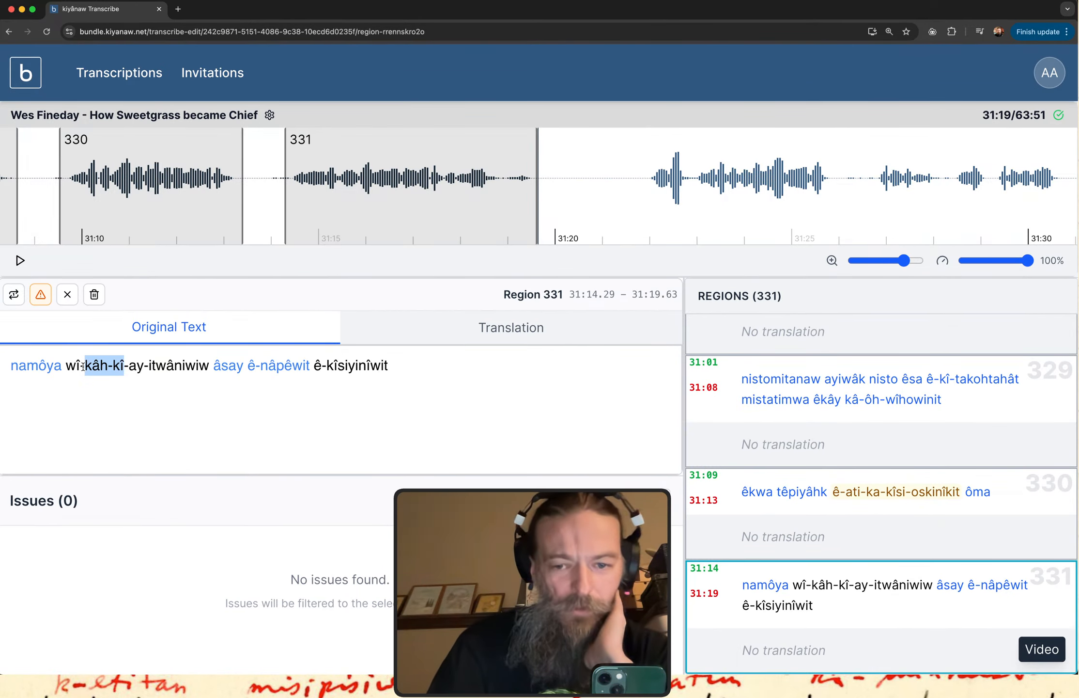
Replay region 331's audio repeatedly and check it against the transcribed line from "namôya" to "ê-kîsiyinîwit".
{"action": "left_click", "coordinate": [760, 626]}
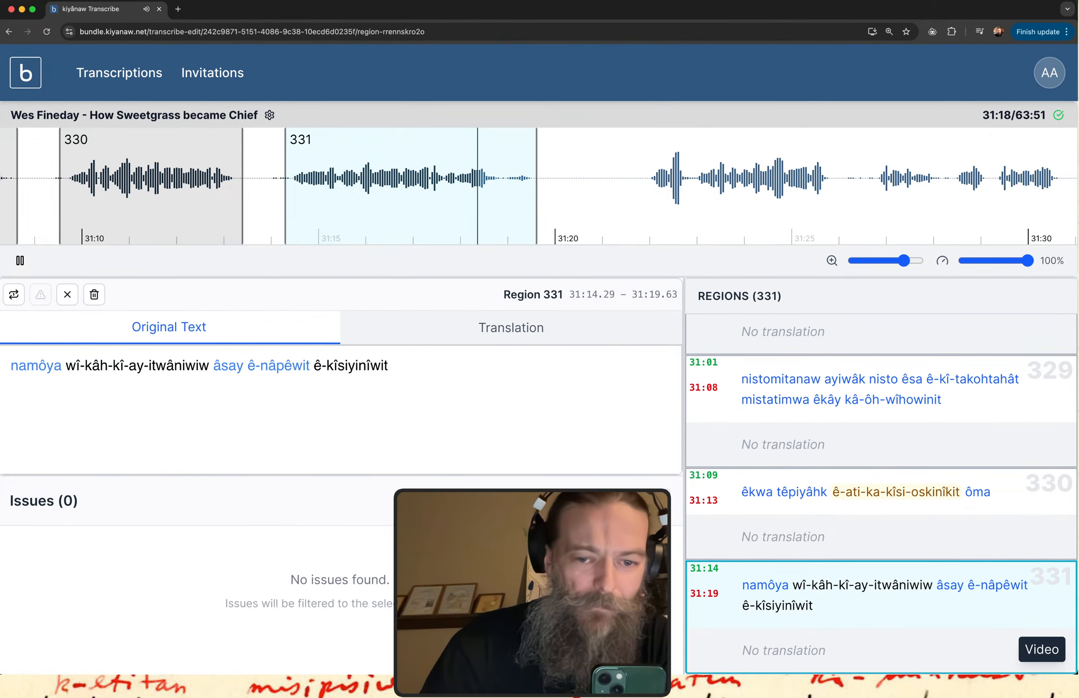
{"action": "left_click", "coordinate": [20, 299]}
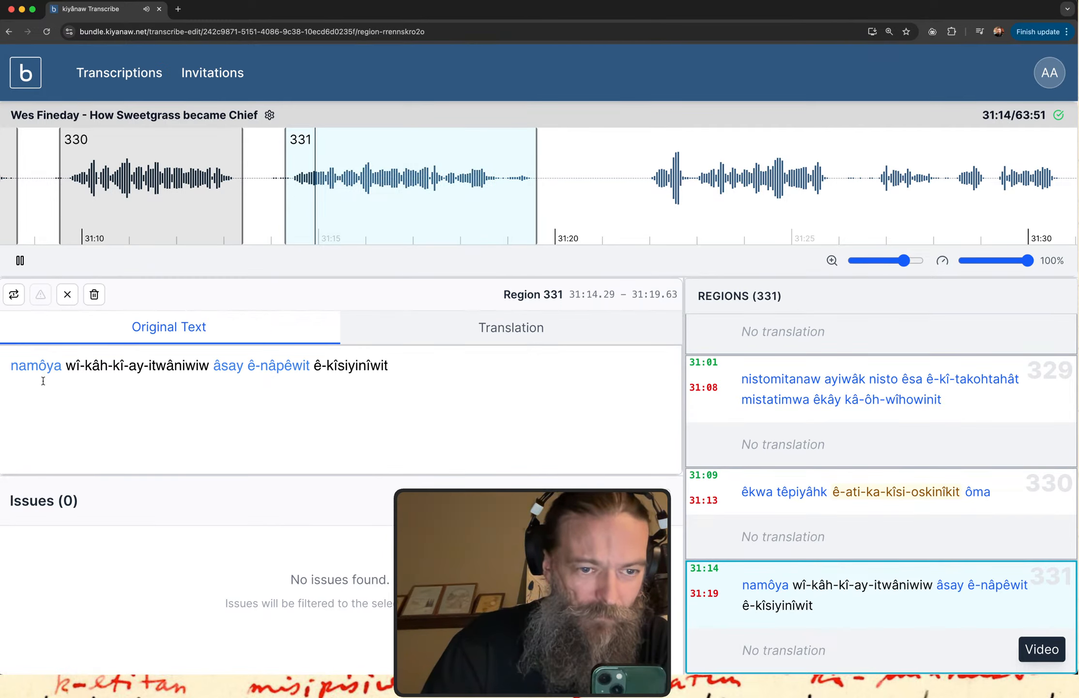
{"action": "left_click", "coordinate": [14, 289]}
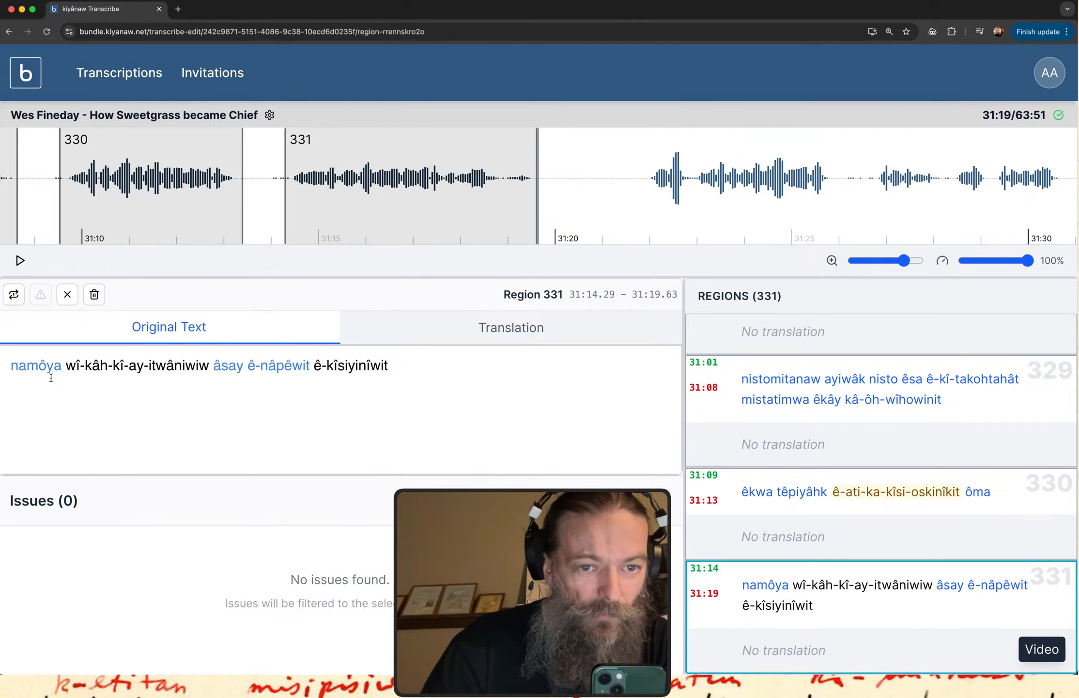
{"action": "left_click_drag", "start_coordinate": [33, 386], "coordinate": [350, 393]}
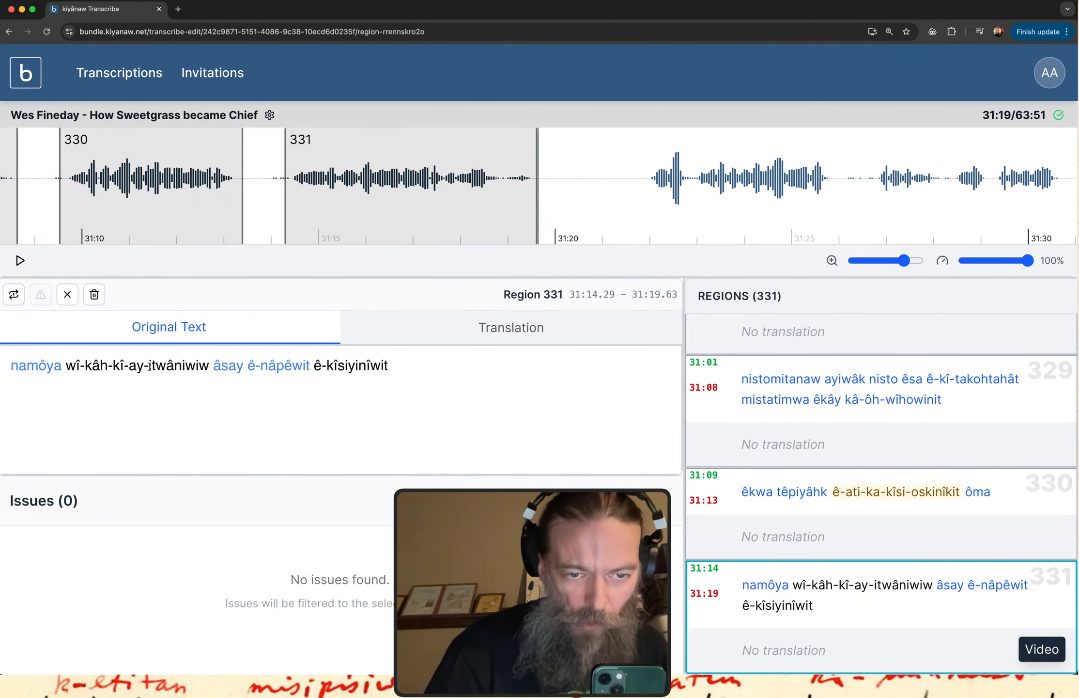
Examine the stem "itwâniwiw" and the full form "wî-kâh-kî-ay-itwâniwiw" in region 331's original text.
{"action": "double_click", "coordinate": [167, 362]}
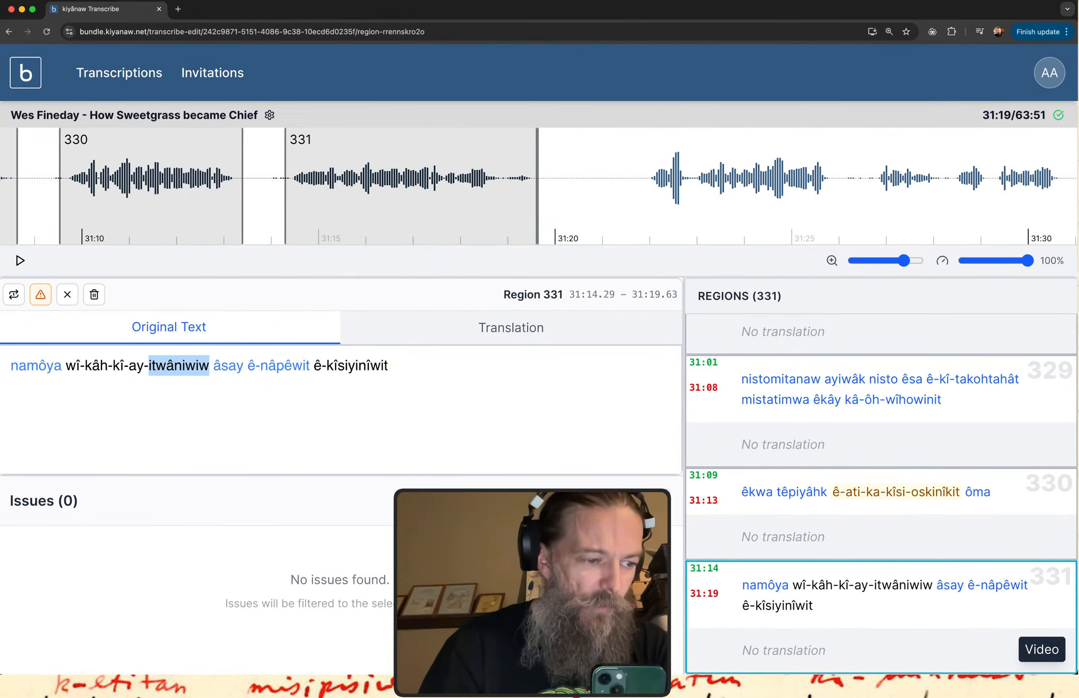
{"action": "key", "text": "super+Tab"}
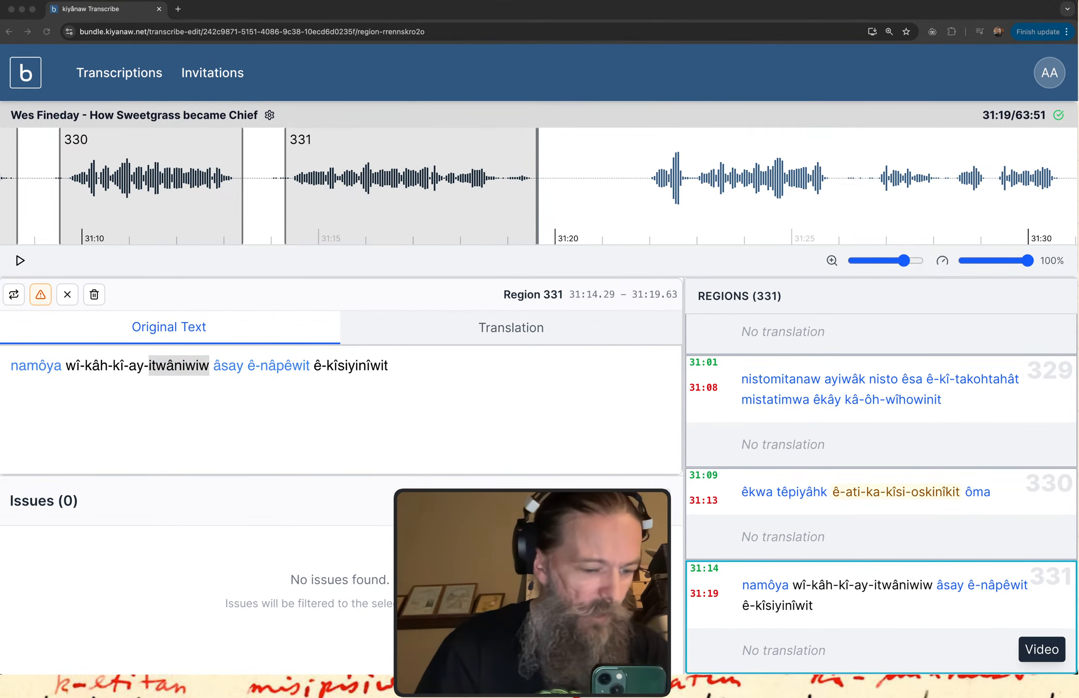
{"action": "key", "text": "ctrl+Up"}
{"action": "key", "text": "ctrl+Up"}
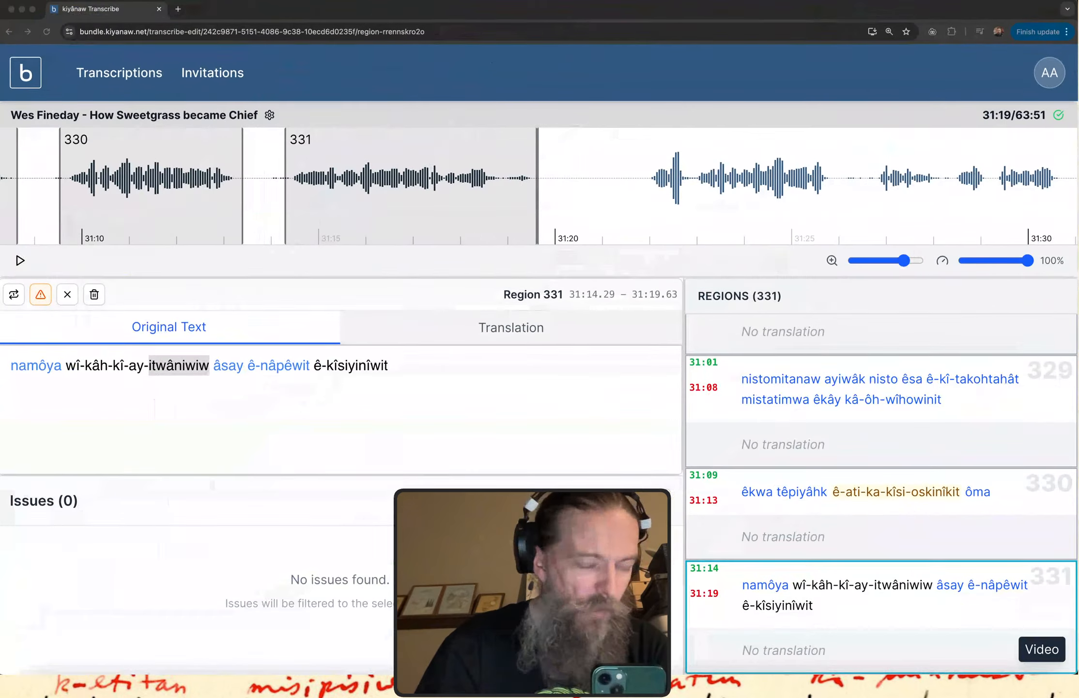
{"action": "left_click_drag", "start_coordinate": [127, 366], "coordinate": [208, 366]}
{"action": "left_click", "coordinate": [126, 366]}
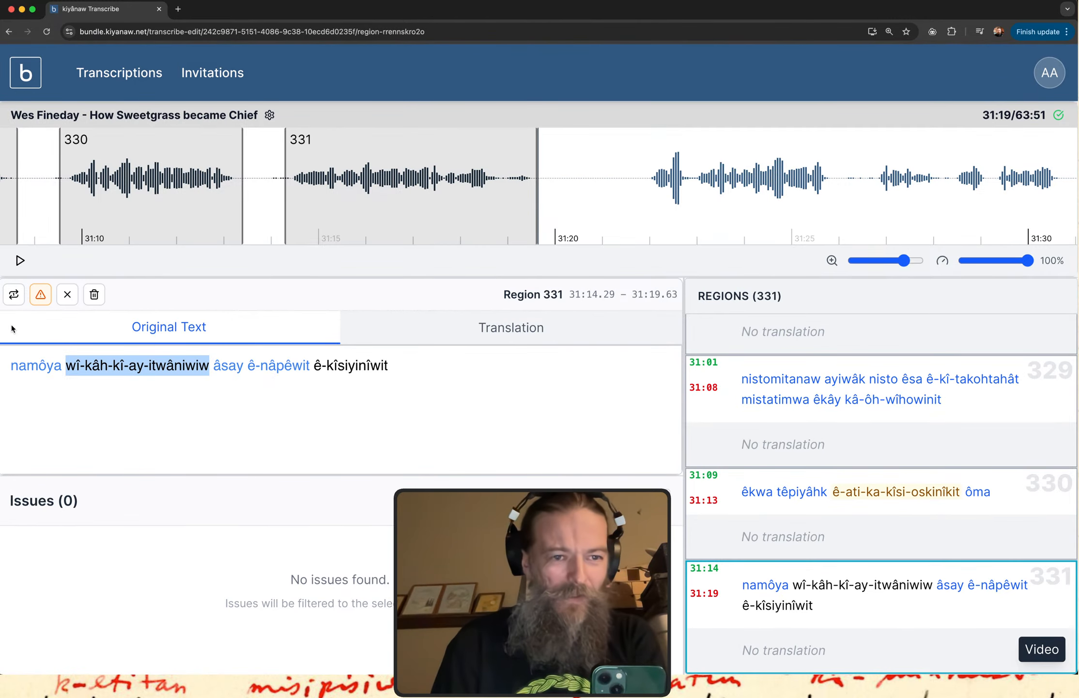
Replay region 331's audio and compare it with the transcribed form "wî-kâh-kî-ay-itwâniwiw".
{"action": "left_click", "coordinate": [20, 260]}
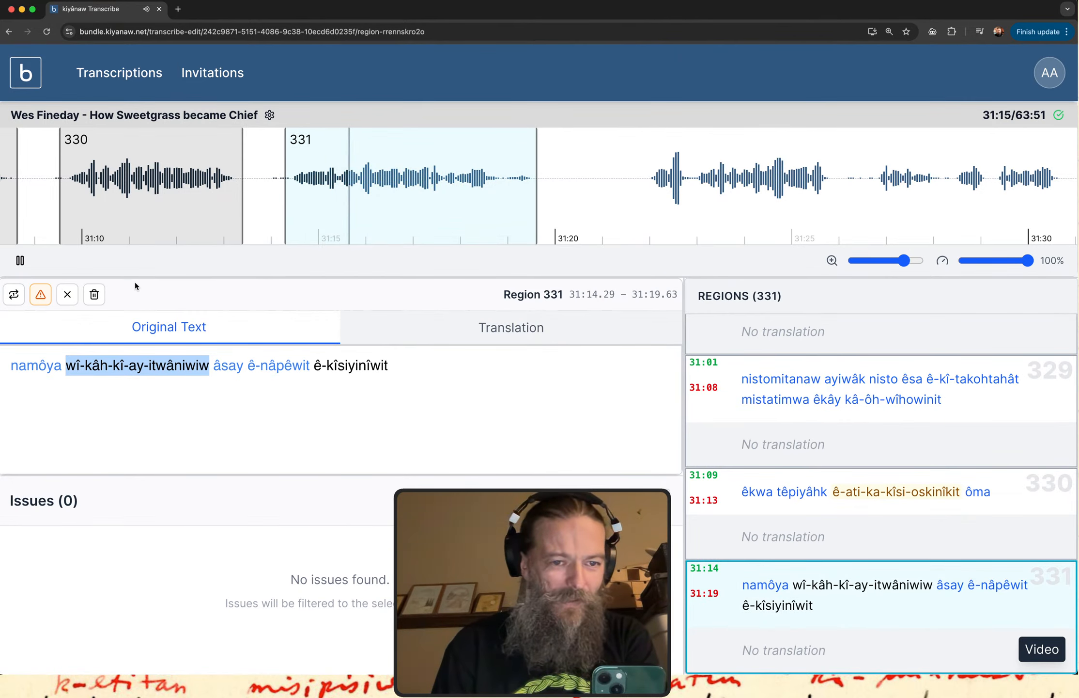
{"action": "left_click", "coordinate": [13, 294]}
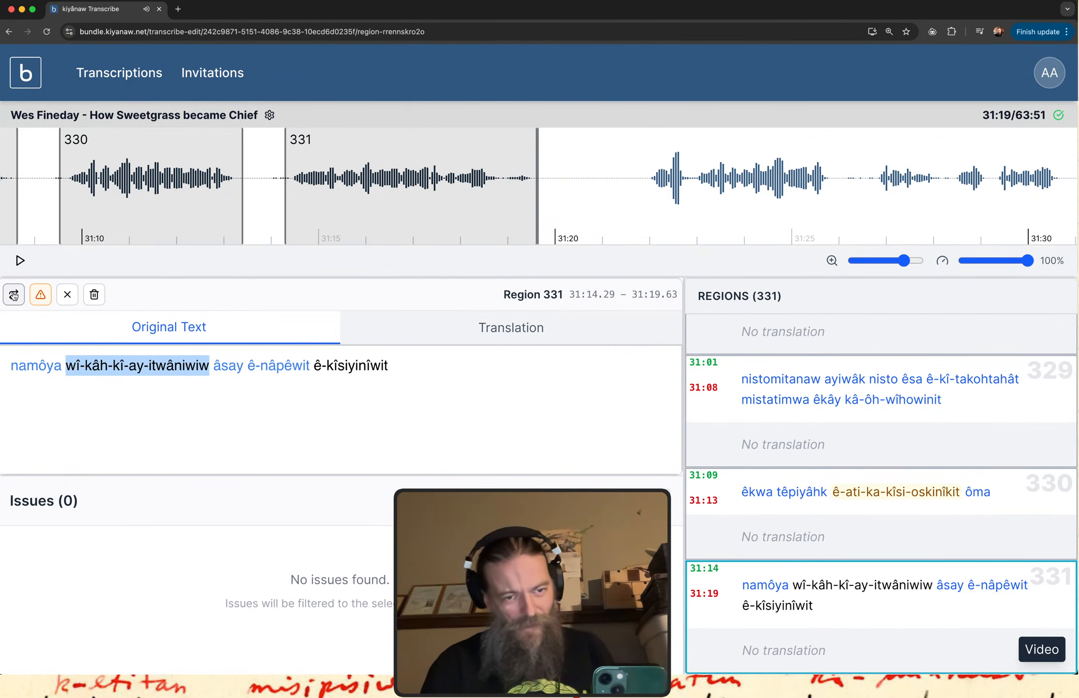
{"action": "left_click", "coordinate": [409, 366]}
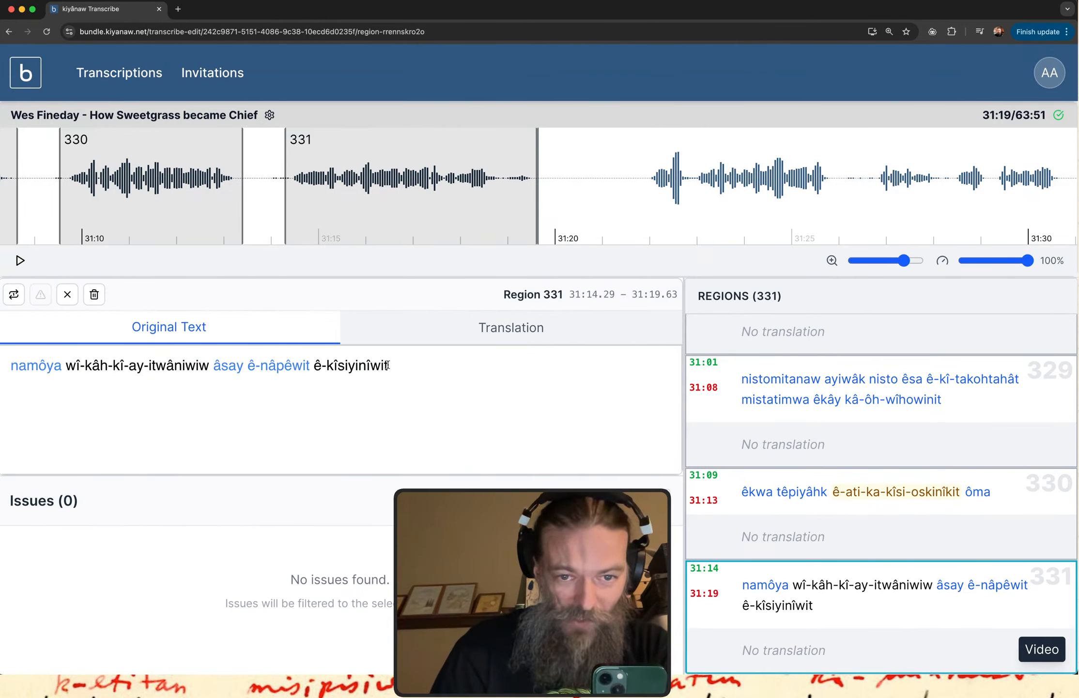
Copy "ê-kîsiyinîwit" from region 331's text and look it up in the itwêwina Plains Cree dictionary.
{"action": "left_click_drag", "start_coordinate": [388, 365], "coordinate": [314, 364]}
{"action": "key", "text": "super+c"}
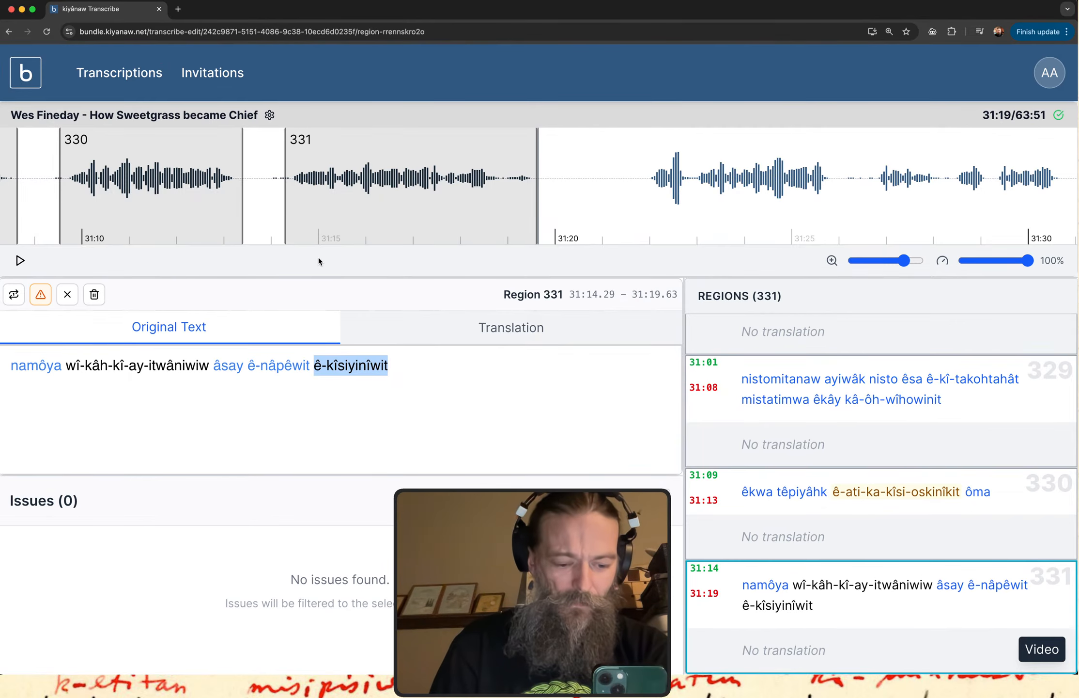
{"action": "key", "text": "ctrl+Up"}
{"action": "left_click", "coordinate": [259, 233]}
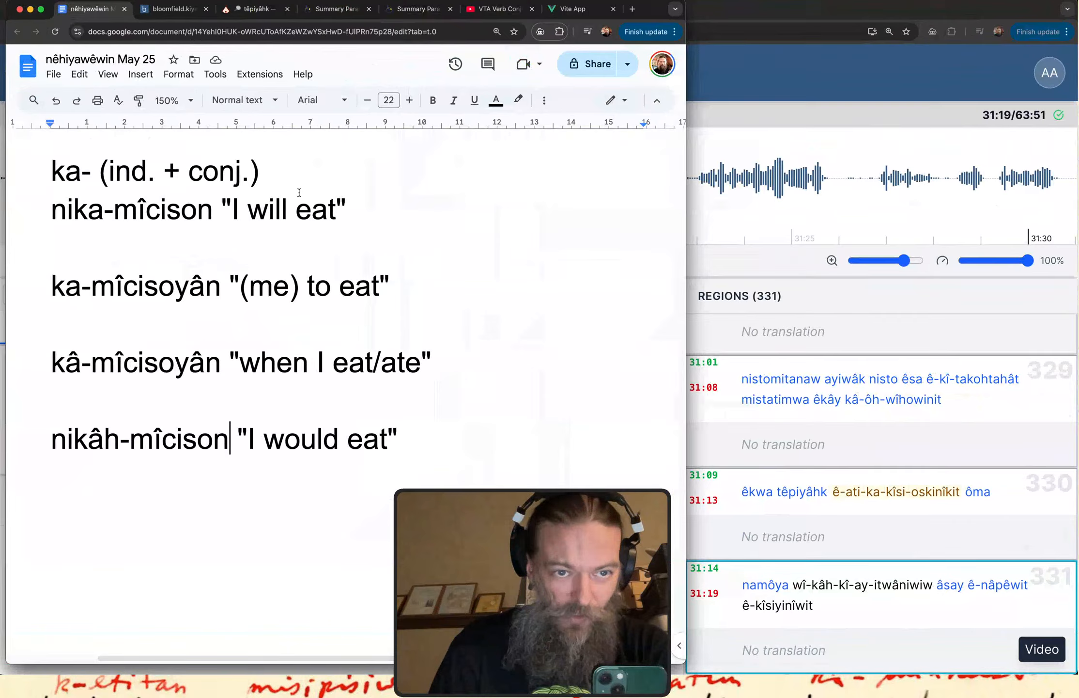
{"action": "left_click", "coordinate": [264, 6]}
{"action": "left_click_drag", "start_coordinate": [158, 127], "coordinate": [2, 130]}
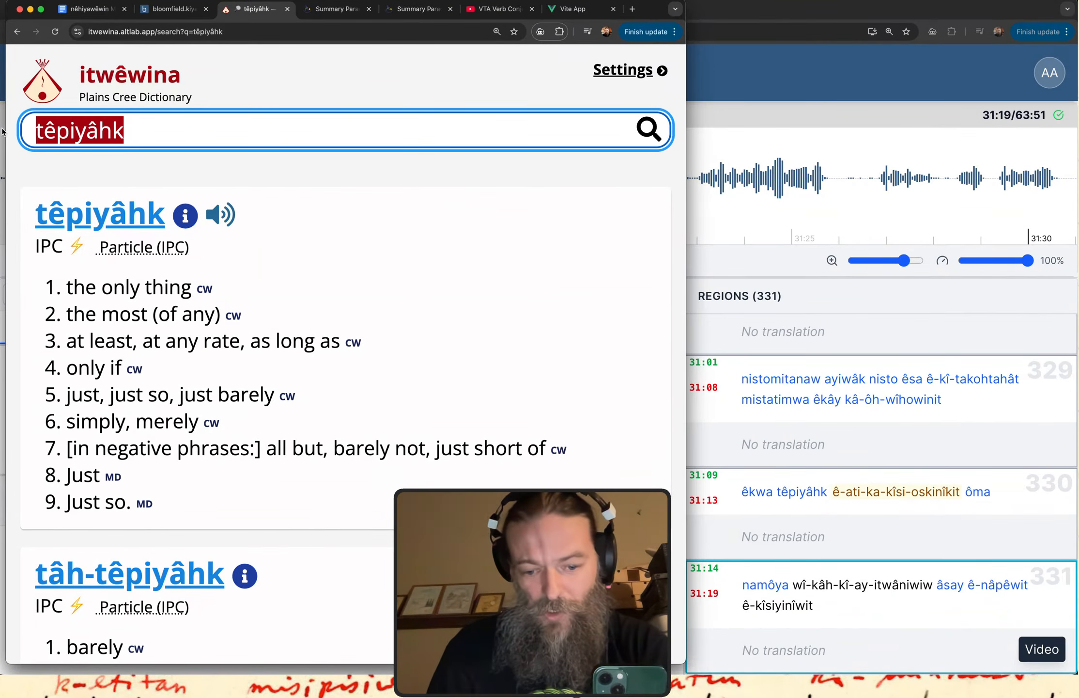
{"action": "key", "text": "super+v"}
{"action": "key", "text": "Return"}
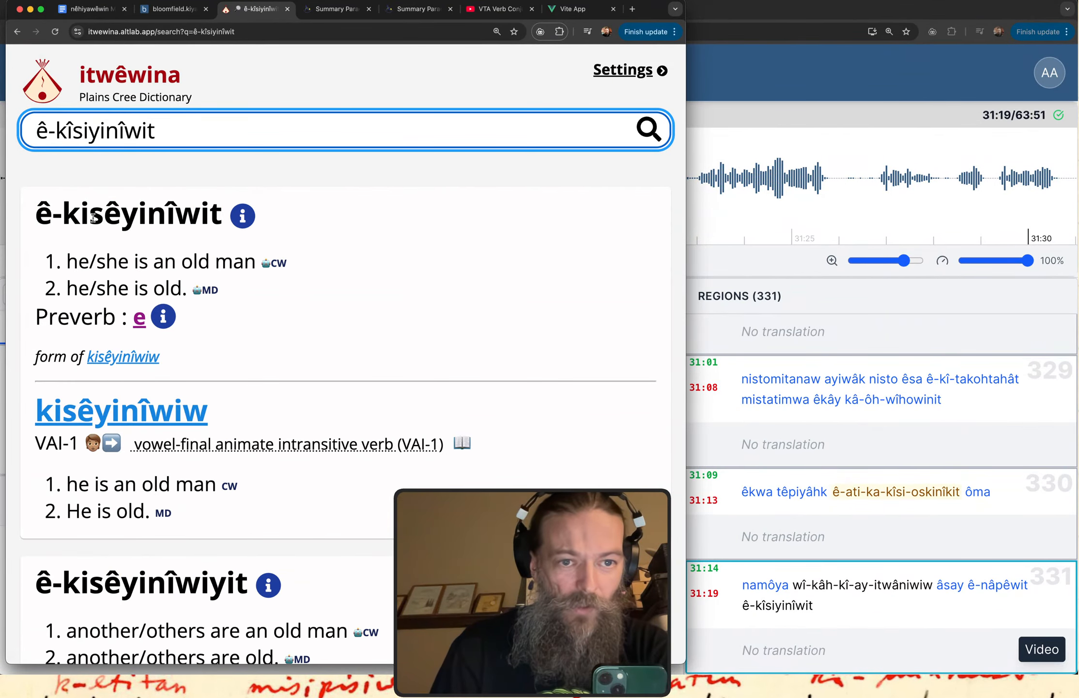
Return to the kiyânaw Transcribe window and correct the last word of region 331 to "ê-kisêyinîwit".
{"action": "left_click", "coordinate": [757, 78]}
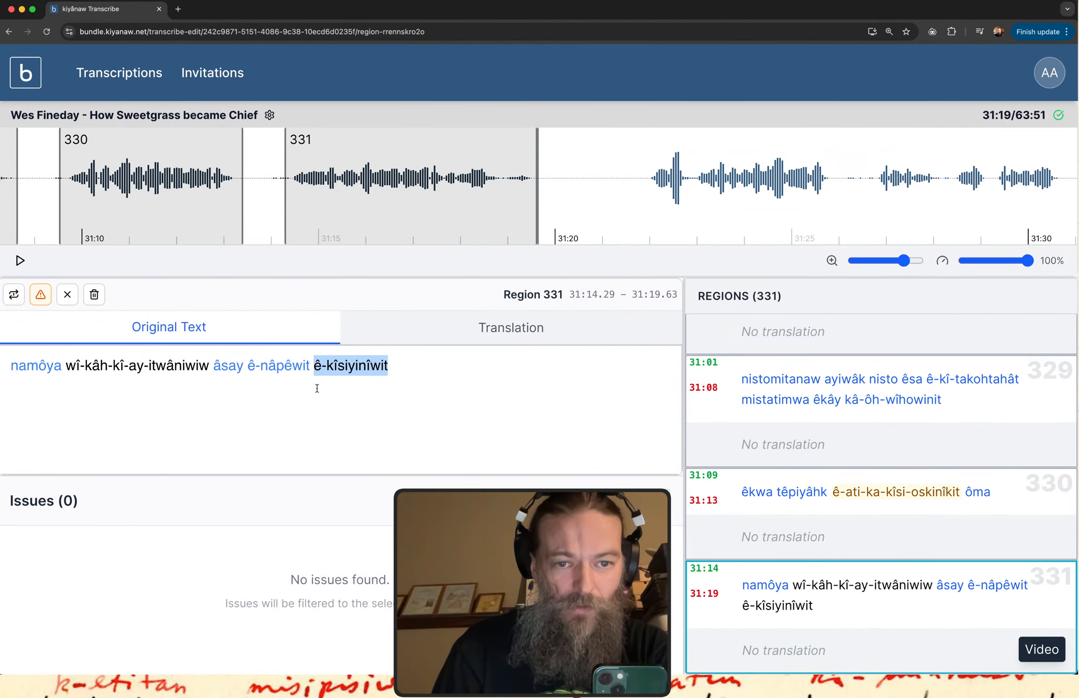
{"action": "left_click", "coordinate": [356, 382]}
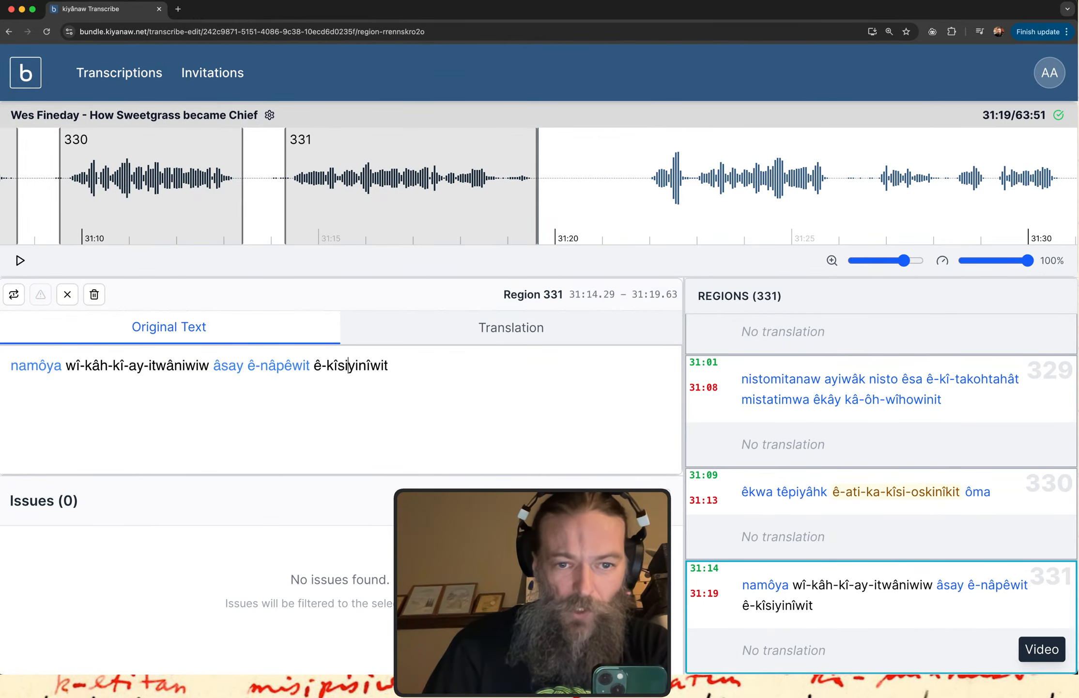
{"action": "key", "text": "BackSpace"}
{"action": "type", "text": "ê"}
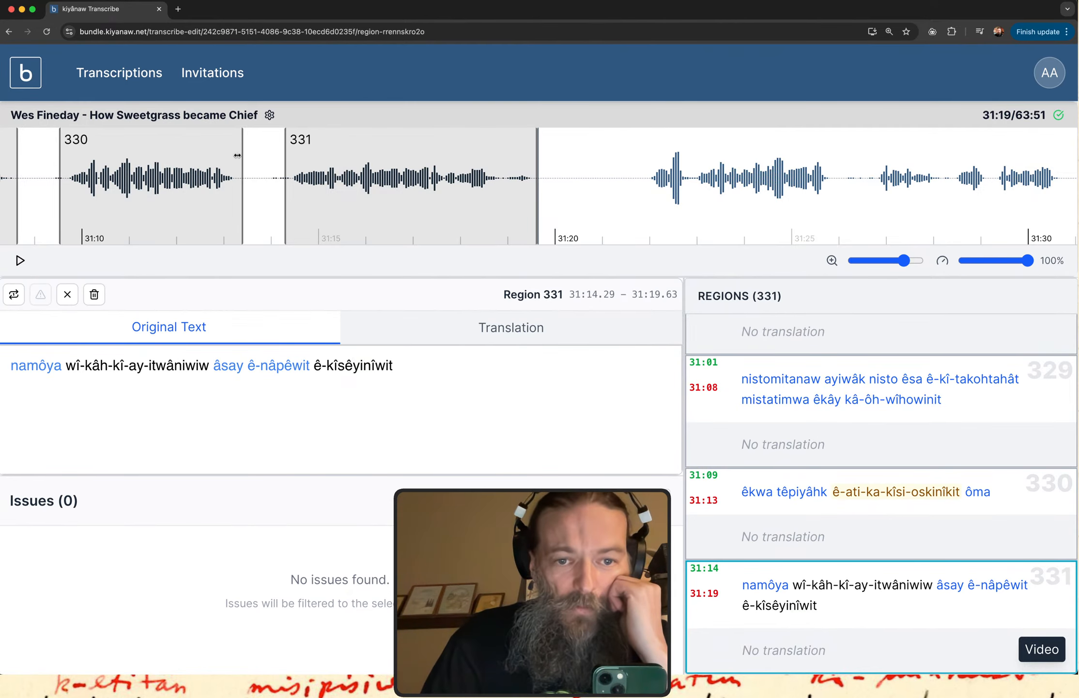
{"action": "key", "text": "ctrl+Up"}
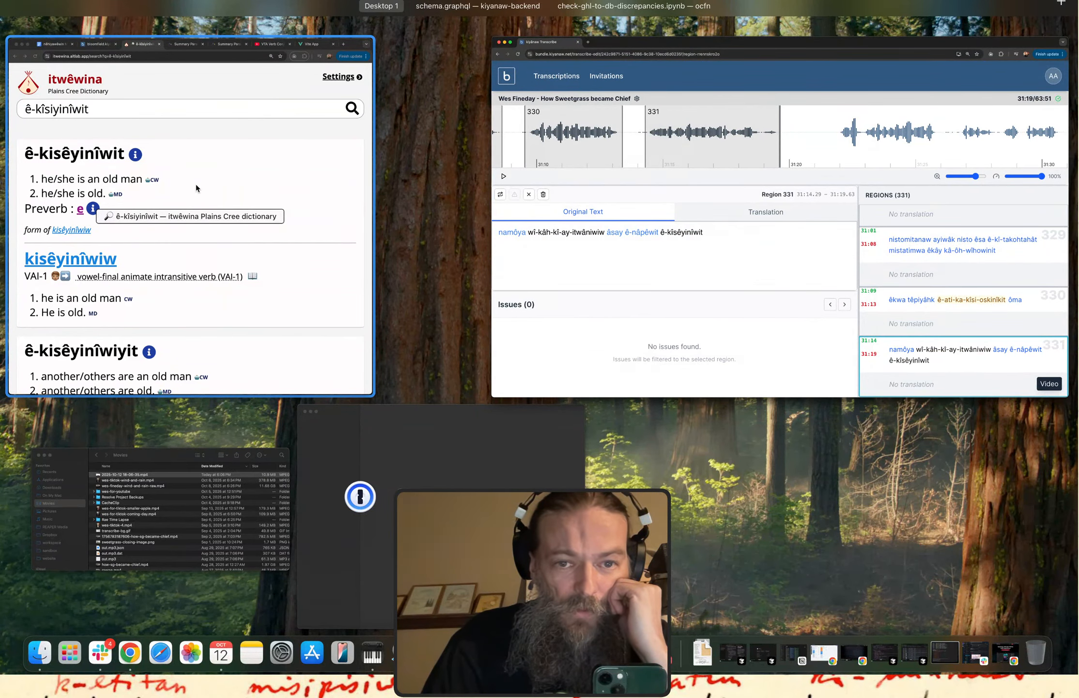
{"action": "left_click", "coordinate": [505, 260]}
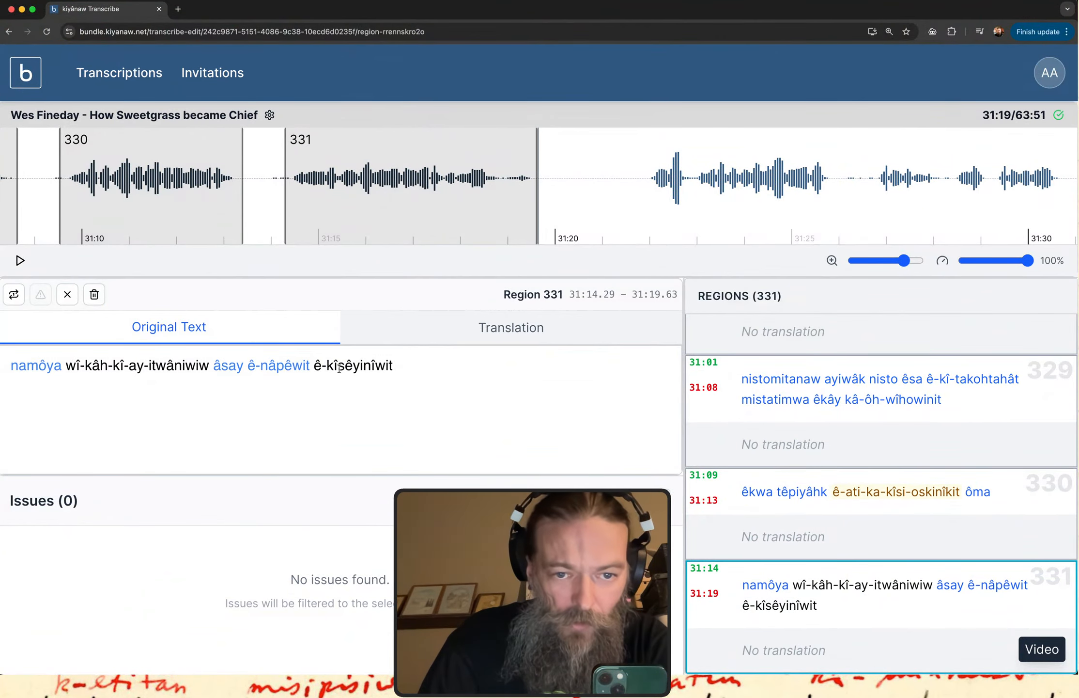
{"action": "left_click", "coordinate": [339, 366]}
{"action": "key", "text": "BackSpace"}
{"action": "type", "text": "i"}
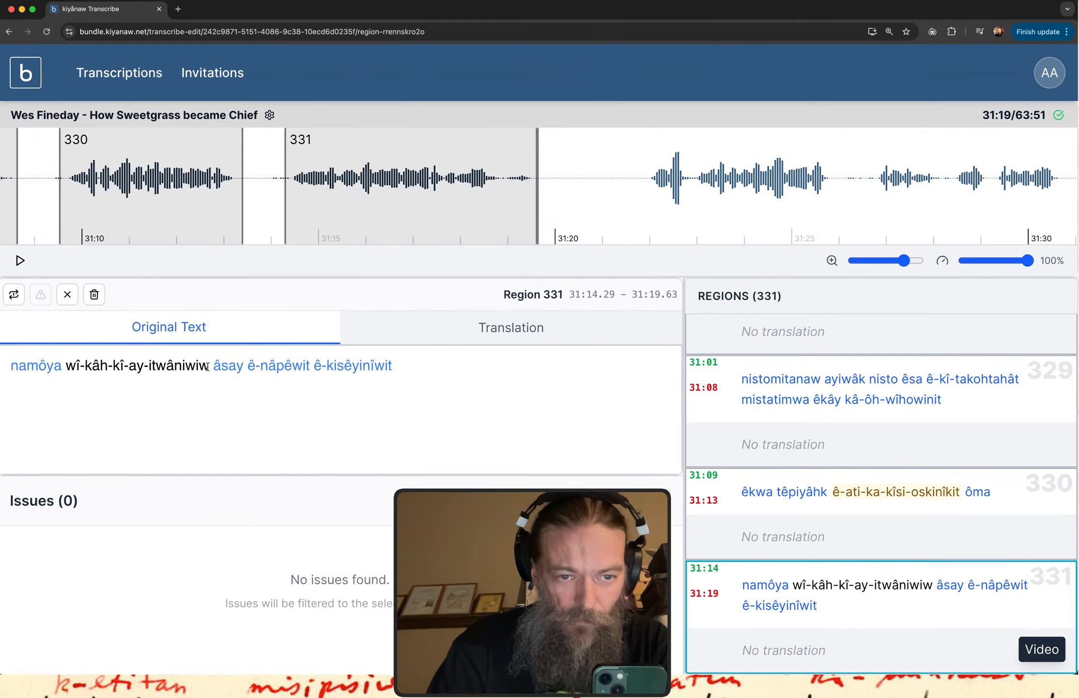
Flag "wî-kâh-kî-ay-itwâniwiw" in region 331's original text as an issue needing help.
{"action": "left_click_drag", "start_coordinate": [209, 366], "coordinate": [66, 366]}
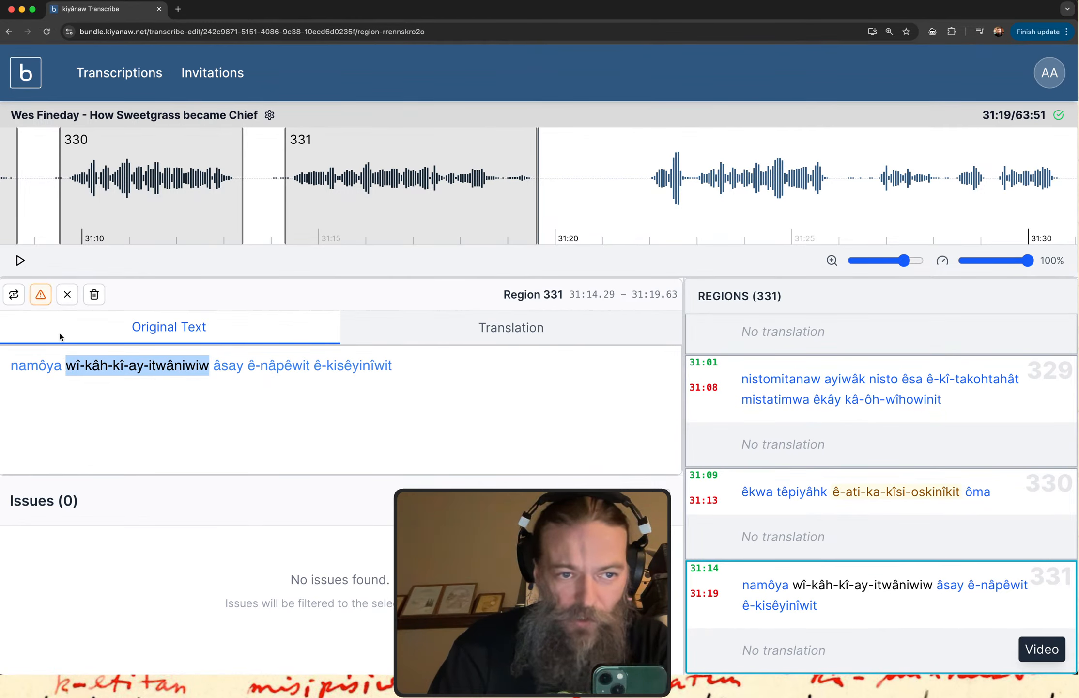
{"action": "left_click", "coordinate": [40, 295]}
{"action": "left_click", "coordinate": [143, 428]}
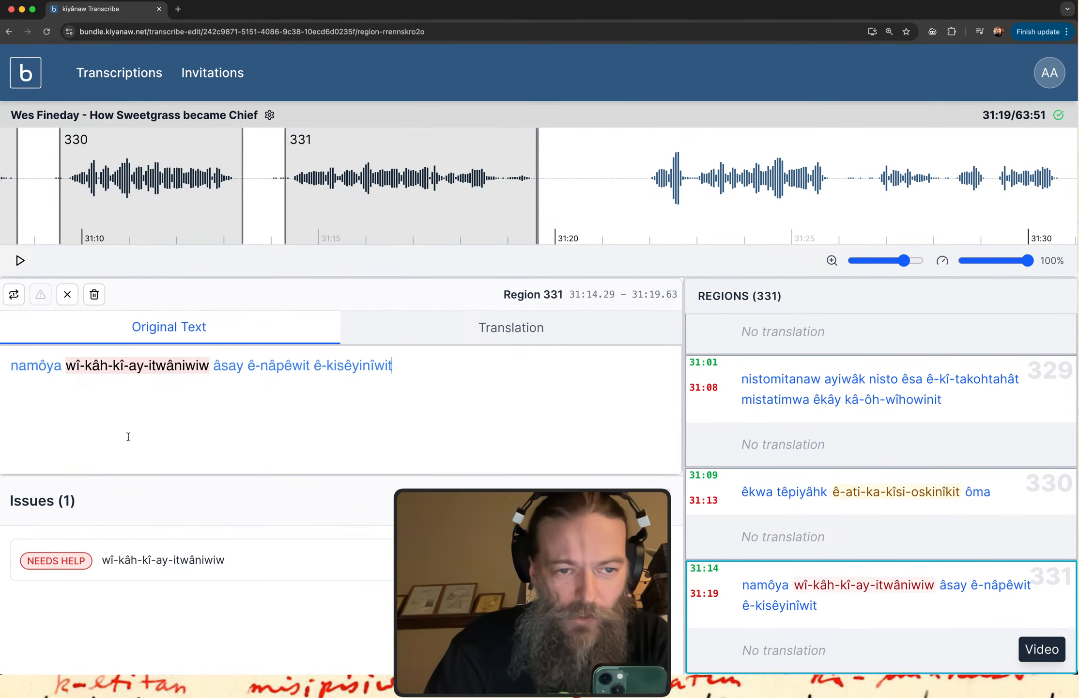
Examine the prefixes "wî-kâh-kî-ay" and the part "ay-itwâniwiw" within region 331's flagged word.
{"action": "left_click_drag", "start_coordinate": [60, 387], "coordinate": [209, 387]}
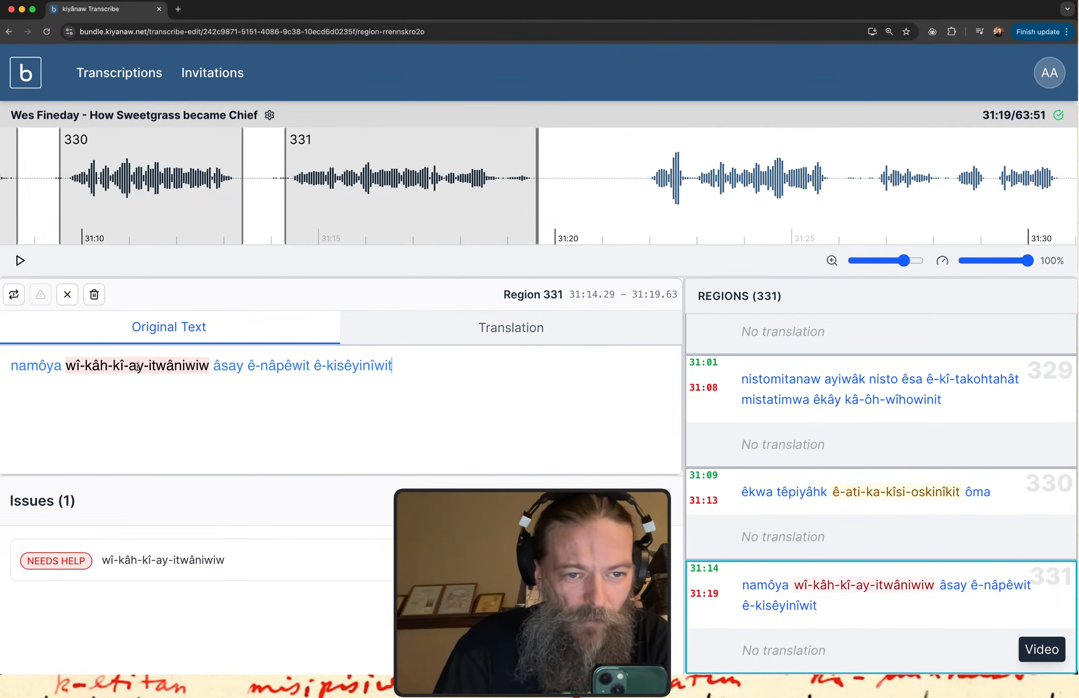
{"action": "left_click_drag", "start_coordinate": [144, 365], "coordinate": [72, 364]}
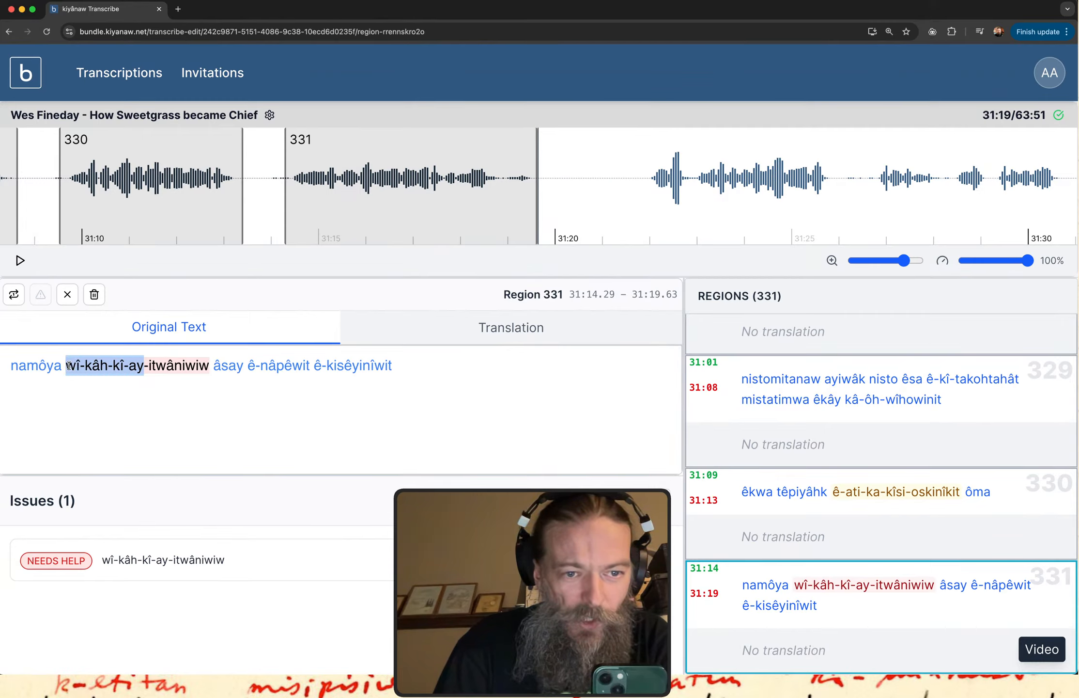
{"action": "left_click", "coordinate": [143, 377]}
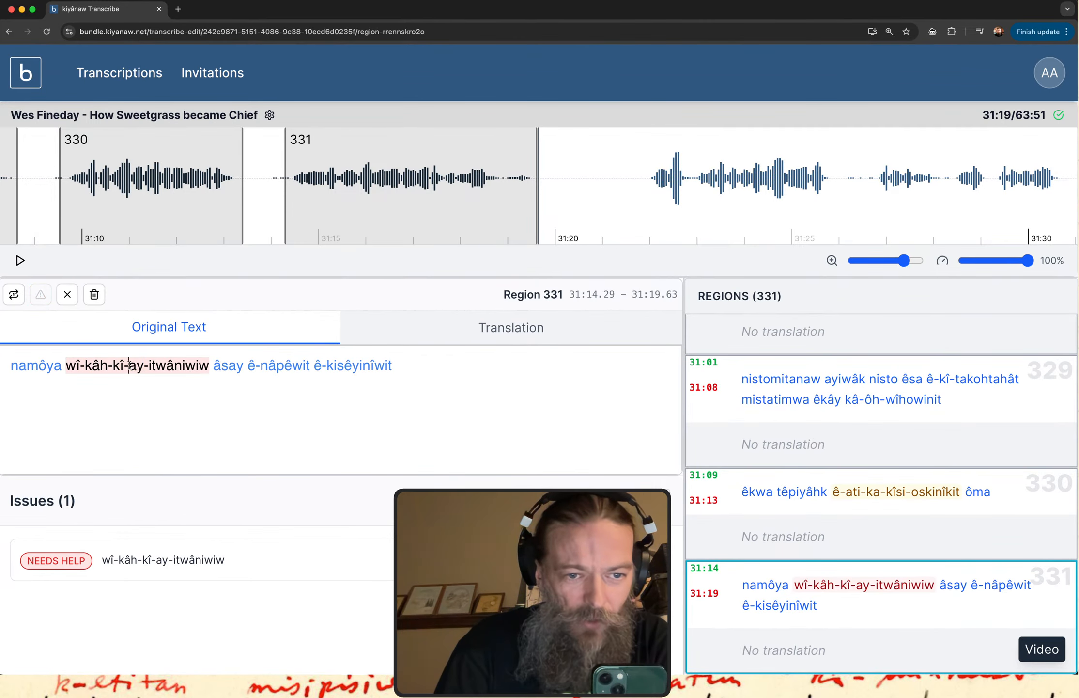
{"action": "left_click_drag", "start_coordinate": [129, 365], "coordinate": [209, 366]}
{"action": "left_click", "coordinate": [149, 370]}
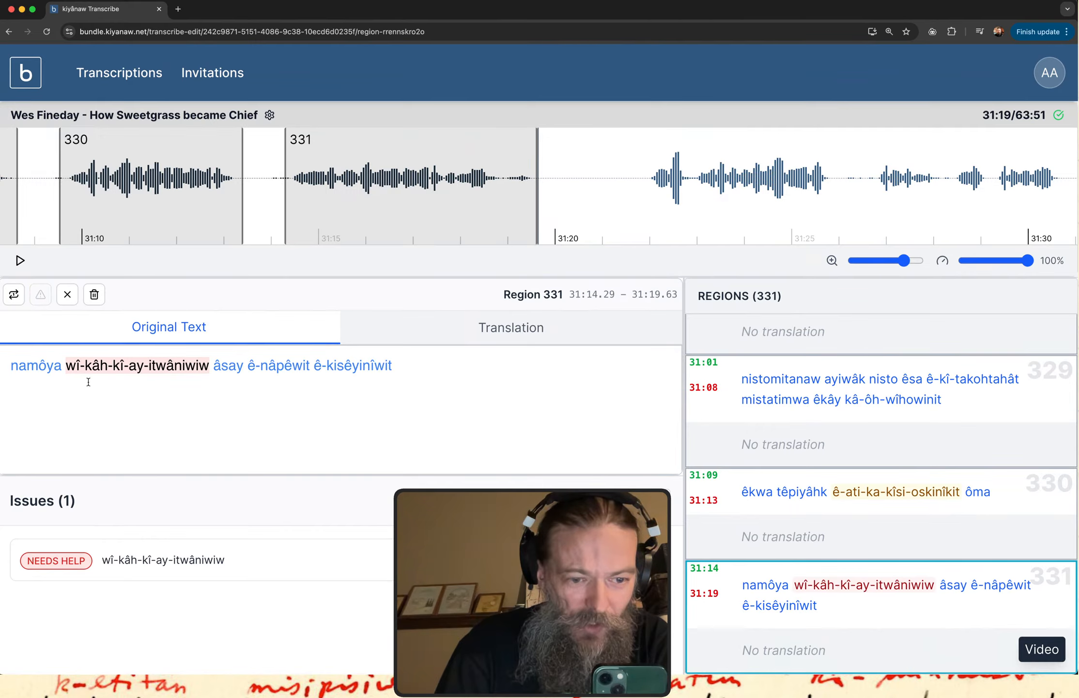
{"action": "left_click_drag", "start_coordinate": [106, 383], "coordinate": [112, 383]}
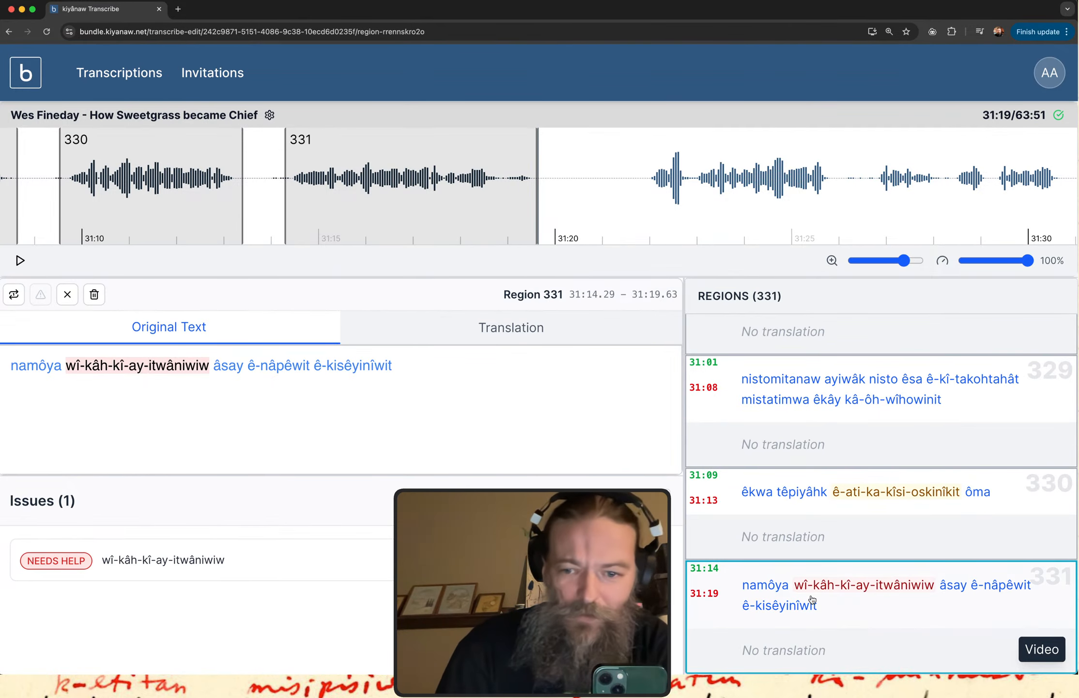
Replay region 331's audio and add "you see" to the end of its original text.
{"action": "left_click", "coordinate": [854, 622]}
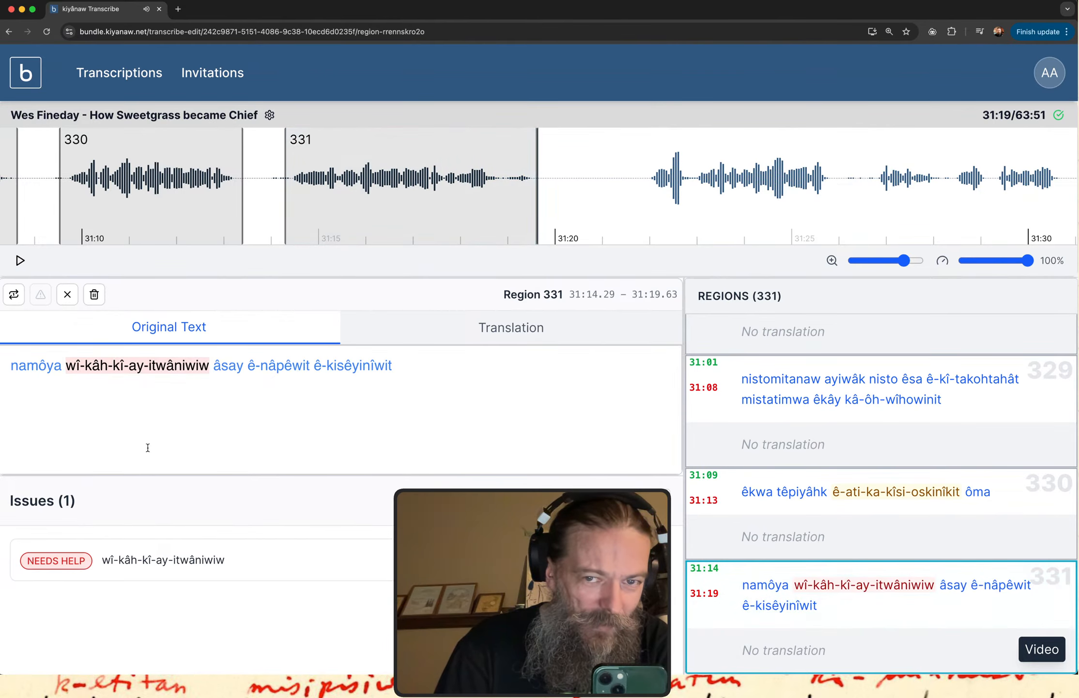
{"action": "left_click", "coordinate": [429, 372]}
{"action": "type", "text": "you see"}
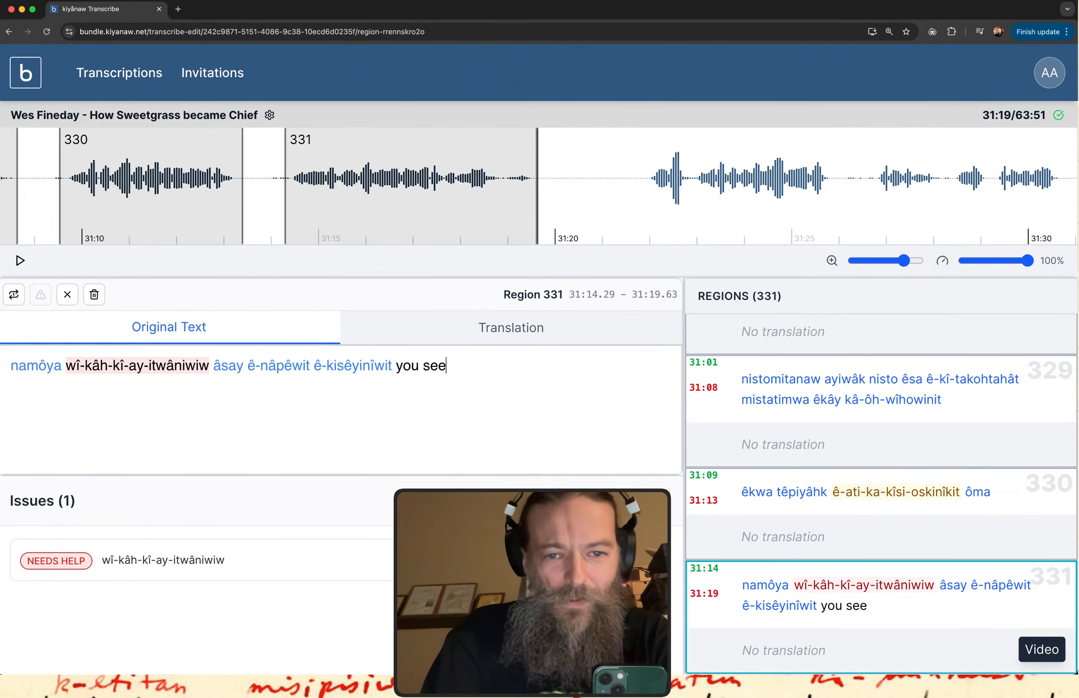
Create a region over the next speech segment, from about 31:21.9 to 31:25.9, and play its audio.
{"action": "scroll", "coordinate": [314, 181], "scroll_direction": "right", "scroll_amount": 5}
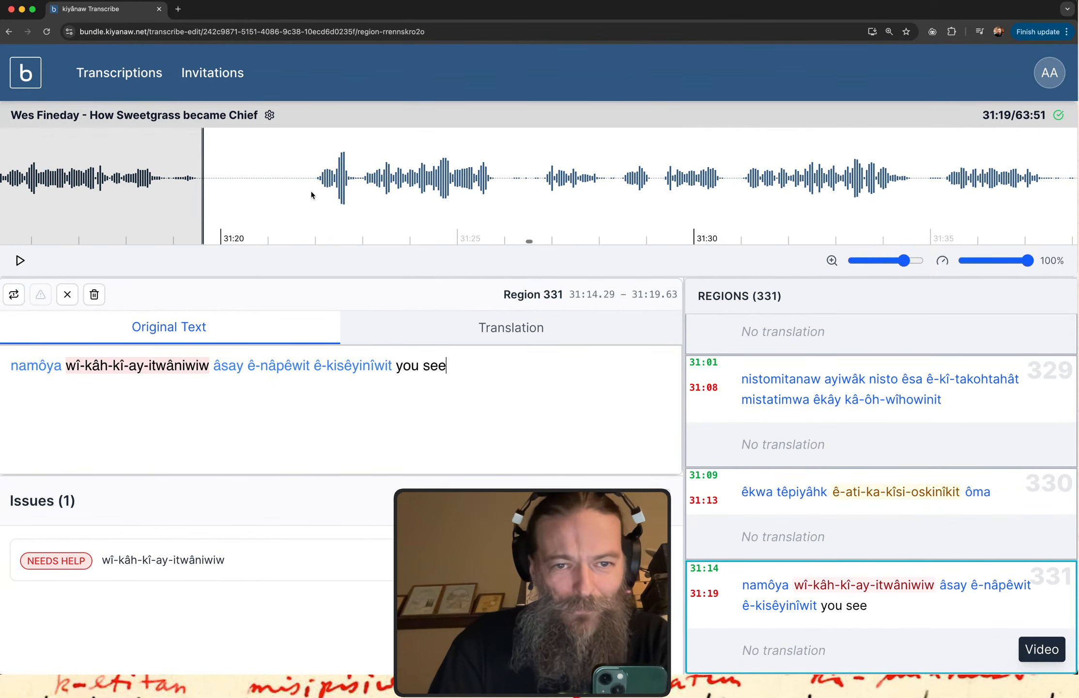
{"action": "left_click_drag", "start_coordinate": [310, 181], "coordinate": [497, 181]}
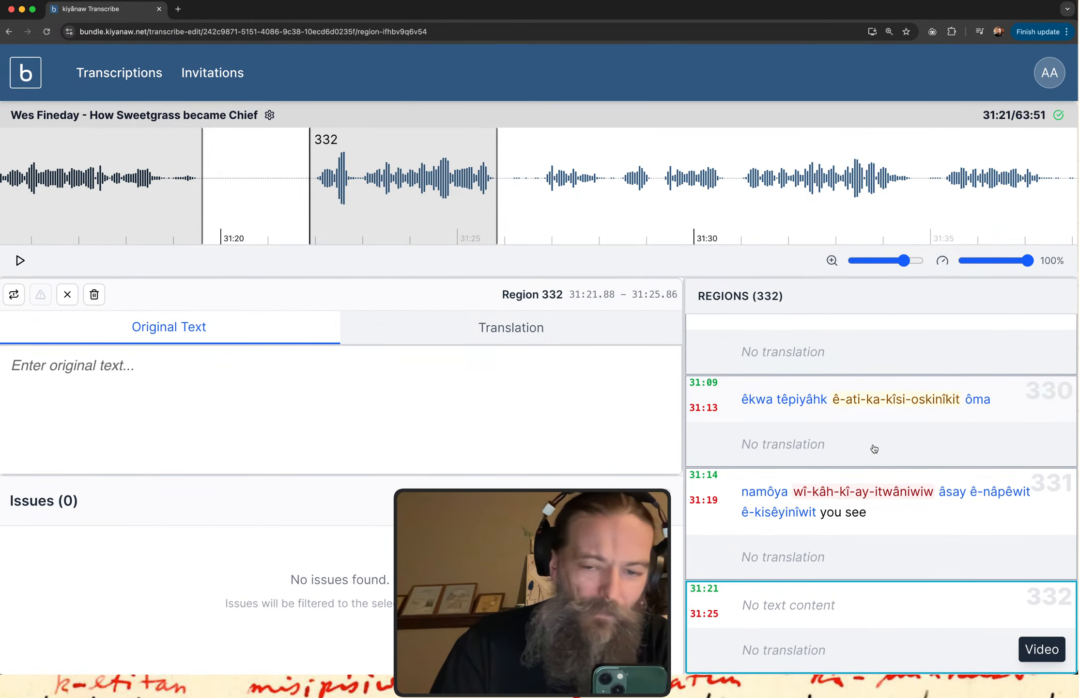
{"action": "left_click", "coordinate": [753, 605]}
{"action": "left_click", "coordinate": [126, 379]}
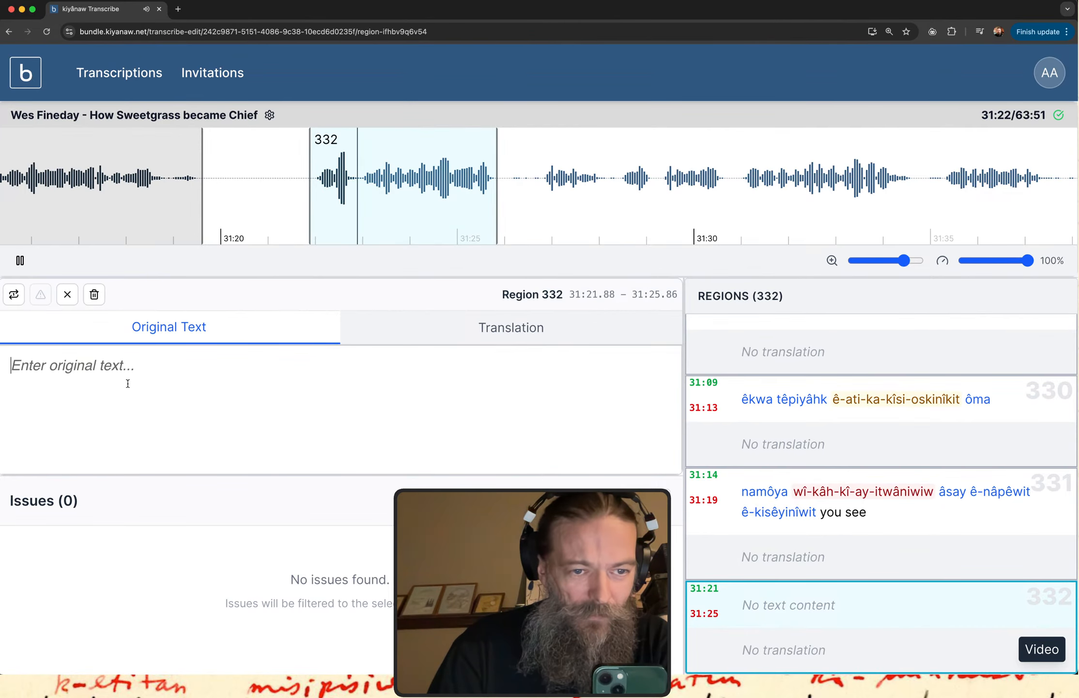
Enter "mâka ê-takohtêt êsa anima" as region 332's original text.
{"action": "type", "text": "mâk"}
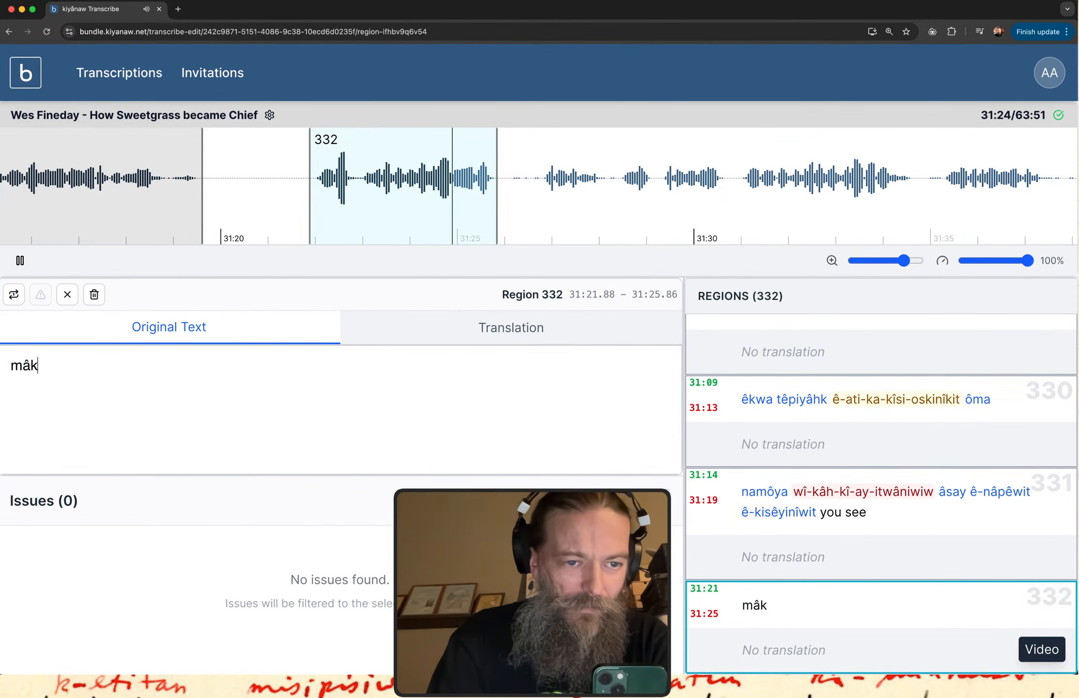
{"action": "type", "text": "a e3-takoh"}
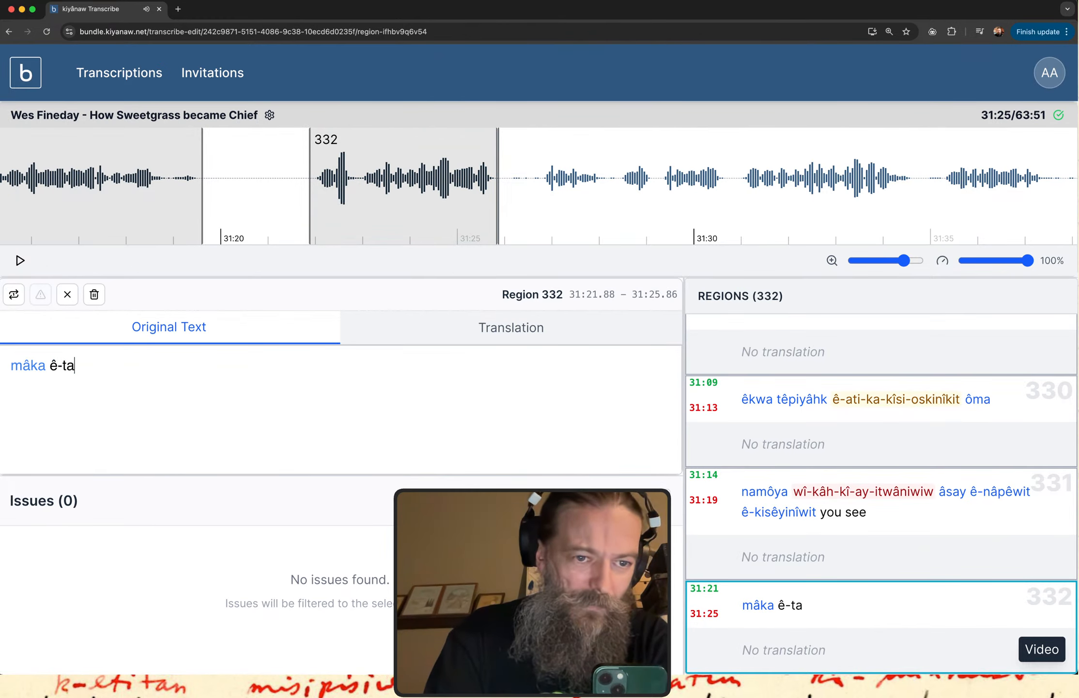
{"action": "type", "text": "tet "}
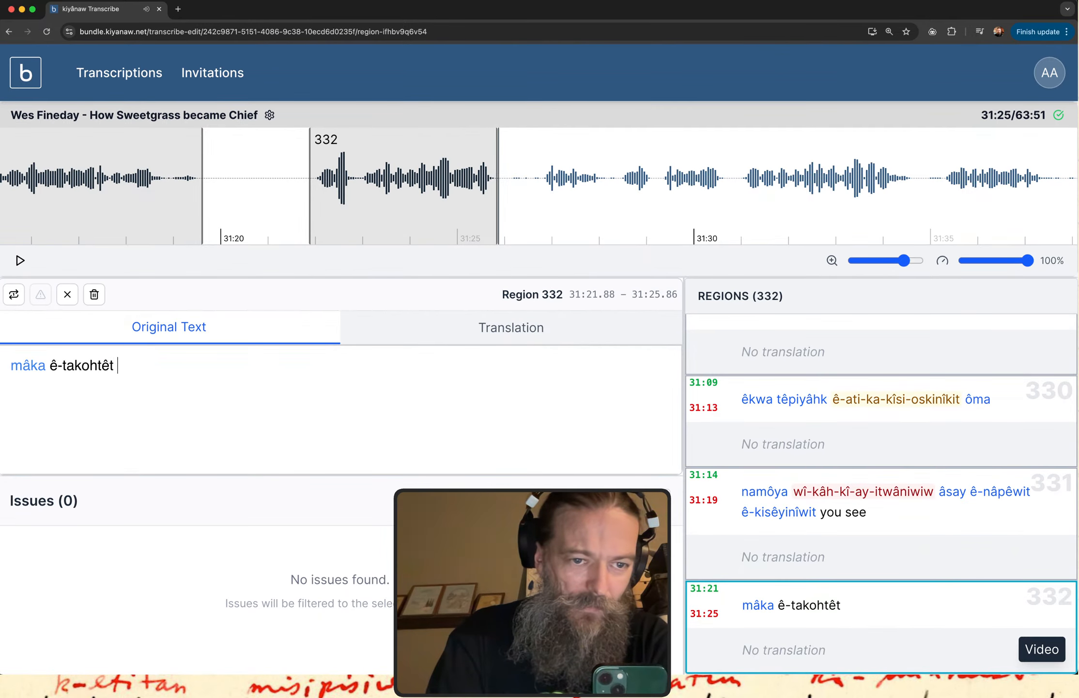
{"action": "type", "text": "e3sa anima"}
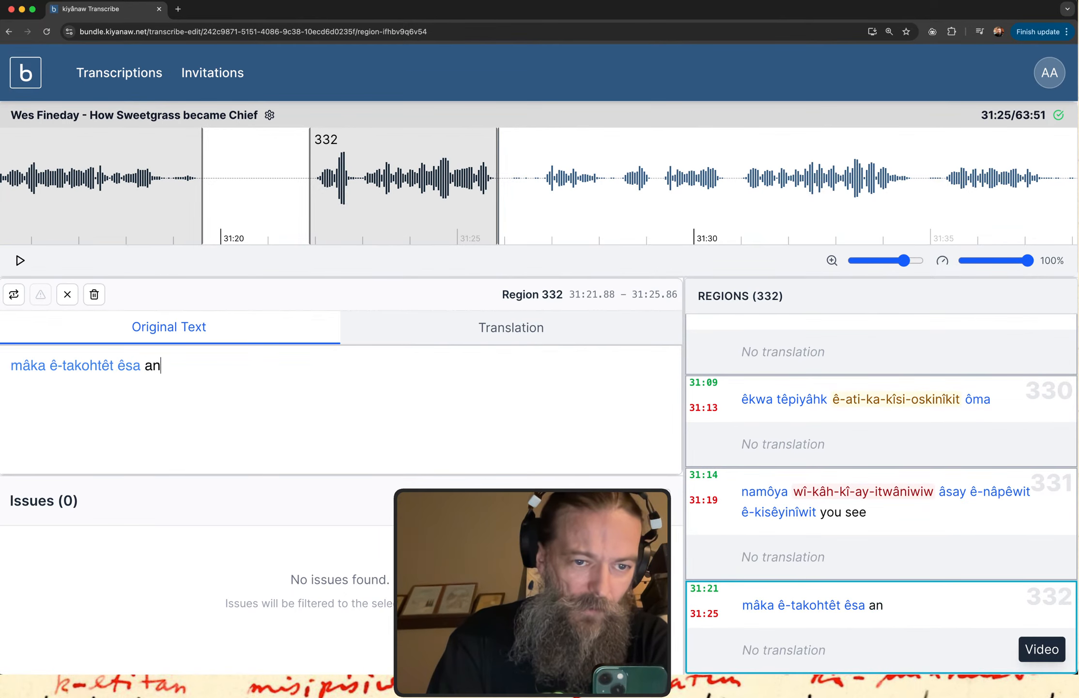
Replay region 332's audio and complete its original text with "tâpwê êsa".
{"action": "left_click", "coordinate": [783, 621]}
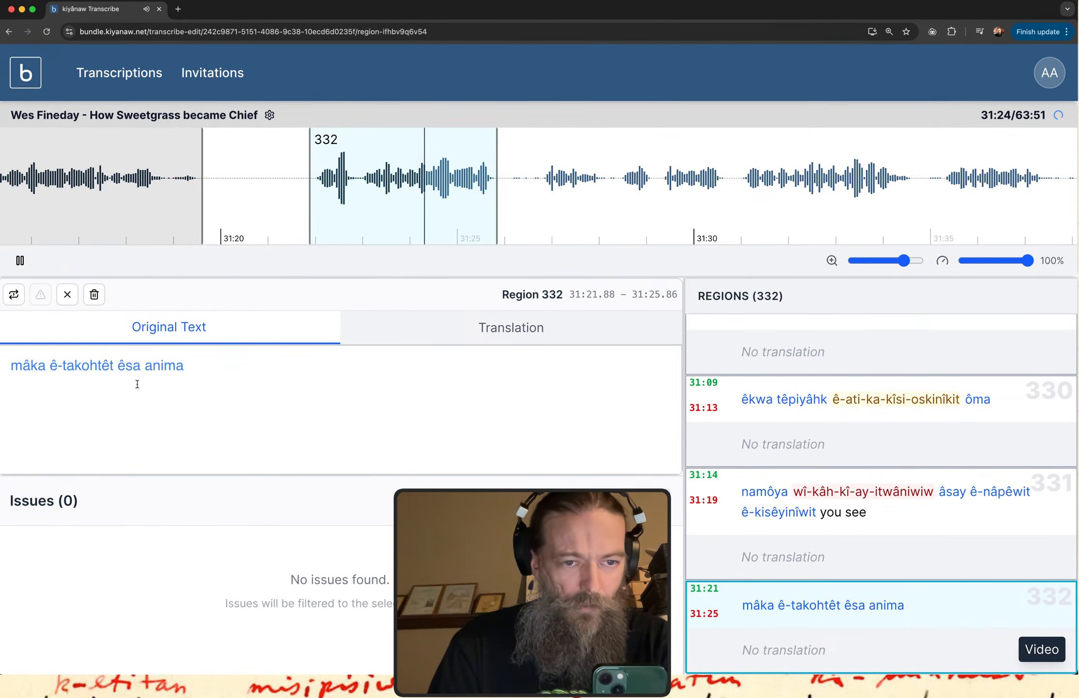
{"action": "left_click", "coordinate": [204, 368]}
{"action": "type", "text": "ta"}
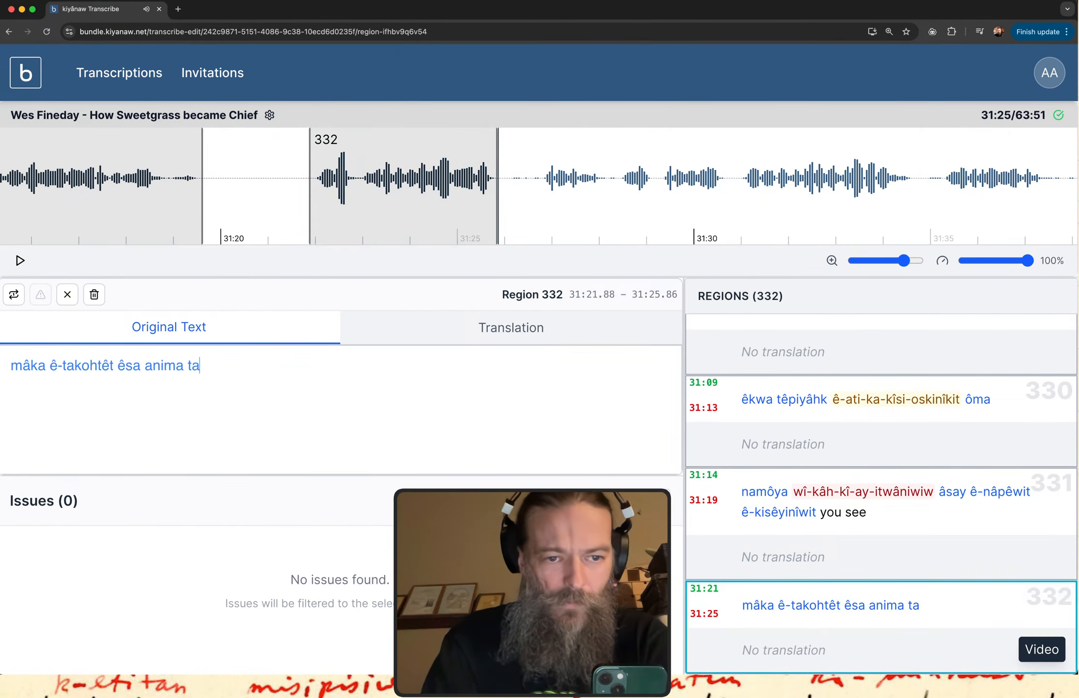
{"action": "key", "text": "BackSpace"}
{"action": "type", "text": "âpwe"}
{"action": "key", "text": "BackSpace"}
{"action": "type", "text": "ê ês"}
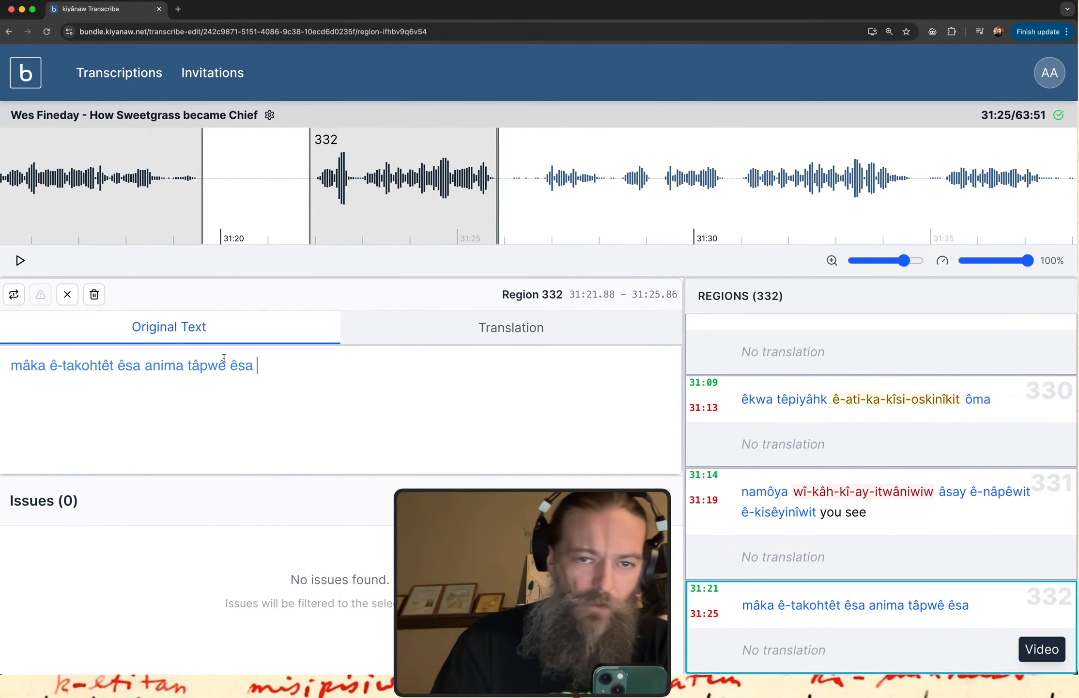
Create a region over the following speech segment, from about 31:26.8 to 31:30.8, and play its audio.
{"action": "scroll", "coordinate": [619, 186], "scroll_direction": "right", "scroll_amount": 10}
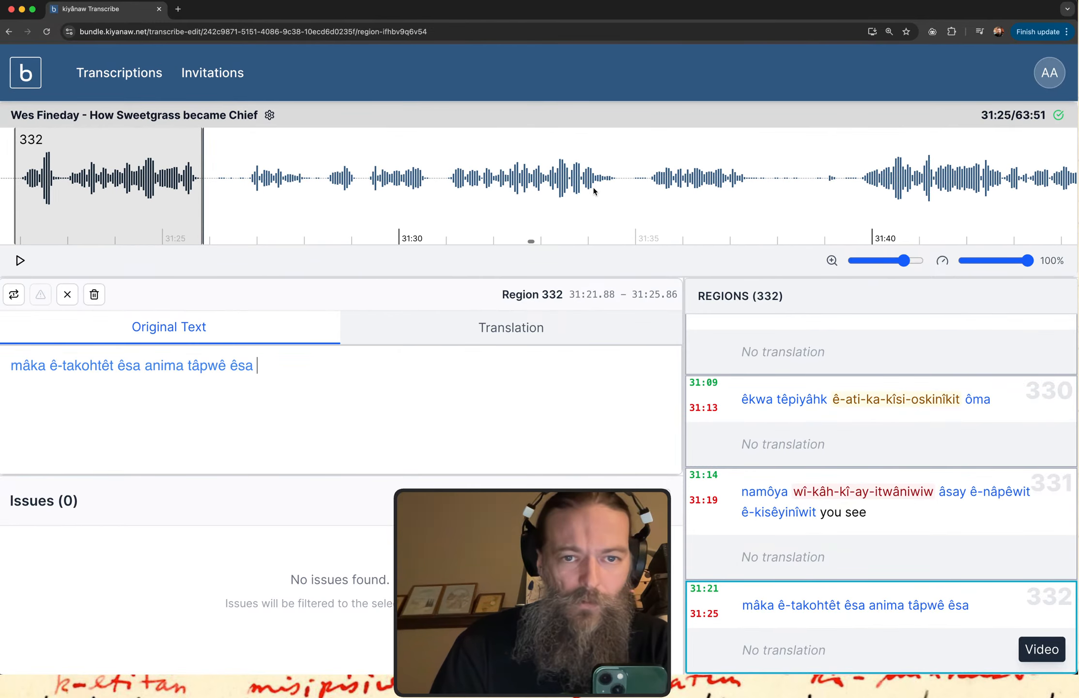
{"action": "left_click_drag", "start_coordinate": [245, 192], "coordinate": [433, 192]}
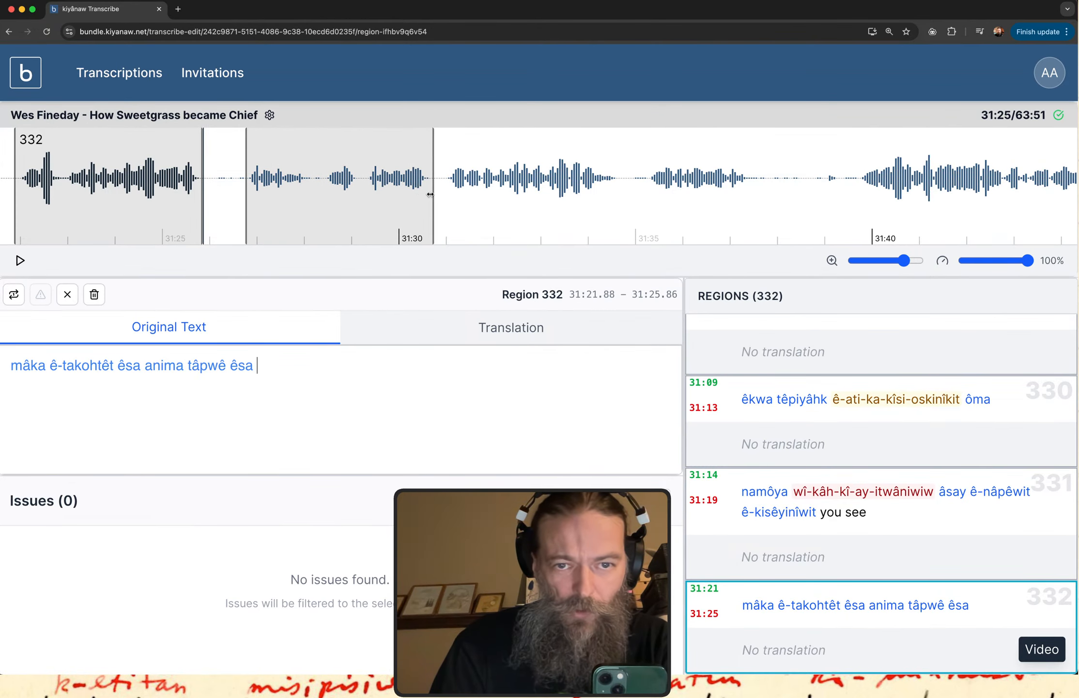
{"action": "left_click", "coordinate": [832, 615]}
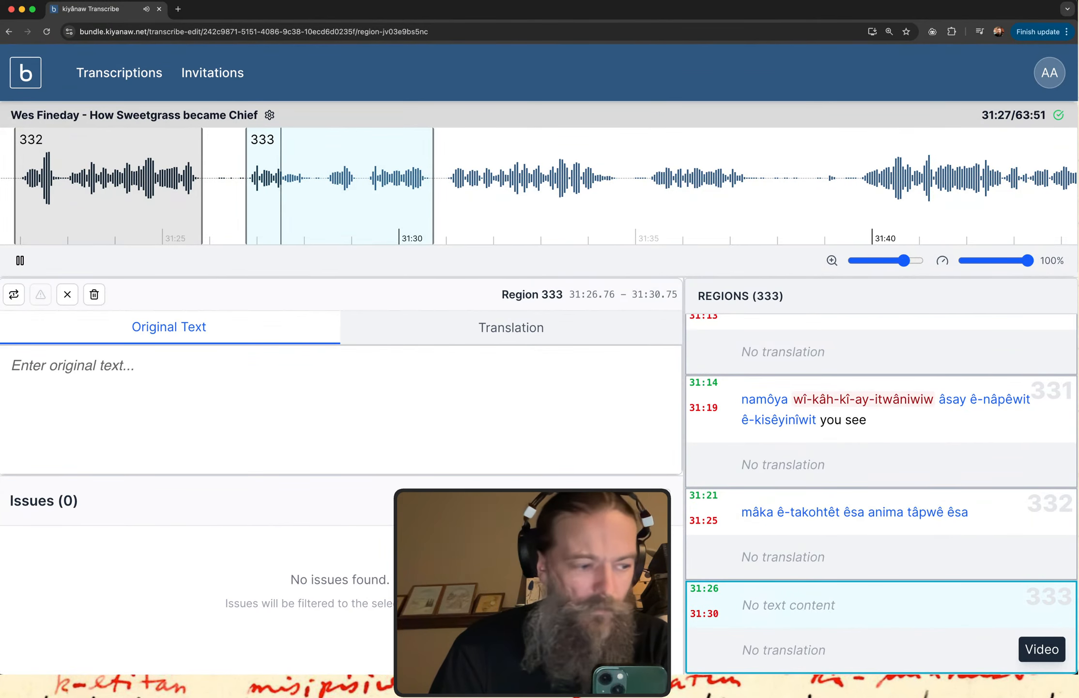
Enter "kâpê-tipisk êkwa" as region 333's original text, replaying the region's audio in between.
{"action": "left_click", "coordinate": [207, 405]}
{"action": "type", "text": "kâpe"}
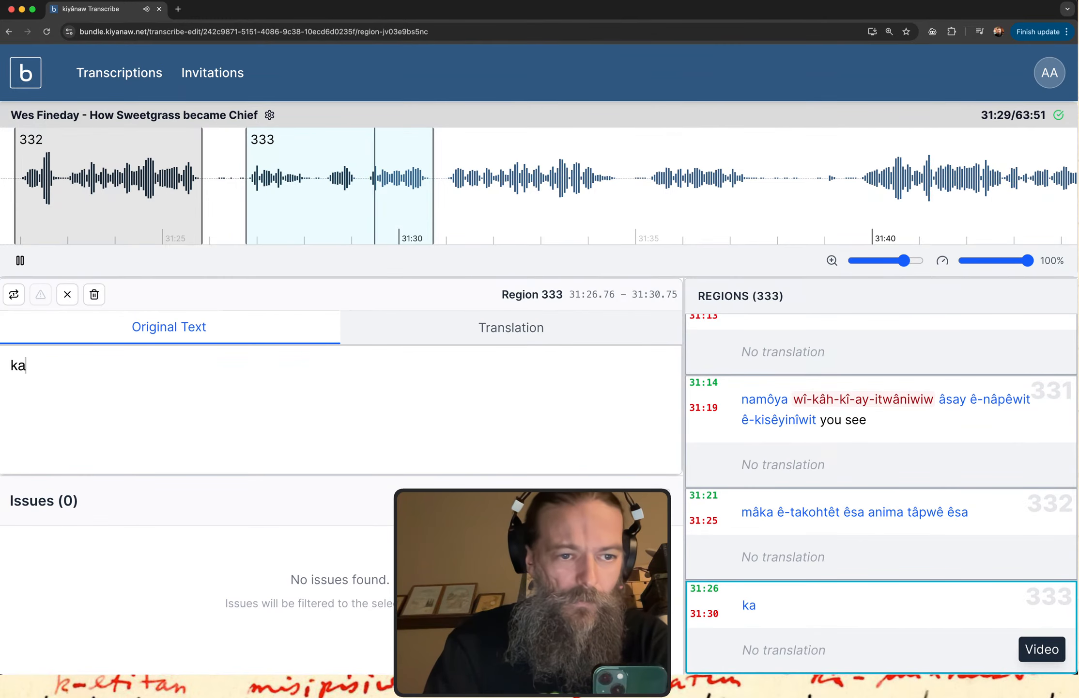
{"action": "type", "text": "3-"}
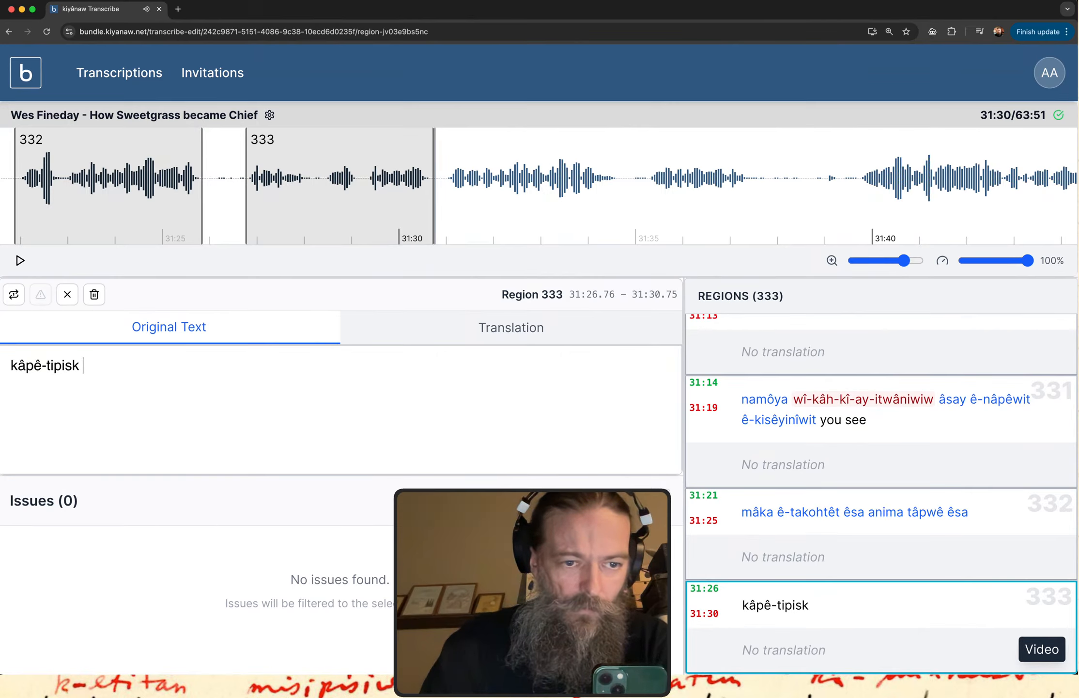
{"action": "left_click", "coordinate": [18, 295]}
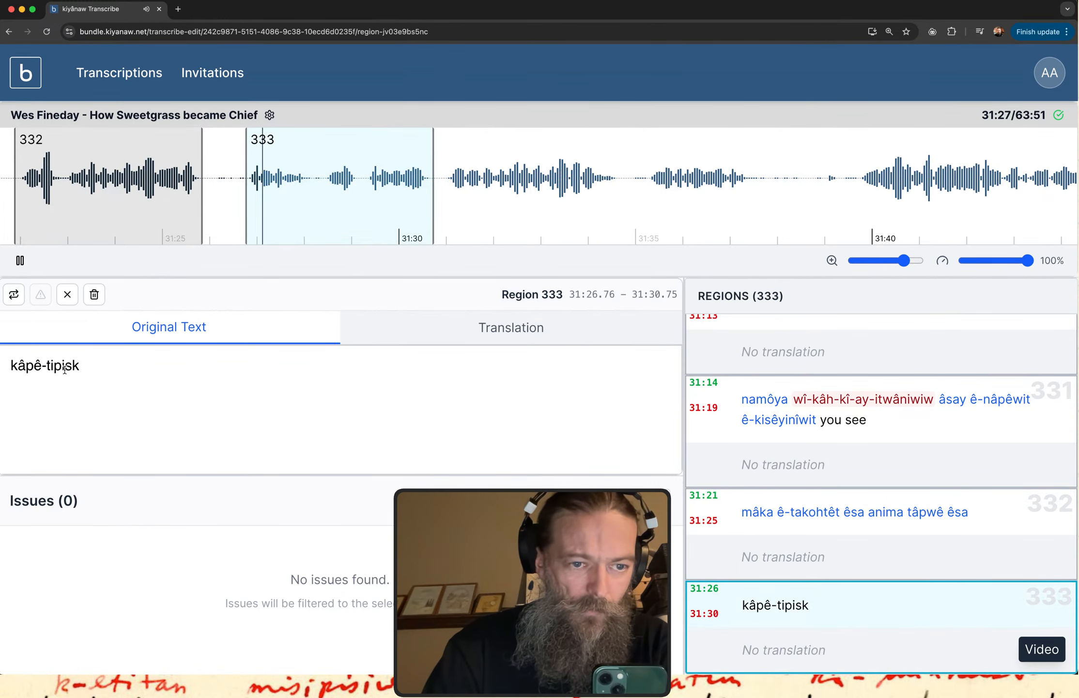
{"action": "left_click", "coordinate": [85, 367]}
{"action": "type", "text": "e"}
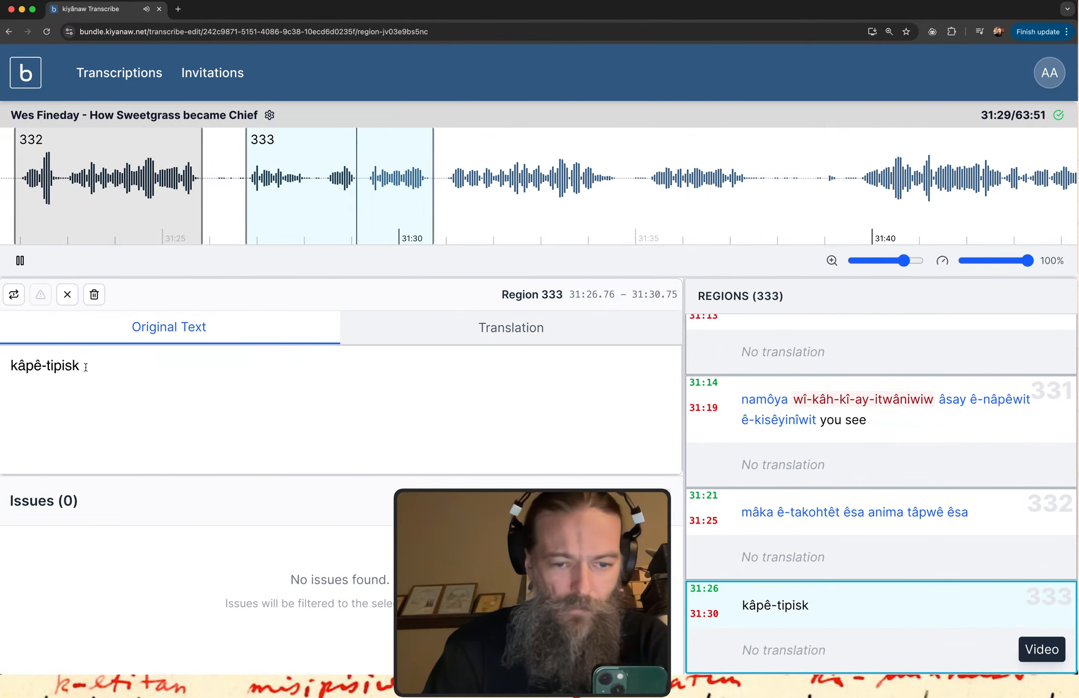
{"action": "type", "text": "3kwa "}
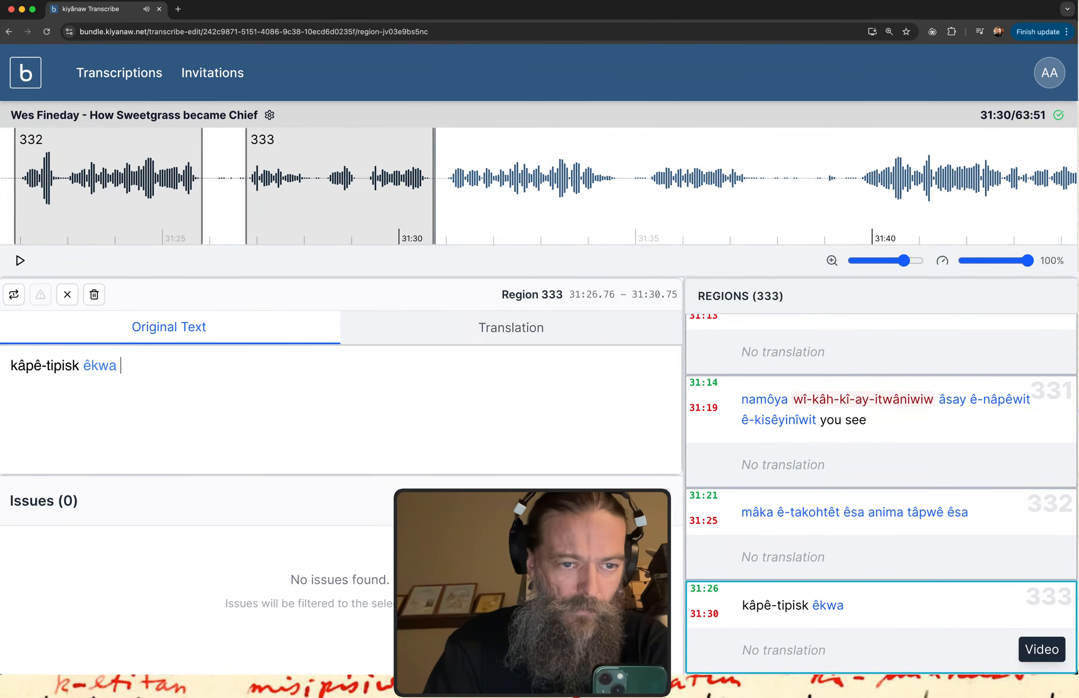
{"action": "type", "text": "ka"}
{"action": "type", "text": "3"}
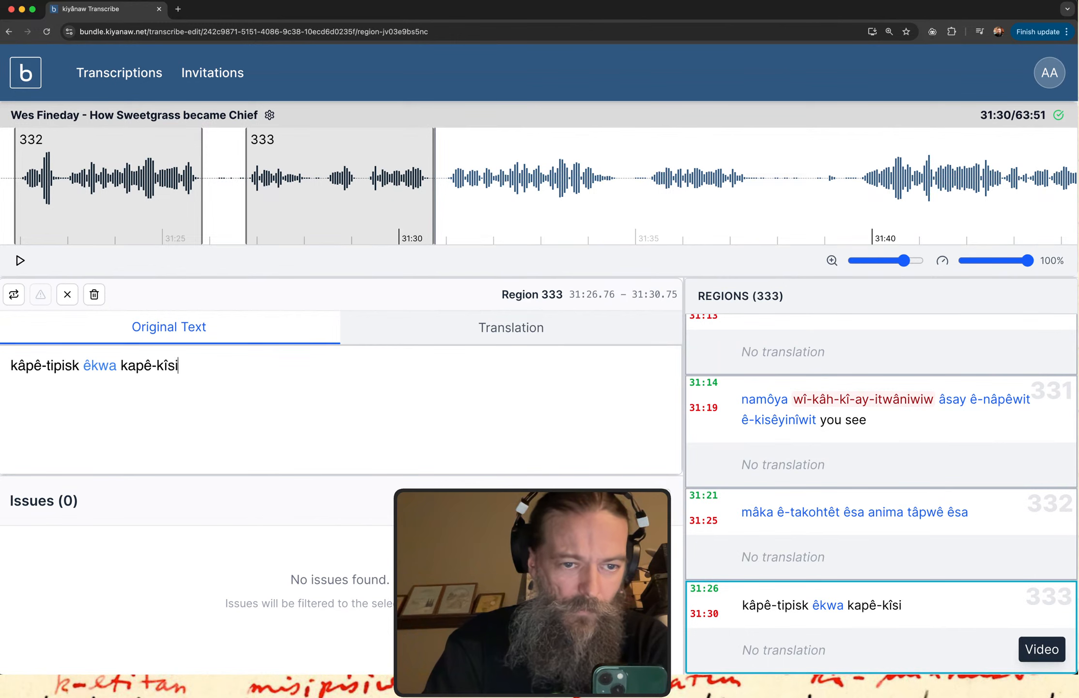
{"action": "type", "text": "pê-kîsika3w"}
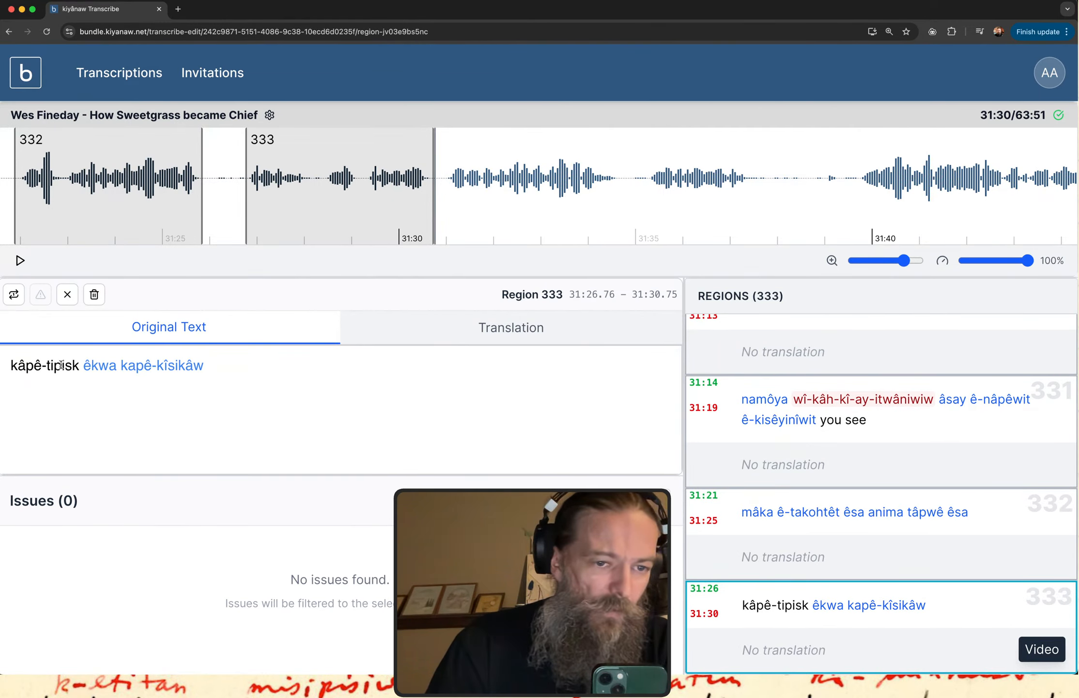
Add "kapê-kîsikâw" to region 333's original text and correct its first word to "kapê-tipisk".
{"action": "key", "text": "BackSpace"}
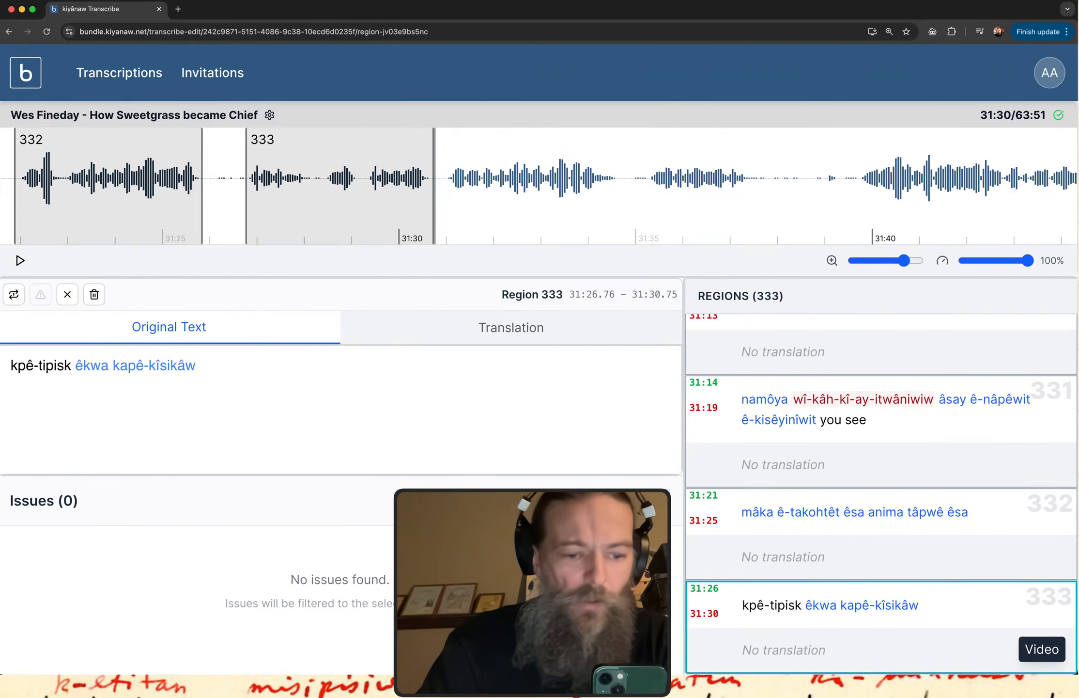
{"action": "type", "text": "a"}
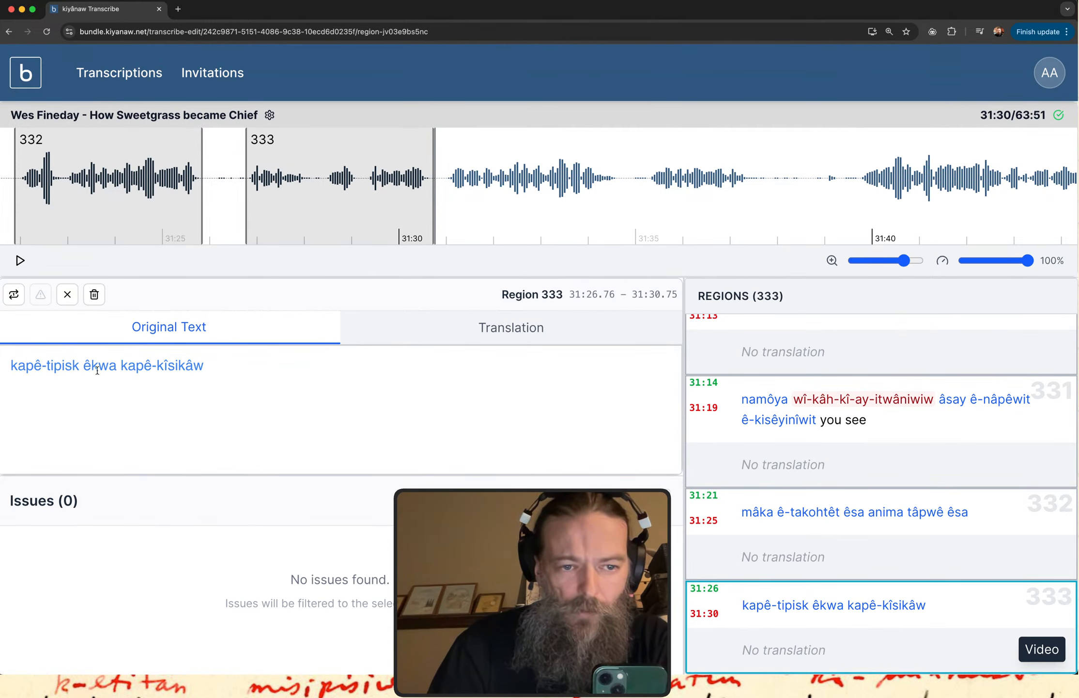
Create a region over the next speech segment, from about 31:31.0 to 31:34.7, play it and begin its original text with "ê-k".
{"action": "scroll", "coordinate": [493, 209], "scroll_direction": "right", "scroll_amount": 3}
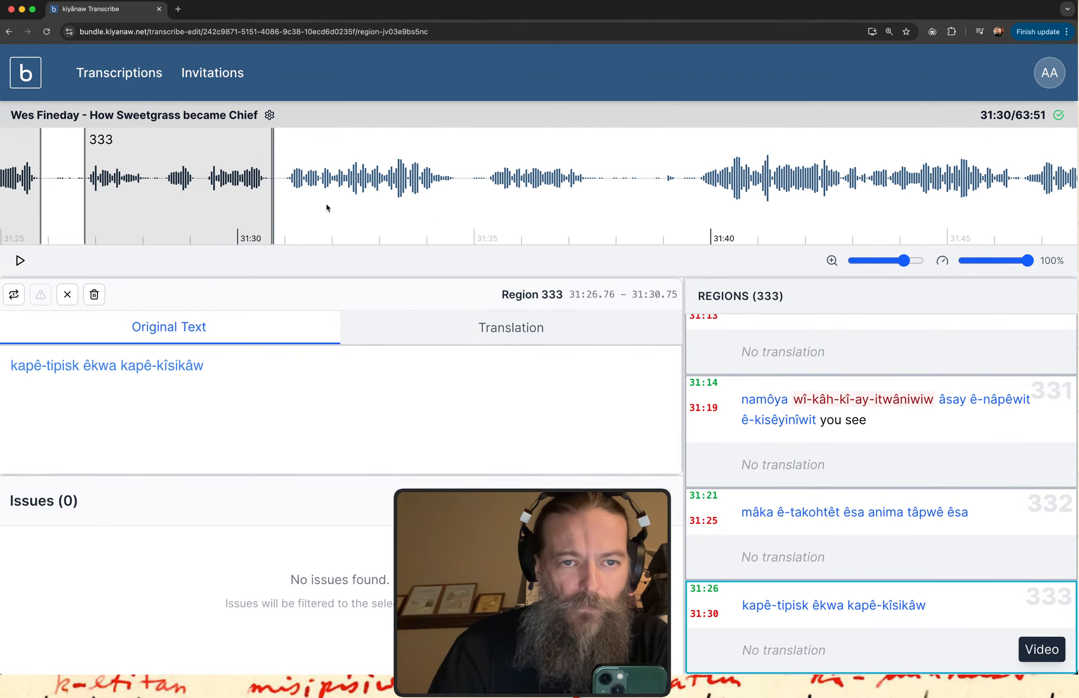
{"action": "left_click_drag", "start_coordinate": [284, 187], "coordinate": [454, 196]}
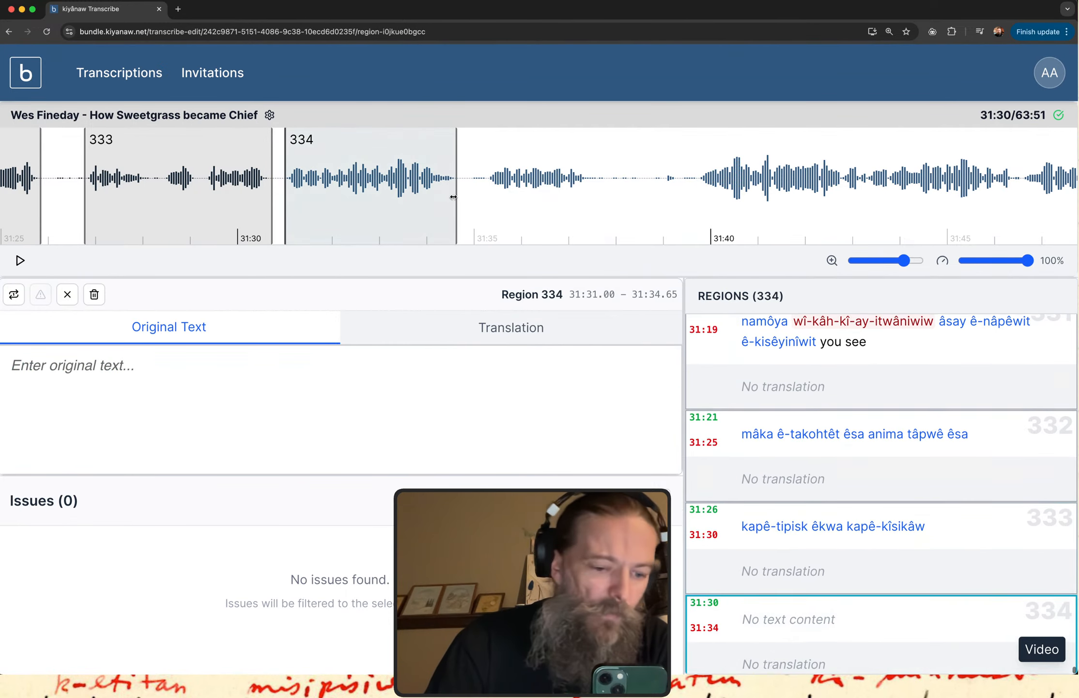
{"action": "left_click", "coordinate": [806, 611]}
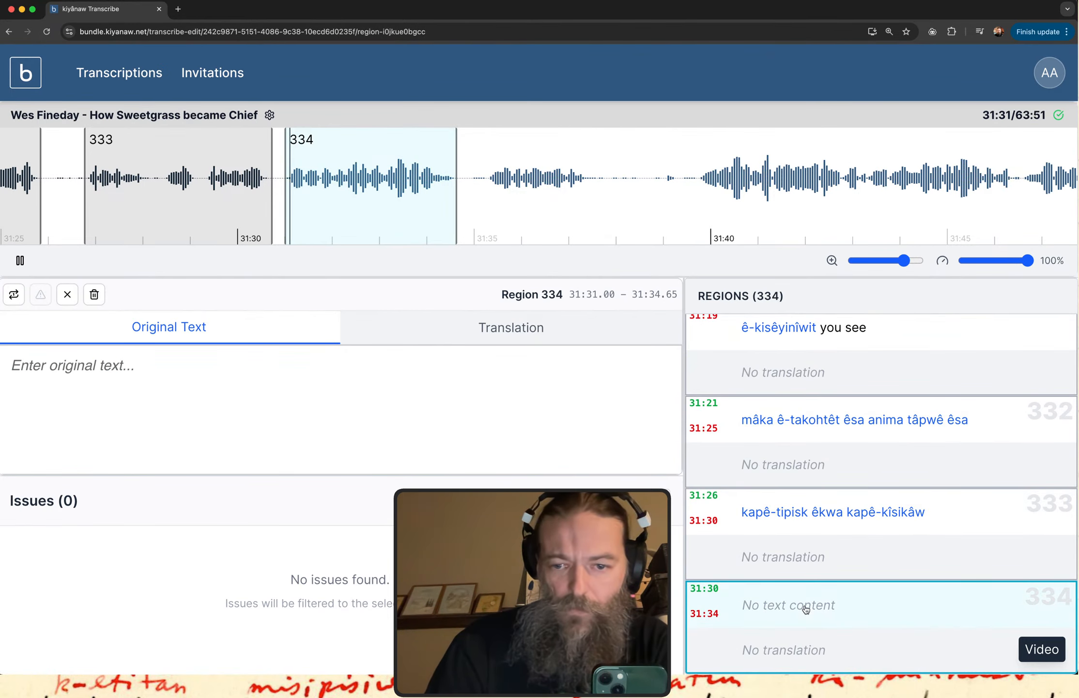
{"action": "left_click", "coordinate": [316, 403]}
{"action": "type", "text": "ê-k"}
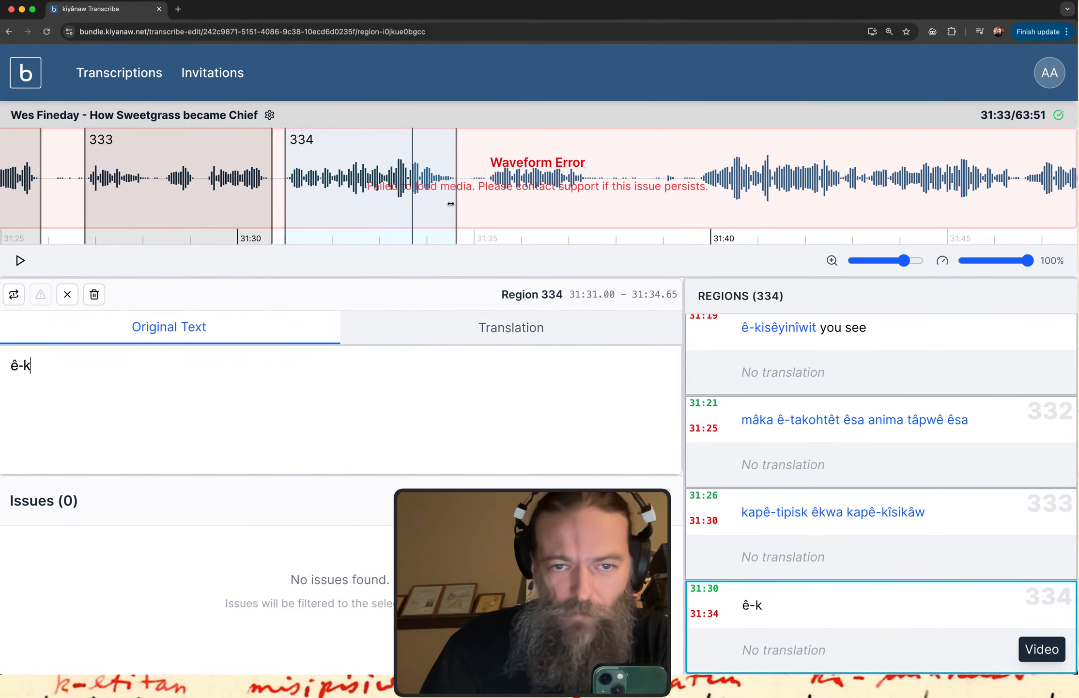
Reload the transcription page to clear the waveform error and replay region 334's audio.
{"action": "mouse_move", "coordinate": [440, 215]}
{"action": "left_mouse_down"}
{"action": "mouse_move", "coordinate": [485, 148]}
{"action": "mouse_move", "coordinate": [494, 224]}
{"action": "mouse_move", "coordinate": [533, 145]}
{"action": "left_mouse_up"}
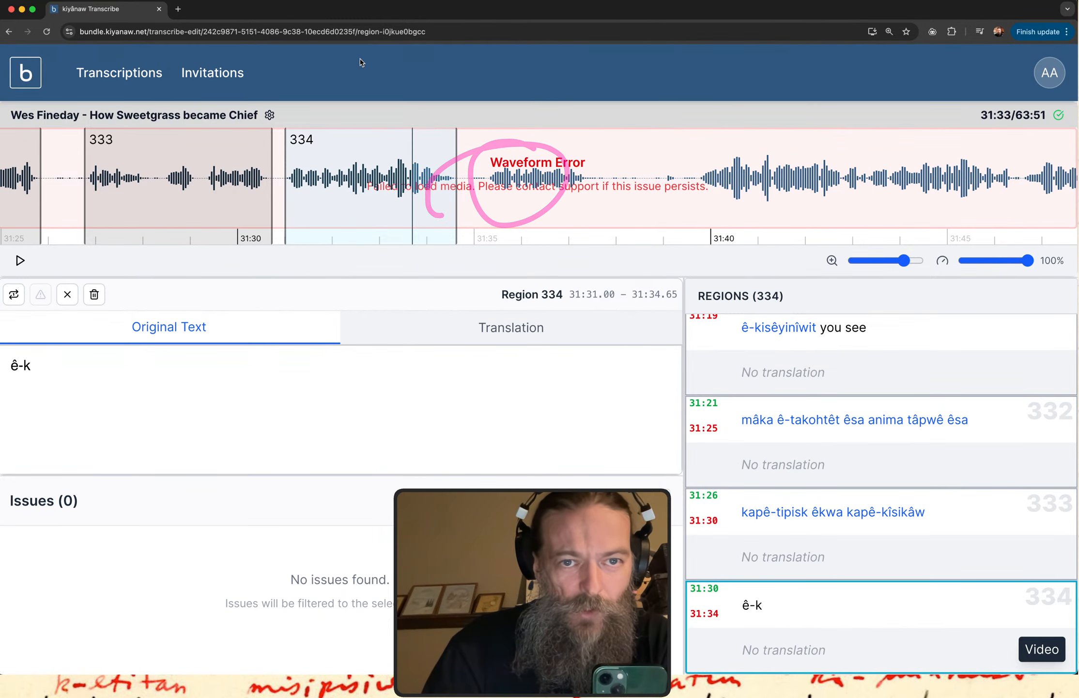
{"action": "left_click", "coordinate": [78, 356]}
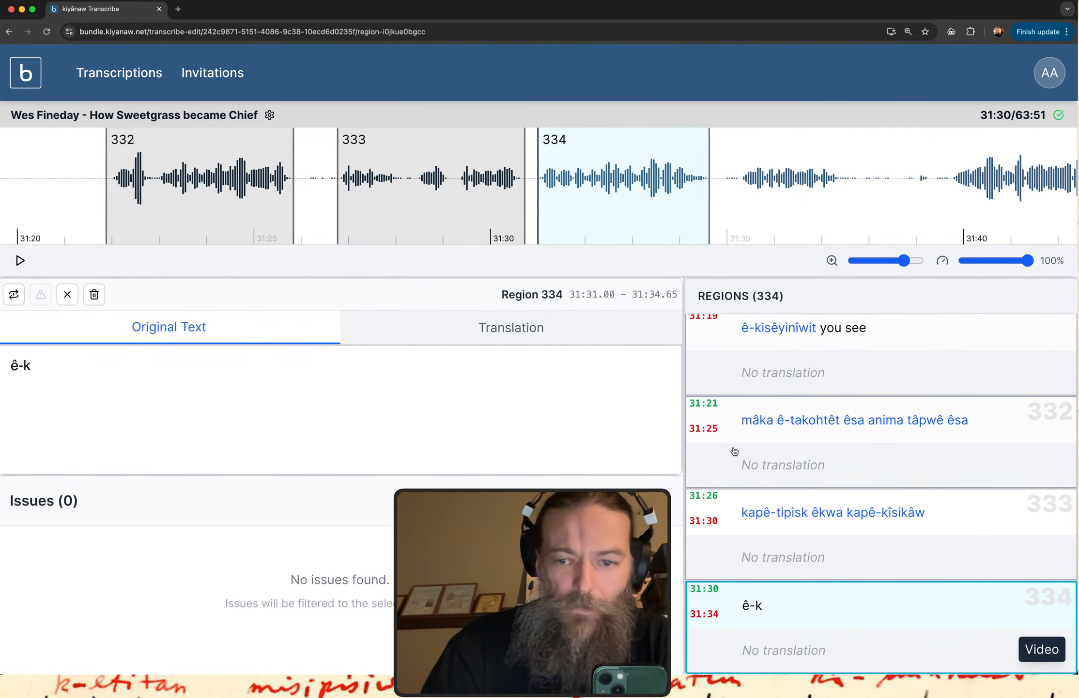
{"action": "left_click", "coordinate": [747, 601]}
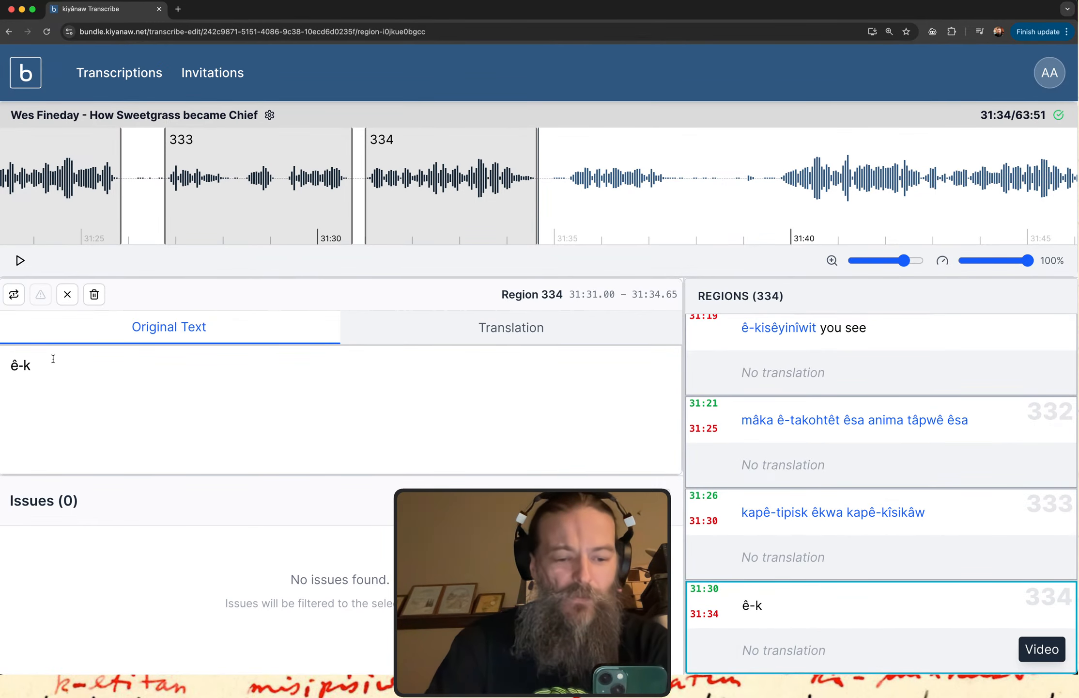
Continue region 334's original text so that it reads "ê-kî-nipât sôskwâc".
{"action": "type", "text": "î-"}
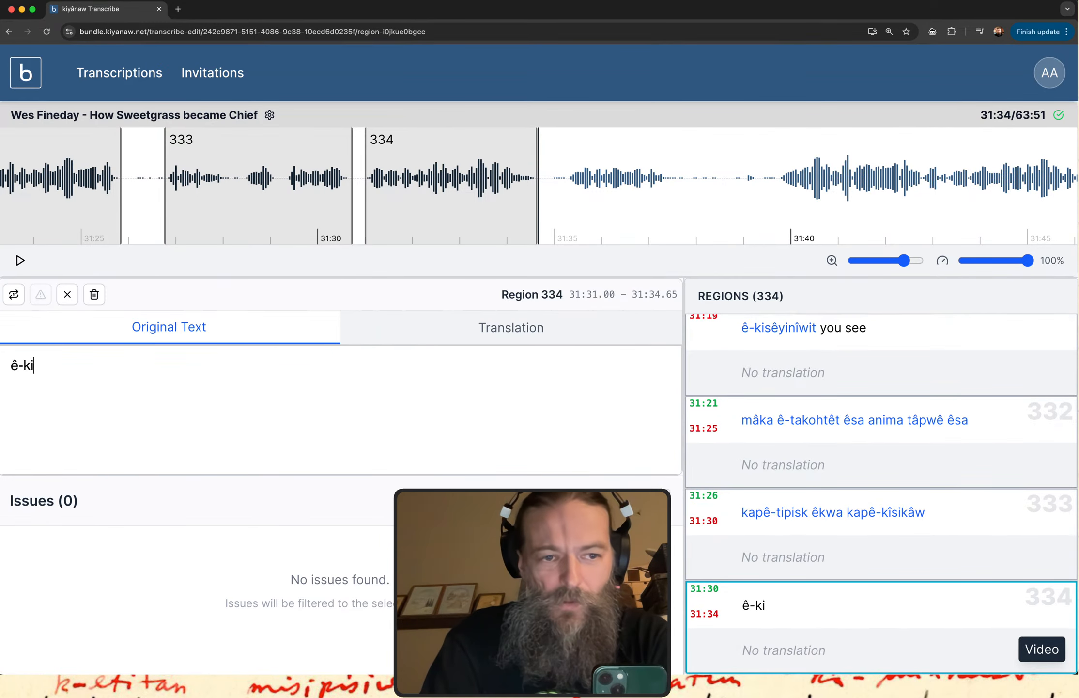
{"action": "type", "text": "nip"}
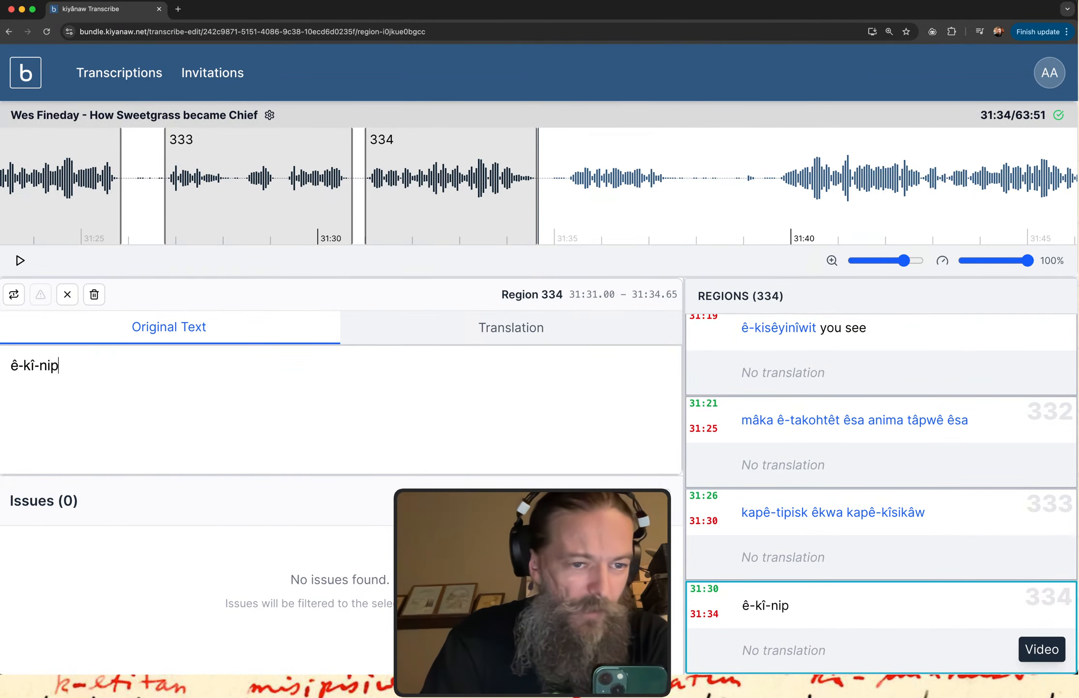
{"action": "type", "text": "ât sôsk"}
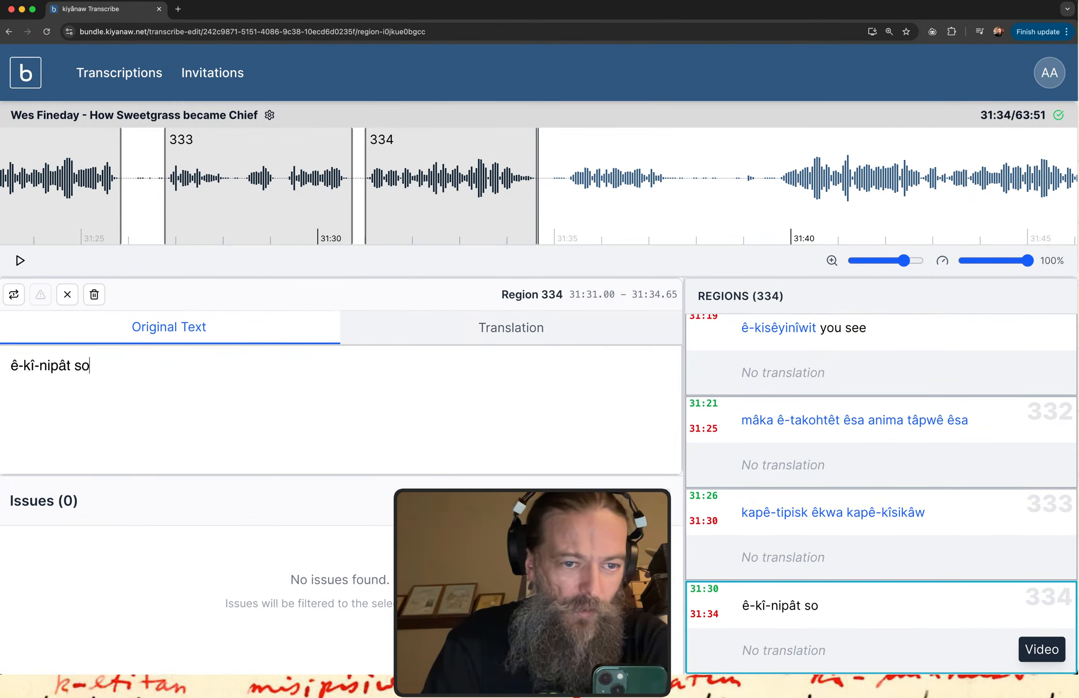
{"action": "type", "text": "wa"}
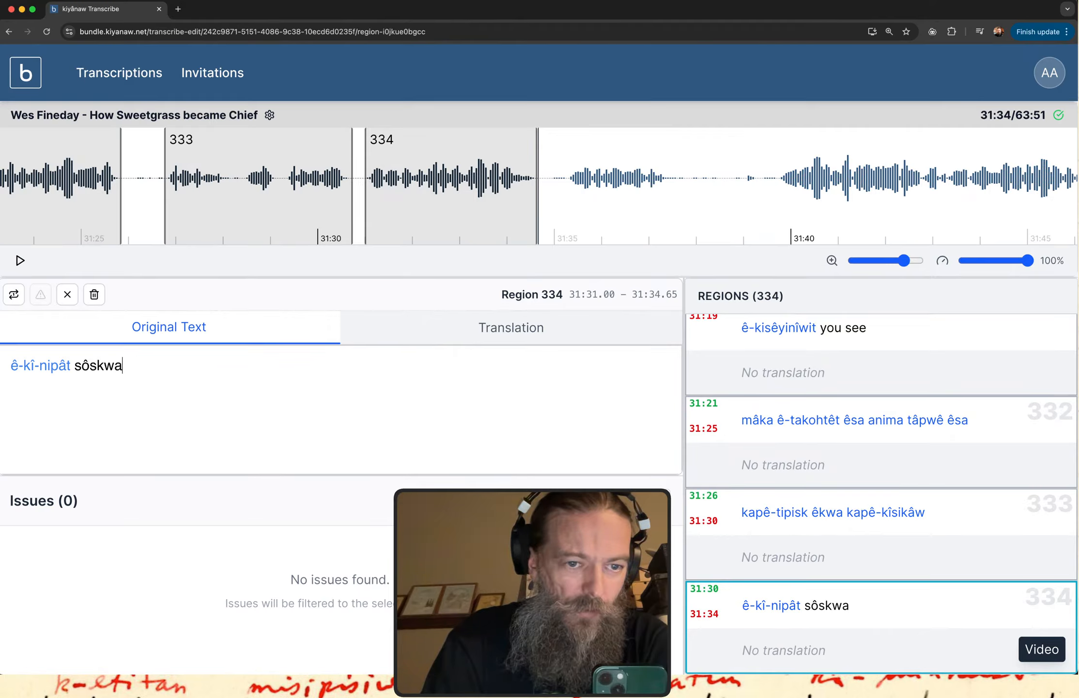
{"action": "key", "text": "BackSpace"}
{"action": "type", "text": "âc e"}
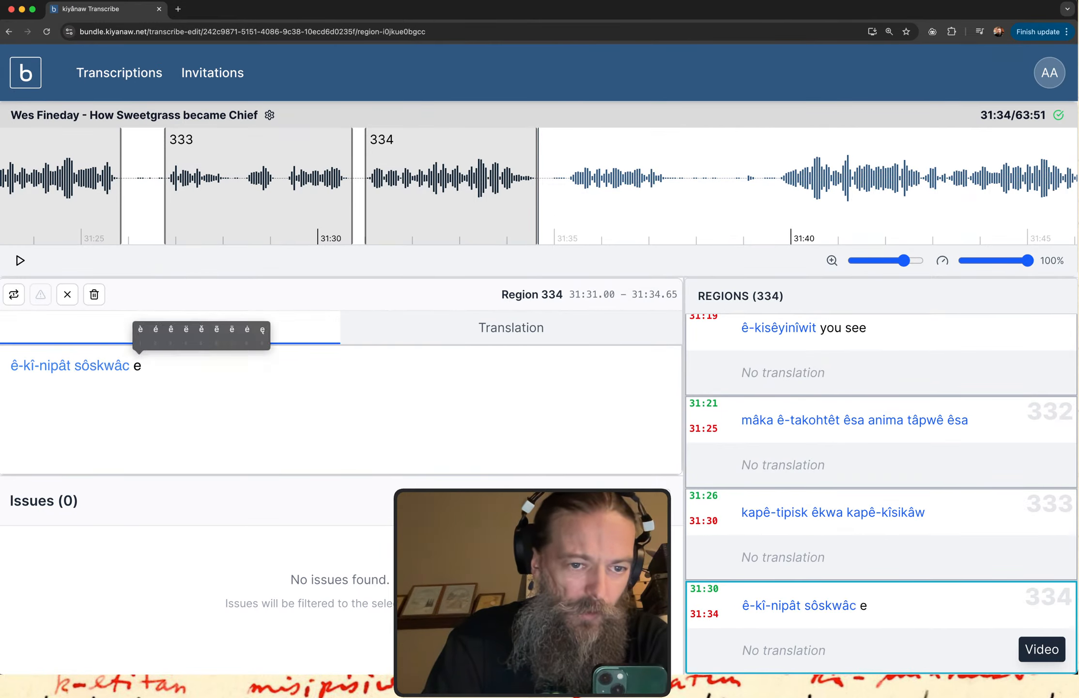
{"action": "type", "text": "3-kî-s"}
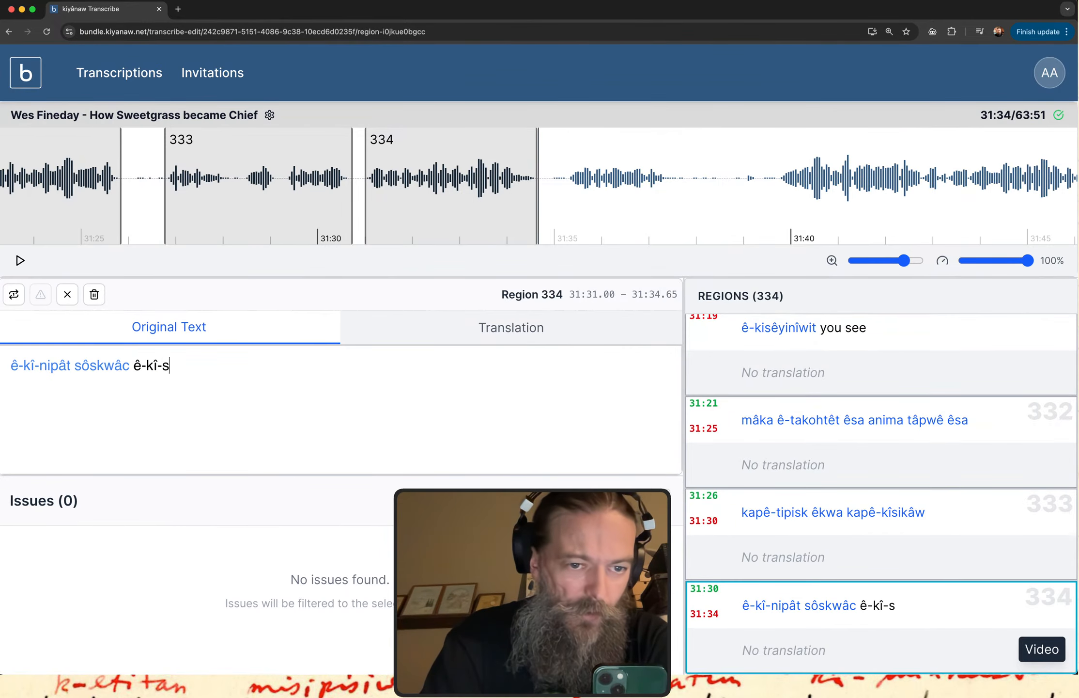
{"action": "type", "text": "a-sa3p"}
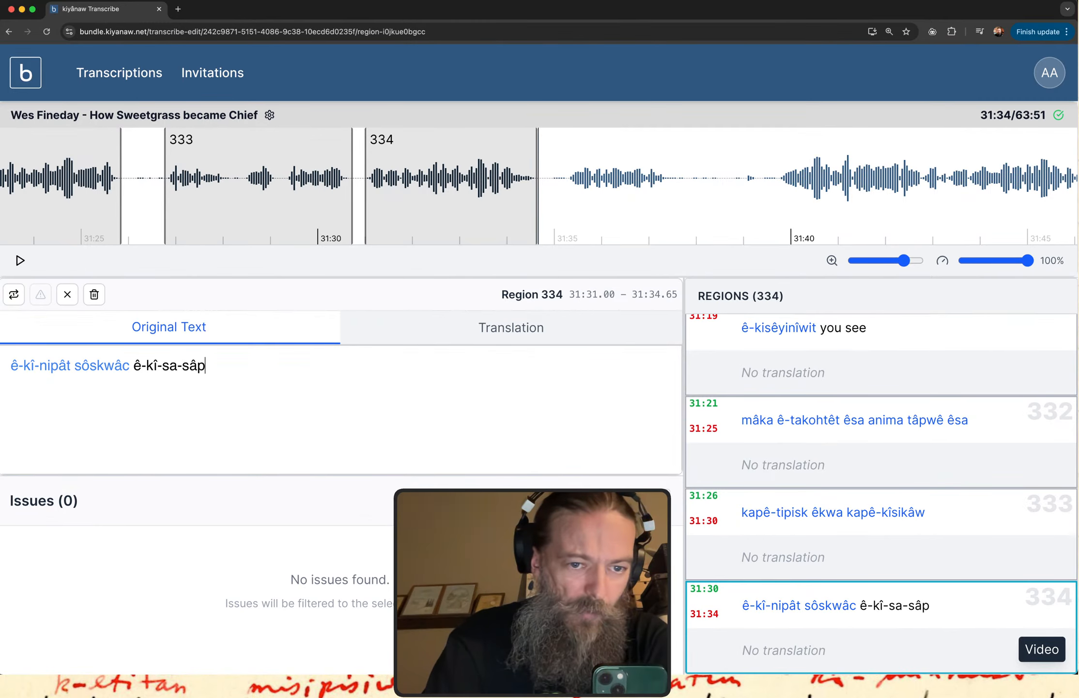
{"action": "type", "text": "ohkwa"}
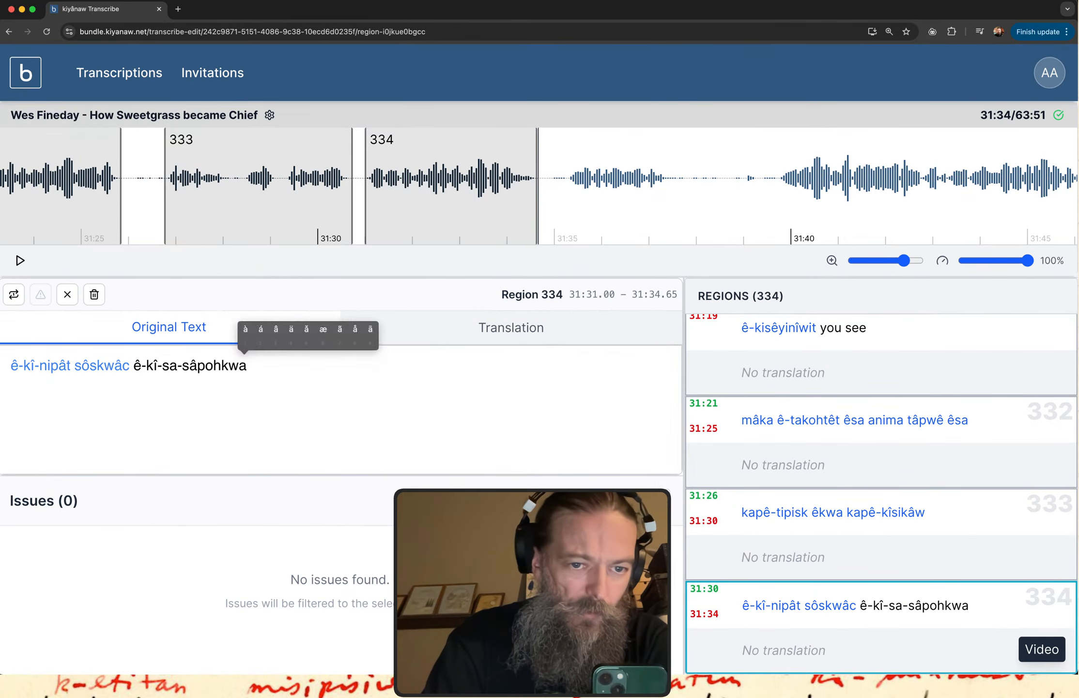
{"action": "type", "text": "3mit"}
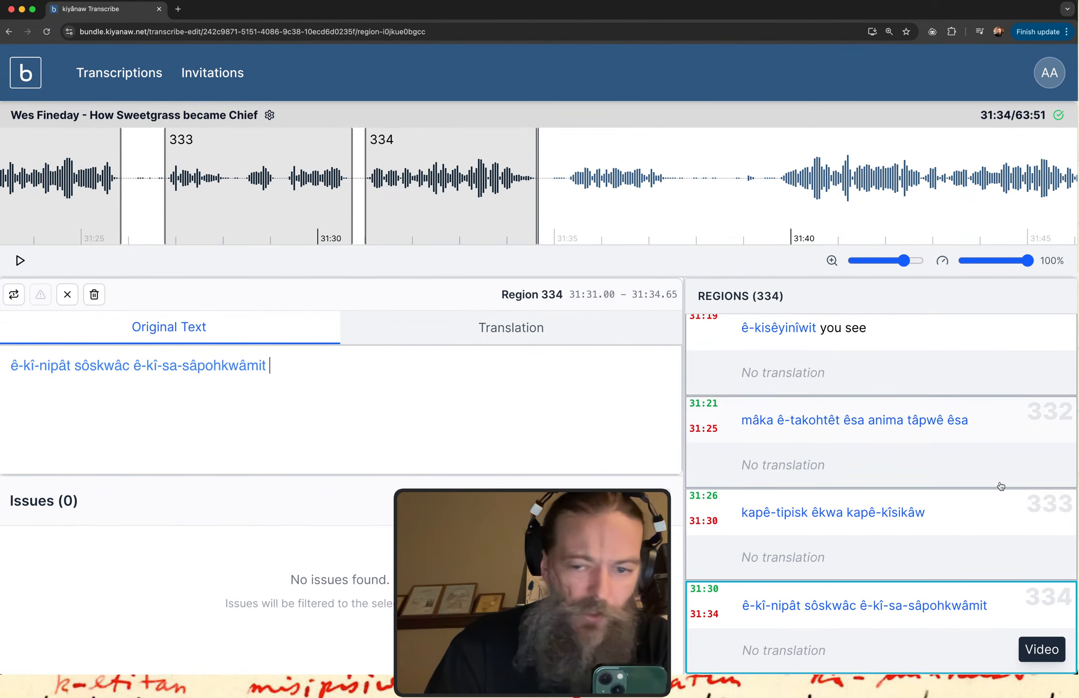
Replay region 334's audio, slow it to 91% for another listen, and reset the playback speed to 100%.
{"action": "left_click", "coordinate": [874, 616]}
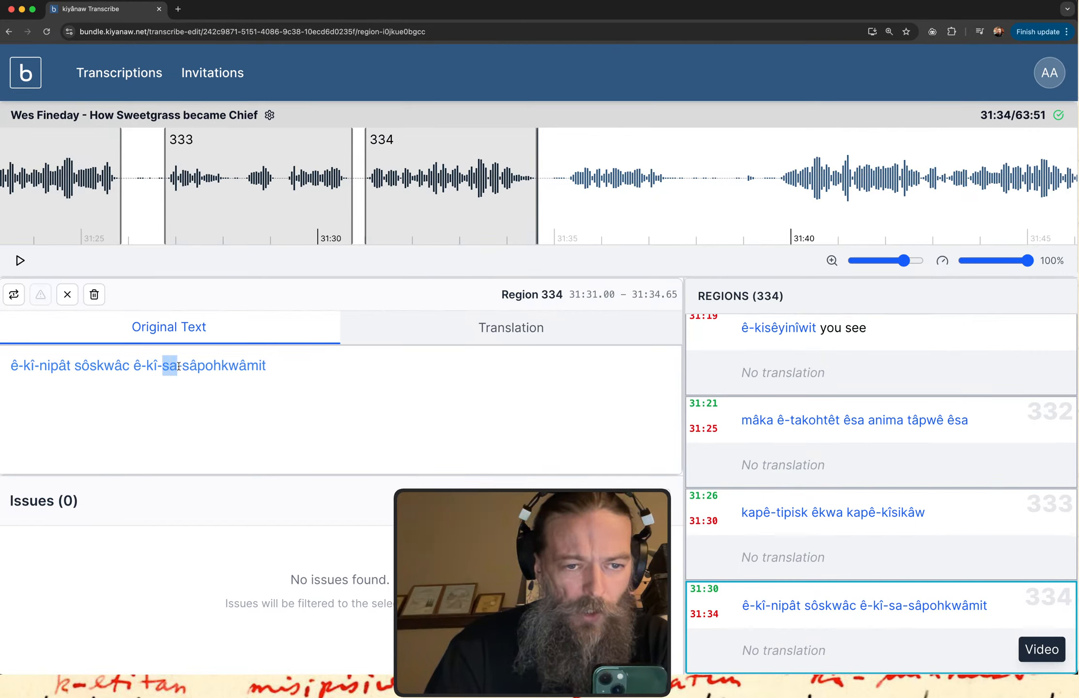
{"action": "left_click", "coordinate": [793, 596]}
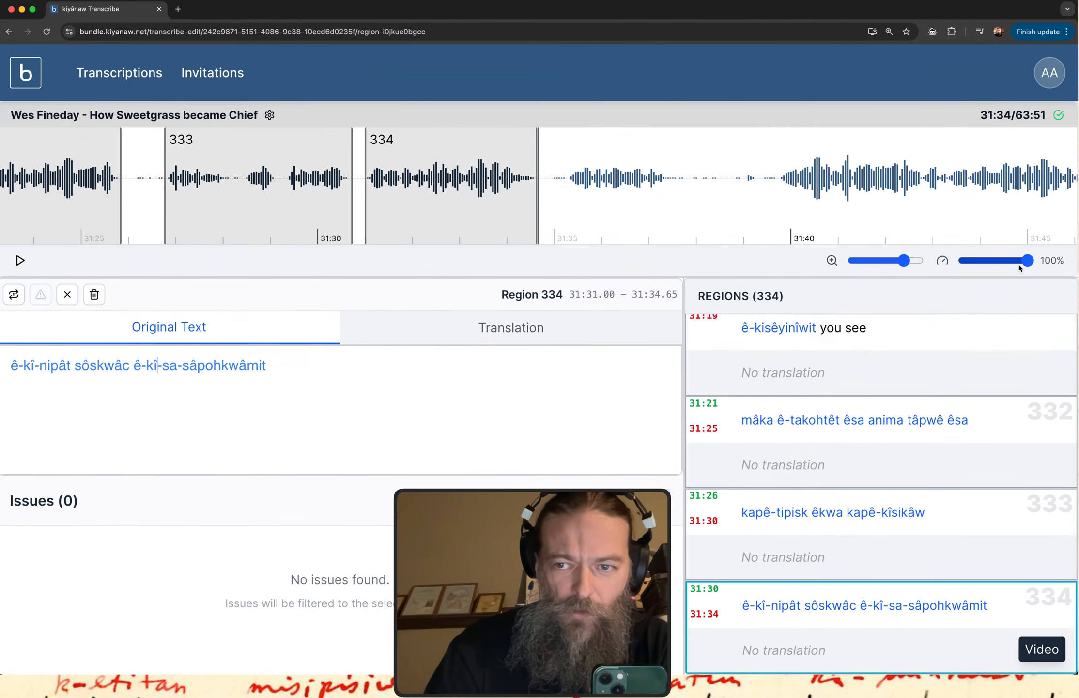
{"action": "left_click_drag", "start_coordinate": [1020, 261], "coordinate": [1016, 263]}
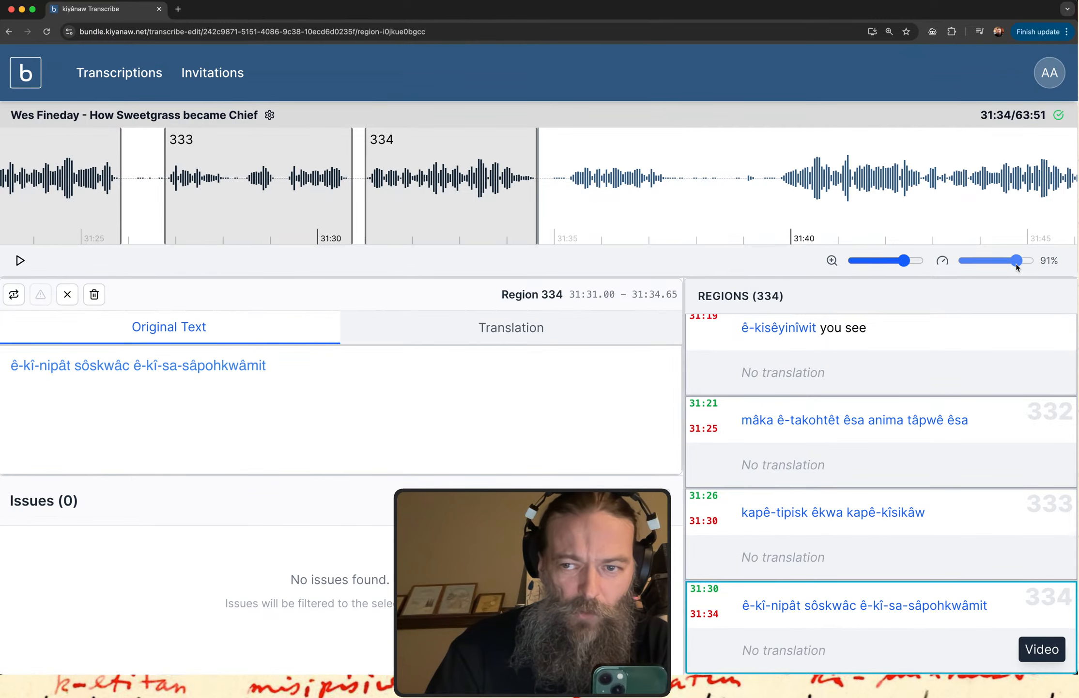
{"action": "left_click", "coordinate": [852, 622]}
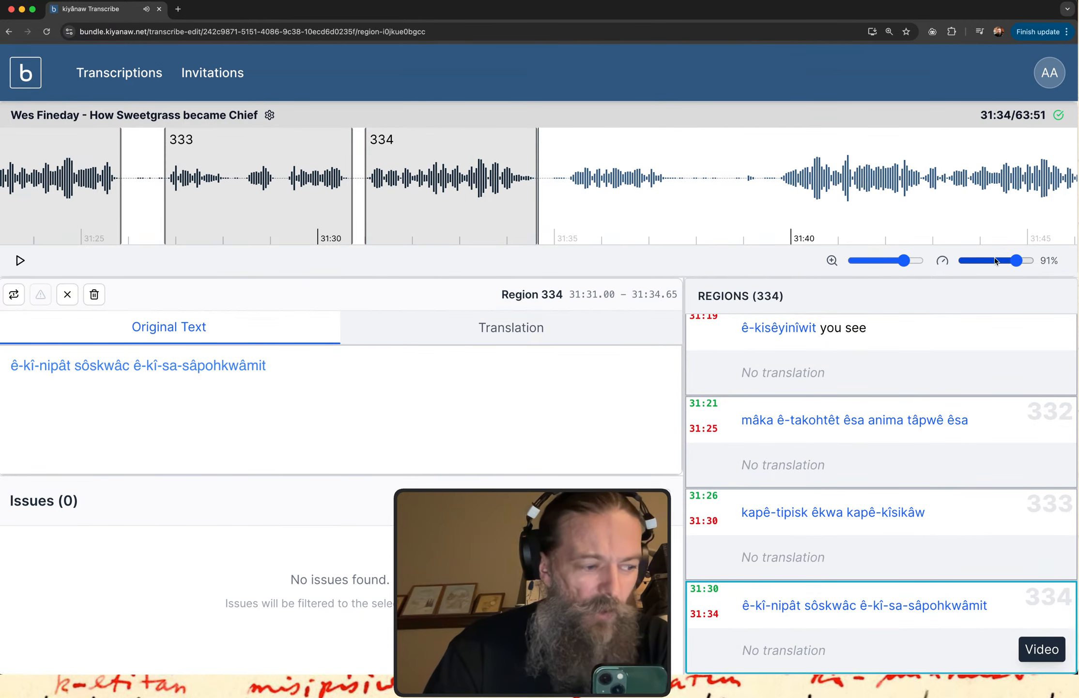
{"action": "left_click", "coordinate": [941, 262]}
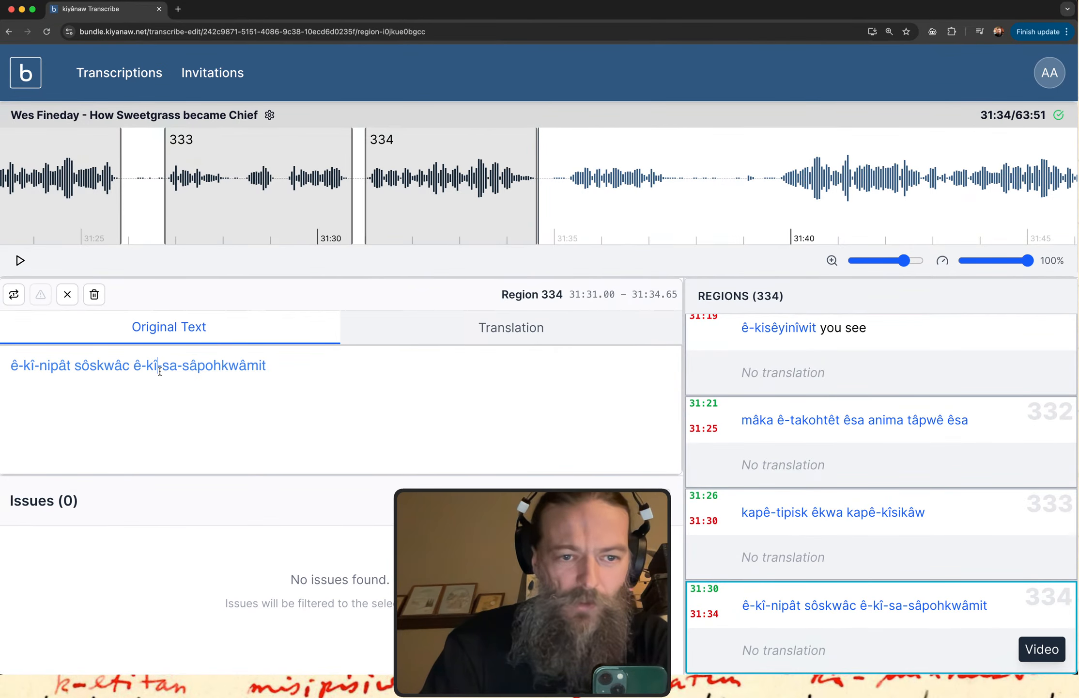
Insert "isi" into region 334's last word to make "ê-kî-isi-sa-sâpohkwâmit", and replay the region's audio.
{"action": "type", "text": "-su-s"}
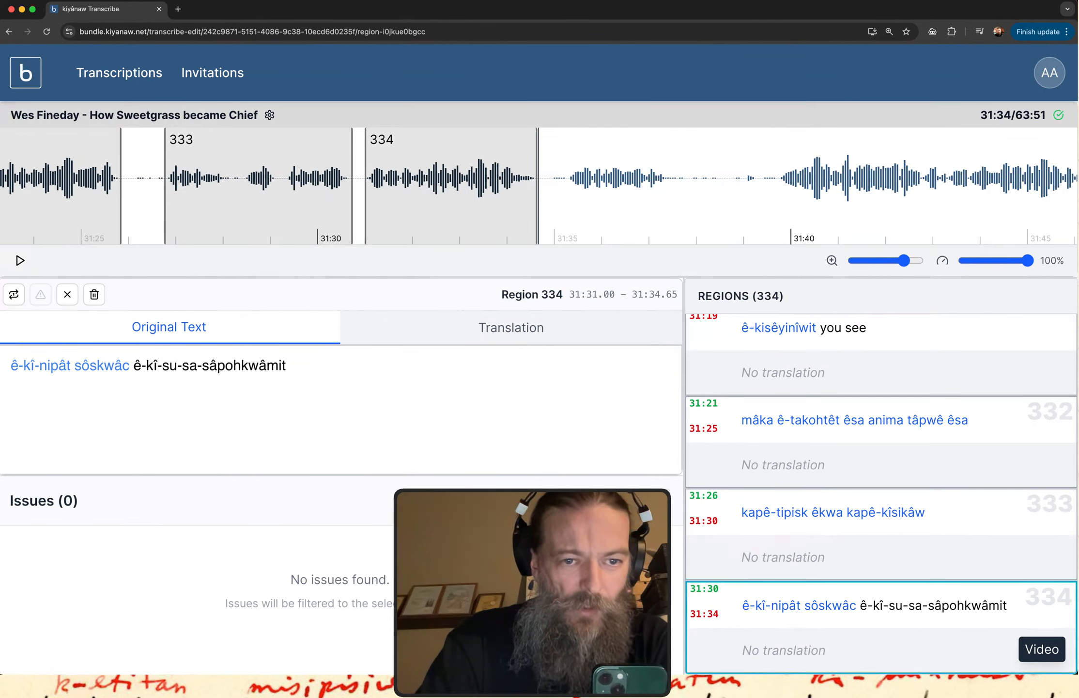
{"action": "key", "text": "BackSpace"}
{"action": "key", "text": "BackSpace"}
{"action": "type", "text": "isi"}
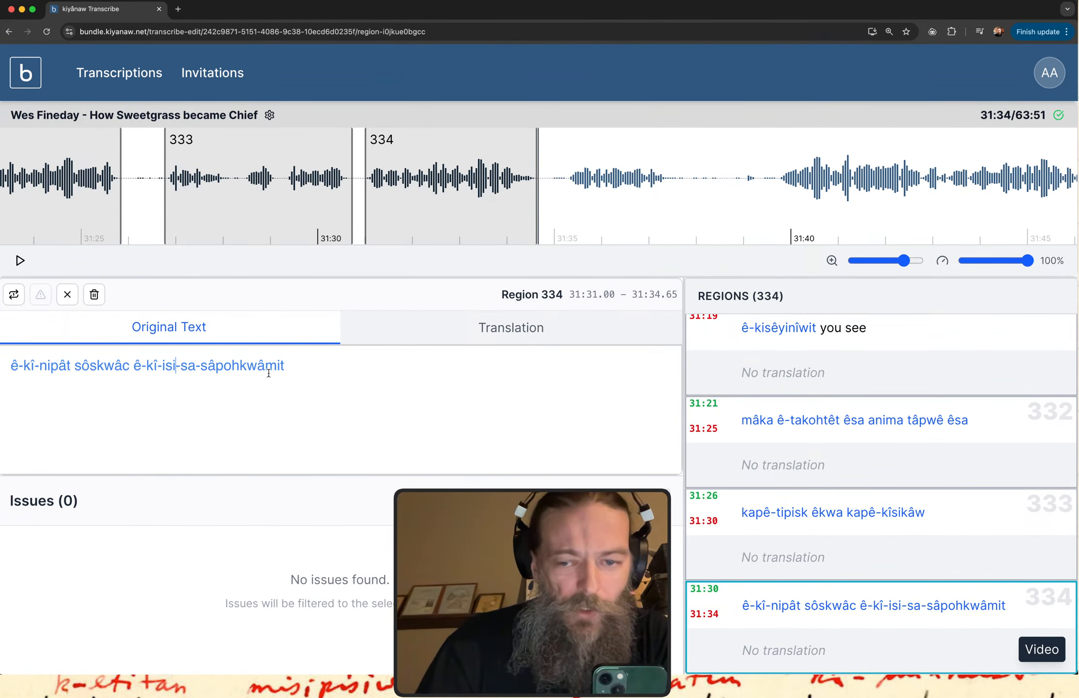
{"action": "left_click", "coordinate": [882, 632]}
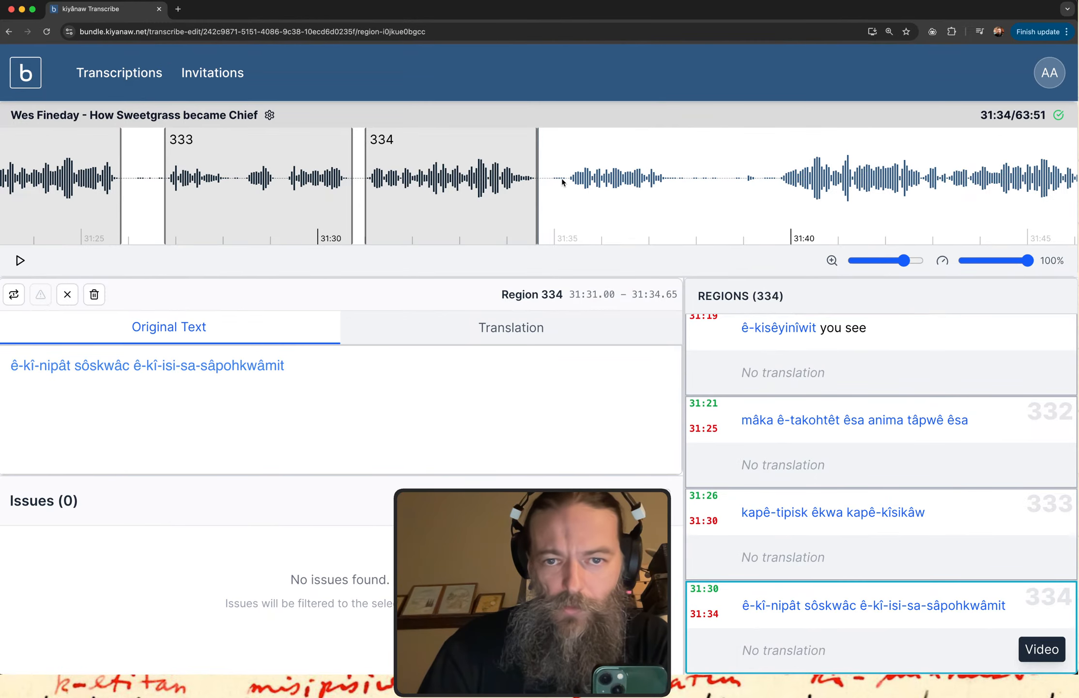
Create a region over the following speech segment, from about 31:35.1 to 31:37.6, and play its audio.
{"action": "left_click_drag", "start_coordinate": [559, 182], "coordinate": [678, 194]}
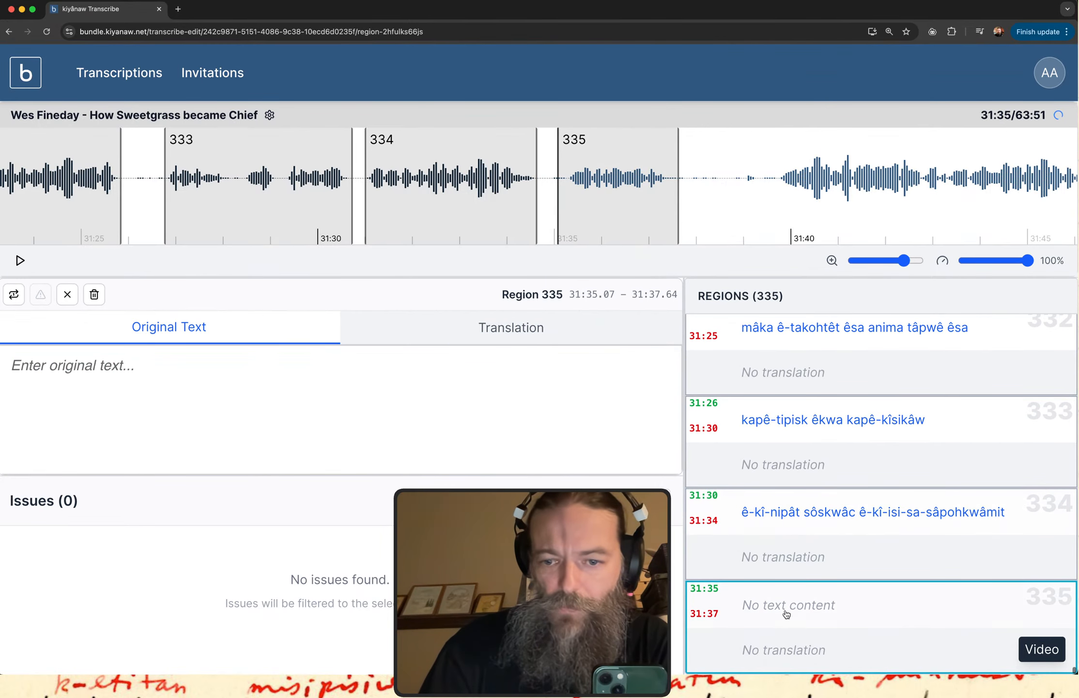
{"action": "left_click", "coordinate": [128, 404]}
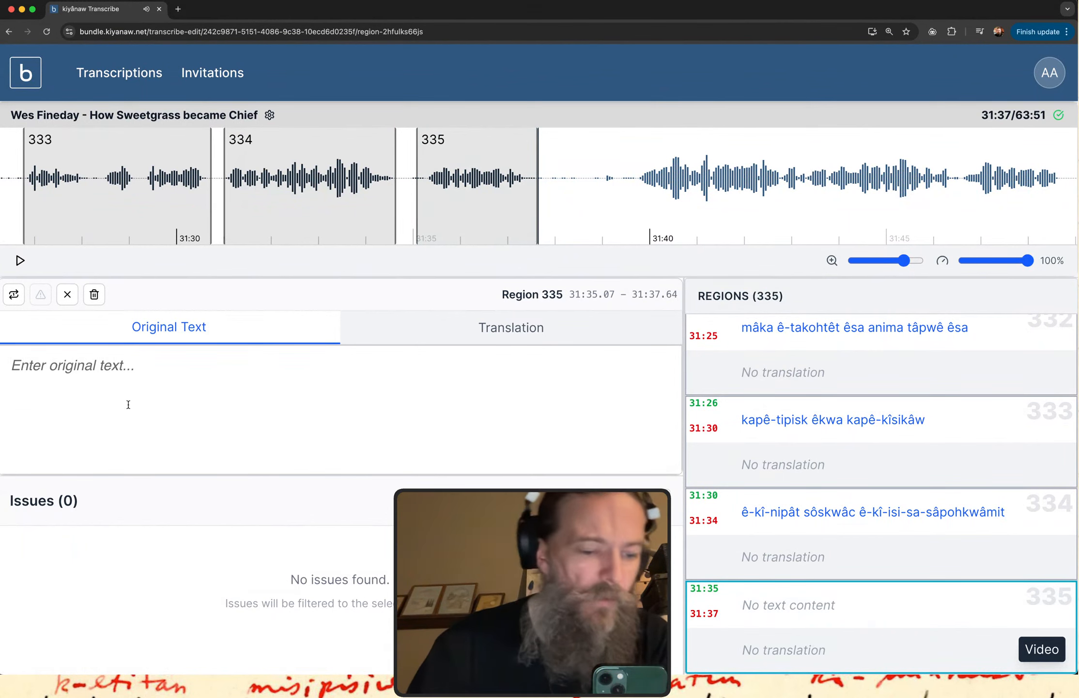
Transcribe region 335 as "iyikohk êtikwê ê-kî-nêstosit" and replay its audio to check the text.
{"action": "type", "text": "iyikohk"}
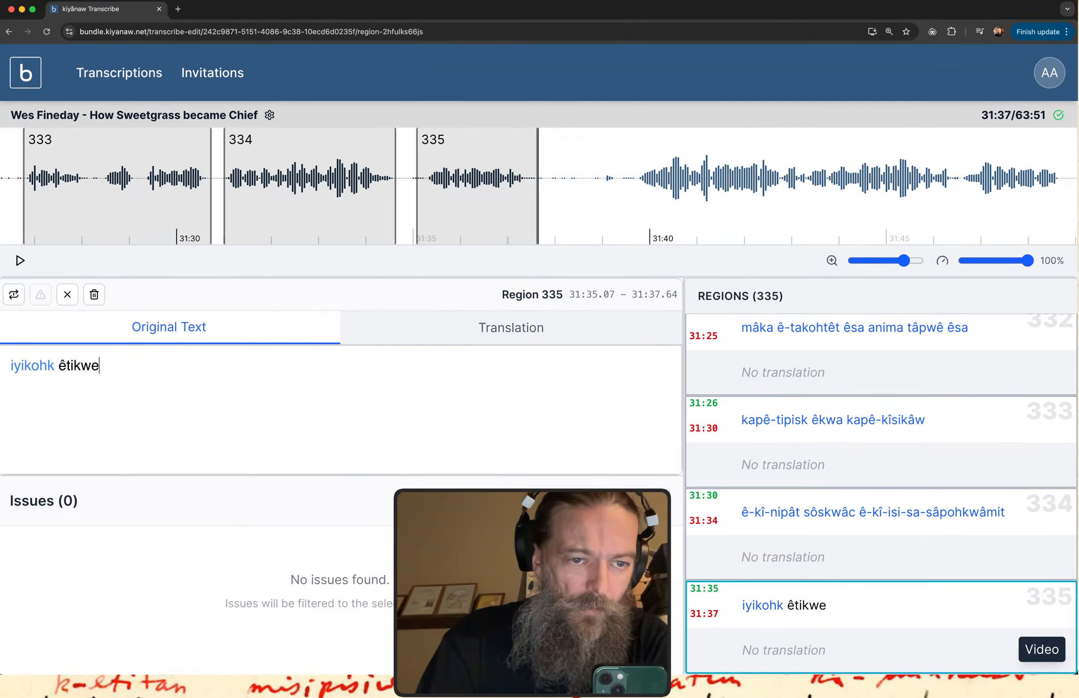
{"action": "type", "text": " êtikwe"}
{"action": "key", "text": "BackSpace"}
{"action": "type", "text": "ê e"}
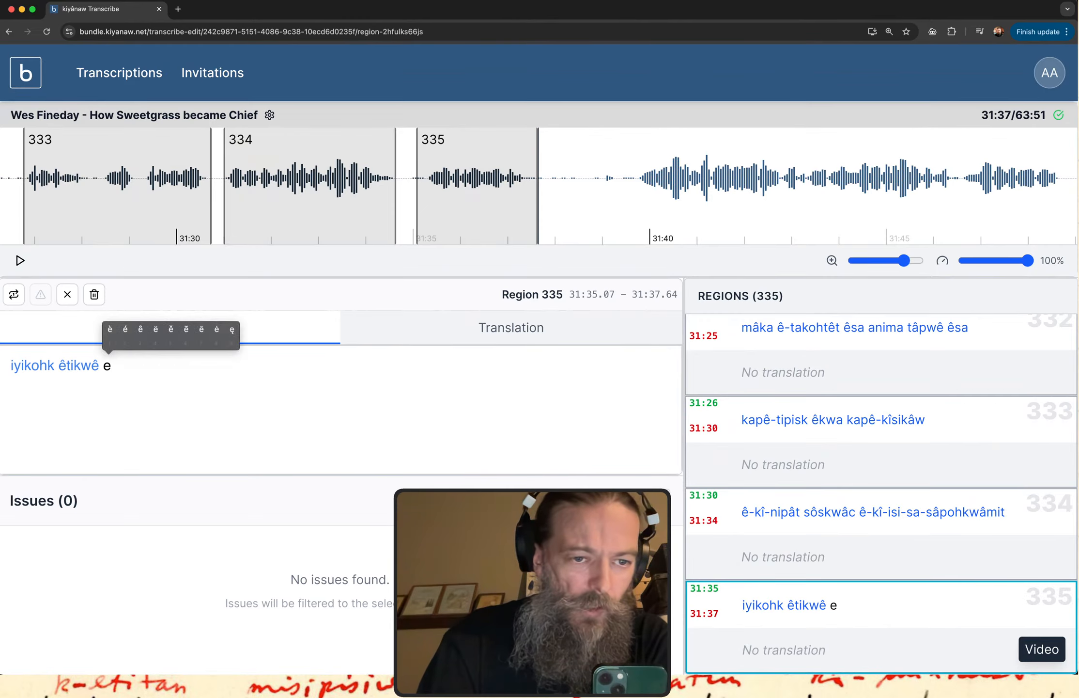
{"action": "type", "text": "3-ki1-n"}
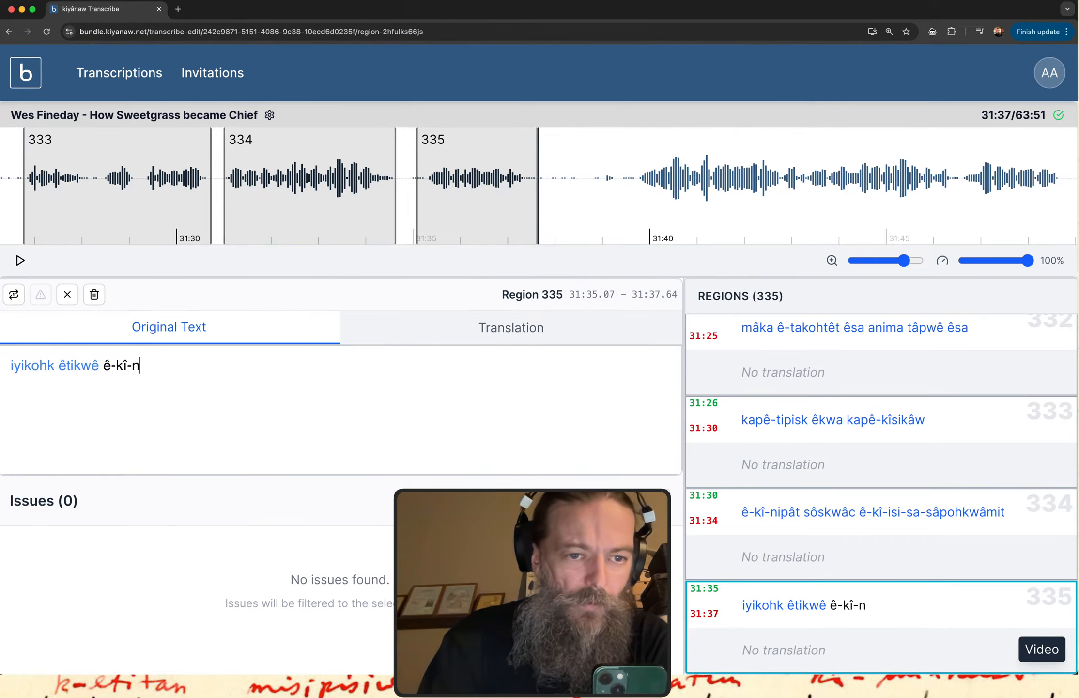
{"action": "type", "text": "e3stosit"}
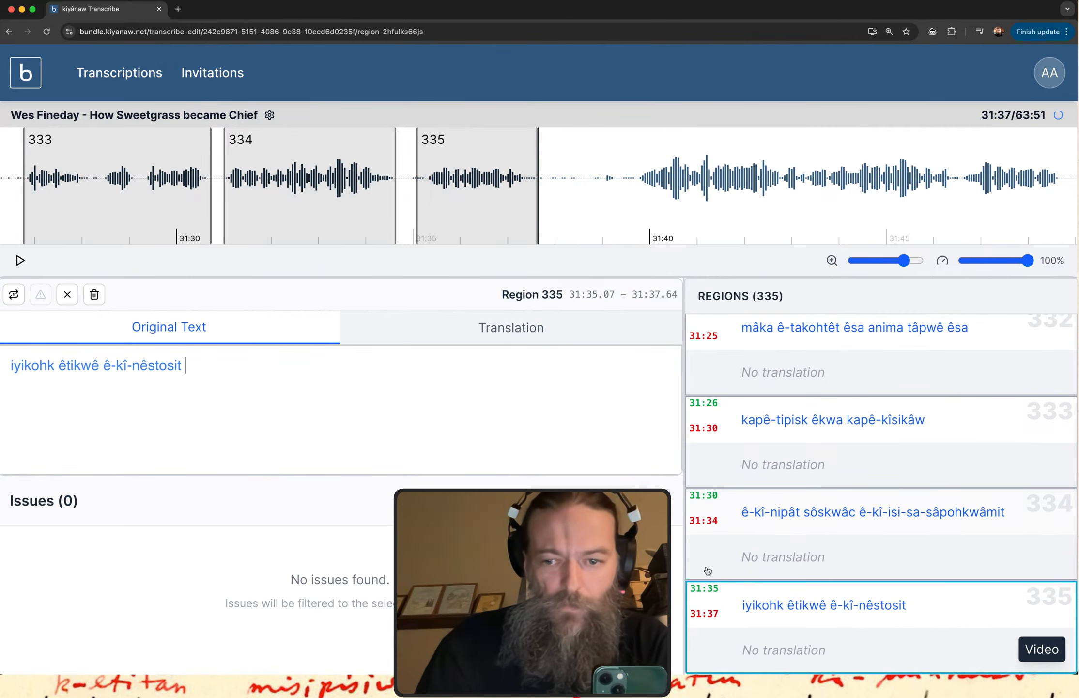
{"action": "left_click", "coordinate": [870, 661]}
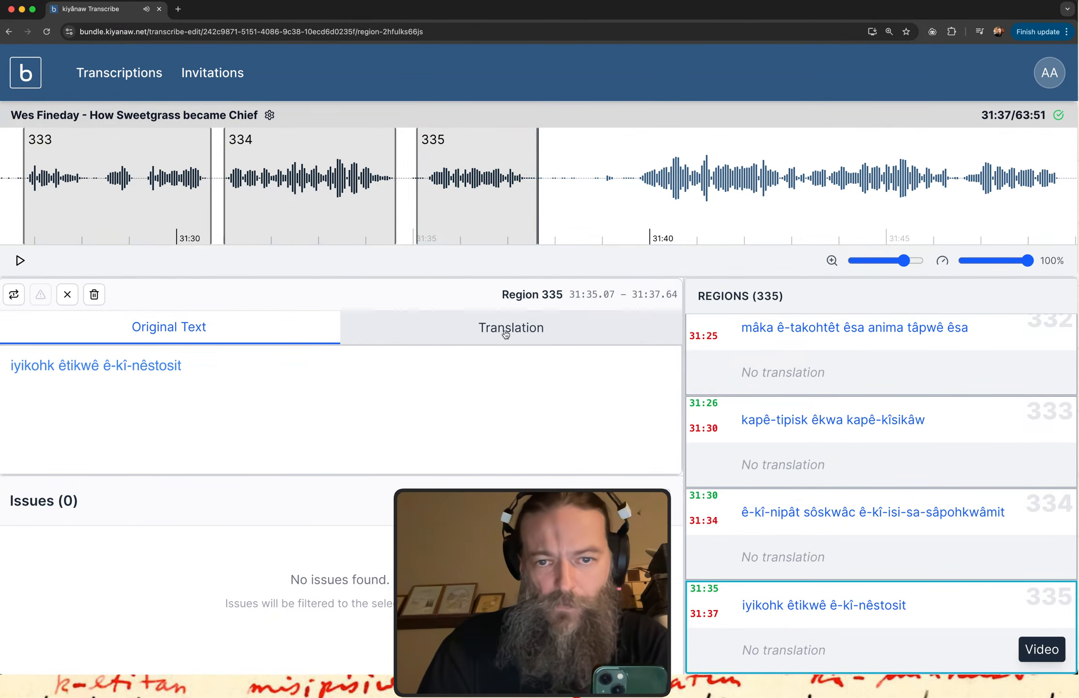
Create a region over the following speech segment, from about 31:39.4 to 31:46.6, and play its audio.
{"action": "scroll", "coordinate": [697, 207], "scroll_direction": "right", "scroll_amount": 5}
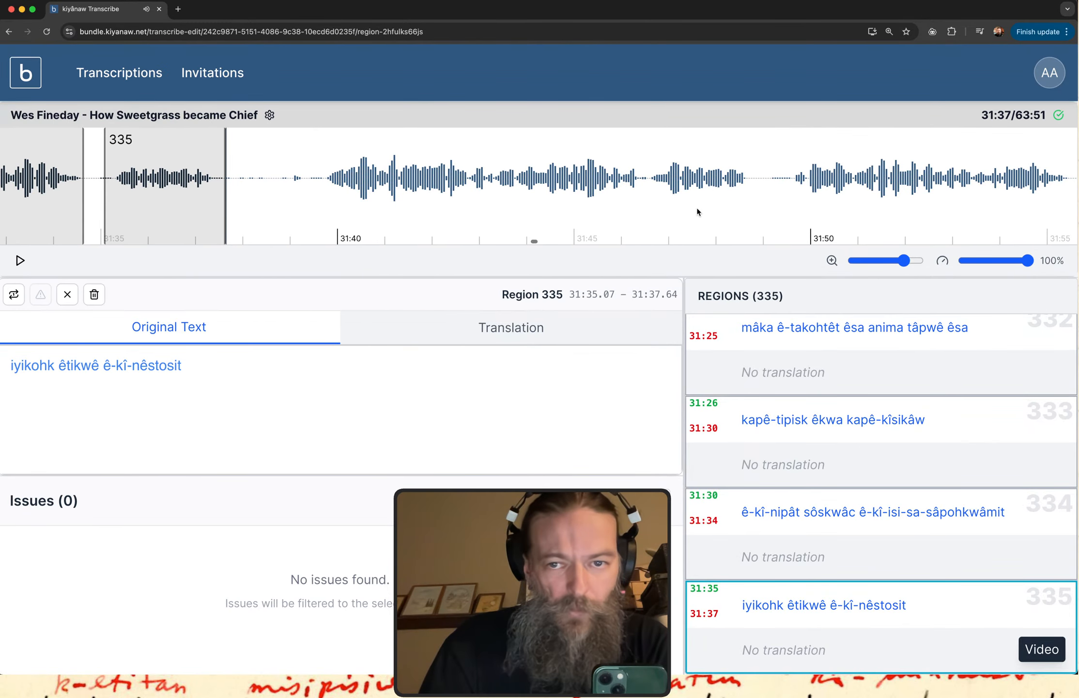
{"action": "mouse_move", "coordinate": [308, 186]}
{"action": "left_mouse_down"}
{"action": "mouse_move", "coordinate": [755, 189]}
{"action": "mouse_move", "coordinate": [645, 187]}
{"action": "left_mouse_up"}
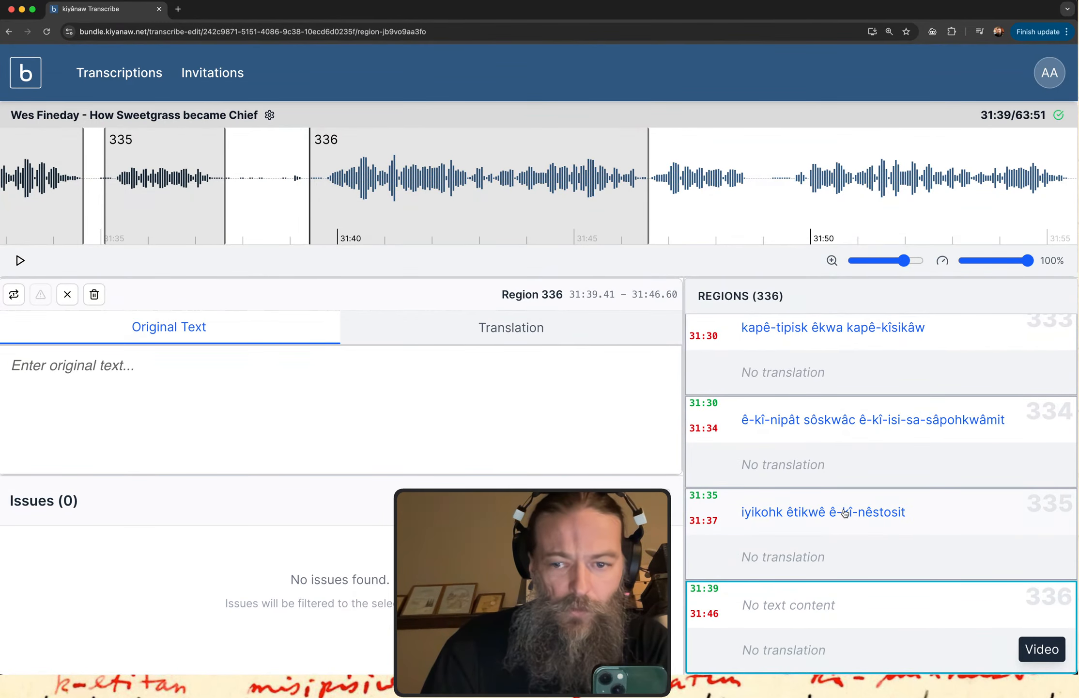
{"action": "left_click", "coordinate": [849, 618]}
Enter "mâka êsa ana" as the start of region 336's original text and replay the region.
{"action": "left_click", "coordinate": [357, 434]}
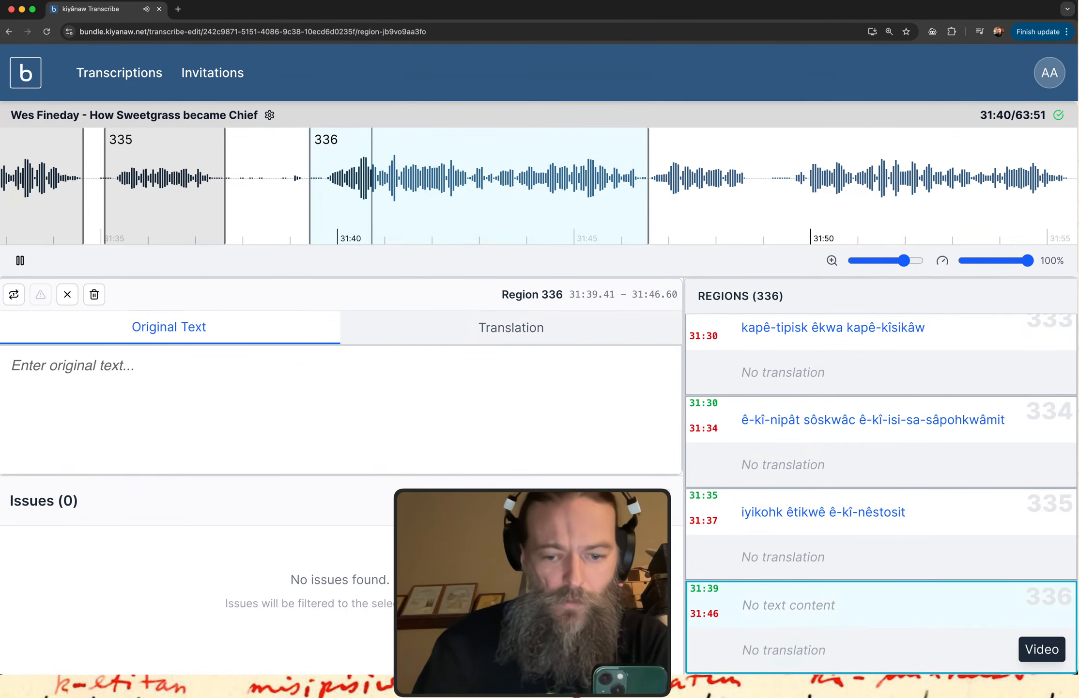
{"action": "type", "text": "maaka "}
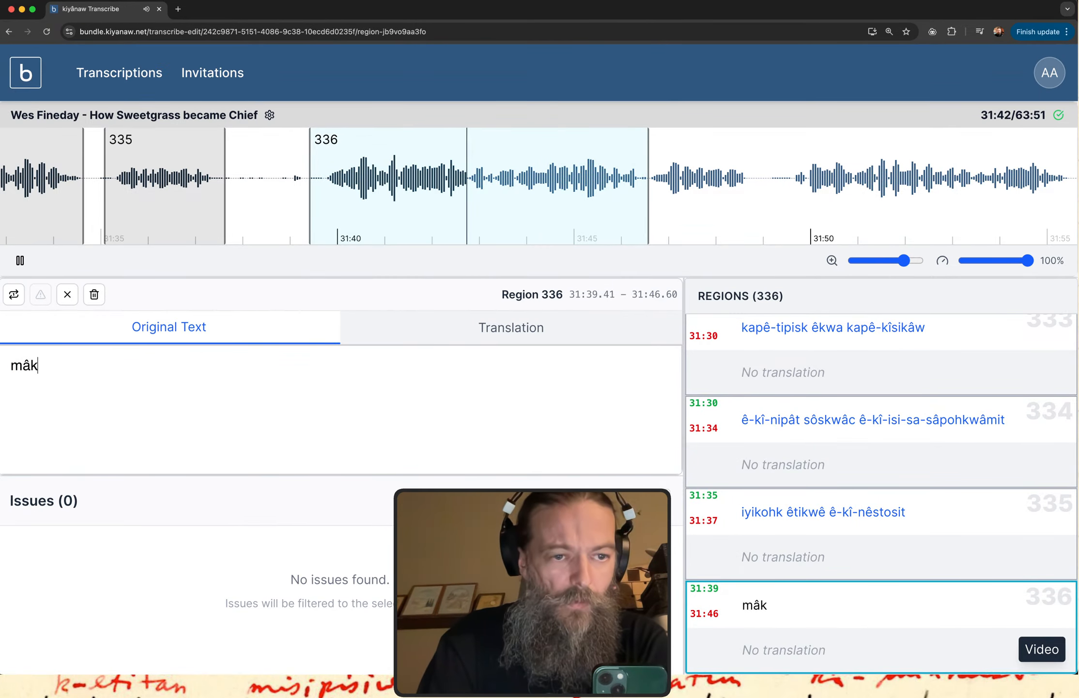
{"action": "type", "text": "ês"}
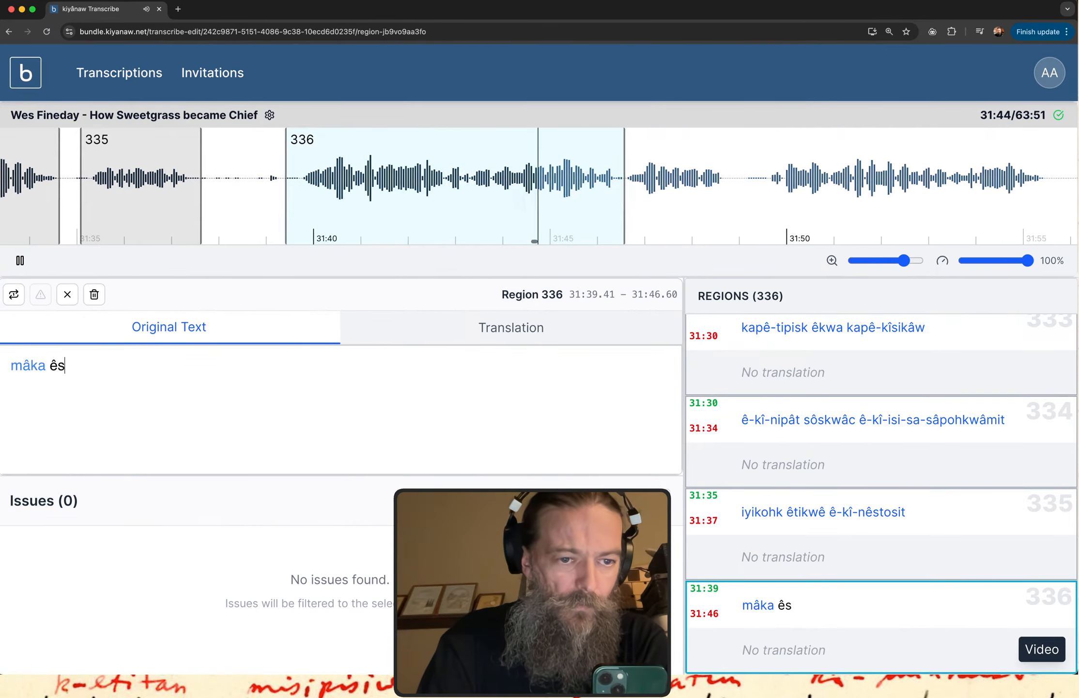
{"action": "type", "text": "a ana"}
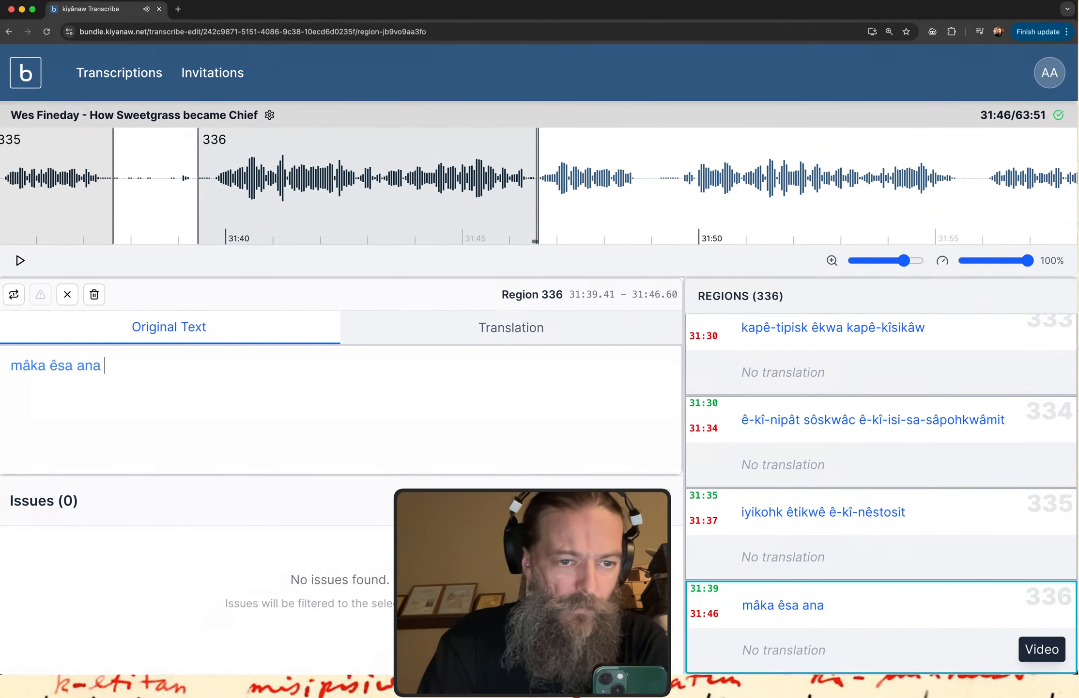
{"action": "left_click", "coordinate": [719, 625]}
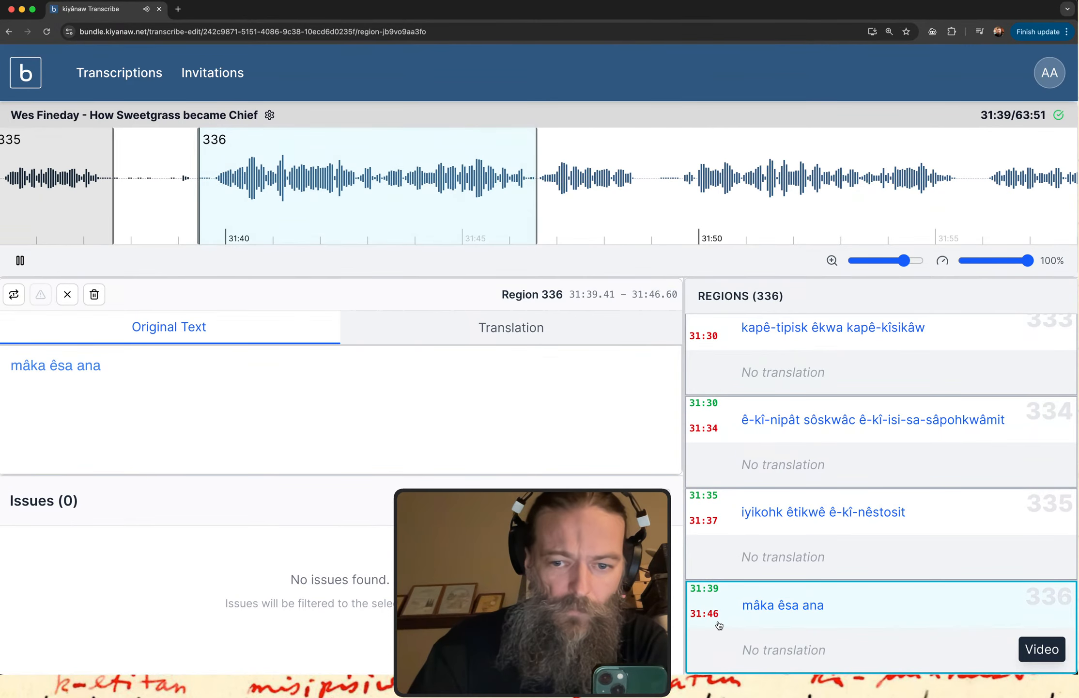
Append "kêtahtawê ê-wâpaniyik" to region 336's original text and replay the audio.
{"action": "left_click", "coordinate": [217, 376]}
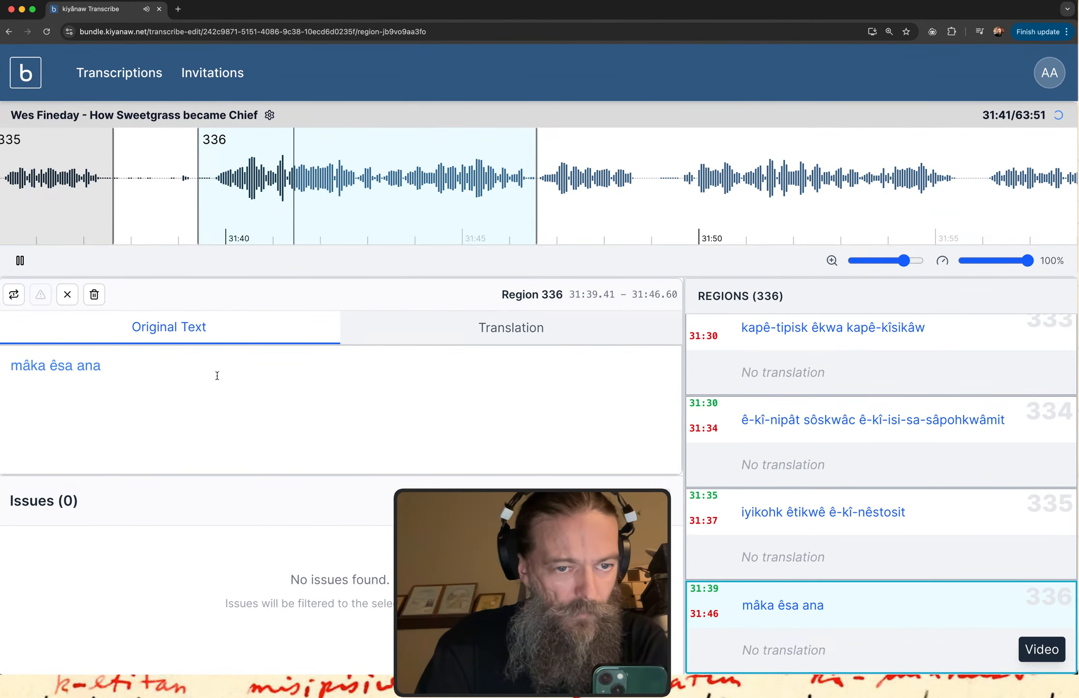
{"action": "type", "text": "ke3"}
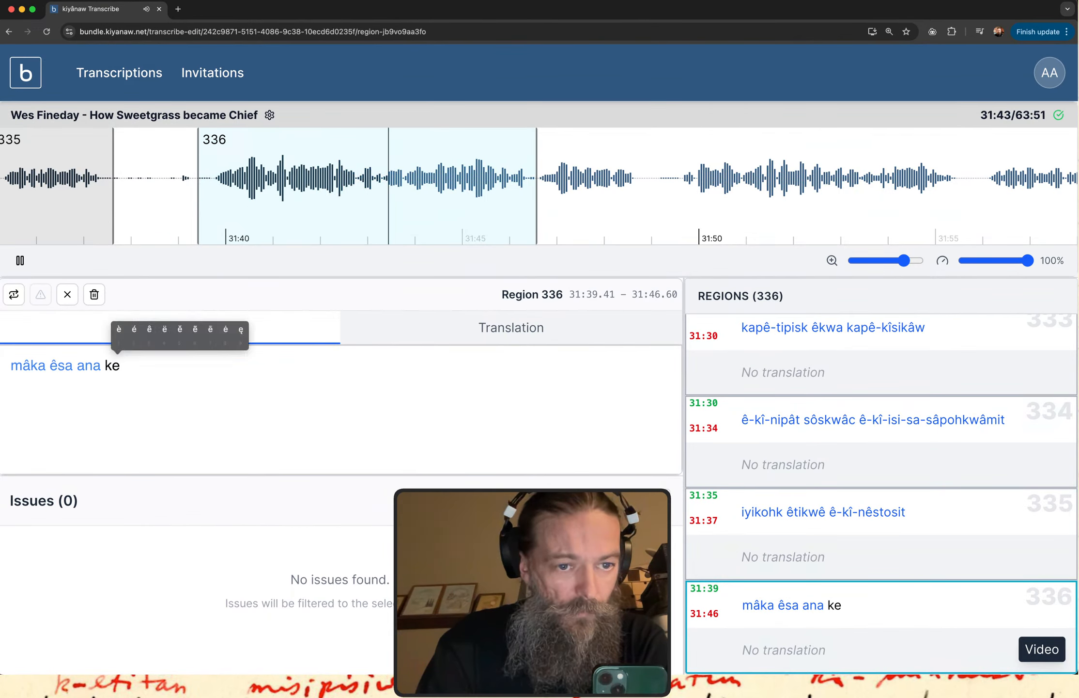
{"action": "type", "text": "tahtawe"}
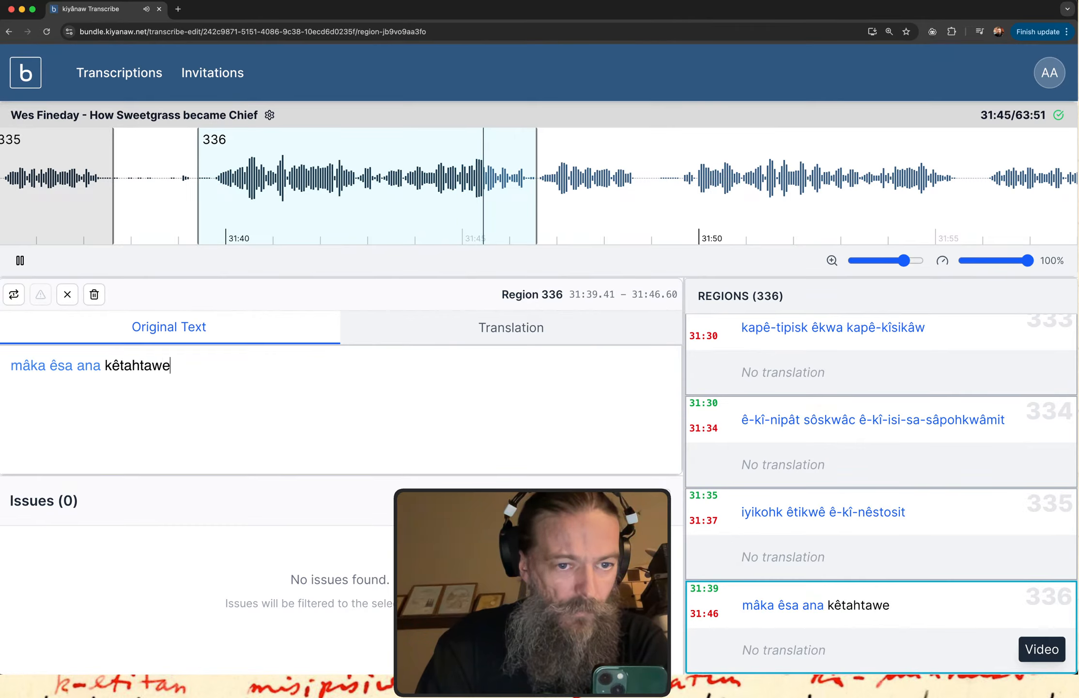
{"action": "type", "text": "3 -"}
{"action": "key", "text": "BackSpace"}
{"action": "type", "text": "e"}
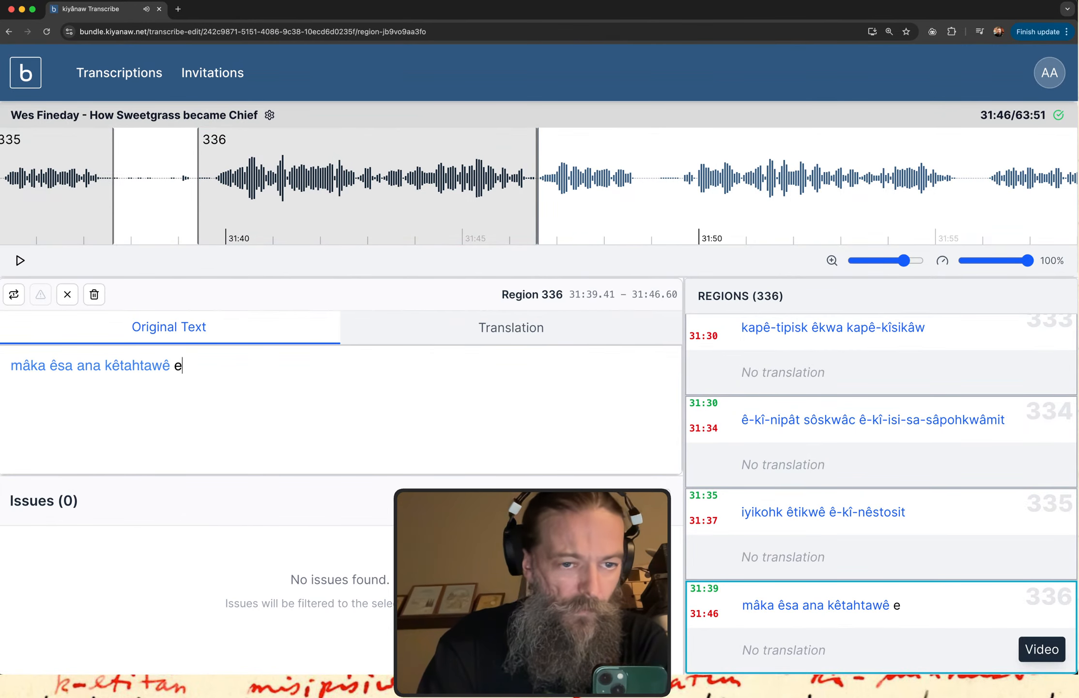
{"action": "type", "text": "3-wa"}
{"action": "type", "text": "3paniyik"}
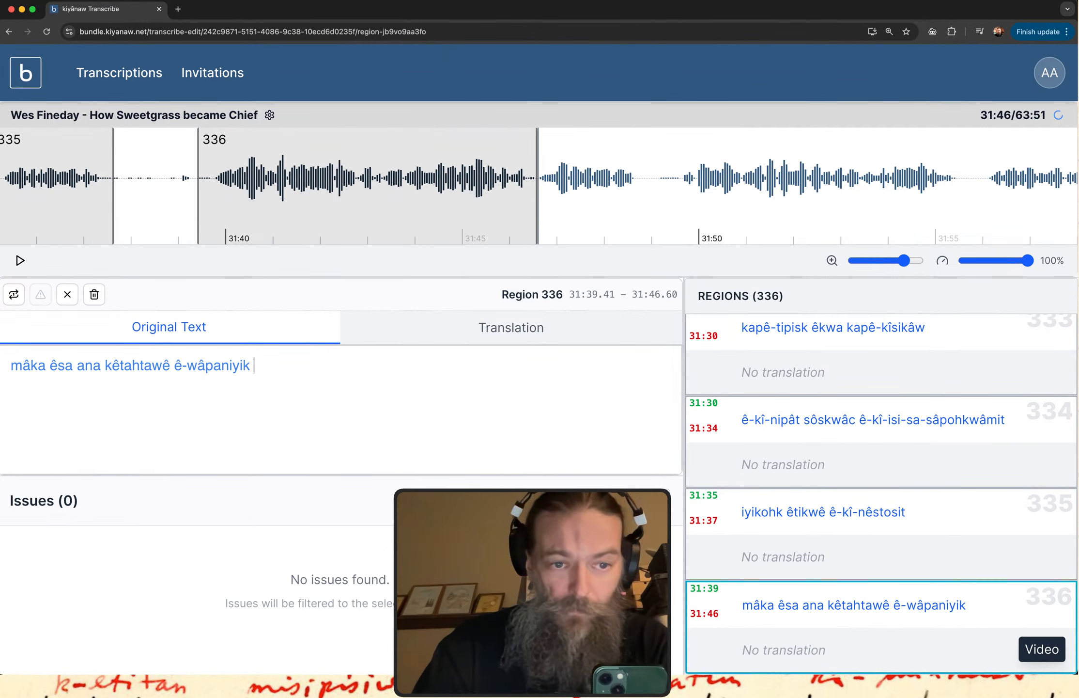
{"action": "left_click", "coordinate": [926, 637]}
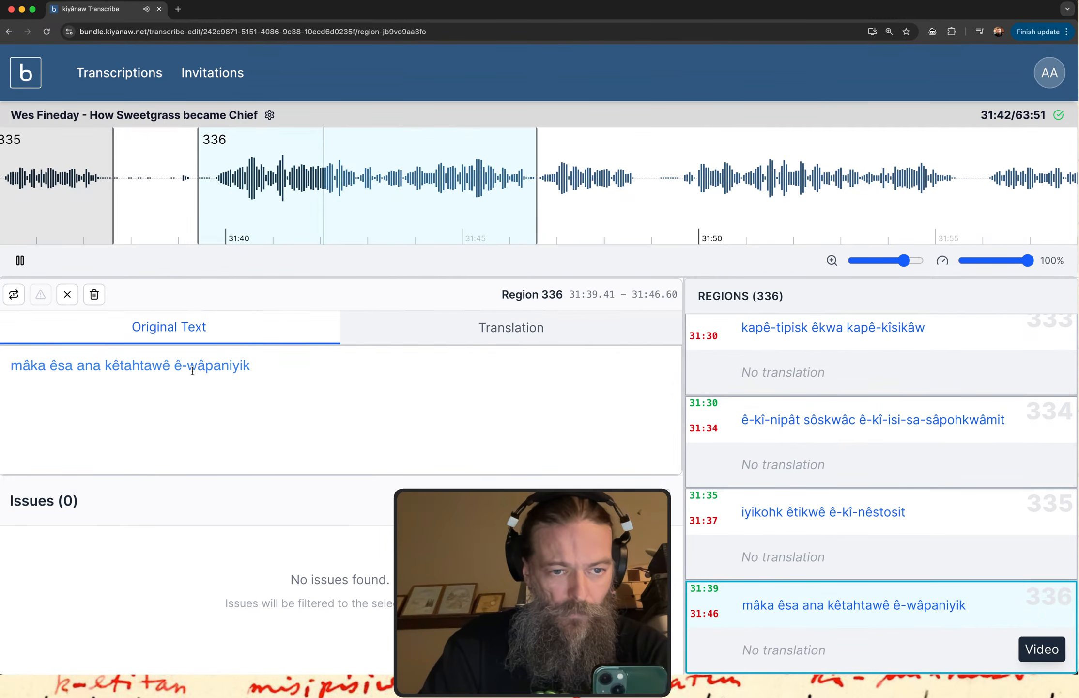
Insert "êkwa" between "kêtahtawê" and "ê-wâpaniyik" in region 336's text and replay the region.
{"action": "left_click", "coordinate": [173, 366]}
{"action": "type", "text": "e"}
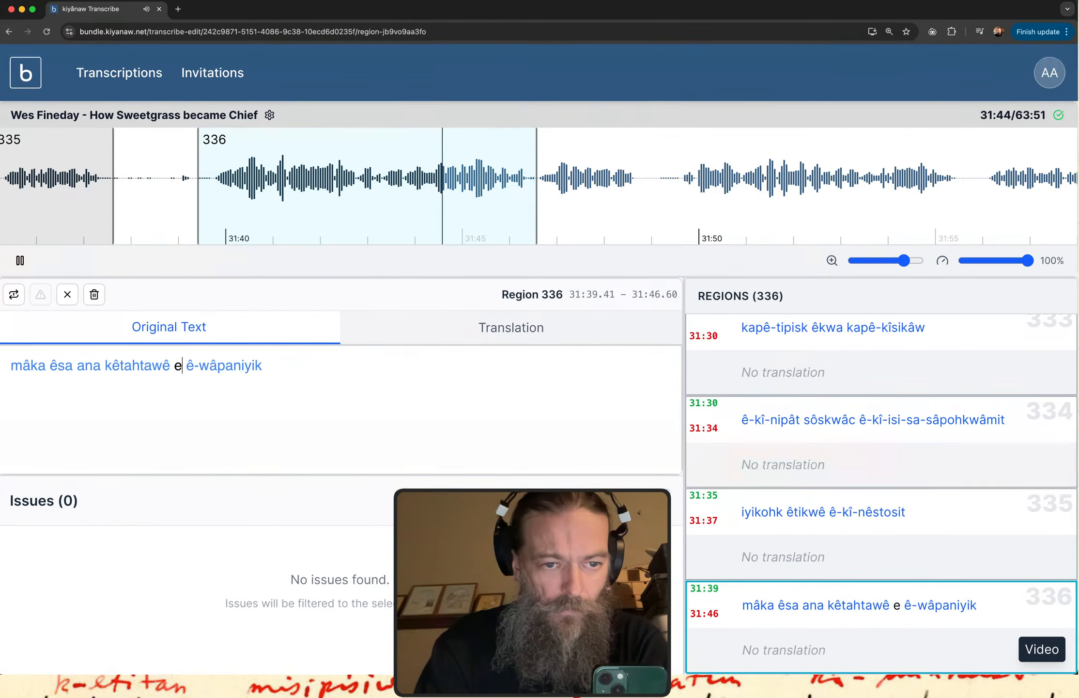
{"action": "key", "text": "BackSpace"}
{"action": "type", "text": "ê"}
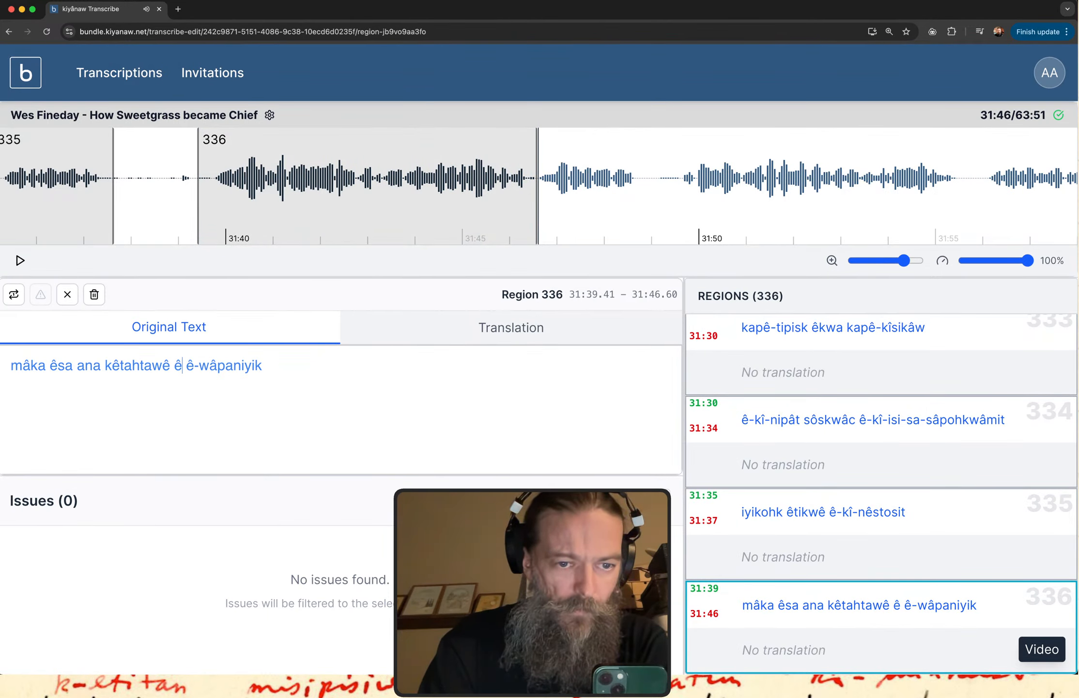
{"action": "type", "text": "kwa"}
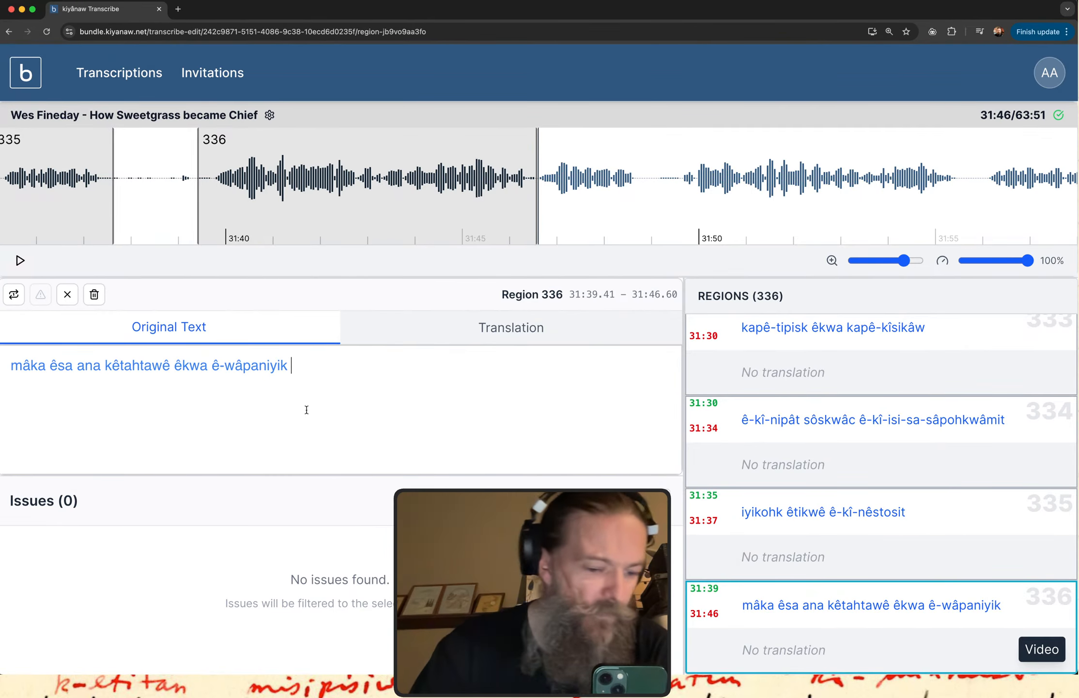
{"action": "left_click", "coordinate": [746, 618]}
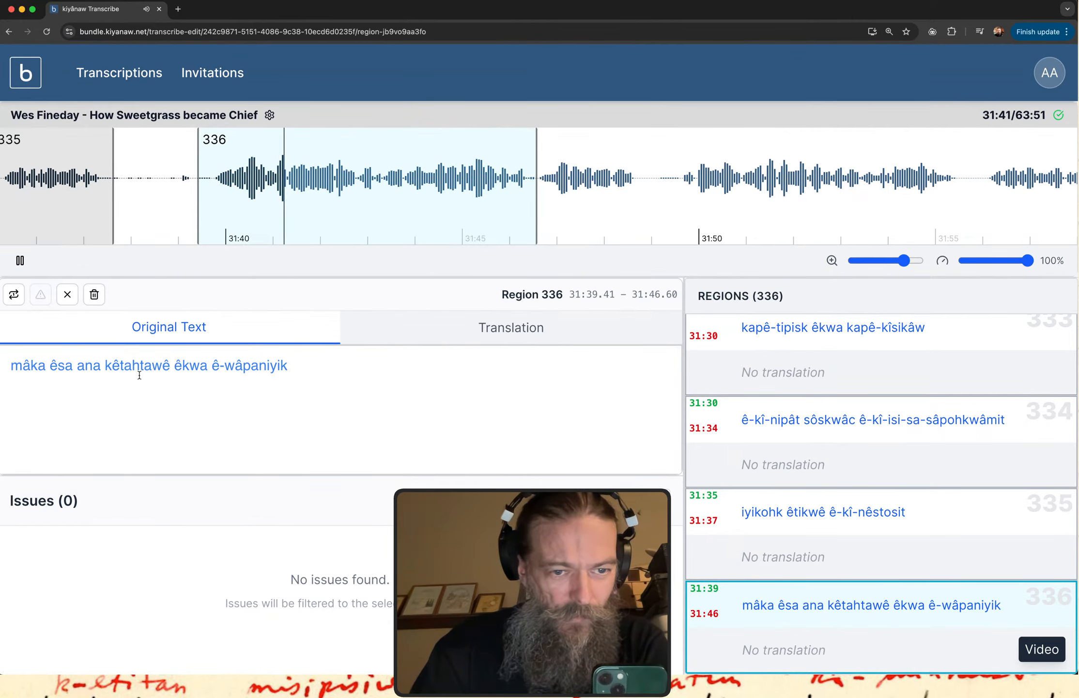
Begin another verb with "ê-pim" at the end of region 336's original text.
{"action": "left_click", "coordinate": [312, 370]}
{"action": "type", "text": "ê-"}
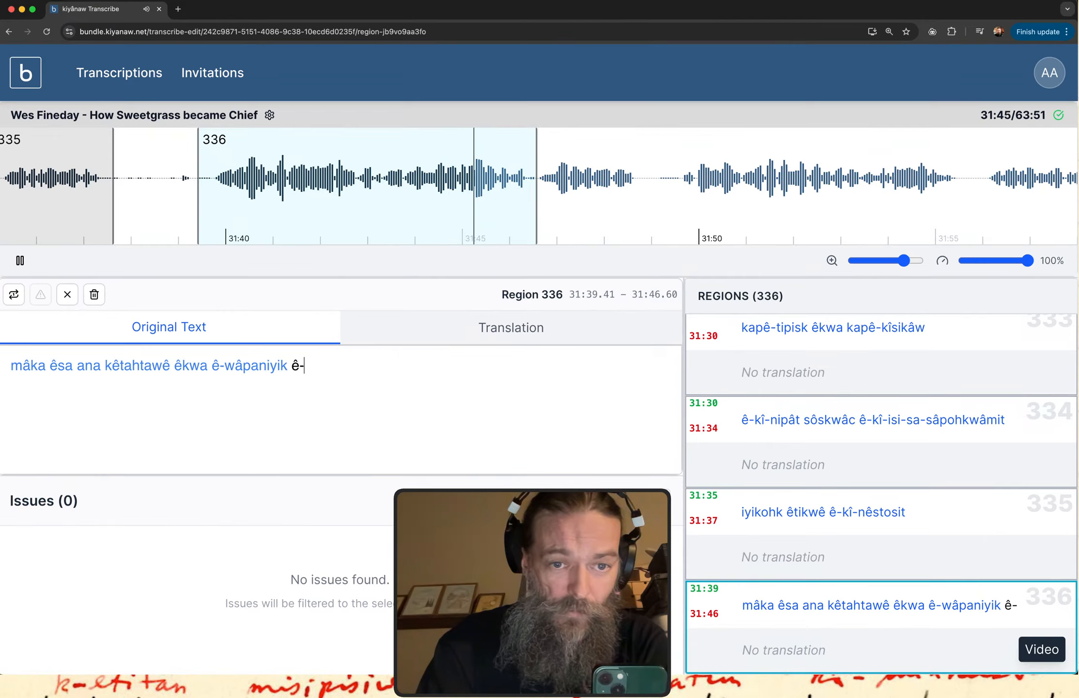
{"action": "type", "text": "pim"}
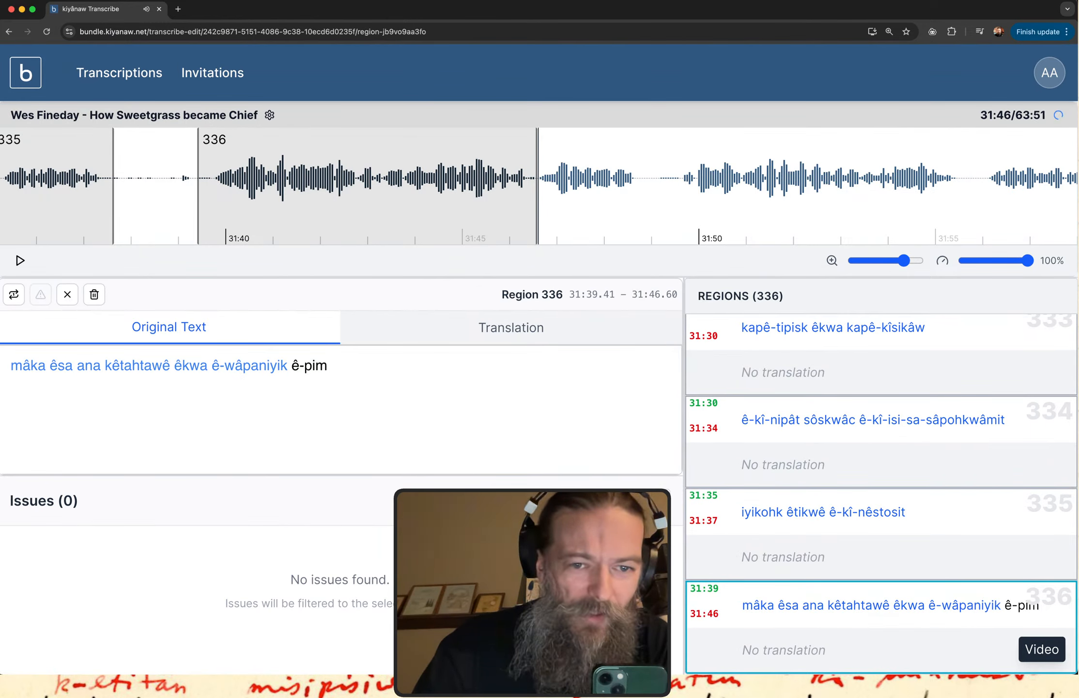
Move region 336's start to about 31:42.7, replay the shortened region, and complete its last word as "ê-pimi-waniskât".
{"action": "left_click_drag", "start_coordinate": [199, 206], "coordinate": [356, 213]}
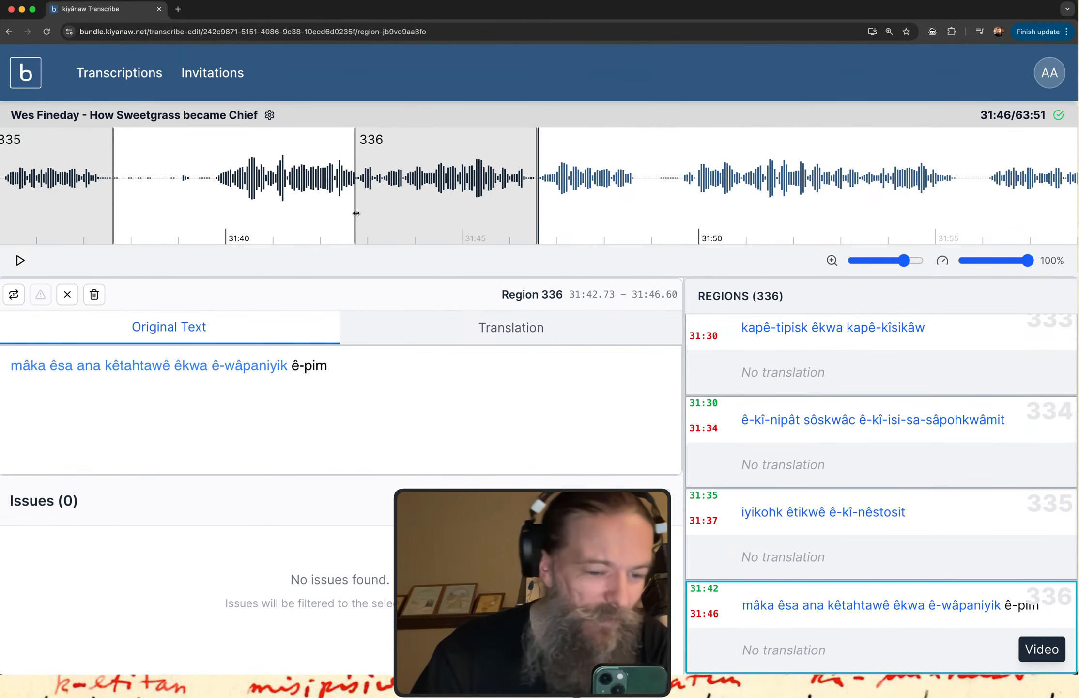
{"action": "left_click", "coordinate": [909, 598]}
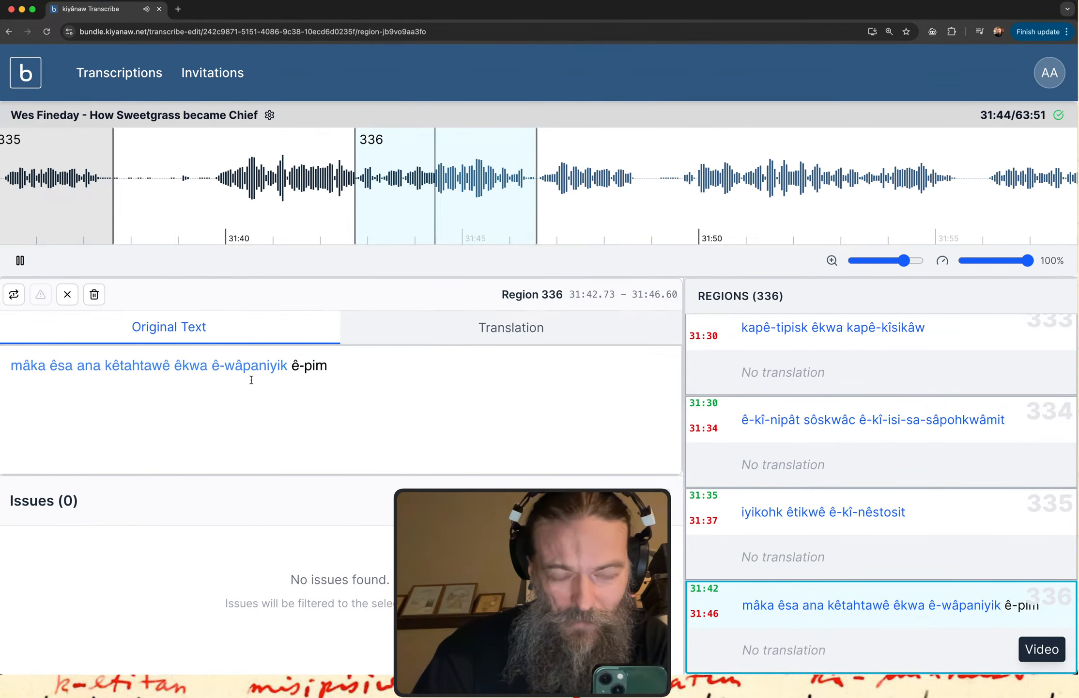
{"action": "left_click", "coordinate": [332, 366]}
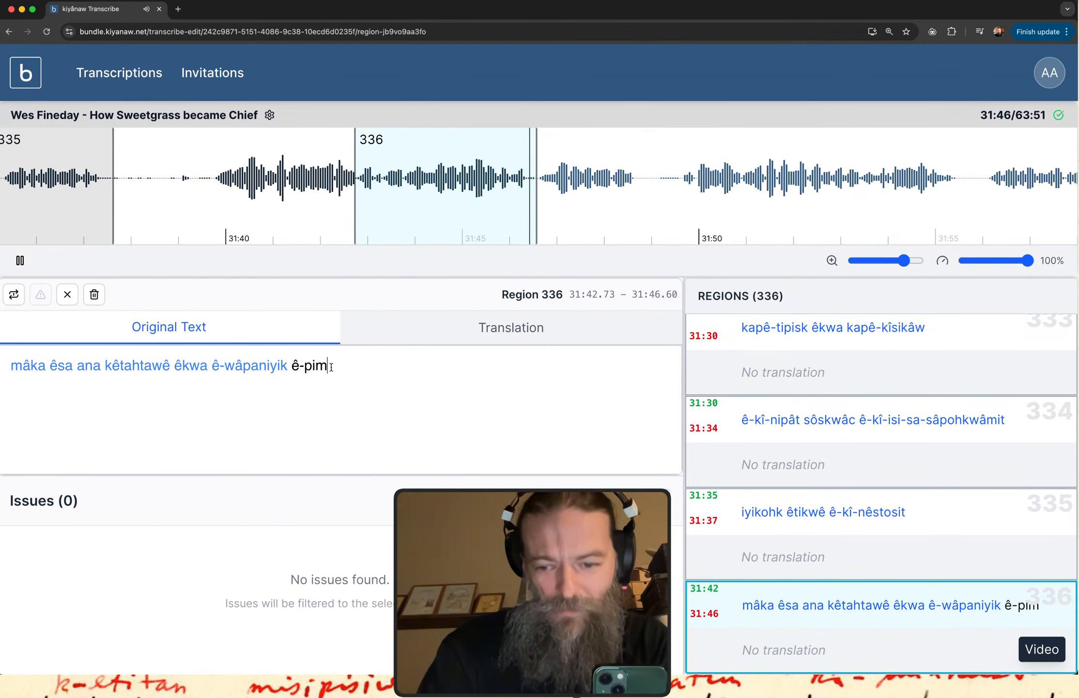
{"action": "type", "text": "-"}
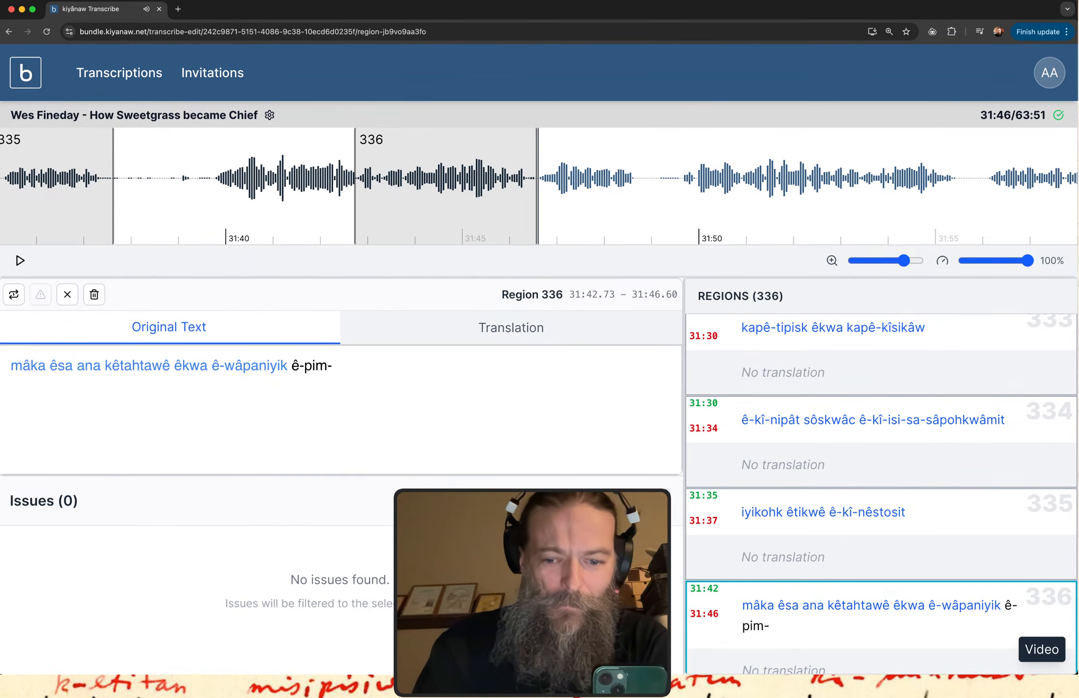
{"action": "key", "text": "BackSpace"}
{"action": "type", "text": "i-waniskât"}
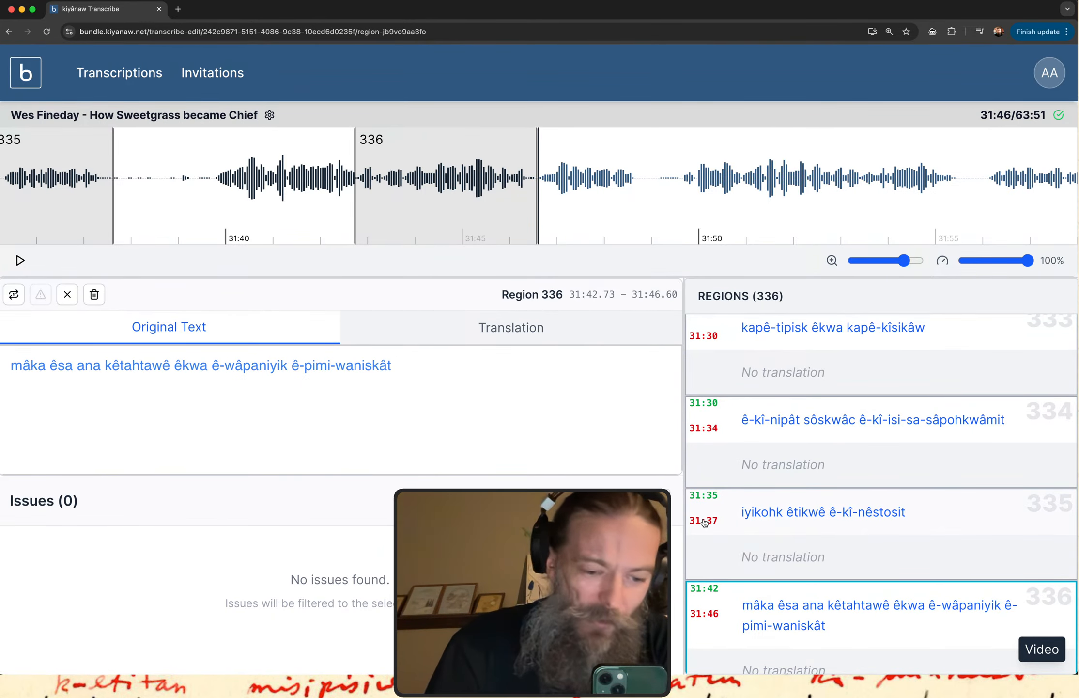
Replay region 336 and begin a new verb with "ê-ati-papâmi-" at the end of its original text.
{"action": "left_click", "coordinate": [871, 609]}
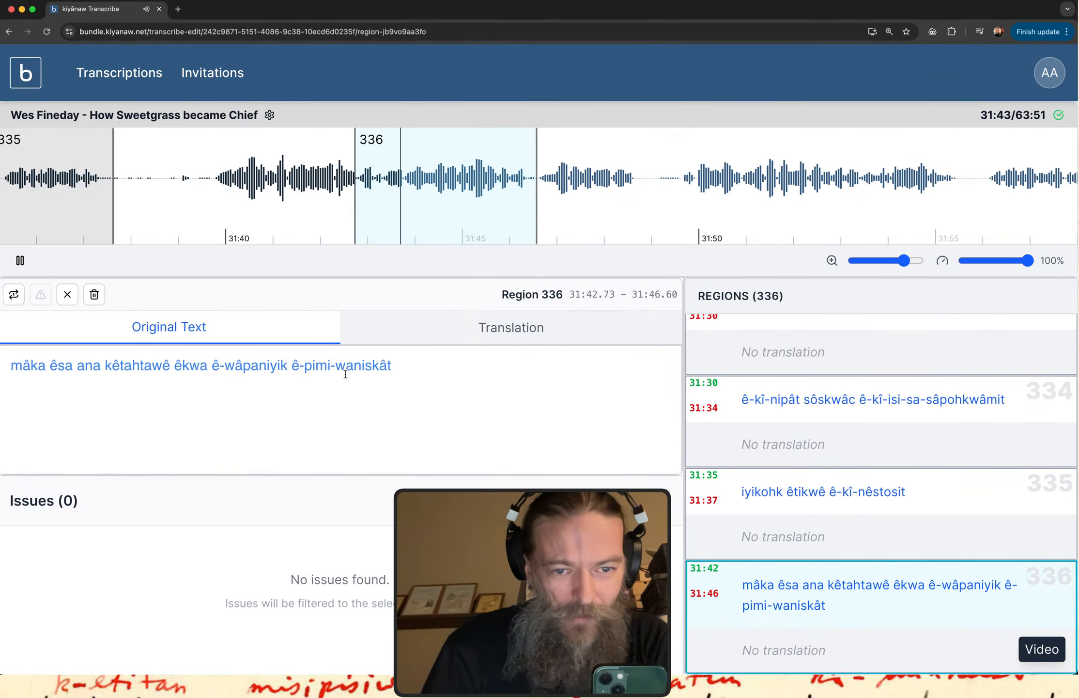
{"action": "left_click", "coordinate": [407, 373]}
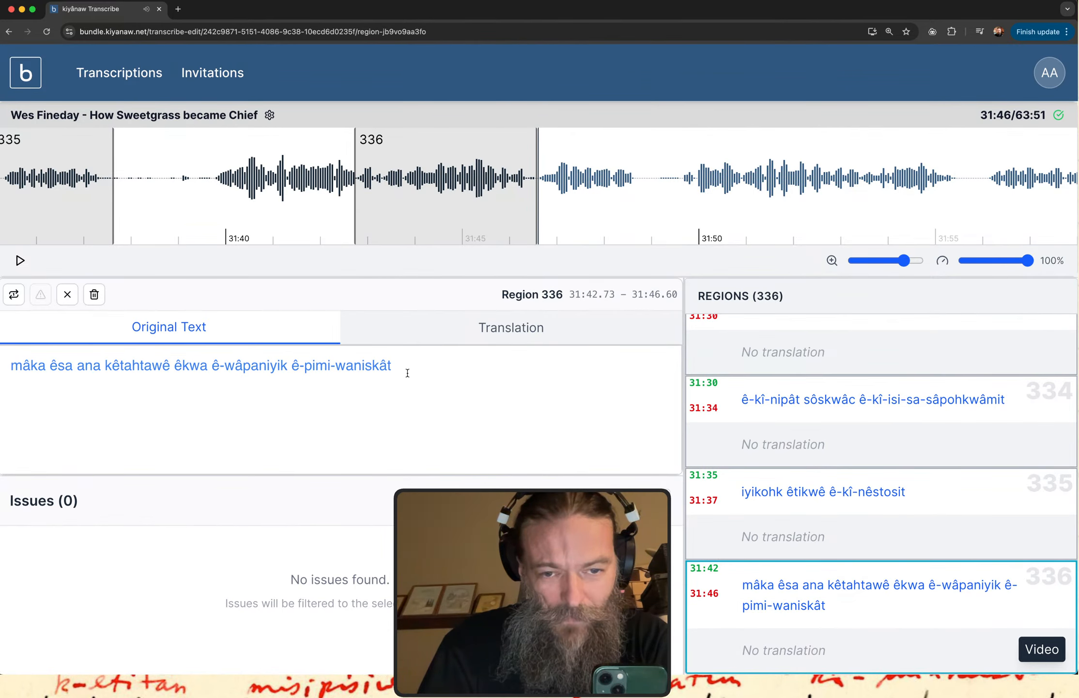
{"action": "left_click", "coordinate": [740, 589]}
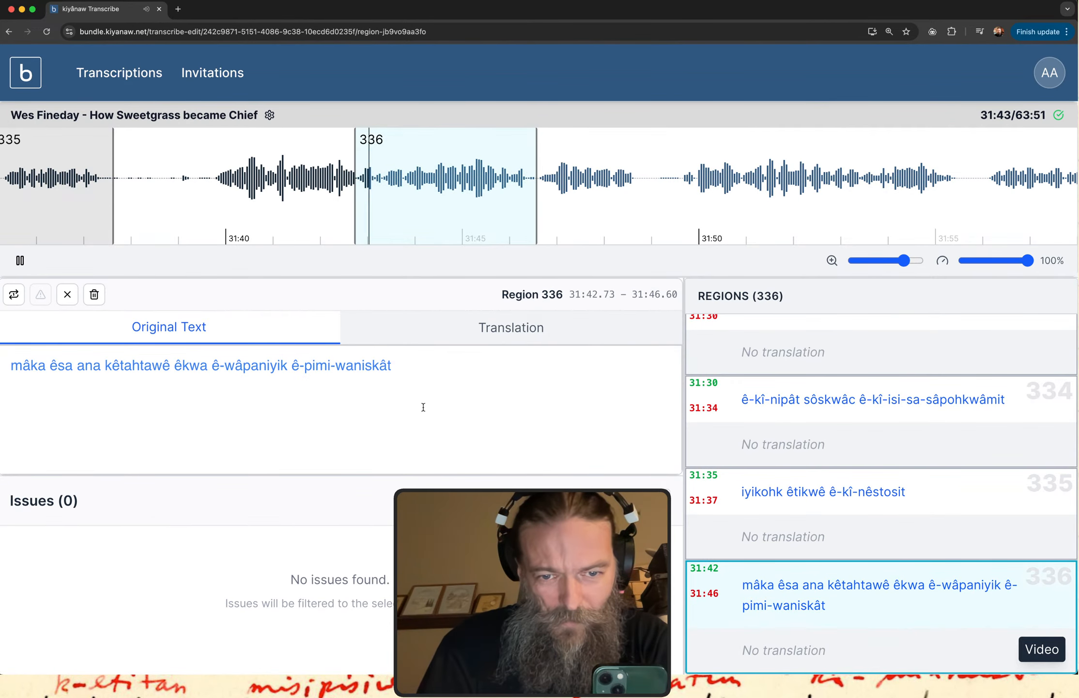
{"action": "type", "text": "ê-ati"}
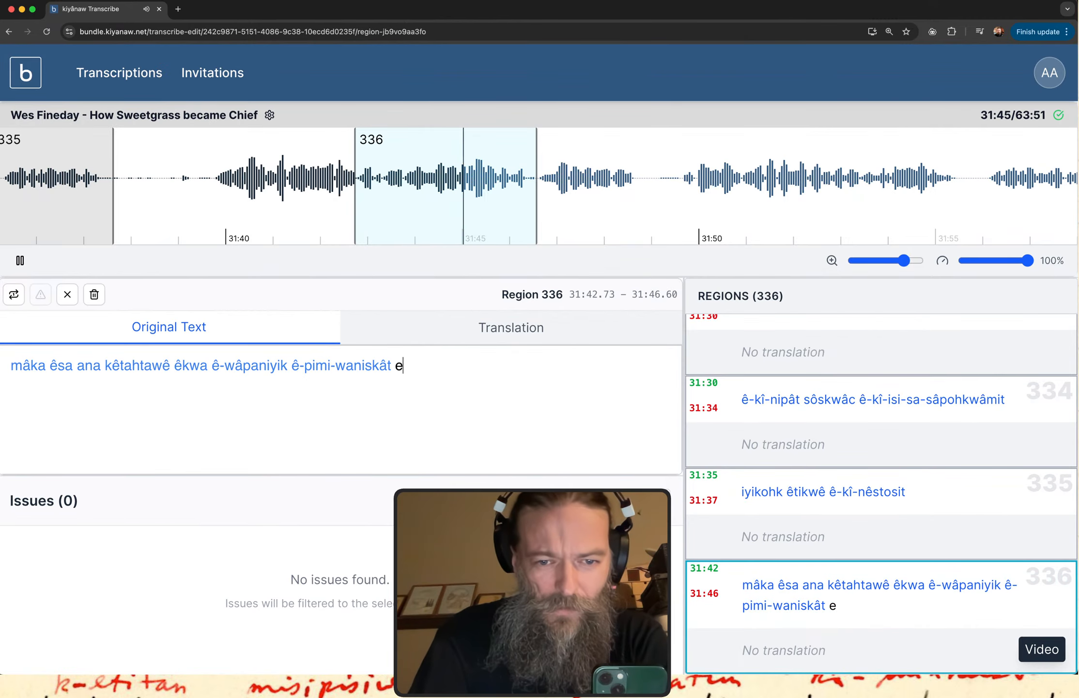
{"action": "type", "text": "-"}
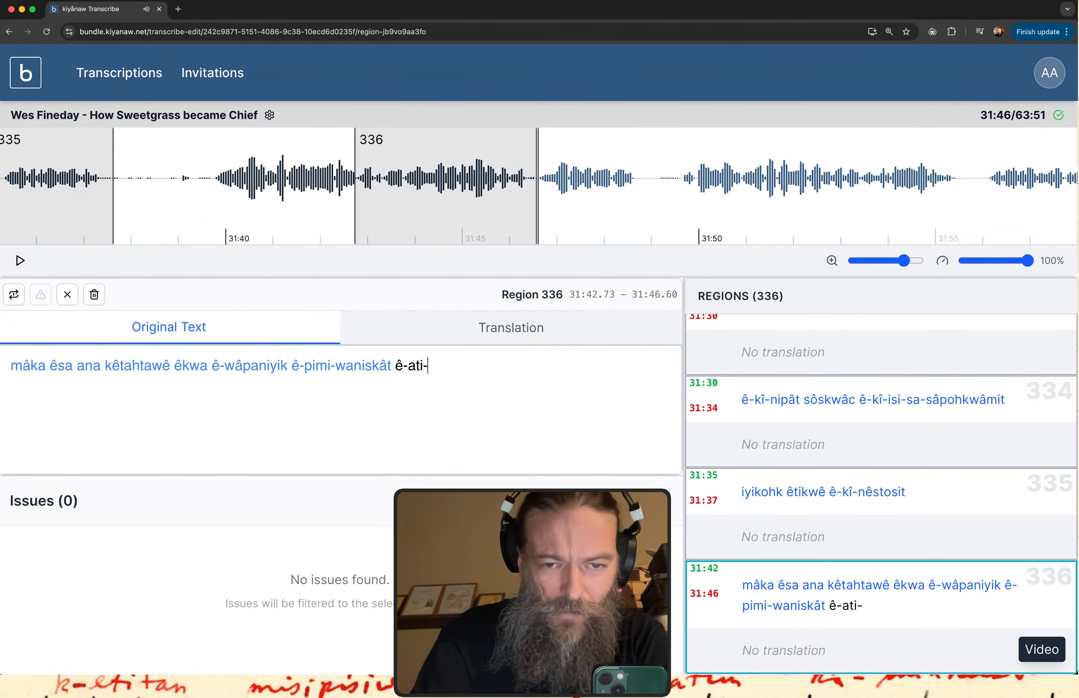
{"action": "type", "text": "papa3mi-"}
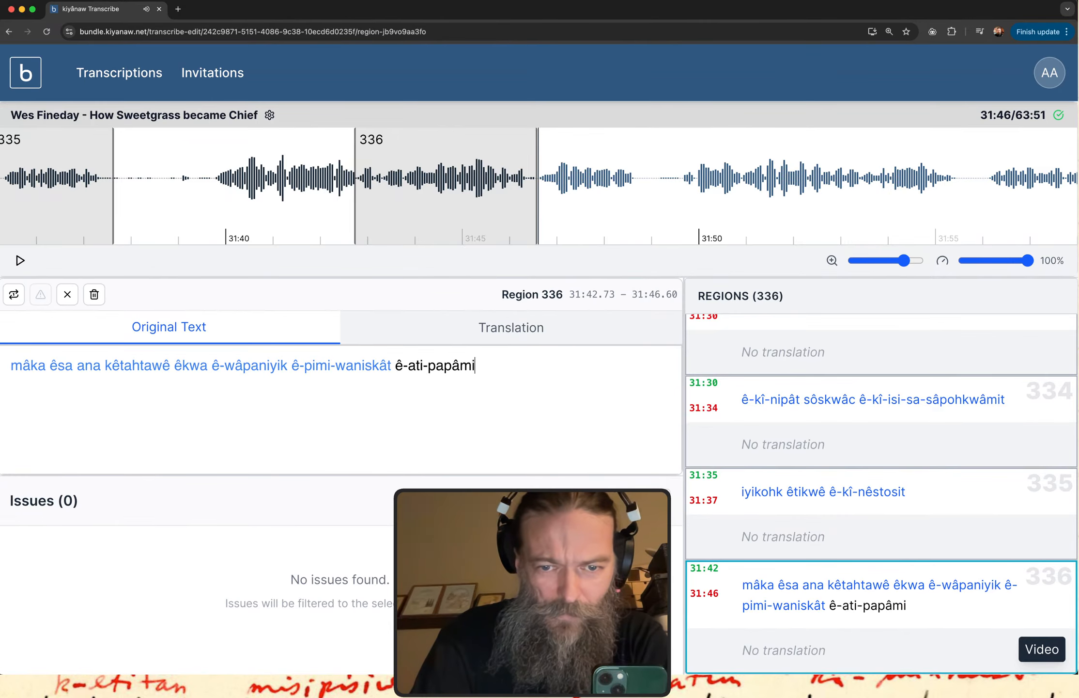
Replay region 336 and complete its last word as "ê-ati-papâmi-âhkamikisit".
{"action": "left_click", "coordinate": [774, 604]}
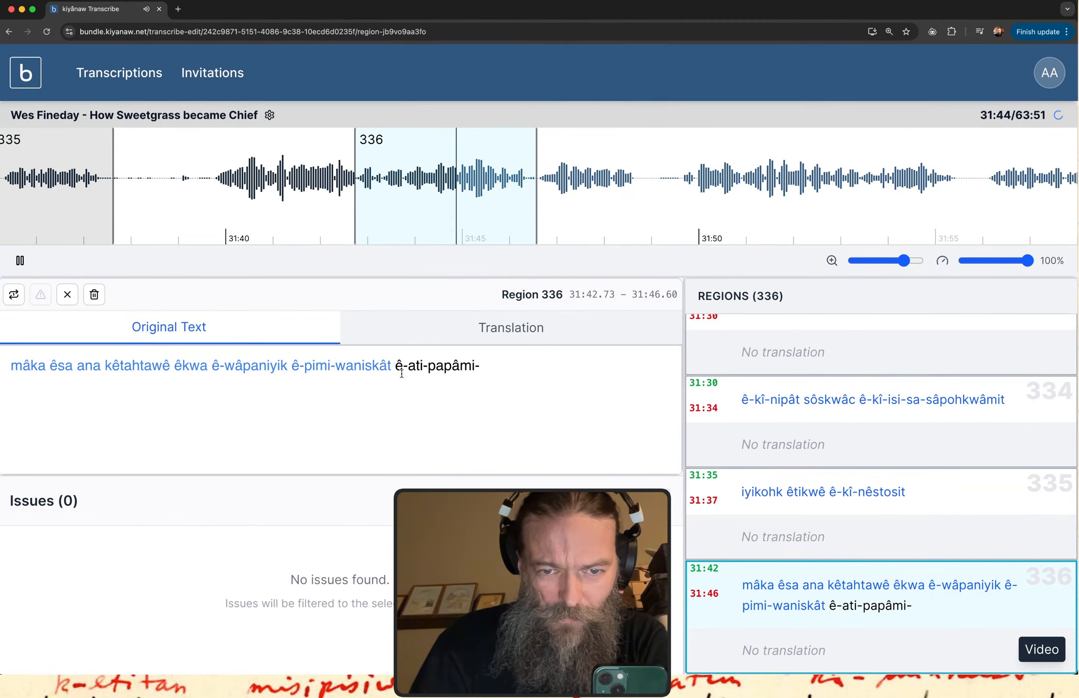
{"action": "left_click", "coordinate": [485, 366]}
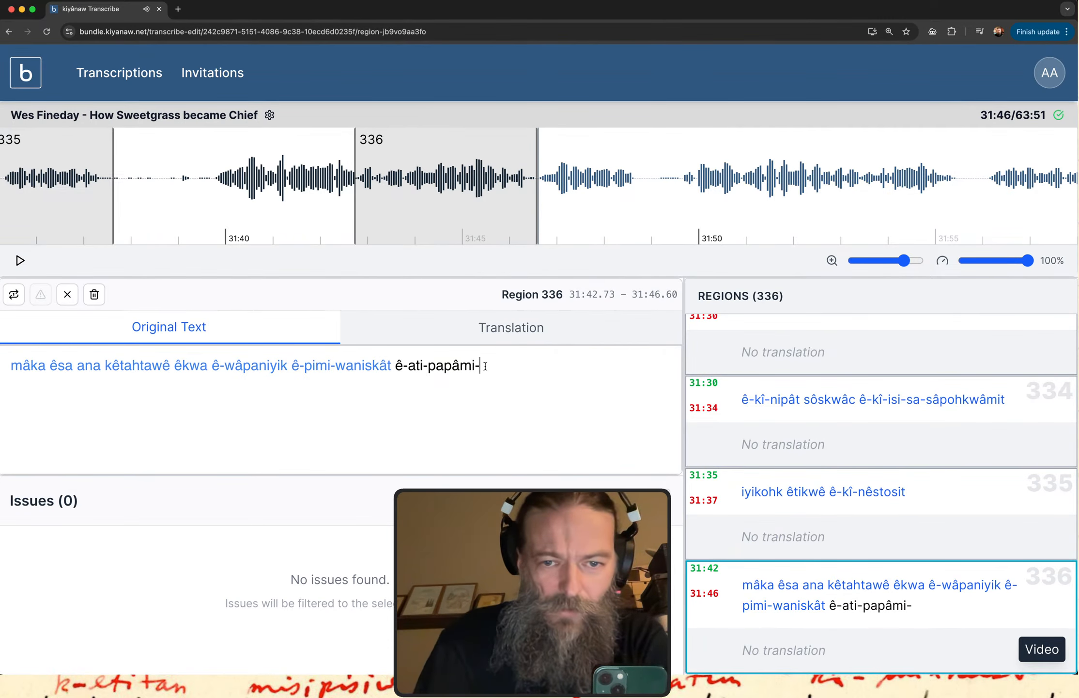
{"action": "type", "text": "a3hkam"}
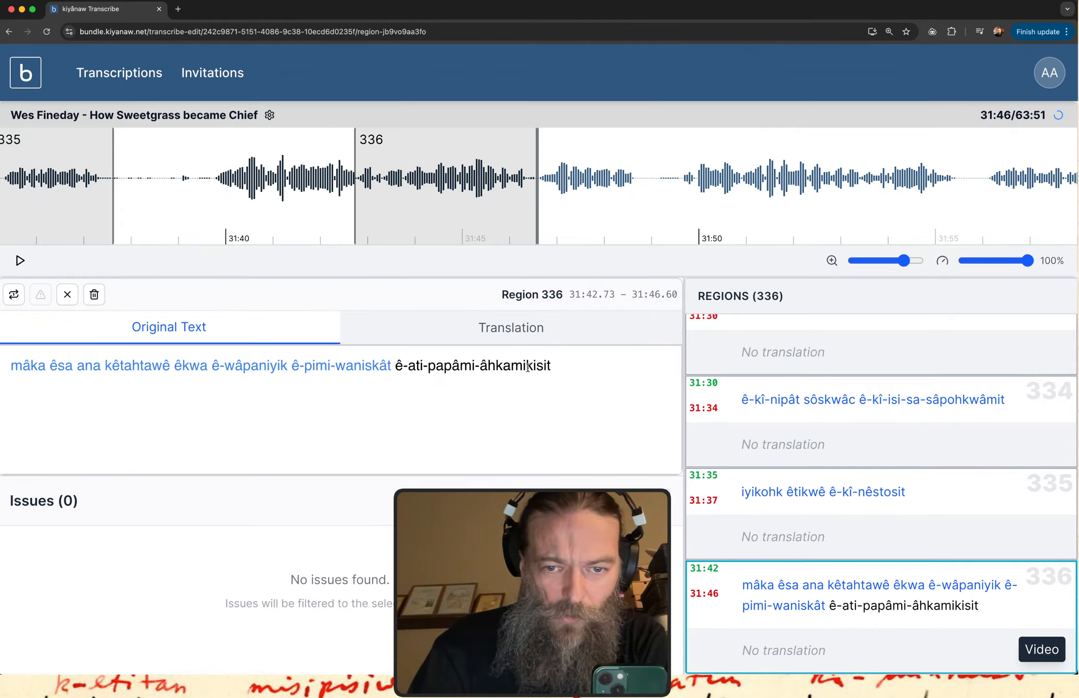
Copy "papâmi-âhkamikisi" from region 336's text and look it up in the itwêwina dictionary.
{"action": "left_click", "coordinate": [547, 366], "text": "shift"}
{"action": "key", "text": "super+c"}
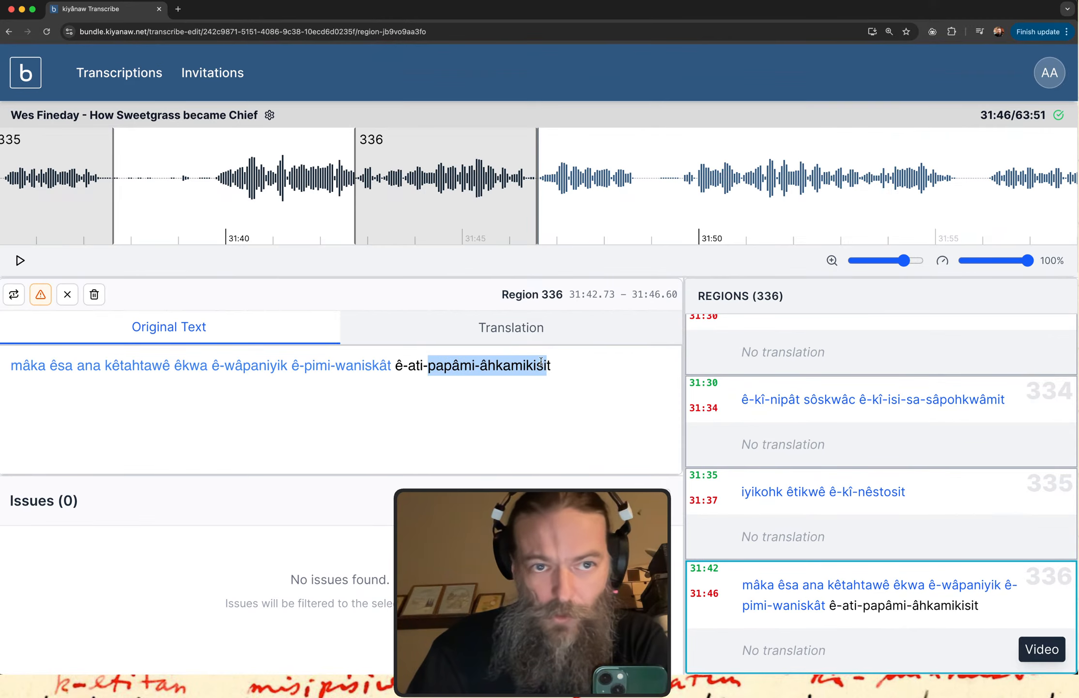
{"action": "key", "text": "ctrl+Up"}
{"action": "left_click", "coordinate": [186, 190]}
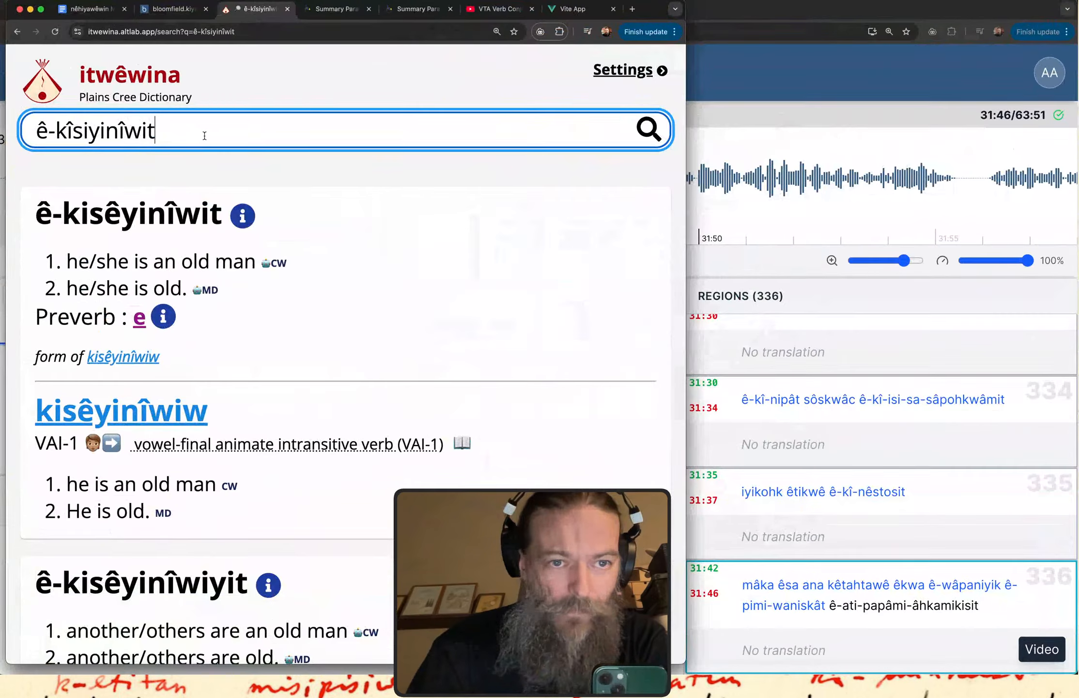
{"action": "double_click", "coordinate": [204, 135]}
{"action": "key", "text": "super+a"}
{"action": "key", "text": "super+v"}
{"action": "key", "text": "Return"}
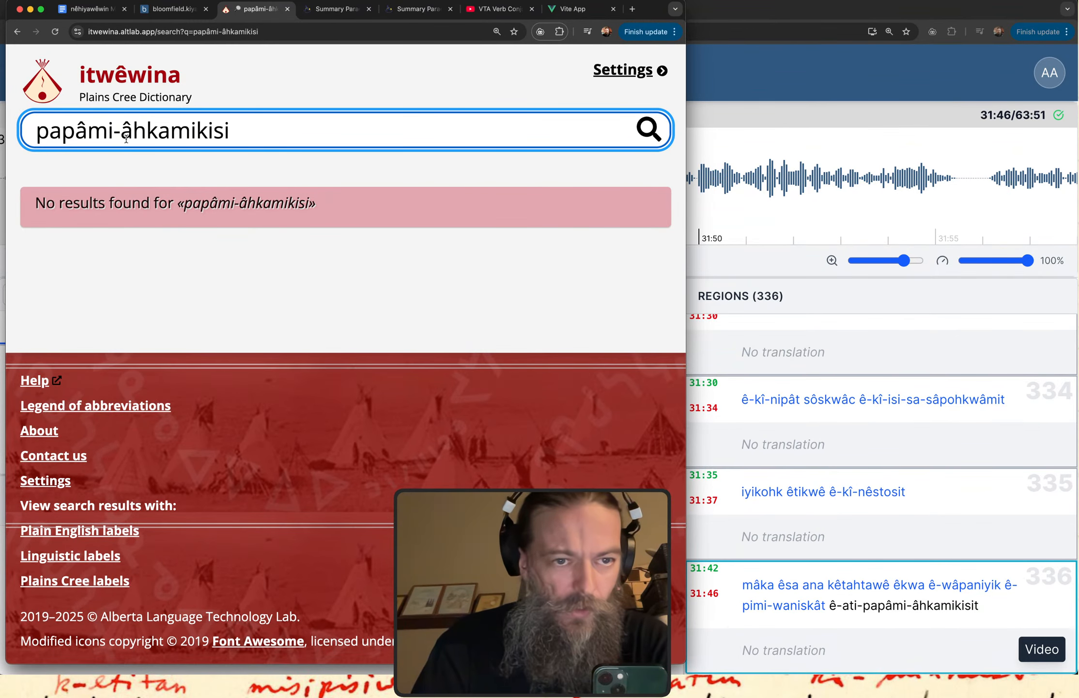
Search the dictionary for the joined form "papâmâhkamikisi" and for the bare stem "âhkamikisiw".
{"action": "key", "text": "BackSpace"}
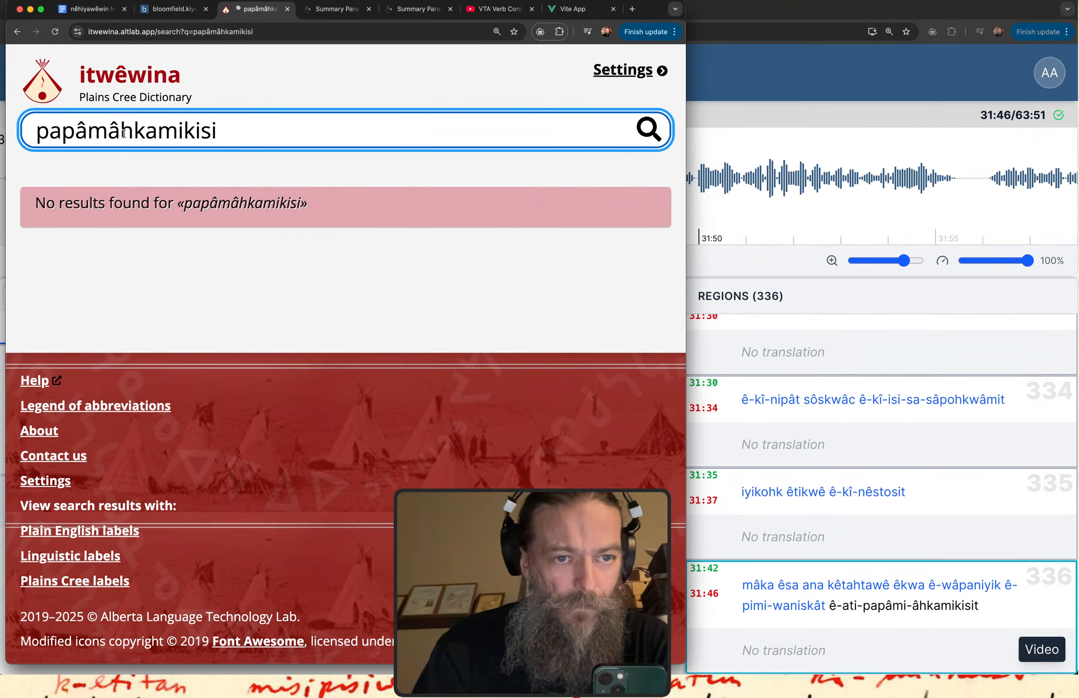
{"action": "key", "text": "shift+super+Left"}
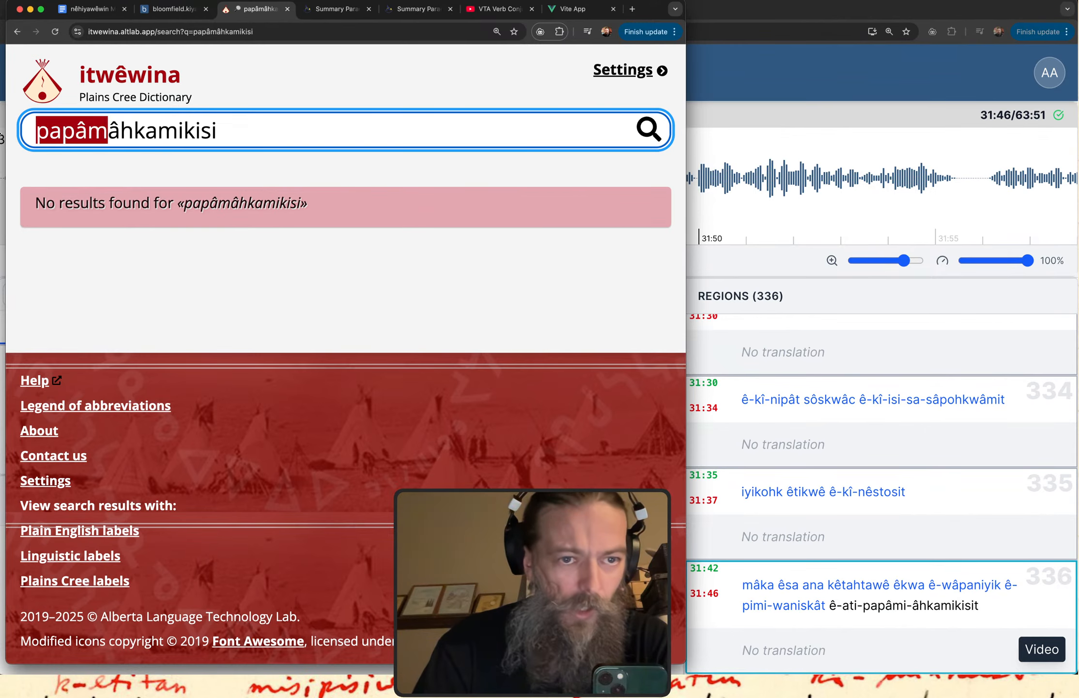
{"action": "key", "text": "BackSpace"}
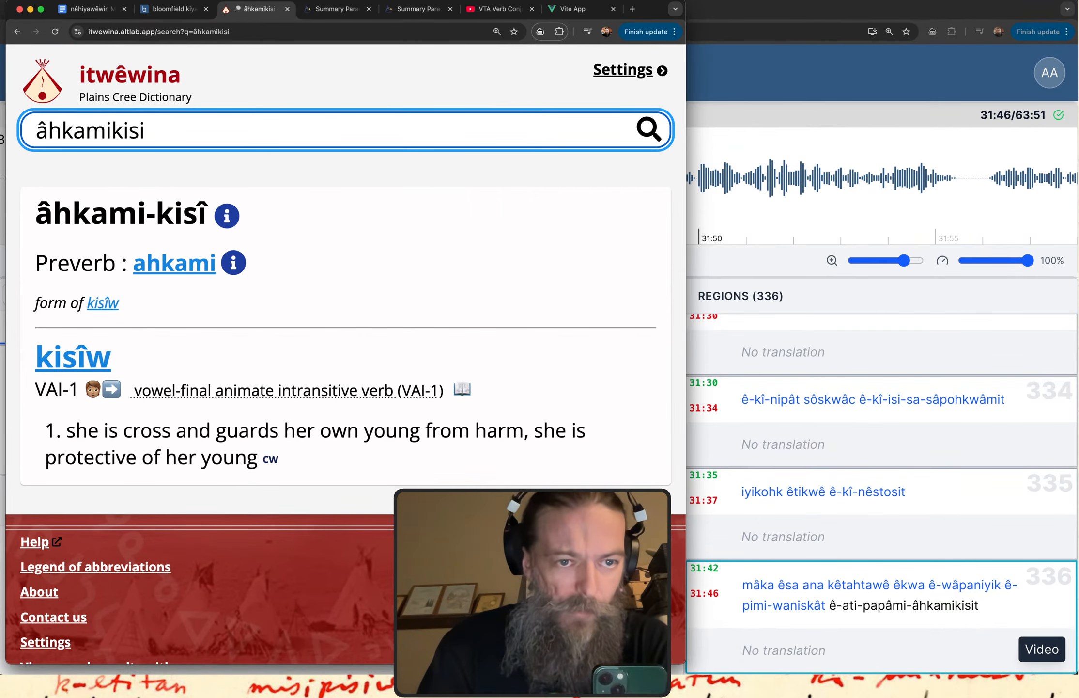
{"action": "type", "text": "w"}
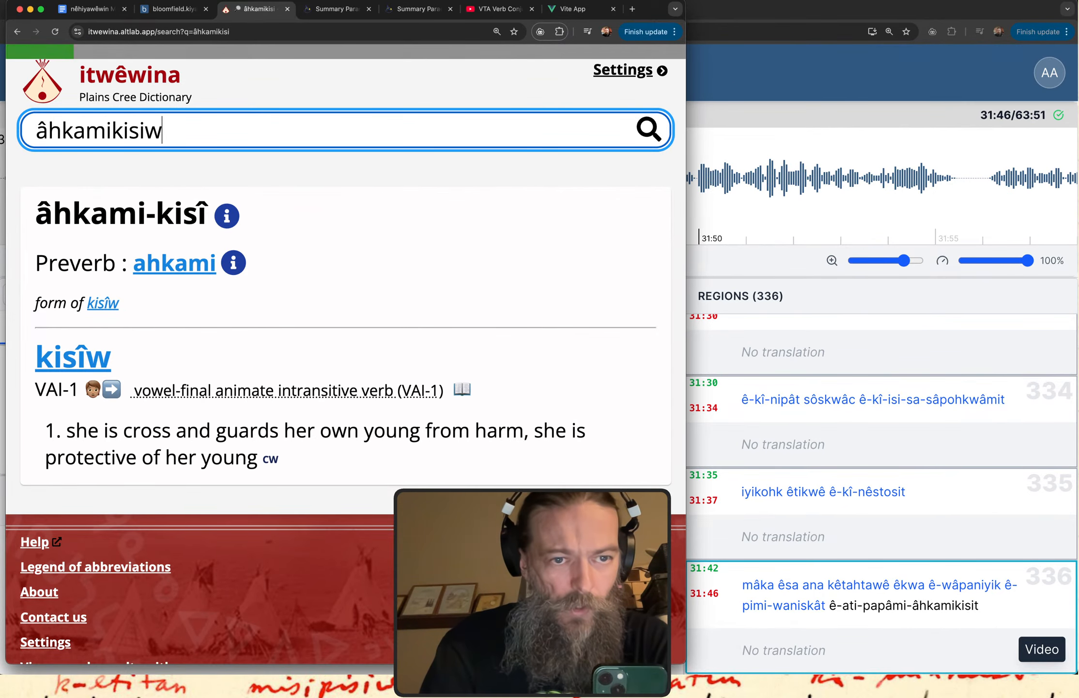
Look up the related verbs "itahkamikisiw" and "kîsahkamikisiw" in the dictionary to compare their stem spelling.
{"action": "key", "text": "super+Left"}
{"action": "type", "text": "it"}
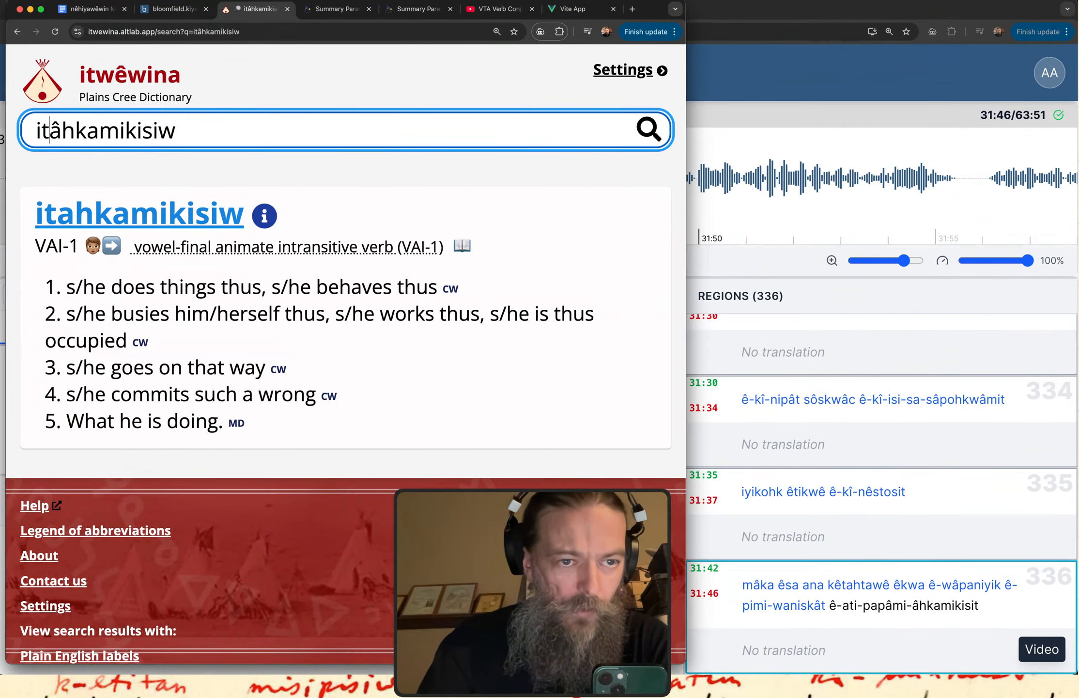
{"action": "key", "text": "BackSpace"}
{"action": "type", "text": "a"}
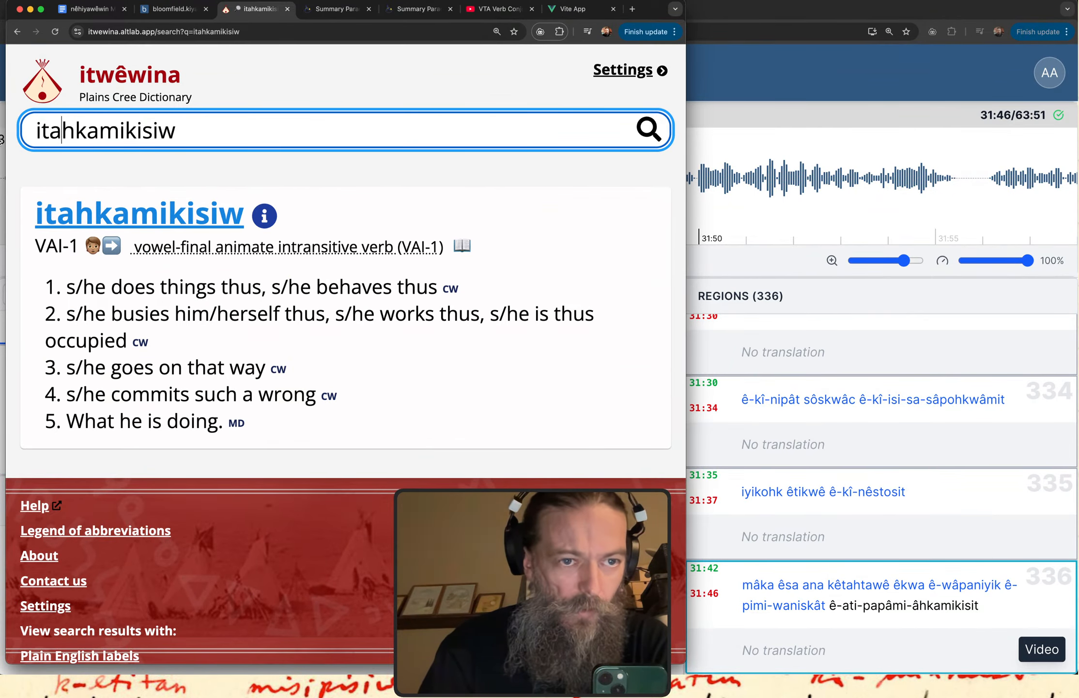
{"action": "key", "text": "BackSpace"}
{"action": "key", "text": "BackSpace"}
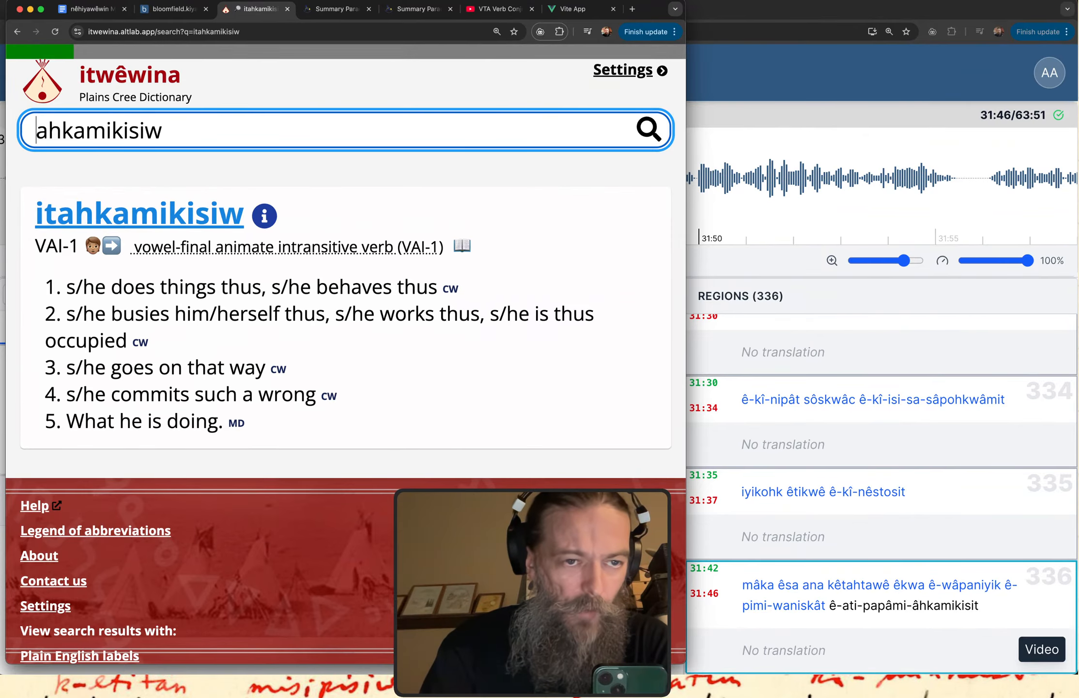
{"action": "type", "text": "kîs"}
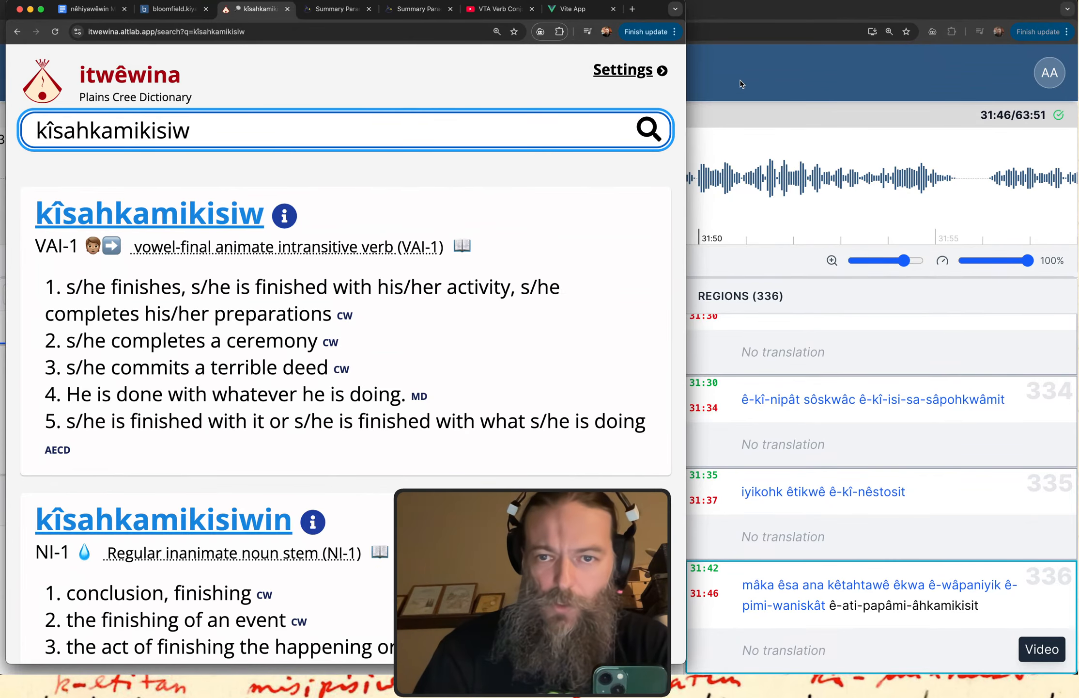
Return to the transcript, replay region 336, and join its last word into "ê-ati-papâmâhkamikisit".
{"action": "left_click", "coordinate": [756, 65]}
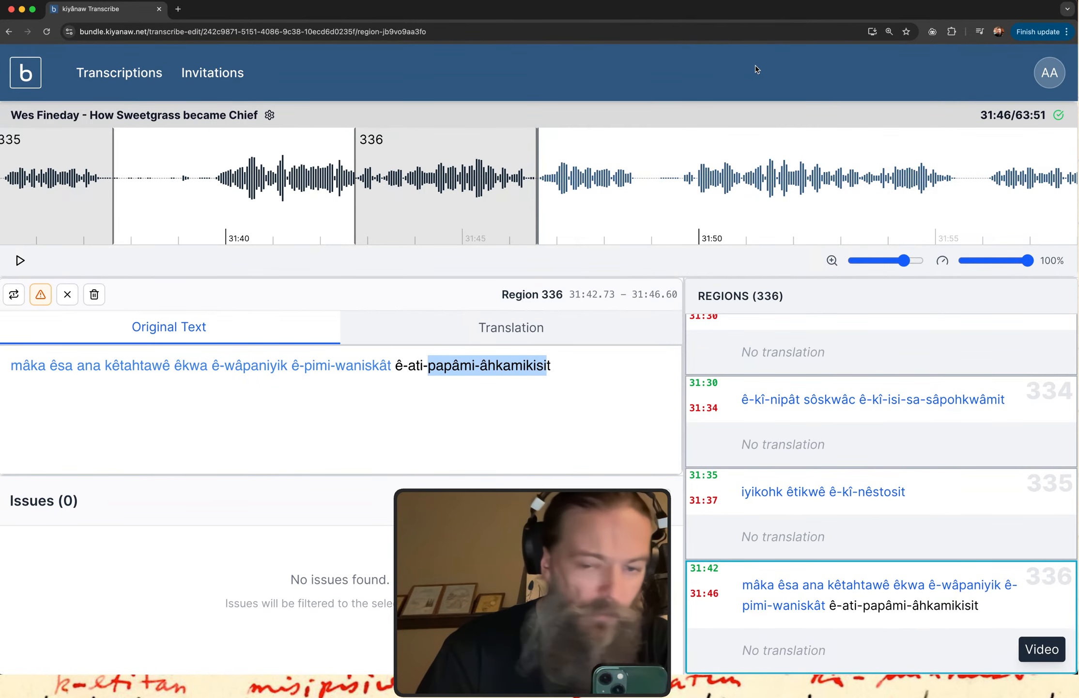
{"action": "left_click", "coordinate": [819, 595]}
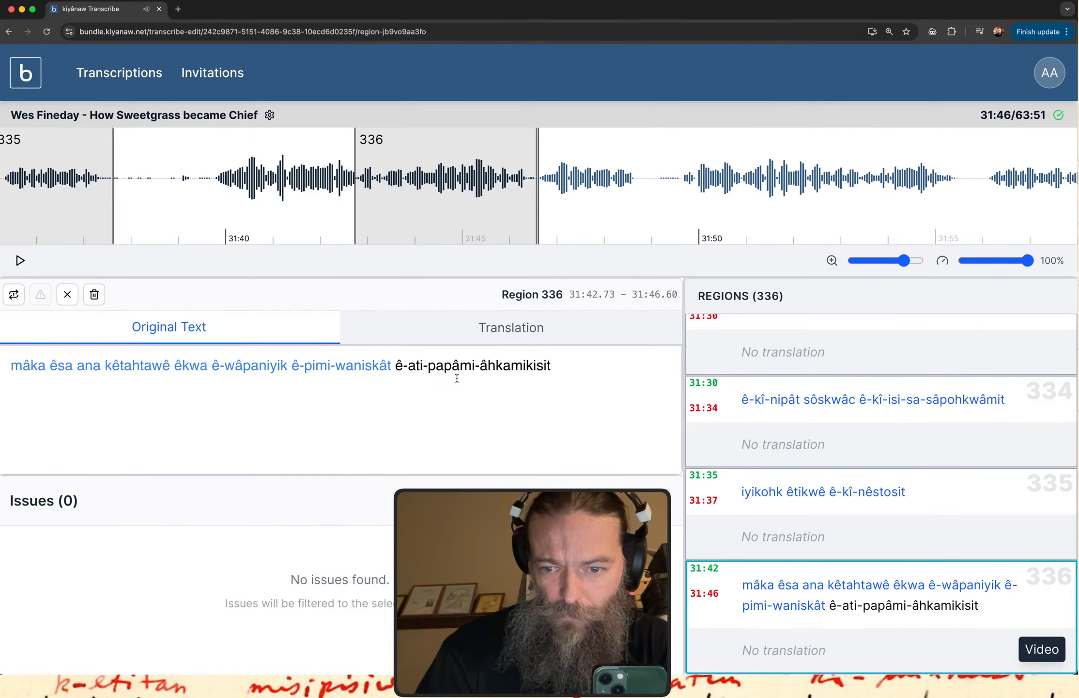
{"action": "left_click", "coordinate": [479, 364]}
{"action": "key", "text": "BackSpace"}
{"action": "key", "text": "BackSpace"}
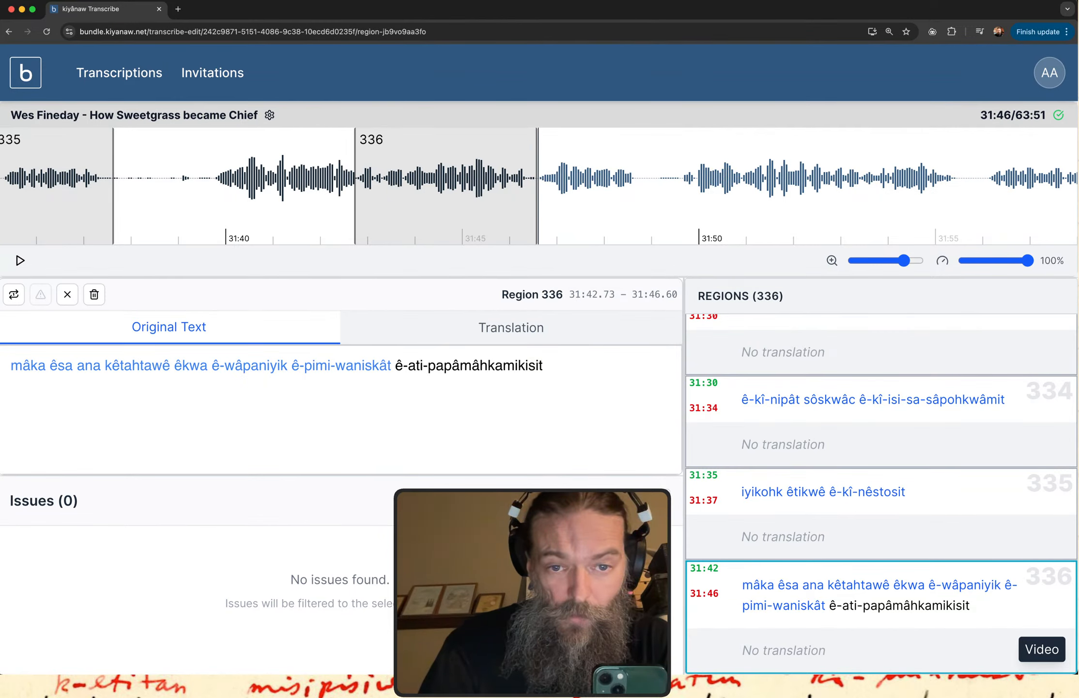
Flag "ê-ati-papâmâhkamikisit" in region 336 as an issue and classify it as a new word.
{"action": "left_click_drag", "start_coordinate": [472, 365], "coordinate": [539, 366]}
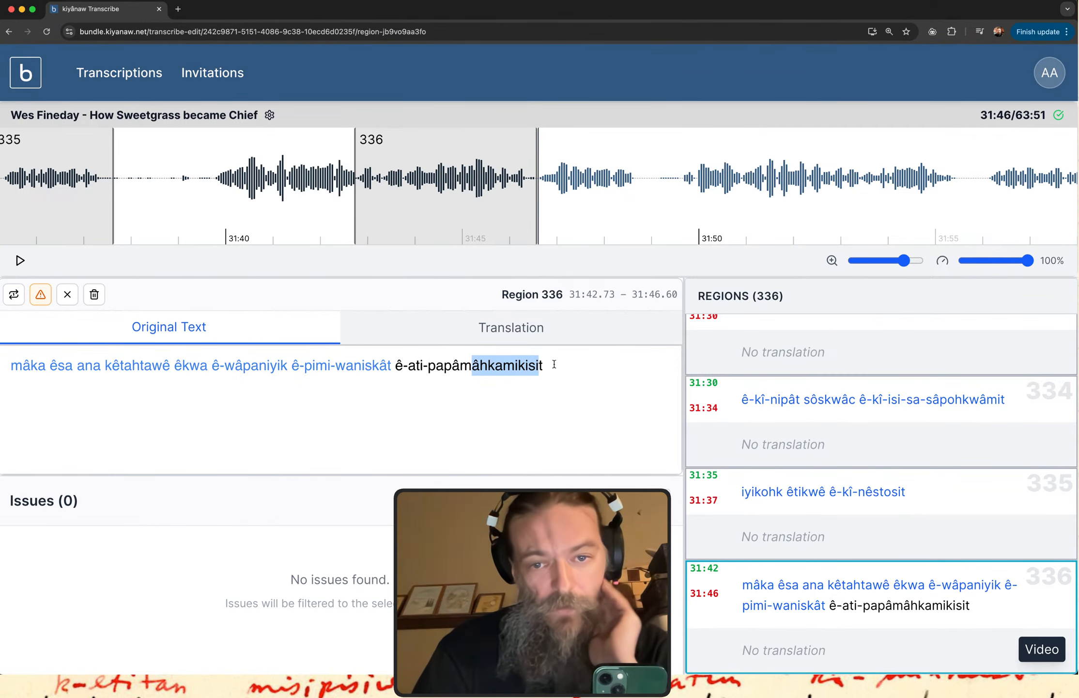
{"action": "left_click_drag", "start_coordinate": [546, 365], "coordinate": [392, 365]}
{"action": "left_click", "coordinate": [41, 294]}
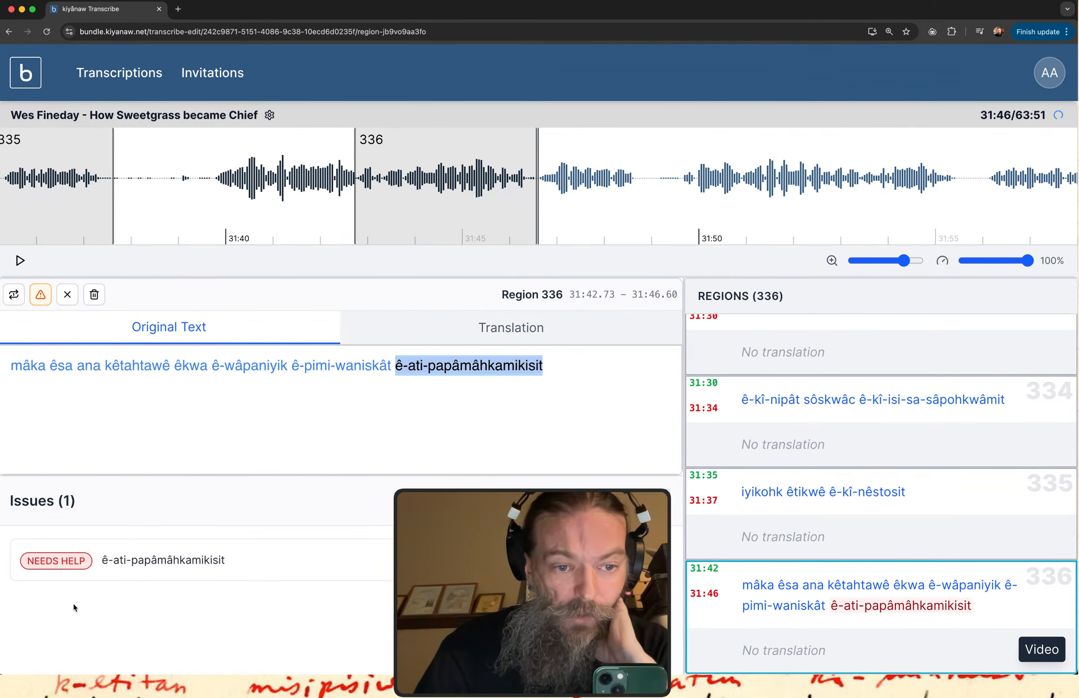
{"action": "left_click", "coordinate": [75, 562]}
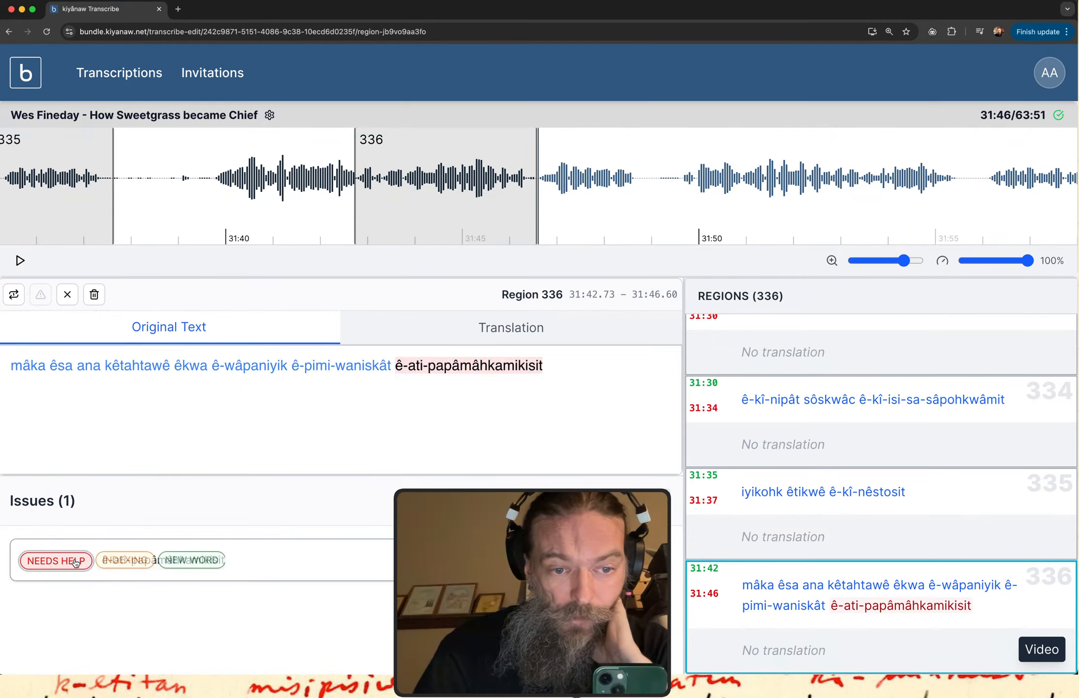
{"action": "left_click", "coordinate": [184, 560]}
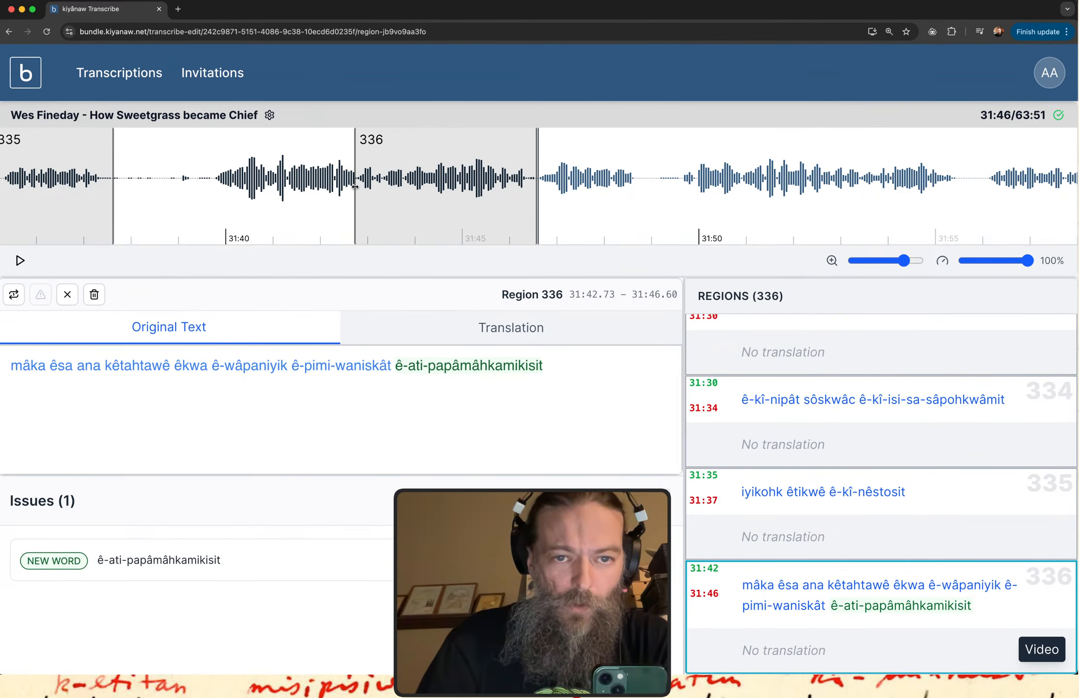
Shift region 336 to about 31:45.15–31:49.03, replay it, and append "ê-nitawi-wâpenikêt" to its original text.
{"action": "left_click_drag", "start_coordinate": [401, 207], "coordinate": [517, 213]}
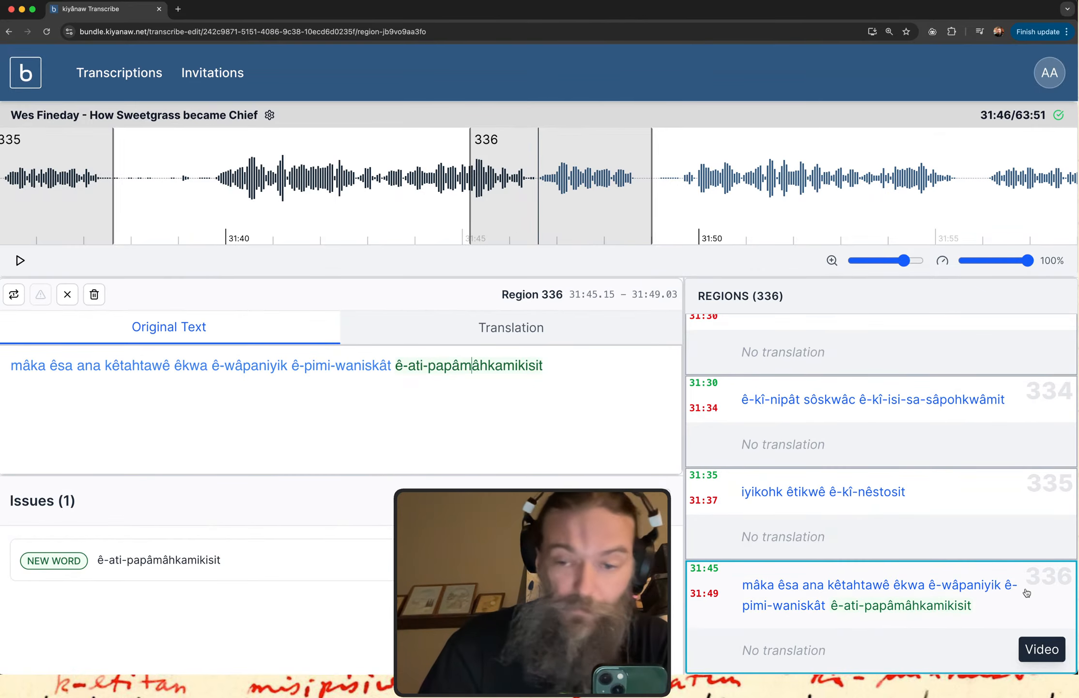
{"action": "left_click", "coordinate": [934, 608]}
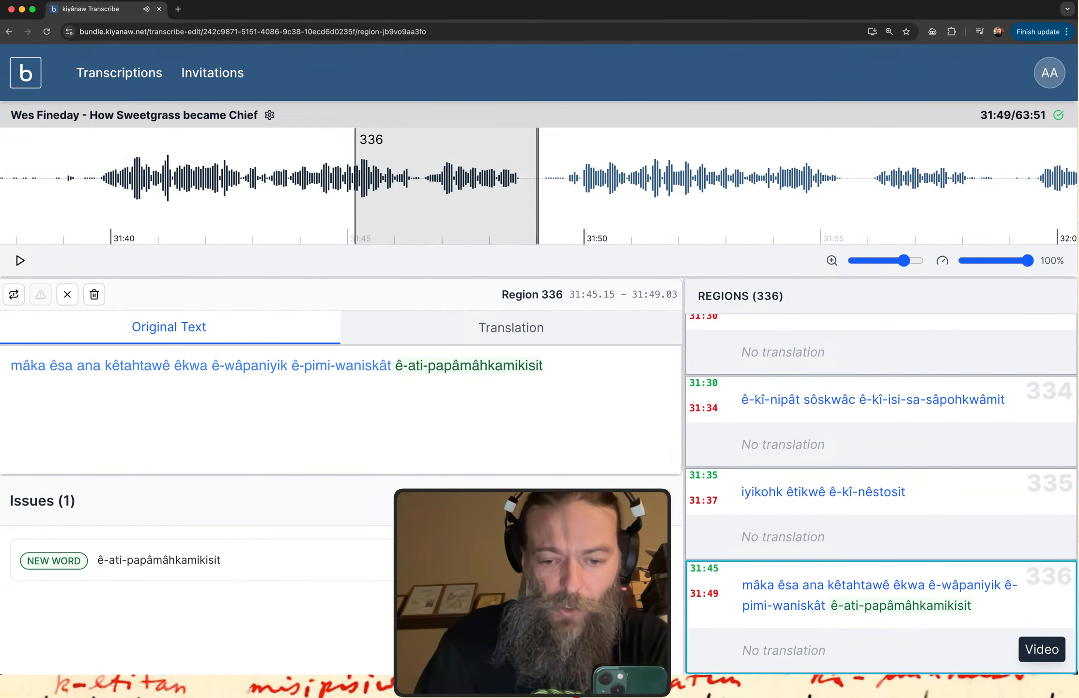
{"action": "type", "text": "e"}
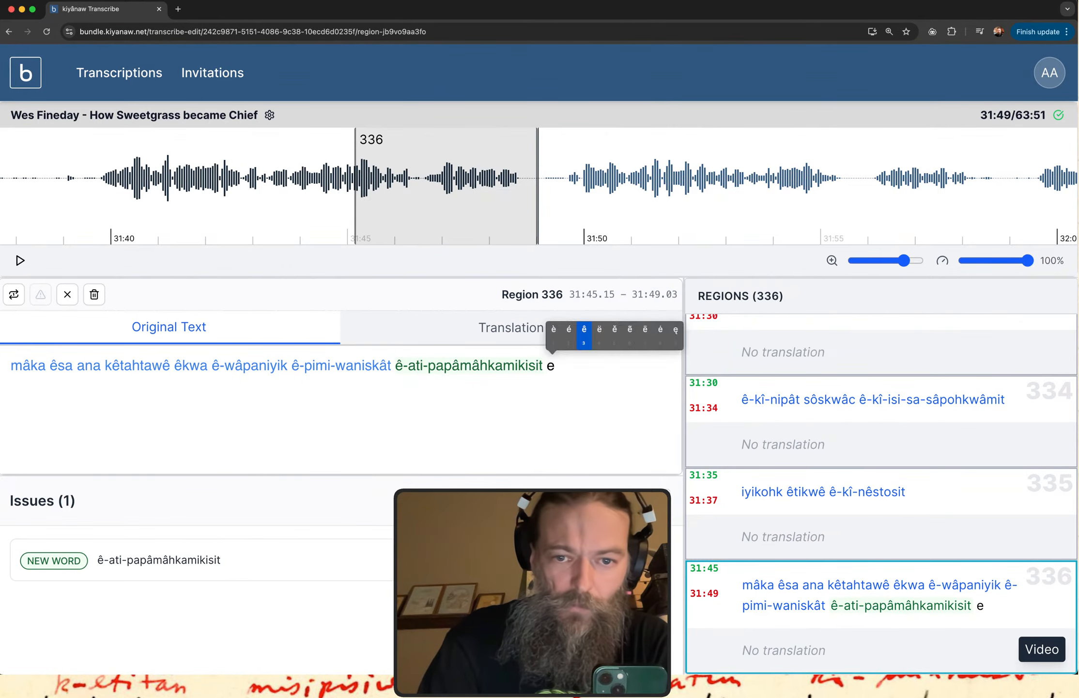
{"action": "type", "text": "3-nitawi-"}
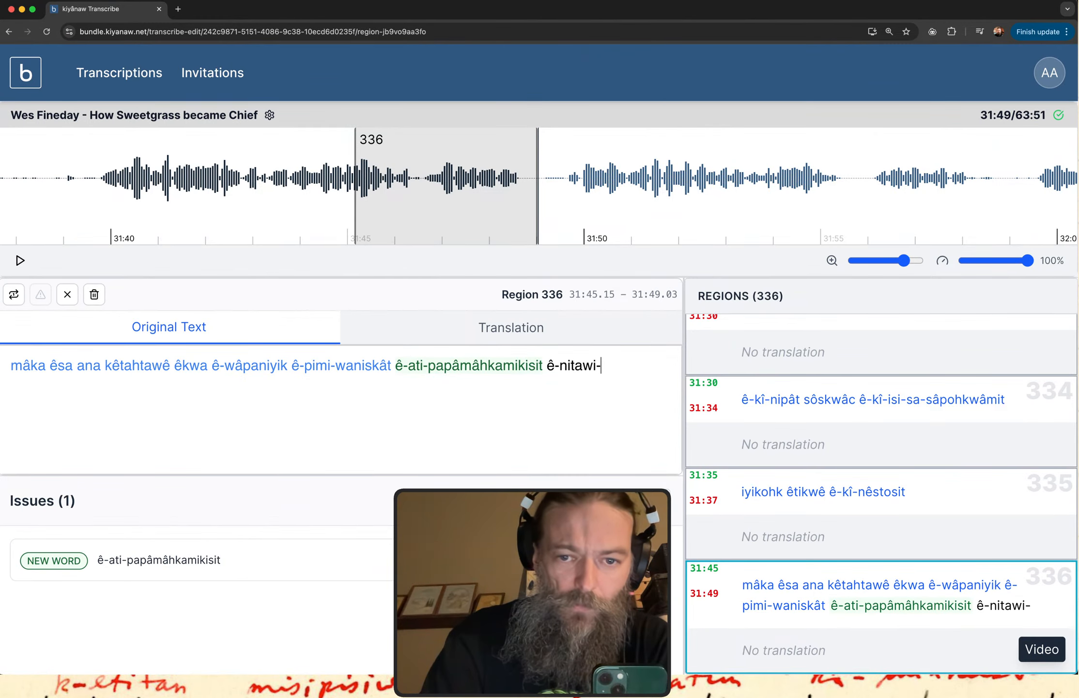
{"action": "type", "text": "wa3penike"}
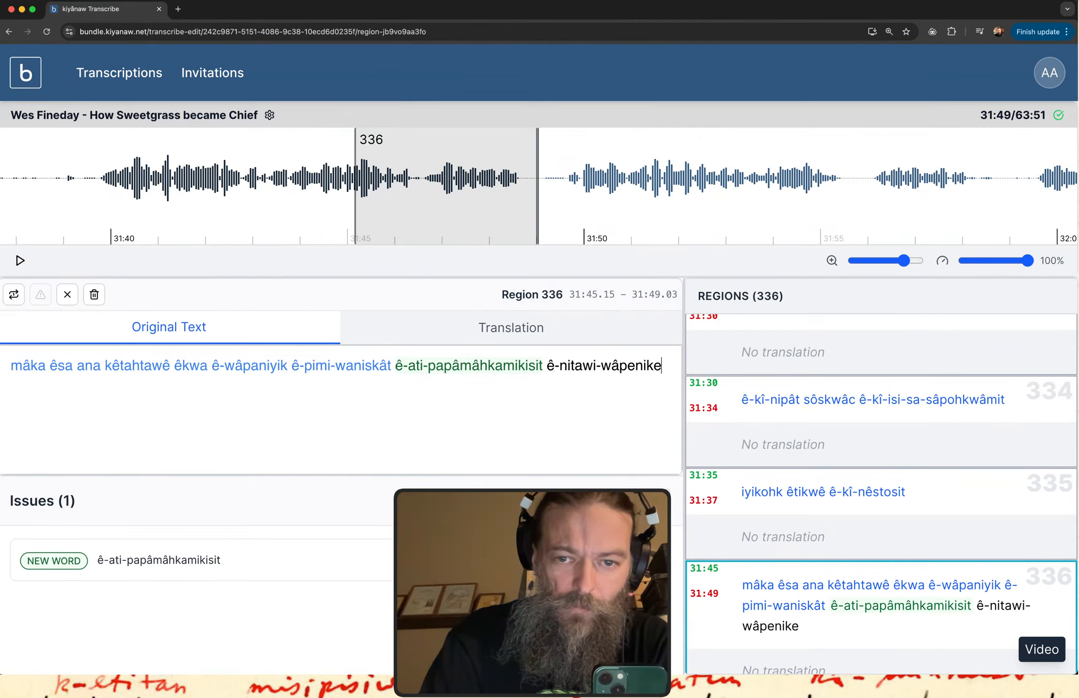
{"action": "type", "text": "e3t "}
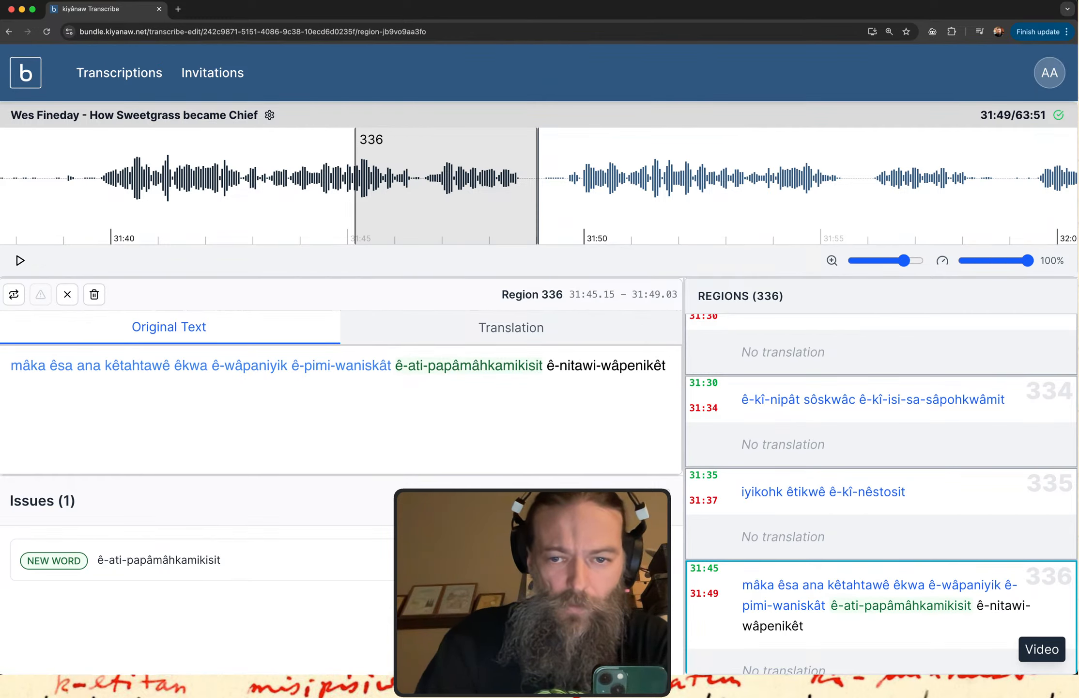
{"action": "type", "text": "otote"}
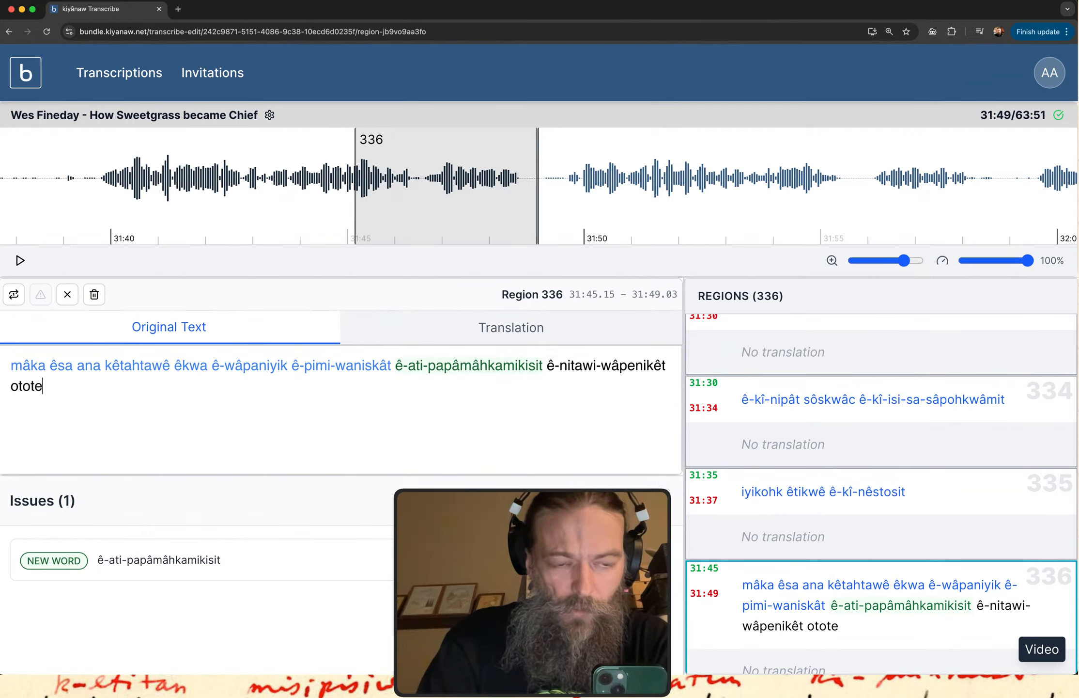
{"action": "key", "text": "BackSpace"}
{"action": "key", "text": "BackSpace"}
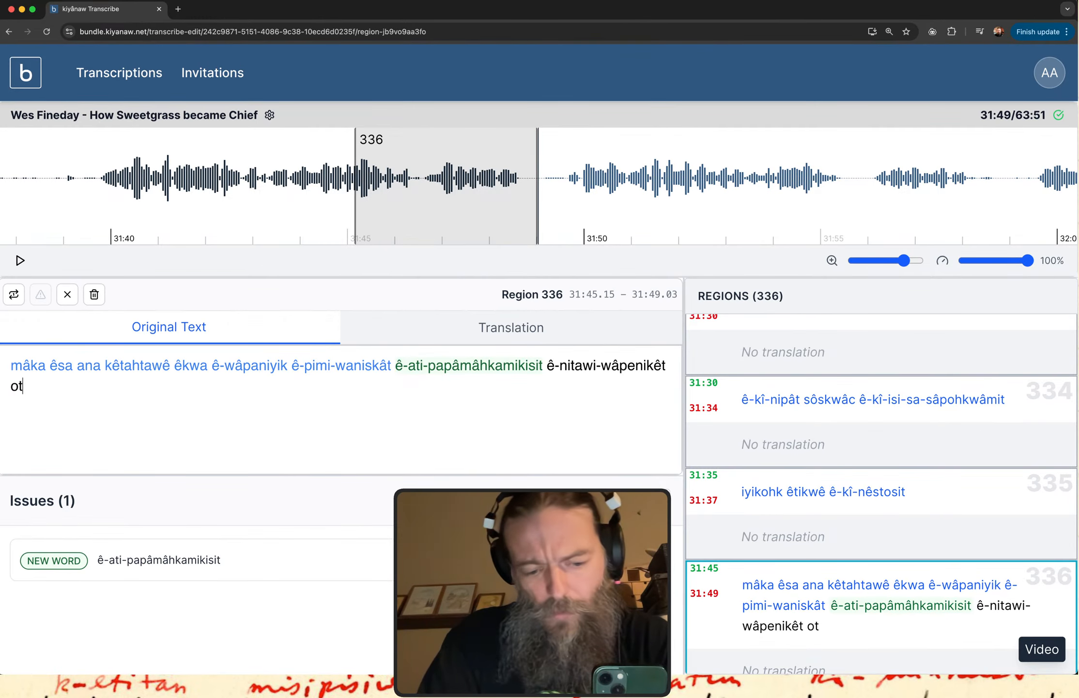
{"action": "left_click", "coordinate": [902, 600]}
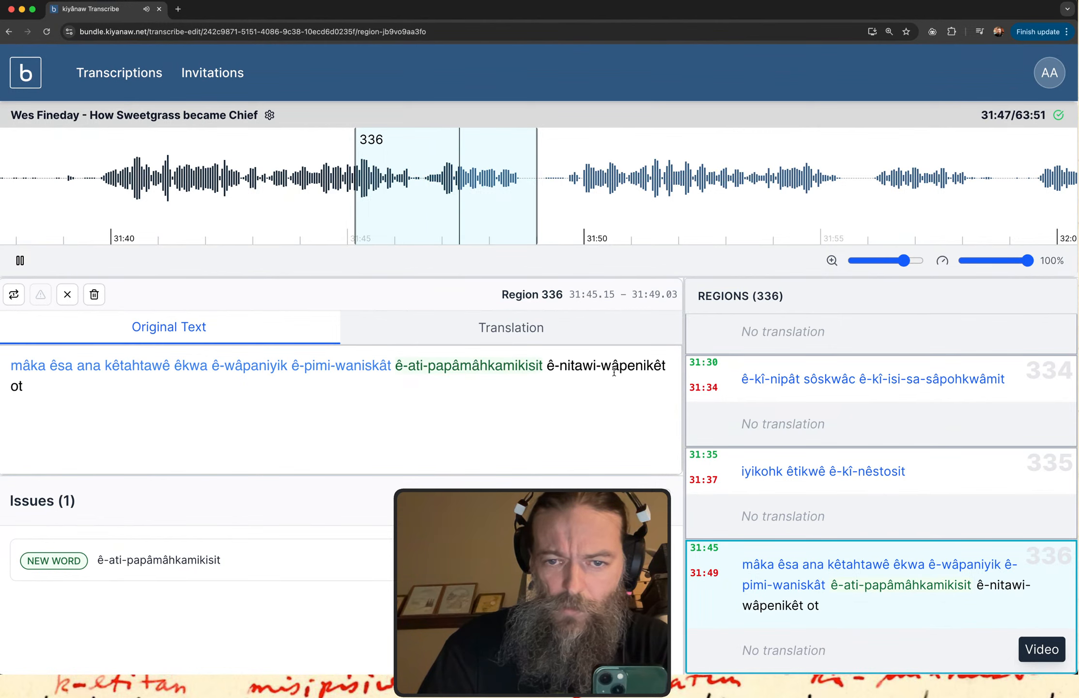
{"action": "left_click", "coordinate": [26, 386]}
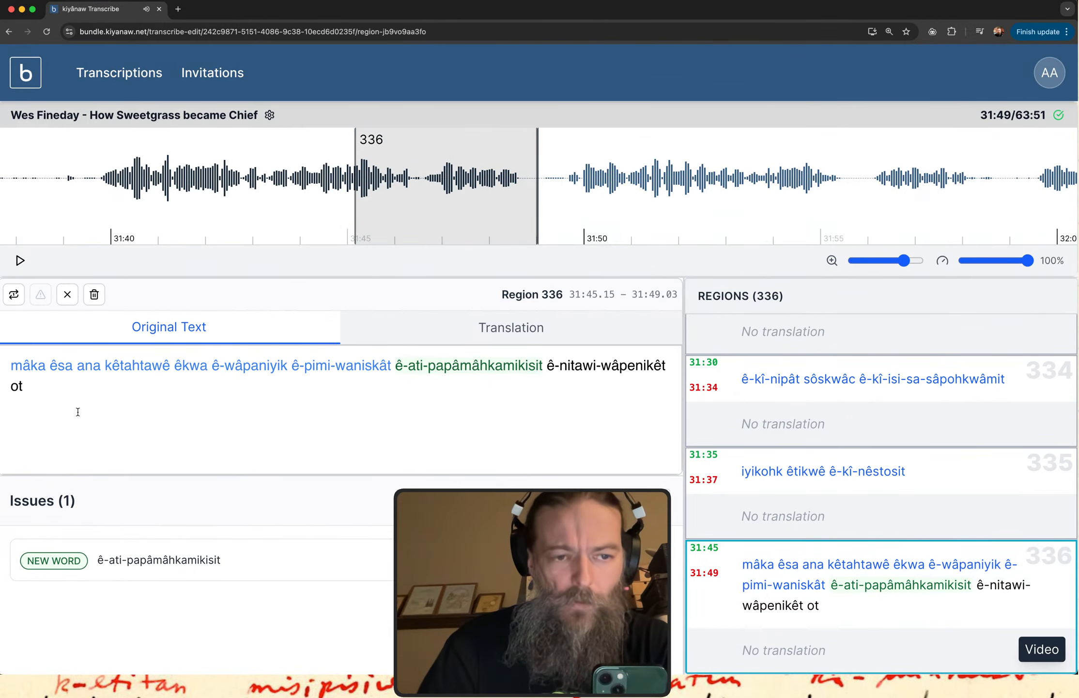
{"action": "key", "text": "BackSpace"}
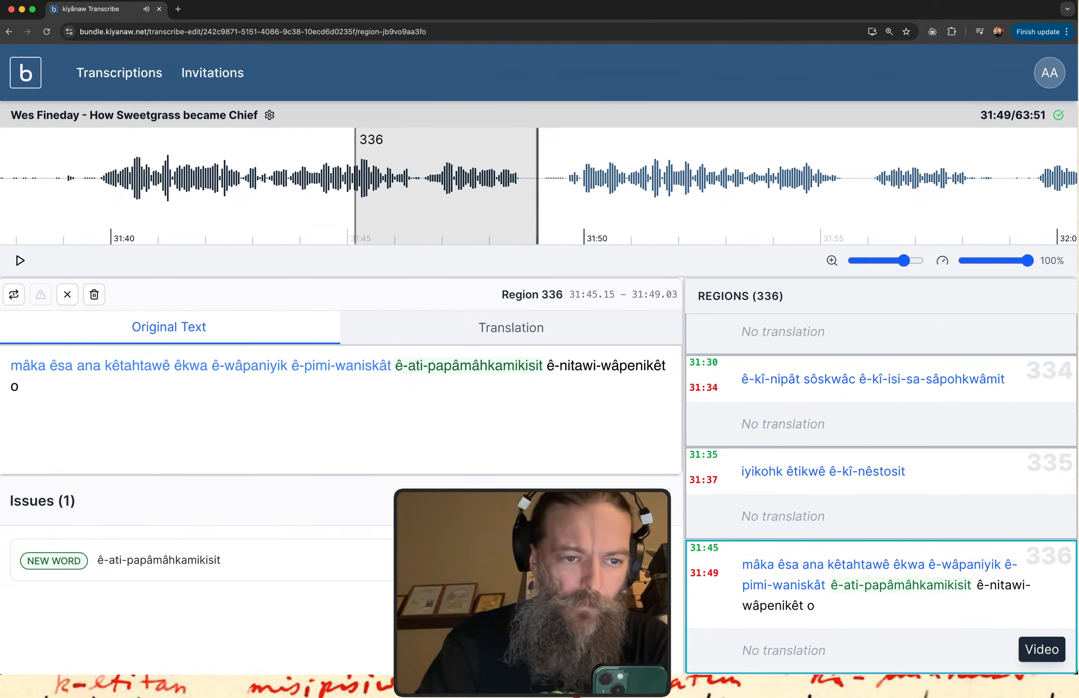
{"action": "key", "text": "BackSpace"}
Append "ôhi otêma" to the end of region 336's original text.
{"action": "type", "text": "ôhi o"}
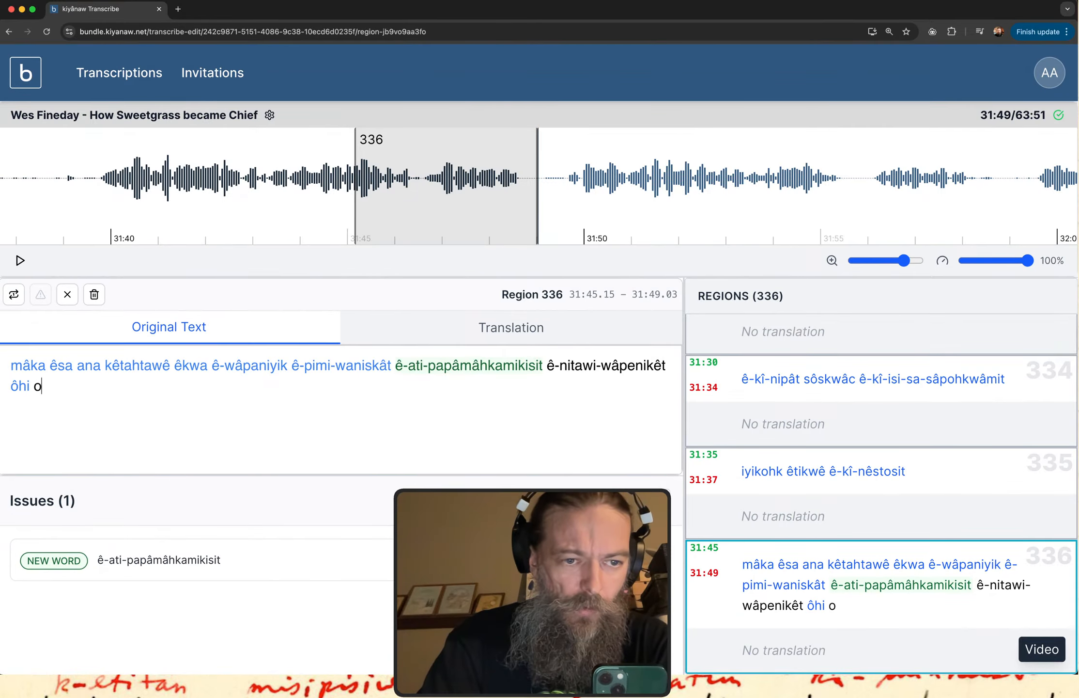
{"action": "key", "text": "BackSpace"}
{"action": "type", "text": "ôtêma"}
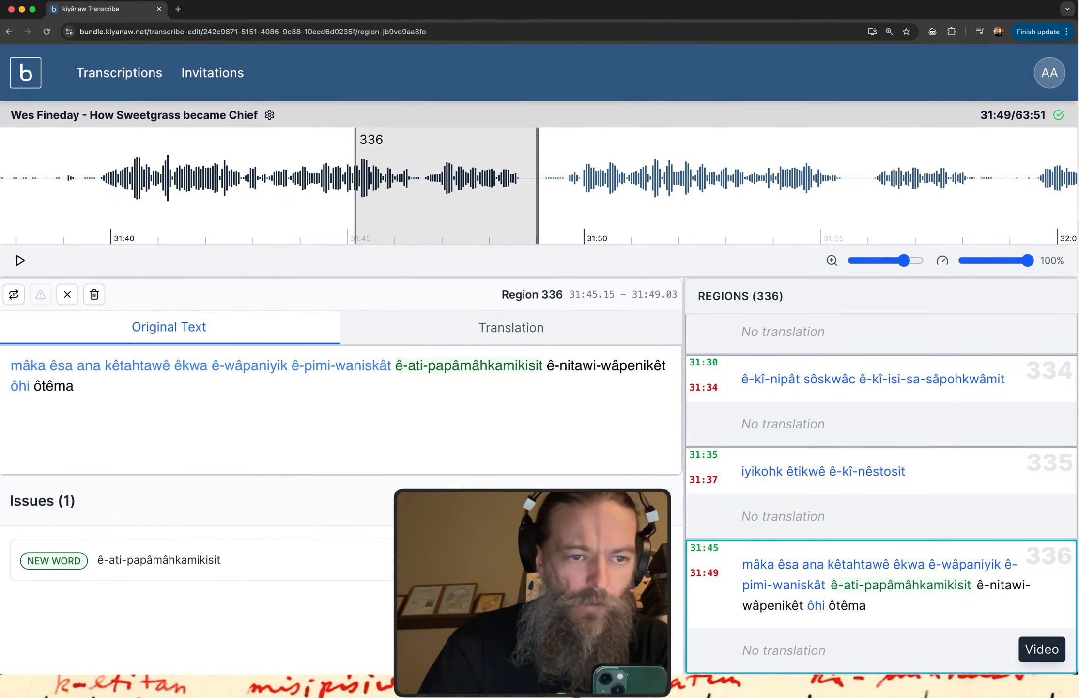
{"action": "left_click", "coordinate": [42, 386]}
{"action": "key", "text": "BackSpace"}
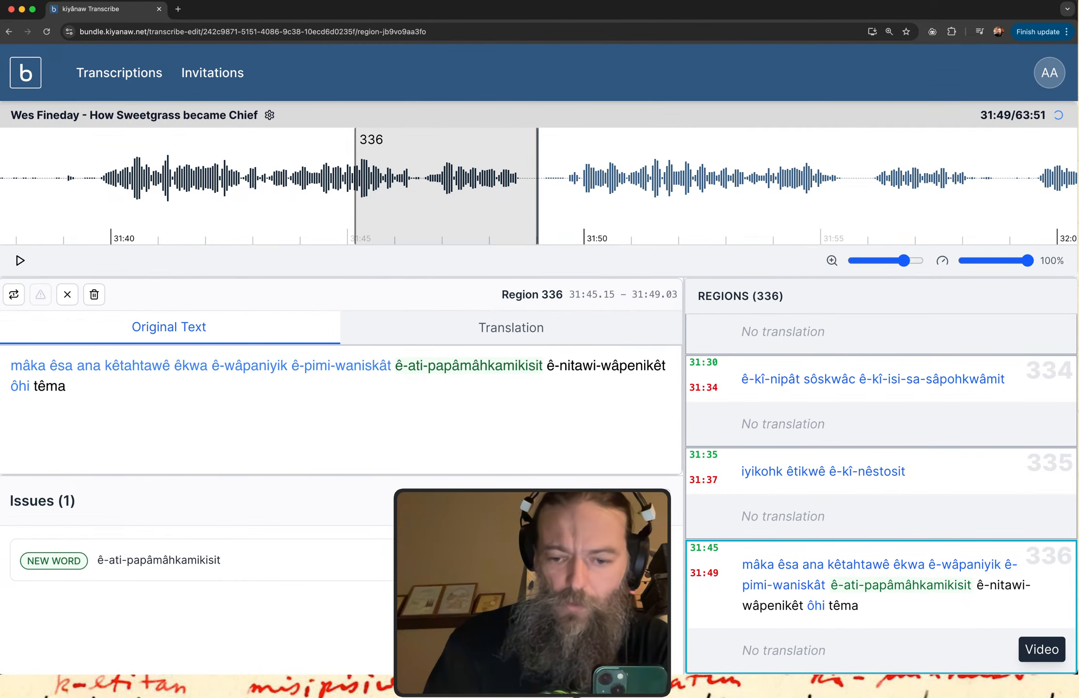
{"action": "type", "text": "o"}
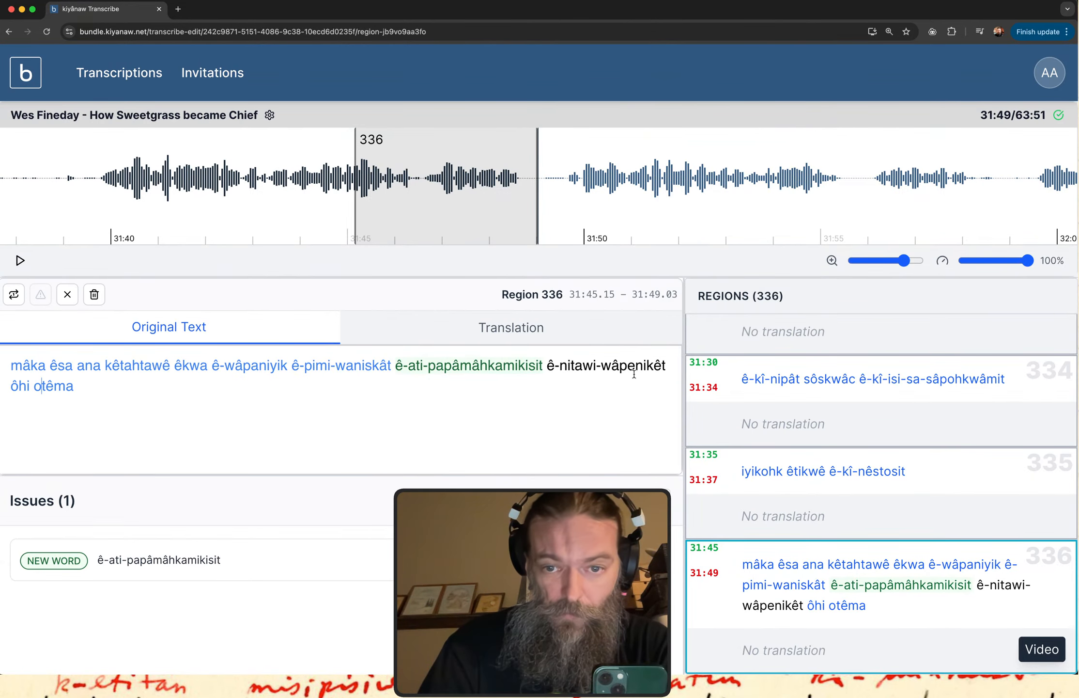
Search the itwêwina dictionary for "wapenike", then return to the transcript and replay region 336.
{"action": "key", "text": "ctrl+Up"}
{"action": "left_click", "coordinate": [291, 301]}
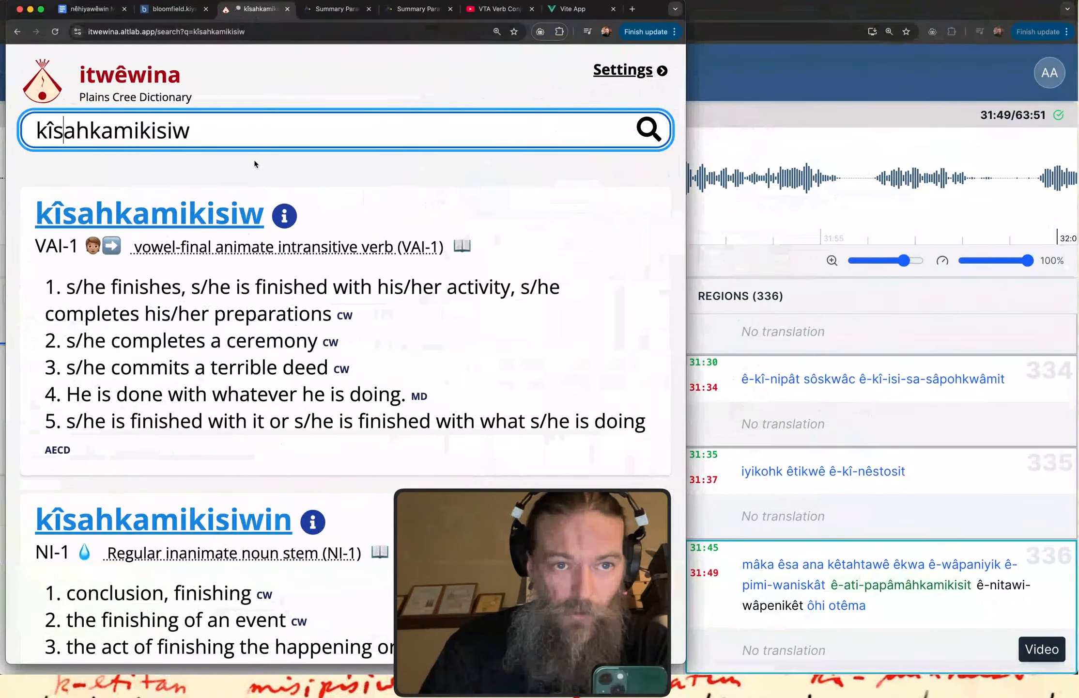
{"action": "triple_click", "coordinate": [239, 127]}
{"action": "type", "text": "wap"}
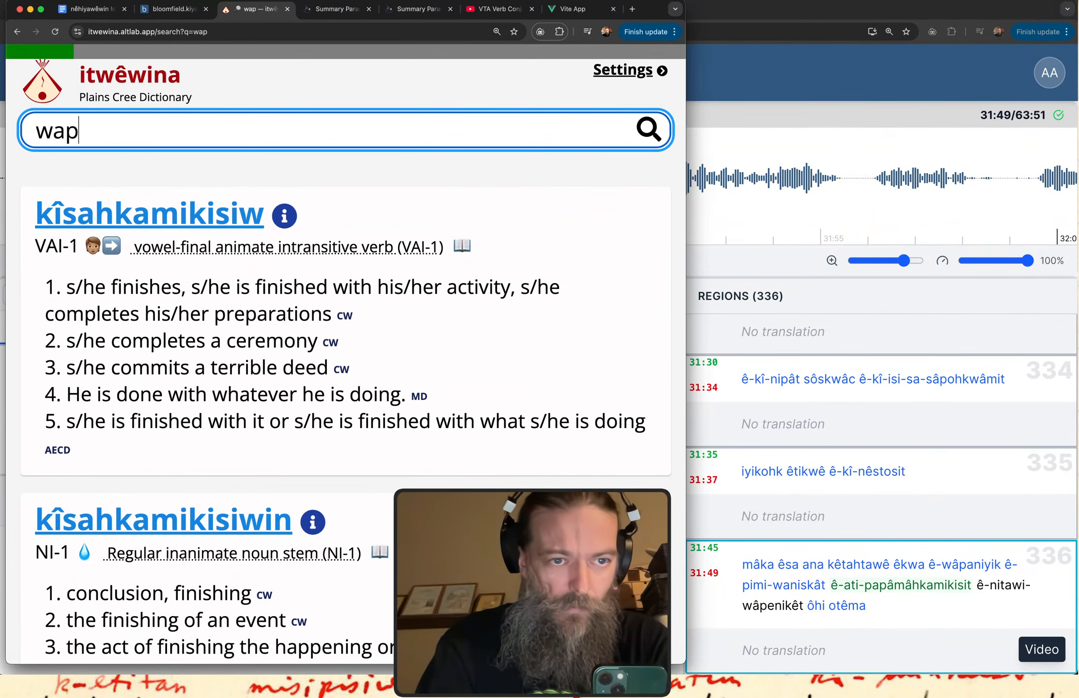
{"action": "type", "text": "enike"}
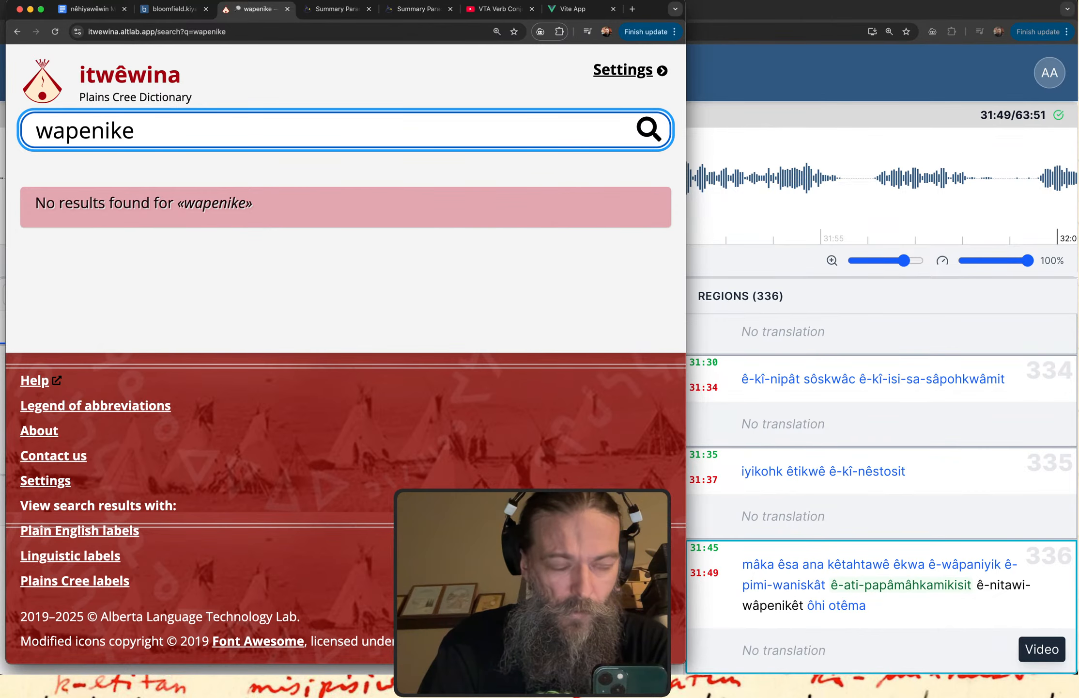
{"action": "left_click", "coordinate": [761, 65]}
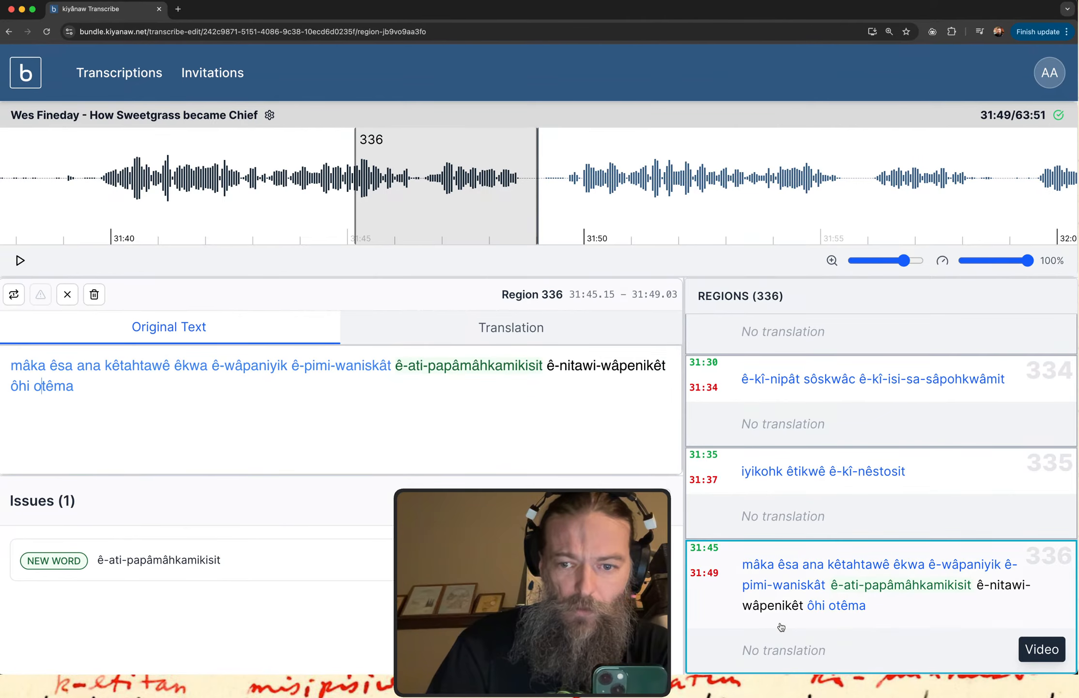
{"action": "left_click", "coordinate": [806, 594]}
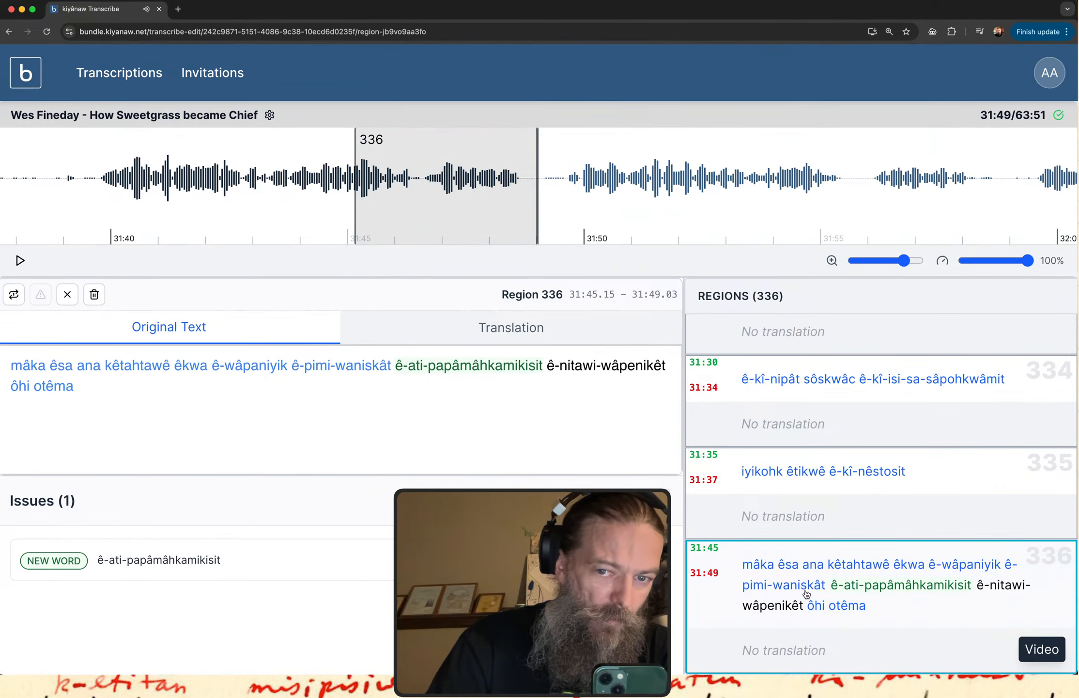
Search the itwêwina dictionary for the spellings "wapinike" and "wapenikew".
{"action": "key", "text": "ctrl+Up"}
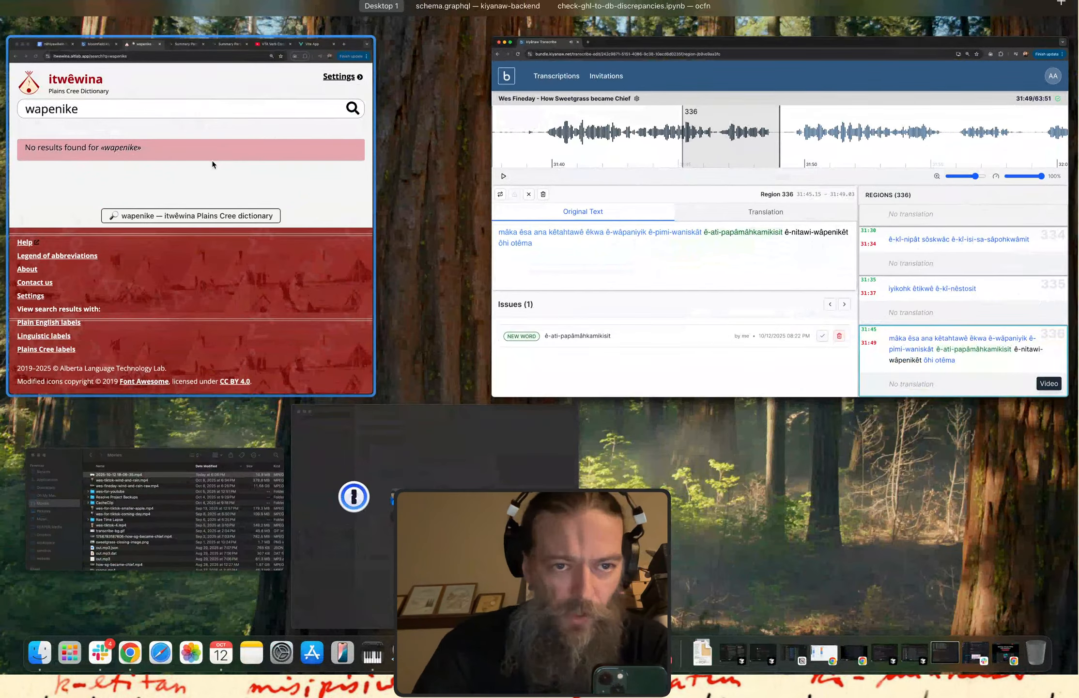
{"action": "left_click", "coordinate": [212, 164]}
{"action": "left_click", "coordinate": [95, 130]}
{"action": "key", "text": "BackSpace"}
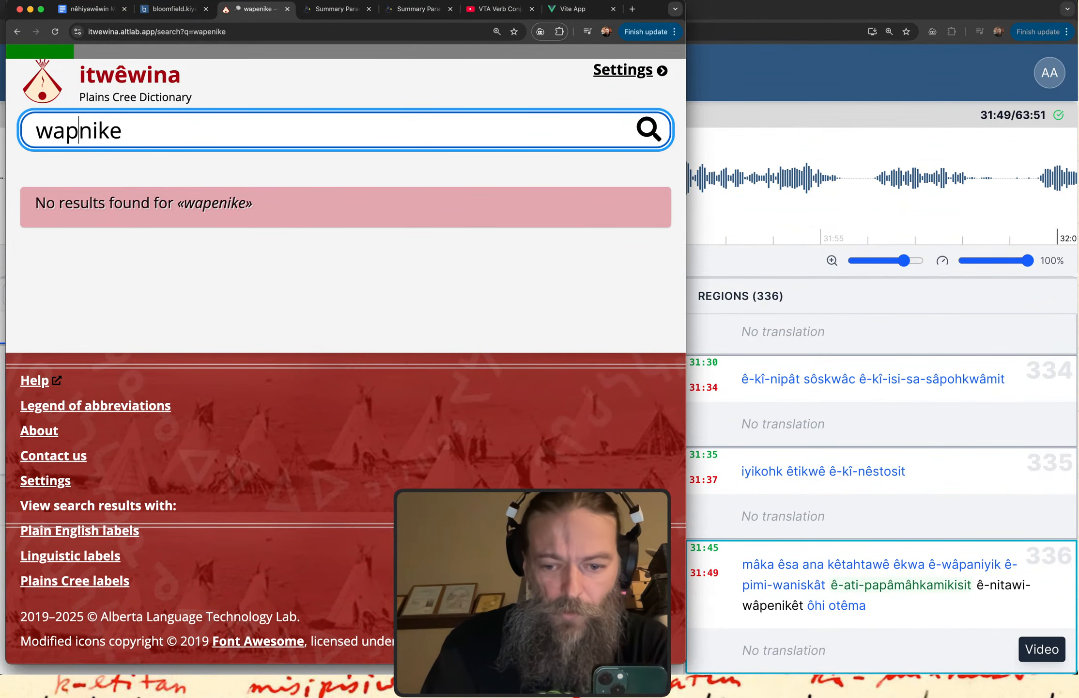
{"action": "type", "text": "i"}
{"action": "key", "text": "Return"}
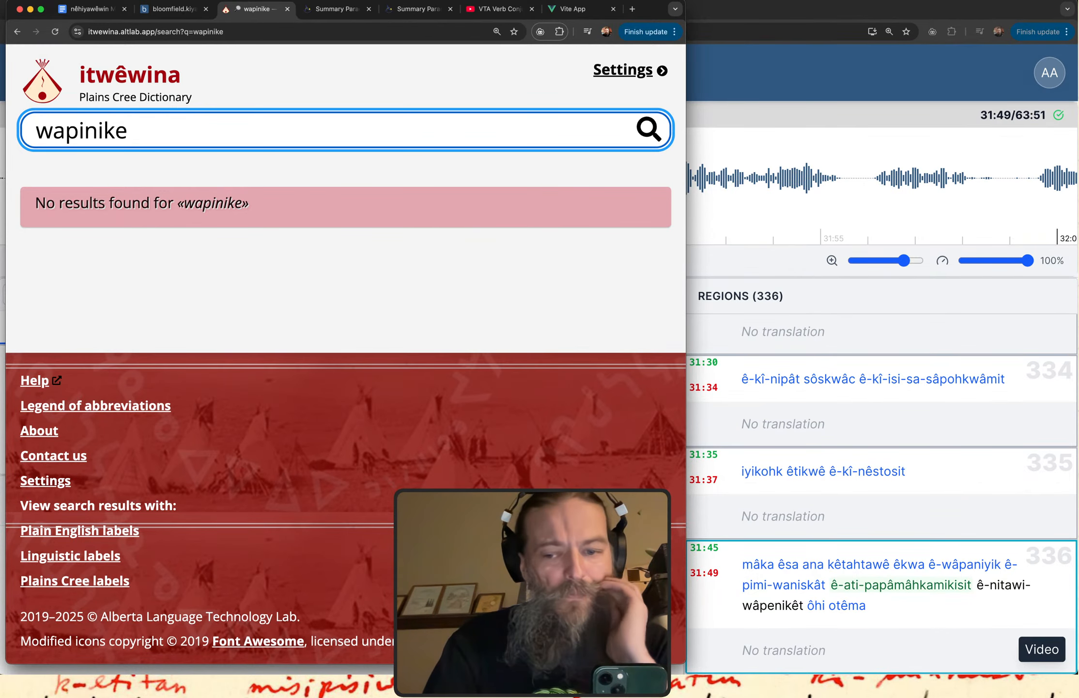
{"action": "key", "text": "BackSpace"}
{"action": "type", "text": "e"}
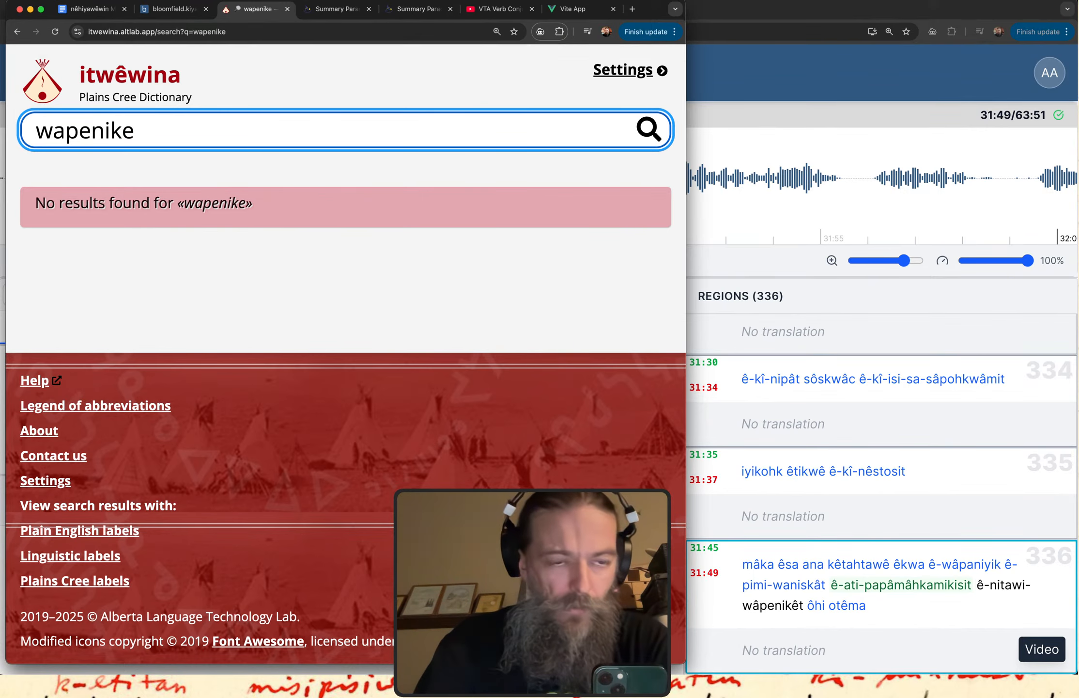
{"action": "left_click", "coordinate": [134, 130]}
{"action": "type", "text": "w"}
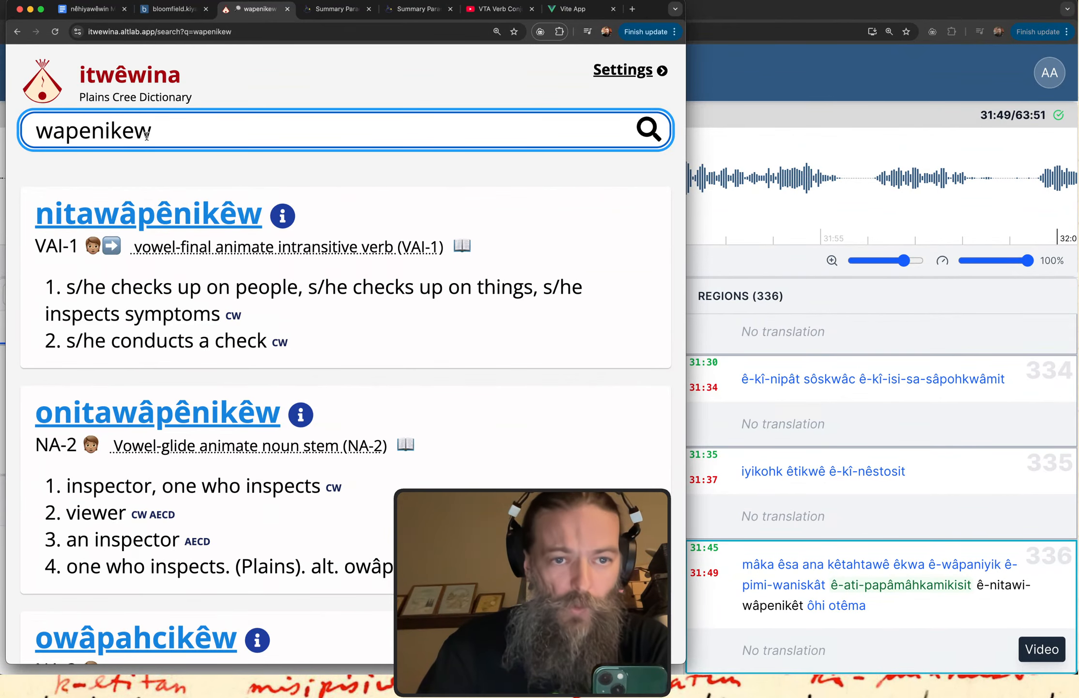
Return to the transcript and respell "ê-nitawi-wâpenikêt" in region 336 as "ê-nitawâpênikêt".
{"action": "left_click", "coordinate": [816, 85]}
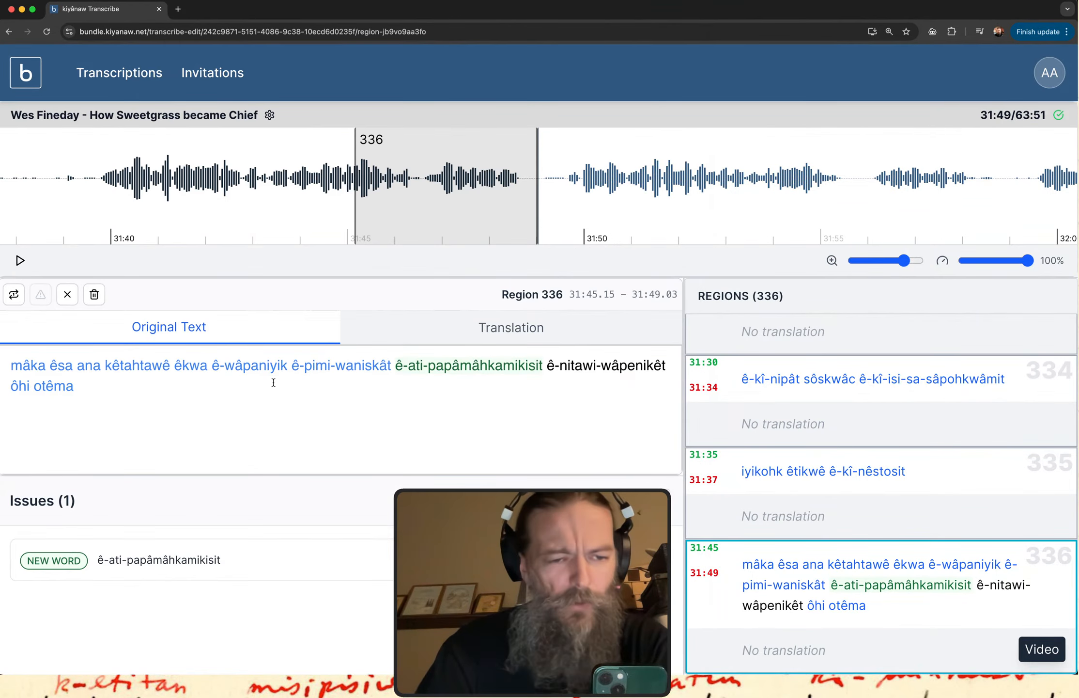
{"action": "left_click", "coordinate": [600, 367]}
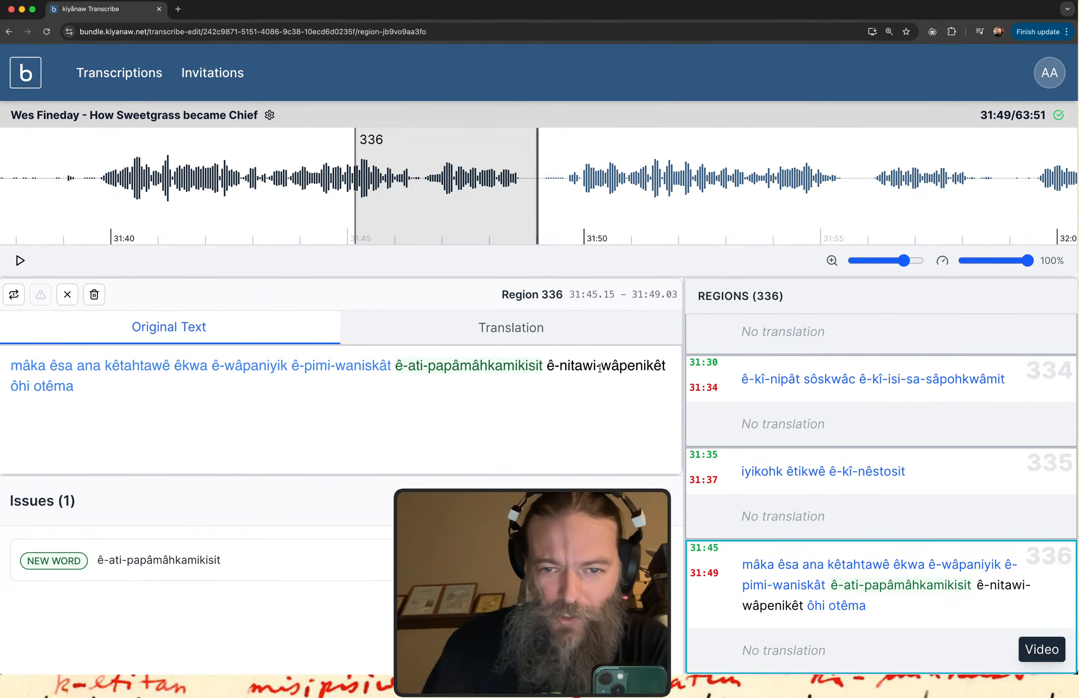
{"action": "key", "text": "BackSpace"}
{"action": "key", "text": "BackSpace"}
{"action": "key", "text": "Delete"}
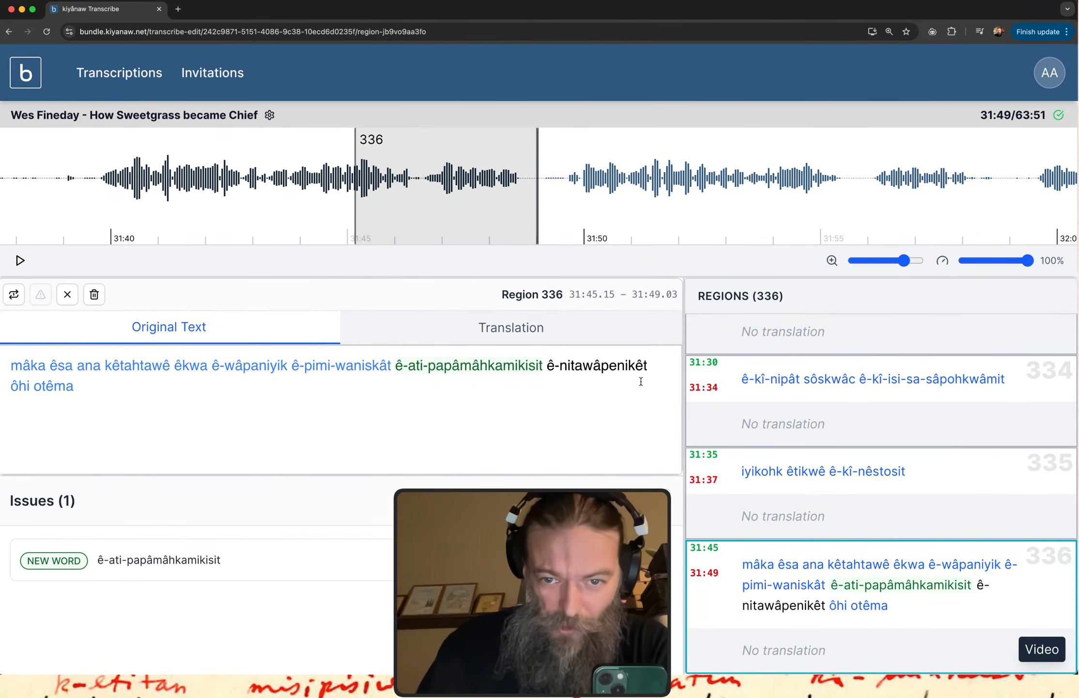
{"action": "key", "text": "super+Tab"}
{"action": "key", "text": "super+Tab"}
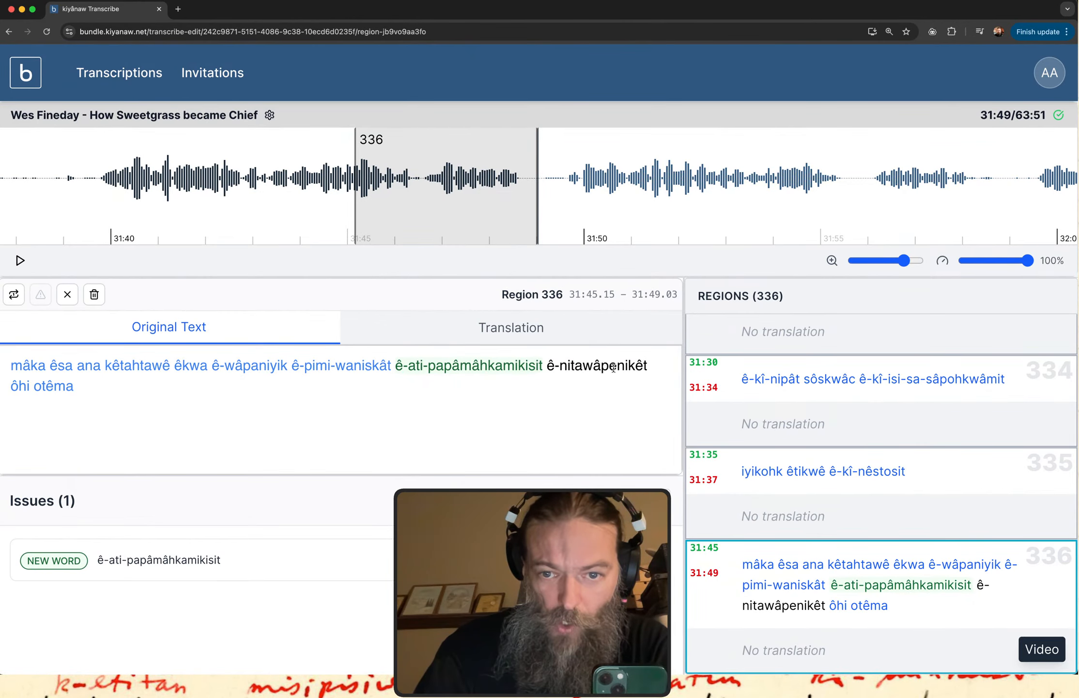
{"action": "left_click", "coordinate": [613, 368]}
{"action": "key", "text": "BackSpace"}
{"action": "type", "text": "ê"}
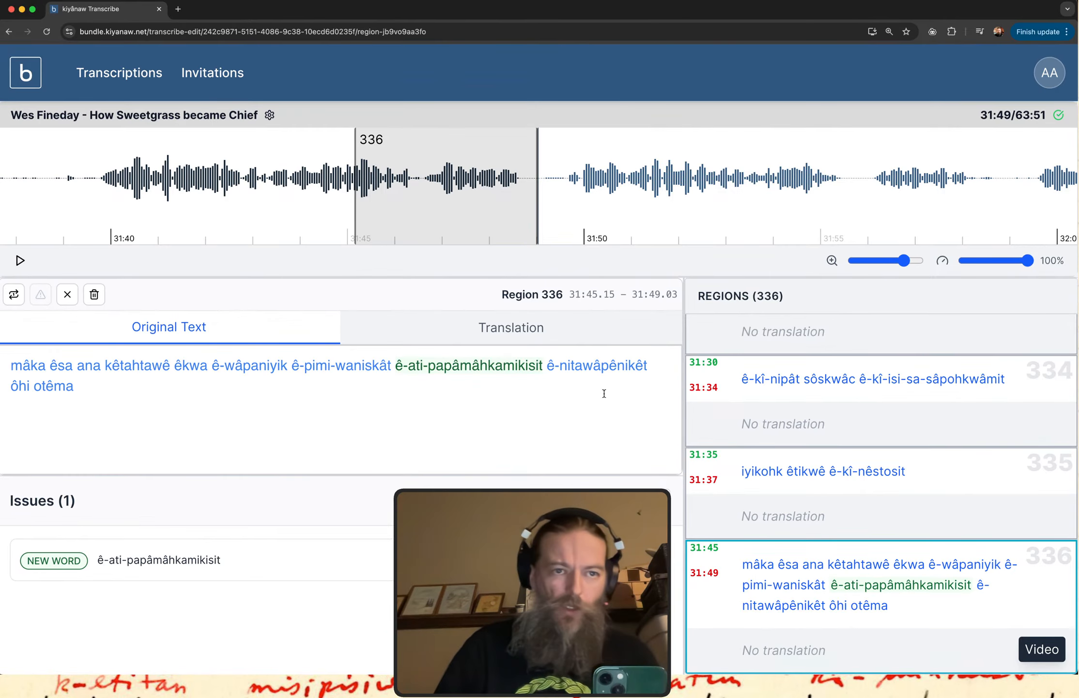
Switch to the Google Docs document "nêhiyawêwin May 25" and add "atim" below the last example sentence.
{"action": "key", "text": "ctrl+Up"}
{"action": "left_click", "coordinate": [242, 218]}
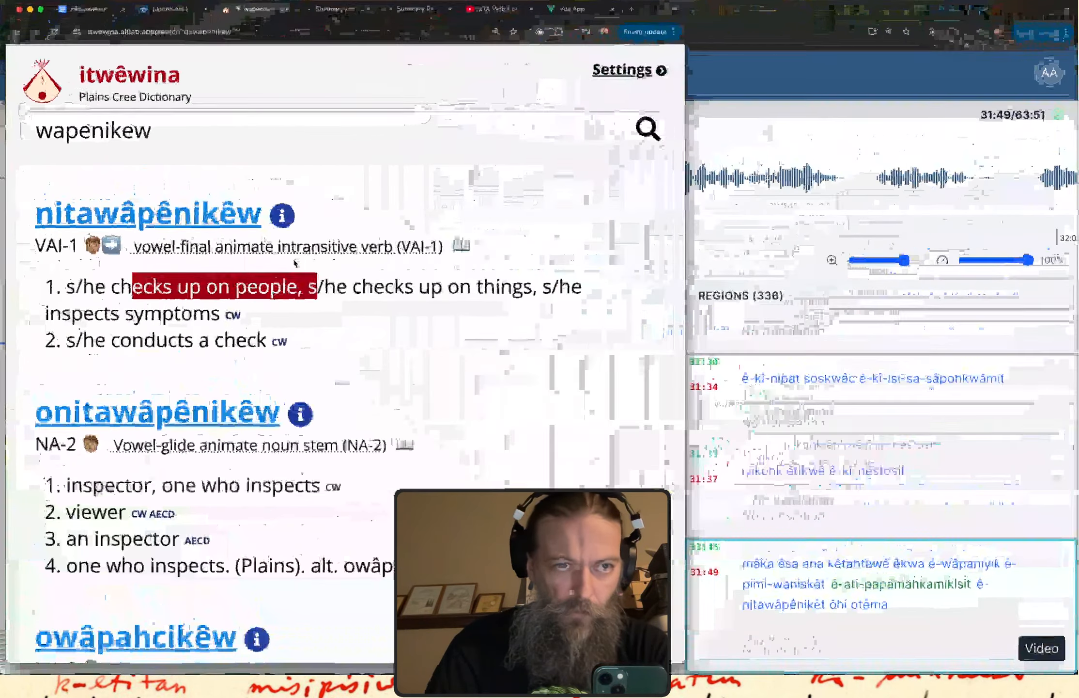
{"action": "left_click", "coordinate": [111, 10]}
{"action": "scroll", "coordinate": [255, 383], "scroll_direction": "down", "scroll_amount": 2}
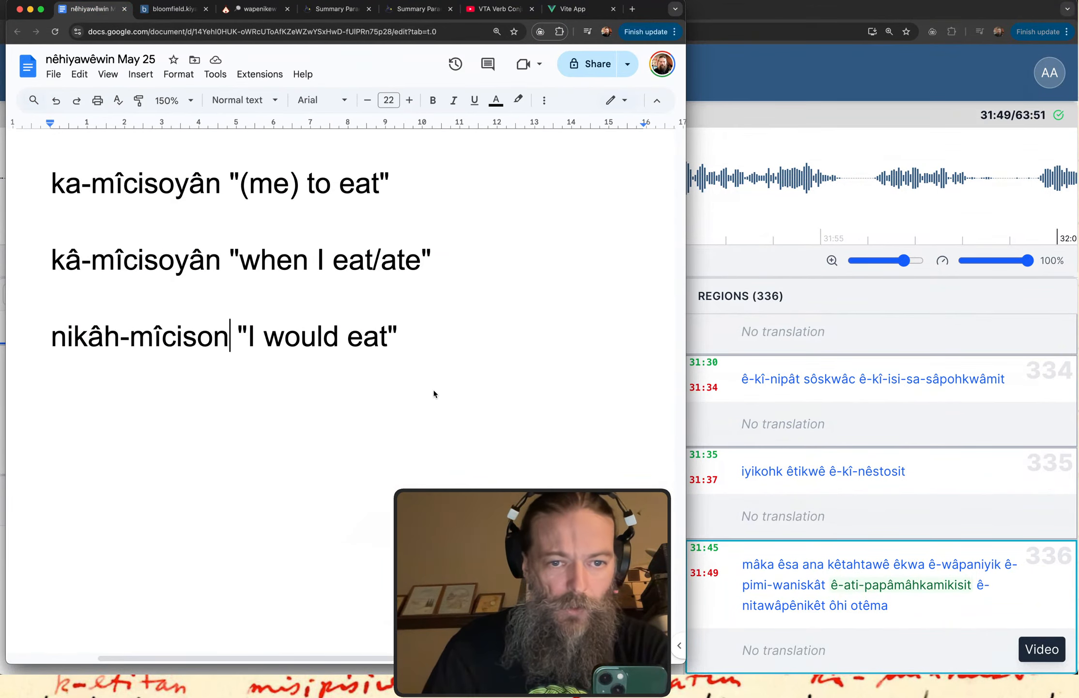
{"action": "double_click", "coordinate": [483, 365]}
{"action": "key", "text": "Return"}
{"action": "type", "text": "ata"}
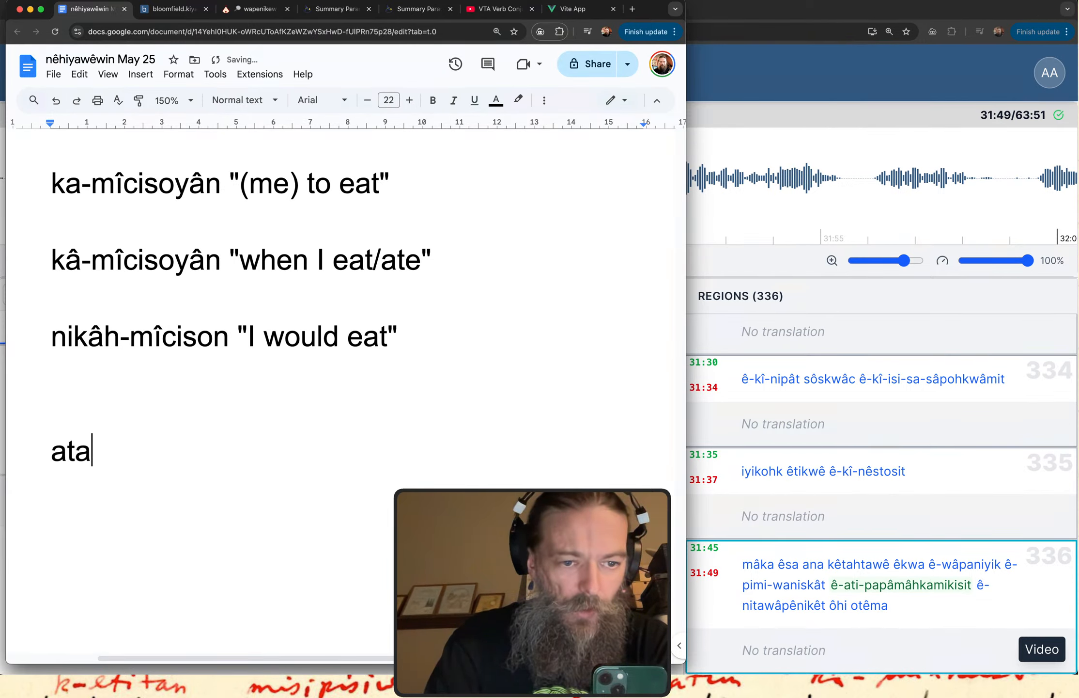
{"action": "key", "text": "BackSpace"}
{"action": "type", "text": "im"}
Add "nitêm" and "otêma" on separate lines below "atim".
{"action": "key", "text": "Return"}
{"action": "type", "text": "nit"}
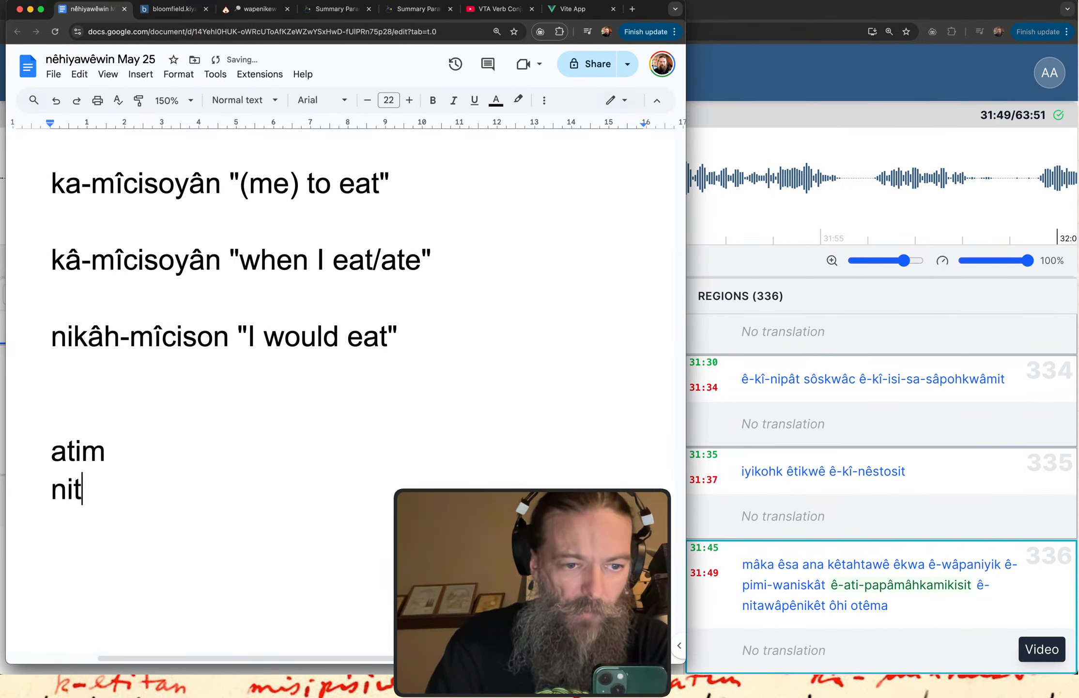
{"action": "type", "text": "ênm"}
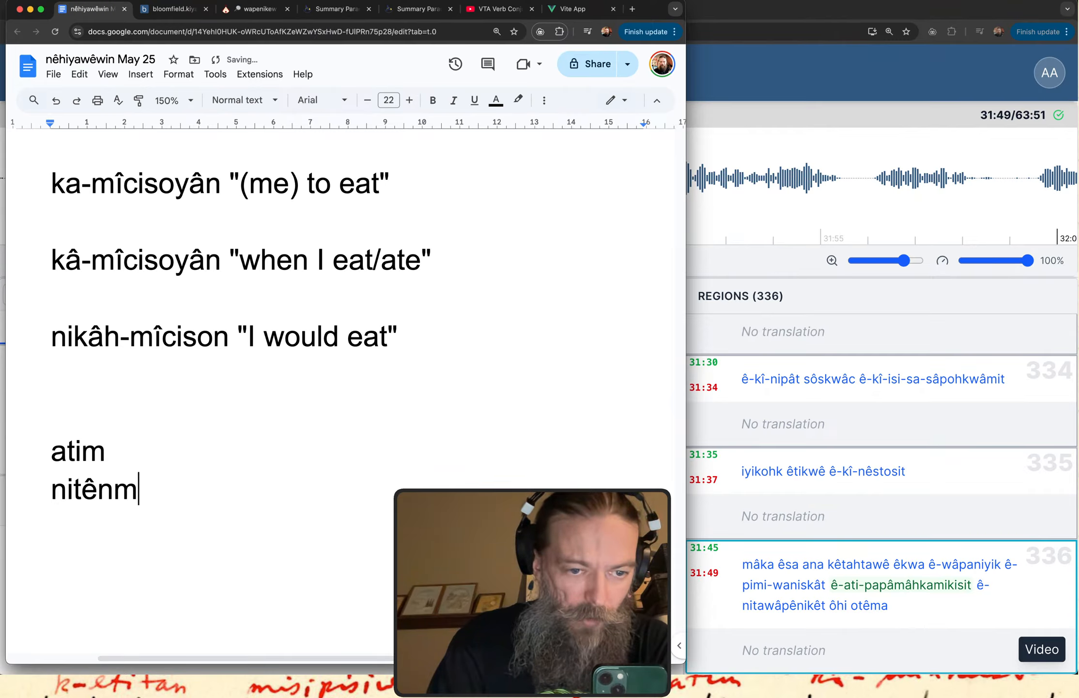
{"action": "key", "text": "BackSpace"}
{"action": "key", "text": "BackSpace"}
{"action": "type", "text": "m"}
{"action": "key", "text": "Return"}
{"action": "type", "text": "o"}
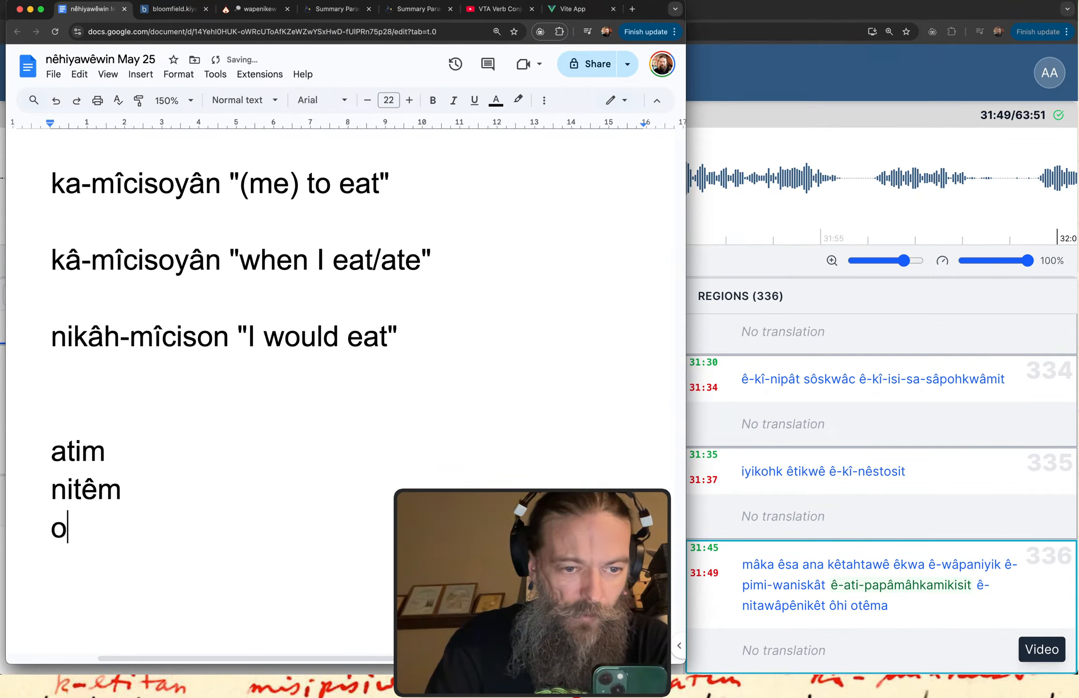
{"action": "type", "text": "têma"}
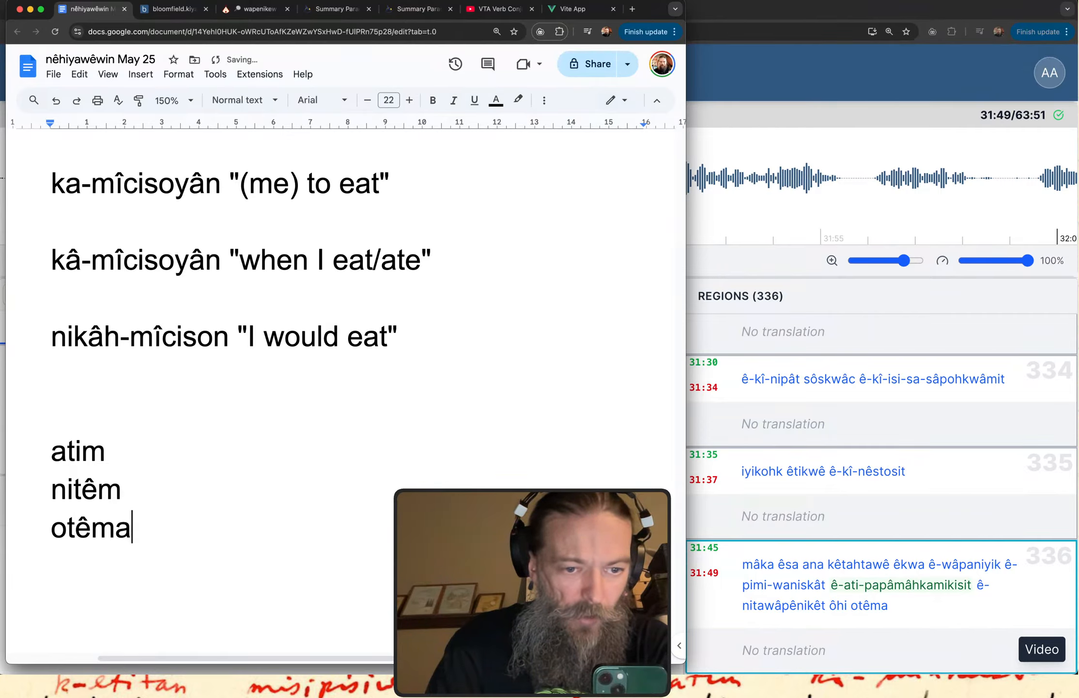
Insert "misatim" and "mistatim" on separate lines between "atim" and "nitêm".
{"action": "double_click", "coordinate": [77, 452]}
{"action": "double_click", "coordinate": [167, 454]}
{"action": "key", "text": "Return"}
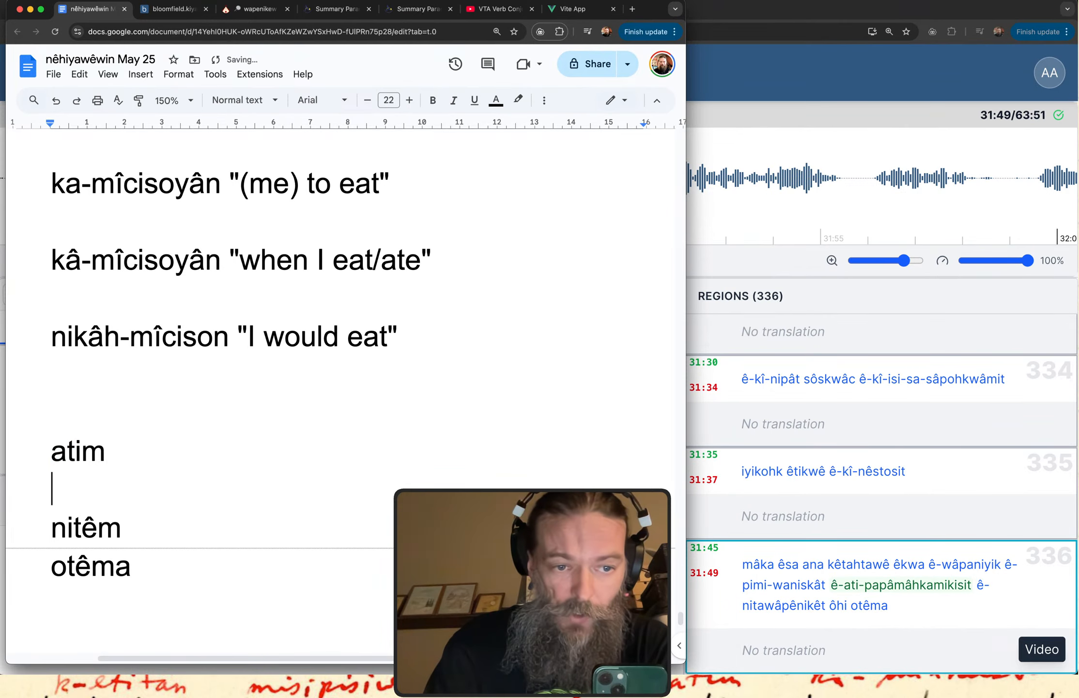
{"action": "type", "text": "mista"}
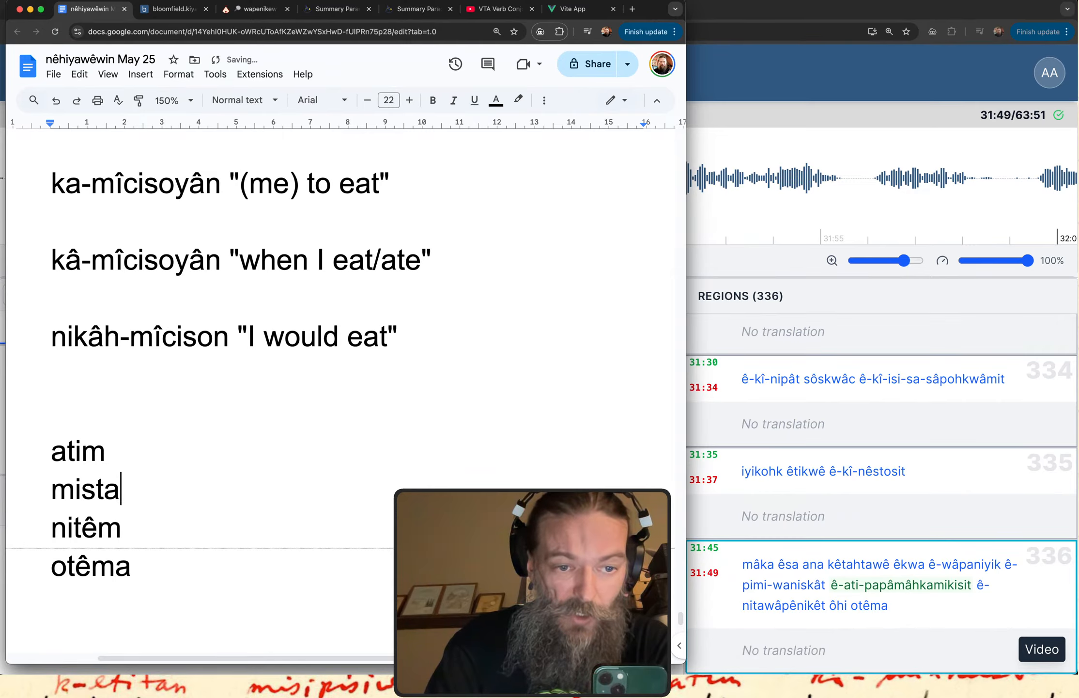
{"action": "key", "text": "BackSpace"}
{"action": "key", "text": "BackSpace"}
{"action": "type", "text": "atim"}
{"action": "key", "text": "Return"}
{"action": "type", "text": "mi"}
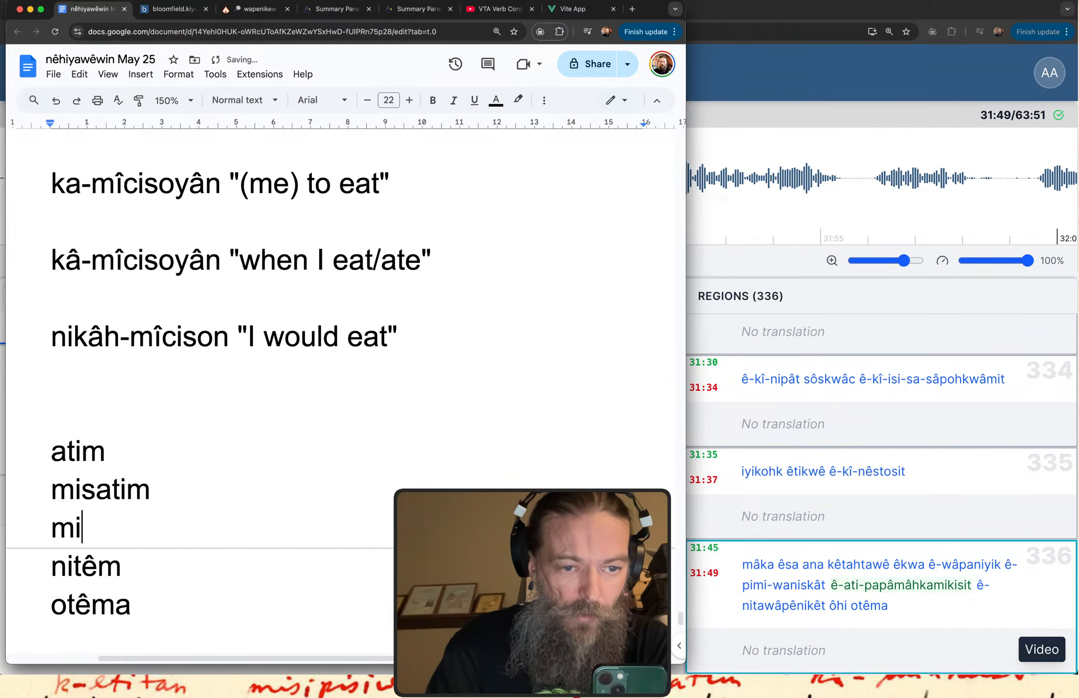
{"action": "type", "text": "statim"}
{"action": "scroll", "coordinate": [339, 339], "scroll_direction": "down", "scroll_amount": 3}
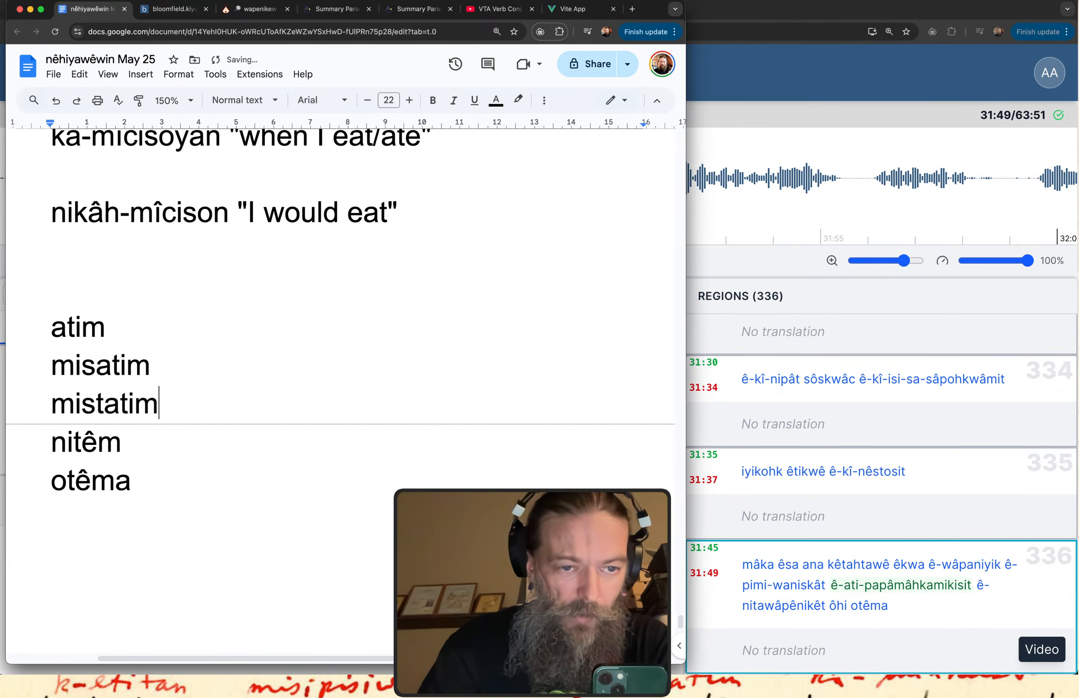
Return from the document to kiyânaw Transcribe and examine the words "otêma" and "wâpaniyik" in region 336.
{"action": "double_click", "coordinate": [70, 326]}
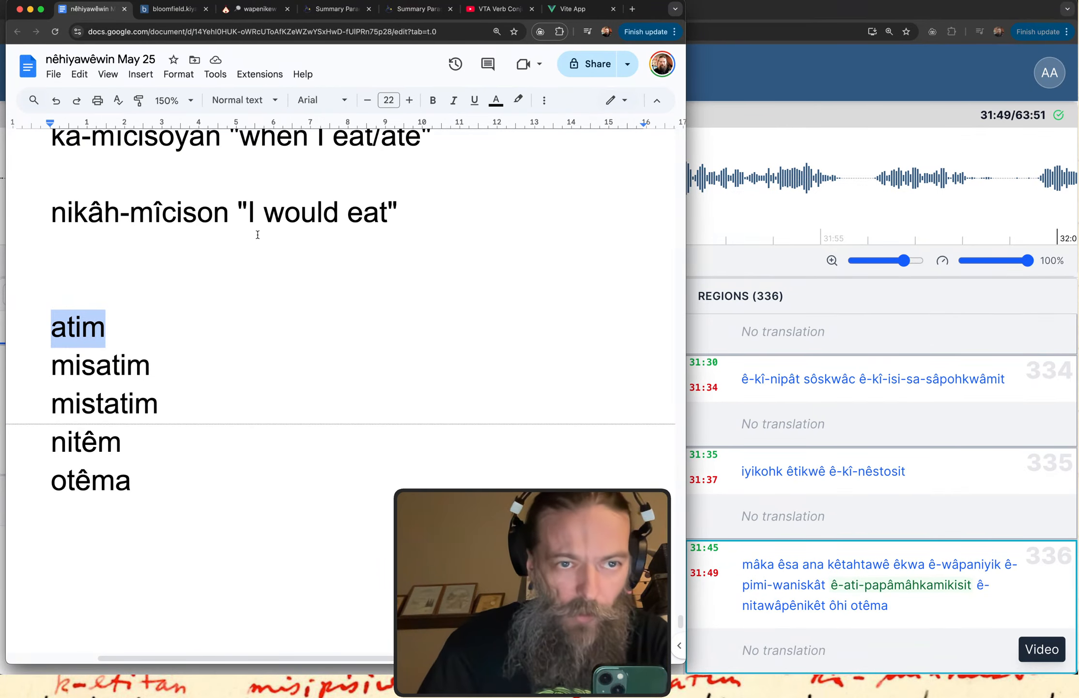
{"action": "left_click", "coordinate": [789, 17]}
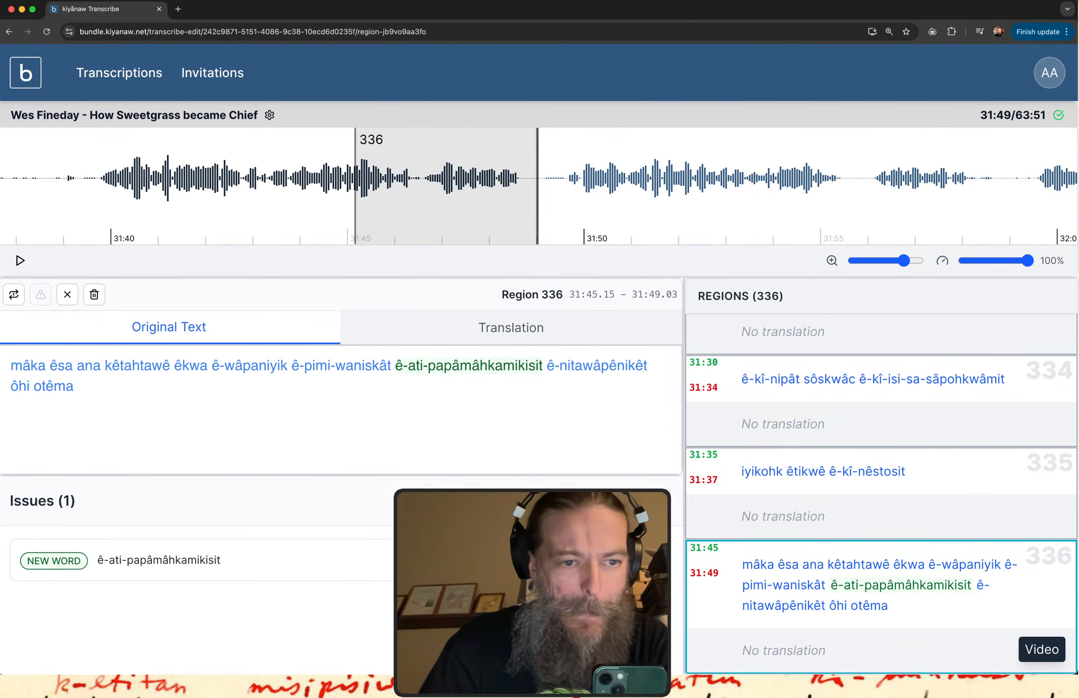
{"action": "double_click", "coordinate": [54, 385]}
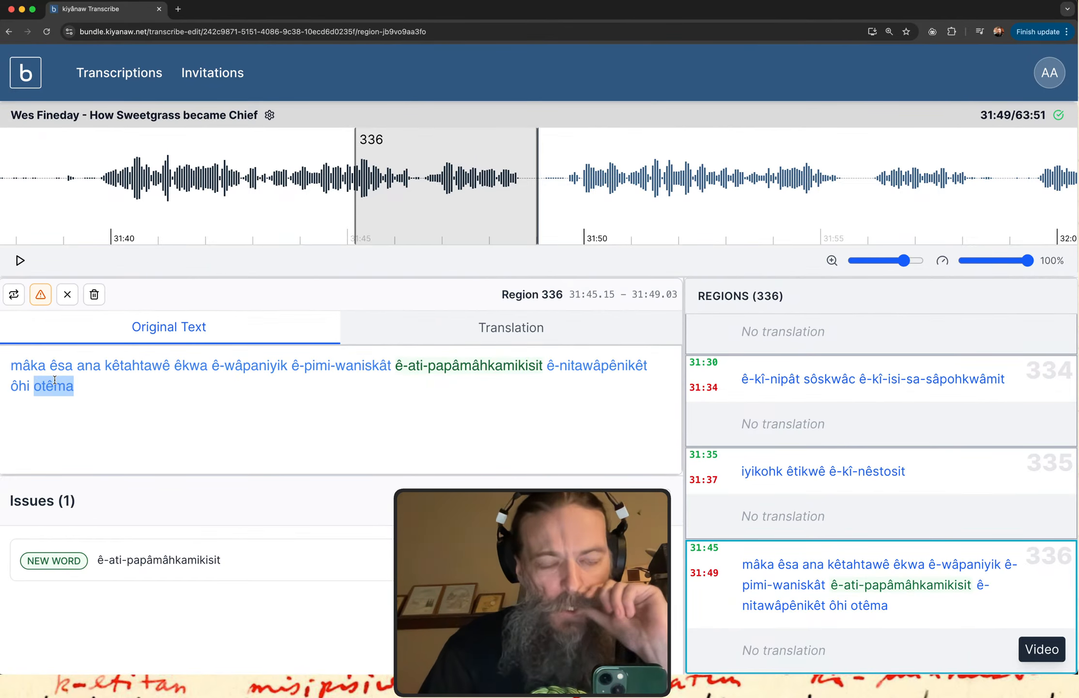
{"action": "double_click", "coordinate": [248, 366]}
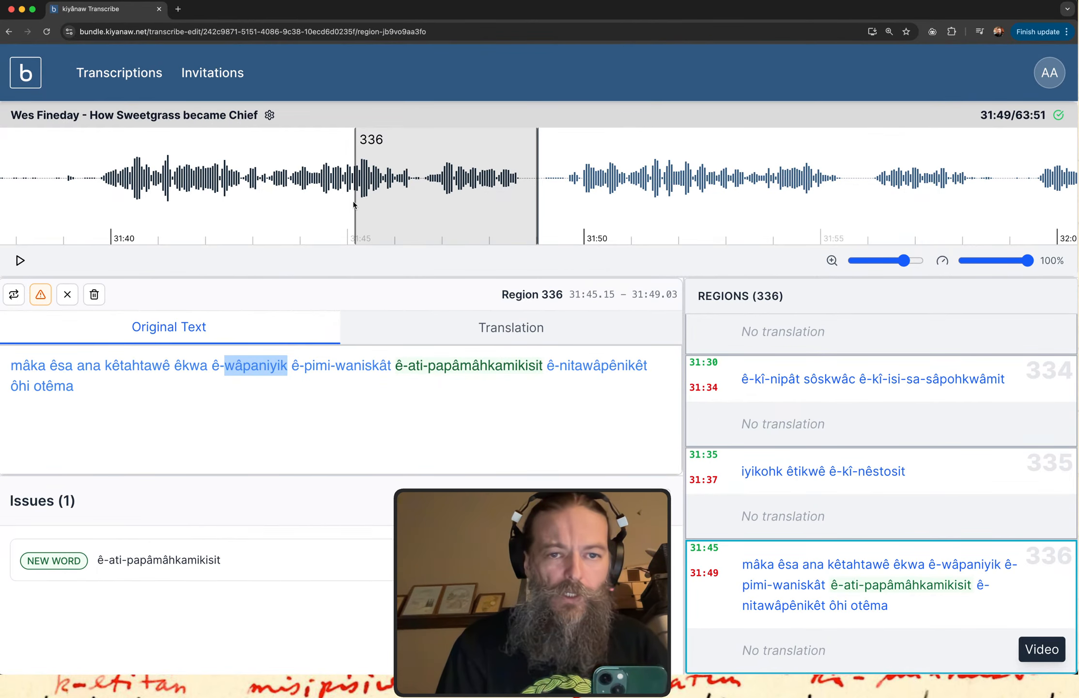
Extend region 336 backwards to start at about 31:39.43 and play the region from its new start.
{"action": "left_click_drag", "start_coordinate": [356, 204], "coordinate": [84, 212]}
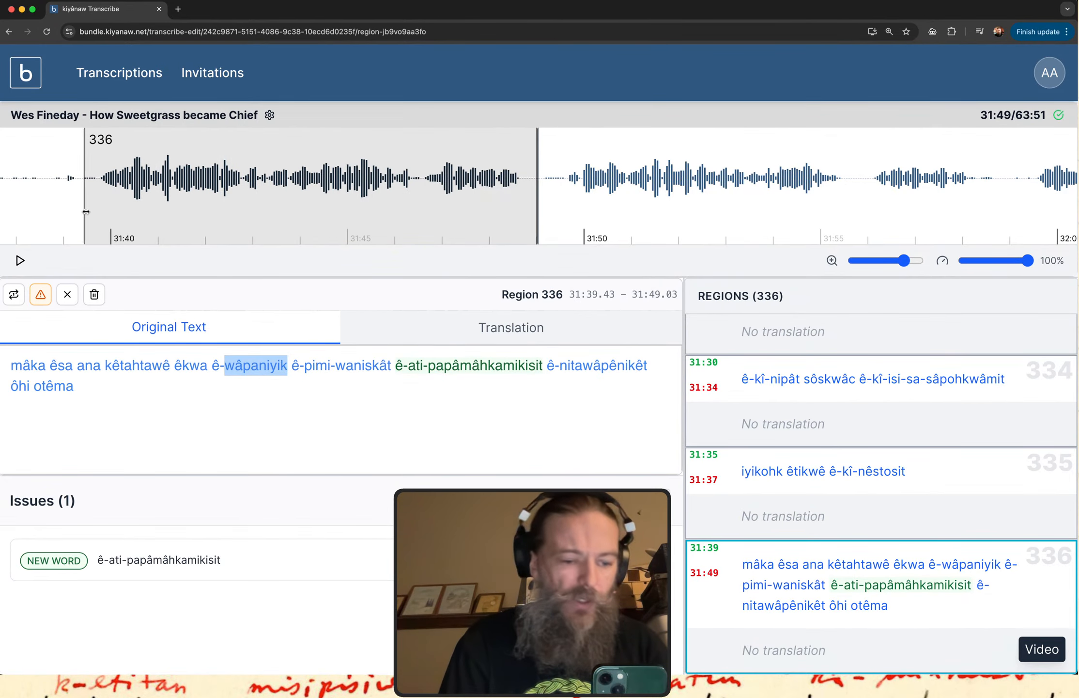
{"action": "left_click", "coordinate": [755, 578]}
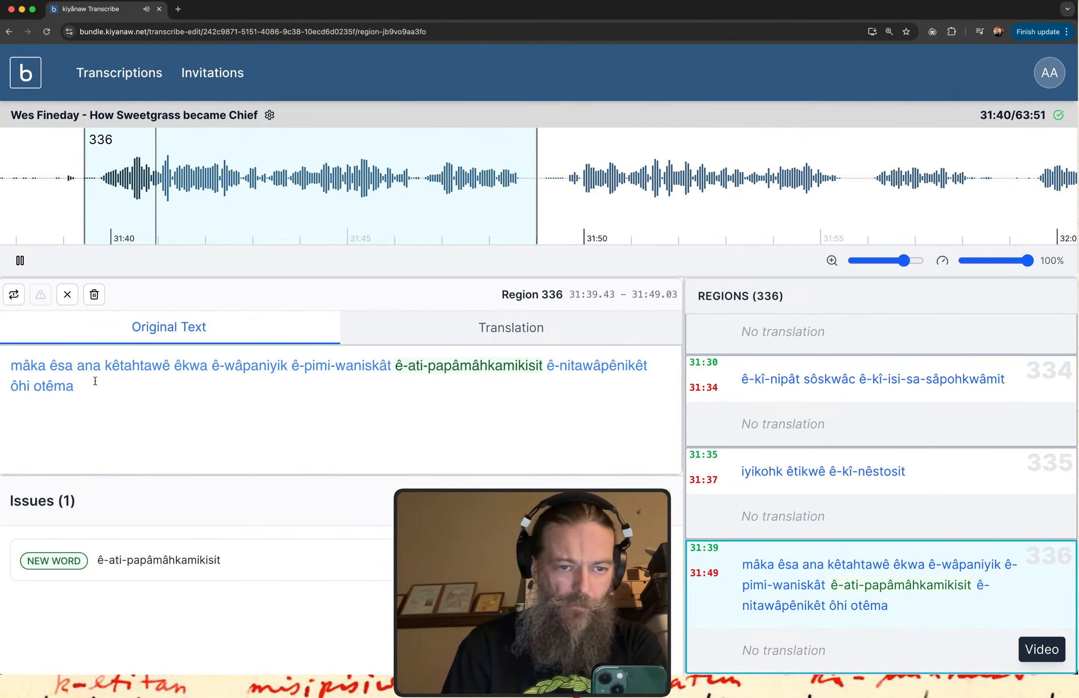
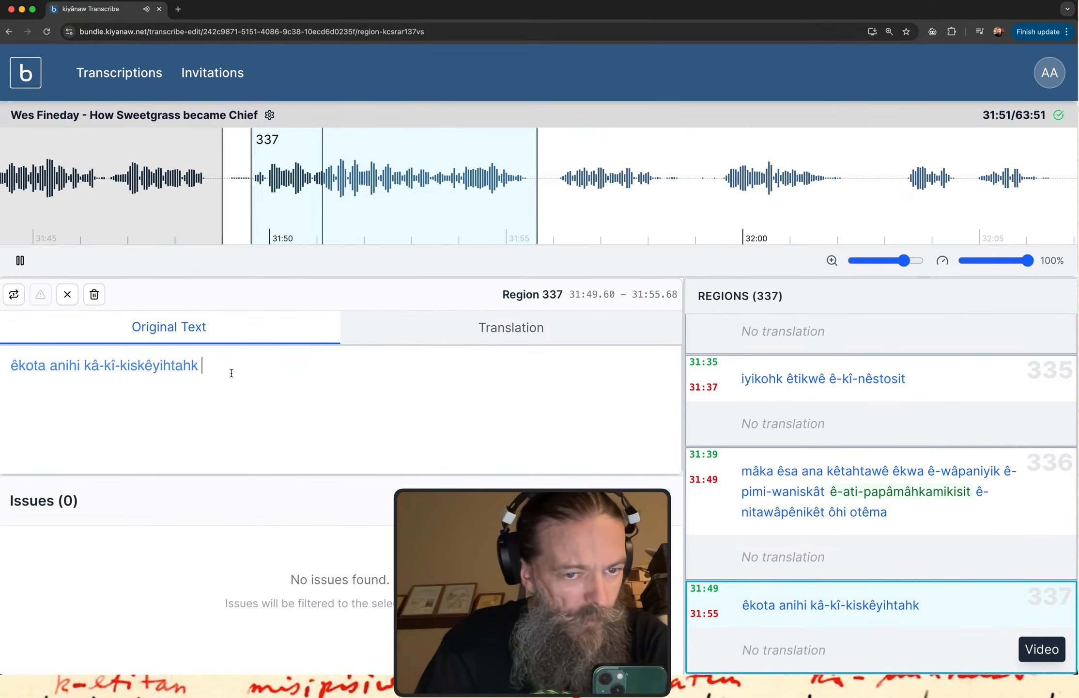
Move the start of region 337 forward to about 31:50.91 and play the shortened region.
{"action": "type", "text": "t"}
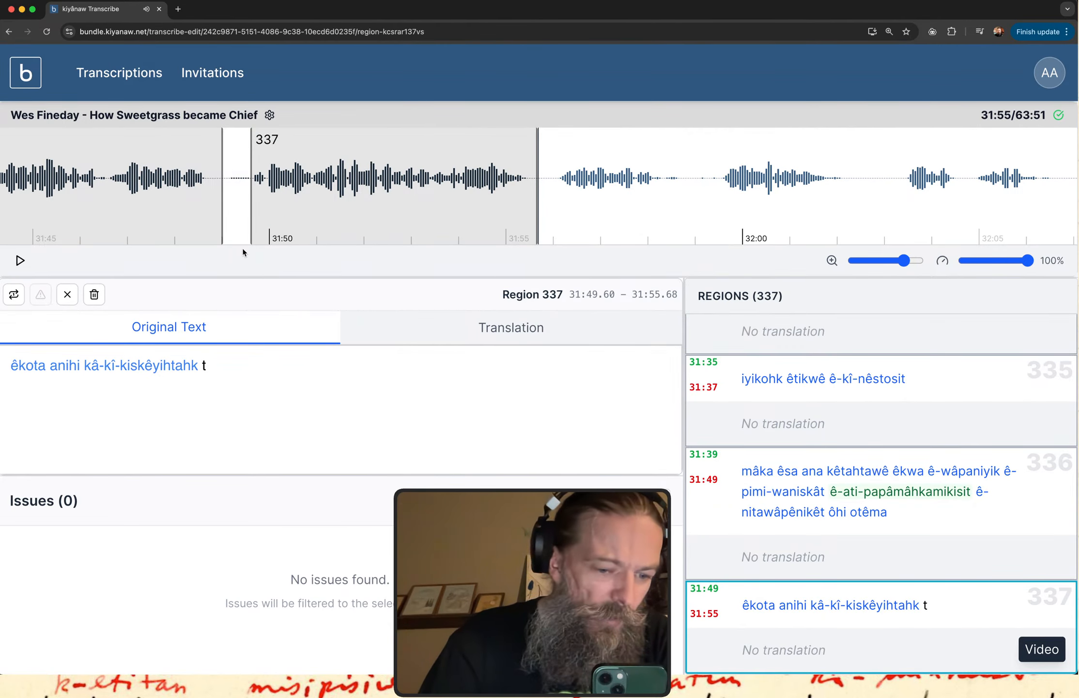
{"action": "left_click", "coordinate": [250, 212]}
{"action": "left_click_drag", "start_coordinate": [252, 207], "coordinate": [314, 207]}
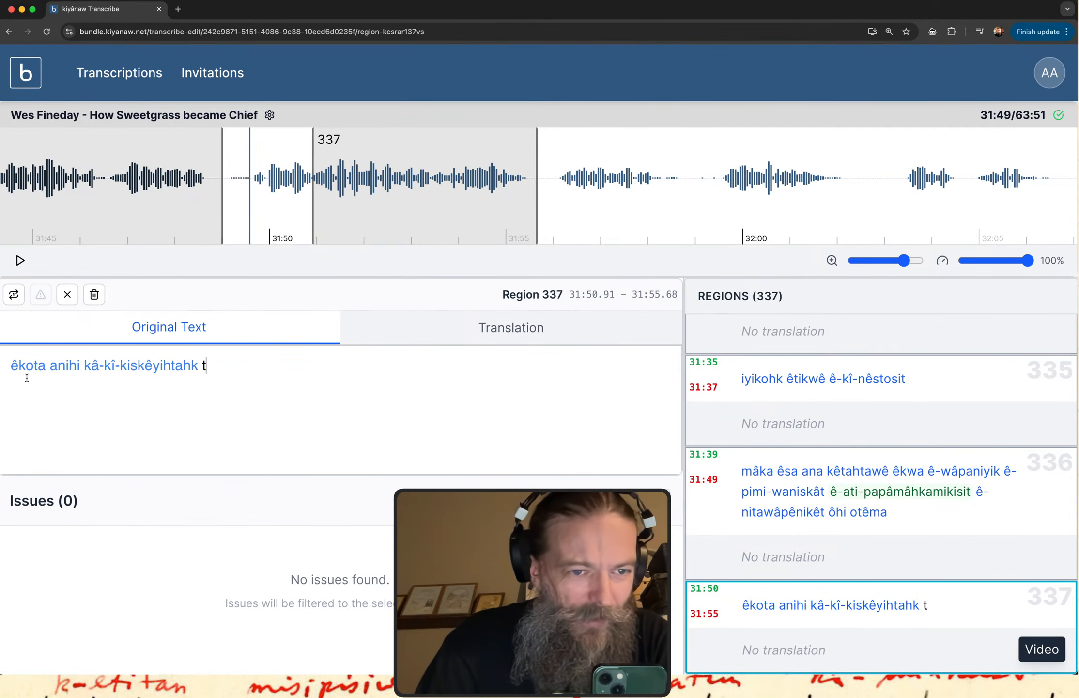
{"action": "left_click", "coordinate": [14, 294]}
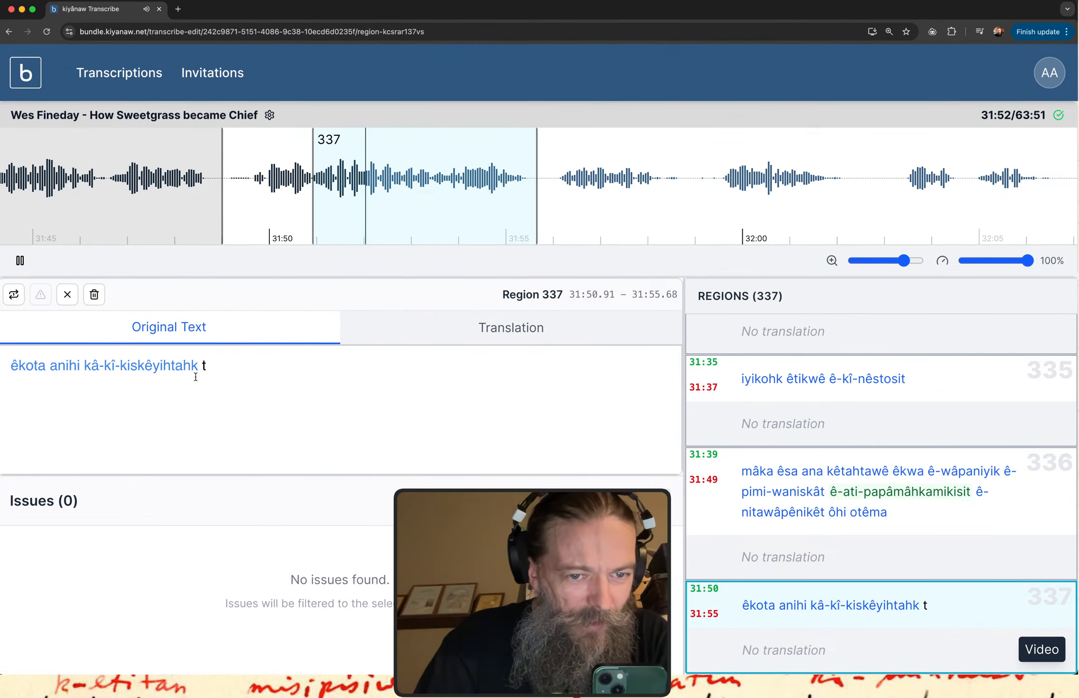
Add "tânima tâhtwâ" after "kâ-kî-kiskêyihtahk" in the original text of region 337.
{"action": "type", "text": "a"}
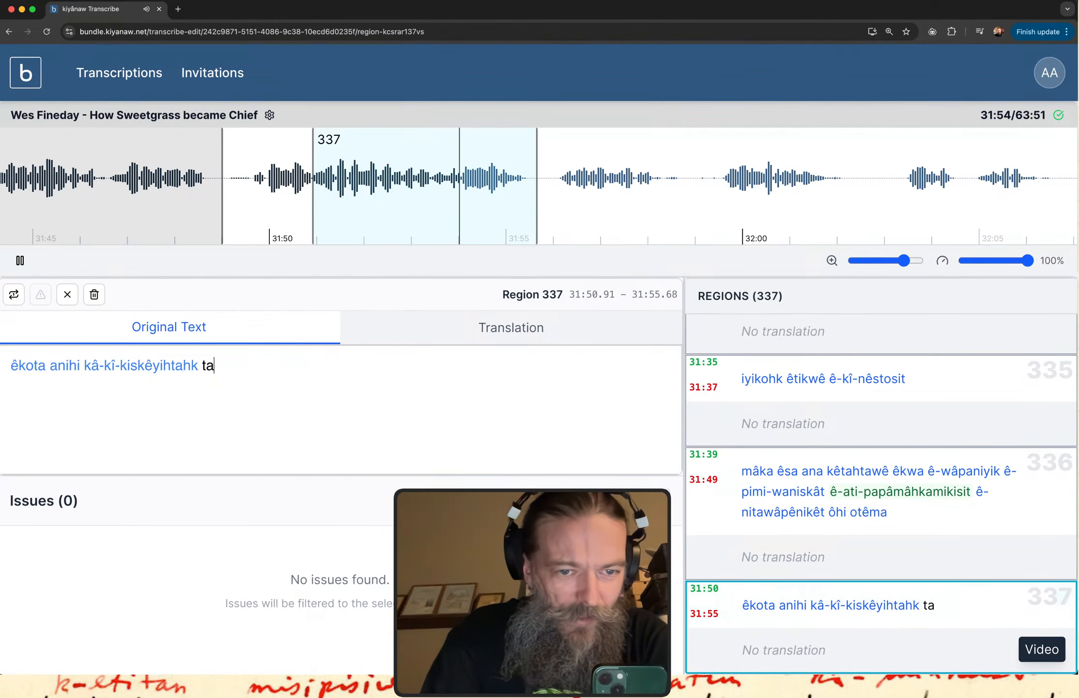
{"action": "type", "text": "3nima"}
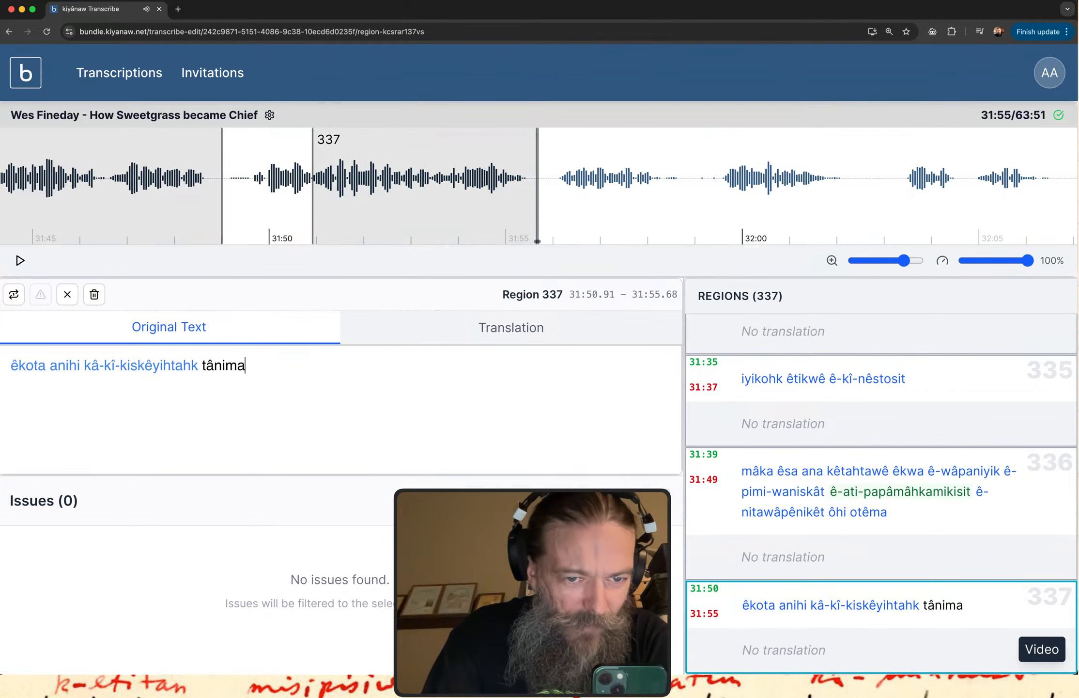
{"action": "type", "text": " ta"}
{"action": "type", "text": "3"}
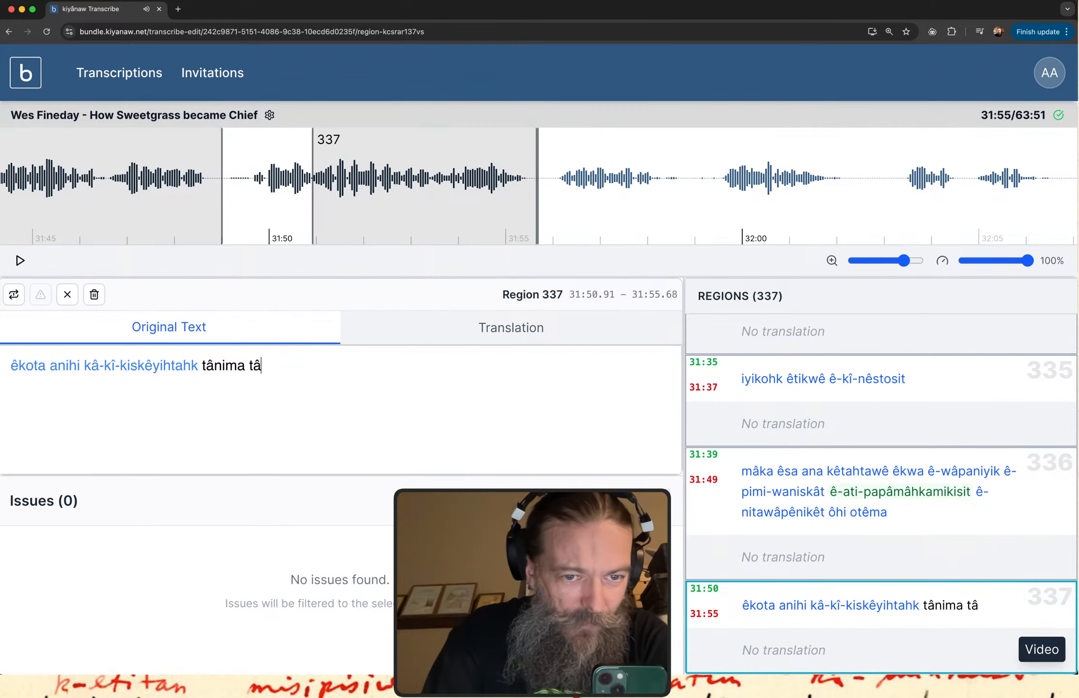
{"action": "type", "text": "t"}
{"action": "key", "text": "BackSpace"}
{"action": "type", "text": "htwa"}
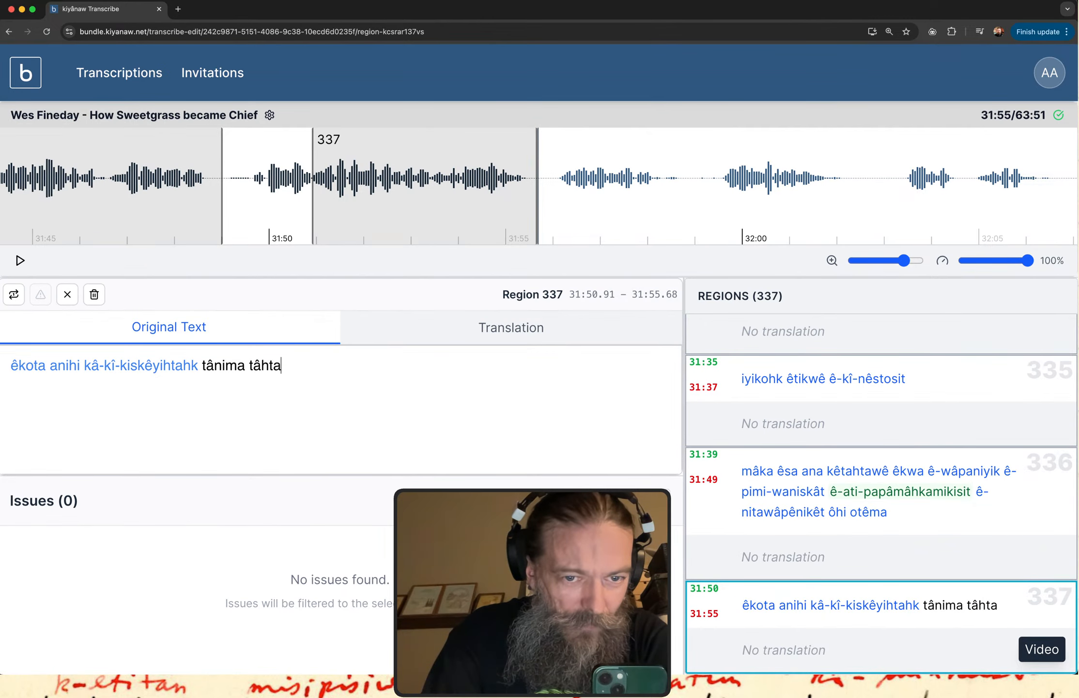
{"action": "type", "text": "wâw"}
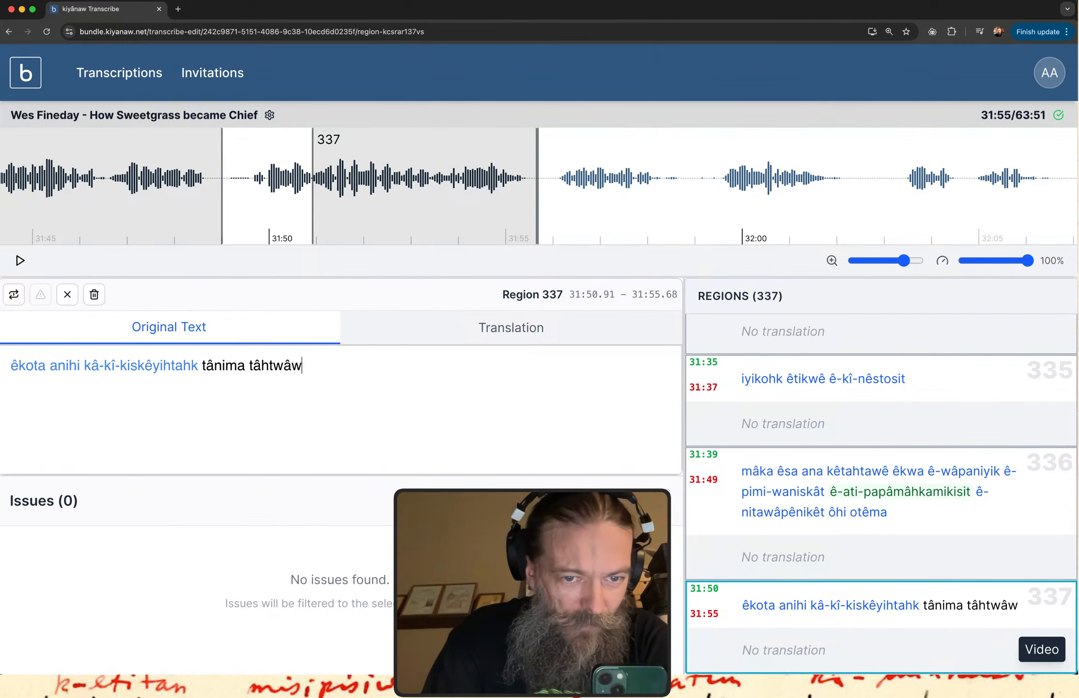
{"action": "key", "text": "BackSpace"}
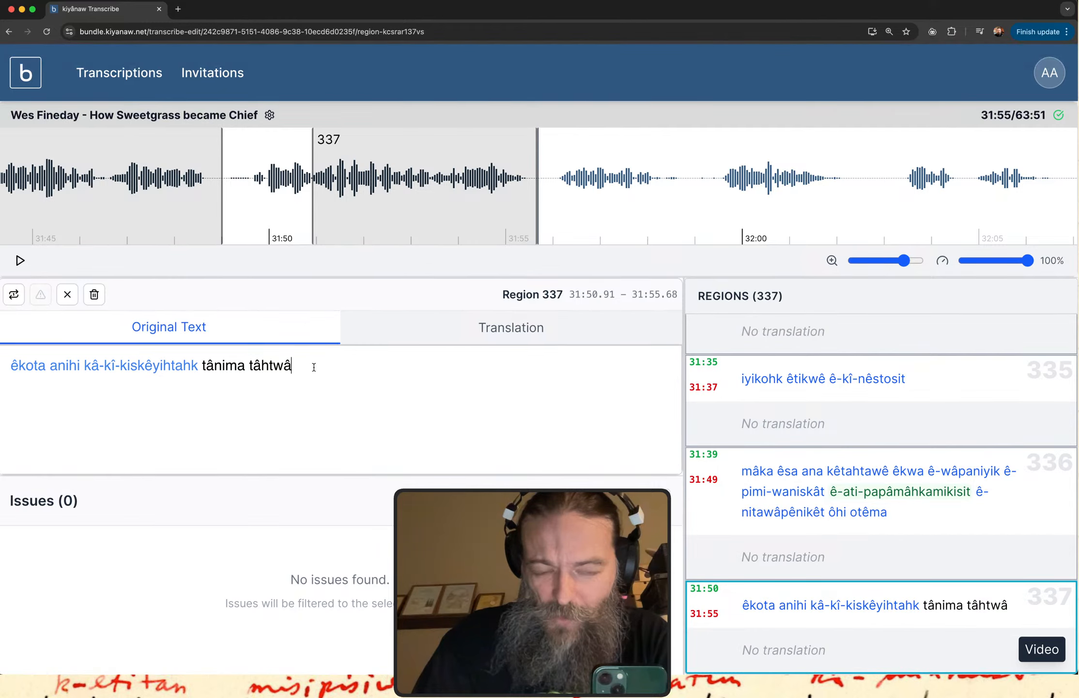
Replay region 337 and append "ê-pêsiwât nistomitonaw ayiwâk nisto" after "tâhtwâ".
{"action": "left_click_drag", "start_coordinate": [290, 365], "coordinate": [203, 365]}
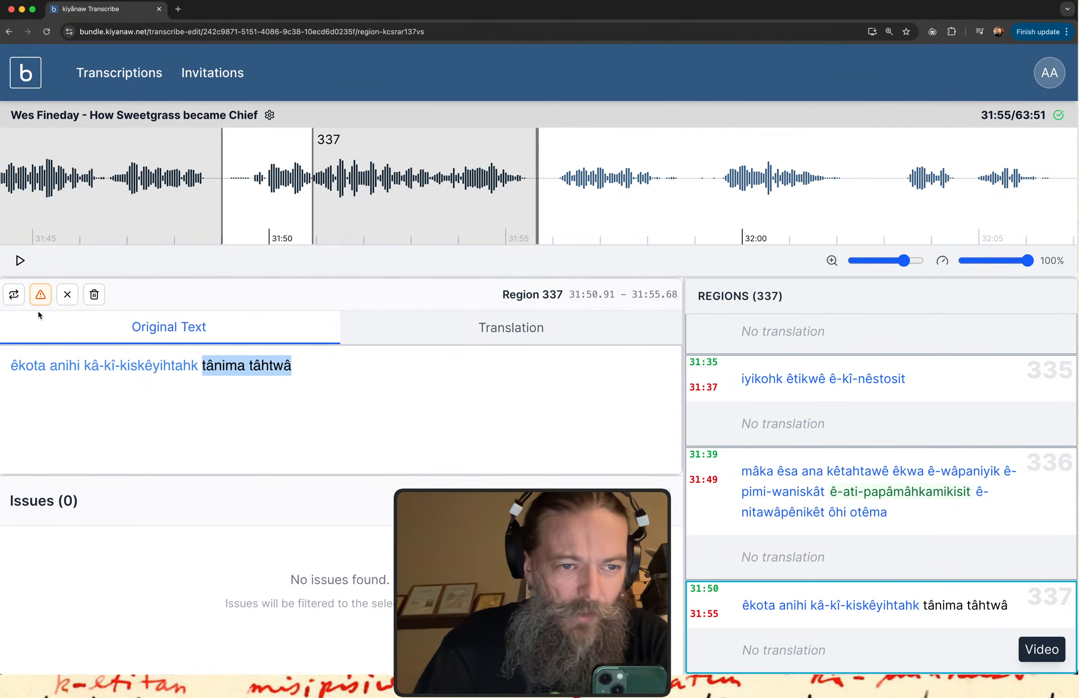
{"action": "left_click", "coordinate": [14, 294]}
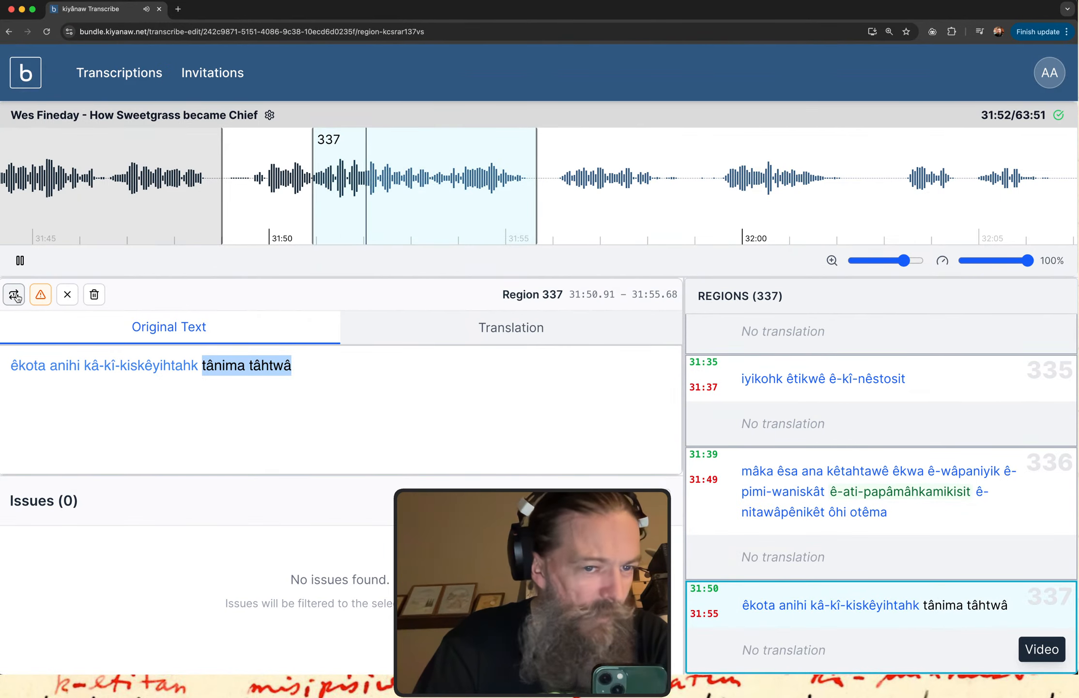
{"action": "left_click", "coordinate": [301, 378]}
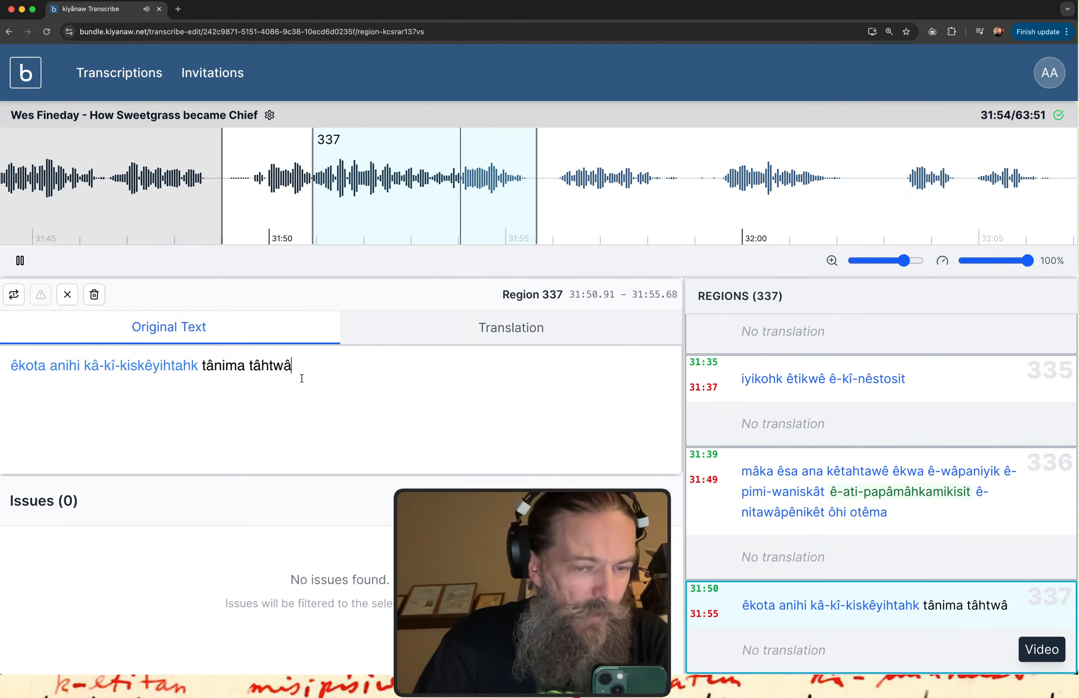
{"action": "type", "text": "e"}
{"action": "key", "text": "BackSpace"}
{"action": "type", "text": "ê-pêsiwât nistomitonaw ayiwâk nisto"}
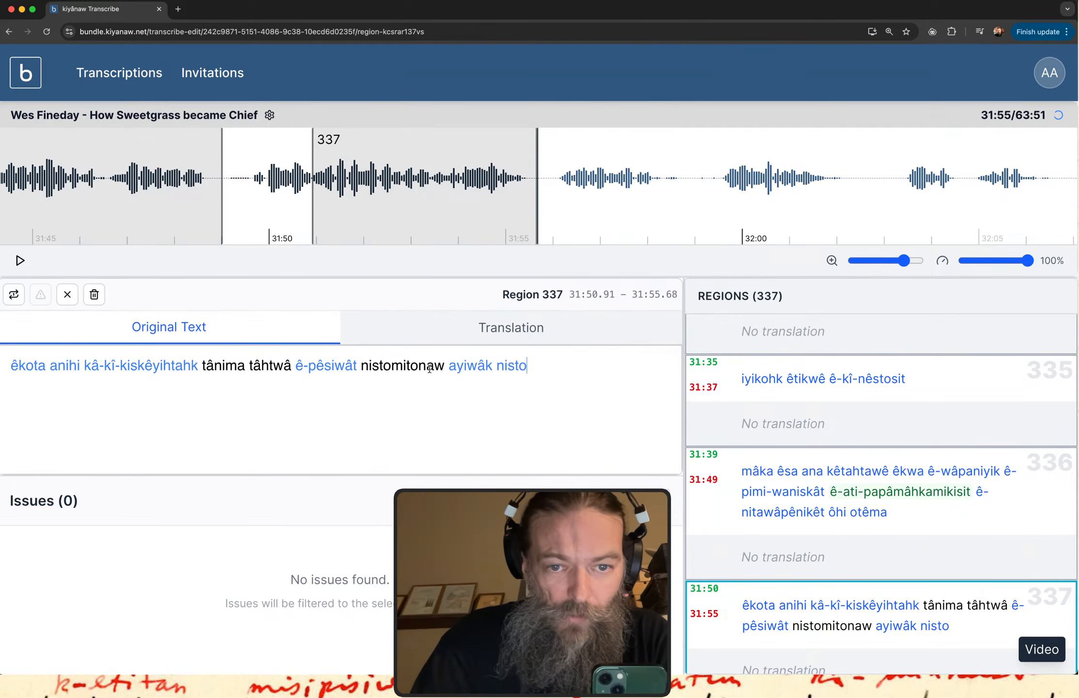
Look up "nistomitonaw" from region 337 in the itwêwina dictionary, then search for the spelling "nistomitanaw".
{"action": "double_click", "coordinate": [403, 367]}
{"action": "key", "text": "super+c"}
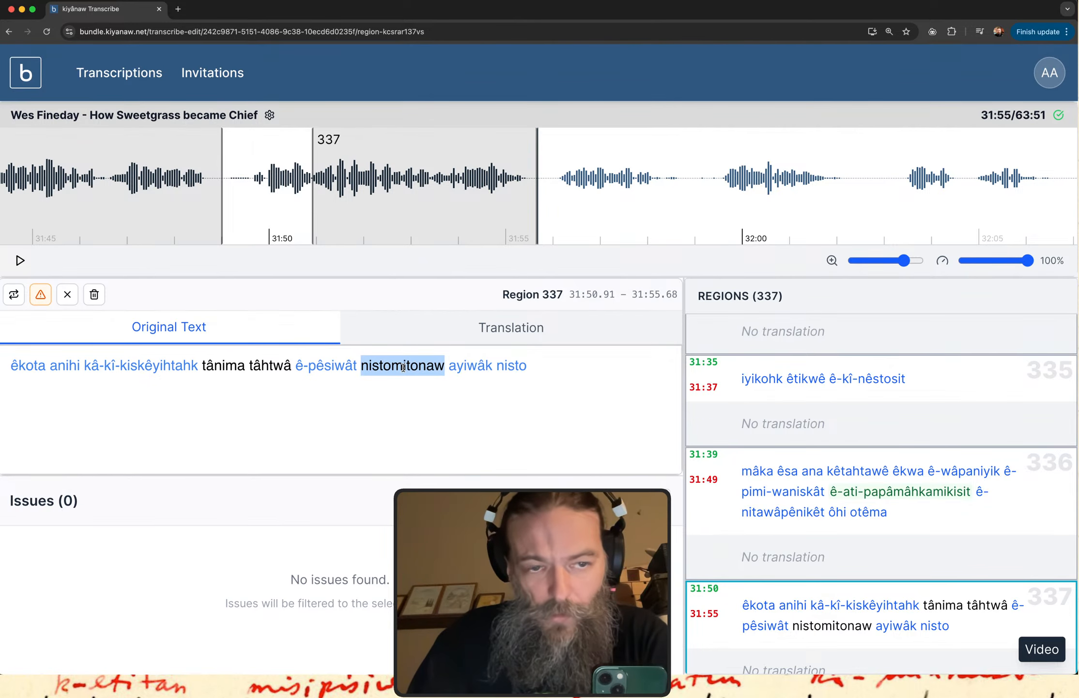
{"action": "key", "text": "ctrl+Up"}
{"action": "left_click", "coordinate": [150, 90]}
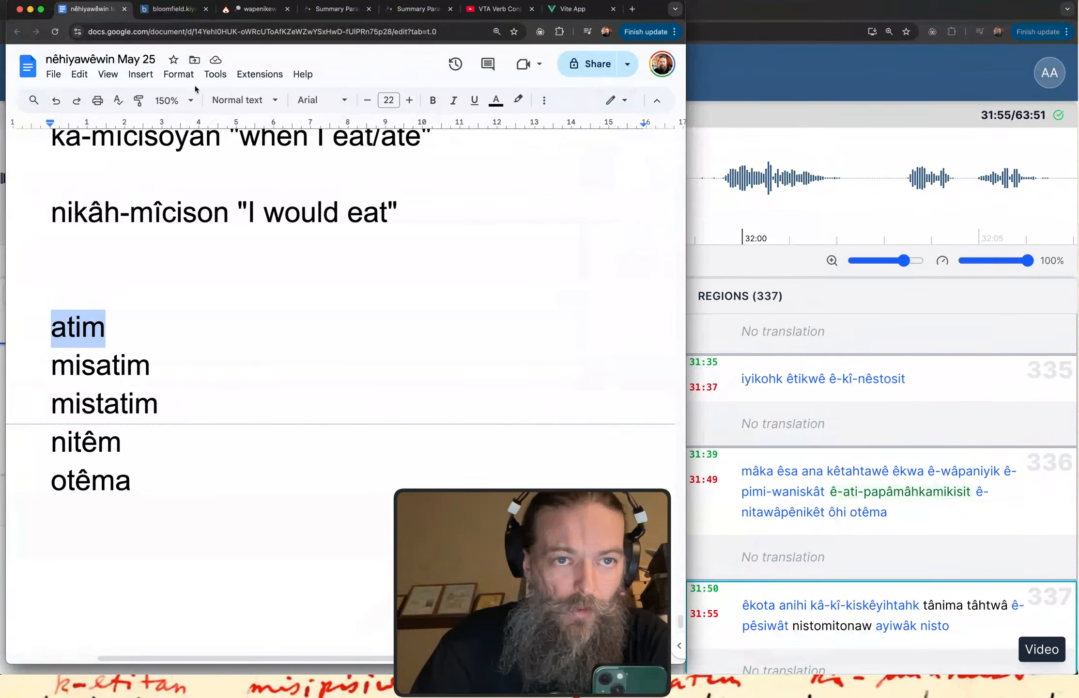
{"action": "key", "text": "super+3"}
{"action": "double_click", "coordinate": [55, 140]}
{"action": "key", "text": "super+v"}
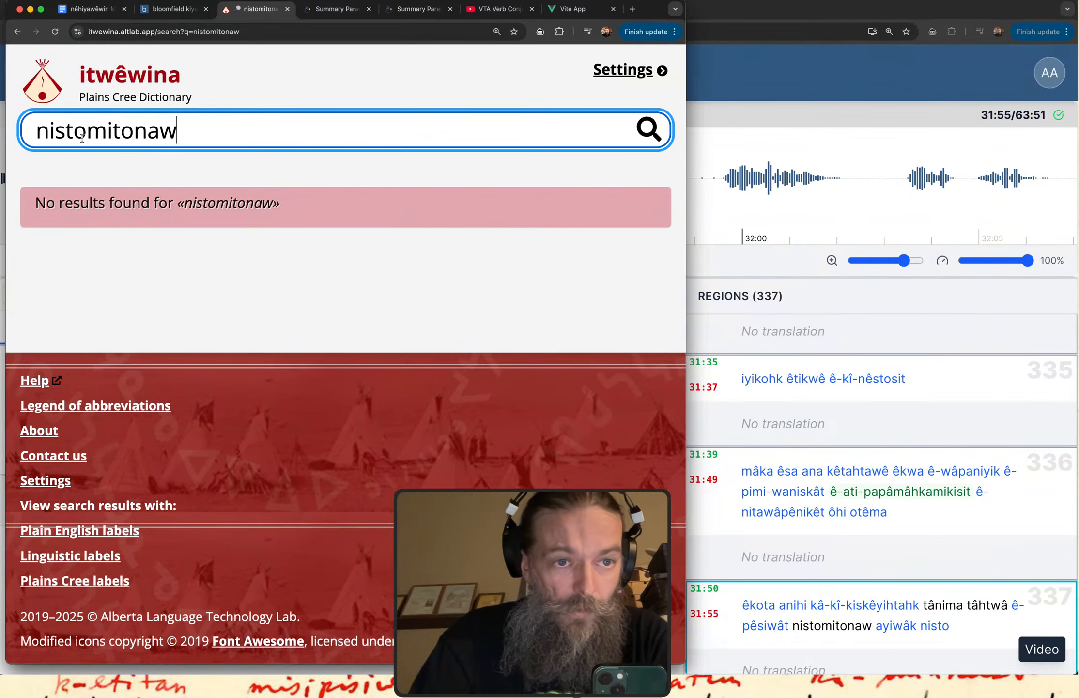
{"action": "key", "text": "Left"}
{"action": "key", "text": "Left"}
{"action": "key", "text": "Left"}
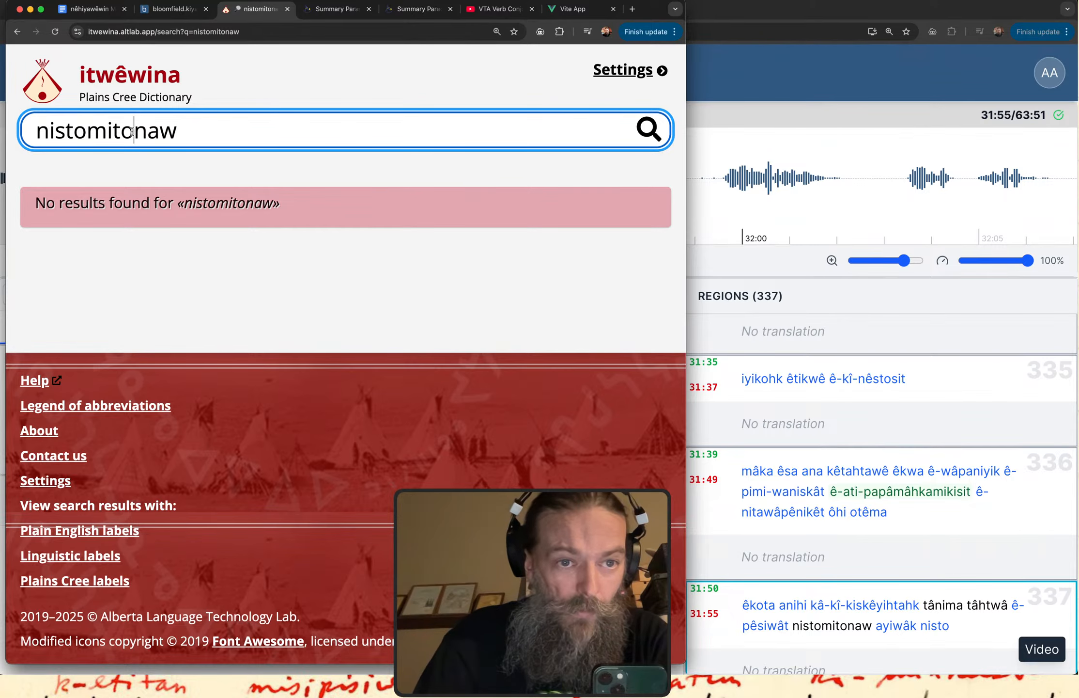
{"action": "key", "text": "BackSpace"}
{"action": "type", "text": "a"}
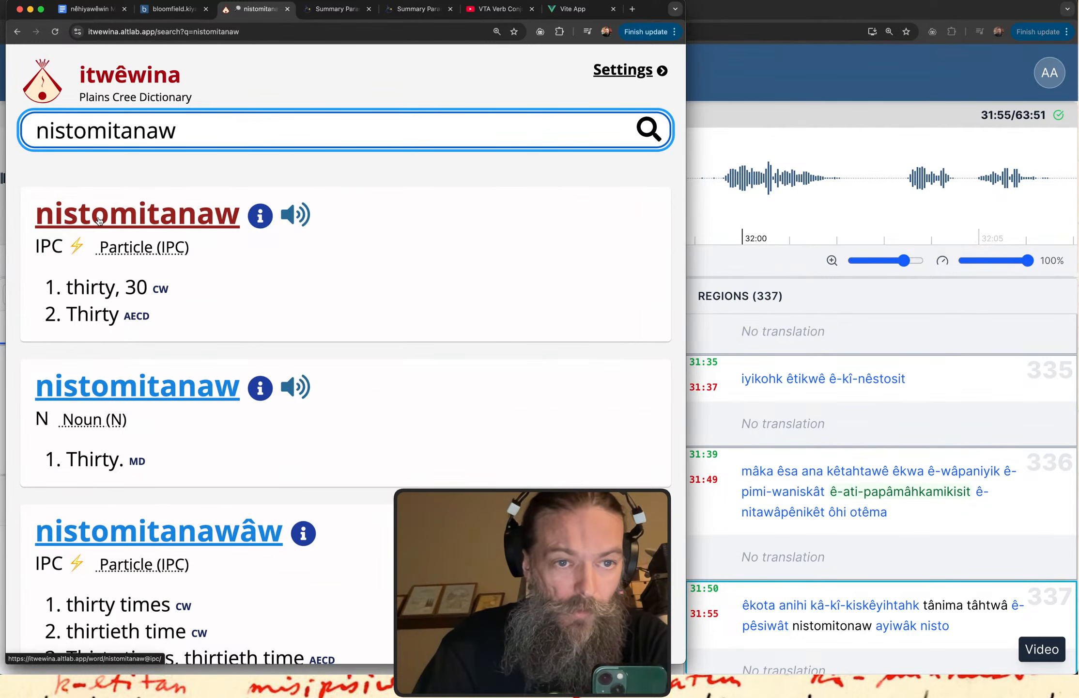
Return to kiyânaw Transcribe and correct "nistomitonaw" to "nistomitanaw" in region 337.
{"action": "left_click", "coordinate": [840, 93]}
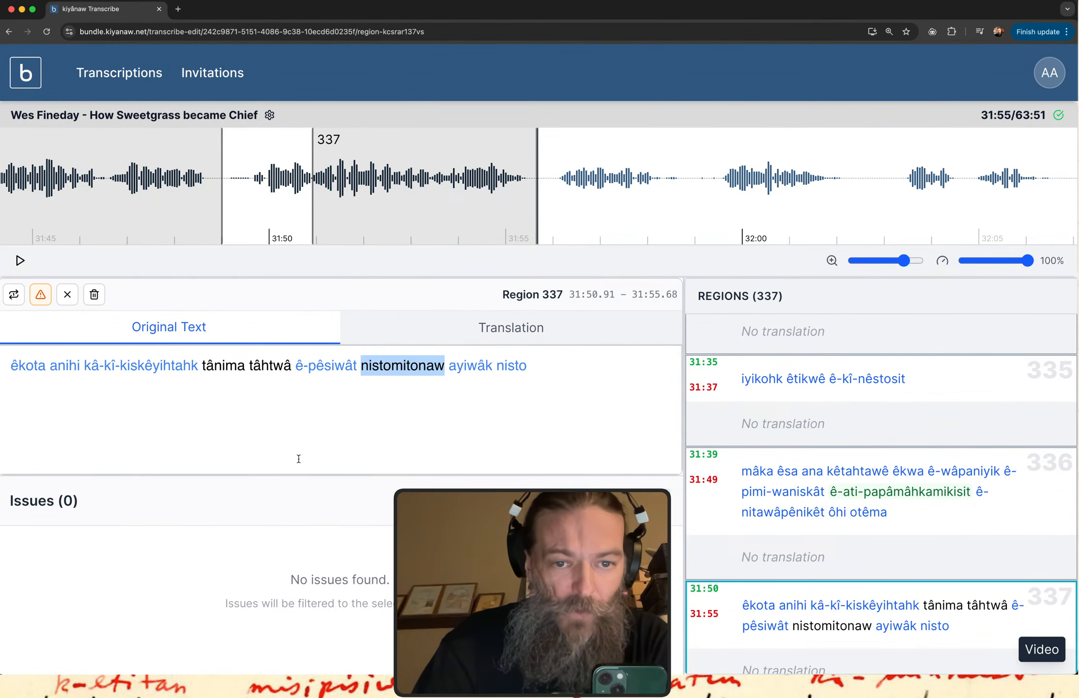
{"action": "left_click", "coordinate": [419, 365]}
{"action": "key", "text": "BackSpace"}
{"action": "type", "text": "a"}
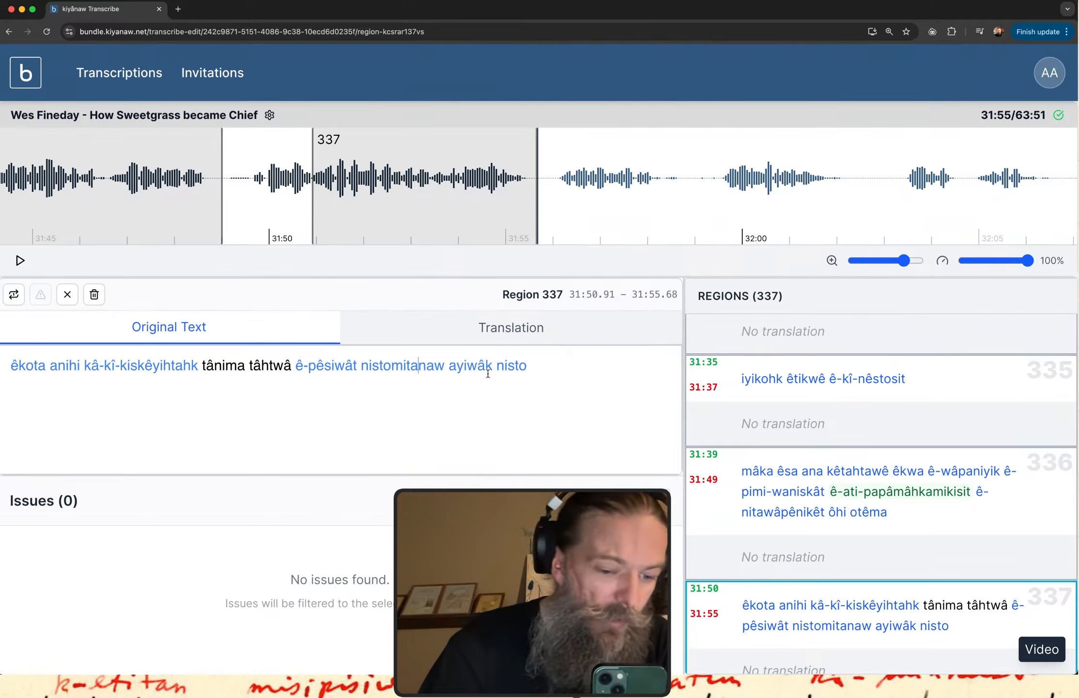
Extend region 337 backwards to start at about 31:49.54 and play the whole region.
{"action": "left_click", "coordinate": [812, 646]}
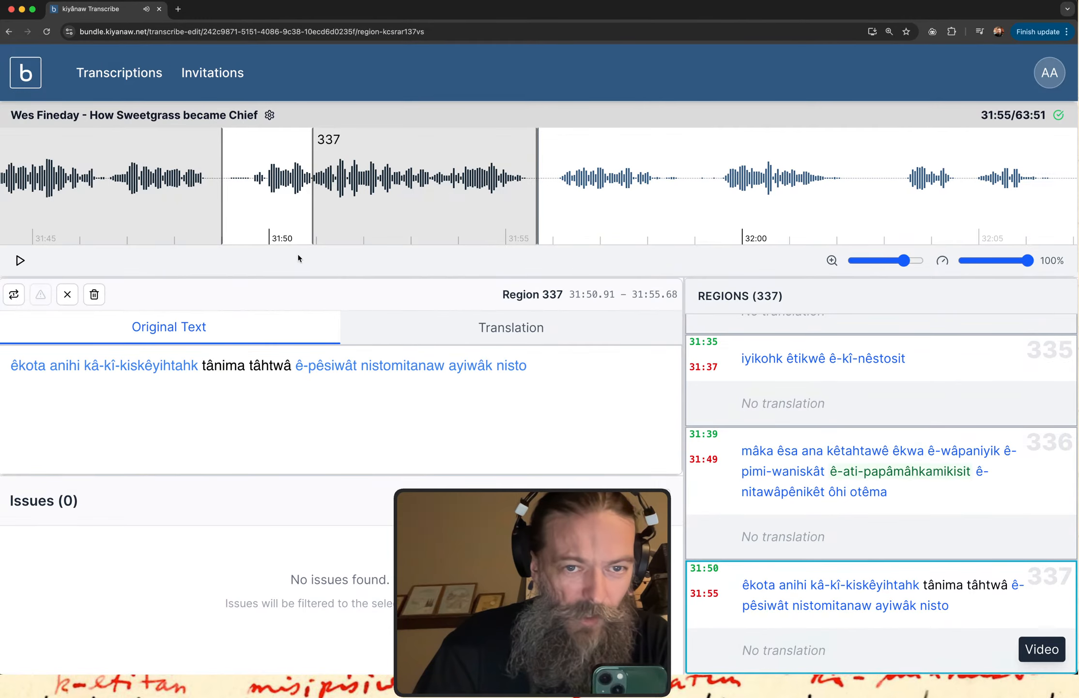
{"action": "left_click_drag", "start_coordinate": [313, 218], "coordinate": [249, 216]}
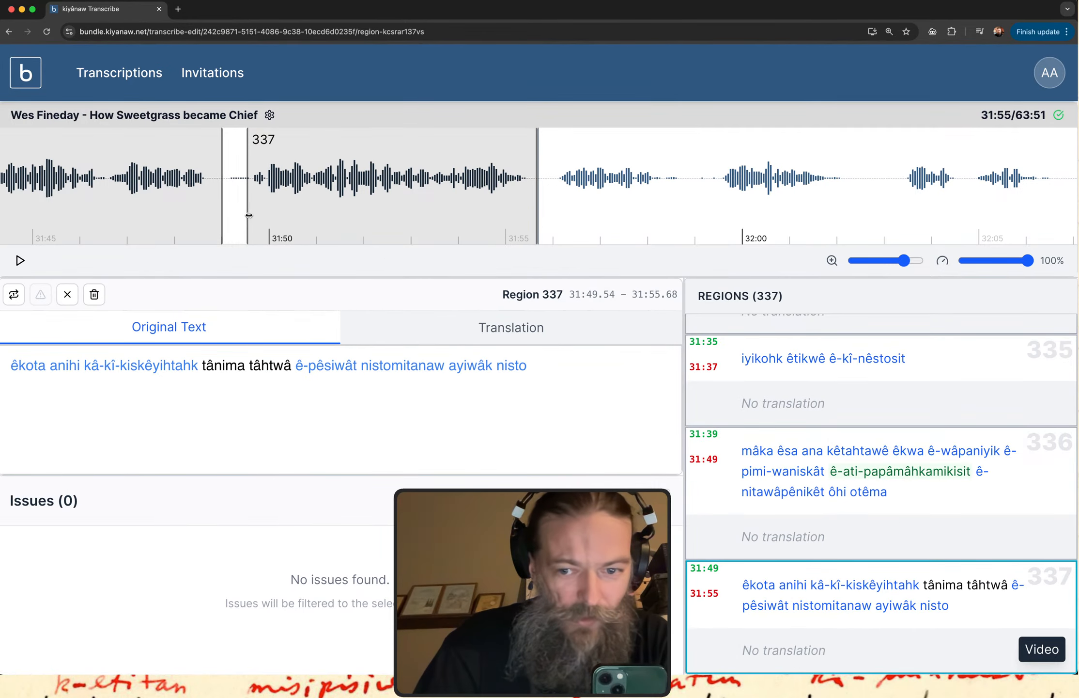
{"action": "left_click", "coordinate": [774, 622]}
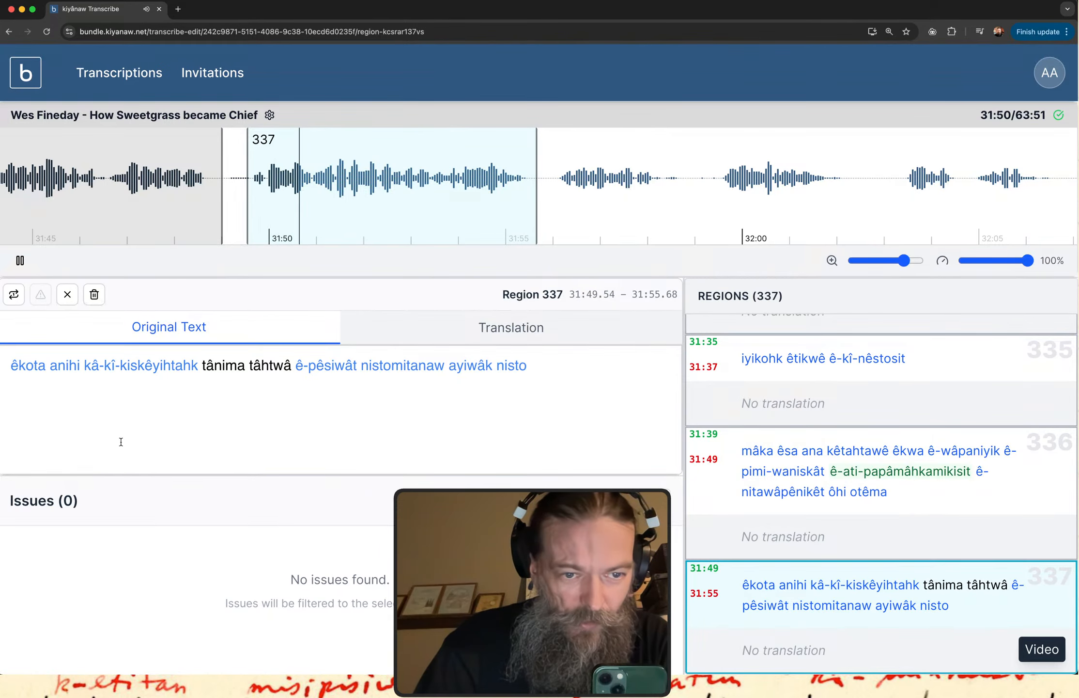
Look up "tâhtwâ" from region 337 in itwêwina and extend the search to "tâhtwân".
{"action": "double_click", "coordinate": [274, 369]}
{"action": "key", "text": "super+c"}
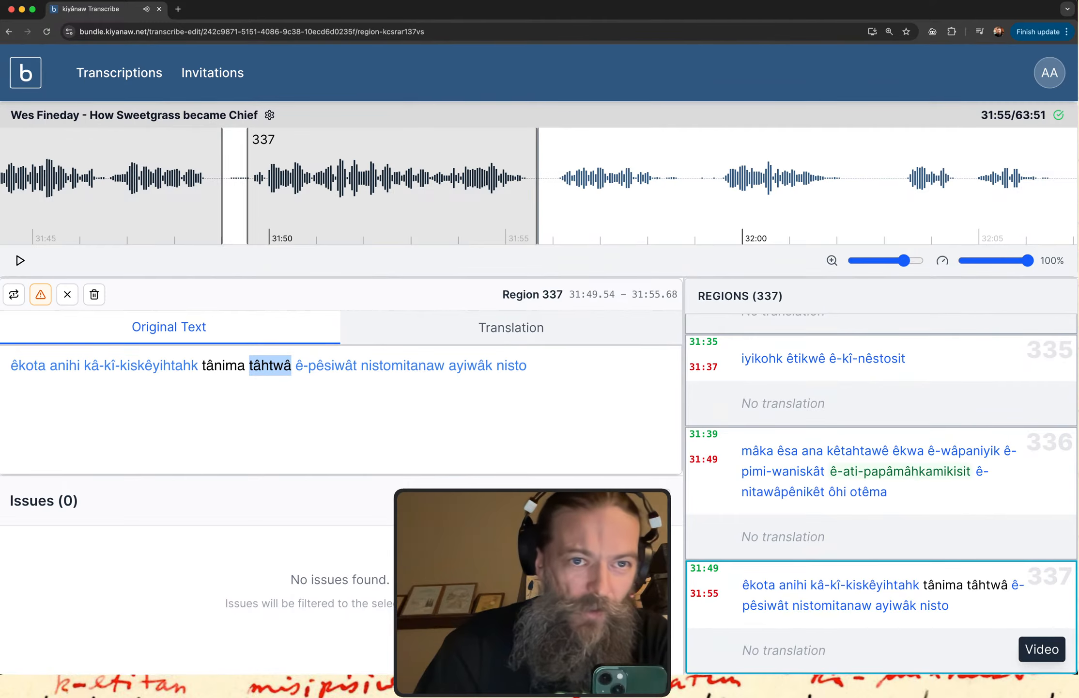
{"action": "key", "text": "ctrl+Up"}
{"action": "left_click", "coordinate": [180, 226]}
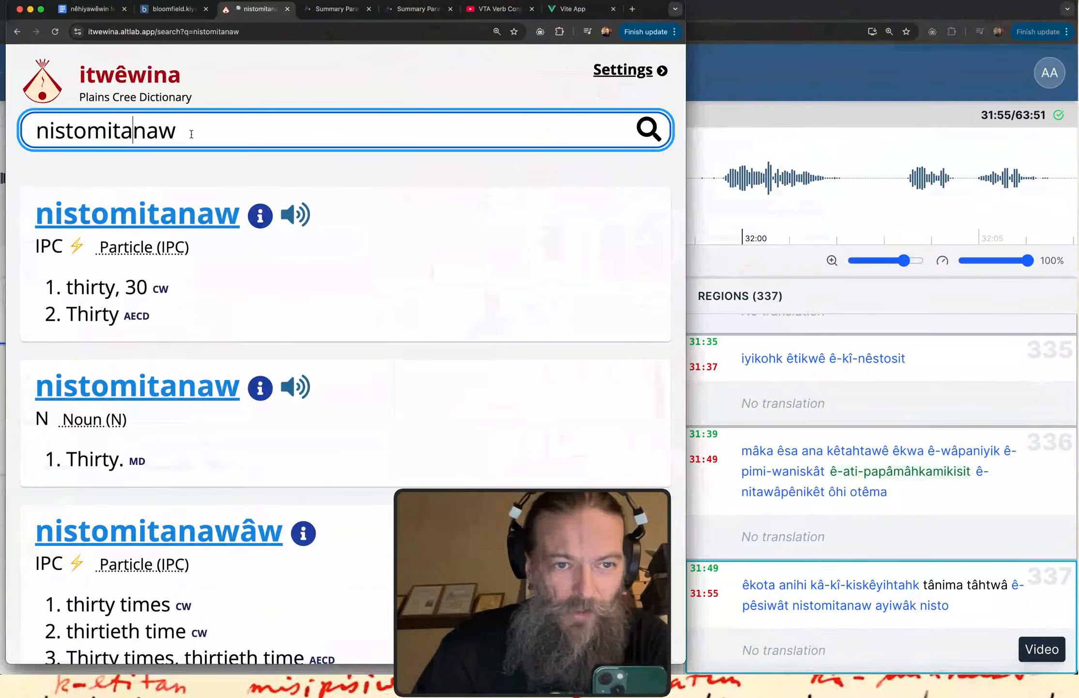
{"action": "double_click", "coordinate": [206, 136]}
{"action": "key", "text": "super+v"}
{"action": "type", "text": "n"}
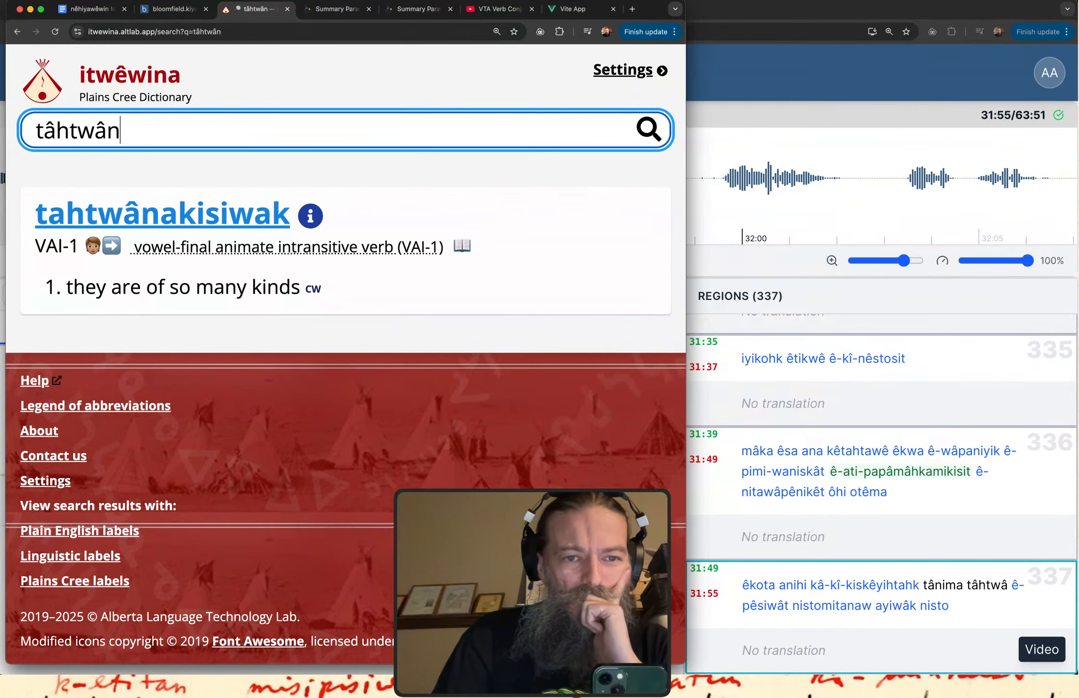
Go back to region 337 for the word "tânima", then search itwêwina for "tânimat" and examine the entry "tânimatahto".
{"action": "left_click", "coordinate": [765, 86]}
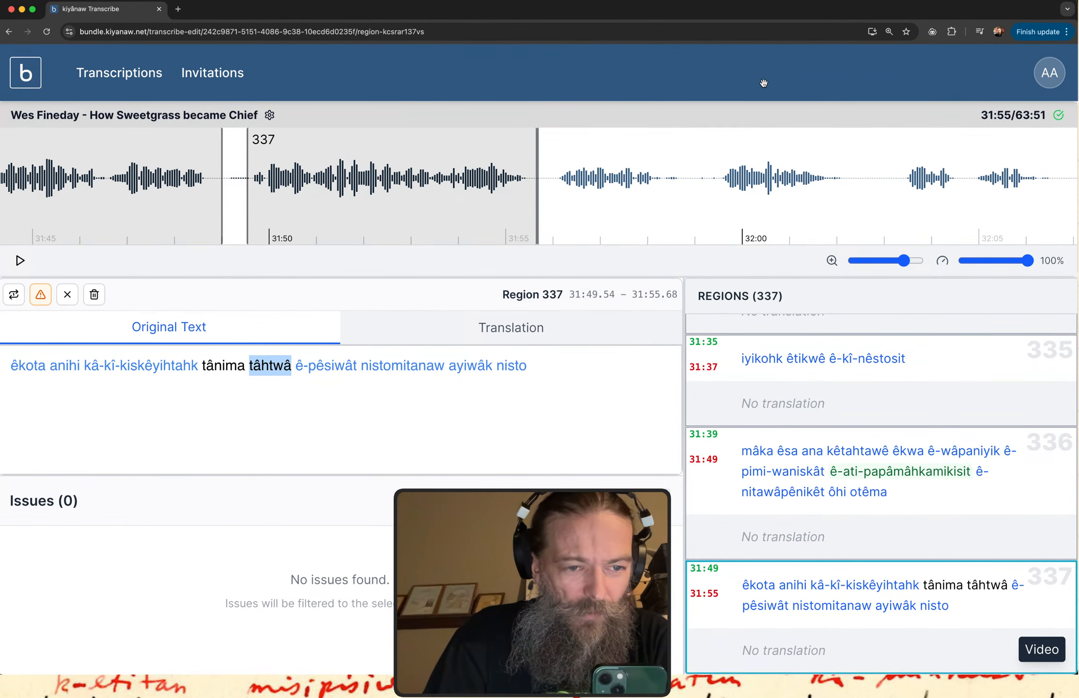
{"action": "left_click", "coordinate": [370, 359]}
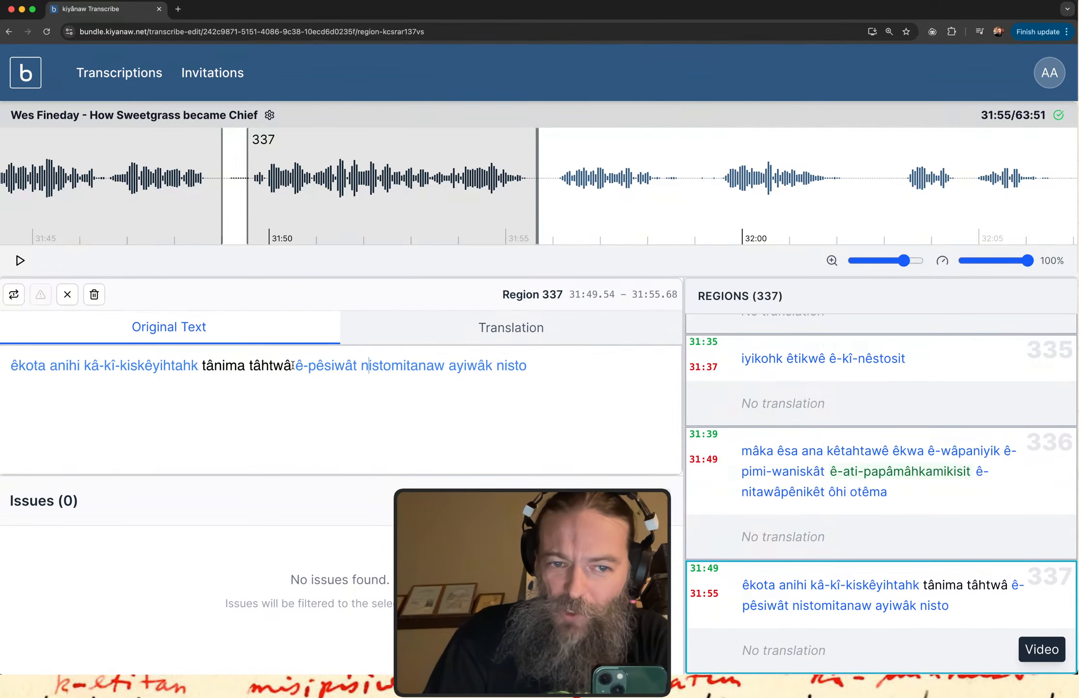
{"action": "double_click", "coordinate": [206, 362]}
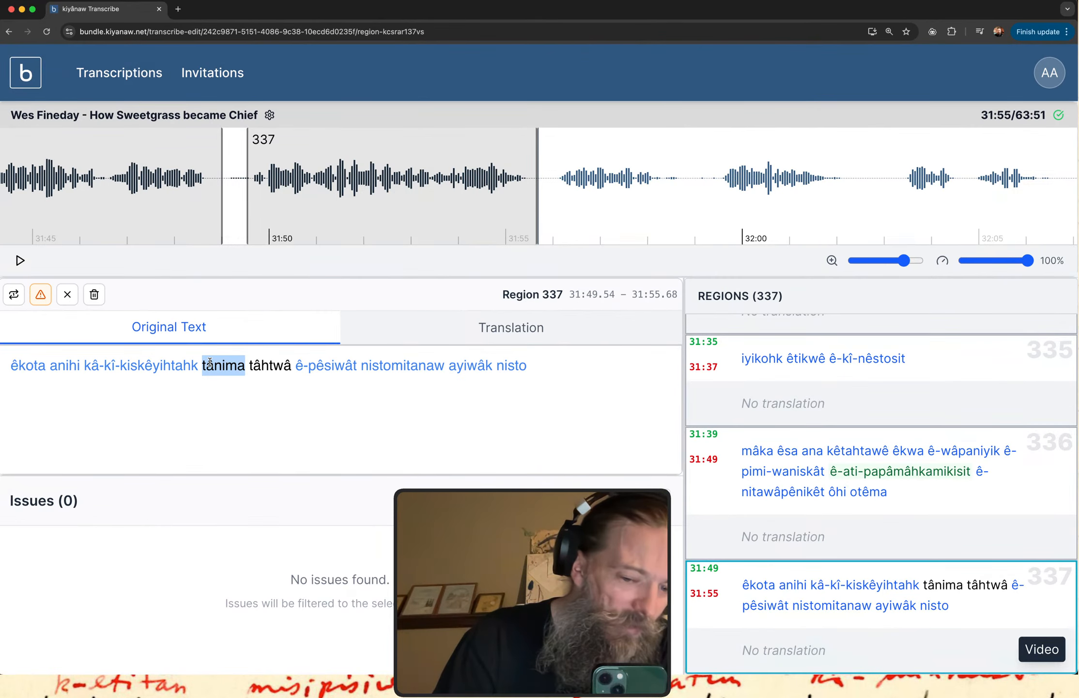
{"action": "type", "text": "ç"}
{"action": "key", "text": "ctrl+Up"}
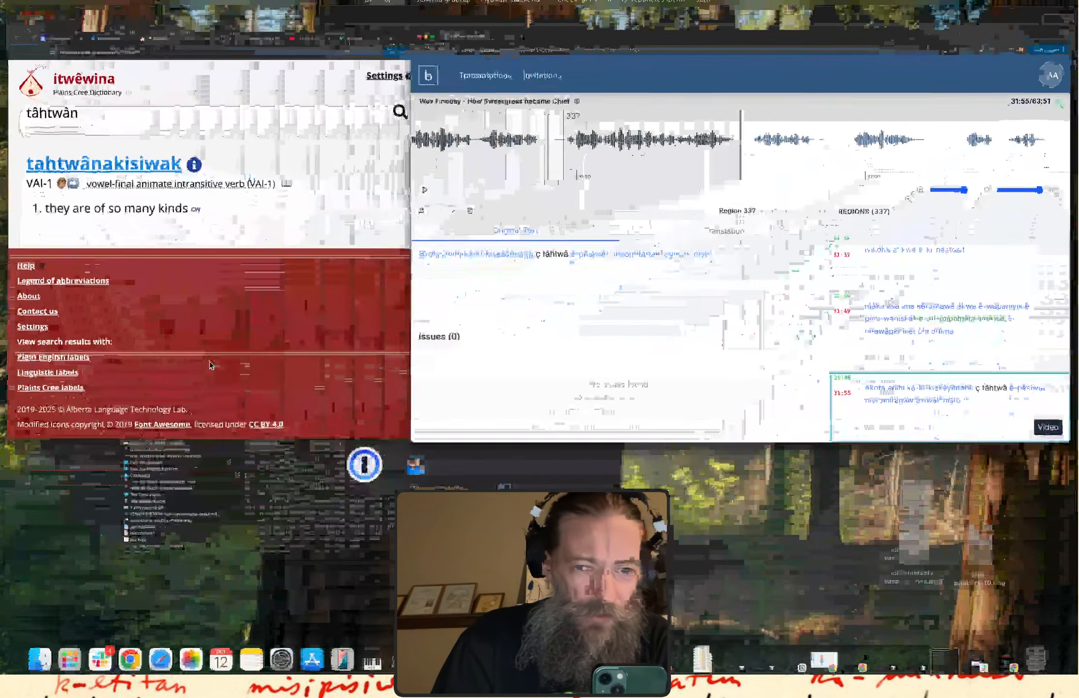
{"action": "left_click", "coordinate": [163, 145]}
{"action": "left_click_drag", "start_coordinate": [163, 146], "coordinate": [8, 144]}
{"action": "type", "text": "tânimat"}
{"action": "scroll", "coordinate": [238, 253], "scroll_direction": "down", "scroll_amount": 5}
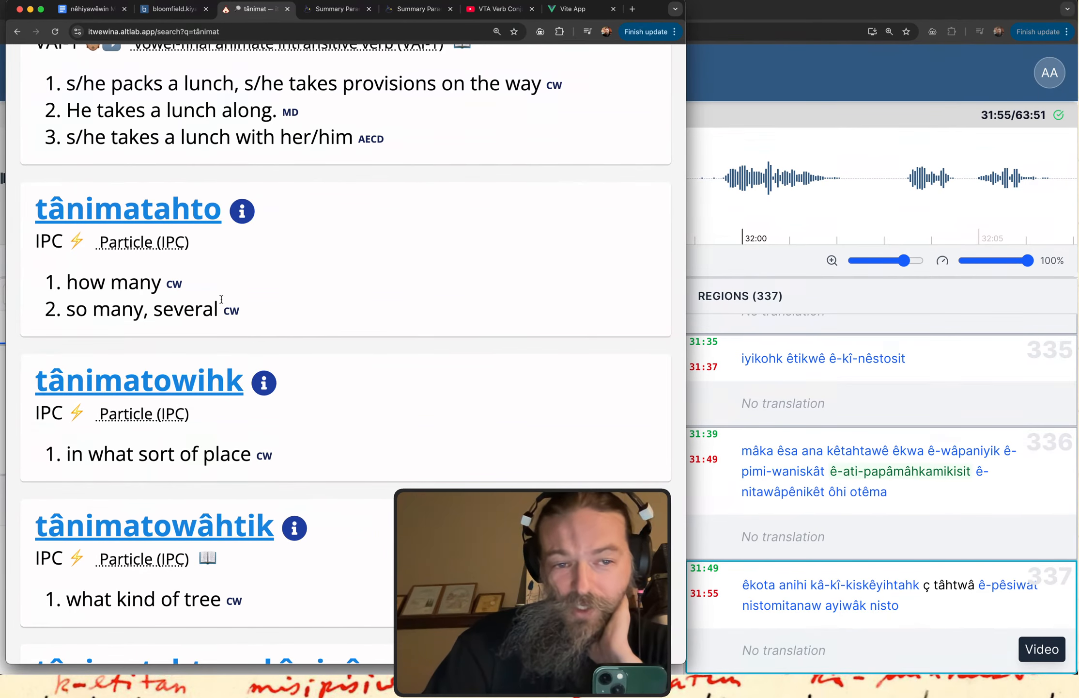
{"action": "left_click_drag", "start_coordinate": [221, 299], "coordinate": [11, 205]}
{"action": "left_click", "coordinate": [344, 265]}
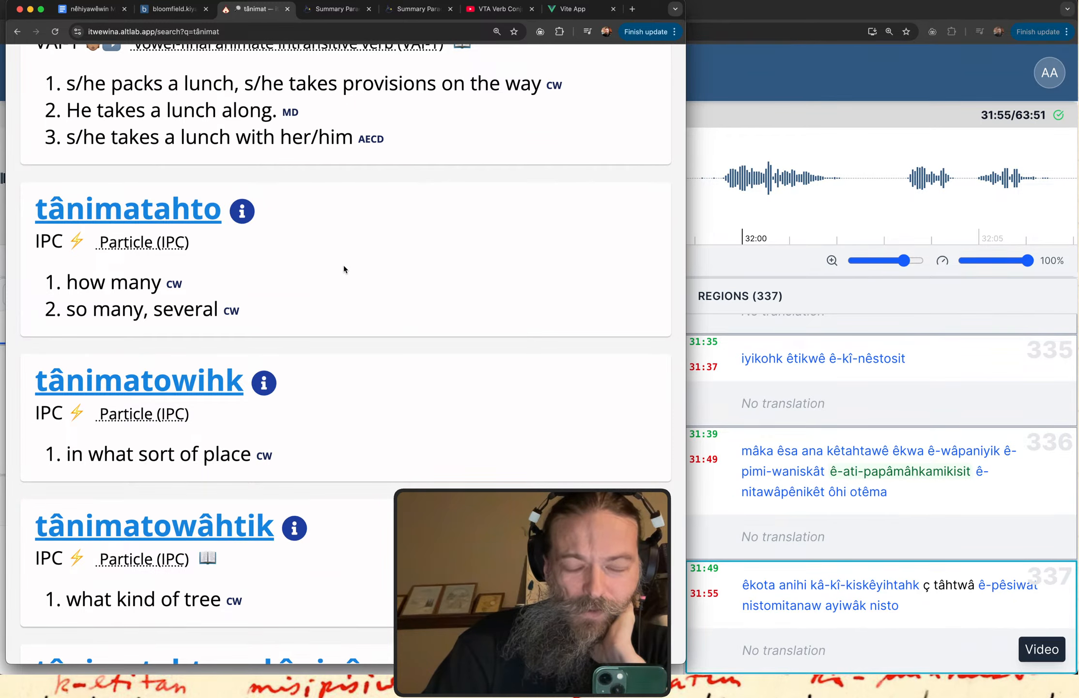
Return to kiyânaw Transcribe, replace "ç tâhtwâ" with "tânimatâhtwâw" in region 337, and replay the region.
{"action": "left_click", "coordinate": [794, 83]}
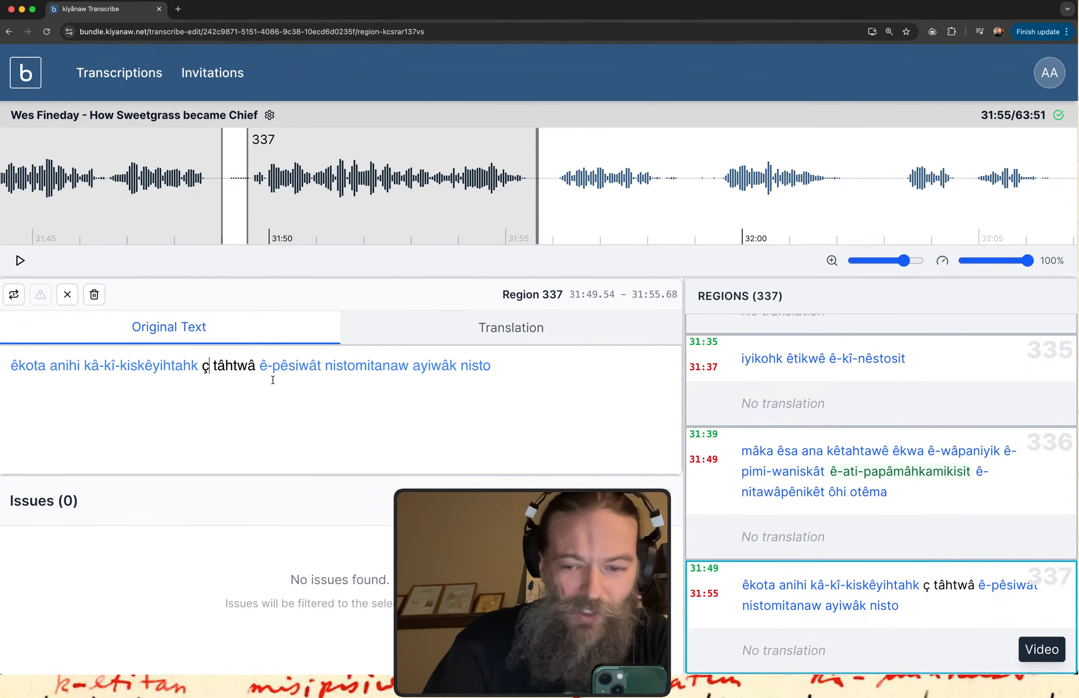
{"action": "key", "text": "BackSpace"}
{"action": "key", "text": "BackSpace"}
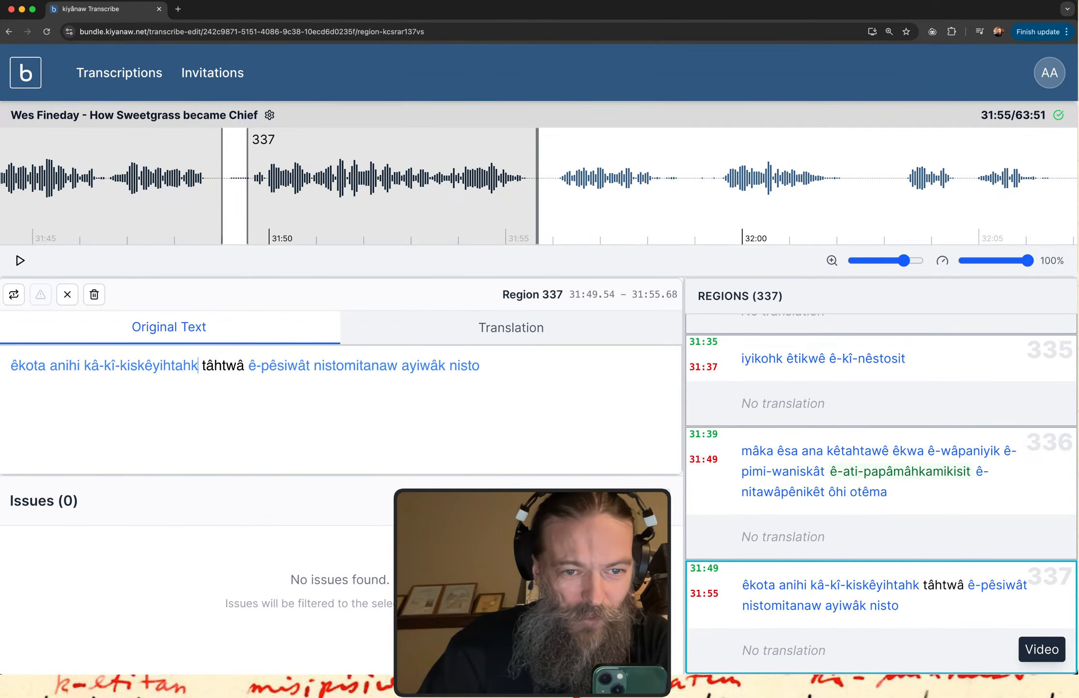
{"action": "type", "text": "tâni"}
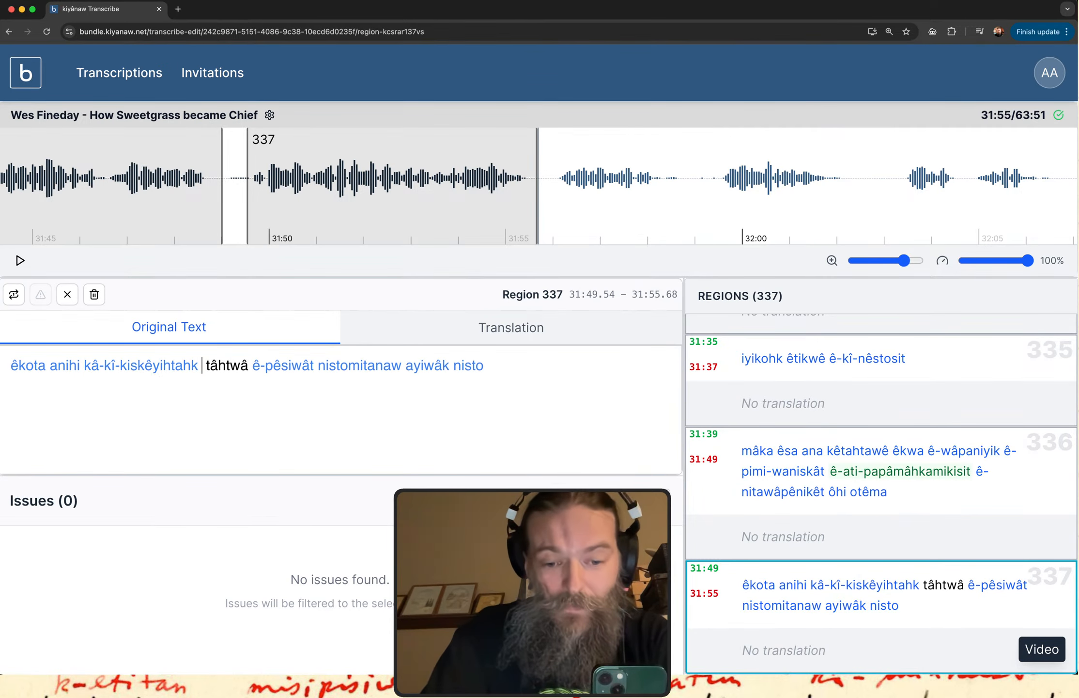
{"action": "type", "text": "ma"}
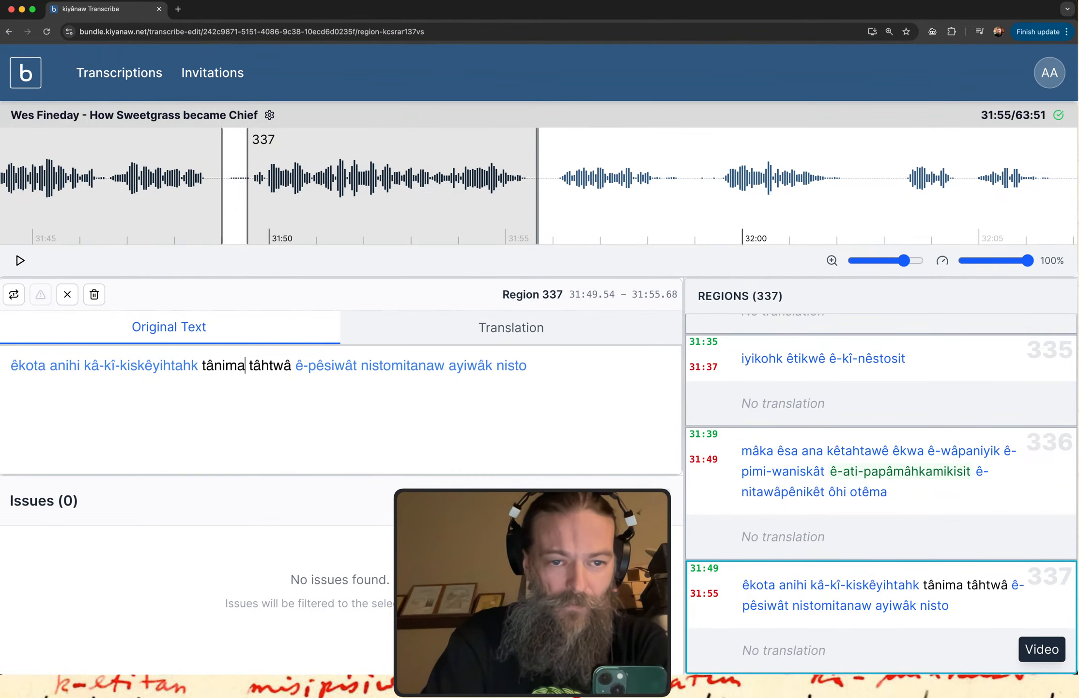
{"action": "key", "text": "Delete"}
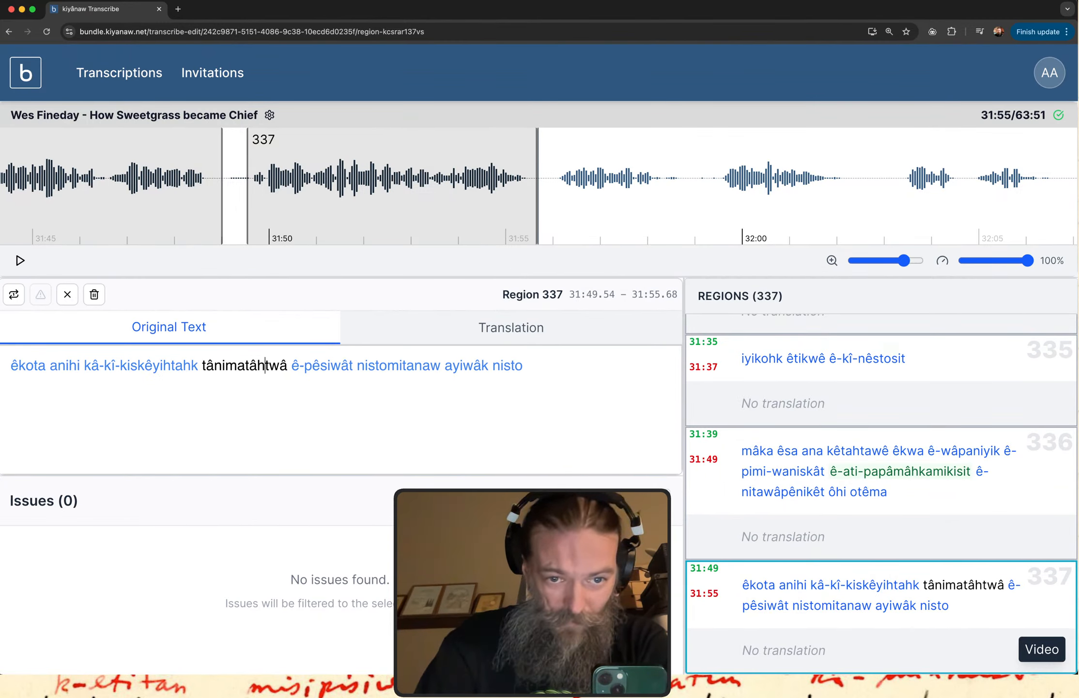
{"action": "type", "text": "w"}
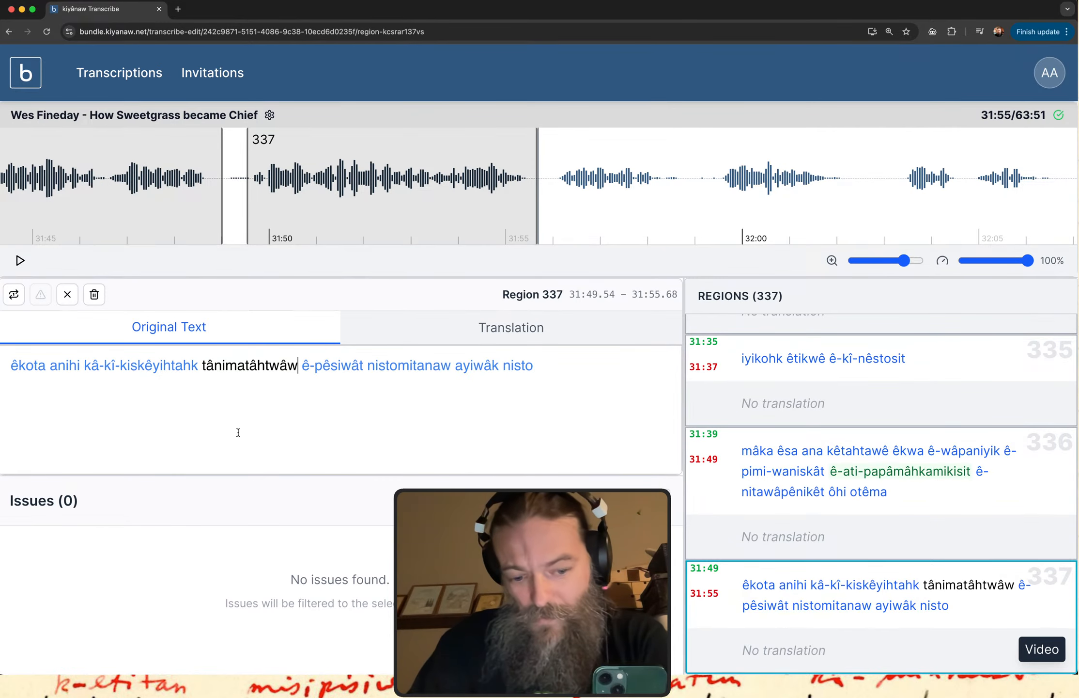
{"action": "left_click", "coordinate": [765, 610]}
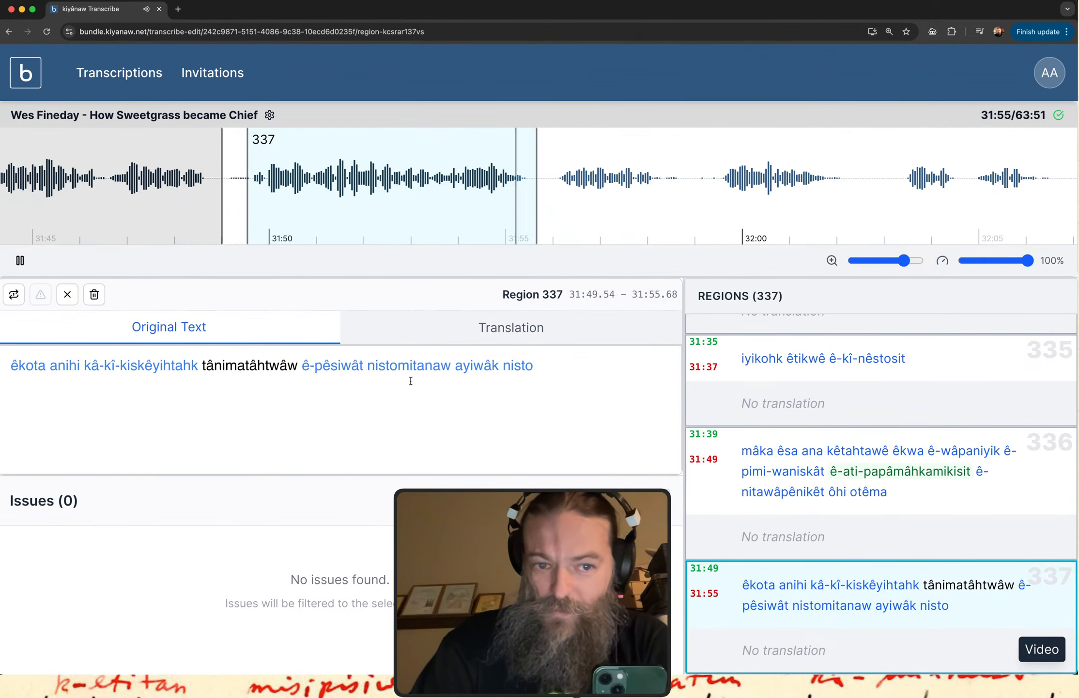
Compare "tânimatâhtwâw" from region 337 with the spelling of the itwêwina entry "tânimatahto".
{"action": "double_click", "coordinate": [248, 369]}
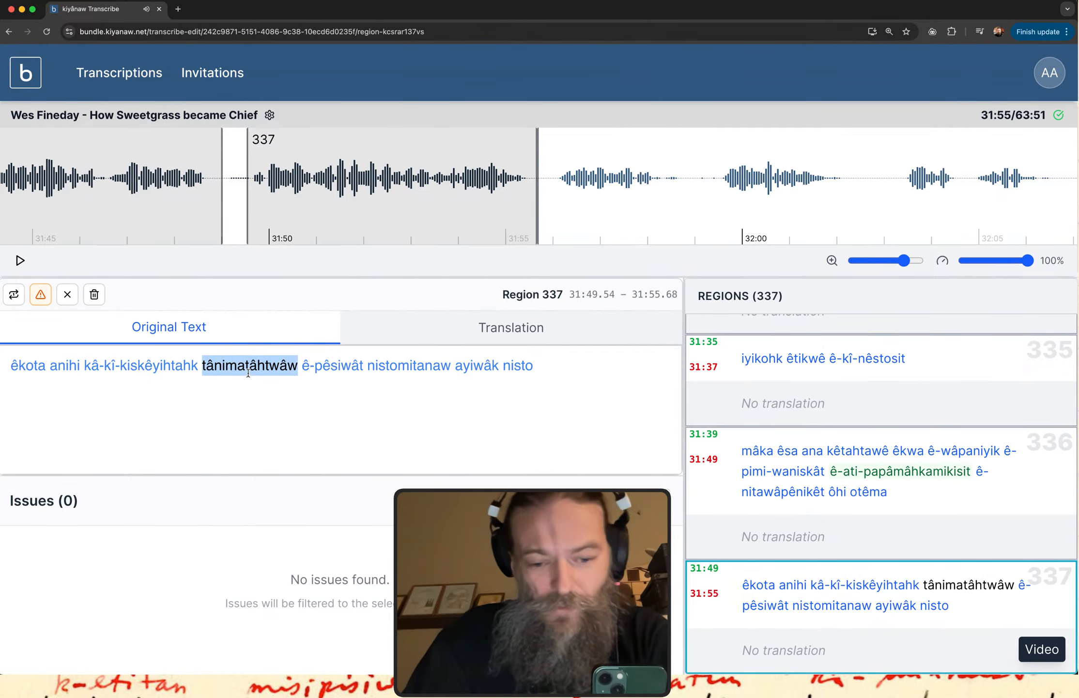
{"action": "key", "text": "ctrl+Up"}
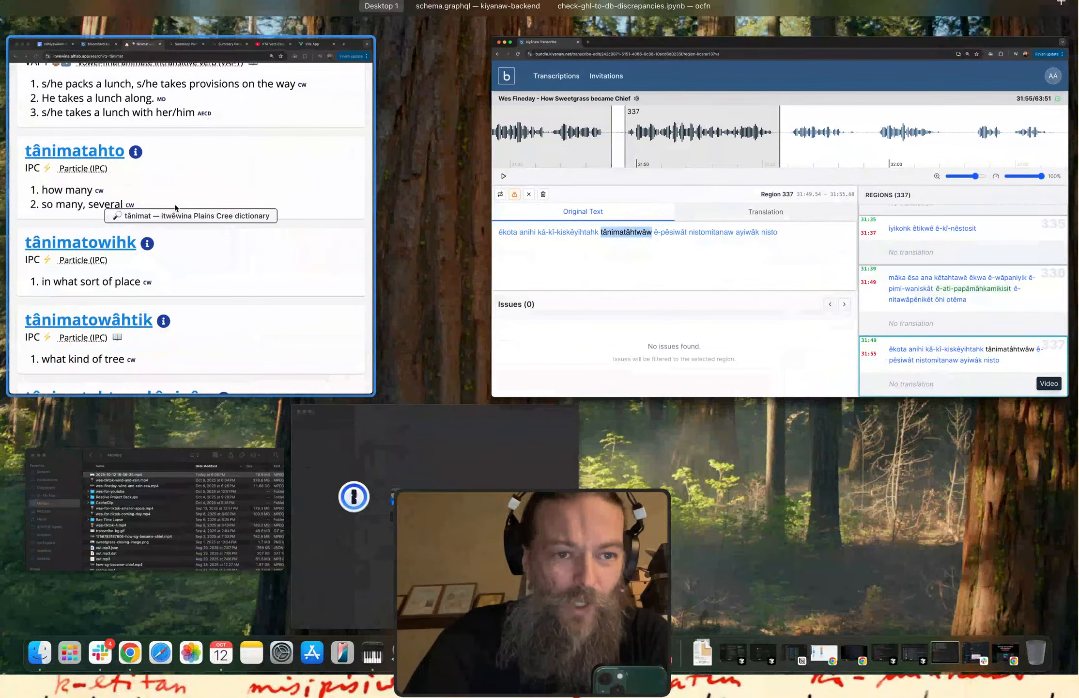
{"action": "left_click", "coordinate": [175, 207]}
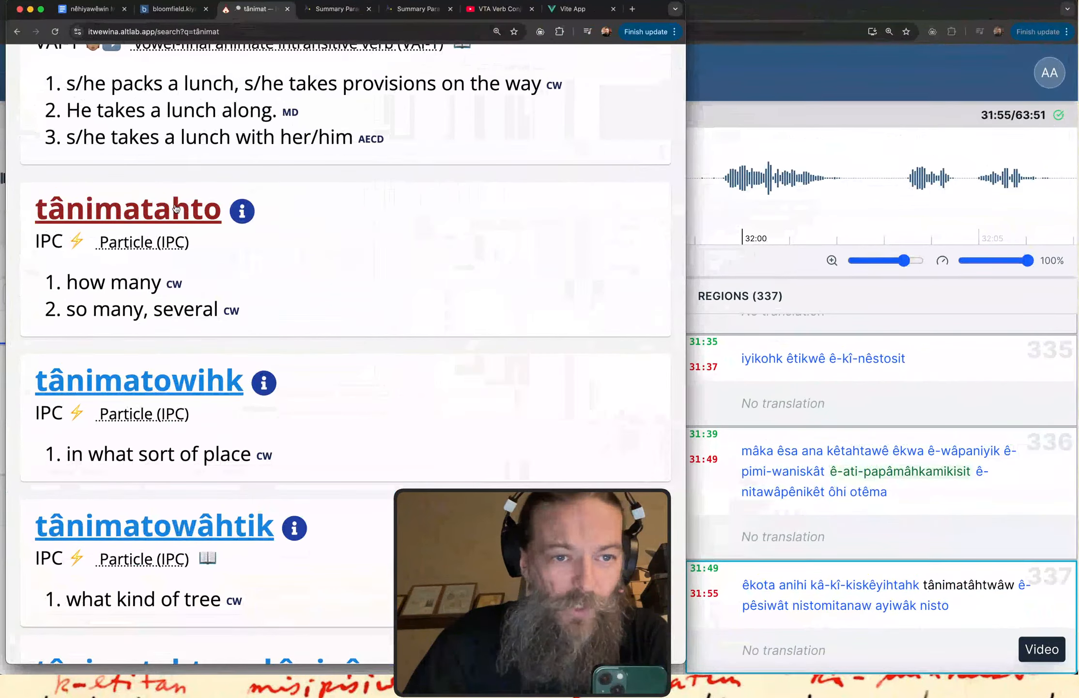
{"action": "left_click", "coordinate": [747, 121]}
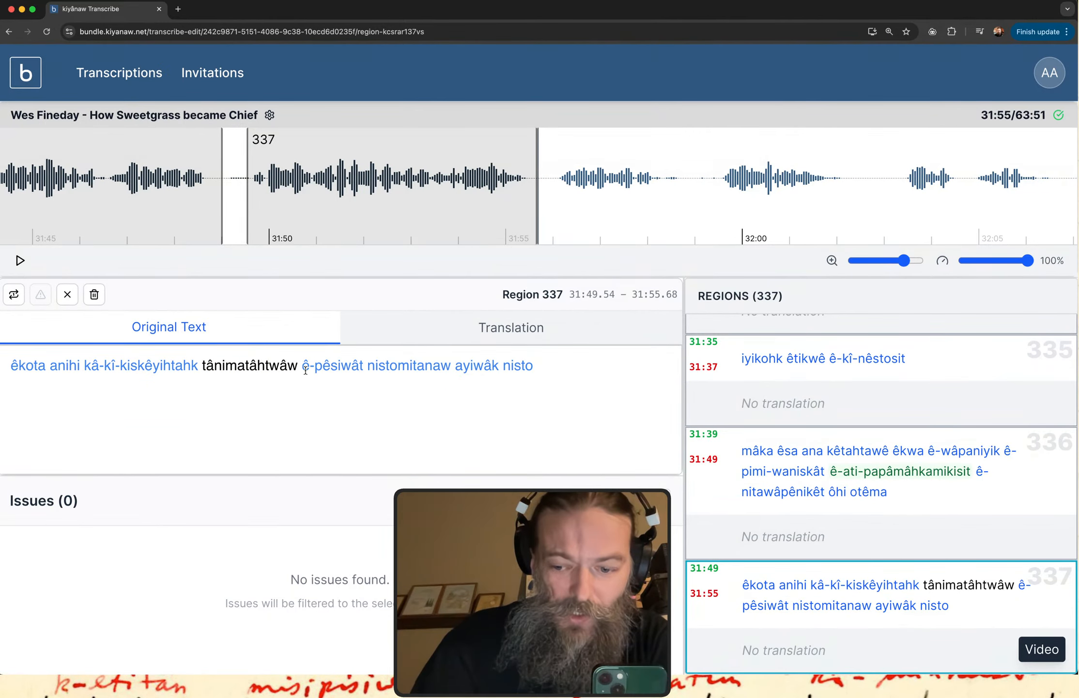
Change "tânimatâhtwâw" to "tânimatâhto" in region 337 and flag the word as an issue needing help.
{"action": "key", "text": "BackSpace"}
{"action": "key", "text": "BackSpace"}
{"action": "key", "text": "BackSpace"}
{"action": "key", "text": "BackSpace"}
{"action": "type", "text": "to"}
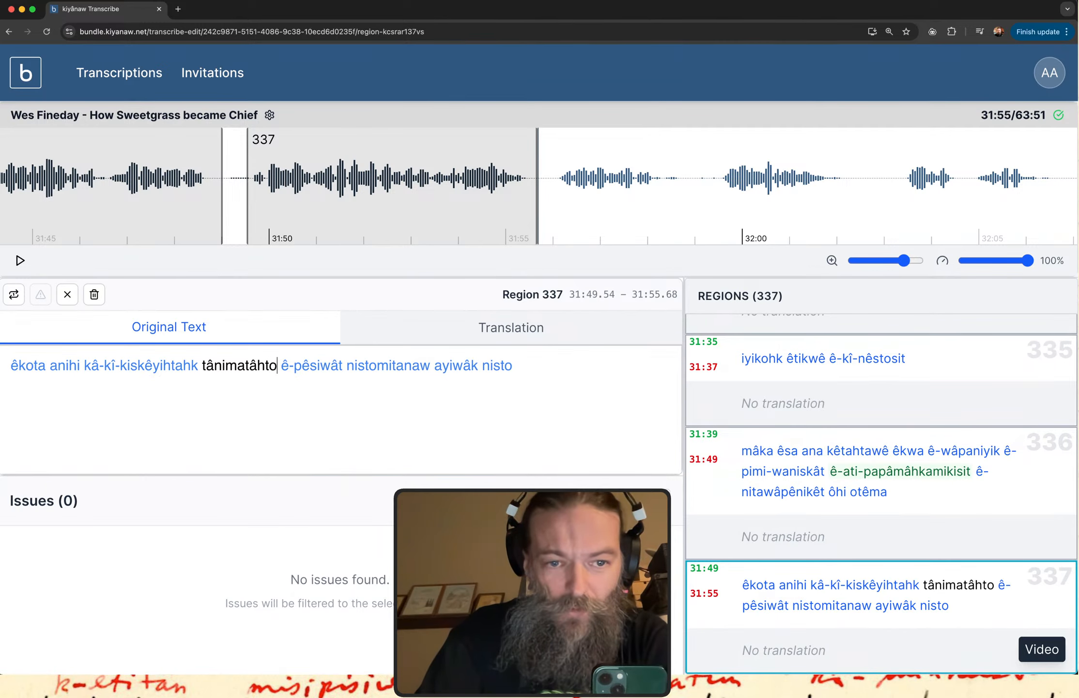
{"action": "double_click", "coordinate": [233, 366]}
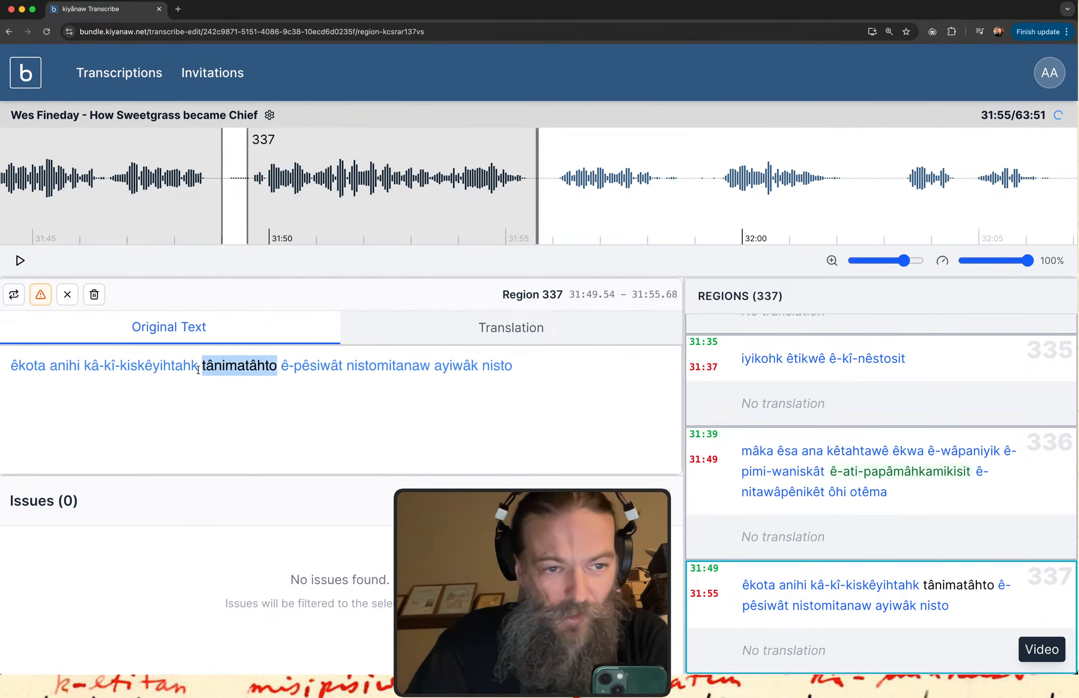
{"action": "left_click", "coordinate": [40, 294]}
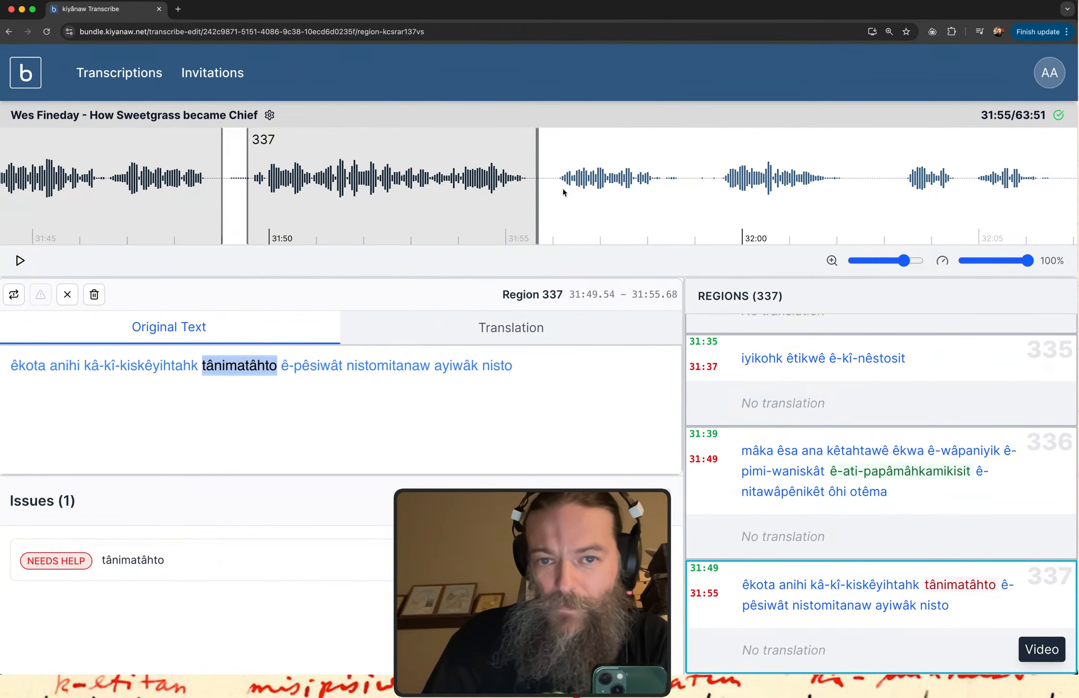
Create region 338 over the following speech segment, from about 31:55.97 to 31:58.76.
{"action": "left_click_drag", "start_coordinate": [553, 188], "coordinate": [680, 182]}
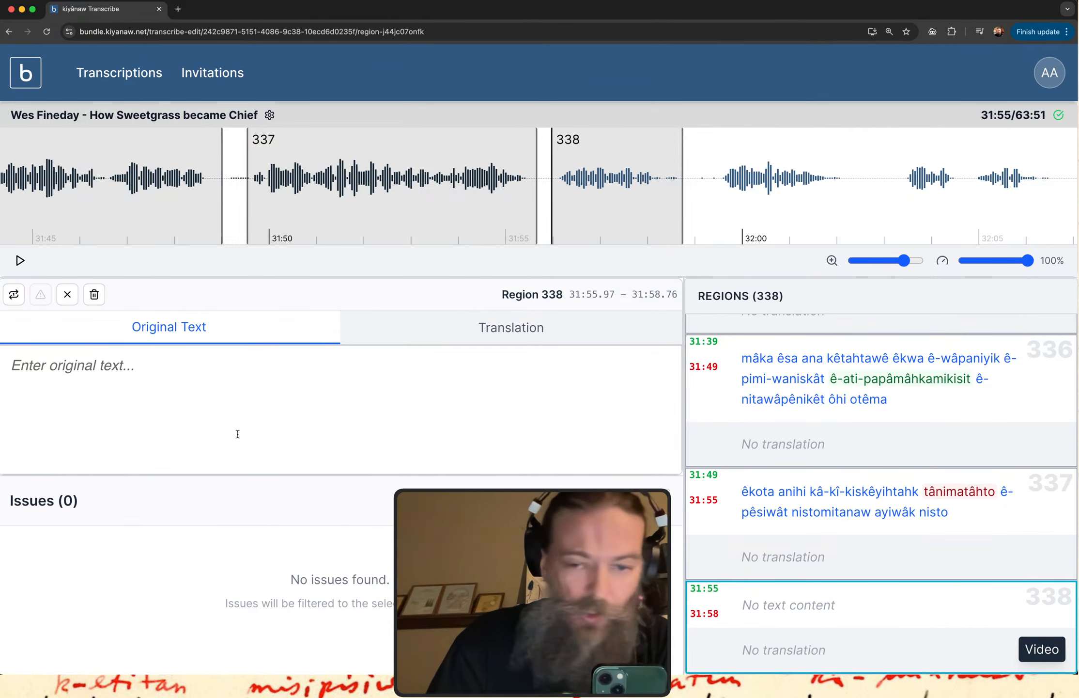
{"action": "key", "text": "super+Tab"}
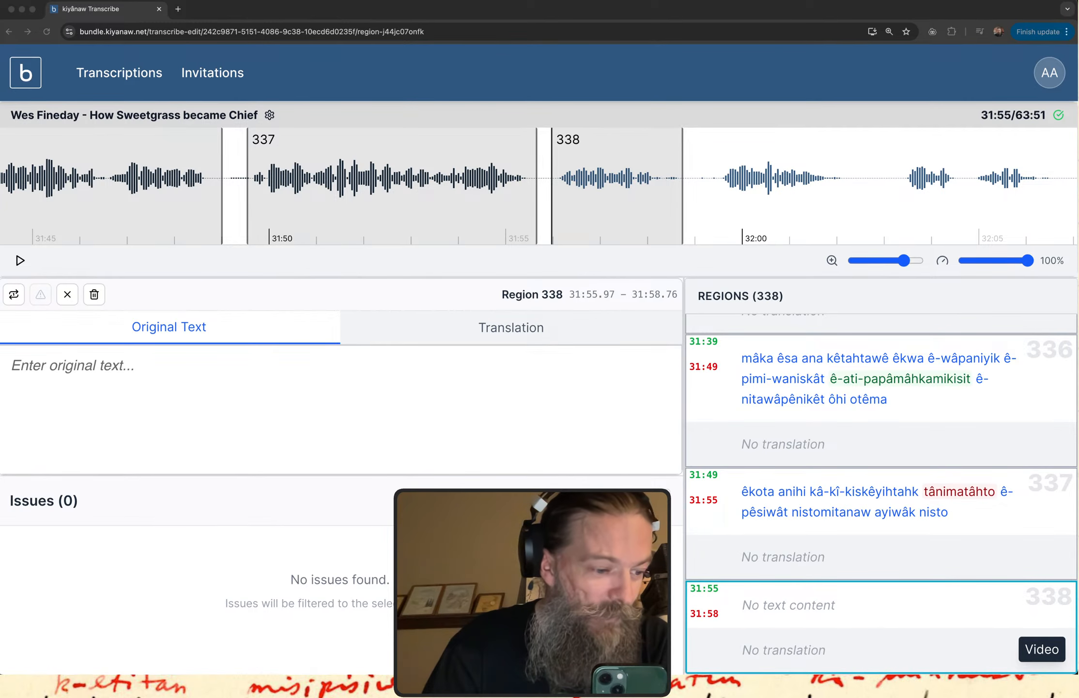
{"action": "left_click", "coordinate": [452, 264]}
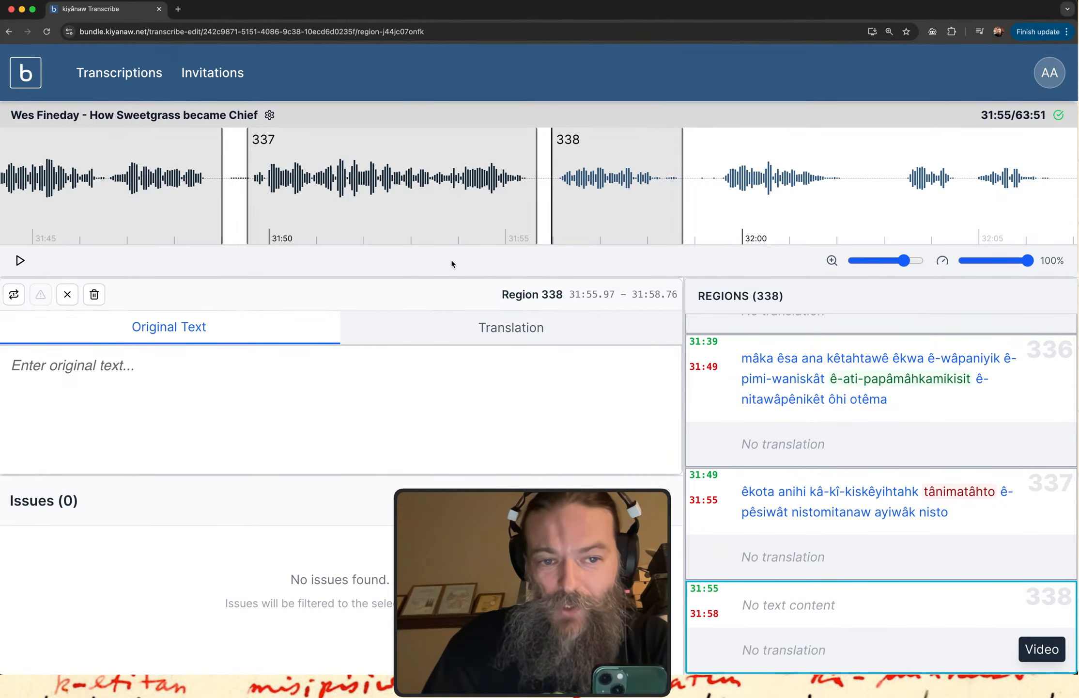
{"action": "key", "text": "ctrl+Up"}
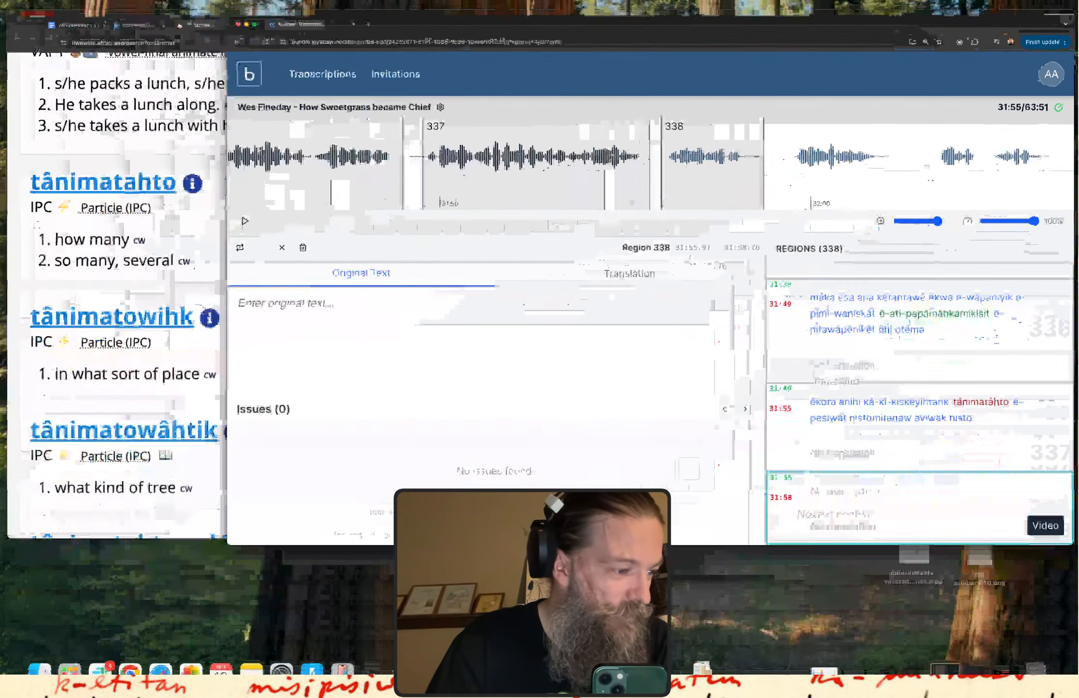
{"action": "key", "text": "ctrl+Up"}
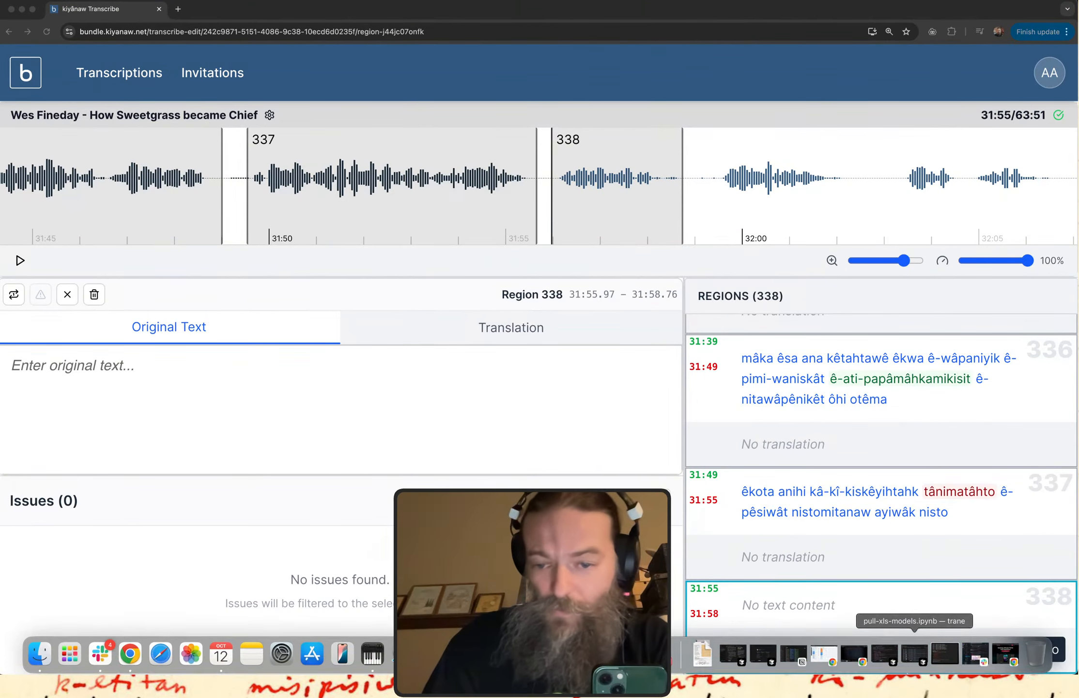
Play region 338 and transcribe it as "êcika ôma kâ-kî-takohtahât".
{"action": "left_click", "coordinate": [765, 632]}
{"action": "left_click", "coordinate": [268, 432]}
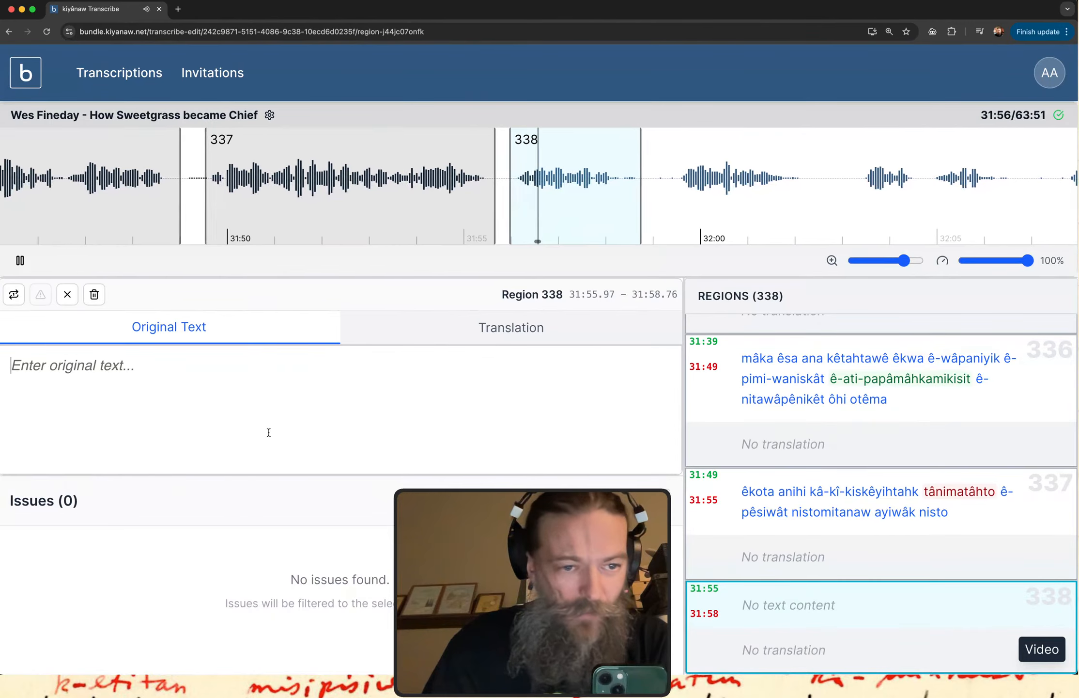
{"action": "type", "text": "êciko"}
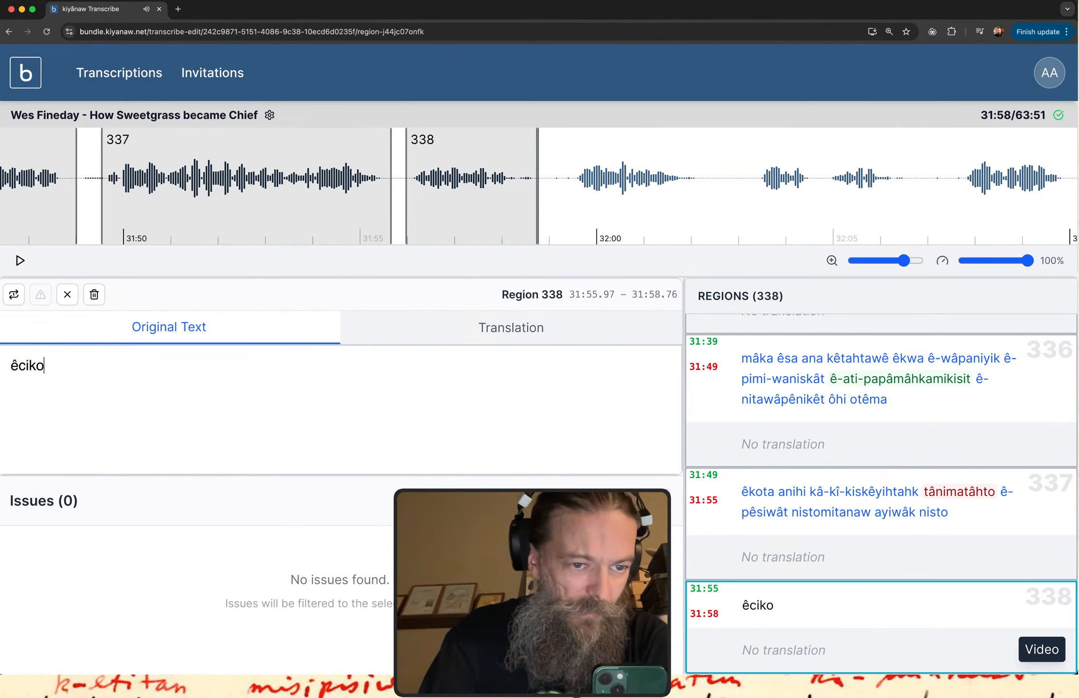
{"action": "key", "text": "BackSpace"}
{"action": "type", "text": "a ôma"}
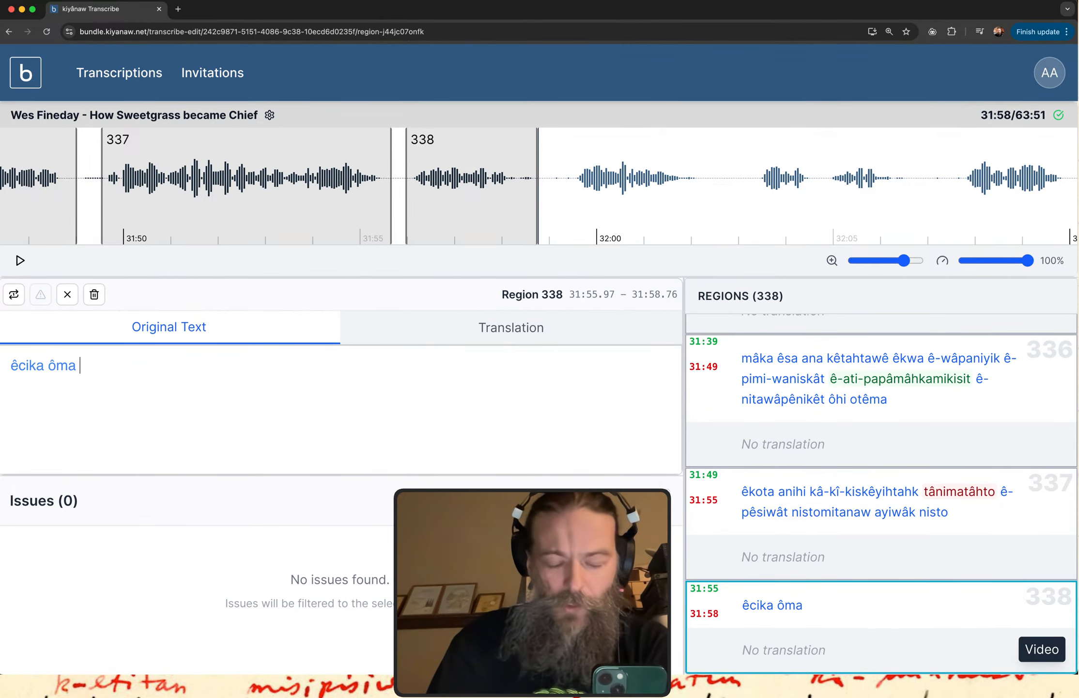
{"action": "left_click", "coordinate": [784, 607]}
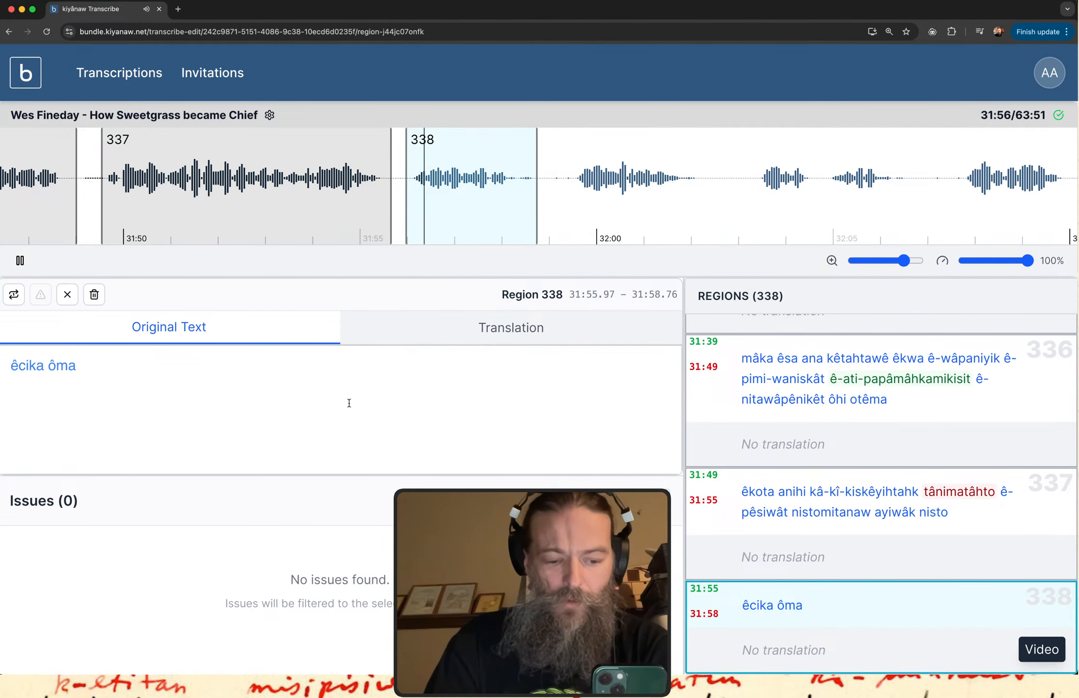
{"action": "left_click", "coordinate": [195, 356]}
{"action": "type", "text": "kâ-"}
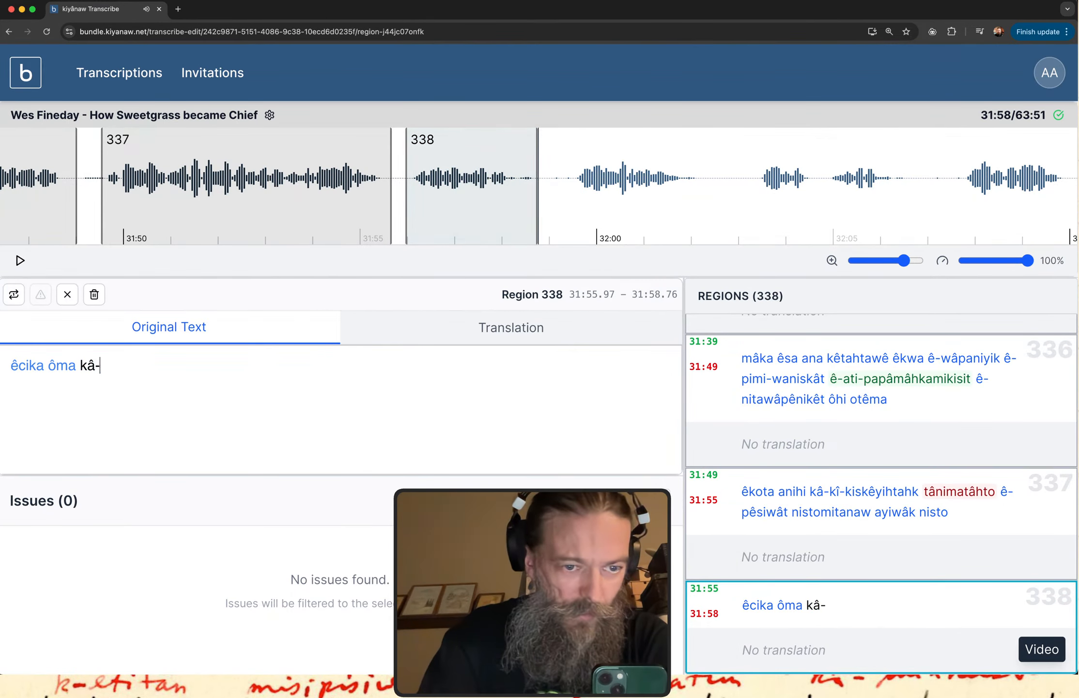
{"action": "type", "text": "kî-ta"}
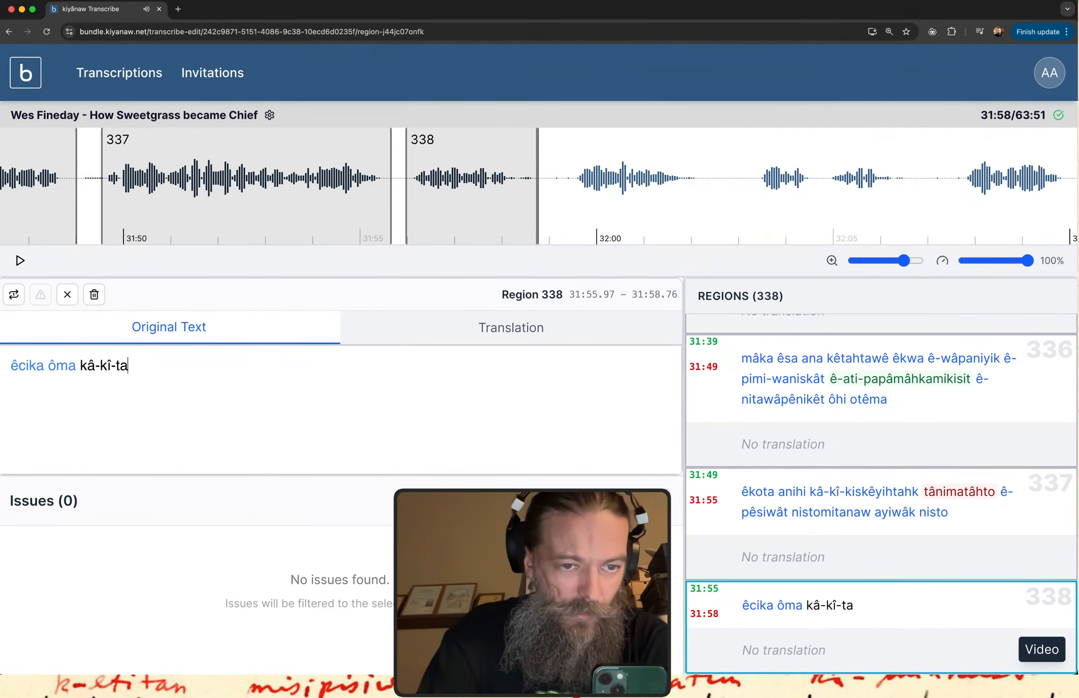
{"action": "type", "text": "kohtahât"}
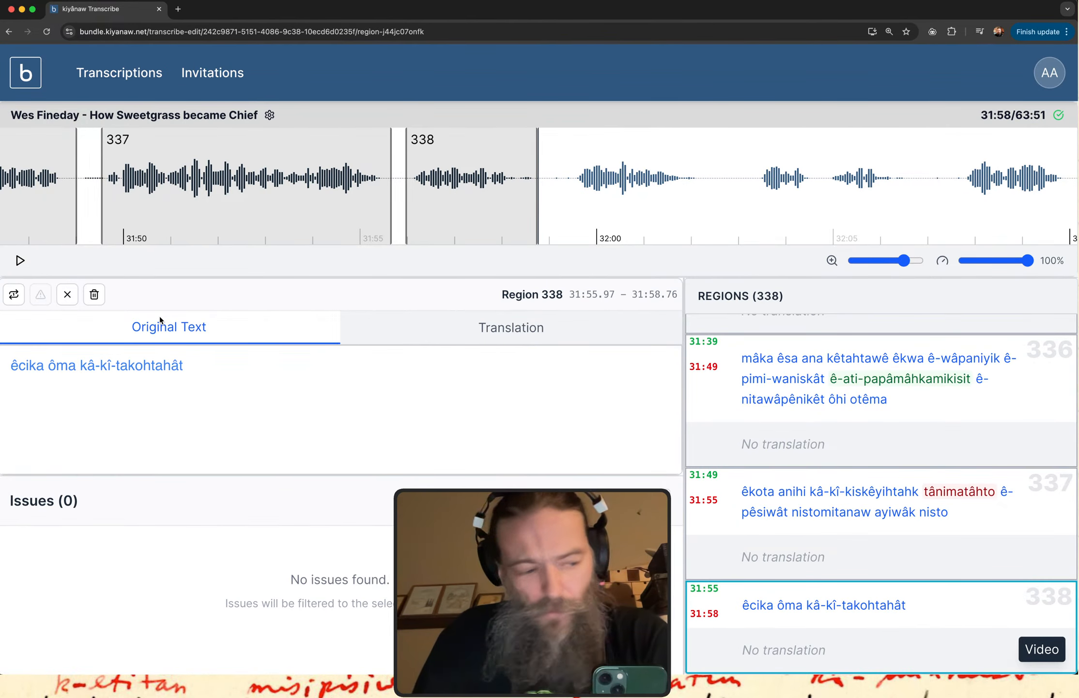
Look up the verb from region 338 in itwêwina by searching for "takohtahew".
{"action": "key", "text": "ctrl+Up"}
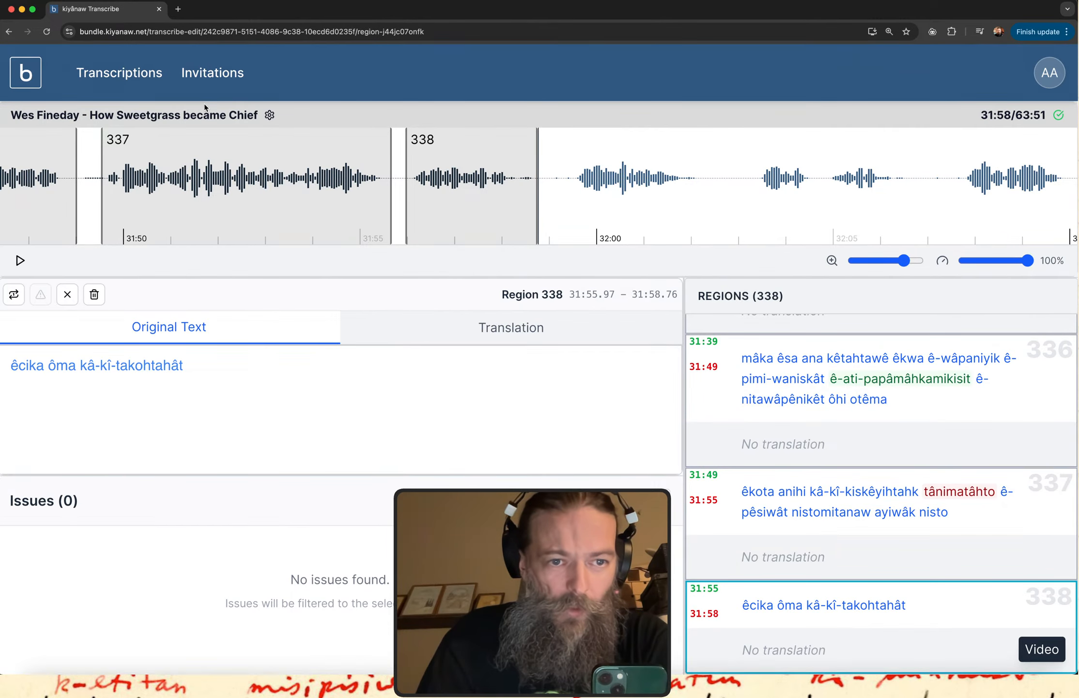
{"action": "left_click", "coordinate": [223, 168]}
{"action": "scroll", "coordinate": [223, 171], "scroll_direction": "up", "scroll_amount": 10}
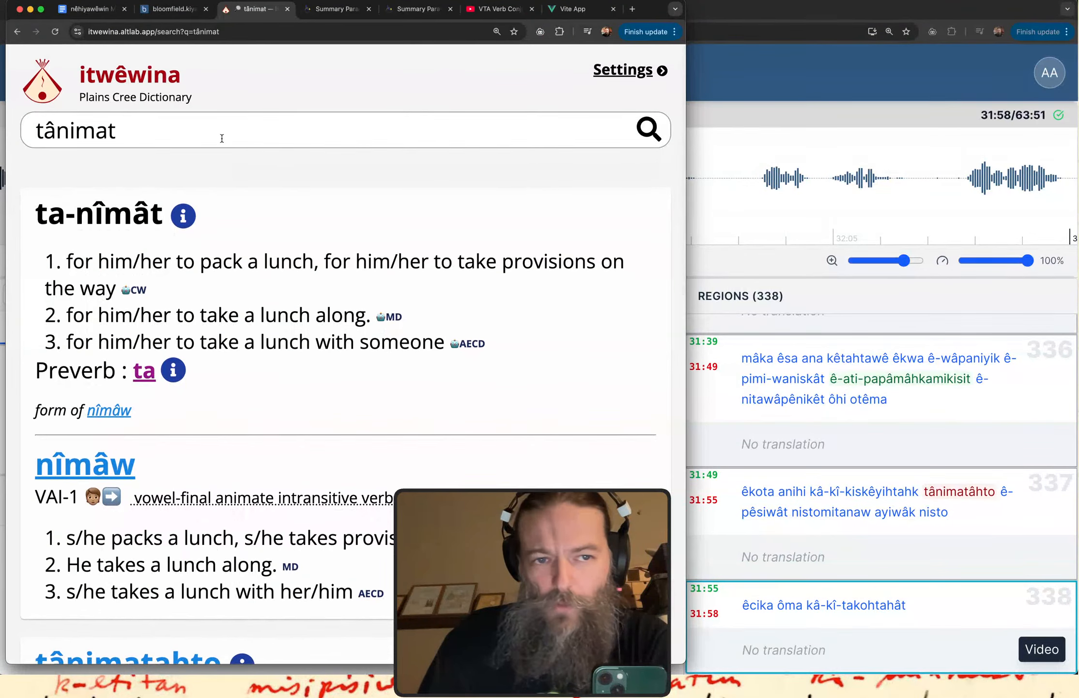
{"action": "left_click", "coordinate": [222, 134]}
{"action": "type", "text": "ta"}
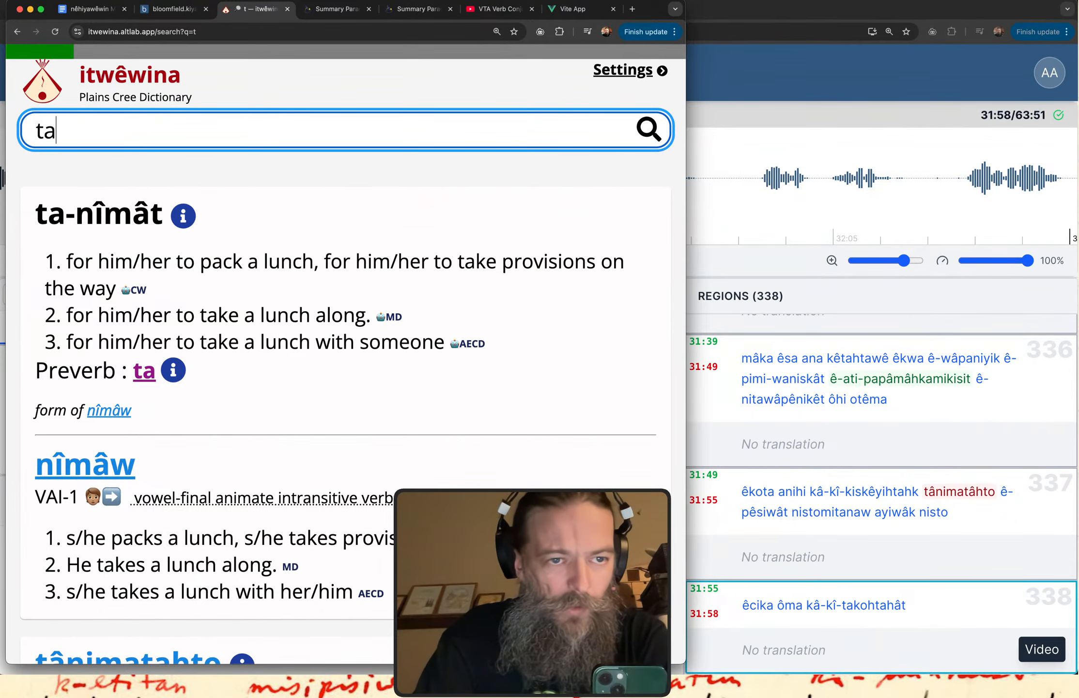
{"action": "type", "text": "kohtahew"}
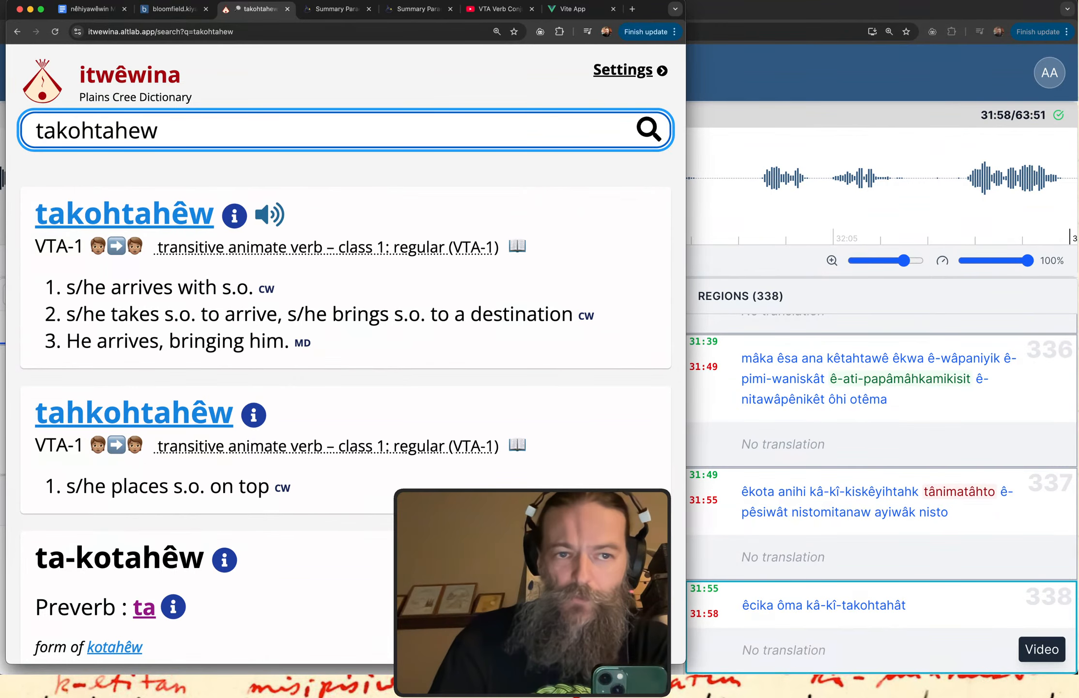
Return to kiyânaw Transcribe, create region 339 from about 31:59.32 to 32:02.27, and play it.
{"action": "left_click", "coordinate": [764, 88]}
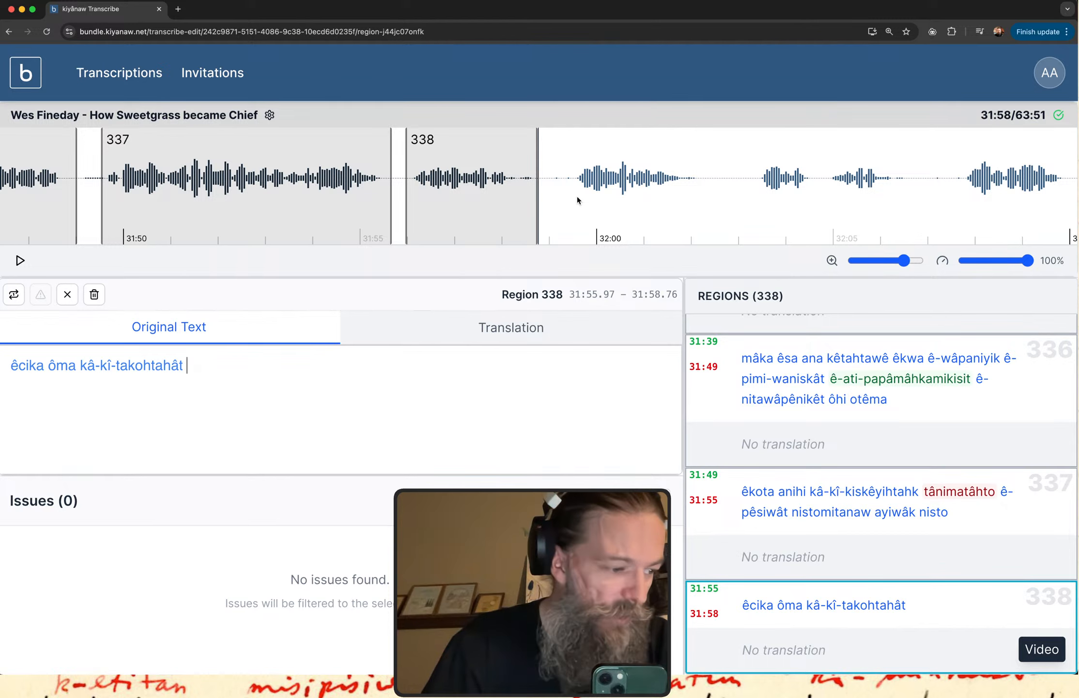
{"action": "left_click_drag", "start_coordinate": [565, 196], "coordinate": [700, 189]}
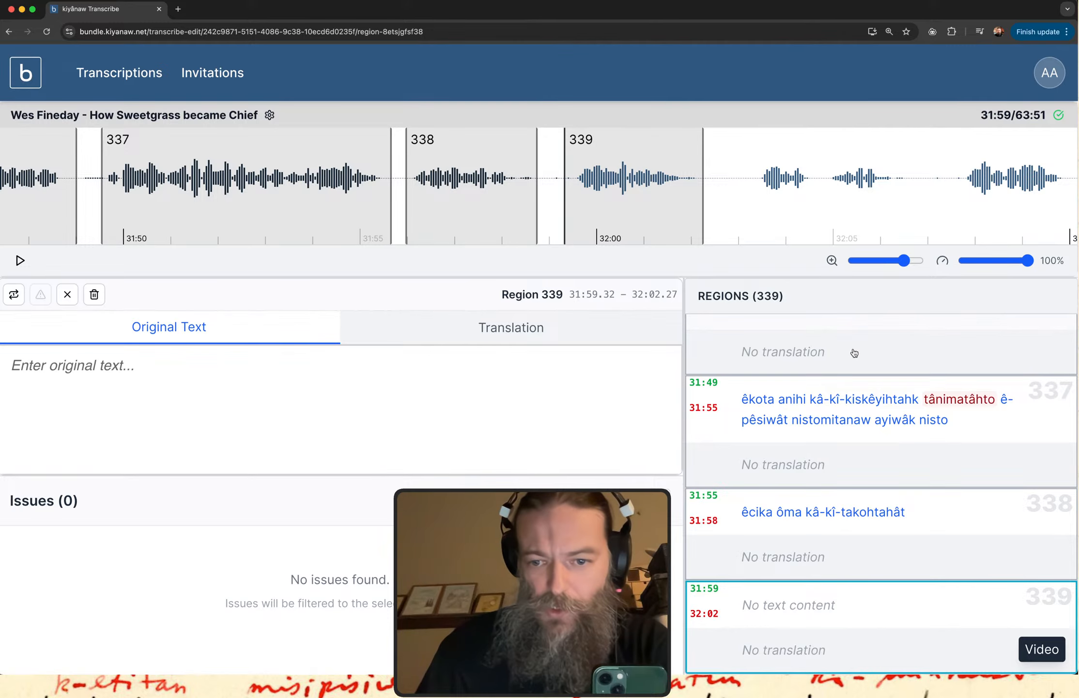
{"action": "left_click", "coordinate": [811, 611]}
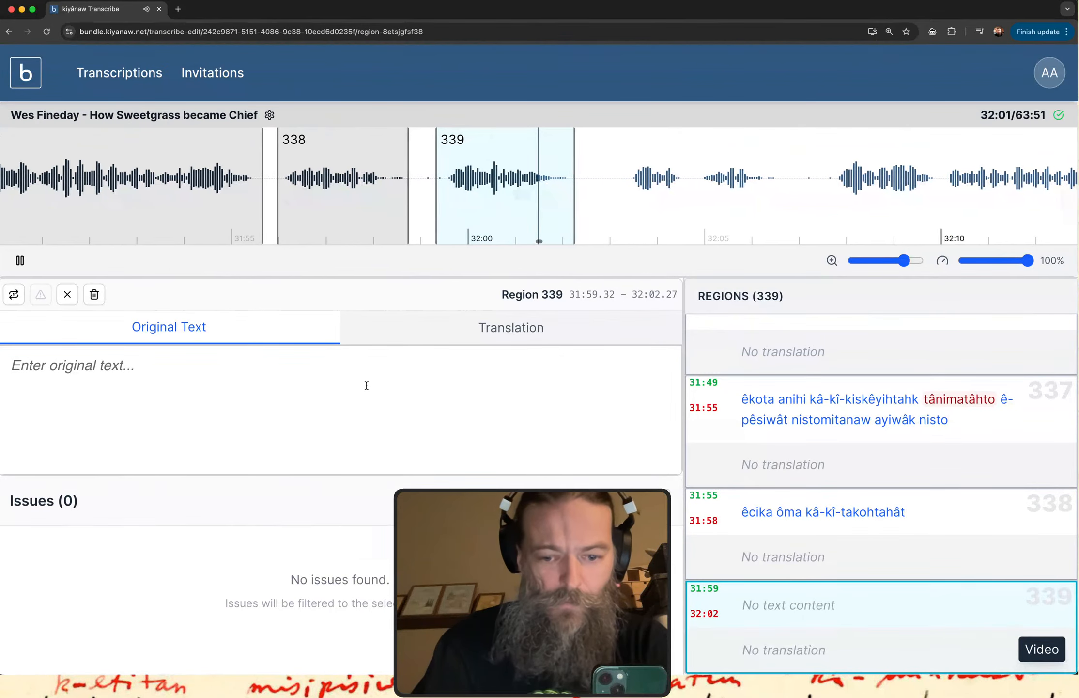
Transcribe region 339 as "kî-mâmaskâtamwak ayisiyiniwak".
{"action": "type", "text": "kî"}
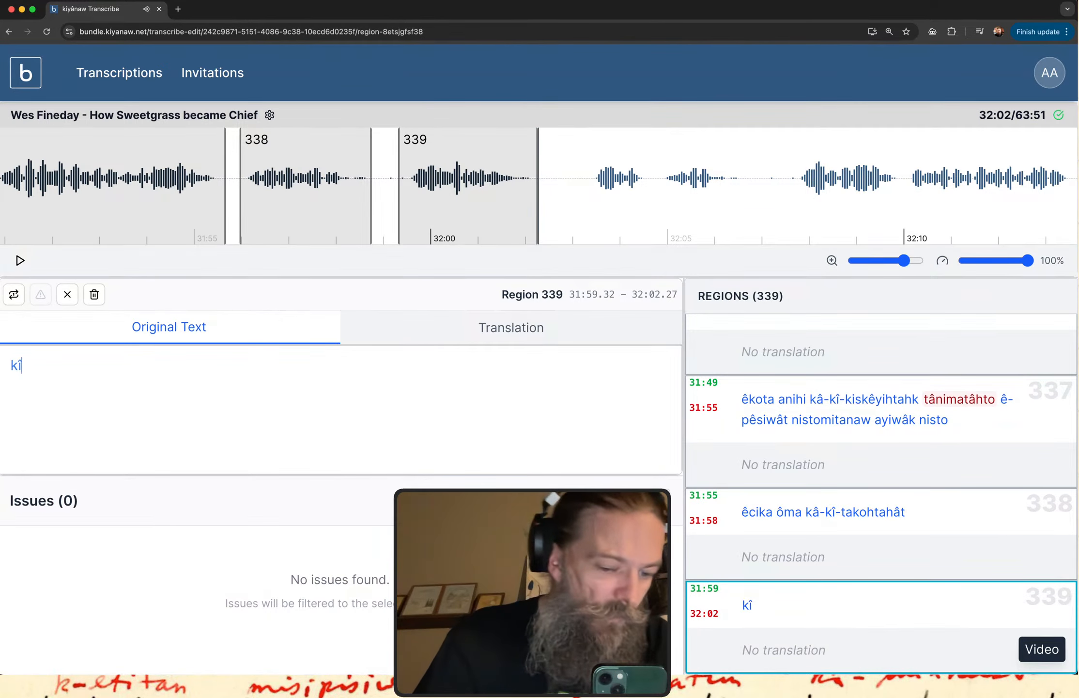
{"action": "type", "text": "-m"}
{"action": "key", "text": "BackSpace"}
{"action": "type", "text": "-"}
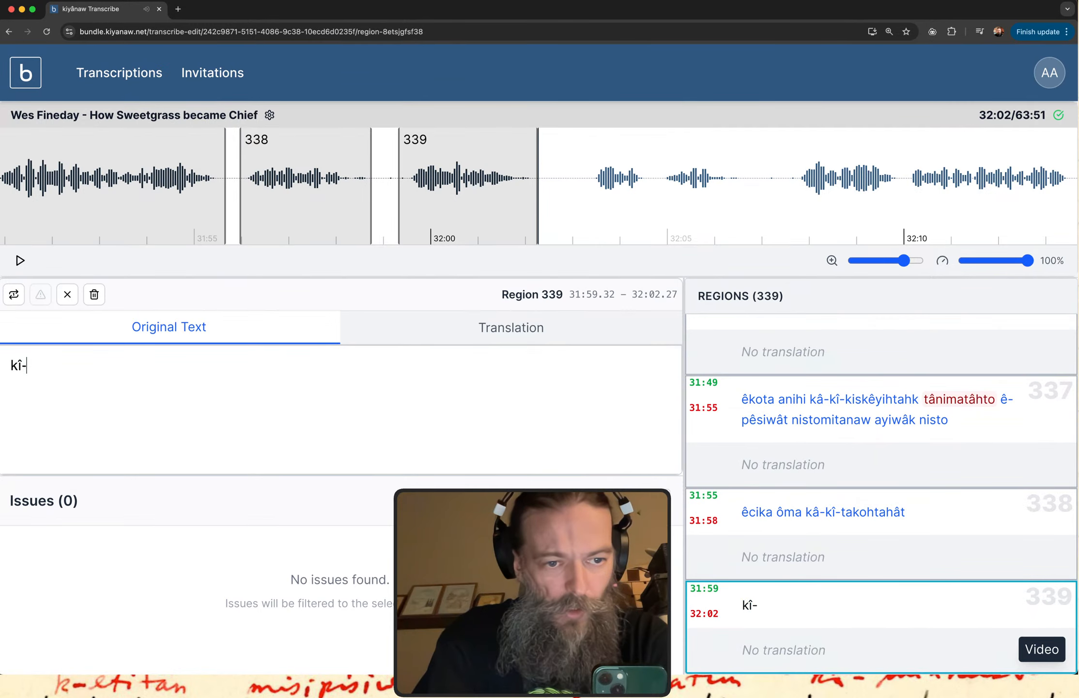
{"action": "type", "text": "mâma"}
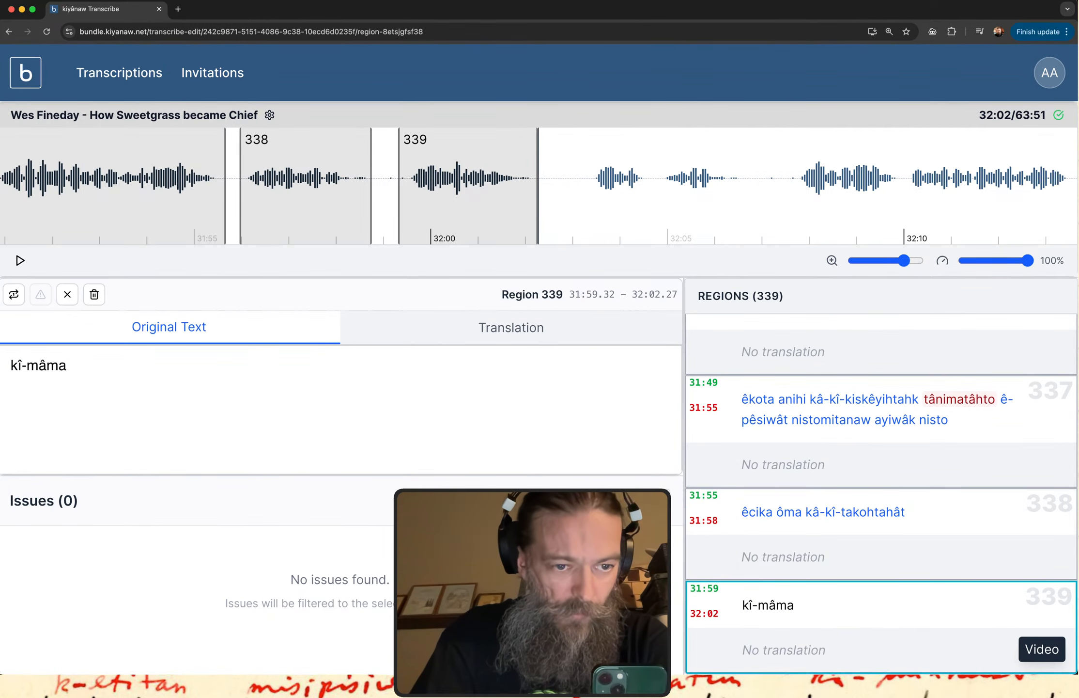
{"action": "type", "text": "skâtam"}
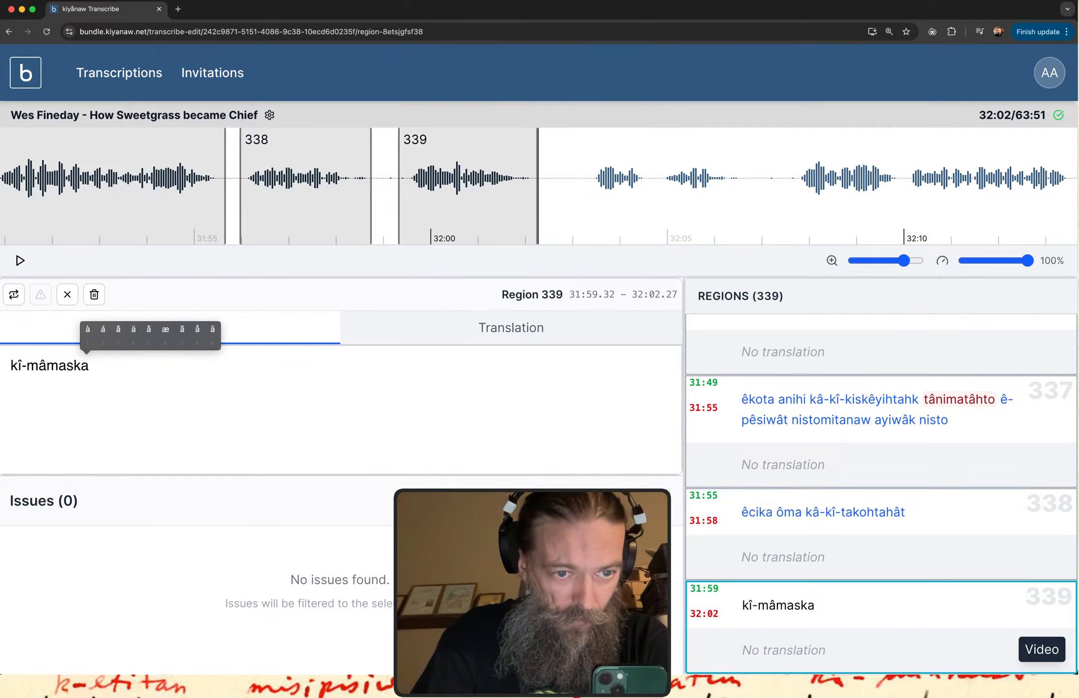
{"action": "type", "text": "wak ayisiyiwak"}
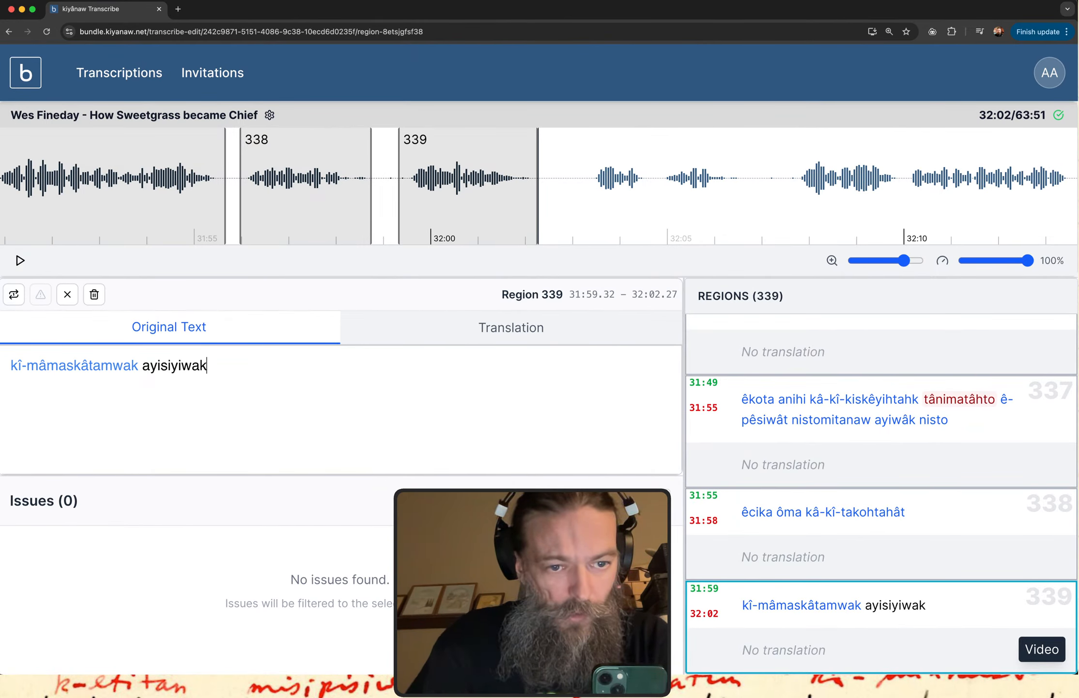
{"action": "left_click", "coordinate": [182, 364]}
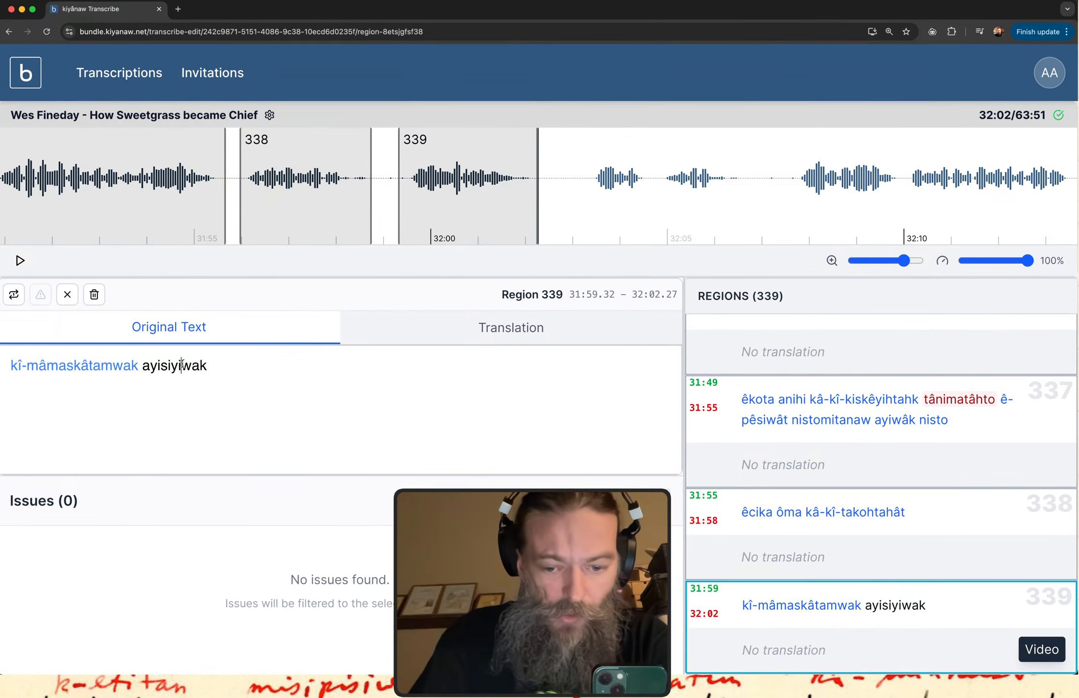
{"action": "type", "text": "ni"}
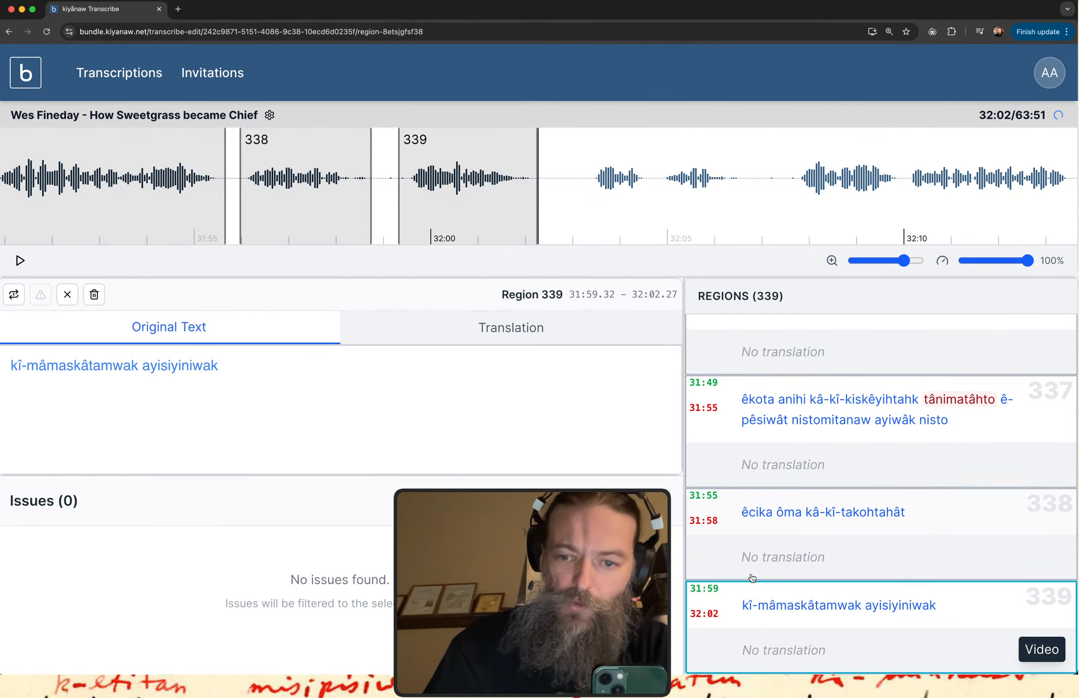
{"action": "left_click", "coordinate": [826, 666]}
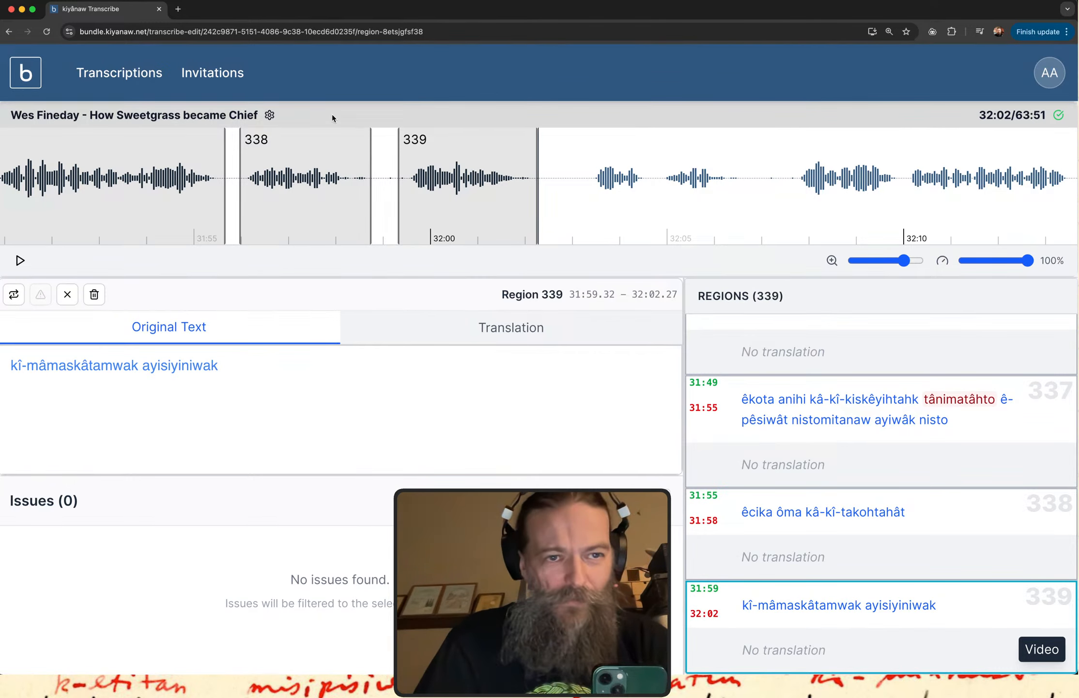
Switch to itwêwina, search for "ayisiyiniw", and read through its entry and related words.
{"action": "key", "text": "ctrl+Up"}
{"action": "left_click", "coordinate": [296, 150]}
{"action": "left_click_drag", "start_coordinate": [229, 132], "coordinate": [1, 136]}
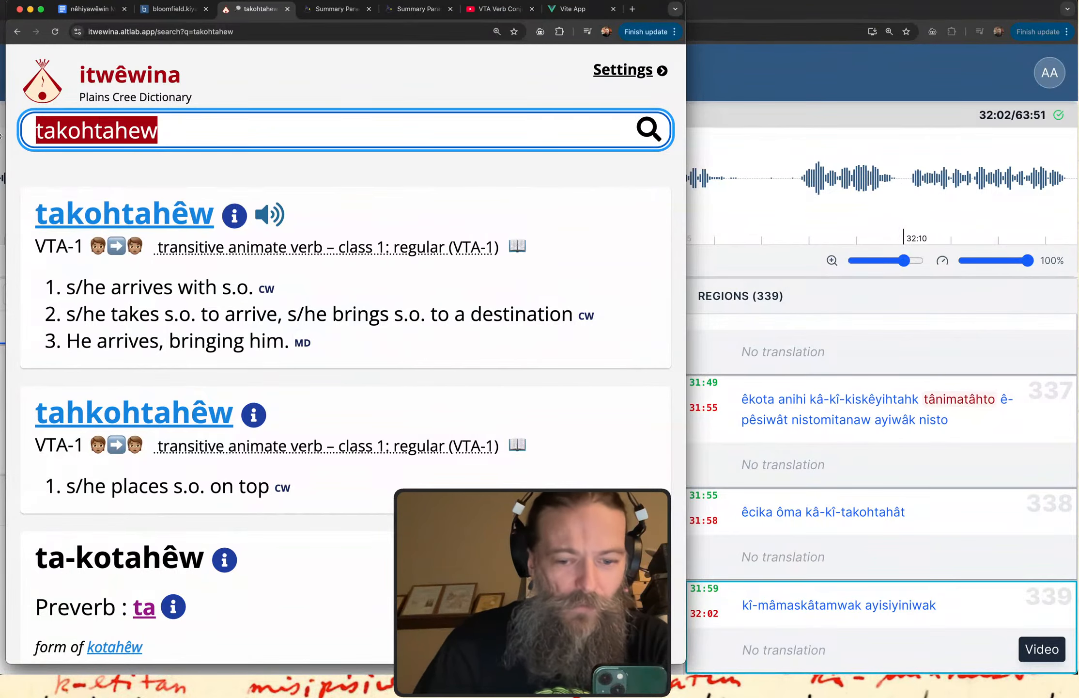
{"action": "type", "text": "ayisiyiniw"}
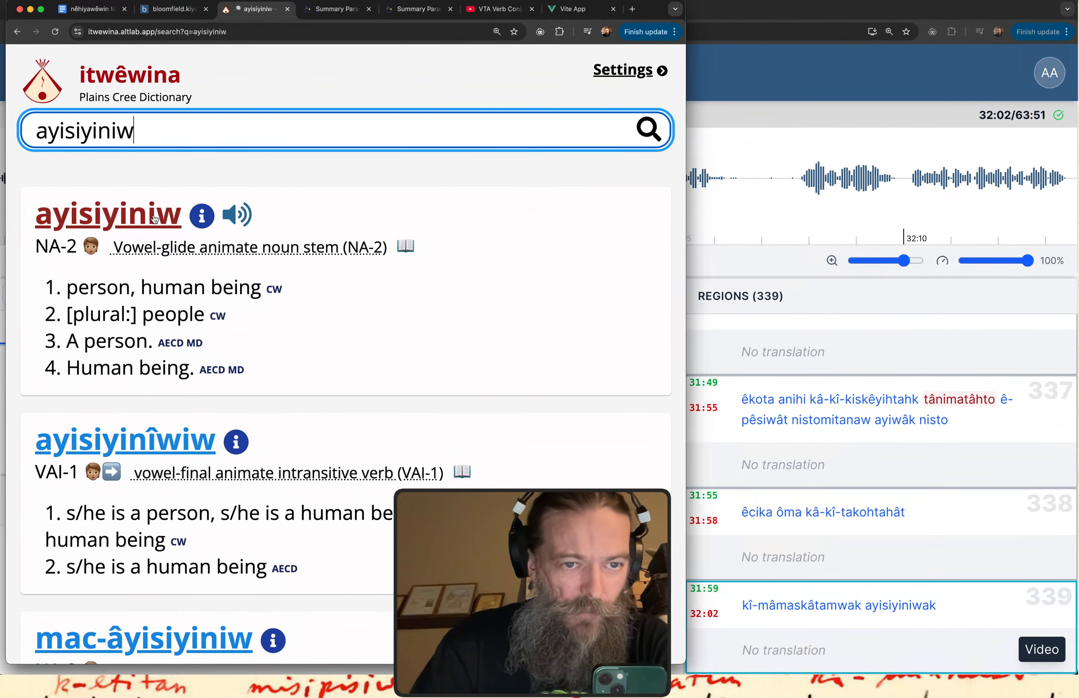
{"action": "left_click_drag", "start_coordinate": [33, 202], "coordinate": [173, 215]}
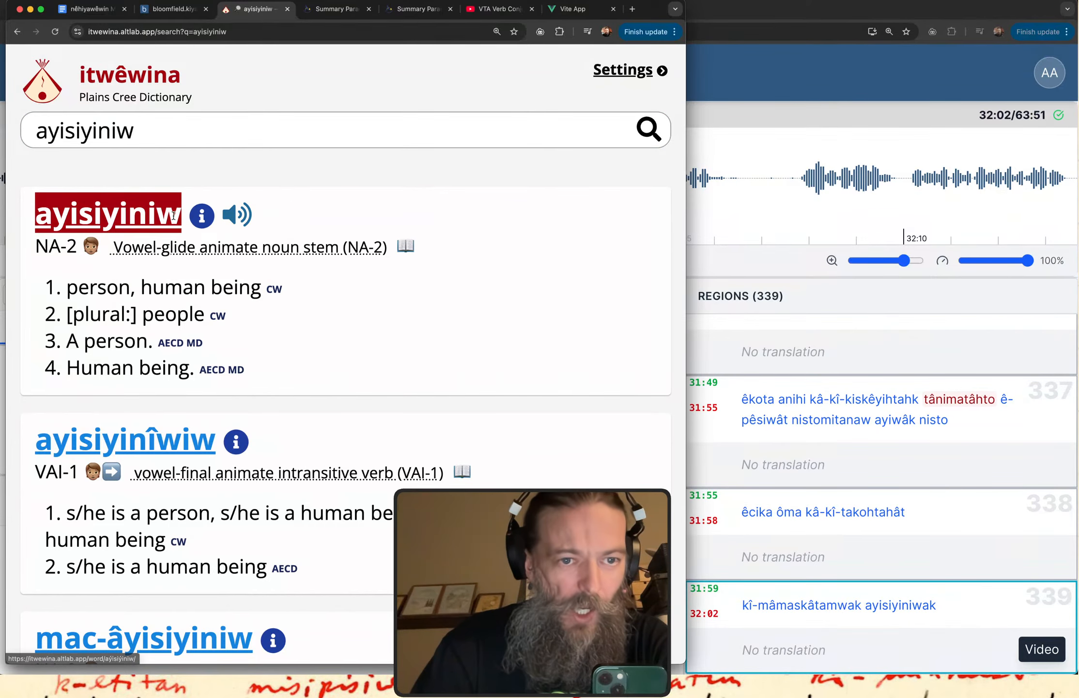
{"action": "left_click", "coordinate": [207, 155]}
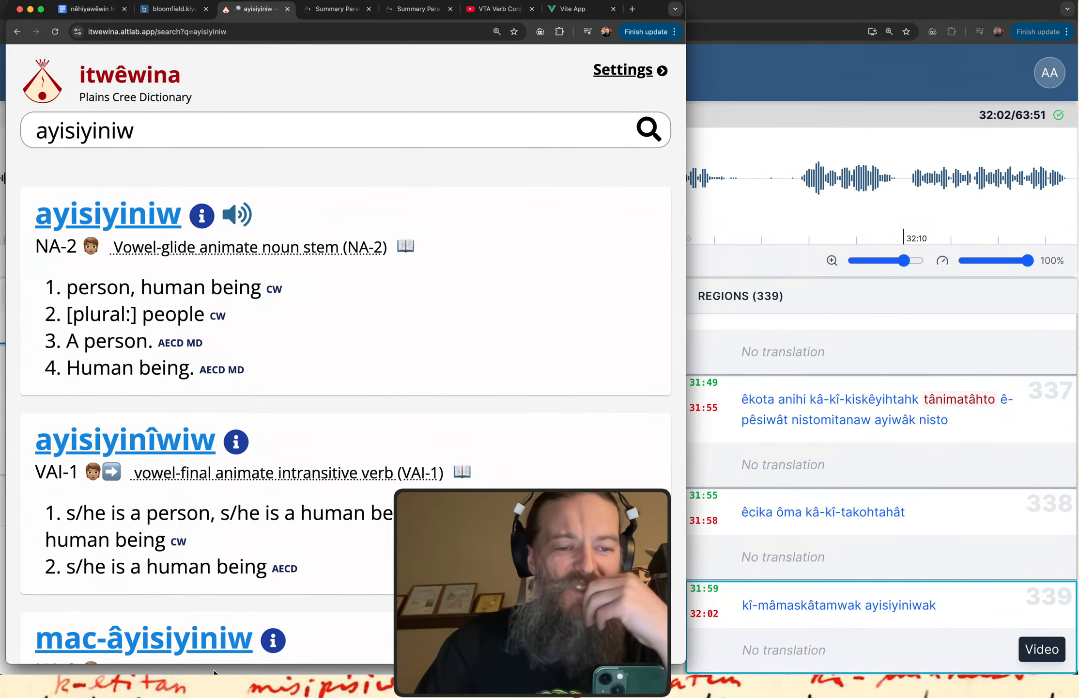
{"action": "scroll", "coordinate": [355, 397], "scroll_direction": "down", "scroll_amount": 10}
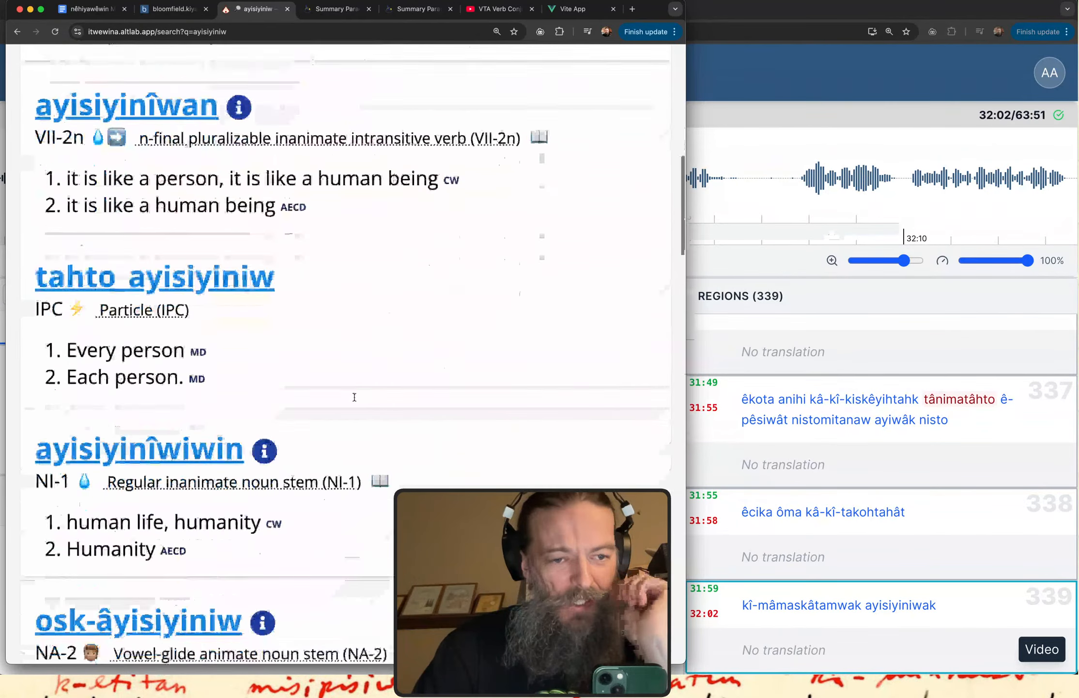
{"action": "scroll", "coordinate": [354, 397], "scroll_direction": "down", "scroll_amount": 5}
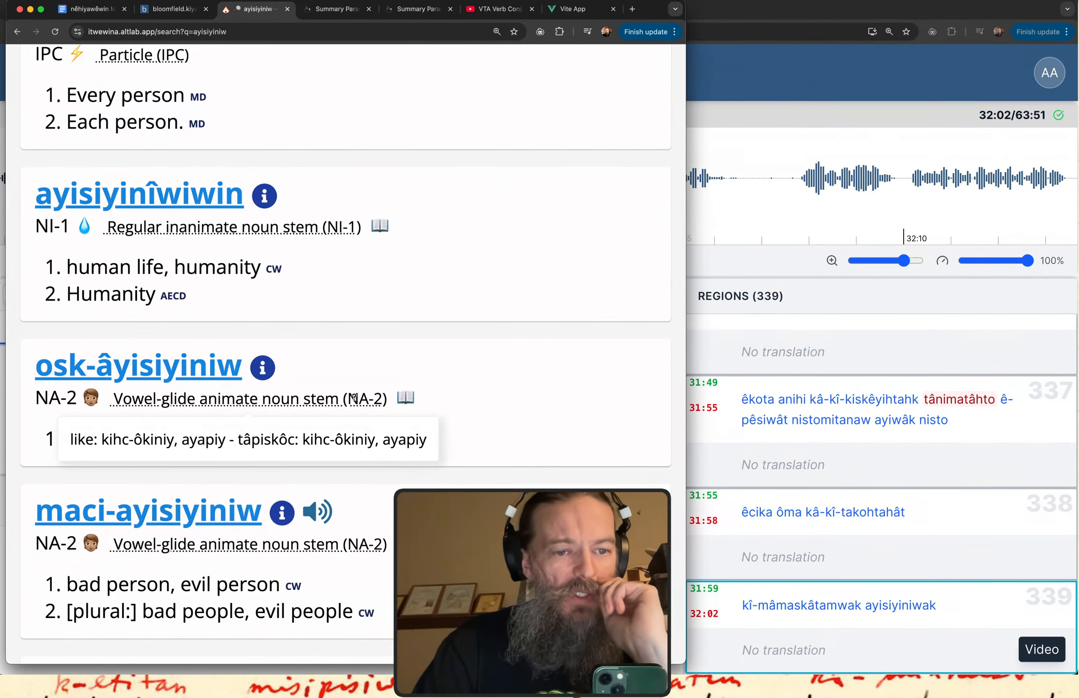
{"action": "scroll", "coordinate": [494, 279], "scroll_direction": "down", "scroll_amount": 11}
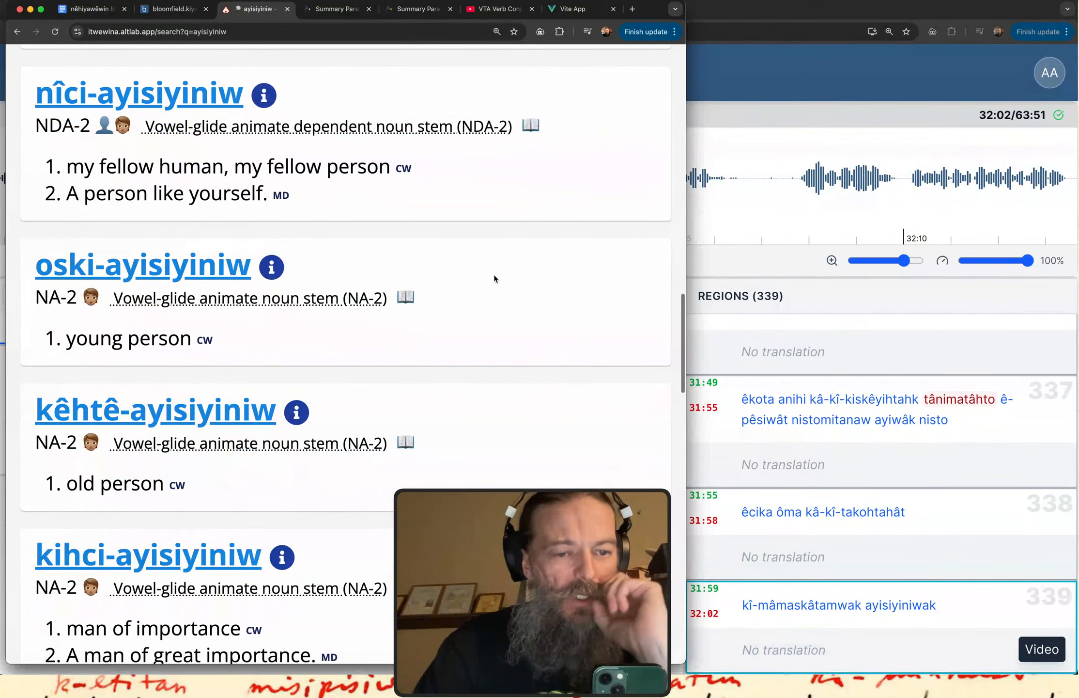
{"action": "scroll", "coordinate": [493, 274], "scroll_direction": "up", "scroll_amount": 20}
Return to kiyânaw Transcribe, create region 340 from about 32:03.21 to 32:06.59, and play it.
{"action": "left_click", "coordinate": [757, 97]}
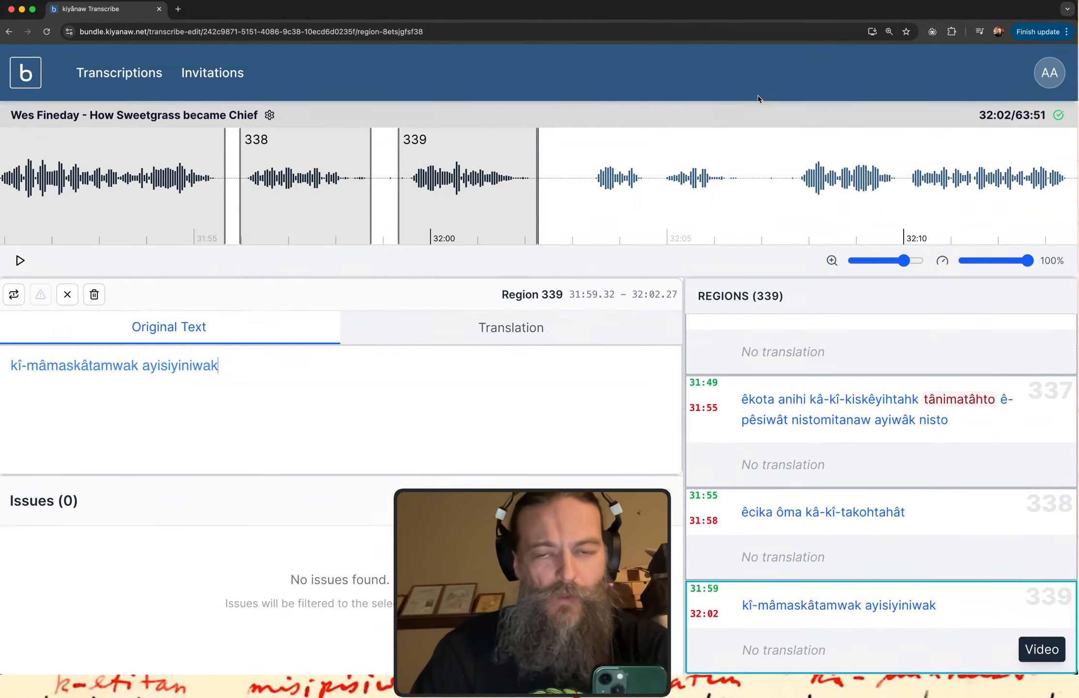
{"action": "left_click_drag", "start_coordinate": [583, 178], "coordinate": [739, 175]}
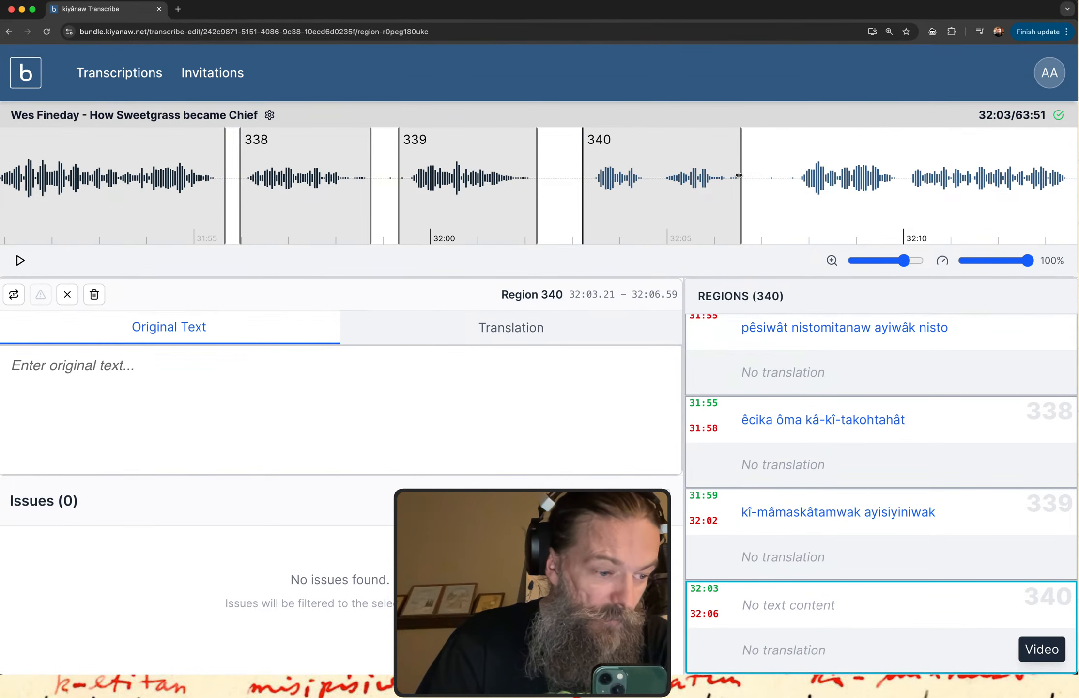
{"action": "left_click", "coordinate": [810, 586]}
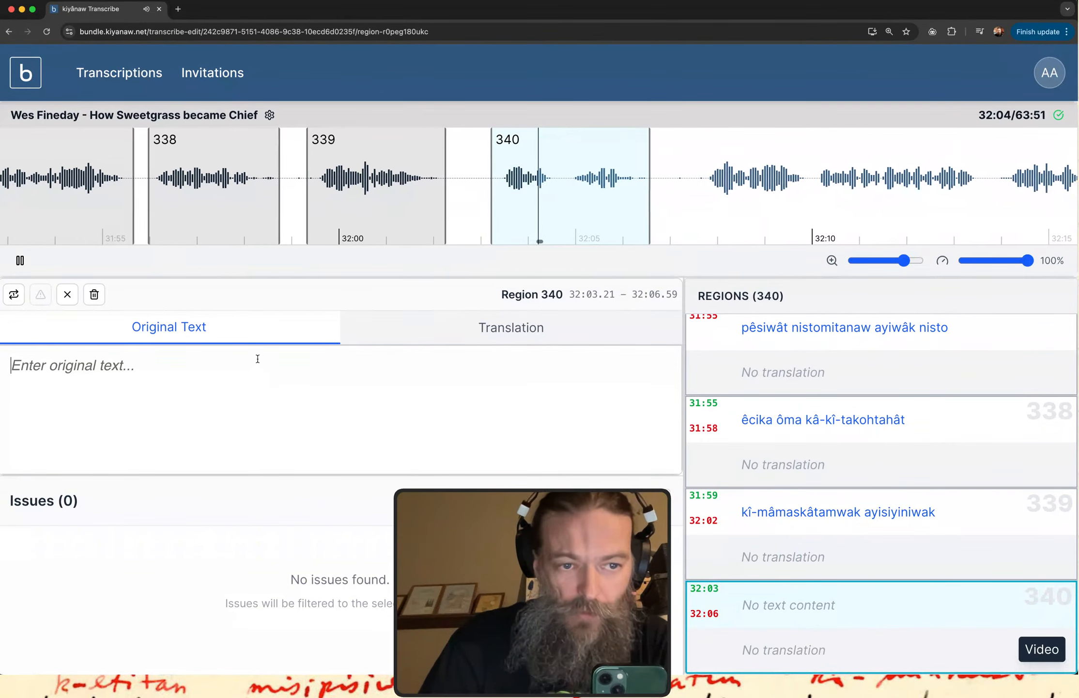
Transcribe region 340 as "awâsis awa kâ-pê-itâhkamikisit".
{"action": "type", "text": "aw"}
{"action": "key", "text": "BackSpace"}
{"action": "type", "text": "âs"}
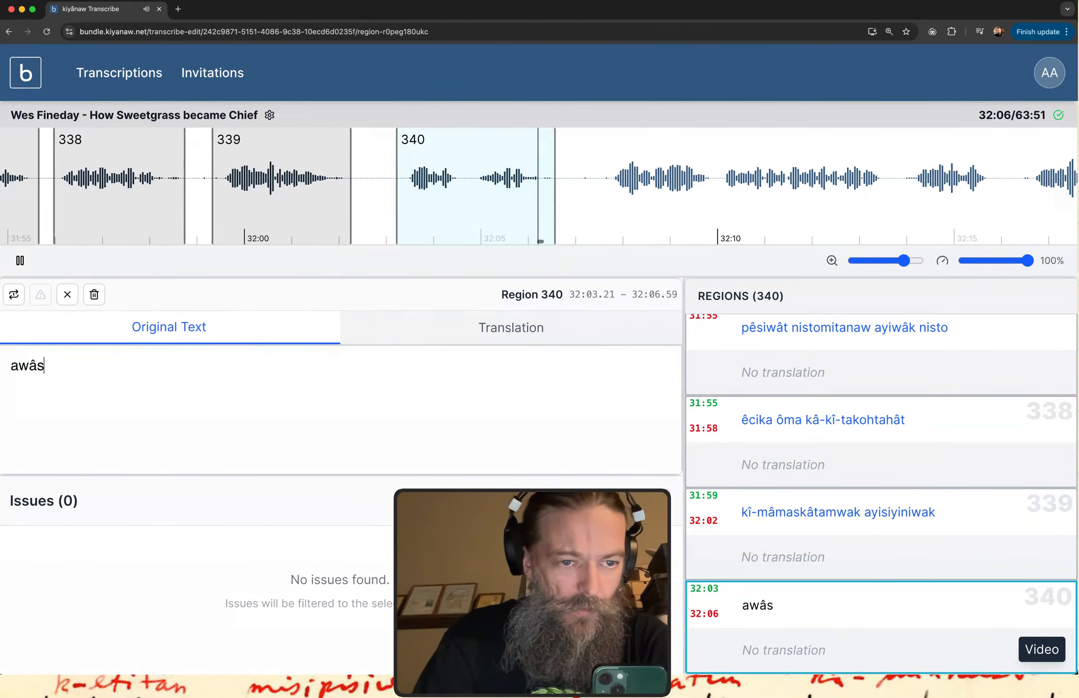
{"action": "type", "text": "is awa"}
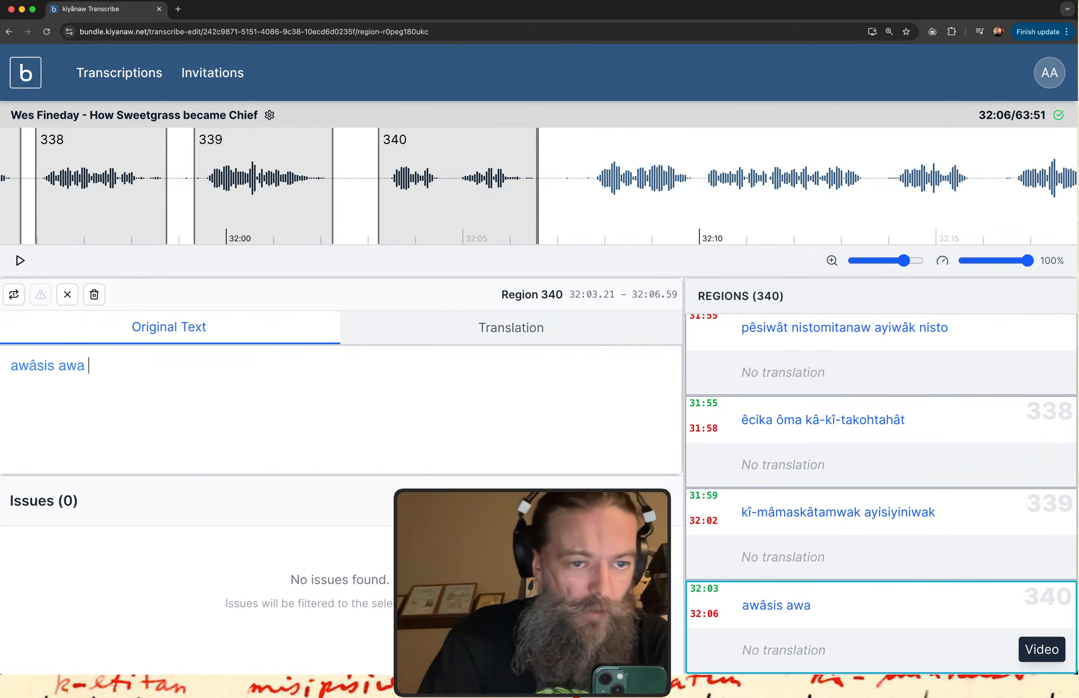
{"action": "type", "text": " kâ-pe"}
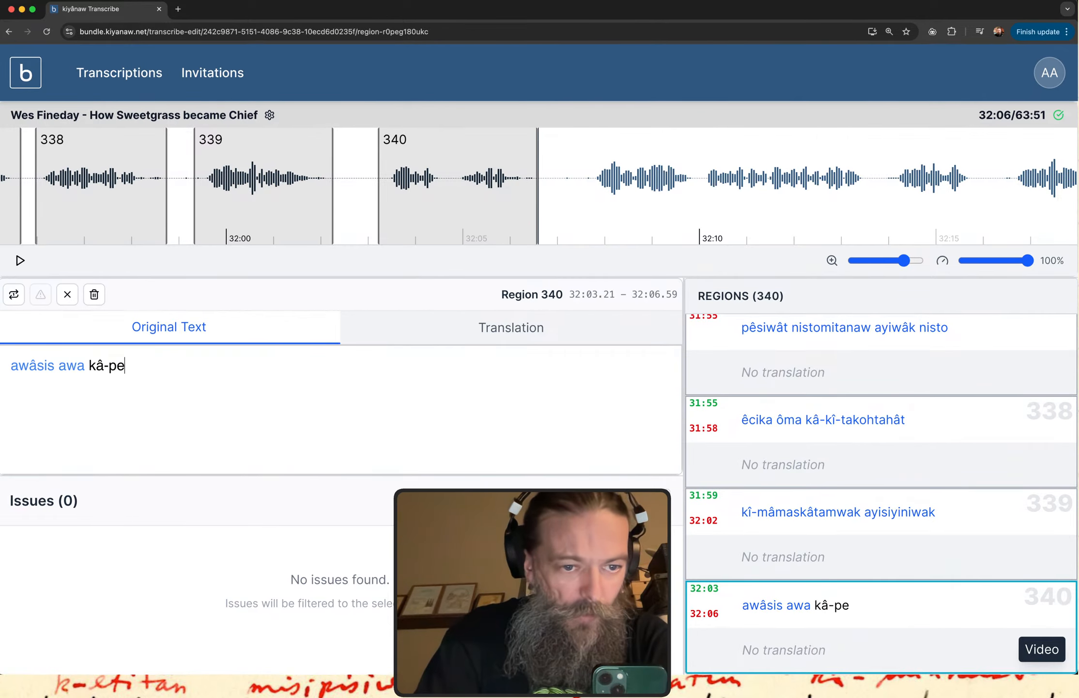
{"action": "type", "text": "3-itahk"}
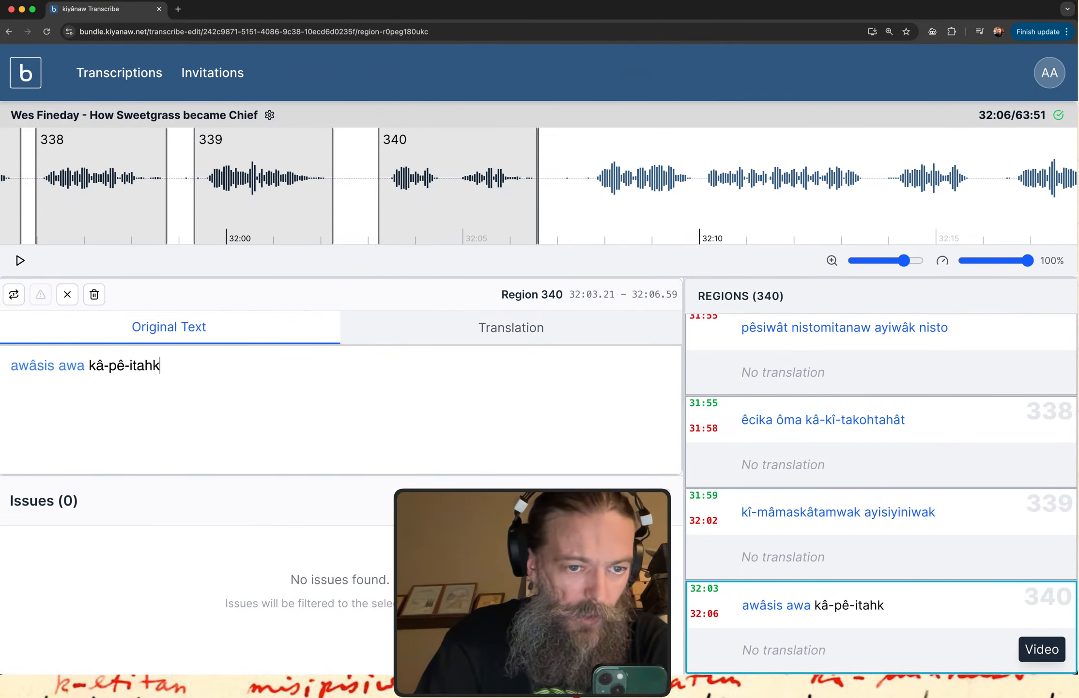
{"action": "key", "text": "BackSpace"}
{"action": "key", "text": "BackSpace"}
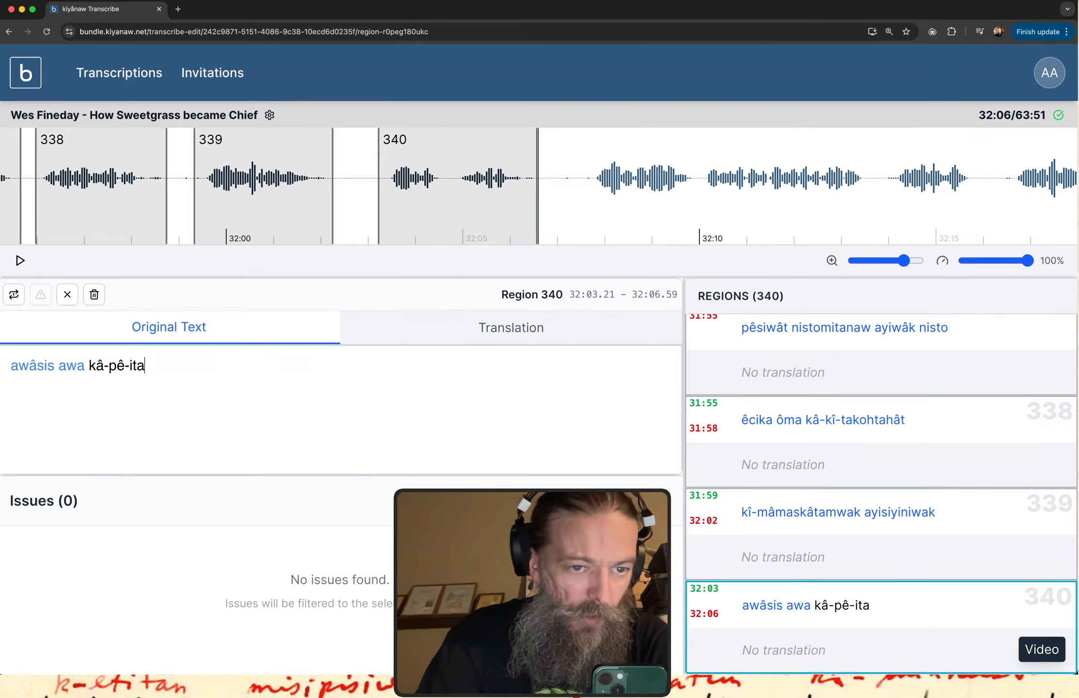
{"action": "type", "text": "hkami"}
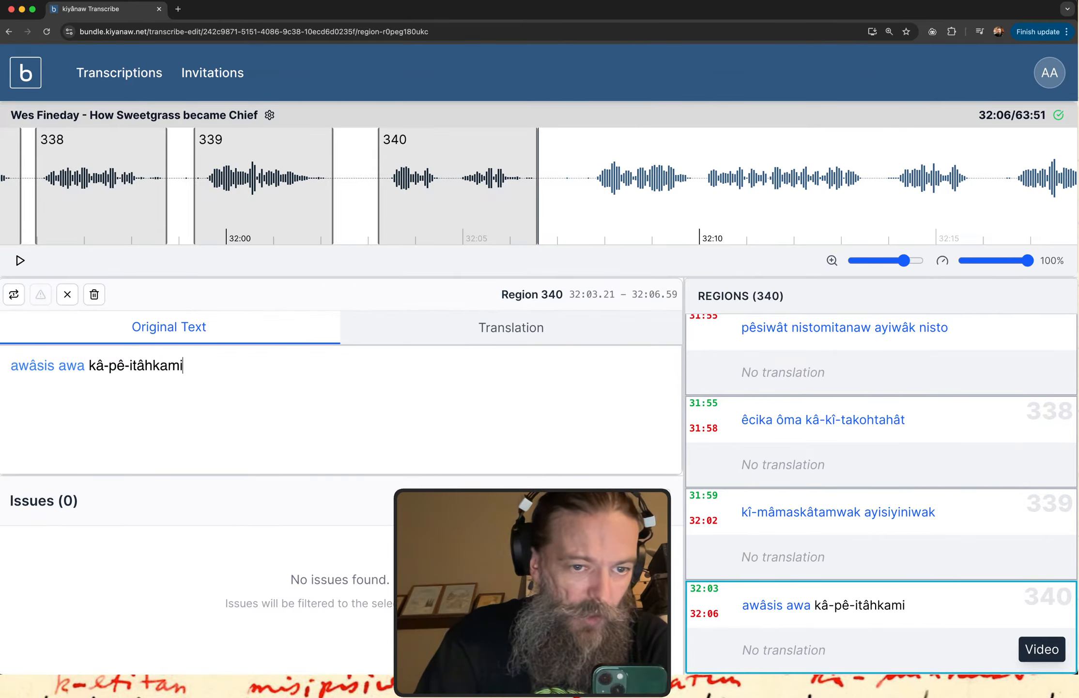
{"action": "type", "text": "kisit"}
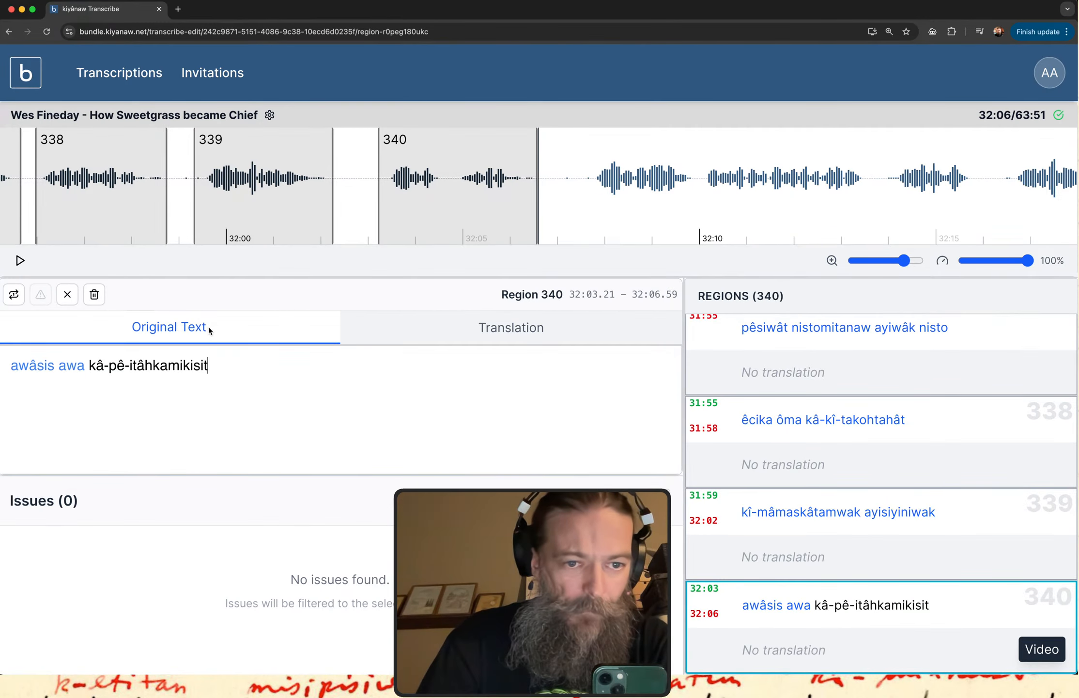
Correct the verb in region 340 to "kâ-pê-itahkamikisit", with a short "a" after "it".
{"action": "left_click", "coordinate": [145, 367]}
{"action": "key", "text": "BackSpace"}
{"action": "type", "text": "a"}
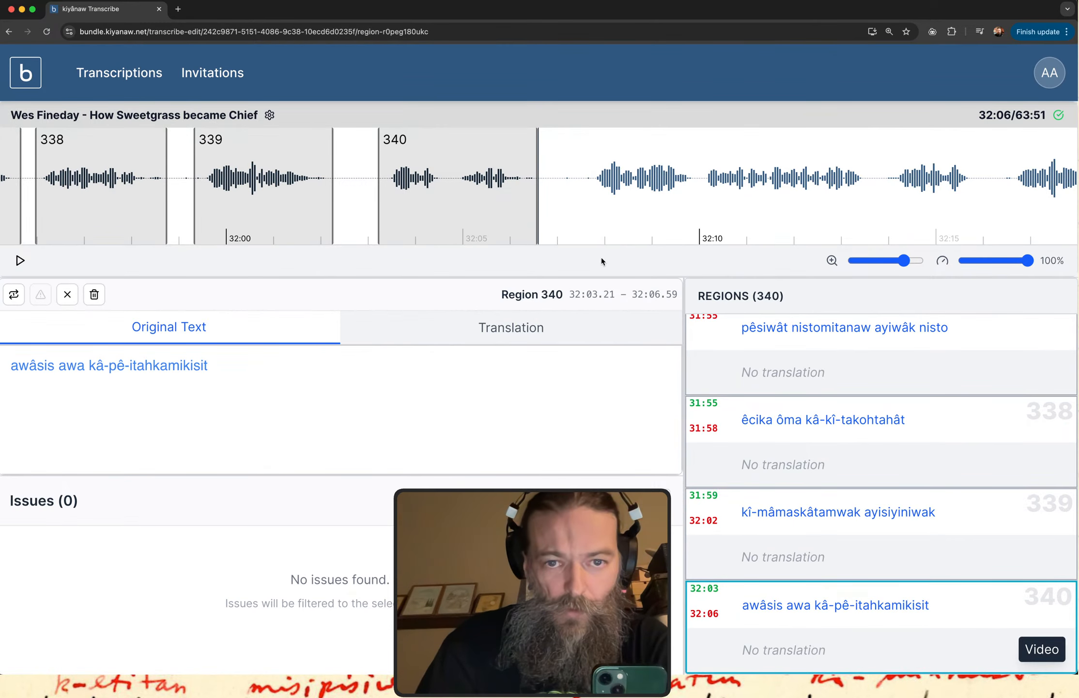
Copy the verb stem from region 340 and look it up in itwêwina as "itahkamikisi".
{"action": "scroll", "coordinate": [542, 214], "scroll_direction": "right", "scroll_amount": 2}
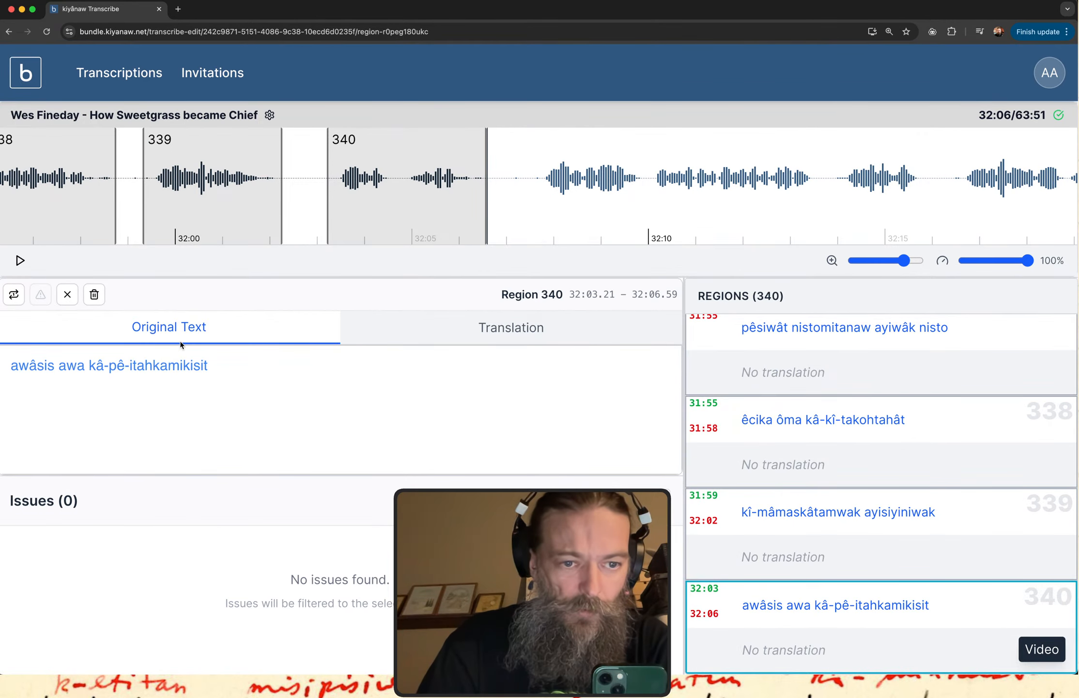
{"action": "double_click", "coordinate": [153, 367]}
{"action": "key", "text": "super+c"}
{"action": "key", "text": "super+grave"}
{"action": "key", "text": "super+a"}
{"action": "key", "text": "super+v"}
{"action": "key", "text": "BackSpace"}
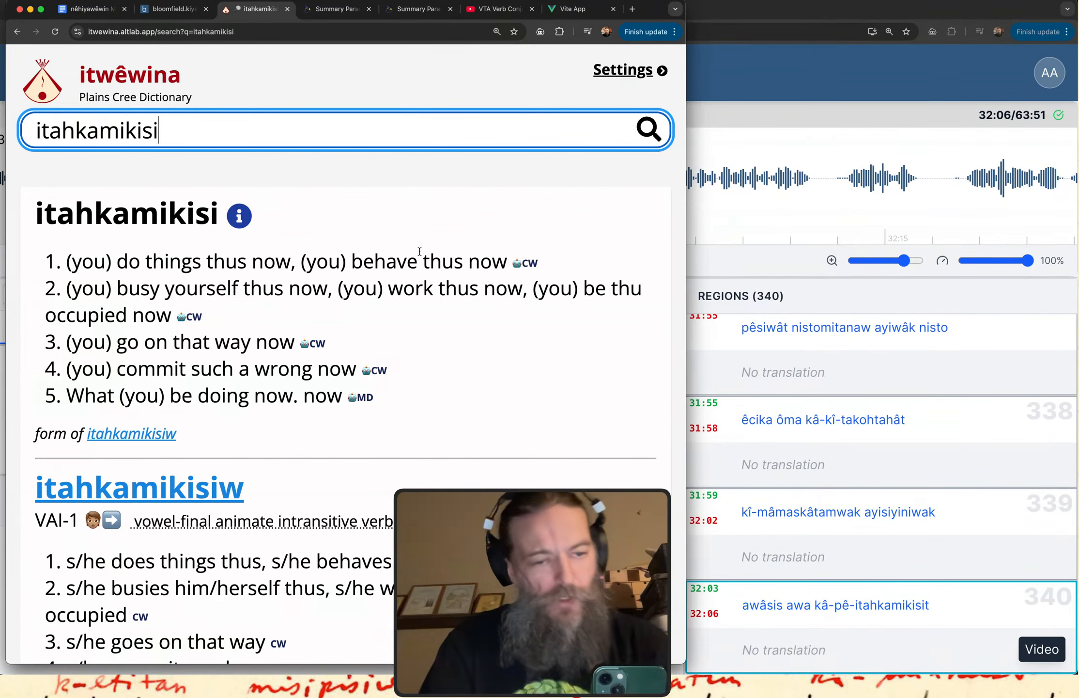
Return to kiyânaw Transcribe, create region 341 from about 32:07.44 to 32:13.58, and play it.
{"action": "left_click", "coordinate": [854, 53]}
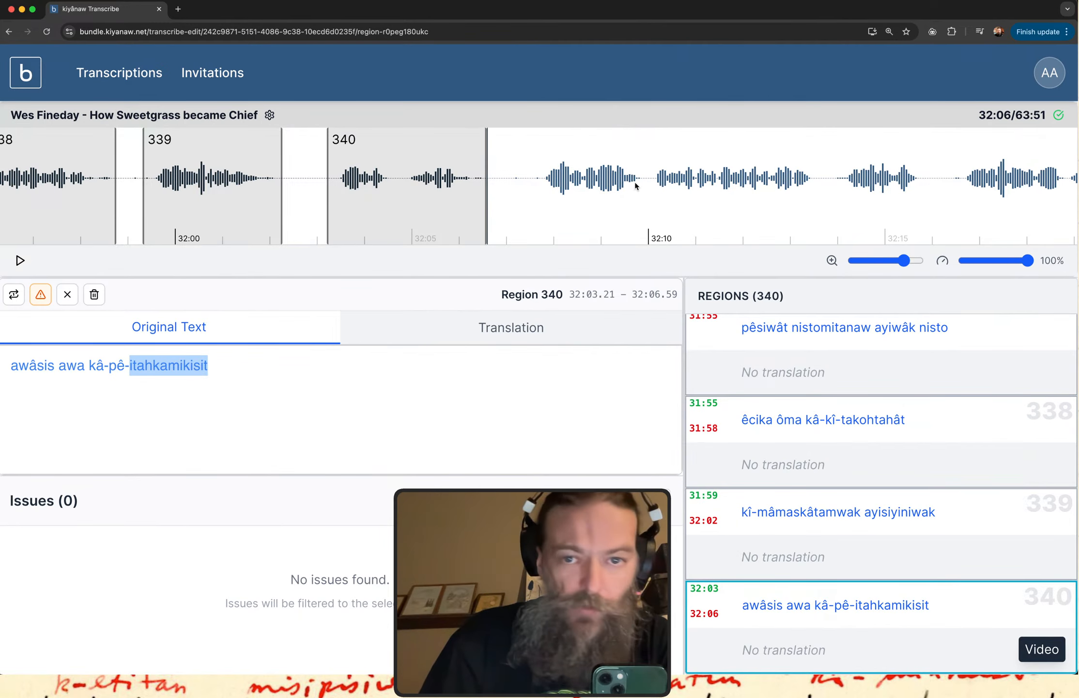
{"action": "left_click_drag", "start_coordinate": [527, 201], "coordinate": [817, 201]}
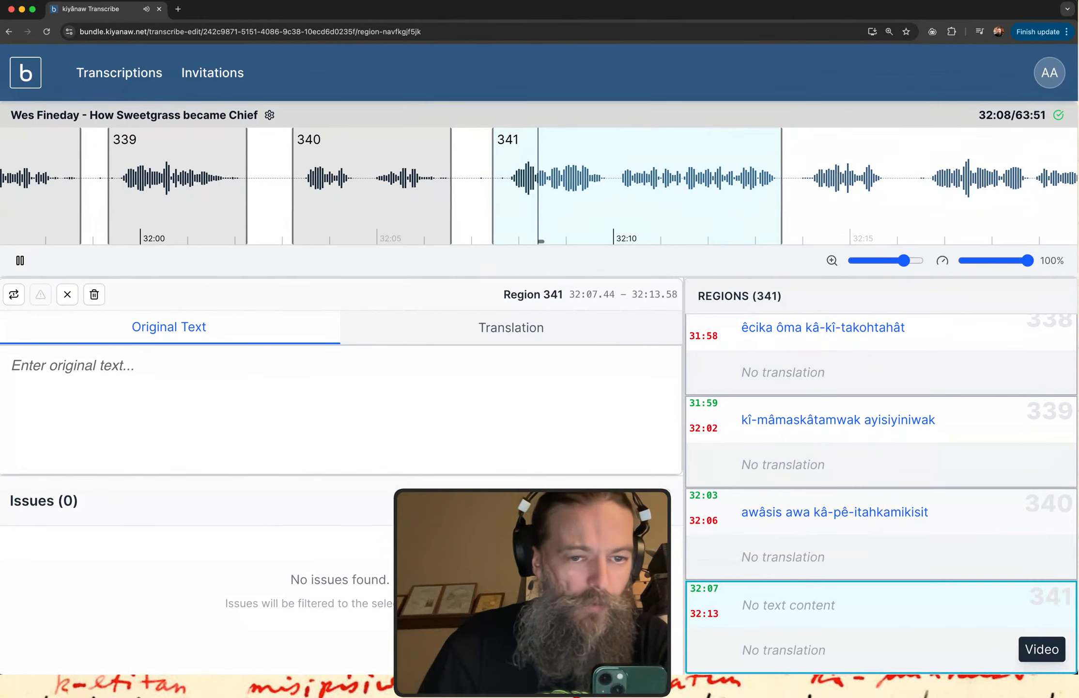
Transcribe the speech in region 341 as "êkwa okicihtâwak ôki".
{"action": "left_click", "coordinate": [372, 396]}
{"action": "type", "text": "ê"}
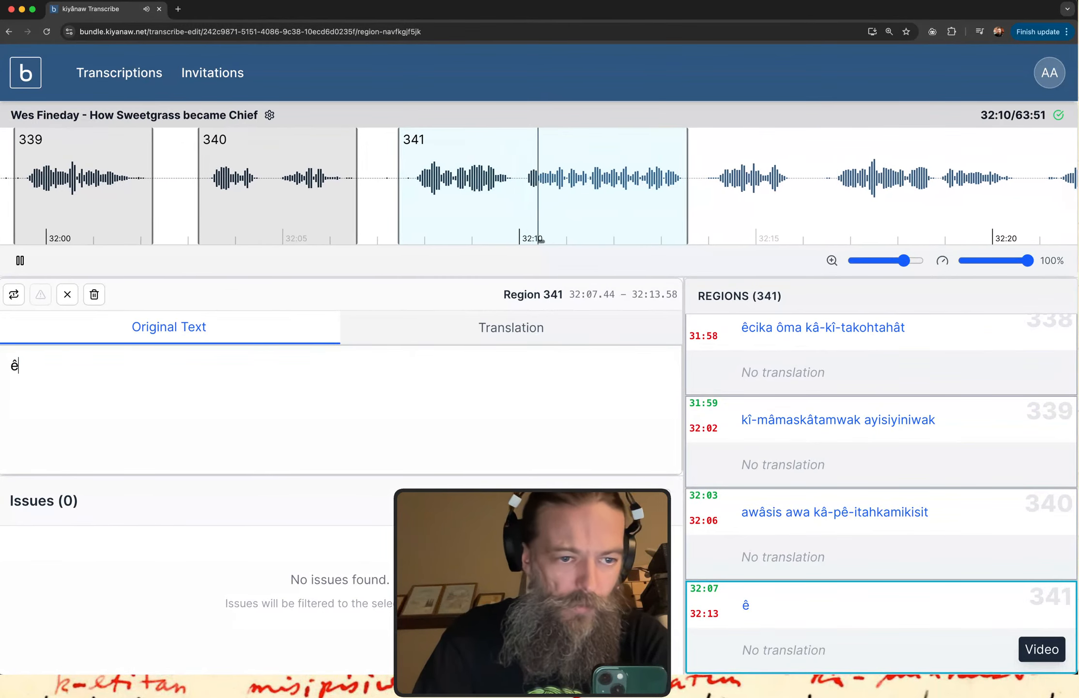
{"action": "type", "text": "kwa oki"}
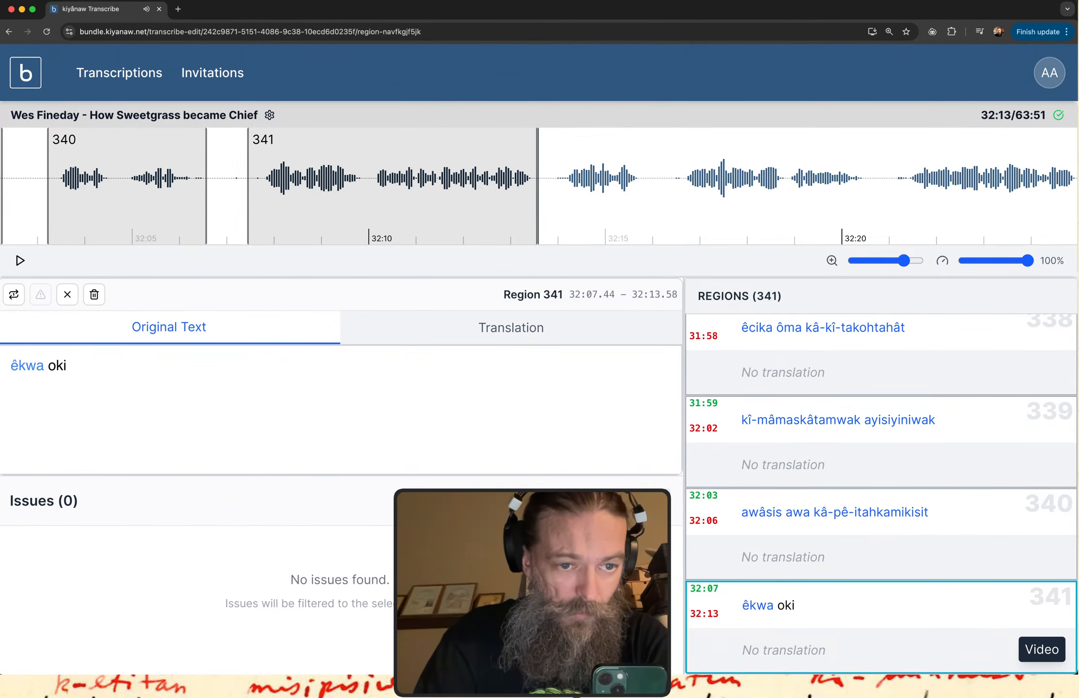
{"action": "type", "text": "cihta"}
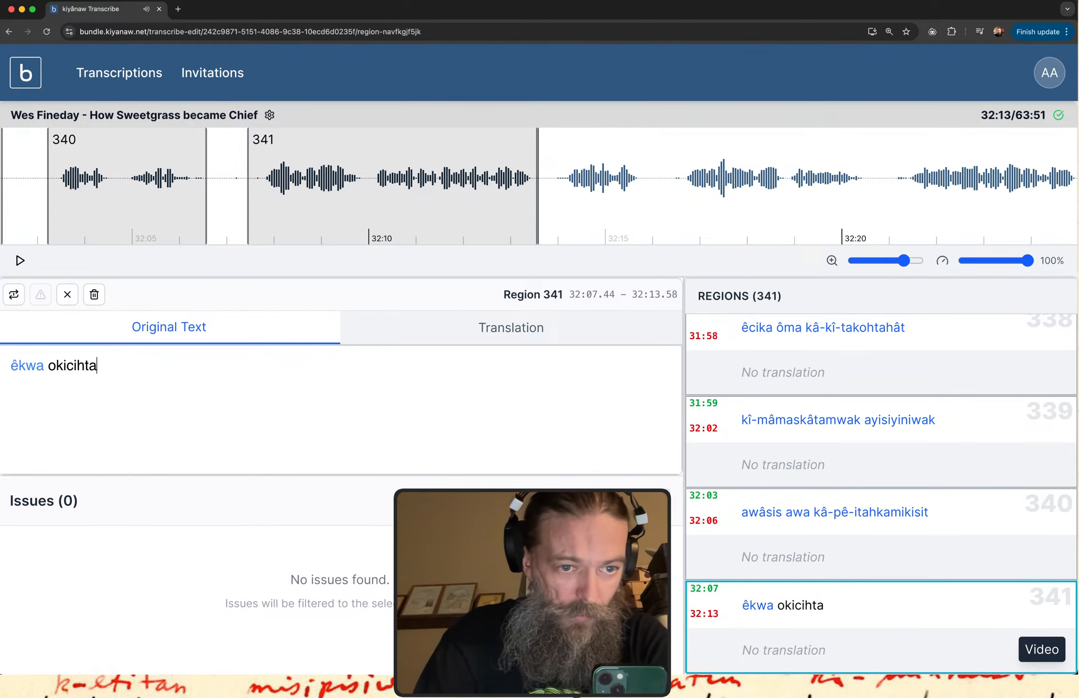
{"action": "key", "text": "BackSpace"}
{"action": "type", "text": "âwak ôki"}
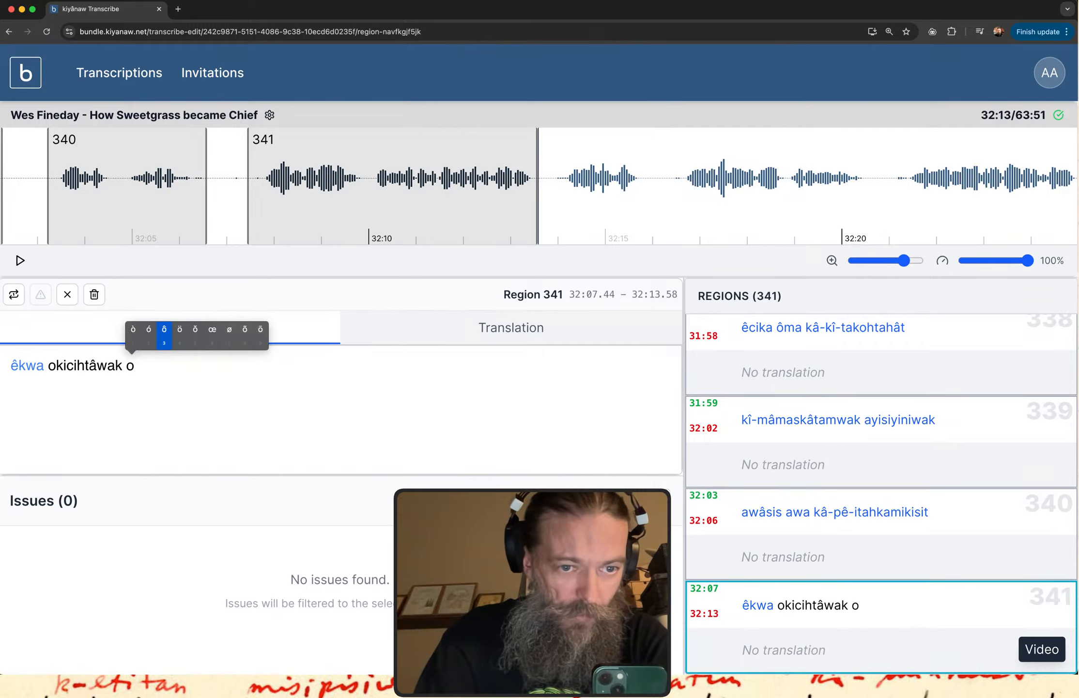
Copy "okicihtâwak" from region 341, switch to itwêwina and look the word up.
{"action": "double_click", "coordinate": [67, 364]}
{"action": "key", "text": "super+c"}
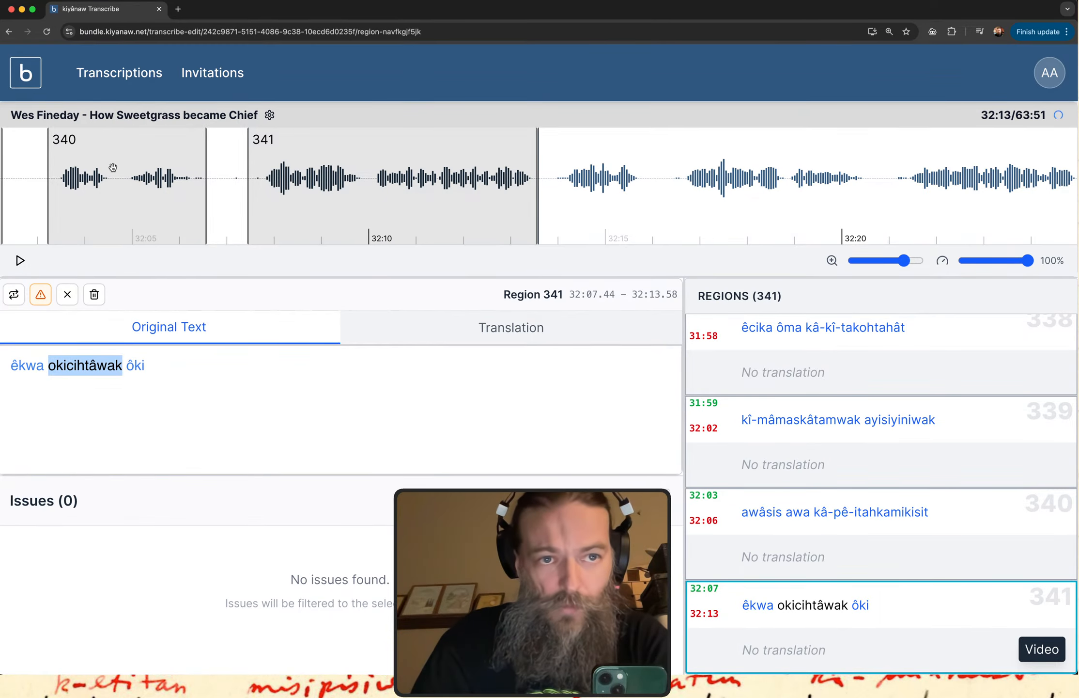
{"action": "key", "text": "ctrl+Up"}
{"action": "left_click", "coordinate": [167, 263]}
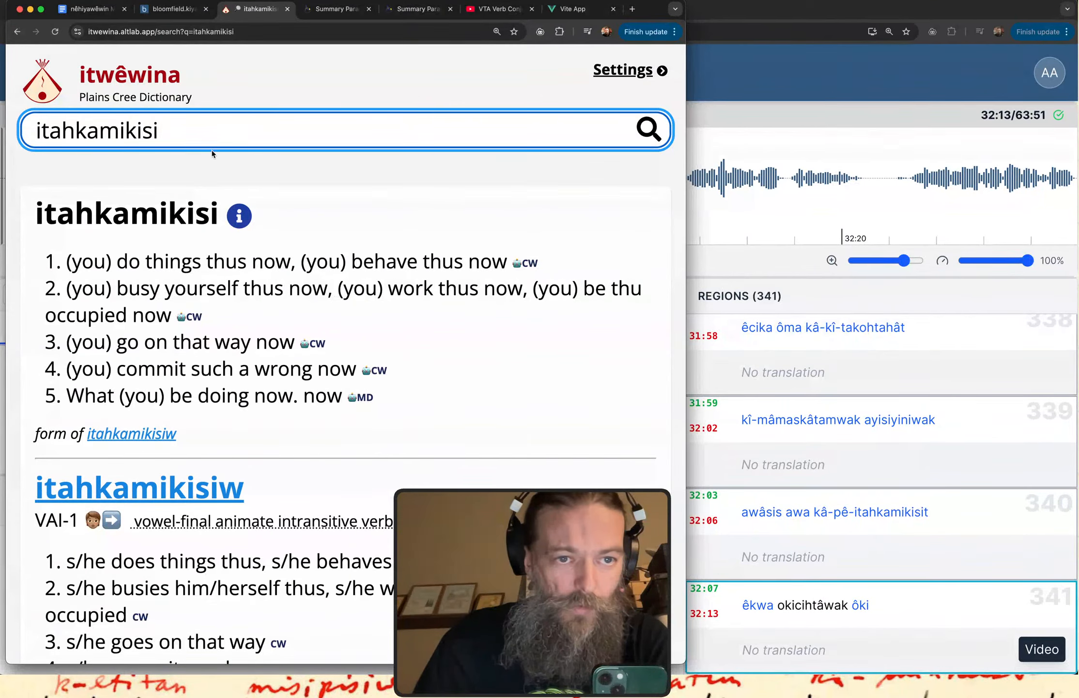
{"action": "double_click", "coordinate": [212, 128]}
{"action": "key", "text": "super+v"}
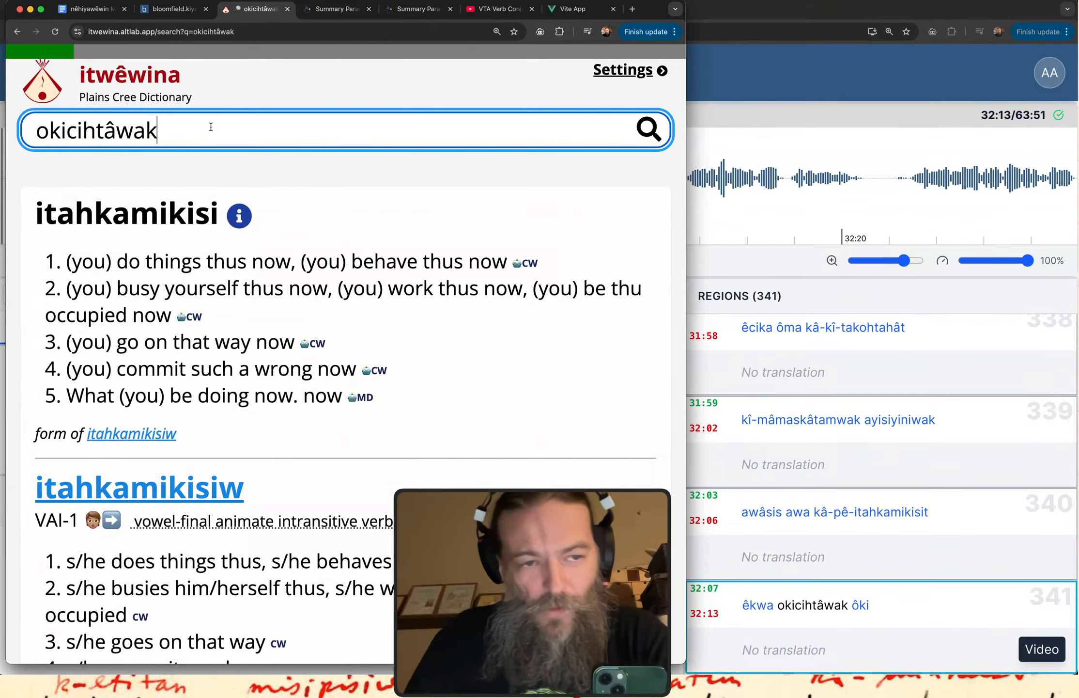
{"action": "scroll", "coordinate": [330, 356], "scroll_direction": "down", "scroll_amount": 1}
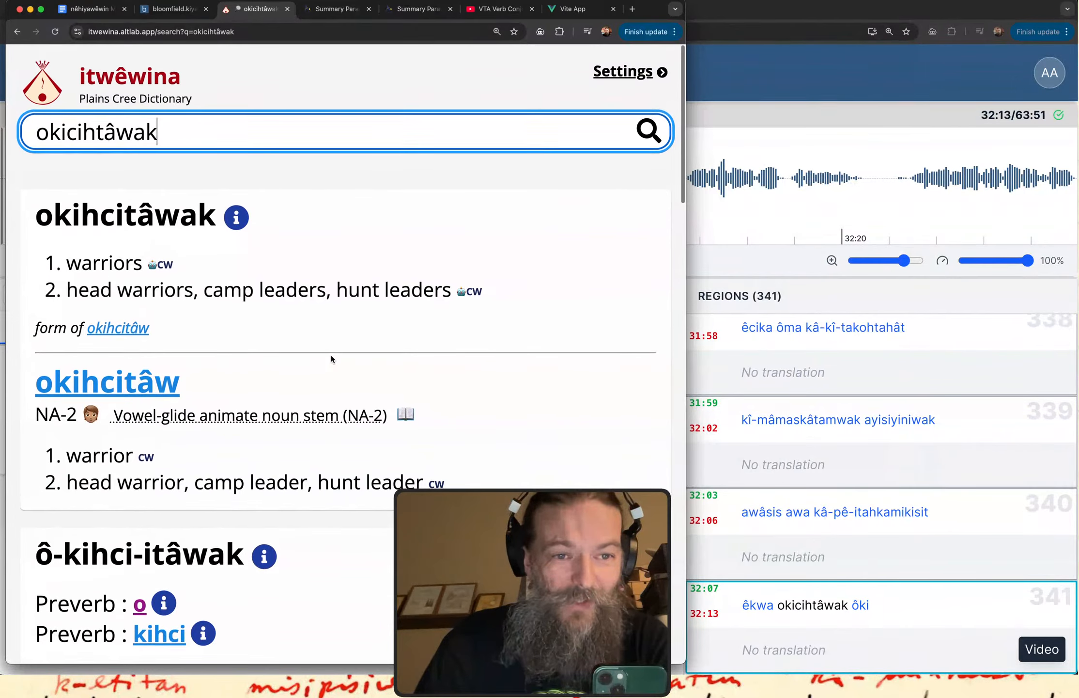
Return to kiyânaw Transcribe and correct the second word of region 341 to "okihcitâwak".
{"action": "left_click", "coordinate": [725, 104]}
{"action": "left_click", "coordinate": [94, 367]}
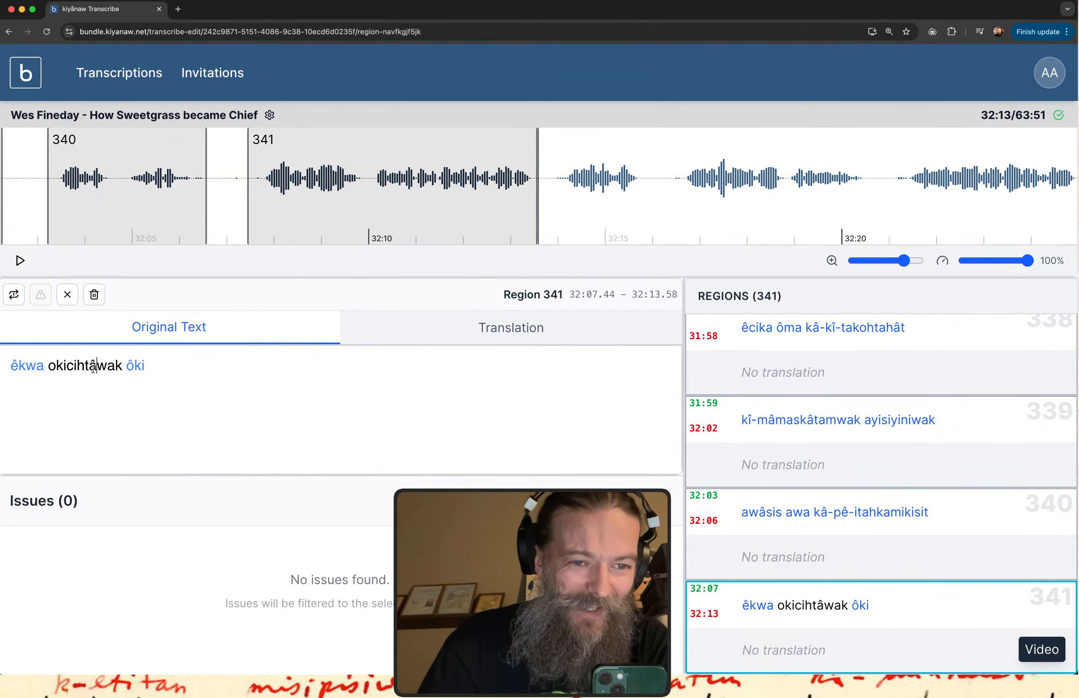
{"action": "key", "text": "Delete"}
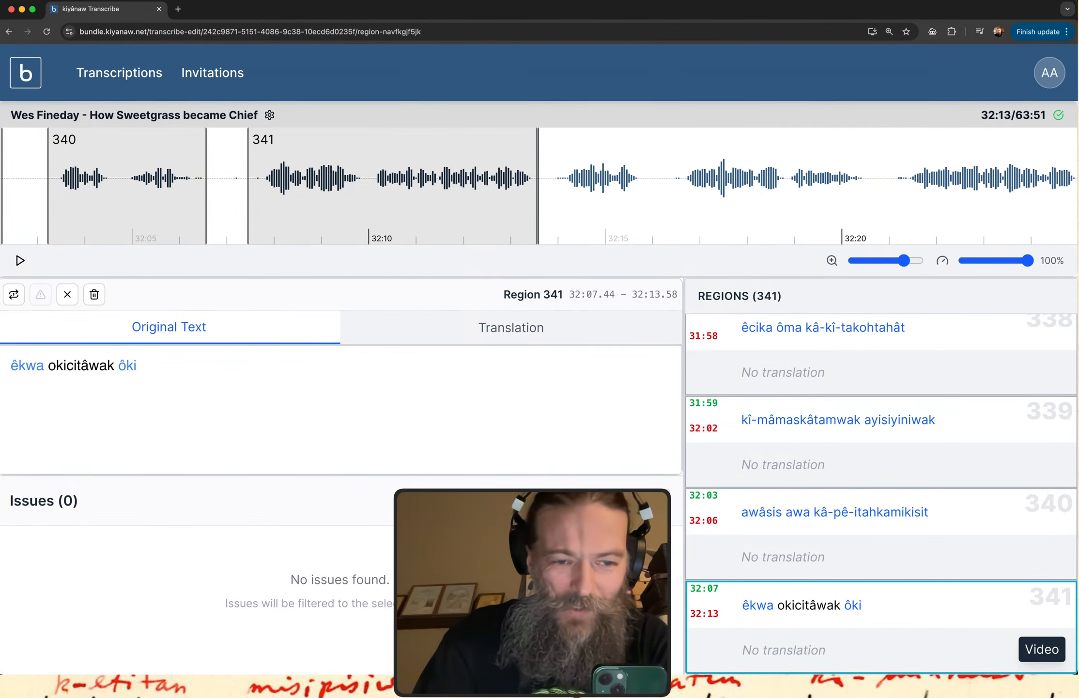
{"action": "key", "text": "Left"}
{"action": "key", "text": "Left"}
{"action": "type", "text": "h"}
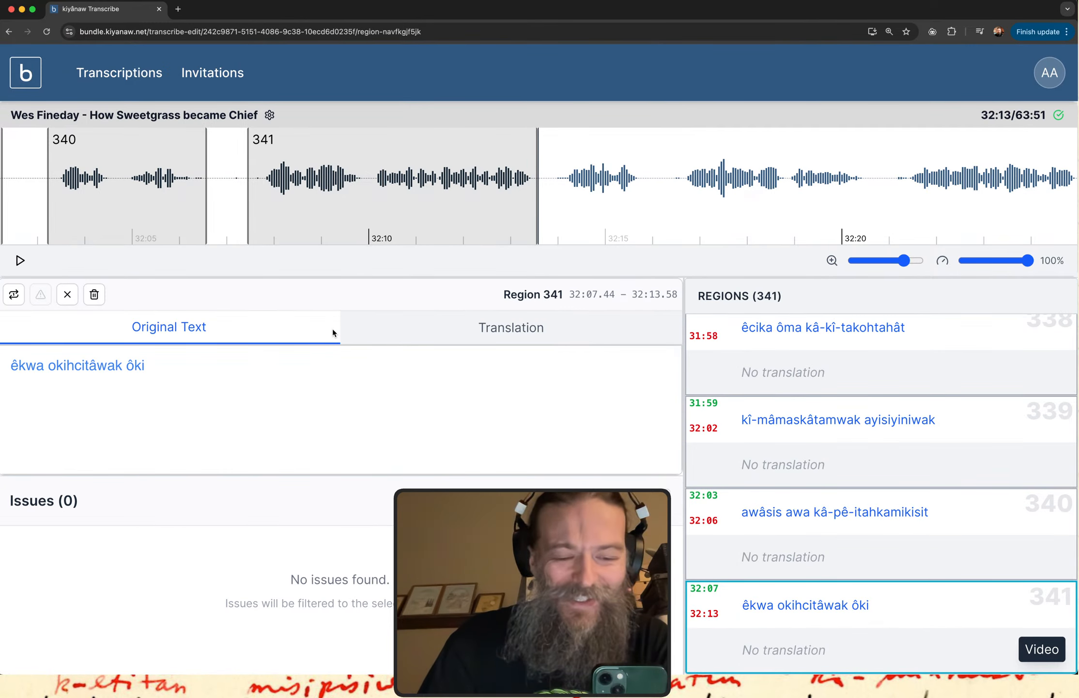
Replay region 341 and add the verb "kâ-kî-sipwêhtêcik" after "ôki".
{"action": "left_click", "coordinate": [864, 645]}
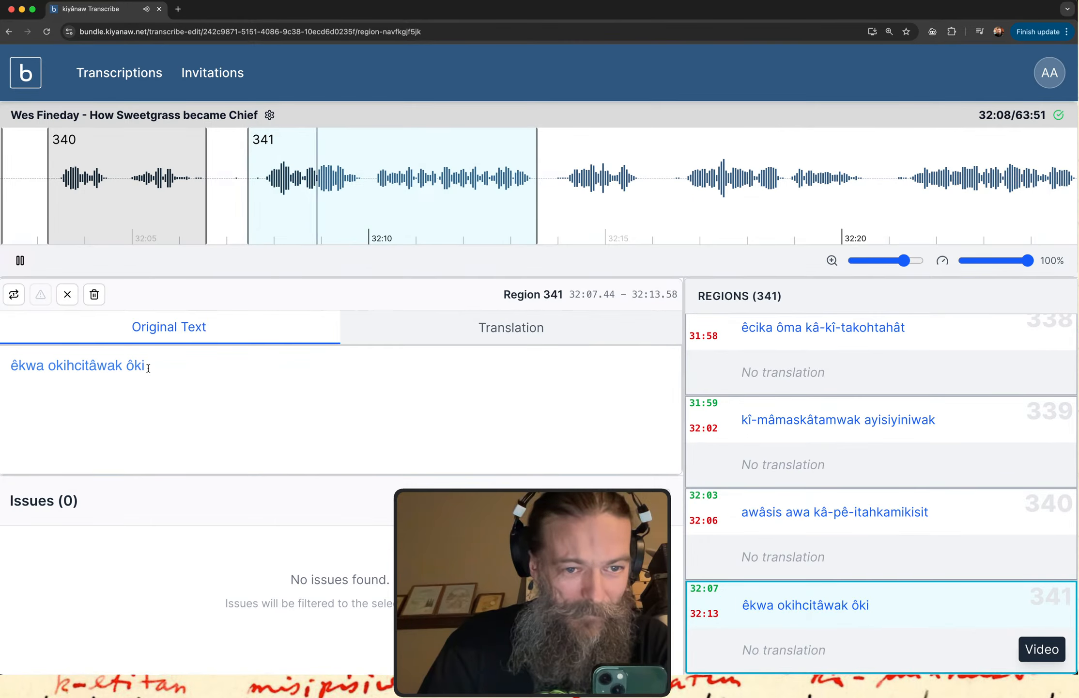
{"action": "left_click", "coordinate": [139, 384]}
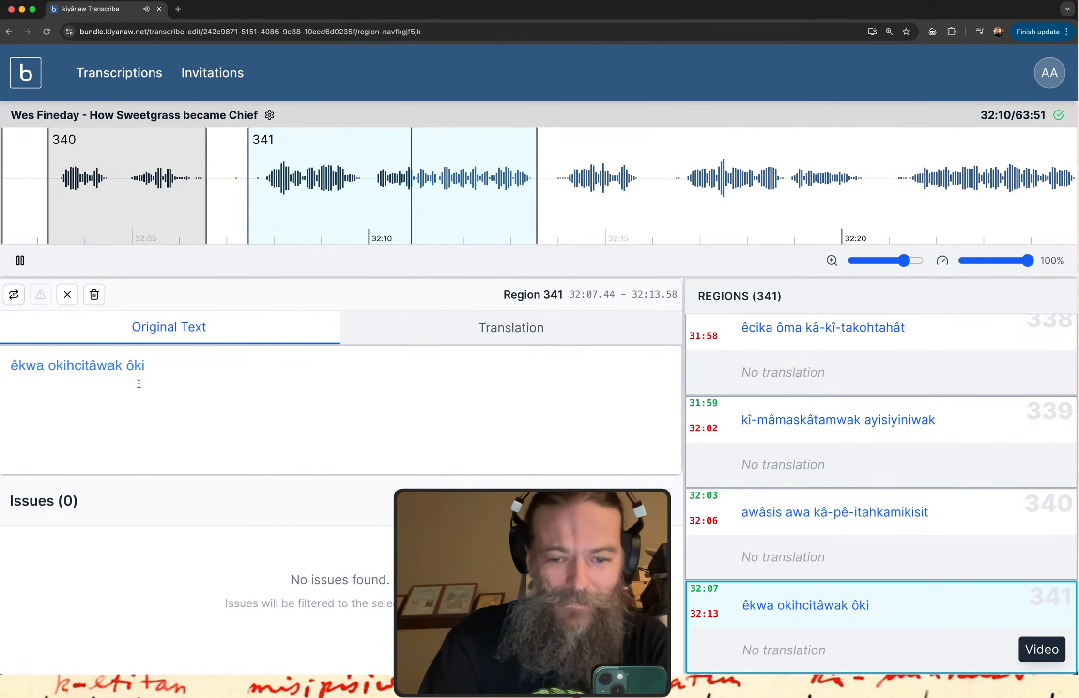
{"action": "type", "text": "kâ"}
{"action": "type", "text": "-kî-"}
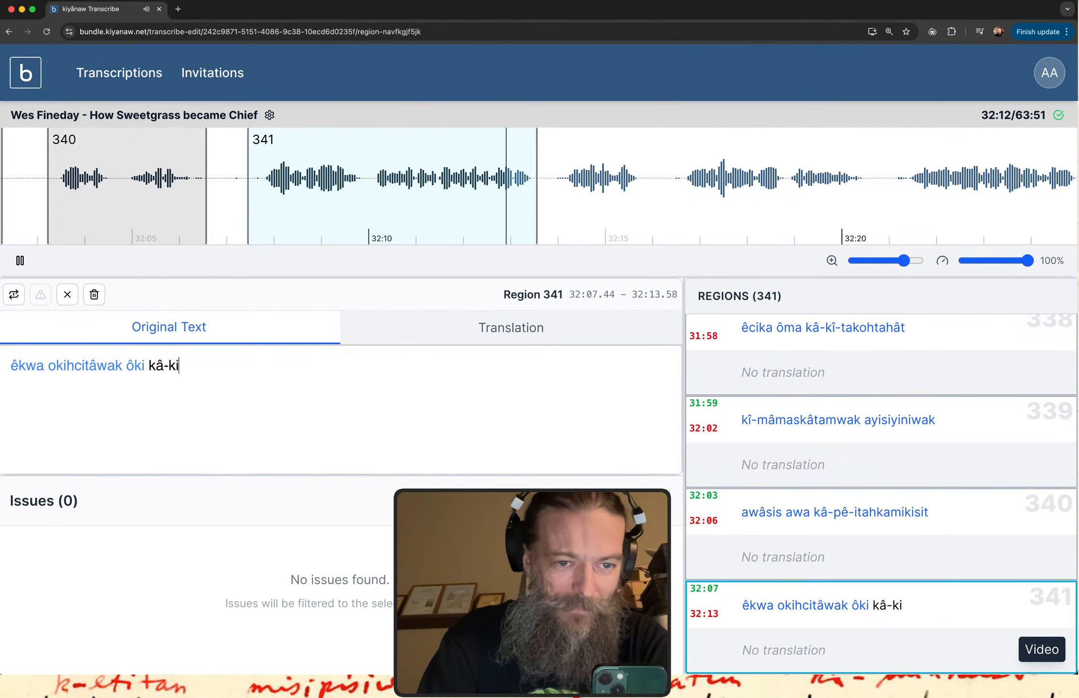
{"action": "type", "text": "s"}
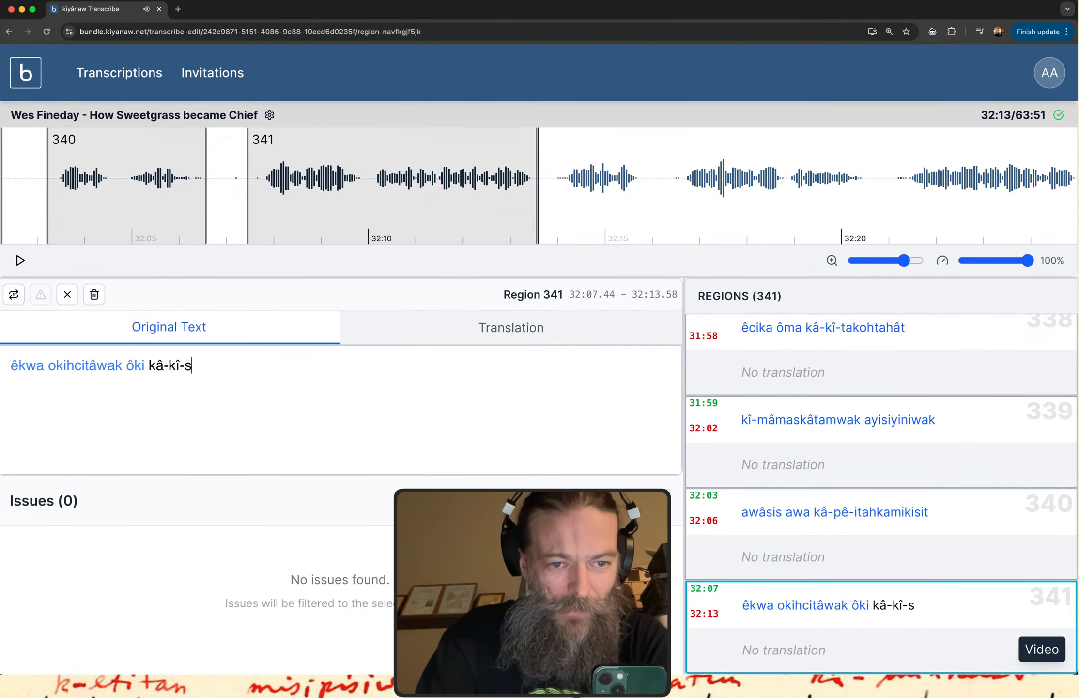
{"action": "type", "text": "ipwehtêcik "}
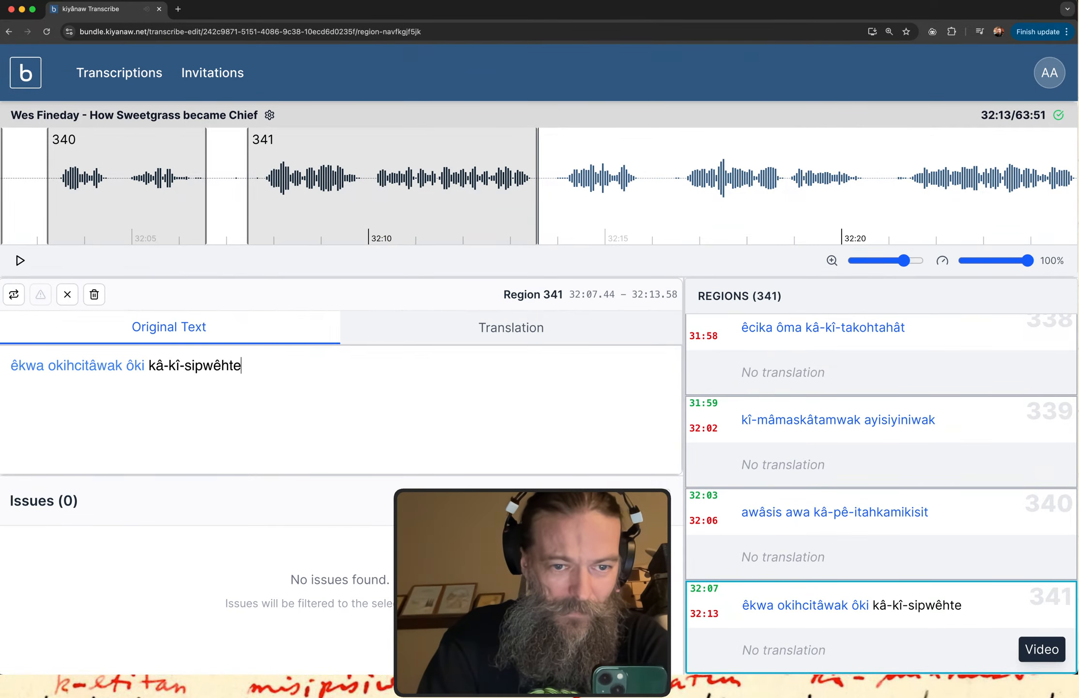
{"action": "type", "text": "kâ-ki"}
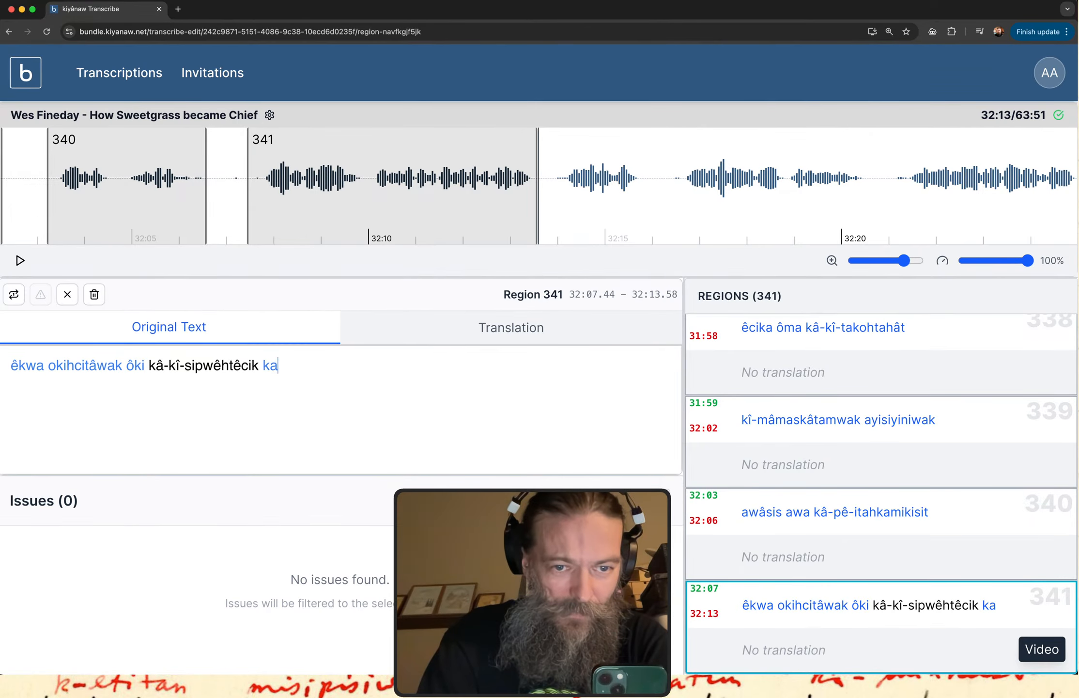
{"action": "type", "text": "1"}
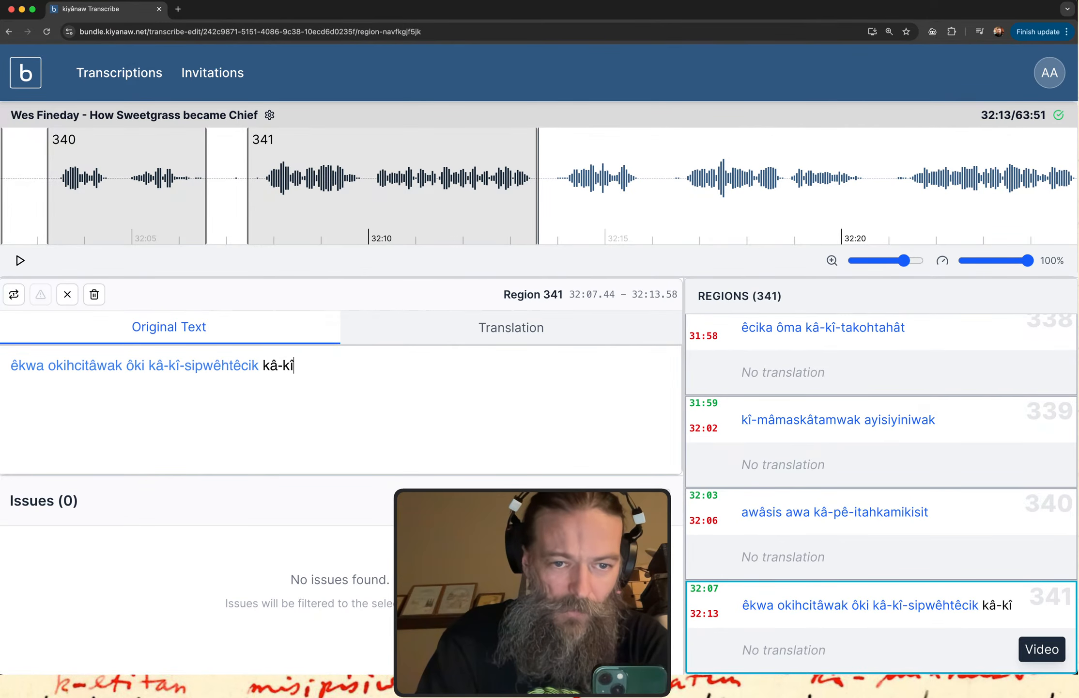
{"action": "type", "text": "-"}
Continue region 341 with the next verb, entering "kâ-kî-nôhte-pimi-itisahw" while replaying the audio.
{"action": "left_click", "coordinate": [723, 605]}
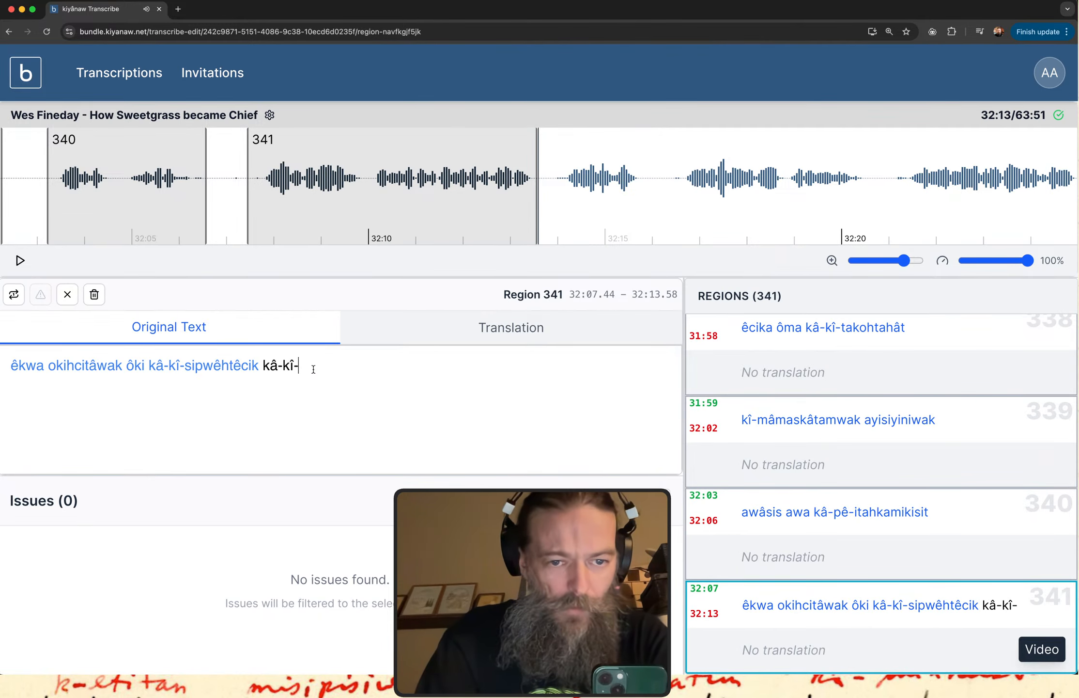
{"action": "type", "text": "nôhte-po"}
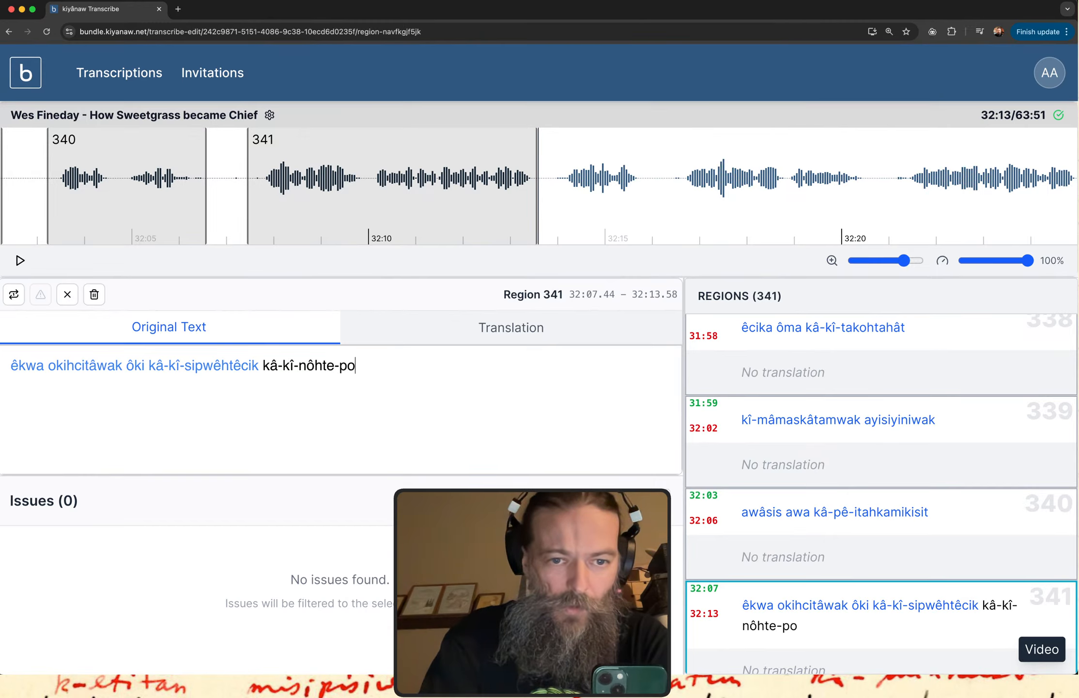
{"action": "key", "text": "BackSpace"}
{"action": "type", "text": "imi-itisw"}
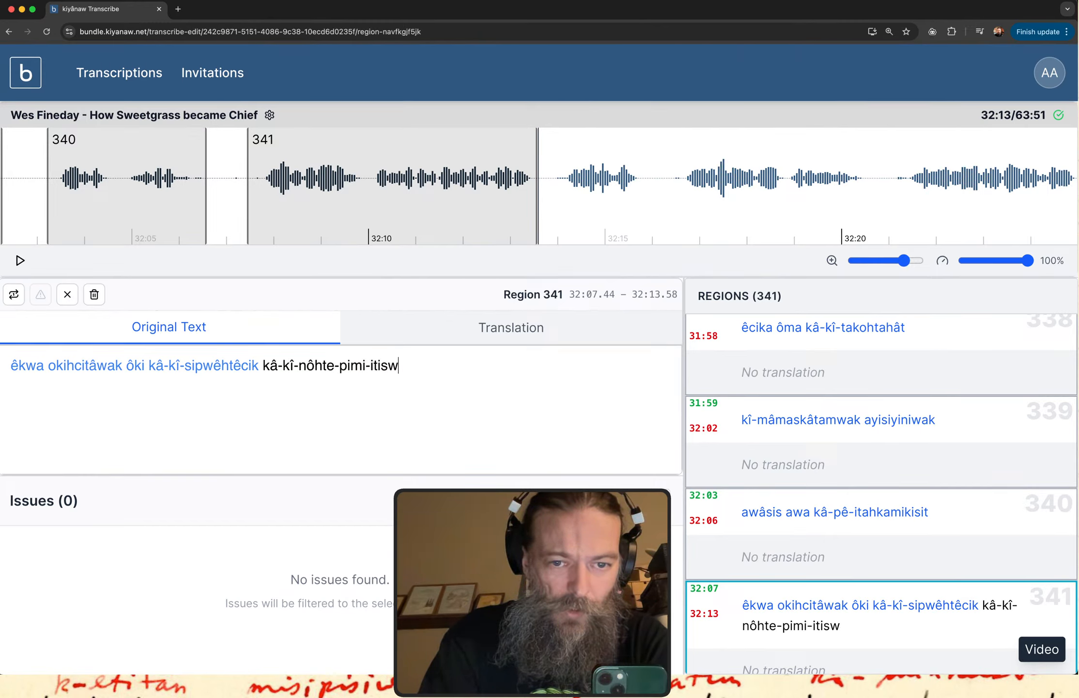
{"action": "key", "text": "BackSpace"}
{"action": "type", "text": "a"}
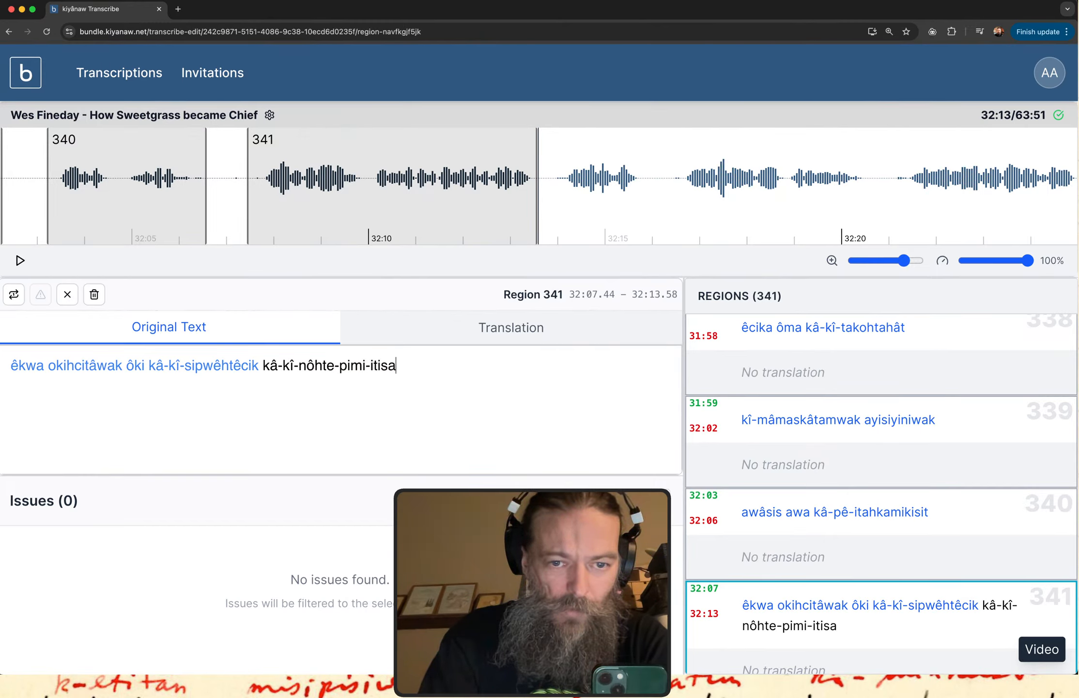
{"action": "type", "text": "hw"}
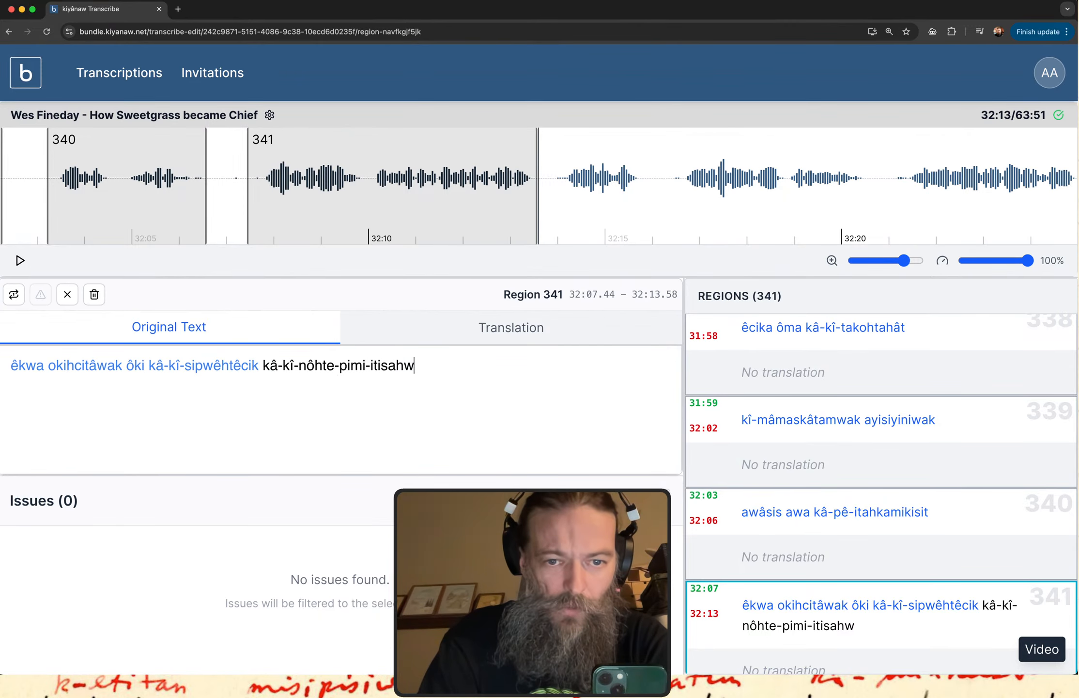